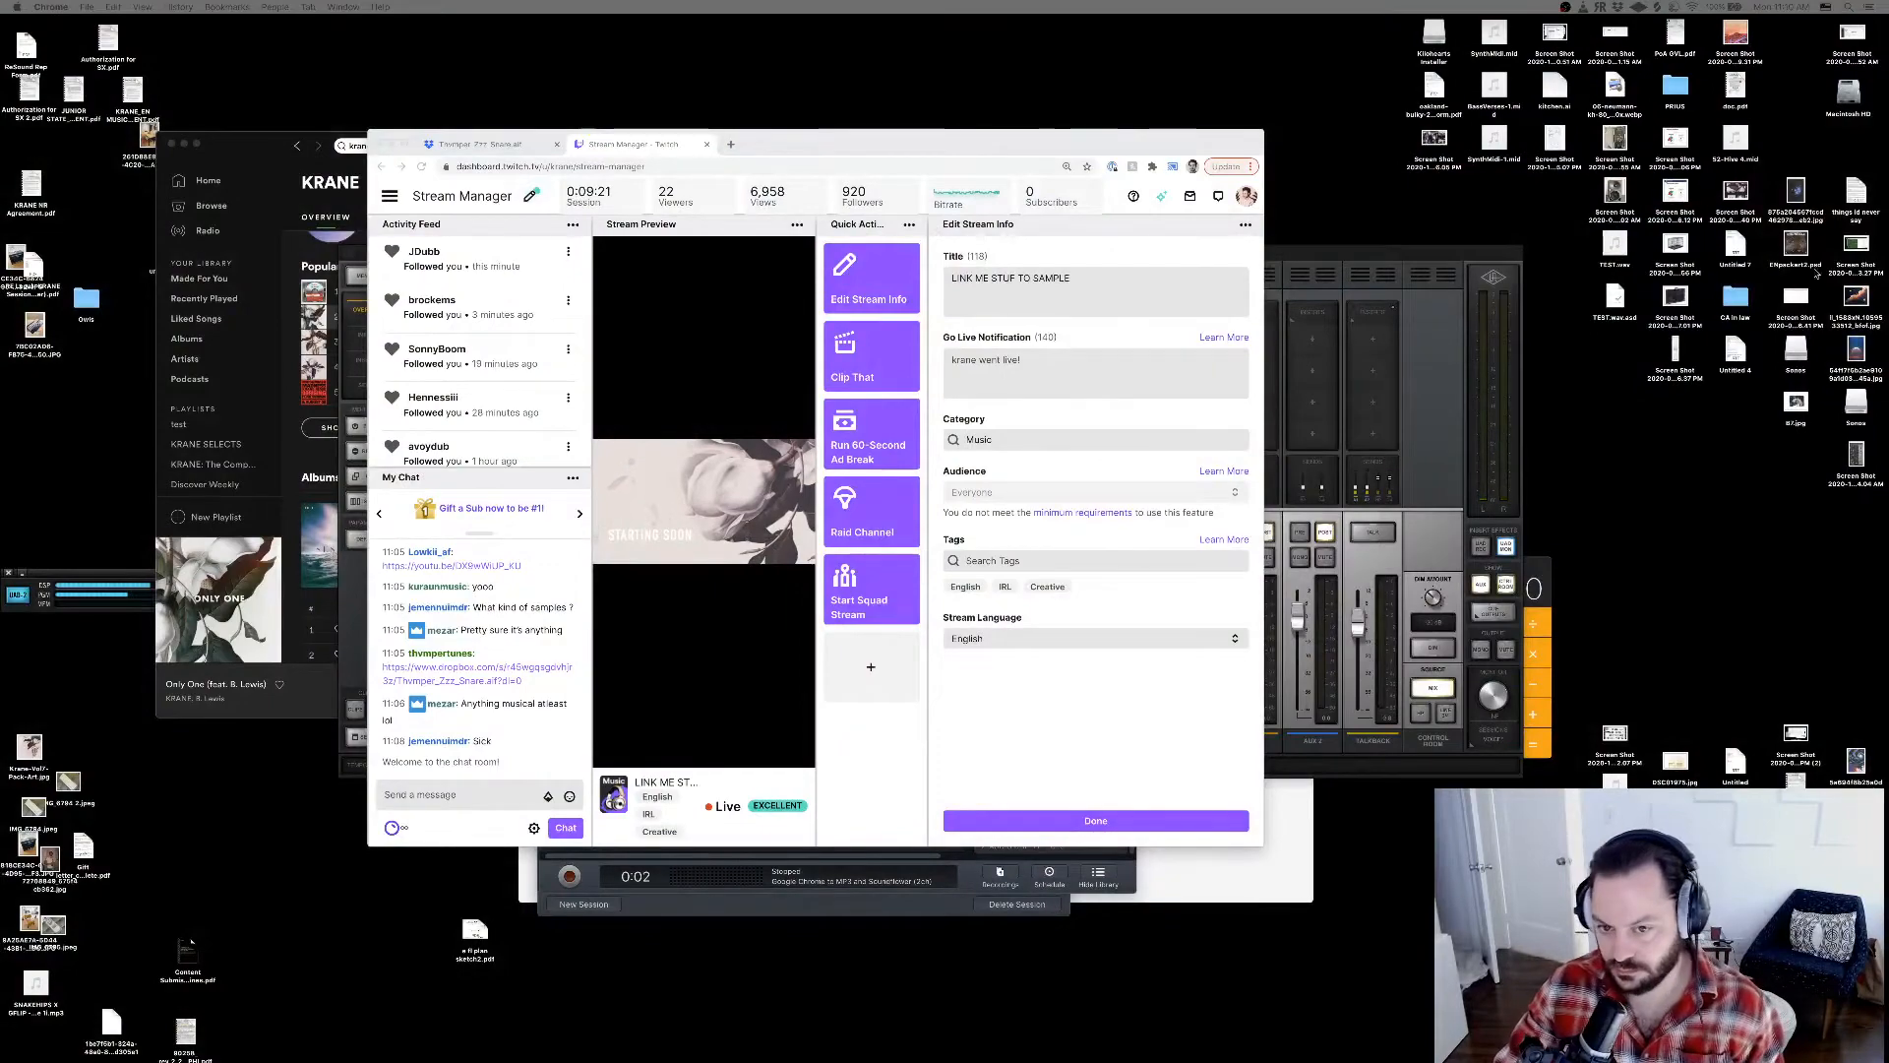
Switch to Ableton Live, list the contents of the 03_Samples folder and widen the browser slightly.
key("super+Tab")
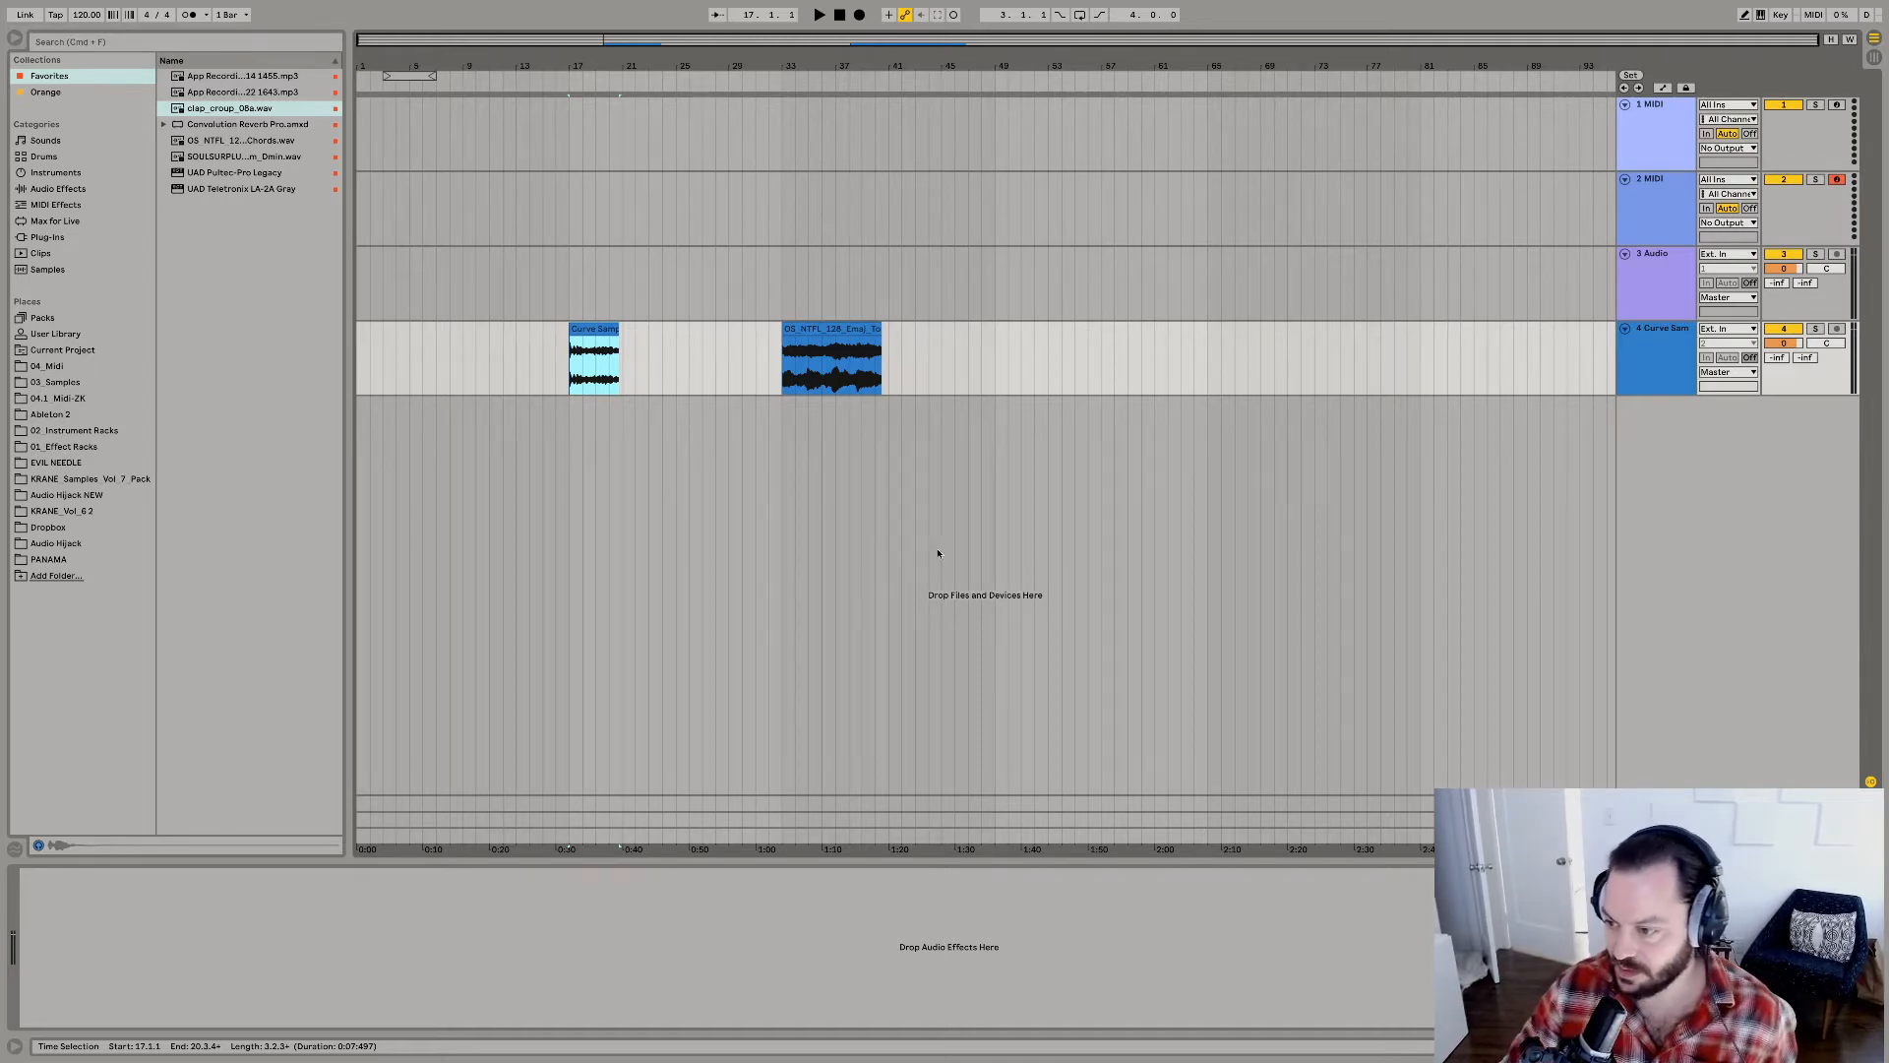
left_click(805, 332)
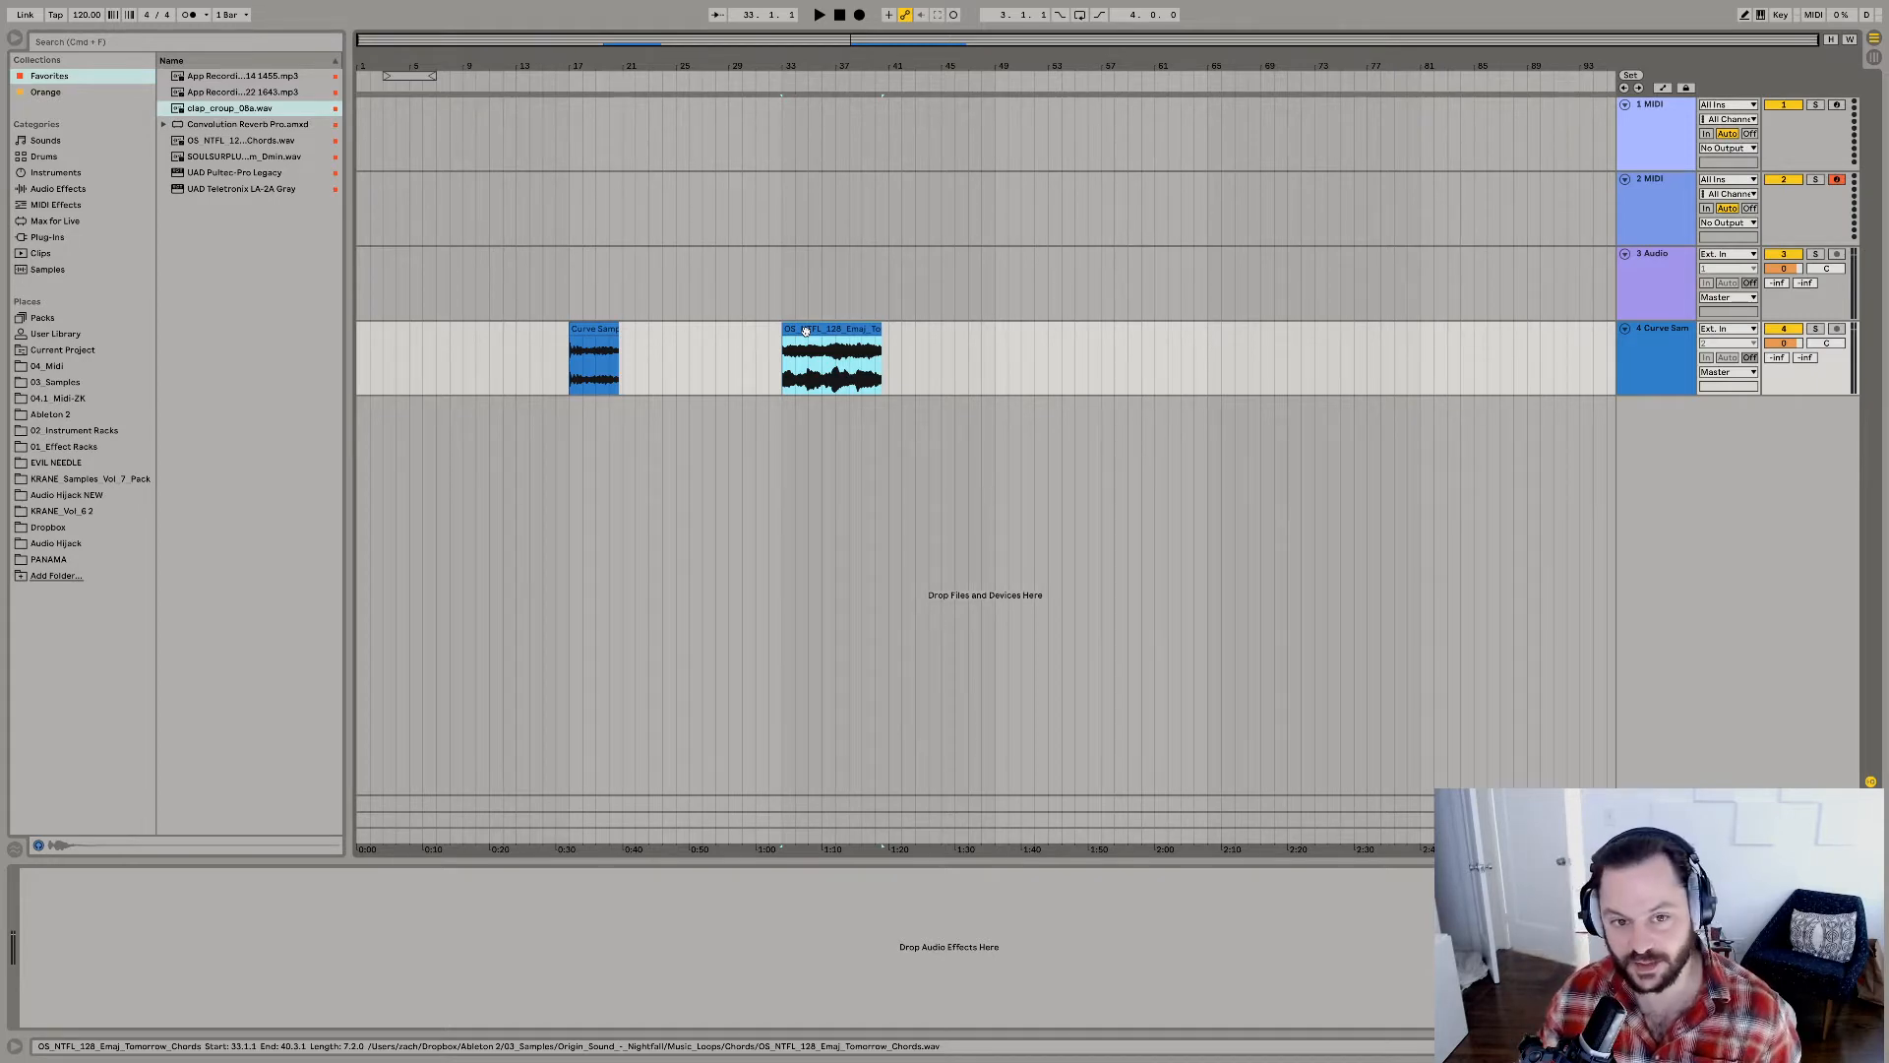
left_click(49, 381)
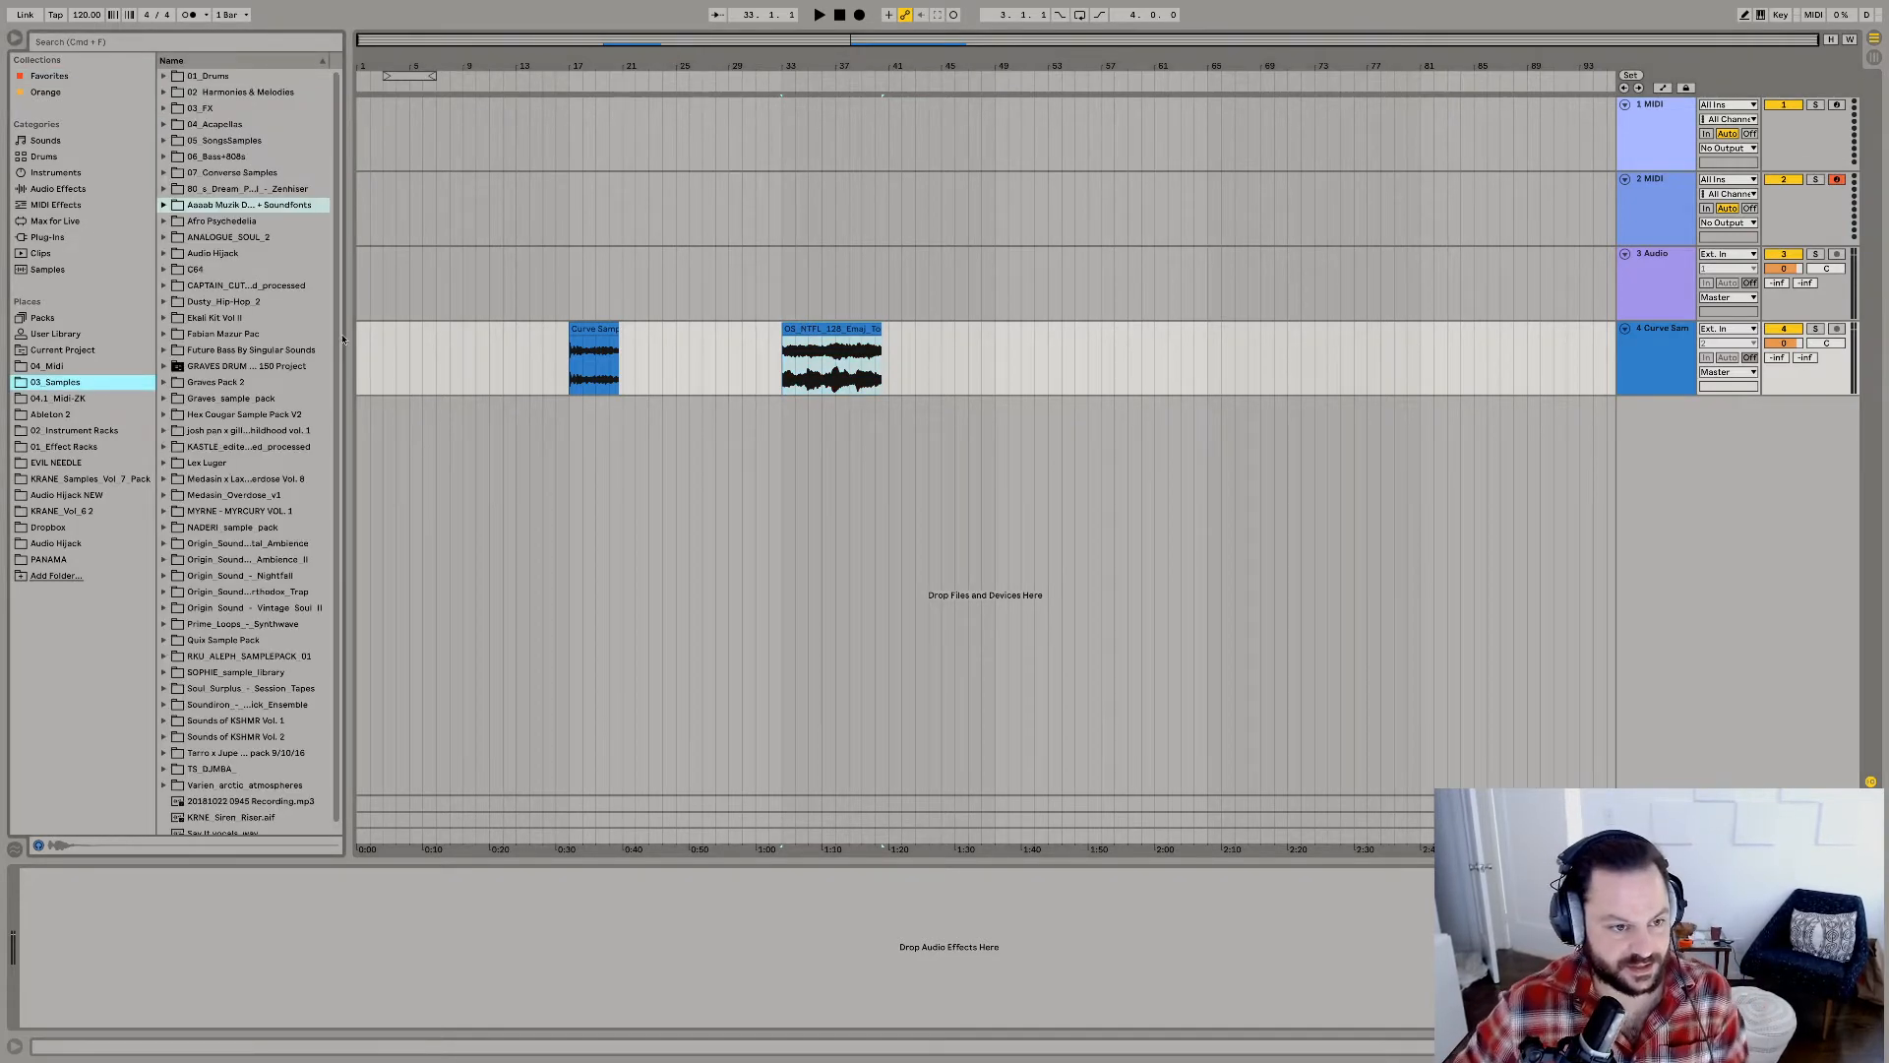
left_click_drag(350, 348, 370, 354)
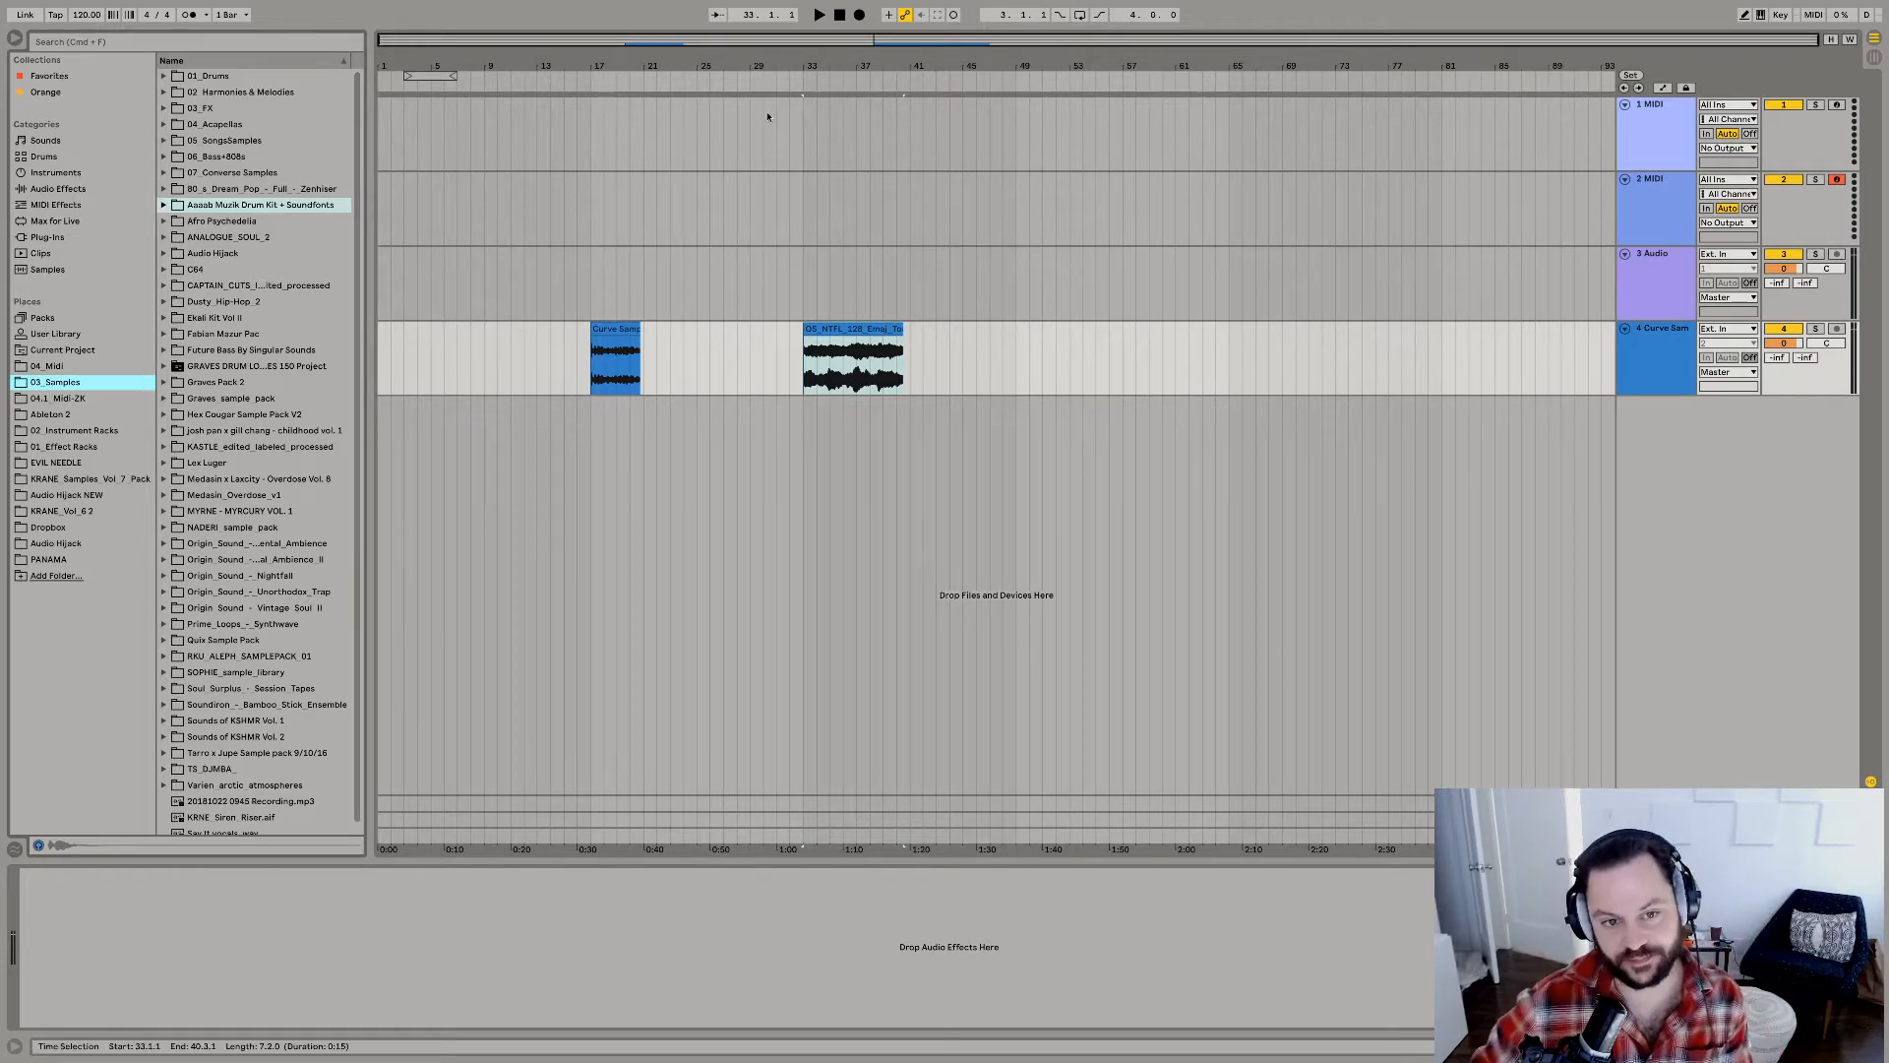
Audition the Emoj_Tomorrow_Chords clip at bar 33 and set the project tempo to 160 BPM.
left_click(853, 327)
key("space")
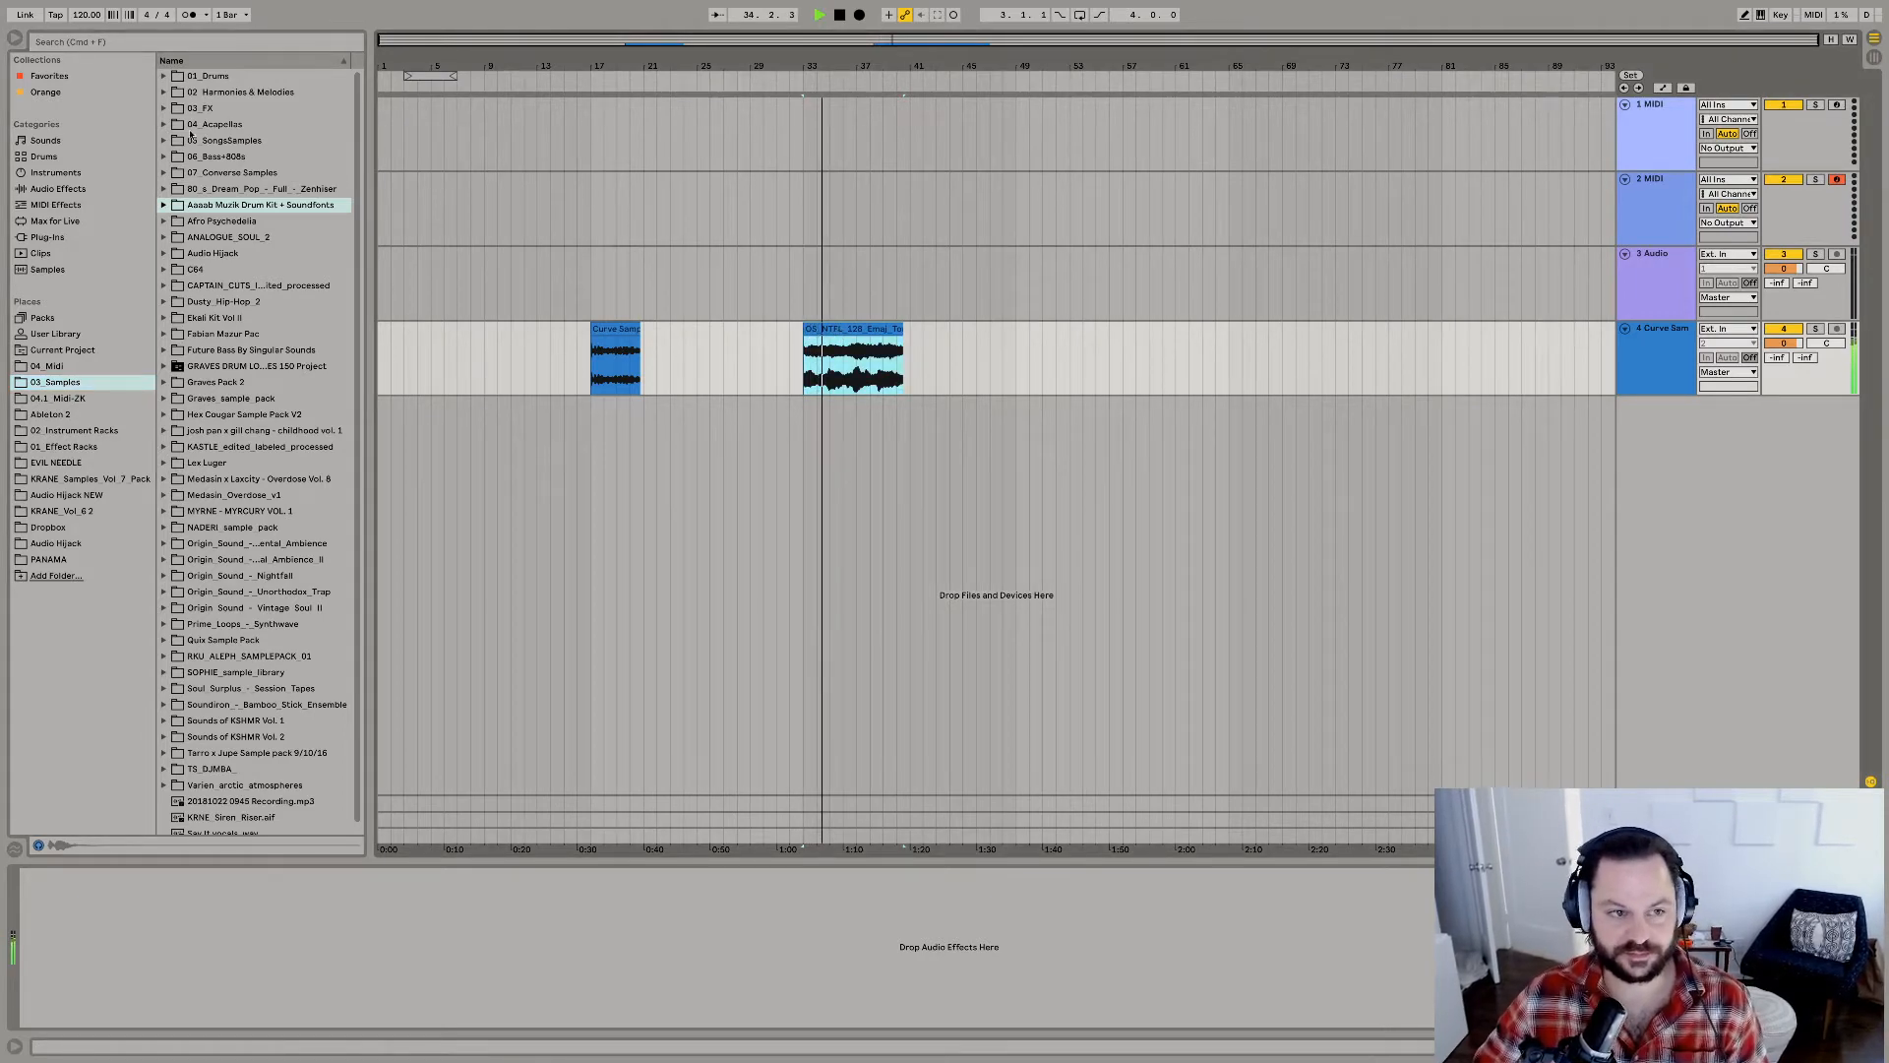
left_click(78, 18)
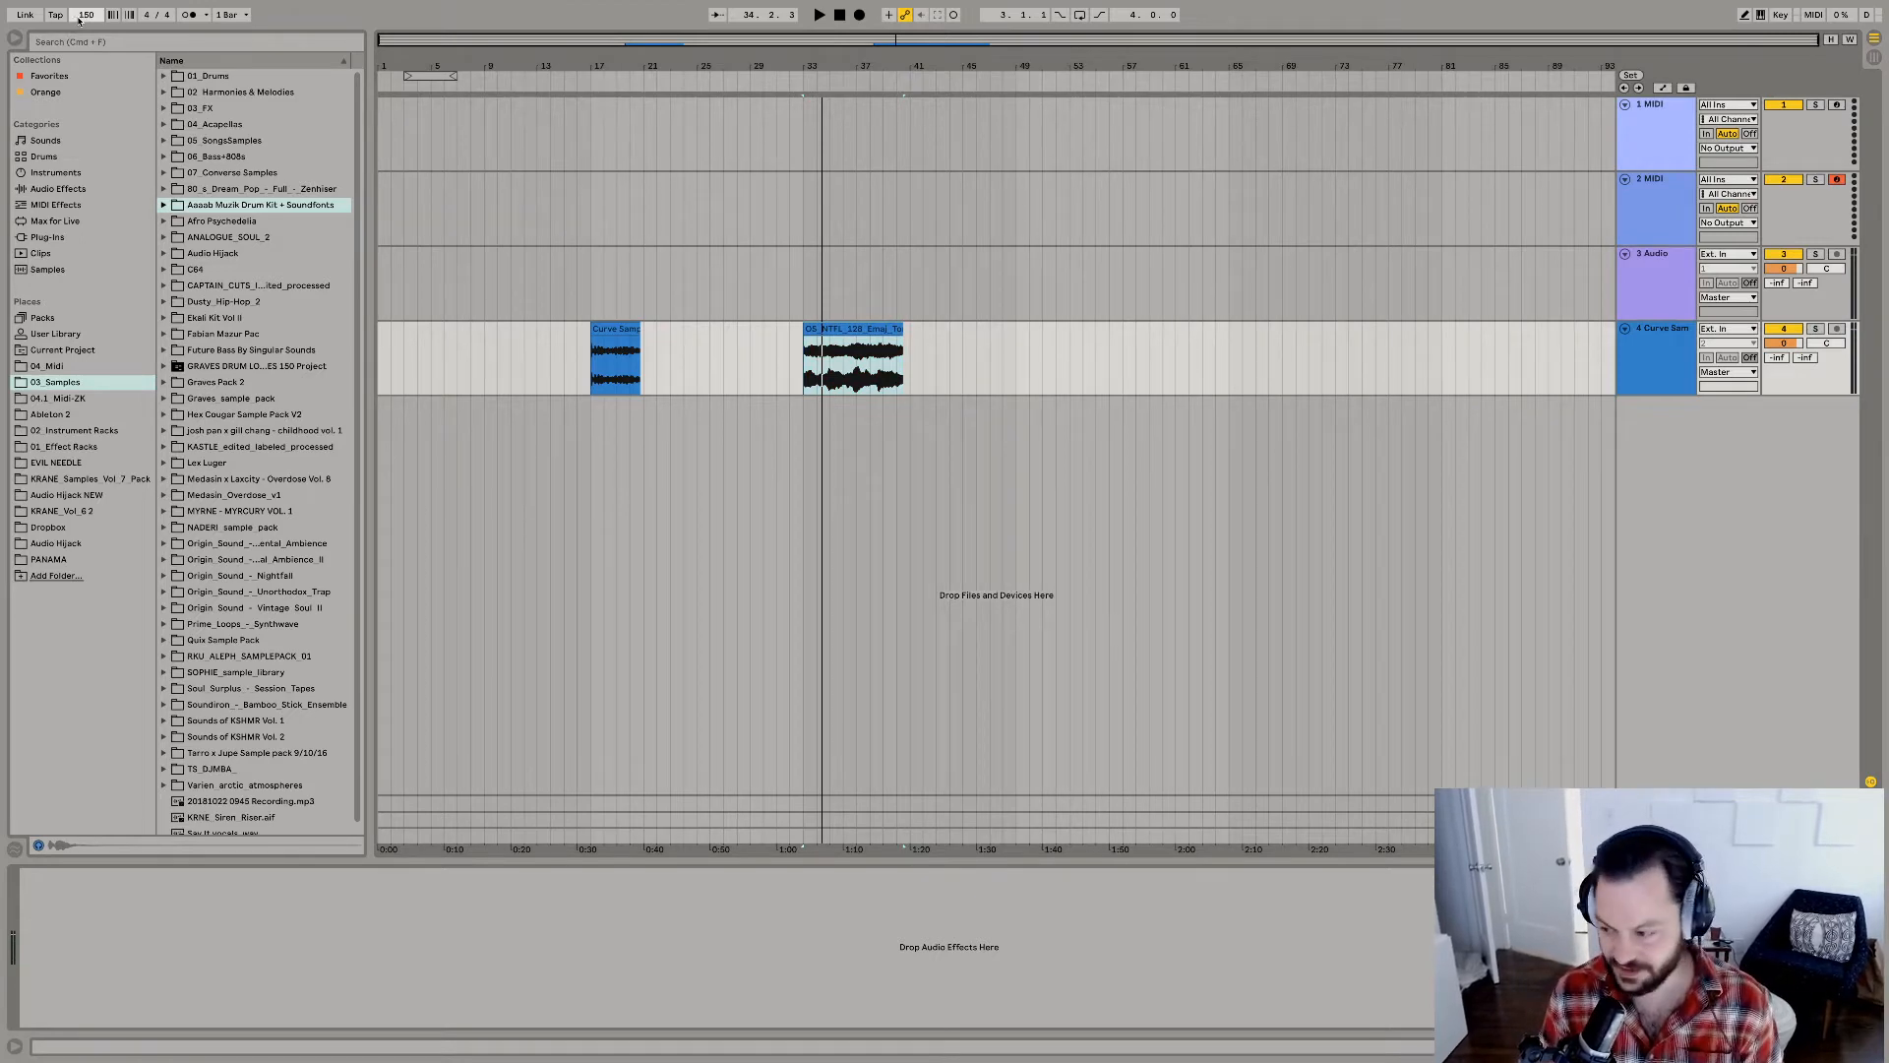
key("Return")
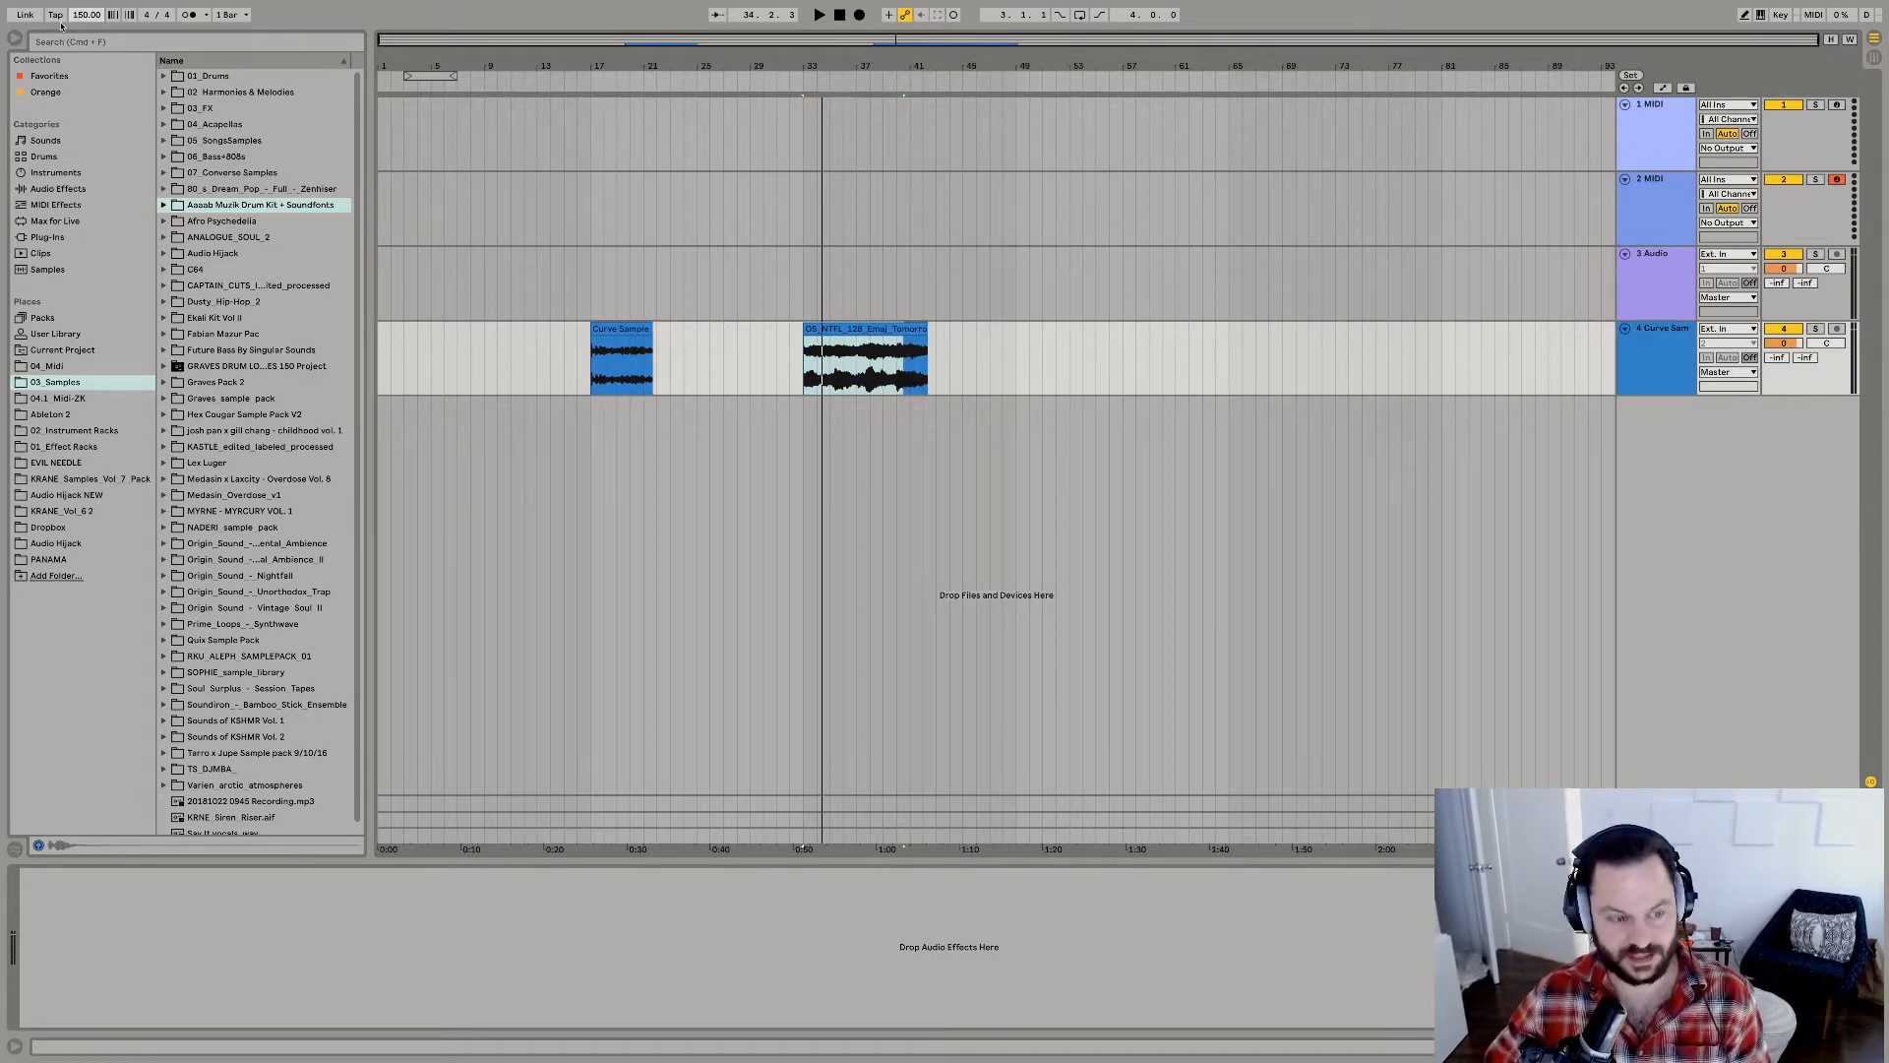
key("Return")
key("space")
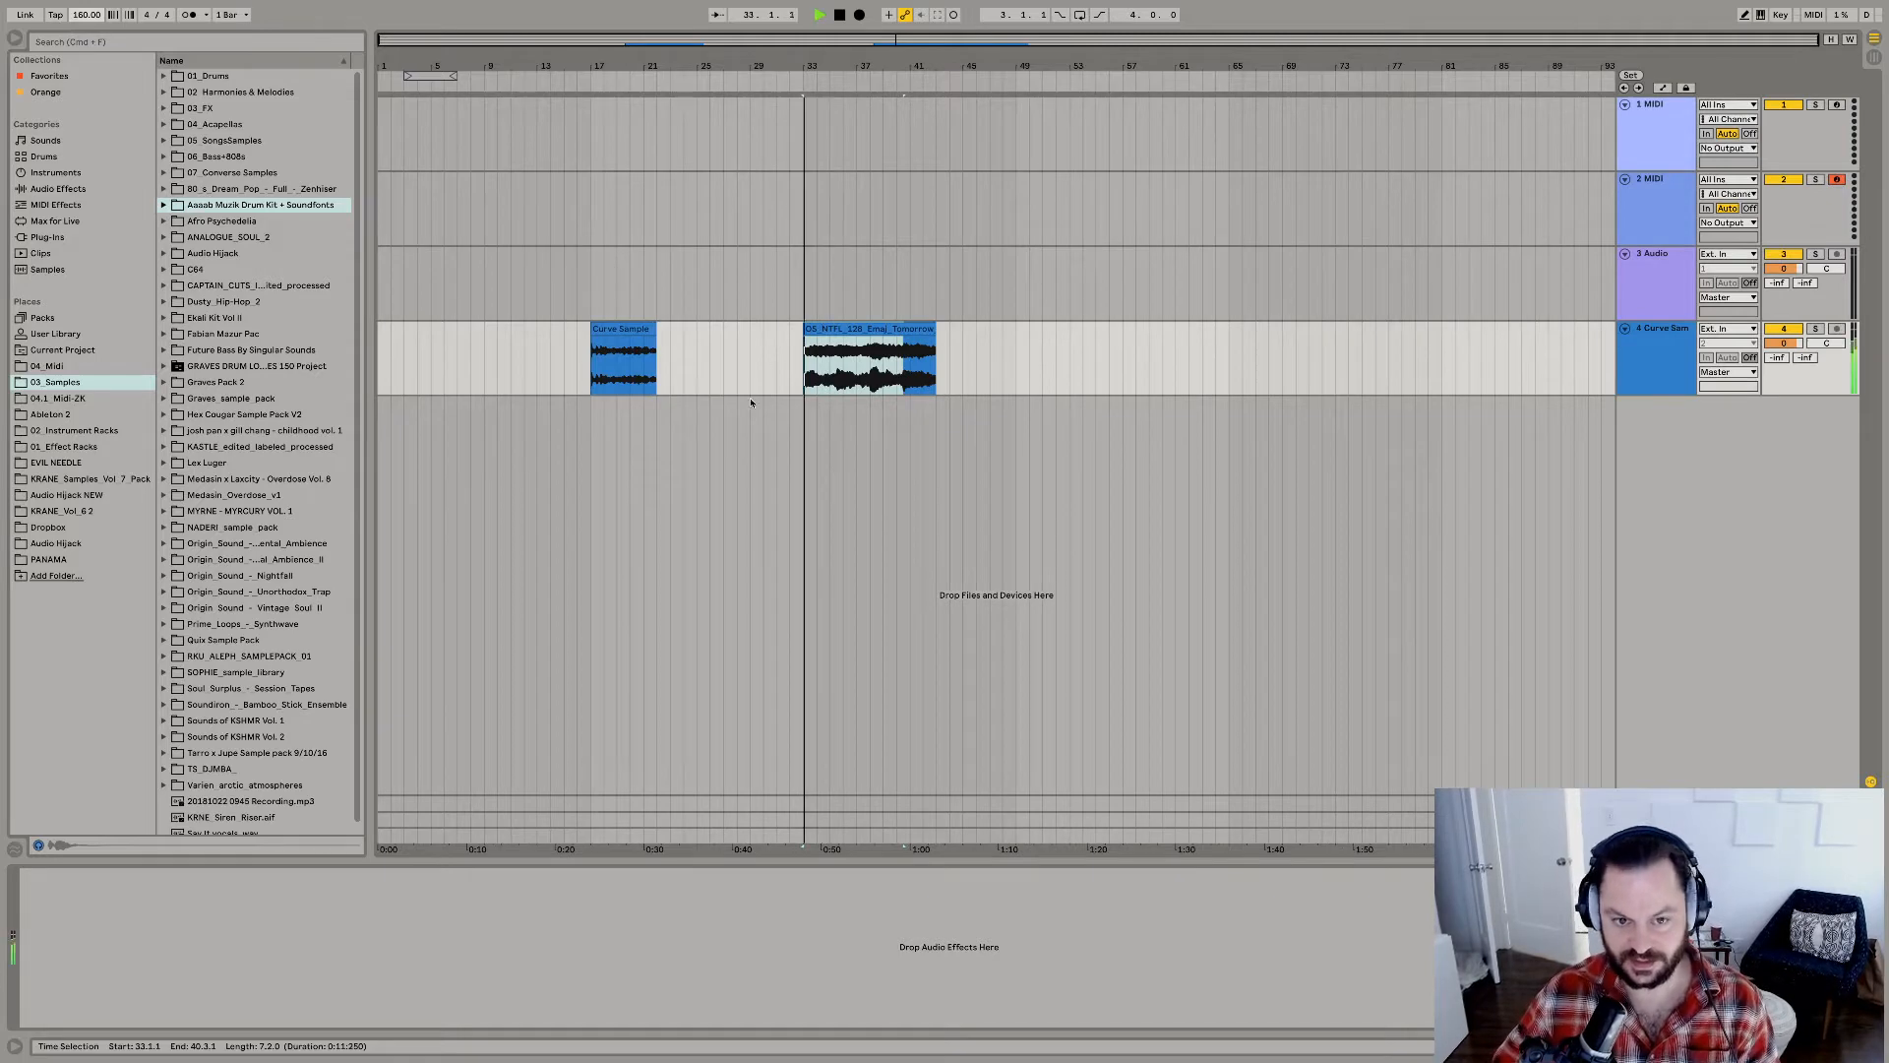
Cut the section from 35.3.1 to about 37.1.3 out of the chord clip and play the remaining first part.
left_click_drag(825, 63, 815, 251)
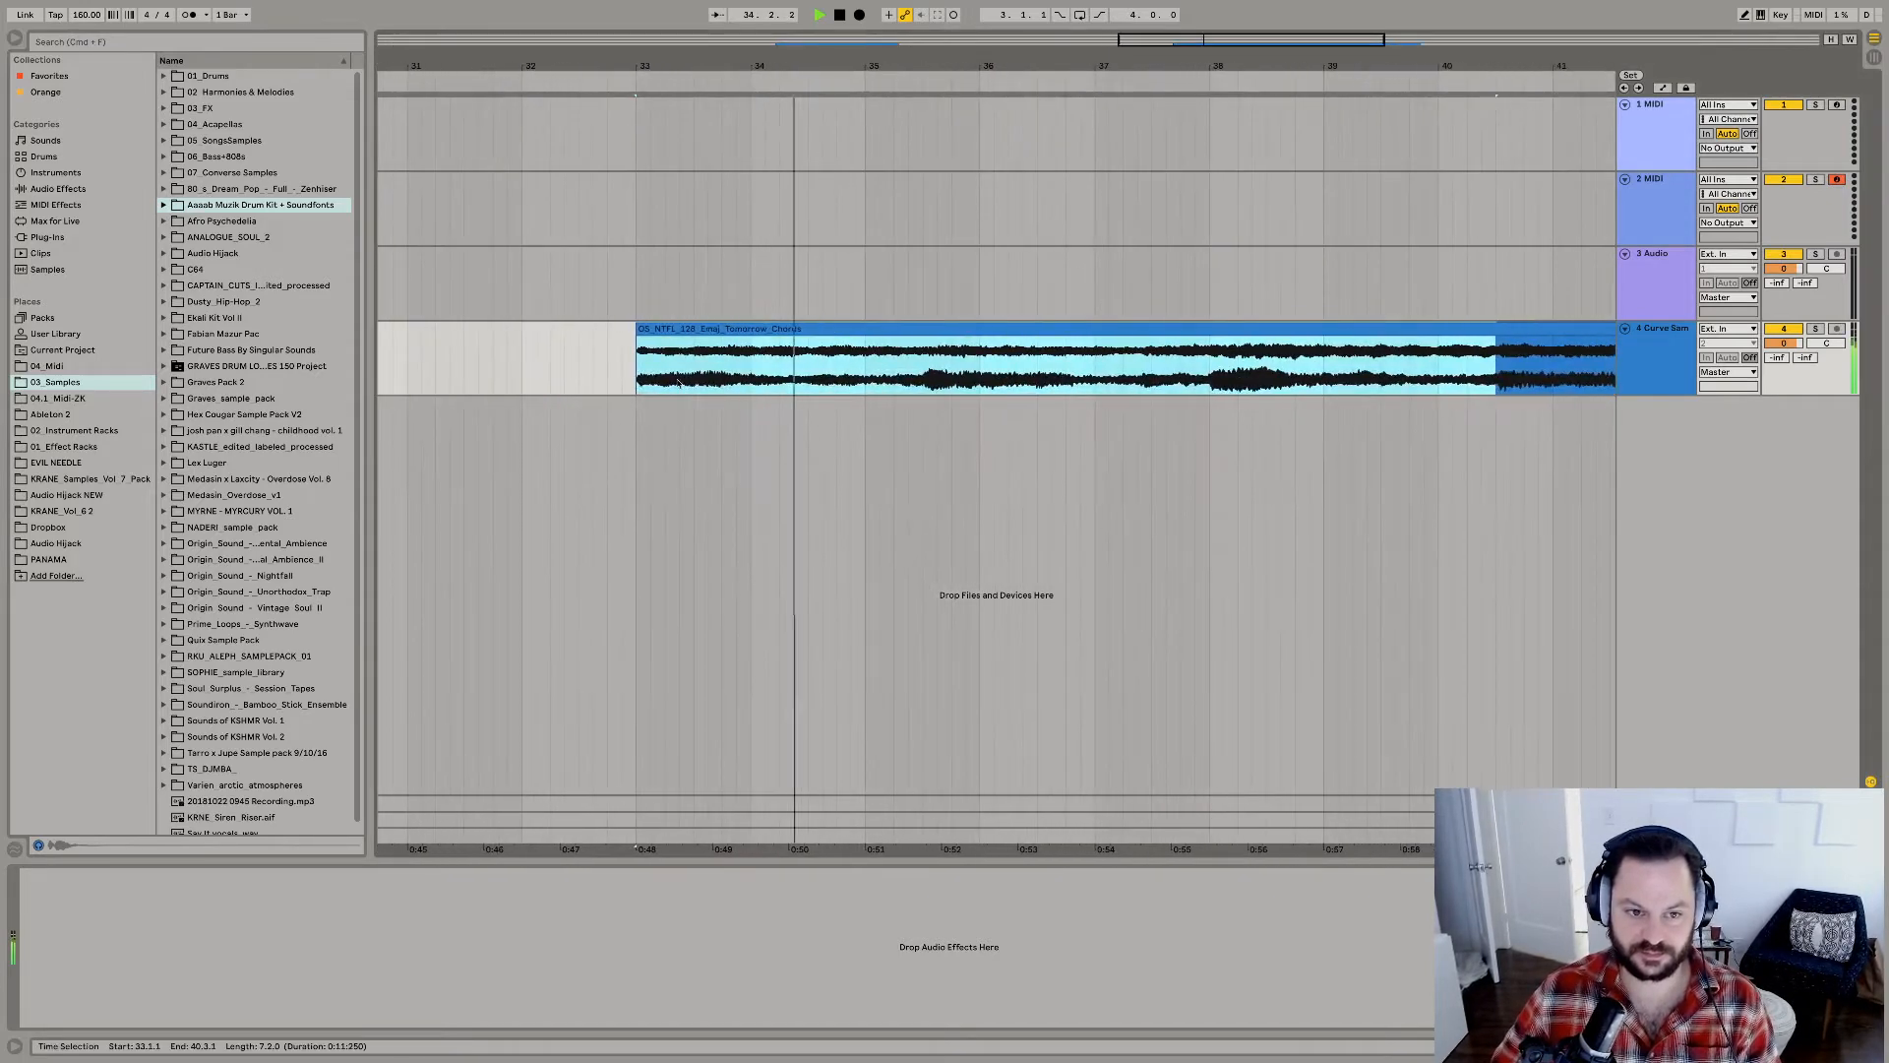
left_click_drag(637, 378, 852, 380)
left_click(922, 383)
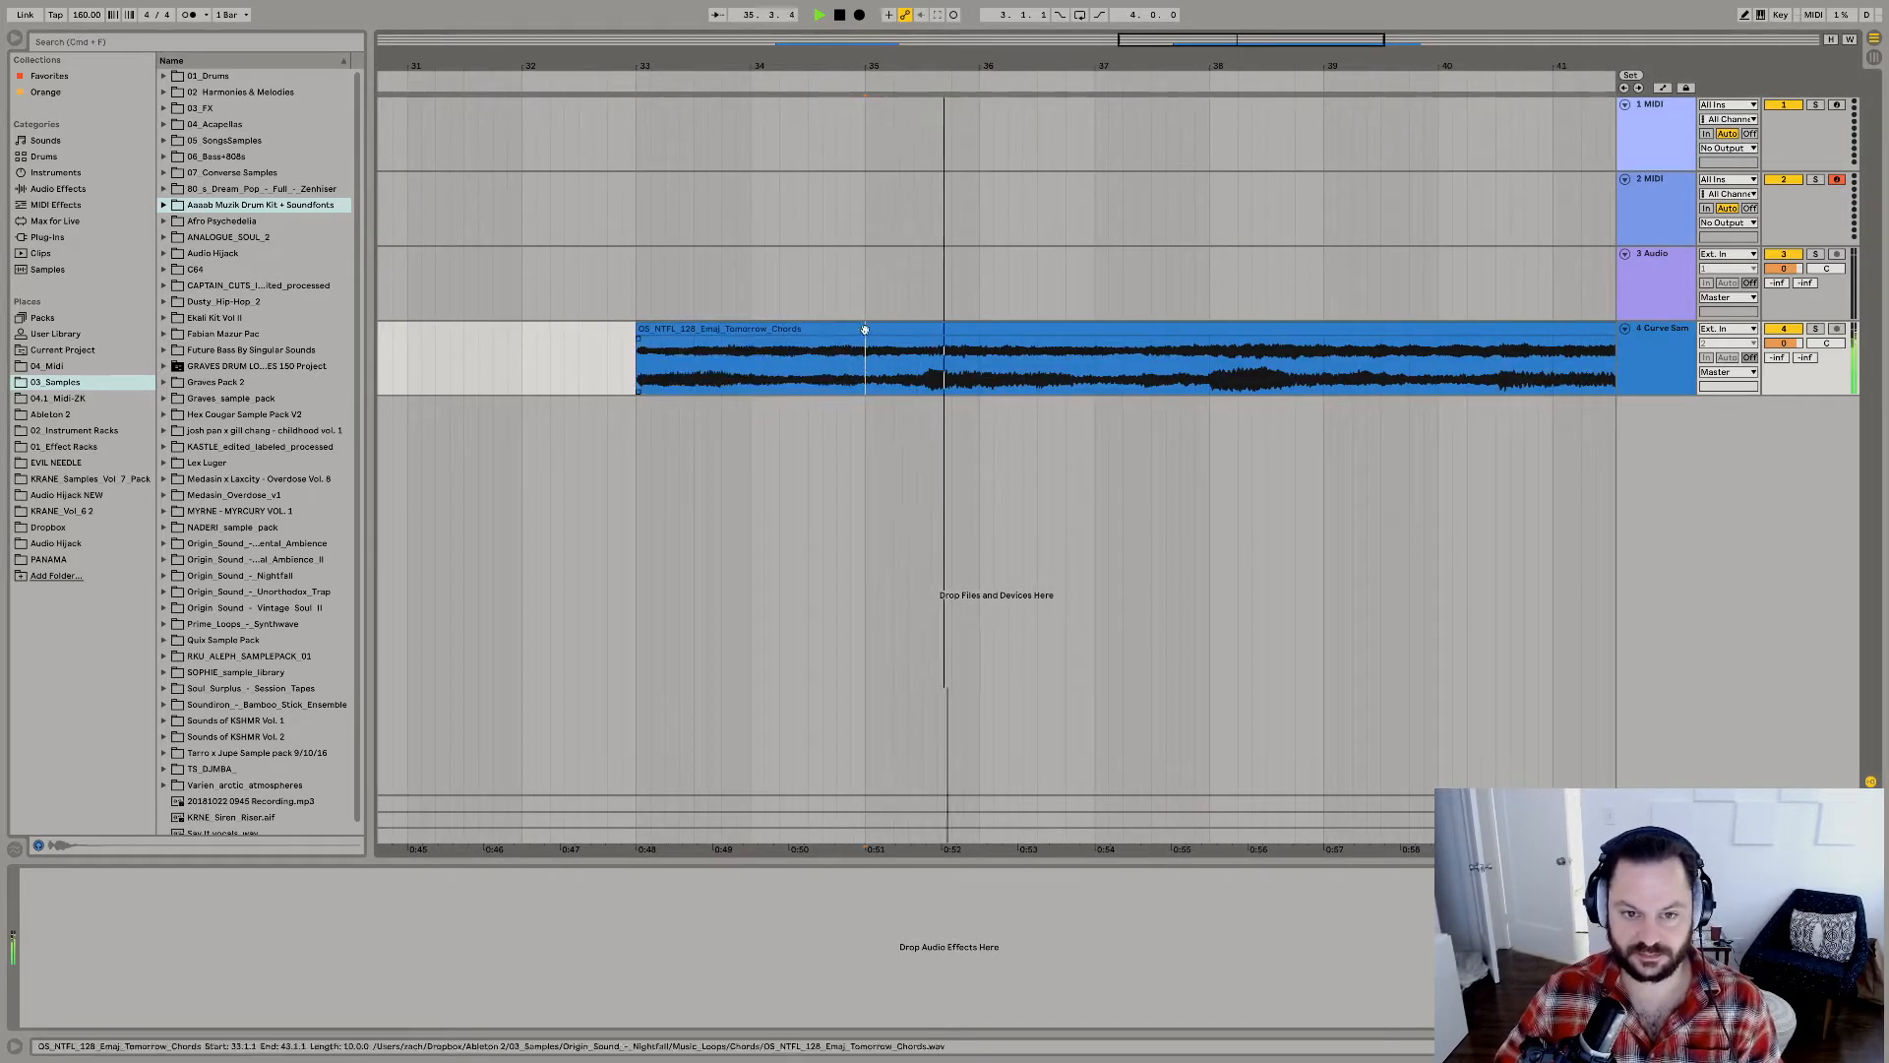
left_click_drag(923, 383, 1108, 383)
key("space")
key("Delete")
left_click(783, 332)
key("space")
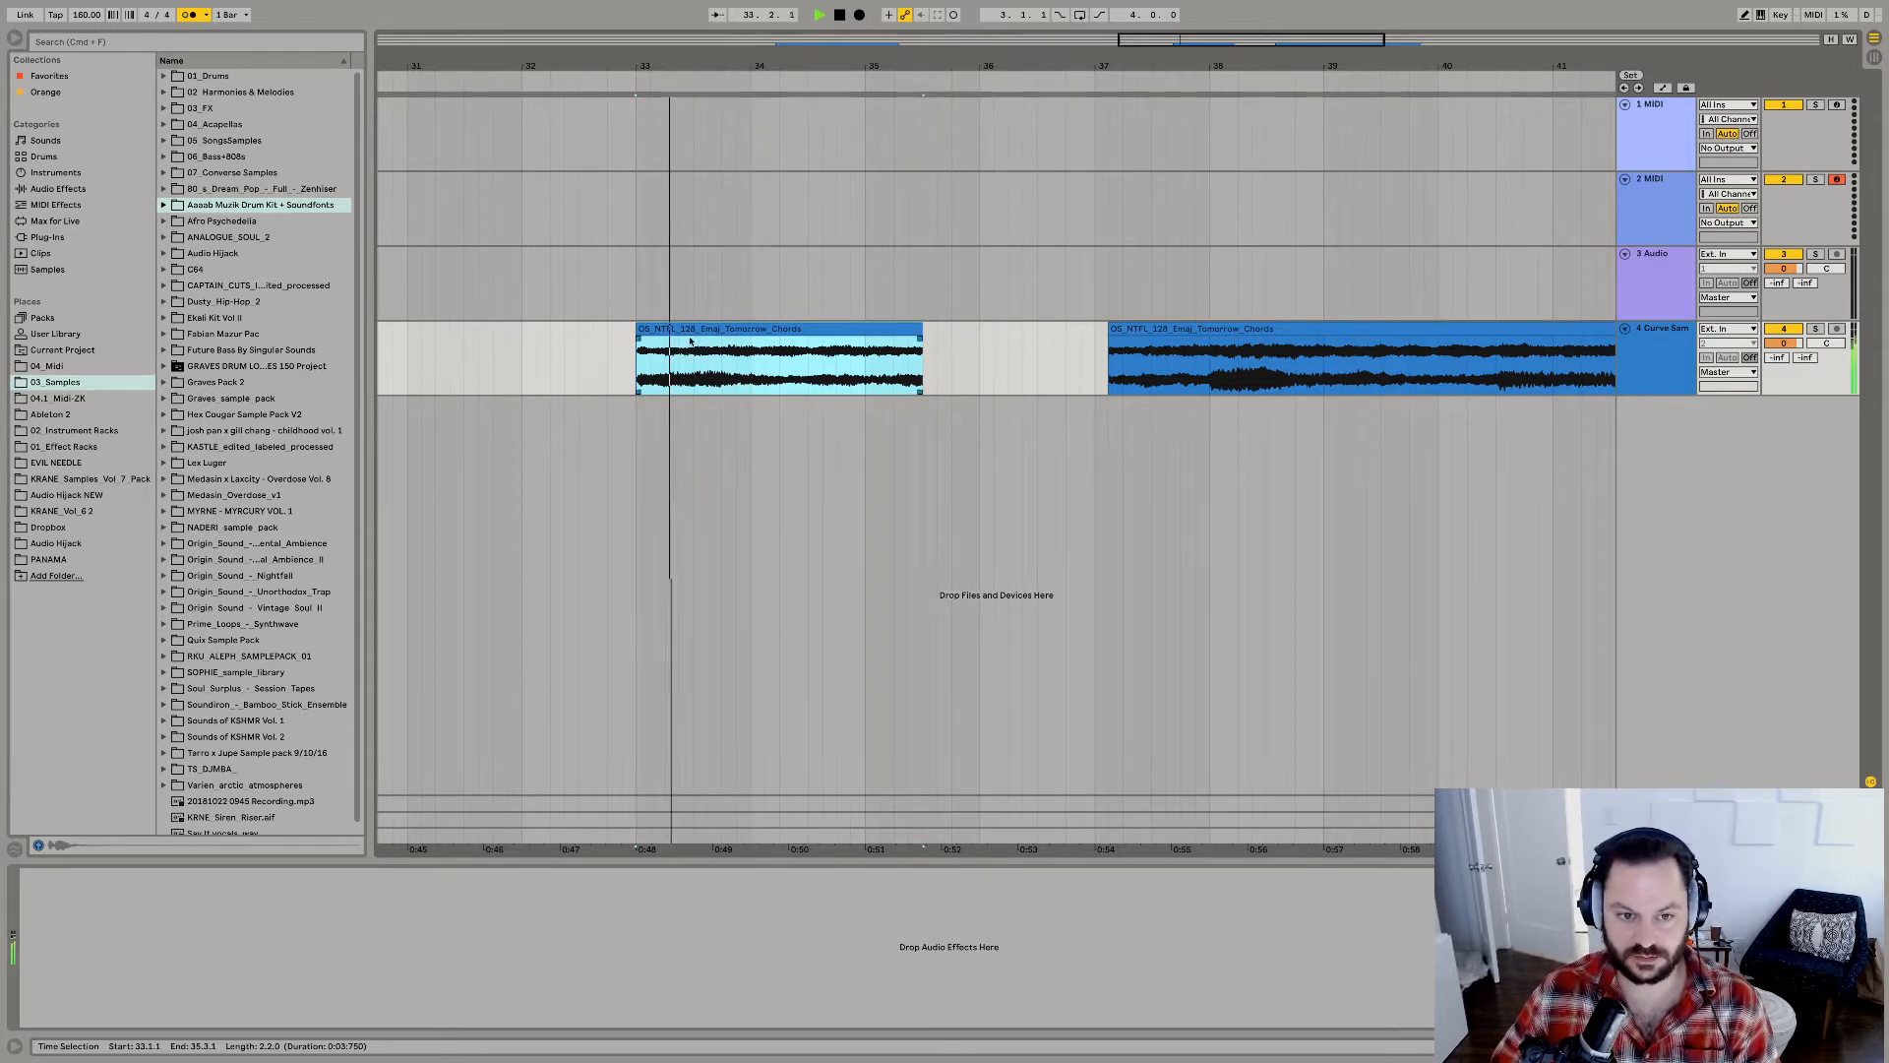
Split the first chord clip at bar 35 and duplicate its two-bar part so the copy fills bars 35 and 36.
left_click(866, 366)
key("space")
key("super+e")
left_click(835, 333)
key("super+d")
key("space")
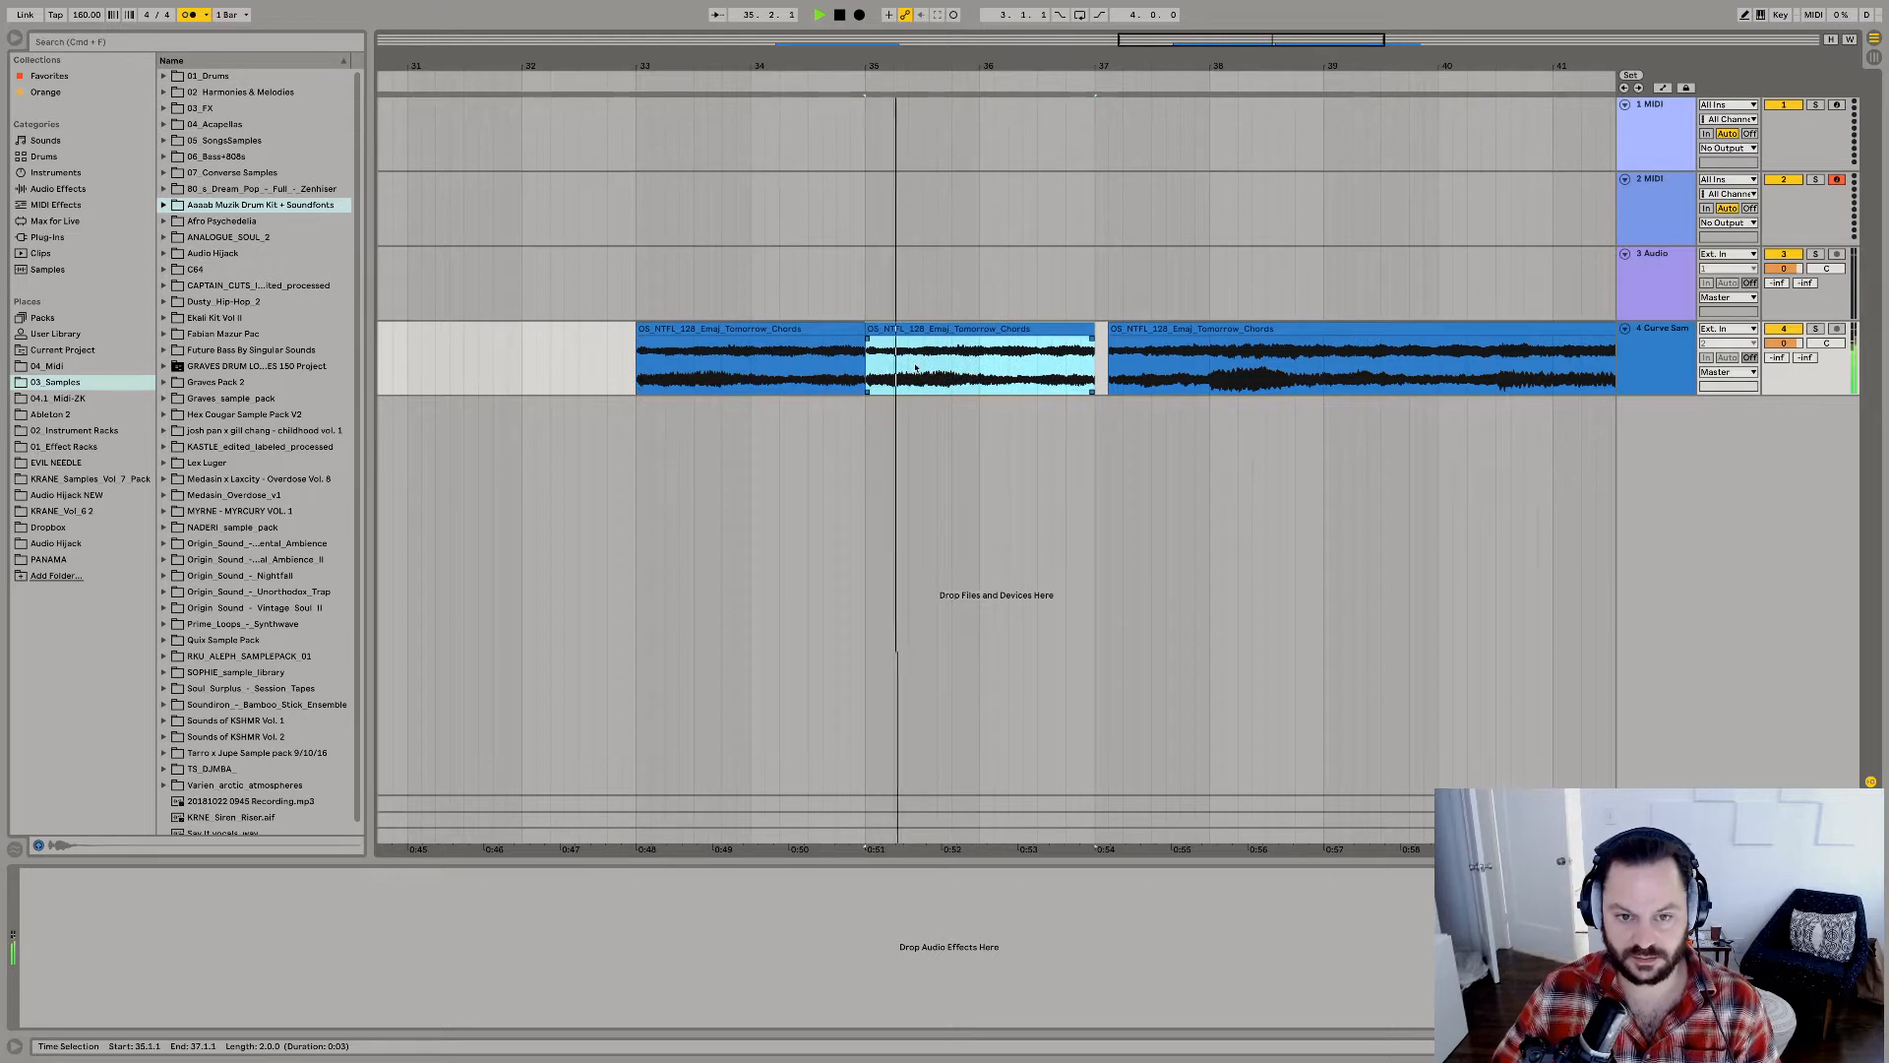
Paste the cut chord section at 35.2.3, over the rest of the duplicated two-bar clip.
key("space")
key("space")
left_click(913, 352)
key("space")
Audition the loud swell in the remaining chord clip and select it from 38.1.3 to 38.3.3 for copying.
key("space")
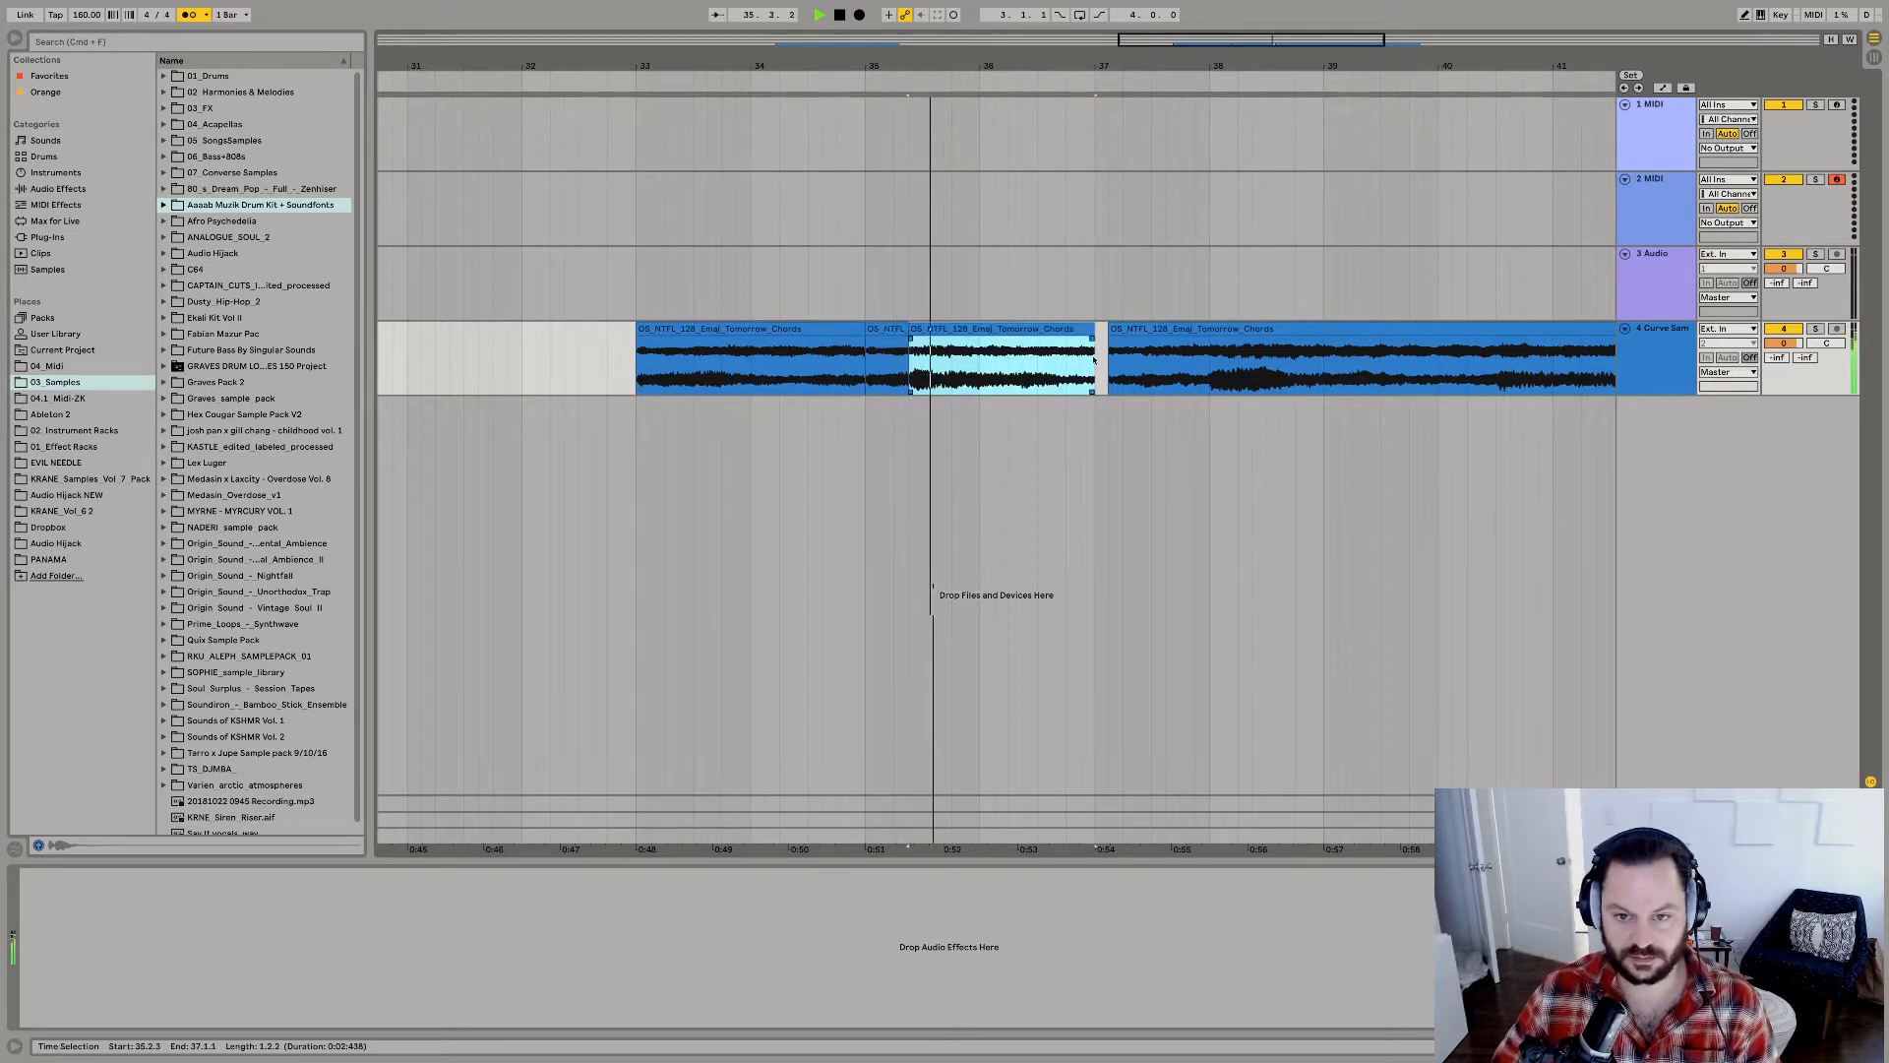
key("space")
left_click(1223, 375)
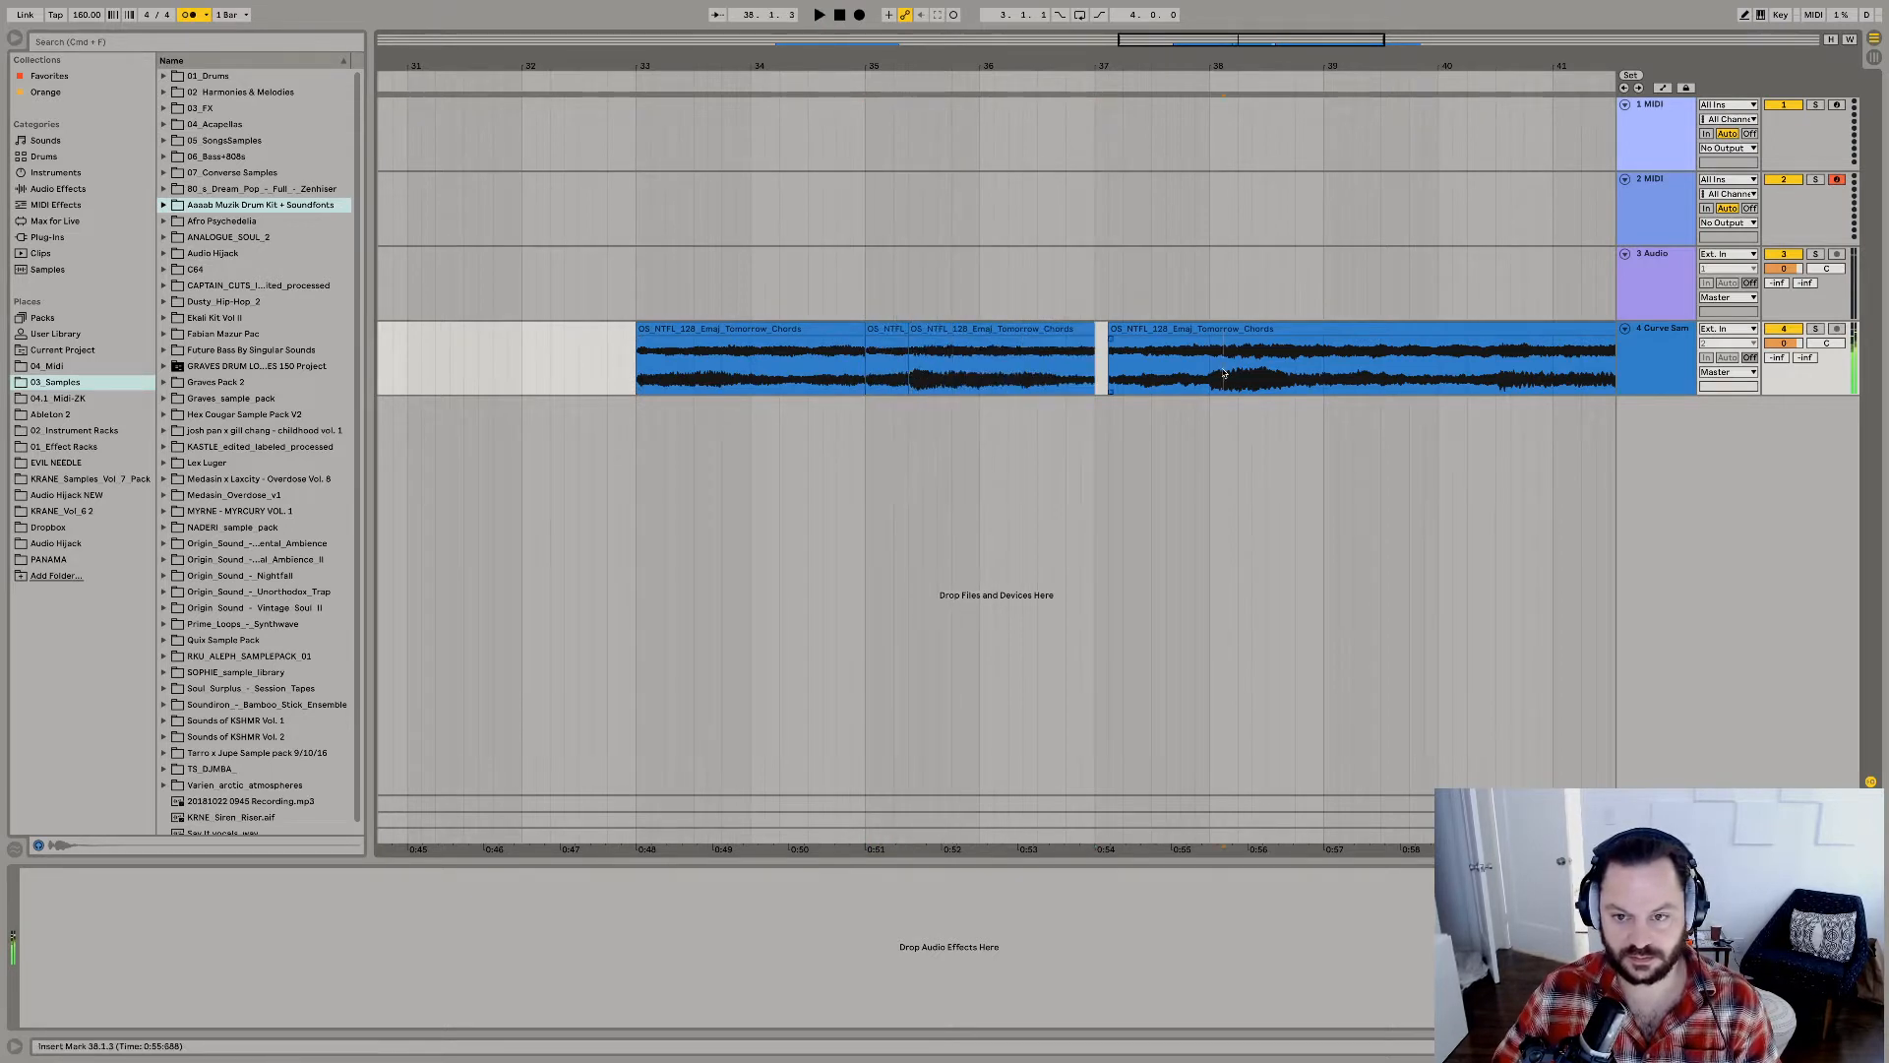
key("space")
Audition the short chop at bar 35 and the pasted chop that follows it.
key("space")
left_click_drag(1223, 375, 1274, 374)
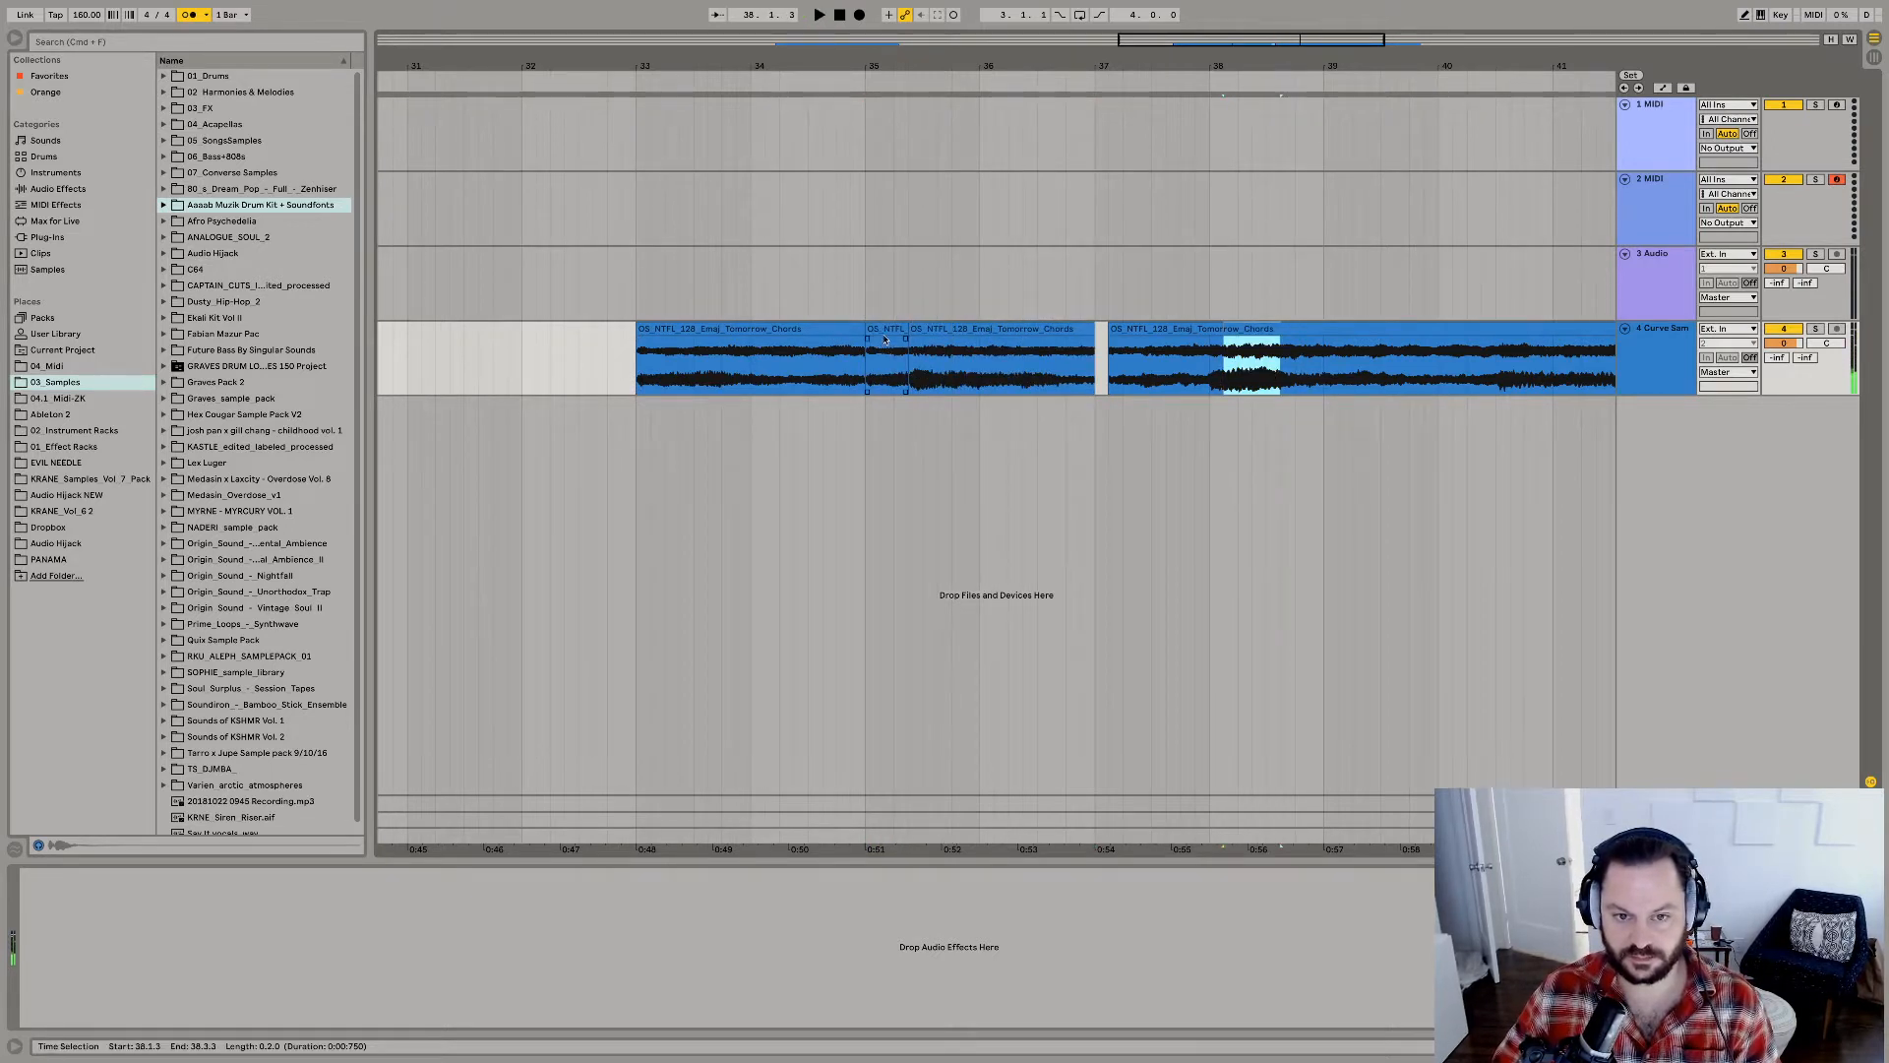
left_click(883, 332)
key("space")
key("space")
left_click(919, 332)
key("space")
key("space")
key("space")
Show the pasted chop's sample view, move its start marker forward to about 4.224 seconds and play the result.
key("shift+Tab")
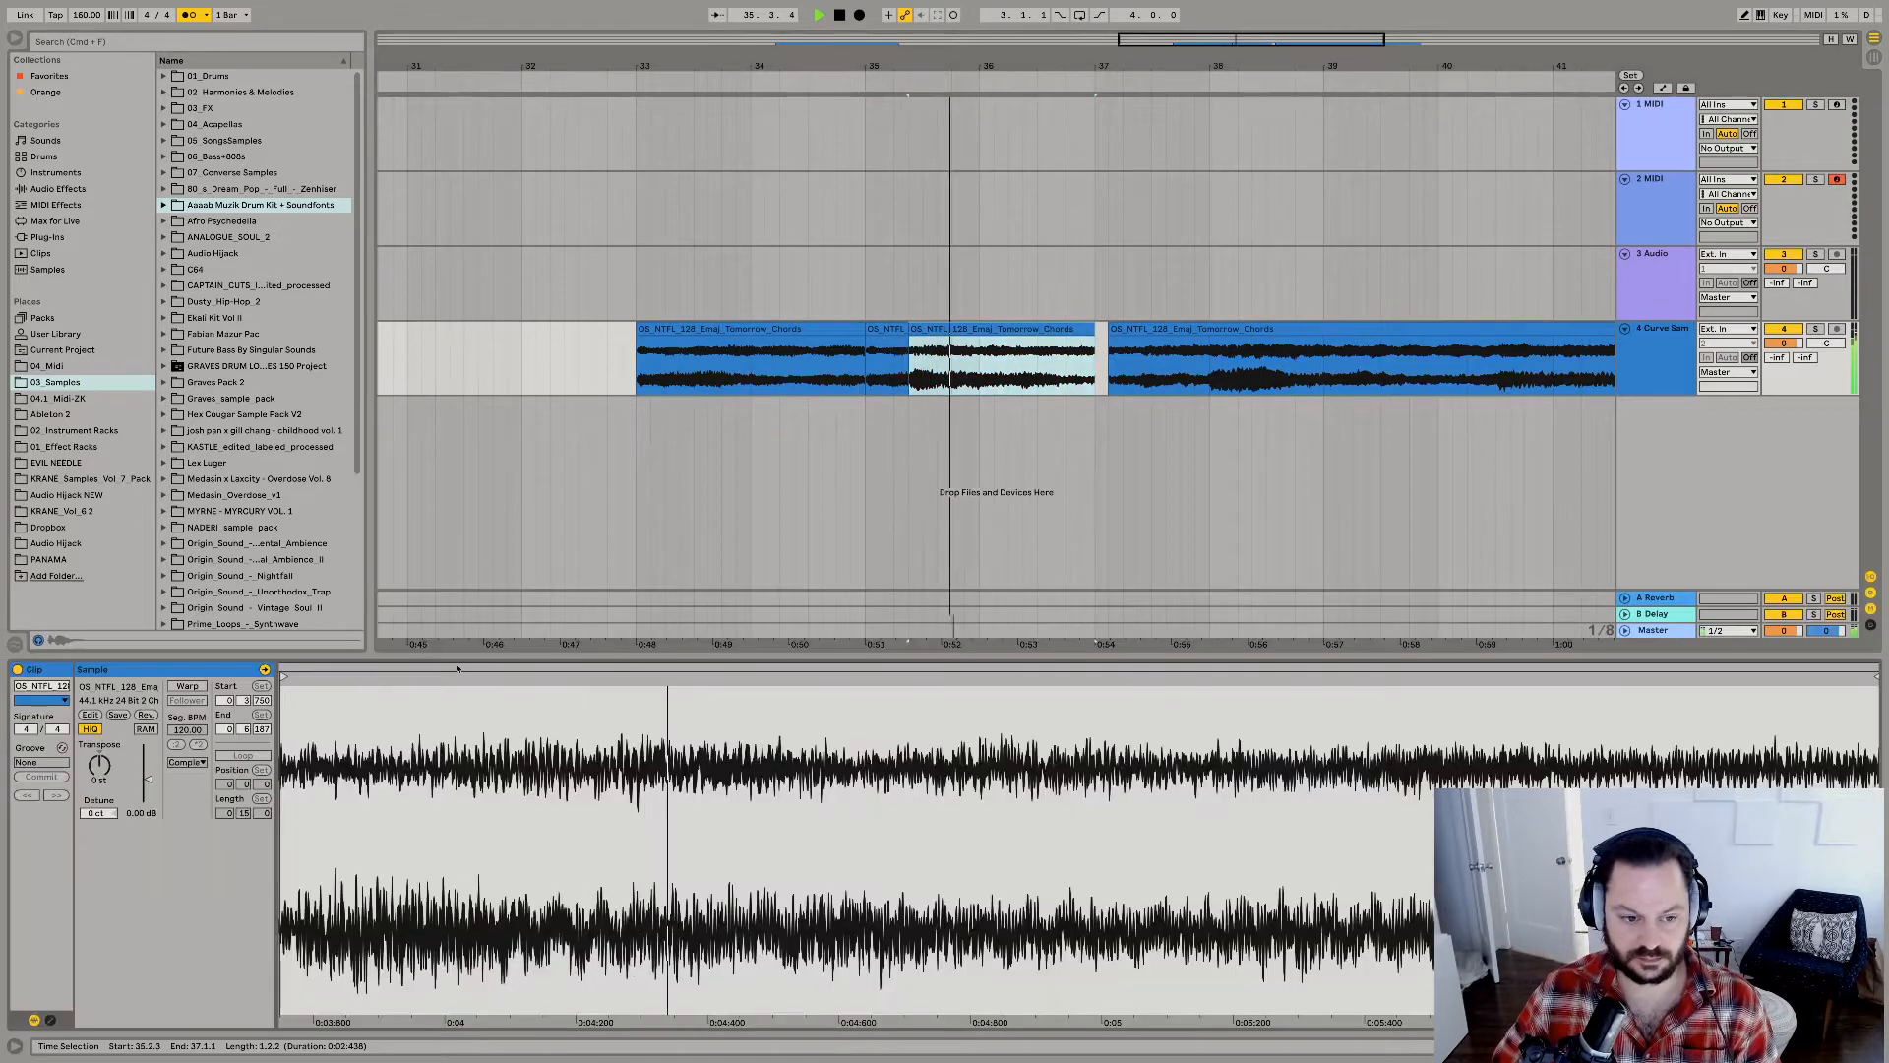
left_click_drag(284, 675, 593, 675)
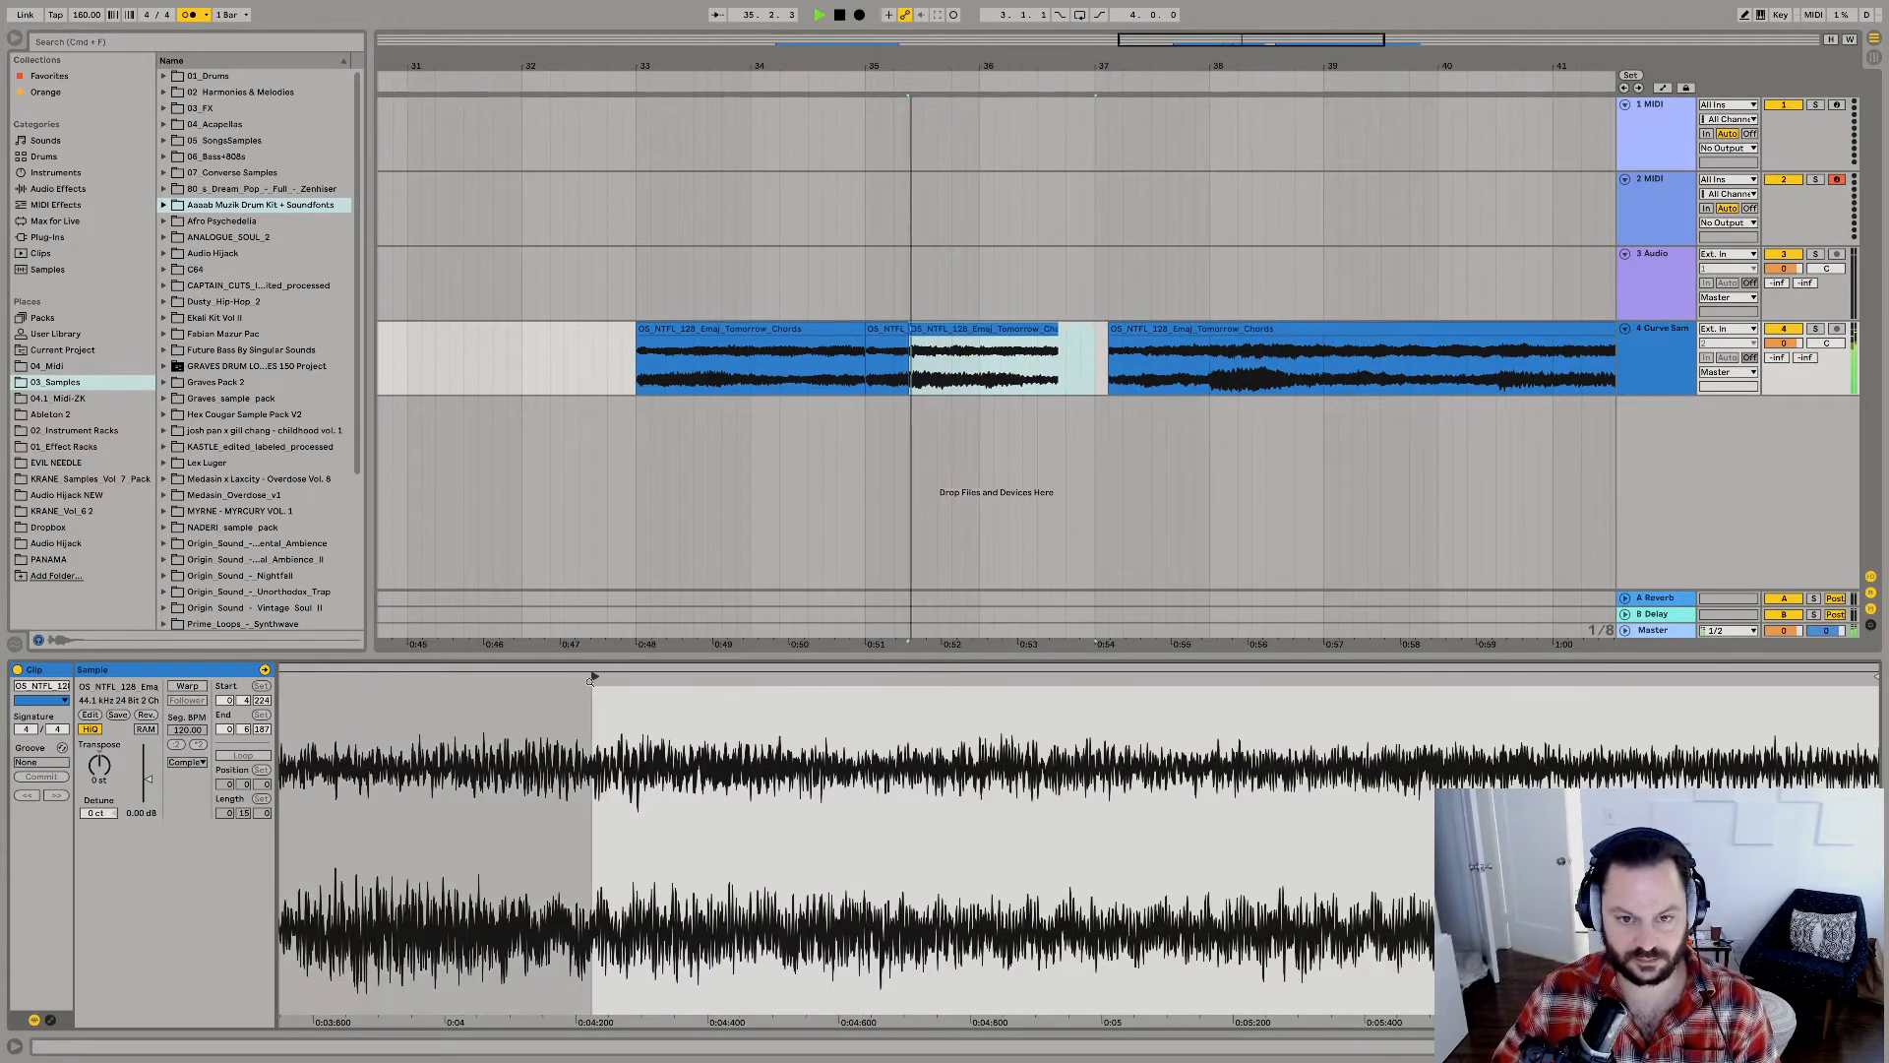
key("space")
key("space")
Paste the copied chord swell at 35.4.1 and extend its end to bar 37 while listening.
key("space")
left_click(949, 381)
key("super+v")
key("space")
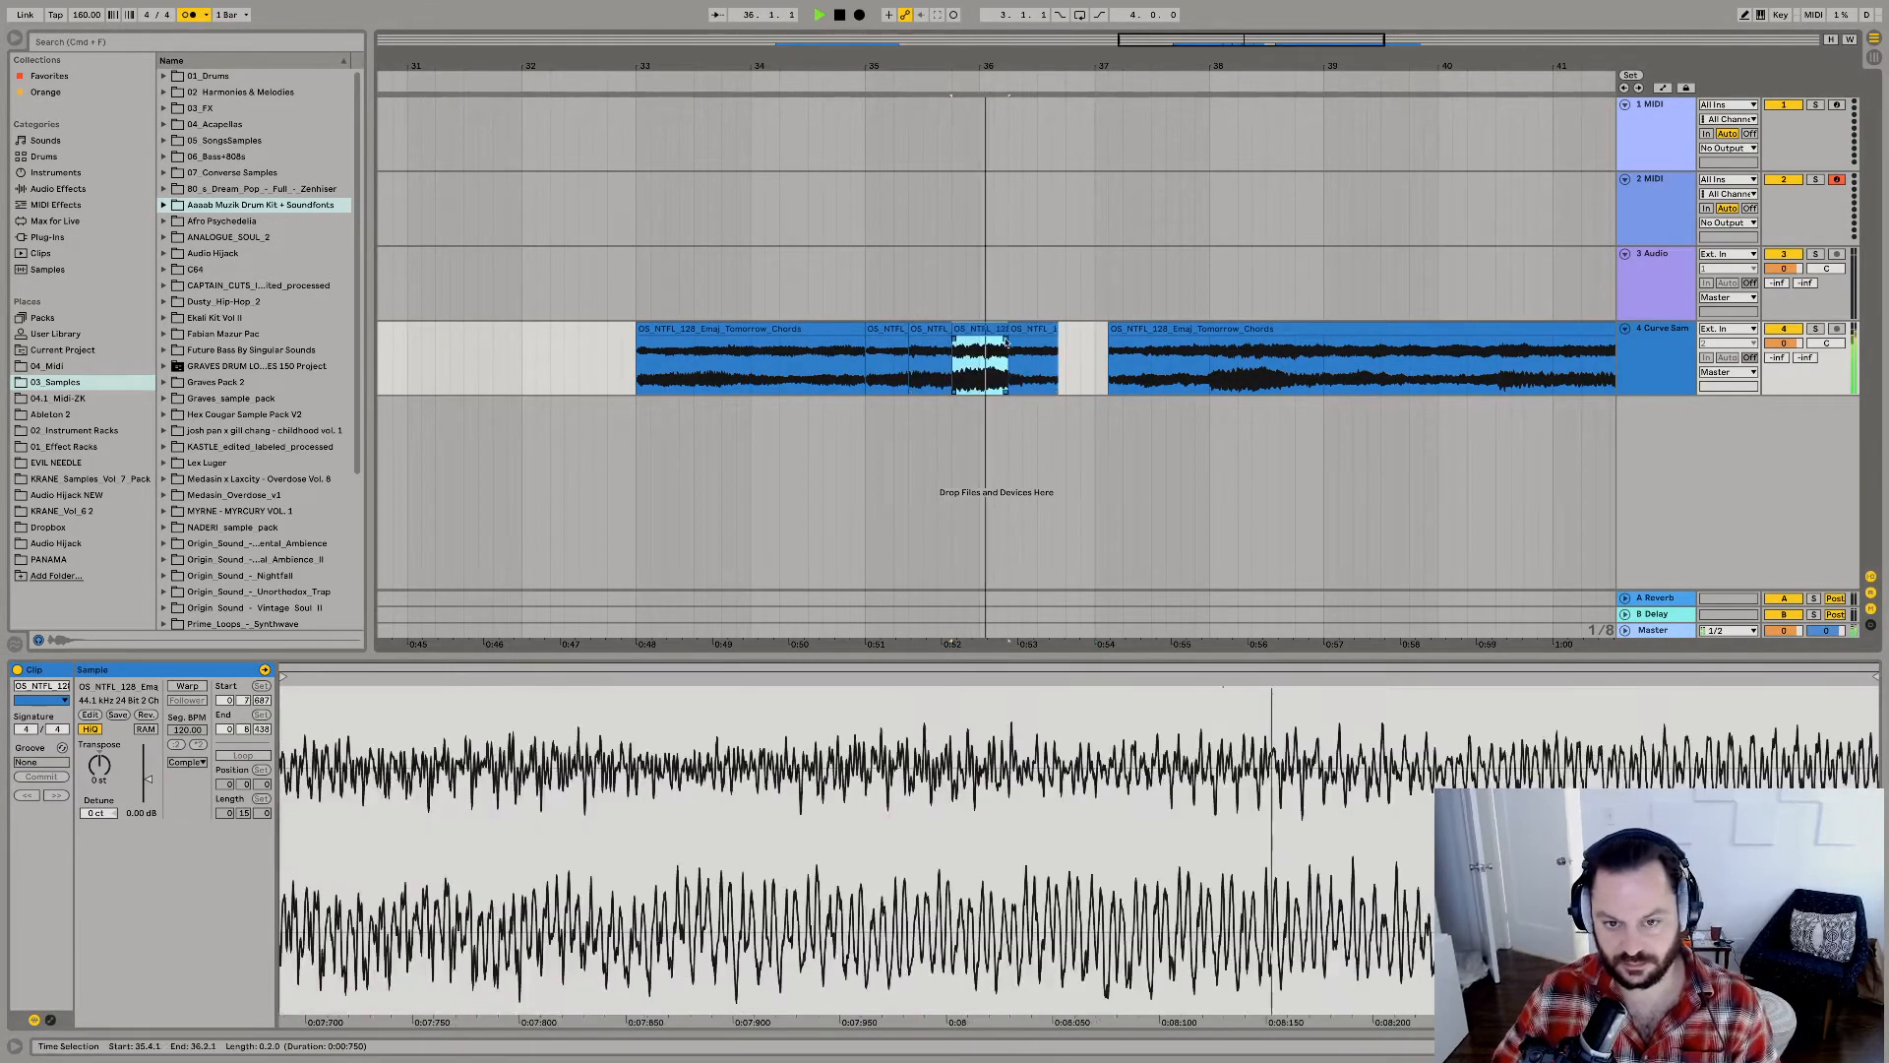
left_click_drag(1005, 341, 1094, 339)
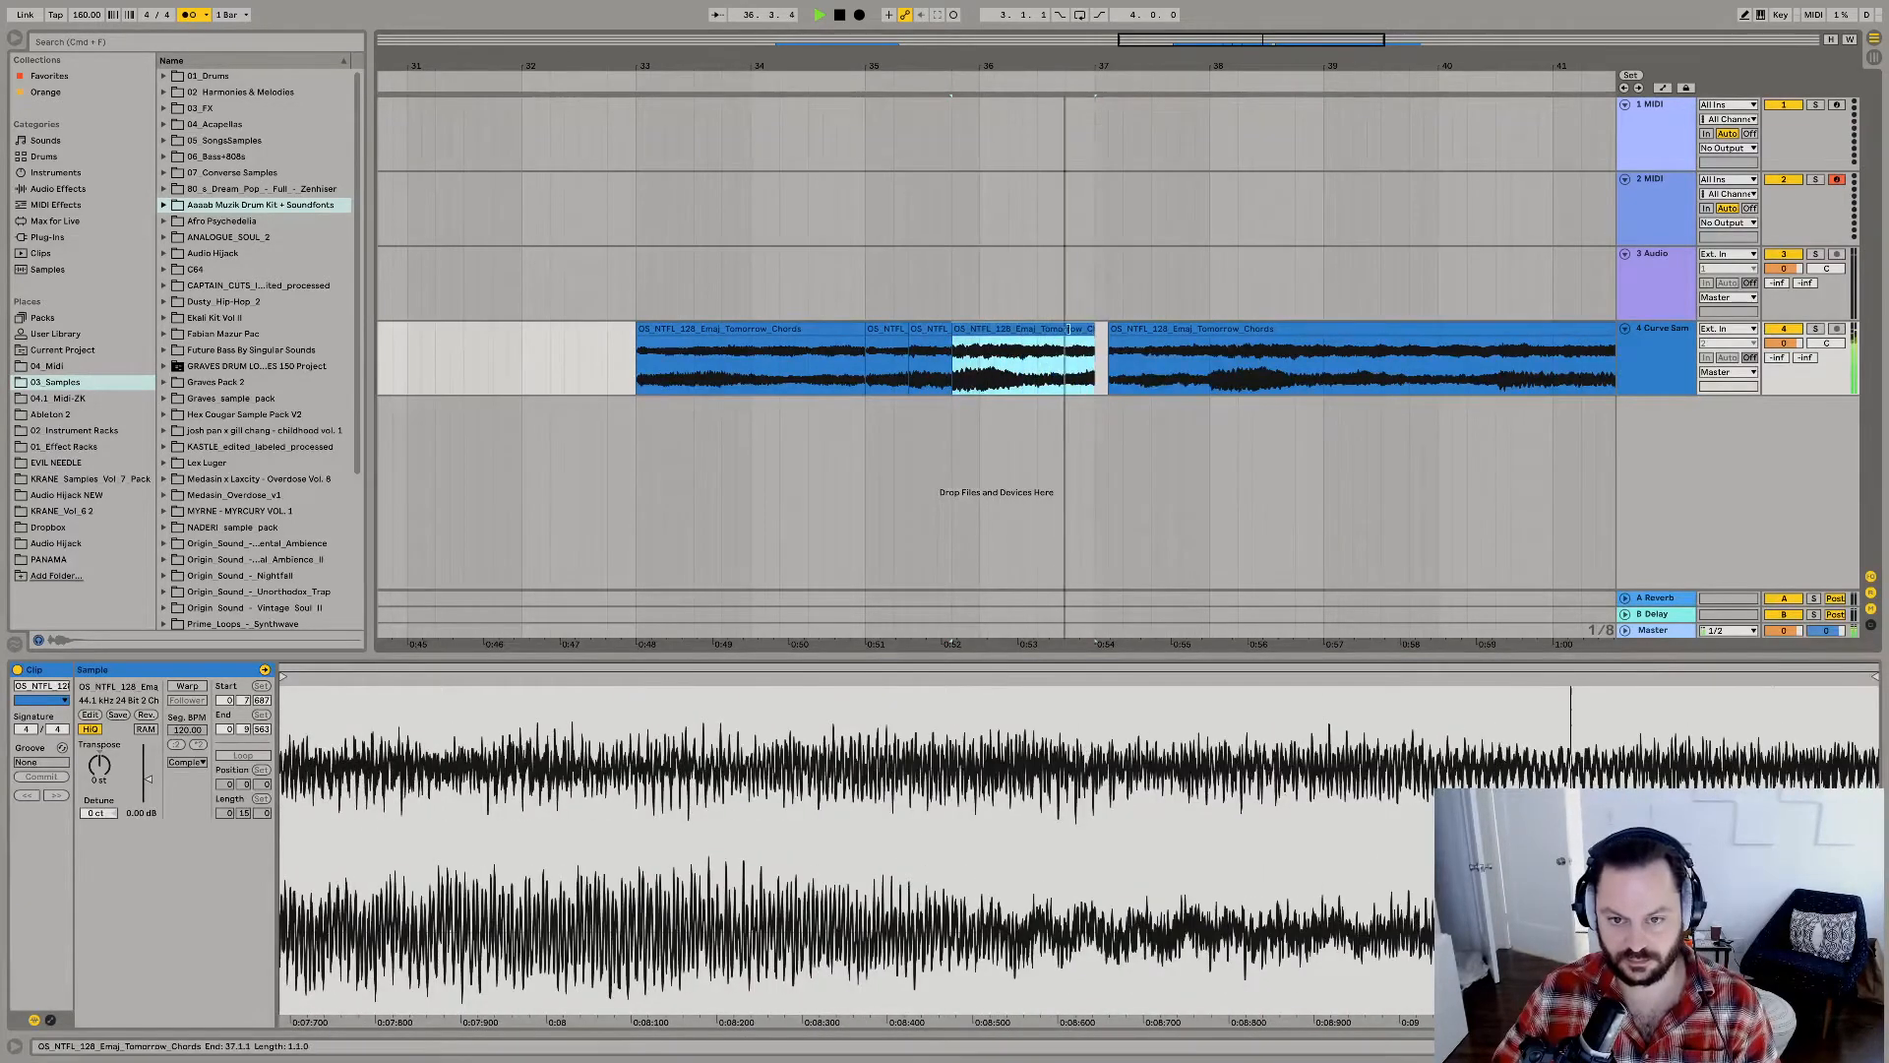
key("space")
Duplicate the four-bar group of chord chops starting at bar 33 and loop the resulting eight bars.
left_click(826, 329, "shift")
key("space")
key("super+d")
left_click(801, 330, "shift")
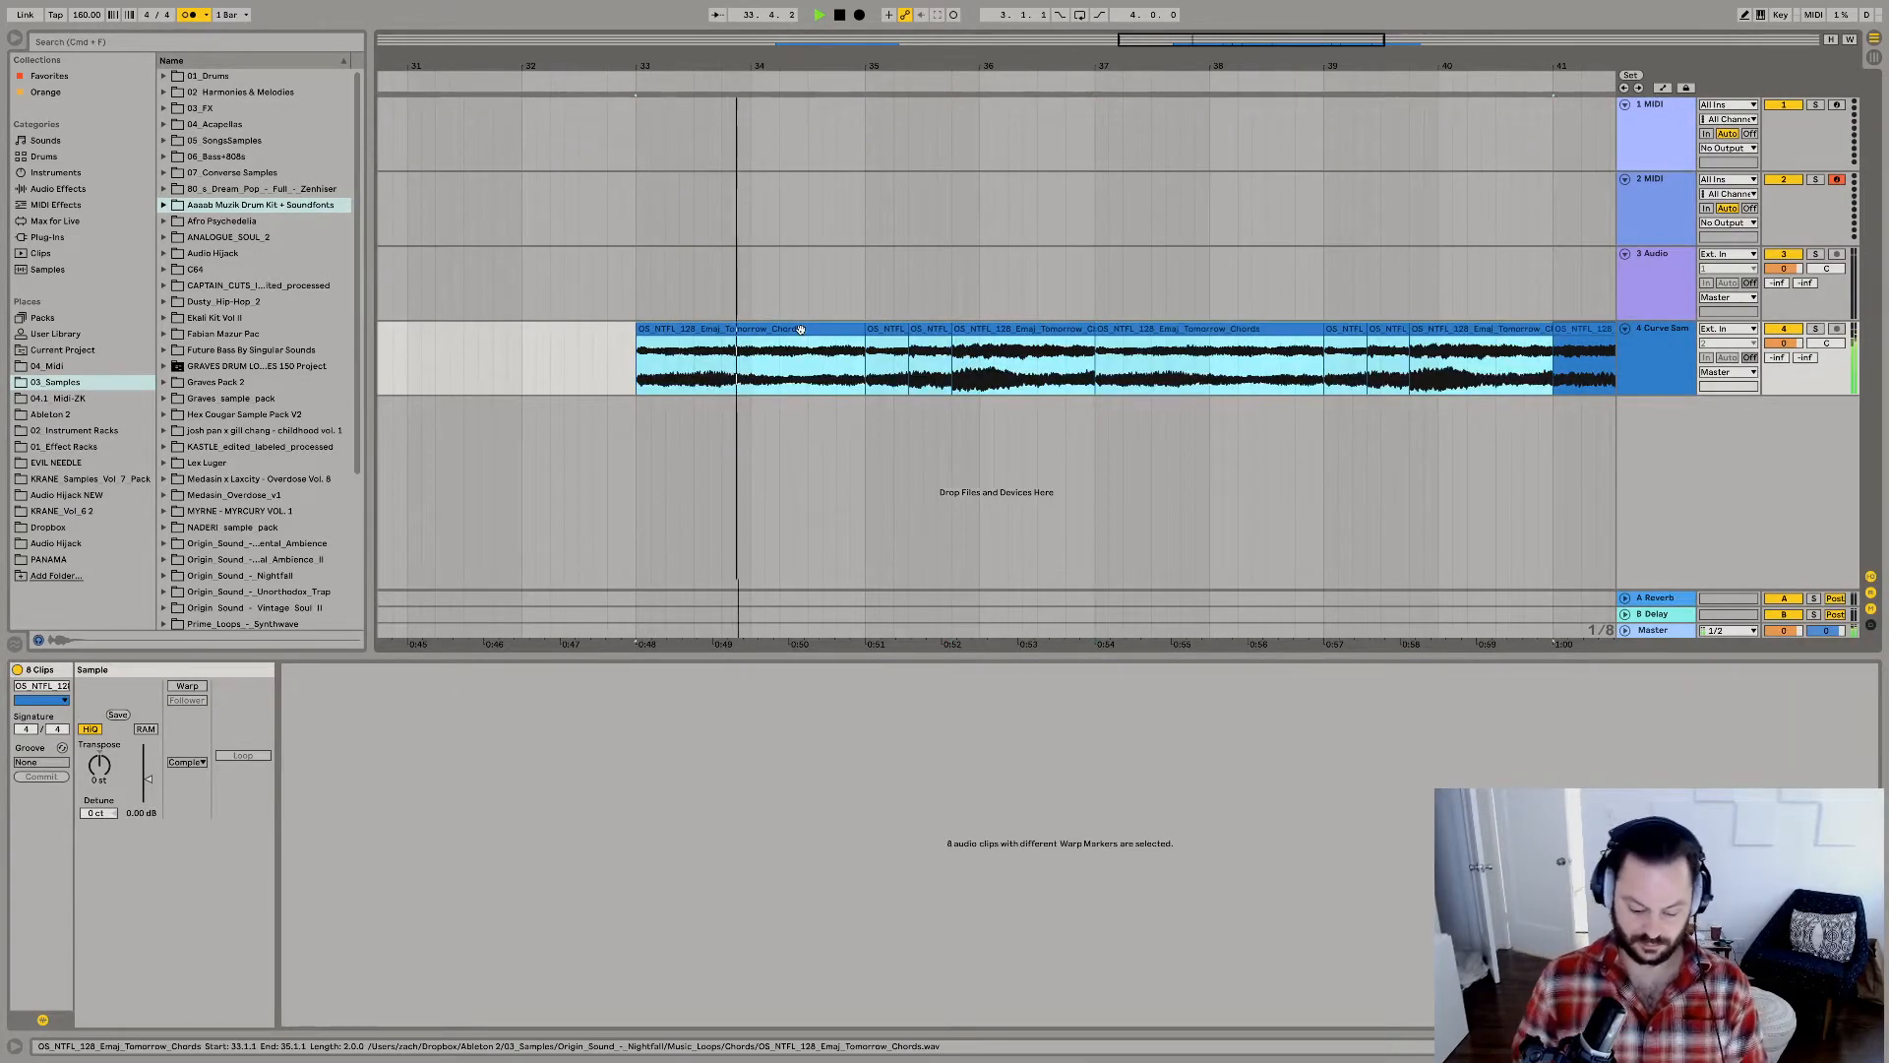
key("super+l")
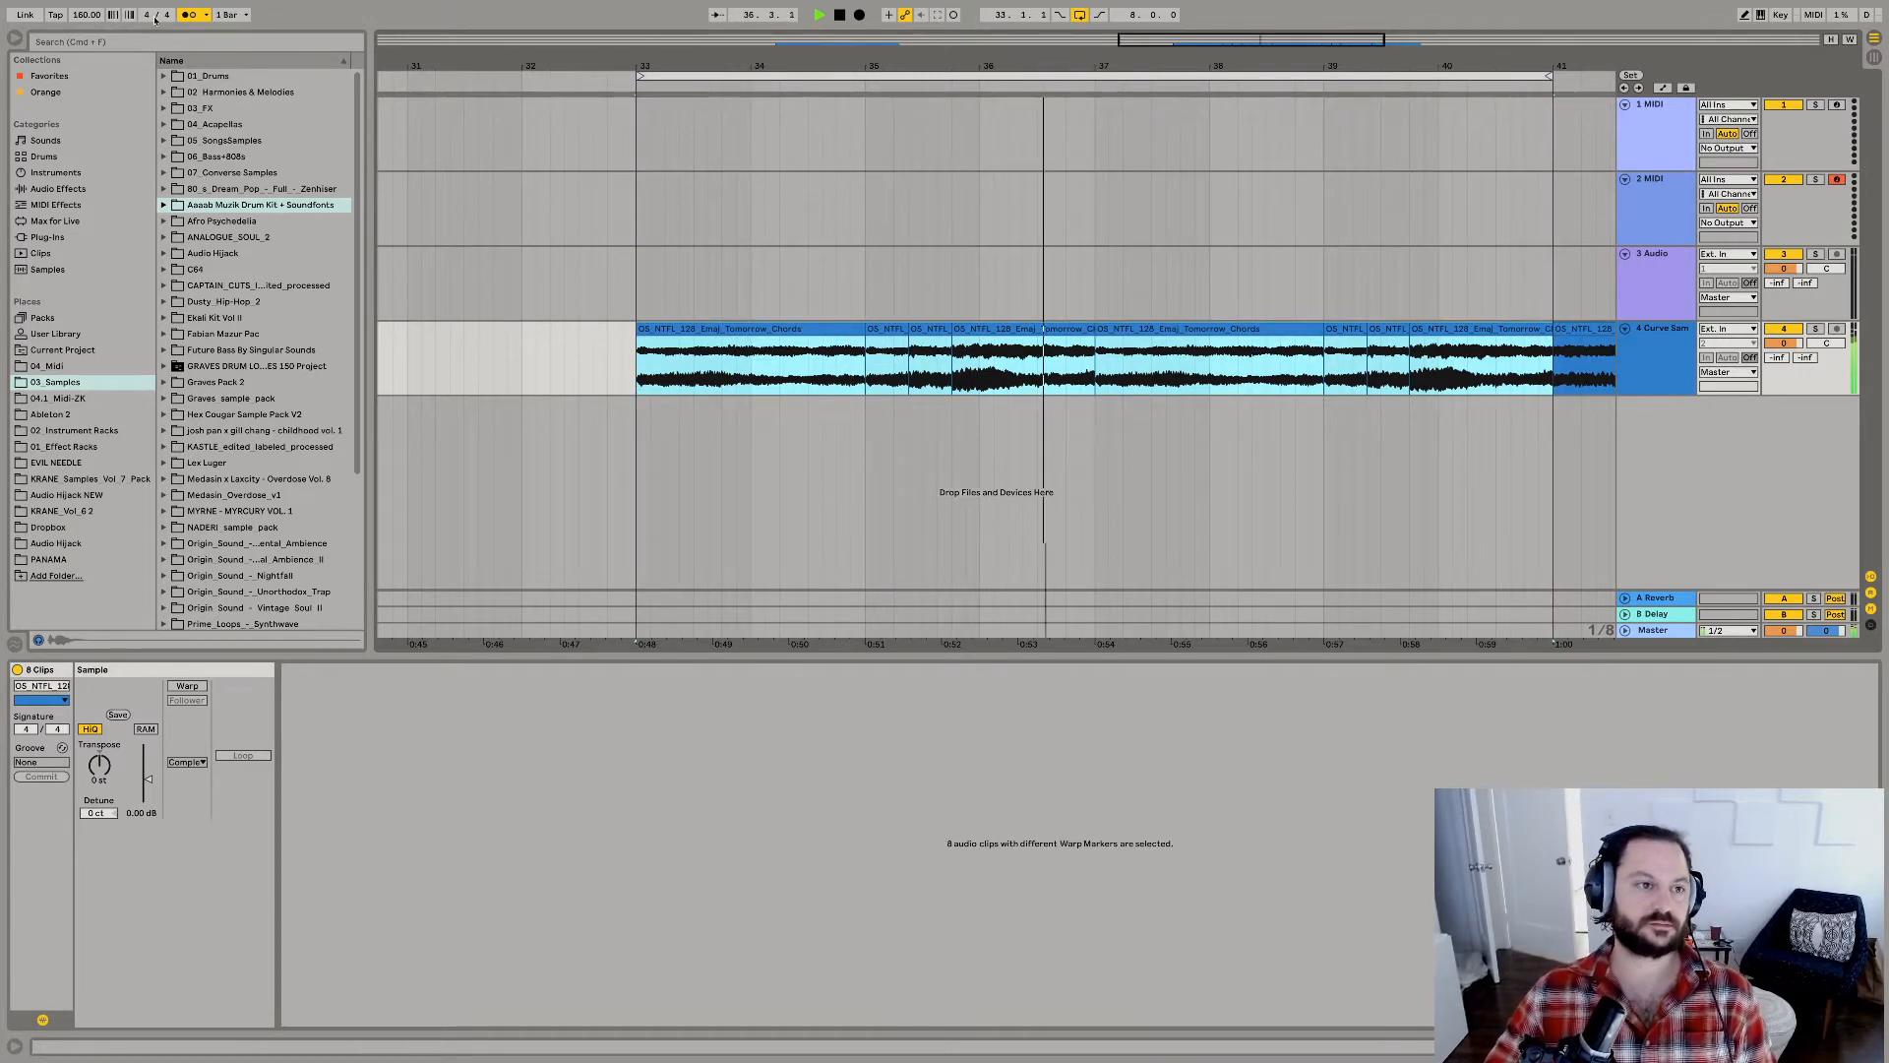
Turn off the metronome and shrink the clip detail area to give the arrangement more height.
left_click(185, 18)
left_click(477, 658)
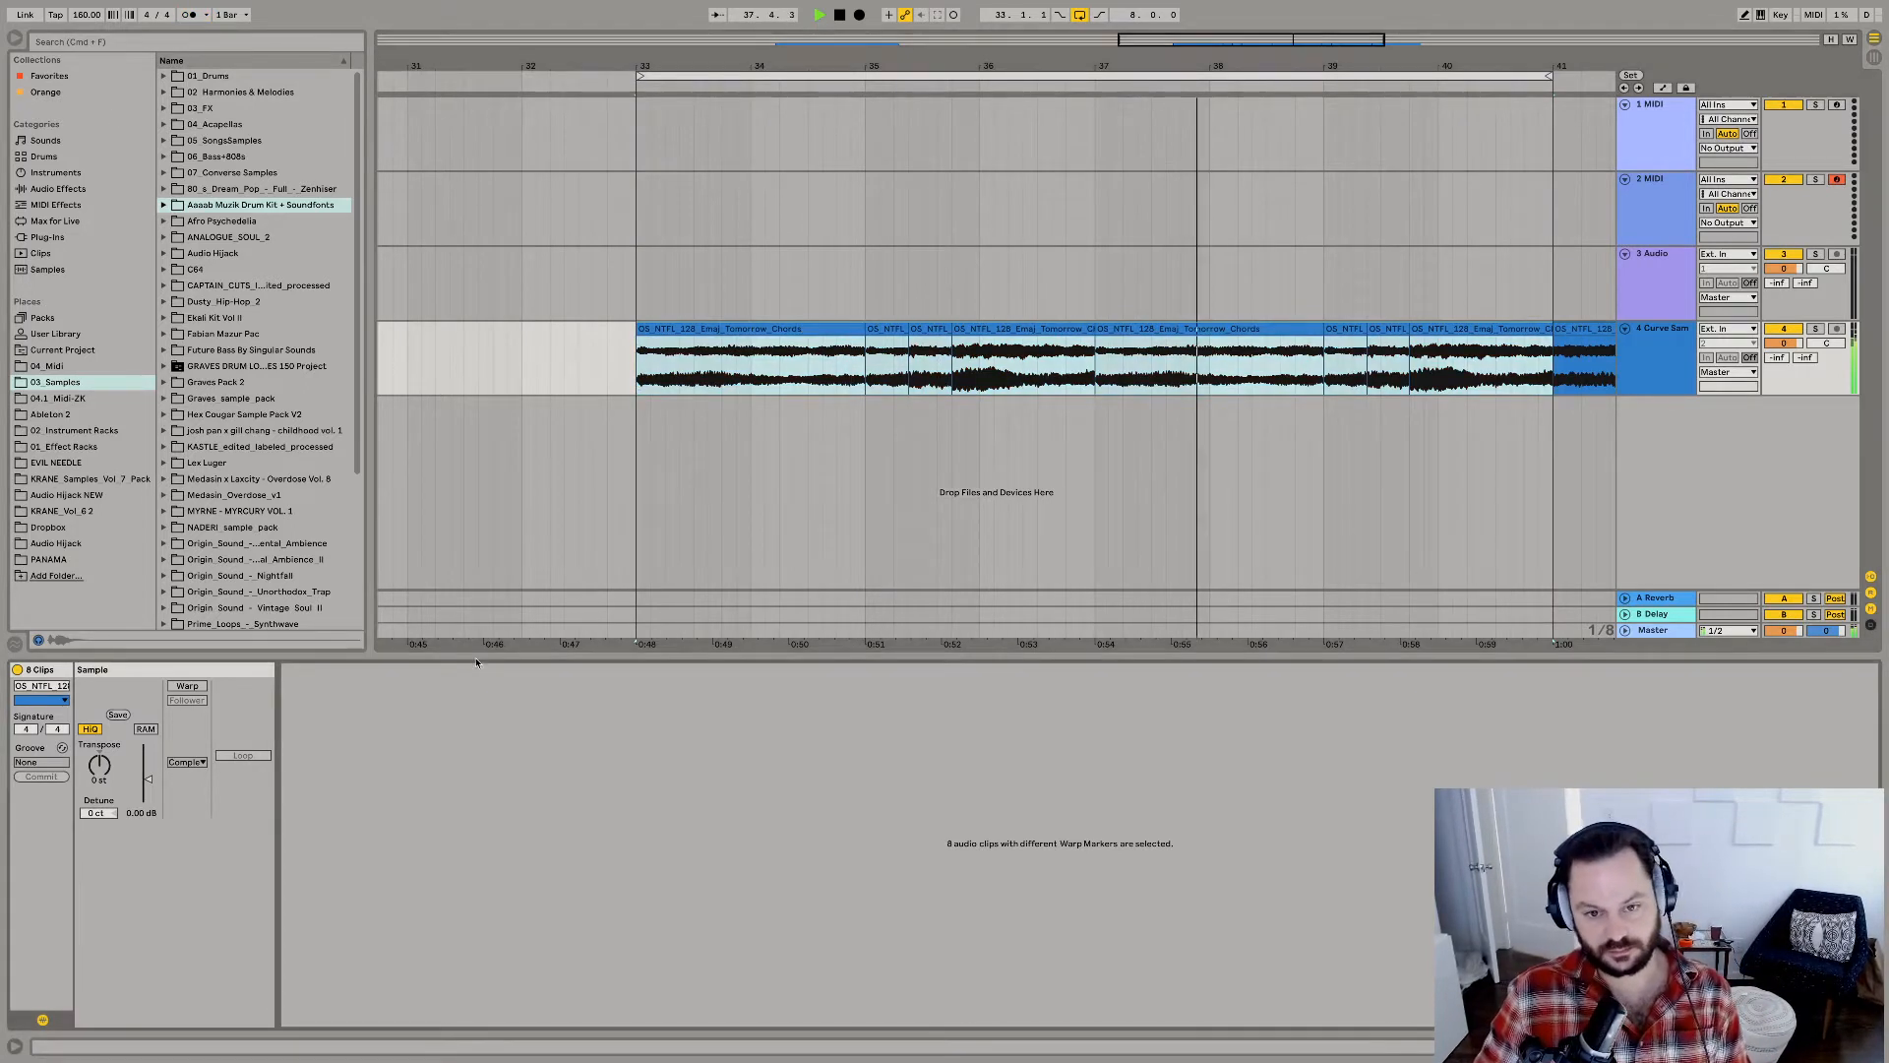
left_click_drag(477, 659, 477, 823)
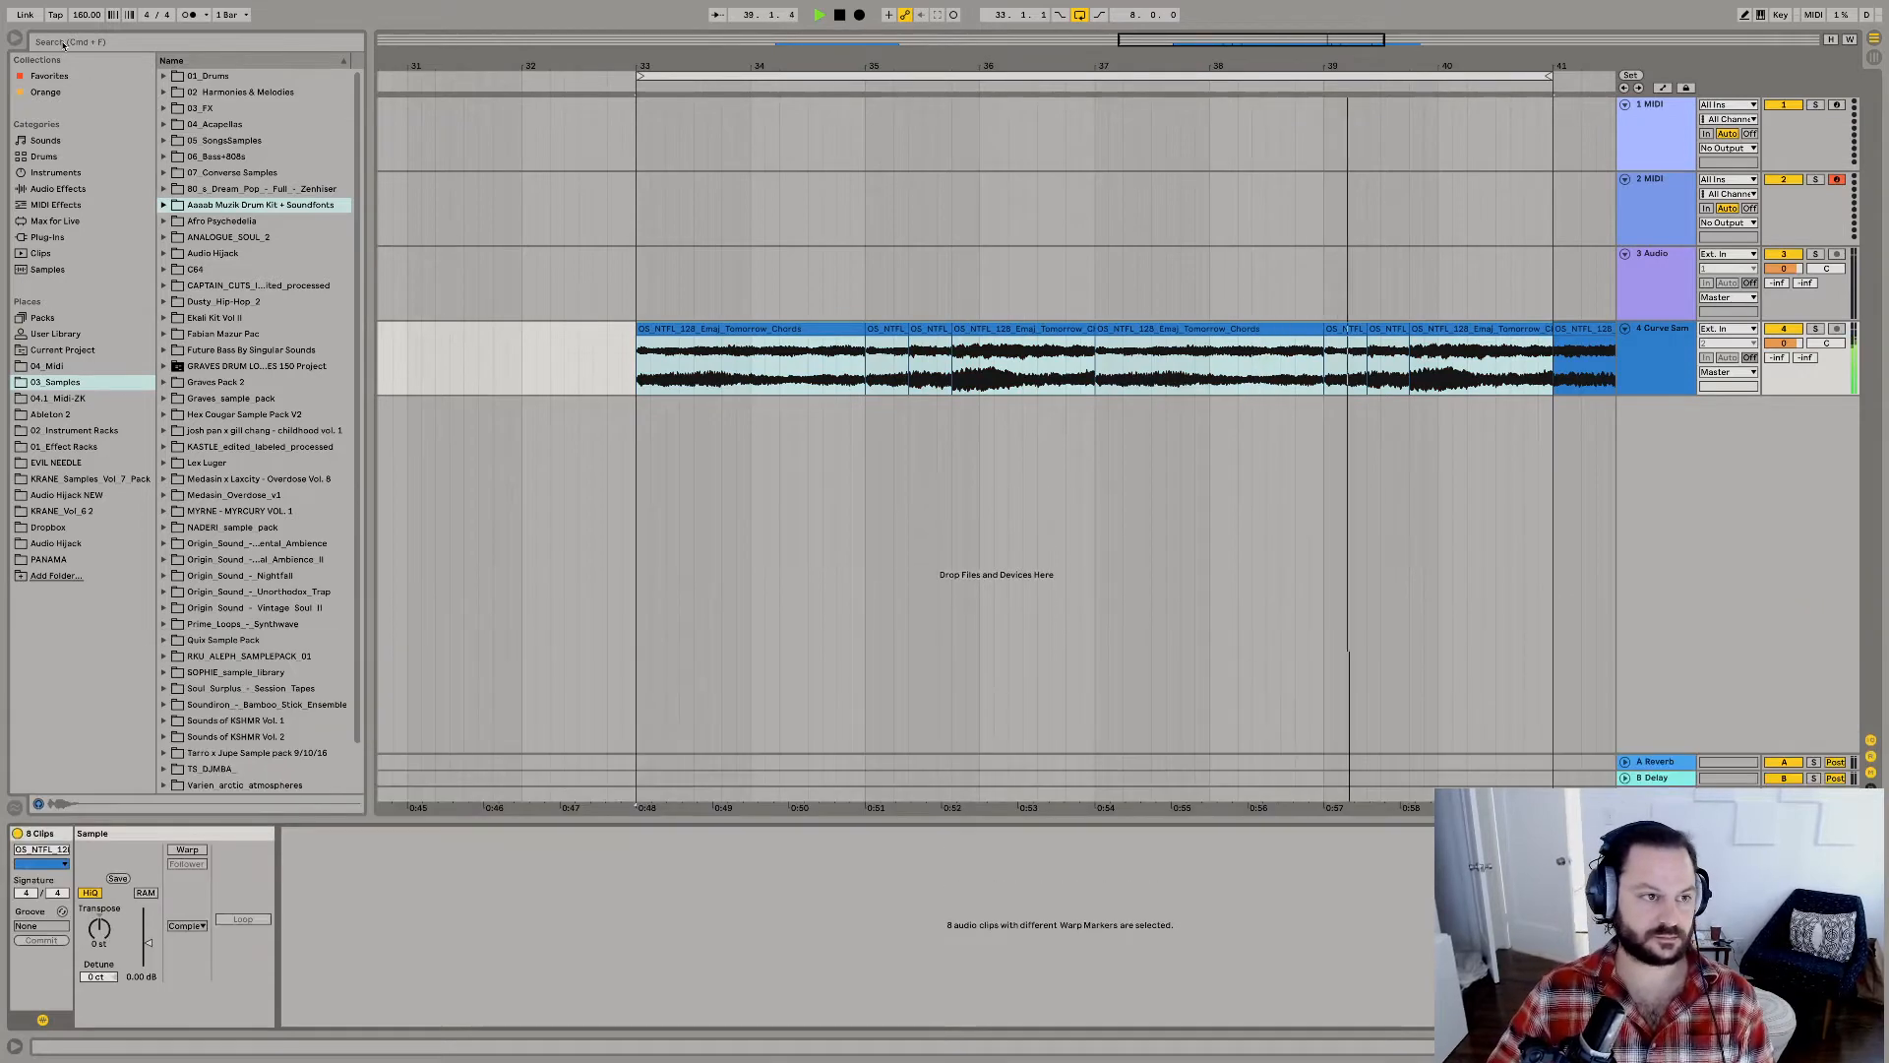
Search the browser for "kick" and open the kicks folder under 03_Samples, 01_Drums, Filthy Drums.
left_click(63, 43)
type("kick")
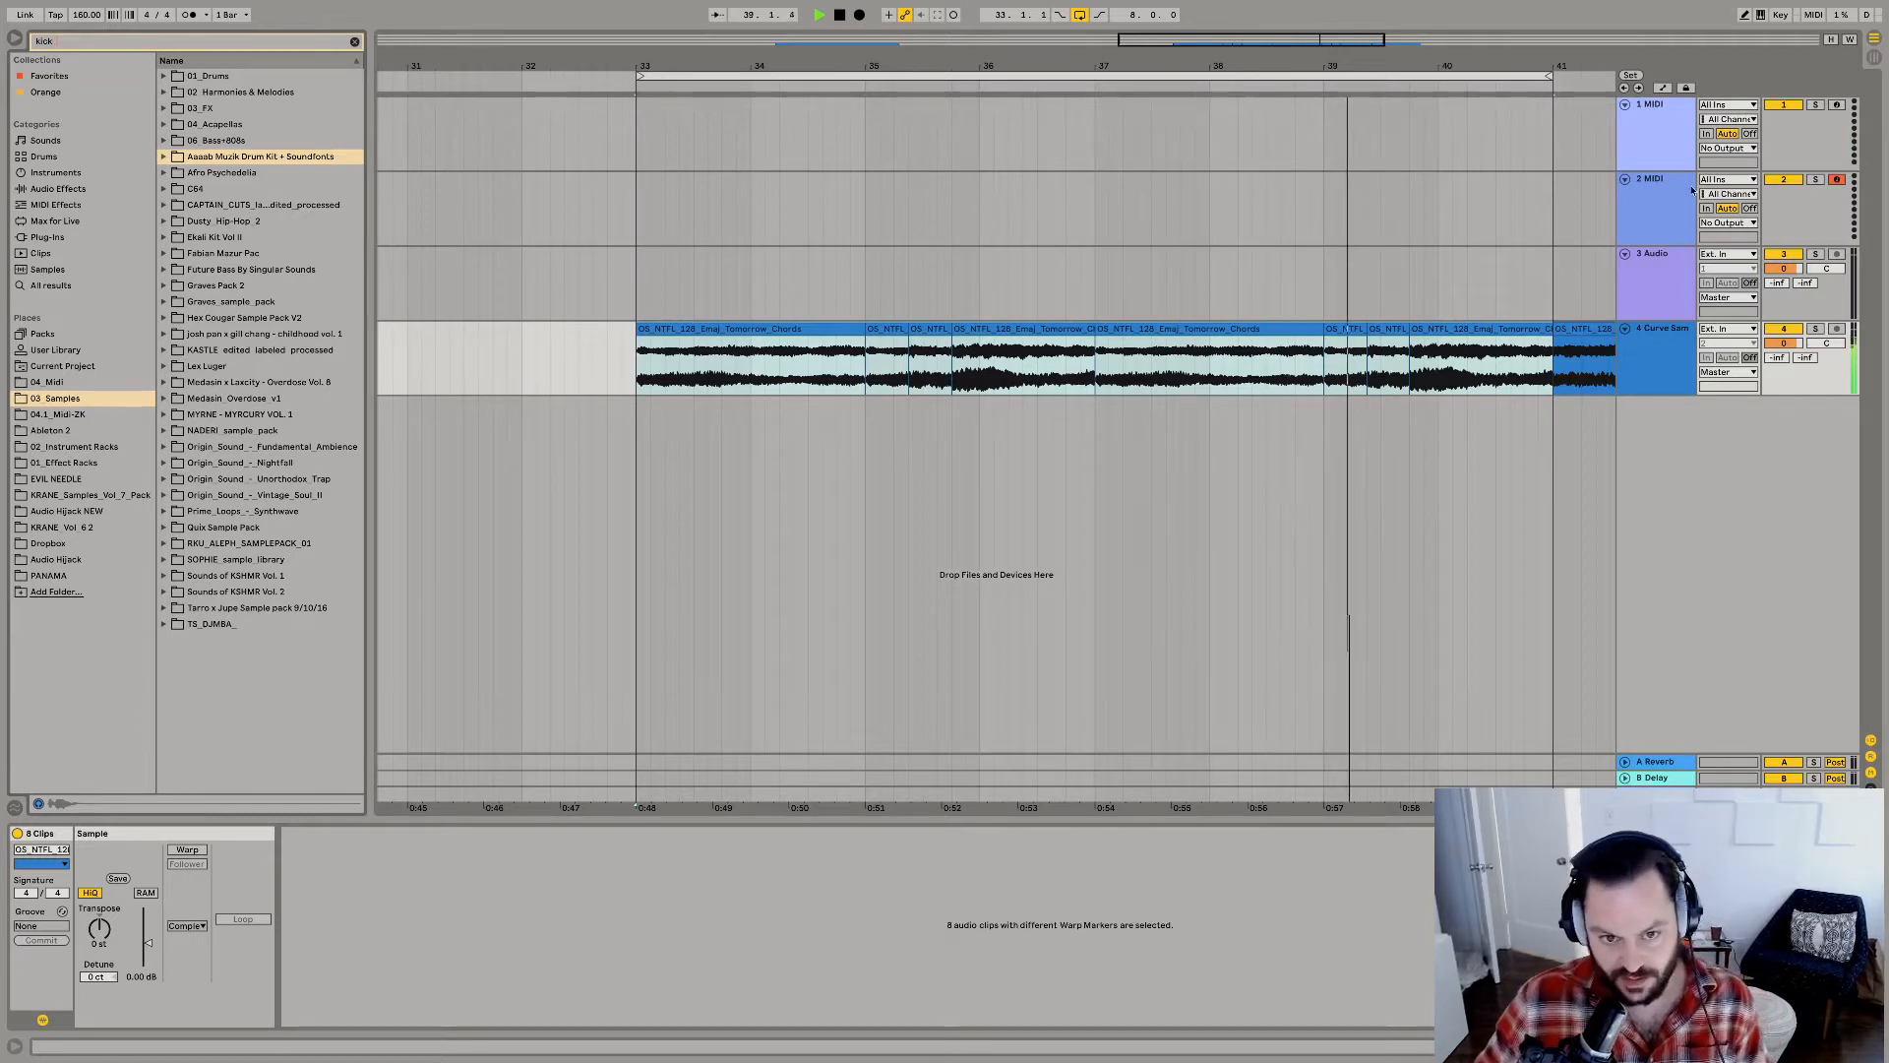
left_click(681, 251)
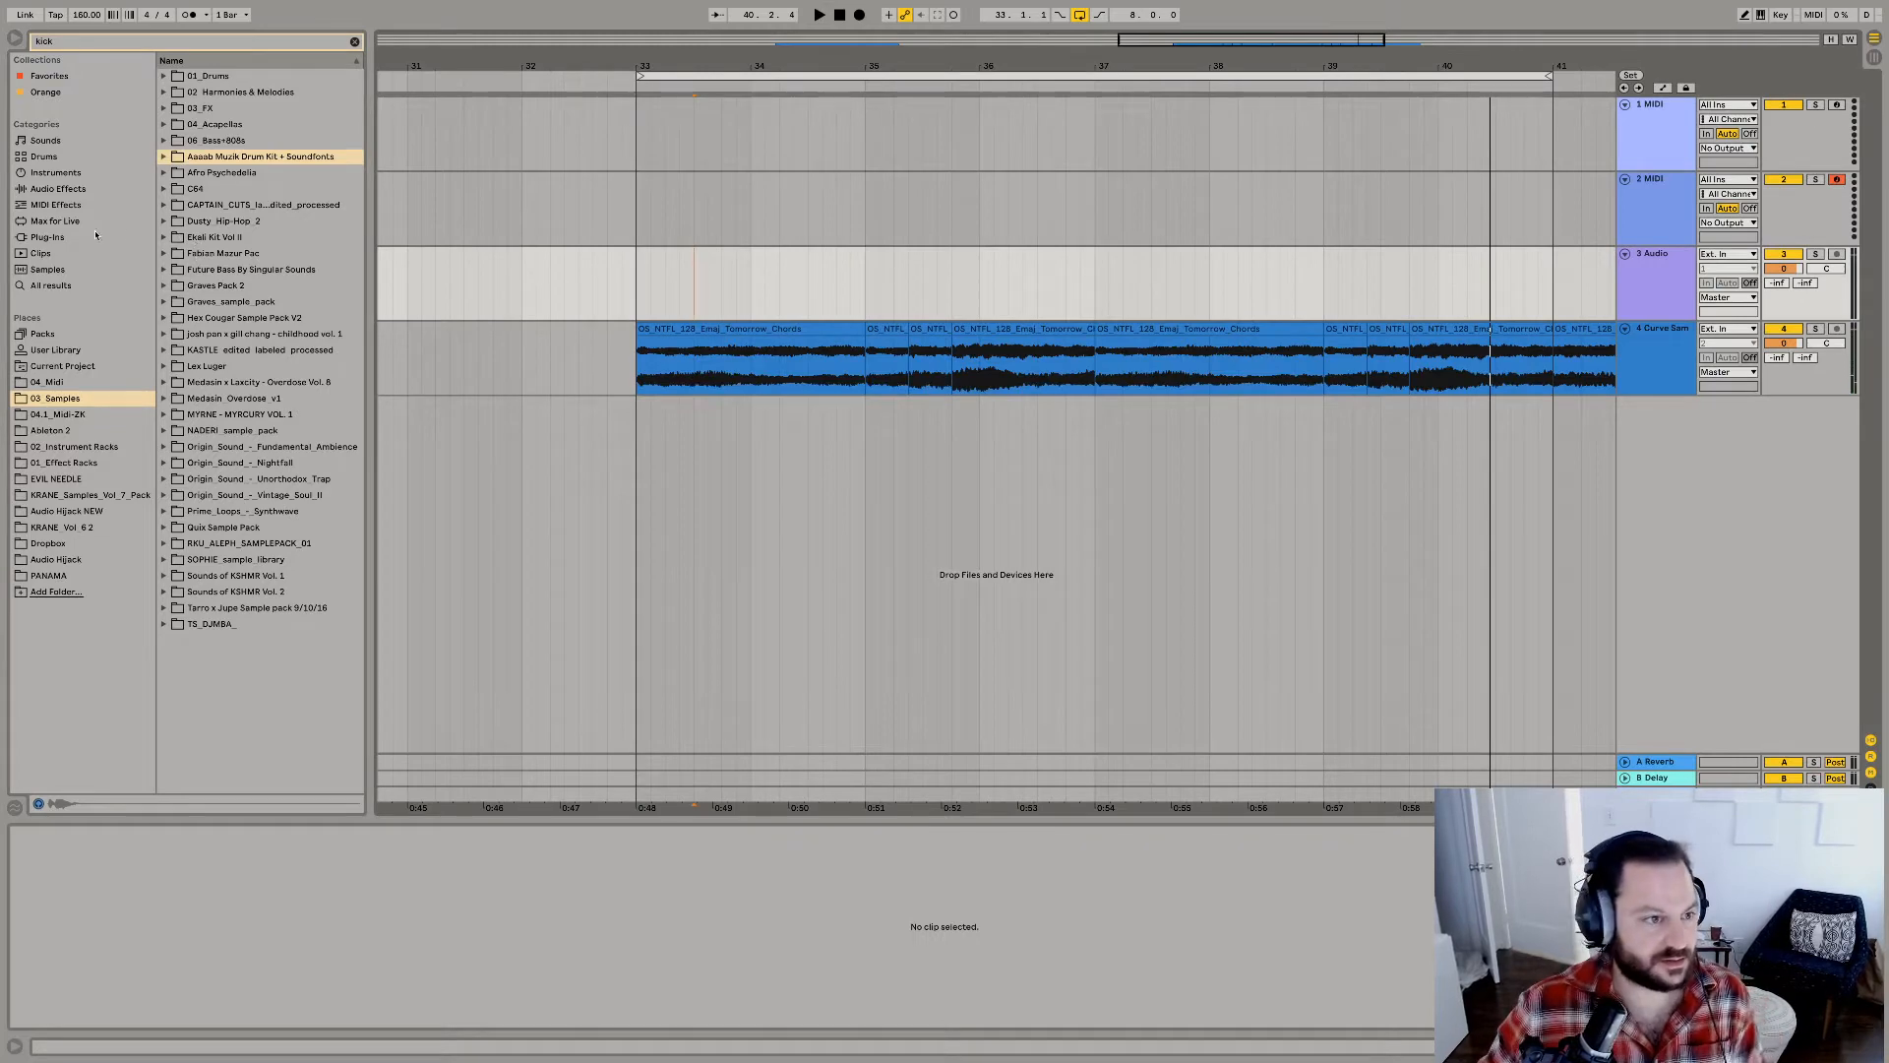
left_click(47, 269)
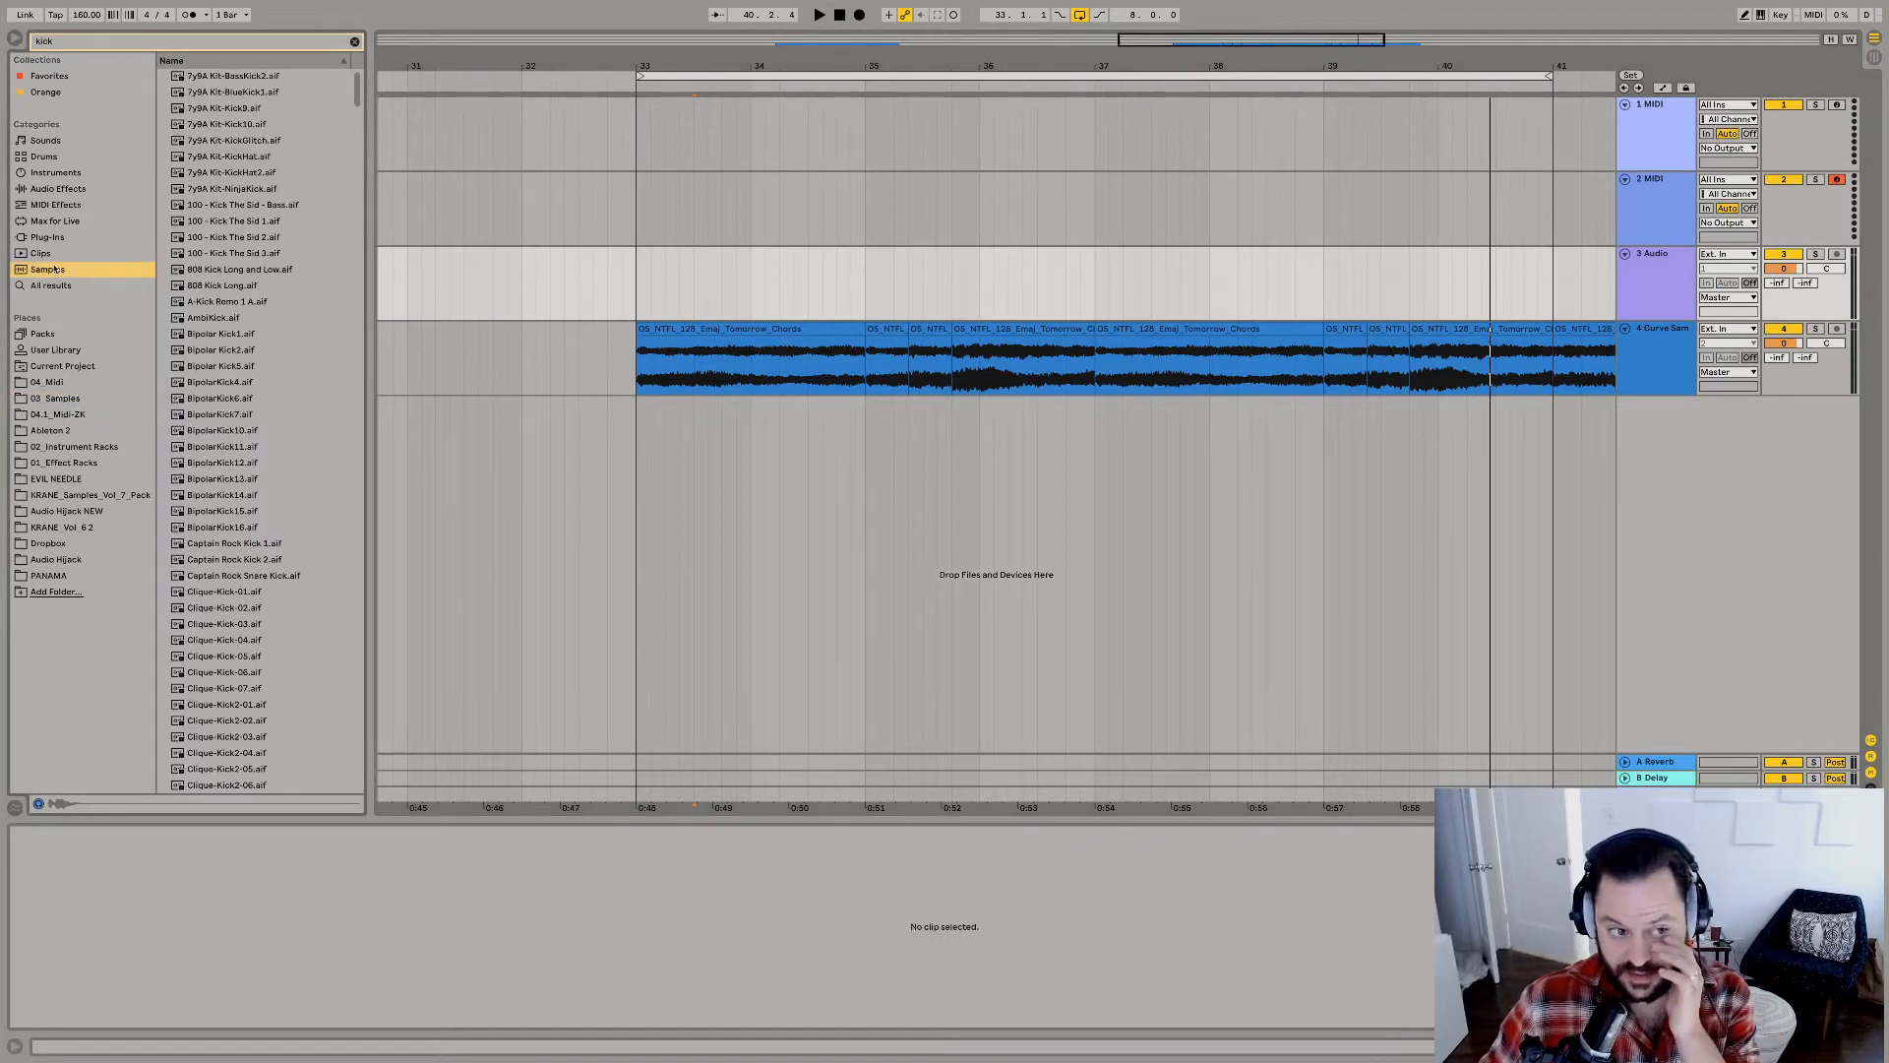
left_click(75, 399)
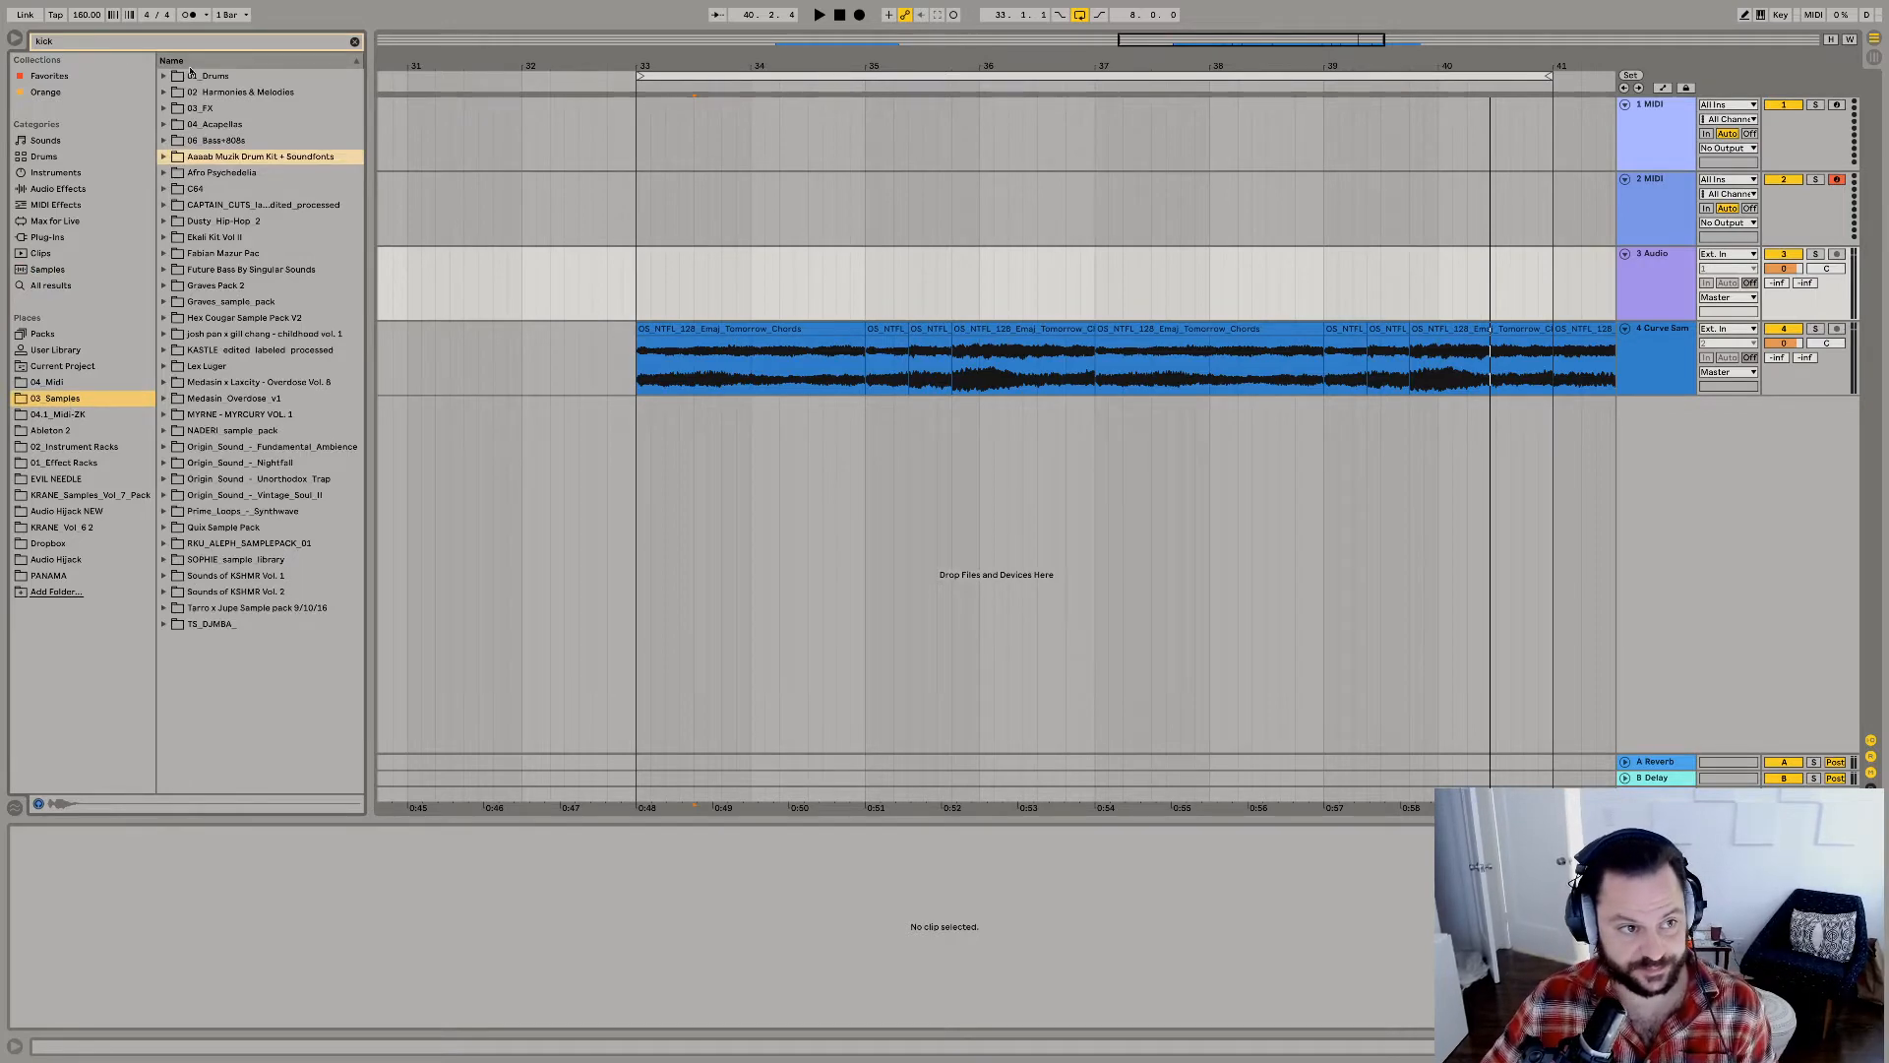
left_click(164, 77)
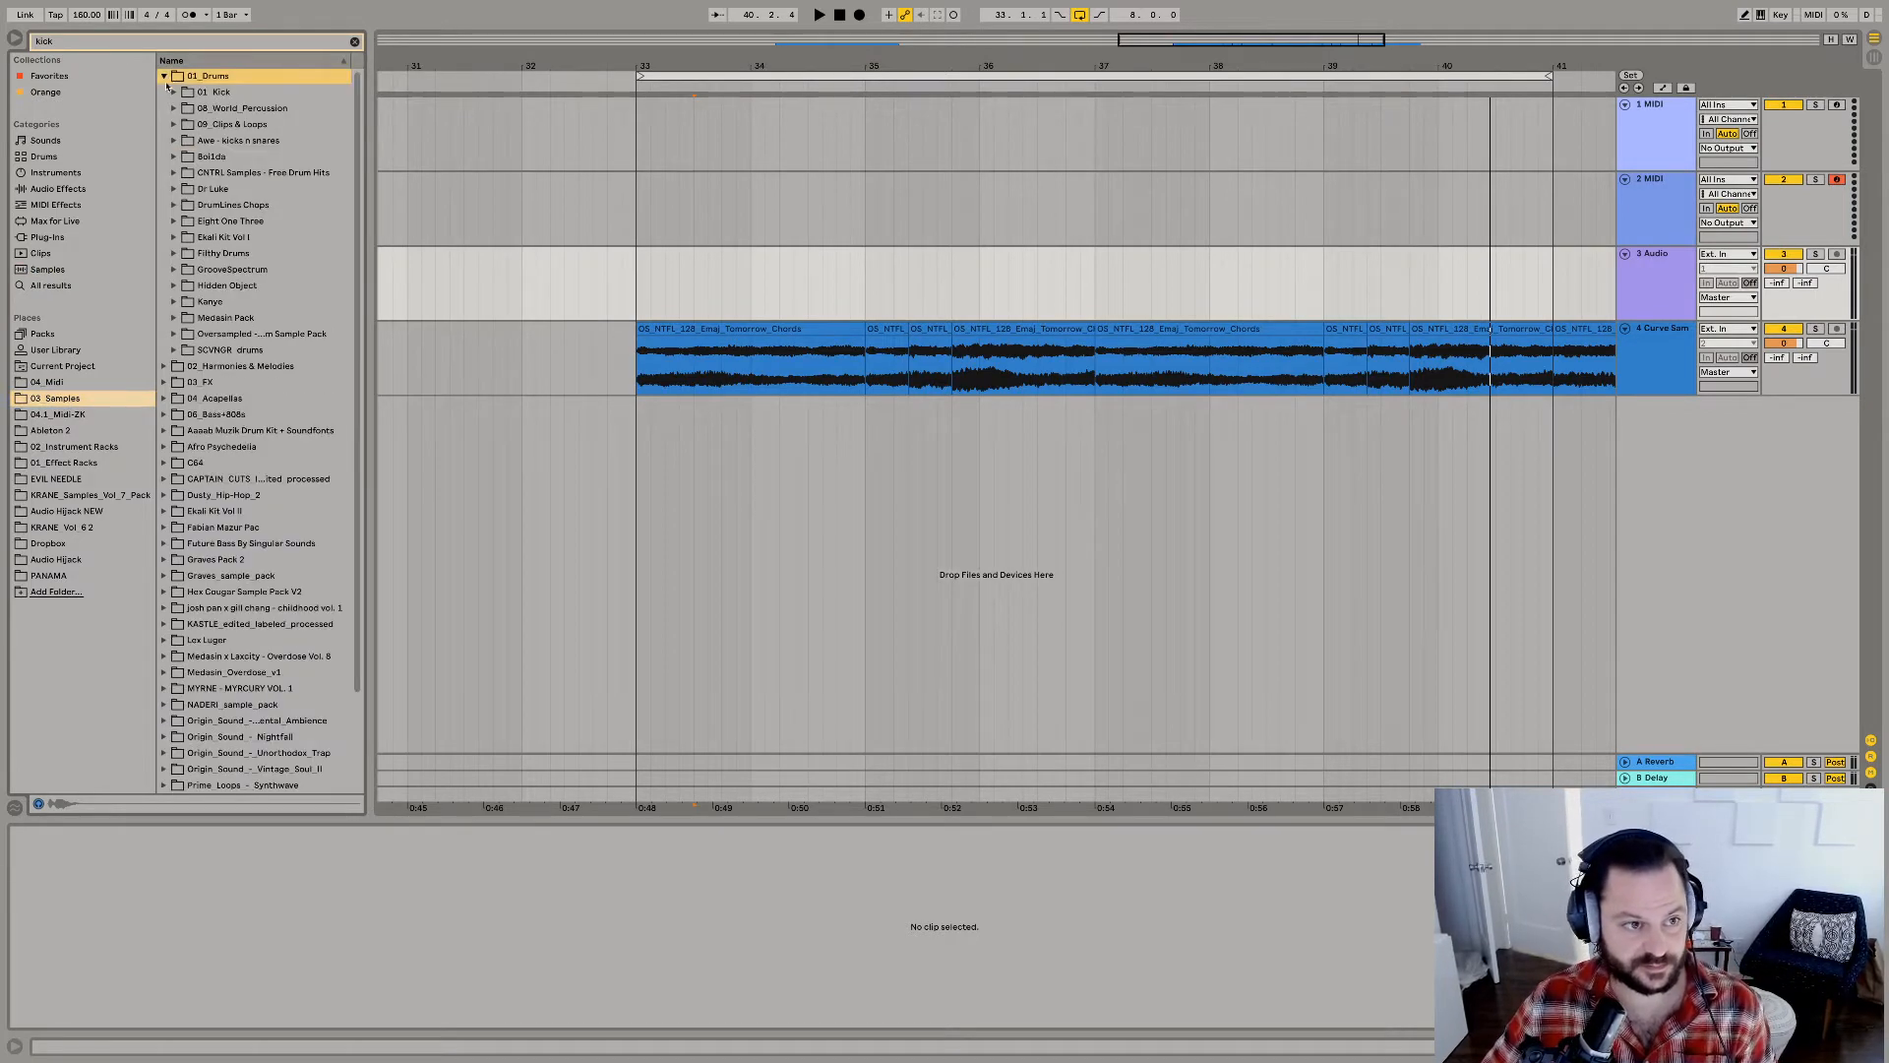
left_click(170, 254)
left_click(183, 272)
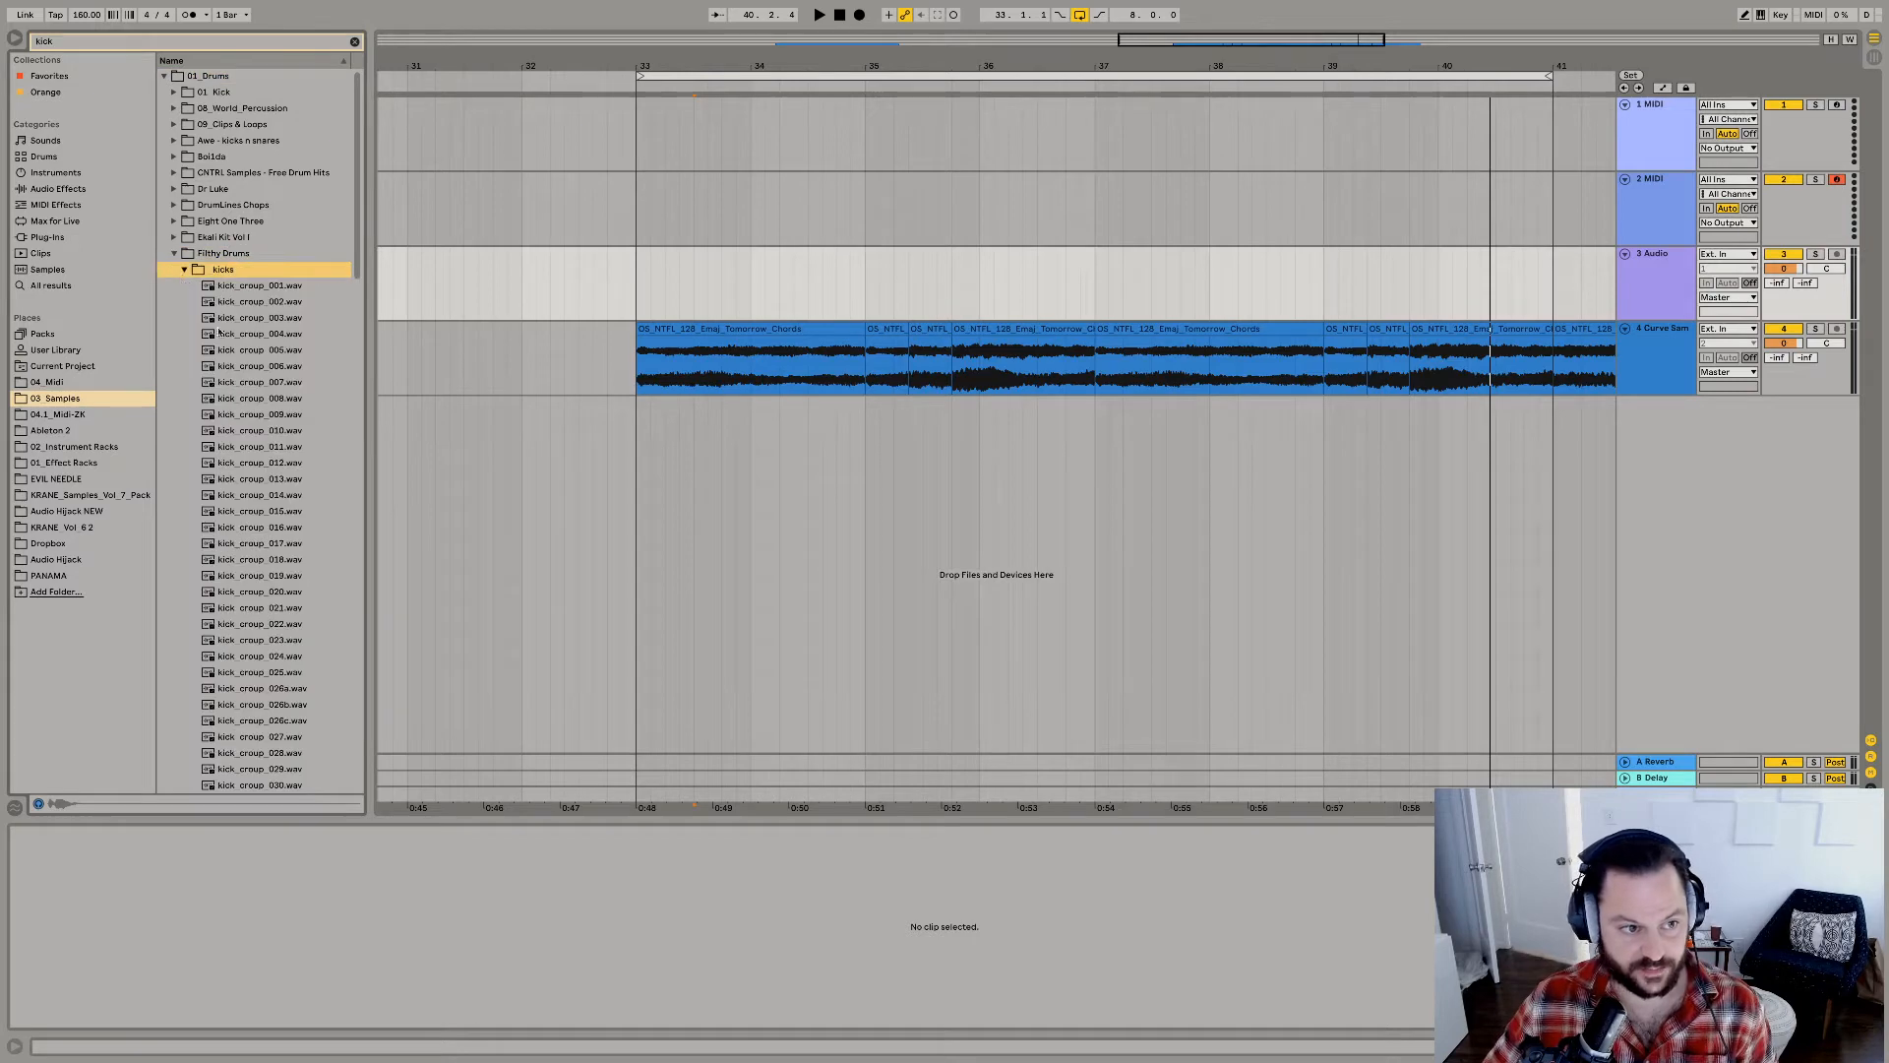
Audition the kick samples in the Filthy Drums kicks folder one after another, including against the looping chord chops.
left_click(258, 333)
left_click(281, 447)
key("Down")
key("Down")
key("Down")
key("Down")
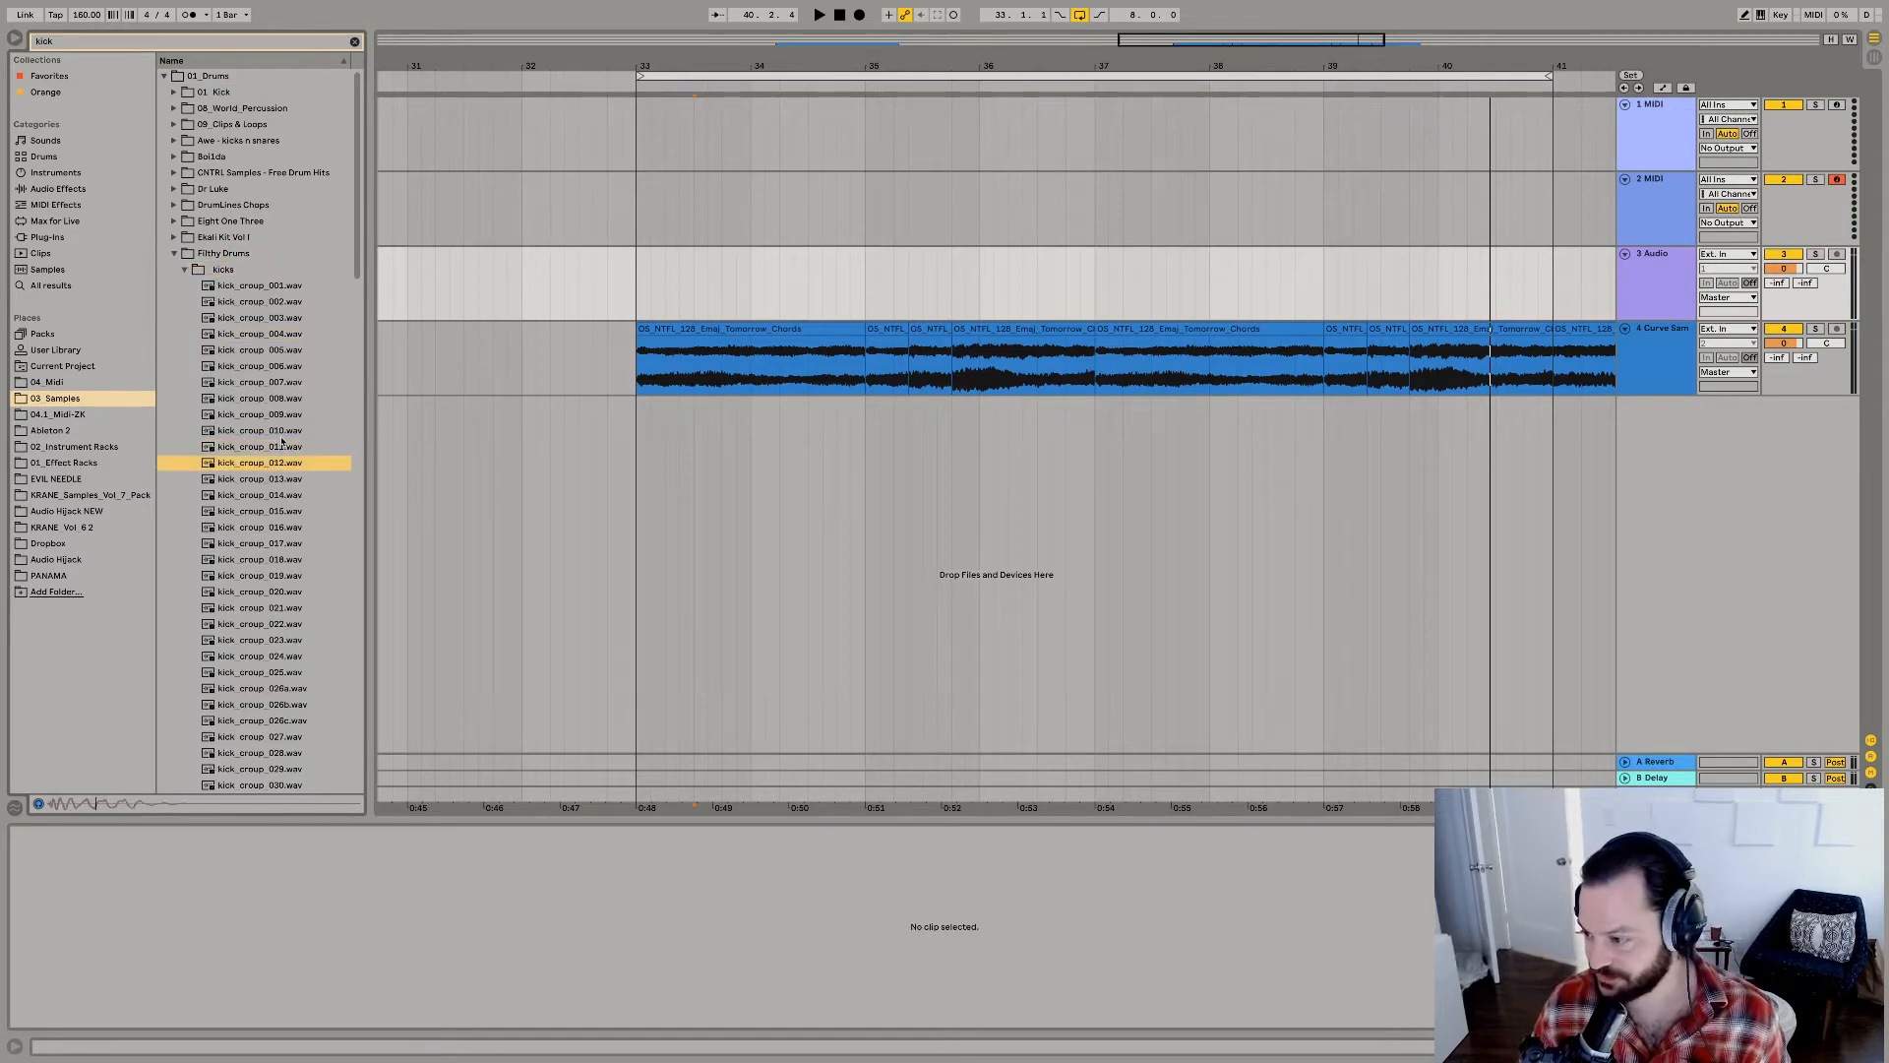
key("Down")
key("Down")
key("Down")
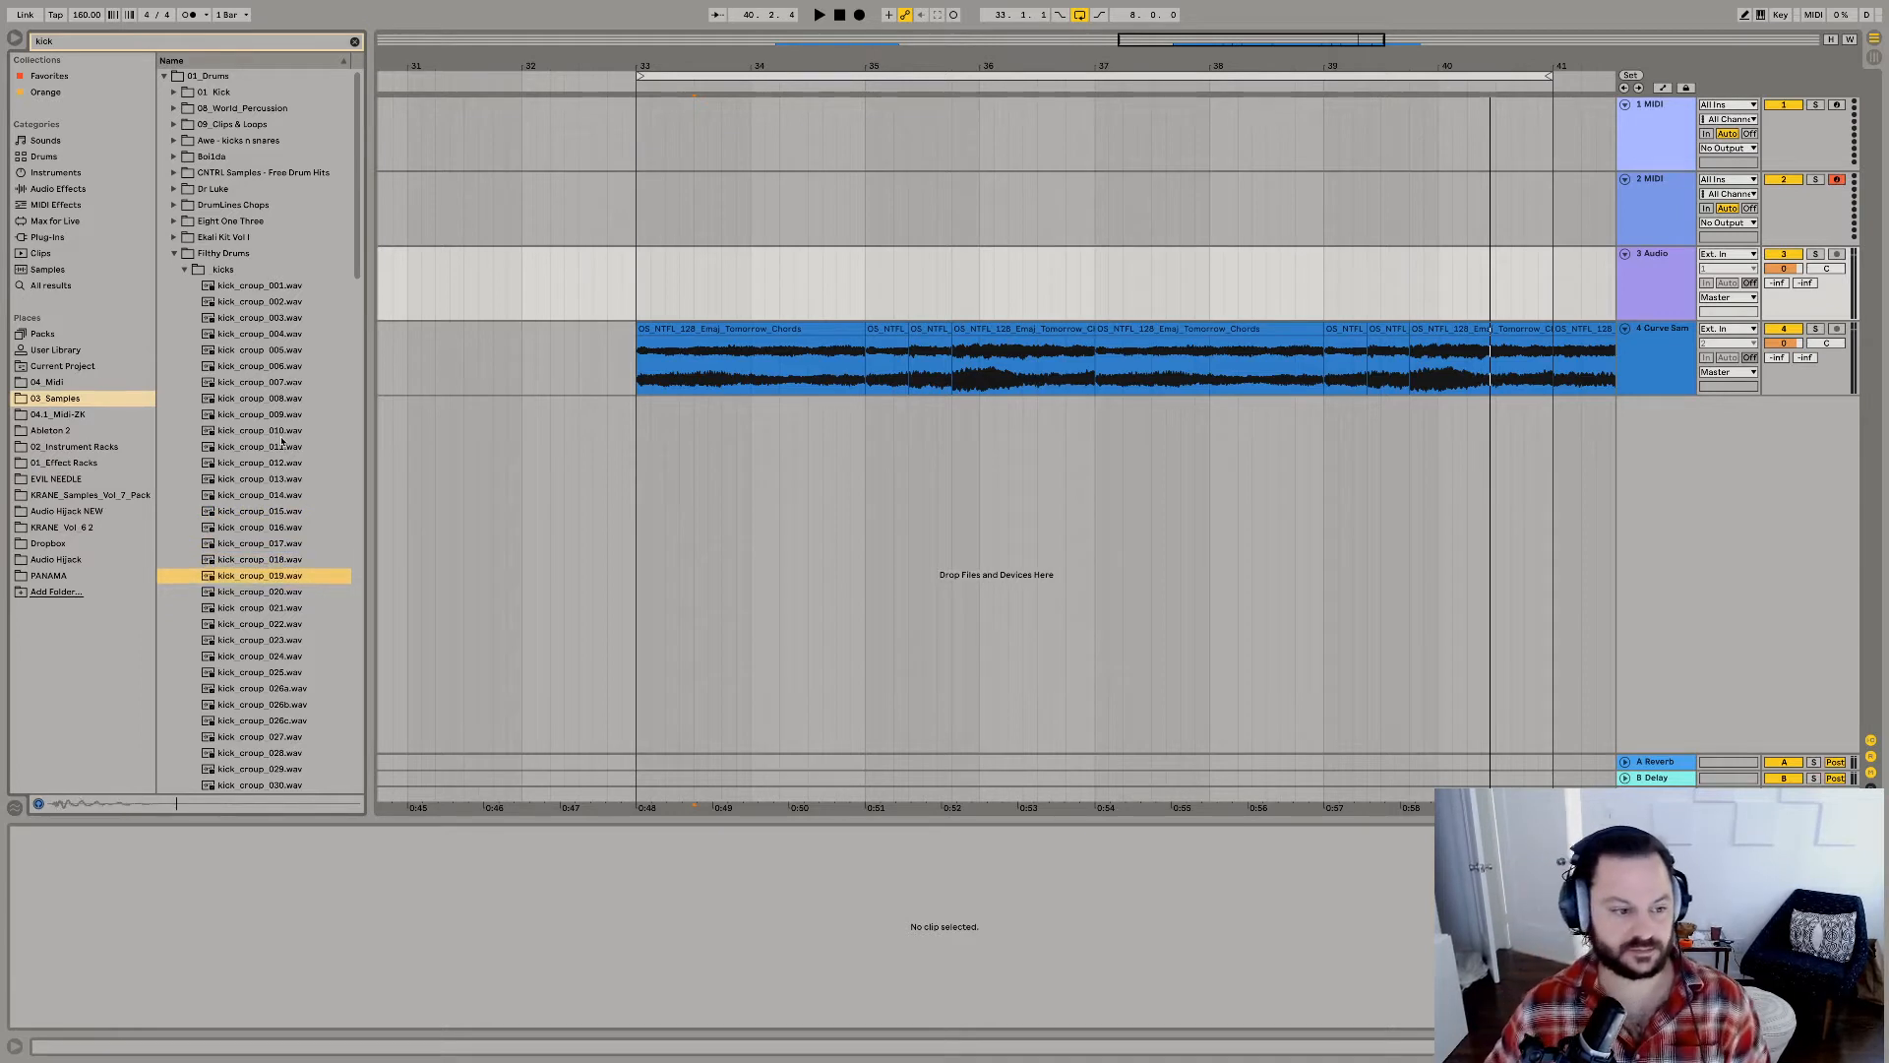
key("Down")
key("Down")
key("Down")
key("Down")
key("Down")
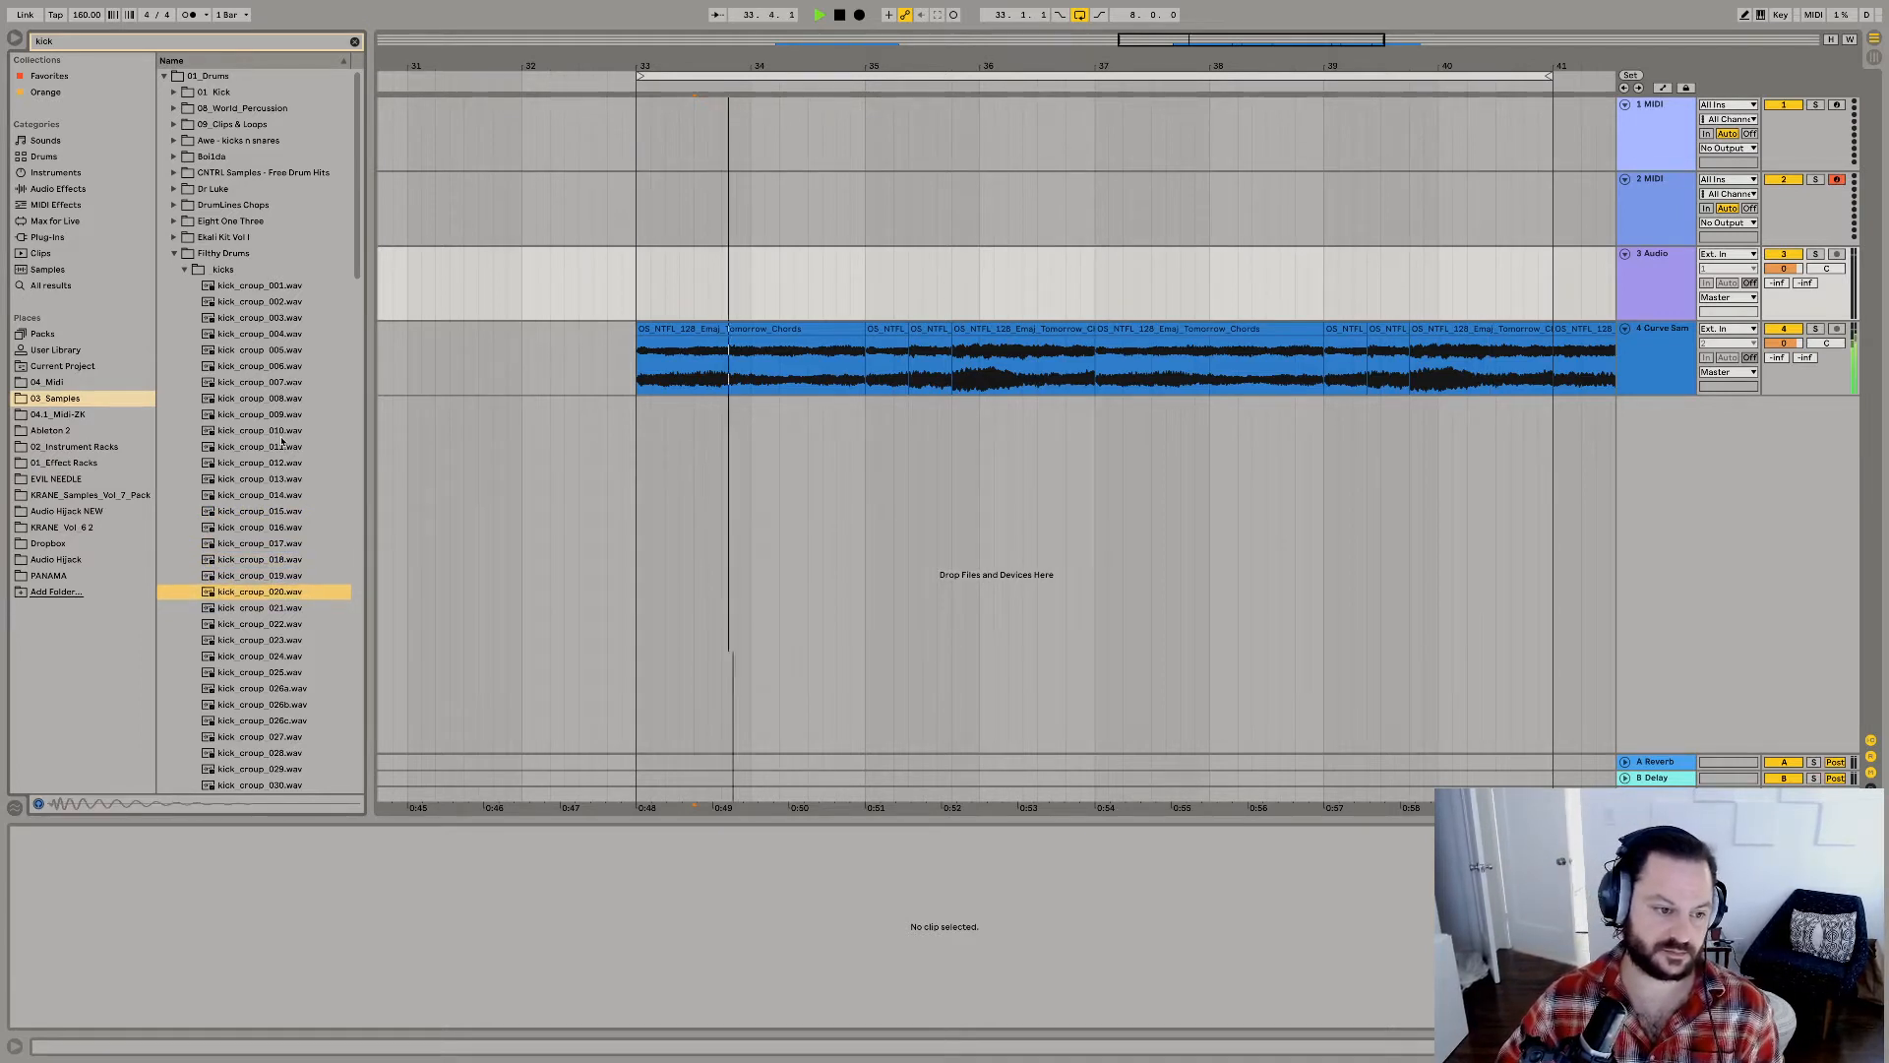
key("Down")
key("Down")
key("Down")
key("Down")
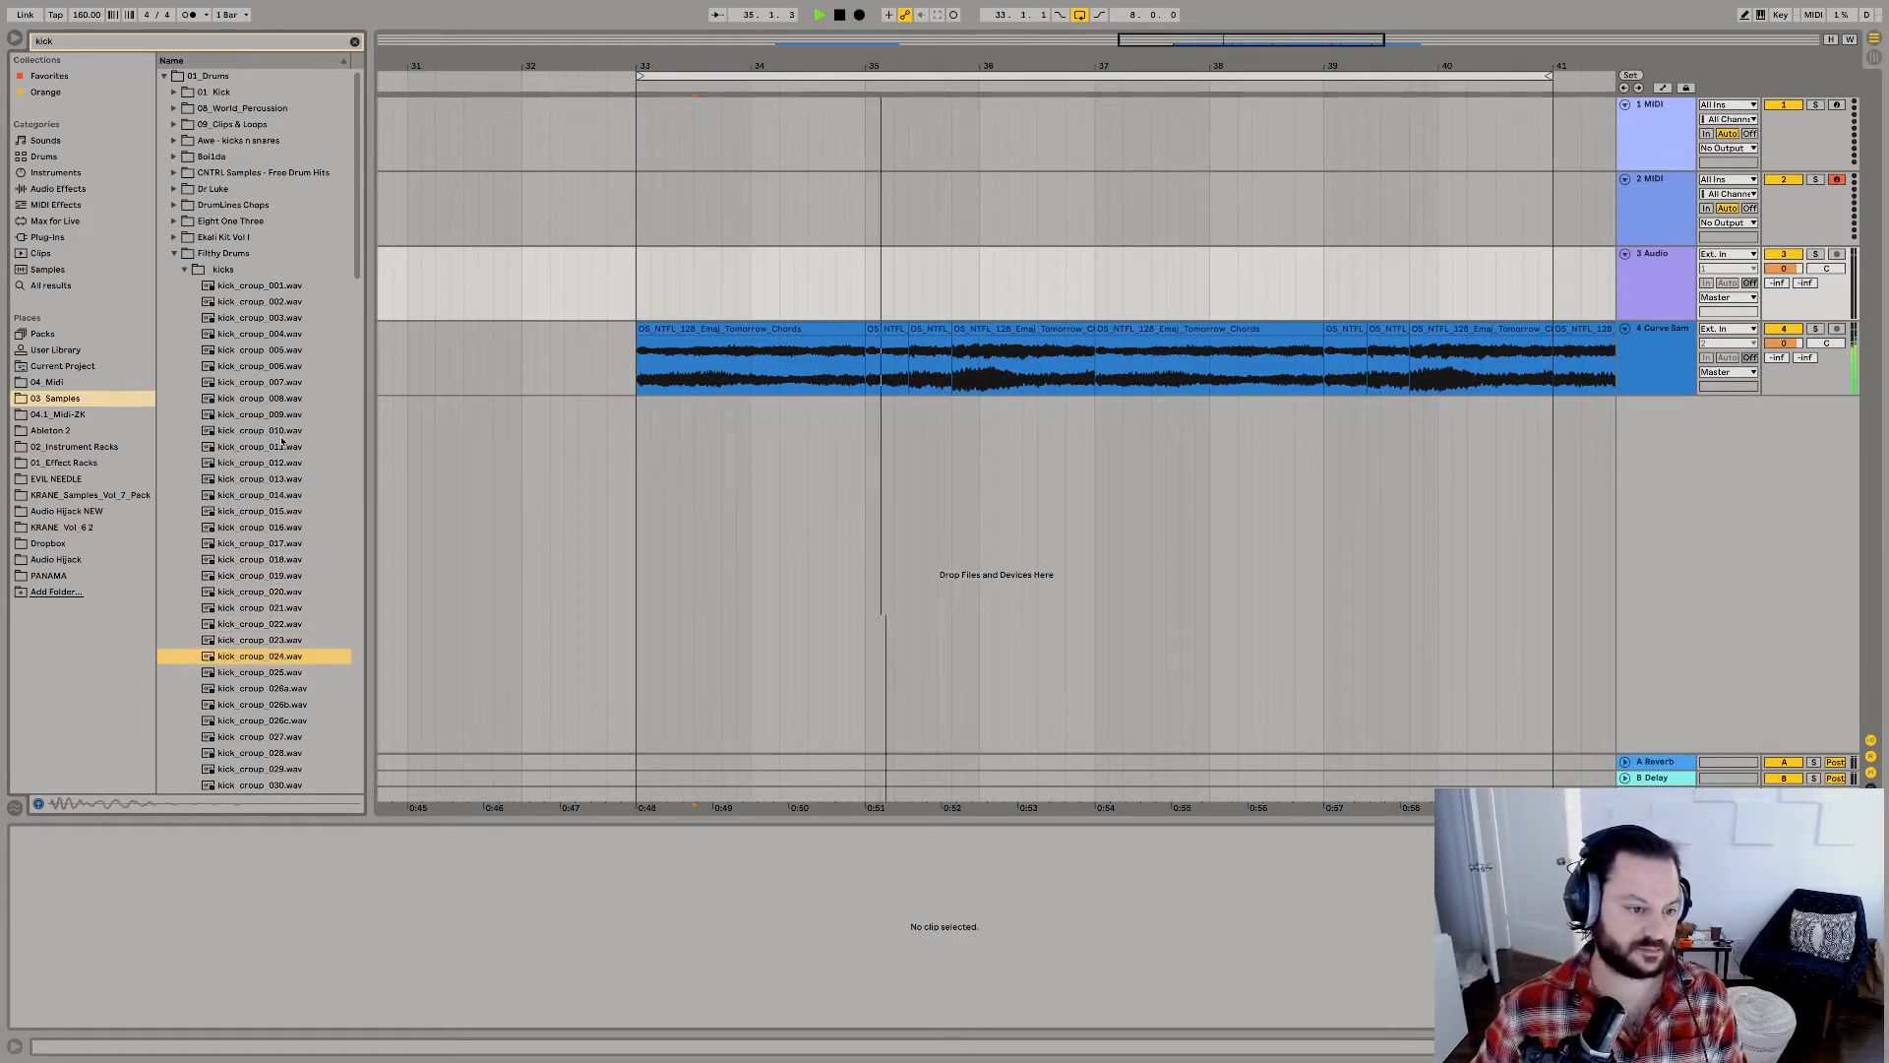
key("Down")
key("Down")
key("Down")
key("Down")
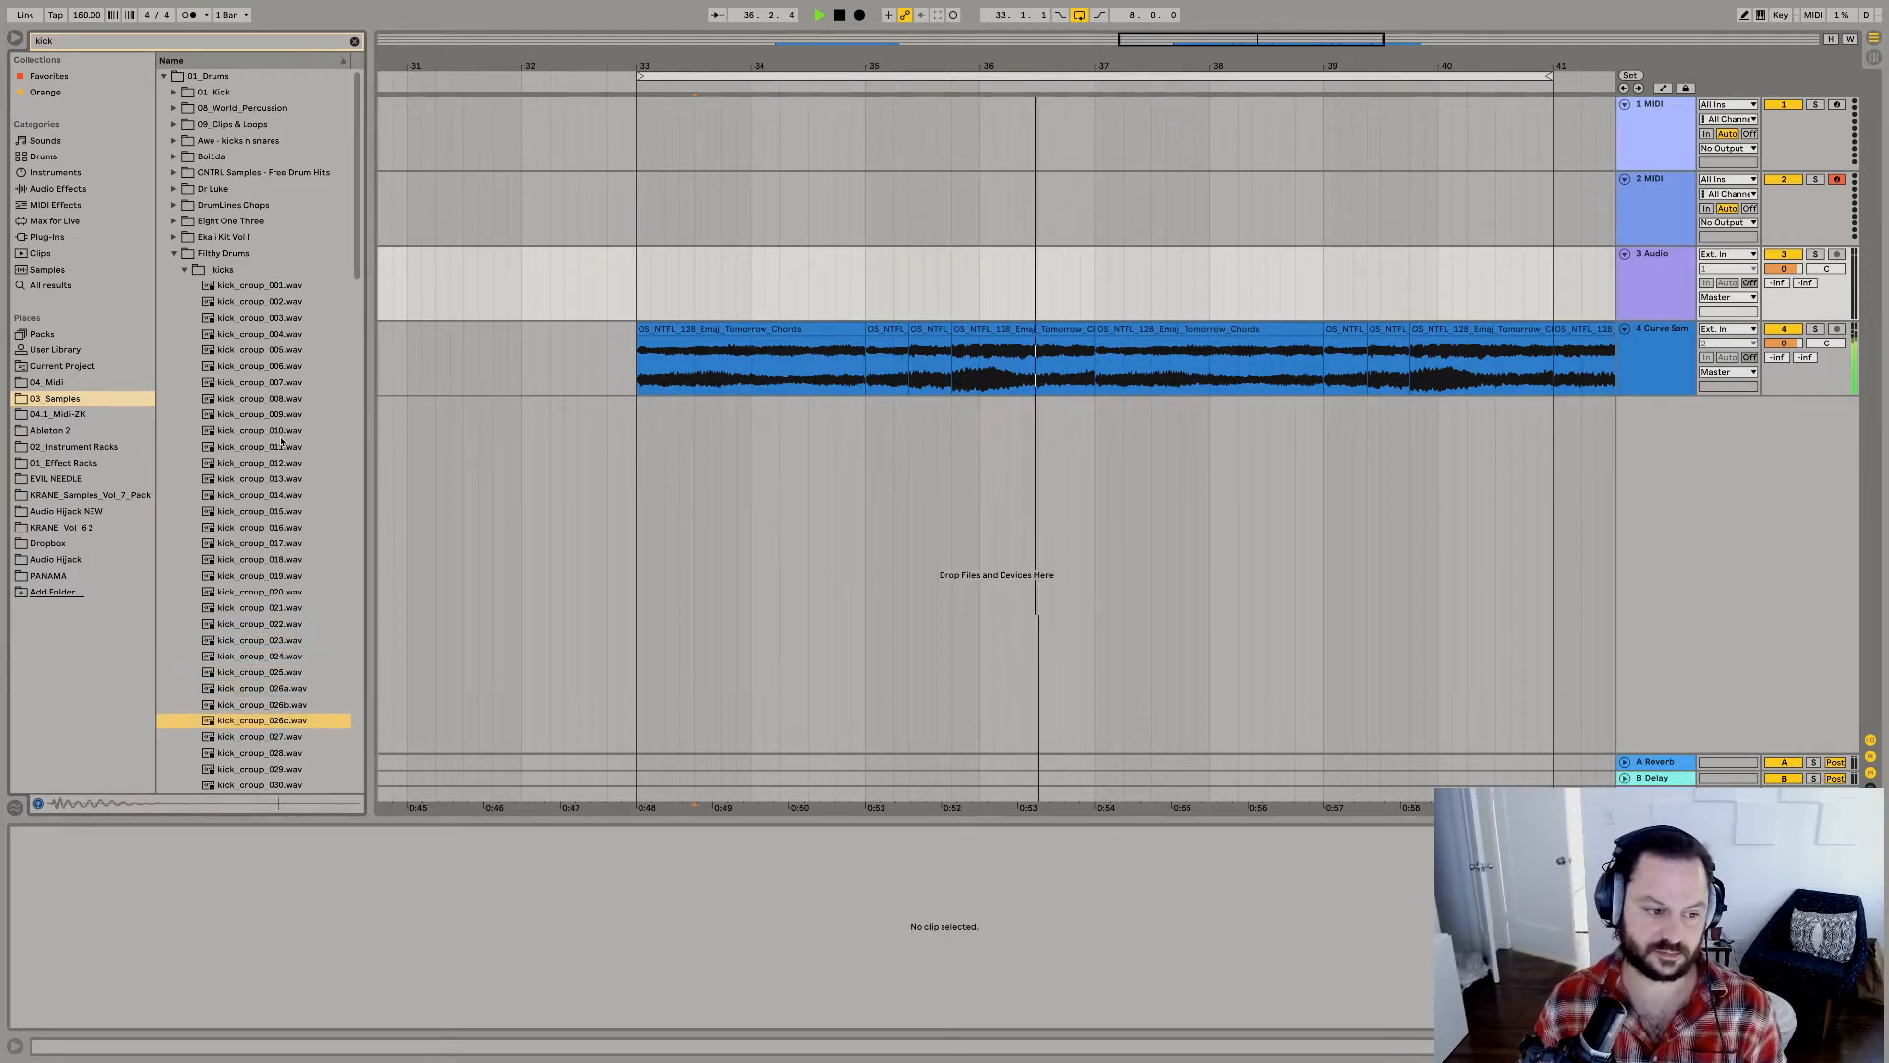
key("Down")
key("Down")
key("Down")
key("Down")
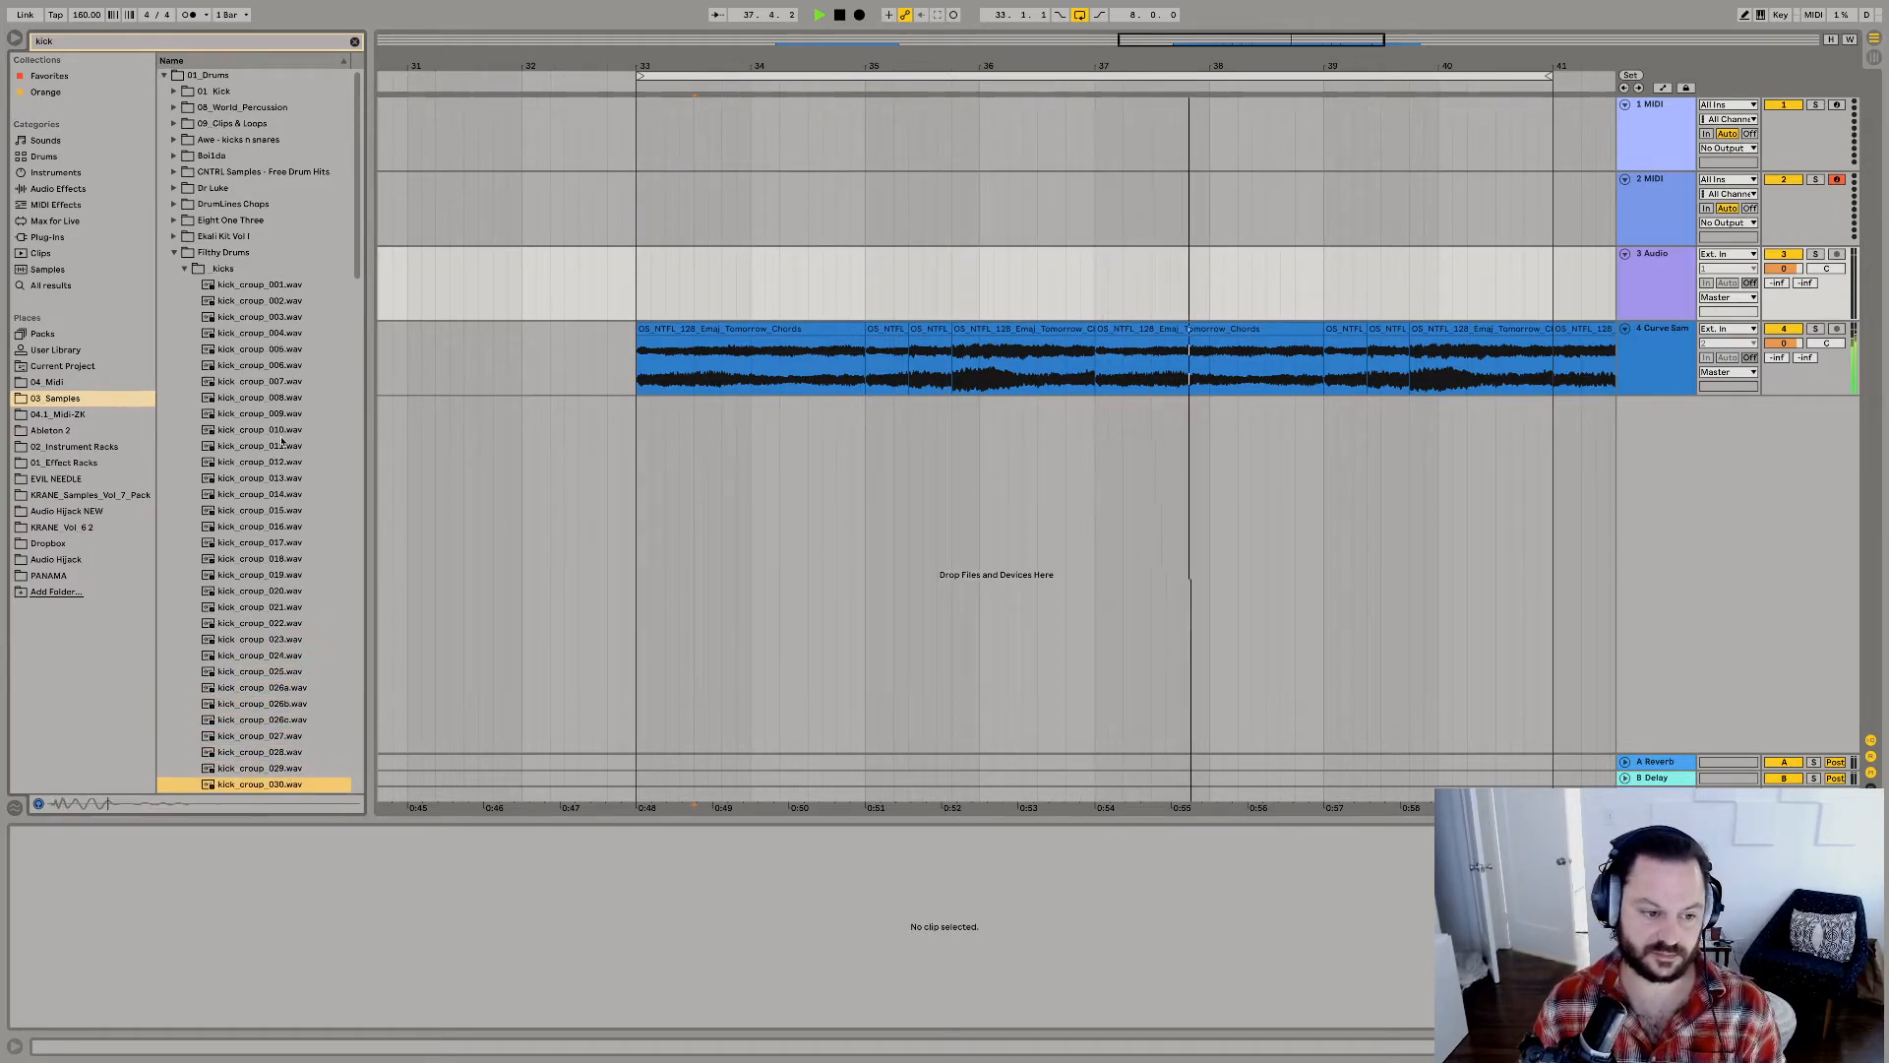
key("Down")
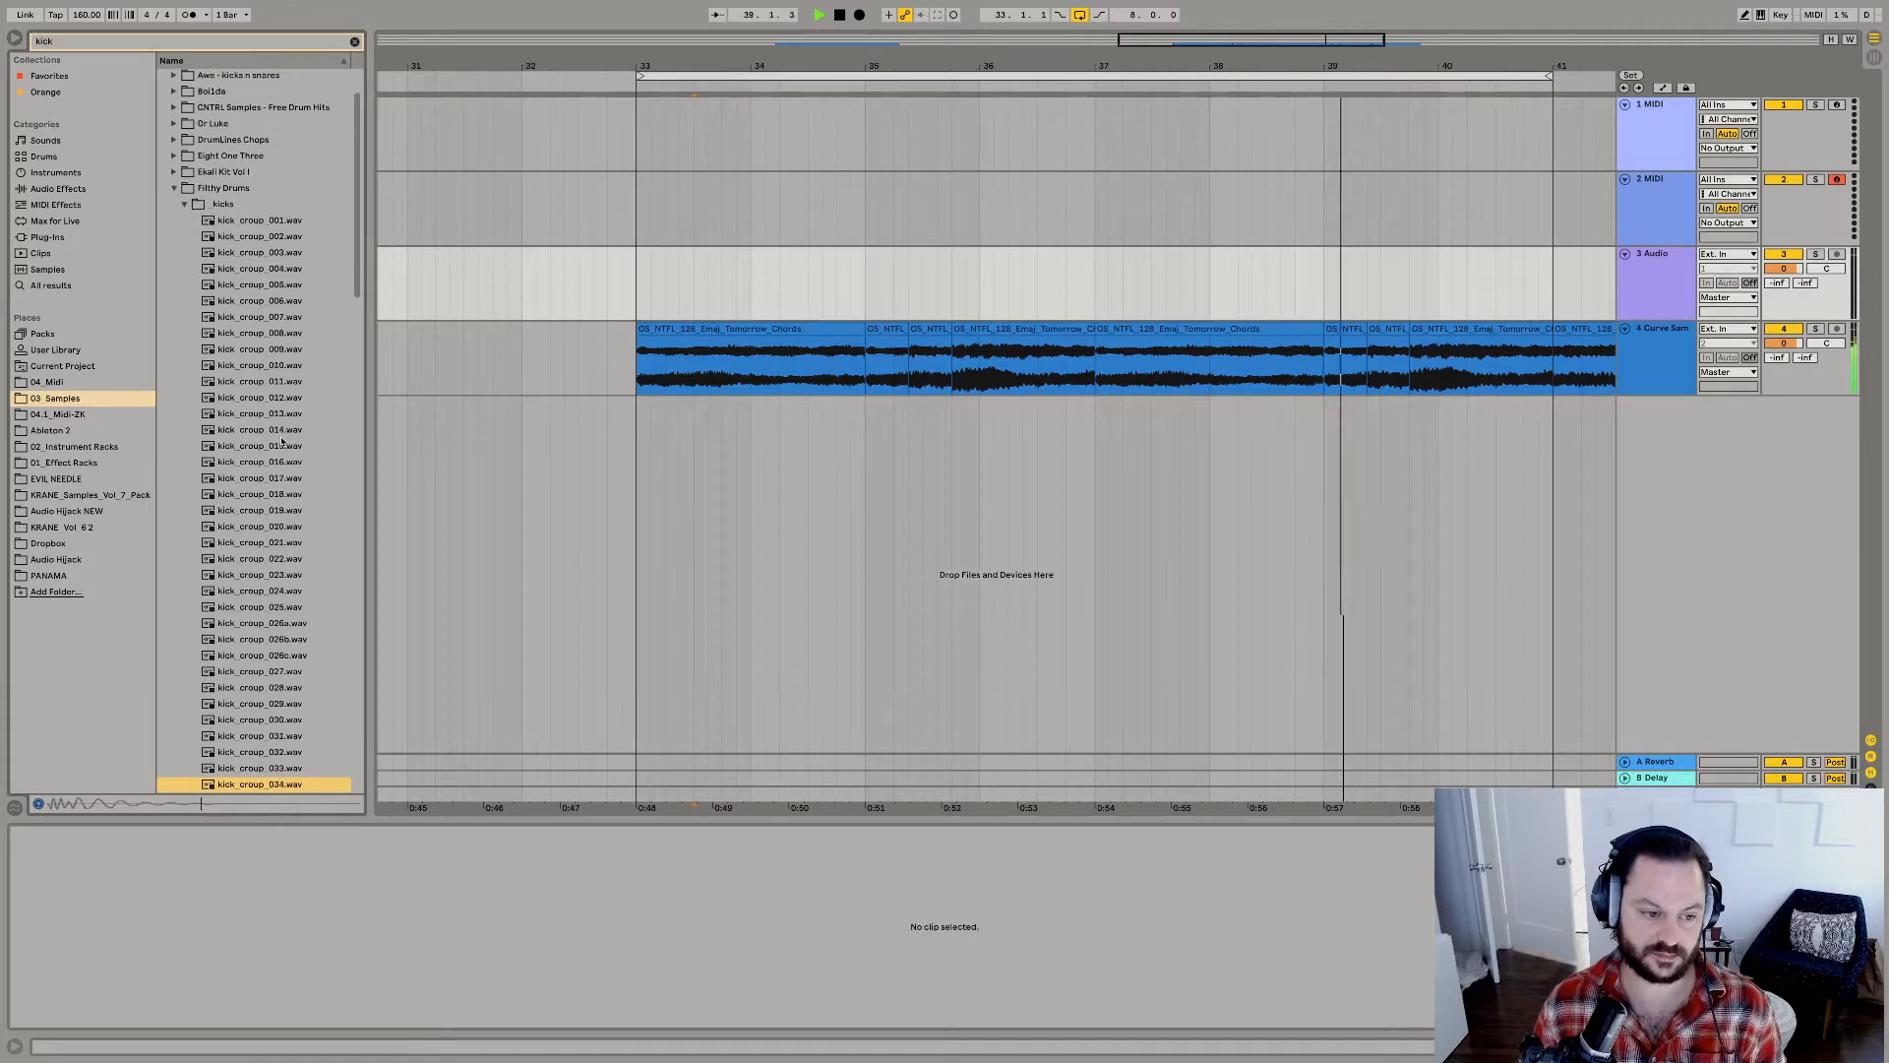
key("Up")
key("space")
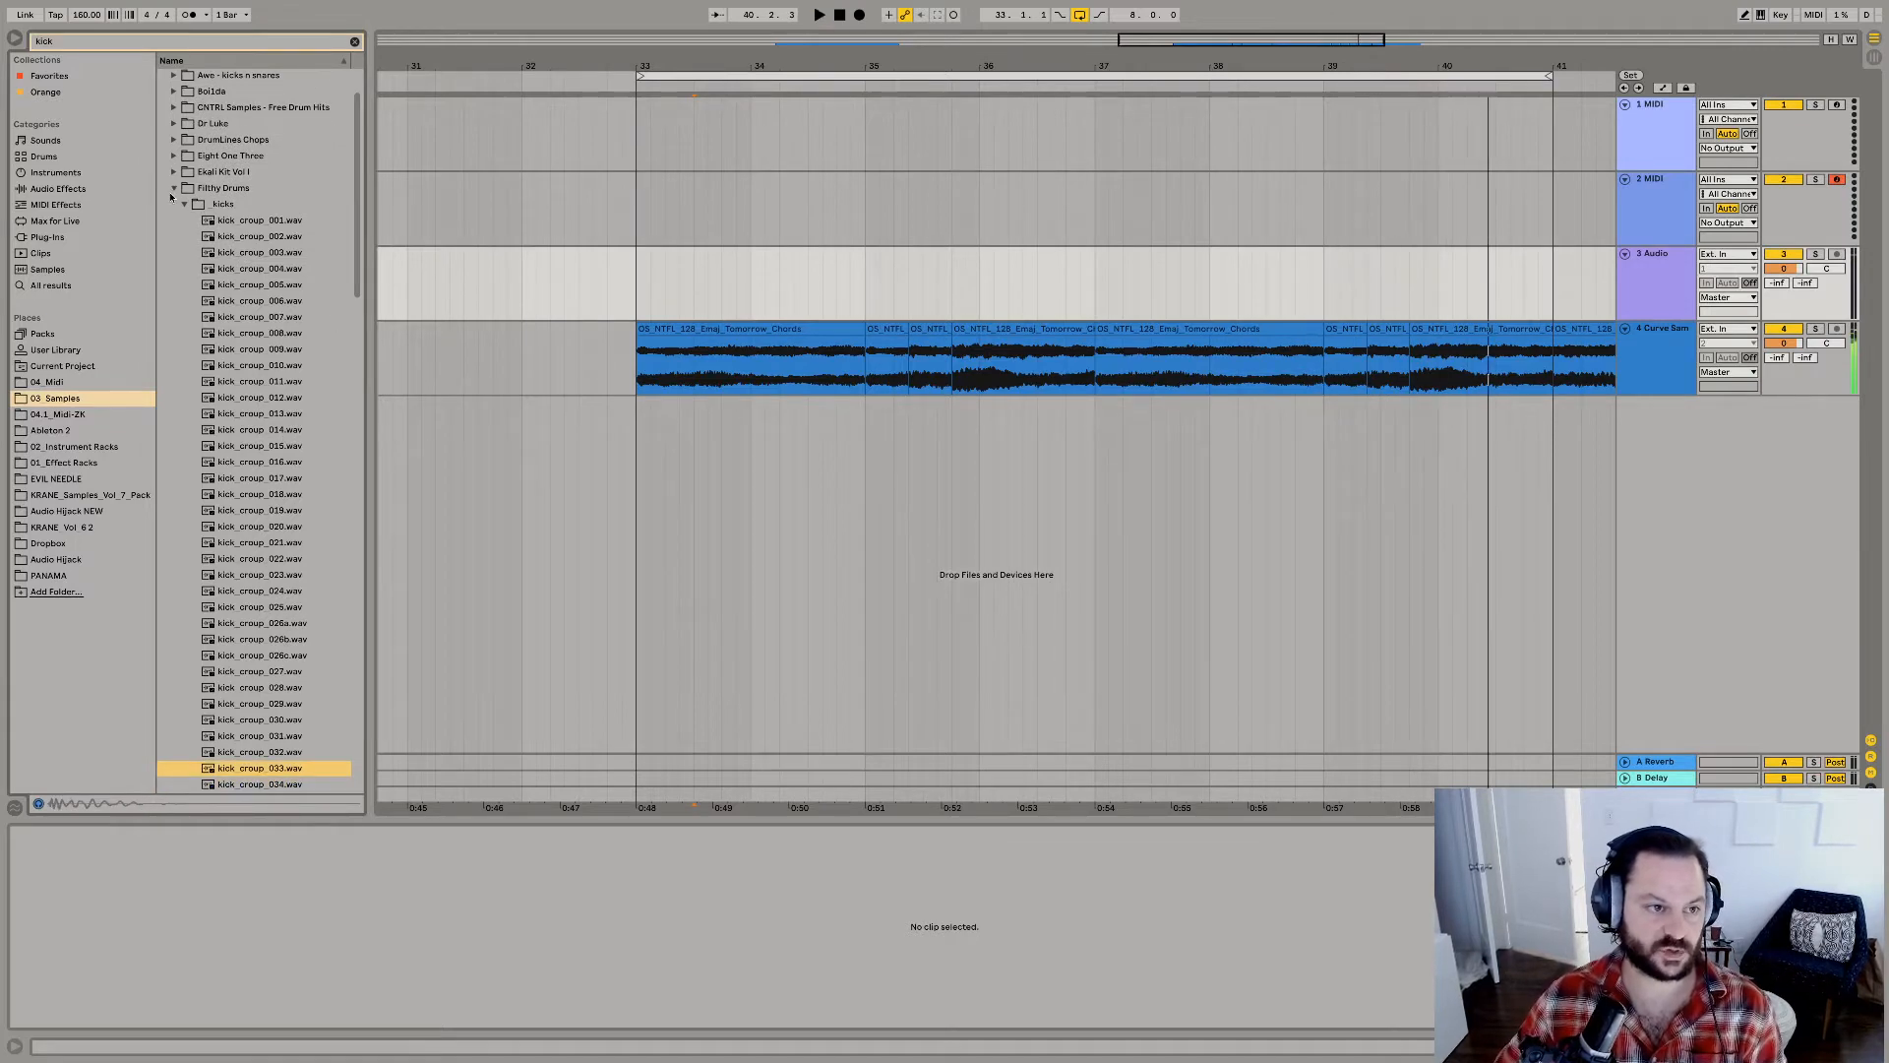
Collapse the Filthy Drums folder and open the Kicks folder of the Oversampled sample pack.
left_click(174, 188)
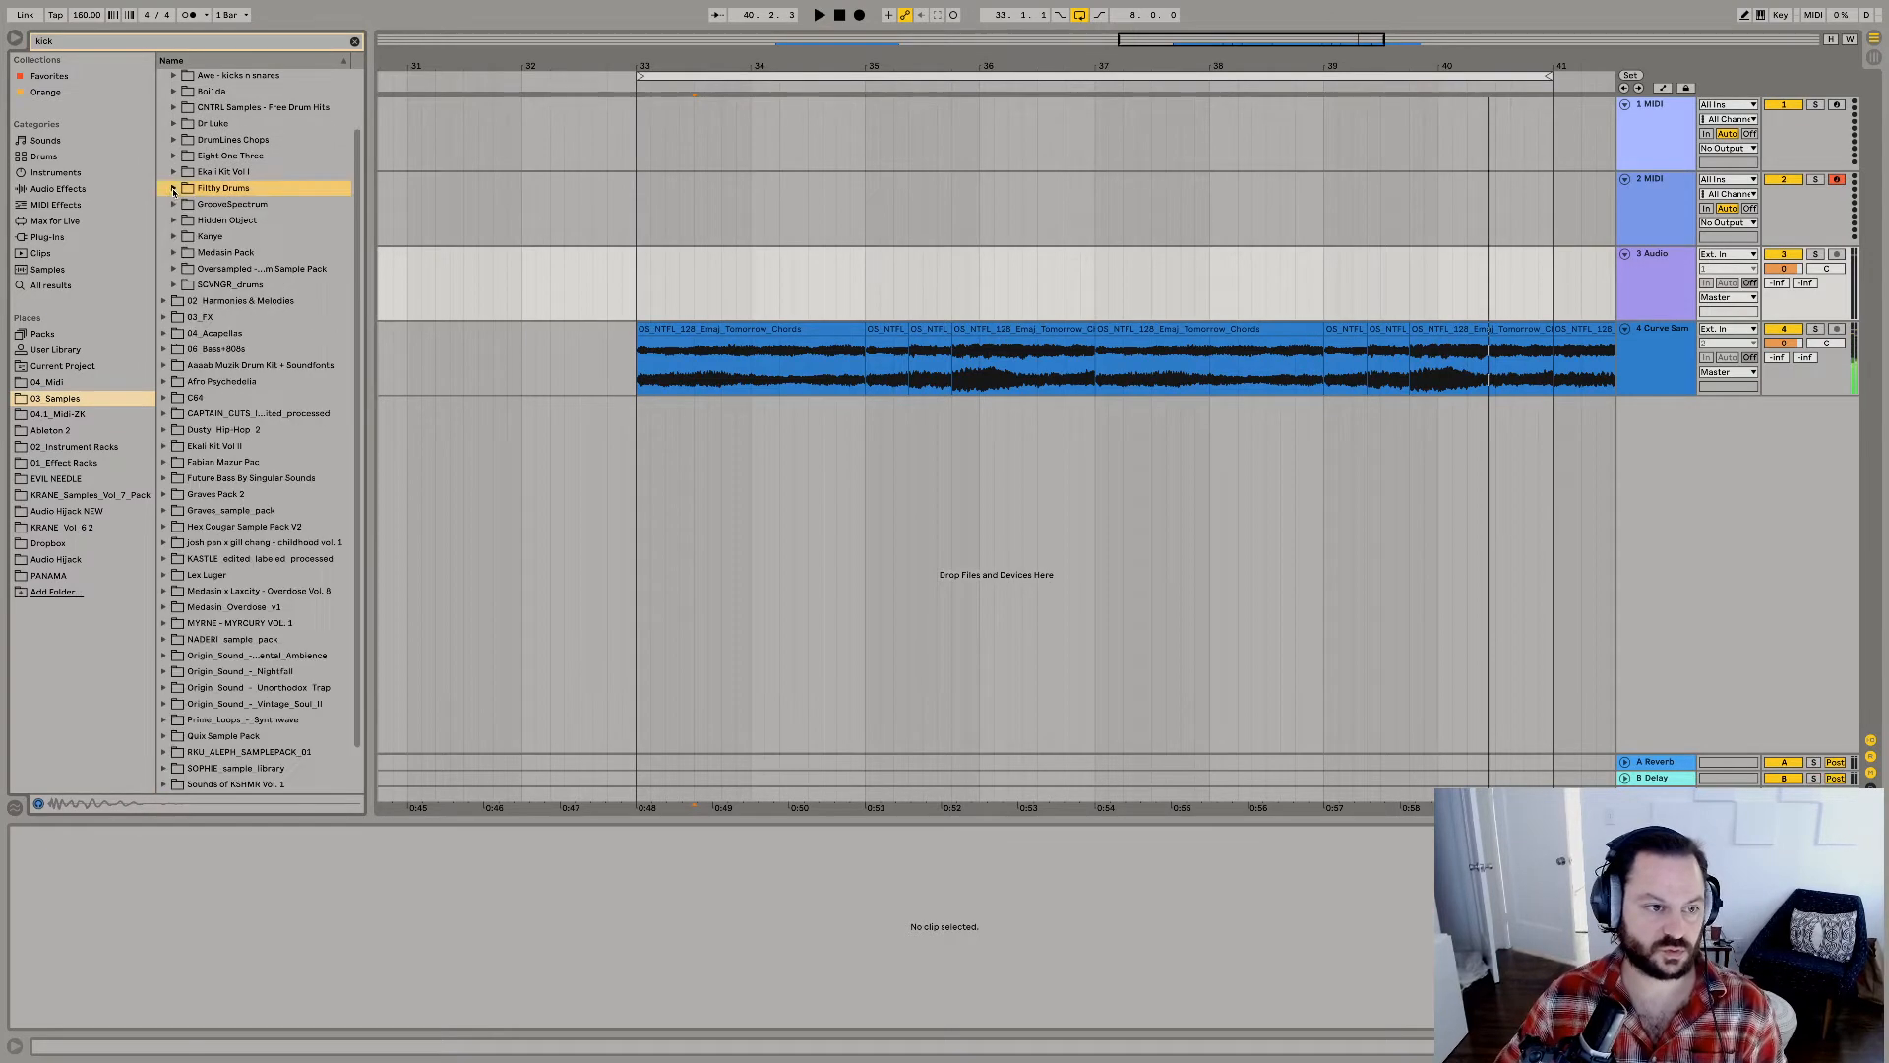
left_click(174, 270)
left_click(184, 285)
left_click(184, 285)
left_click(184, 301)
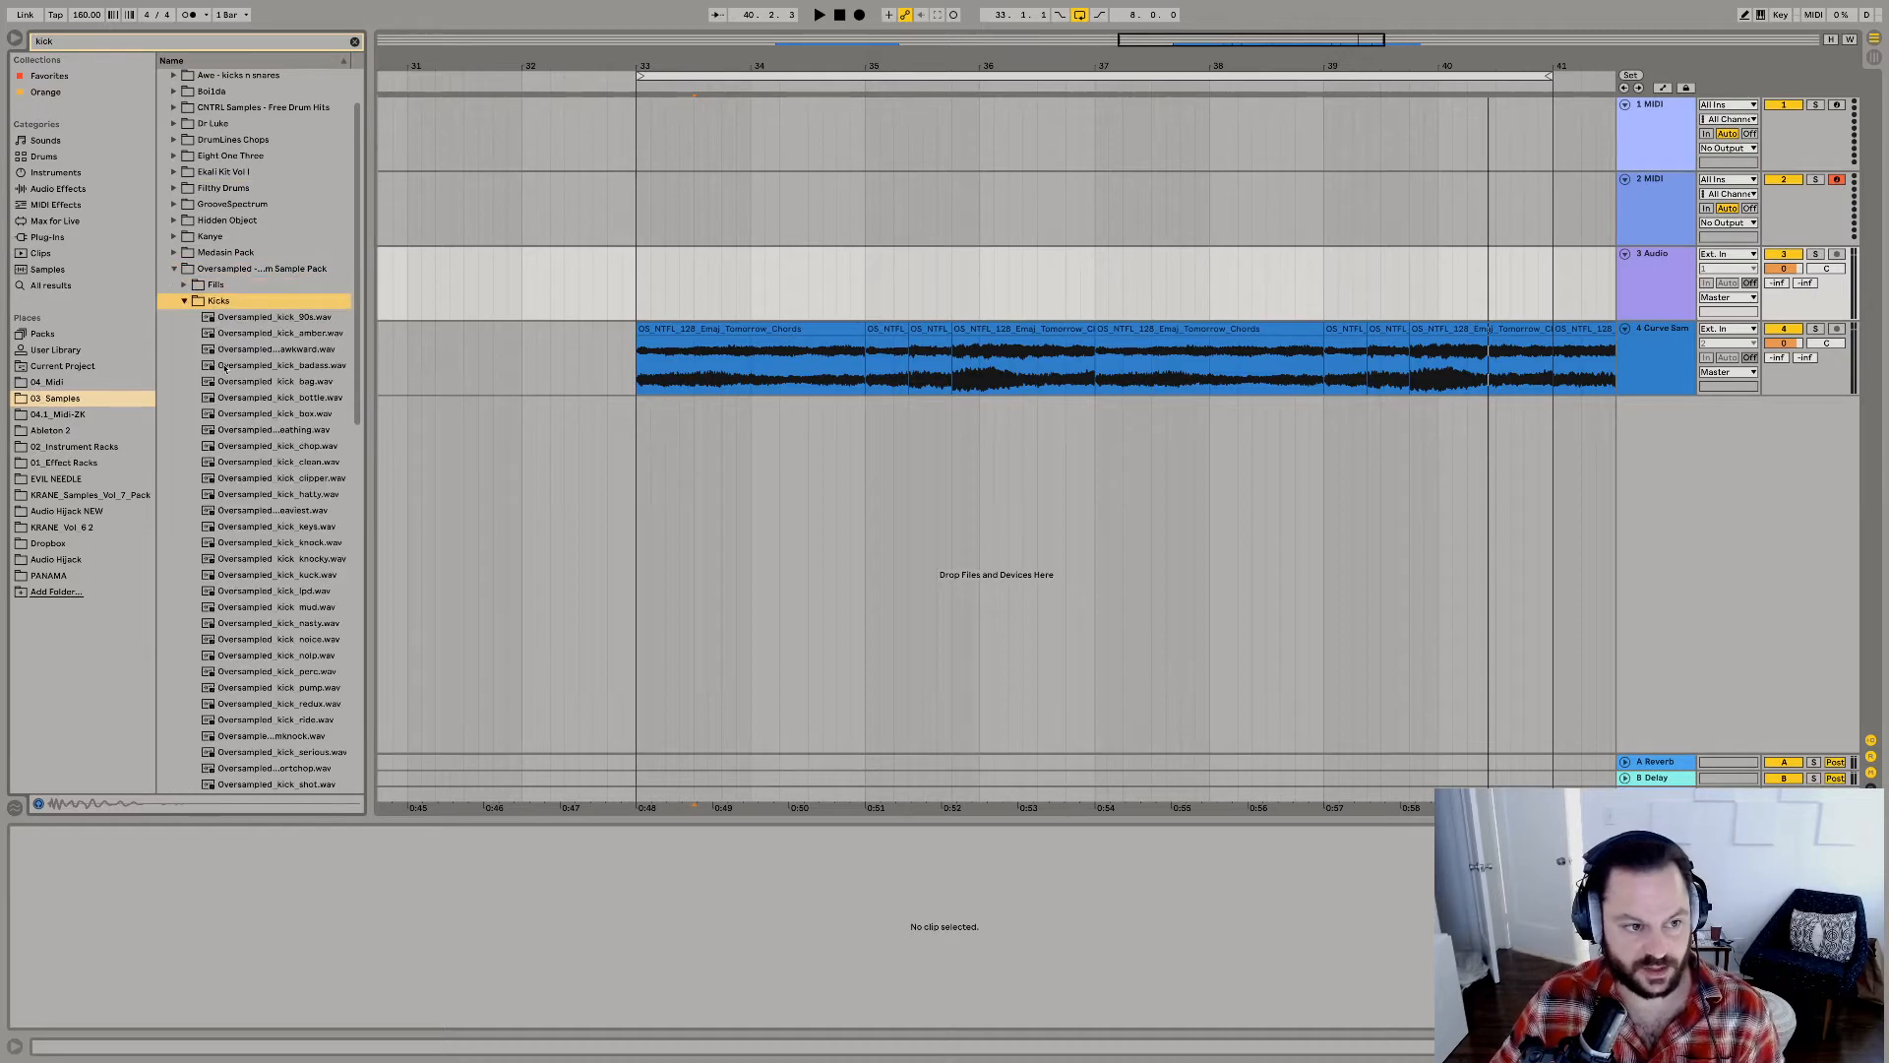
Preview several Oversampled kicks, place Oversampled_kick_clean.wav at 33.1.1 on a new track below the chords, and listen to it.
left_click(224, 367)
key("space")
left_click(277, 446)
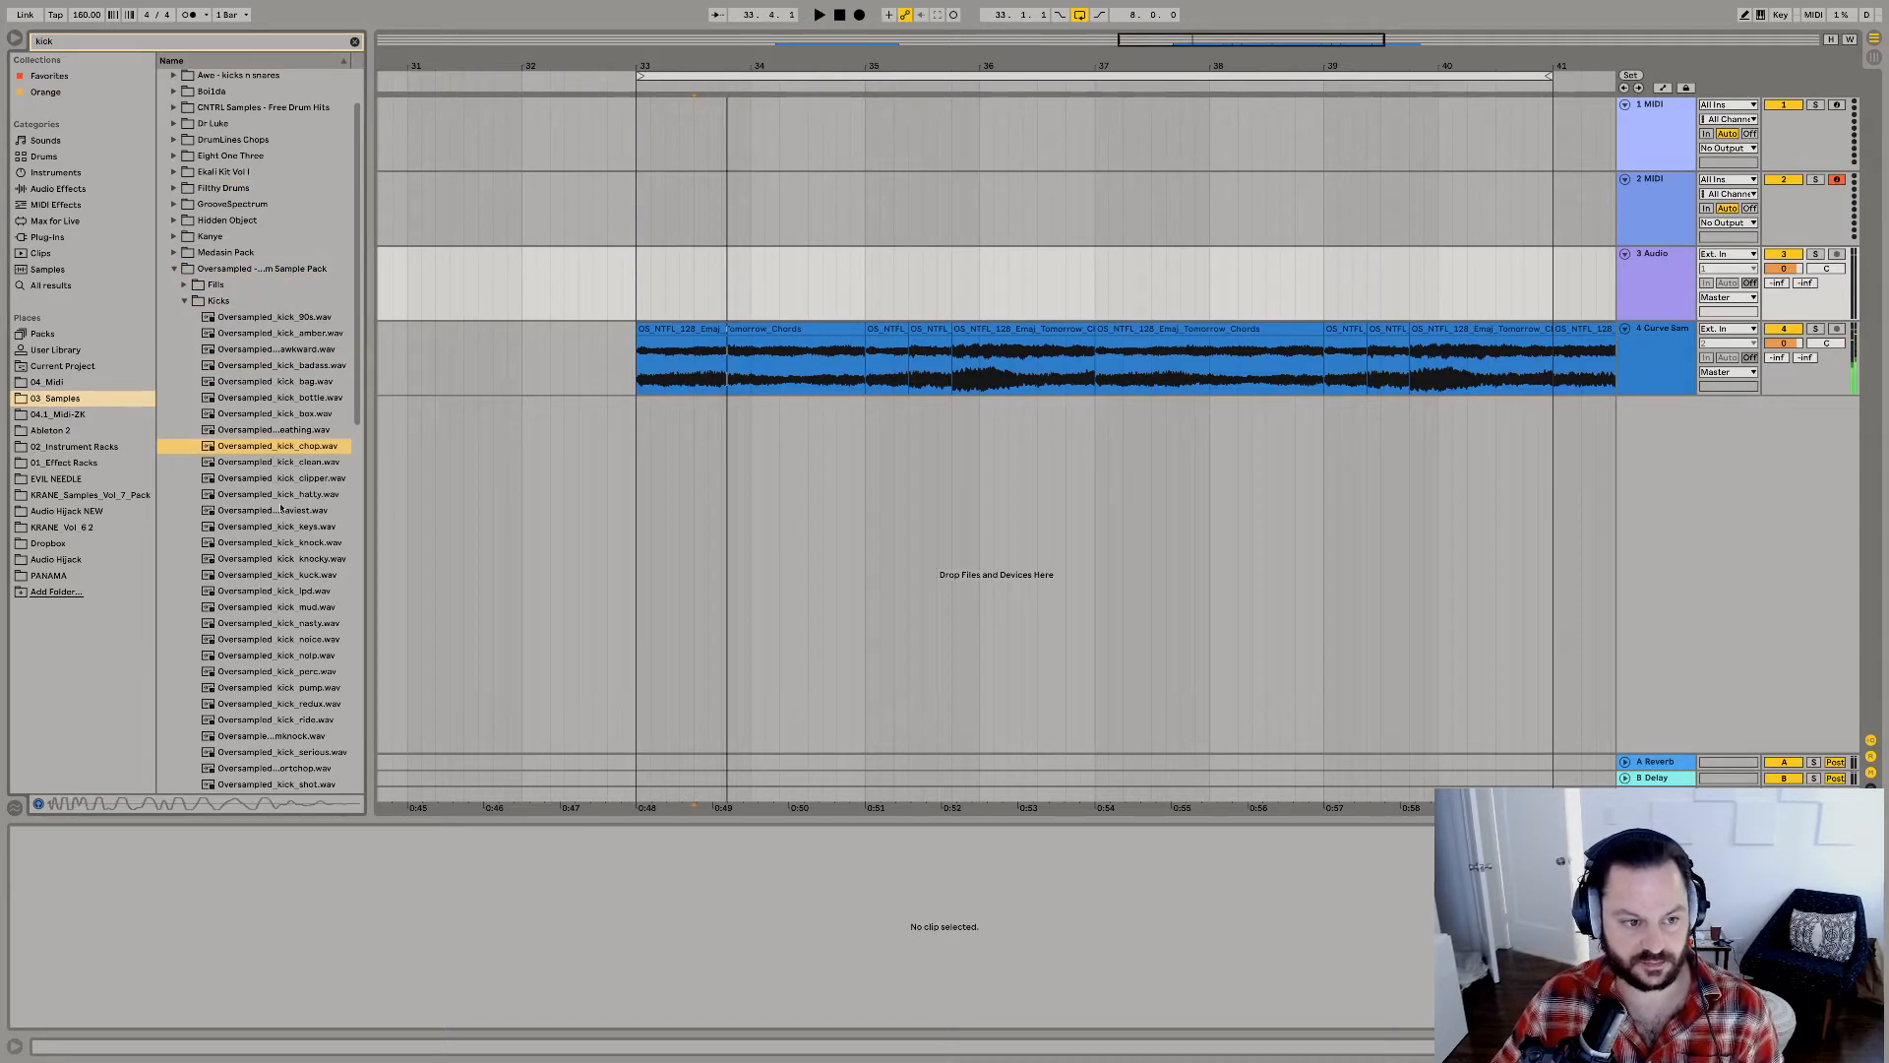
left_click(280, 495)
key("space")
left_click(281, 463)
left_click_drag(281, 462, 642, 421)
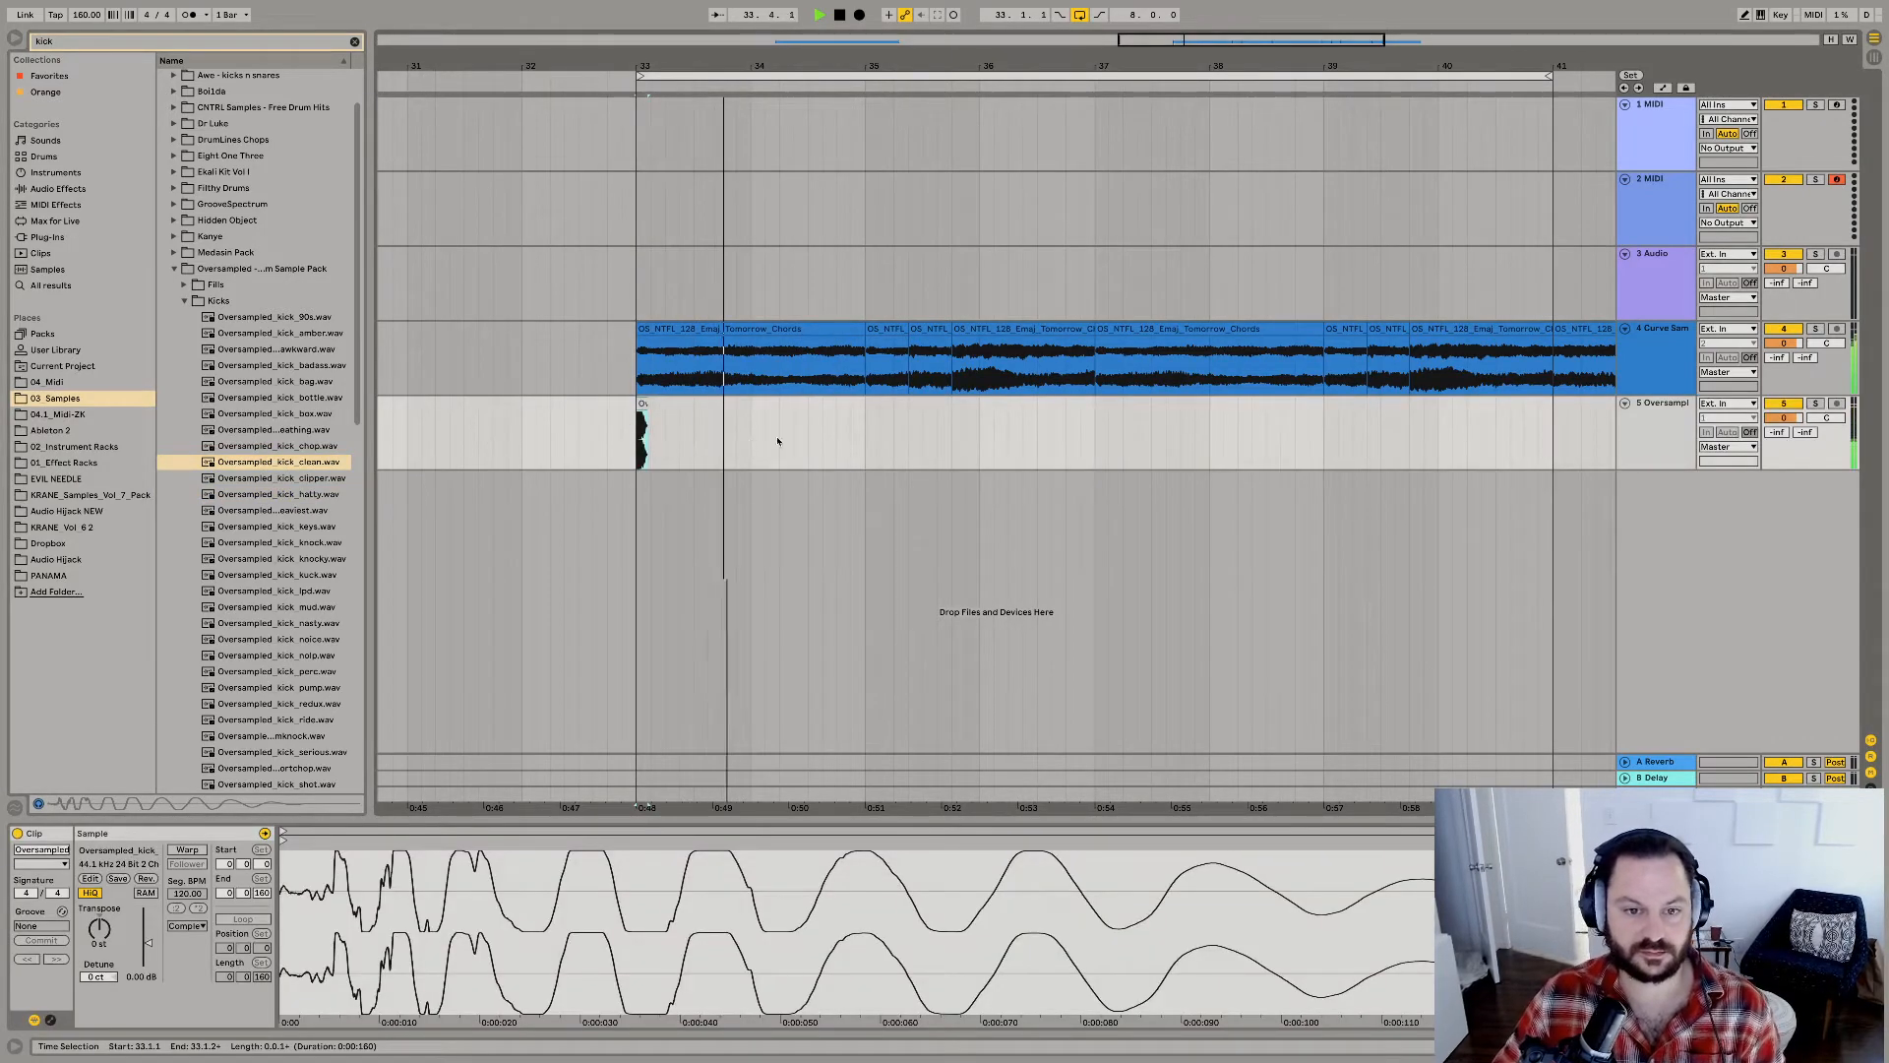
key("space")
key("space")
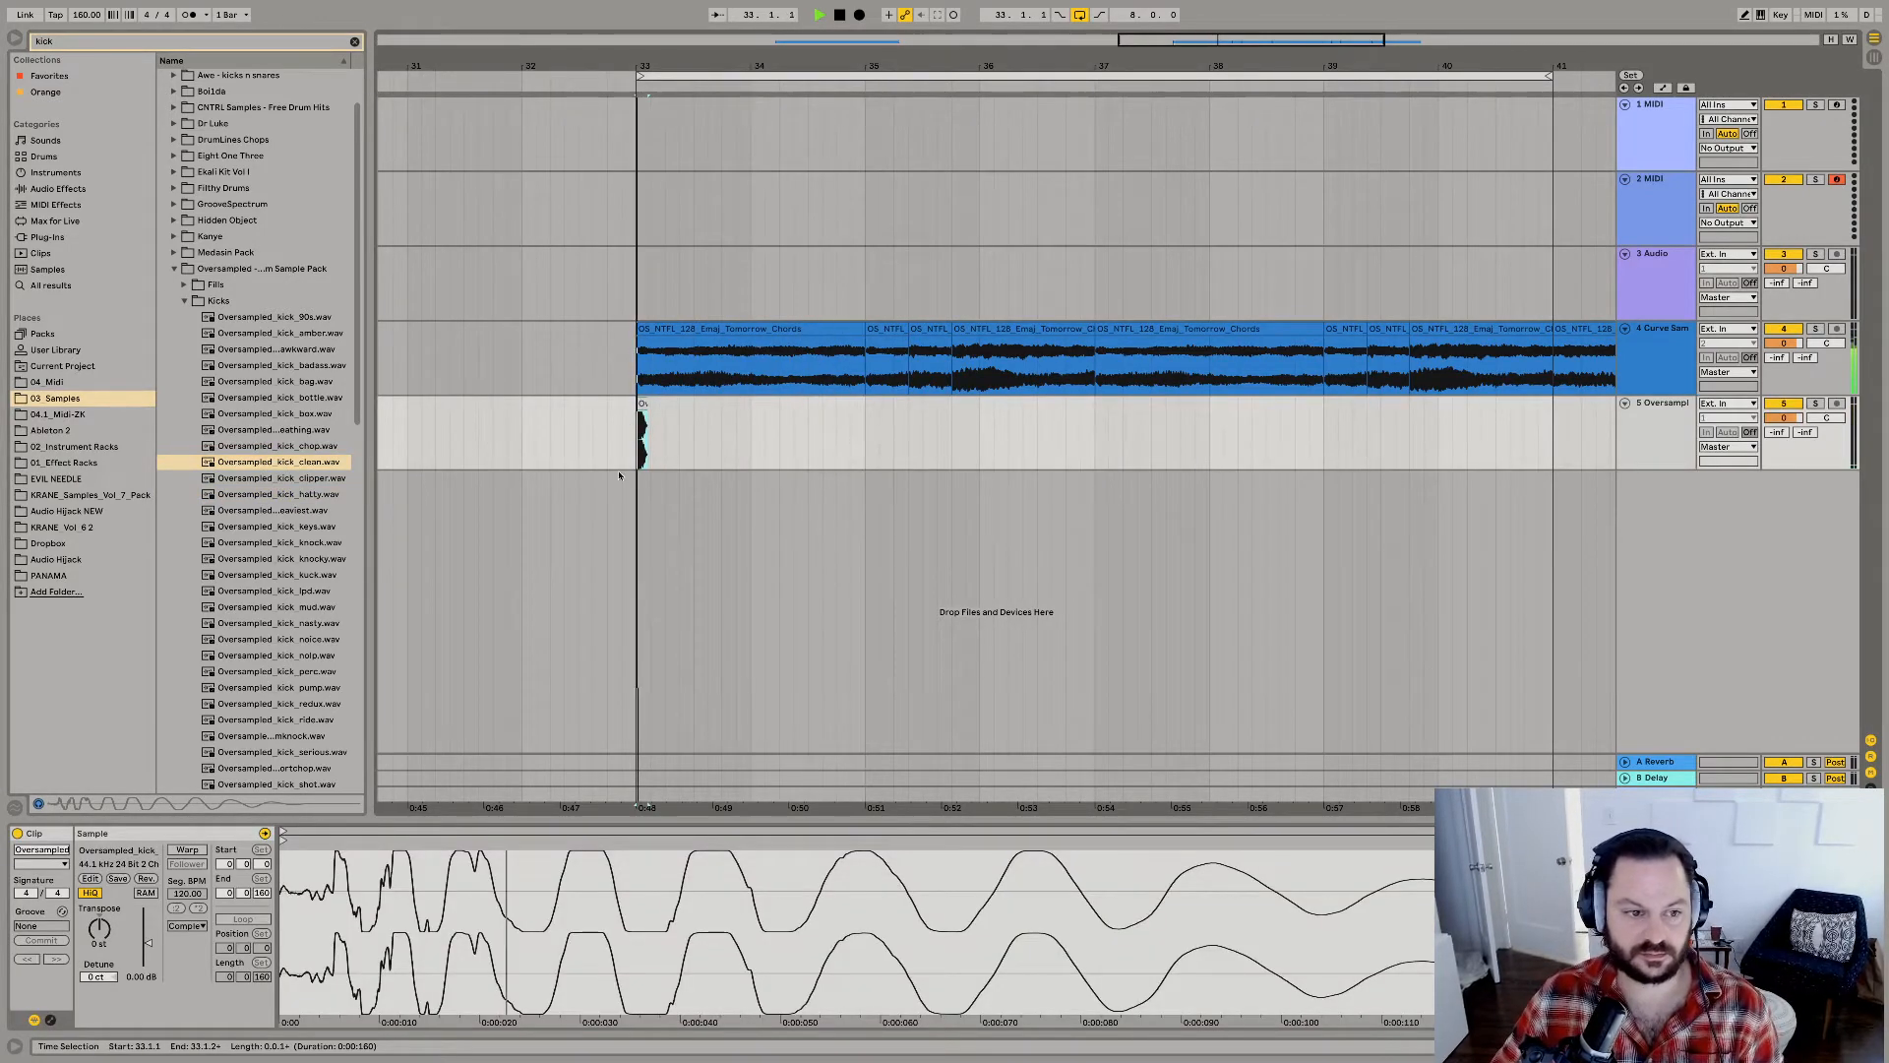
key("space")
left_click(284, 478)
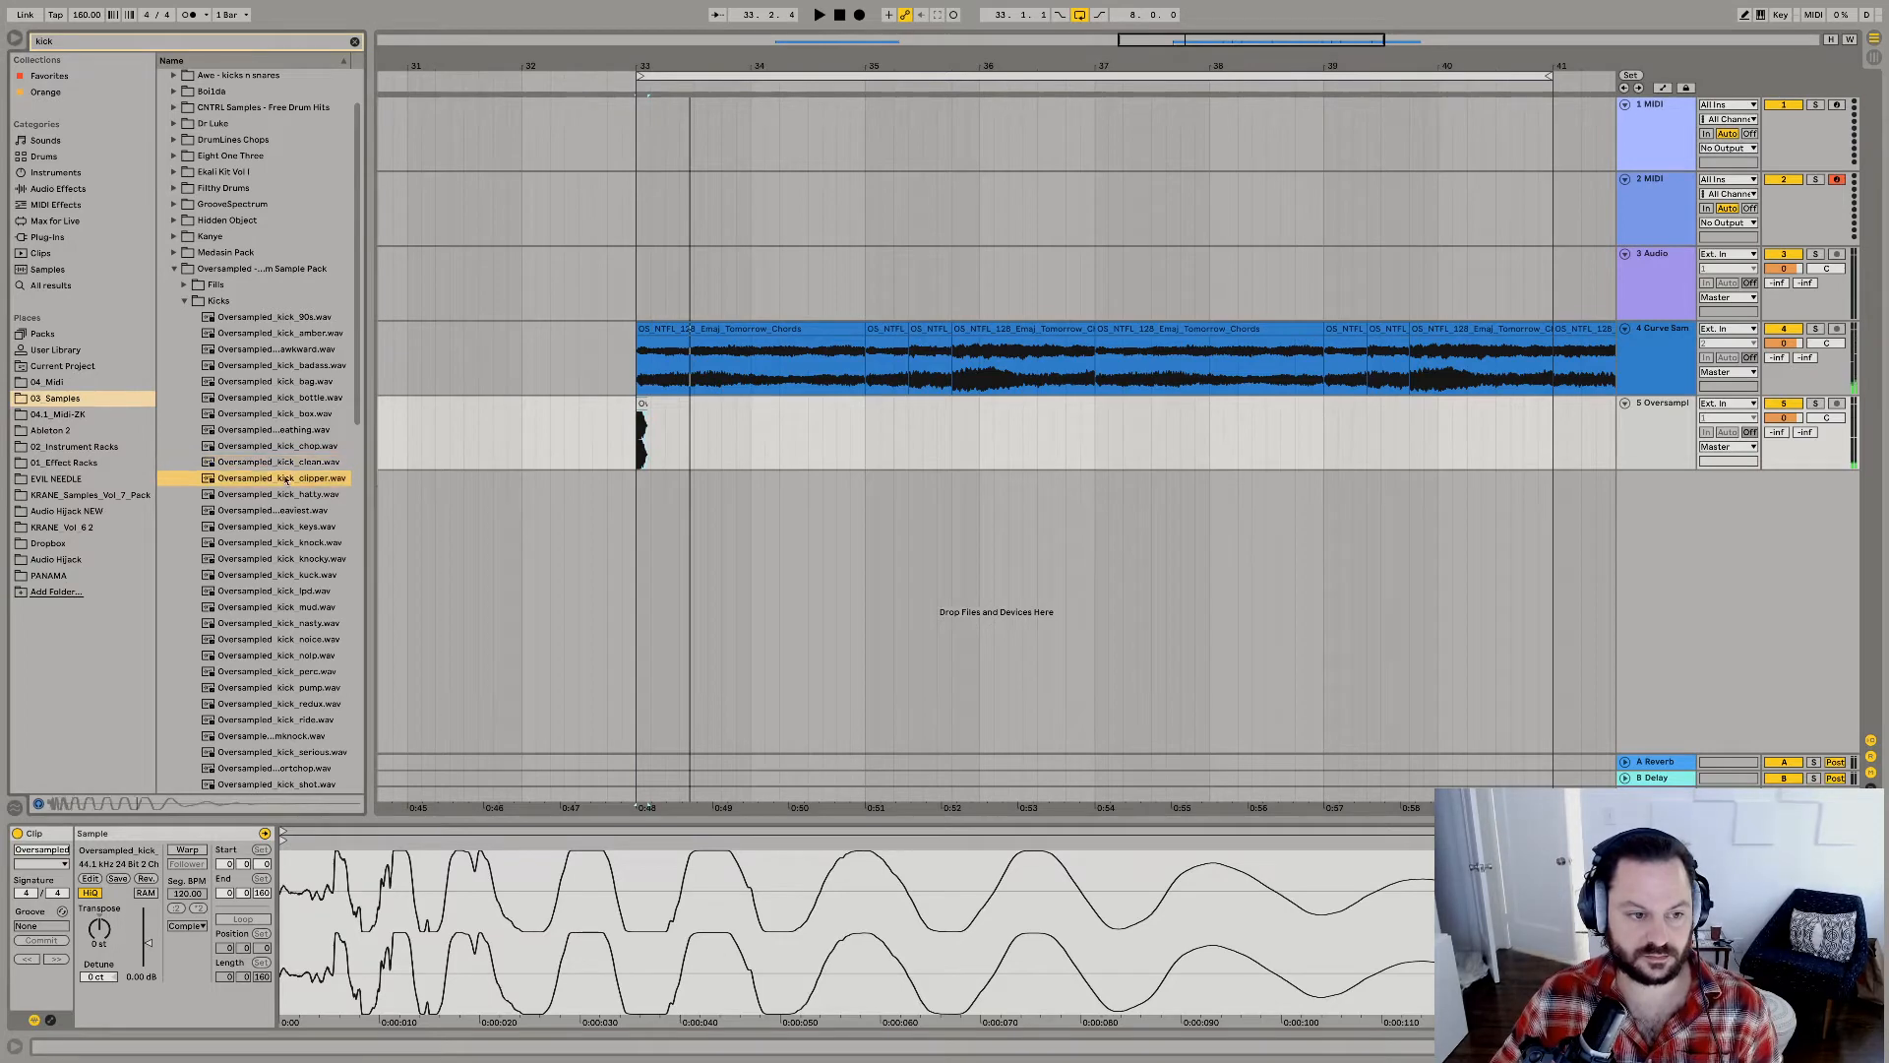
left_click_drag(284, 462, 799, 435)
key("Delete")
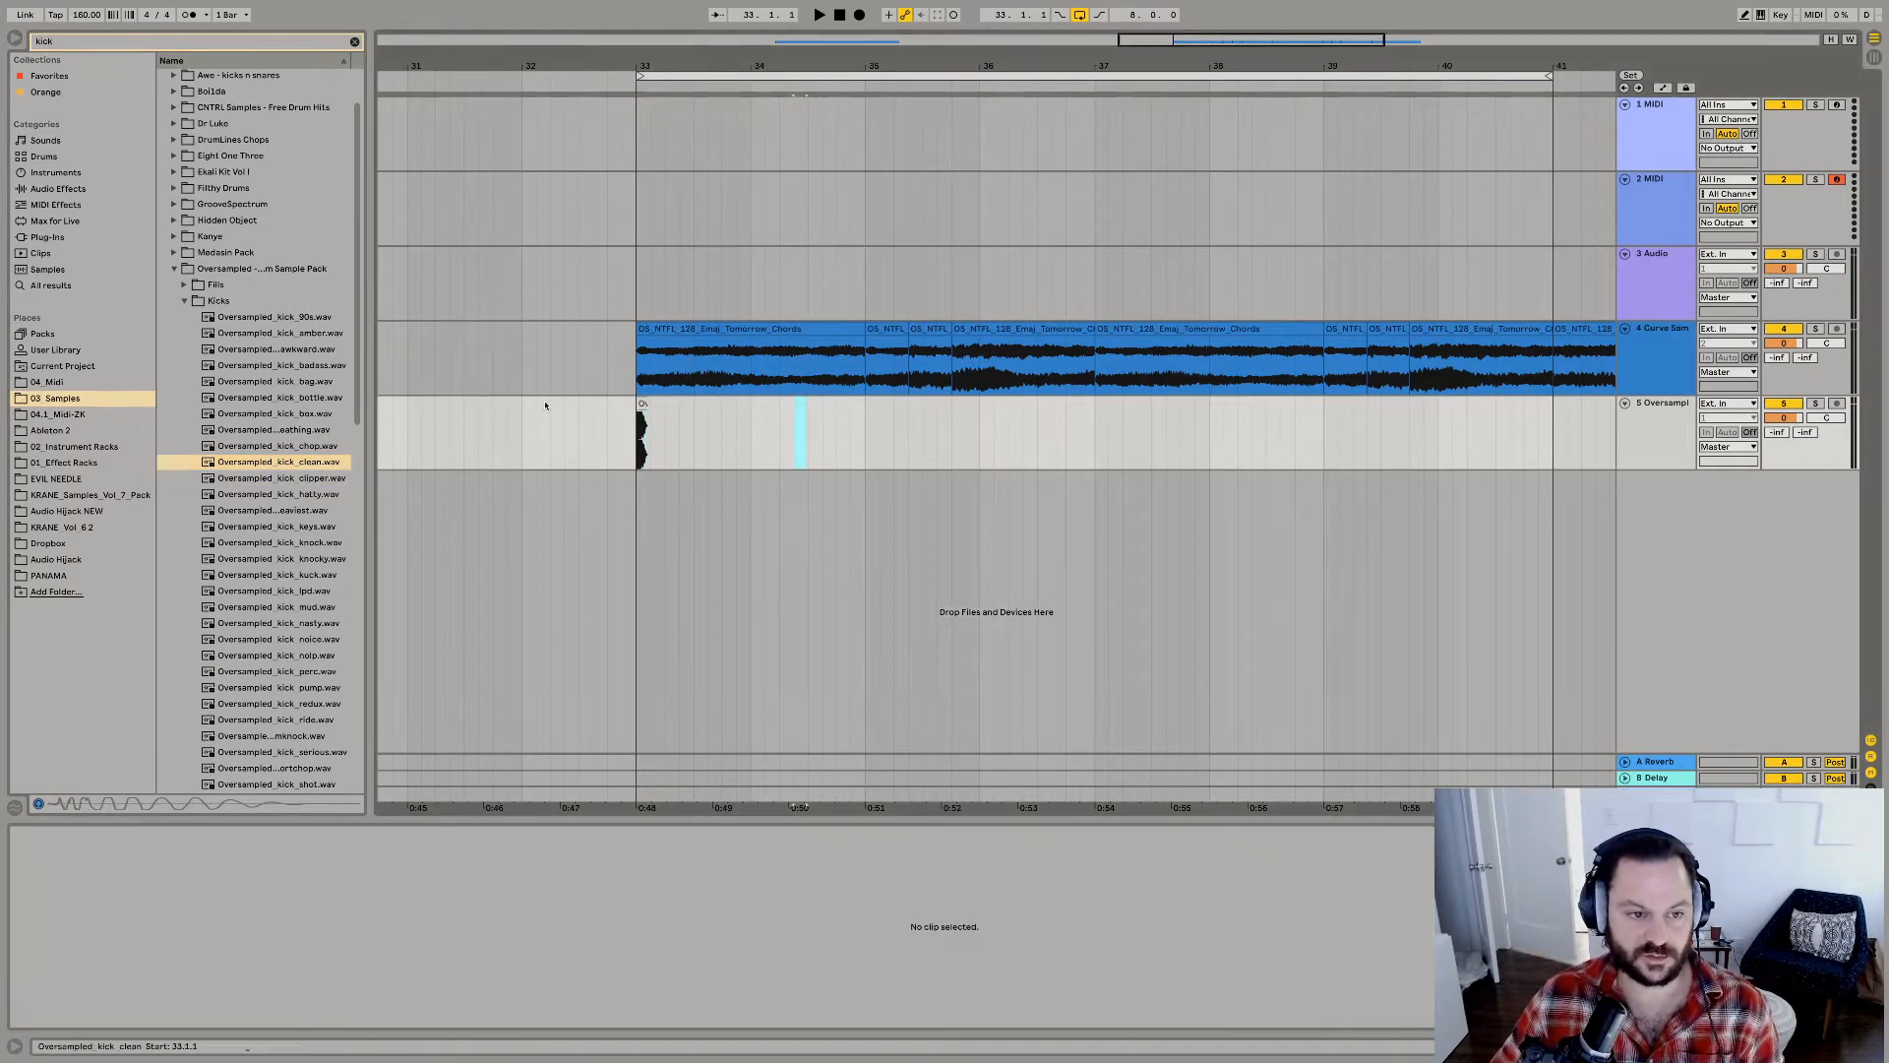
Search the sample browser for "snare" and open the Snares folder of the Oversampled sample pack.
key("ctrl+f")
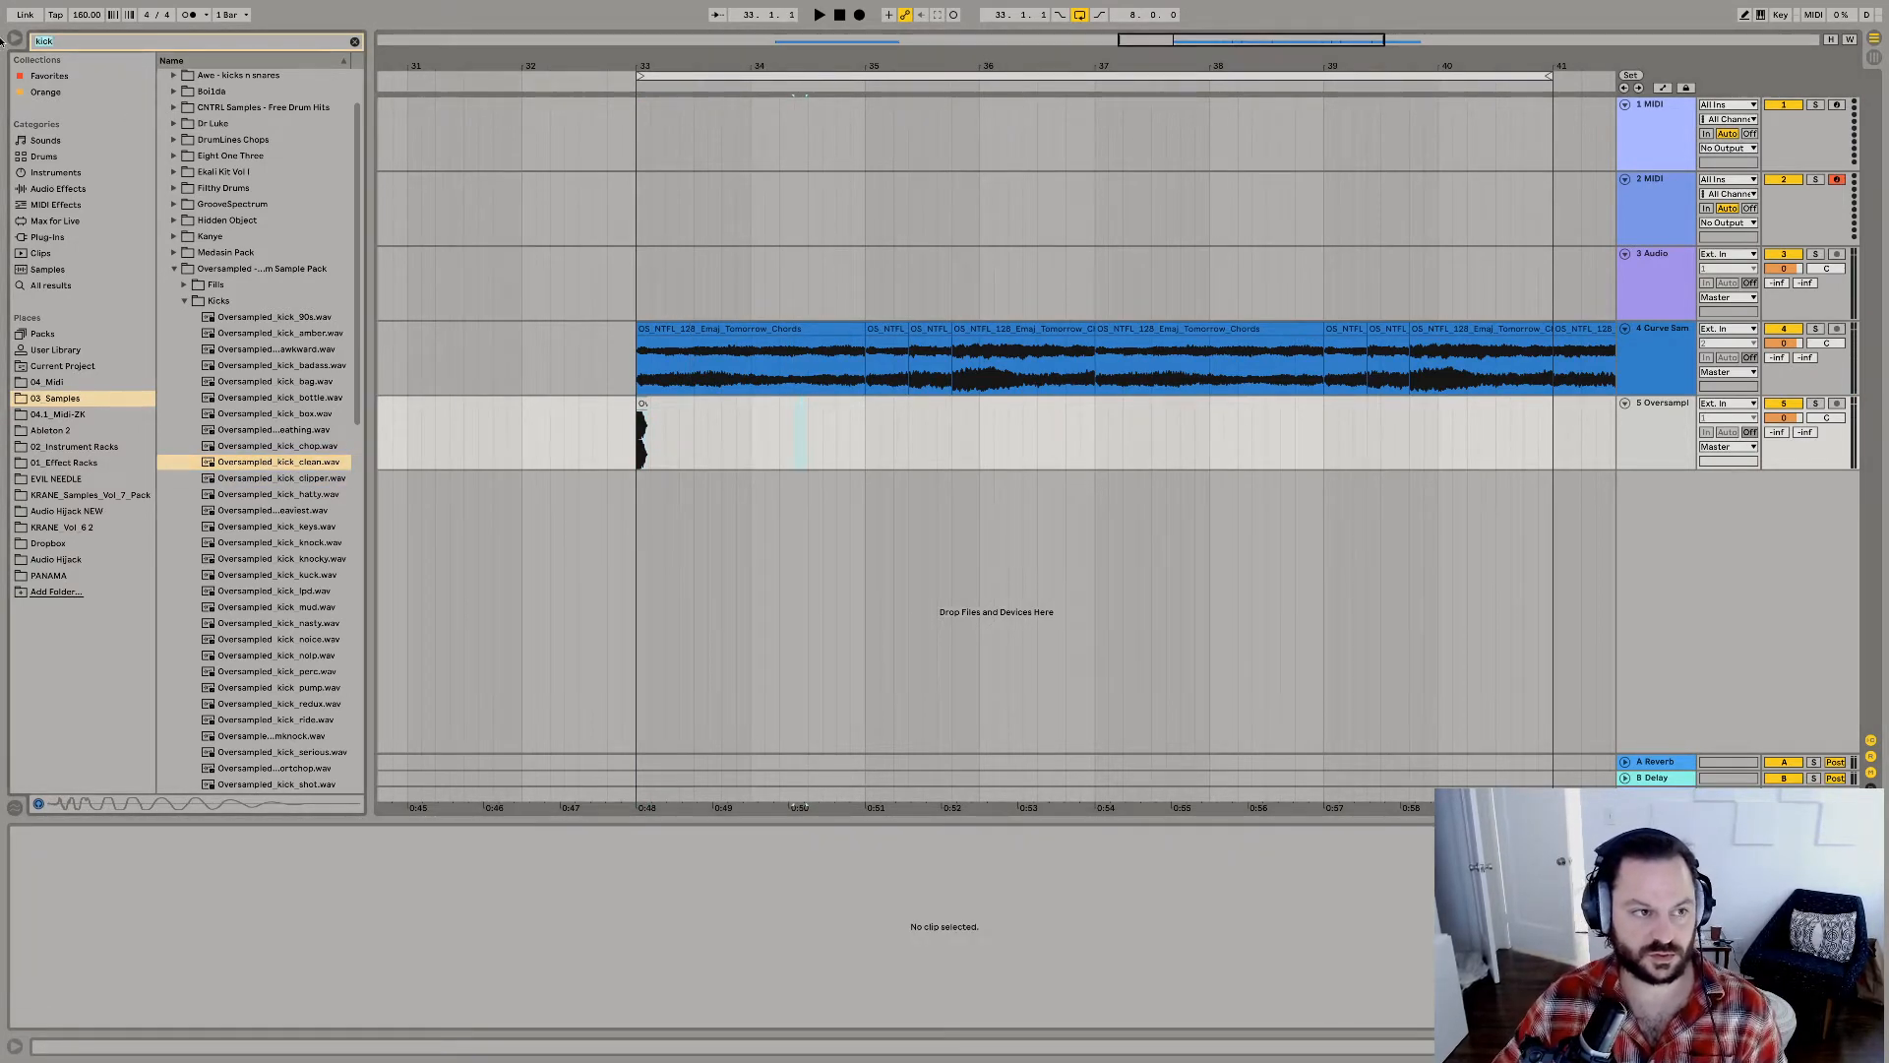
type("snare")
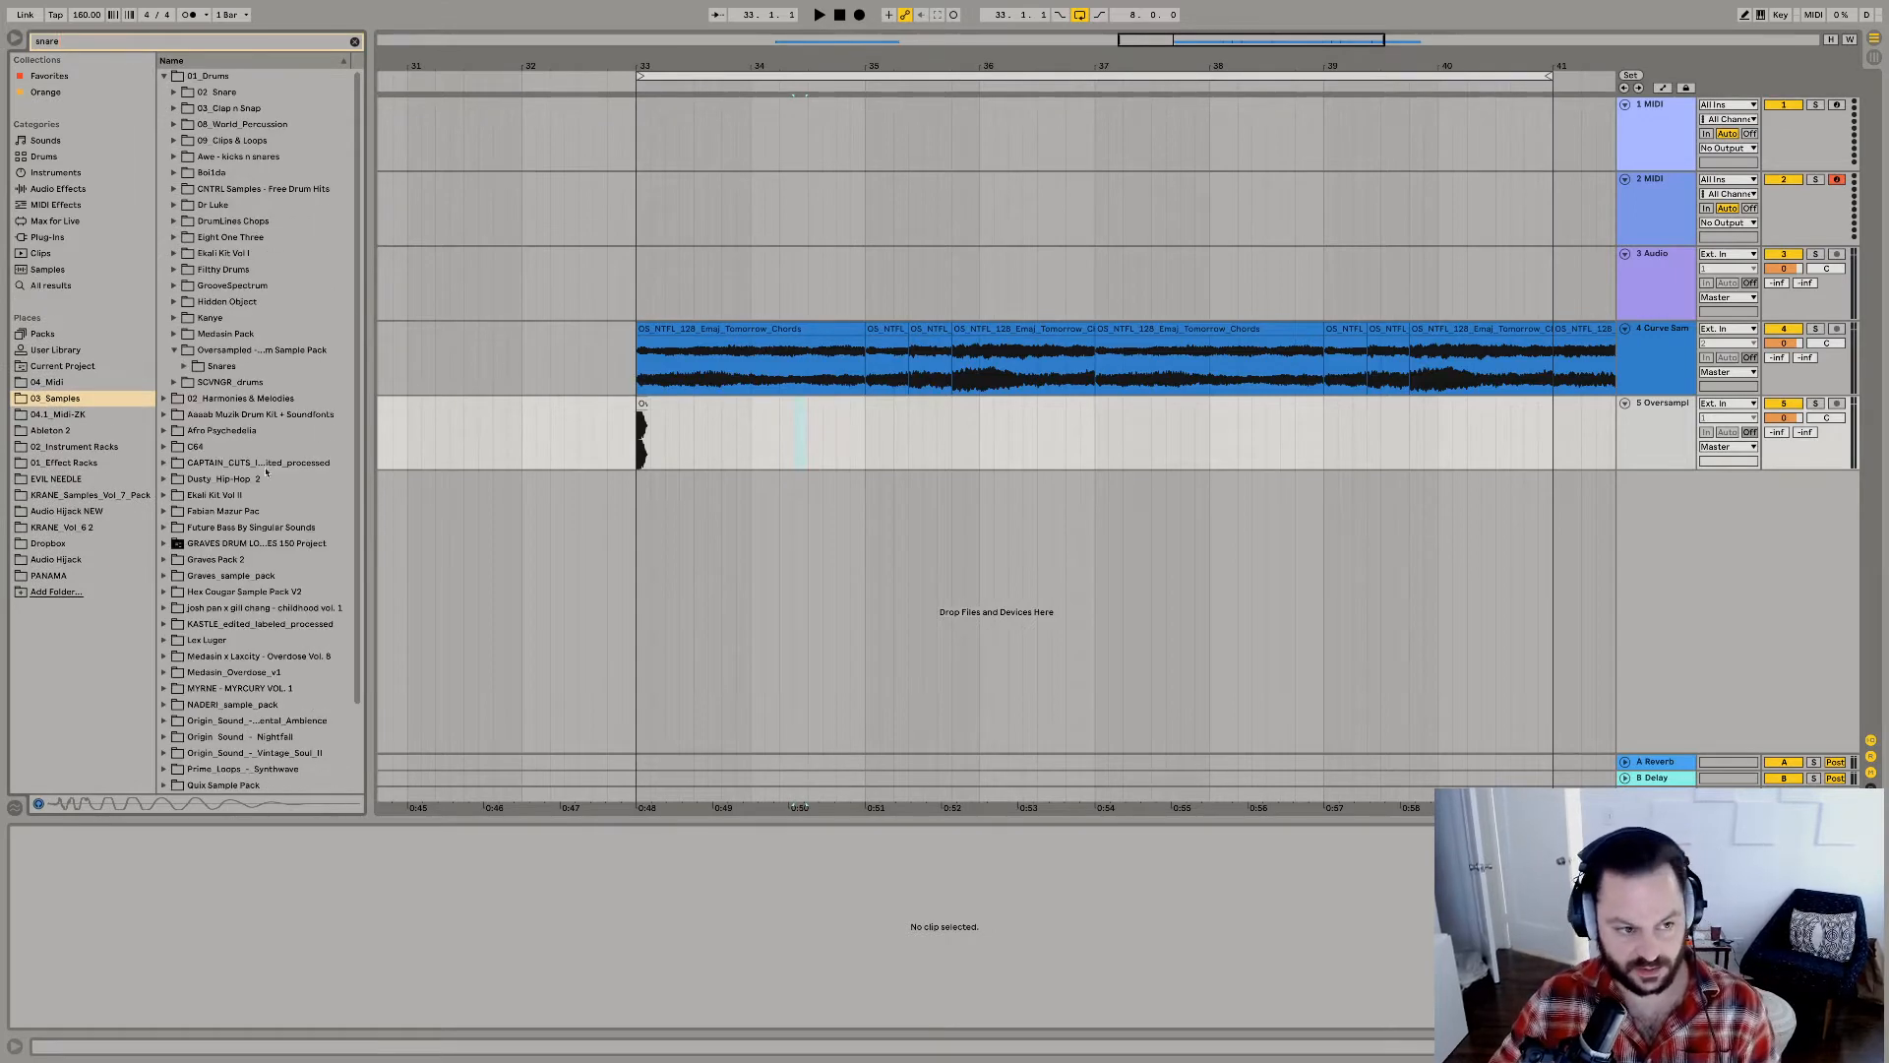
left_click(185, 366)
Audition the Oversampled snare samples one after another to compare their sound.
key("Down")
key("Down")
key("Down")
key("Down")
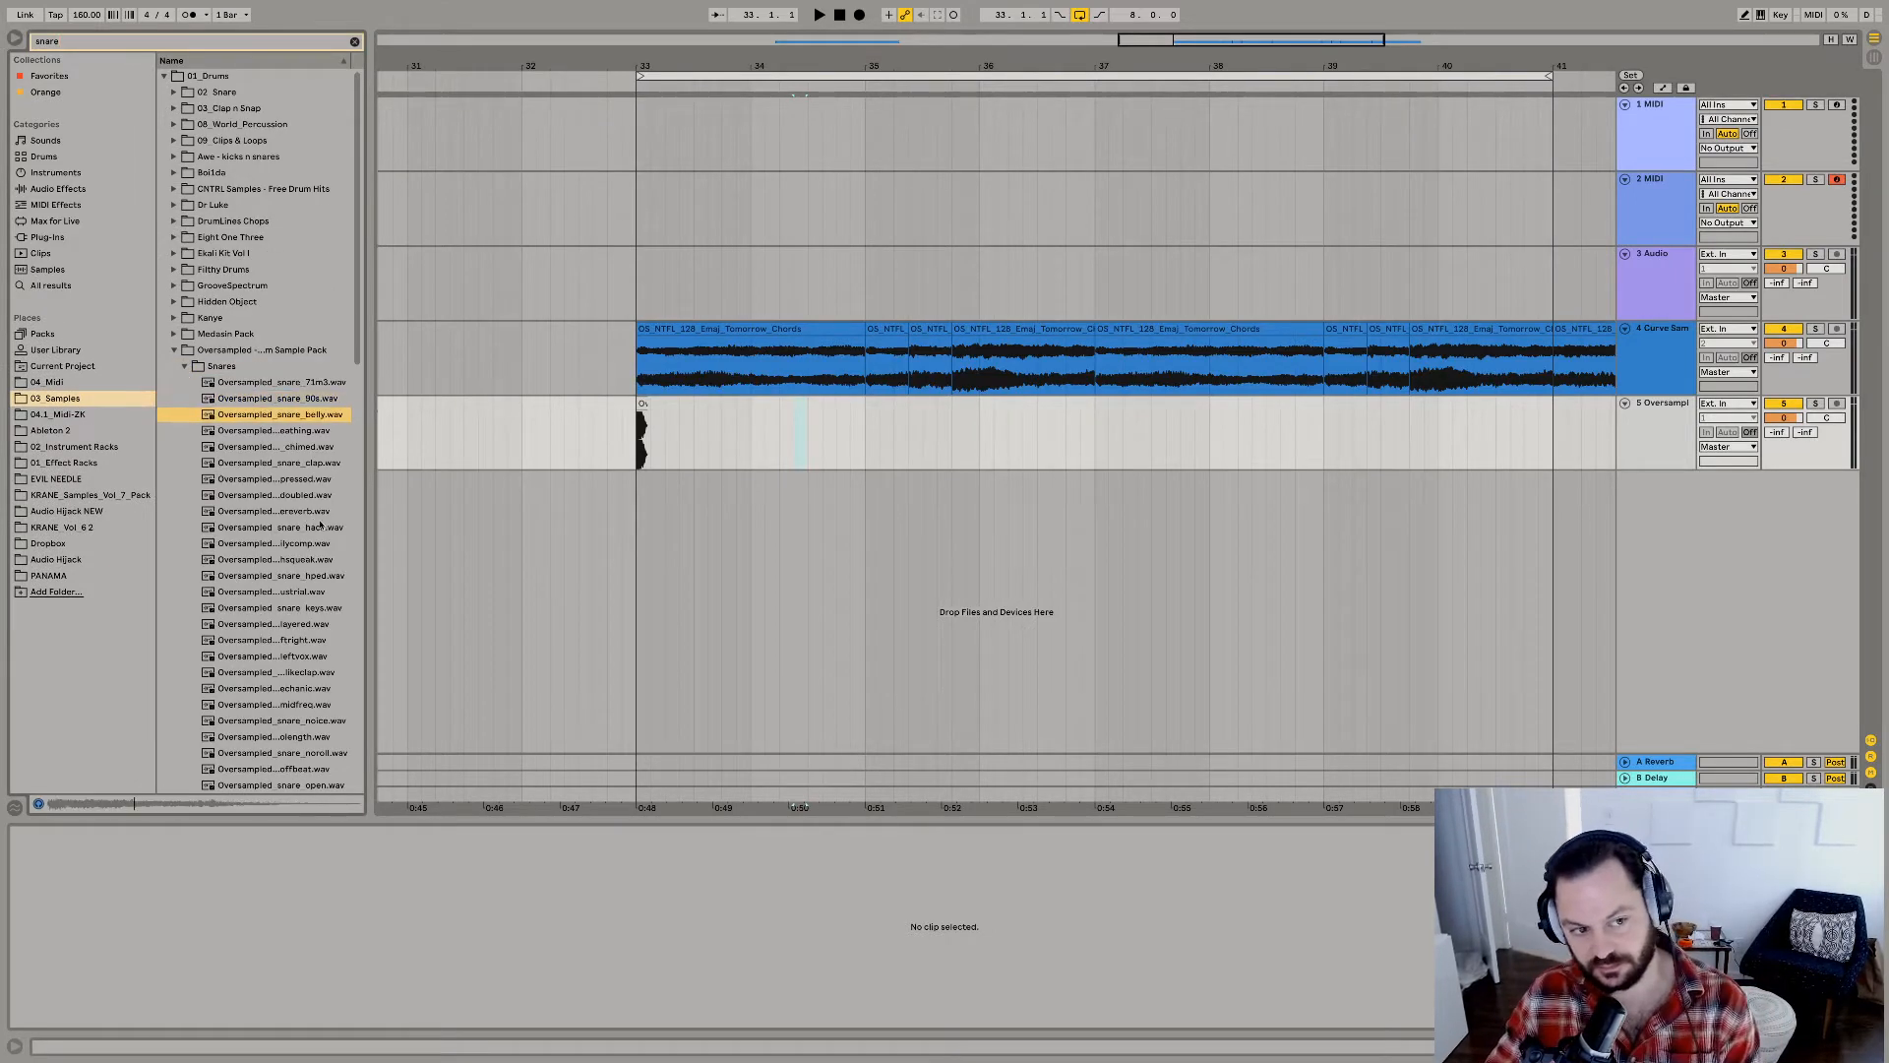
key("Down")
key("Down")
key("Down")
key("Down")
key("Down")
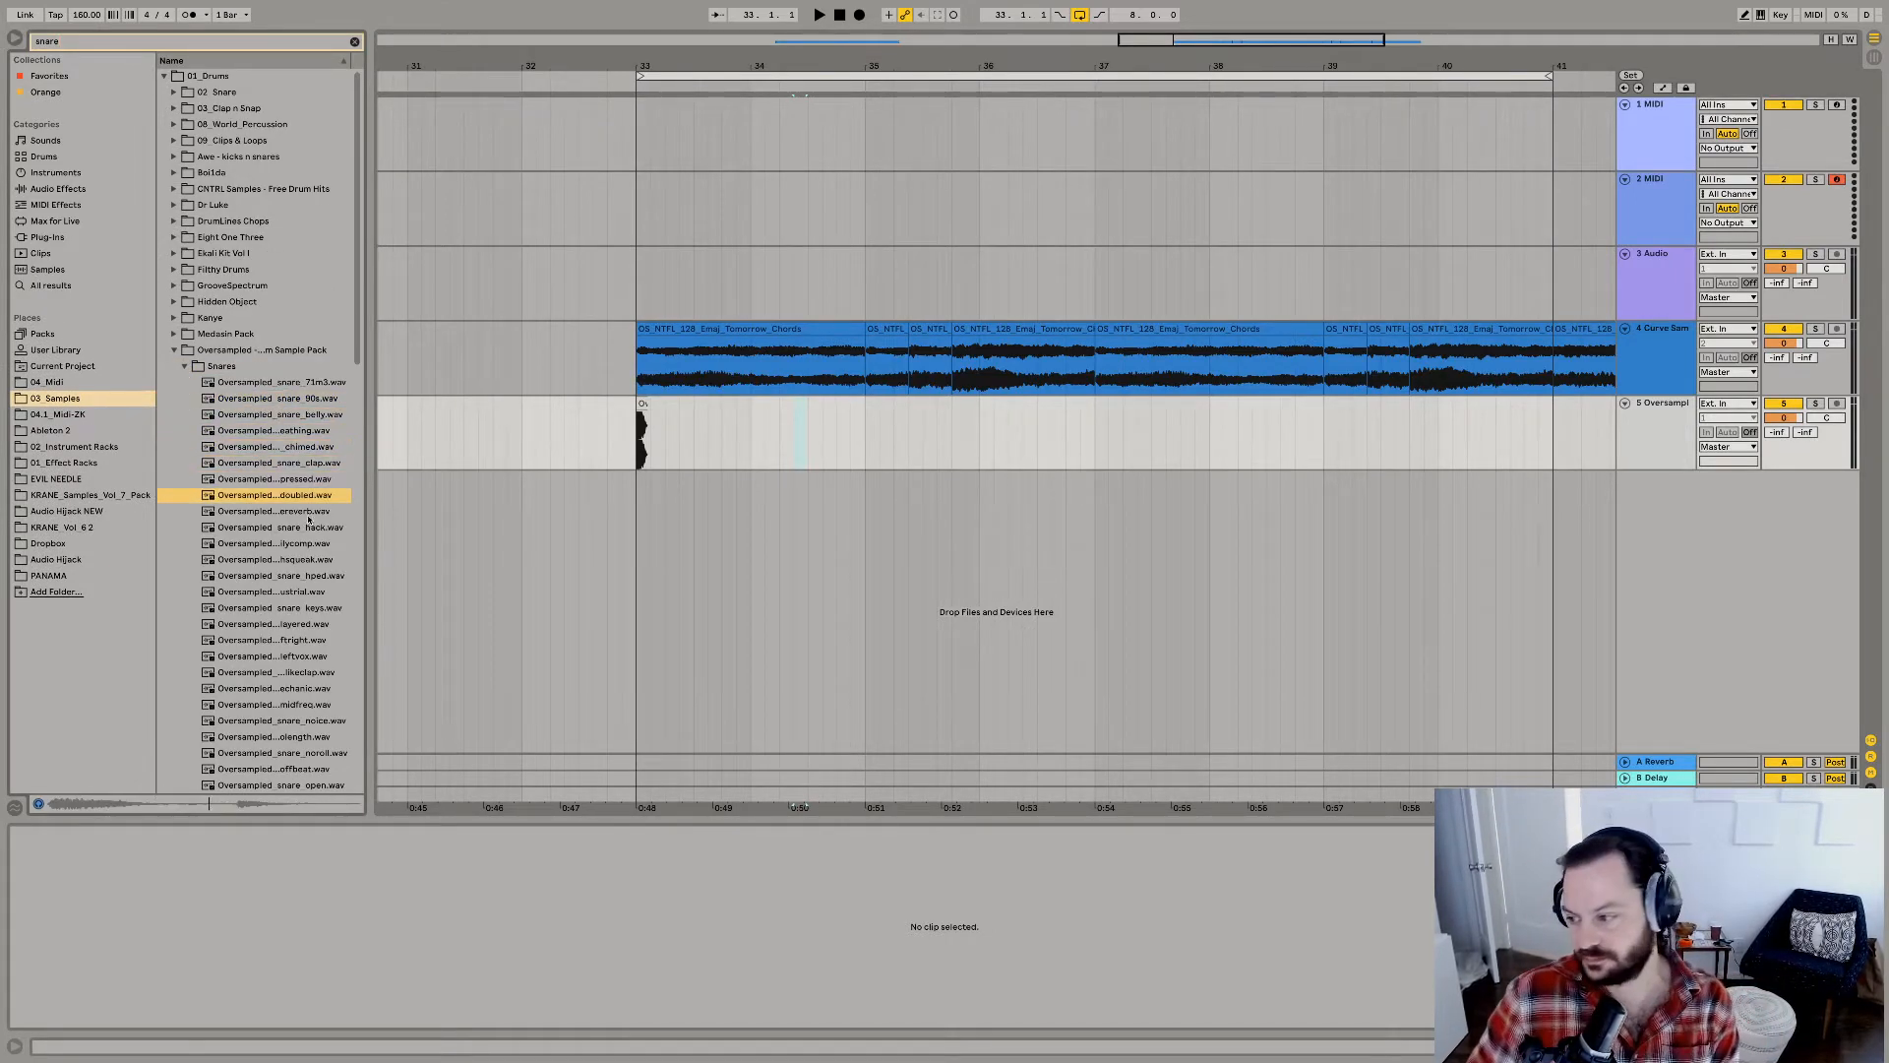
key("Down")
key("Down")
key("Down")
key("Down")
key("Down")
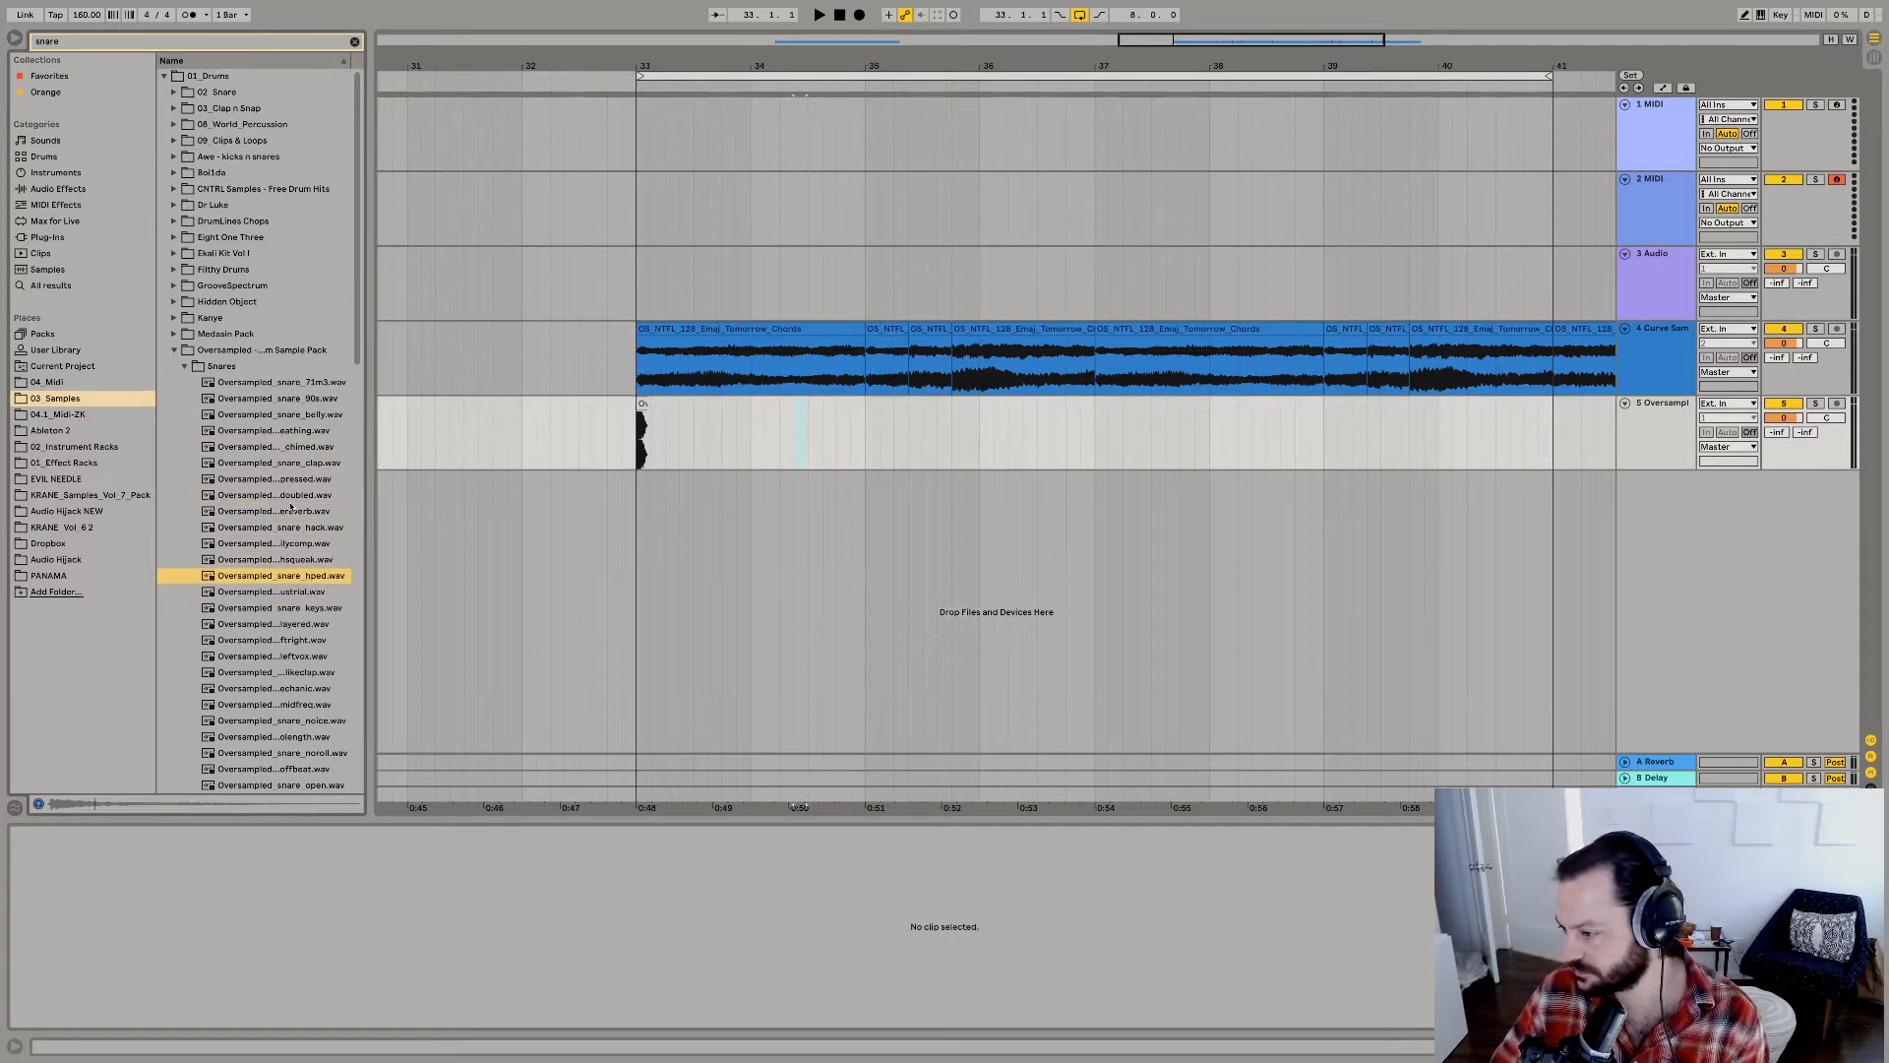
key("Down")
key("Down")
key("Down")
key("Down")
key("Down")
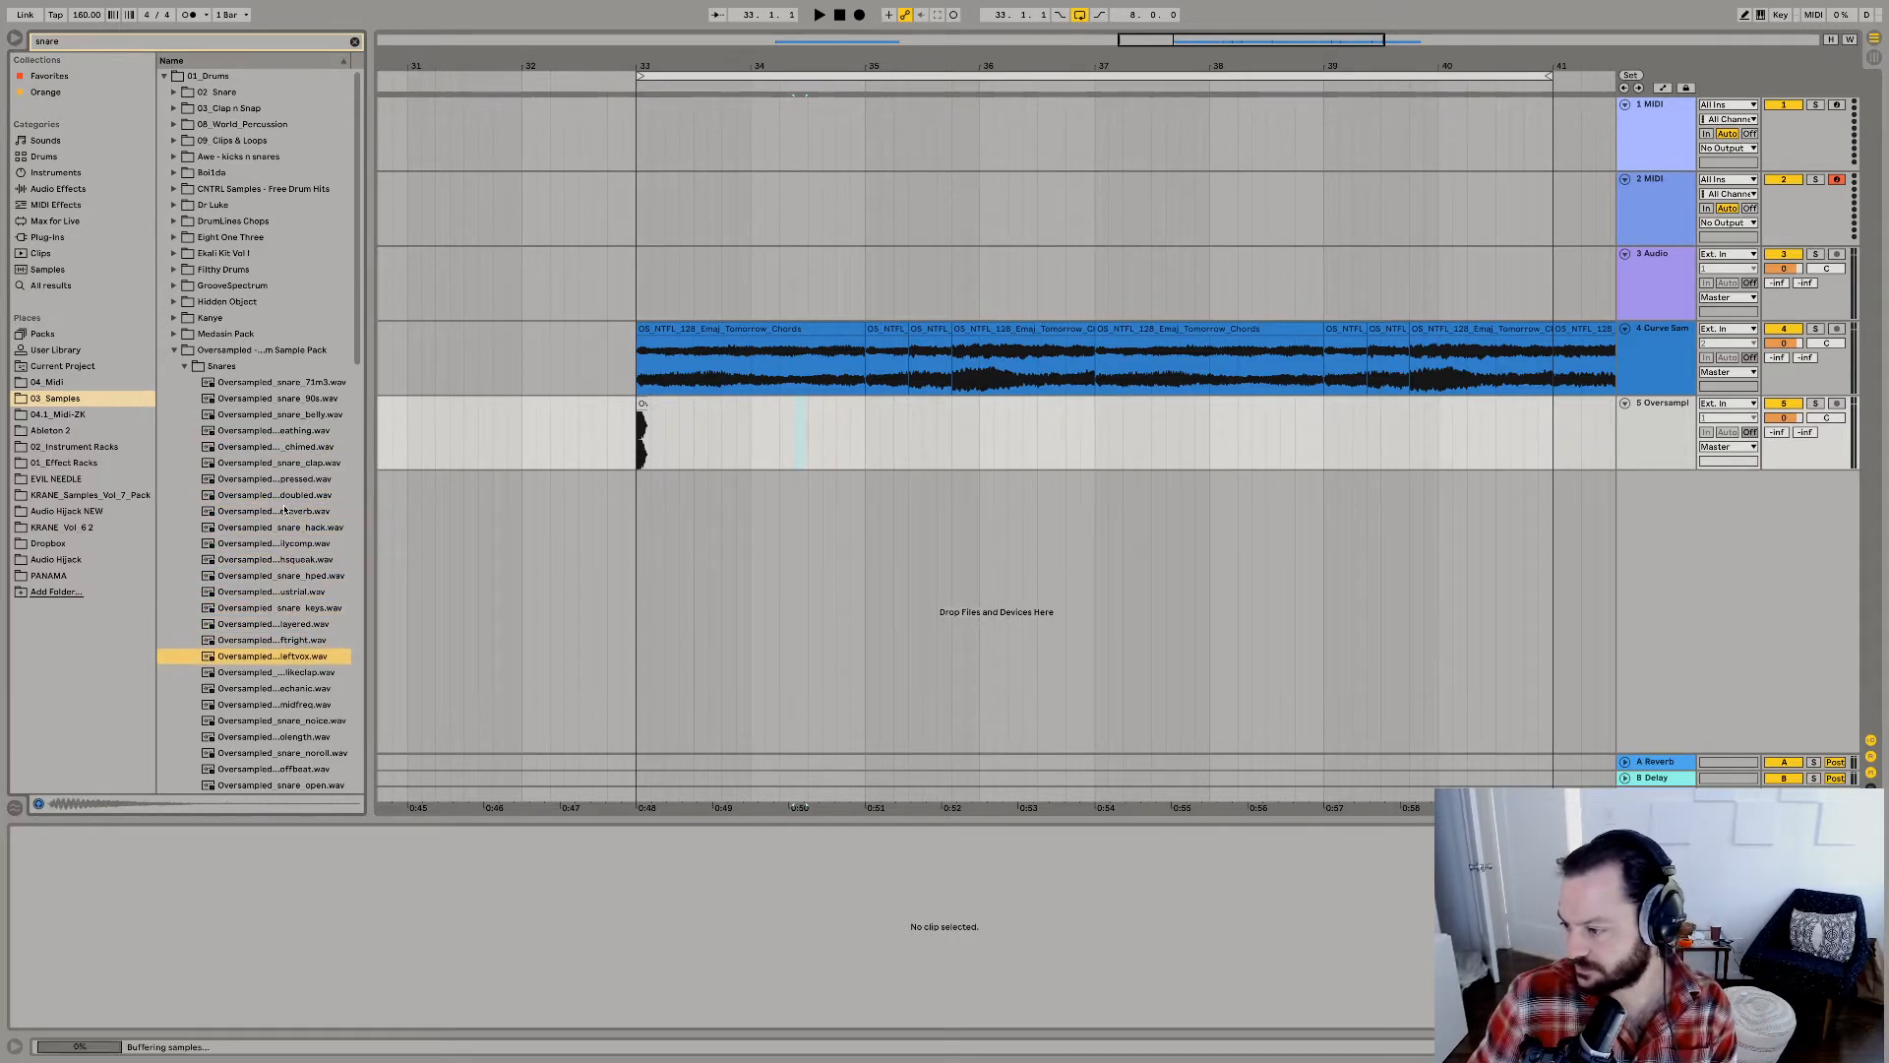
key("Down")
key("Down")
key("Down")
key("Down")
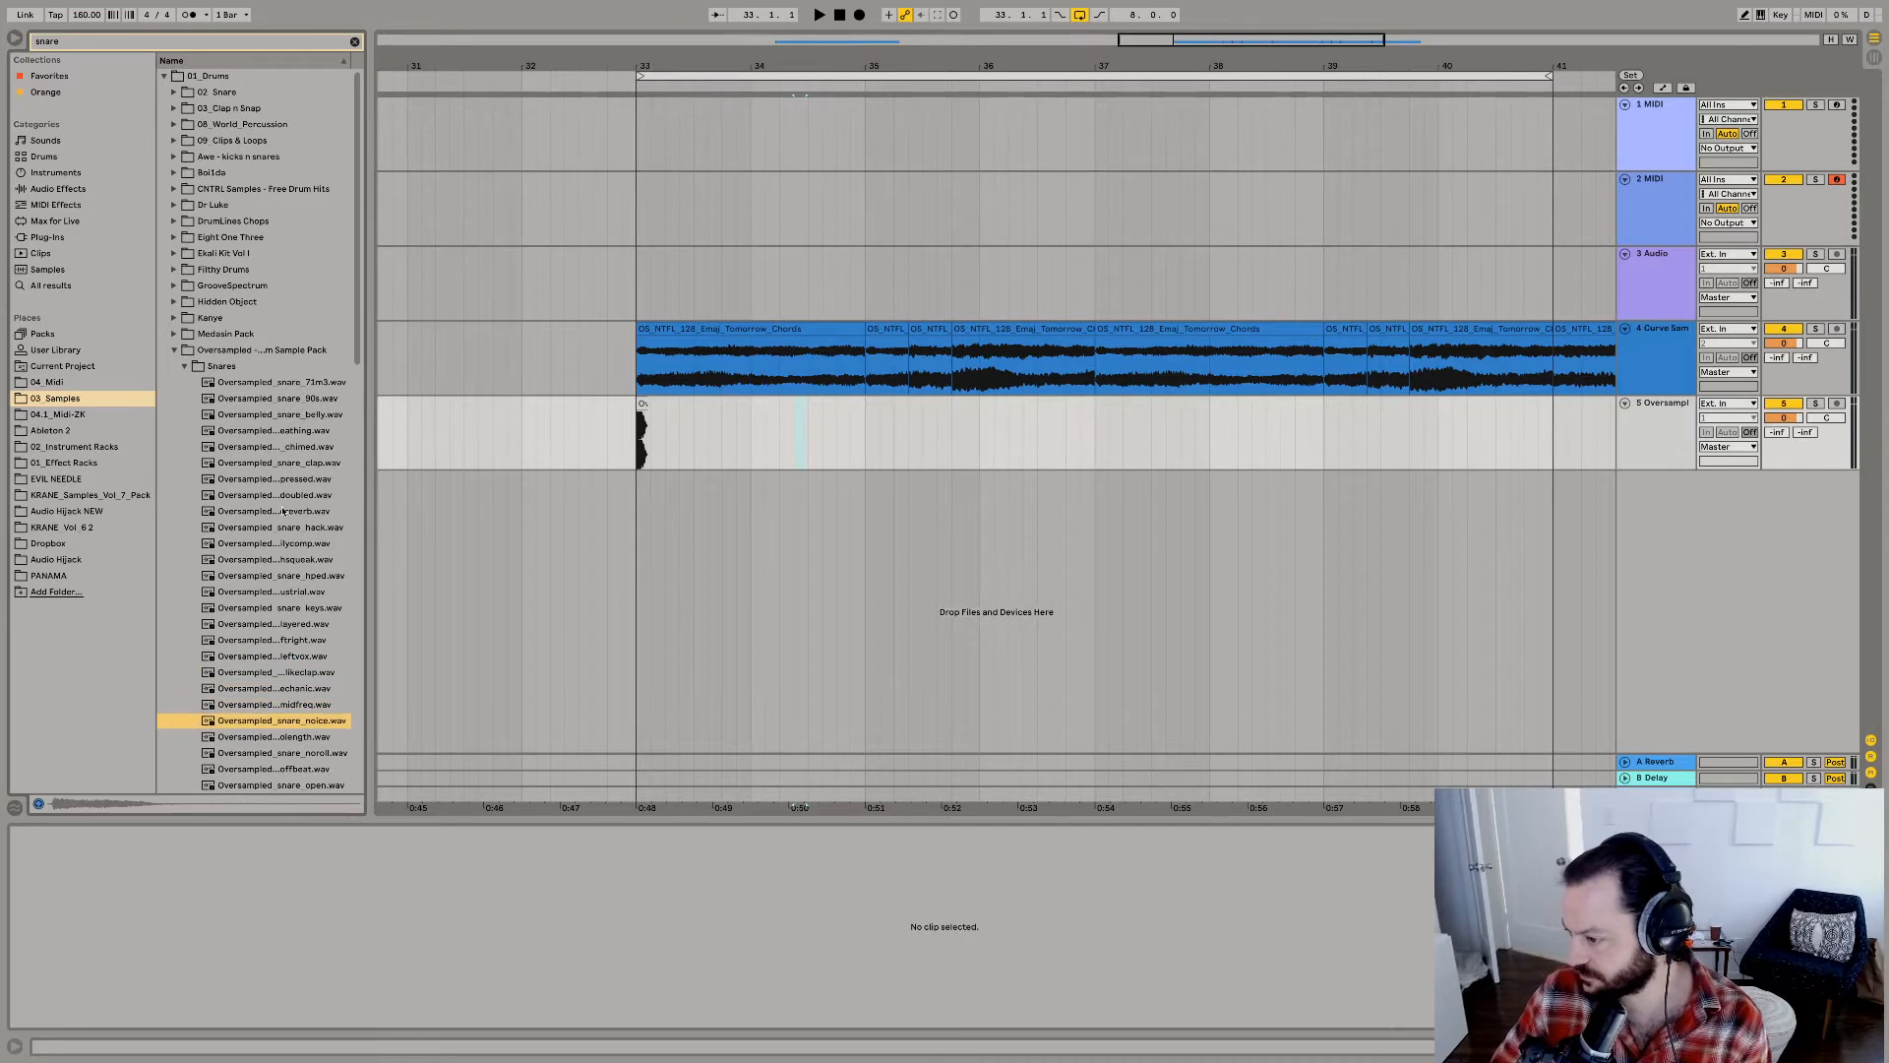
key("Down")
key("Down")
key("Down")
key("Down")
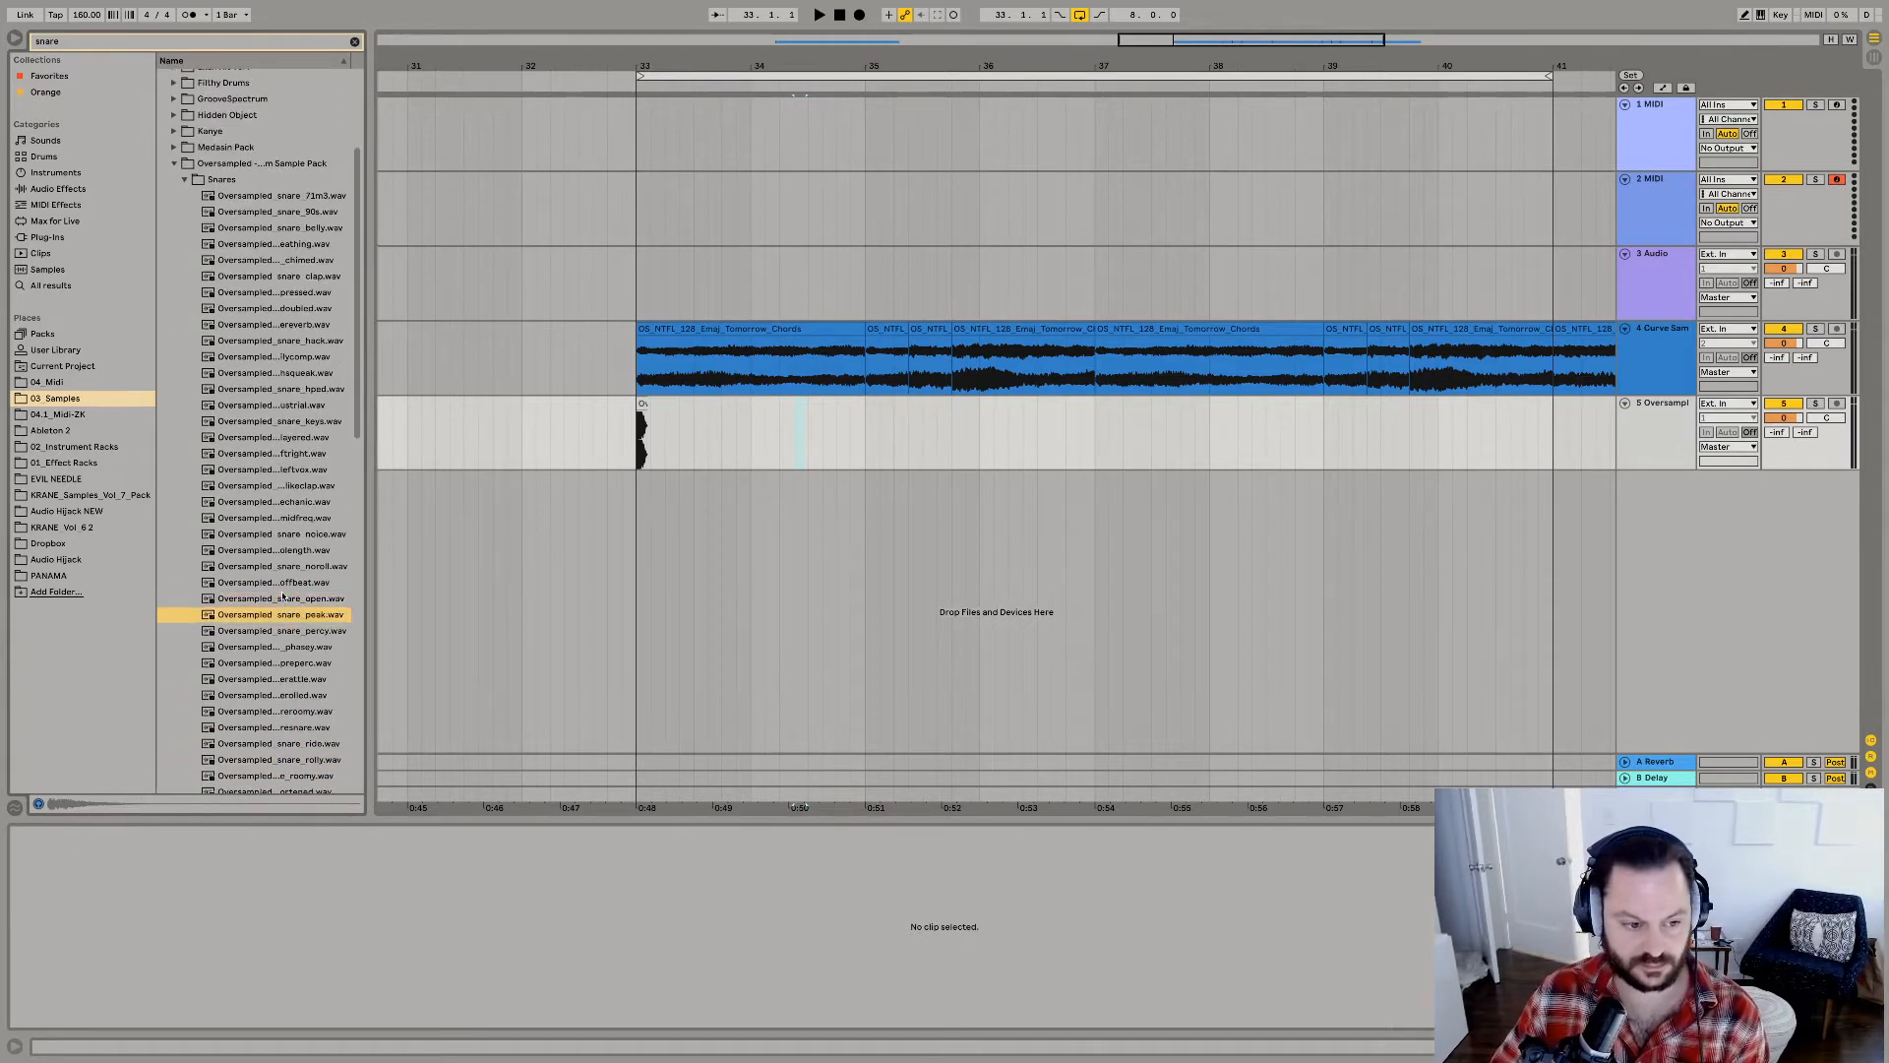
key("Down")
key("Down")
key("Down")
key("Down")
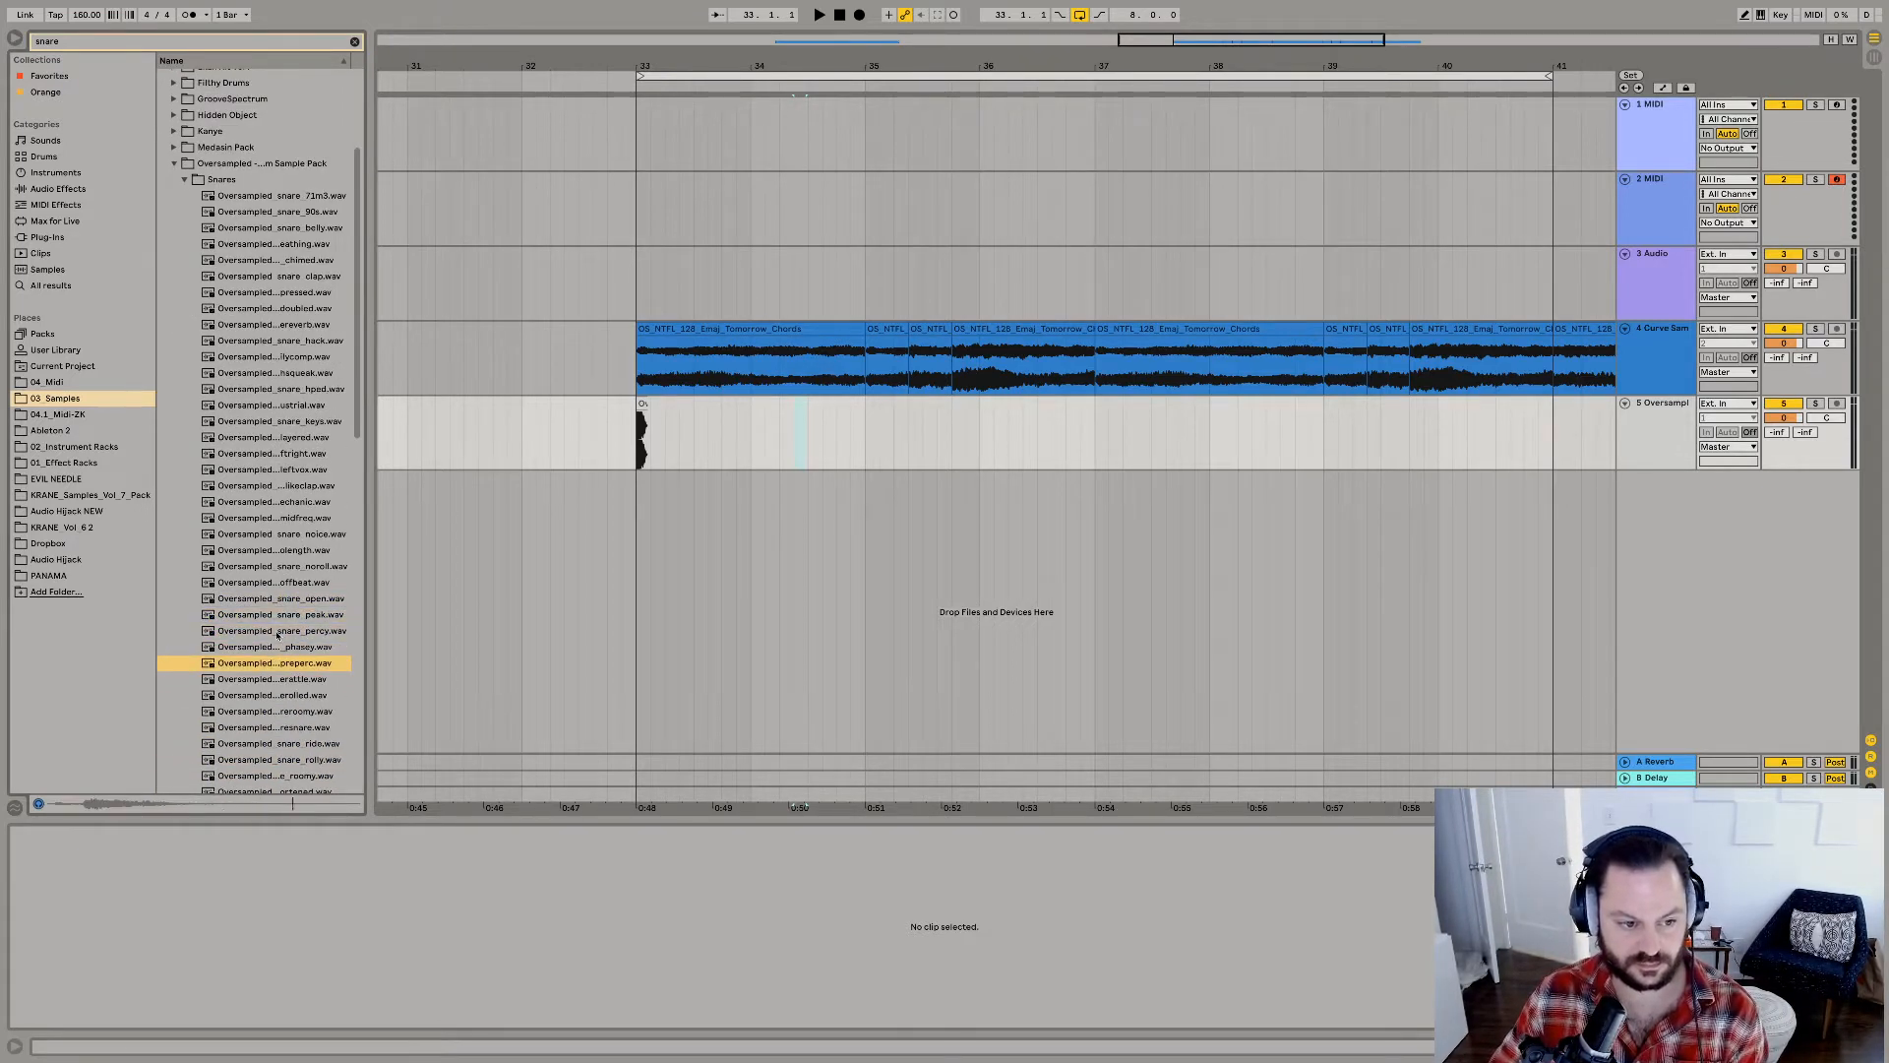
key("Down")
key("Down")
key("Down")
key("Down")
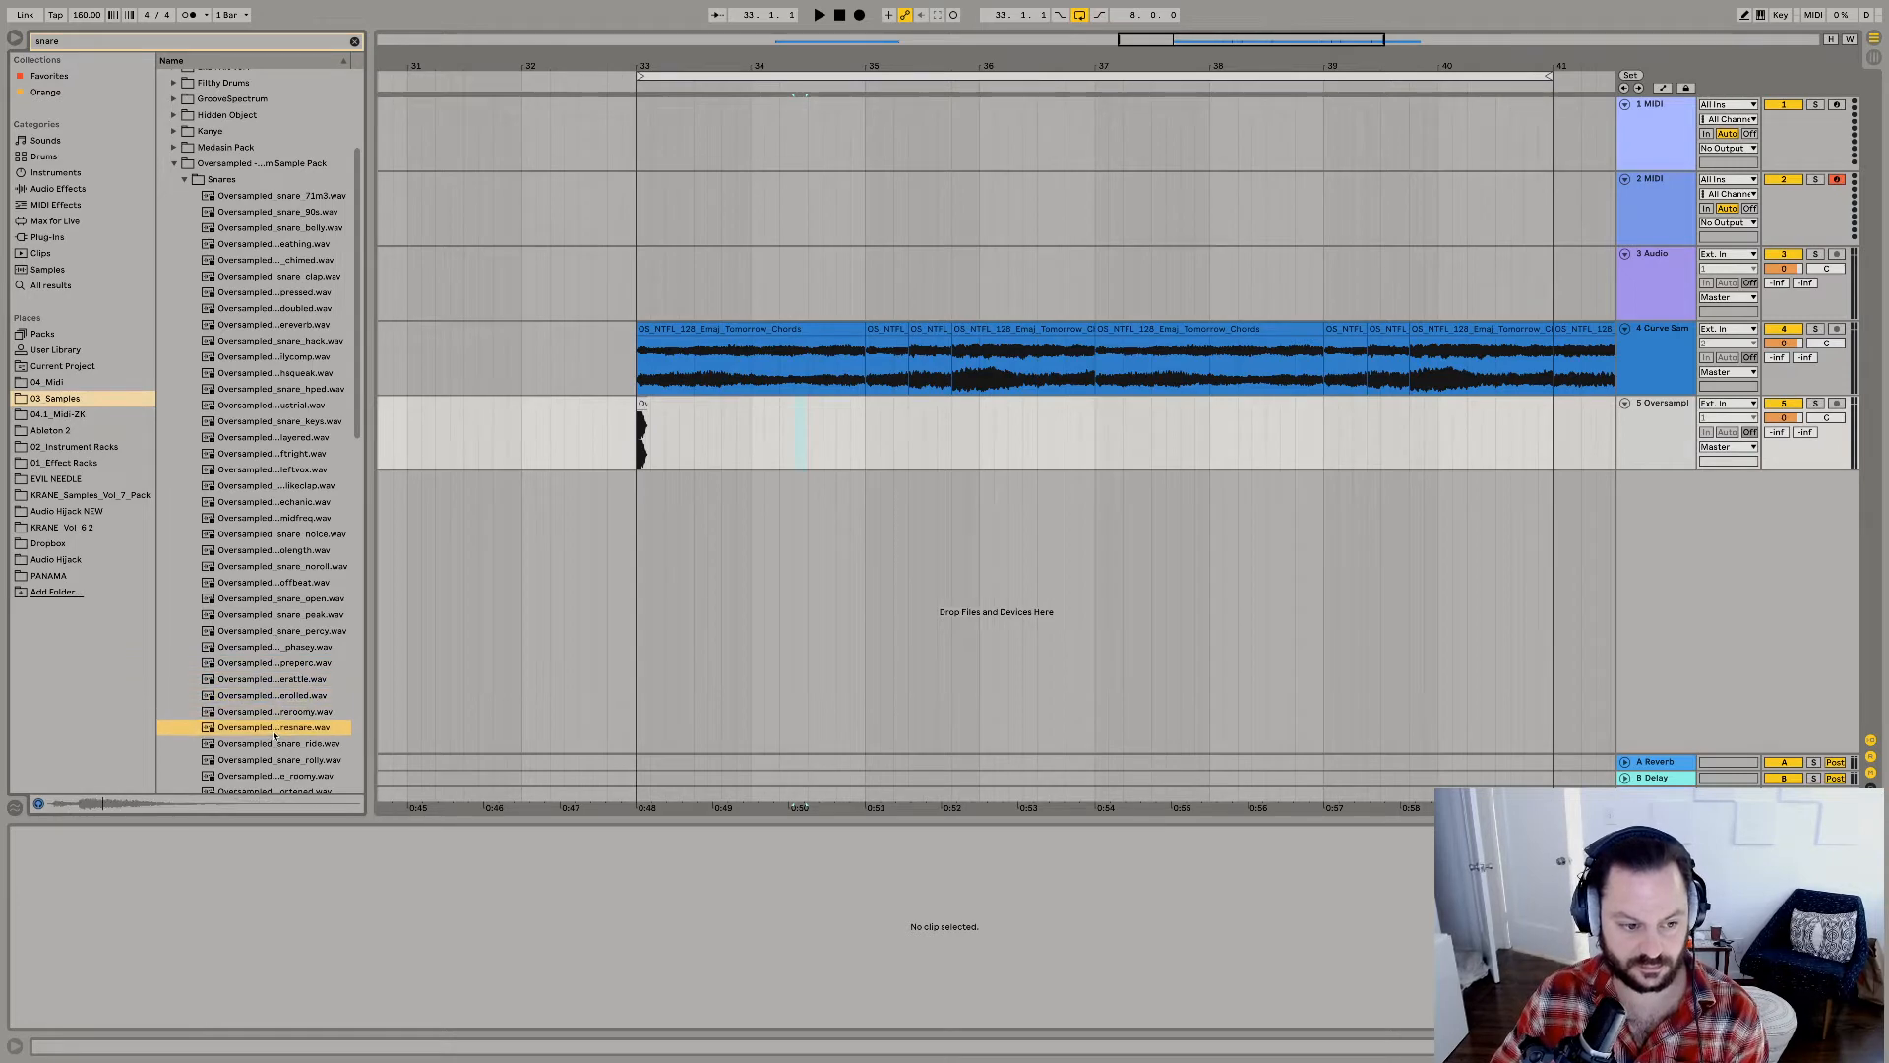
key("Down")
key("Down")
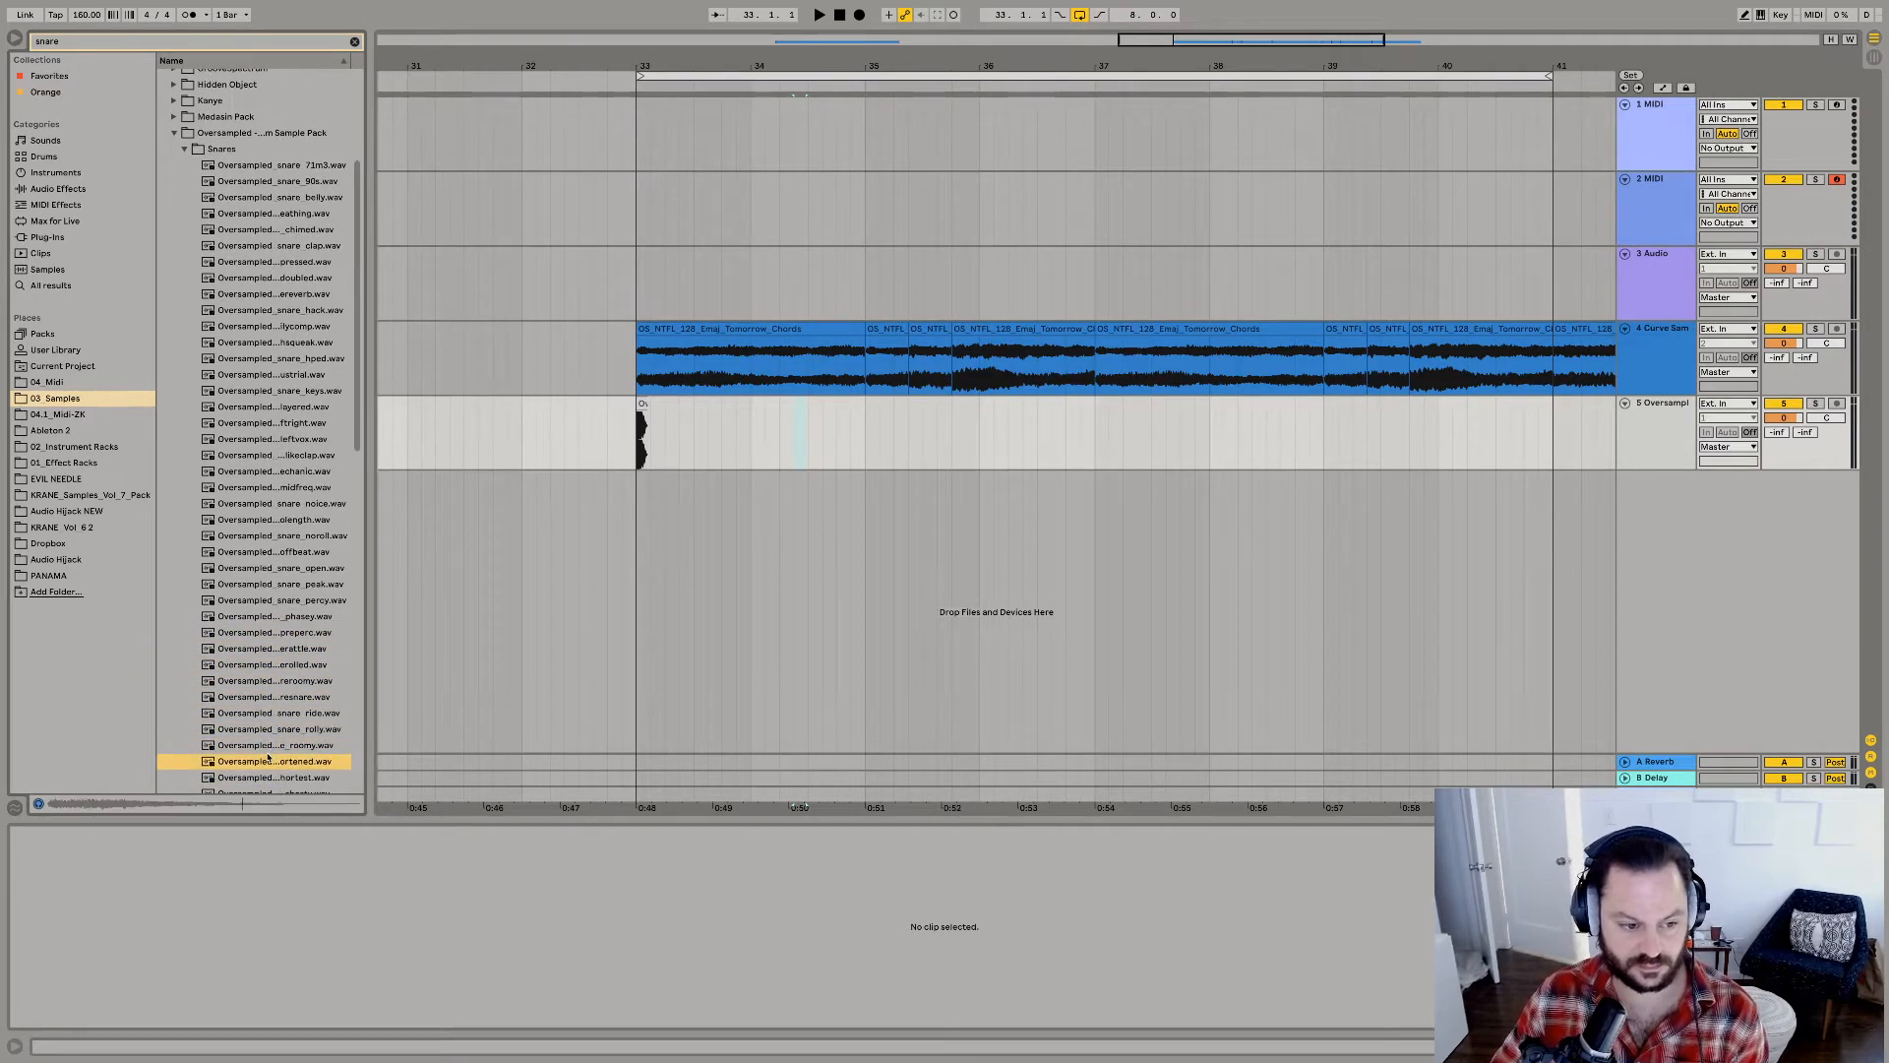
Place the roomy Oversampled snare on a new track on beat 3 of bar 33 and duplicate it every bar through bar 40.
left_click_drag(694, 504, 750, 521)
key("space")
left_click(700, 476)
key("super+d")
key("super+d")
key("super+d")
key("super+d")
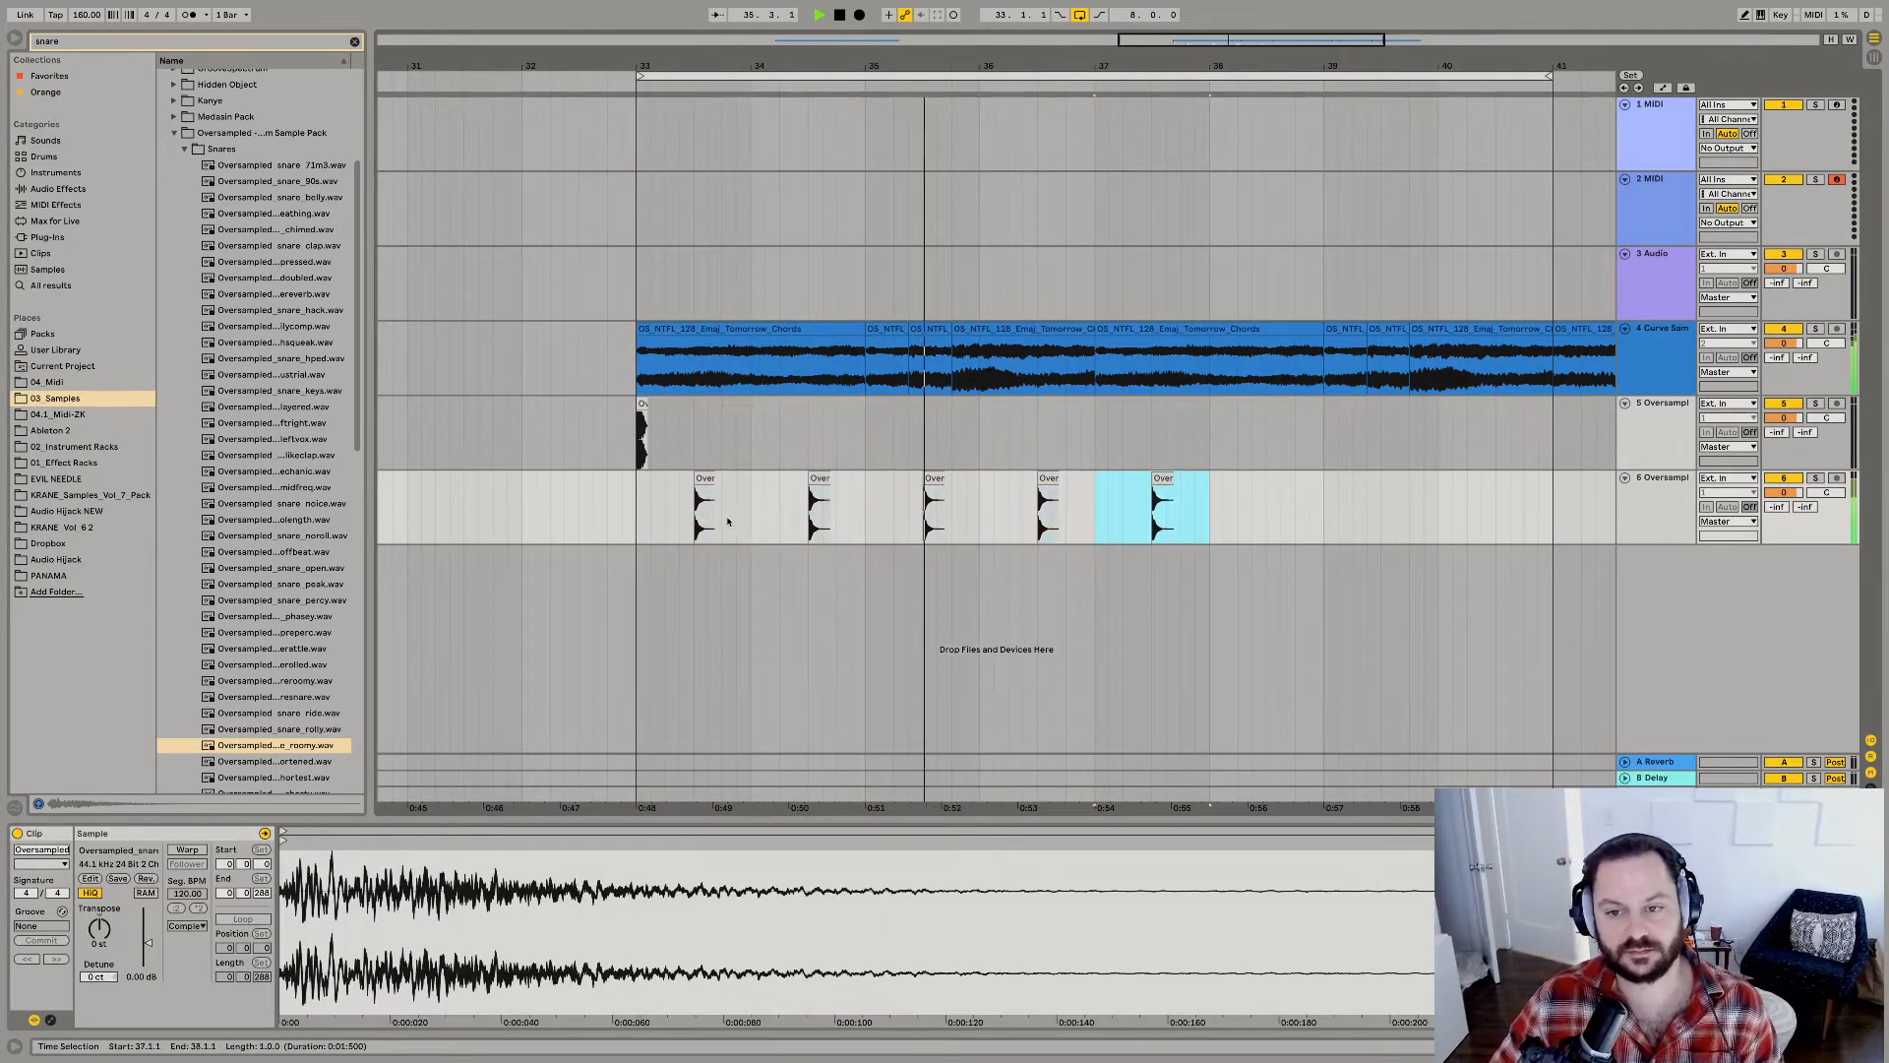
key("super+d")
key("super+d")
key("super+d")
Copy the kick from 33.1.1, paste it at 35.1.1 on the same track, and listen to the beat.
left_click(641, 433)
key("super+c")
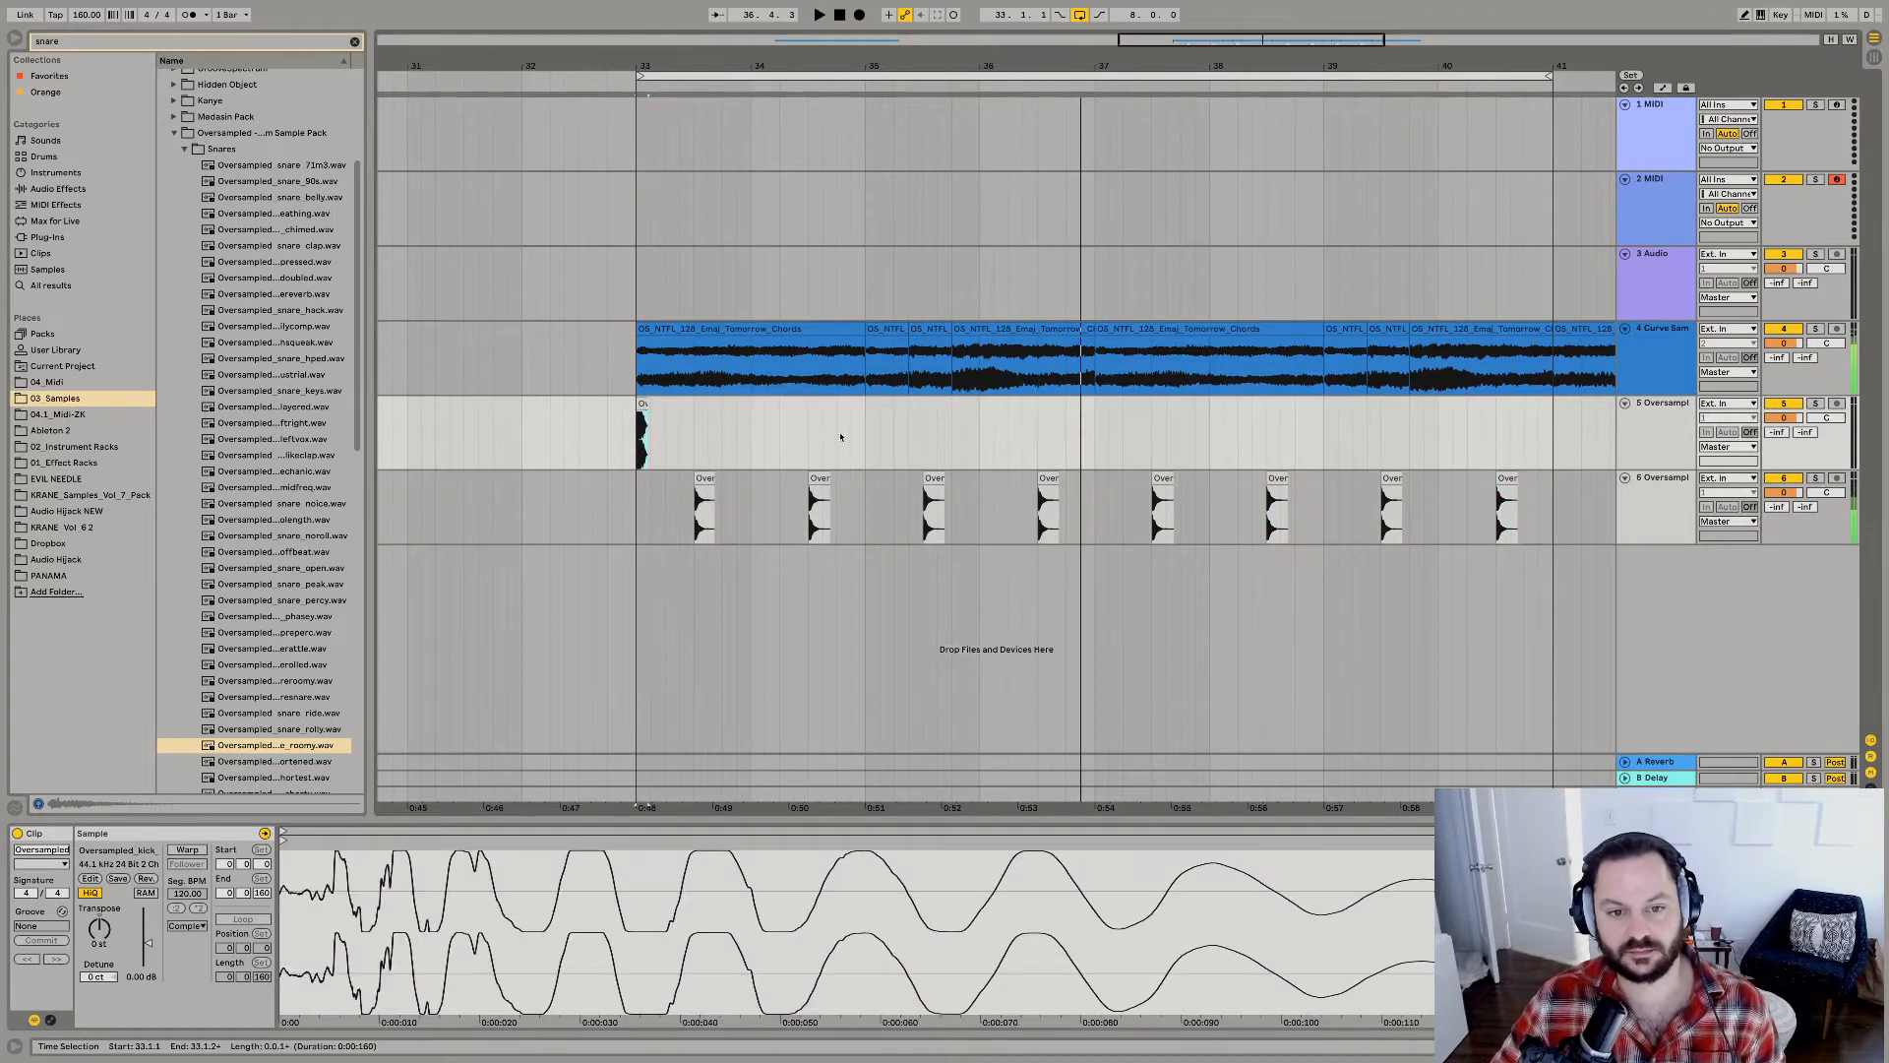
left_click(866, 434)
key("super+v")
key("space")
key("space")
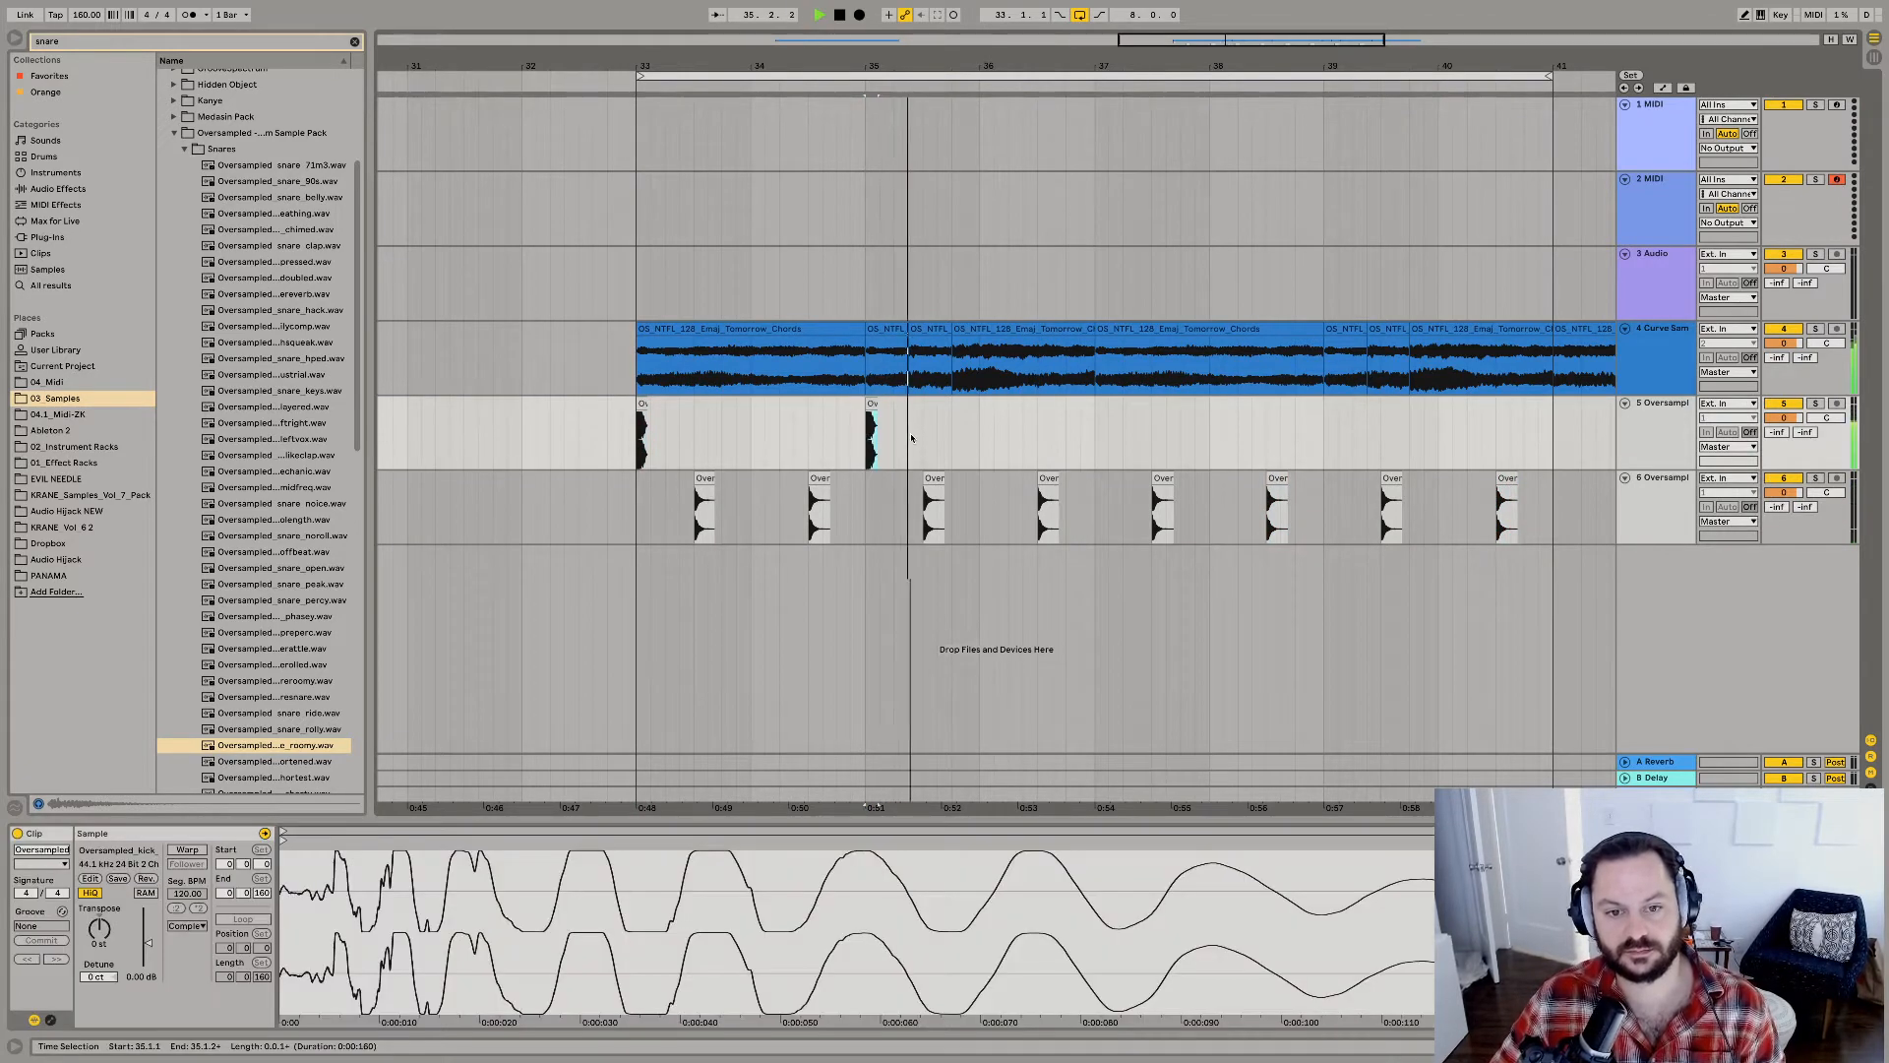
key("space")
Paste another copy of the kick at 35.1.3 and play the beat from bar 35.
key("space")
left_click(881, 433)
key("super+v")
key("space")
key("space")
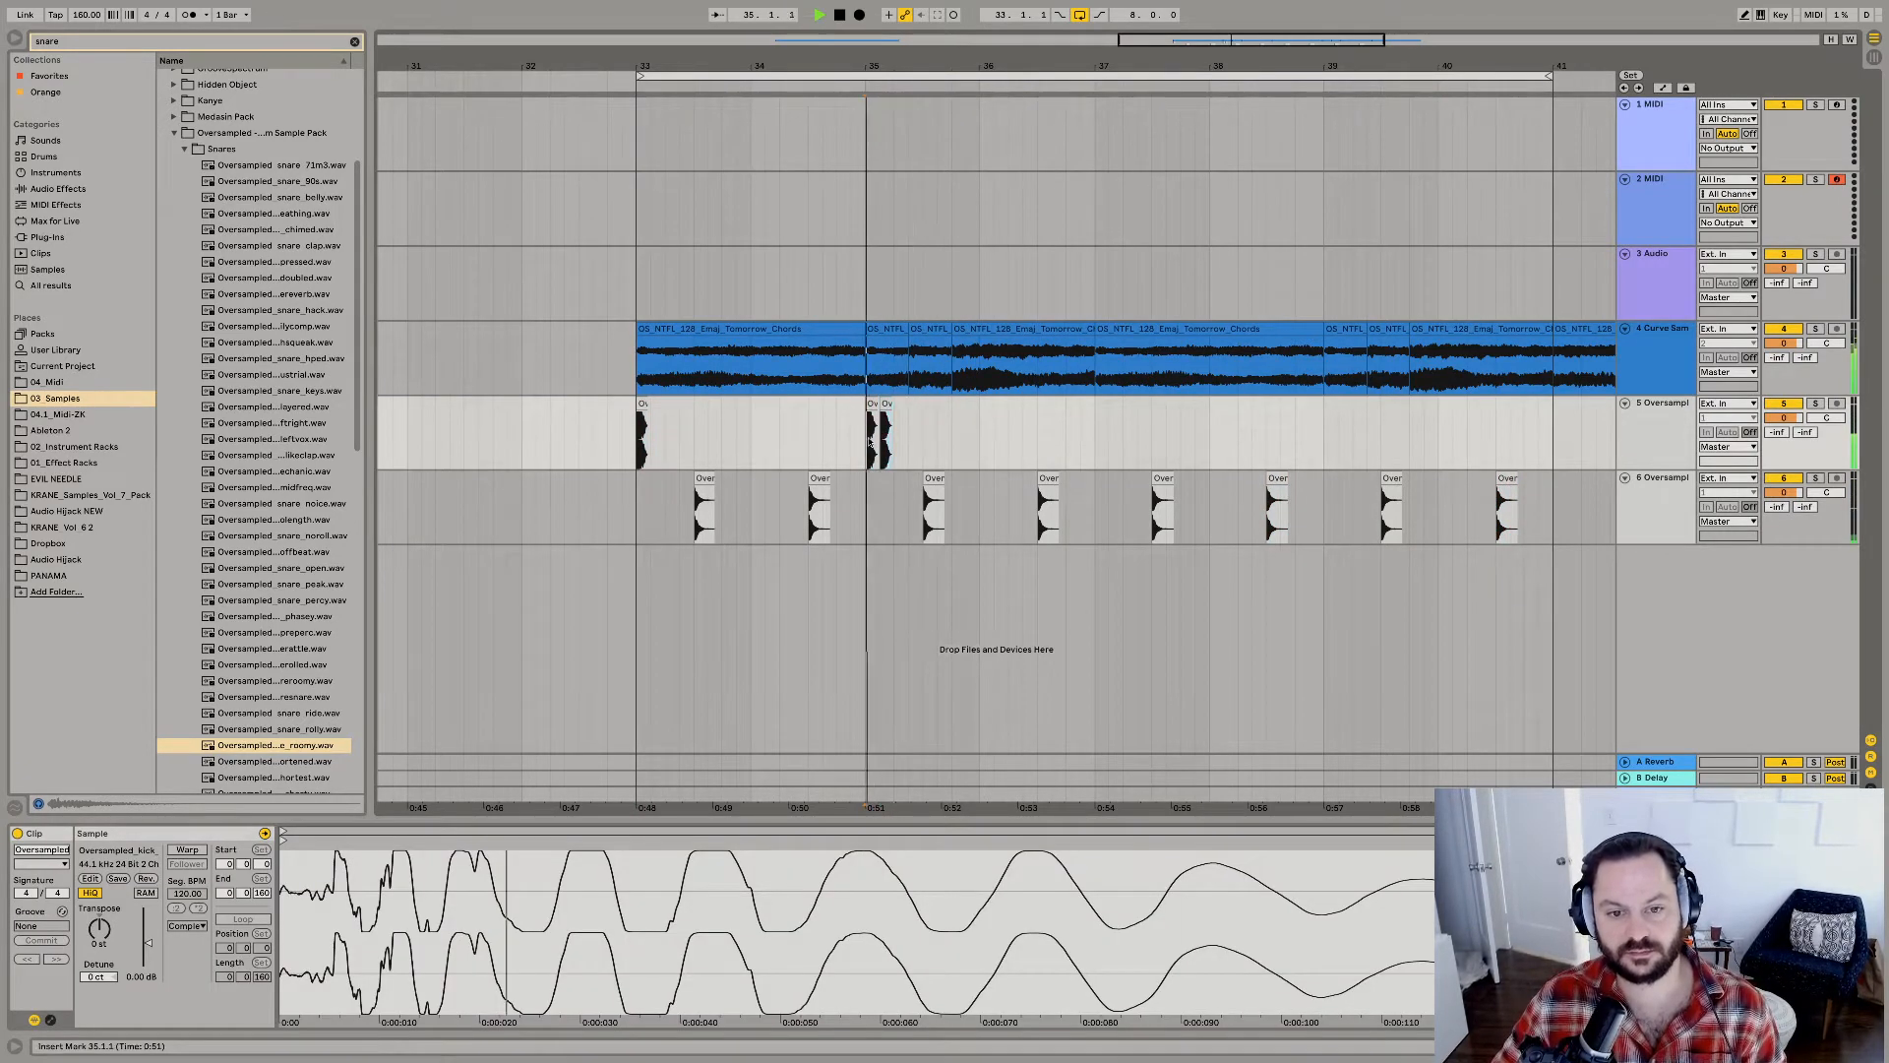
key("space")
key("space")
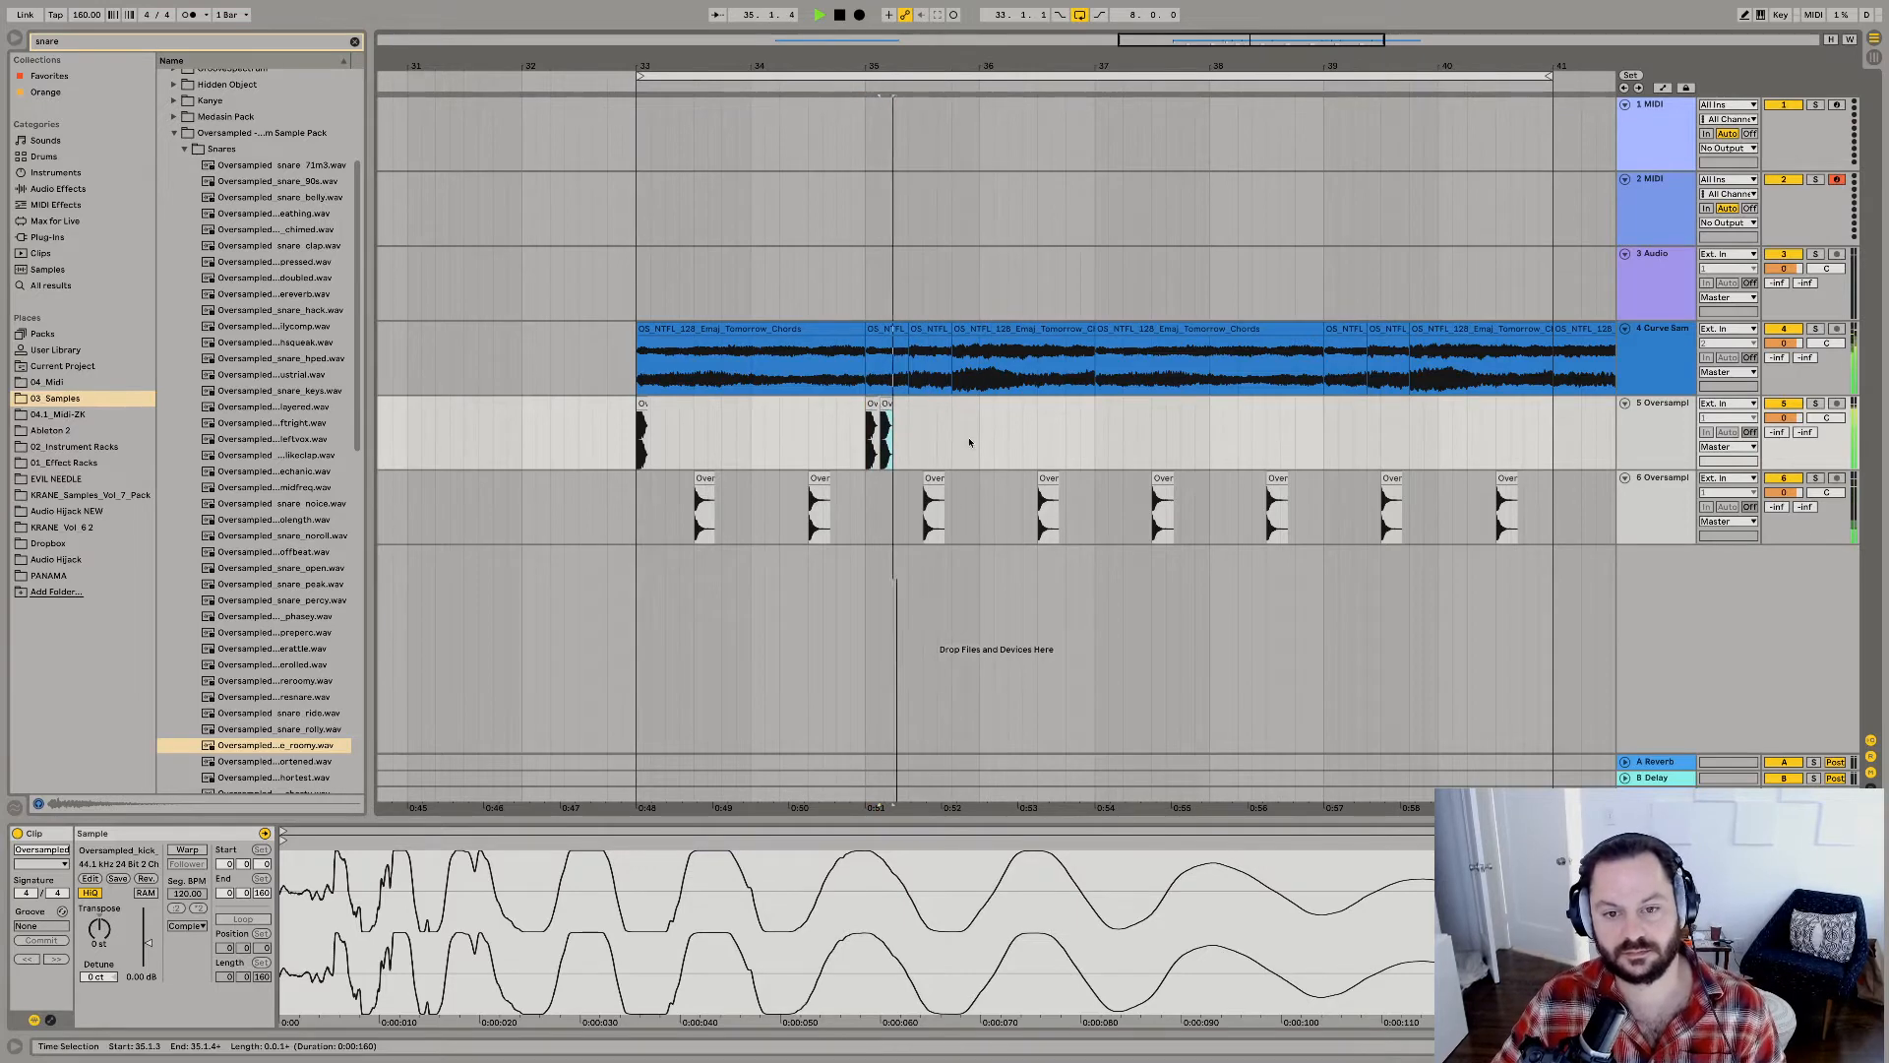
Add two more kick hits at 35.4.3 and 36.1.3 and play back the pattern from 35.4.3.
left_click(970, 442)
key("super+v")
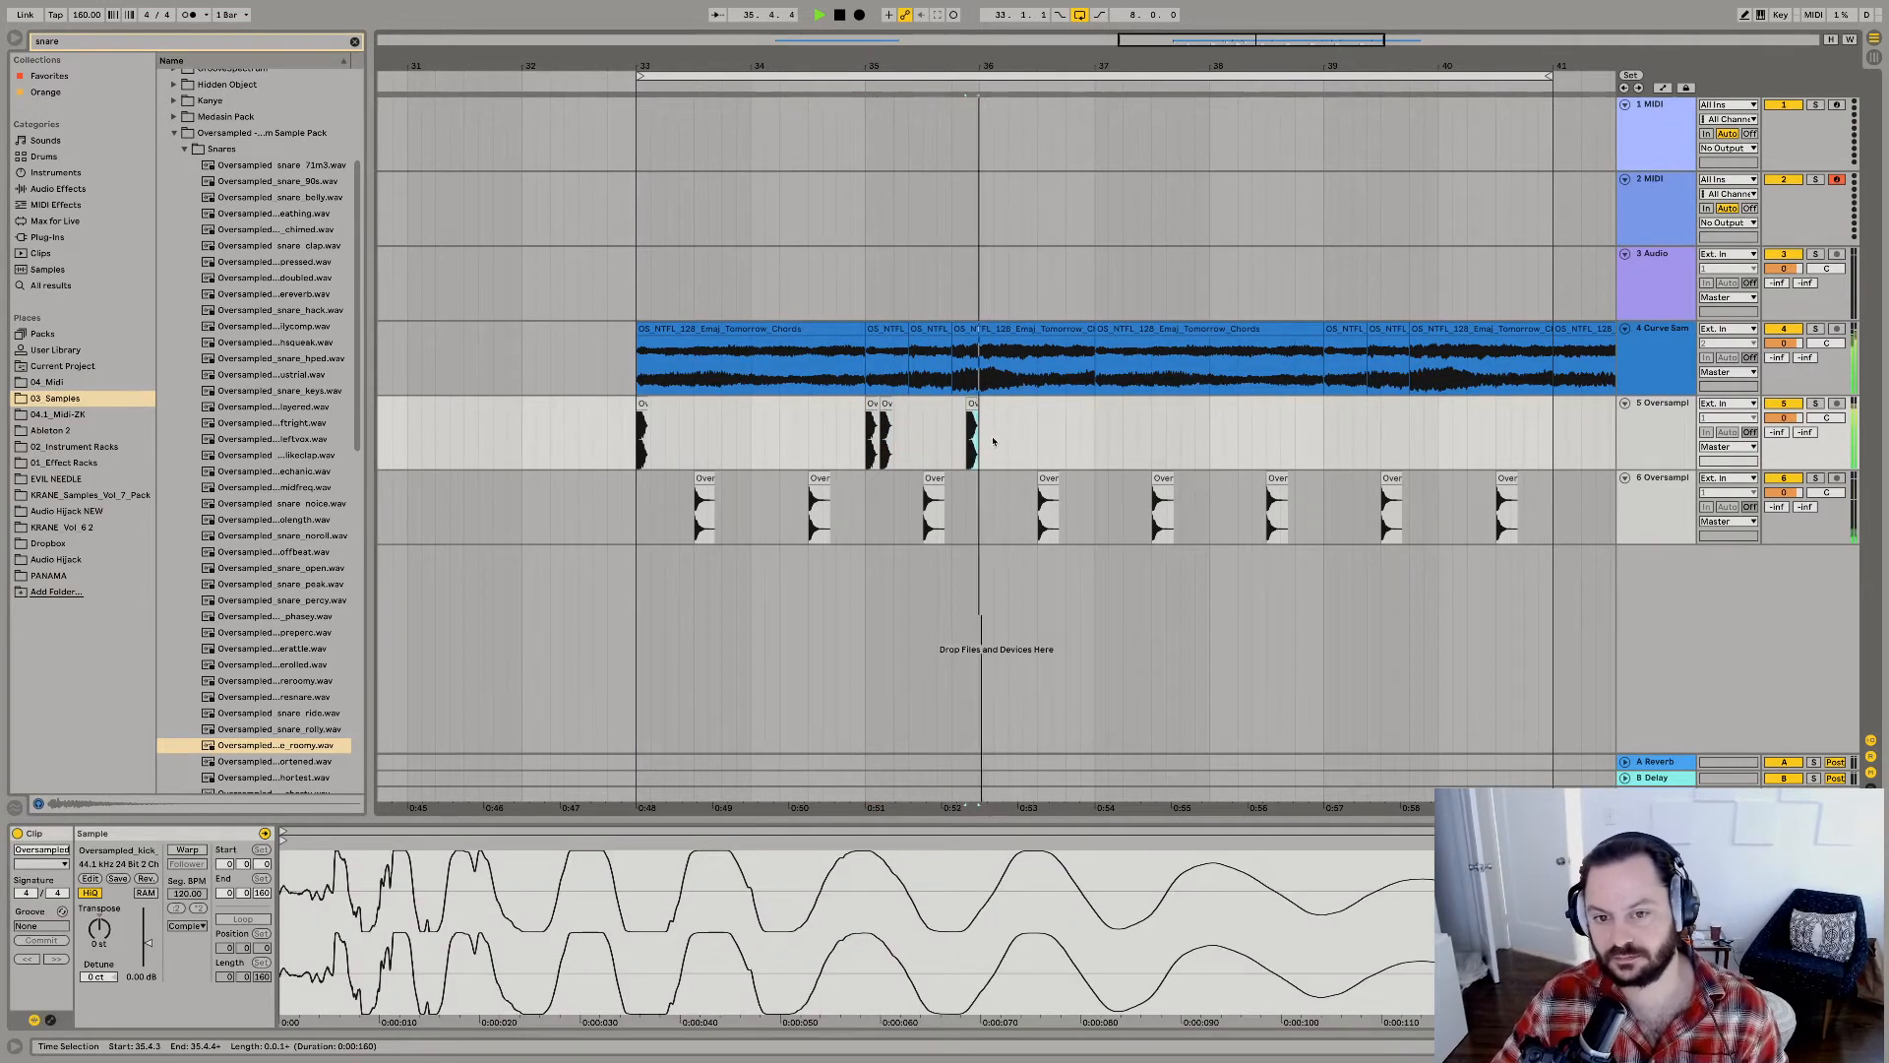
key("ctrl+d")
left_click(961, 452)
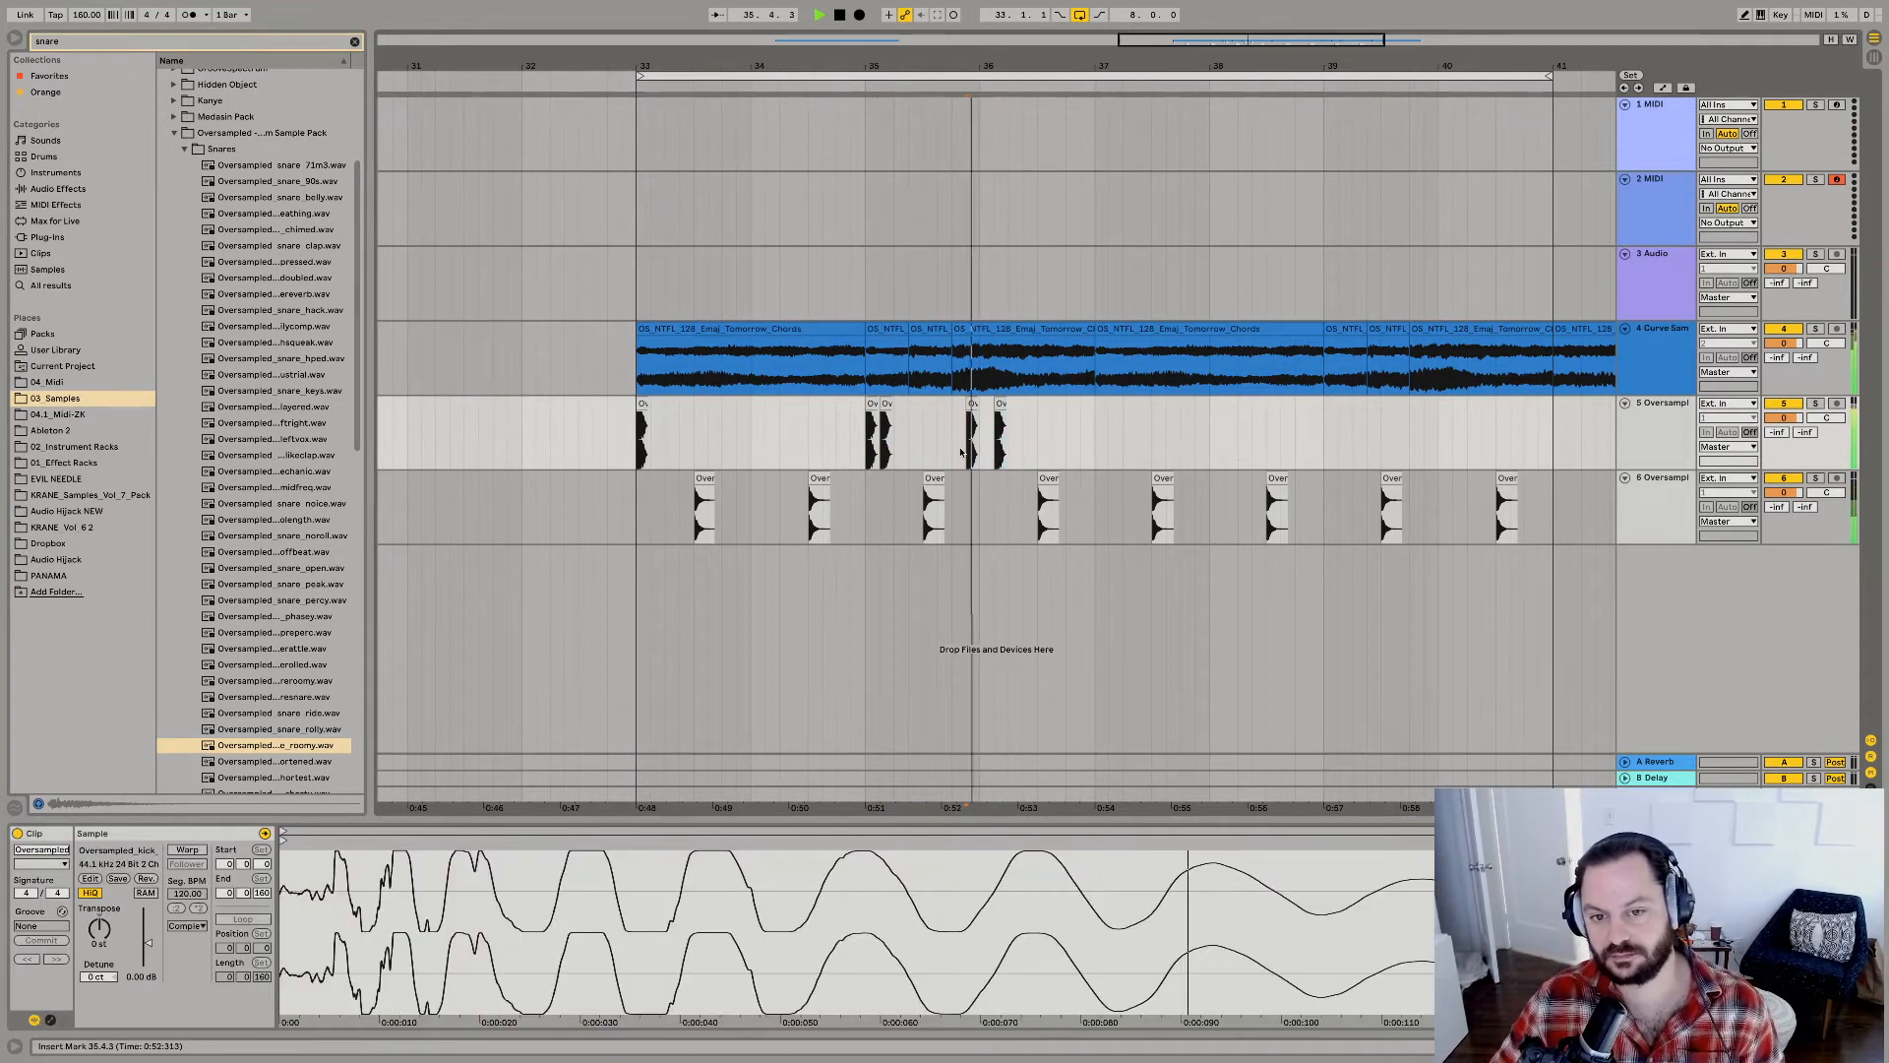
key("space")
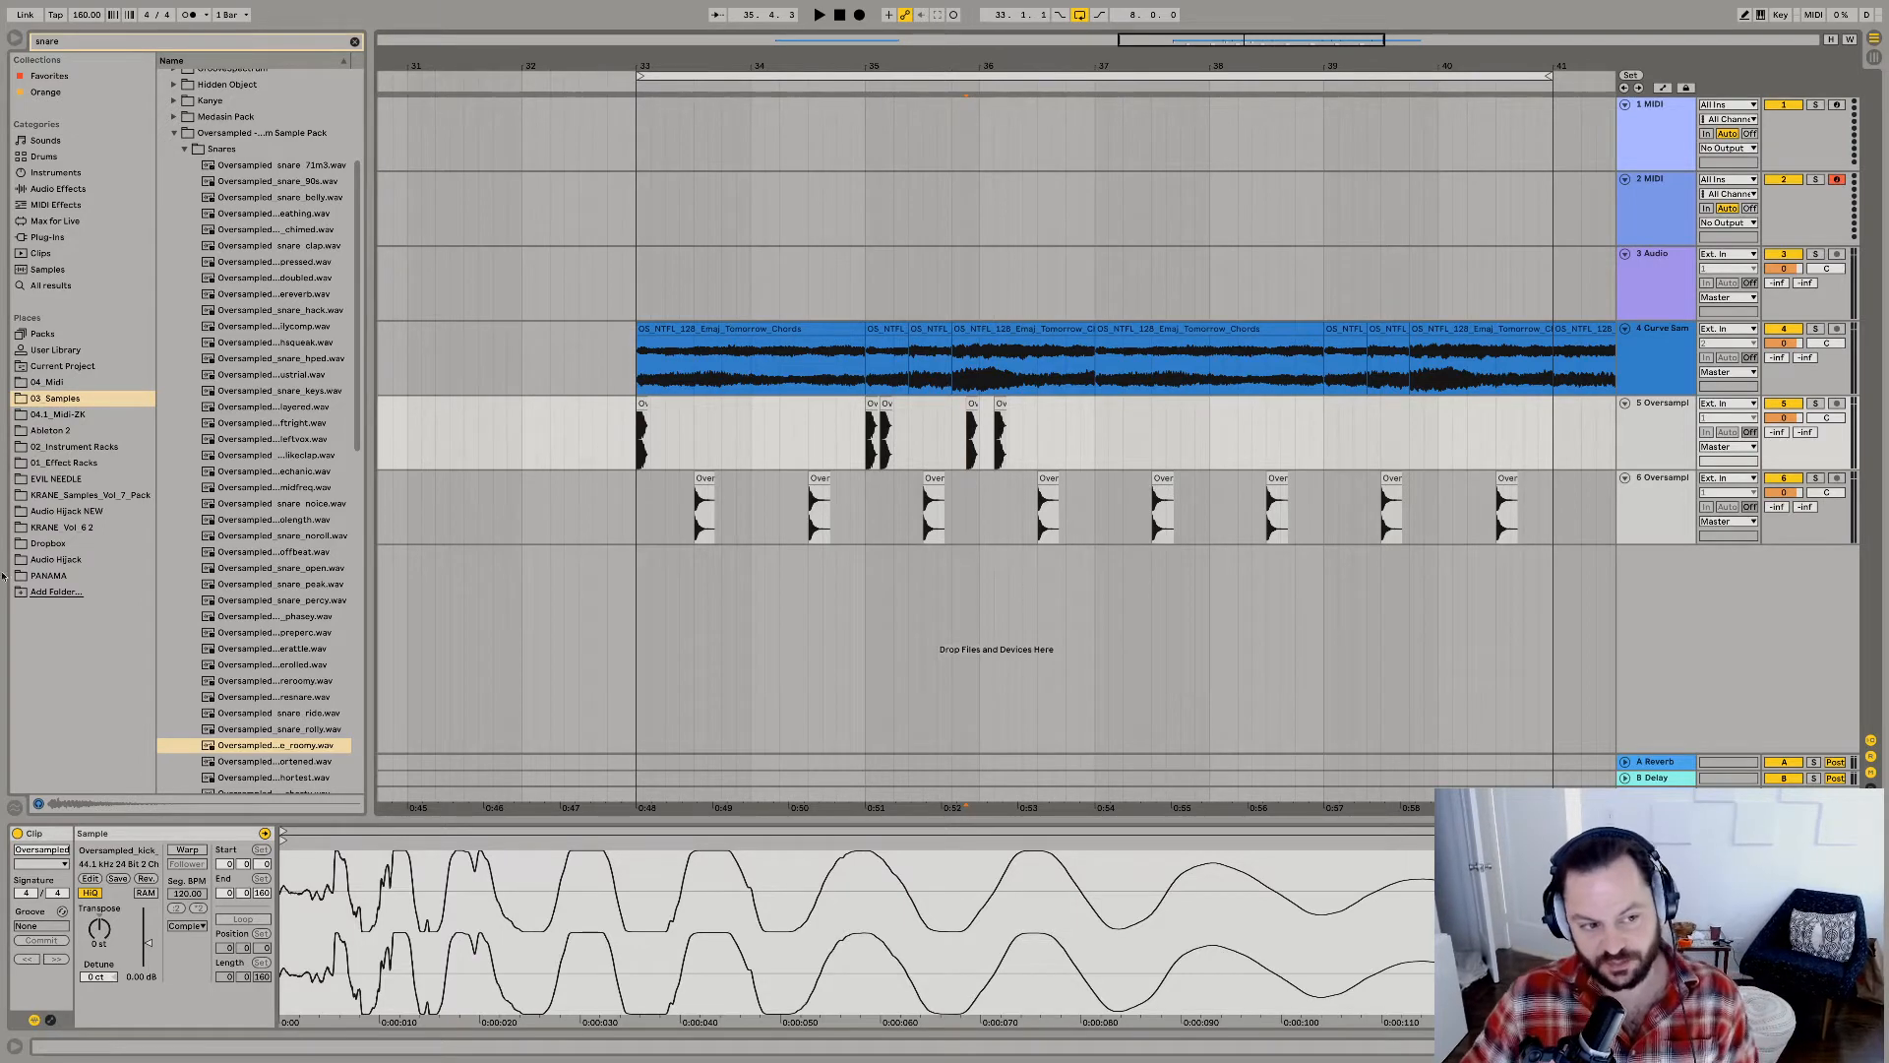
Audition several one-shot snares in the KRANE Vol 6 2 sample folder.
left_click(50, 527)
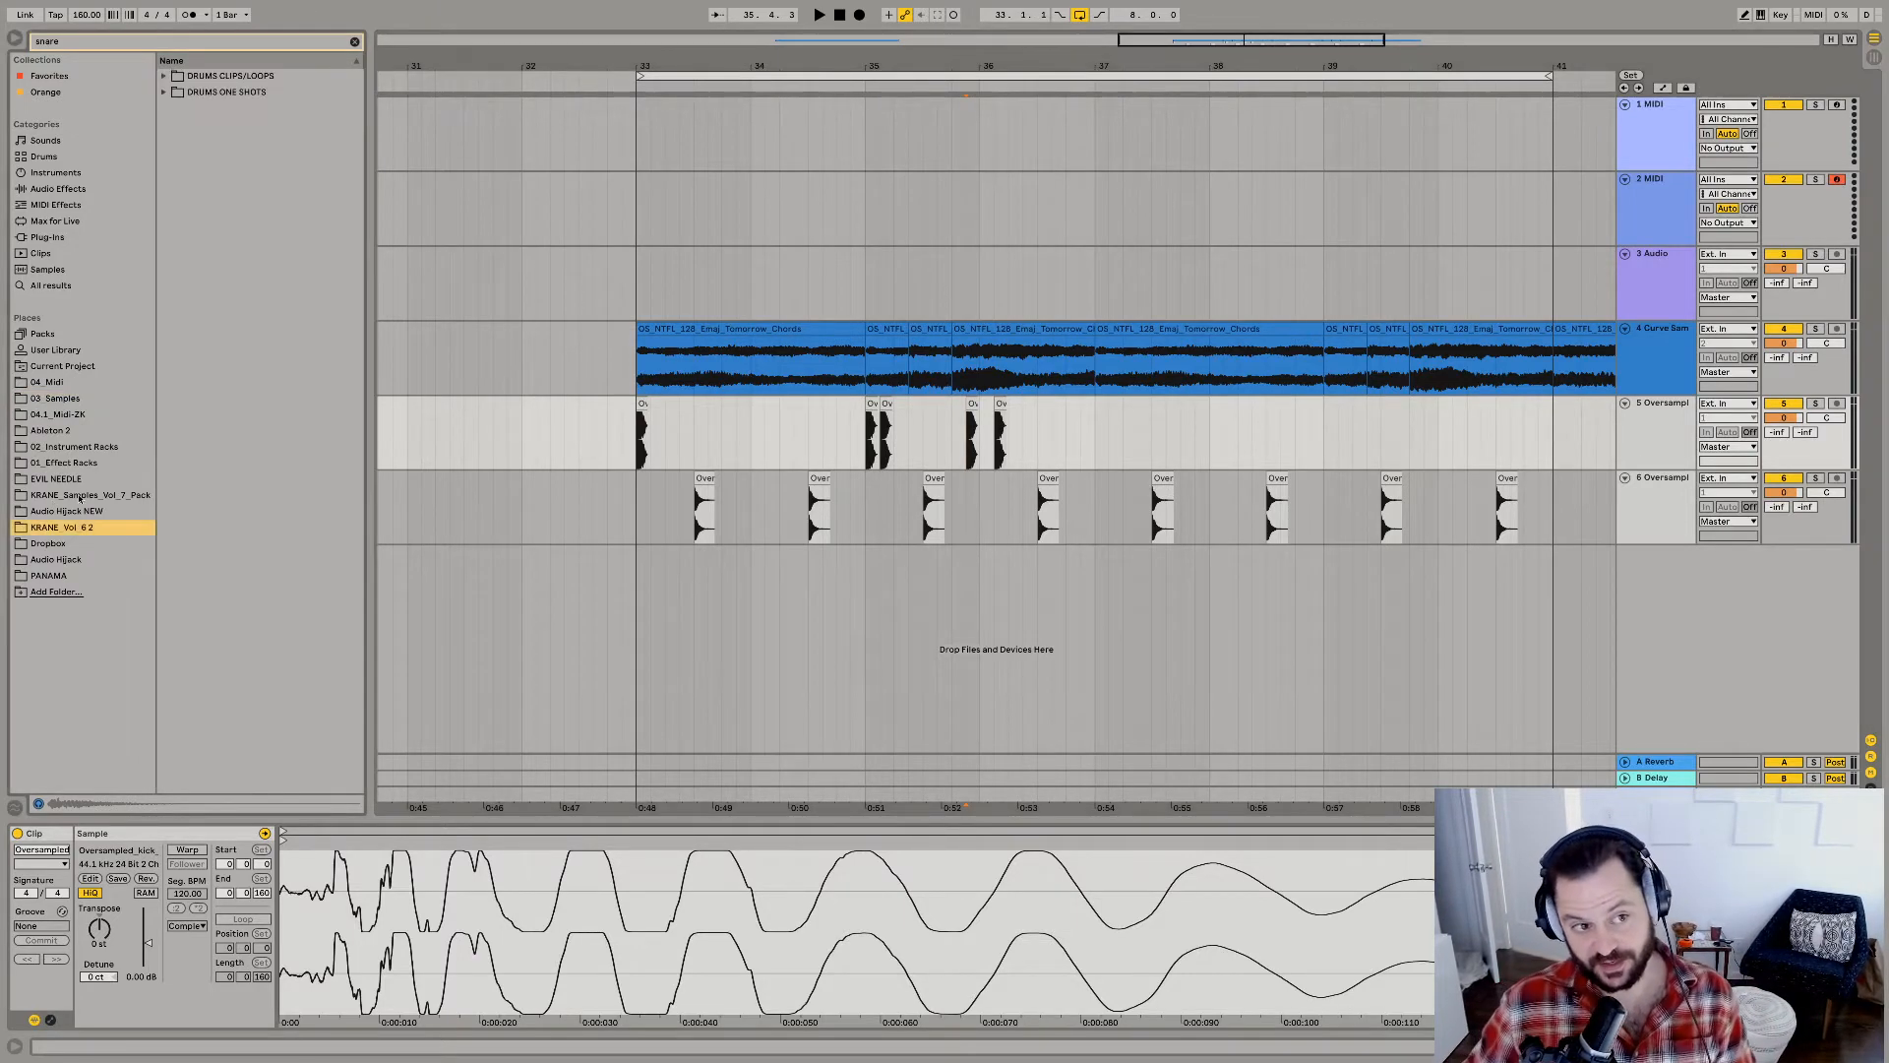
left_click(163, 93)
left_click(174, 125)
left_click(232, 156)
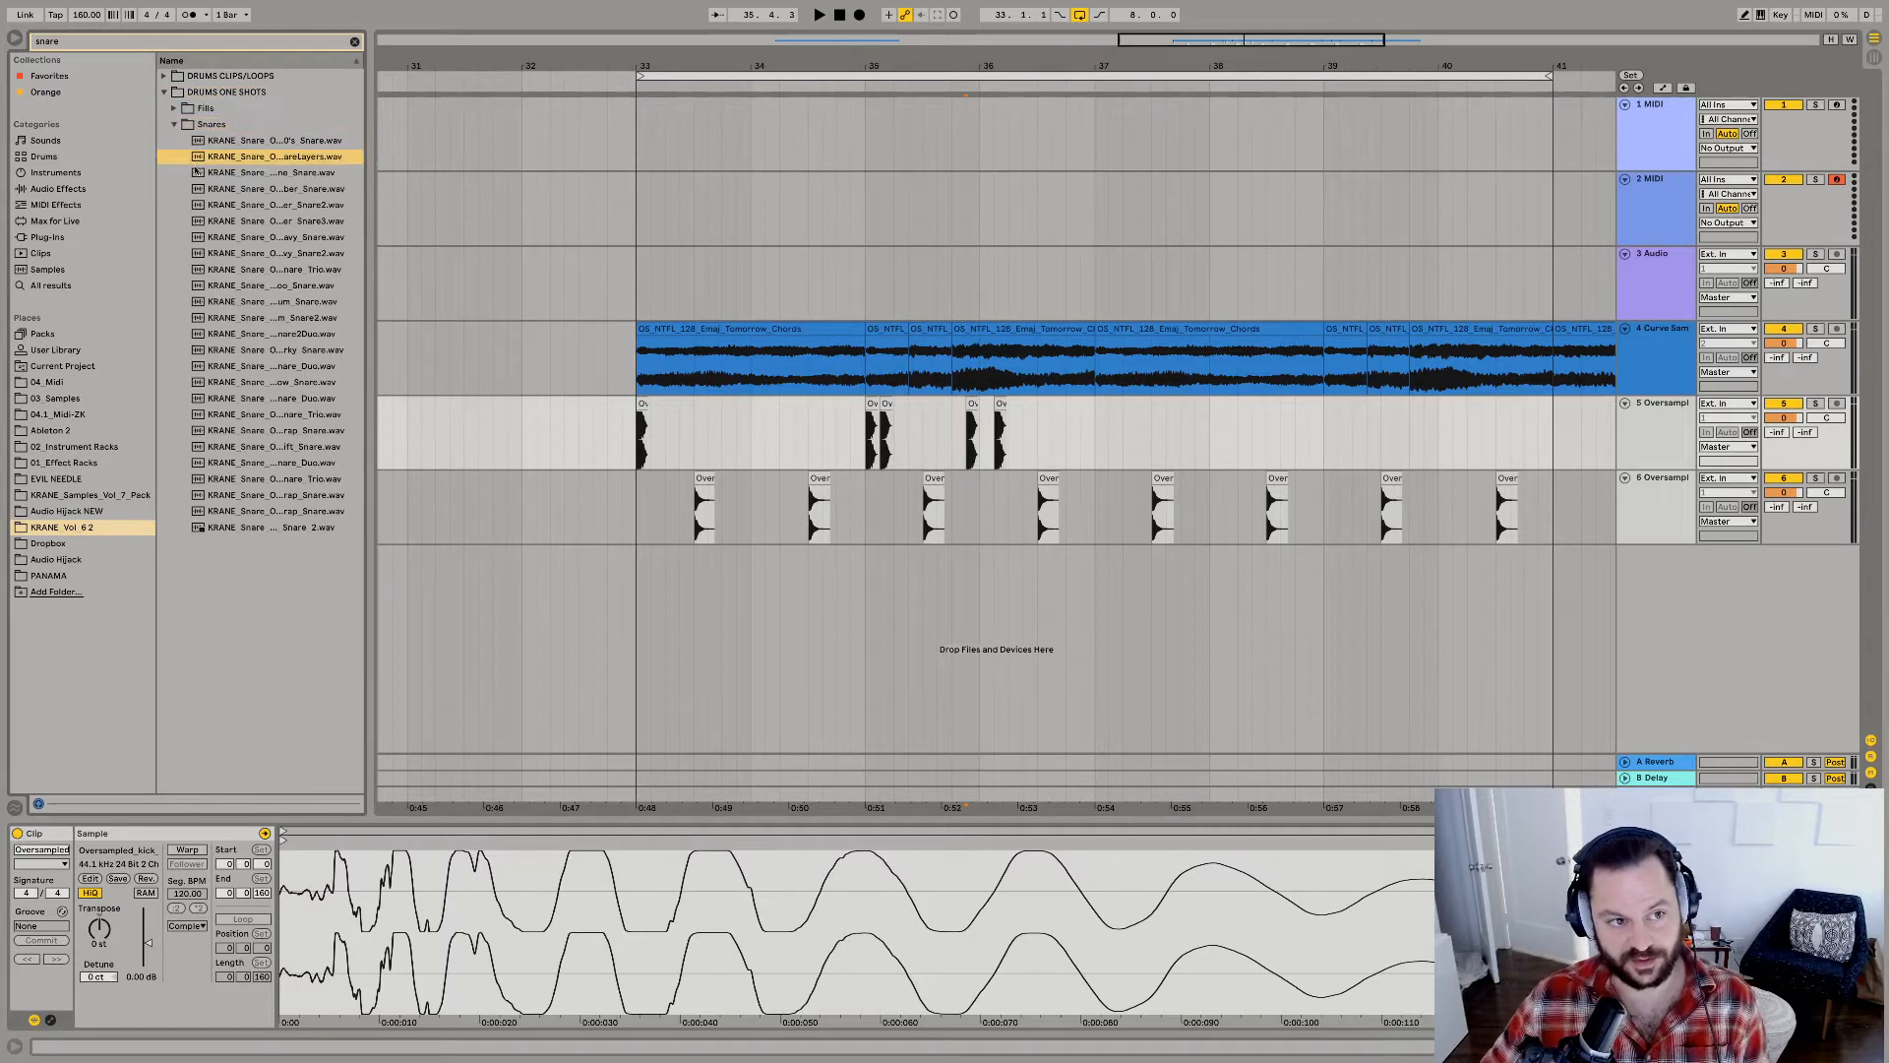
left_click(242, 221)
left_click(248, 268)
left_click(206, 431)
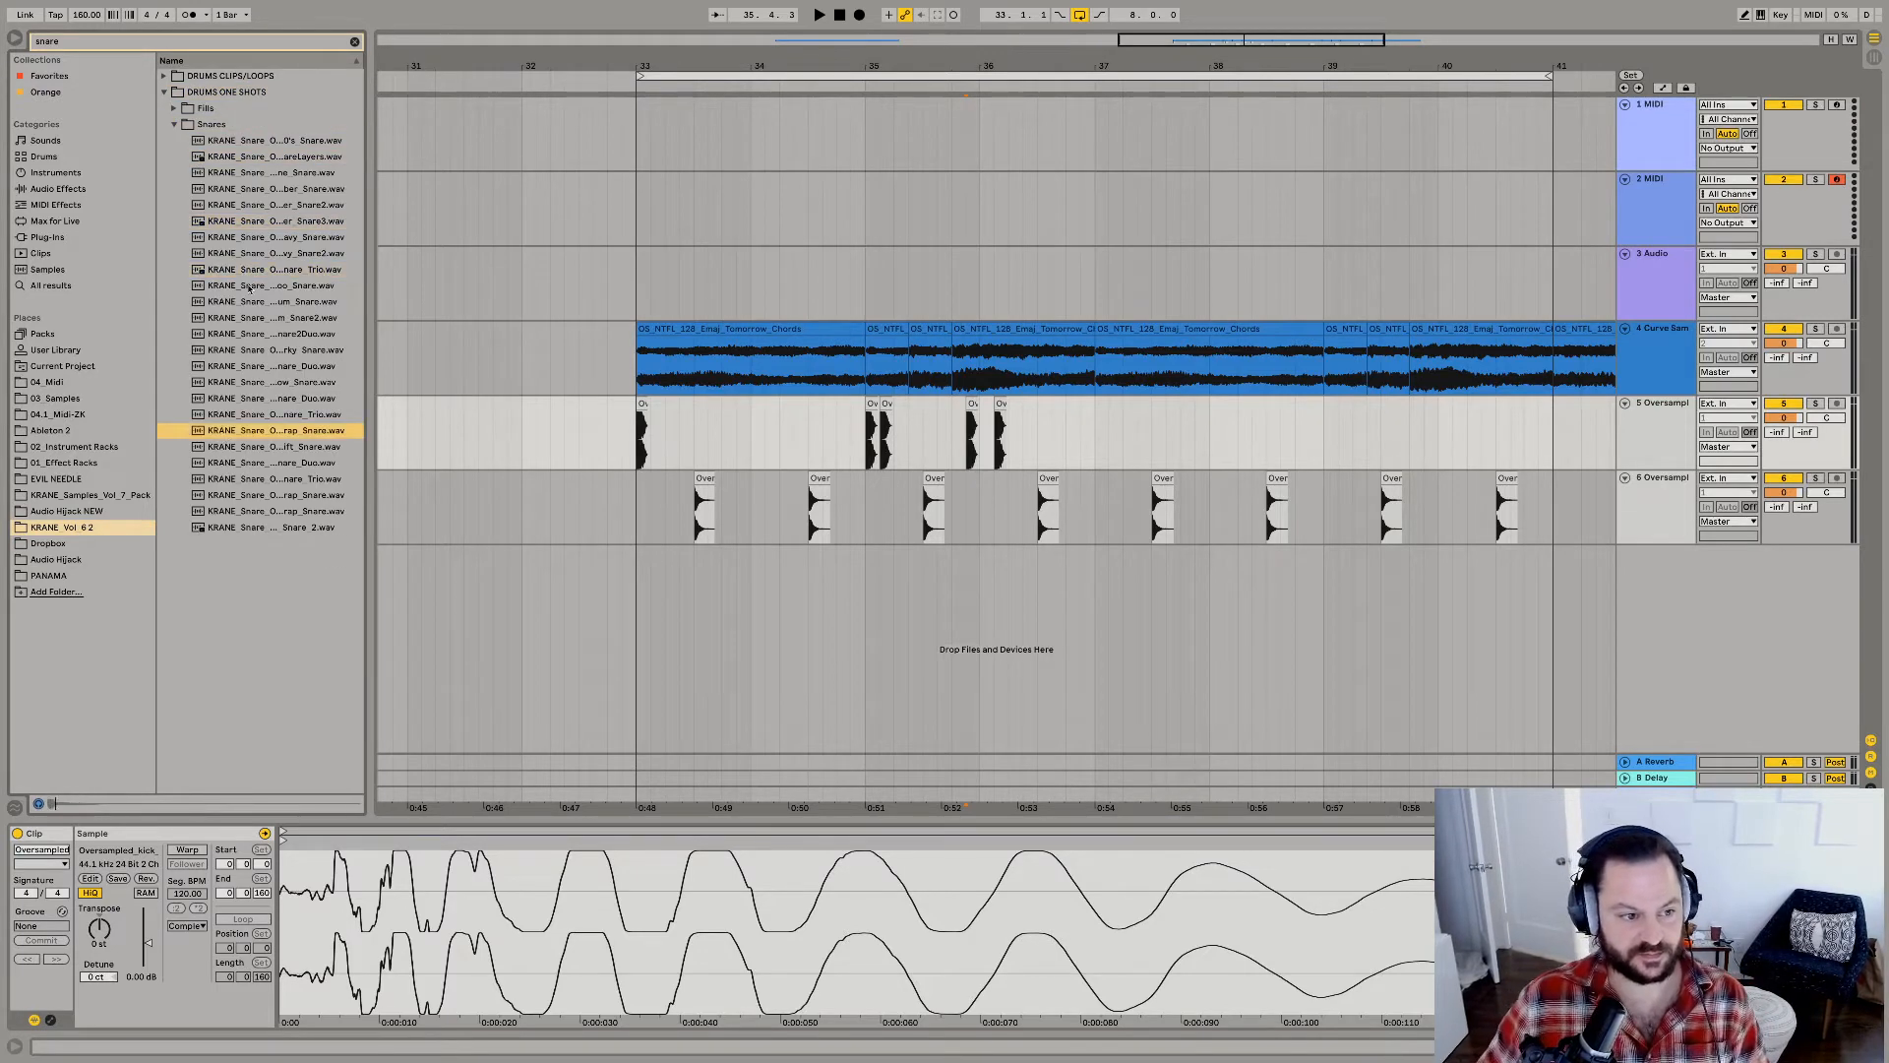
Audition snares in the KRANE Samples Vol 7 pack and place the Chanel snare on a new track at 33.3.1.
left_click(109, 497)
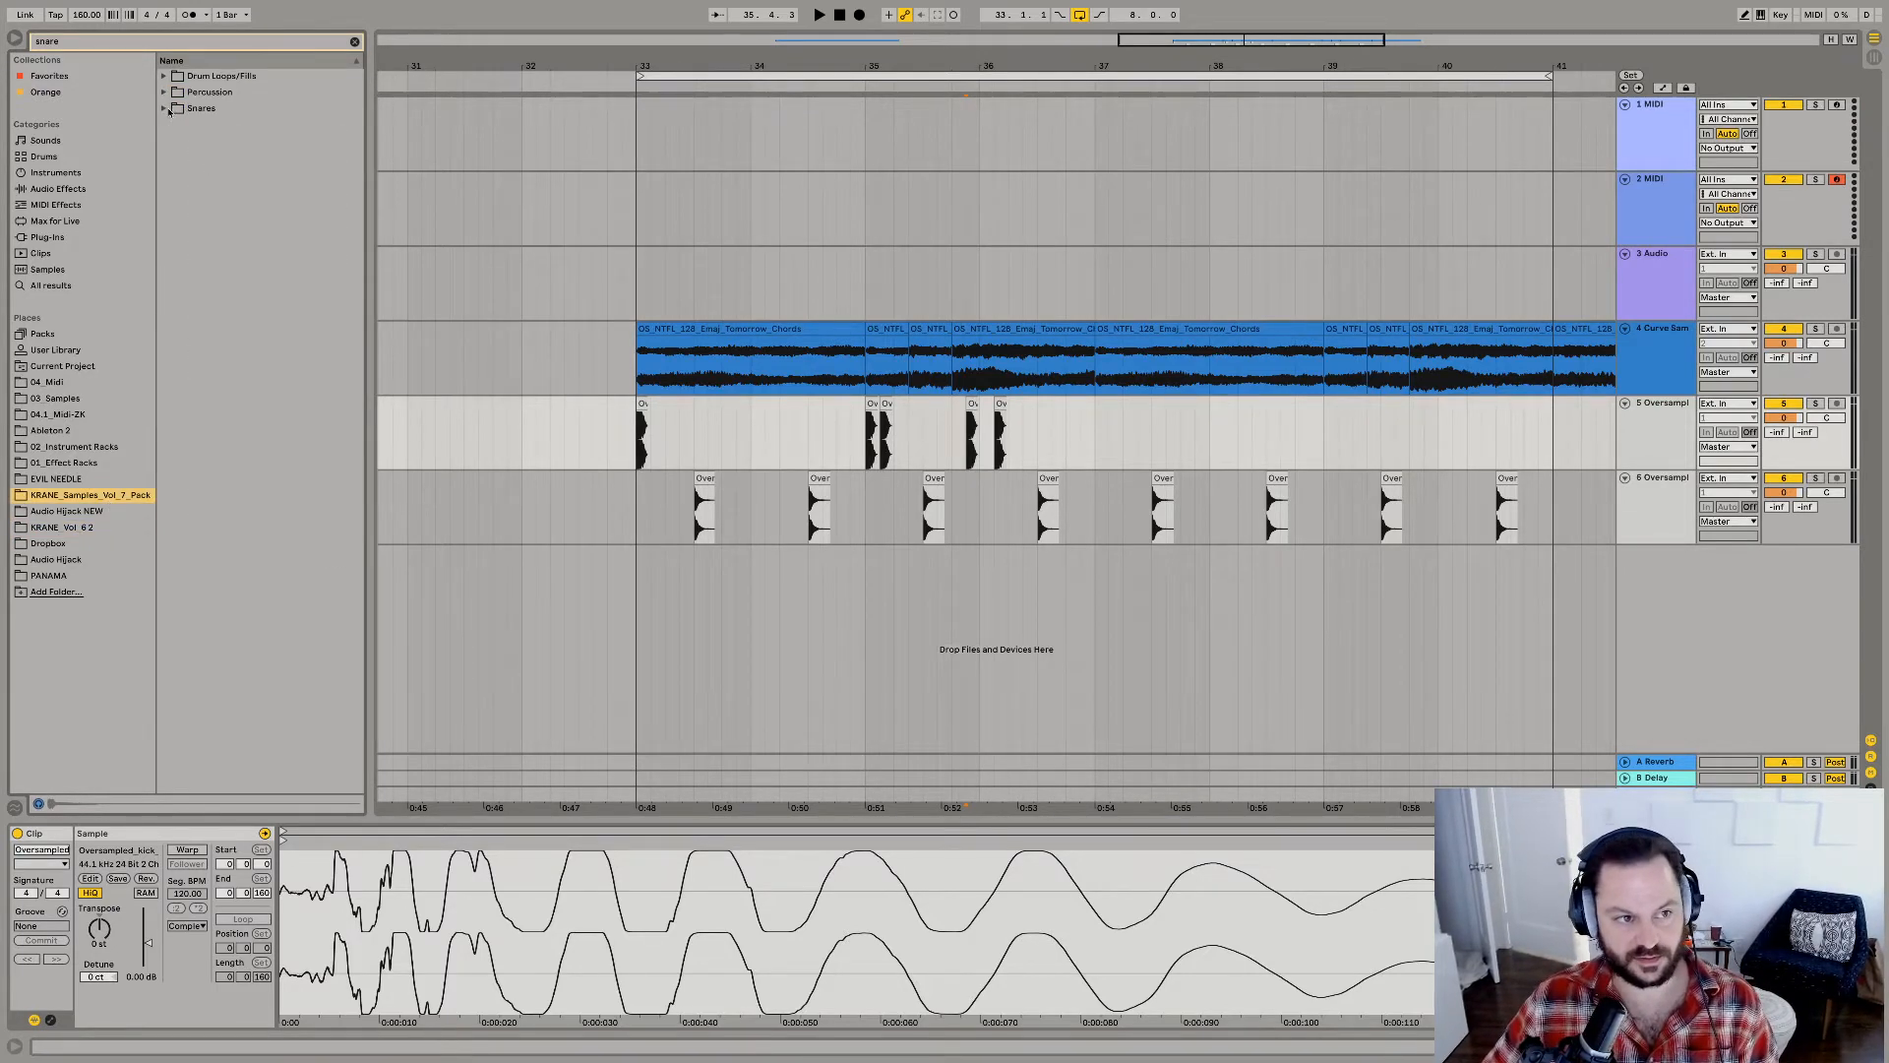
left_click(165, 108)
left_click(214, 157)
key("Down")
key("Down")
key("Down")
key("Down")
key("Down")
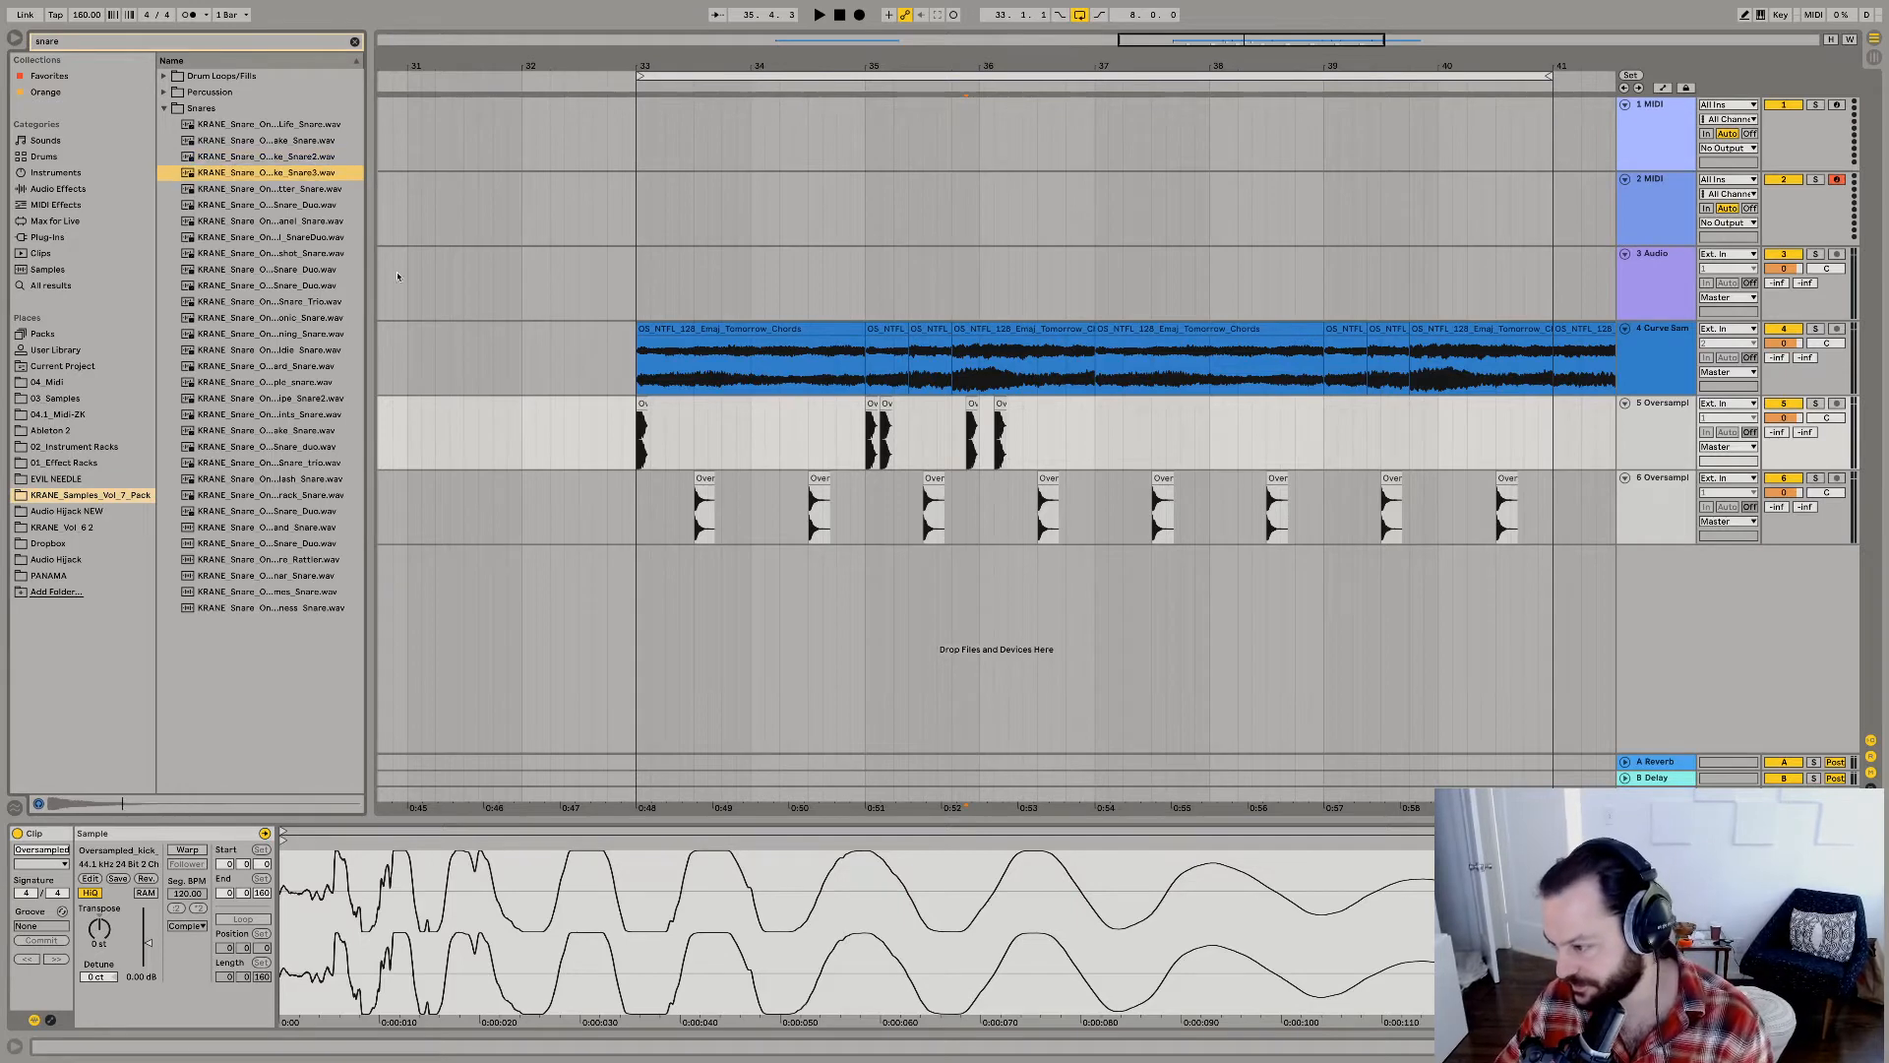
key("Up")
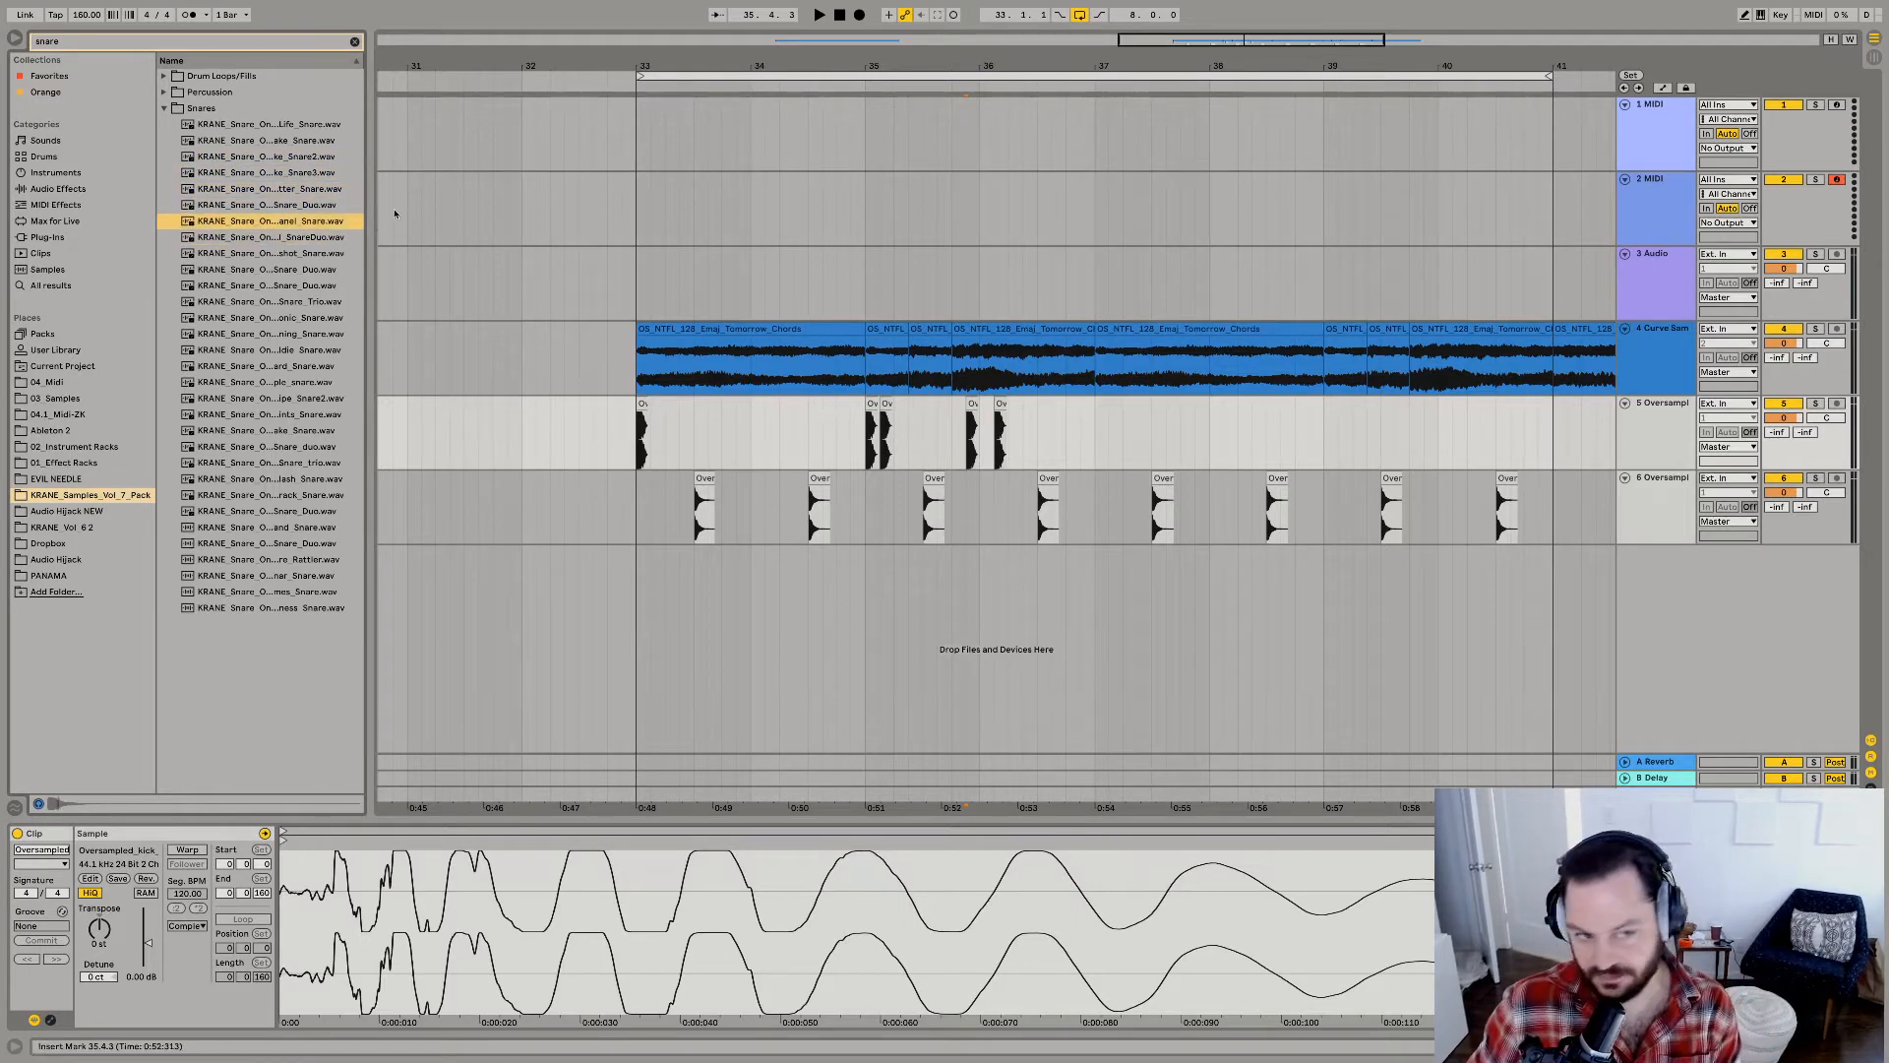
left_click_drag(307, 226, 697, 590)
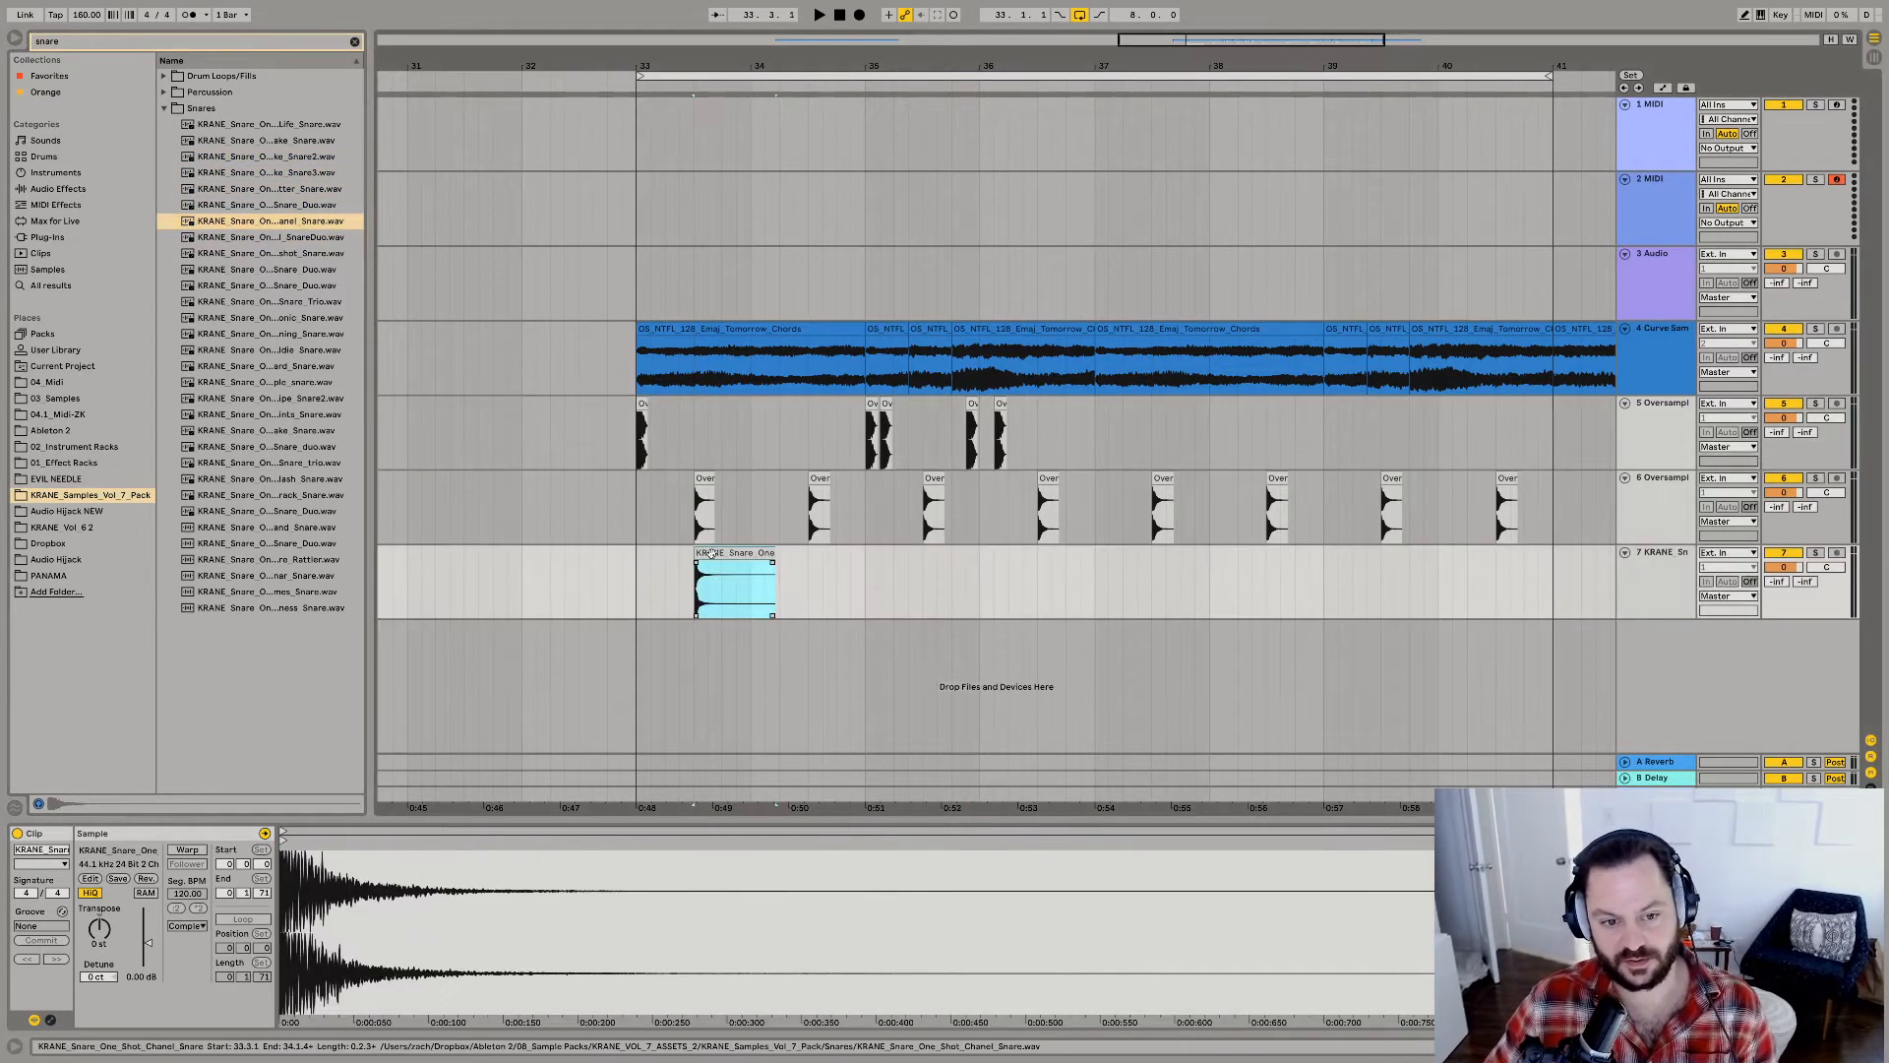
Duplicate the Chanel snare every bar through bar 40, layering it with the Oversampled snare during playback.
key("space")
left_click(805, 581, "shift")
key("ctrl+d")
key("ctrl+d")
key("ctrl+d")
key("ctrl+d")
key("ctrl+d")
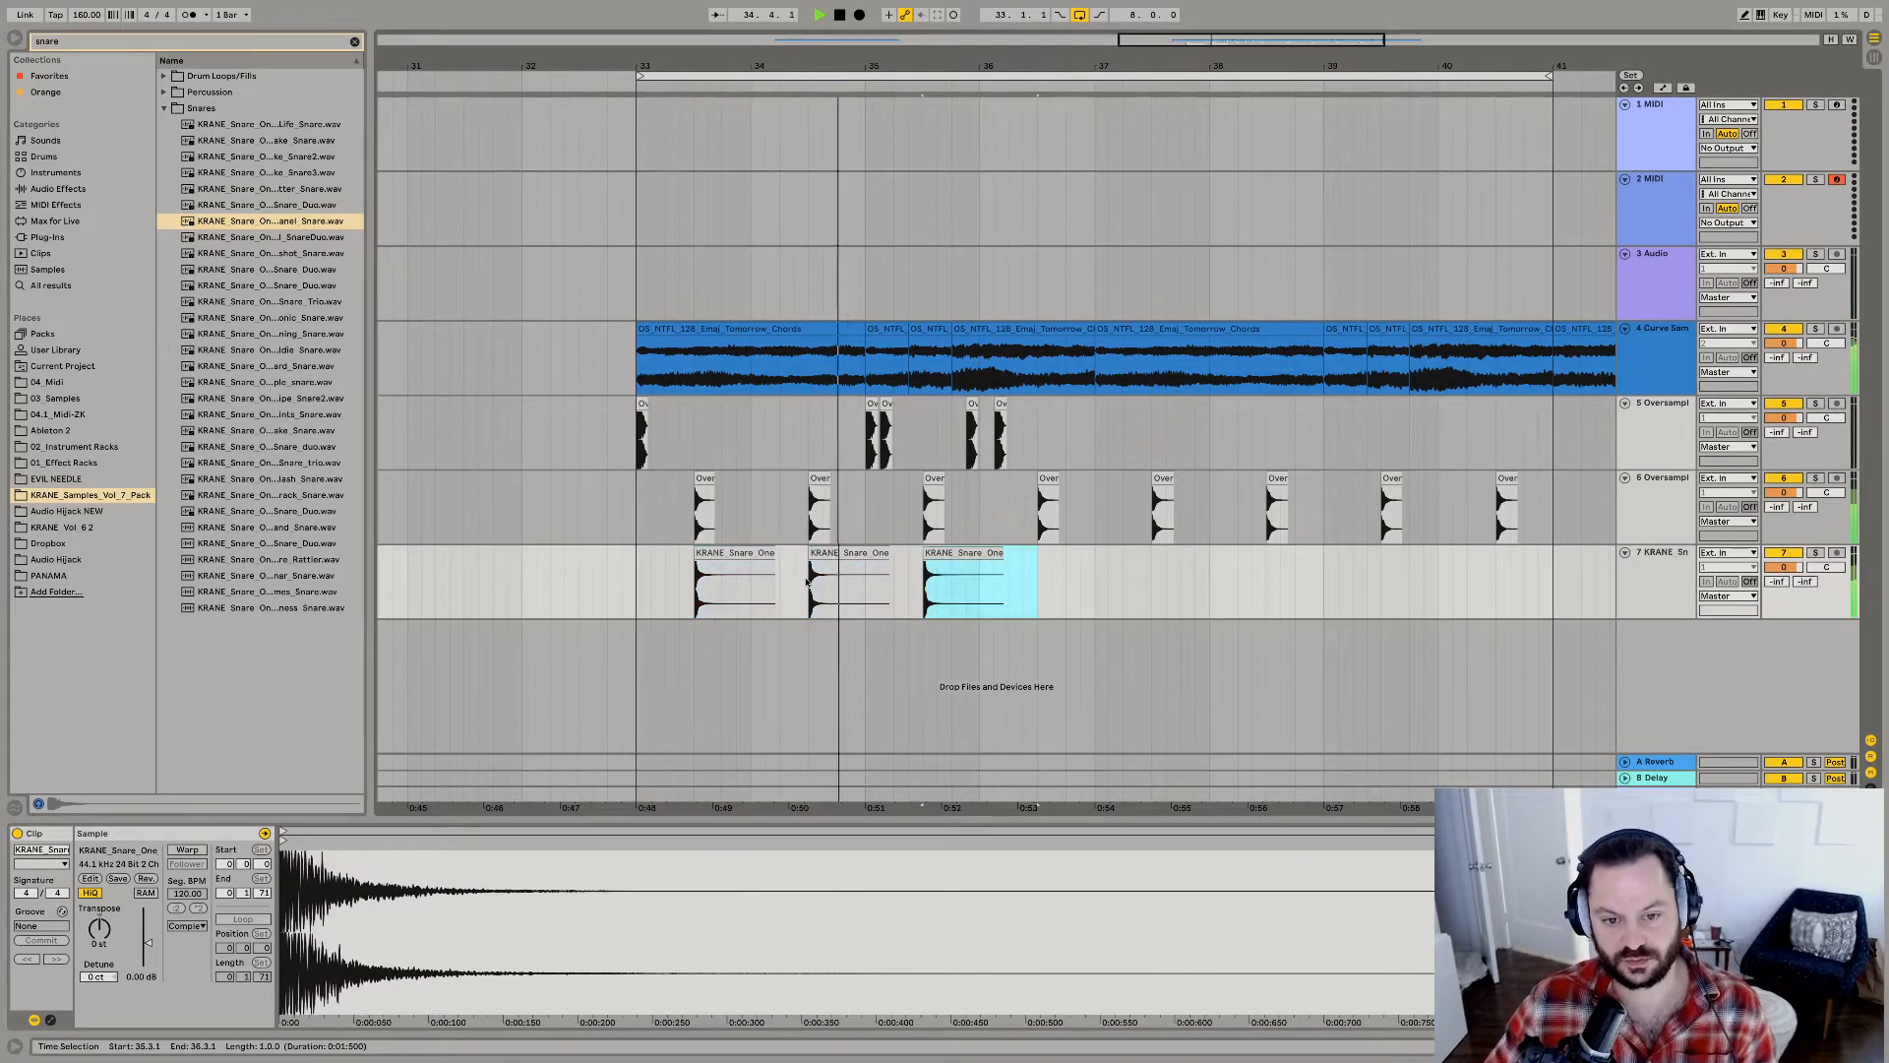
key("ctrl+d")
key("ctrl+d")
scroll(721, 481, "left", 3)
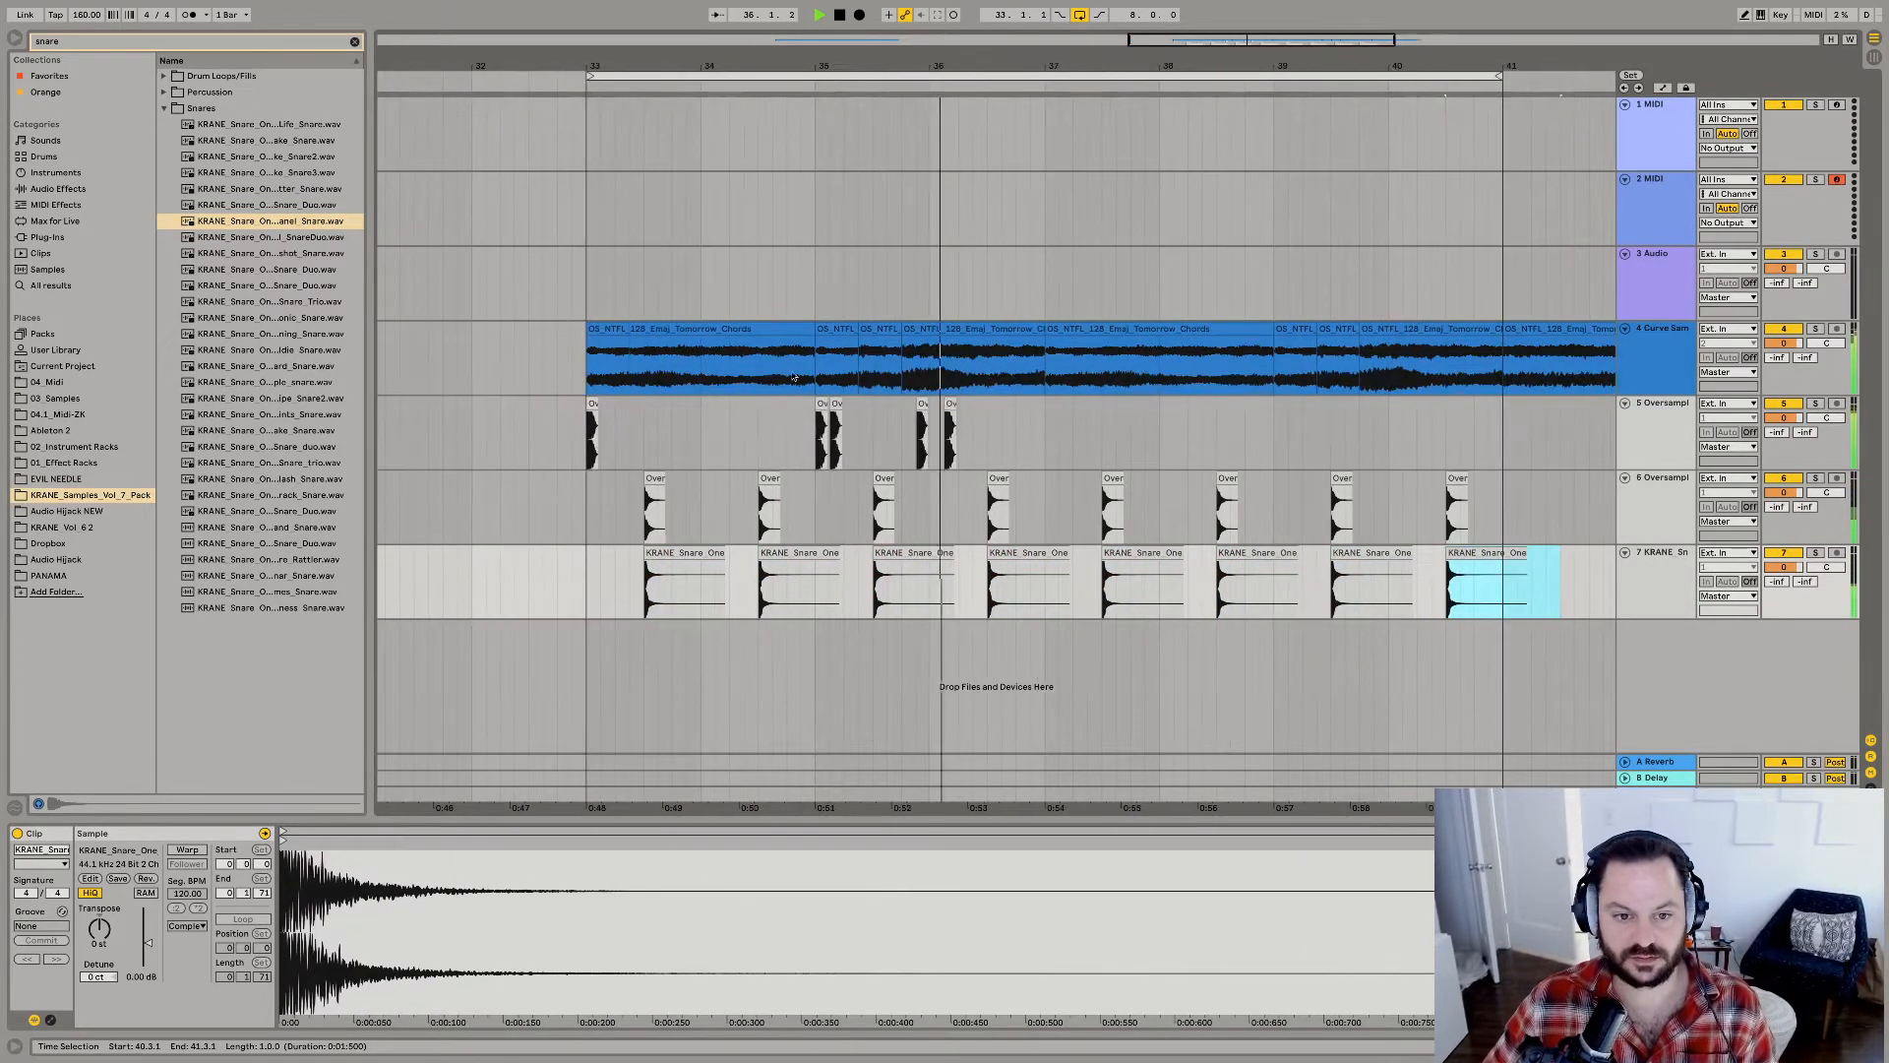
Copy the kick from 33.1.1 and paste it at 37.1.1 on the same track.
left_click(950, 404)
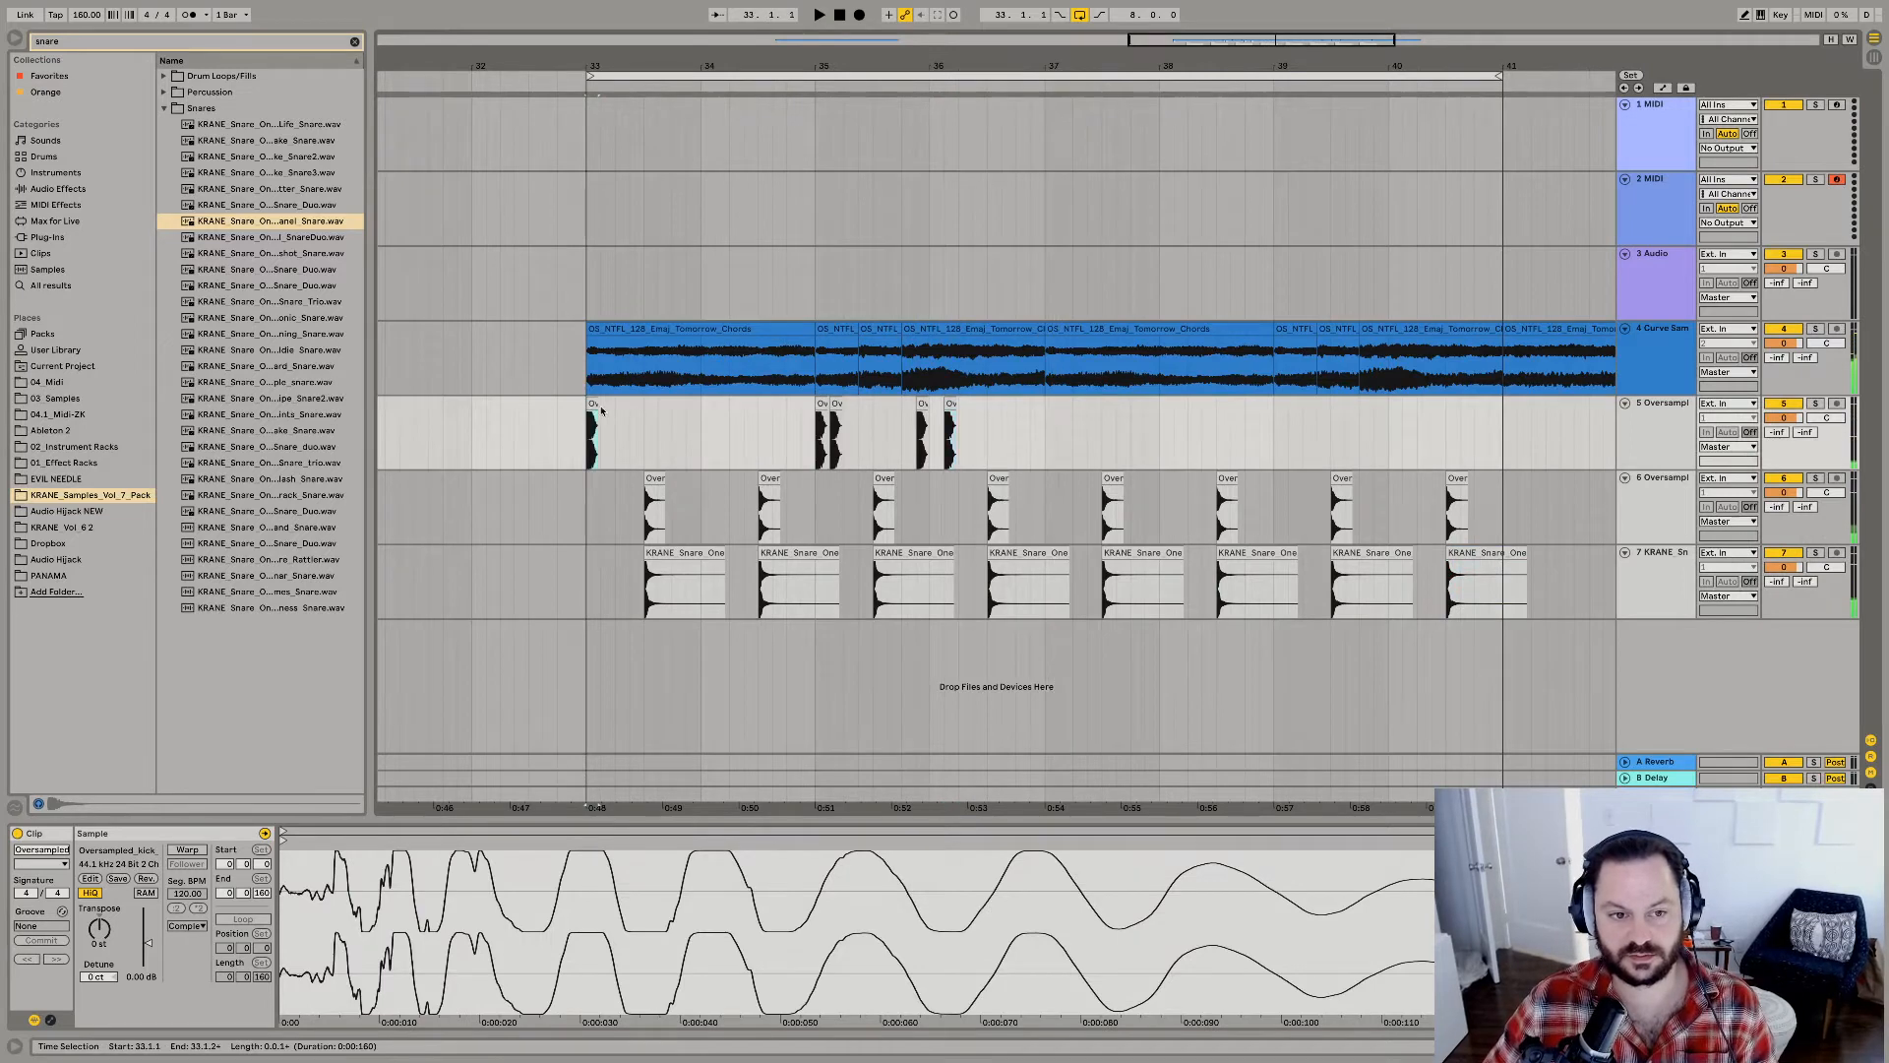
left_click(1043, 440)
key("ctrl+v")
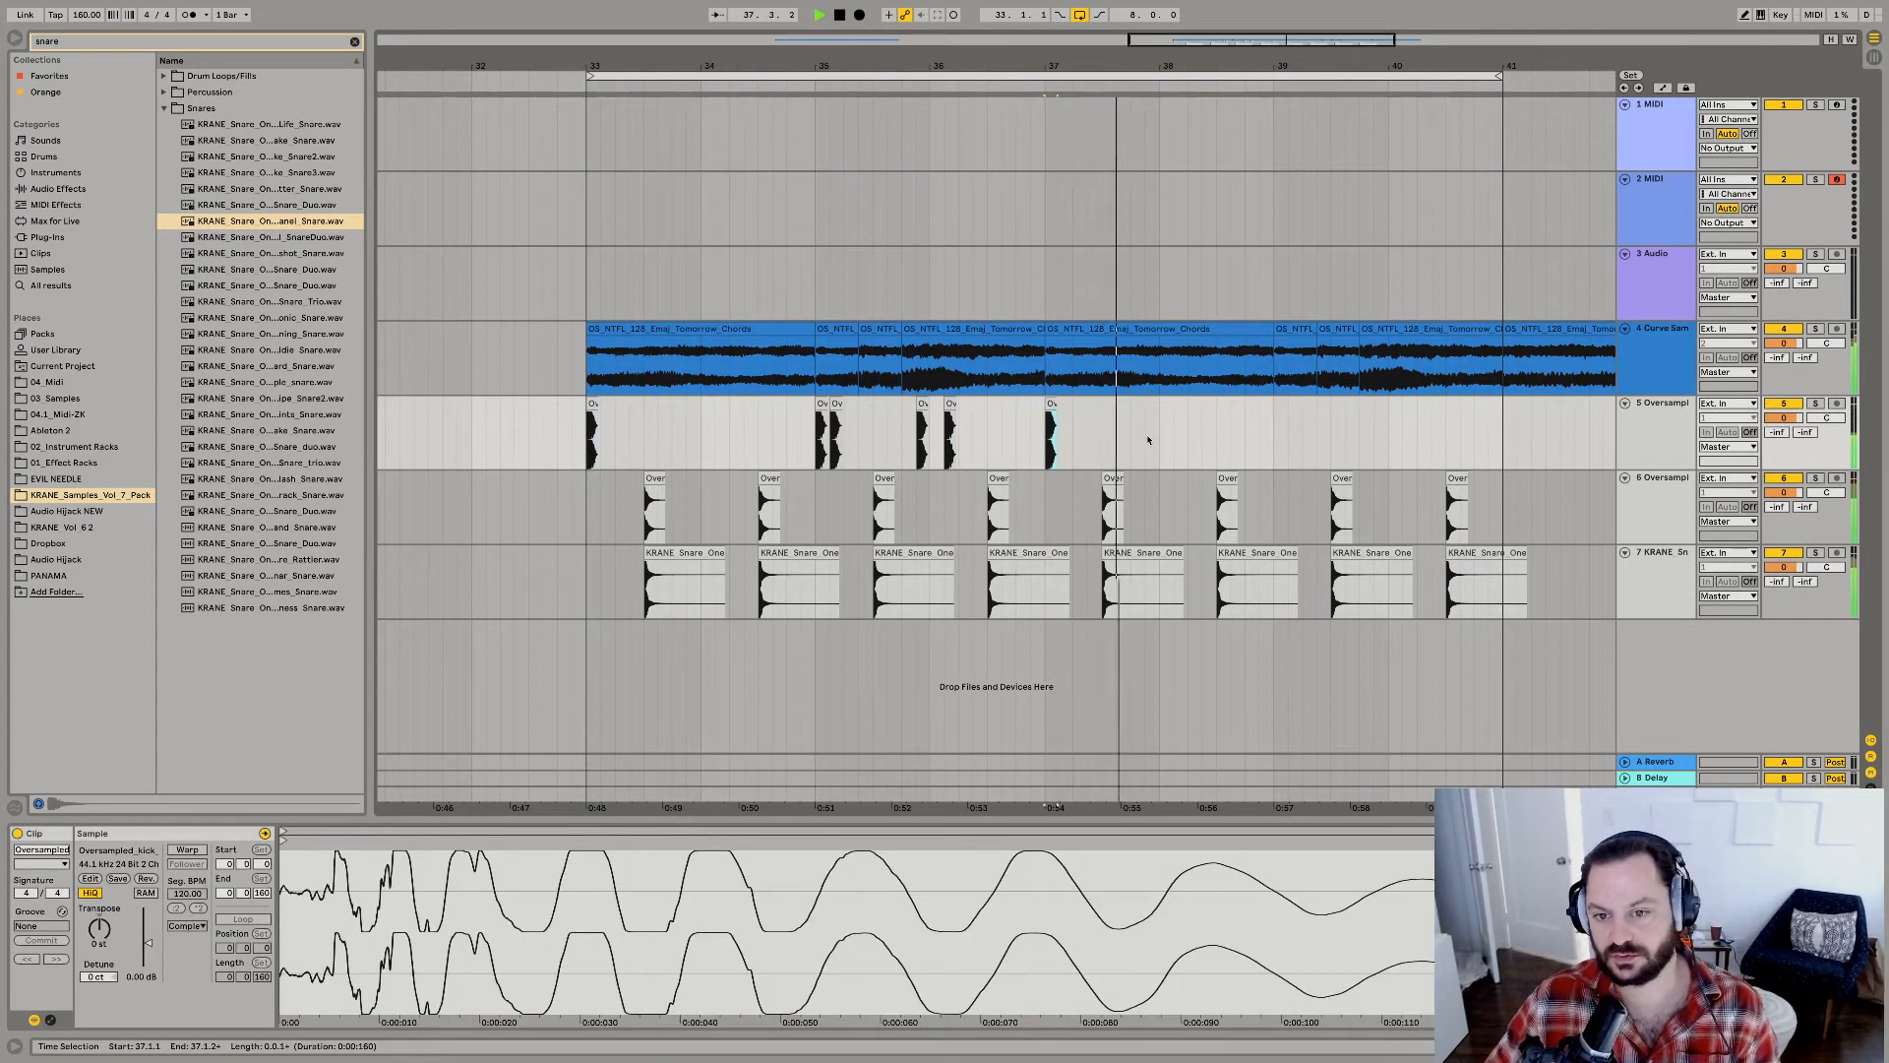
Add kick hits at 39.1.1, 39.2.3, 39.4.1 and 40.2.1 while the beat plays.
key("space")
left_click(1275, 439, "shift")
key("super+d")
left_click_drag(1277, 443, 1323, 441)
key("super+d")
key("super+d")
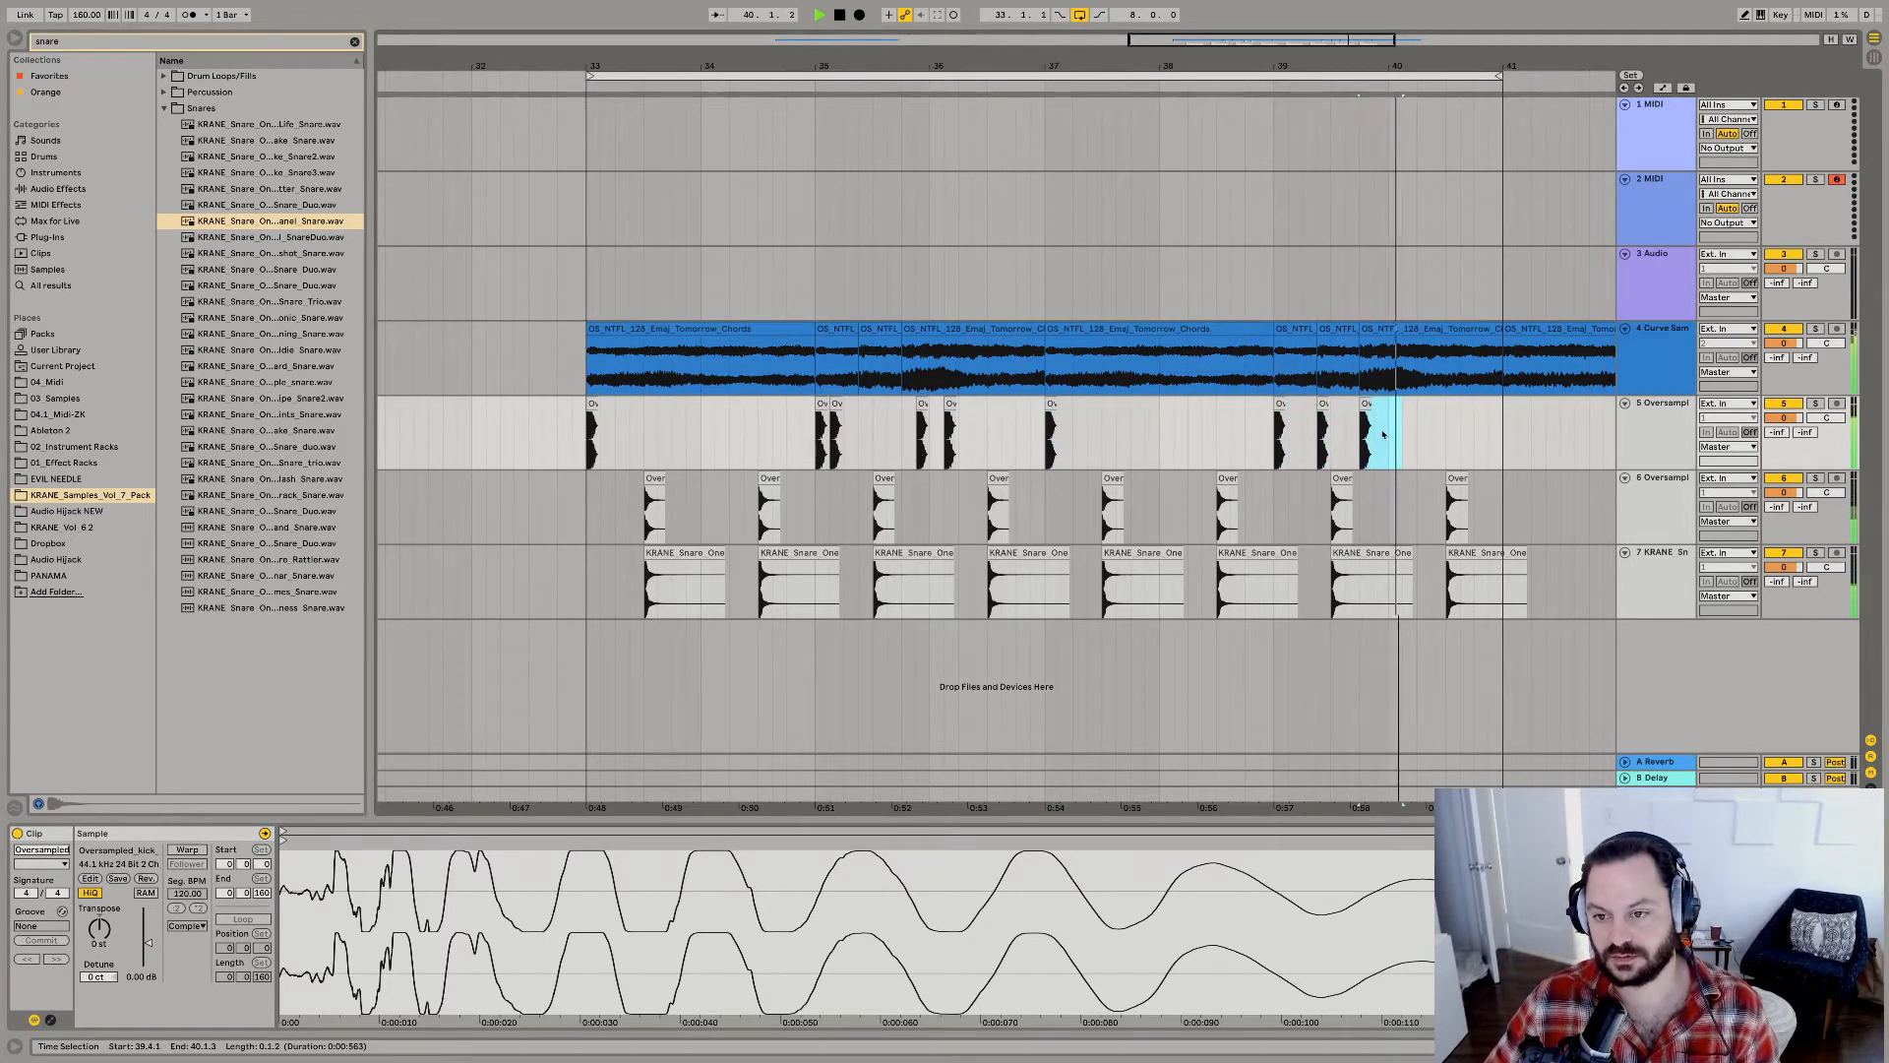
left_click(1415, 440, "shift")
key("super+d")
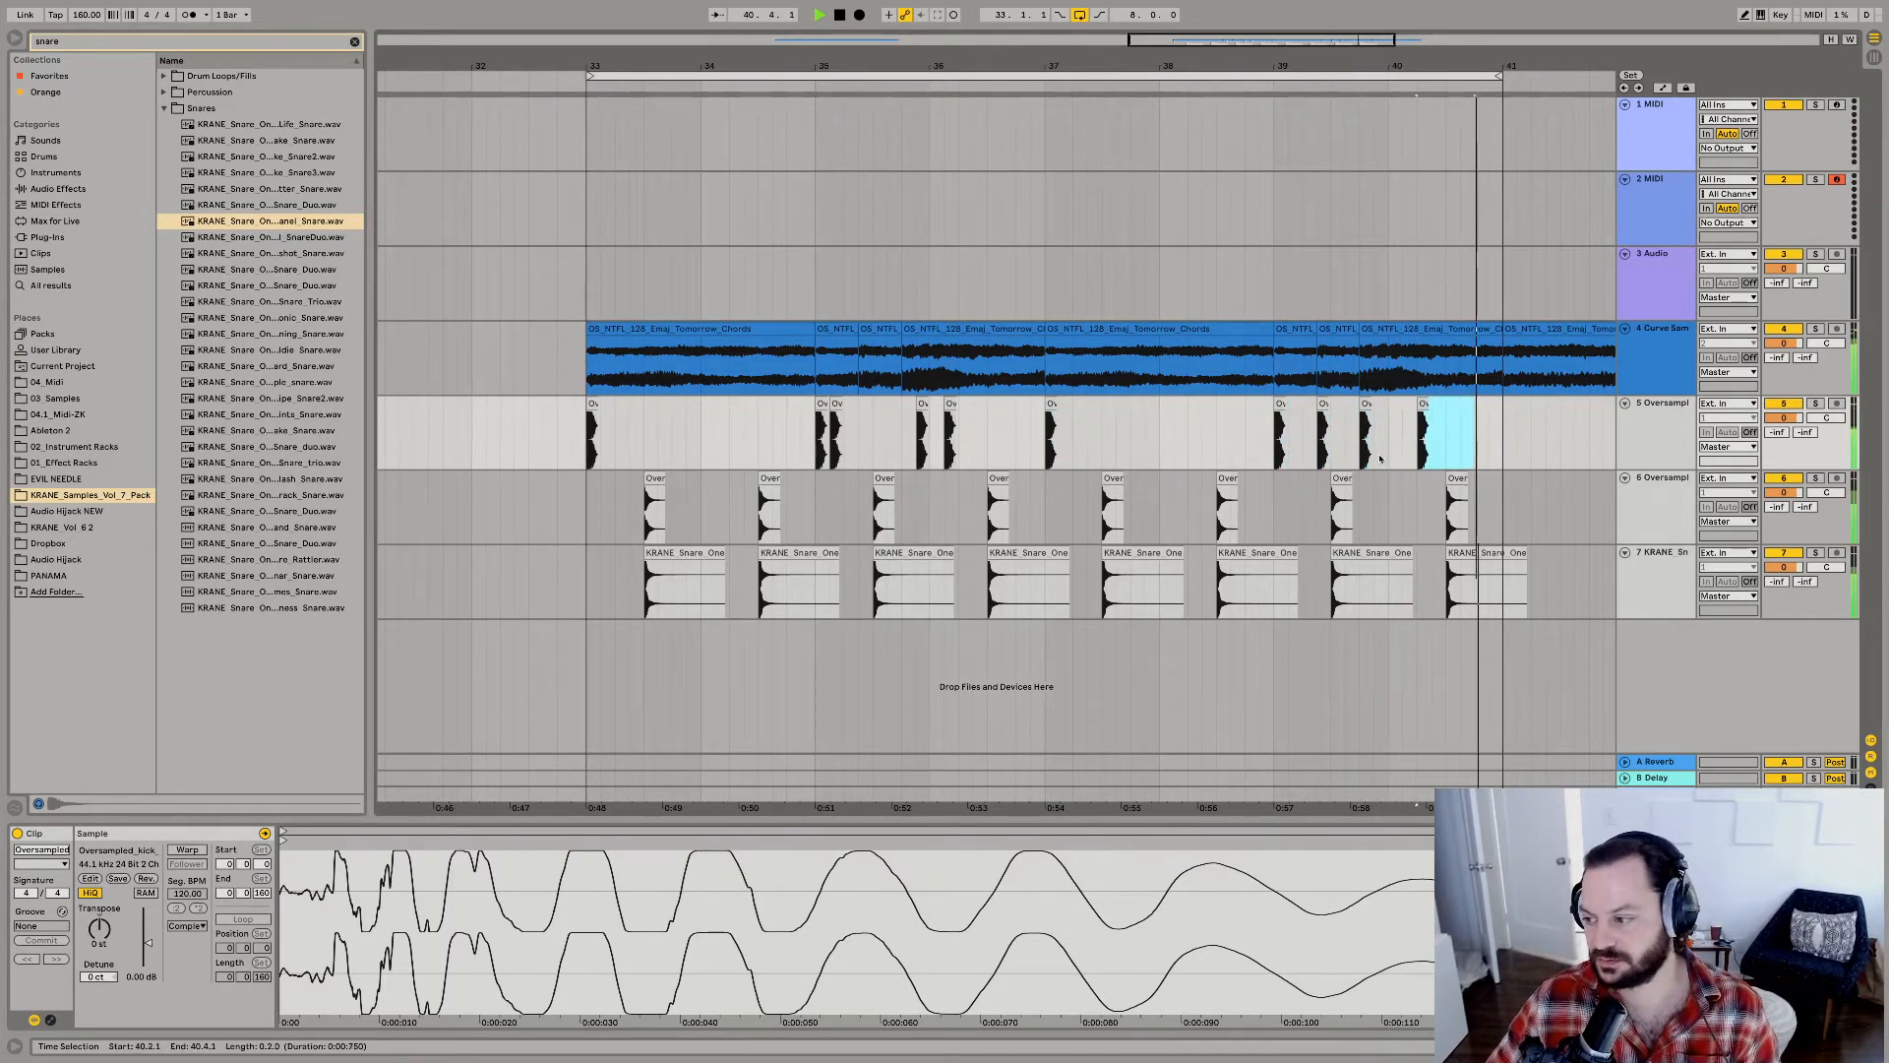
Select the first chord clip and search the audio effects for "portal".
left_click(611, 330)
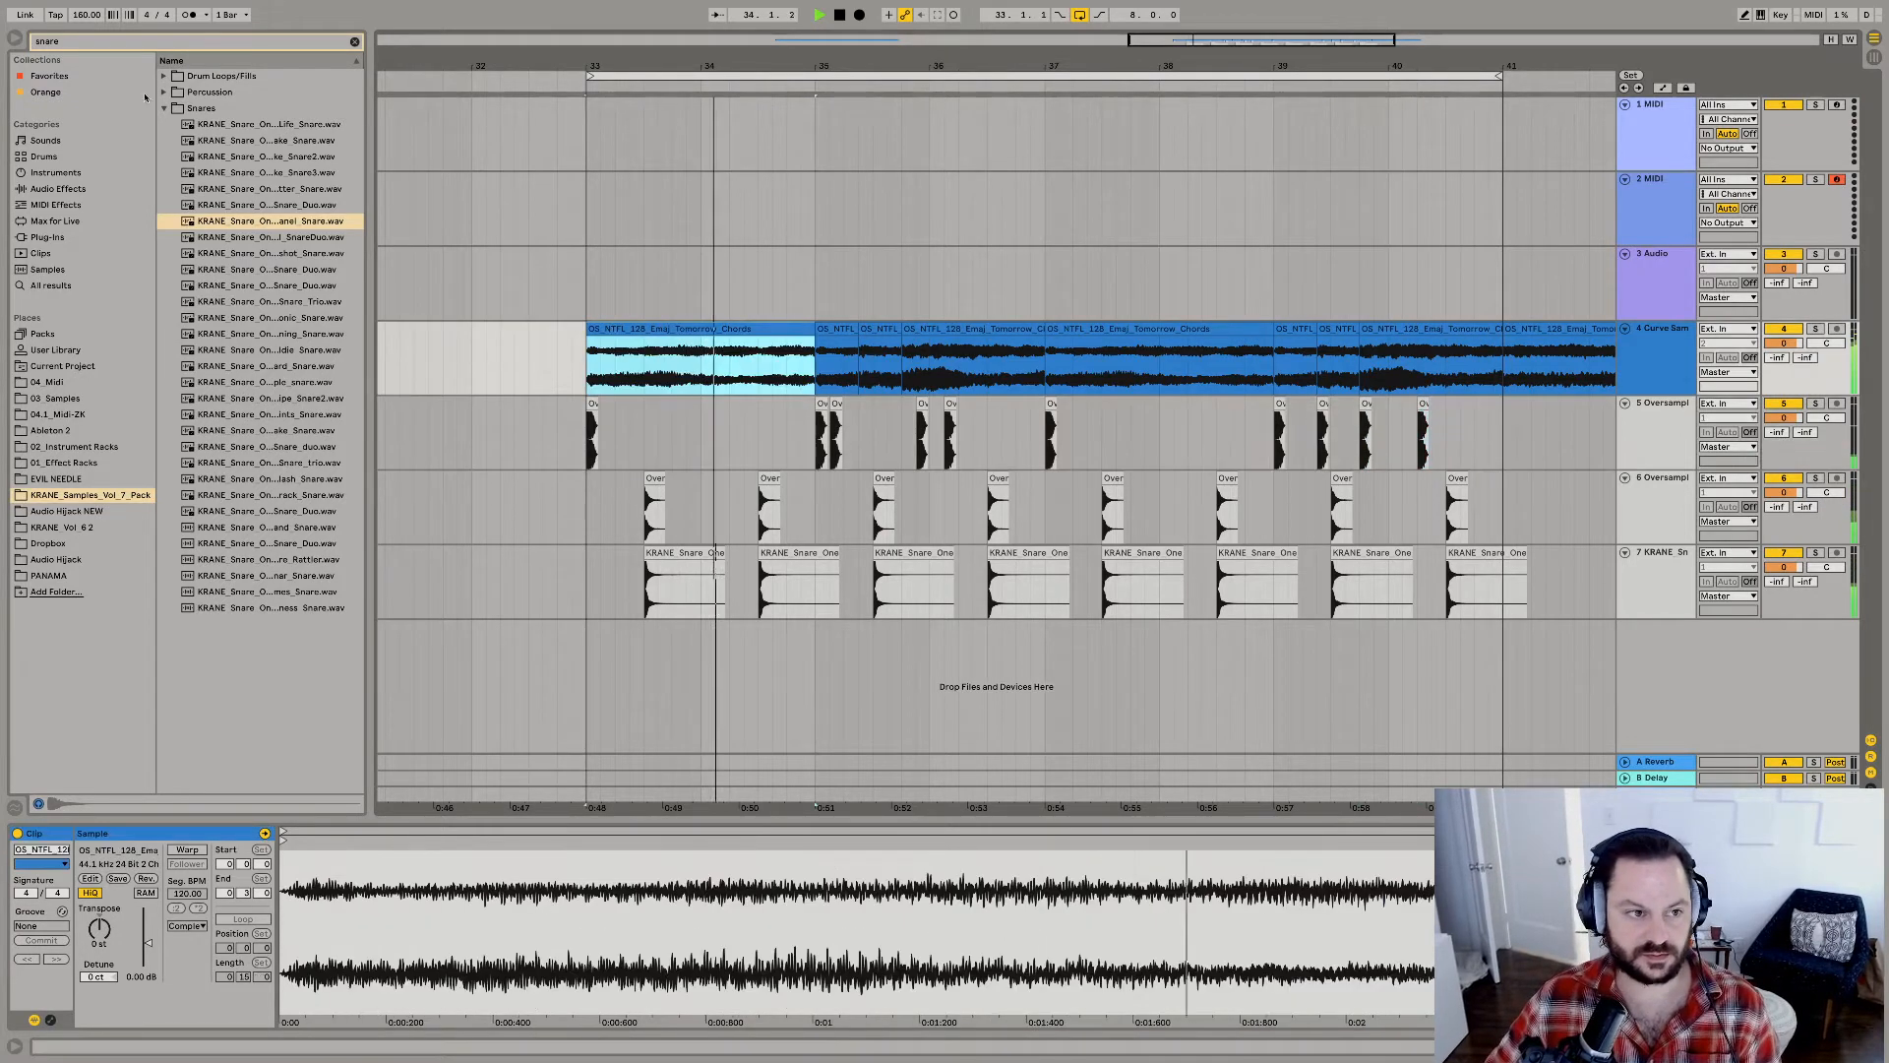
type("portal")
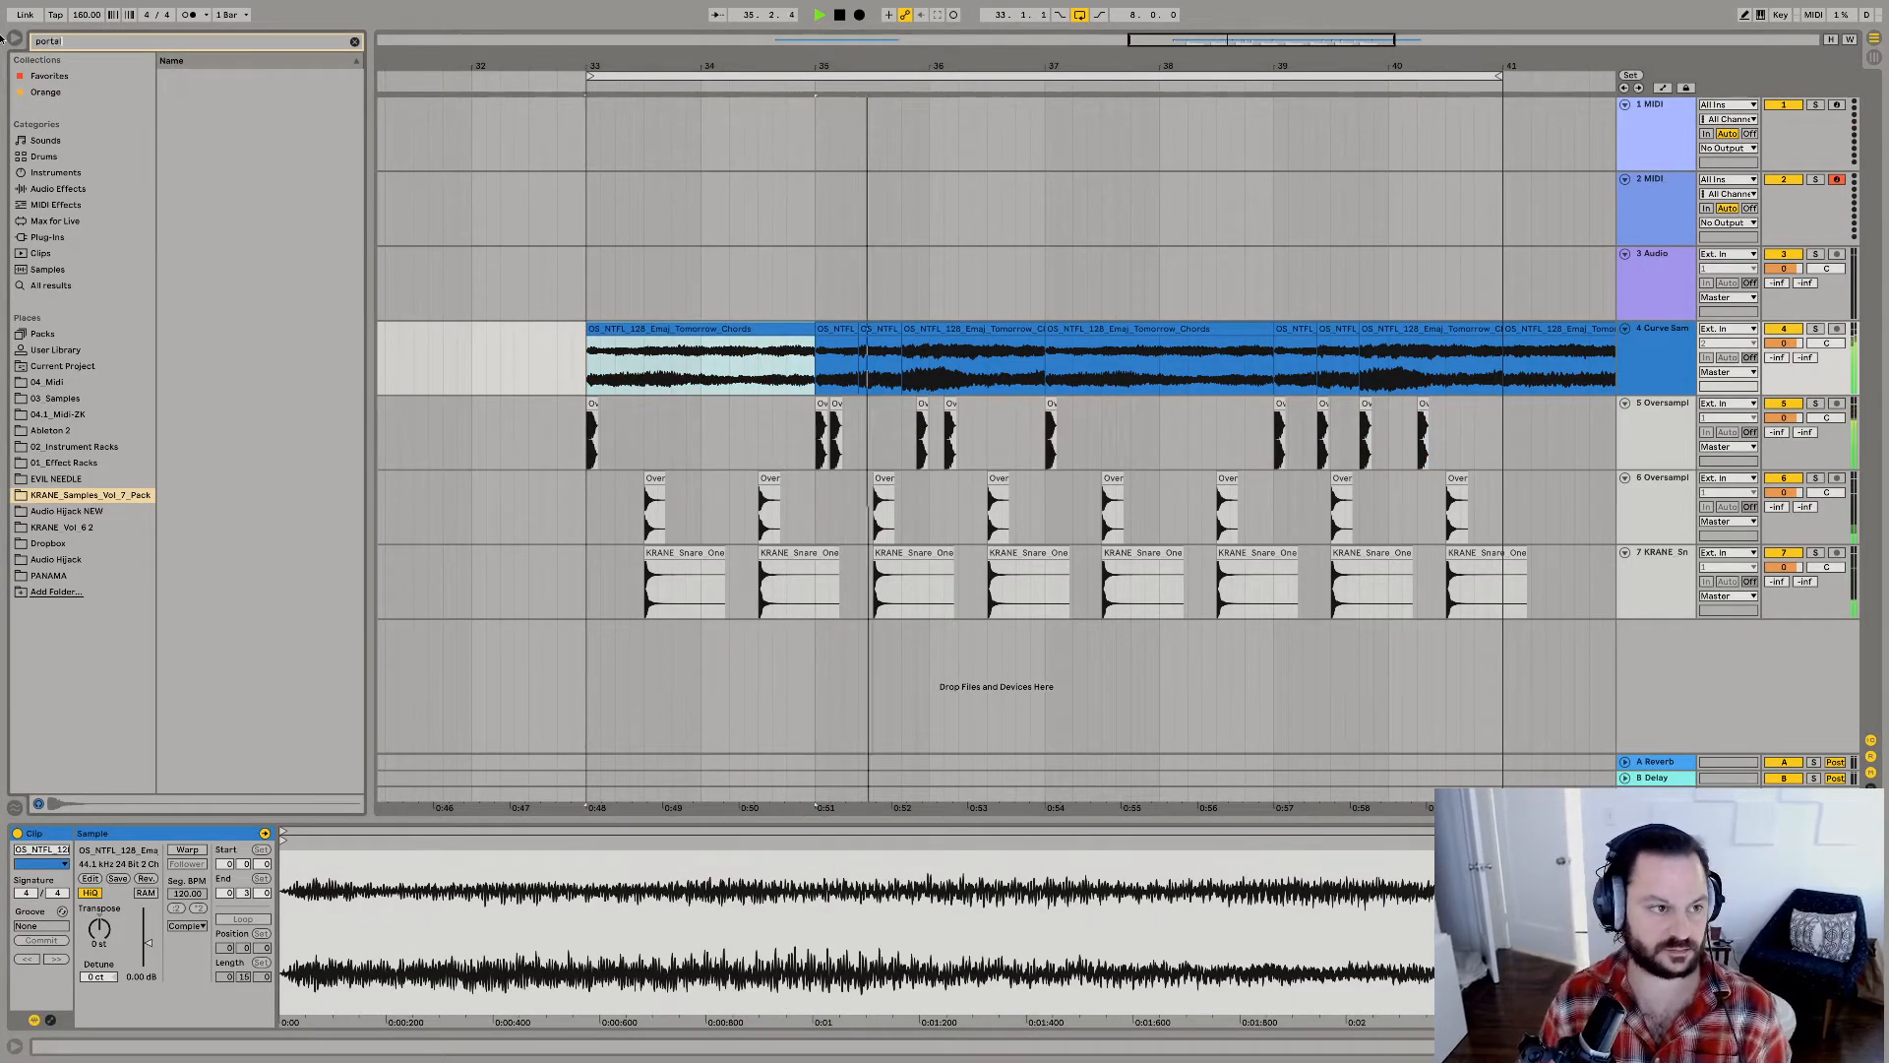
left_click(57, 194)
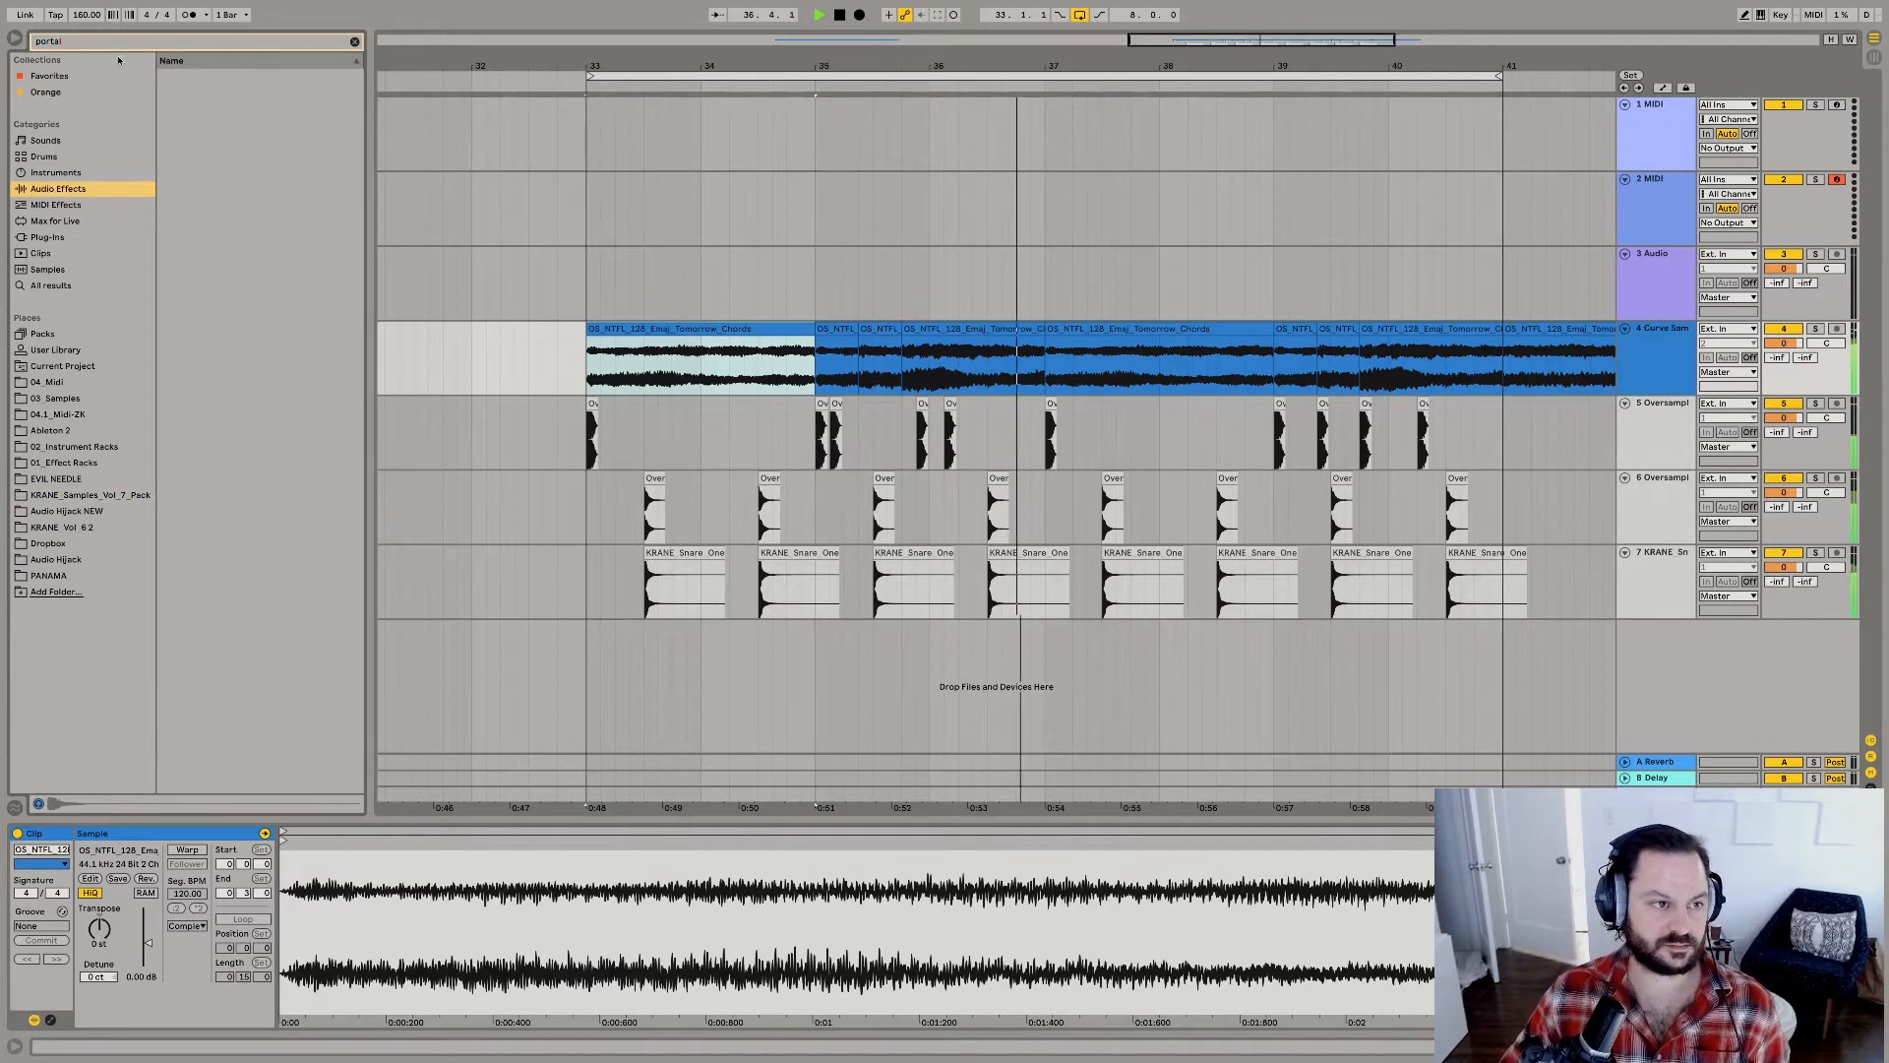
Select the eight chord clips from bar 33 to 41, turn on Warp and transpose them 2 st.
left_click(1472, 328, "shift")
key("shift+Tab")
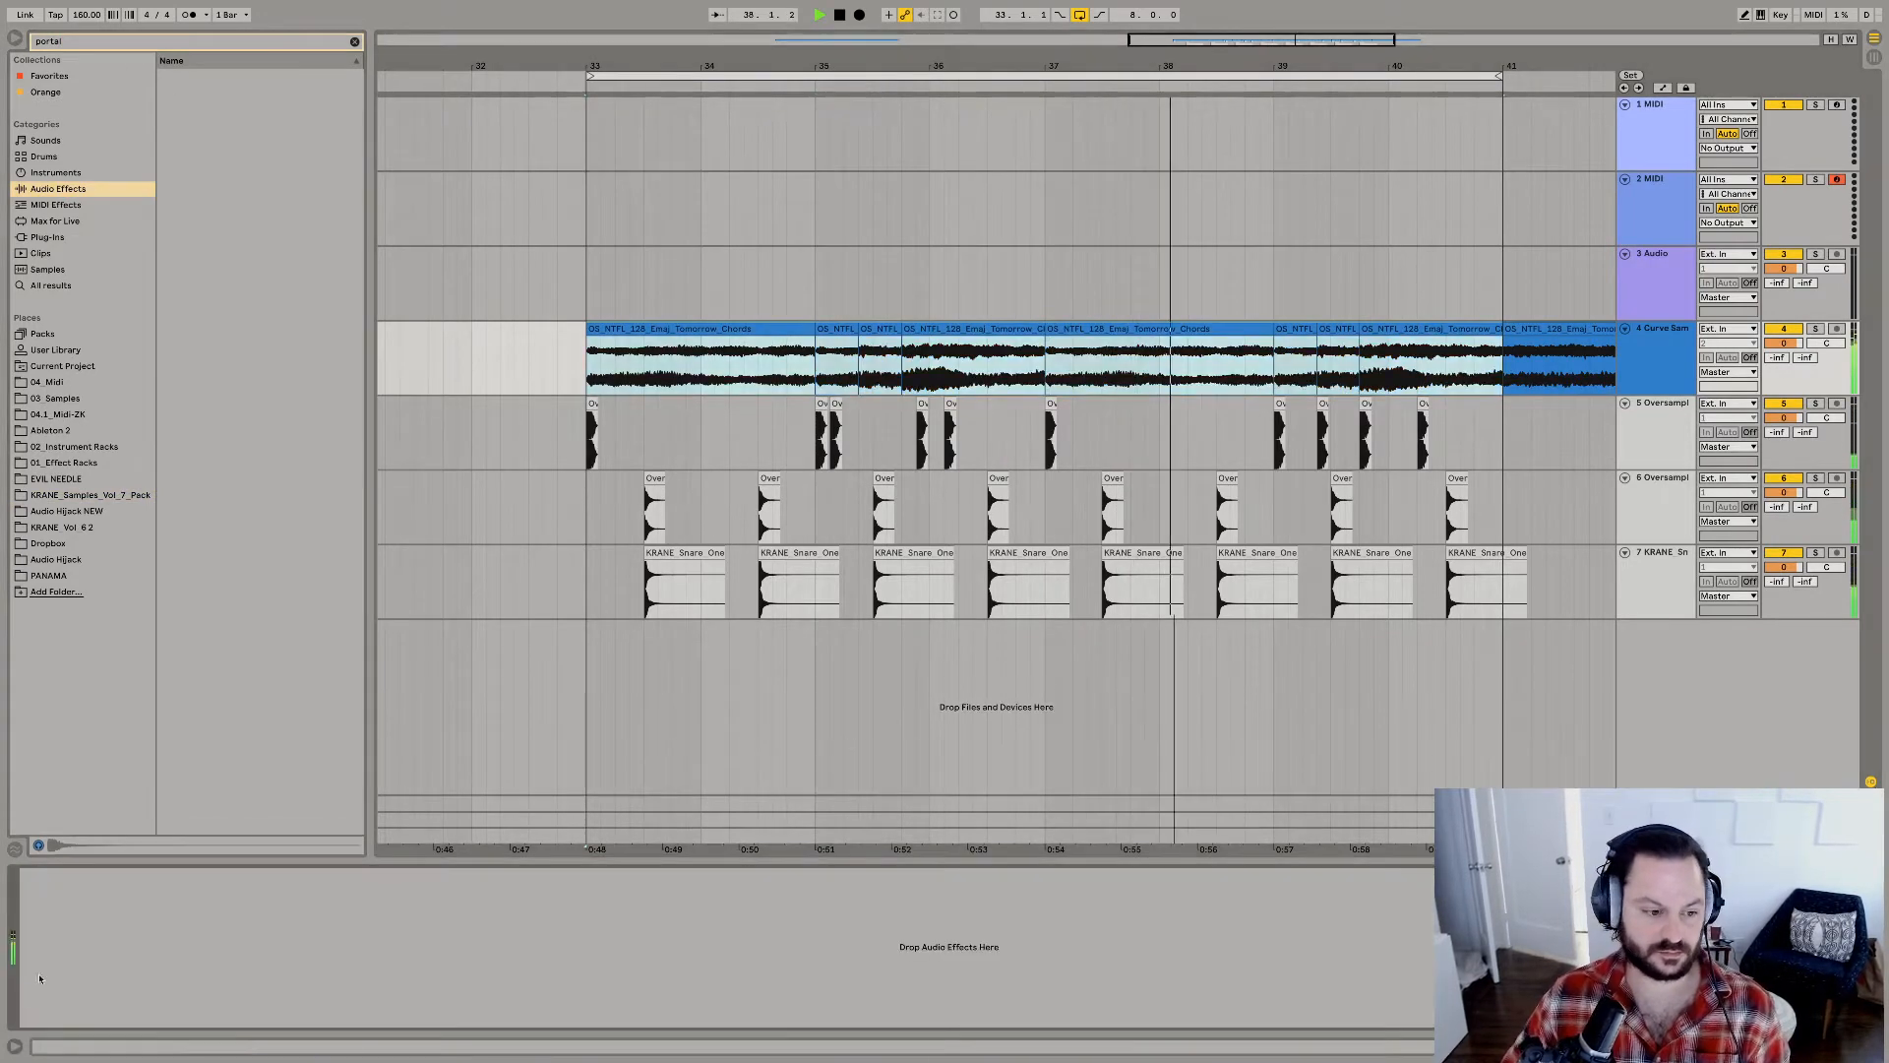
key("shift+Tab")
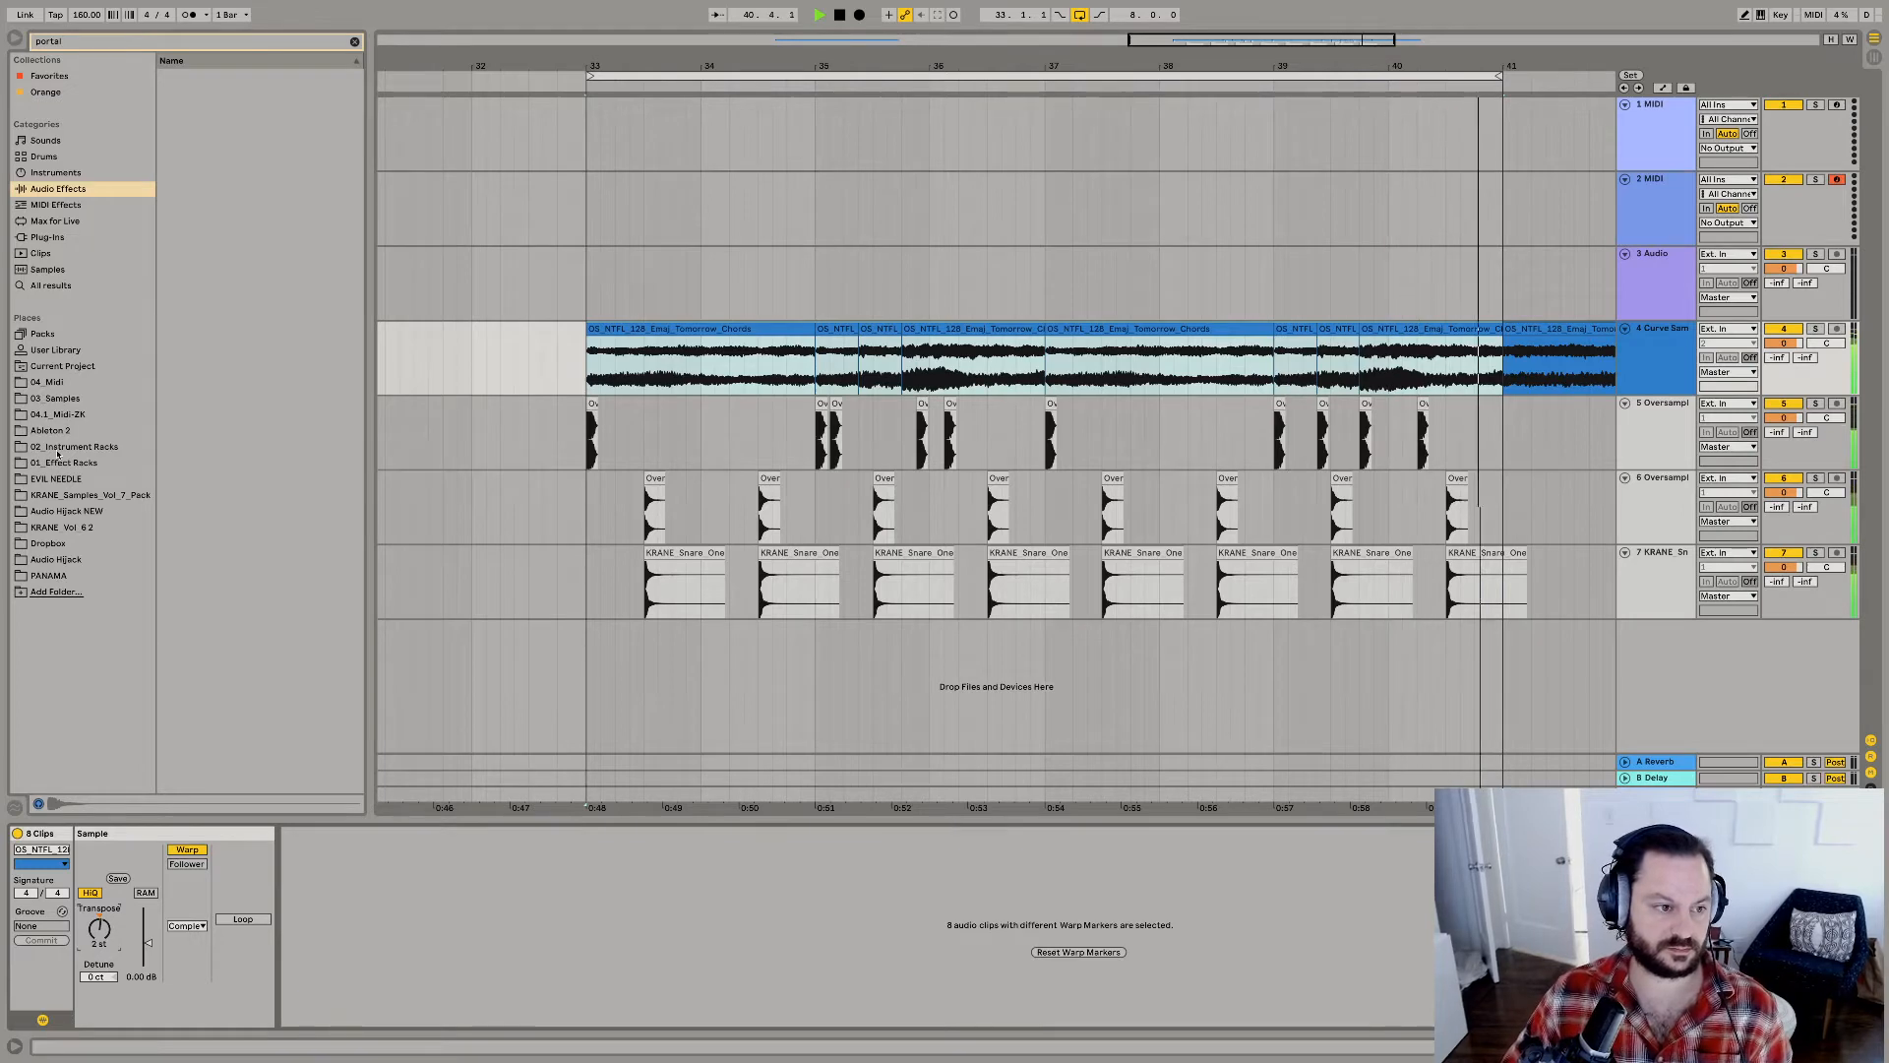
Play the beat from bar 33 to hear the transposed chords with the drums.
left_click(52, 399)
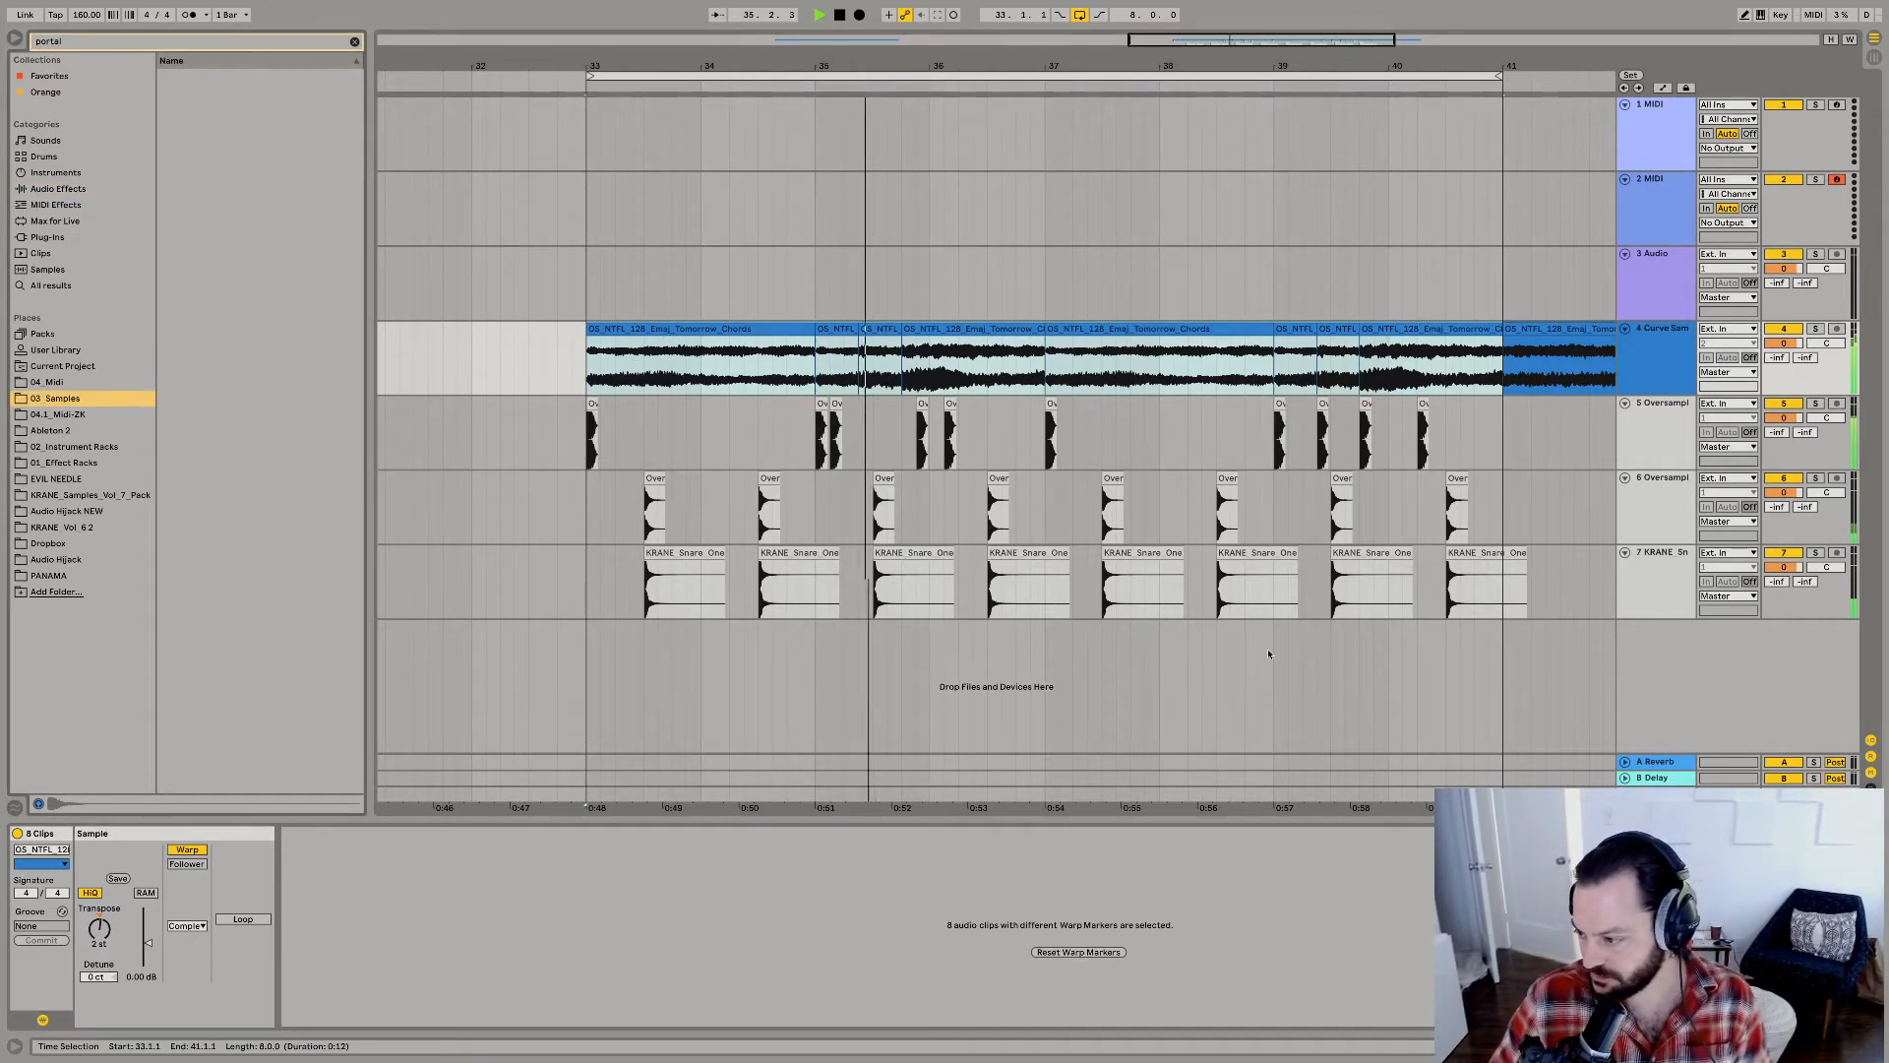
left_click(1280, 611)
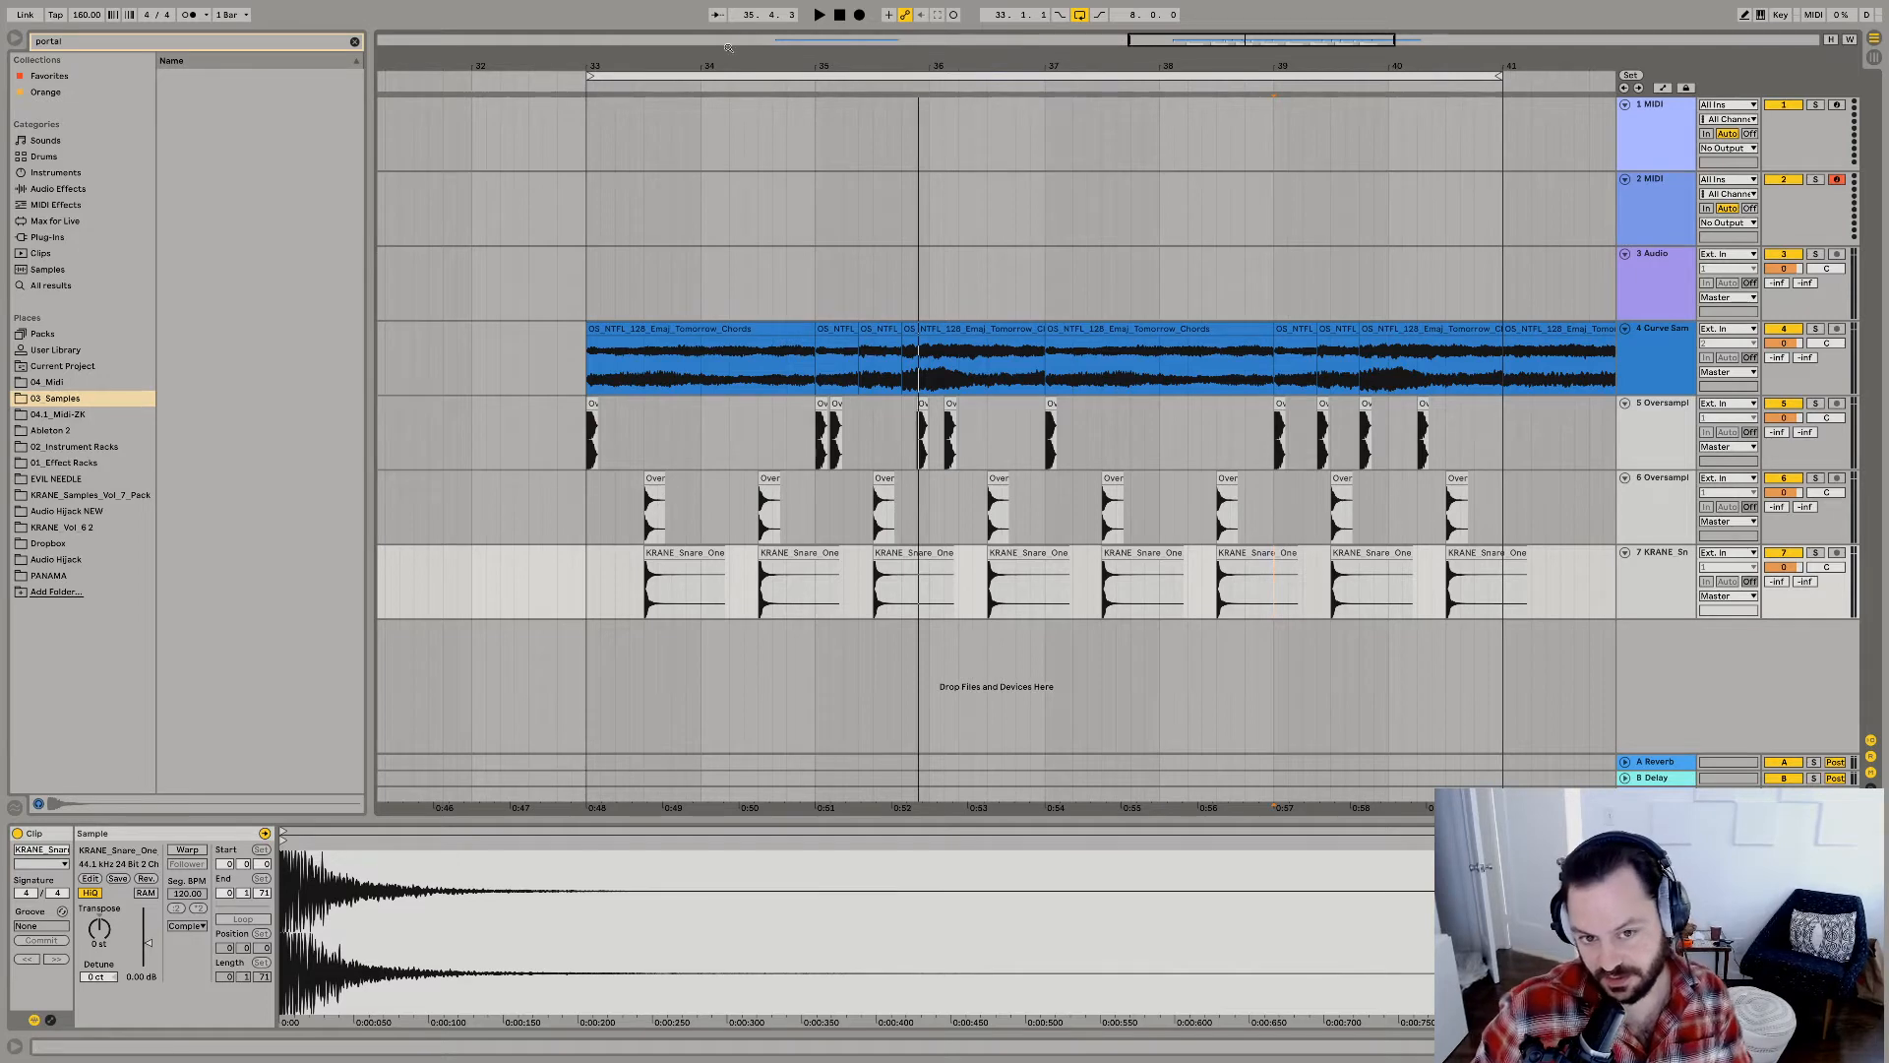
left_click(663, 334)
key("space")
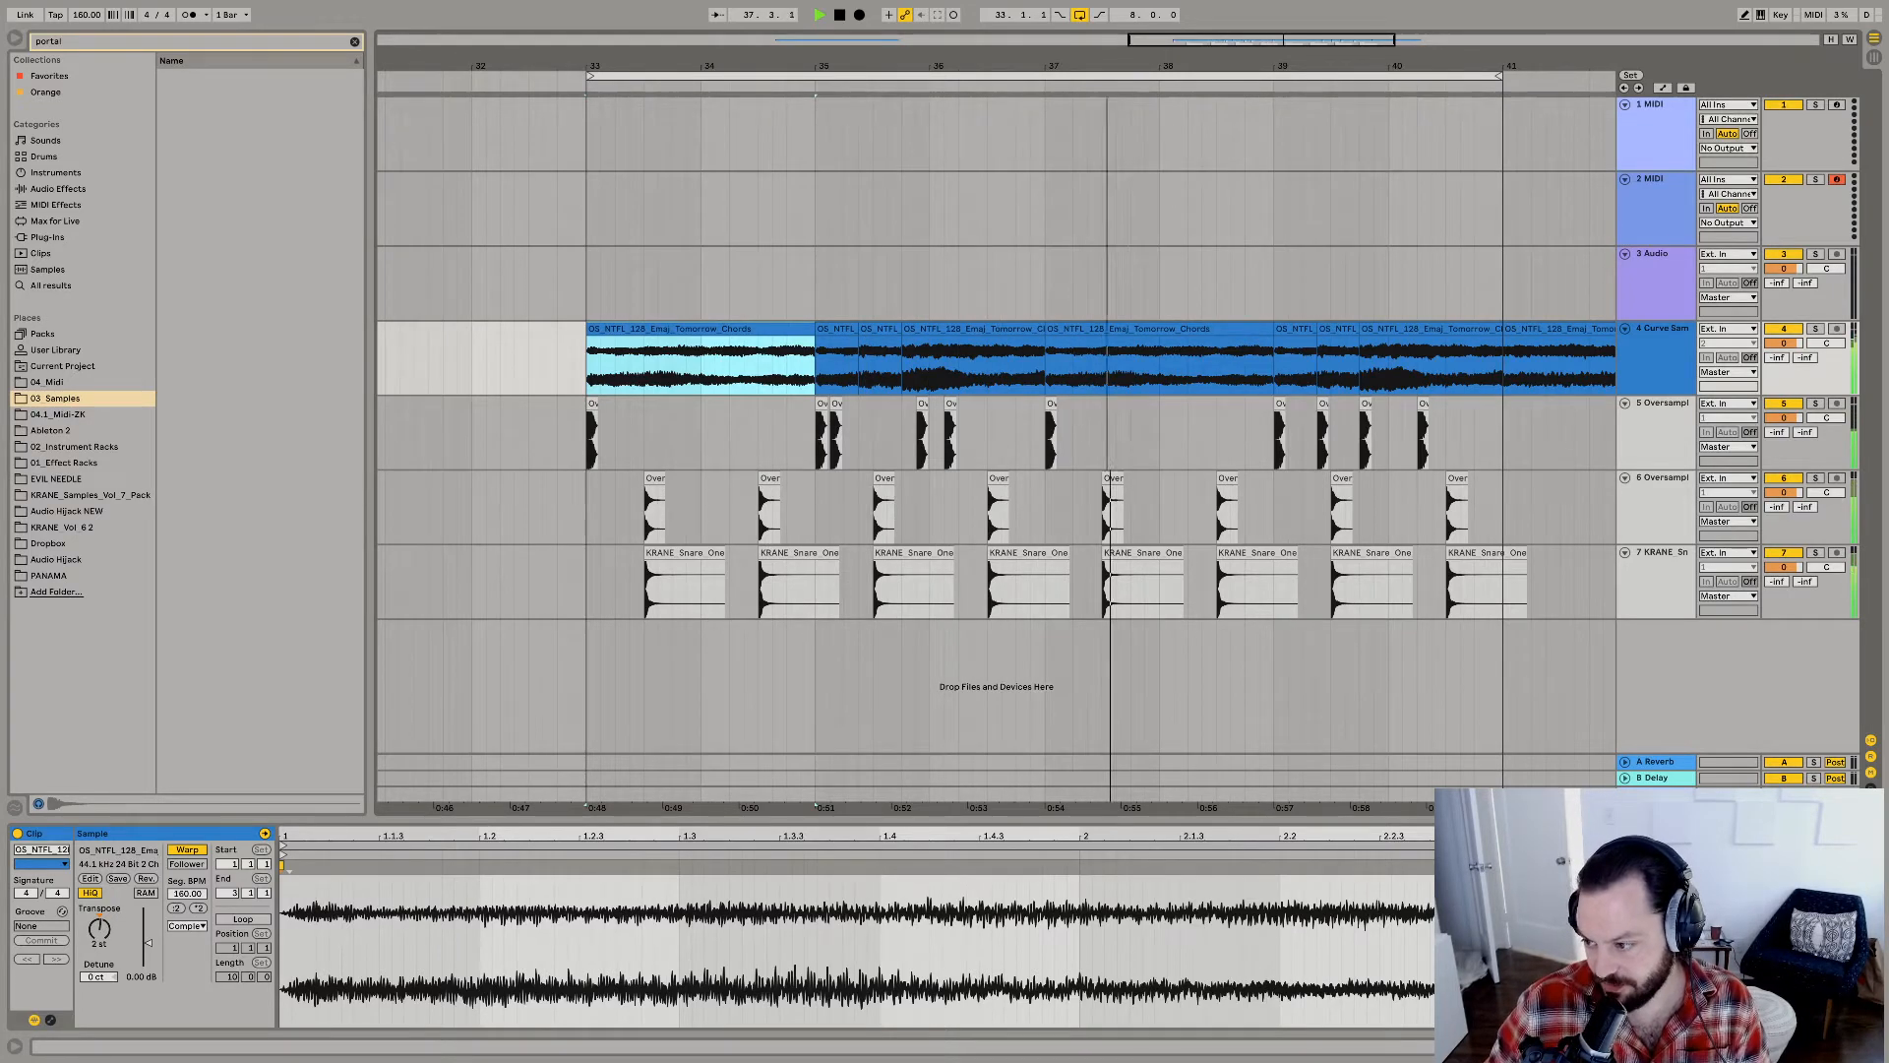
key("space")
key("space")
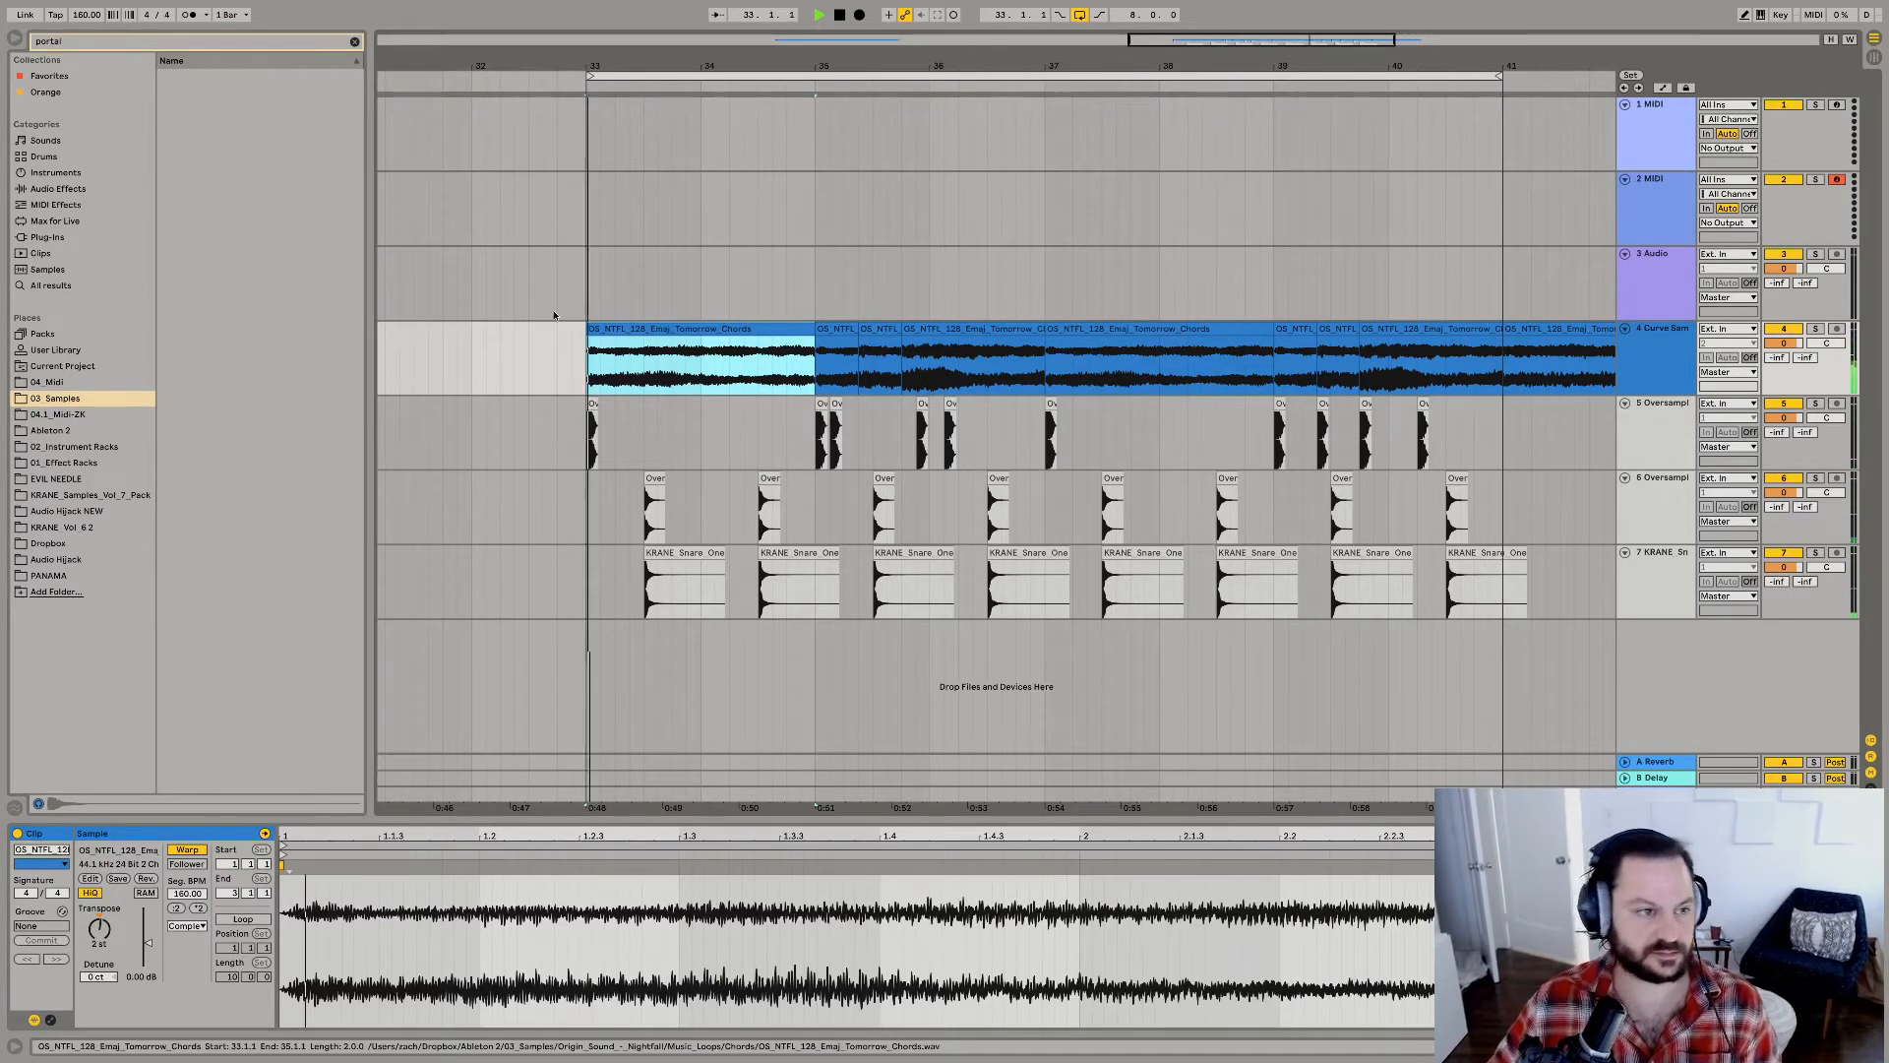
Load the Portal VST3 plug-in on the chord track and solo that track.
left_click(61, 238)
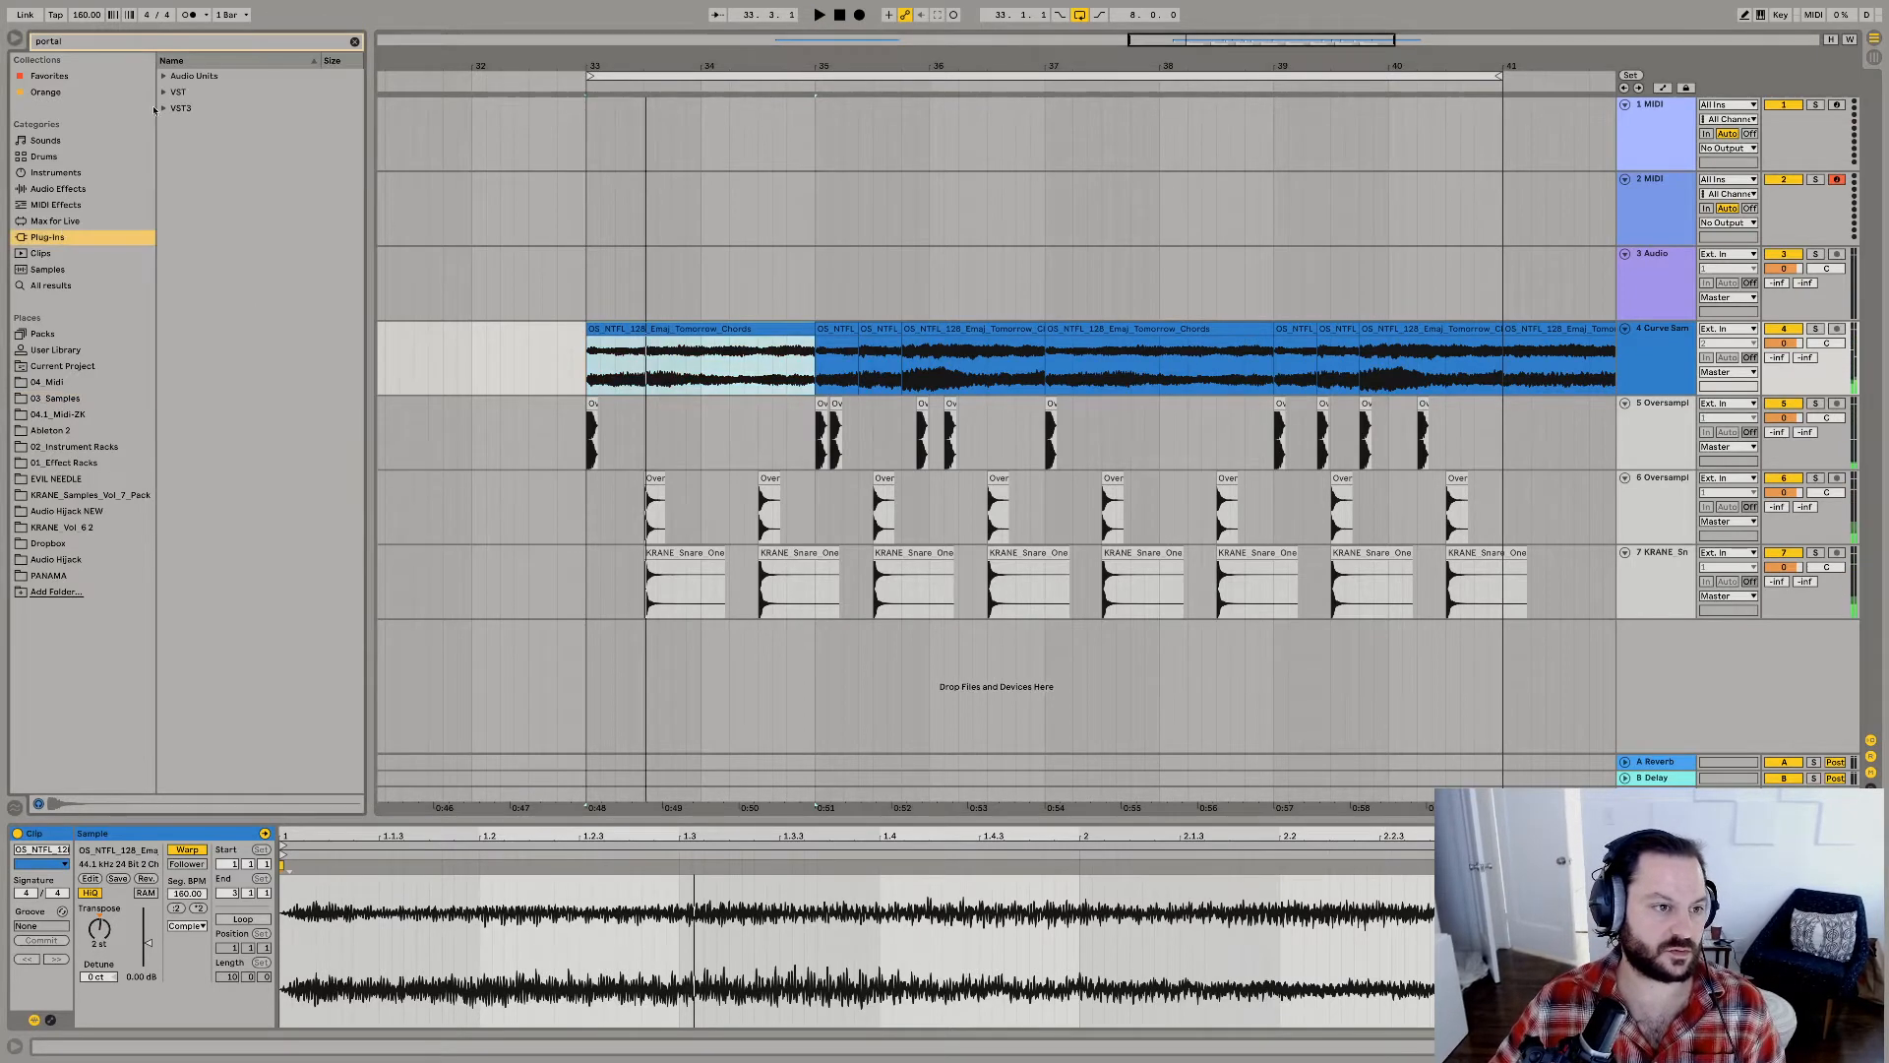
left_click(167, 108)
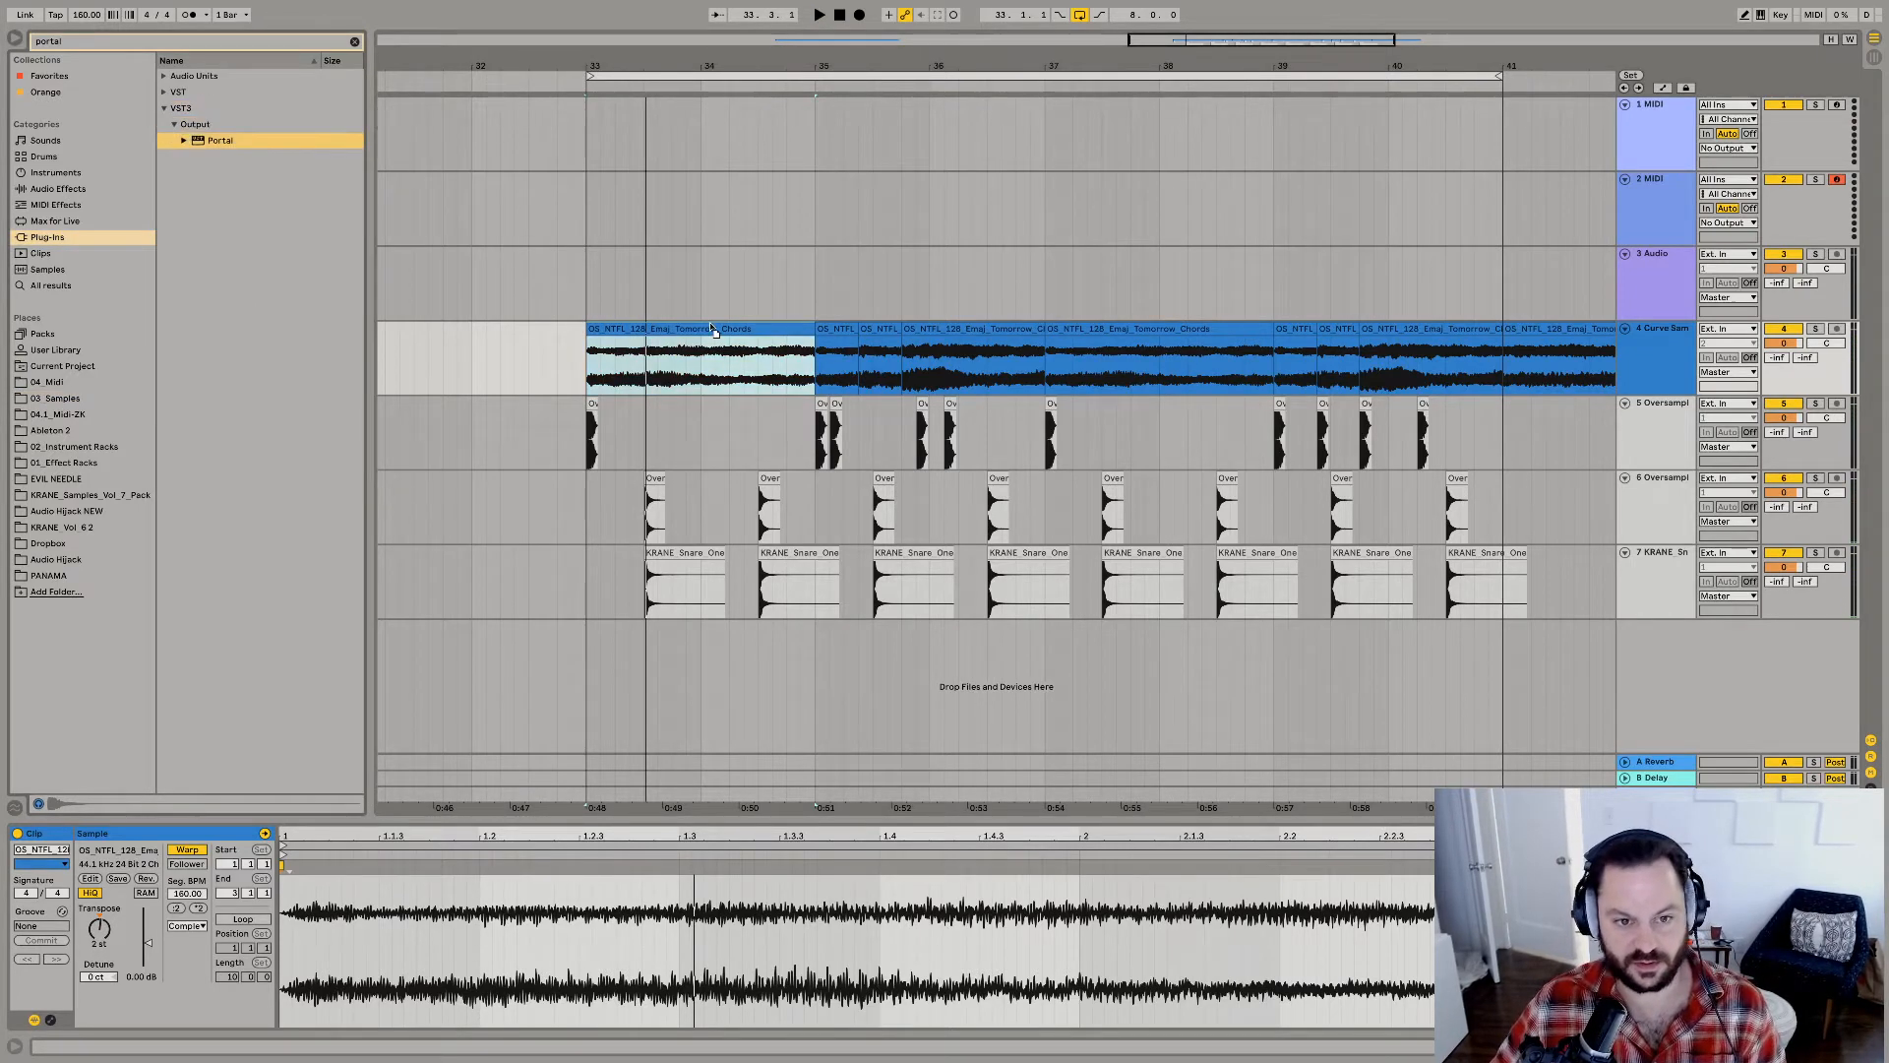
key("Return")
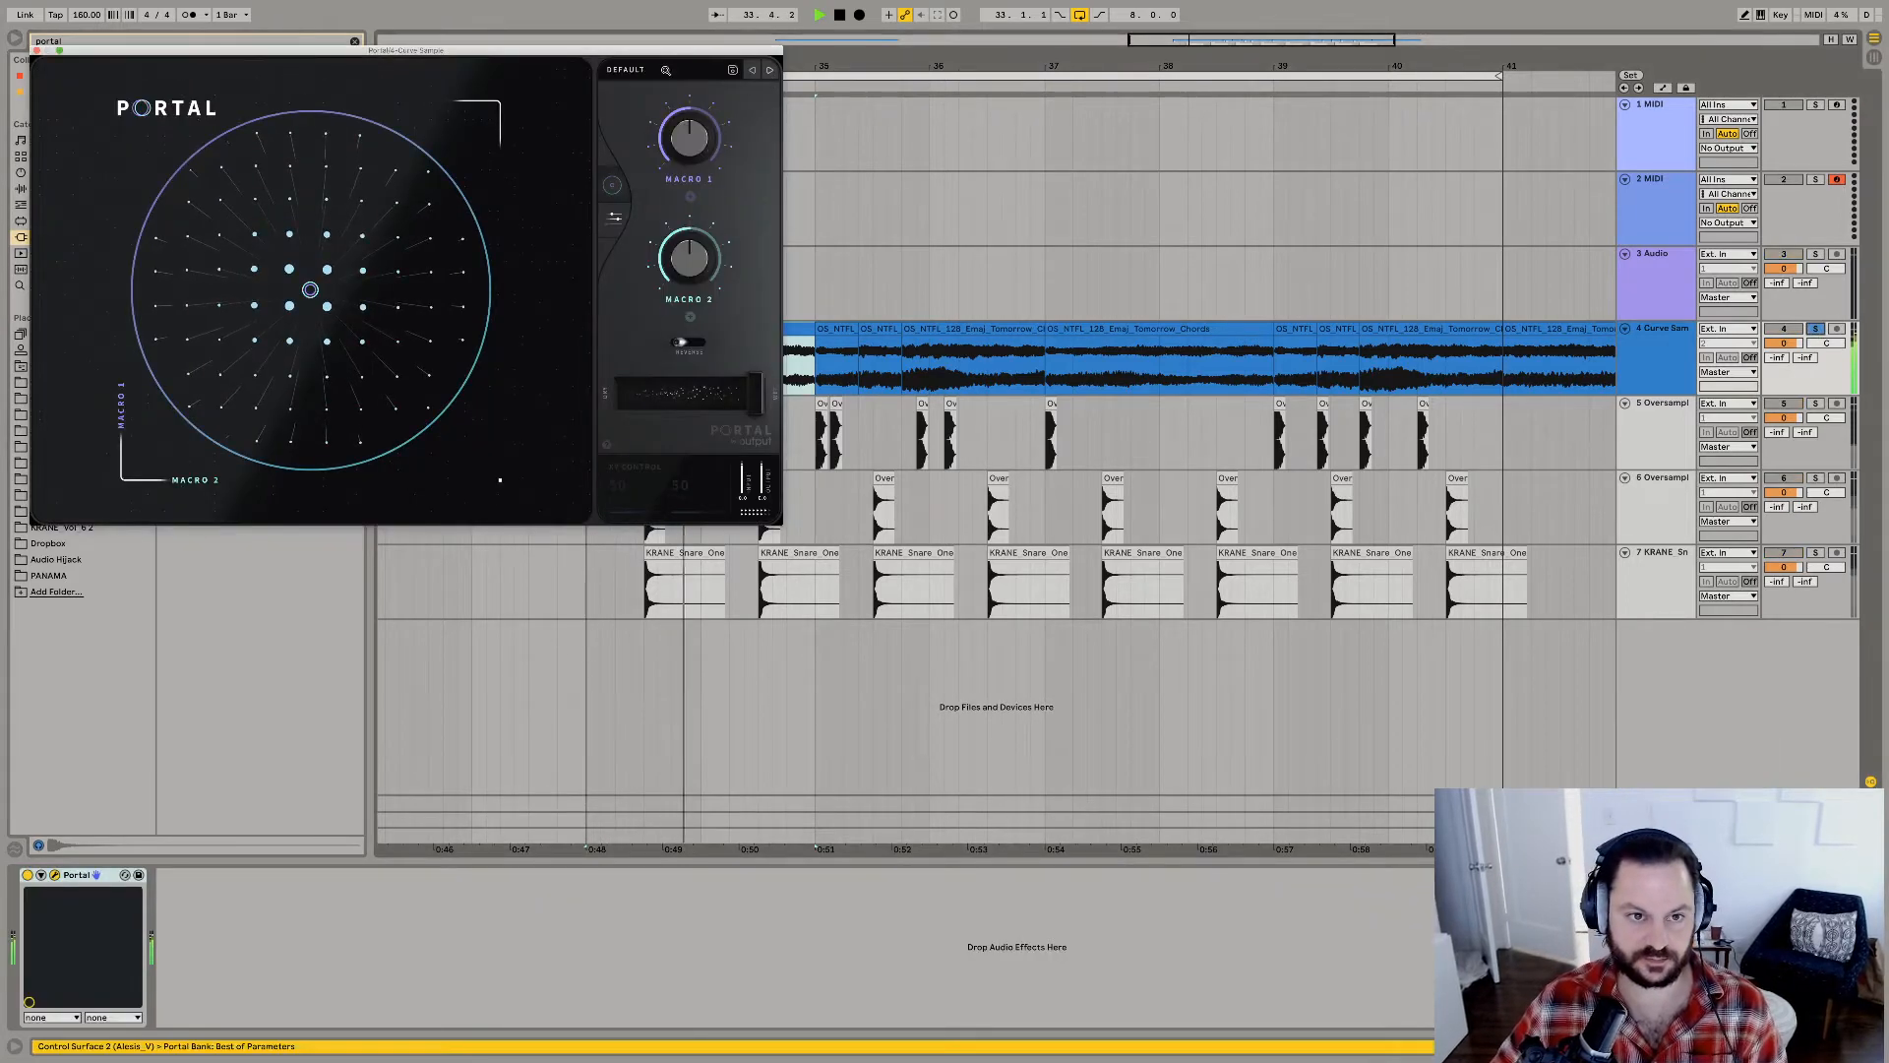
Try Portal's The Great Slowness preset and the user preset Forever Delay GJ on the chords.
left_click(771, 71)
scroll(149, 446, "down", 4)
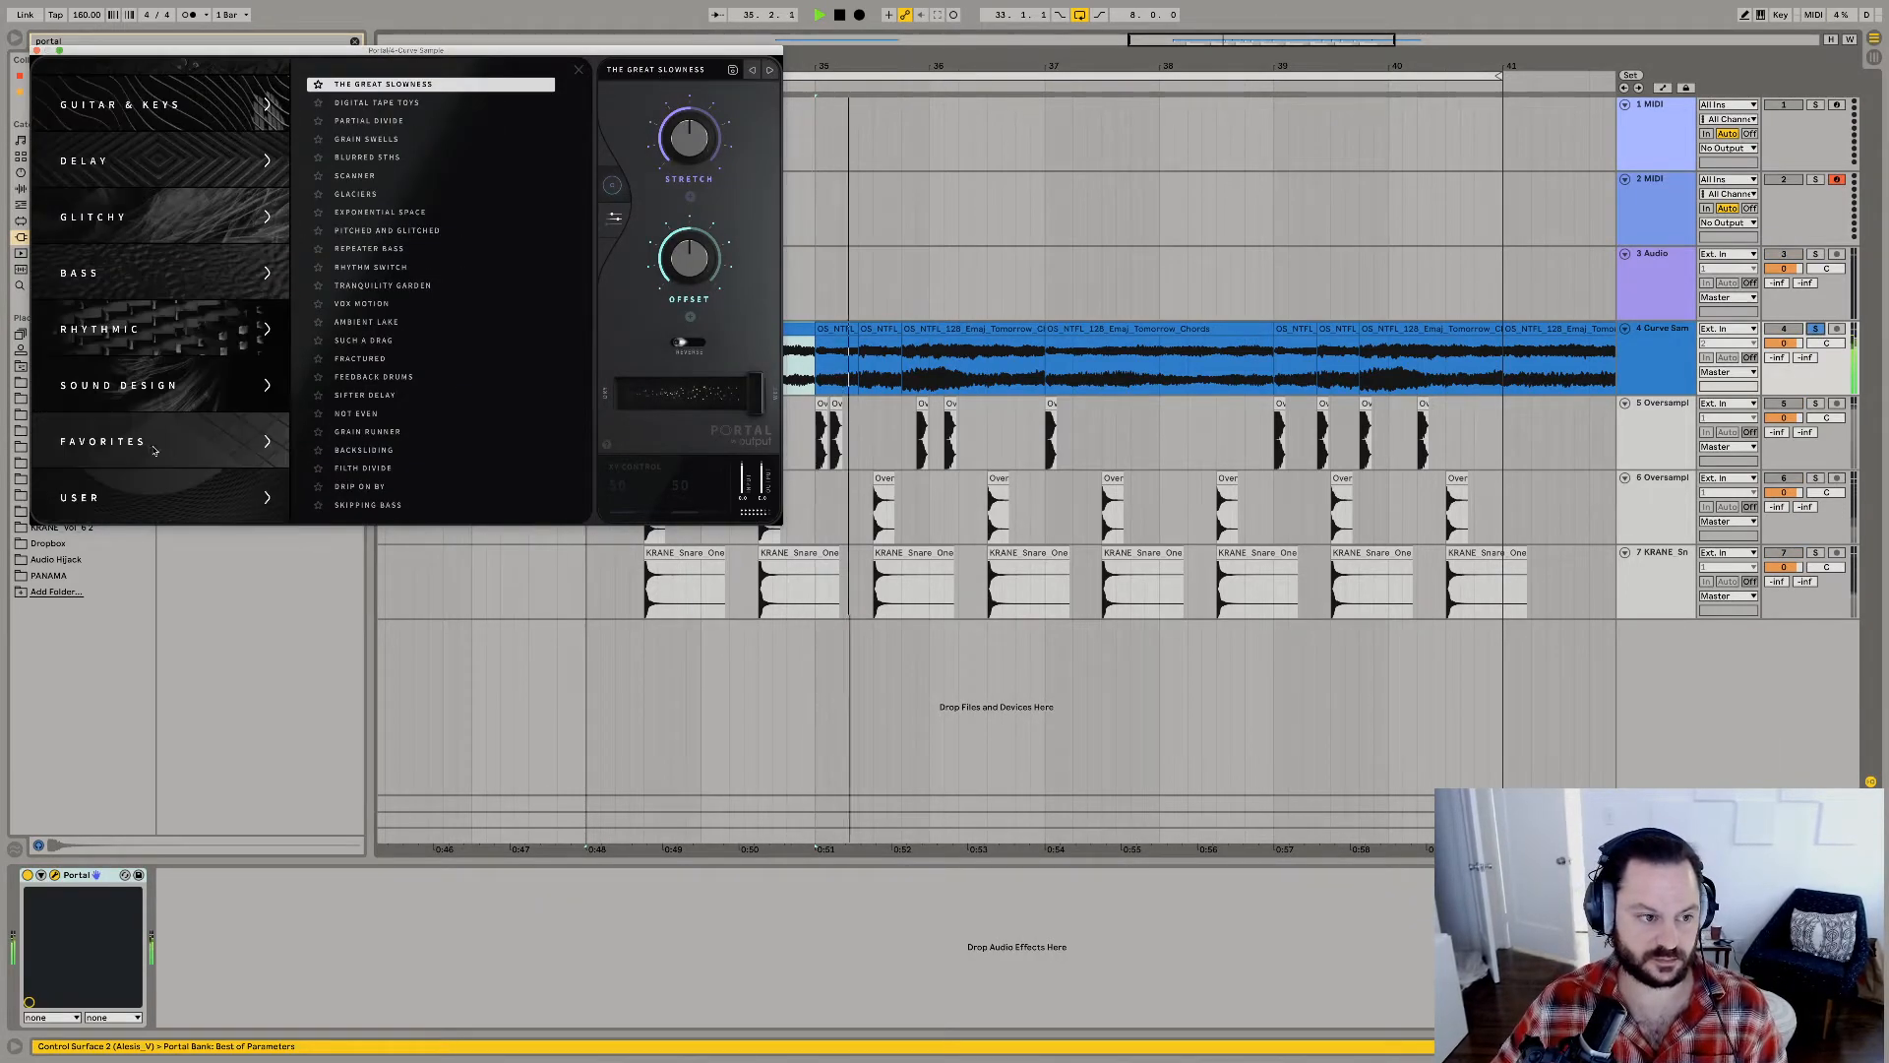
left_click(147, 497)
left_click(357, 87)
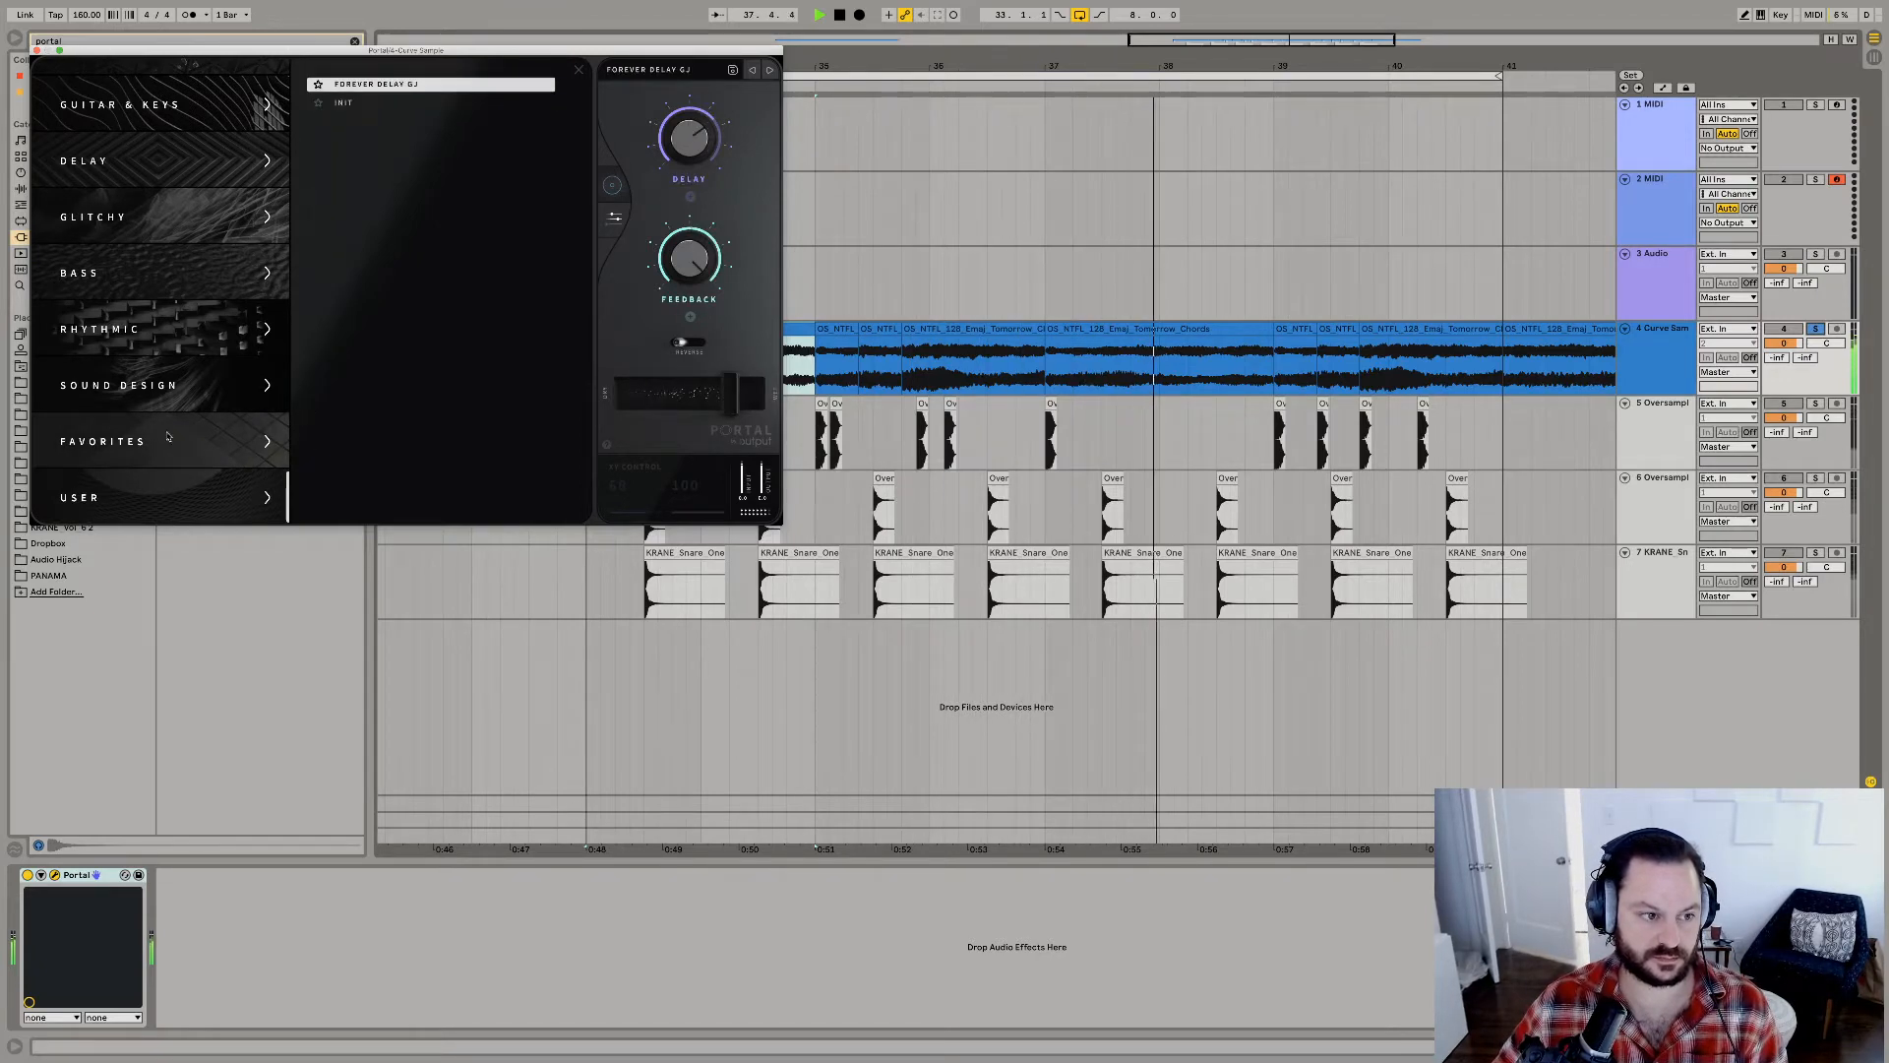
Audition Portal's favorites Warning Signal, Pitch a Fit, Cyber Doppler and Forever Delay, and load Skitter Flux with dry/wet at 49.
left_click(108, 441)
left_click(377, 230)
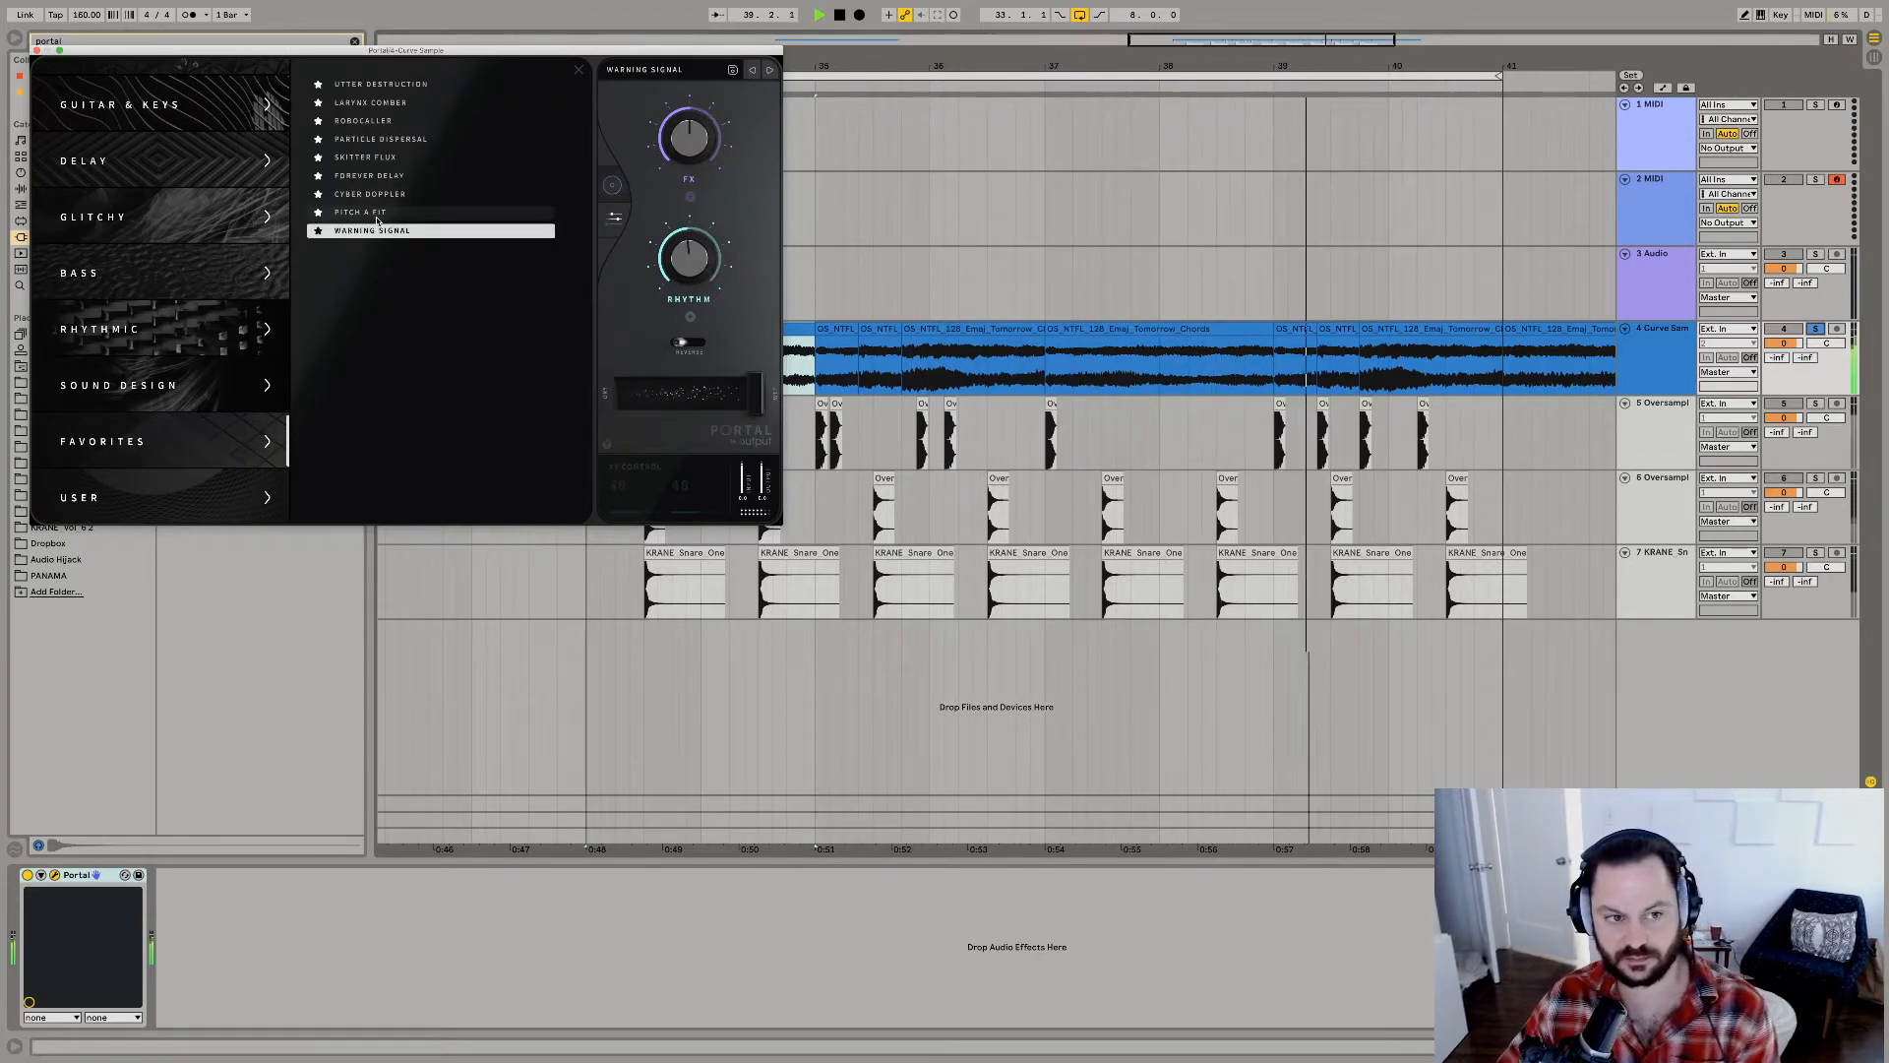
left_click(377, 213)
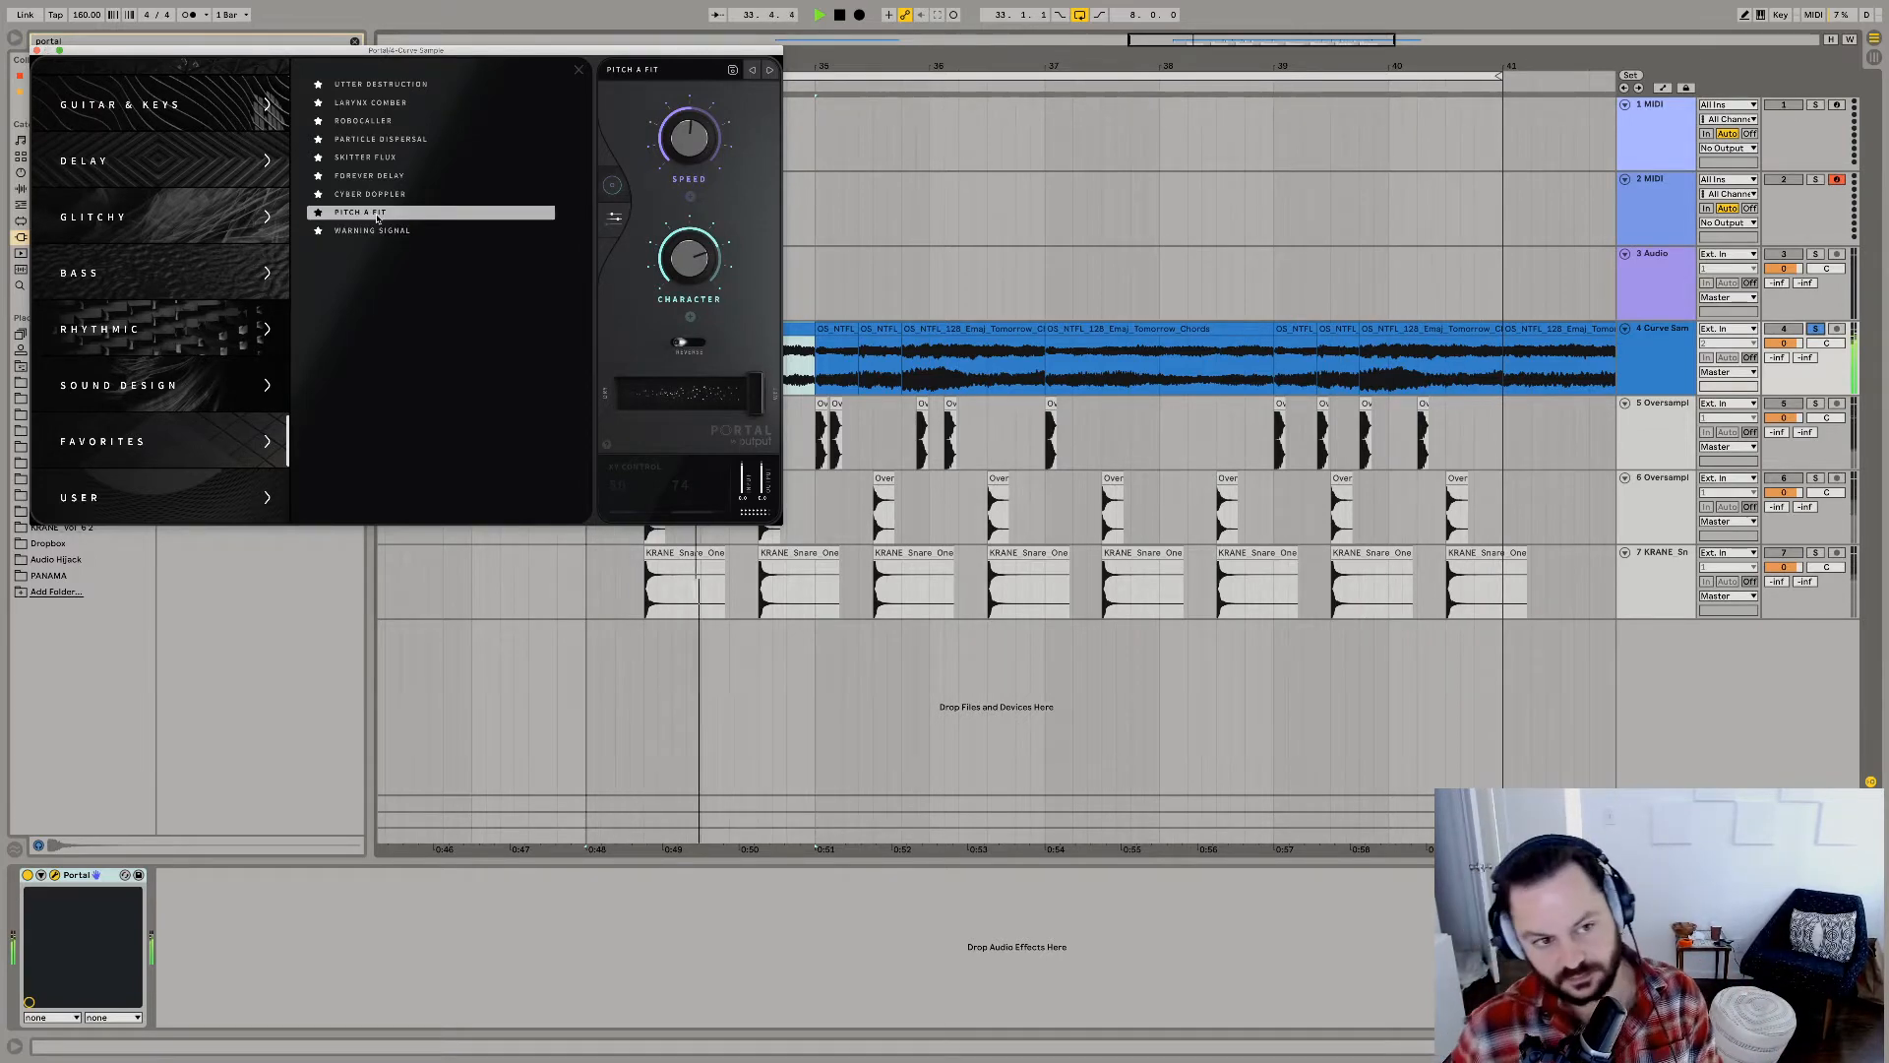
left_click(377, 195)
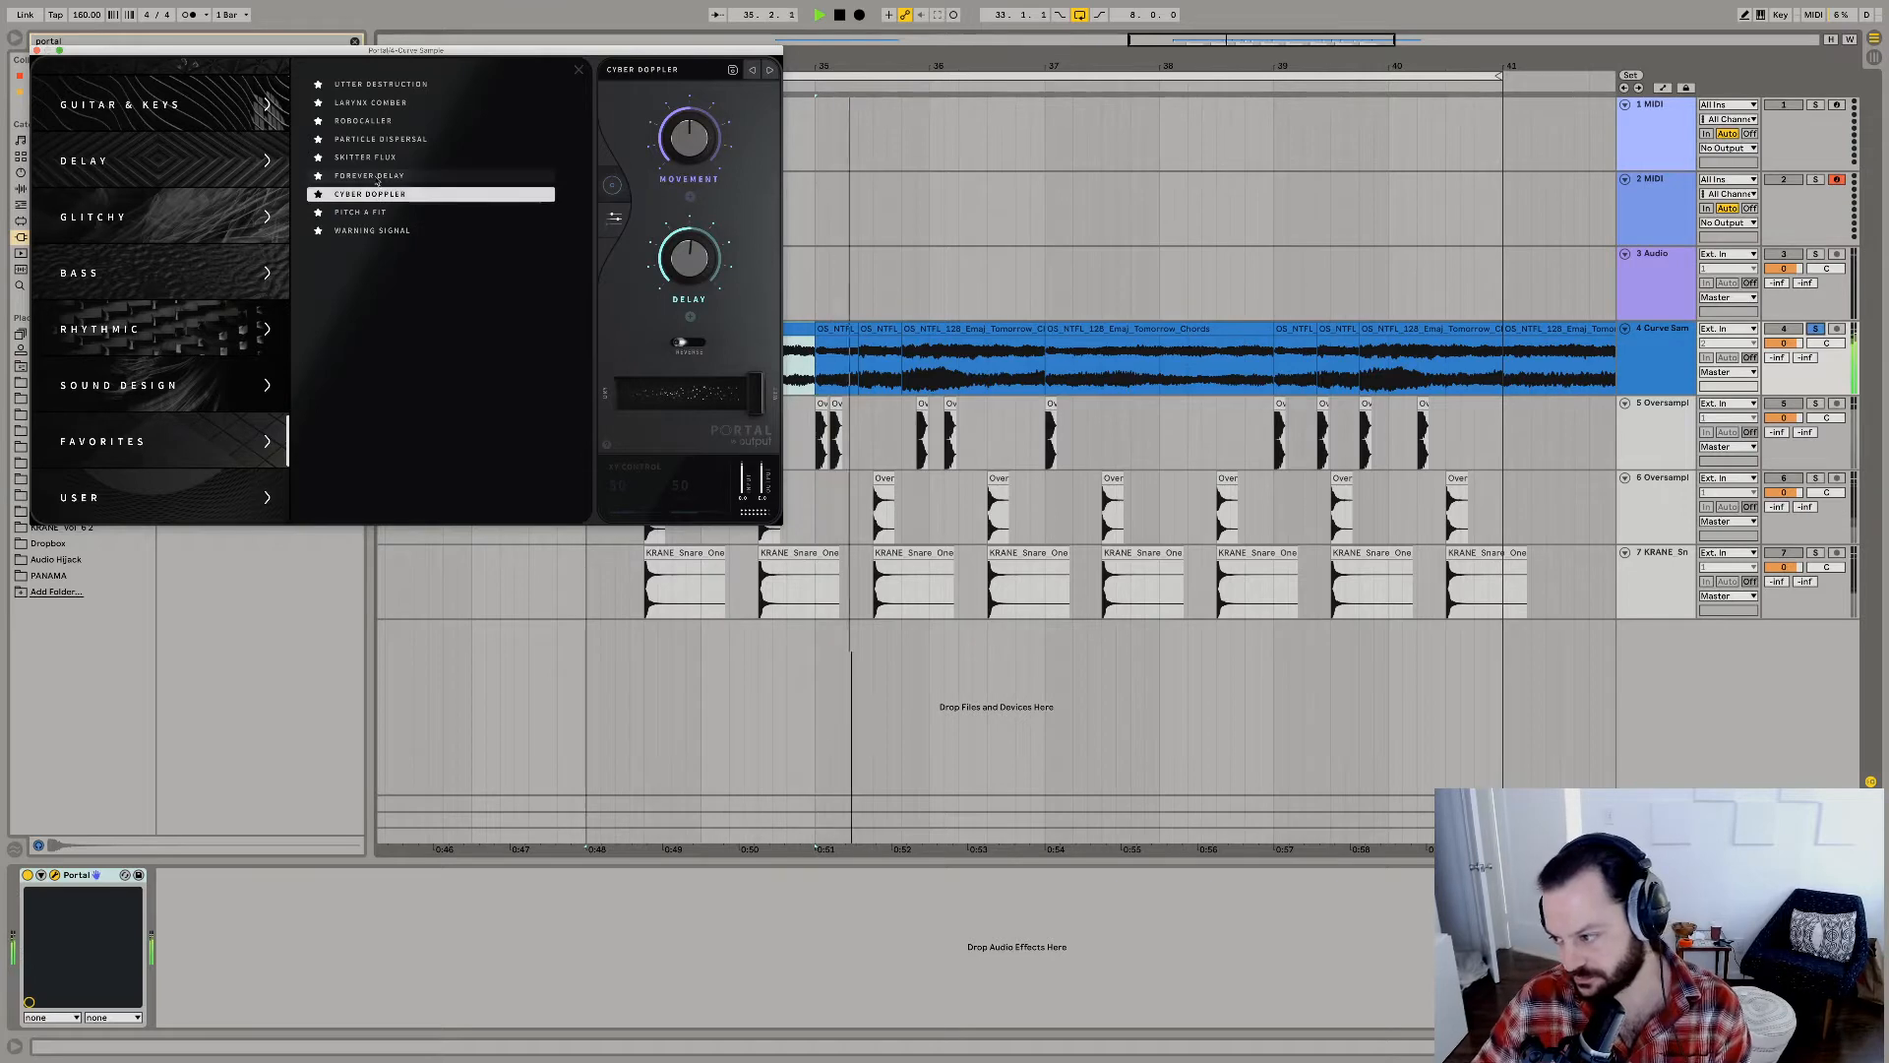
left_click(377, 176)
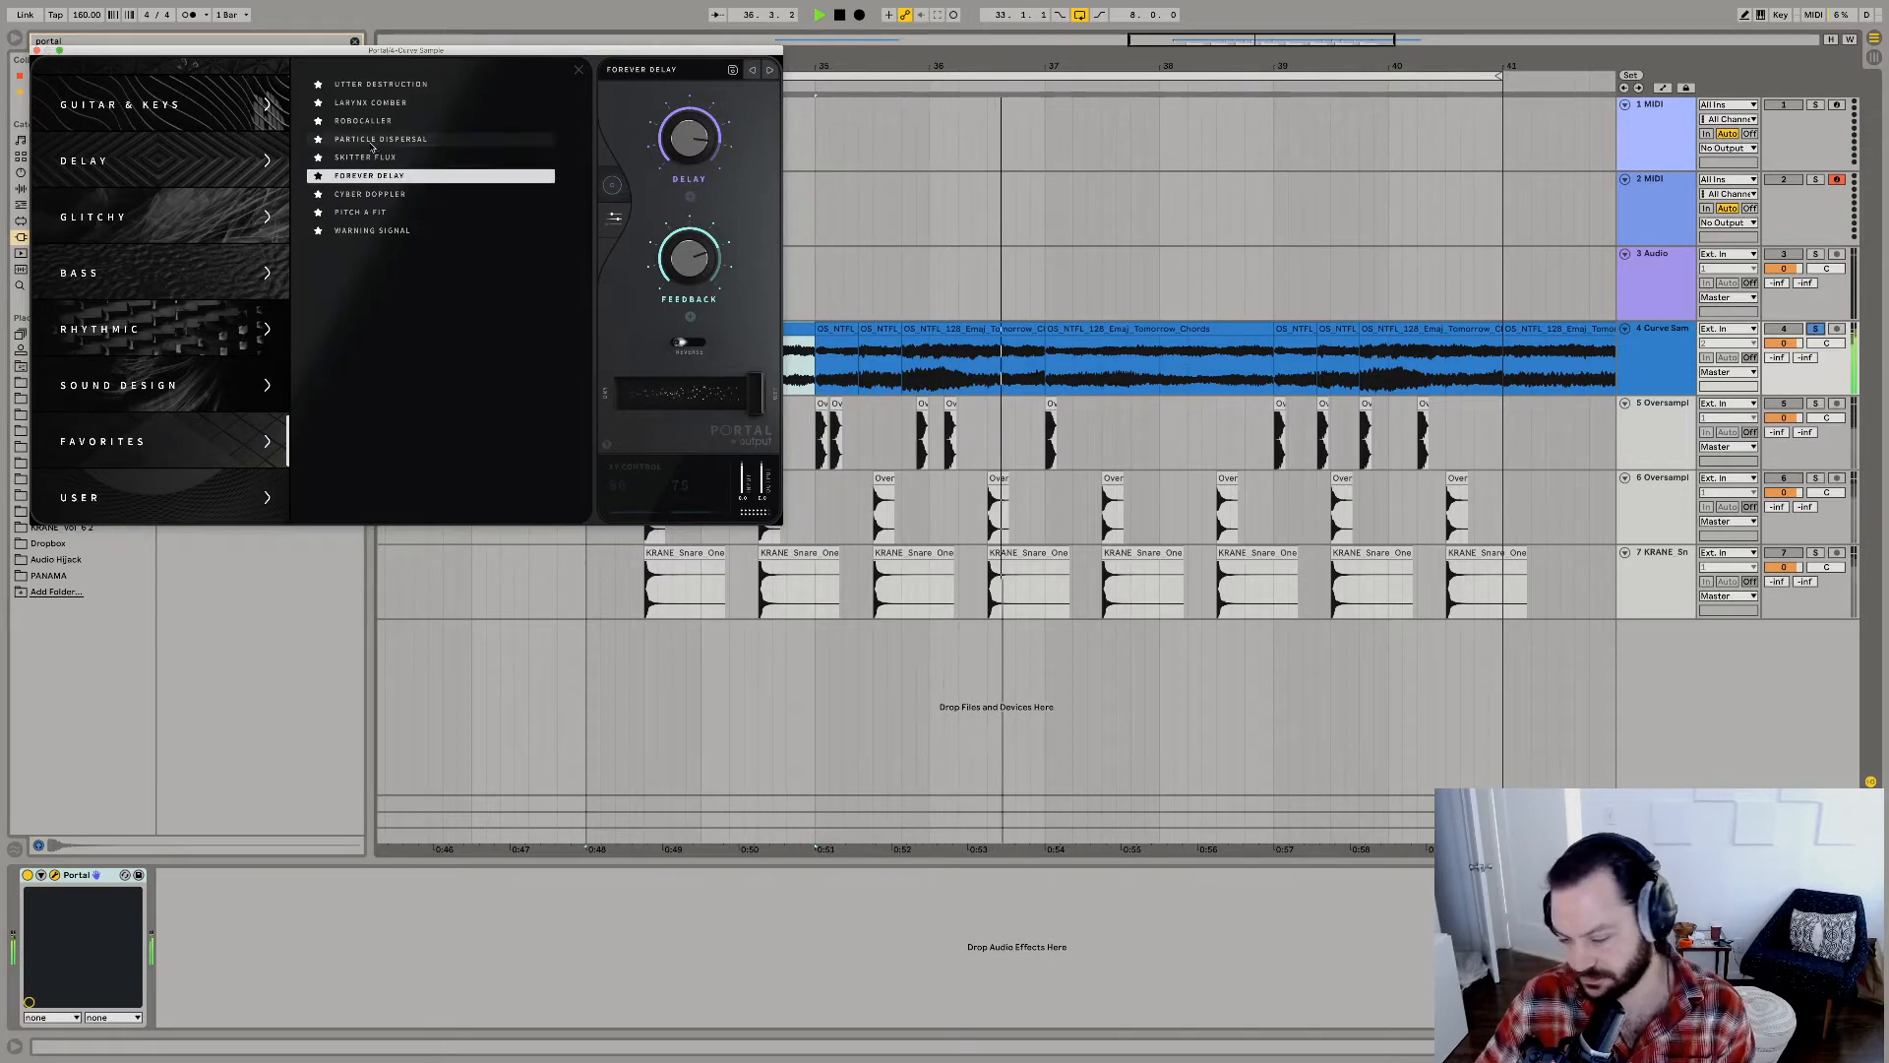
left_click(360, 160)
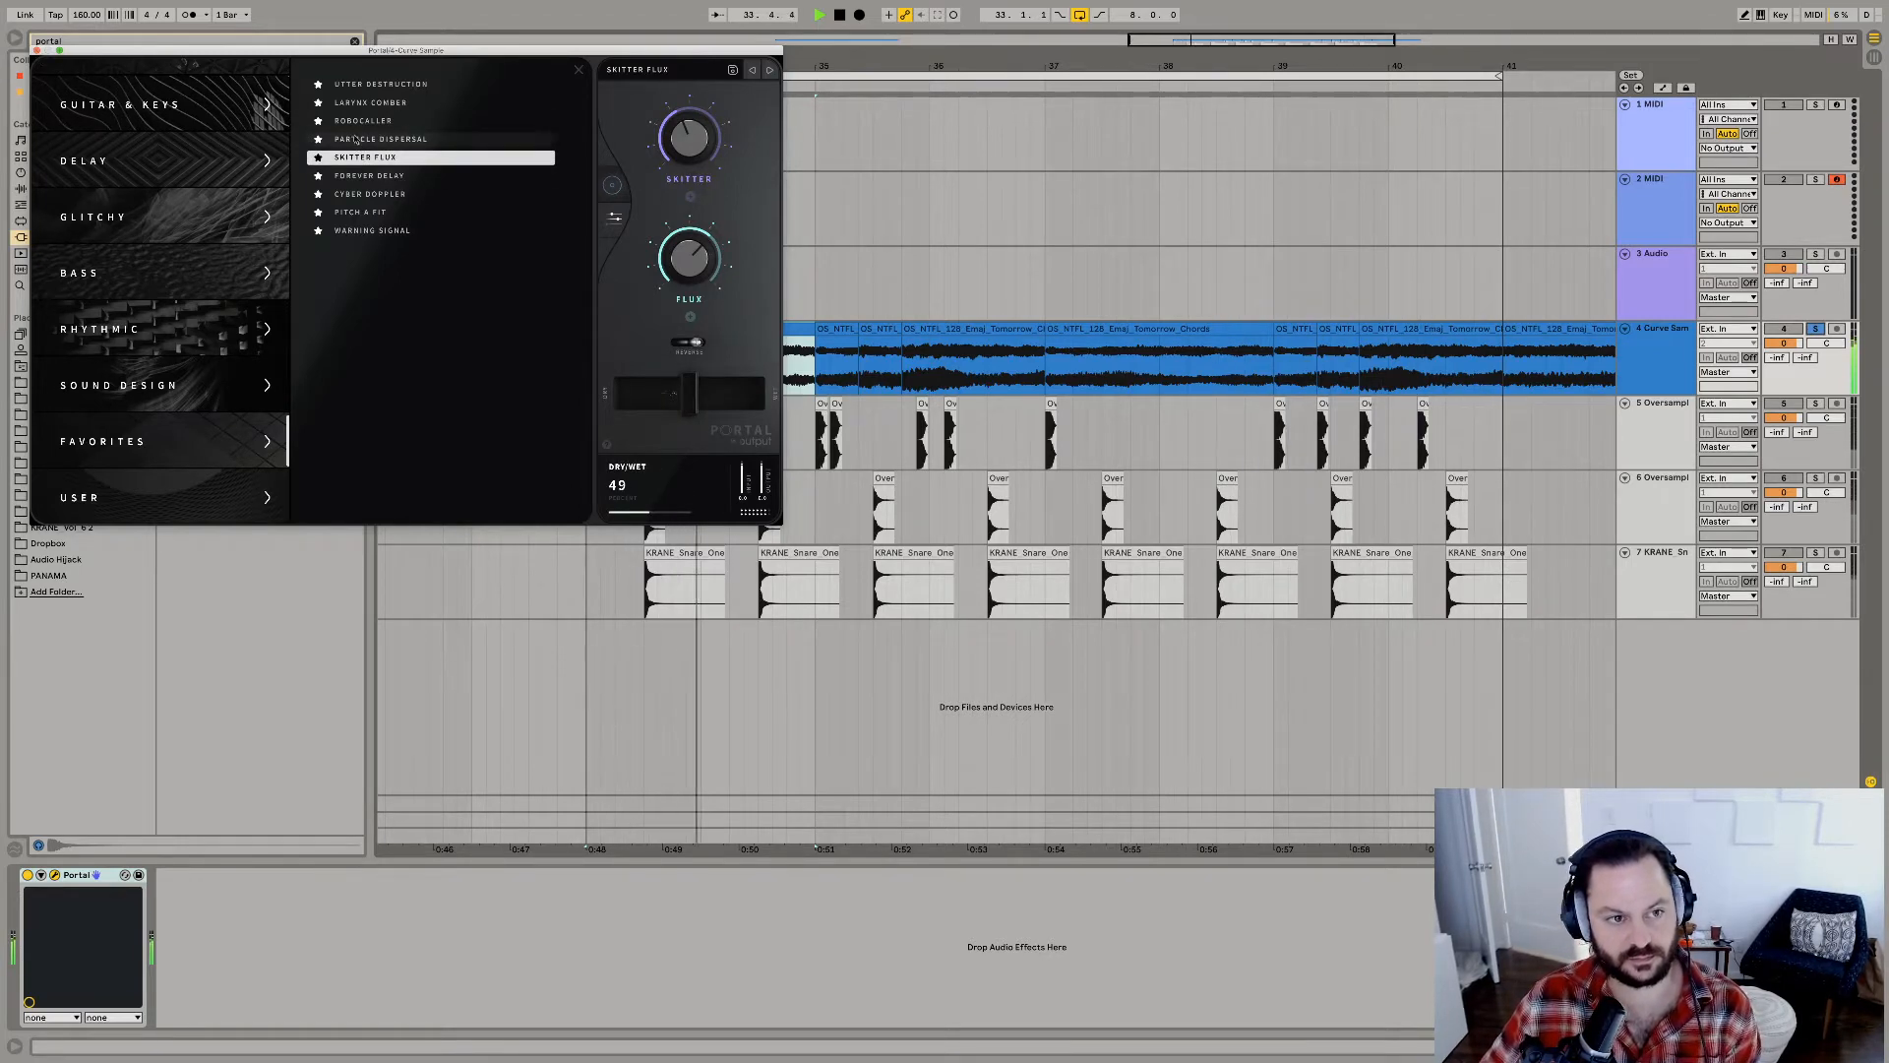
left_click(36, 49)
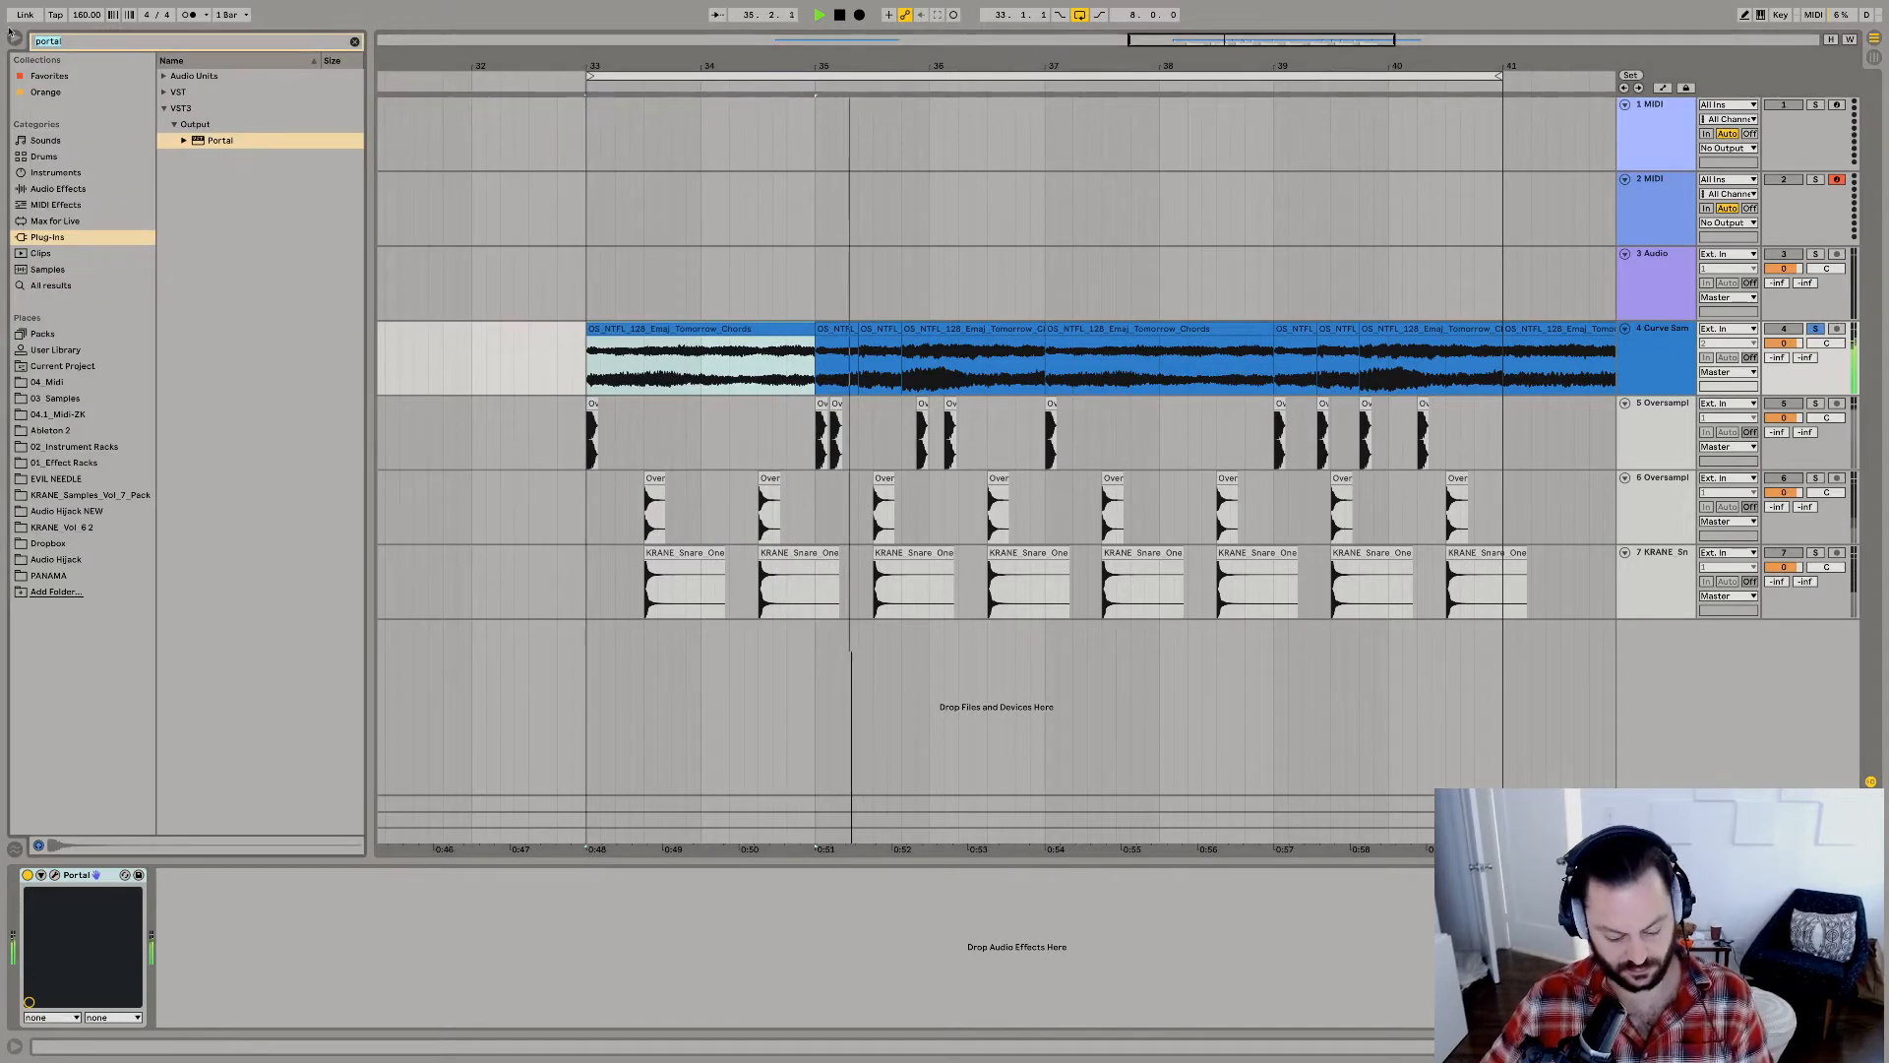
Add the RC-20 Retro Color VST plug-in after Portal on the chord track and open its interface.
key("super+f")
type("RC")
left_click(162, 95)
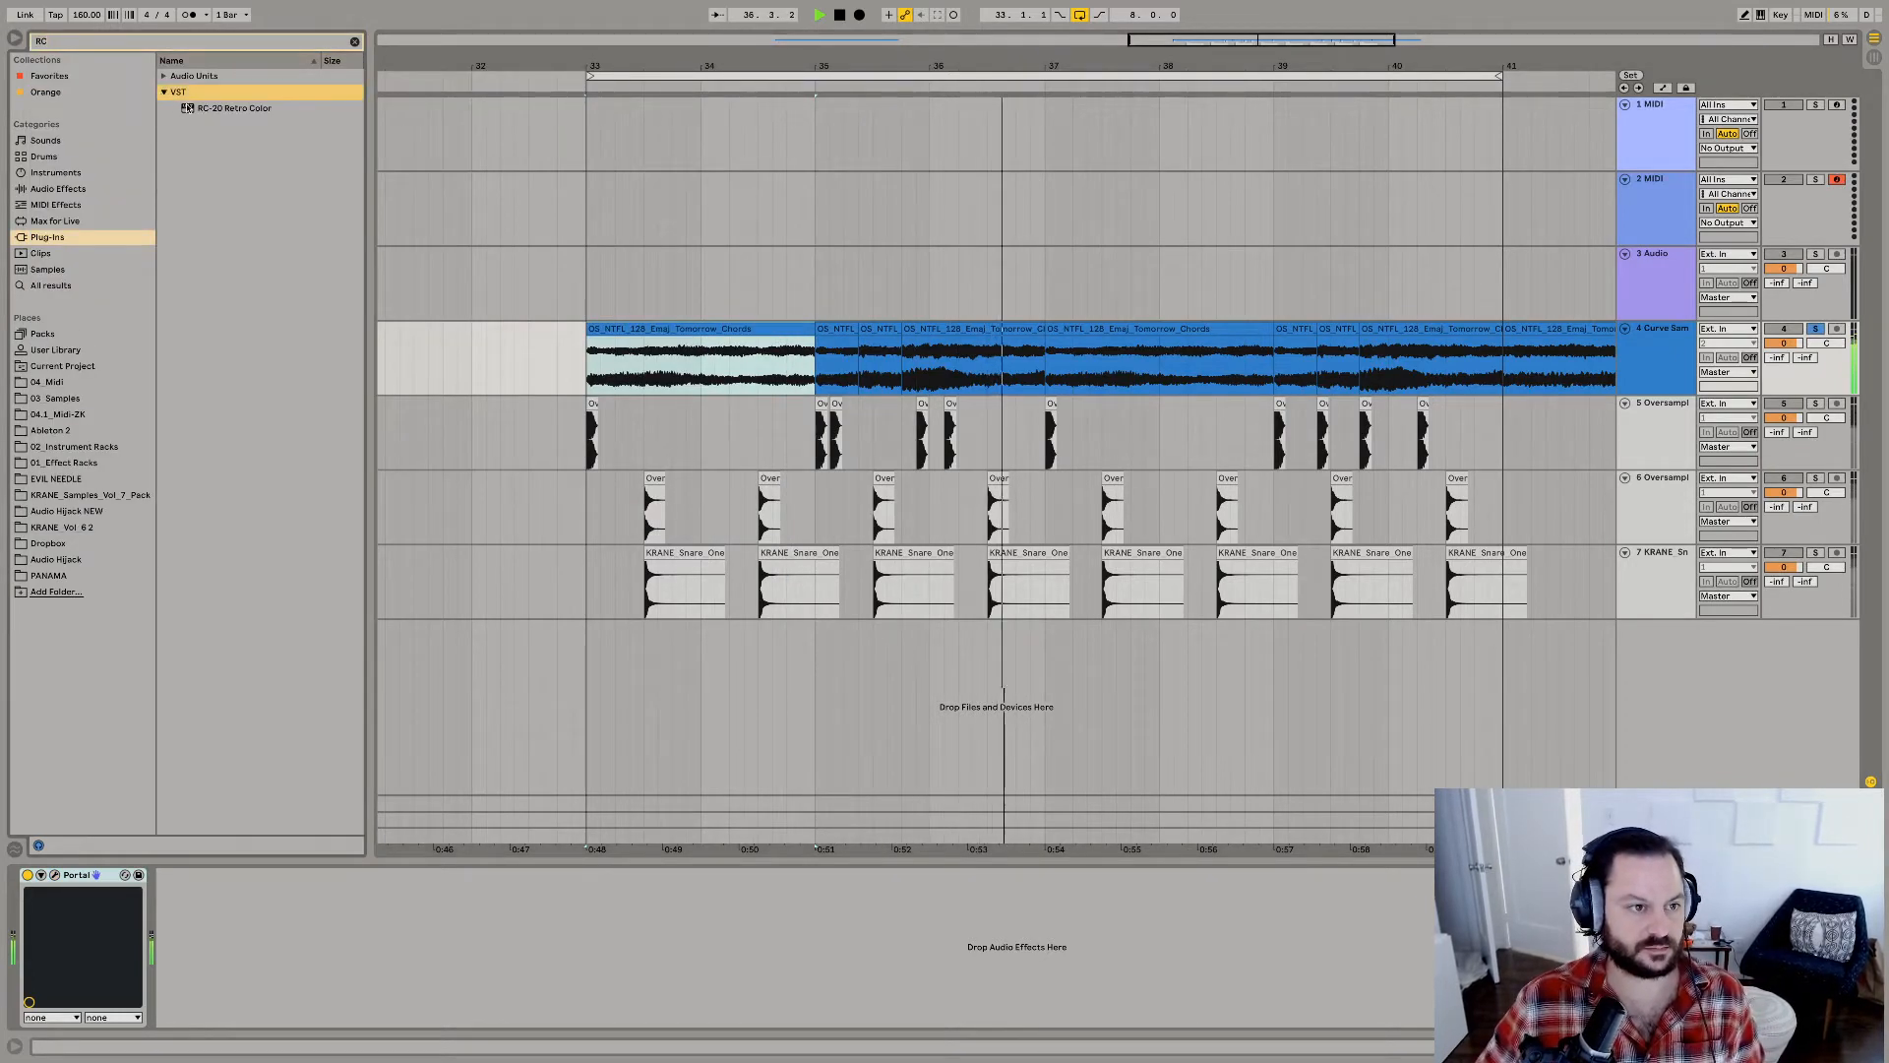
key("Down")
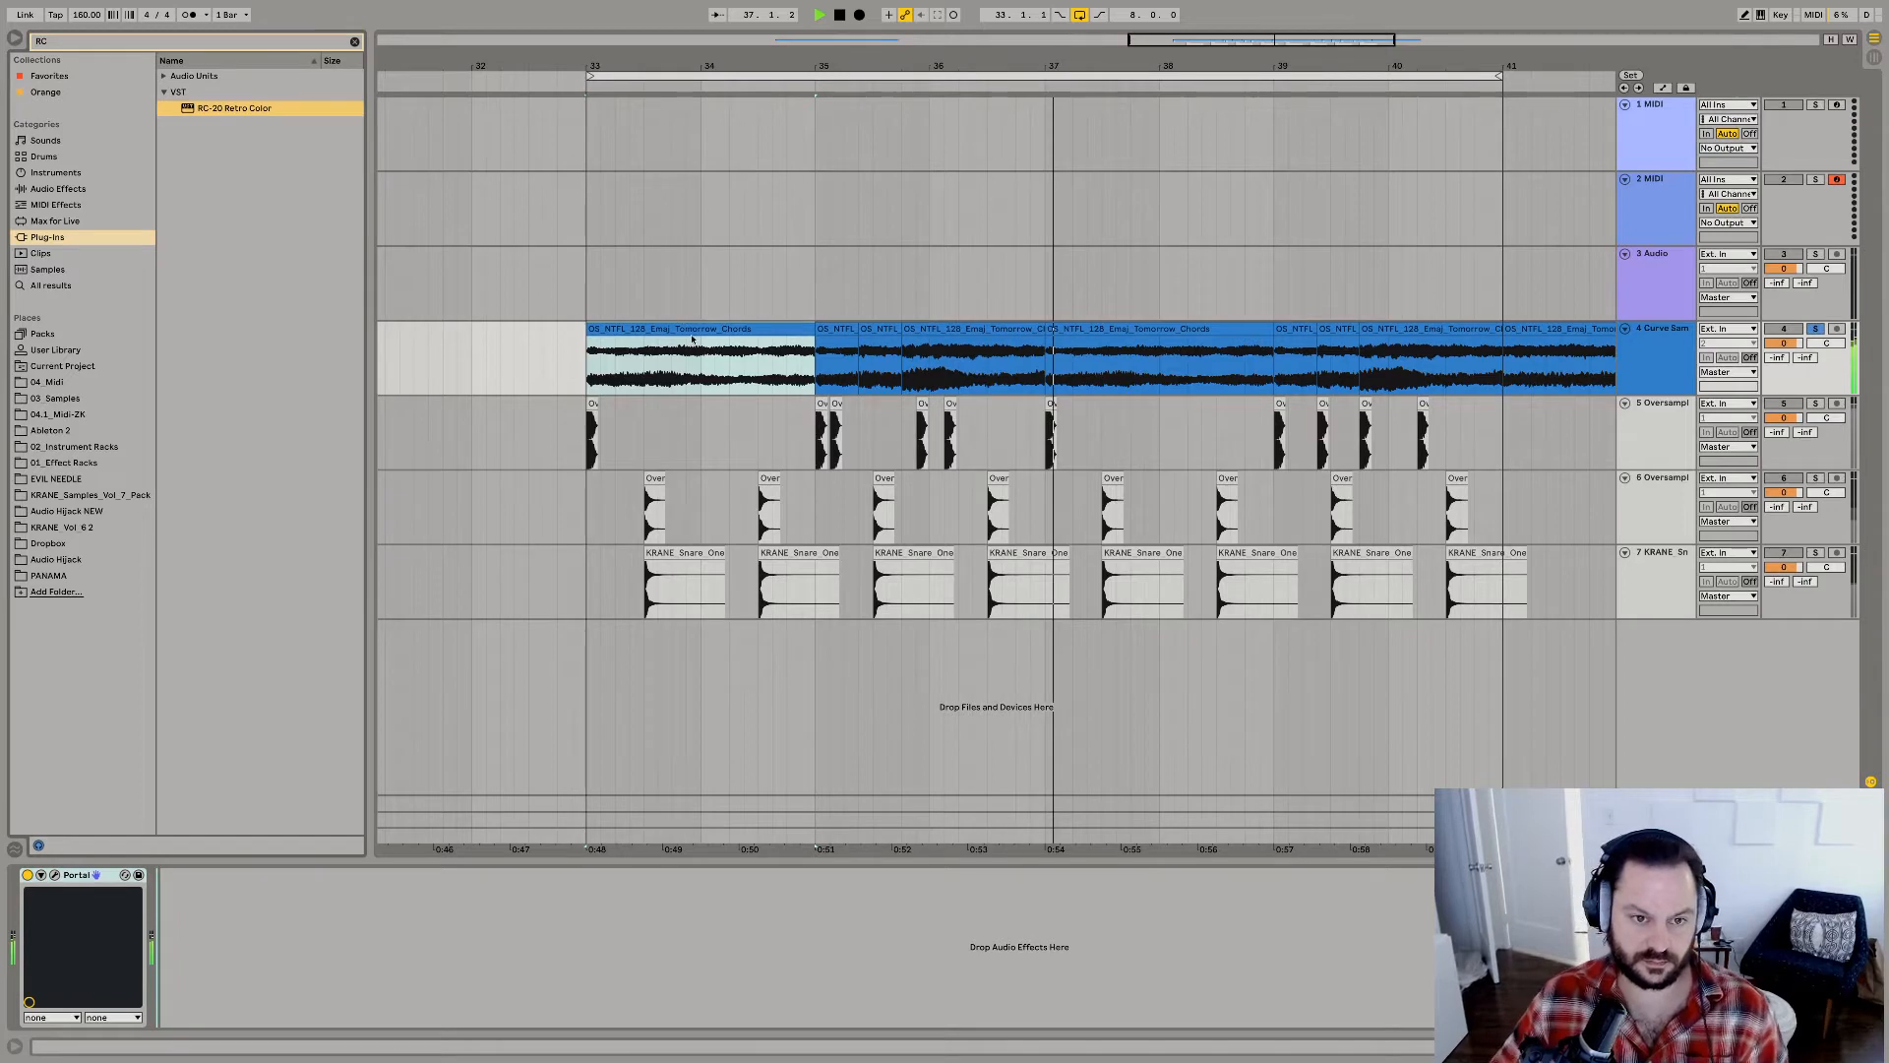
key("Return")
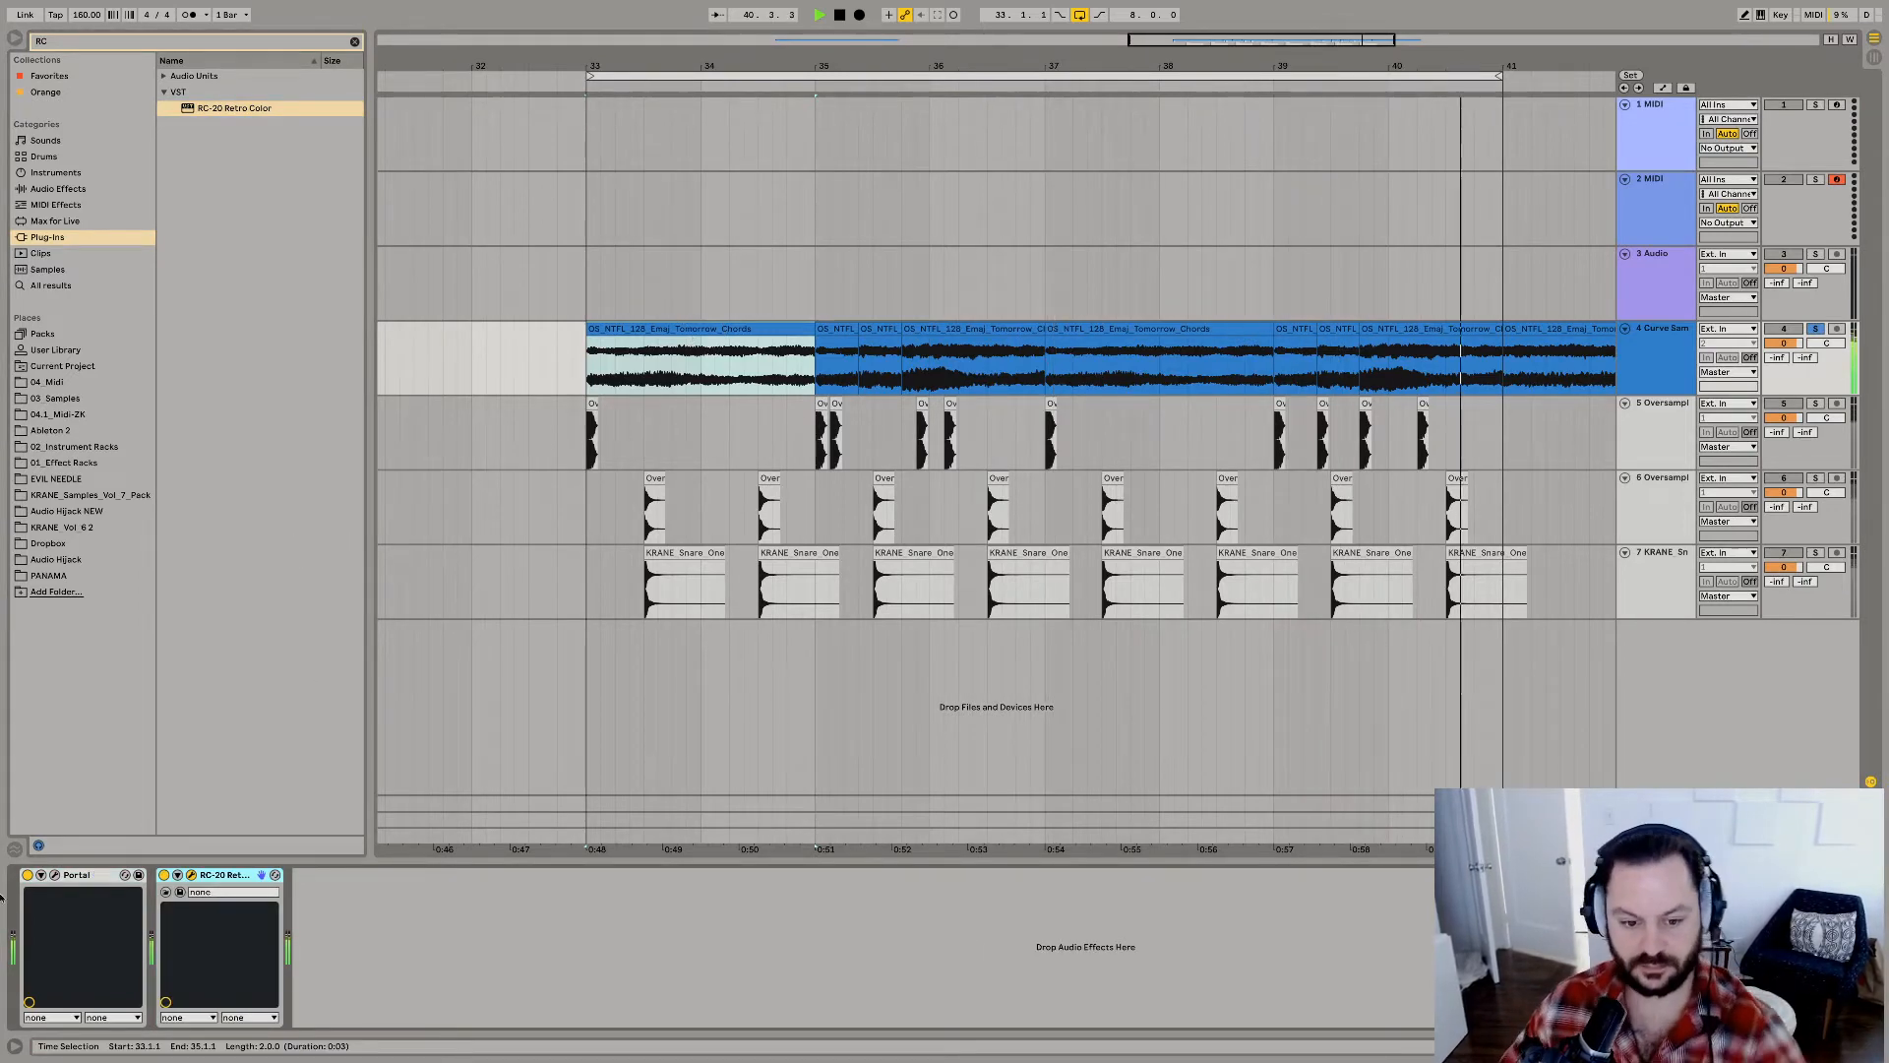
left_click(192, 876)
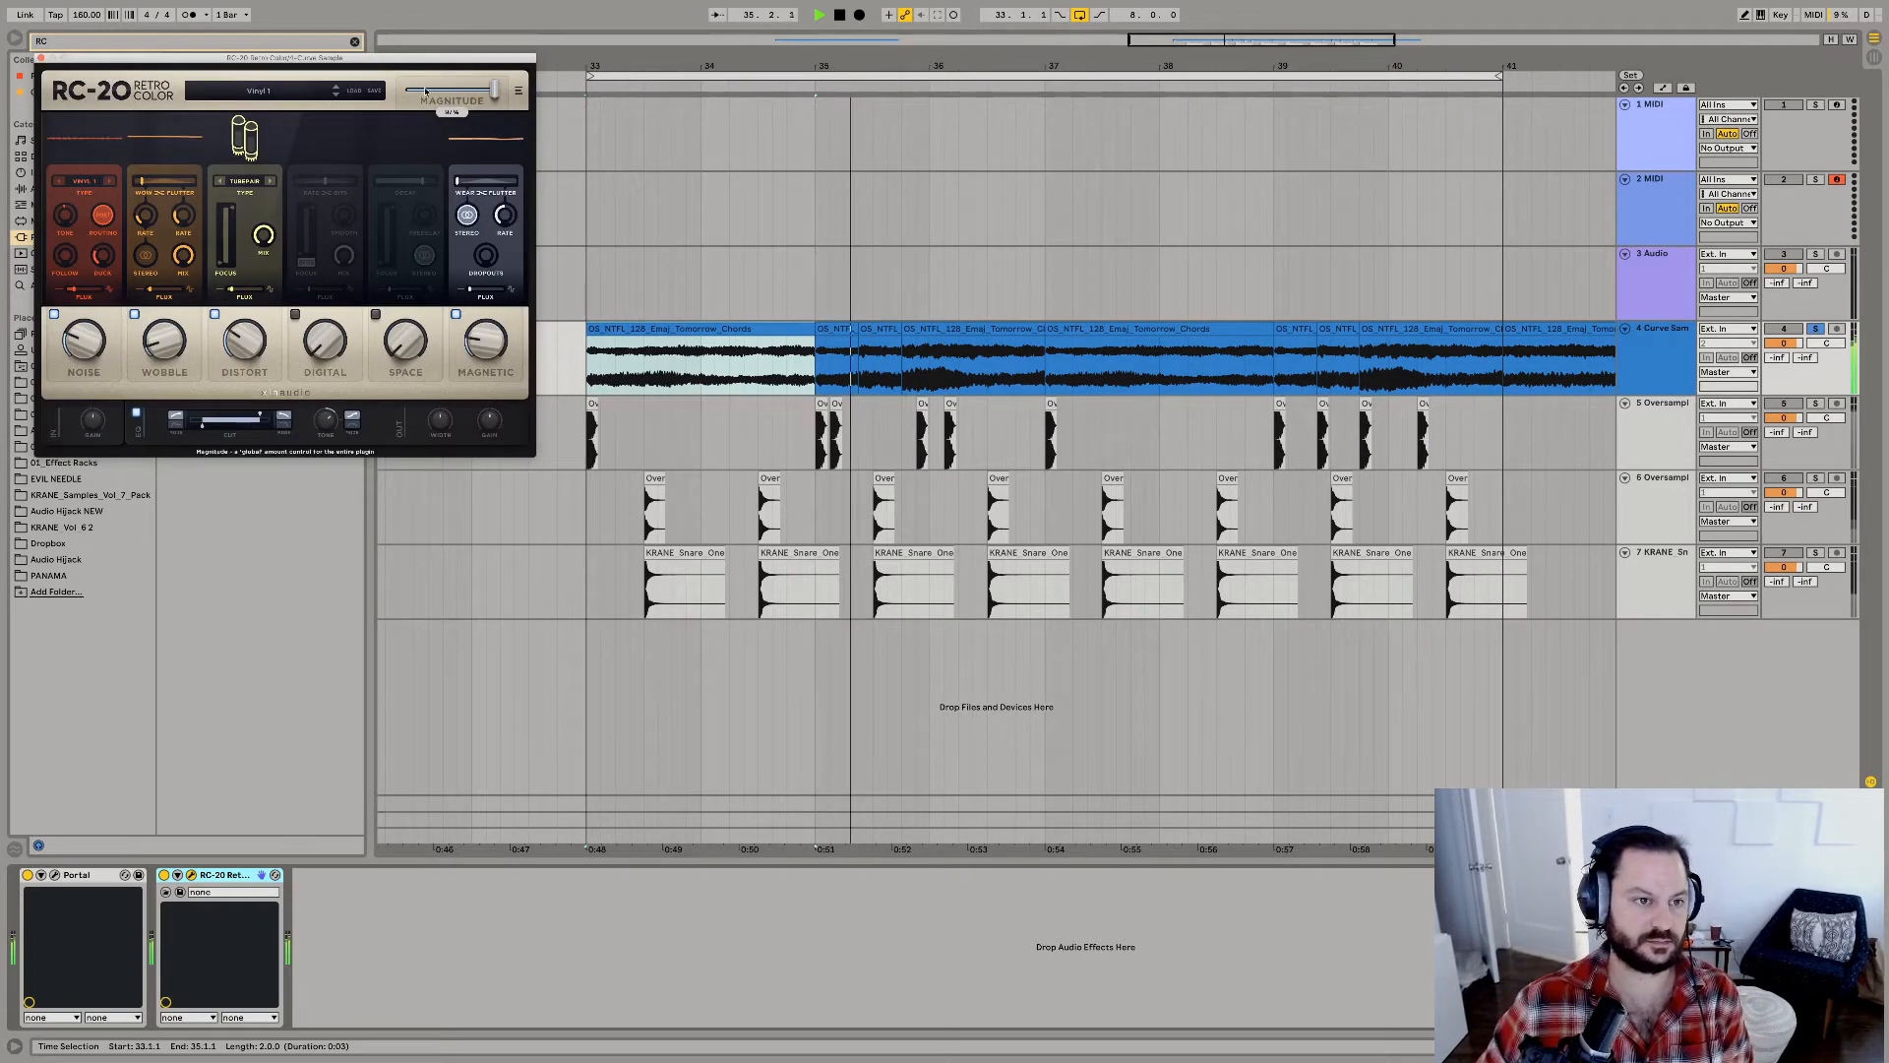
Step back through RC-20's presets on the chords, load Phasing Flat and lower its overall magnitude.
left_click(334, 86)
left_click(335, 88)
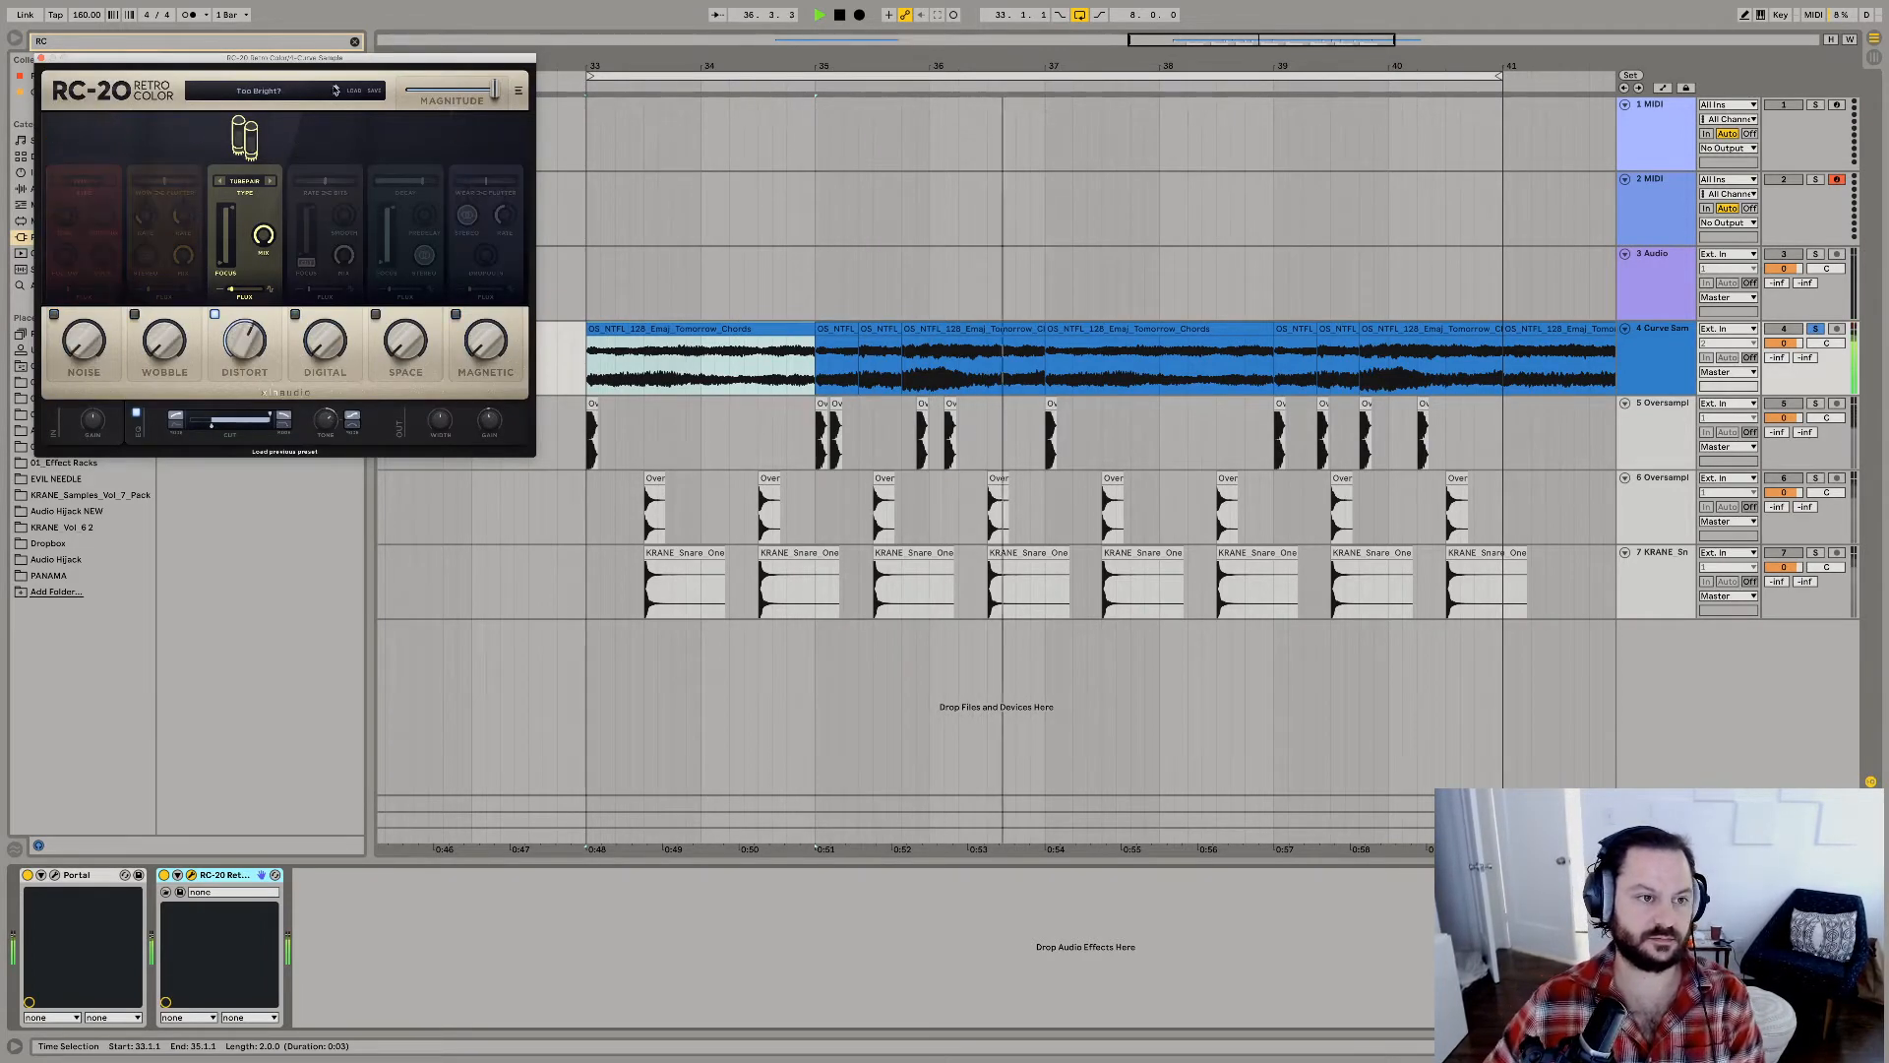
left_click(334, 88)
left_click(335, 88)
left_click(335, 88)
left_click(334, 90)
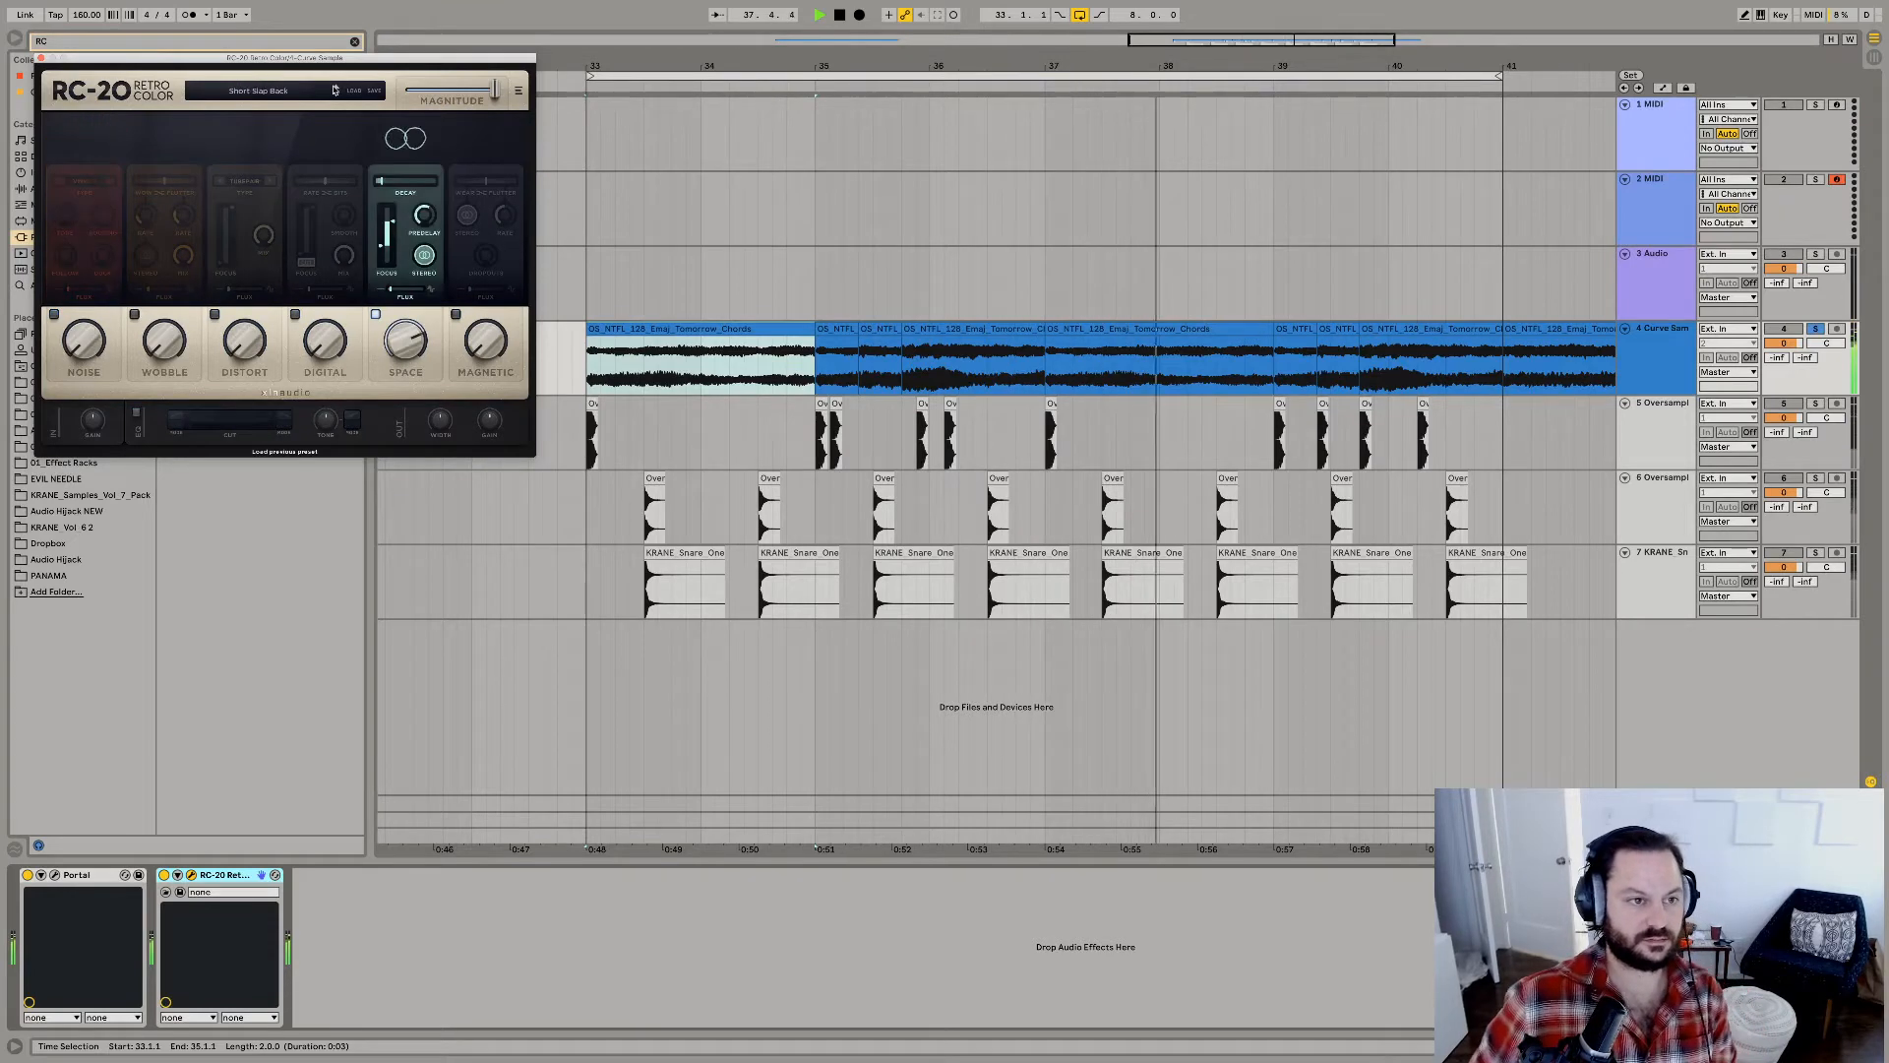
left_click(335, 90)
left_click(334, 90)
left_click(336, 89)
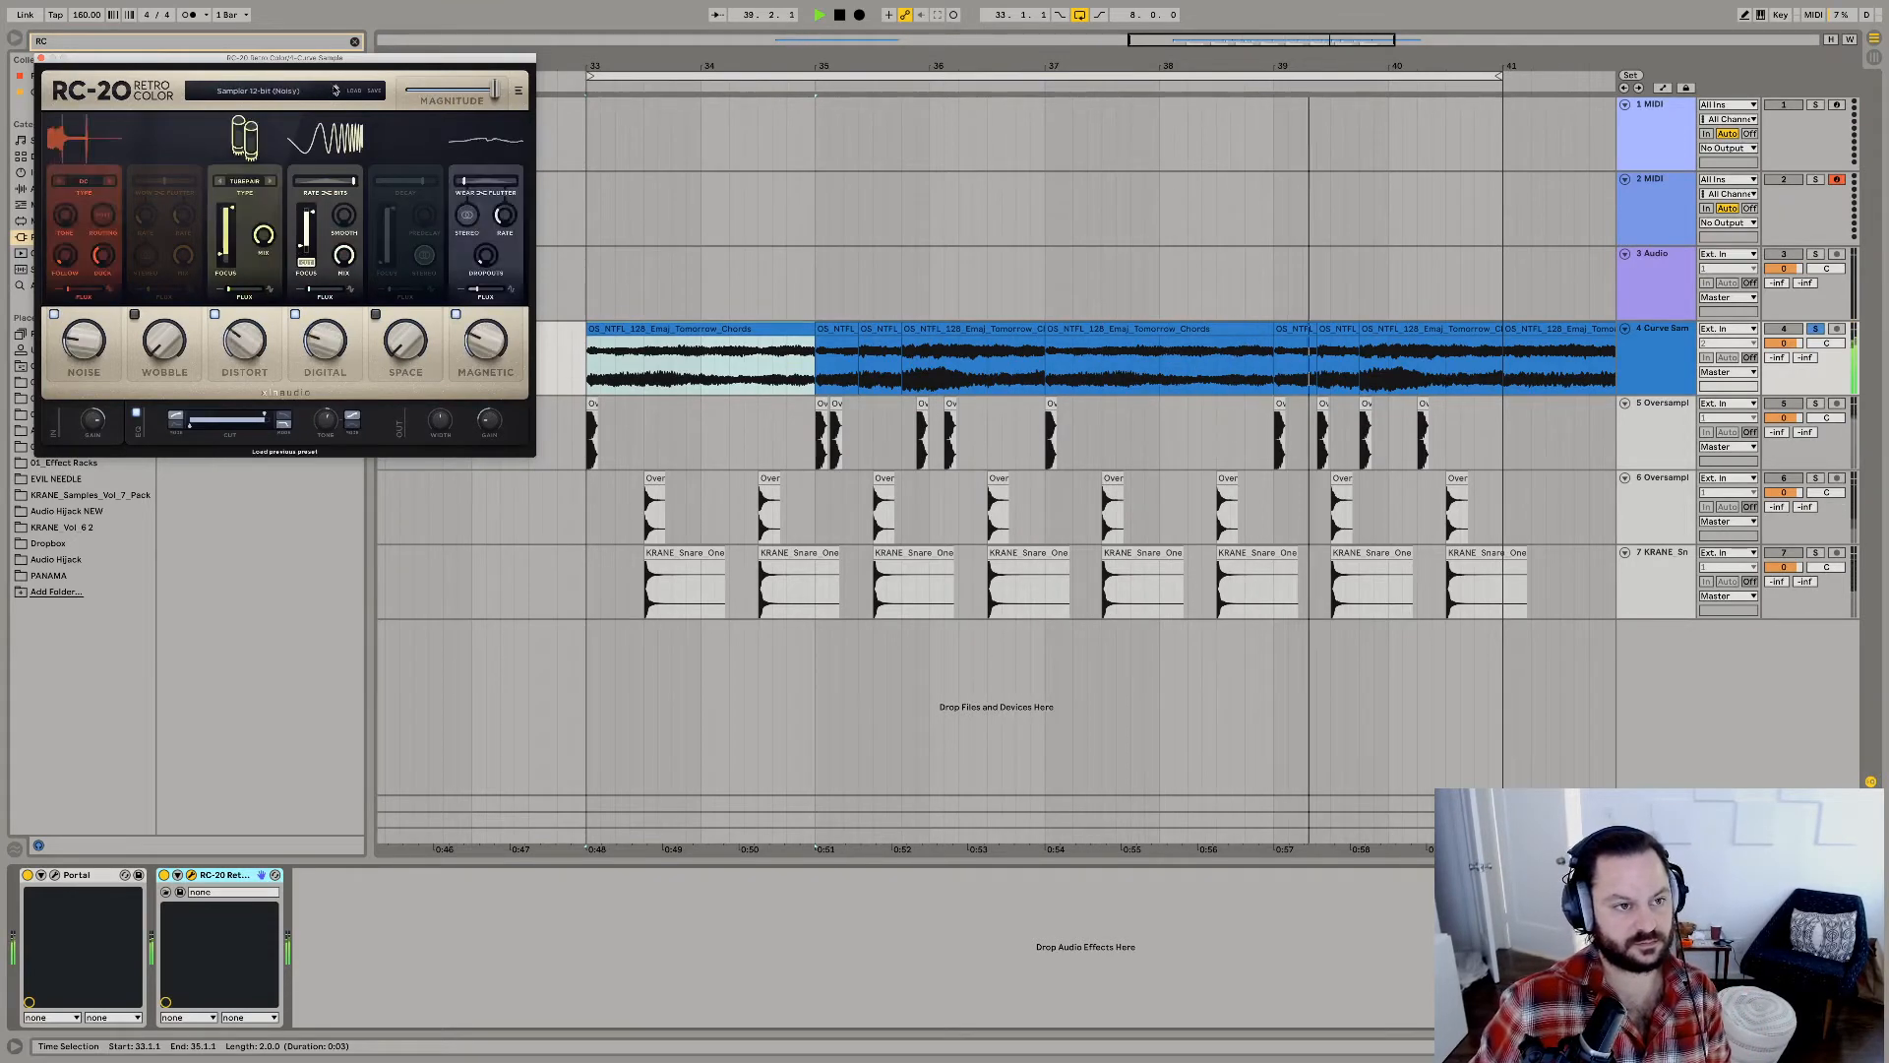
left_click(336, 89)
left_click(336, 89)
left_click(336, 89)
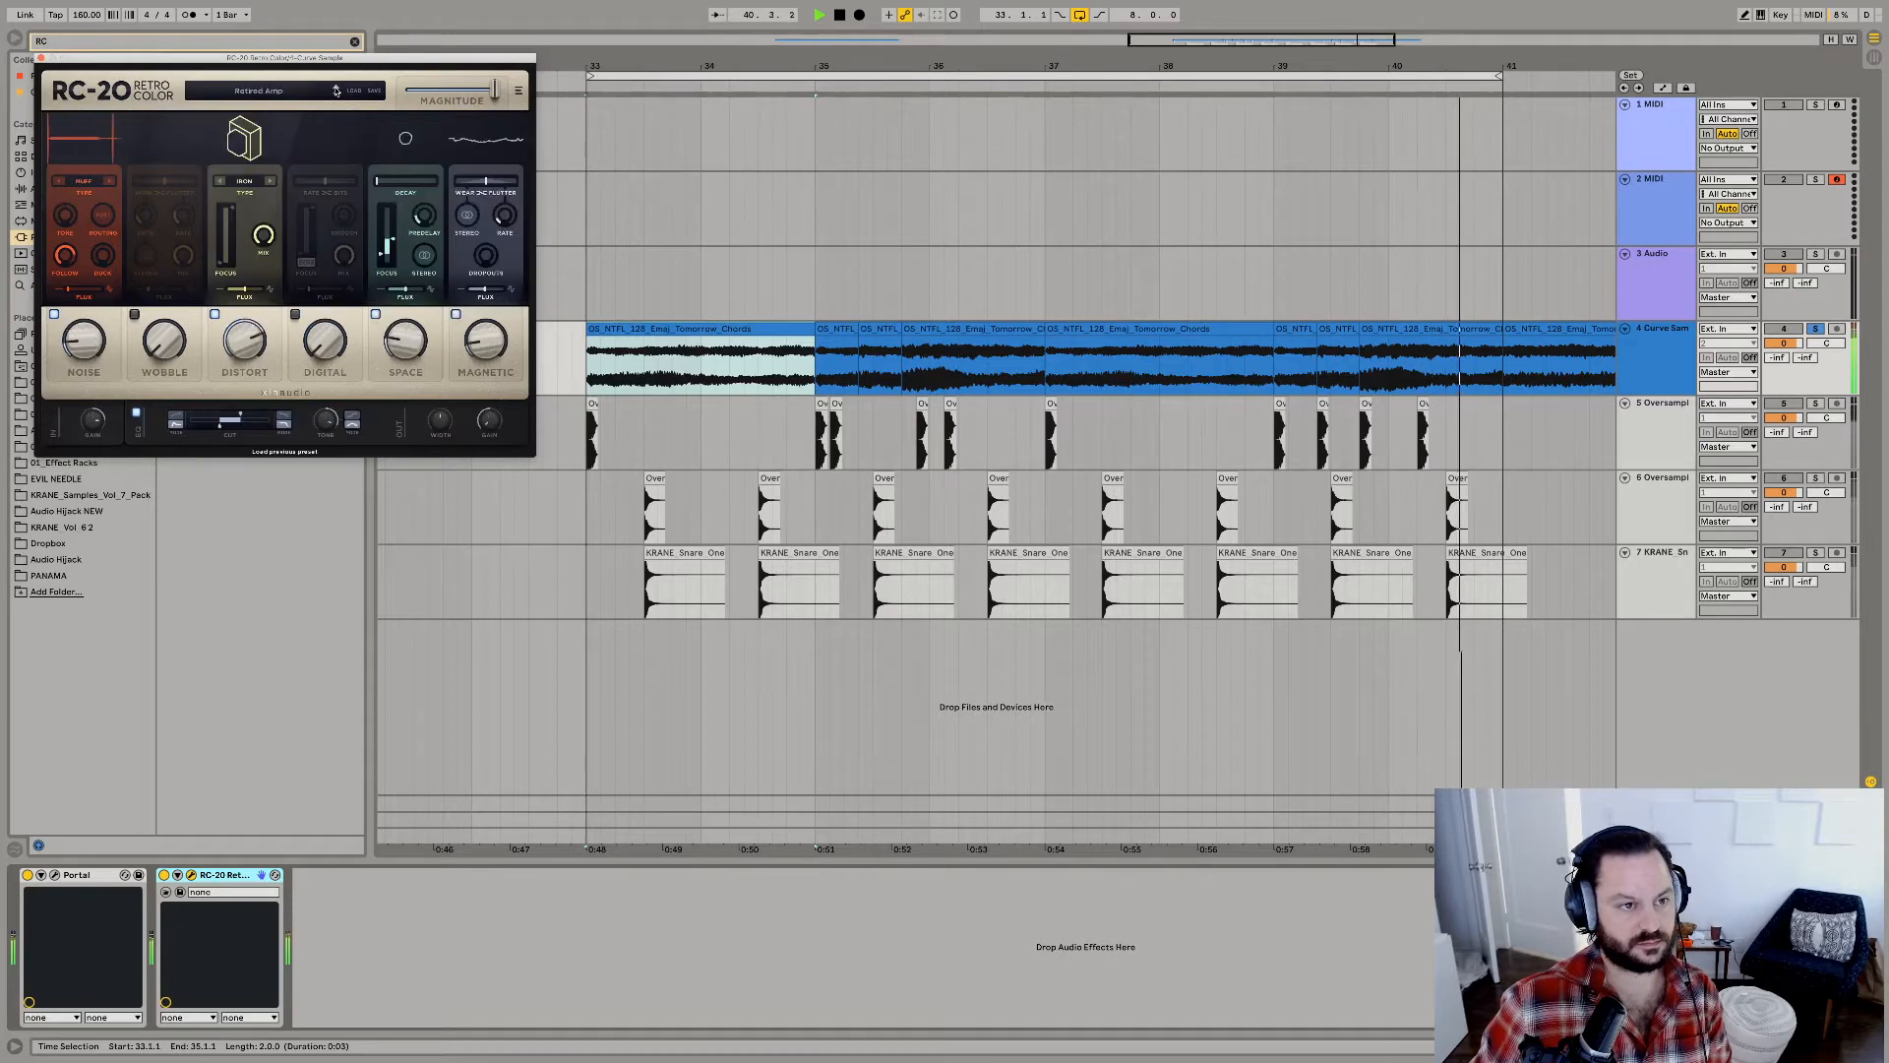
left_click(337, 90)
left_click(336, 91)
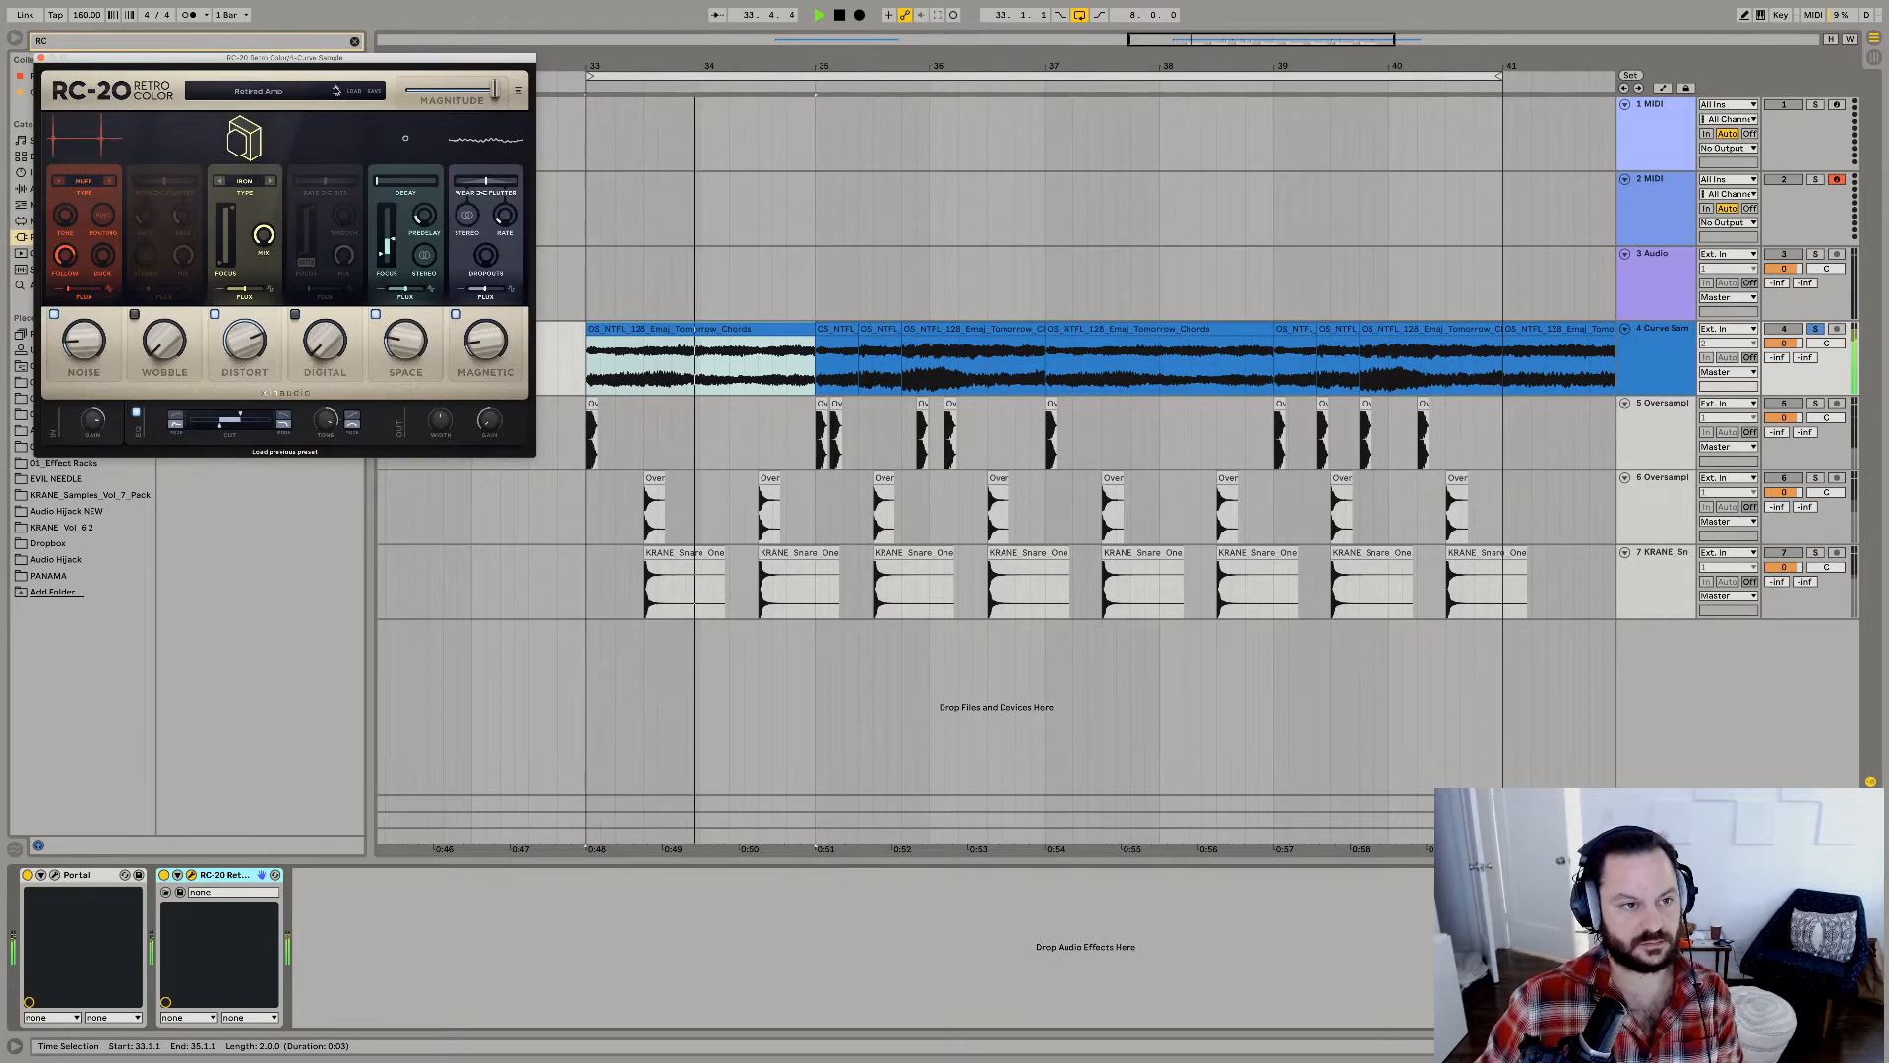
left_click(337, 90)
left_click_drag(444, 90, 100, 76)
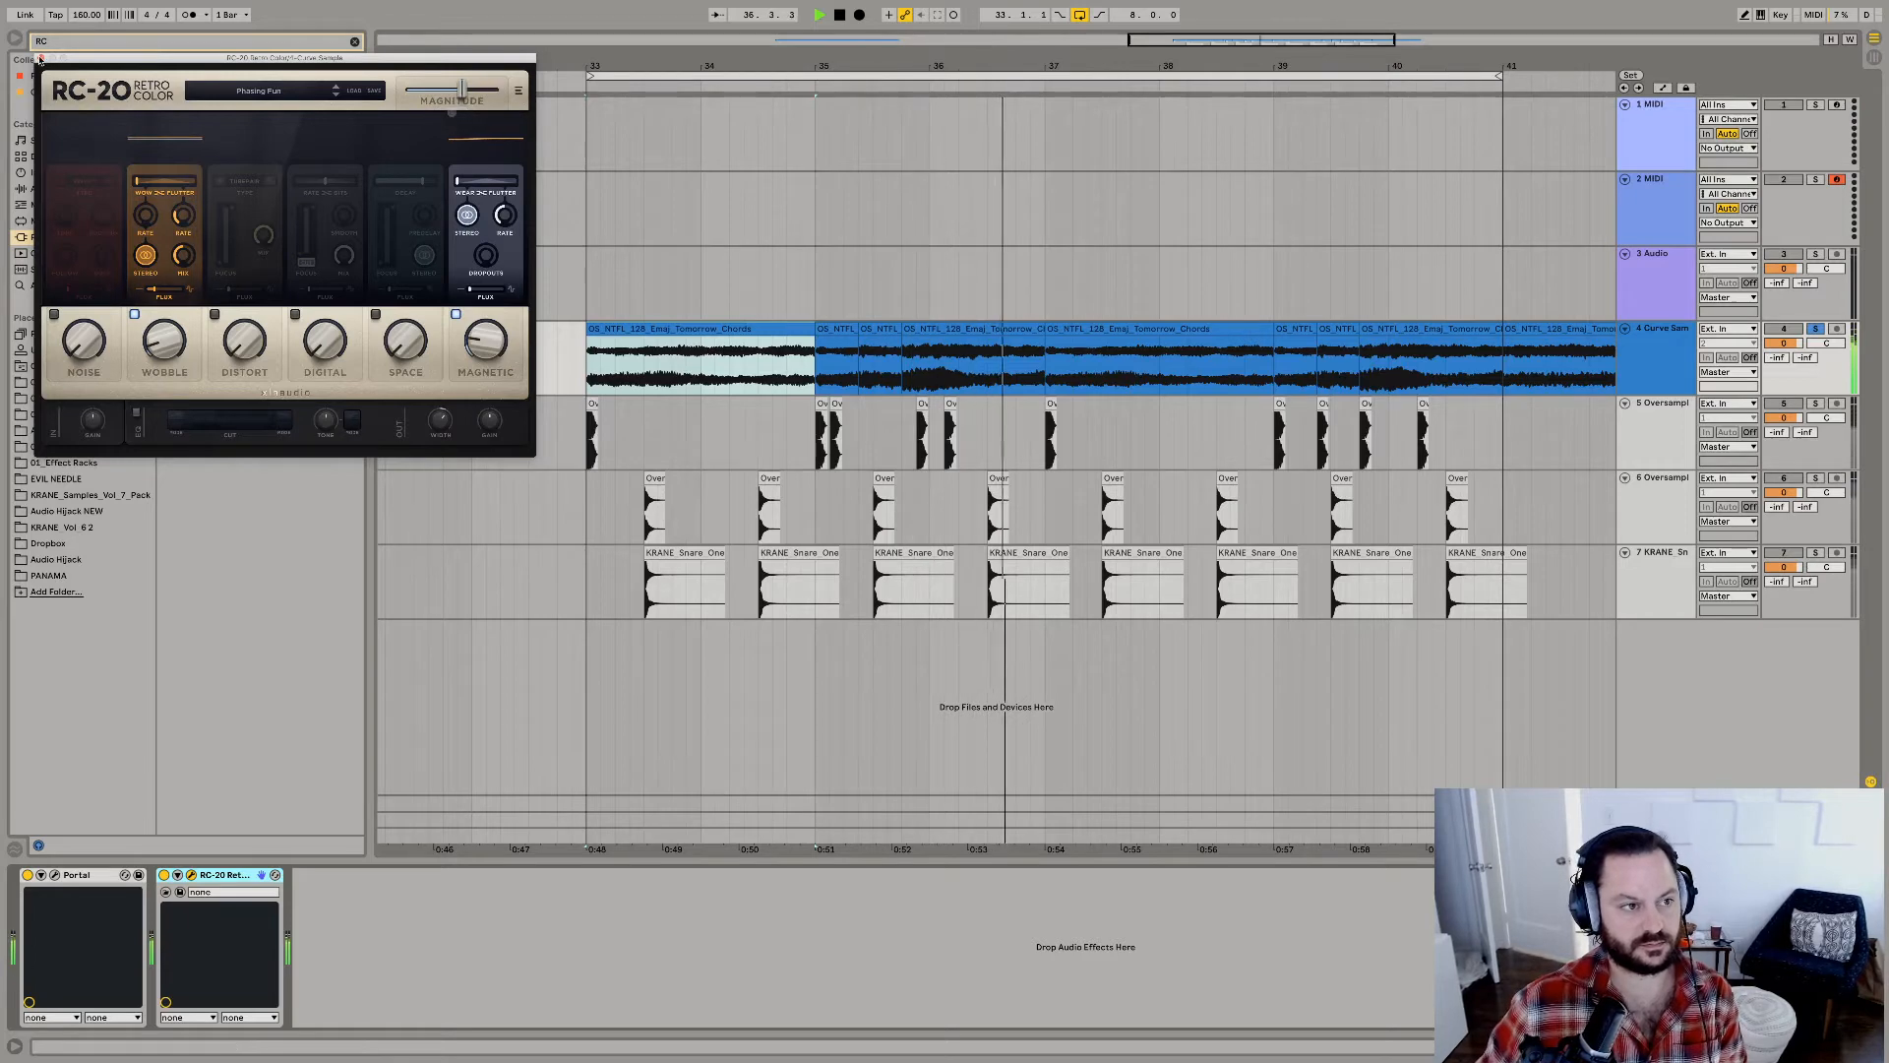
left_click(42, 58)
Add LFOTool after RC-20 and adjust its volume modulation amount, smoothing, PWM and rate on the chords.
key("super+f")
type("LFO")
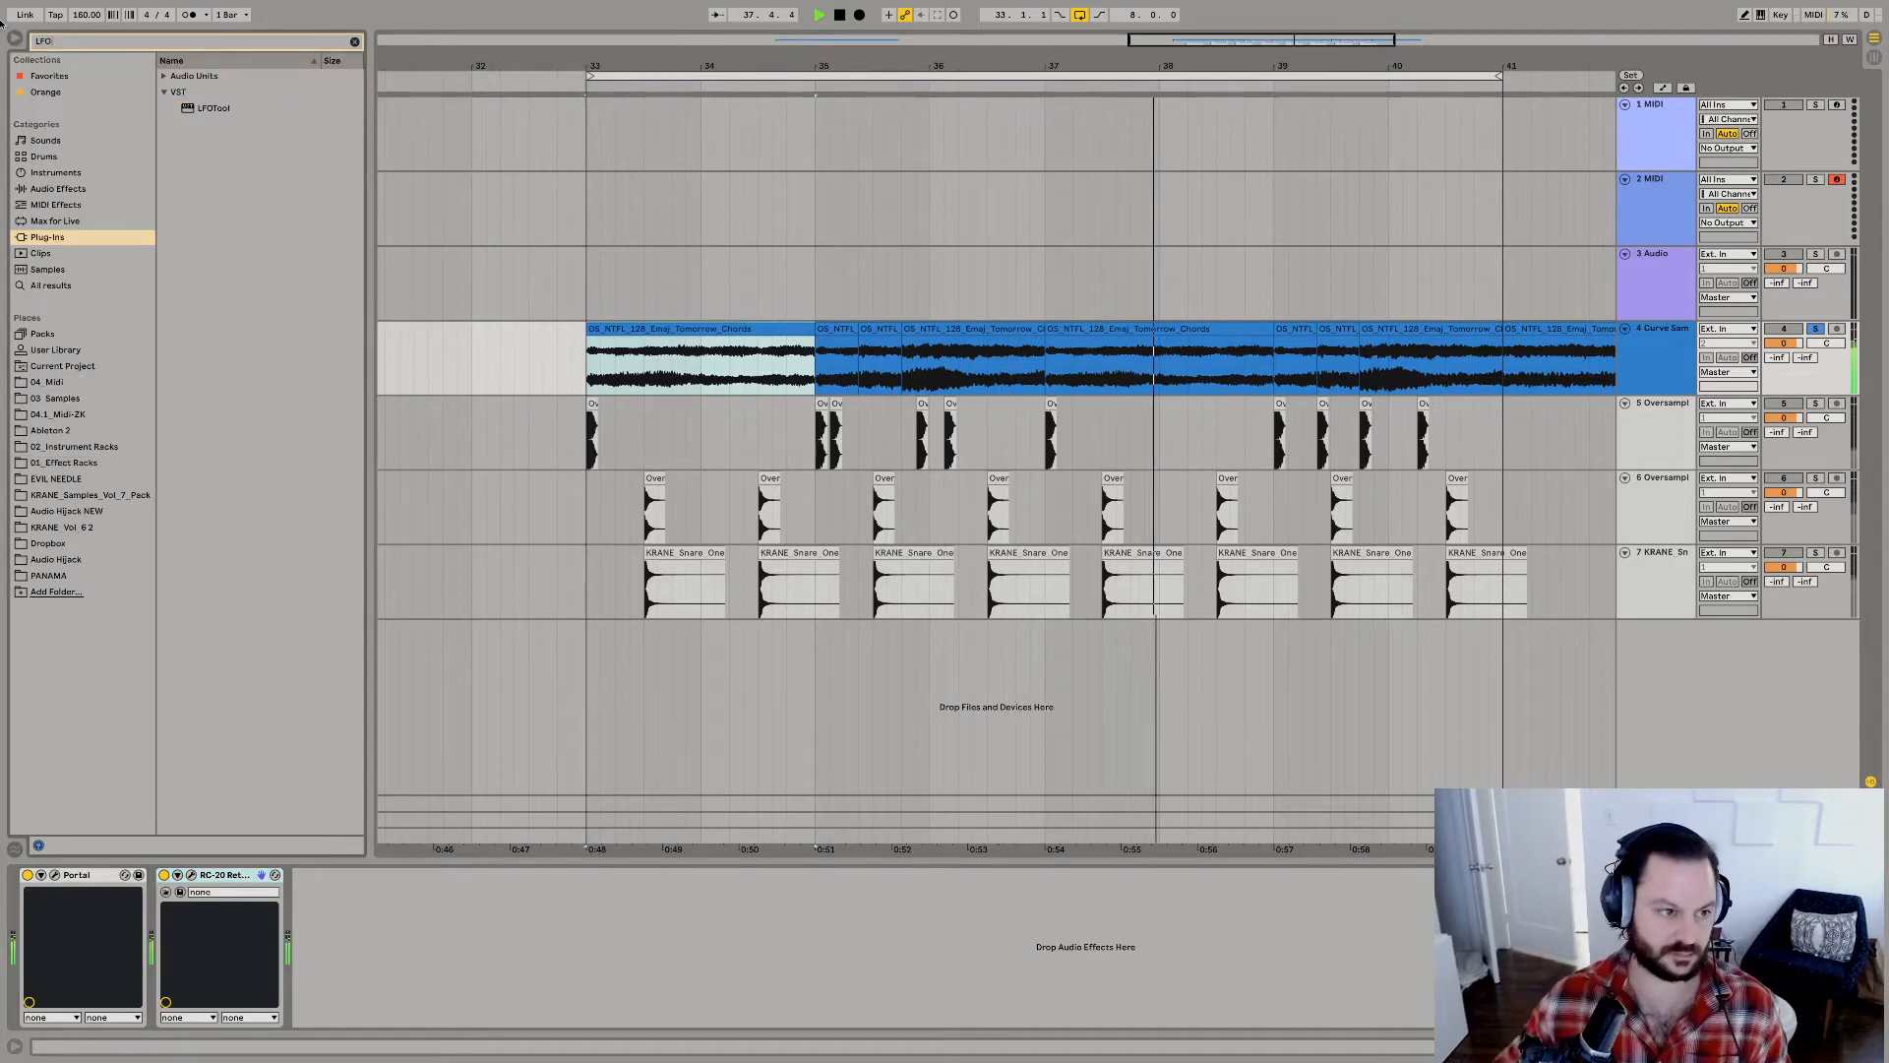
left_click_drag(207, 107, 356, 939)
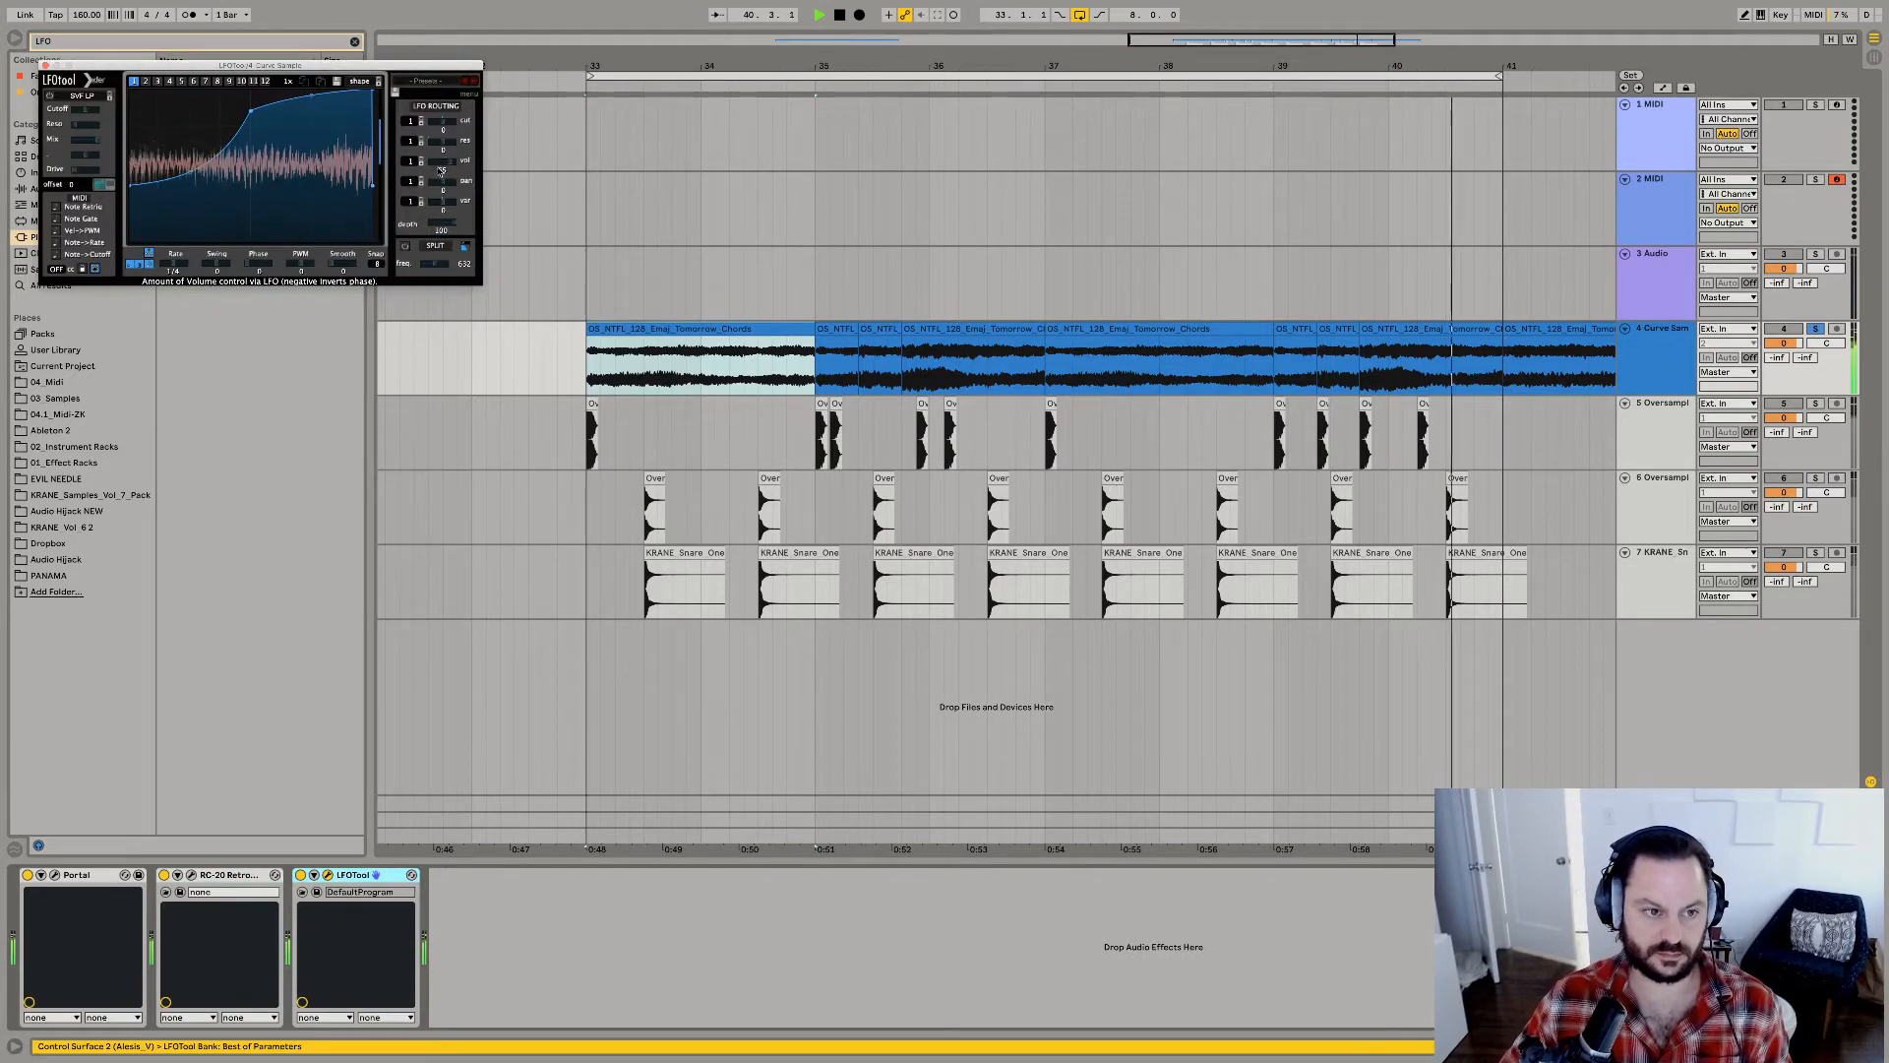
left_click_drag(343, 266, 378, 42)
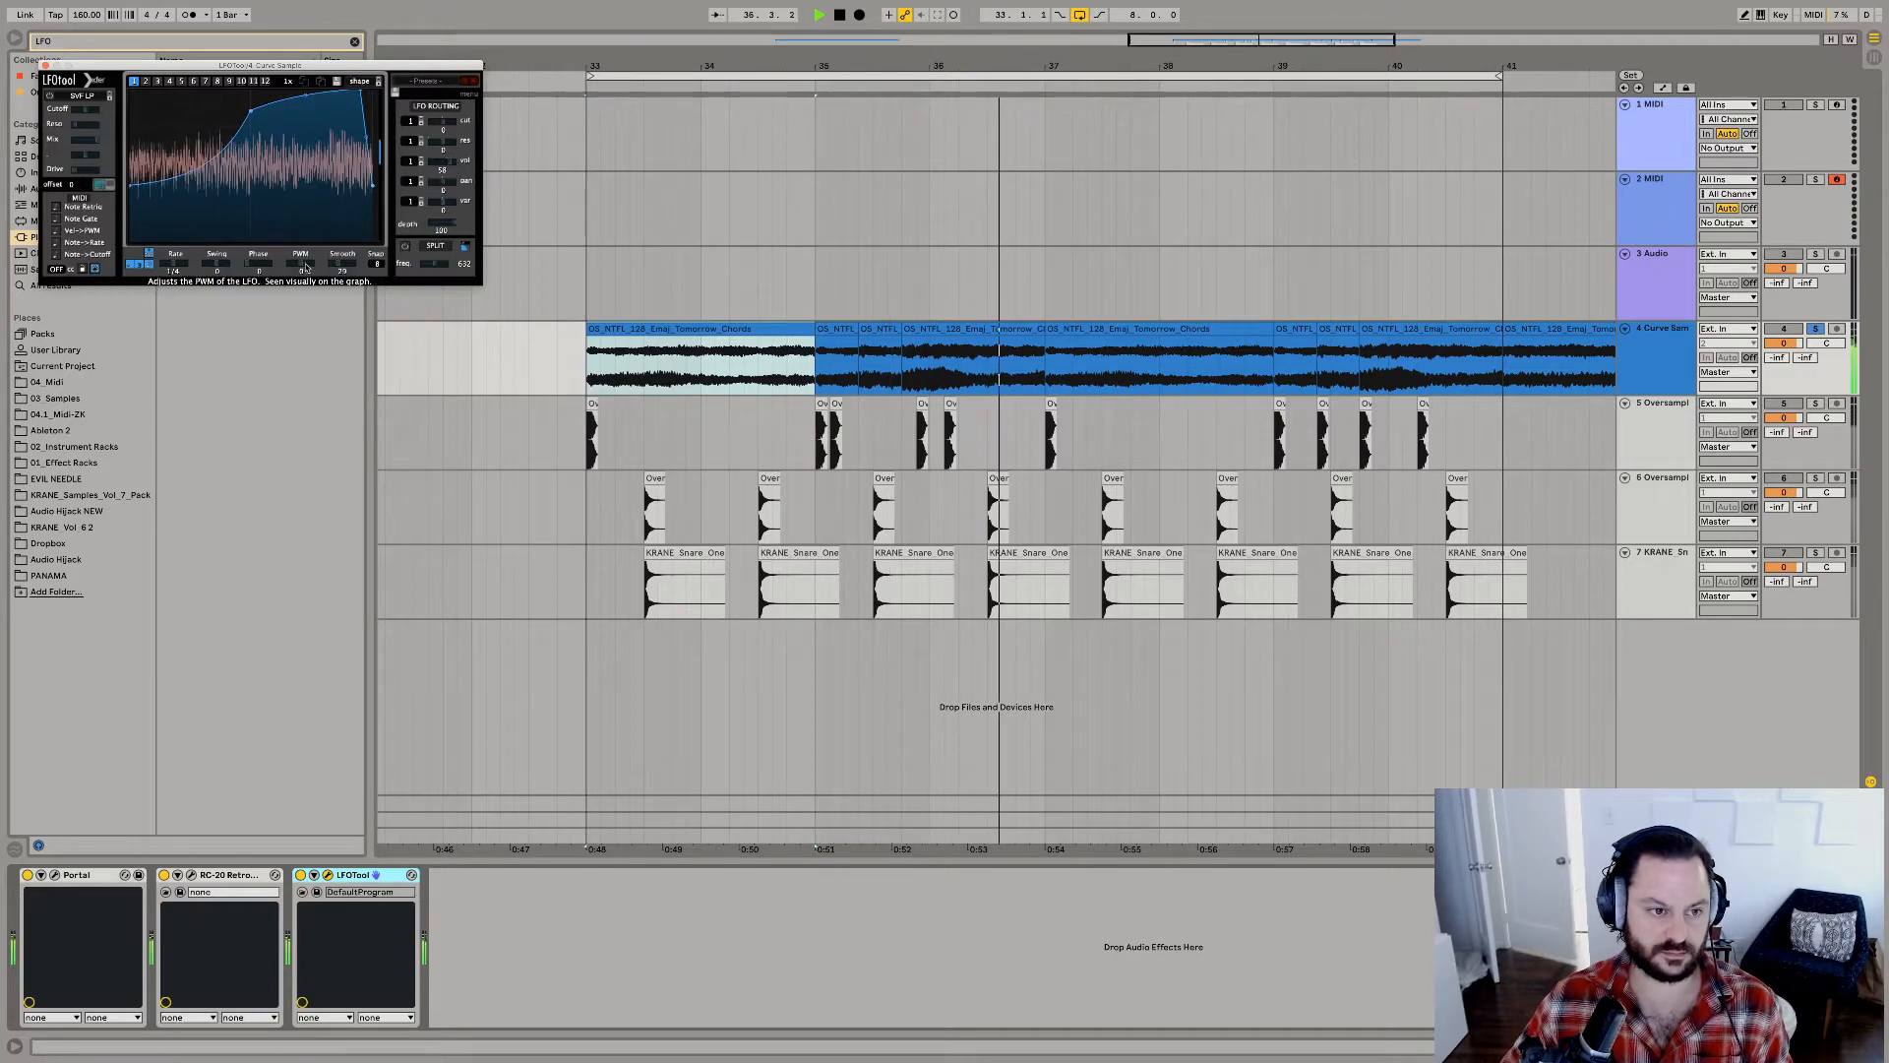
left_click_drag(301, 264, 313, 267)
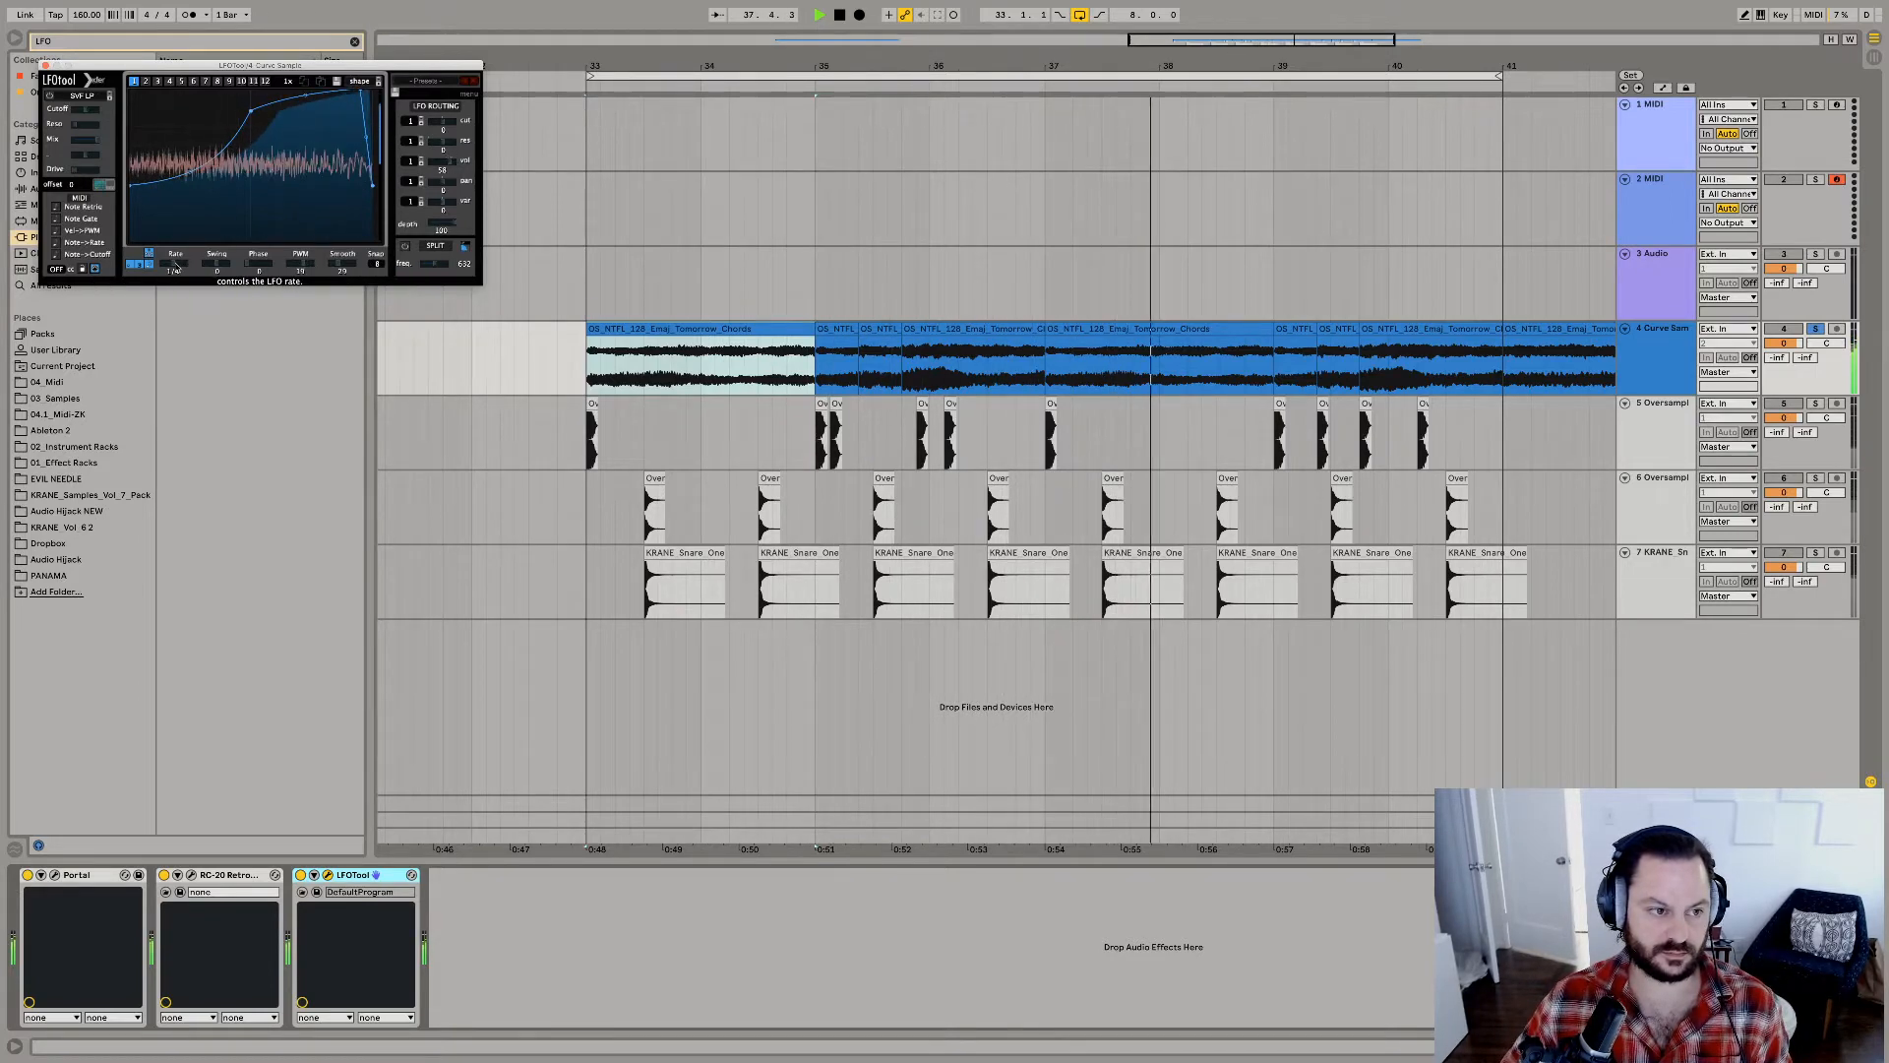
left_click(44, 66)
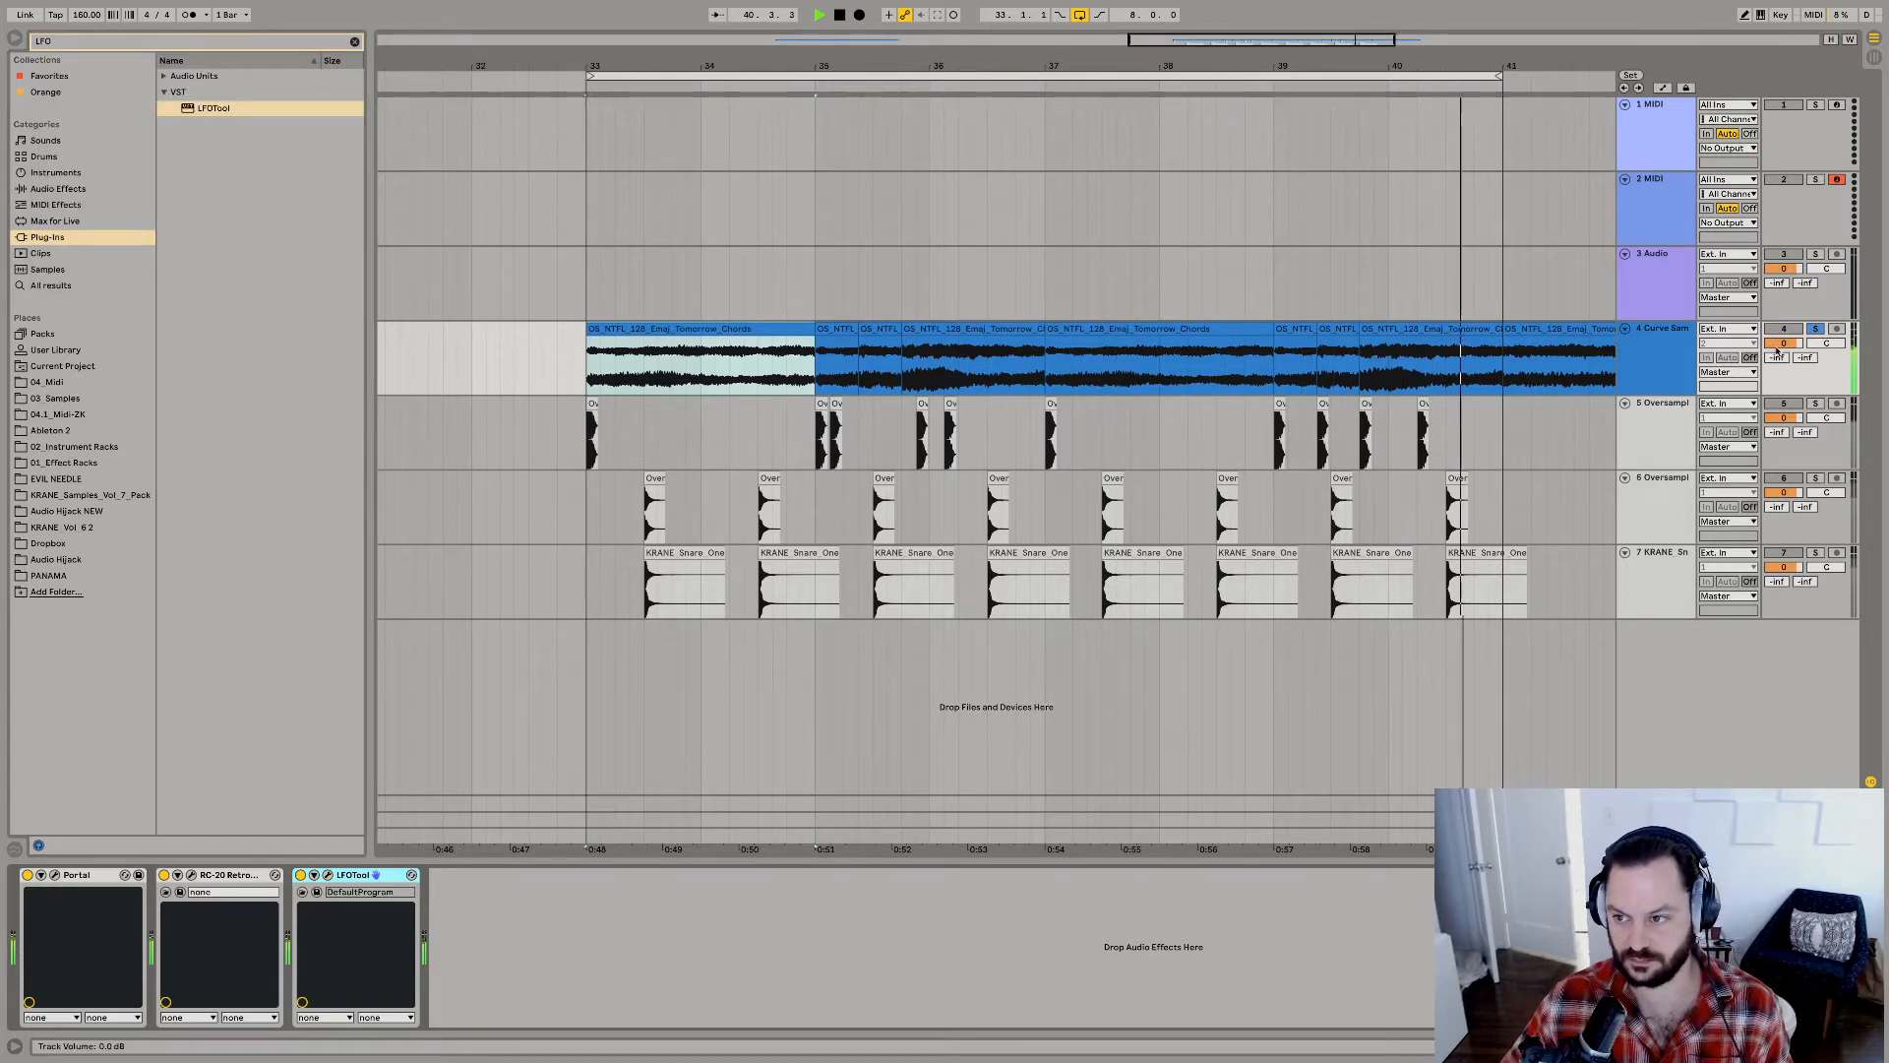
Lower the chord track's volume and add the OTT Multiband Dynamics preset, adjusting its overall output and setting the low-band output to 5.10 dB.
left_click_drag(1783, 344, 1783, 341)
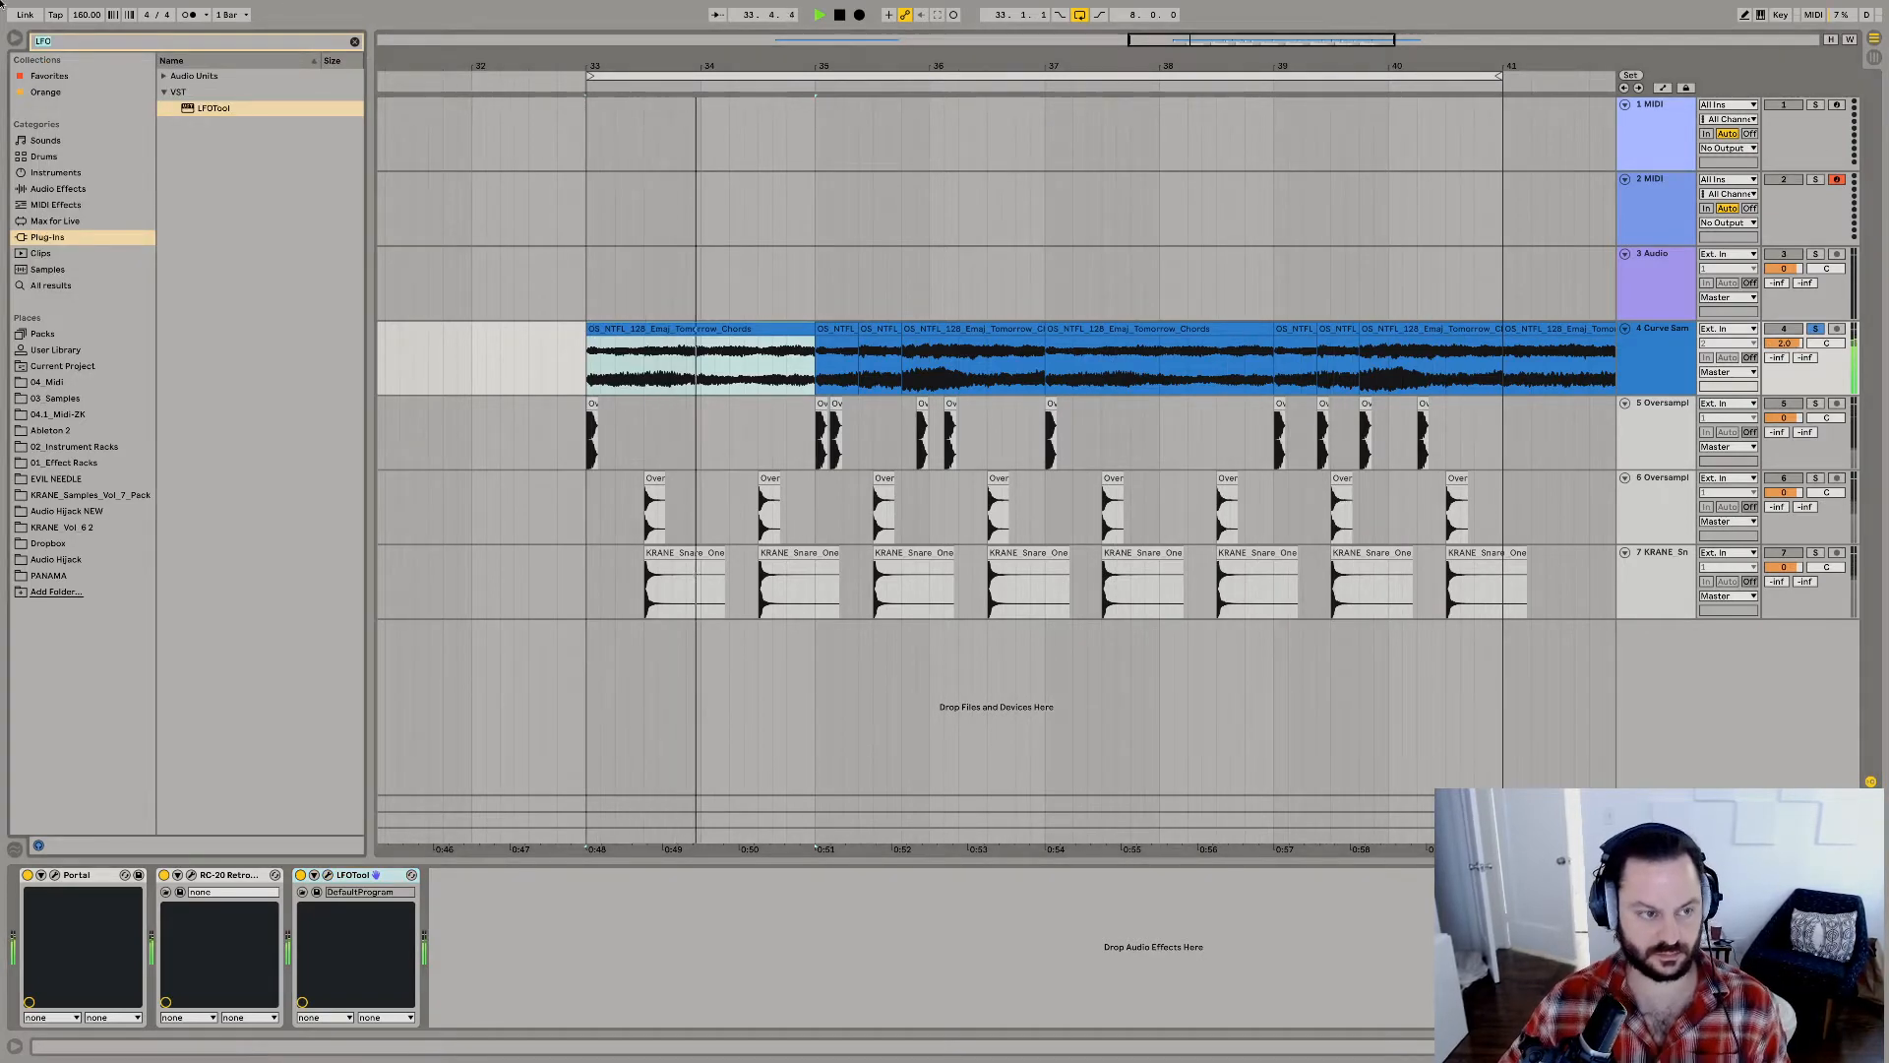
key("super+f")
type("ott")
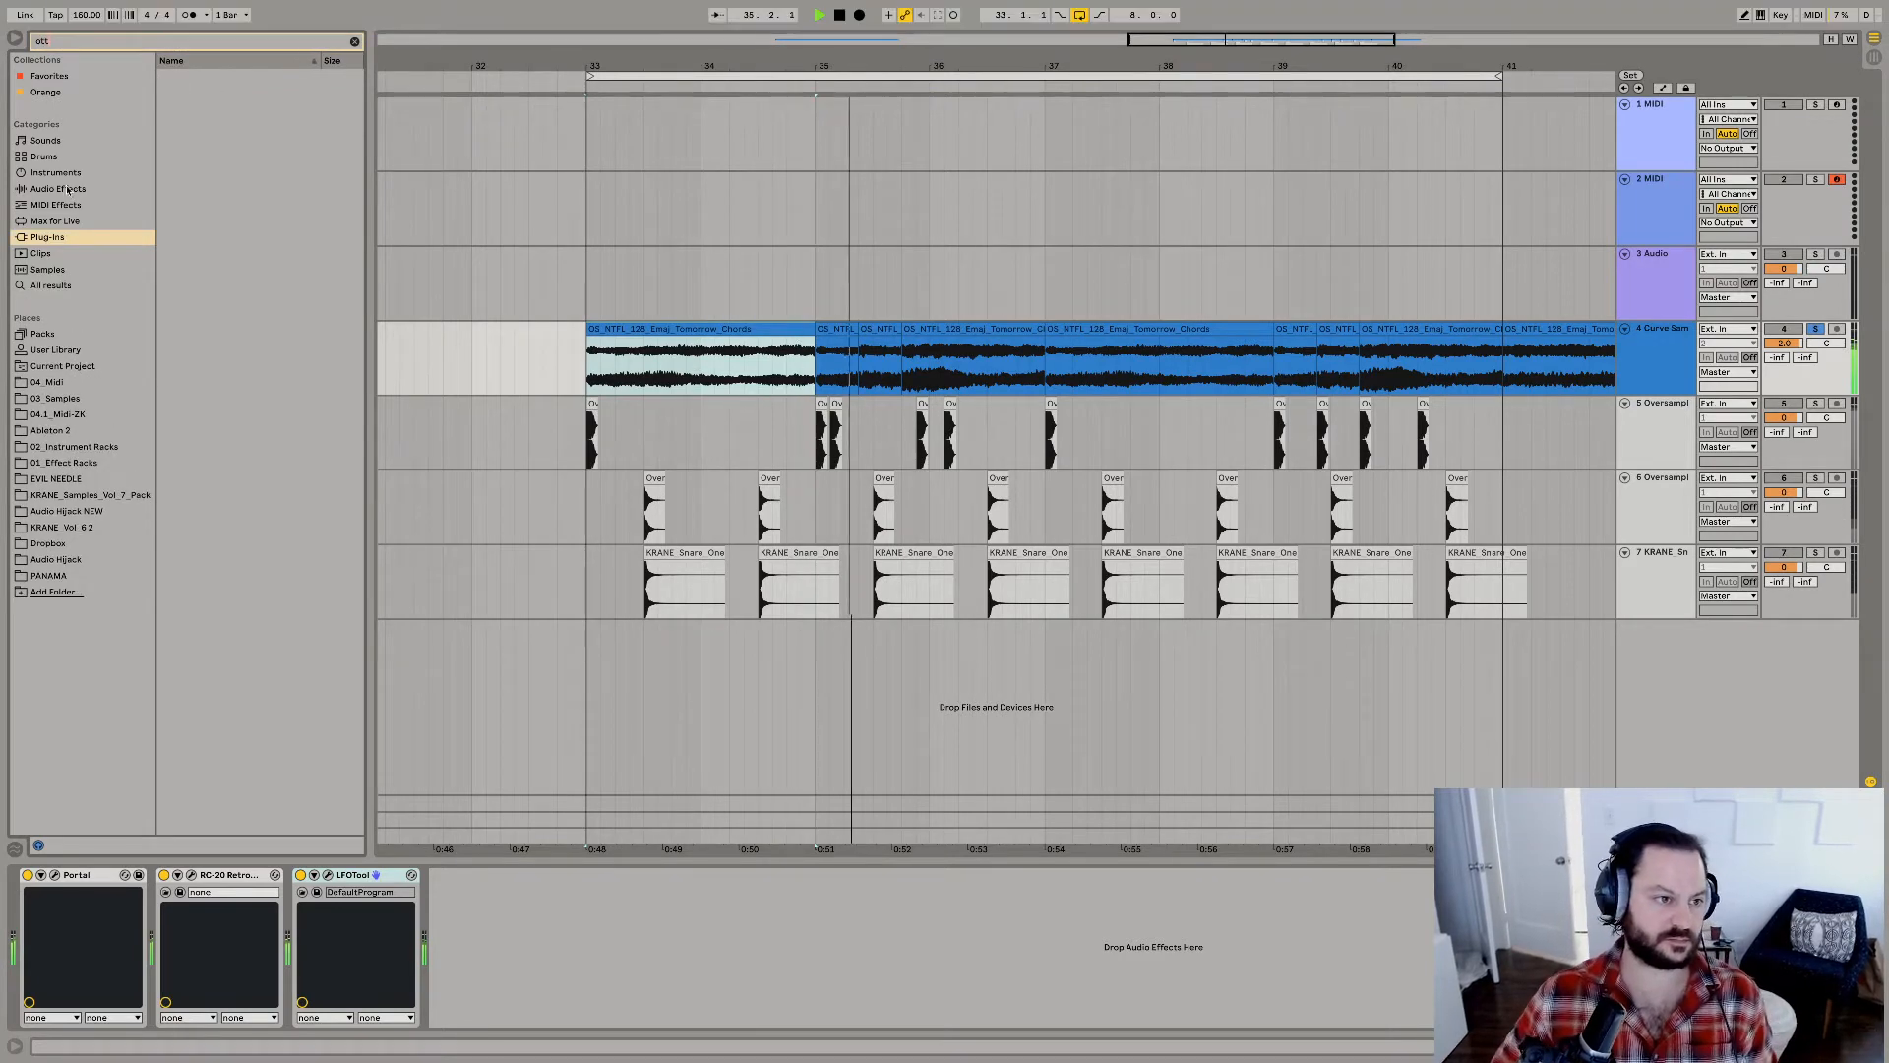
left_click(175, 76)
left_click_drag(211, 92, 567, 948)
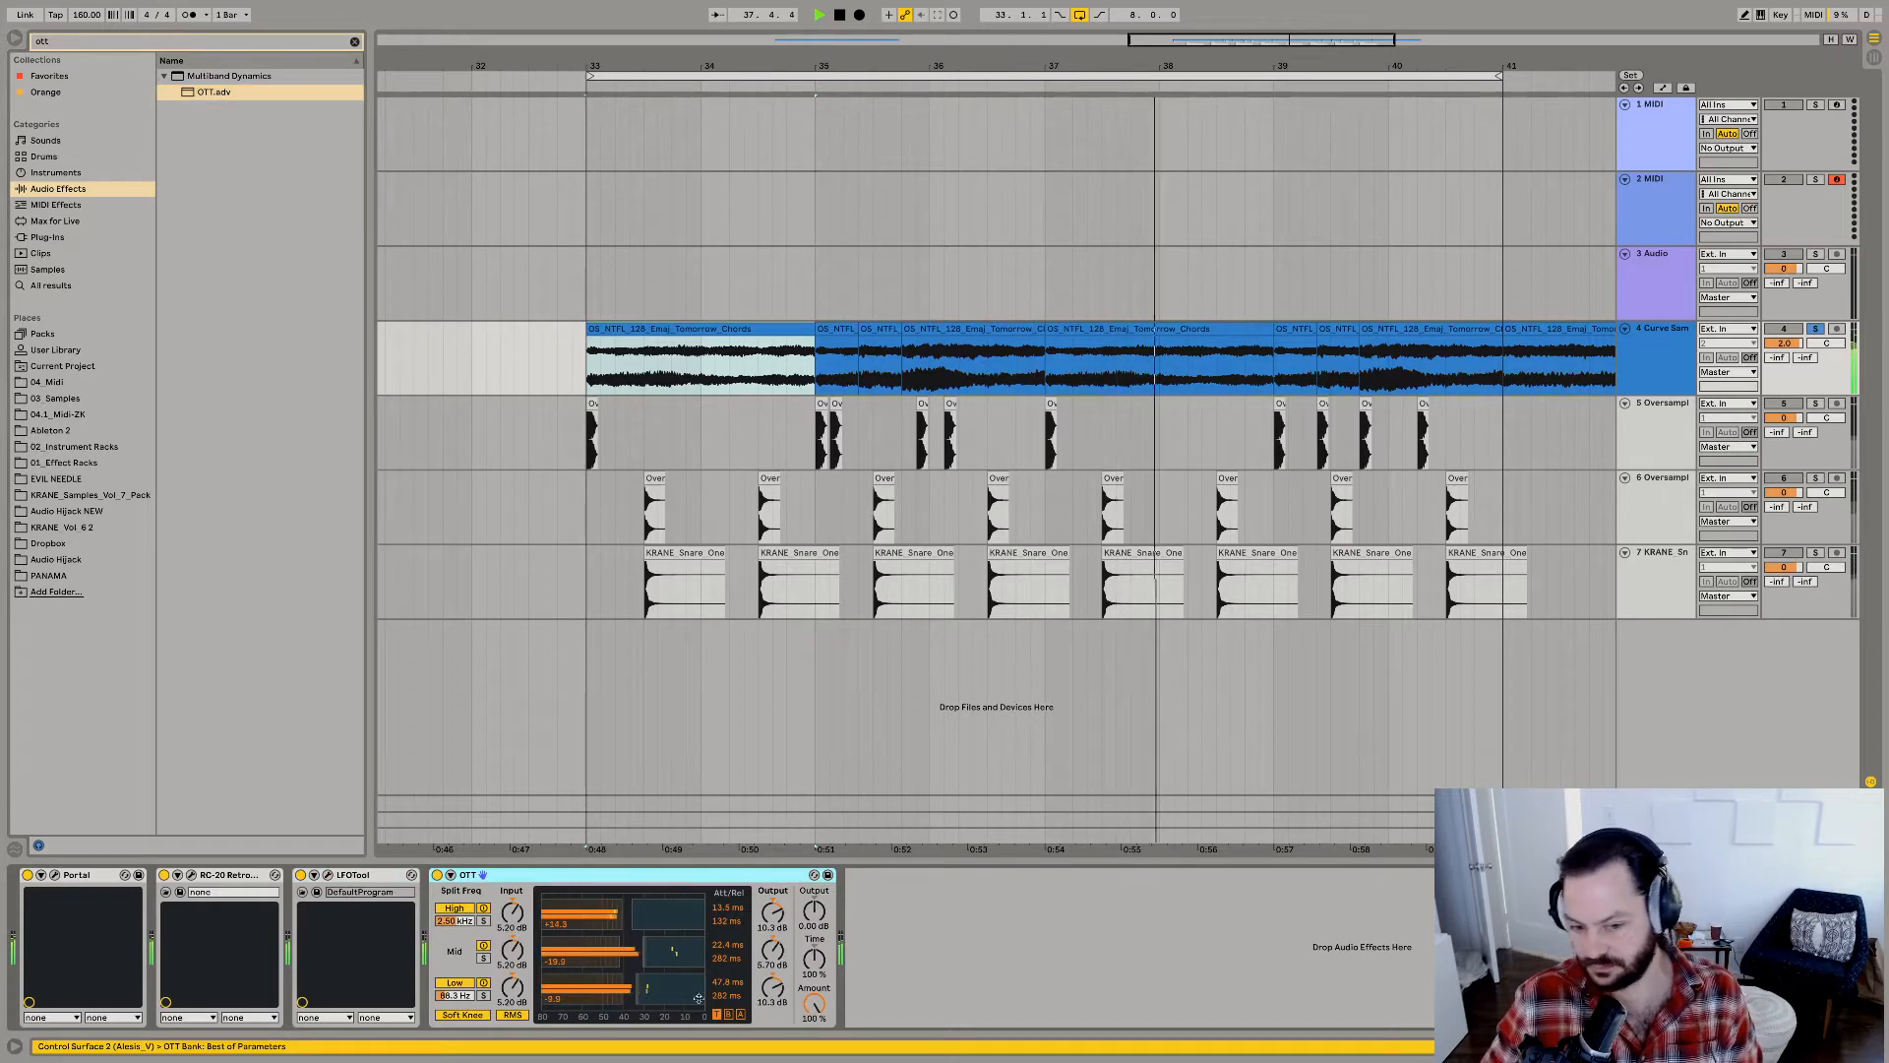
left_click_drag(814, 911, 813, 892)
left_click_drag(773, 988, 773, 1025)
Add EQ Eight after OTT with a low cut at about 129 Hz and a mid boost, unsolo the chords and fold all tracks.
left_click(66, 42)
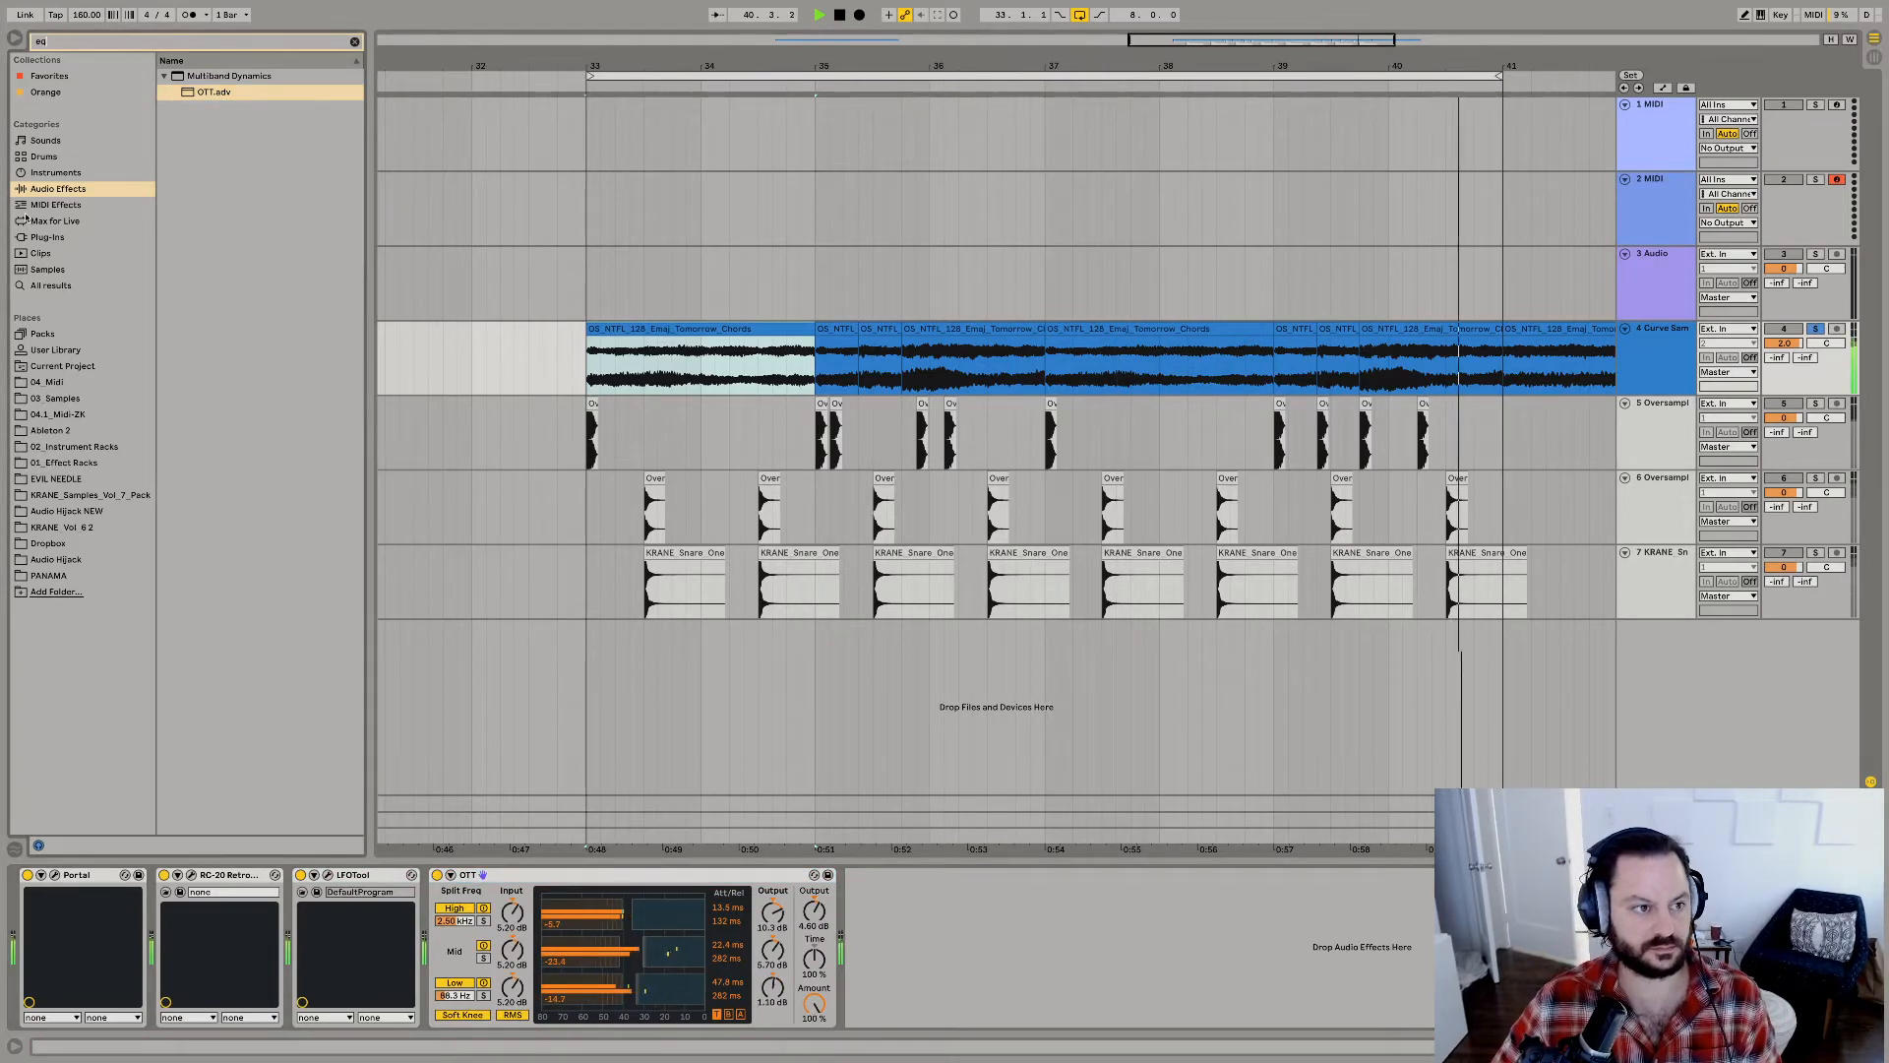
type("eq")
left_click_drag(204, 108, 988, 948)
left_click(907, 1006)
left_click(909, 920)
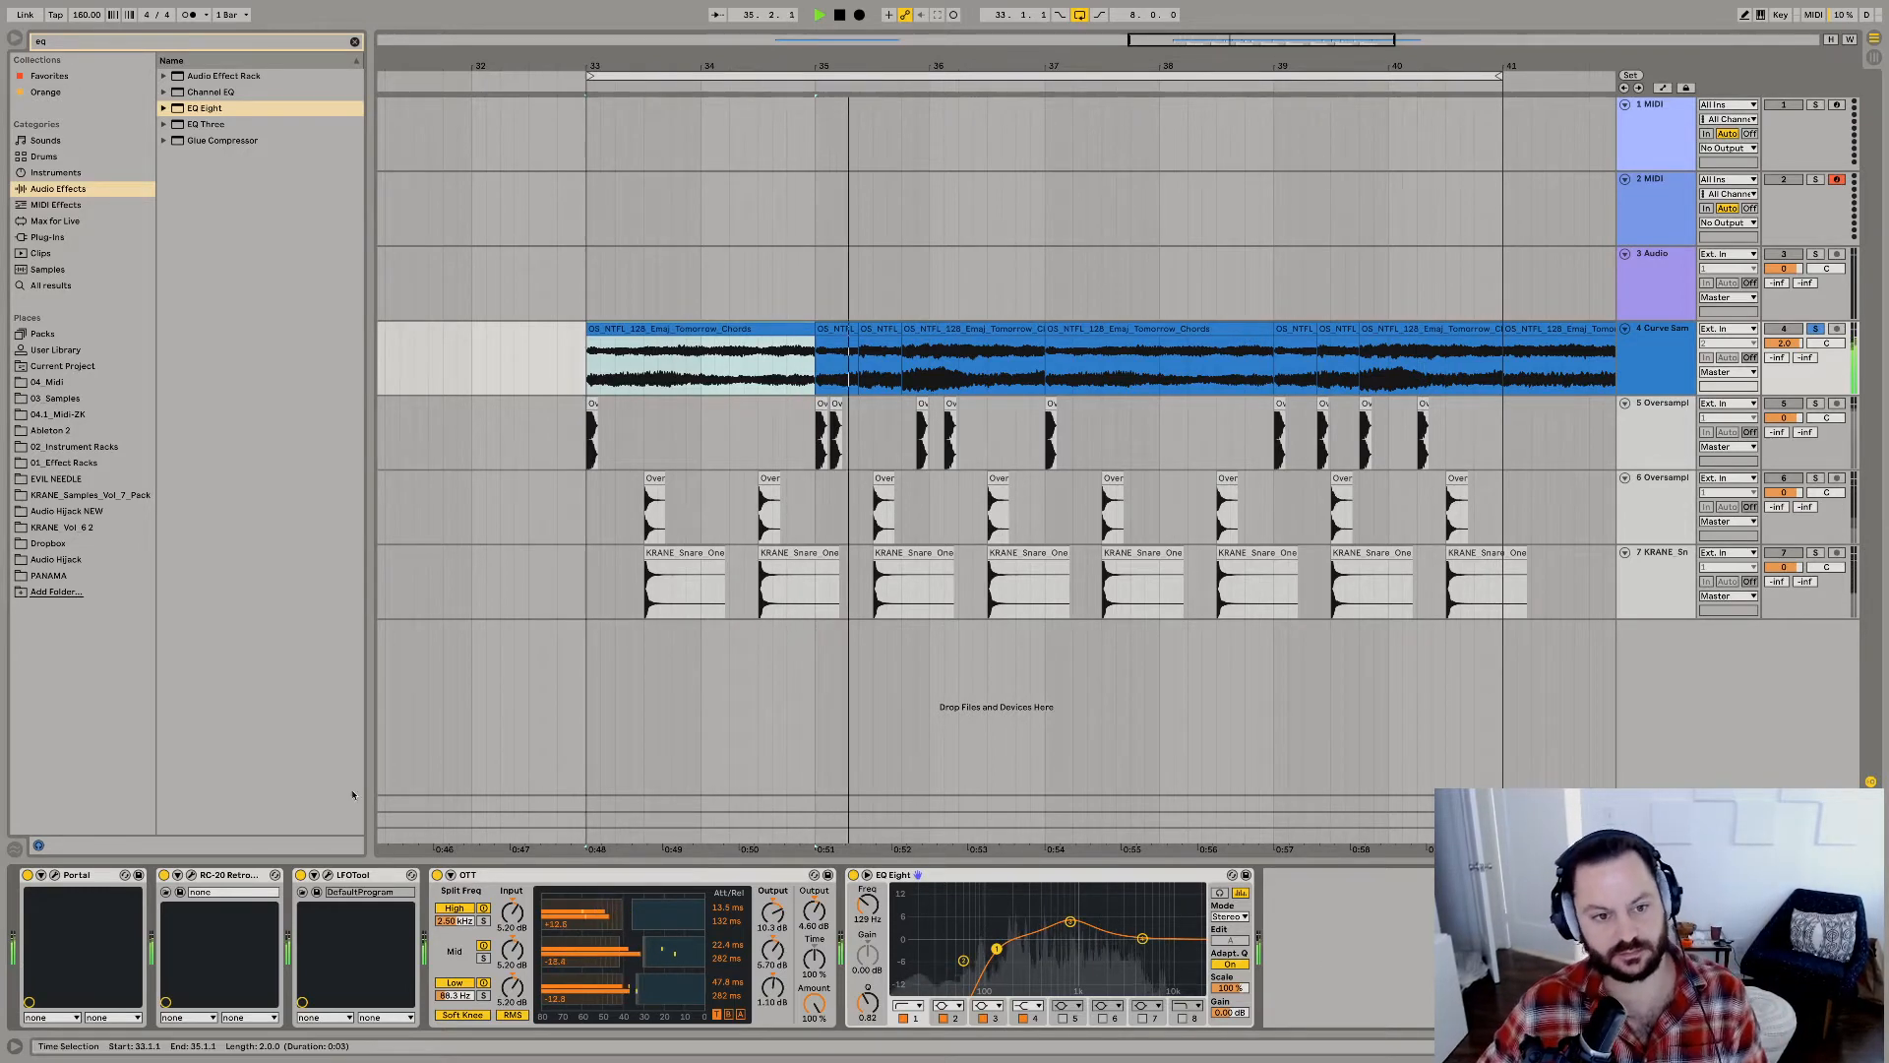
left_click(1815, 330)
left_click(1625, 403, "alt")
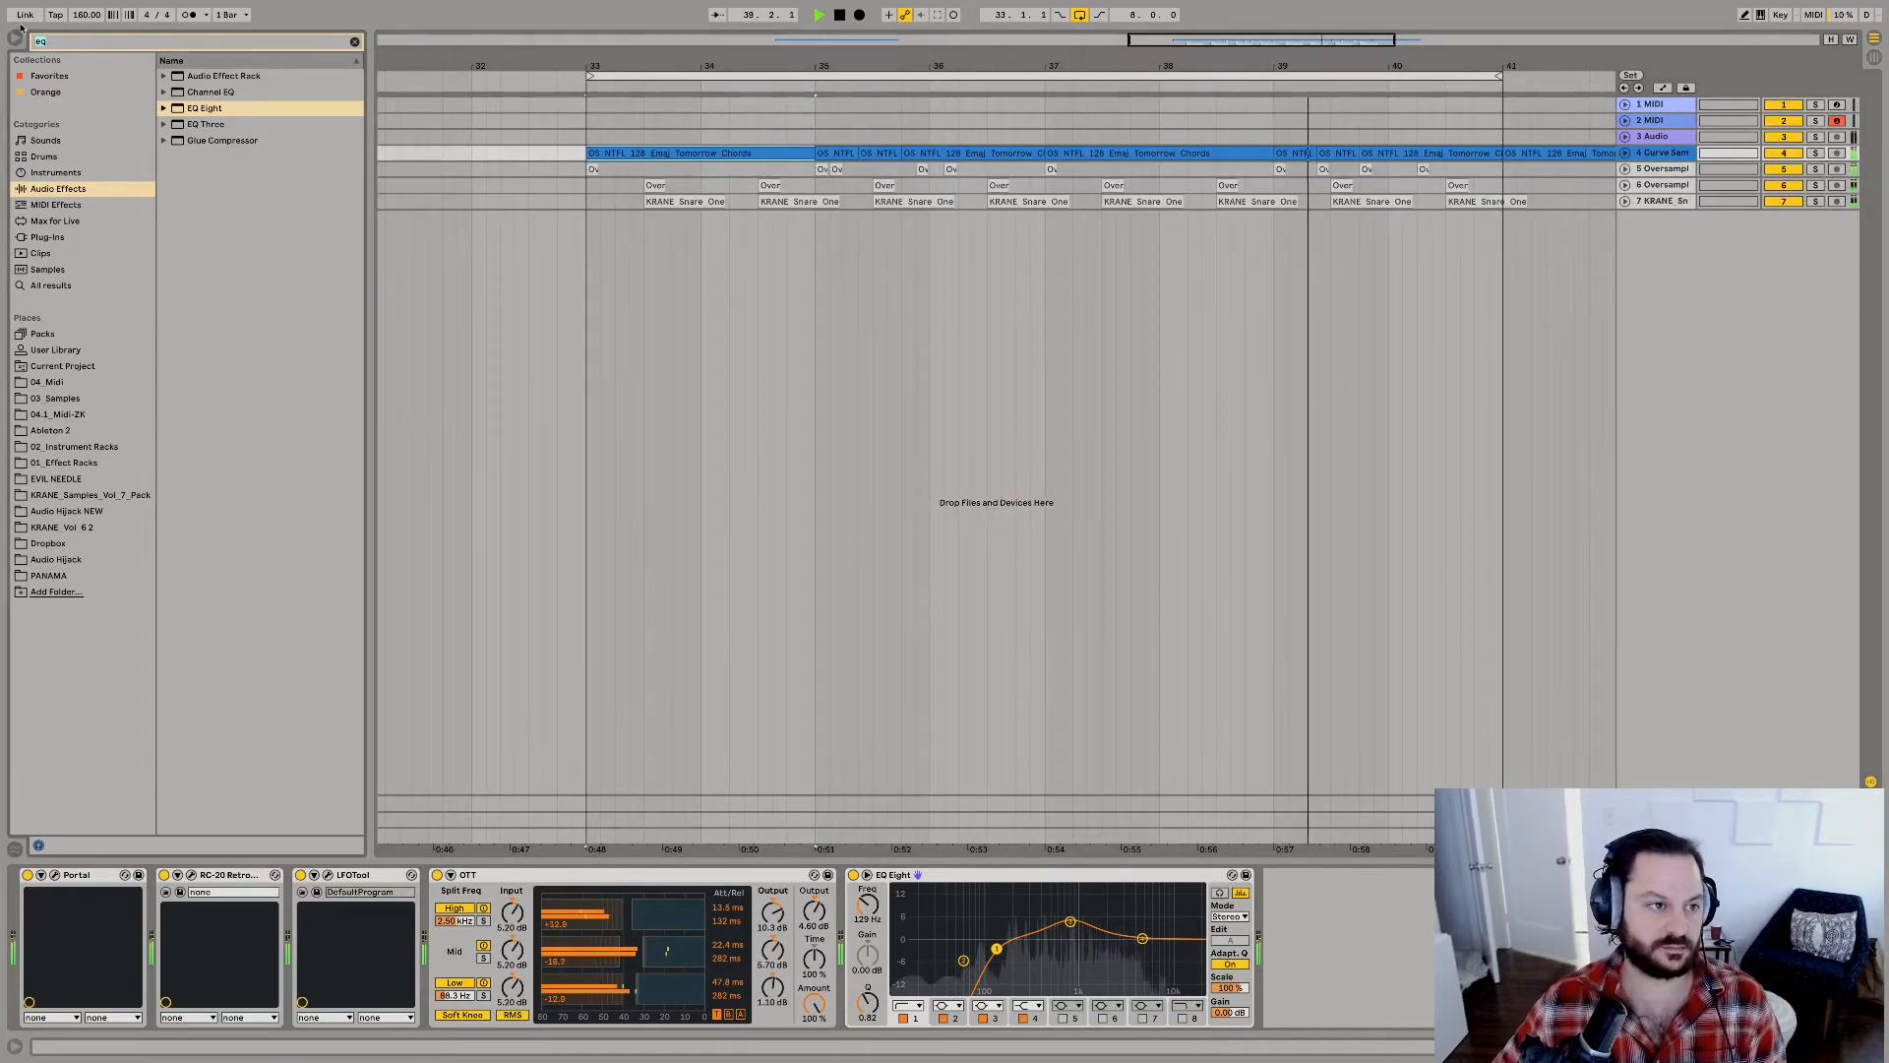
Search the 03_Samples folder for loops and place Hihat 100 pattern 02 from HiHats on a new track at bar 33.
key("BackSpace")
key("BackSpace")
type("loop")
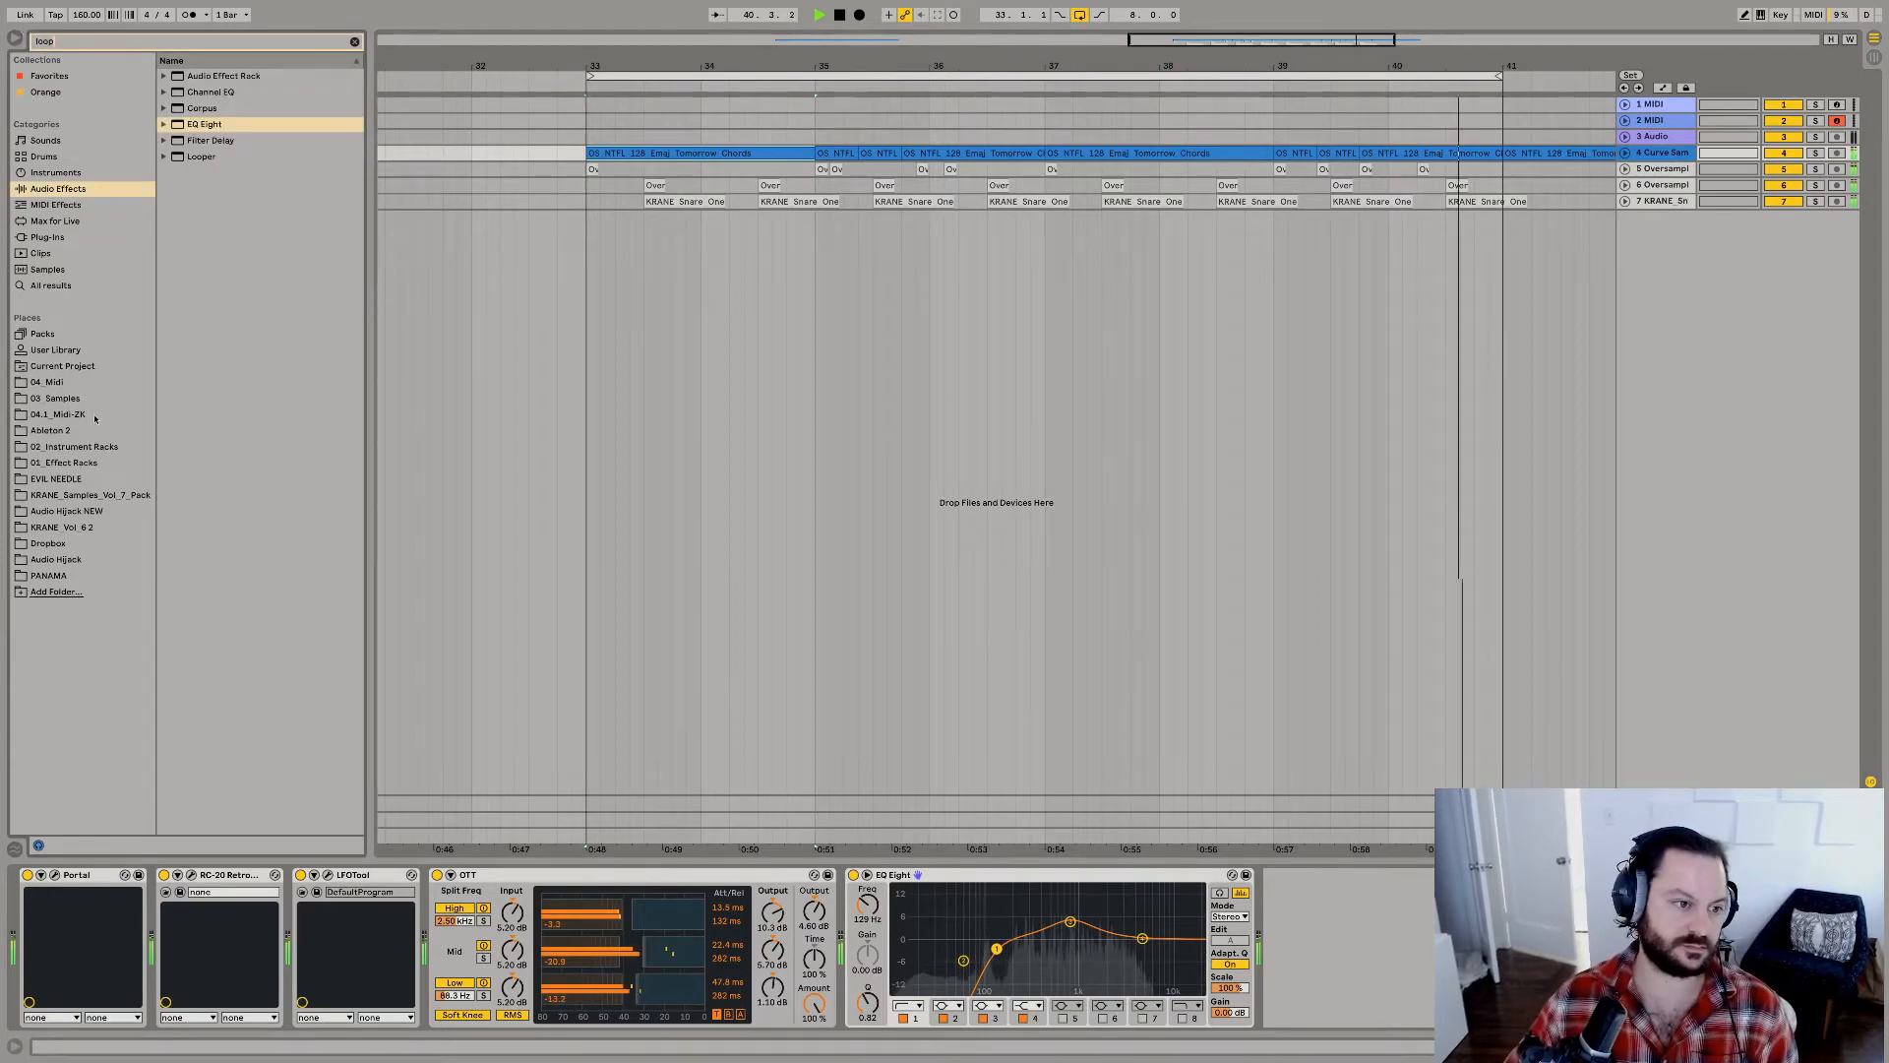
left_click(55, 398)
left_click(174, 108)
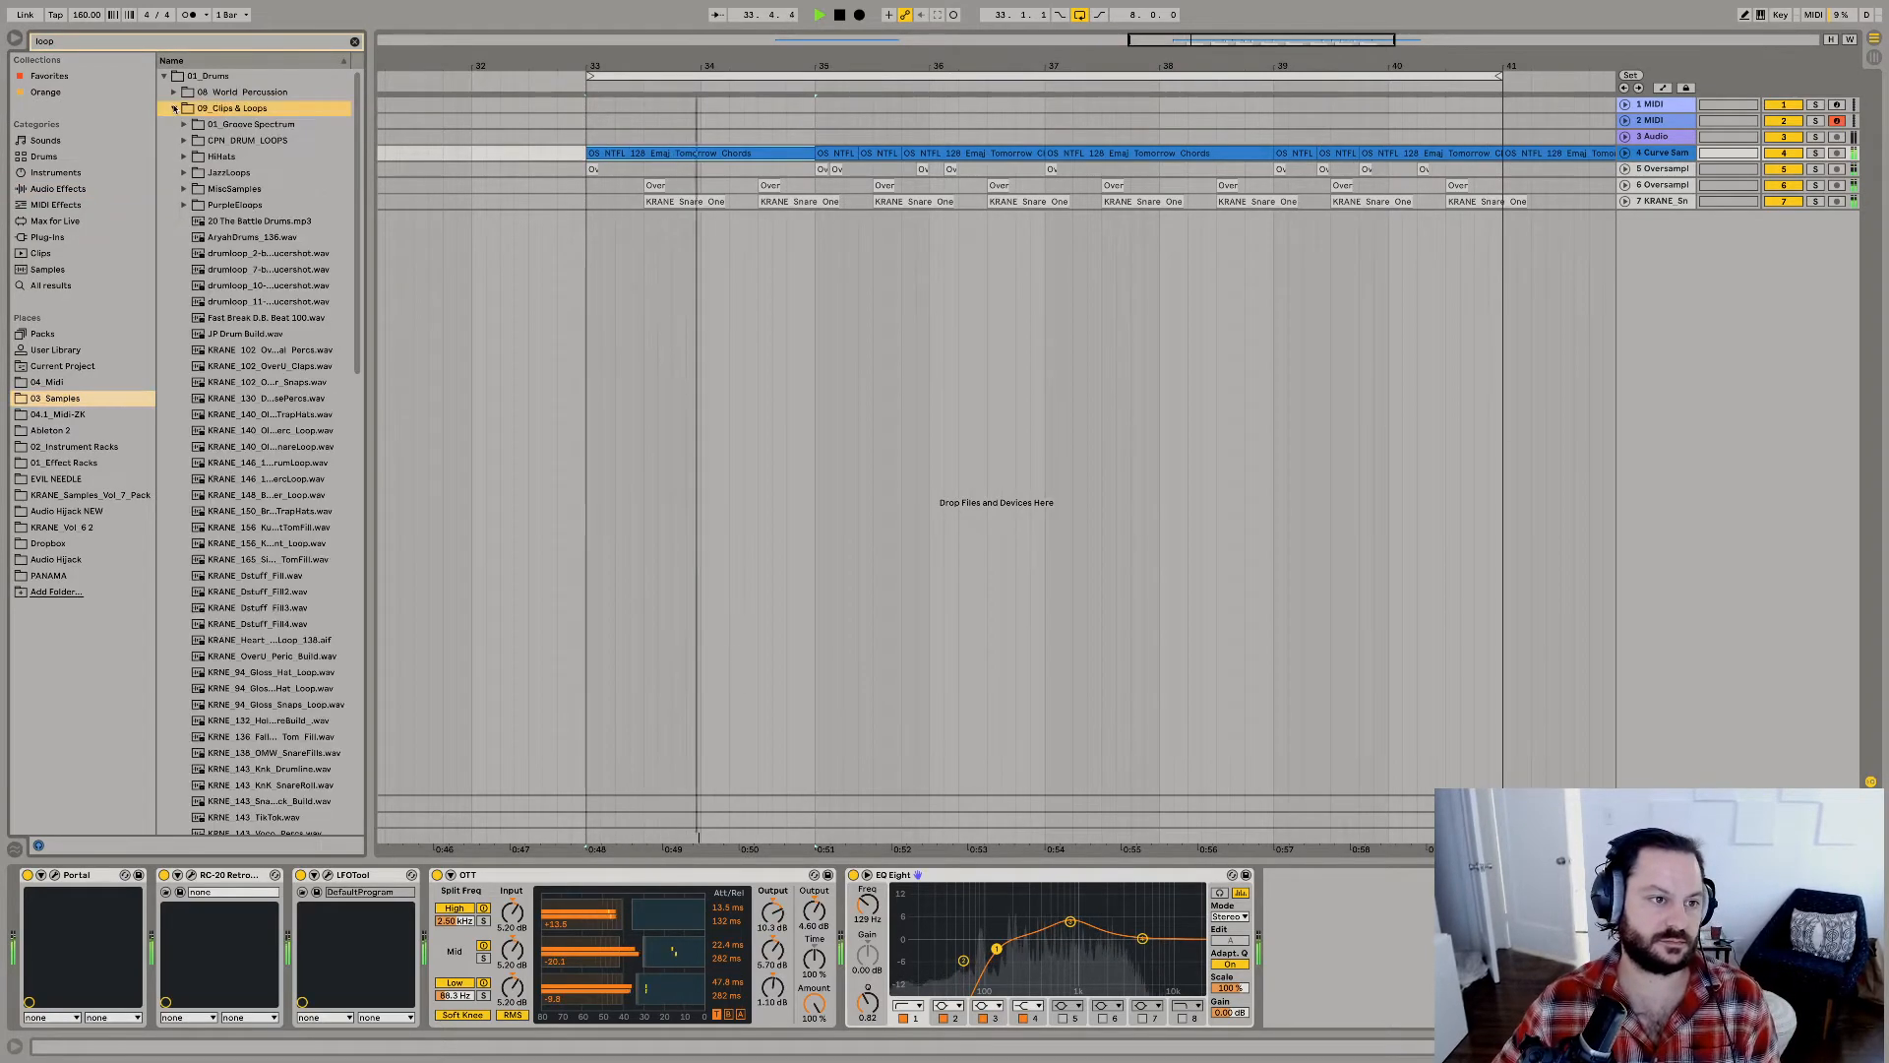
left_click(208, 299)
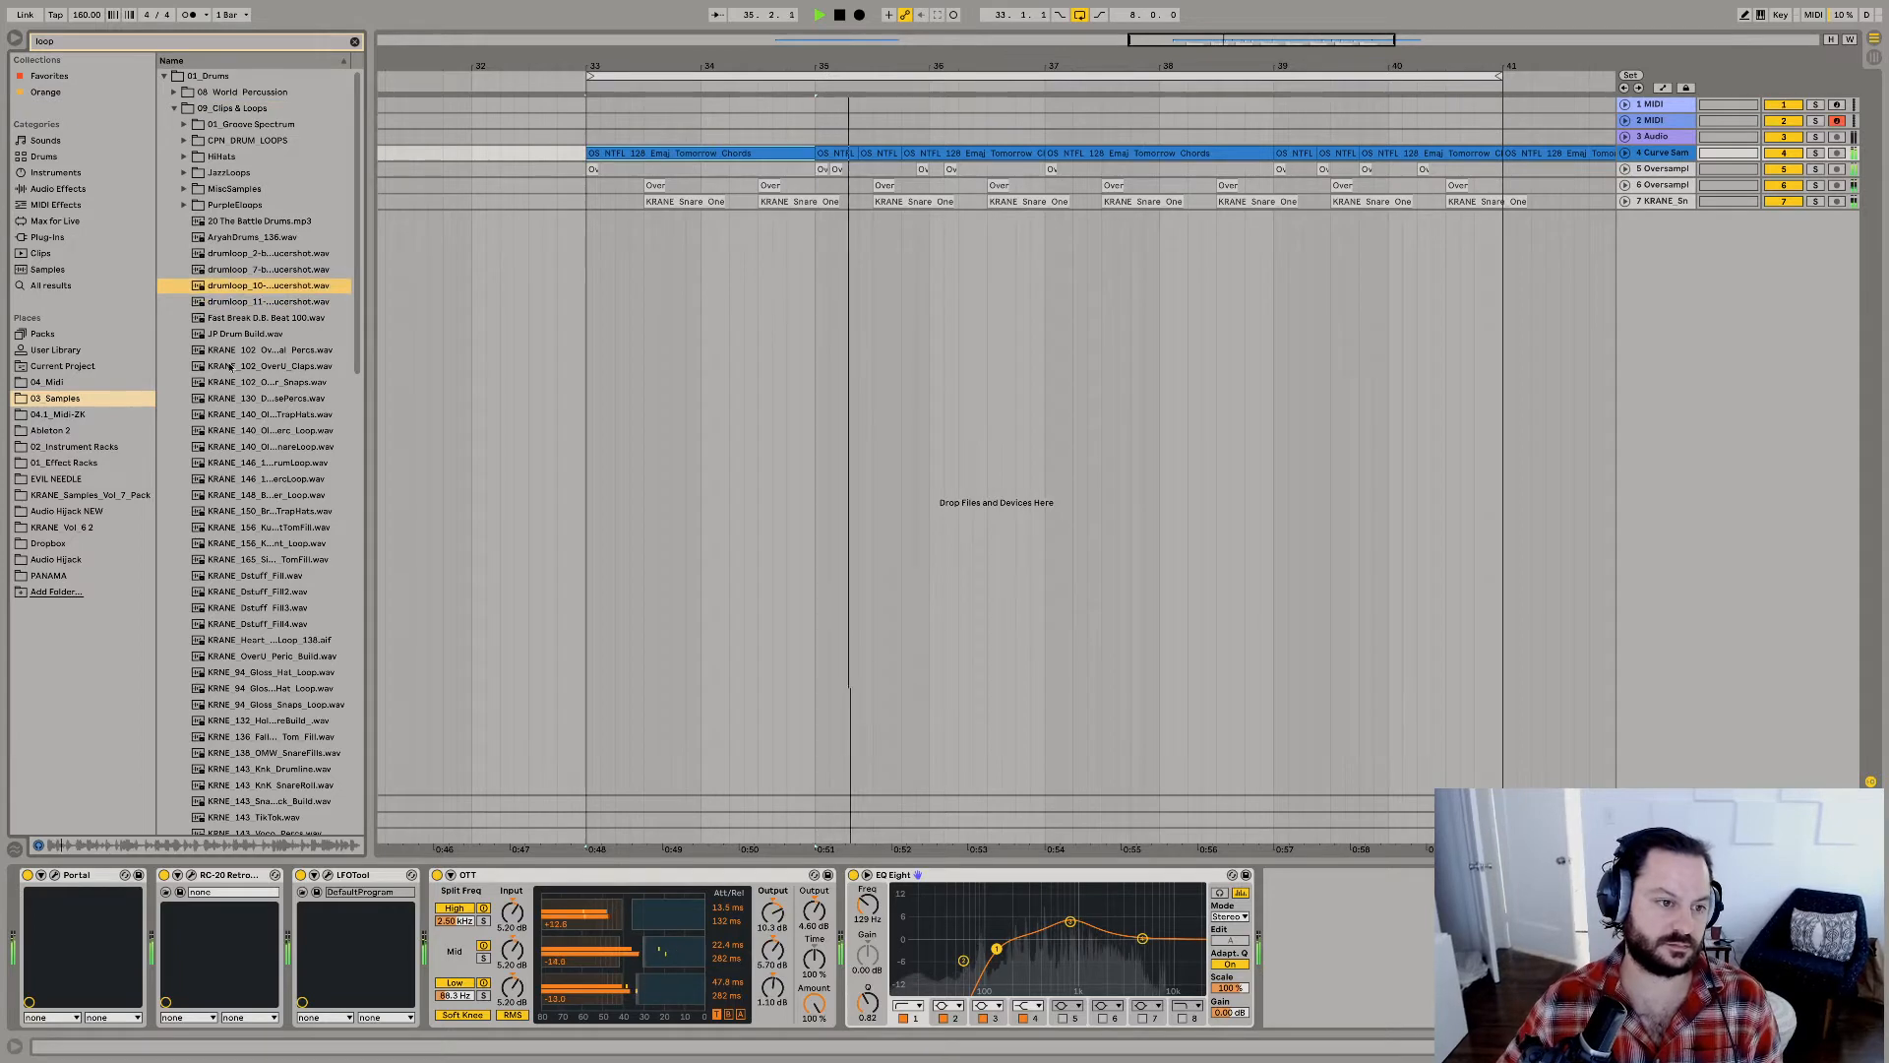
left_click(184, 158)
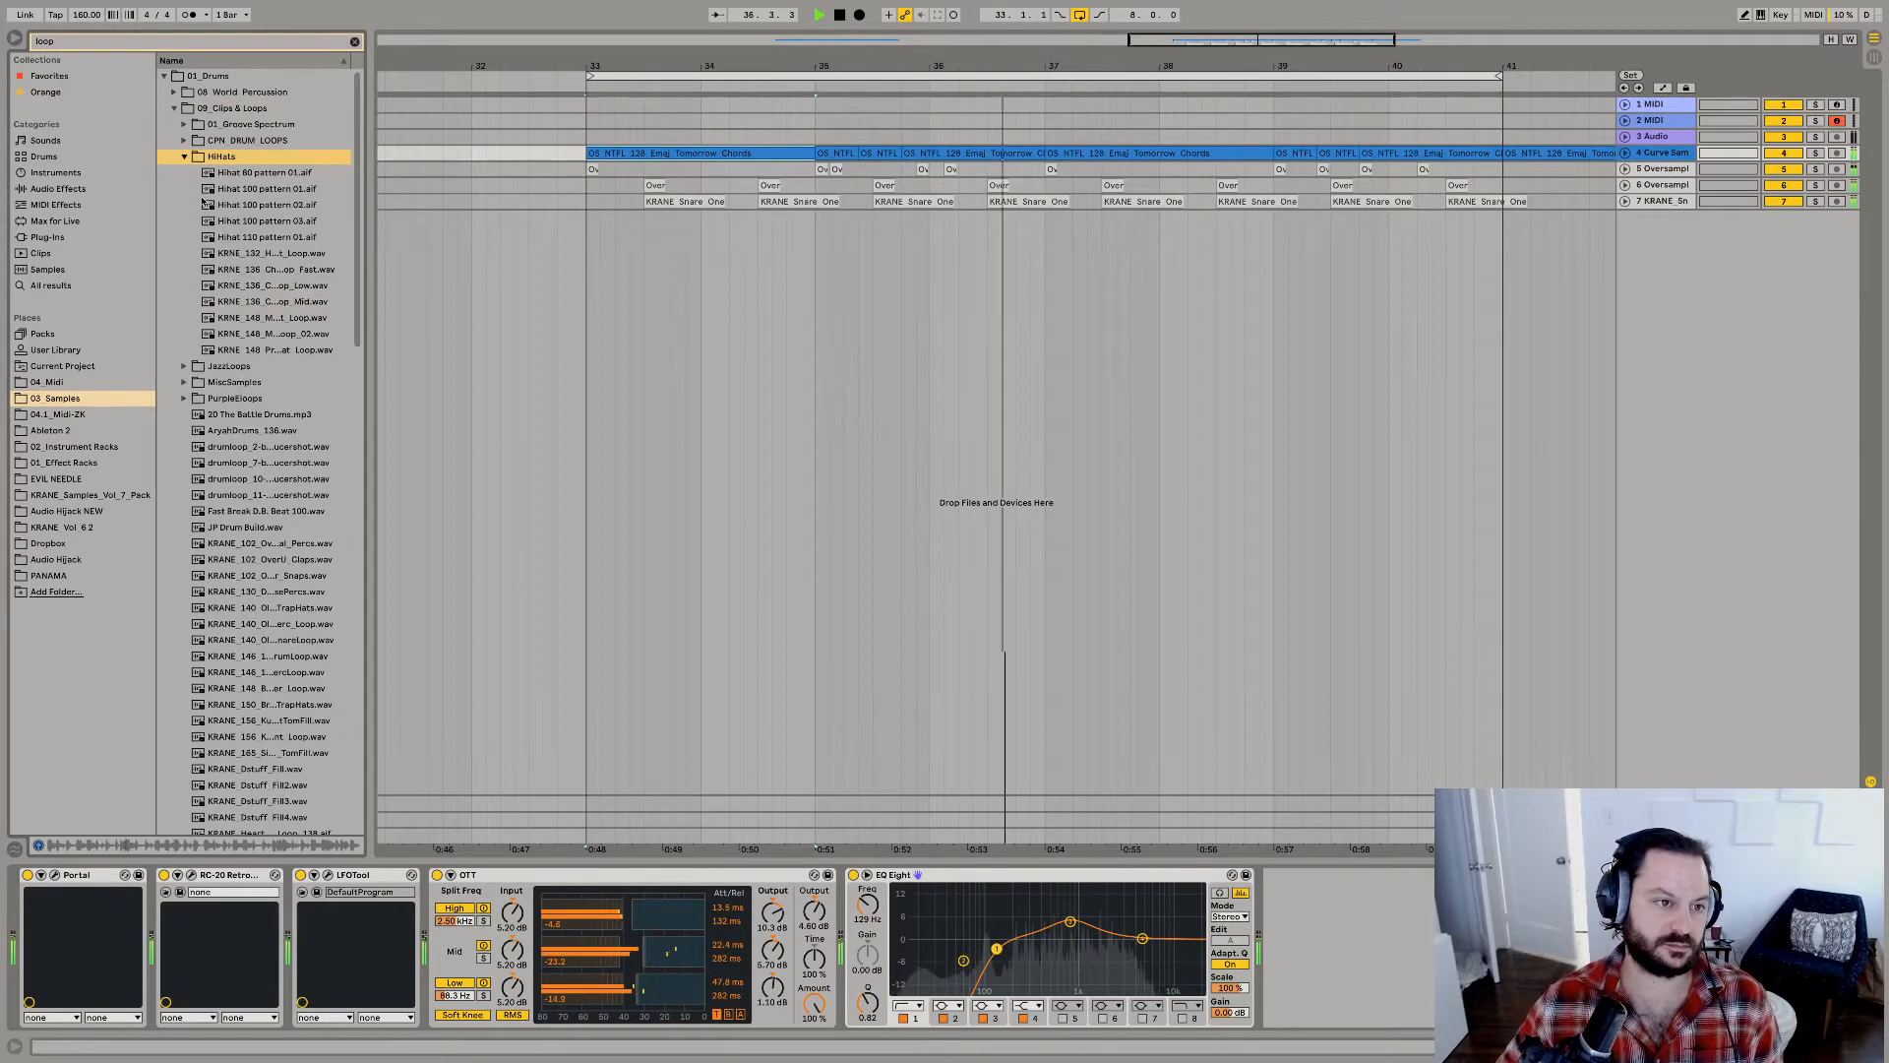
left_click(228, 189)
left_click_drag(236, 204, 588, 221)
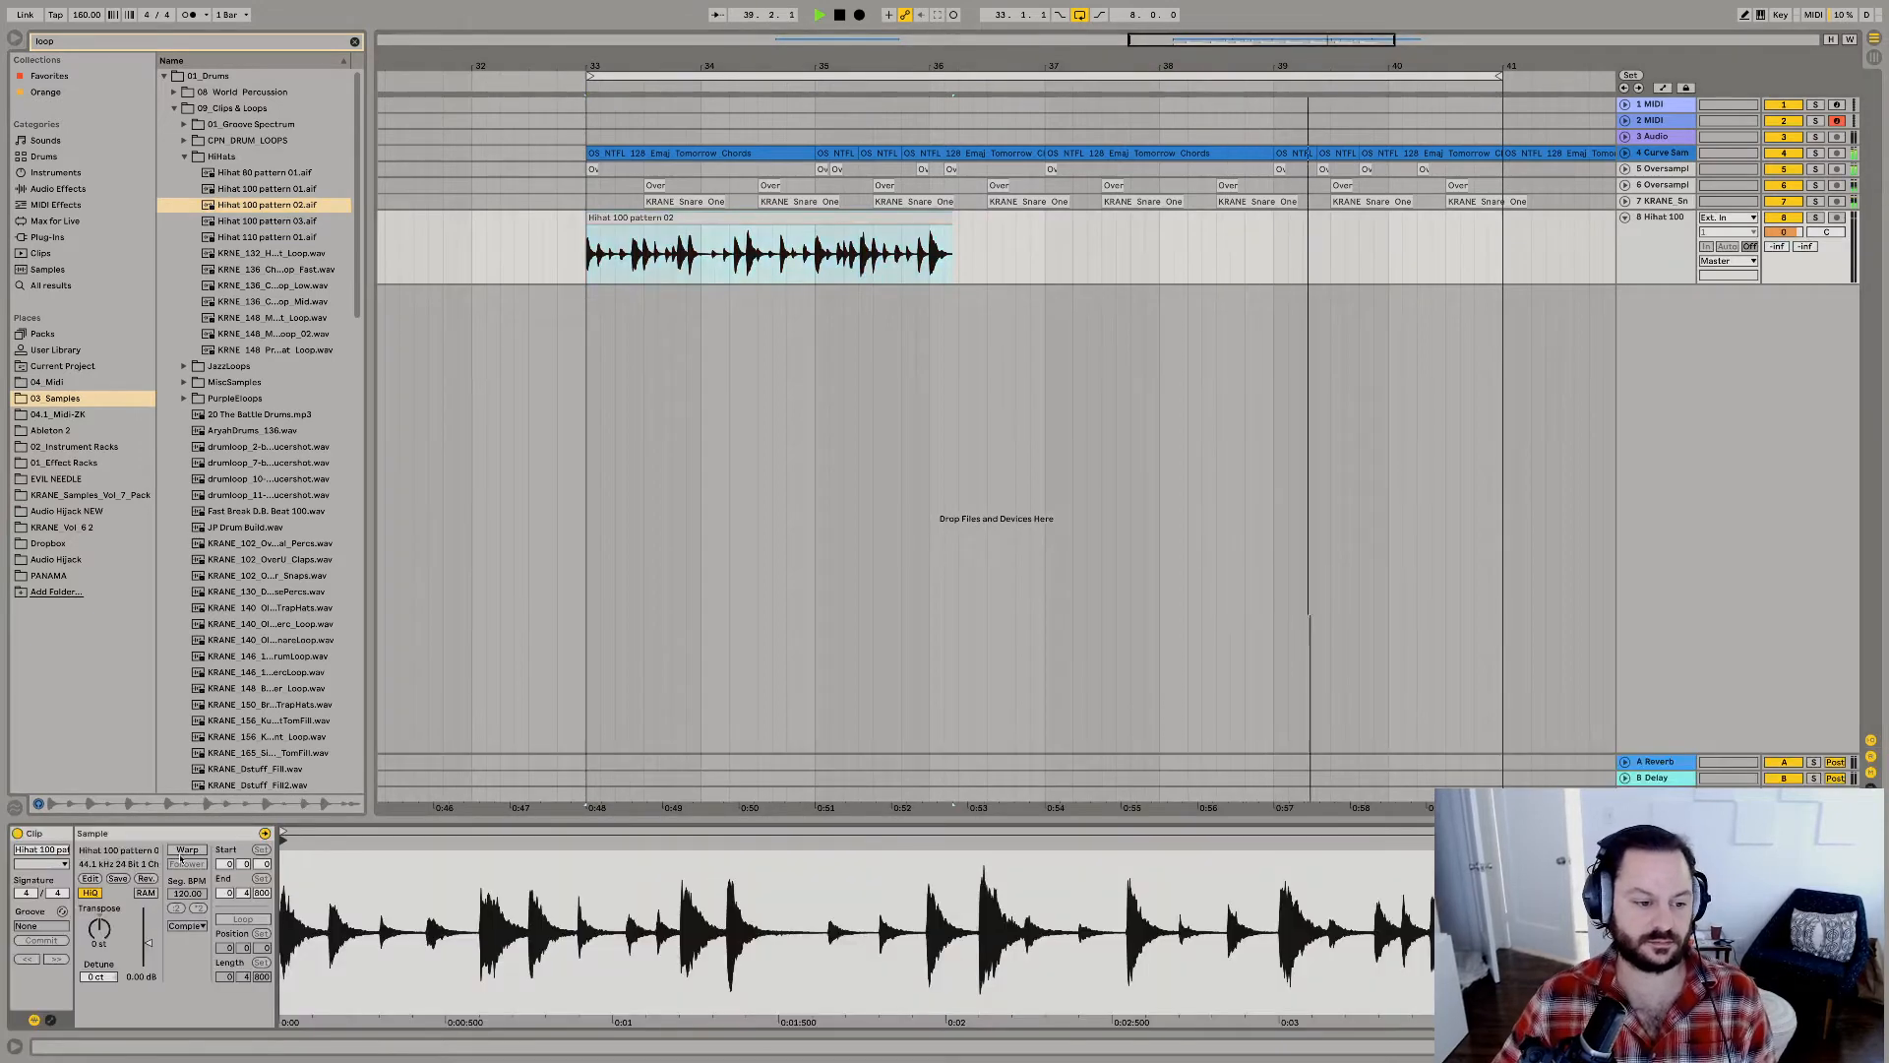
Warp the hi-hat clip, double its segment tempo to 200 BPM and lower the clip gain to -6.72 dB.
left_click(185, 851)
key("Return")
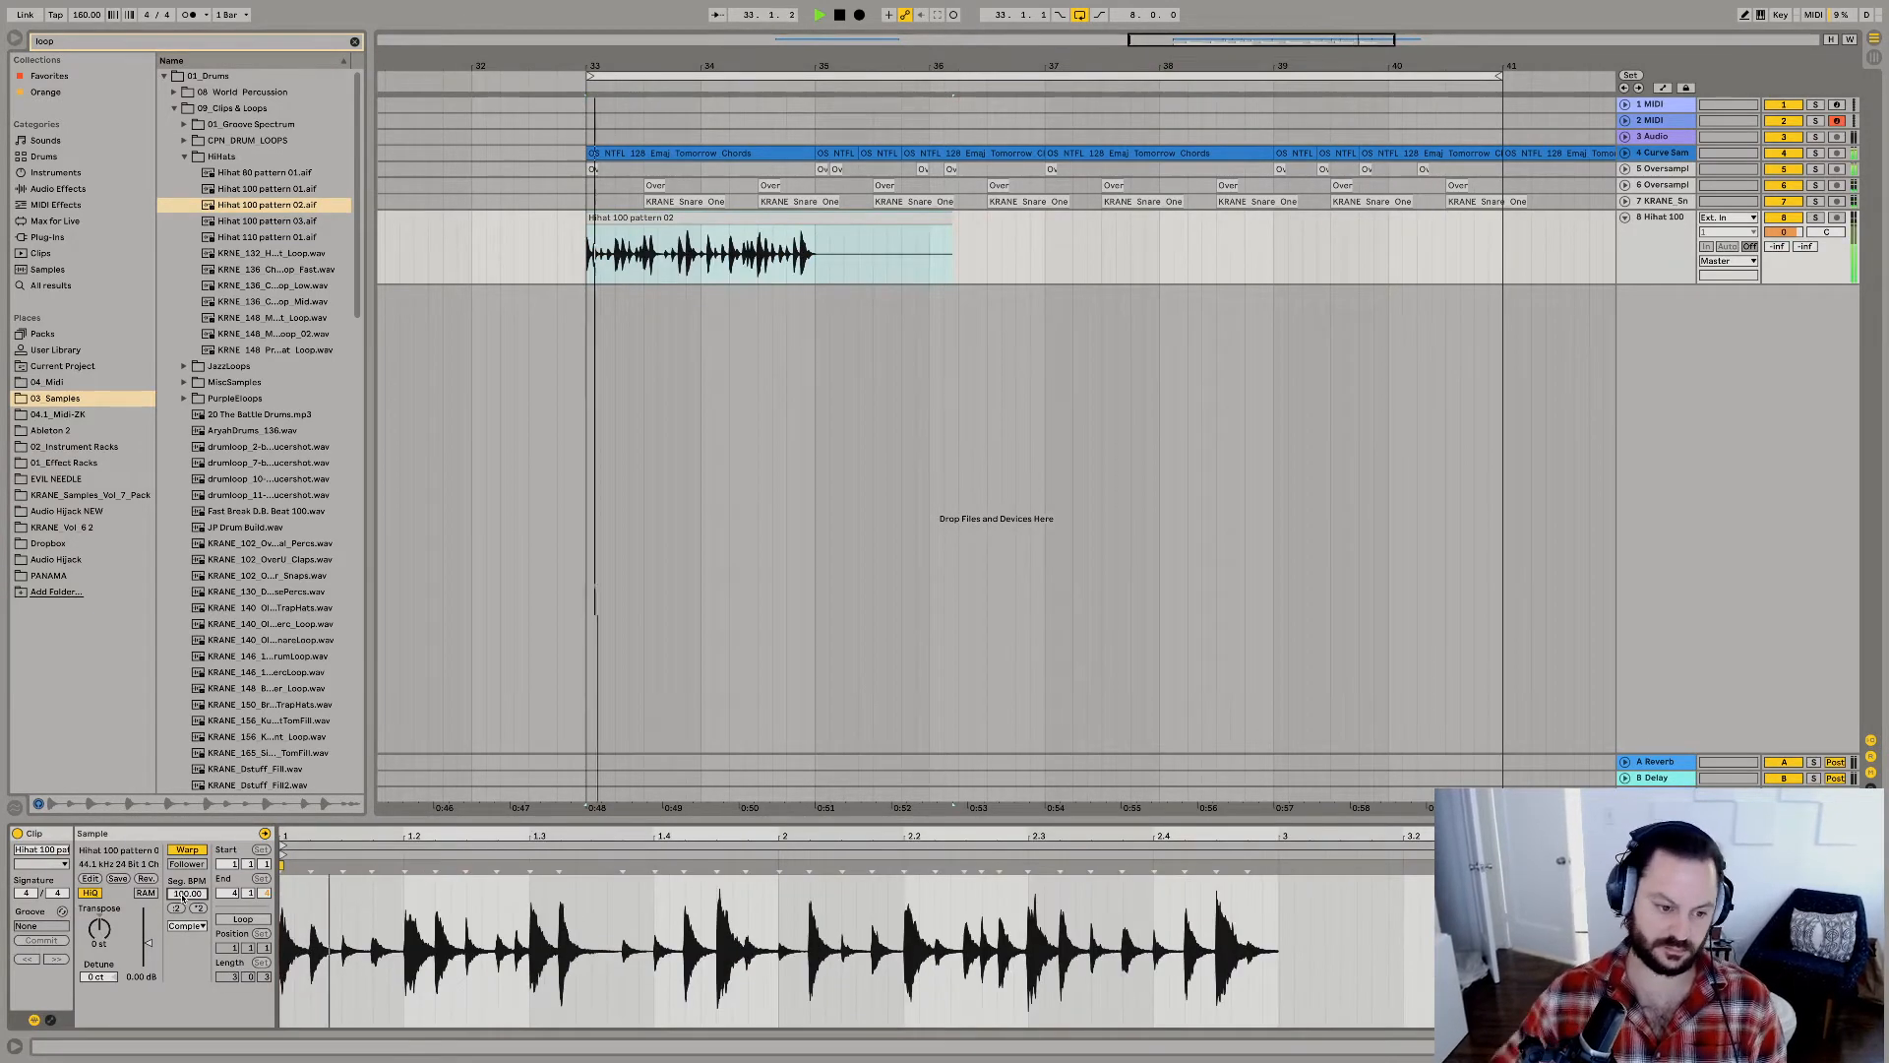
left_click(200, 909)
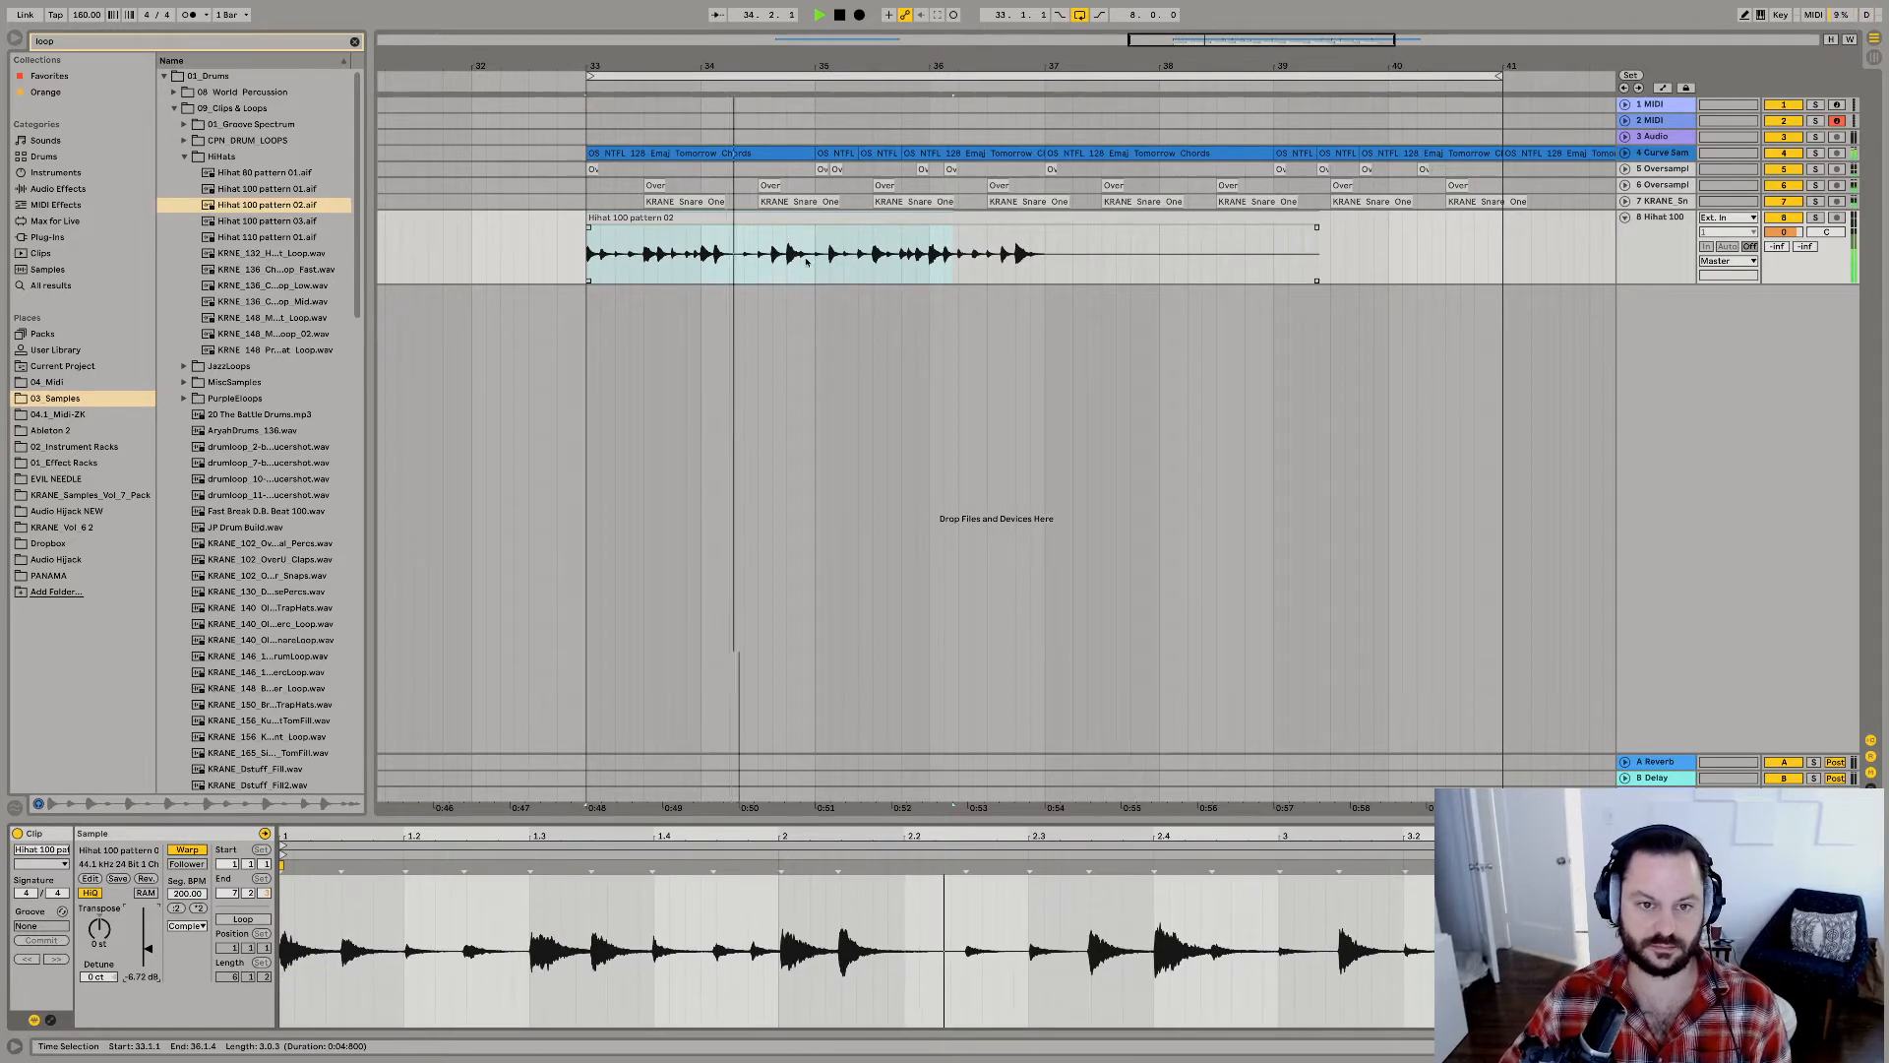
Duplicate the first beat of the hi-hat clip repeatedly to fill bars 33 to 41.
left_click(635, 266)
left_click_drag(589, 273, 612, 274)
key("space")
key("space")
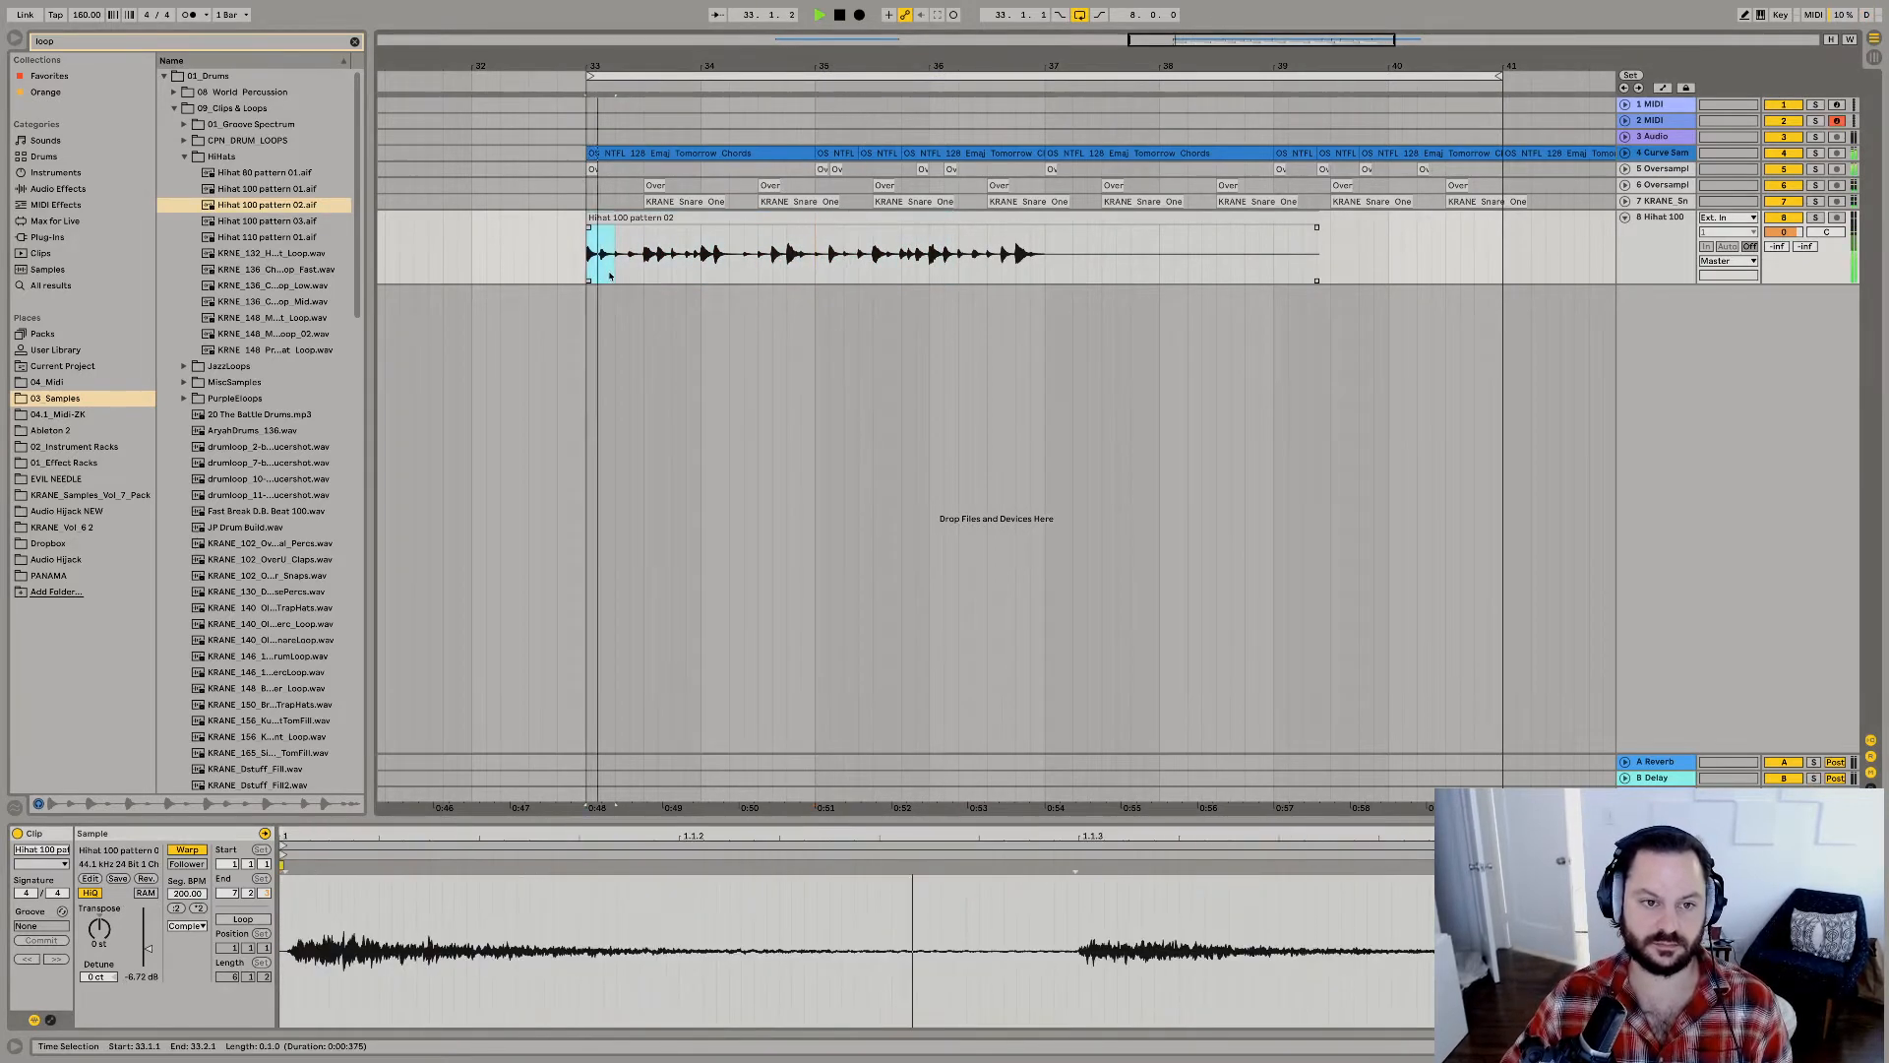
key("super+d")
key("super+d")
key("super+d")
left_click(597, 221, "shift")
key("super+d")
key("super+d")
key("super+d")
key("super+d")
key("super+d")
key("super+d")
key("super+d")
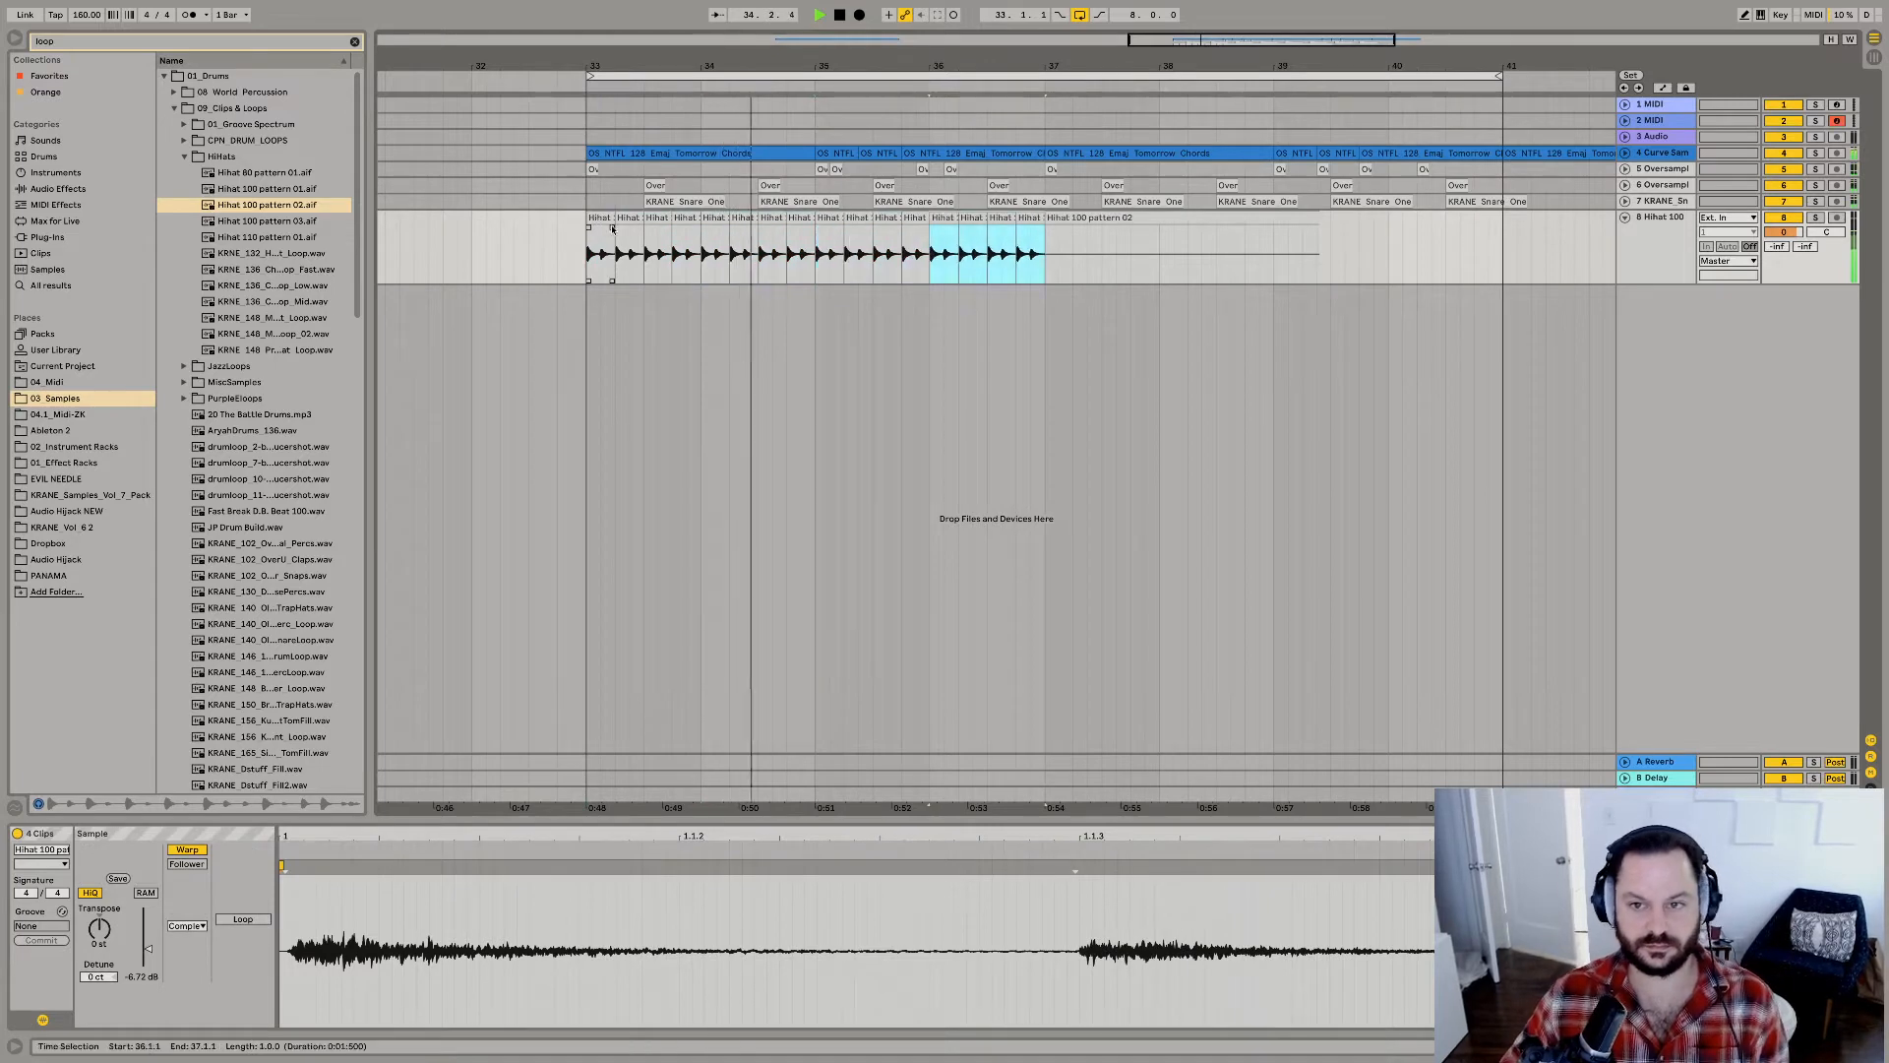
Find the ZK-VocoRoom1.adg rack in 01_Effect Racks and load it on the hi-hat track.
left_click(105, 44)
type("voco")
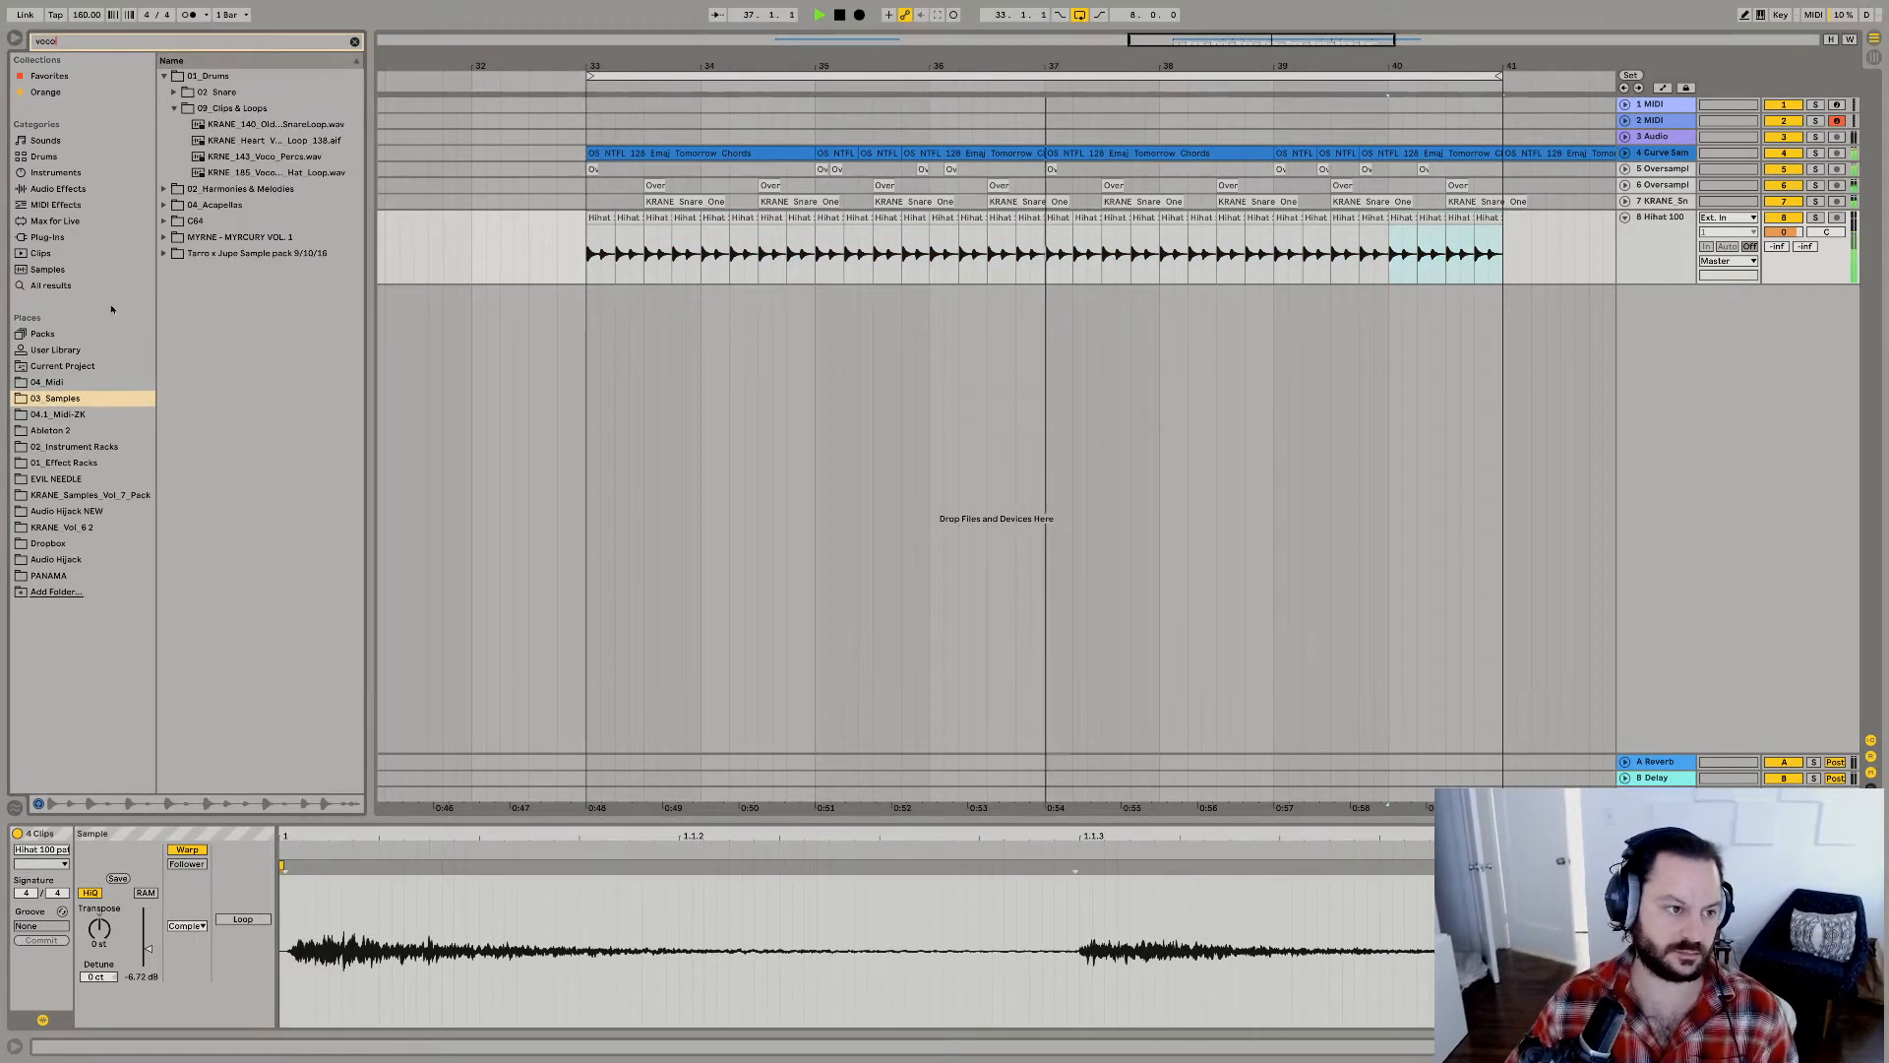
left_click(61, 190)
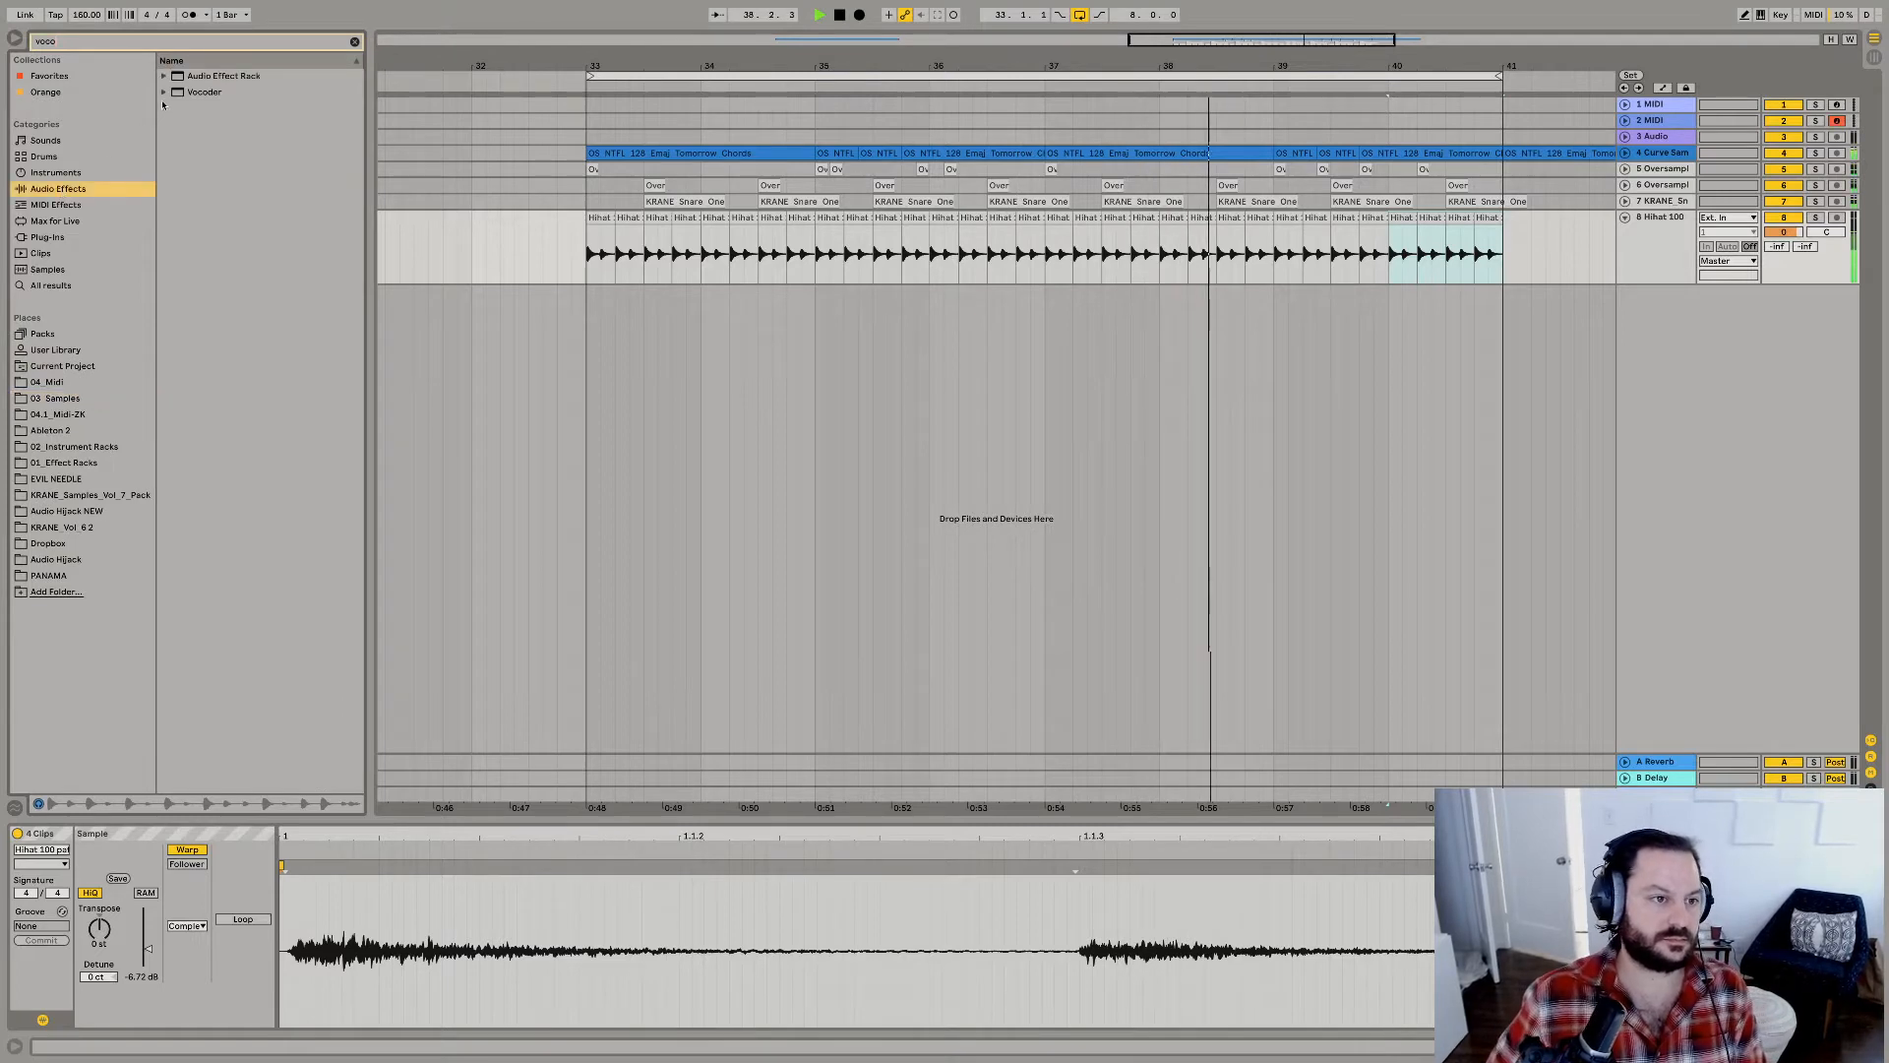
left_click(66, 462)
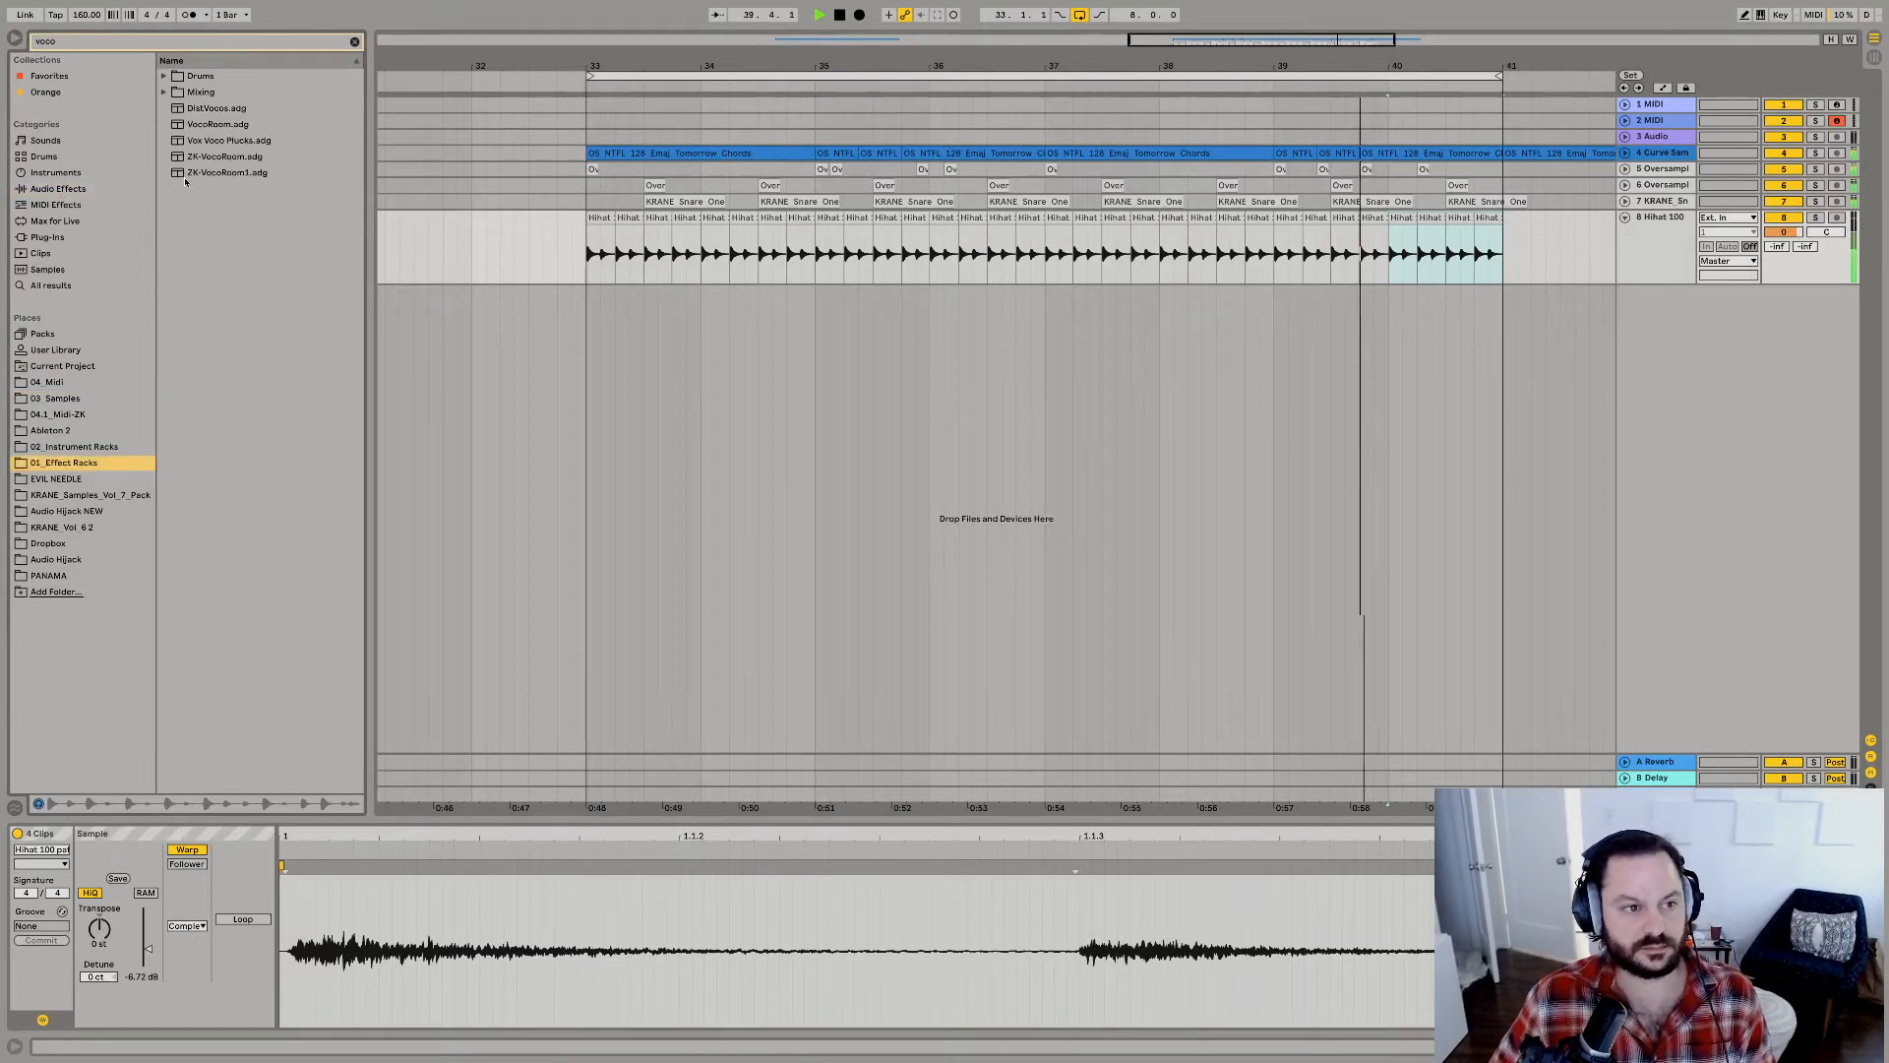
left_click_drag(227, 173, 695, 231)
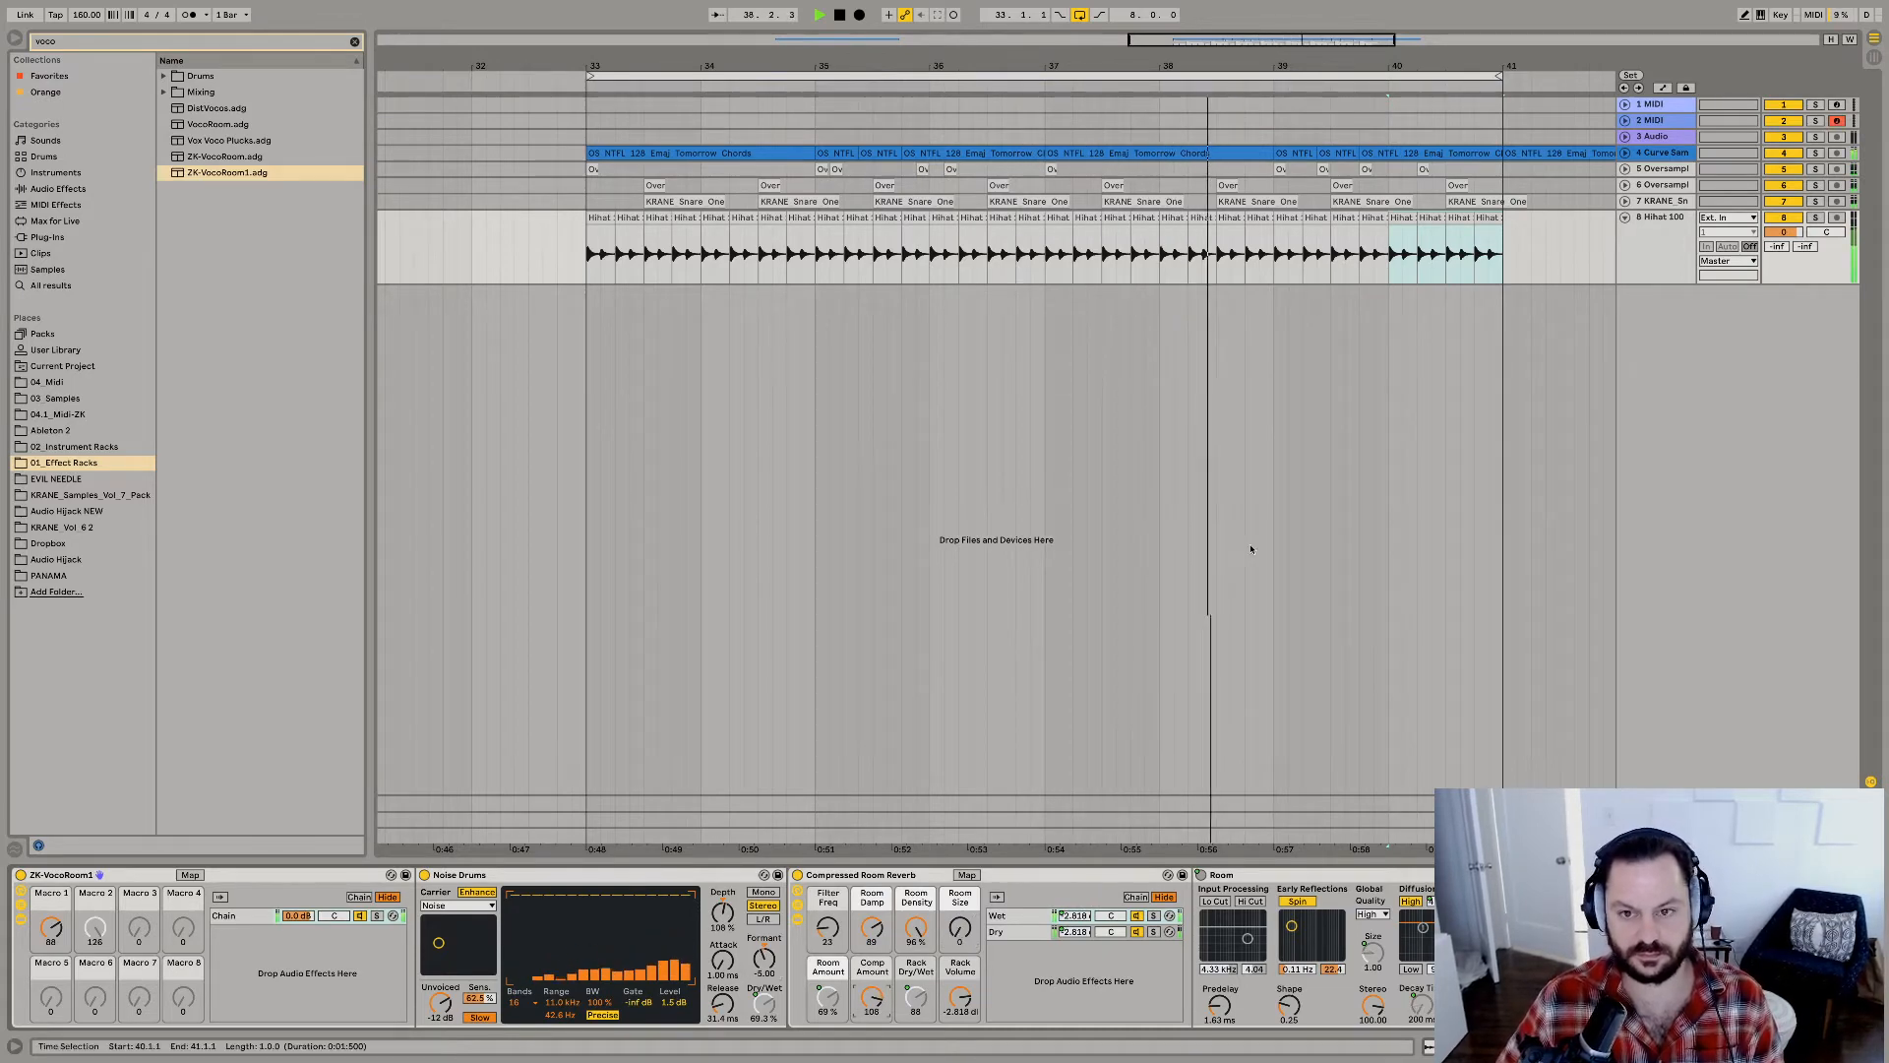
Put the chord track into a new group track.
left_click(1660, 152)
key("ctrl+g")
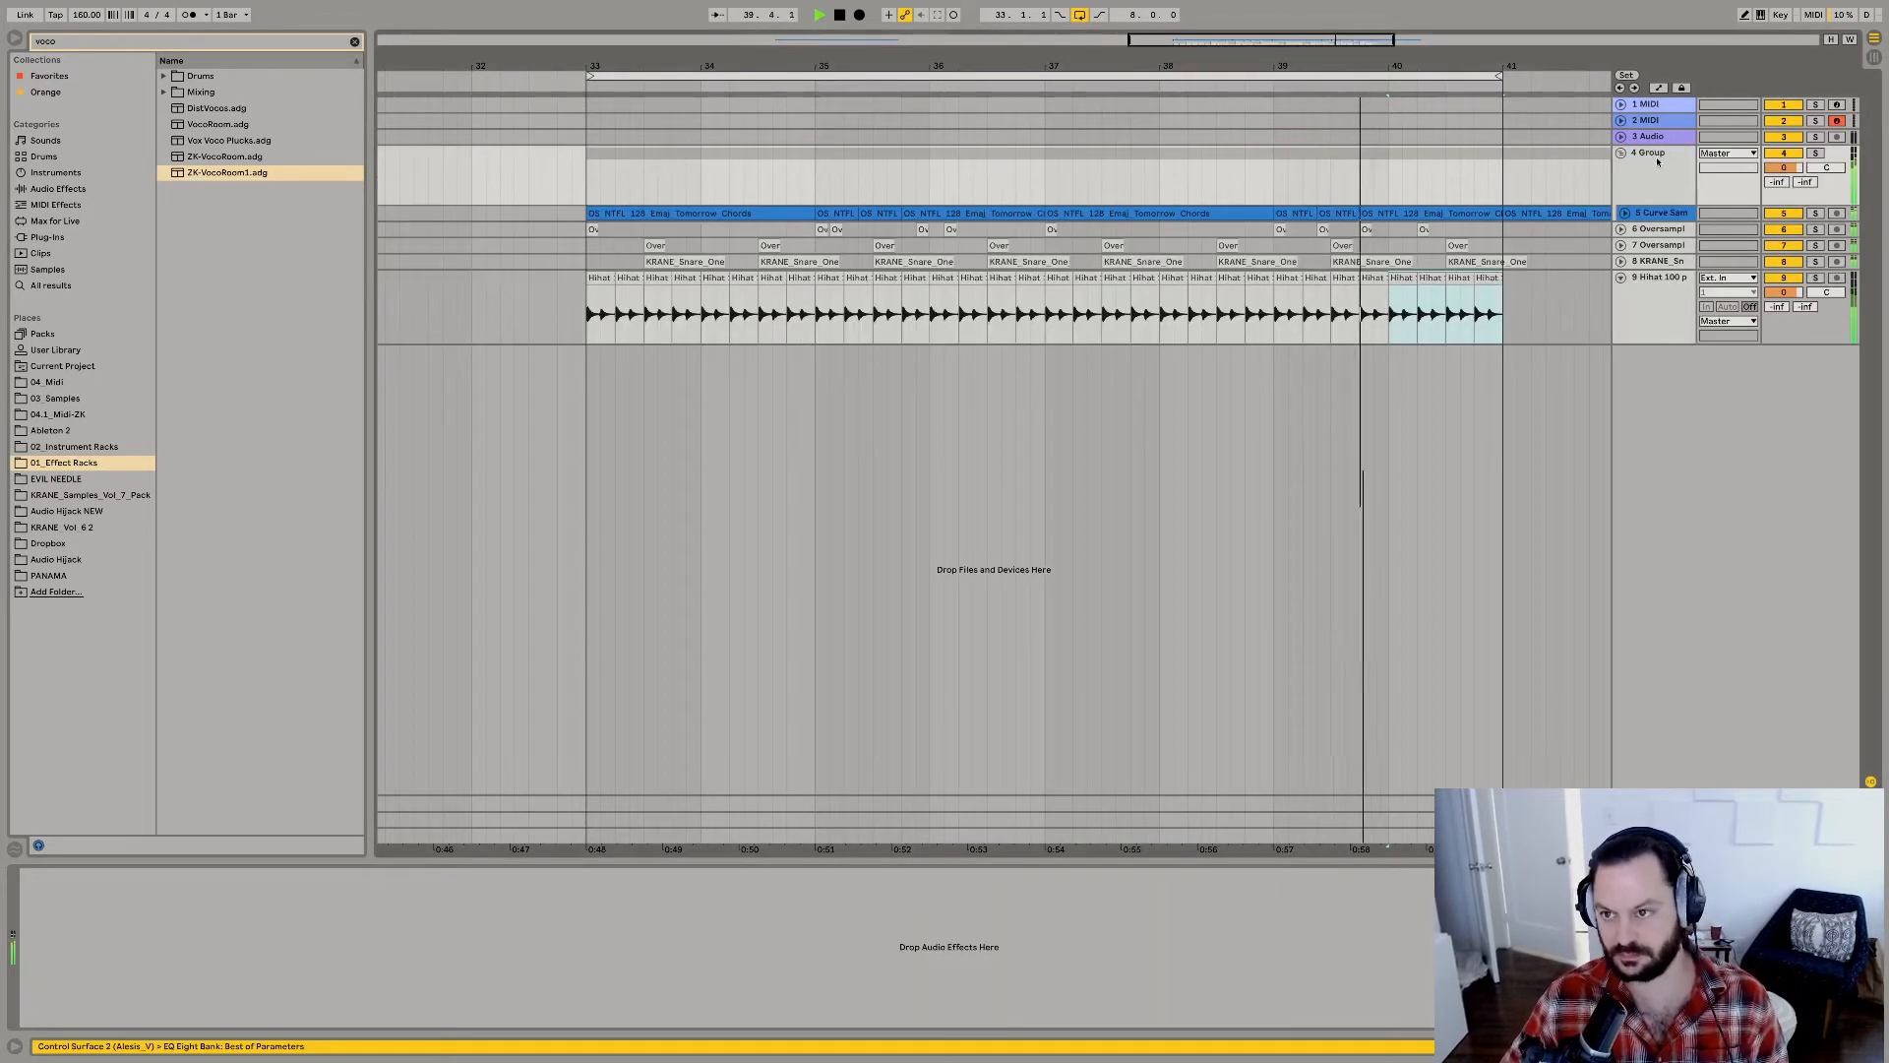
Rename the new group track MUSIC.
key("ctrl+r")
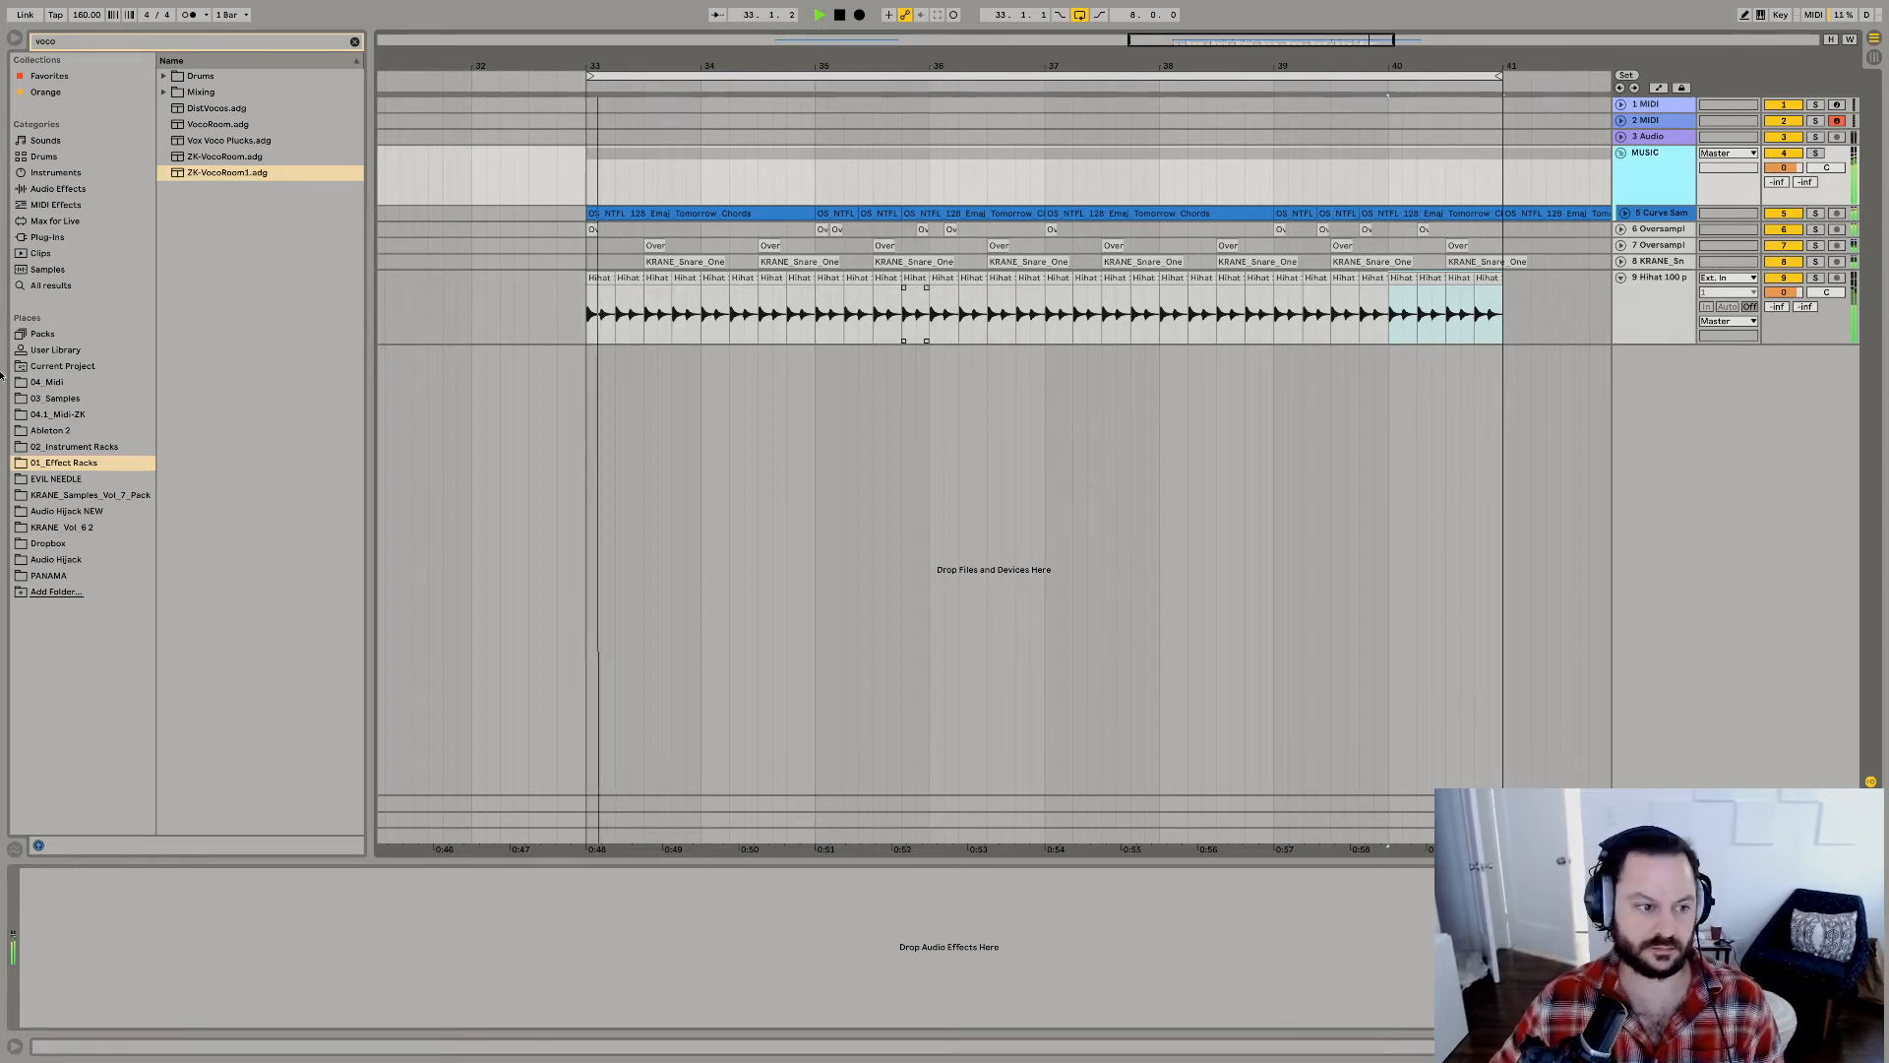
Clear the browser search and expand the Percussion folder in KRANE_Samples_Vol_7_Pack.
left_click(51, 494)
key("space")
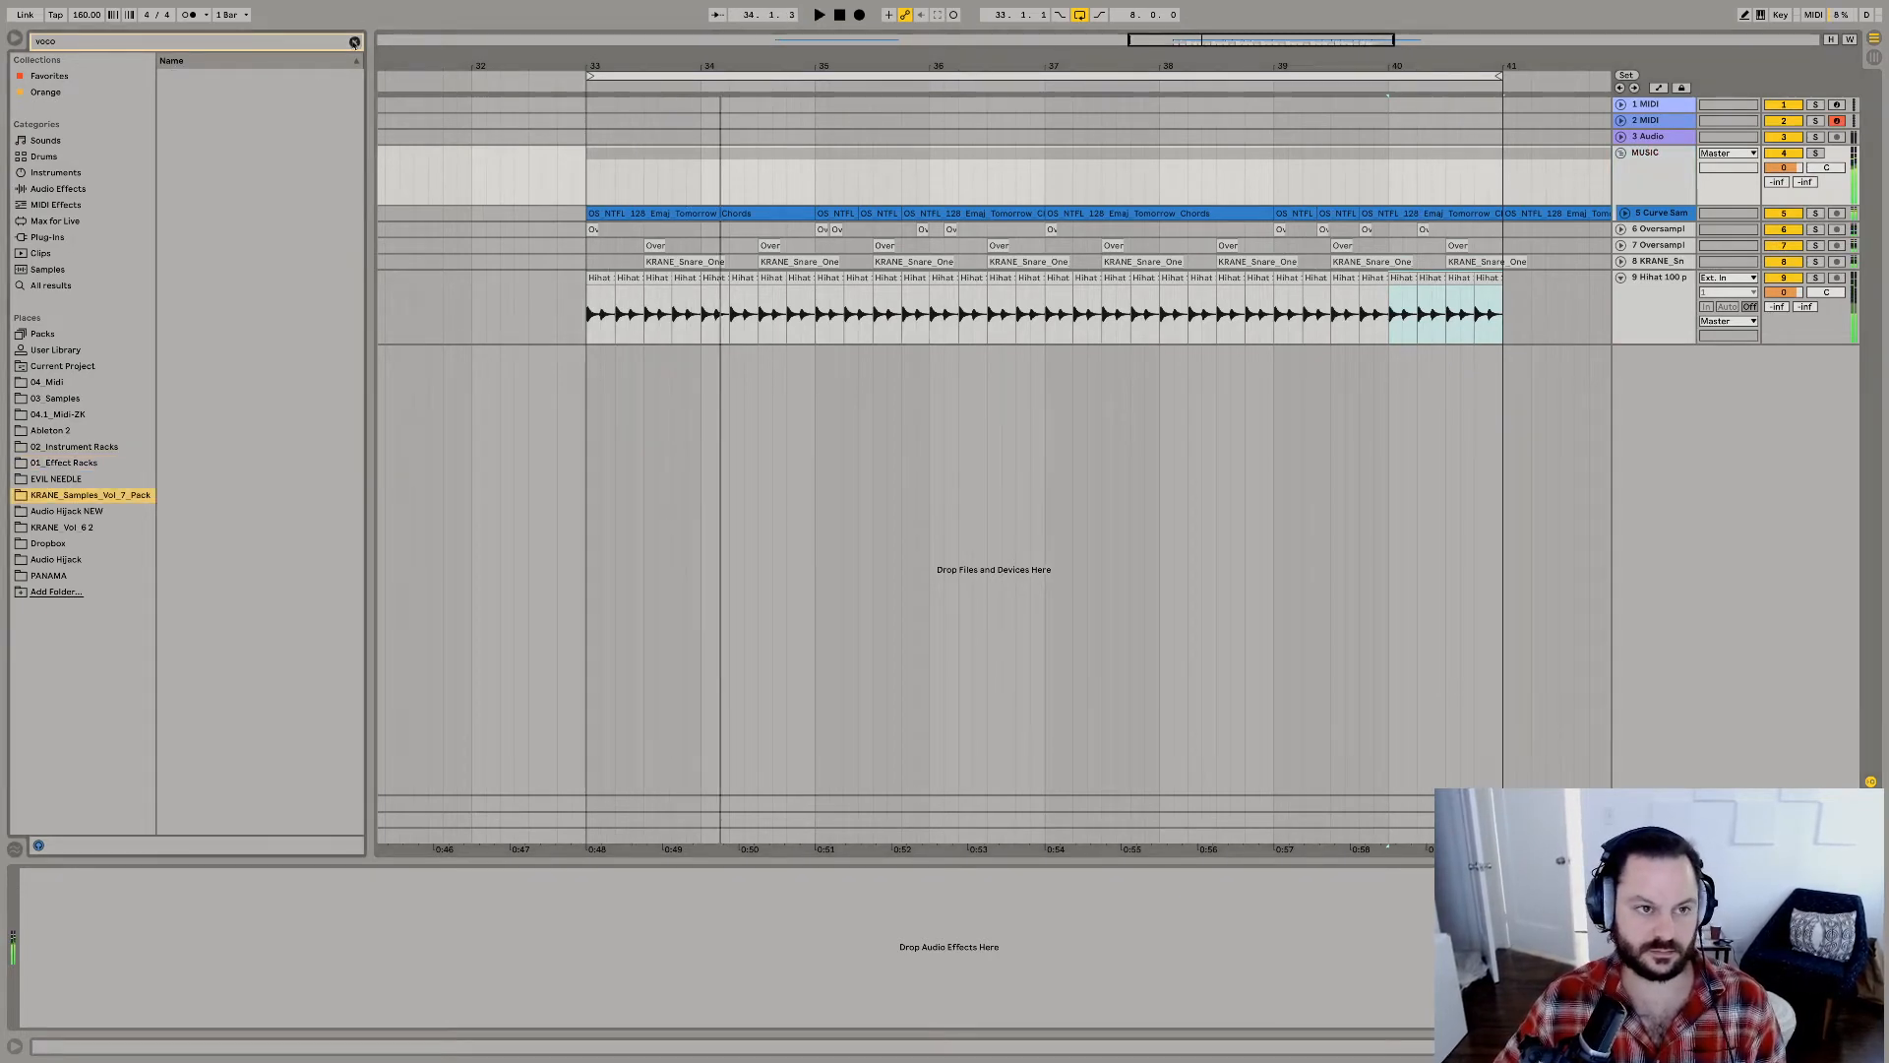
left_click(354, 41)
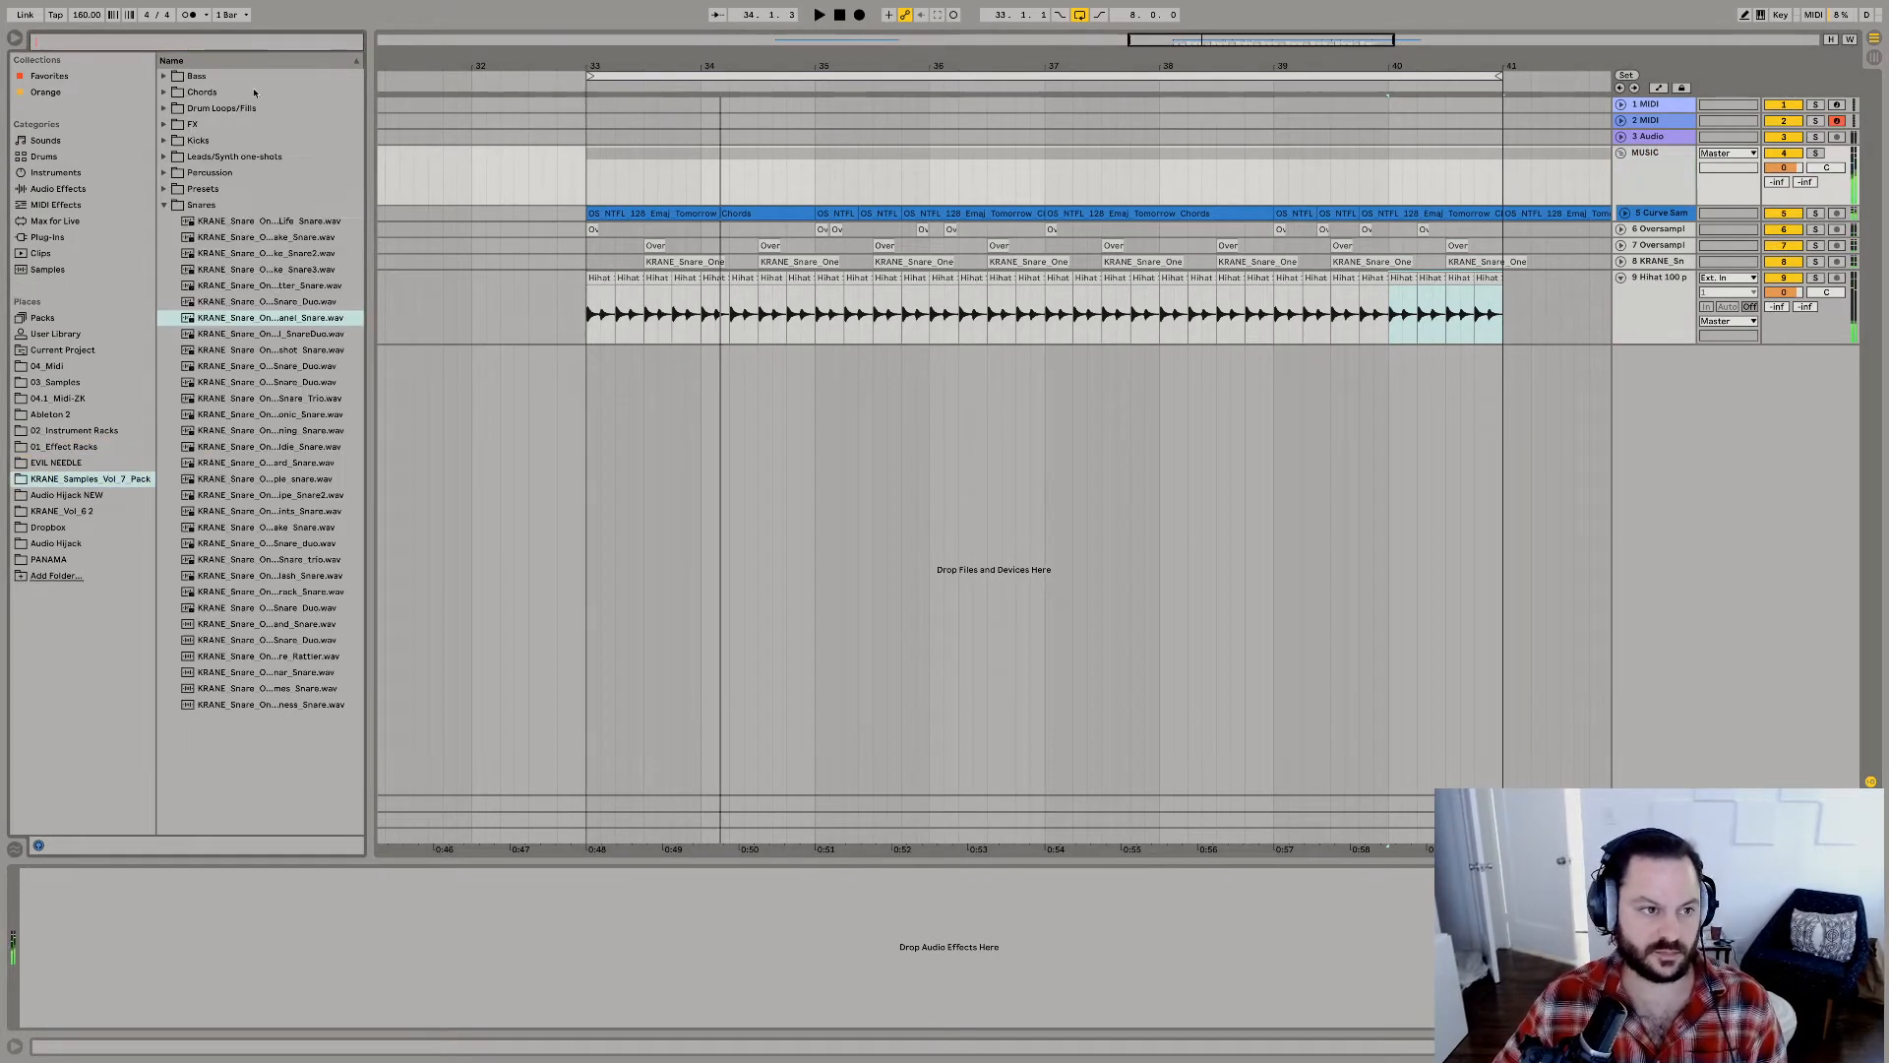
left_click(164, 173)
Audition the percussion one-shots and place the Better Clicky Trio snap on a new audio track at 33.3.1.
left_click(217, 206)
key("Down")
key("Down")
key("Down")
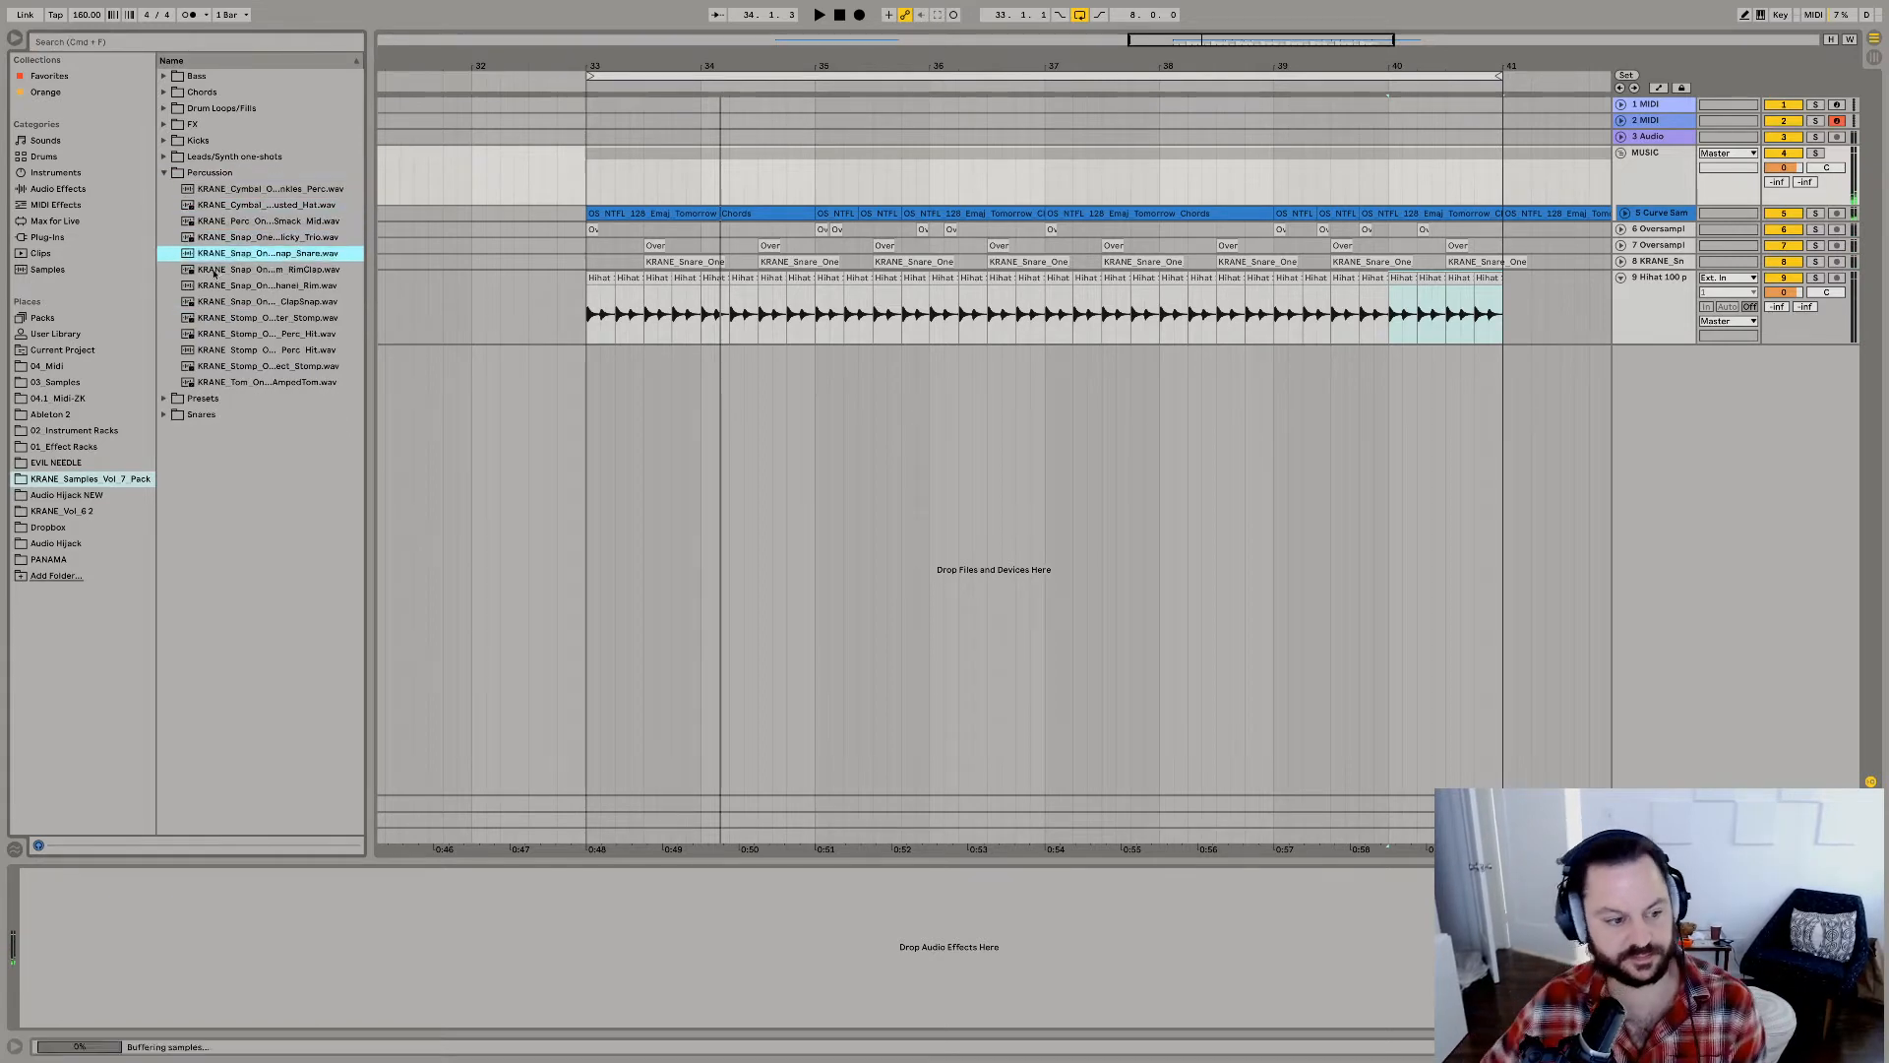
key("Down")
key("Up")
key("Up")
key("space")
left_click_drag(280, 237, 646, 366)
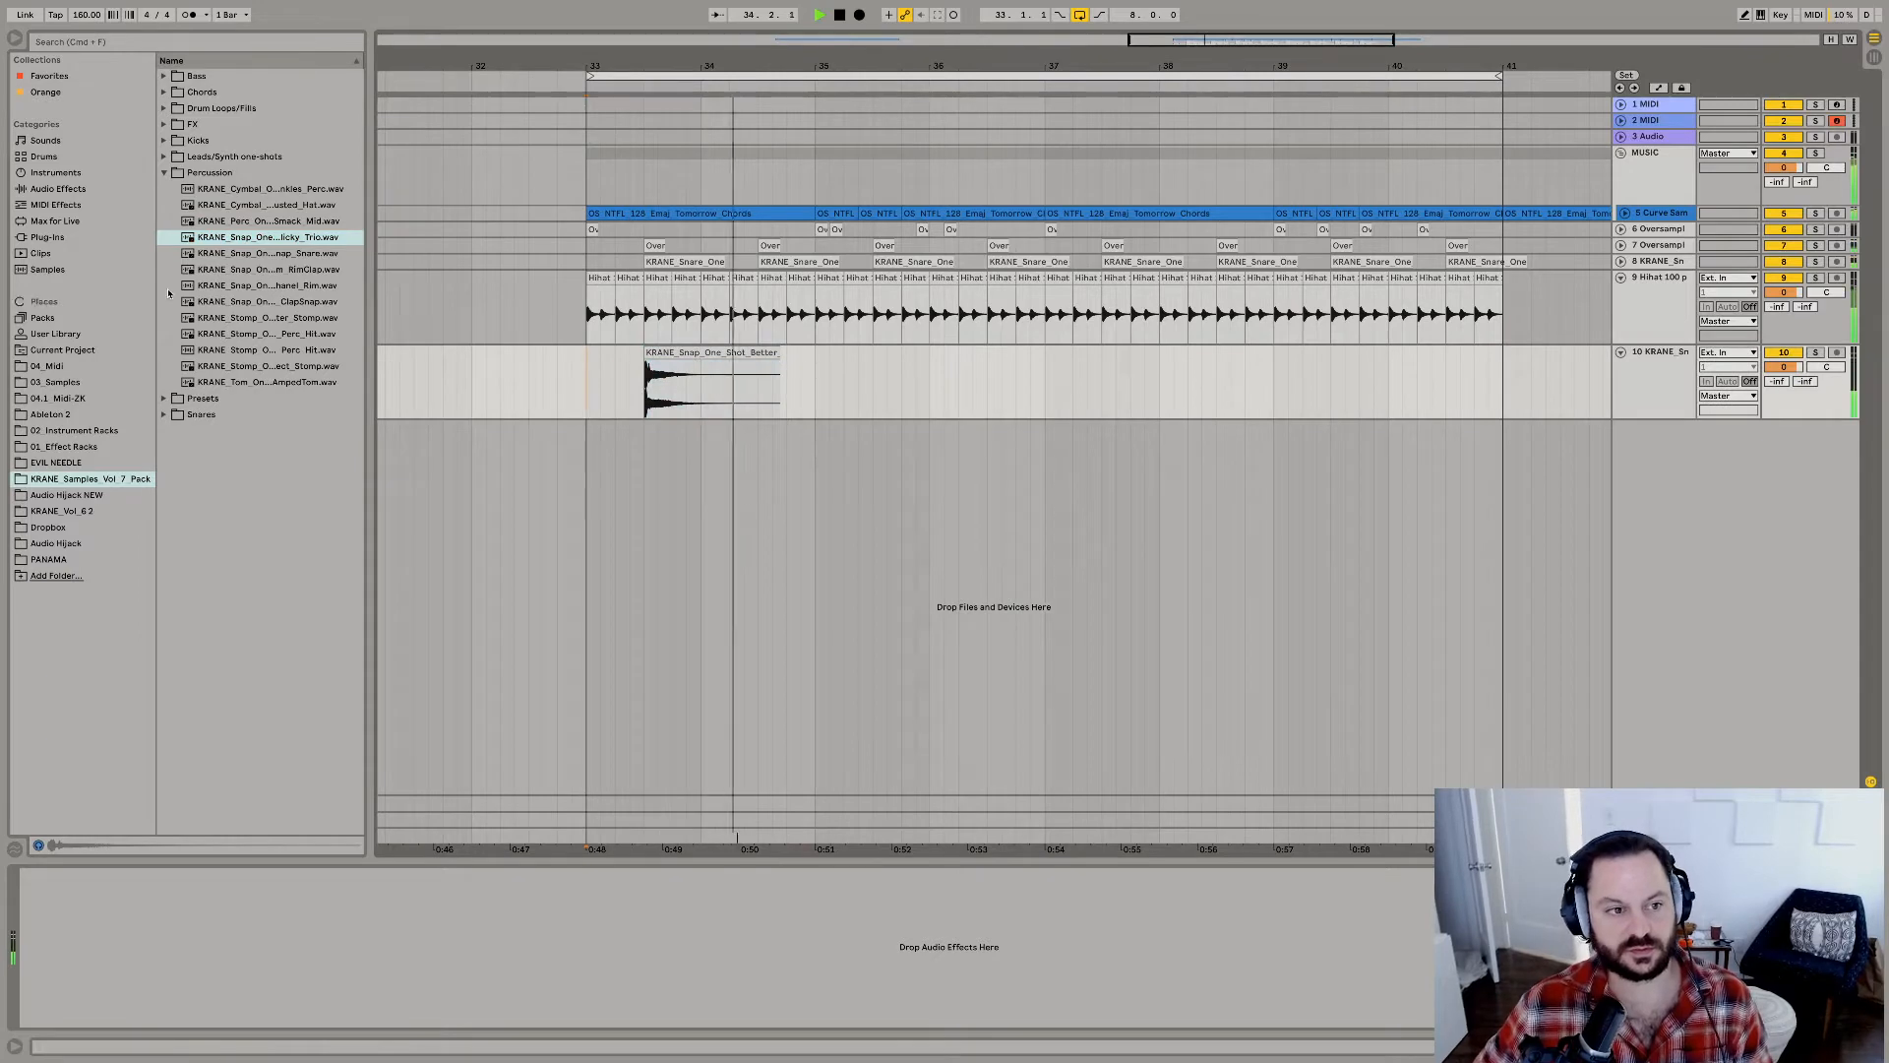
Try the Better Snap Snare sample at 36.3.1 and a copy of the Clicky Trio clip at 37.3.1 on the snap track.
left_click_drag(286, 253, 994, 389)
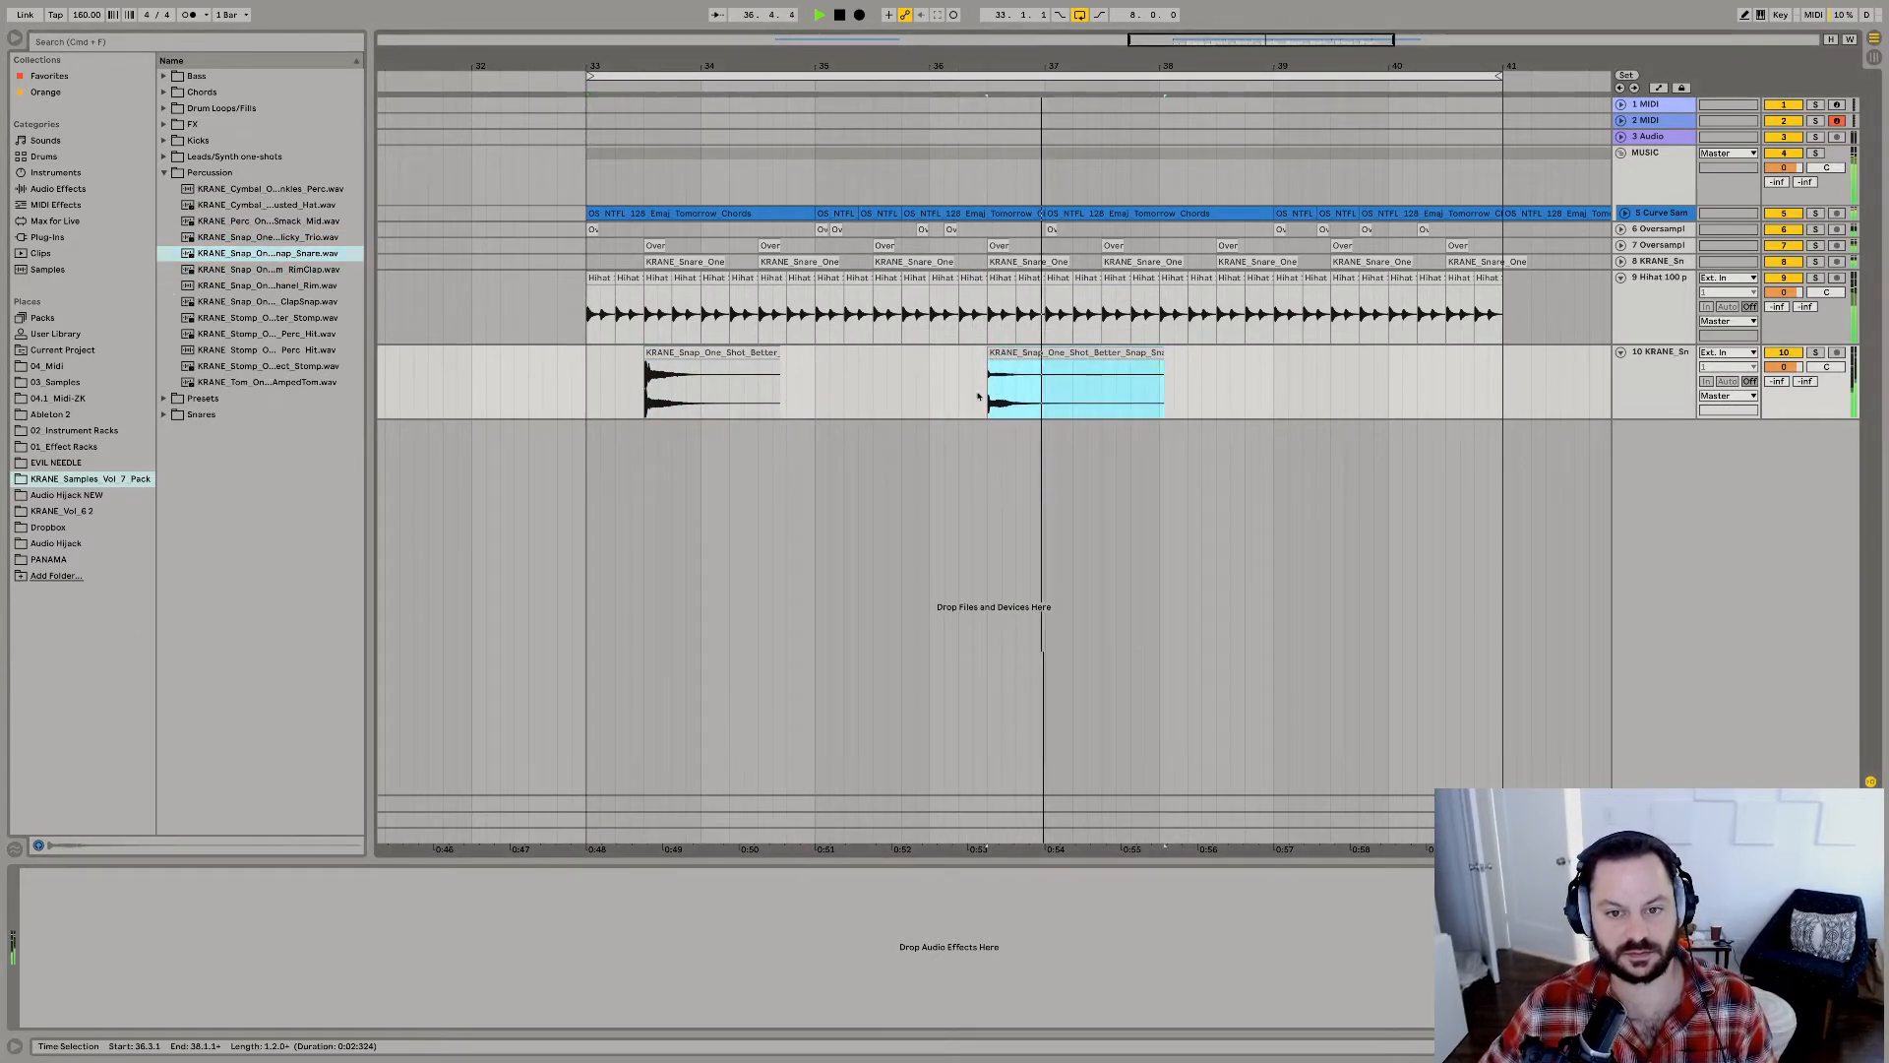
left_click(728, 355)
key("super+c")
left_click(1100, 394)
key("super+v")
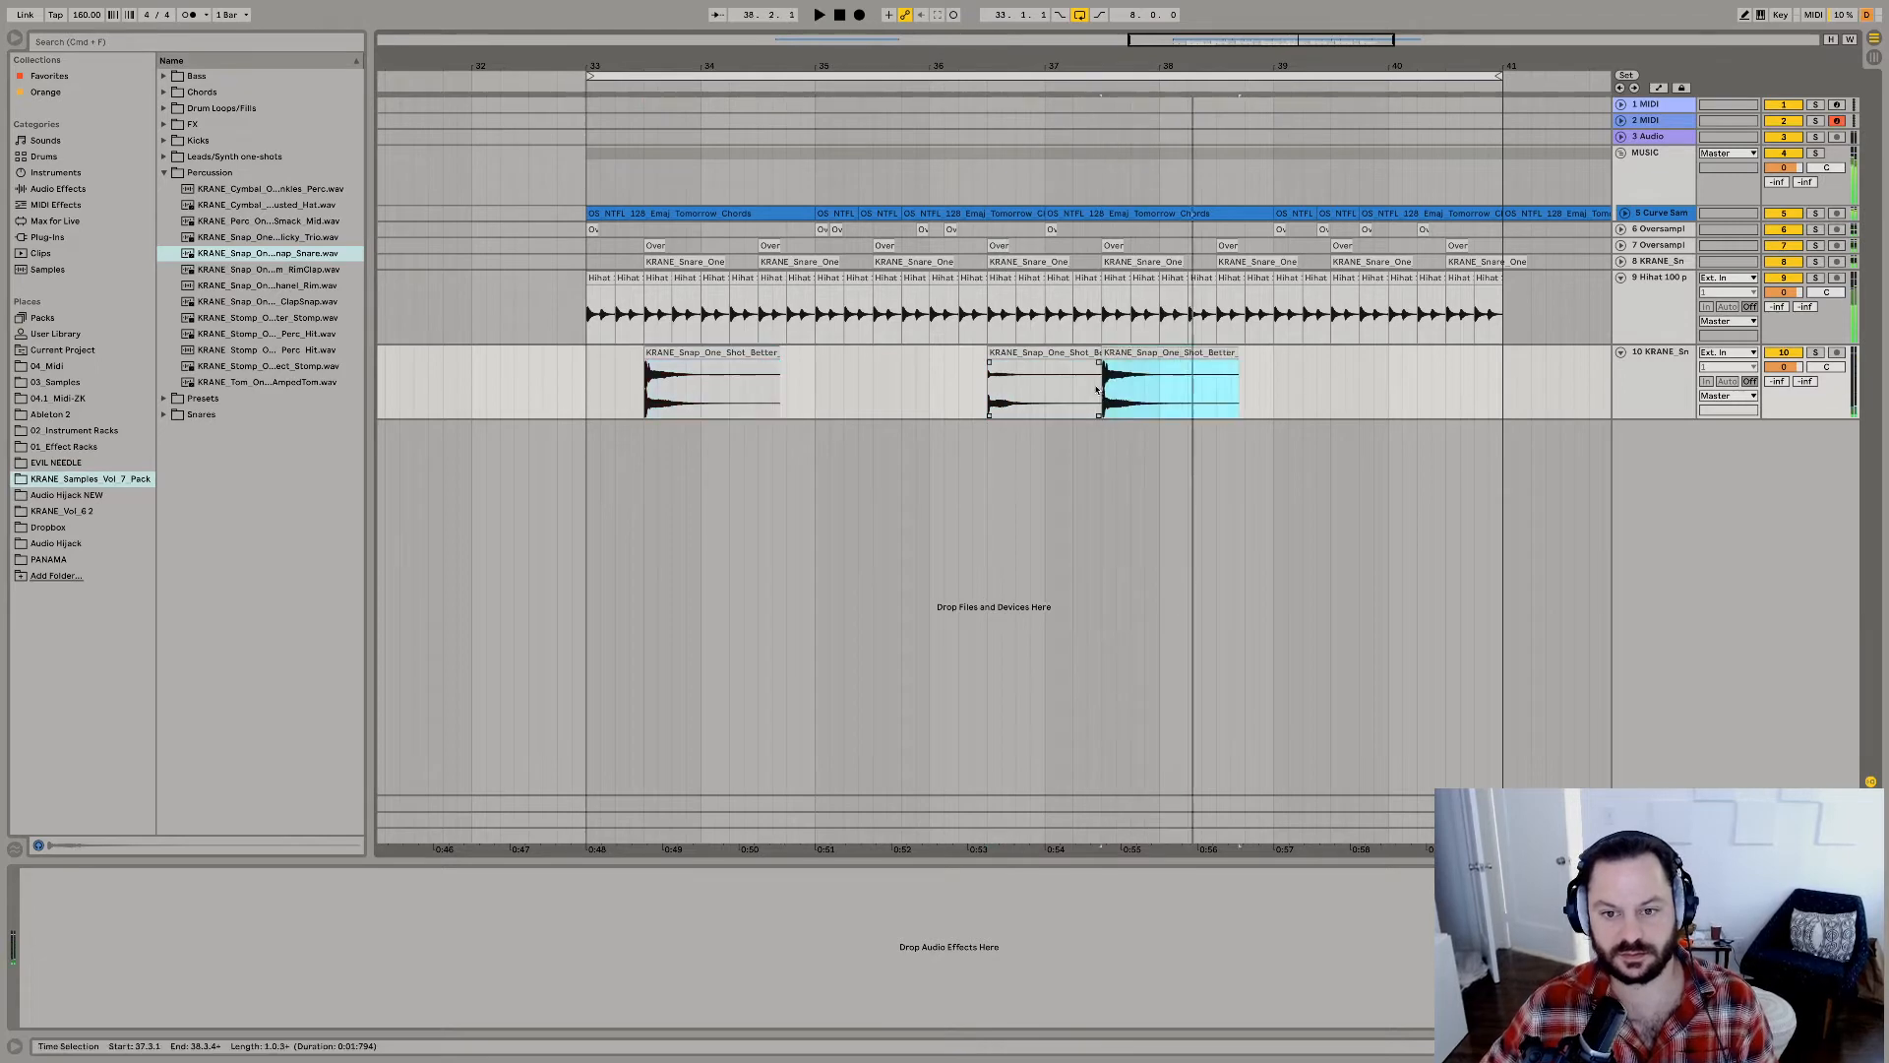
left_click(678, 353)
left_click(275, 335)
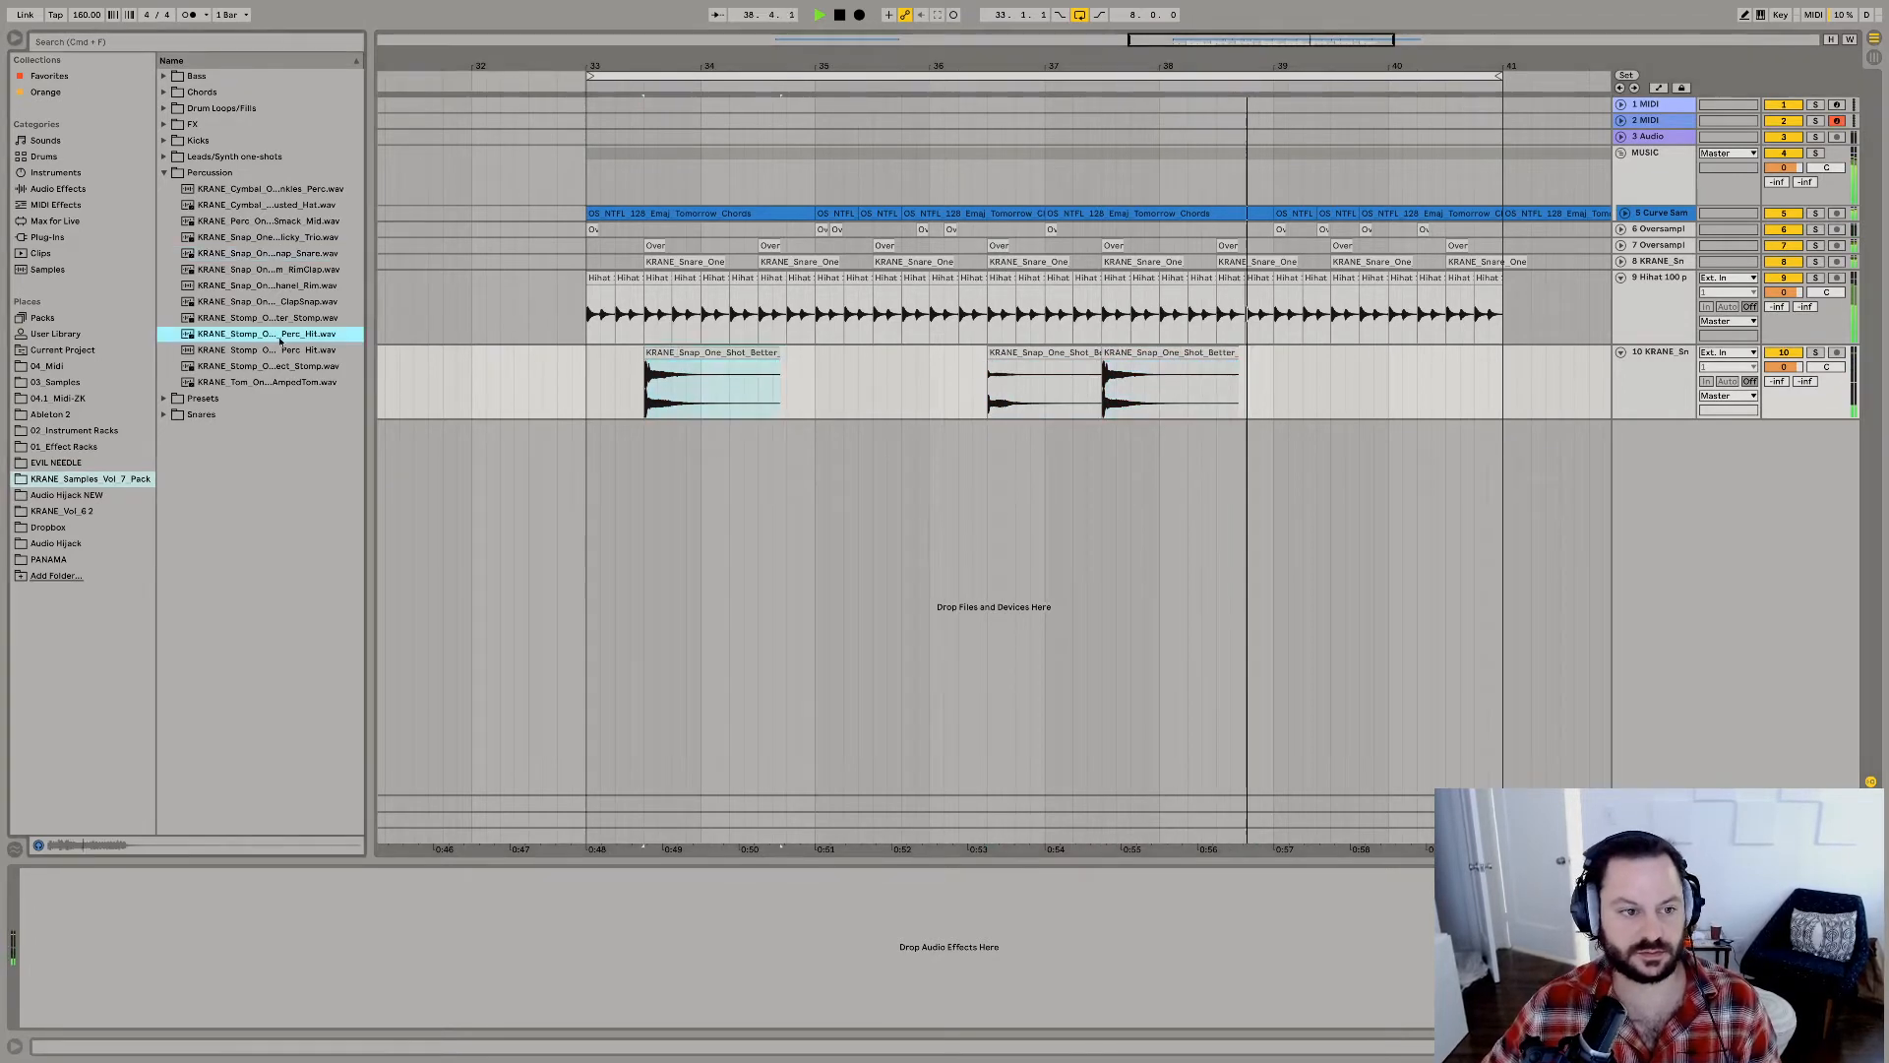
Transpose the first Clicky Trio snap clip down to -7 st.
left_click(678, 354)
key("shift+Tab")
left_click_drag(100, 928, 100, 953)
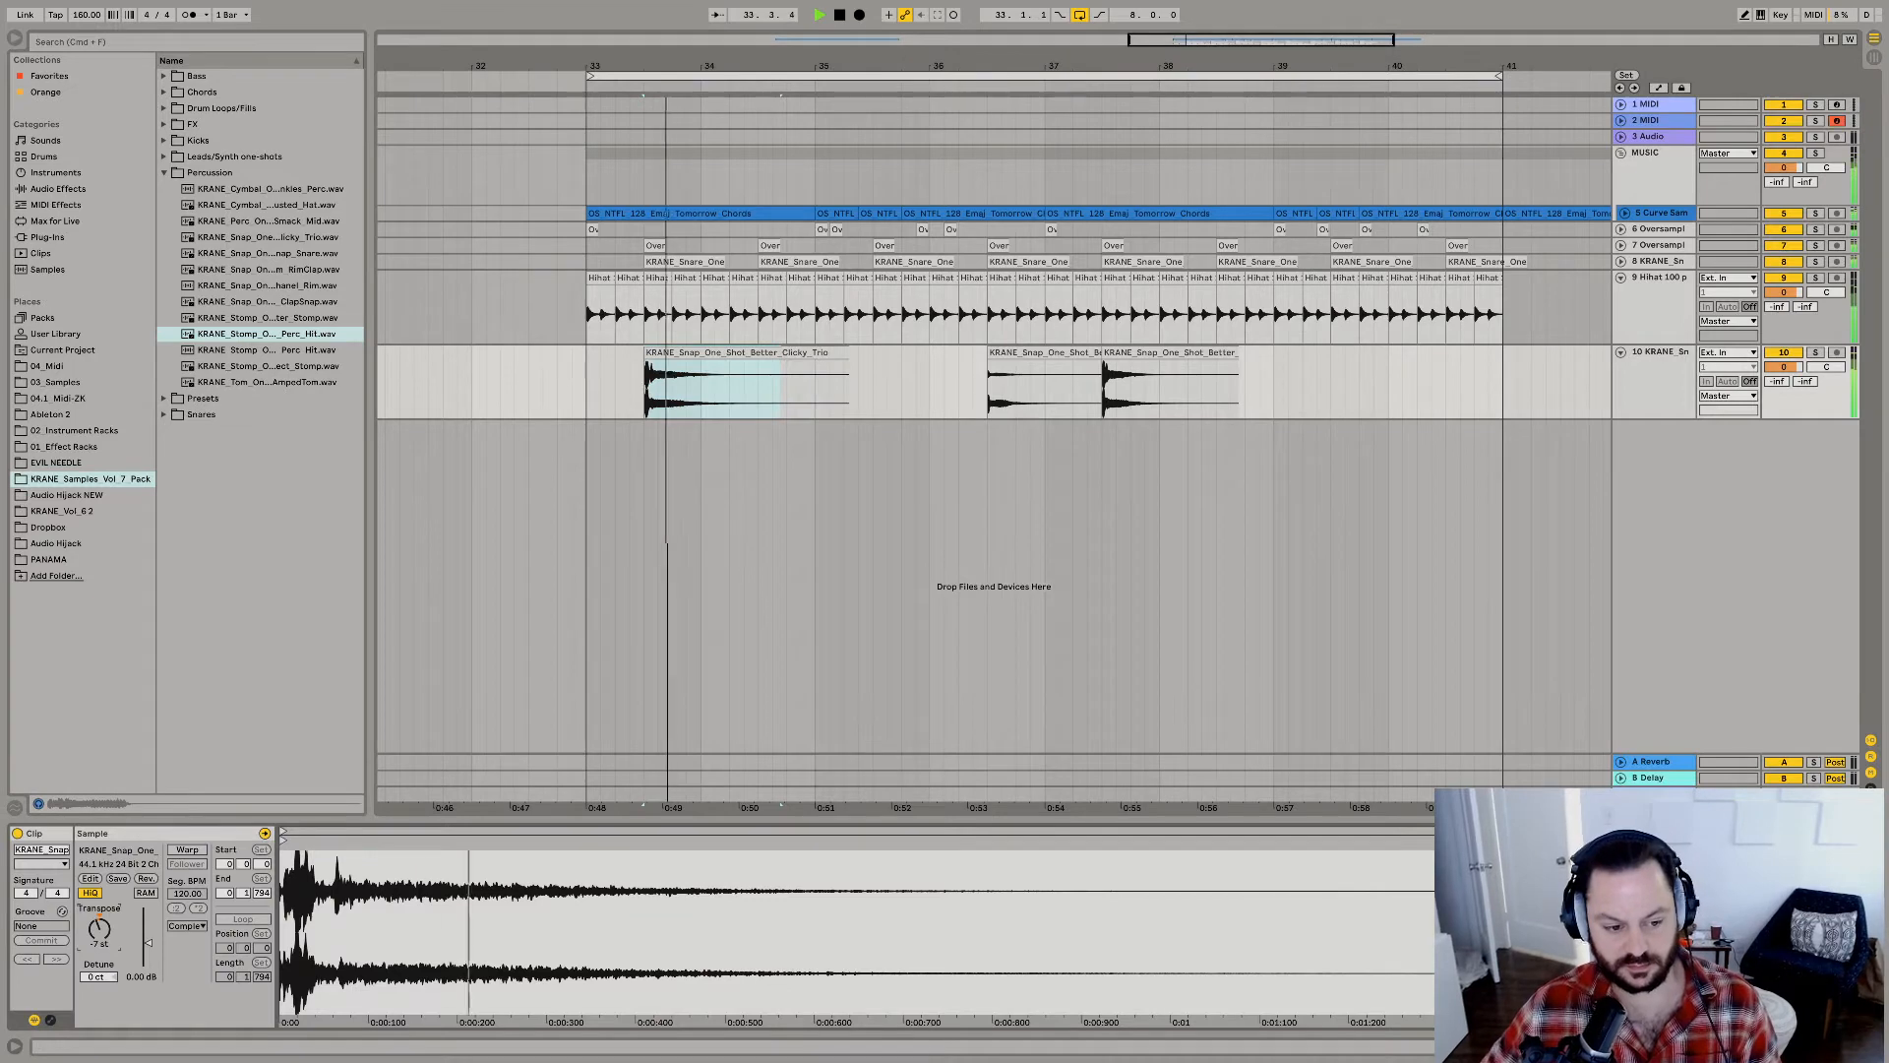
Trim the first snap clip to end at 34.1.1 and give it a long fade-out.
left_click(696, 381)
key("space")
key("super+e")
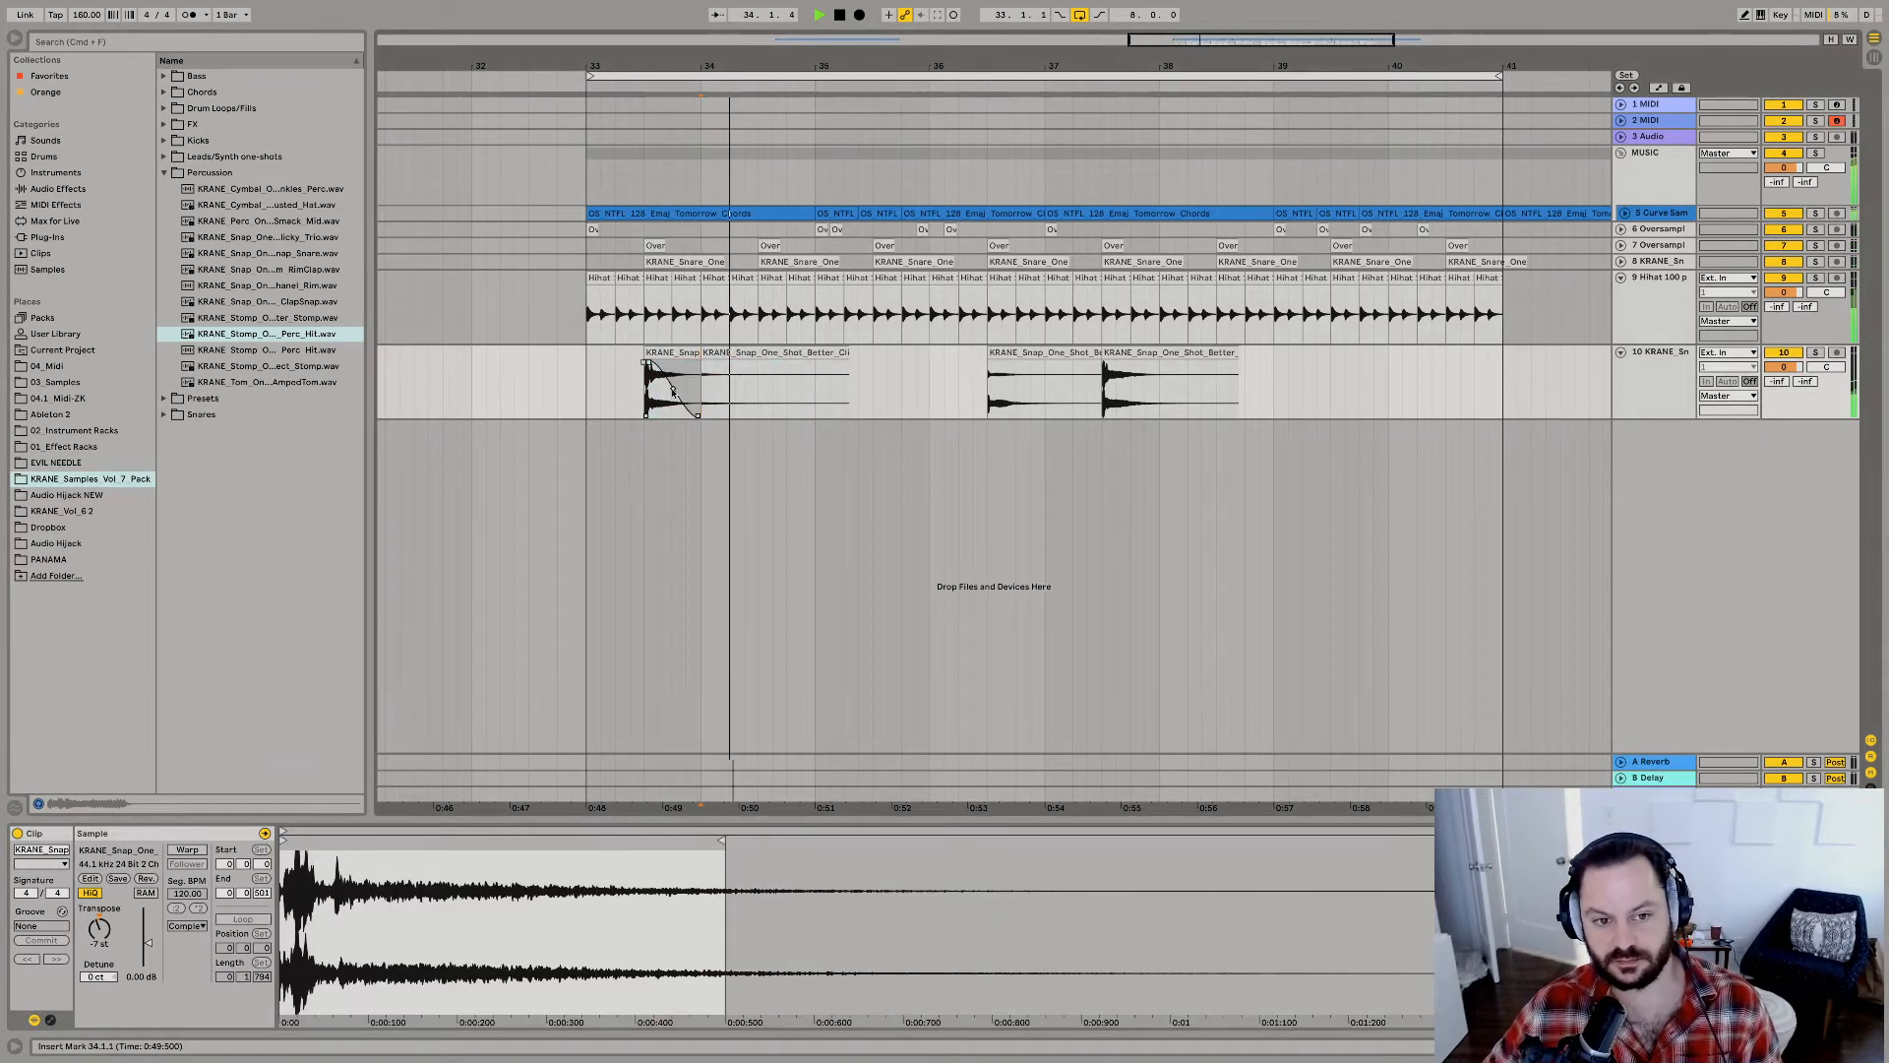
left_click(679, 353)
key("space")
key("space")
left_click(757, 354)
key("Delete")
key("space")
Delete the snap snare clip at 36.3.1 and duplicate the trimmed snap at one-bar intervals up to 36.3.1.
left_click(1087, 354)
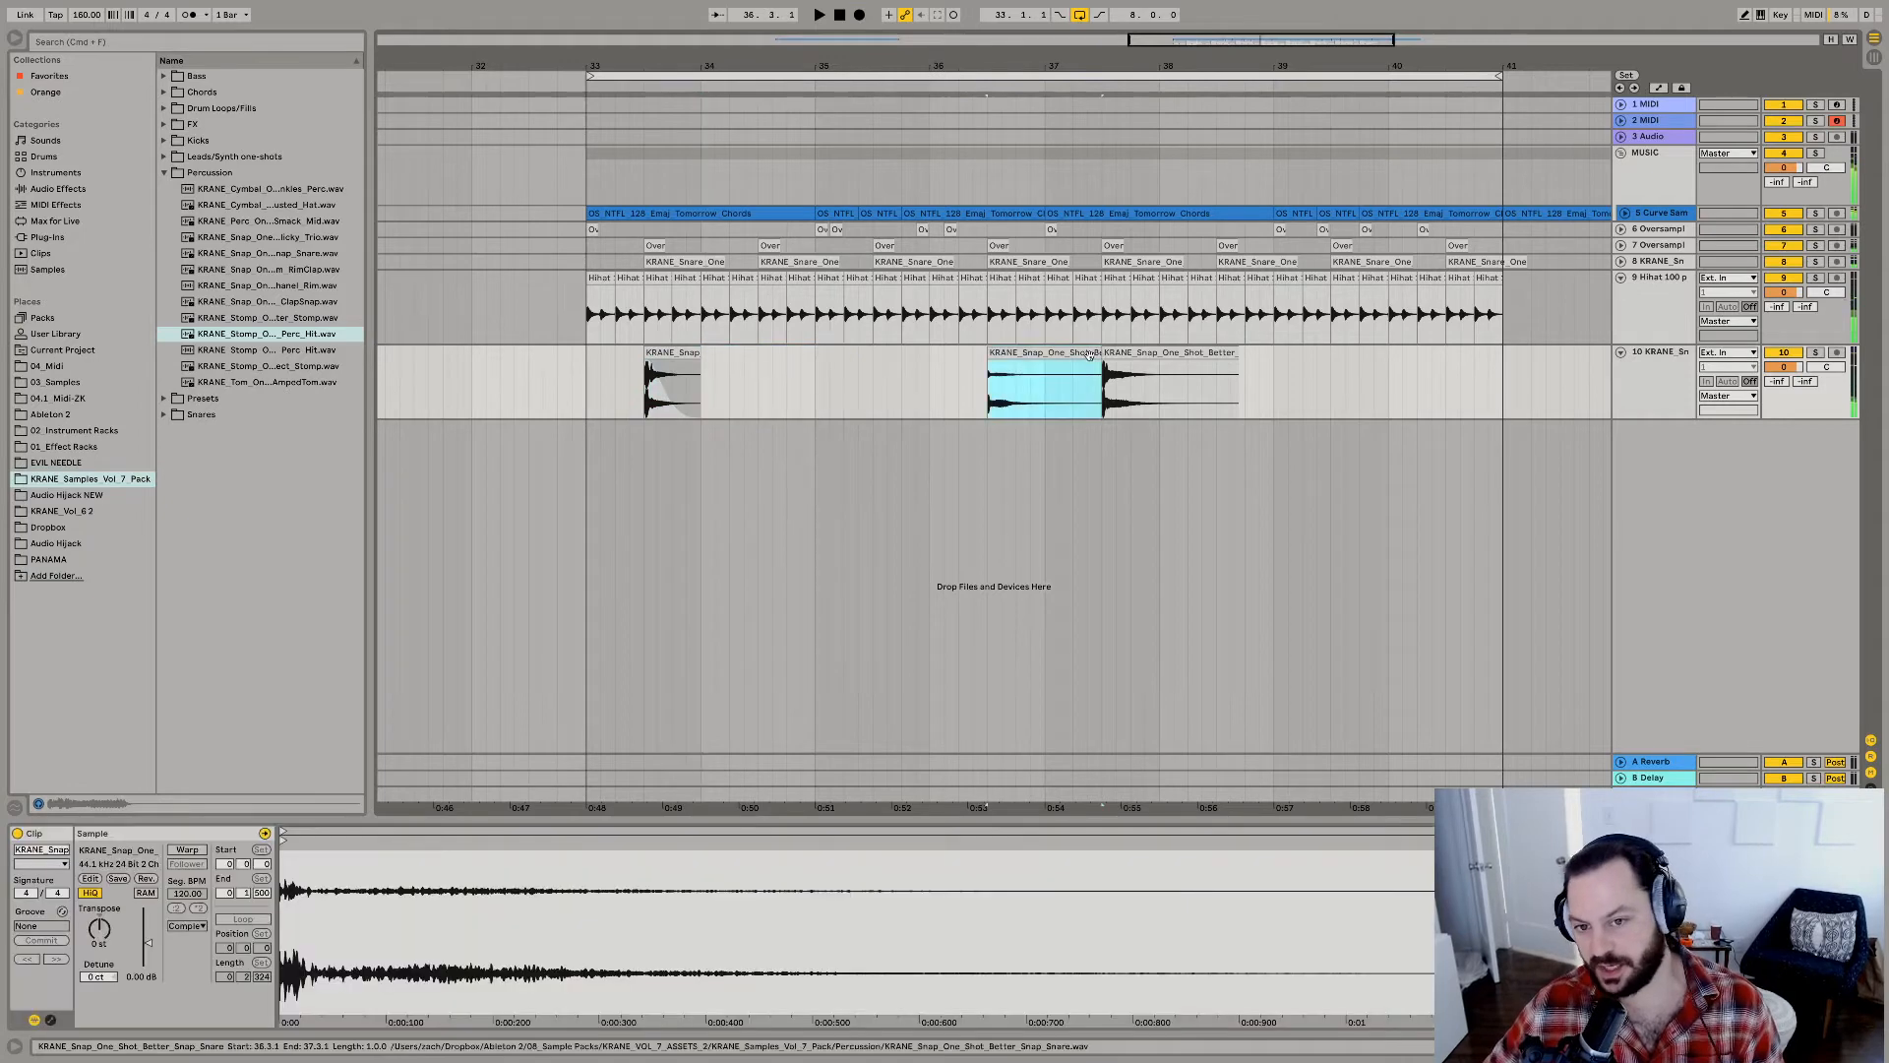
key("Delete")
left_click(673, 389)
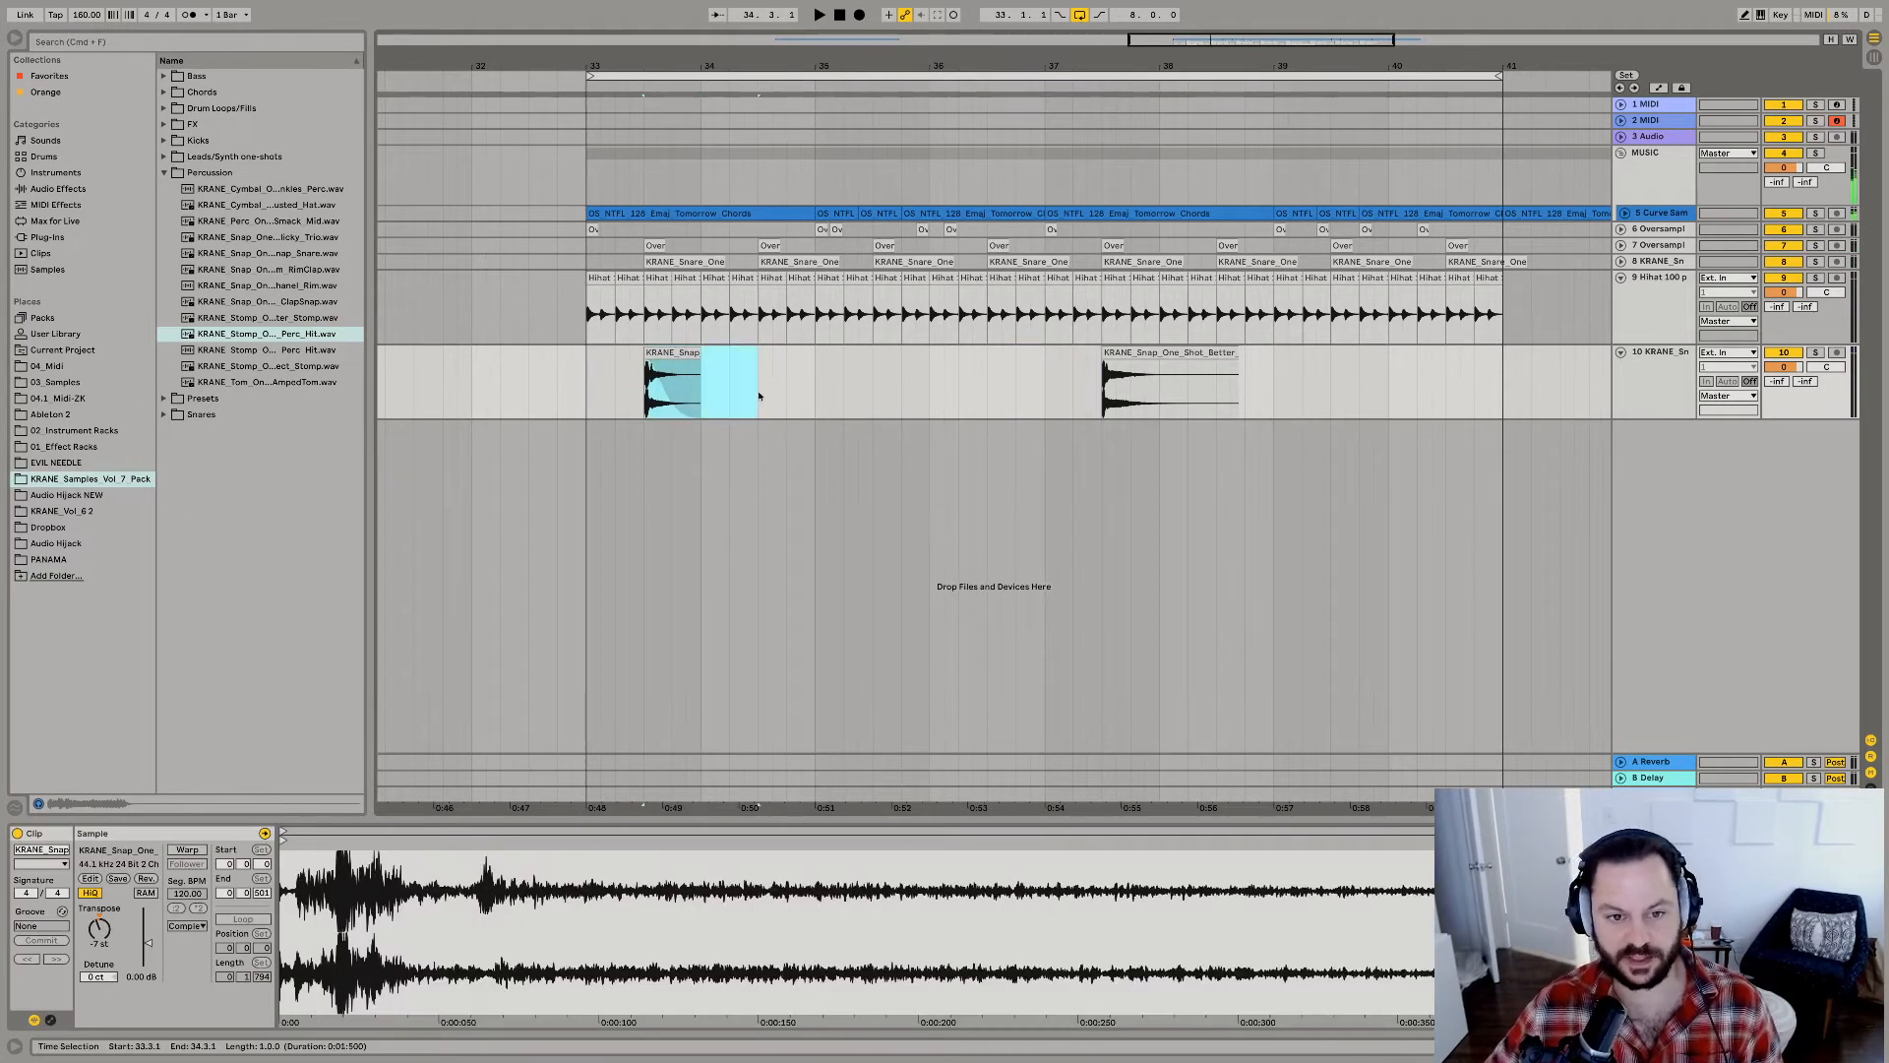
key("super+d")
key("super+d")
key("super+d")
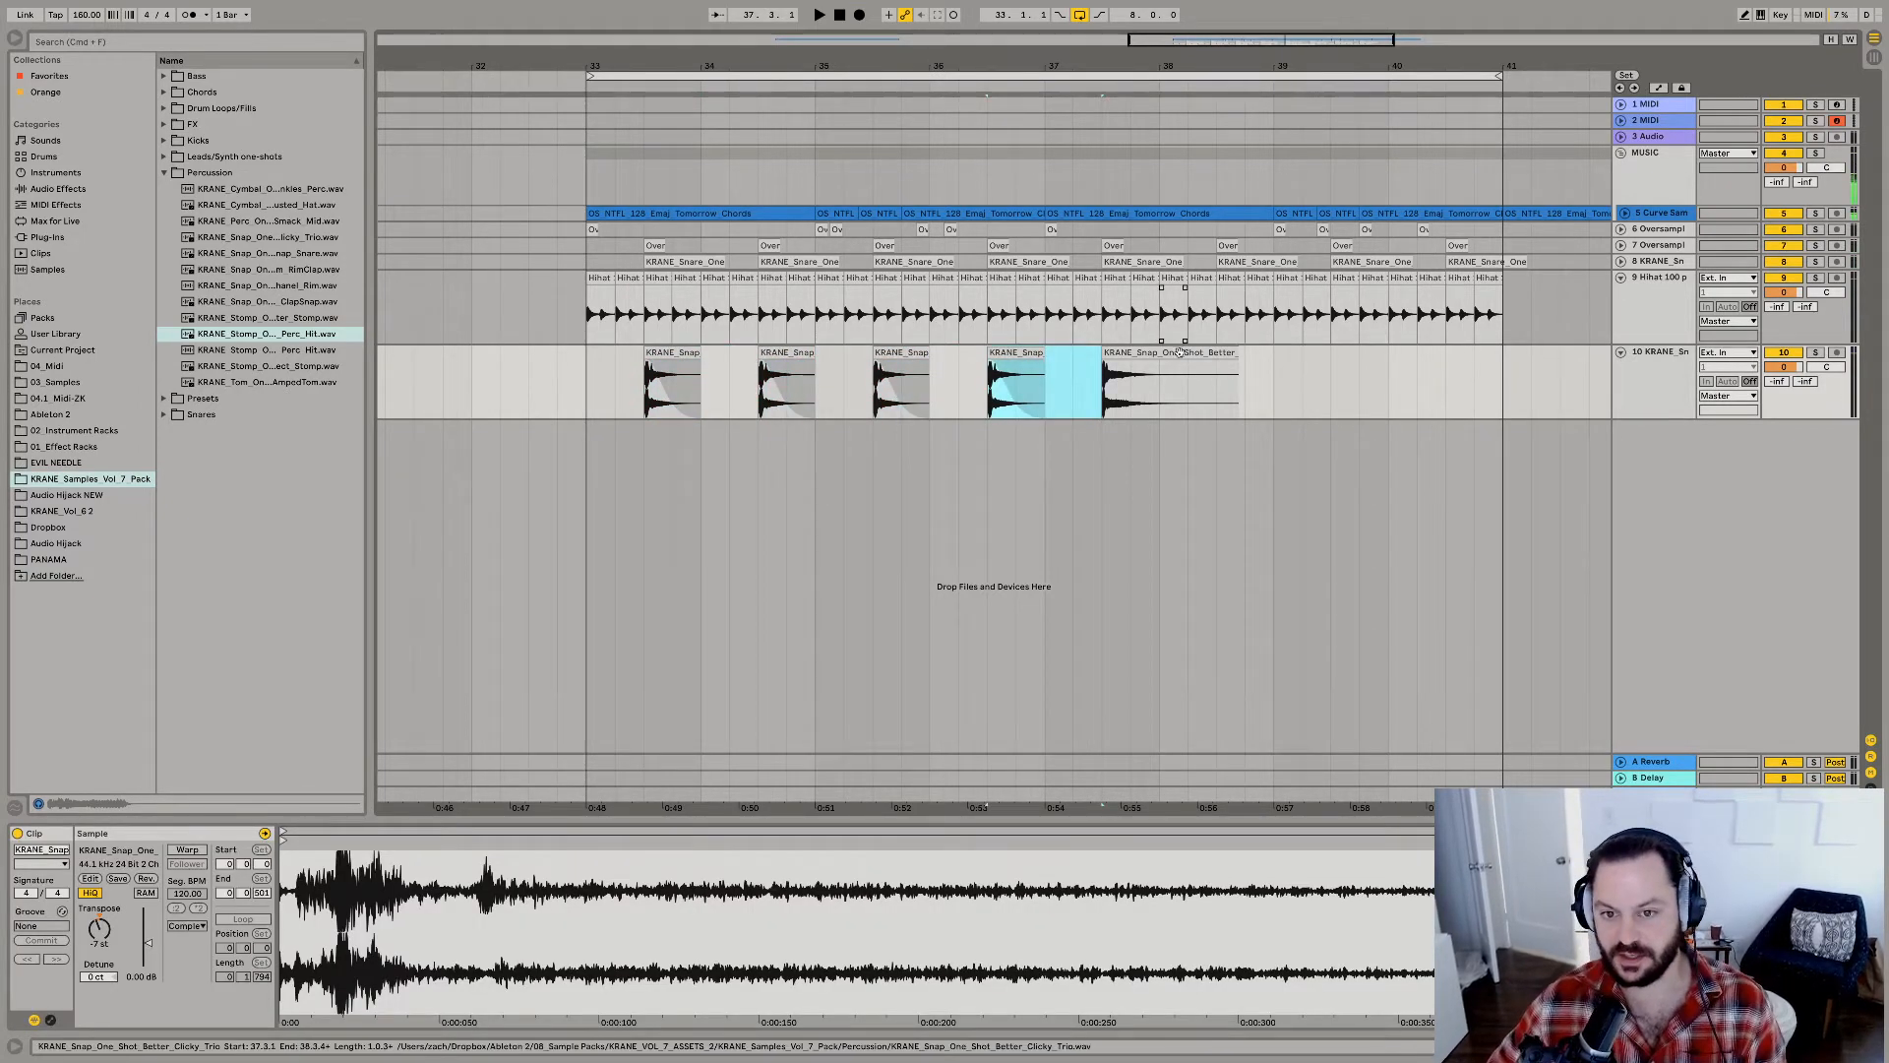
Delete the untrimmed snap copy at 37.3.1 and continue duplicating the trimmed snap every bar up to 40.3.1.
left_click(1117, 379)
key("Delete")
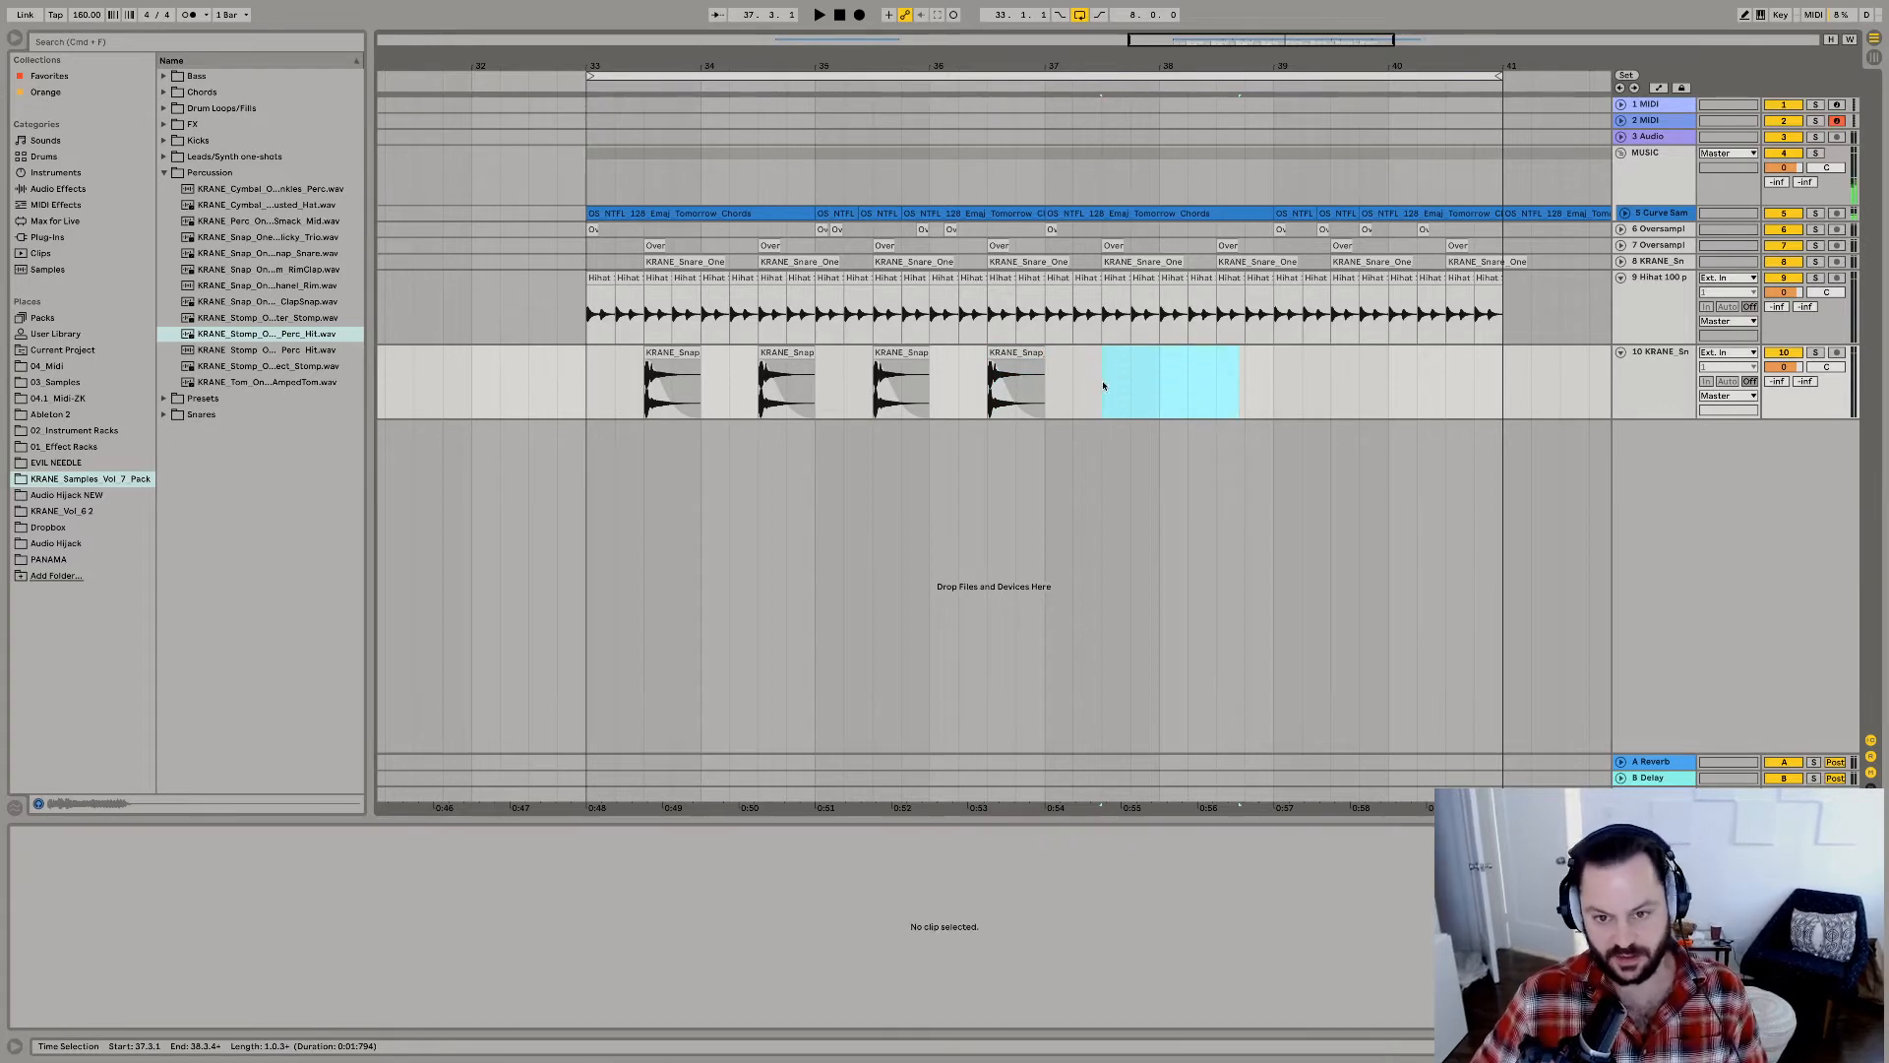
left_click_drag(1100, 390, 986, 398)
key("super+d")
key("super+d")
key("super+d")
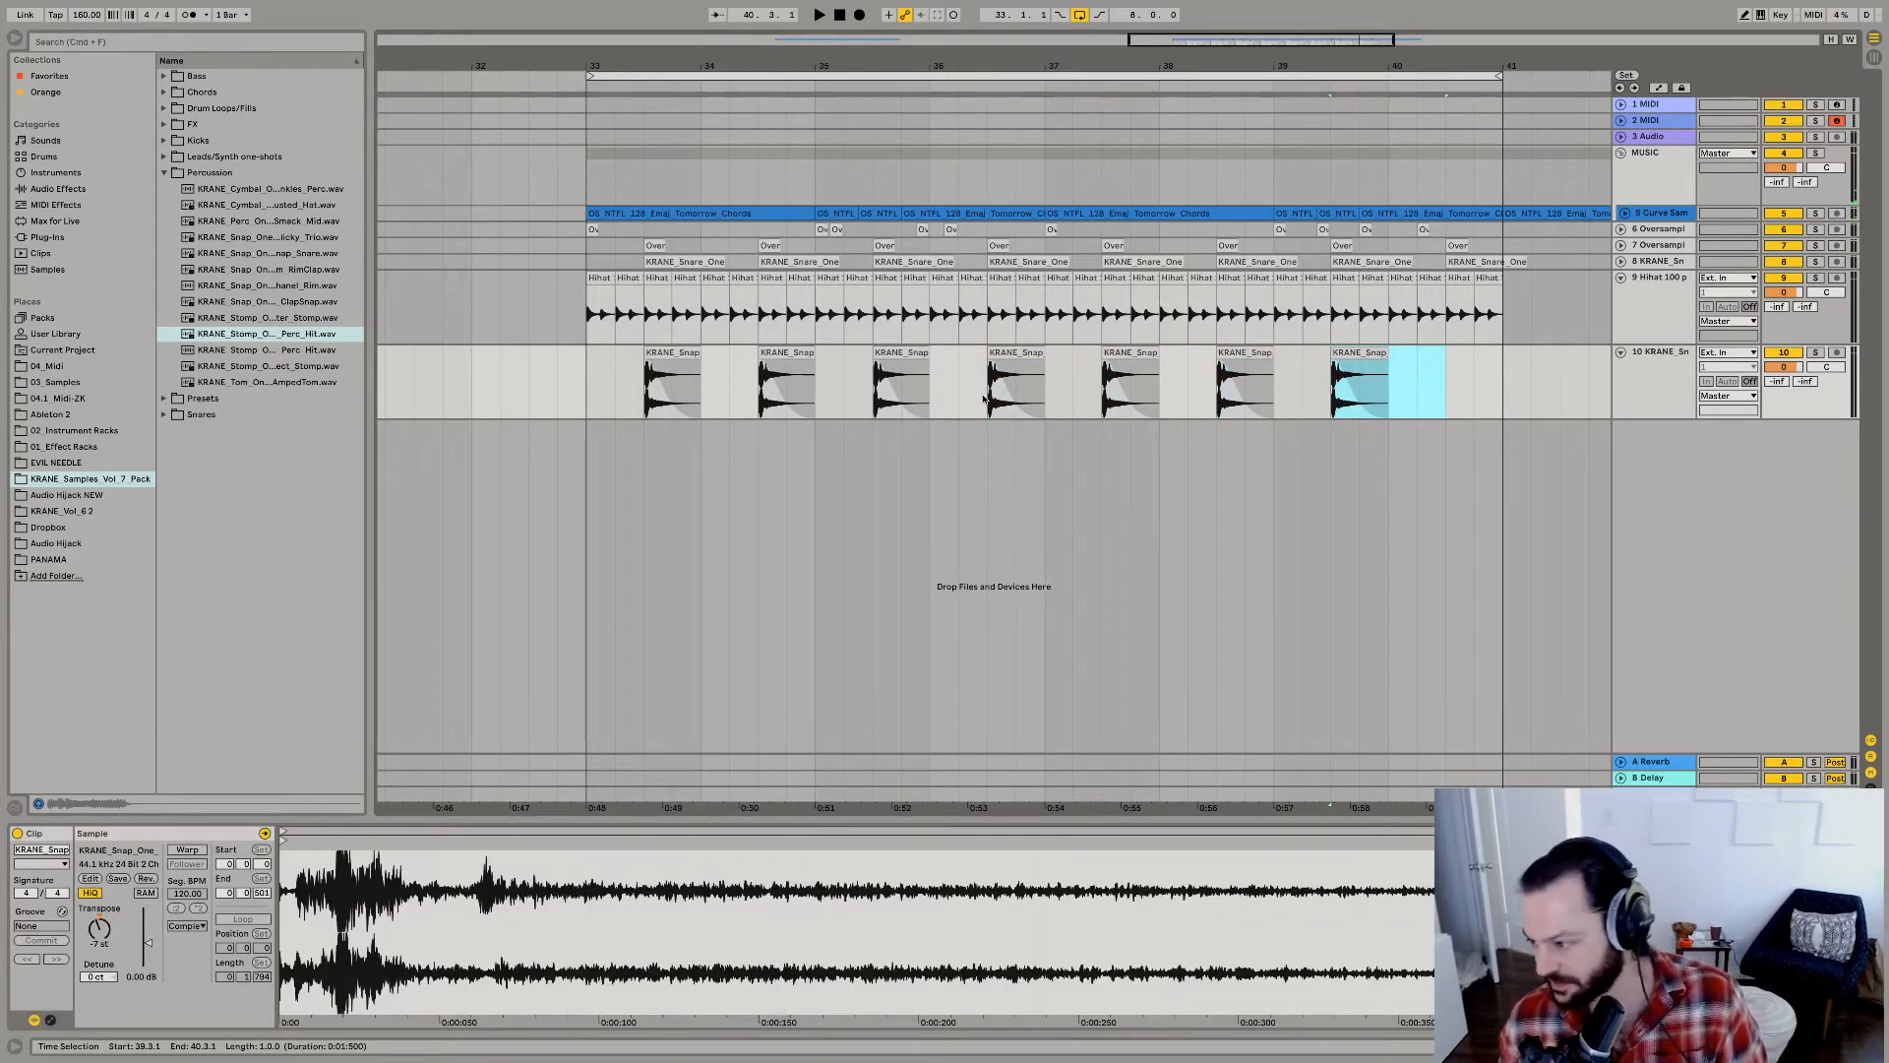
key("super+d")
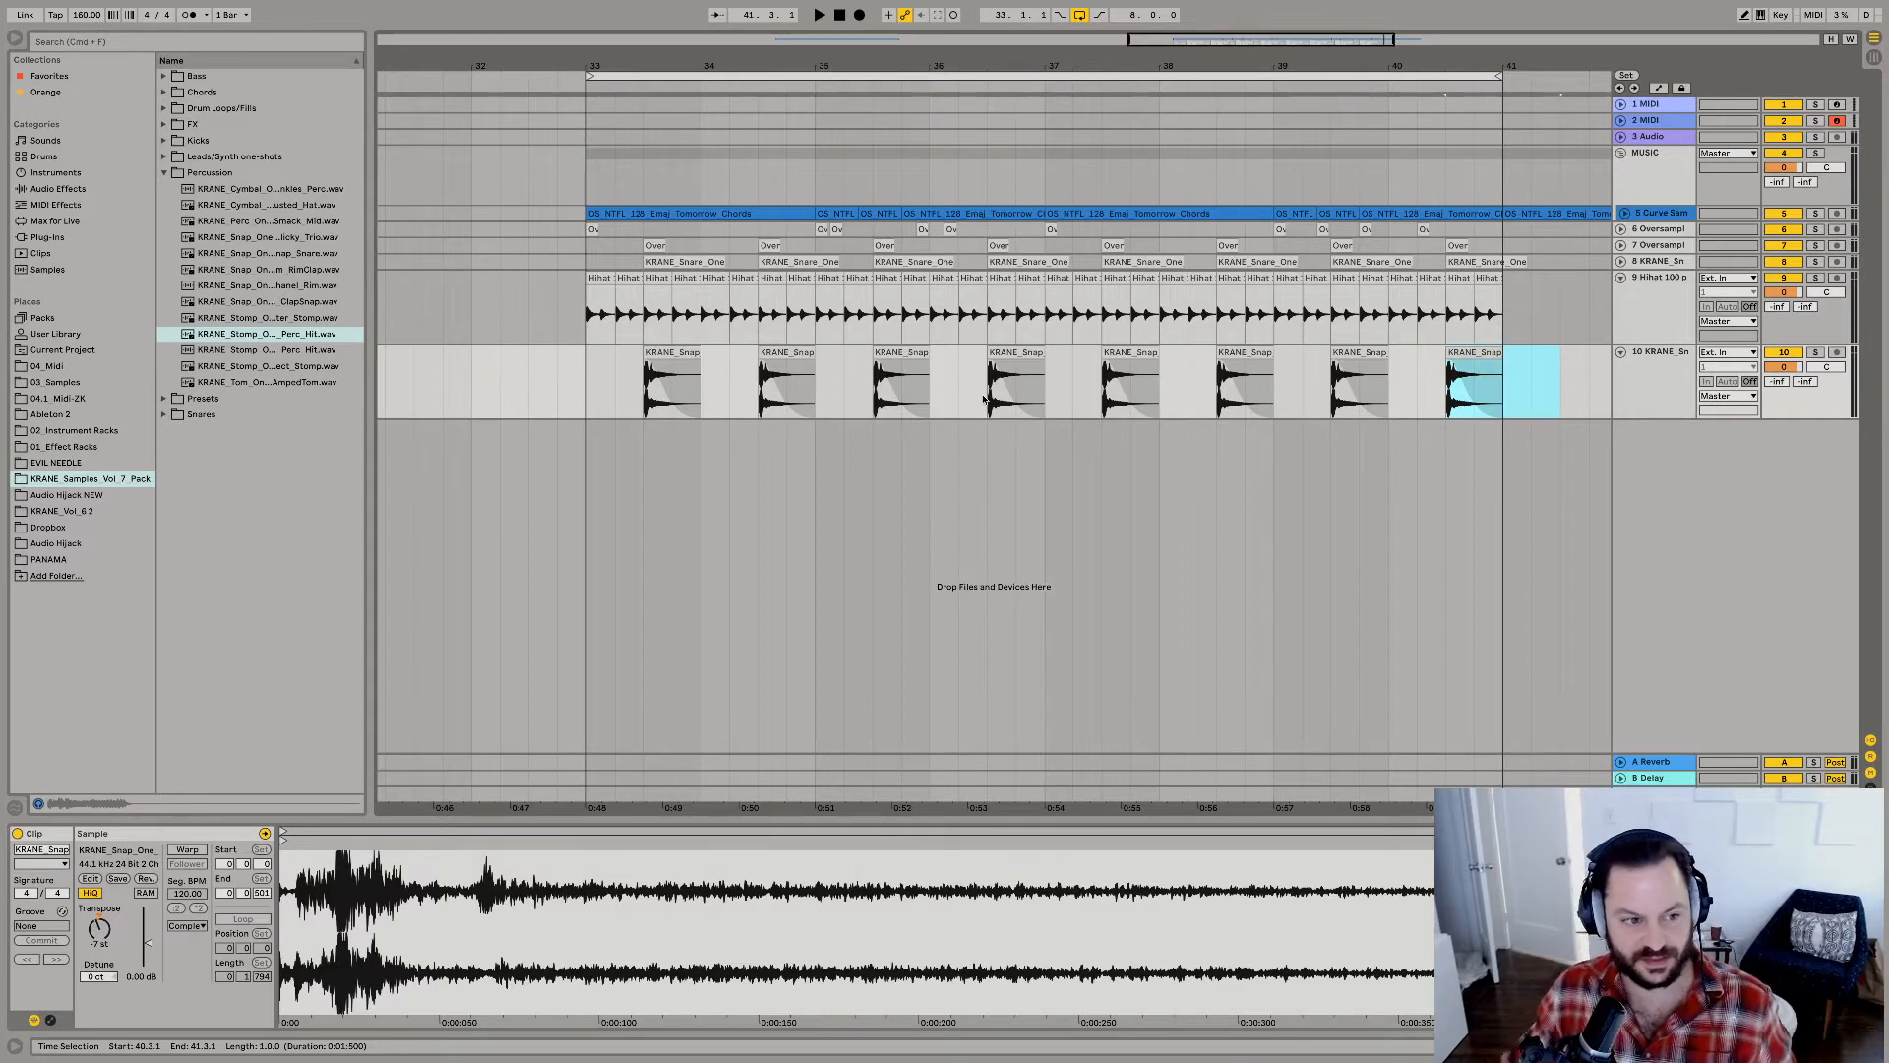
left_click(83, 45)
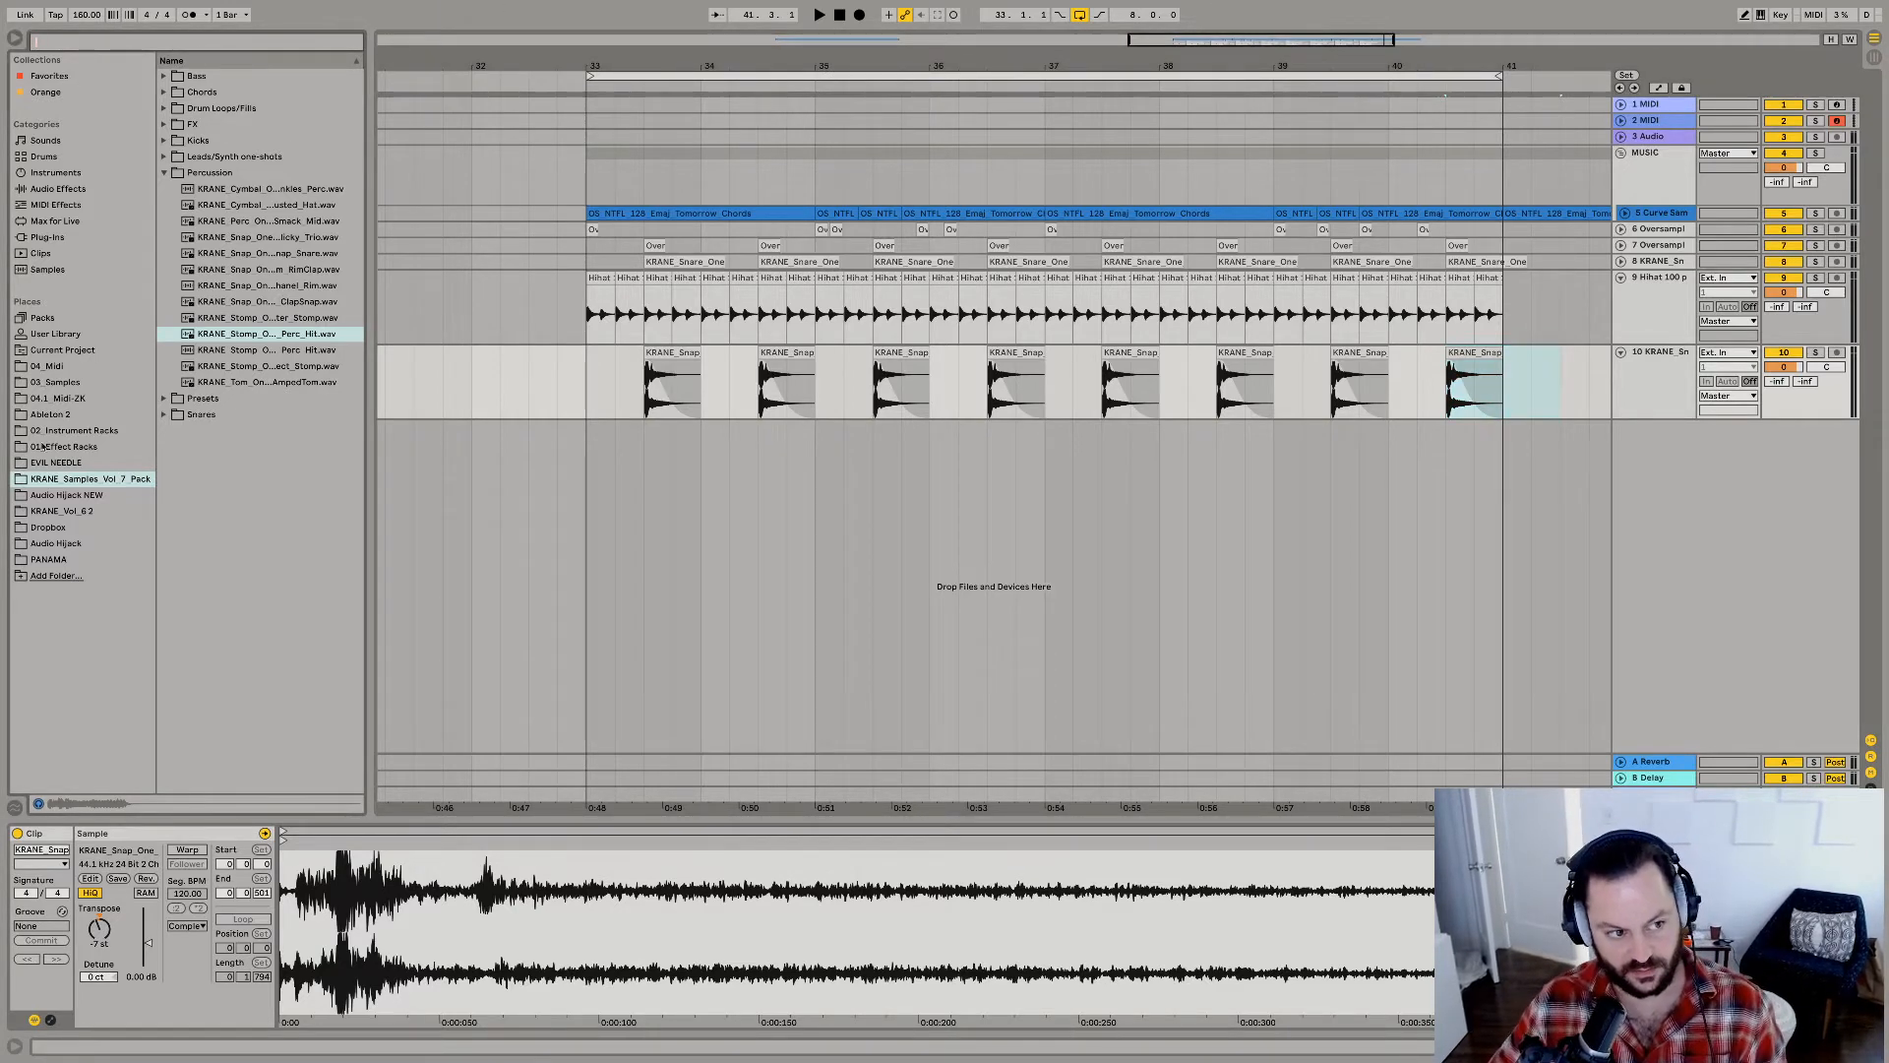
left_click(589, 395)
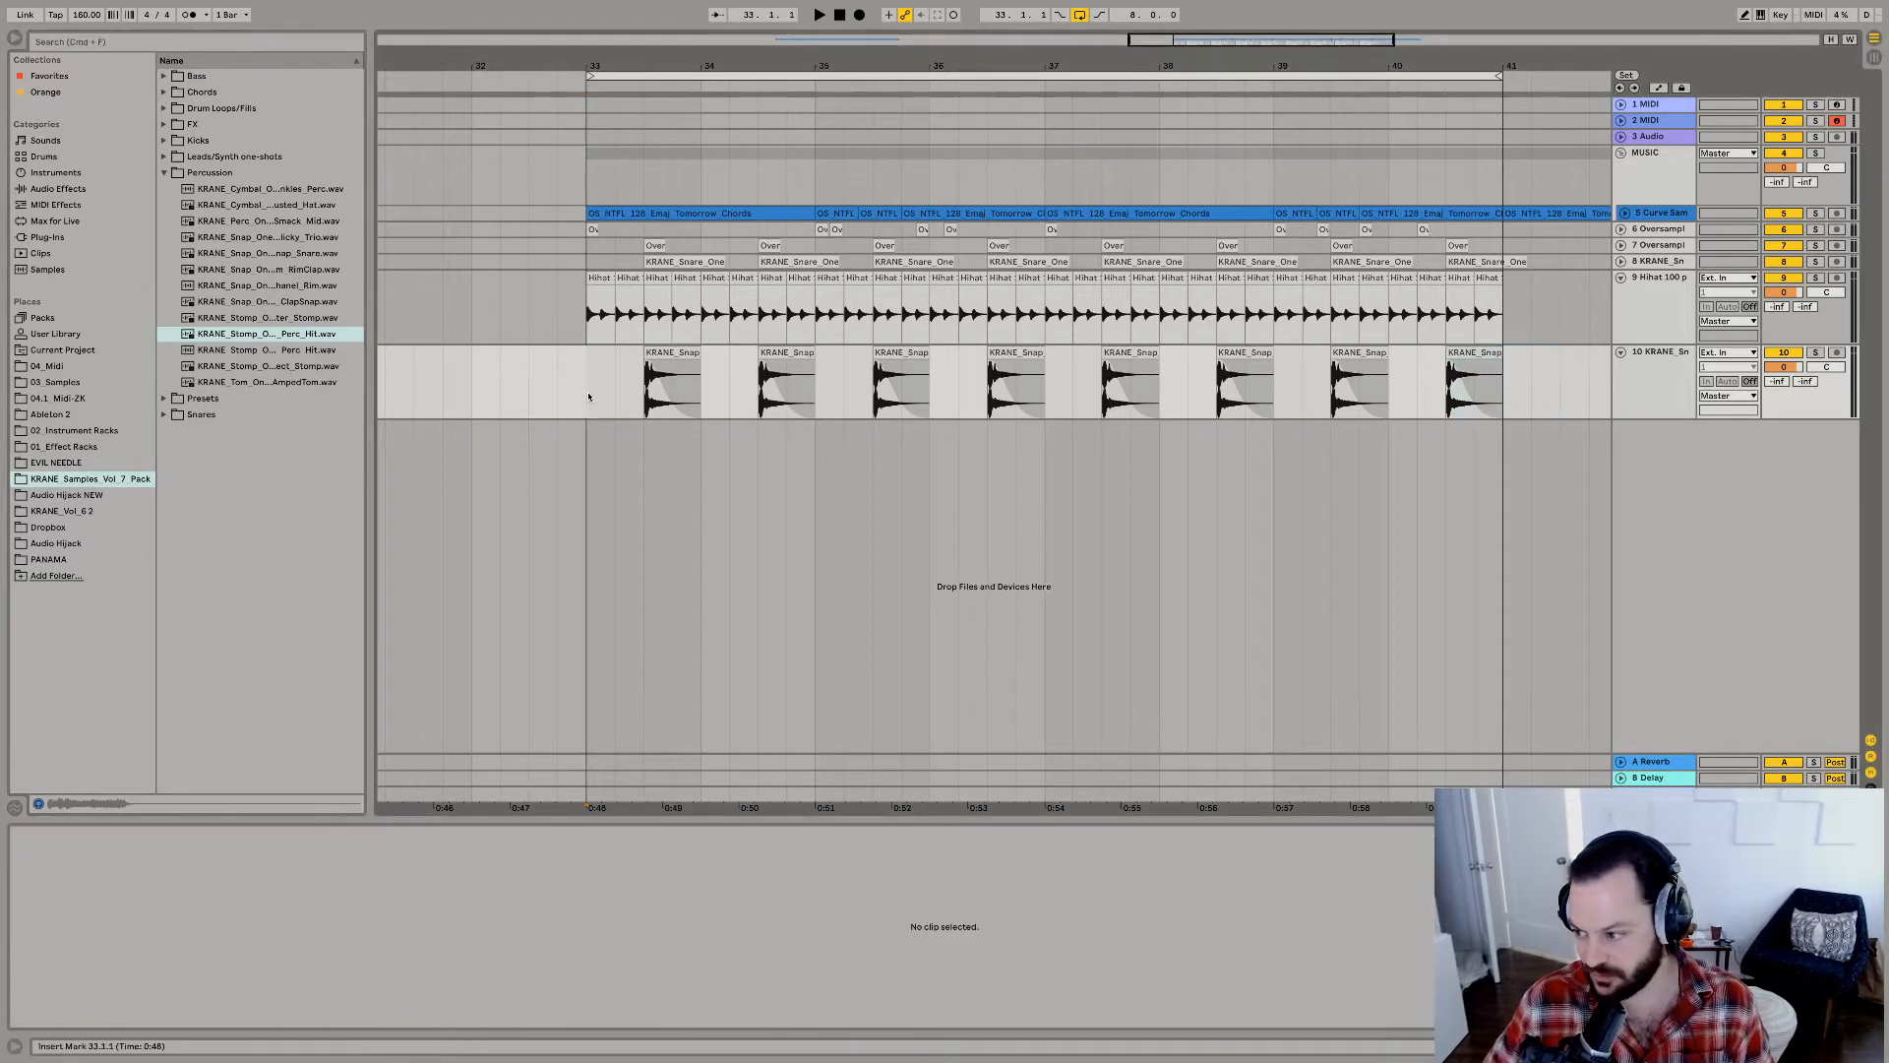
key("super+Tab")
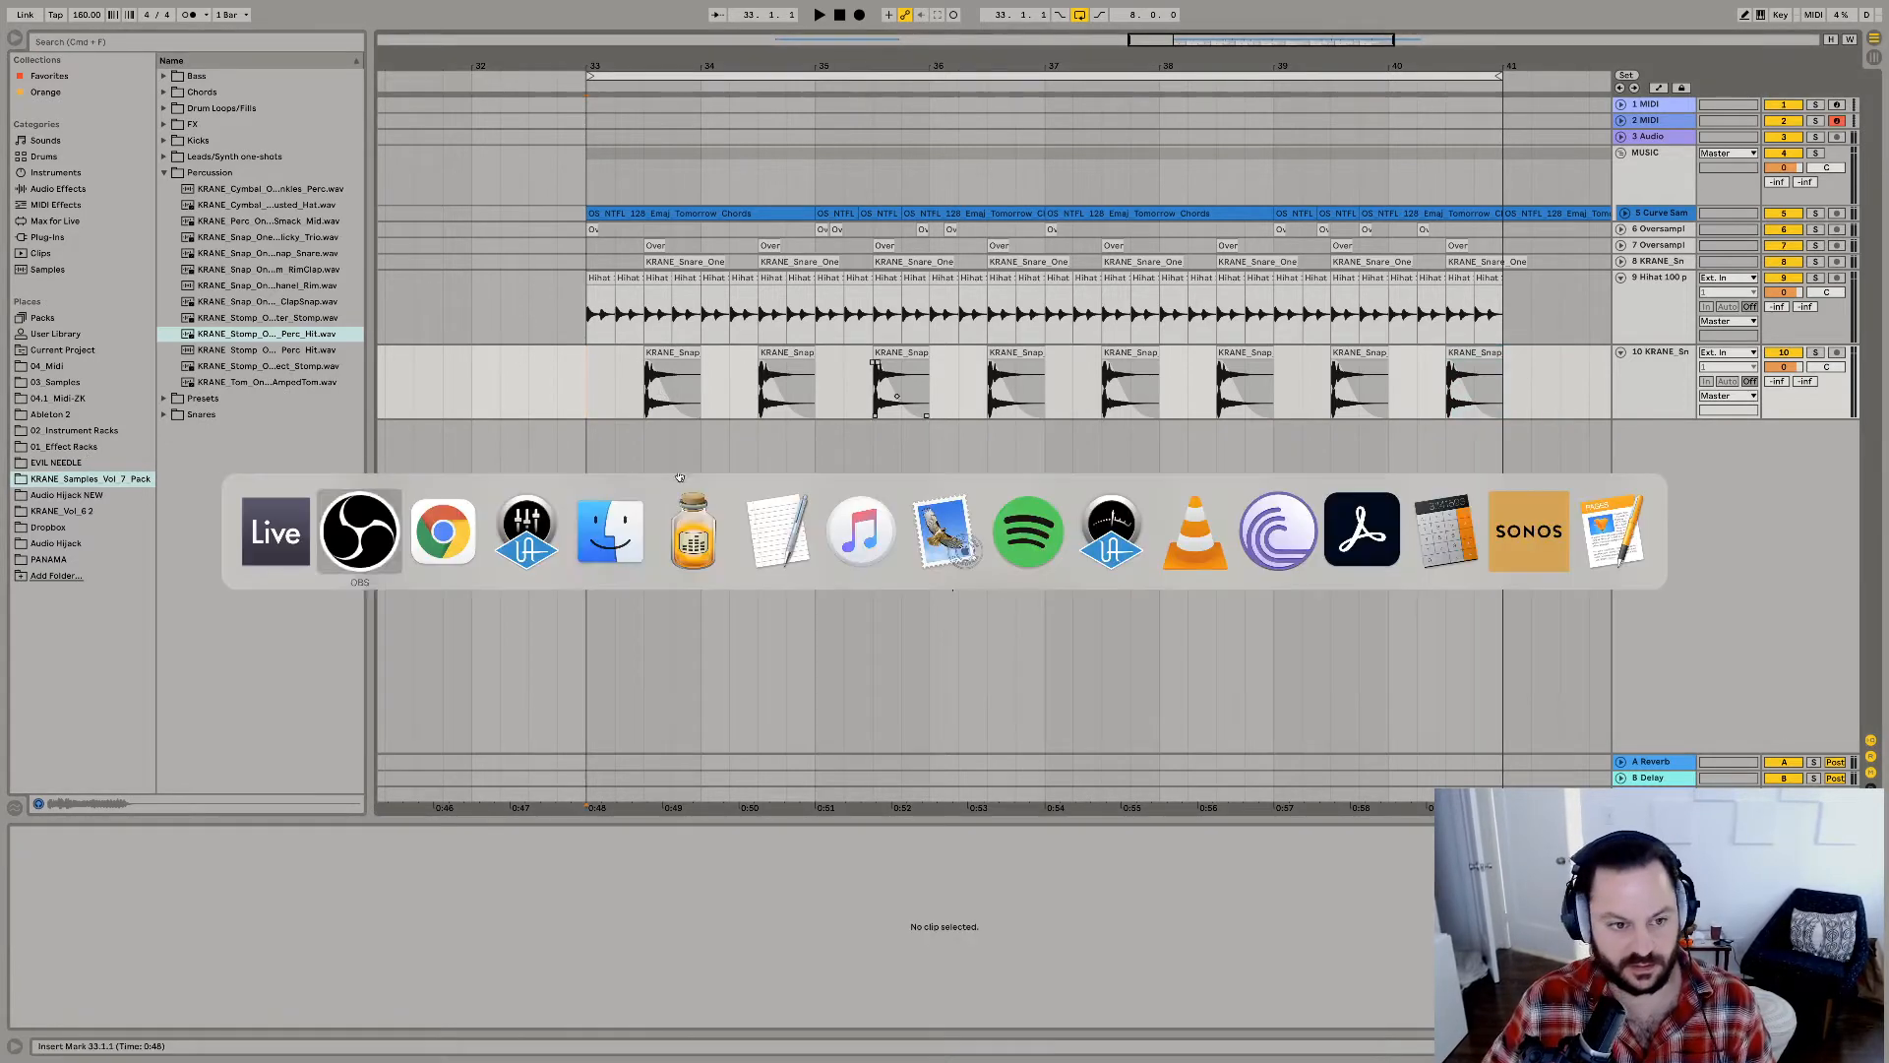
key("Escape")
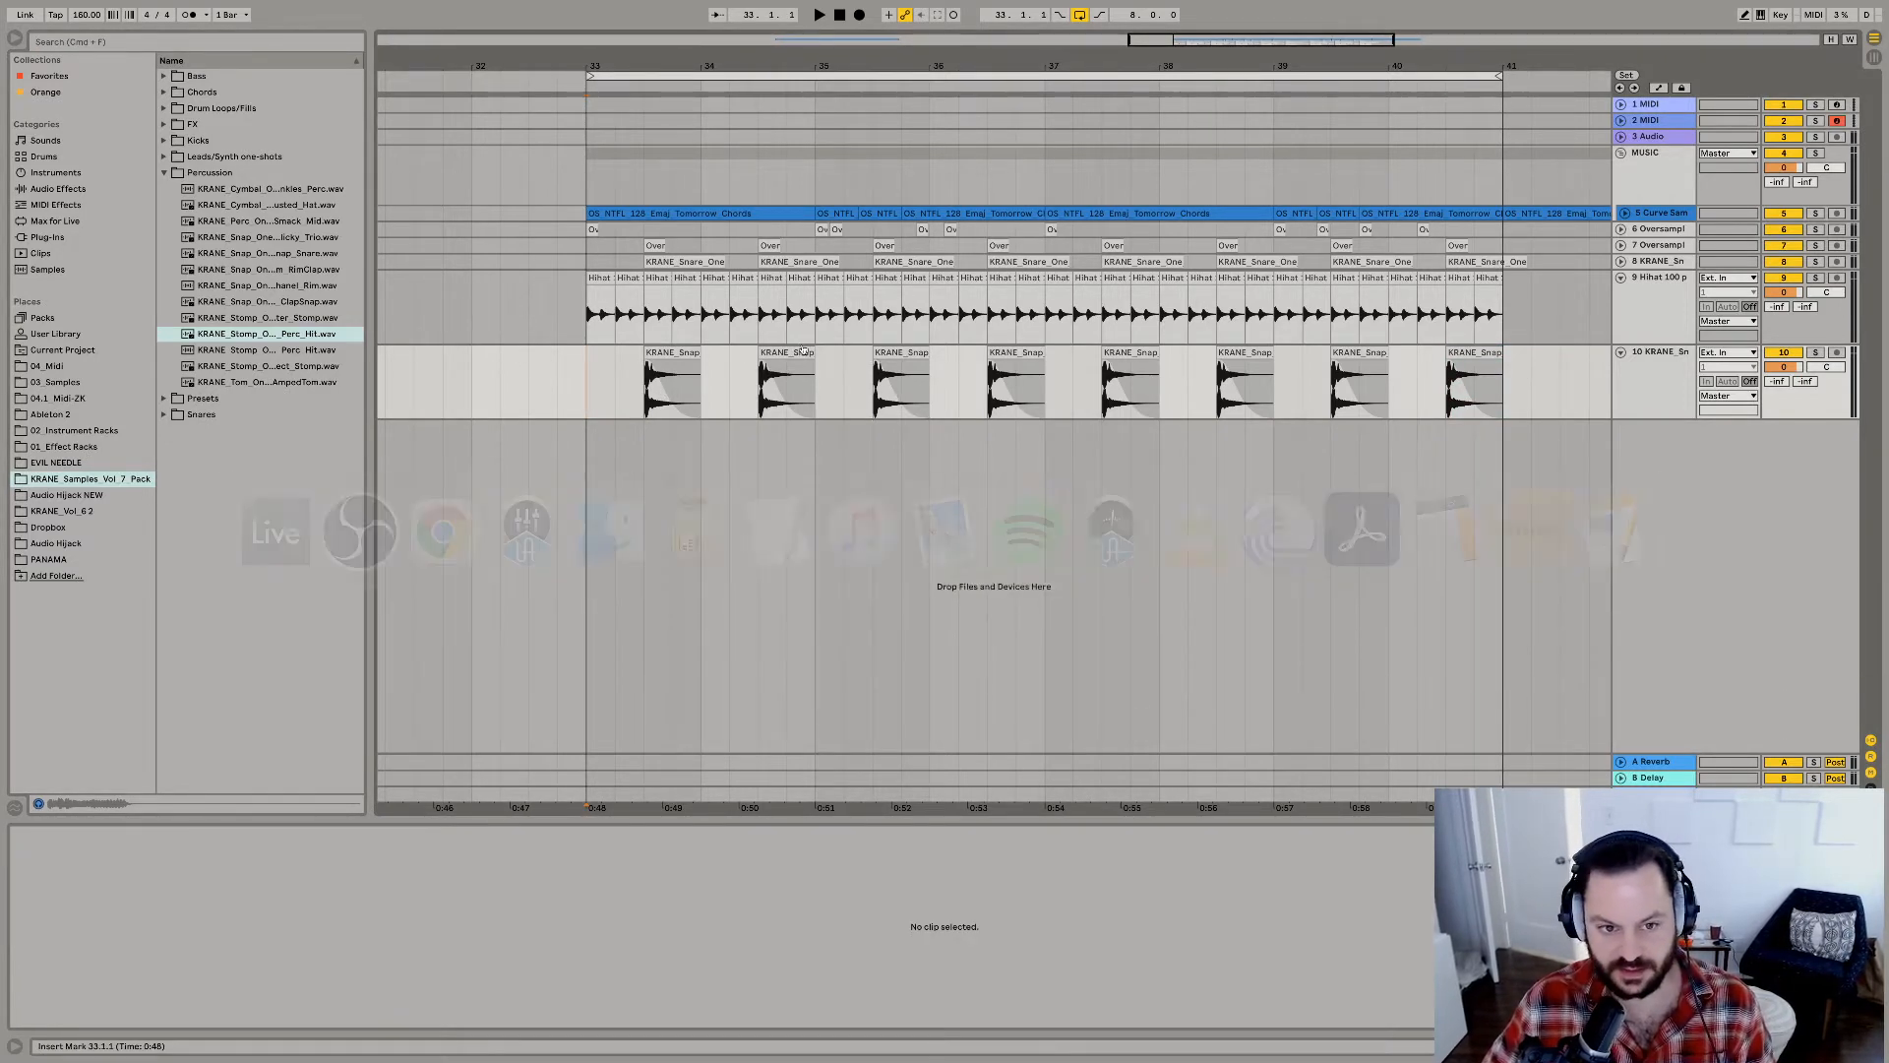
Preview the most recent app recordings in the Audio Hijack NEW folder.
left_click(76, 496)
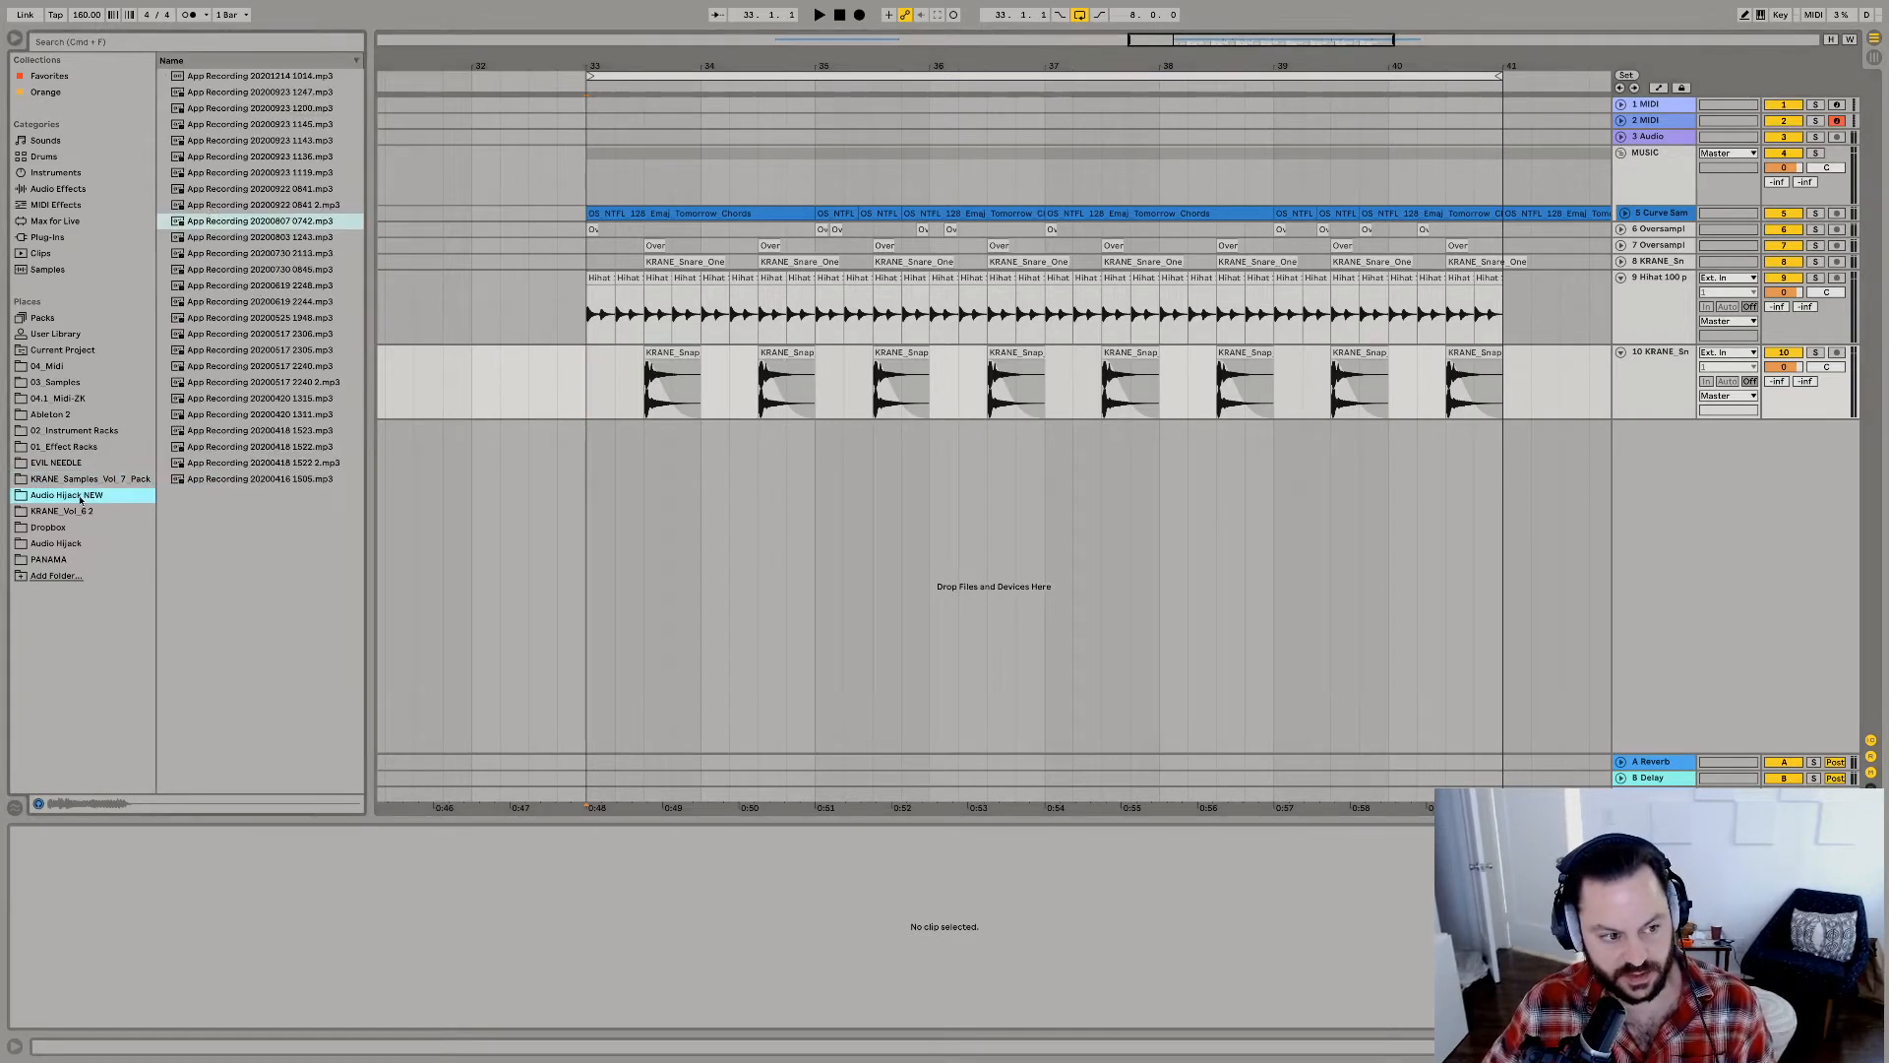
key("Up")
key("Up")
key("Up")
key("Up")
key("Up")
key("Up")
key("Up")
key("Up")
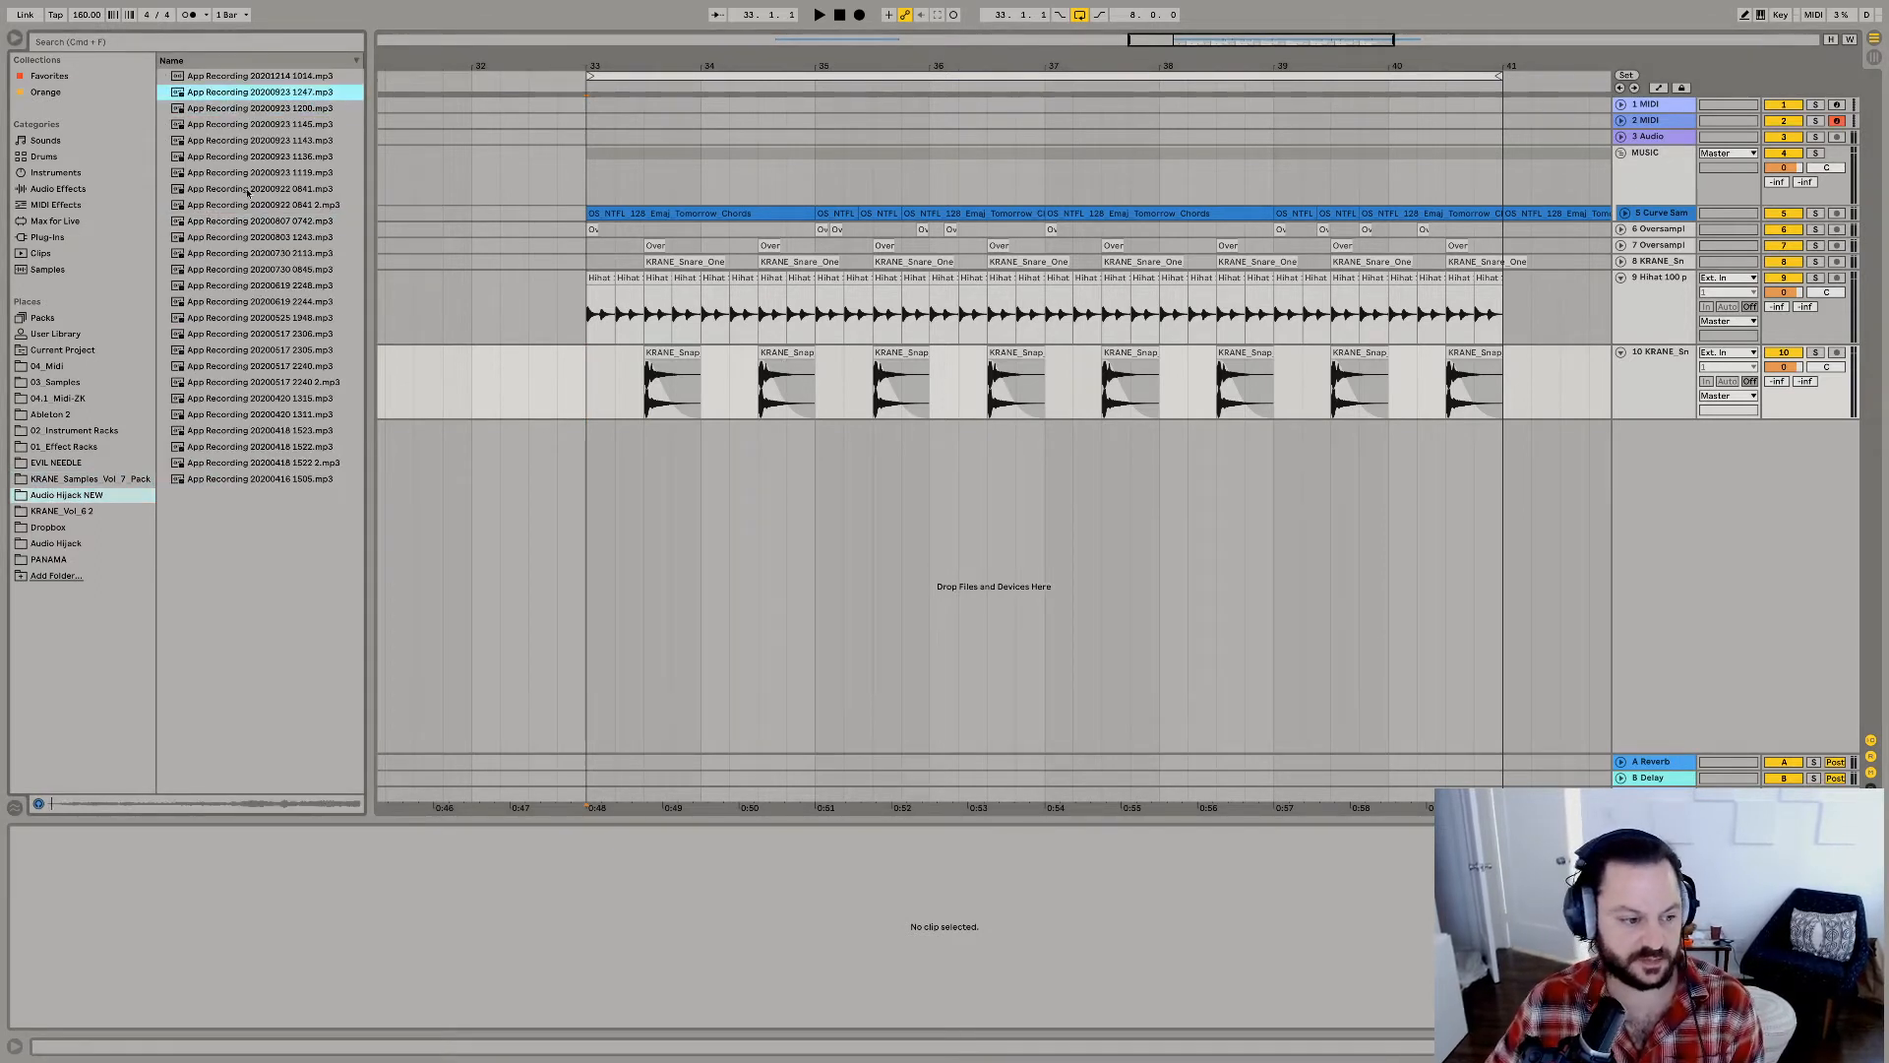
key("Up")
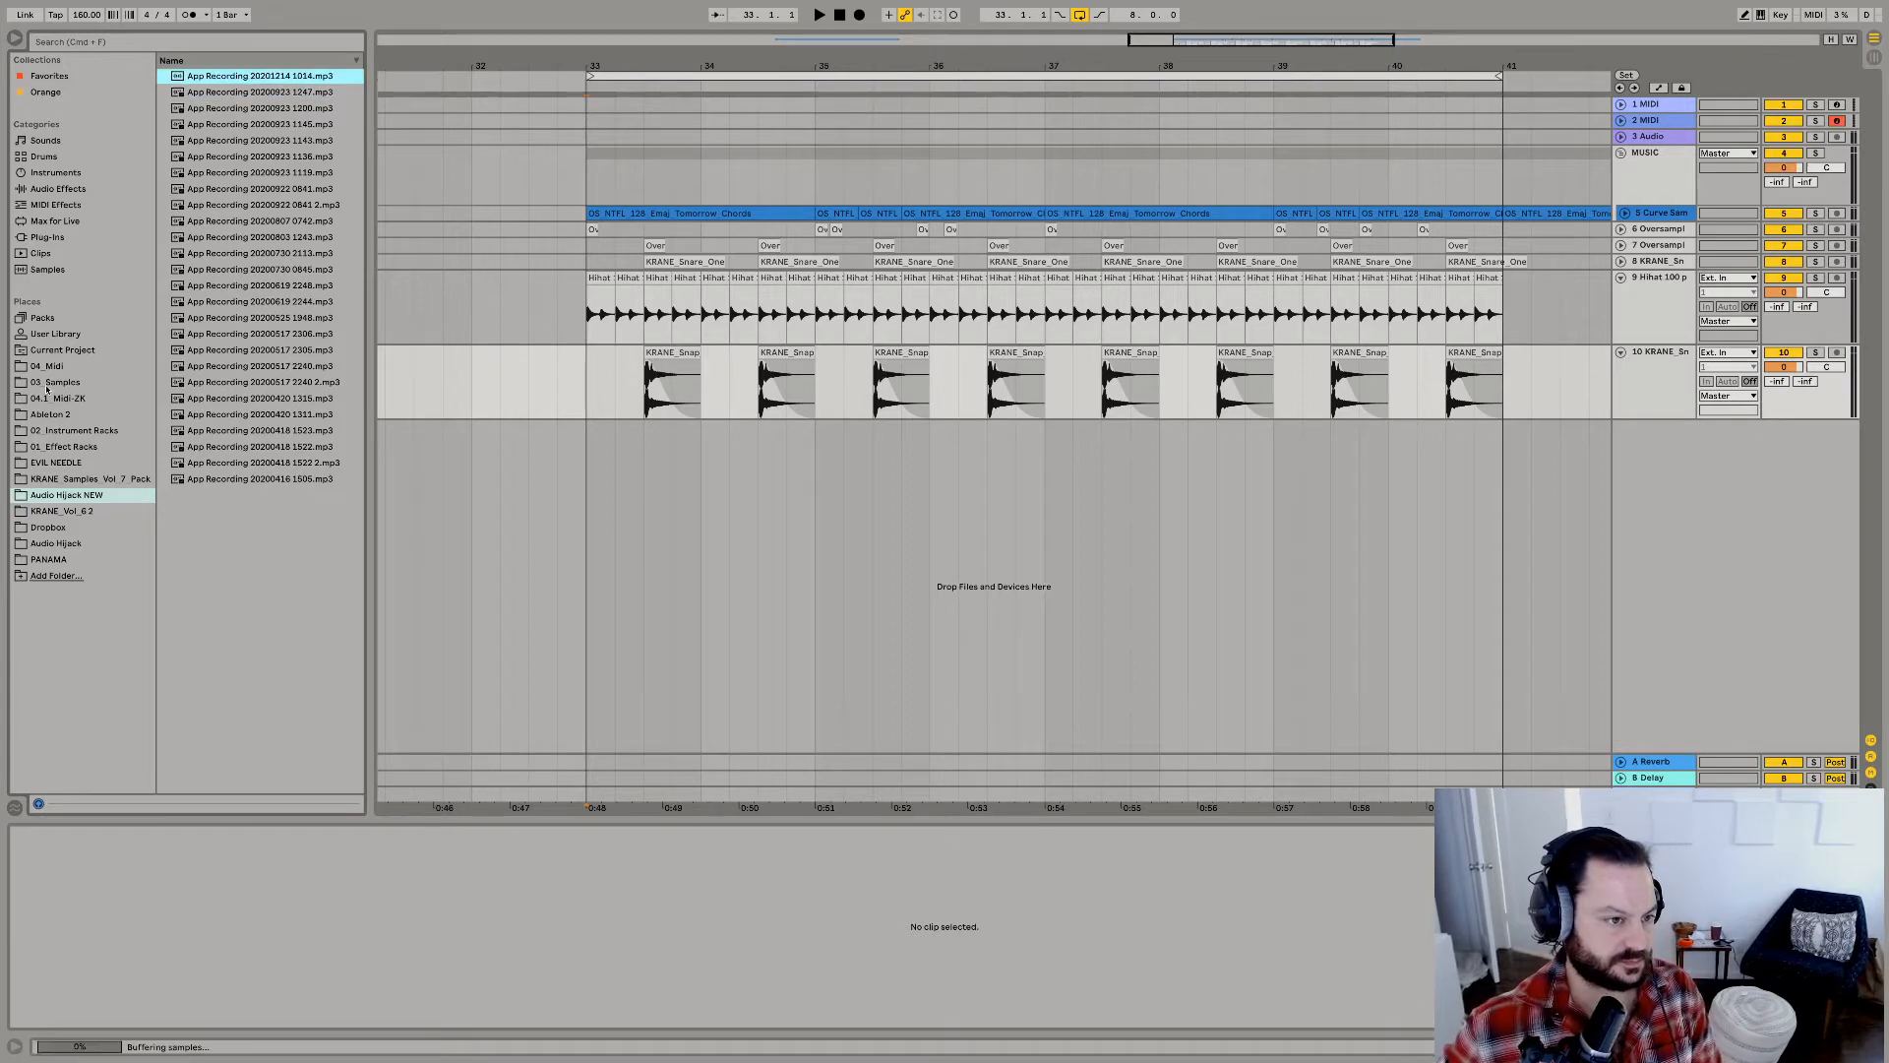
Search 03_Samples for "ethni" and expand the EthniX - Traditional folder under World Percussion while the loop plays.
left_click(46, 383)
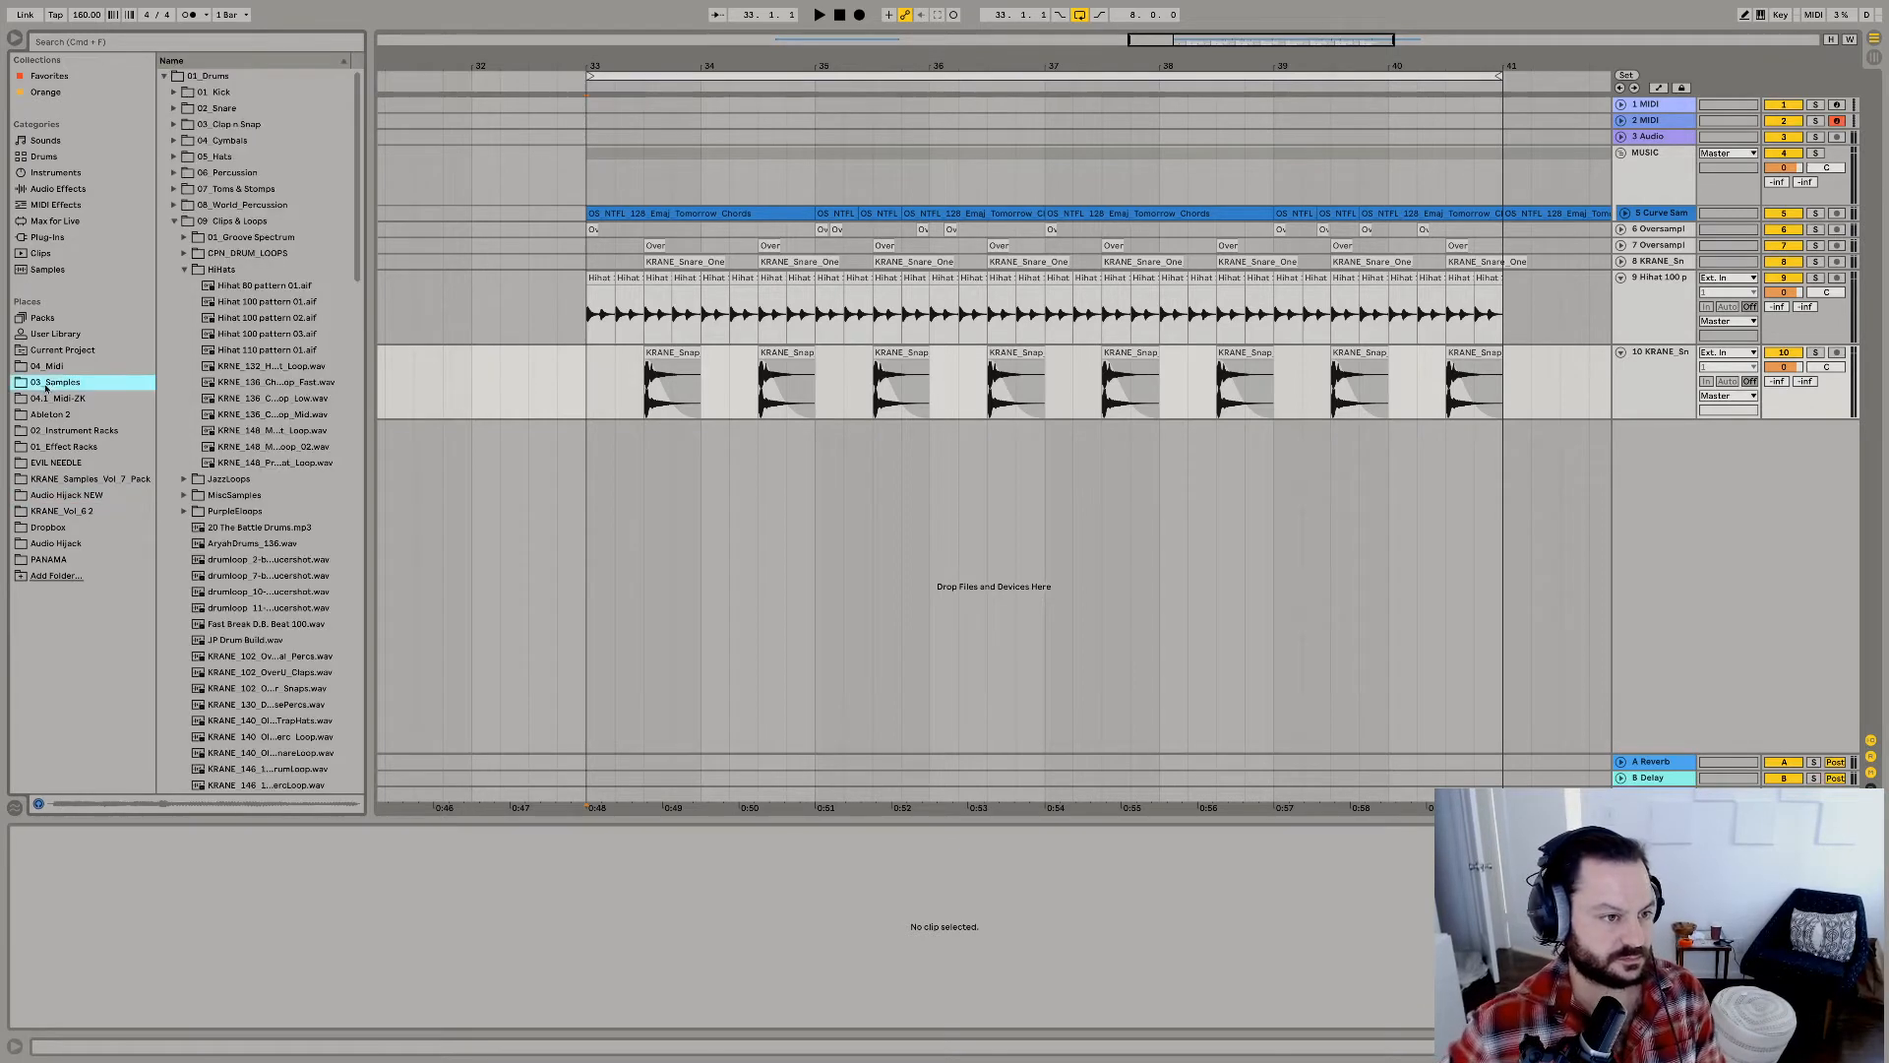
left_click(175, 222)
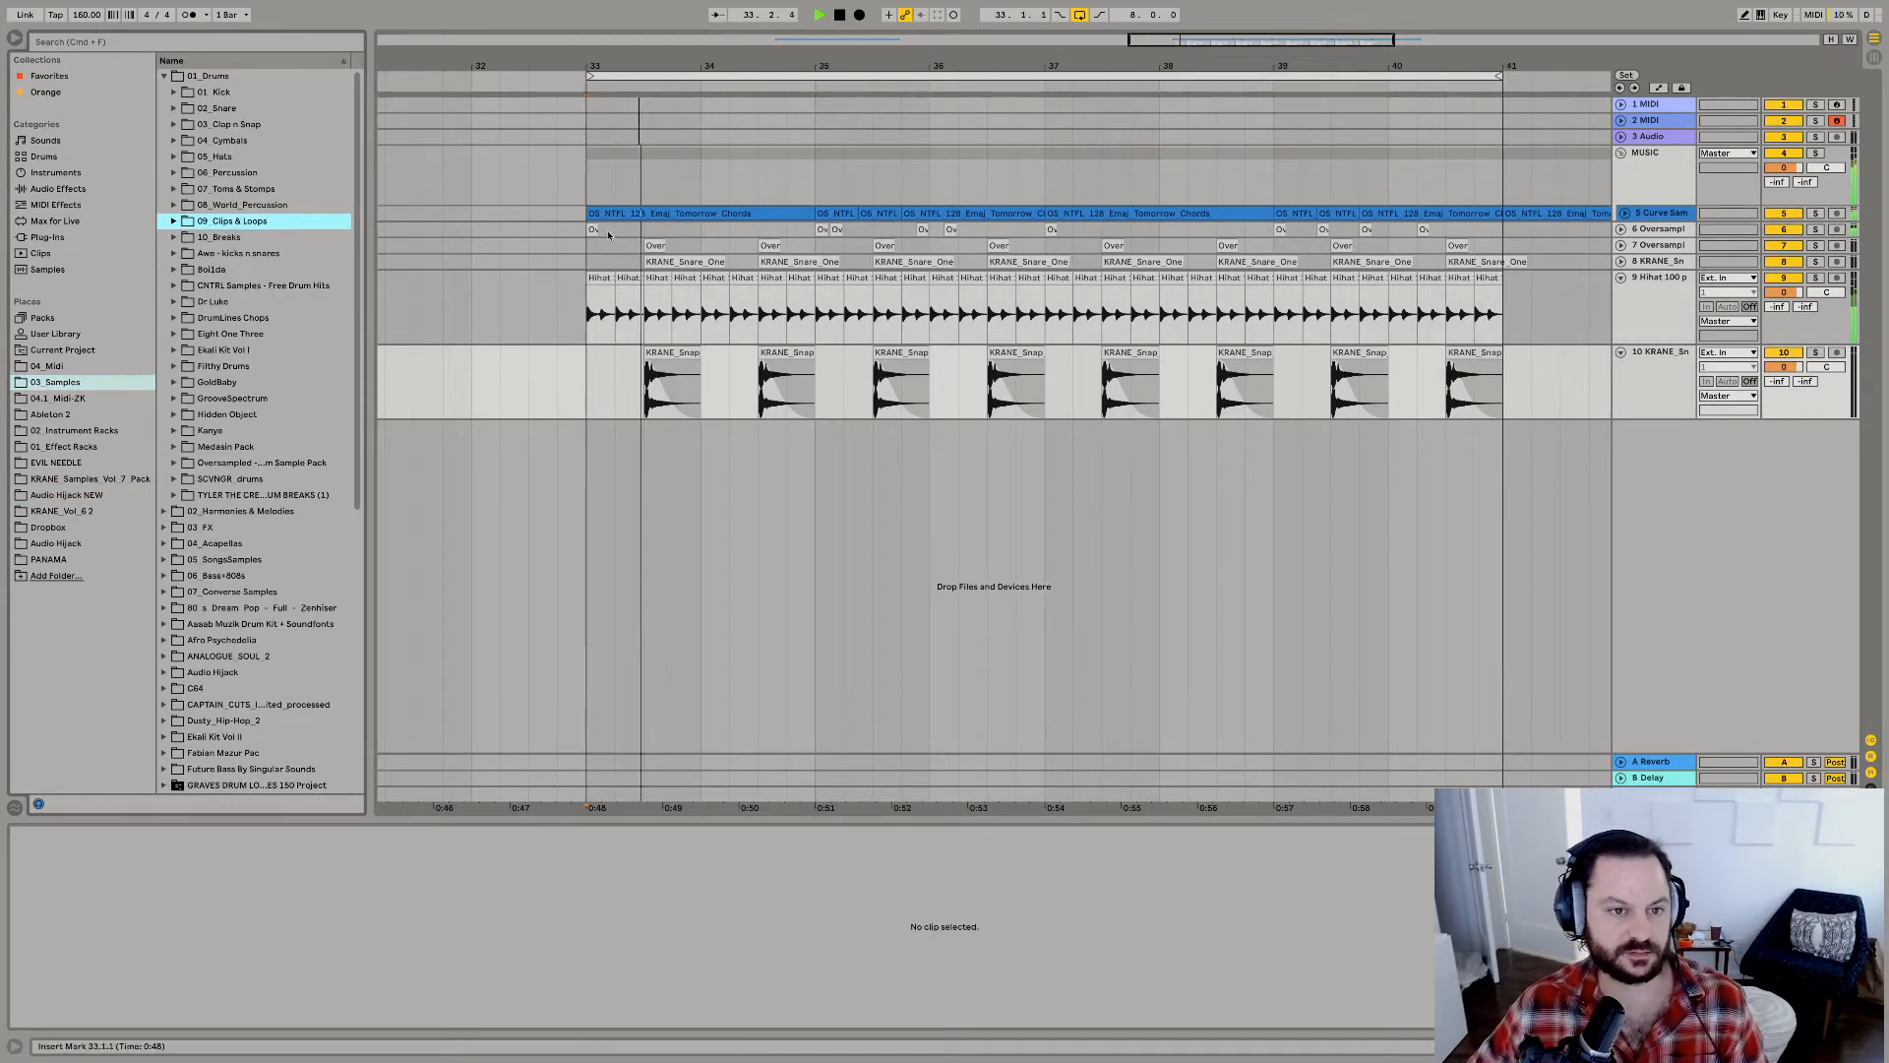
left_click(608, 214)
left_click(81, 45)
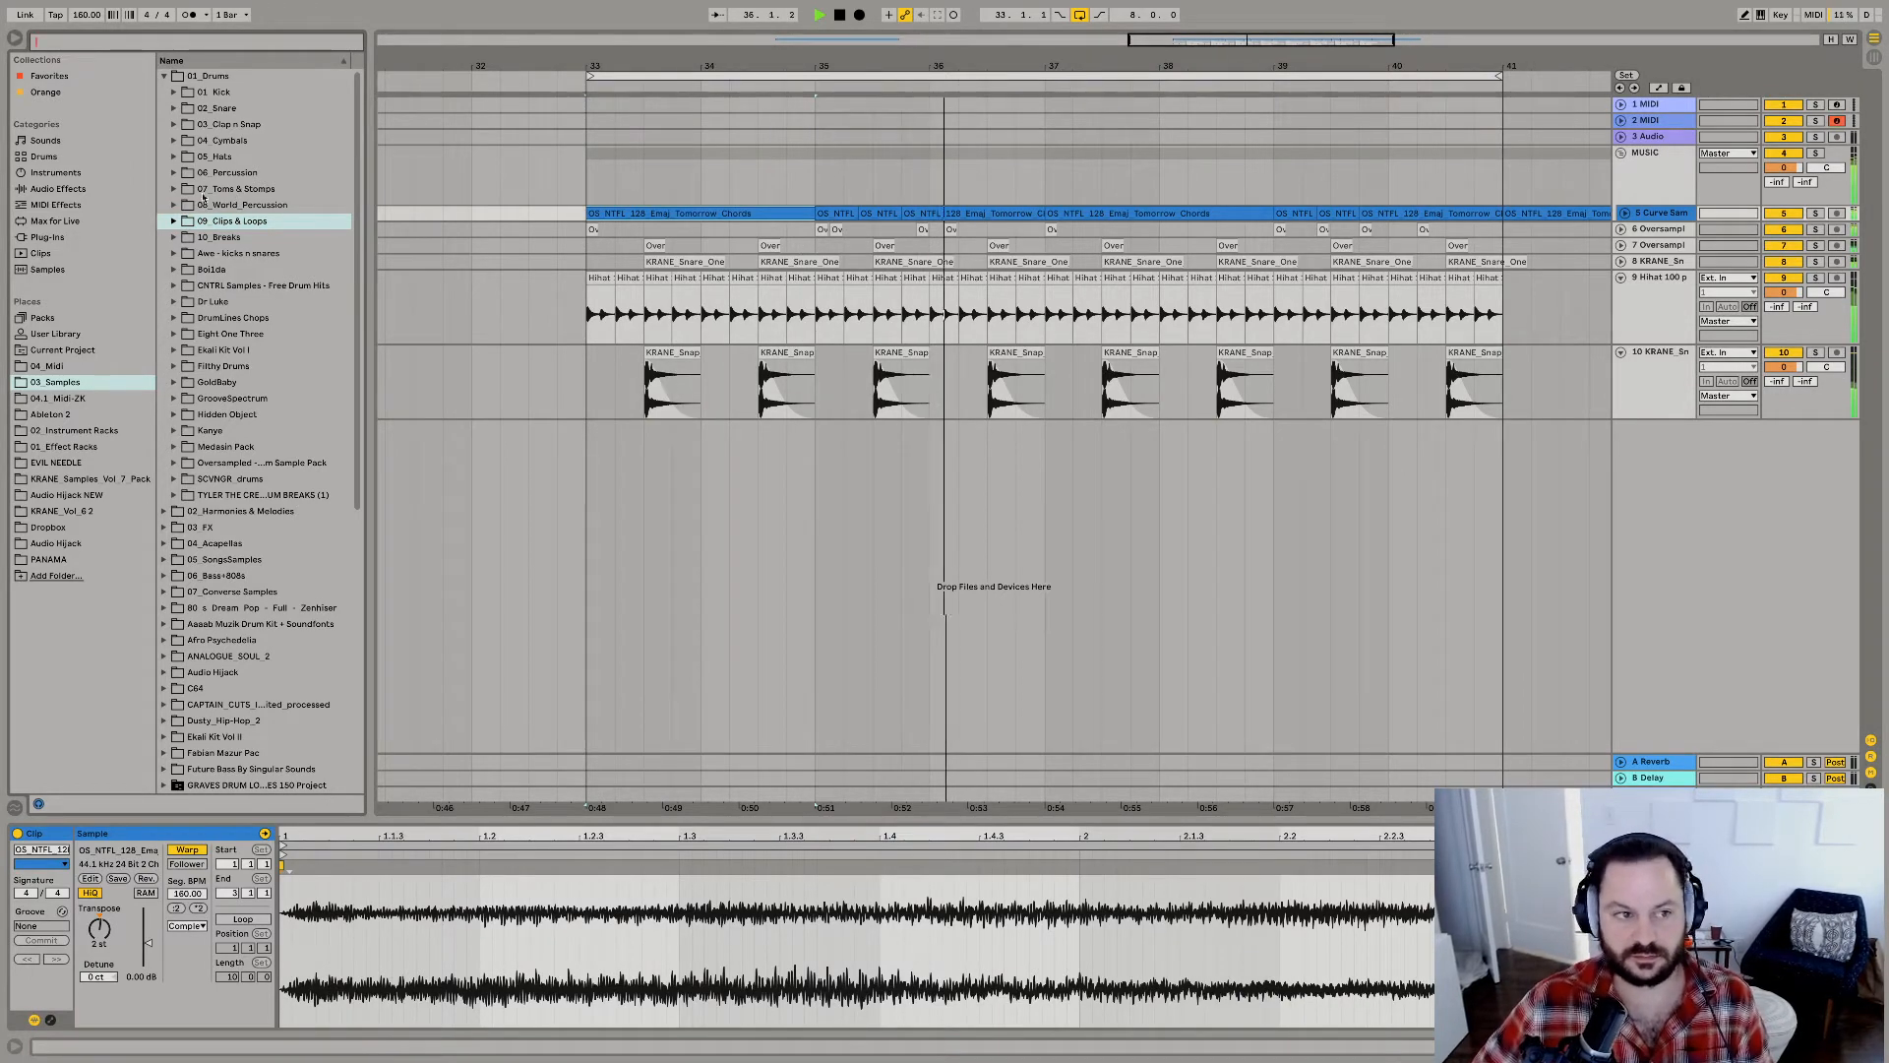
type("ethni")
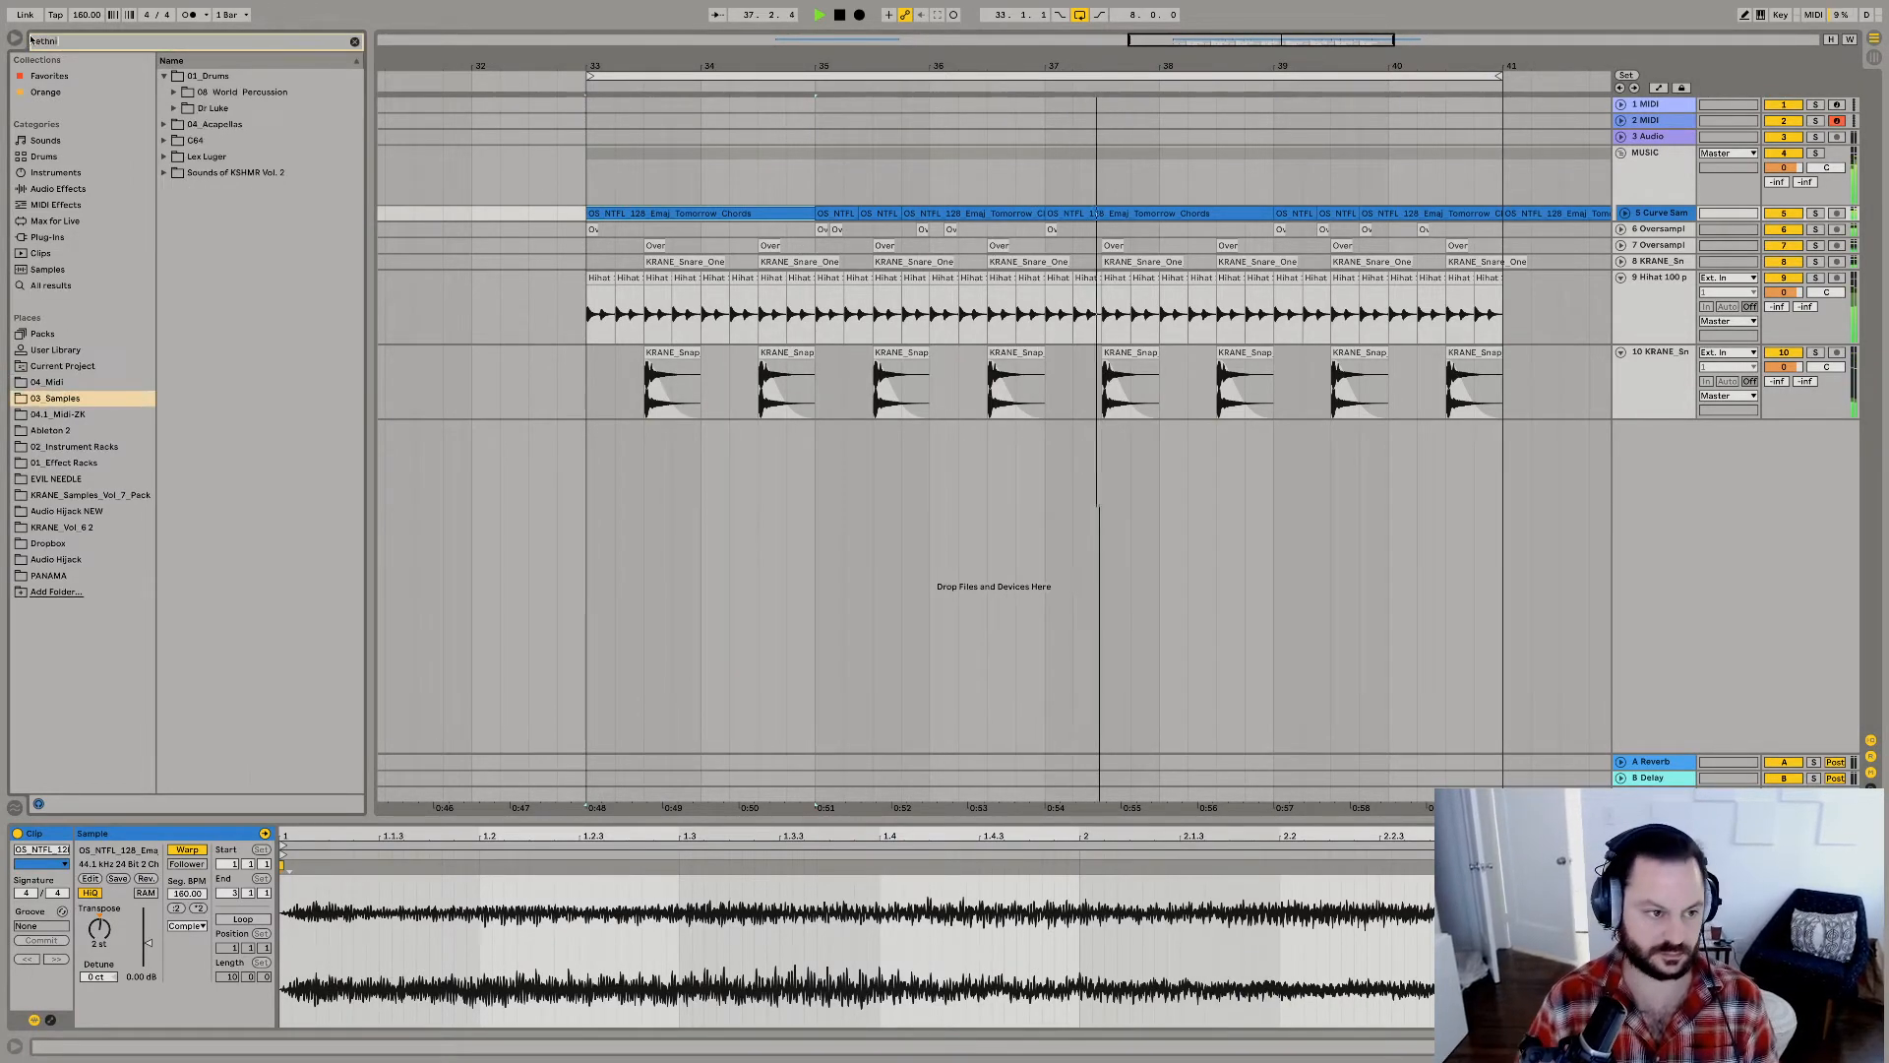
left_click(46, 269)
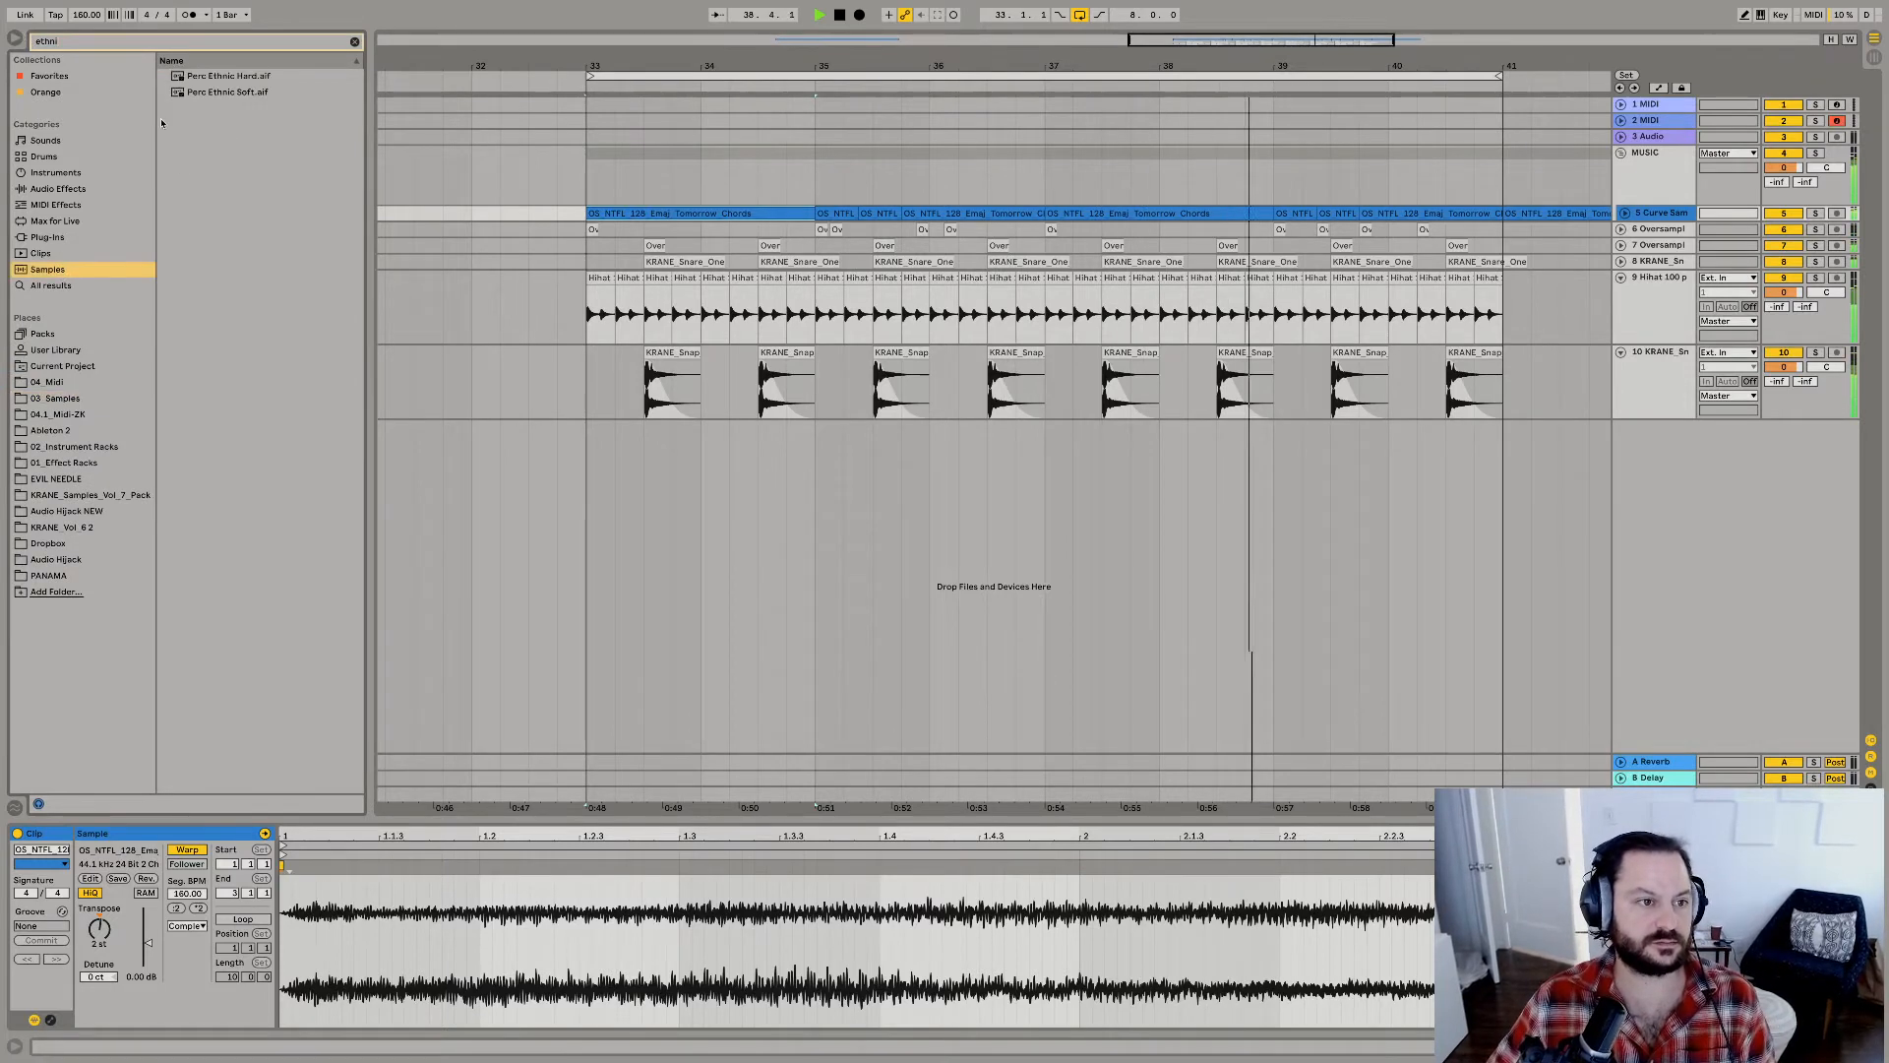
left_click(76, 400)
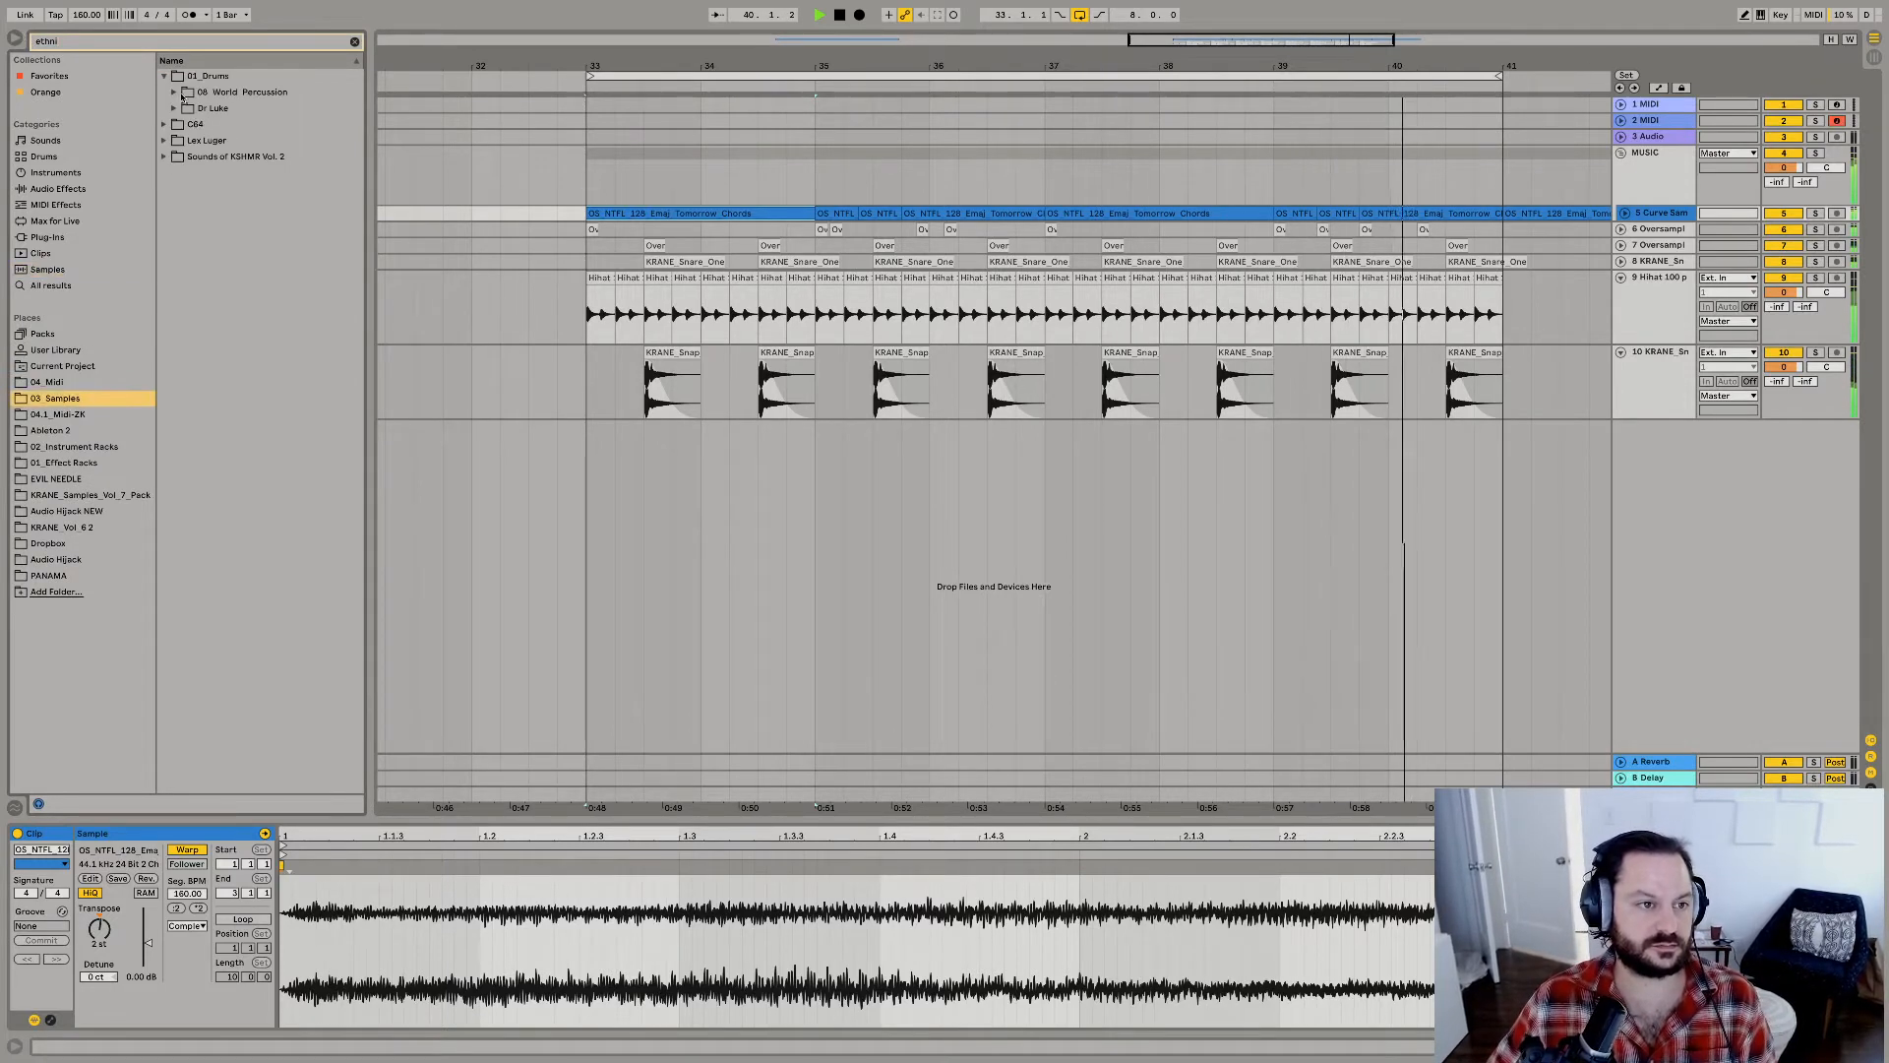
left_click(177, 93)
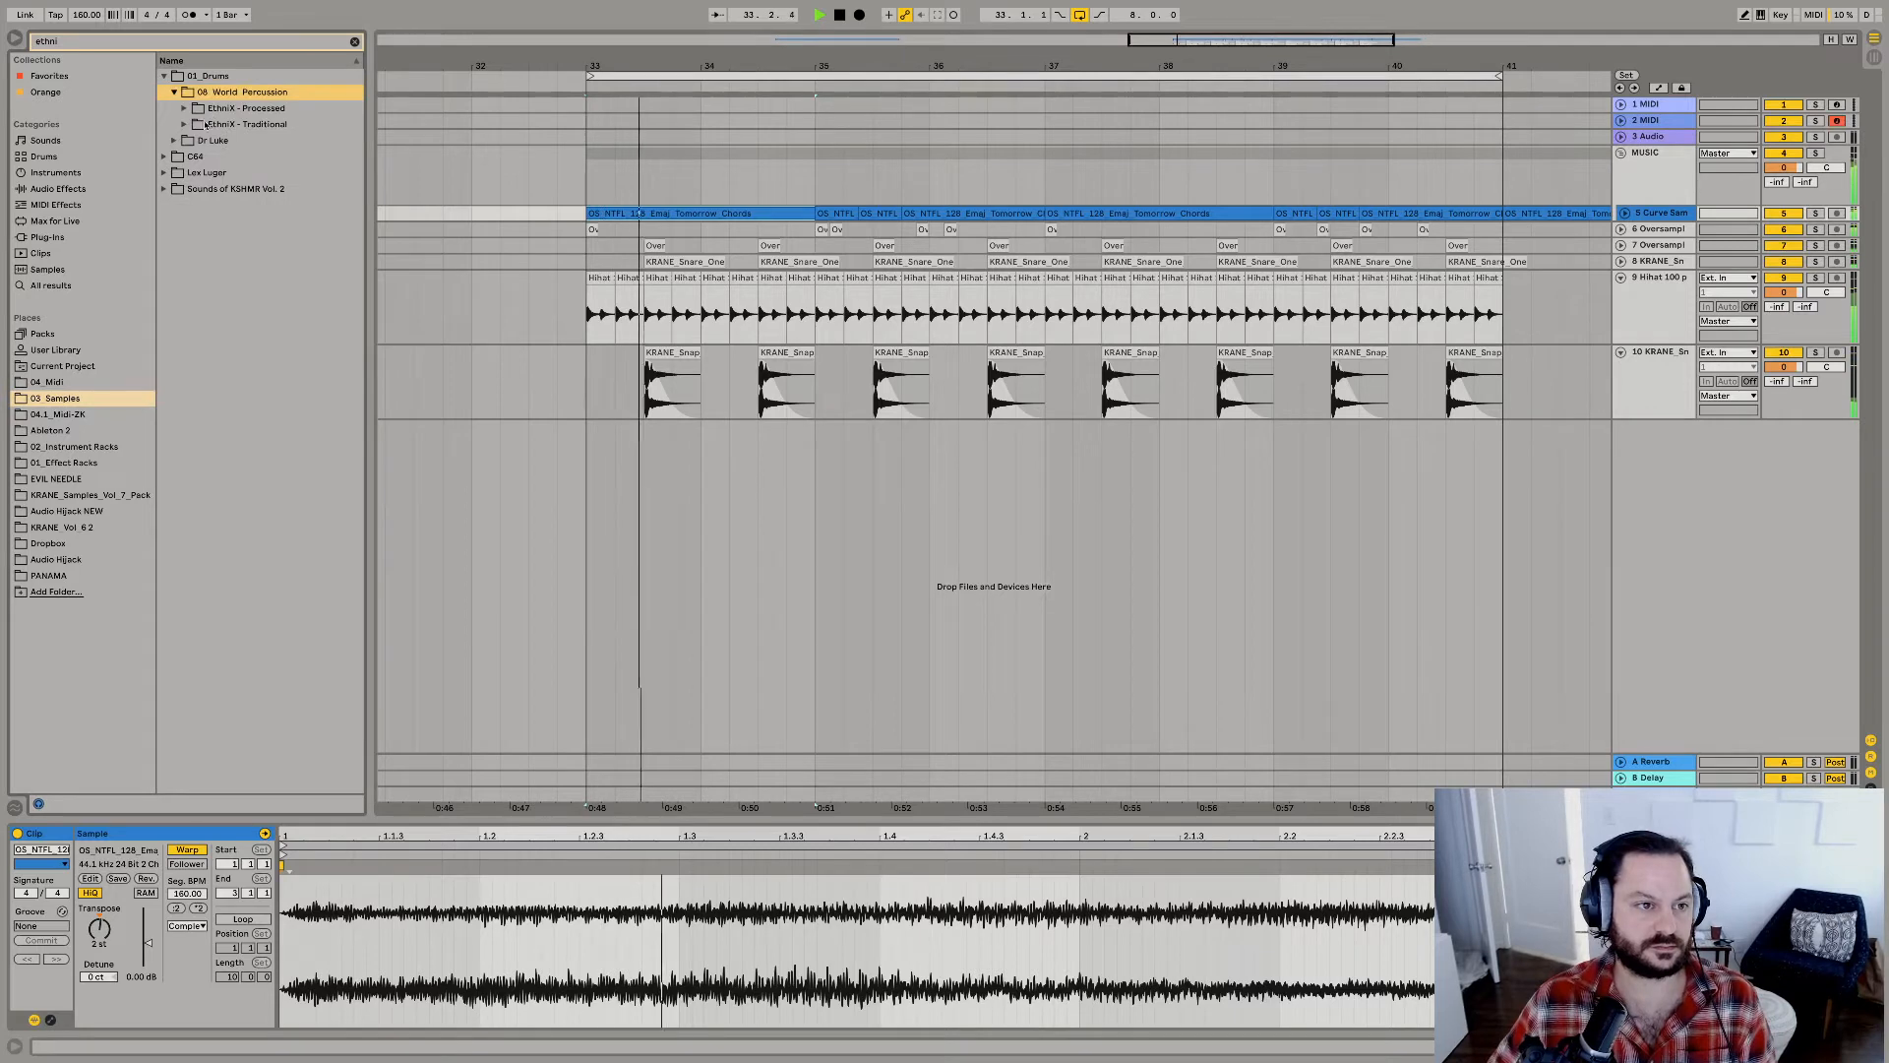
left_click(204, 125)
Audition percussion loops throughout the EthniX - Traditional folder while the beat plays.
left_click(238, 222)
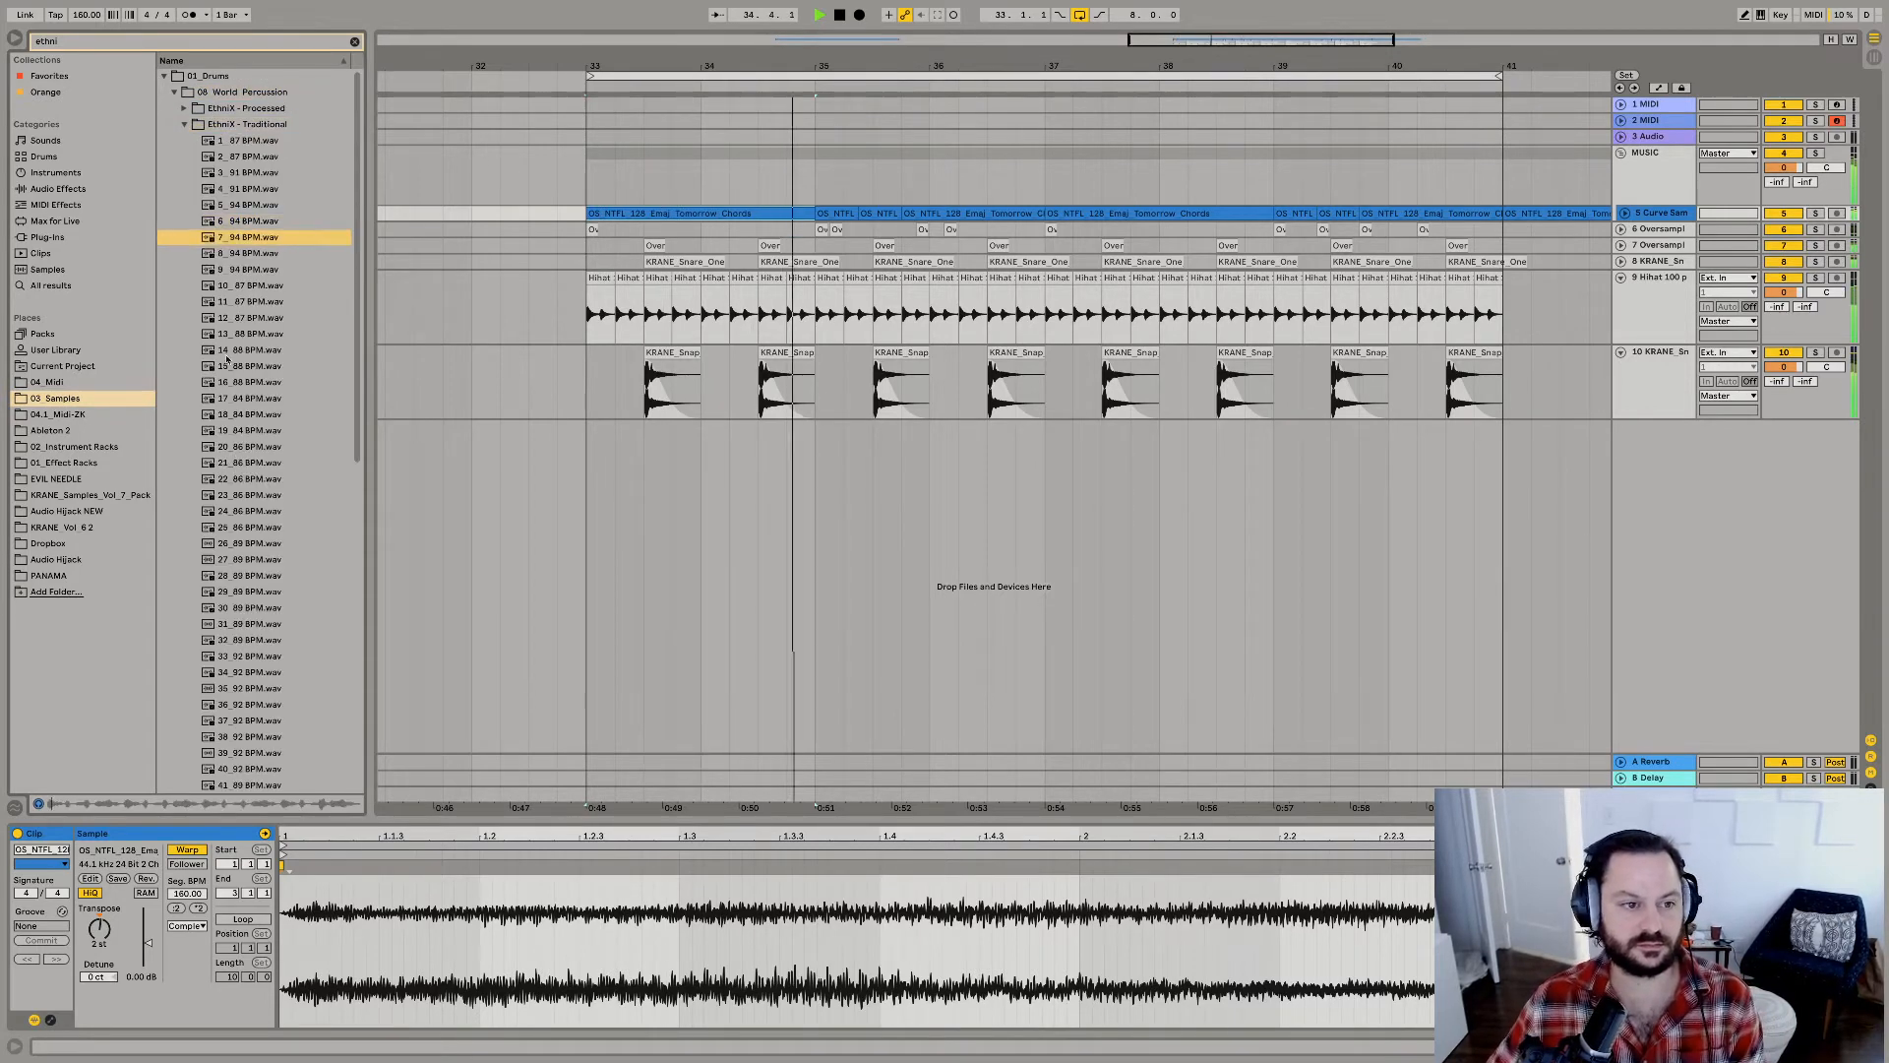
left_click(234, 463)
key("Down")
key("Down")
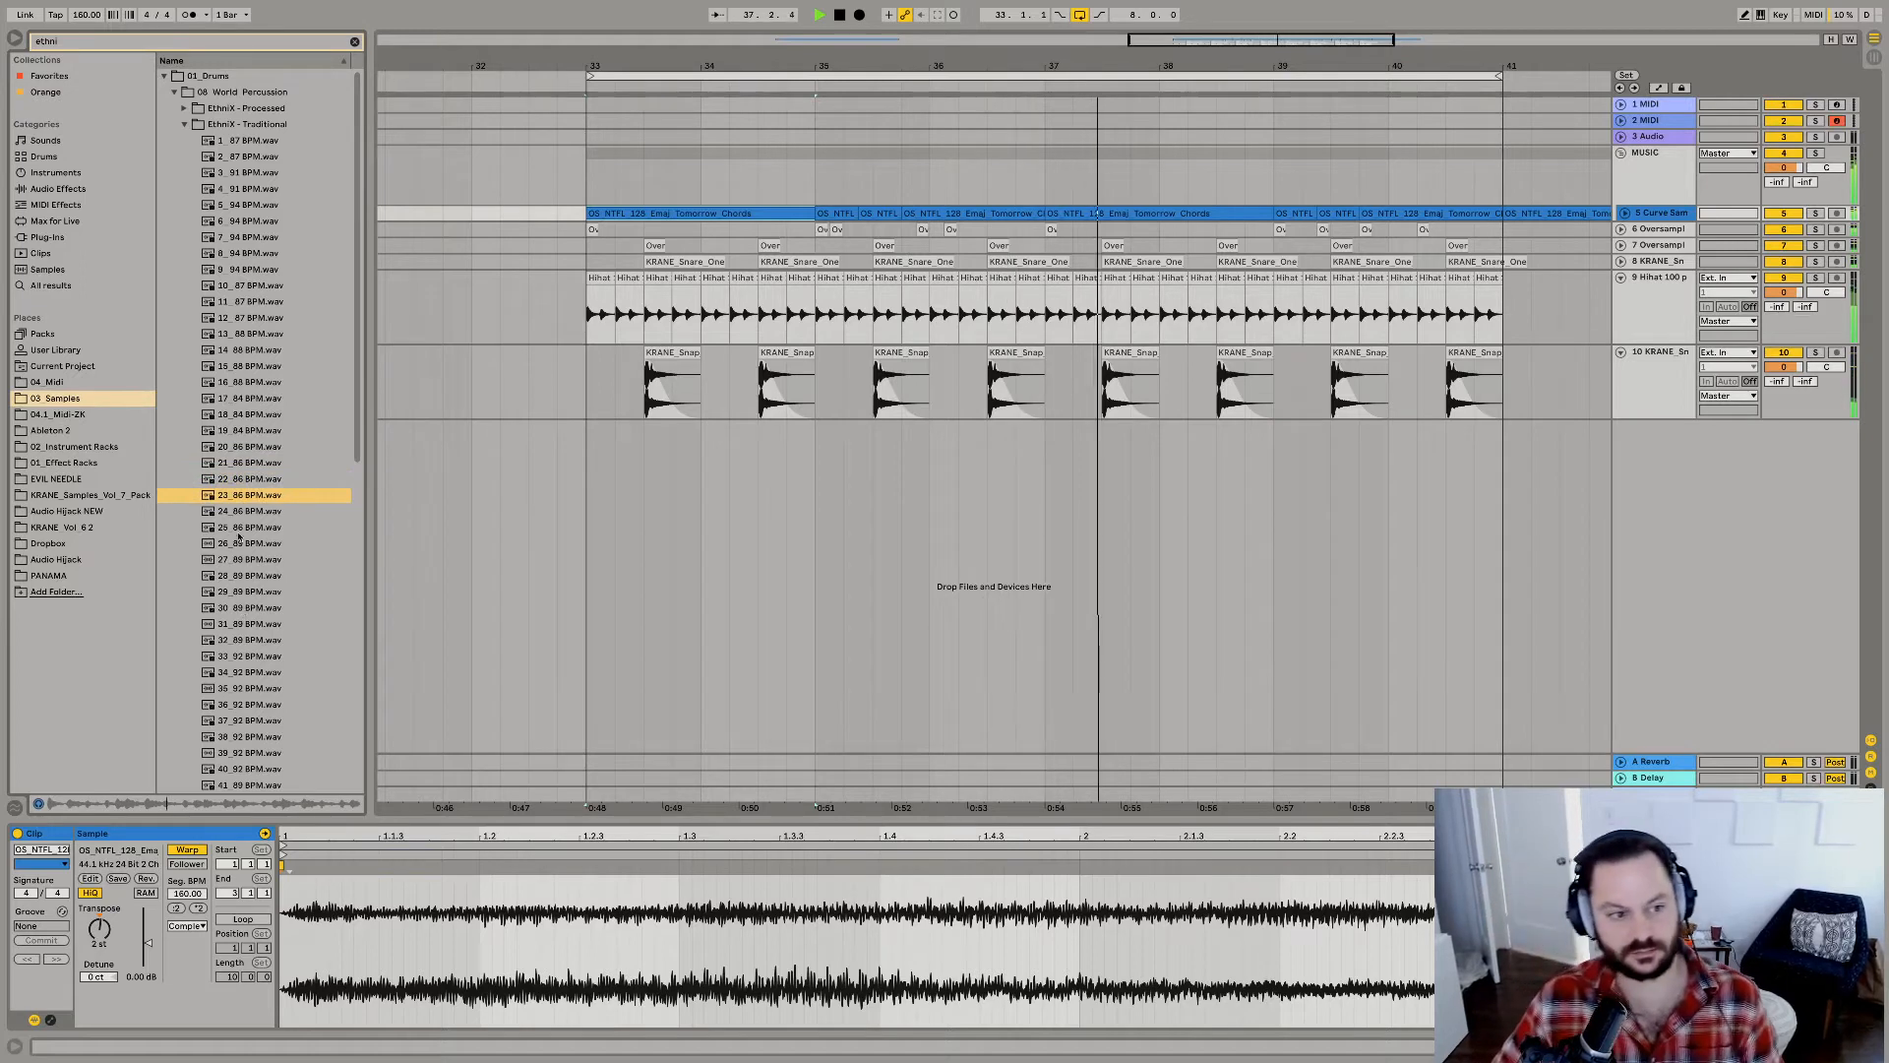
left_click(254, 562)
left_click(256, 621)
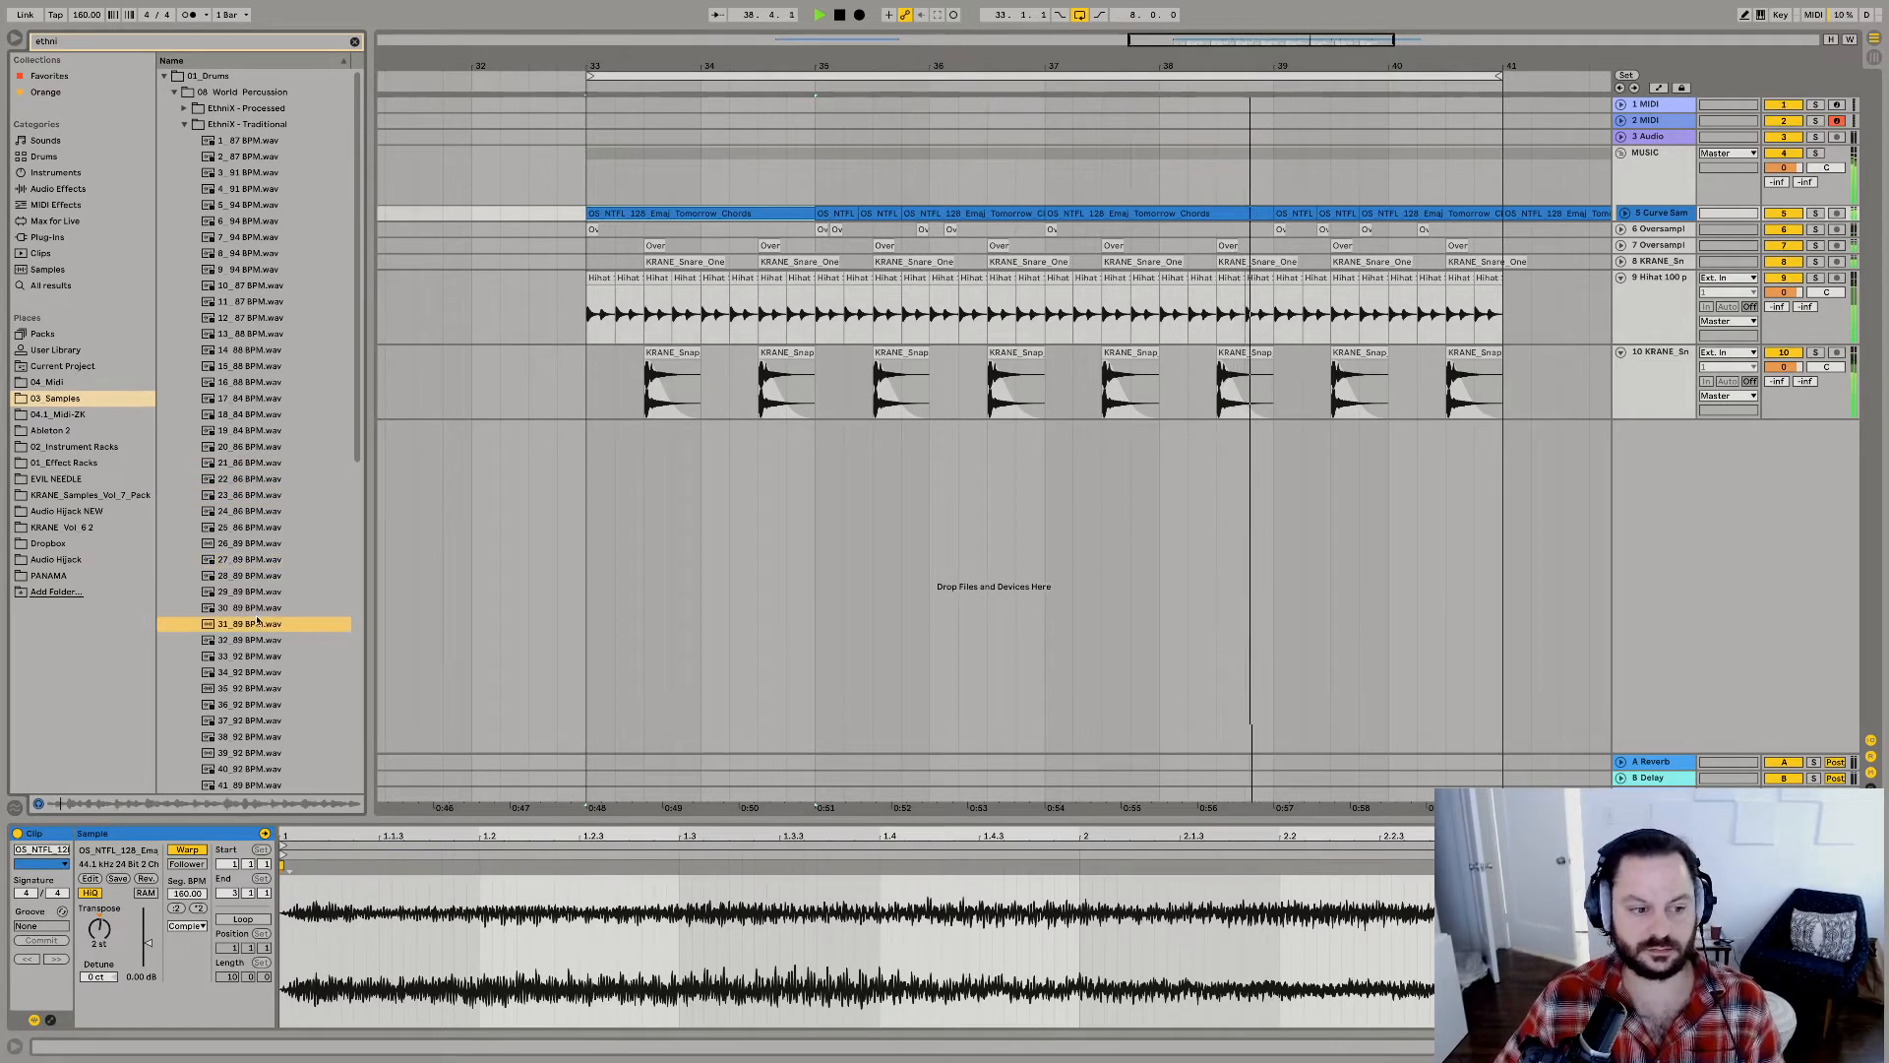
key("Down")
key("Down")
key("Down")
key("Down")
key("Down")
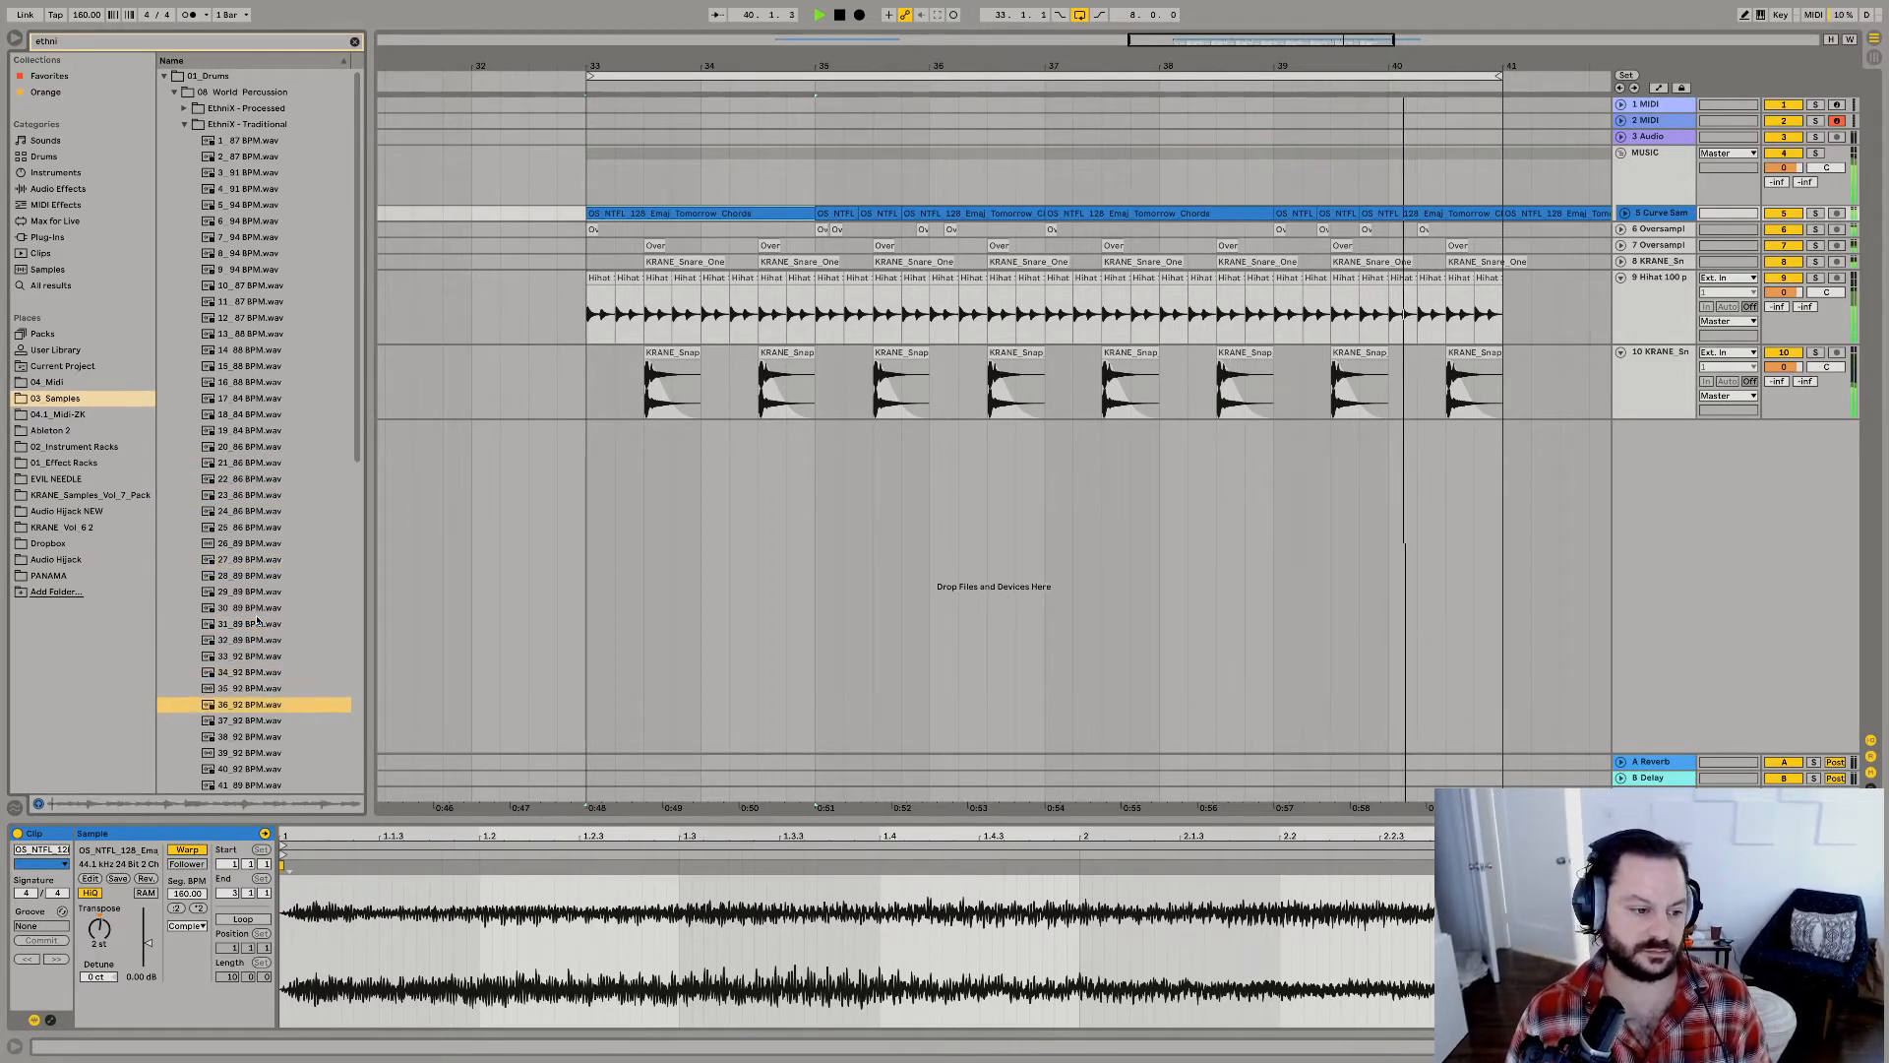
scroll(253, 620, "down", 10)
left_click(251, 667)
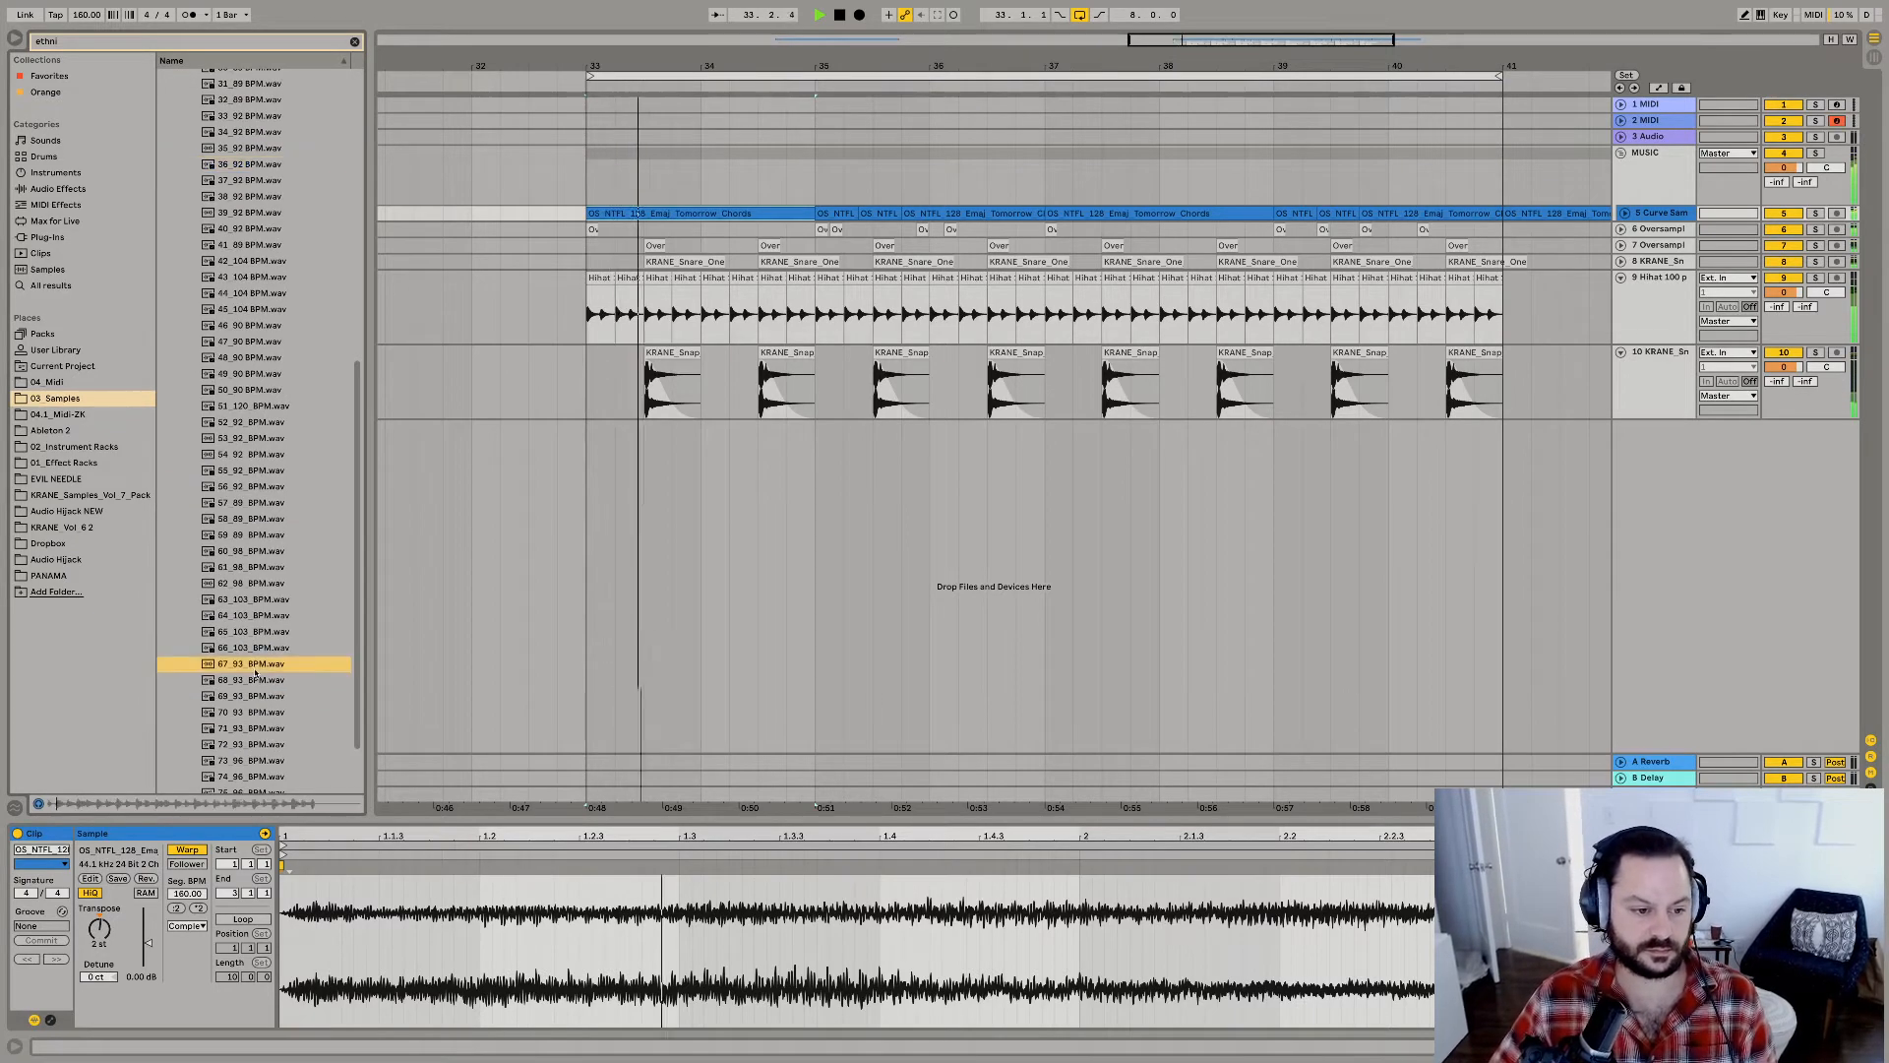
scroll(250, 674, "down", 2)
left_click(249, 640)
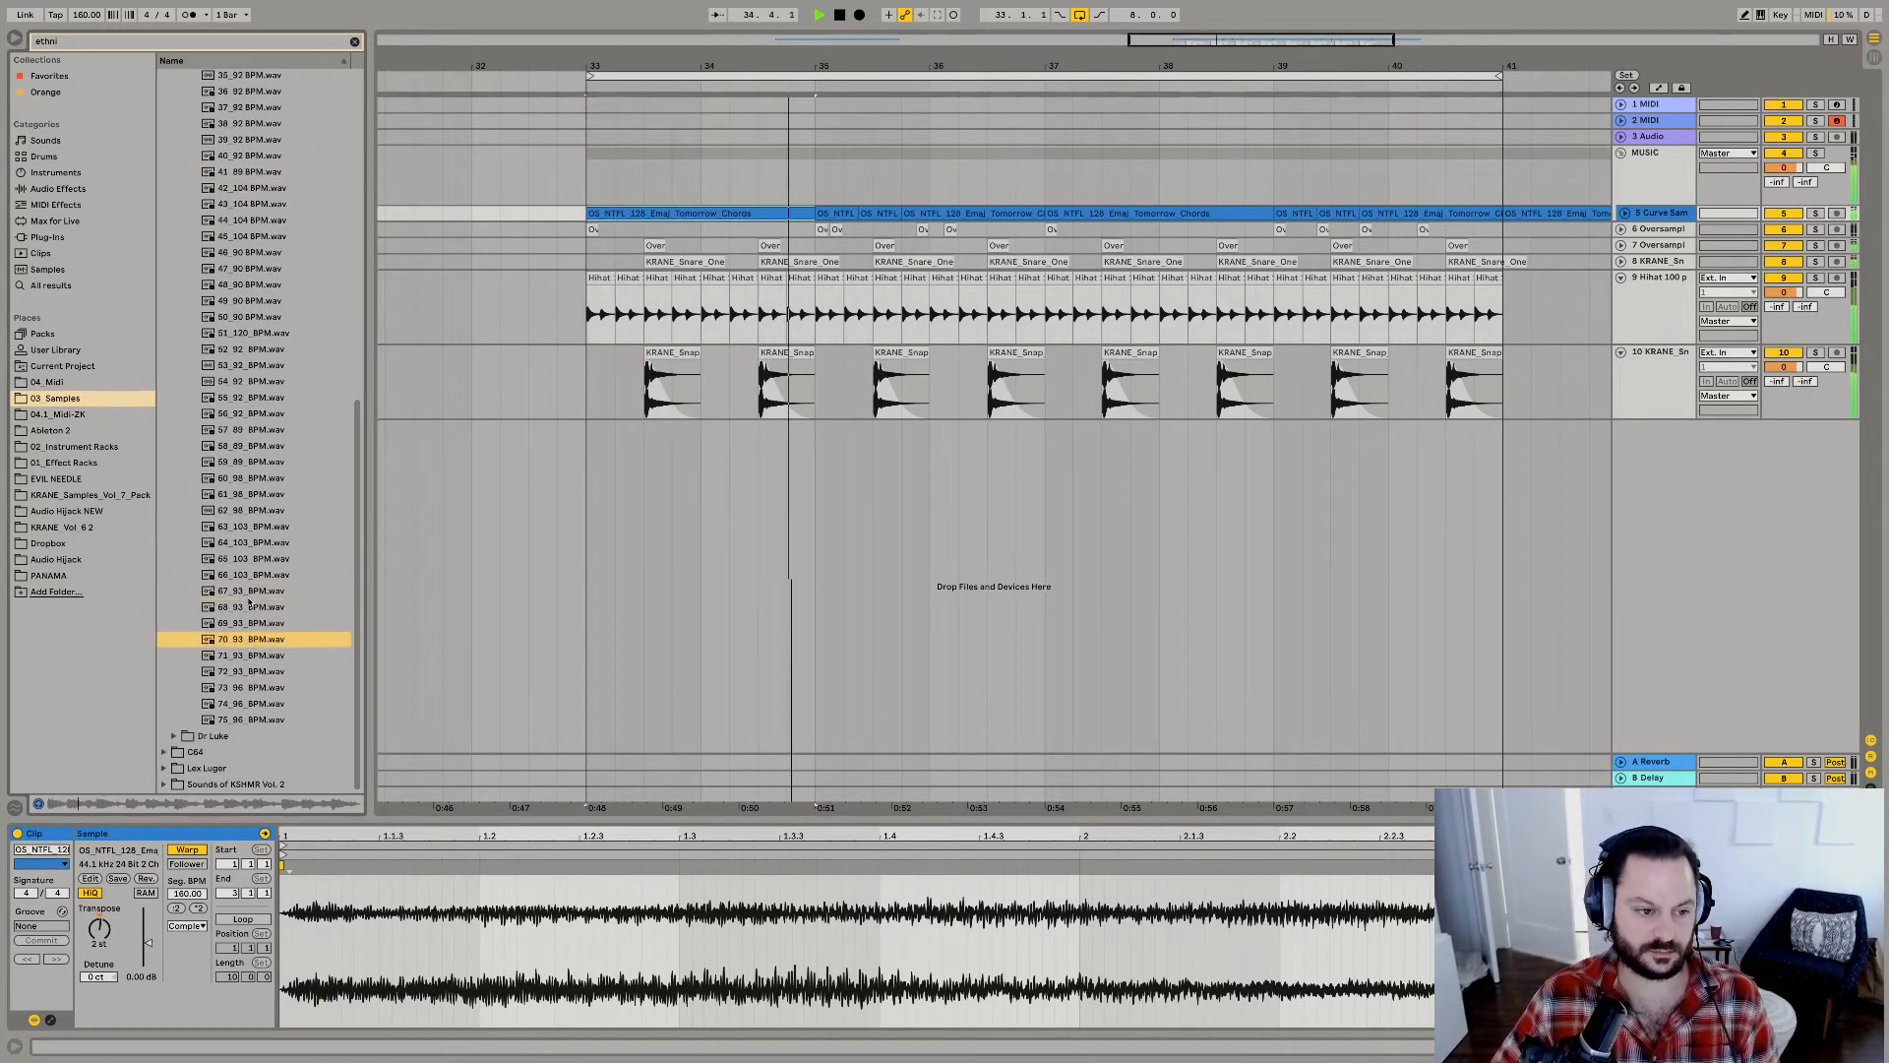
Place 67_93_BPM.wav on a new track at bar 33 and set the playback loop to the two bars from 33.1.1.
left_click_drag(249, 596, 593, 450)
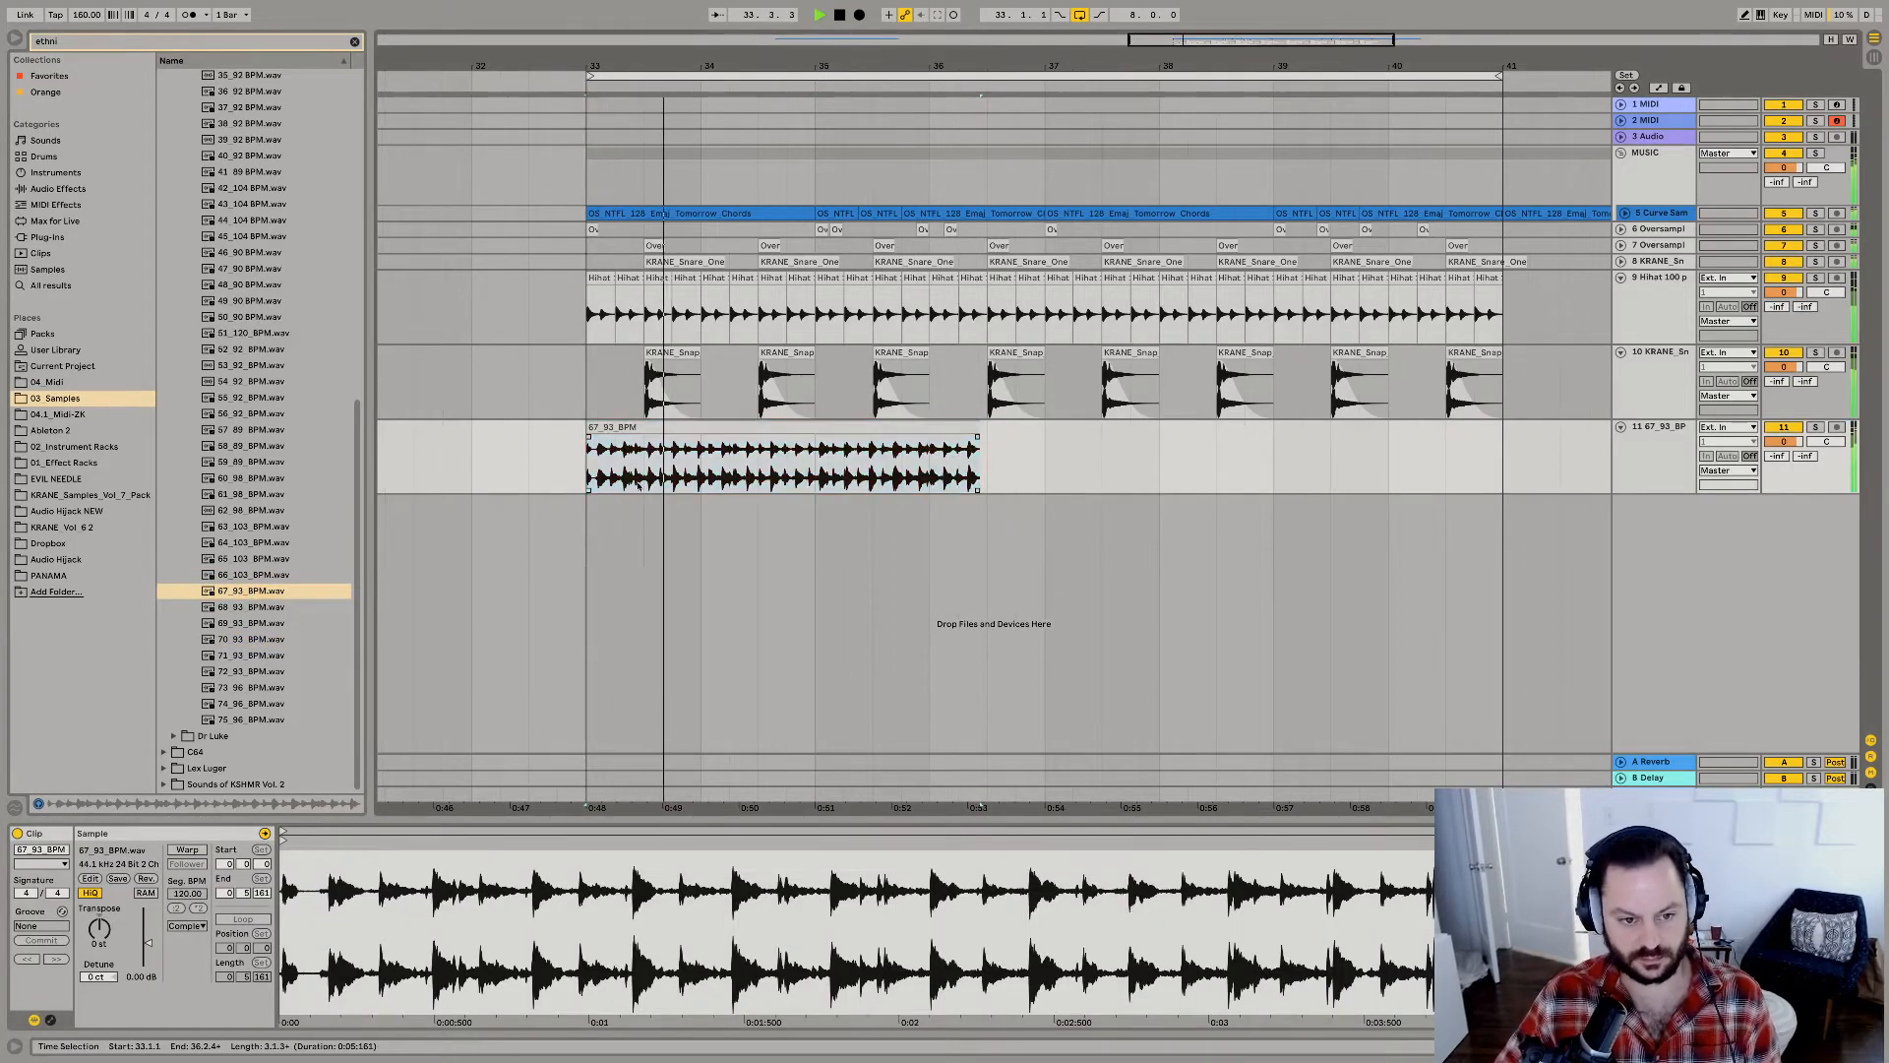
left_click(710, 480)
key("space")
left_click(821, 471)
key("super+e")
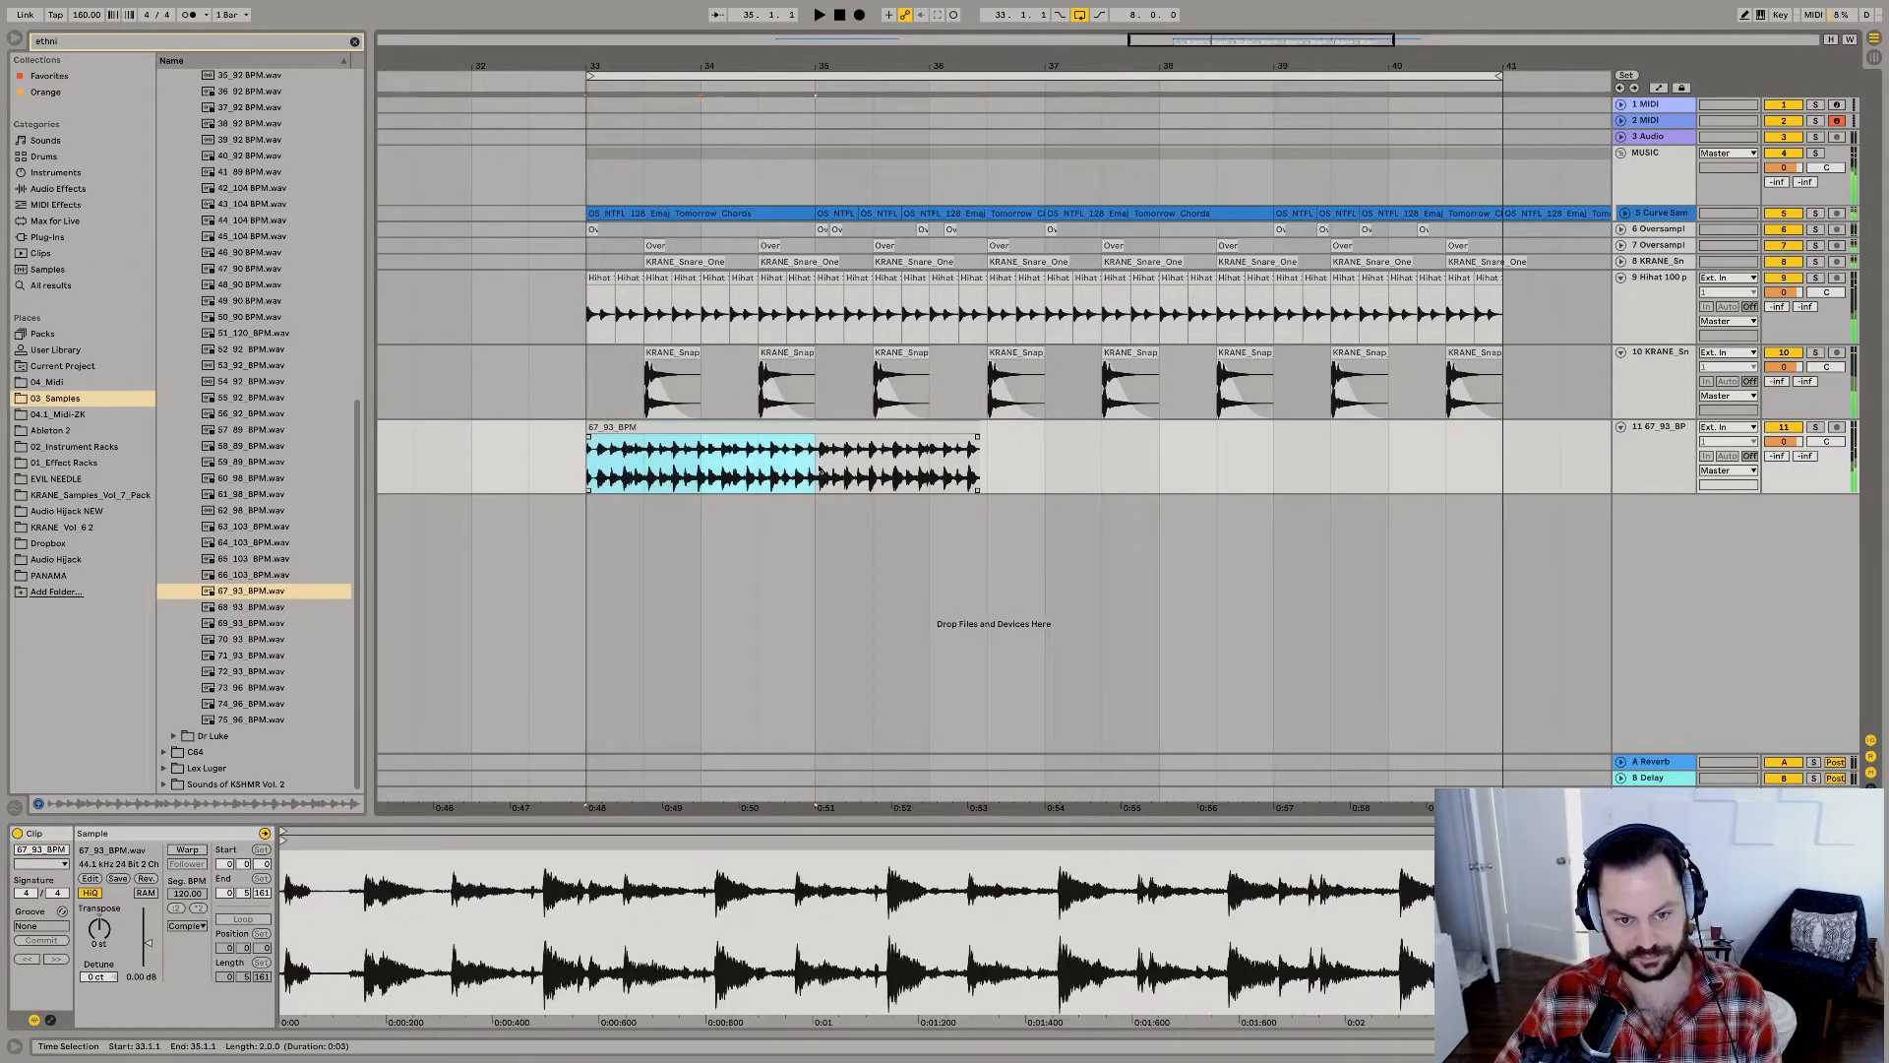
key("super+l")
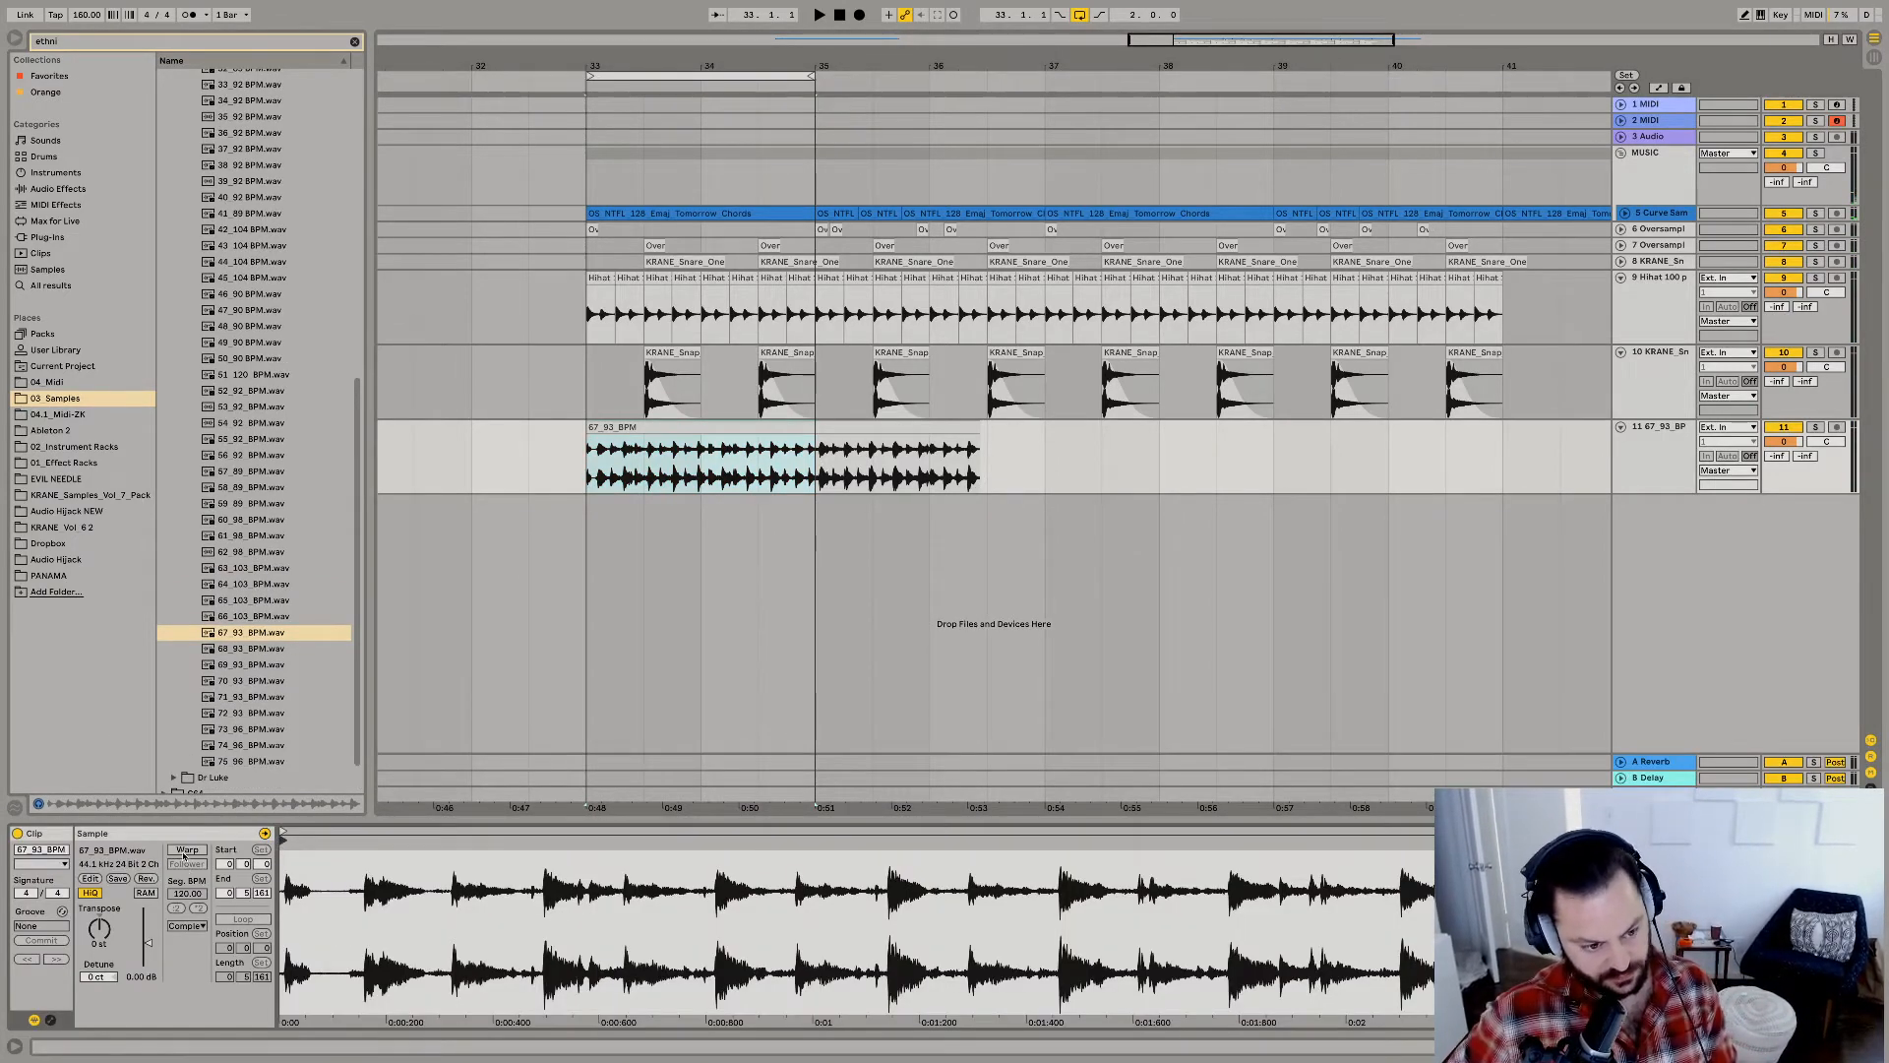
Turn on warping for the 67_93_BPM clip and stretch its transients so the hits align near 1.1.4 and 1.2.3.
left_click(186, 850)
key("space")
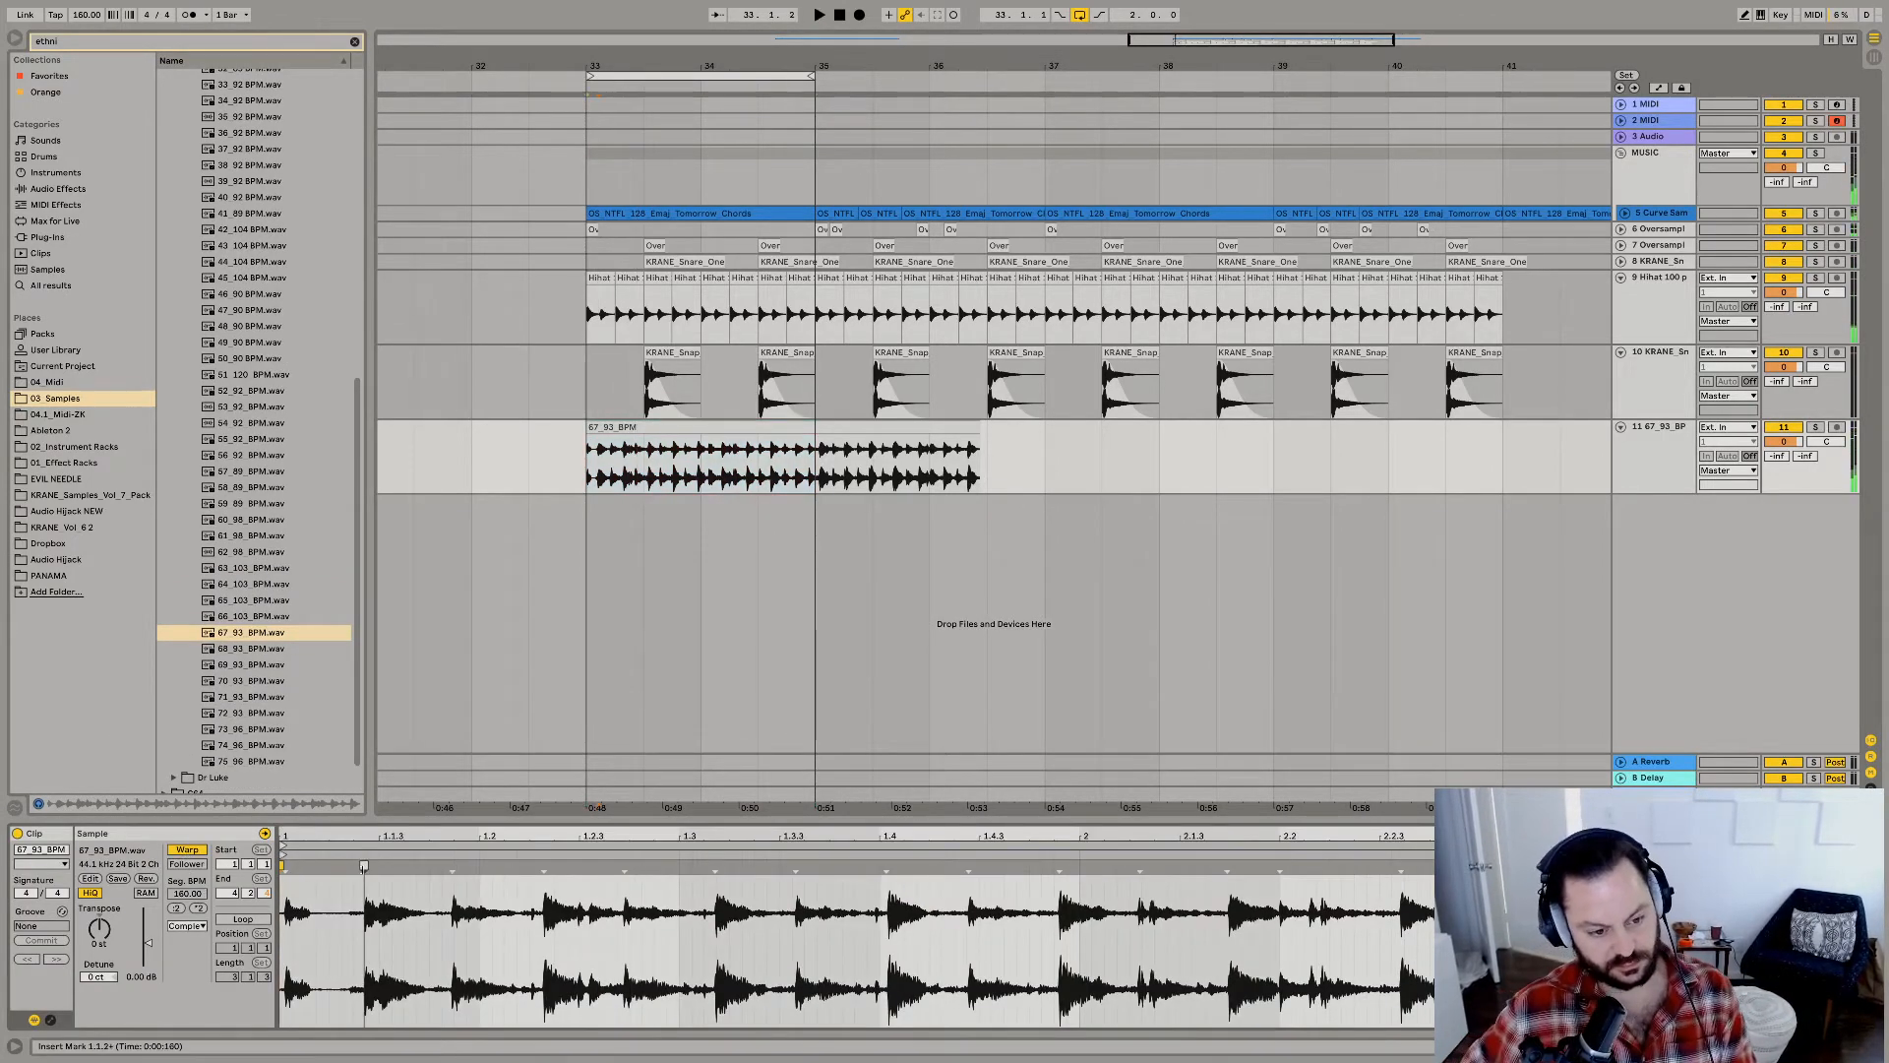
left_click_drag(363, 866, 438, 876)
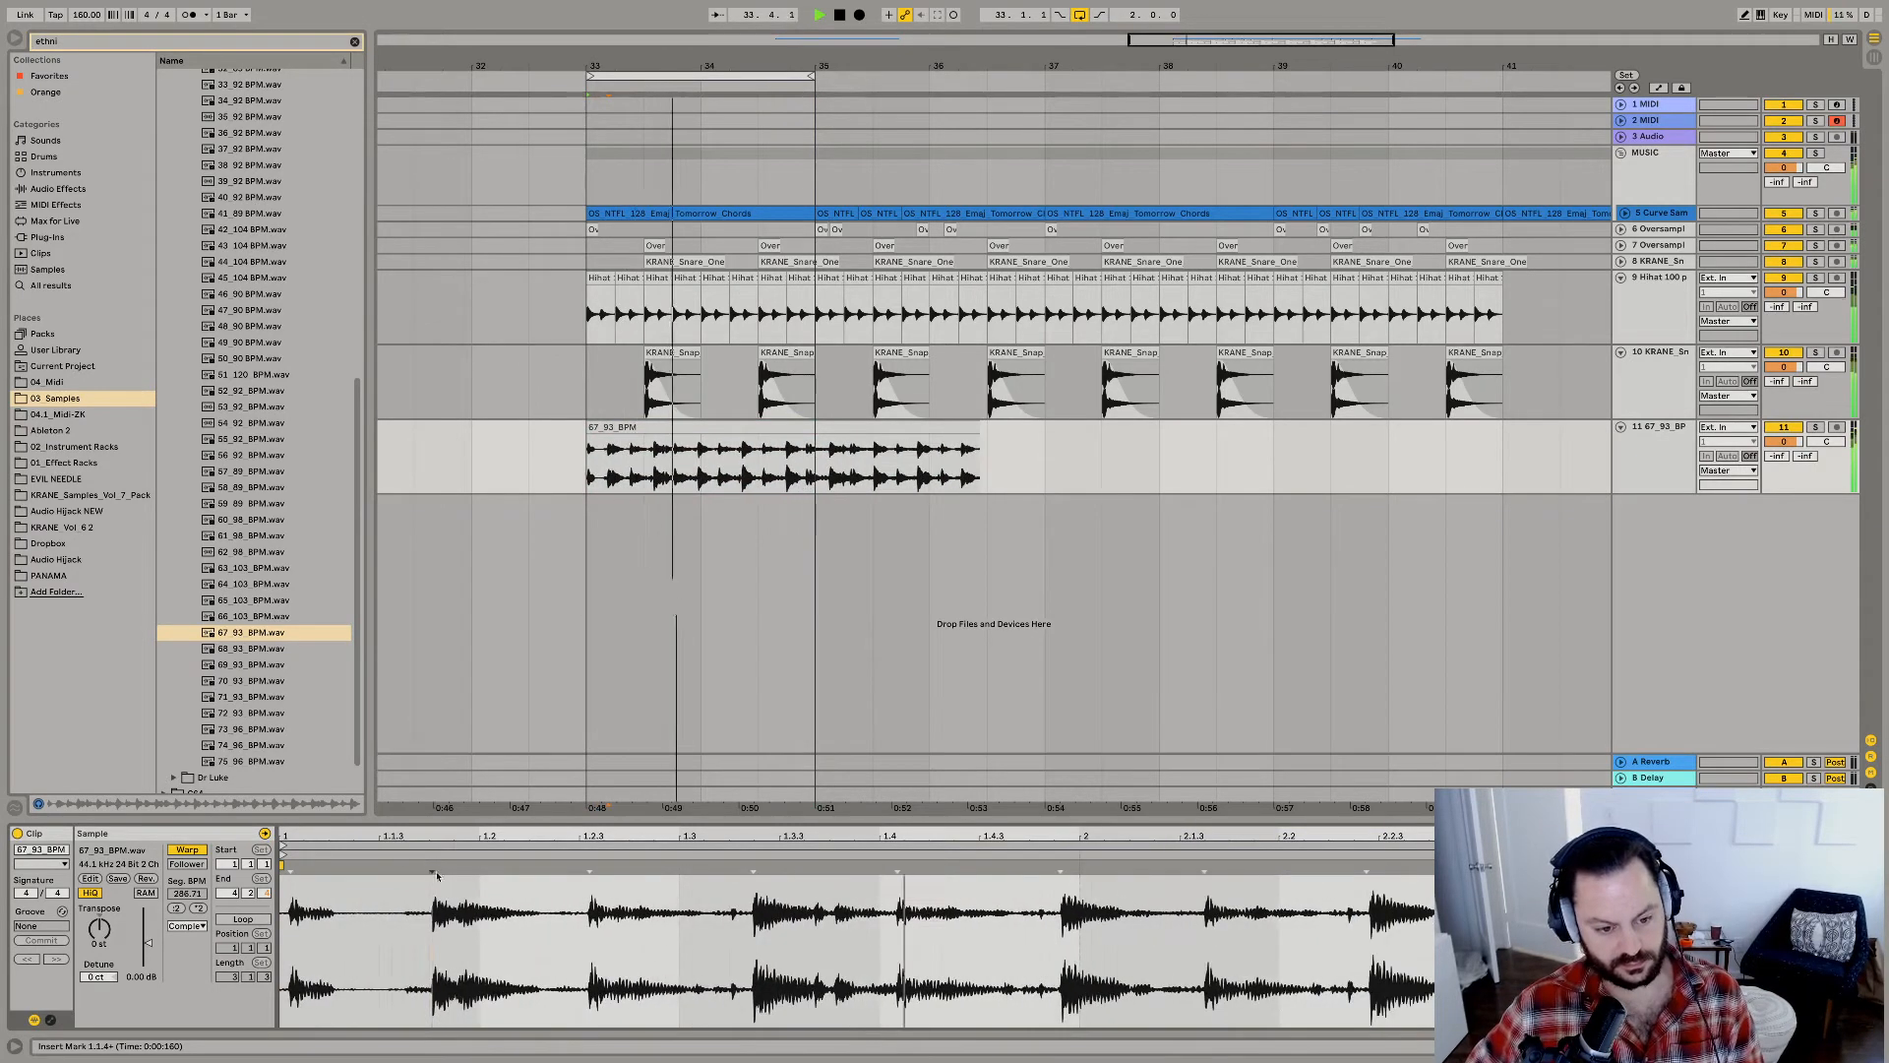
left_click_drag(590, 871, 583, 871)
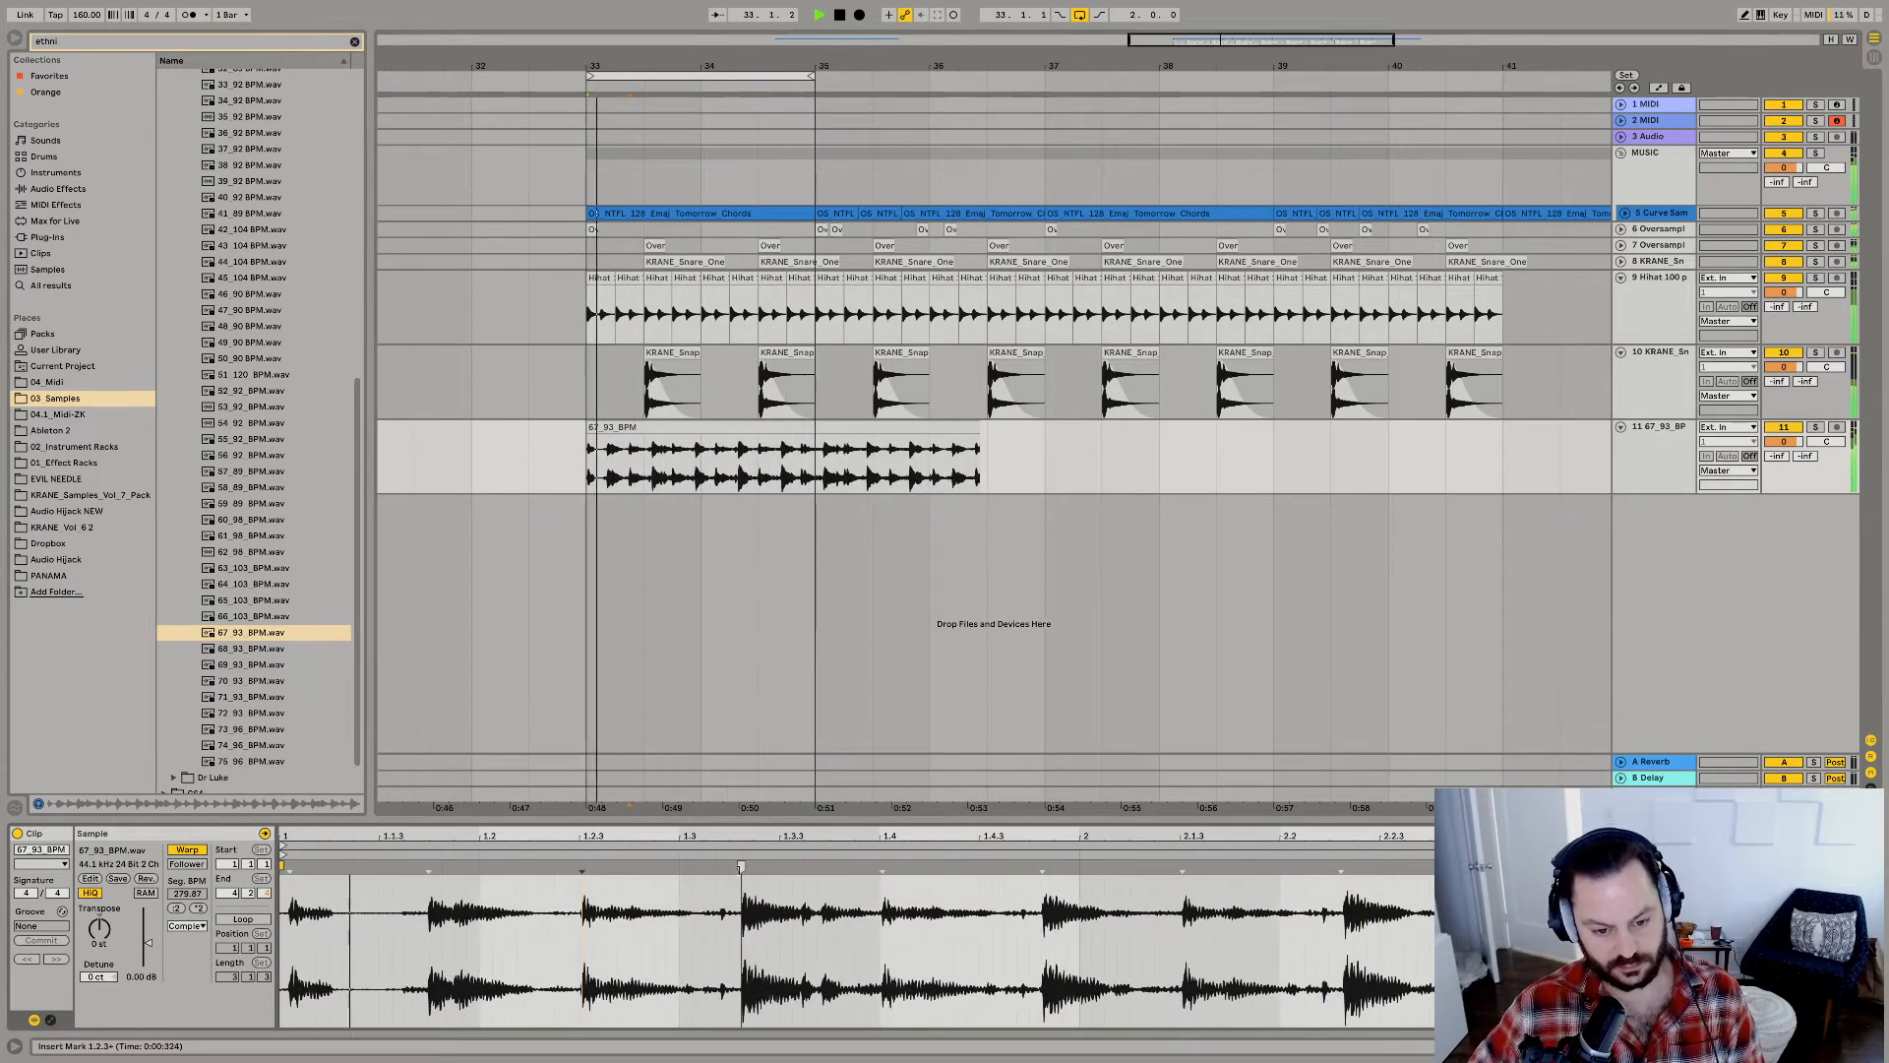
Split the percussion clip at 33.3.1 and duplicate its first half-bar segment to fill the two bars up to 35.1.1.
left_click(650, 473)
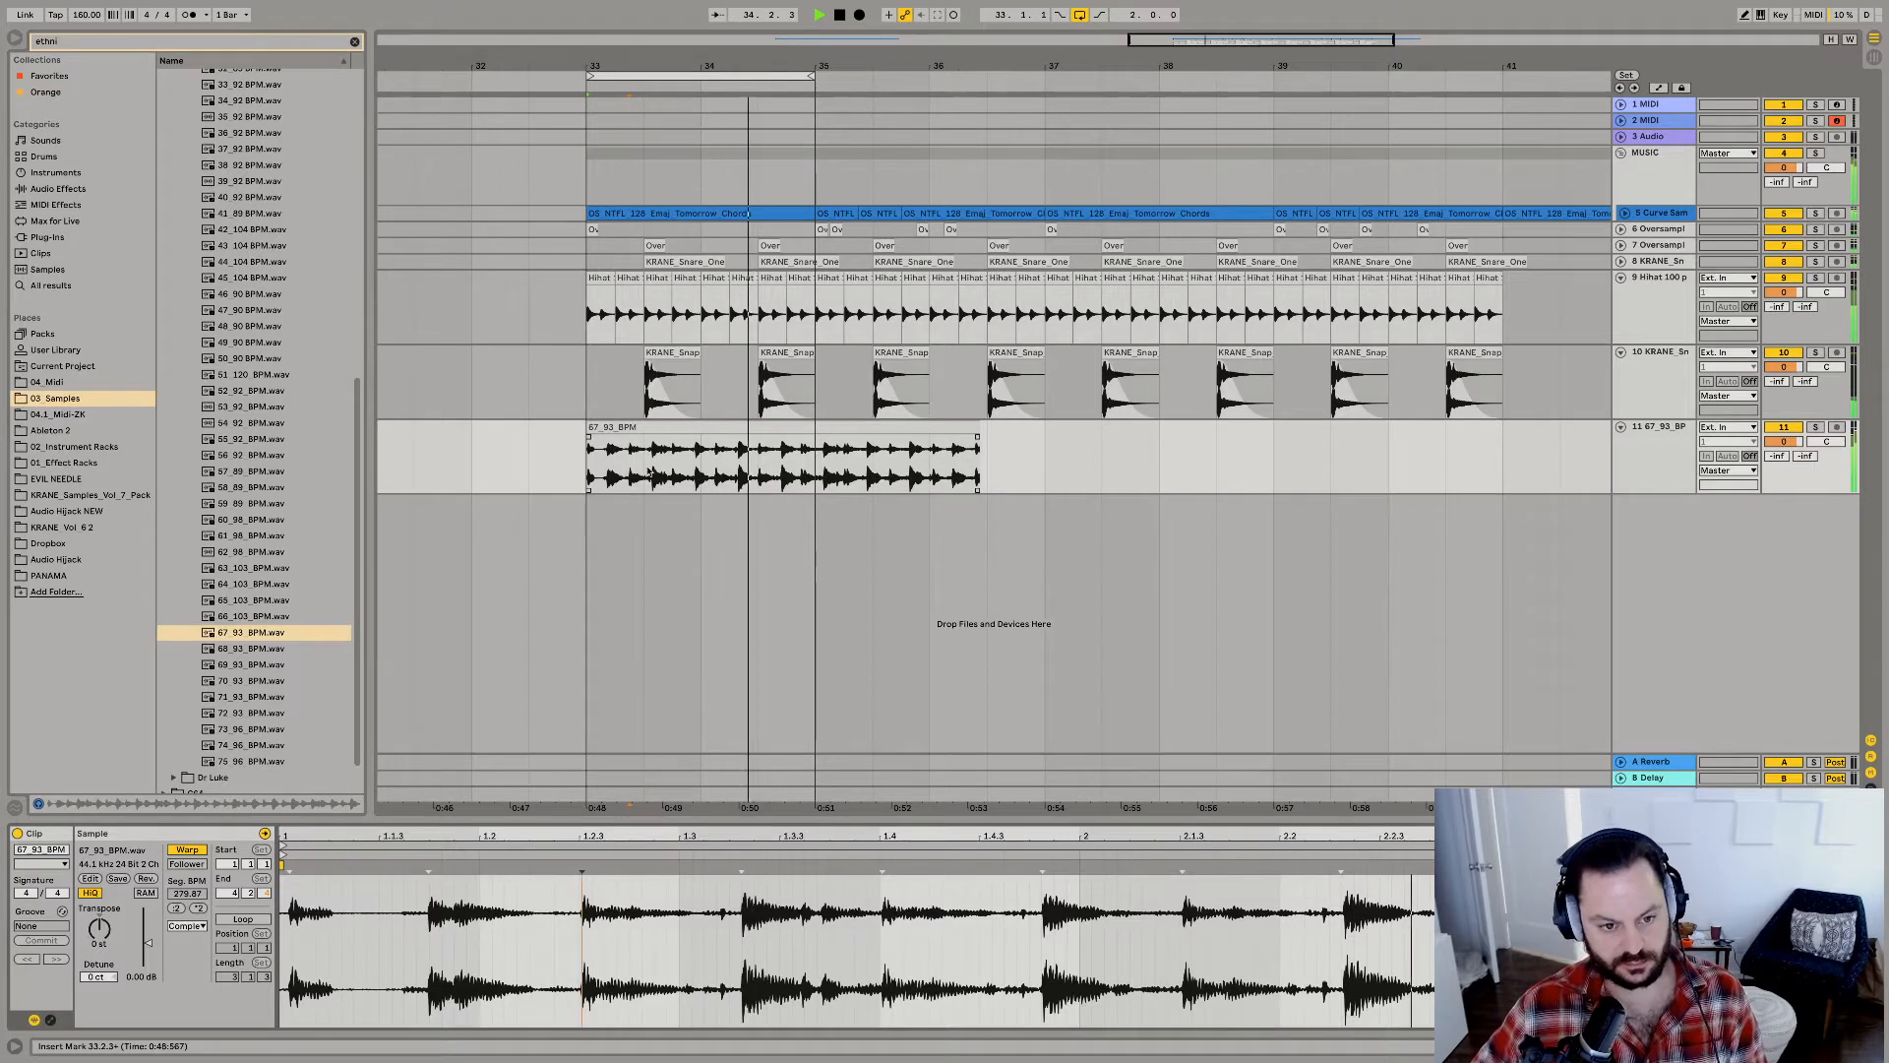
left_click_drag(650, 473, 701, 473)
key("ctrl+e")
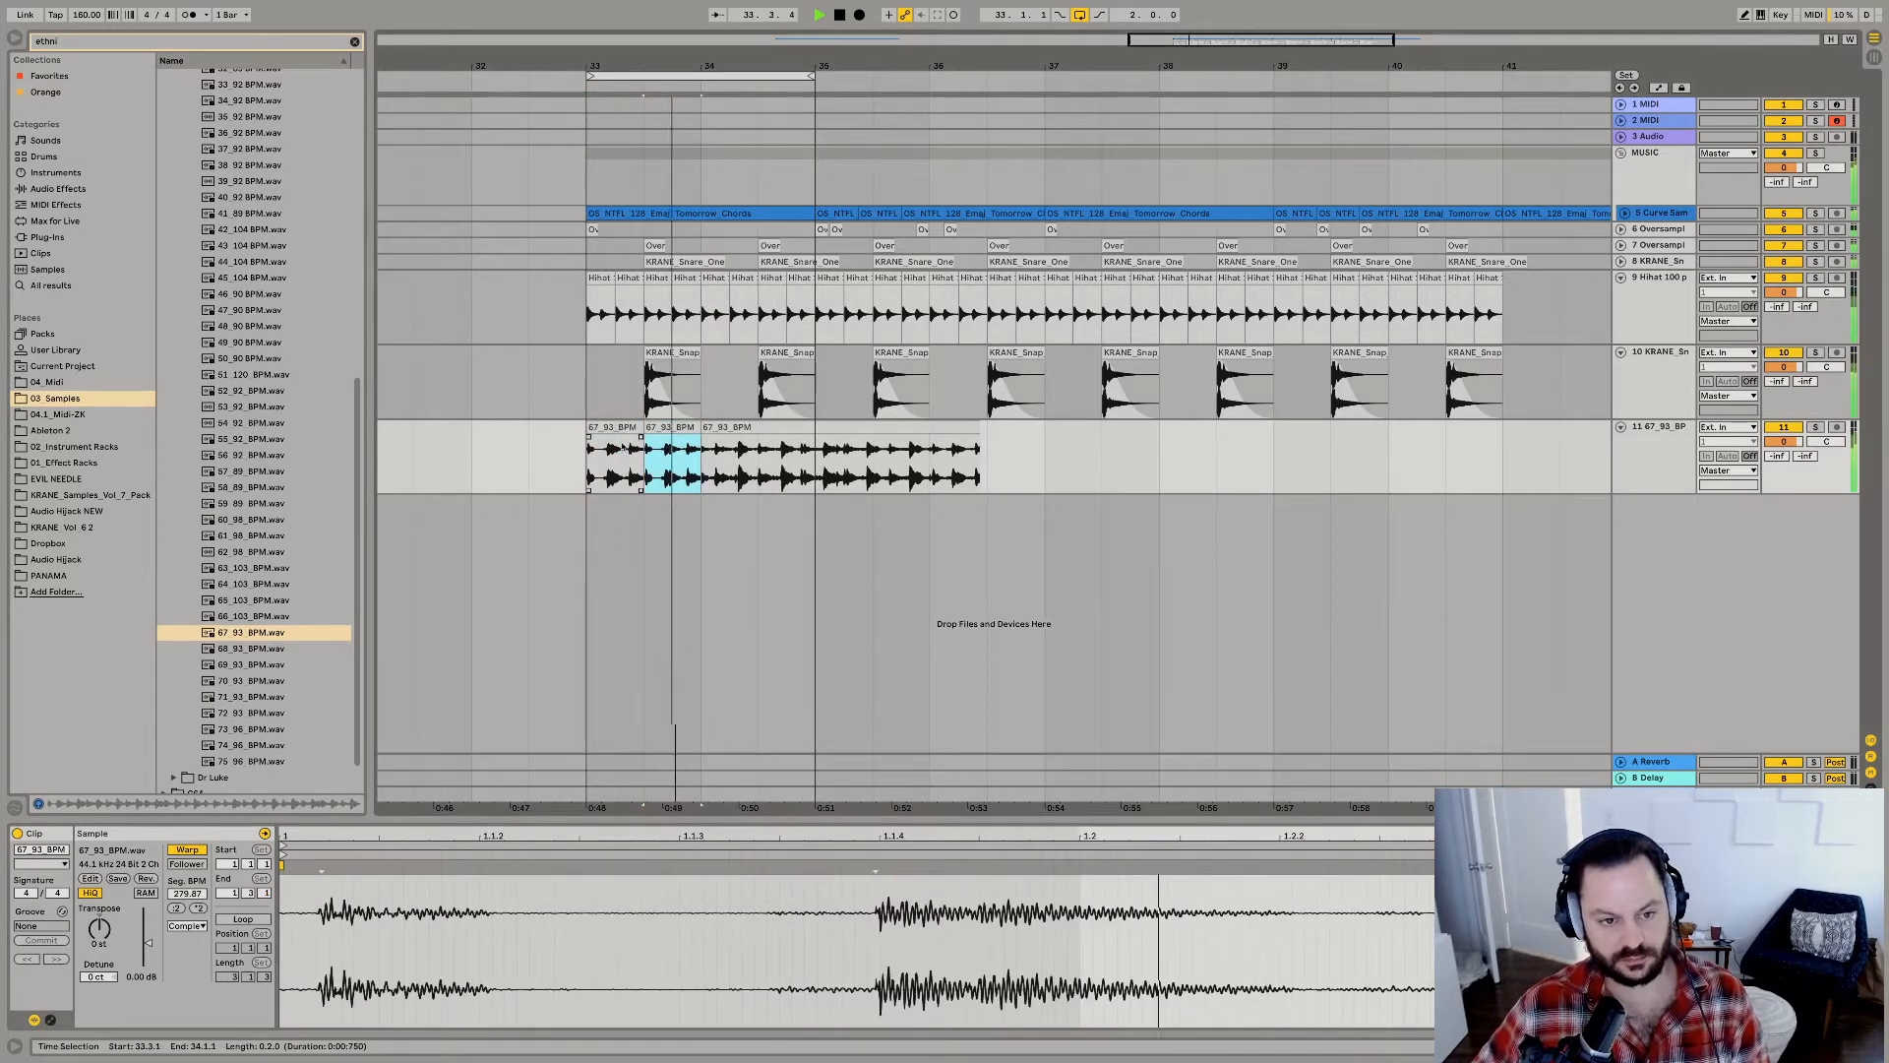
left_click(621, 443, "shift")
key("ctrl+d")
left_click(620, 430, "shift")
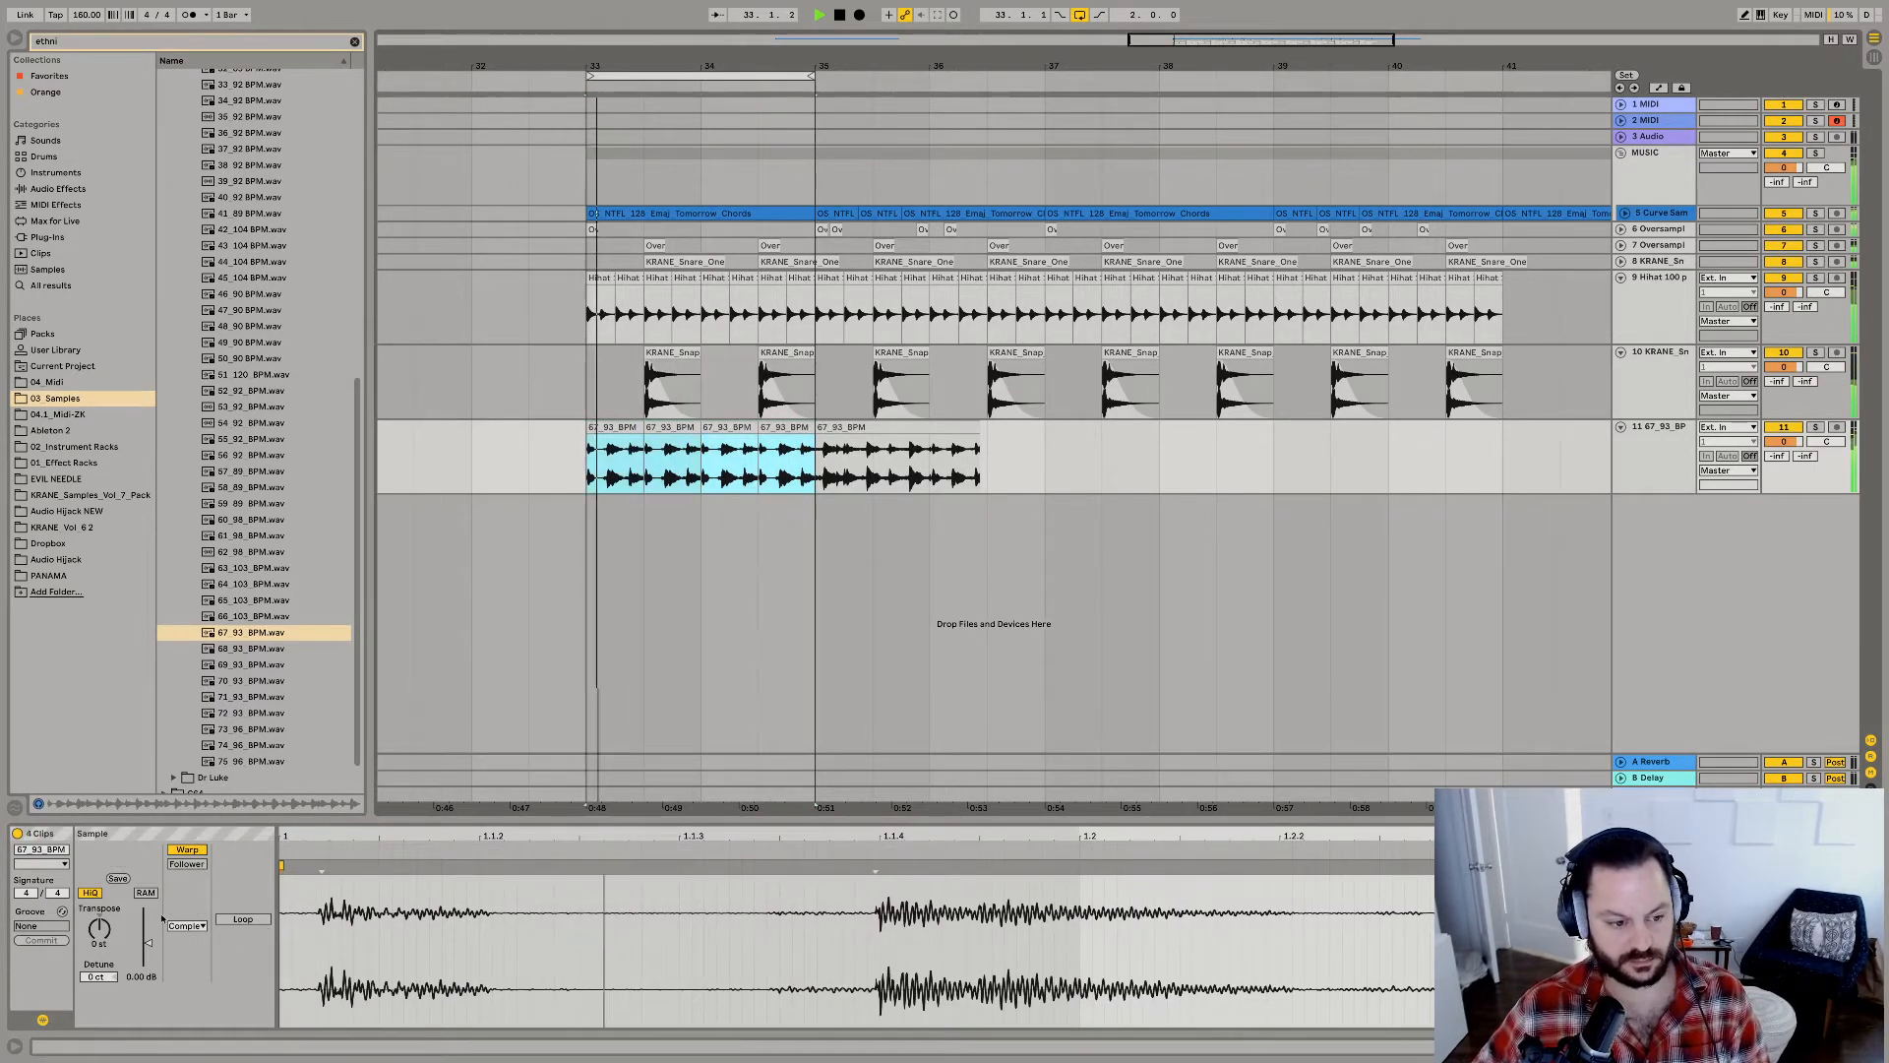
Set the four percussion clips to Beats warp mode, switch off transient looping, shorten the transient envelope, transpose to -8 st and raise their gain.
left_click(186, 925)
left_click(185, 932)
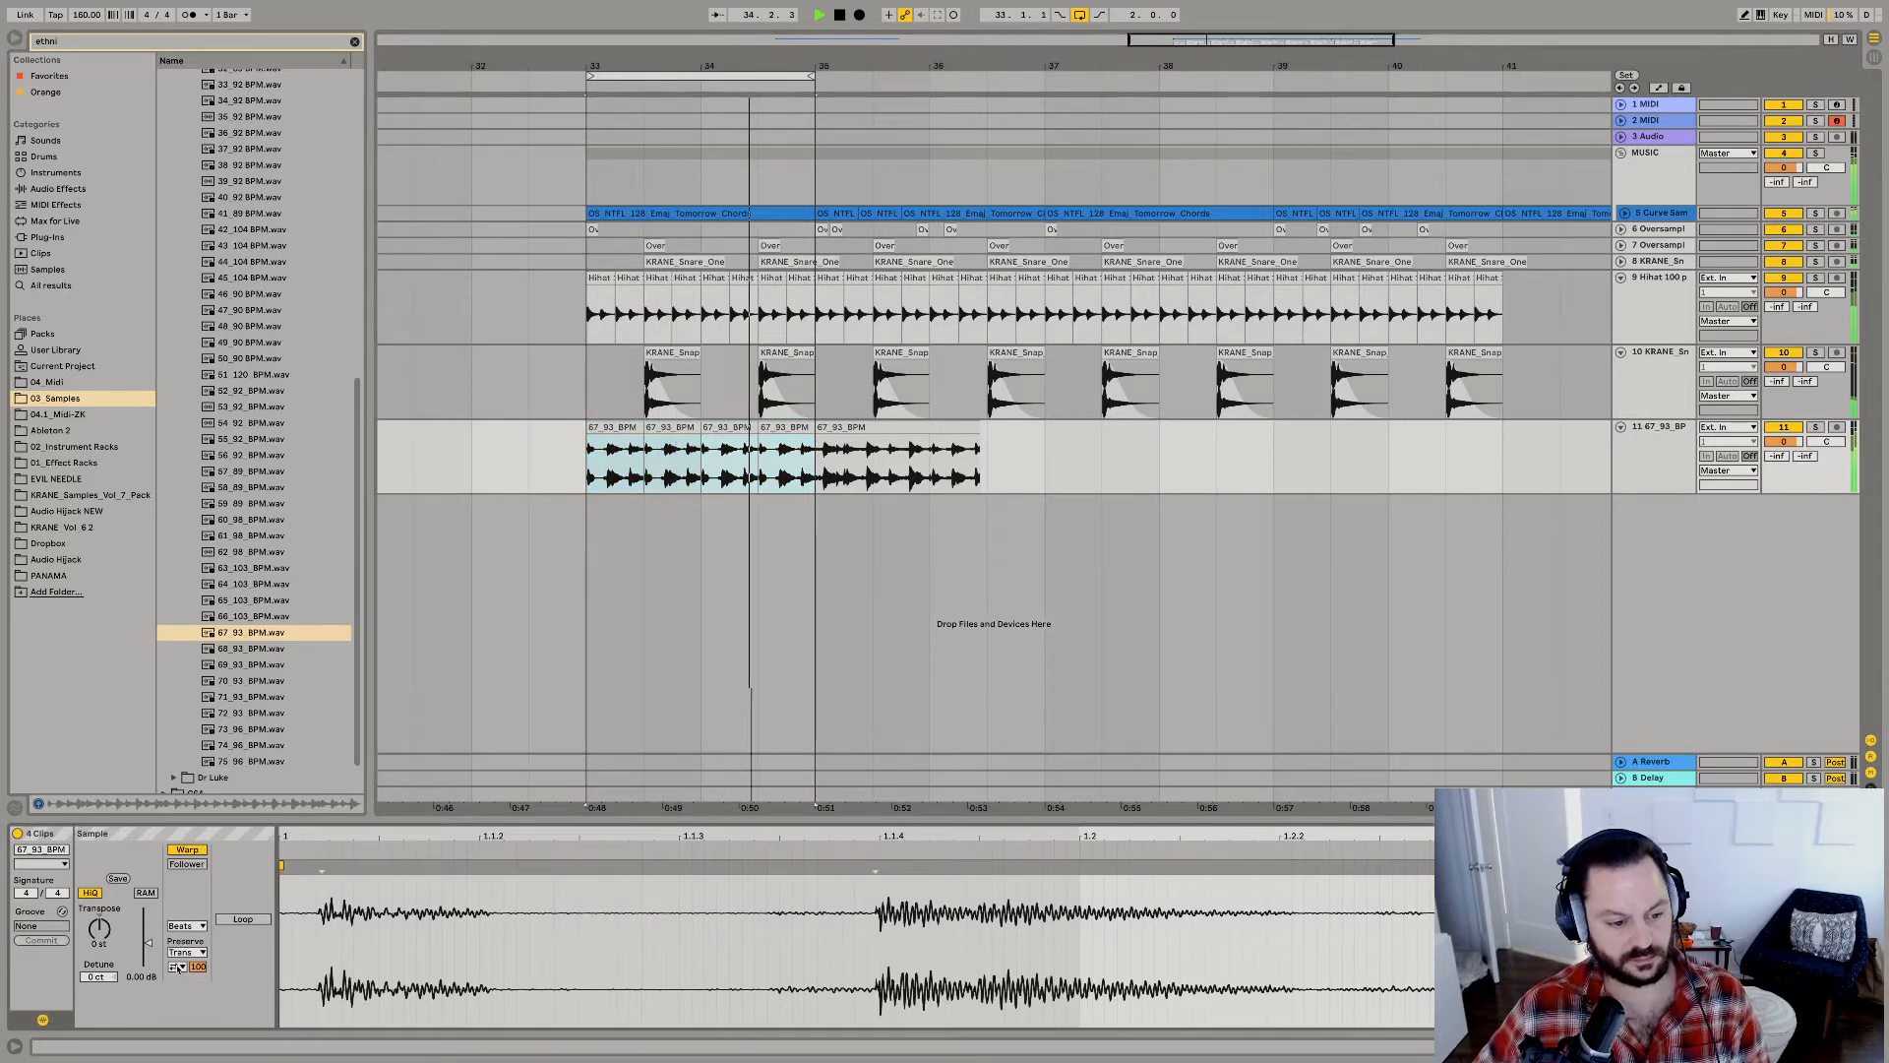
left_click(178, 968)
left_click(178, 981)
left_click_drag(197, 967, 198, 1022)
left_click_drag(100, 930, 145, 932)
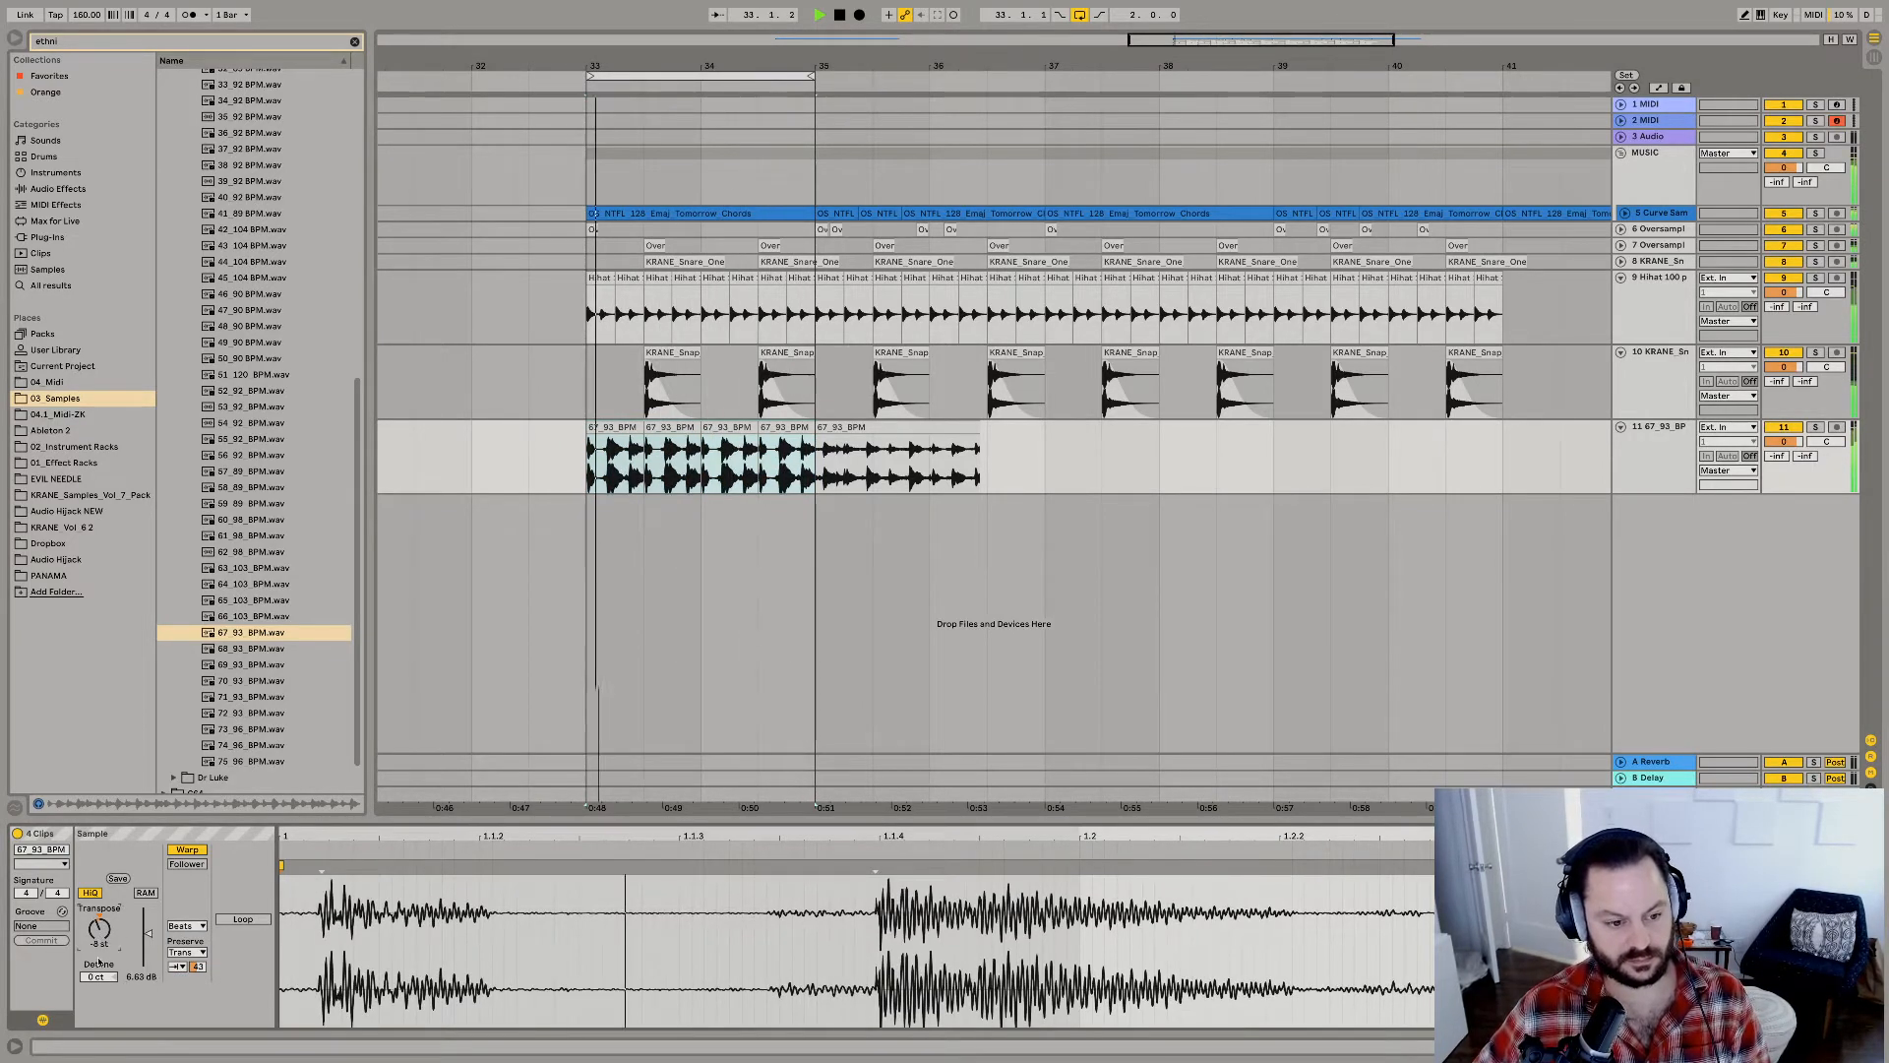
Search 01_Effect Racks for "voco" and add the ZK-VocoRoom1 rack to the 67_93_BPM percussion track.
key("super+f")
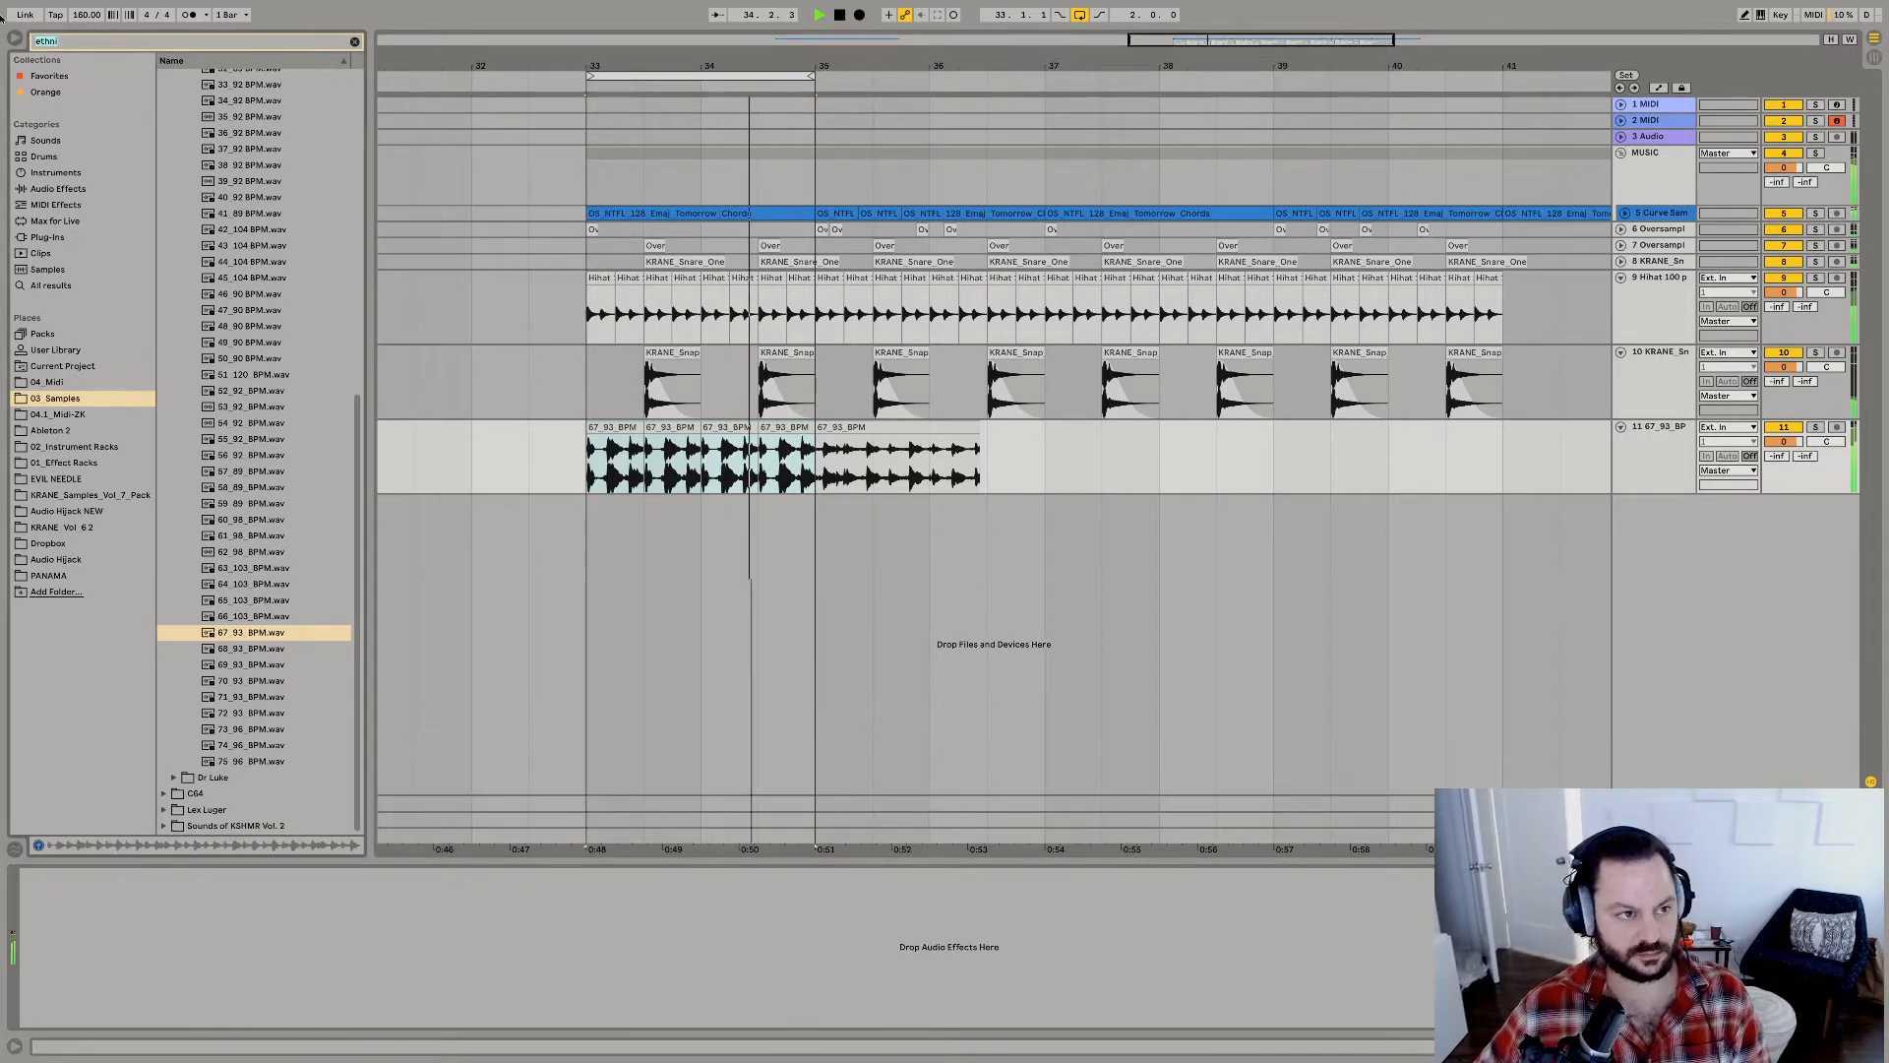
type("voco")
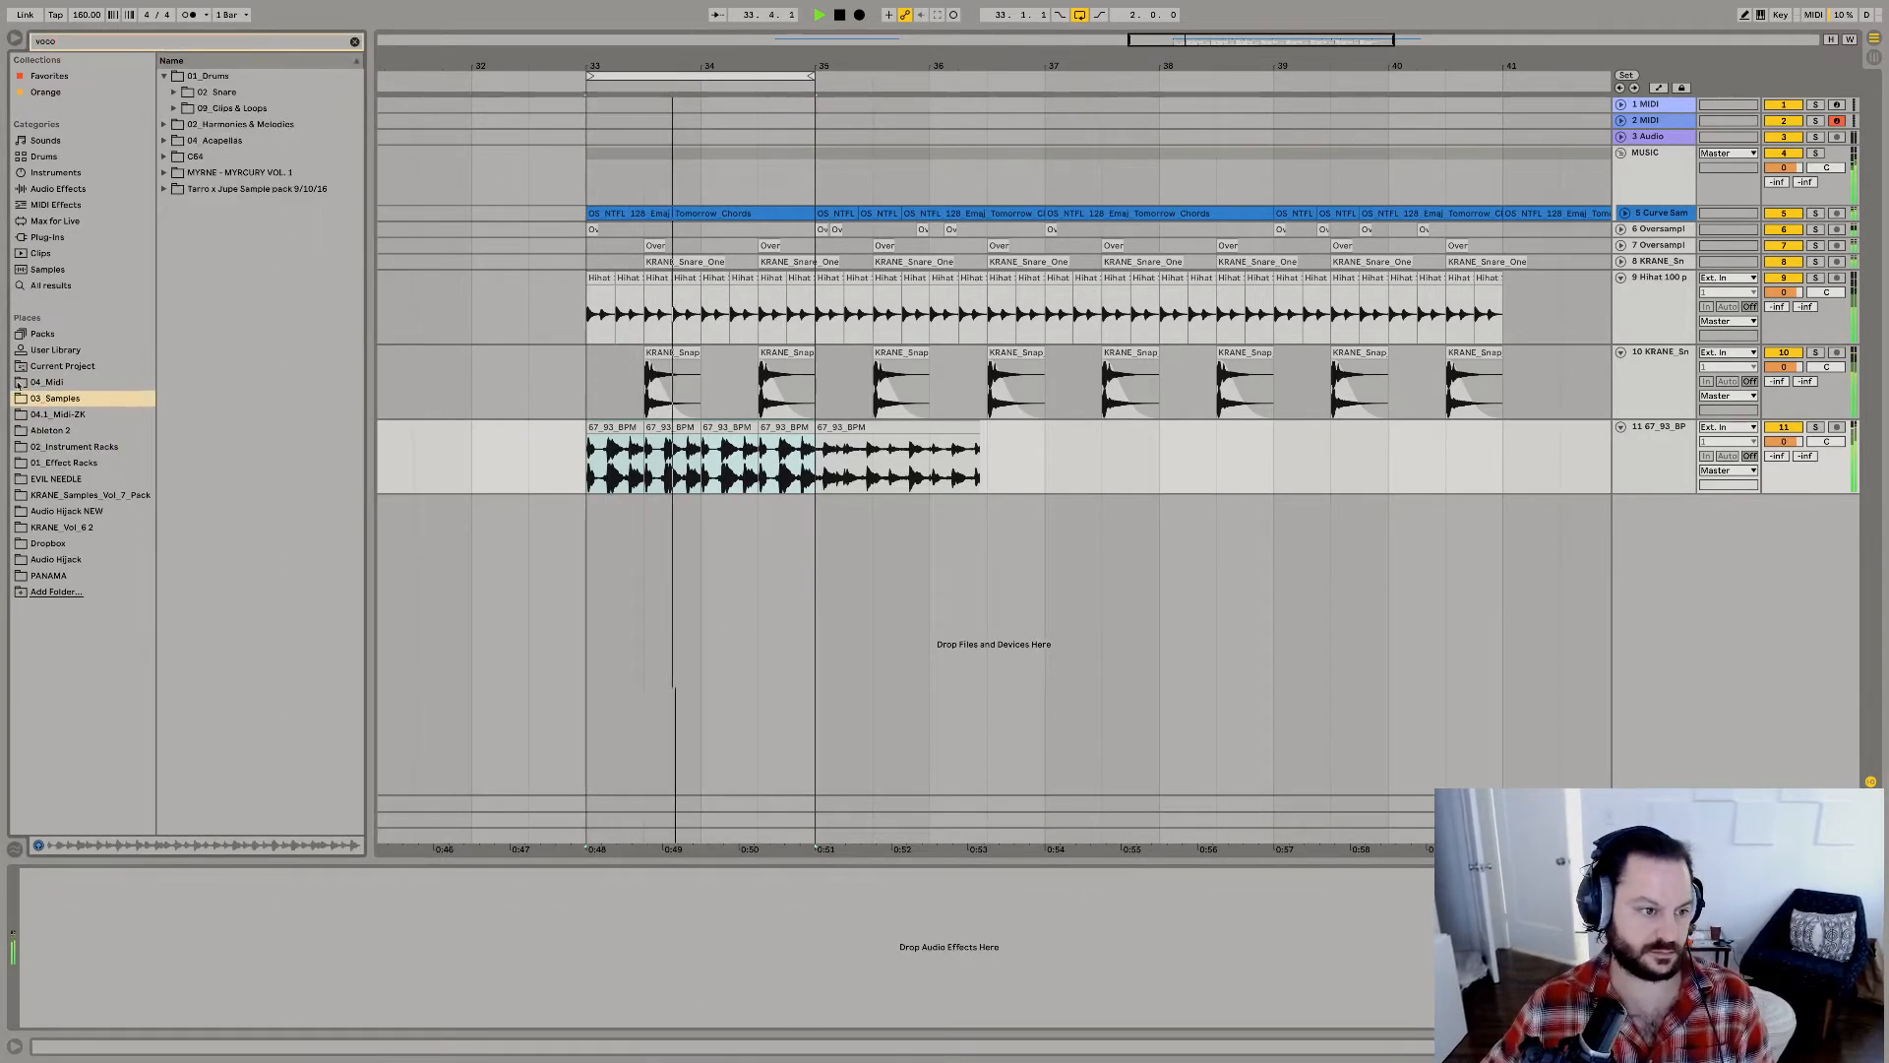
left_click(57, 462)
left_click_drag(213, 173, 680, 443)
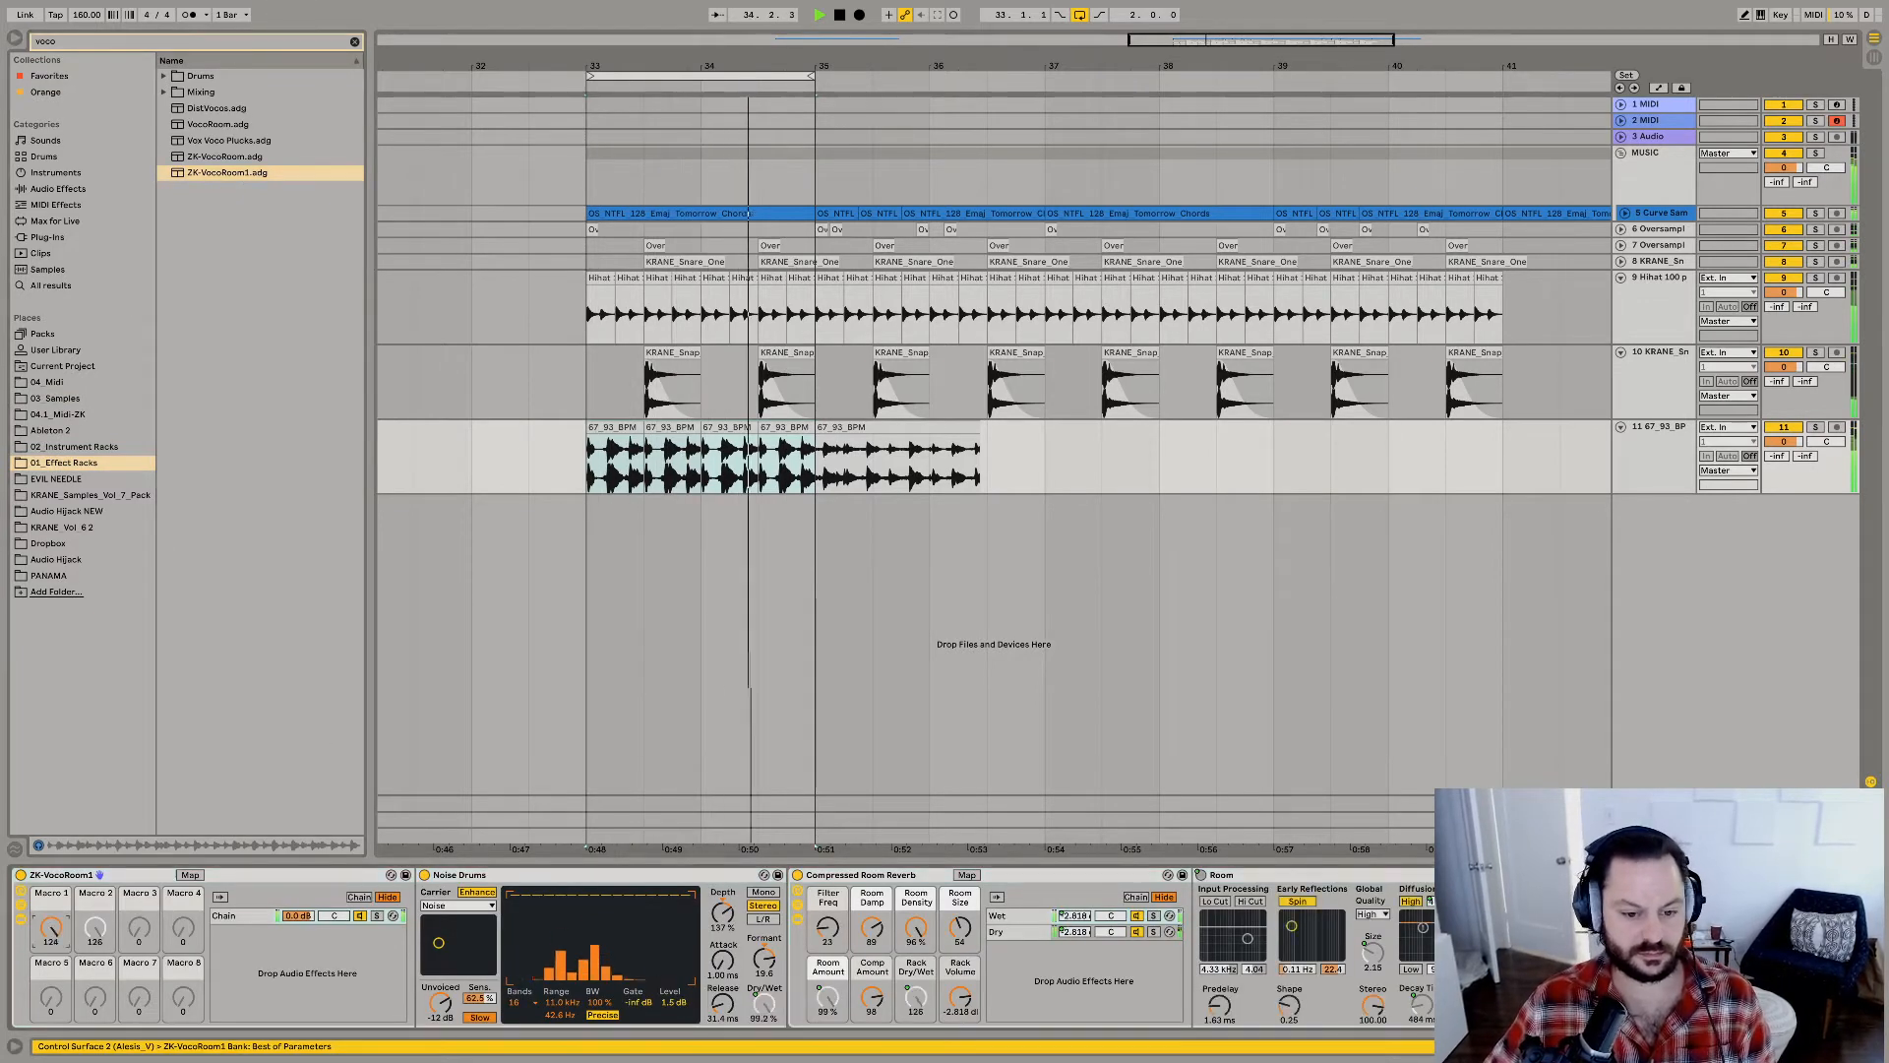
Lower the rack's Macro 1 to 119, transpose the percussion clips to -18 st and raise their gain to 9.31 dB.
left_click_drag(50, 927, 50, 936)
left_click_drag(959, 927, 960, 983)
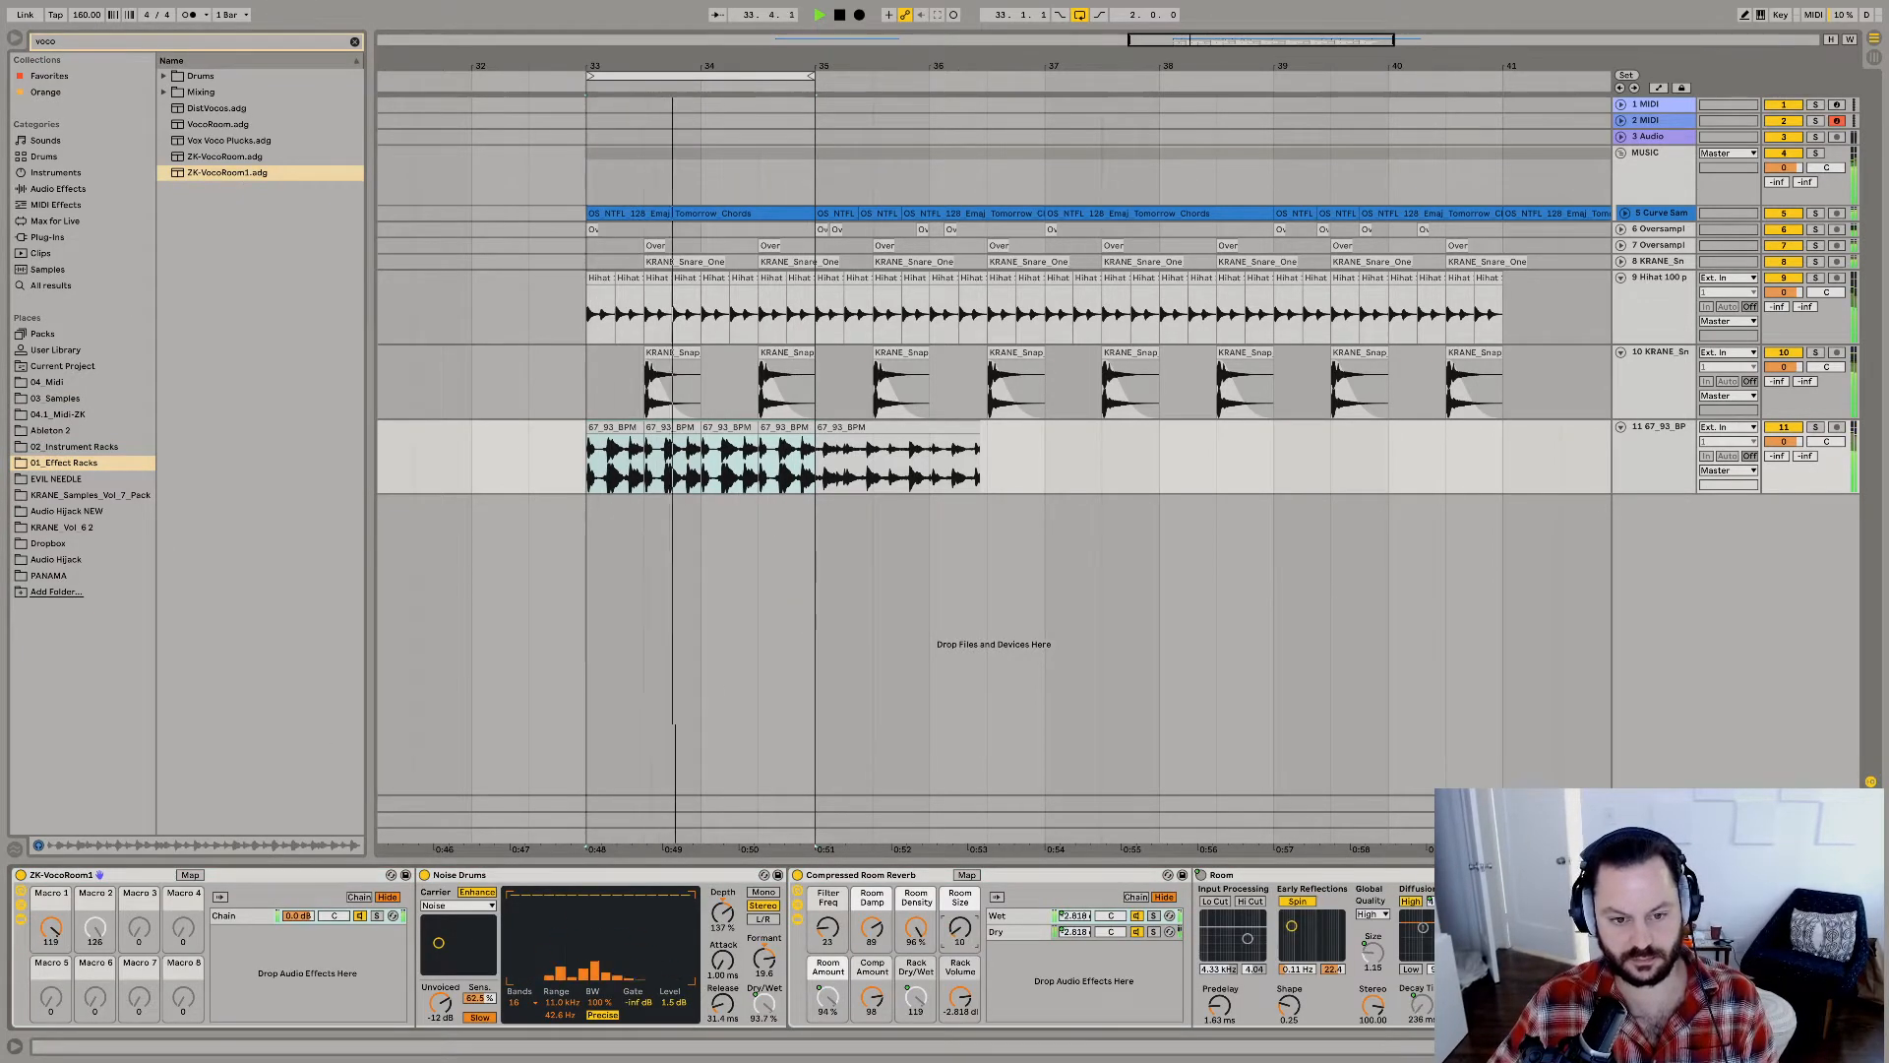
key("shift+Tab")
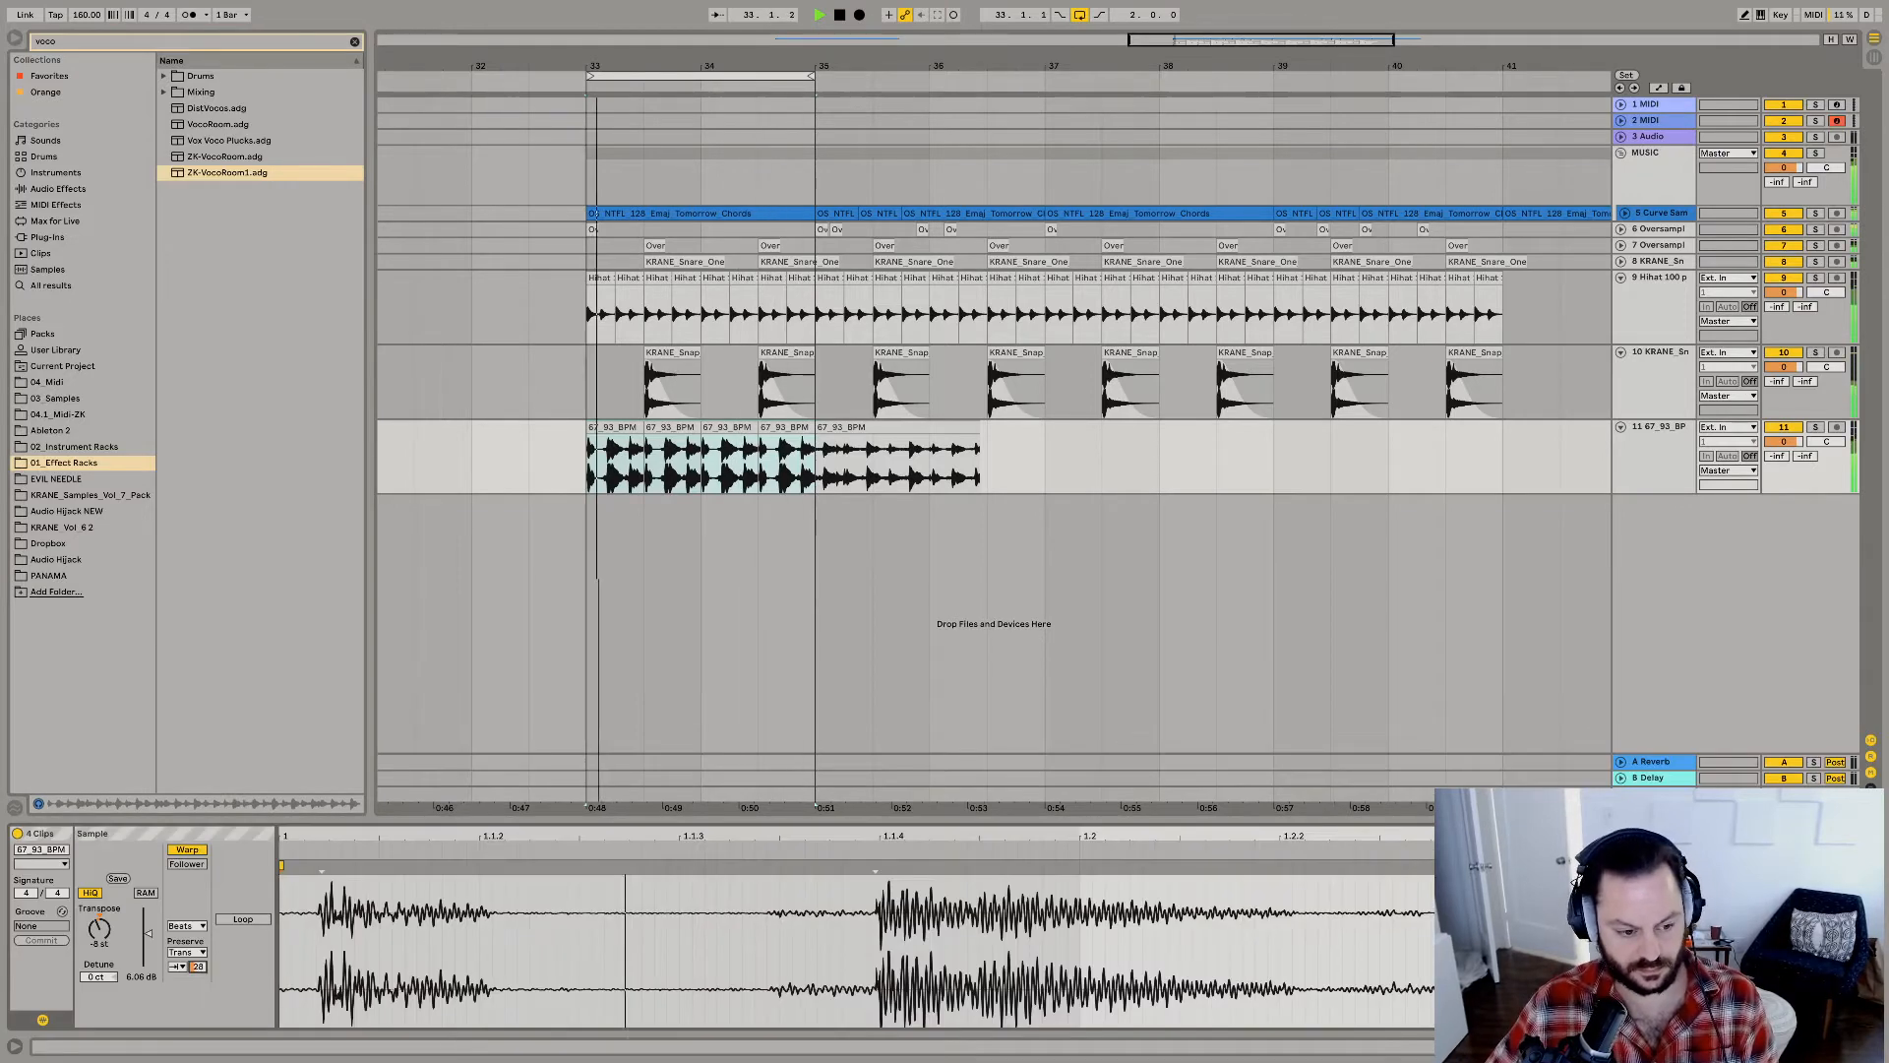
left_click_drag(151, 937, 148, 928)
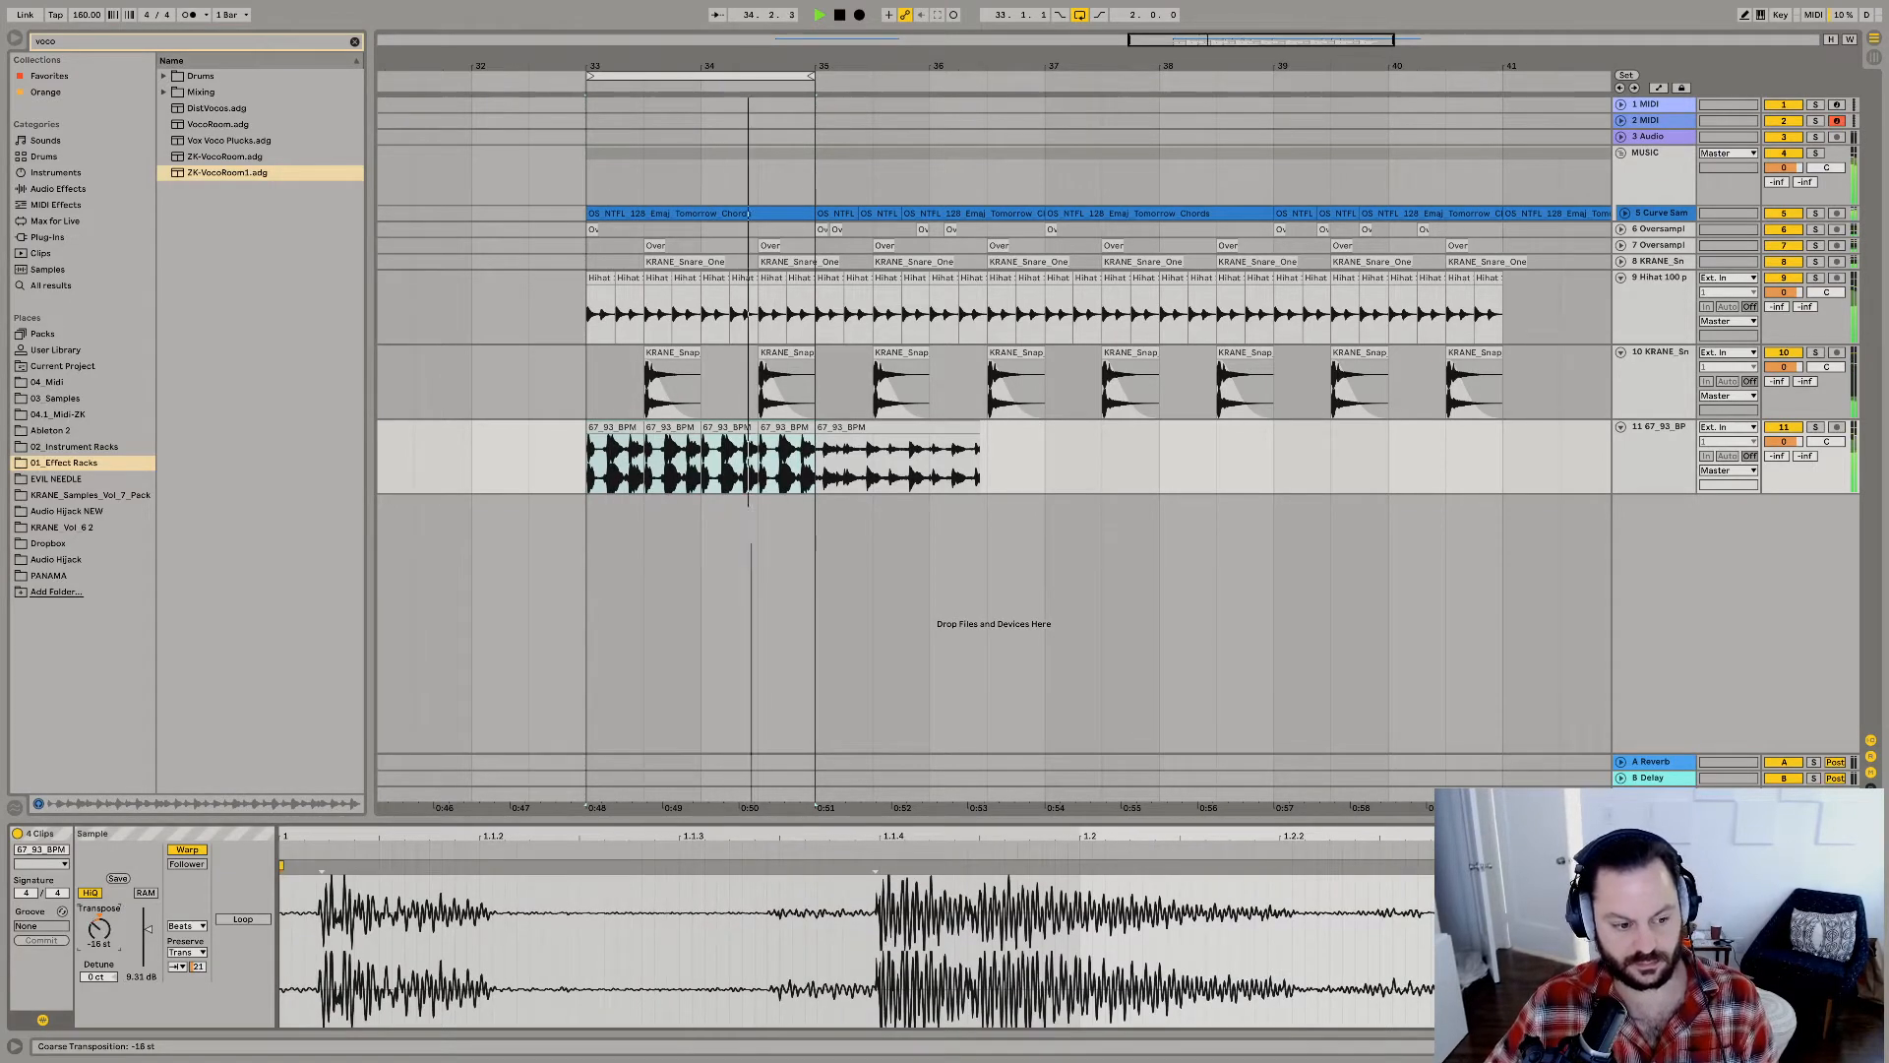
Duplicate the two-bar percussion pattern up to bar 41 and set the playback loop to bars 33 to 41.
left_click(788, 439)
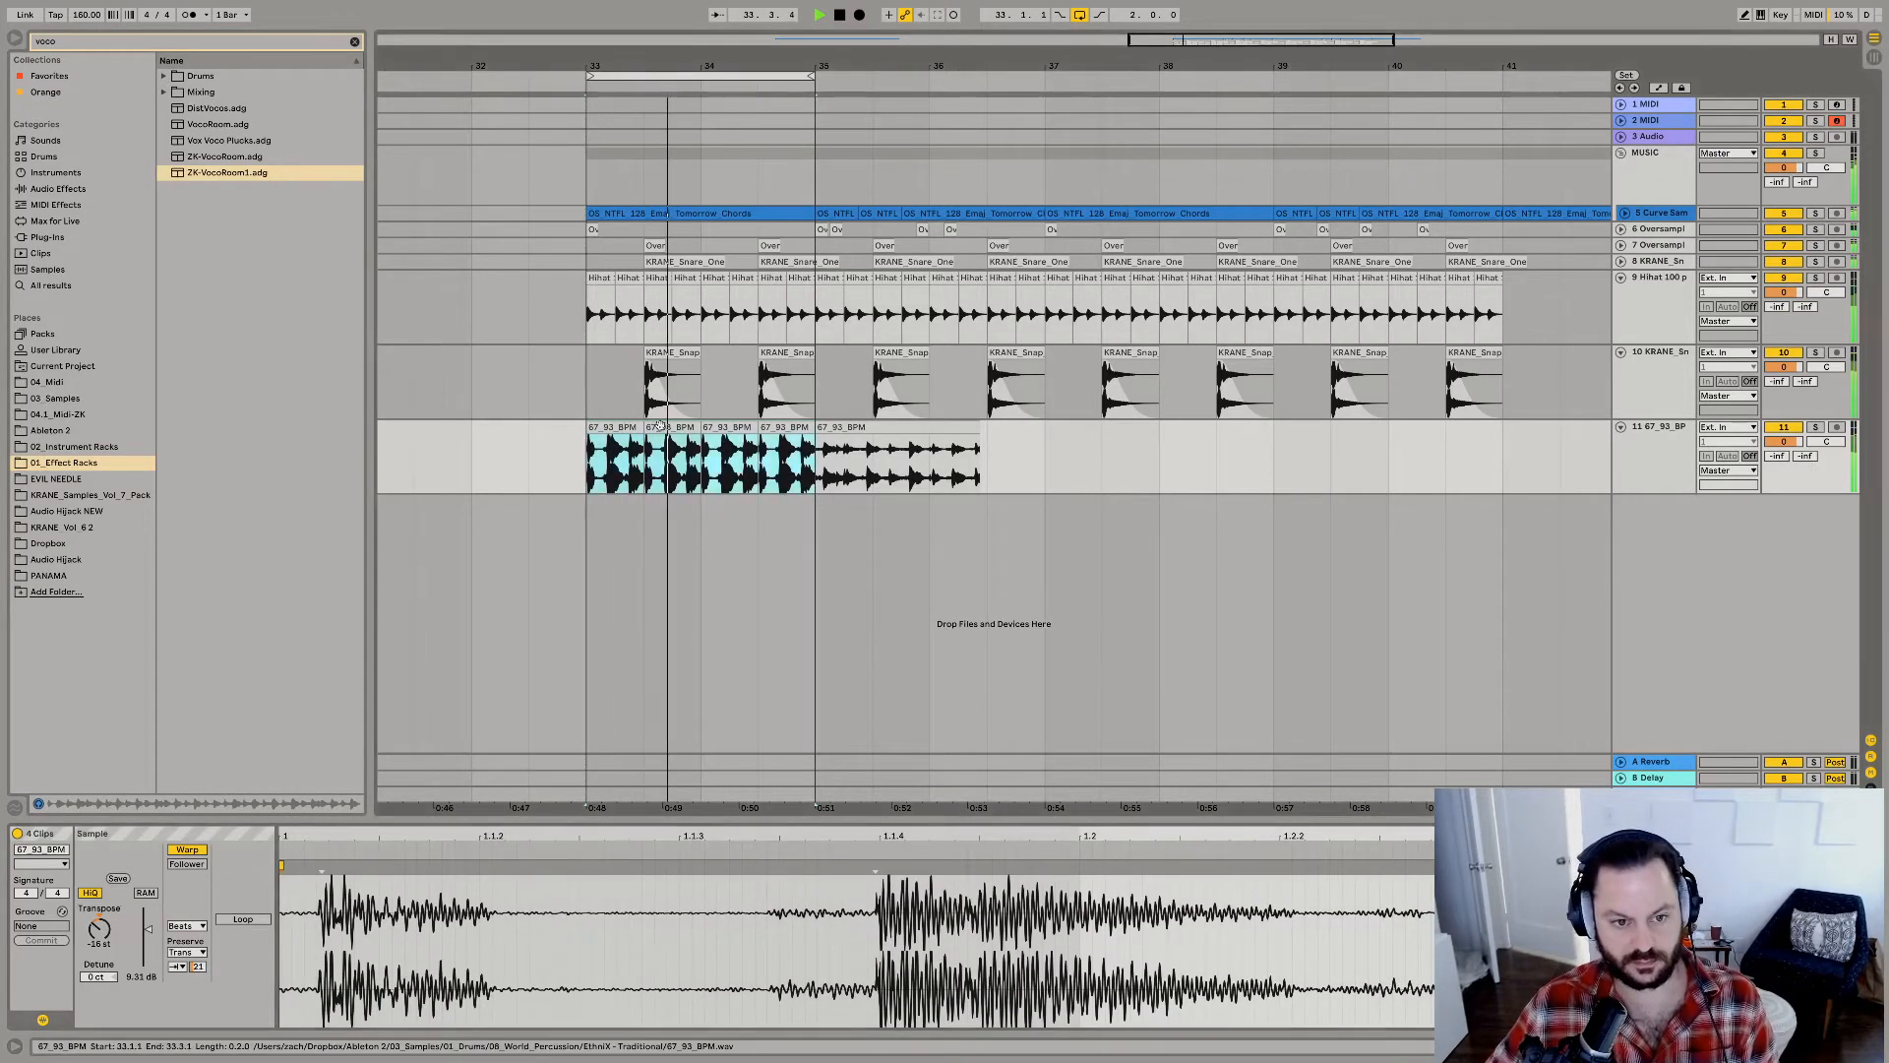
key("super+d")
key("super+d")
key("super+d")
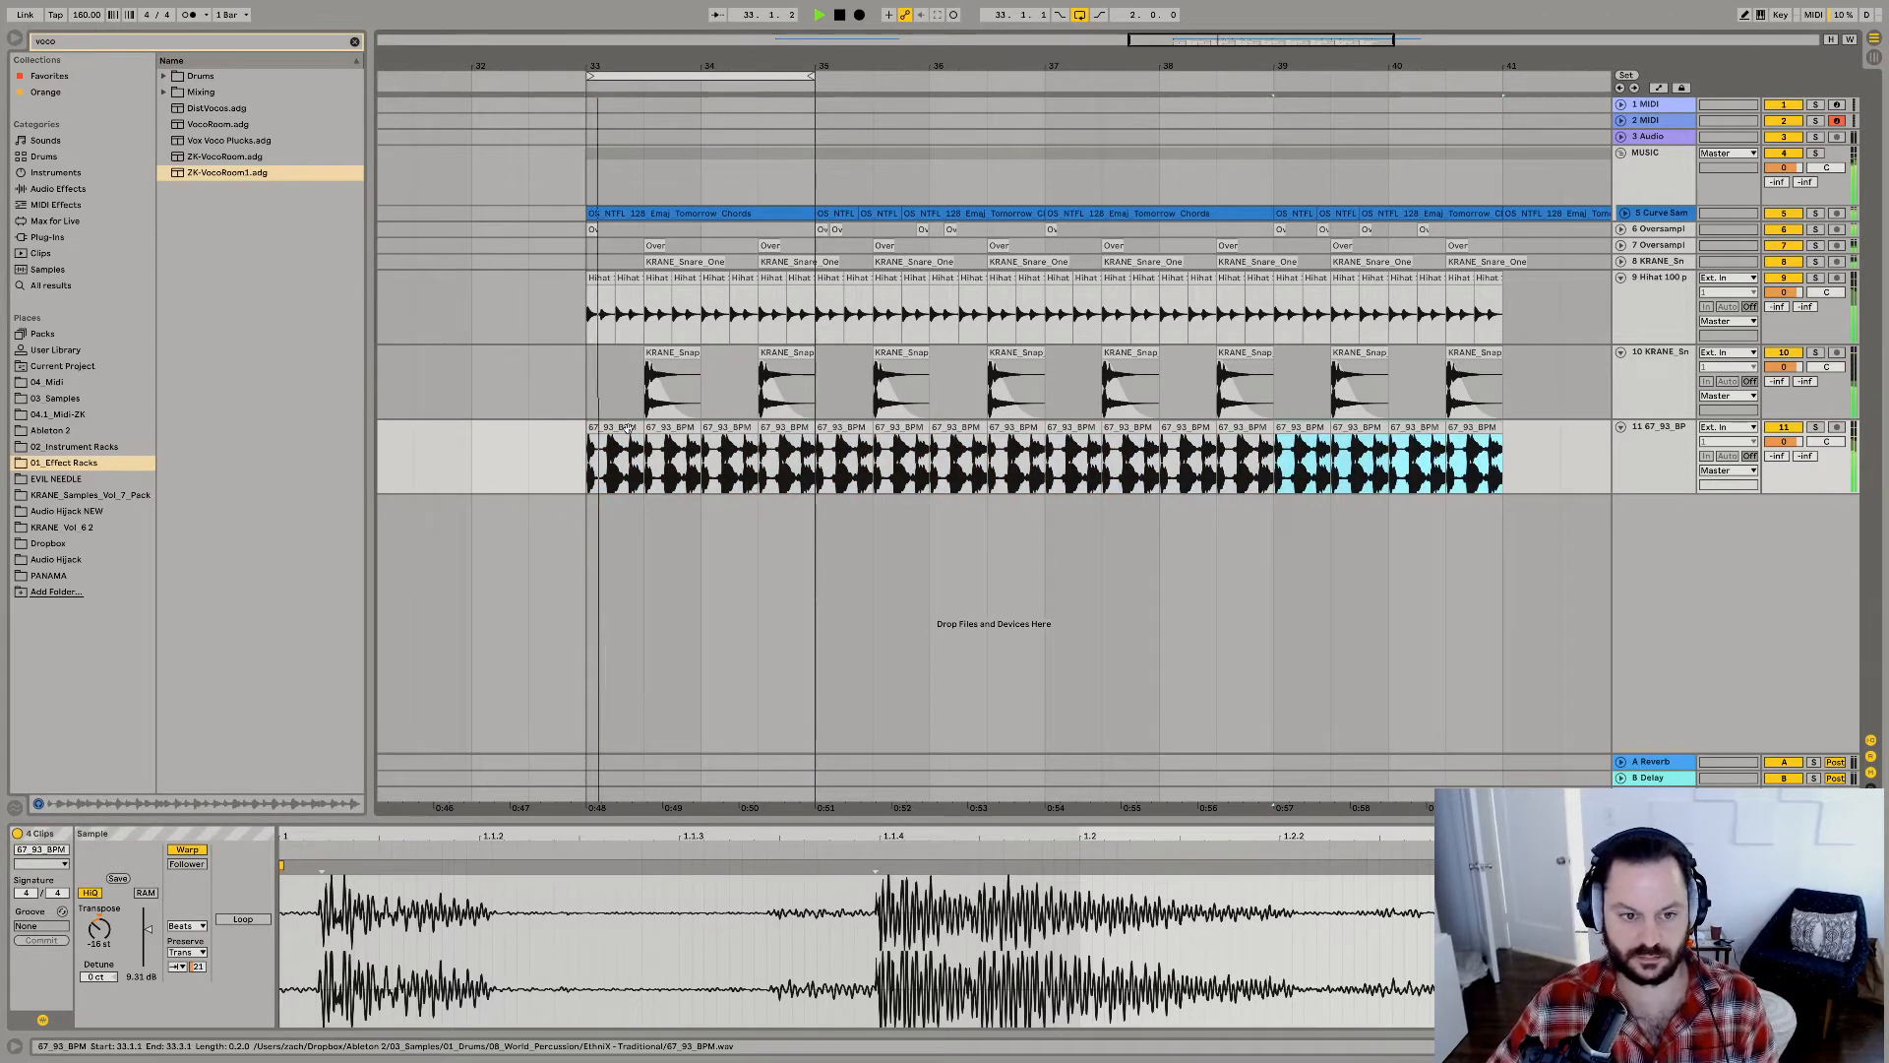
key("super+a")
key("super+l")
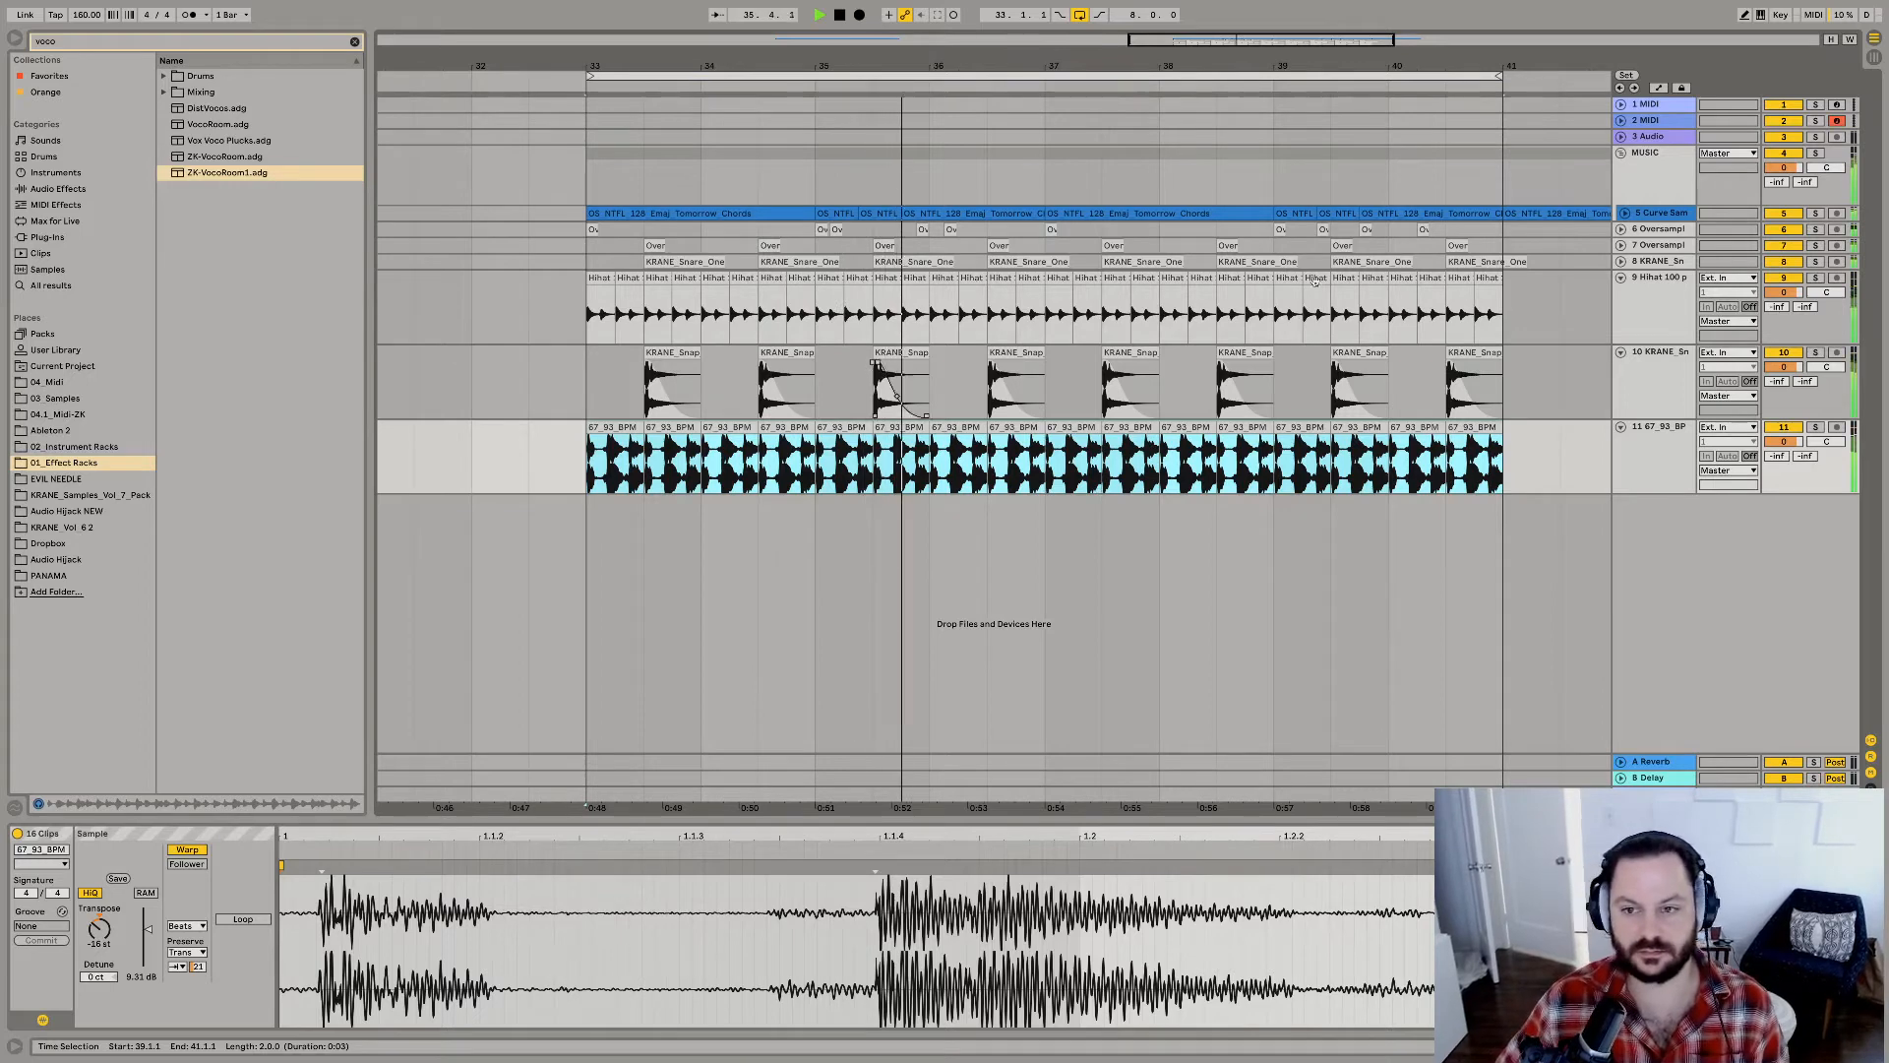
Insert an empty audio track above the hi-hats, search 03_Samples for "brass" and preview YoungBlood04 - Brassy.aiff in MiscSamples.
key("super+t")
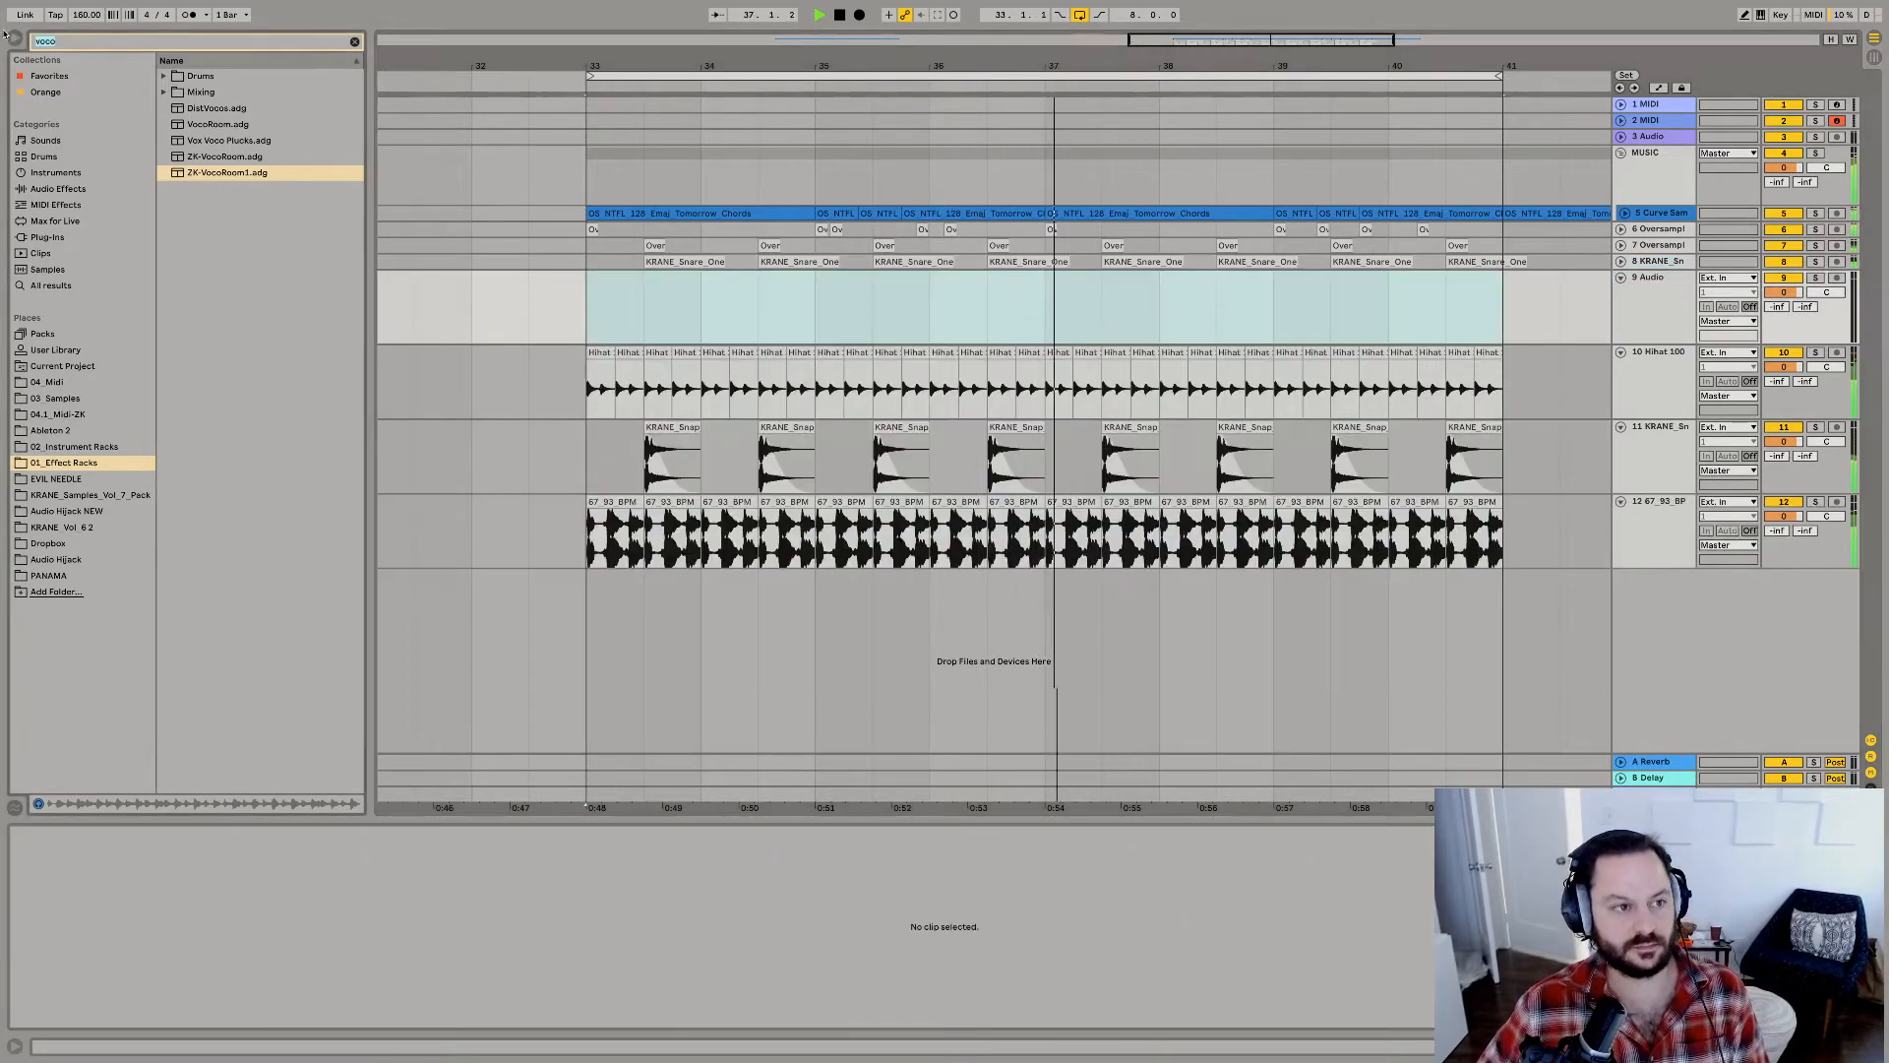
type("s")
type("brass")
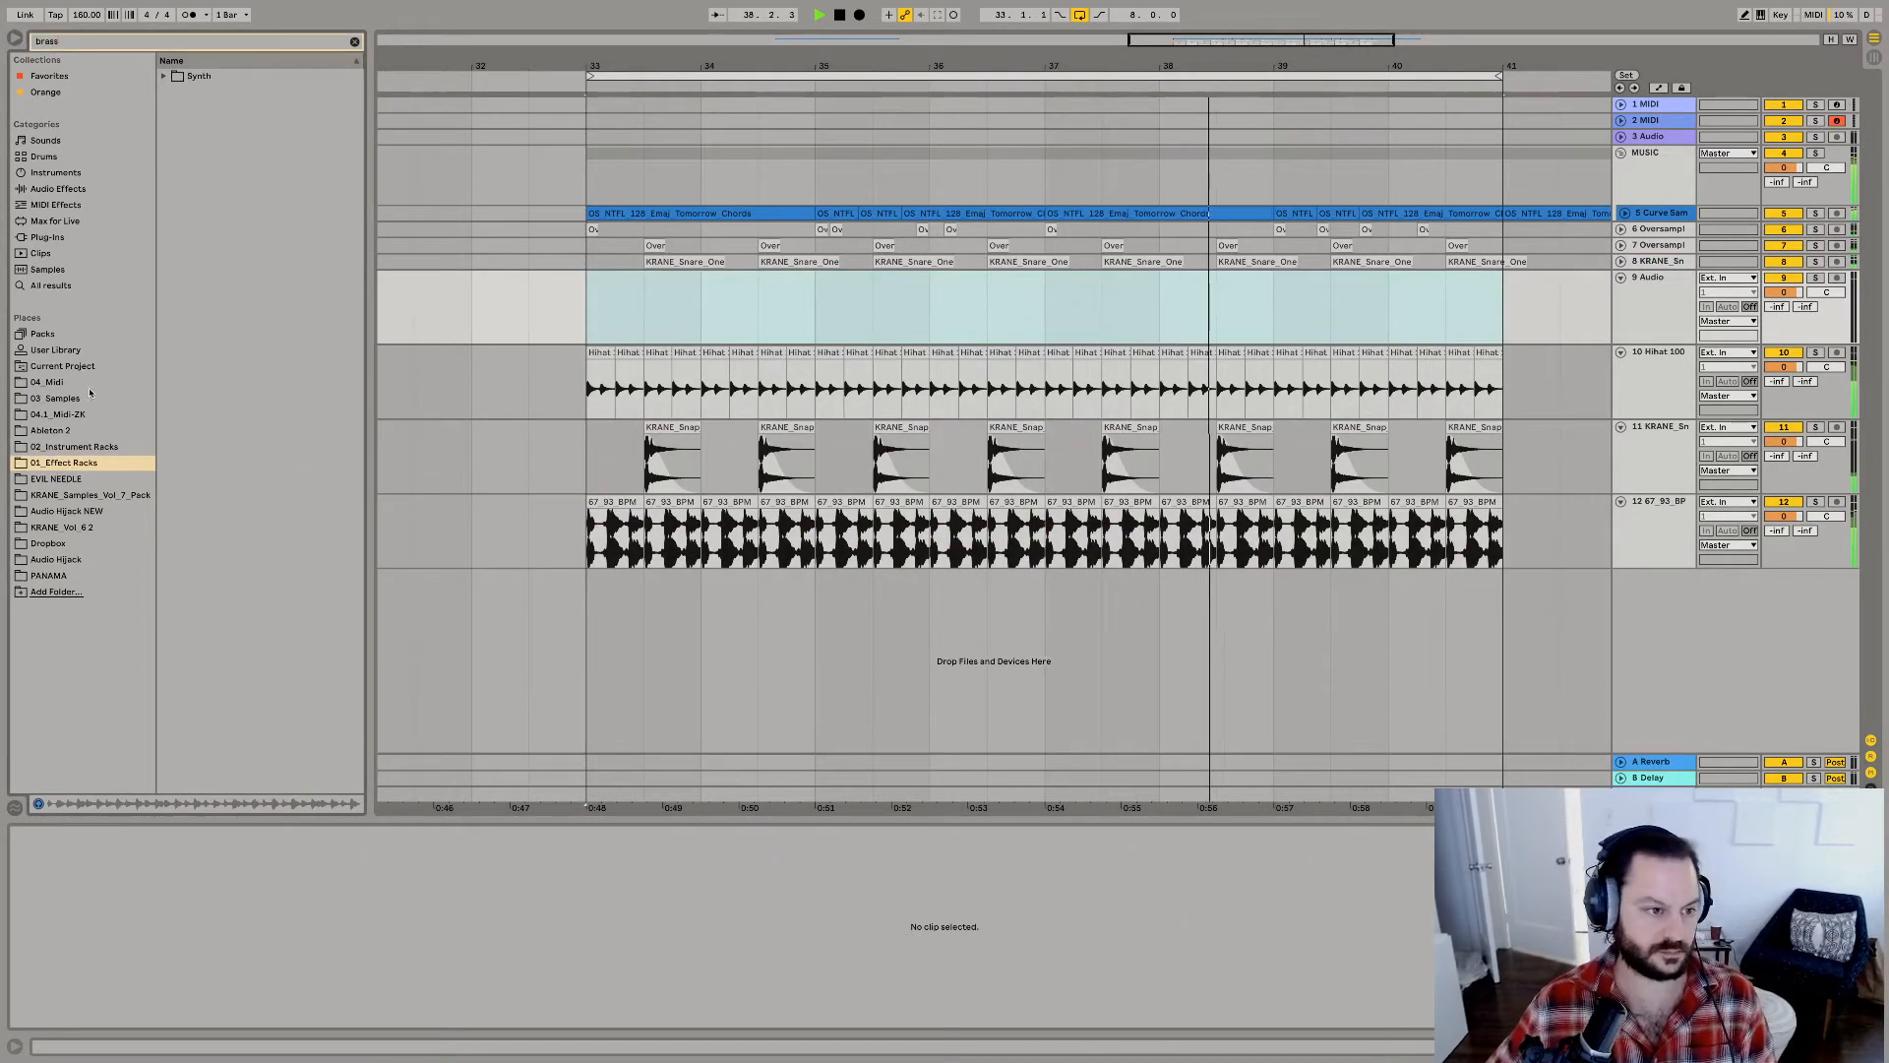
left_click(83, 398)
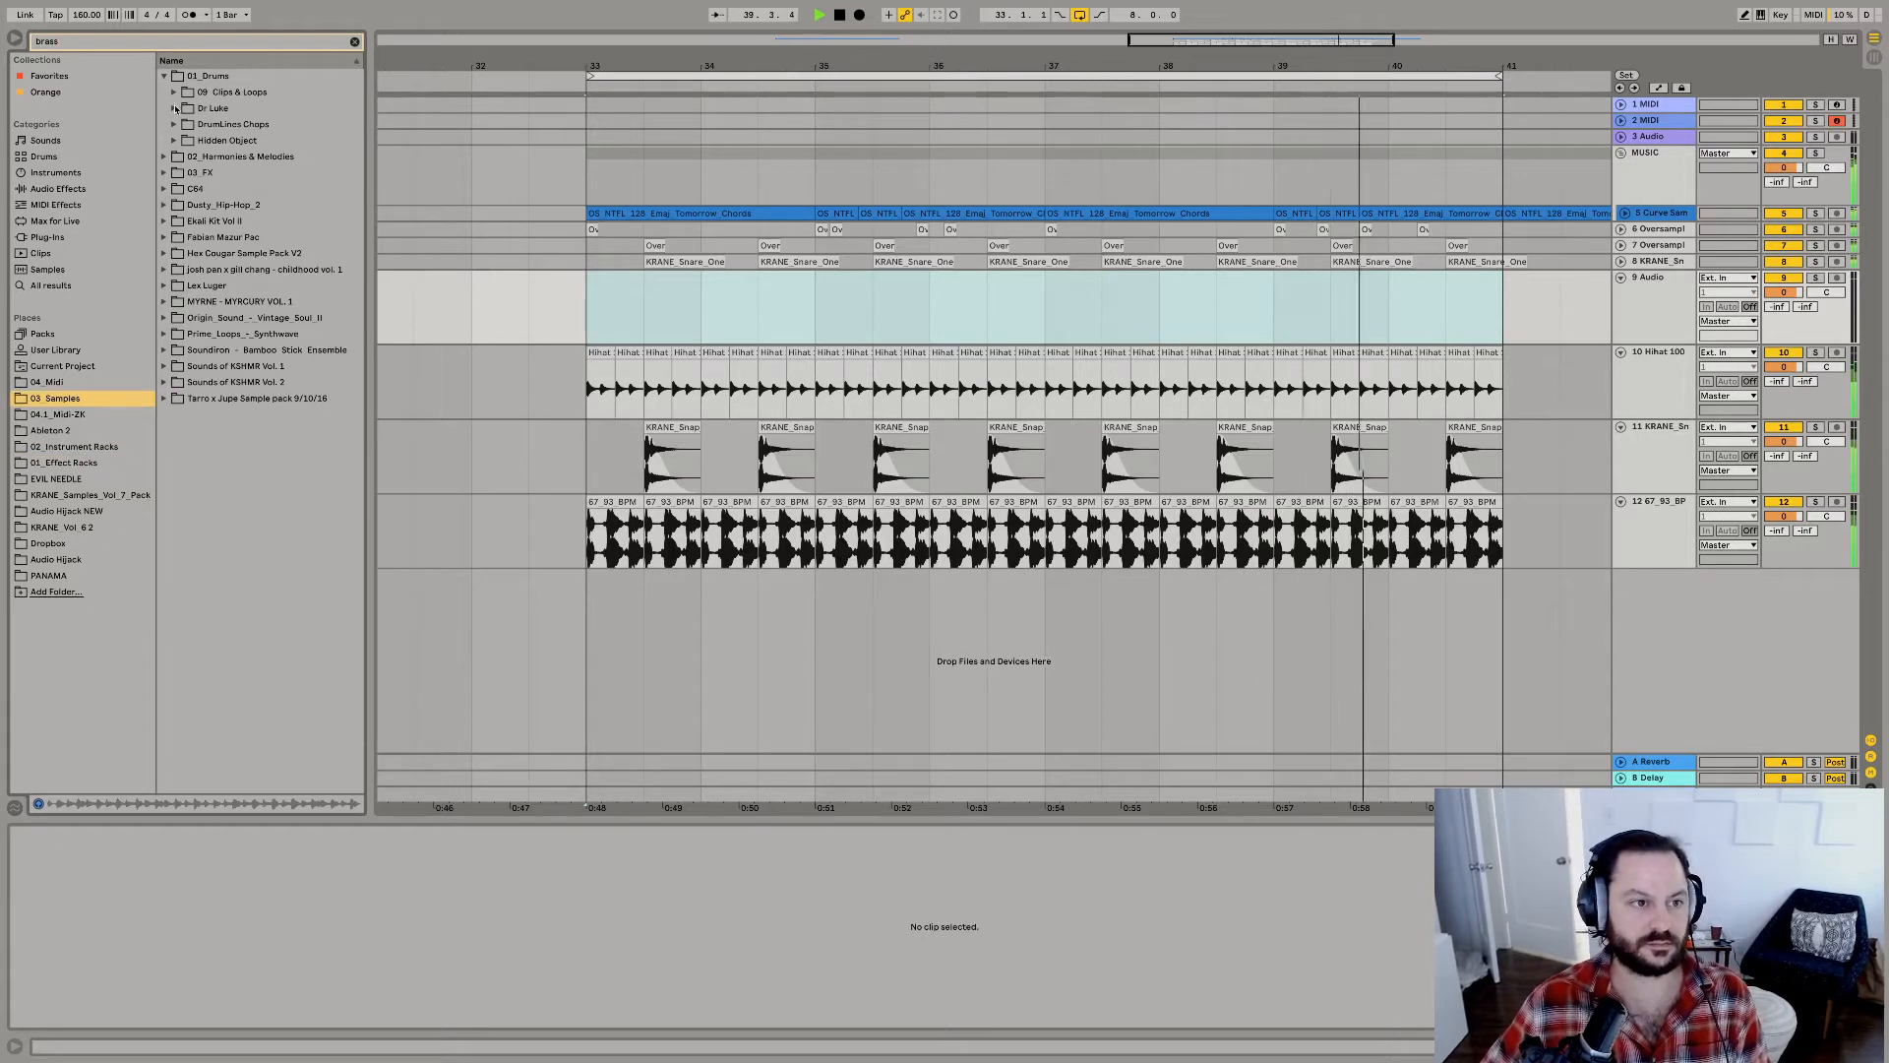
left_click(174, 92)
left_click(184, 109)
left_click(211, 125)
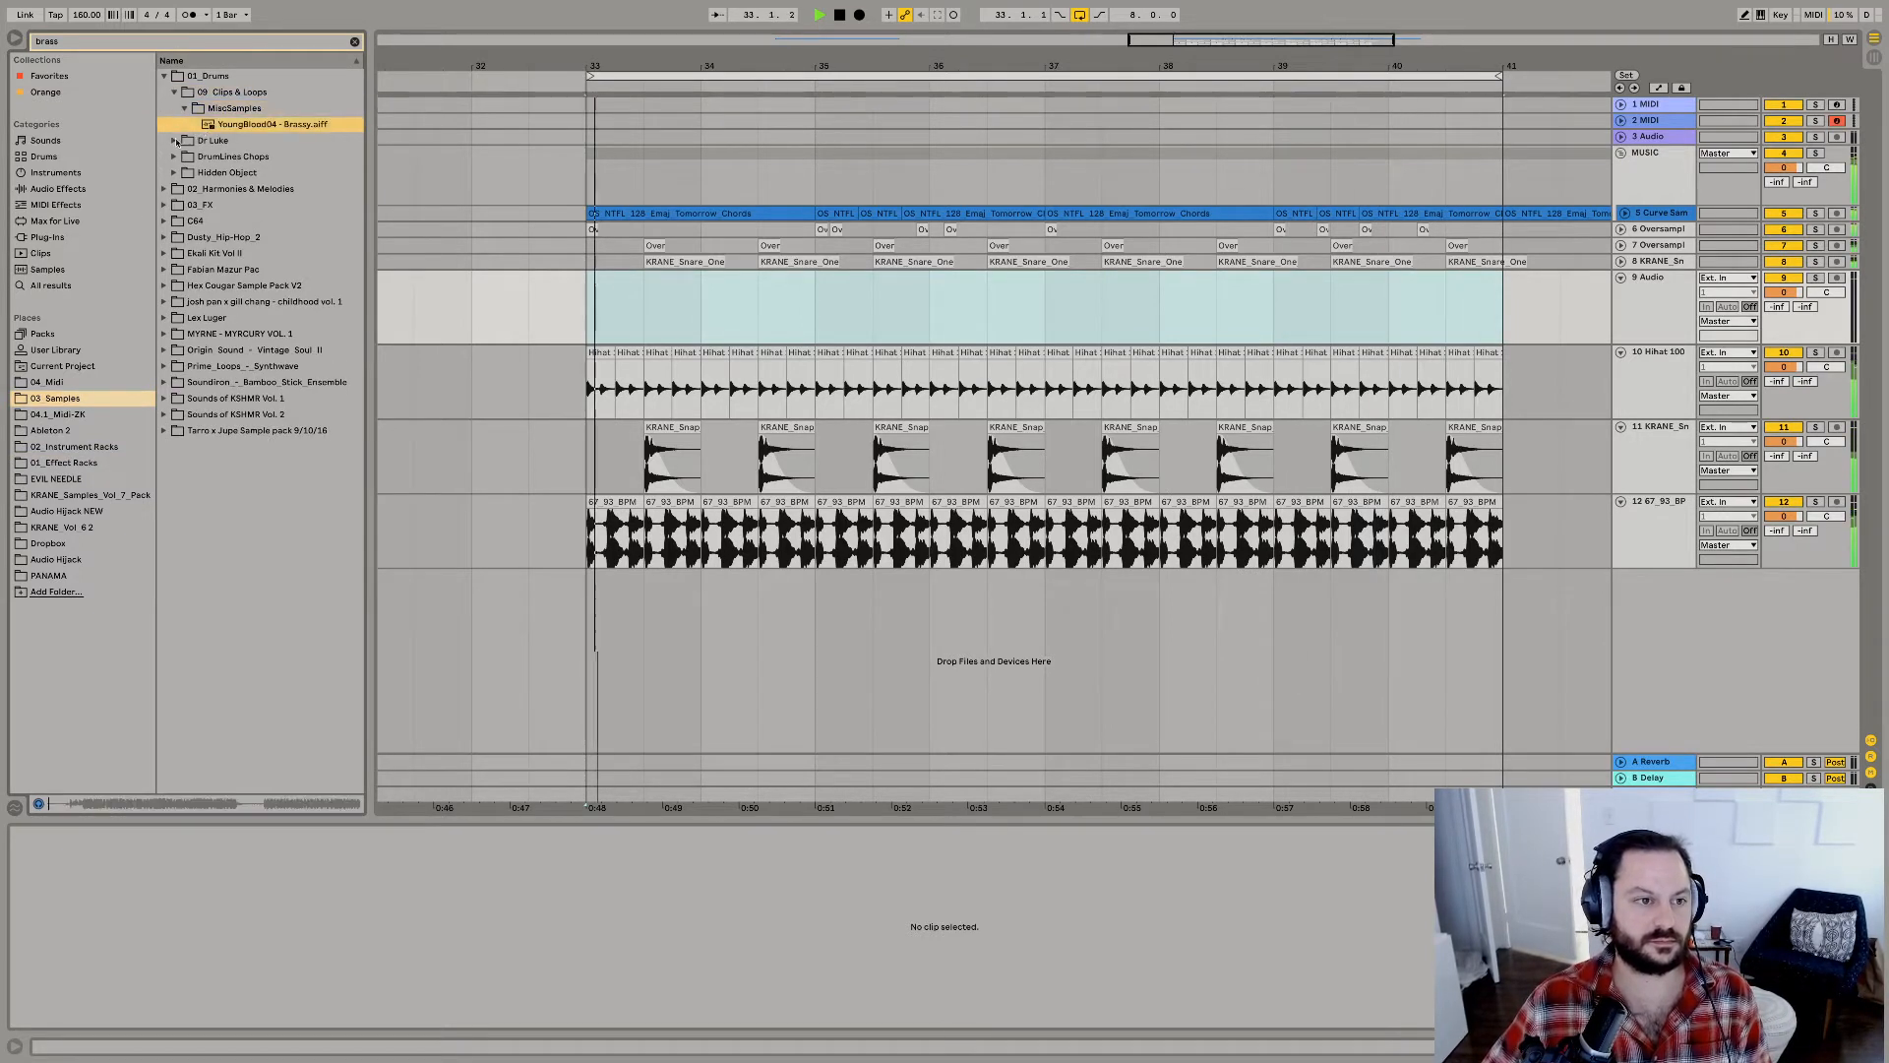
Try YoungBlood04 - Brassy.aiff on a new bottom track at bar 33, shift its start point, and delete the clip.
left_click_drag(226, 124, 599, 594)
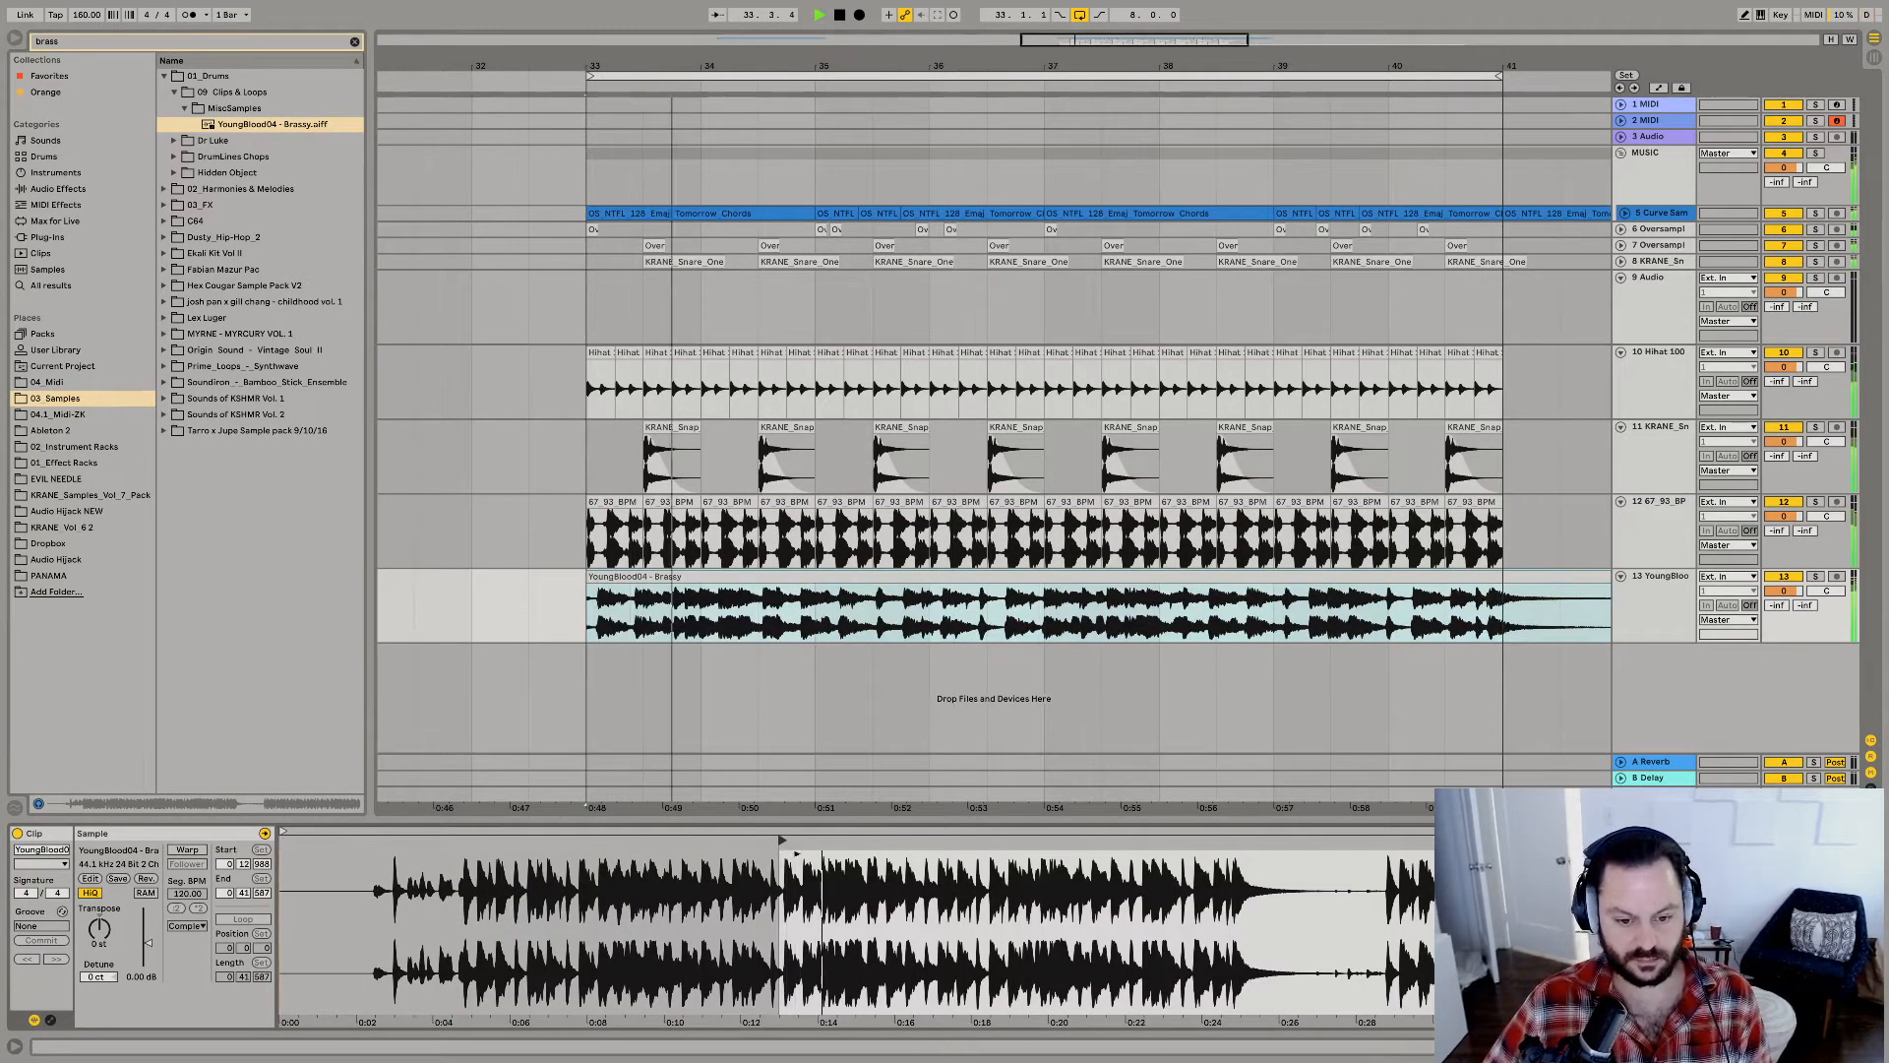
left_click_drag(797, 854, 1005, 854)
left_click(771, 577)
key("Delete")
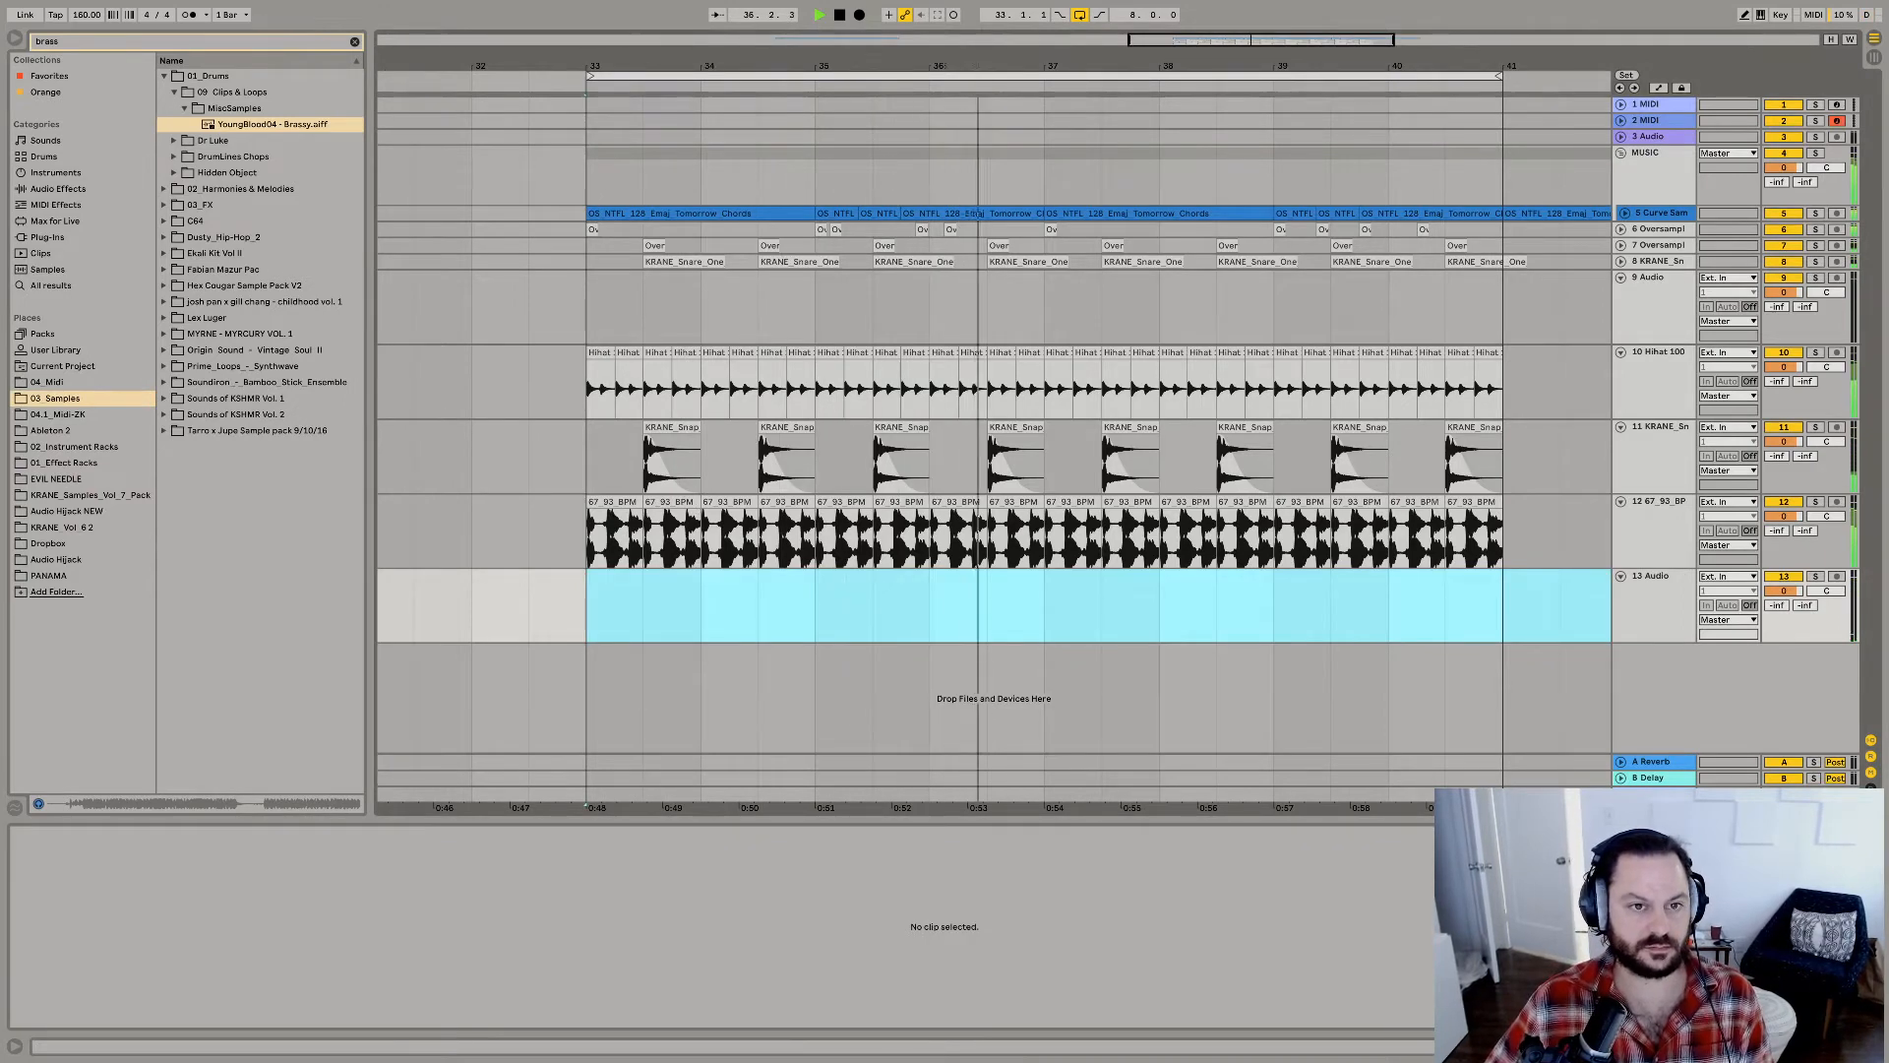
Move the original Curve Sample clip from bar 17 on track 5 to bar 33 on the empty bottom track.
left_click_drag(941, 66, 942, 20)
left_click(561, 214)
key("Delete")
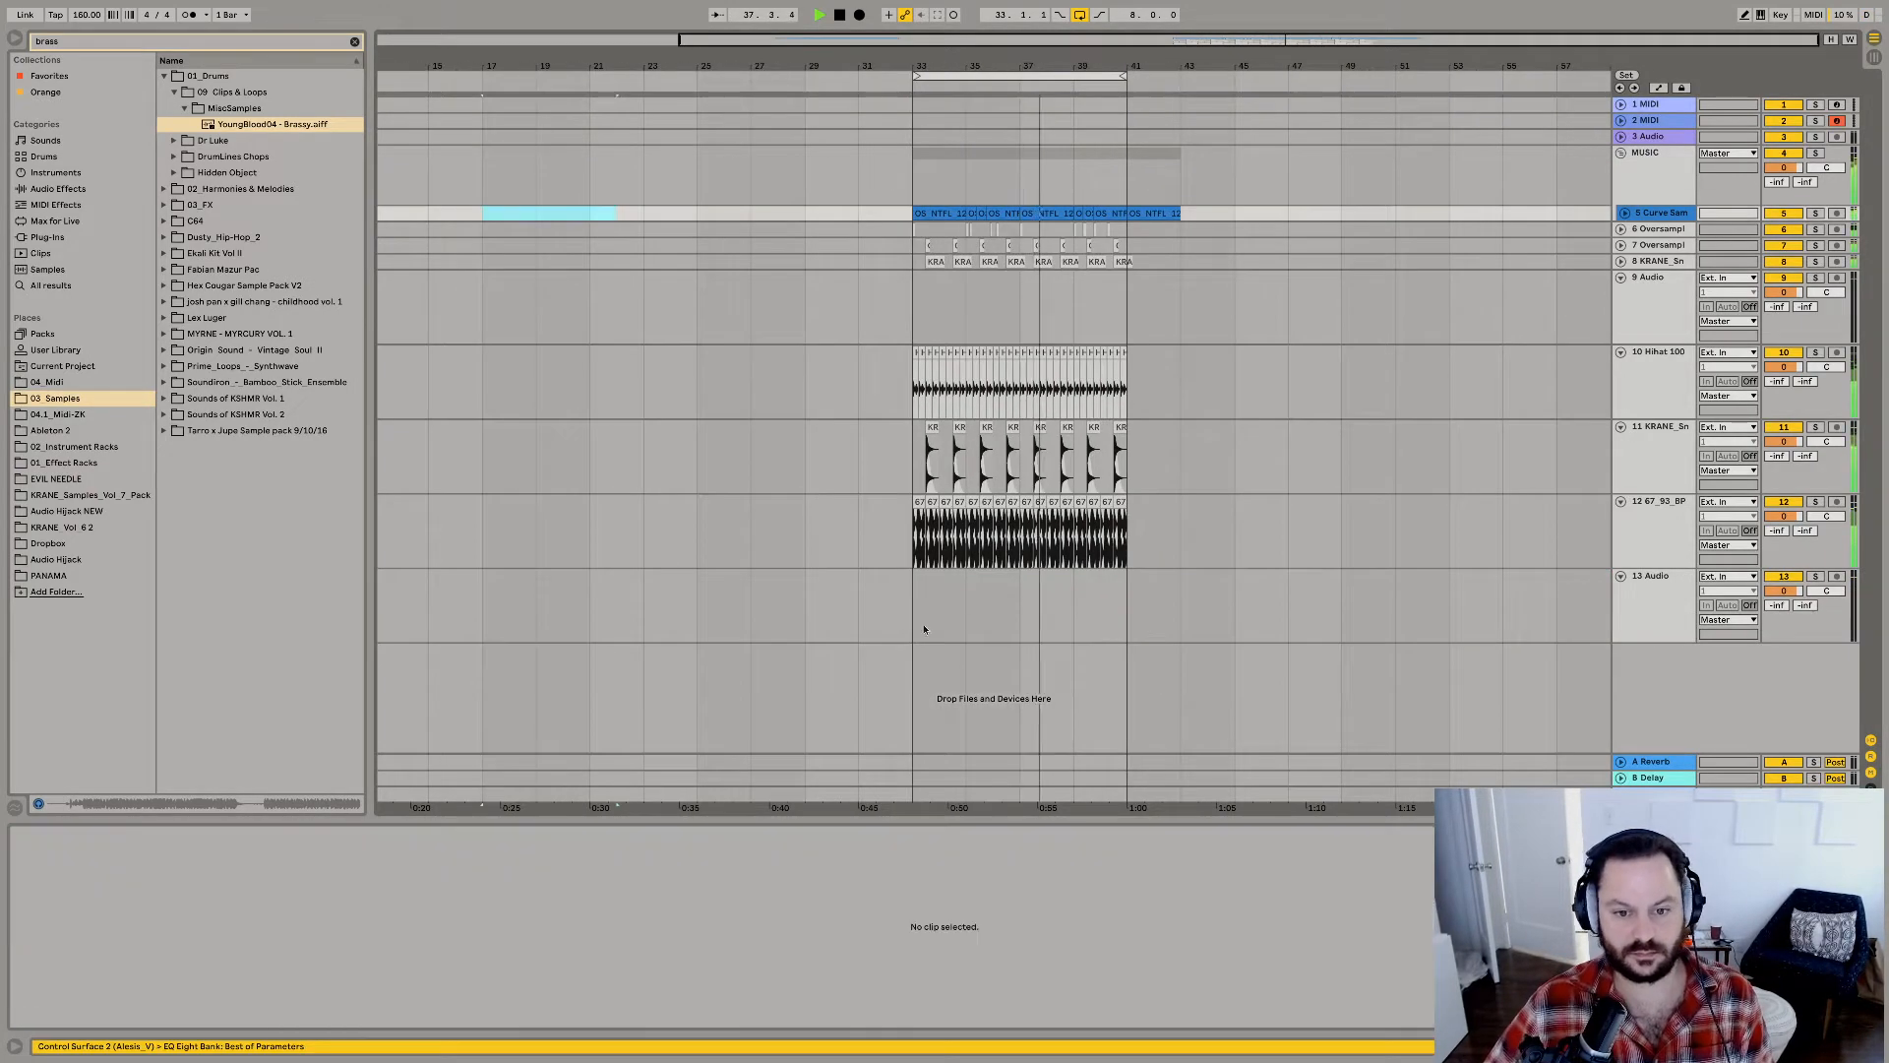
left_click(915, 628)
key("ctrl+v")
Solo the Curve Sample track, play it back and raise the clip's gain to about 6.56 dB.
left_click(1815, 575)
key("space")
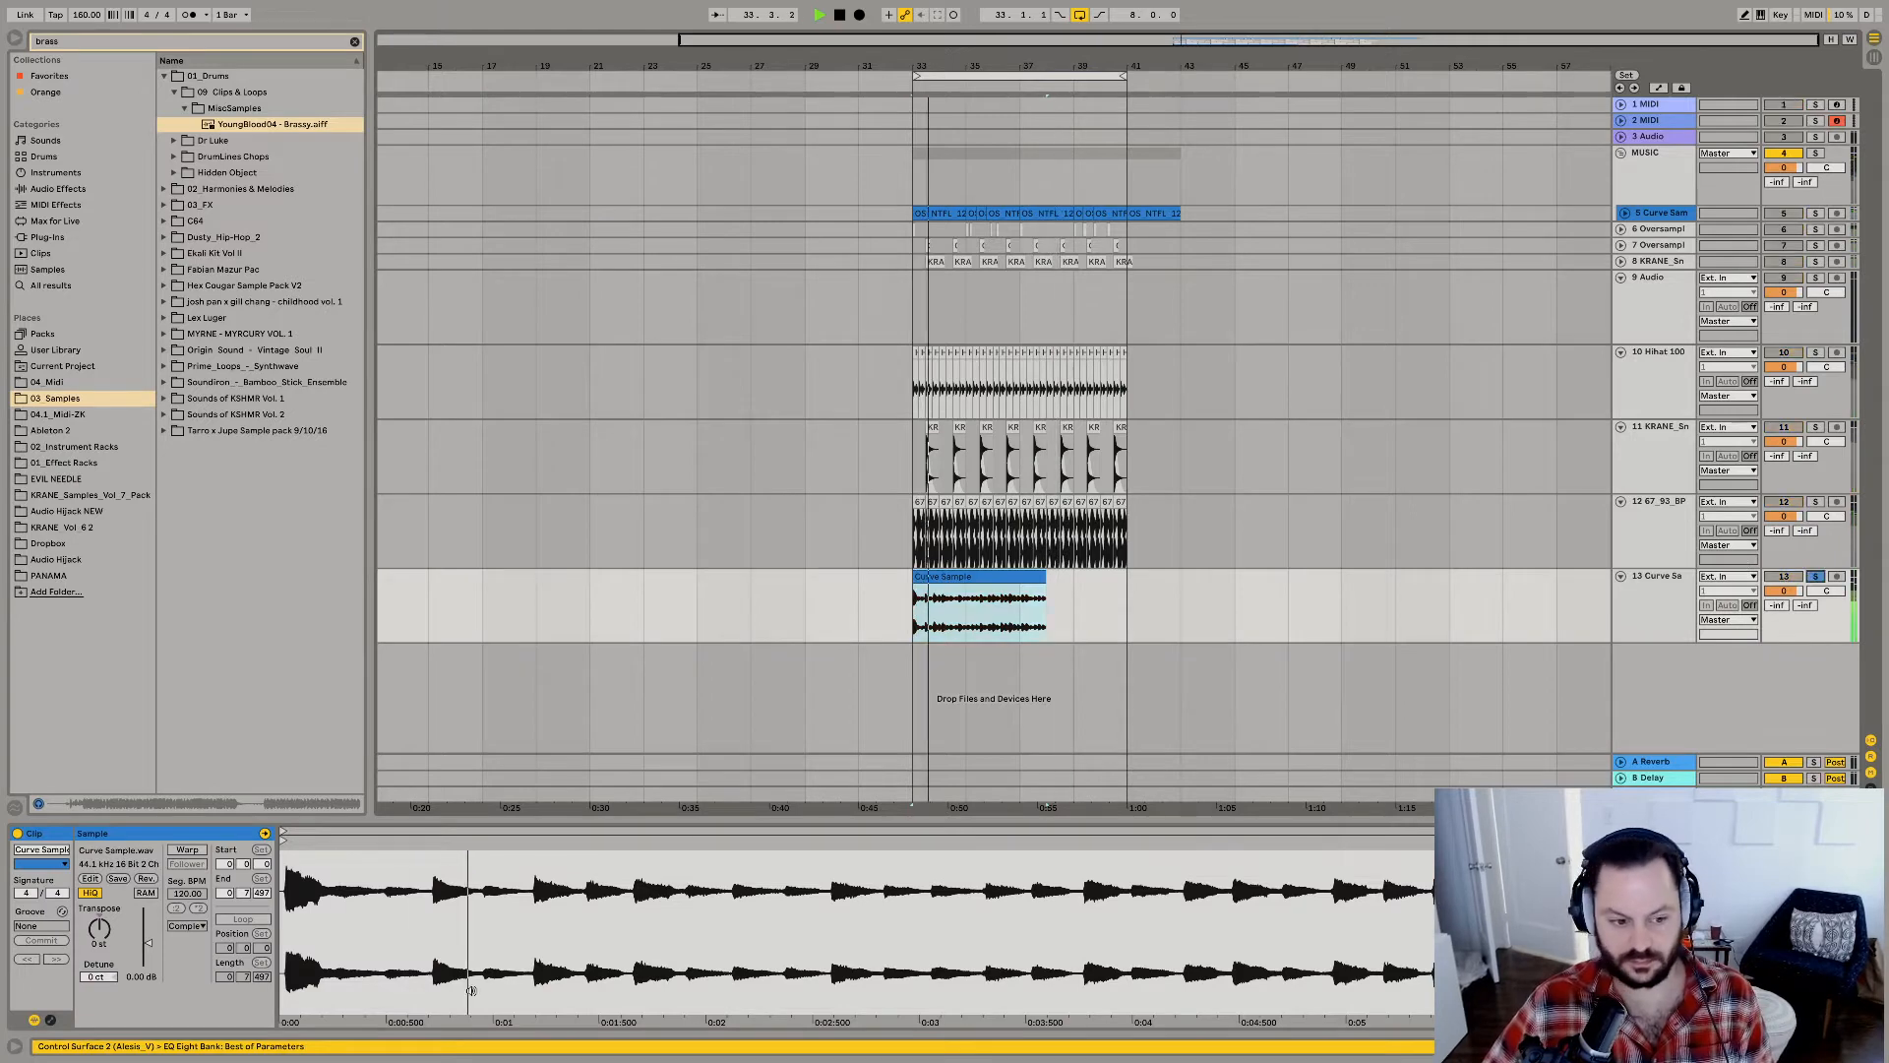
left_click_drag(148, 926, 148, 932)
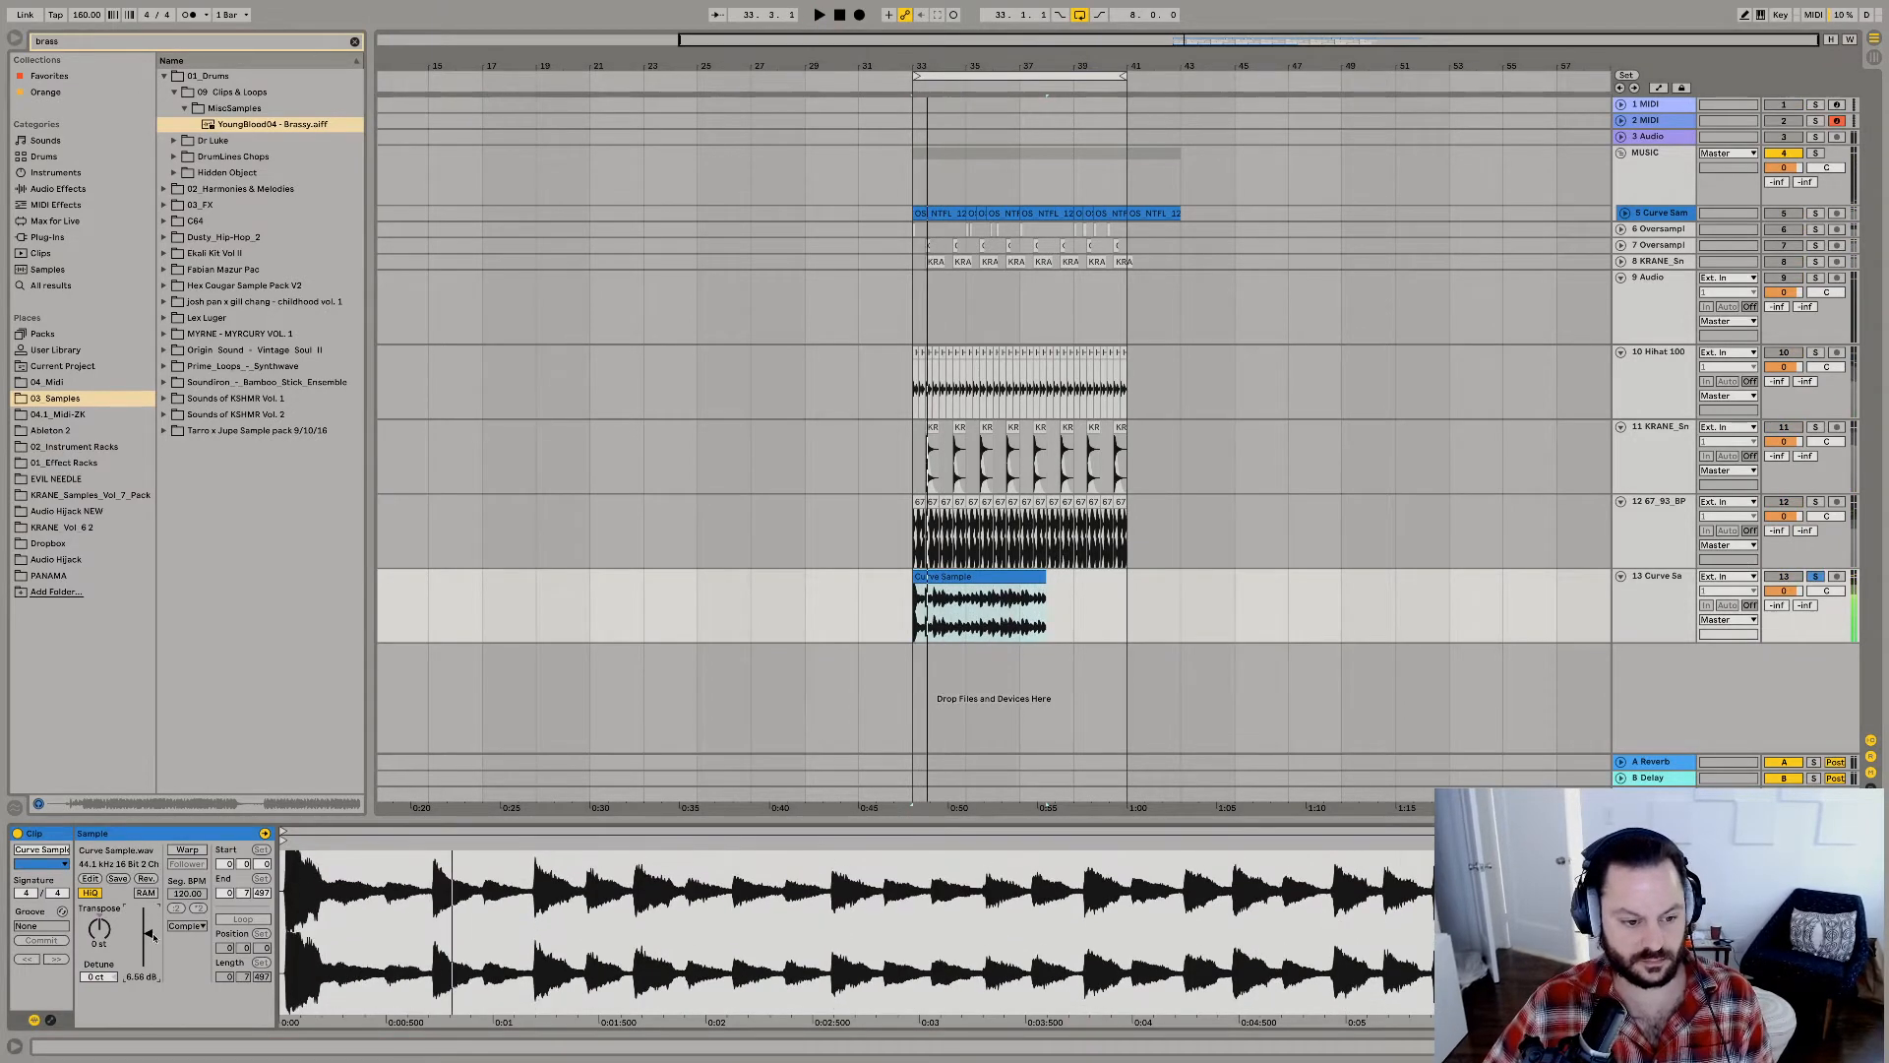
Warp the Curve Sample clip, loop a short slice starting around 2.1.2, then unsolo its track and replay from bar 33.
left_click(187, 849)
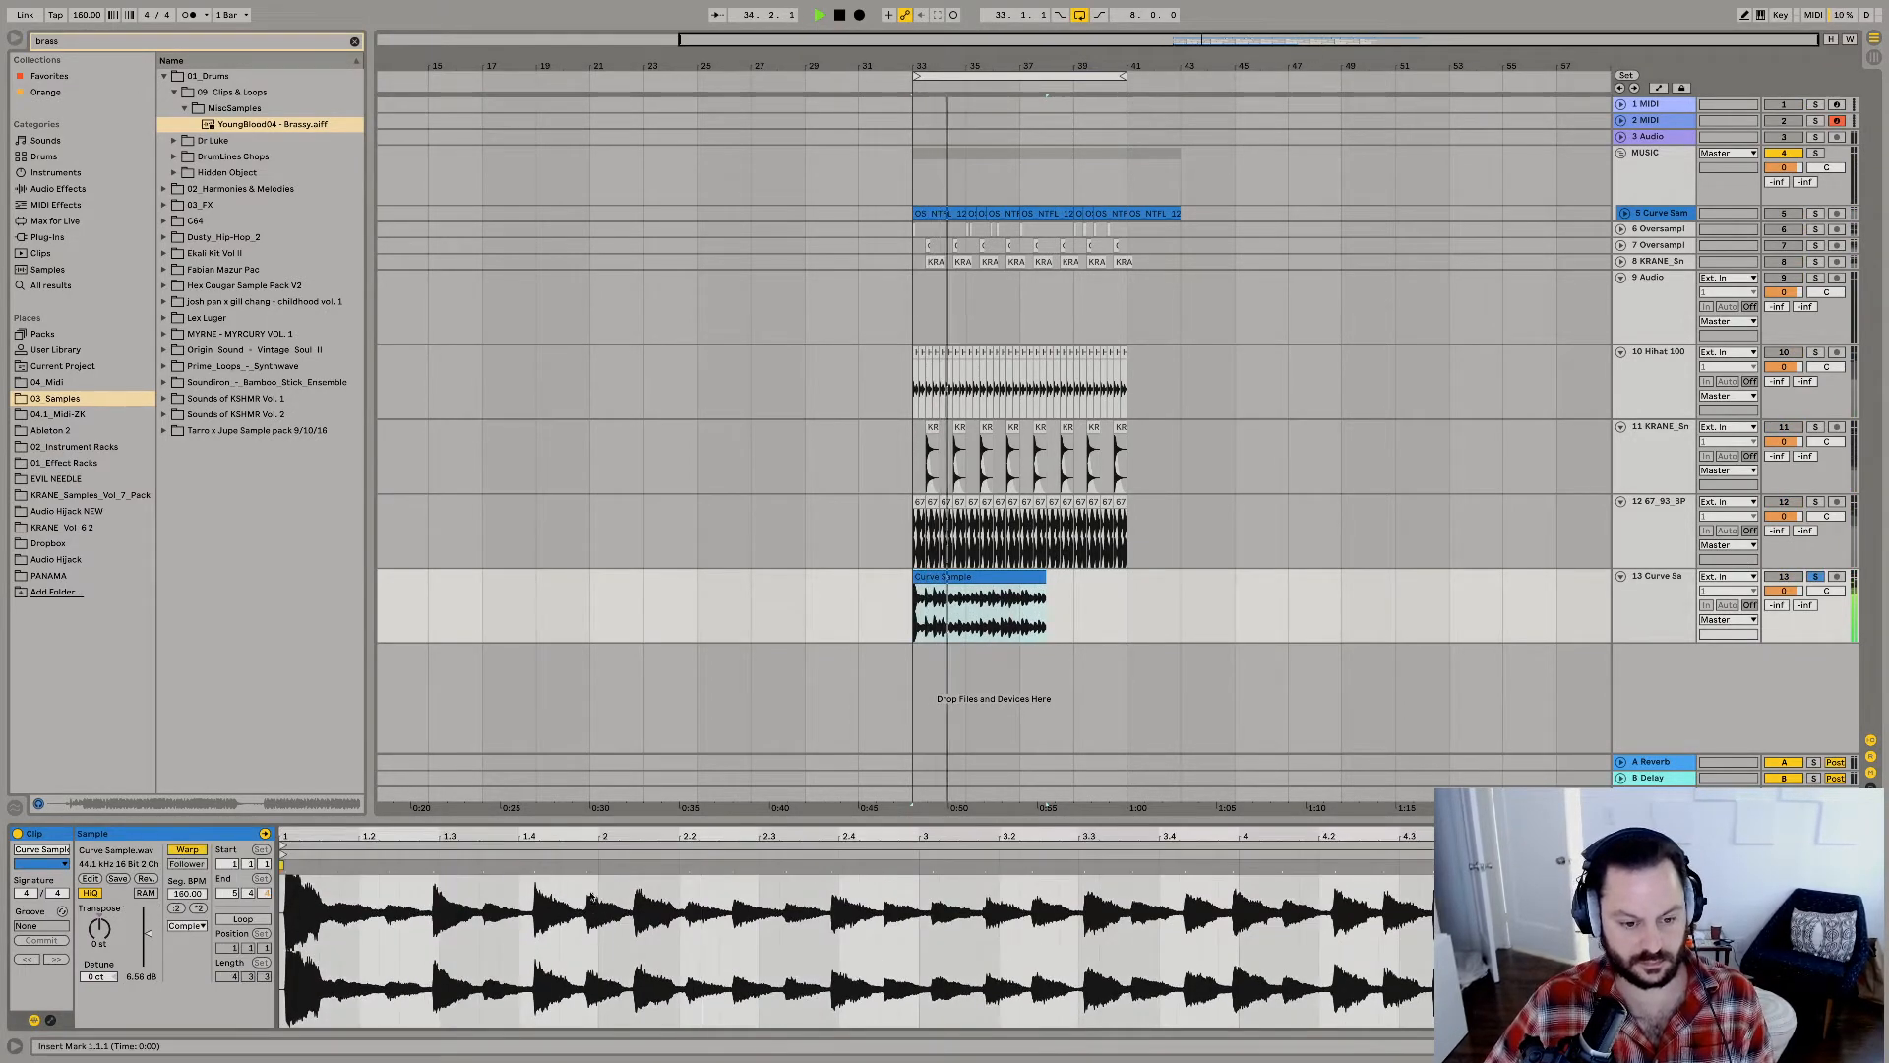
left_click_drag(587, 891, 679, 892)
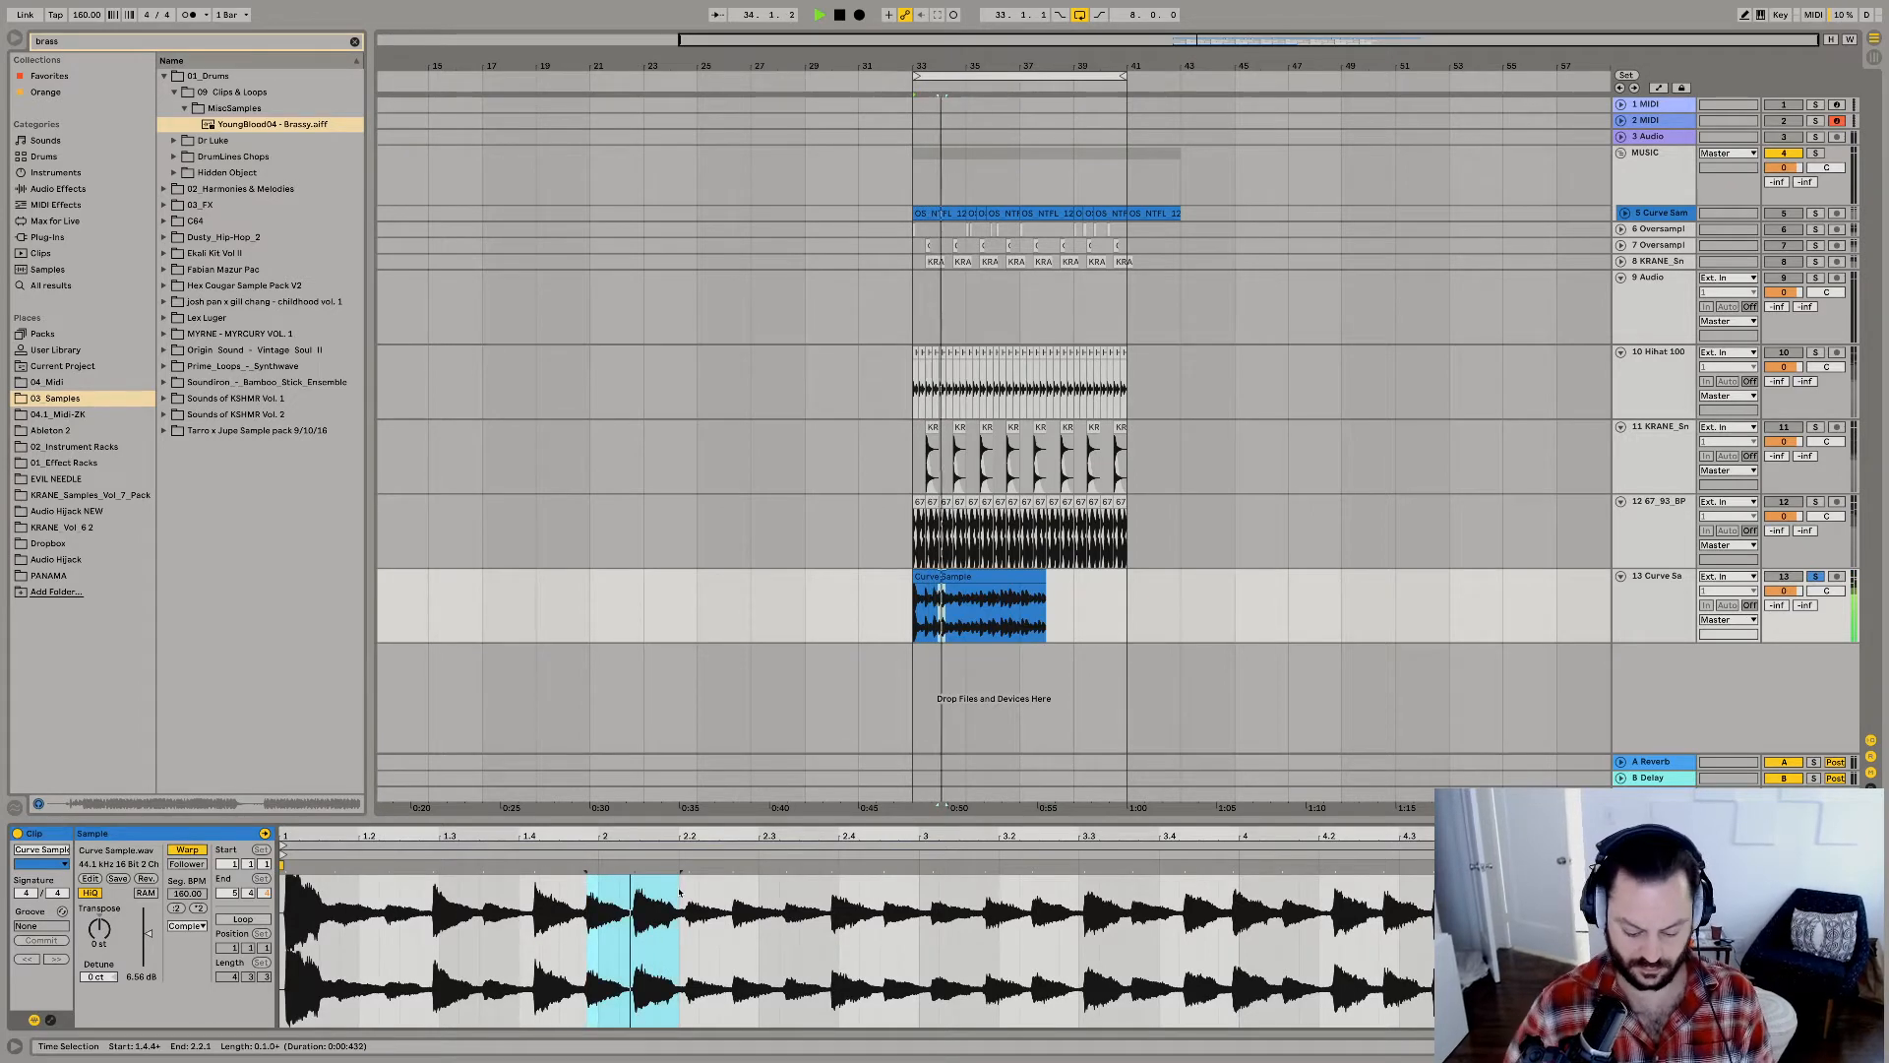
key("ctrl+l")
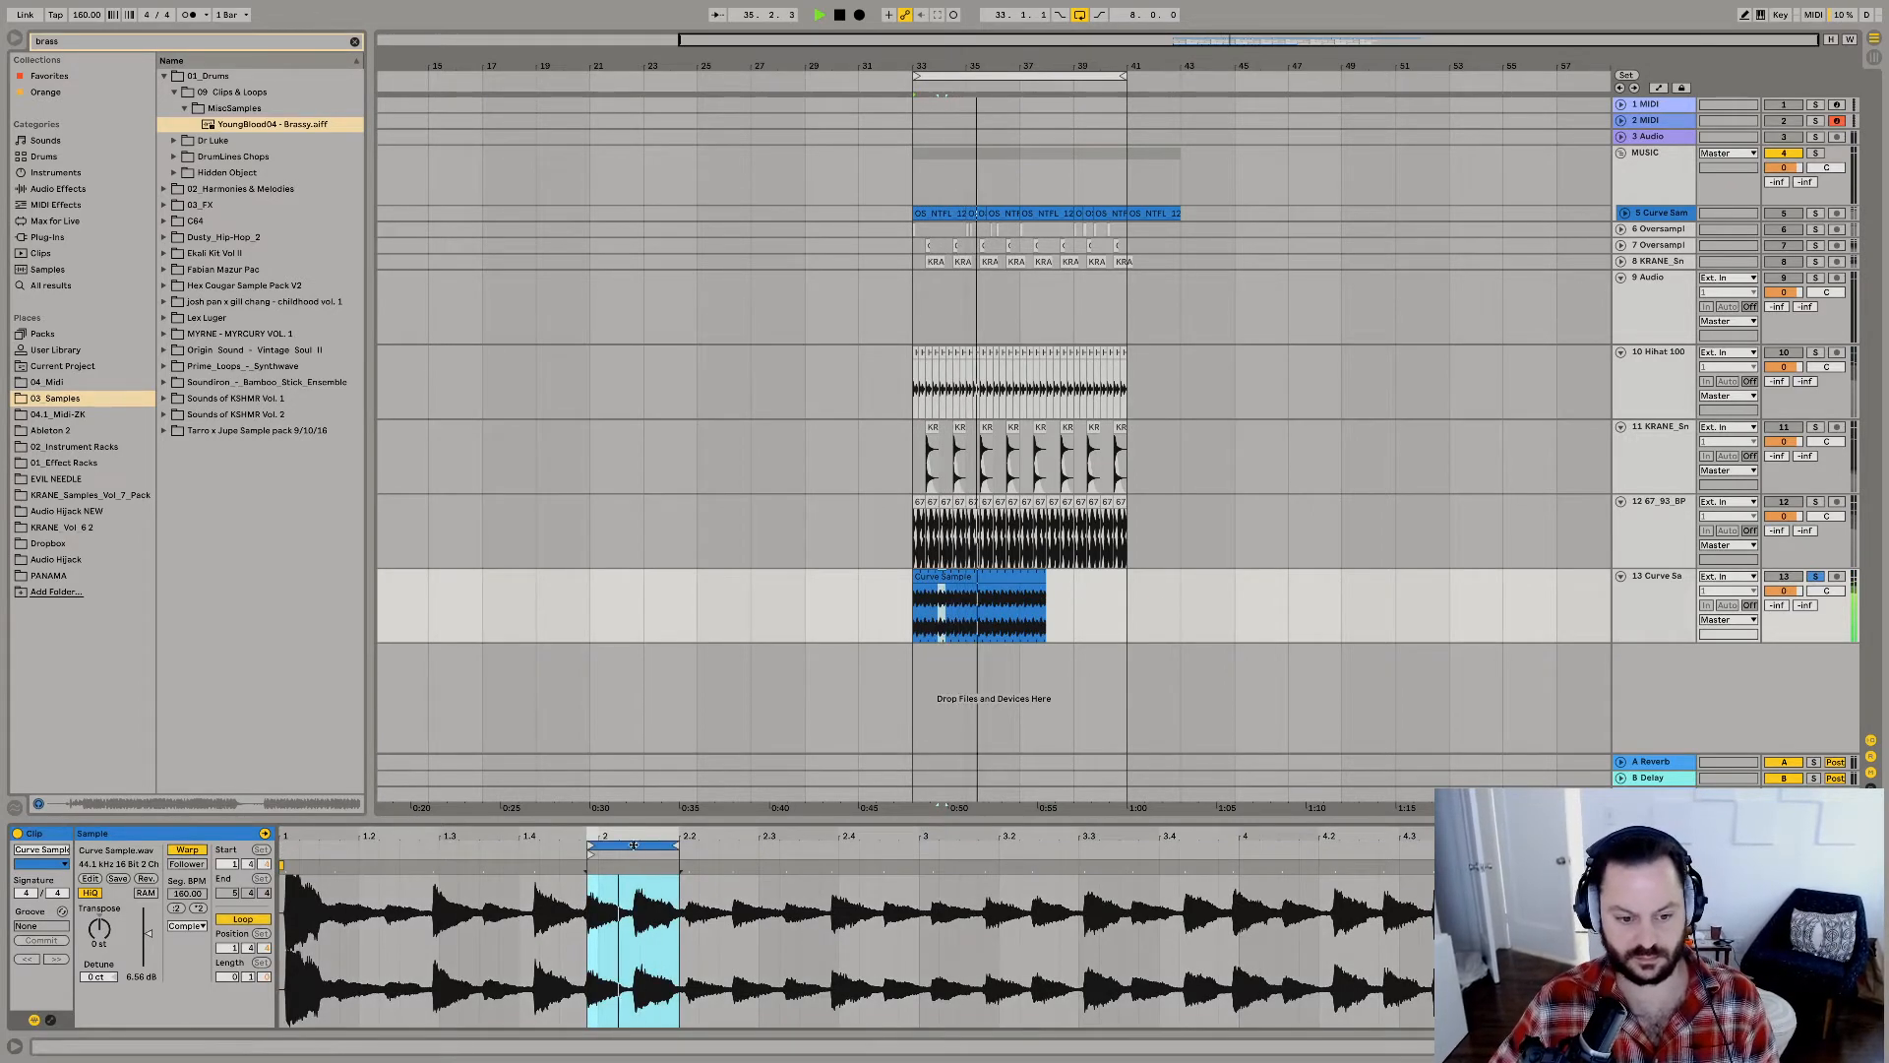
mouse_move(640, 844)
left_mouse_down()
mouse_move(692, 846)
mouse_move(641, 867)
left_mouse_up()
left_click(1815, 577)
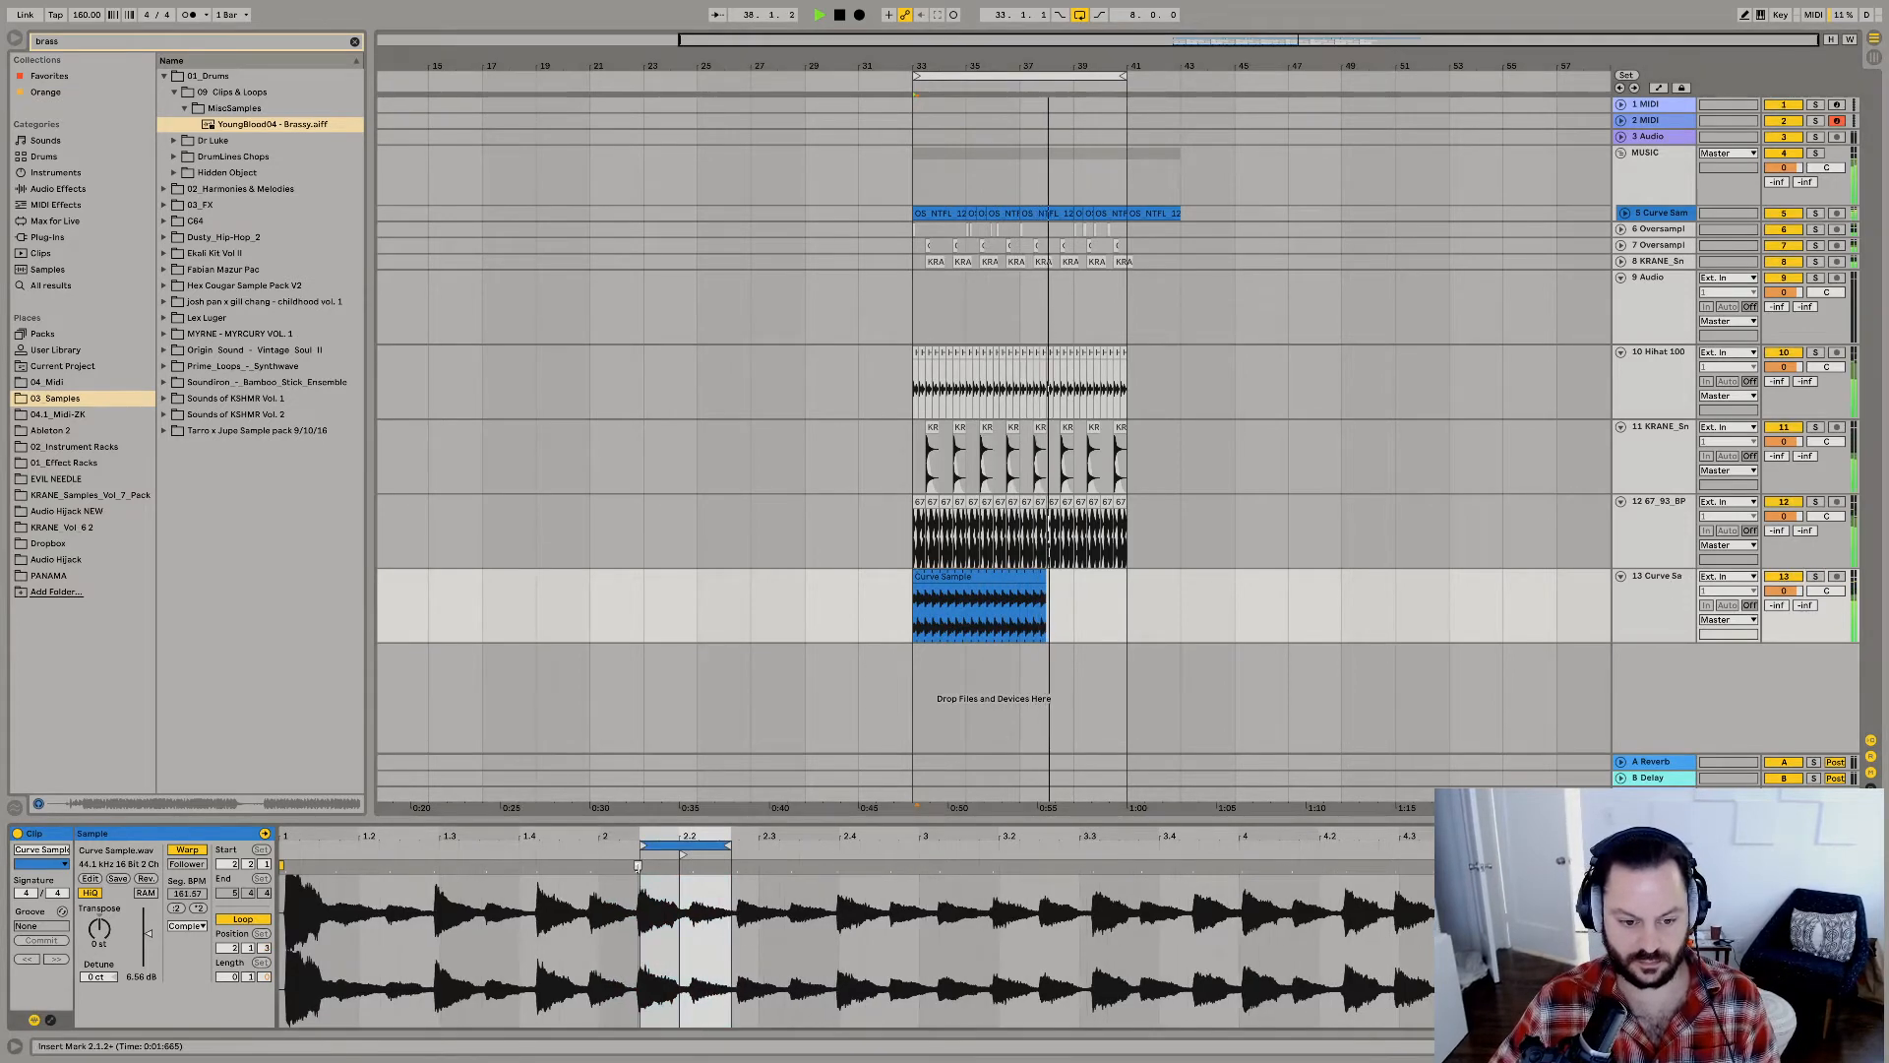
key("space")
key("space")
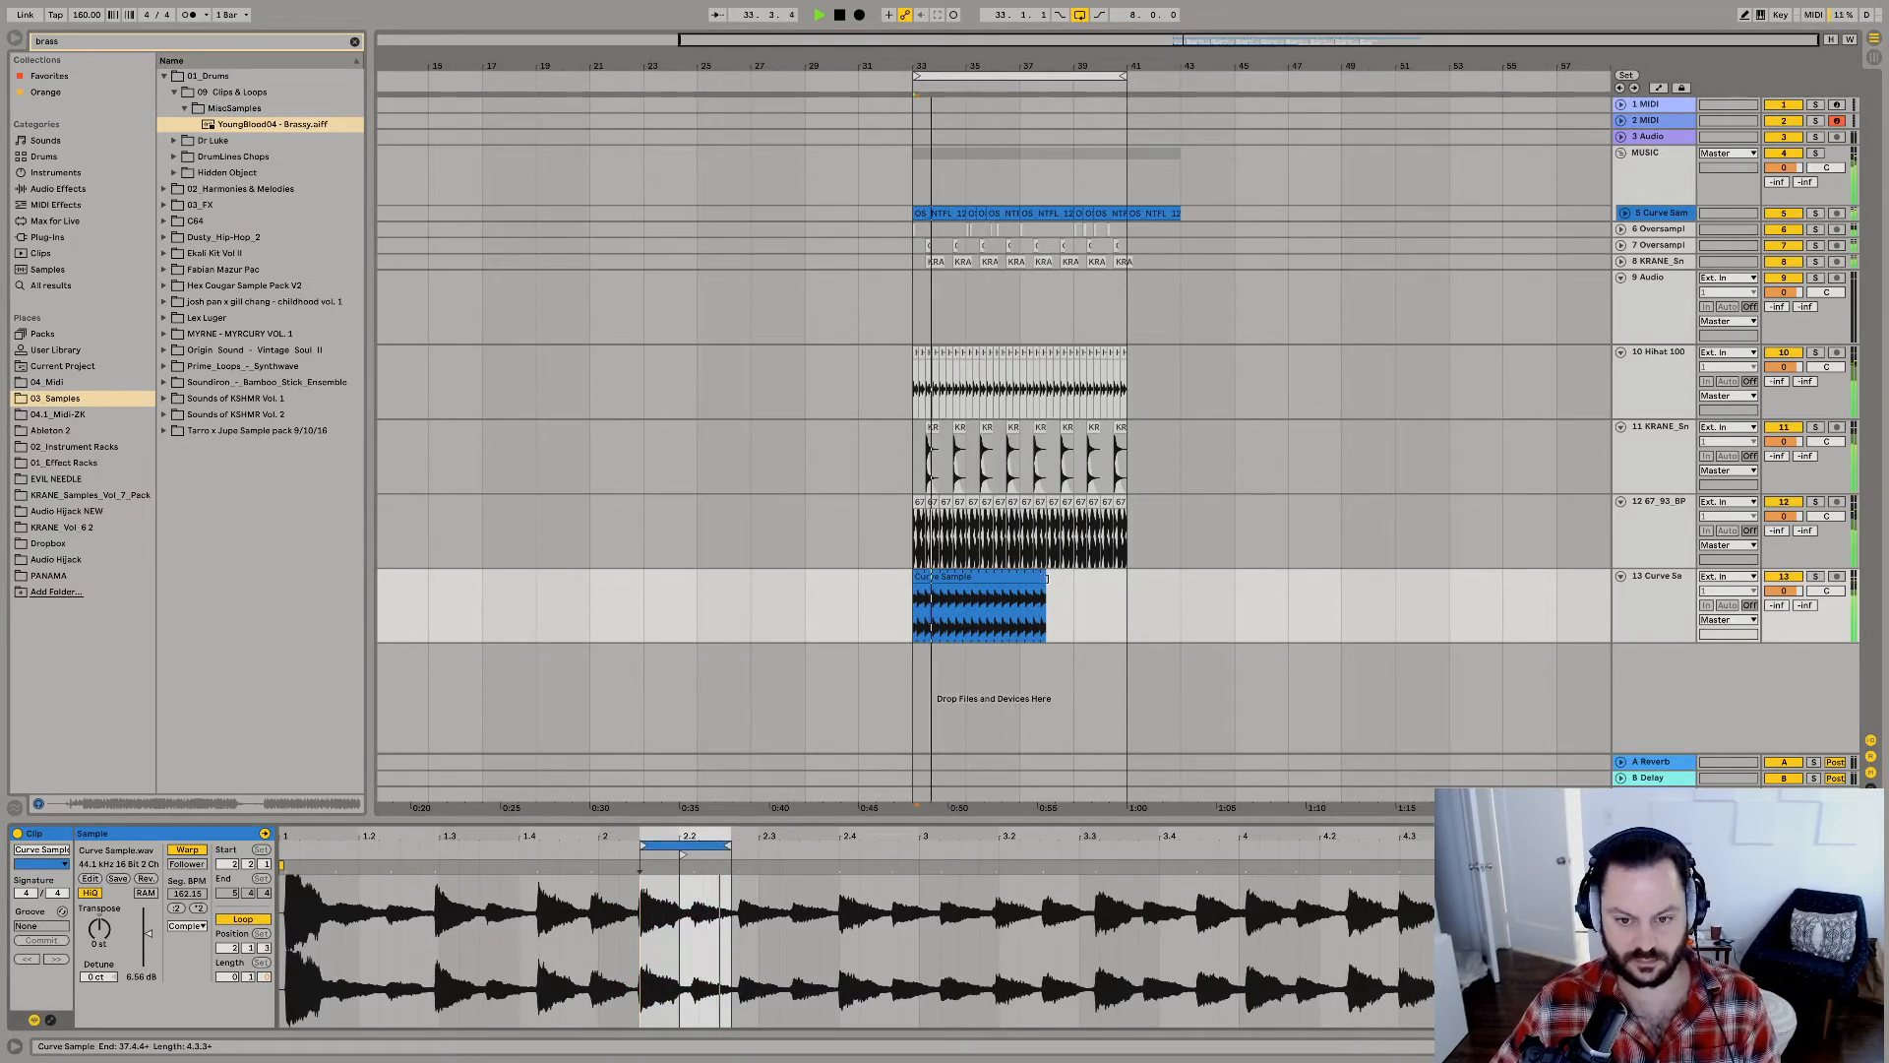
Transpose the Curve Sample clip down 1 st, loop two beats from 2.1.1, and extend the clip to bar 41.
left_click_drag(1046, 590, 1116, 584)
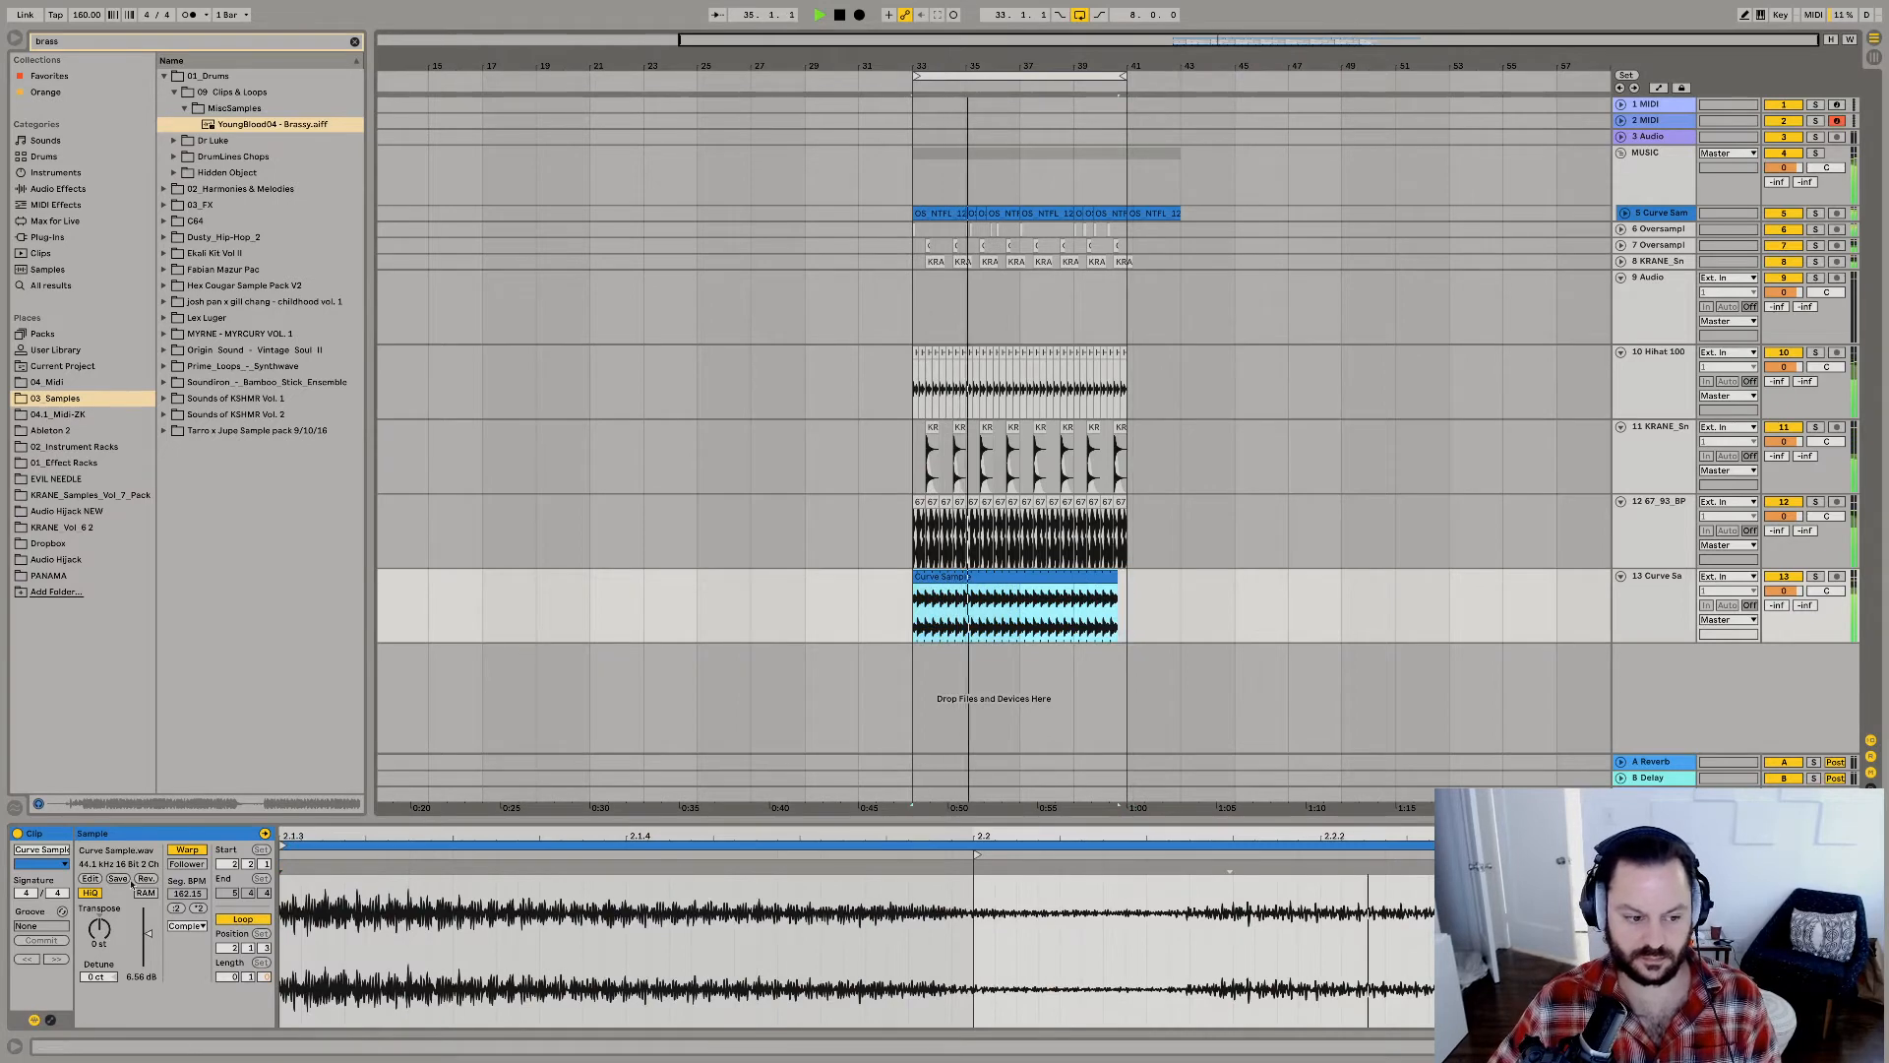
left_click(91, 944)
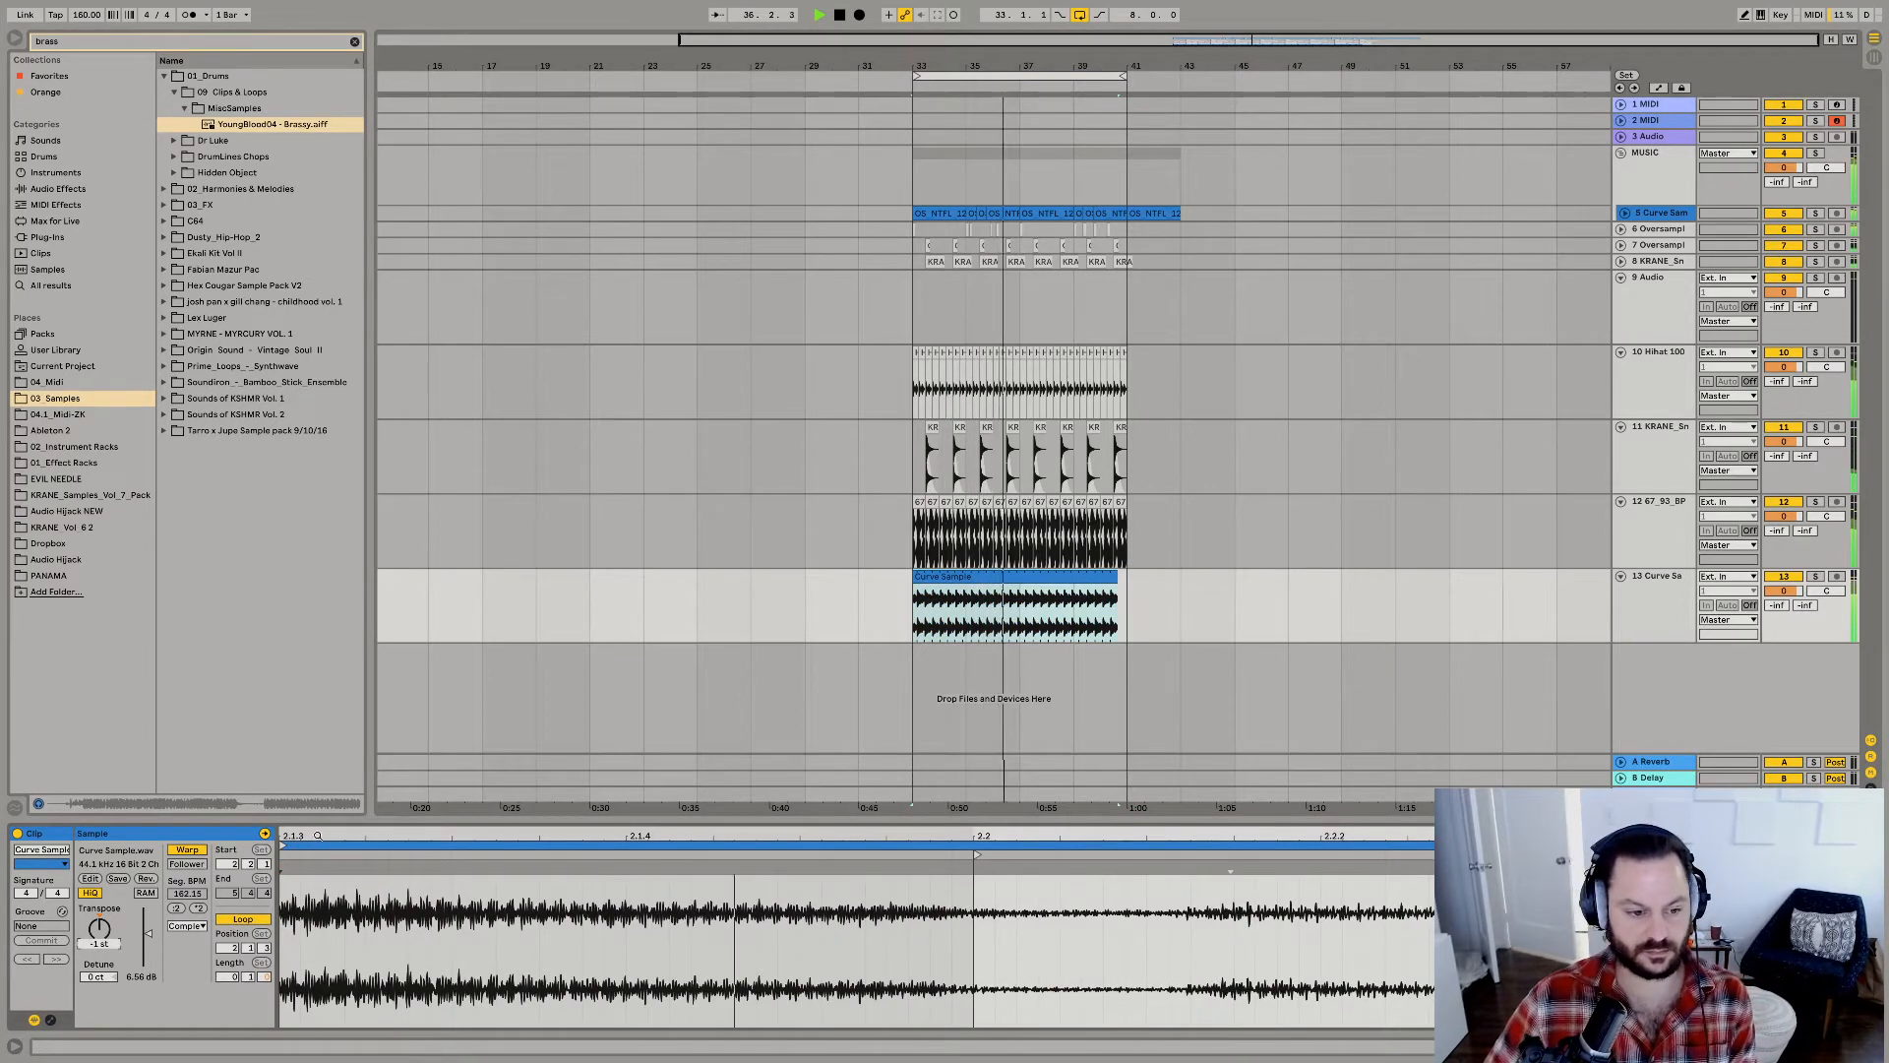
left_click_drag(322, 834, 697, 845)
left_click(625, 845)
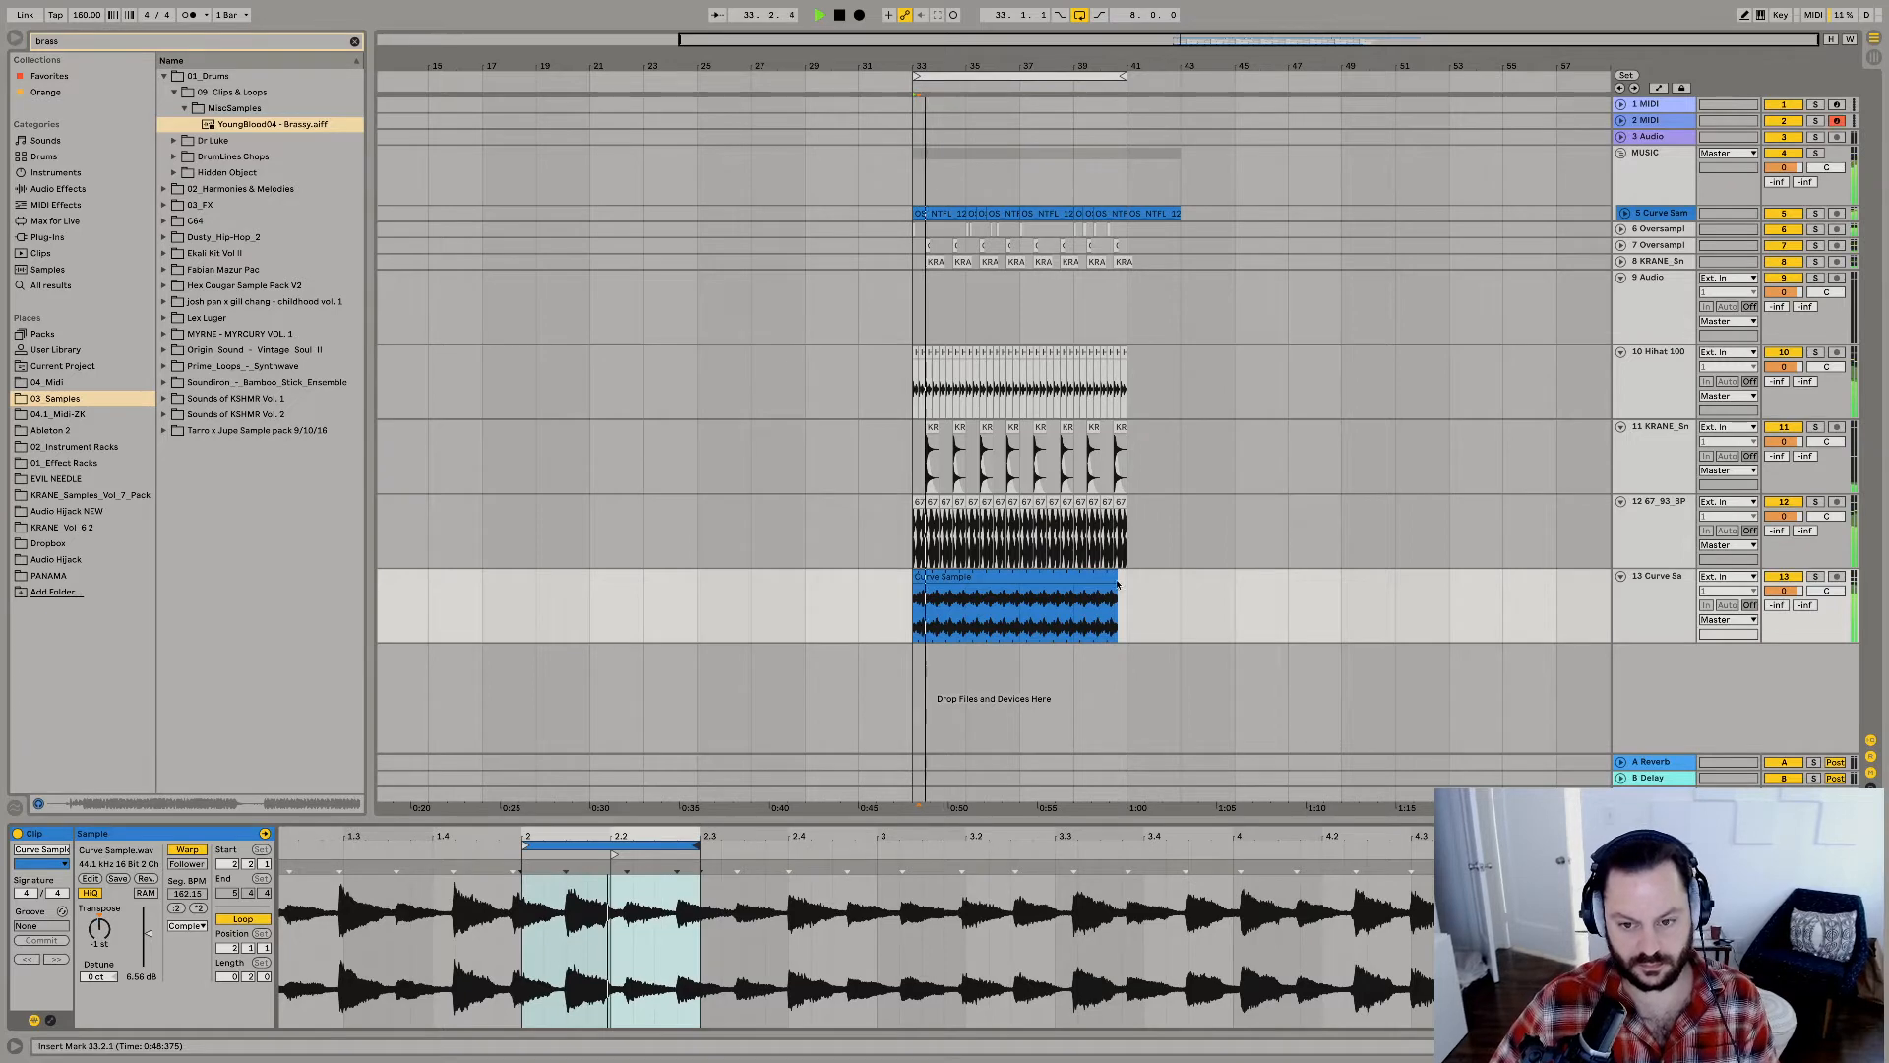
left_click_drag(1117, 577, 1127, 577)
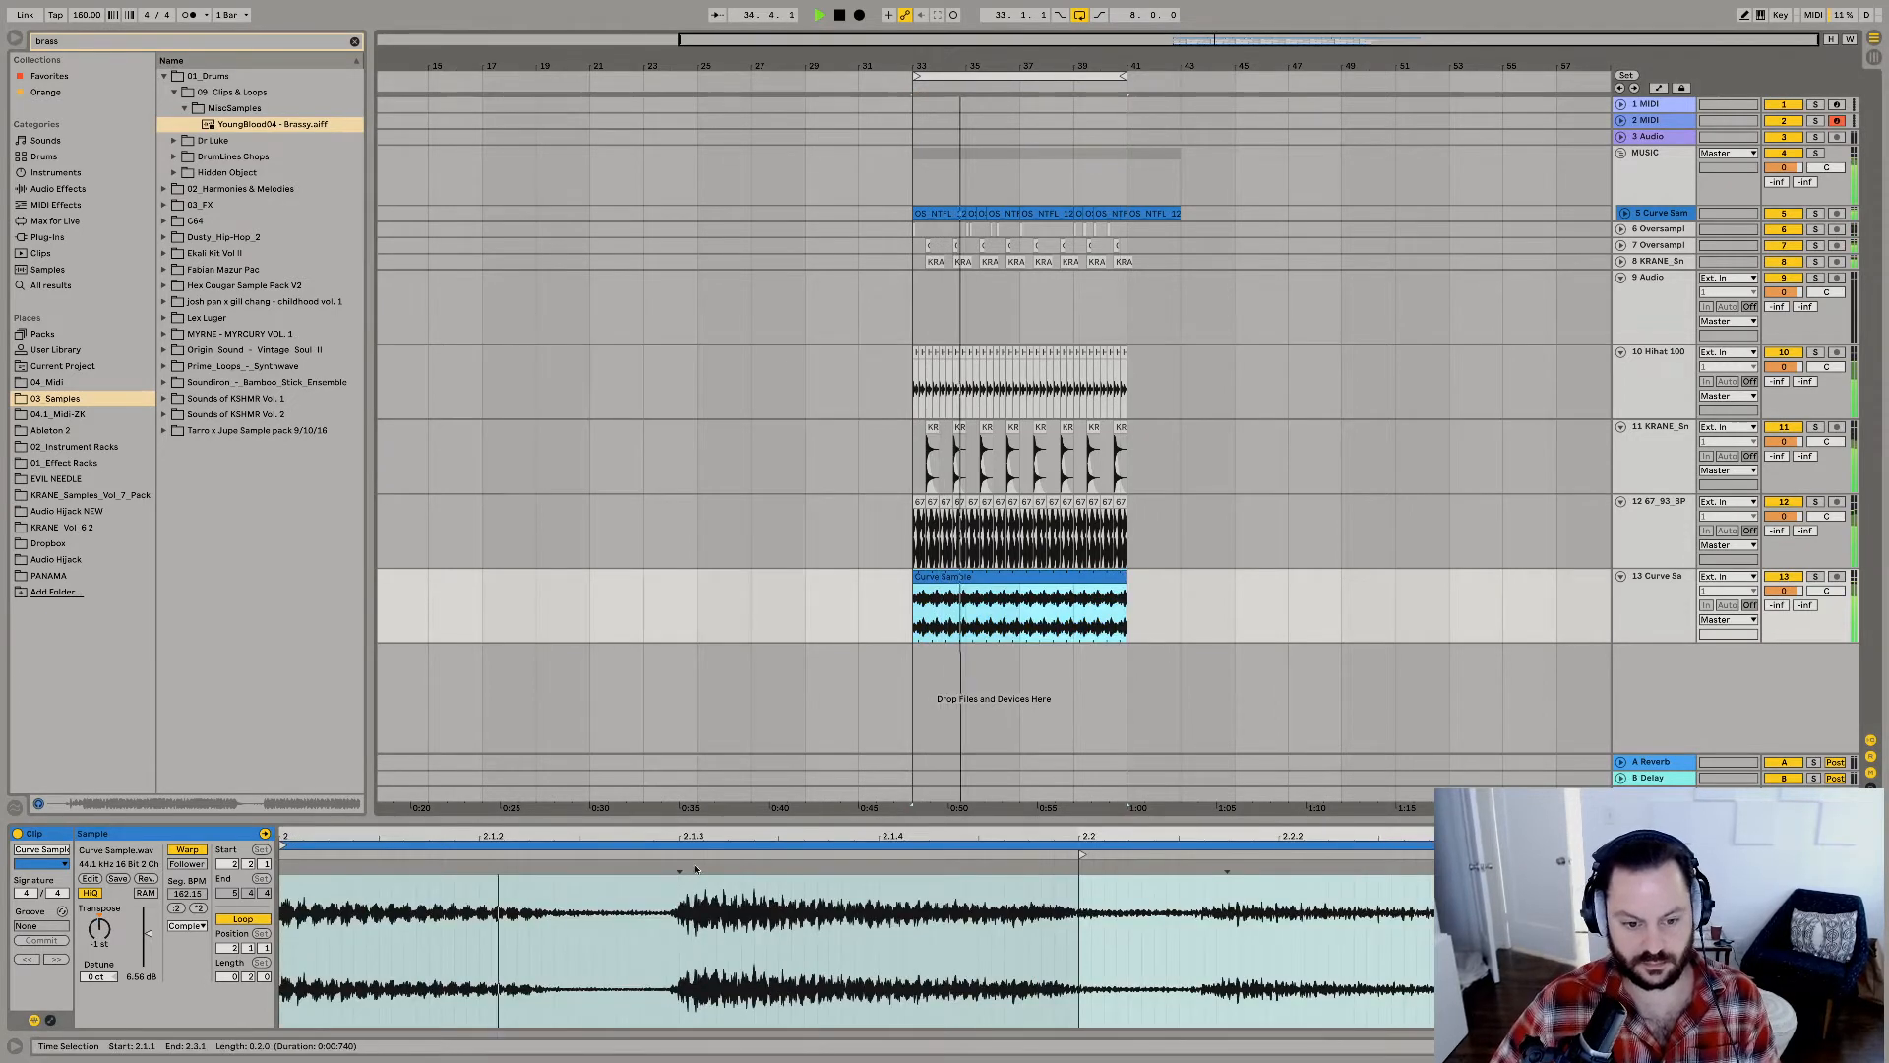
Audition different pitches for the Curve Sample clip and set its transposition to -8 st.
left_click_drag(148, 932, 102, 945)
key("Down")
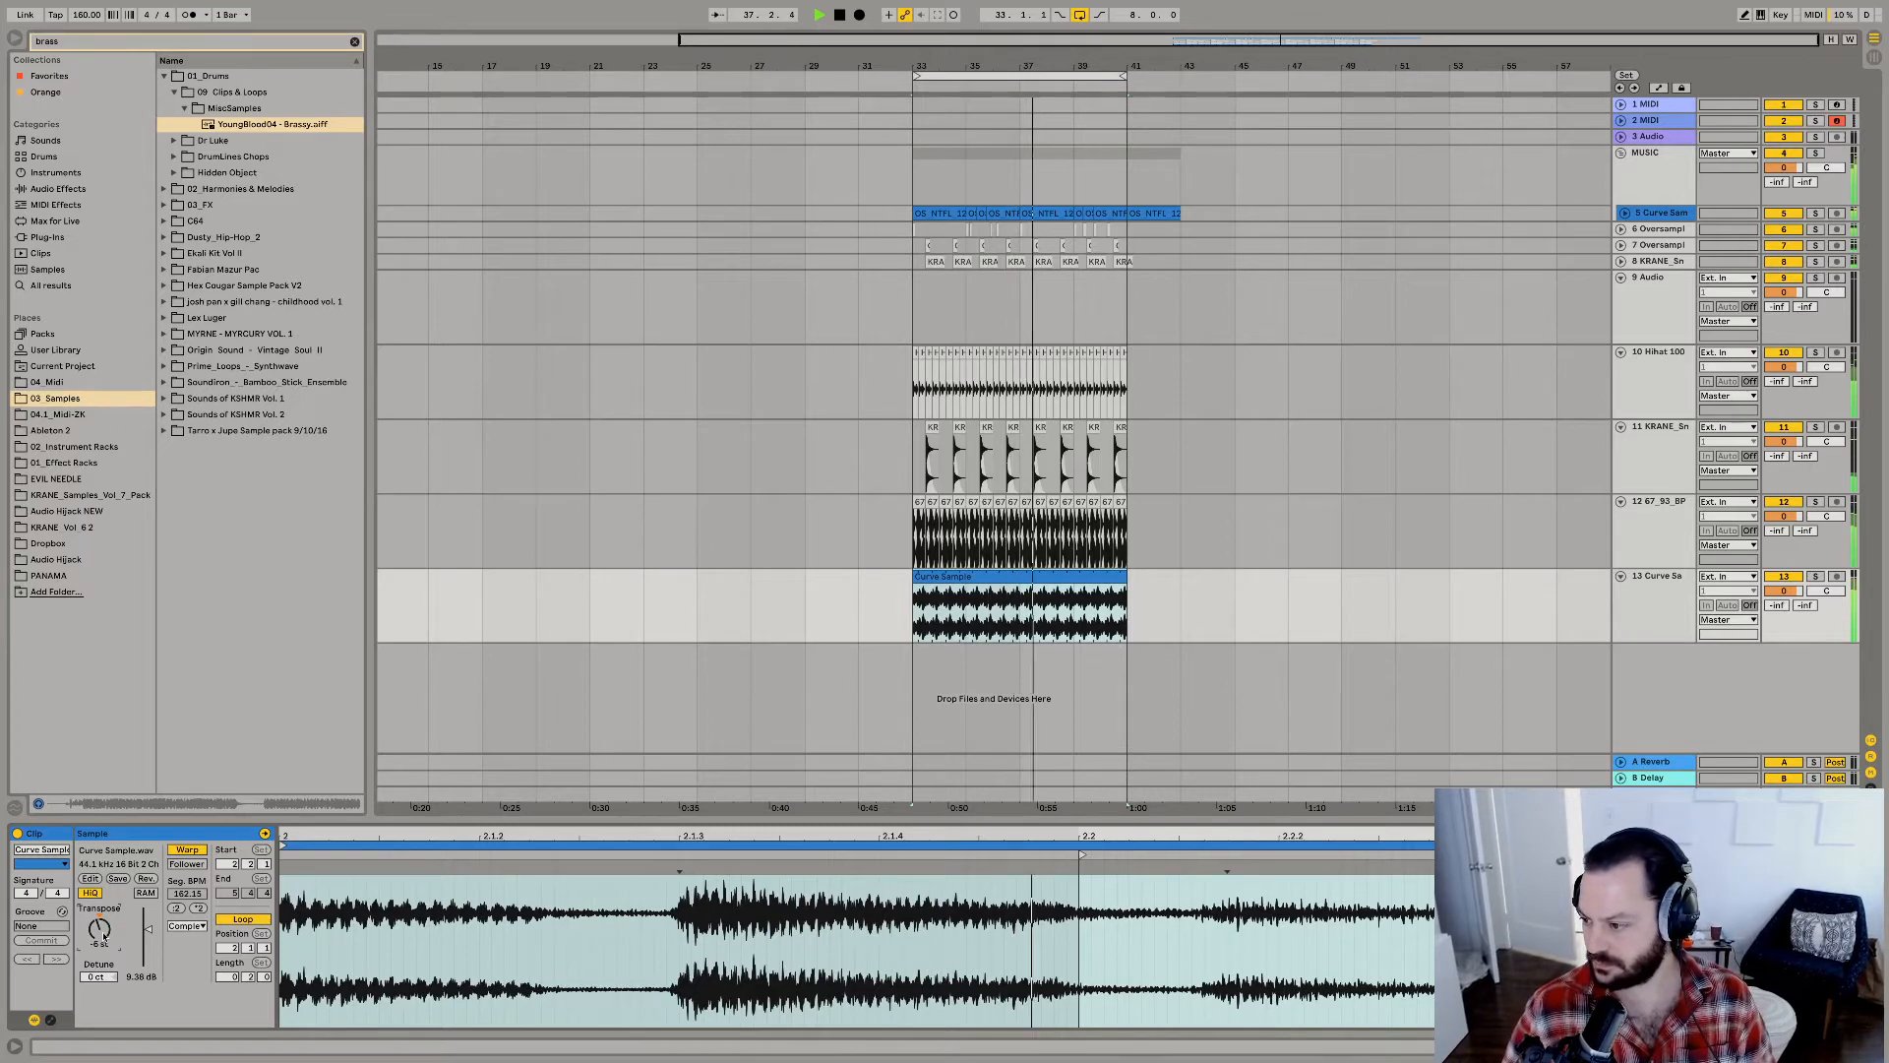
left_click_drag(103, 936, 103, 914)
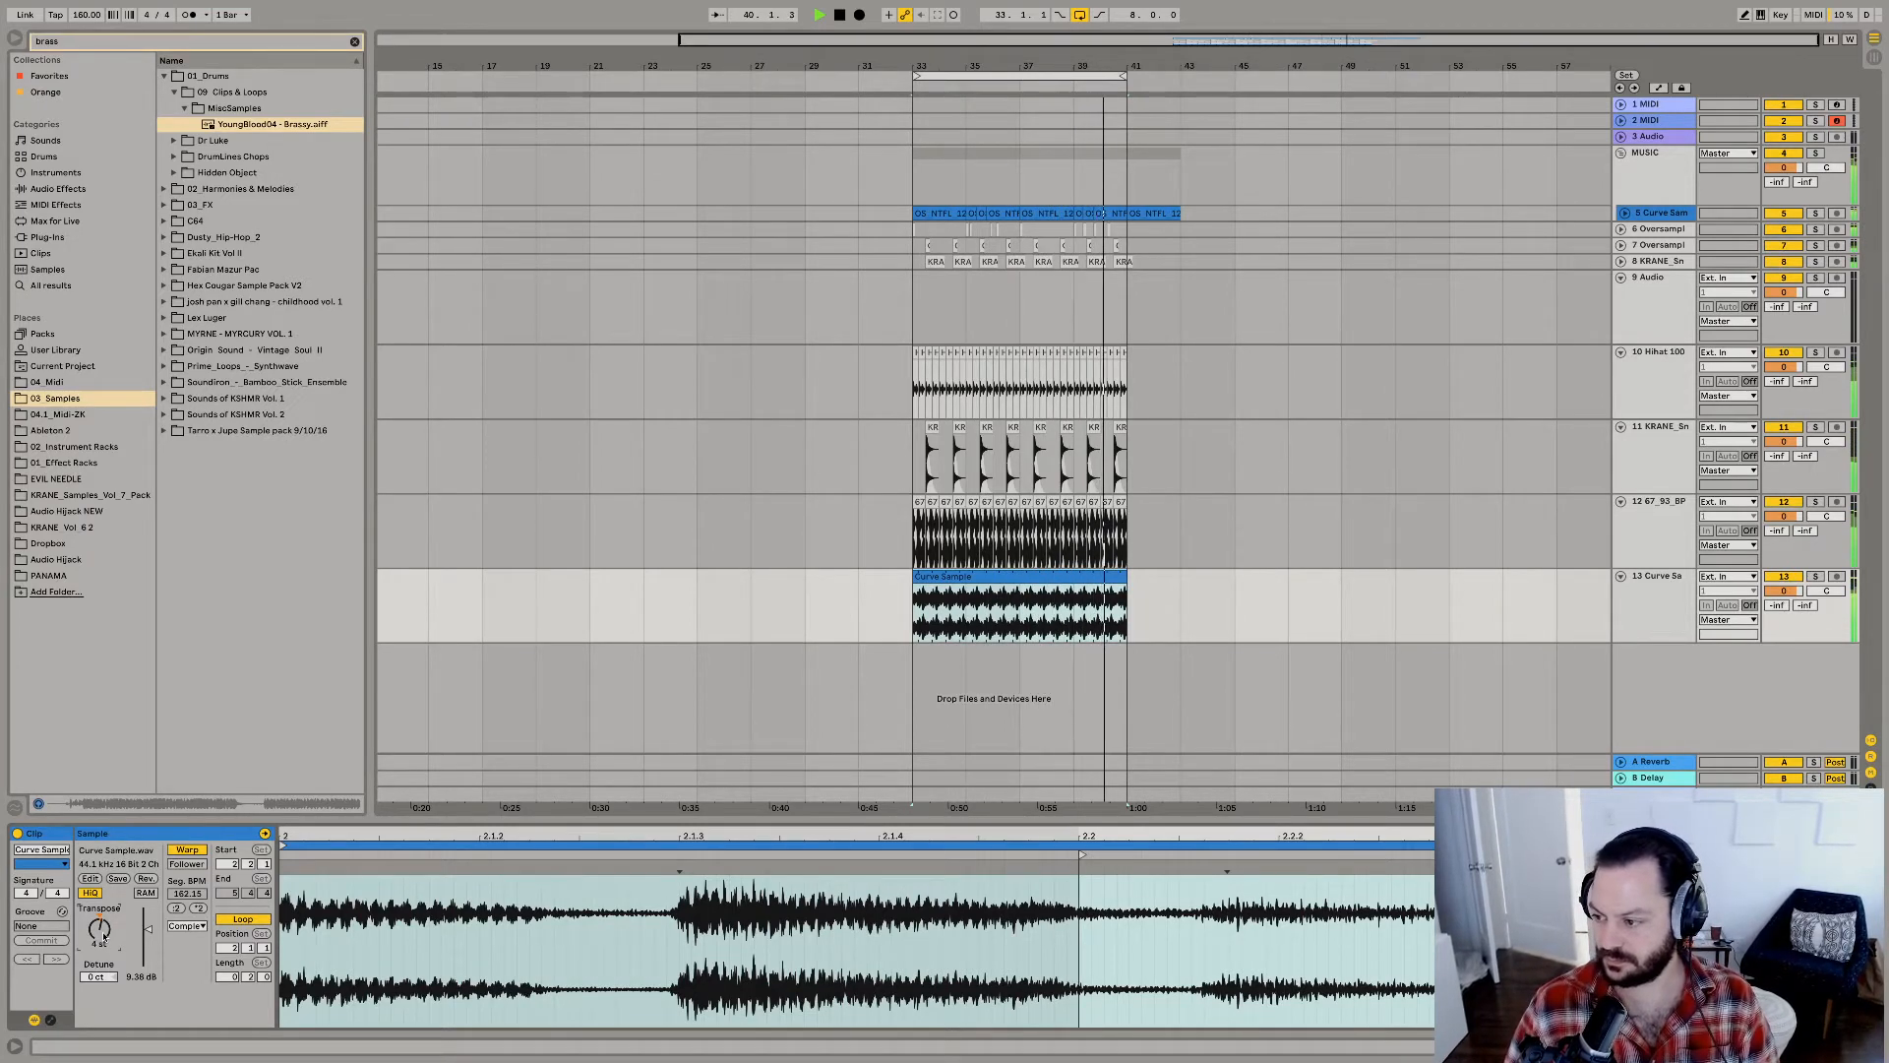
type("-8")
key("Return")
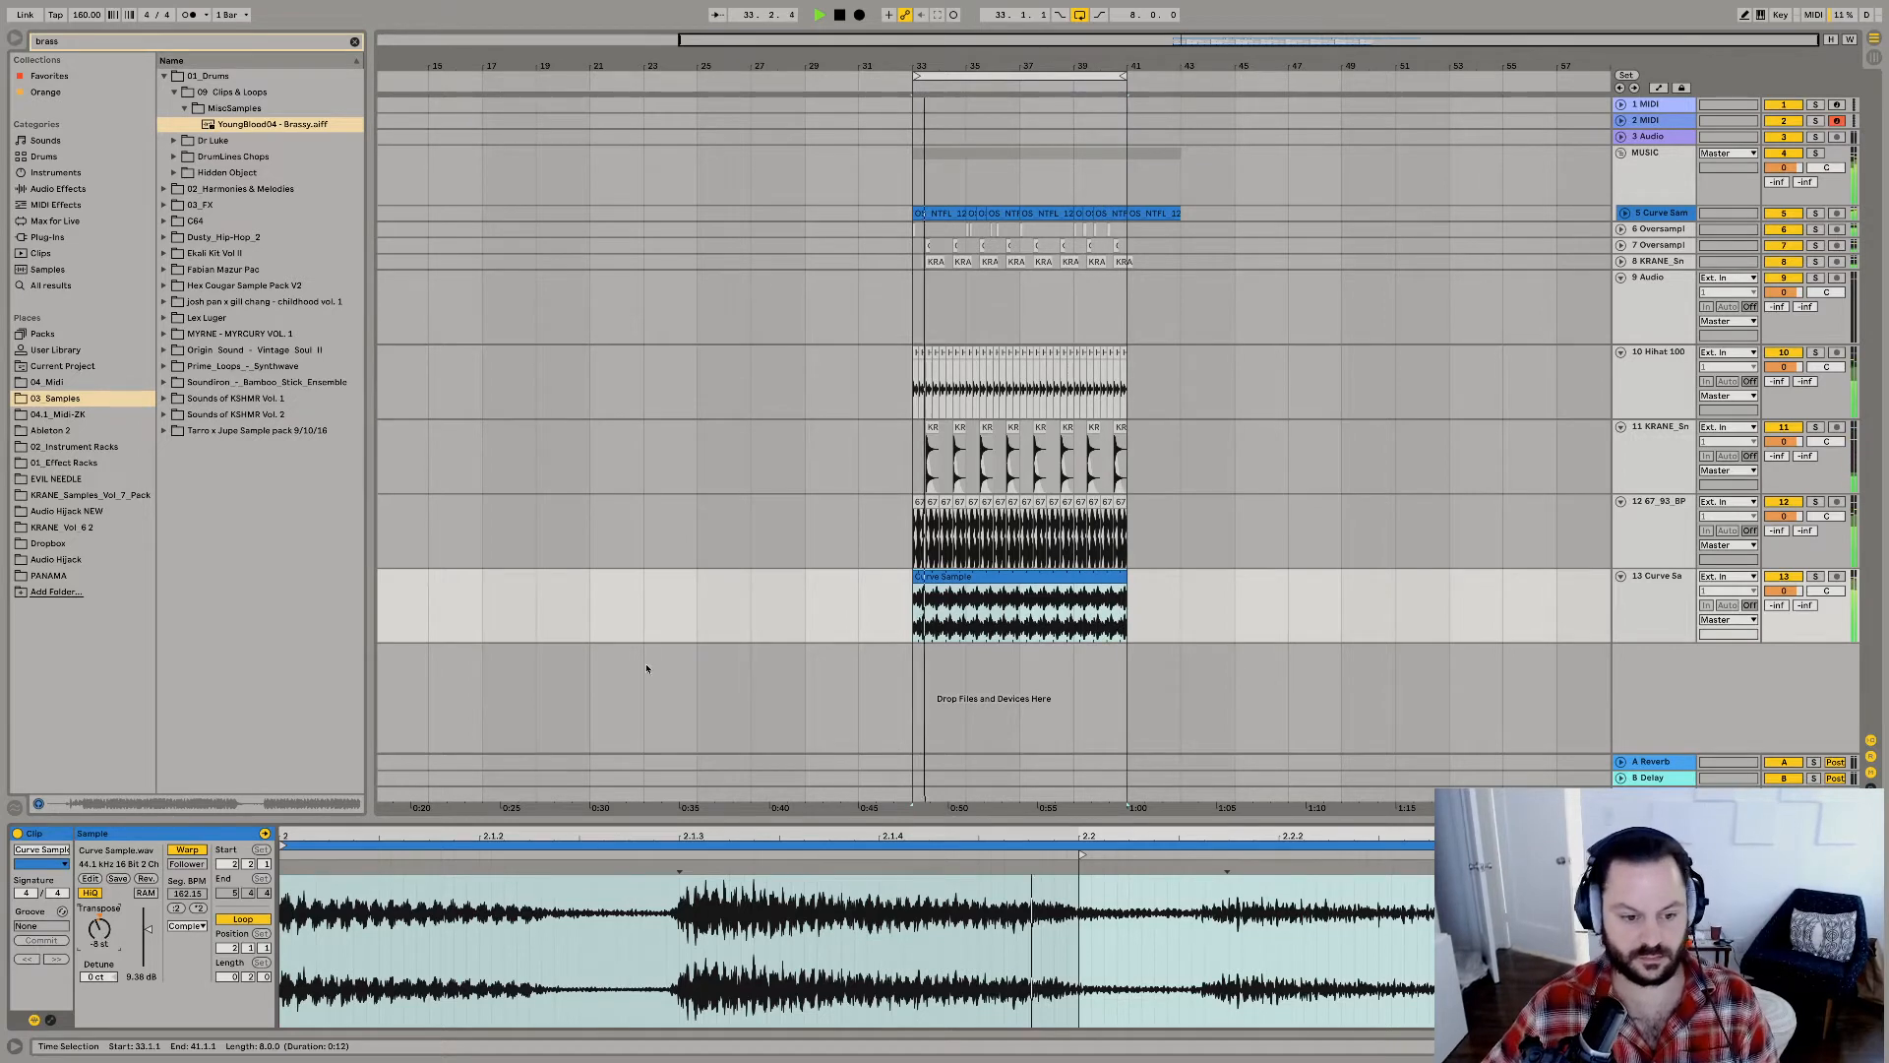
left_click_drag(656, 837, 656, 787)
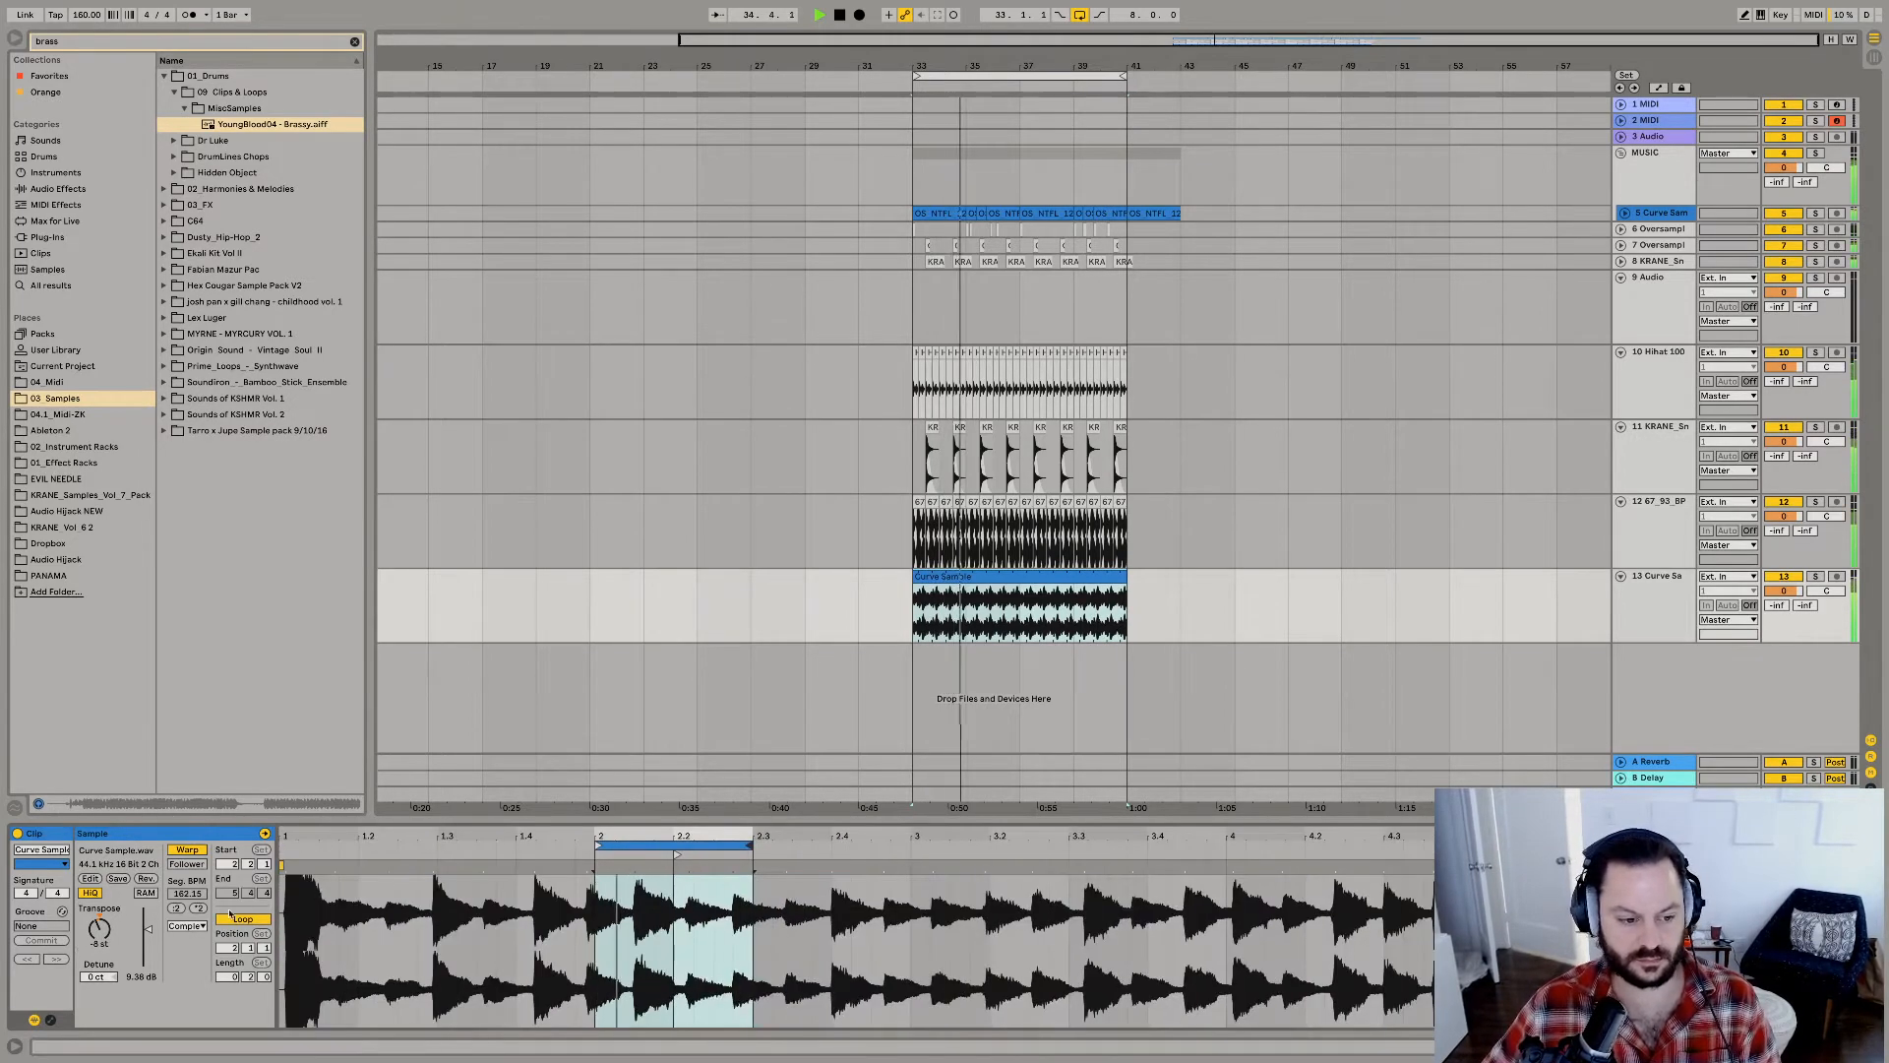
Shift the Curve Sample loop to start at 2.2.1 and raise the clip gain to about 10.9 dB.
left_click_drag(148, 928, 148, 933)
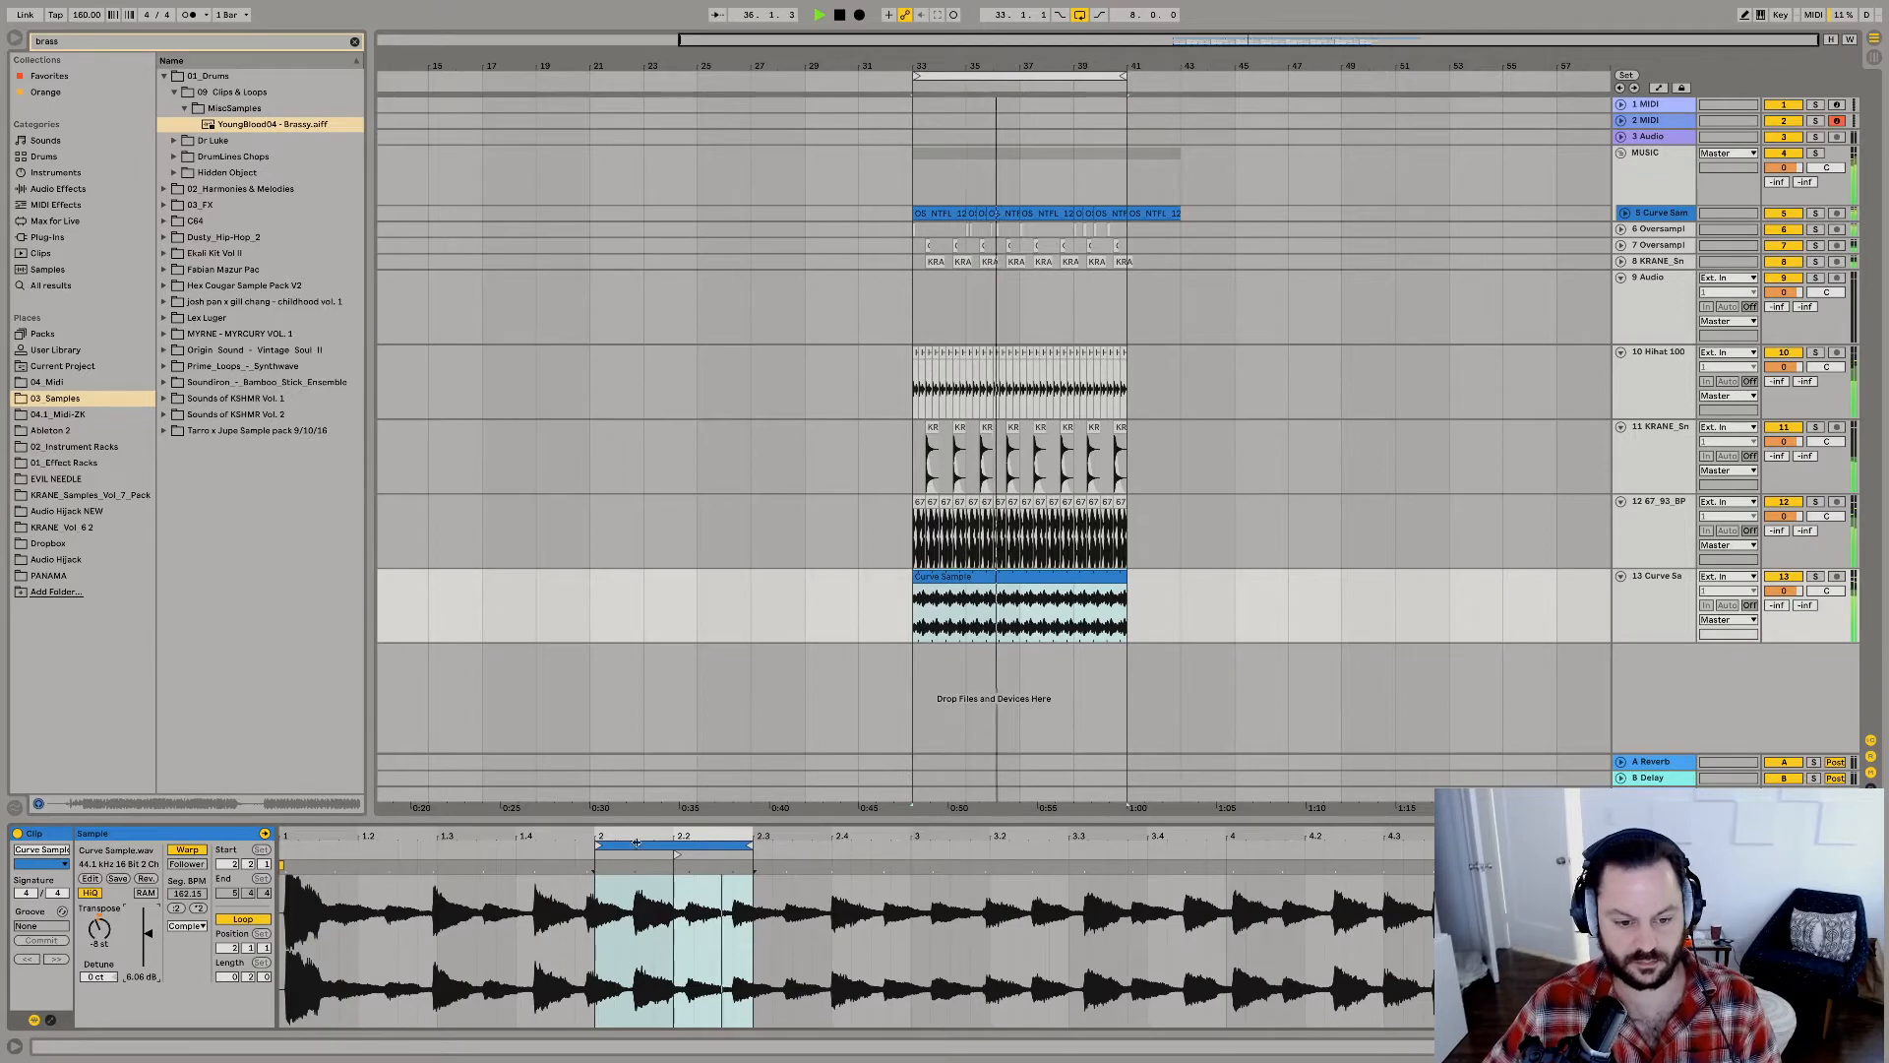
left_click_drag(639, 848, 716, 844)
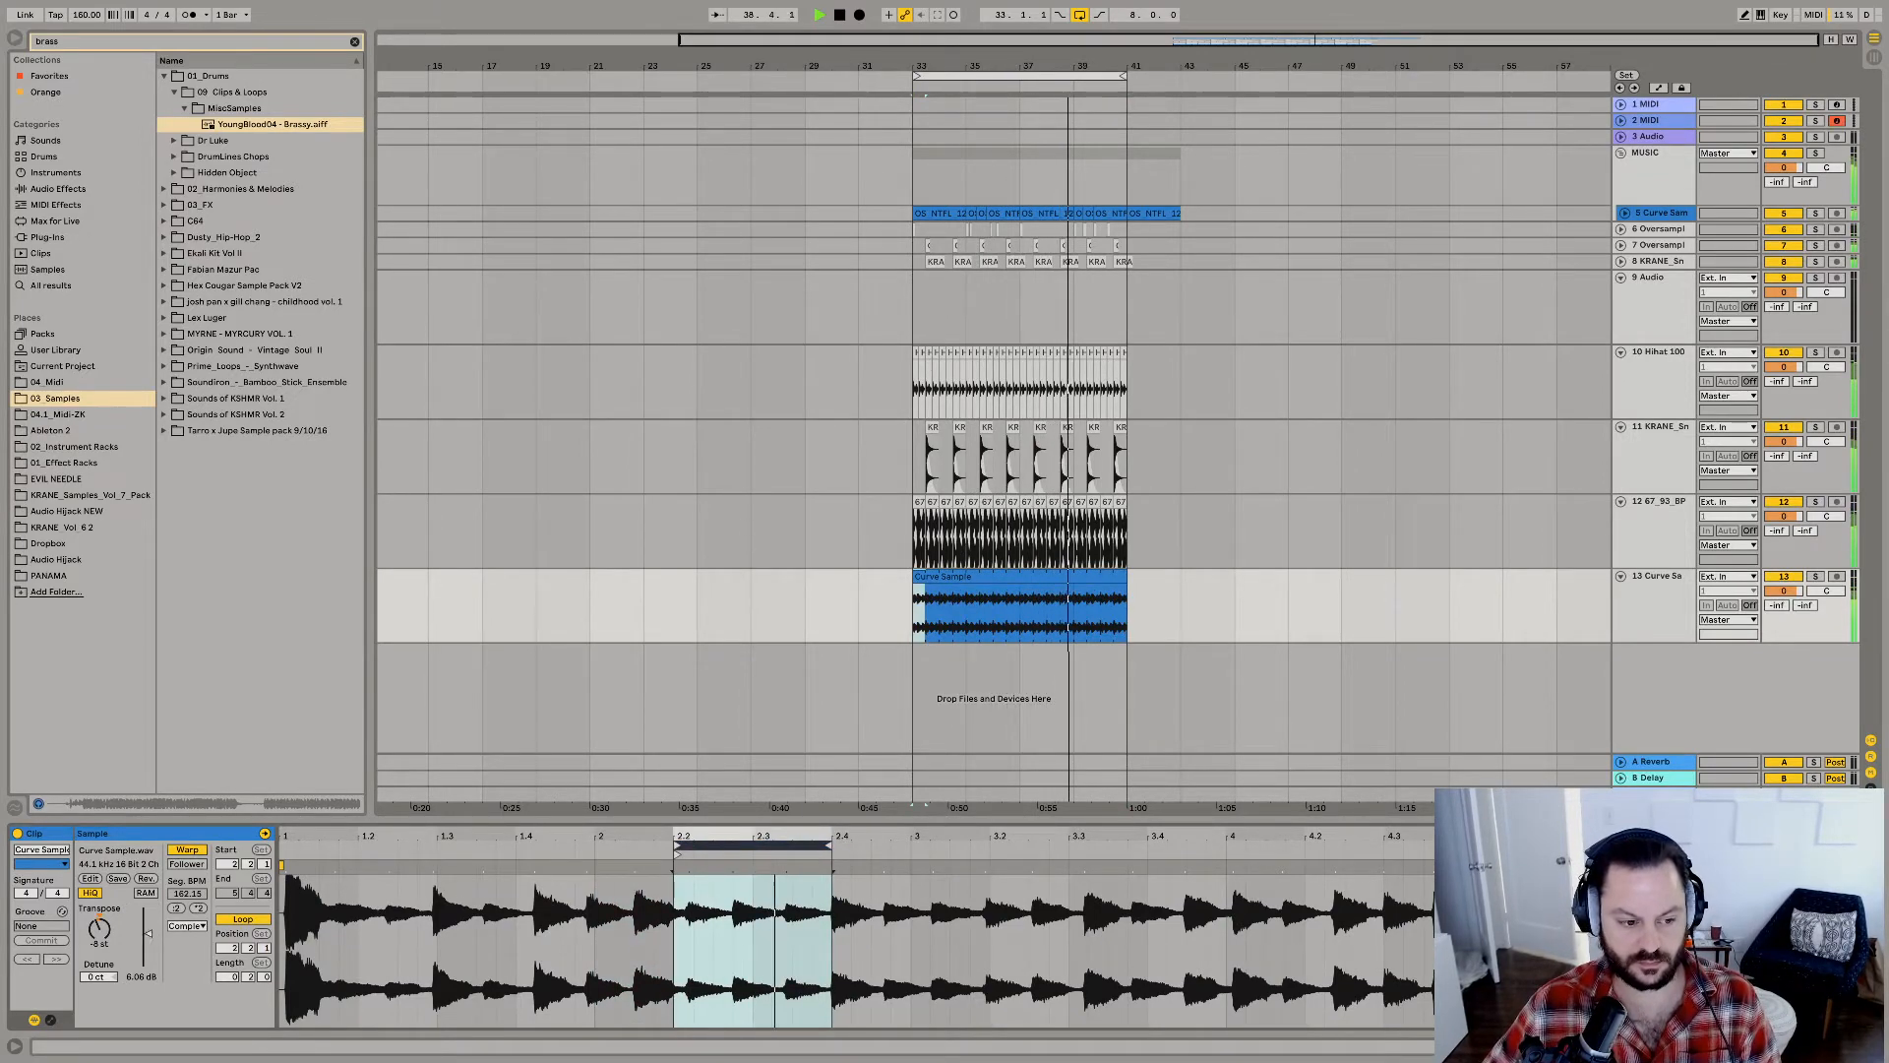
left_click_drag(148, 933, 148, 926)
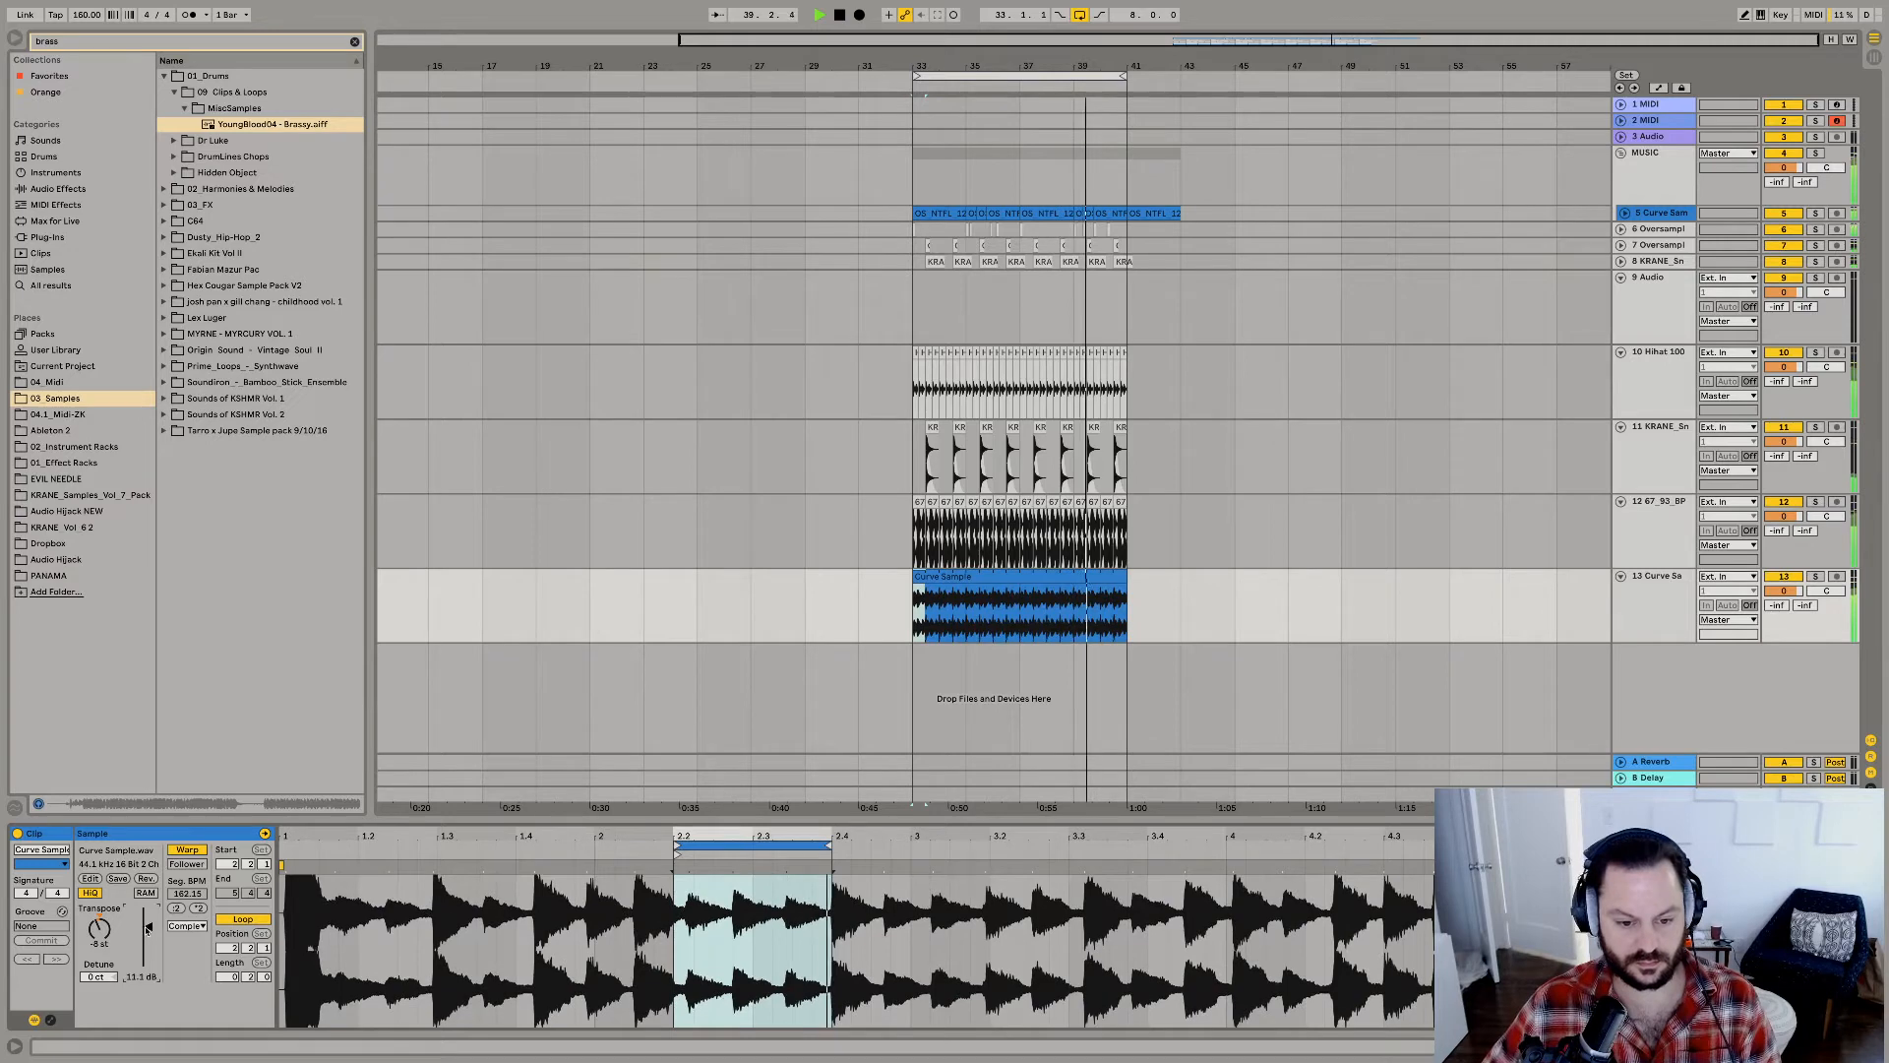
Add warp markers at the transients inside the Curve Sample loop and nudge its first hit onto 2.2.1.
left_click(677, 884)
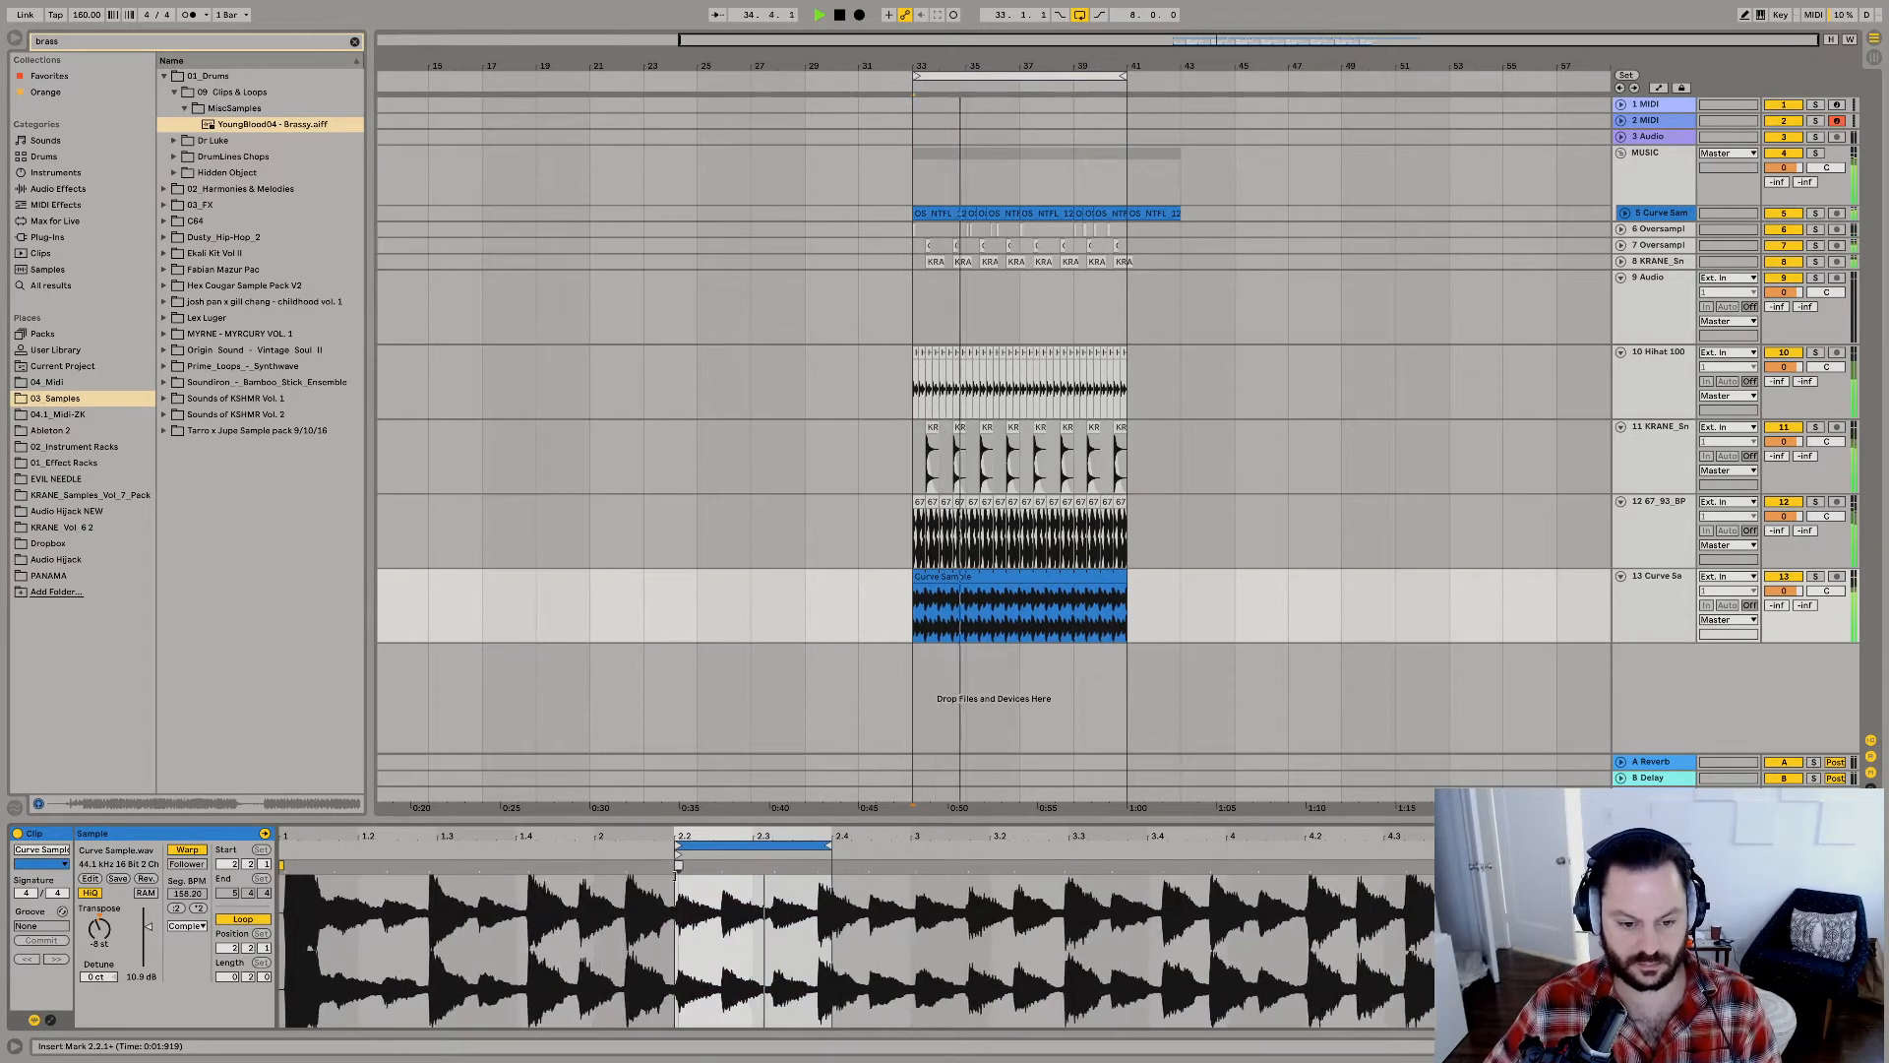
mouse_move(676, 875)
left_mouse_down()
mouse_move(795, 867)
mouse_move(678, 869)
left_mouse_up()
double_click(731, 867, "super")
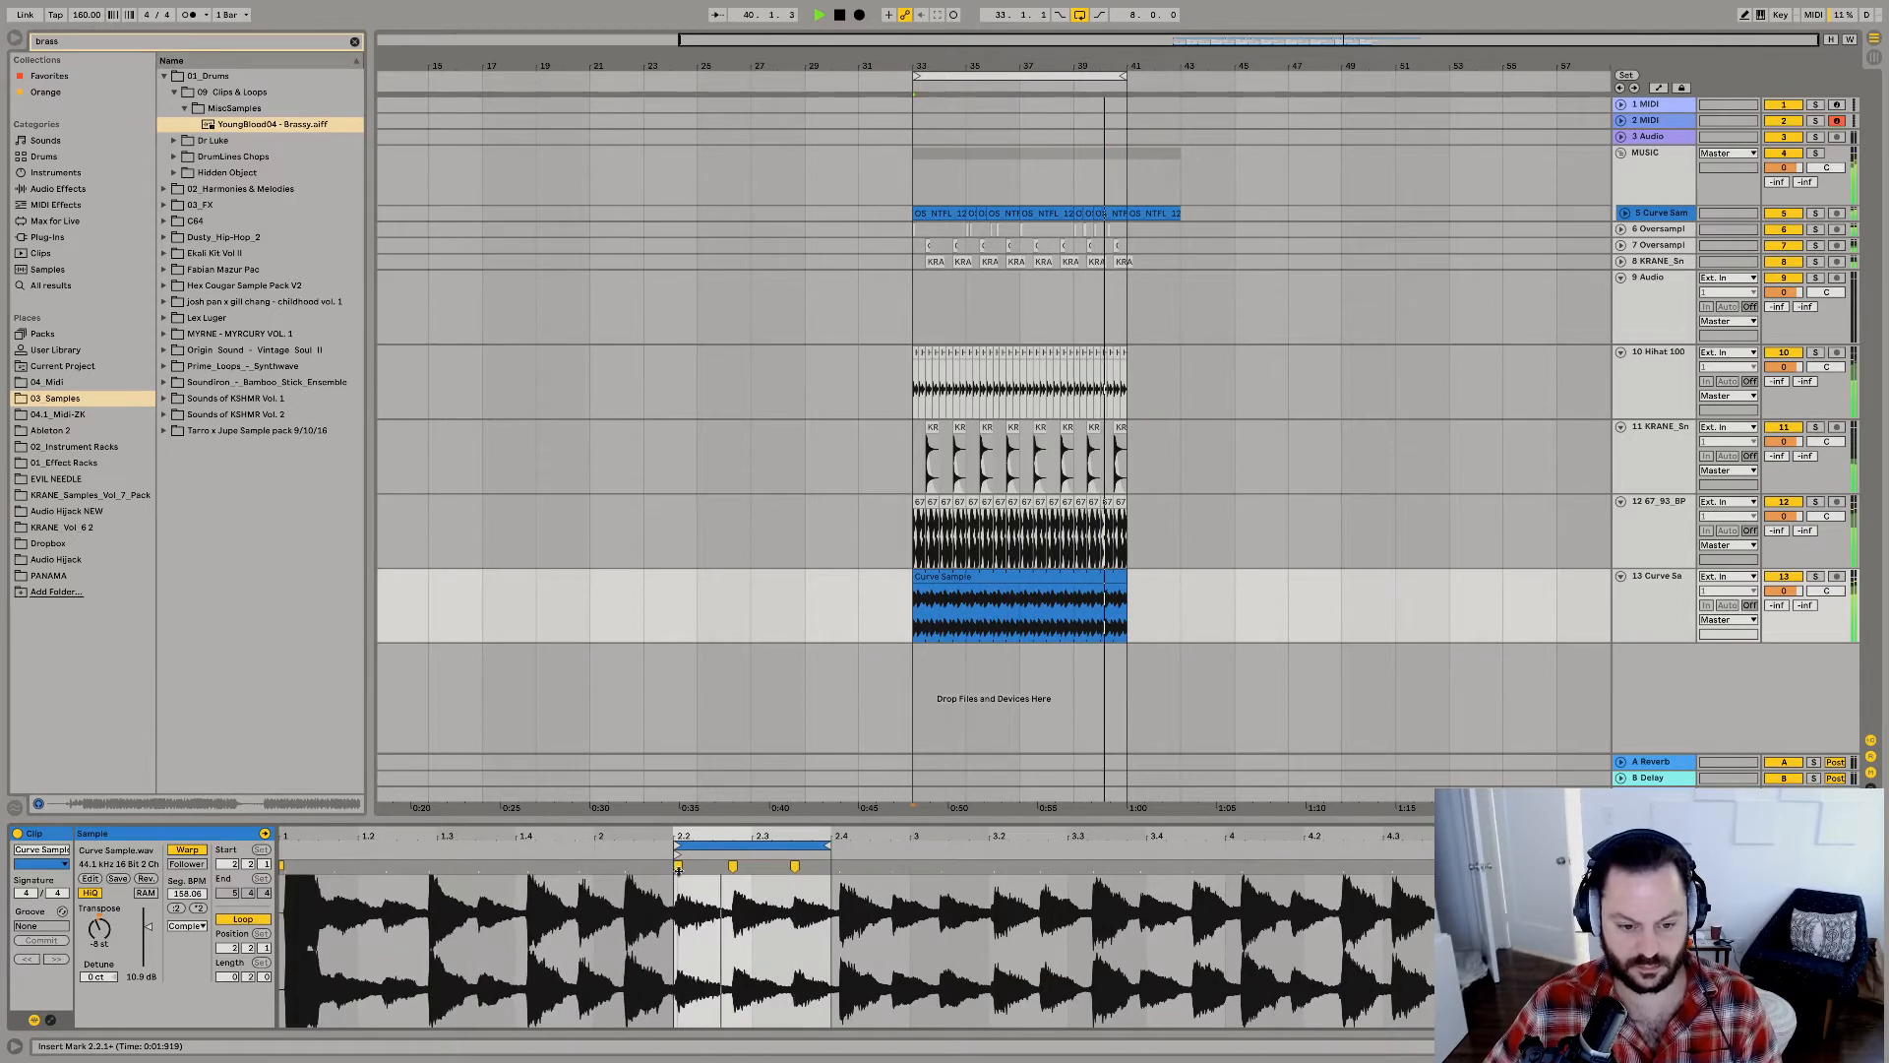
Find the Phaser presets among the audio effects with "phaser" and load Acoustic Cascade onto the Curve Sample track.
left_click(1083, 577)
key("shift+Tab")
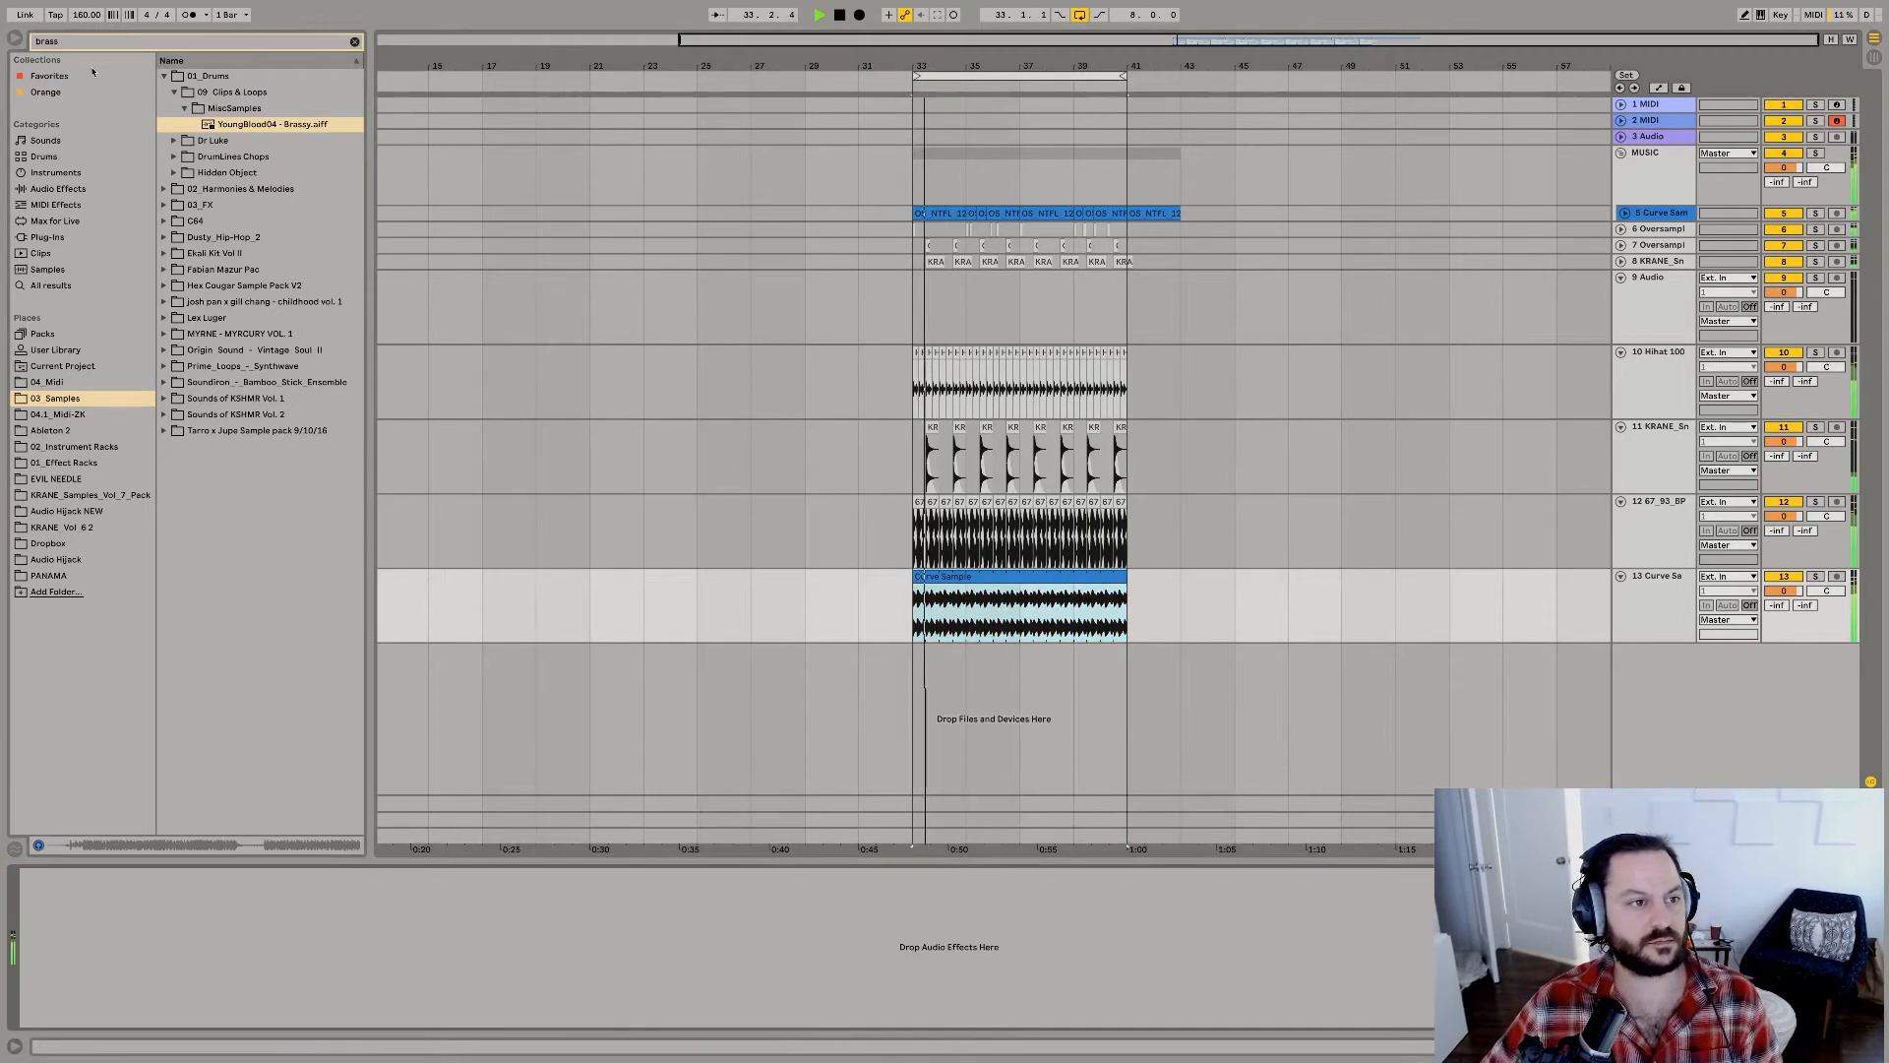
left_click(39, 41)
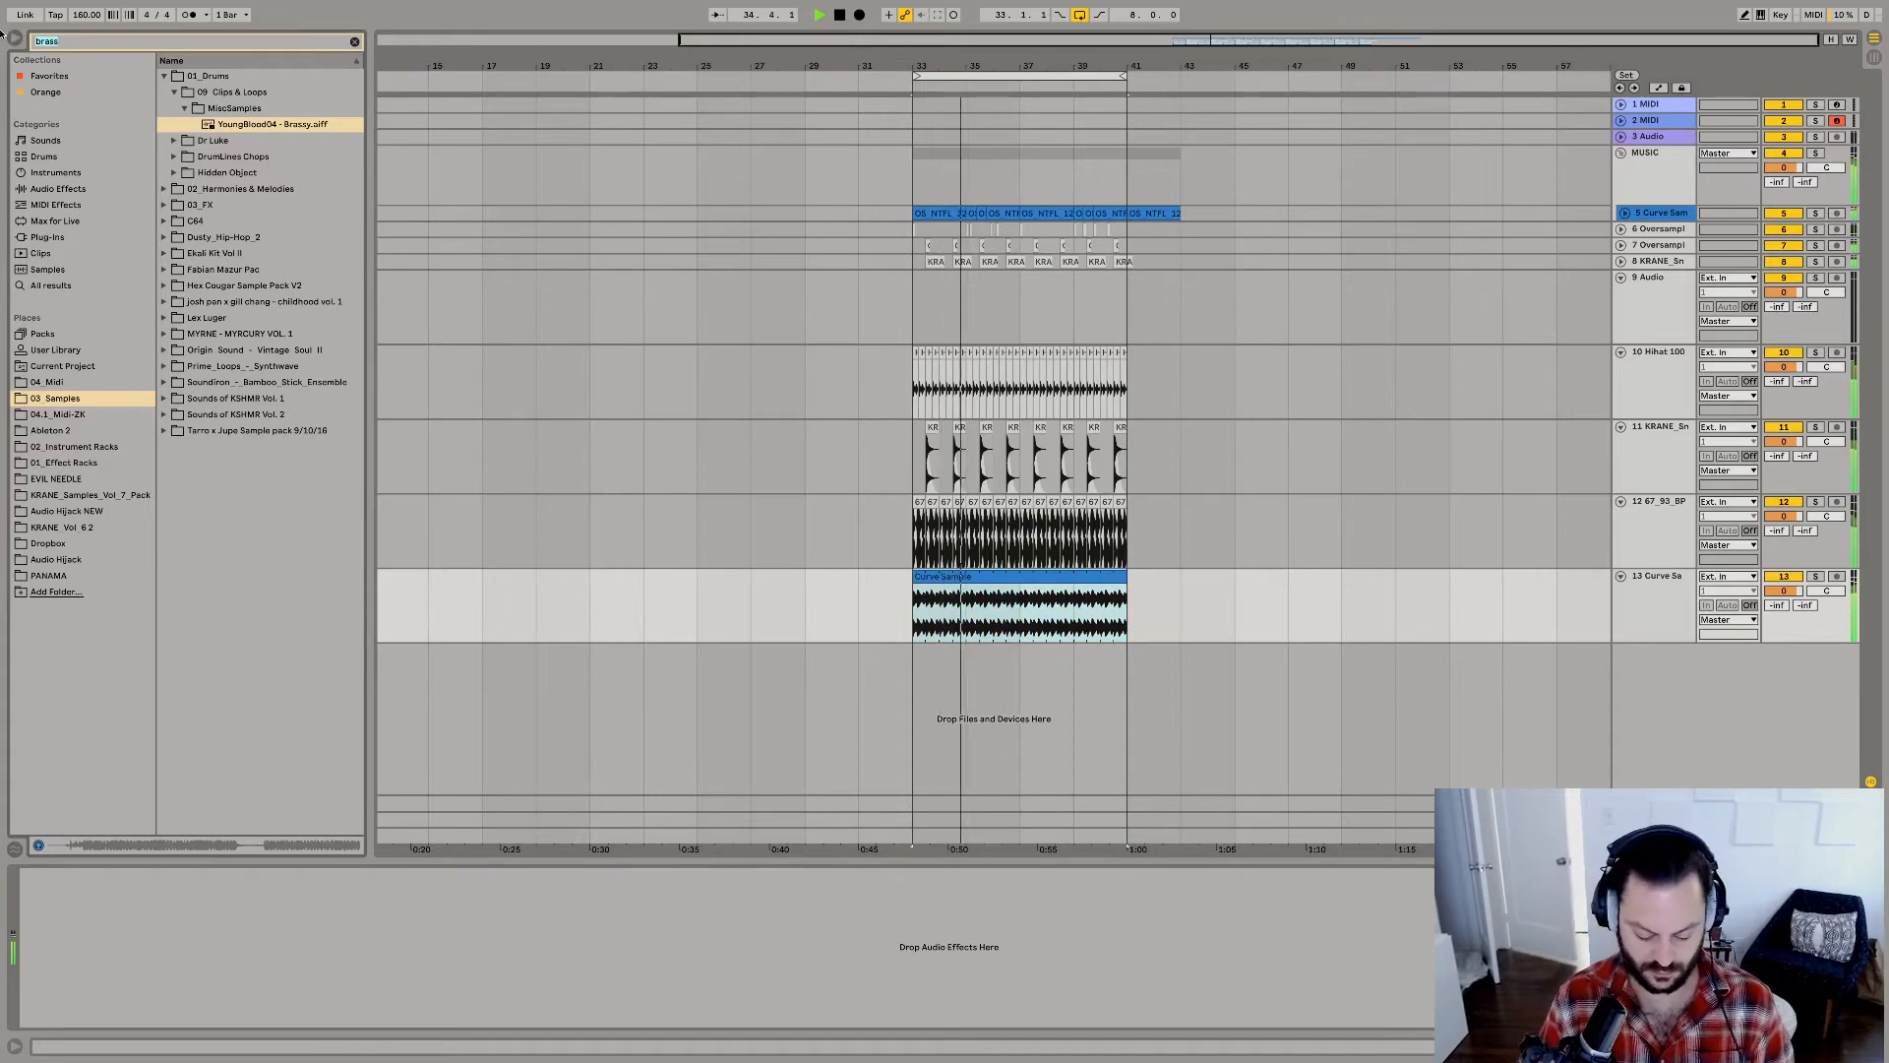
type("phaser")
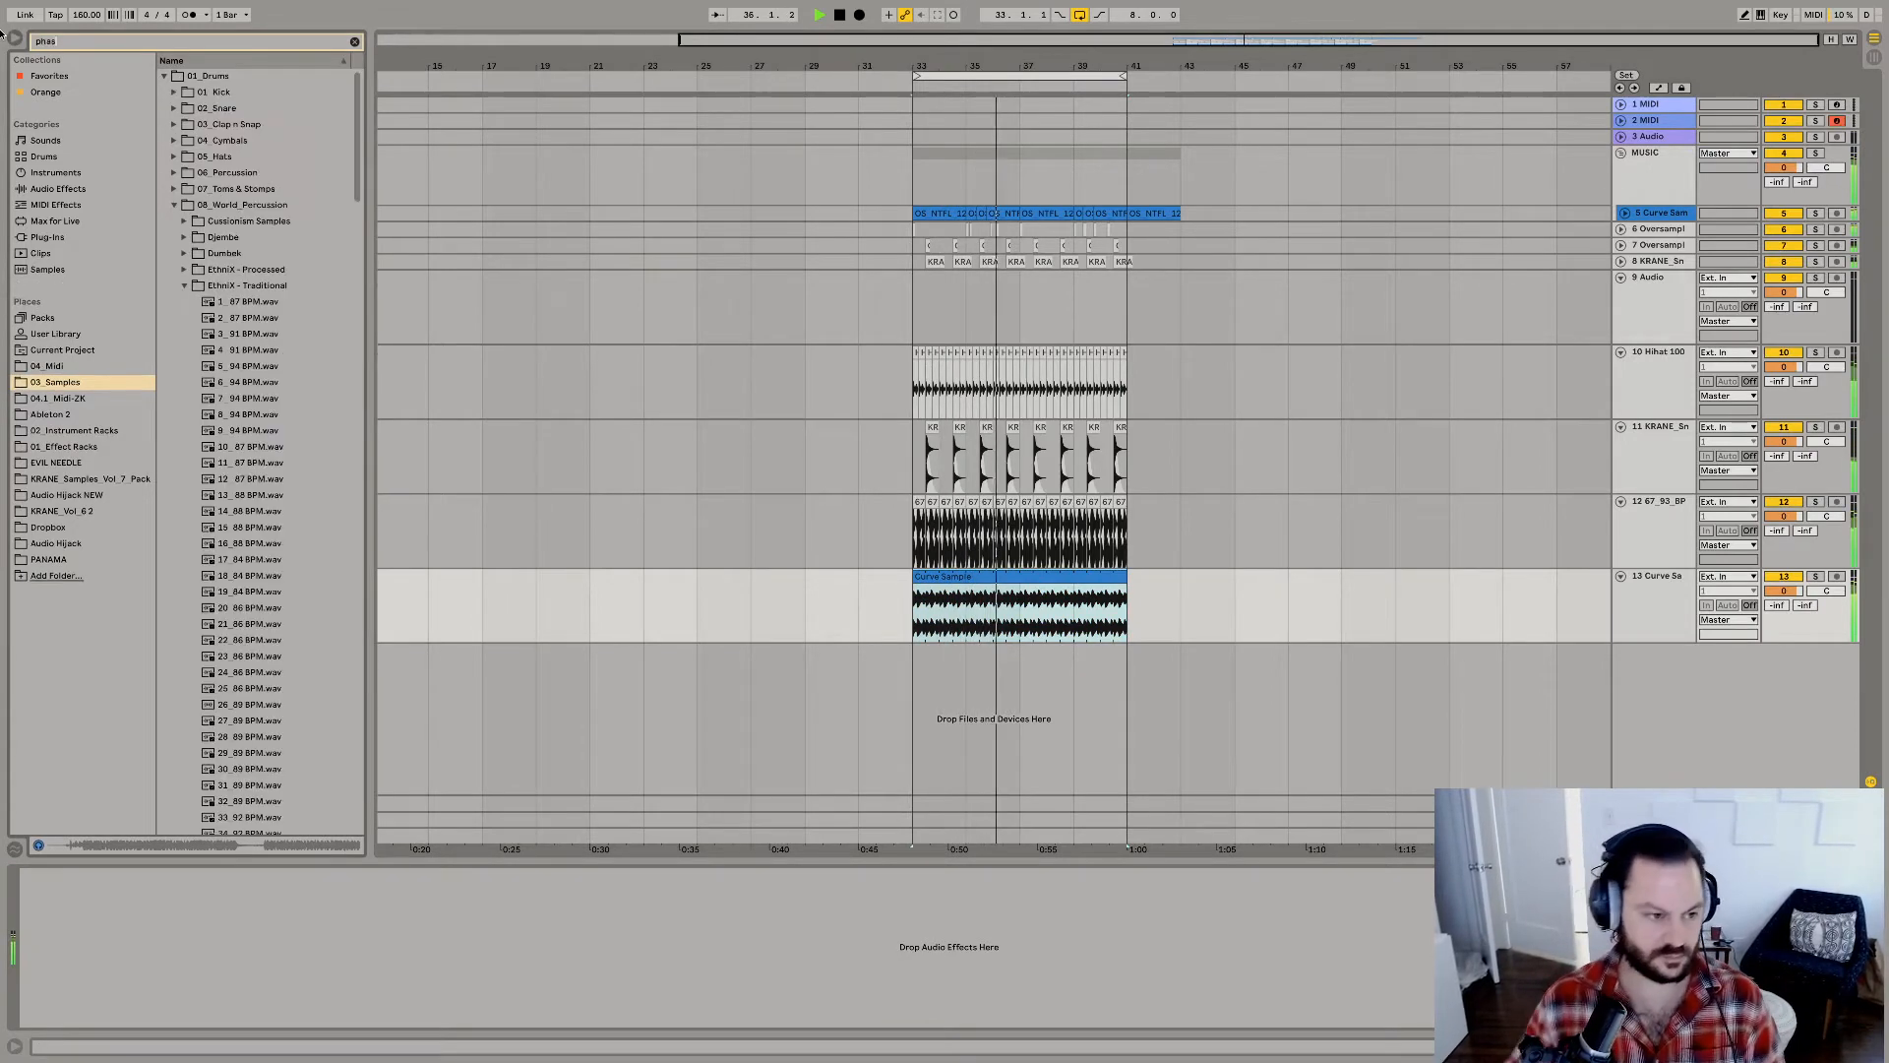
left_click(57, 188)
left_click(164, 108)
left_click(207, 141)
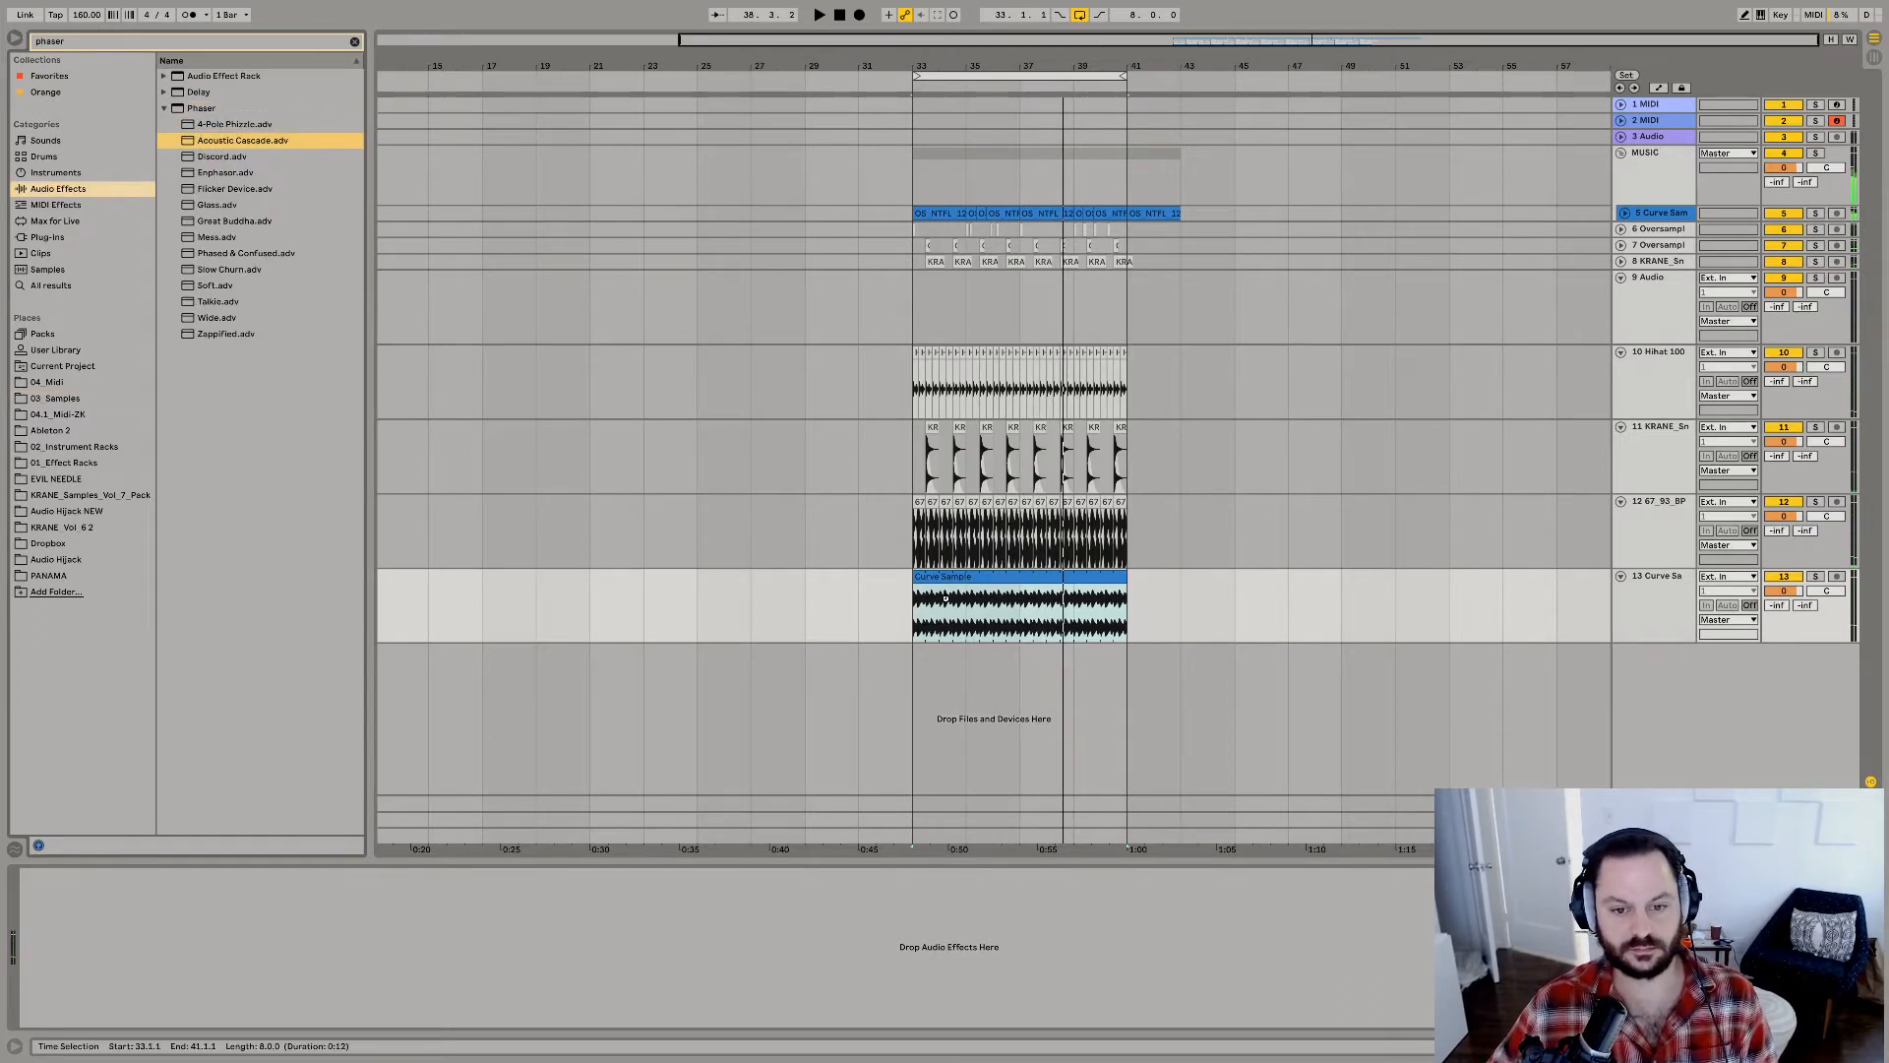
left_click_drag(945, 598, 946, 598)
key("space")
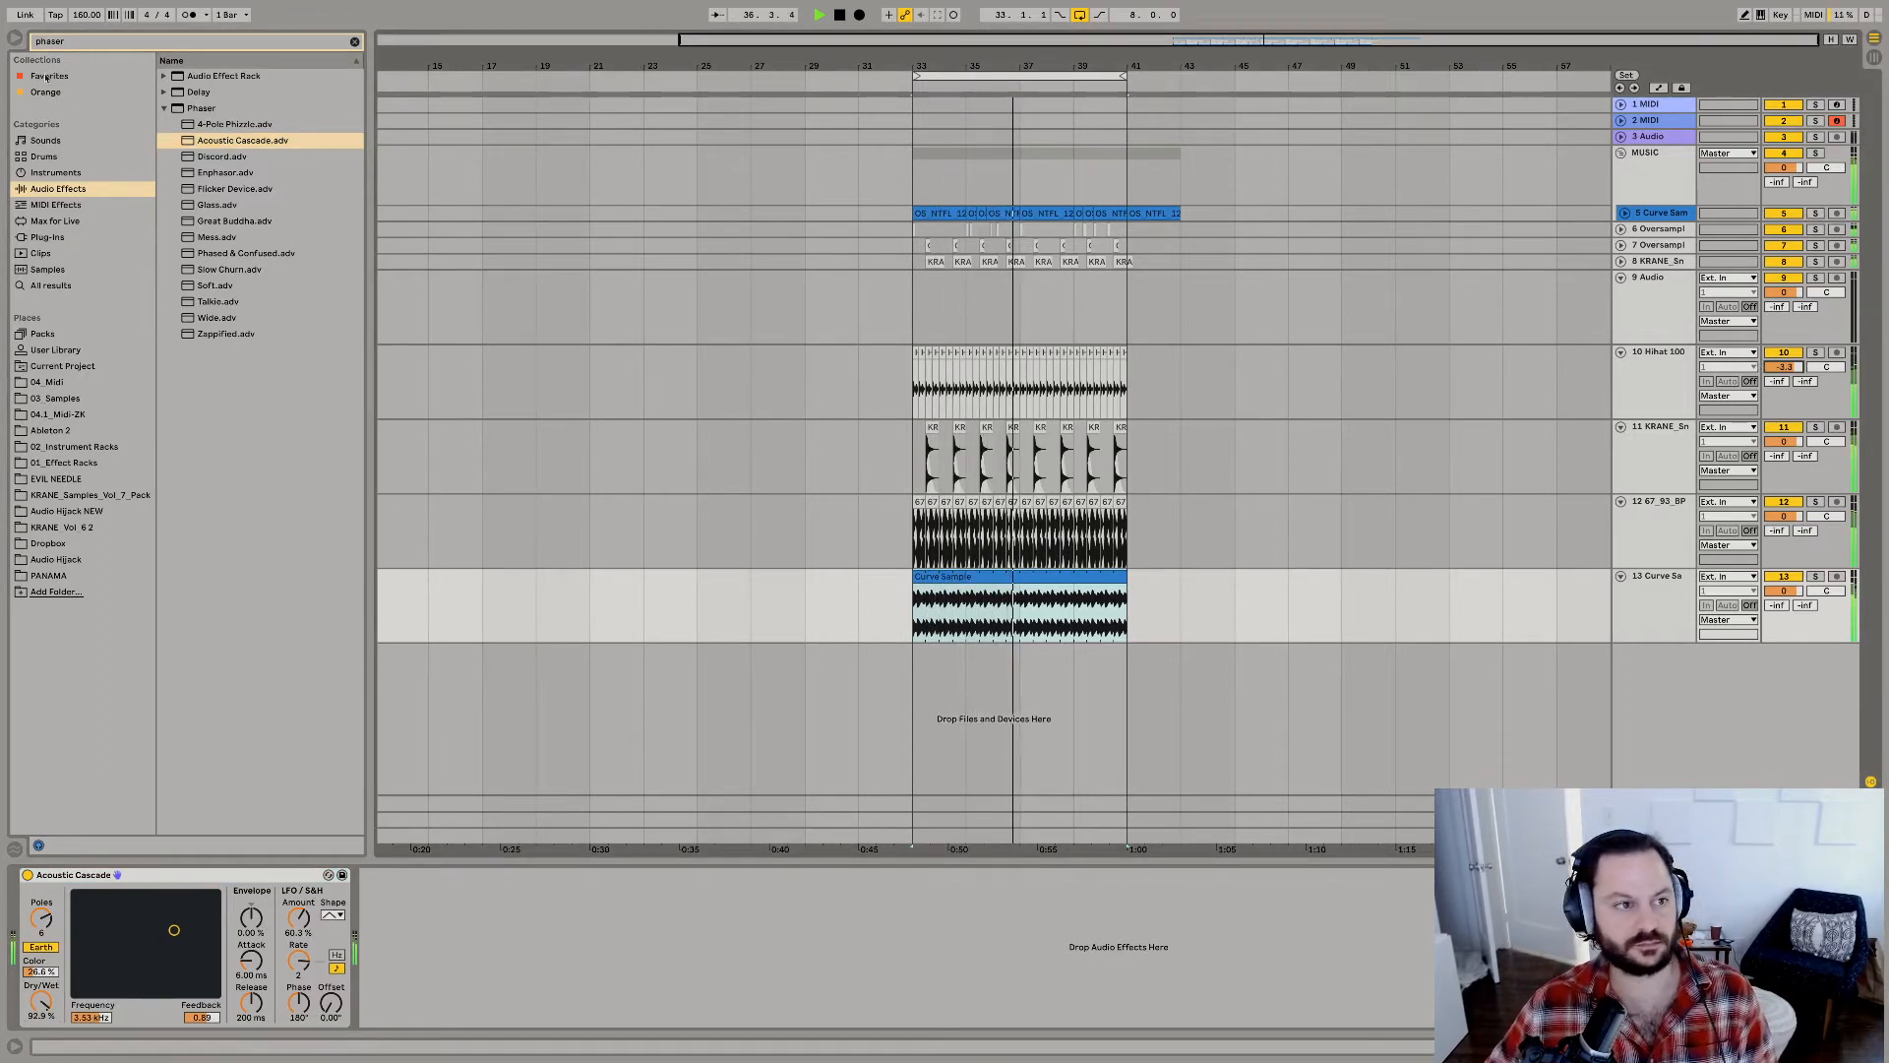
Clear the browser search and preview pluck loops in the Melodic - Loop Top folder of Evil Needle Kit V2.
left_click(45, 42)
key("BackSpace")
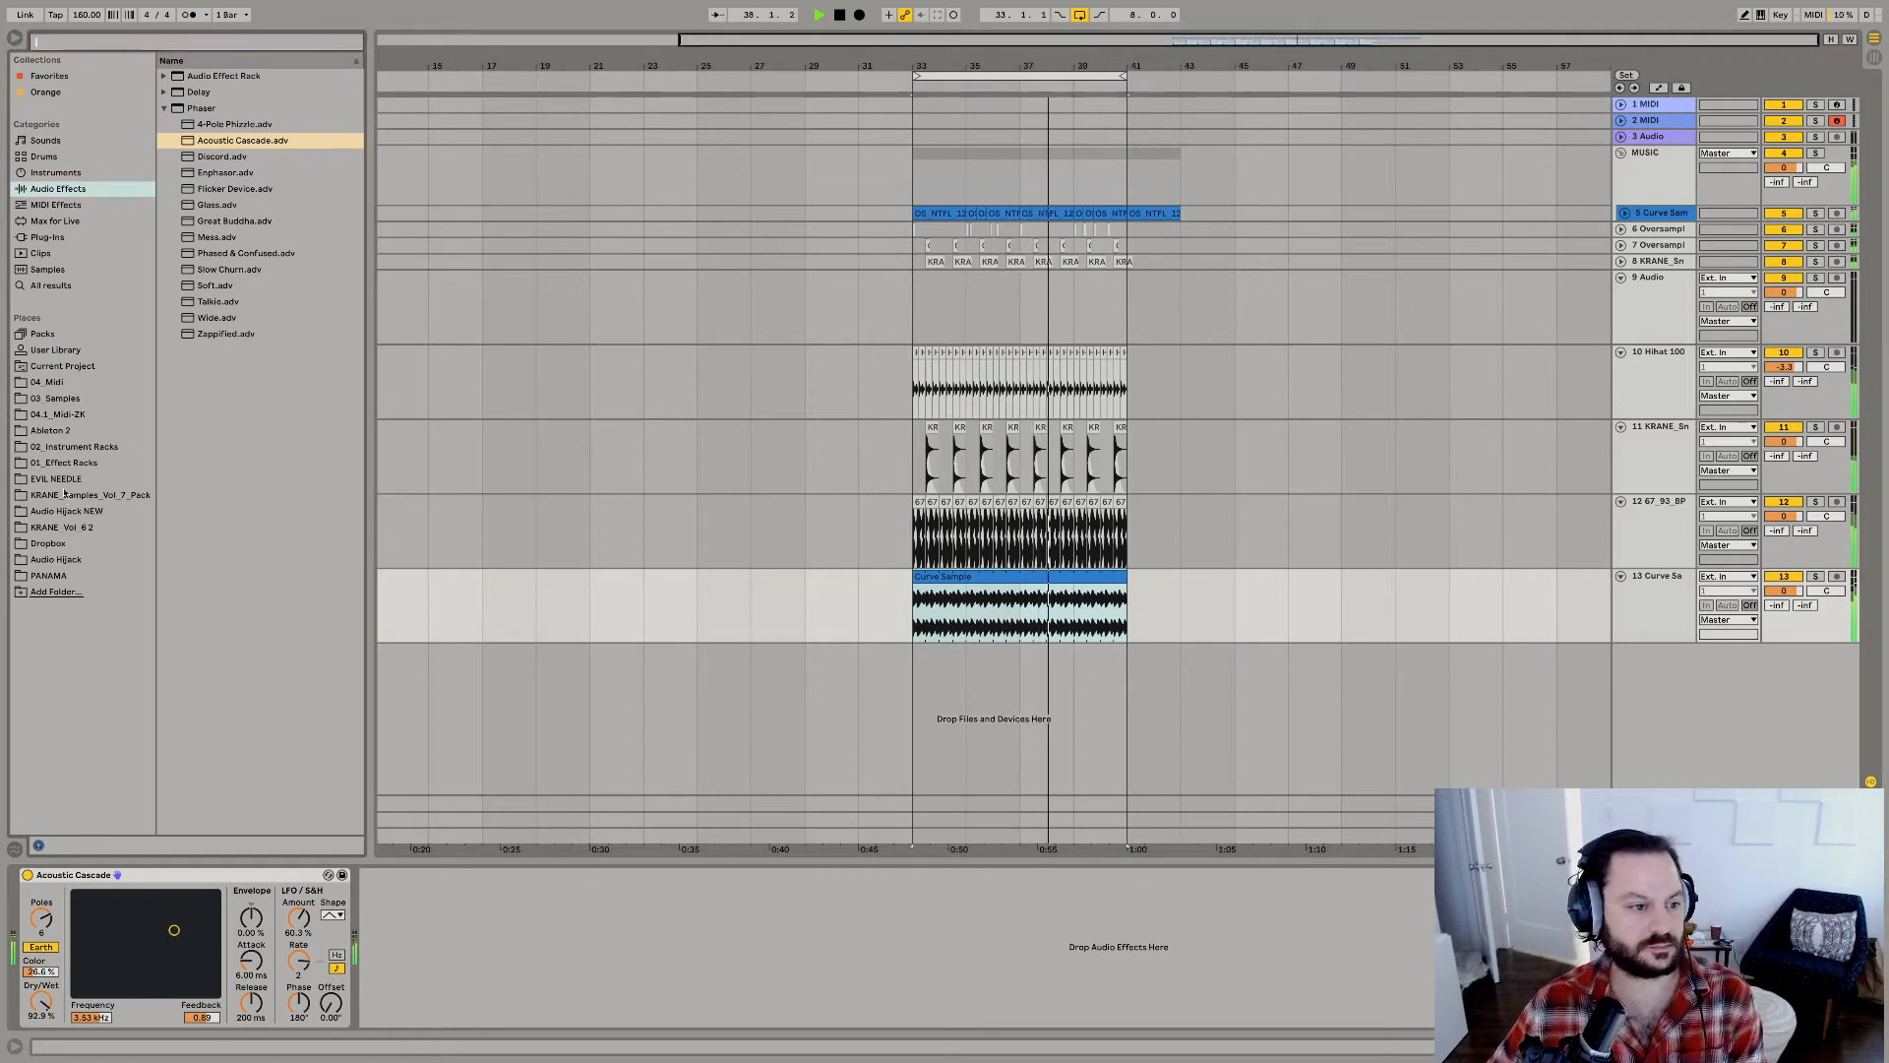
left_click(59, 479)
left_click(163, 125)
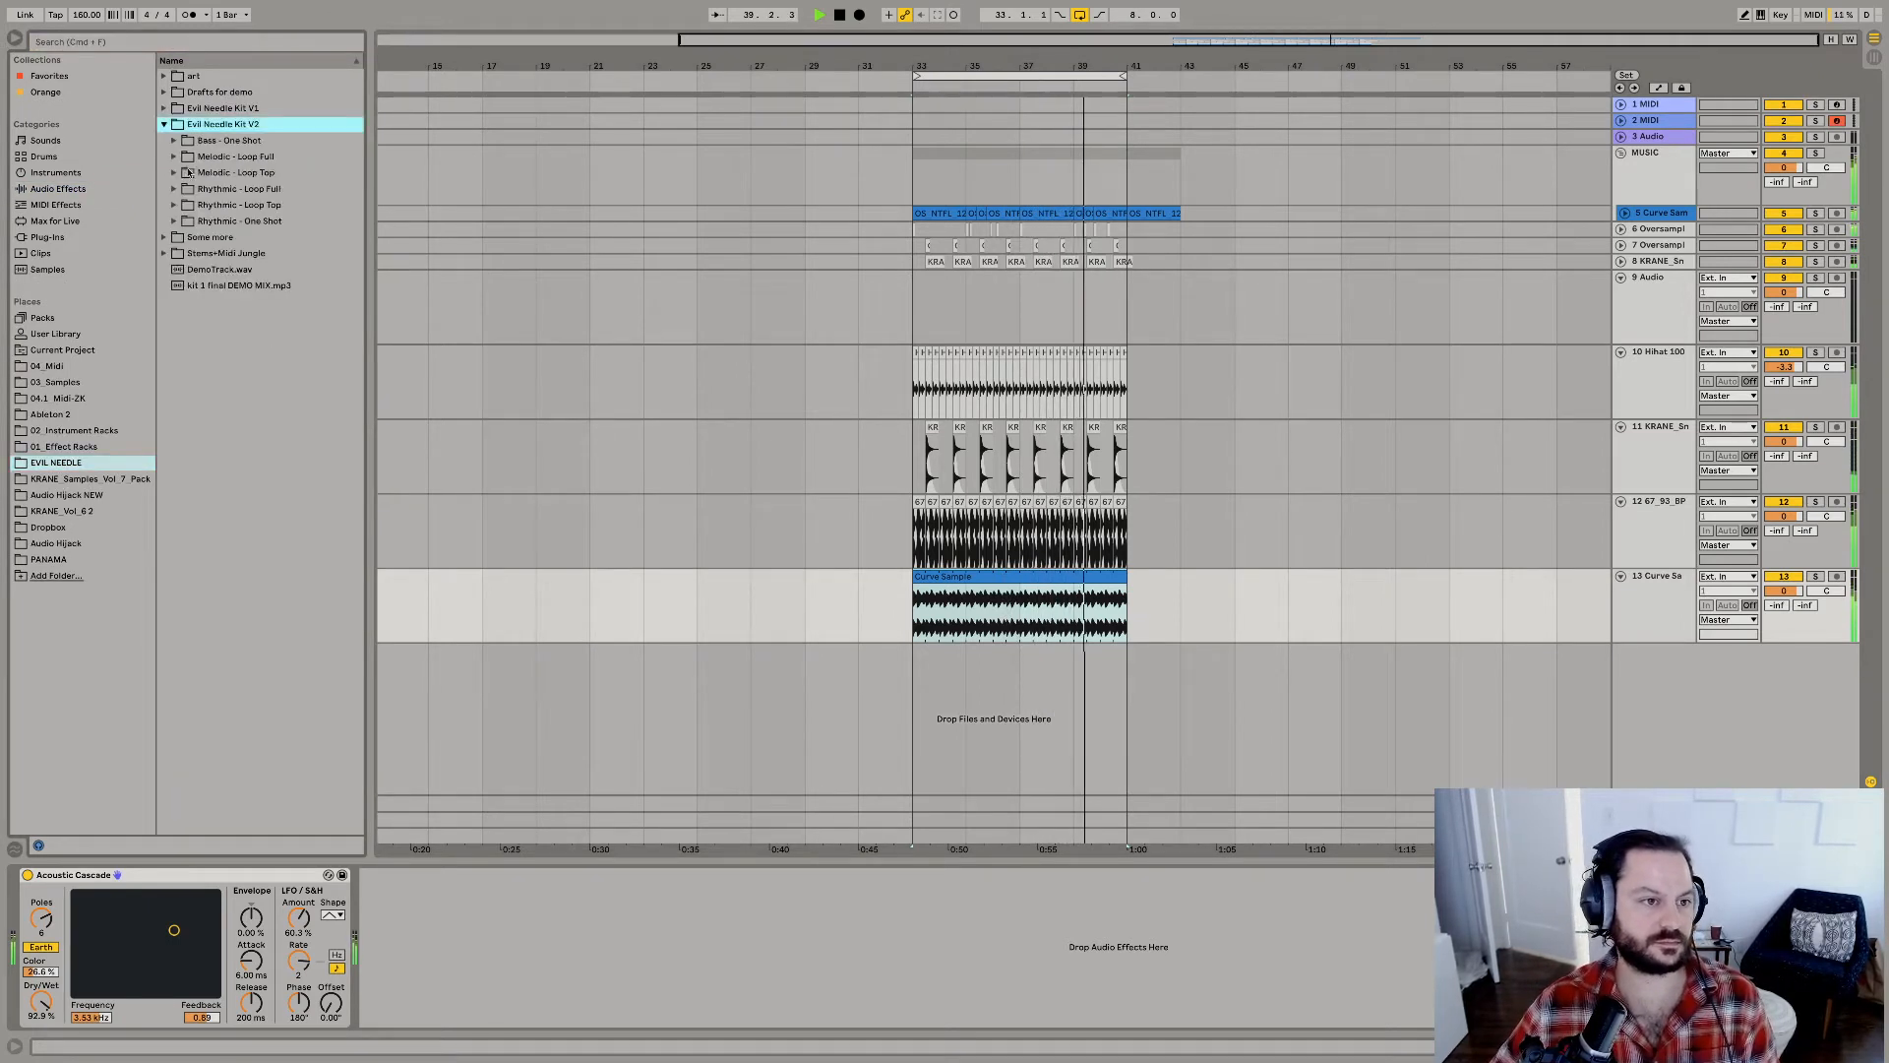
left_click(174, 175)
left_click(216, 205)
left_click(243, 255)
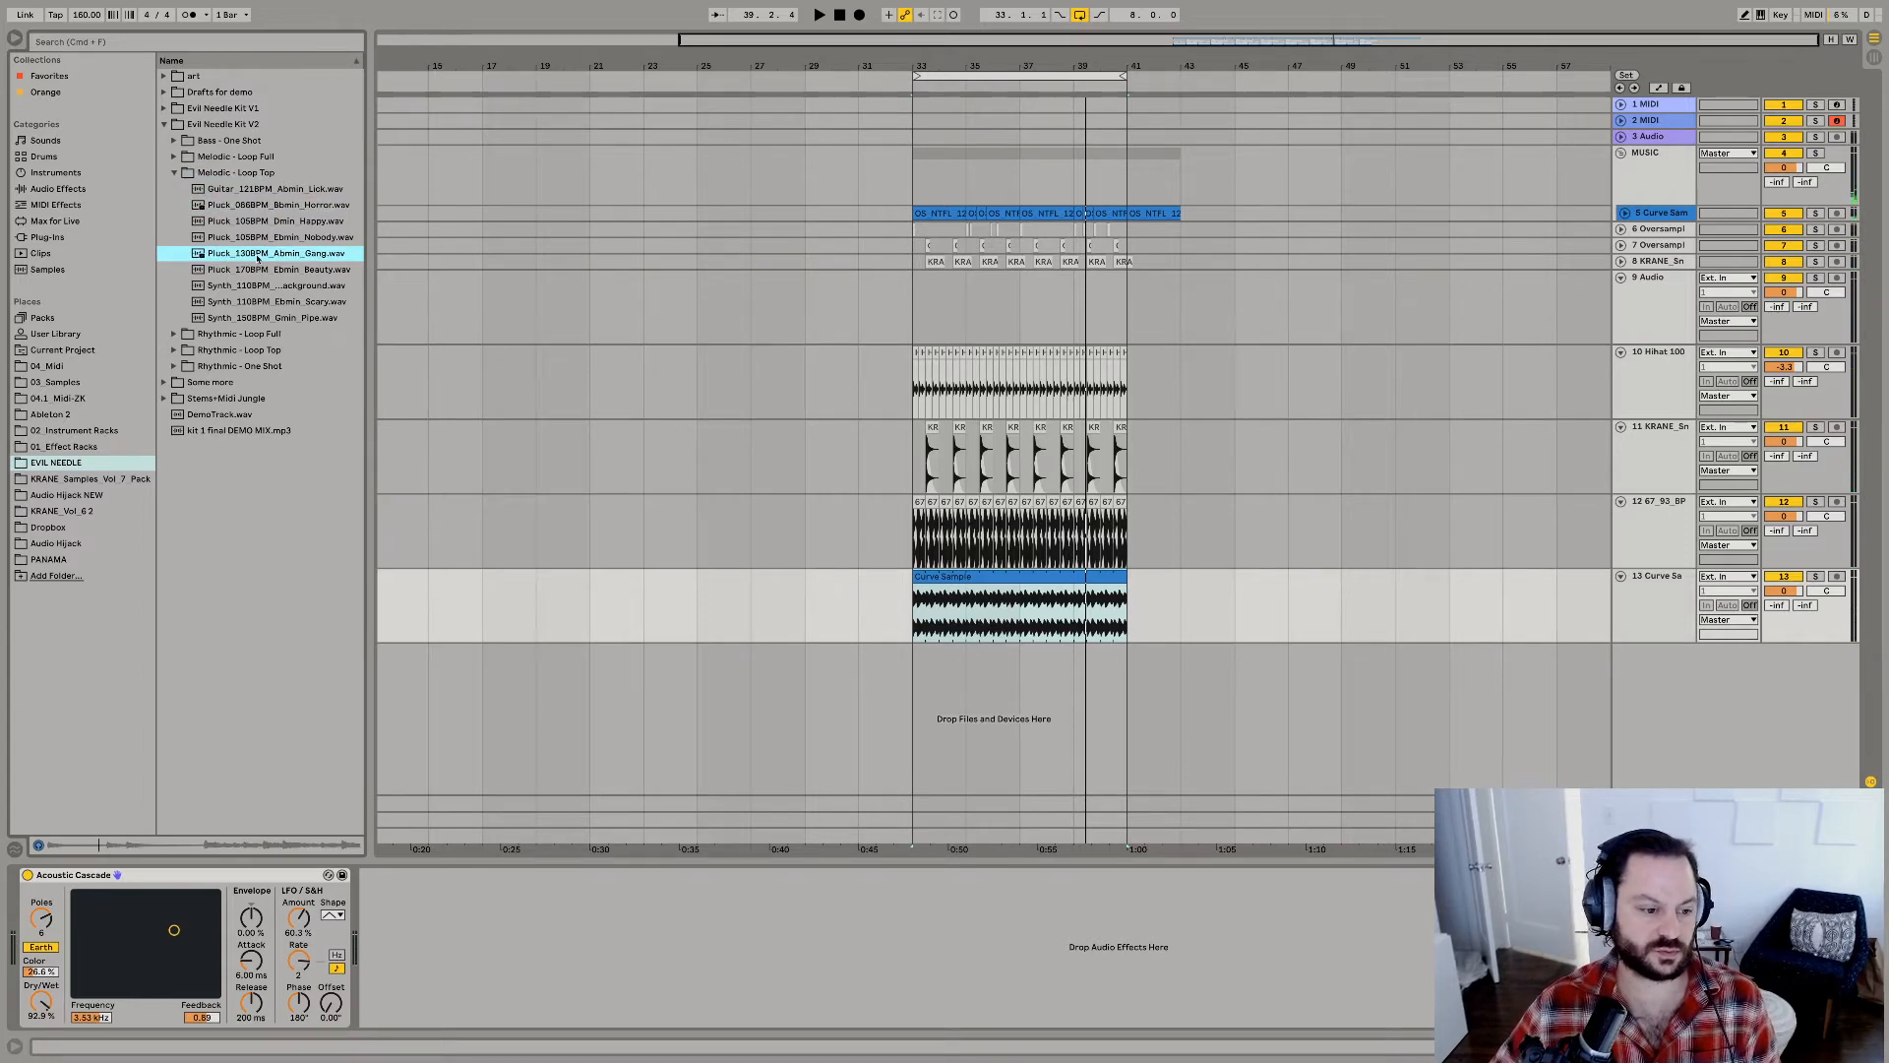
Place Pluck_130BPM_Abmin_Gang.wav on a new bottom track at bar 33 and warp it with a segment tempo of 130 BPM.
left_click_drag(256, 258, 925, 669)
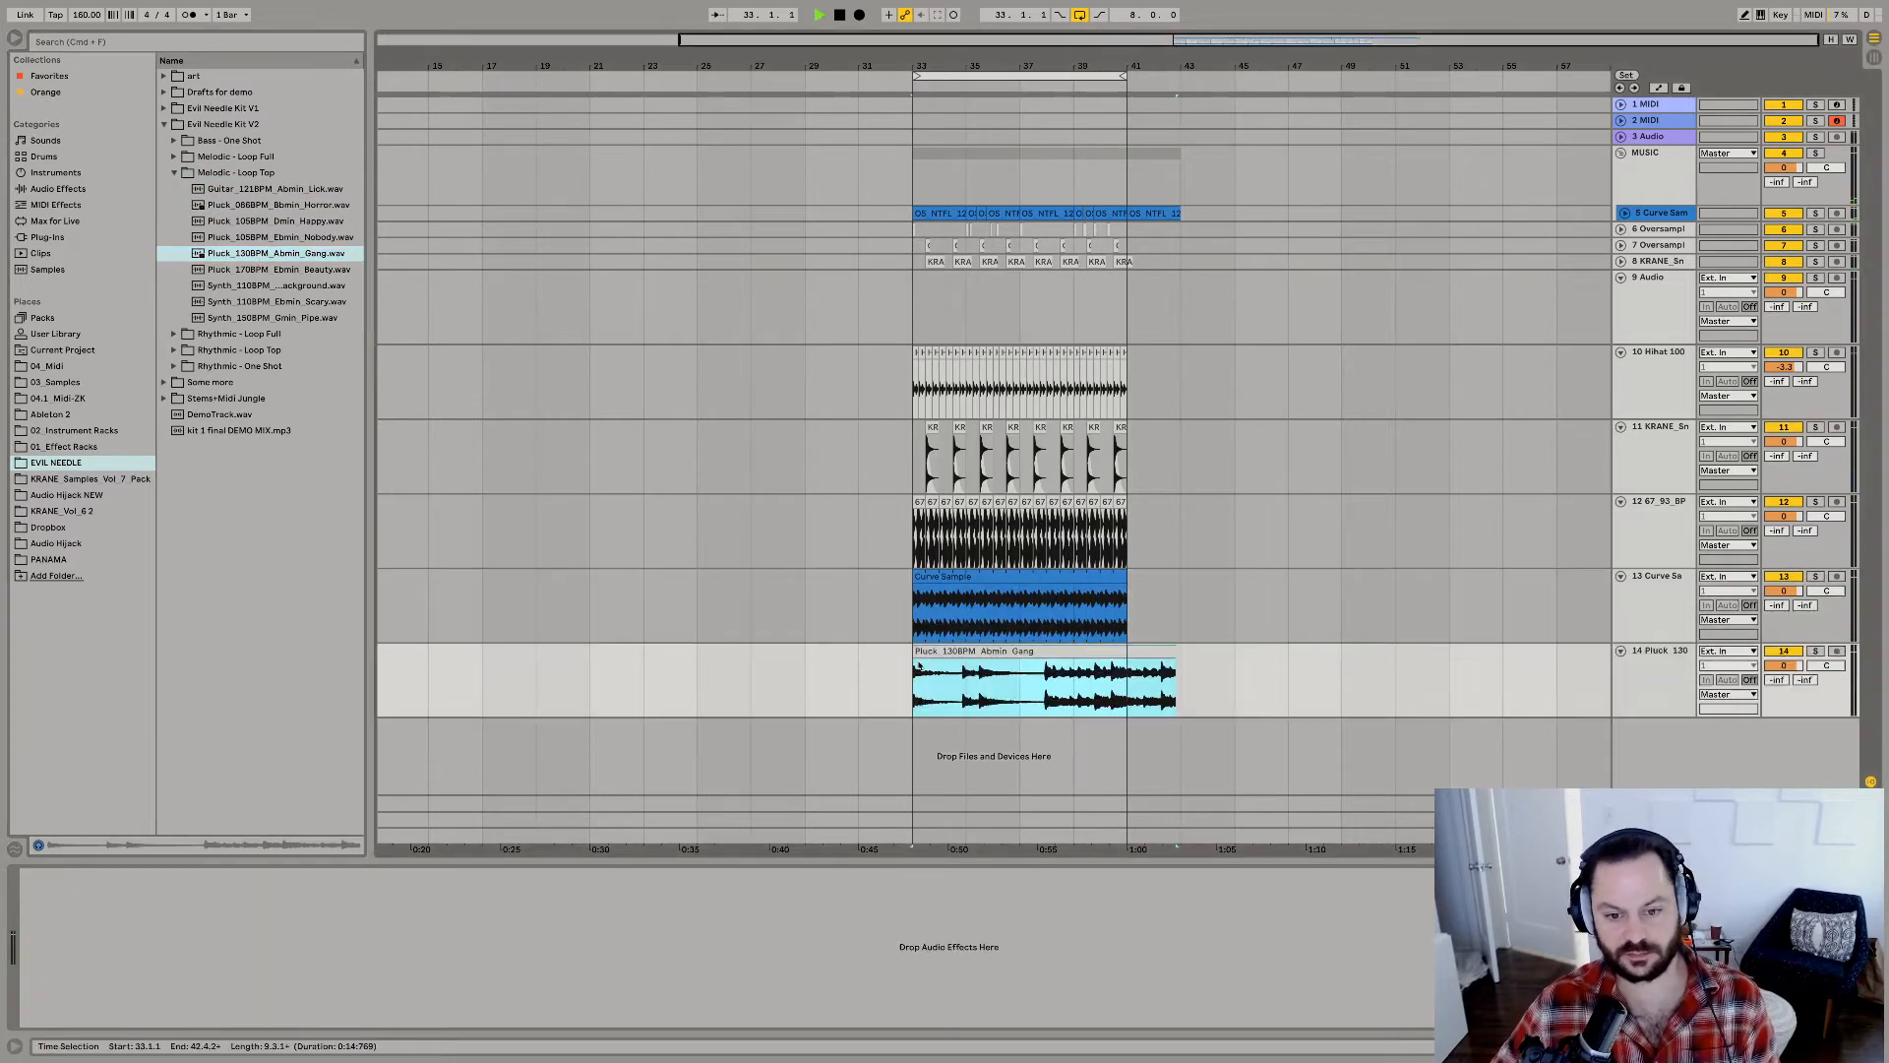
key("space")
left_click(187, 849)
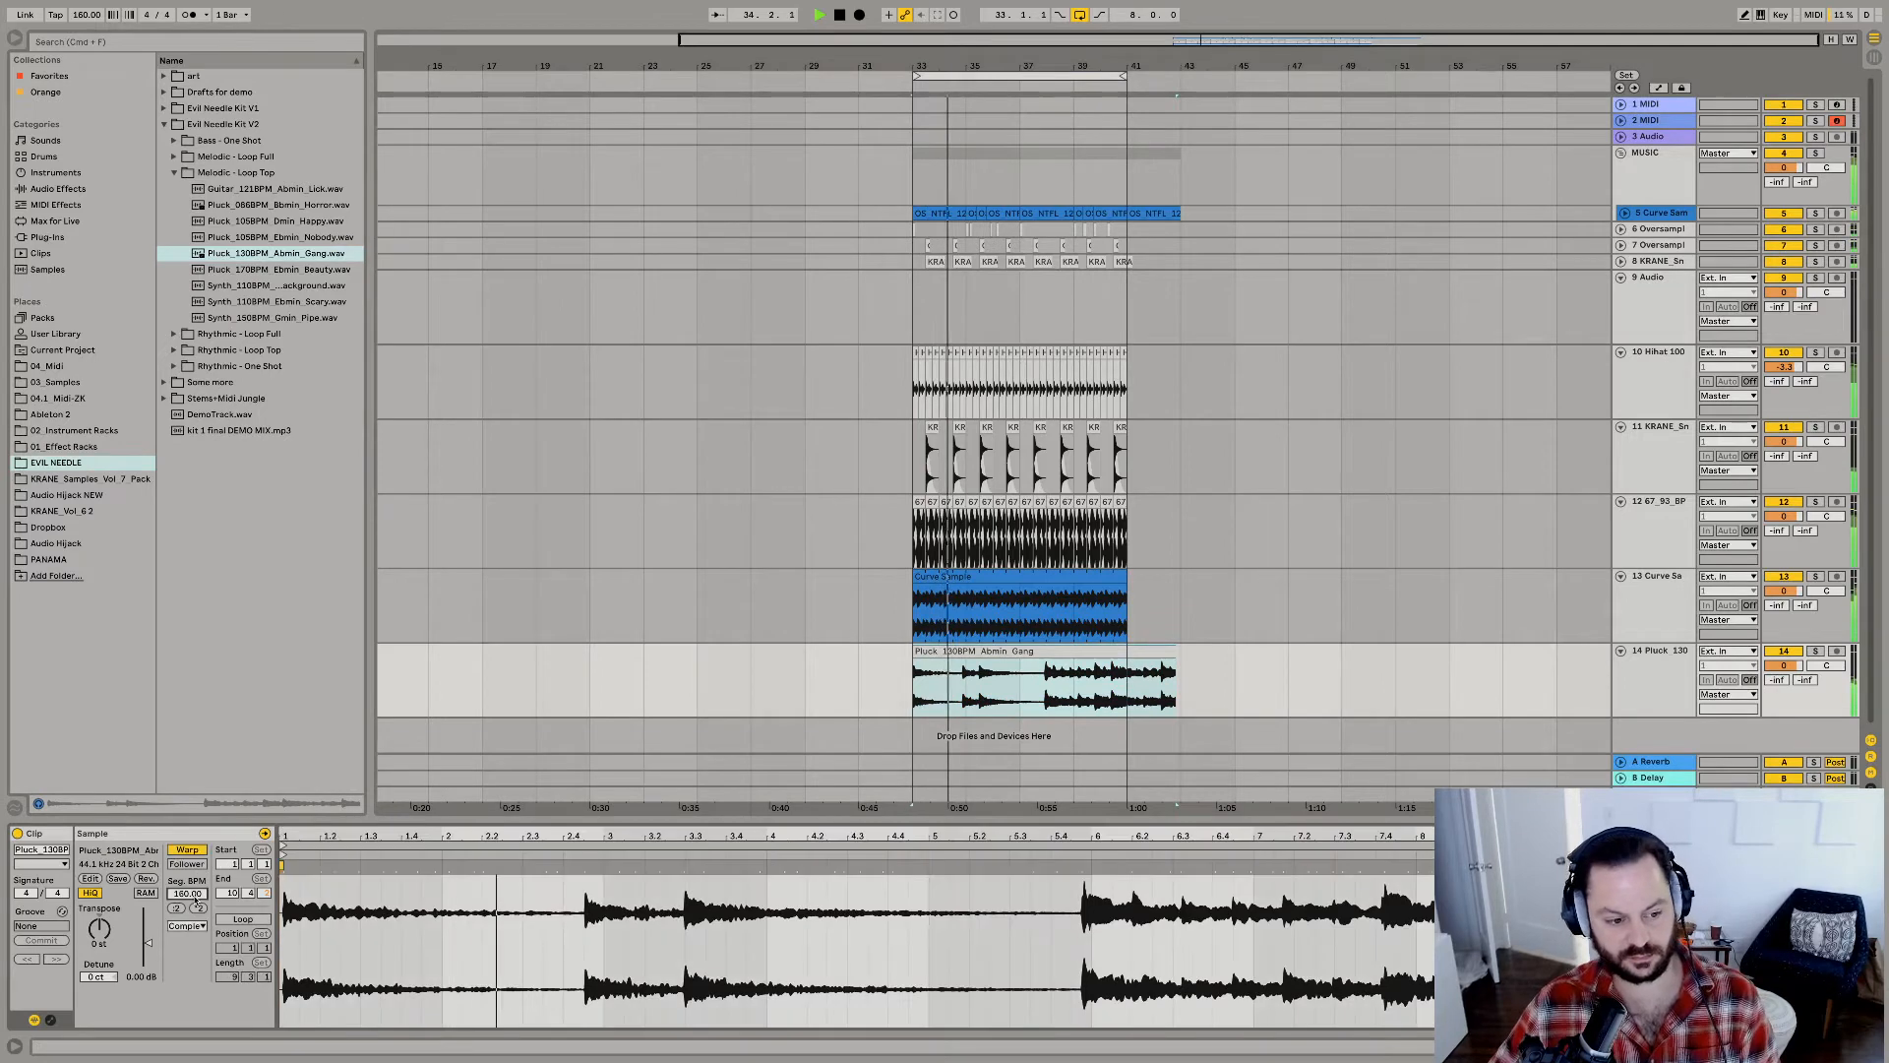
left_click(187, 893)
type("130")
key("Return")
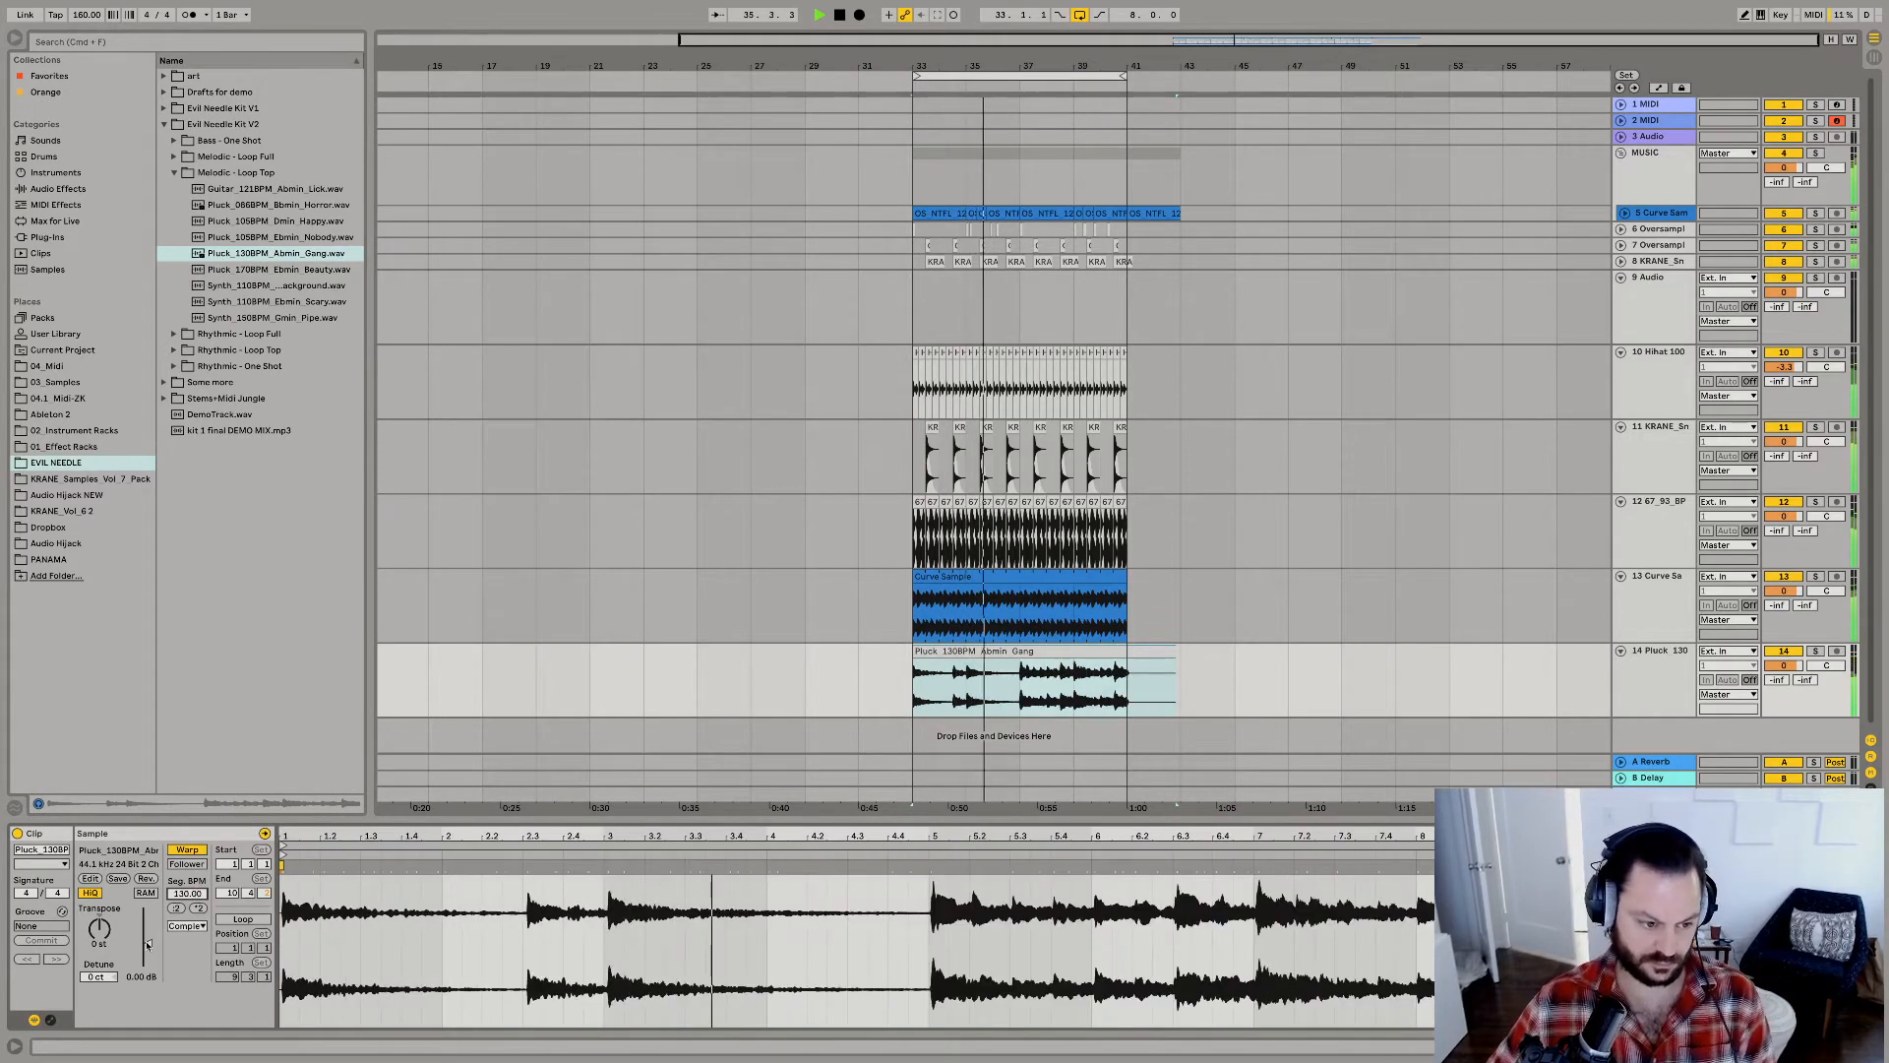
Raise the pluck clip's gain to about 3.88 dB and transpose it up to 5 st, replaying to check each change.
left_click_drag(148, 943, 106, 931)
key("space")
key("space")
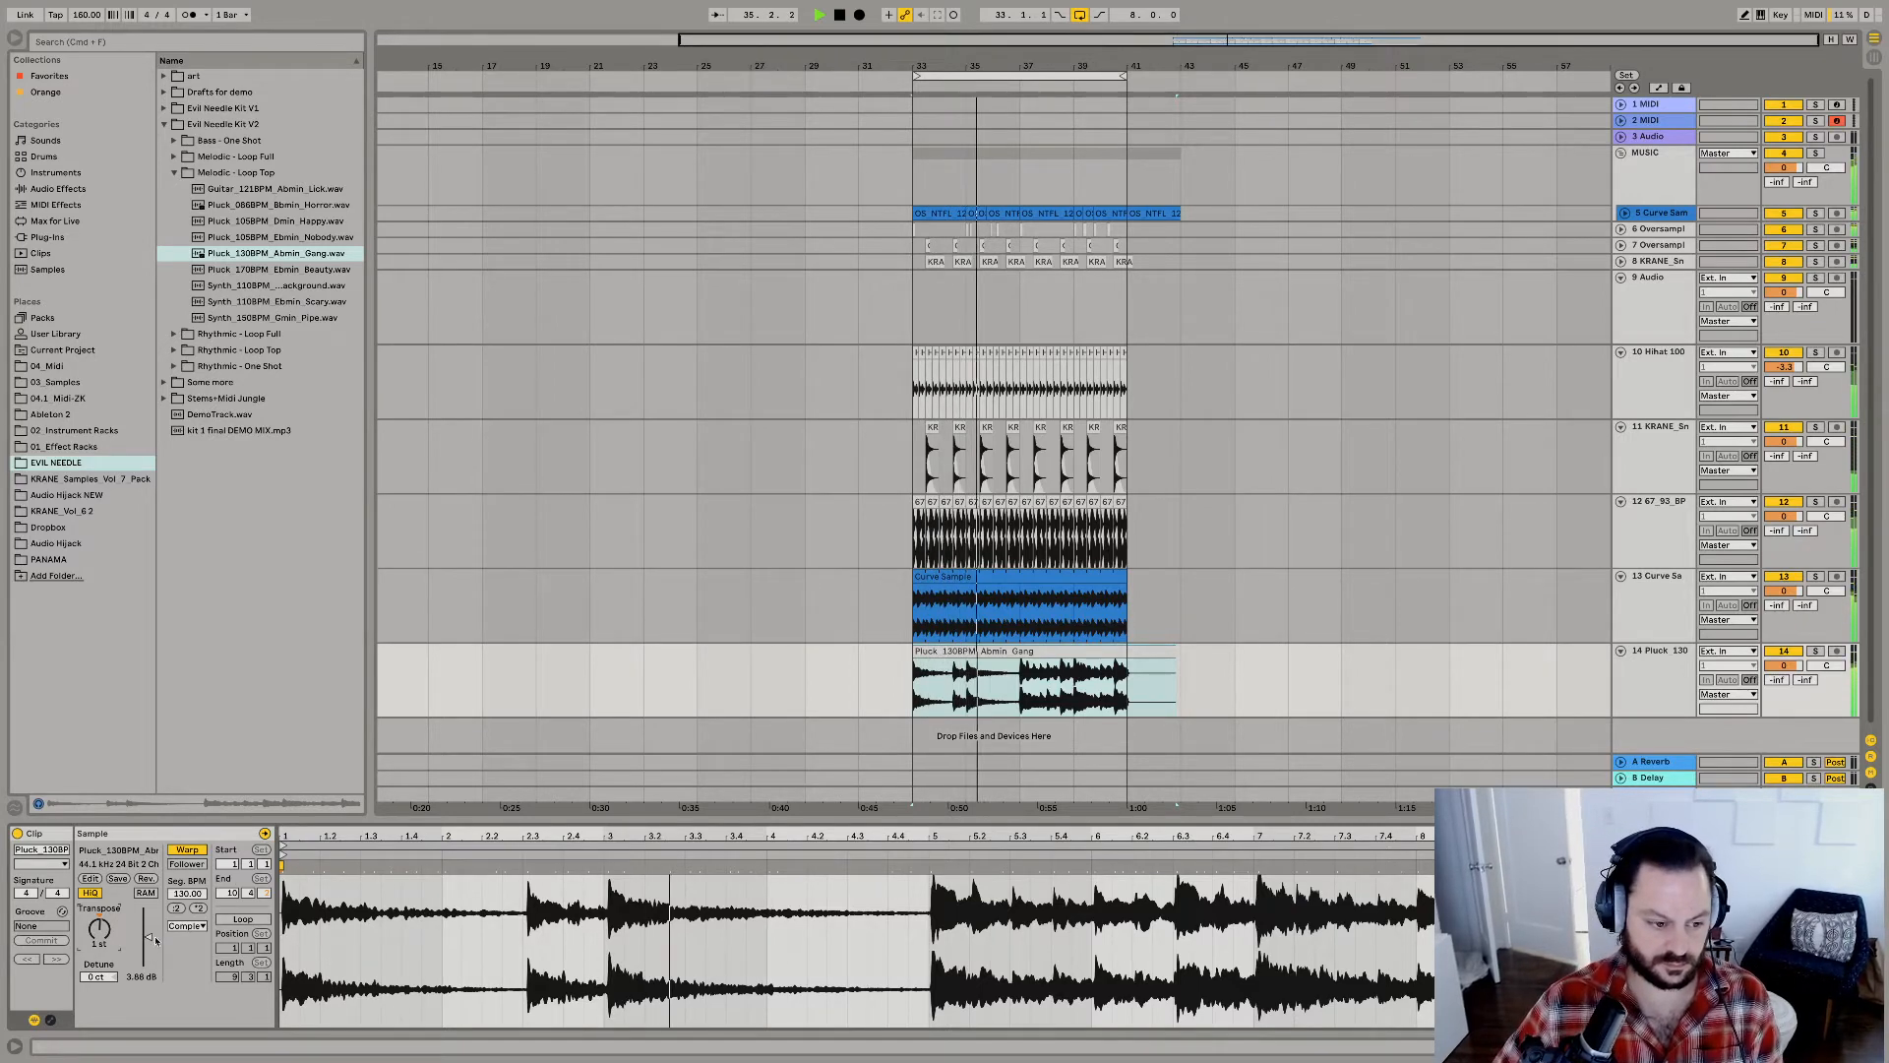
left_click_drag(112, 937, 113, 925)
key("space")
key("space")
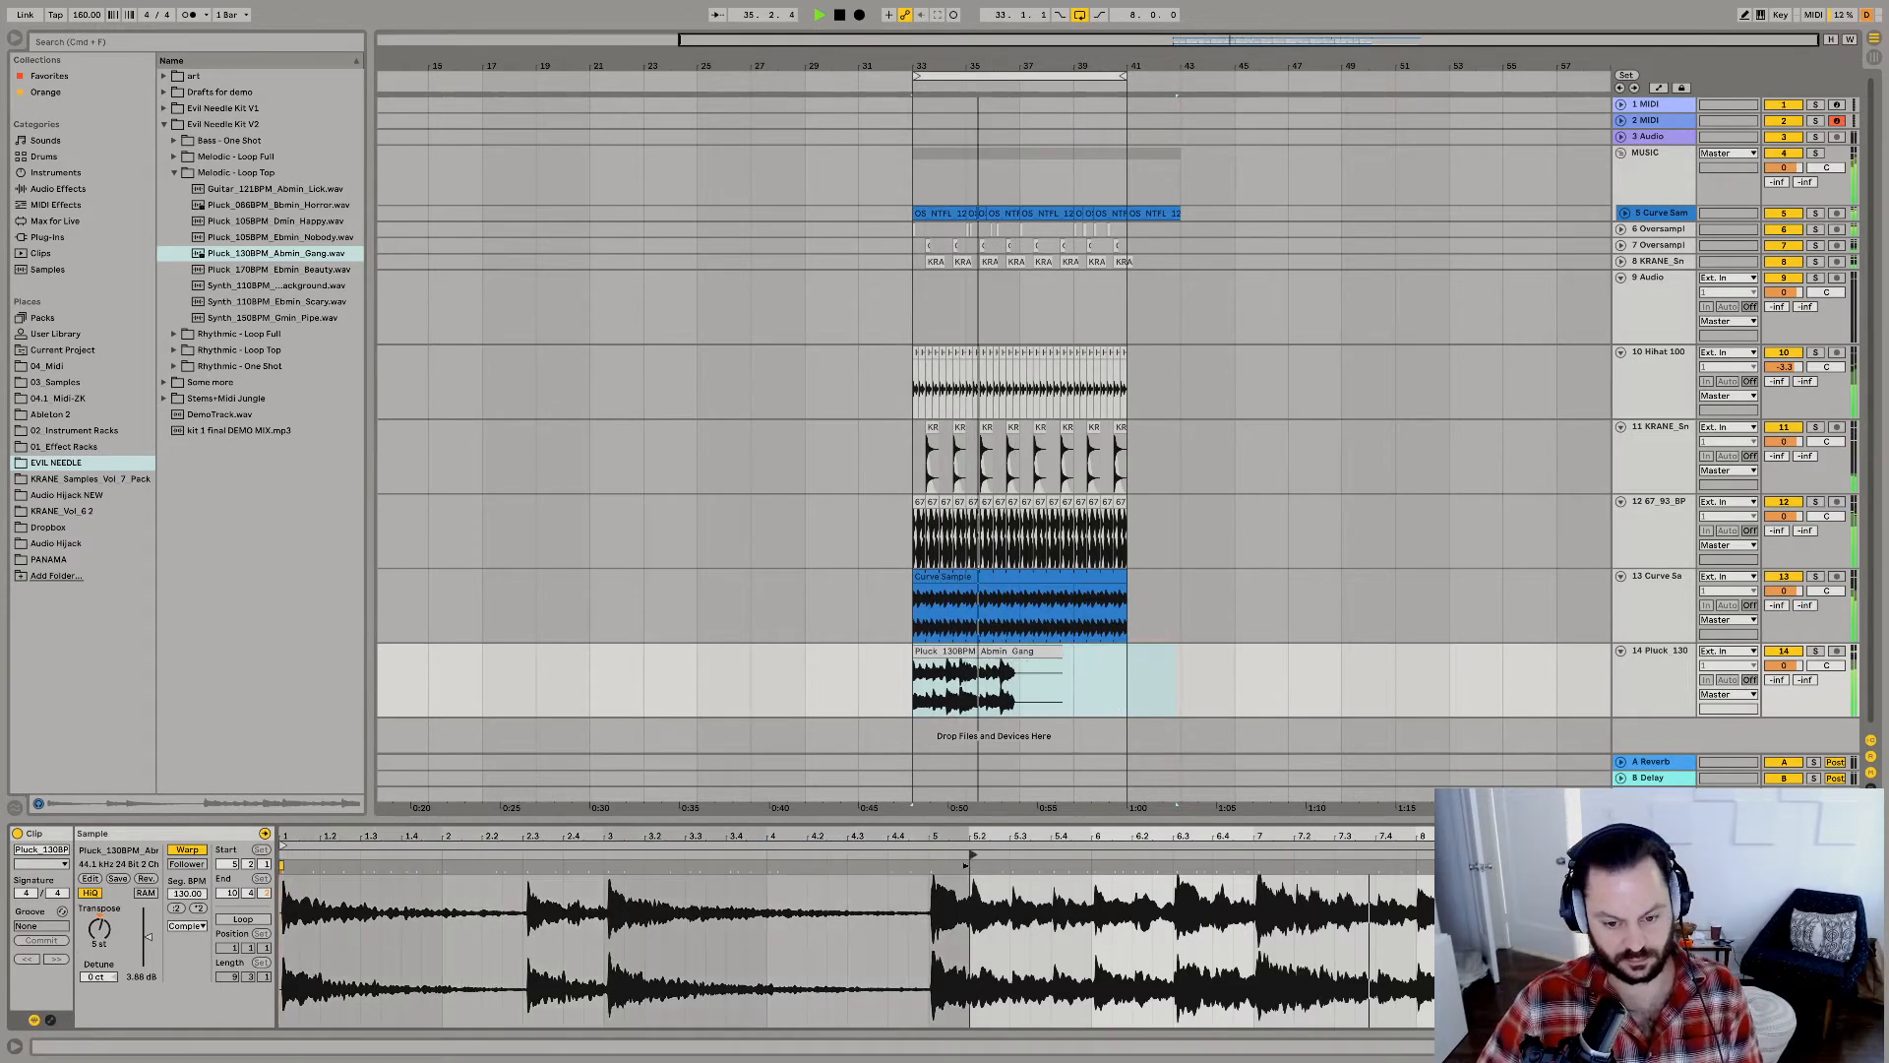
Move the pluck clip's start marker to 5.1.1 and replay the section from bar 33.
left_click_drag(283, 856, 932, 856)
key("space")
key("space")
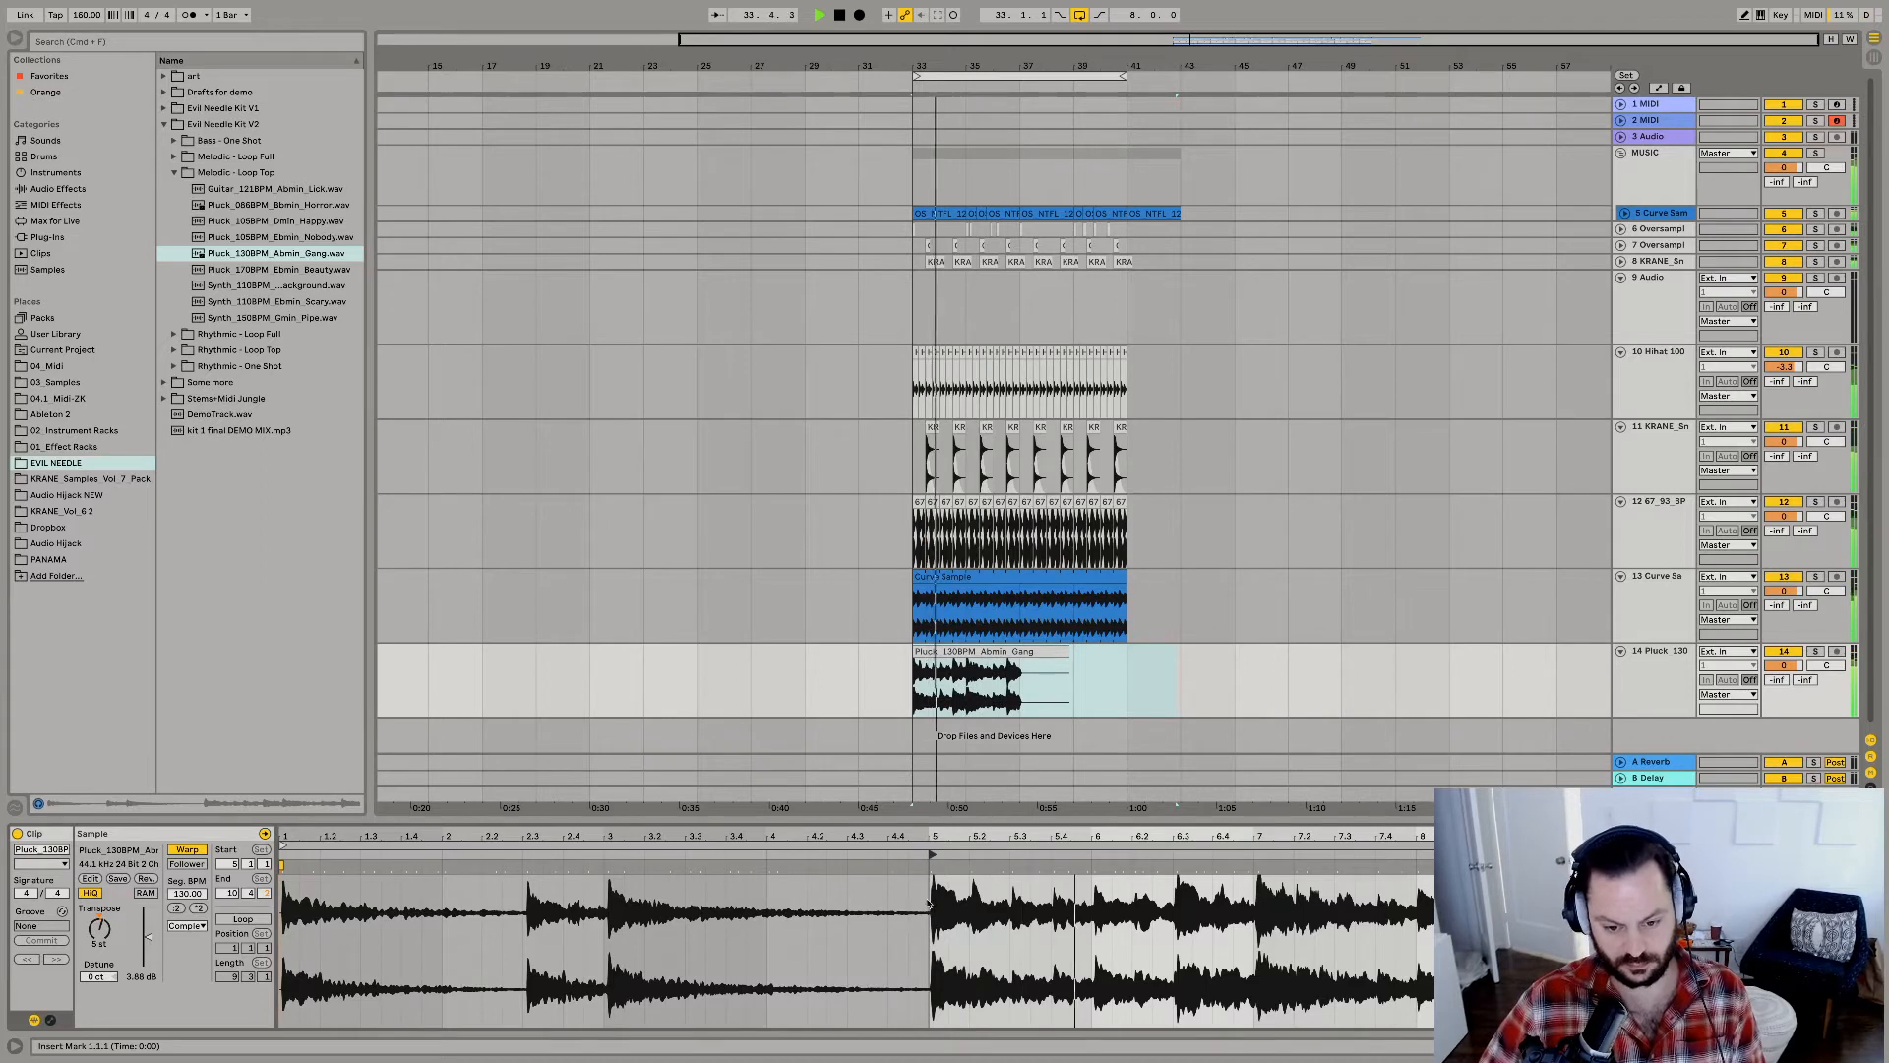
left_click_drag(972, 897, 1039, 895)
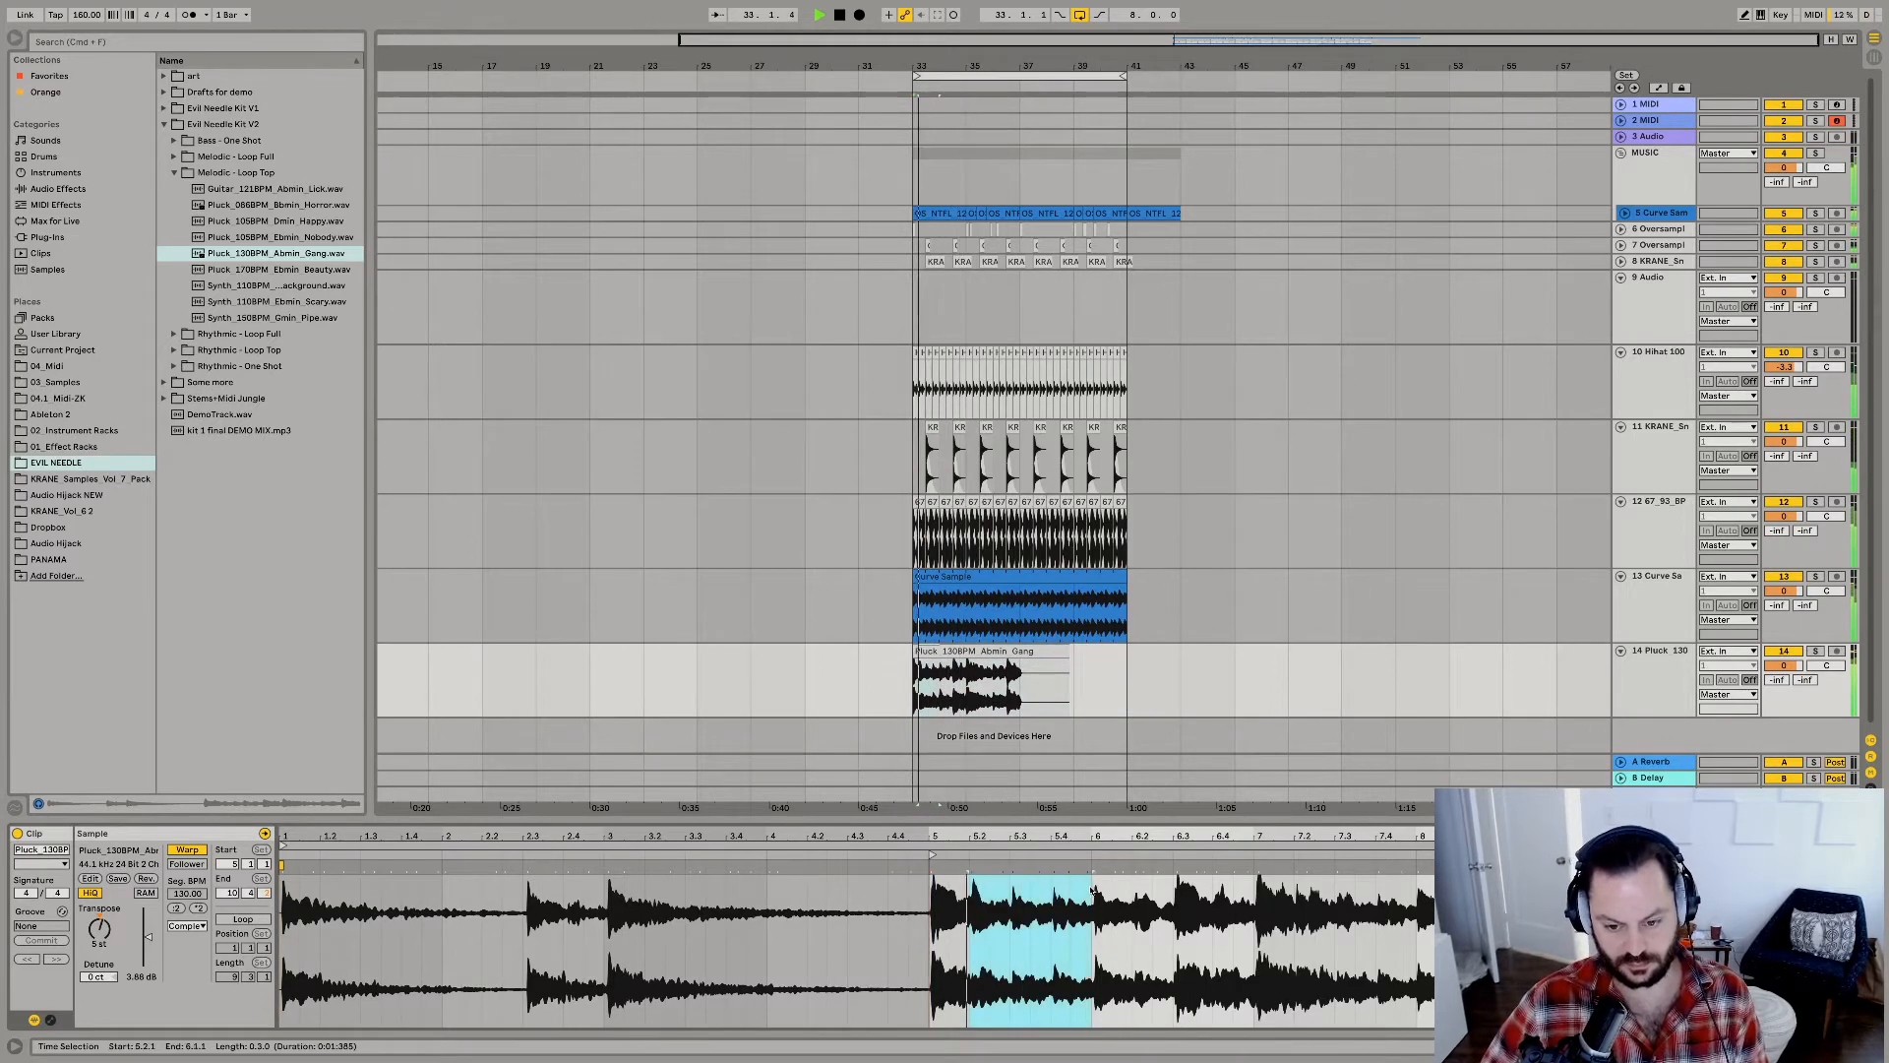
left_click(947, 911)
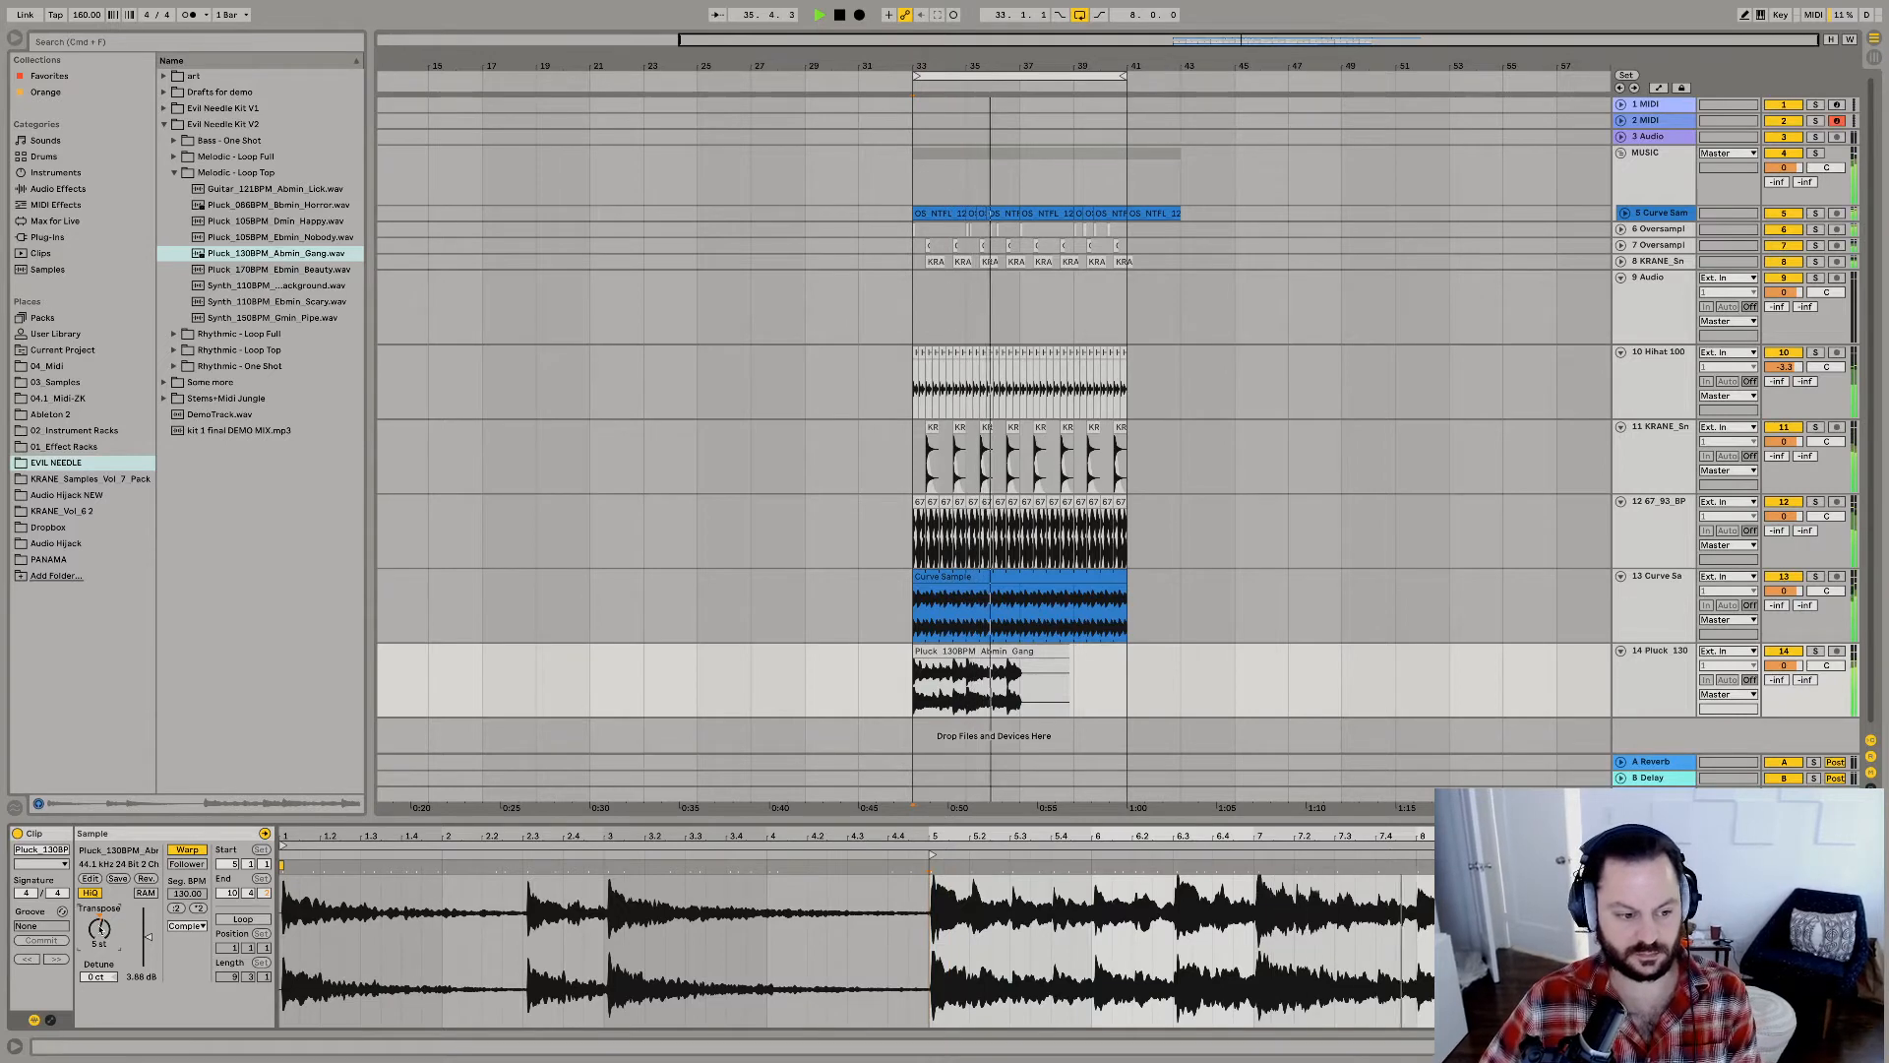
key("space")
key("space")
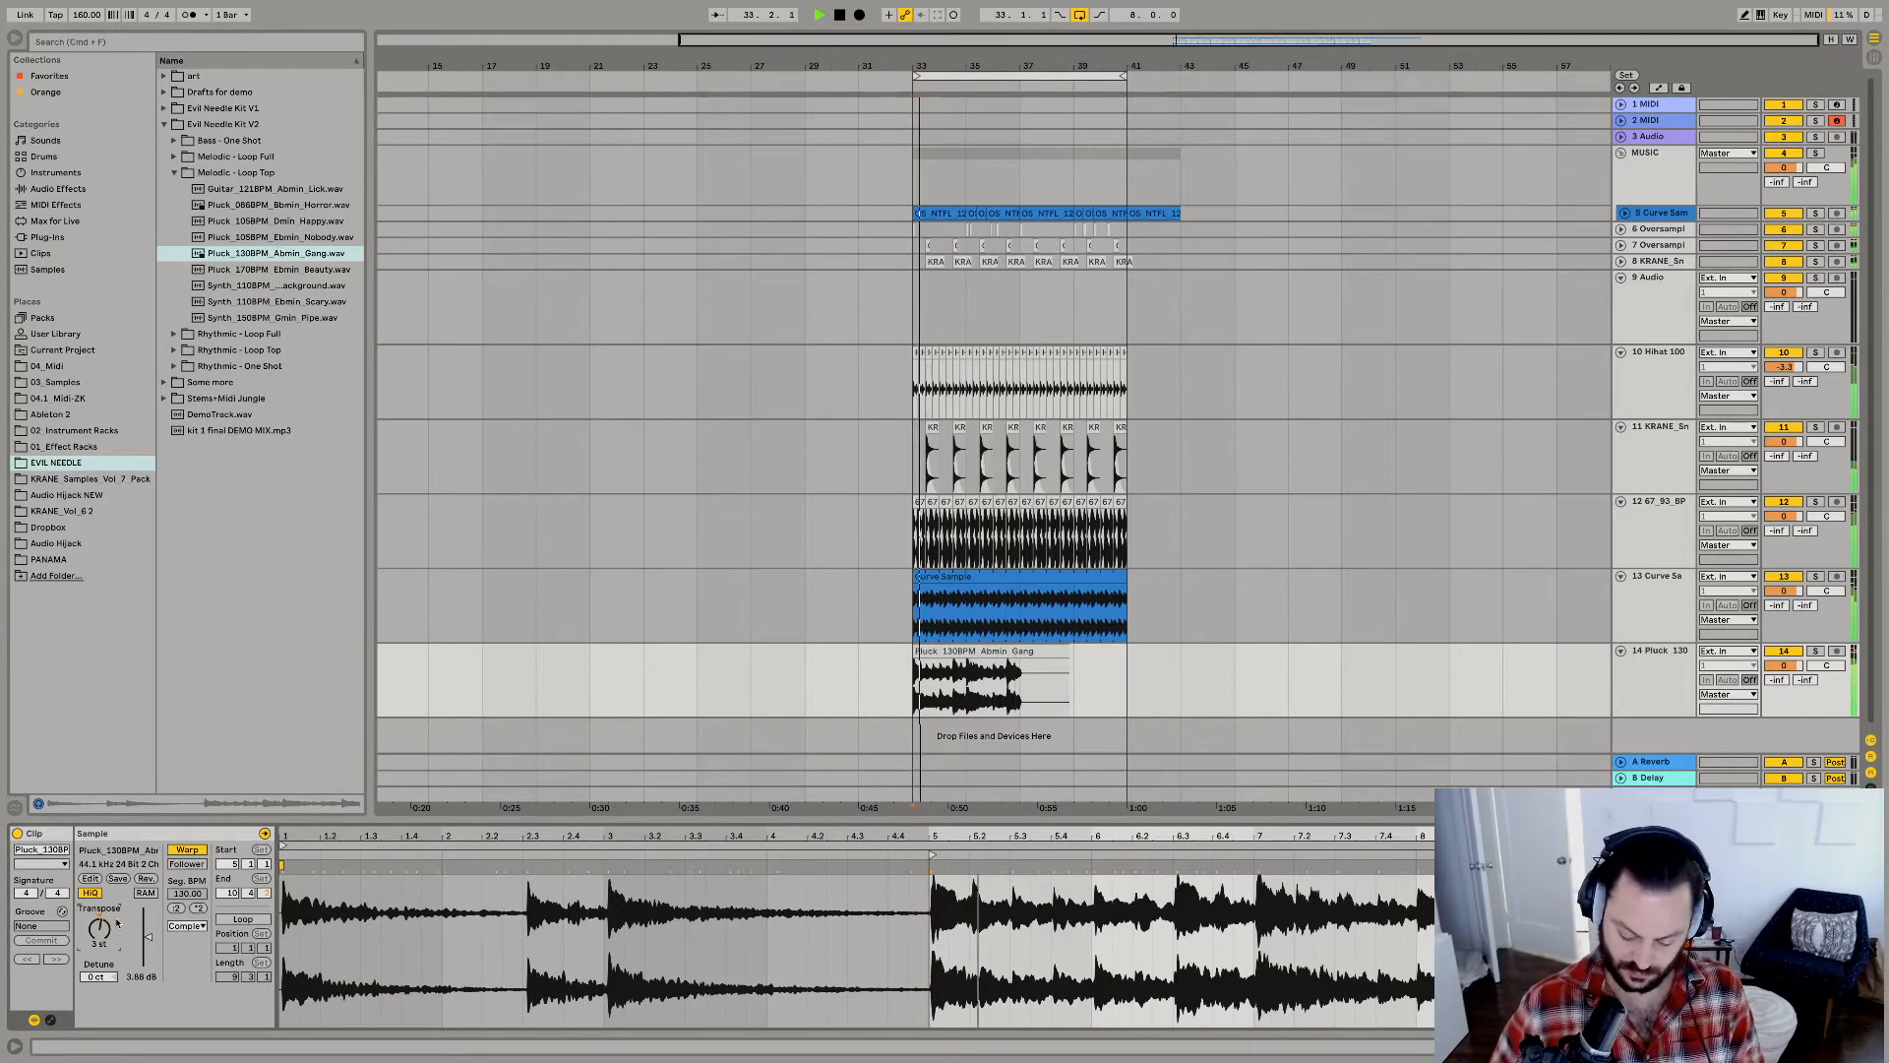
Transpose the pluck clip to 1 st, then loop its 5.1.1 to 7.1.1 section and extend the clip to bar 41.
key("Down")
key("Down")
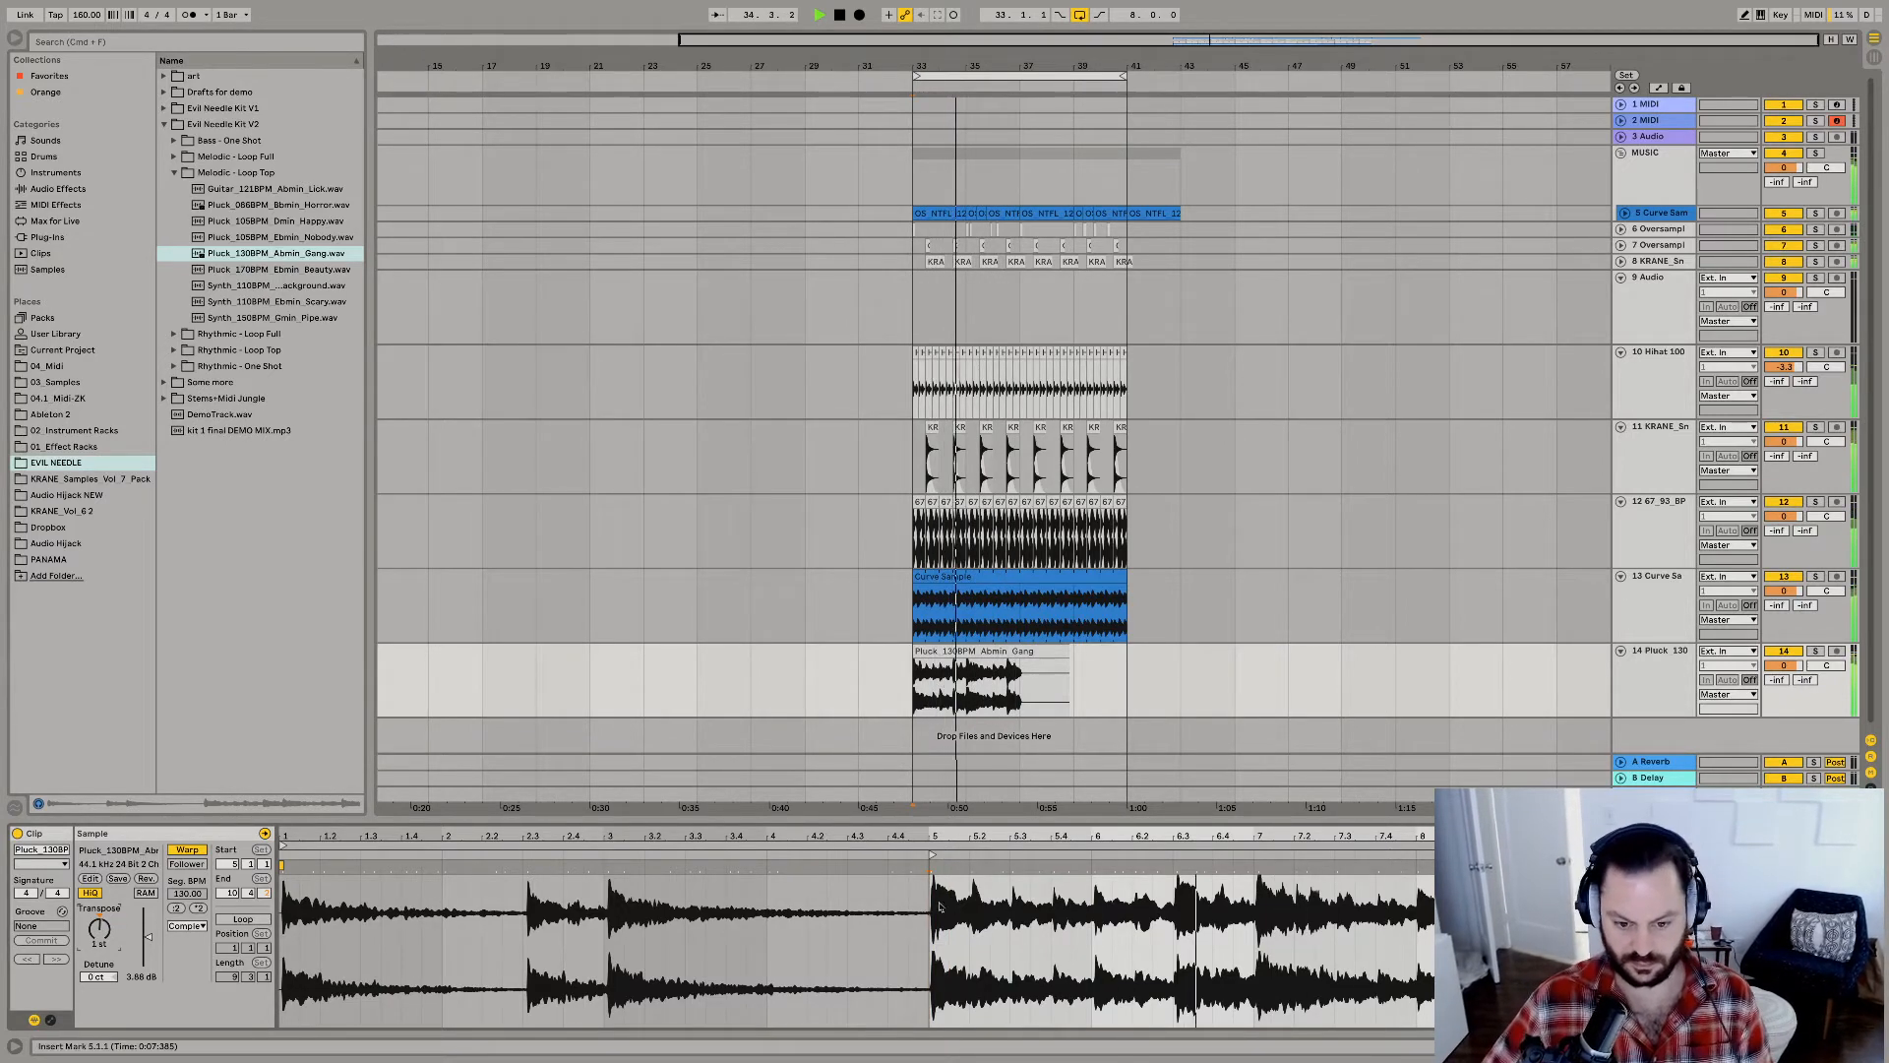
left_click_drag(933, 917, 1246, 919)
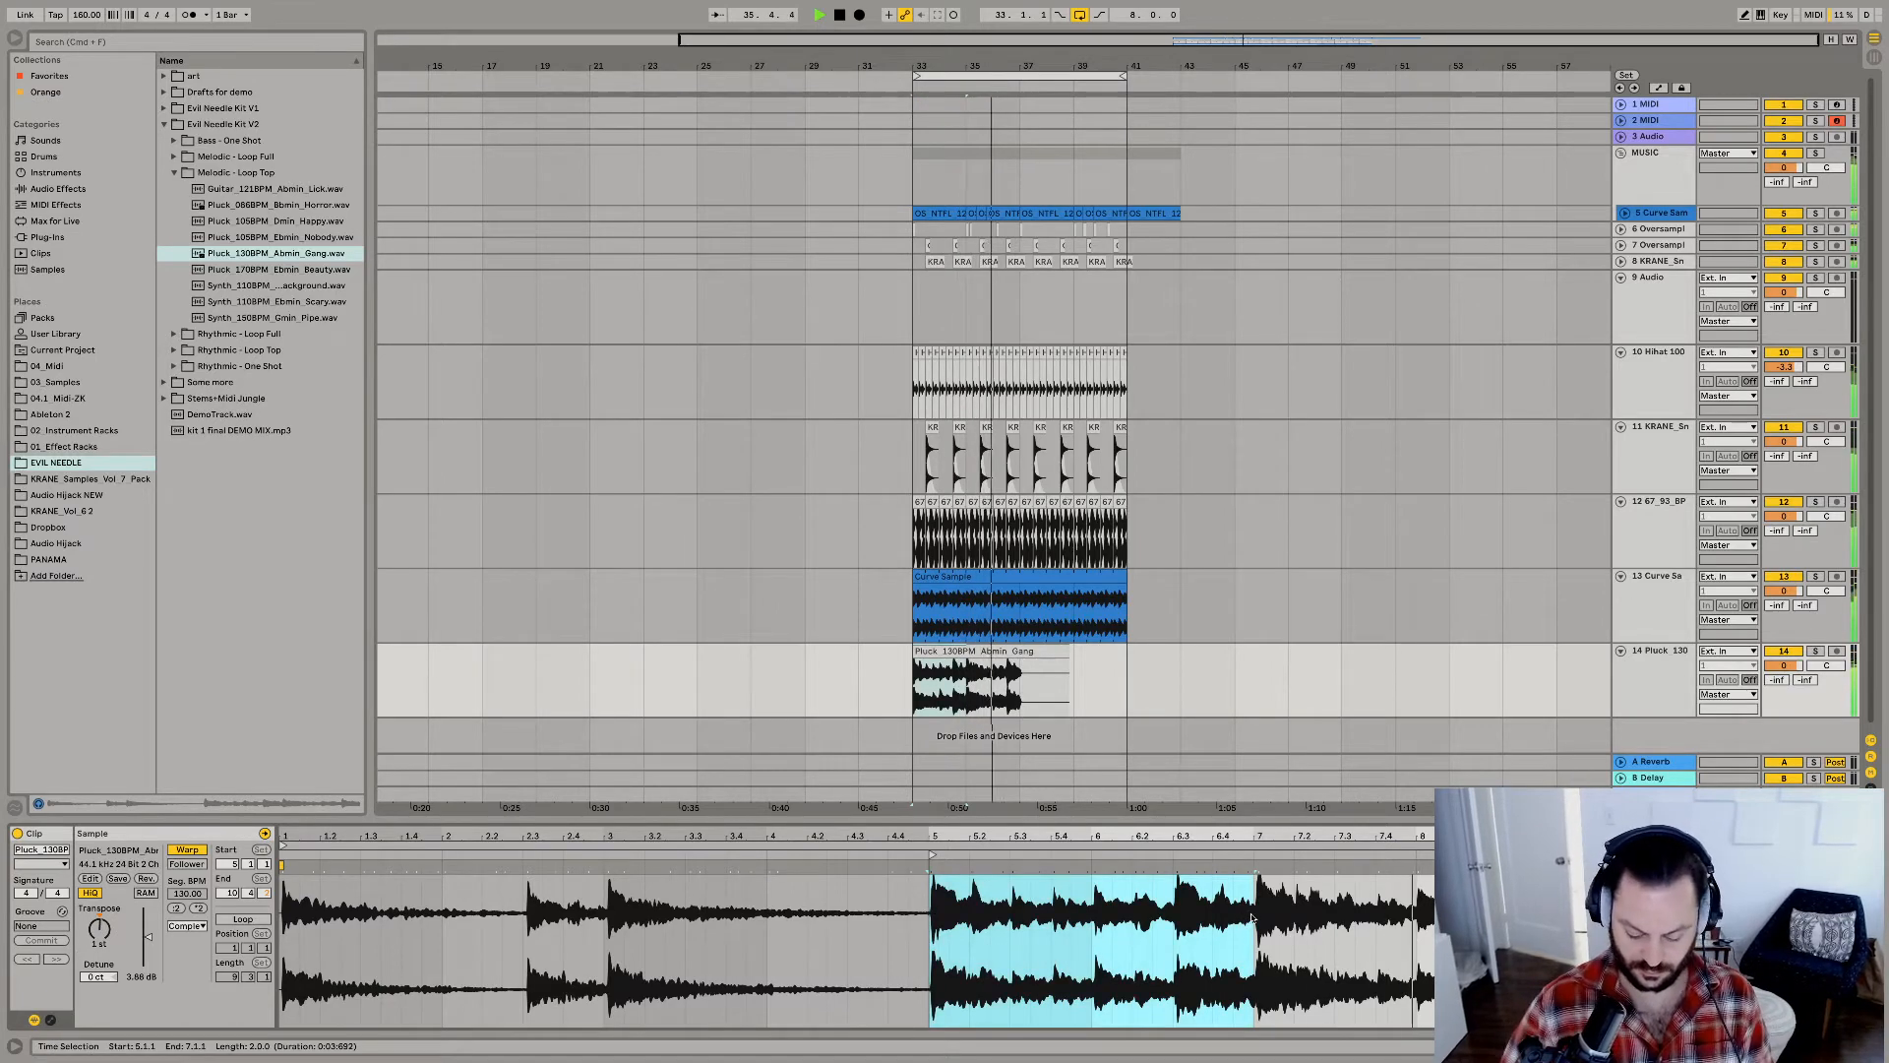
key("super+l")
left_click_drag(1069, 652, 1126, 651)
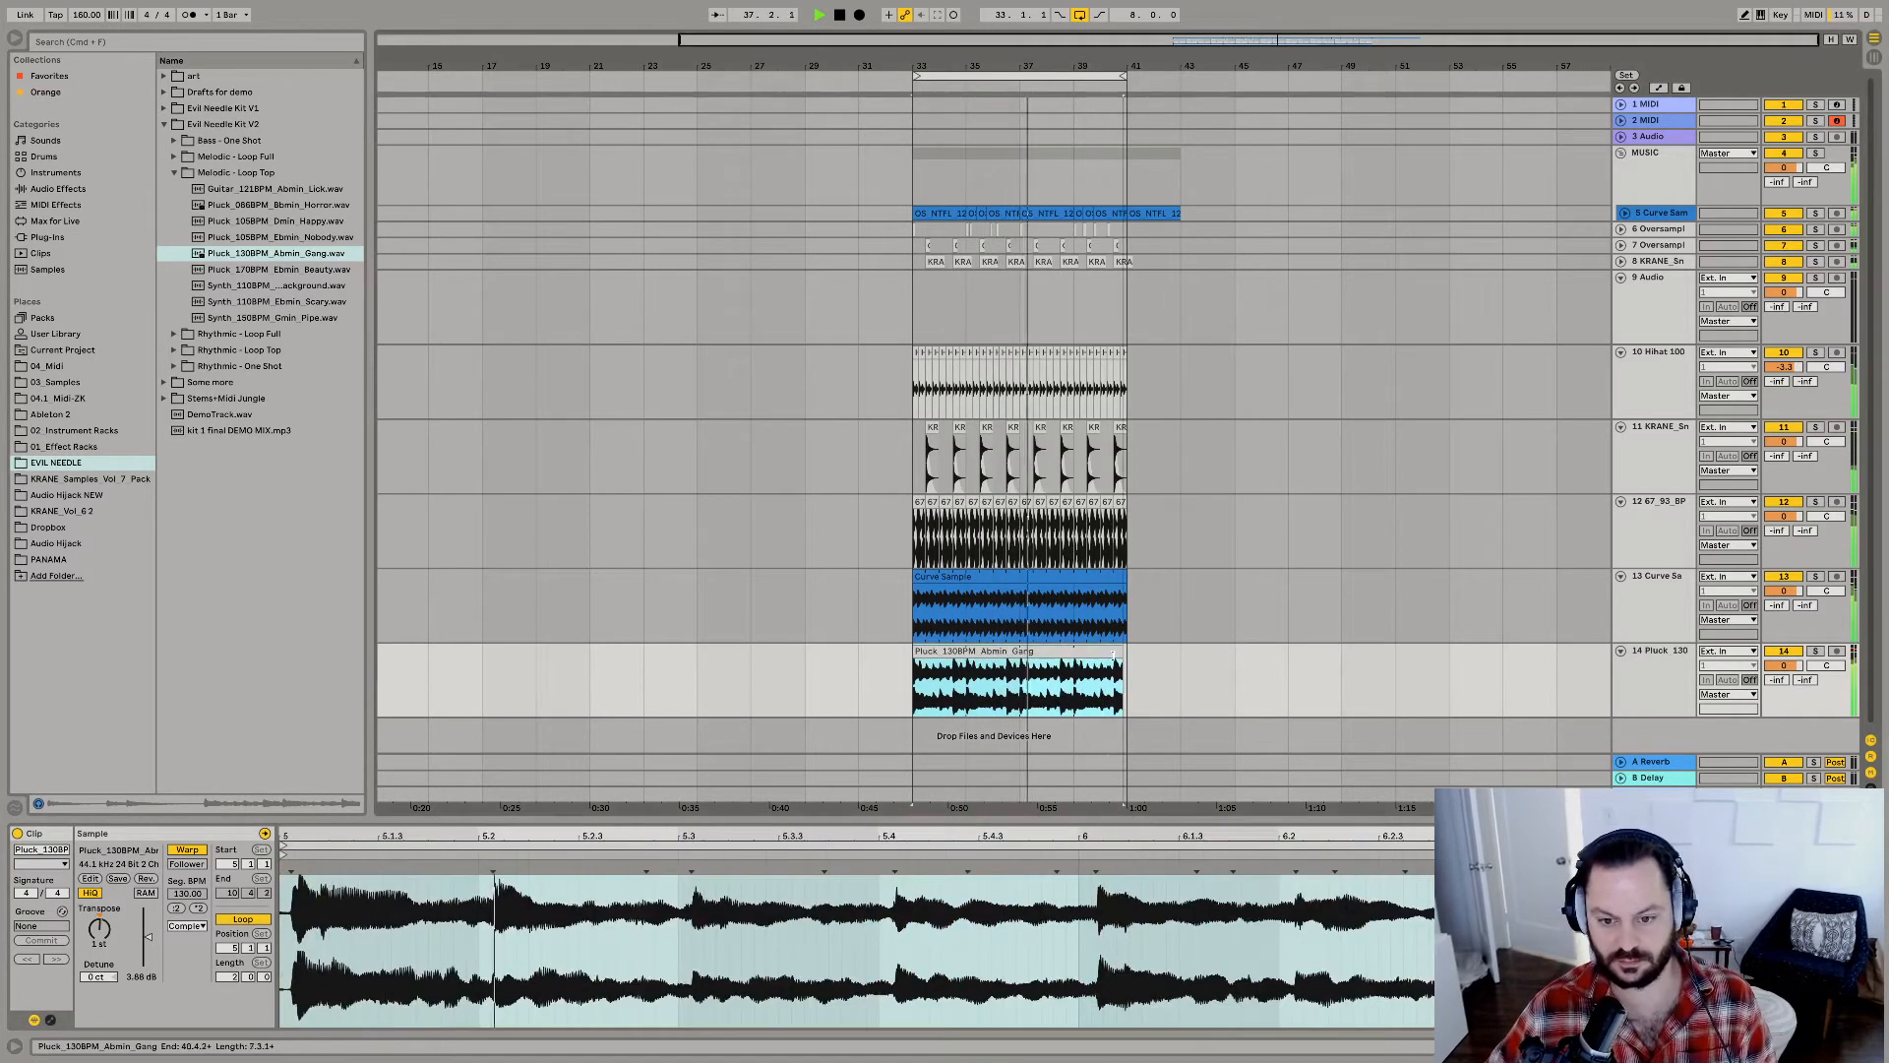
Transpose the looped pluck clip down an octave to -11 st while the section plays.
left_click(102, 932)
key("Up")
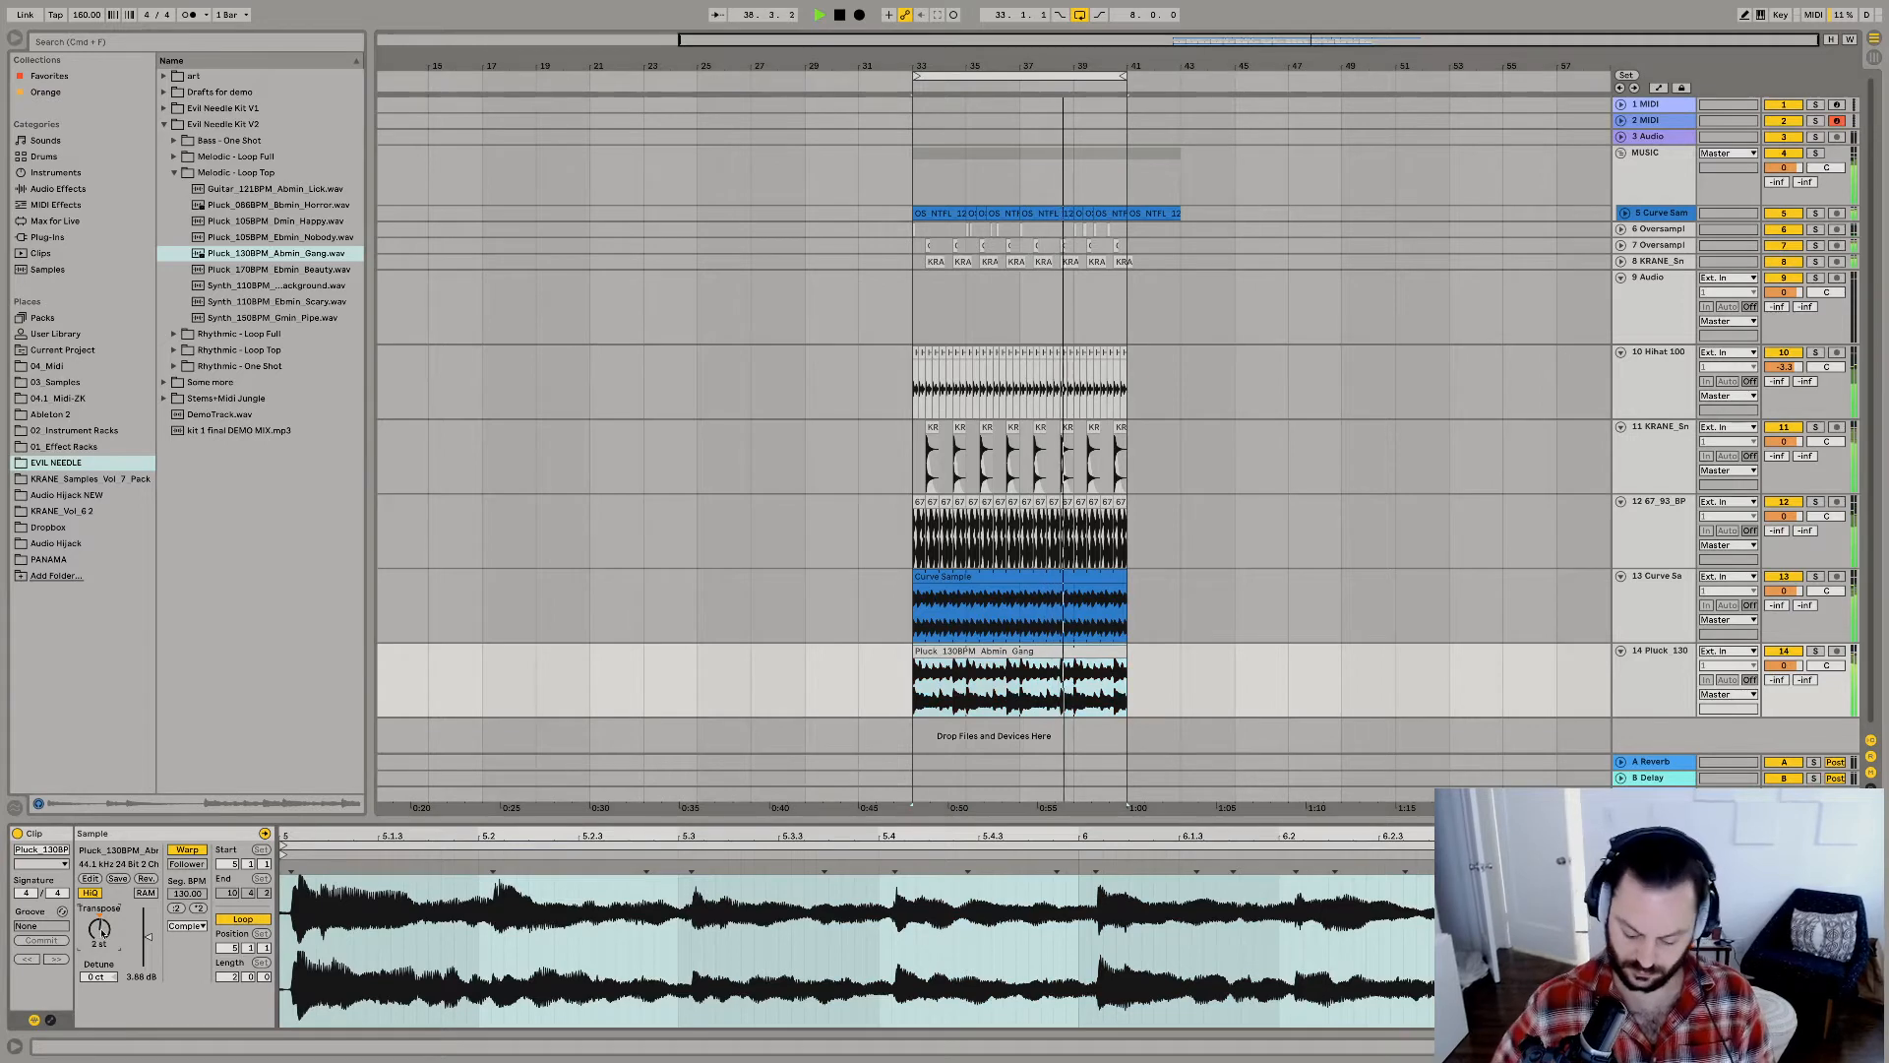
key("Down")
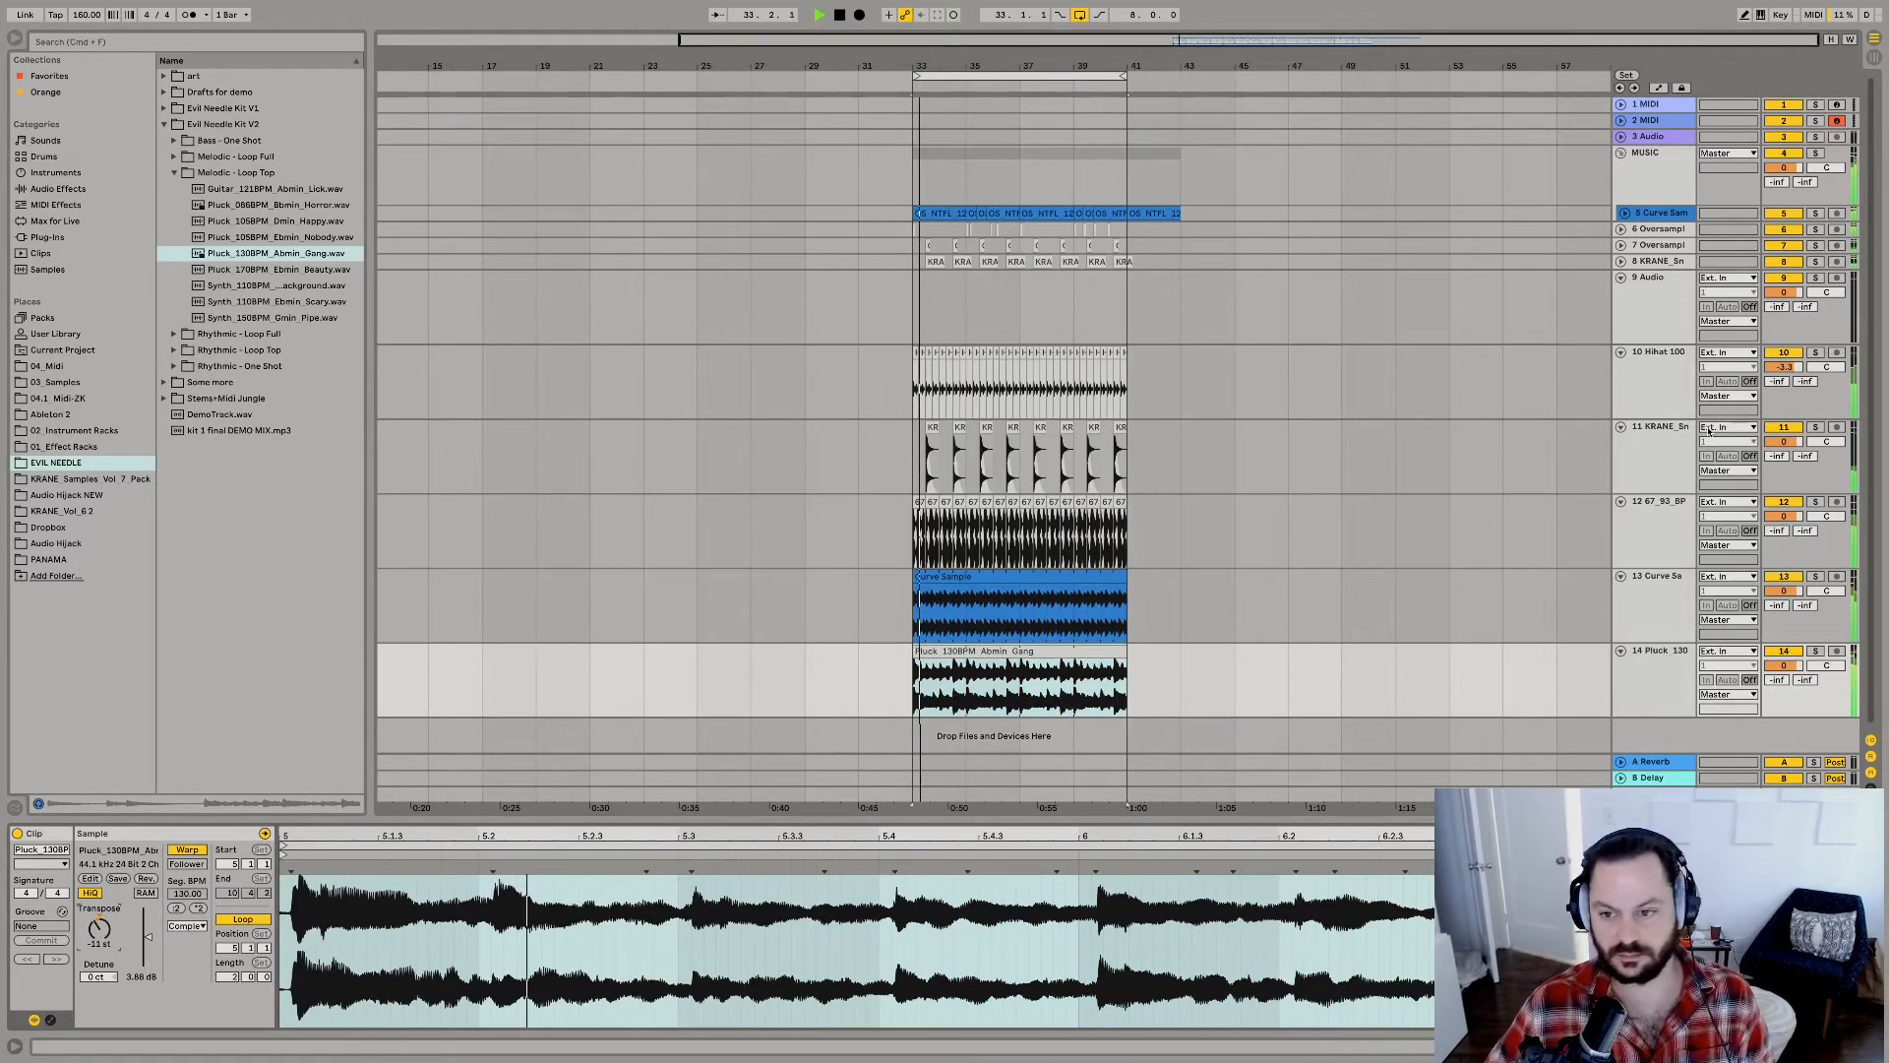
Move the pluck and Curve Sample tracks into the MUSIC group, doubling the Curve Sample clip's segment BPM to 315.44.
left_click_drag(1660, 651, 1654, 218)
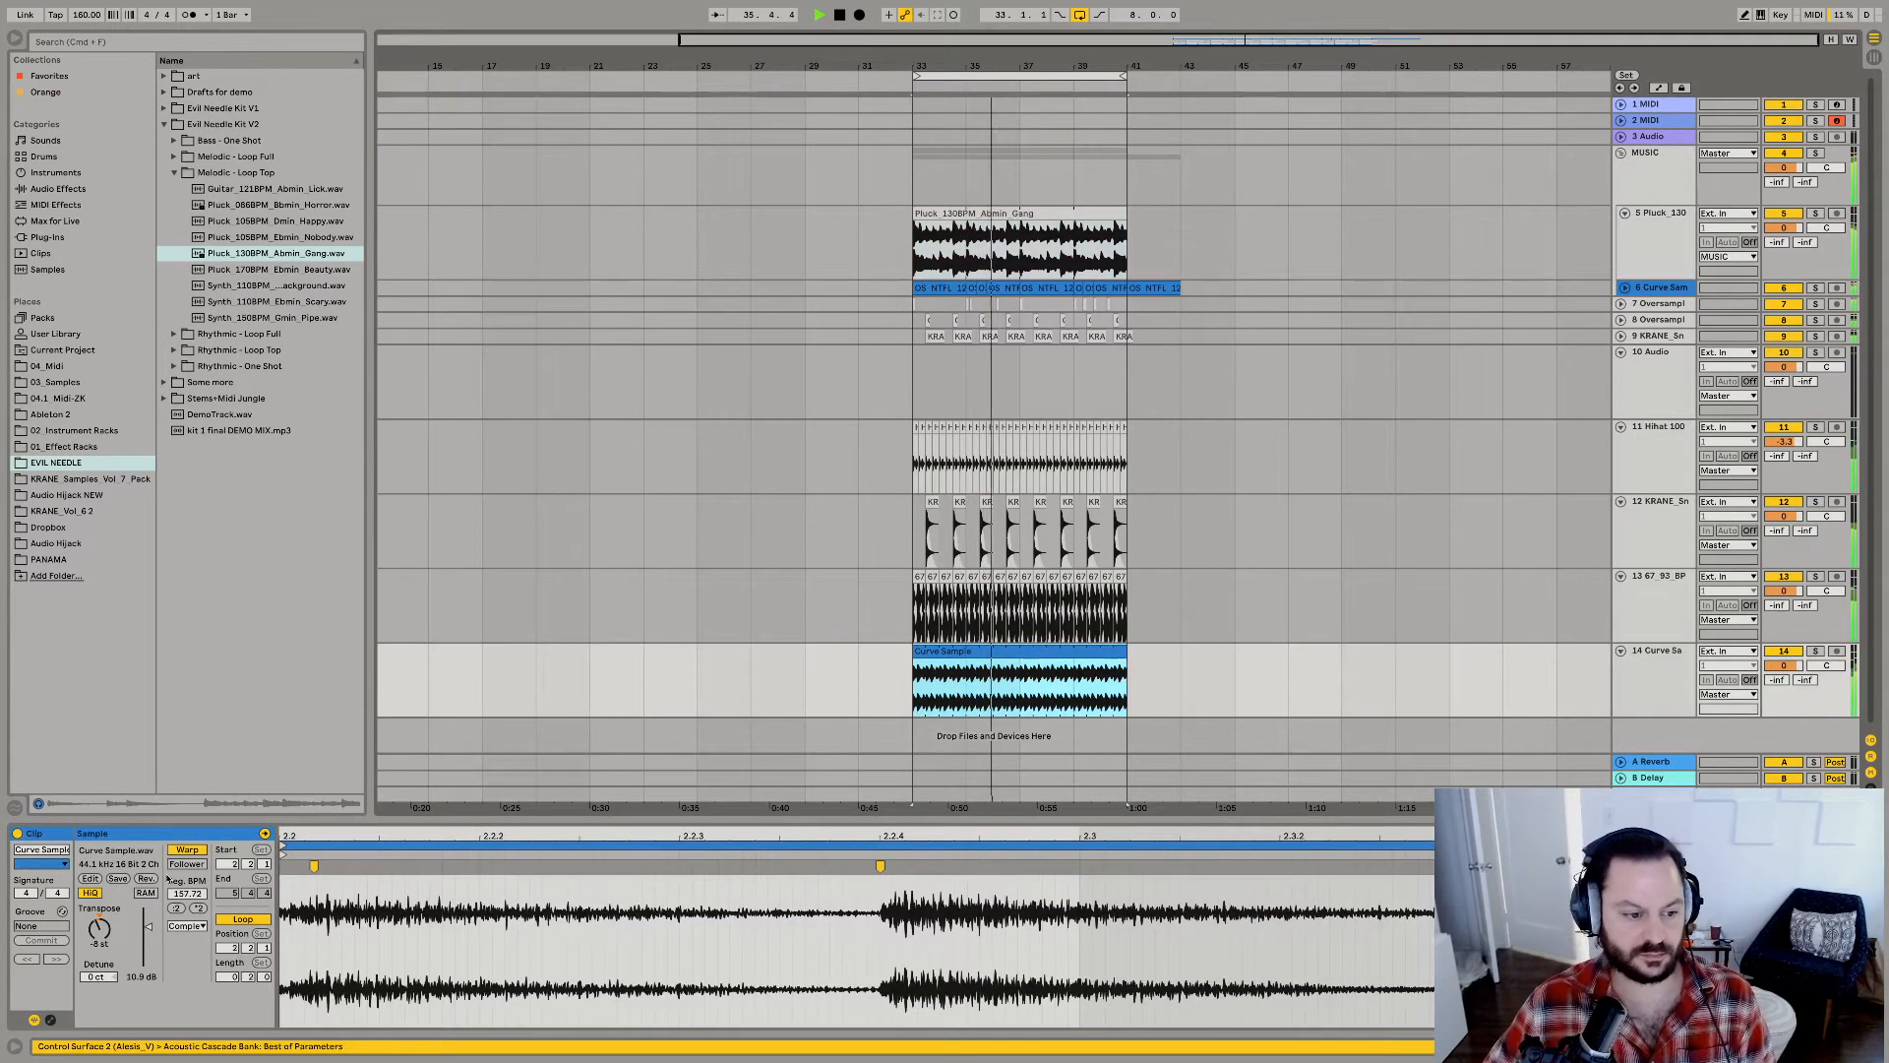
left_click(198, 908)
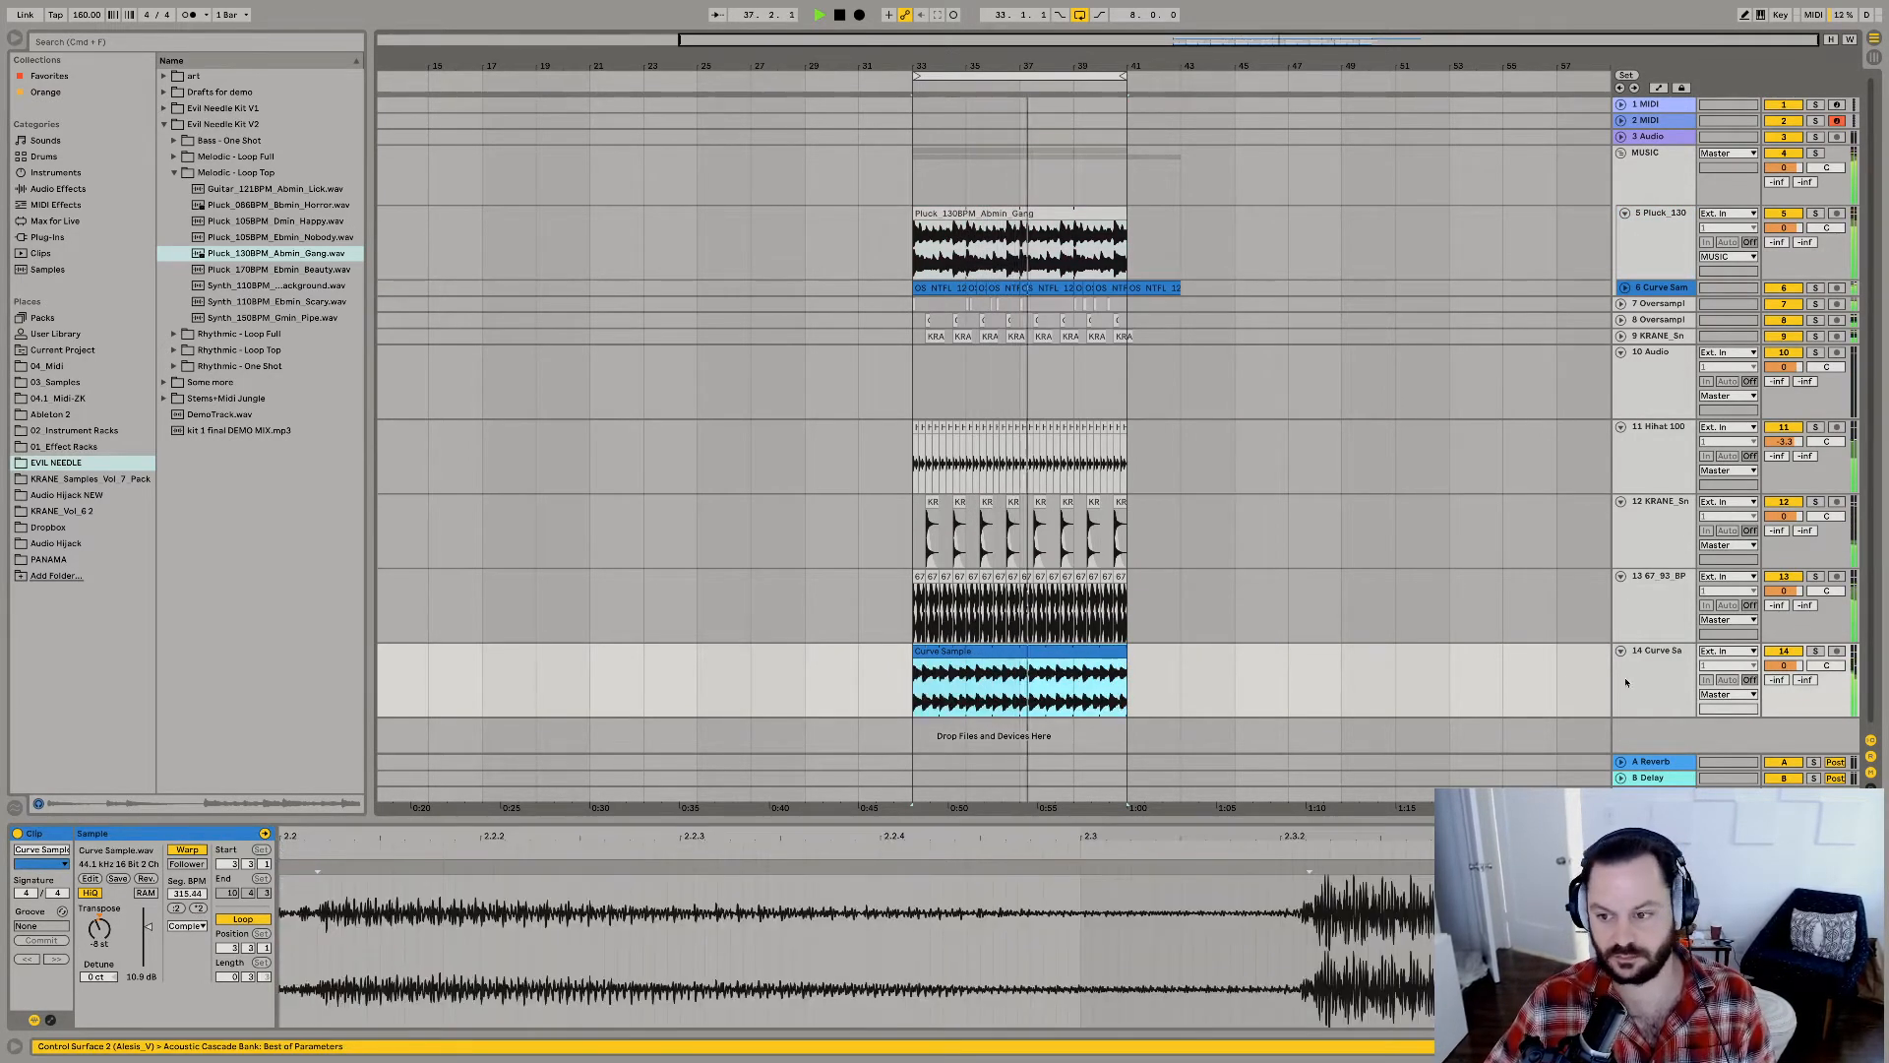
left_click_drag(1658, 679, 1630, 242)
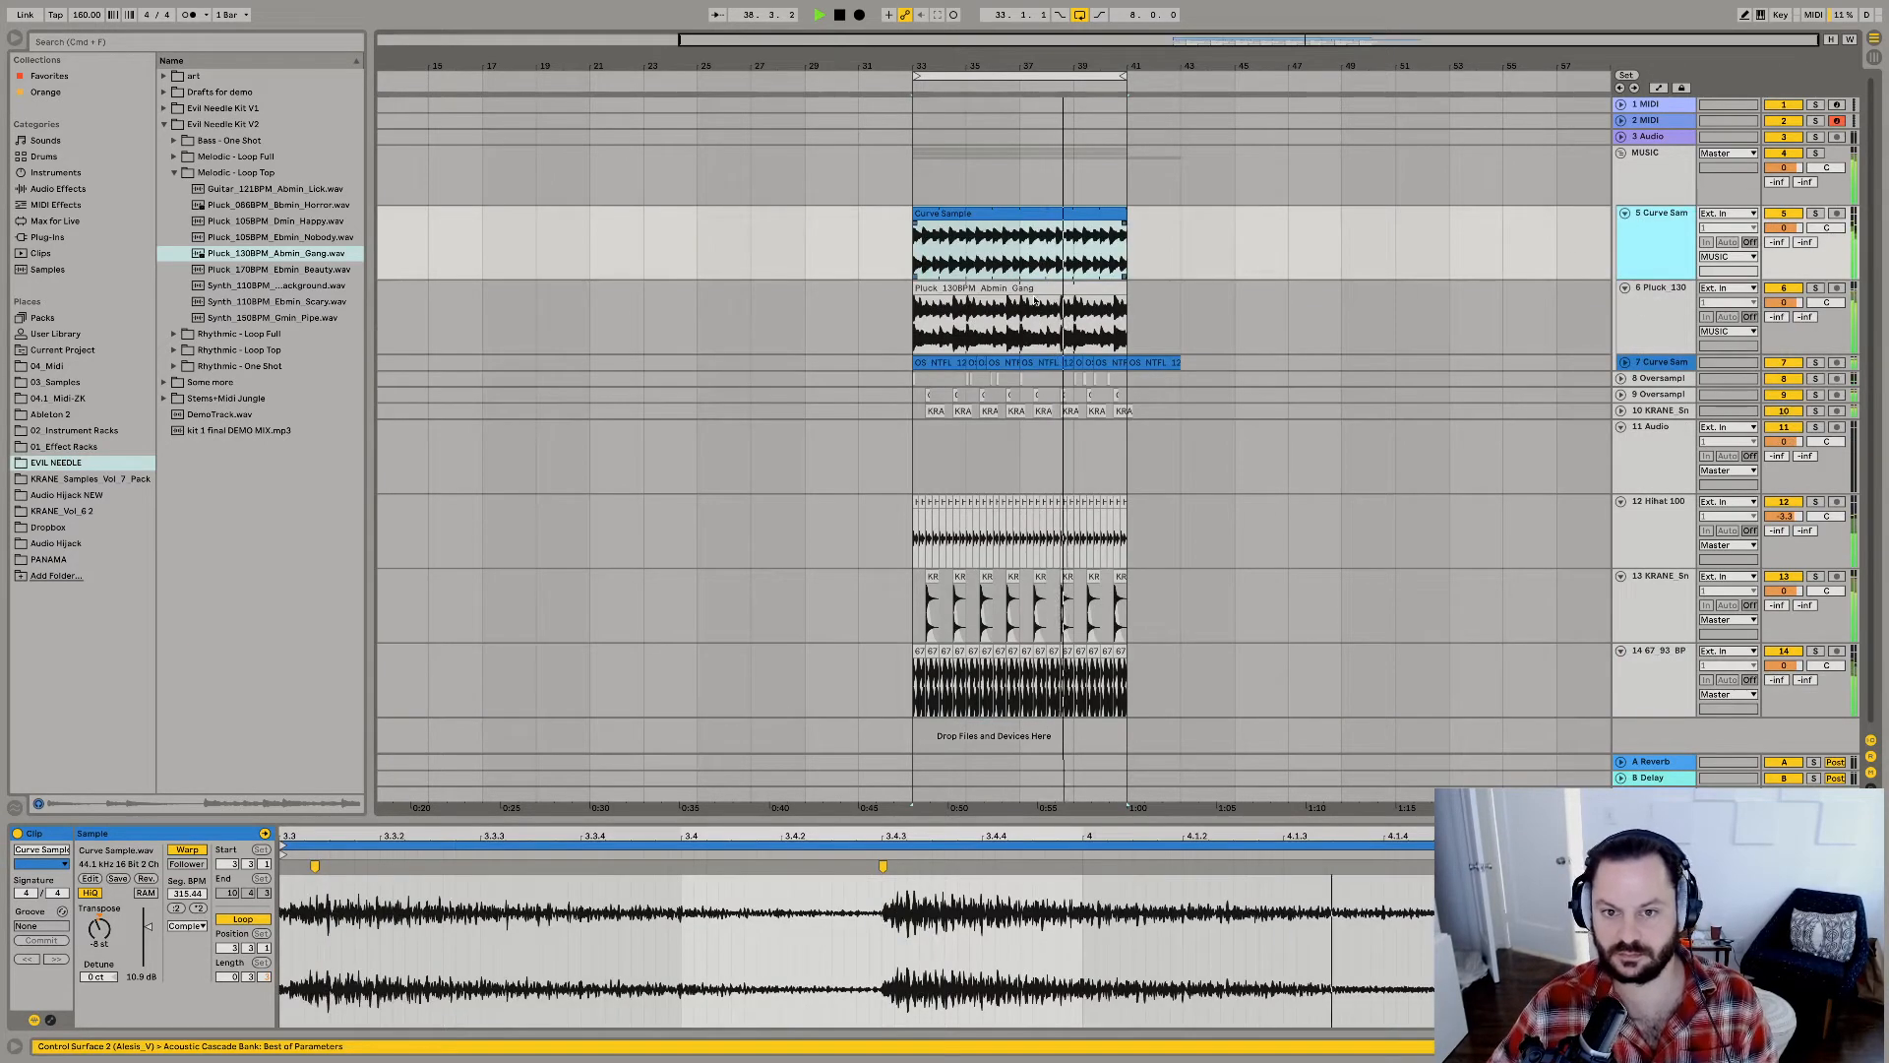
Lower the volumes of the grouped Curve Sample and pluck tracks and pan the pluck track left.
left_click_drag(1784, 227, 1812, 340)
left_click(1645, 253)
left_click(1652, 315)
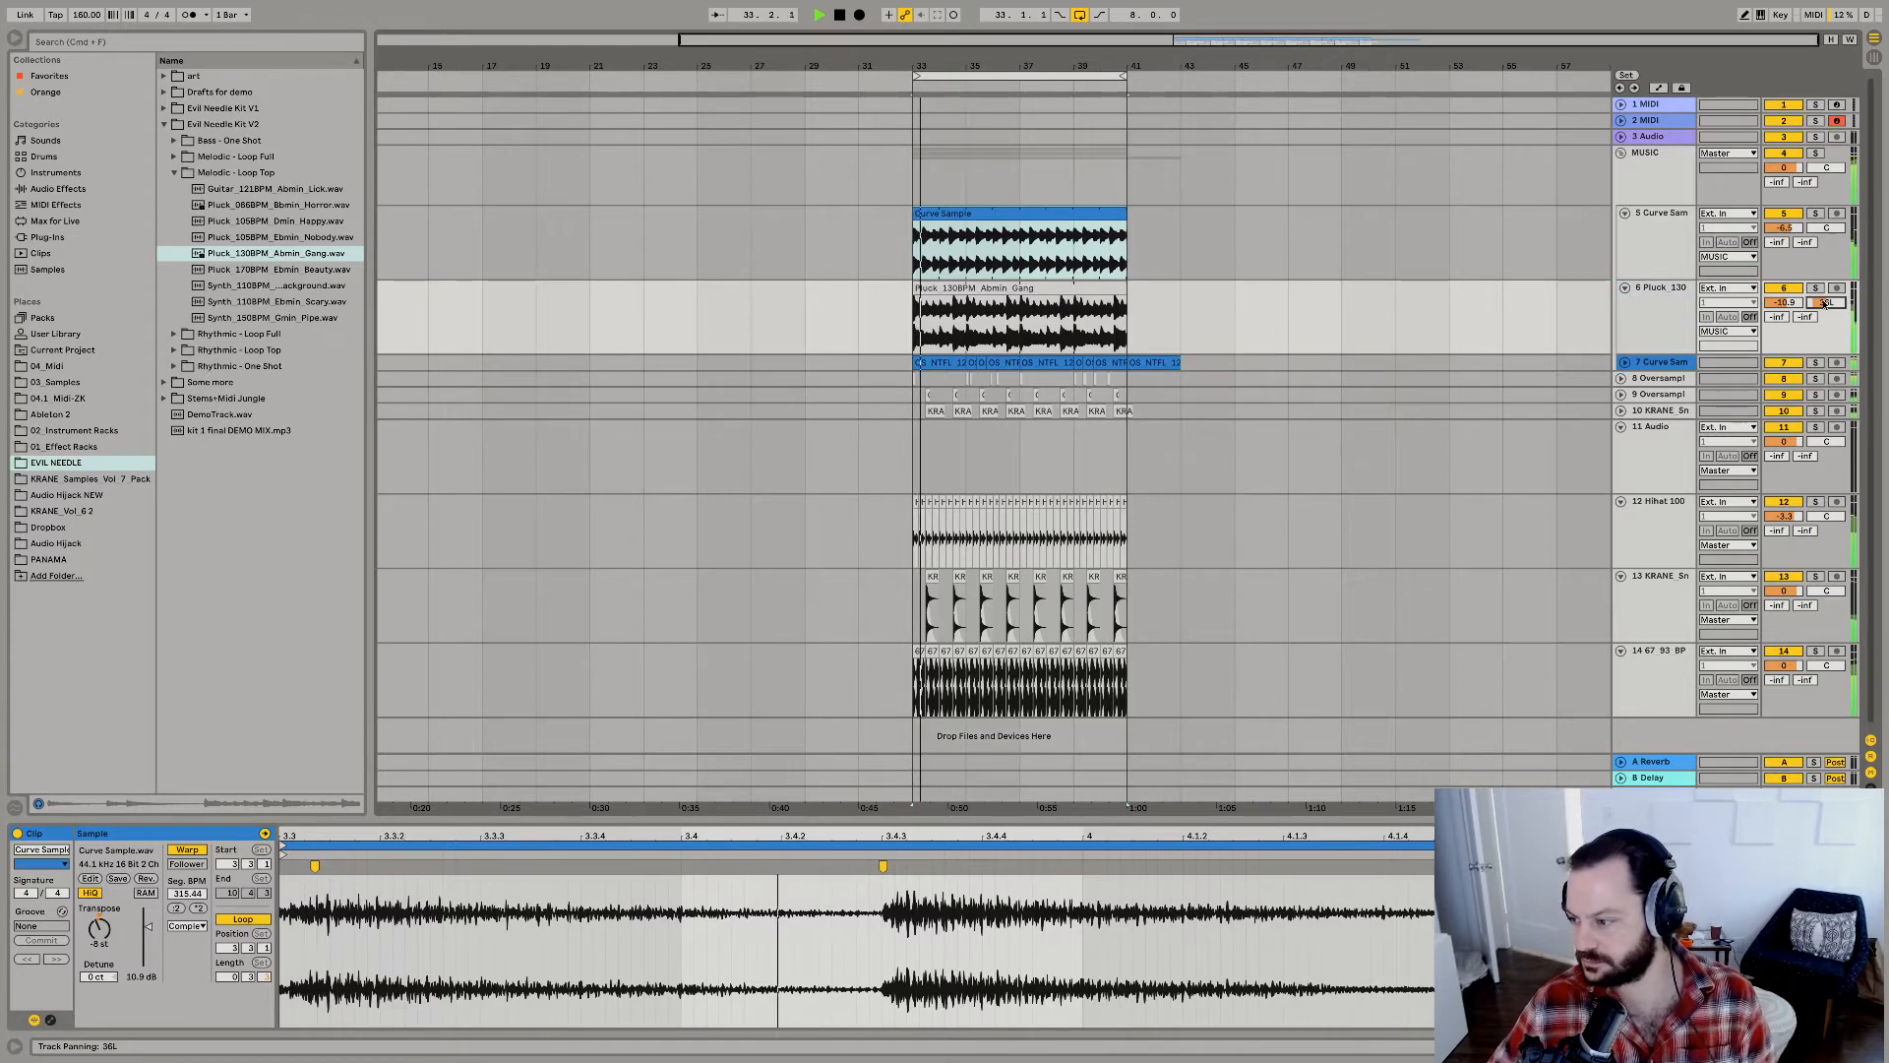
Stop playback, fold the MUSIC group and replay the loop from bar 33.
key("space")
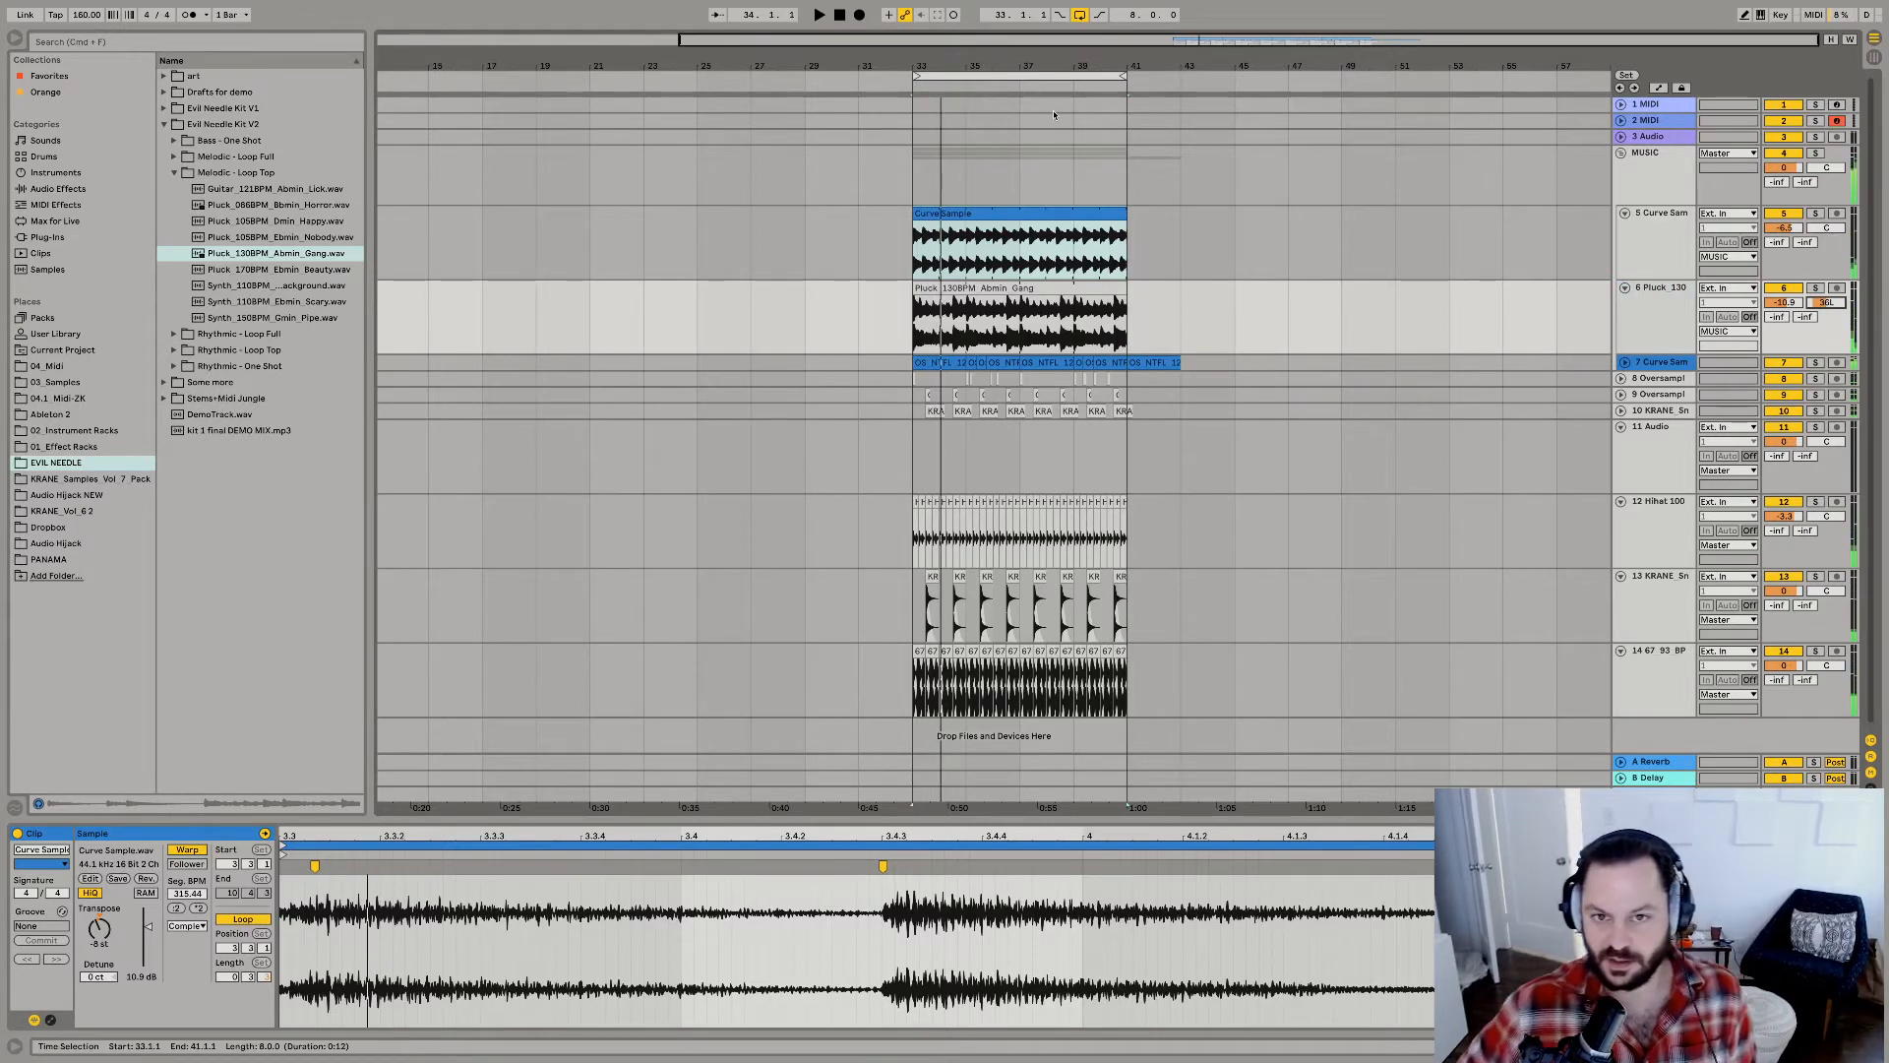
left_click(1620, 154, "alt")
key("space")
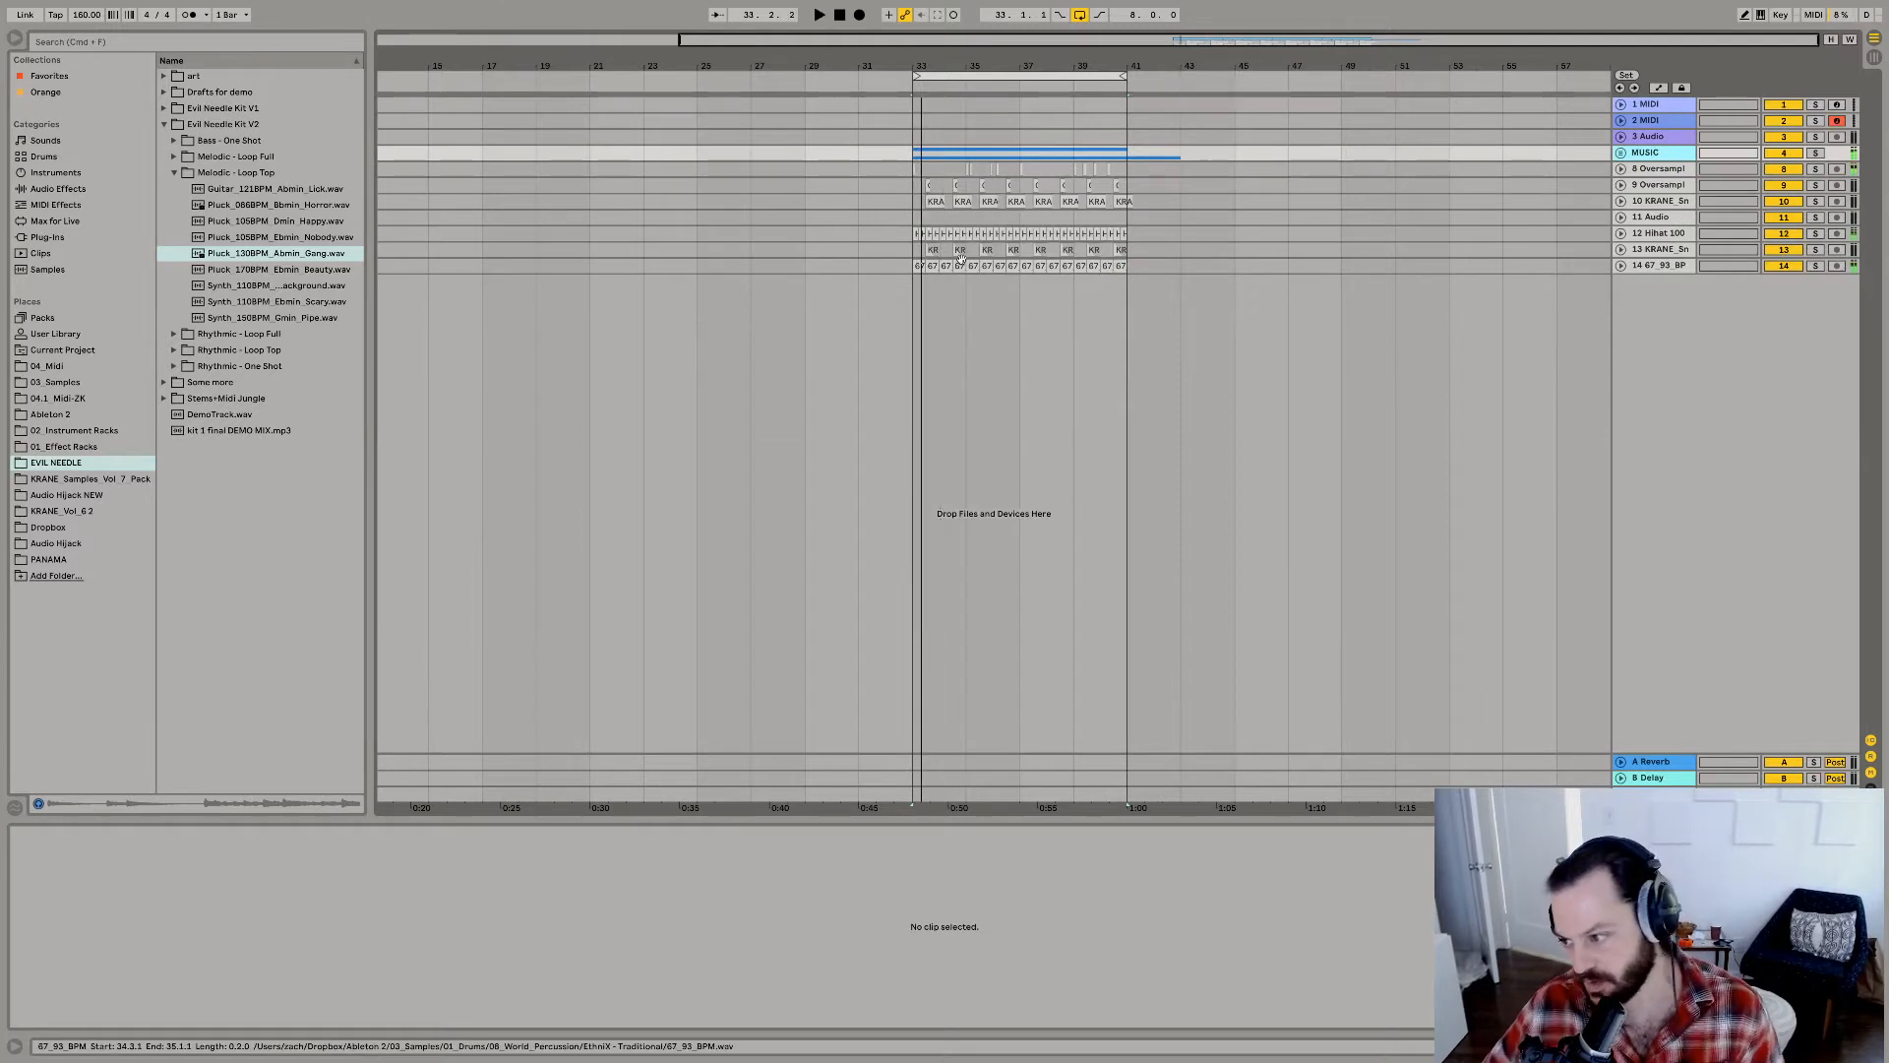
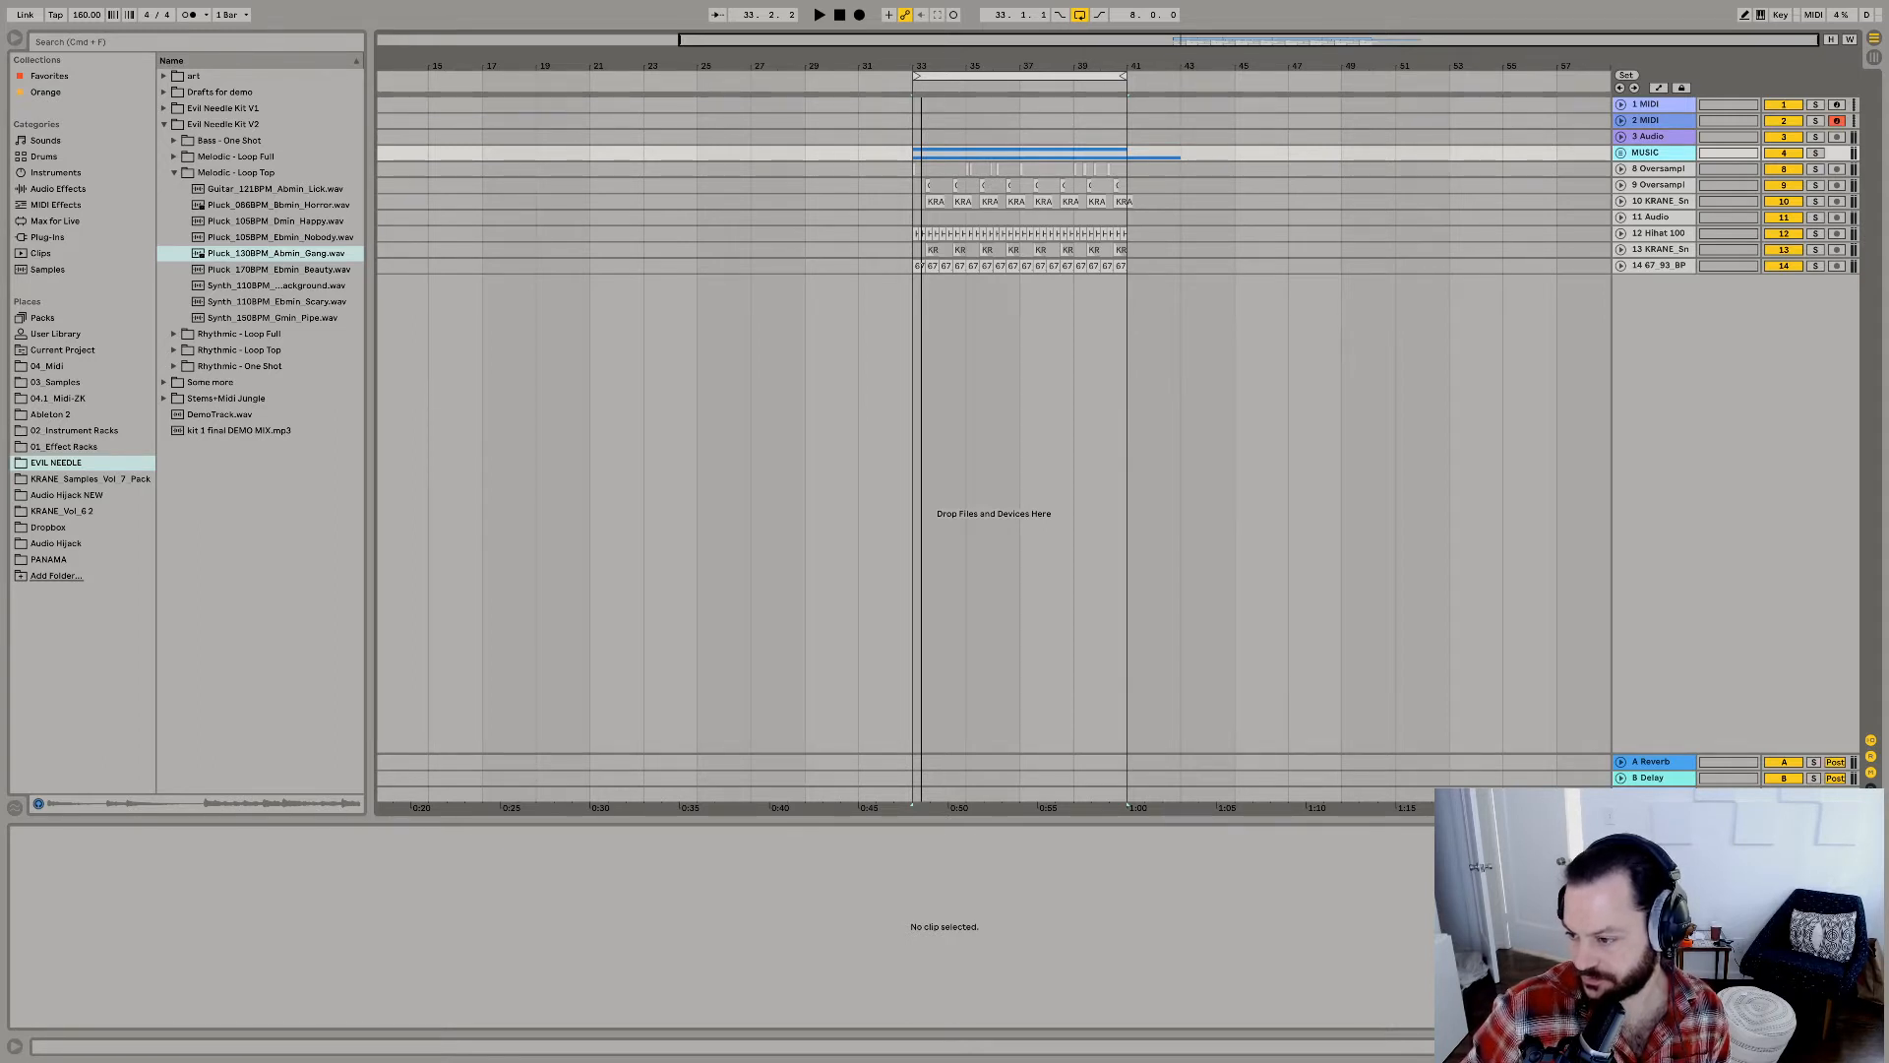
Close the untitled beat set without saving its changes.
key("super+n")
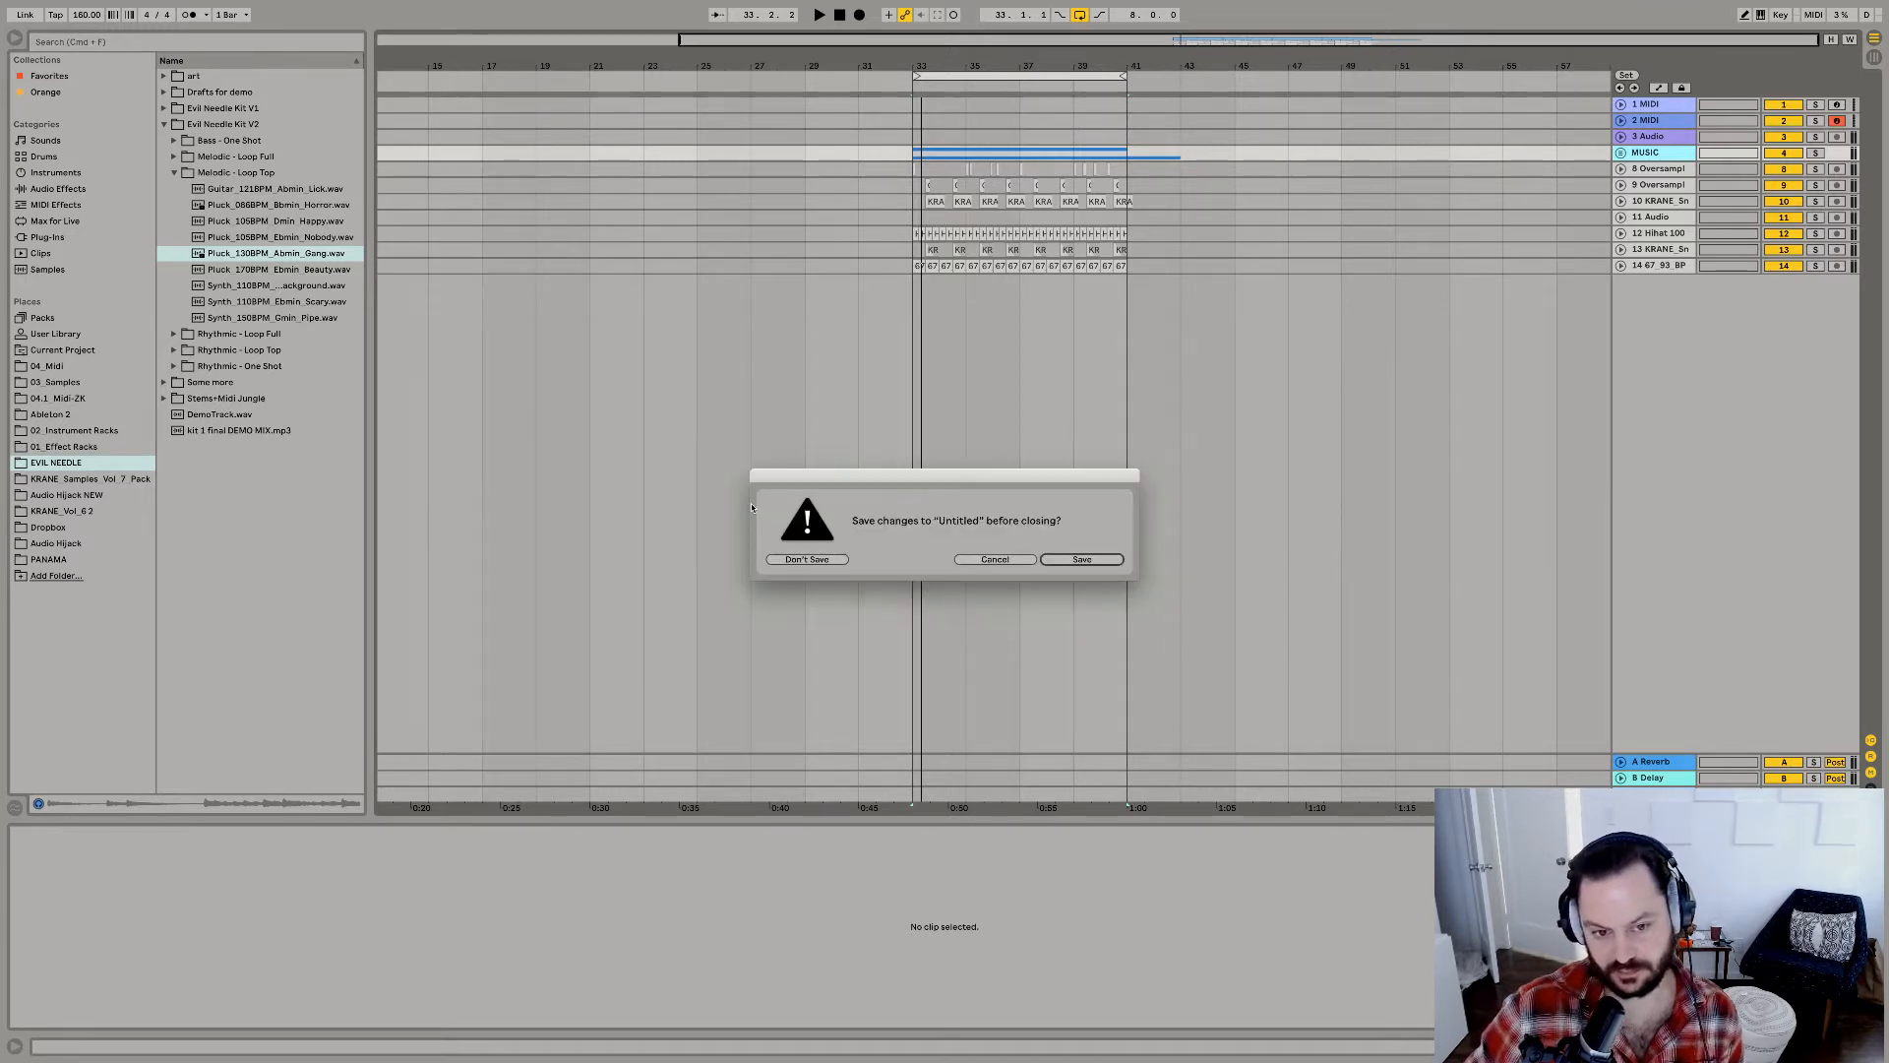
left_click(802, 559)
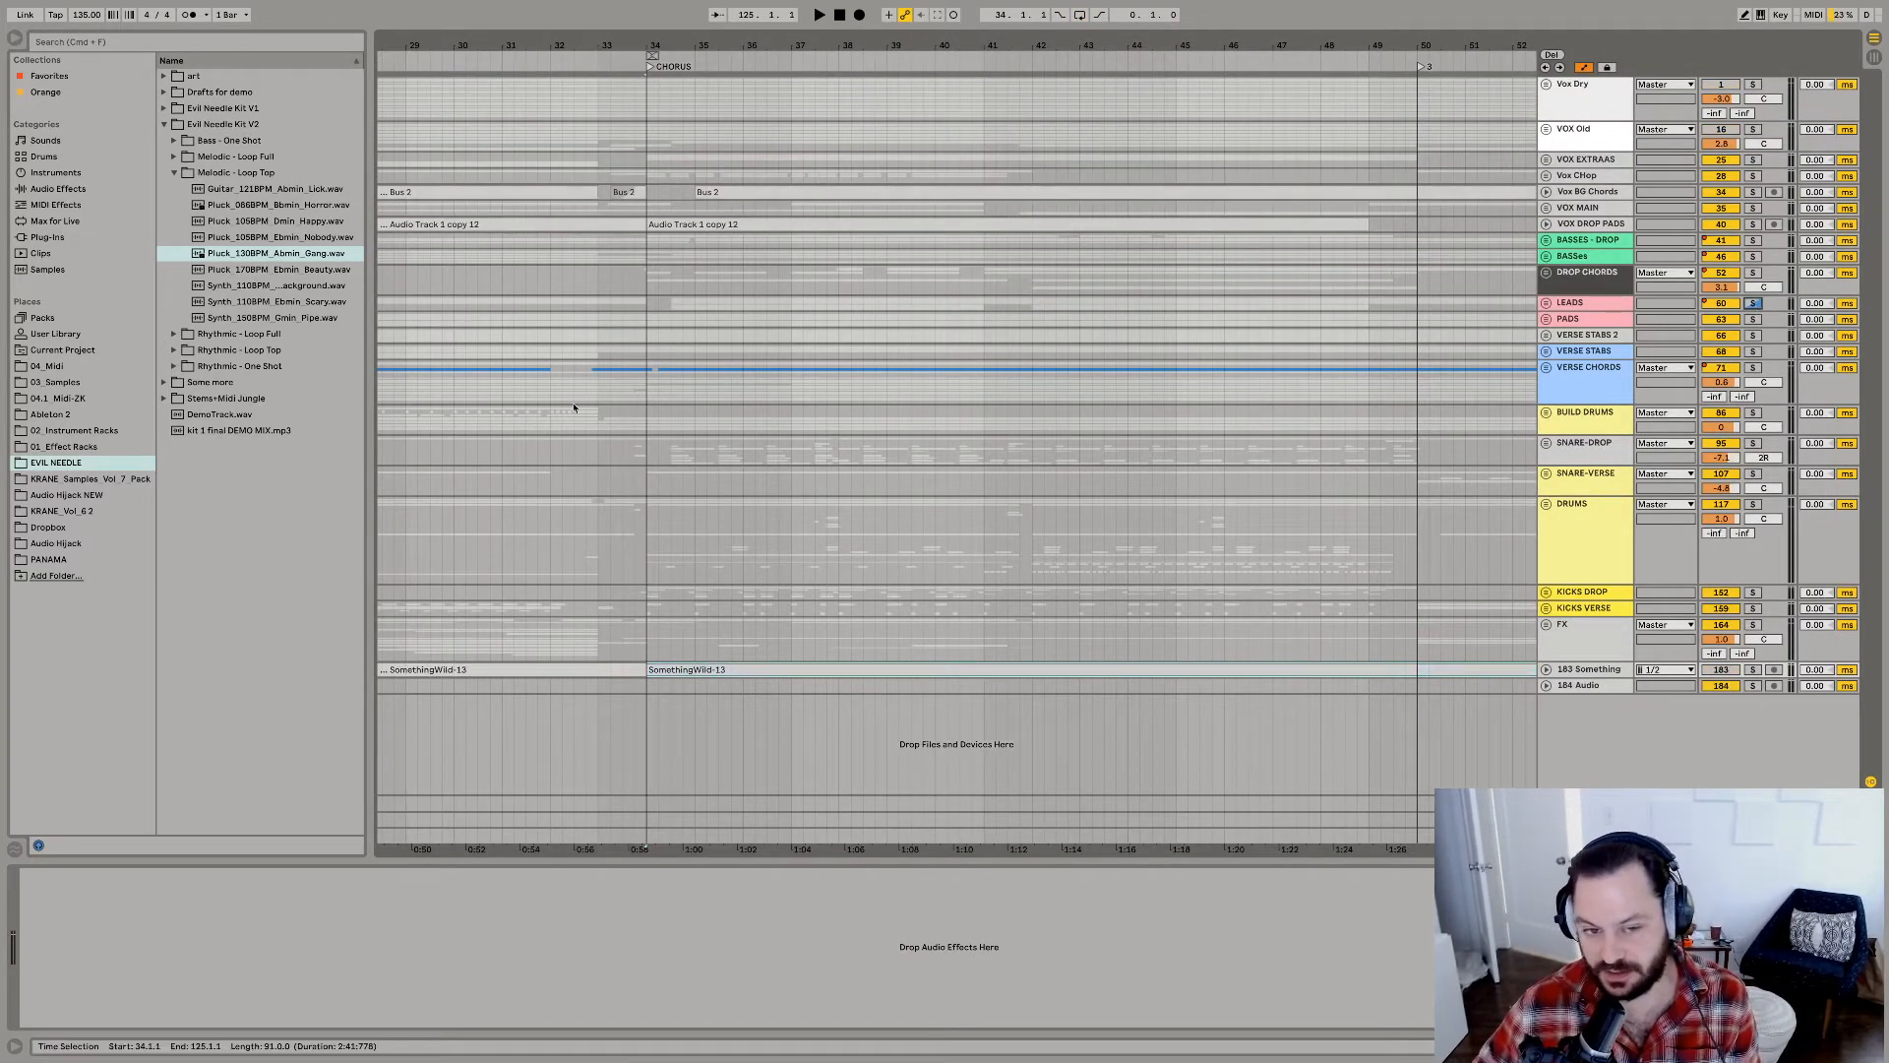
Play the song from the CHORUS marker at bar 34, with the whole arrangement in view.
left_click(640, 396)
key("space")
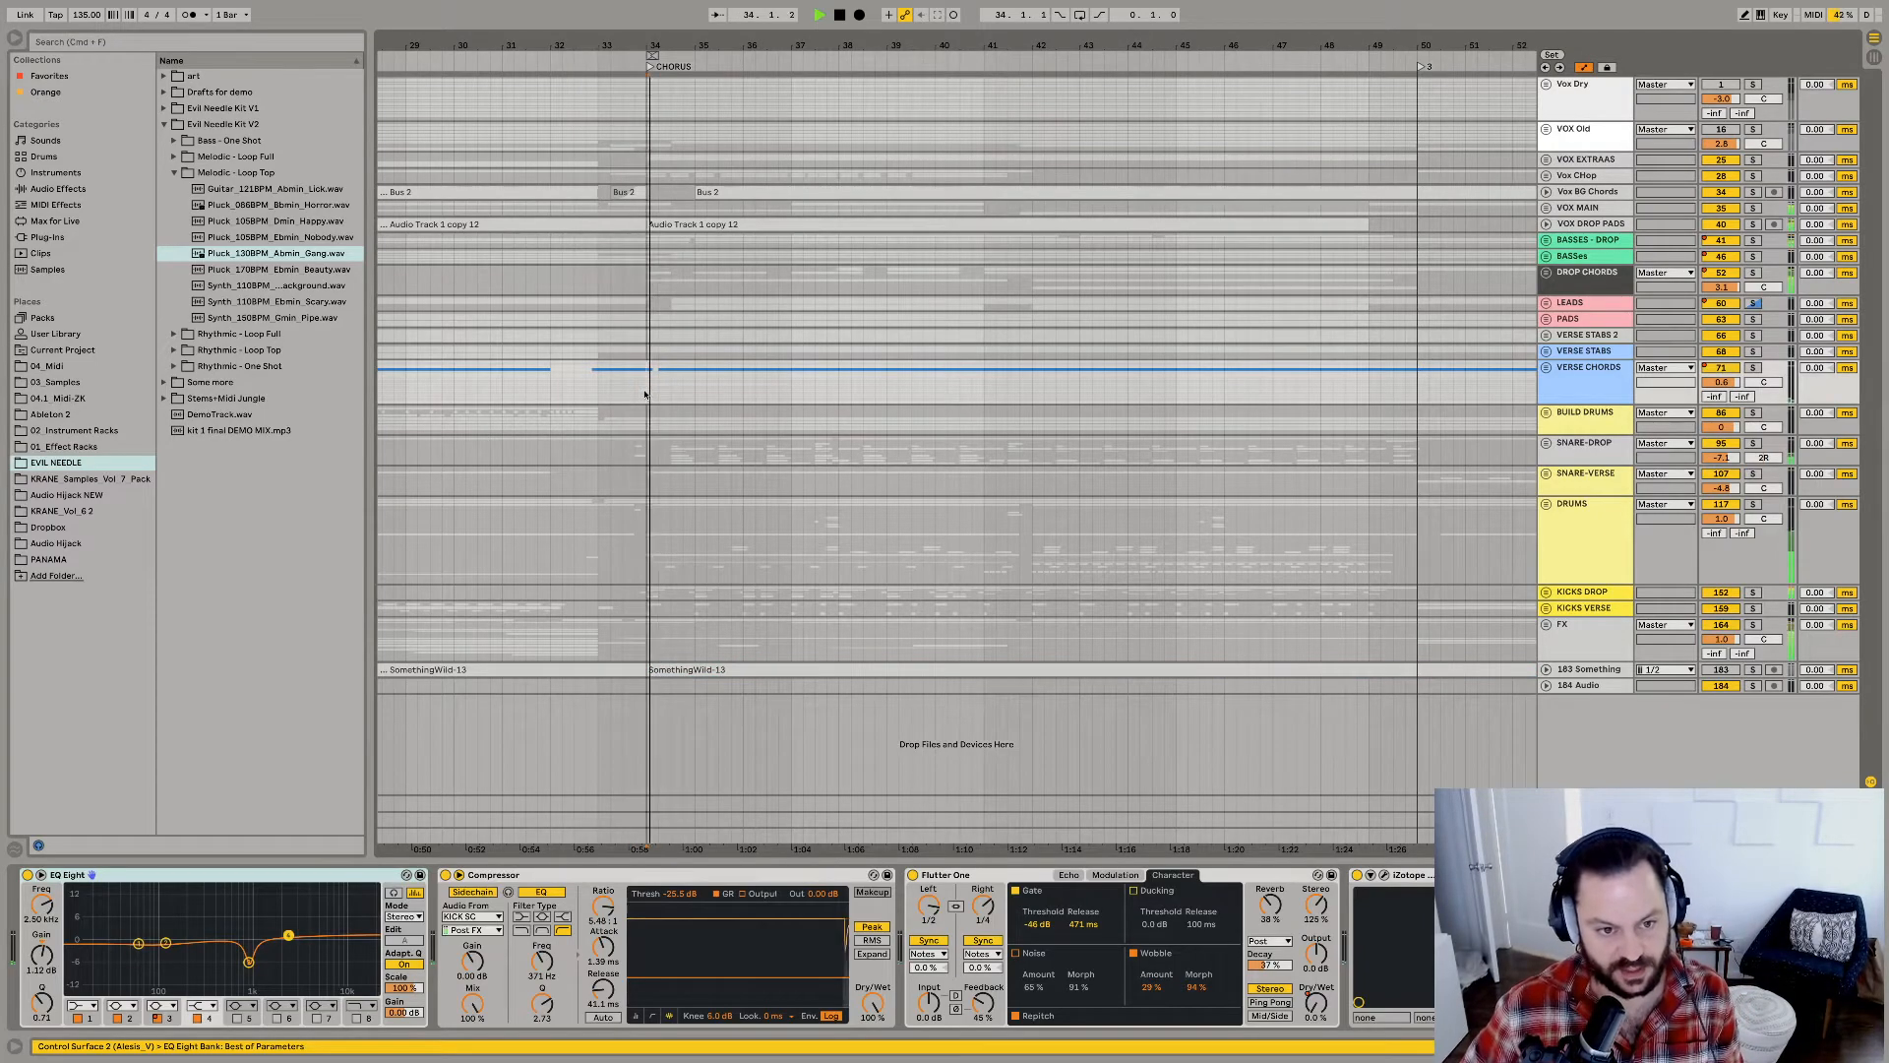
key("minus")
key("minus")
key("minus")
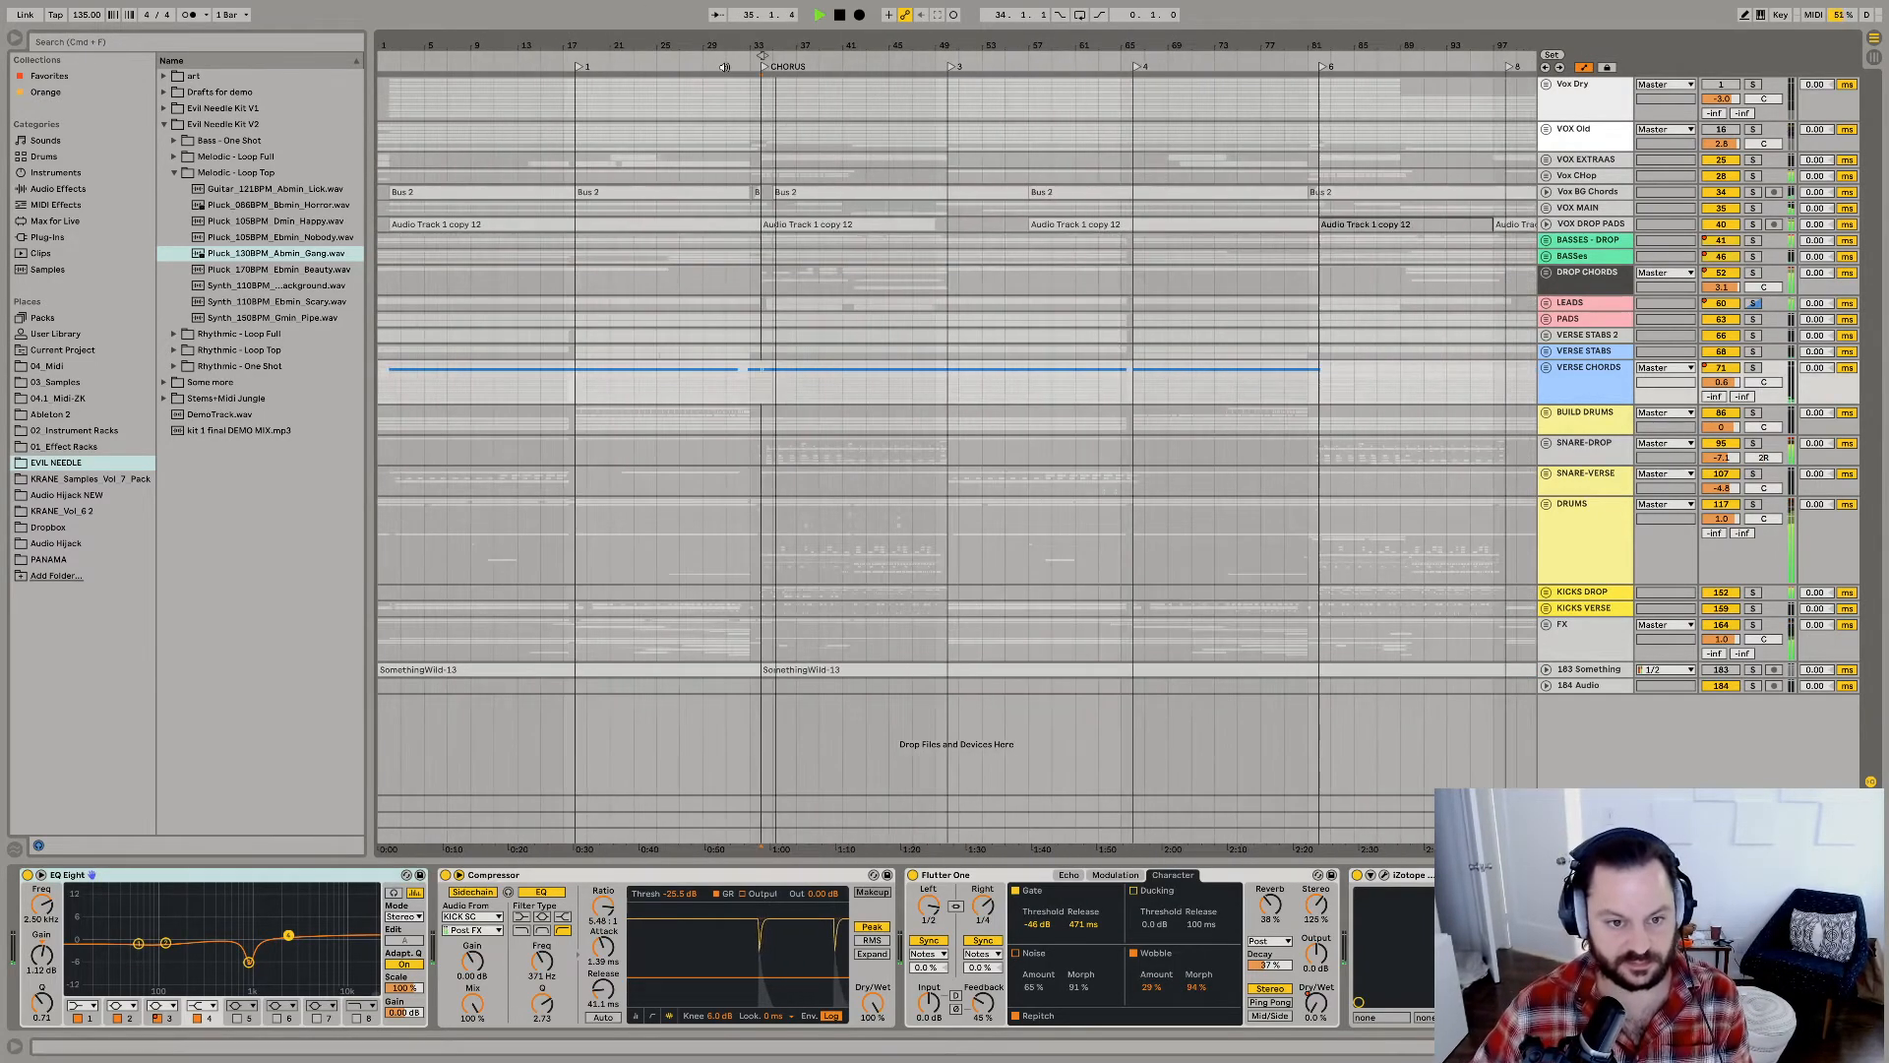
Turn on the ZK_MASTER_2020-1-1 rack in the master chain and replay the chorus.
left_click(1586, 836)
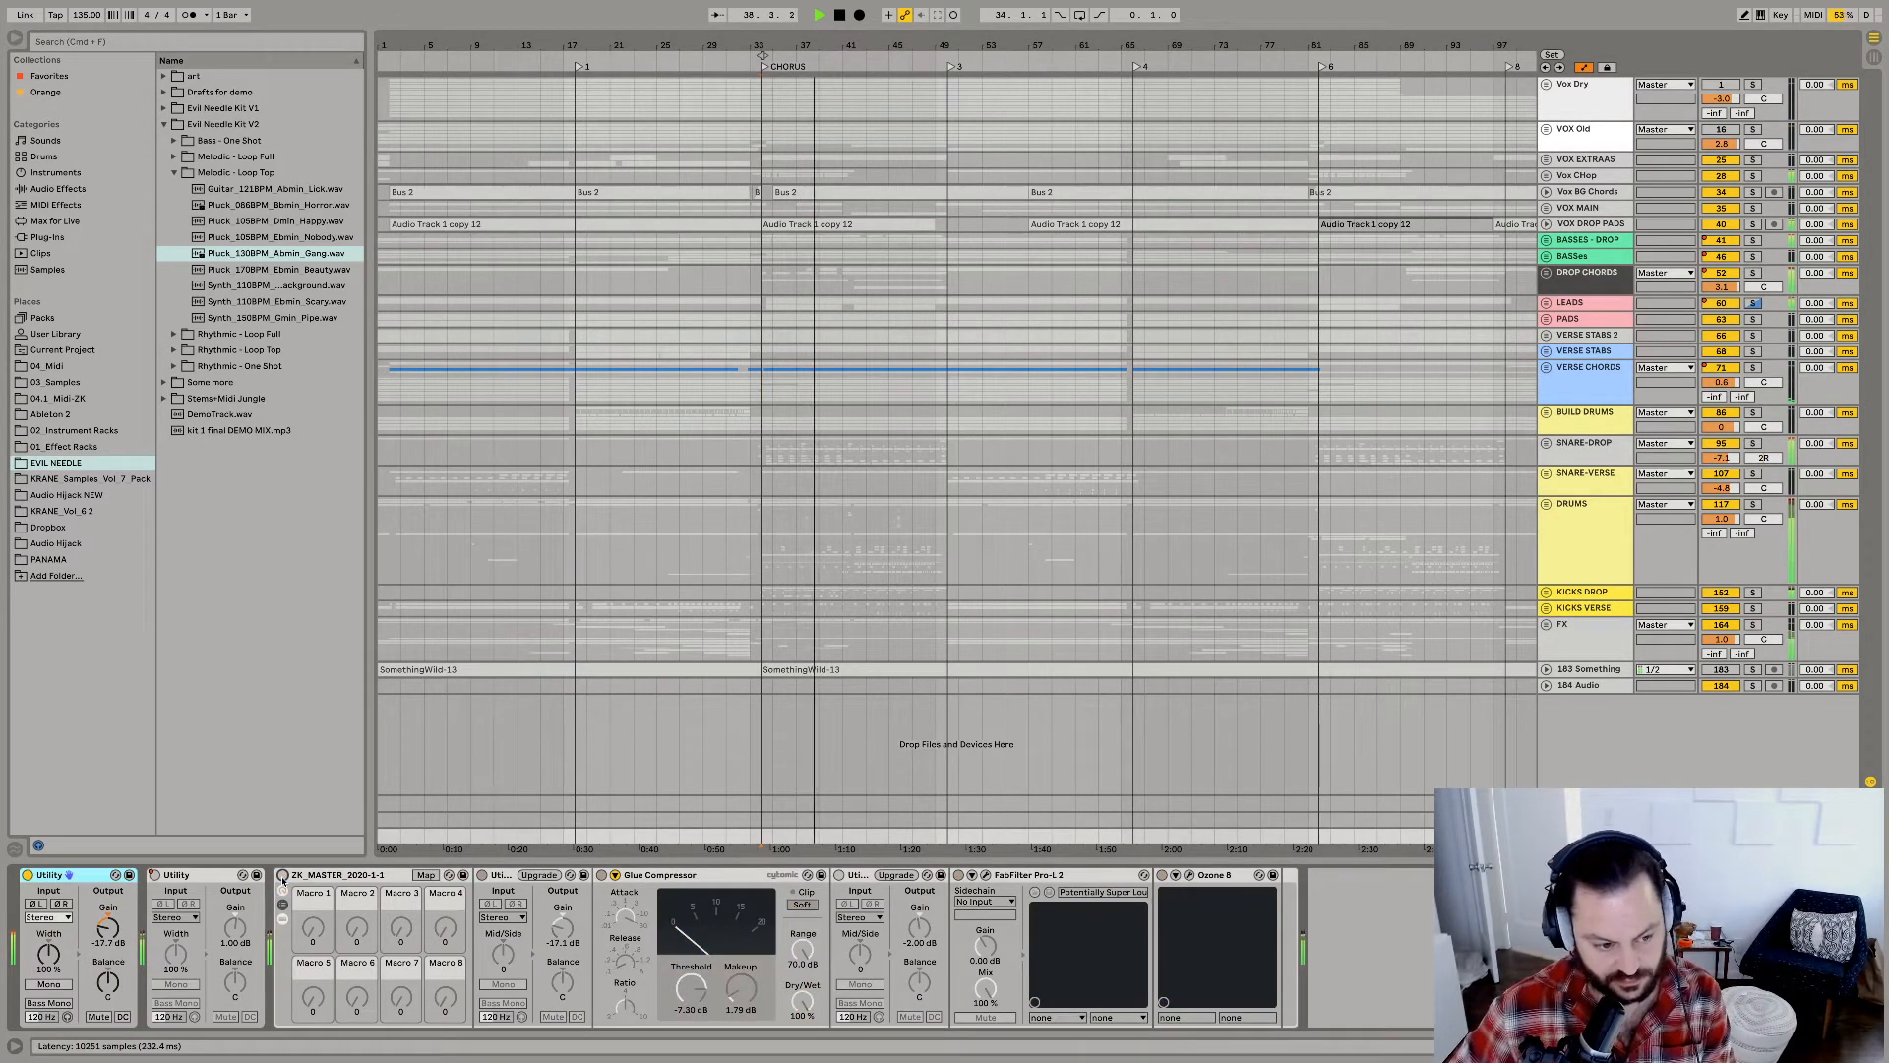
key("space")
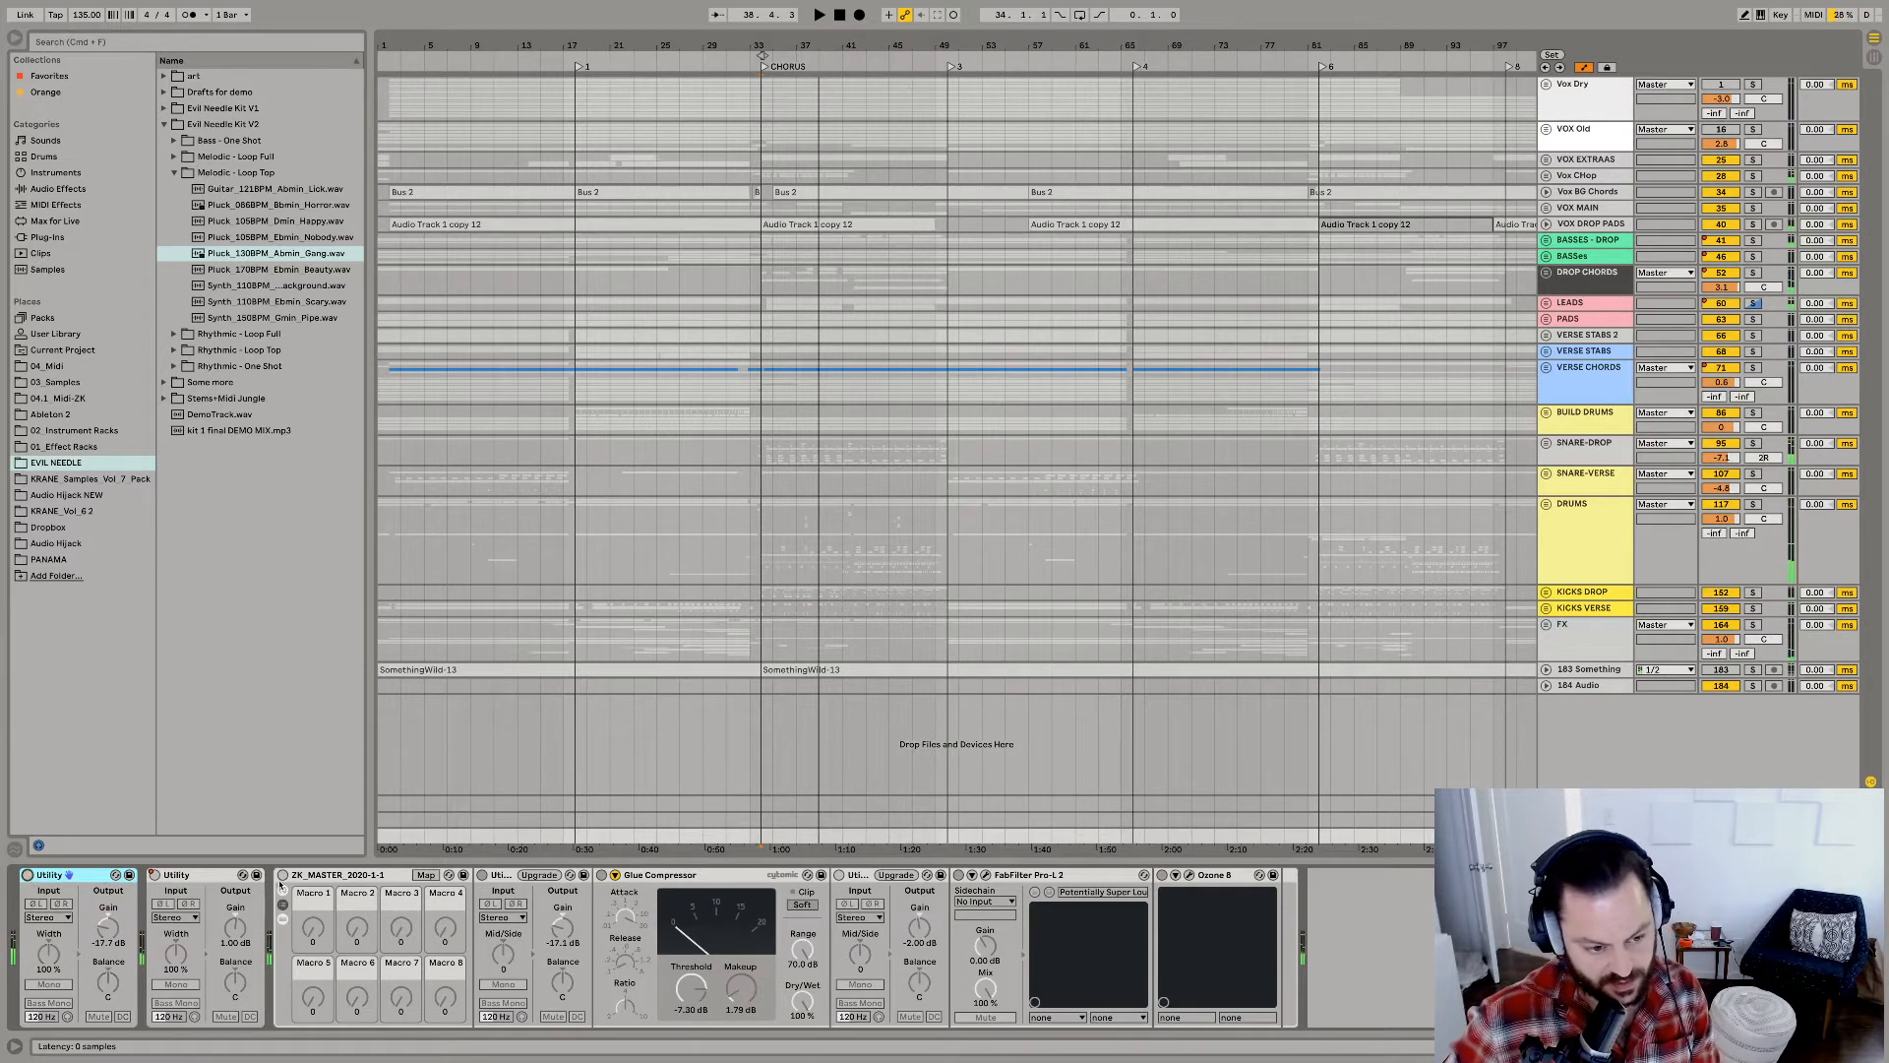
left_click(282, 875)
key("space")
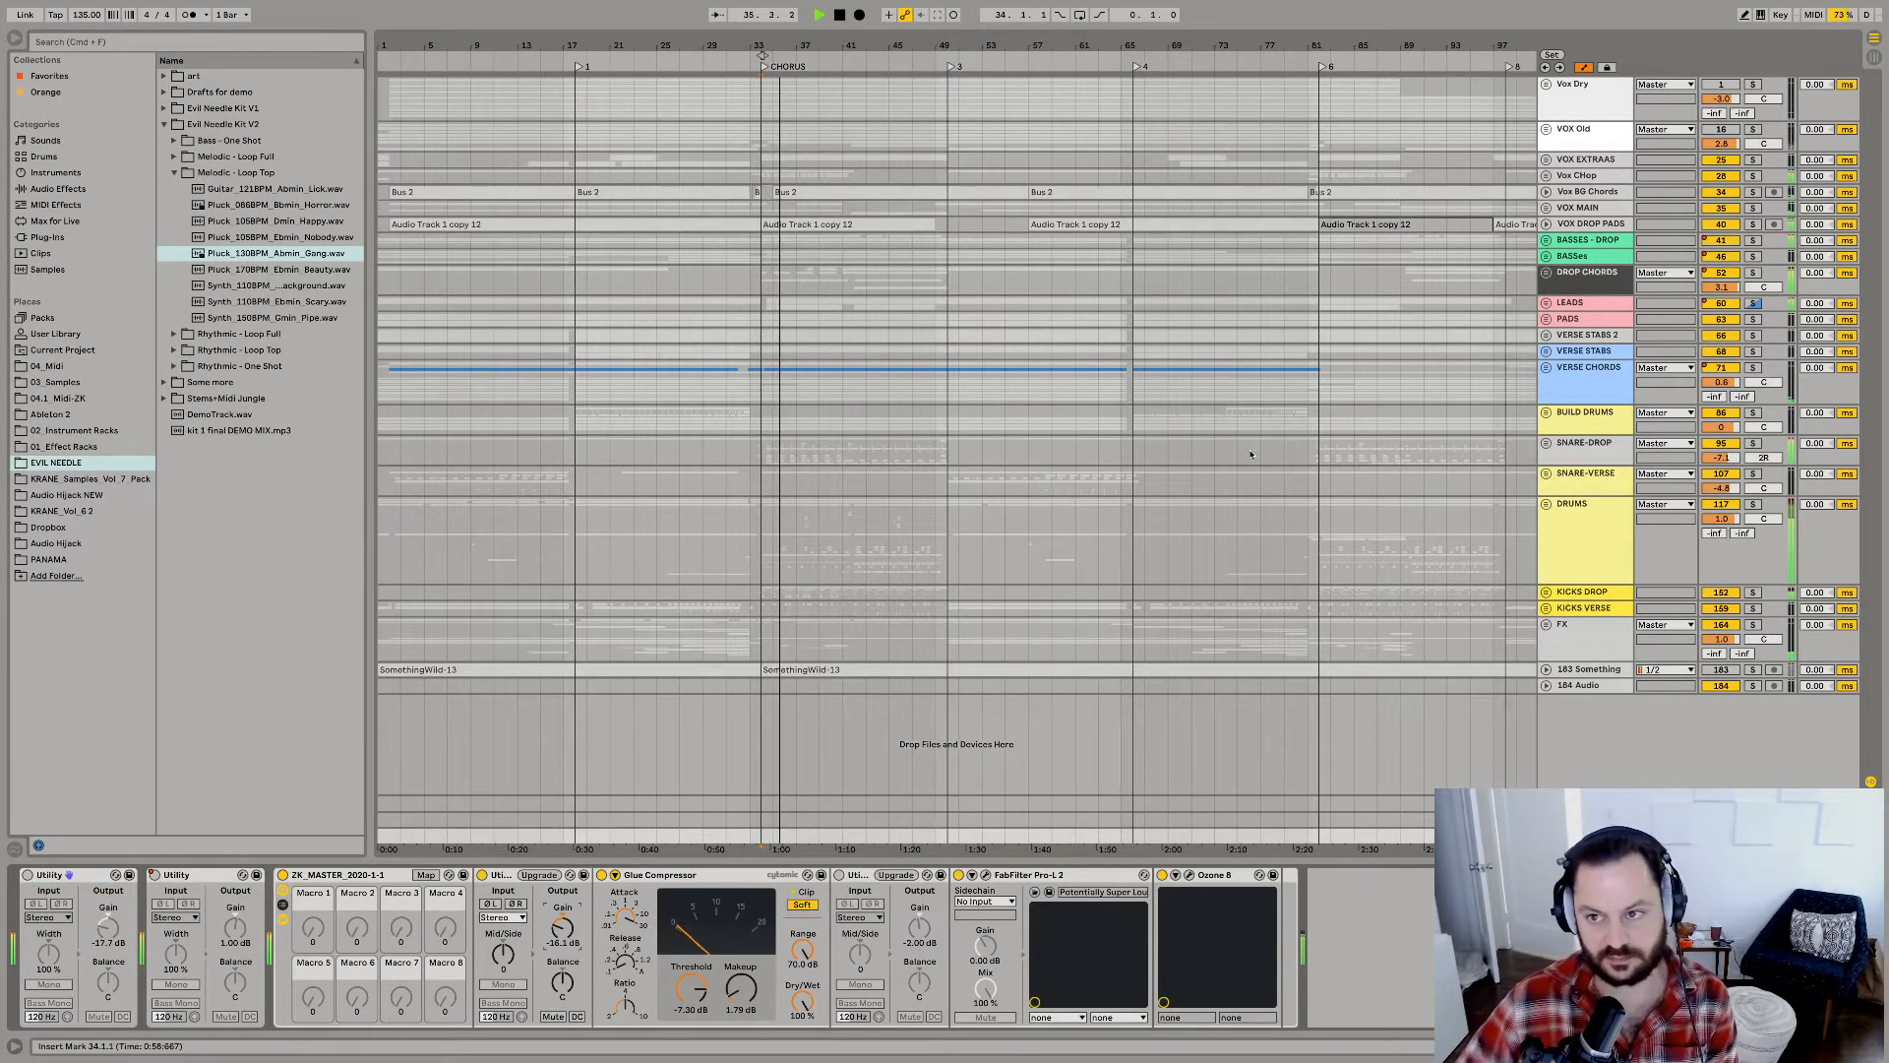
Delete the Vox Dry and VOX Old track groups and place the insert marker at bar 34.
left_click(1579, 98)
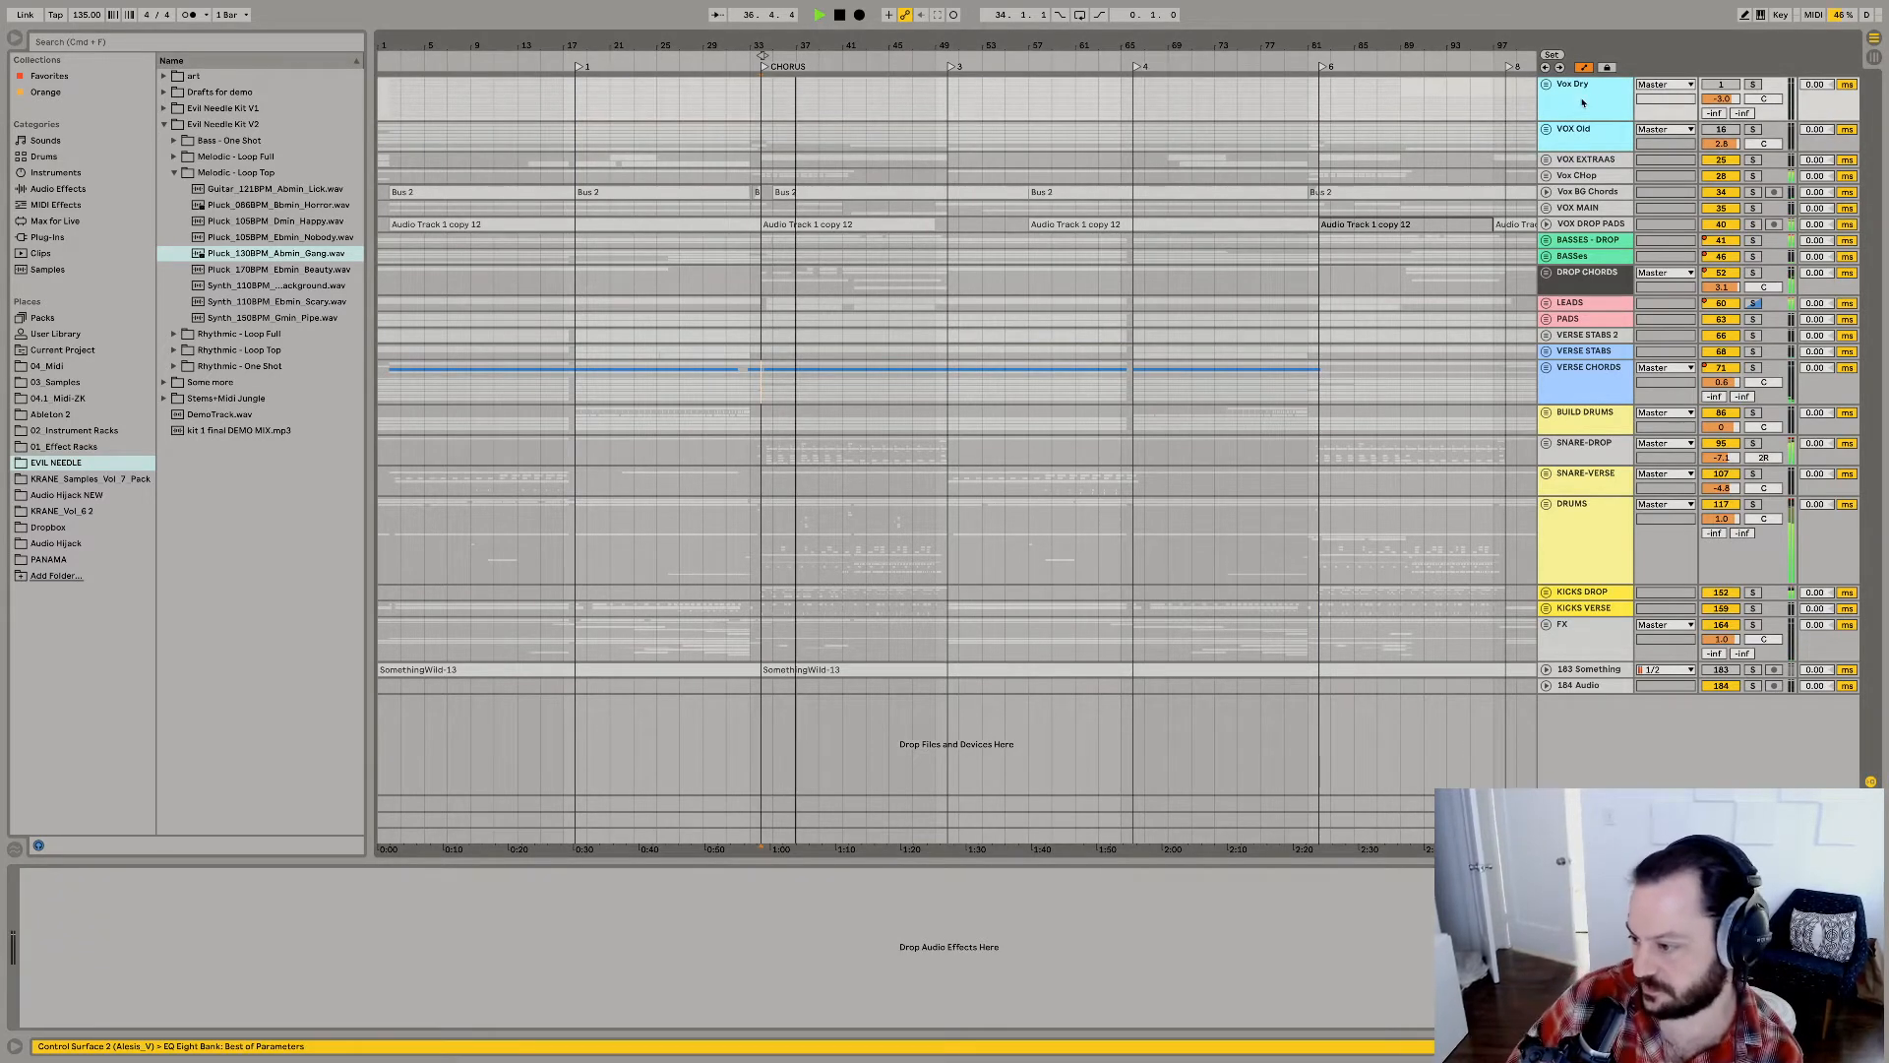
key("Delete")
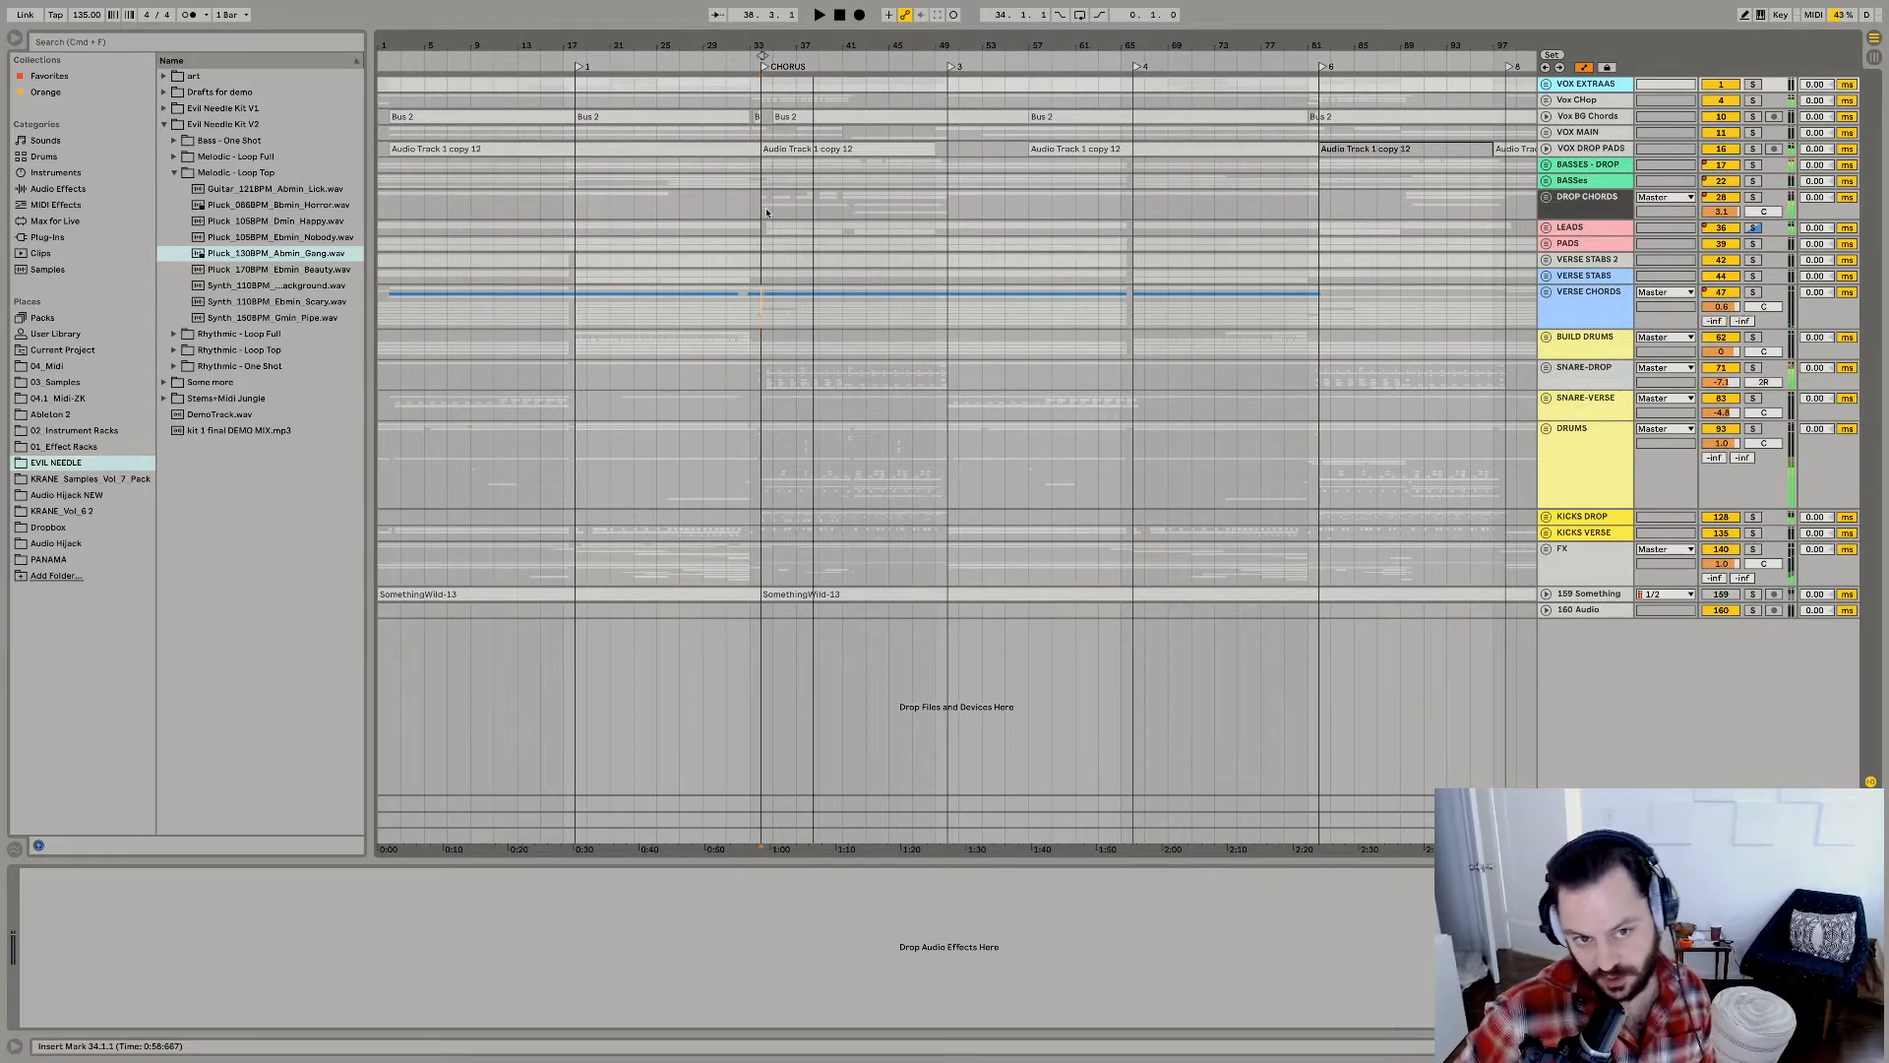
left_click(766, 212)
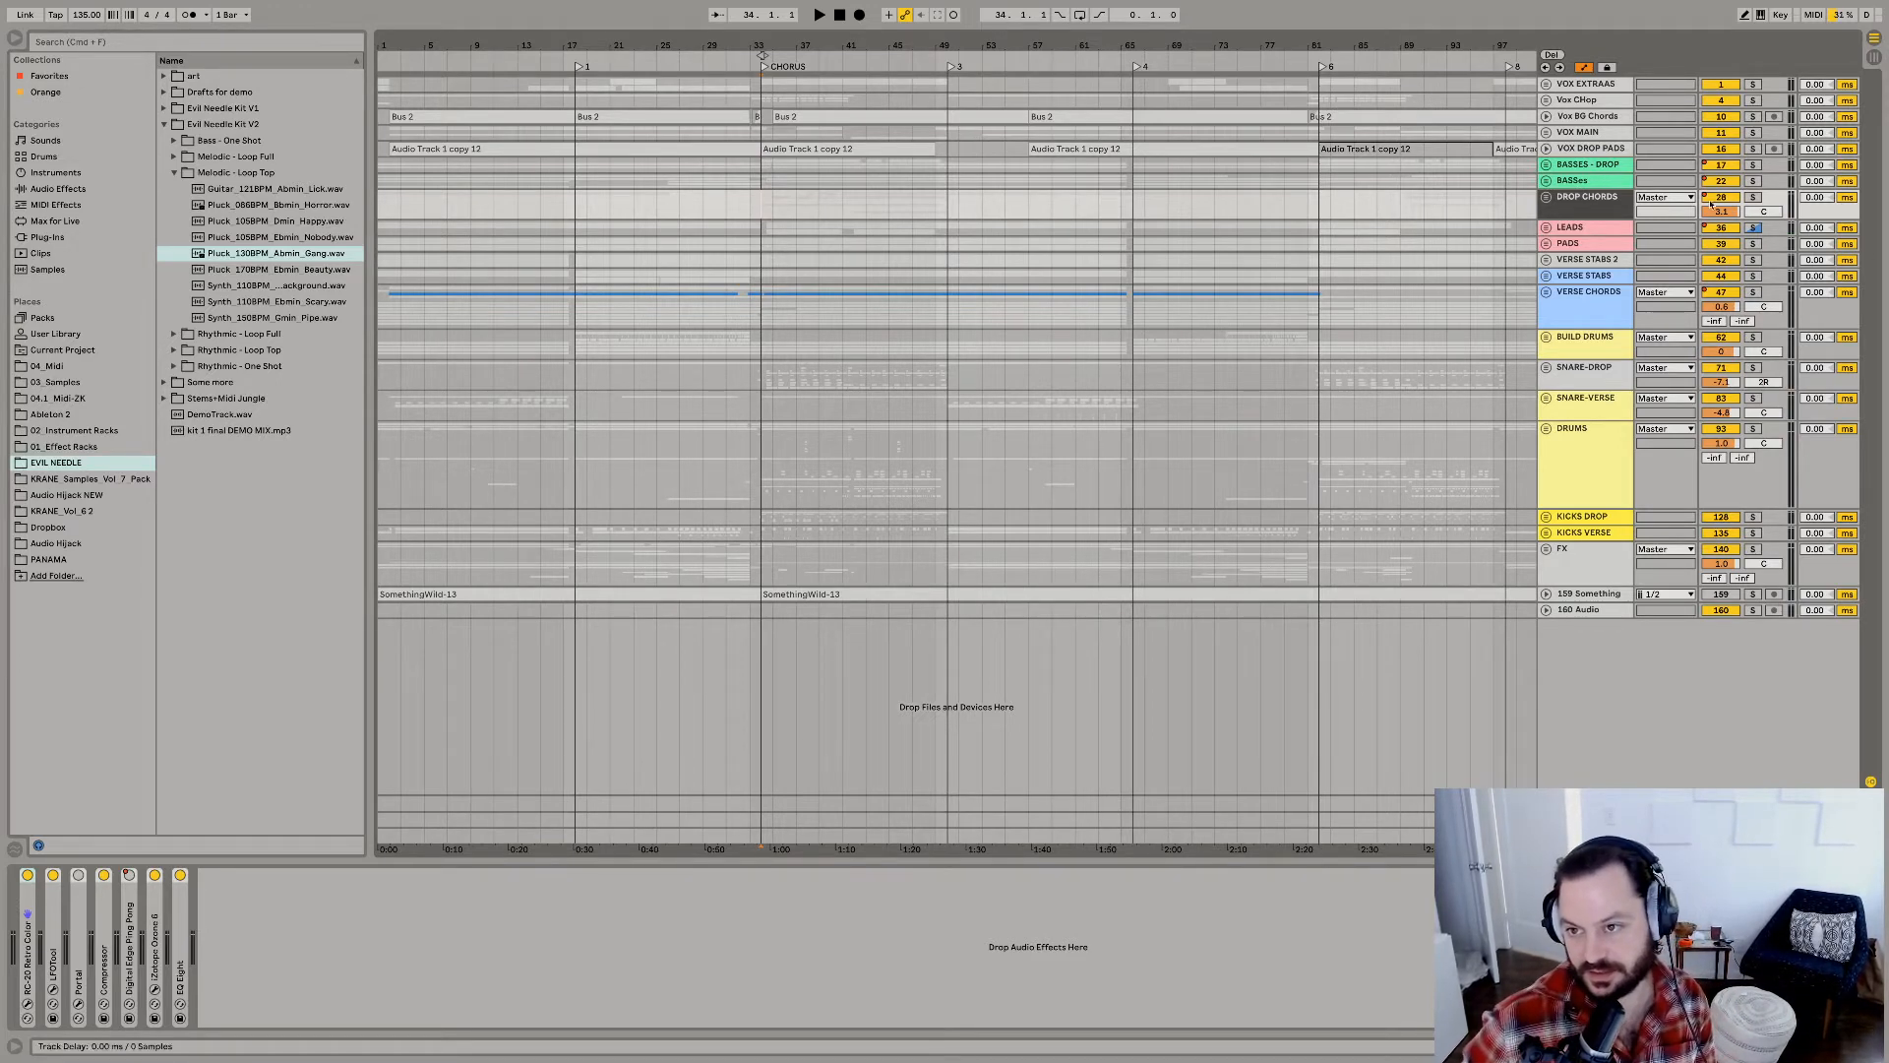
Unfold and solo the BASSES - DROP group and play its chorus part close up from bar 34.
left_click(1546, 164)
left_click(1752, 164)
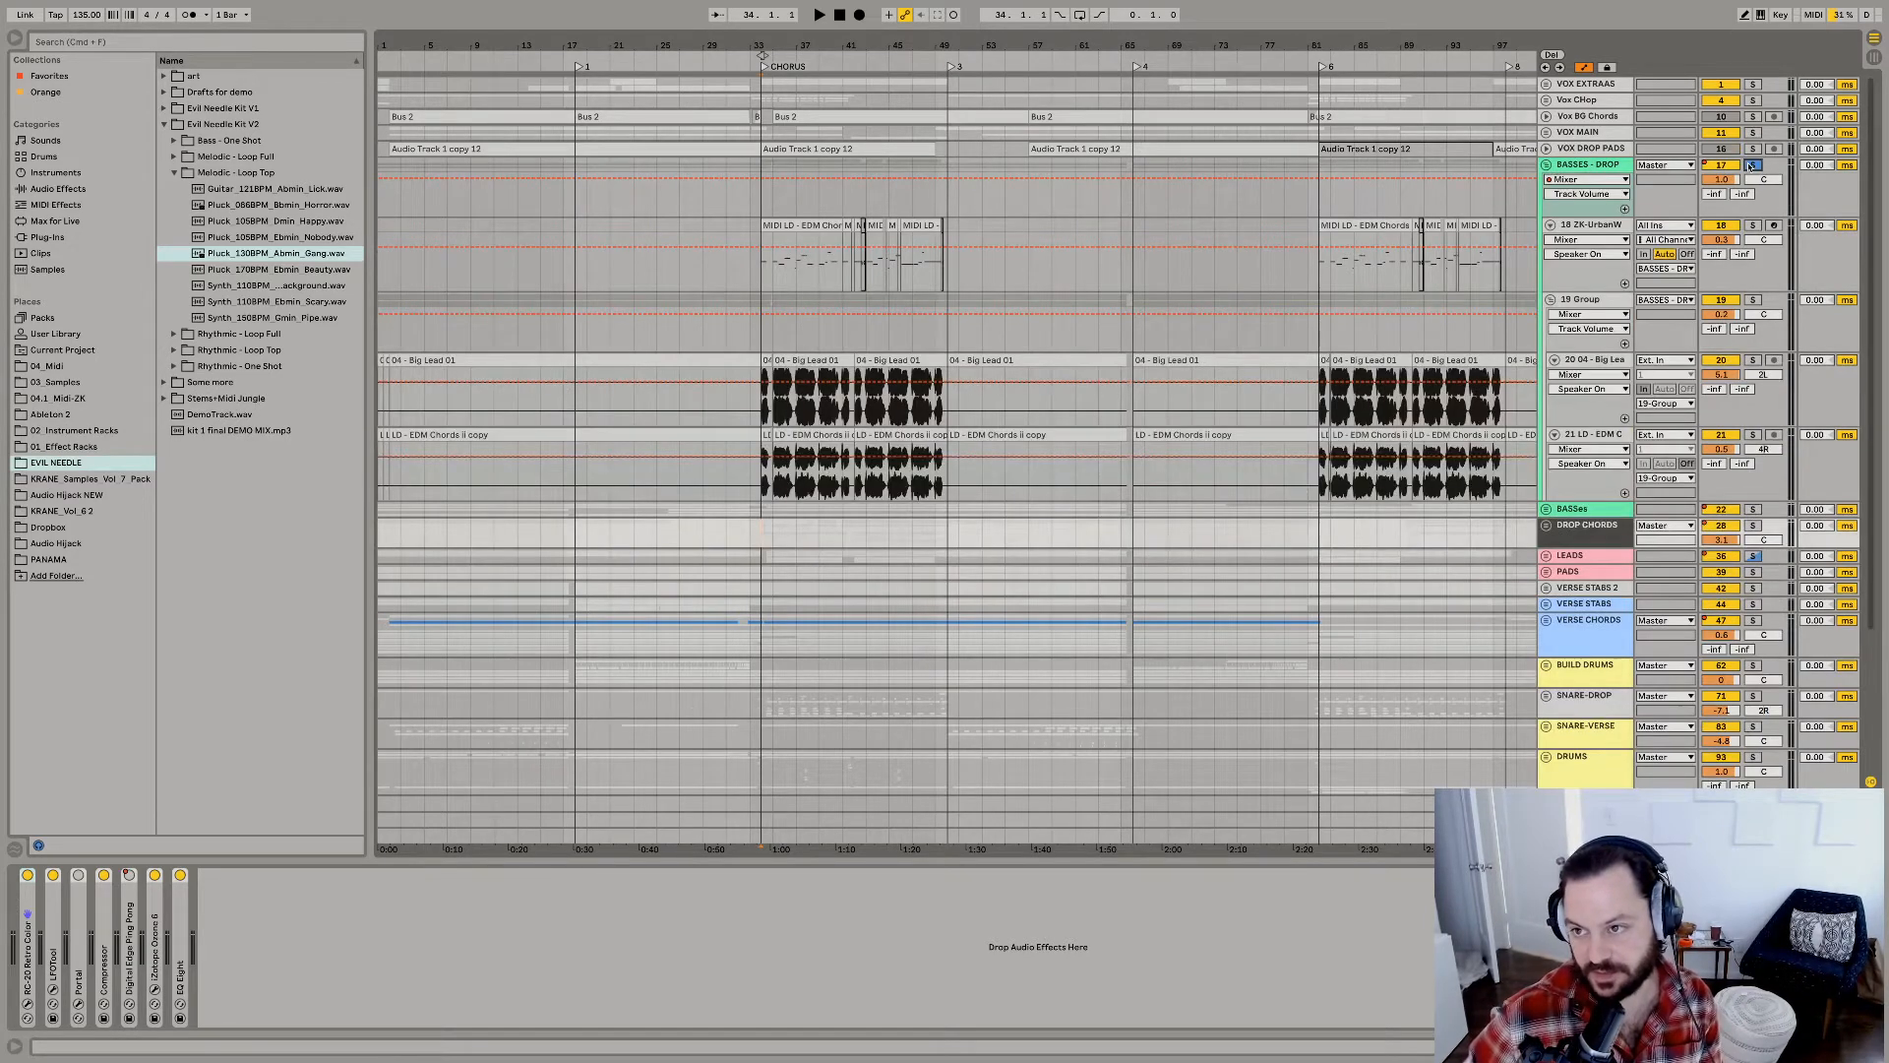
left_click(765, 41)
mouse_move(766, 41)
left_mouse_down()
mouse_move(738, 187)
mouse_move(681, 187)
left_mouse_up()
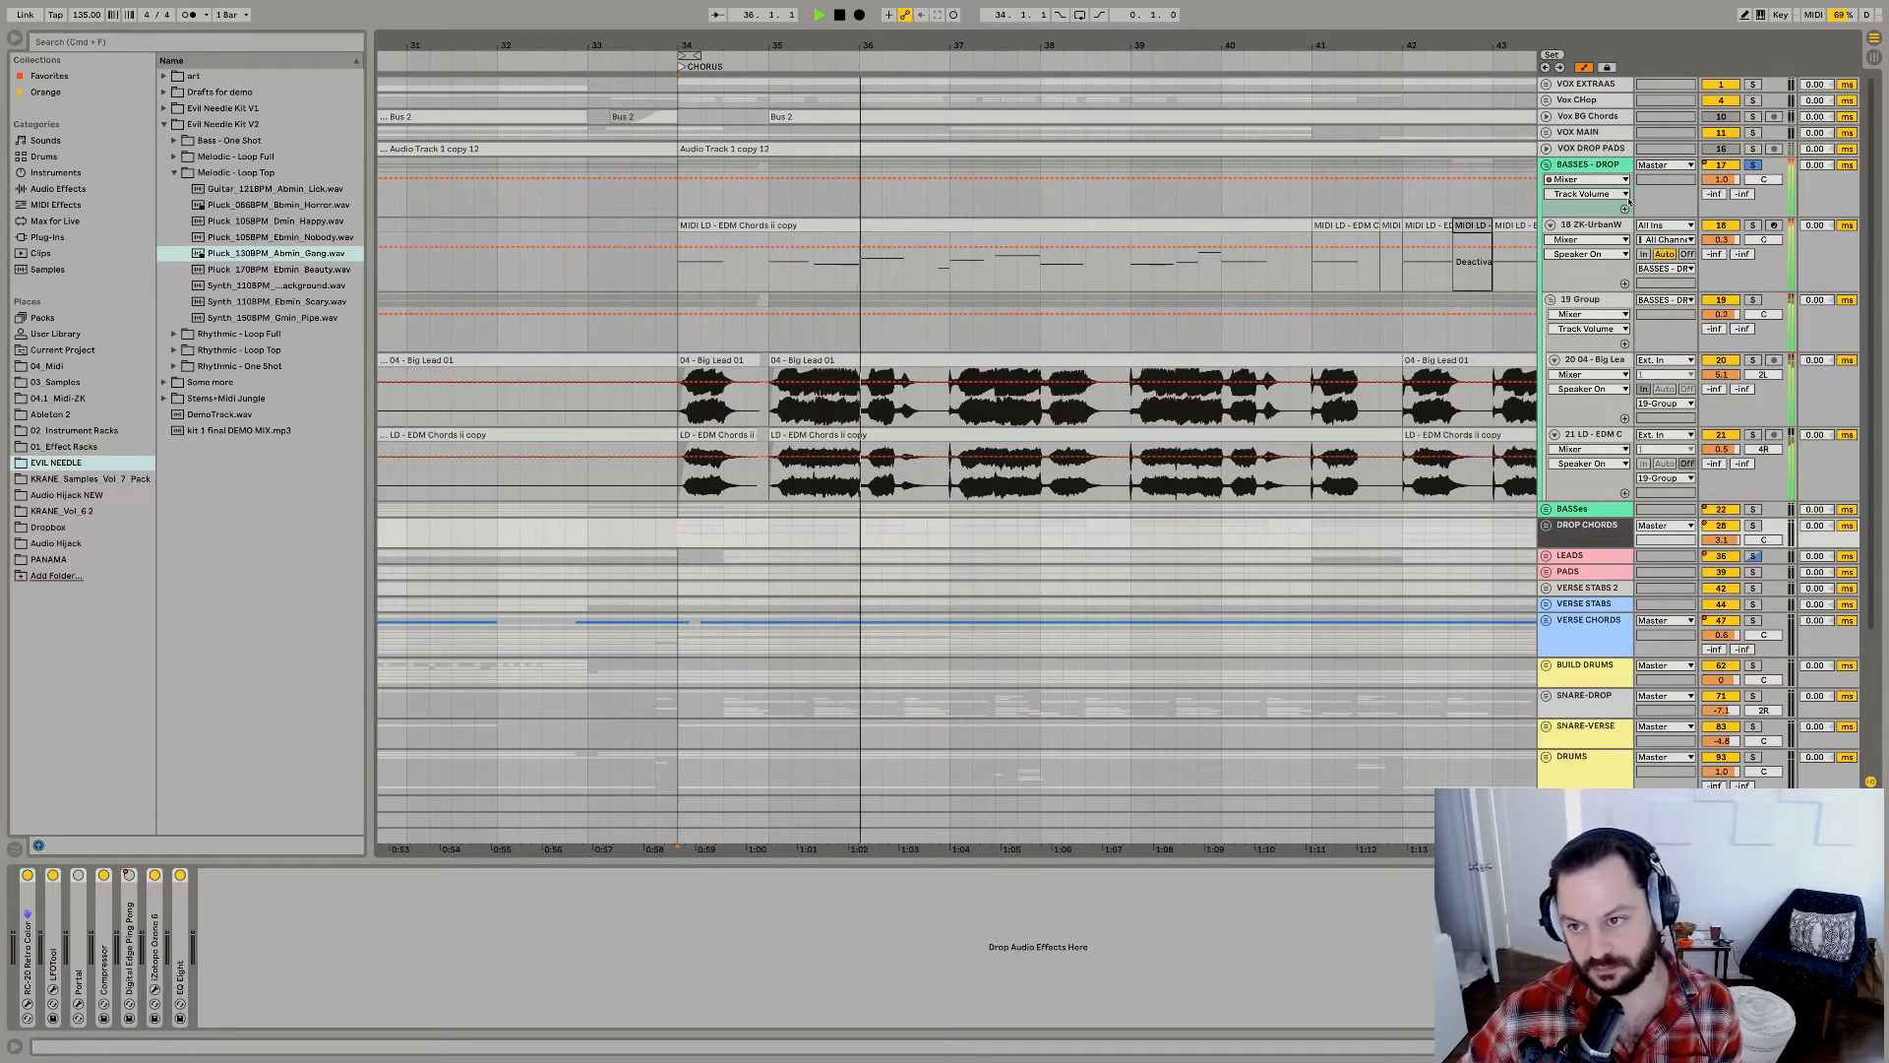
Recolour the BASSES - DROP group yellow and stop playback.
left_click(1569, 300)
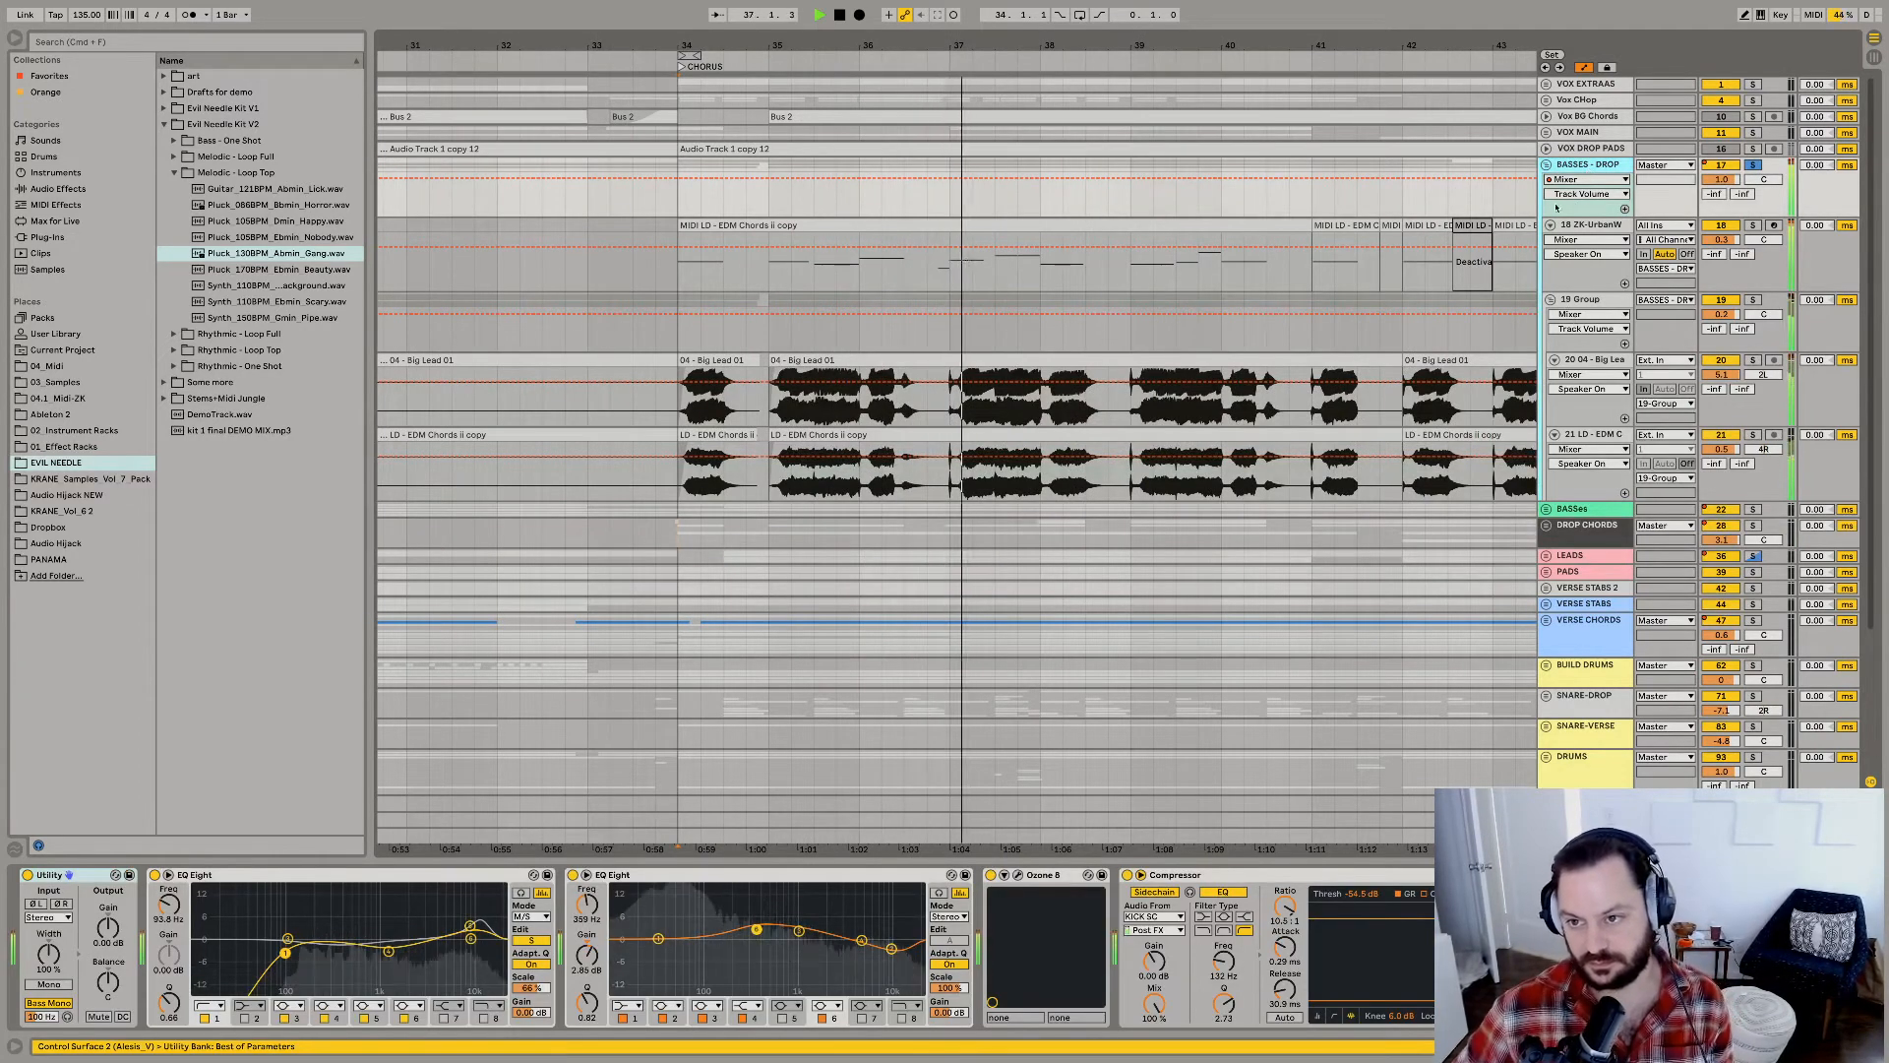
right_click(1574, 165)
left_click(1633, 381)
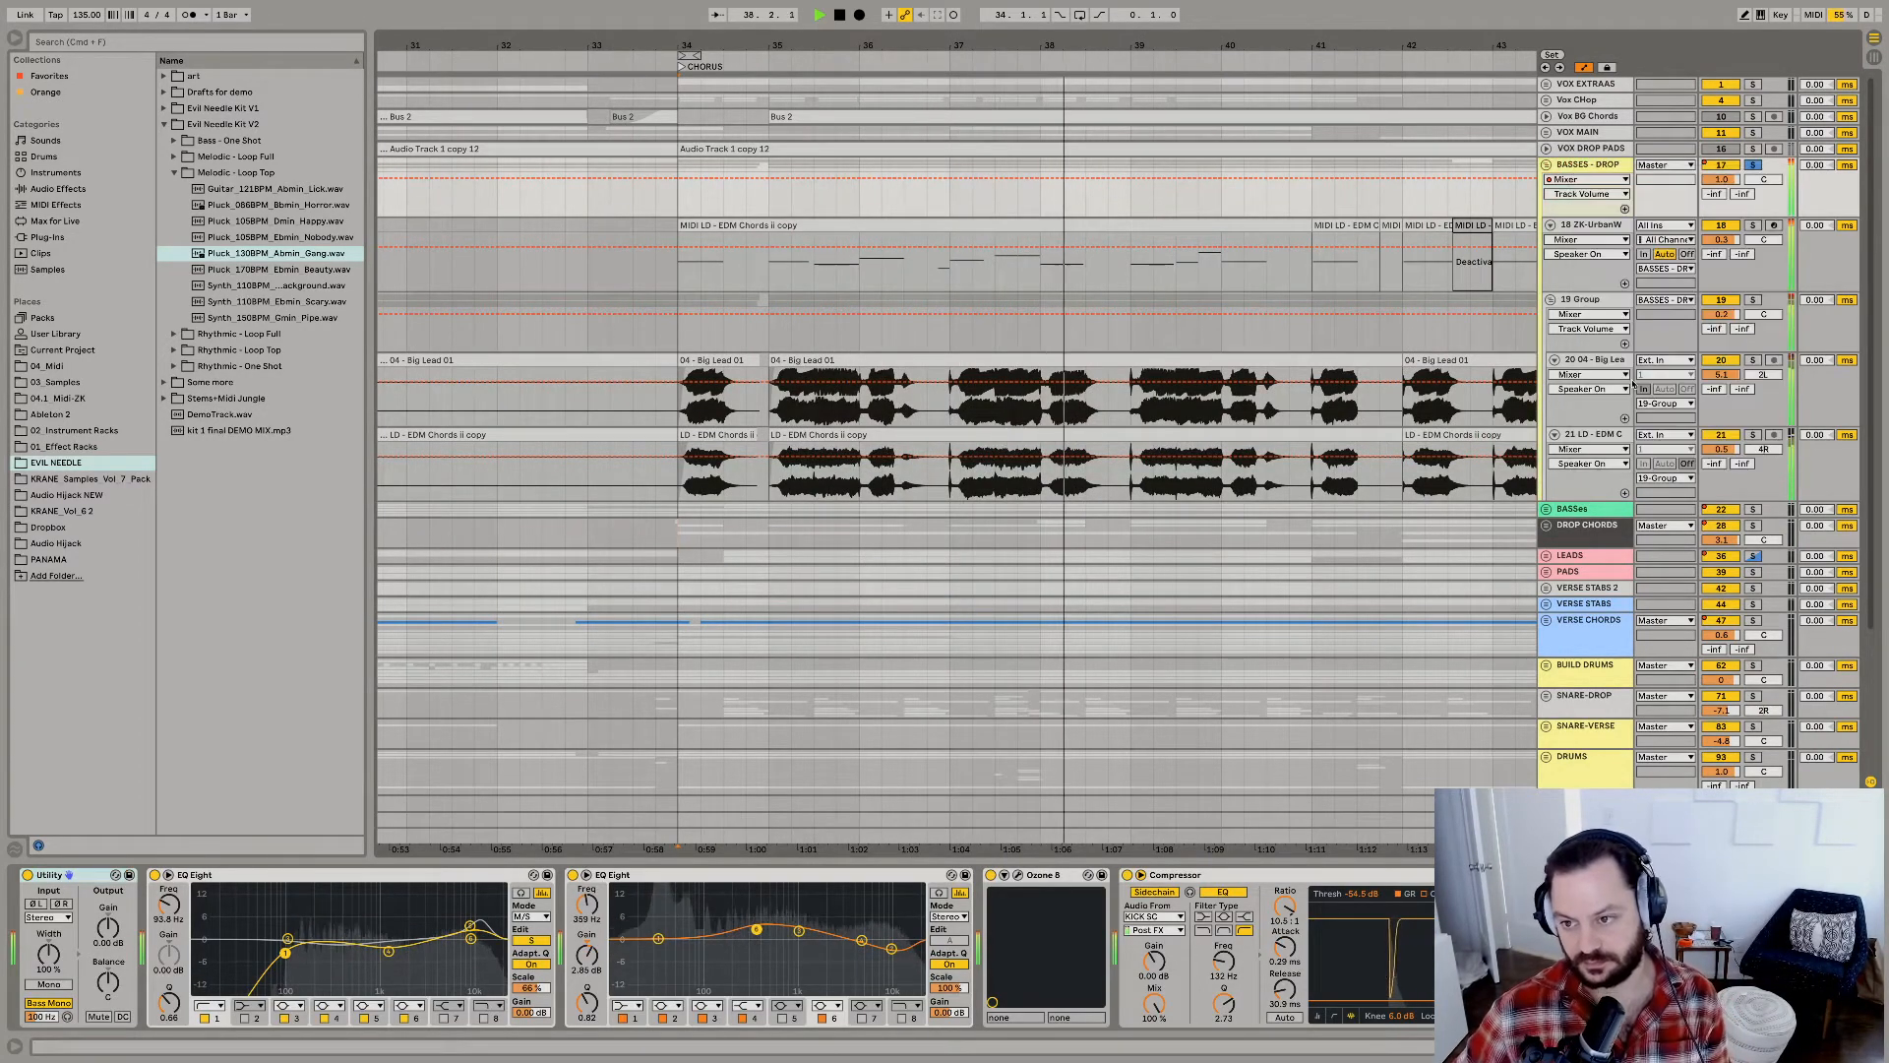
key("space")
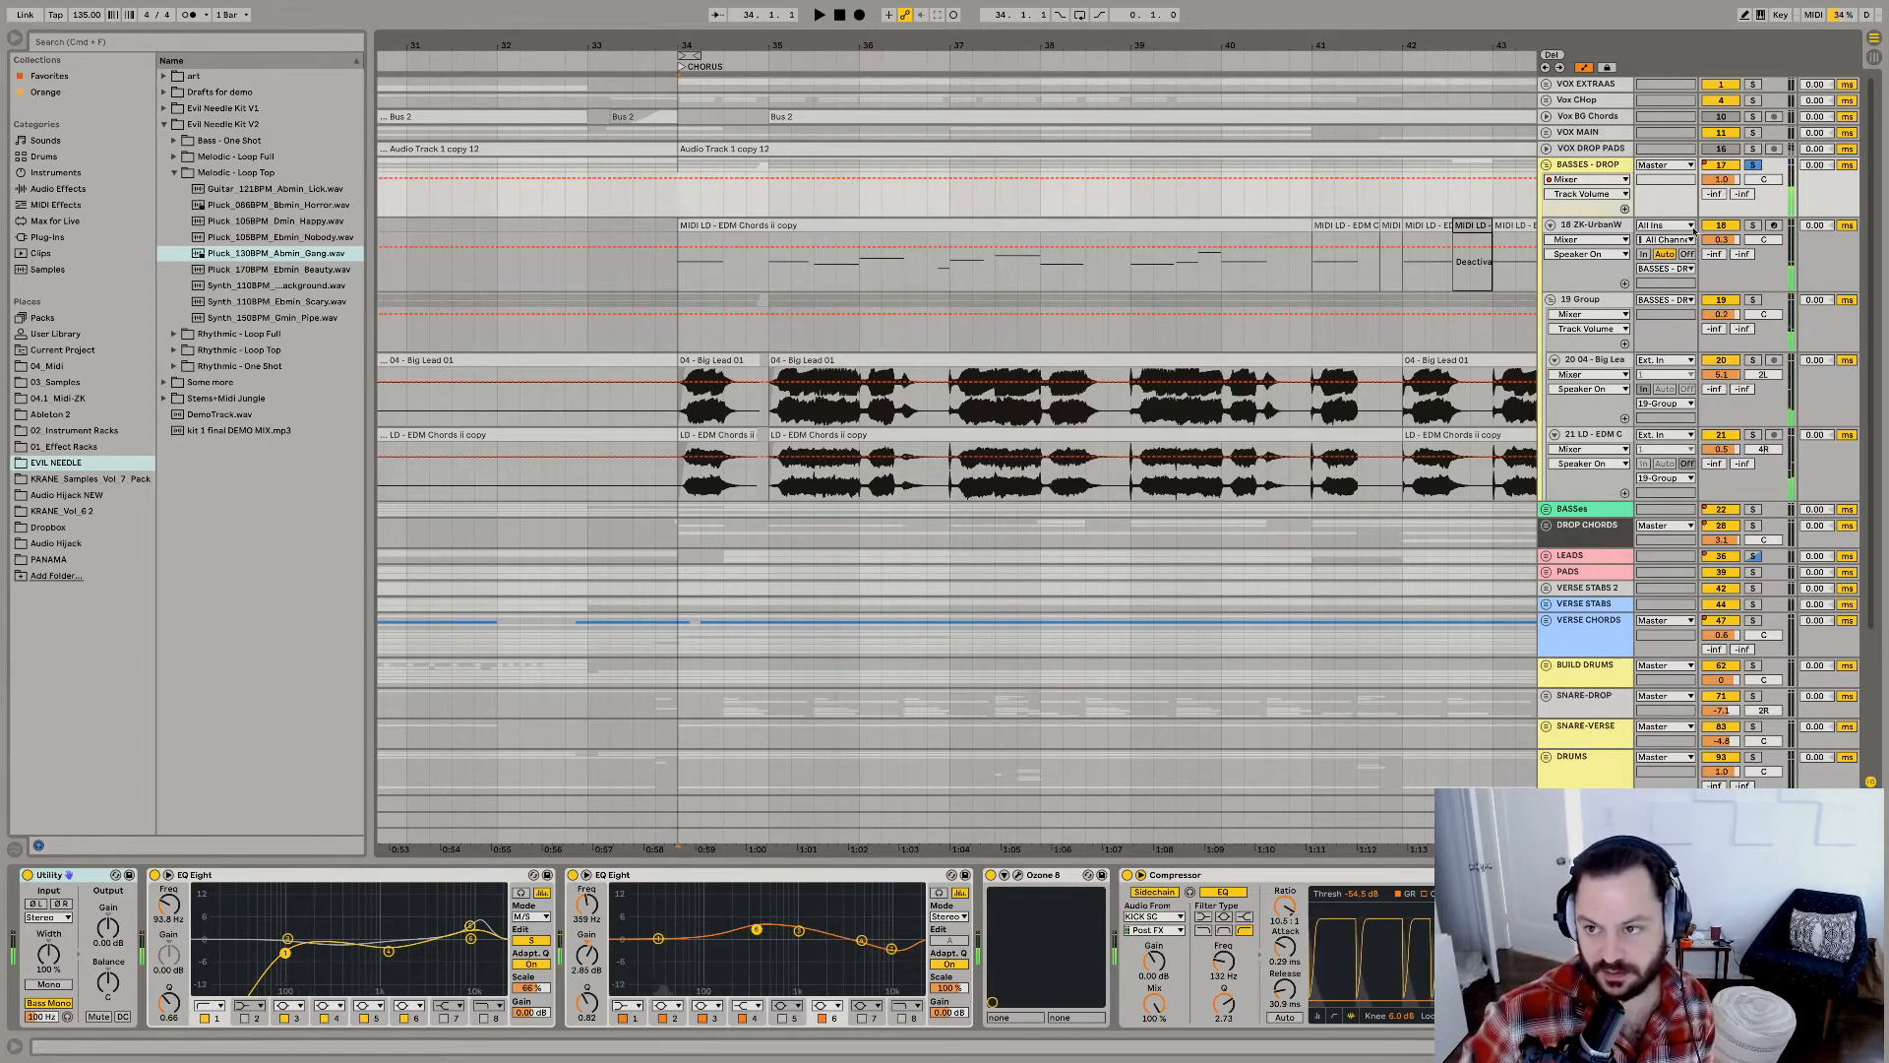
Fold the 19 Group and solo the ZK-UrbanW MIDI track inside BASSES - DROP.
left_click(1573, 305)
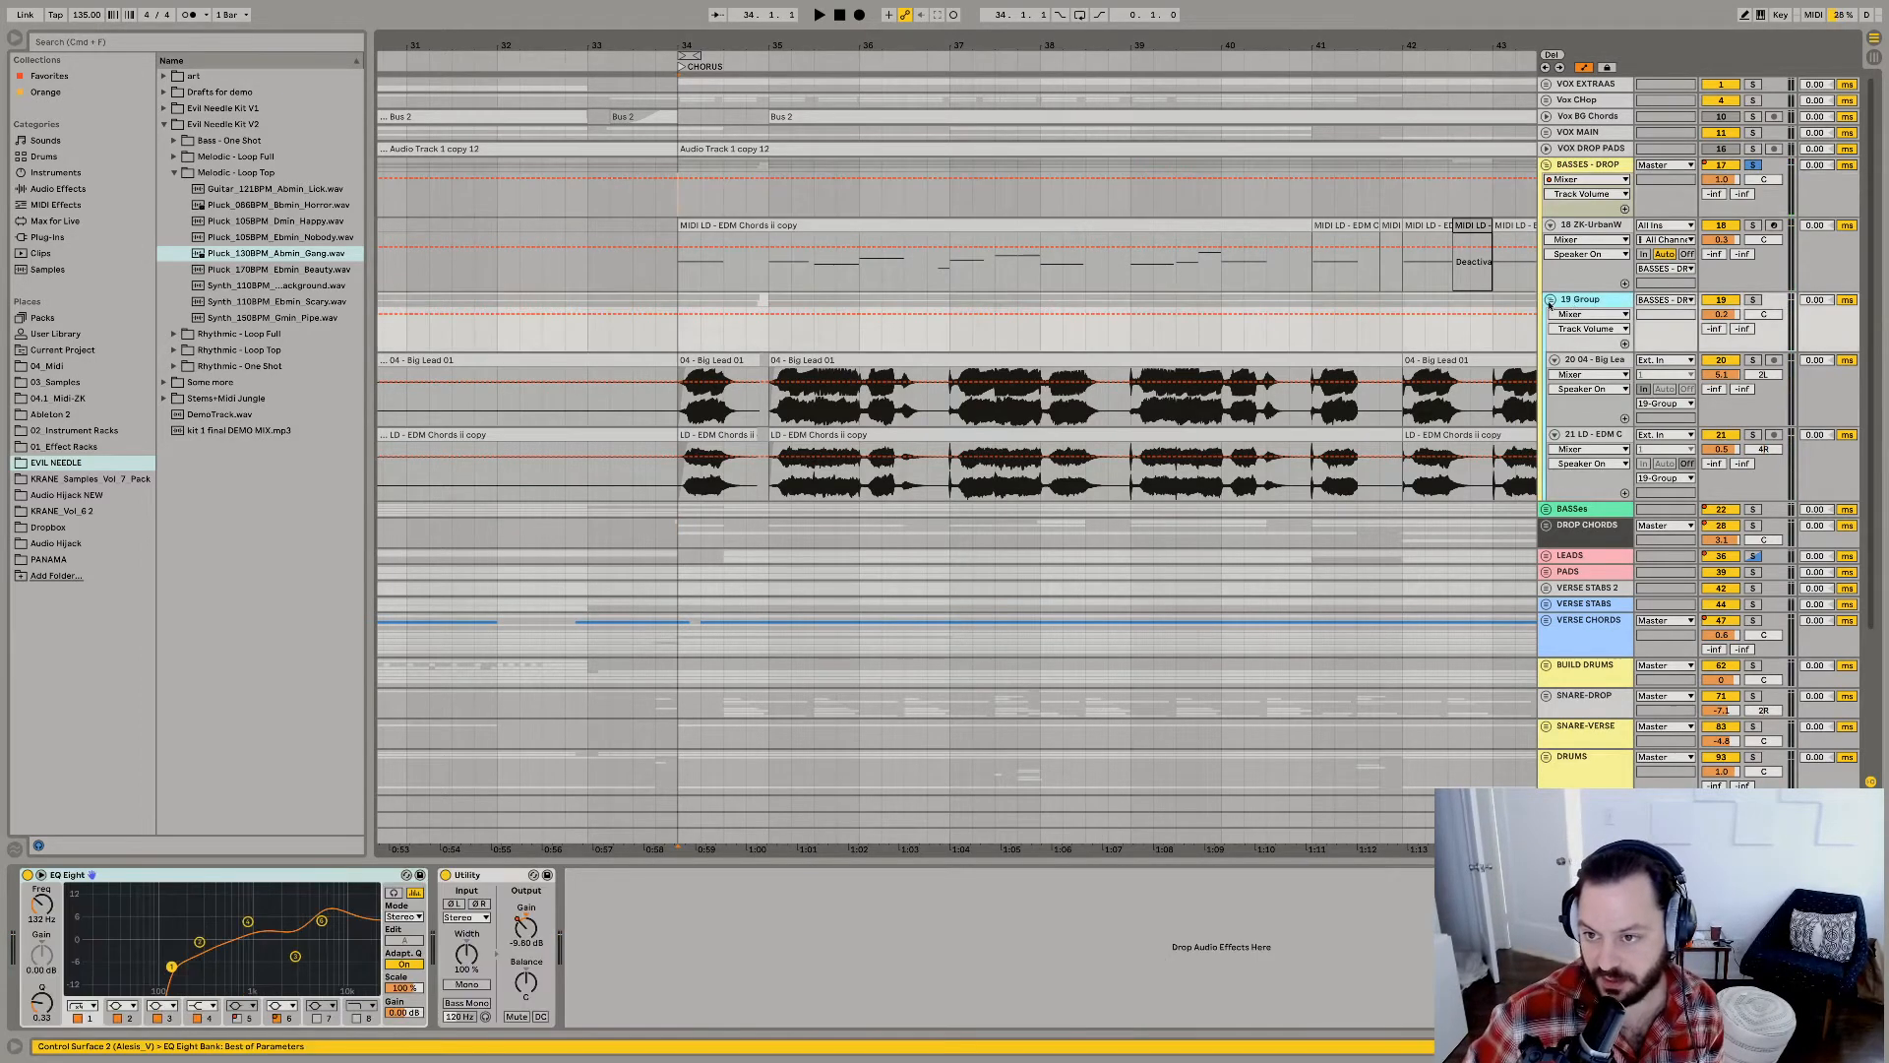
left_click(1551, 300)
key("space")
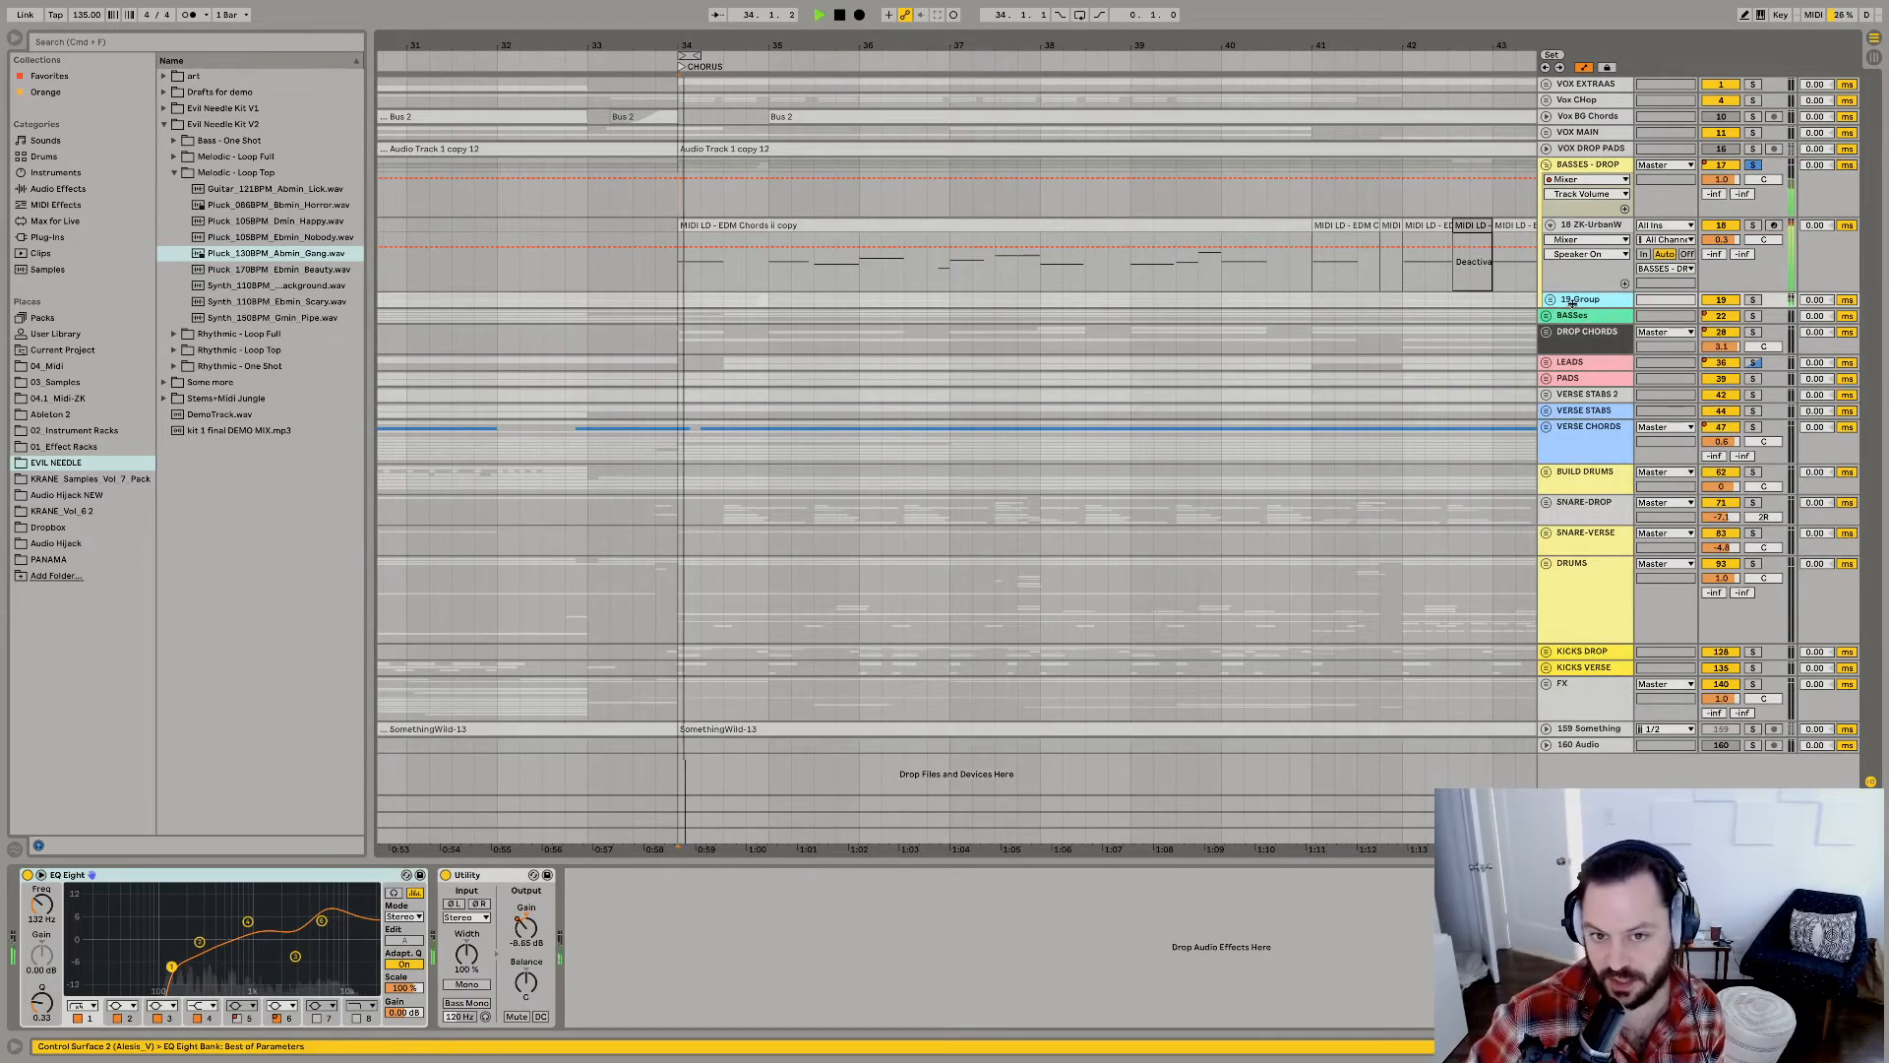
left_click(1576, 224)
left_click(1721, 226)
left_click(1754, 227)
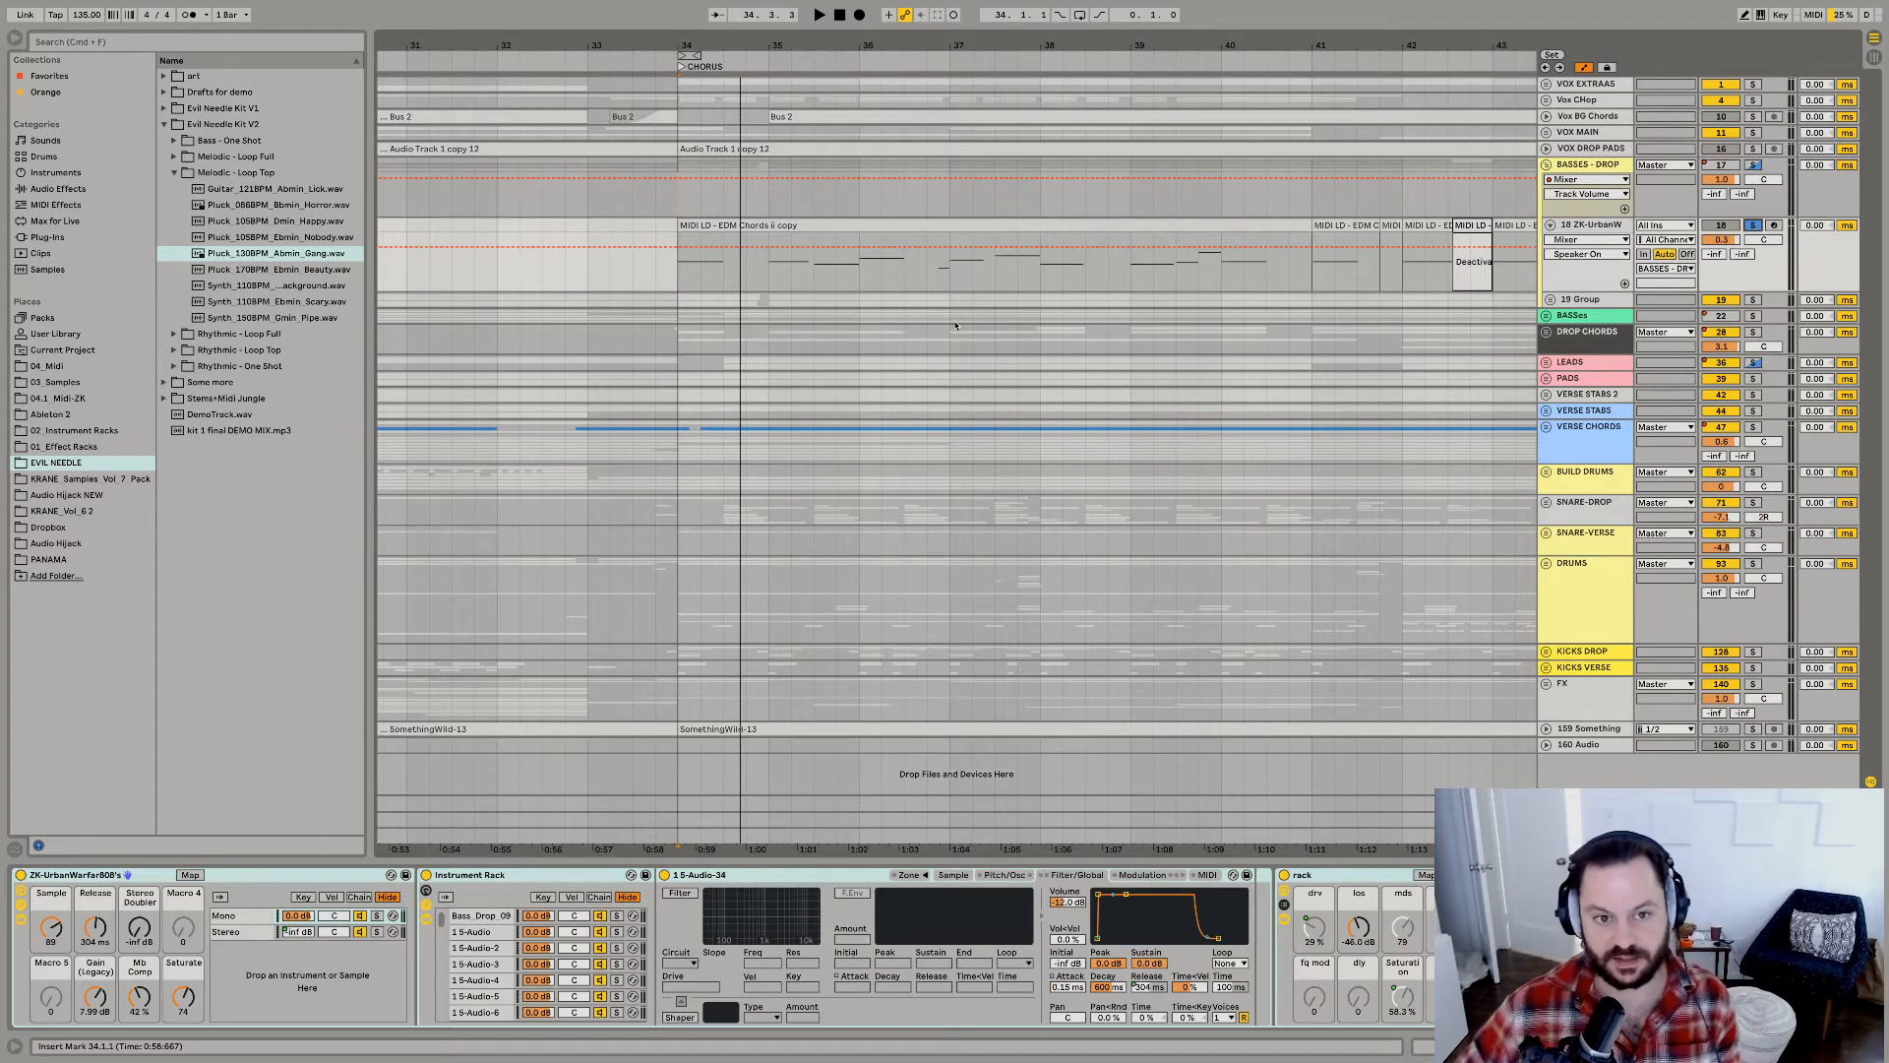
Audition the soloed bass from bar 35 and examine the sample chains in its Instrument Rack.
left_click(772, 257)
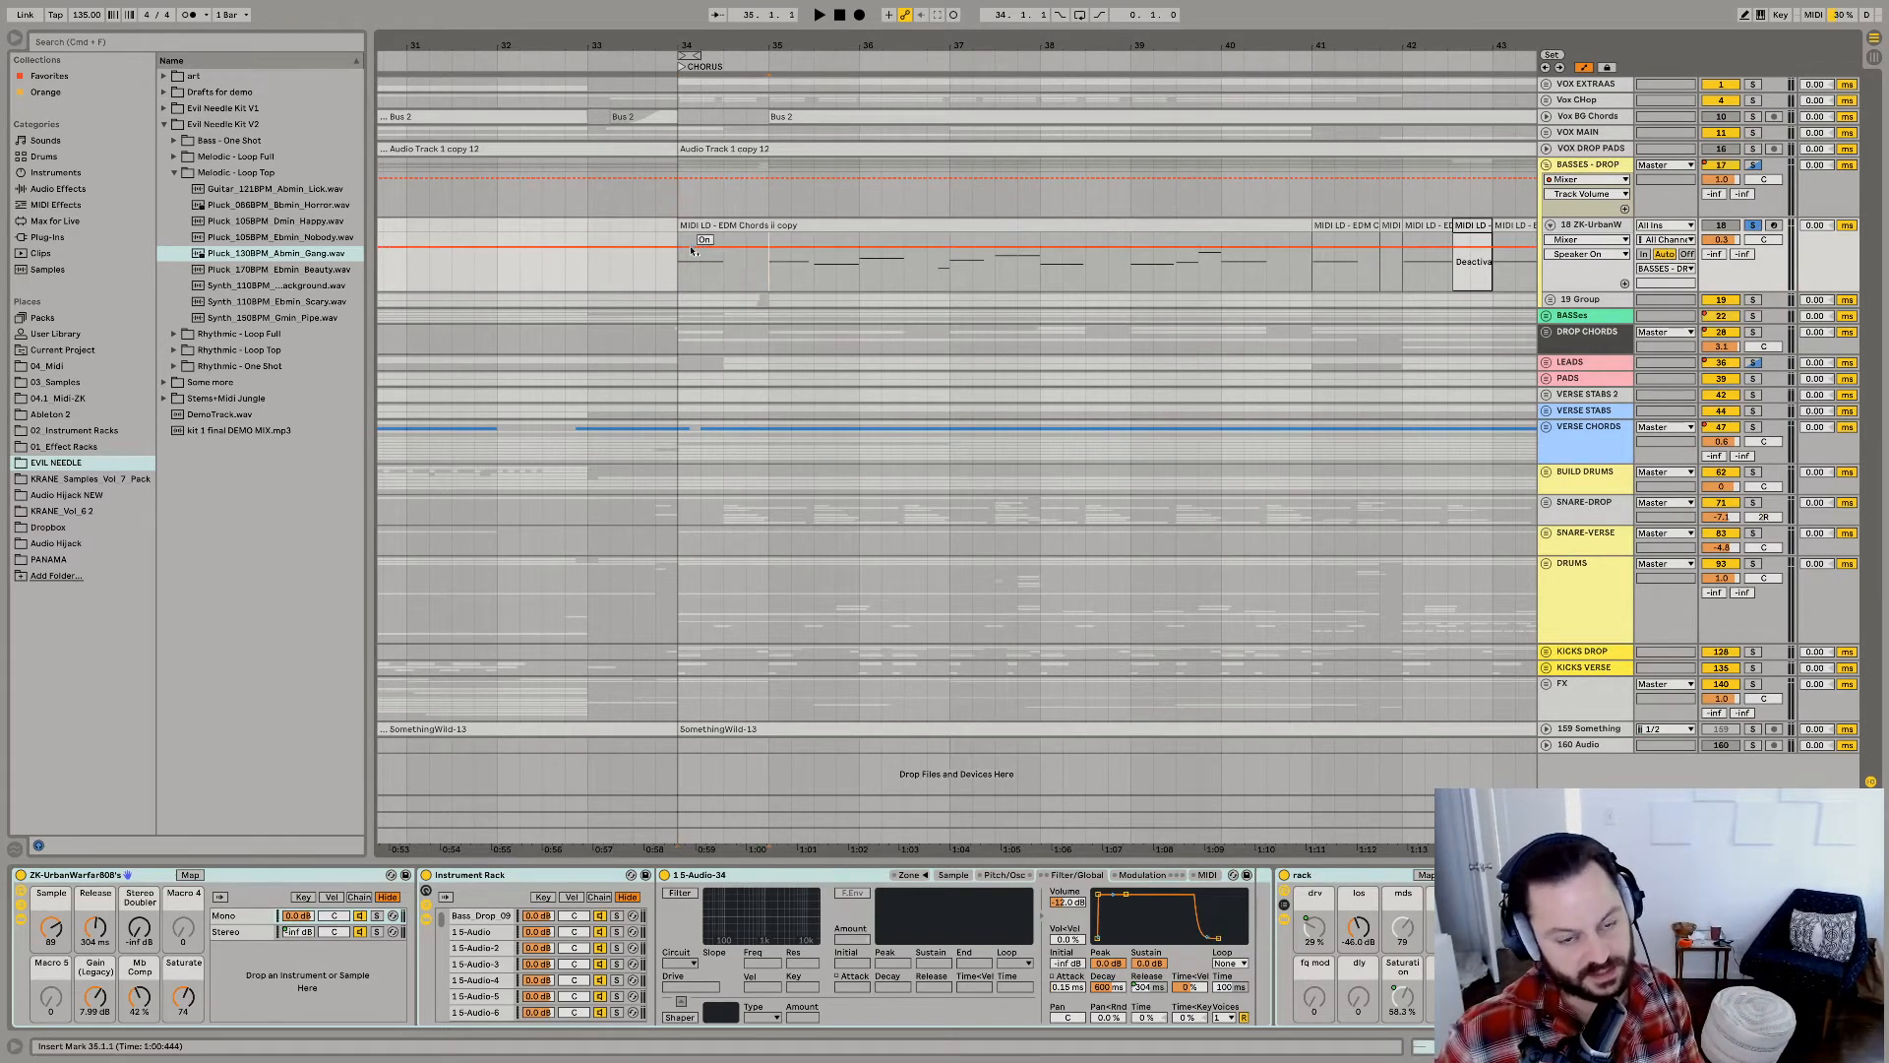
key("space")
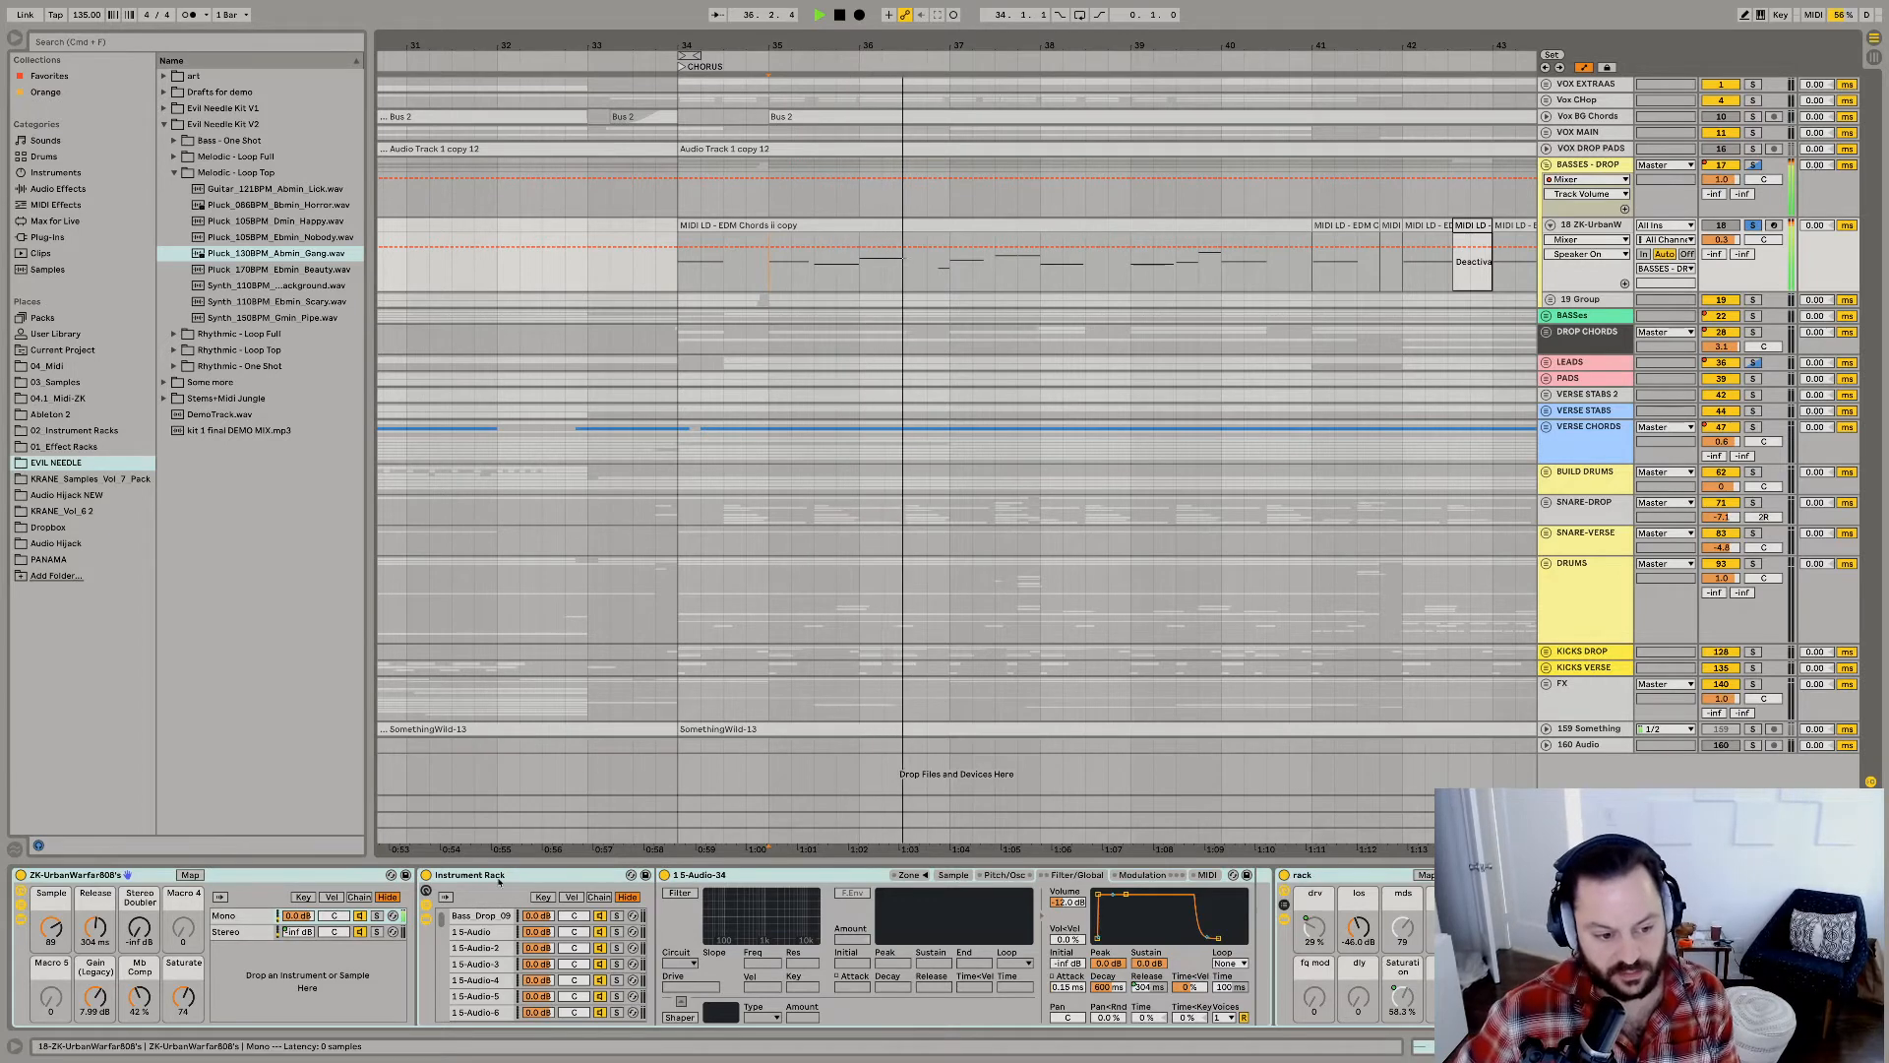
key("space")
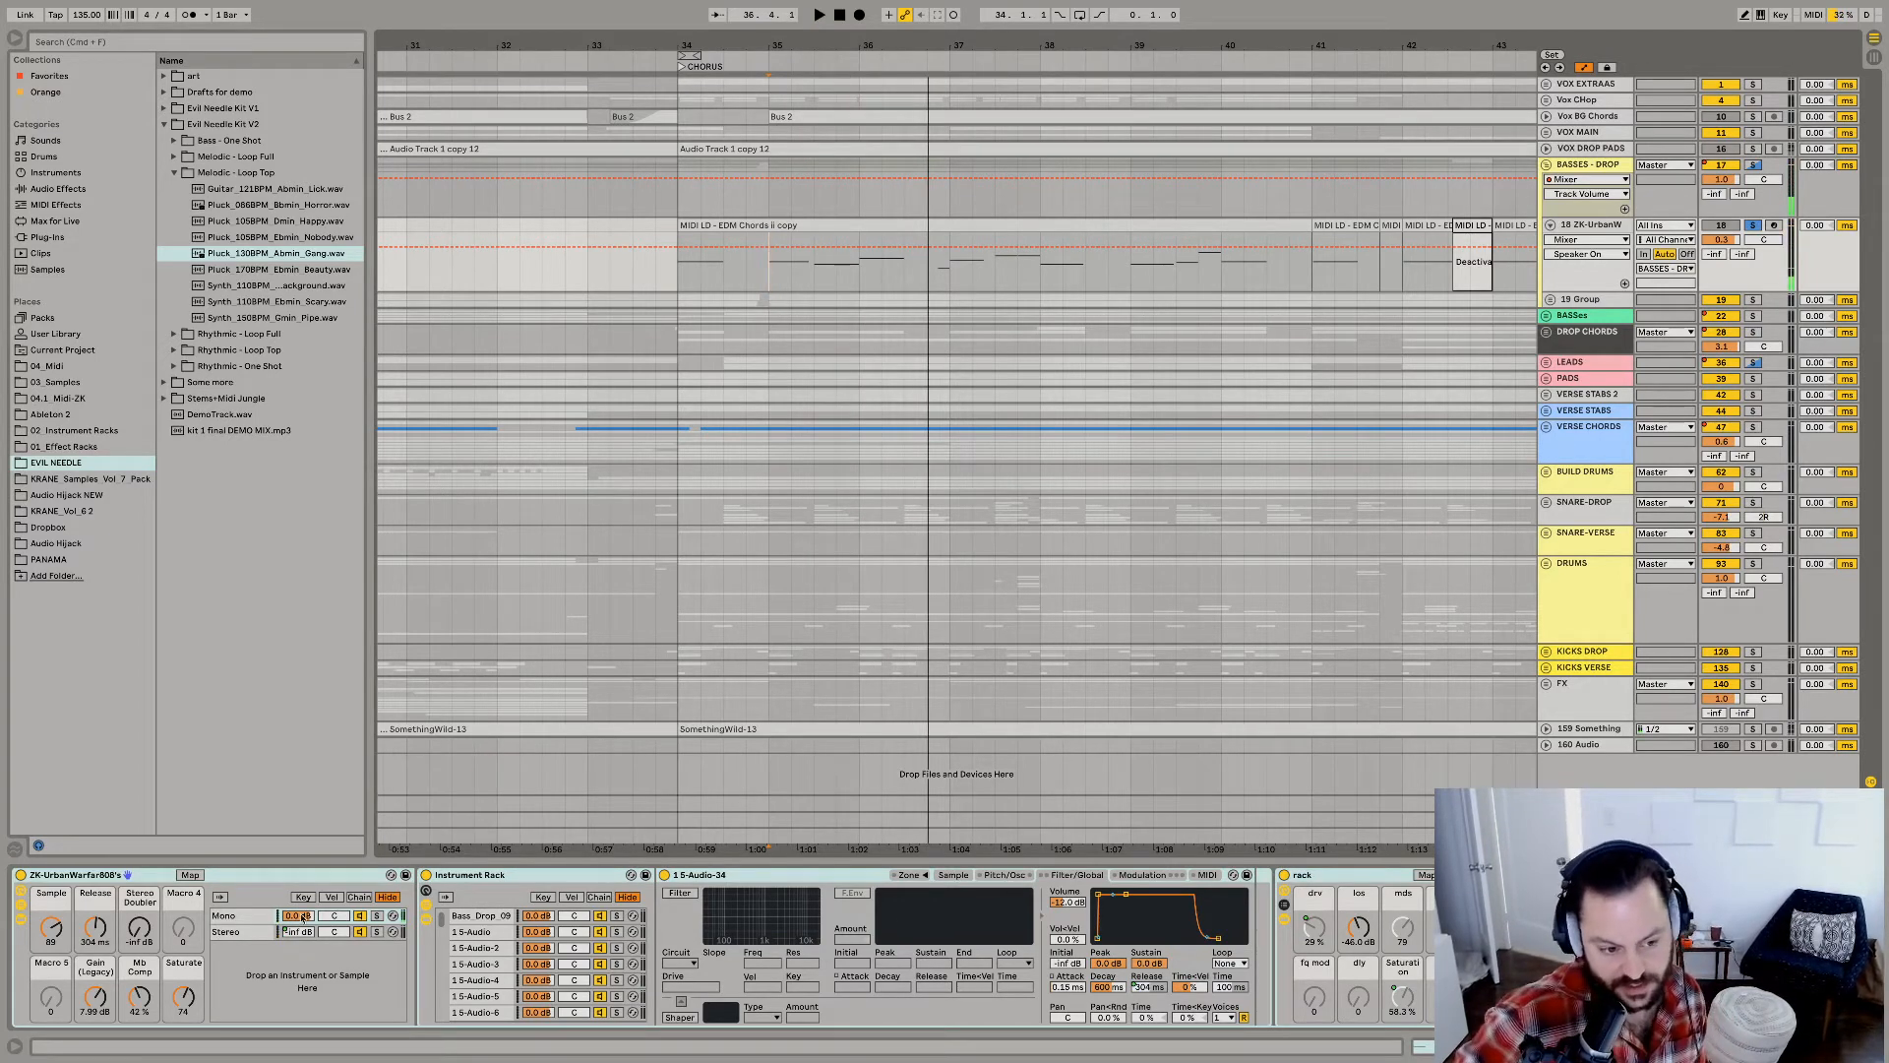
key("space")
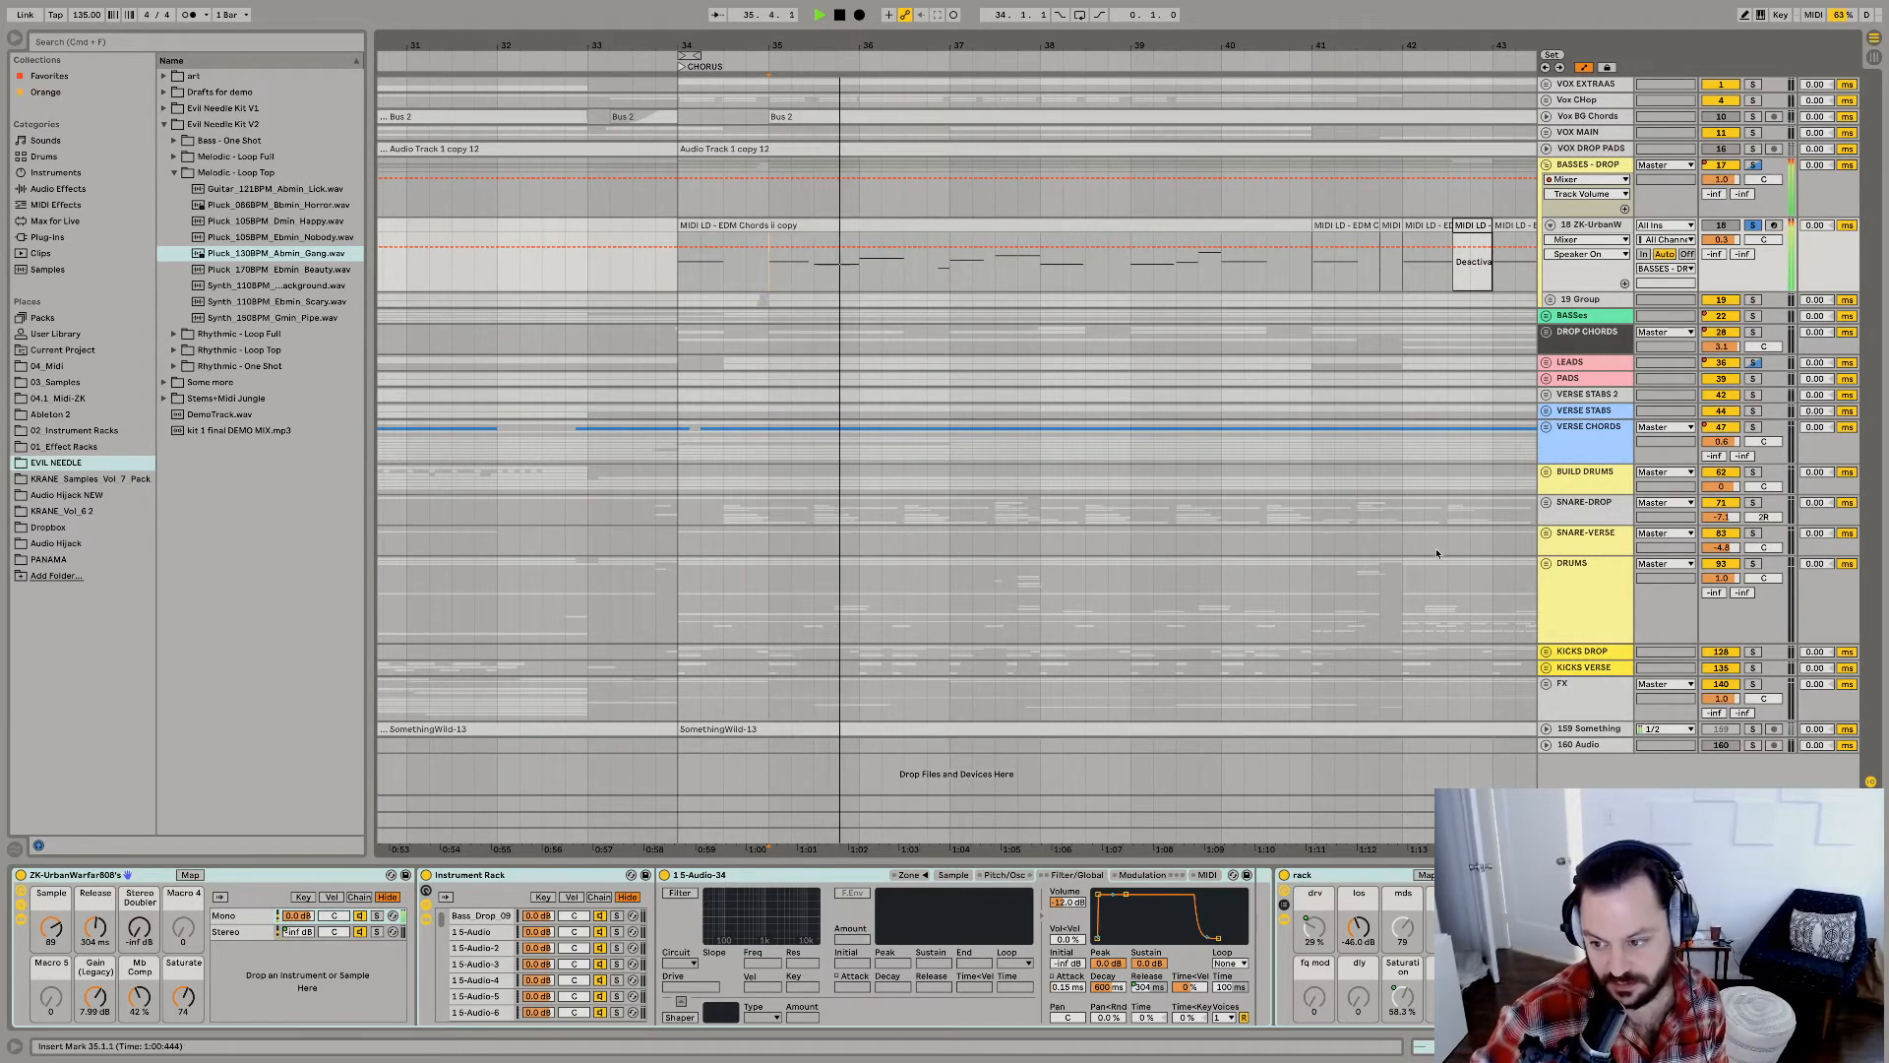
key("space")
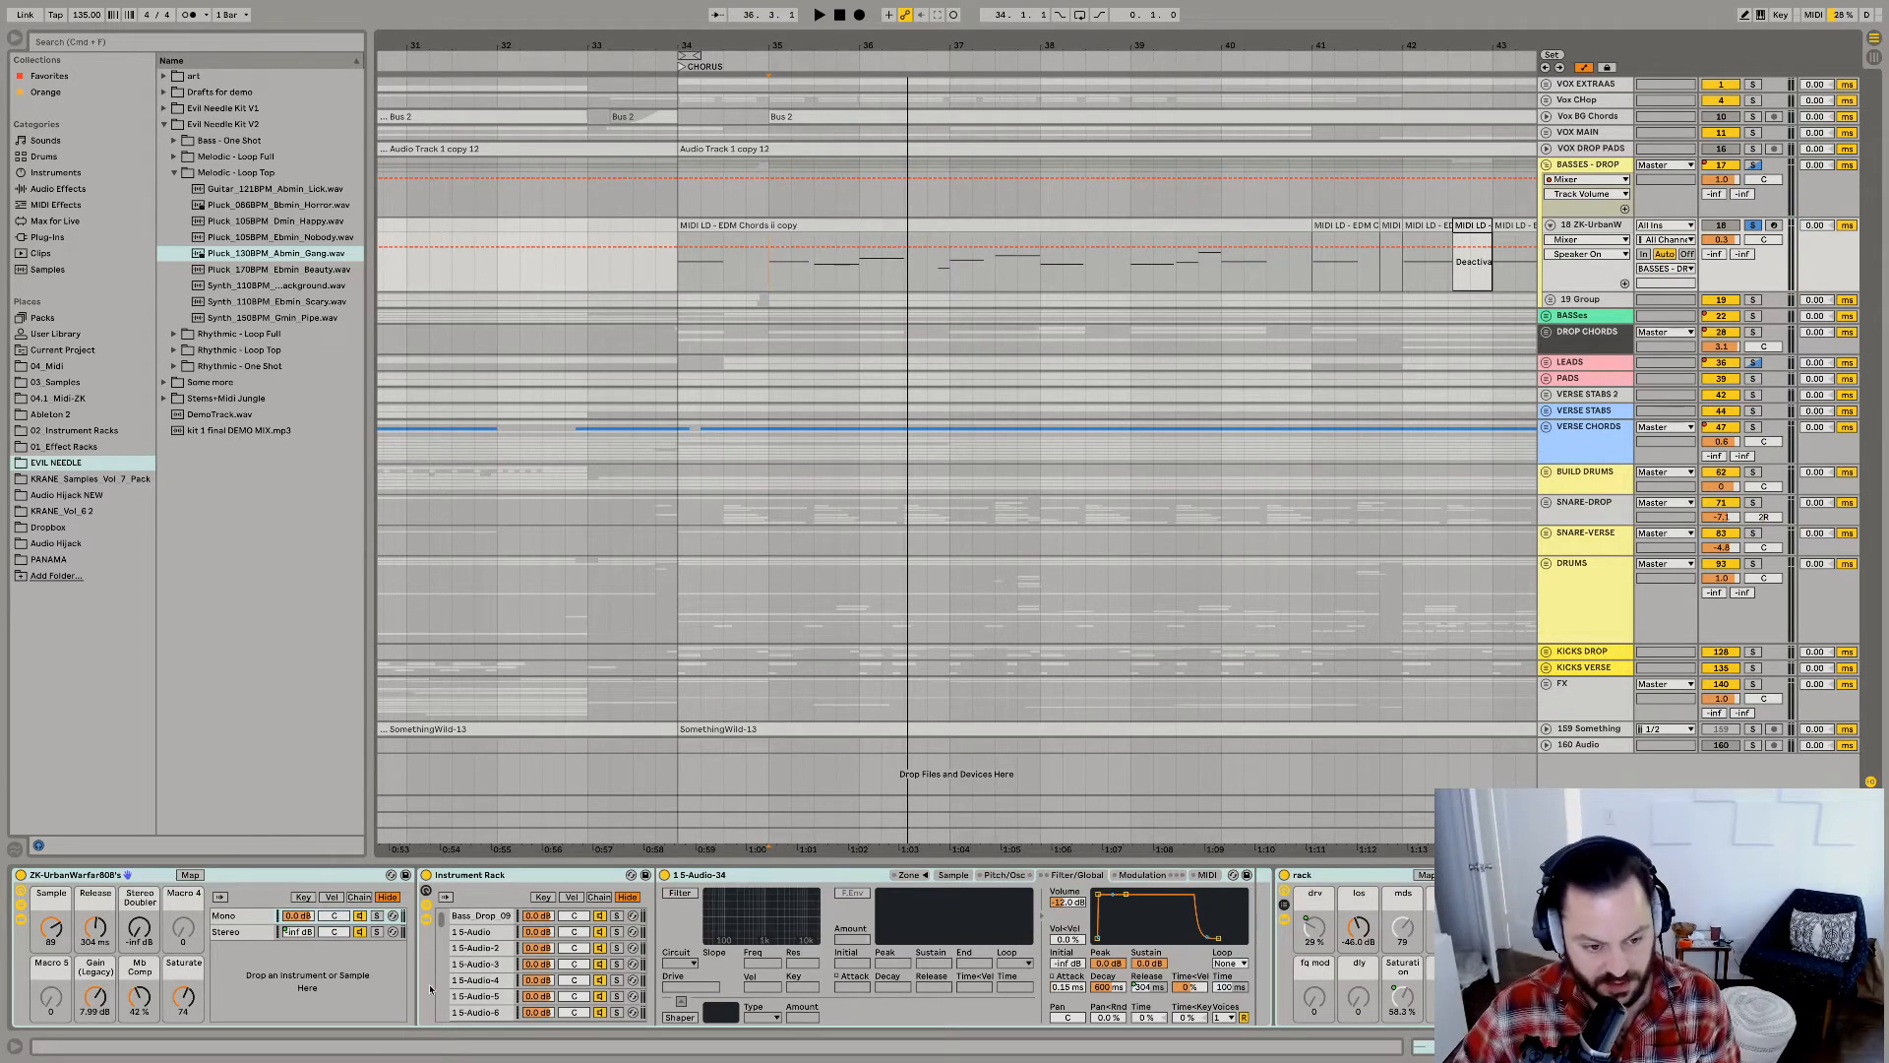
scroll(525, 954, "down", 10)
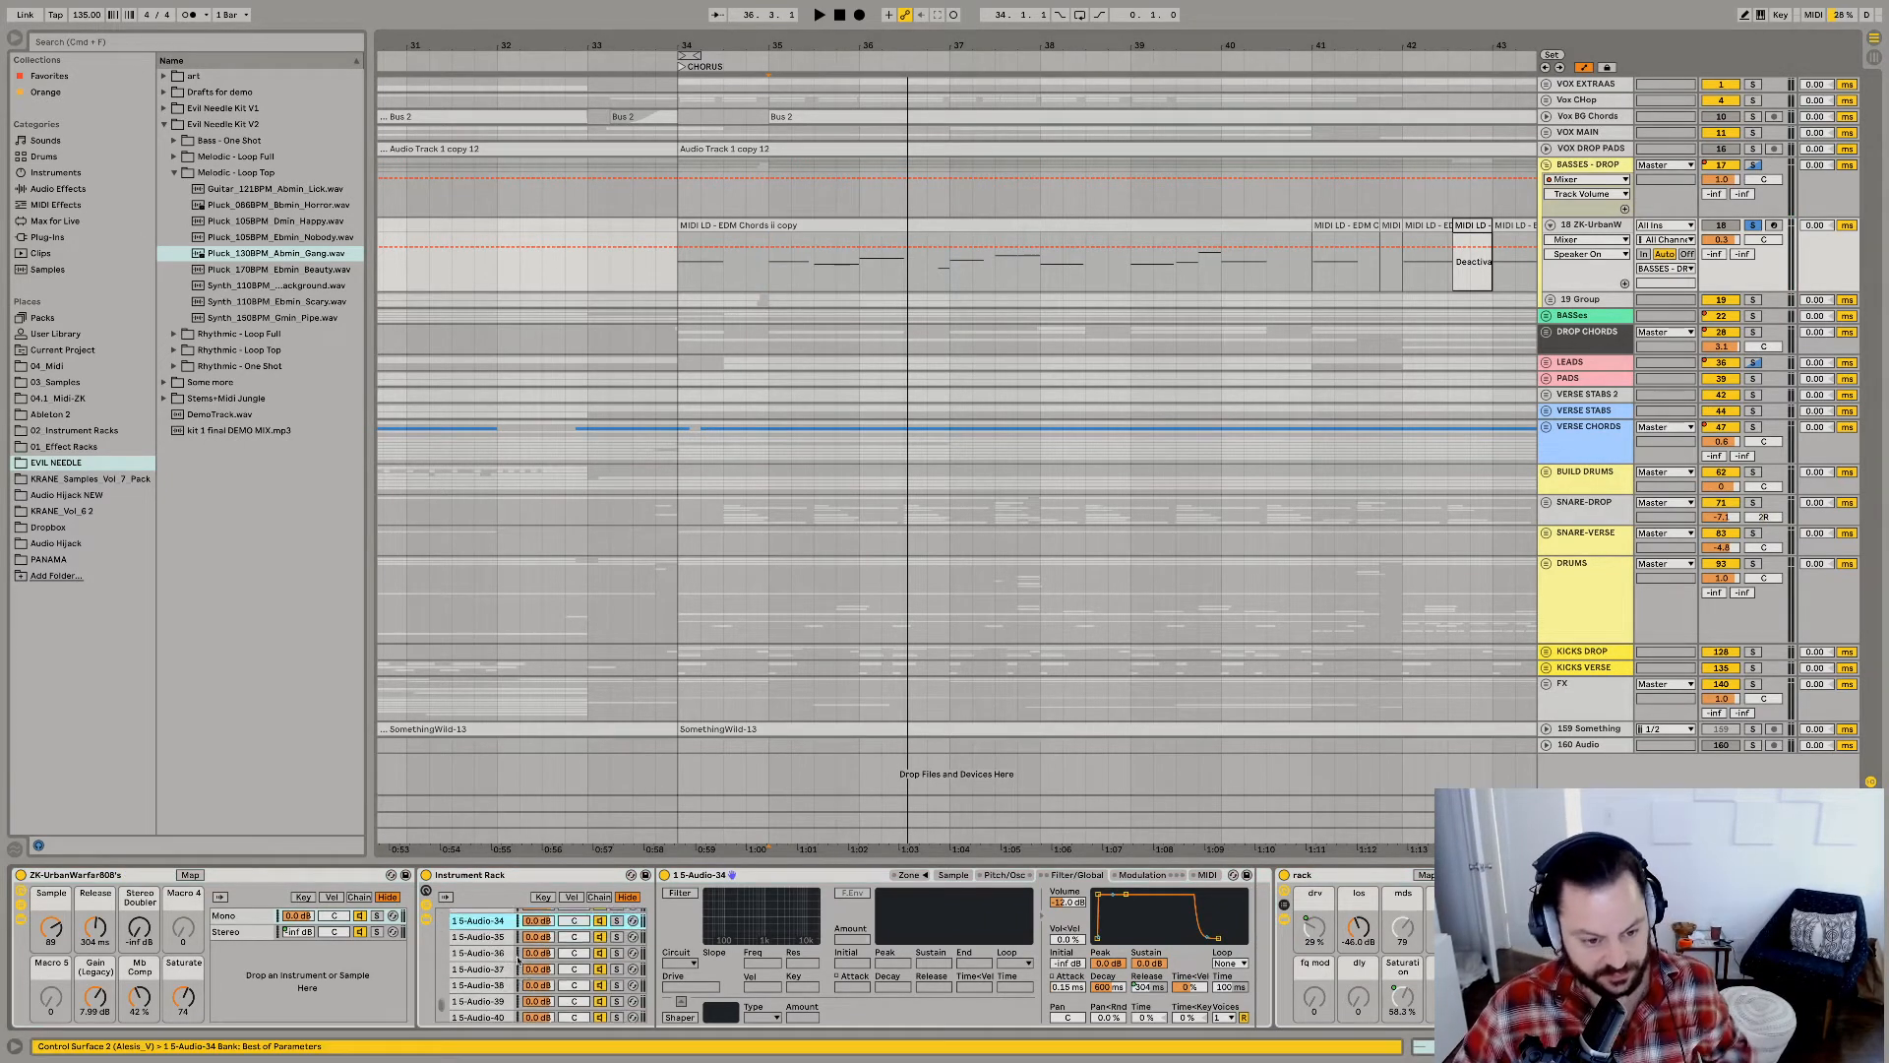
key("space")
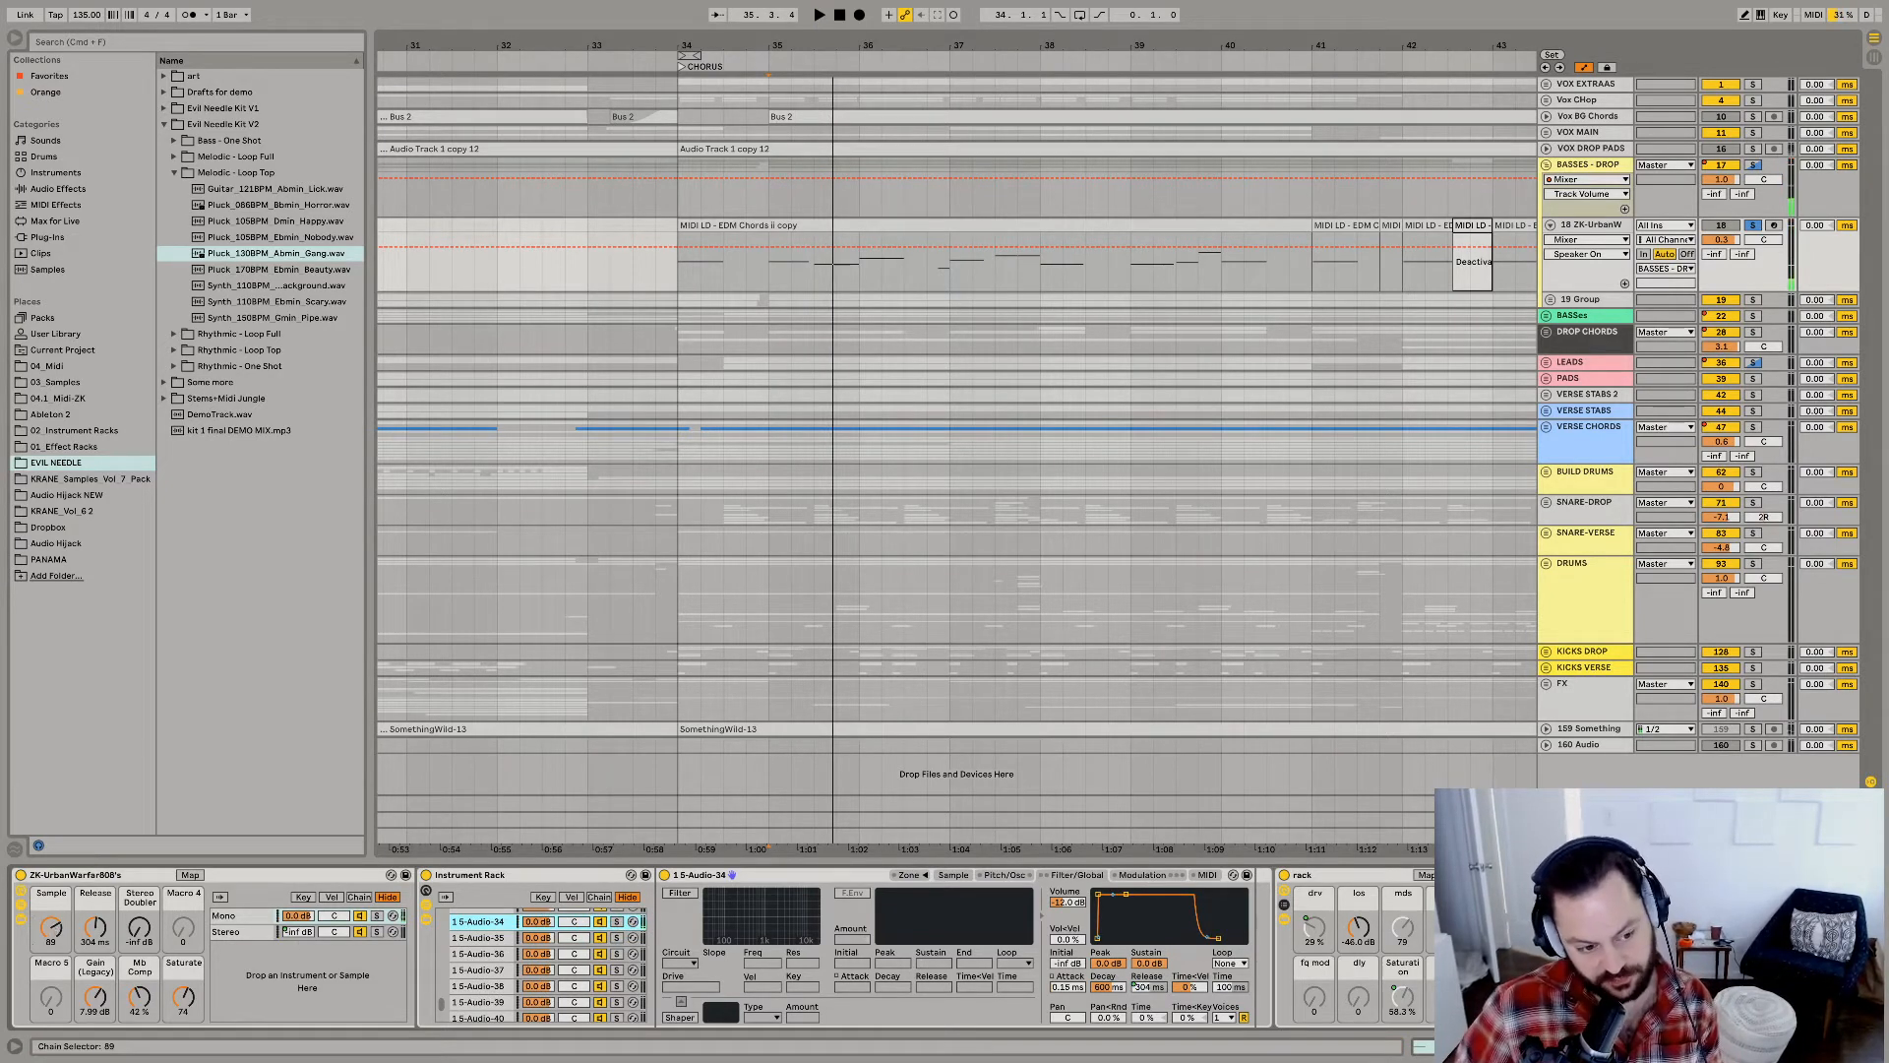
Try a lower Sample macro value on the ZK-UrbanWarfar808's rack during playback and undo the change.
left_click_drag(51, 927, 51, 994)
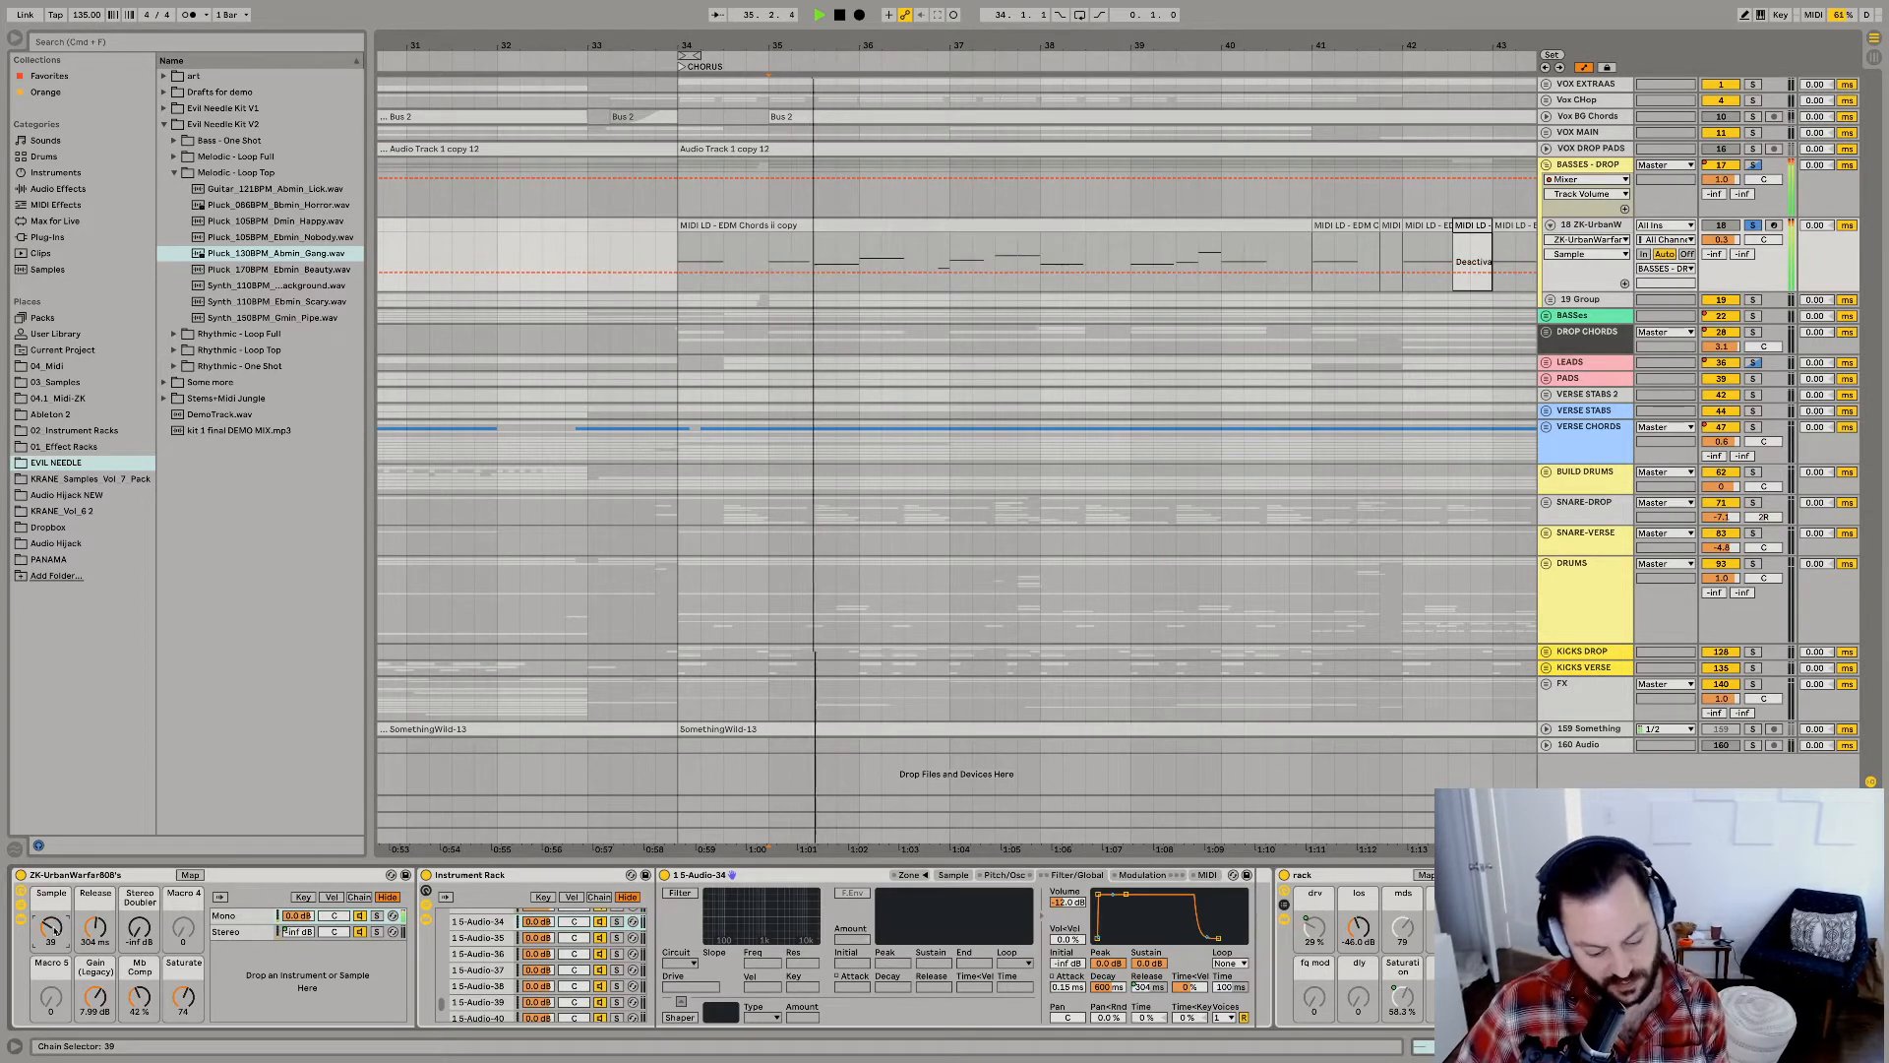
key("space")
key("super+z")
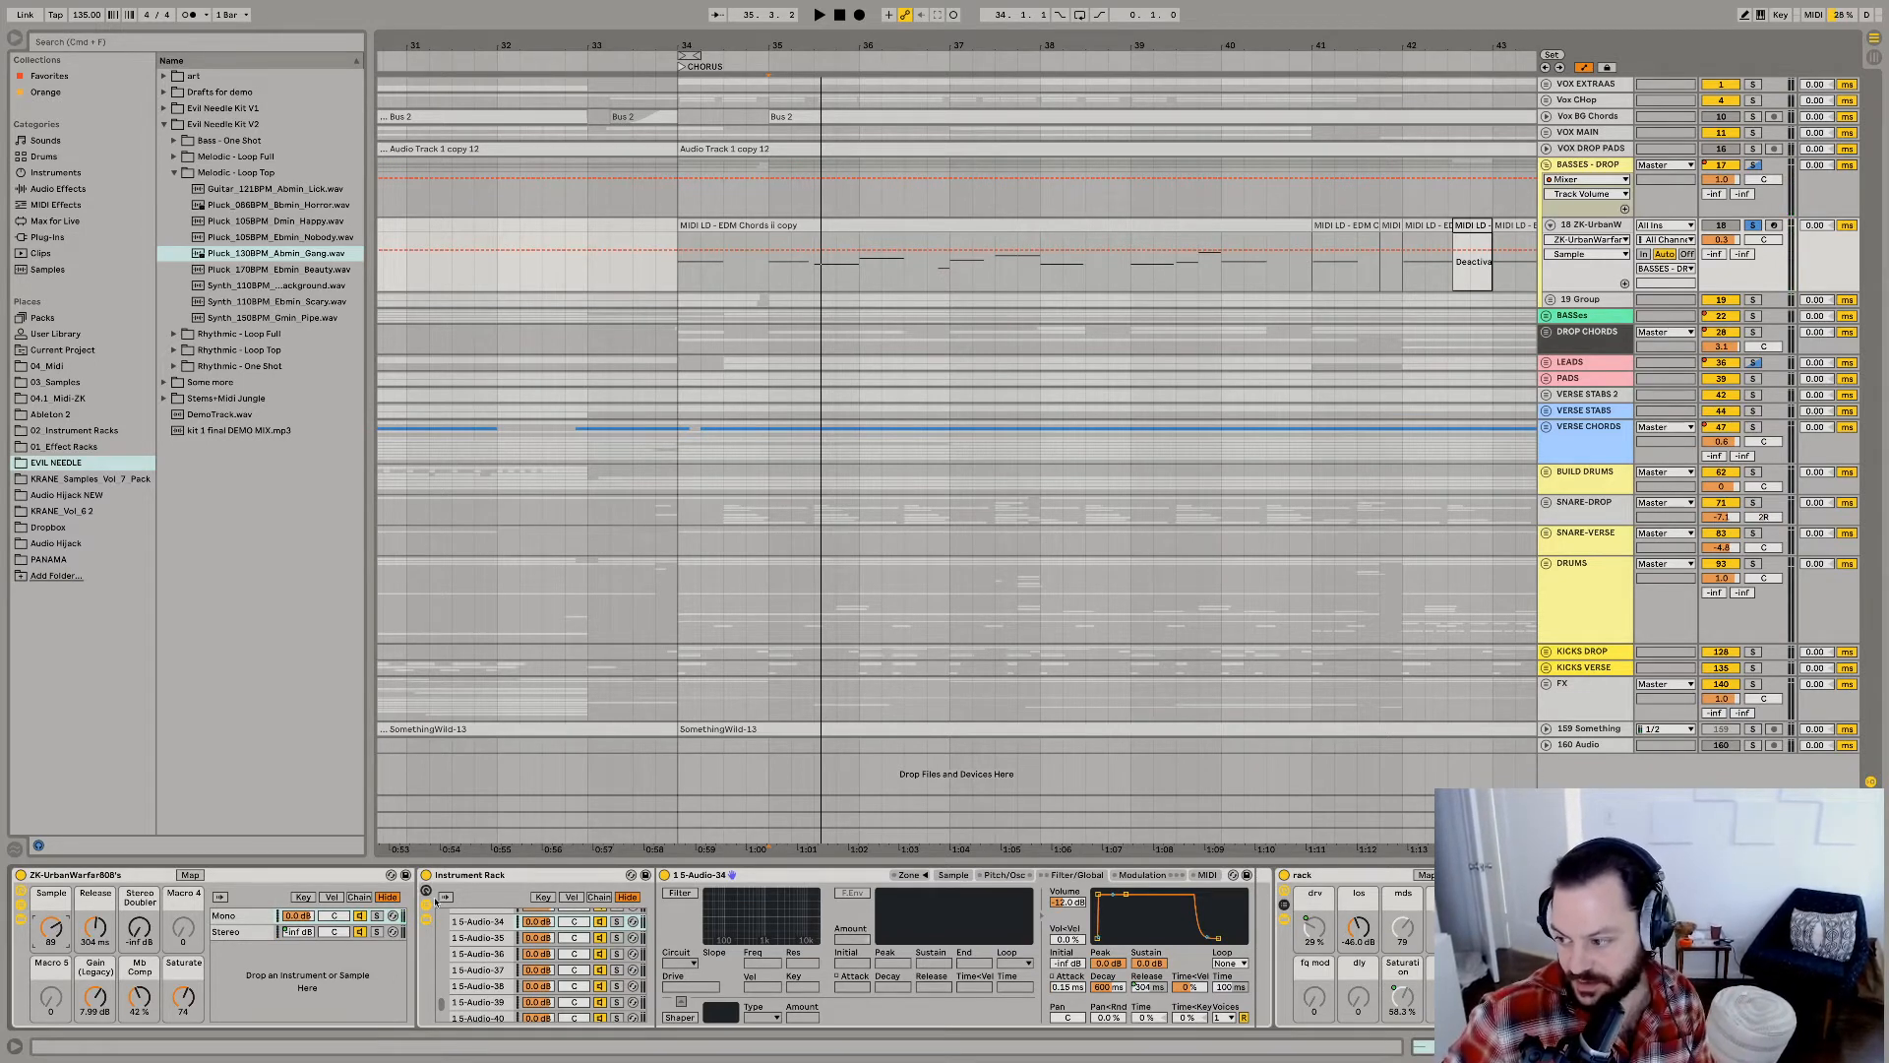
key("space")
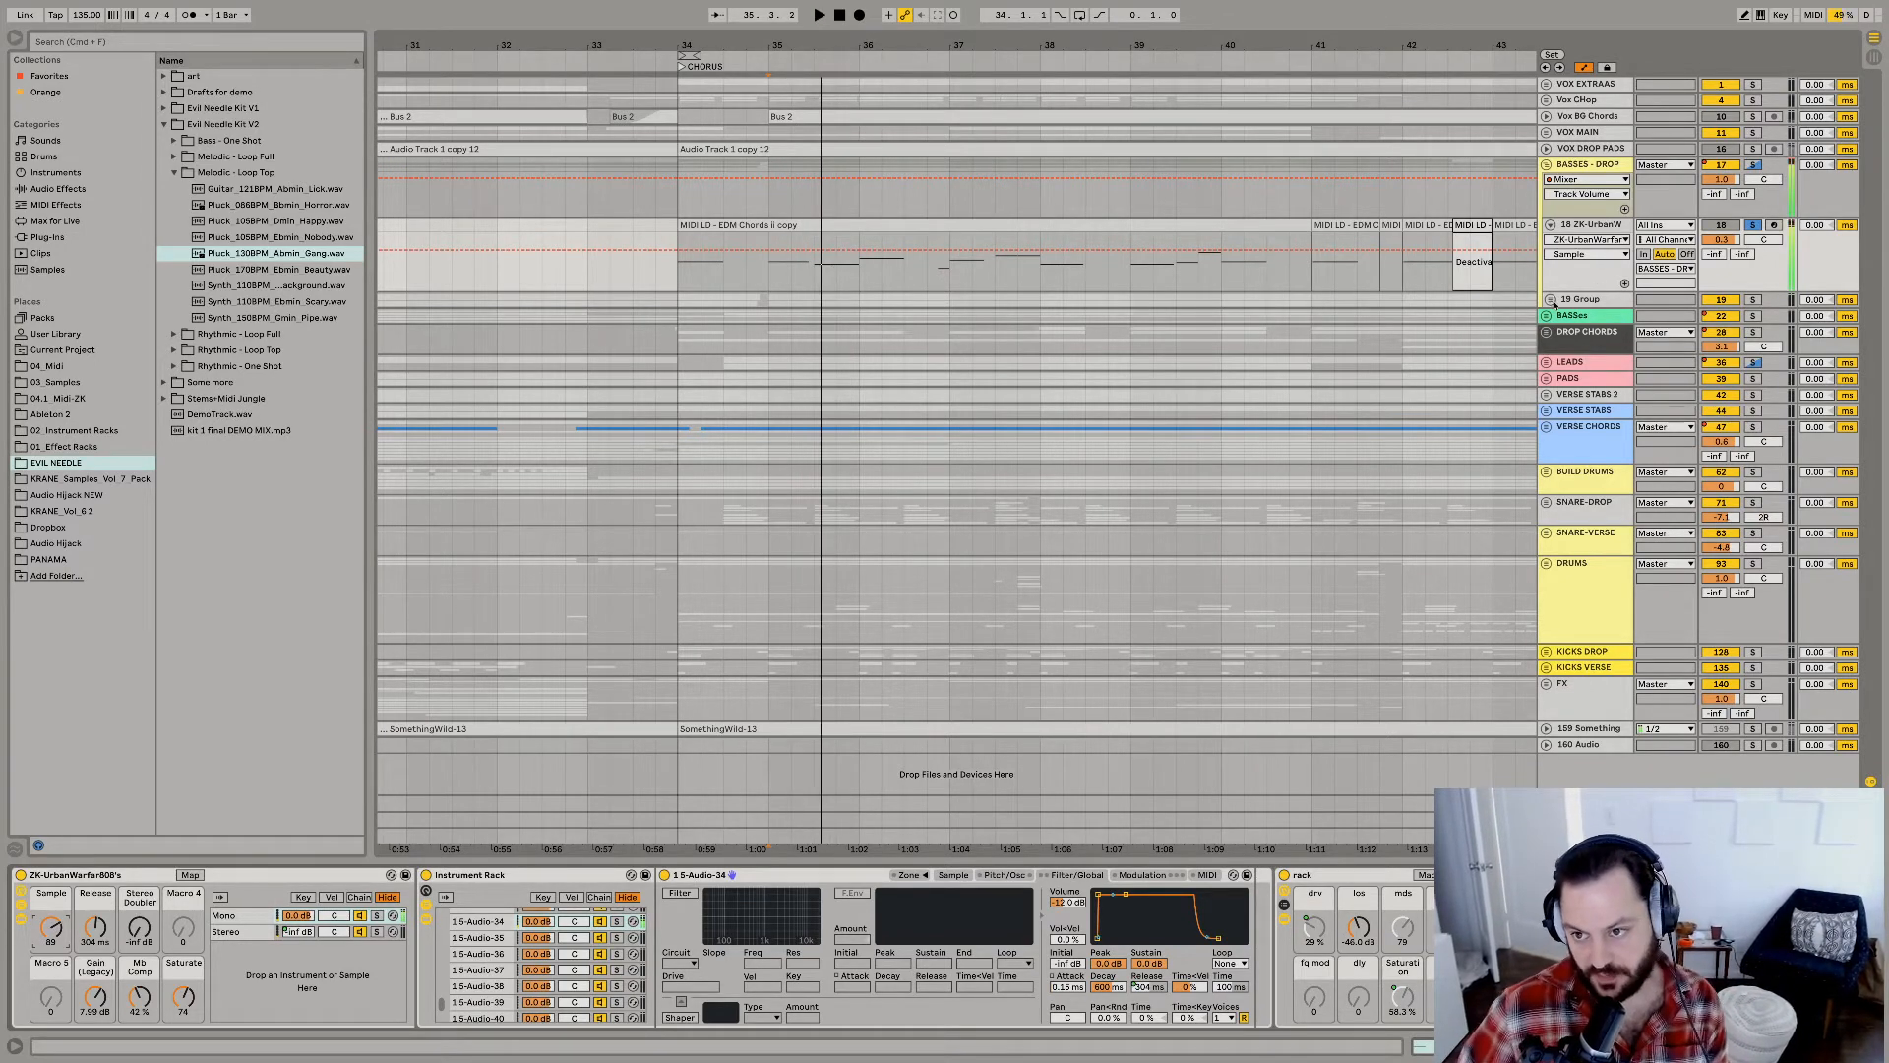
Unfold the 19 Group and examine the ZK-UrbanW track's effect chain from the processing rack through Hot Tubes to Kick Tight.
left_click(1549, 300)
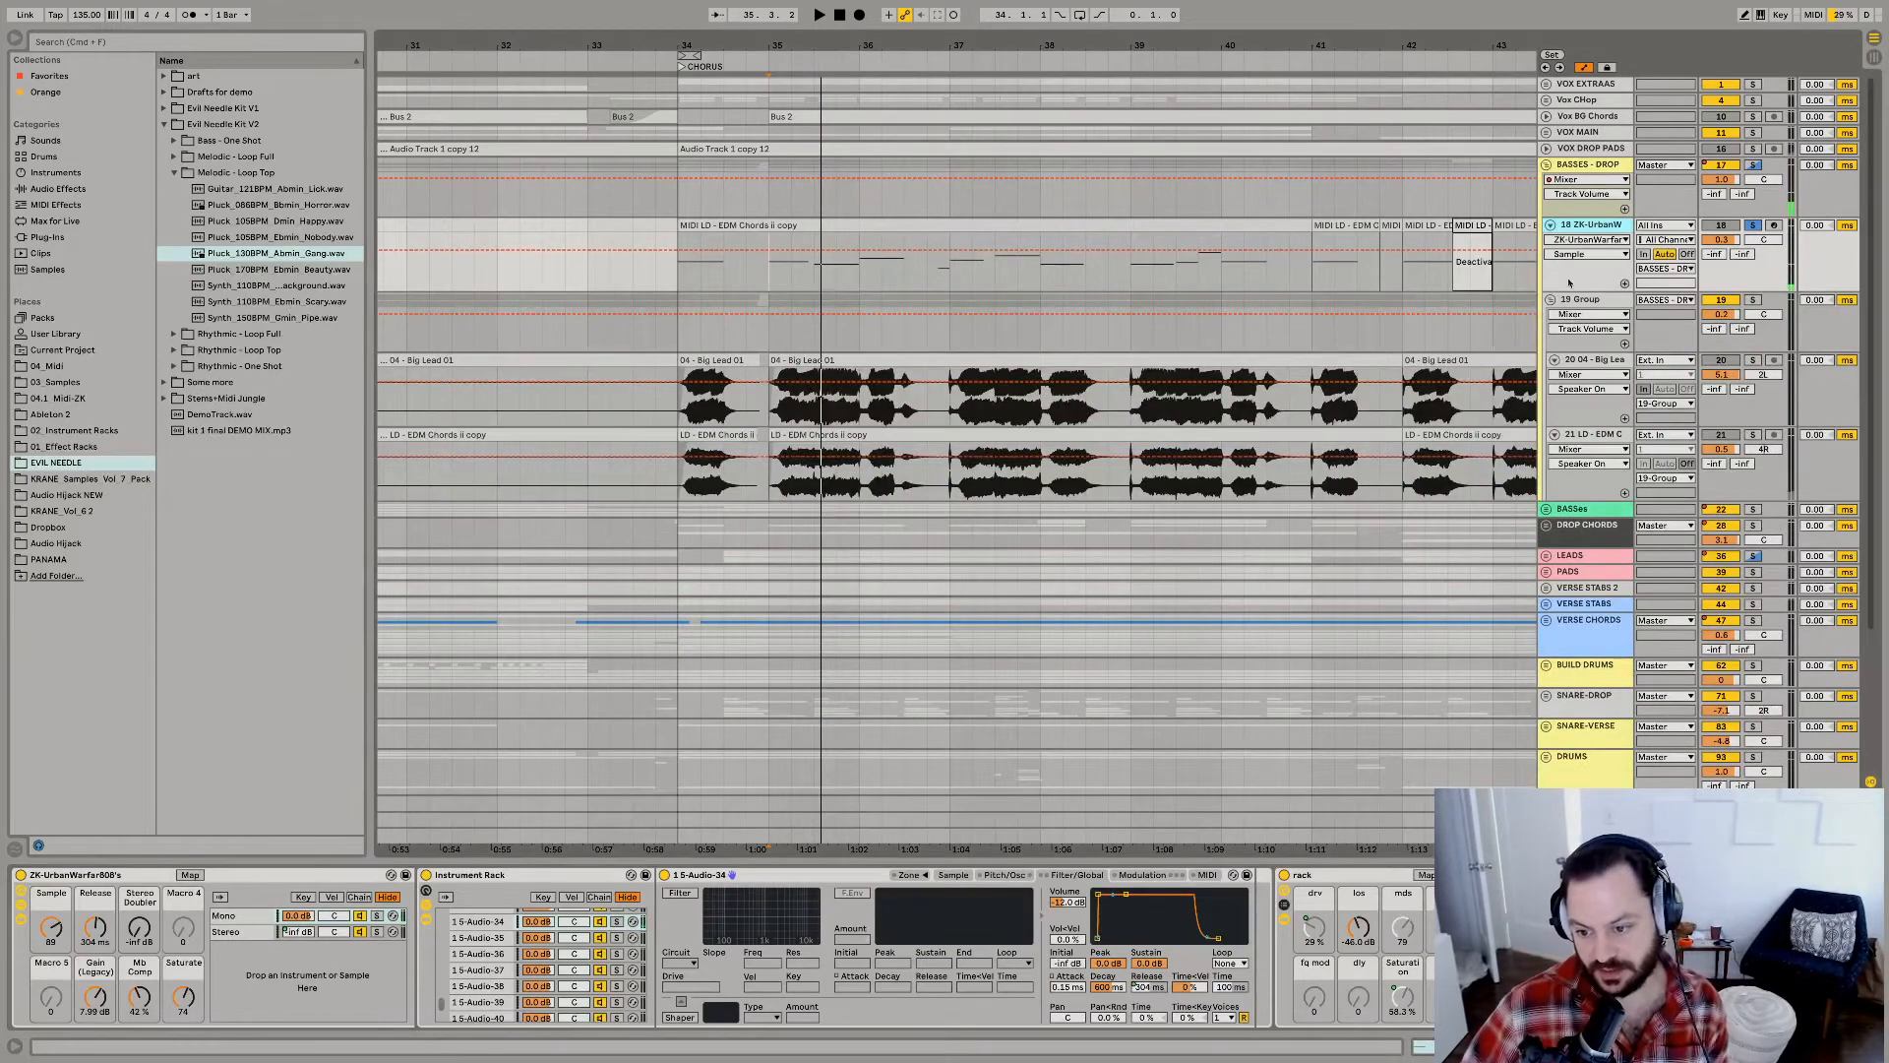
scroll(1213, 923, "right", 10)
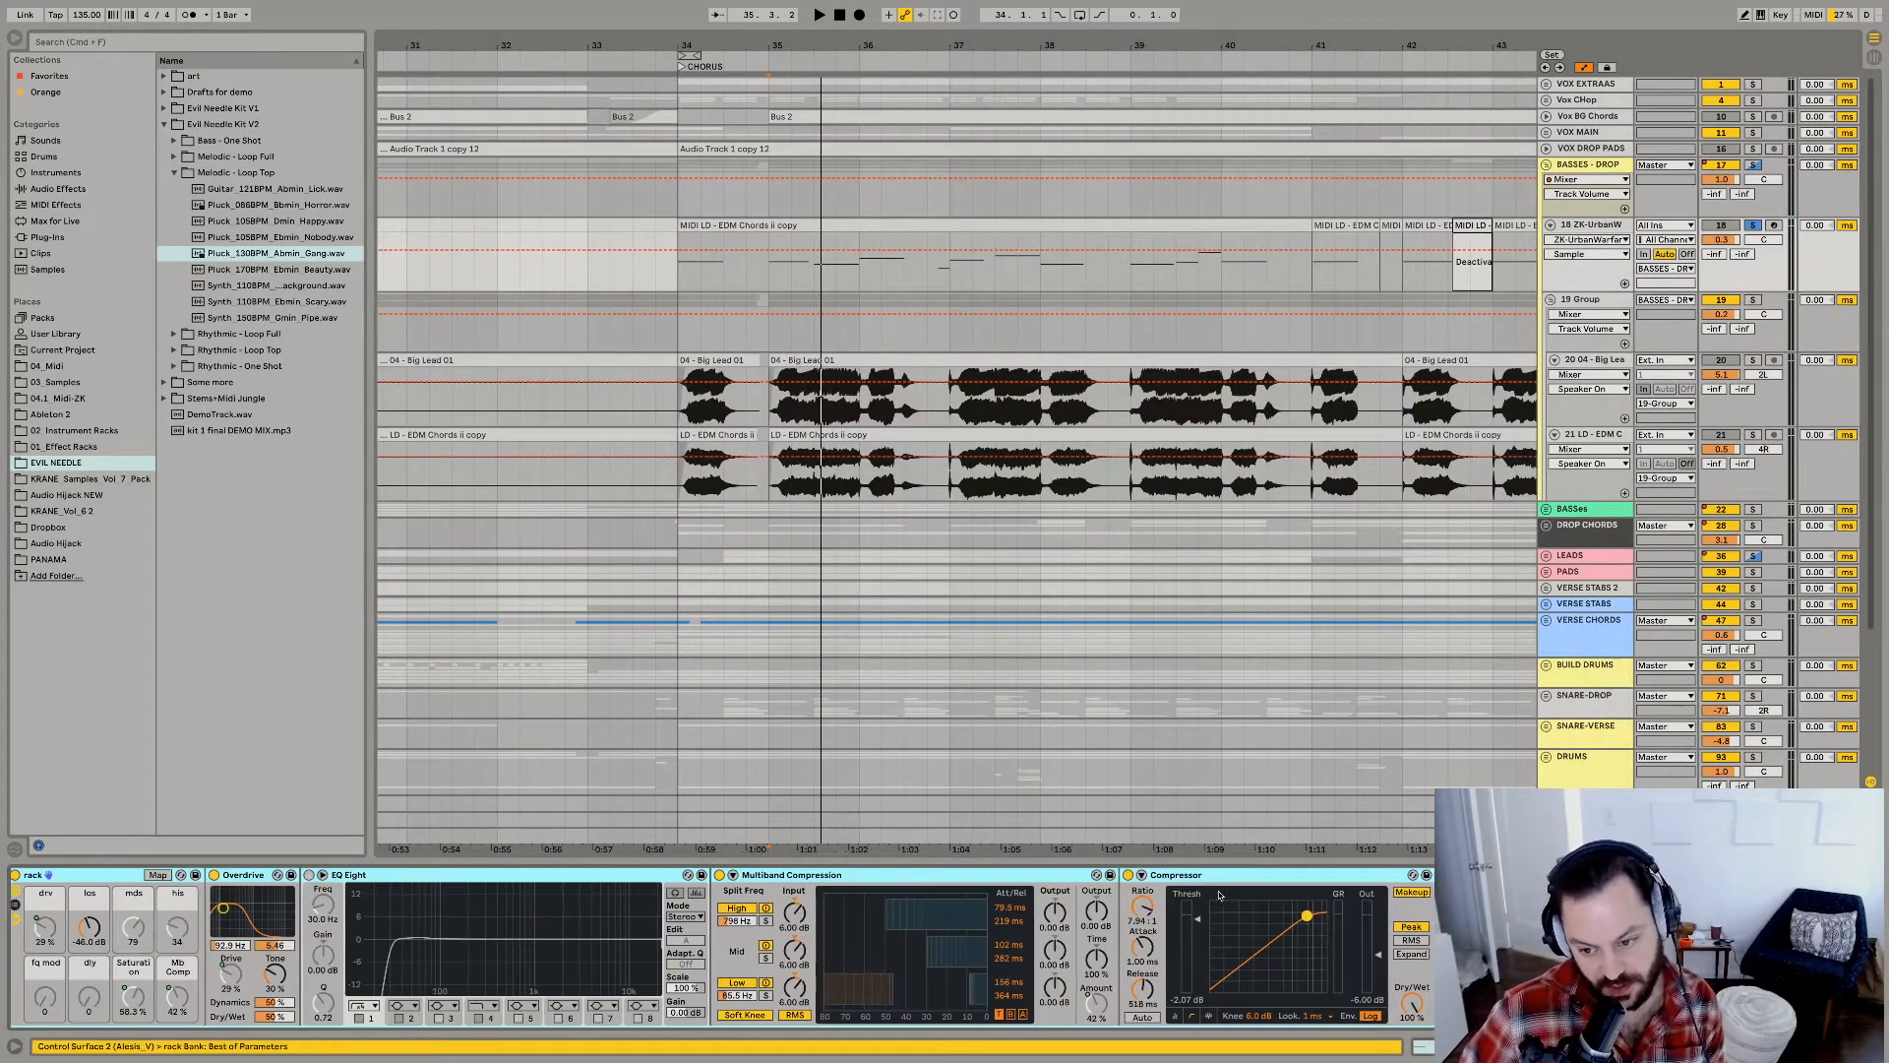
scroll(1188, 902, "left", 4)
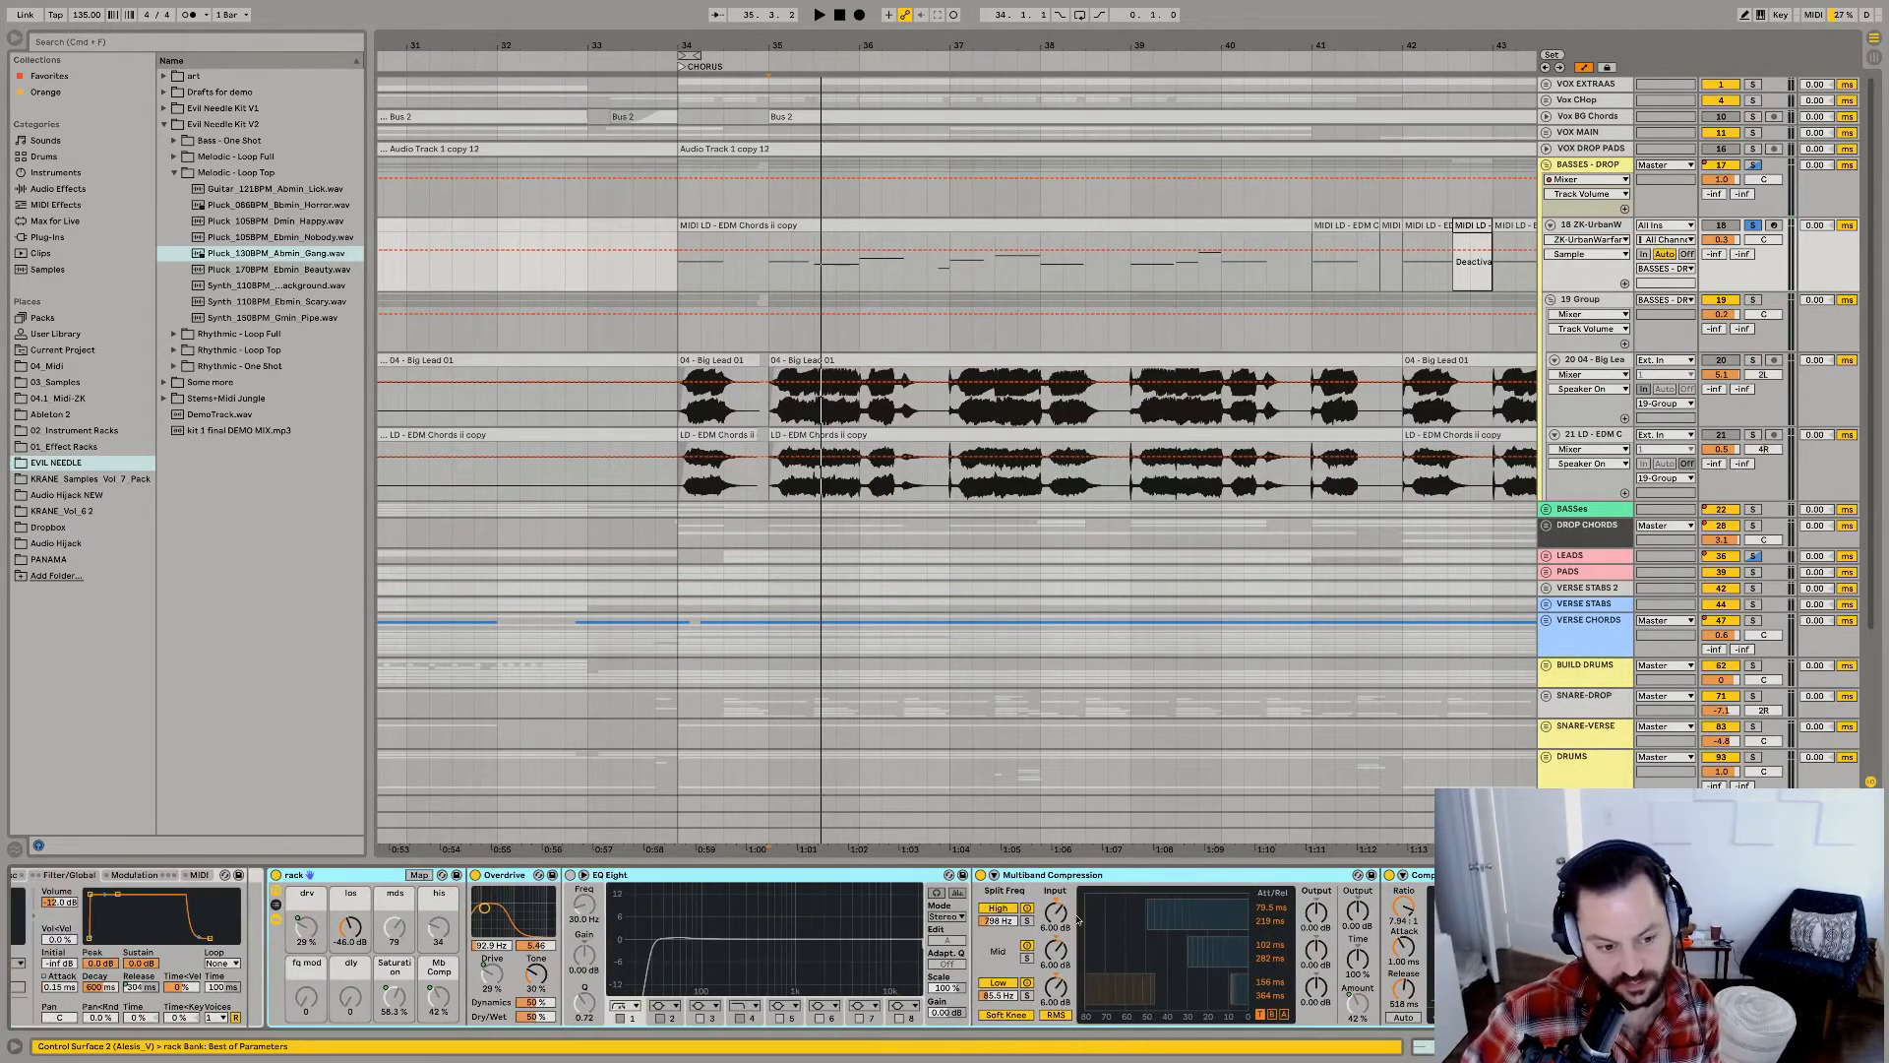
scroll(940, 939, "right", 8)
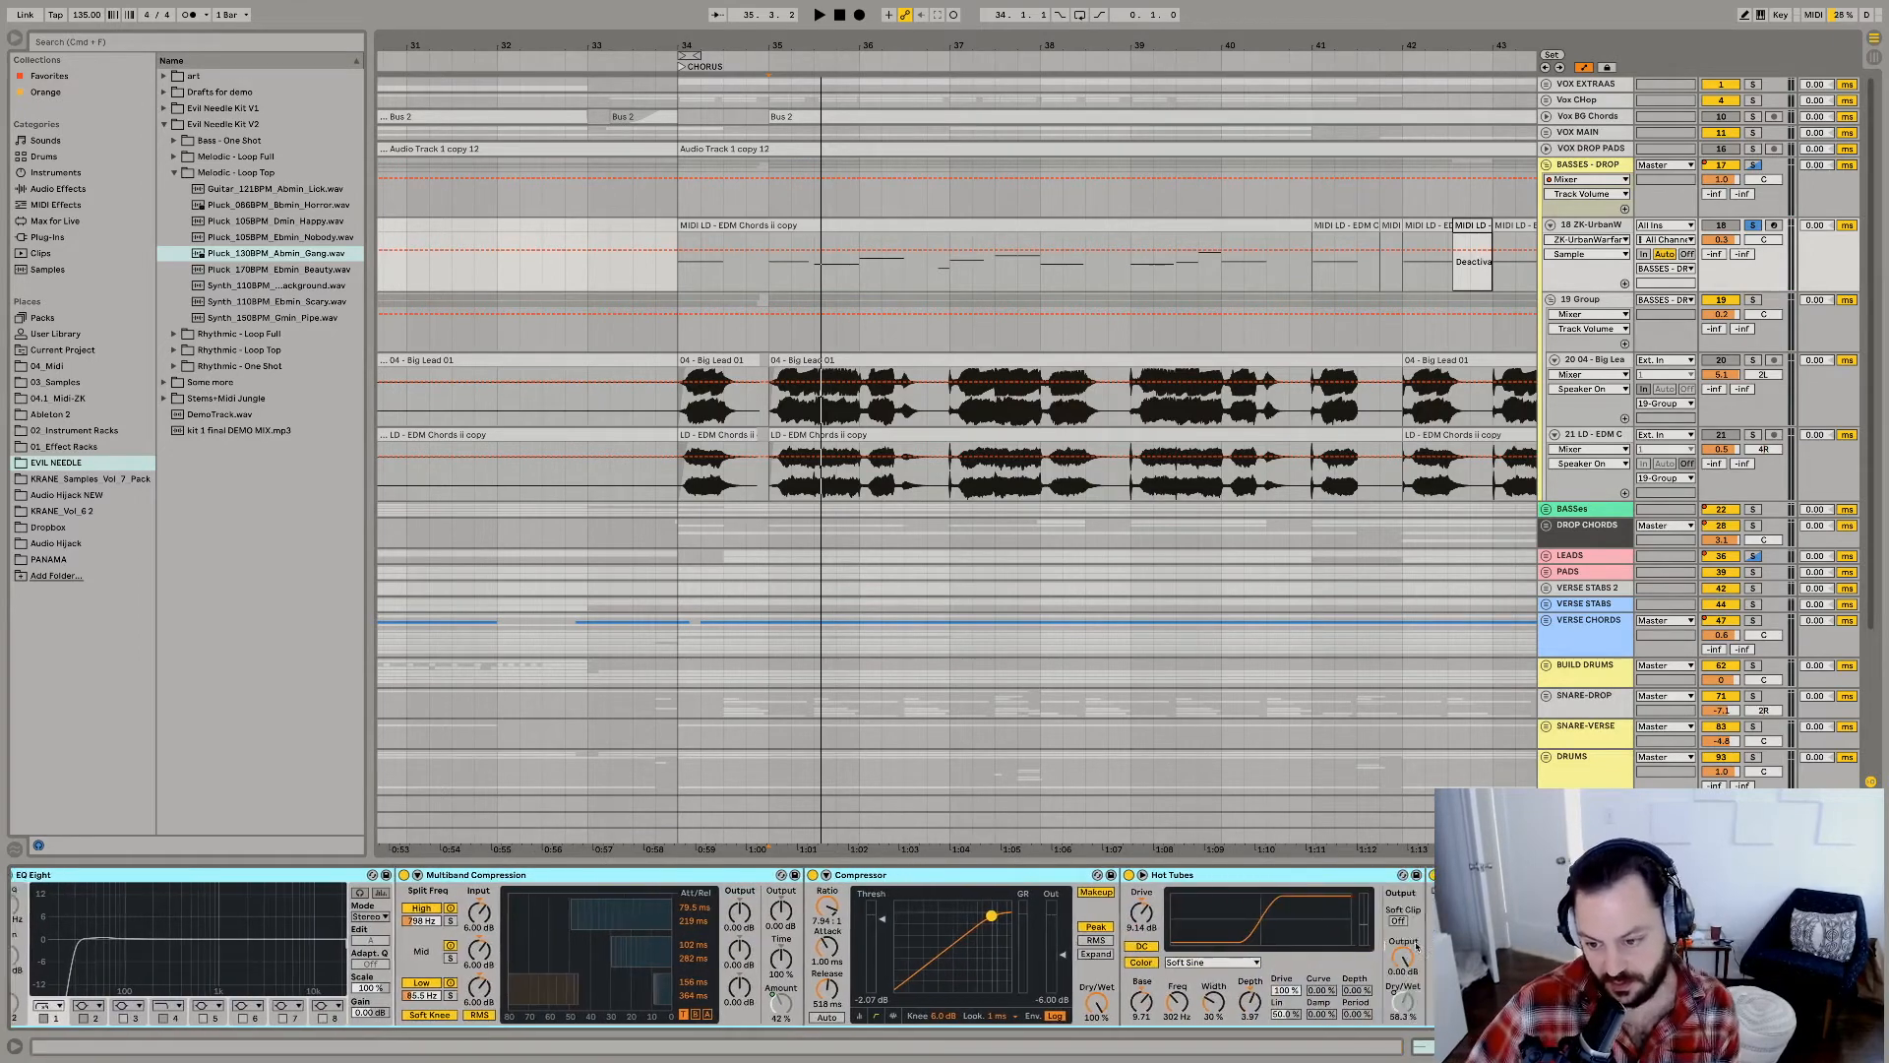
scroll(1230, 939, "right", 4)
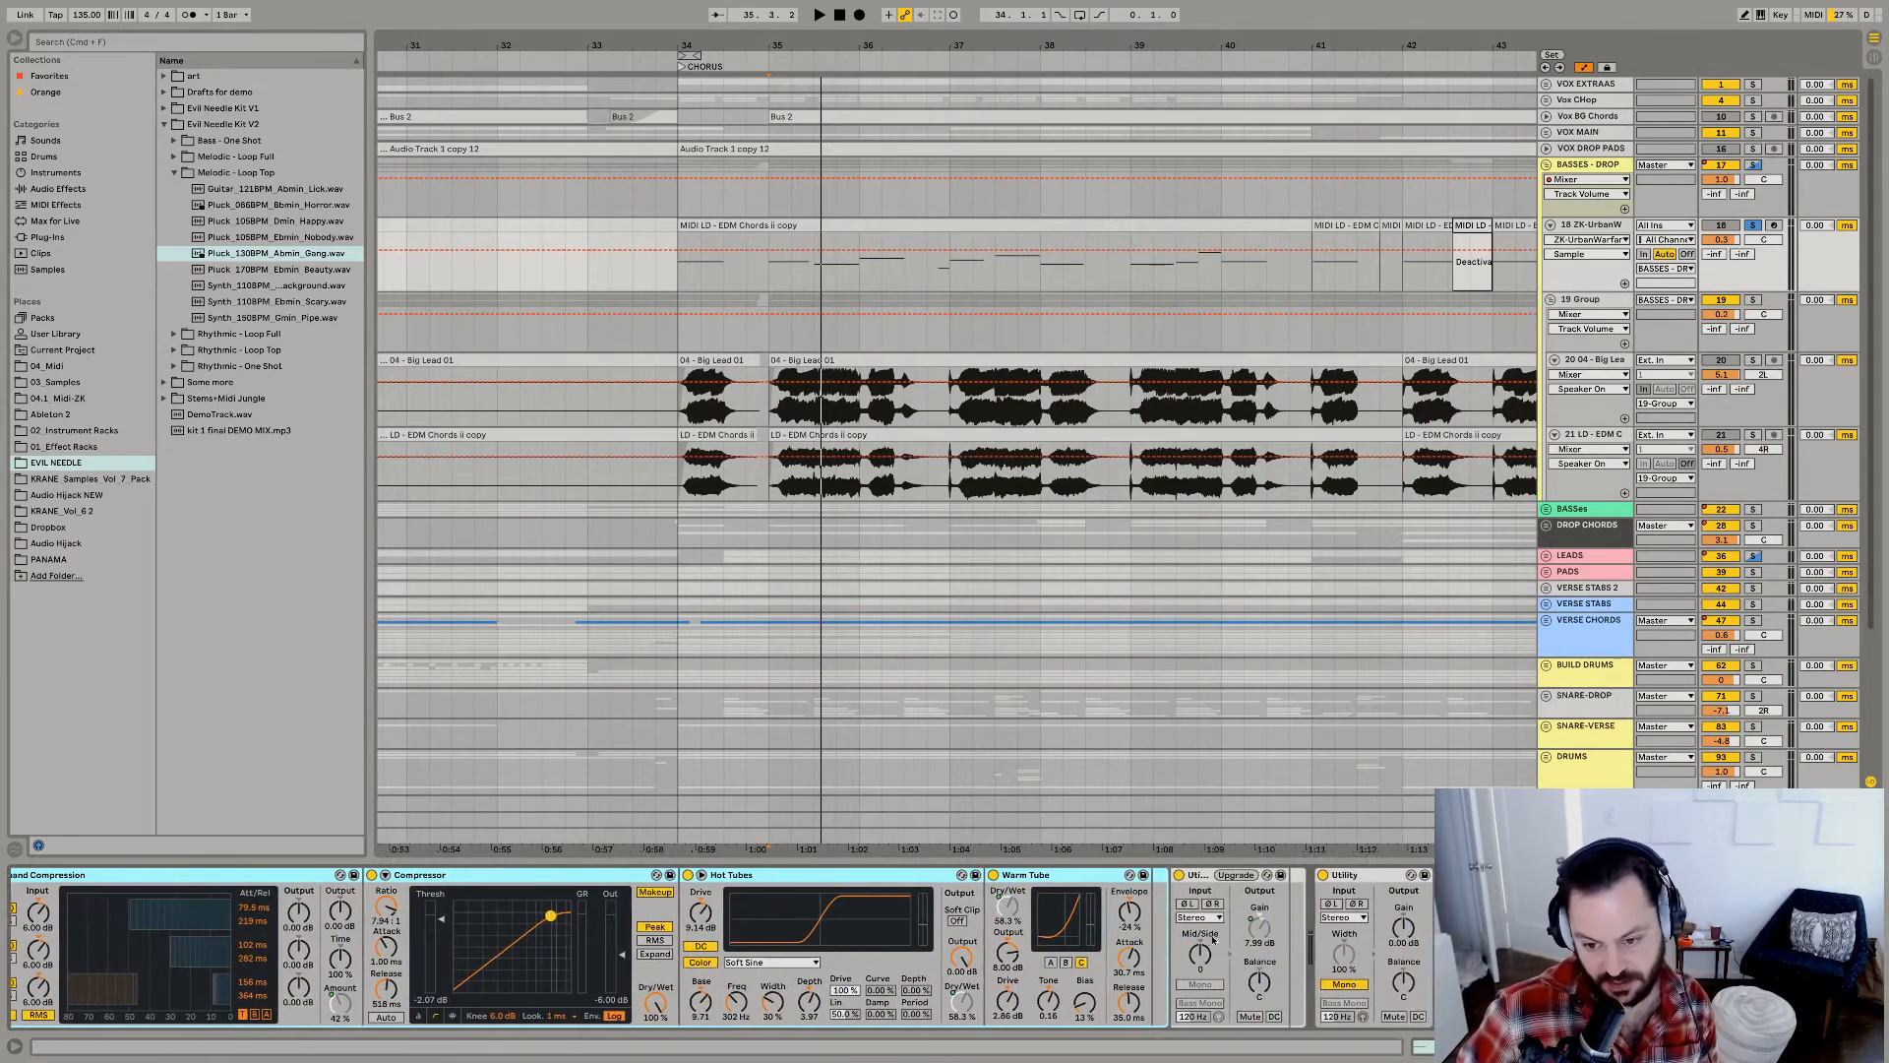
left_click(753, 886)
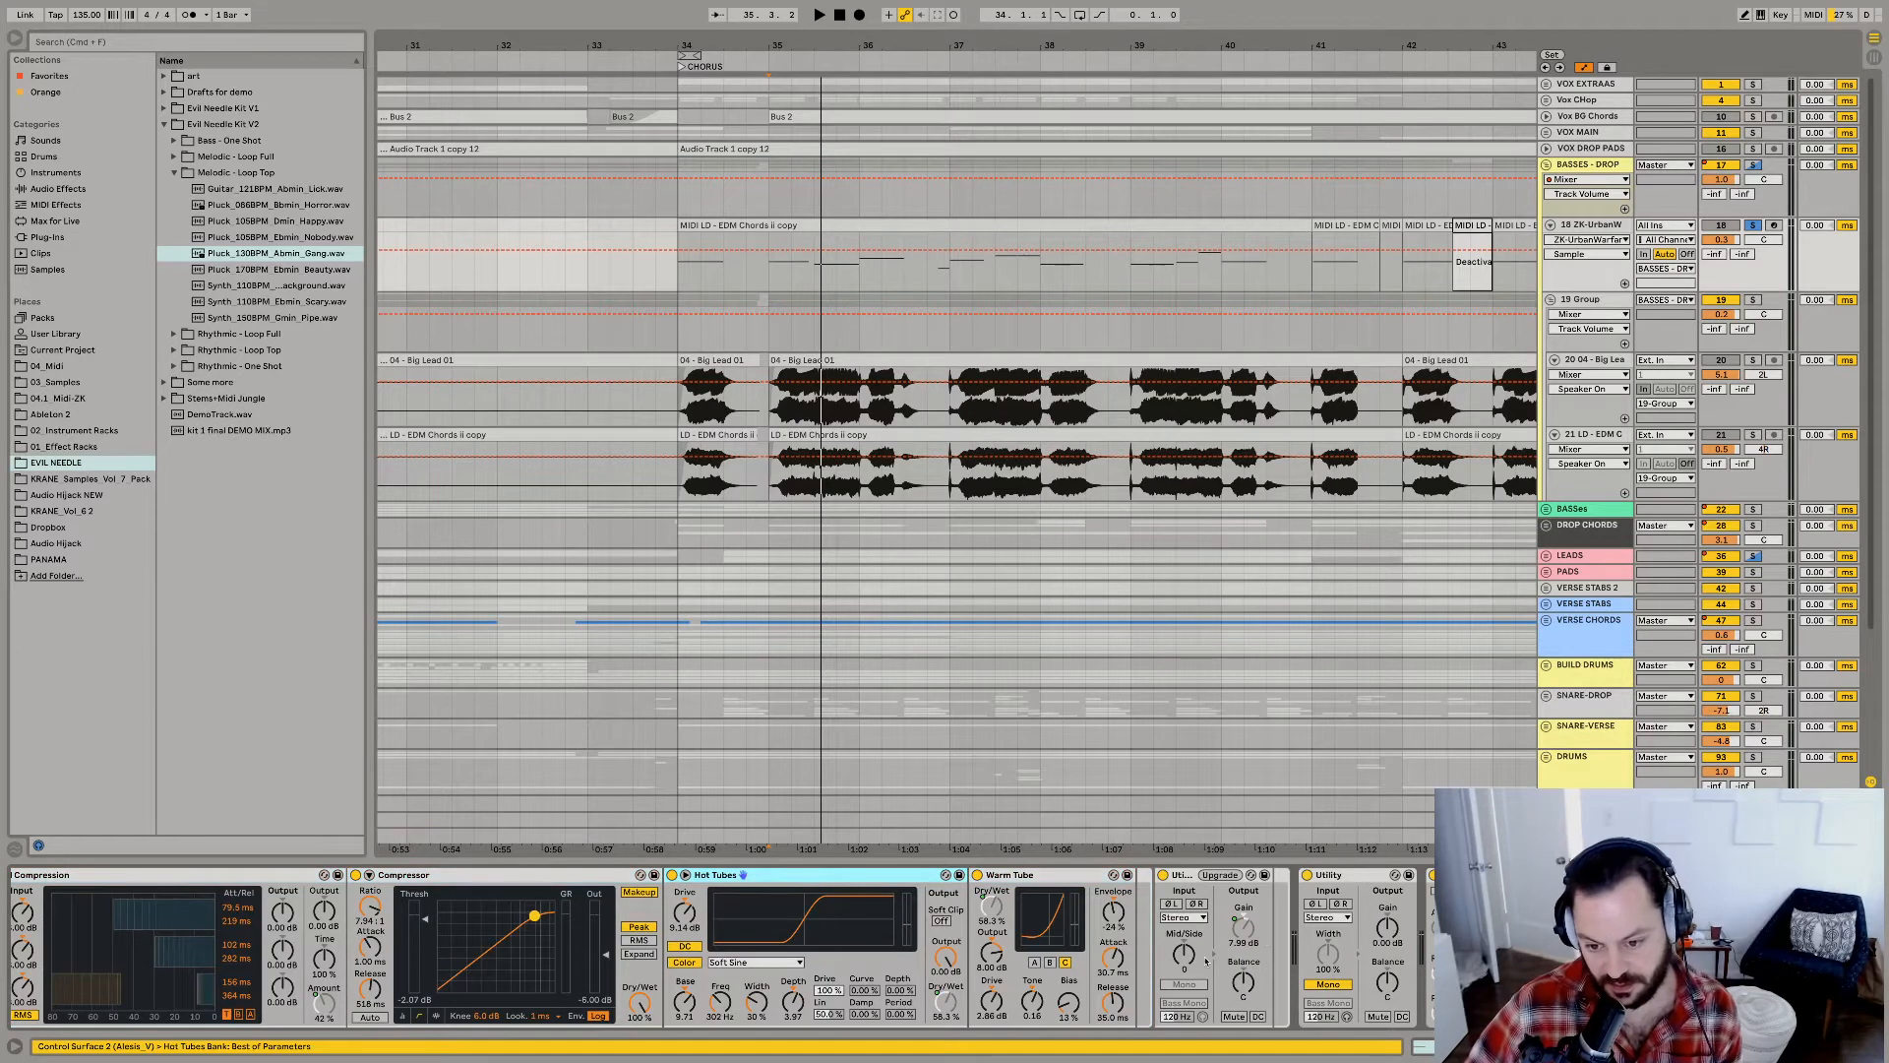
scroll(1272, 875, "right", 4)
left_click(1264, 876)
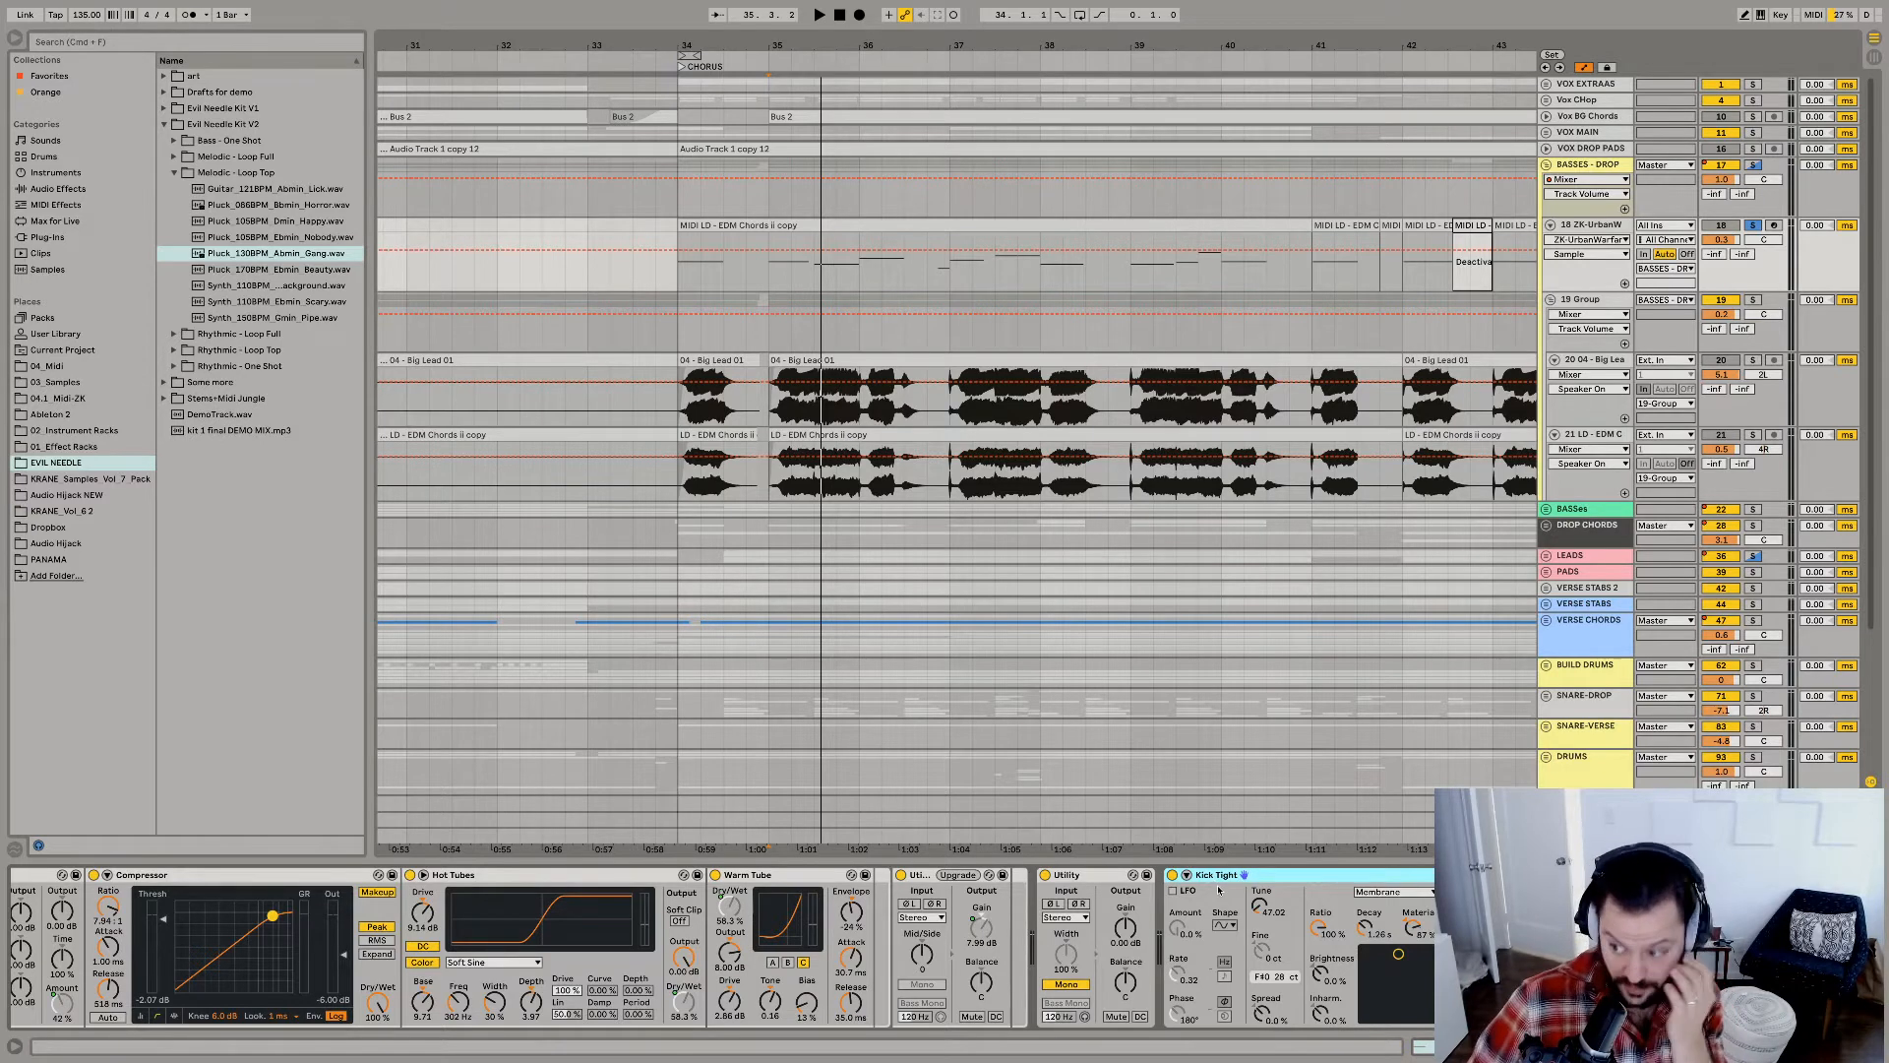
Compare the soloed ZK-UrbanW bass from bar 35 with the Kick Tight device switched off and back on.
scroll(1377, 993, "right", 2)
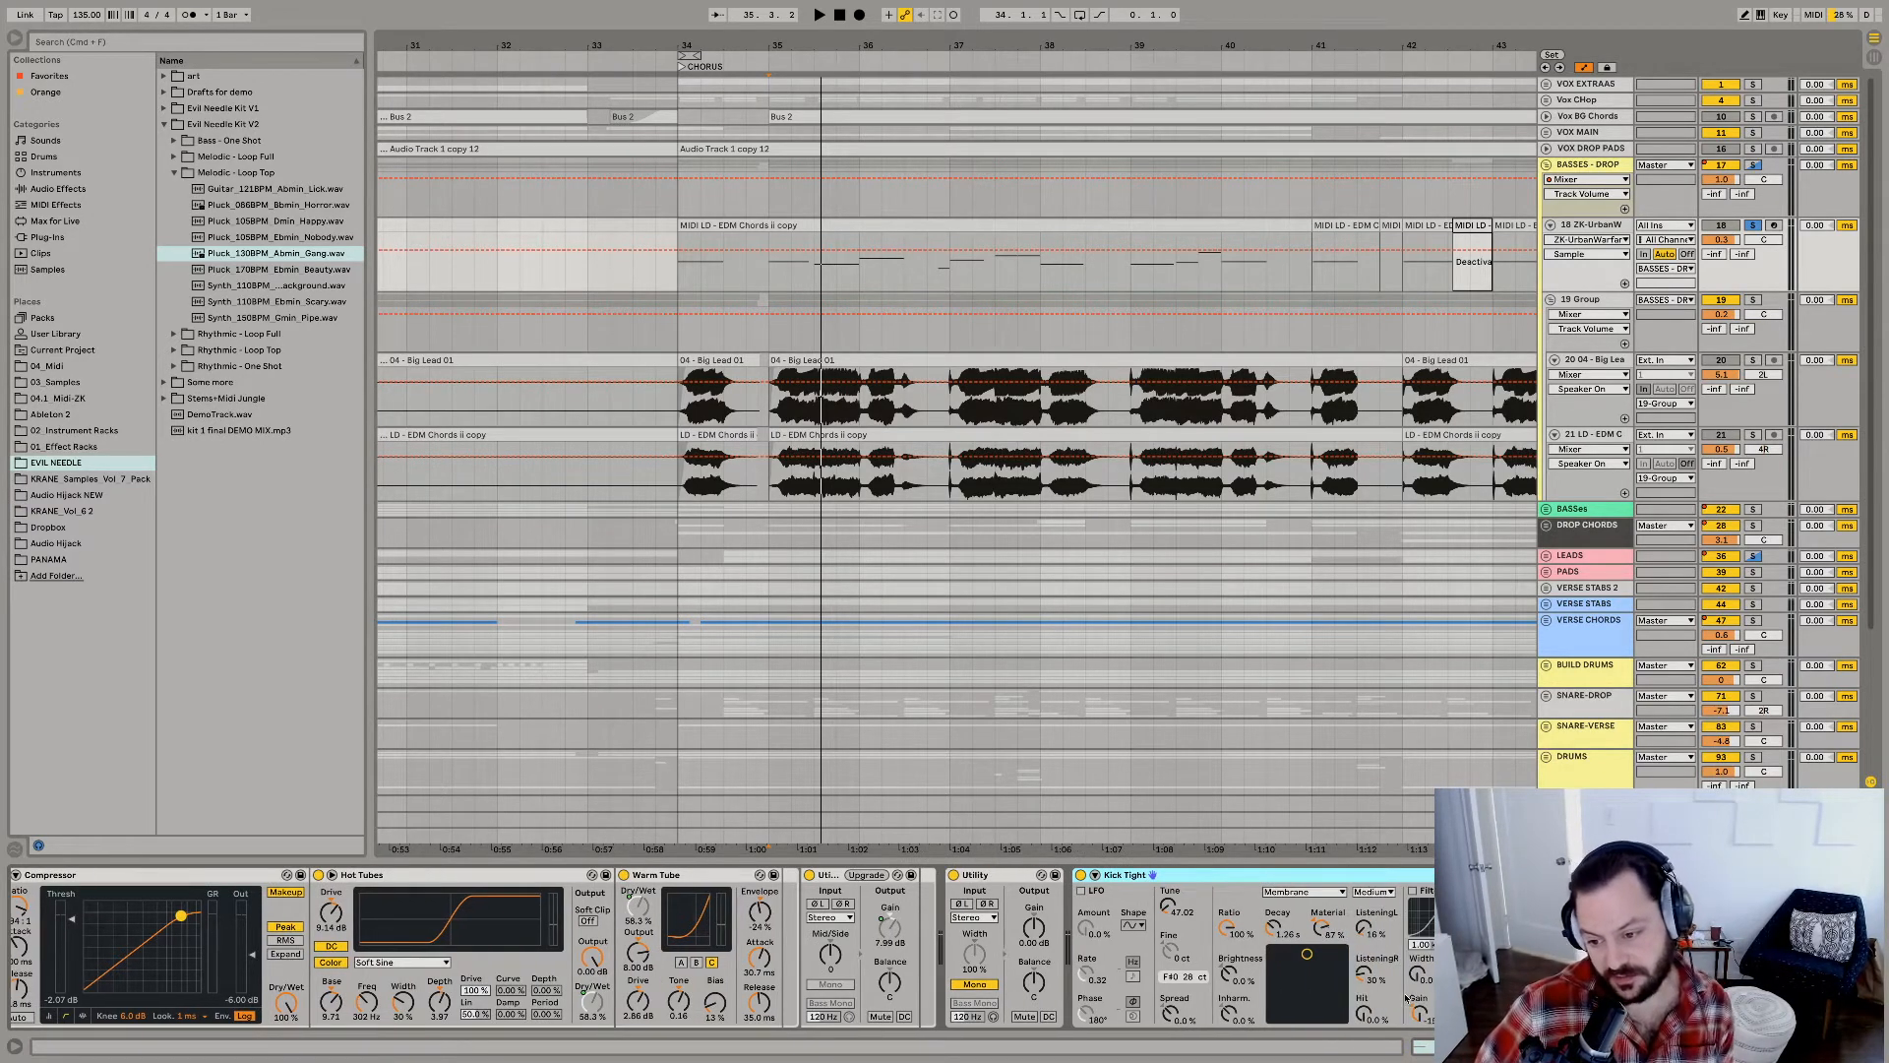
scroll(1191, 950, "right", 5)
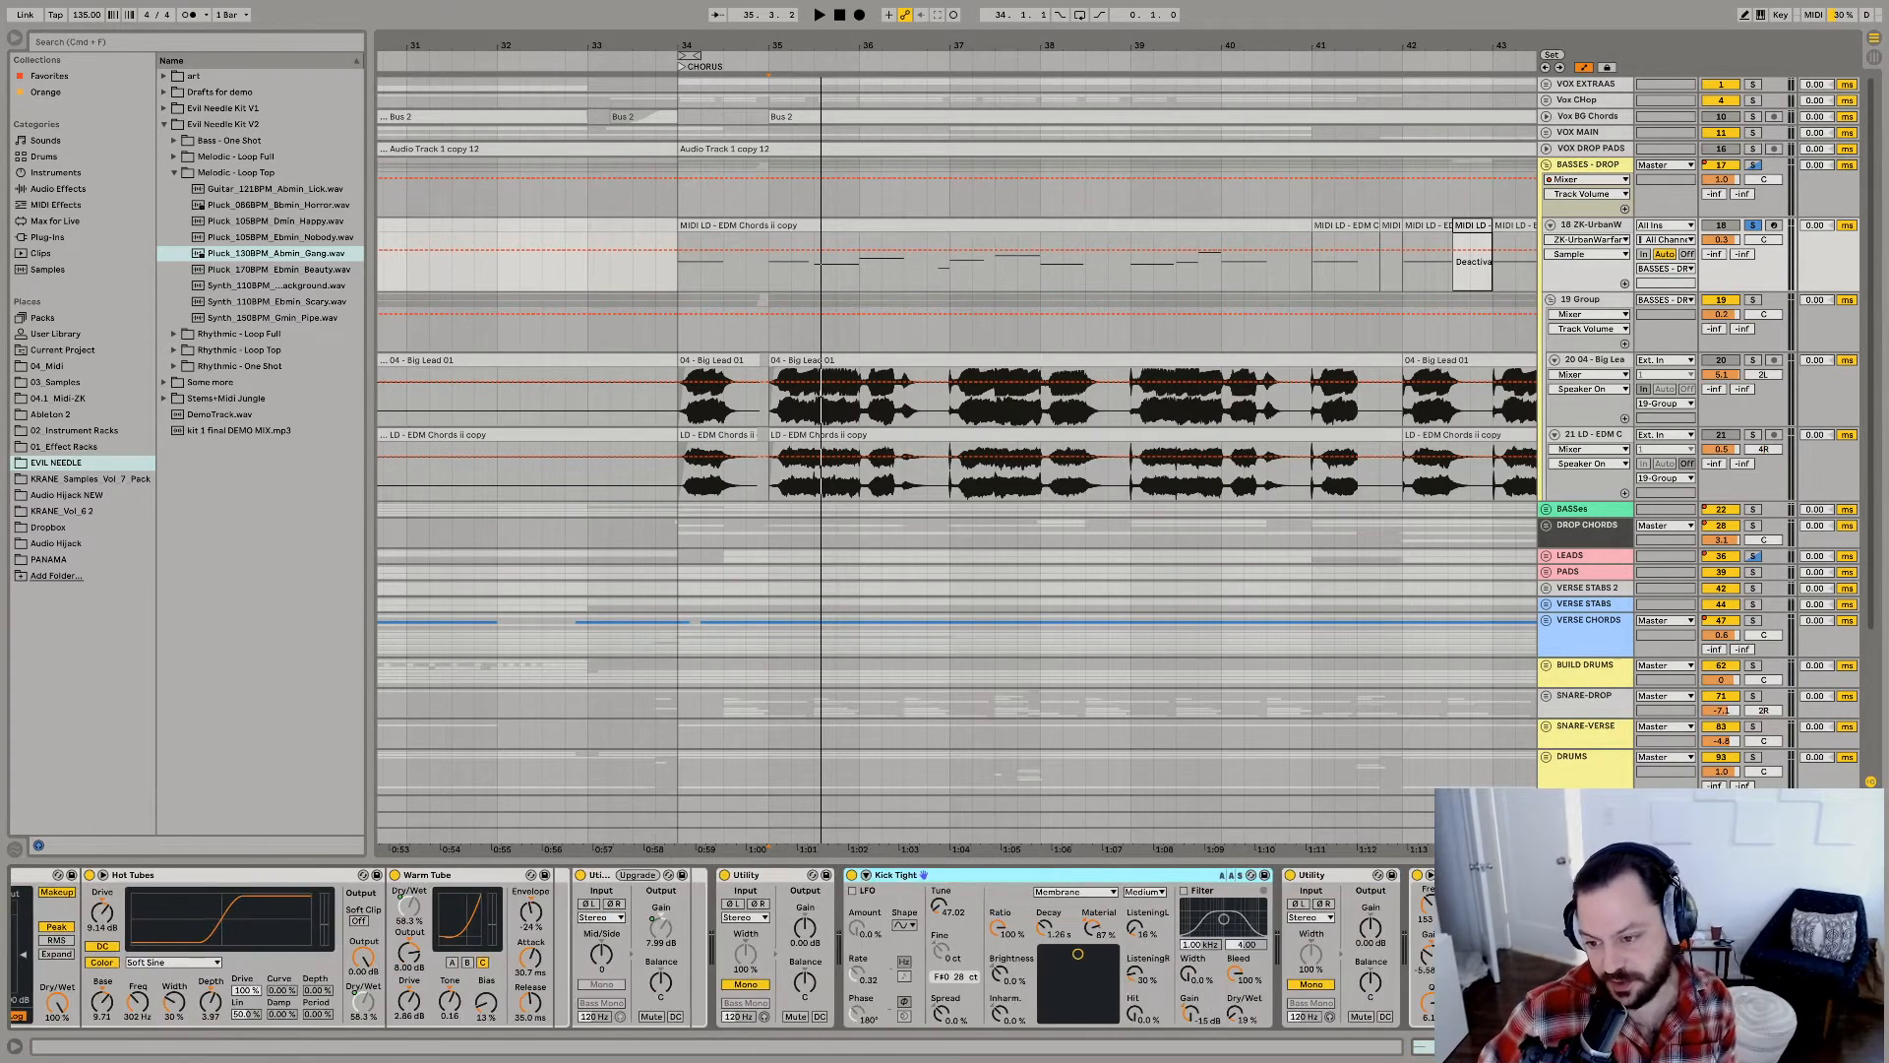
key("space")
key("space")
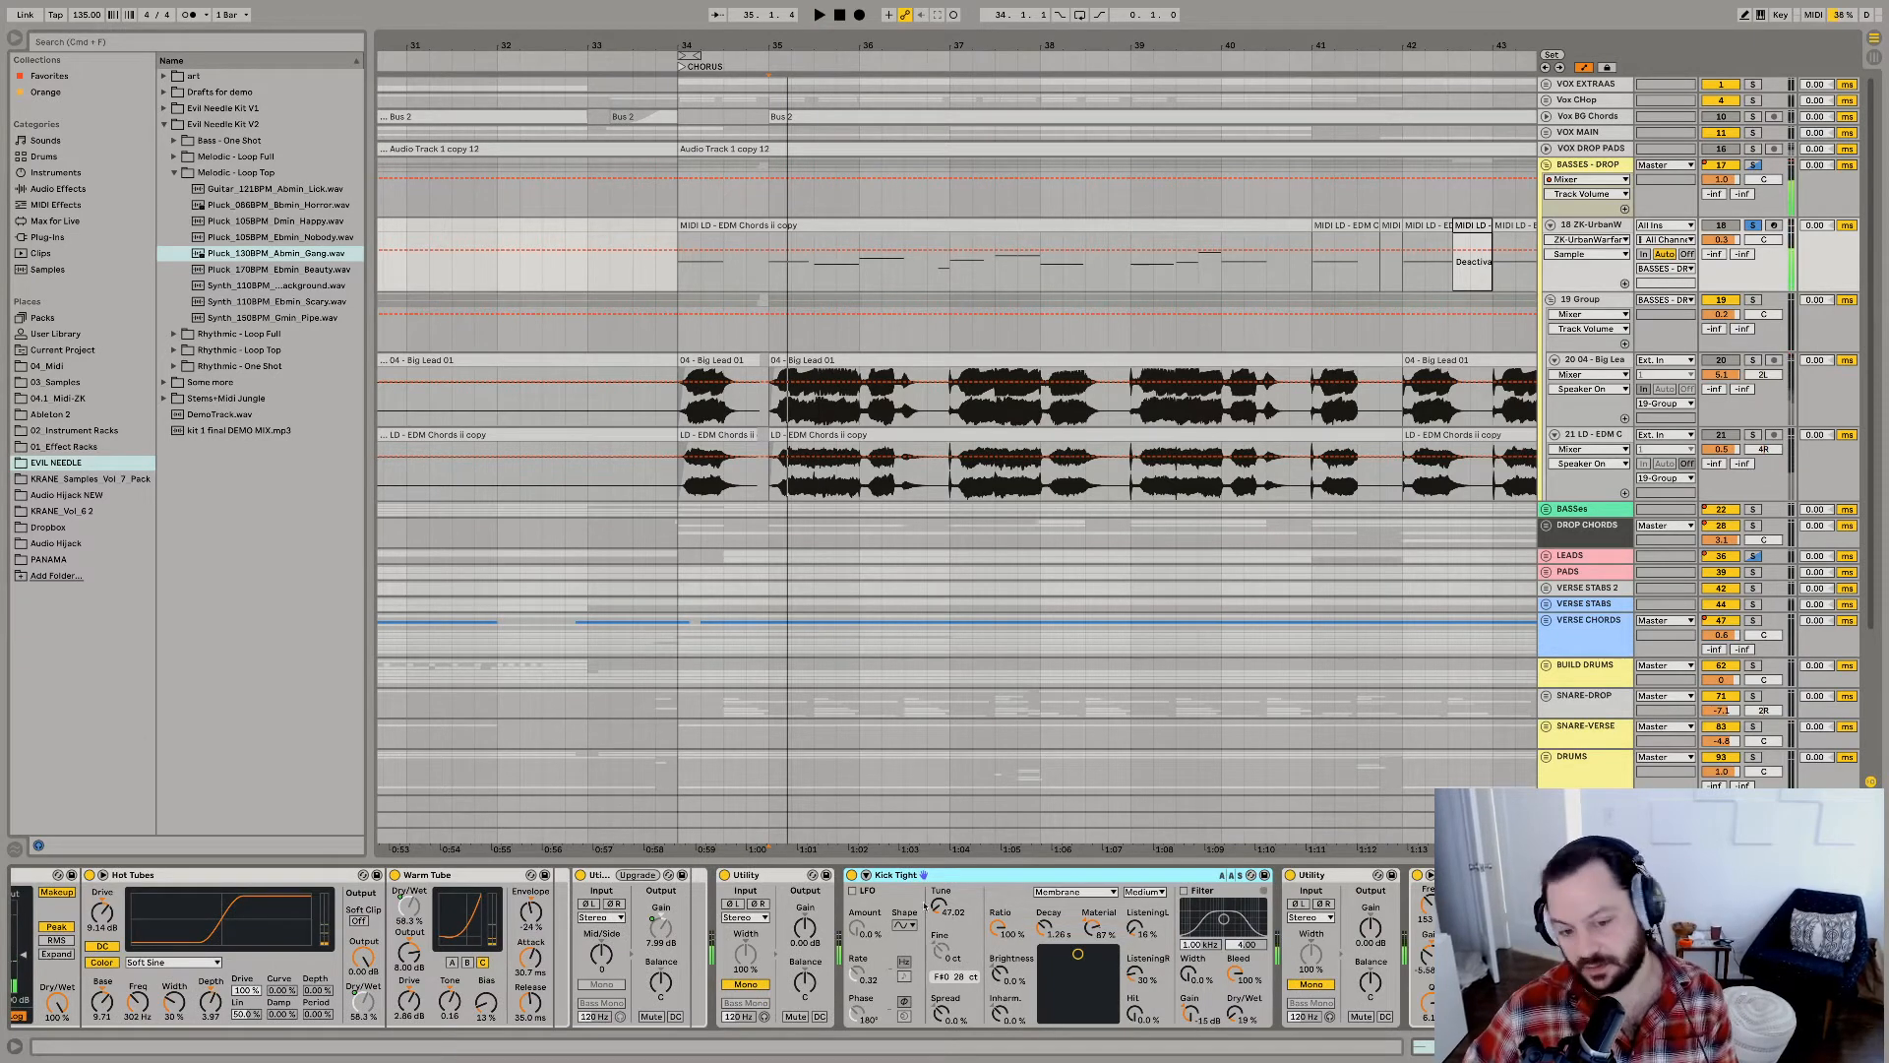
left_click(851, 875)
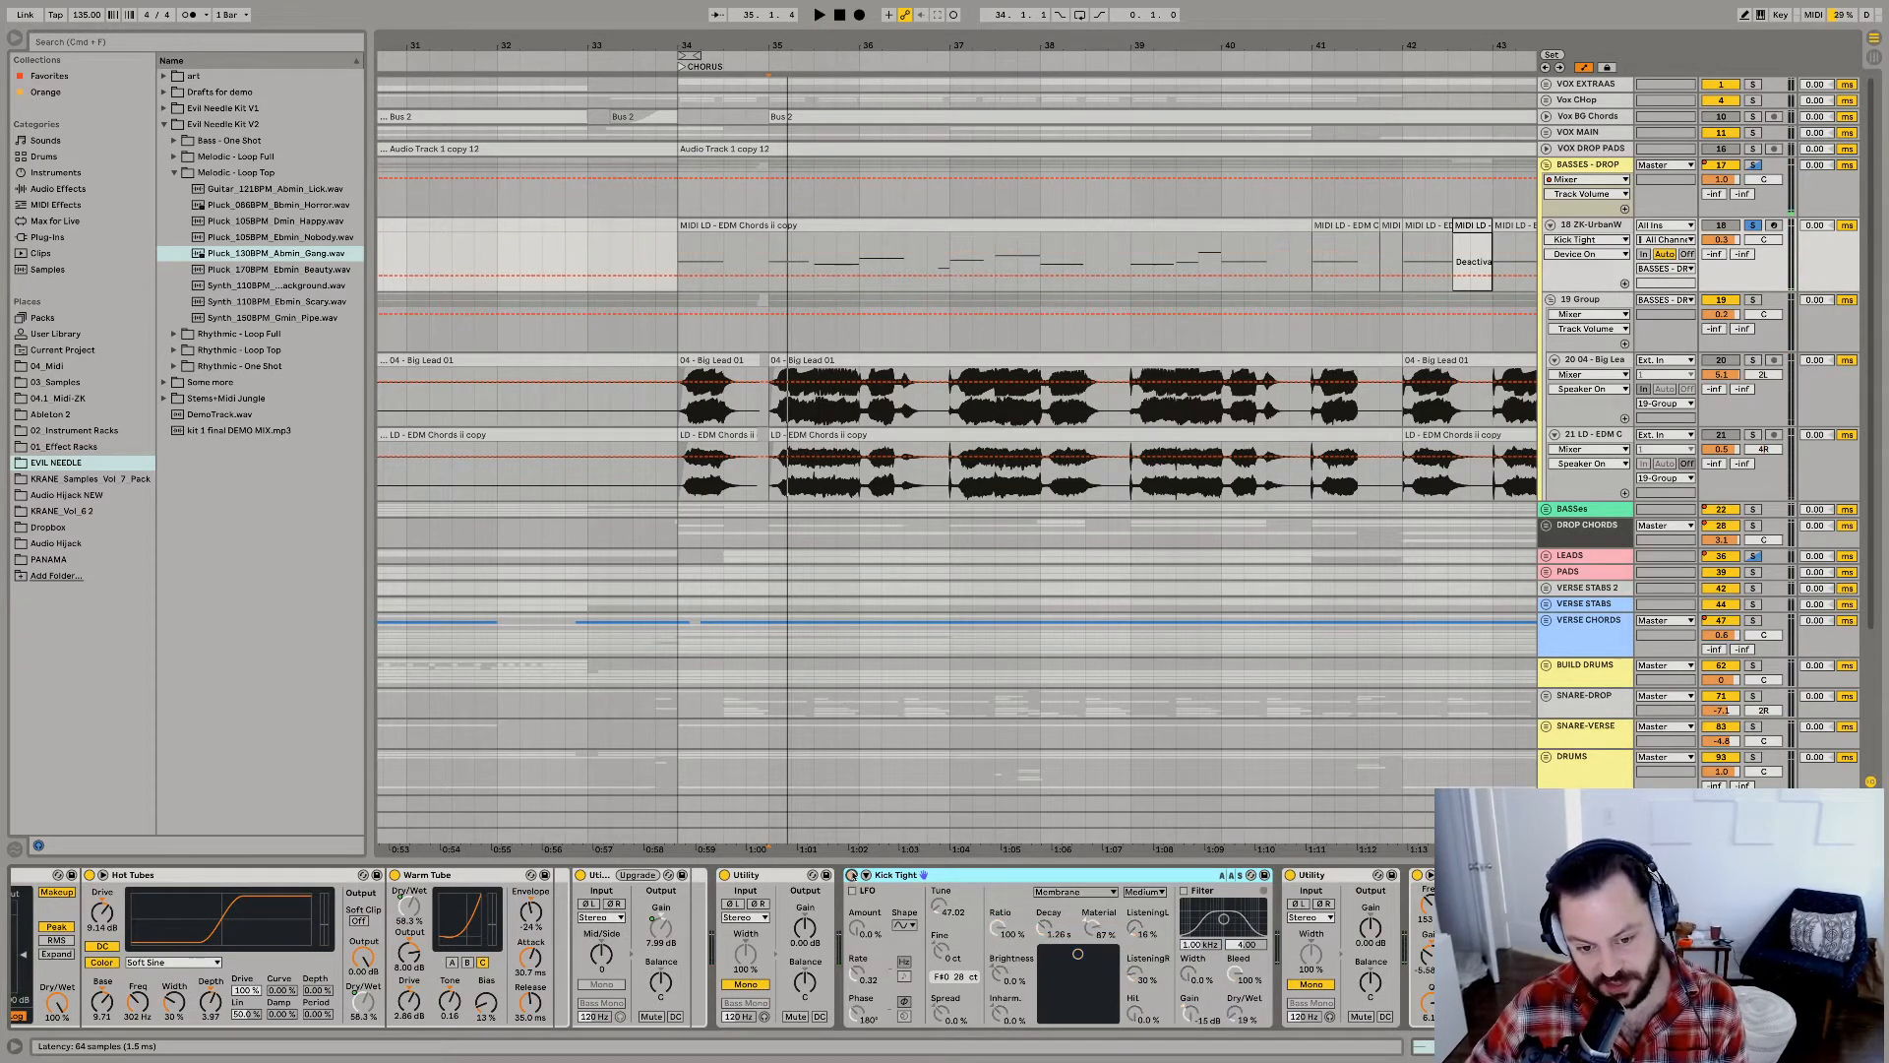
key("space")
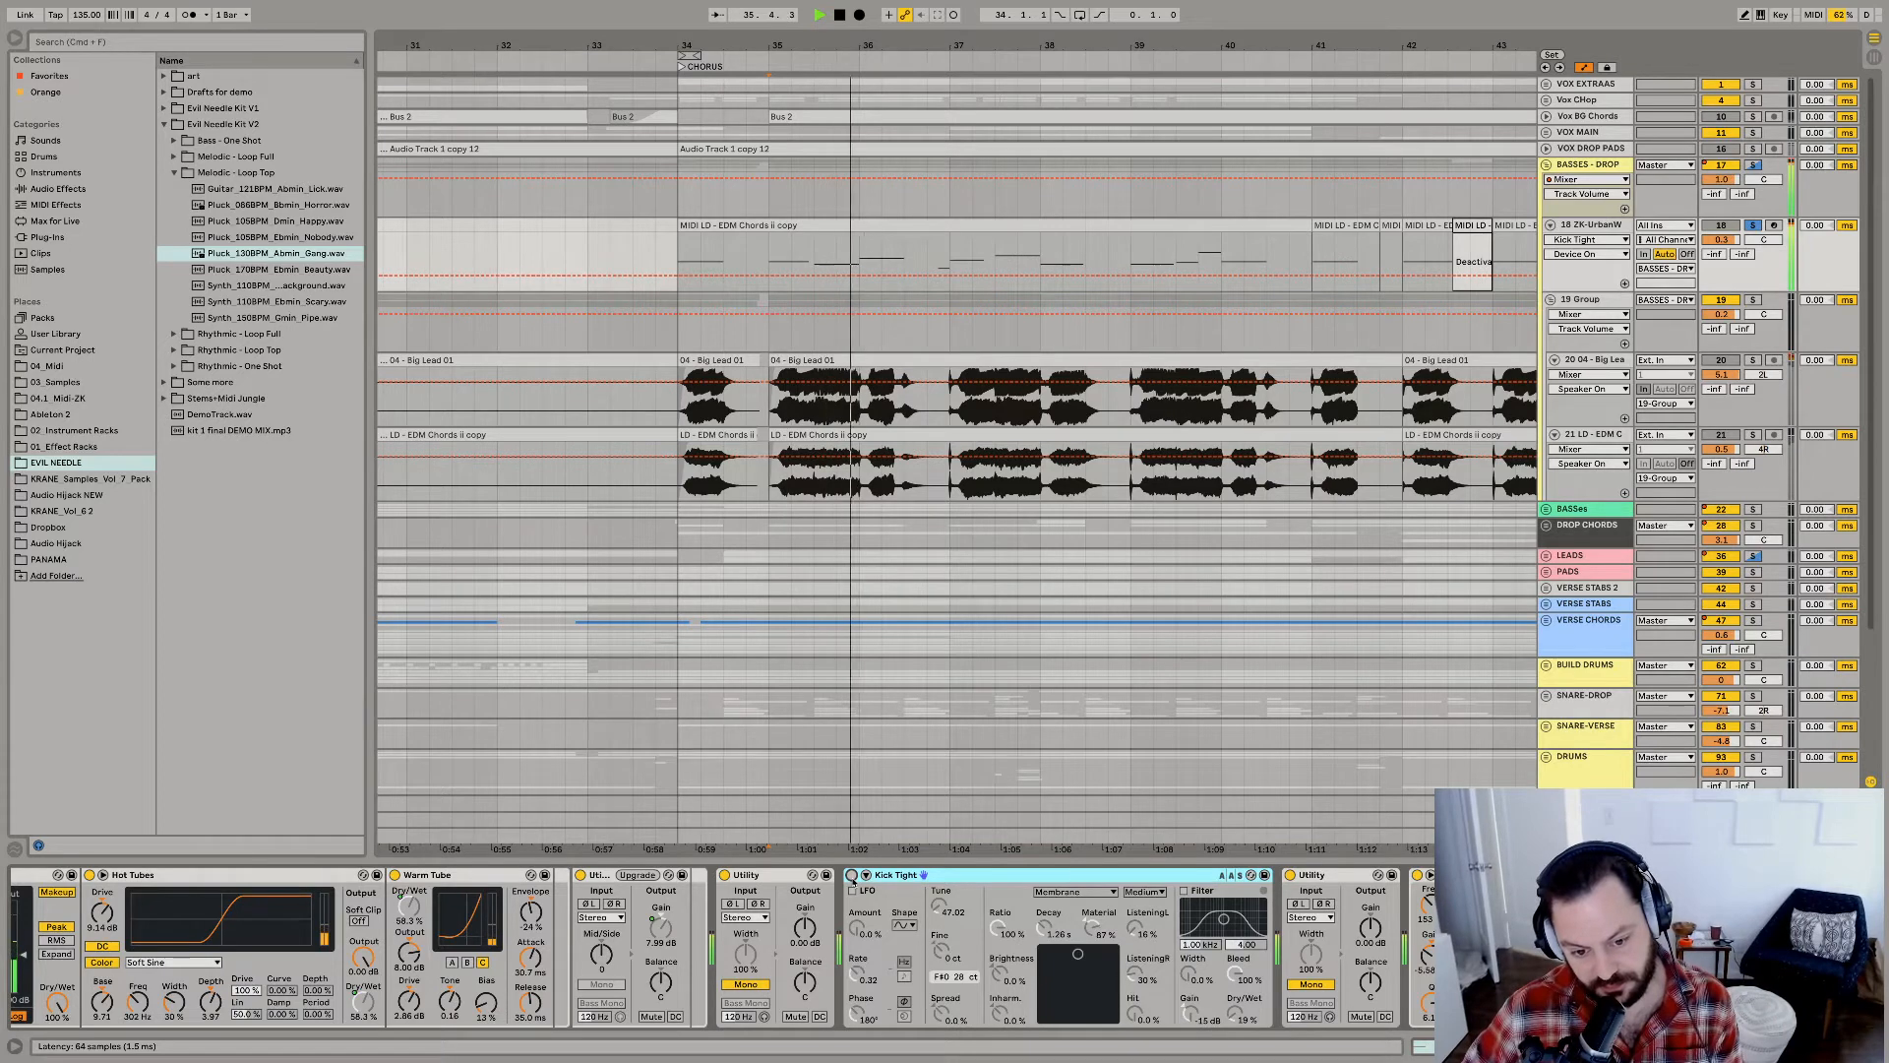
left_click(851, 875)
key("space")
key("space")
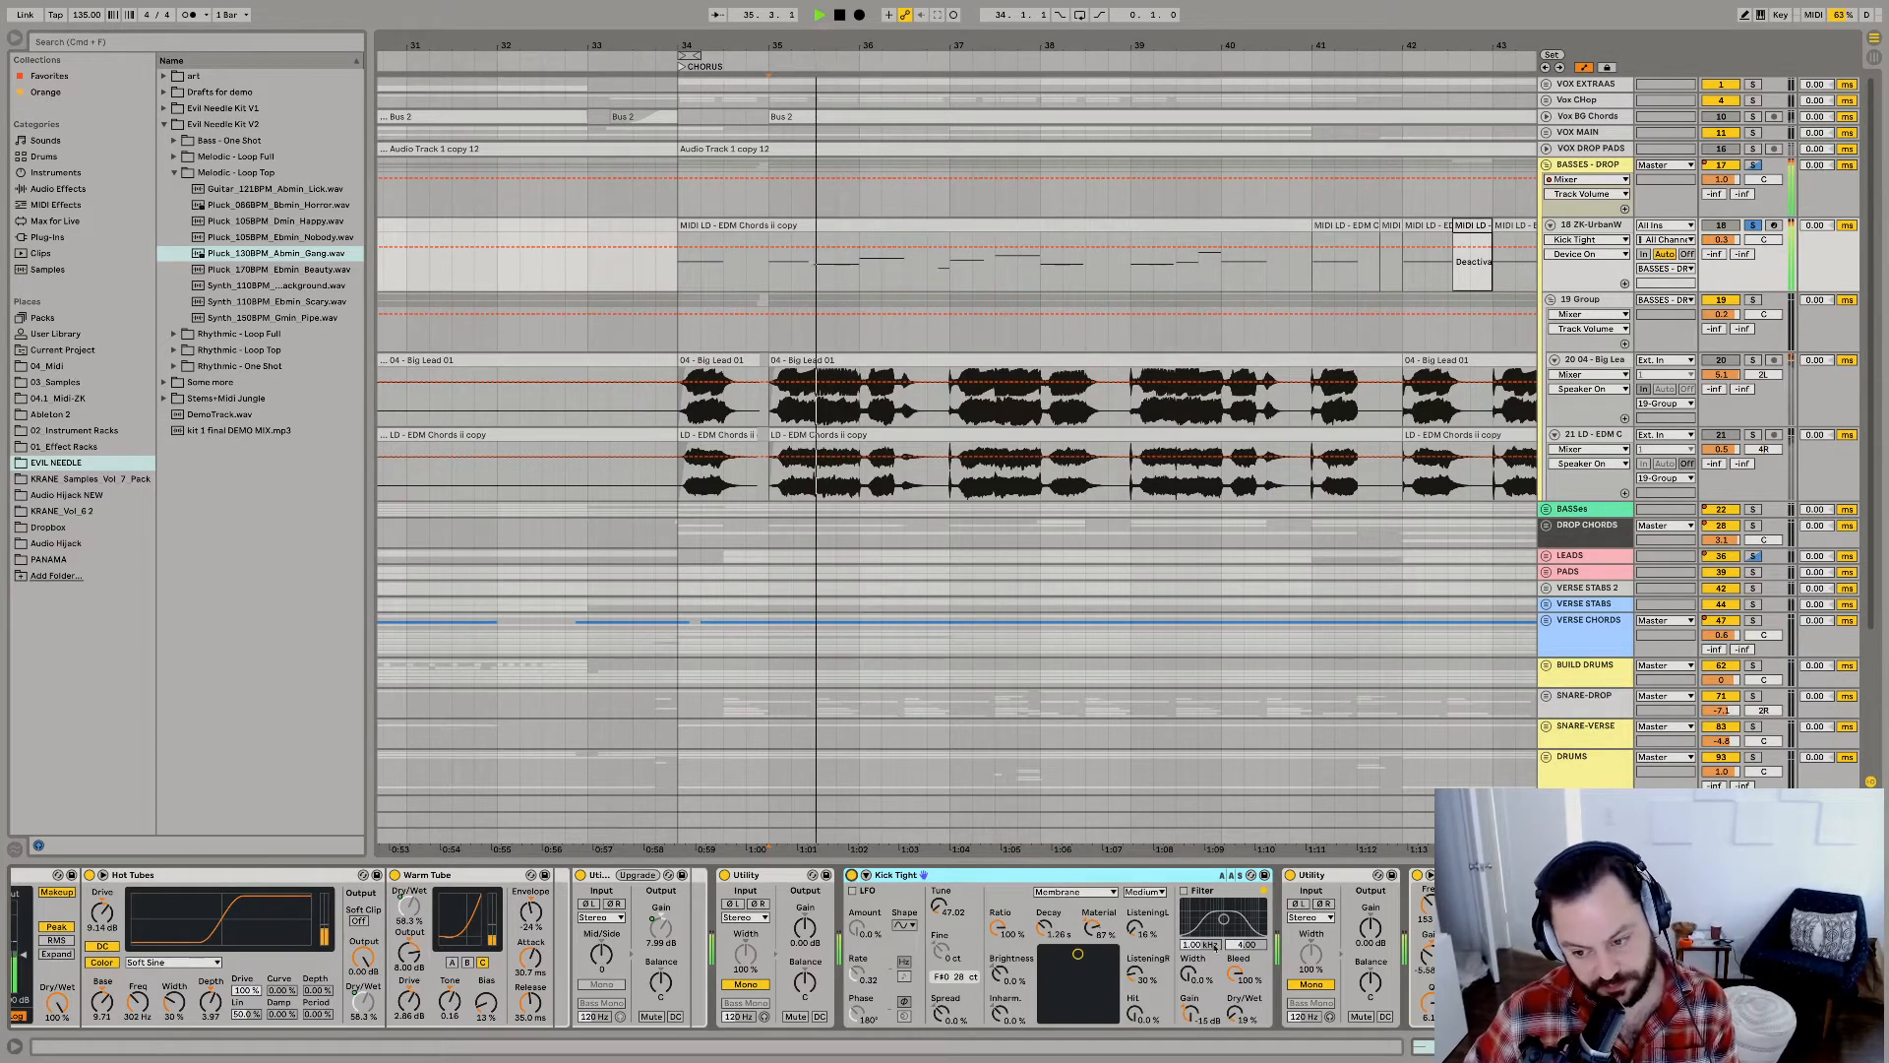
Examine the Utility and EQ Eight following Kick Tight while auditioning the soloed ZK-UrbanW bass.
scroll(1233, 961, "right", 5)
key("space")
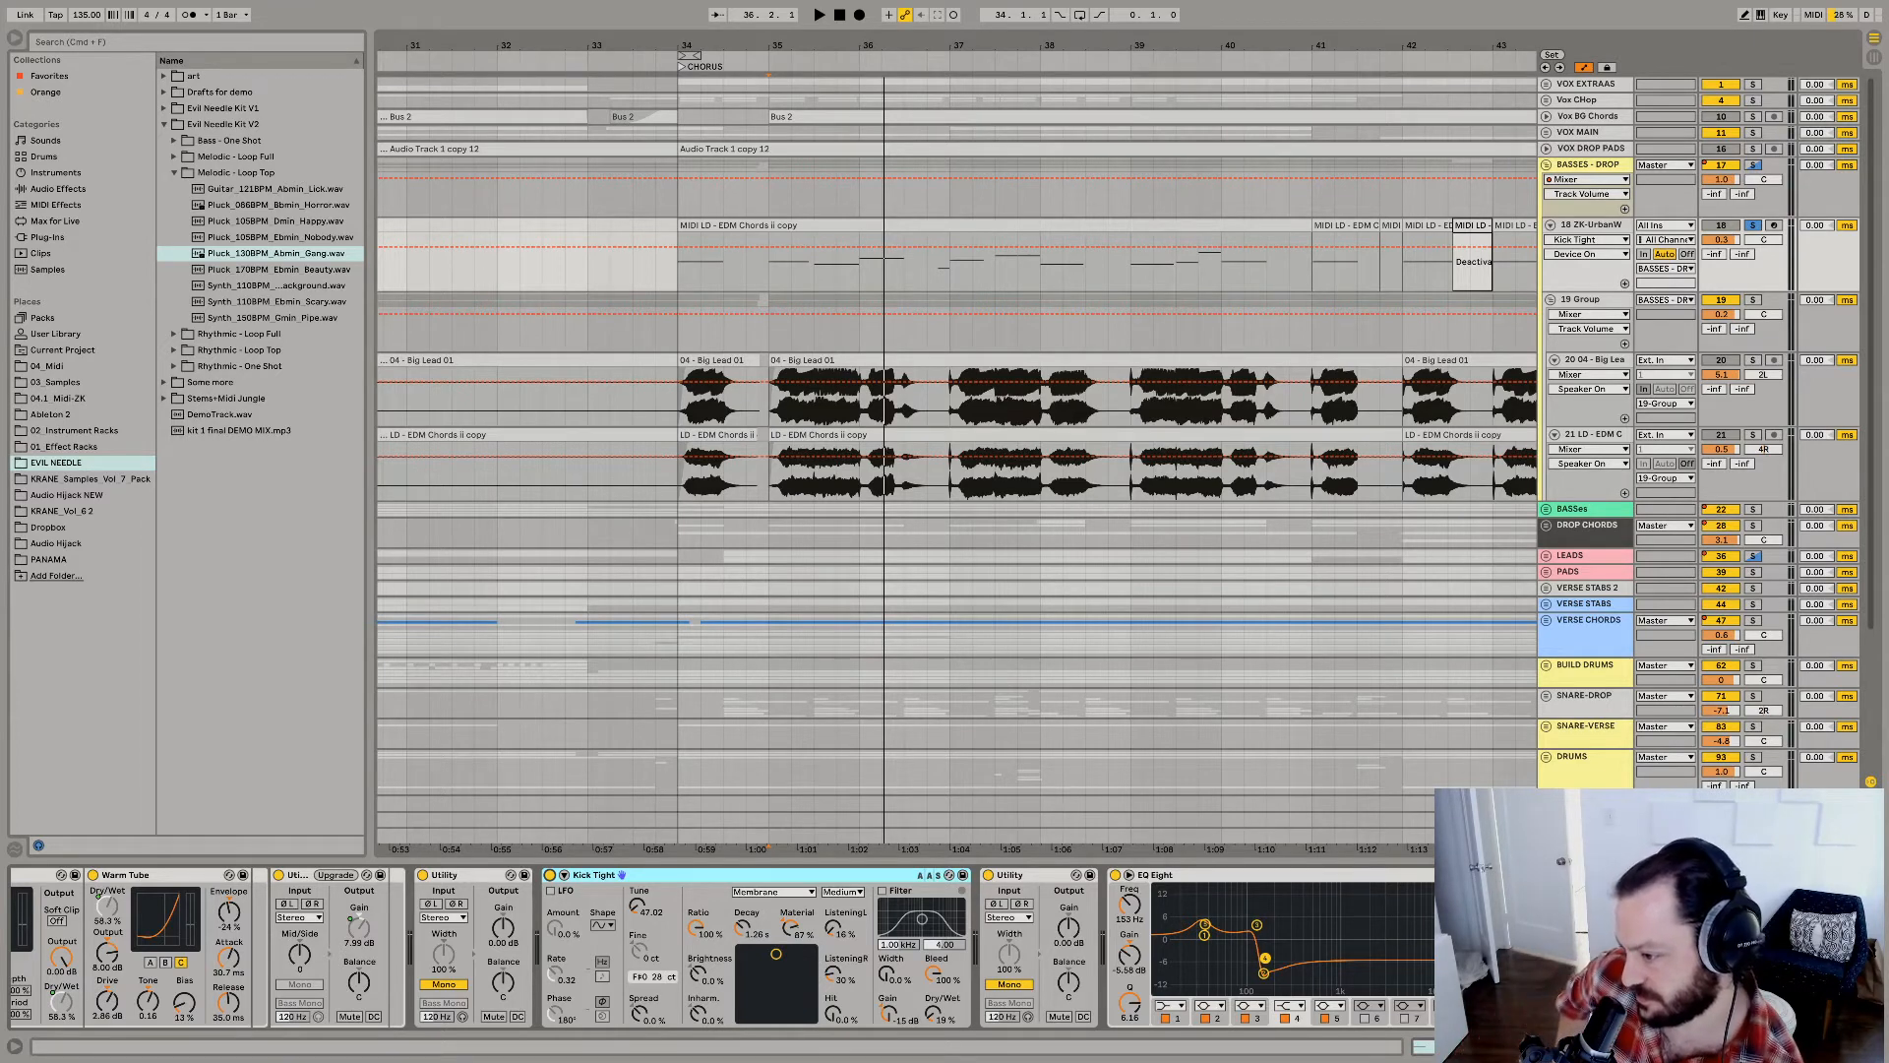
key("space")
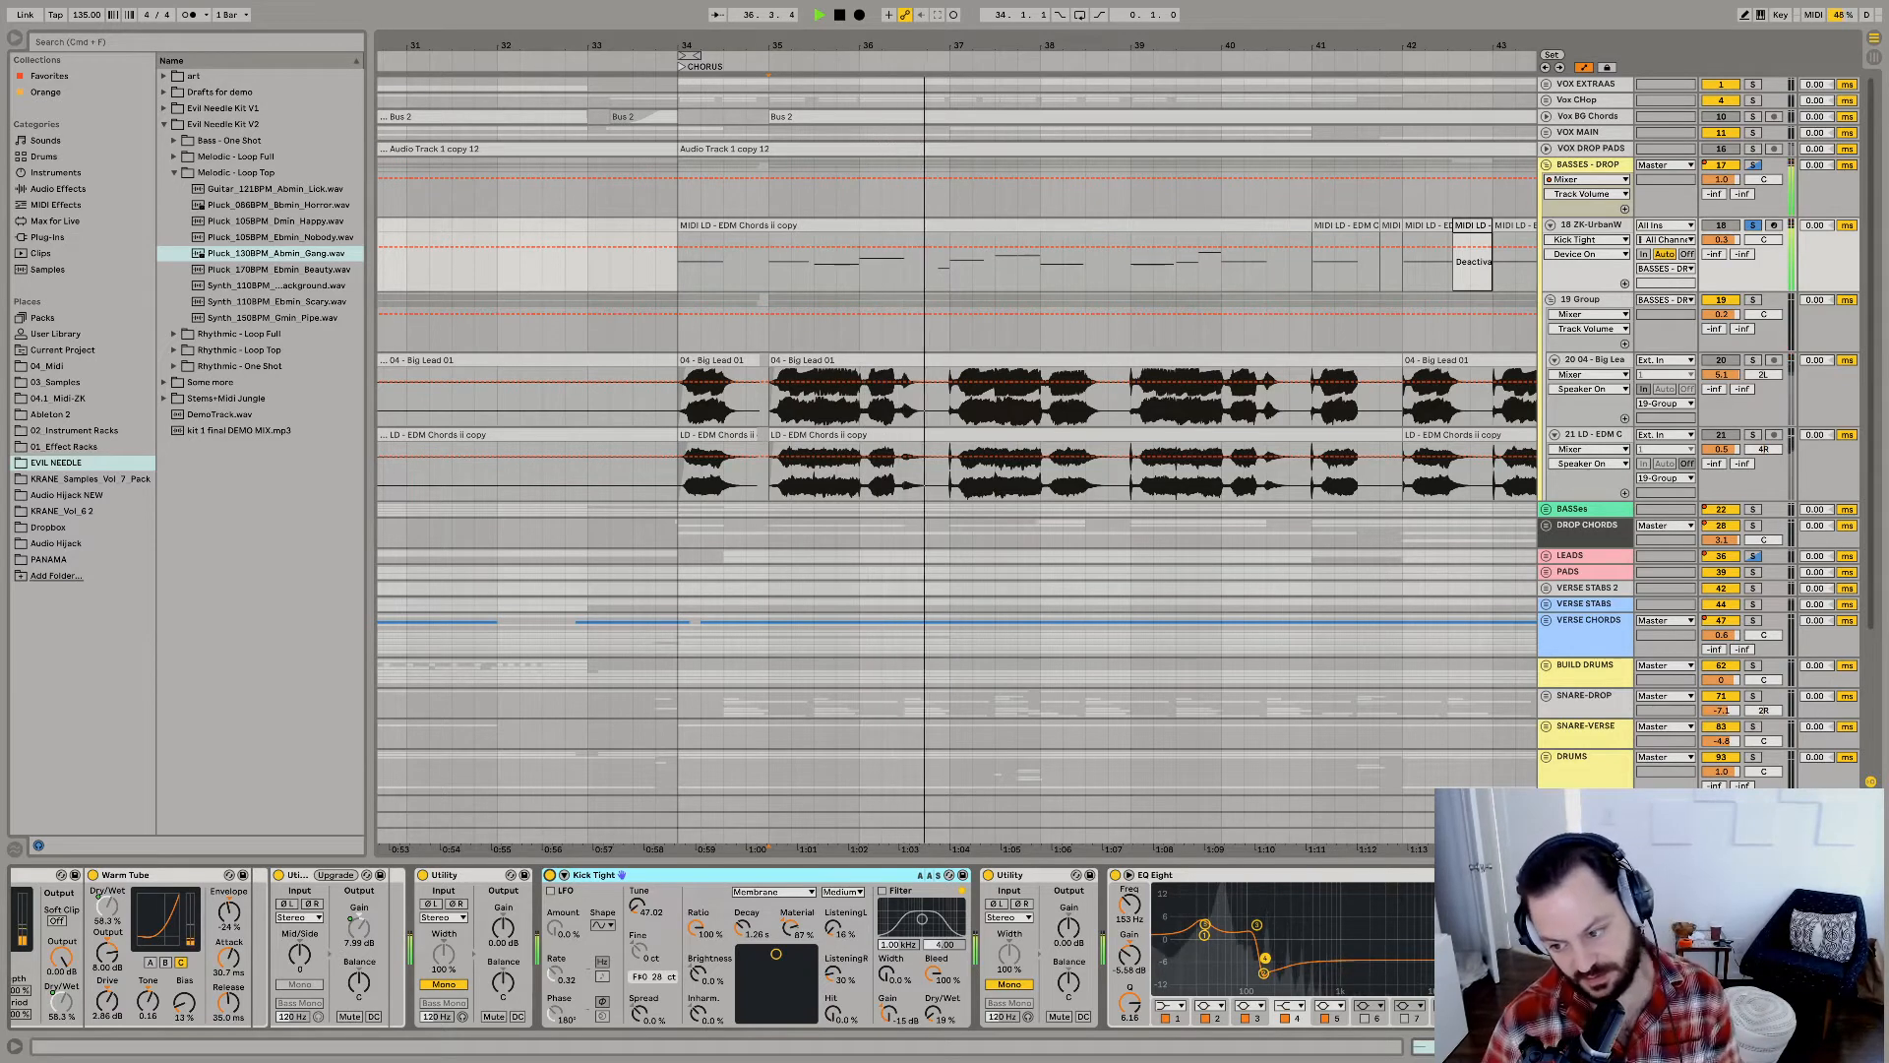
key("space")
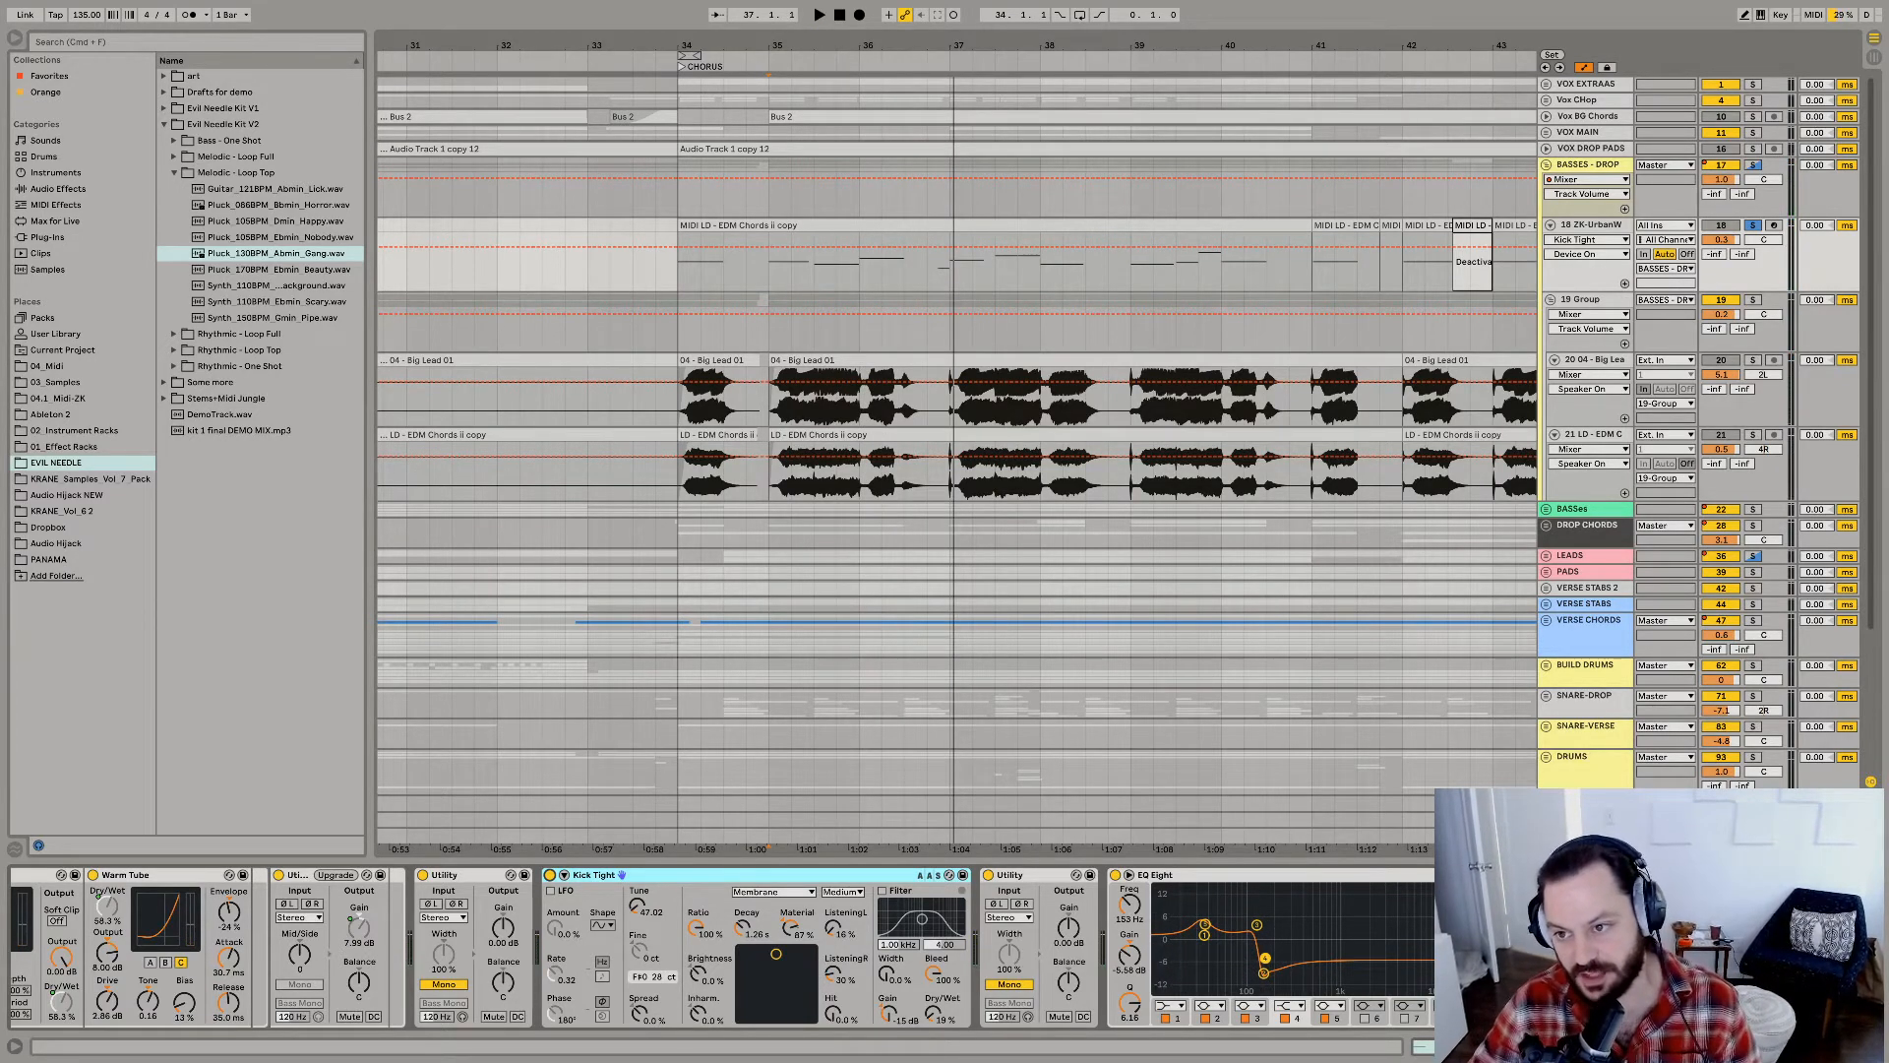
Solo the 19 Group inside BASSES - DROP and audition its layers from bar 35.
left_click(1752, 299)
key("space")
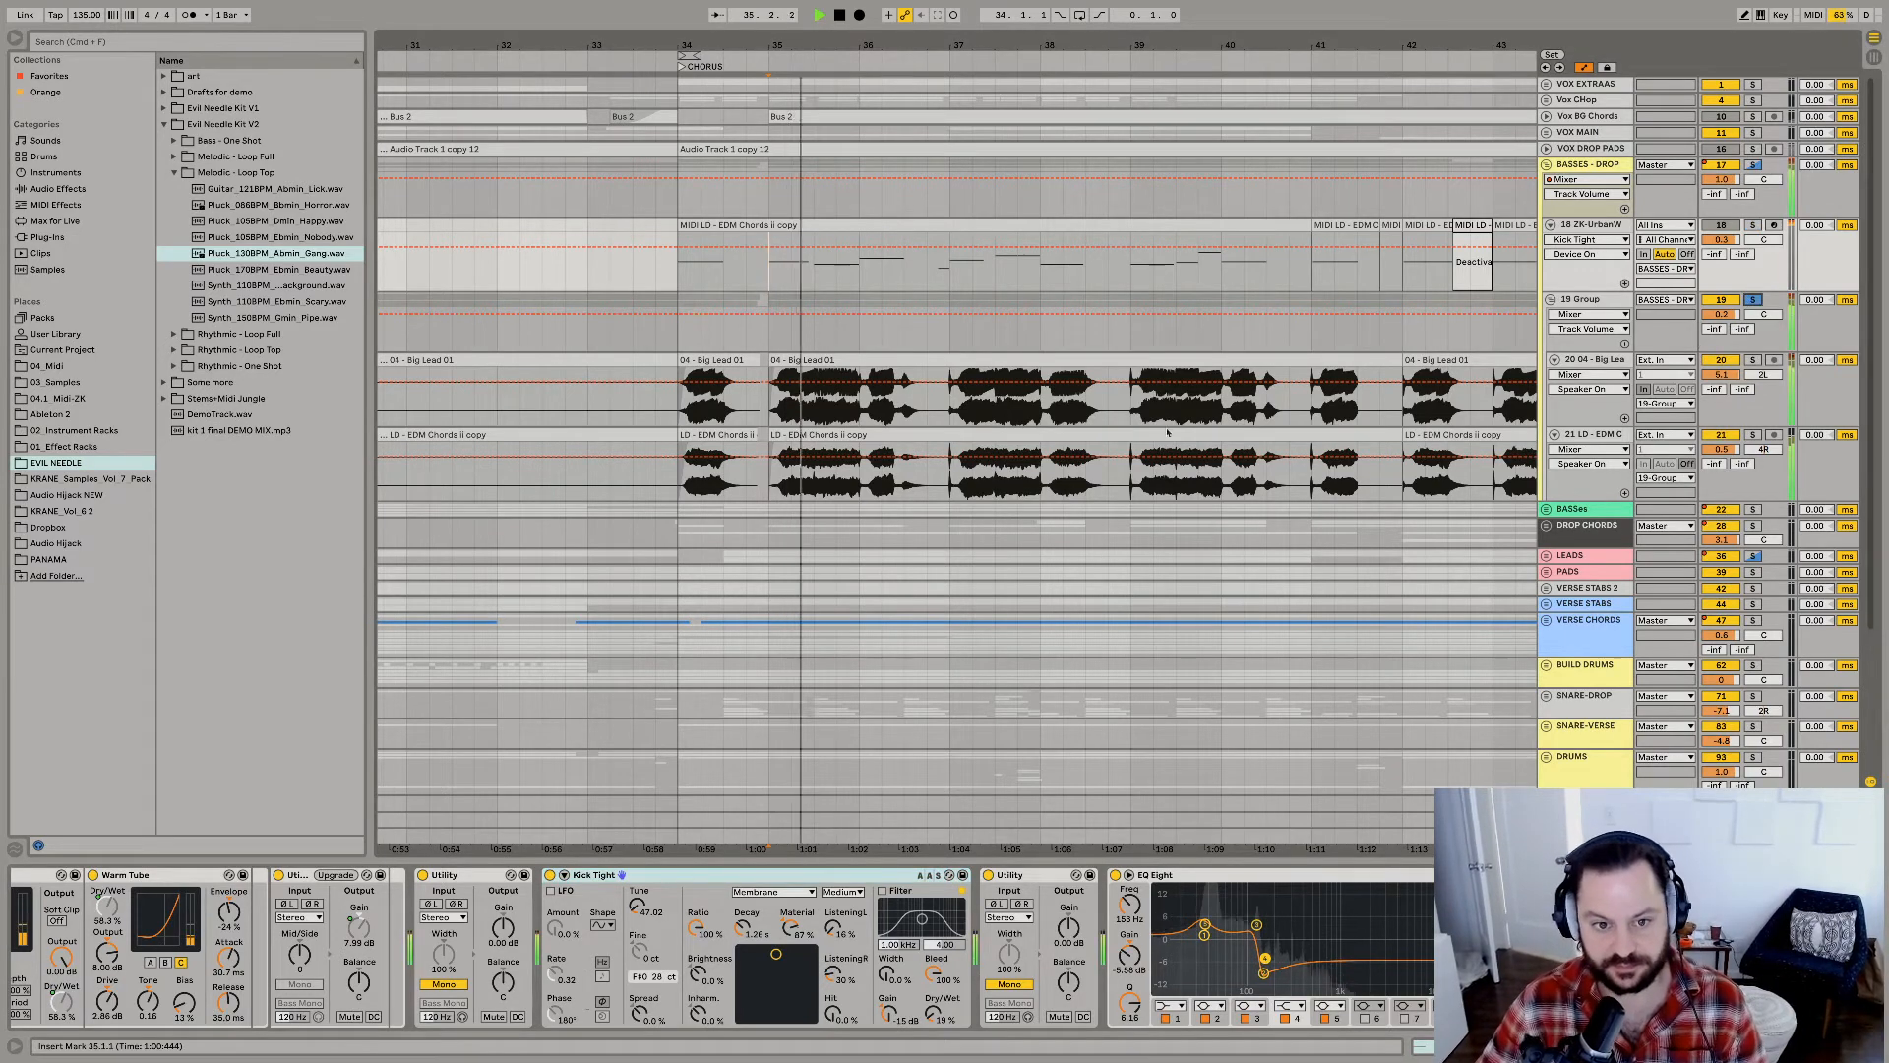
key("space")
Audition the soloed 04 - Big Lead layer from bar 35, adding the LD - EDM Chords layer to the solo.
left_click(1752, 361)
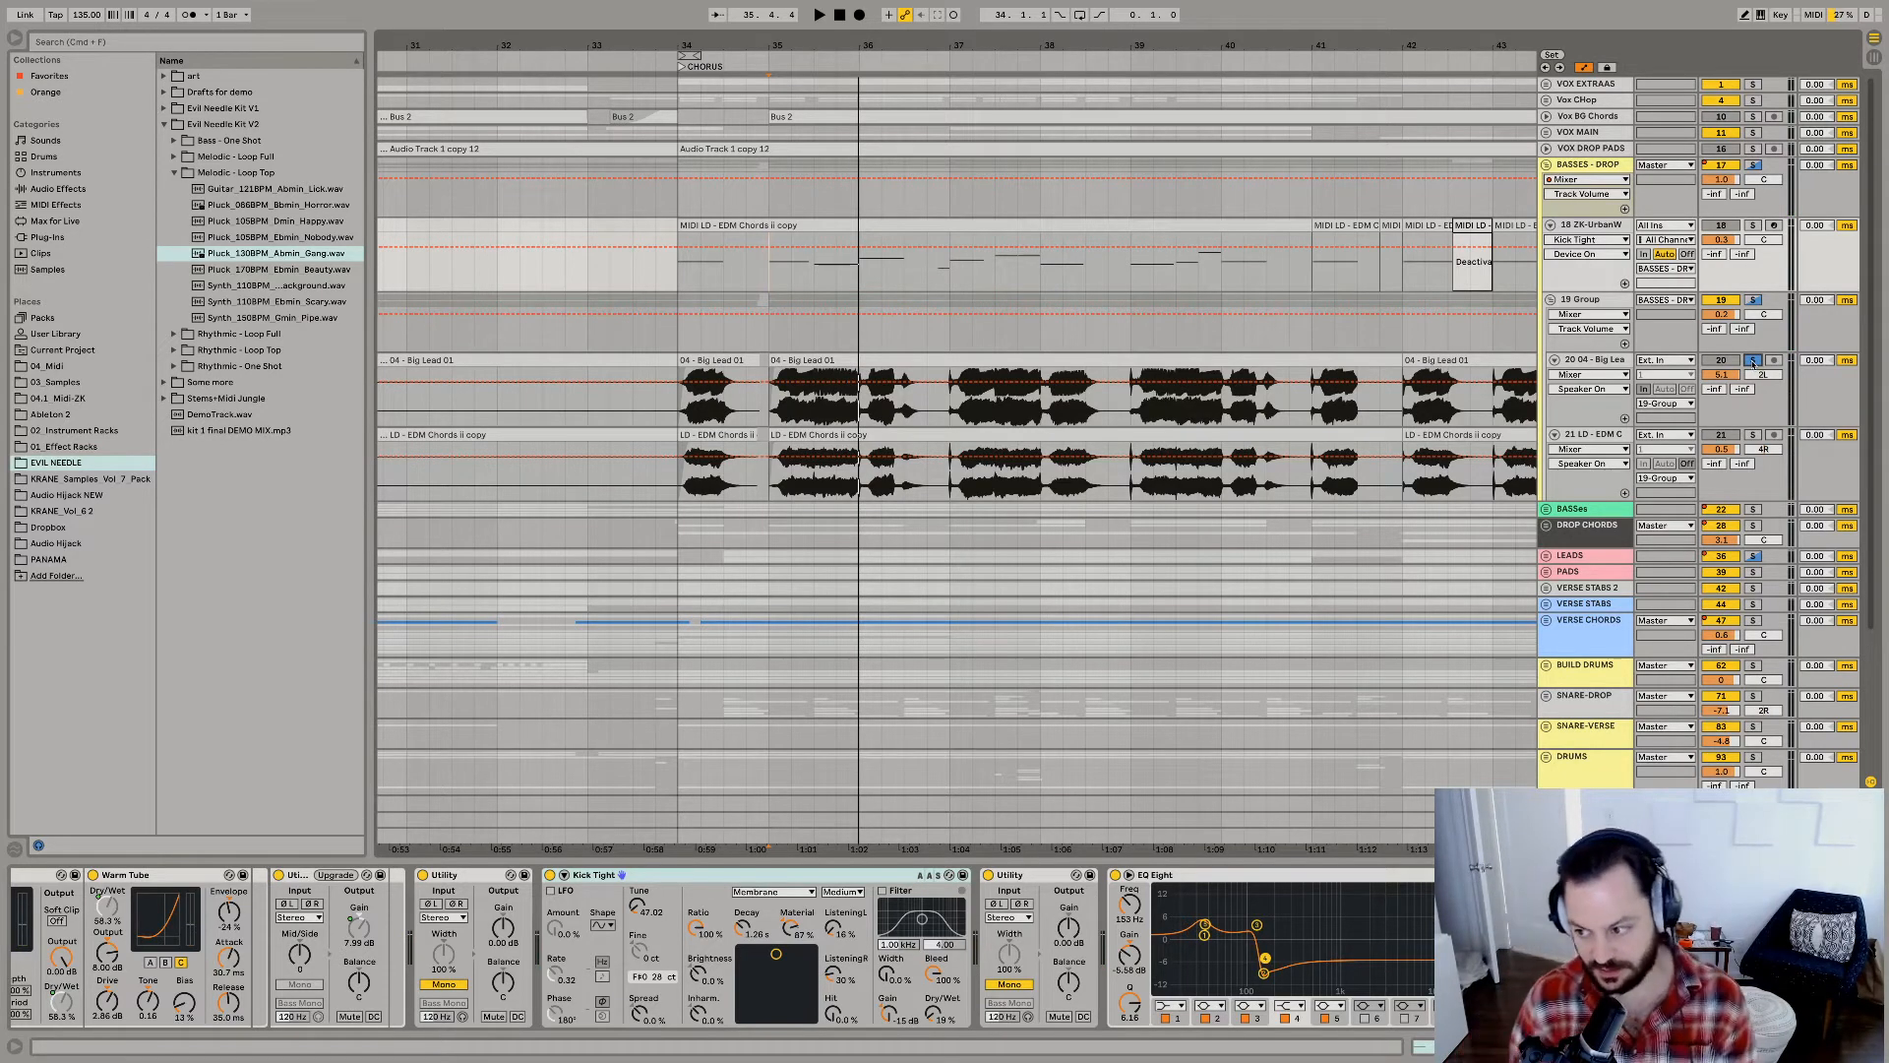
left_click(782, 363)
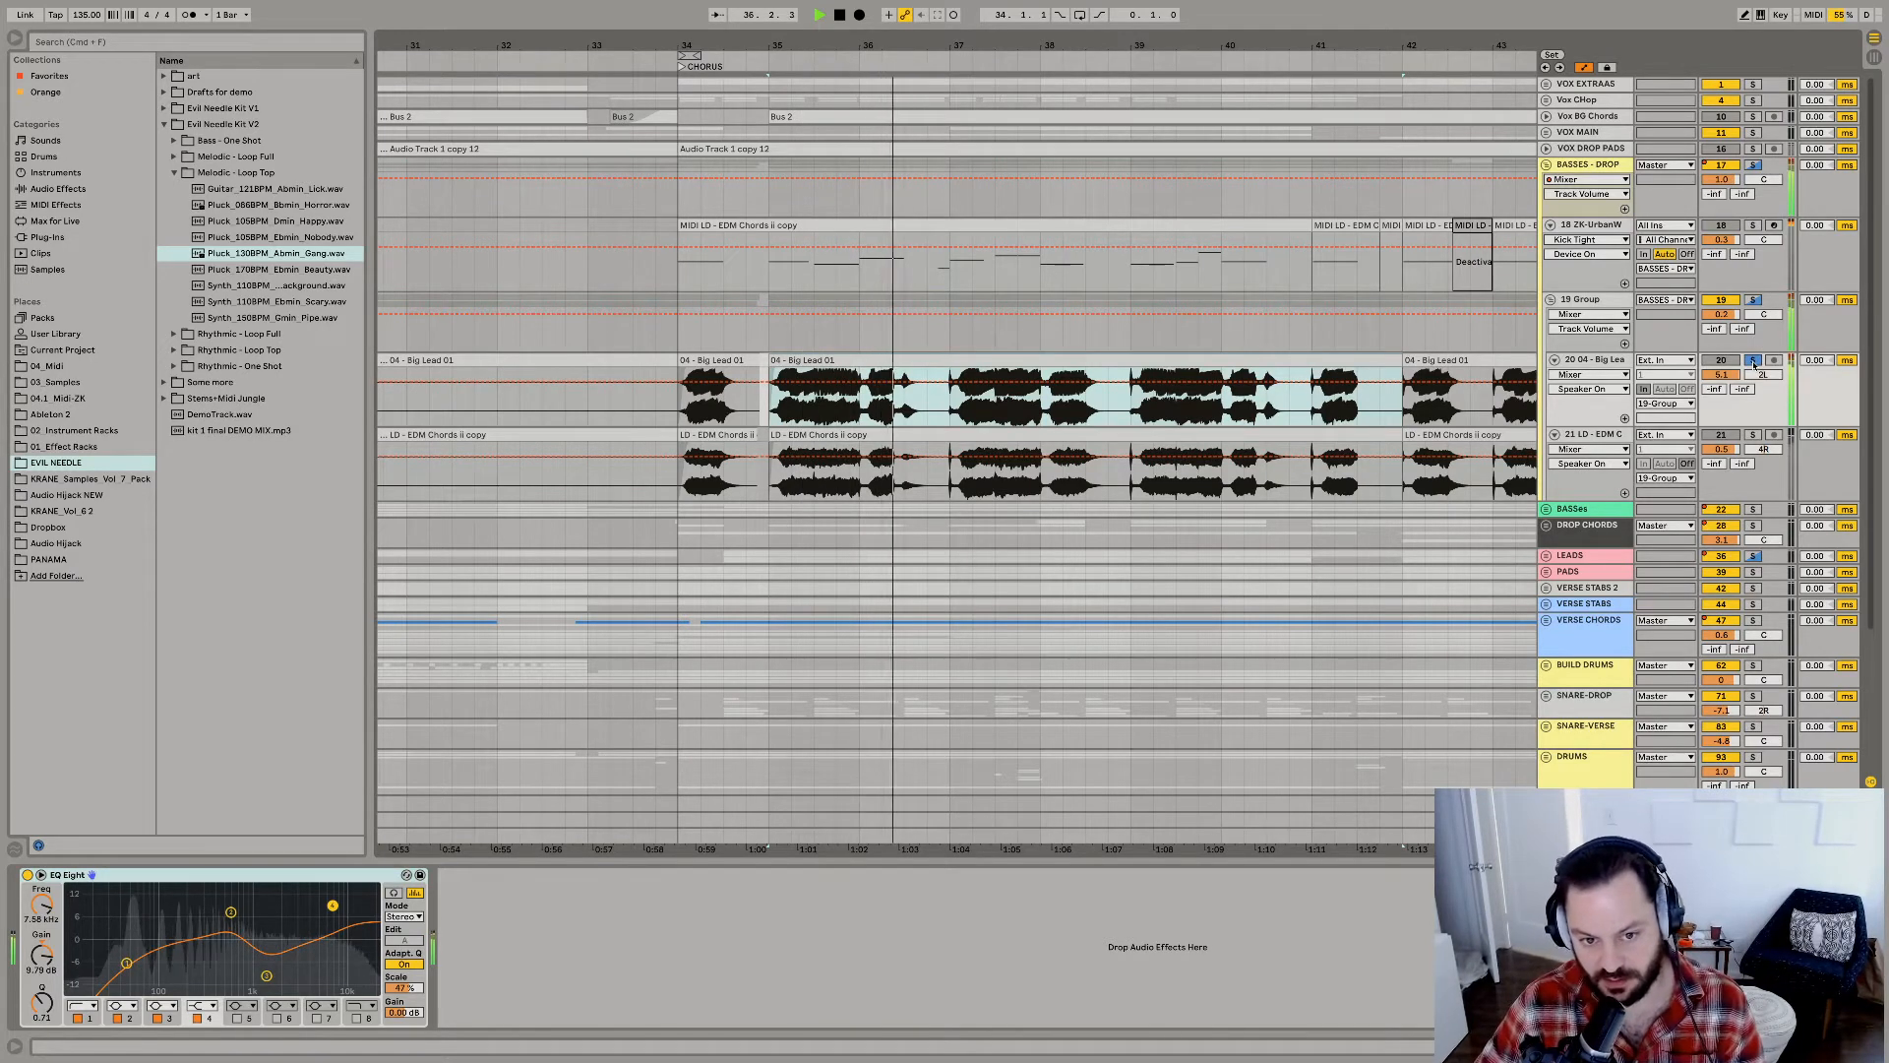
key("space")
key("space")
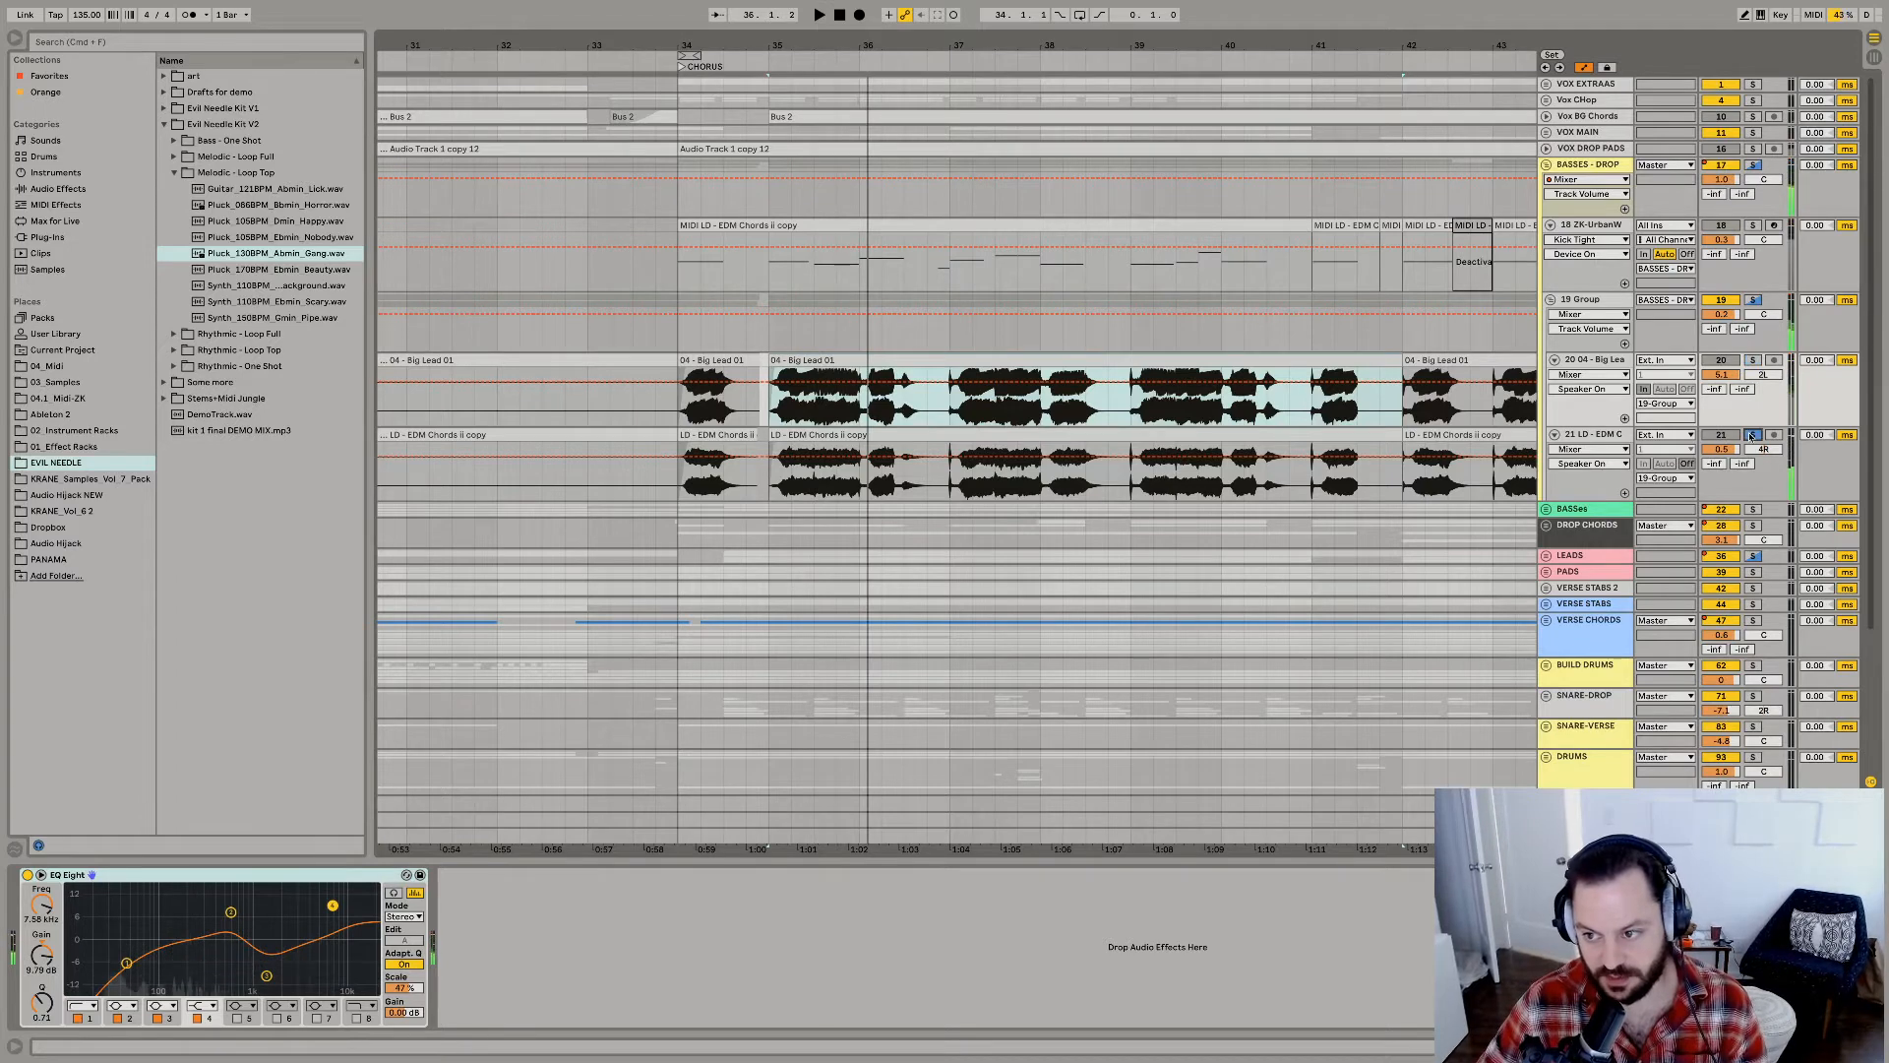
key("space")
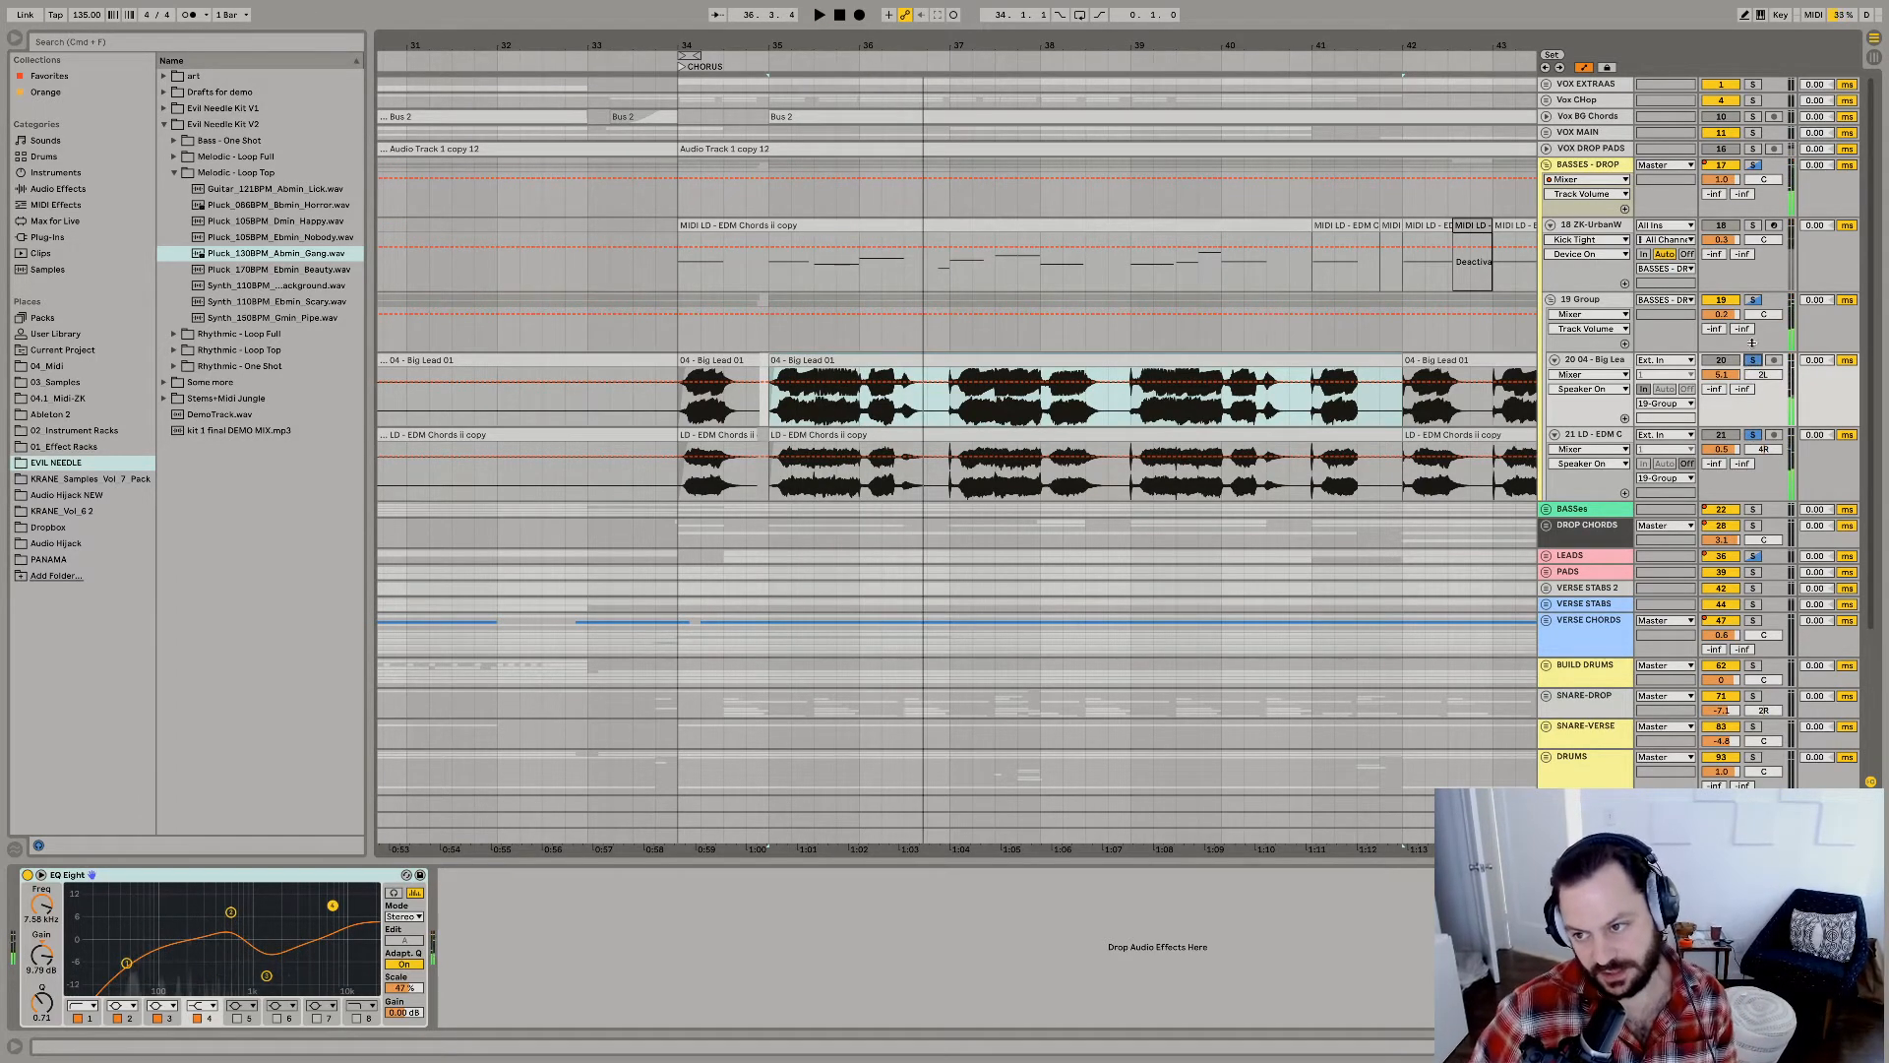
Solo and audition the complete BASSES - DROP group, followed by the DROP CHORDS group on its own.
left_click(1752, 165)
key("space")
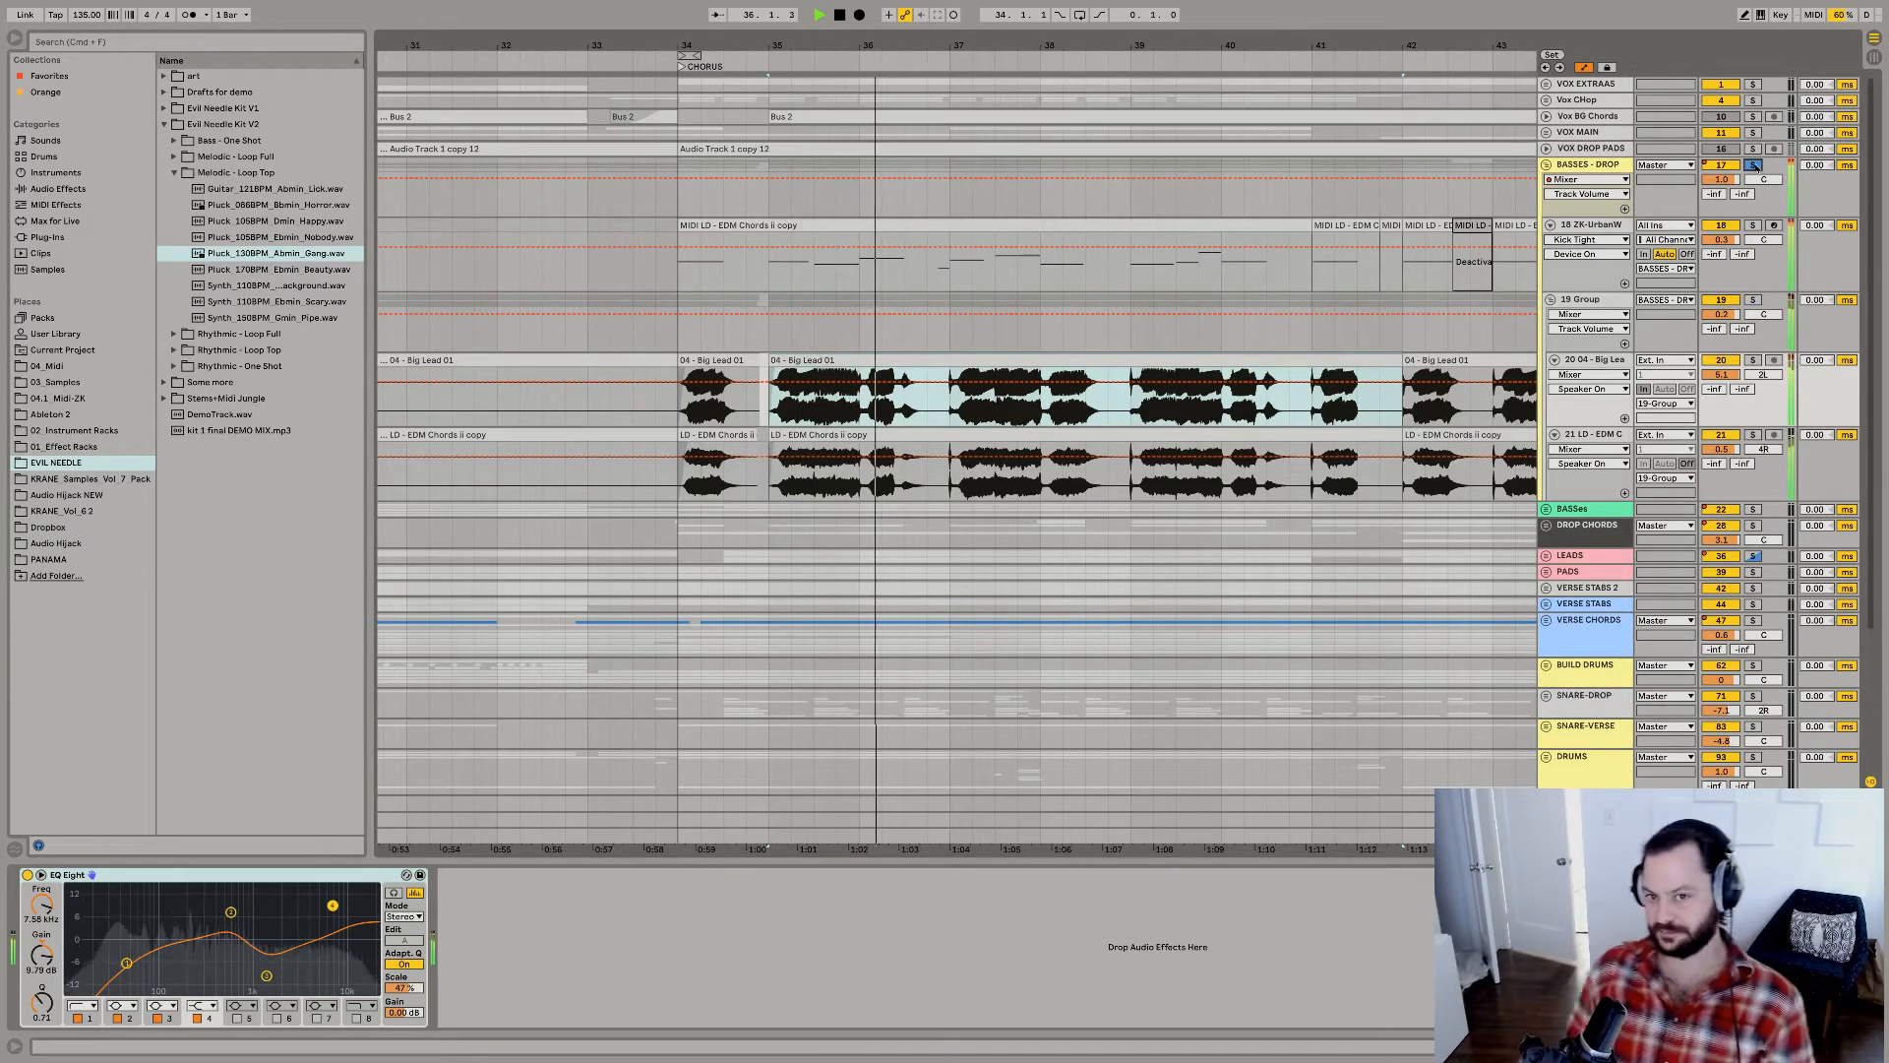
left_click(1752, 526)
key("space")
key("space")
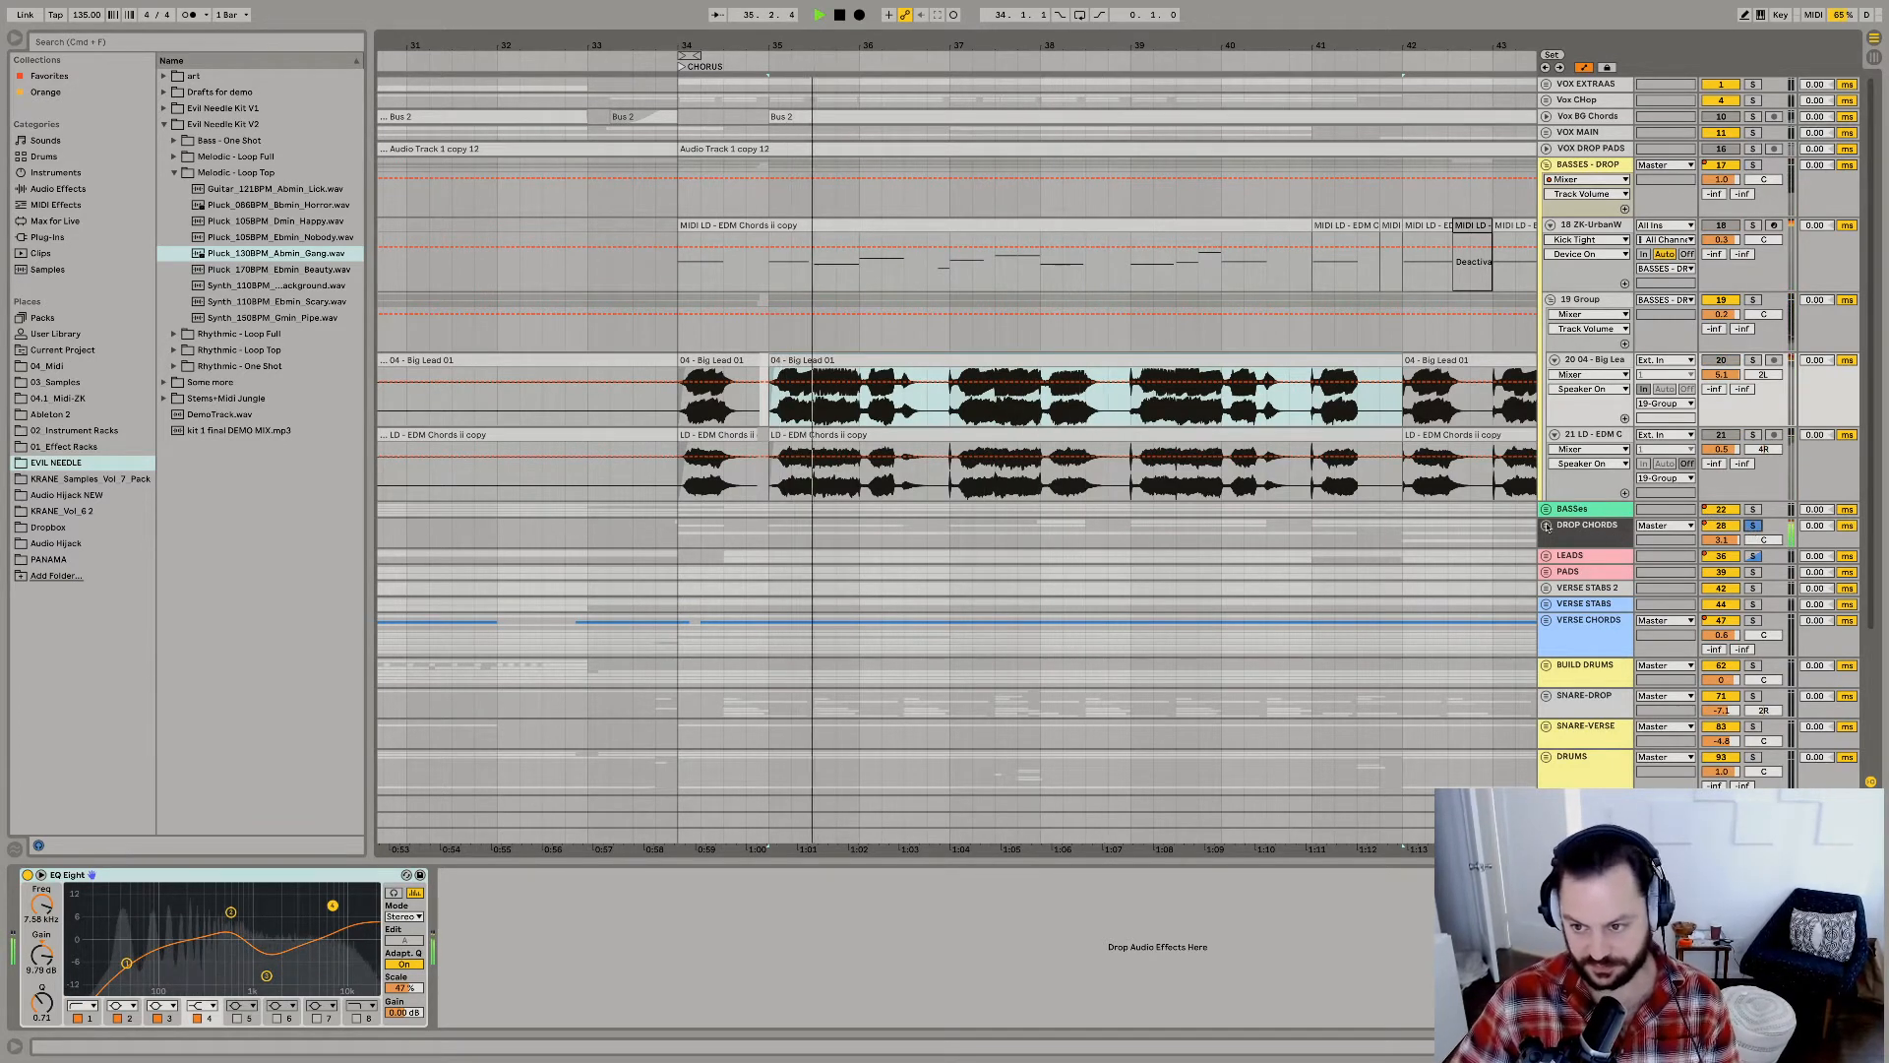
Audition the LEADS group soloed alone and together with the BASSES - DROP group.
left_click(1752, 557)
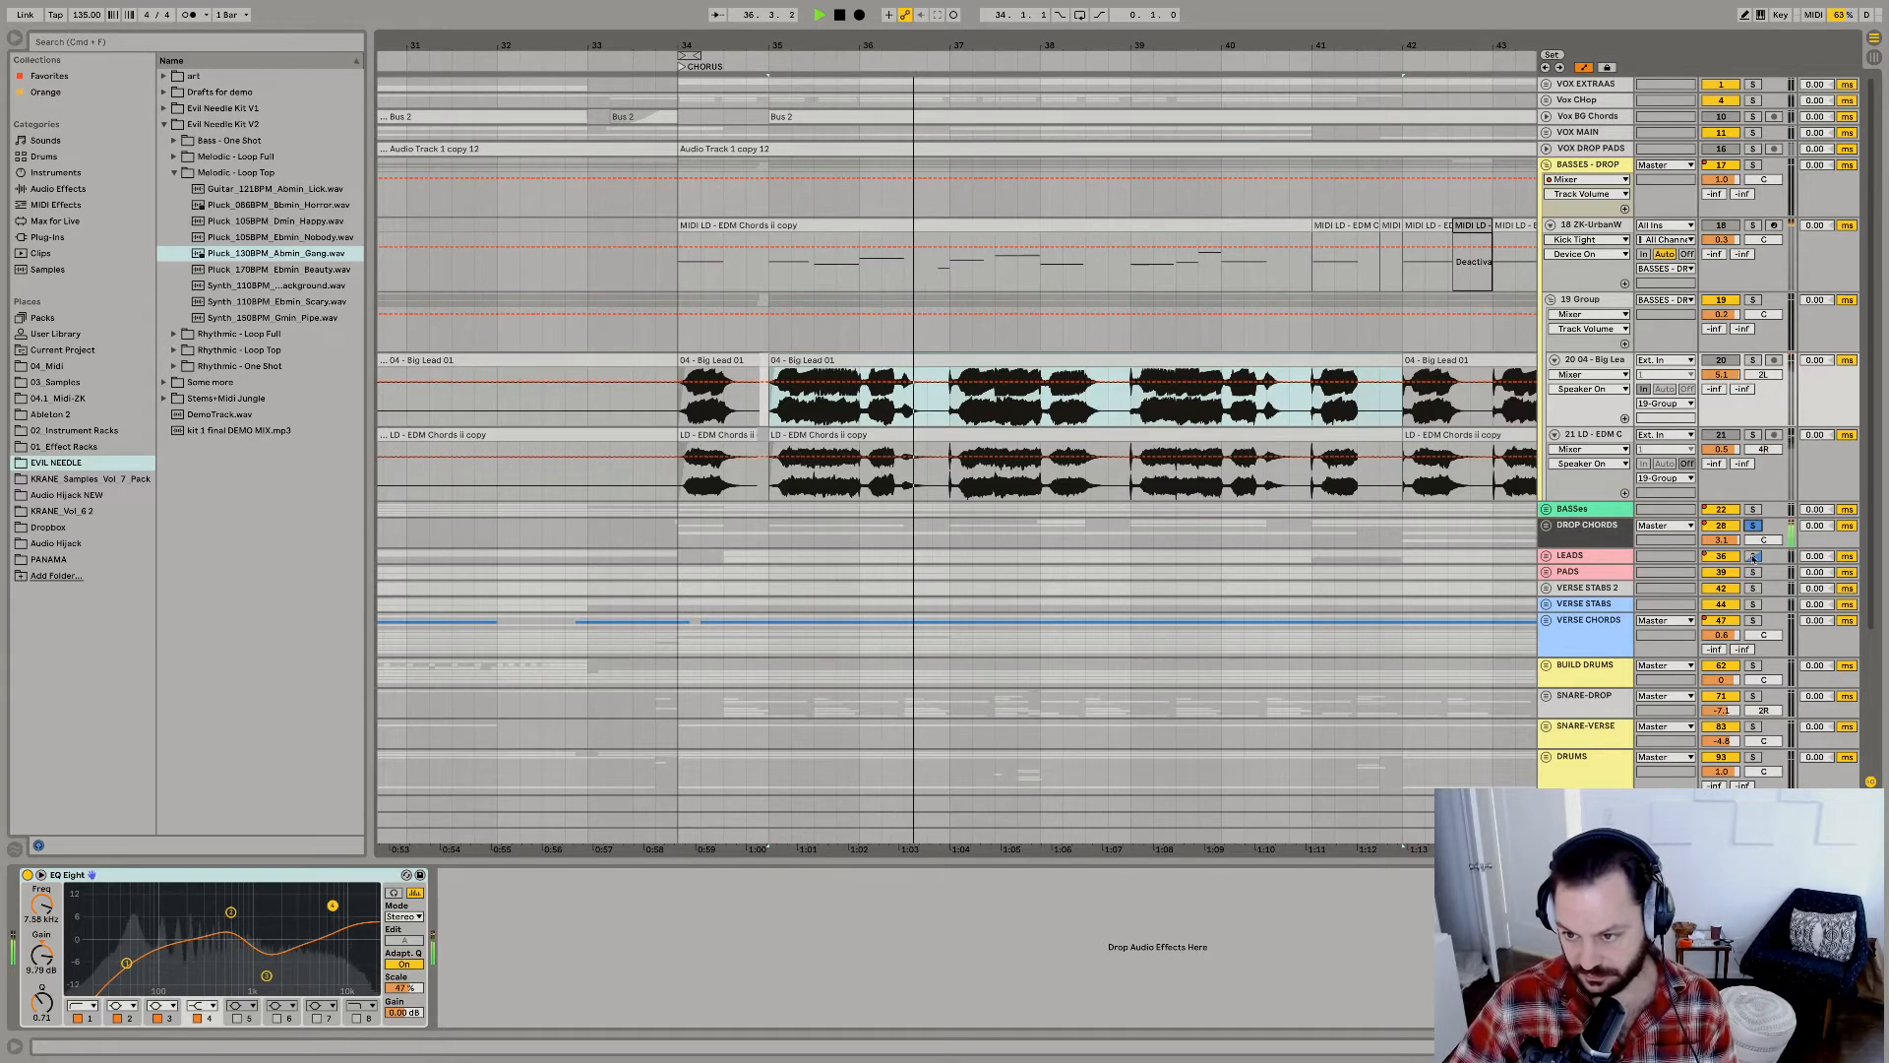
key("space")
key("space")
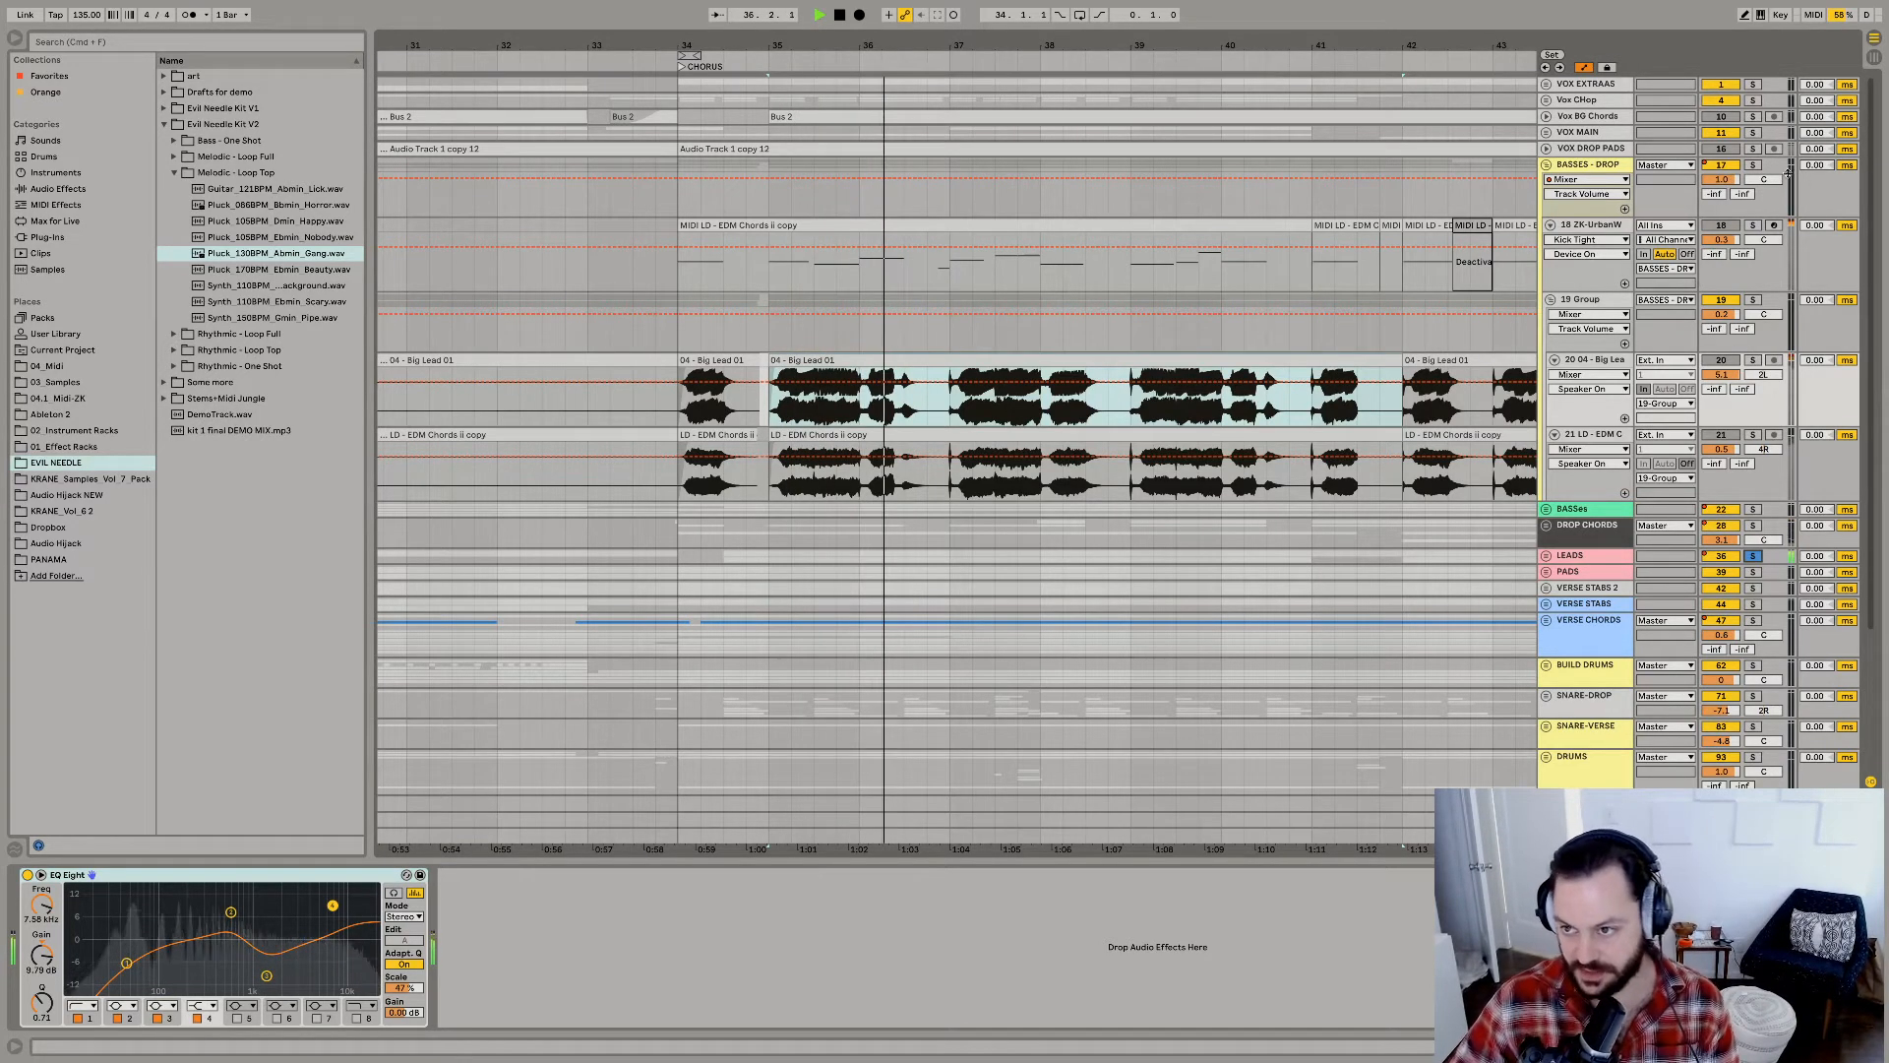
key("space")
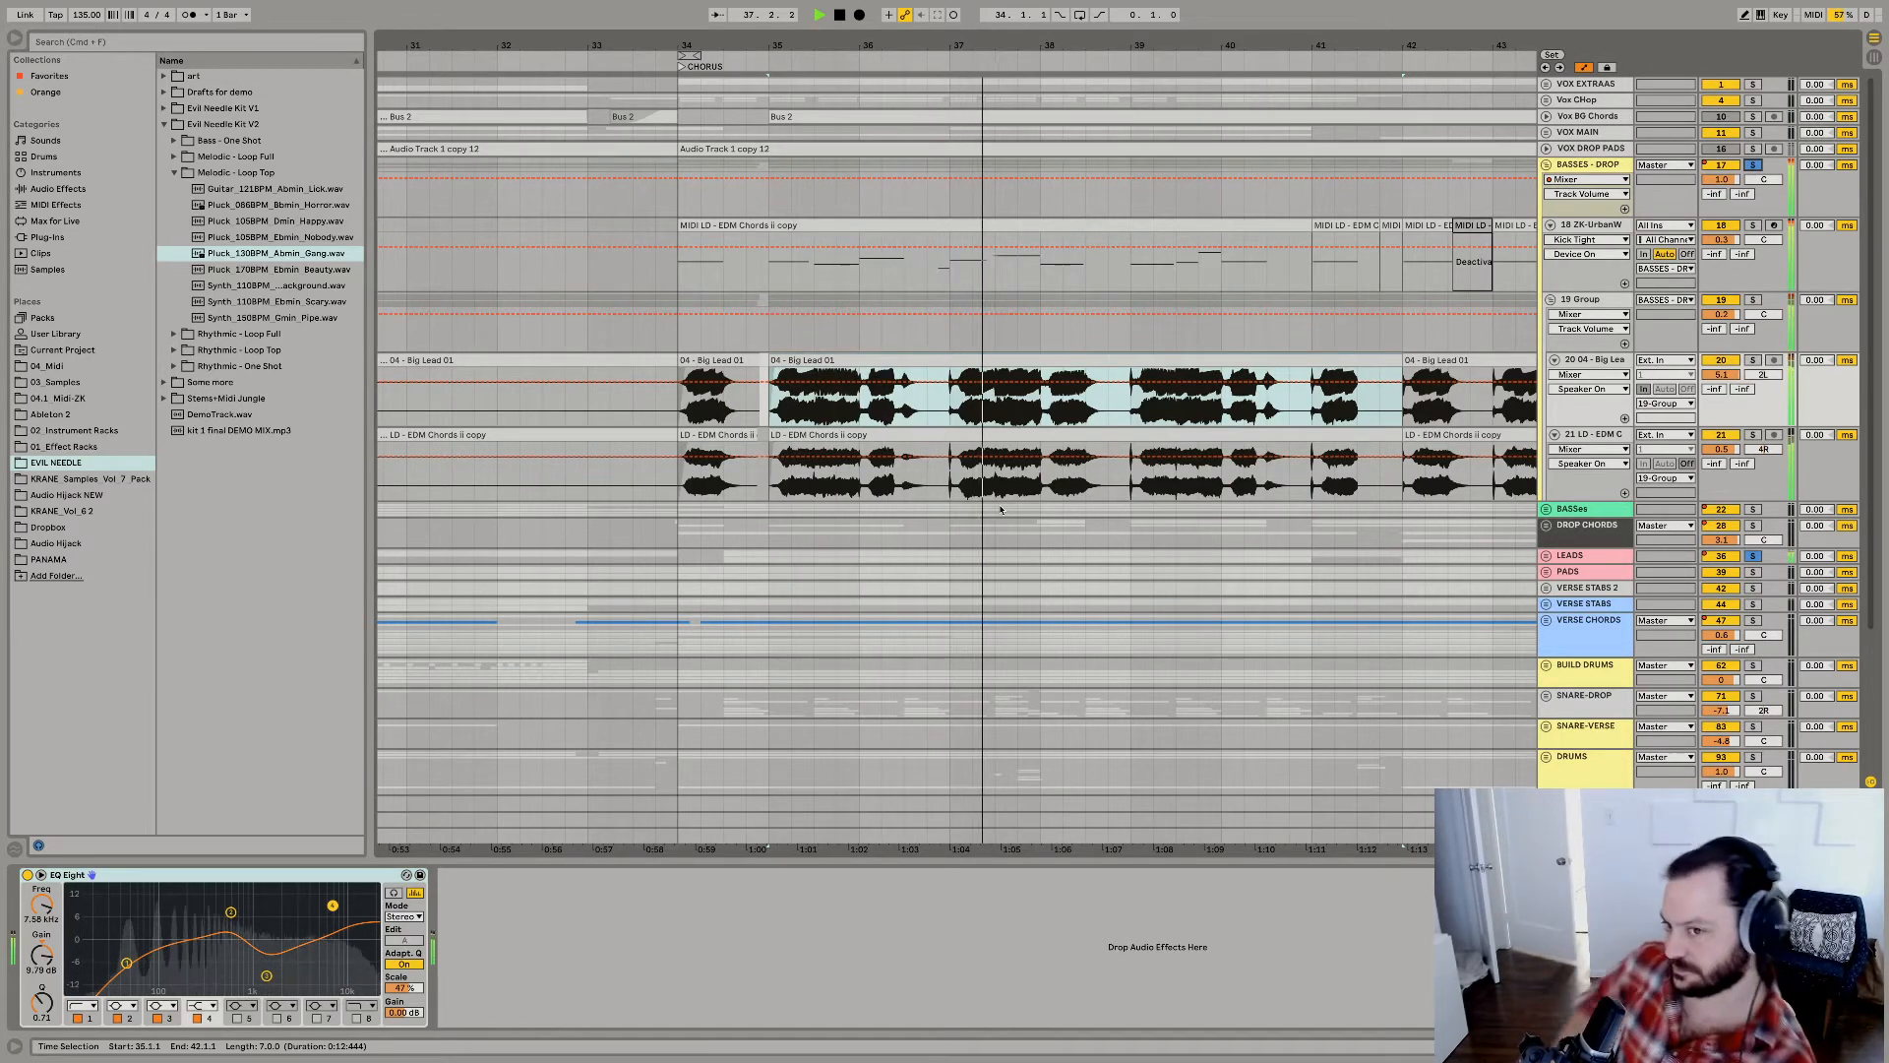
Unfold the LEADS group with its two lead tracks and select the LEAD Happy Raver 2 audio clip in the chorus.
left_click(1570, 554)
left_click(1546, 555)
left_click(1551, 617)
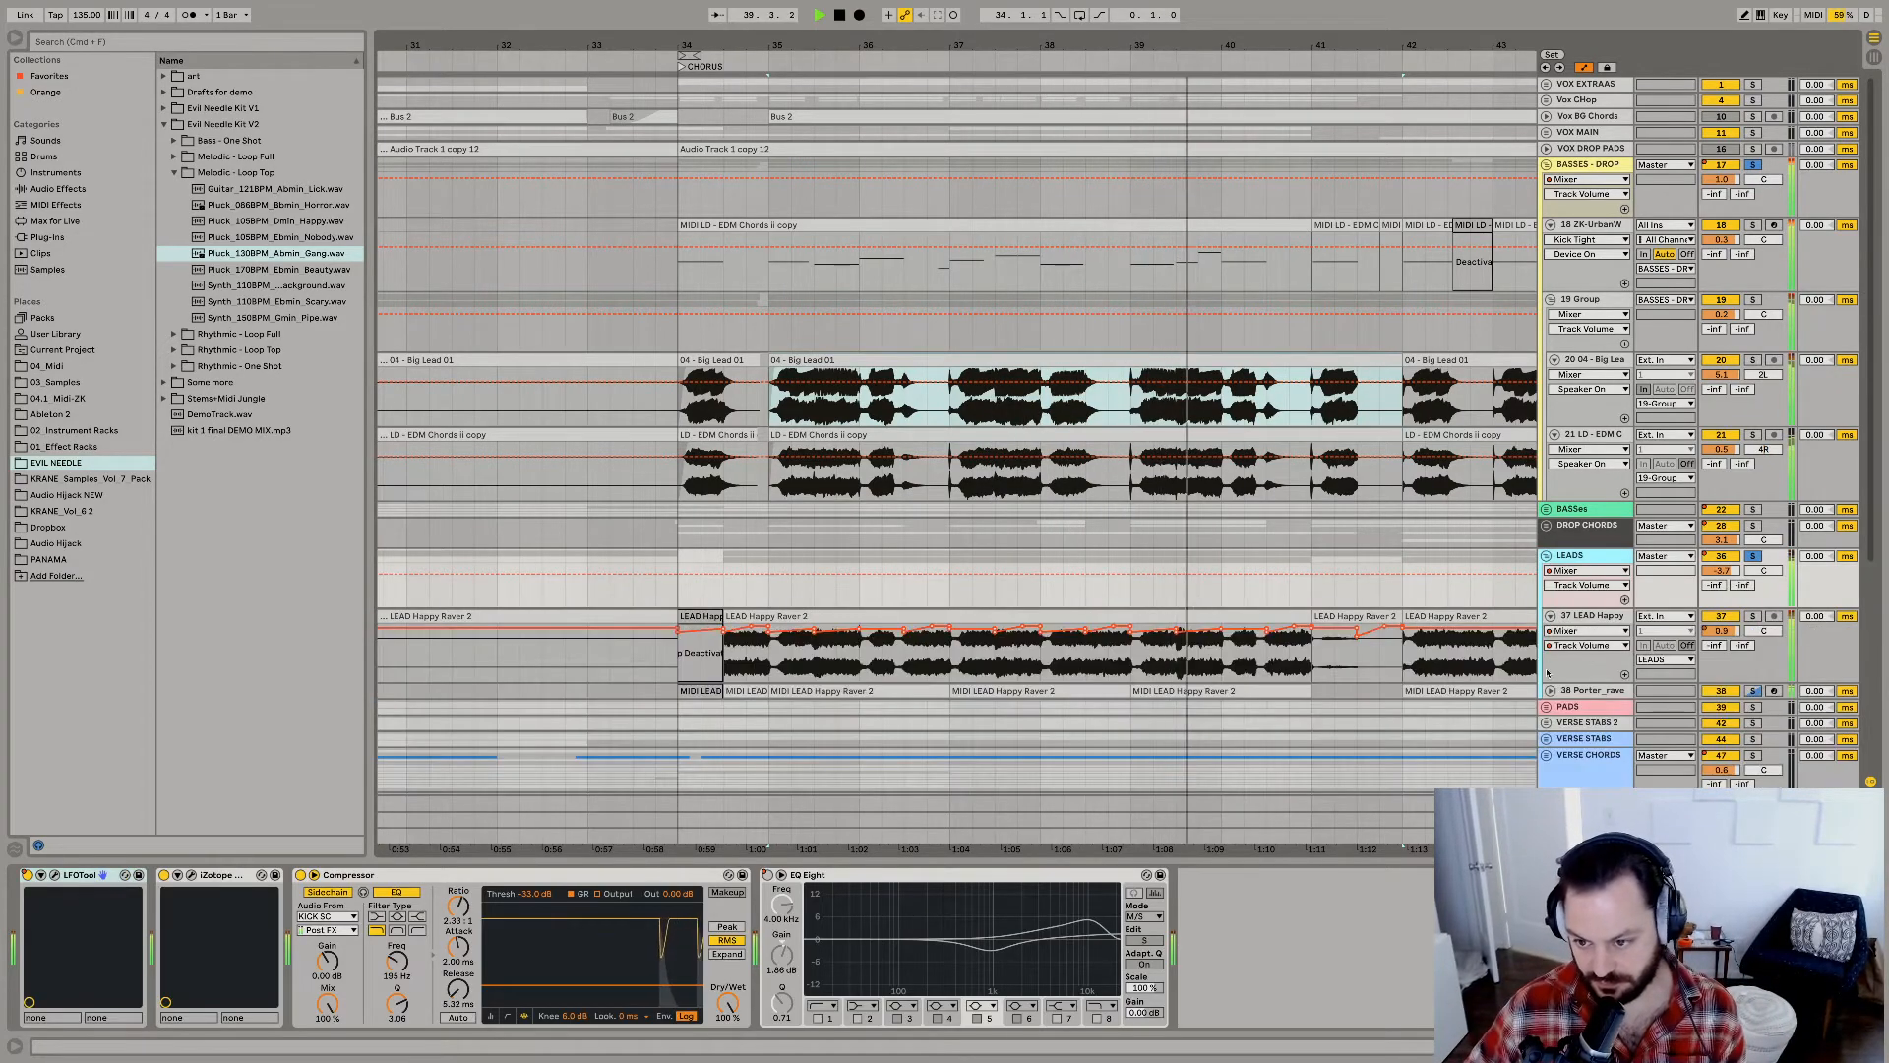
left_click(1551, 691)
scroll(1549, 689, "down", 2)
left_click(737, 526)
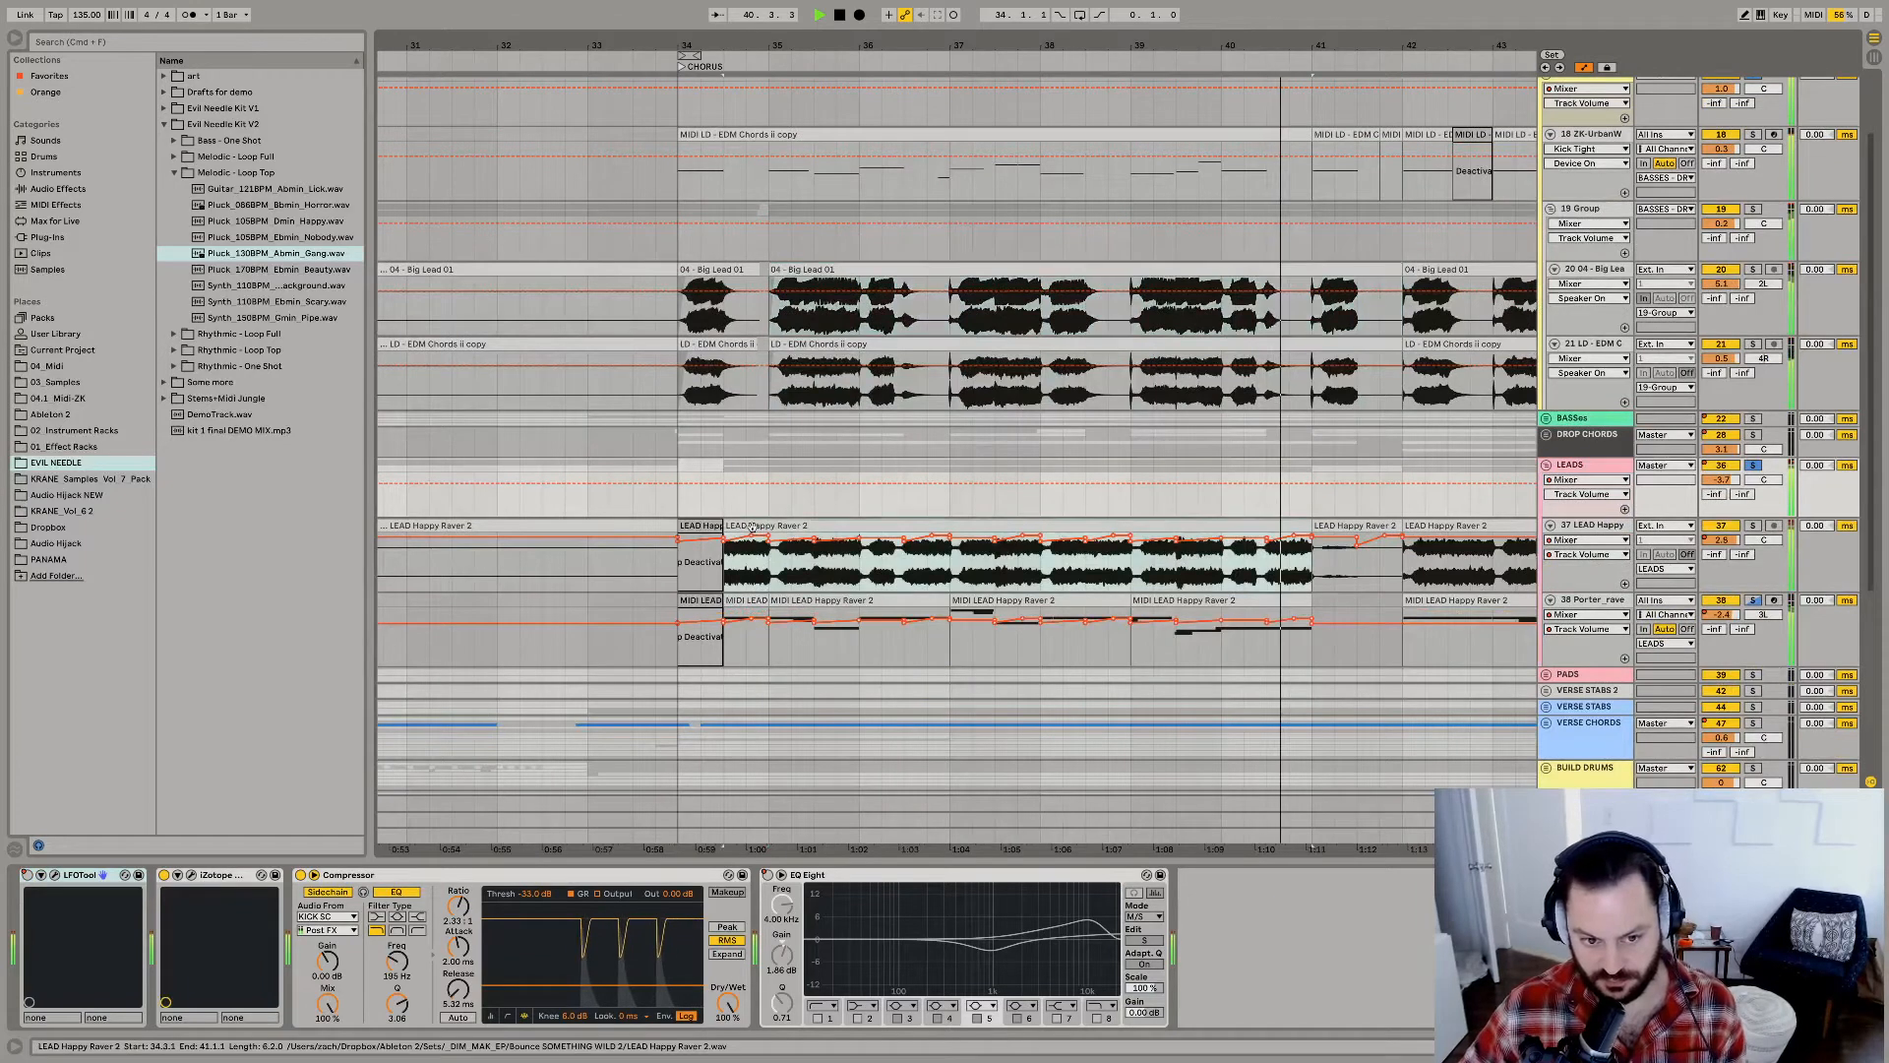
Solo the LEAD Happy Raver audio track and audition its chorus clip.
key("space")
key("s")
key("space")
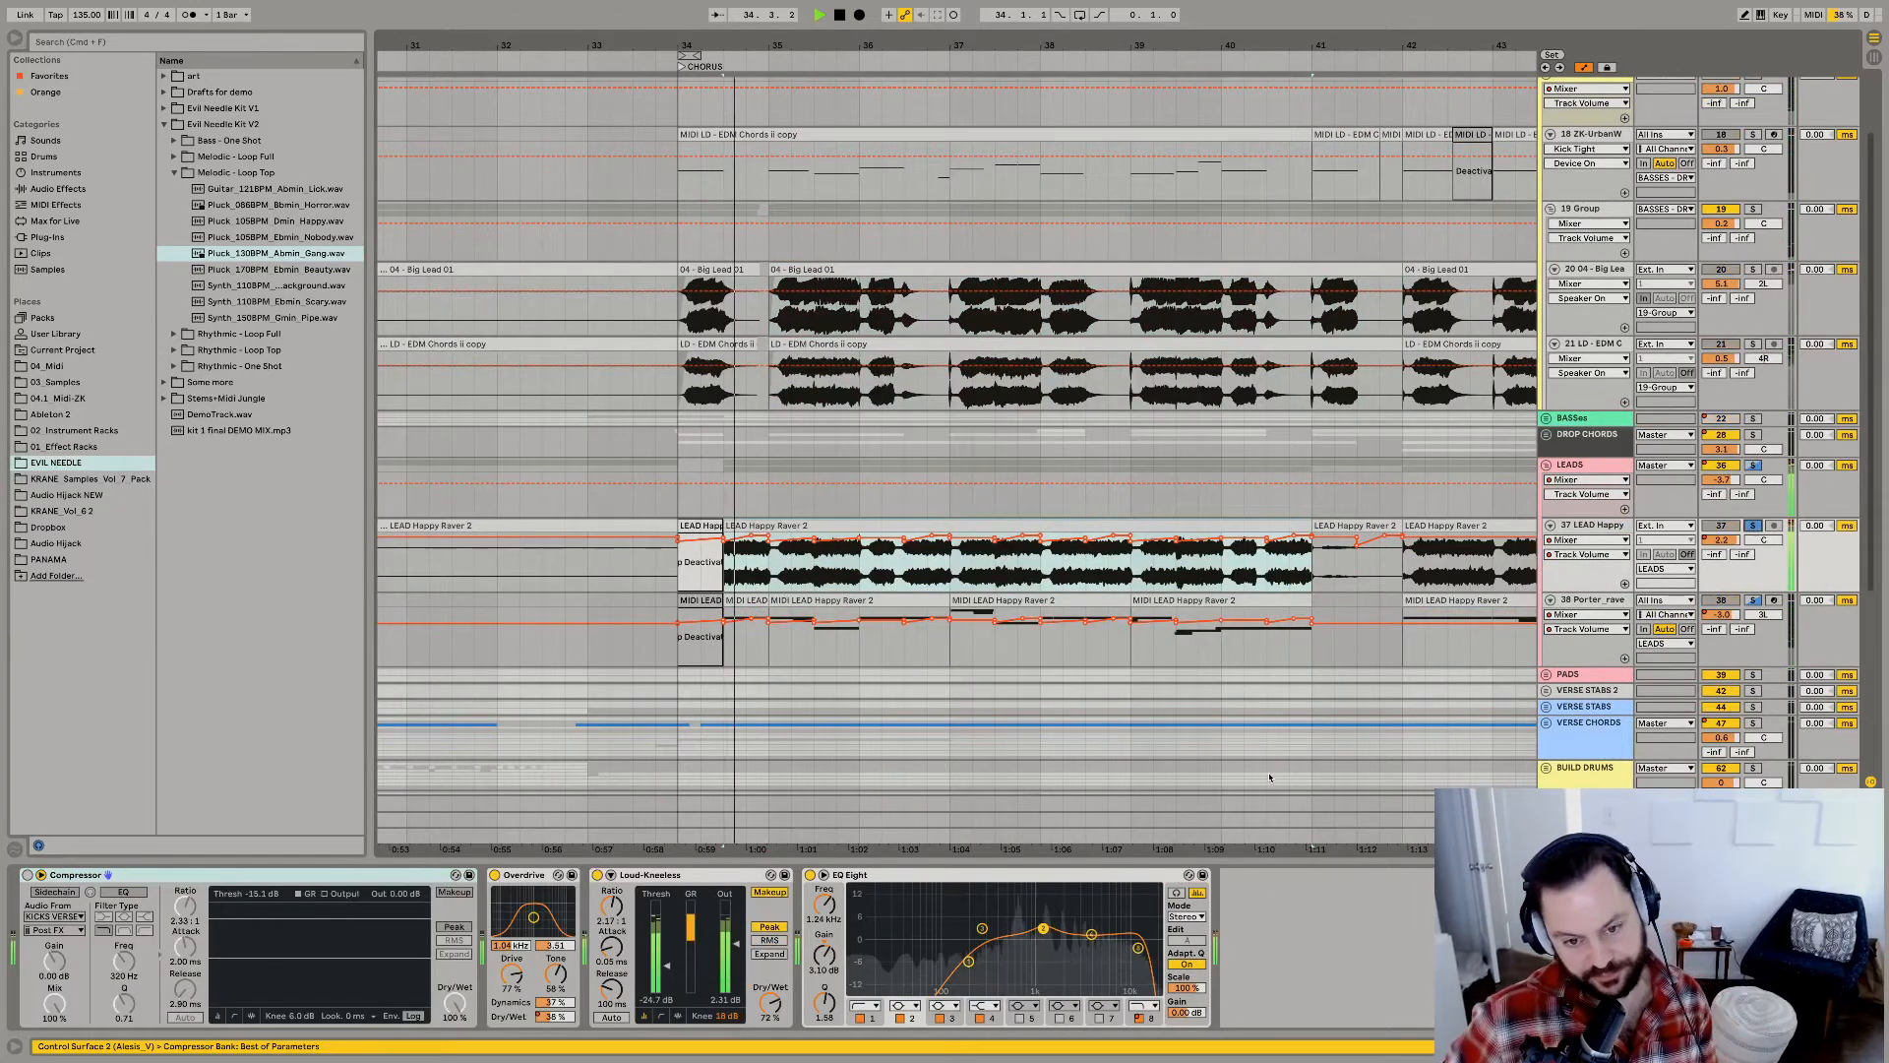
key("space")
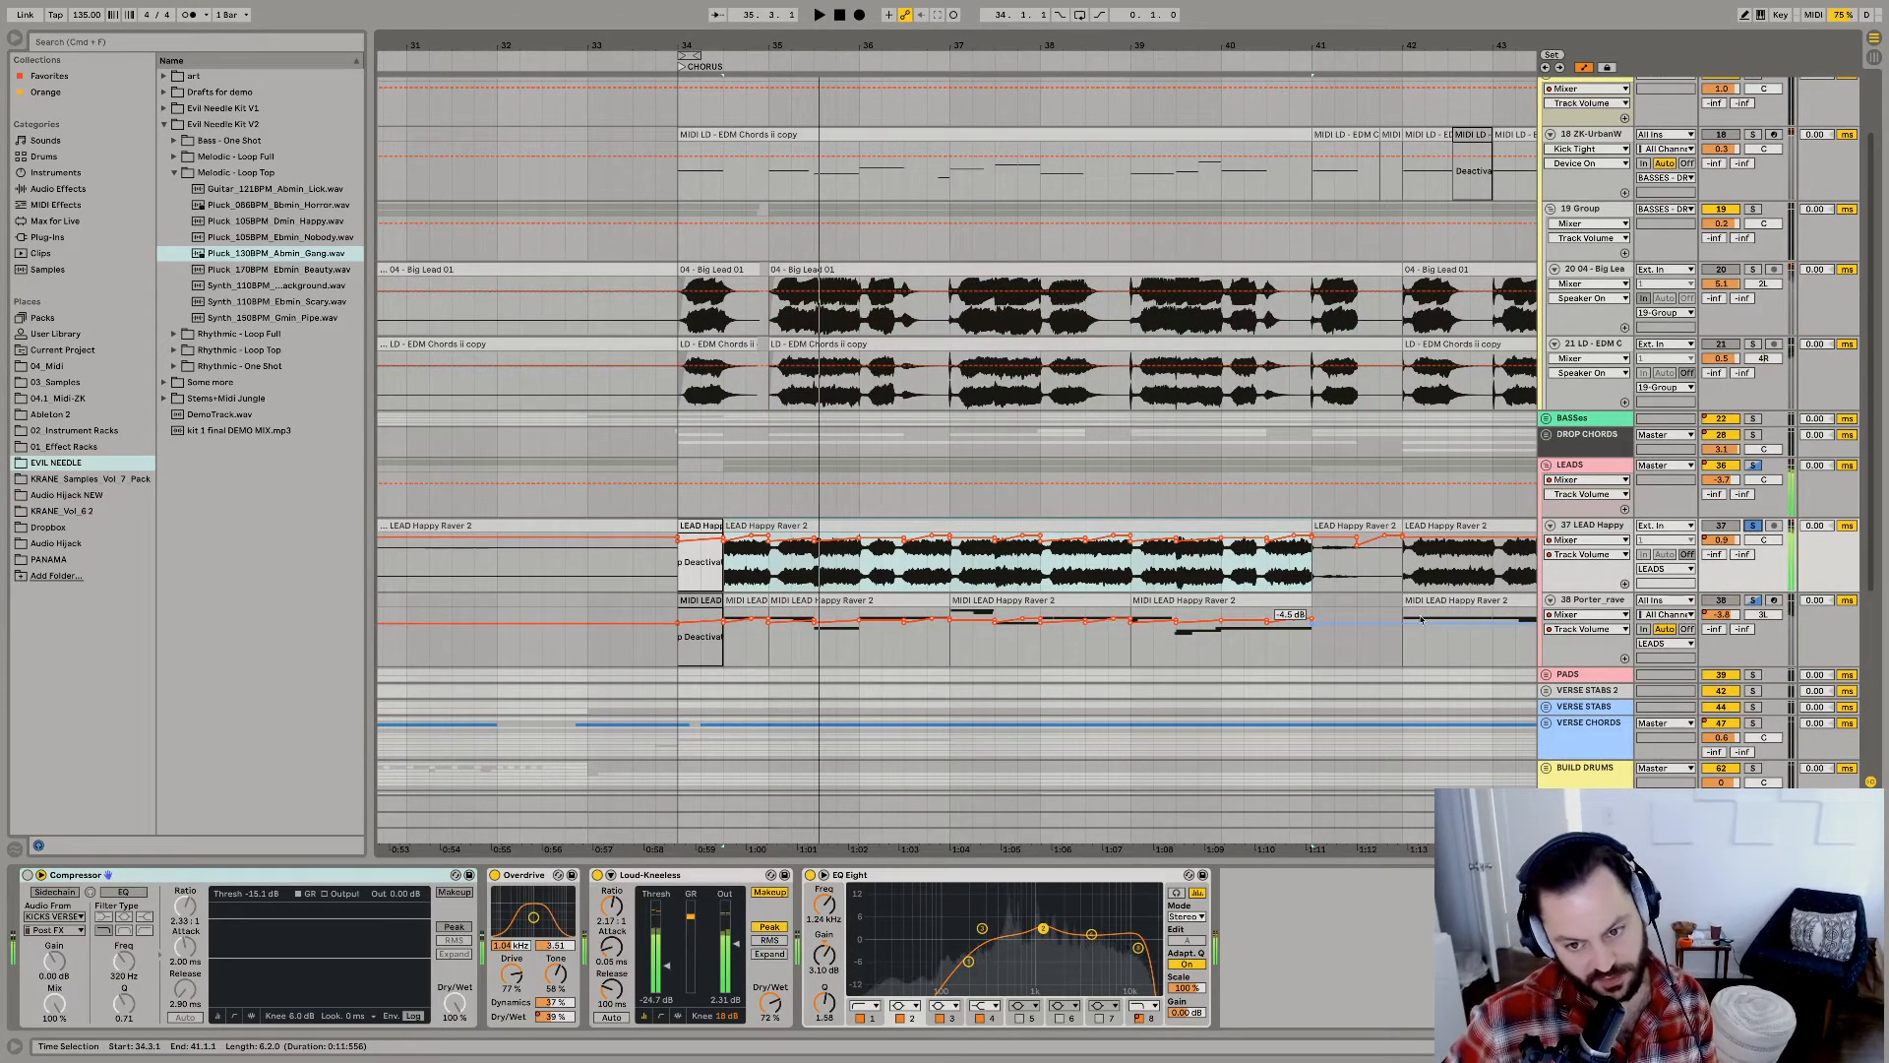
key("space")
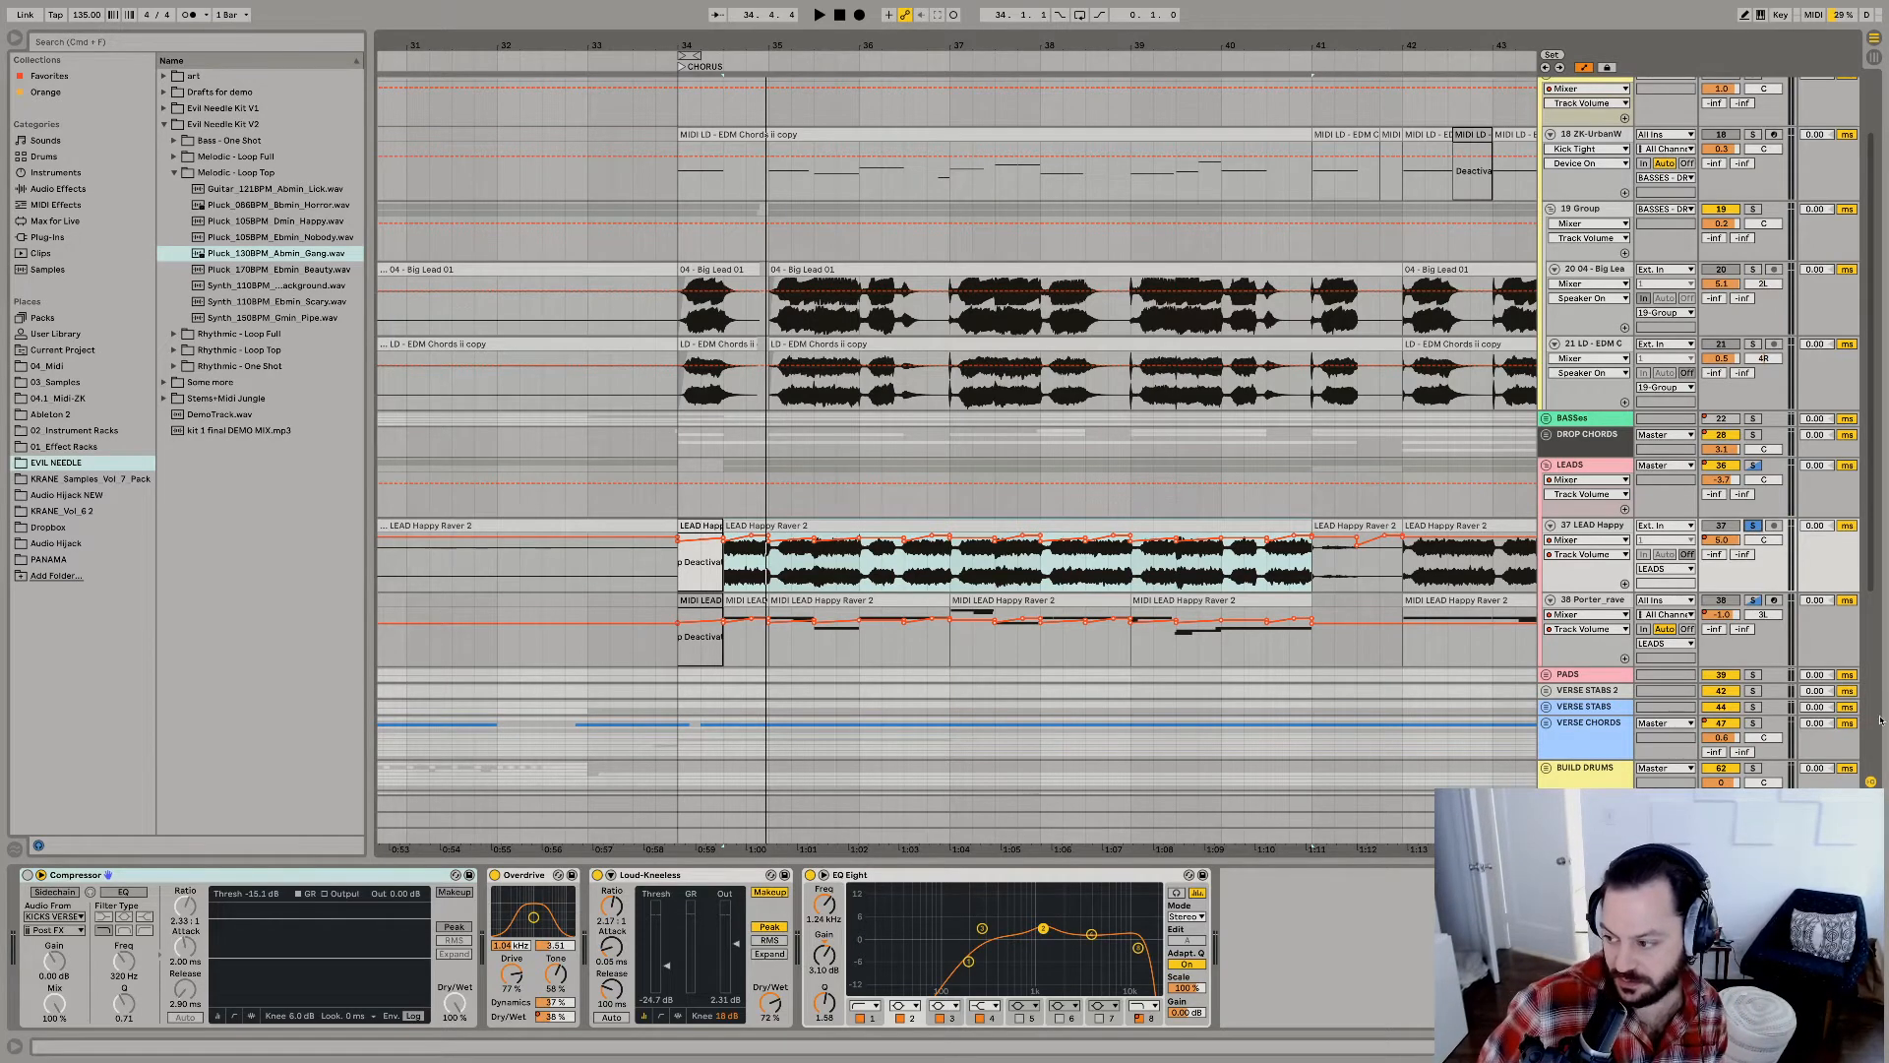
Solo the Porter_raver_Lead MIDI track and audition its clip from bar 37.
left_click(1606, 601)
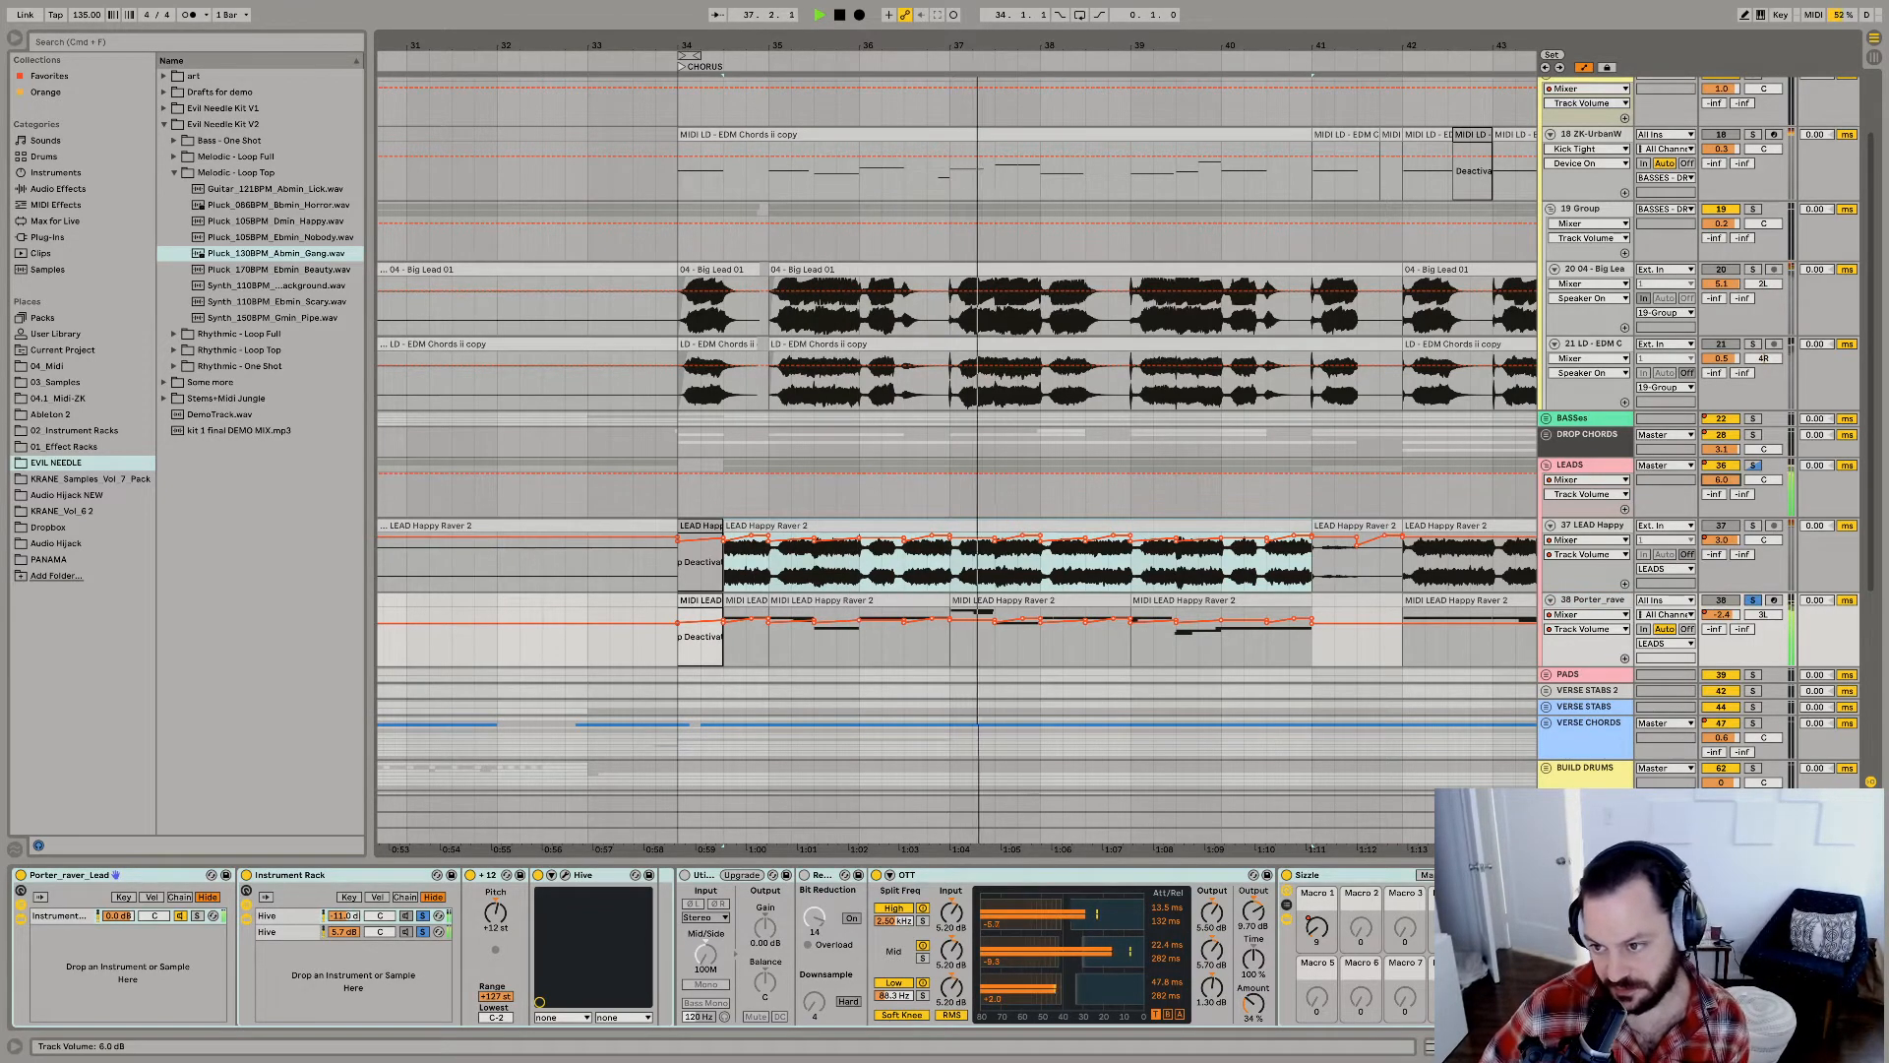
left_click(1033, 600)
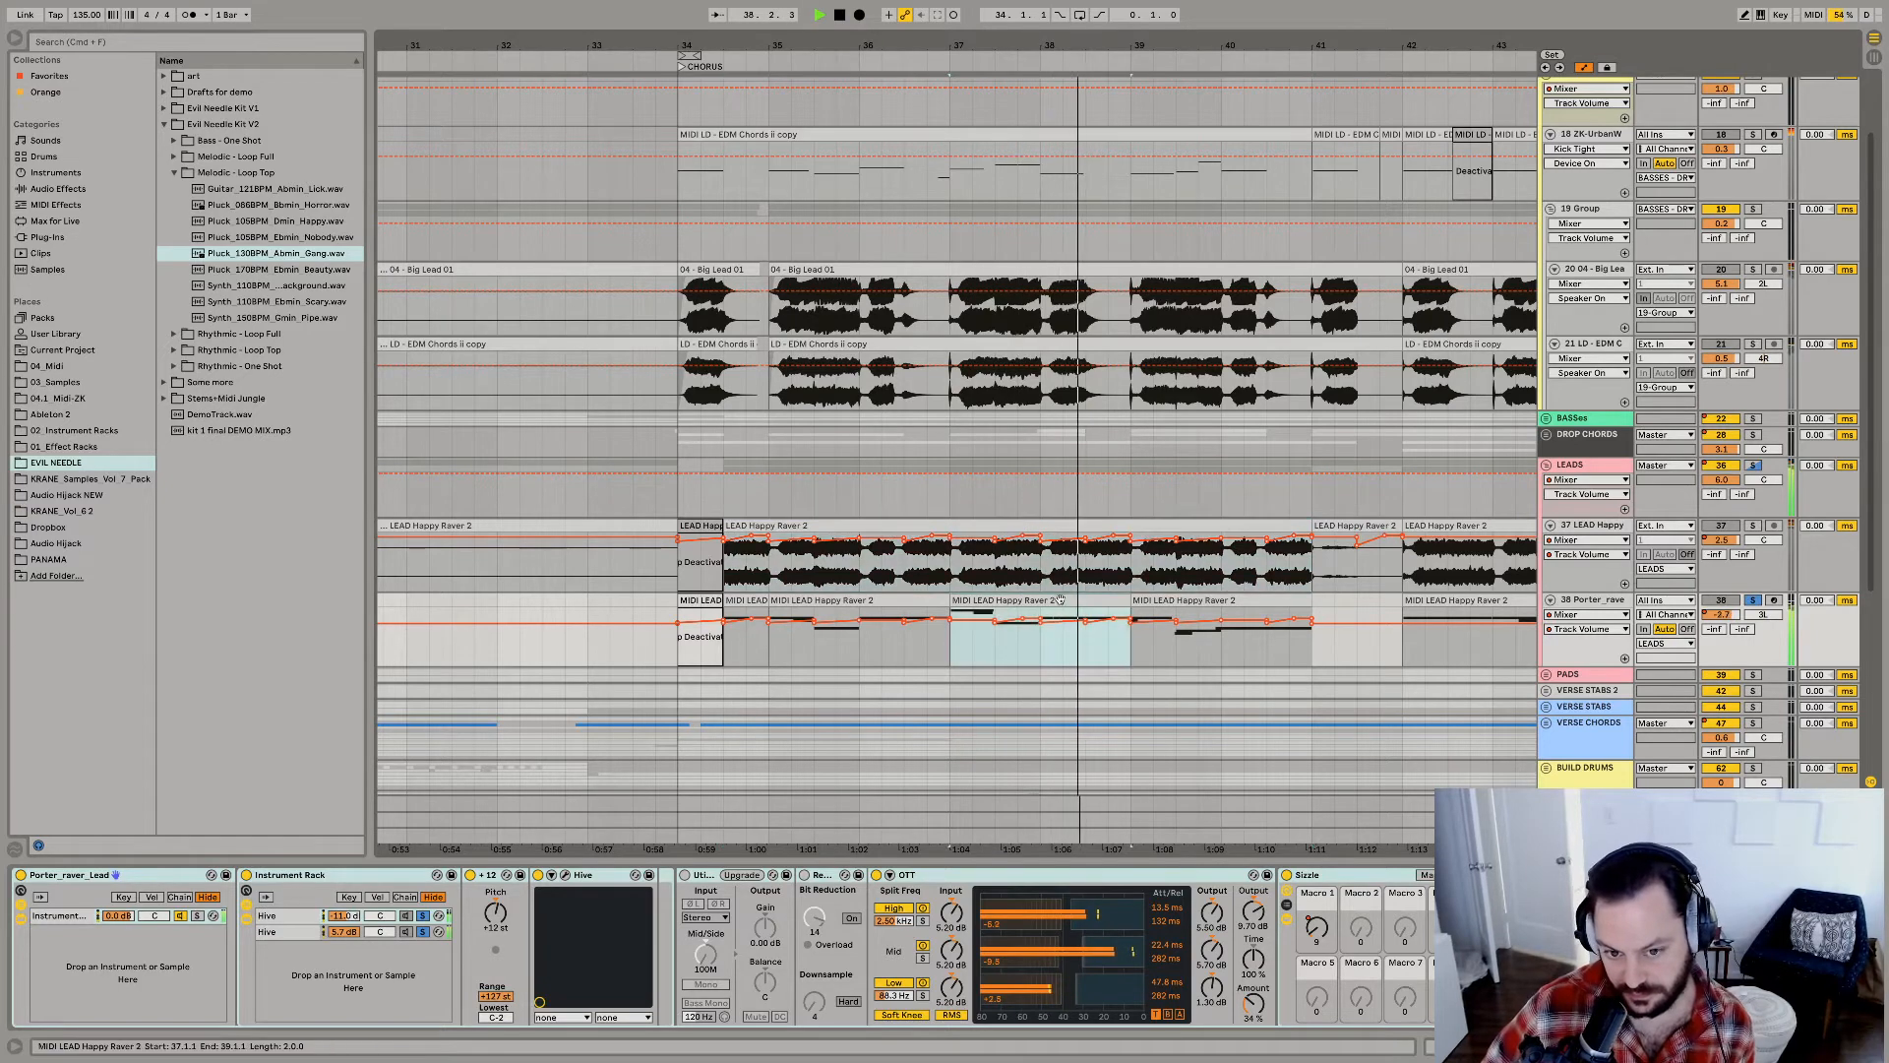
key("space")
key("space")
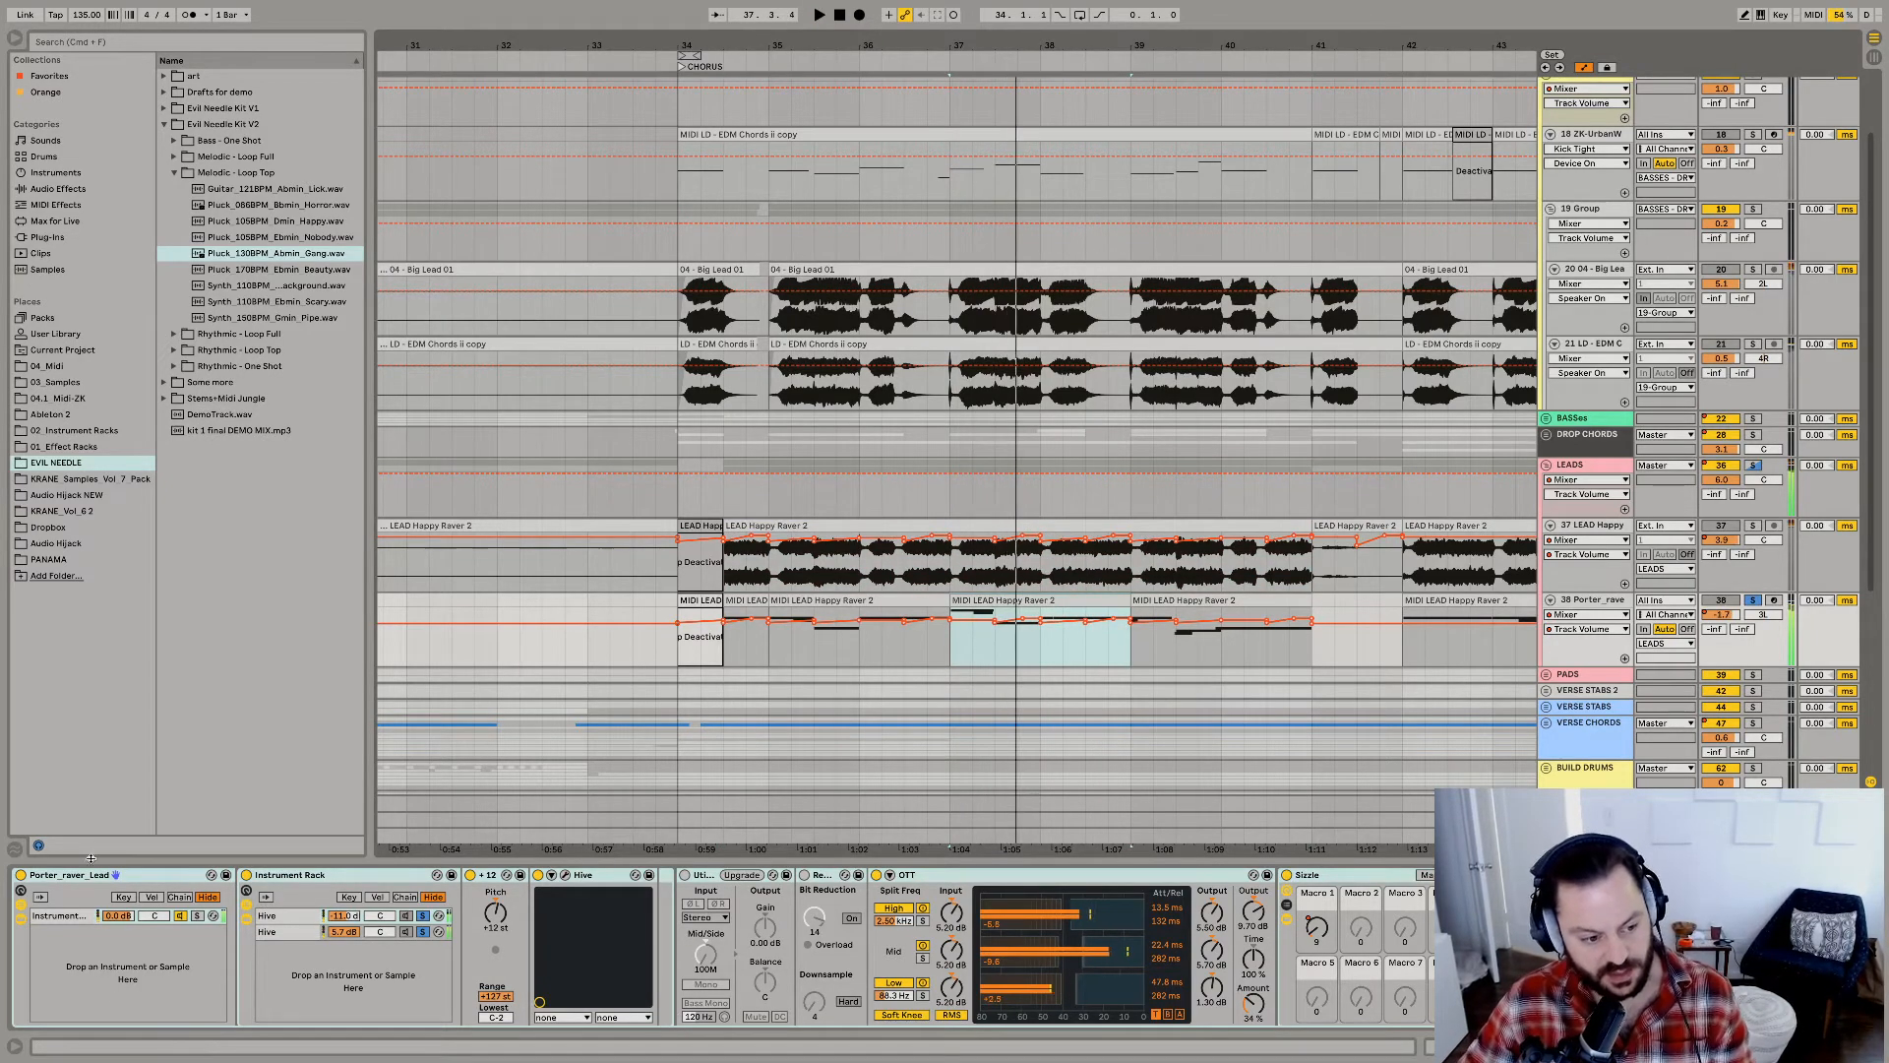
Solo the second Hive chain in Porter_raver_Lead's Instrument Rack and audition it with its Hive plug-in window open.
left_click(281, 916)
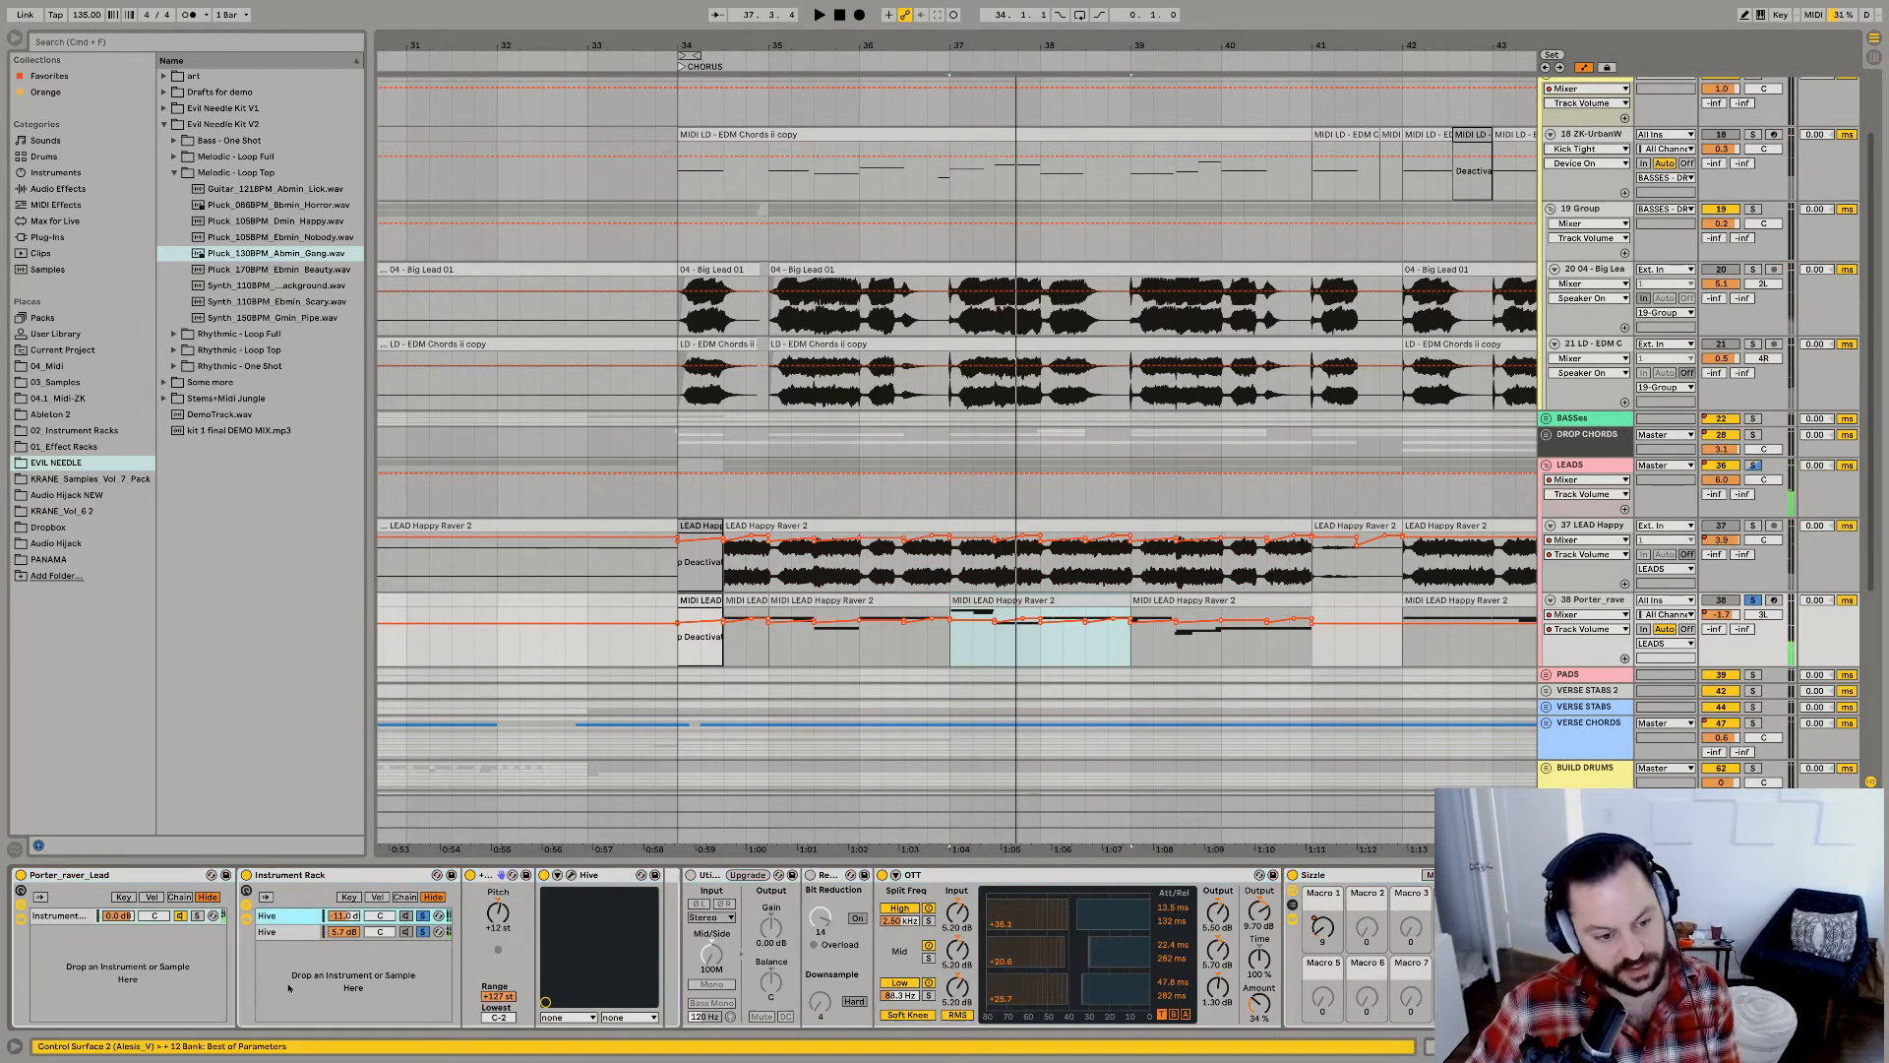
left_click(303, 933)
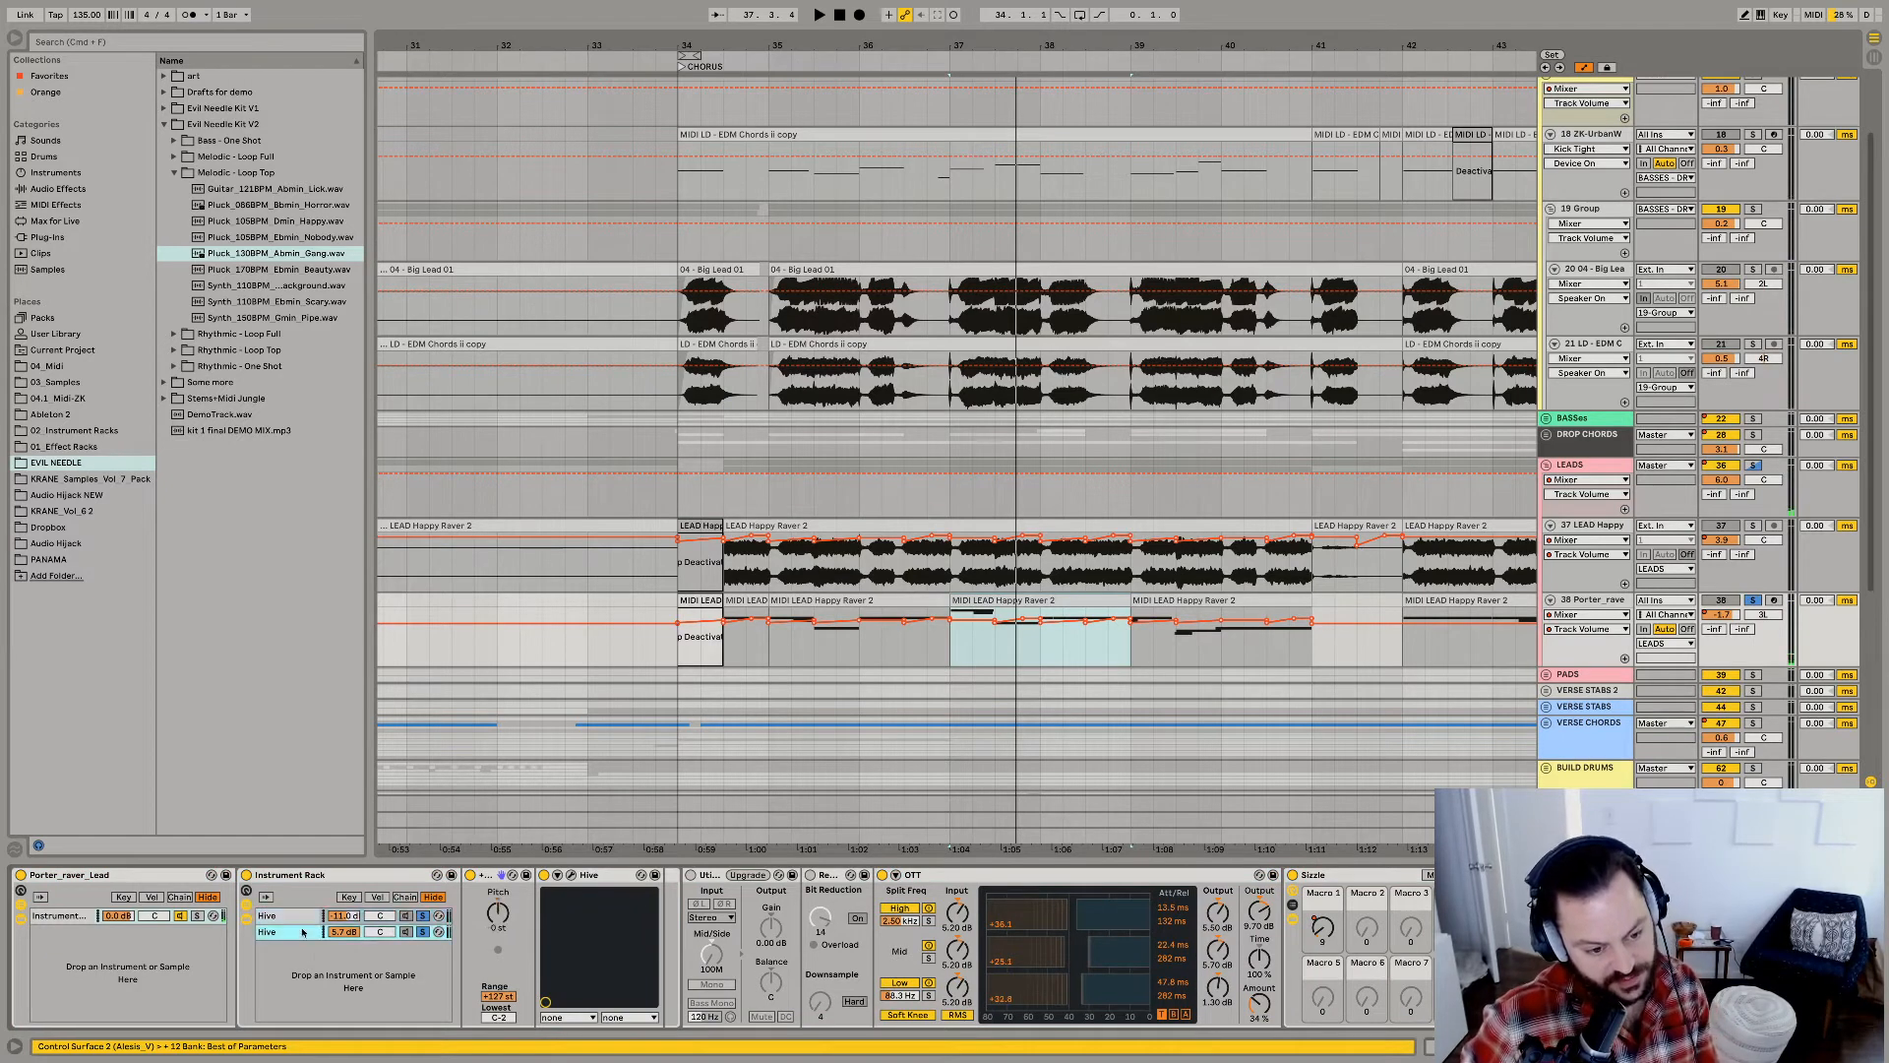
left_click(423, 932)
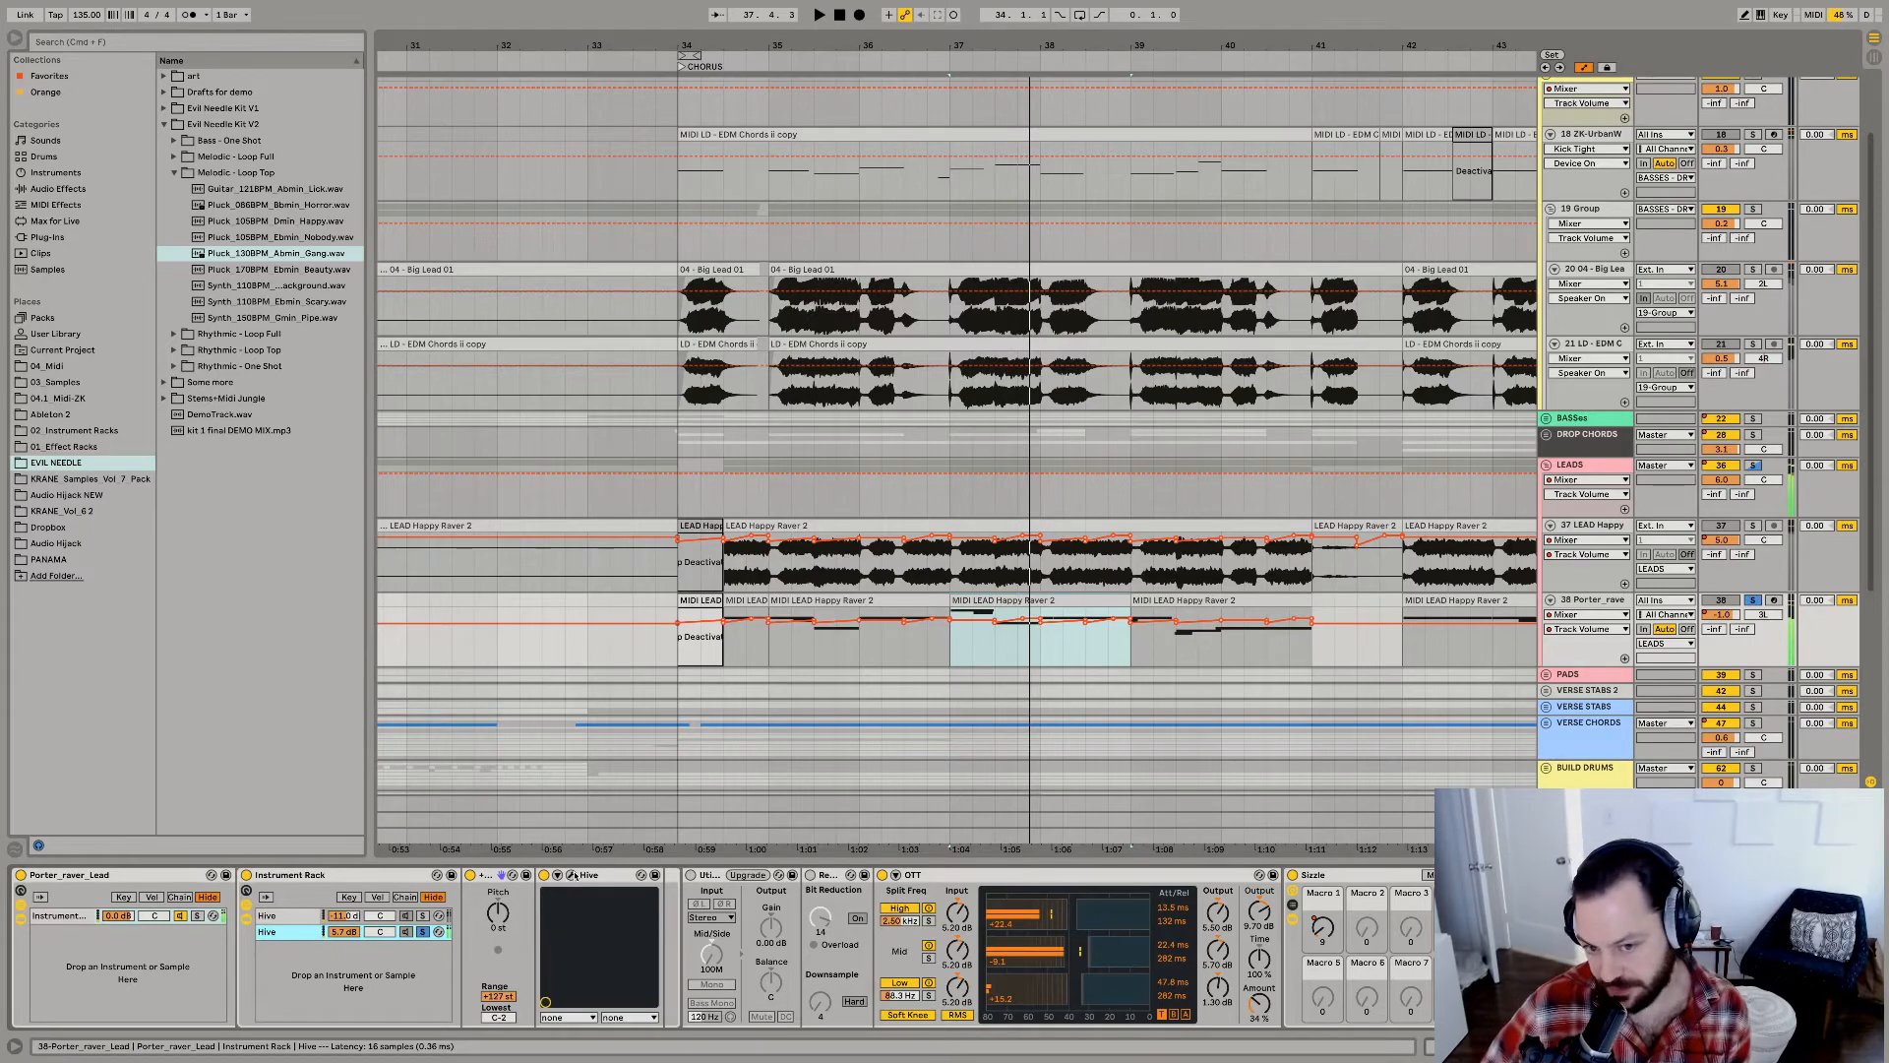
left_click(574, 875)
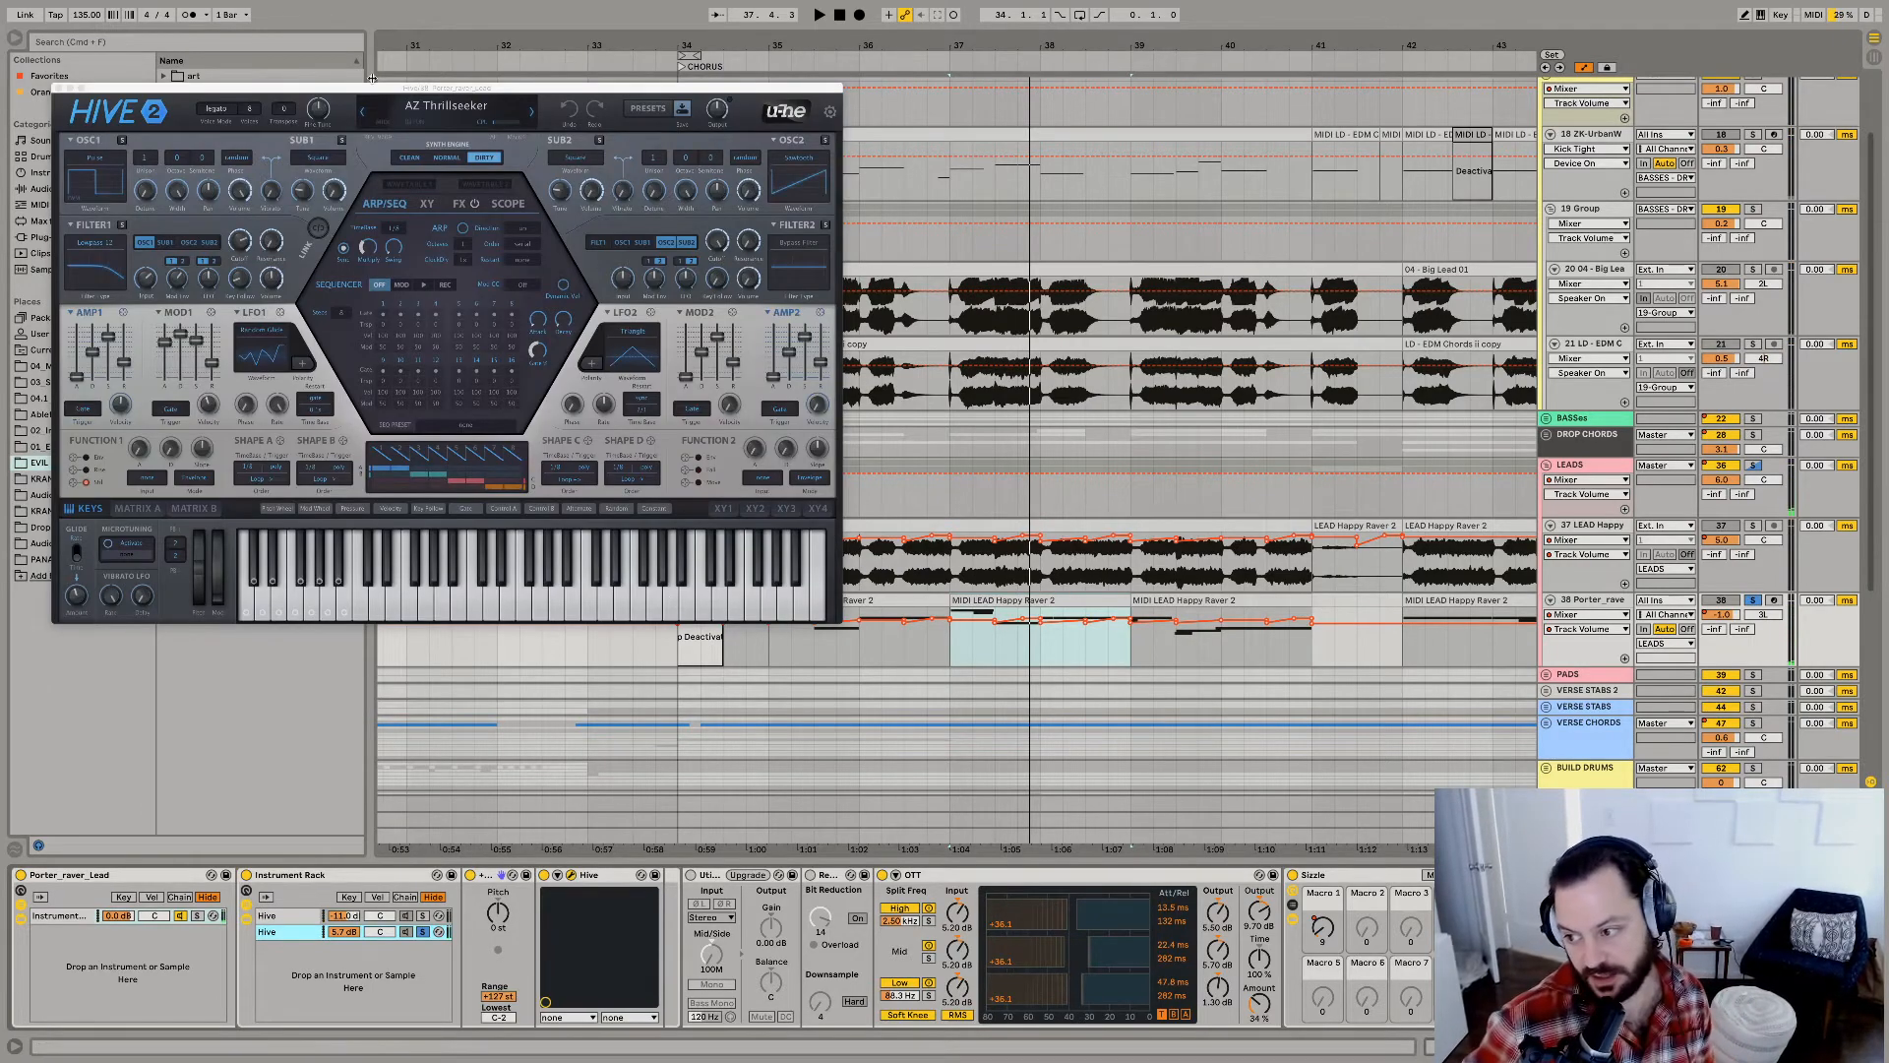
left_click_drag(349, 90, 656, 138)
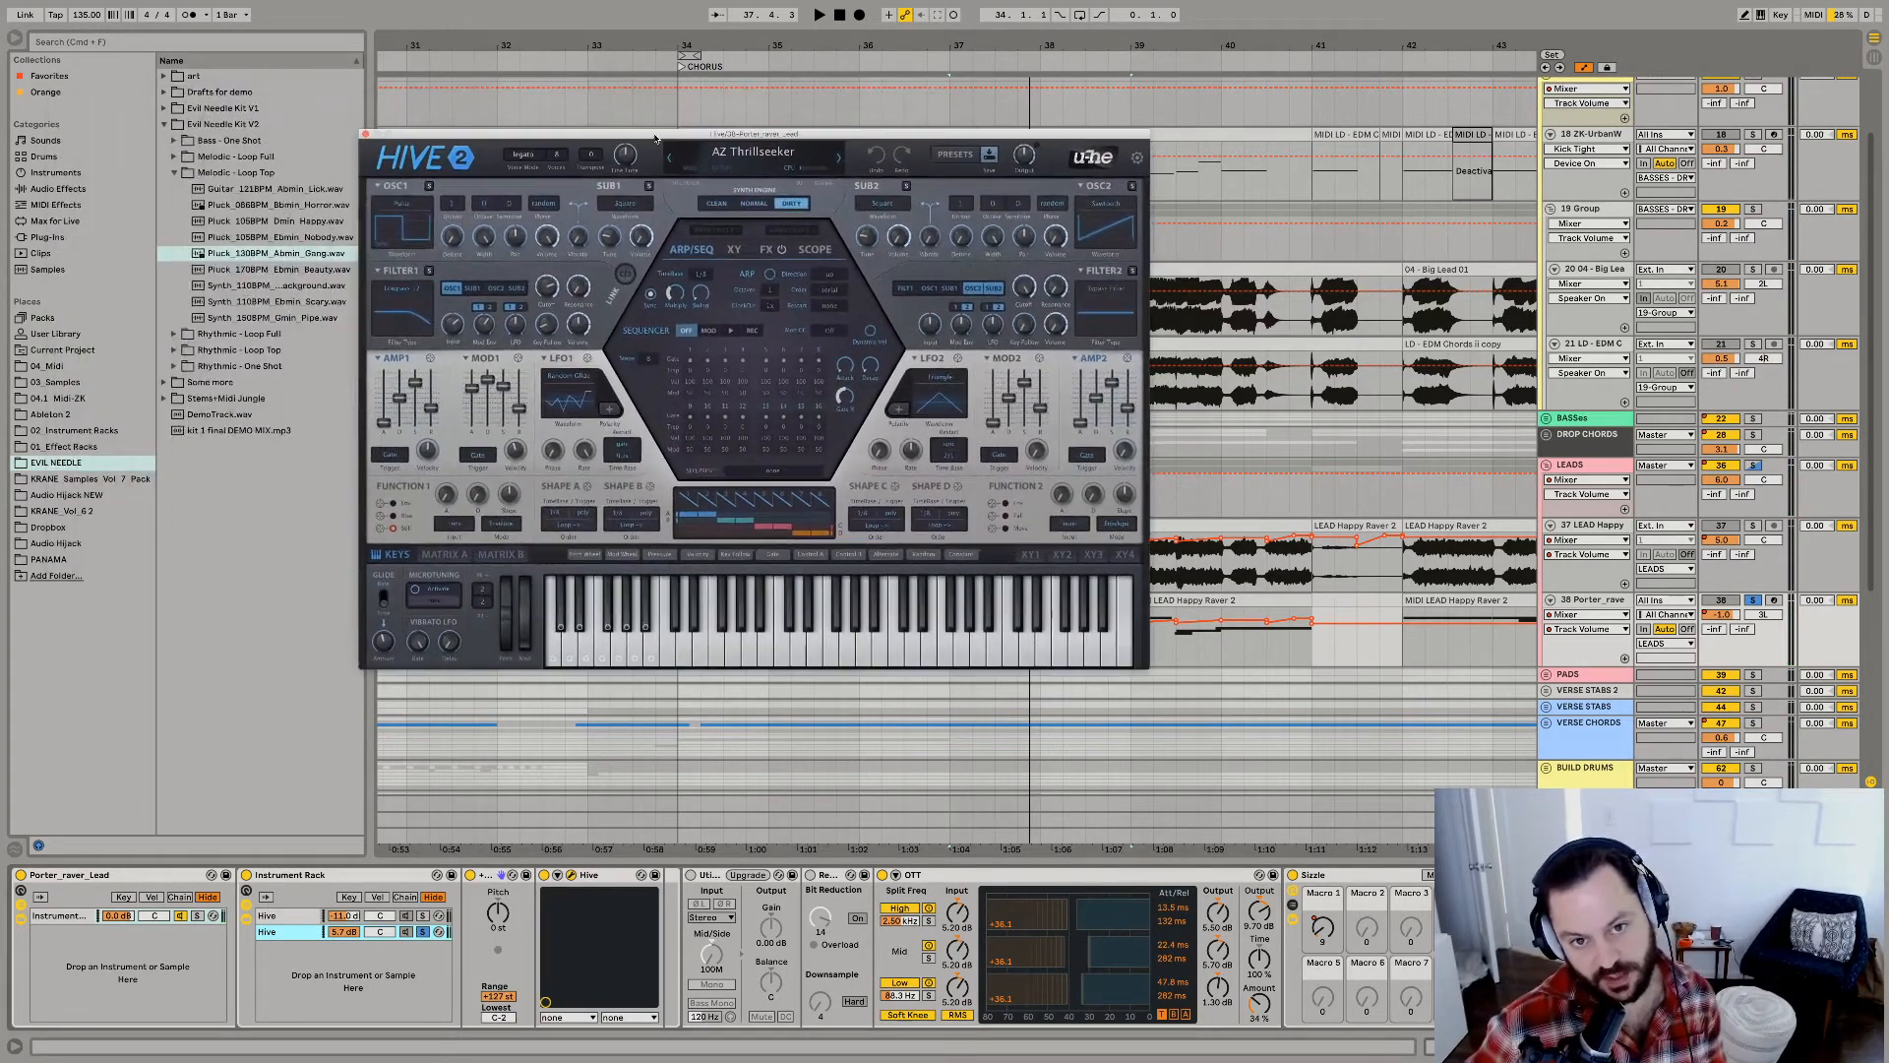
key("space")
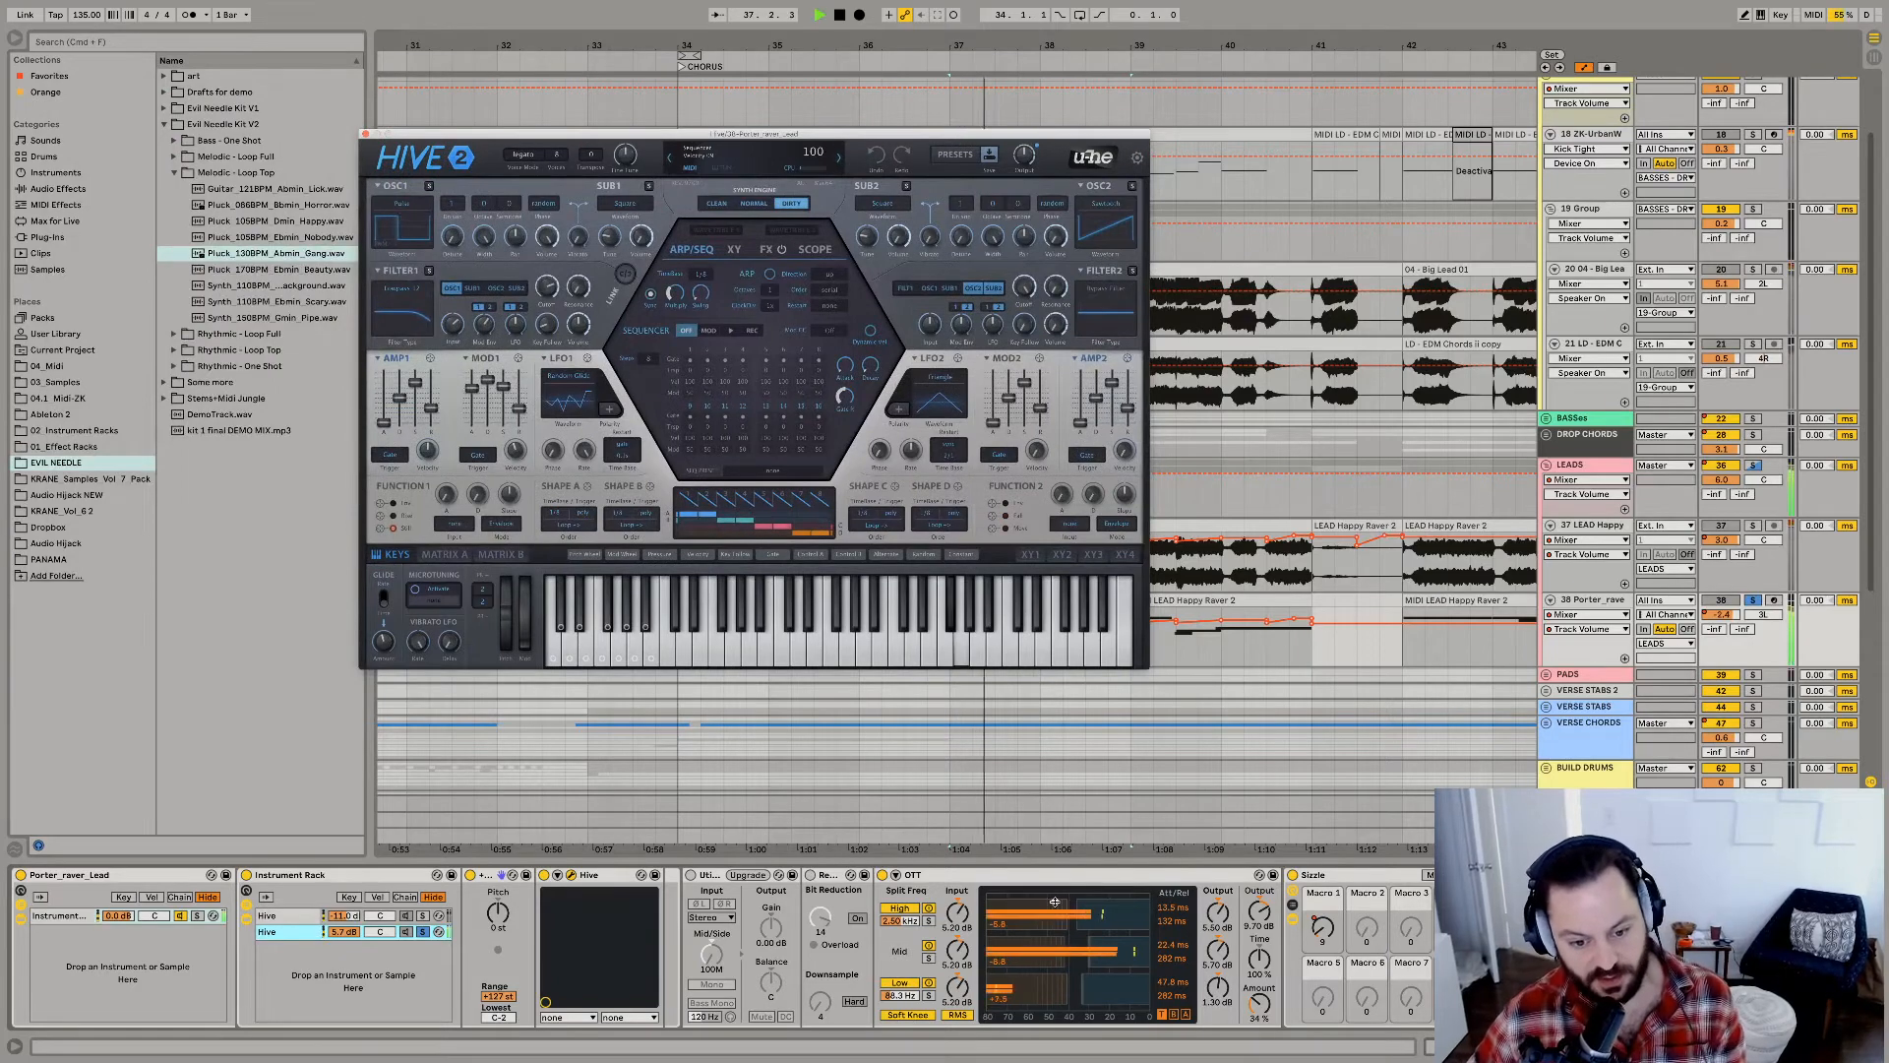
Collapse the OTT device on the Porter_raver_Lead track and examine the Sizzle rack's expanded contents.
double_click(971, 877)
double_click(969, 877)
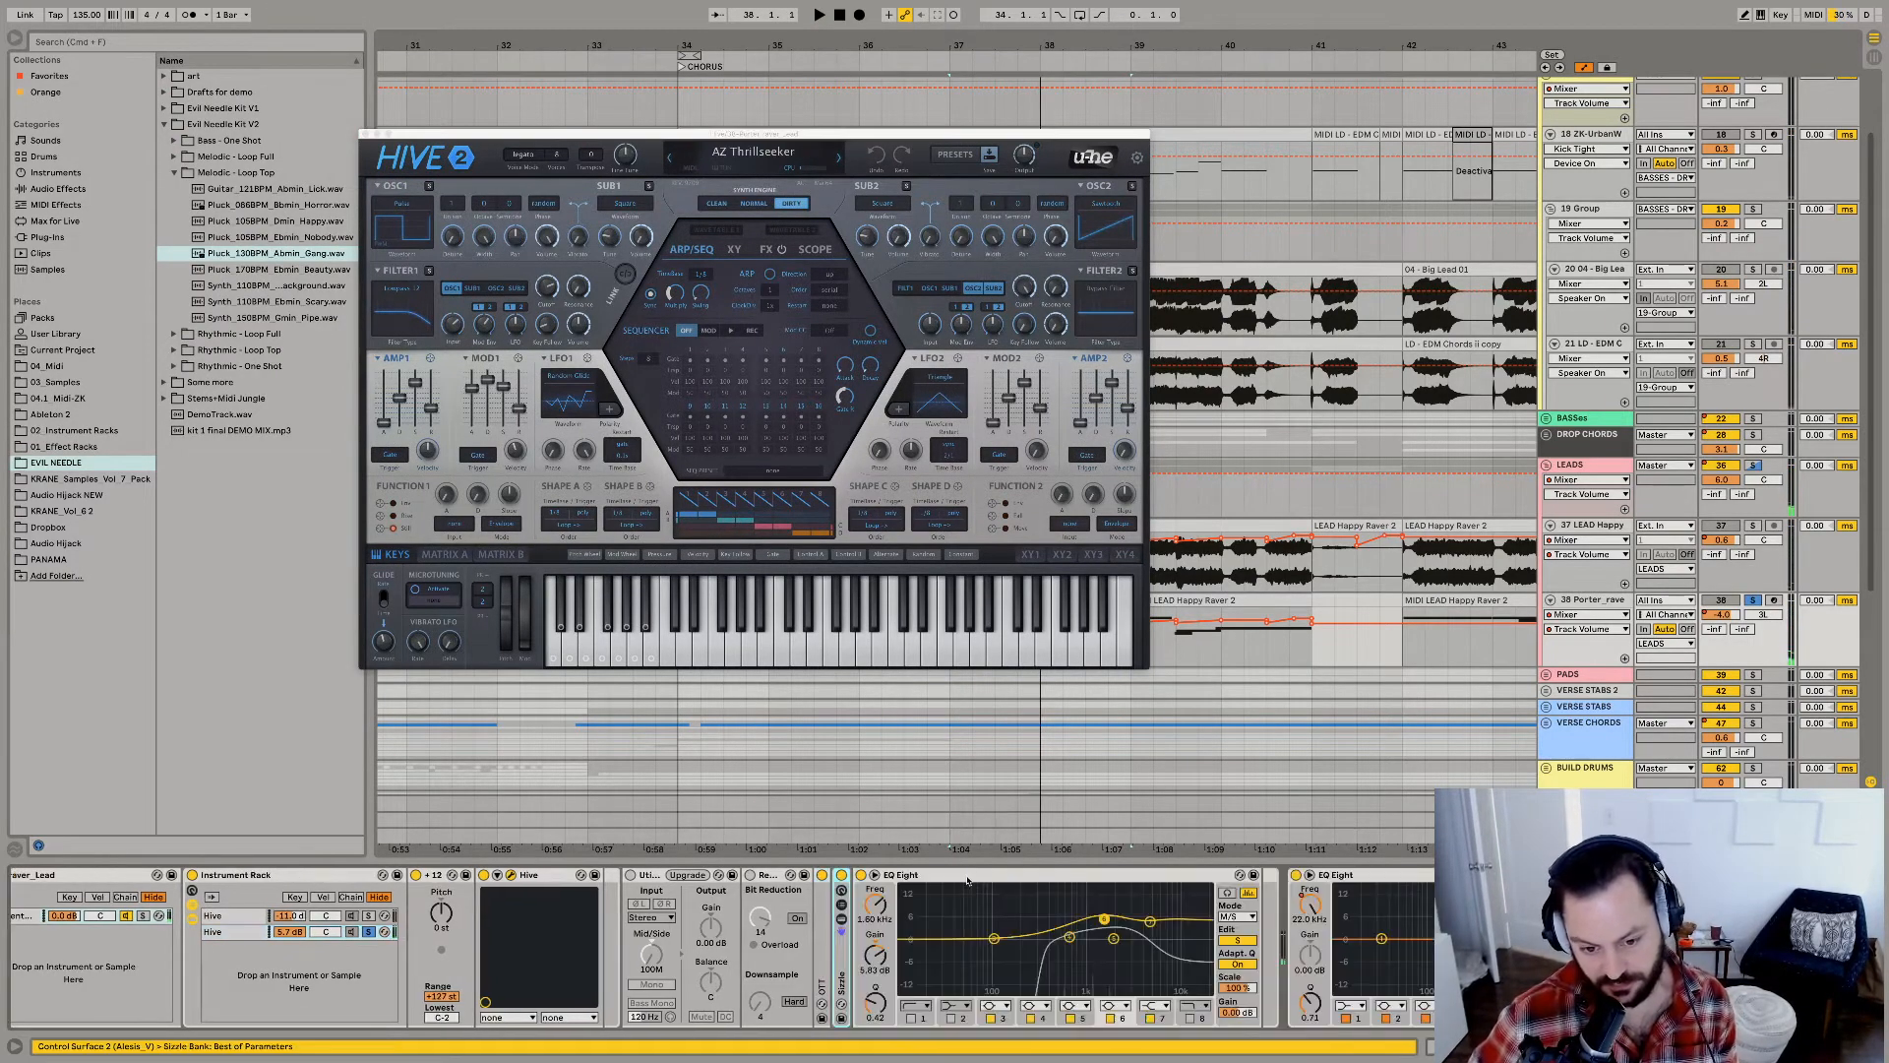
double_click(843, 972)
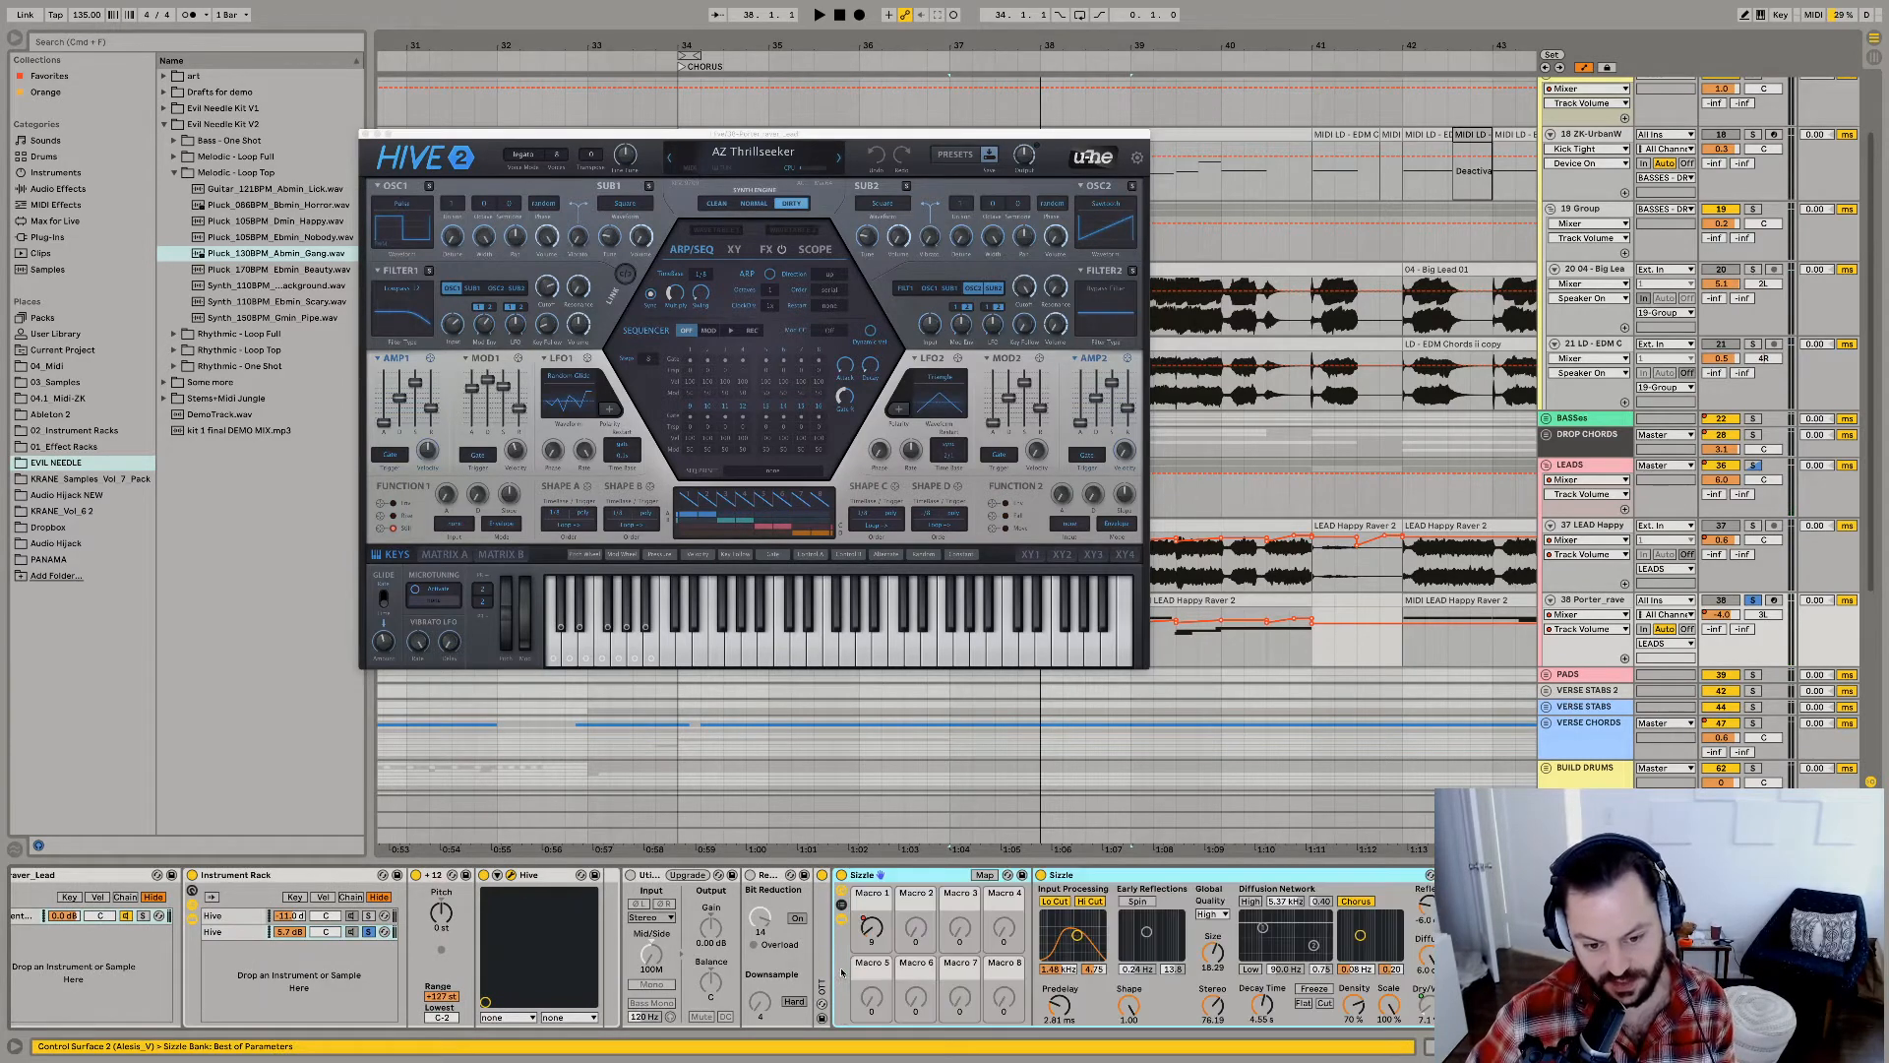
Expand the OTT device on the Porter_raver_Lead track and audition the soloed second Hive chain through it.
double_click(823, 972)
key("space")
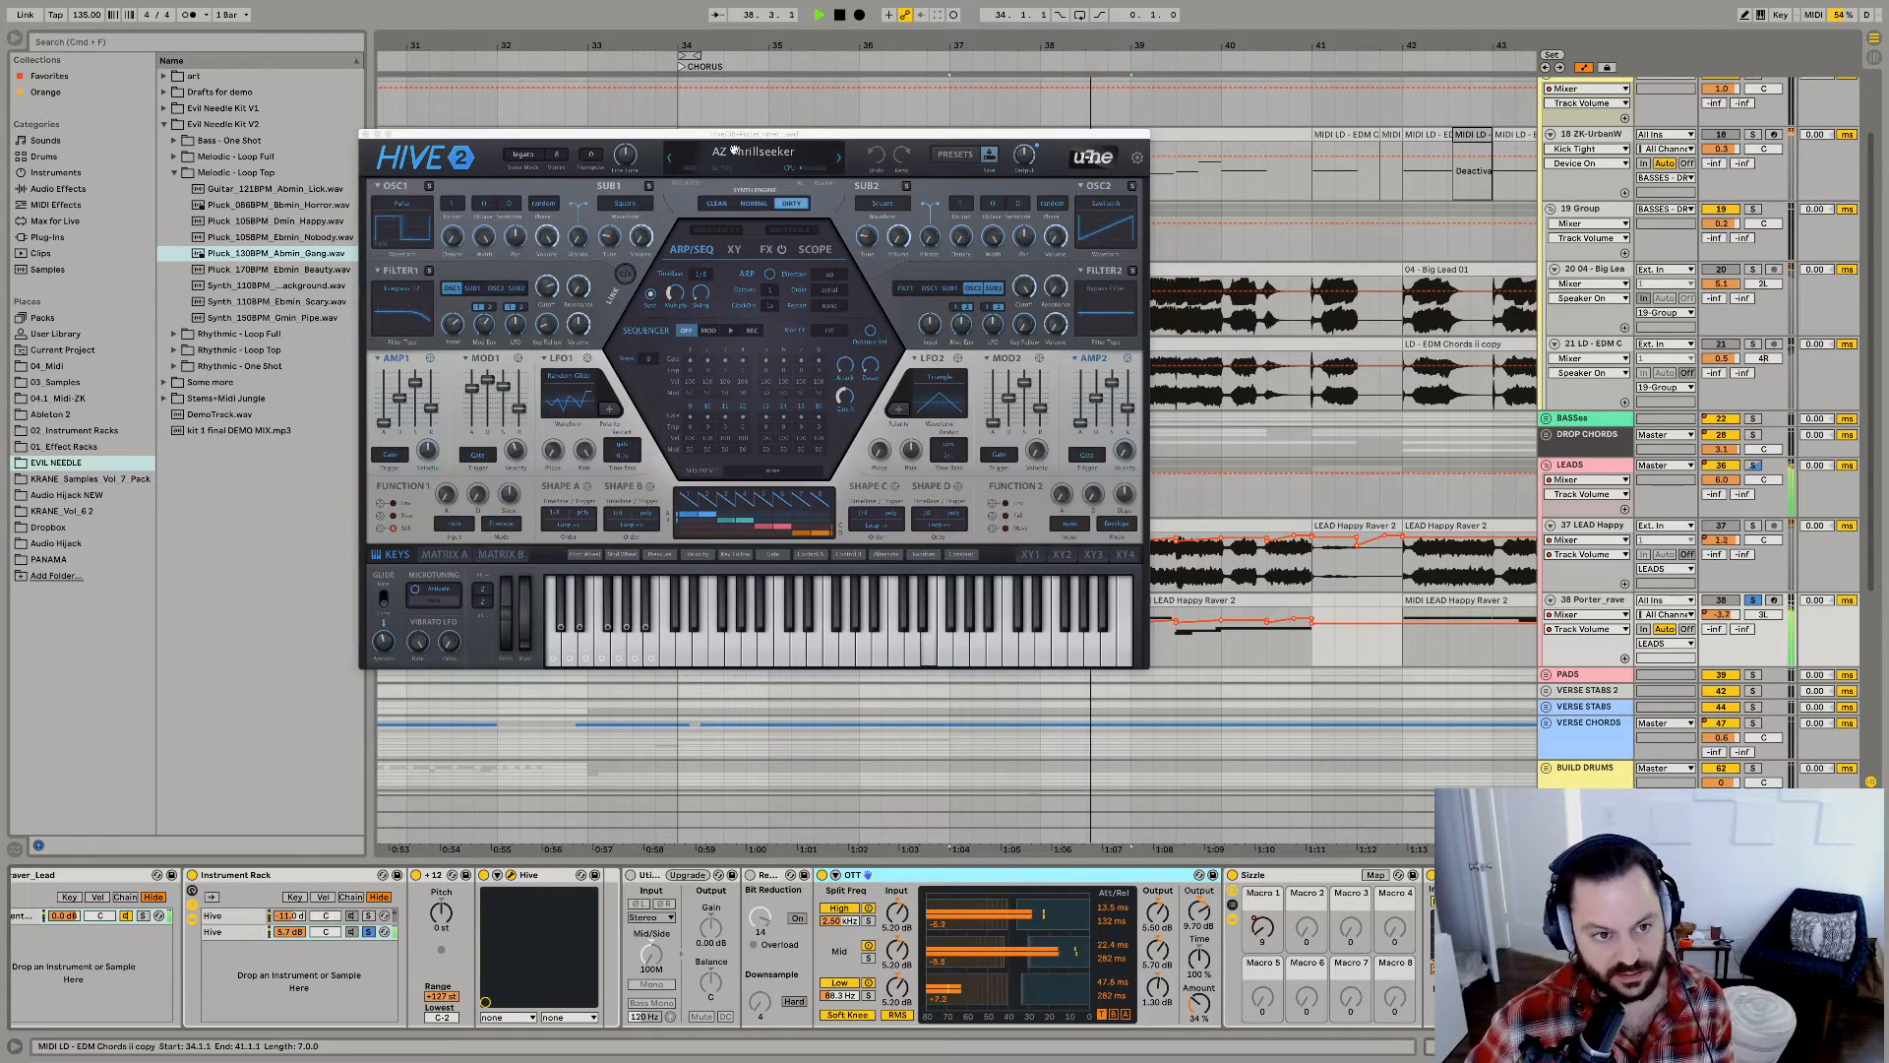
key("space")
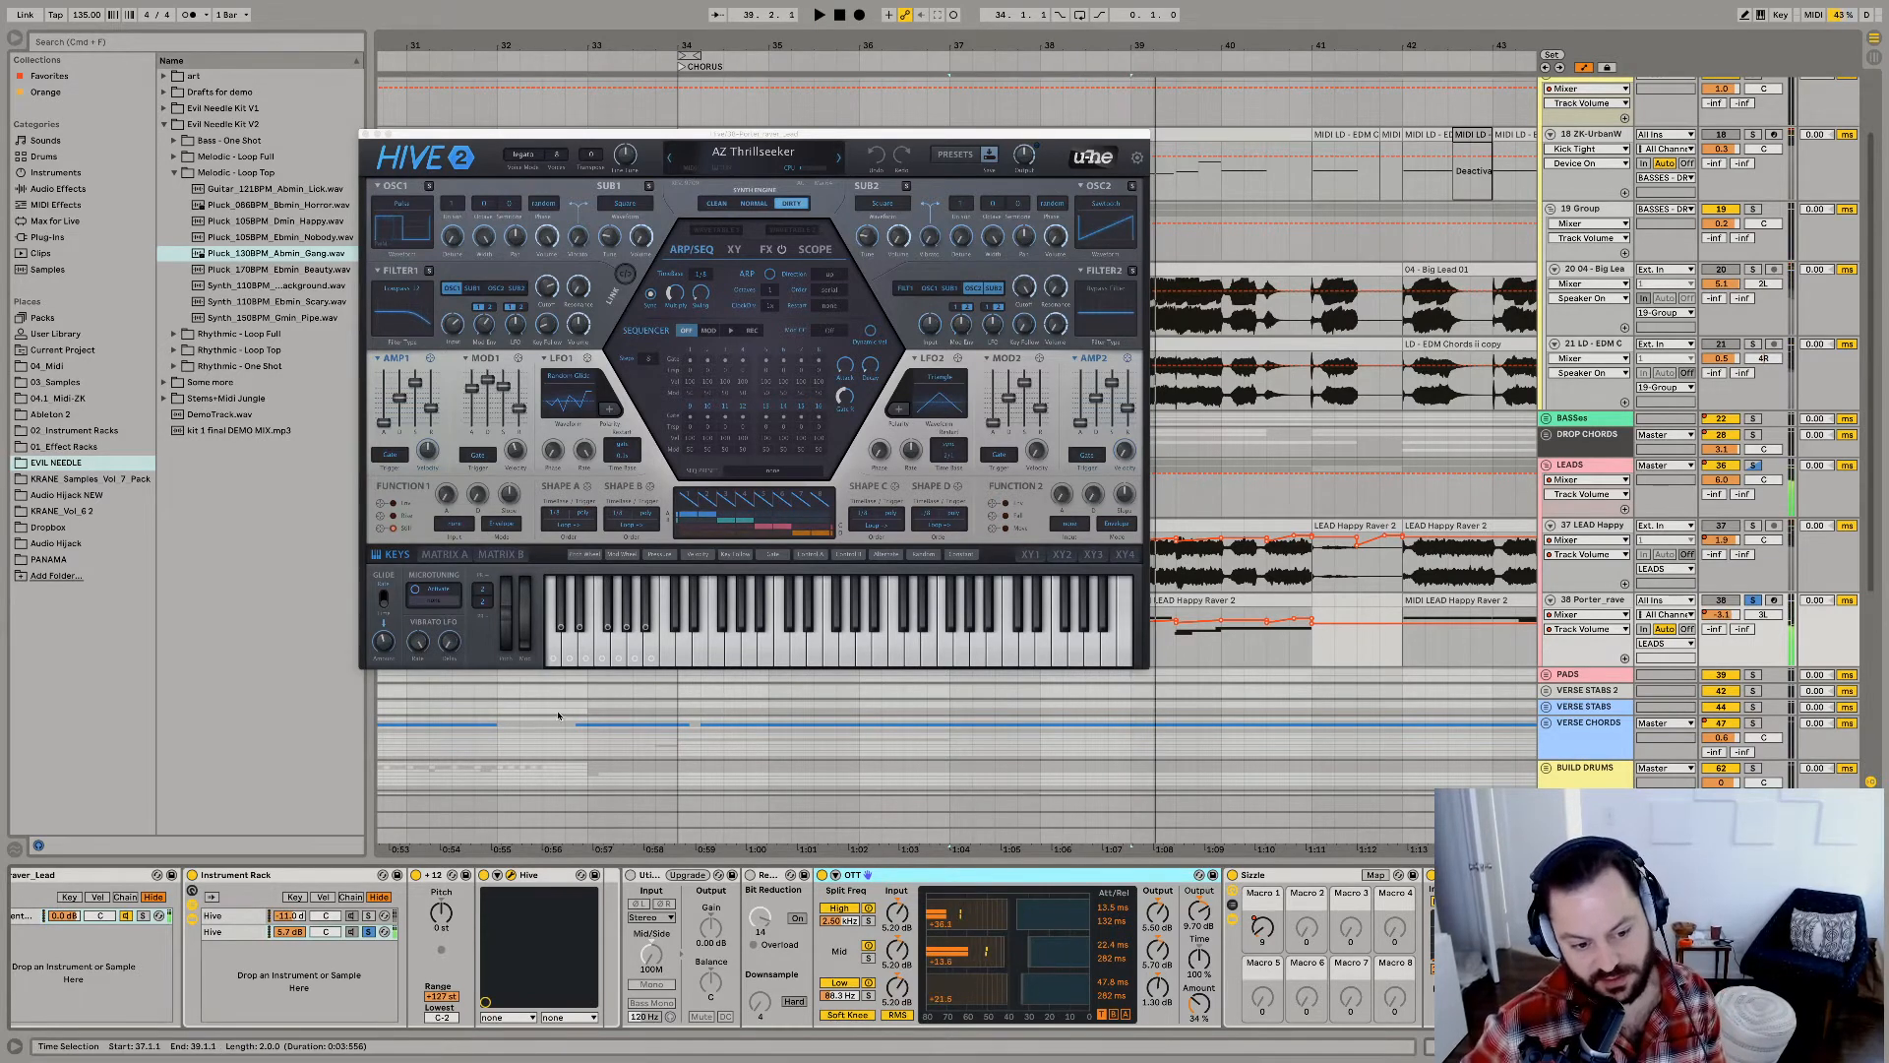
Solo the first Hive chain in Porter_raver_Lead's Instrument Rack and audition it while examining the track's effect devices.
left_click(367, 916)
key("space")
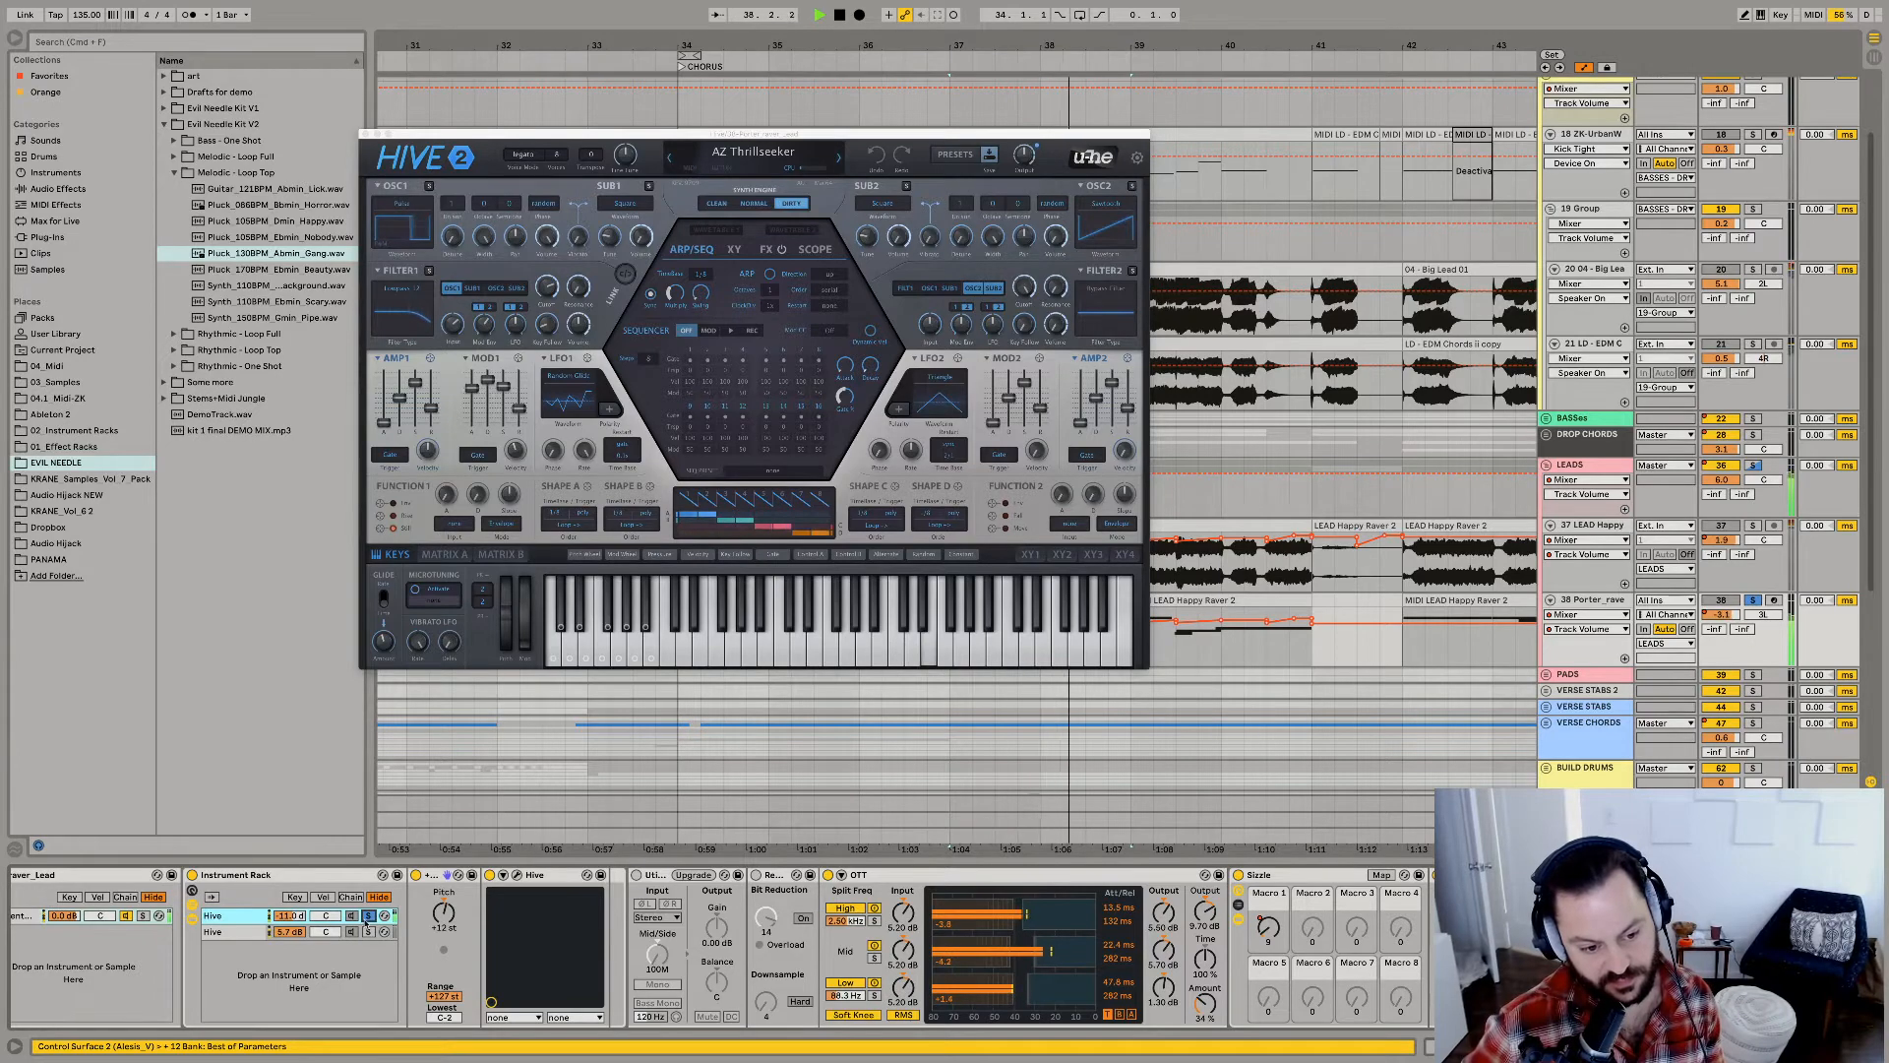
scroll(644, 938, "right", 10)
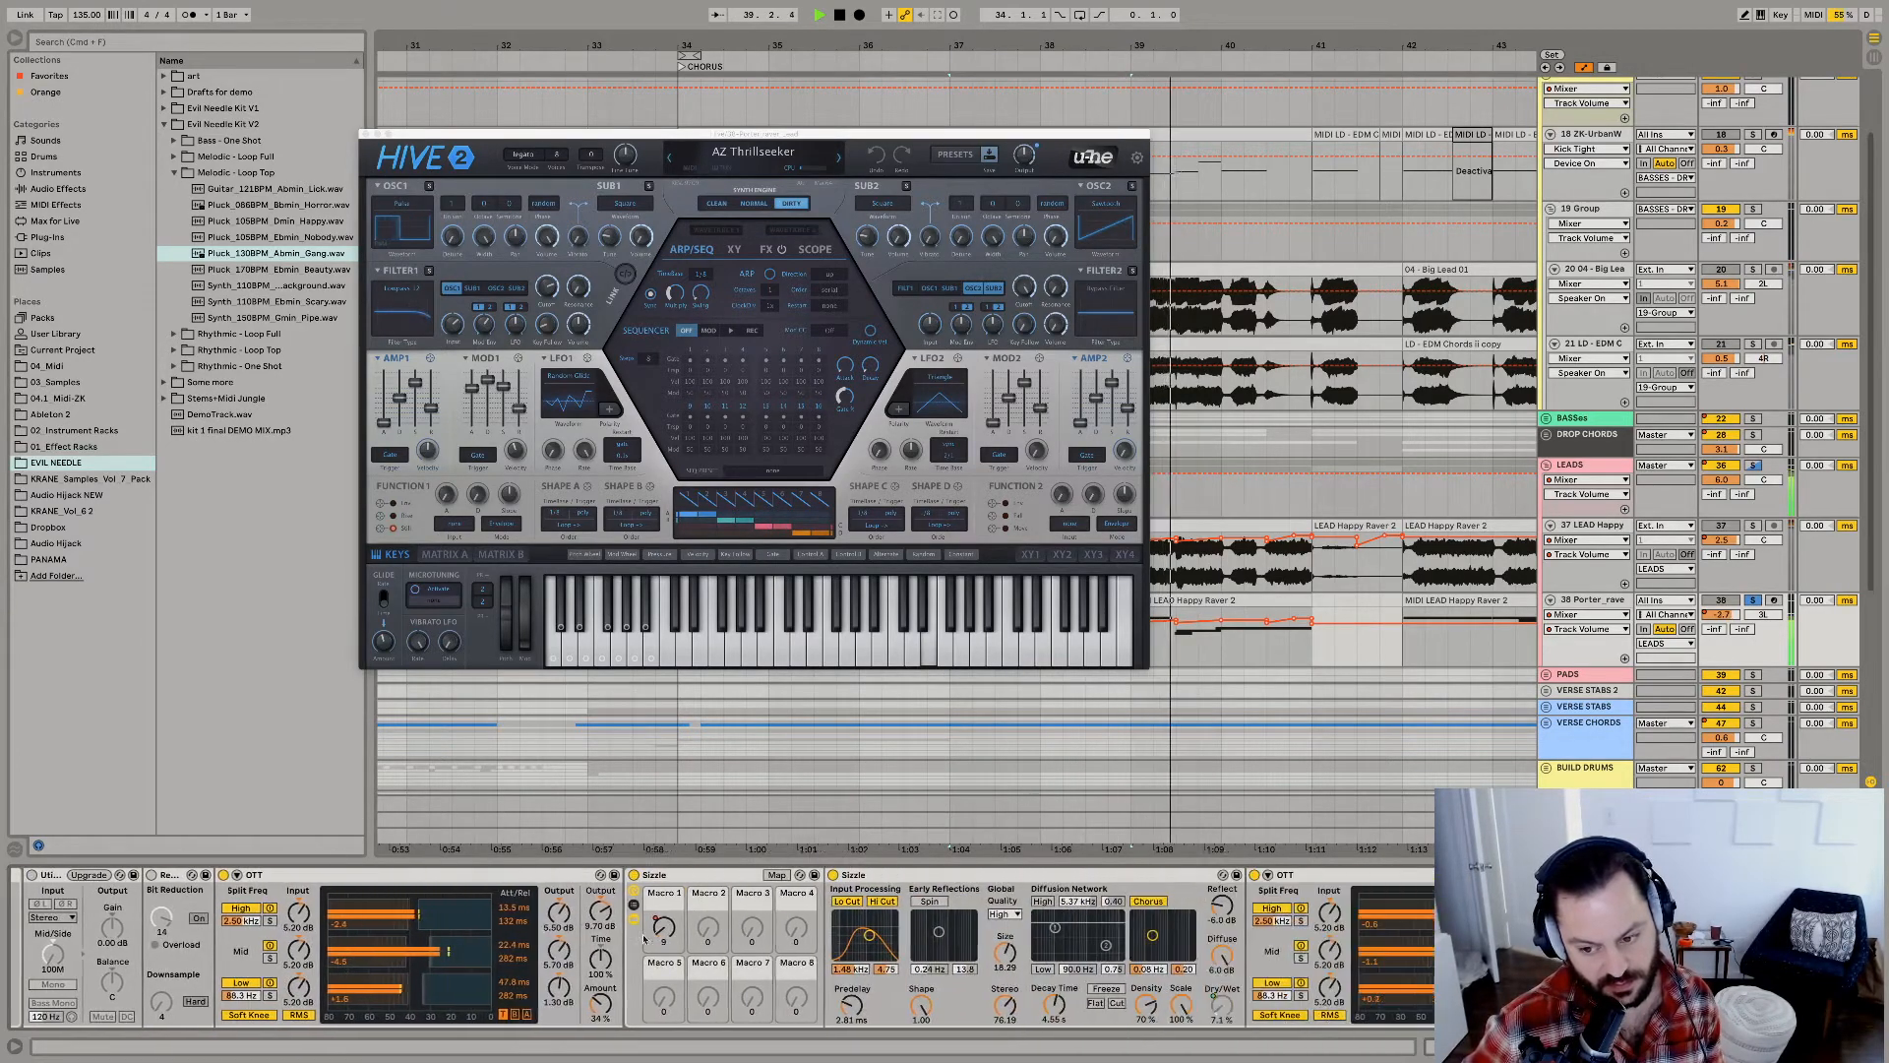
scroll(645, 938, "right", 10)
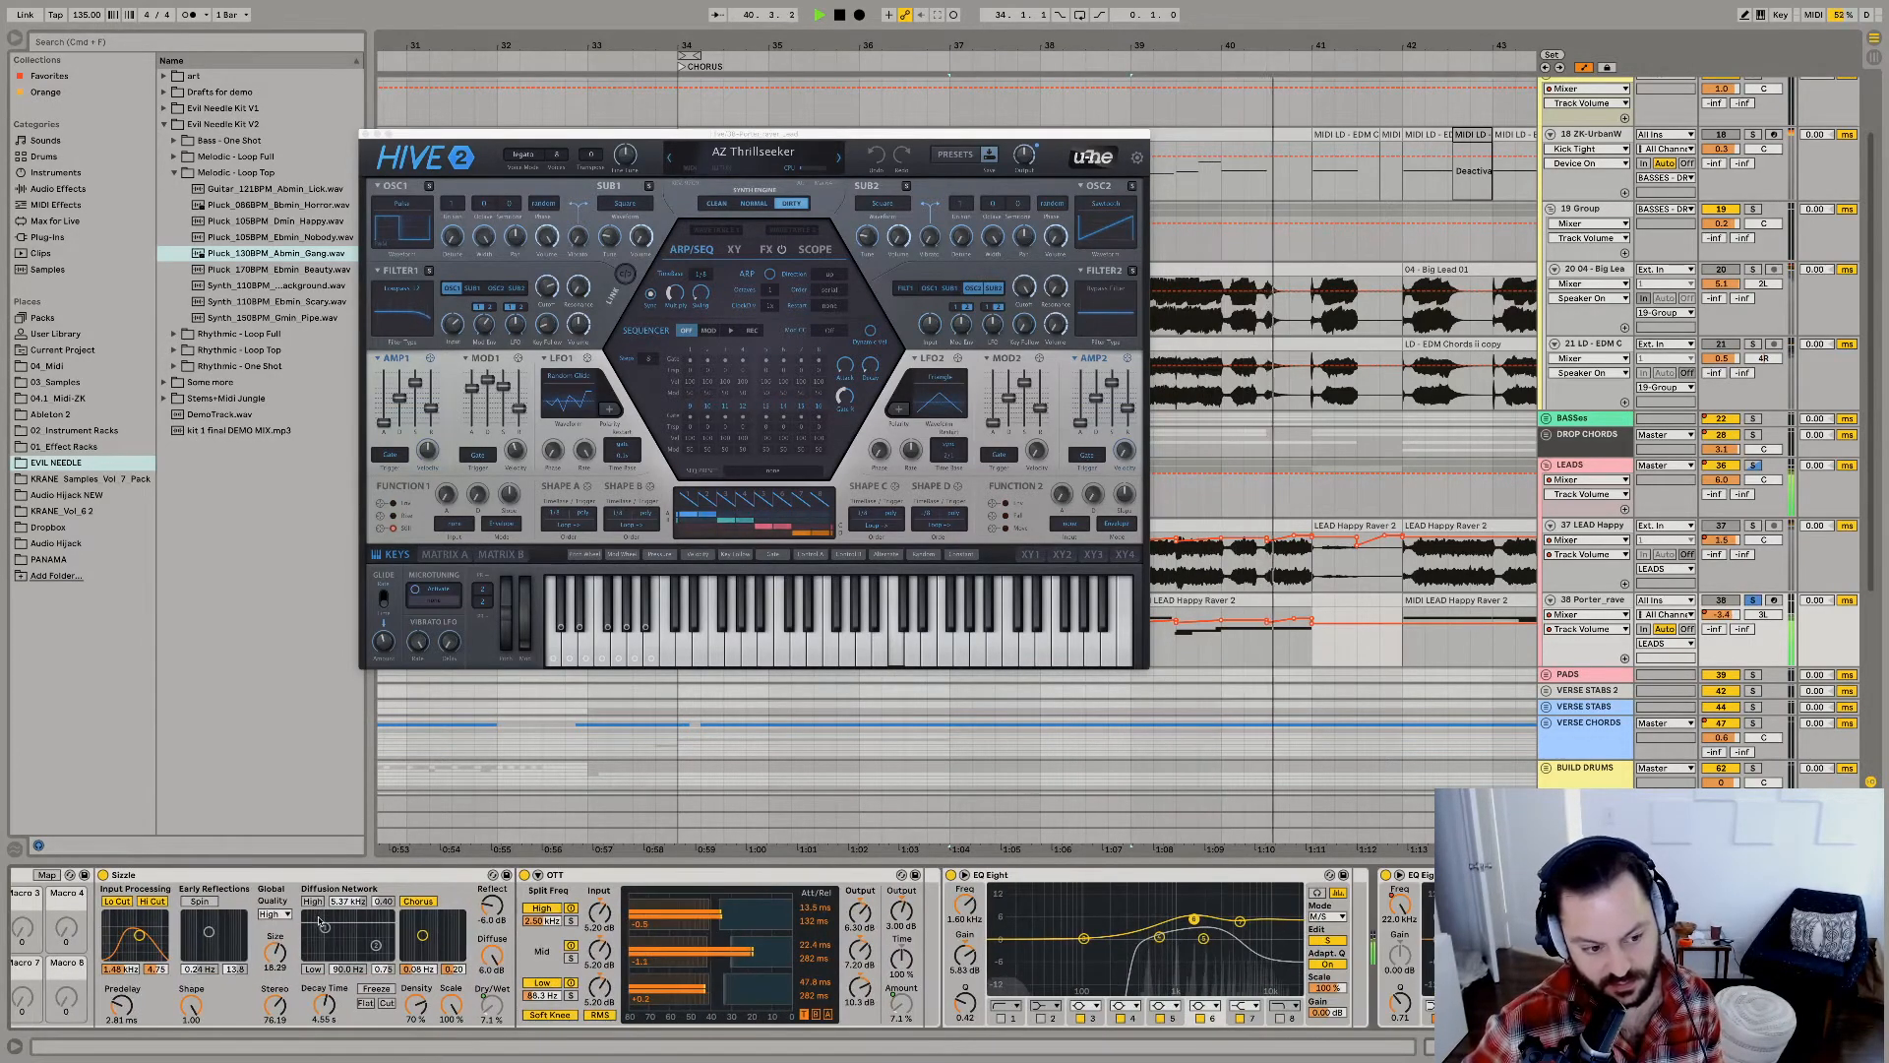
scroll(320, 922, "left", 15)
key("space")
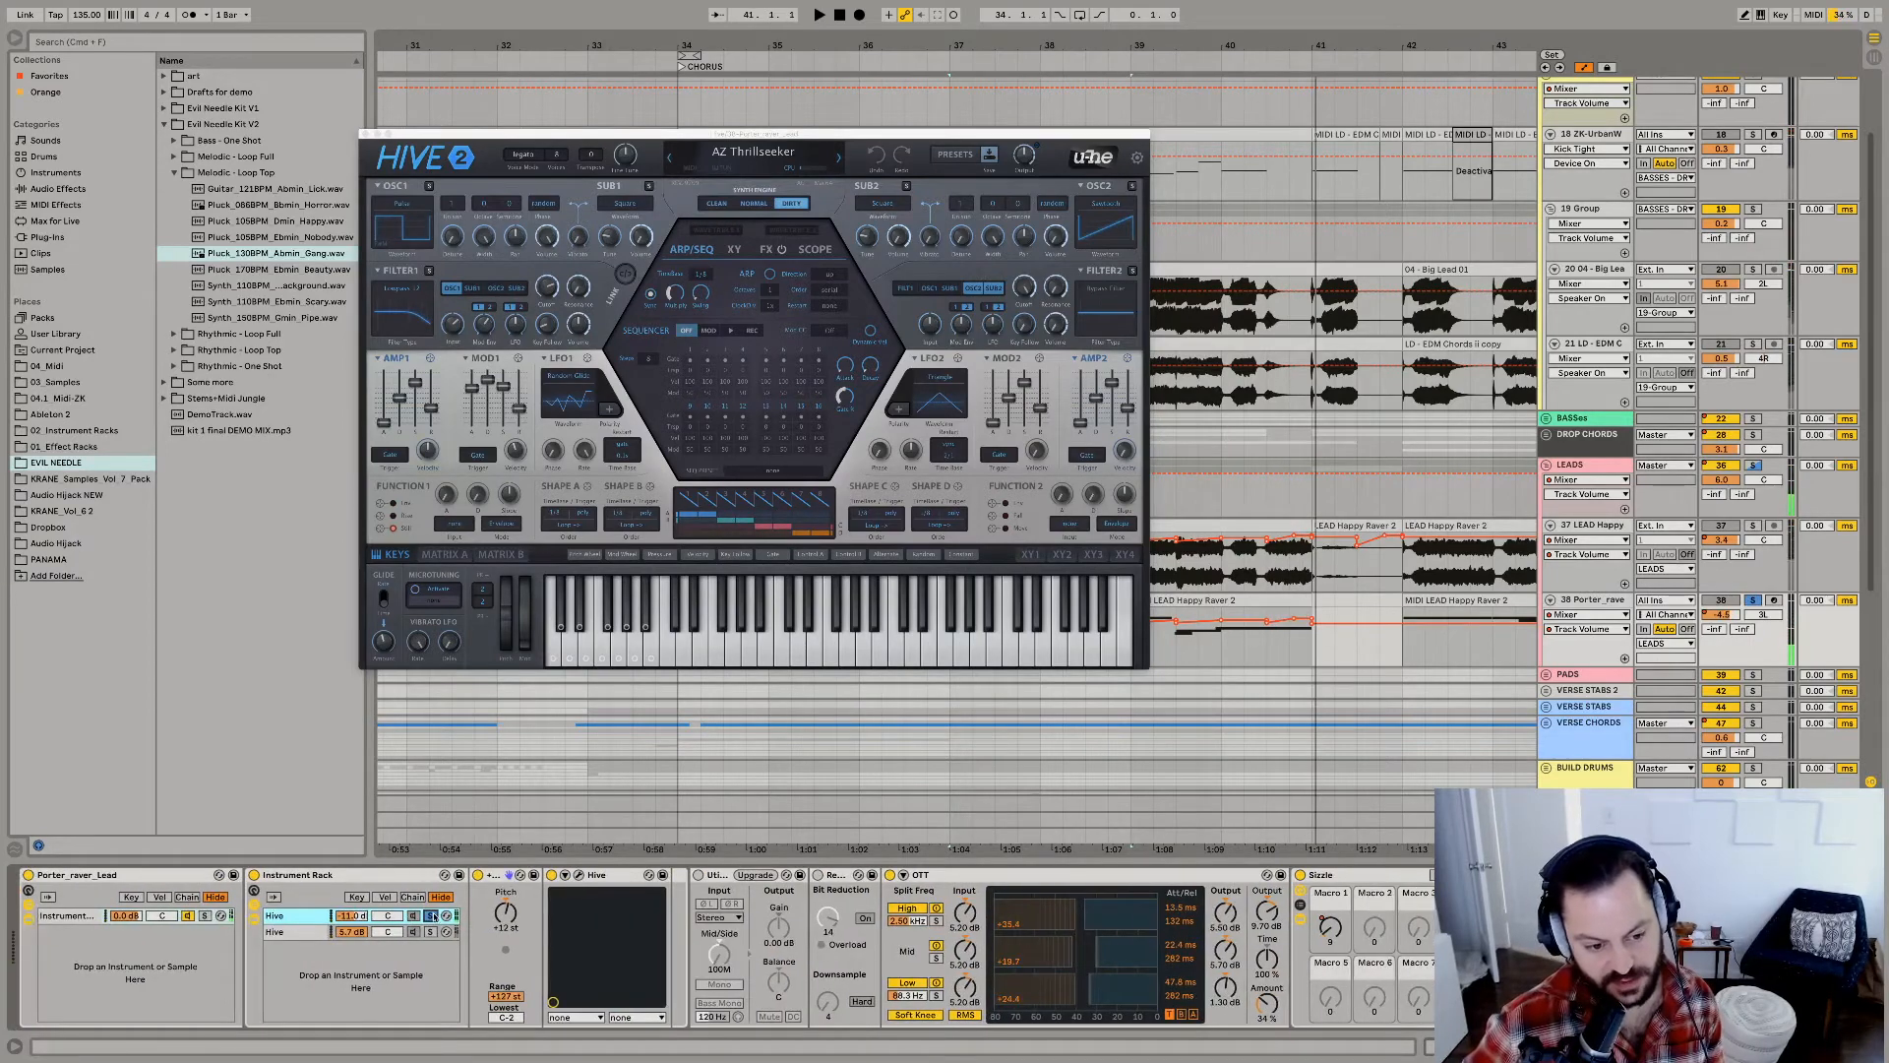
Audition the LEADS group from bar 37 and open its LFOTool plug-in window to examine the volume-shaping curve.
key("space")
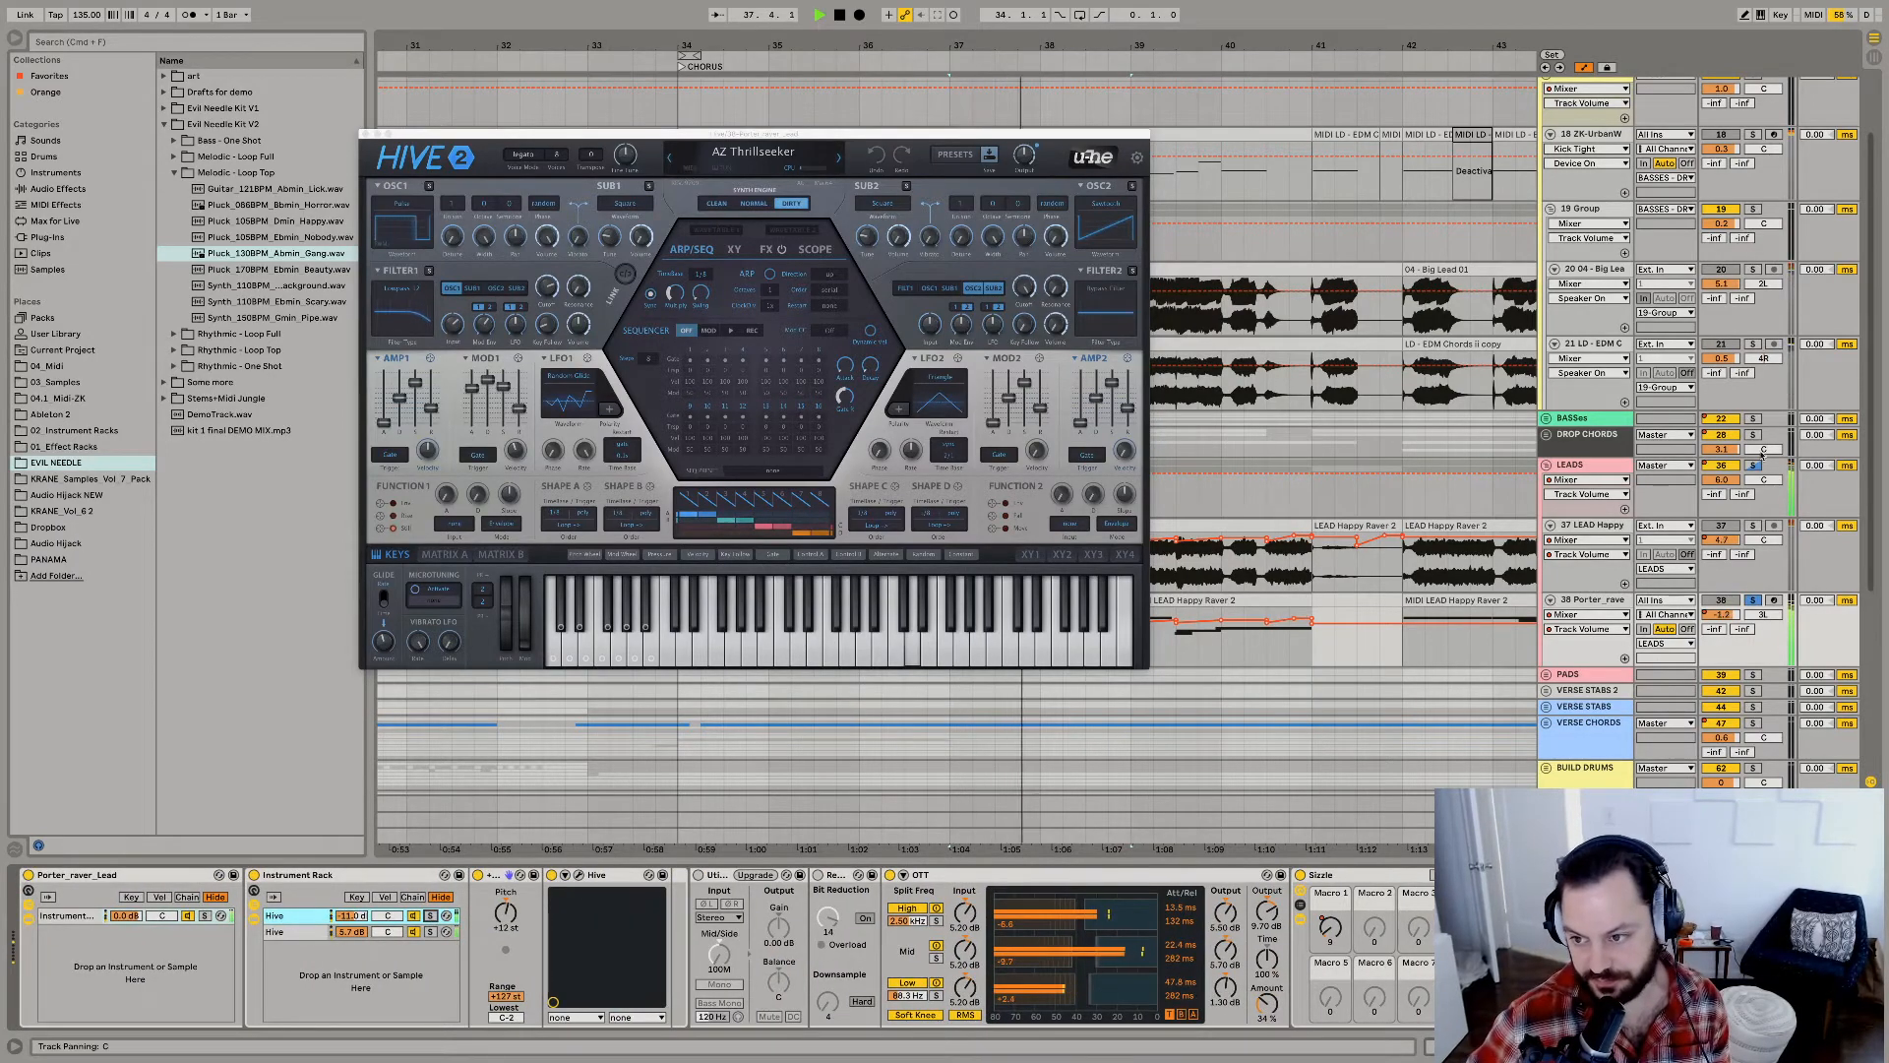
key("space")
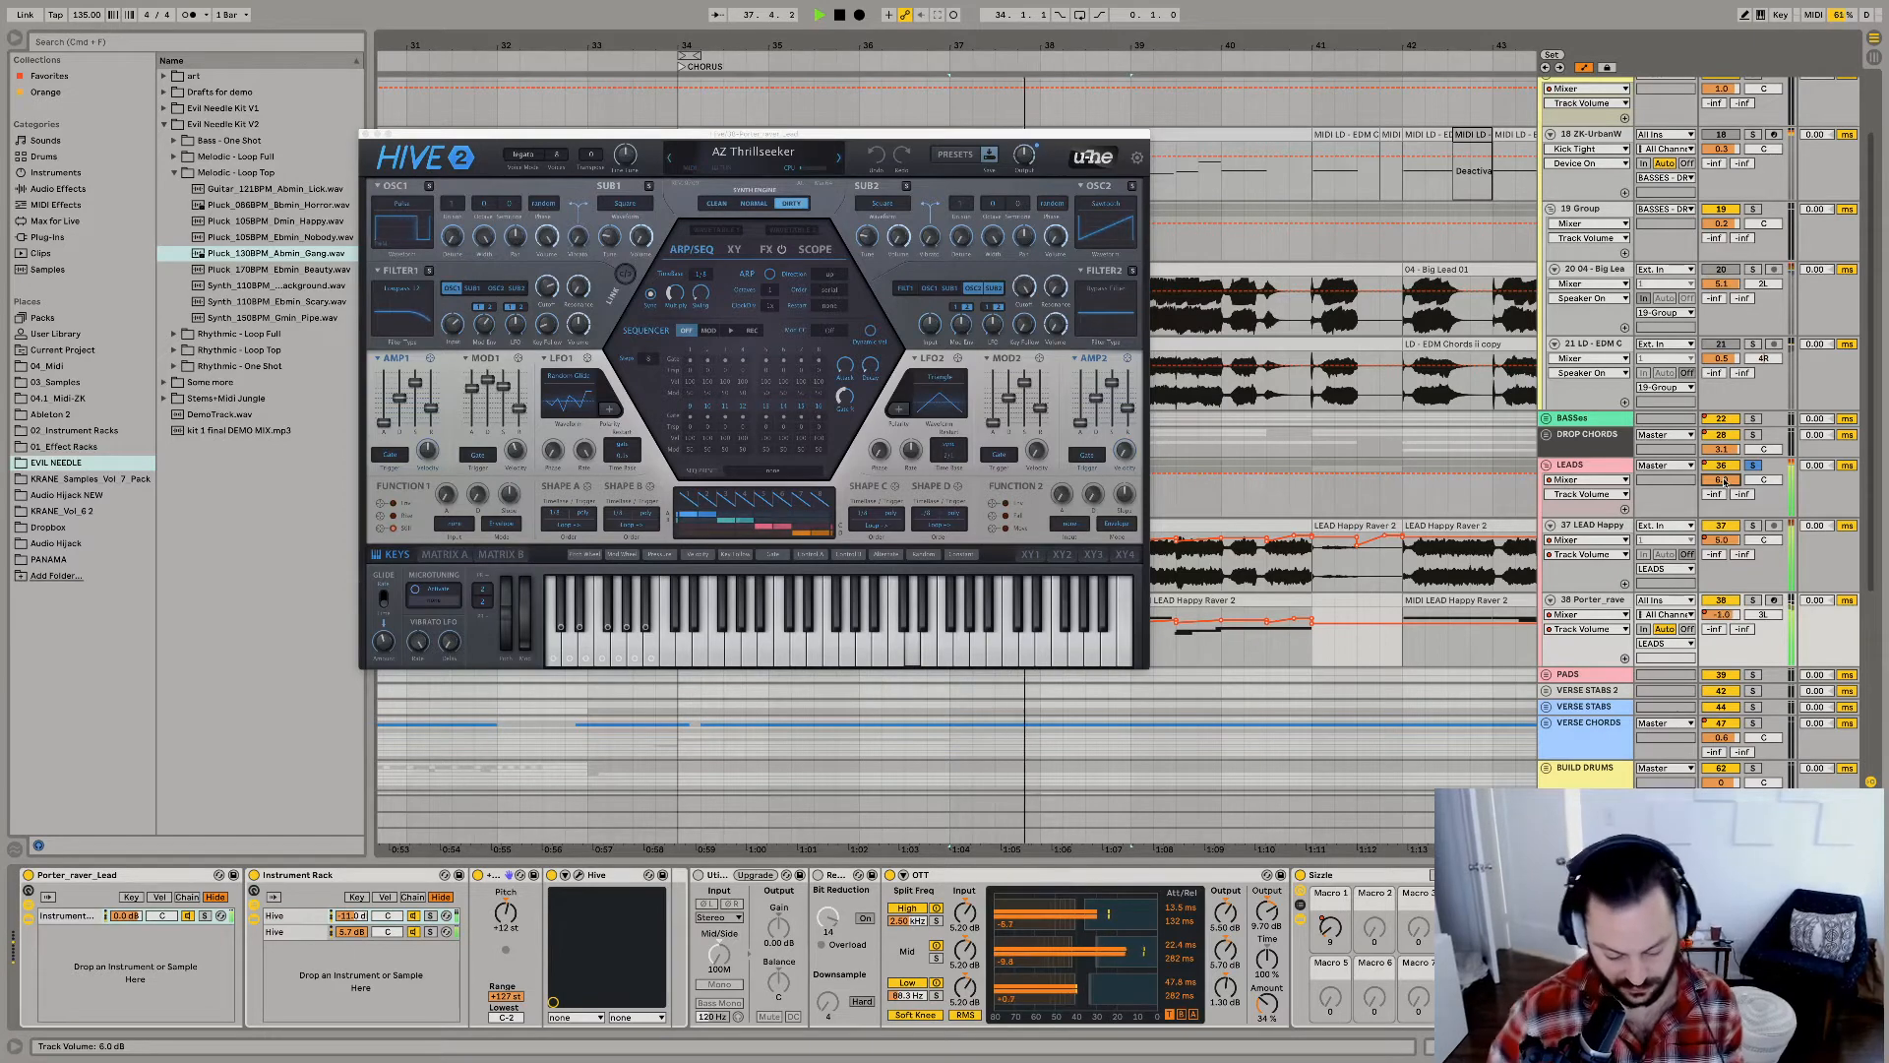
left_click(1626, 466)
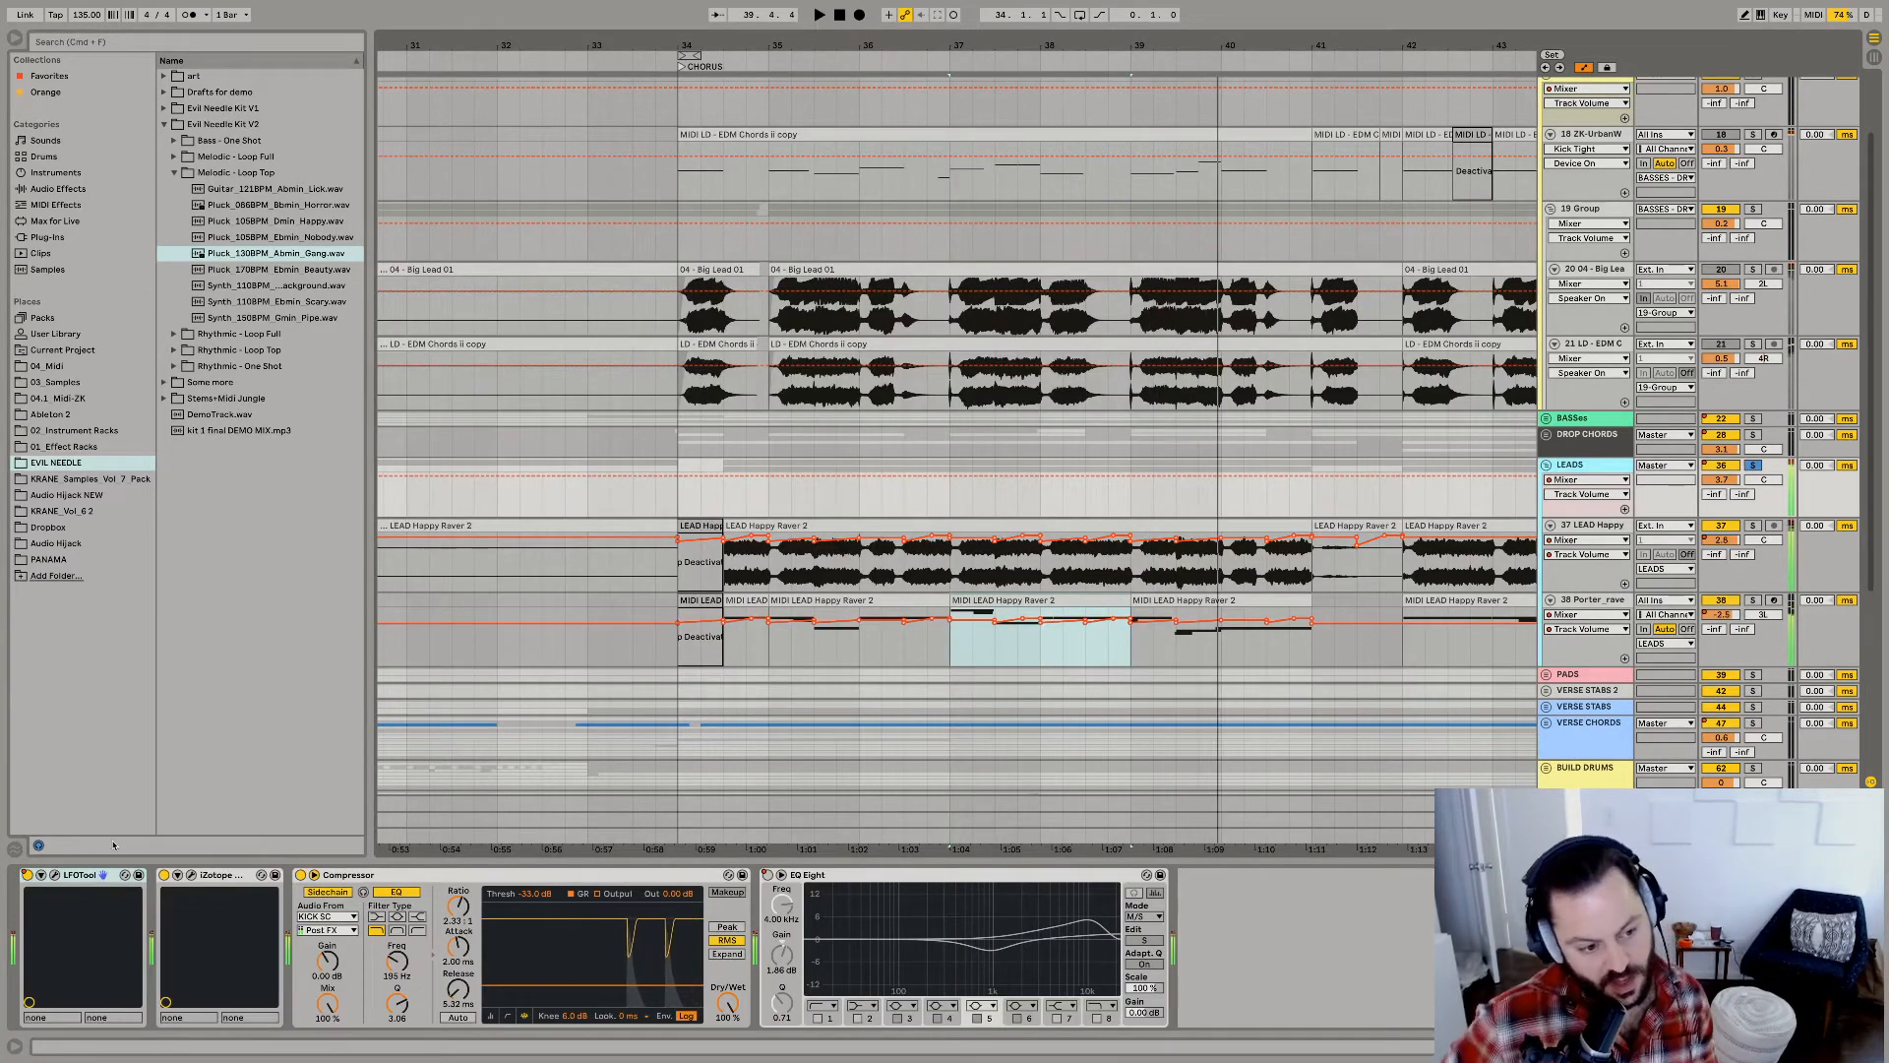
left_click(53, 876)
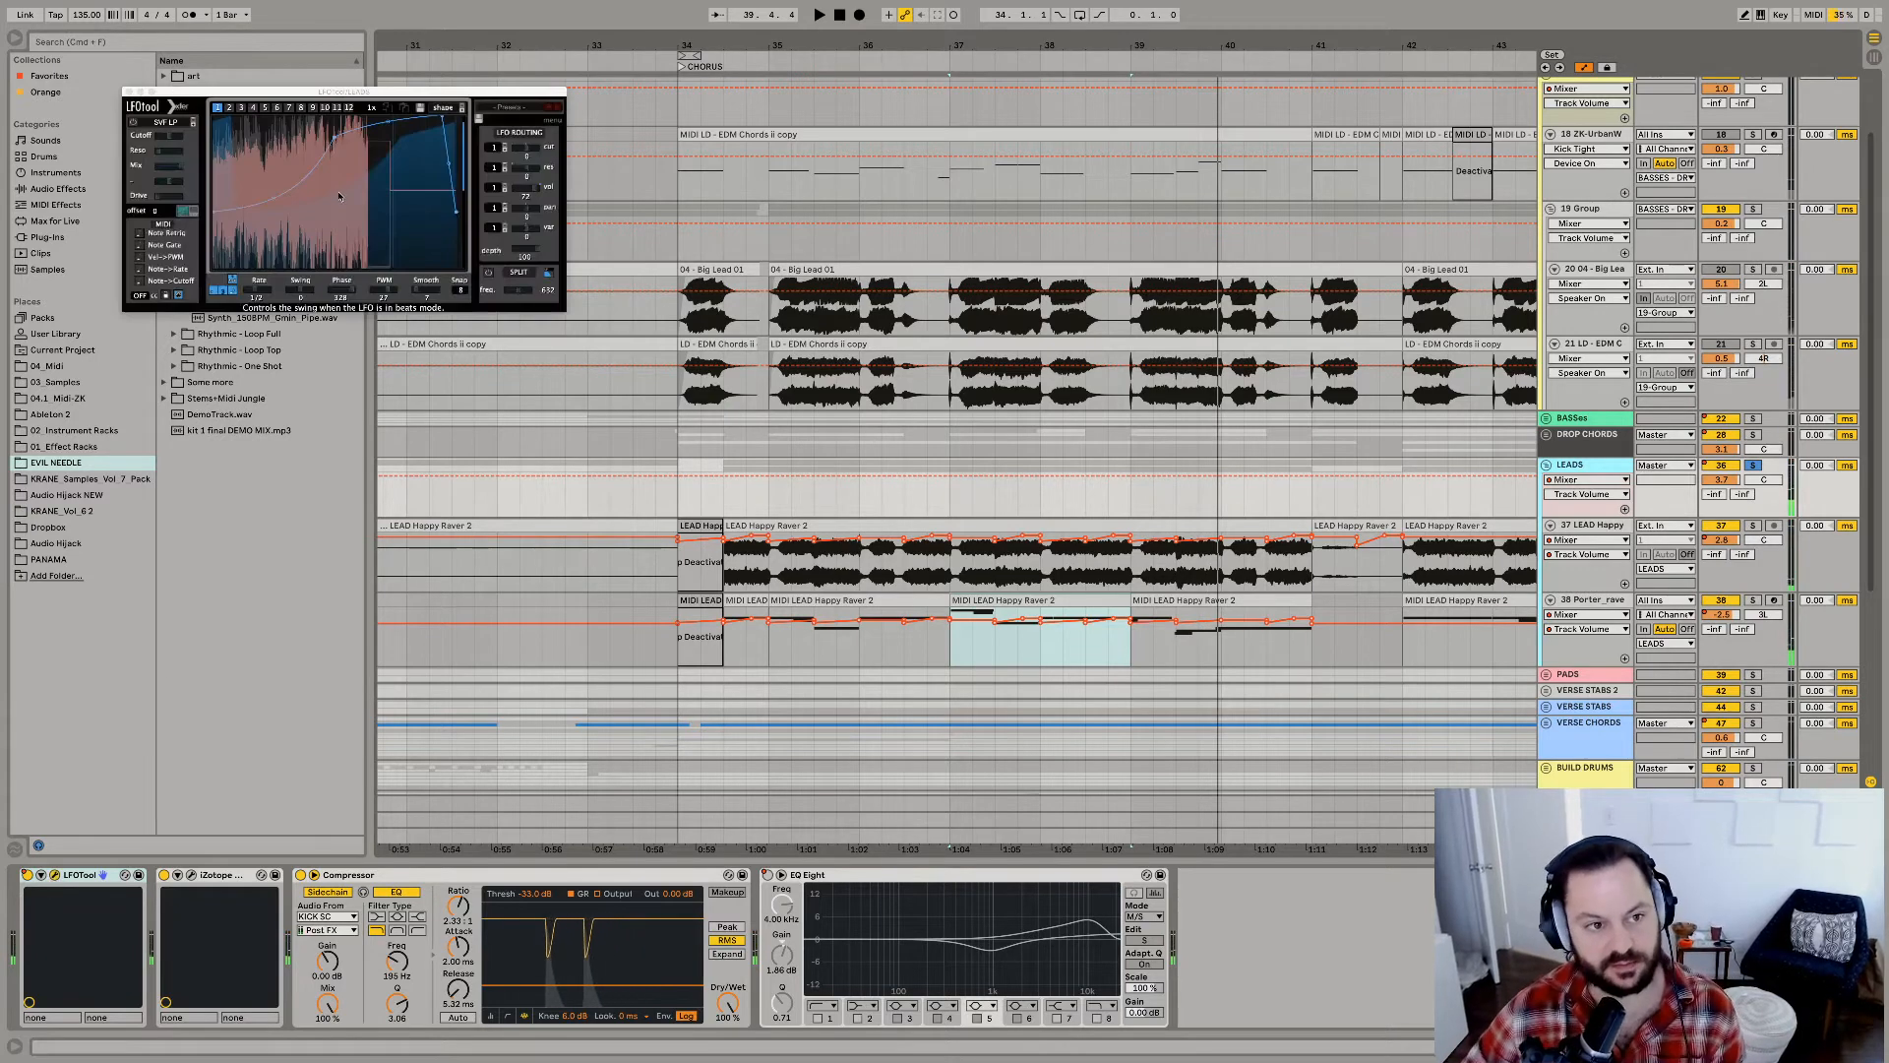
key("space")
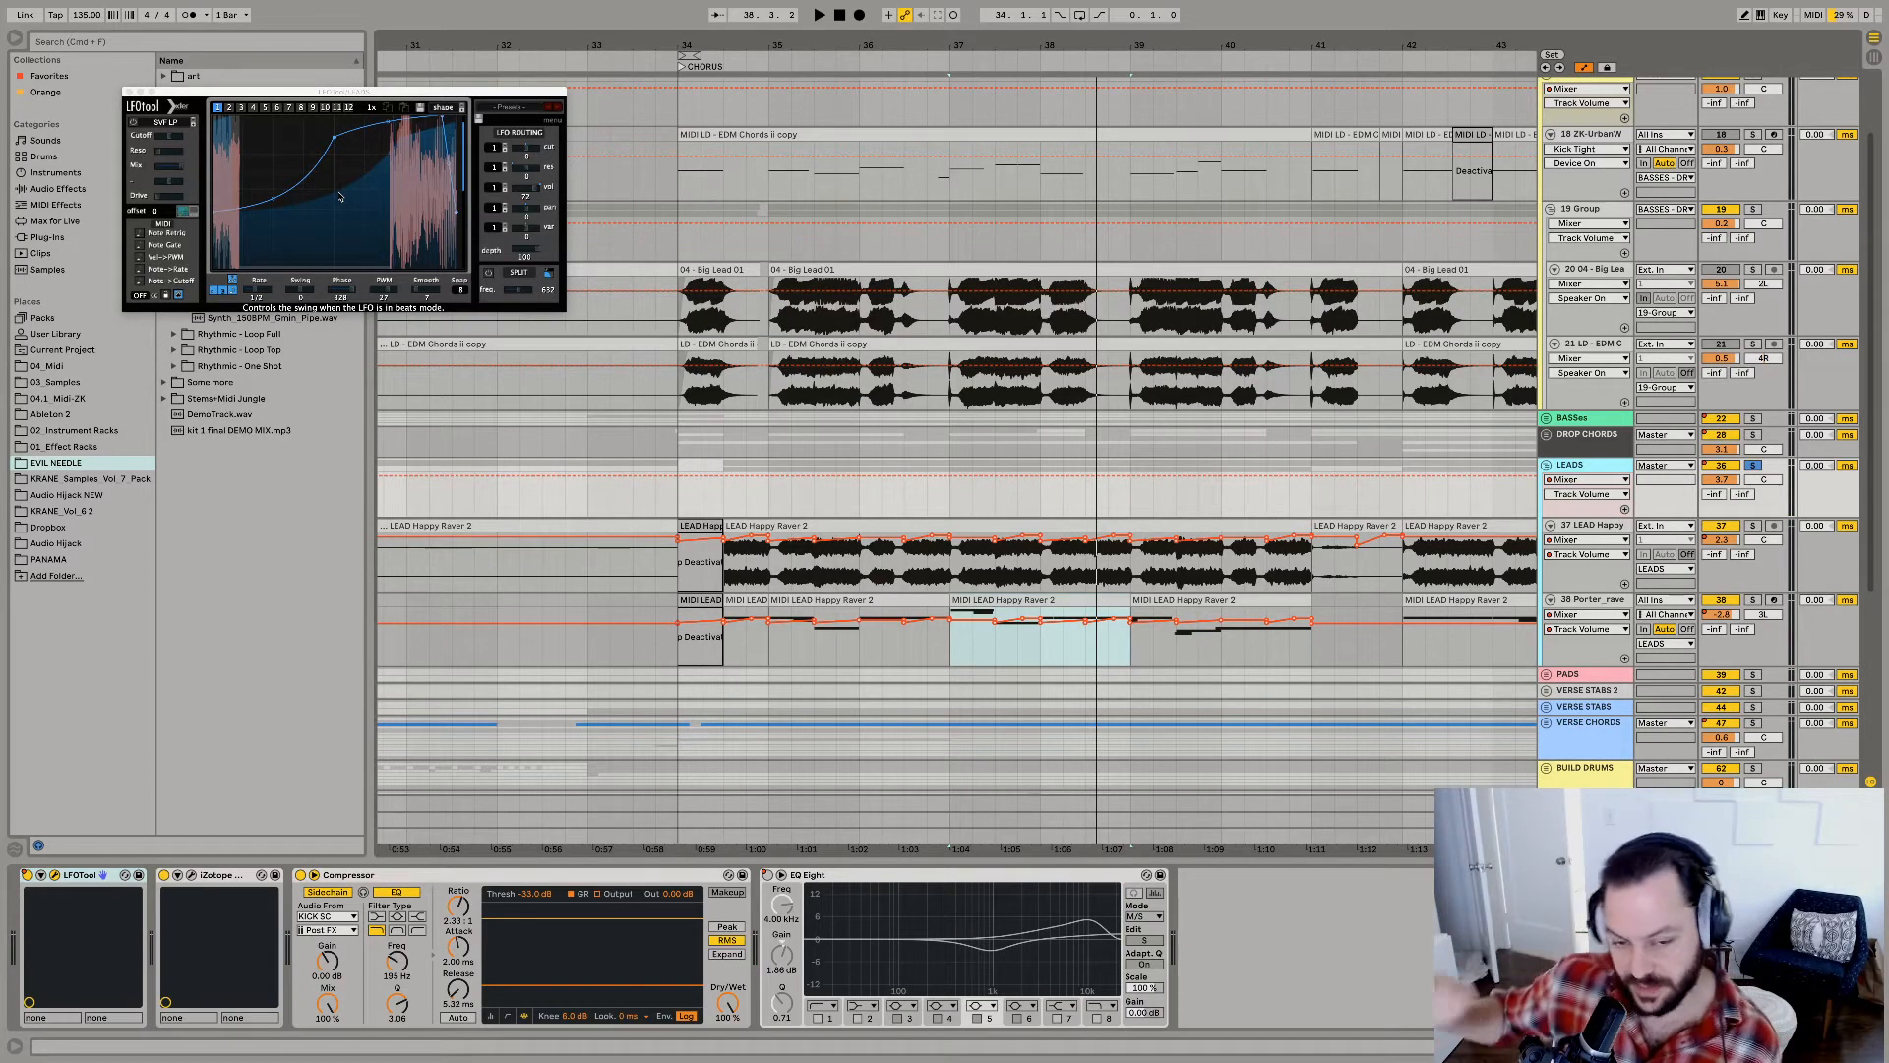
key("space")
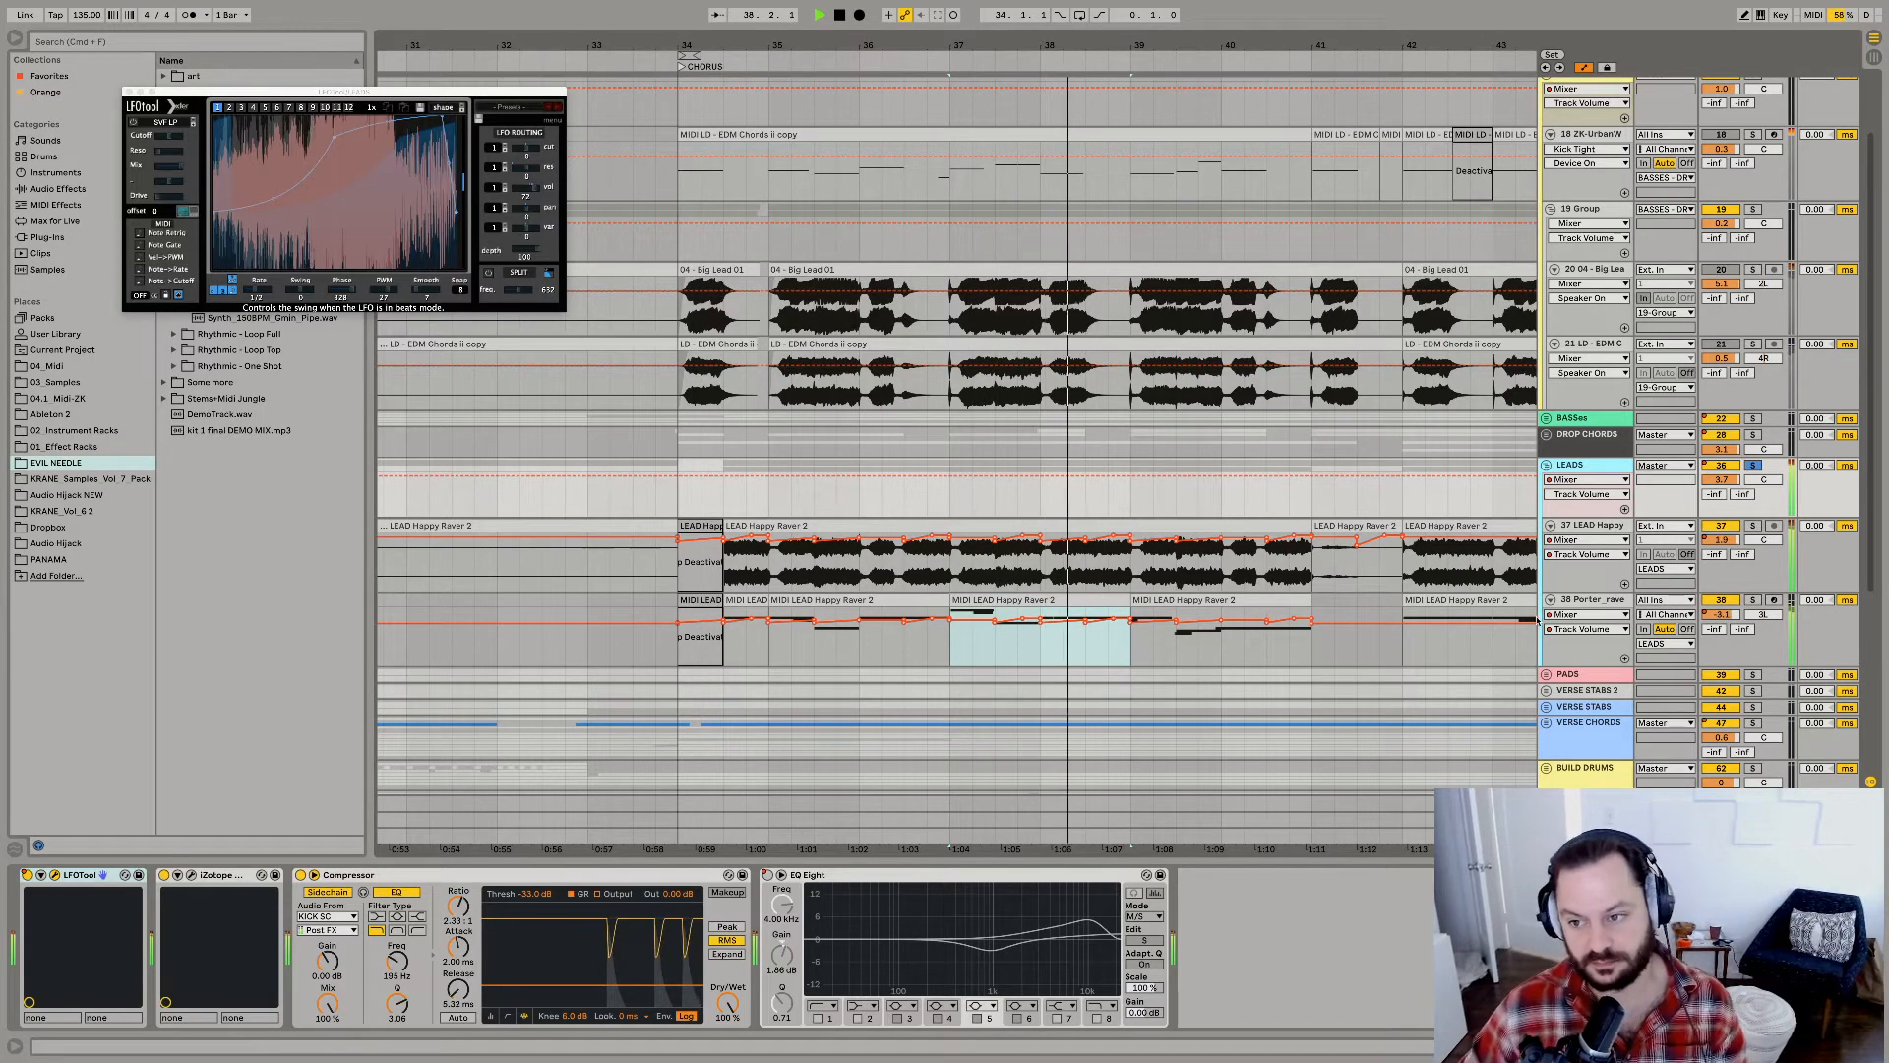
Solo the BASSES - DROP group together with the LEADS group and audition both.
scroll(1688, 180, "up", 1)
scroll(1688, 180, "up", 1)
key("space")
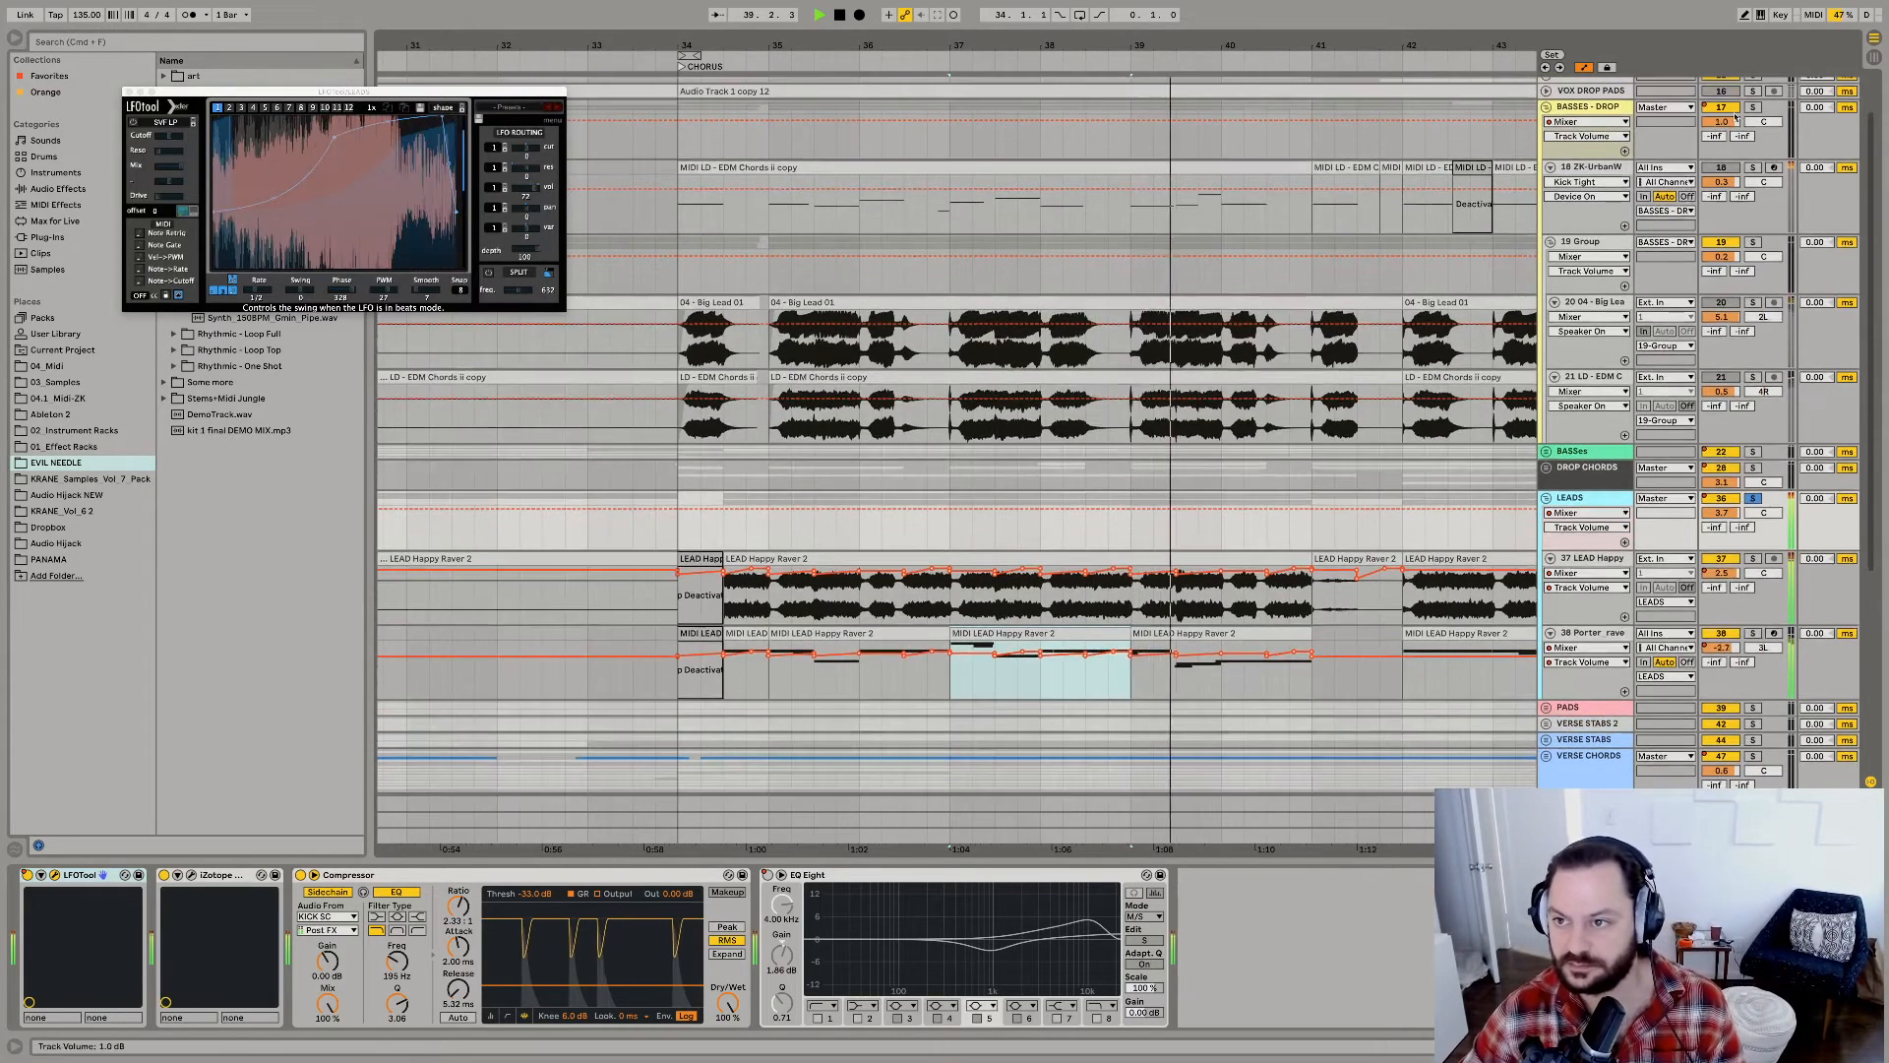
left_click(1753, 109, "super")
key("space")
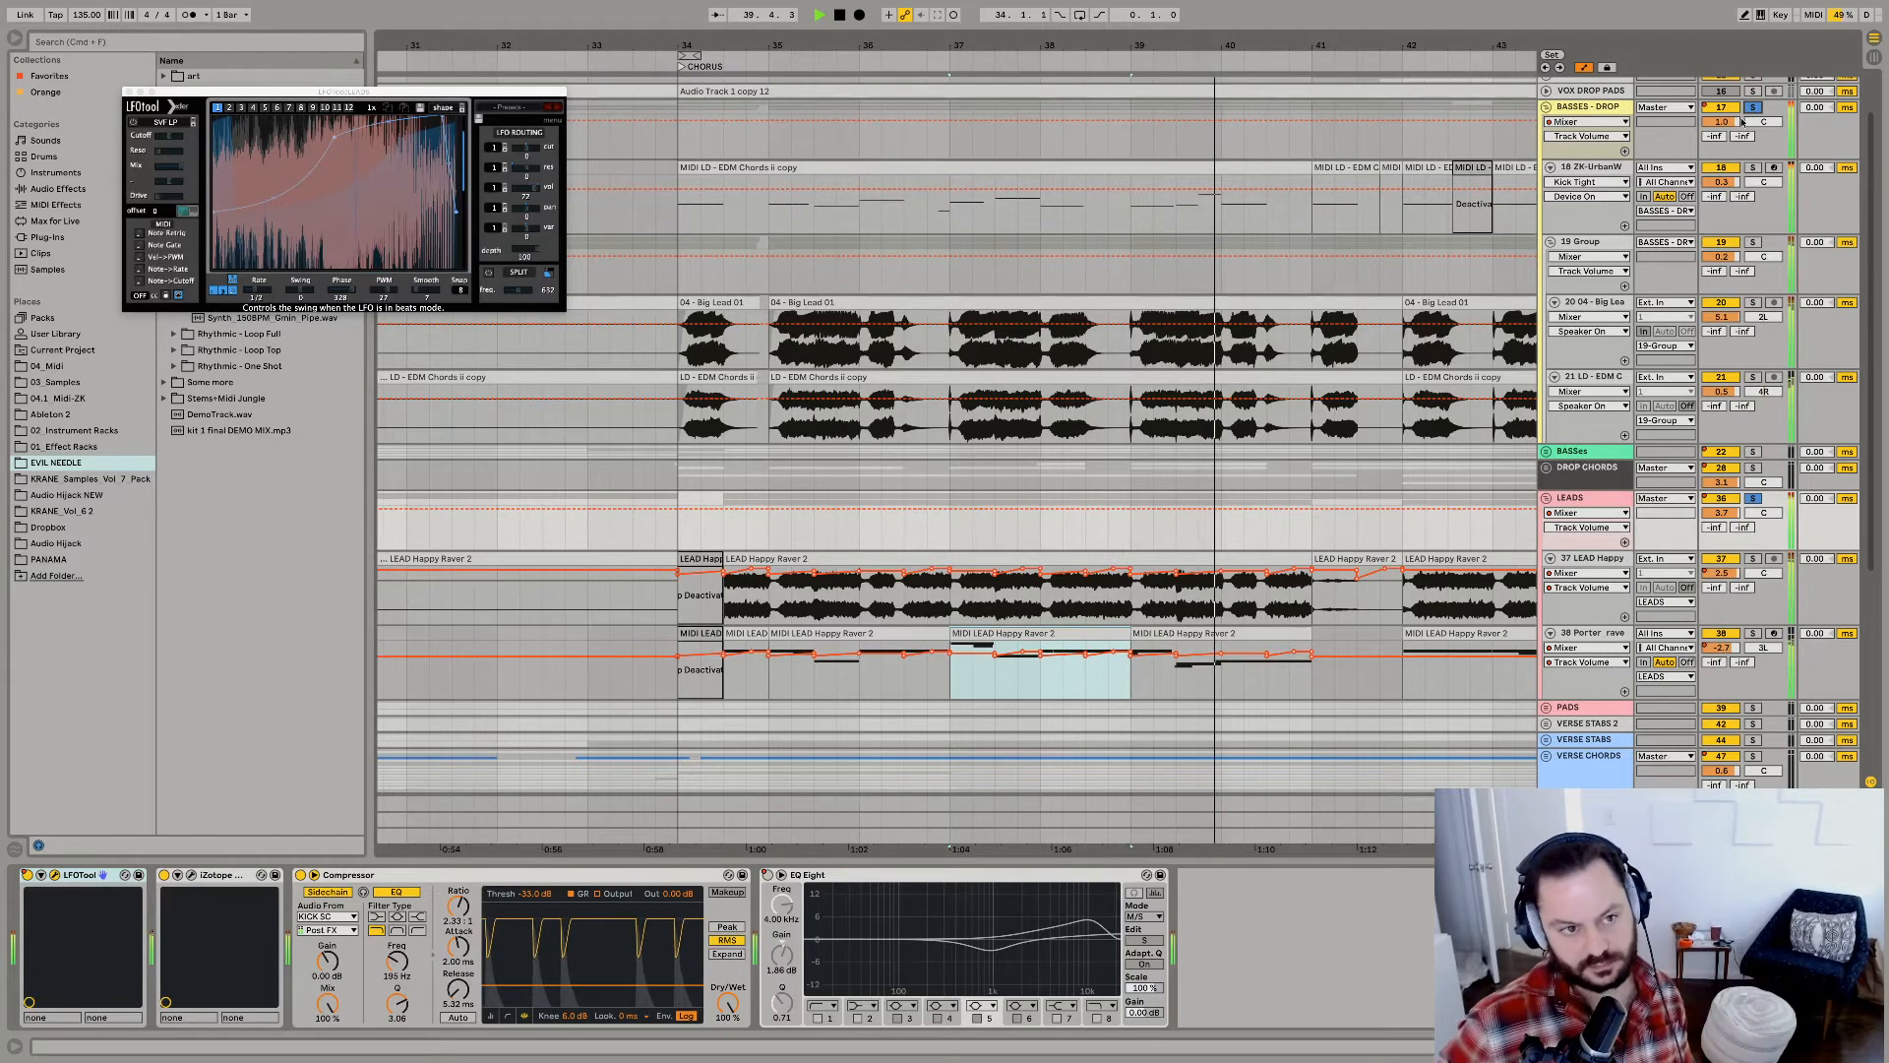
Solo the DROP CHORDS group, audition it, and unfold the group with its child tracks collapsed.
left_click(1754, 467)
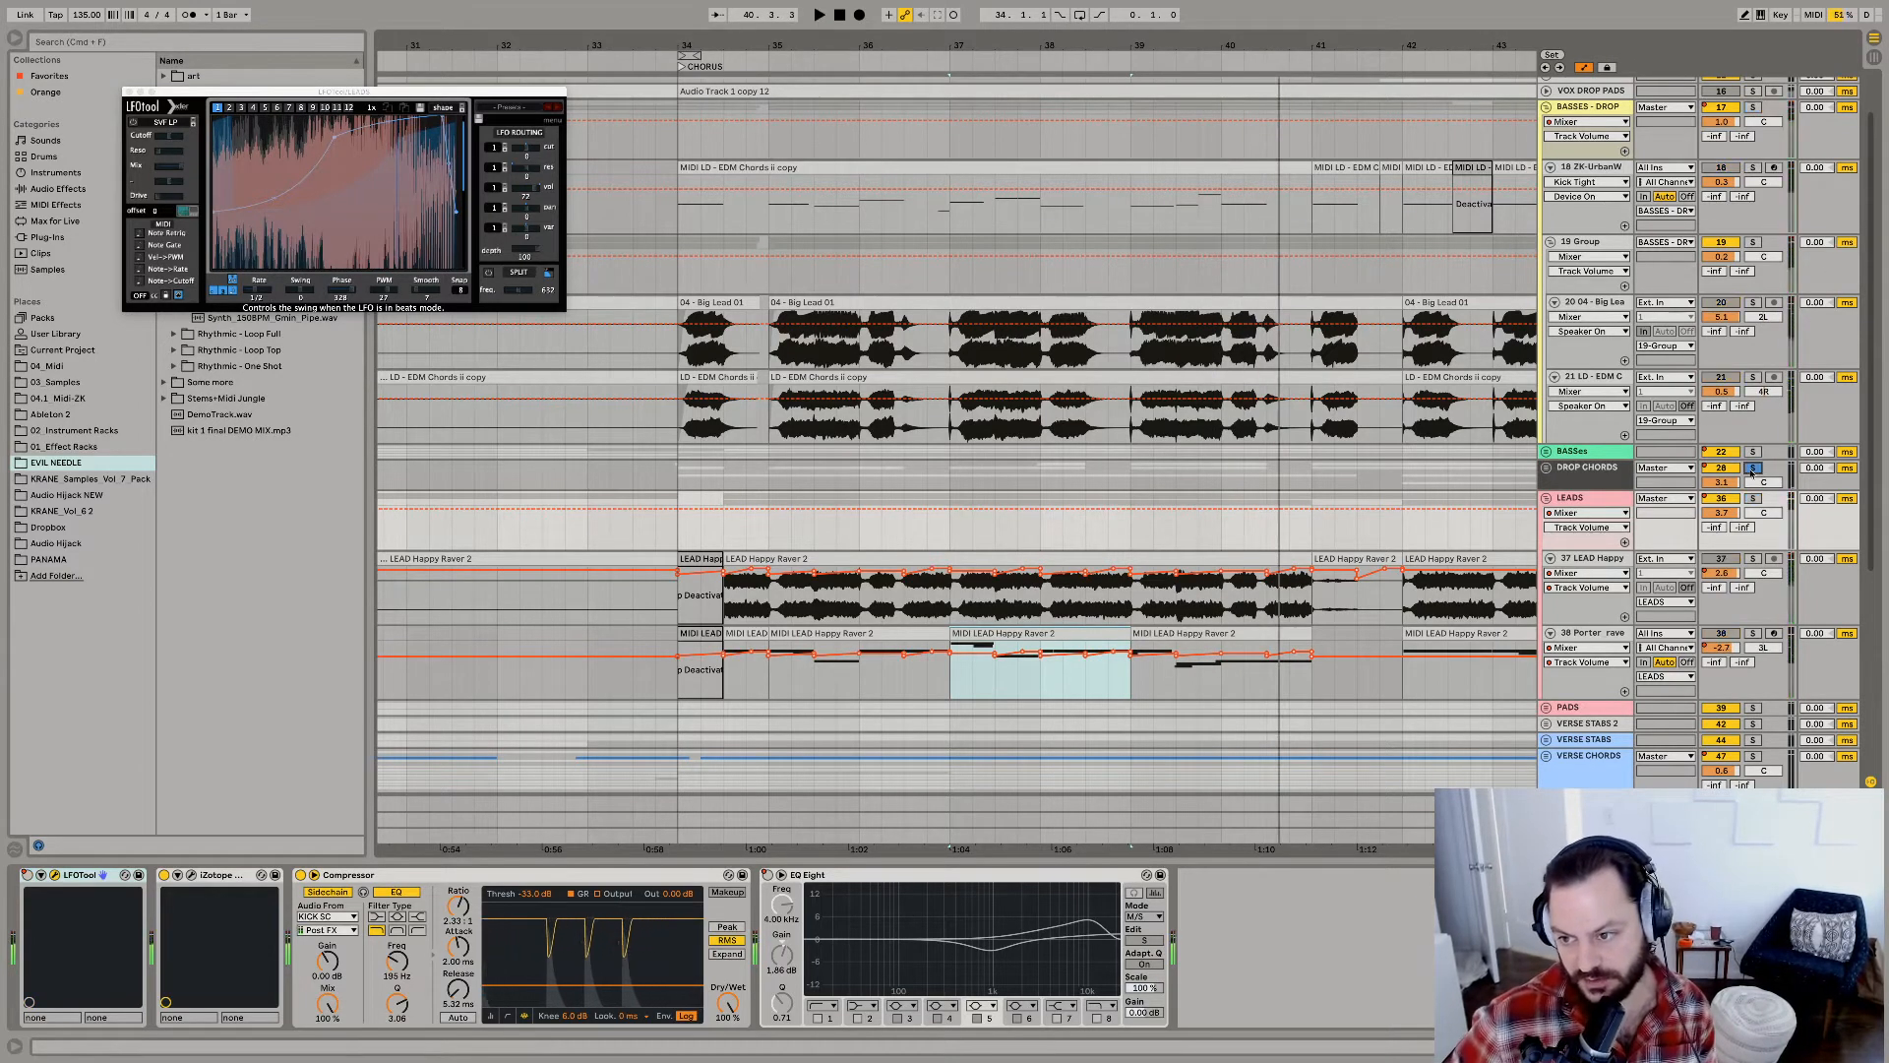
left_click(1579, 468)
left_click(1547, 467)
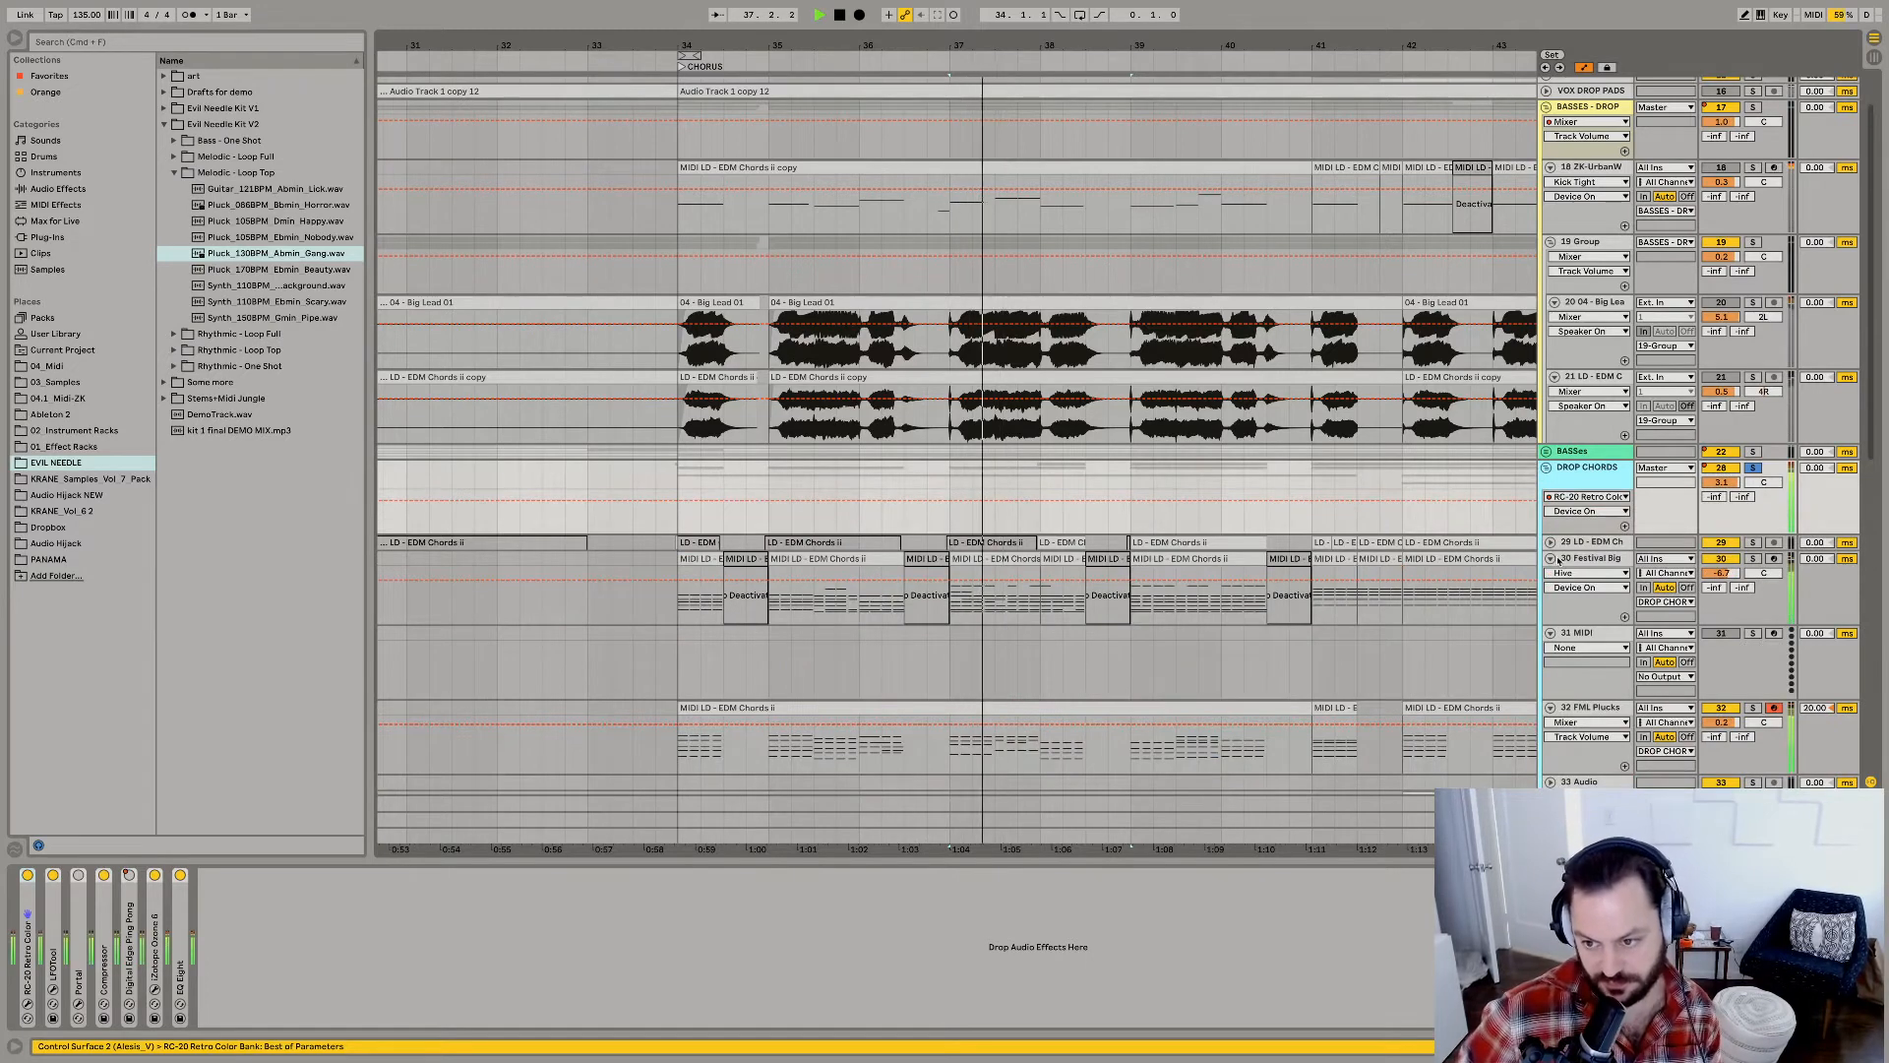
left_click(1549, 558, "alt")
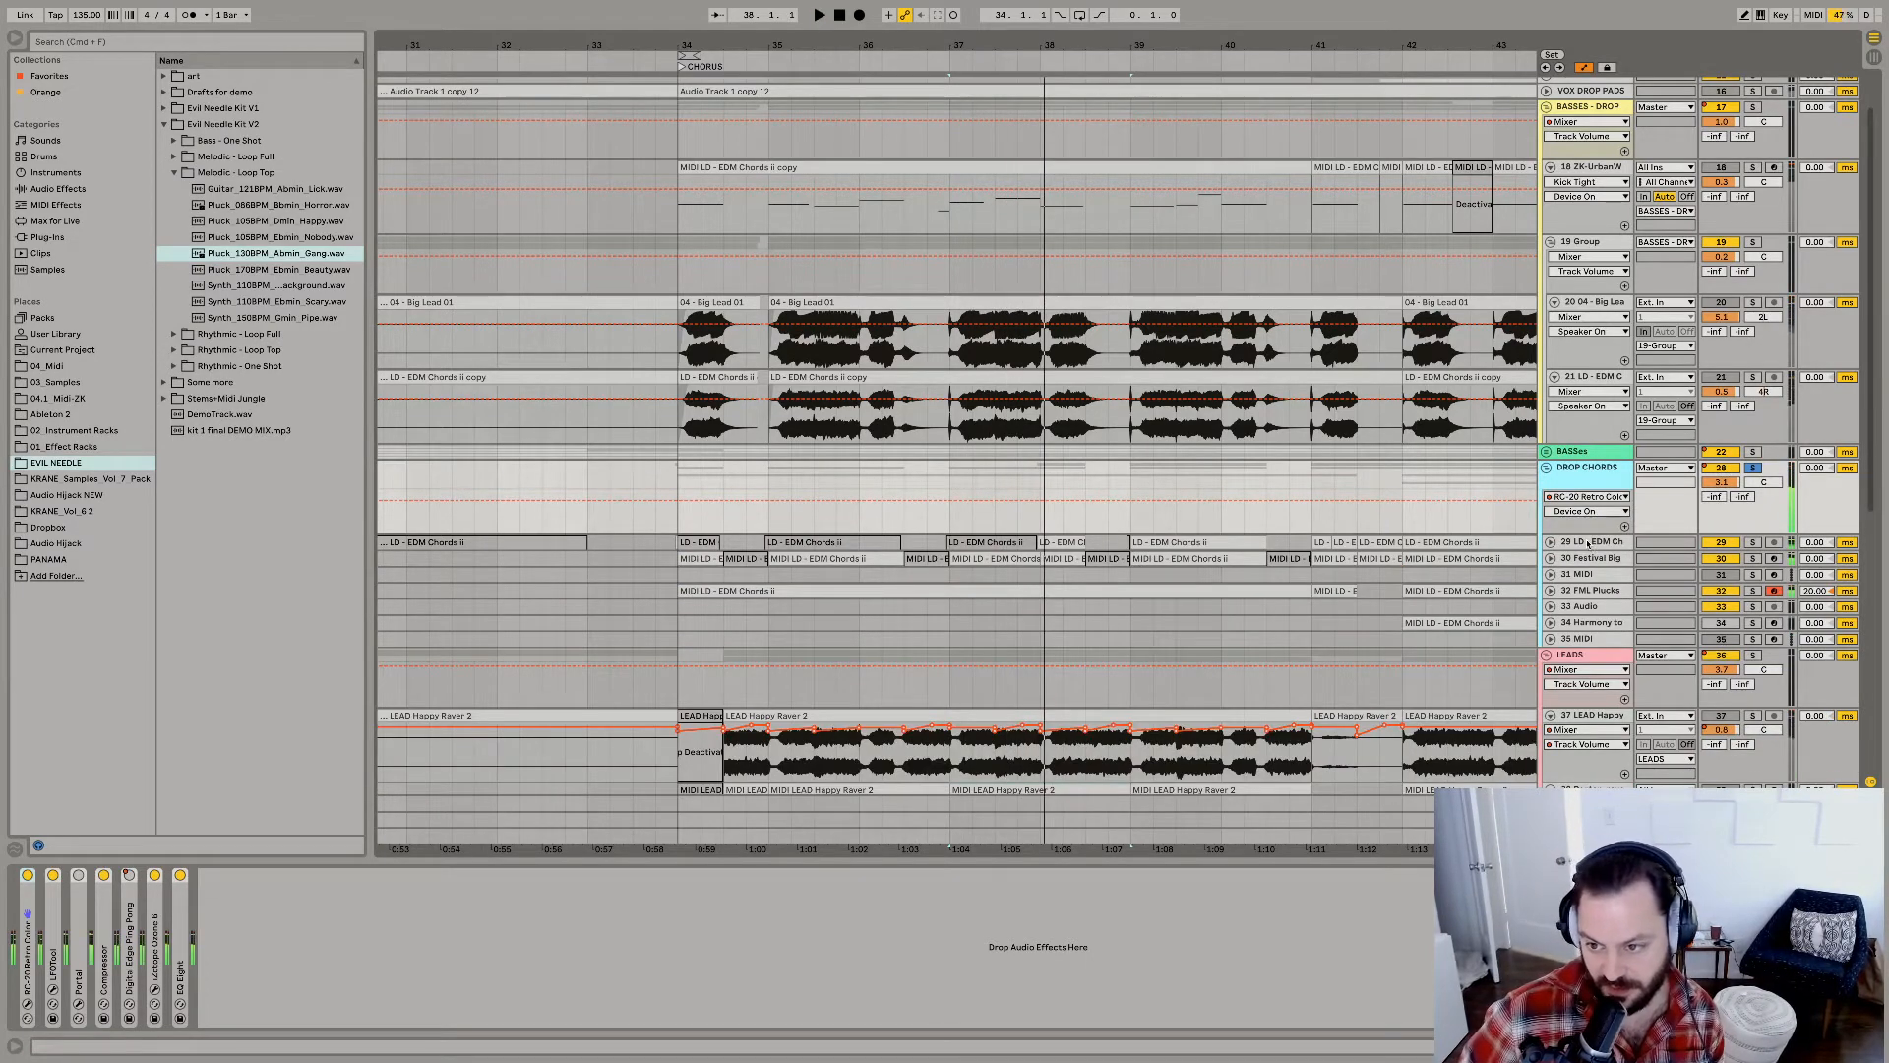
Select the LD - EDM Chords audio track, audition the drop chords from bar 37, and expand the group's track lanes.
left_click(1580, 542)
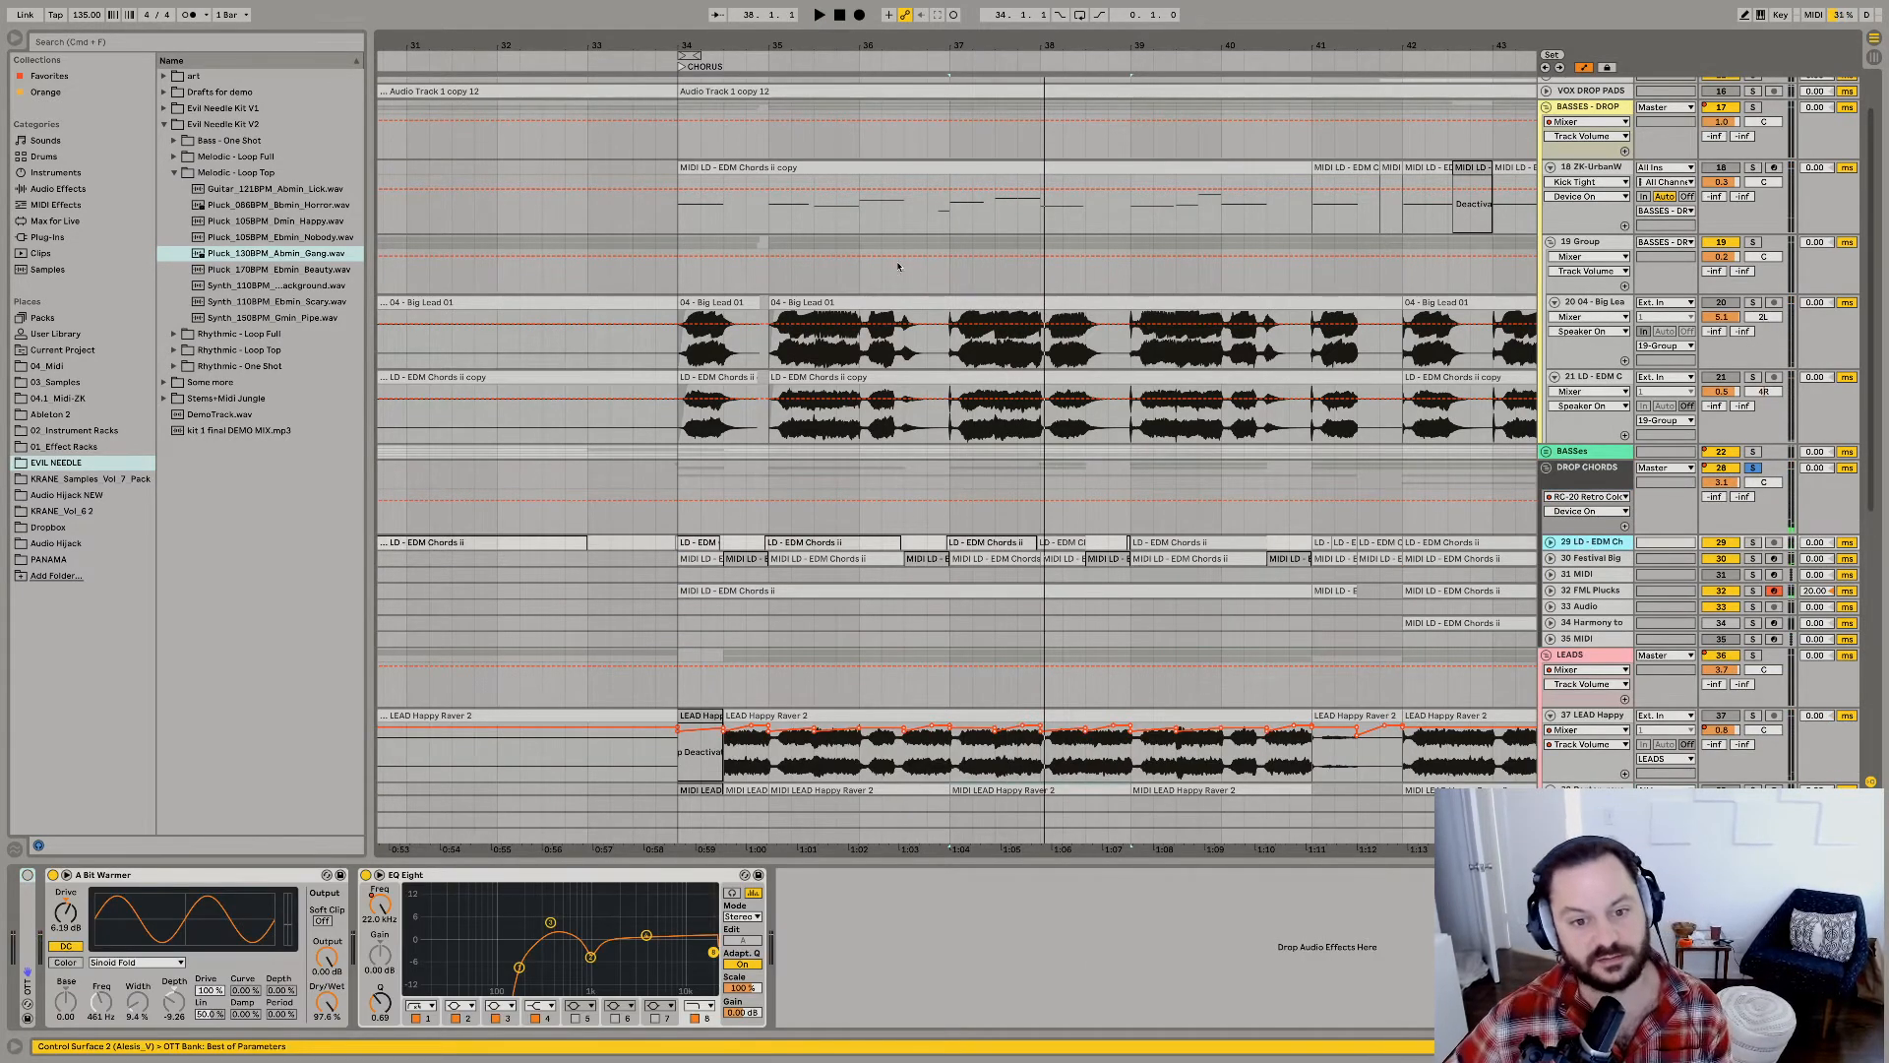
key("space")
left_click_drag(911, 45, 786, 16)
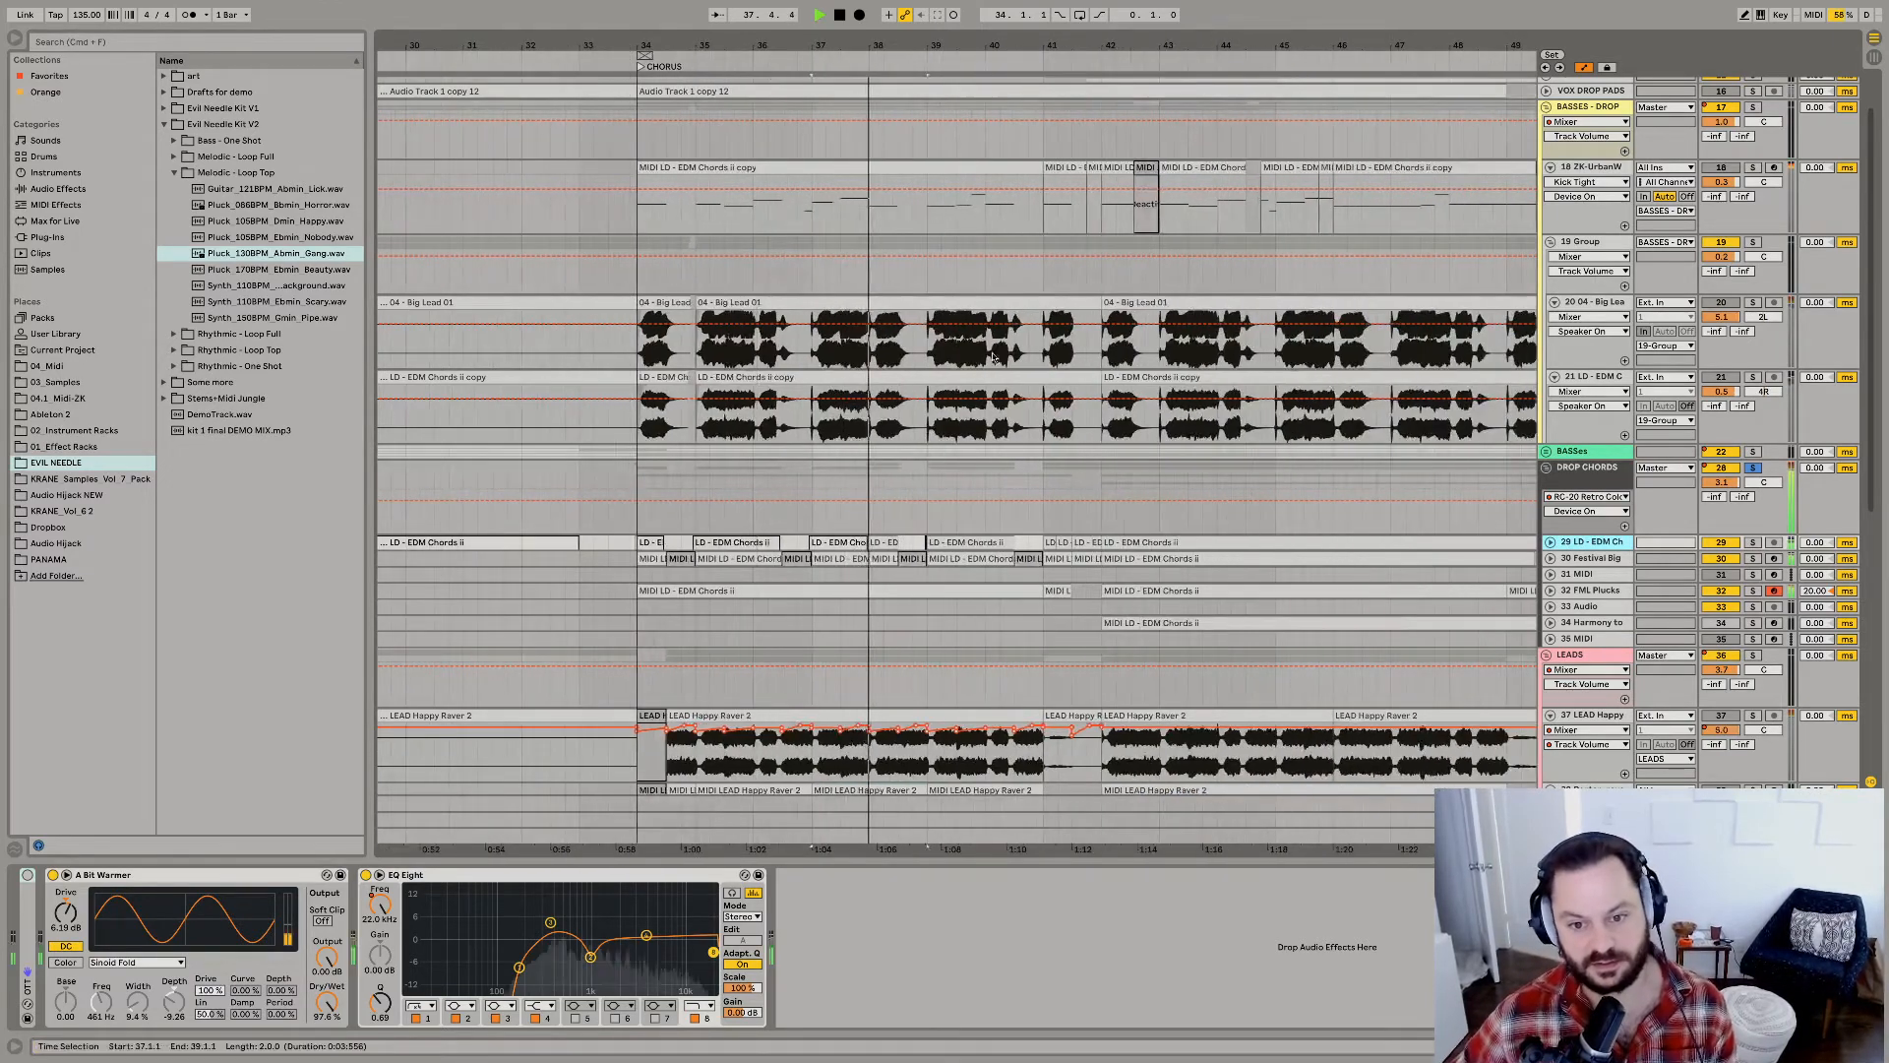
left_click(1551, 542, "alt")
scroll(1103, 544, "down", 5)
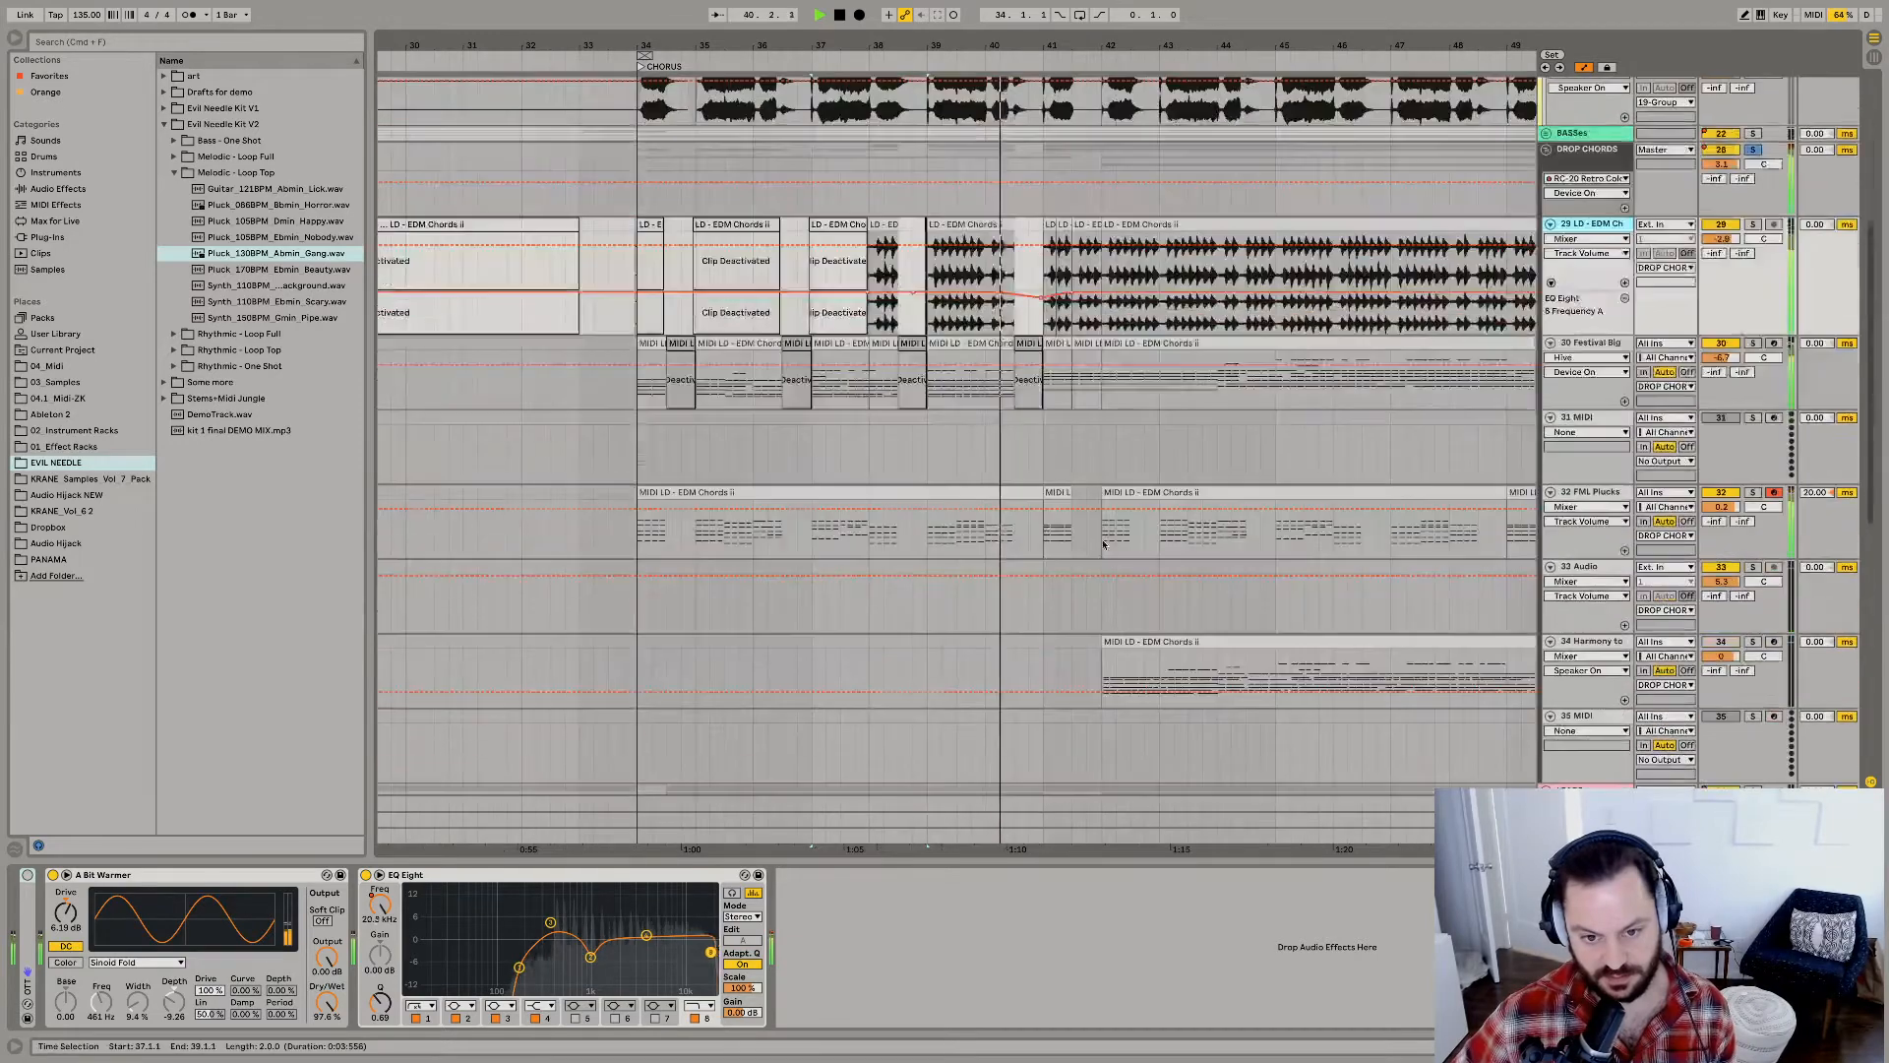
Solo the FML Plucks MIDI track and audition its chorus clip from bar 34.
left_click(944, 490)
key("space")
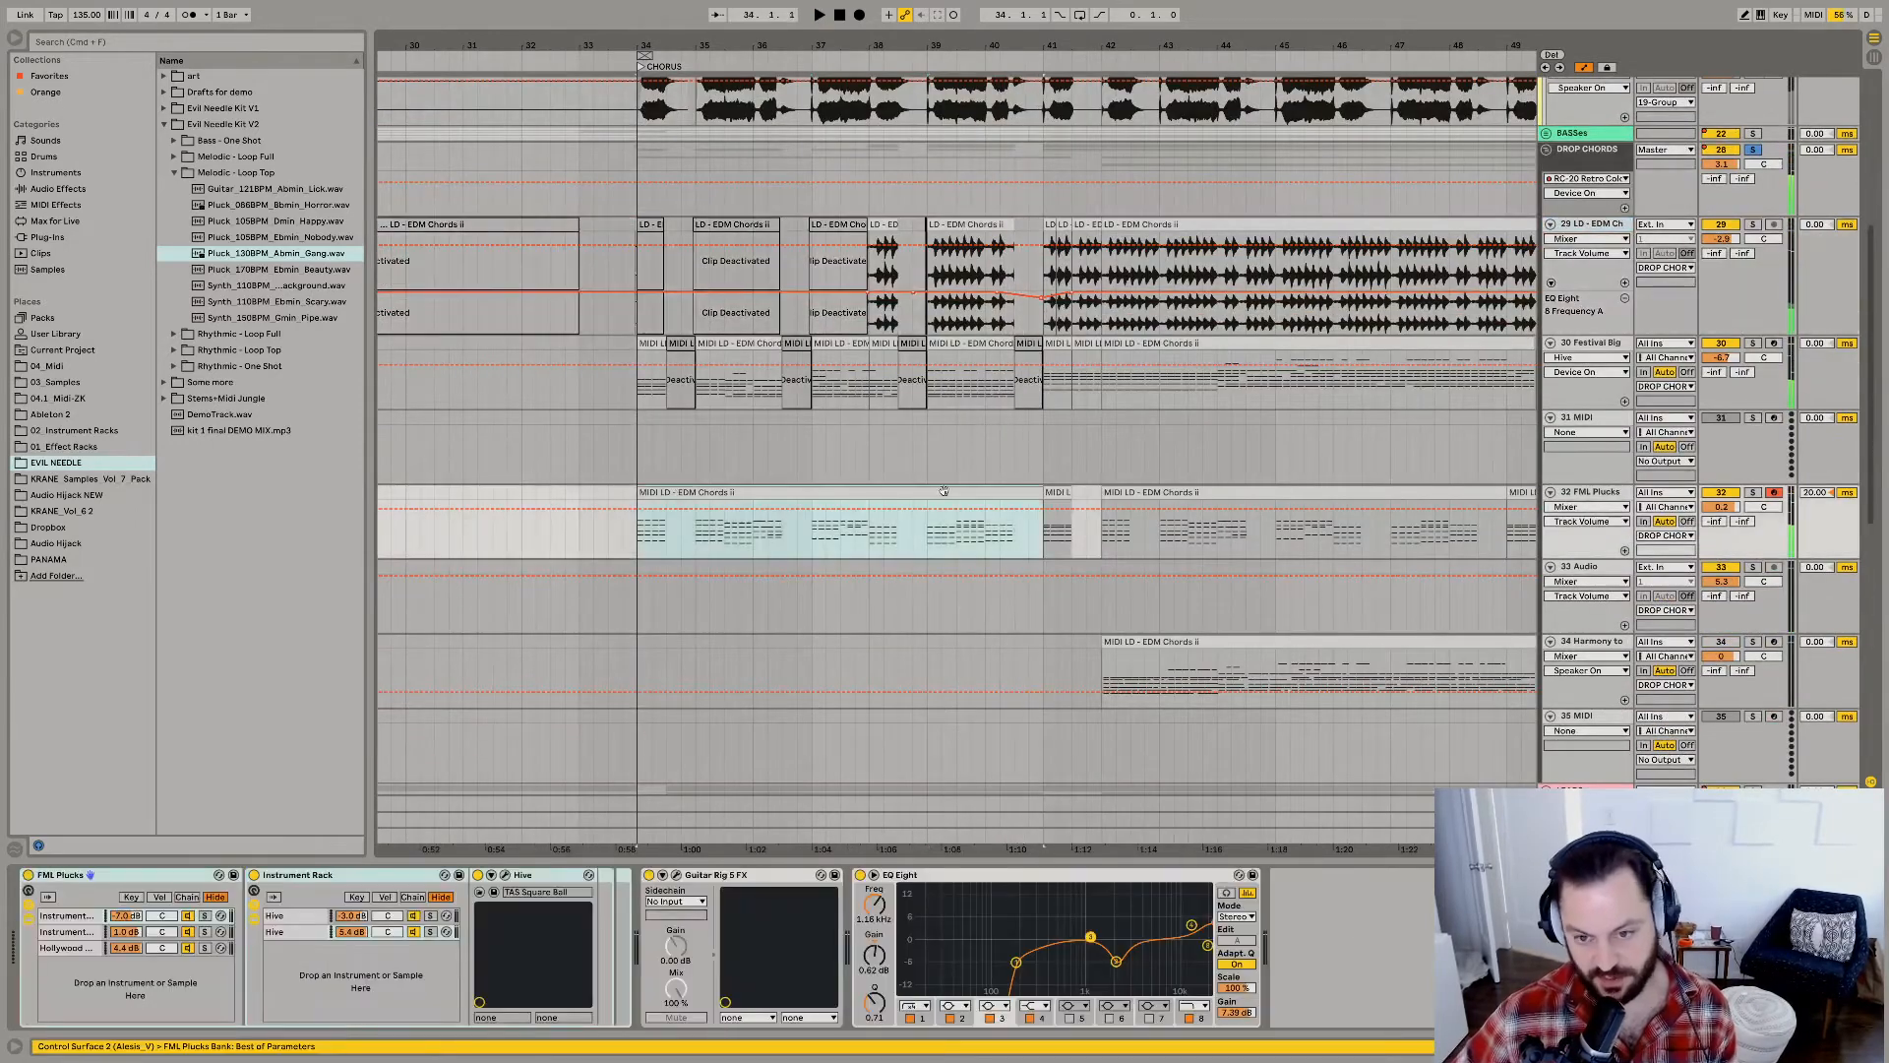
left_click(1752, 492)
key("space")
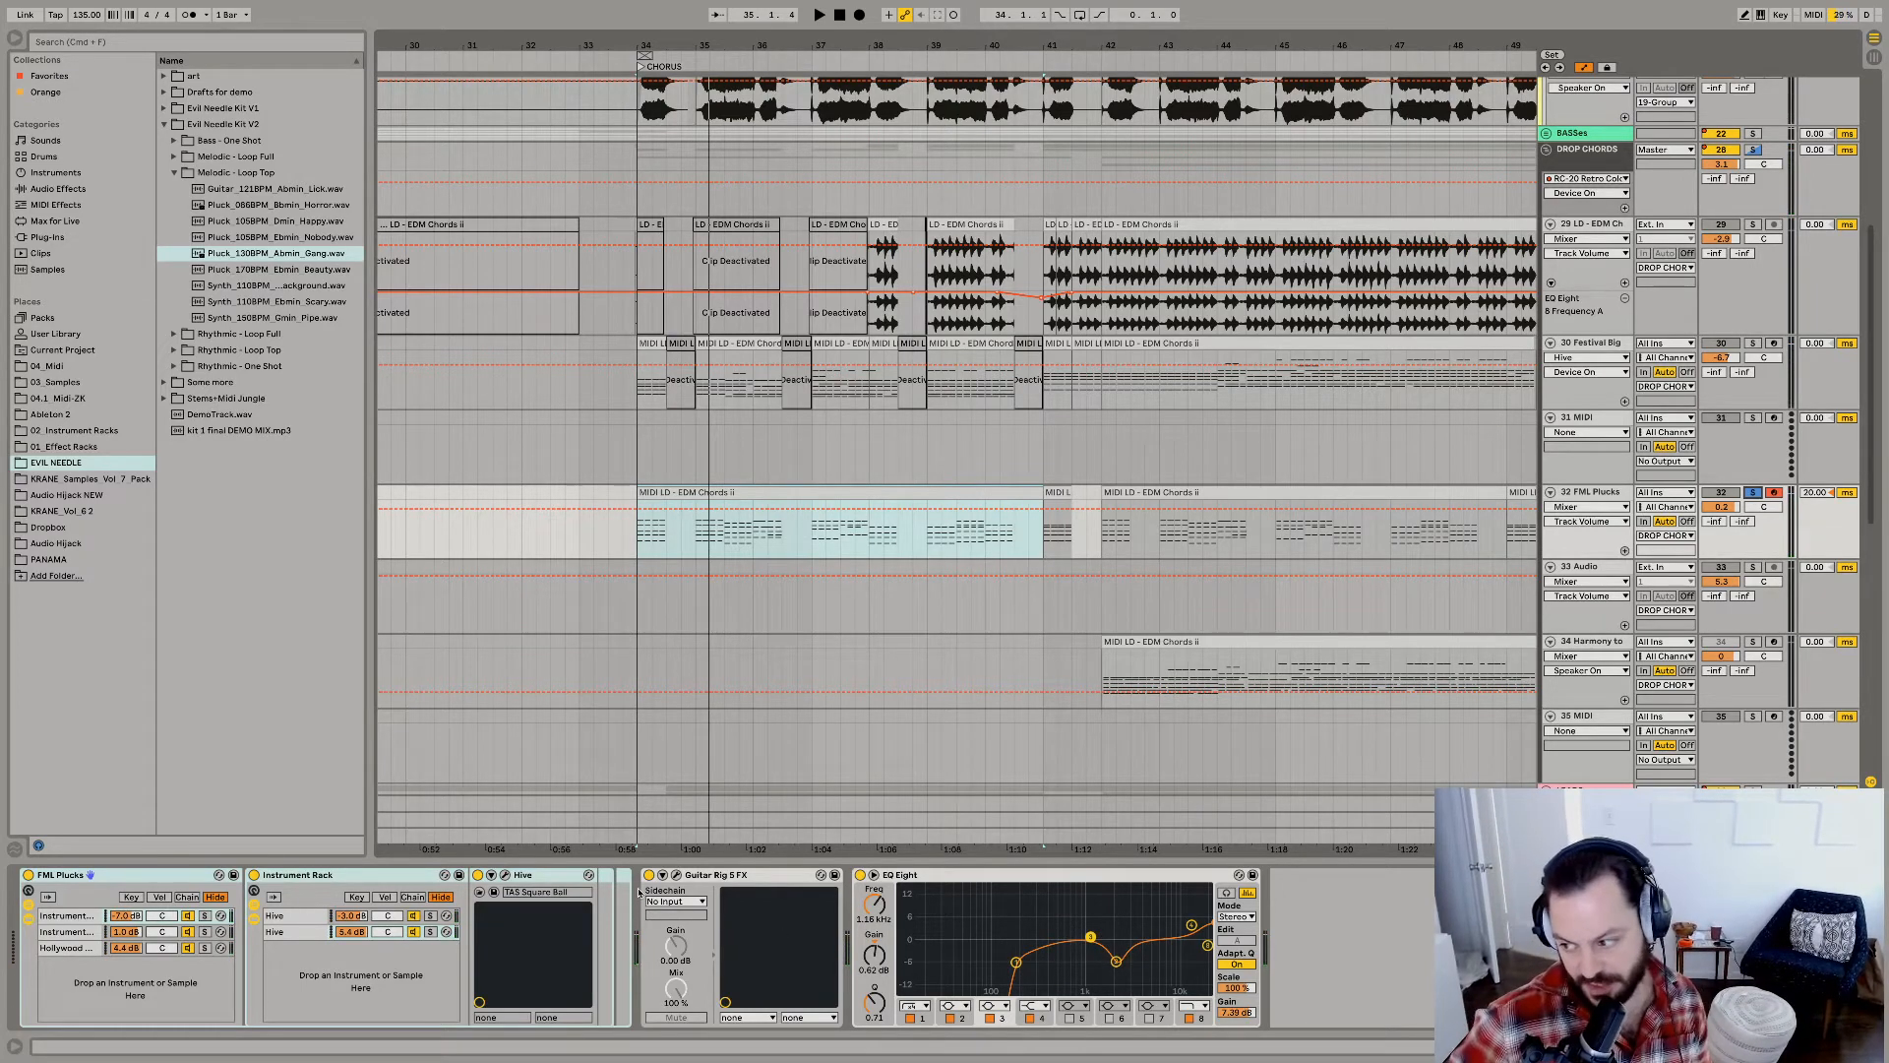
key("space")
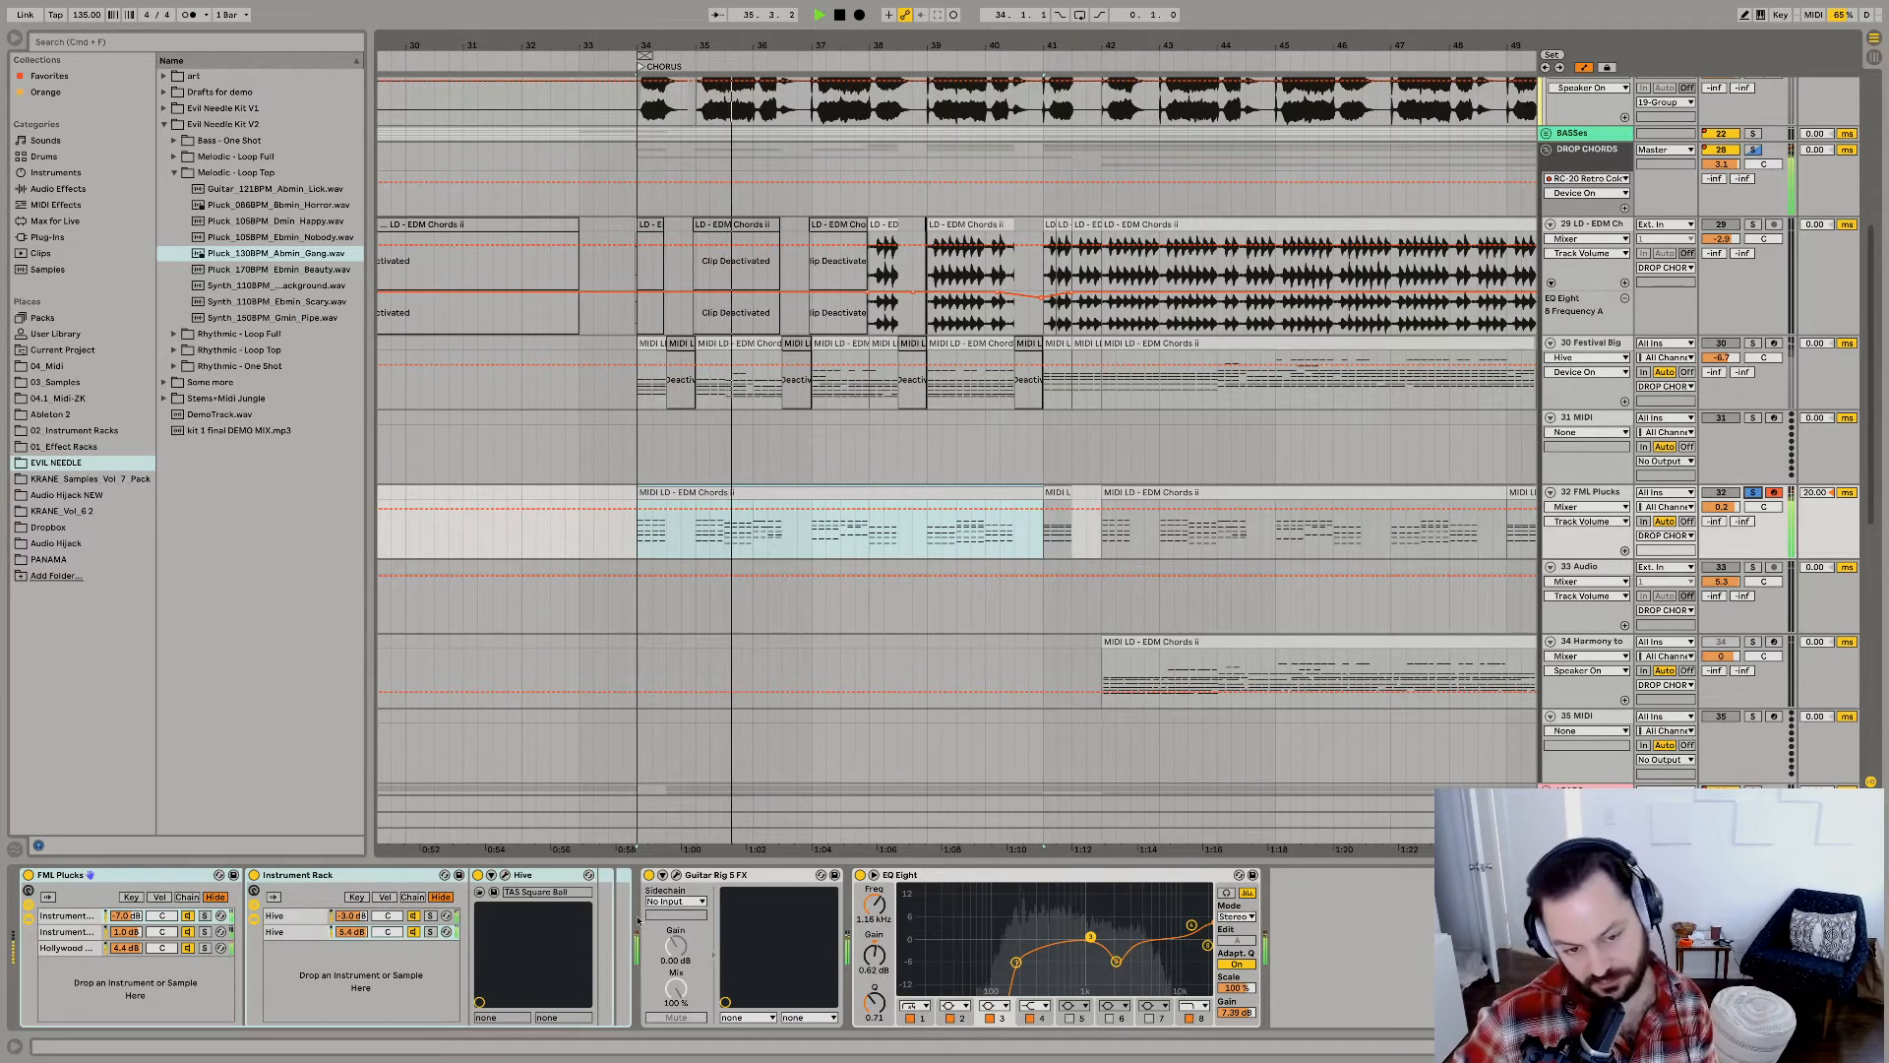
Solo and unsolo the first instrument chain in the FML Plucks rack, bypassing Guitar Rig 5 FX for comparison.
left_click(1586, 492)
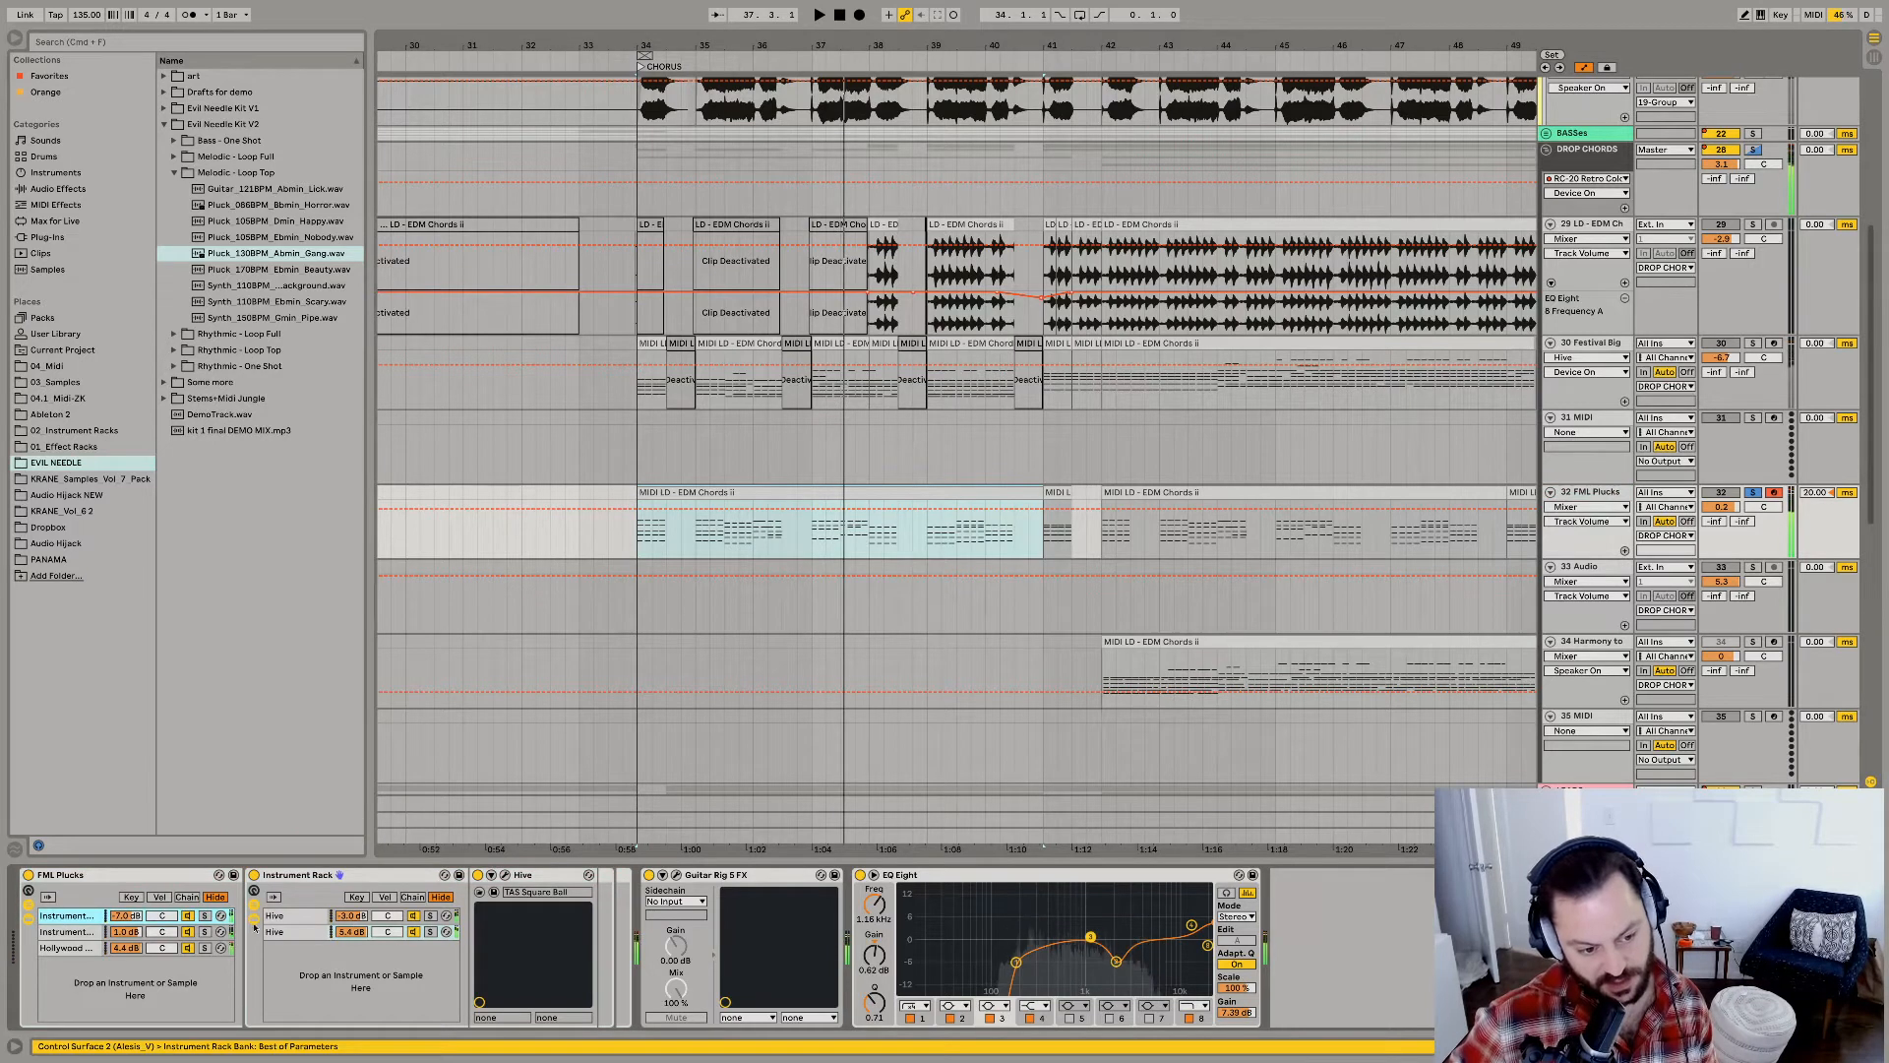
left_click(650, 875)
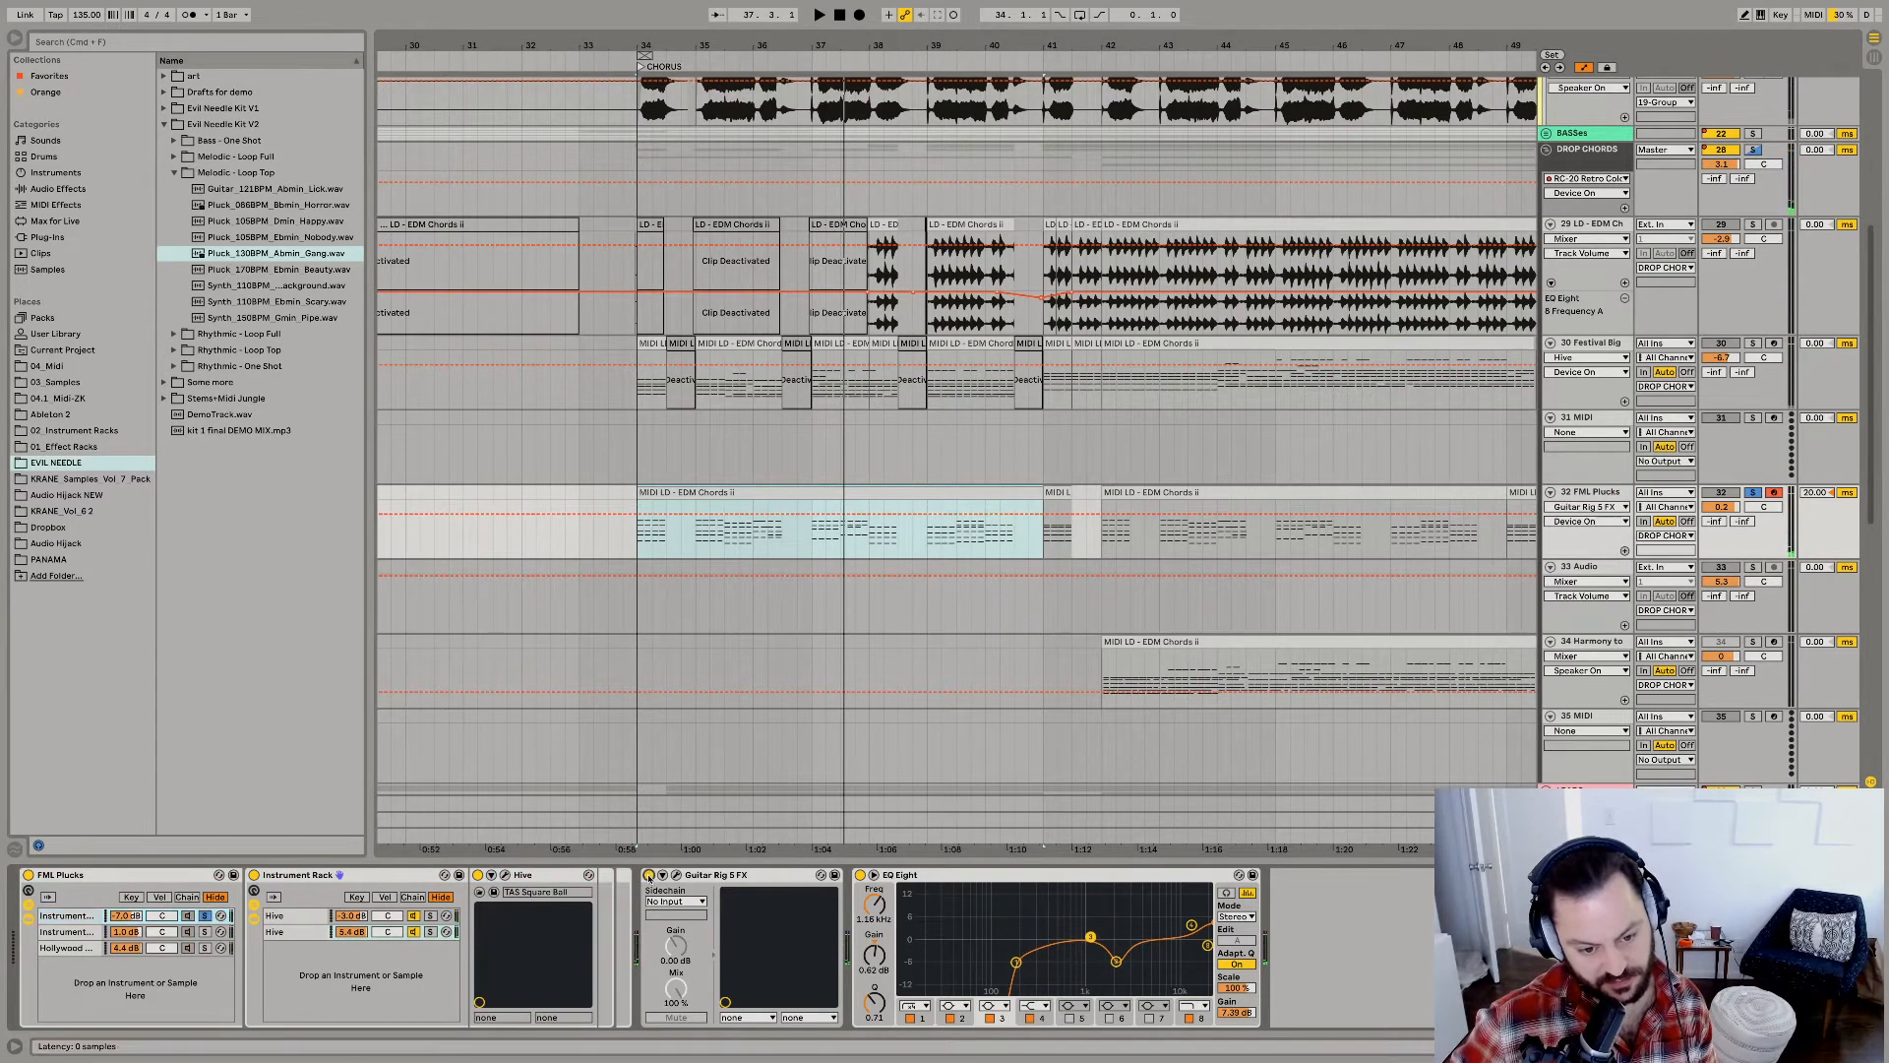
left_click(1591, 494)
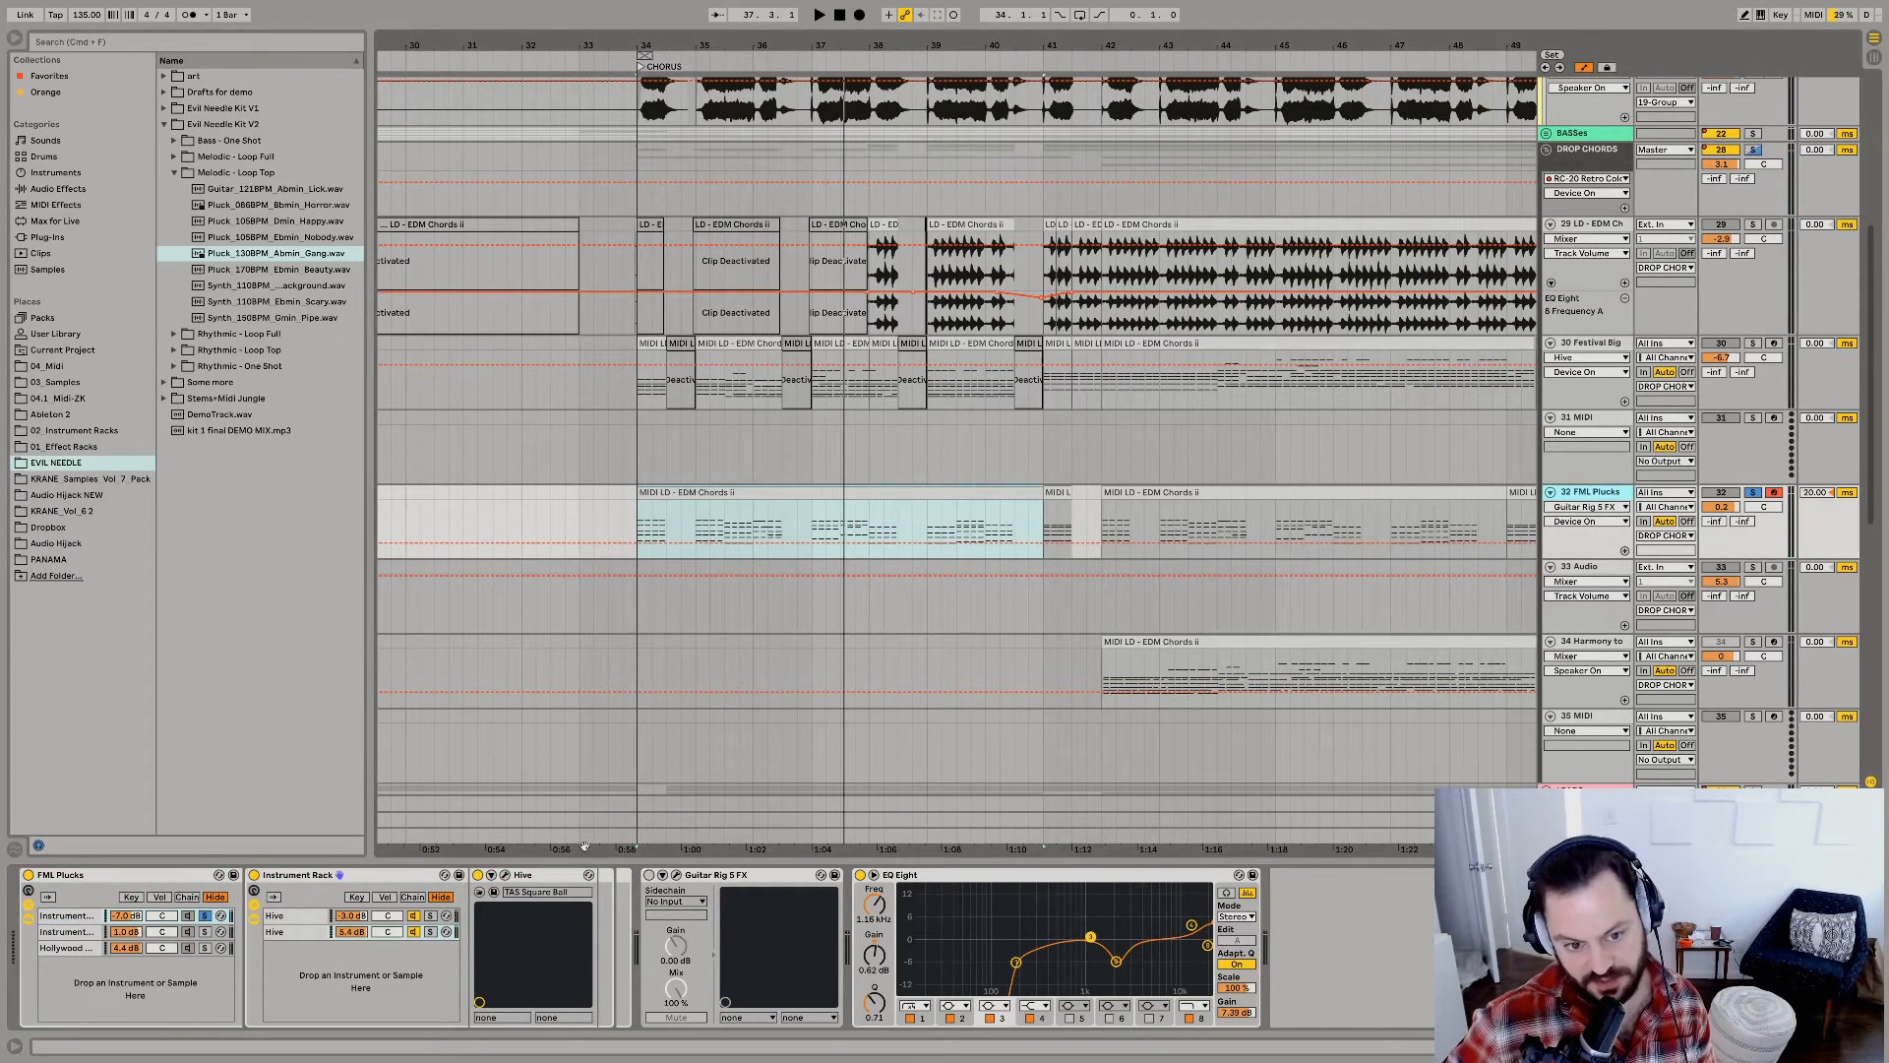
left_click(204, 916)
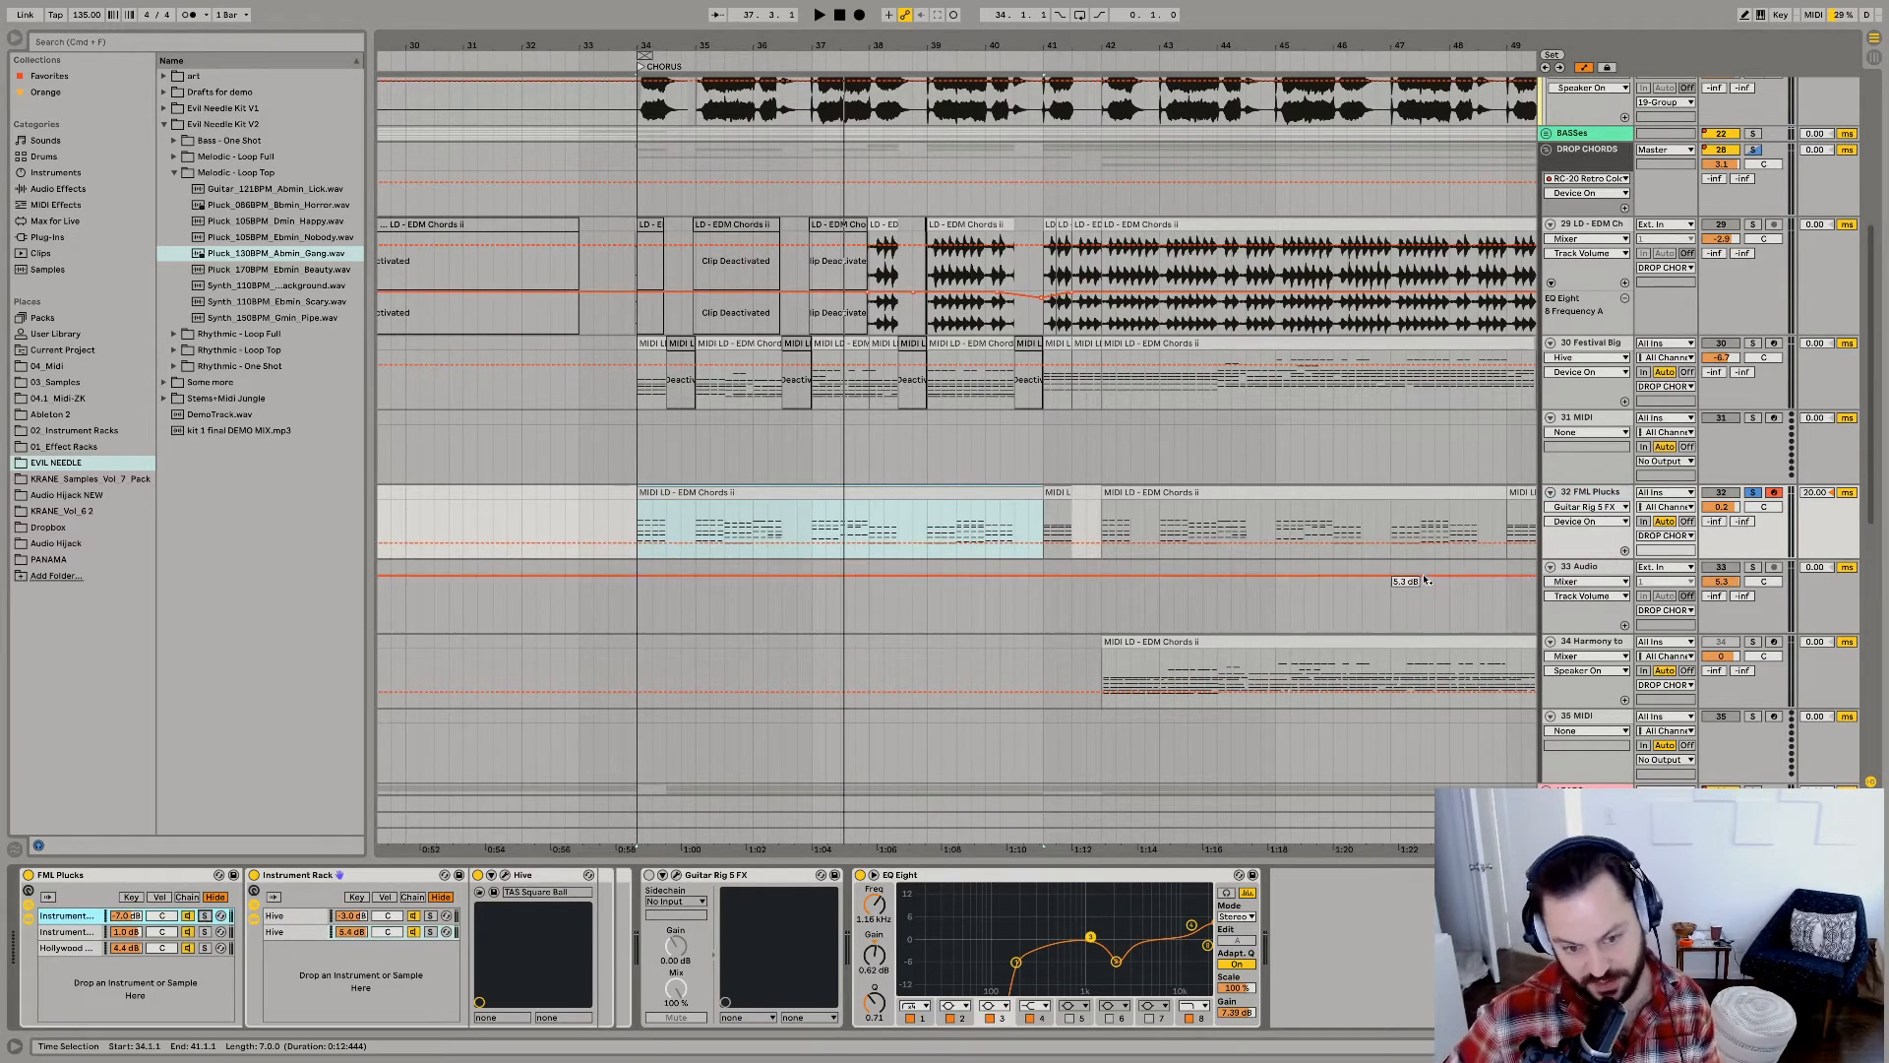
Audition FML Plucks with Guitar Rig 5 FX enabled, examine the effect's plug-in window, and close it.
key("space")
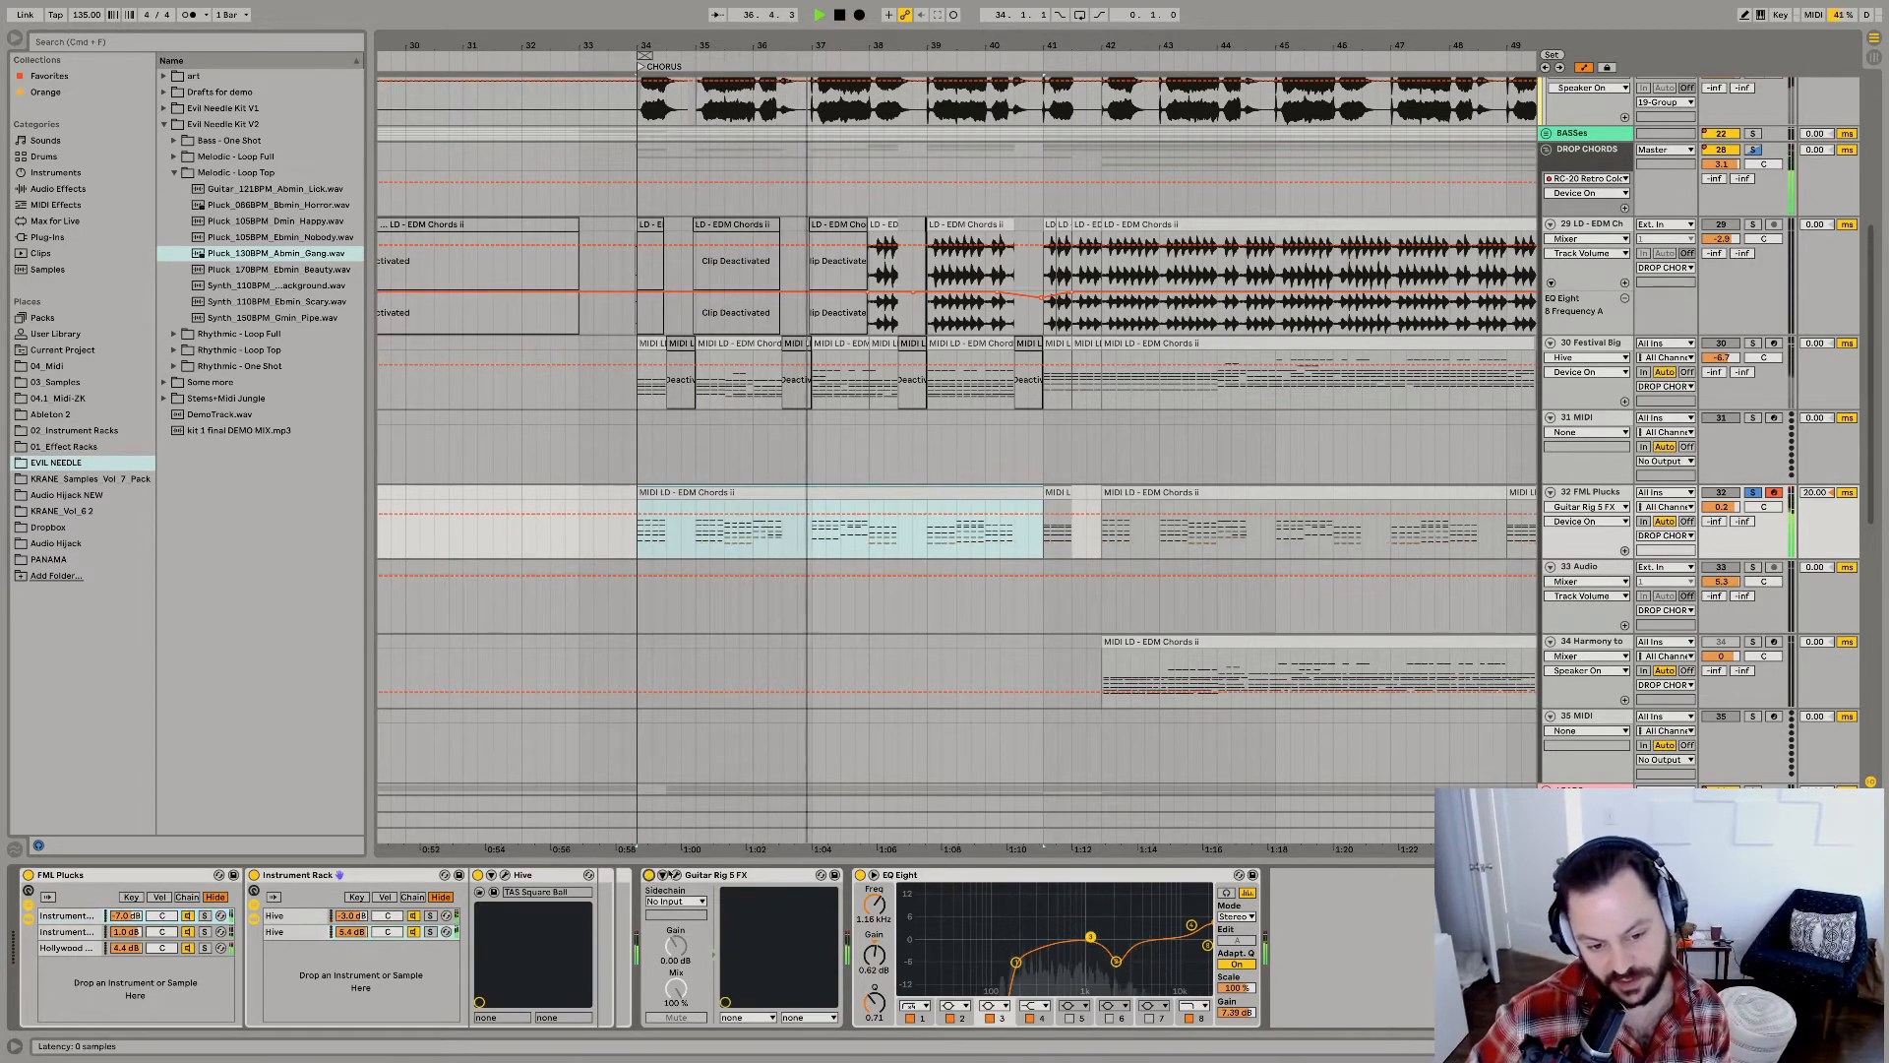
left_click(676, 875)
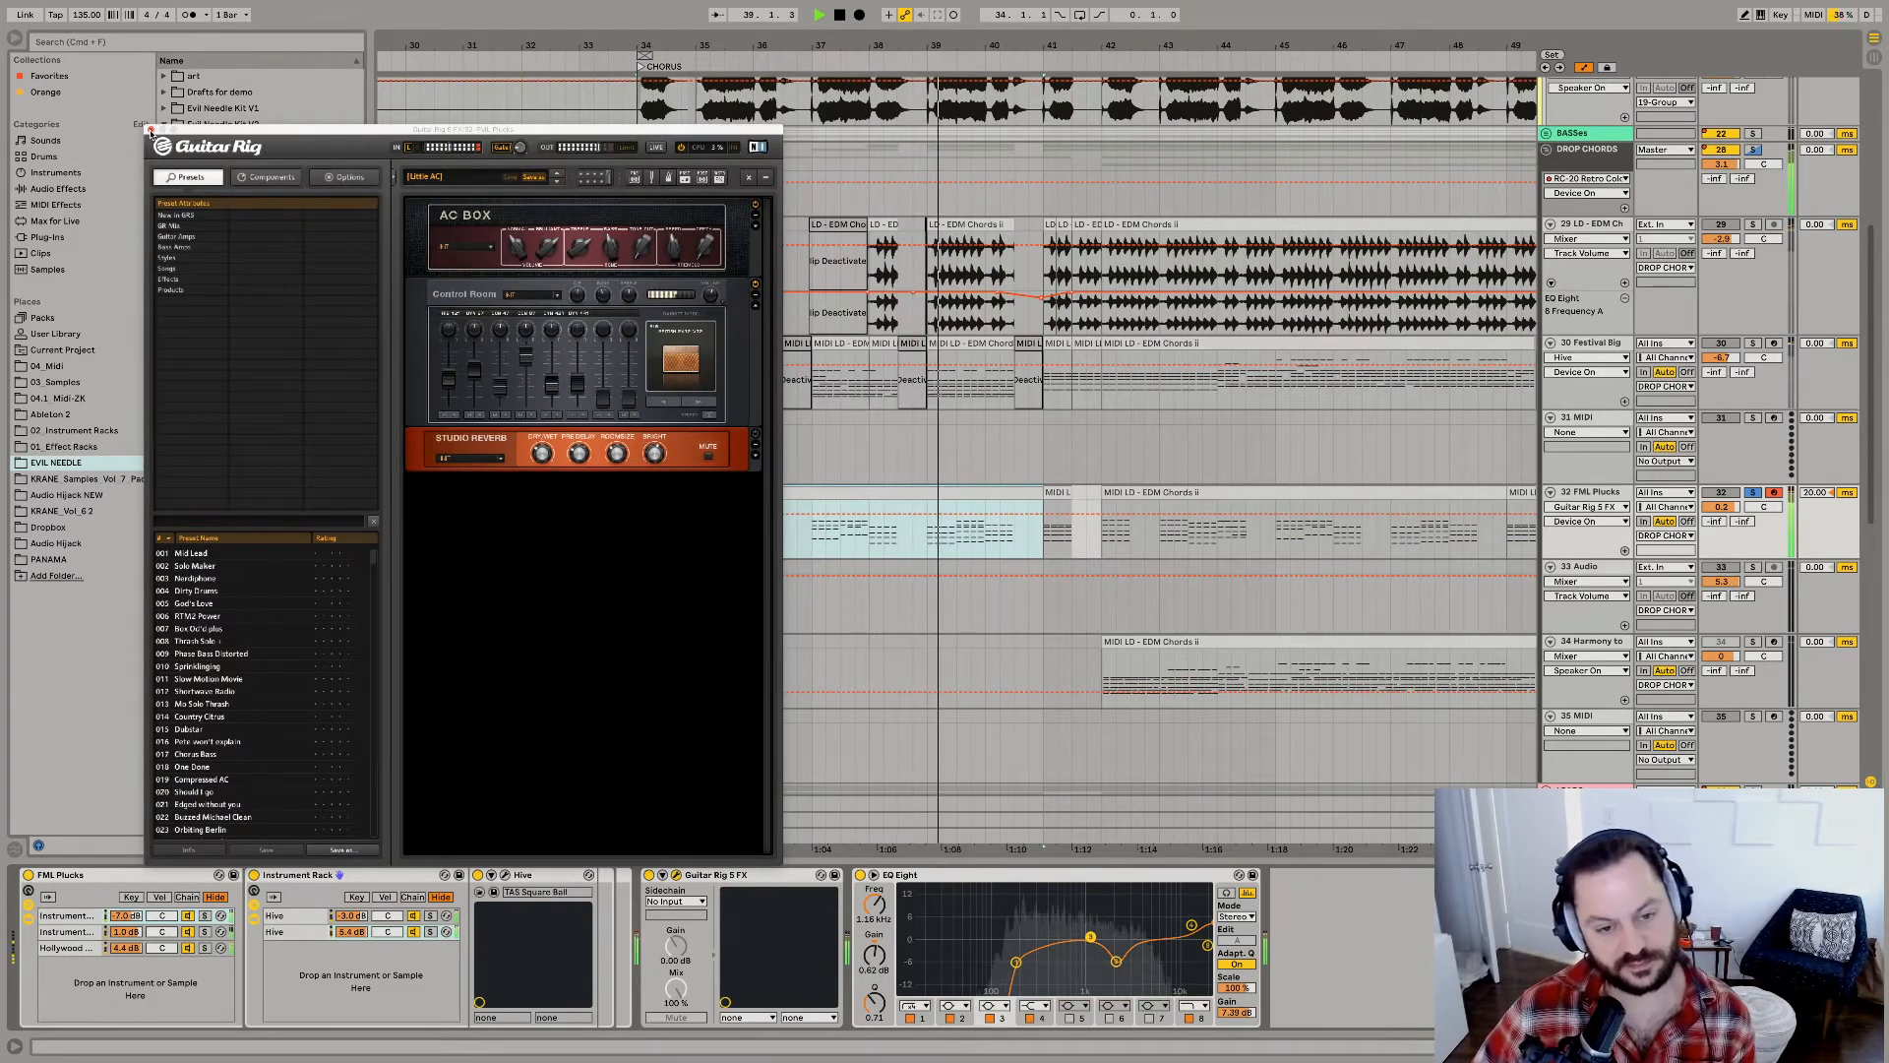
left_click(151, 129)
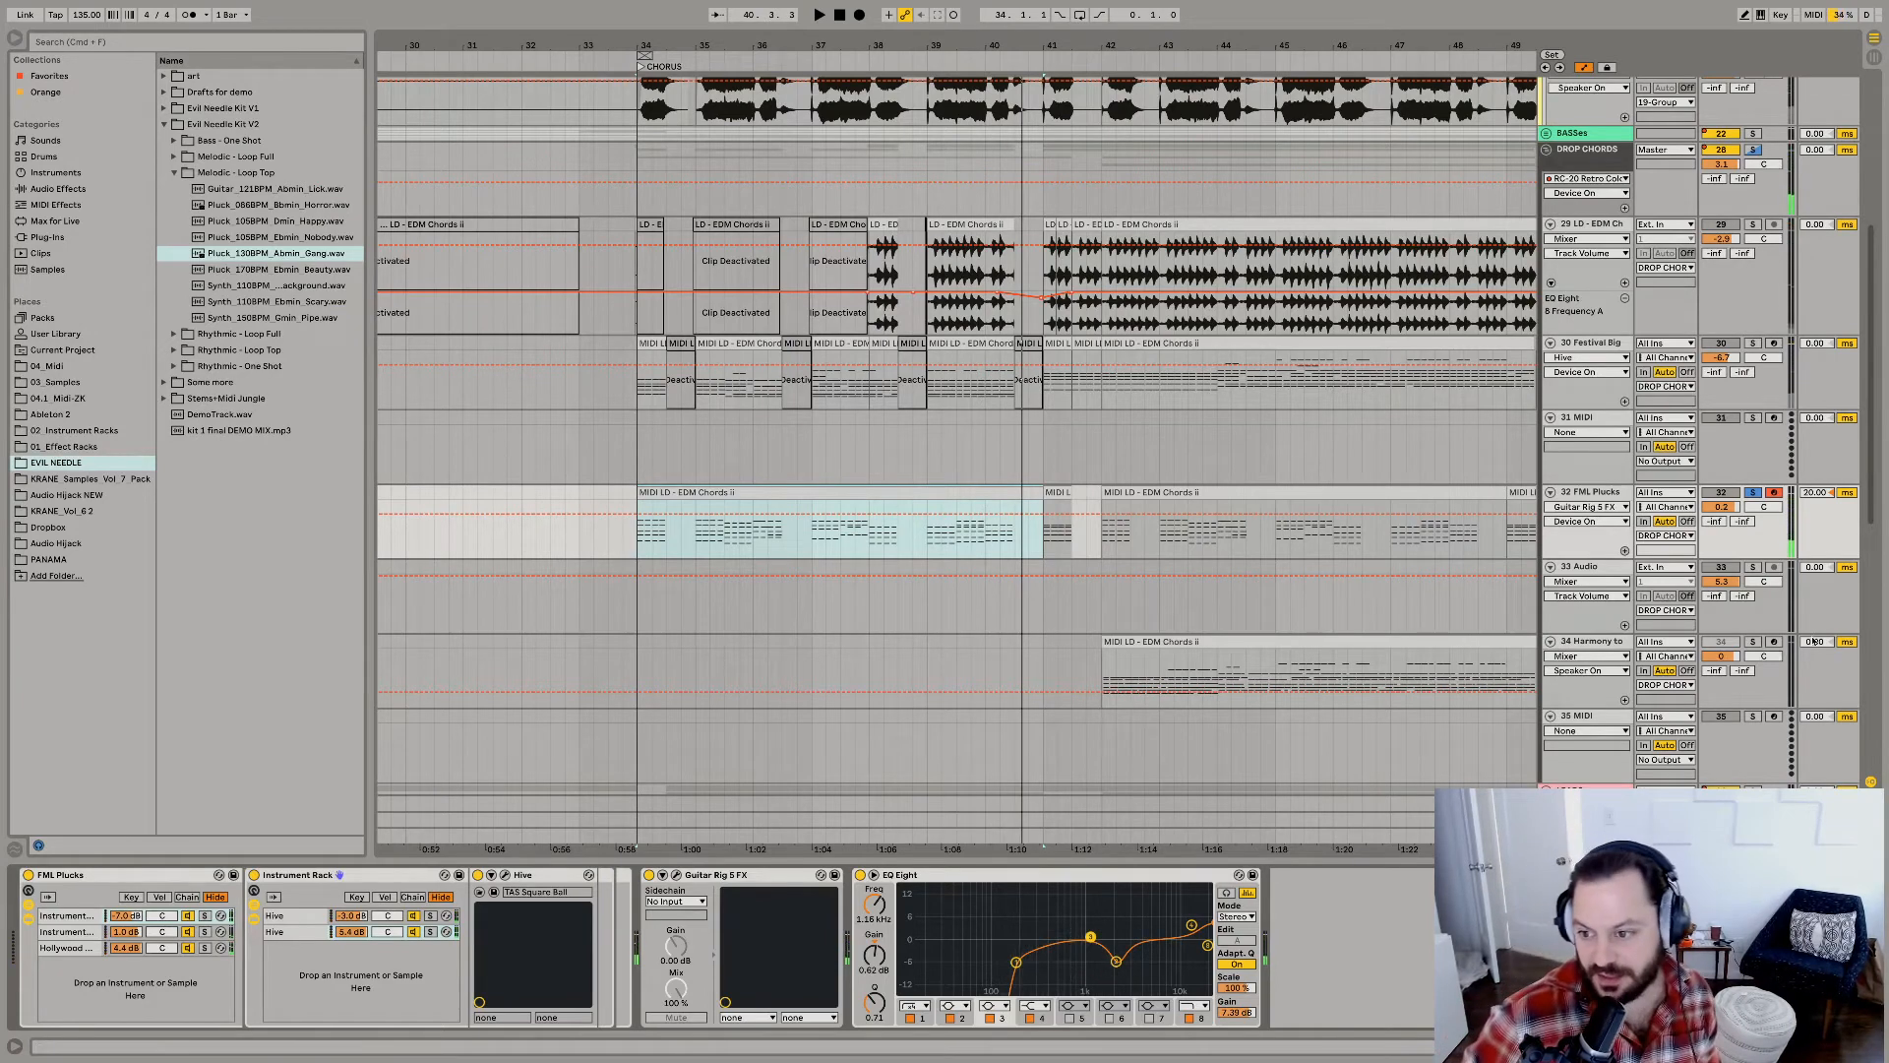
Solo the Harmony to MIDI track and audition its clip from bar 42.
left_click(1753, 642)
left_click(1227, 642)
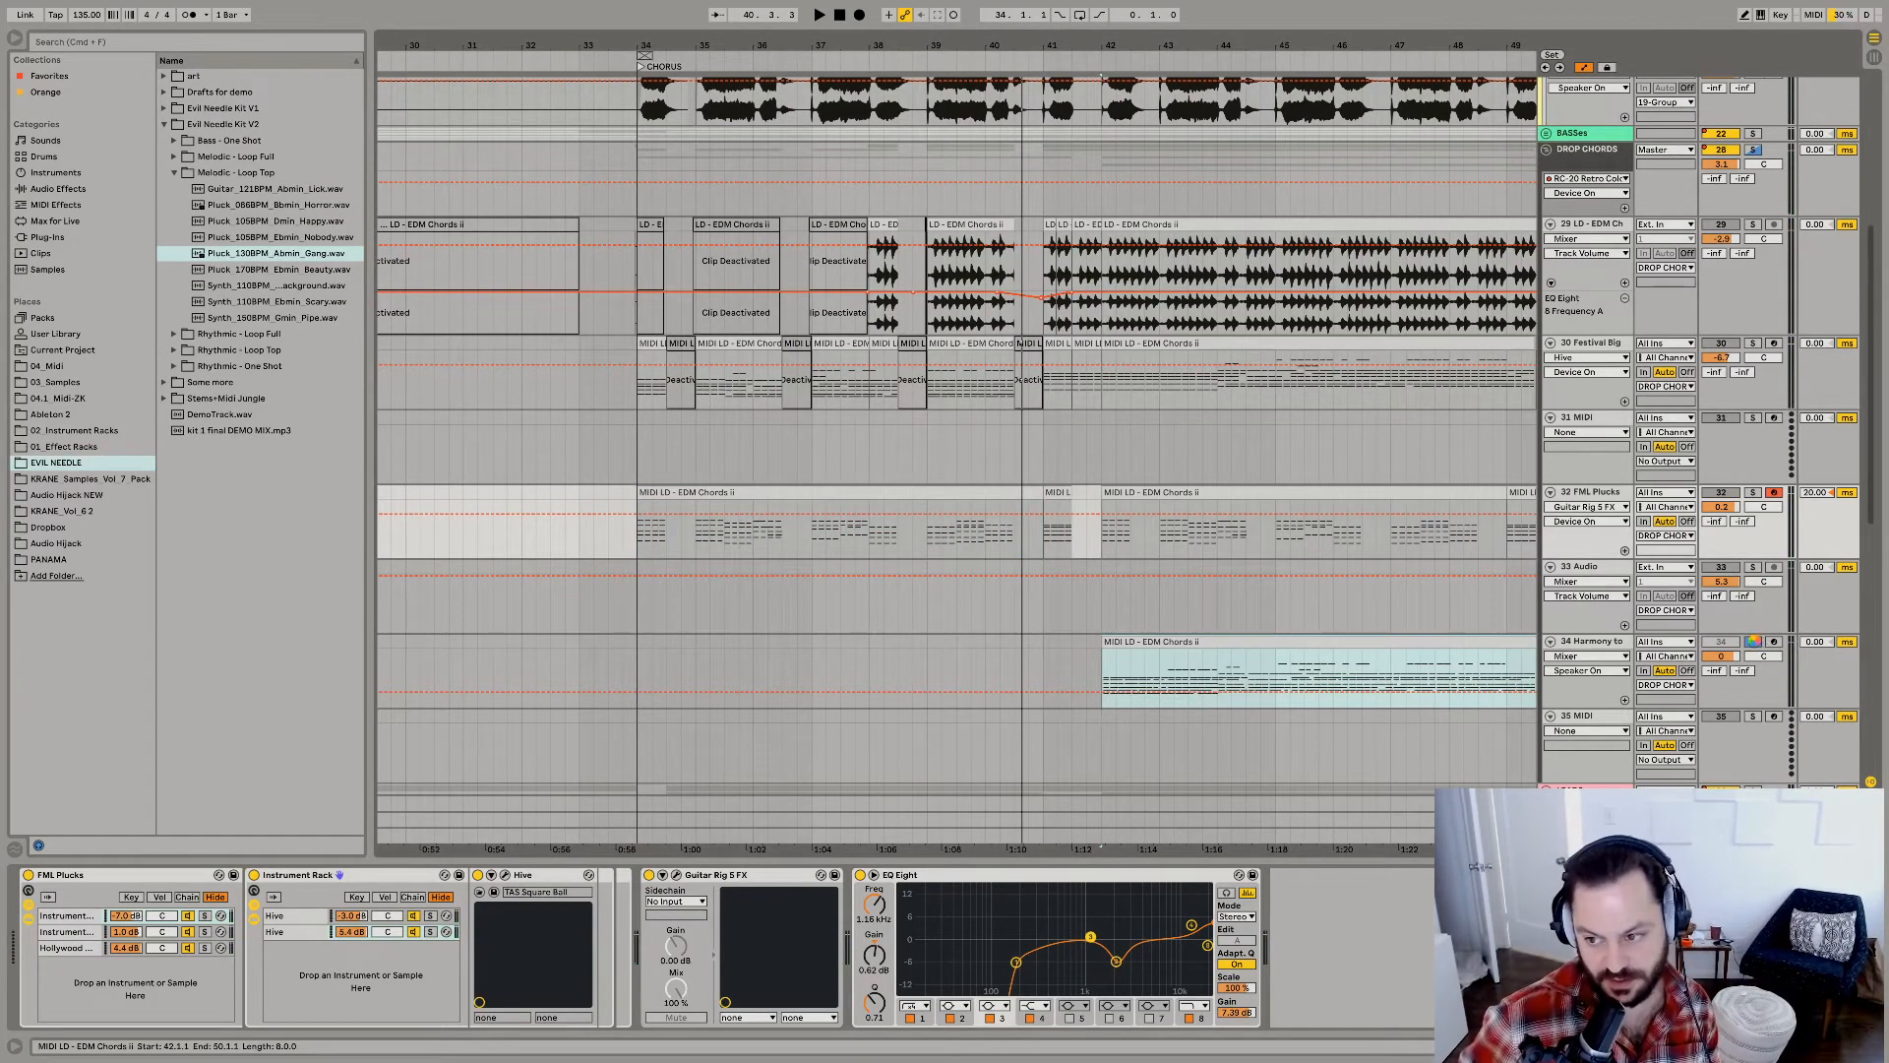
key("space")
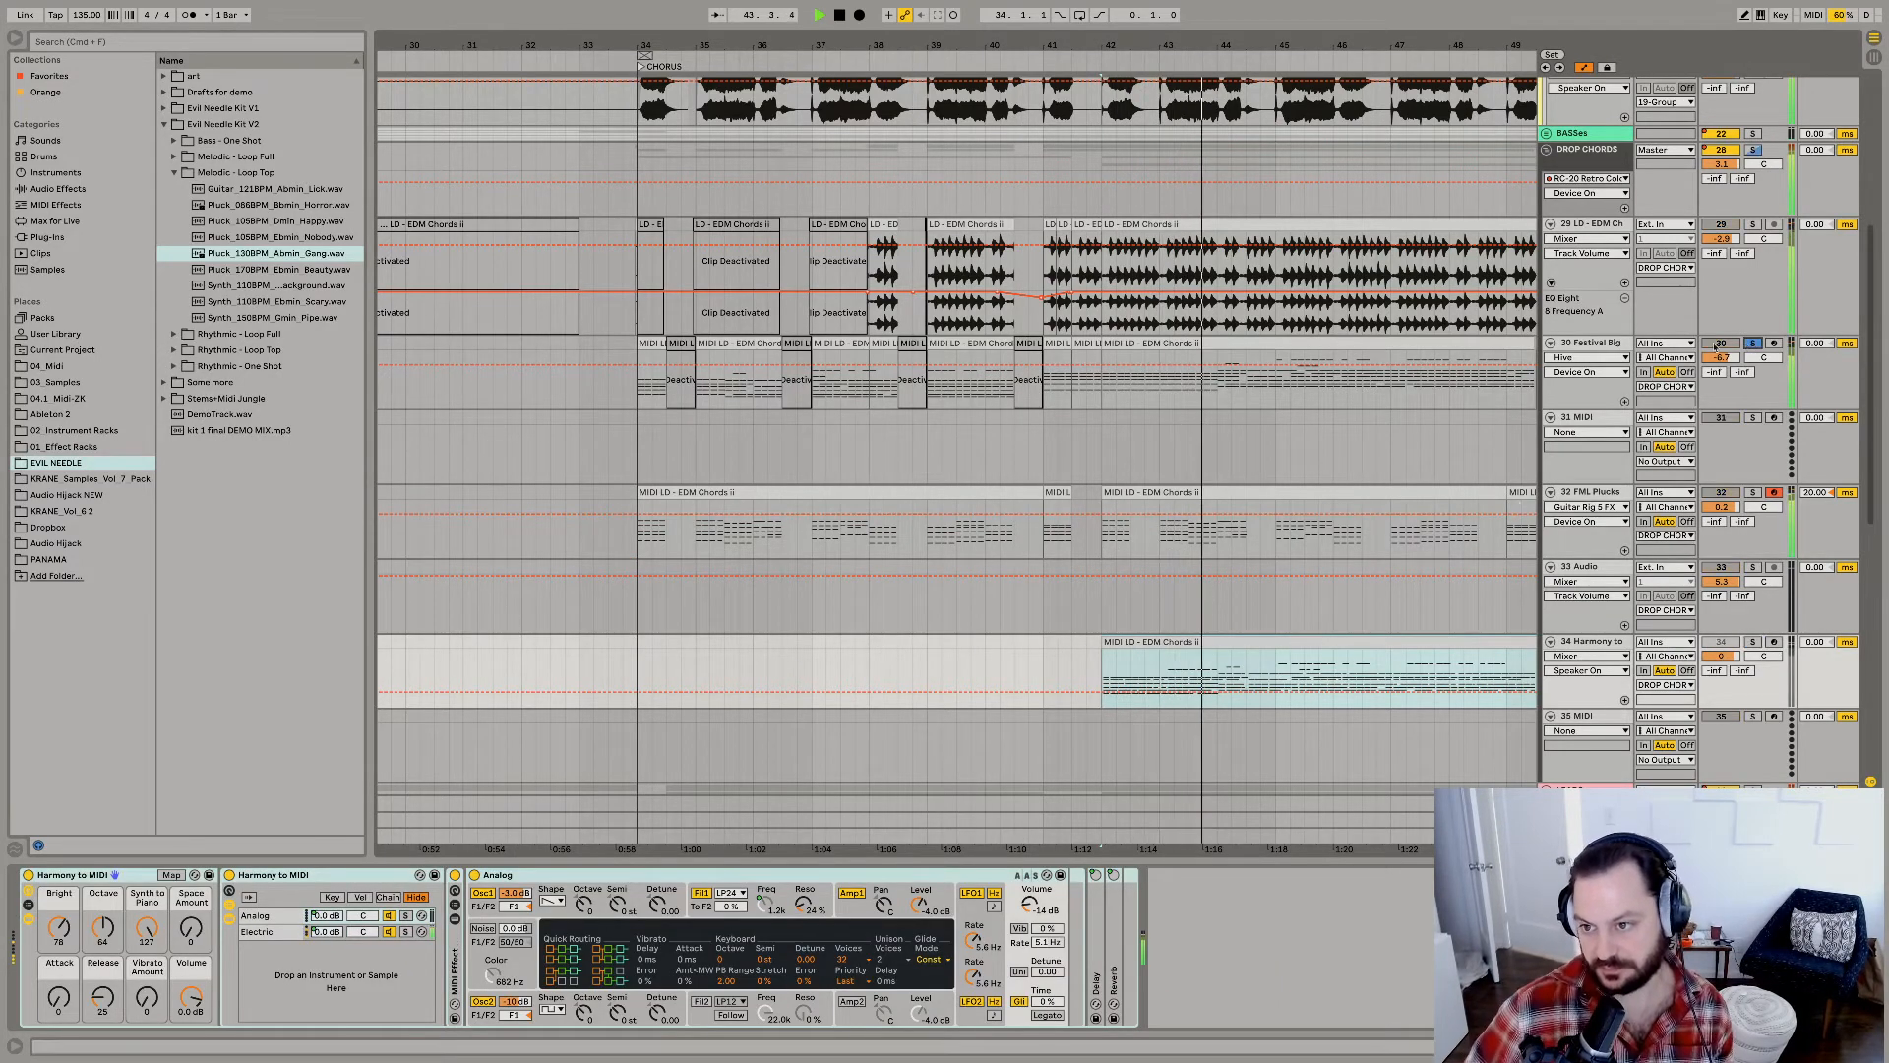
Solo the Festival Big Chord Plucks track, audition it with its first Hive chain shown, and switch the solo back to DROP CHORDS.
left_click(1753, 342)
key("space")
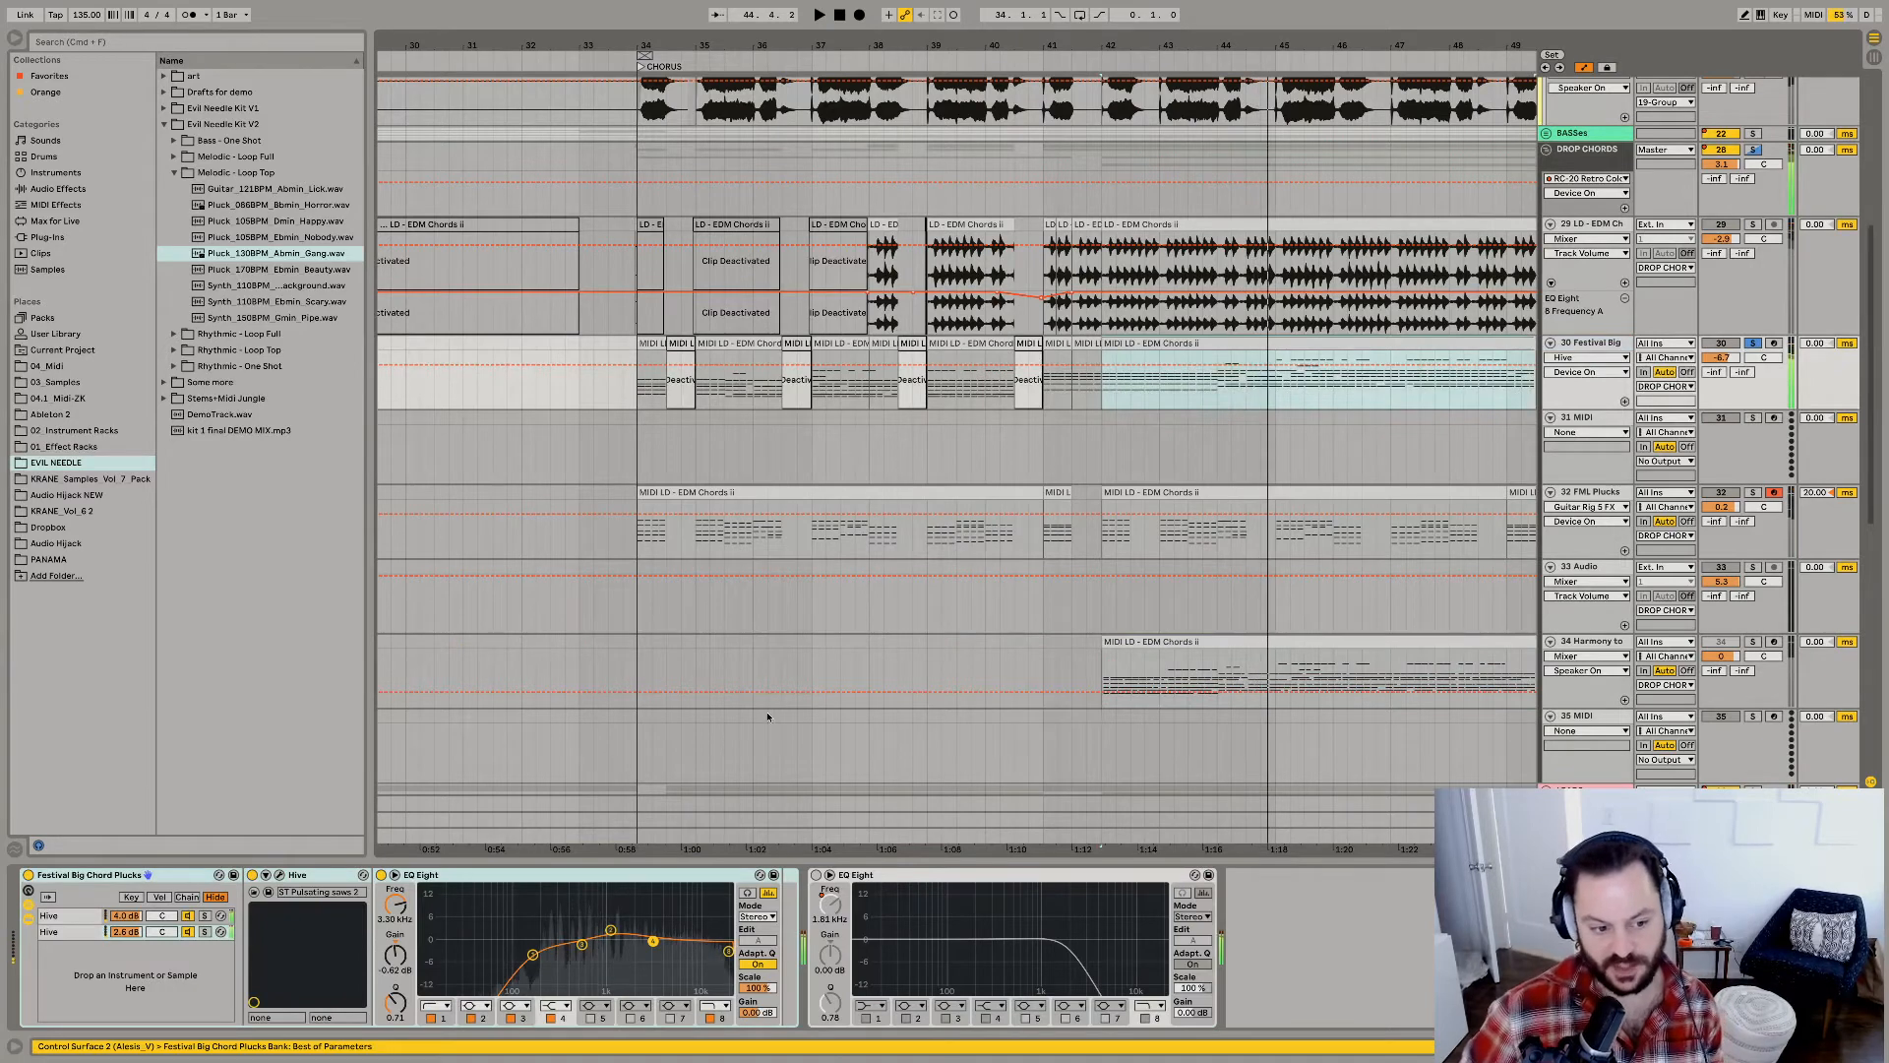
left_click(73, 920)
key("space")
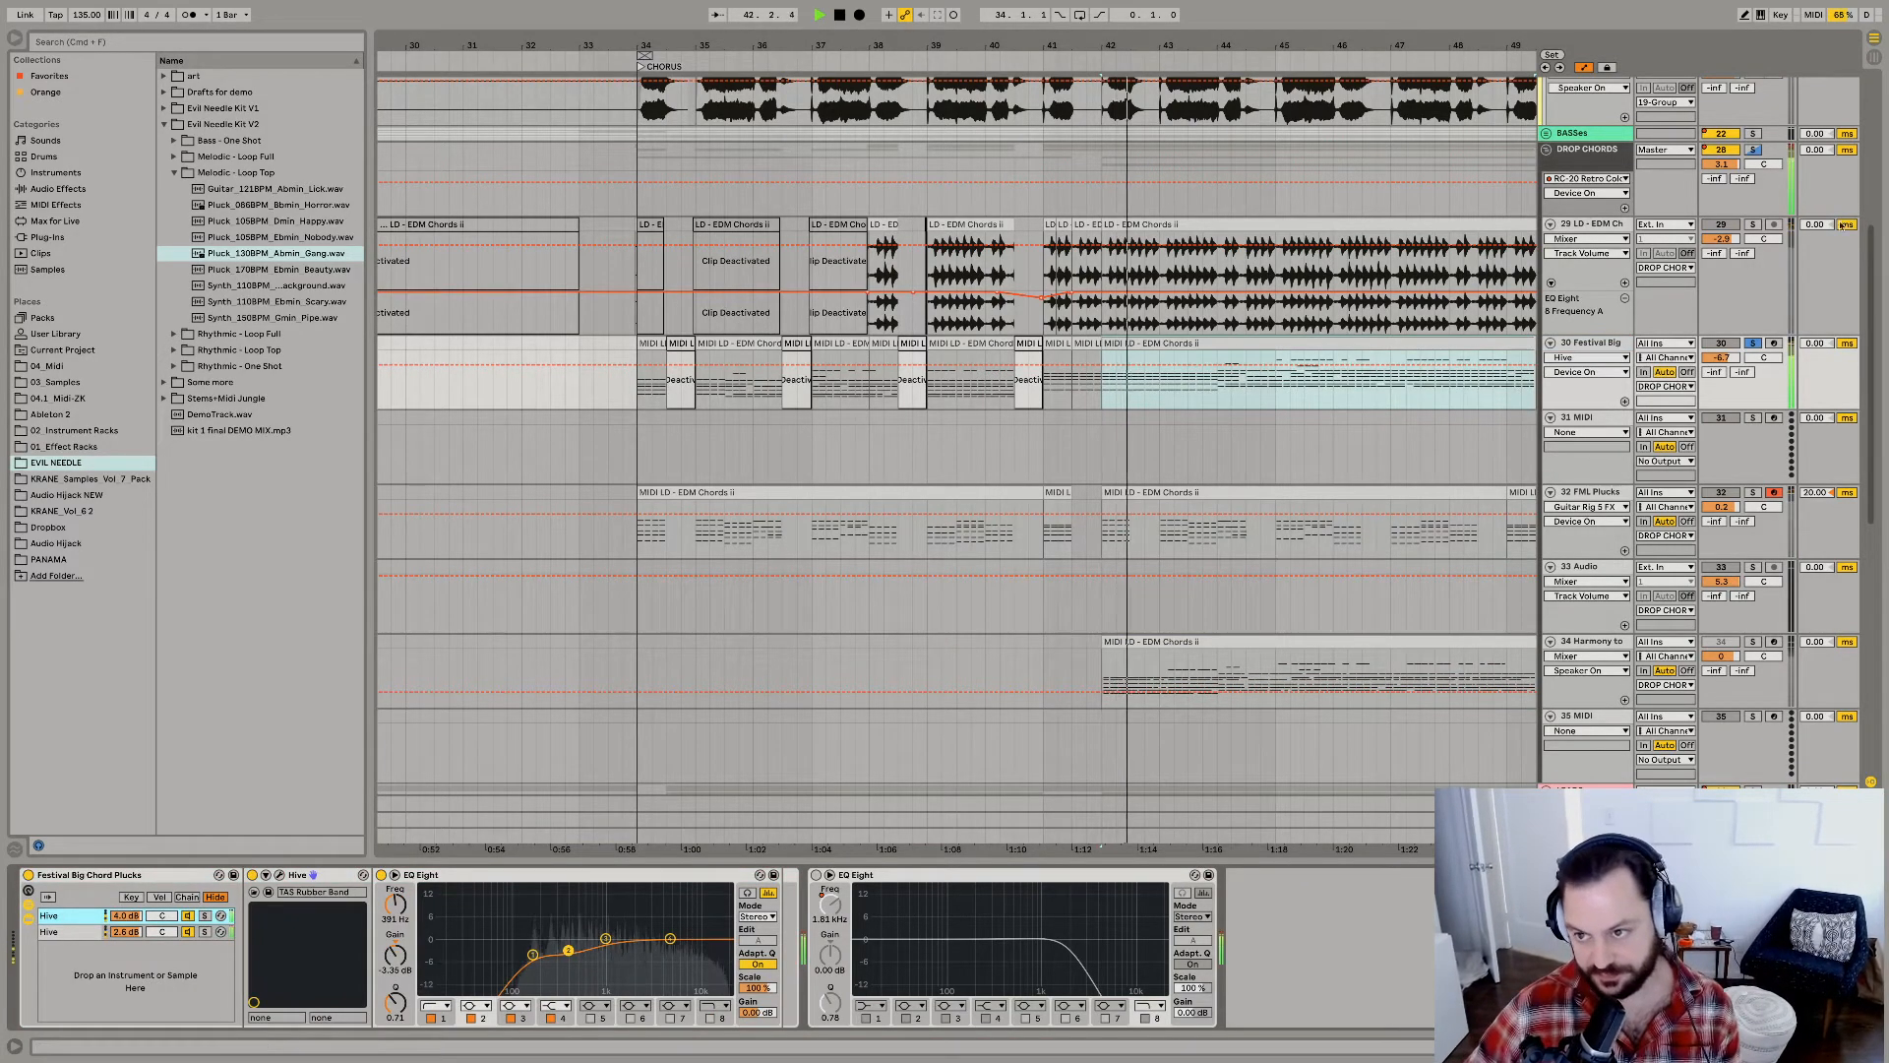
left_click(1754, 149)
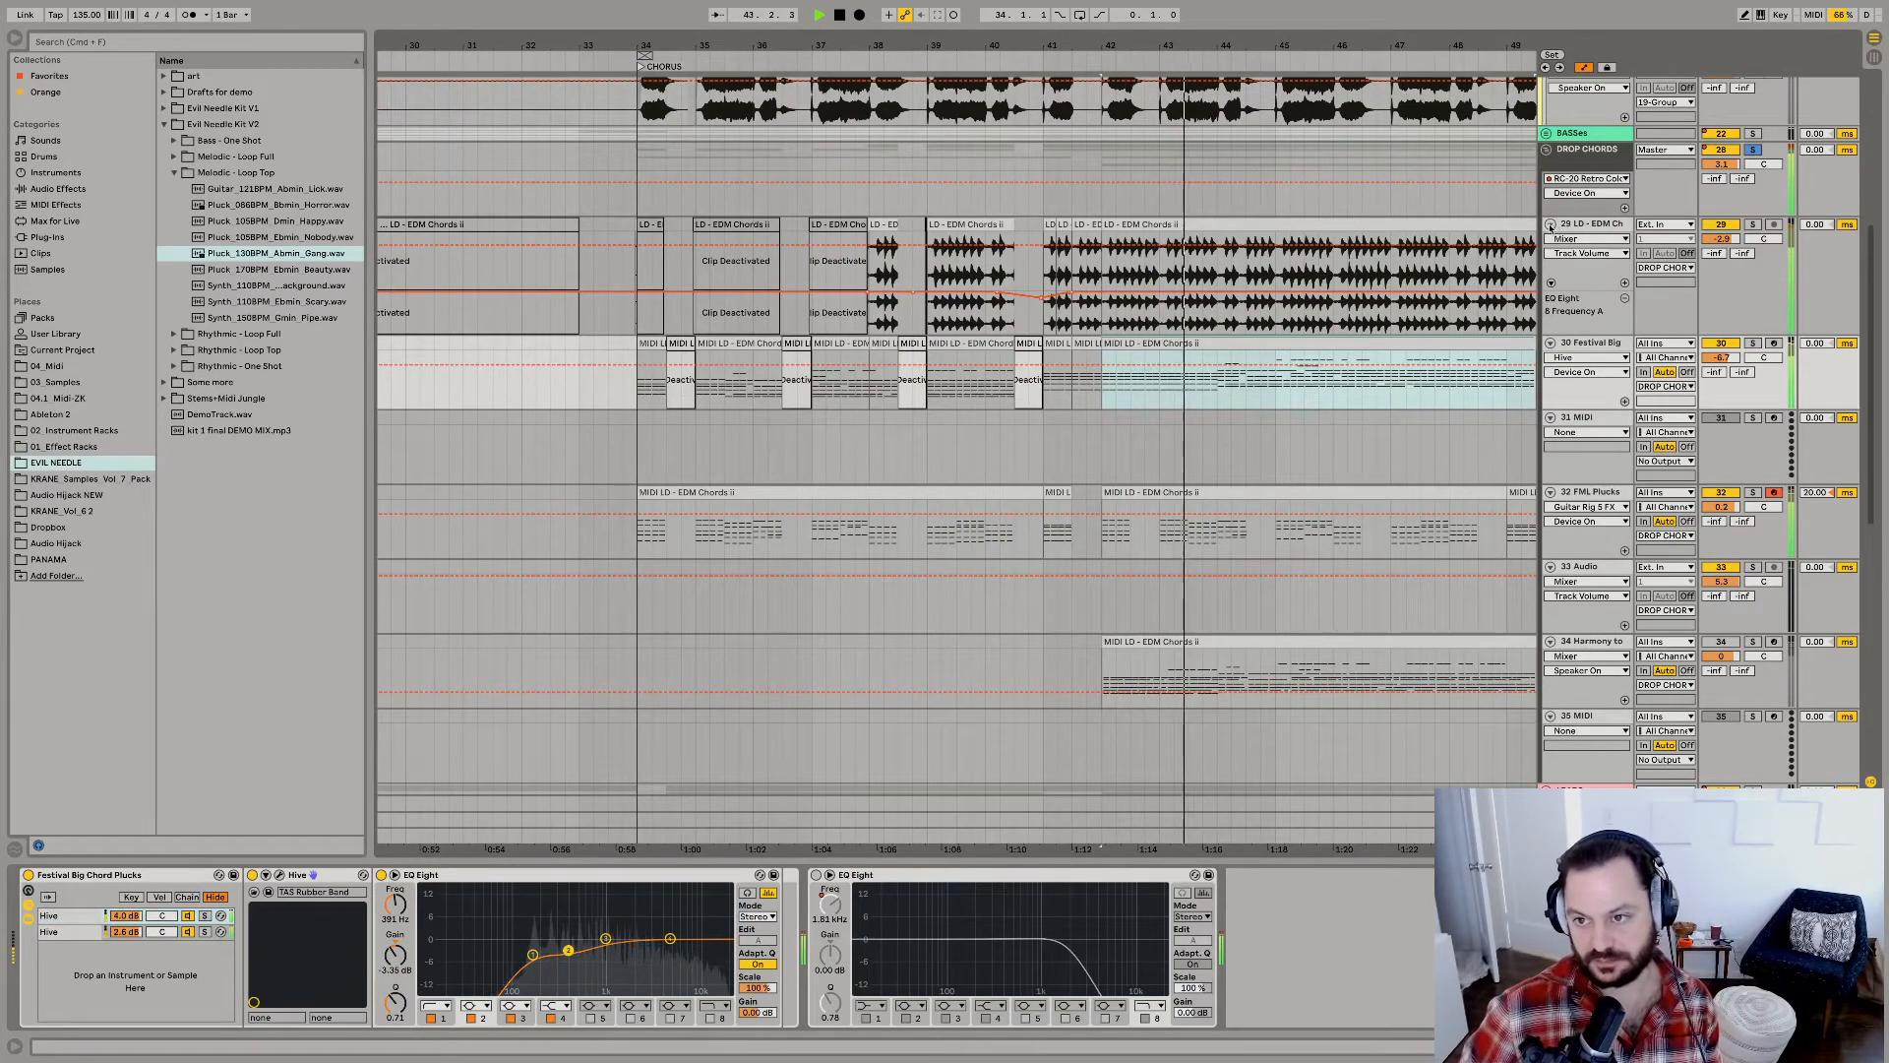
Collapse the DROP CHORDS group and its tracks, unsolo it, and hear the chorus in the full mix before stopping playback.
left_click(1551, 224, "alt")
scroll(1565, 217, "up", 1)
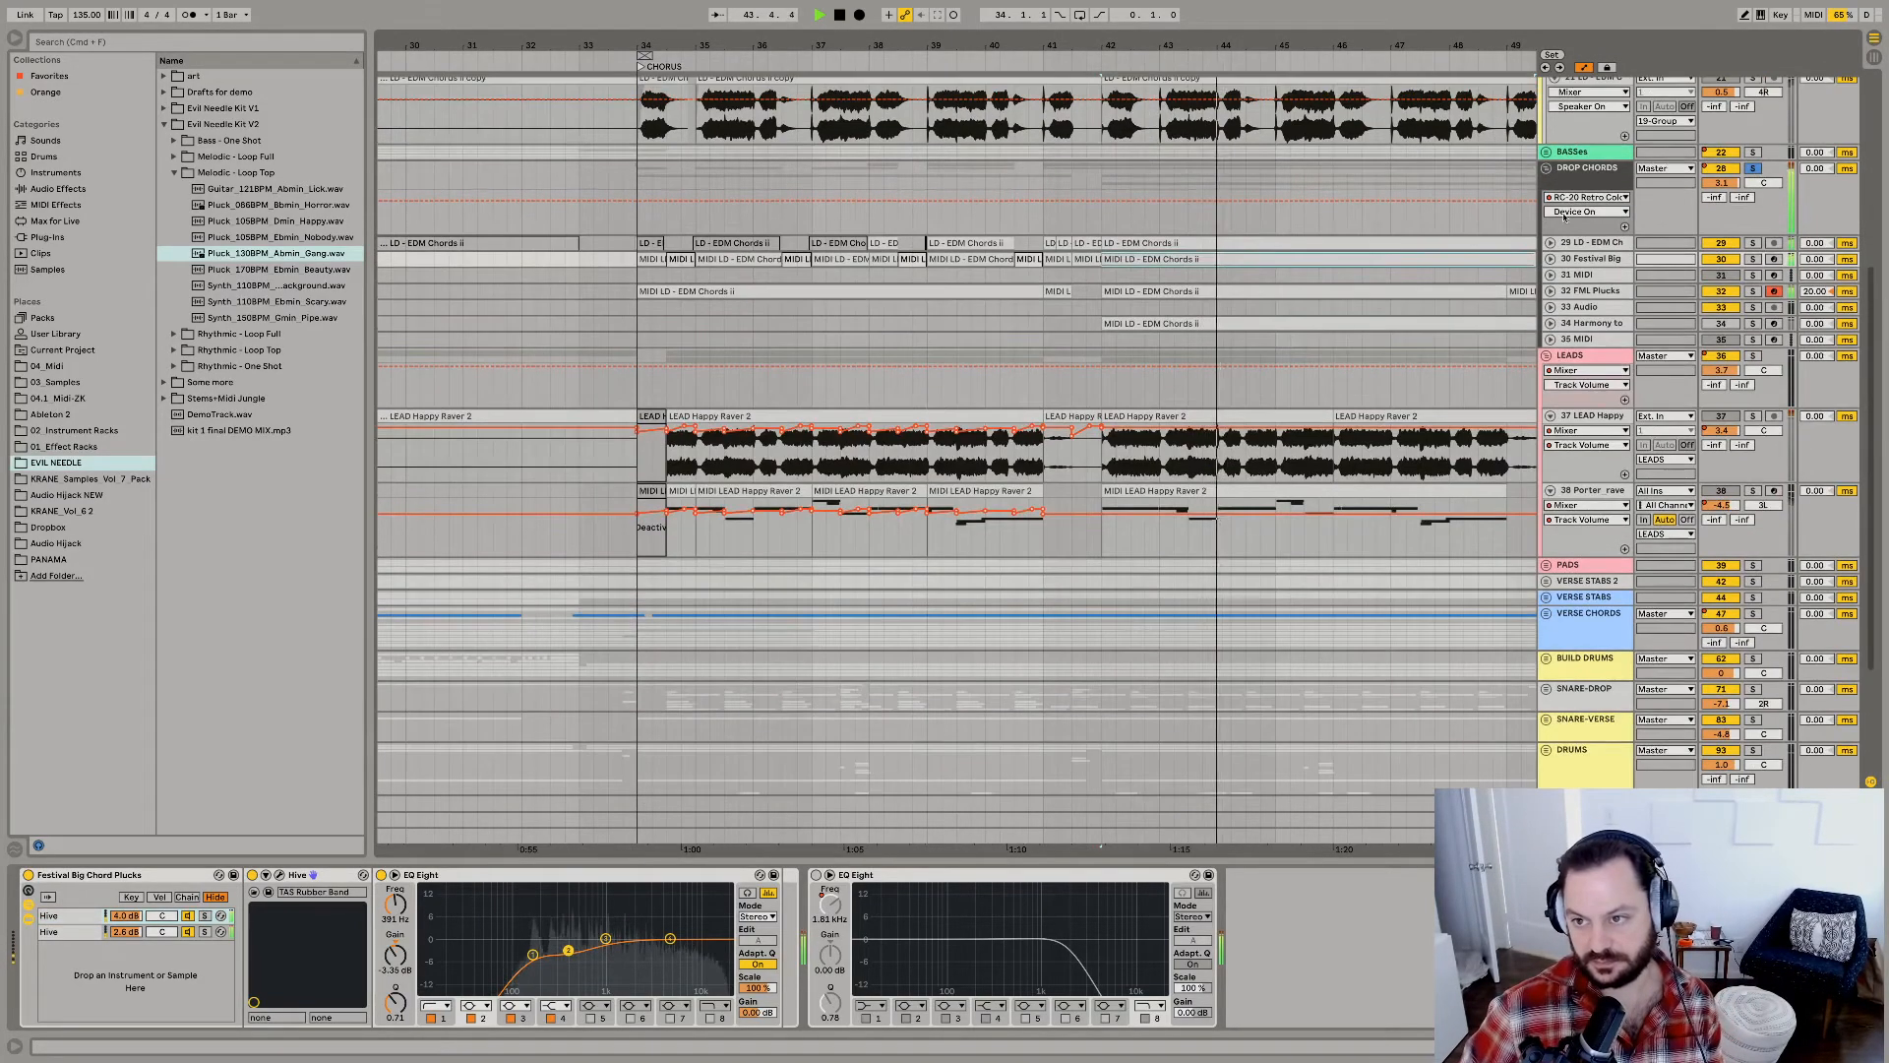
left_click(1546, 169, "alt")
left_click(1752, 201)
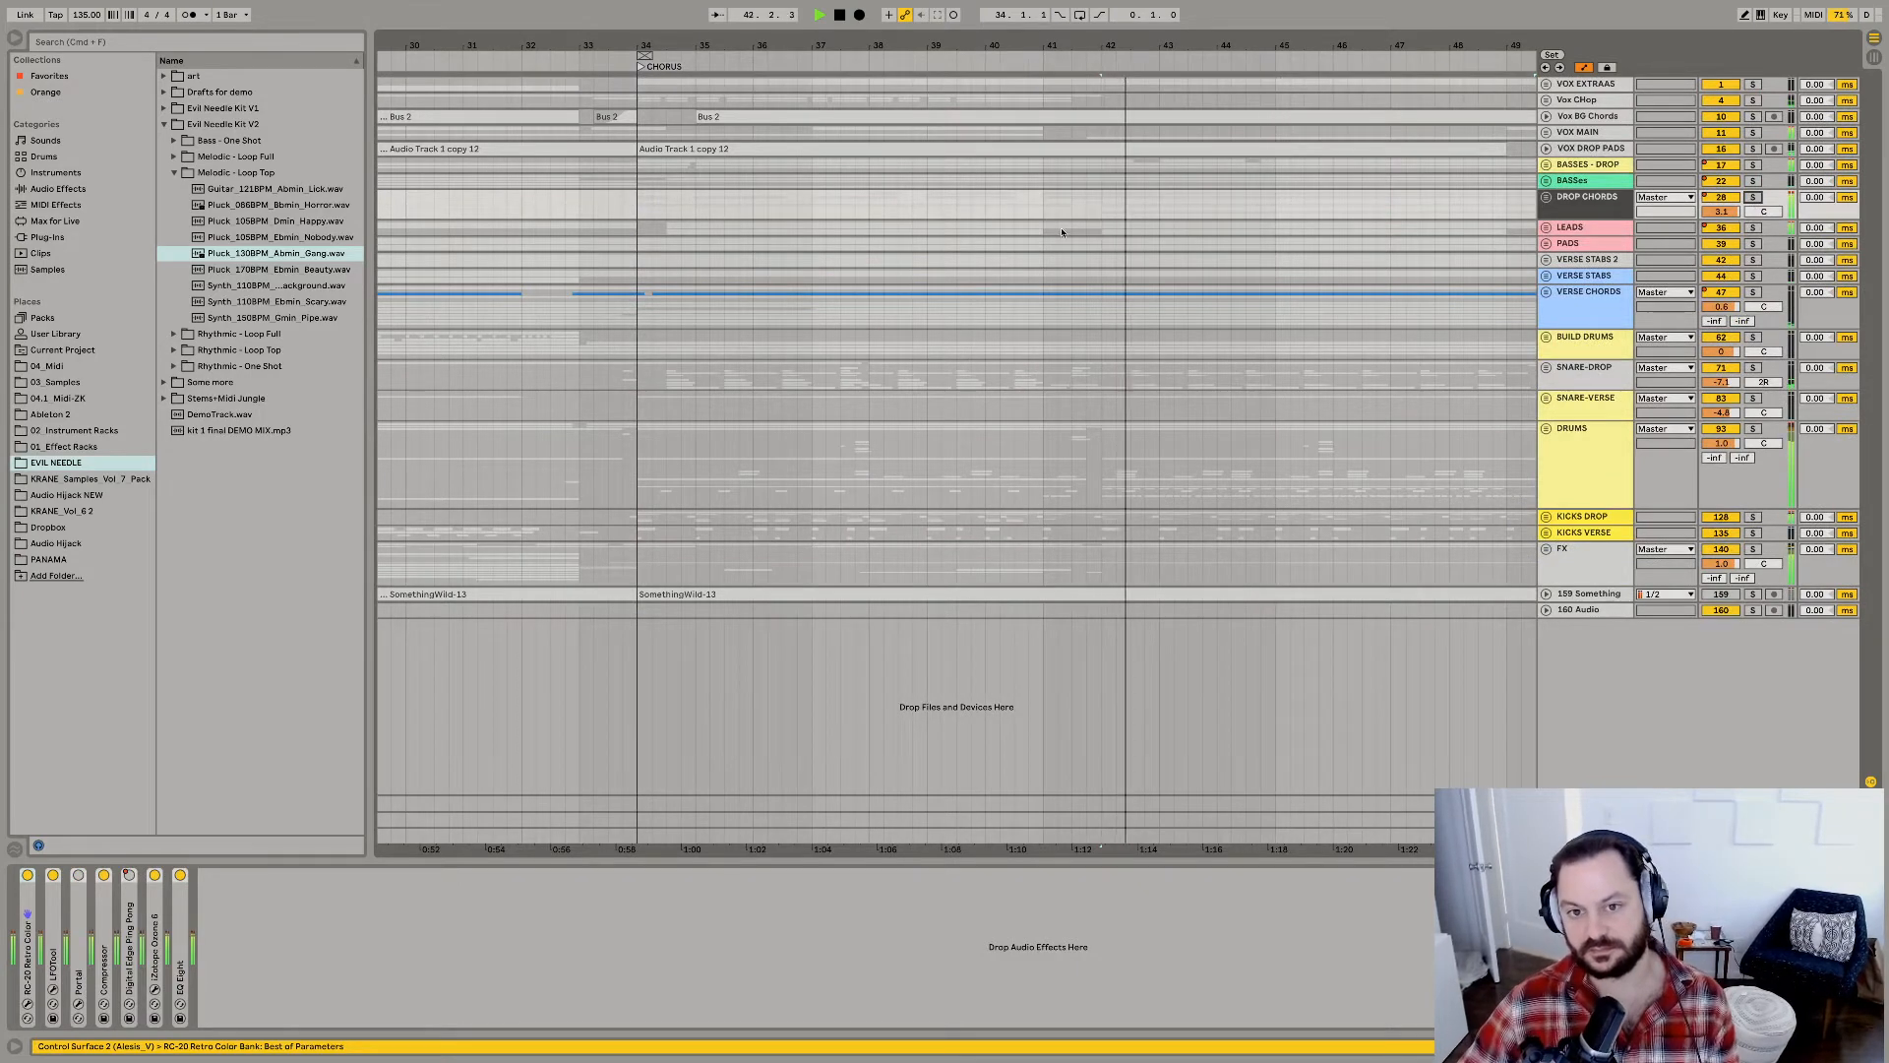
left_click_drag(1091, 47, 1091, 24)
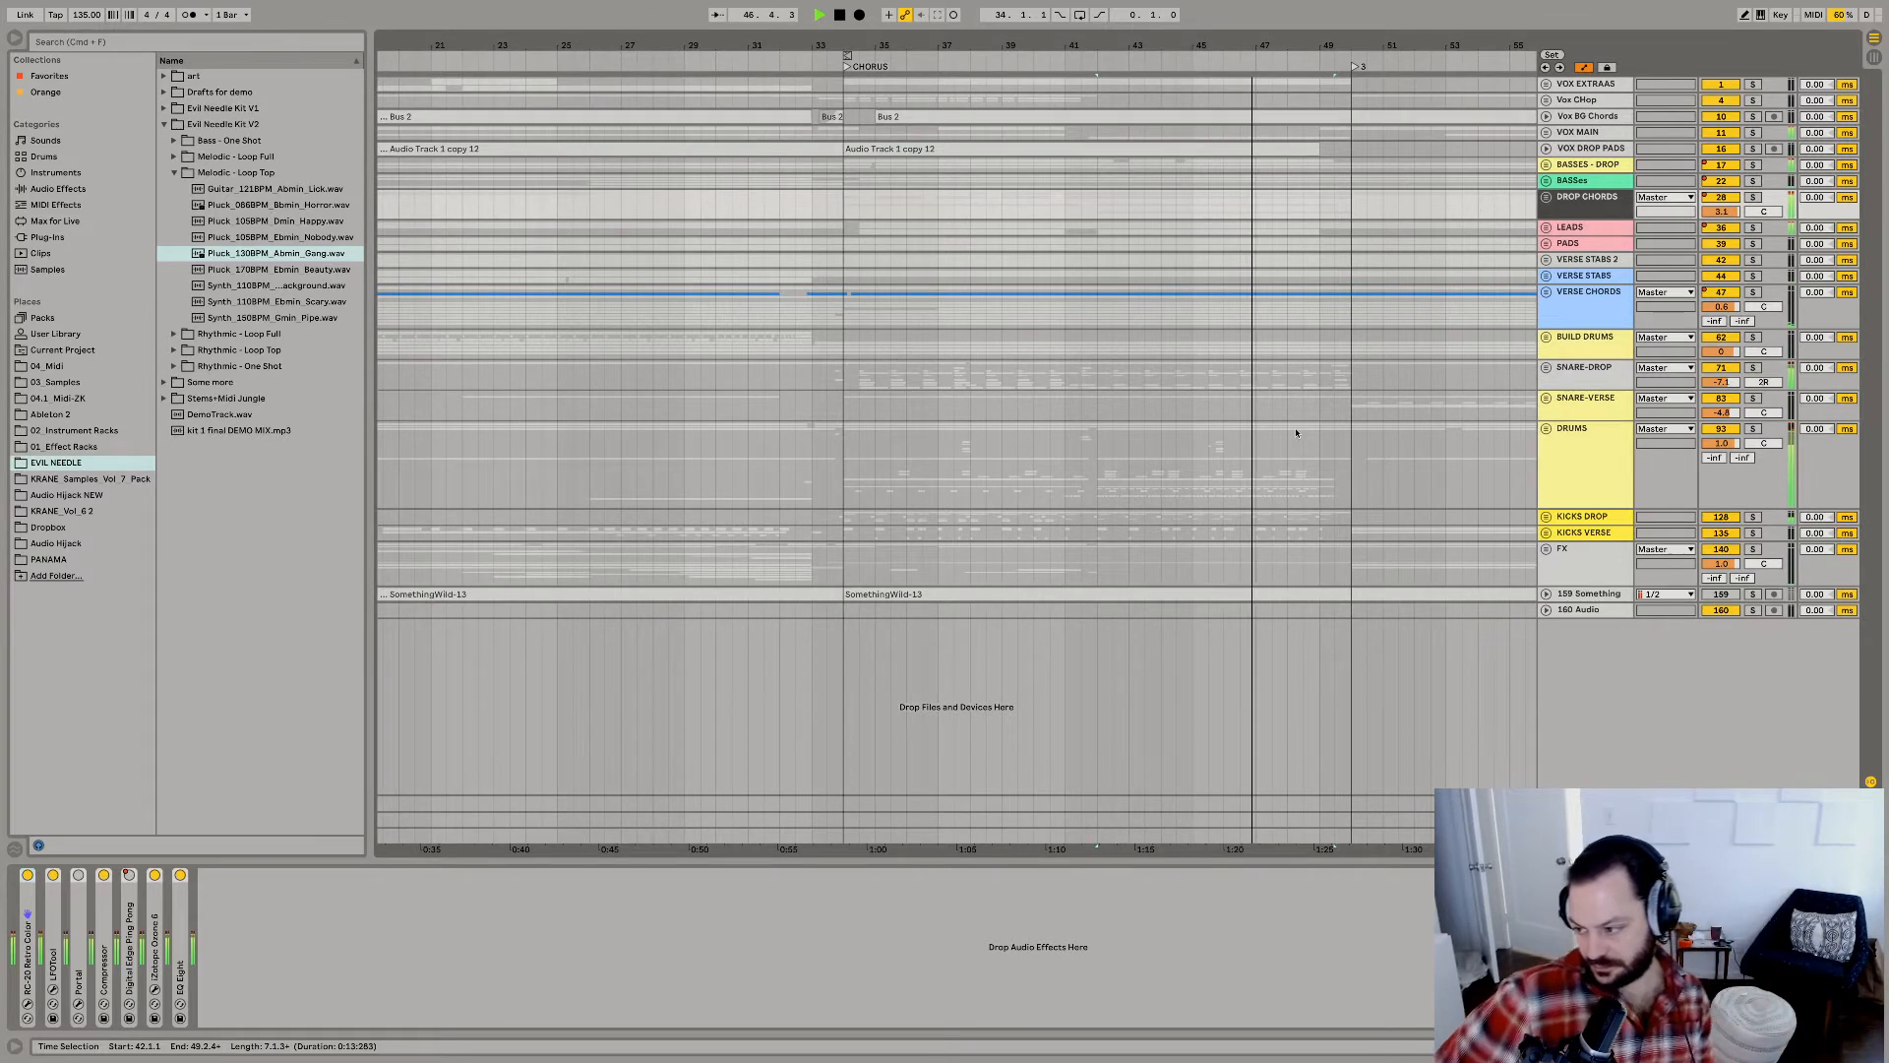
key("space")
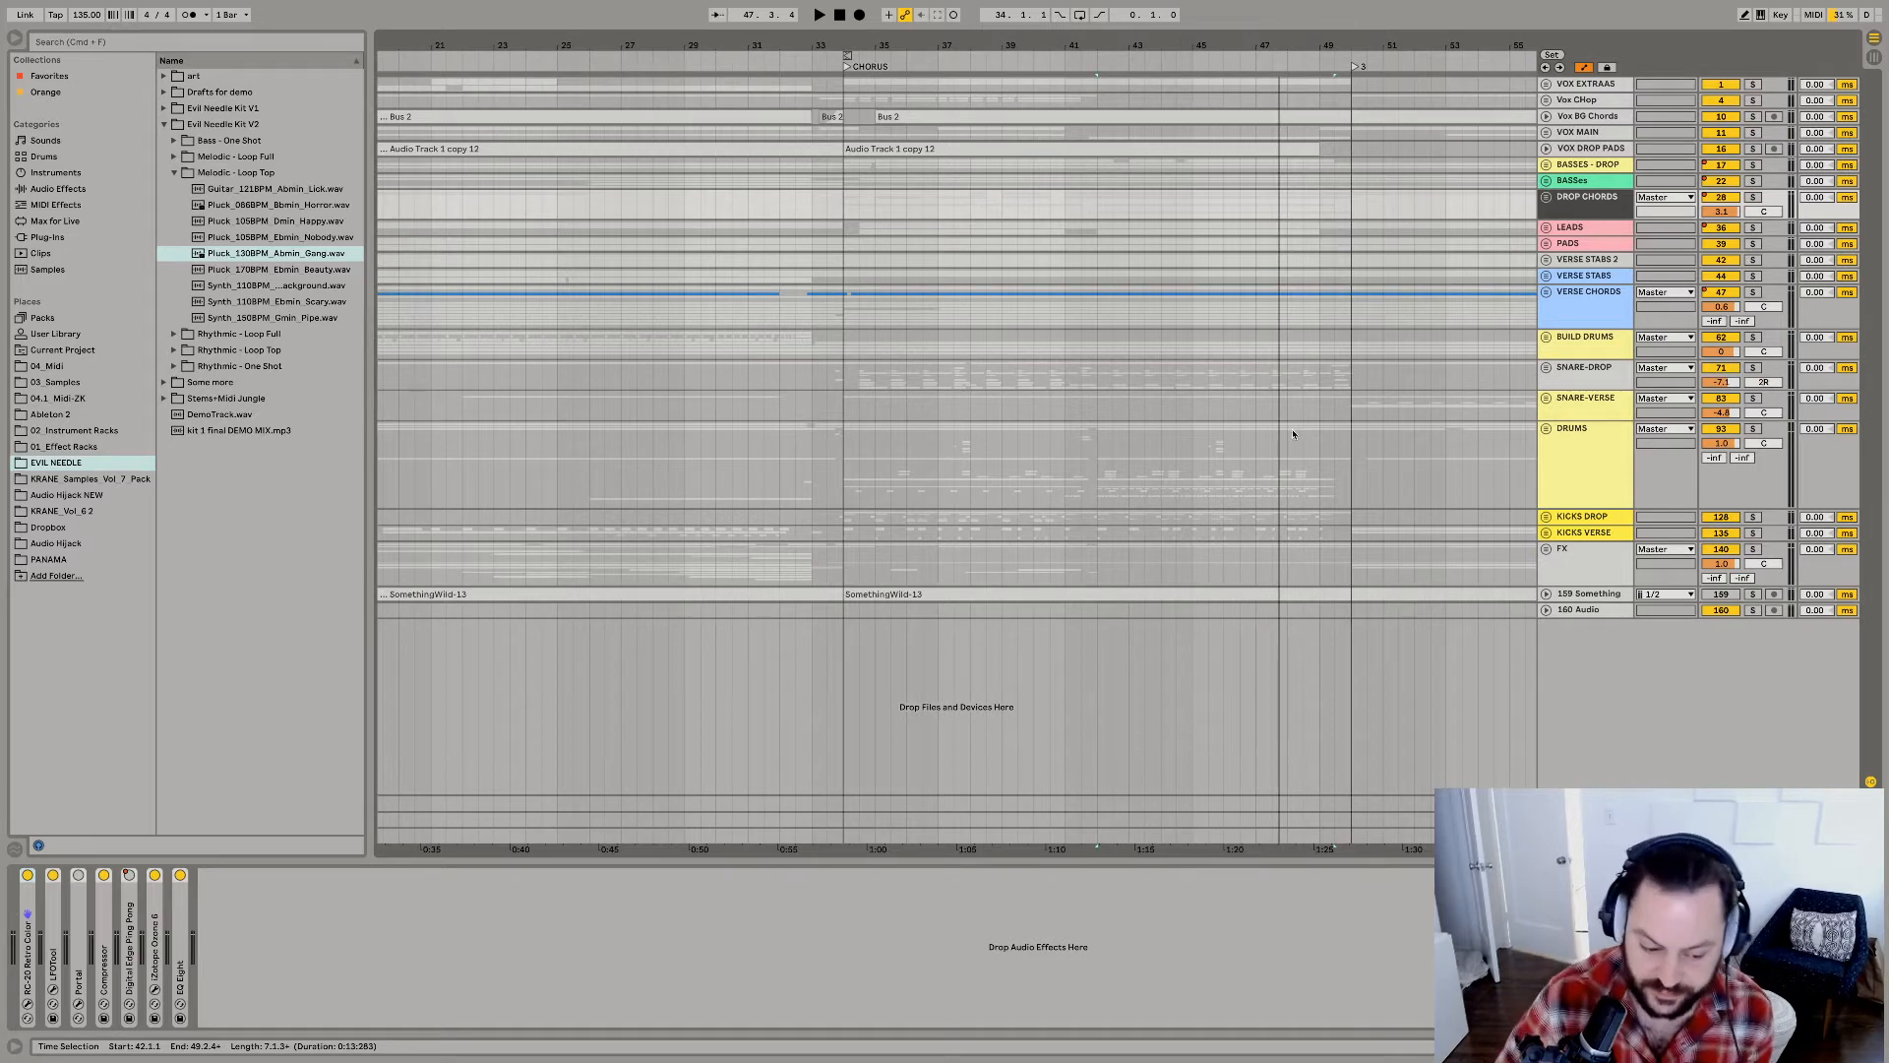
Play the full mix from the CHORUS marker at bar 34 and solo VOX DROP PADS to audition it alone.
left_click(843, 209)
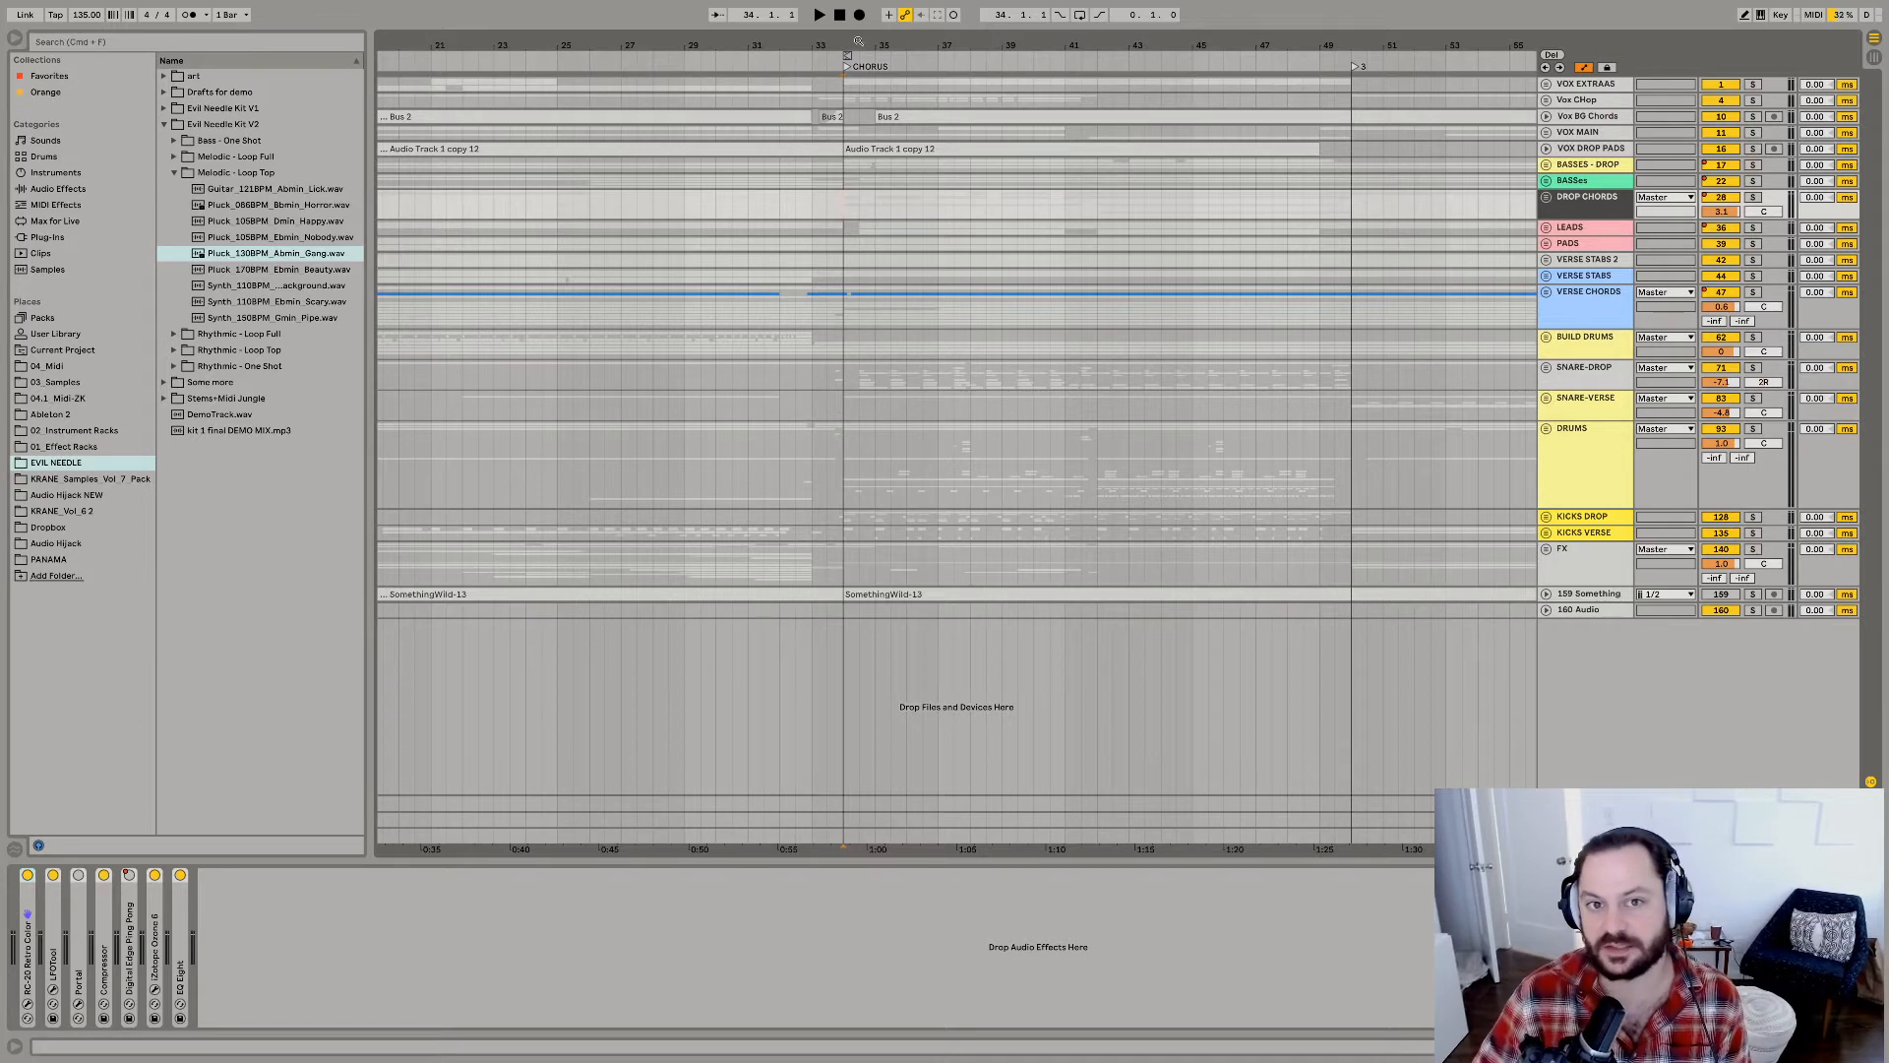
mouse_move(858, 41)
left_mouse_down()
mouse_move(1029, 42)
mouse_move(846, 20)
left_mouse_up()
key("space")
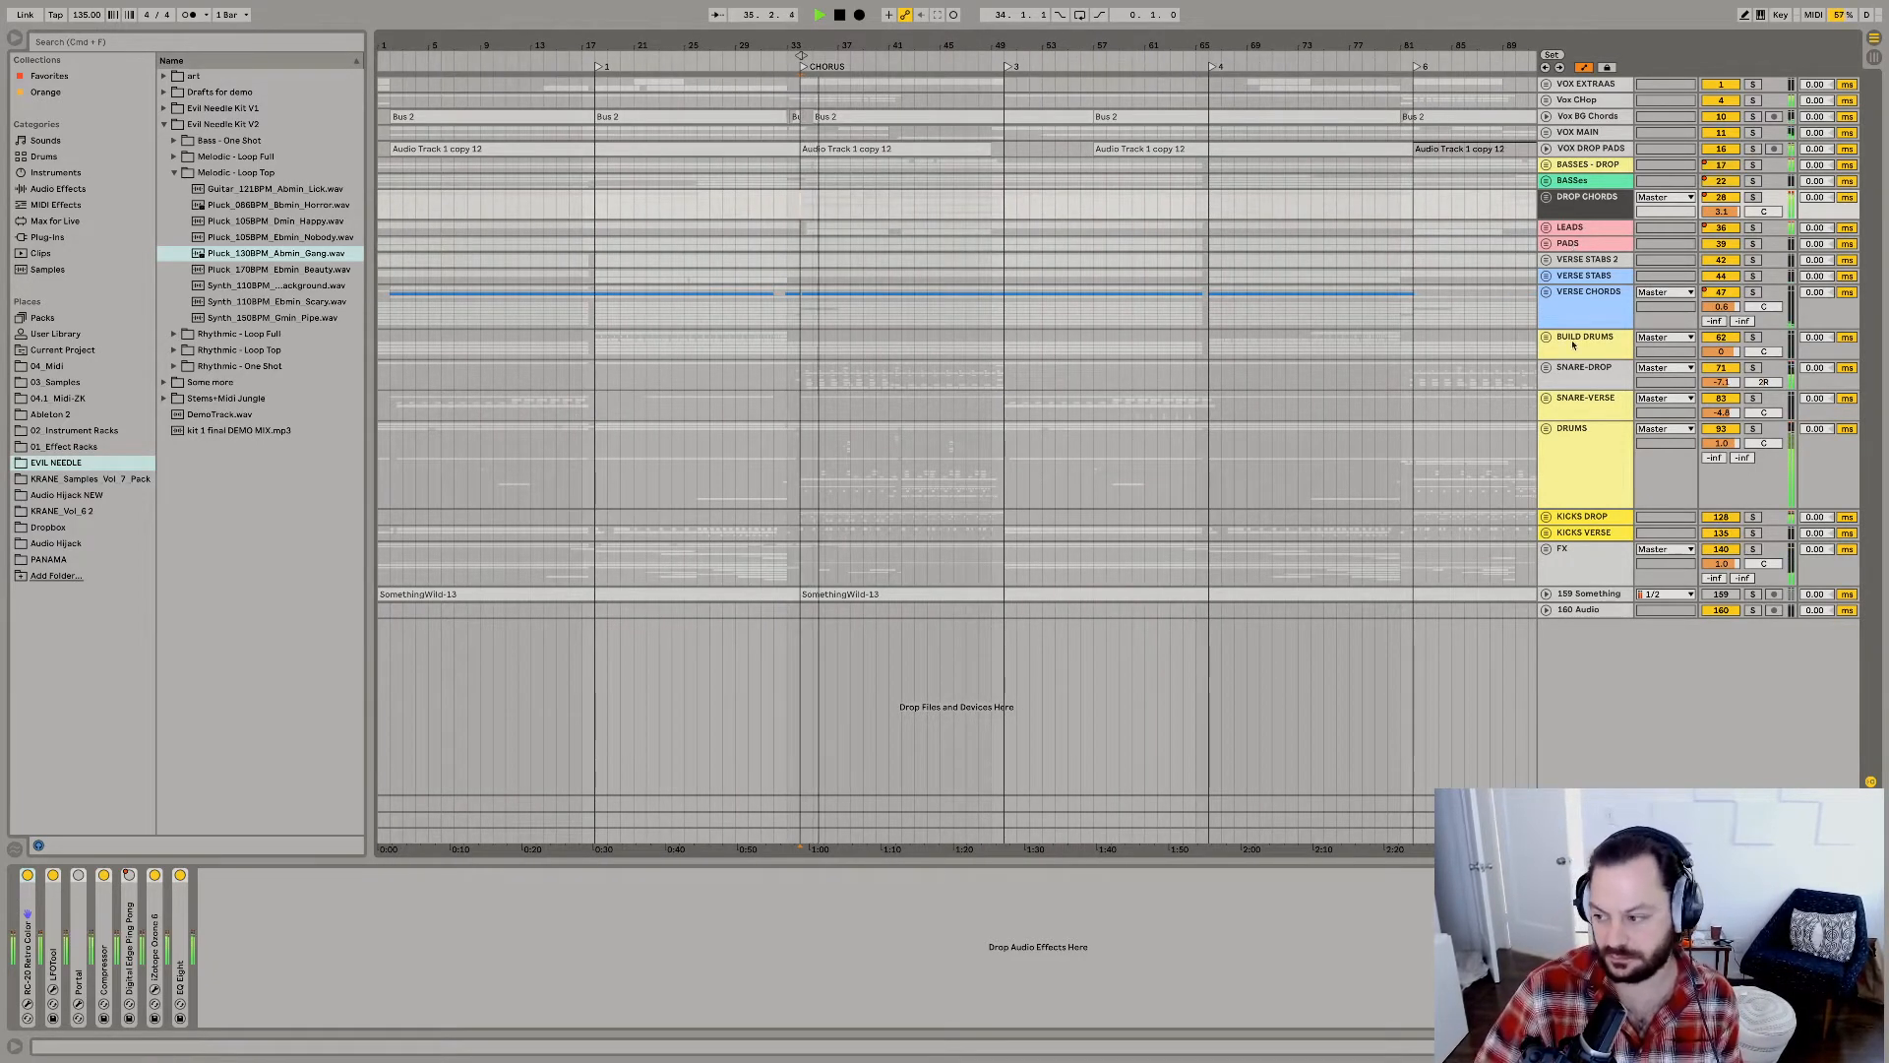
left_click(1622, 151)
left_click(1754, 150)
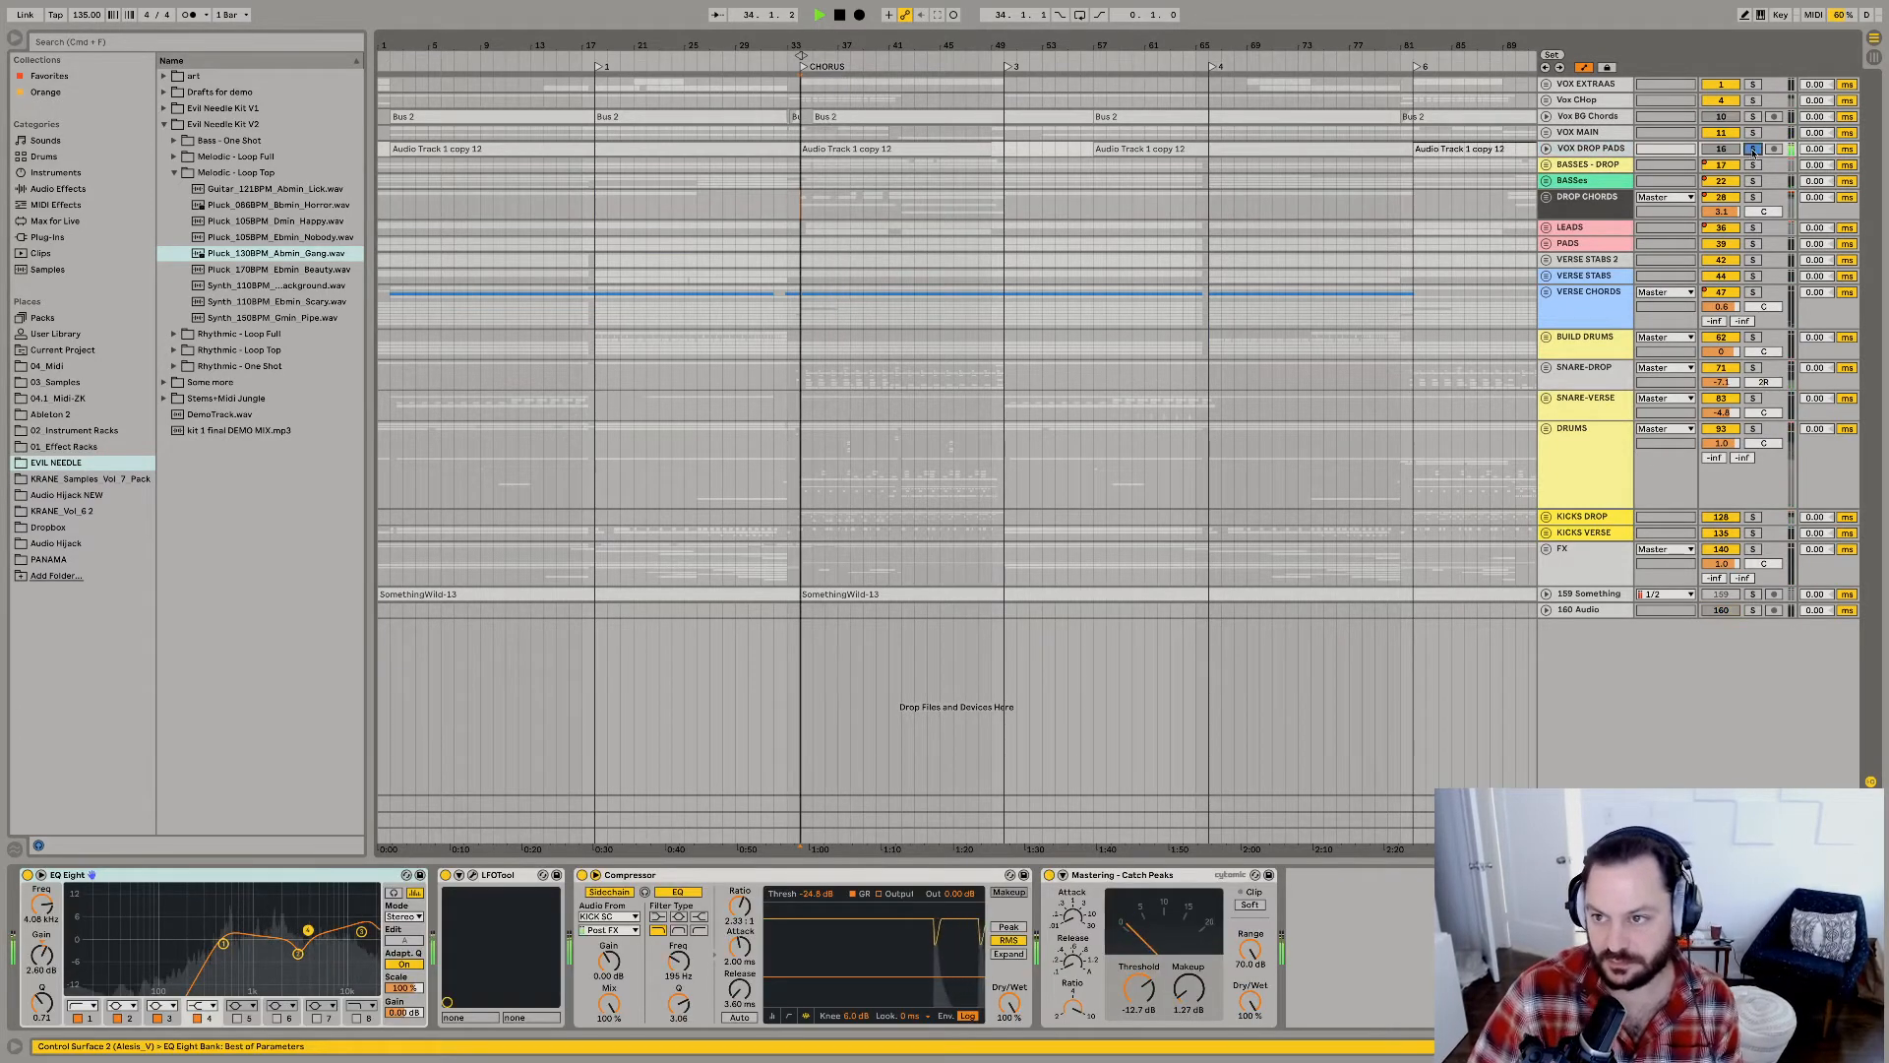
key("space")
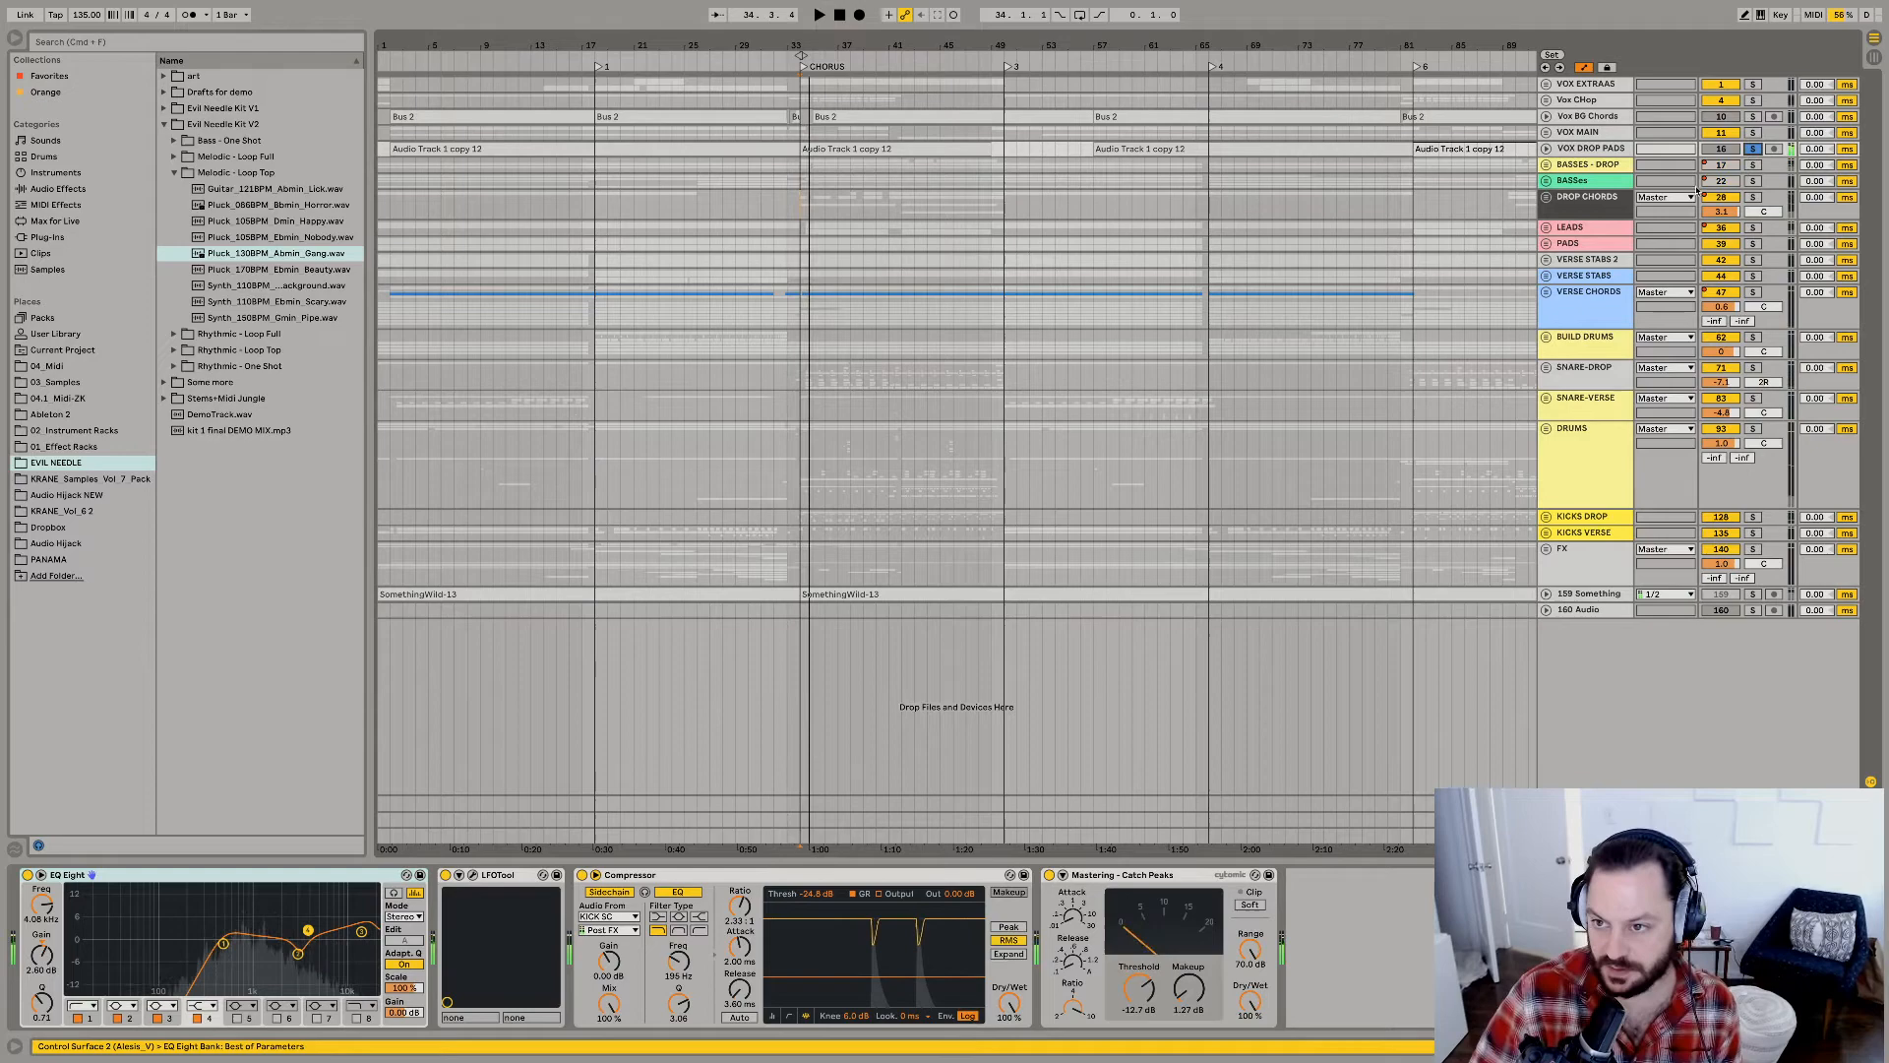
Solo the LEADS and PADS groups together and briefly expand PADS to view its two tracks.
left_click(1590, 232)
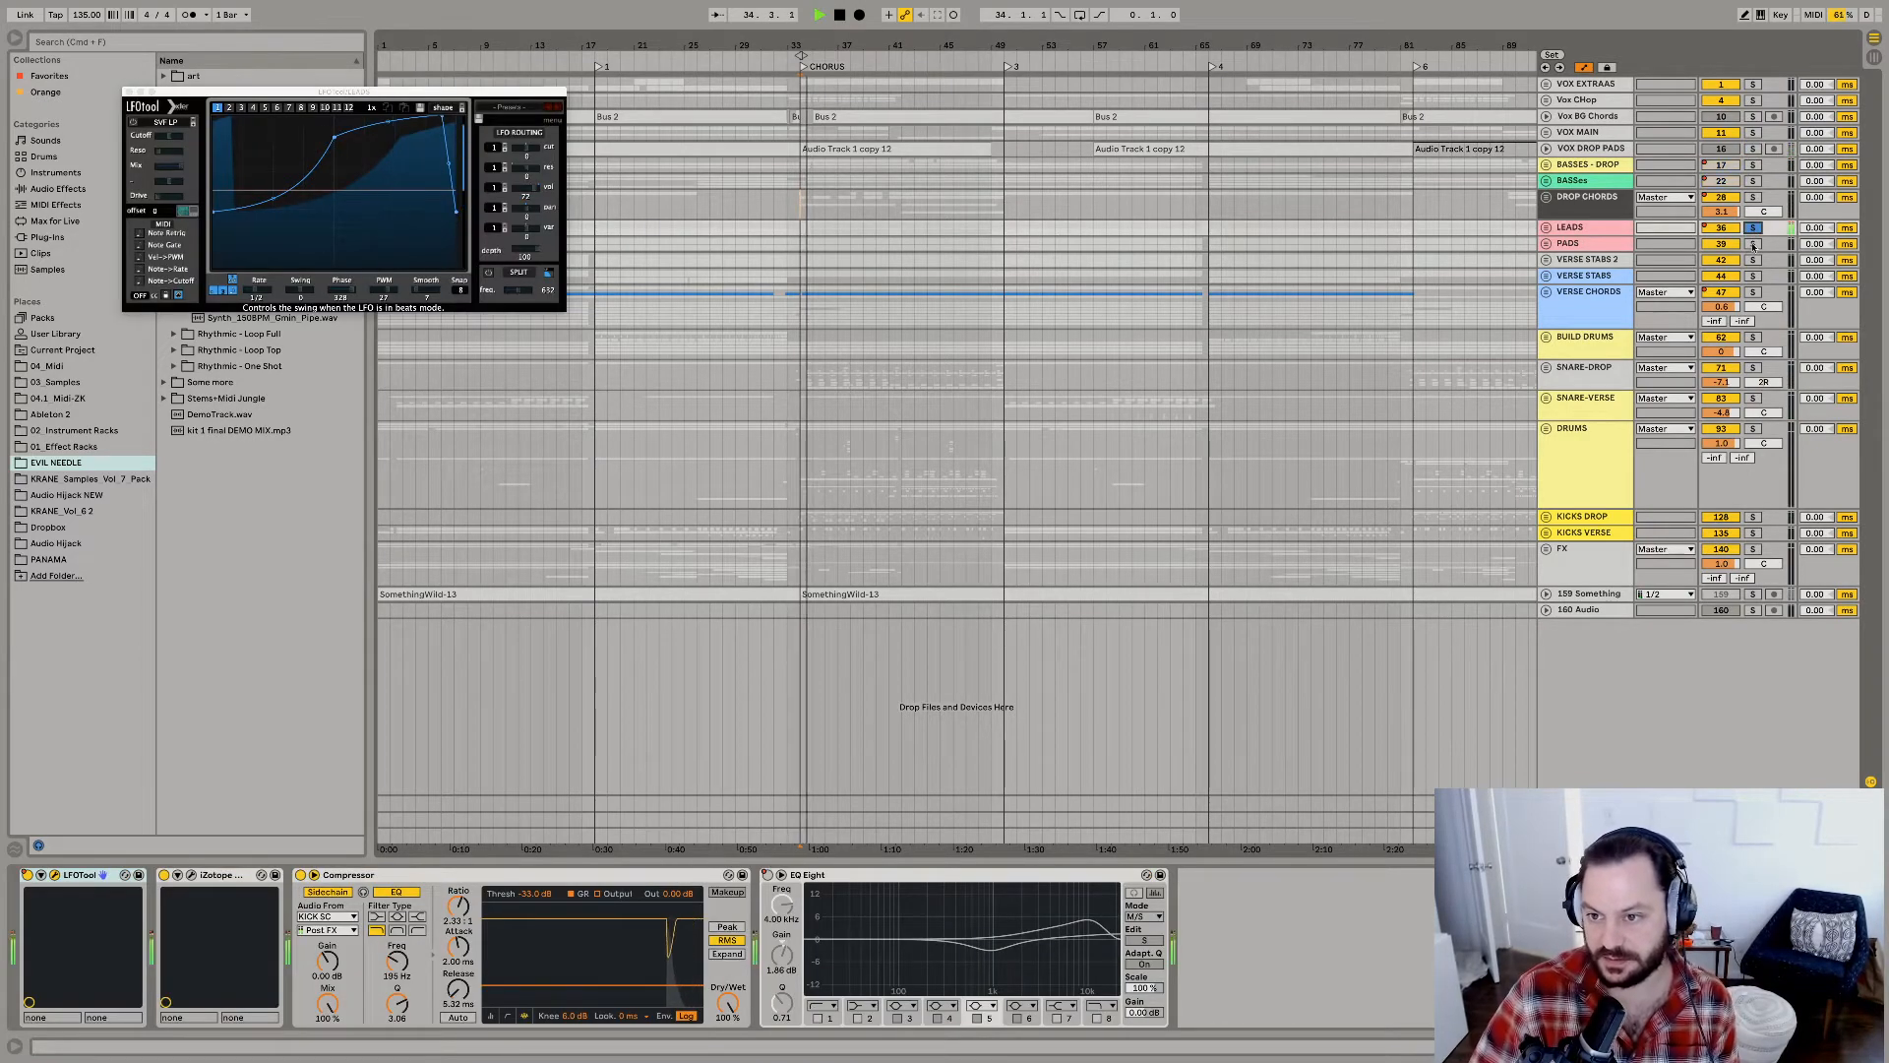
left_click(1752, 245, "super")
left_click(1547, 244)
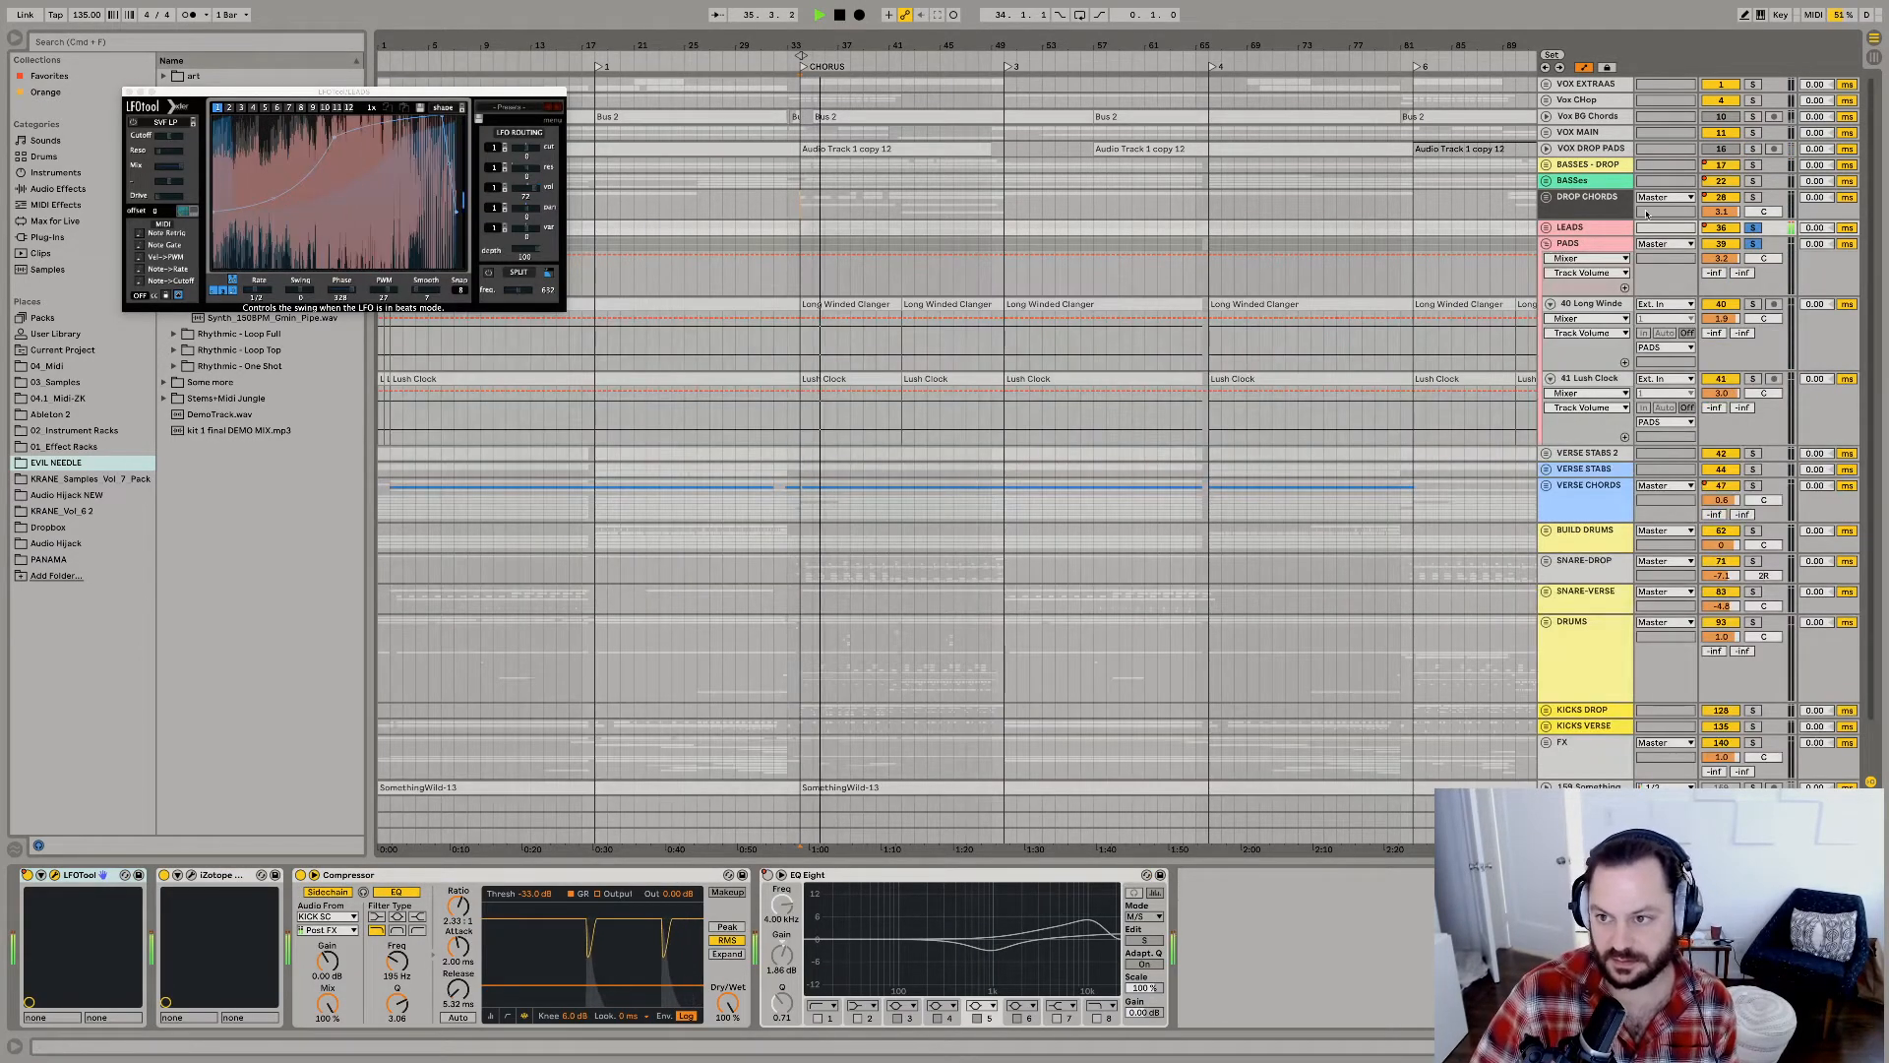
left_click(1546, 244)
Solo the BASSes group and switch the solo to BASSES - DROP, auditioning it from bar 34.
left_click(1752, 181)
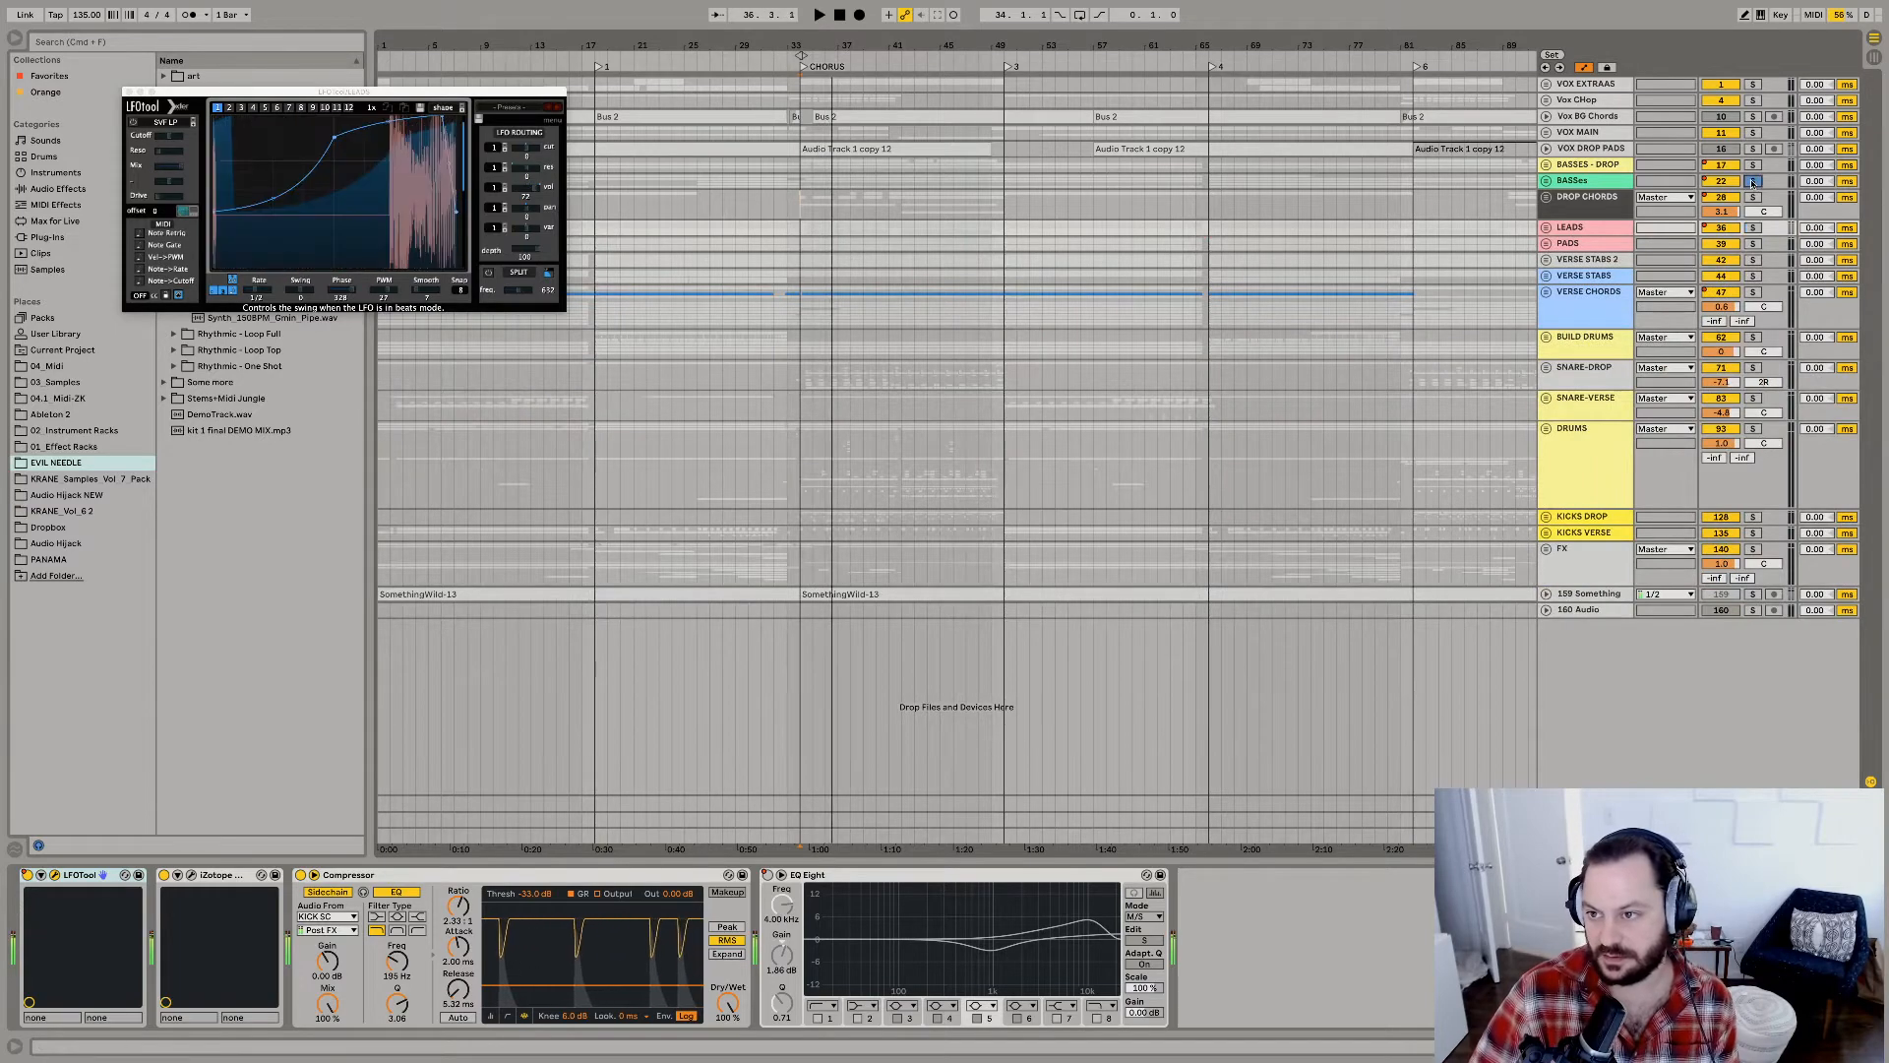
left_click(1752, 165)
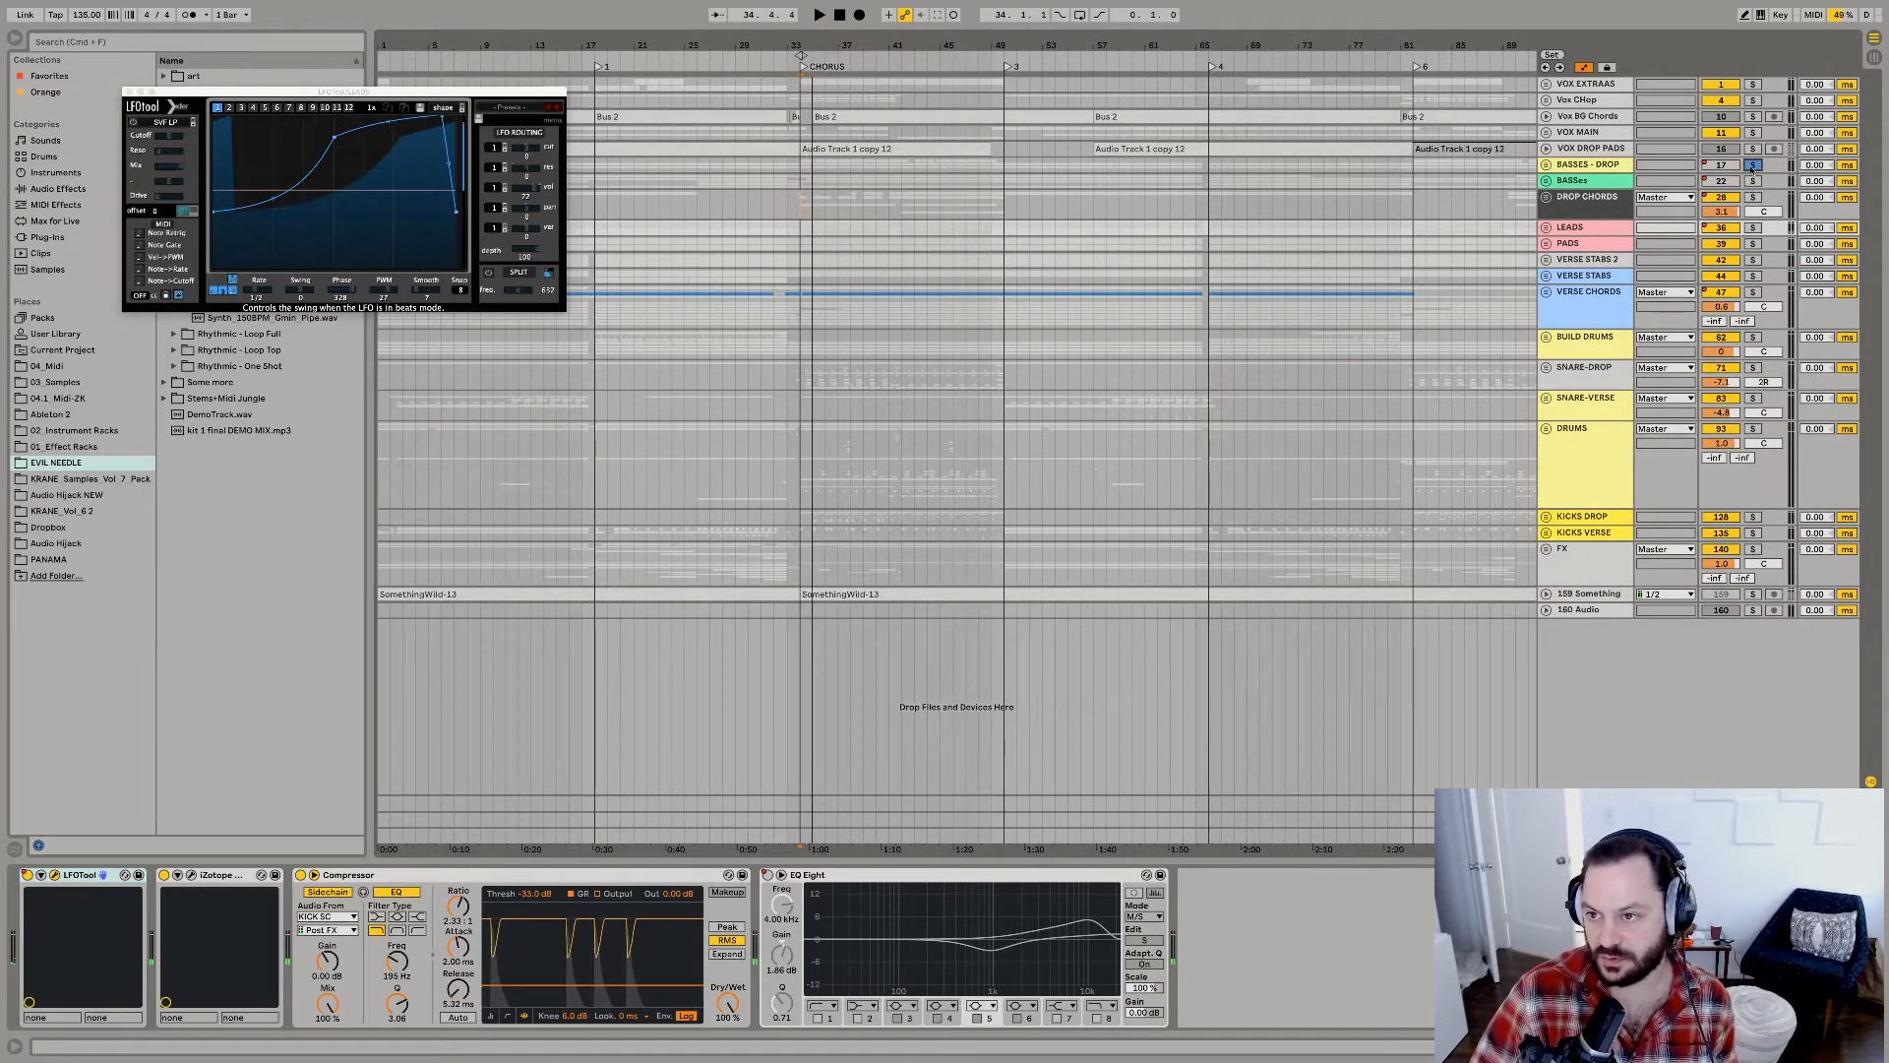
key("space")
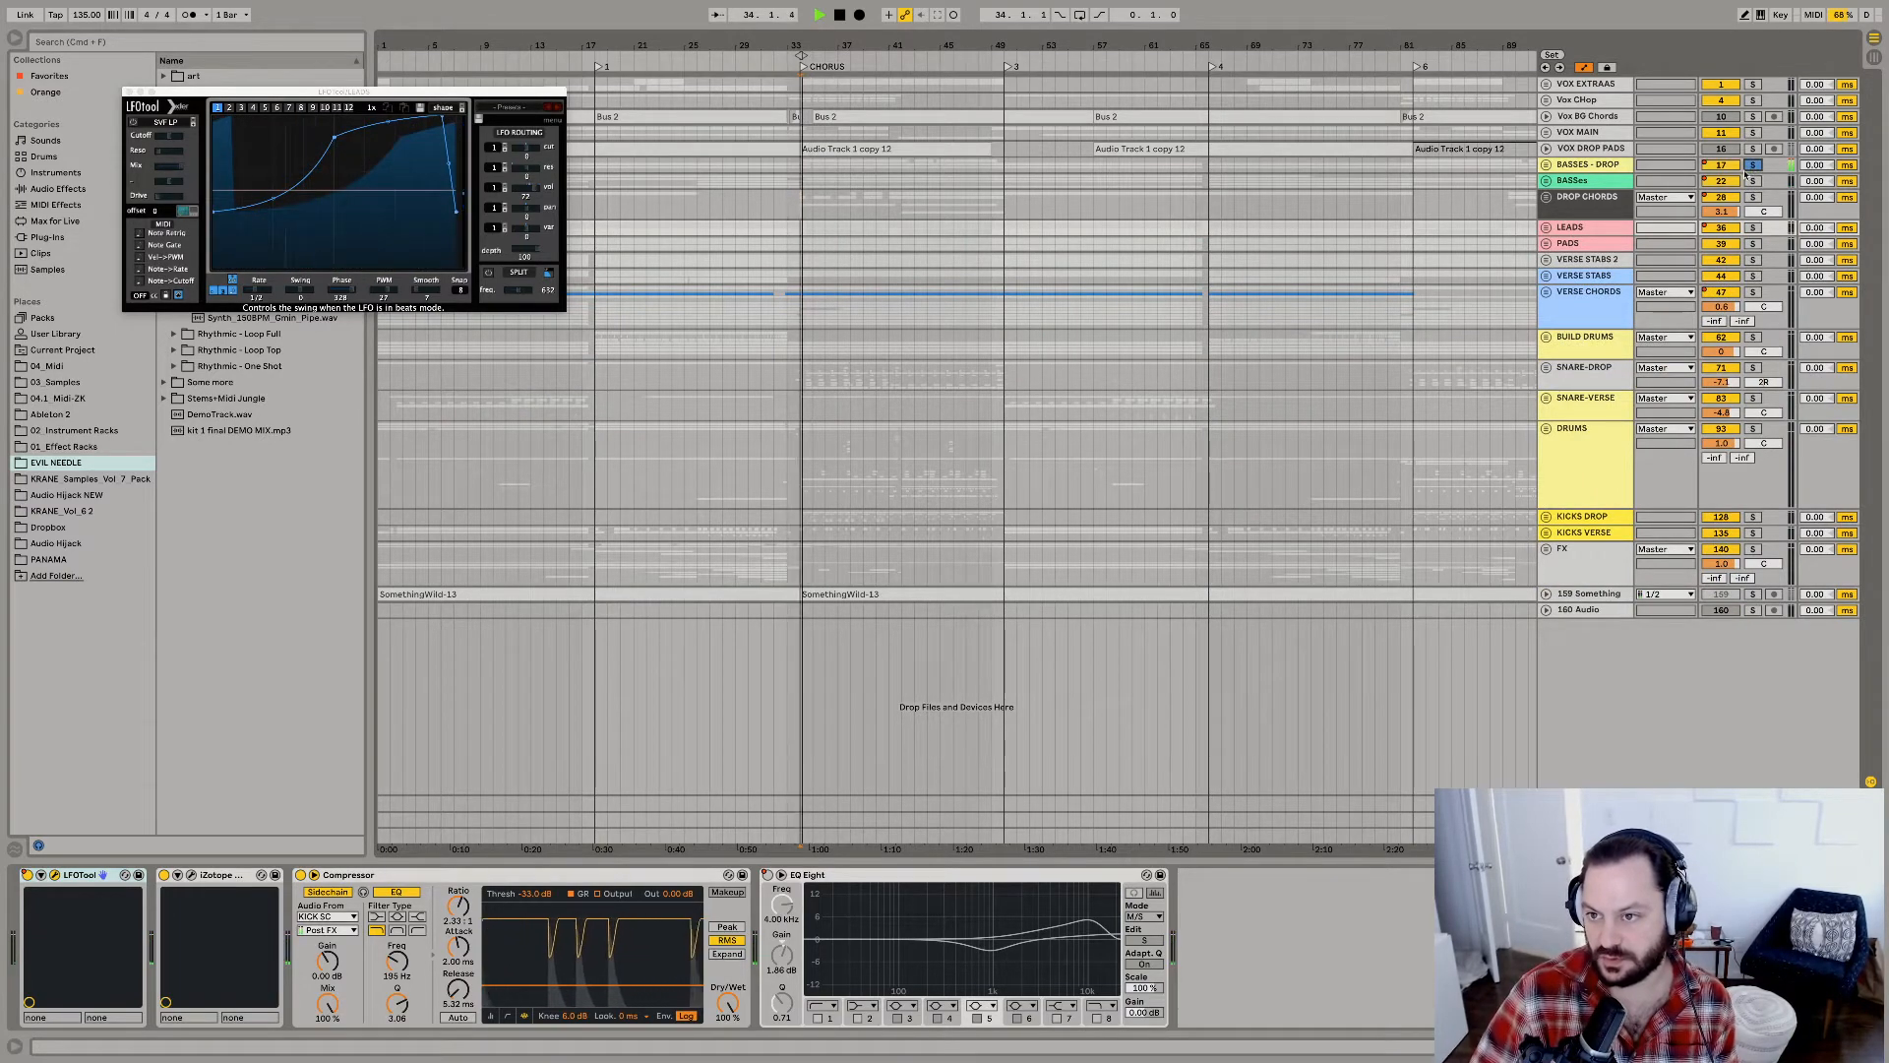
Expand and solo VOX DROP PADS, and layer BASSES - DROP, DROP CHORDS and LEADS into the solo while the chorus plays.
left_click(1549, 149)
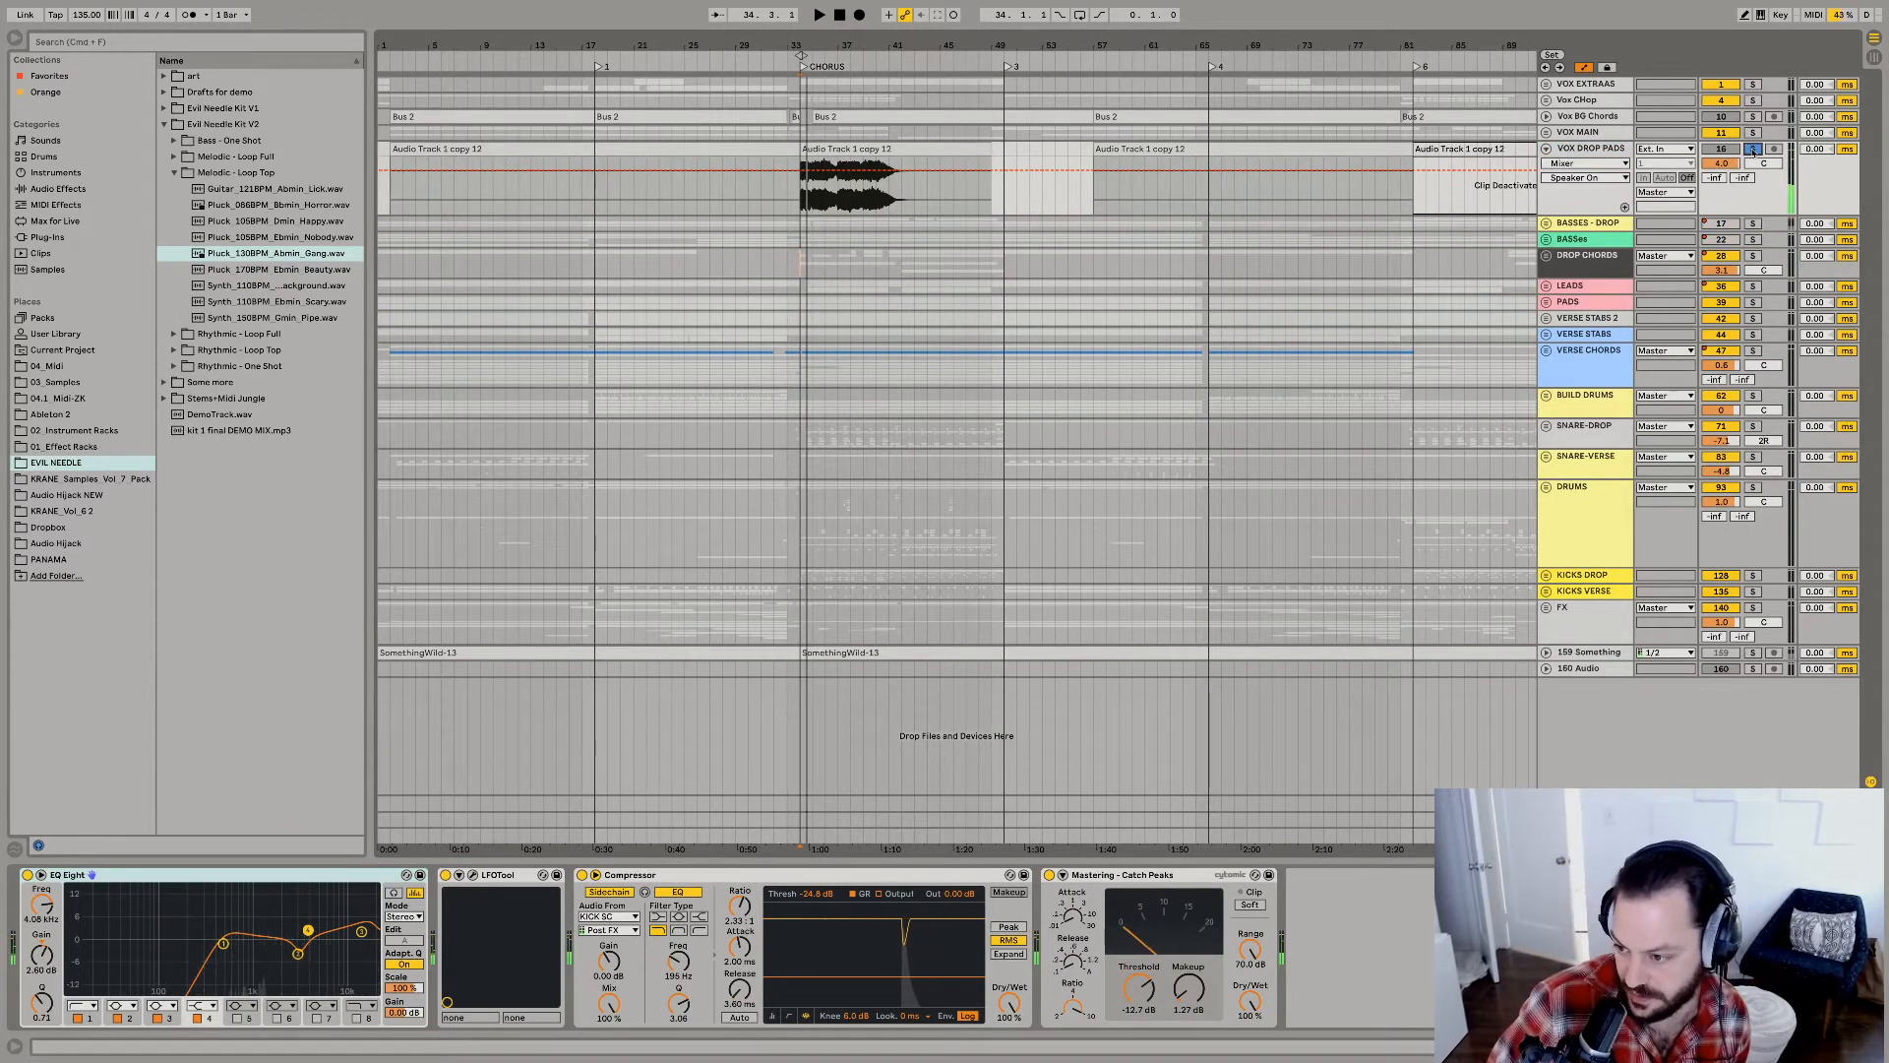
key("space")
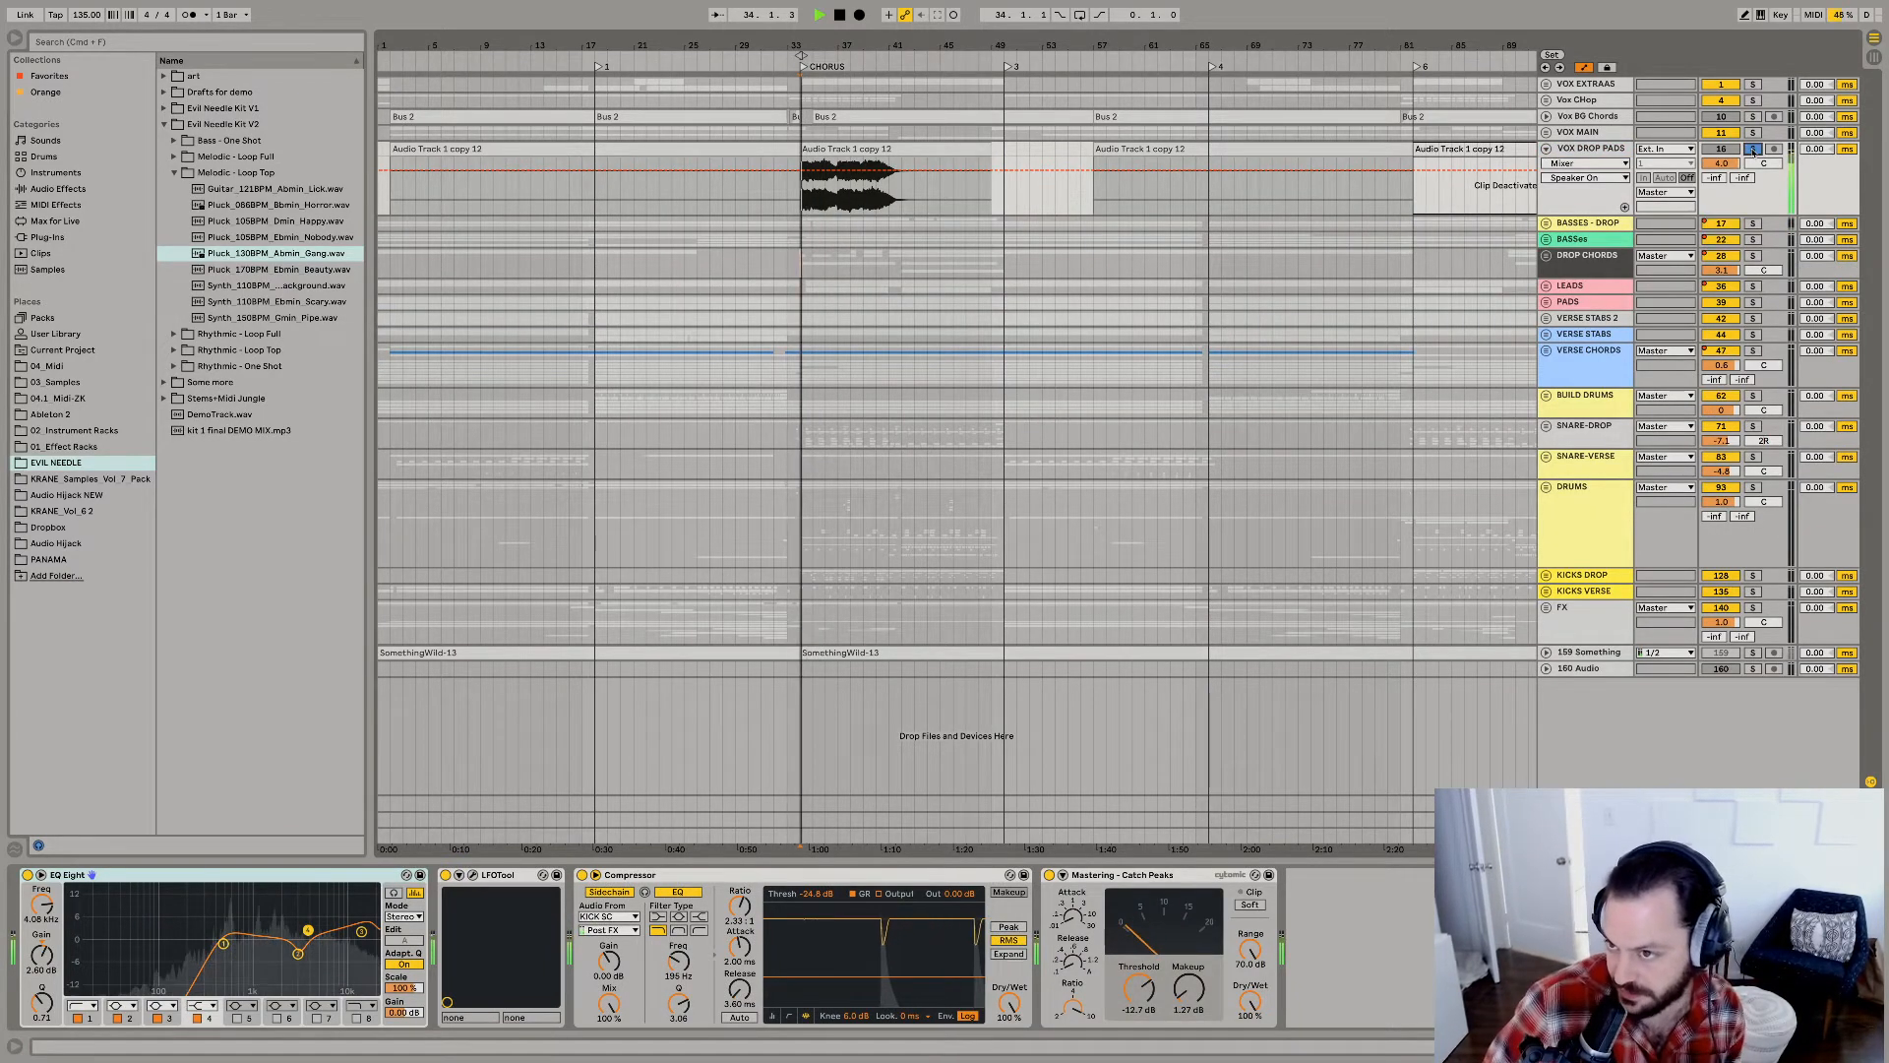
left_click(1754, 223, "super")
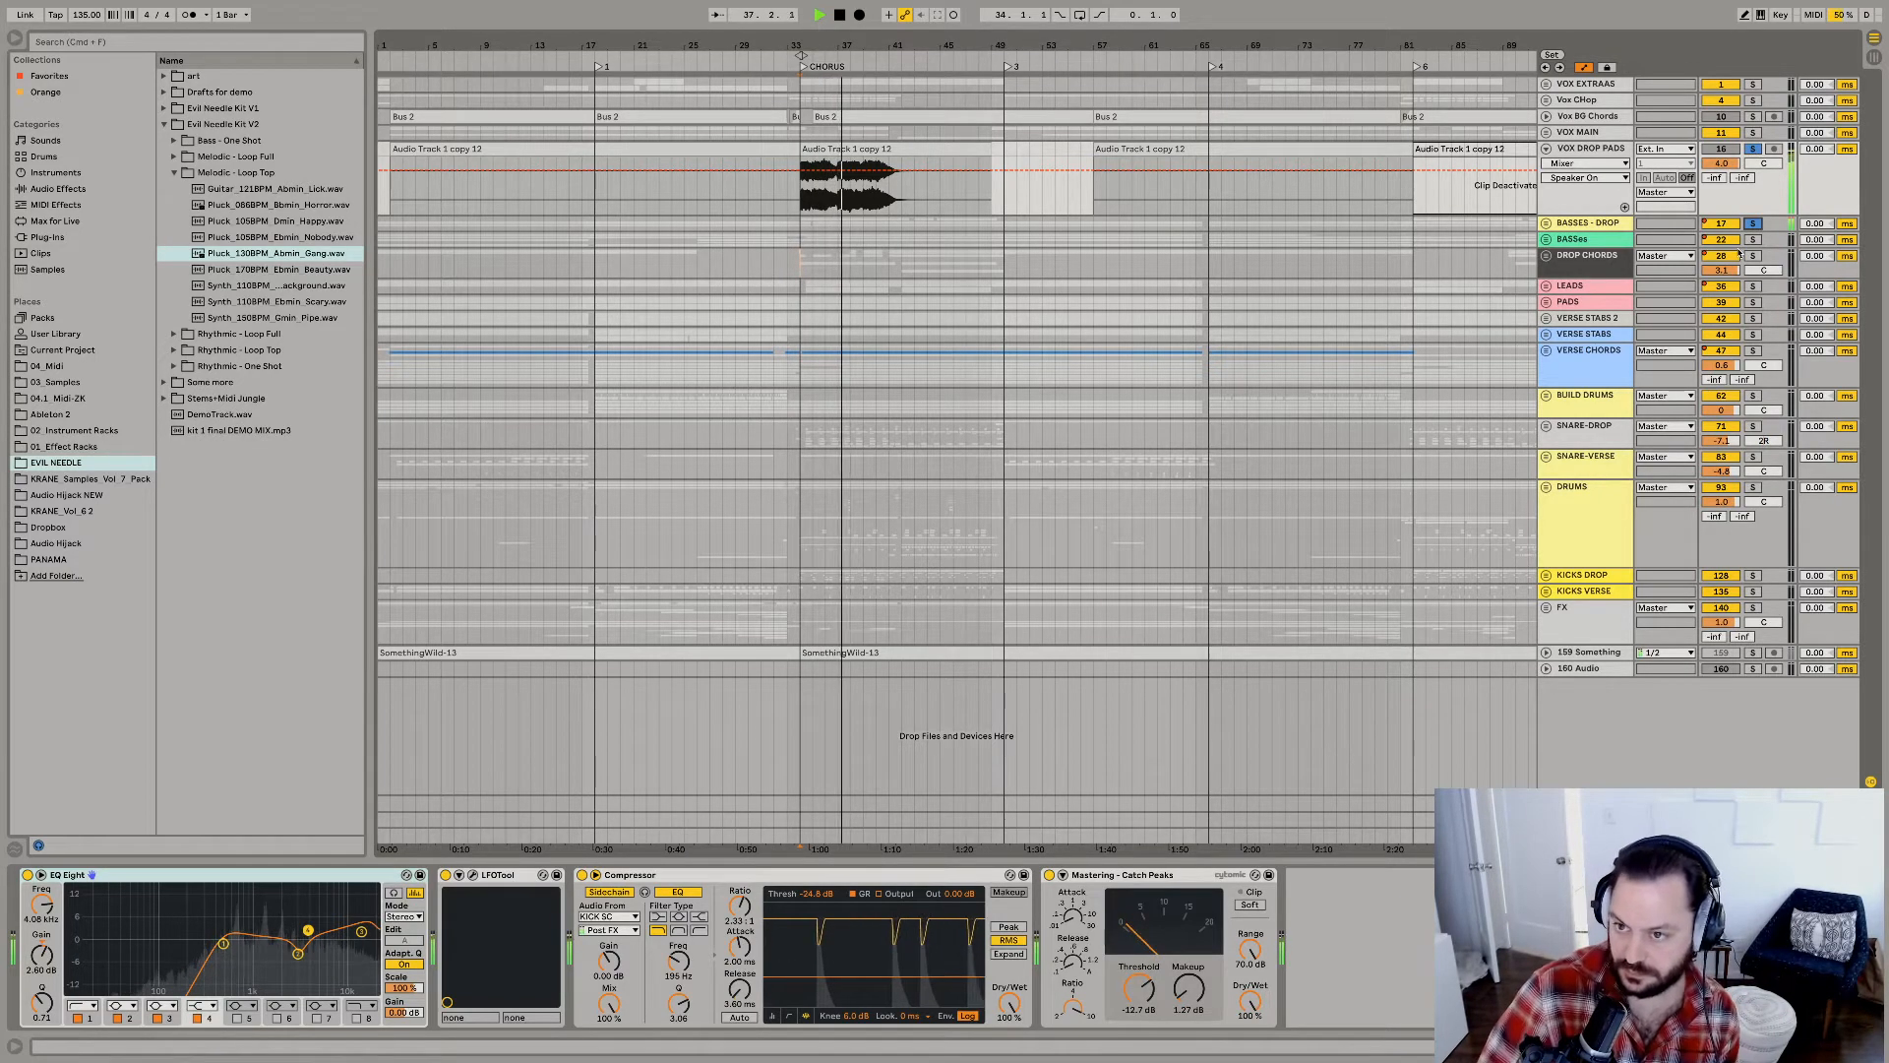
left_click(1752, 254, "super")
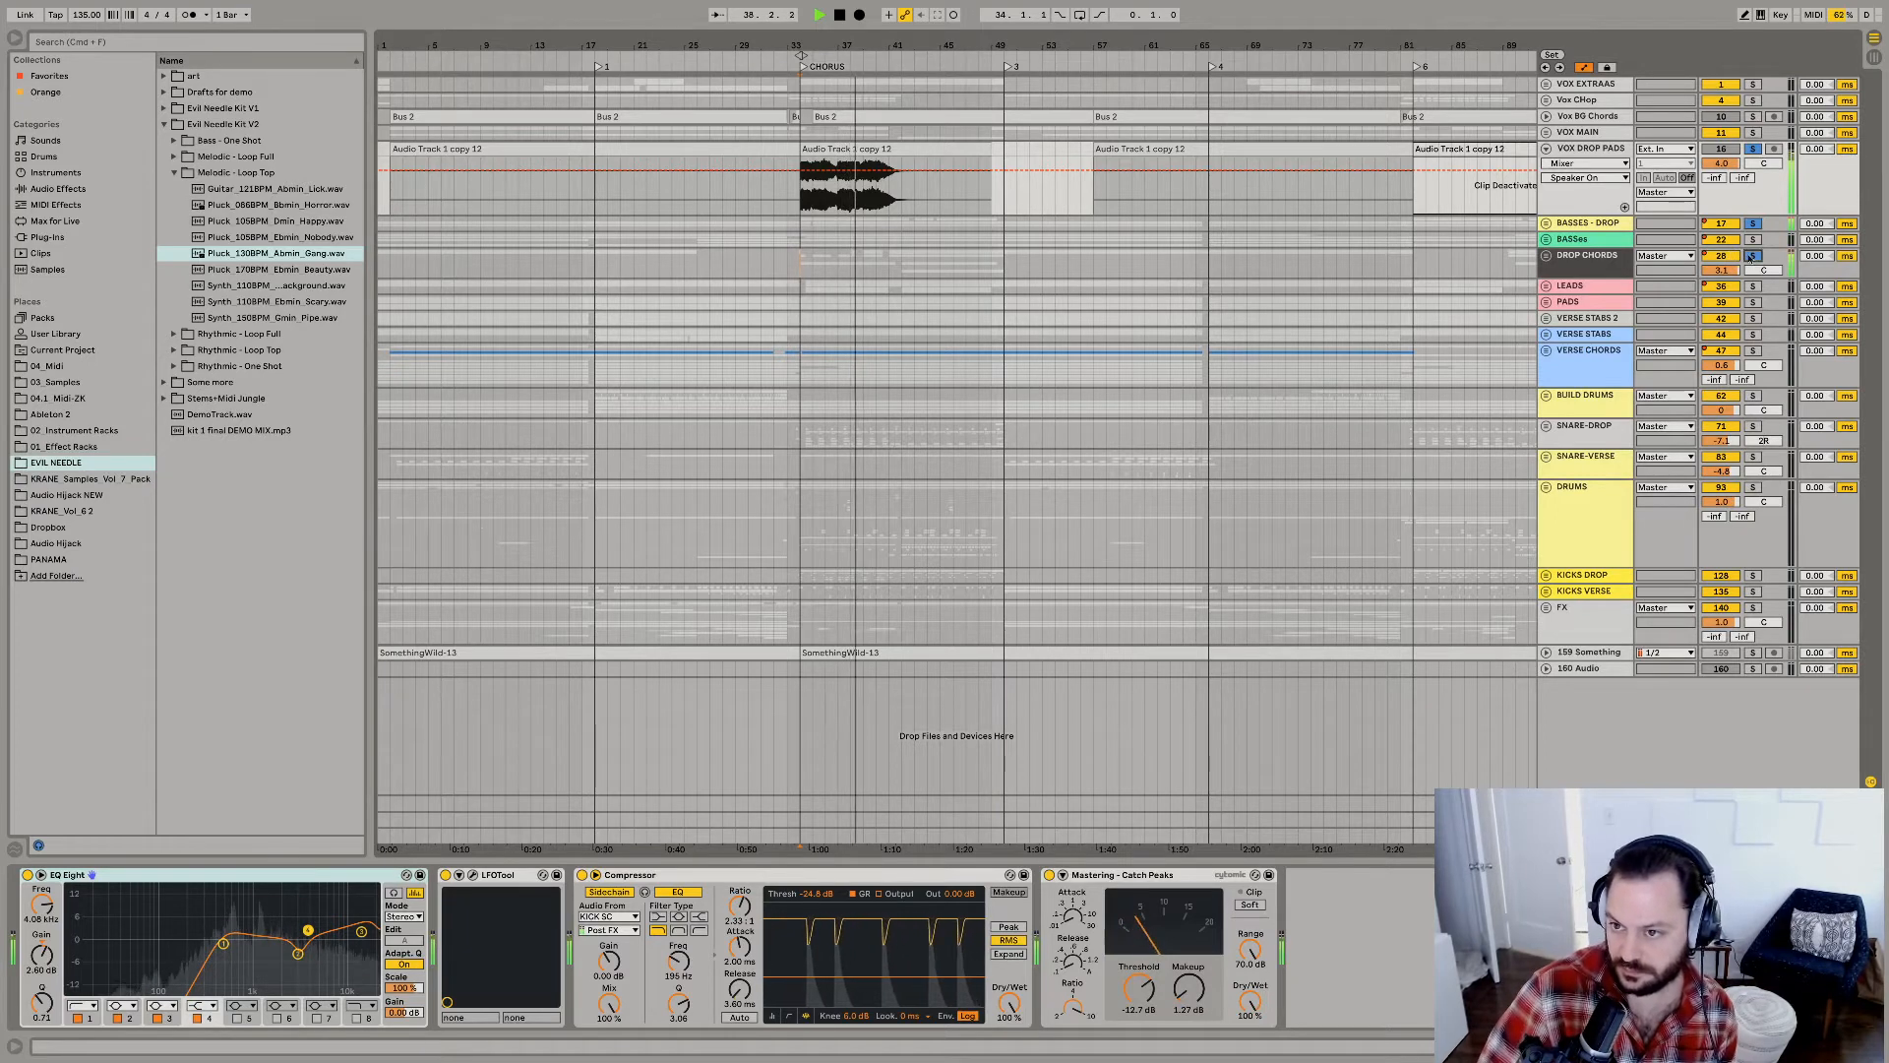
left_click(1752, 285, "super")
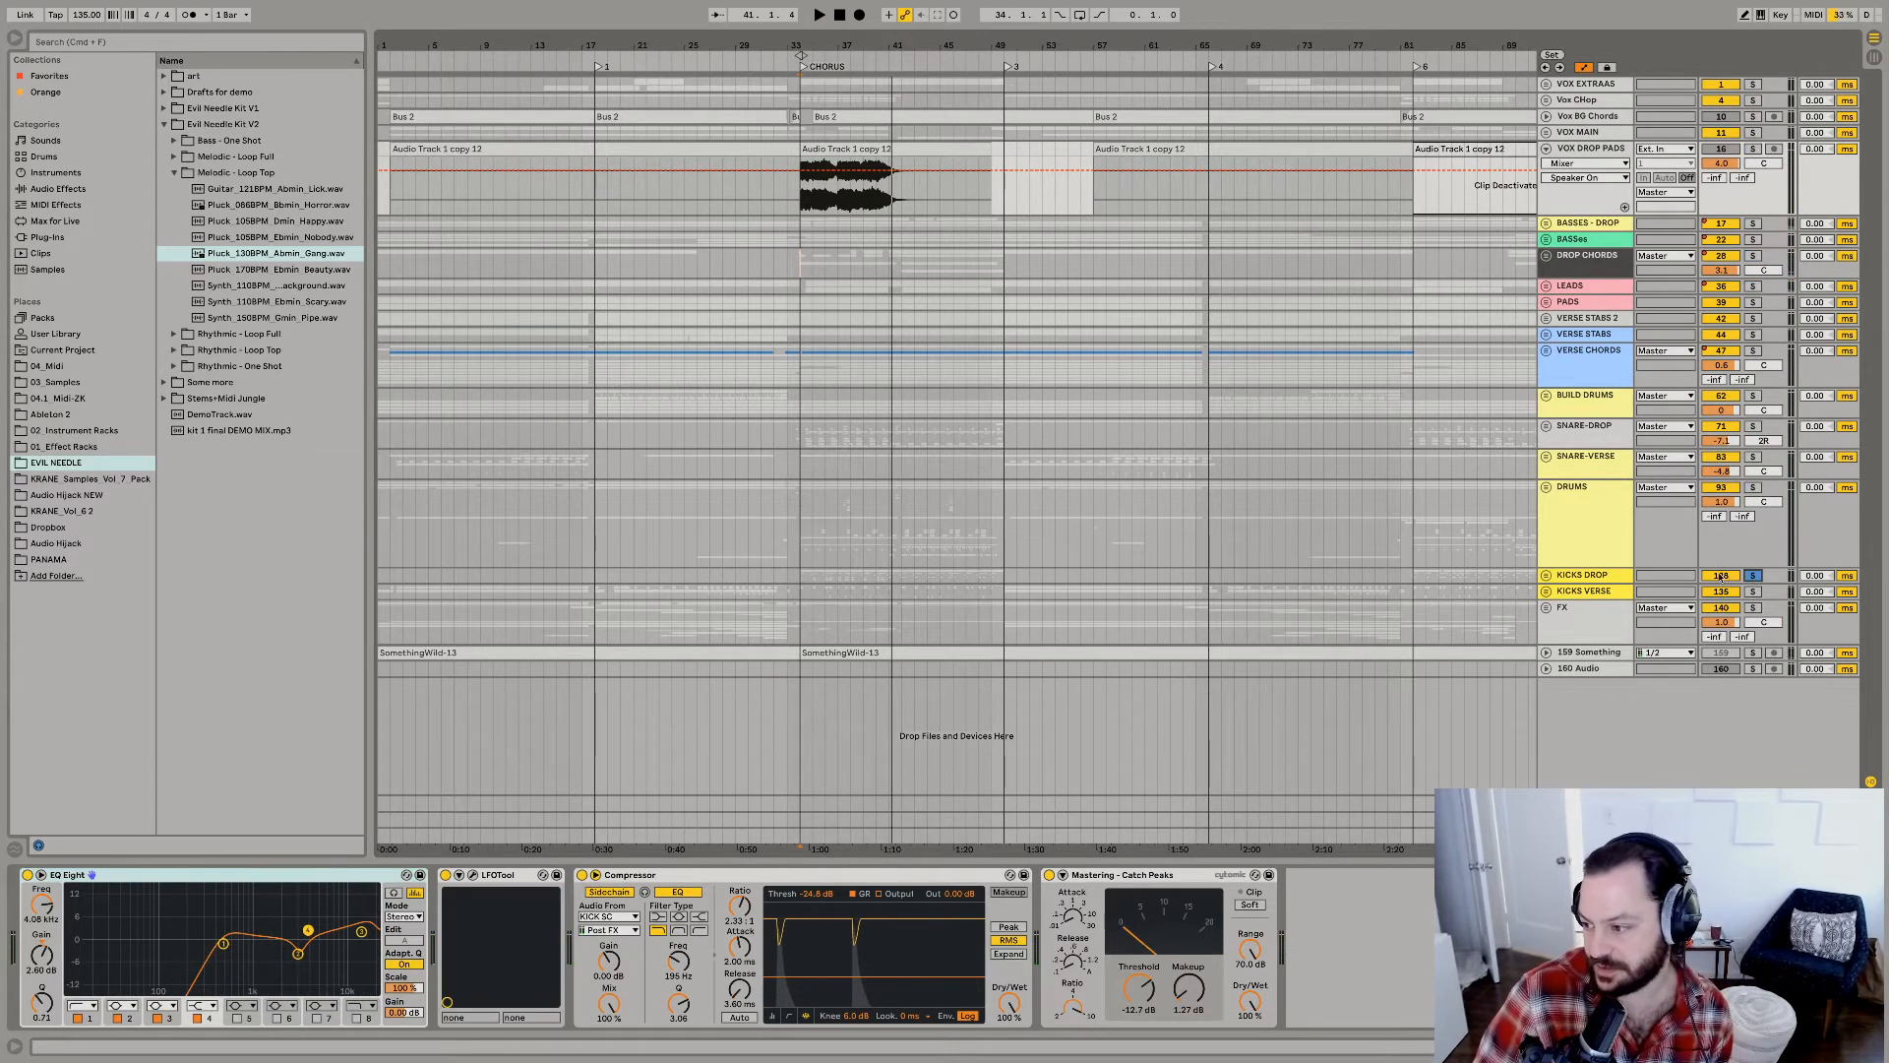
Solo and expand the KICKS DROP group, and audition the layered kicks of its first track with the Instrument Rack shown.
key("space")
left_click(1545, 574)
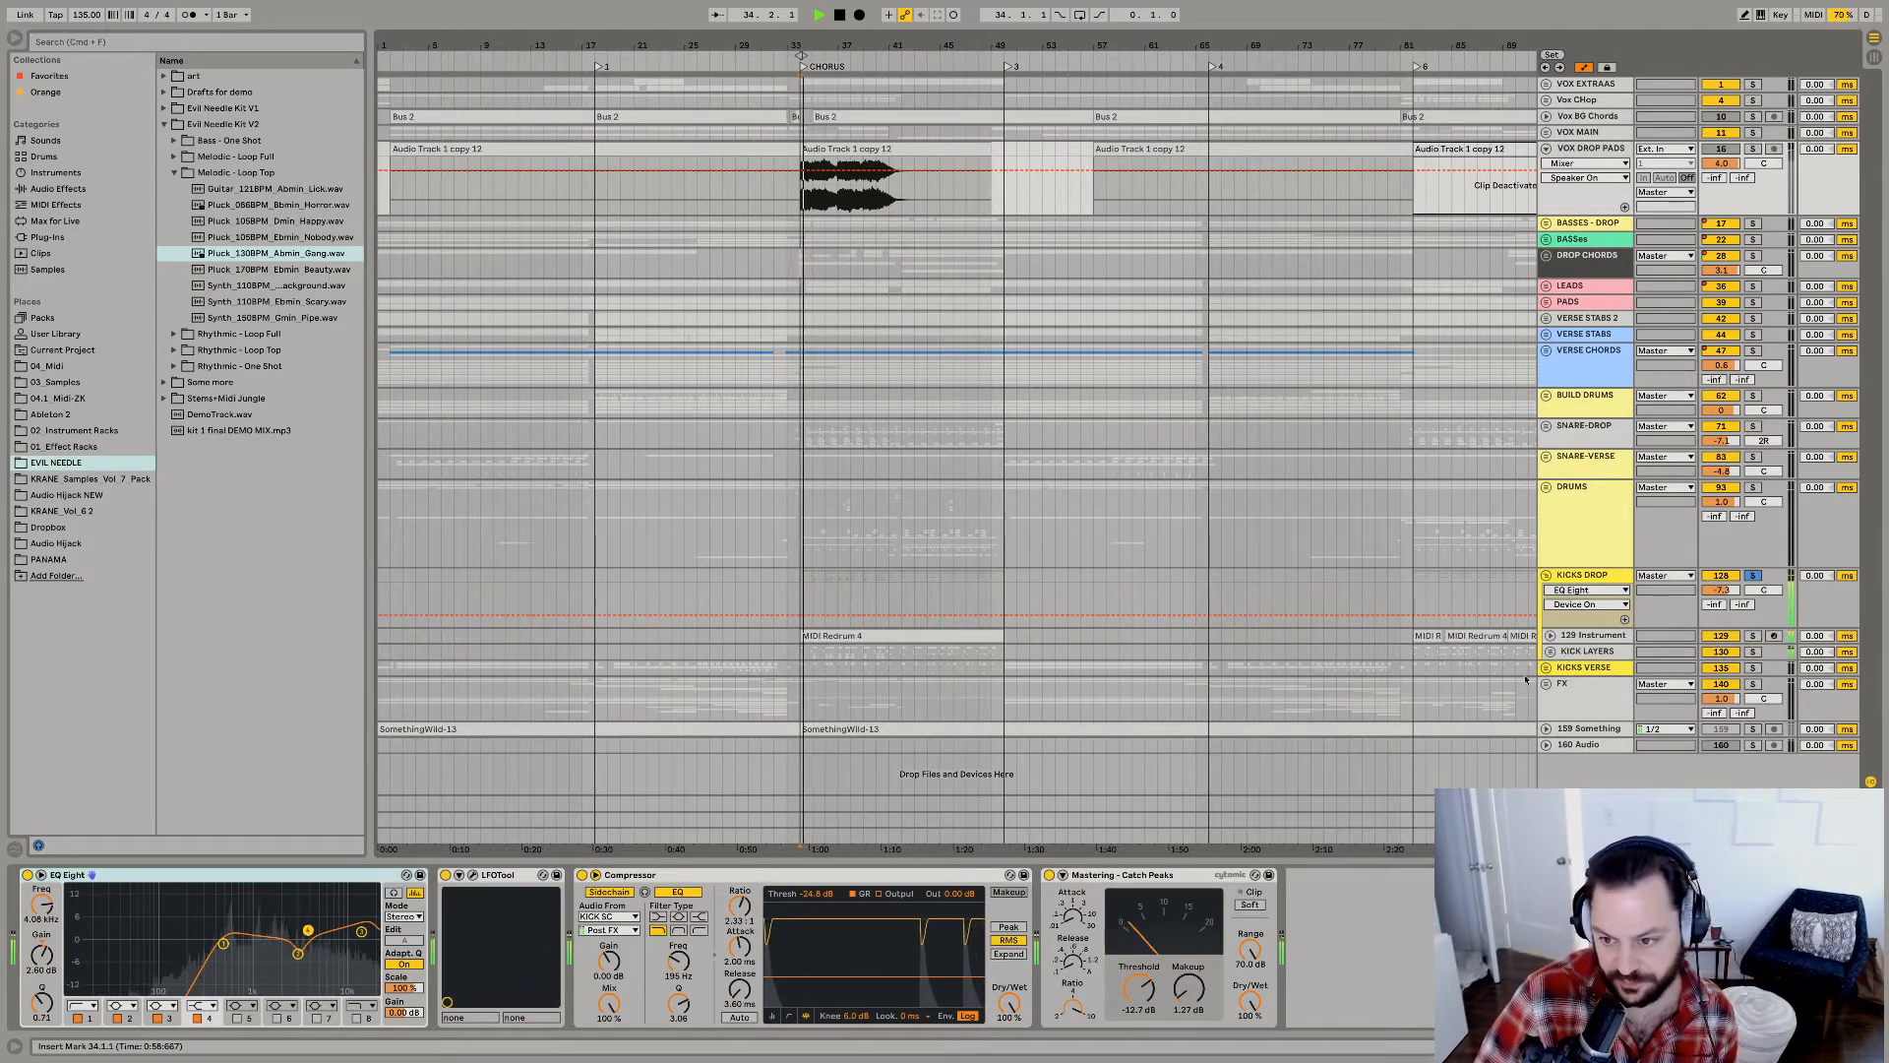
key("space")
left_click(1567, 635)
key("space")
key("space")
key("space")
key("space")
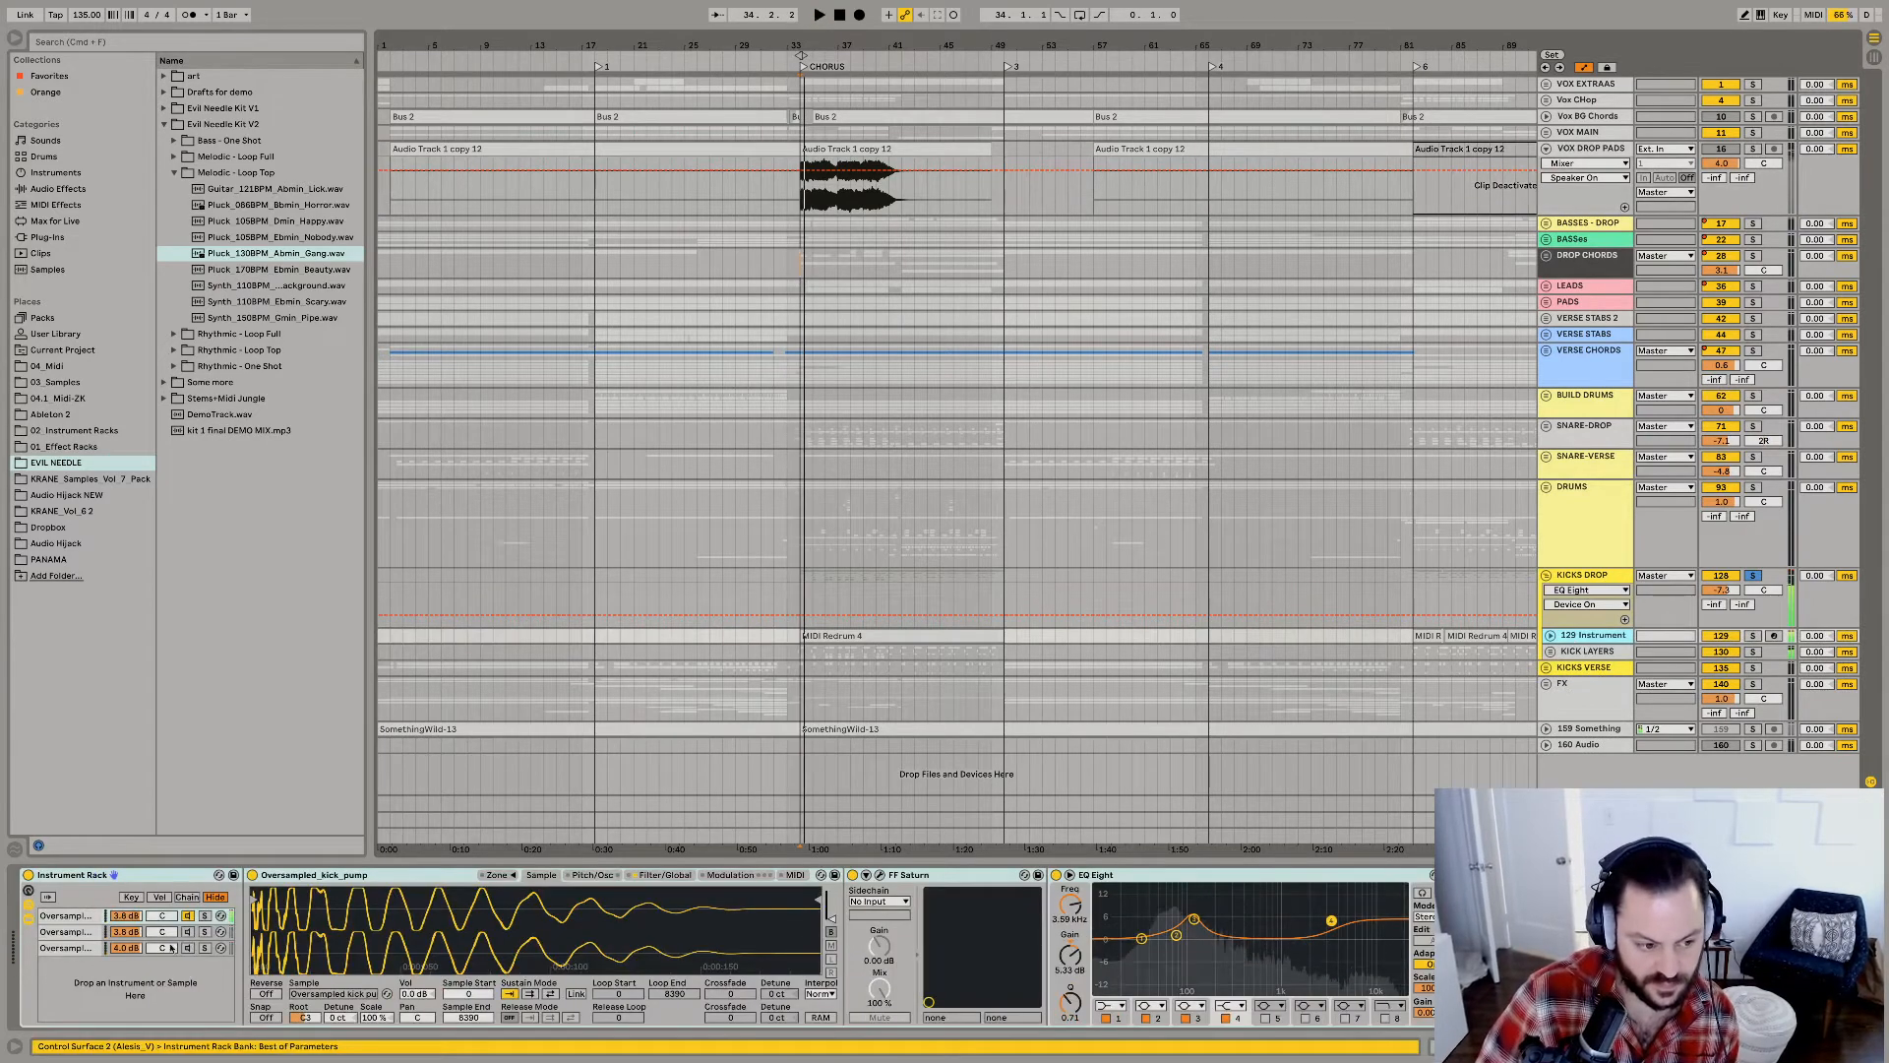
key("space")
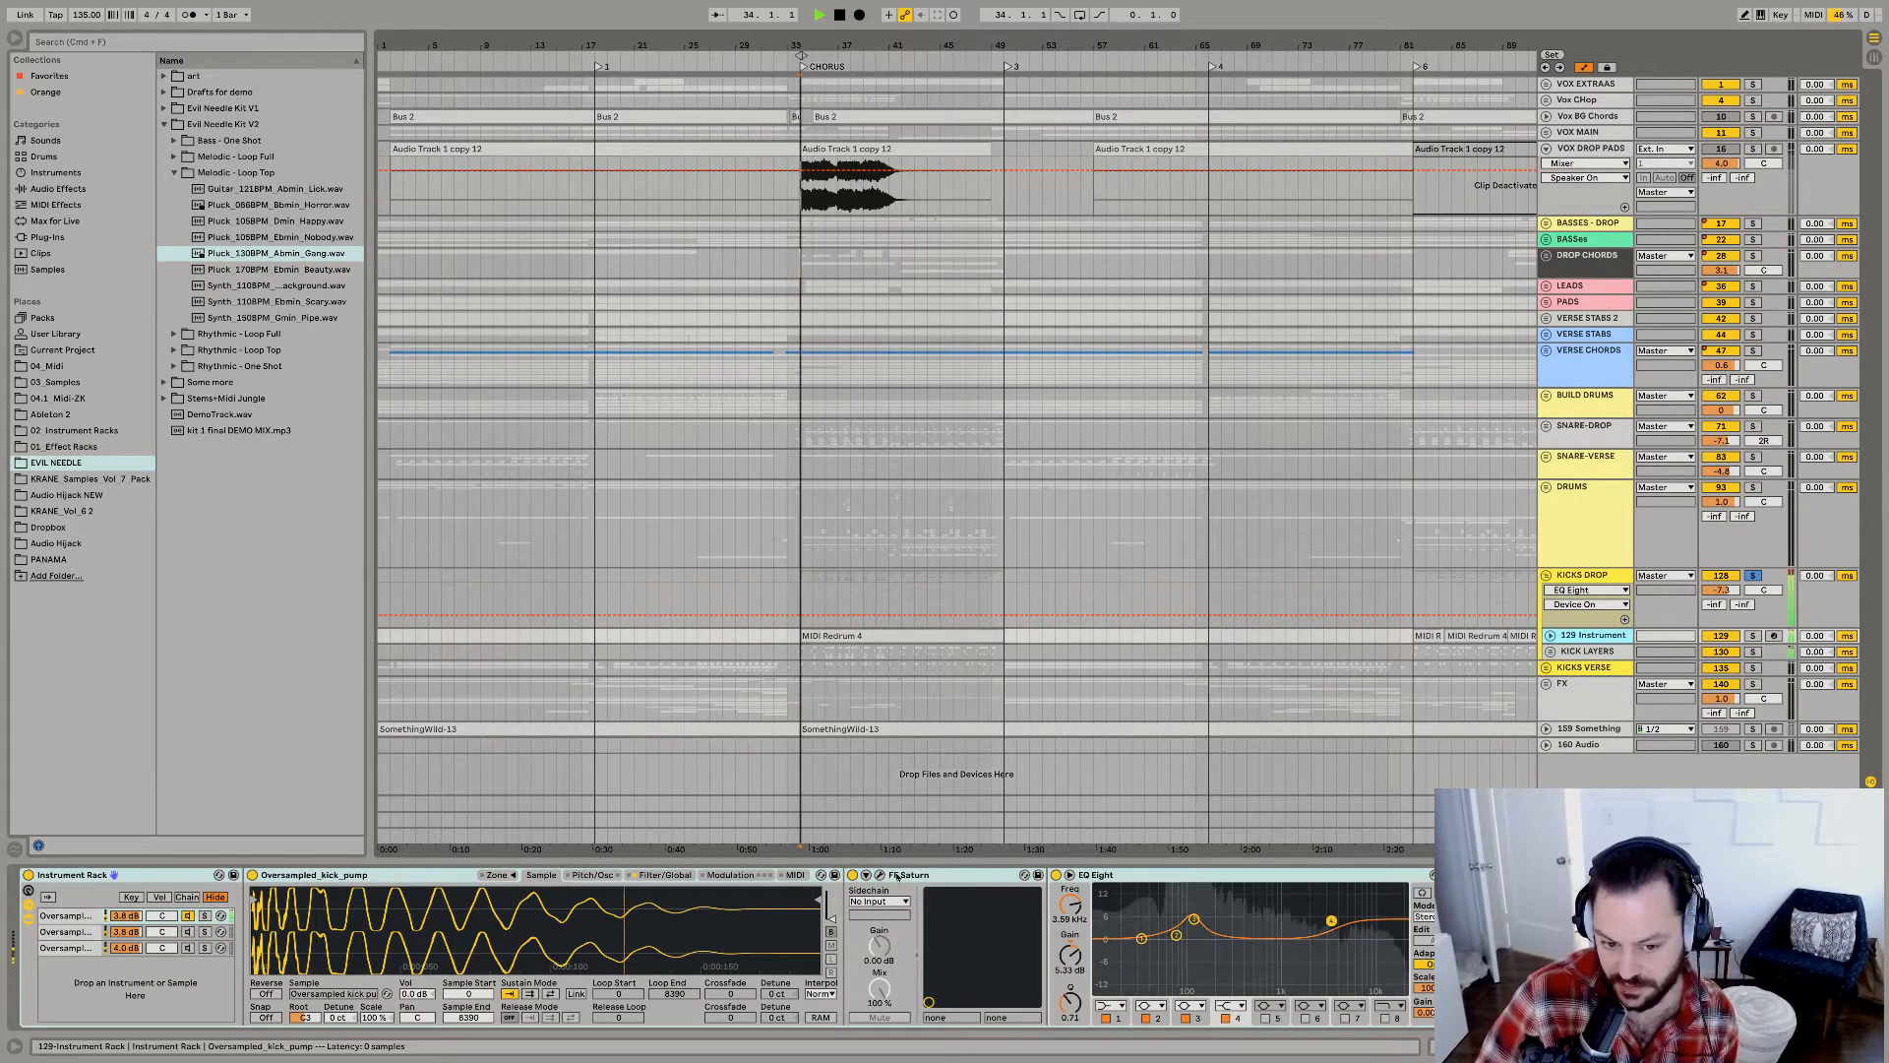
key("space")
Examine the kick track's FF Saturn plug-in window, close it, and audition the kick with its EQ Eight in view.
left_click(879, 875)
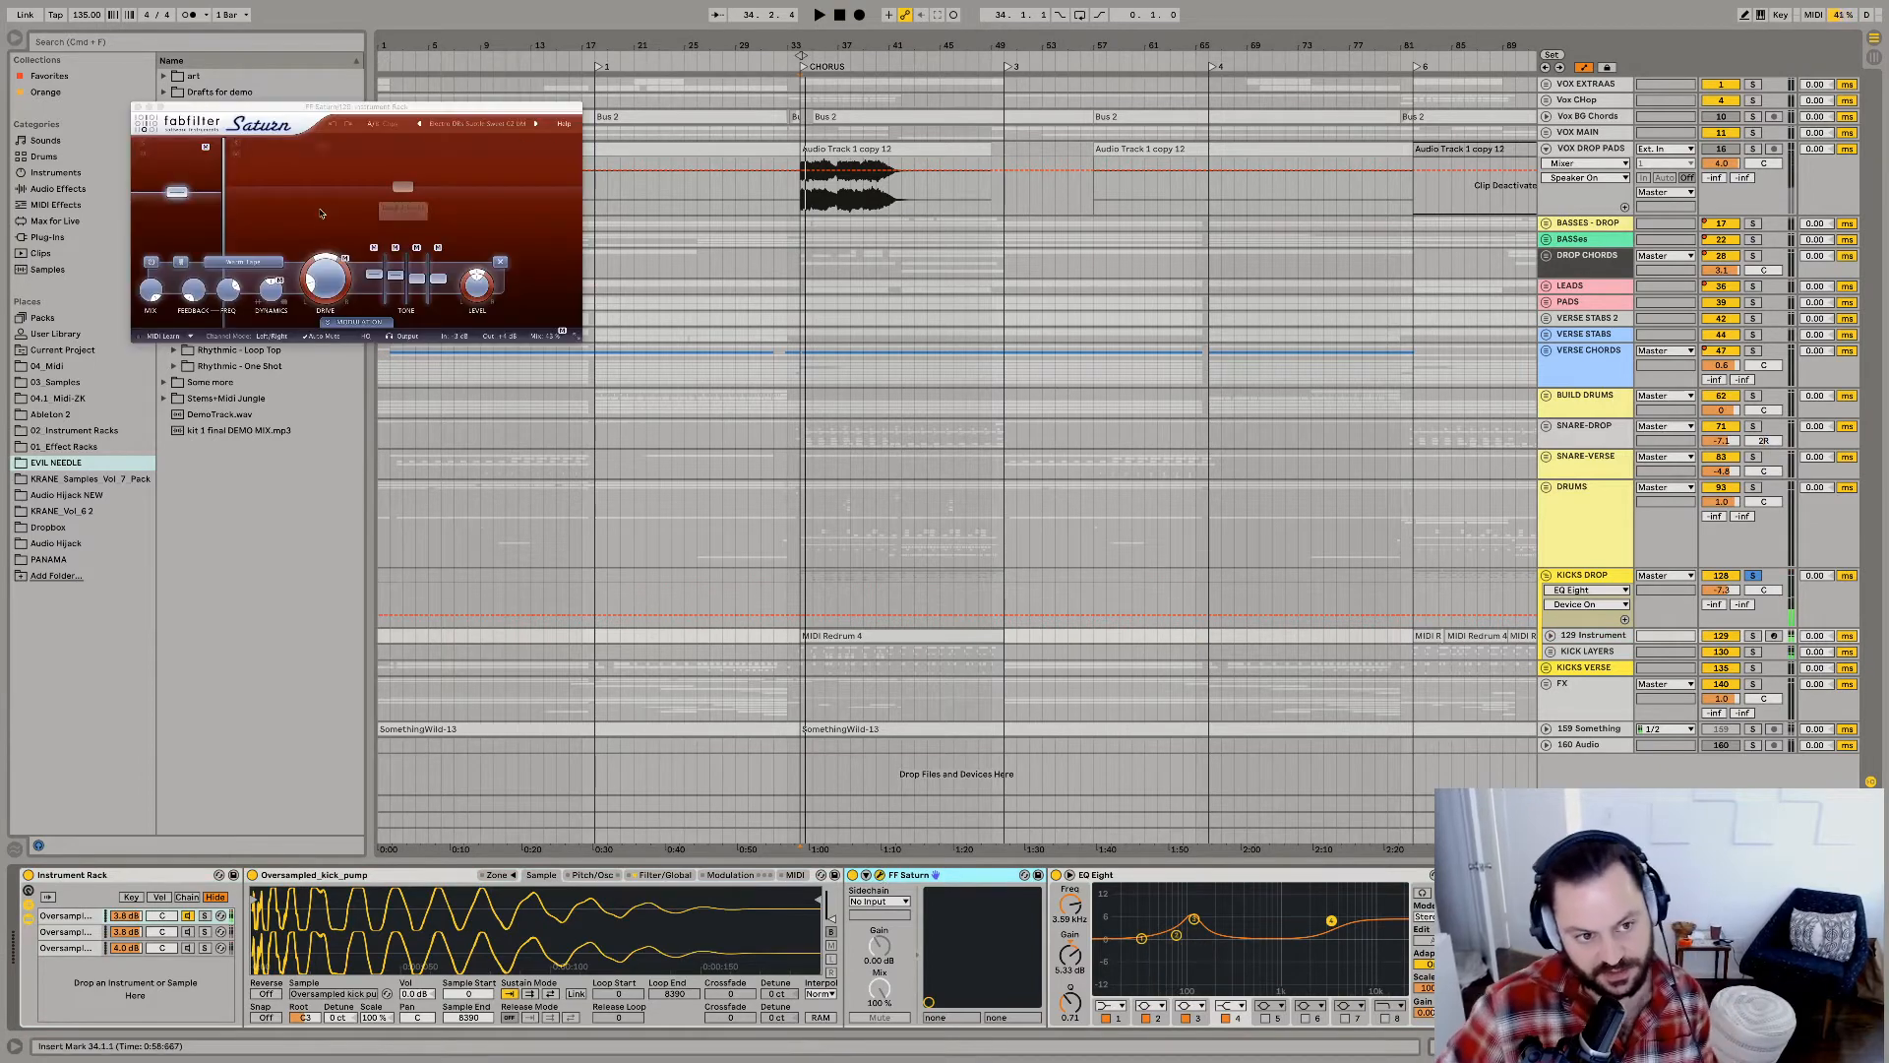
key("space")
key("space")
left_click(138, 107)
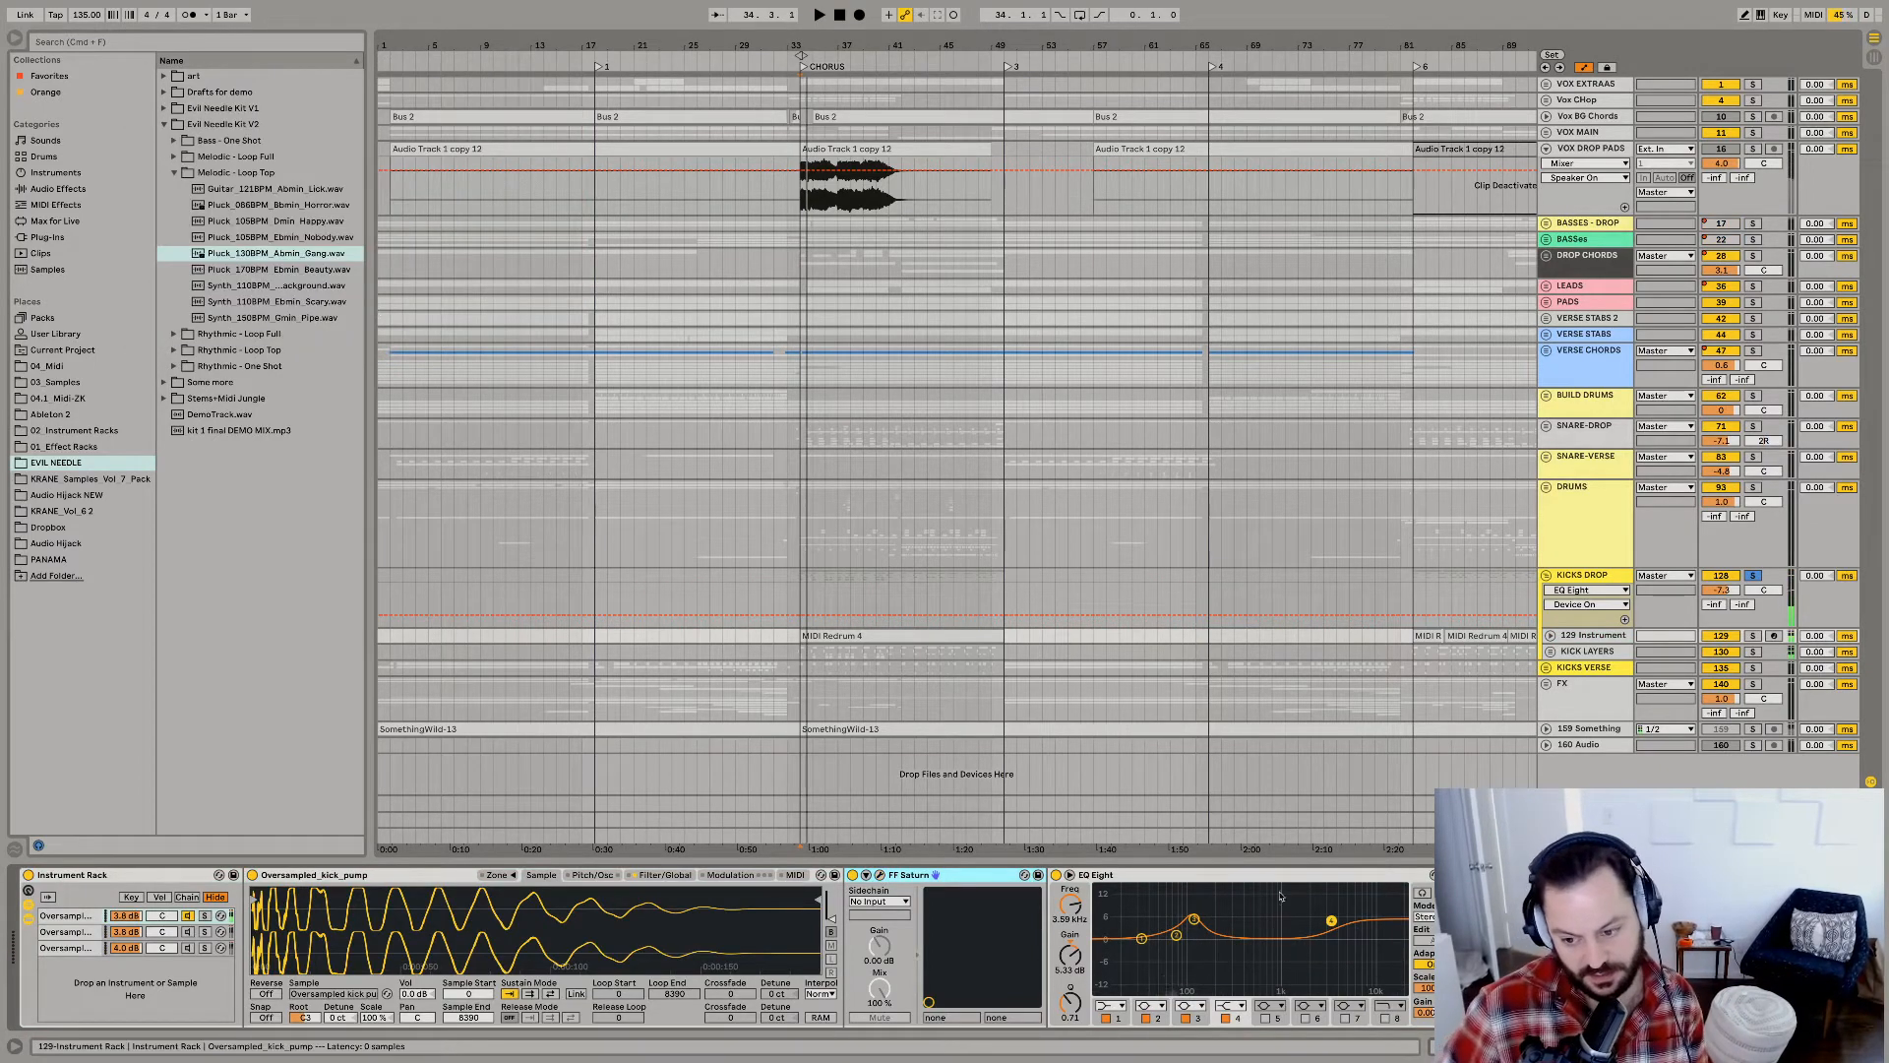
scroll(1280, 896, "right", 2)
key("space")
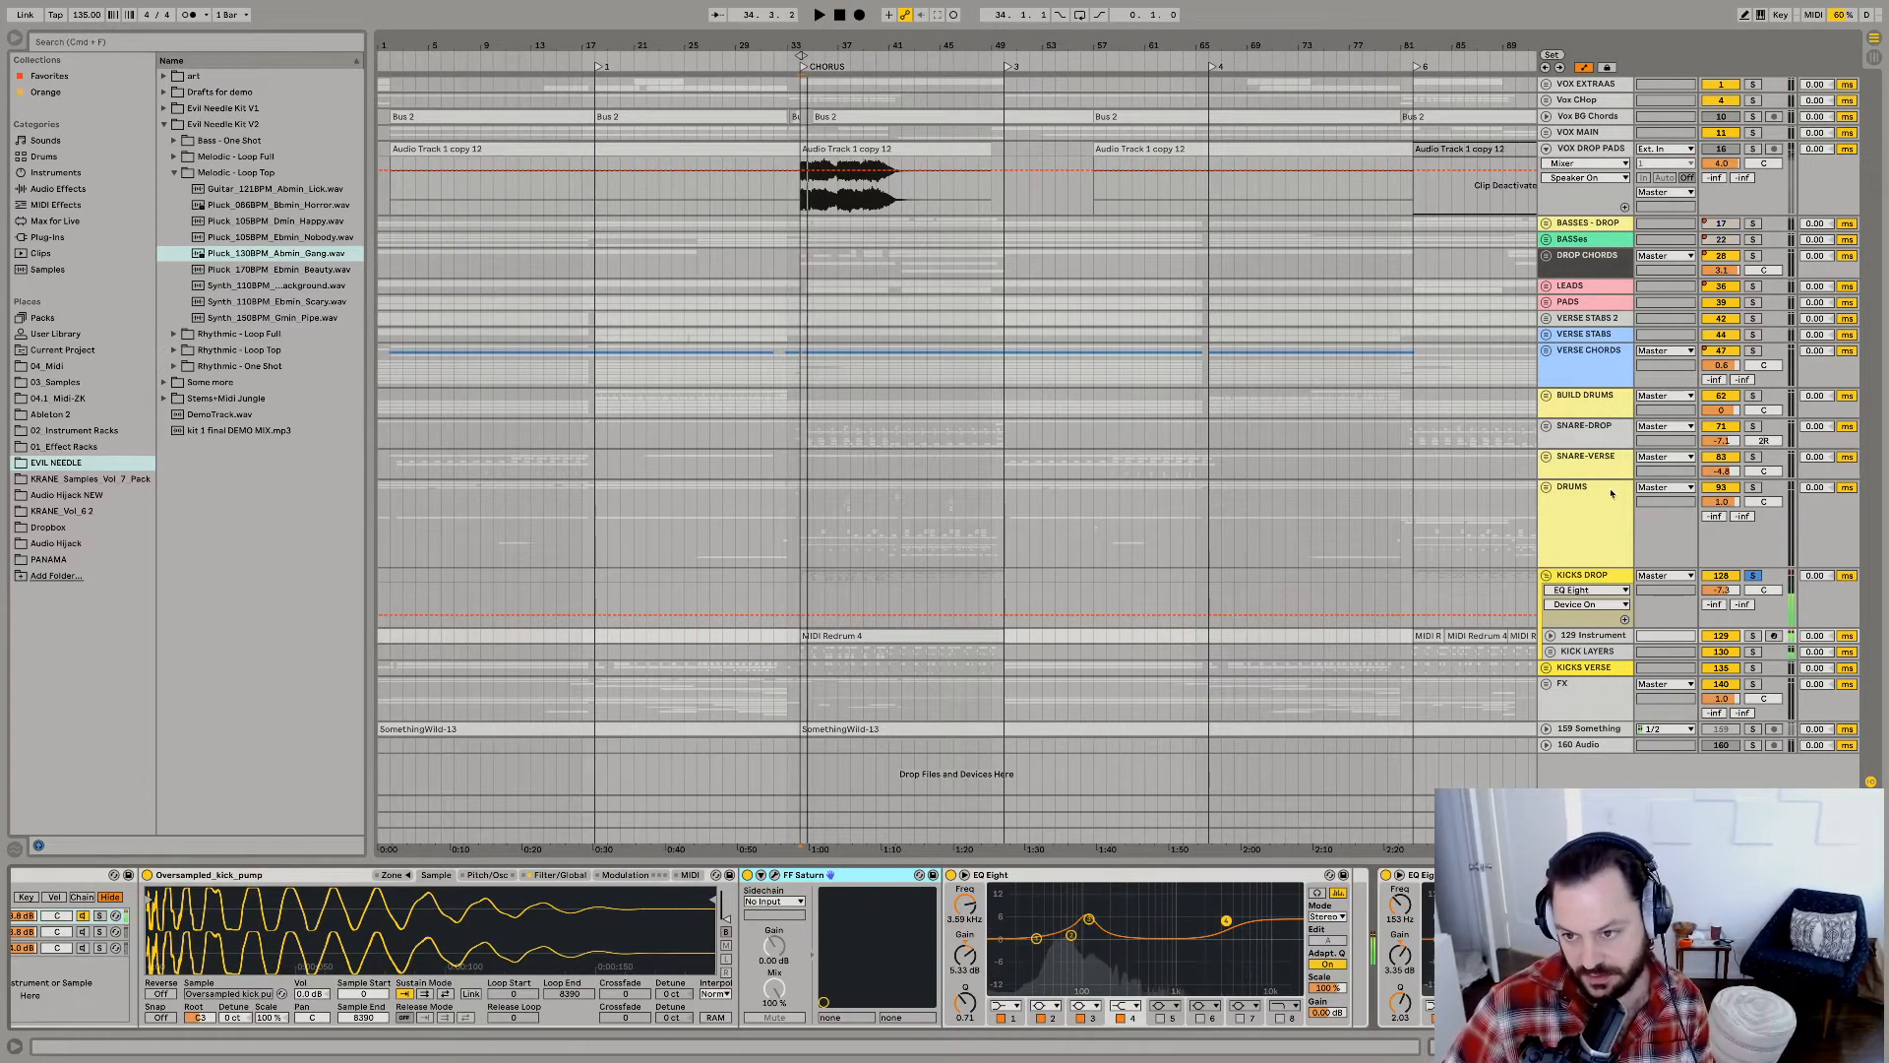
Solo and expand the SNARE-DROP group, unfold its tracks to show the snare waveforms, and solo the Redrum track.
left_click(1752, 456)
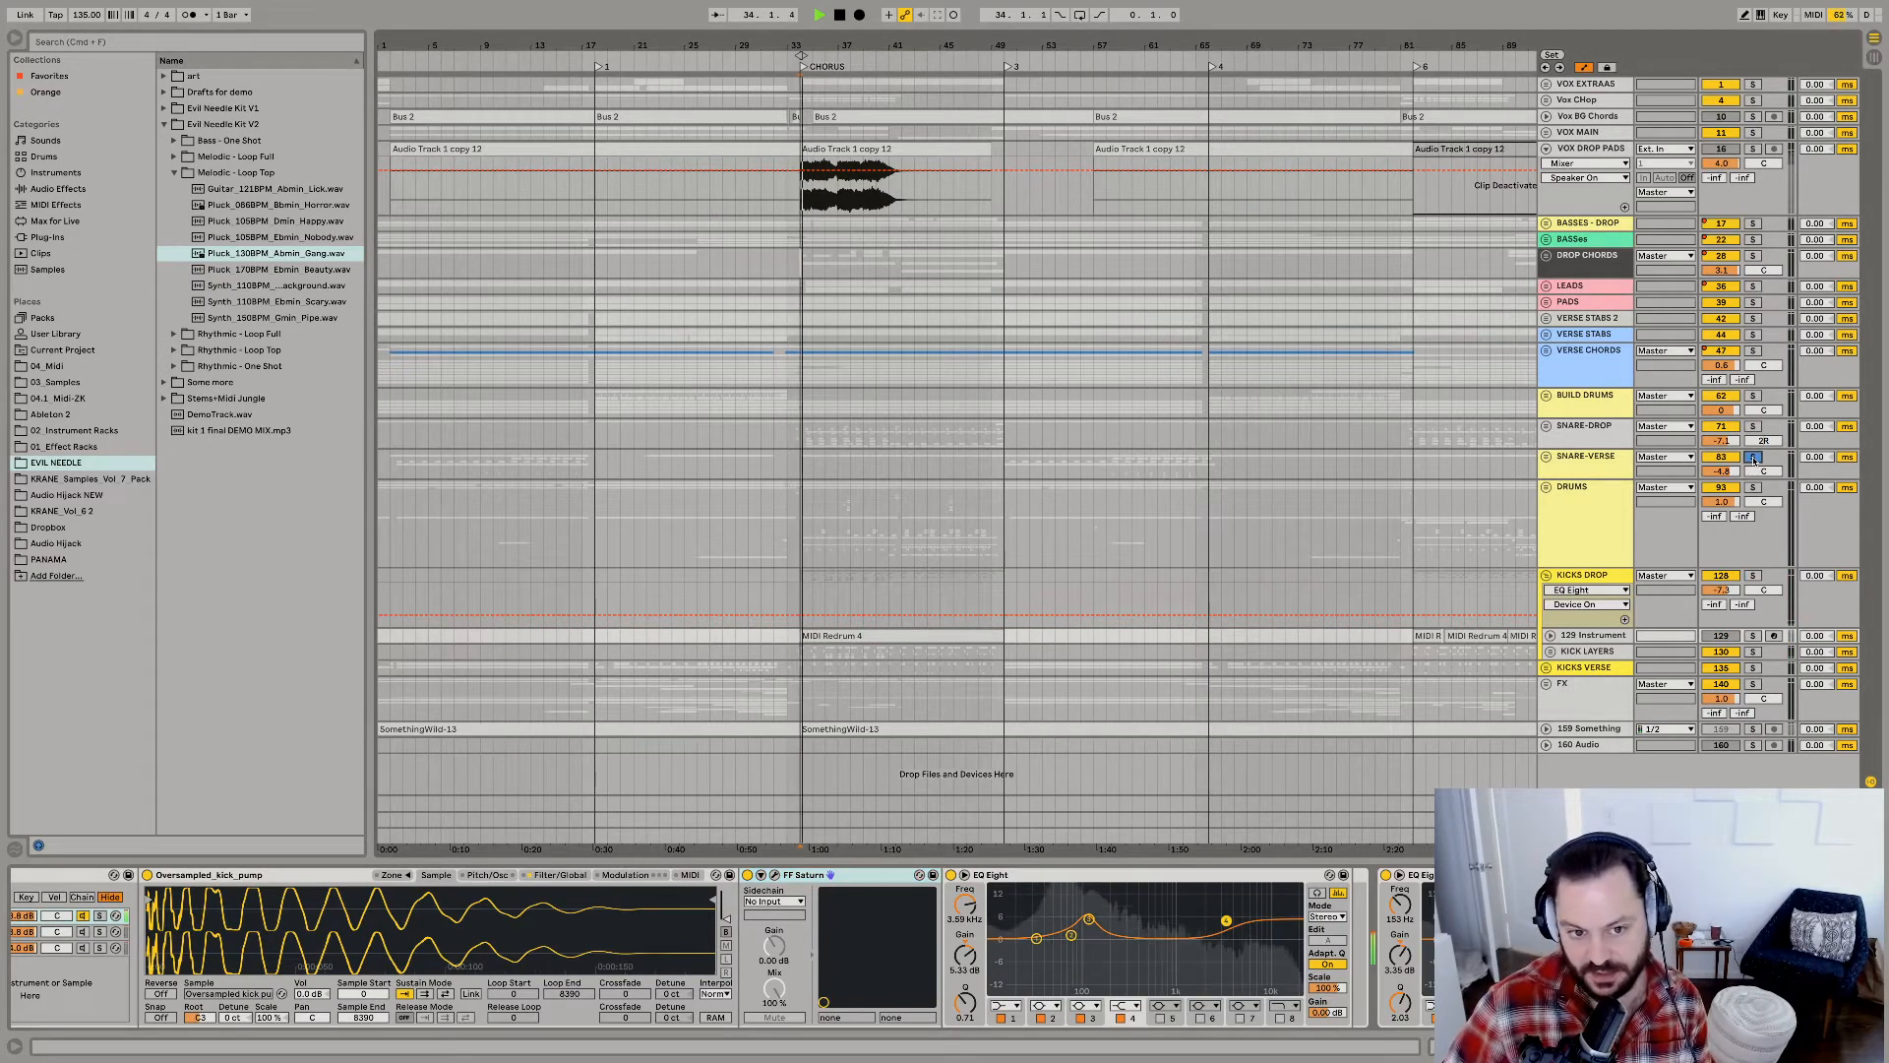
left_click(1546, 427)
left_click_drag(805, 45, 805, 207)
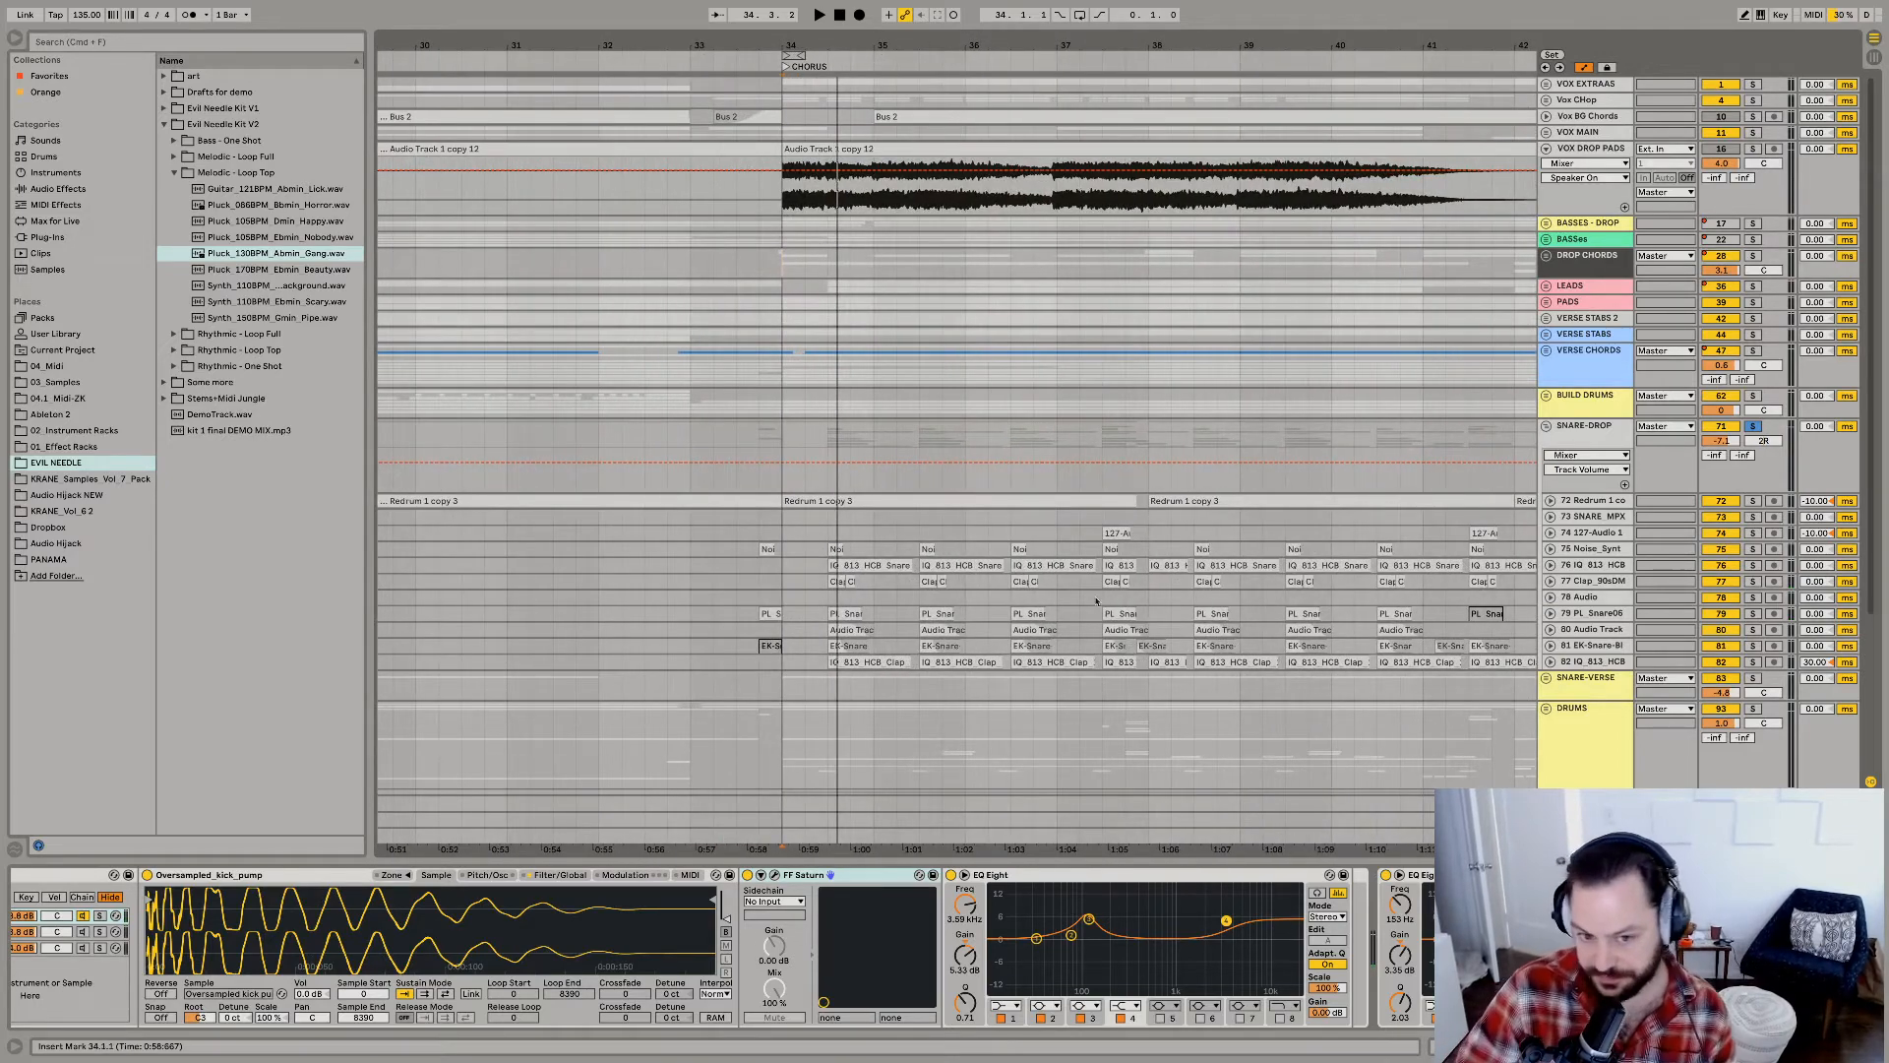
left_click(827, 551)
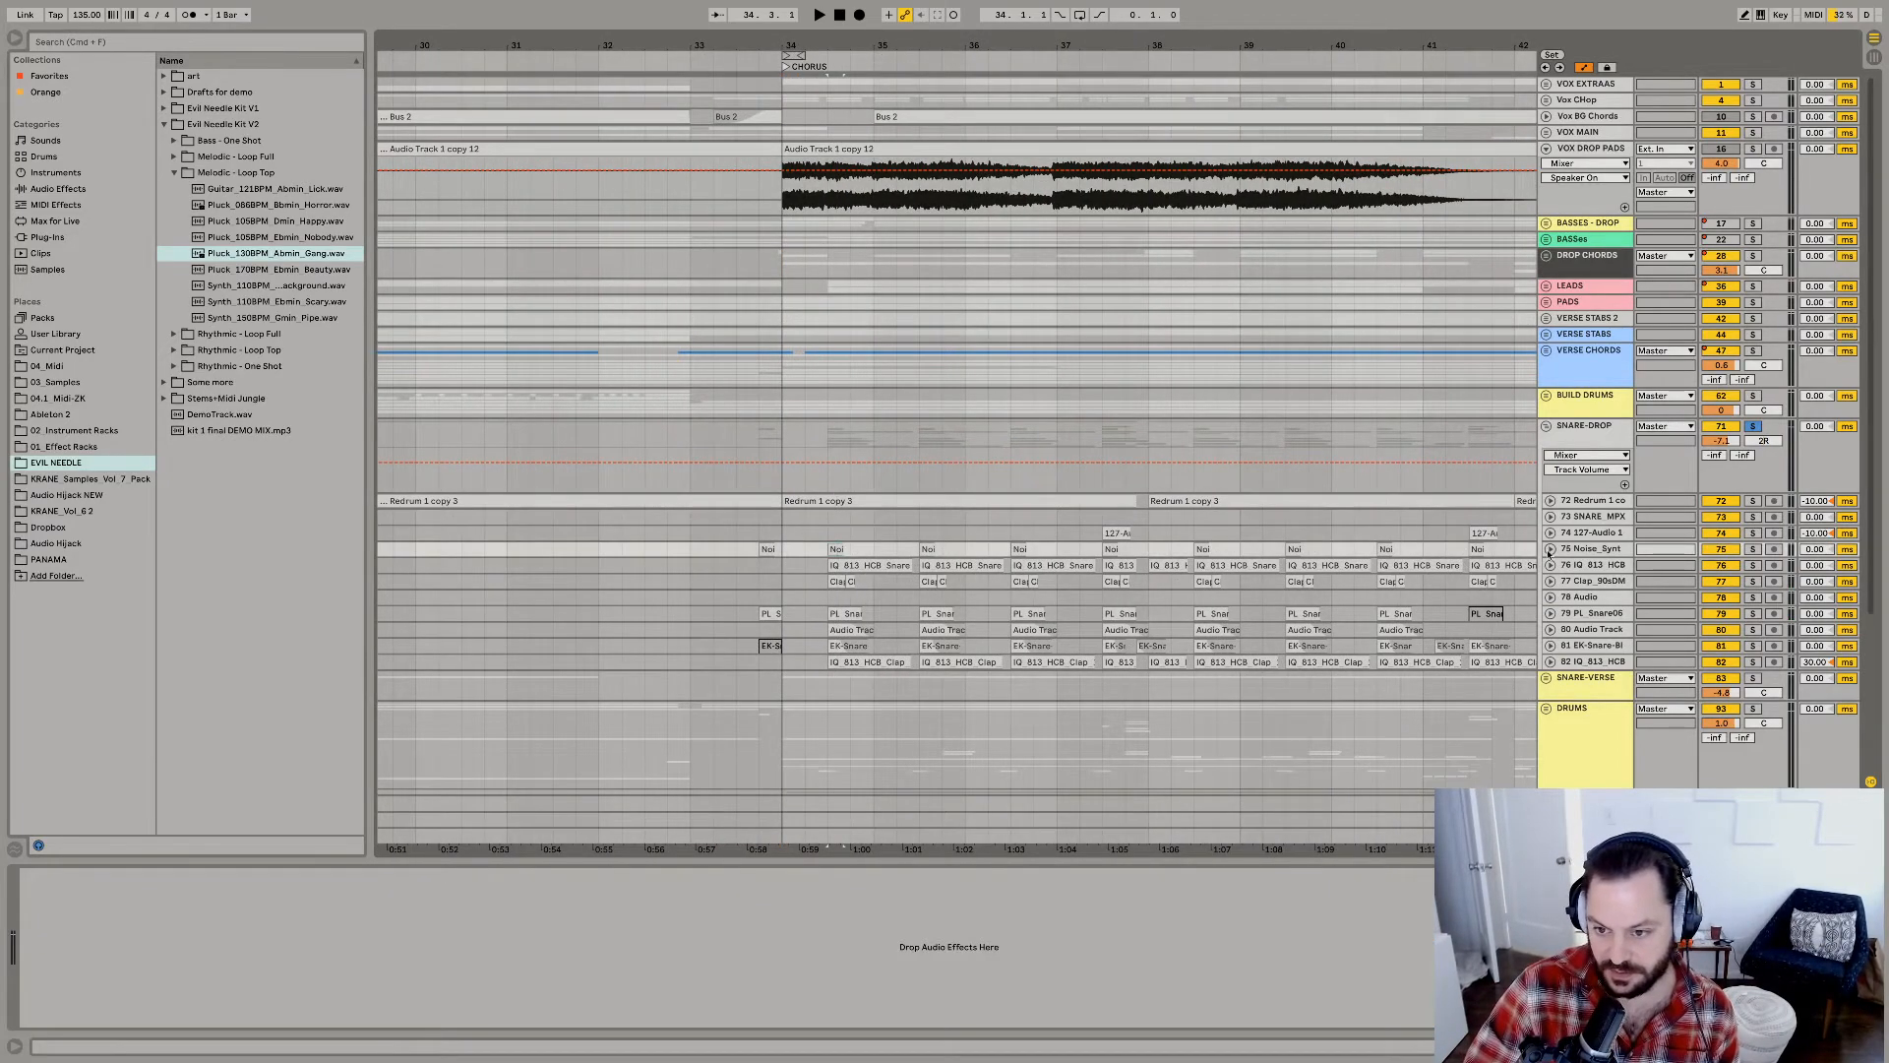
left_click(1550, 549, "alt")
left_click(1755, 325)
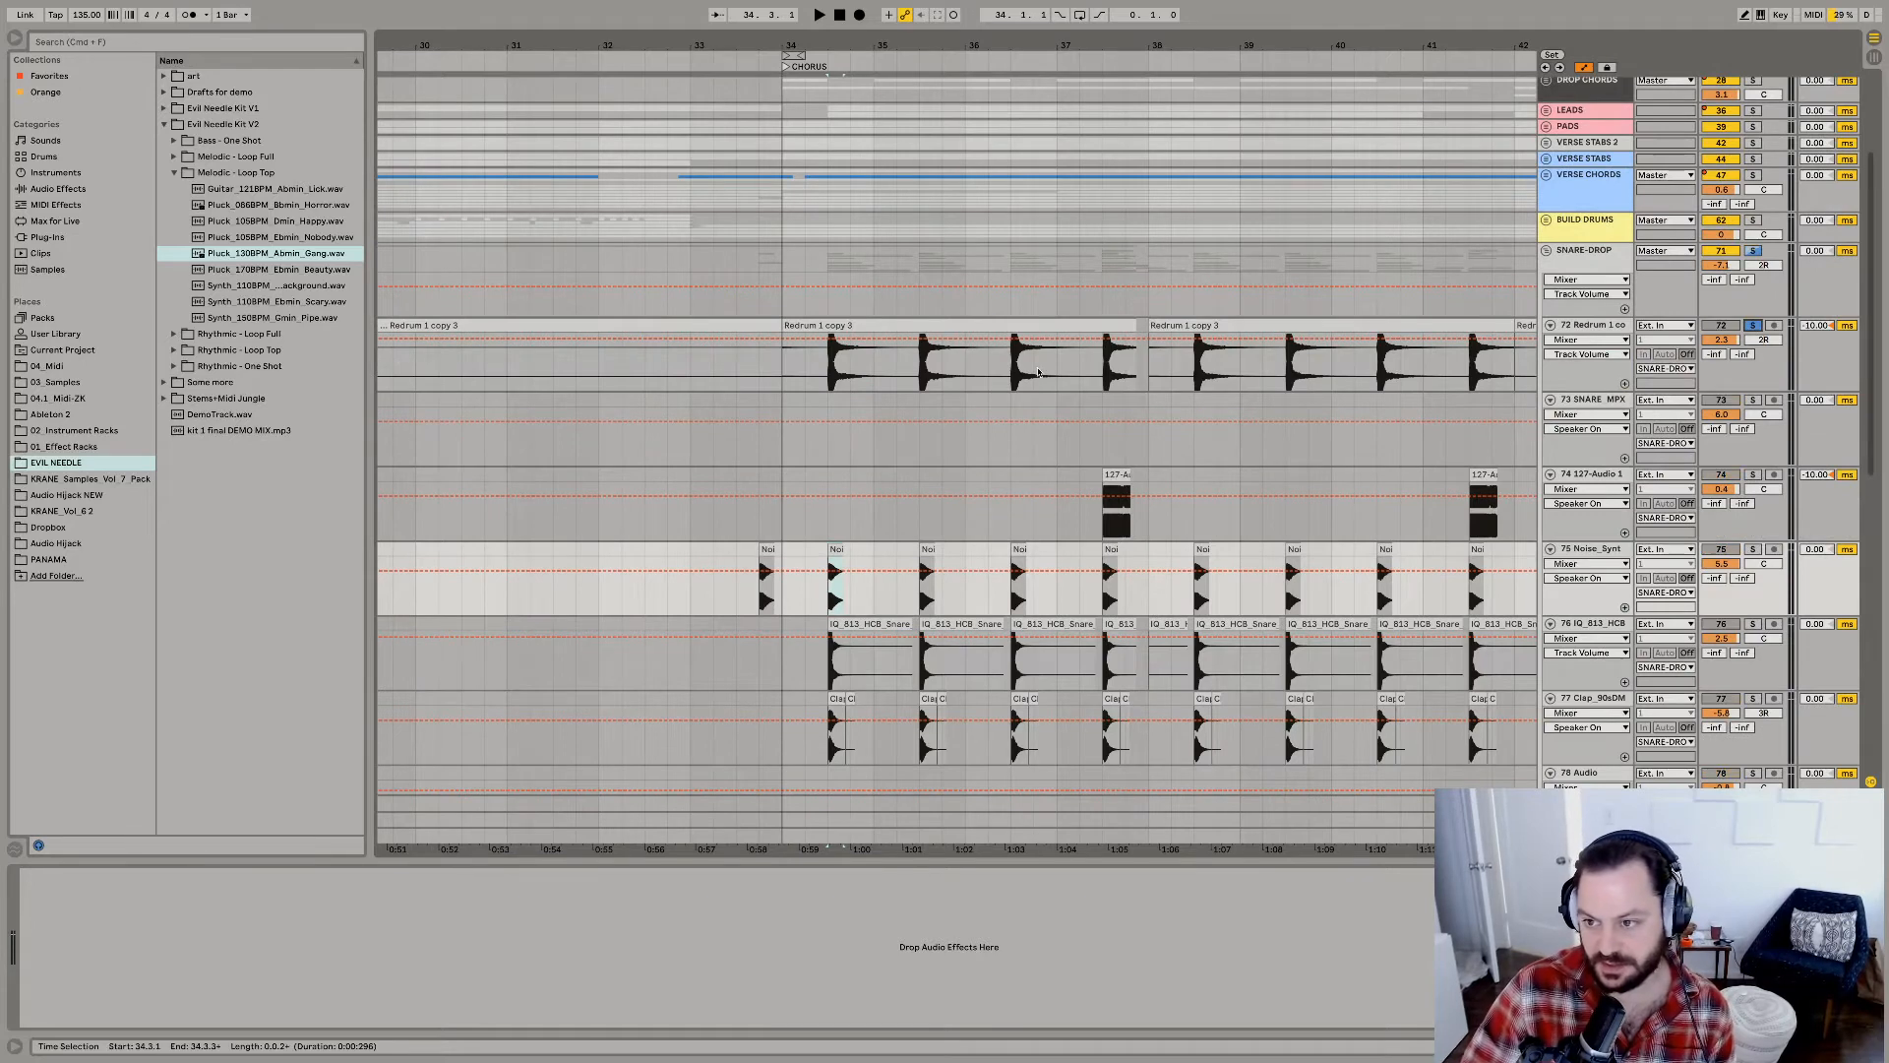
Audition the Redrum snare from its first chorus hit, and add the Noise_Synt layer to the solo.
left_click(836, 378)
key("space")
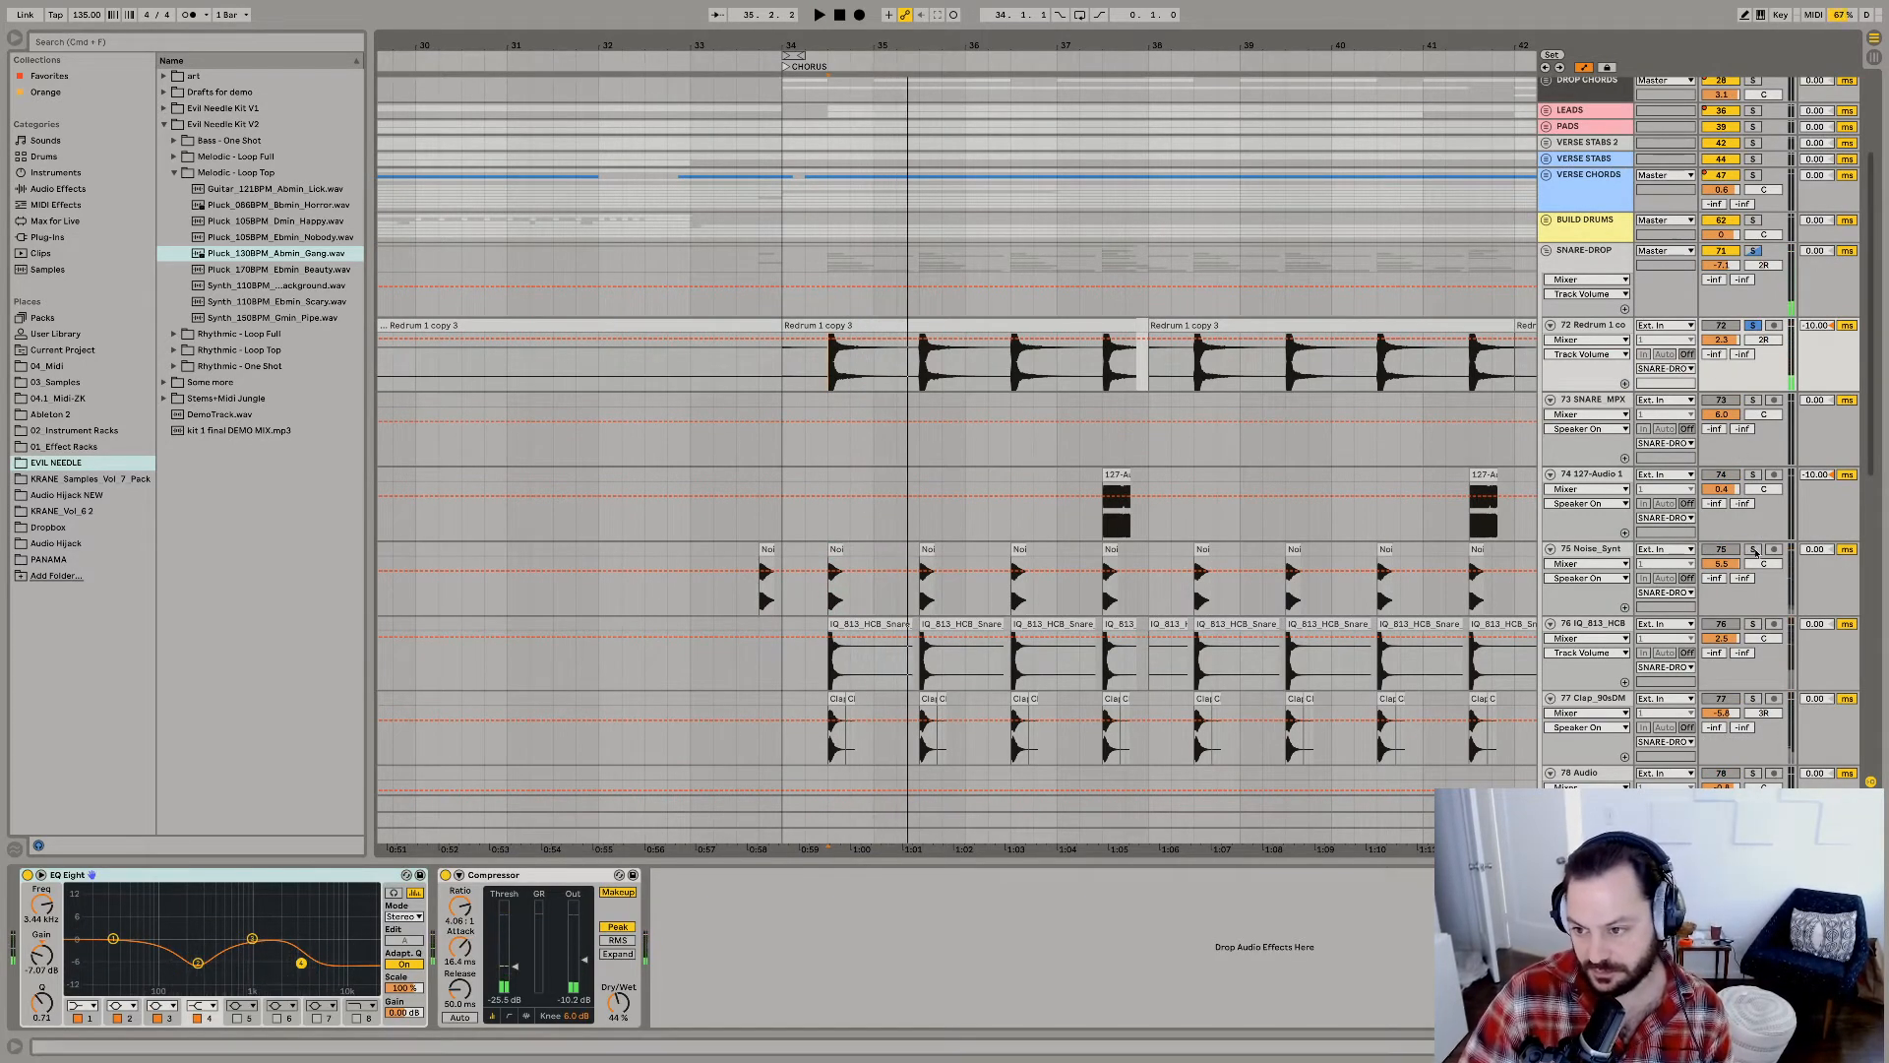
left_click(1754, 549)
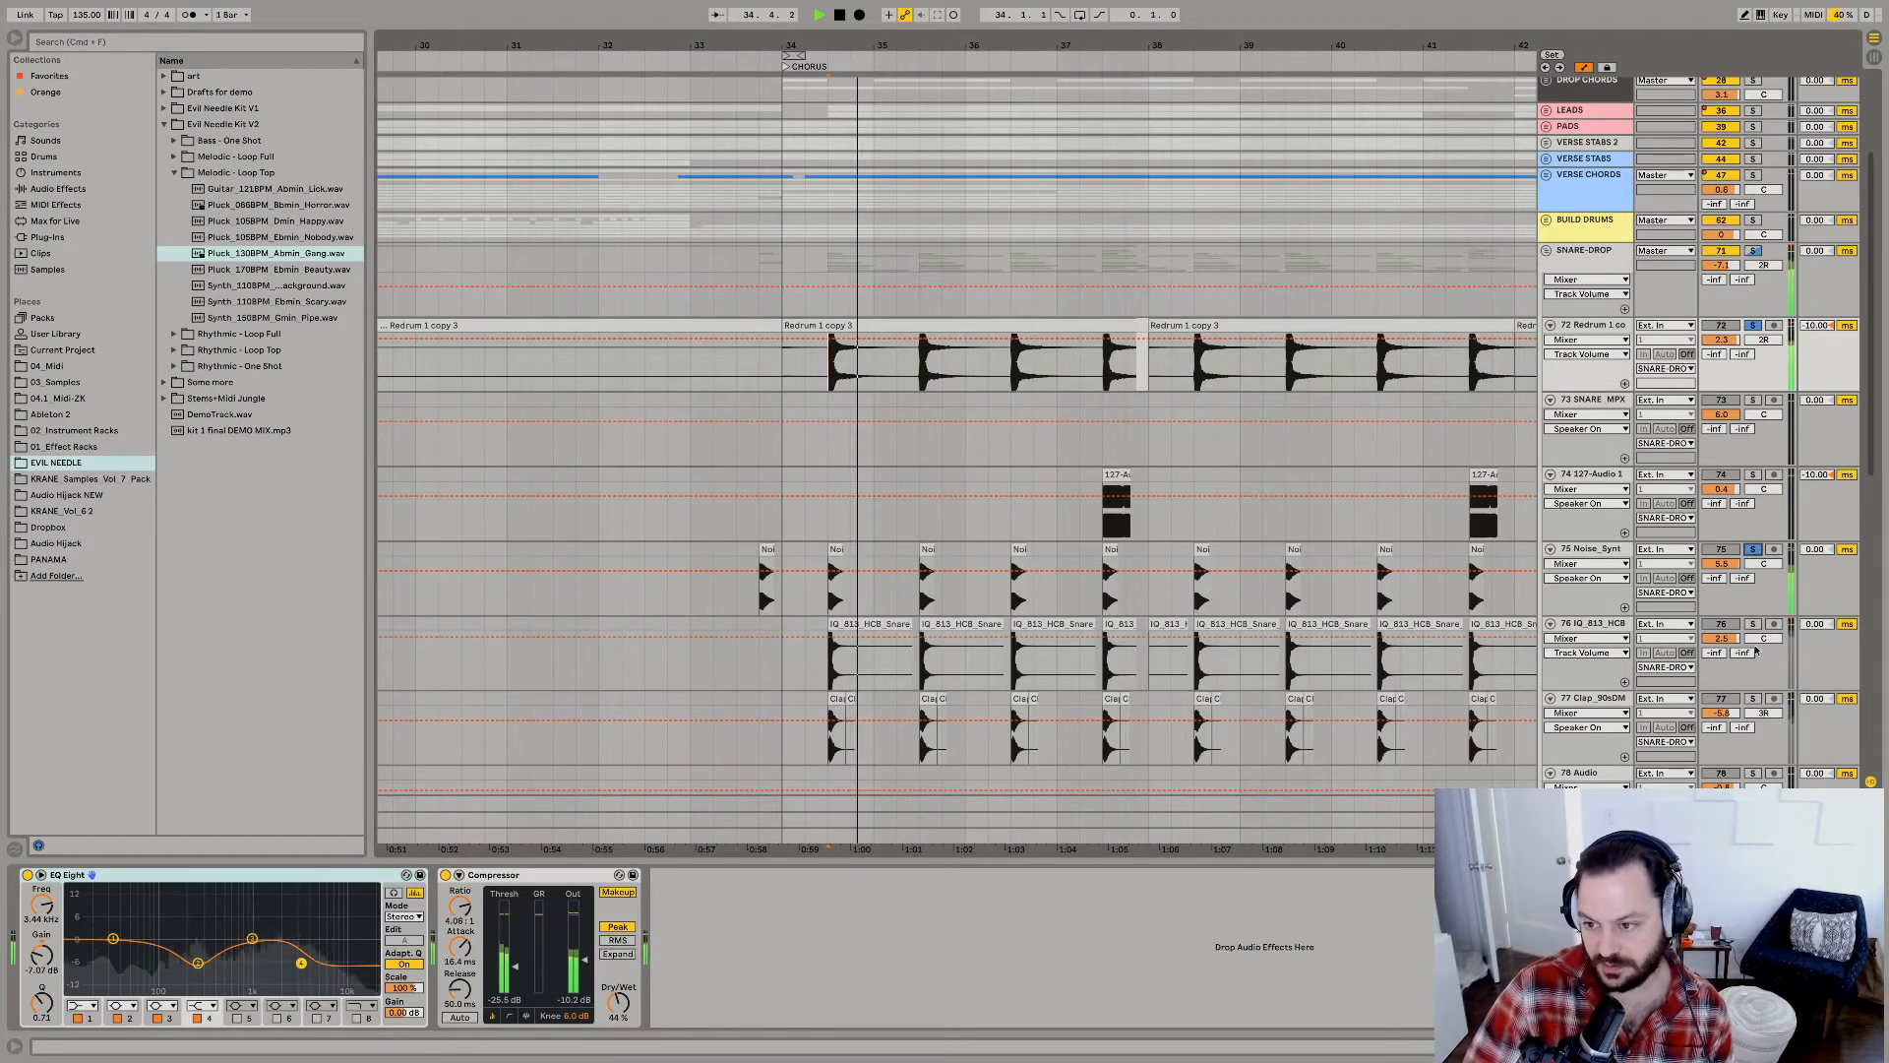
key("space")
left_click(1599, 556)
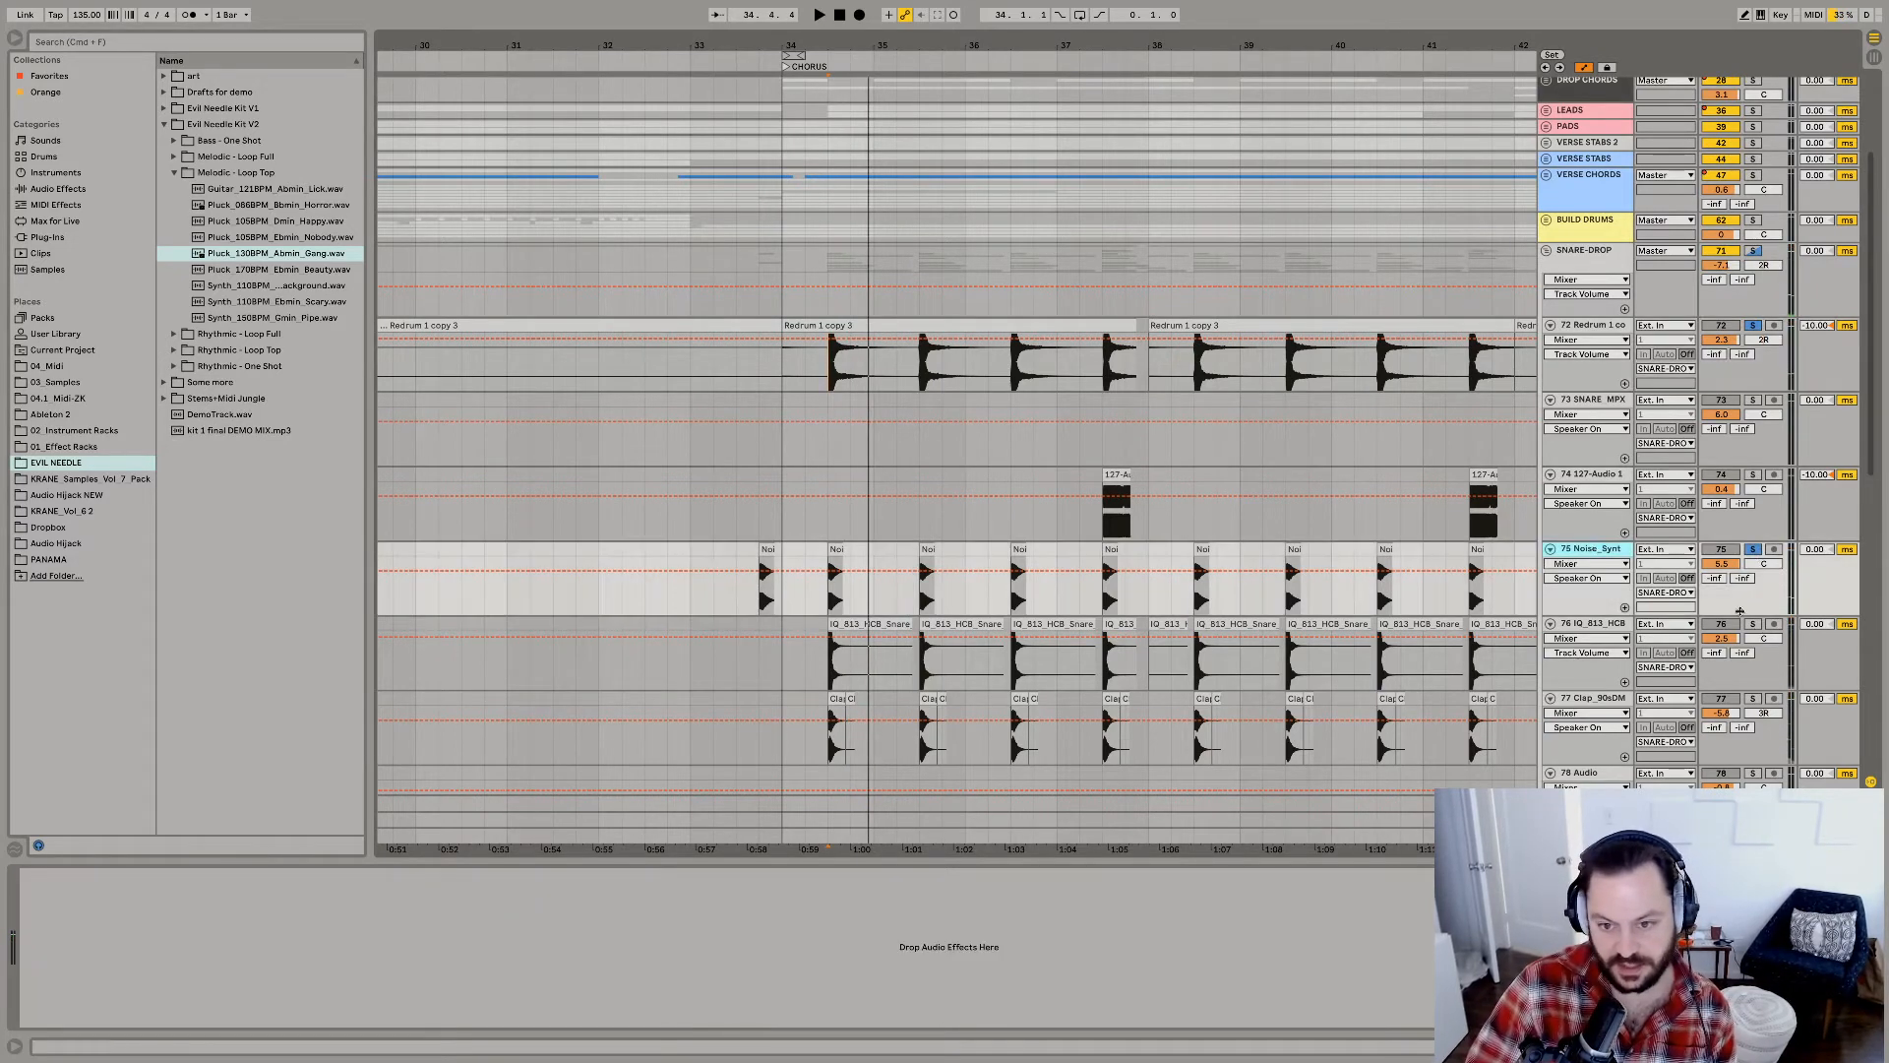
key("space")
Add the IQ_813_HCB snare track to the solo and audition the layered snares from its first chorus clip.
left_click(1545, 645)
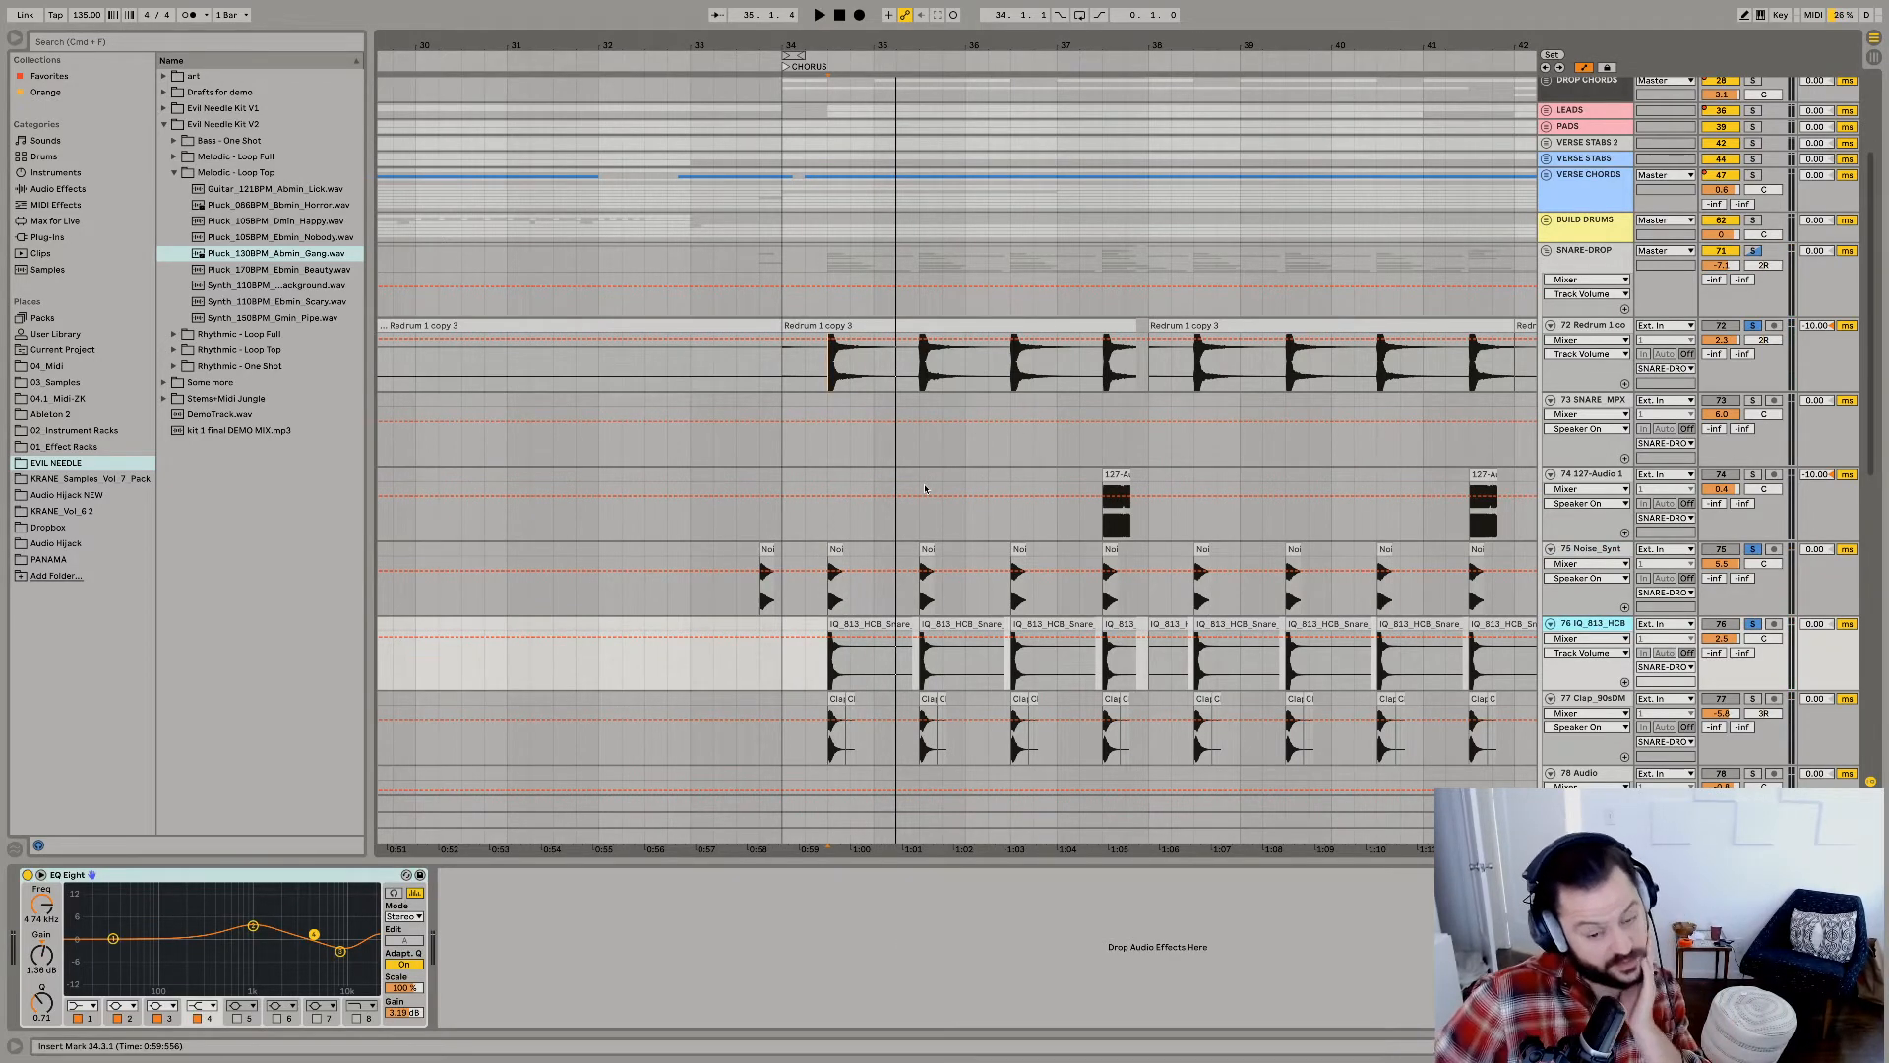
left_click_drag(848, 41, 849, 39)
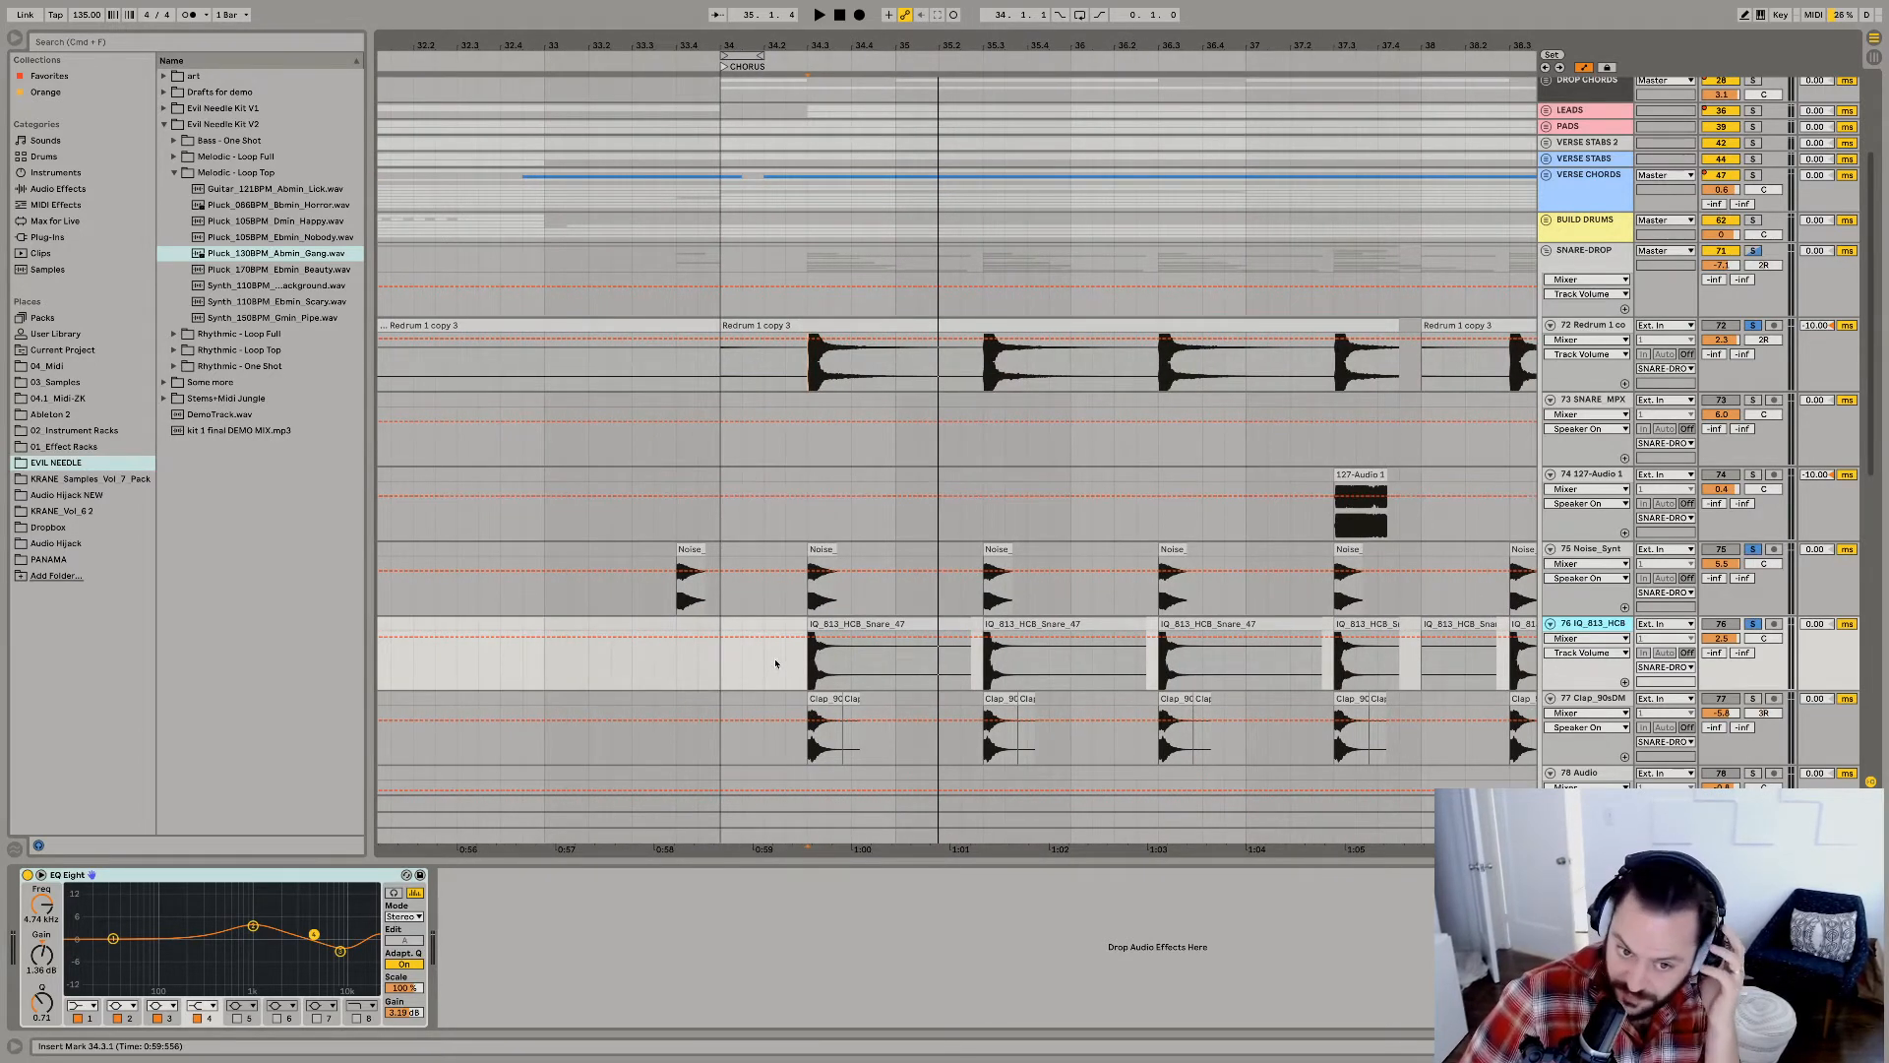
left_click(848, 624)
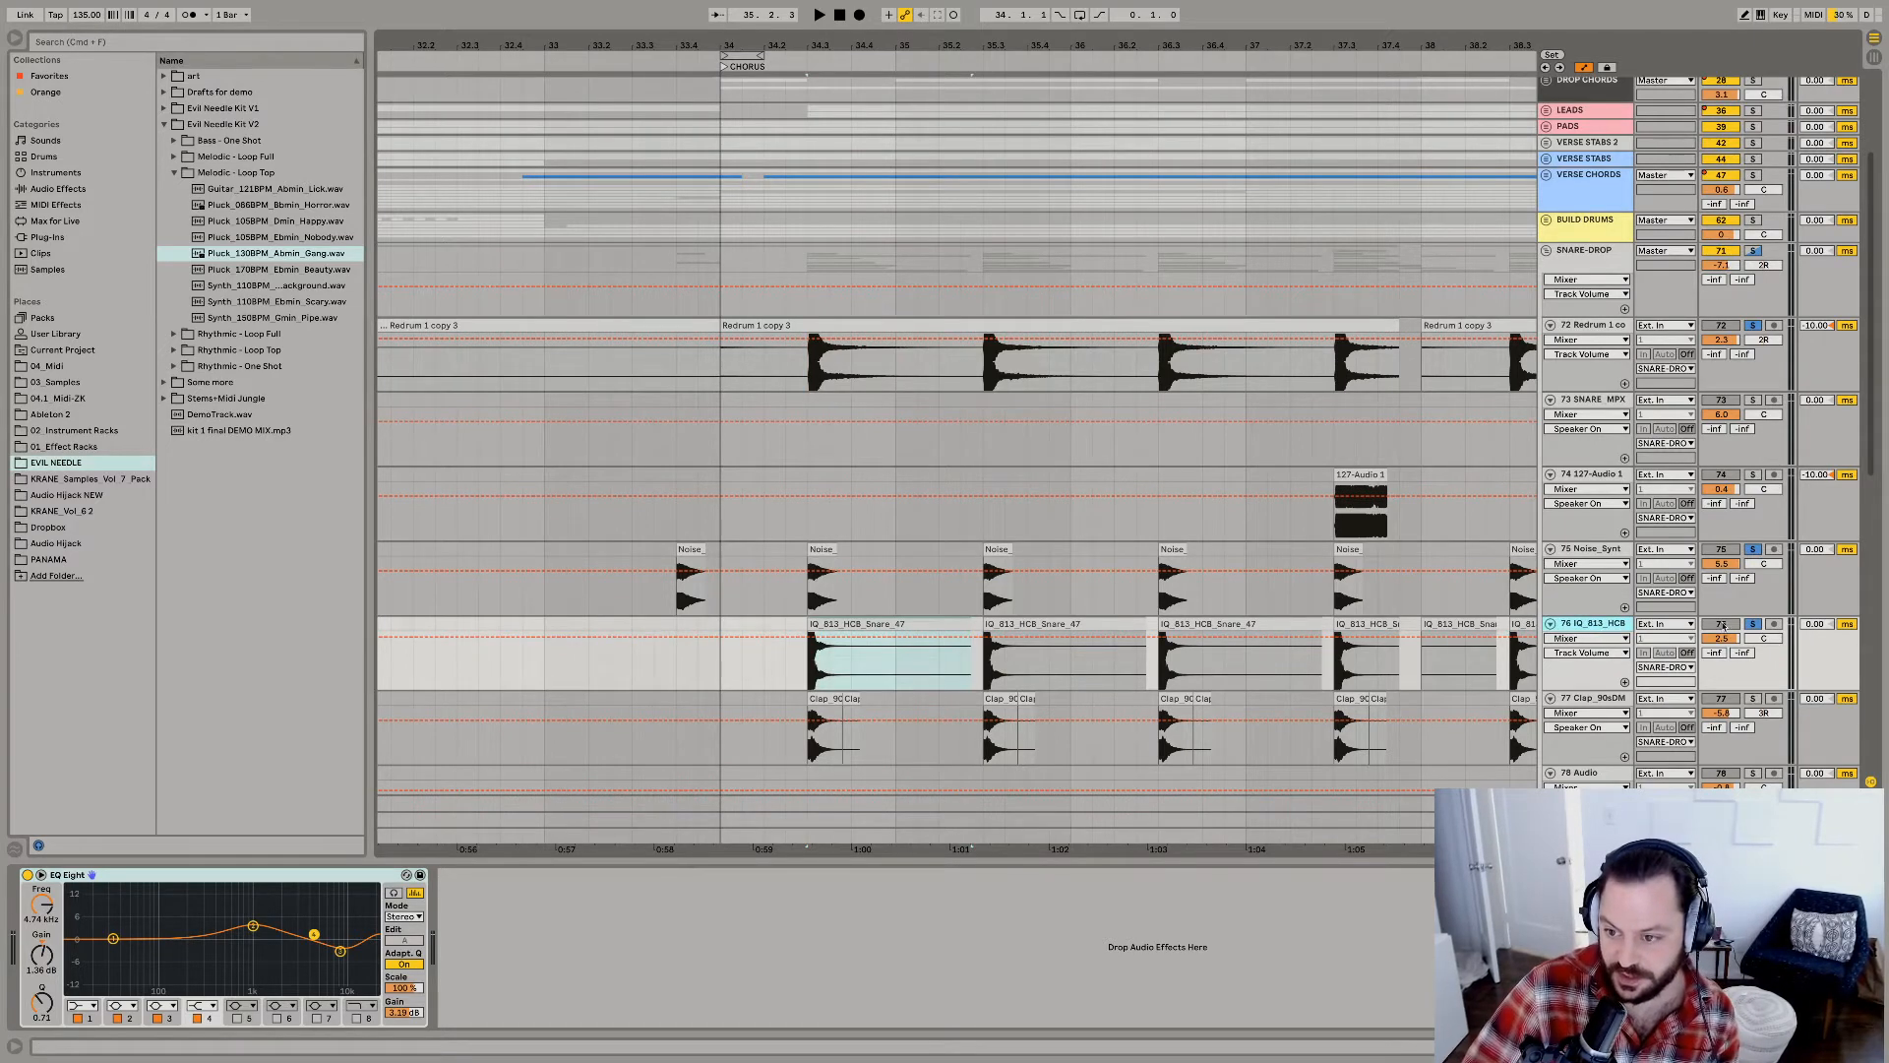
key("space")
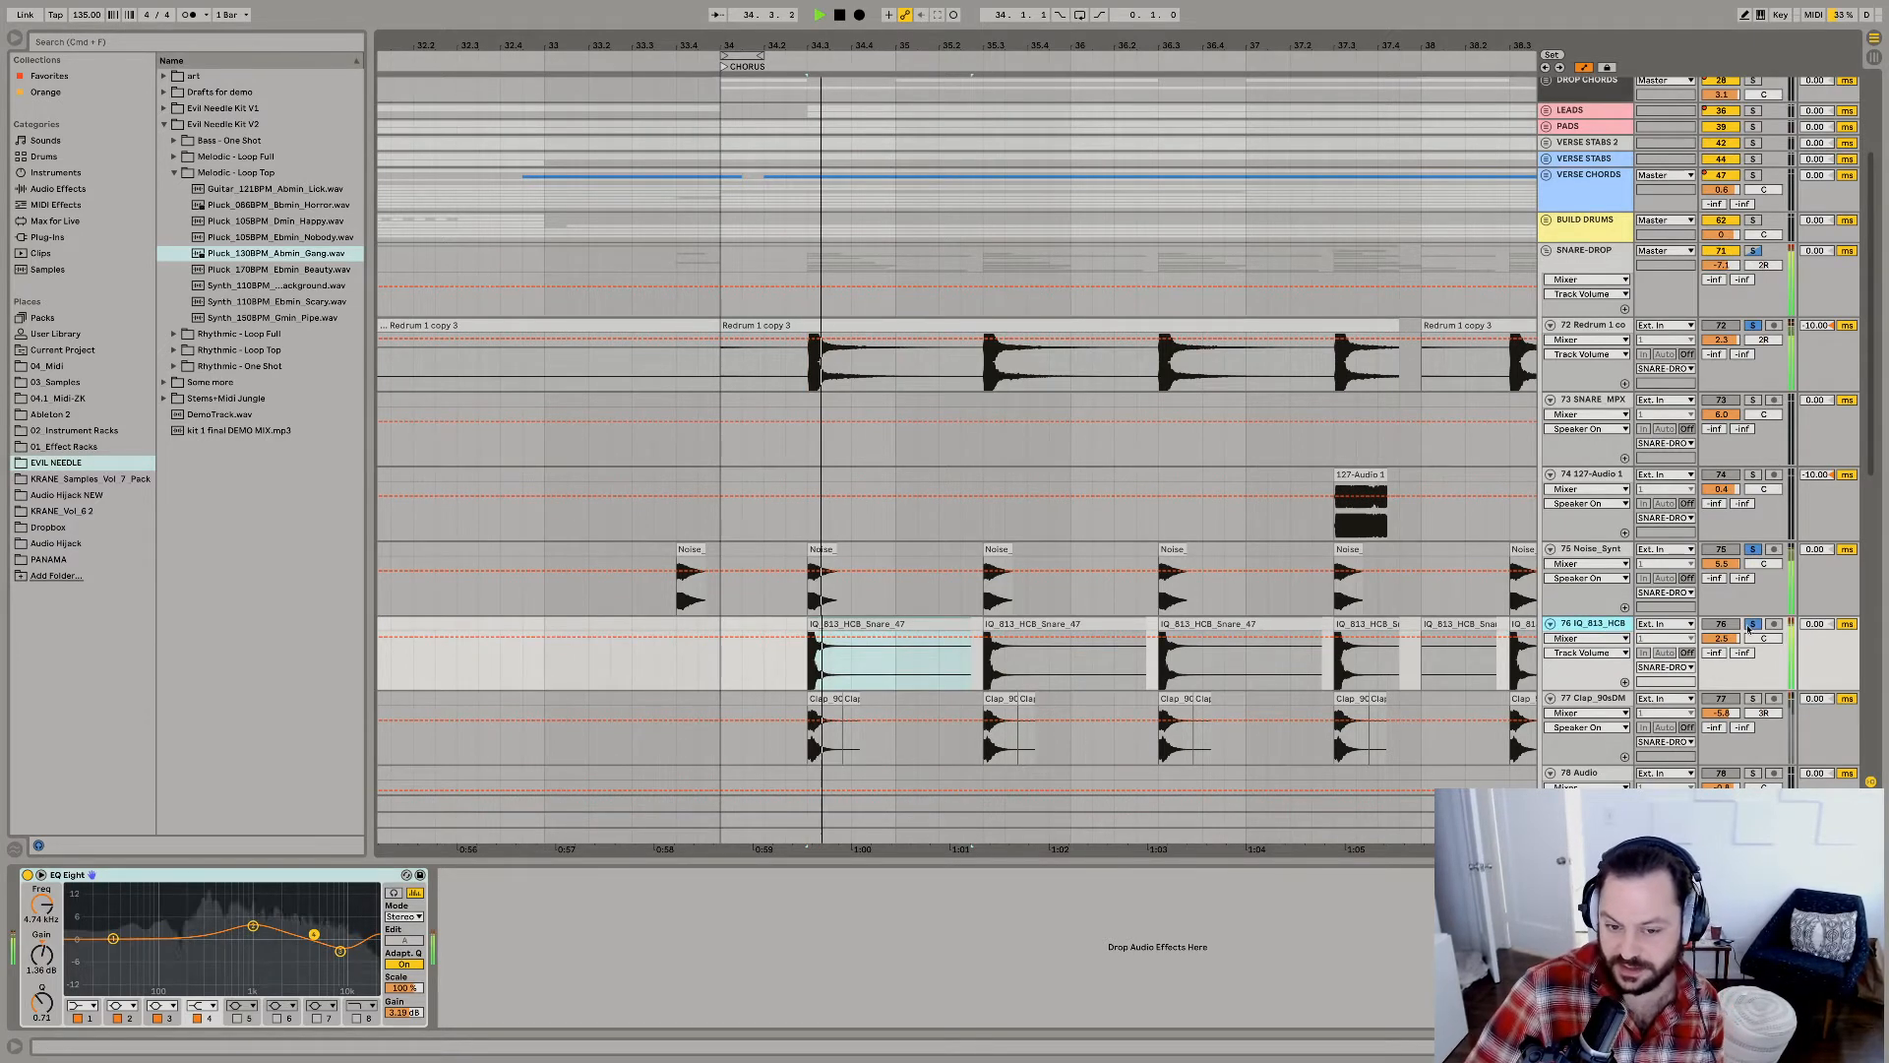
Add the Clap_90sDM track and the PL_Snare06 track to the solo and audition the layered snares from the first chorus hit.
key("space")
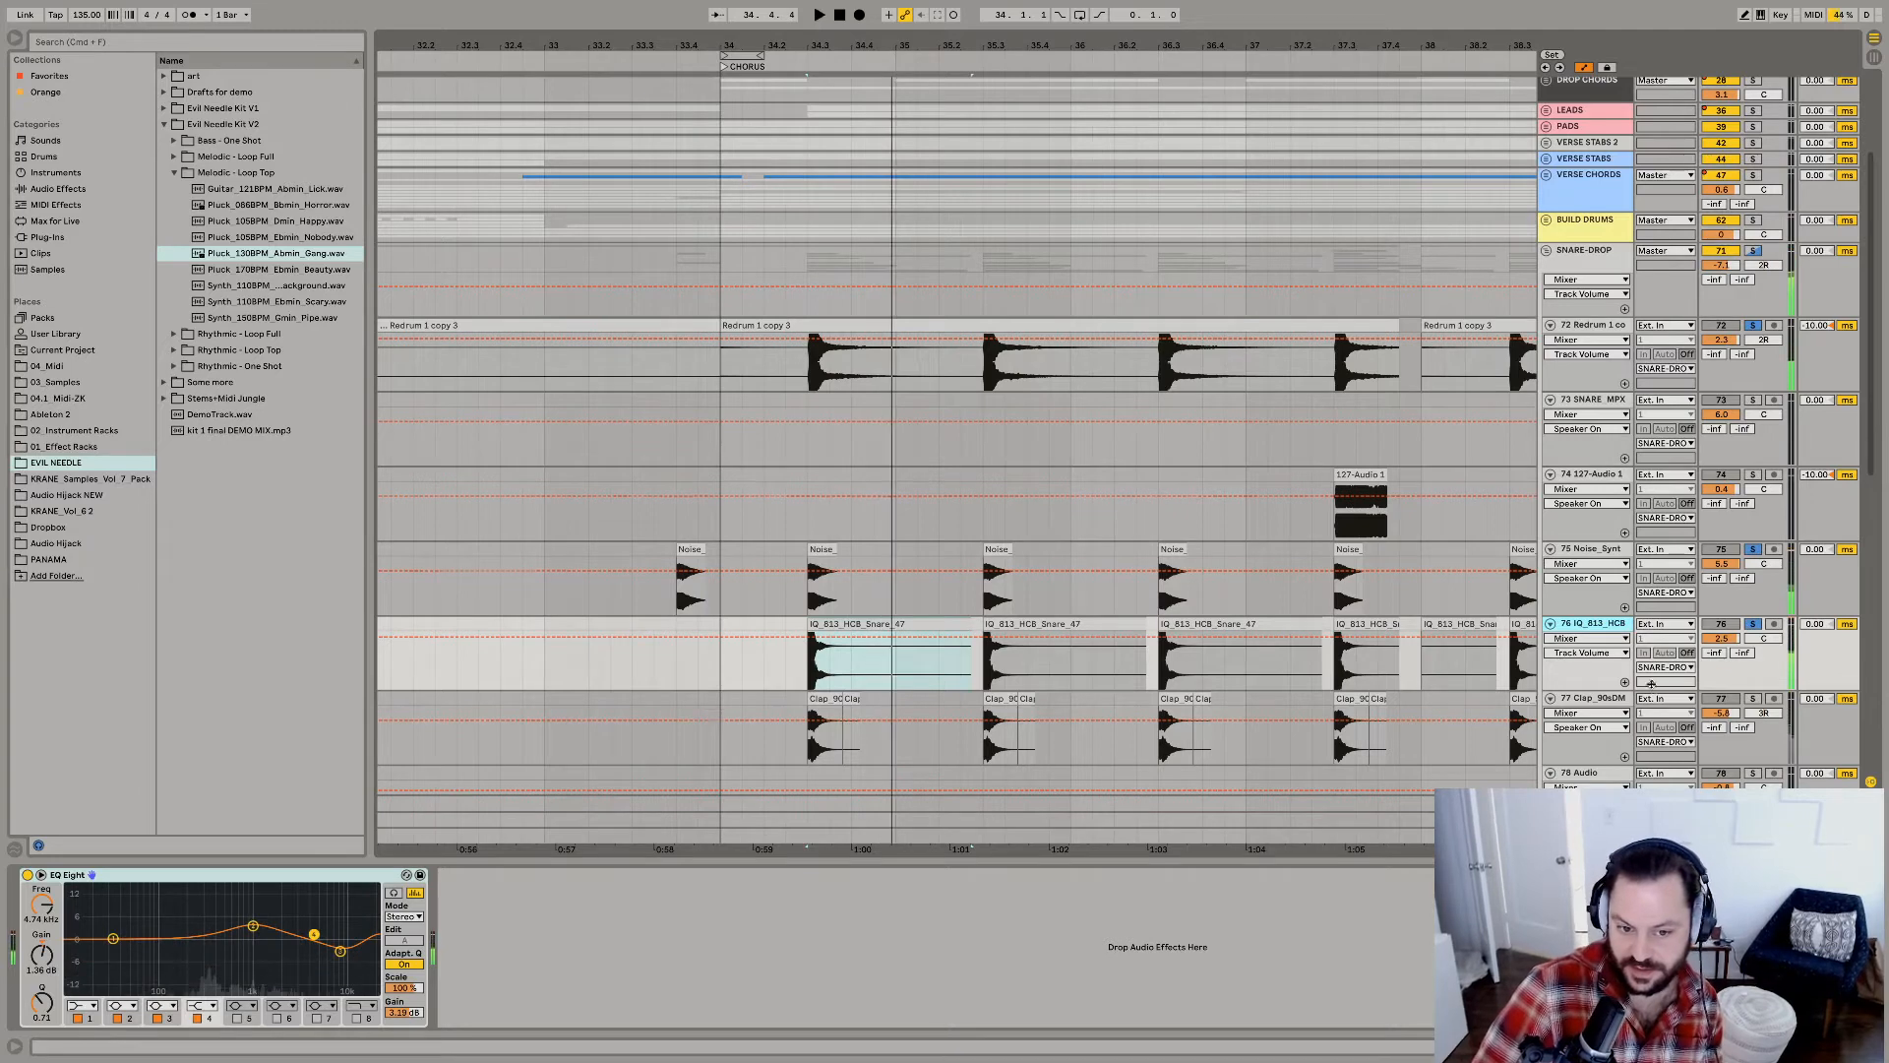
scroll(1052, 696, "down", 2)
key("space")
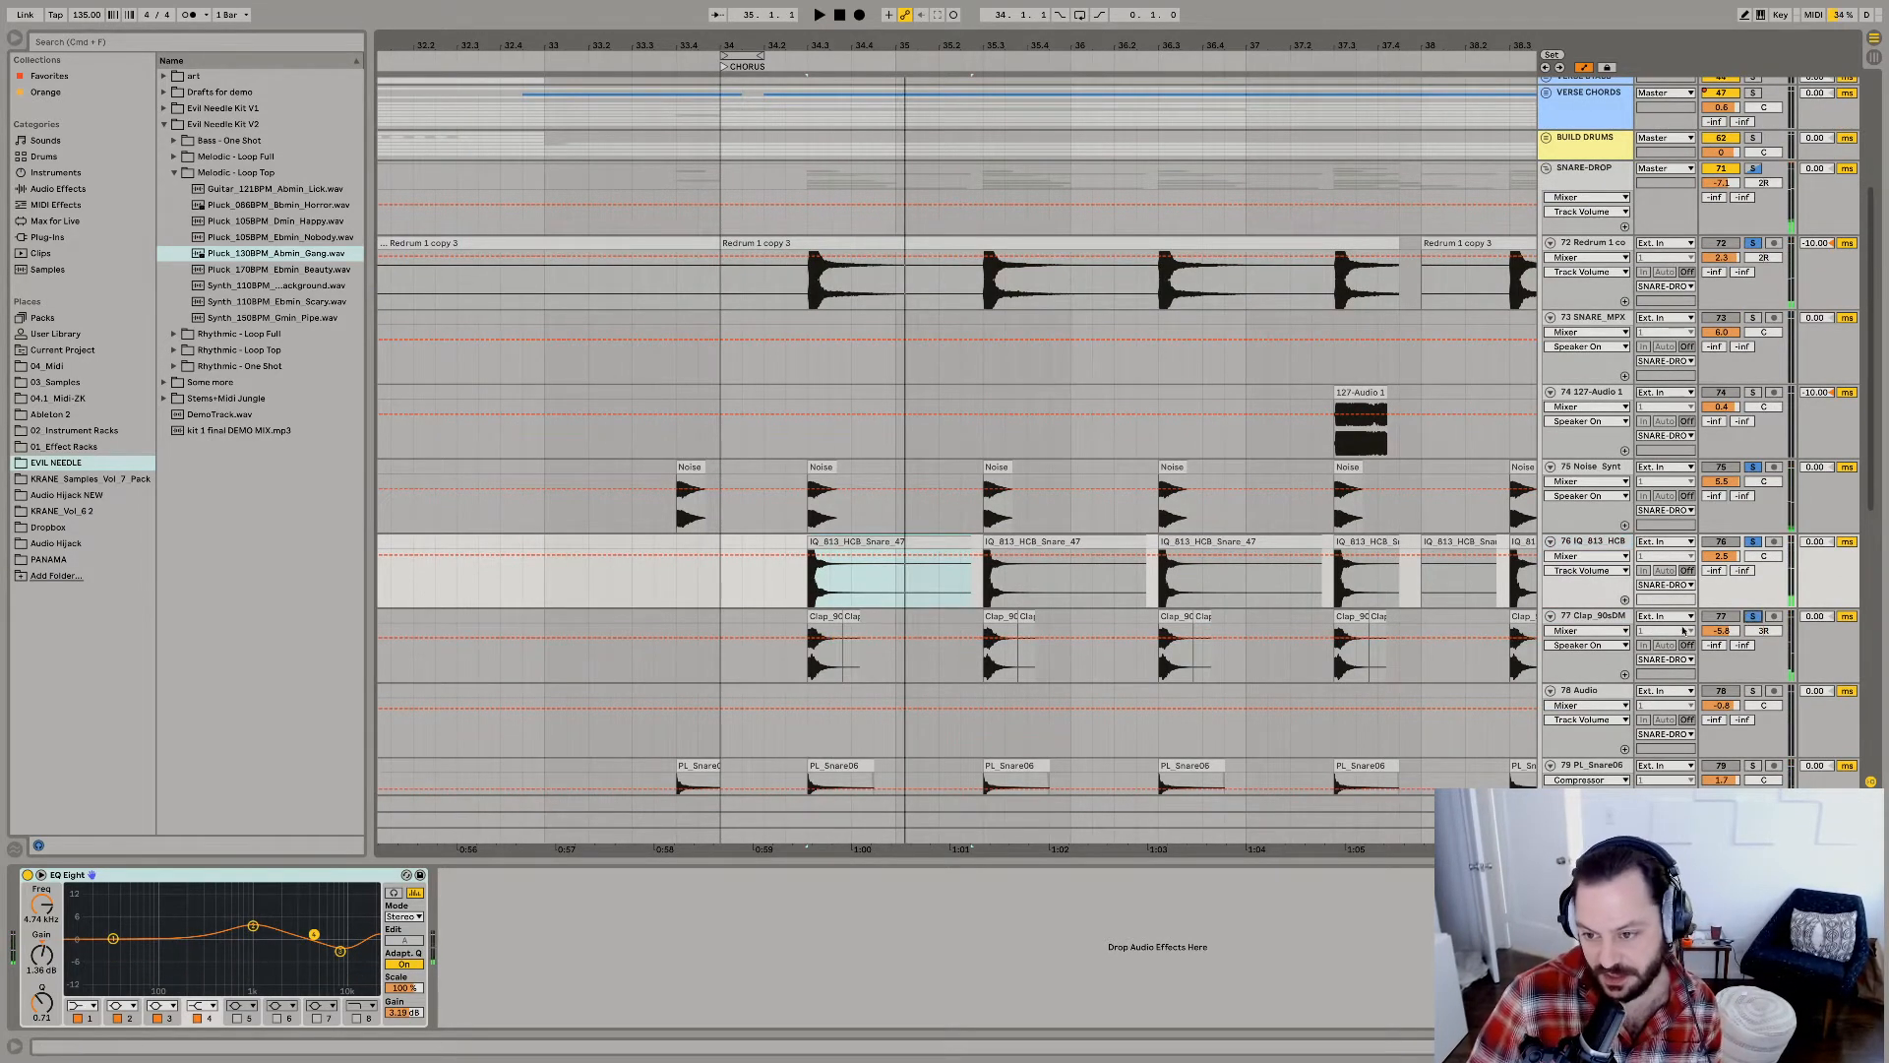
scroll(1687, 615, "down", 5)
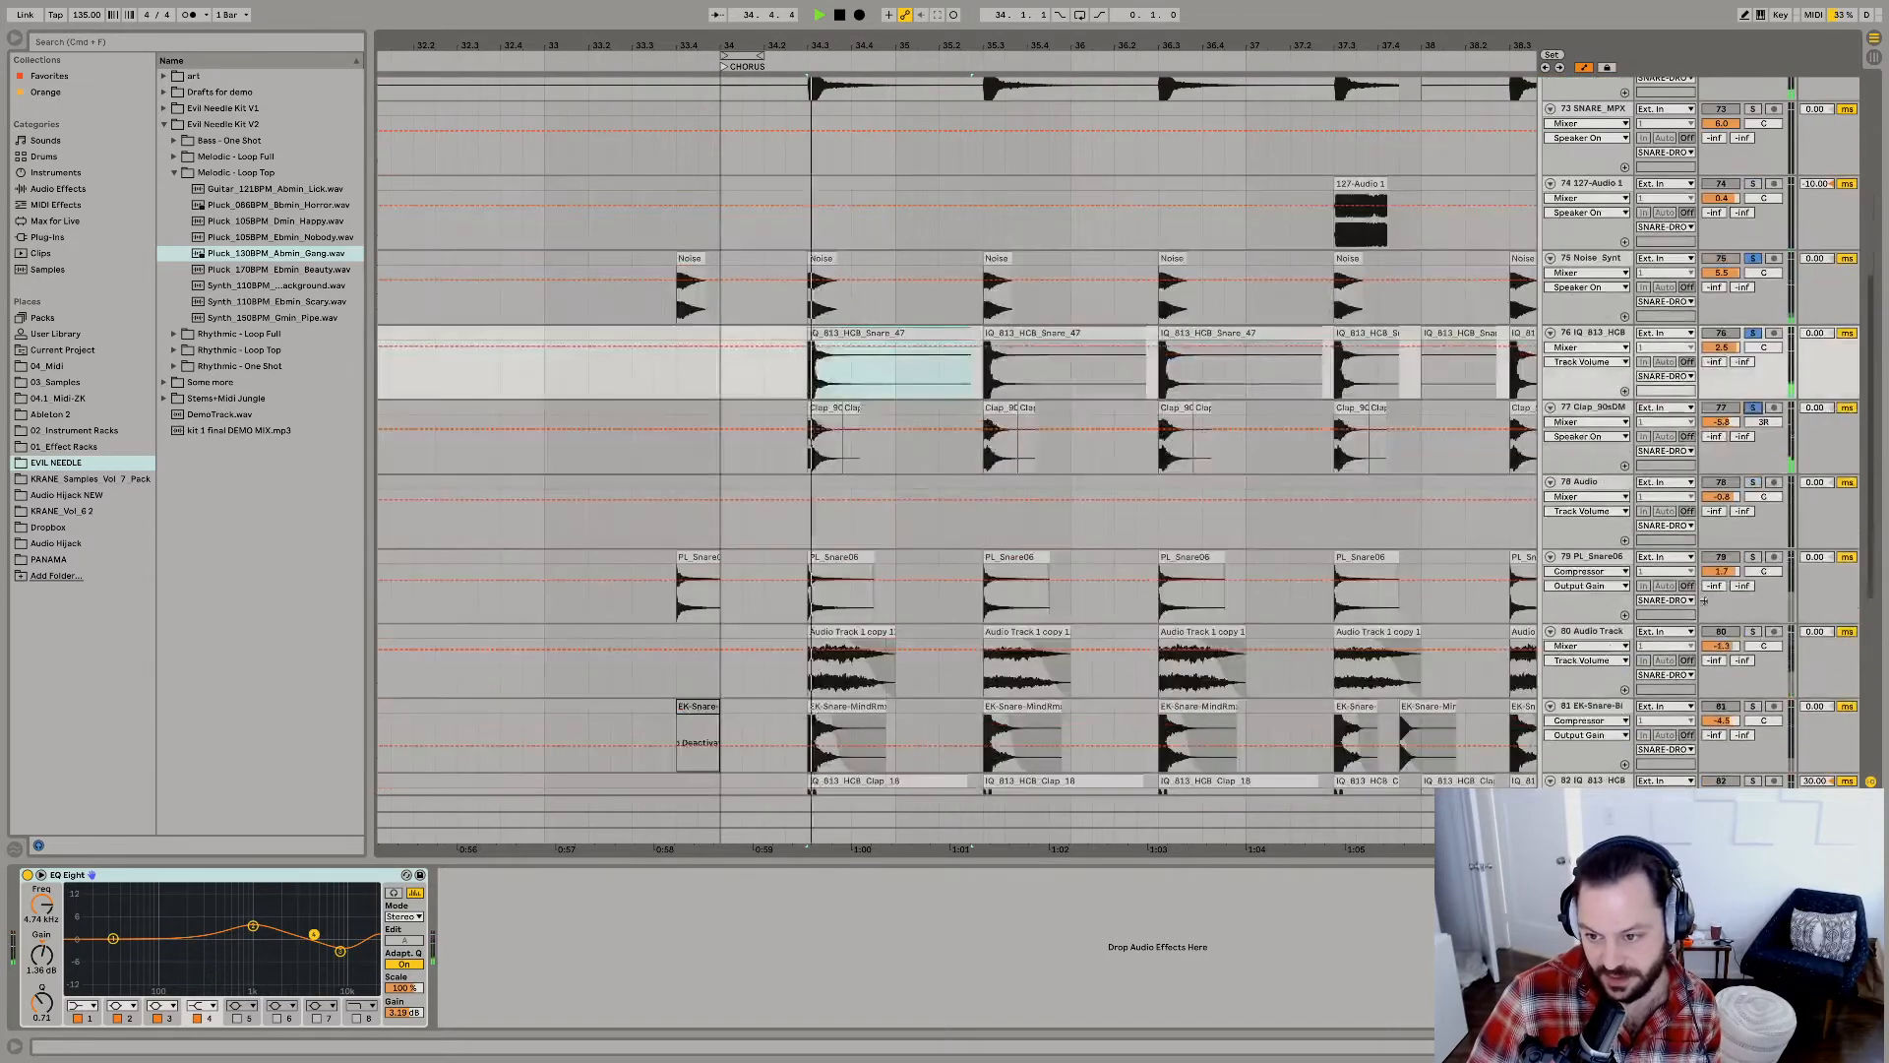
left_click(1752, 557)
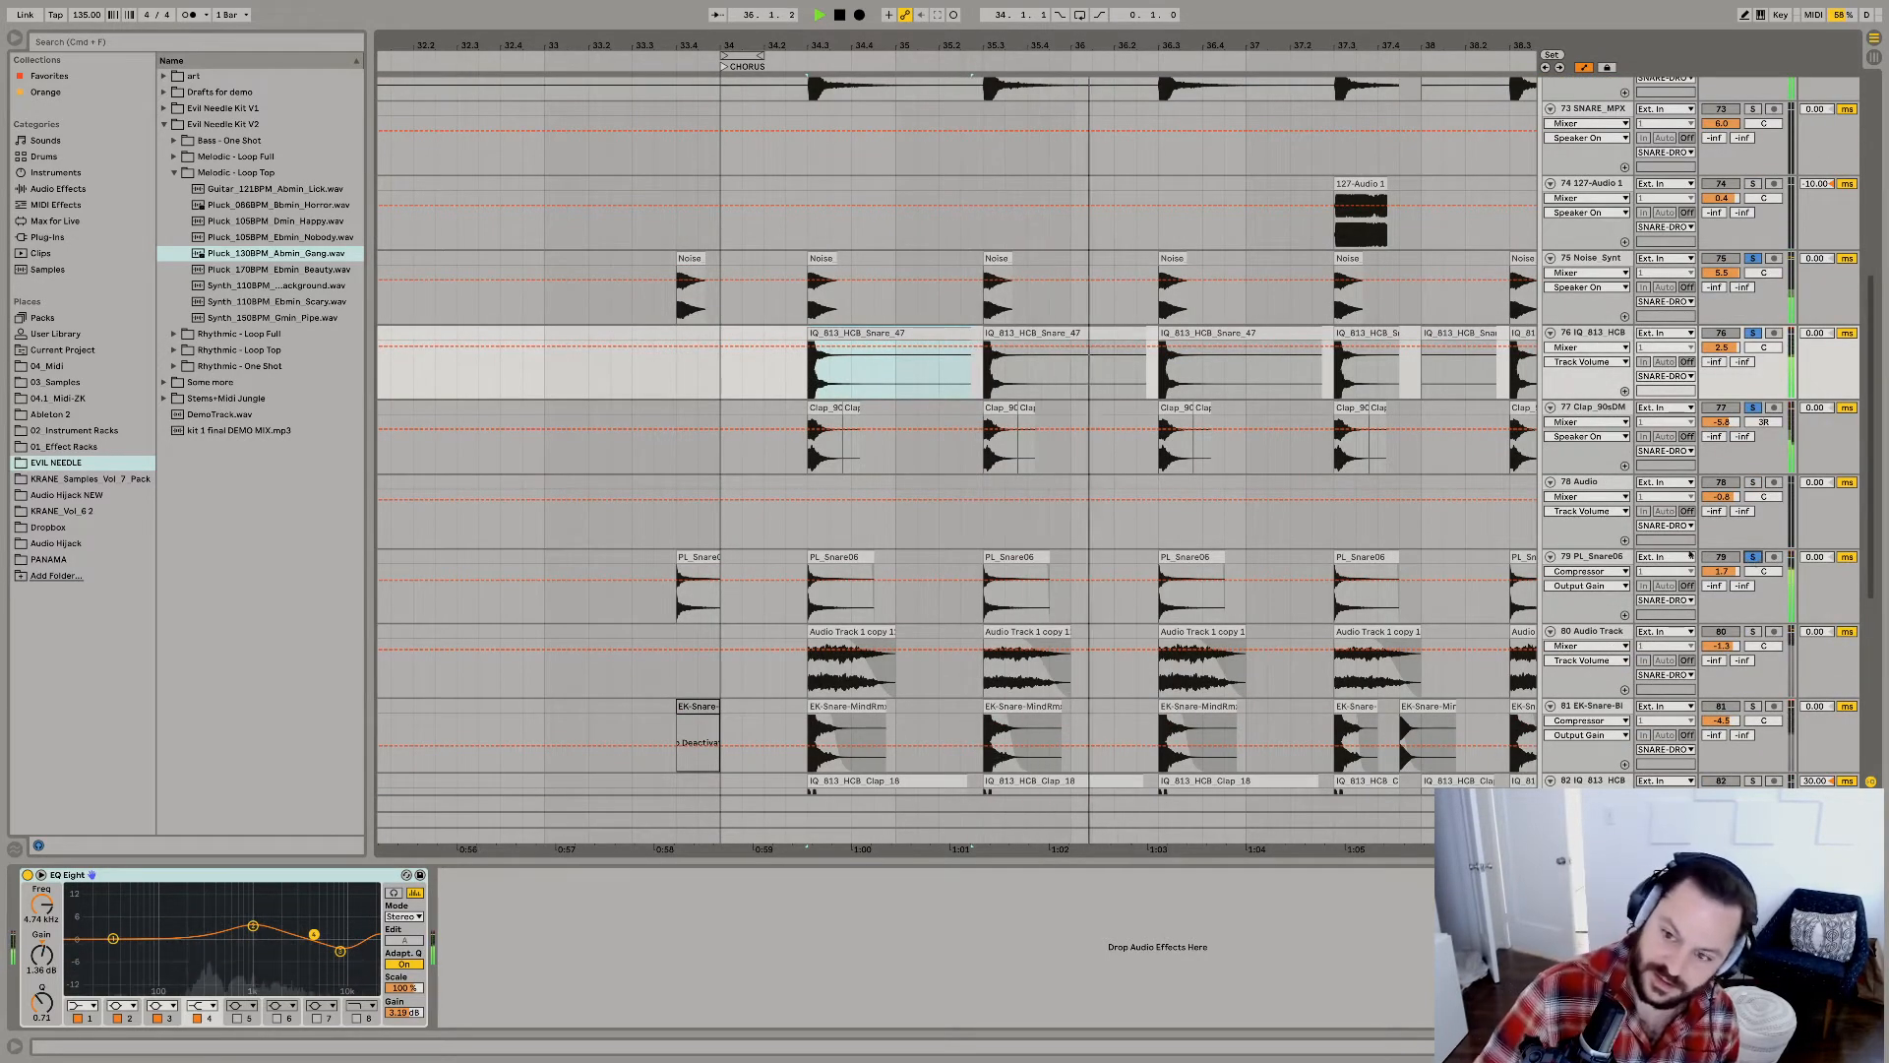
Show the PL_Snare06 track's device chain with its Valhalla reverb, EQ Eight and Compressor, and replay the snare hit.
left_click(1594, 557)
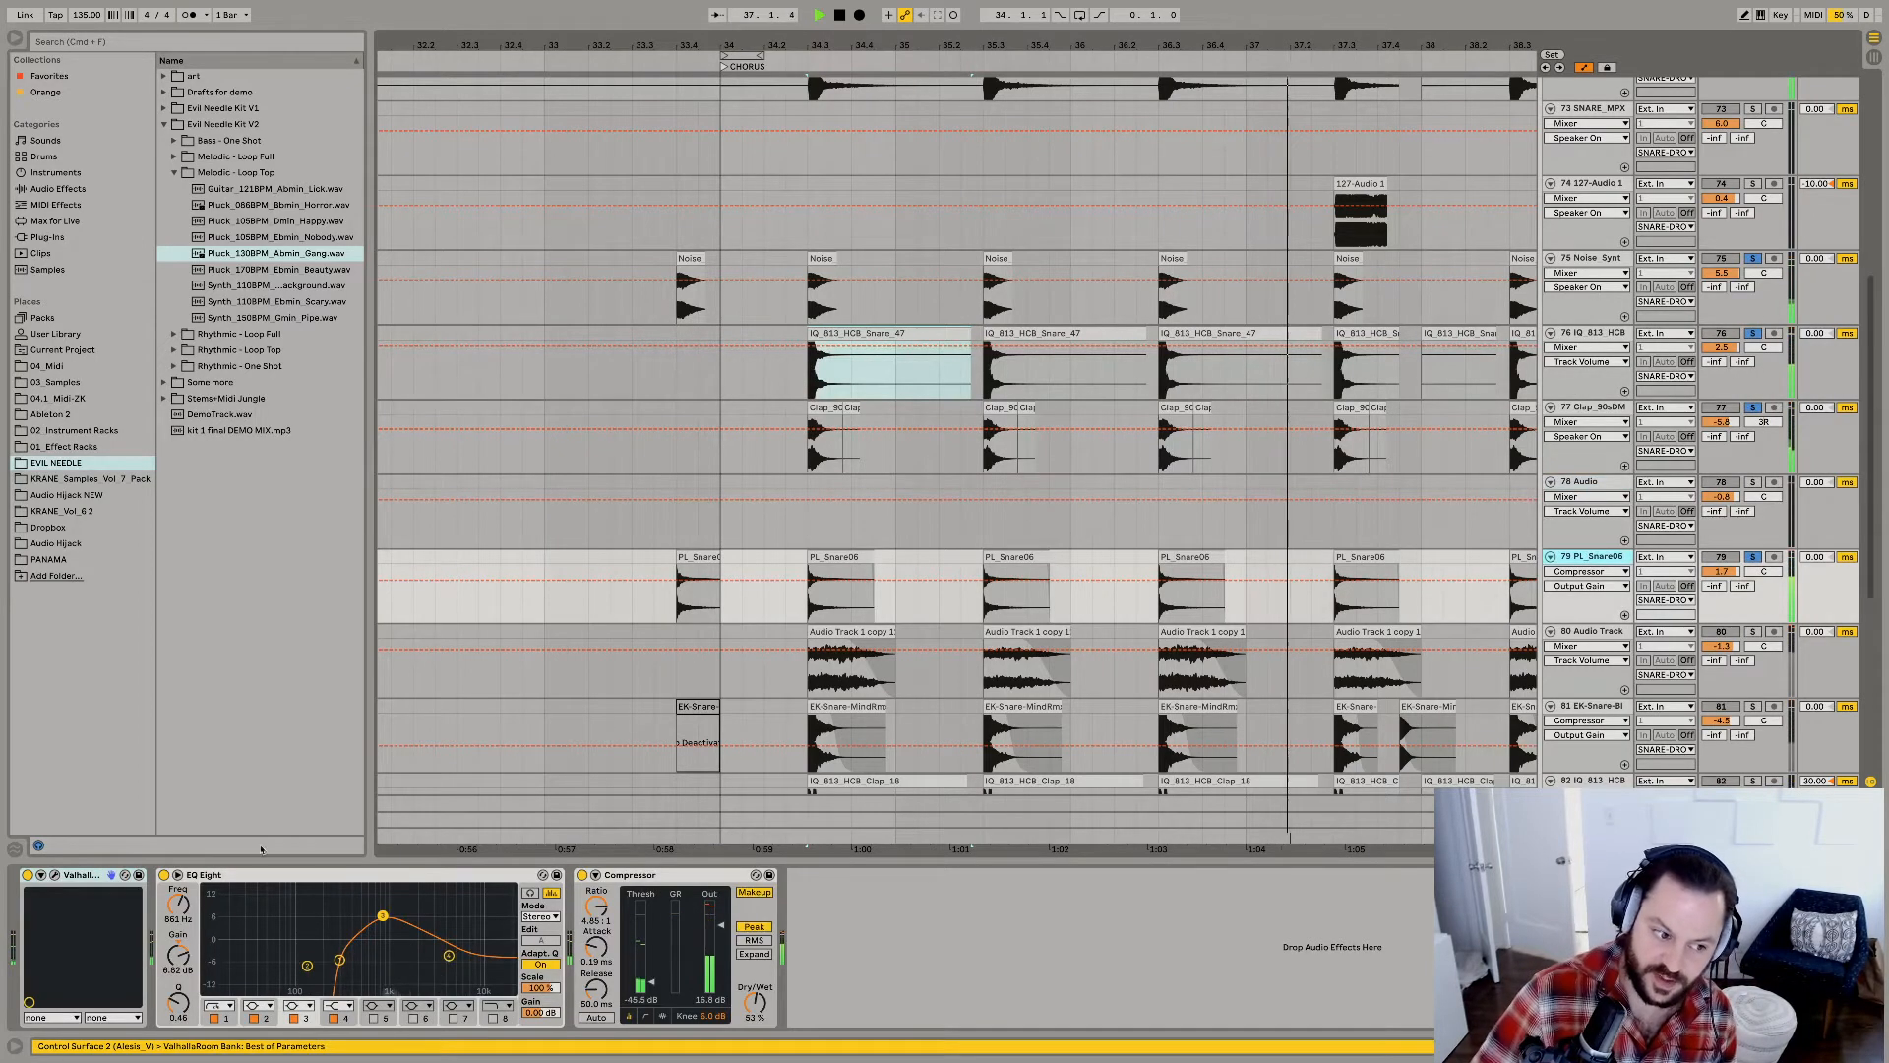
key("space")
left_click(55, 876)
key("space")
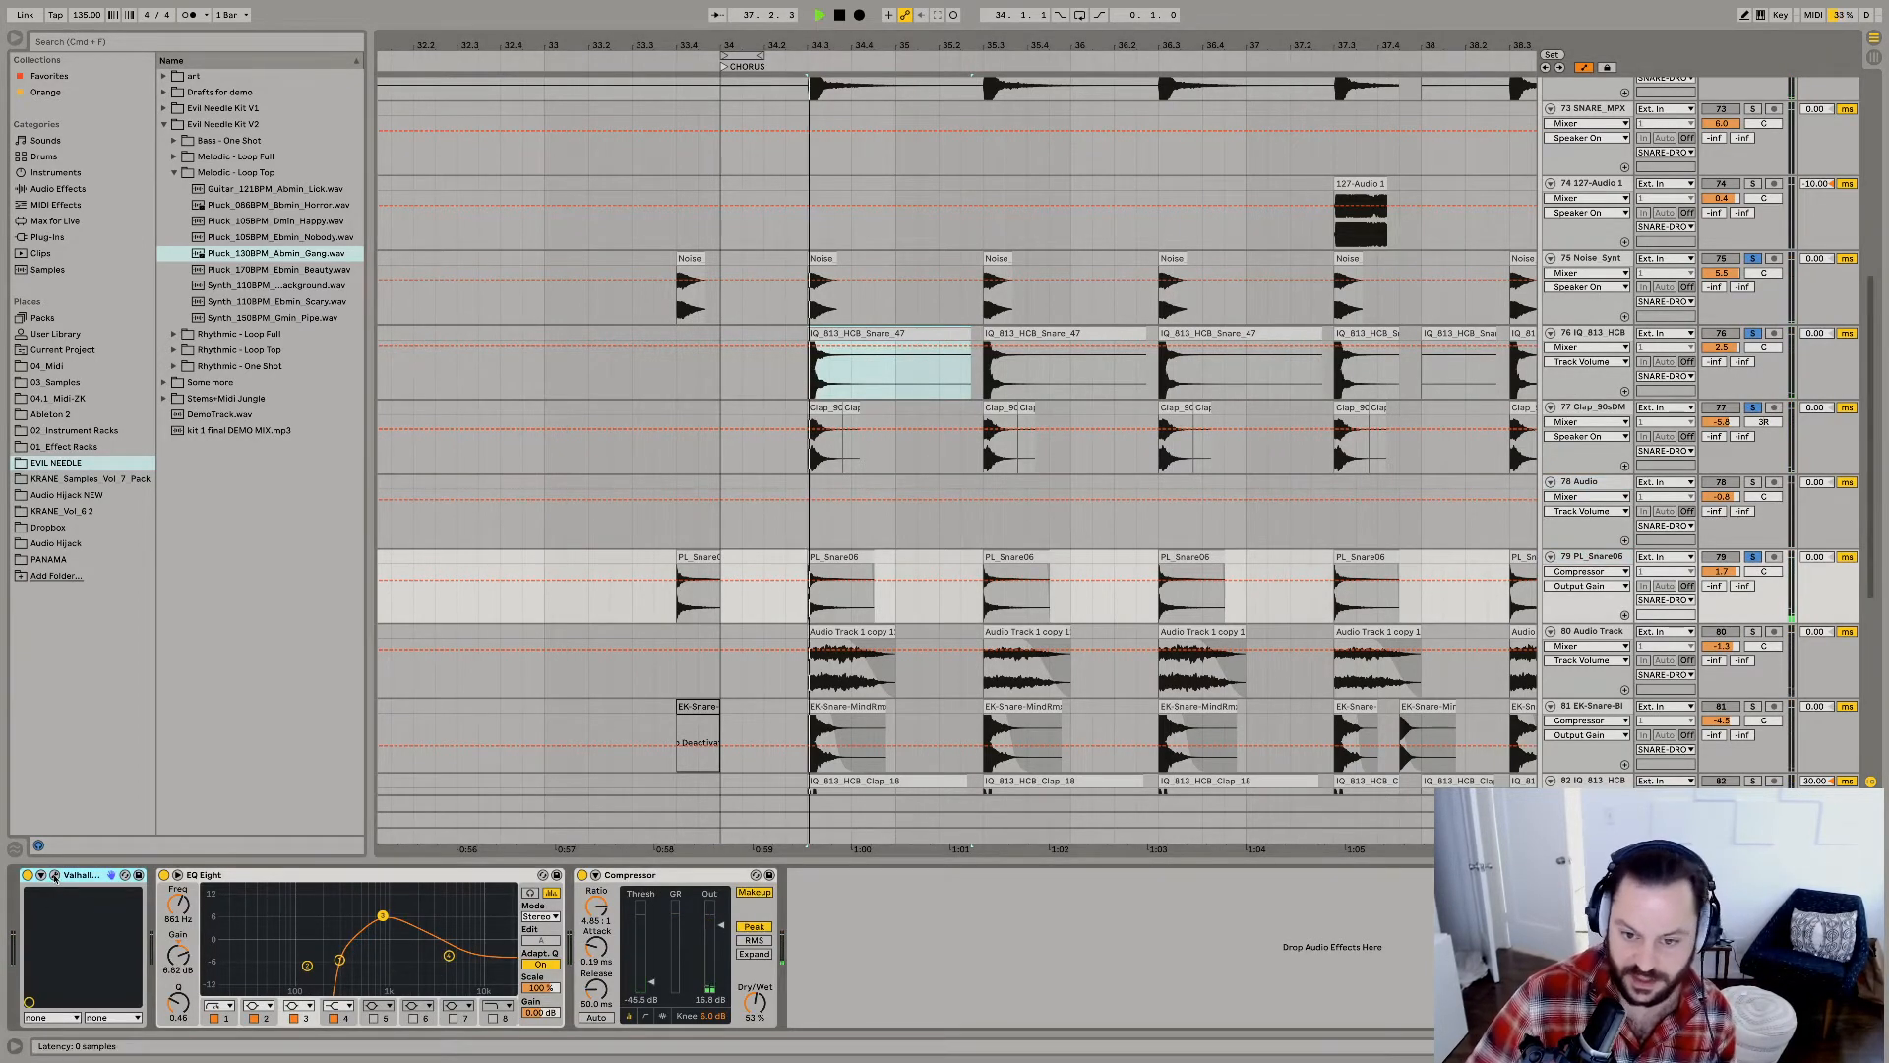
key("space")
key("space")
Solo the track 80 Audio Track layer and audition its first chorus hit alone and together with PL_Snare06.
left_click(1751, 632)
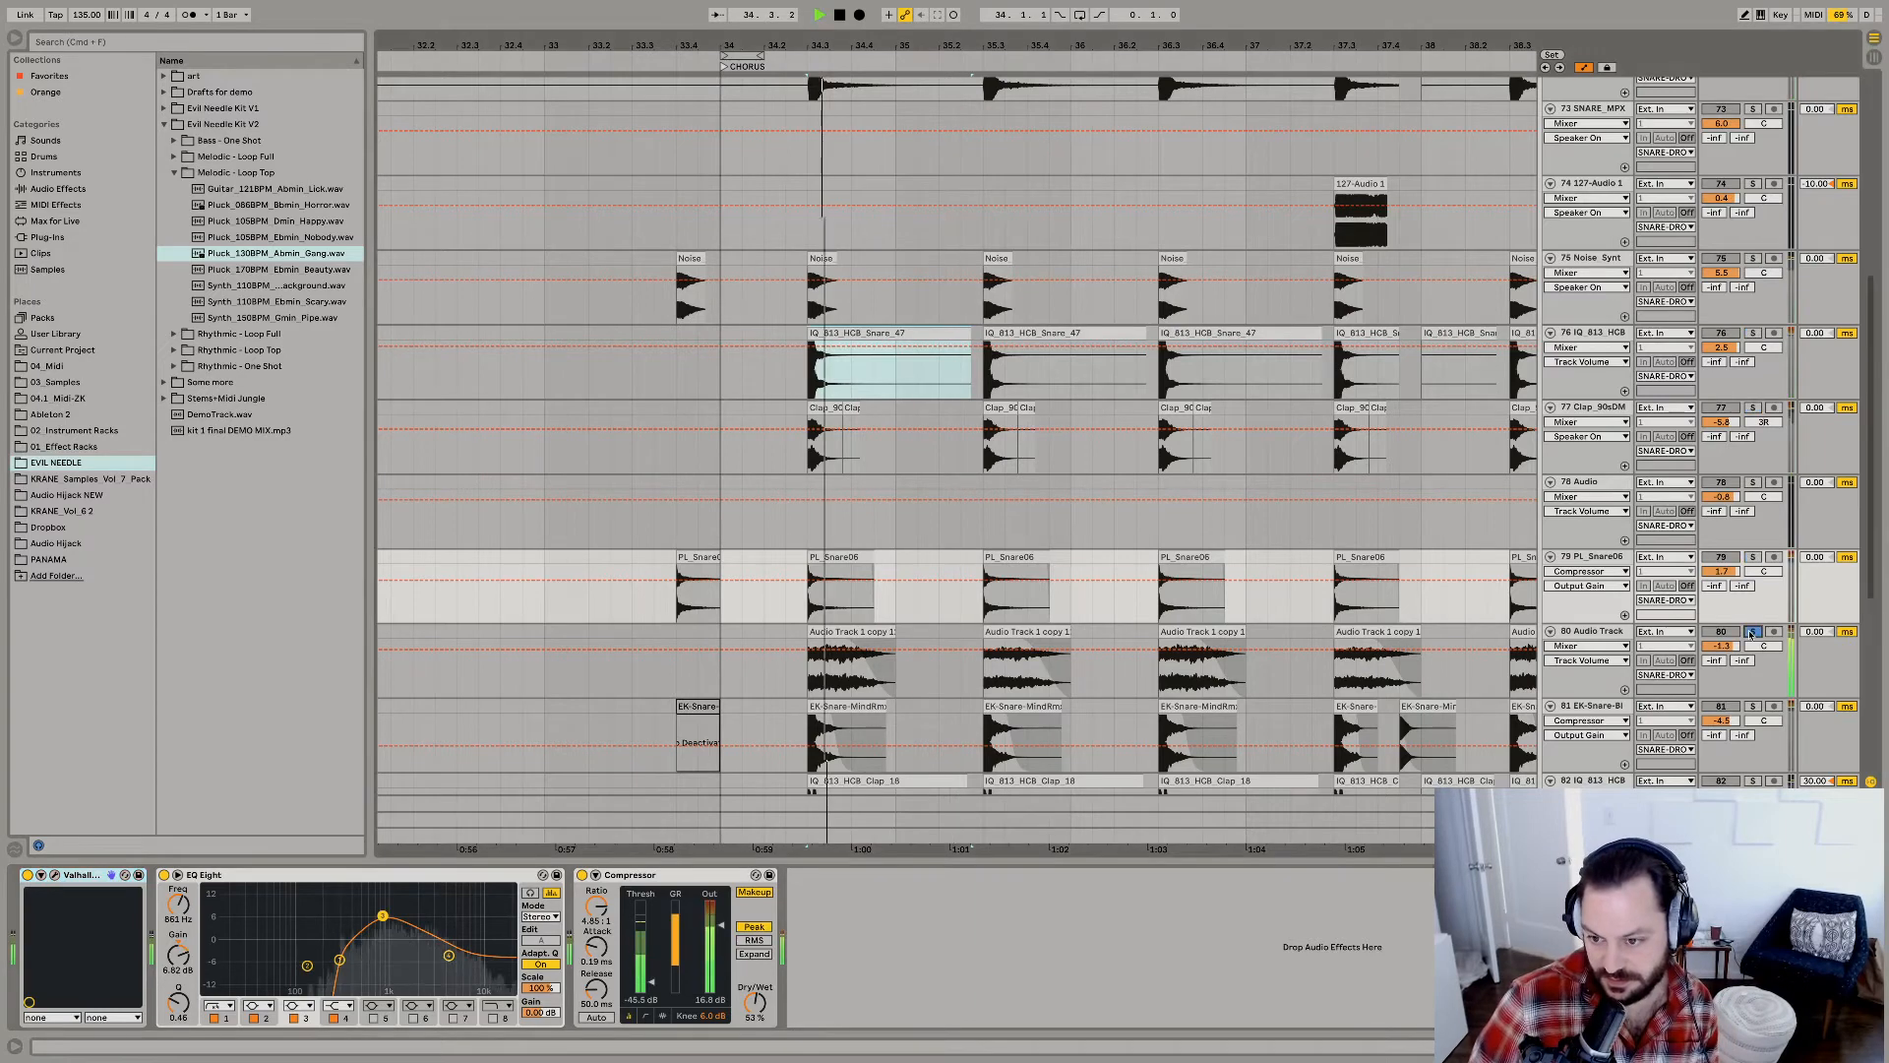
key("space")
key("space")
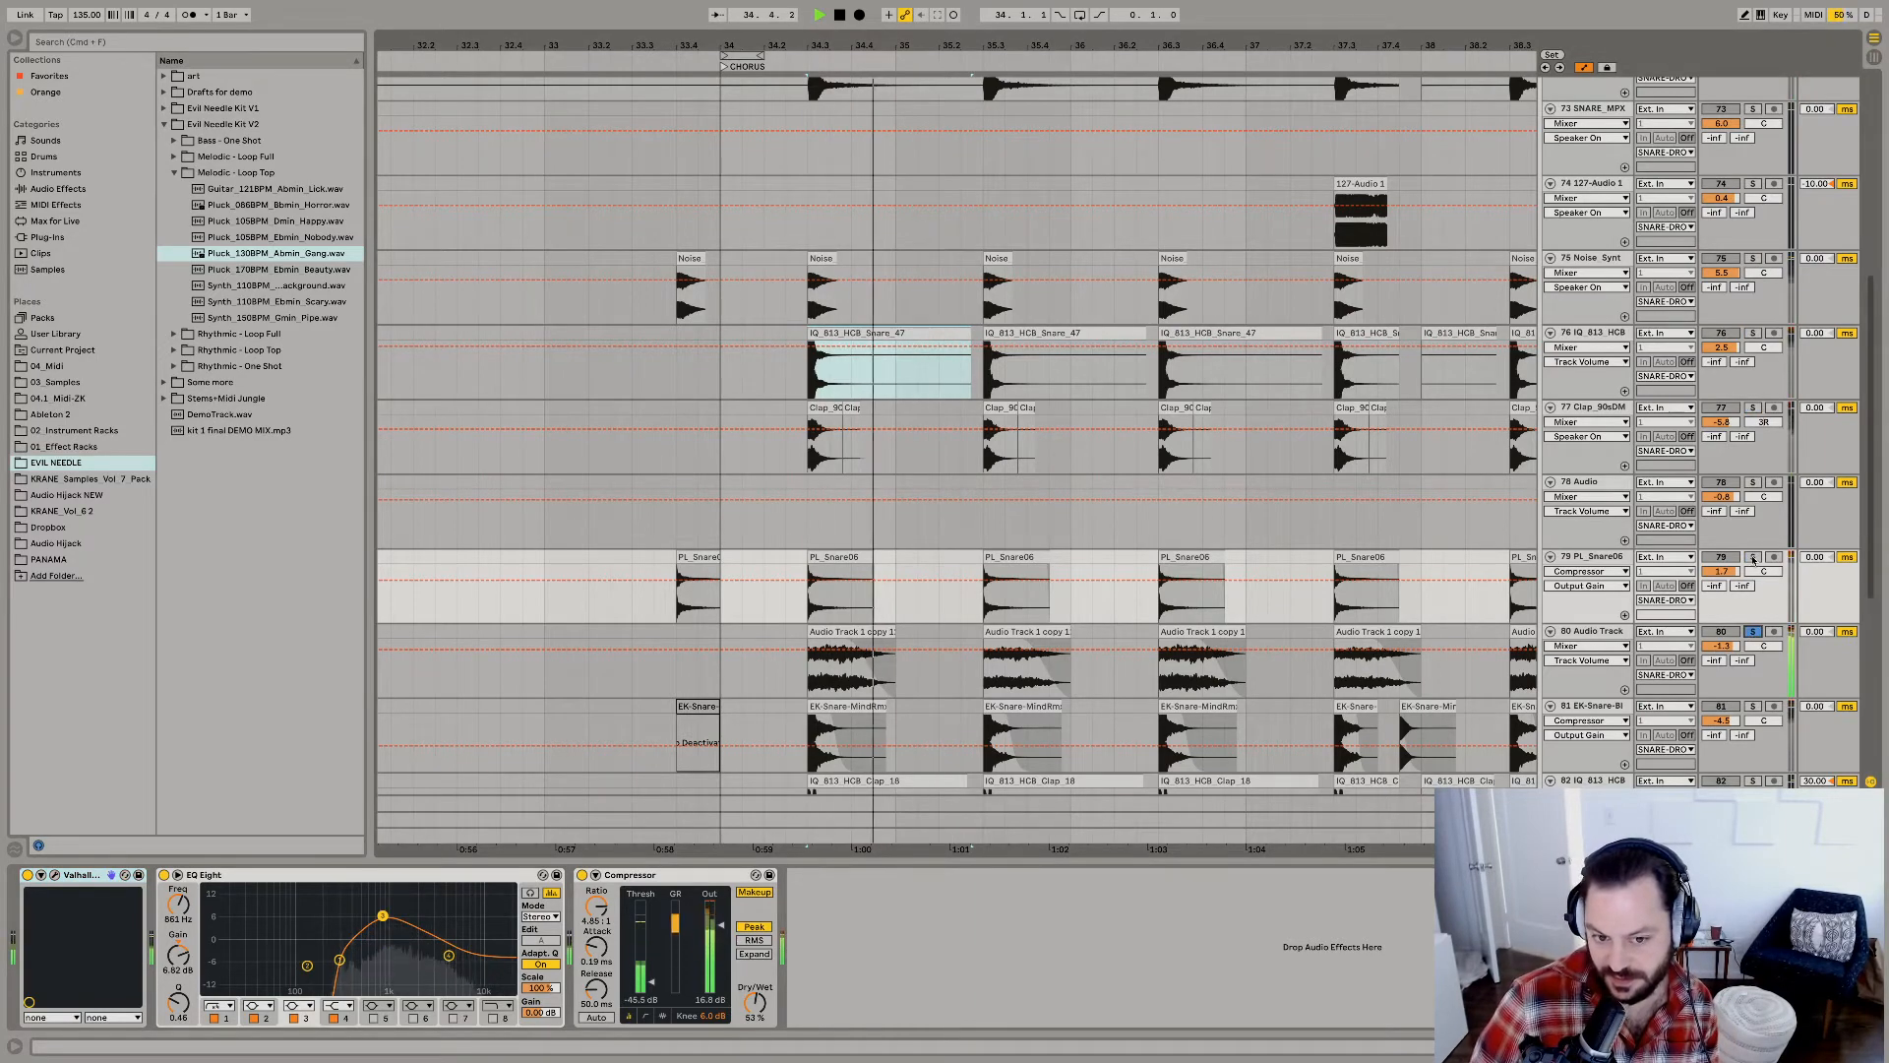
key("space")
key("space")
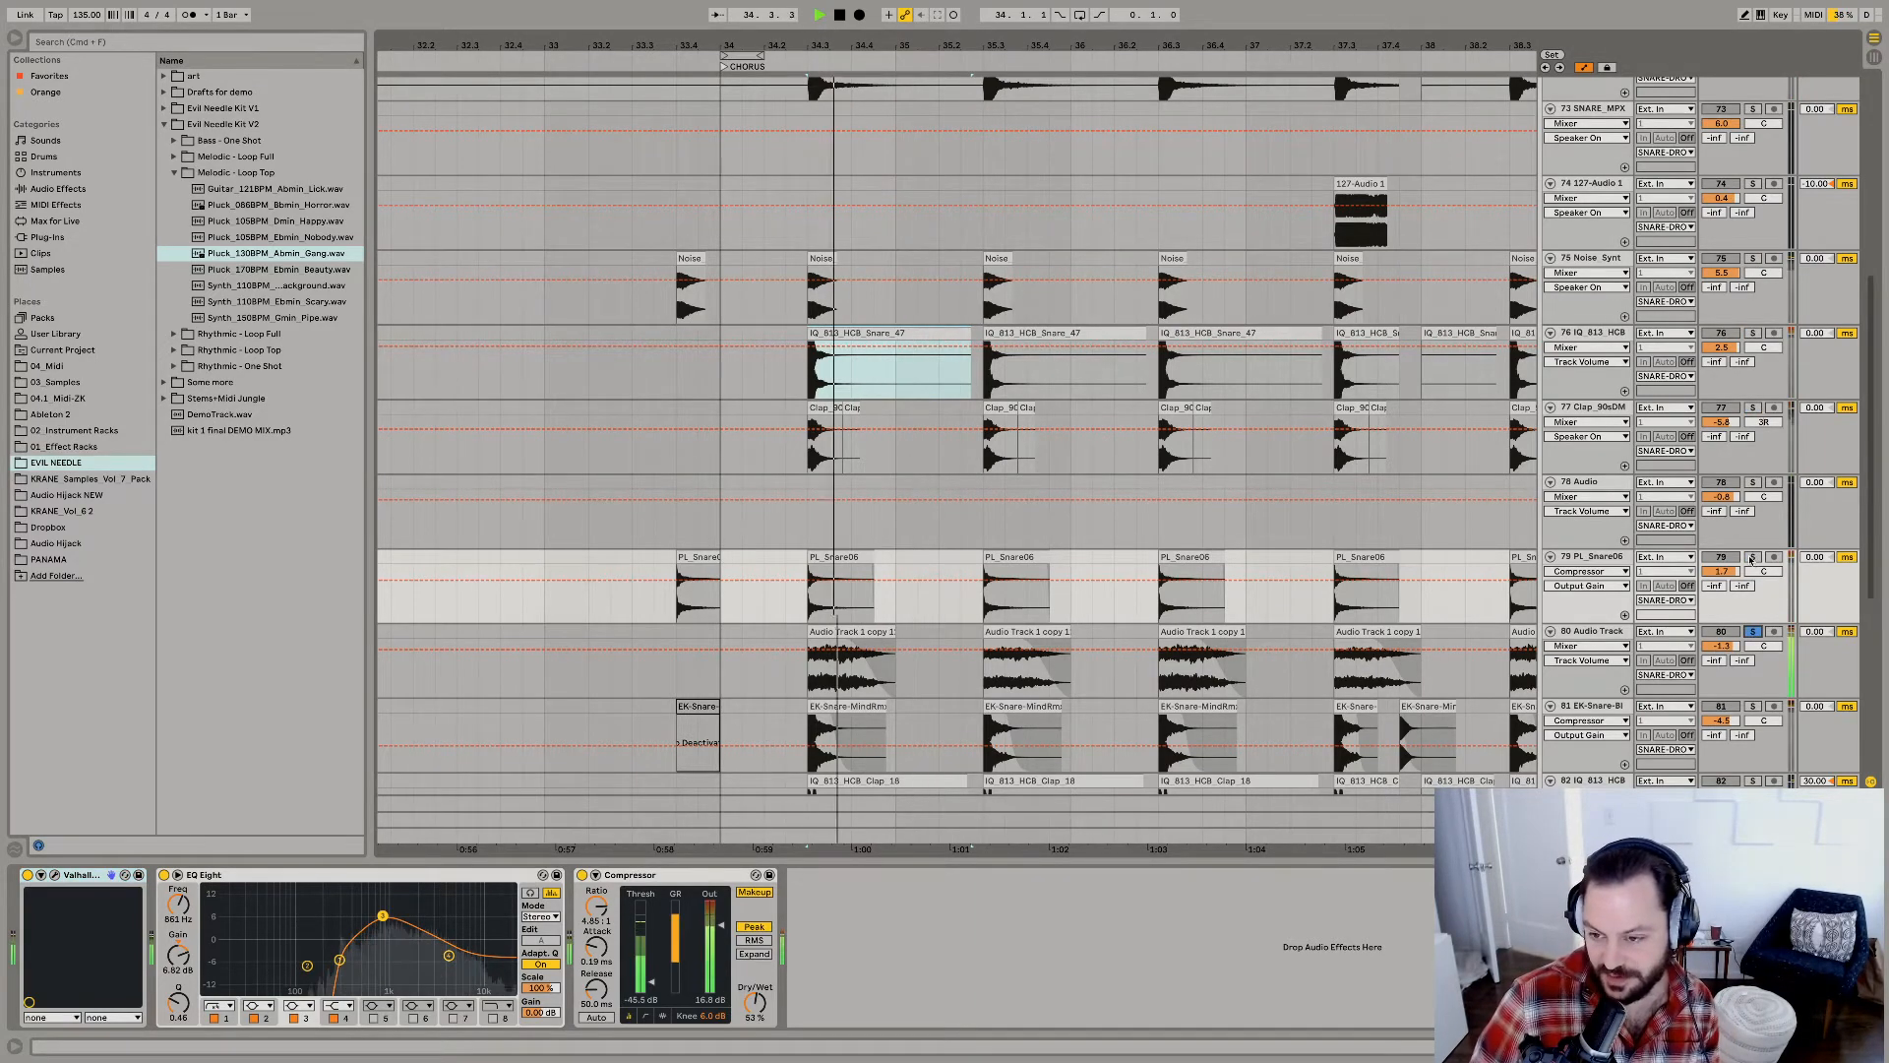
key("space")
key("space")
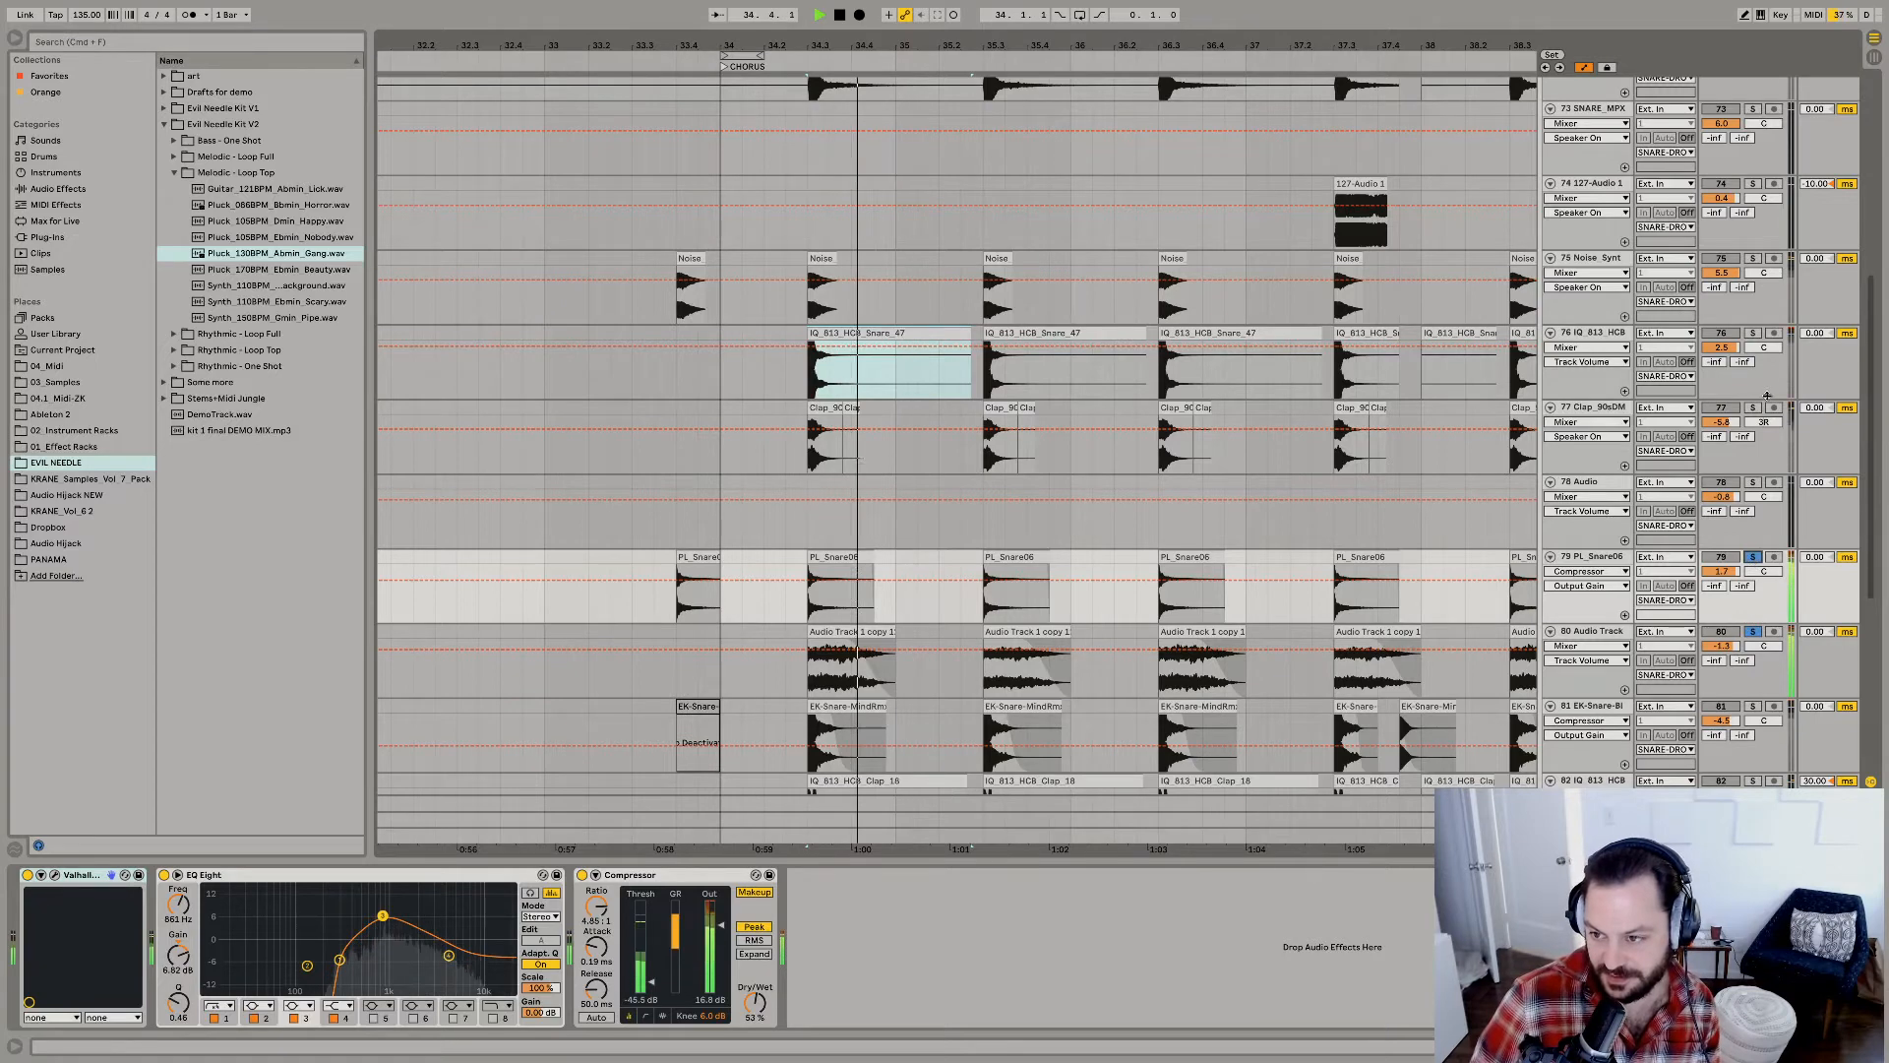
Add the Clap_90sDM, Noise_Synt and IQ_813_HCB snare tracks to the solo and audition the combined layers.
left_click(1752, 407)
key("space")
key("space")
left_click(1752, 631)
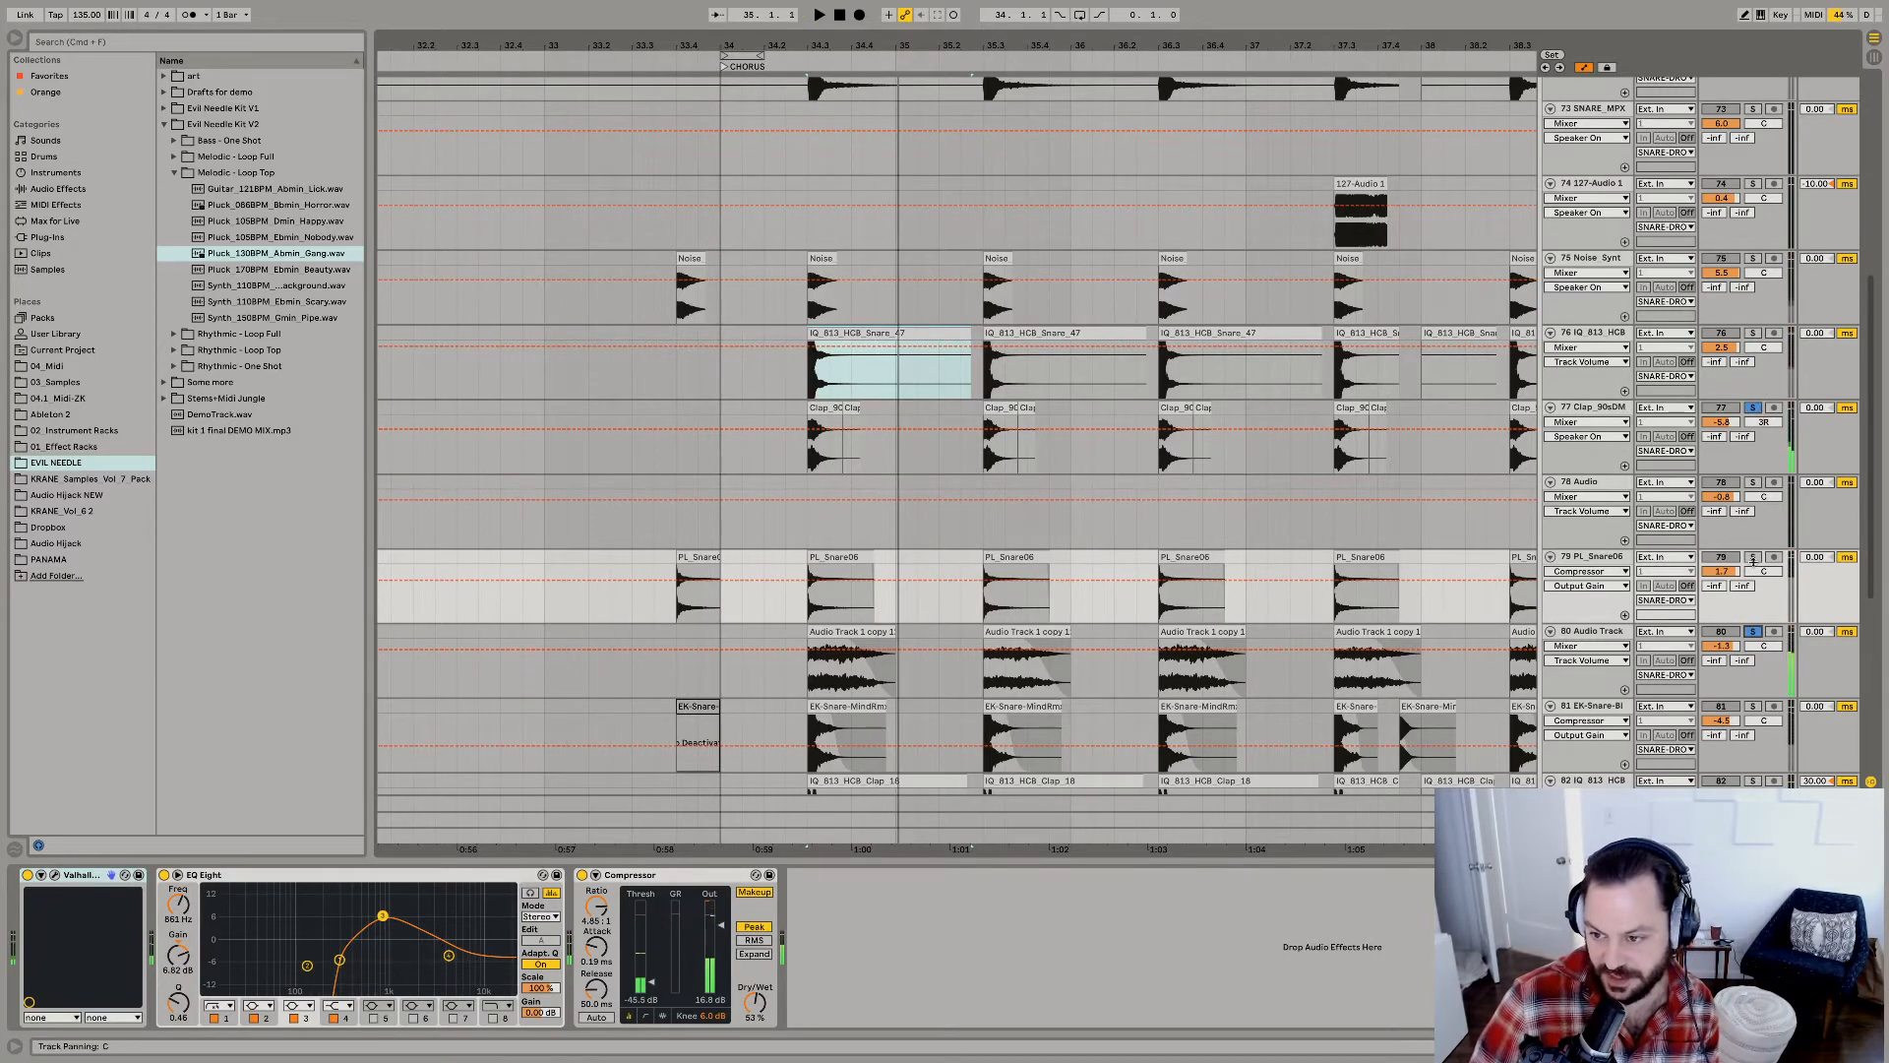
left_click(1752, 258)
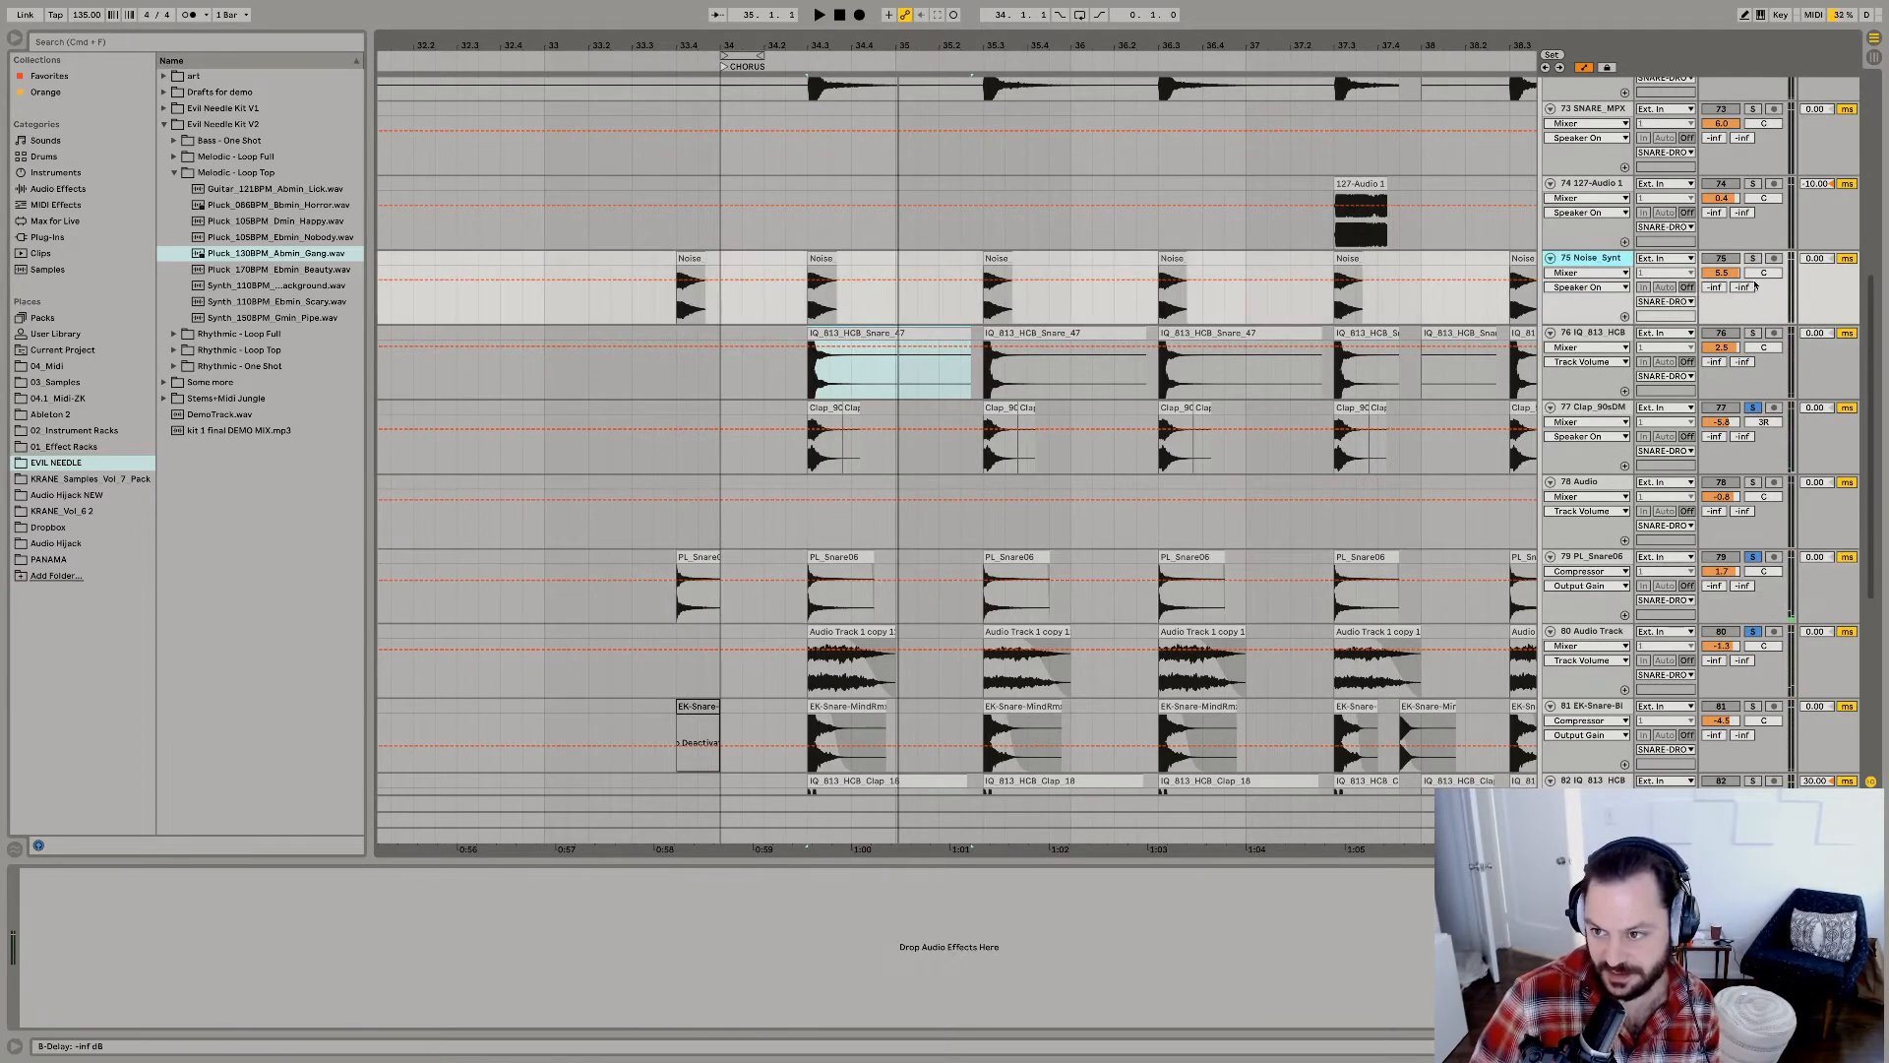
key("Up")
left_click(1753, 333)
key("space")
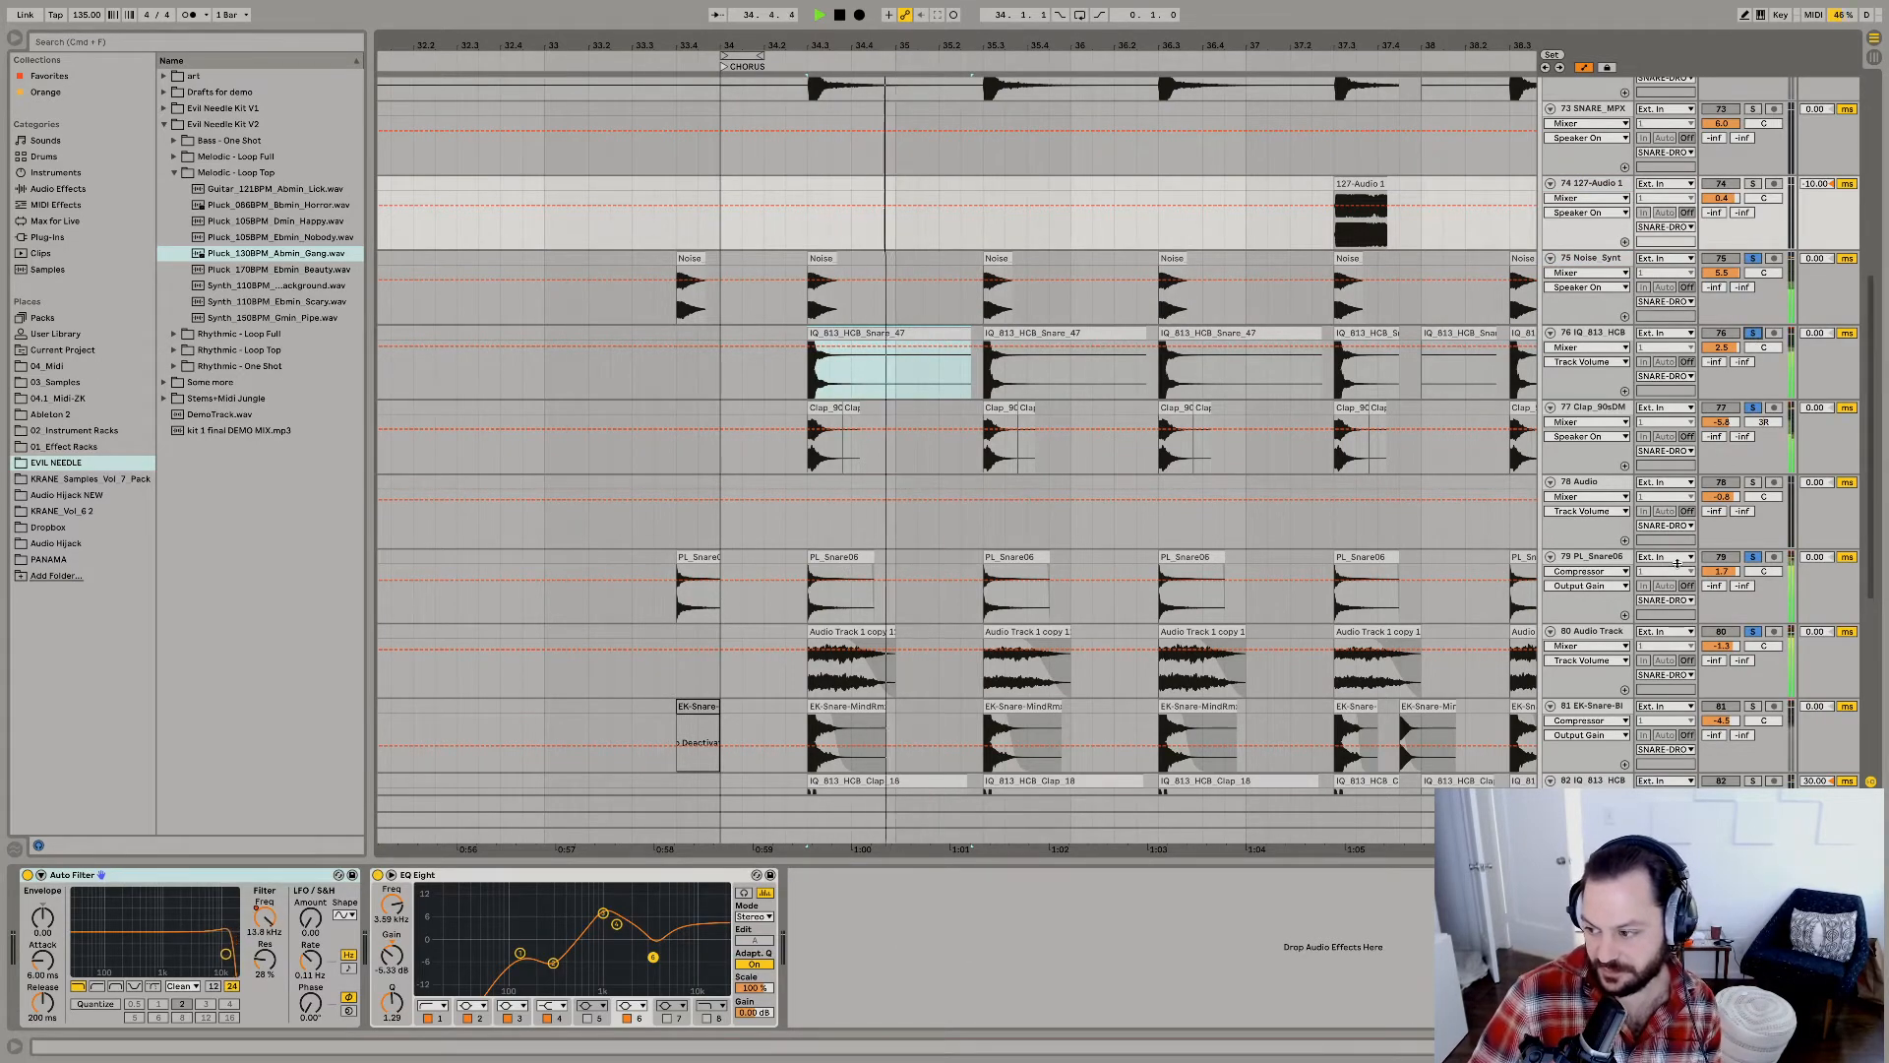
Replay the layered snares, and solo the EK-Snare and IQ_813_HCB clap tracks in turn to hear each one.
key("space")
scroll(1677, 564, "down", 3)
key("space")
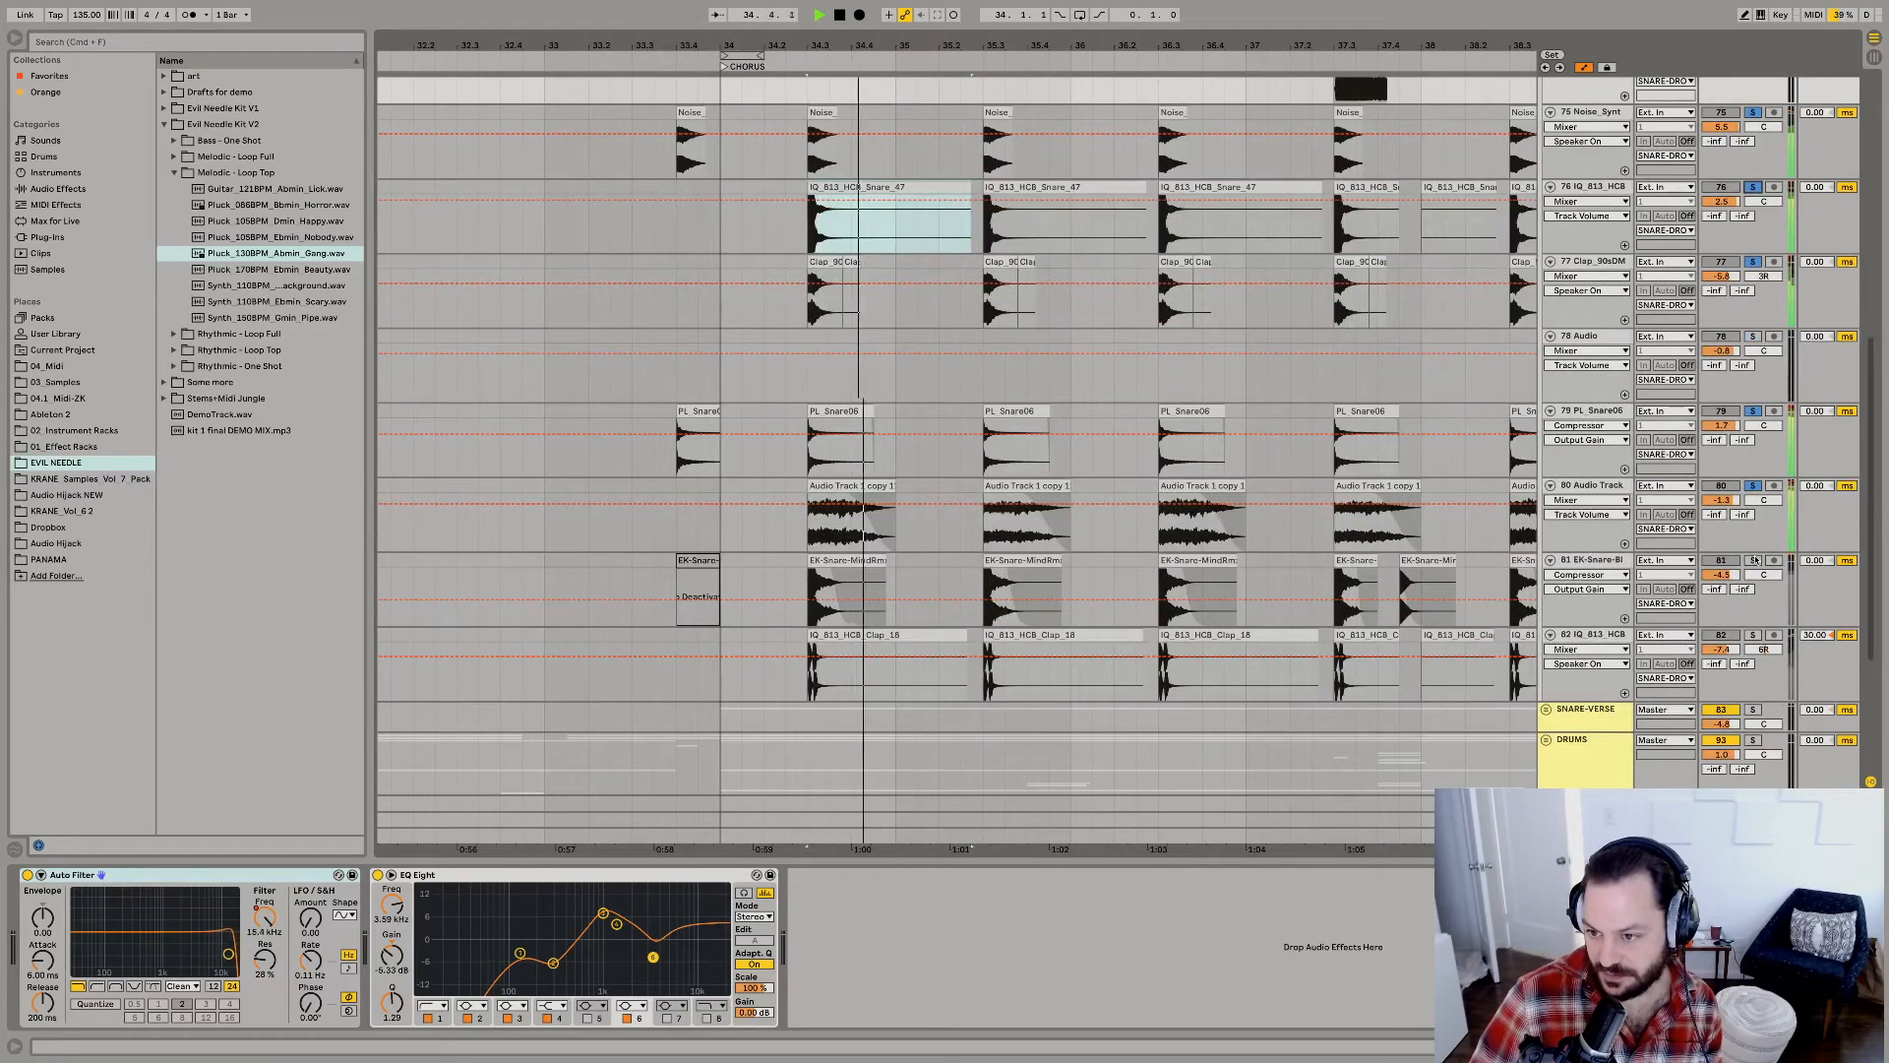
left_click(1753, 560)
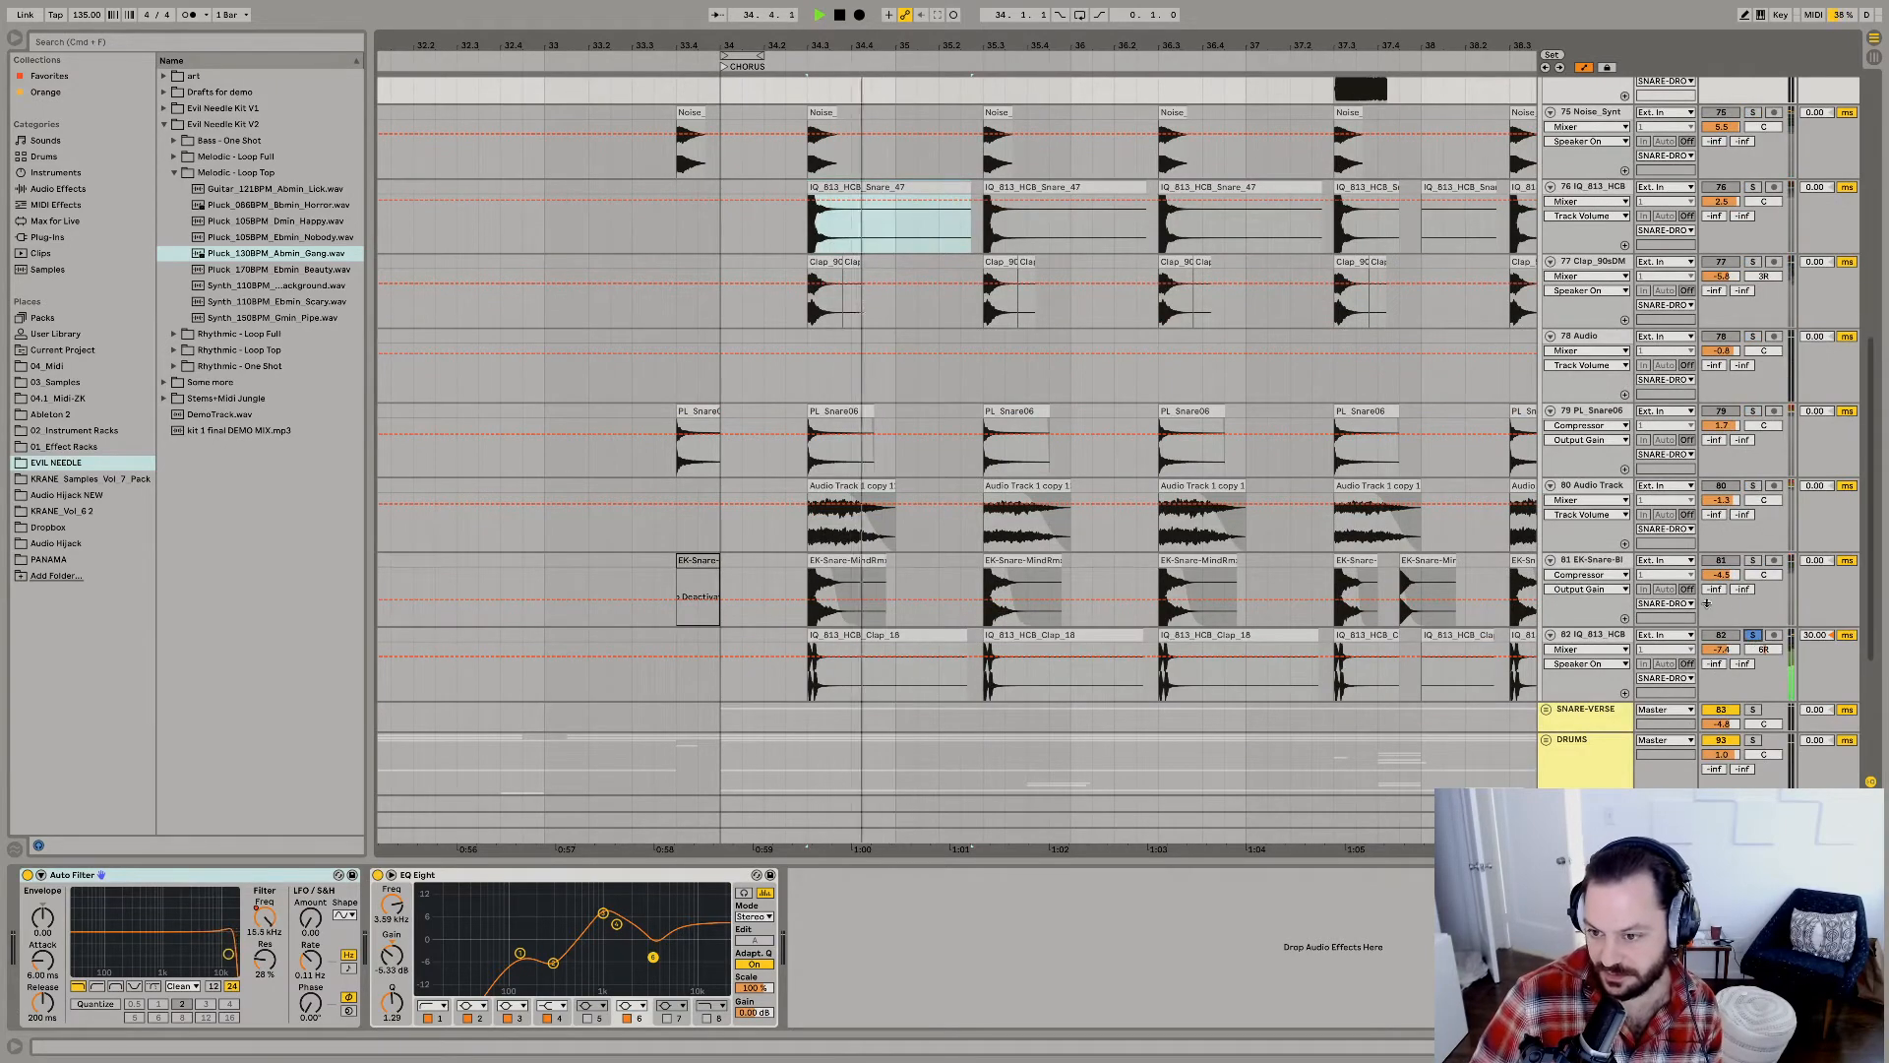
Solo the whole SNARE-DROP group and audition all snare layers together from the first chorus hit.
scroll(1732, 620, "up", 10)
scroll(1761, 360, "up", 2)
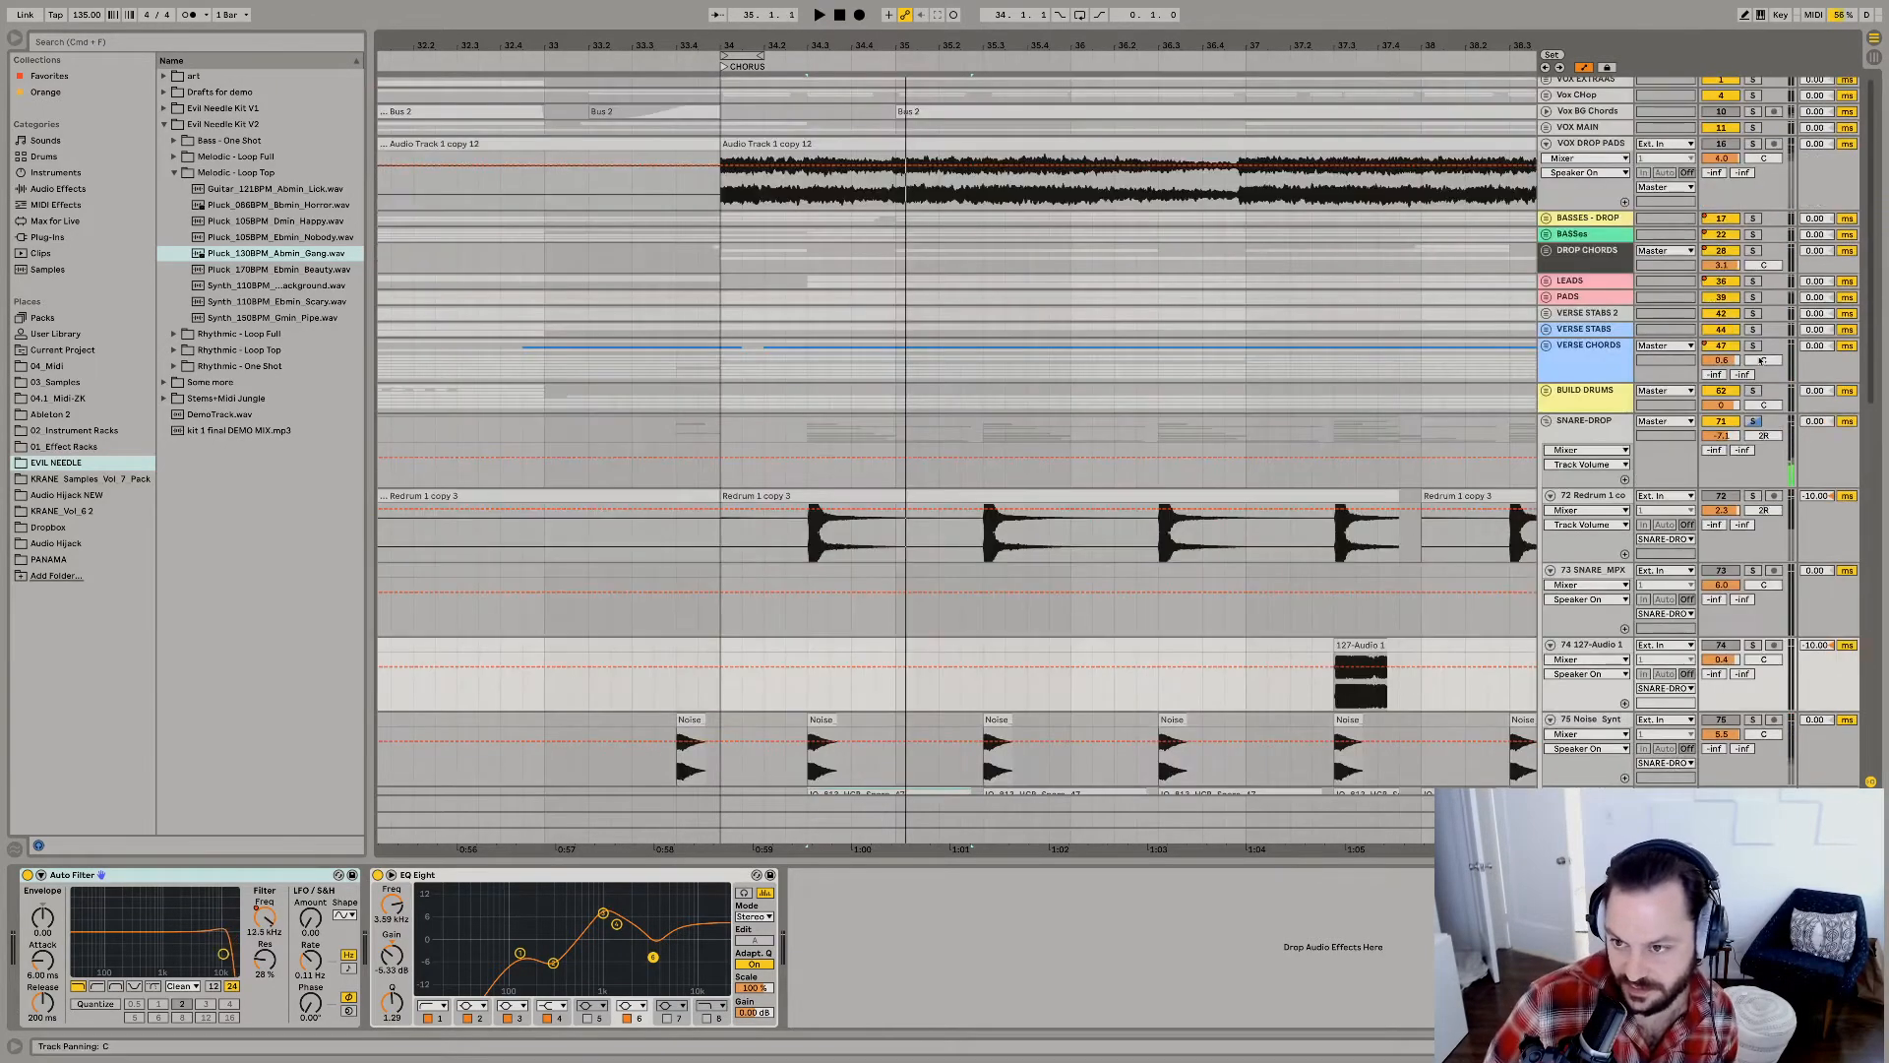
key("space")
left_click(1753, 422)
key("space")
key("space")
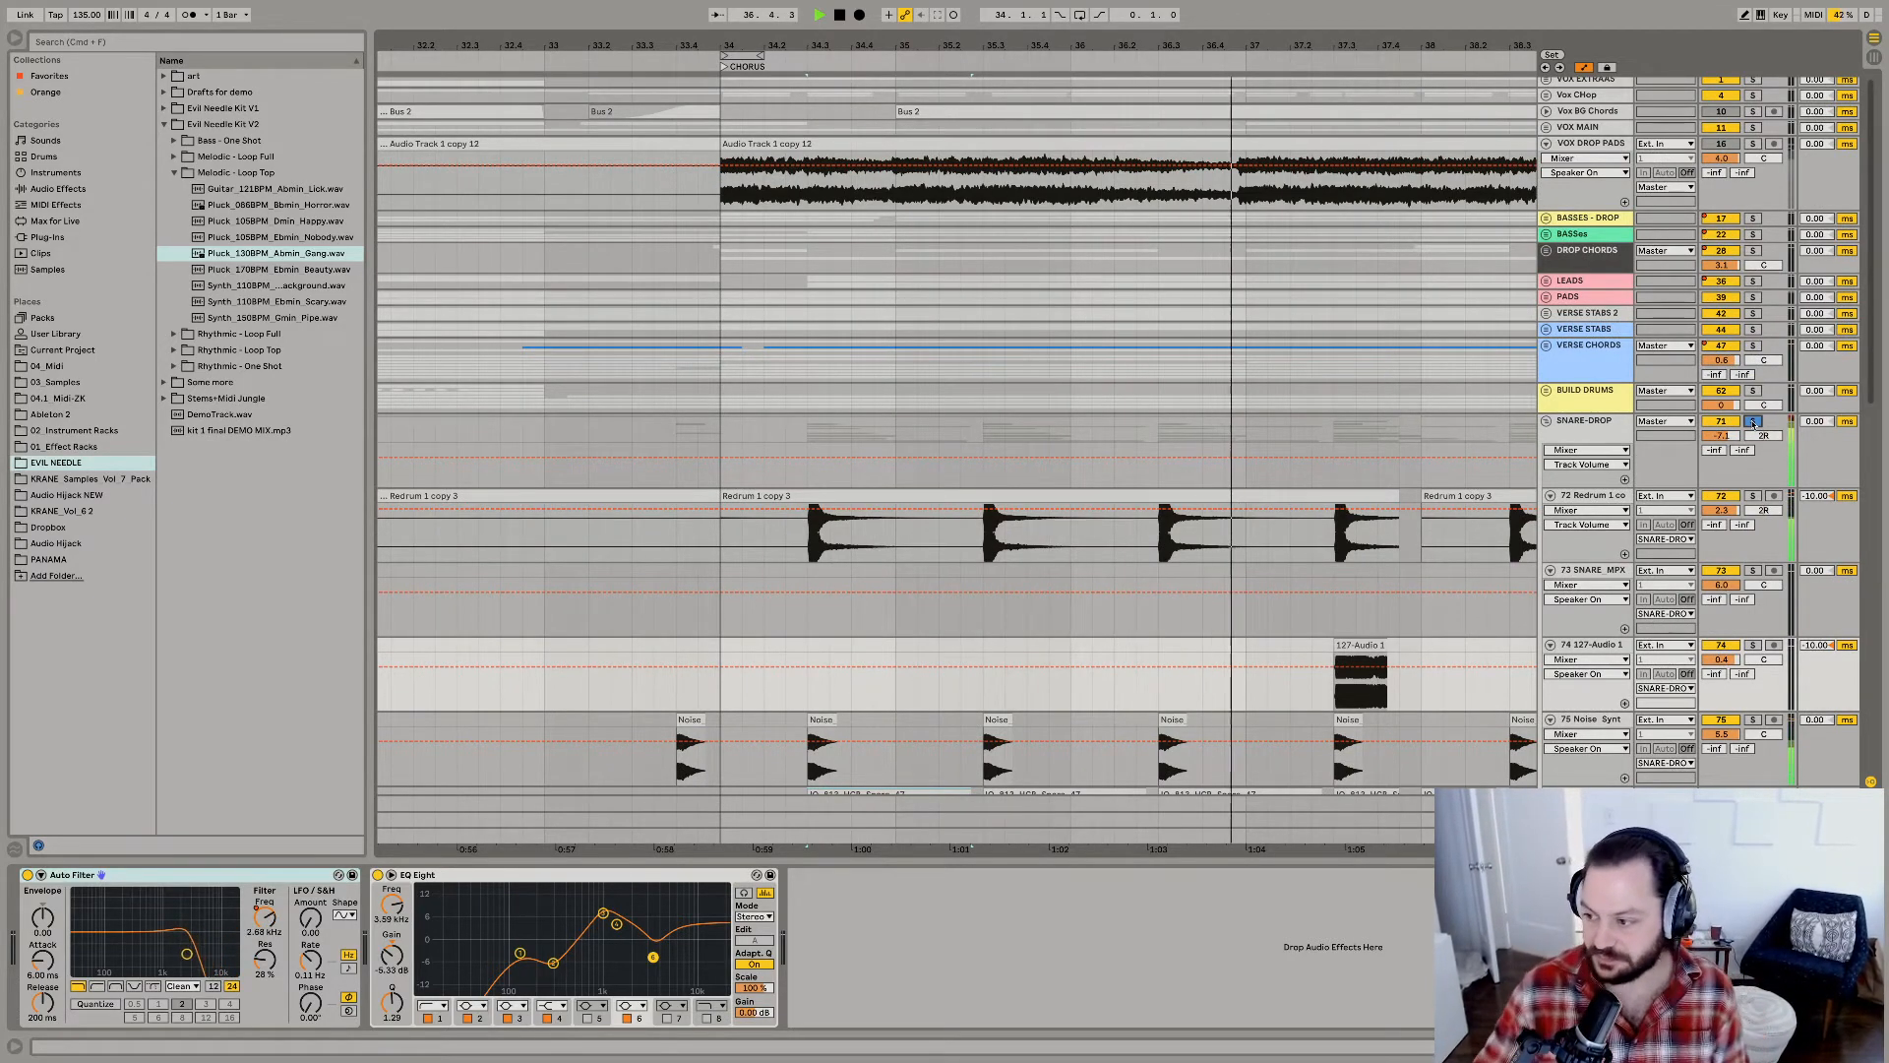
key("space")
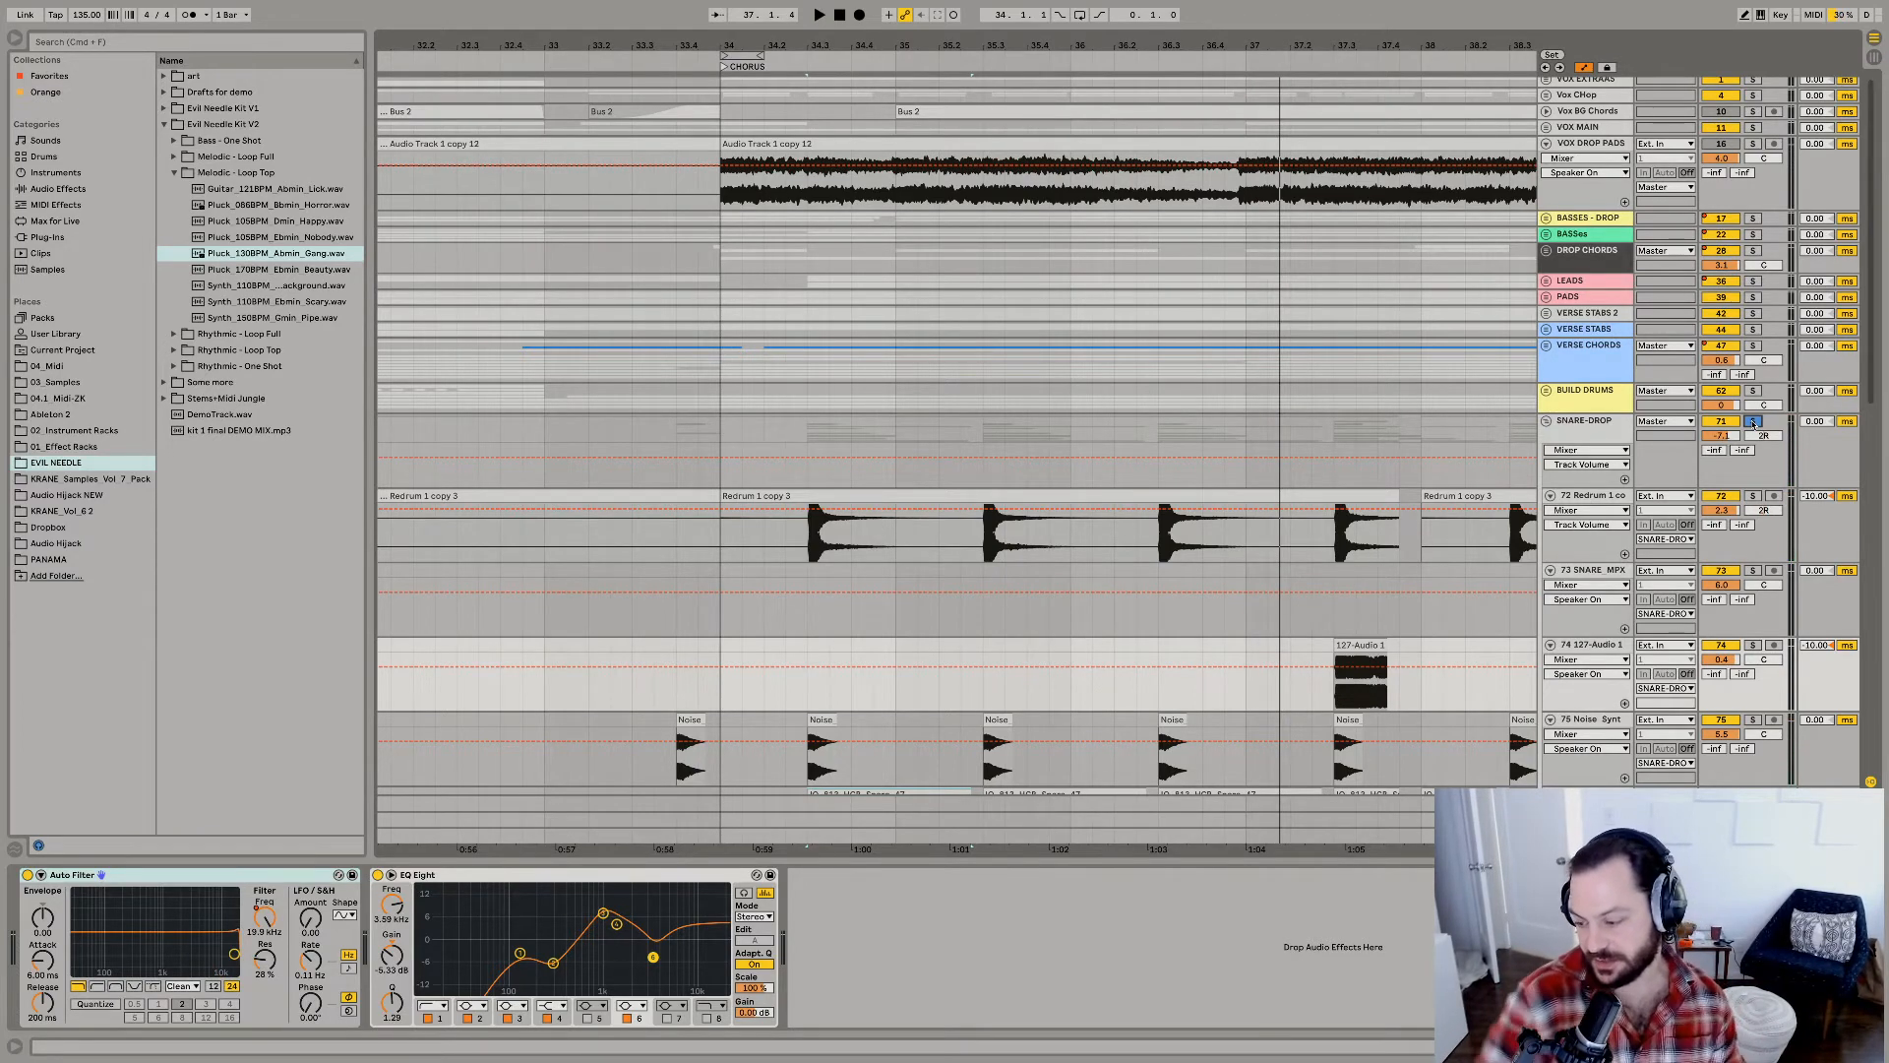
Collapse the SNARE-DROP group and show the sidechain Compressor in the BASSES - DROP group's device chain.
left_click(1545, 420)
left_click(1599, 257)
left_click(1591, 225)
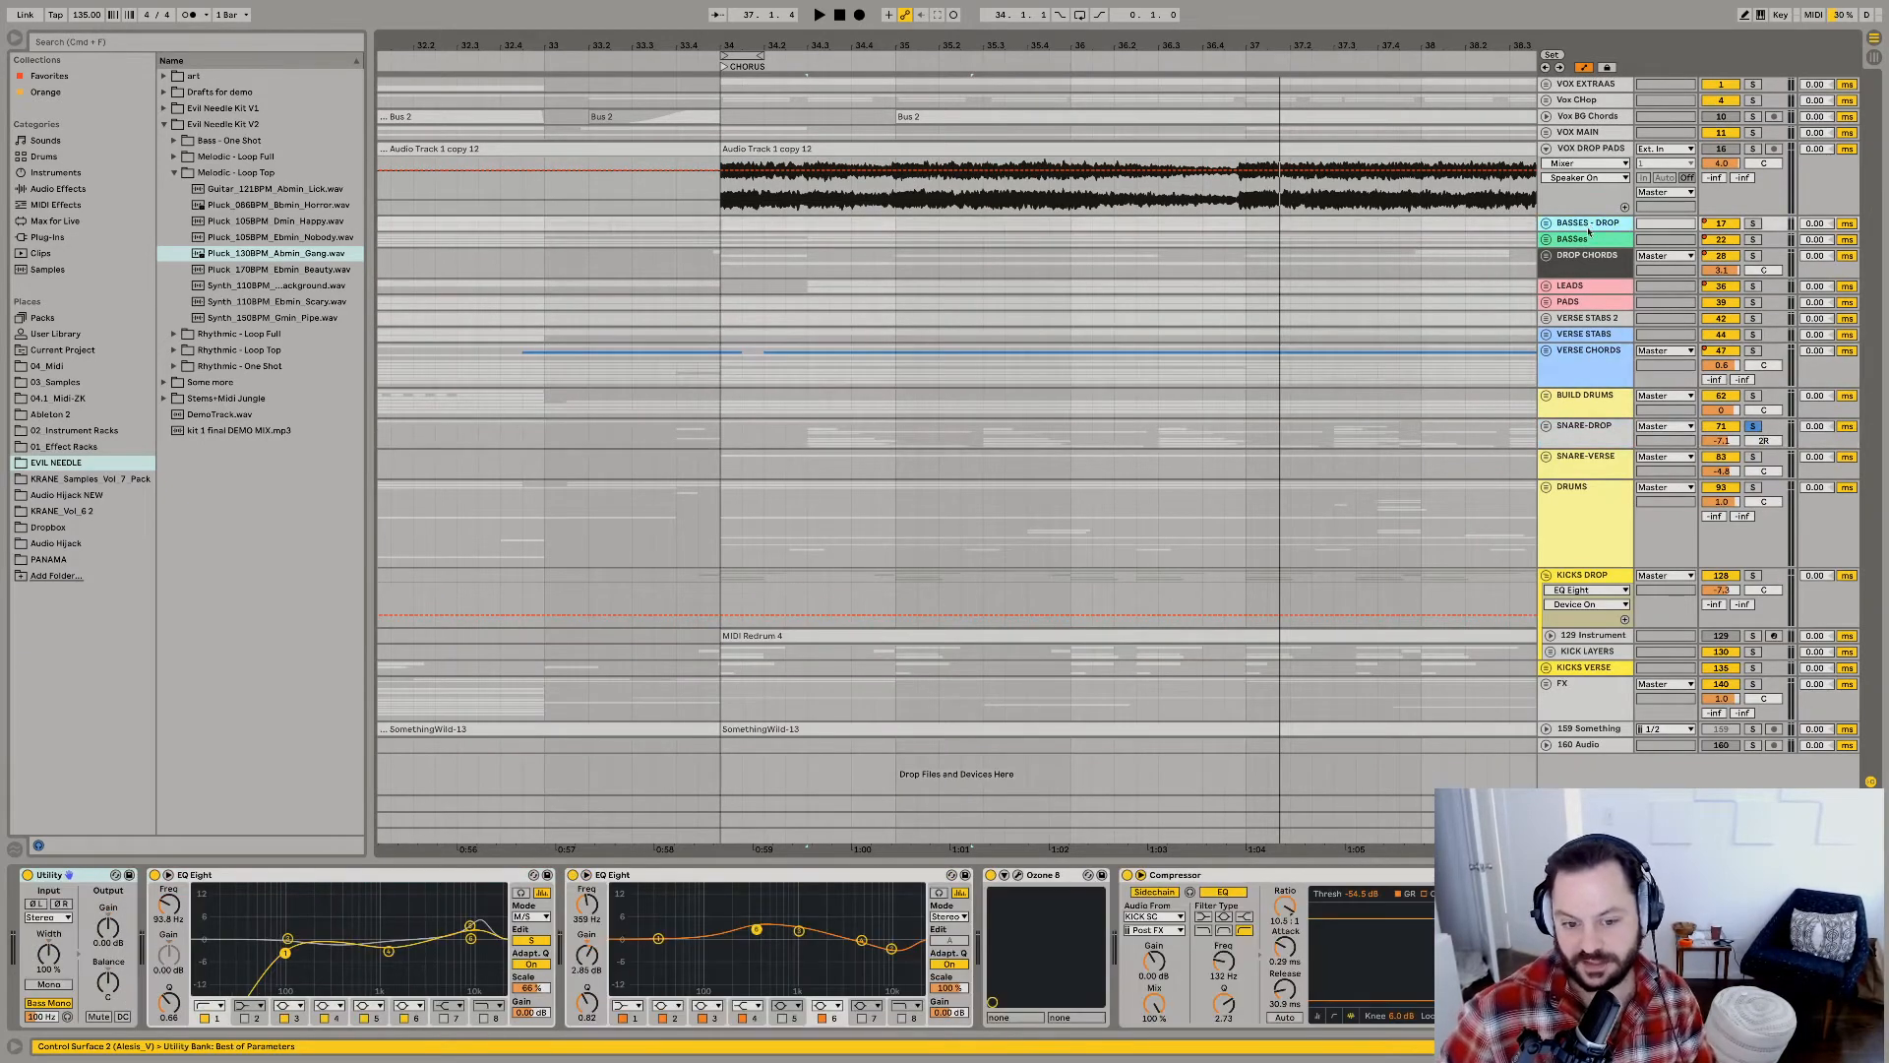
left_click(1167, 875)
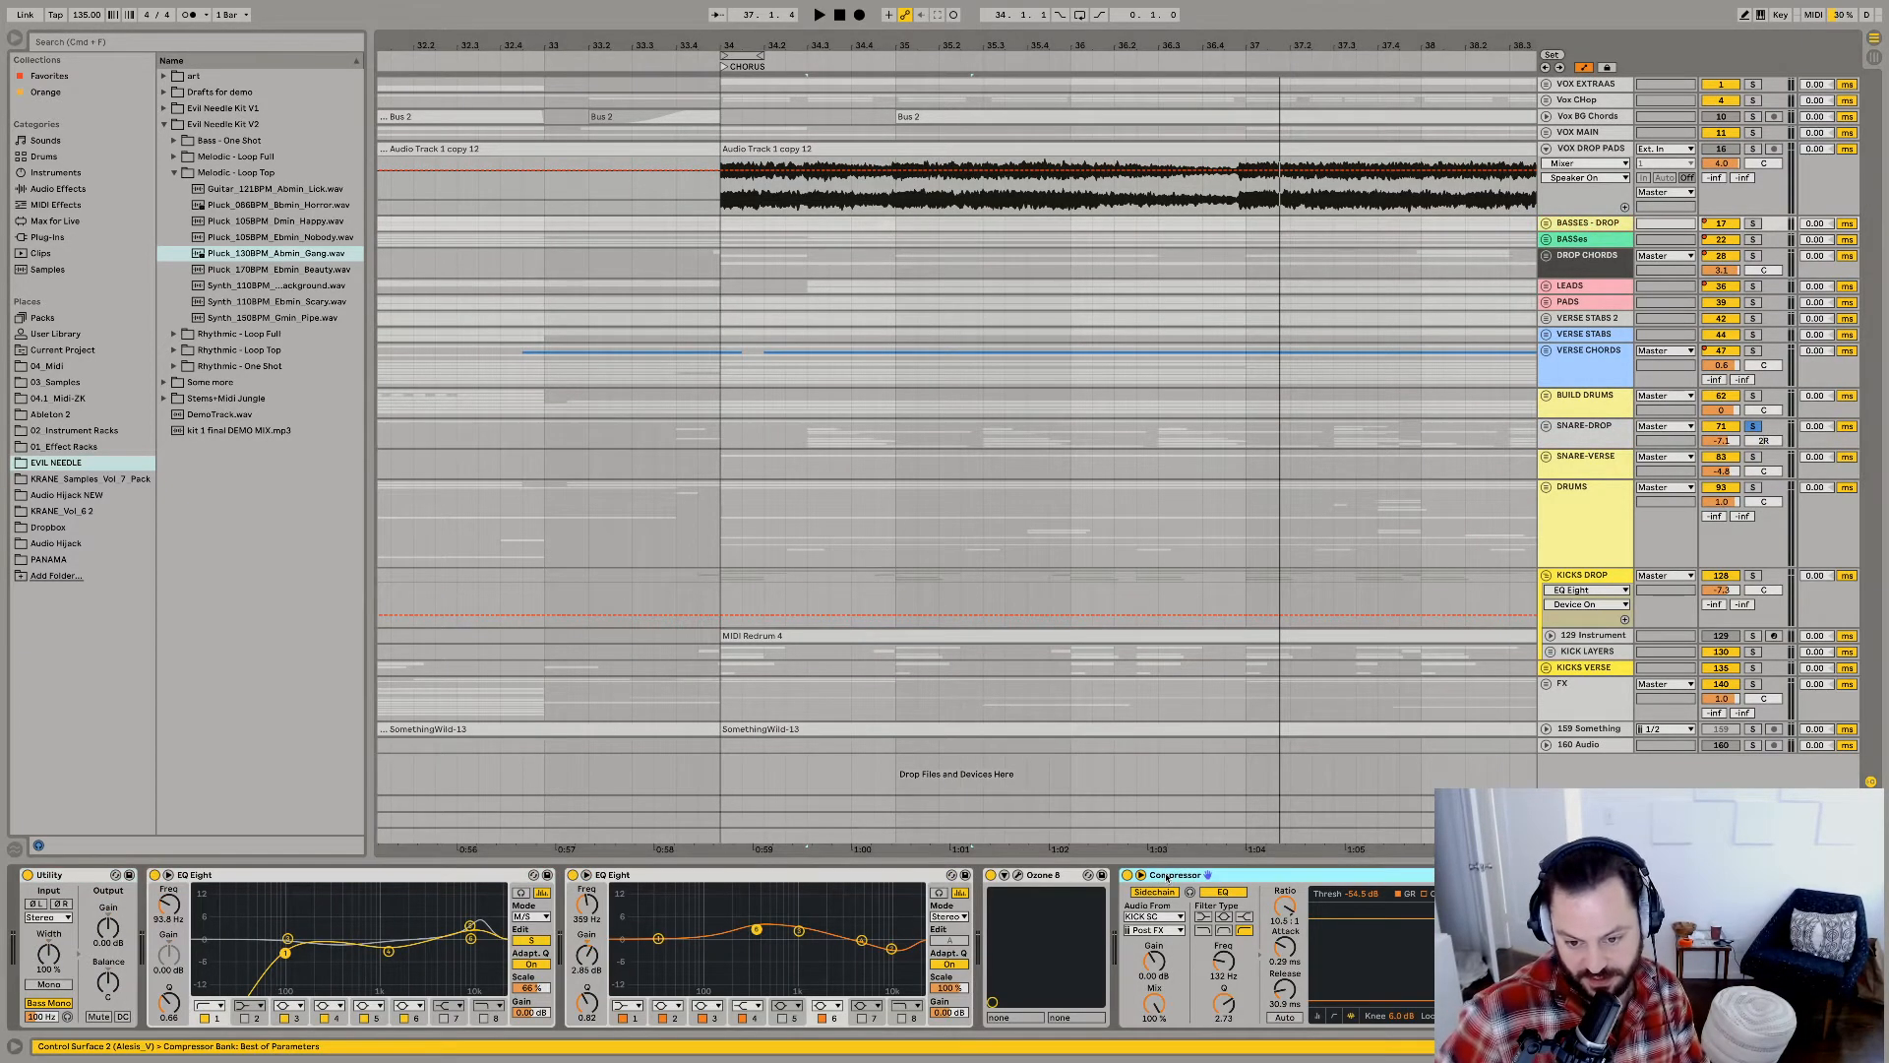
left_click(1141, 875)
left_click(1142, 876)
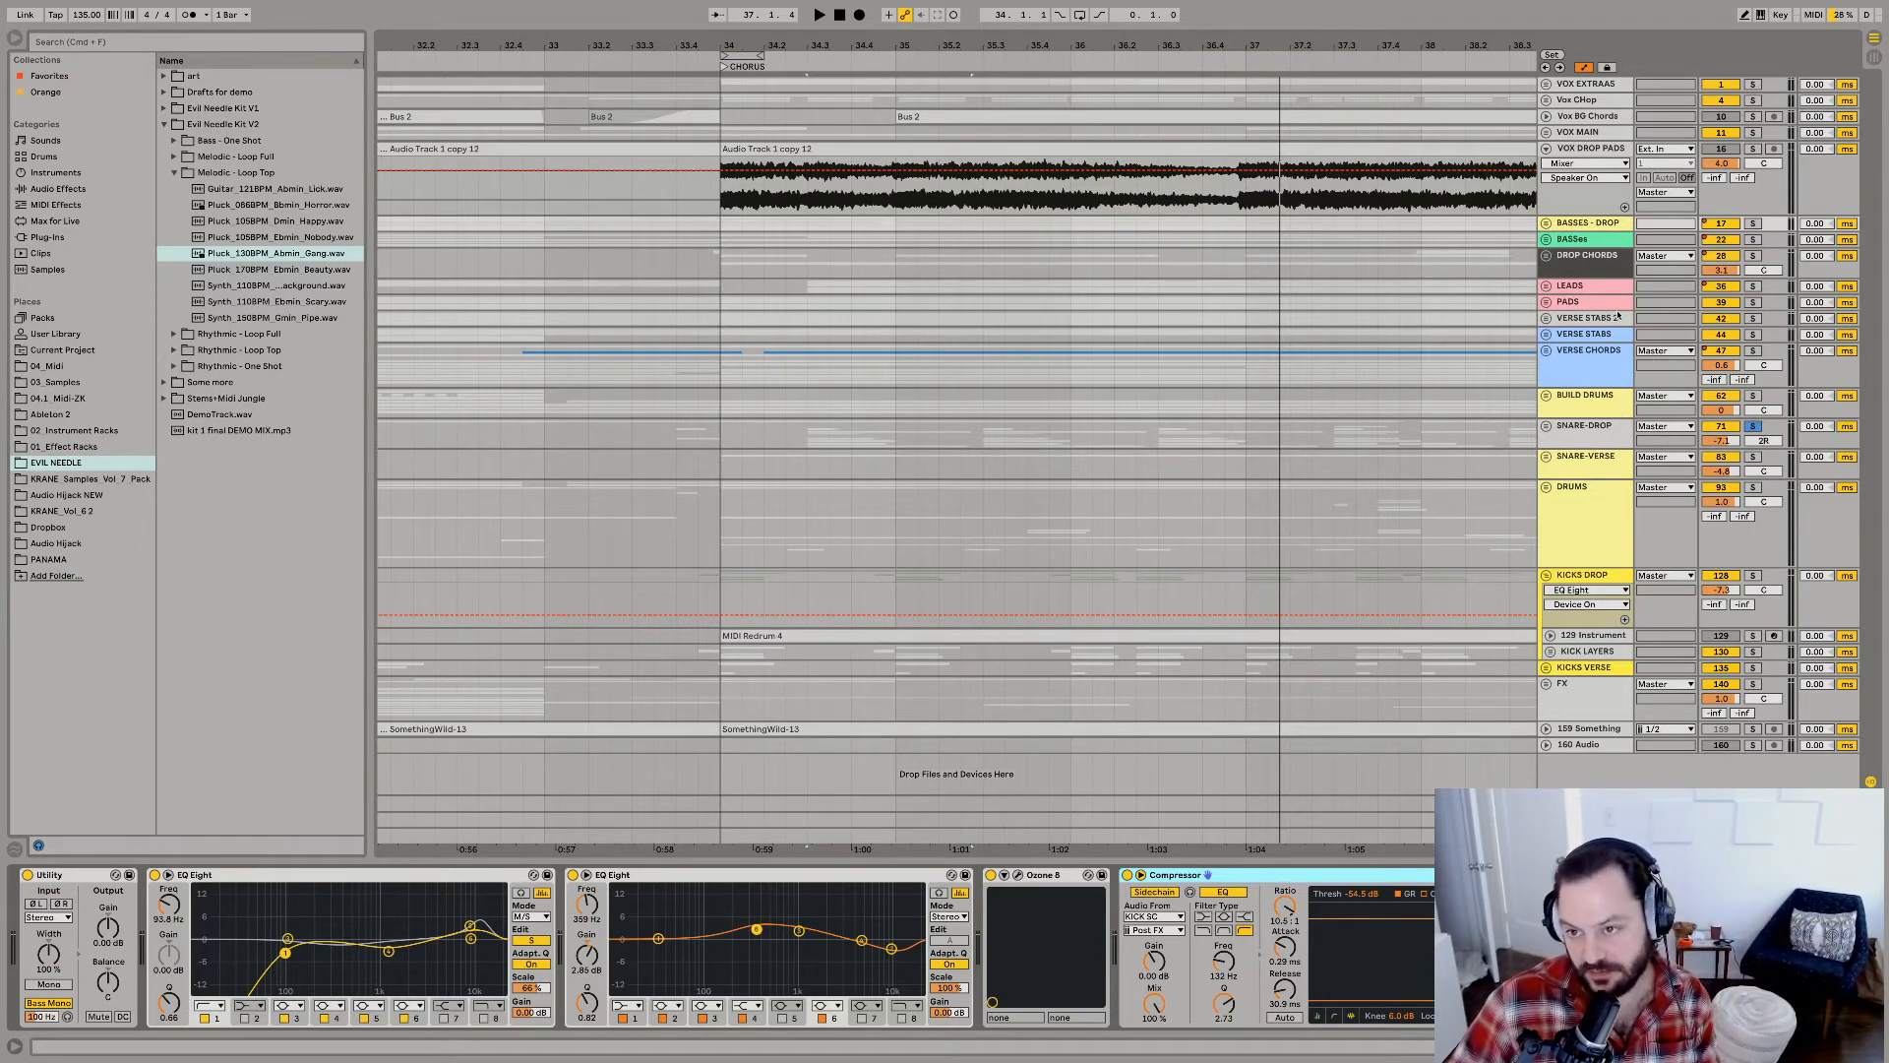
Solo the BASSES - DROP group and audition the sidechained bass with its device chain in view.
left_click(1752, 223)
key("space")
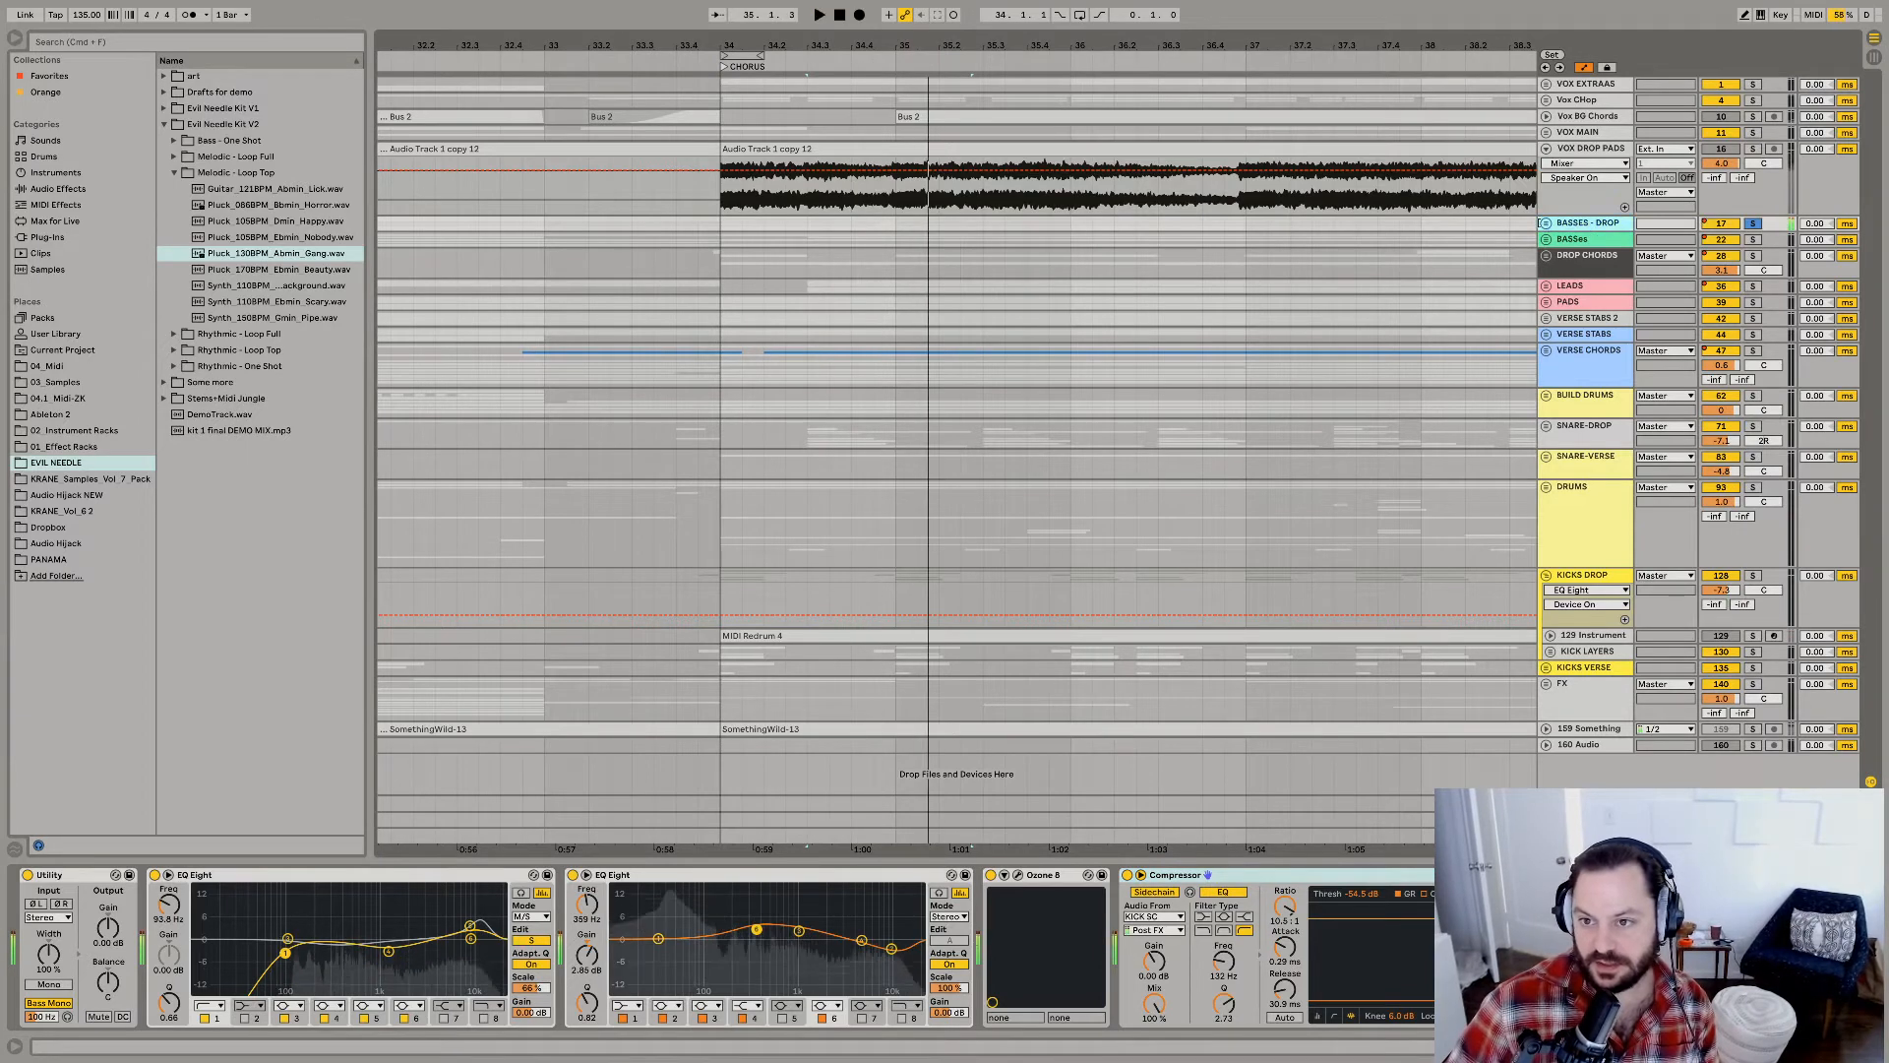
left_click(1599, 224)
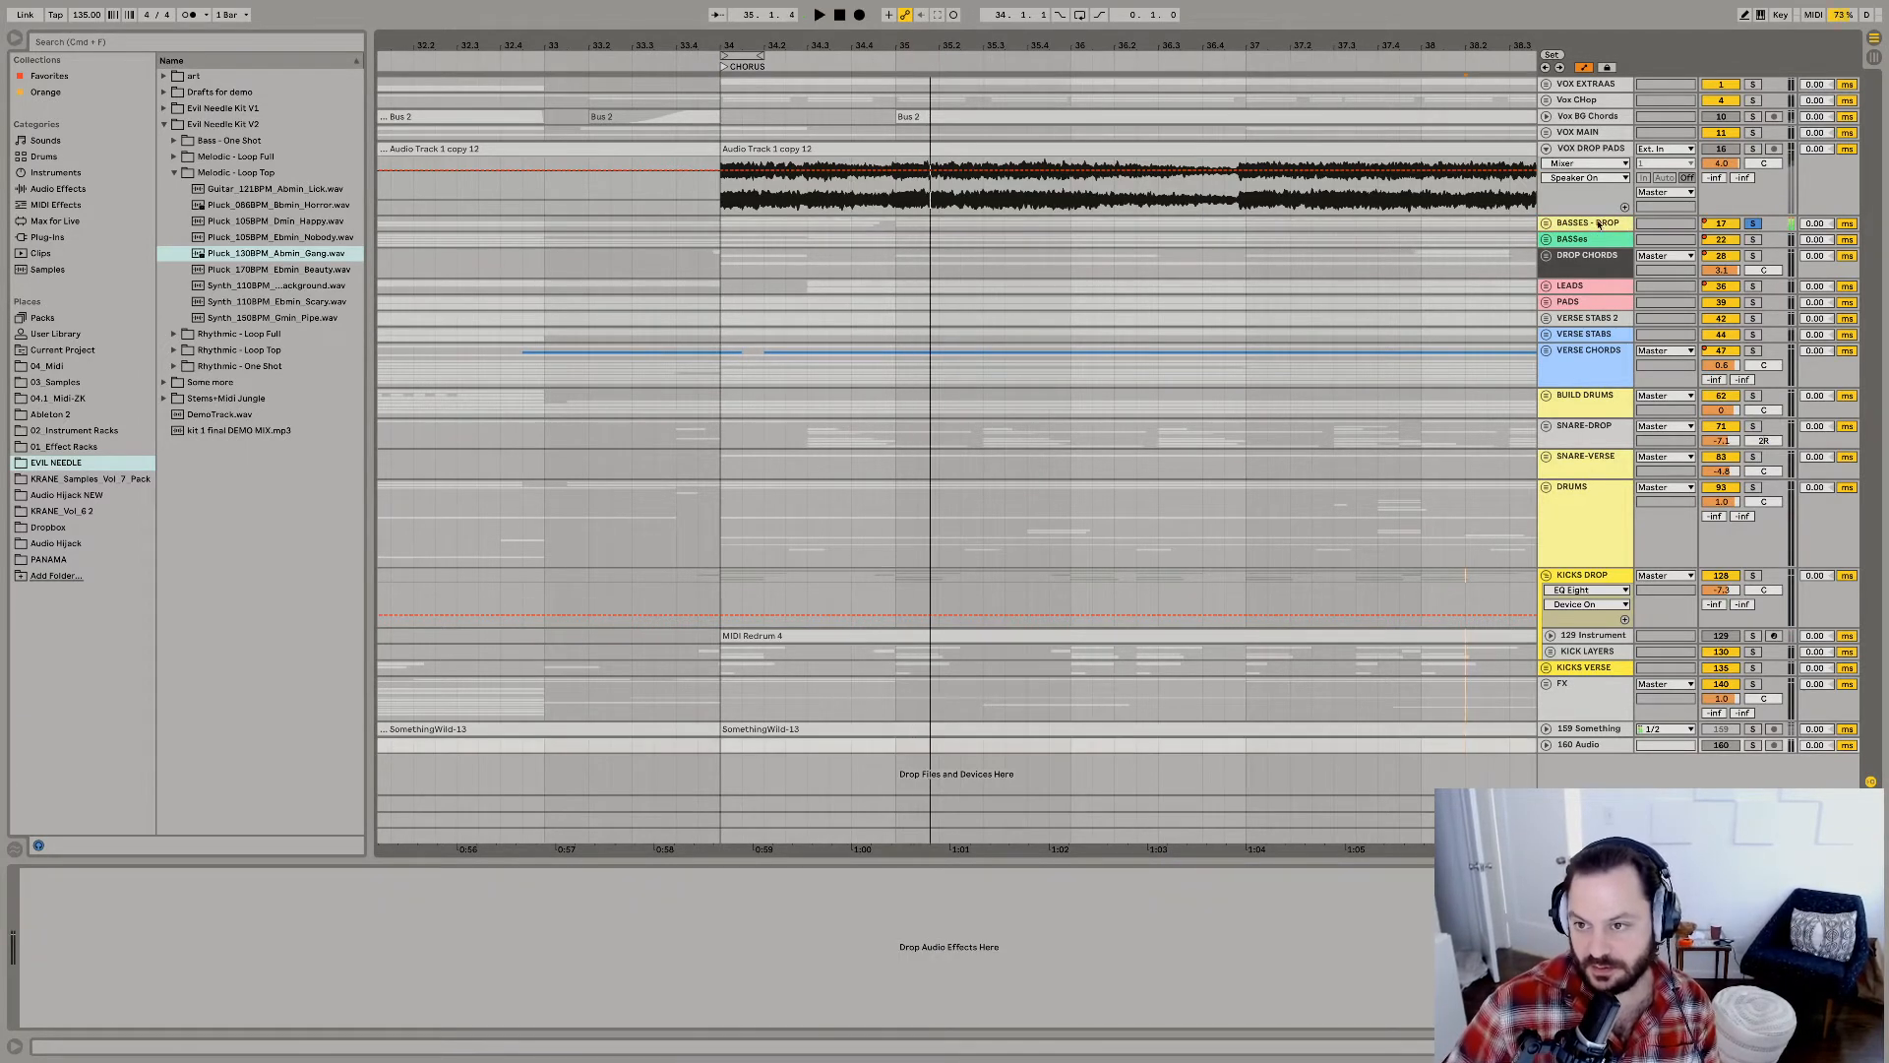
left_click(1598, 224)
key("space")
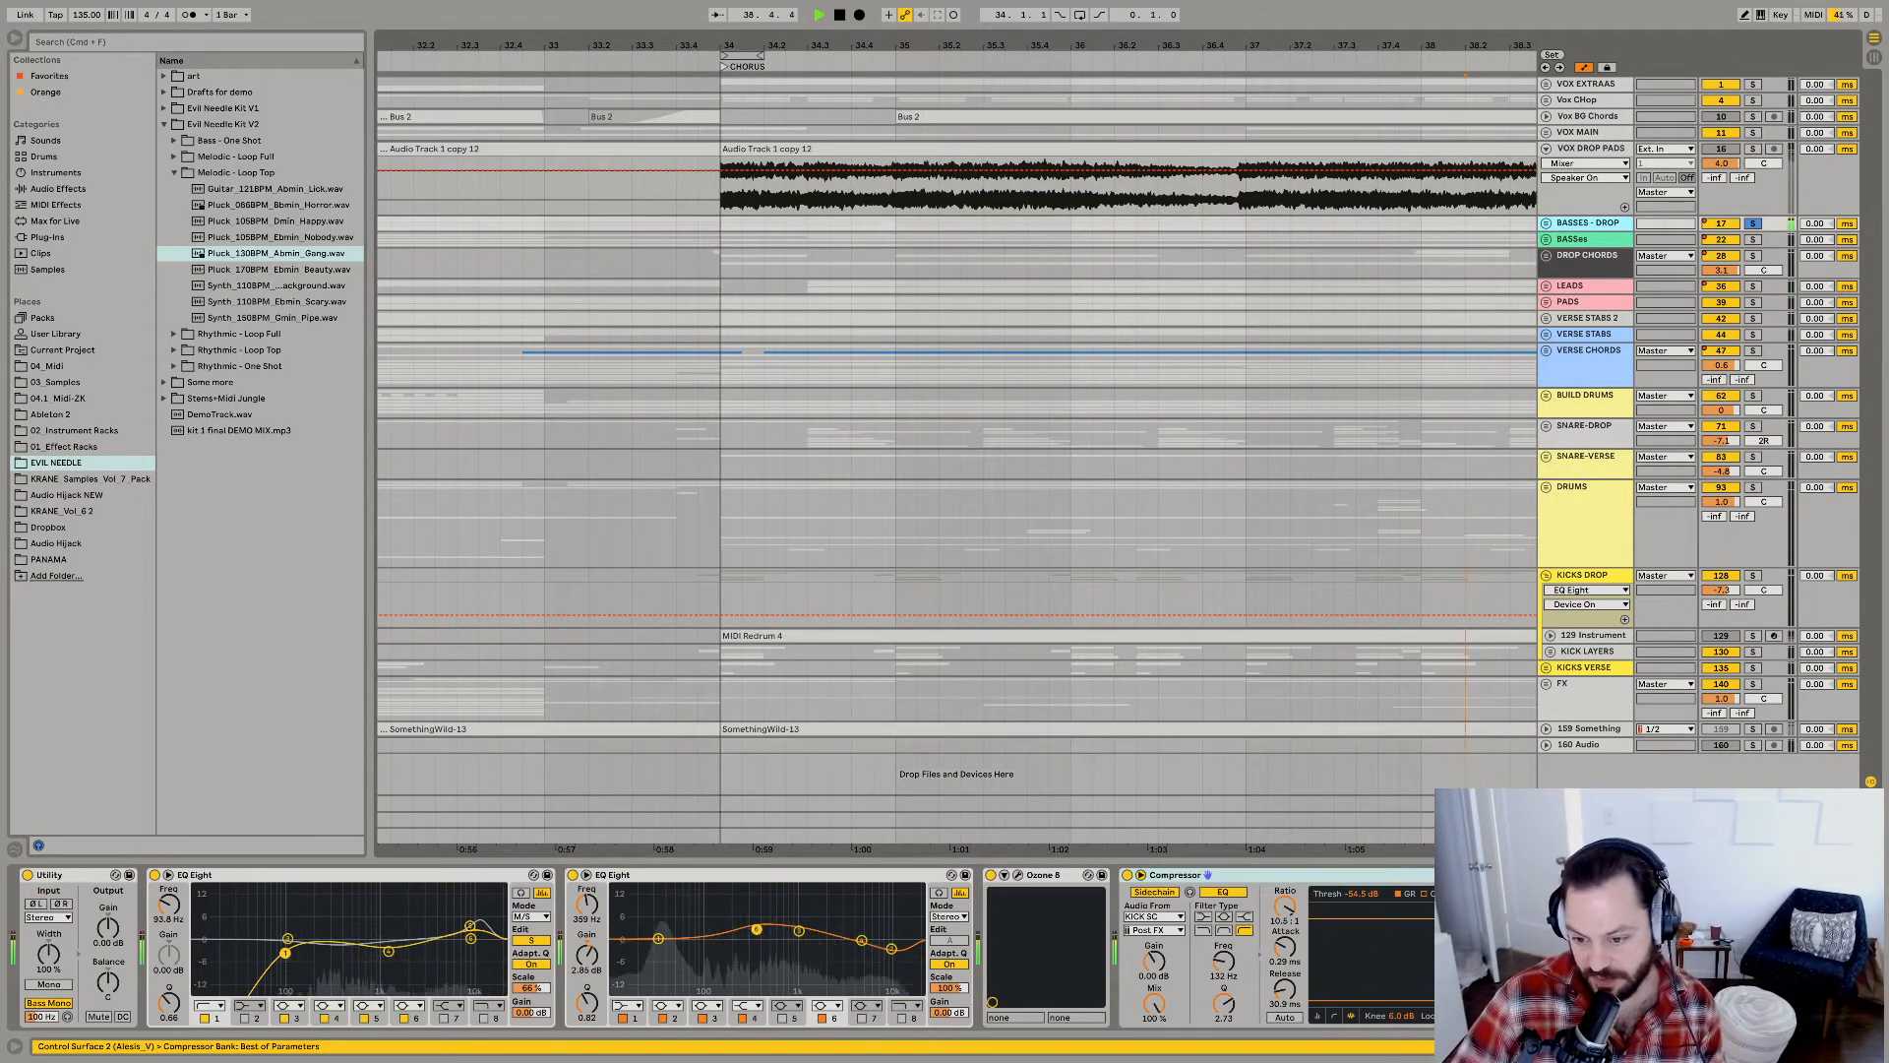
key("space")
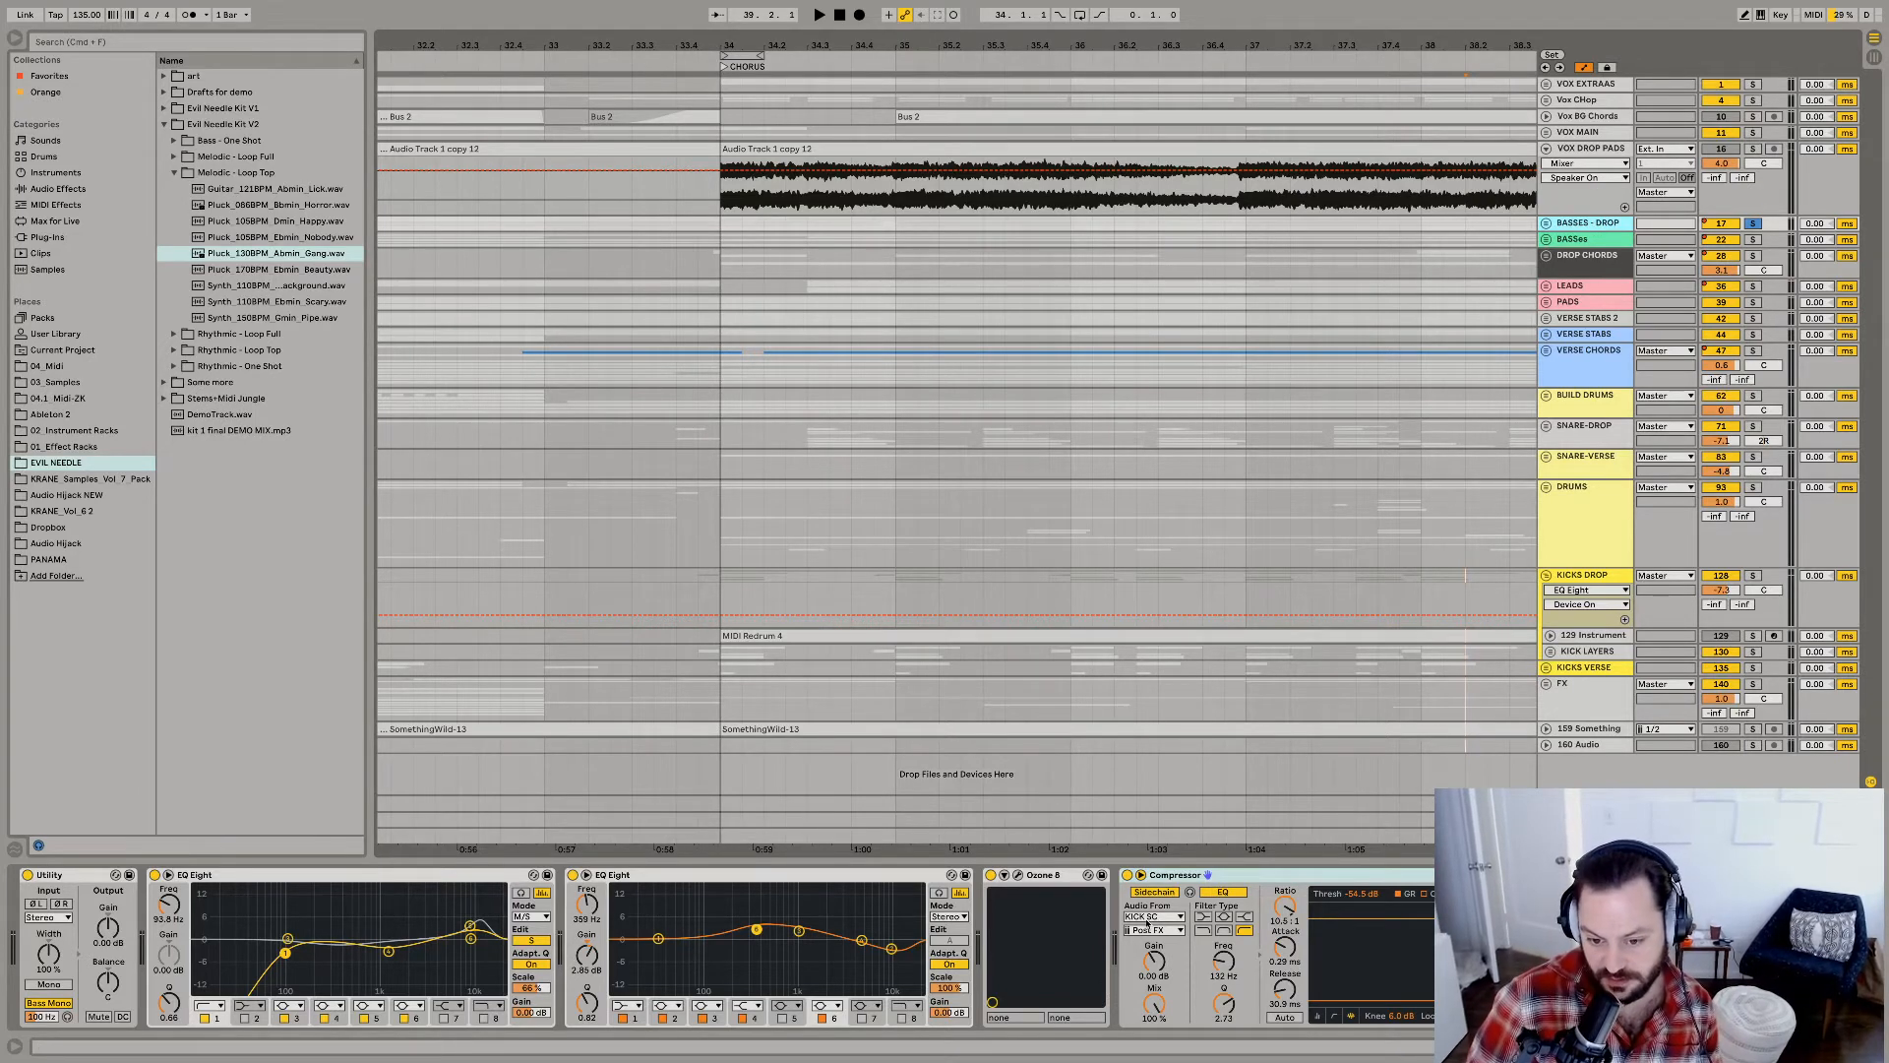
Check the bass Compressor's sidechain source, unfold the KICKS VERSE group and its KICK SC track, and select the first chorus kick clip.
left_click(1151, 916)
left_click(1618, 683)
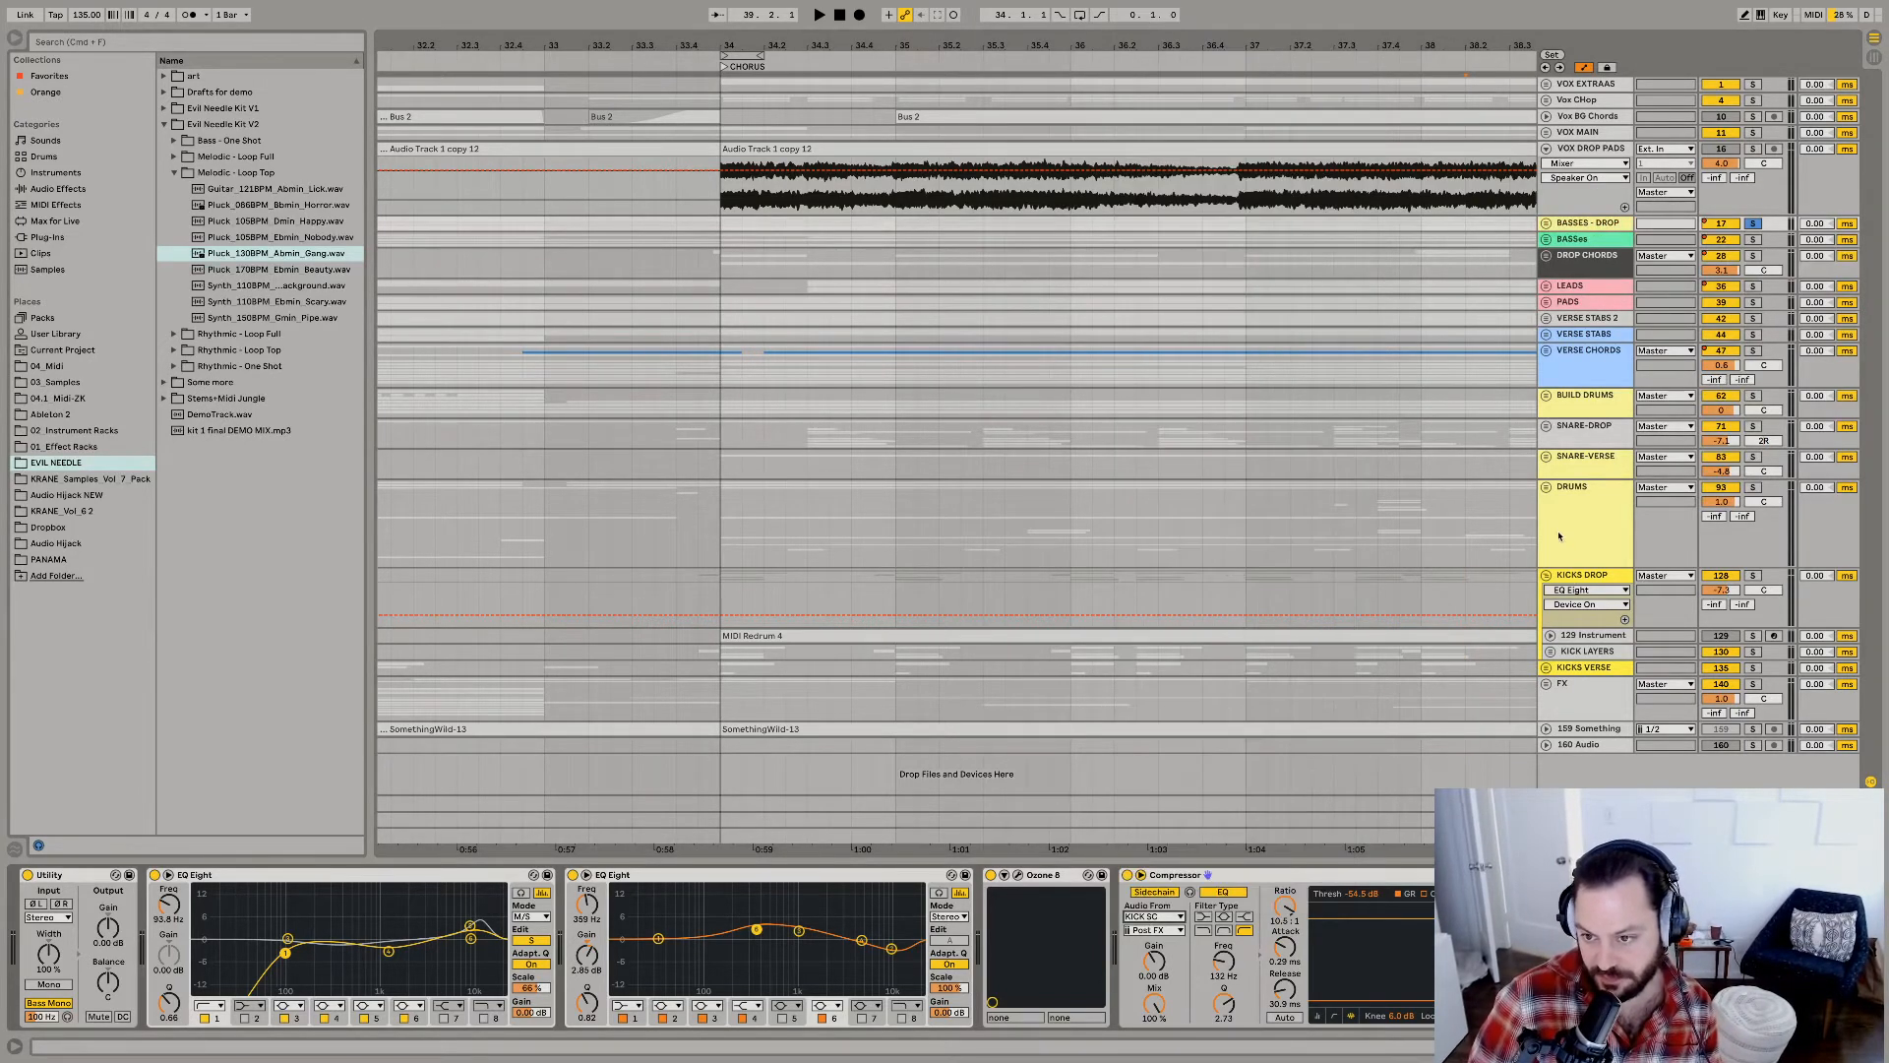
left_click(1549, 500)
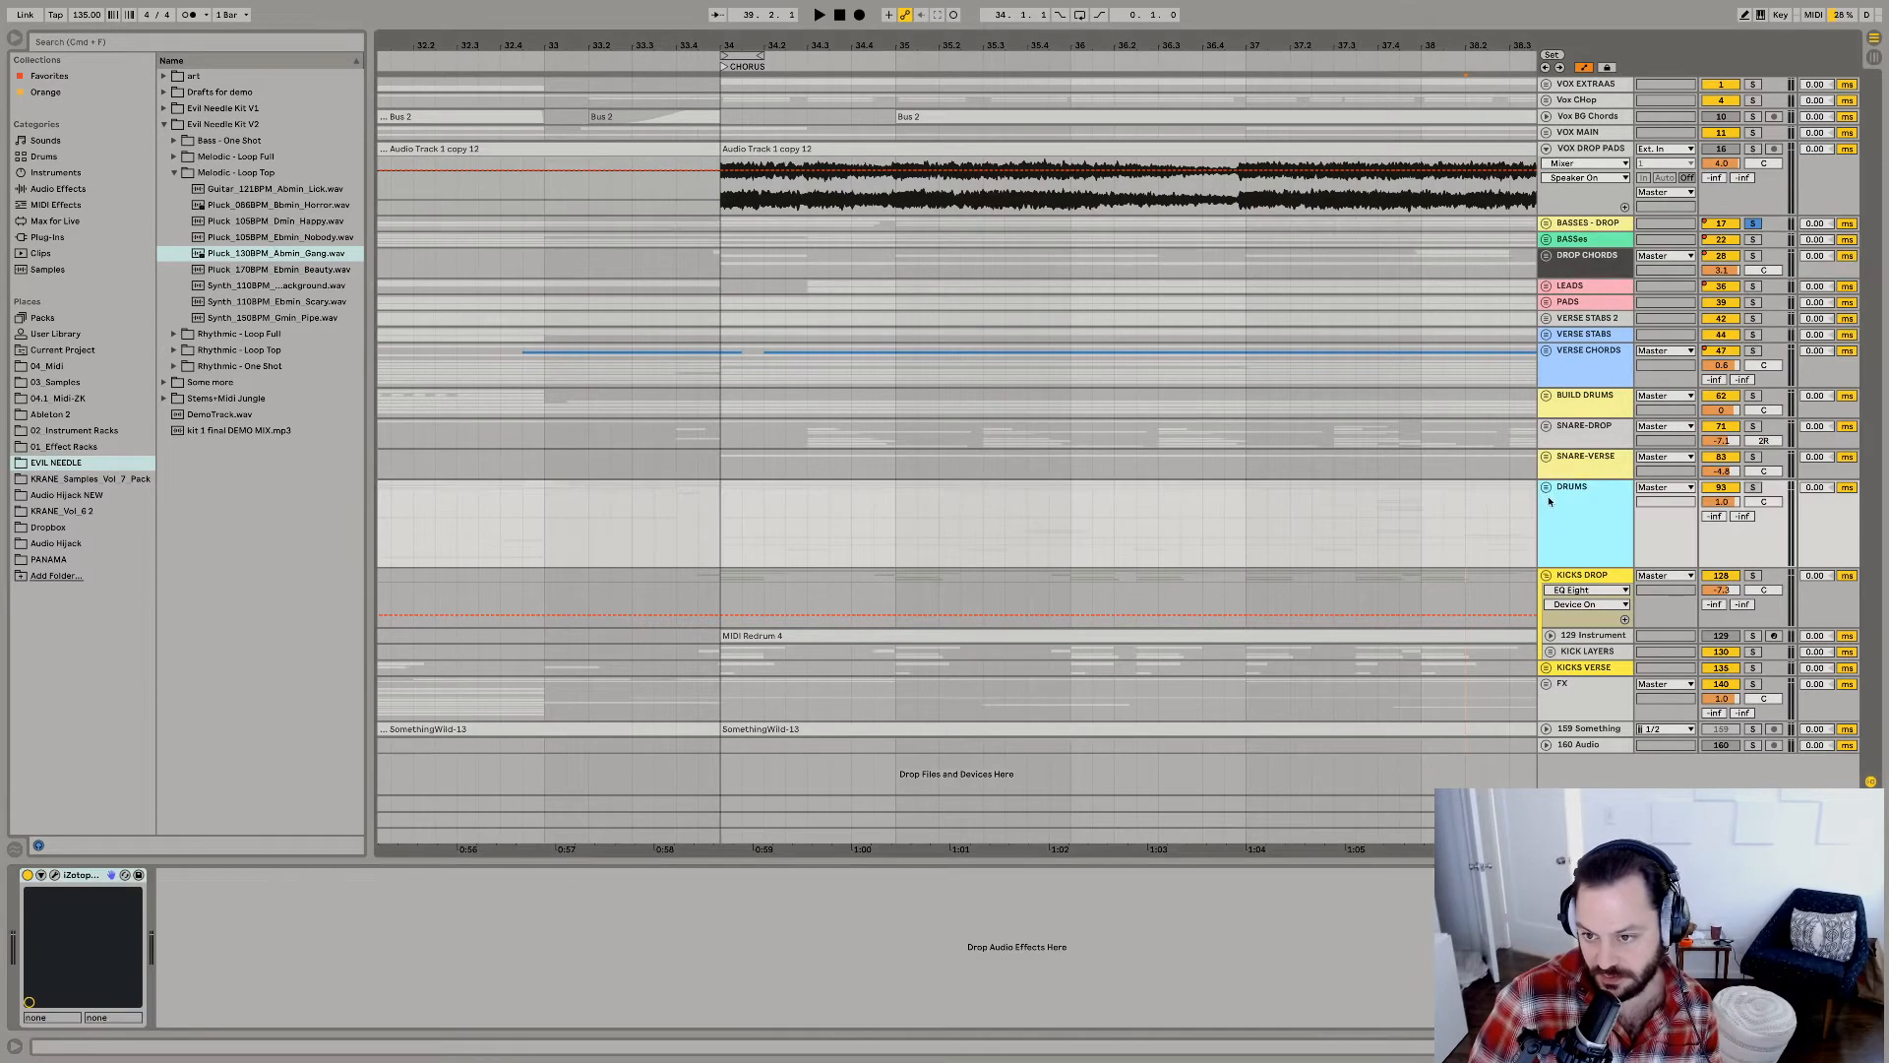
left_click(1546, 668)
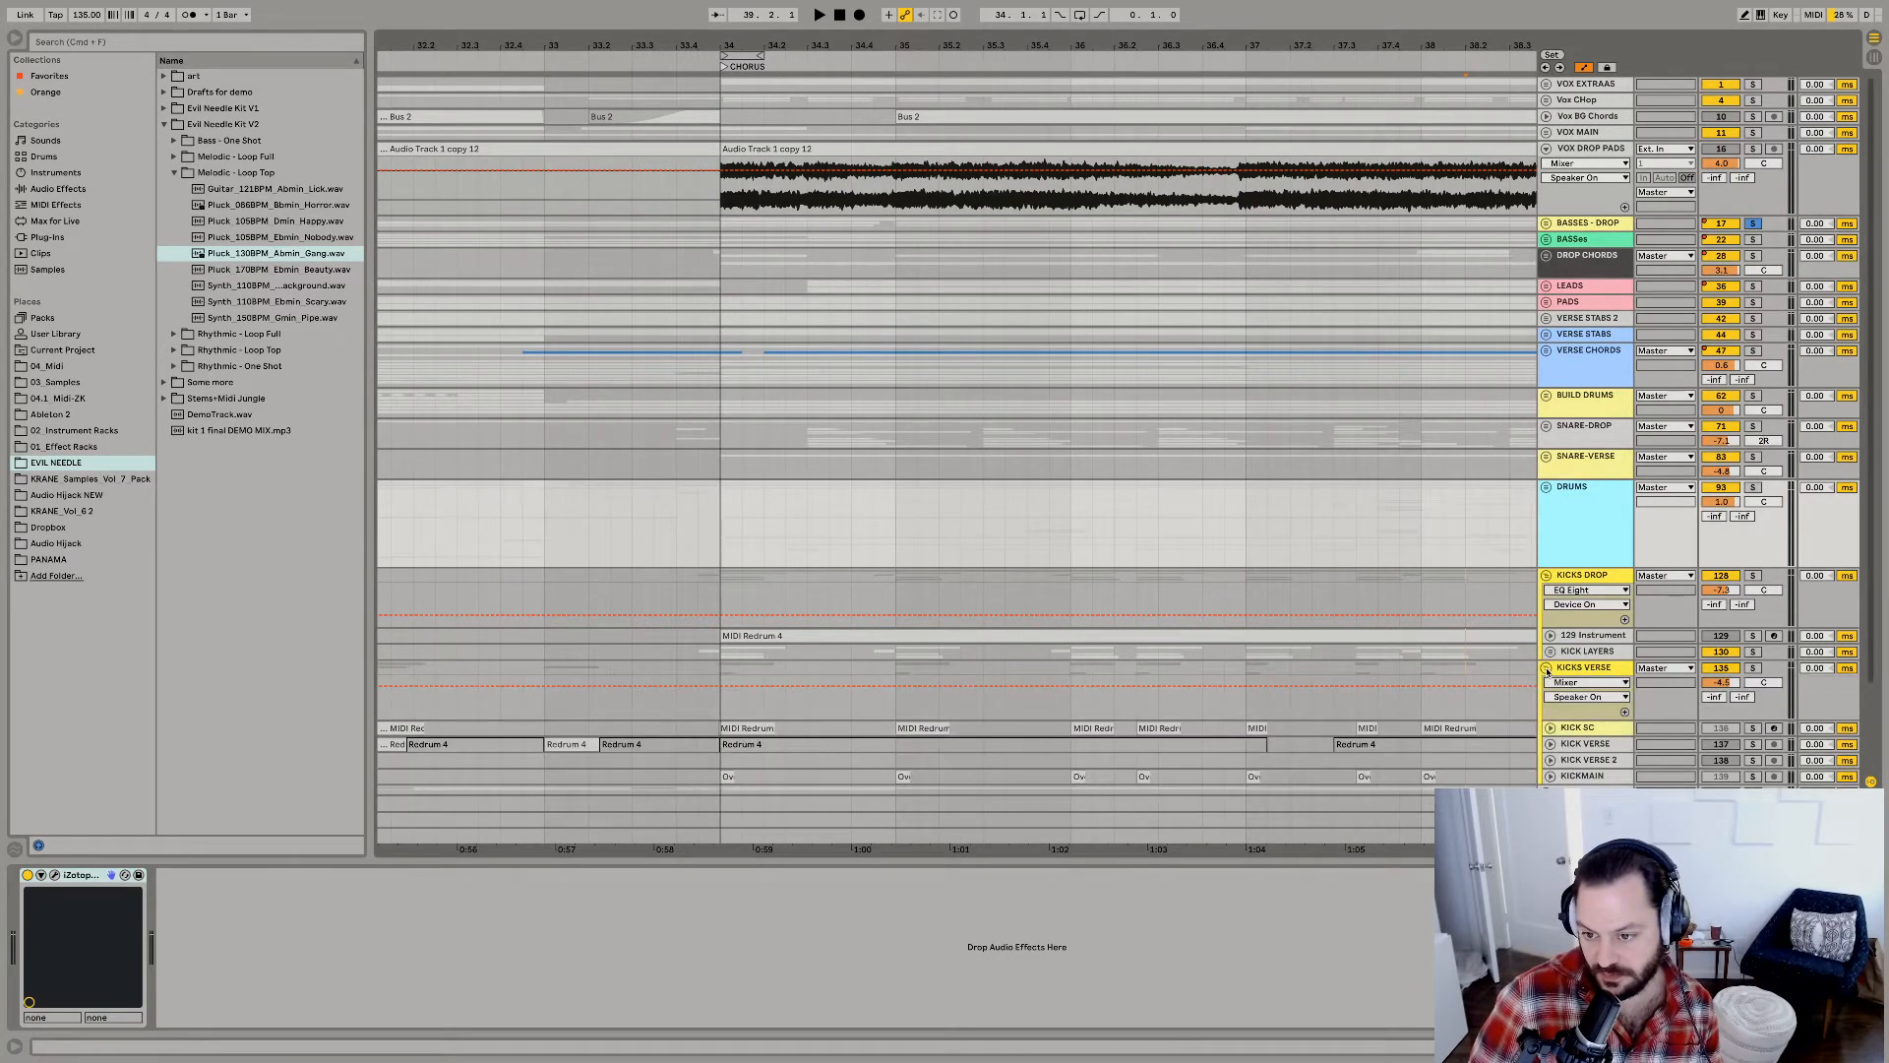
left_click(1549, 728)
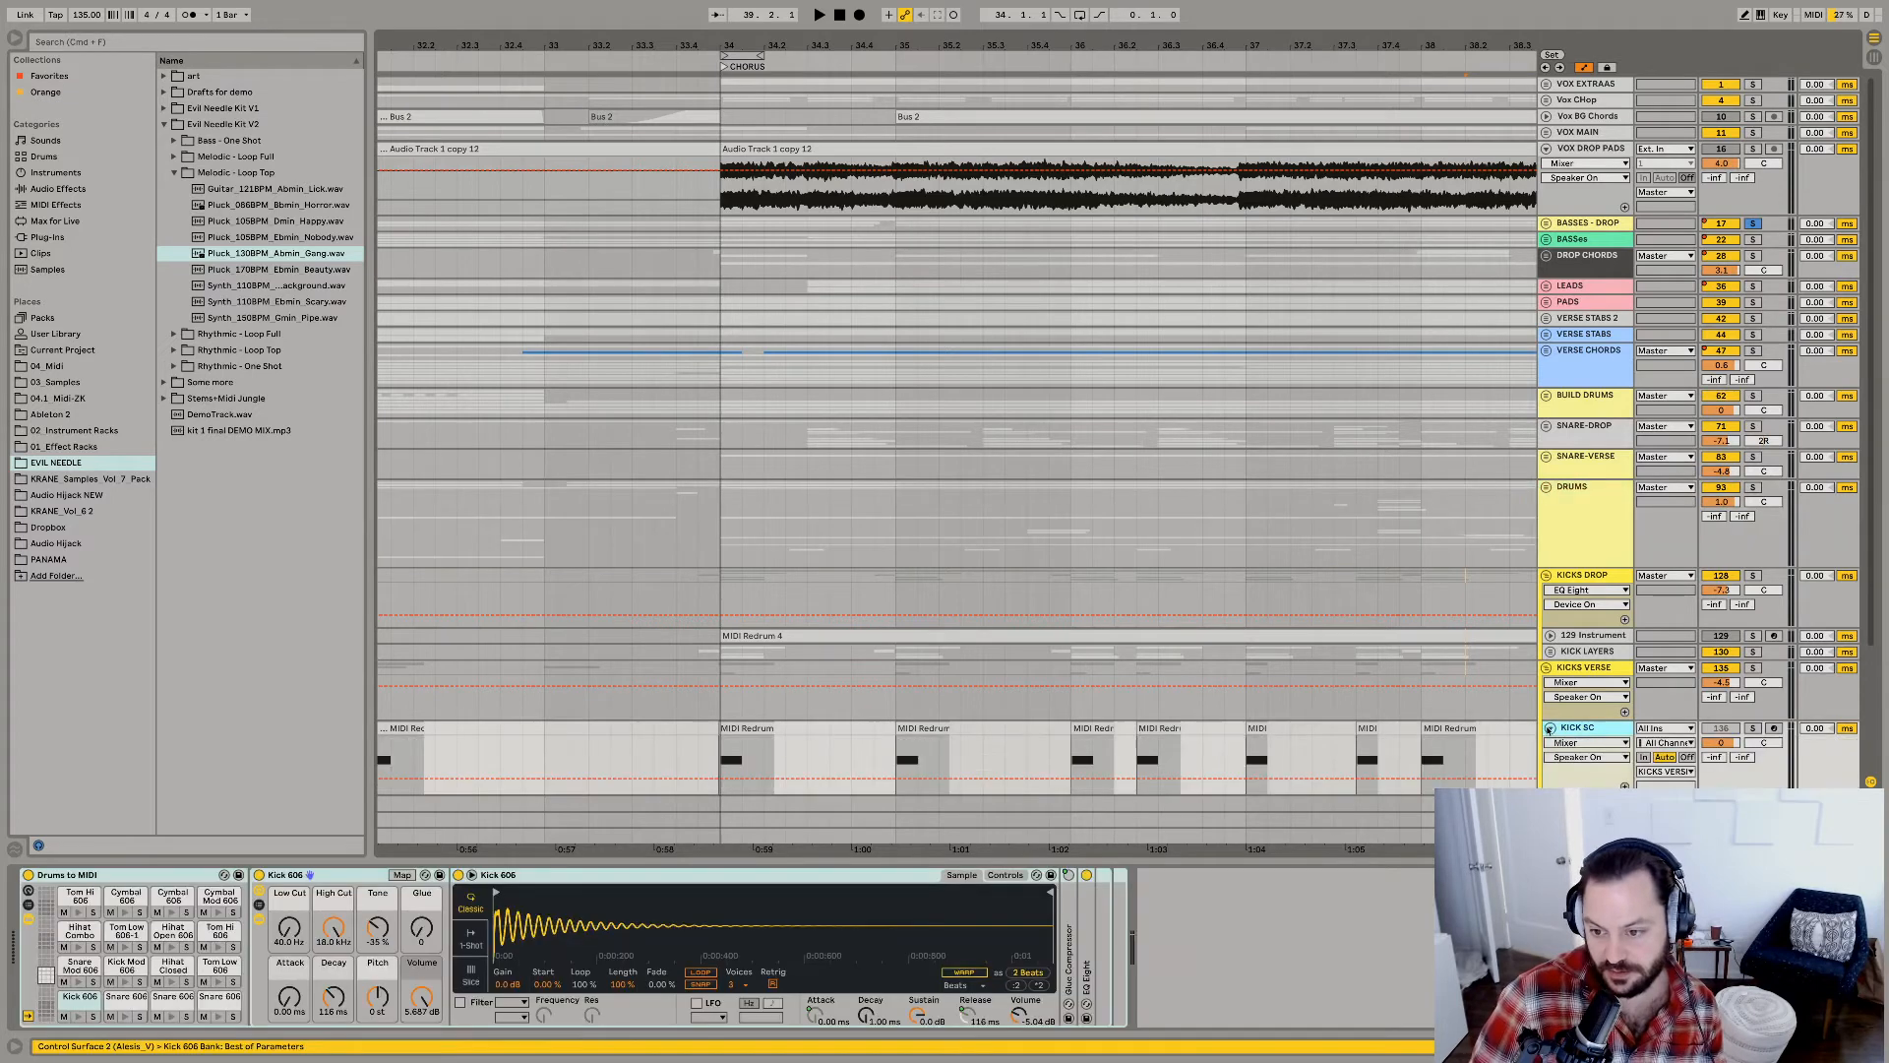
scroll(1233, 706, "down", 1)
left_click(748, 708)
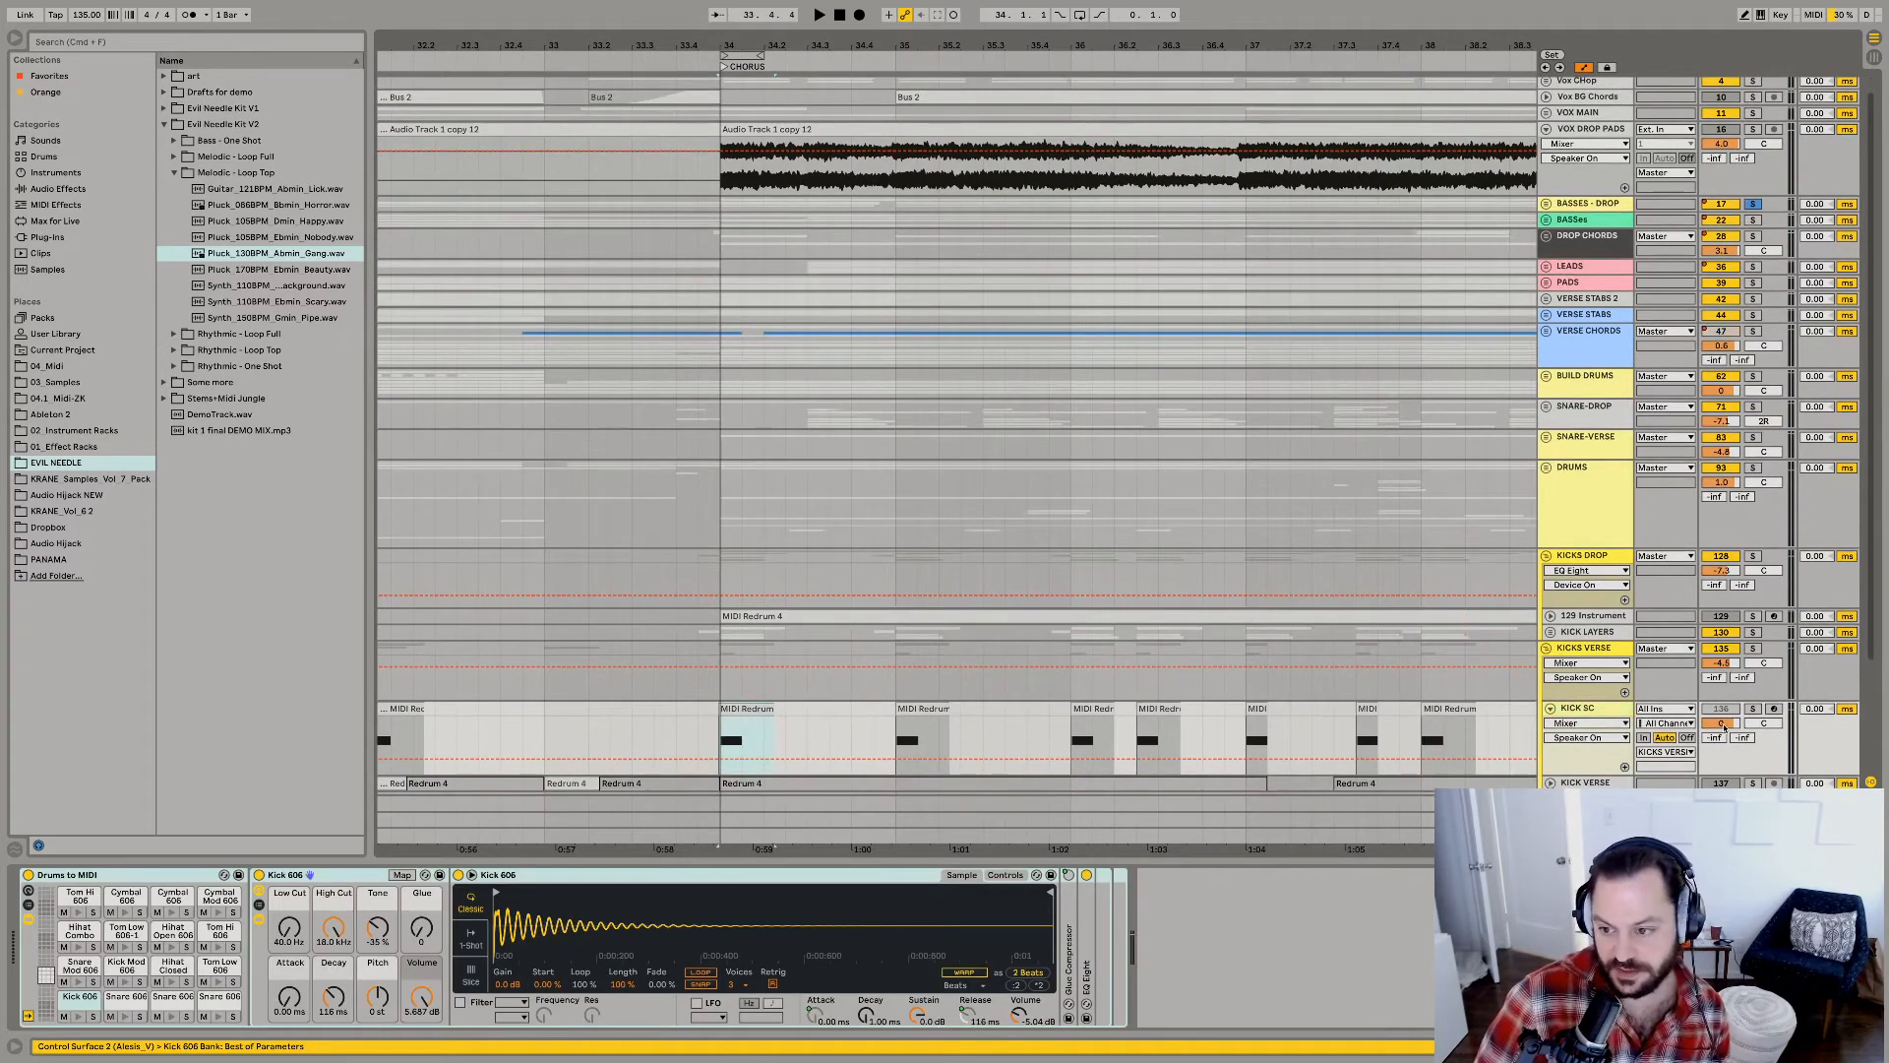
Solo the KICK SC track and audition its sidechain trigger pattern, selecting its second chorus clip.
left_click(1582, 648)
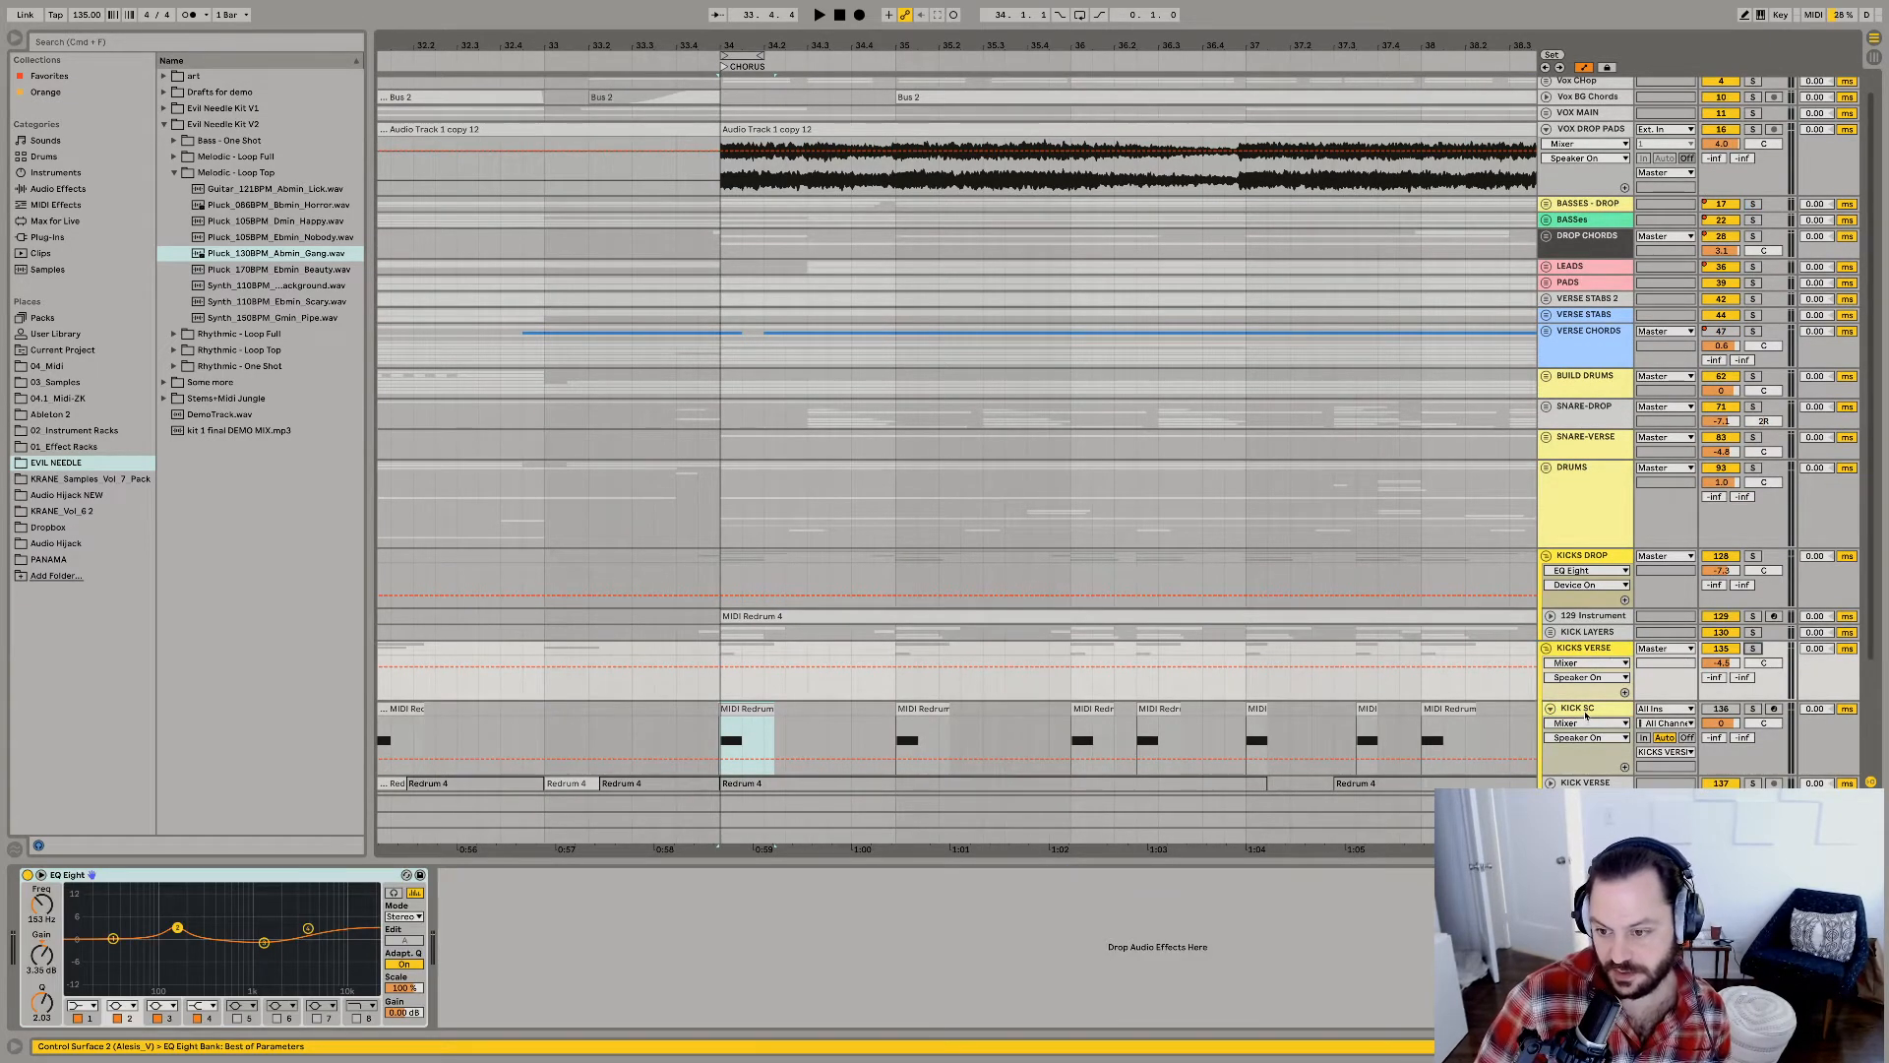
left_click(1584, 713)
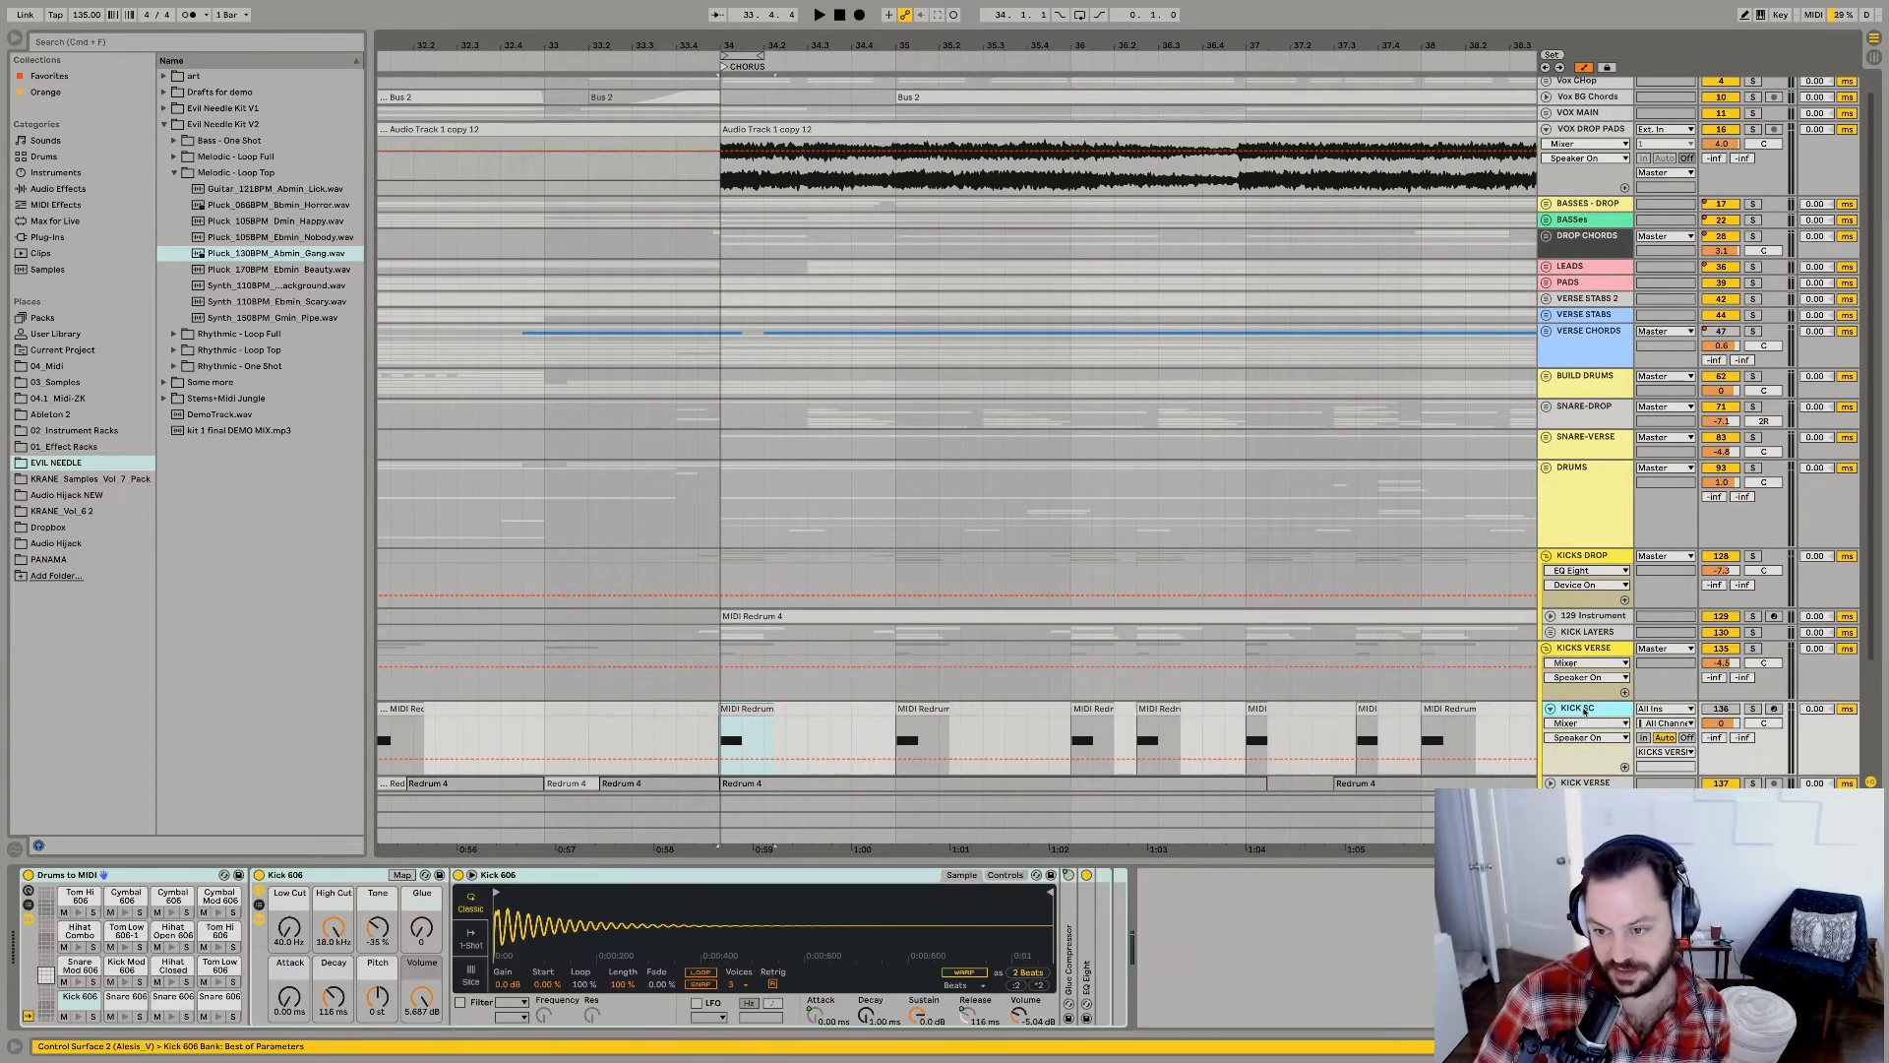
left_click(1751, 710)
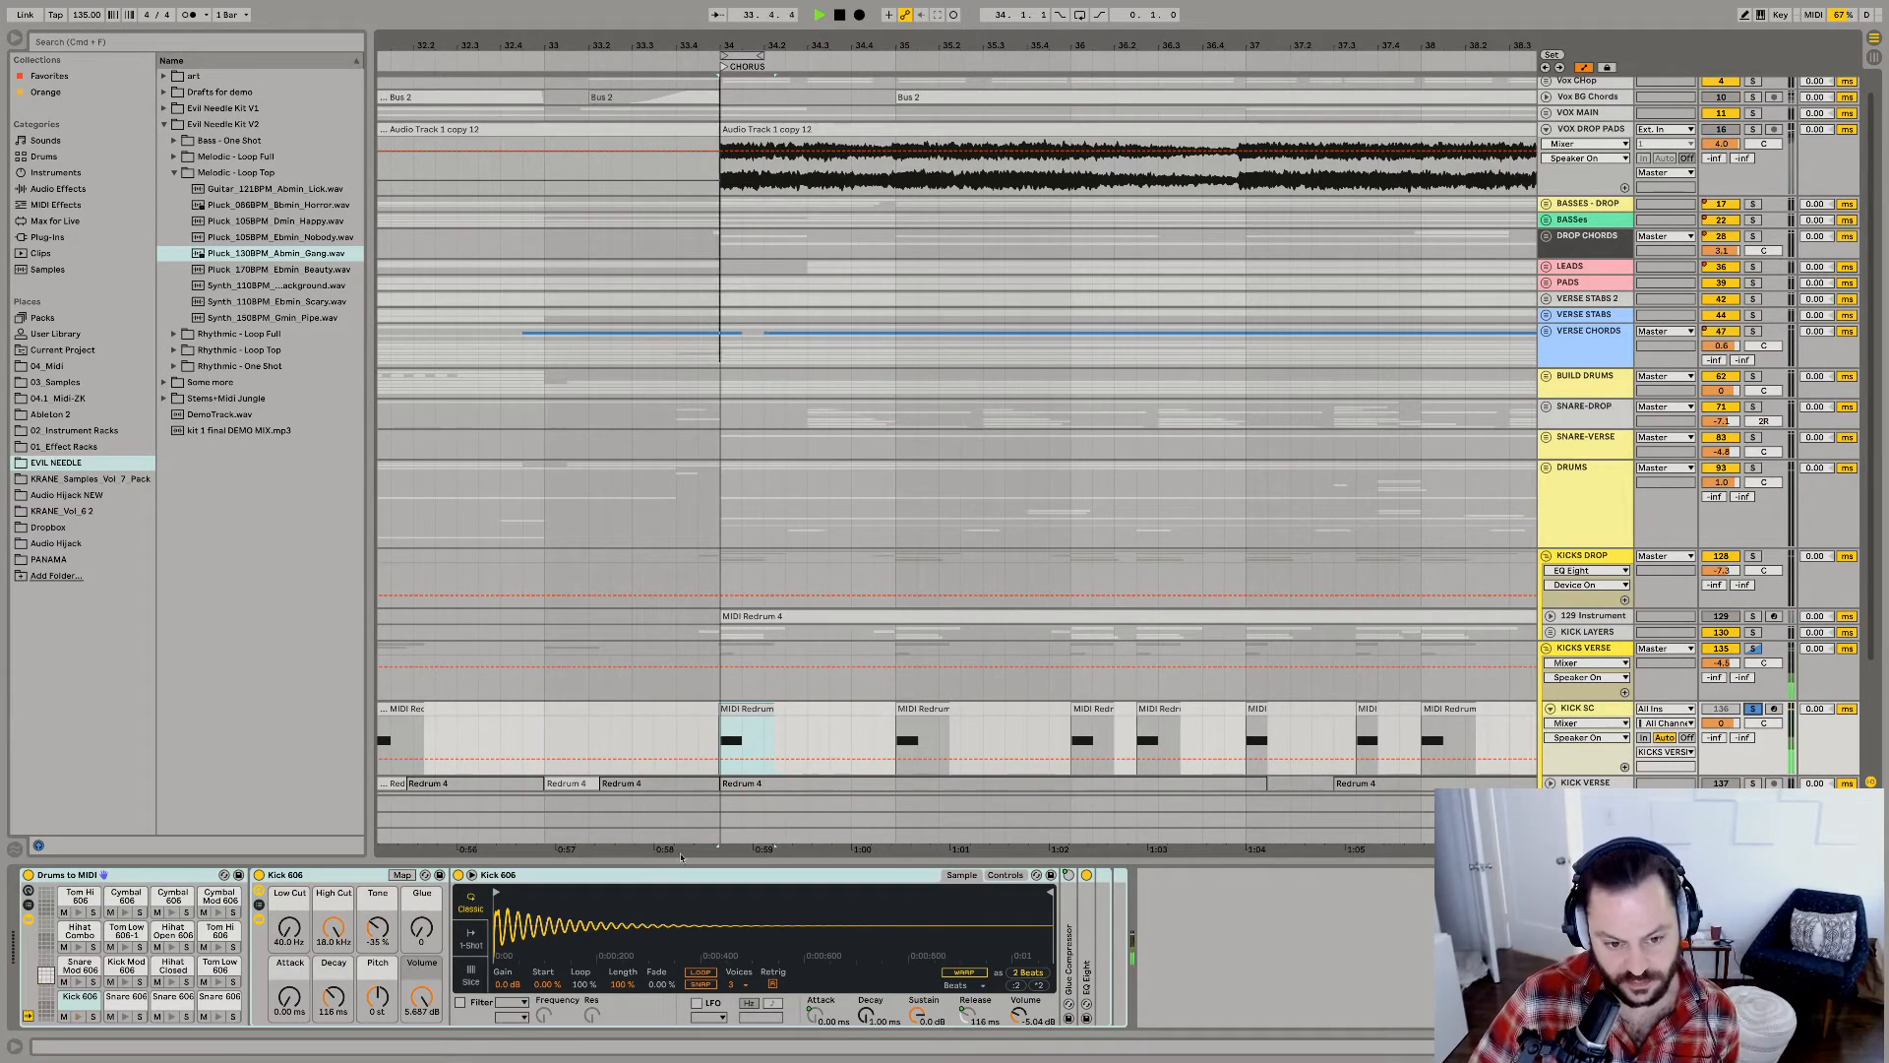
left_click(922, 709)
left_click(922, 710)
key("space")
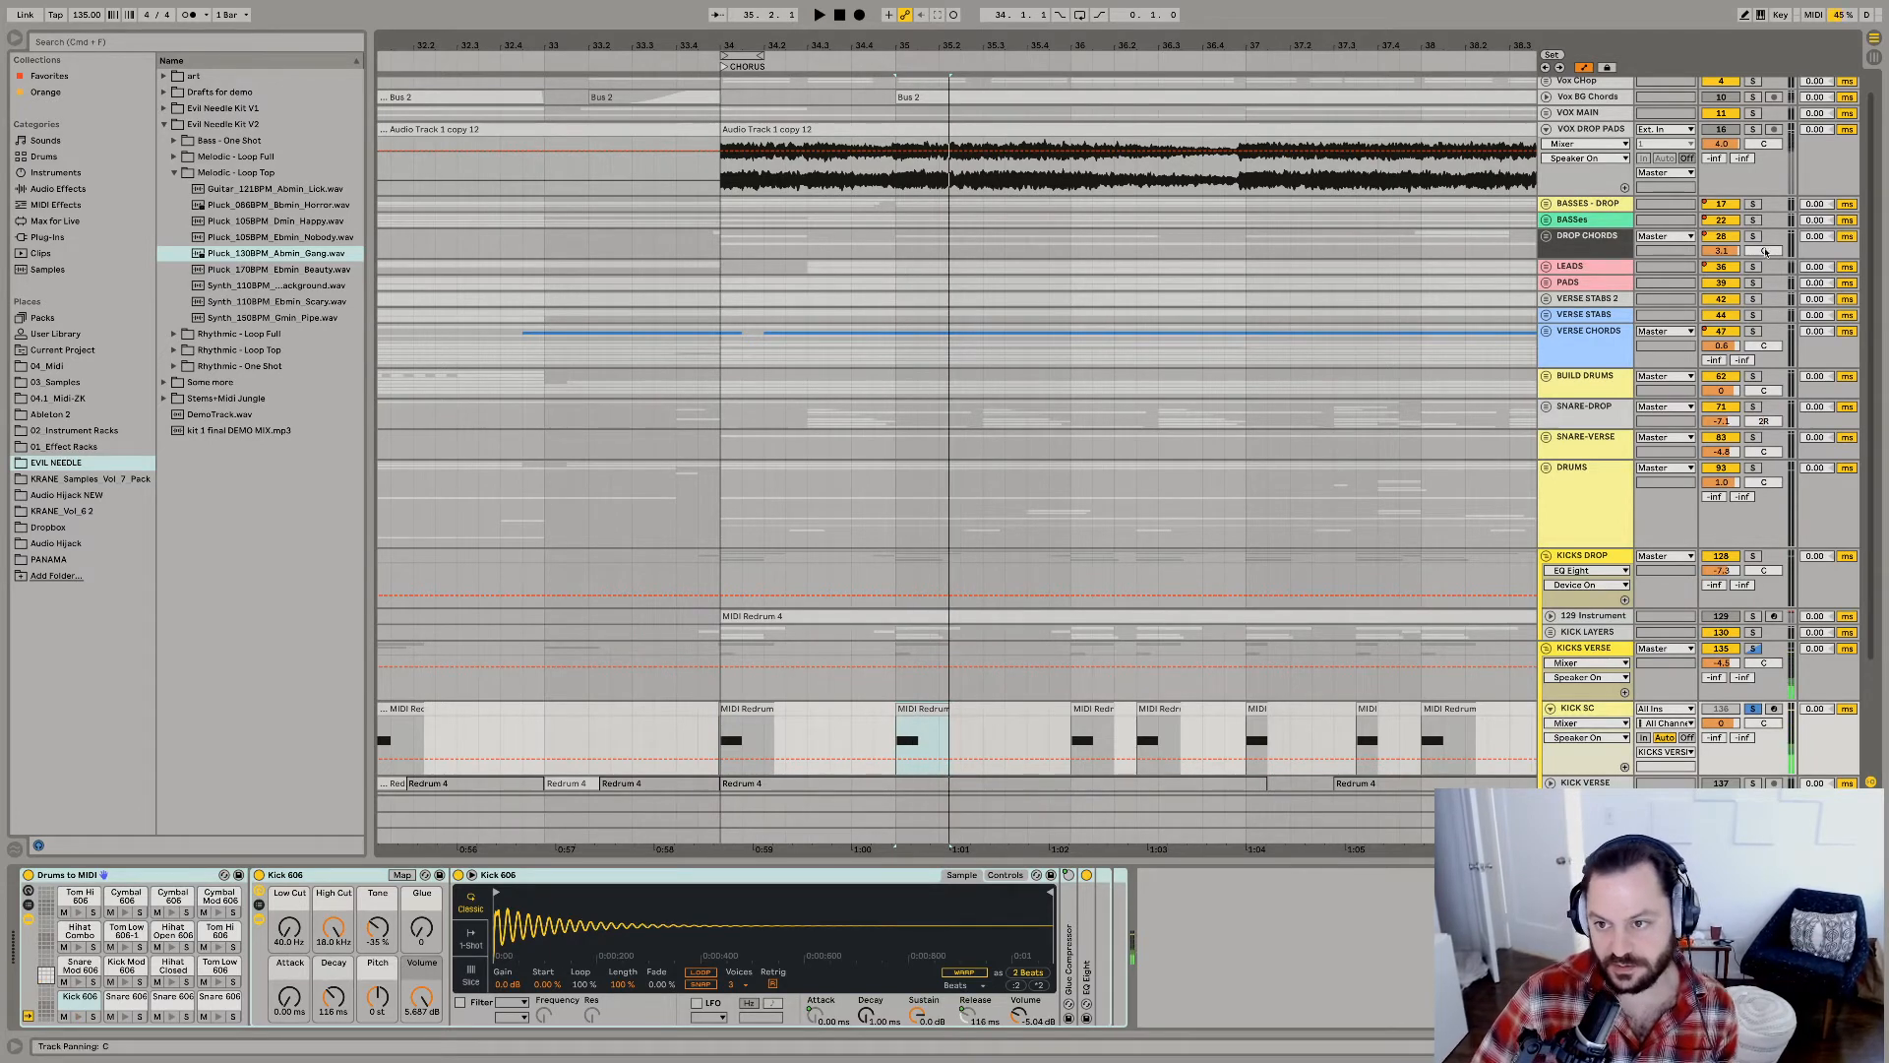
Solo the BASSES - DROP group instead of KICK SC and audition the chorus bass with the group's device chain in view.
left_click(1753, 204)
left_click(1575, 201)
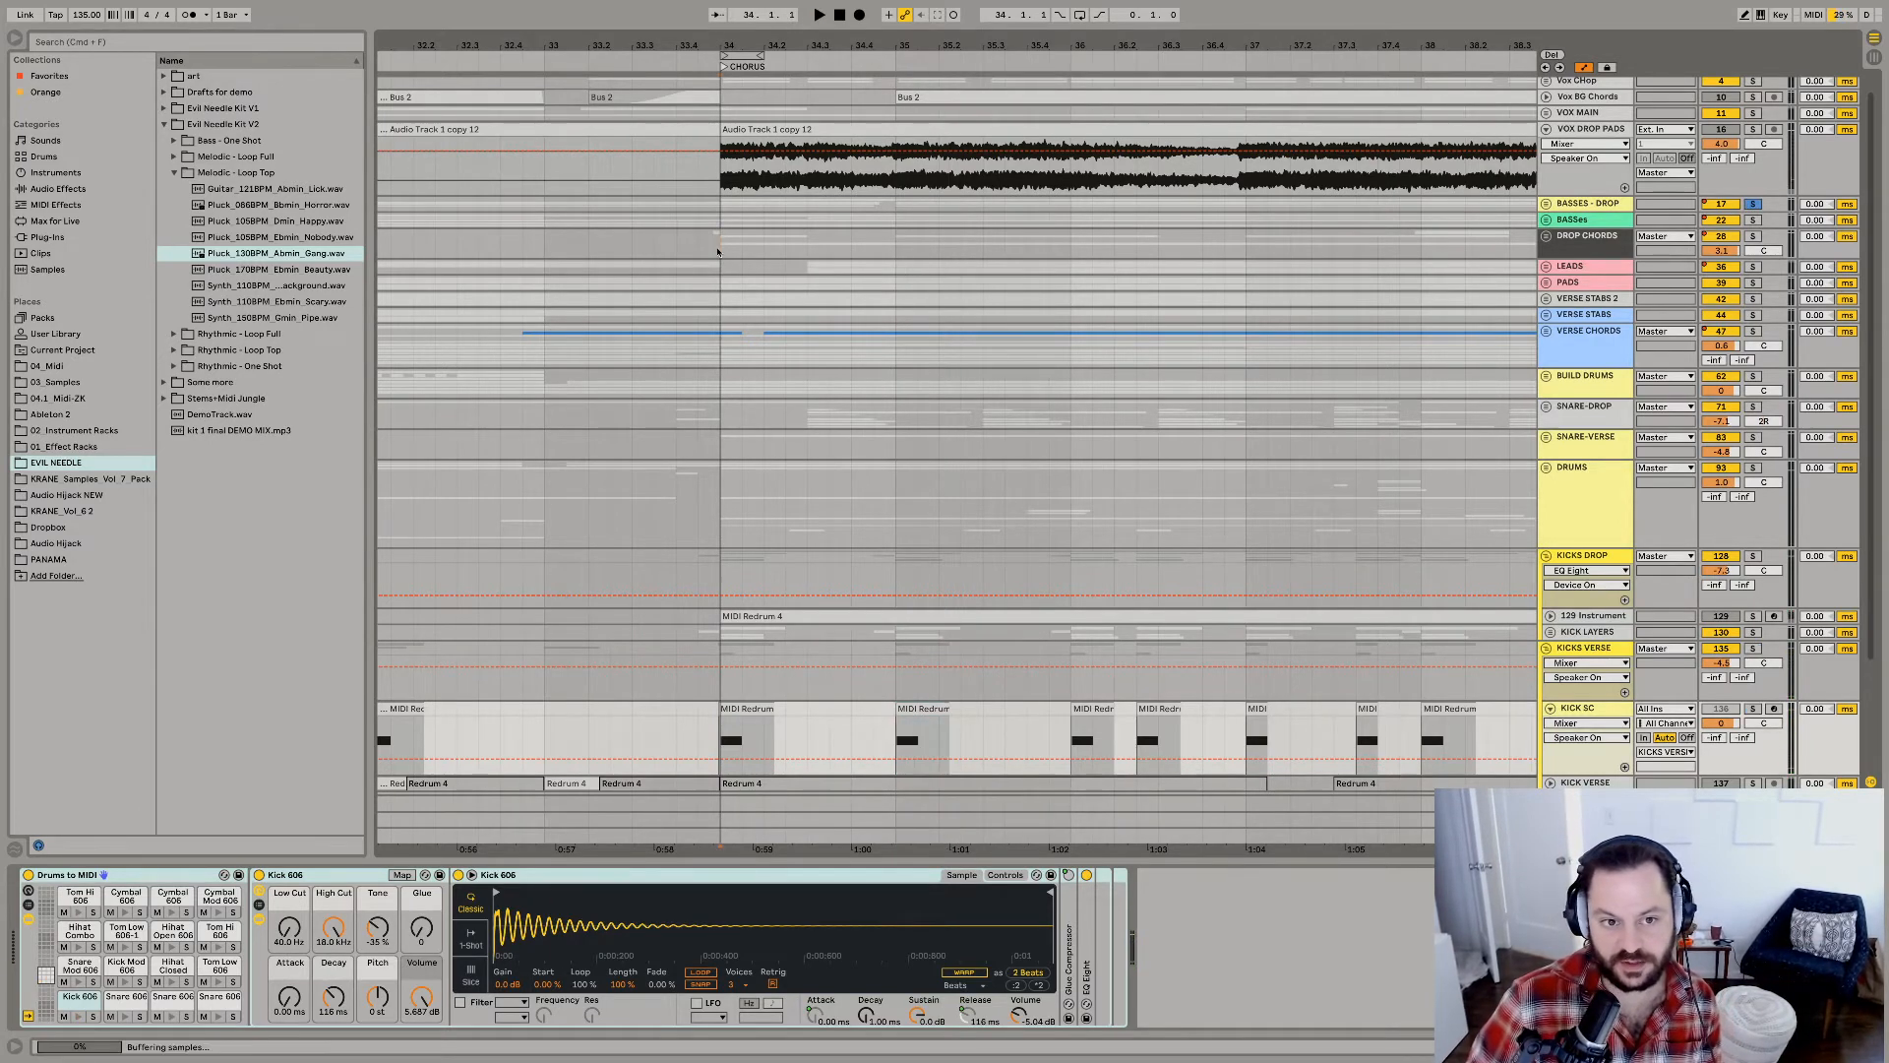
left_click(1576, 199)
left_click(1576, 204)
key("space")
key("space")
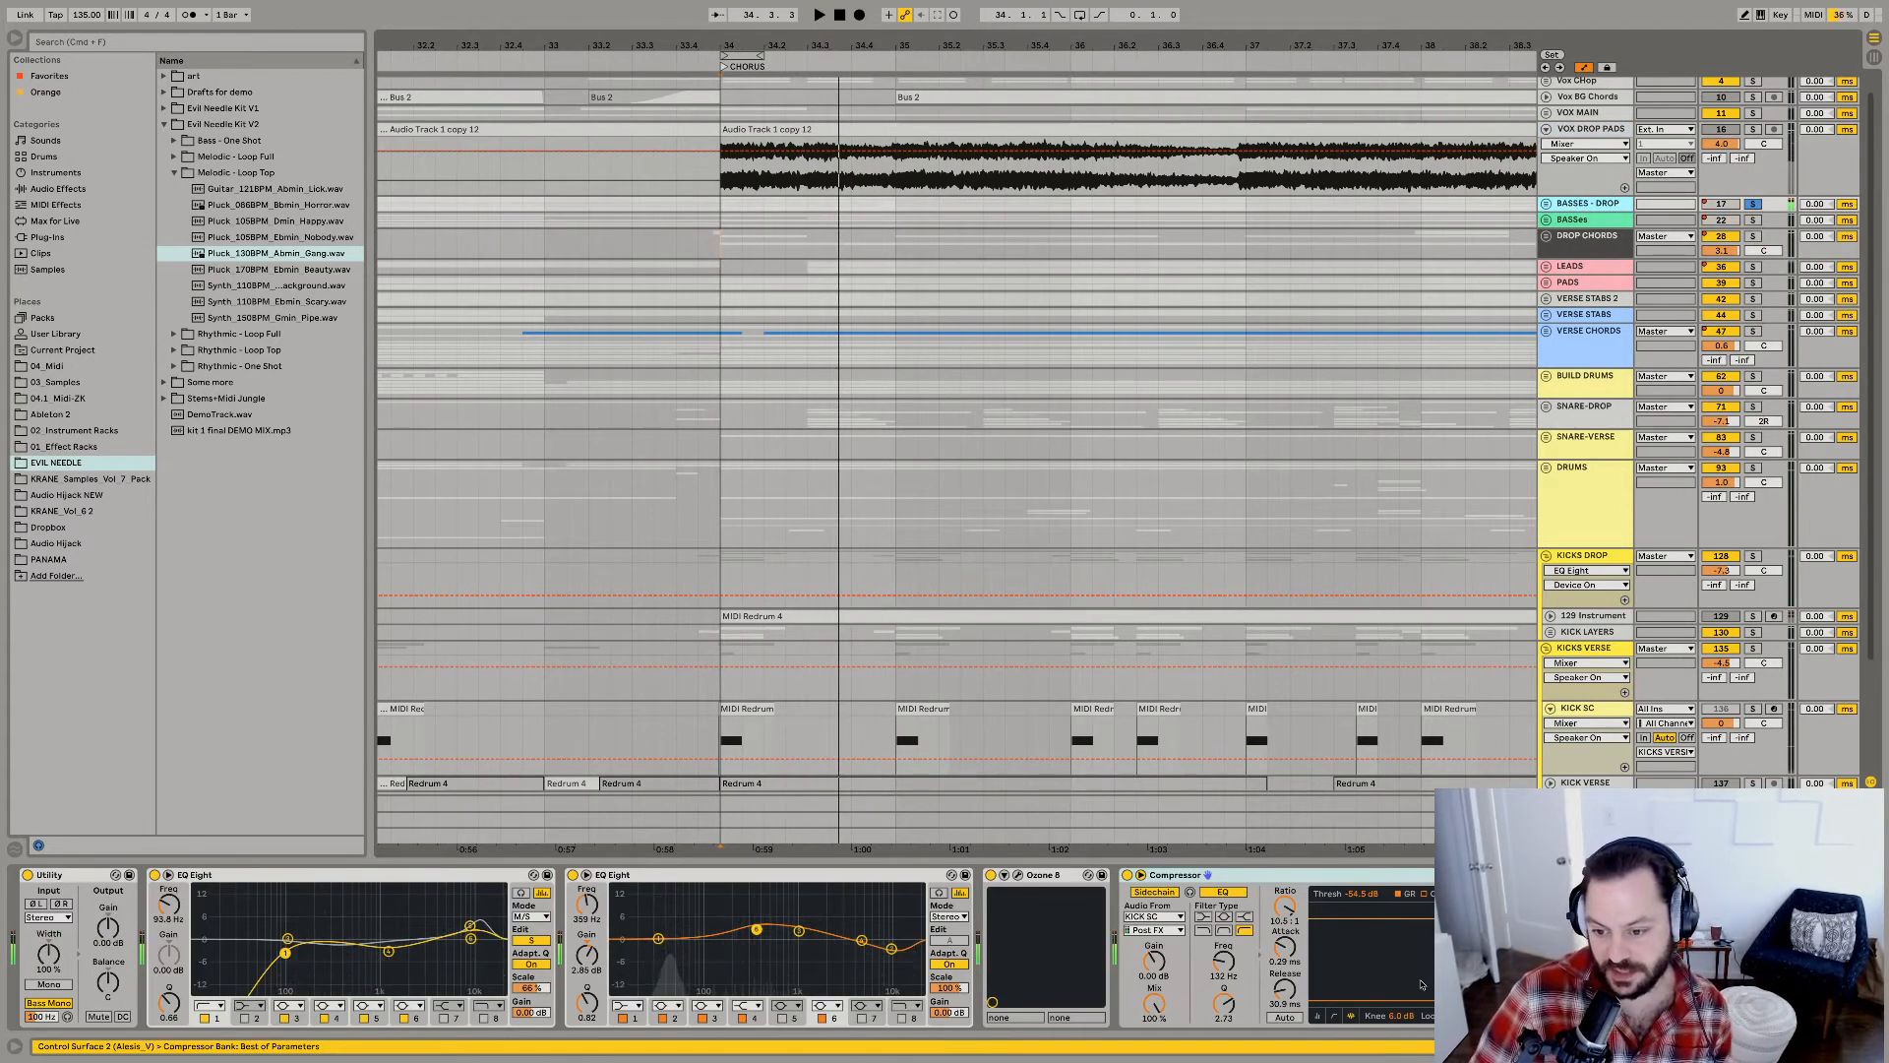
Try KICKS DROP as the bass Compressor's sidechain source and audition the bass from the chorus start.
left_click(1153, 916)
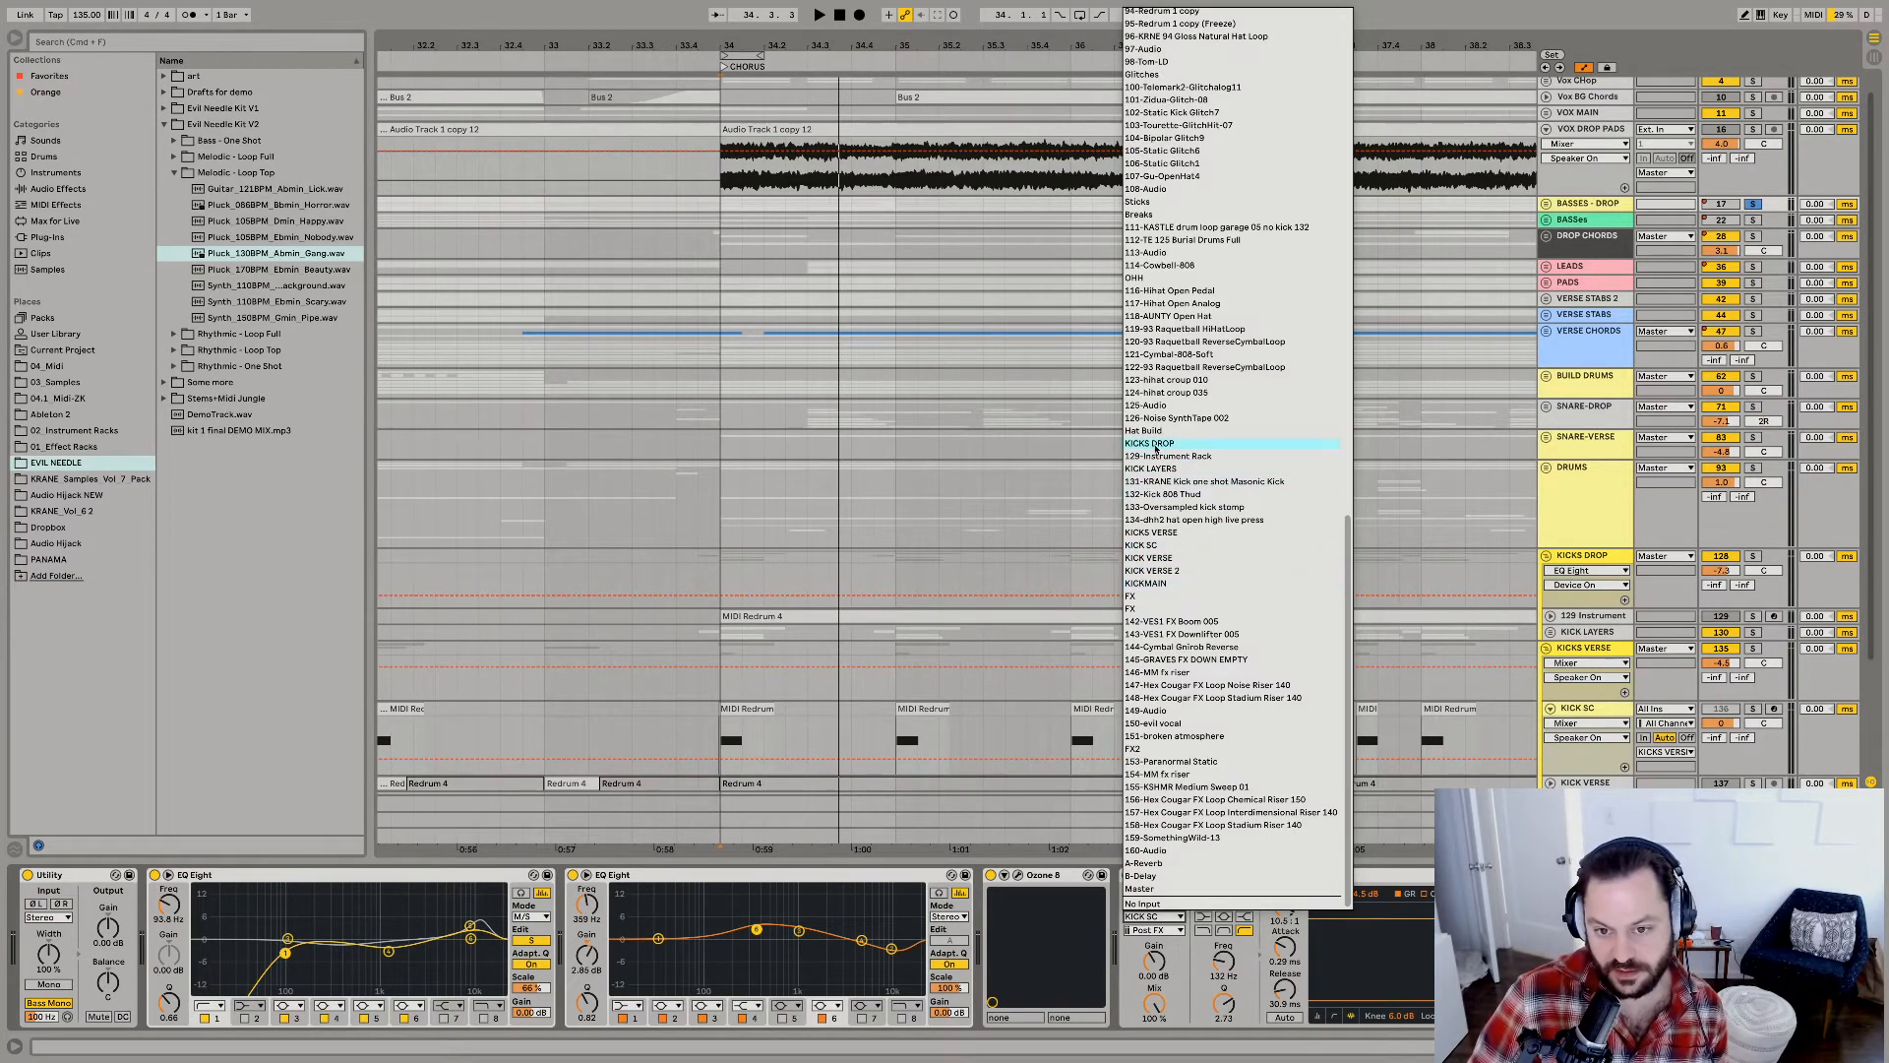
key("Return")
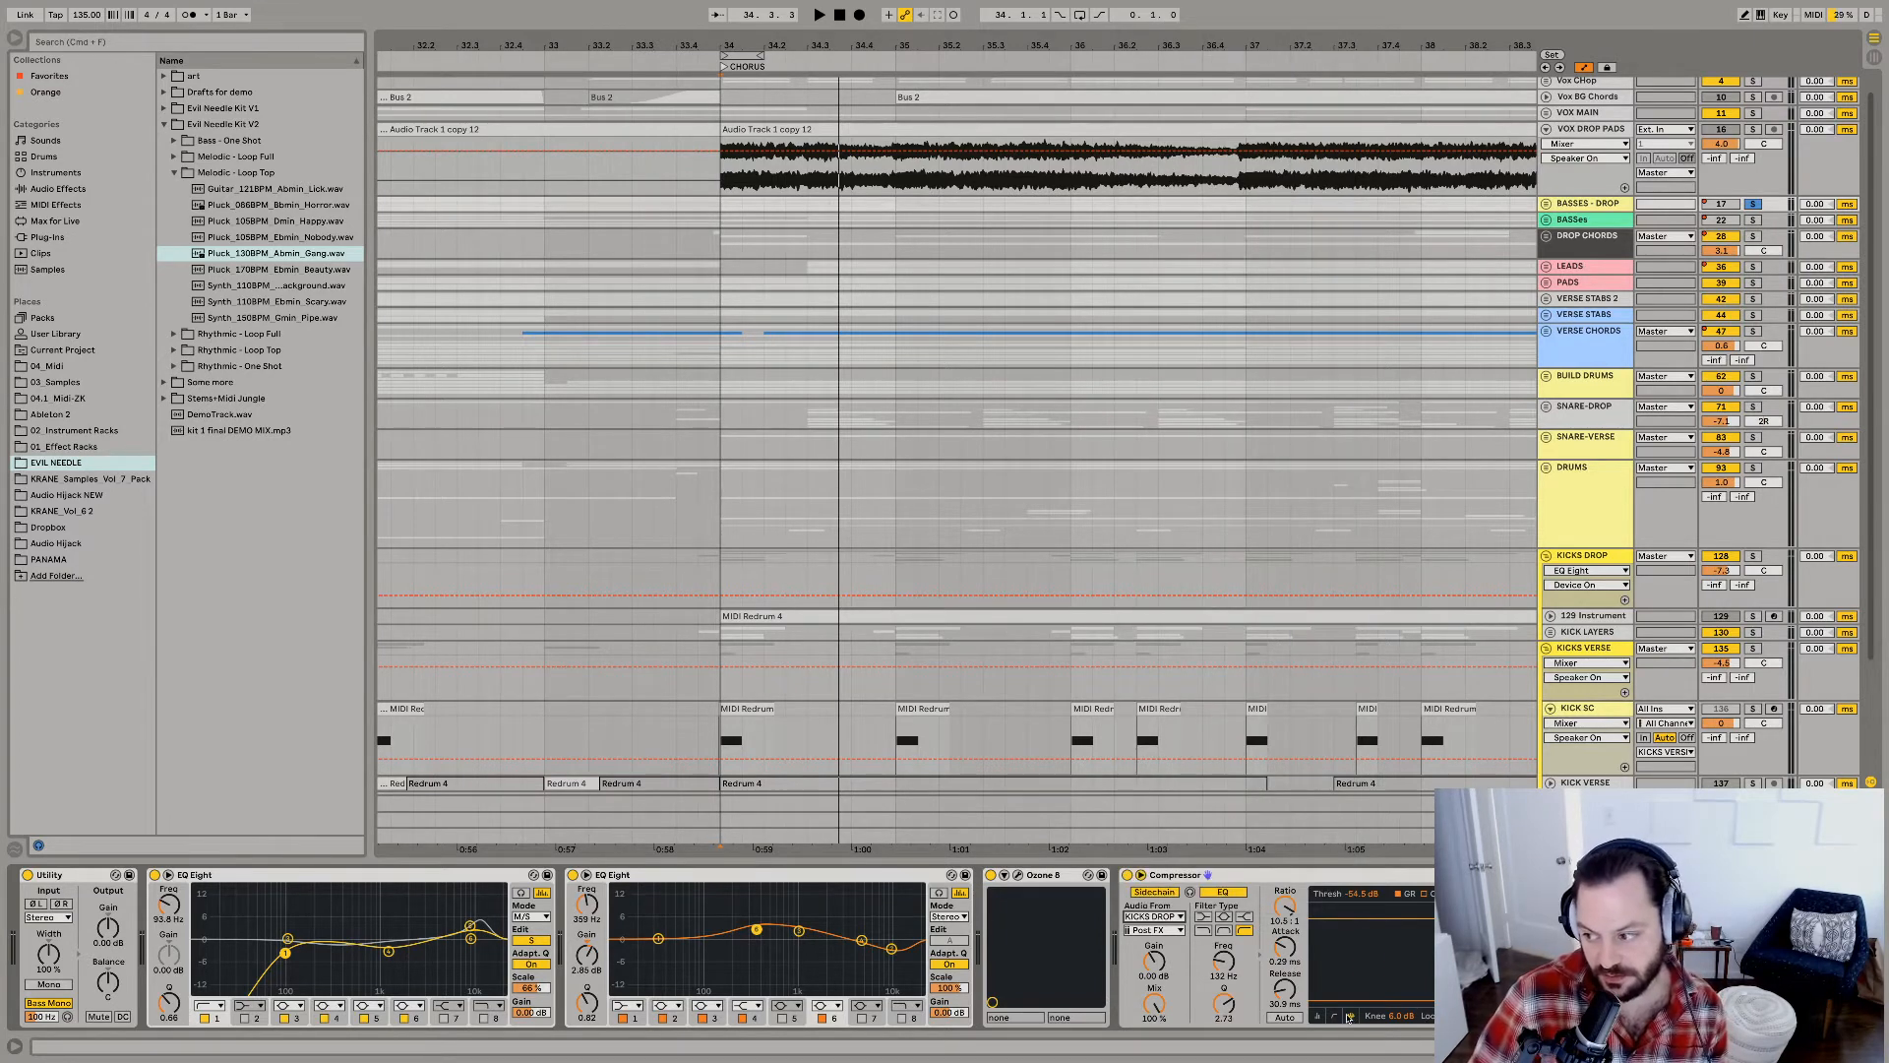
key("space")
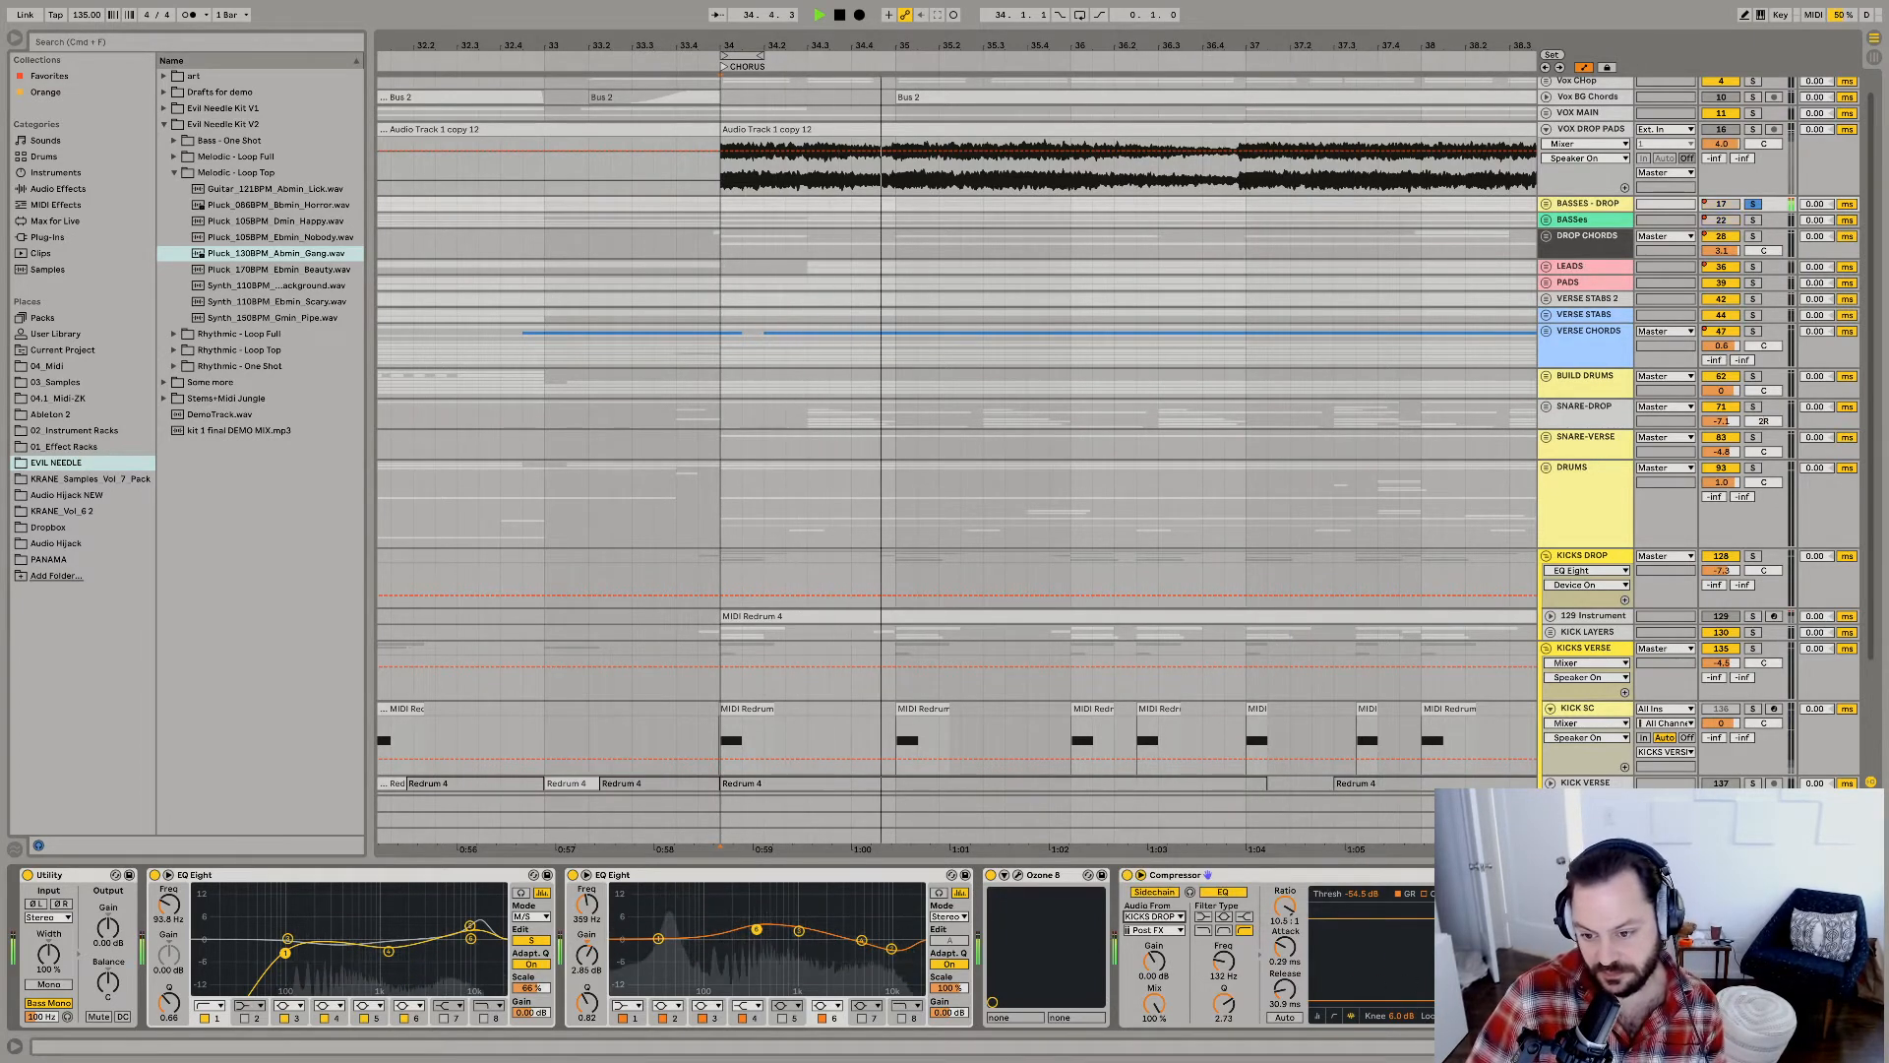
key("space")
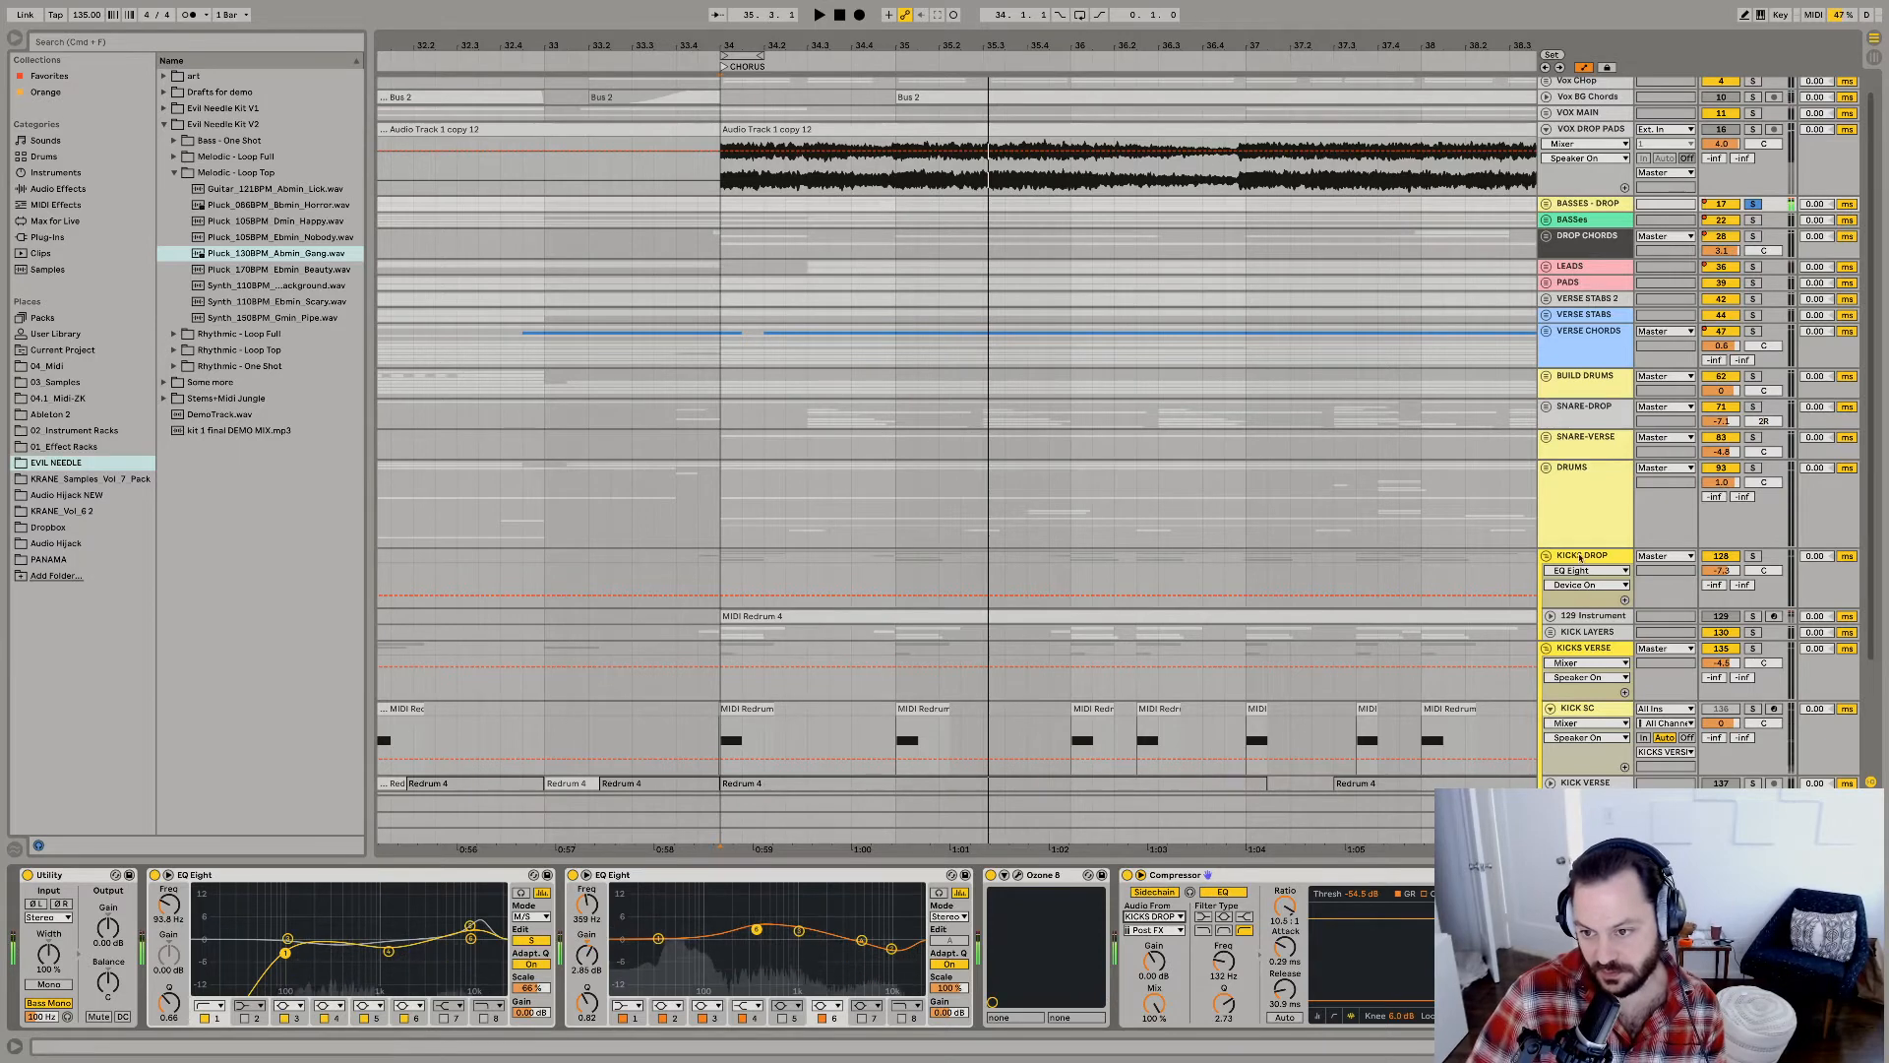
Solo the KICKS DROP group alongside BASSES - DROP and audition the kicks and bass together.
left_click(1753, 556)
key("space")
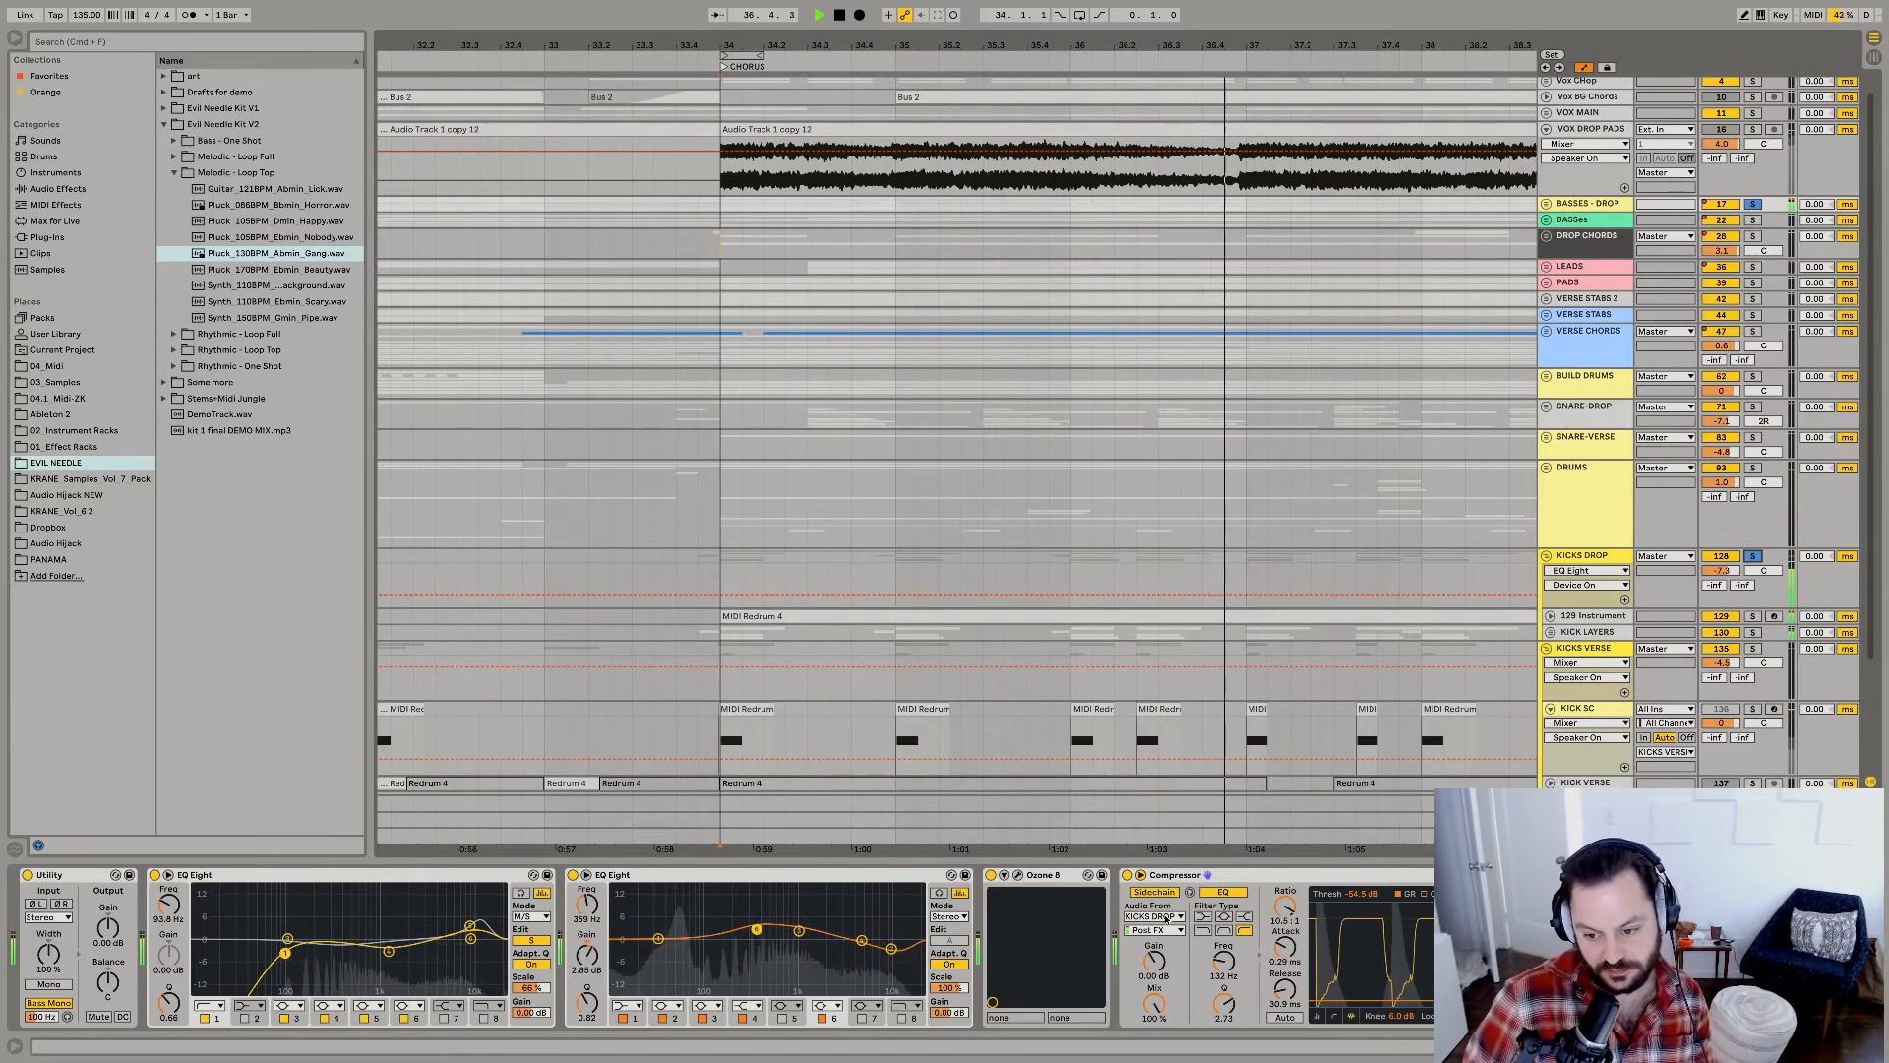
key("space")
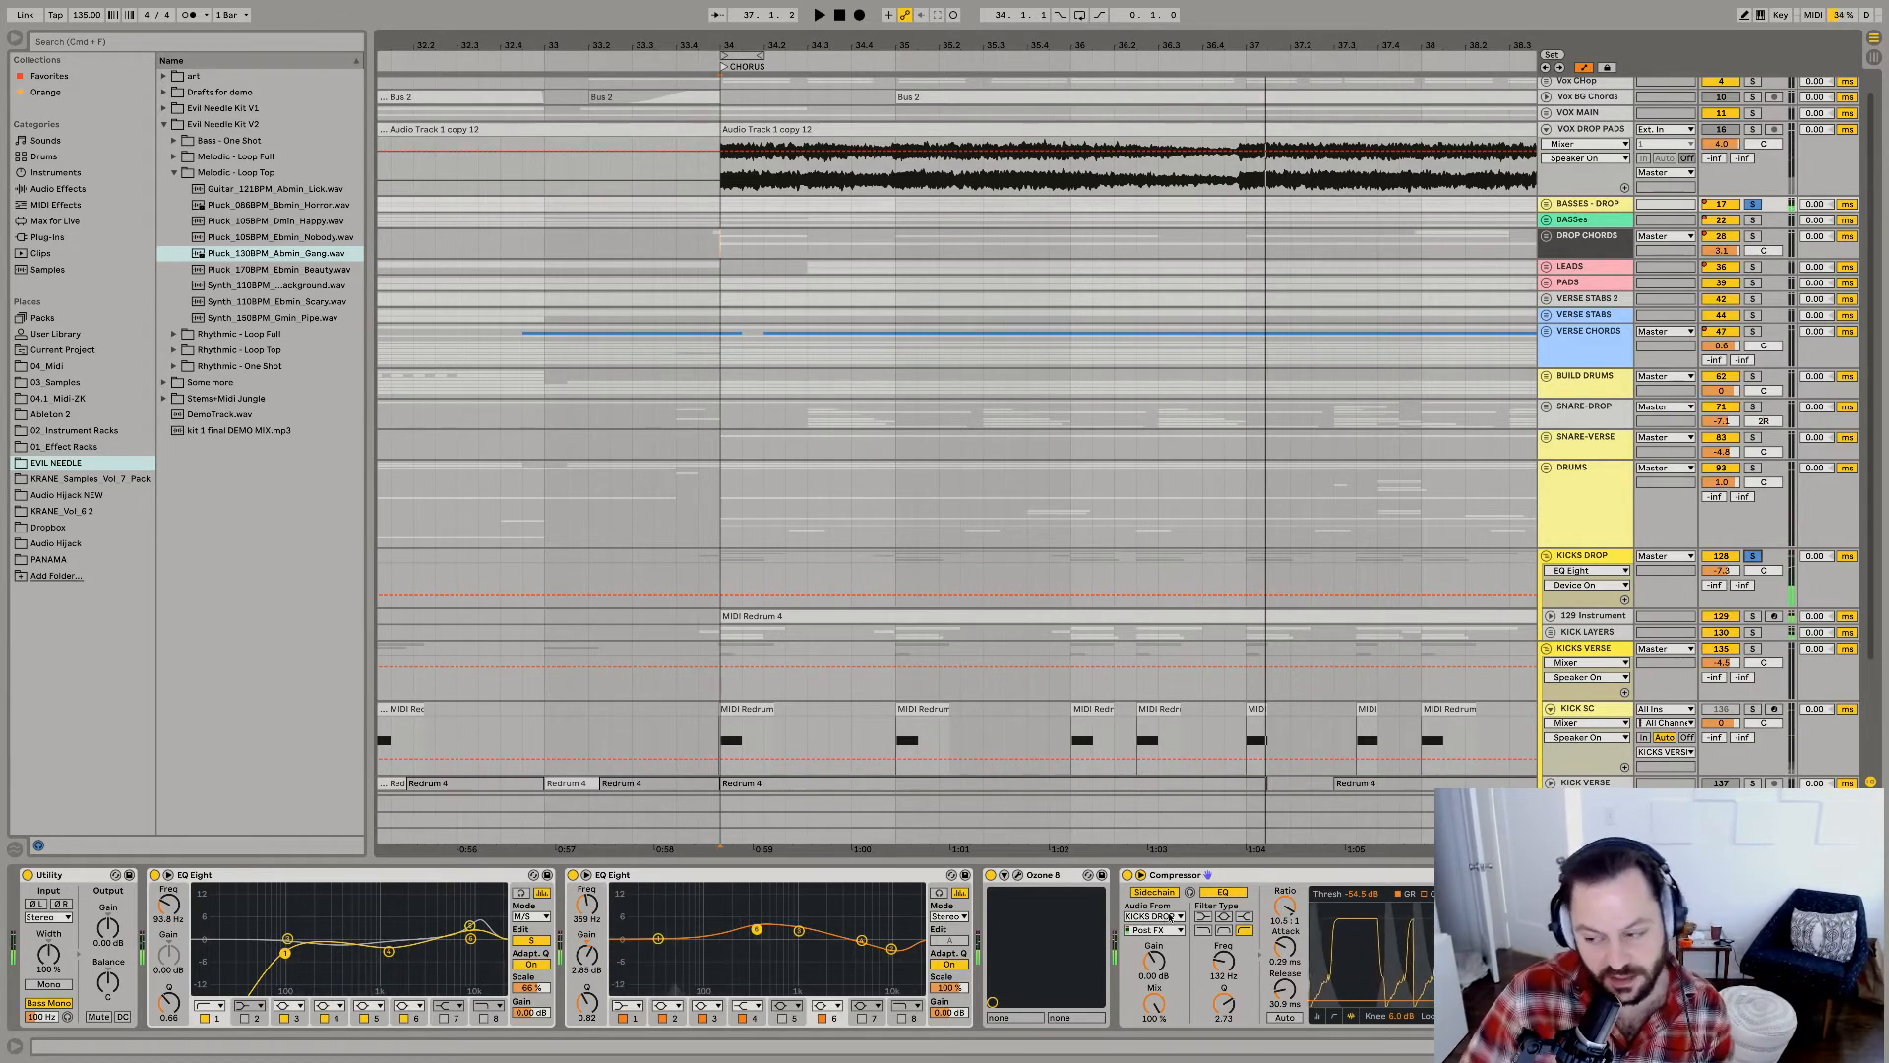
Set the bass Compressor's sidechain source to KICK SC and audition the soloed kicks and bass.
left_click(1169, 917)
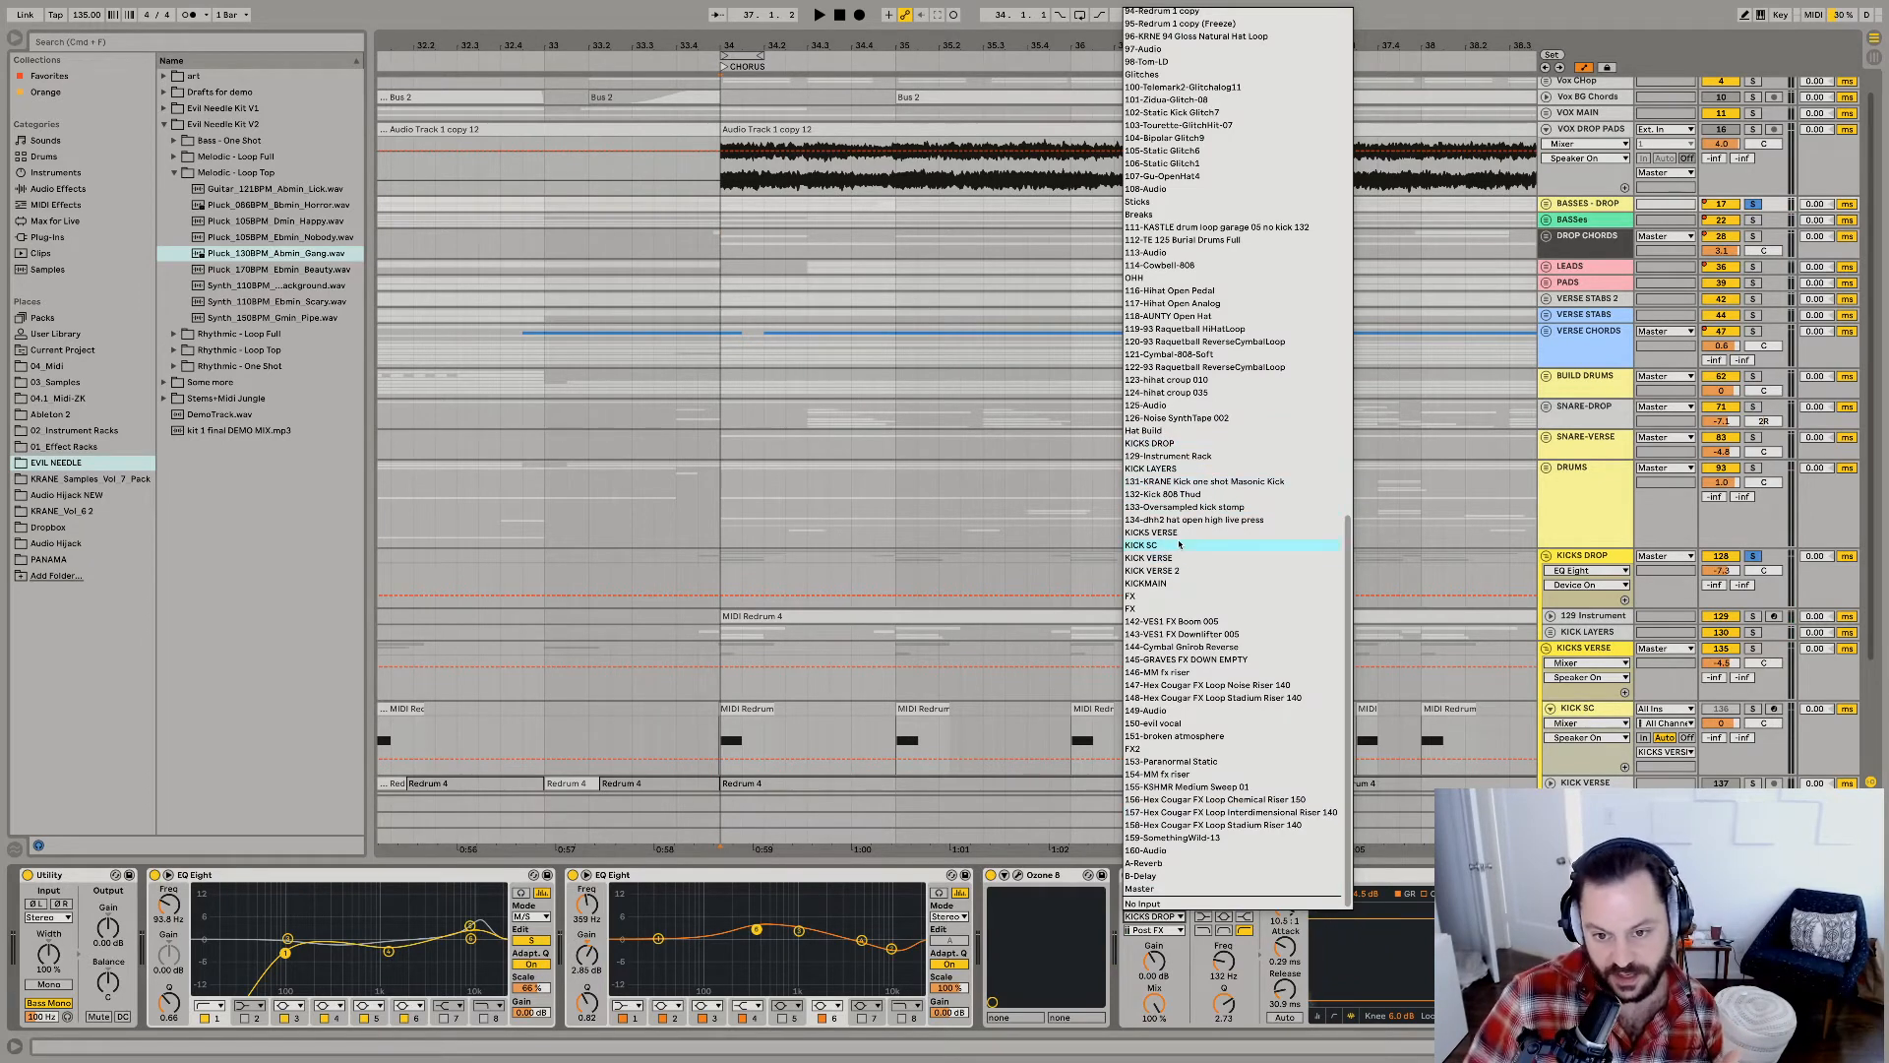
key("Return")
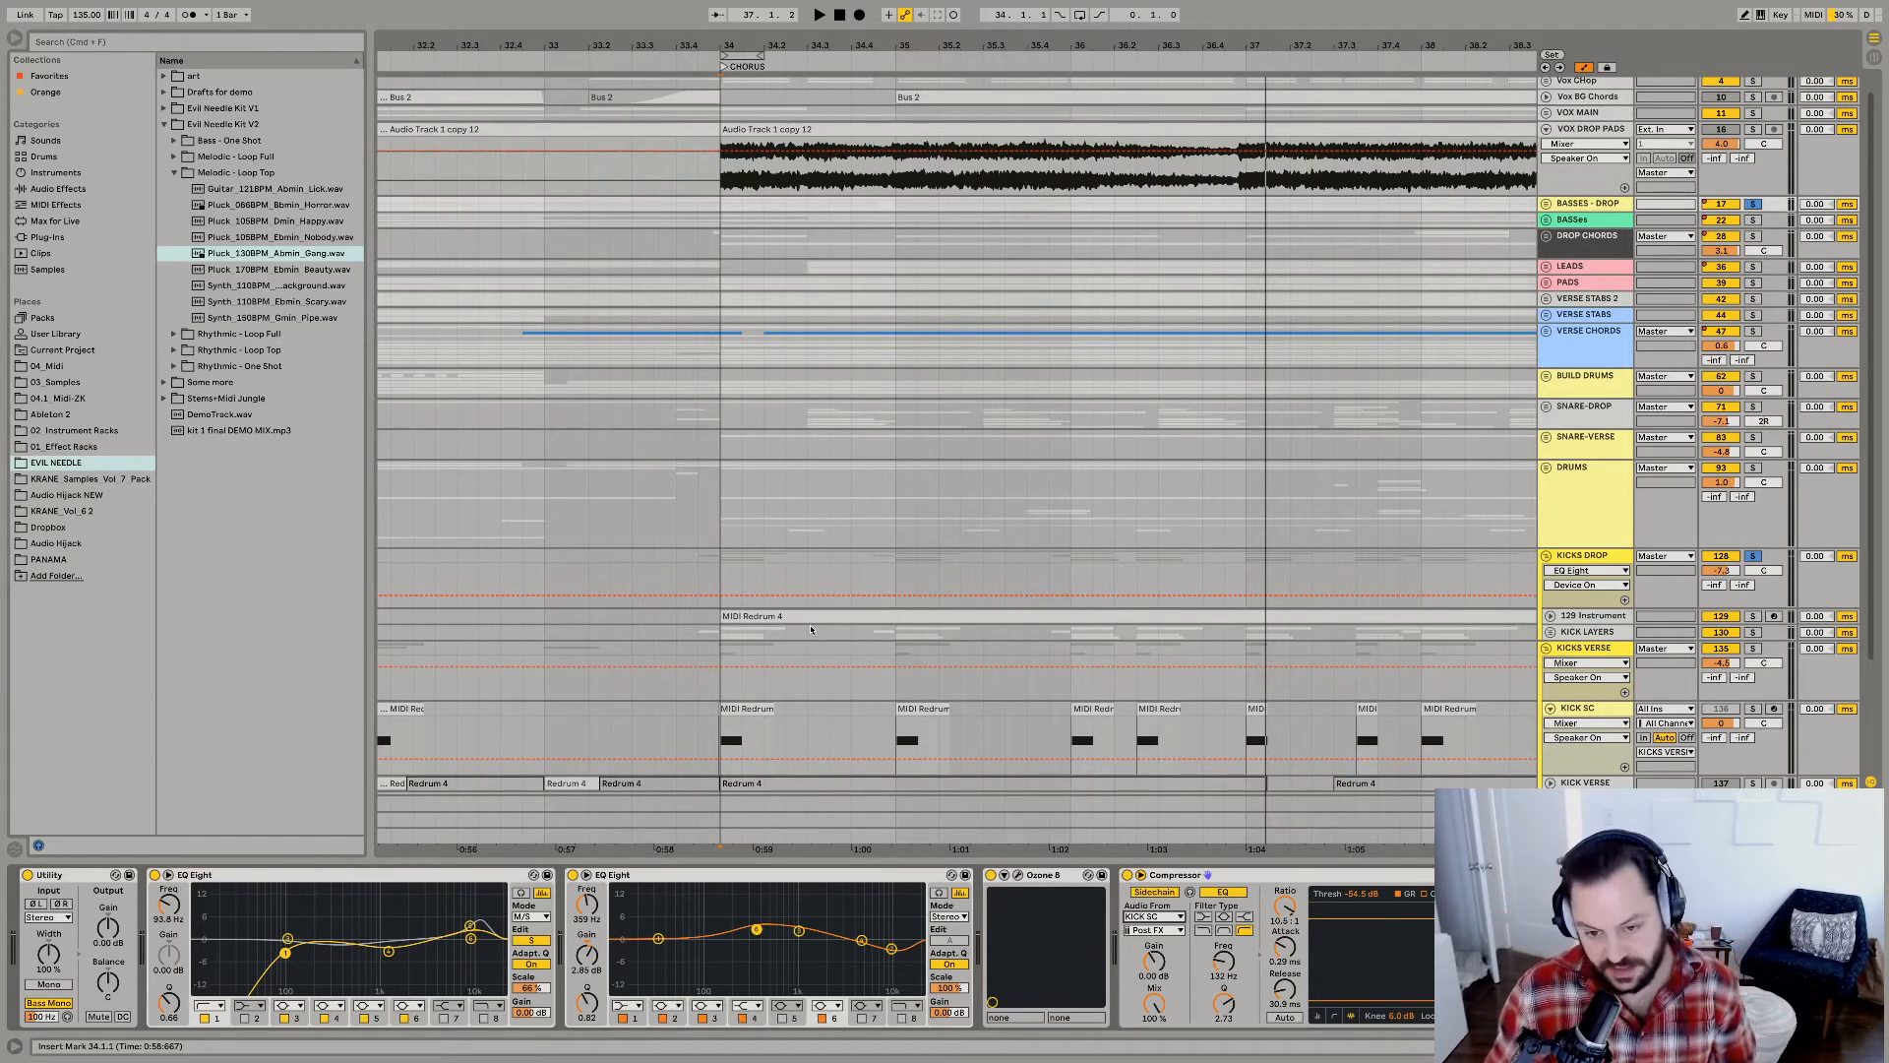
key("space")
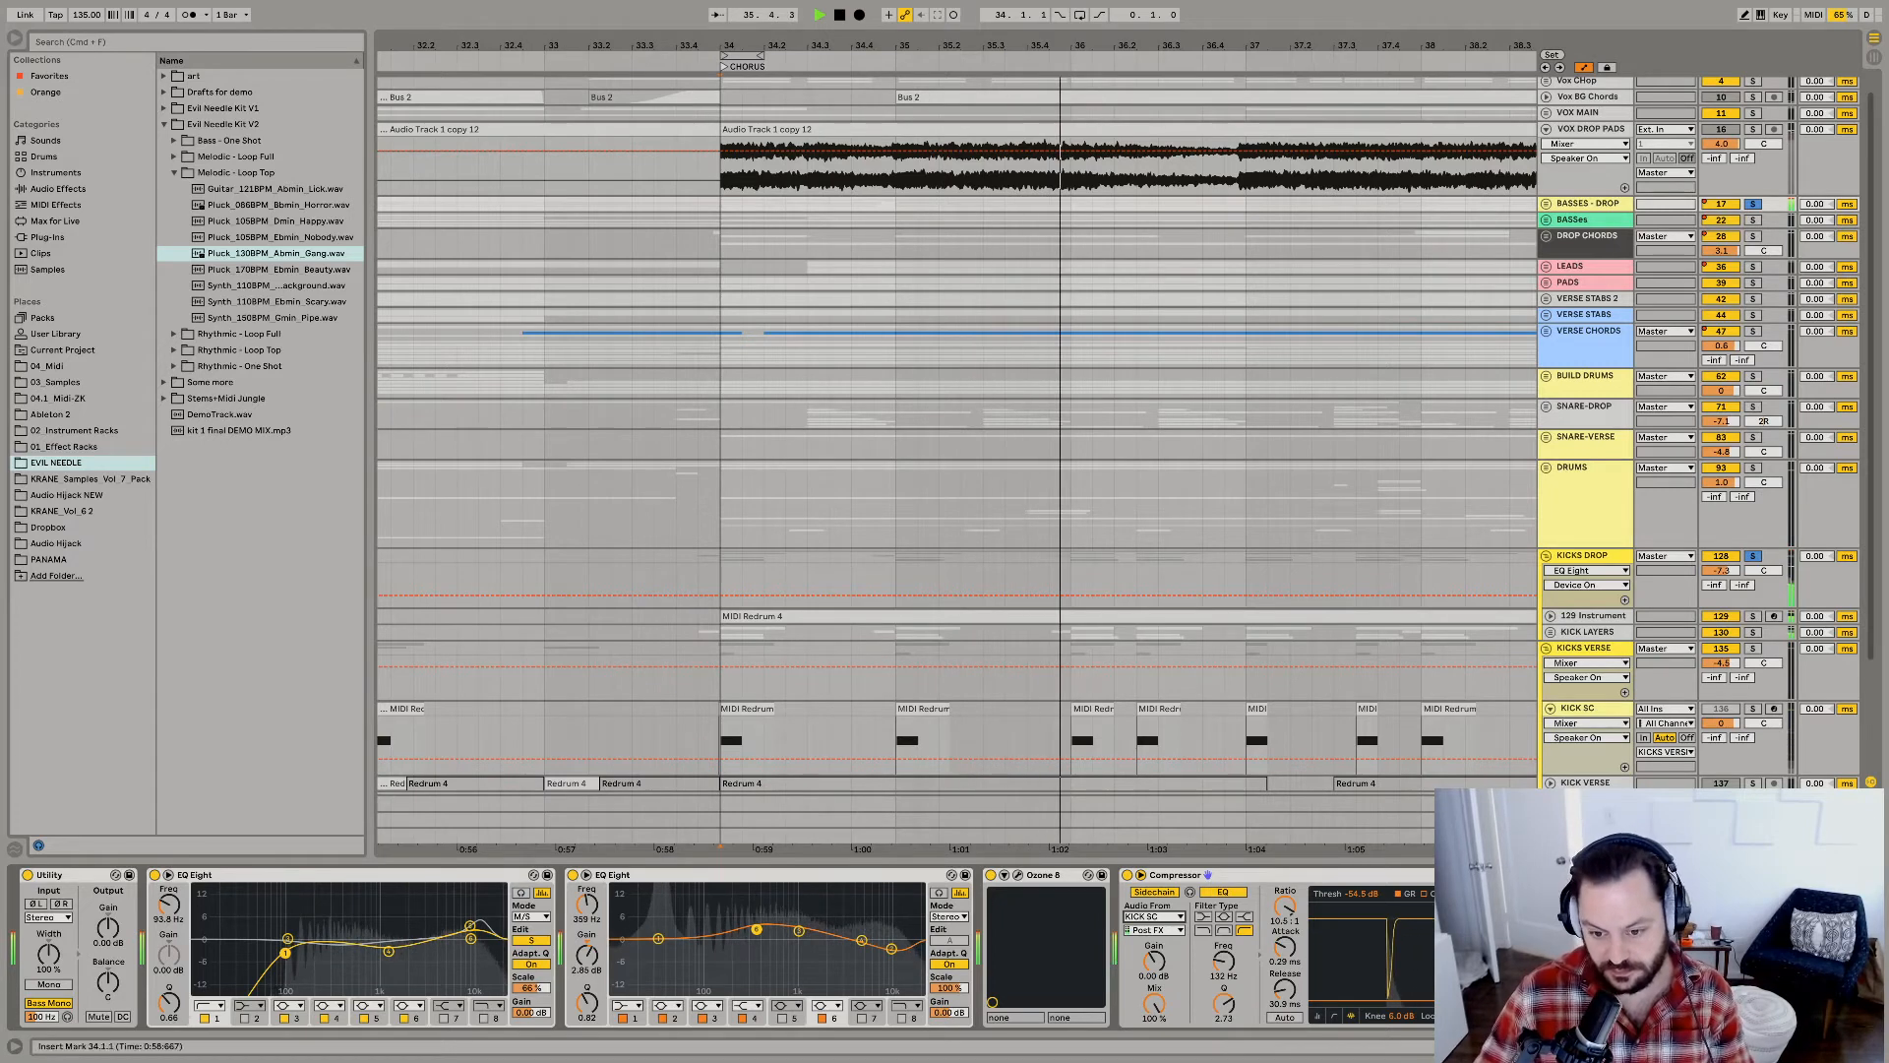
key("space")
key("space")
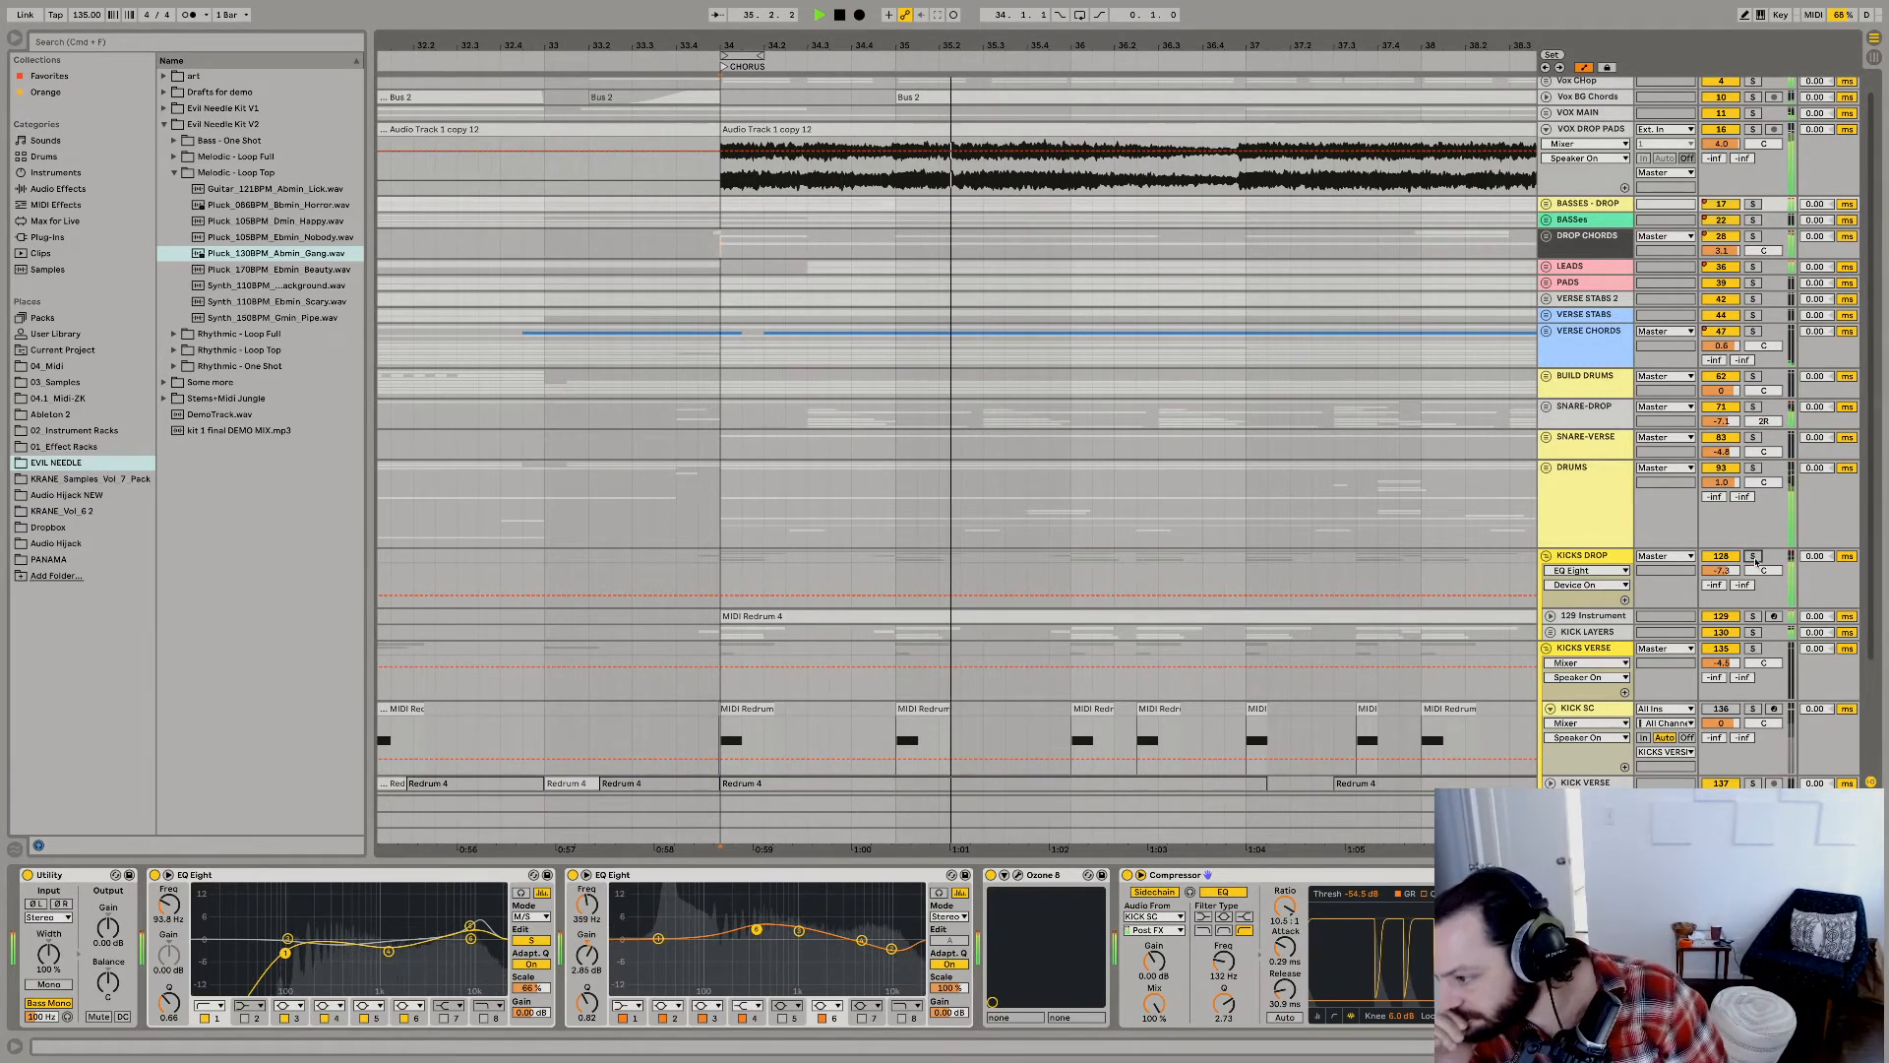
Clear the solos on BASSES - DROP and KICKS DROP and play the full chorus mix.
key("space")
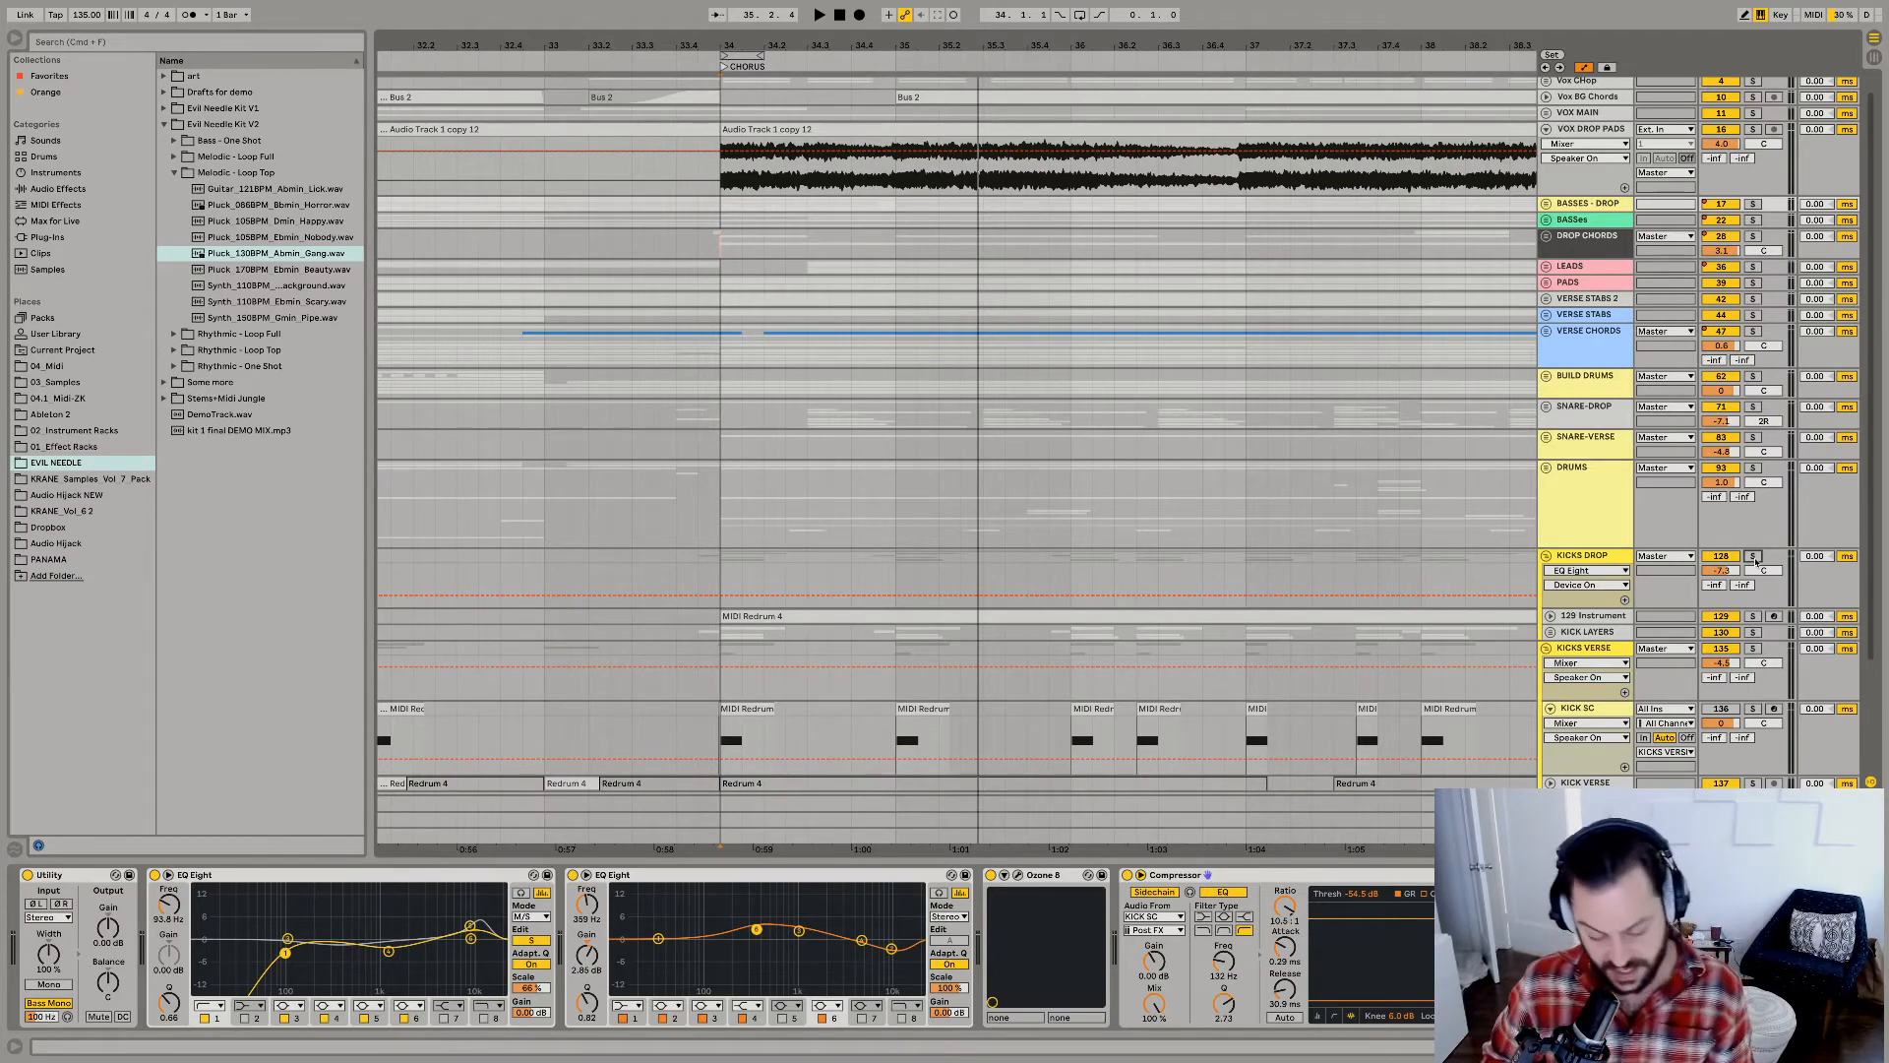
key("space")
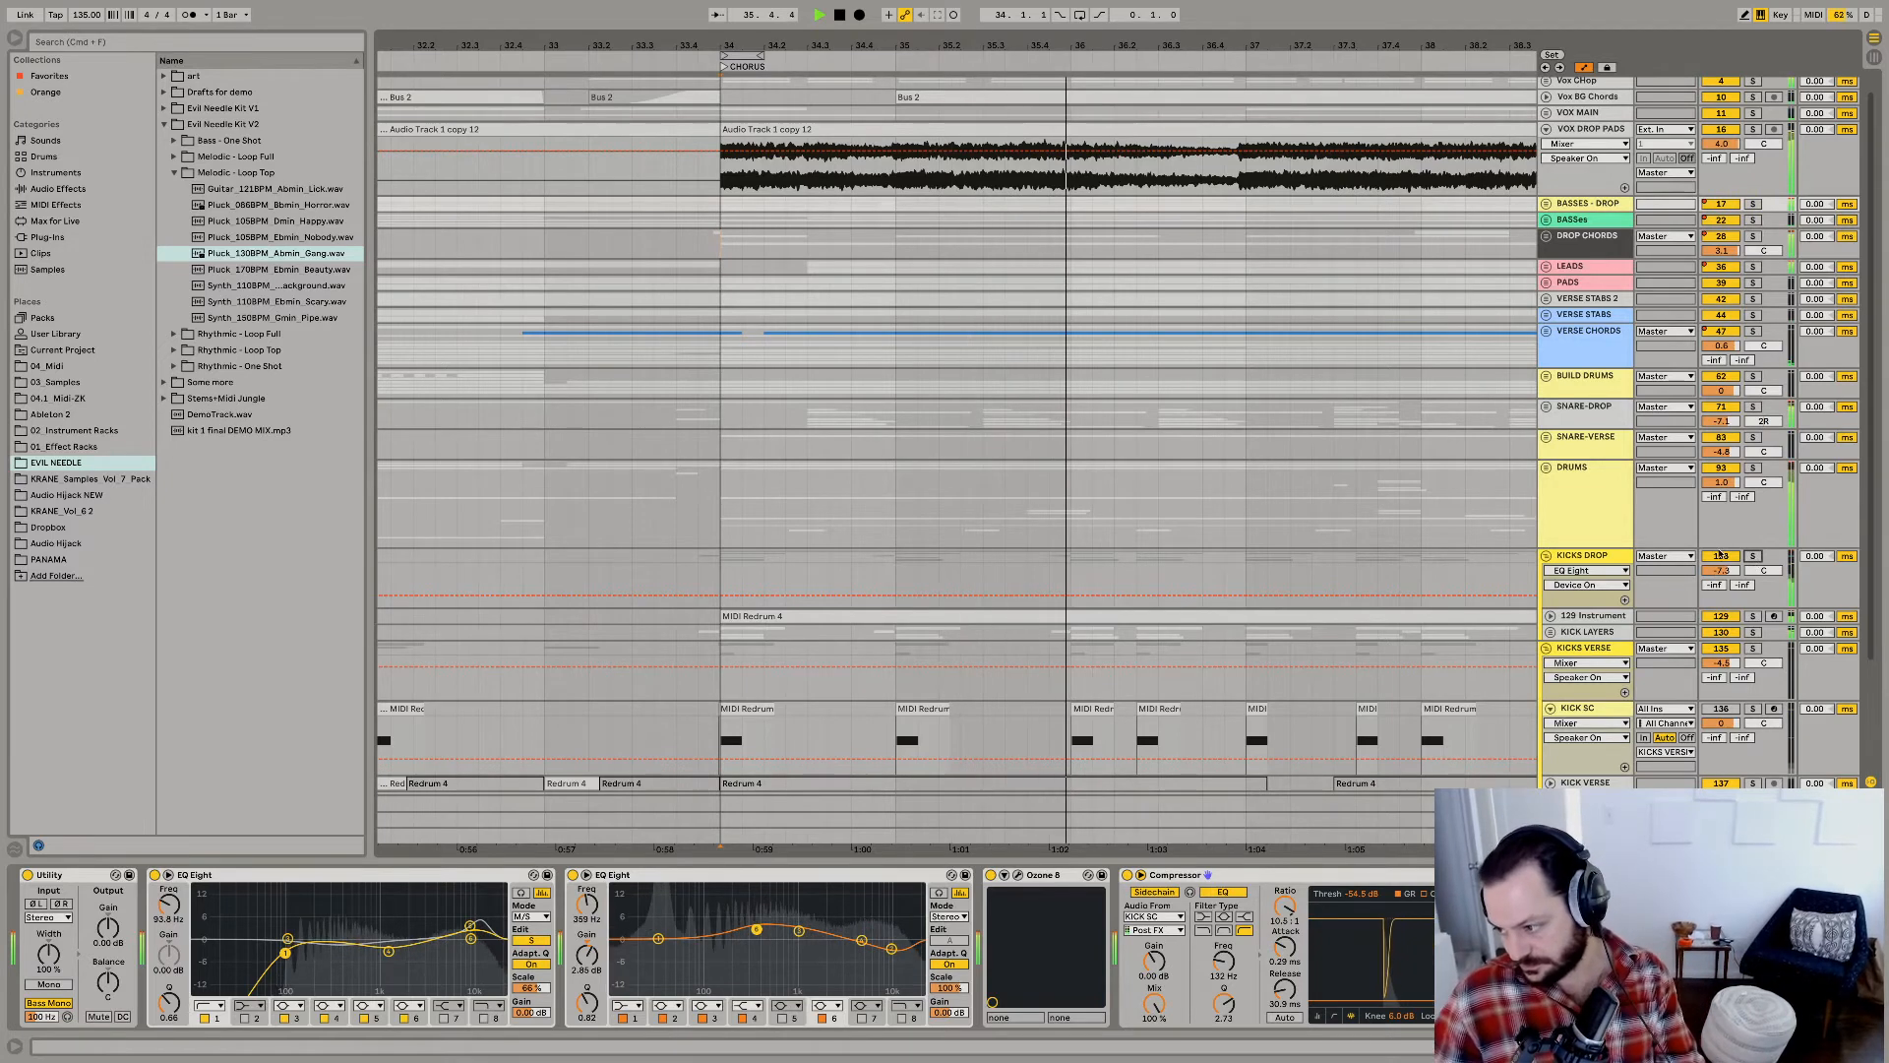
key("space")
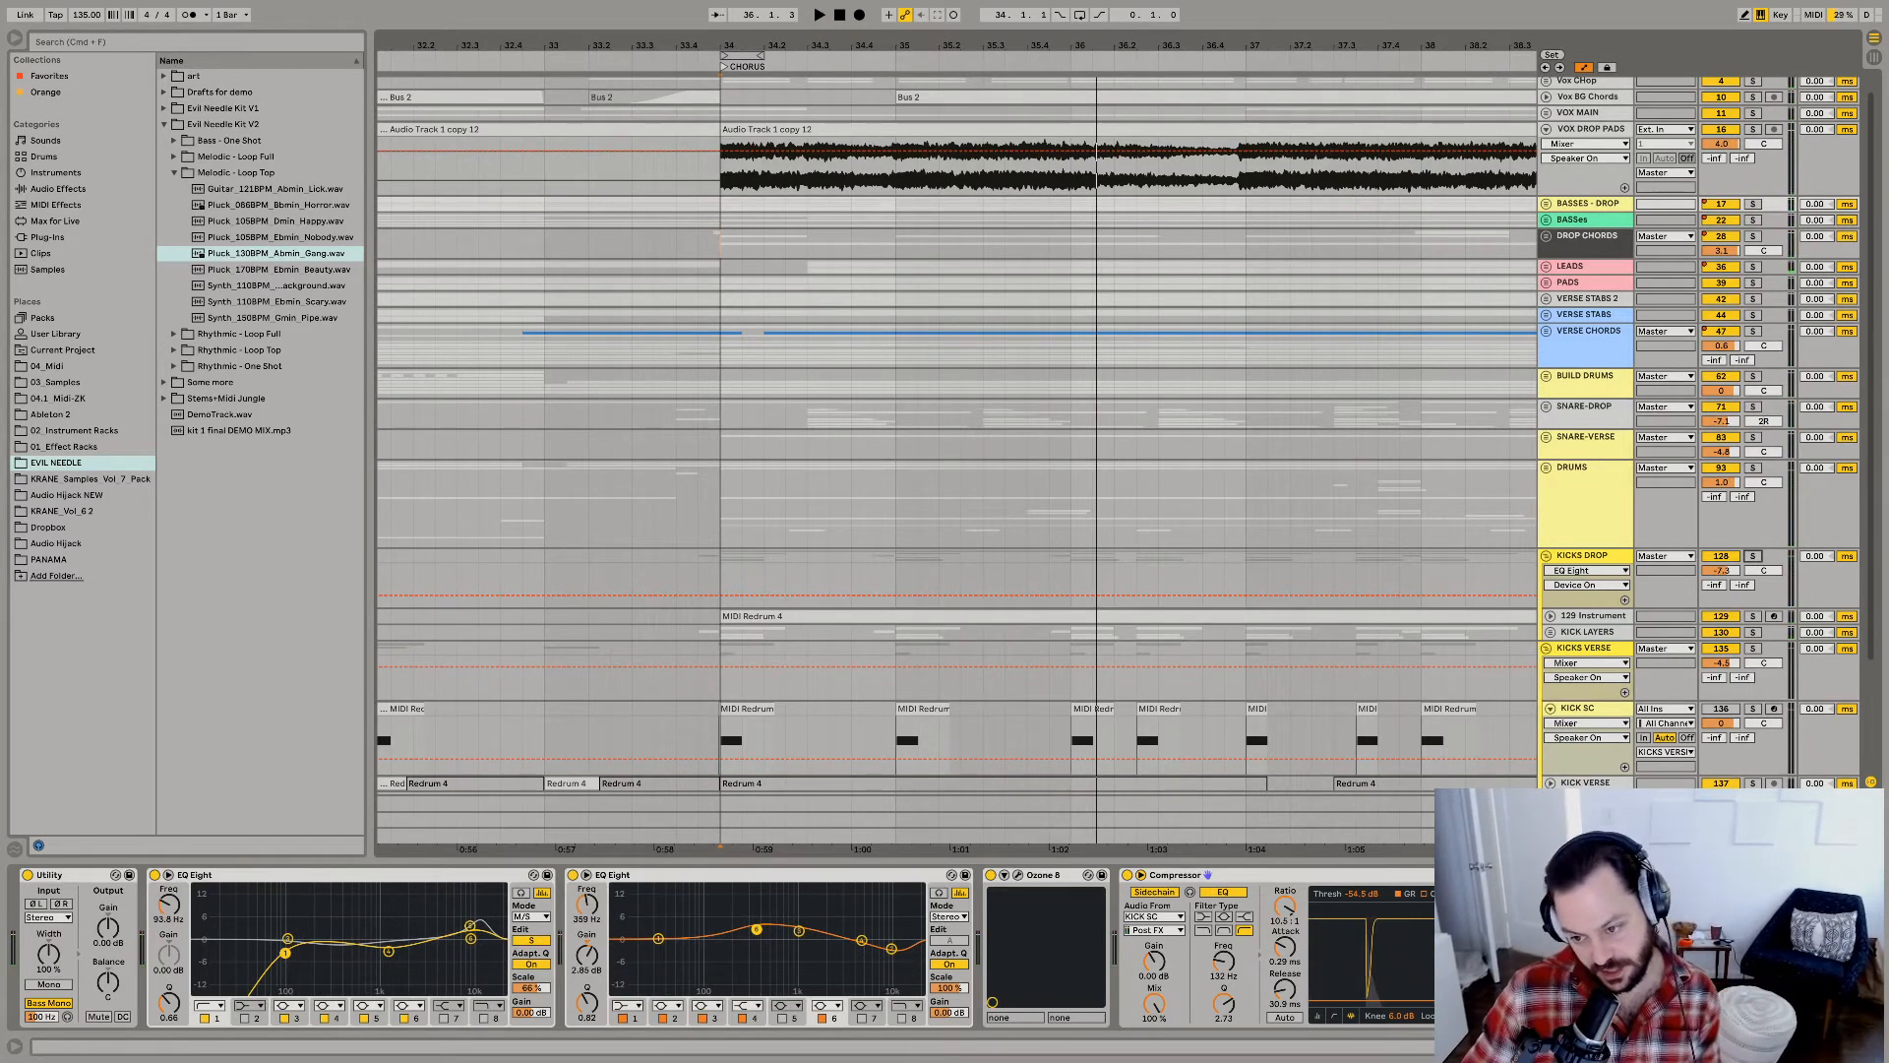
Show the master track's device chain, select the Utility before the Glue Compressor, and audition the chorus.
left_click(1586, 837)
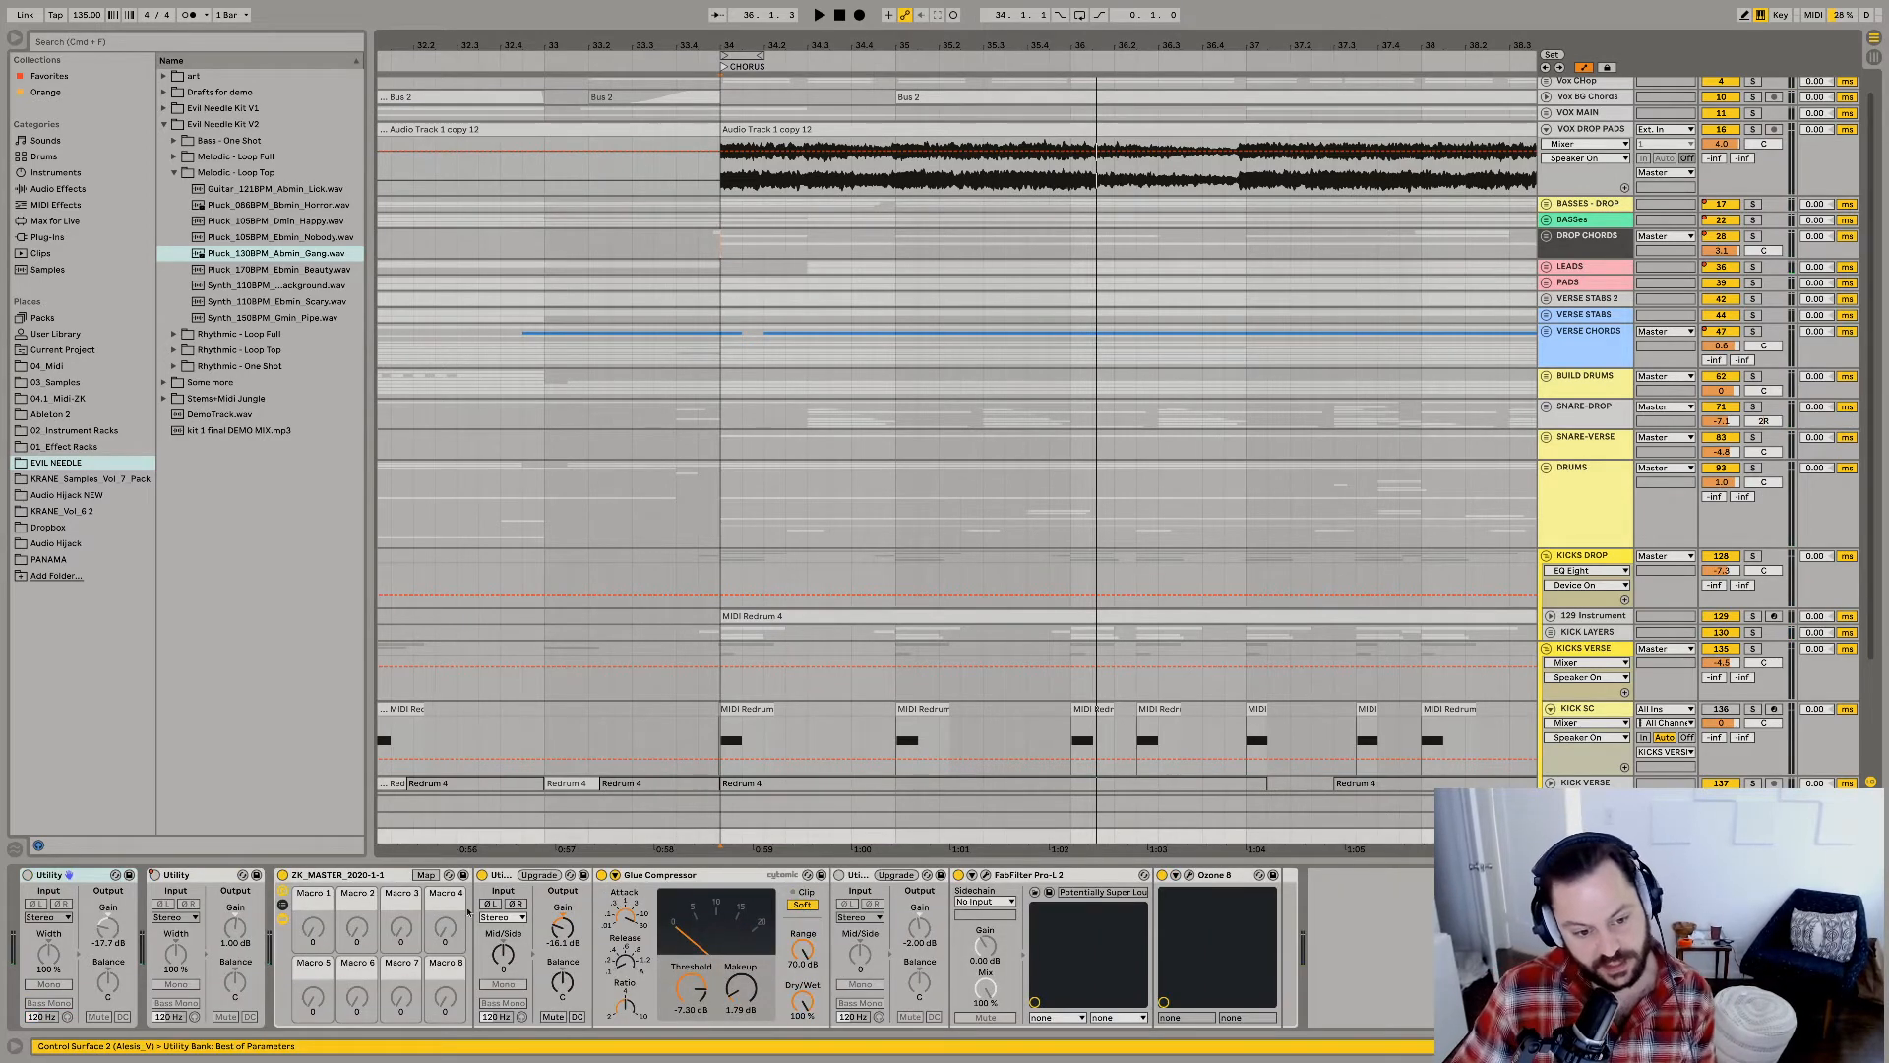
left_click(504, 877)
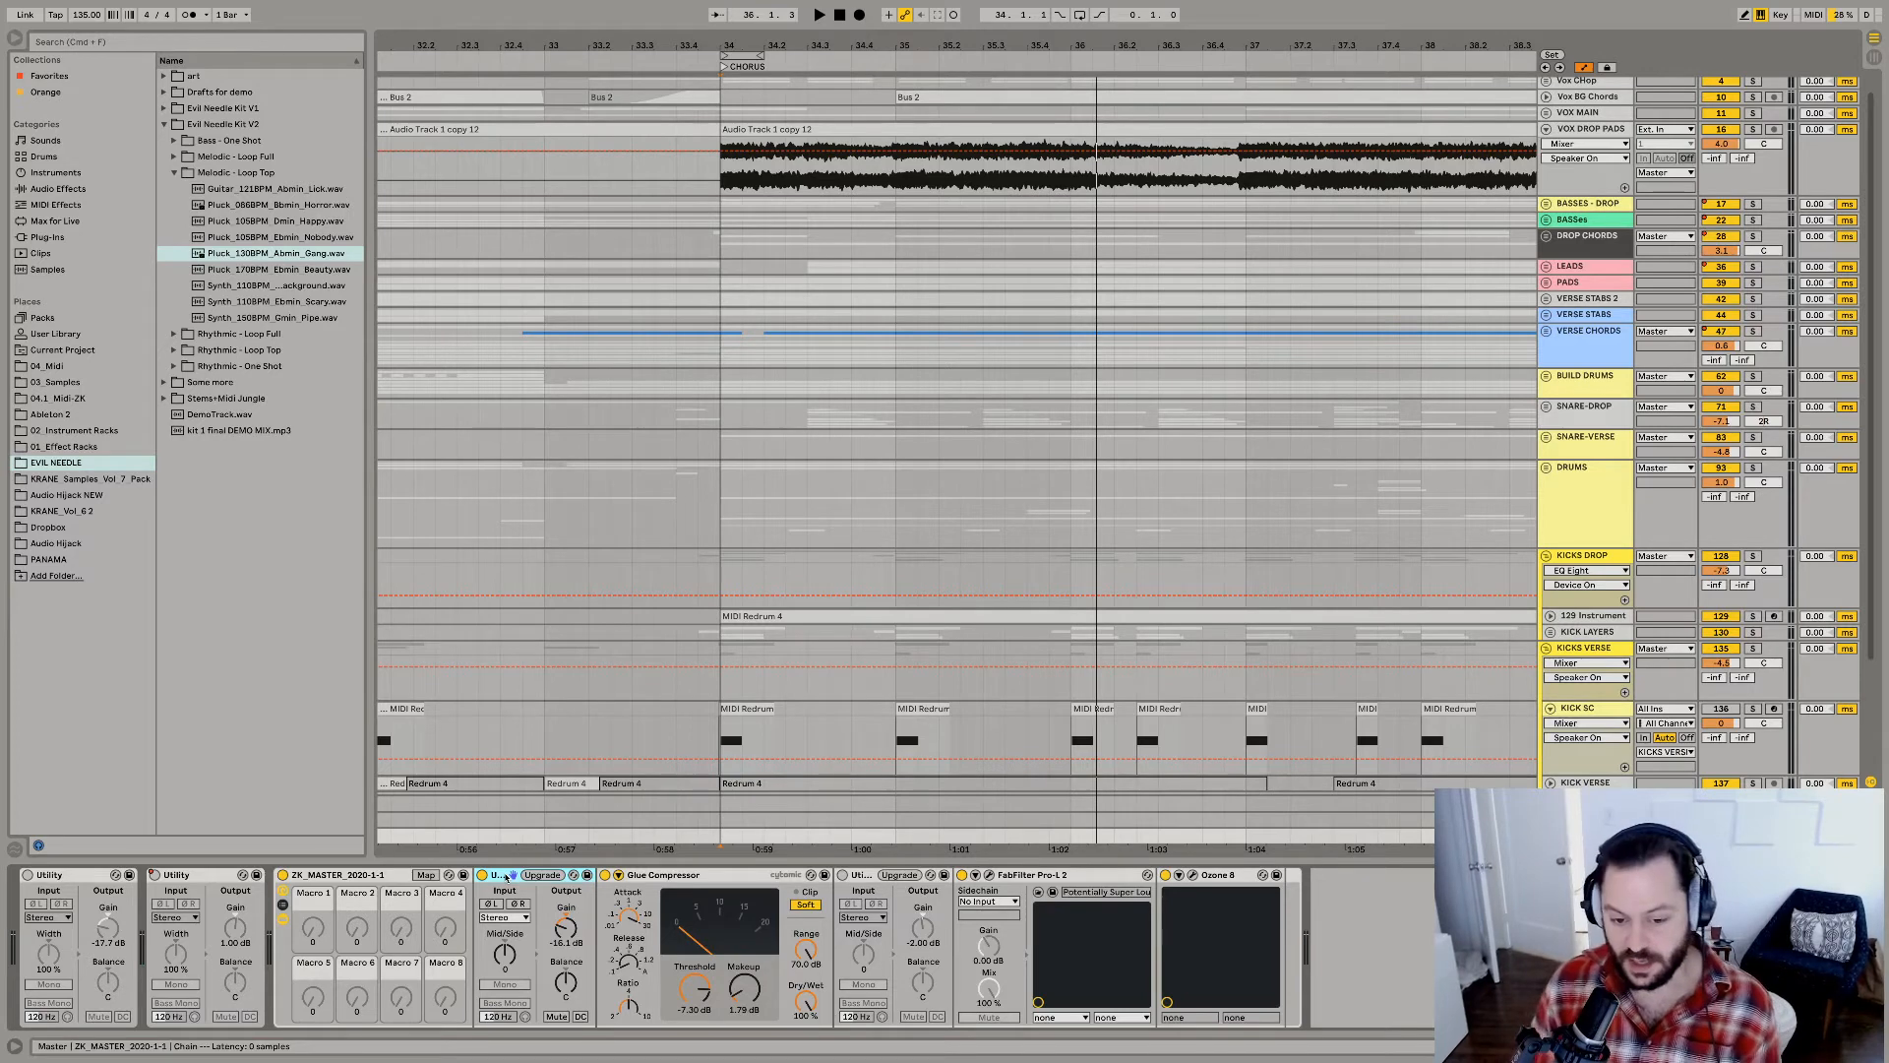
key("space")
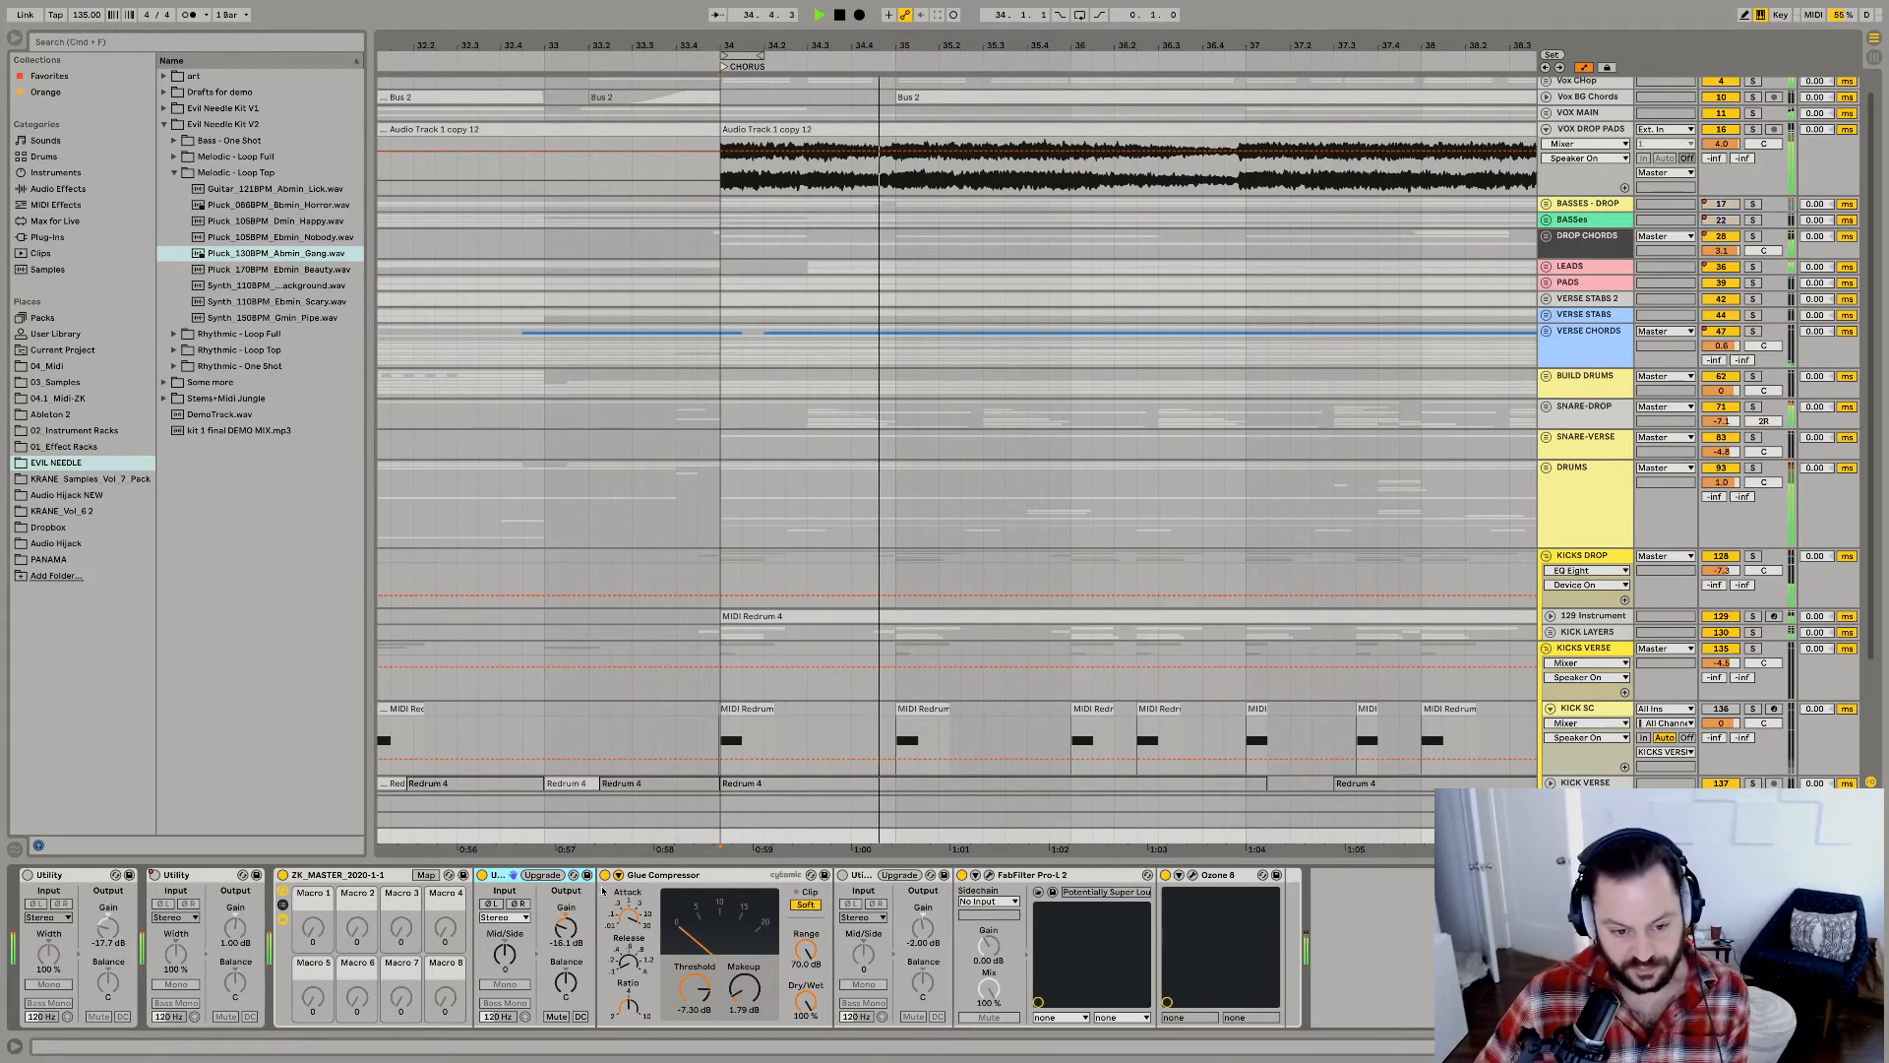
key("space")
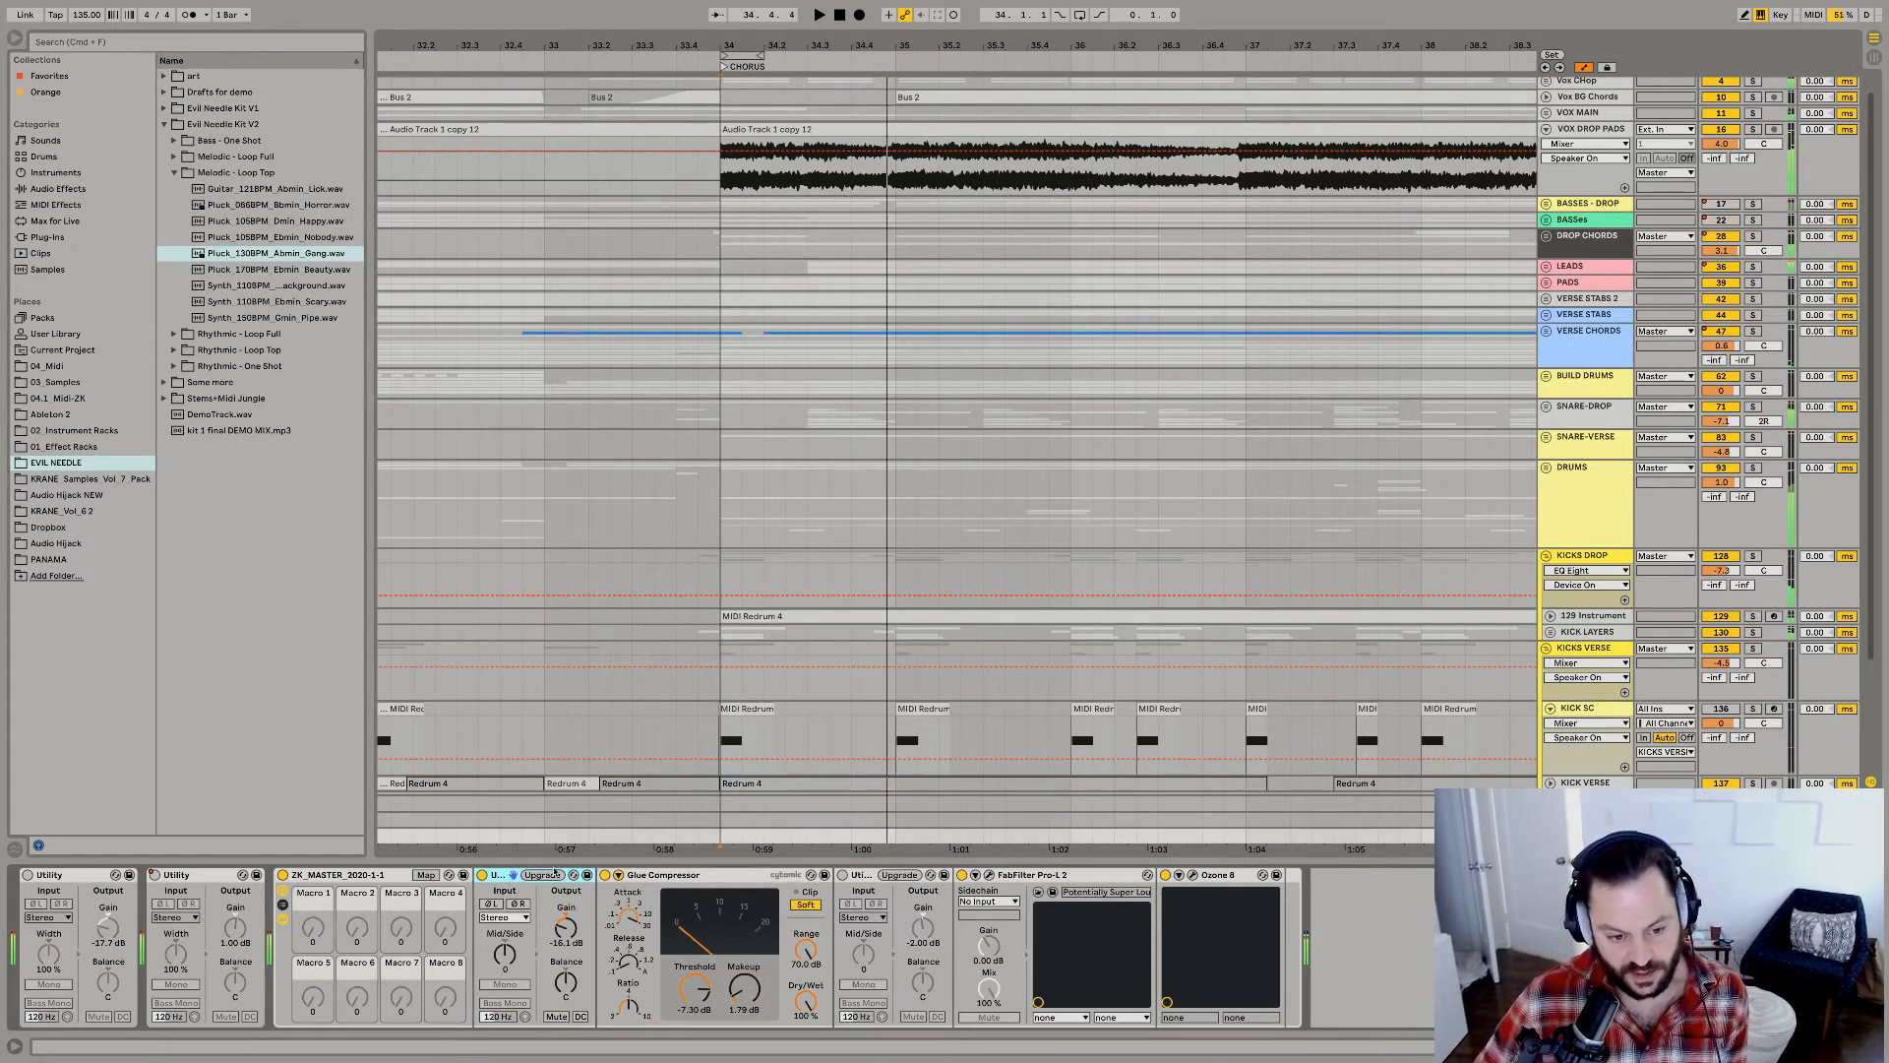
Turn on the first Utility in the master device chain and audition the chorus through it.
left_click(28, 874)
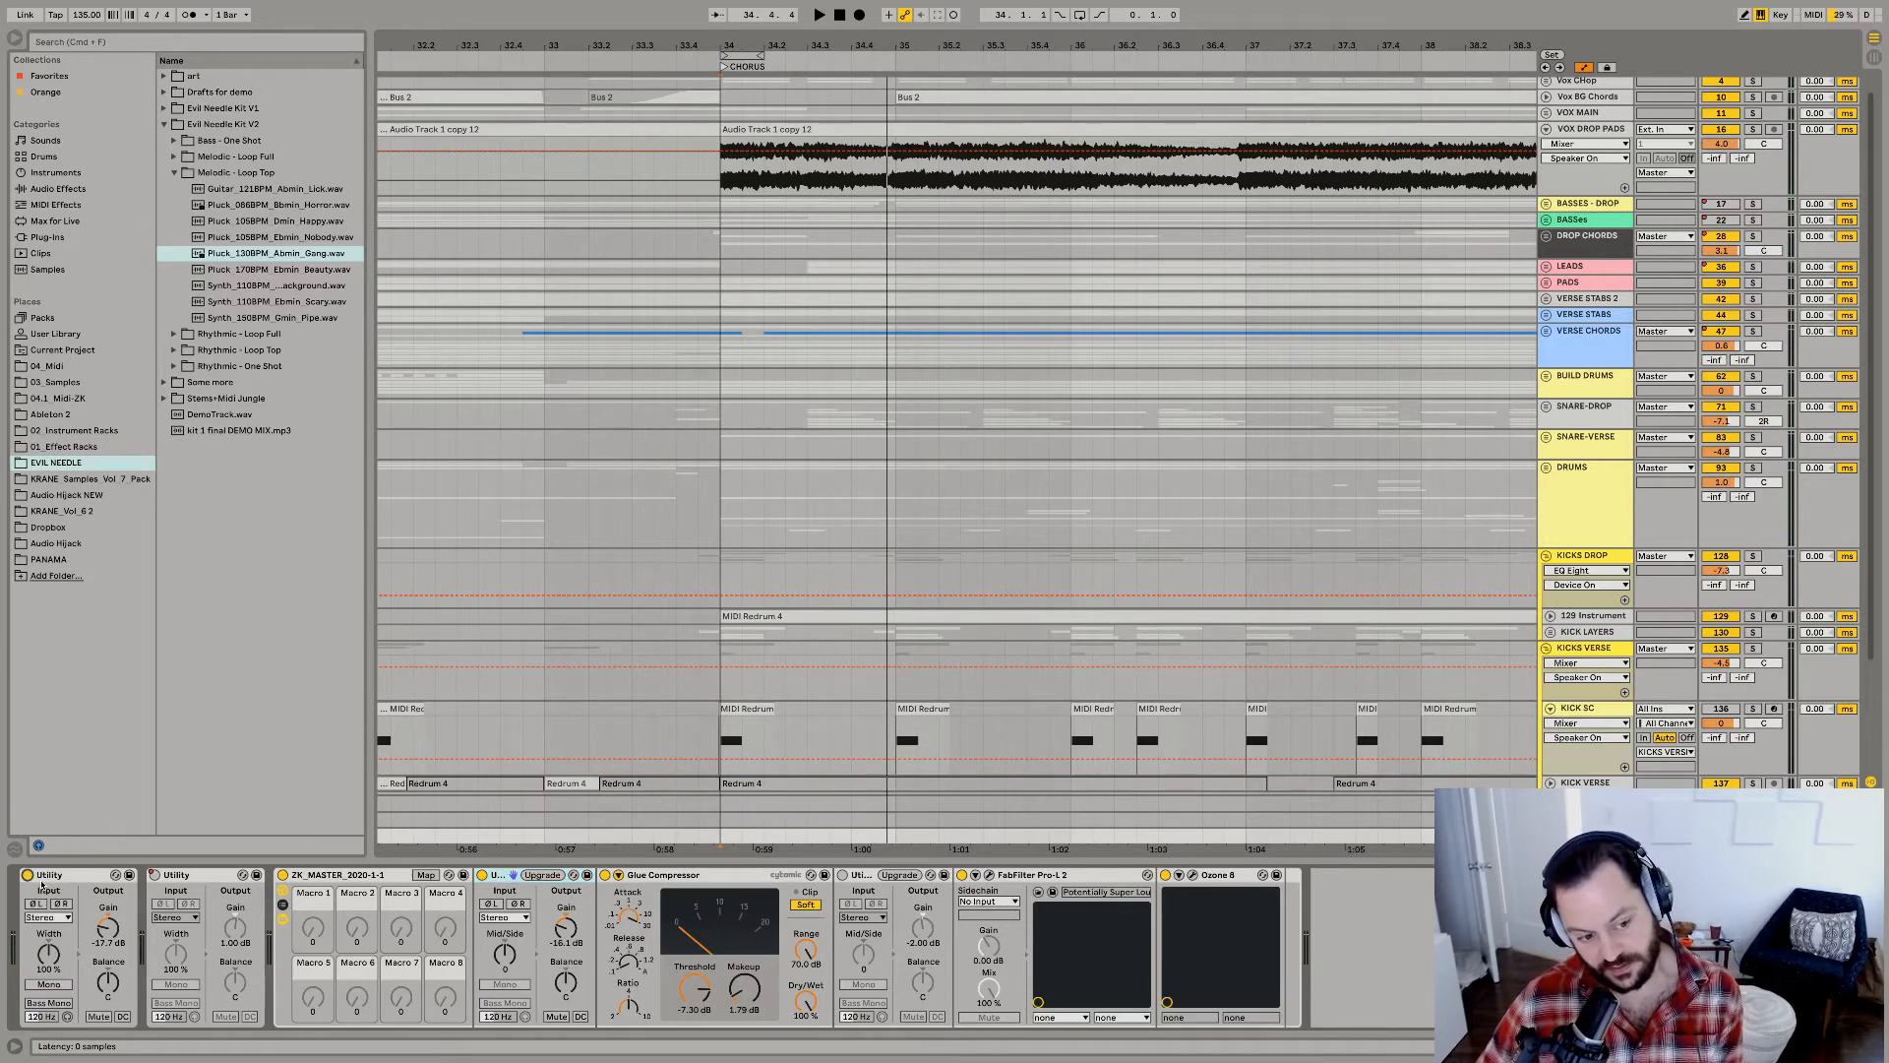
key("space")
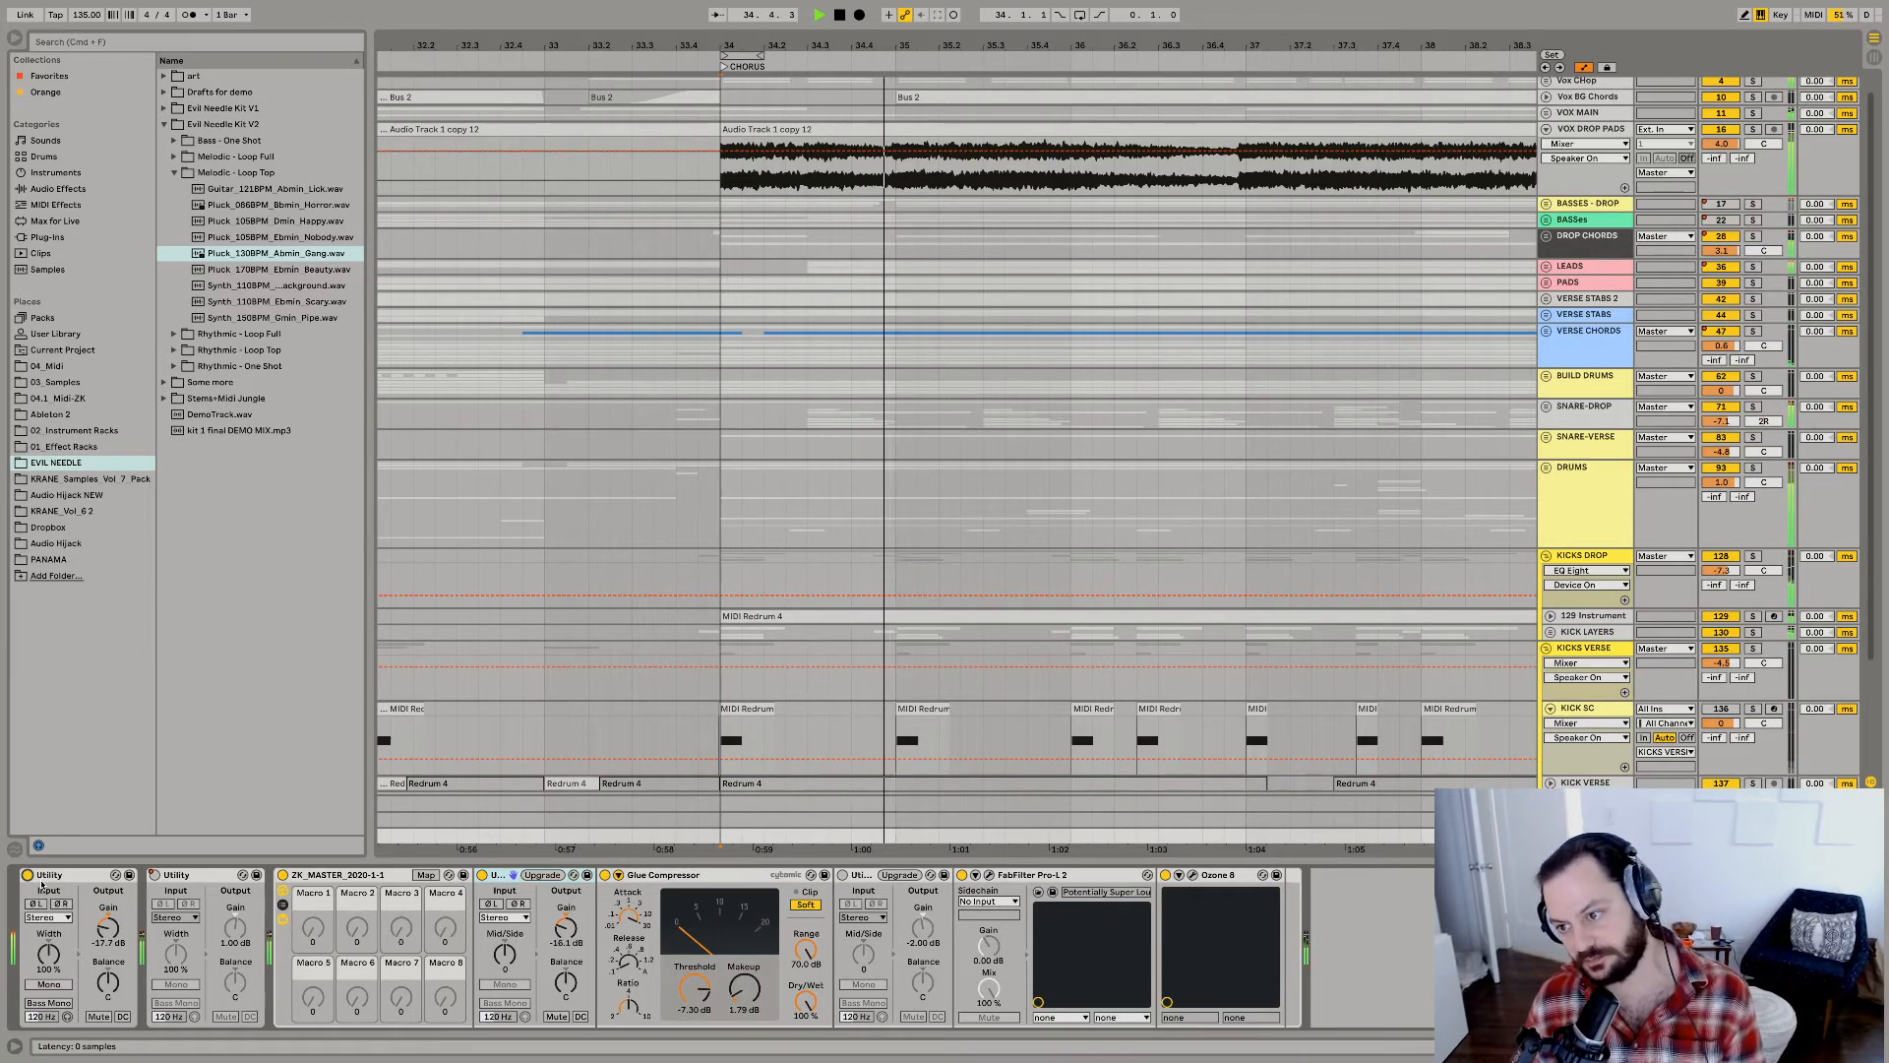
key("space")
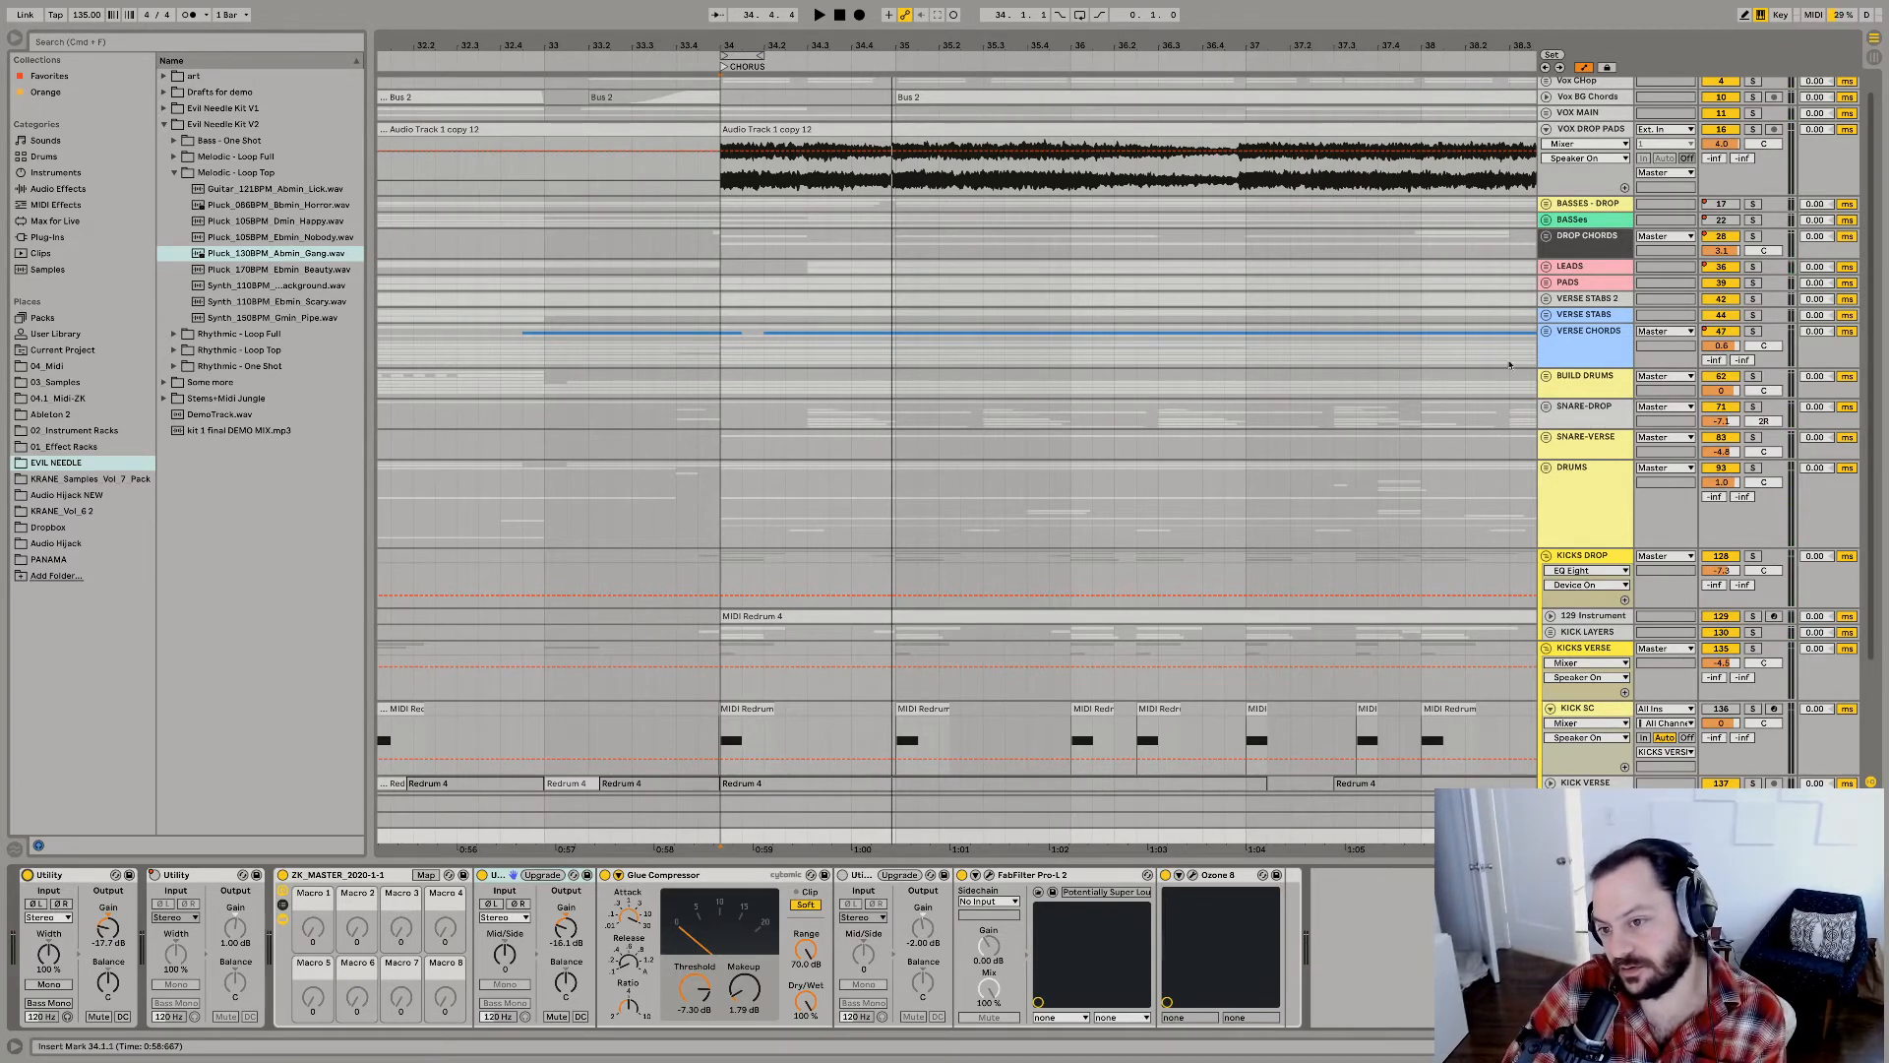
Widen the track header column slightly and play the full chorus.
left_click_drag(1532, 339, 1520, 342)
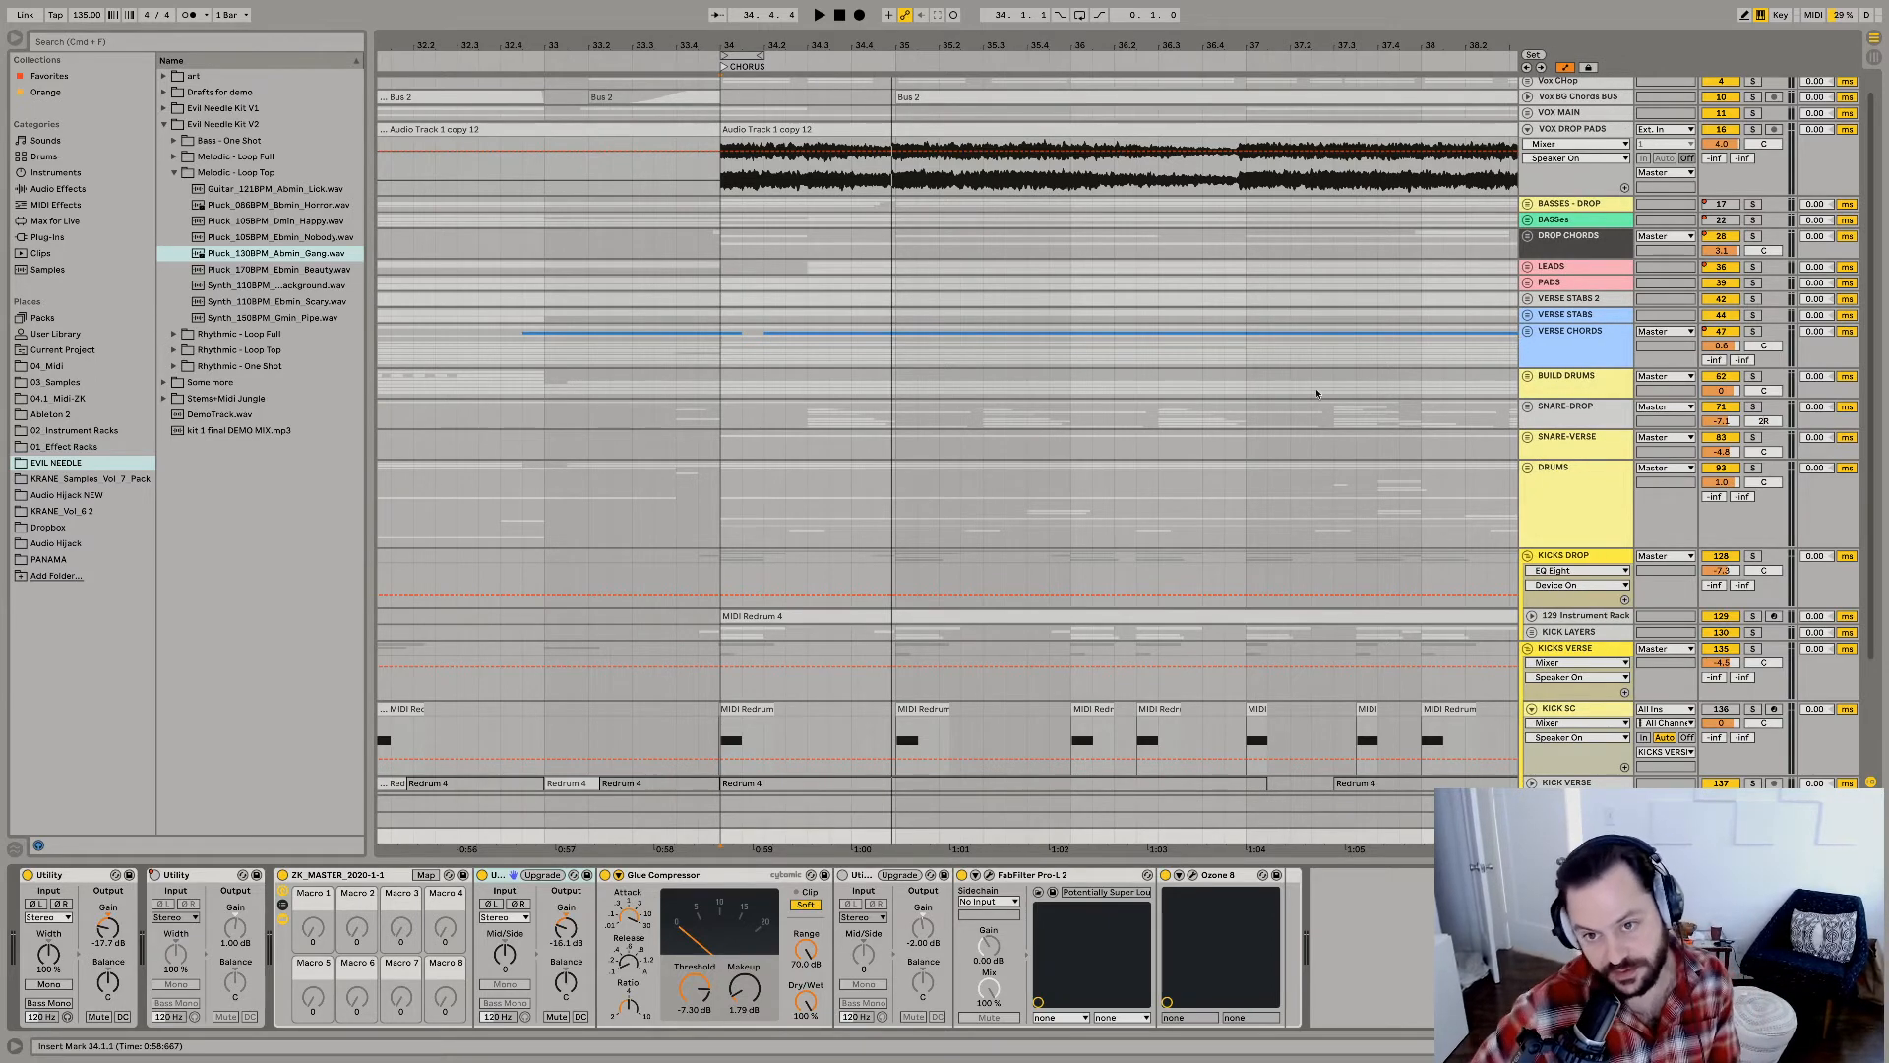
mouse_move(103, 5)
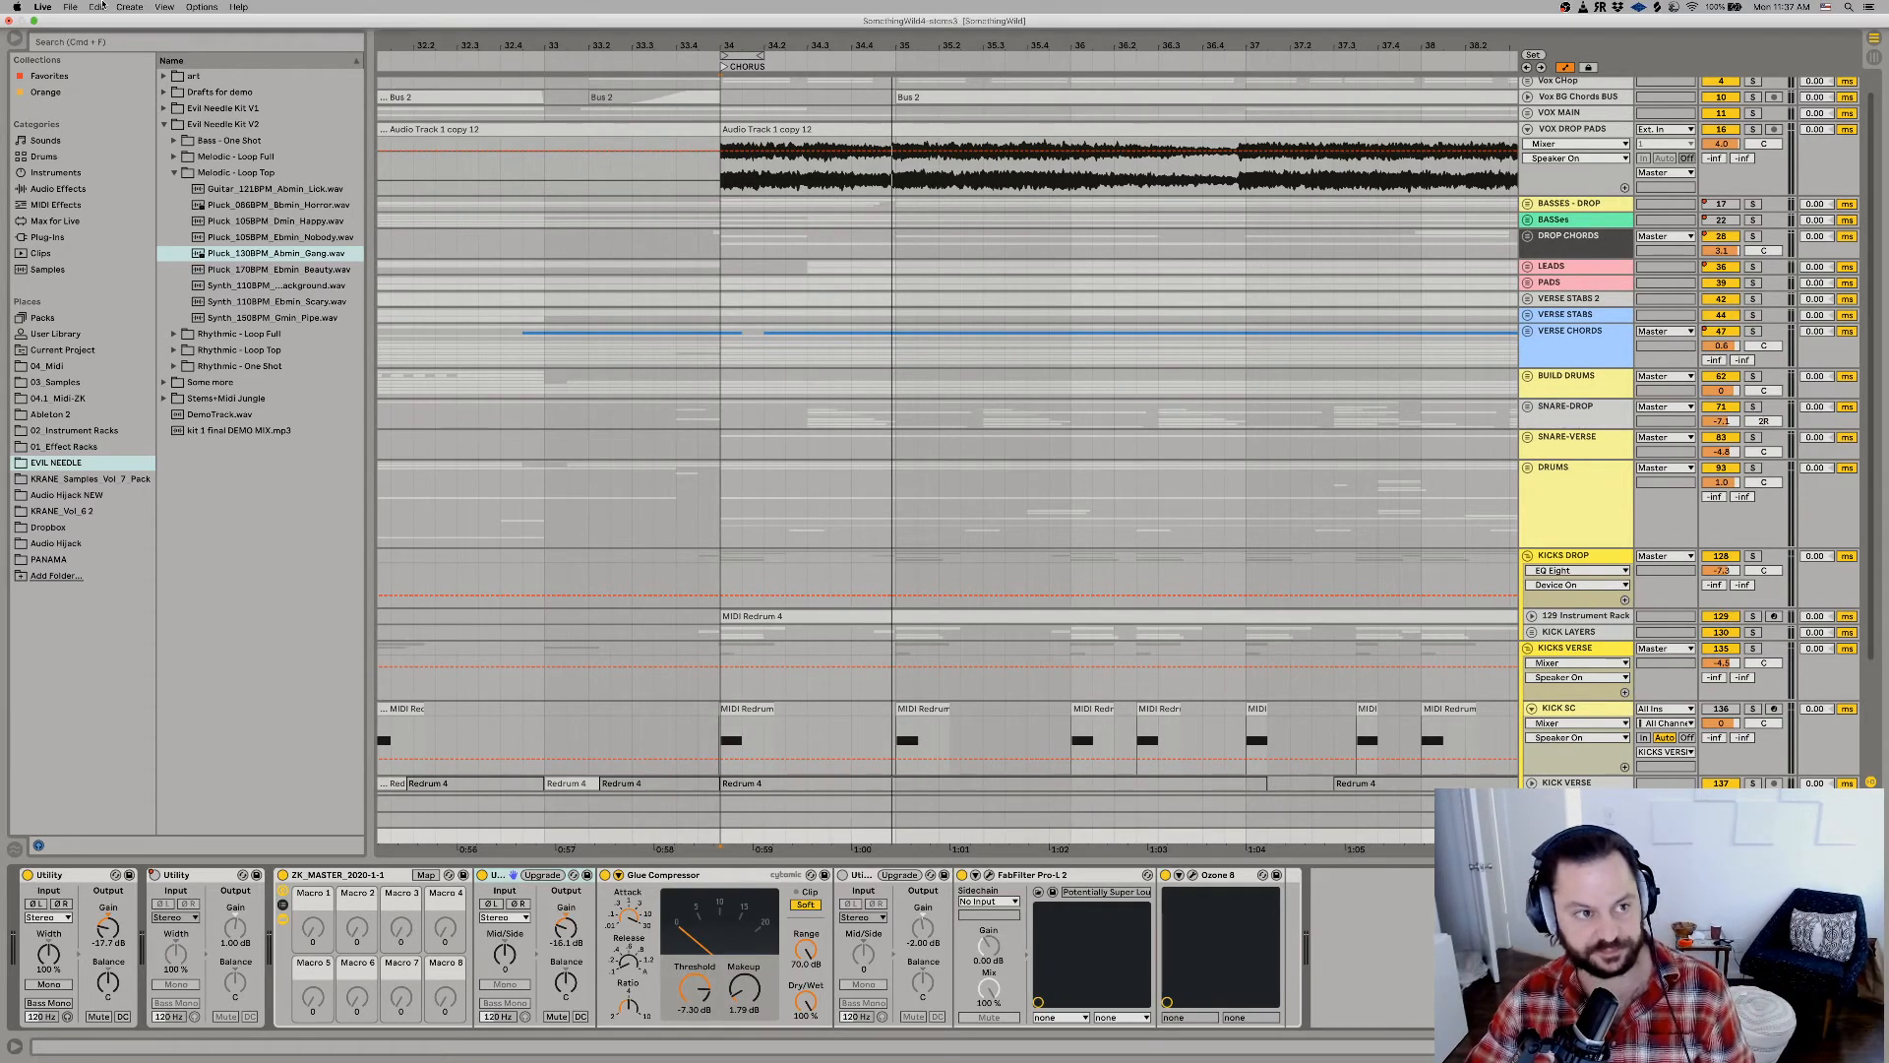
key("space")
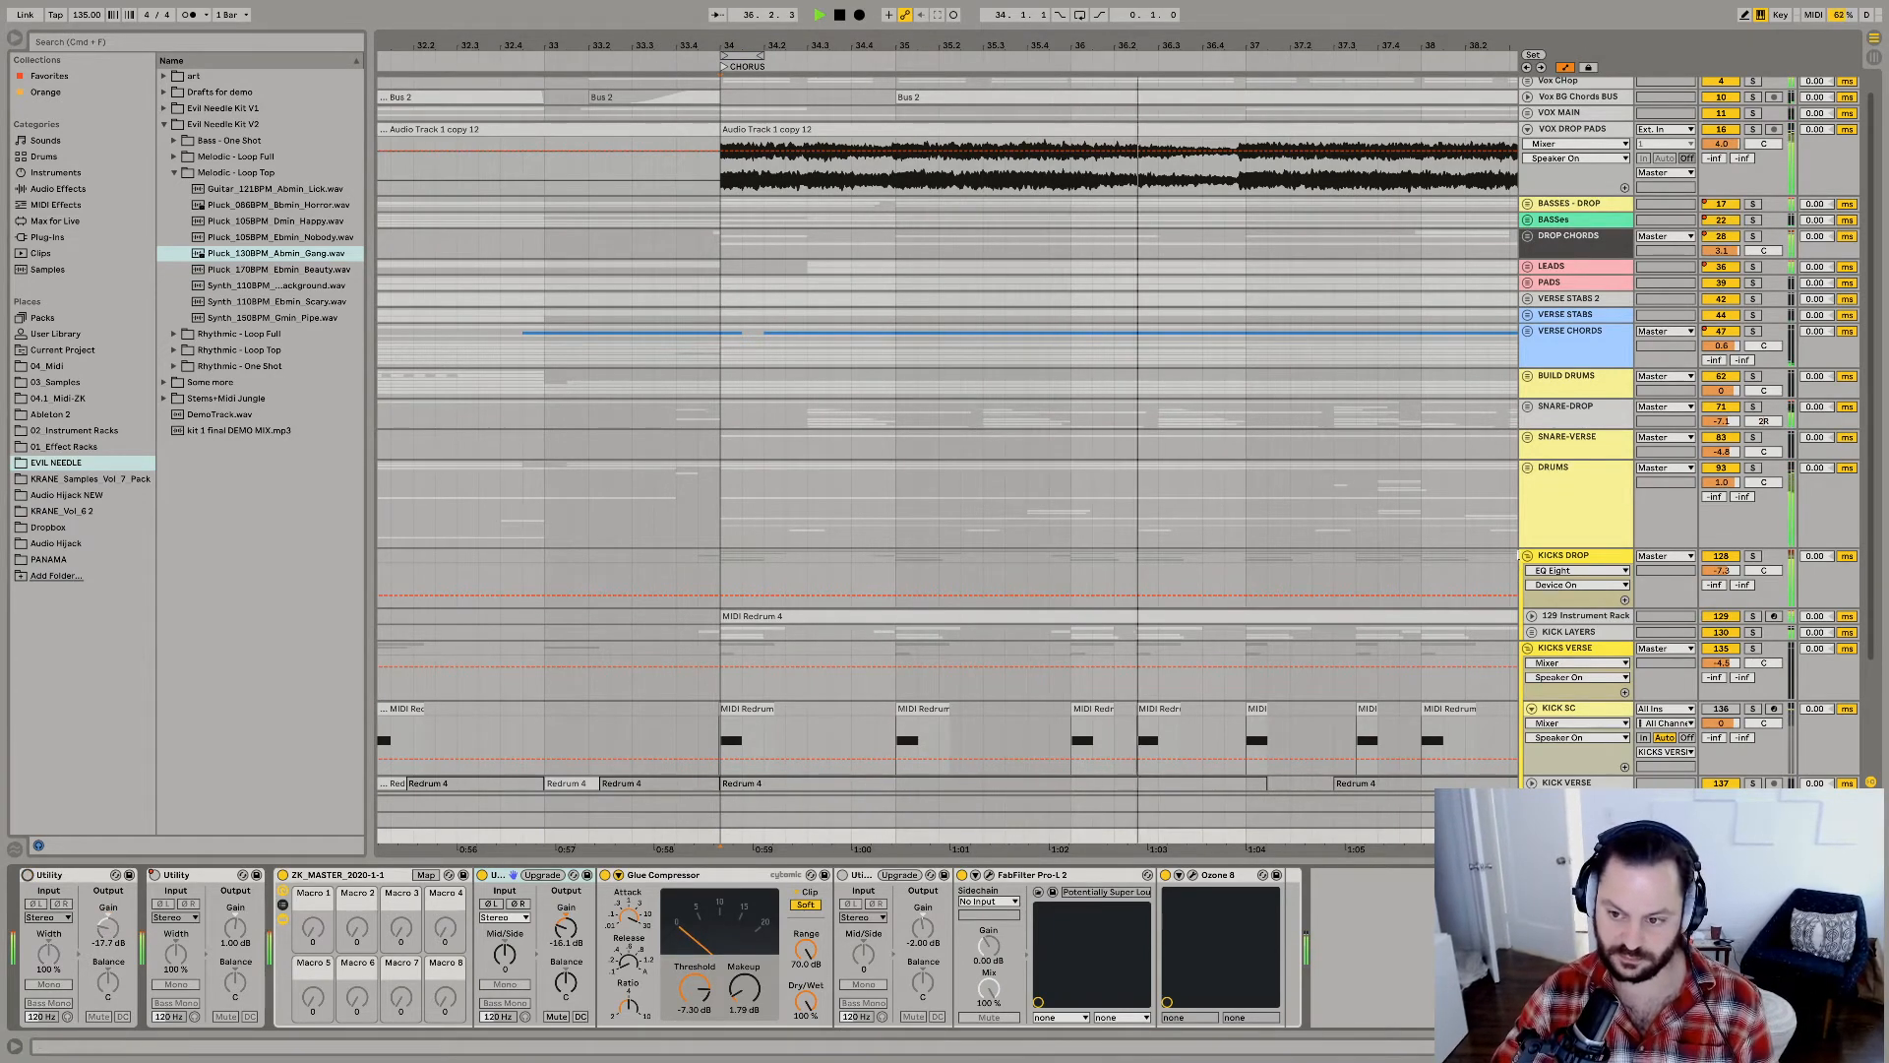
Unfold the track groups to view the DRUMS tracks across the whole arrangement, and fold the groups again.
left_click(1528, 467, "alt")
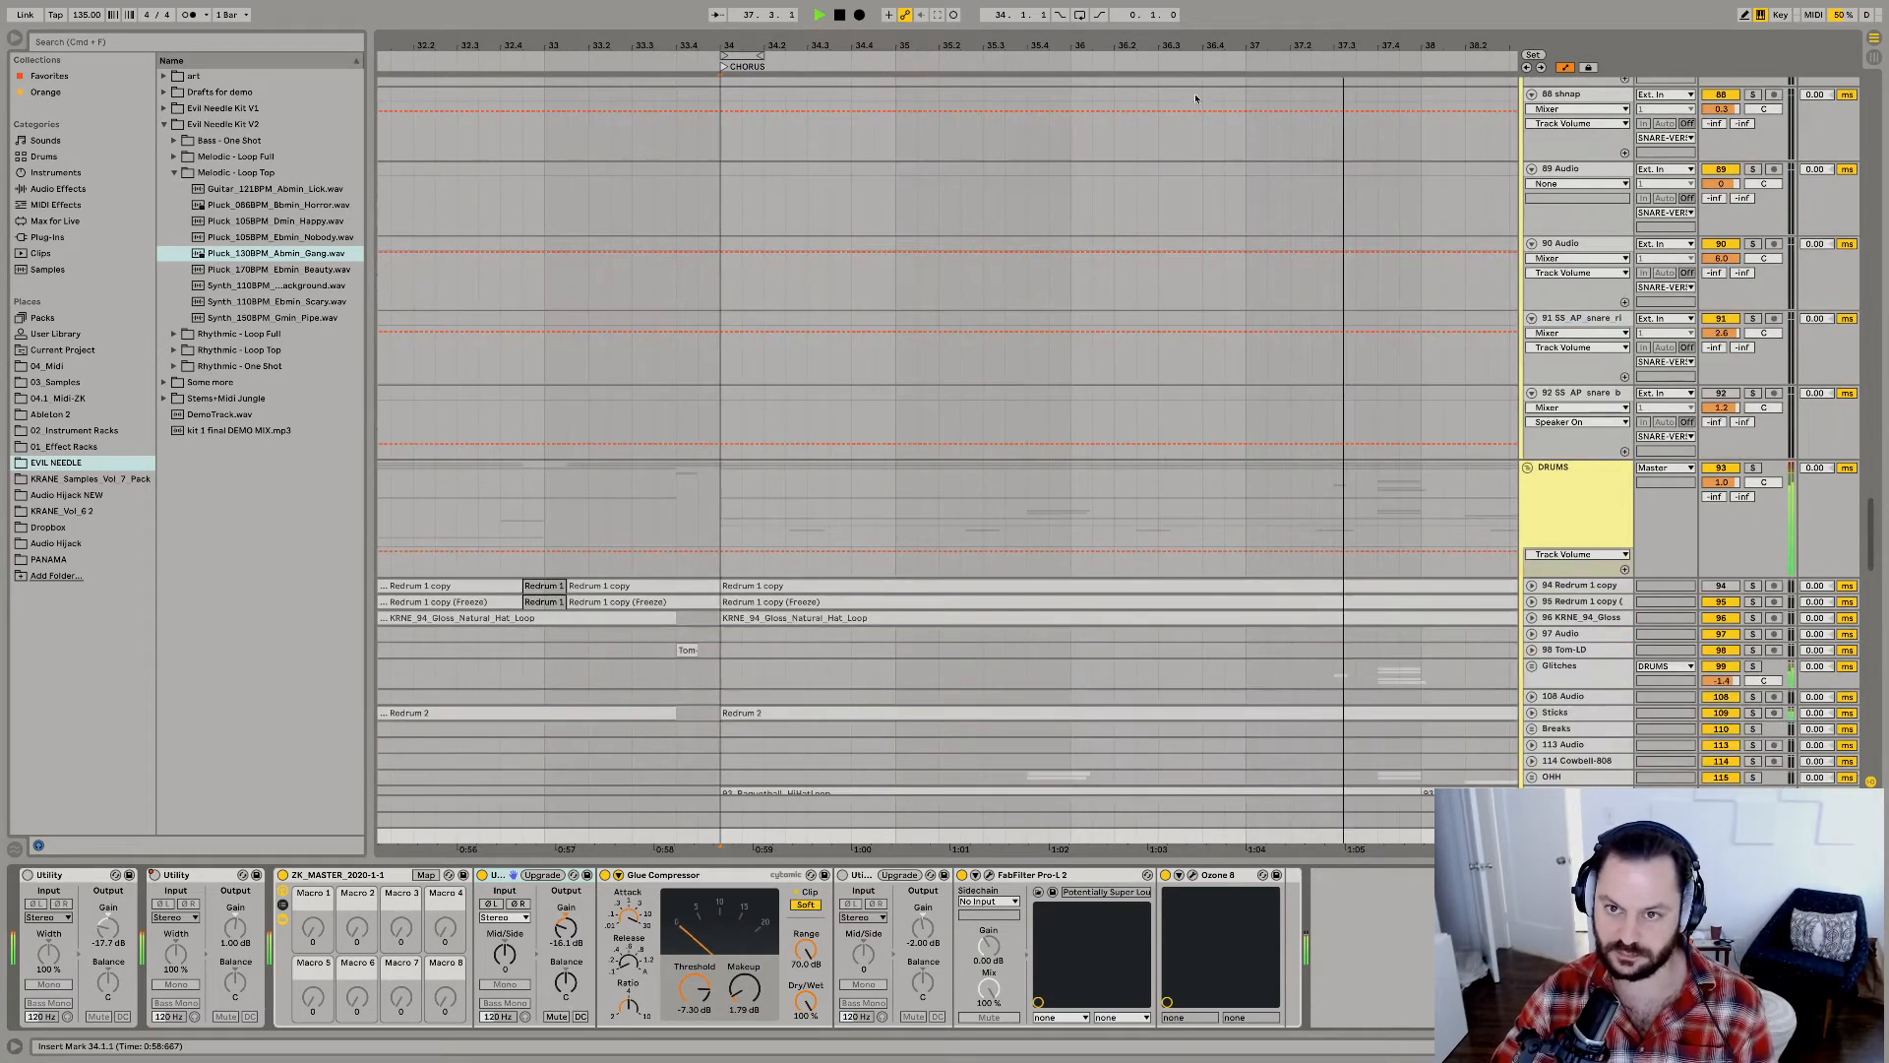
left_click_drag(1024, 45, 853, 48)
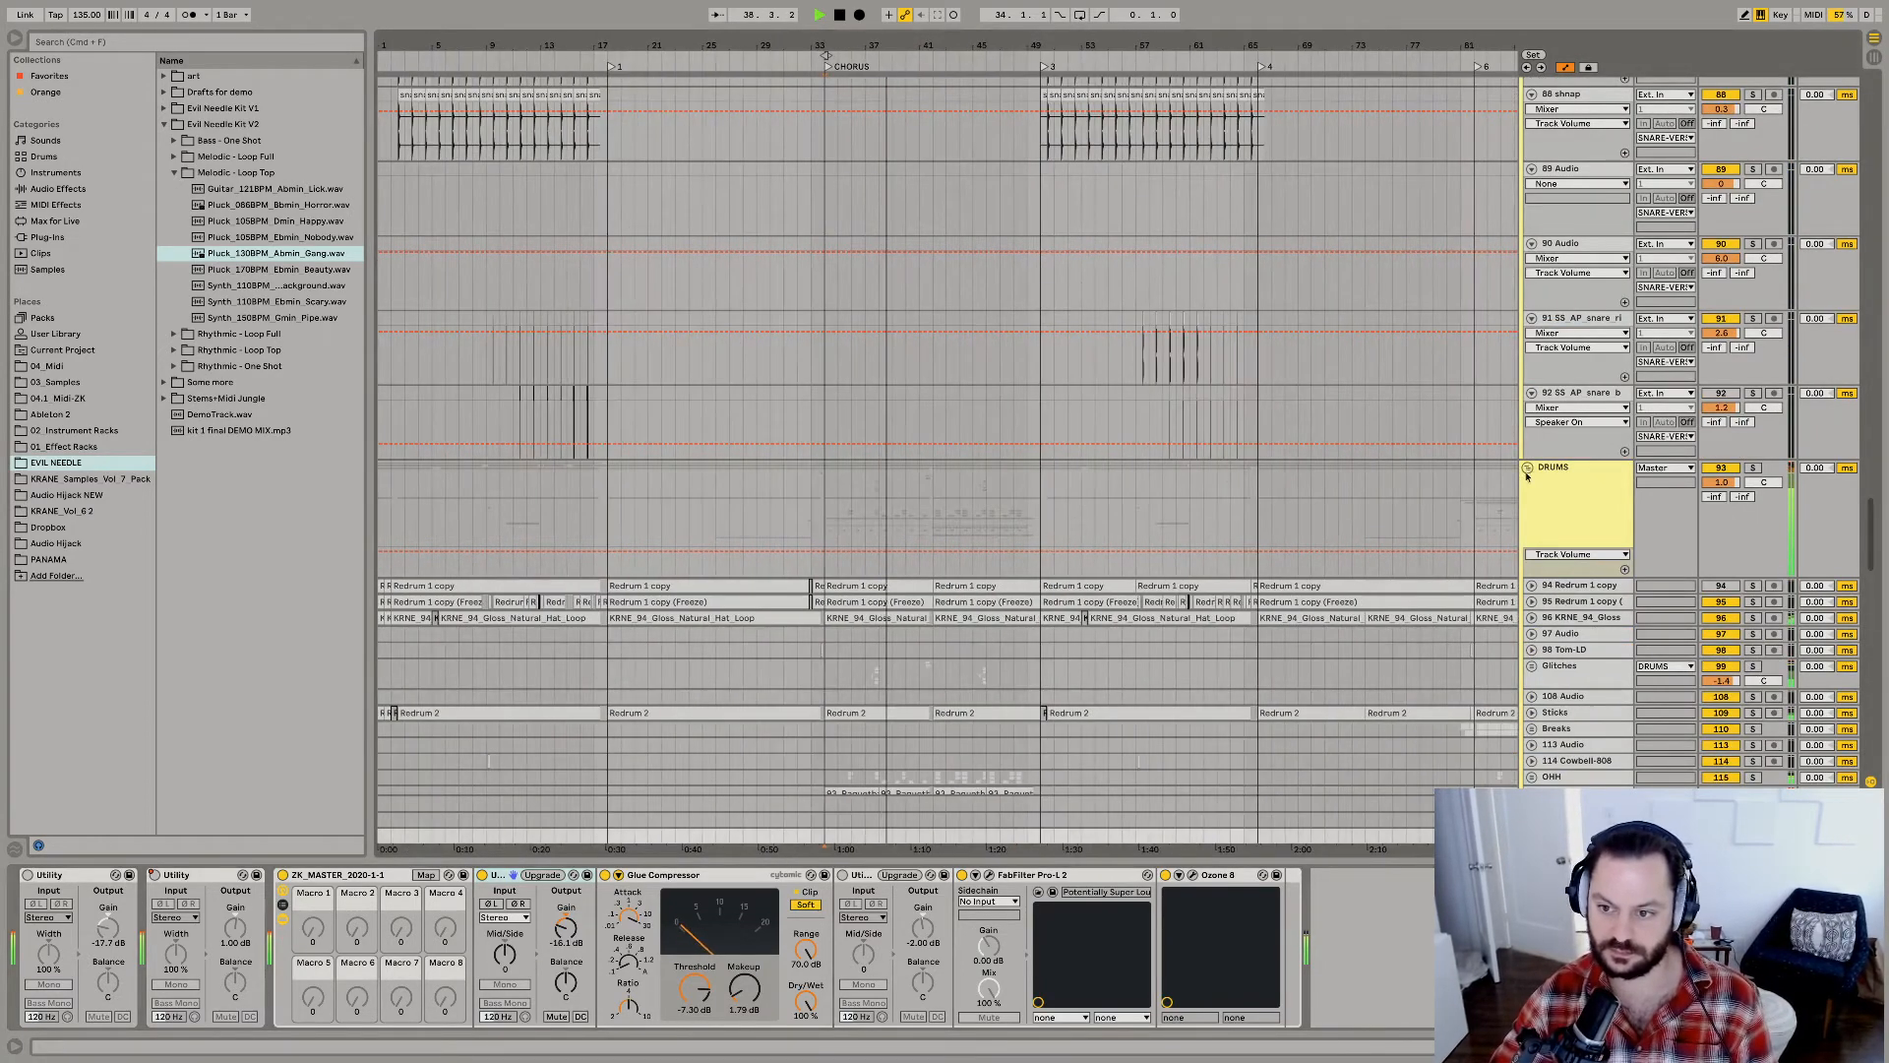
left_click(1528, 467, "alt")
Select SNARE-DROP, unfold all track groups to look over the snare, build and vocal tracks, and collapse every group.
left_click(1561, 378)
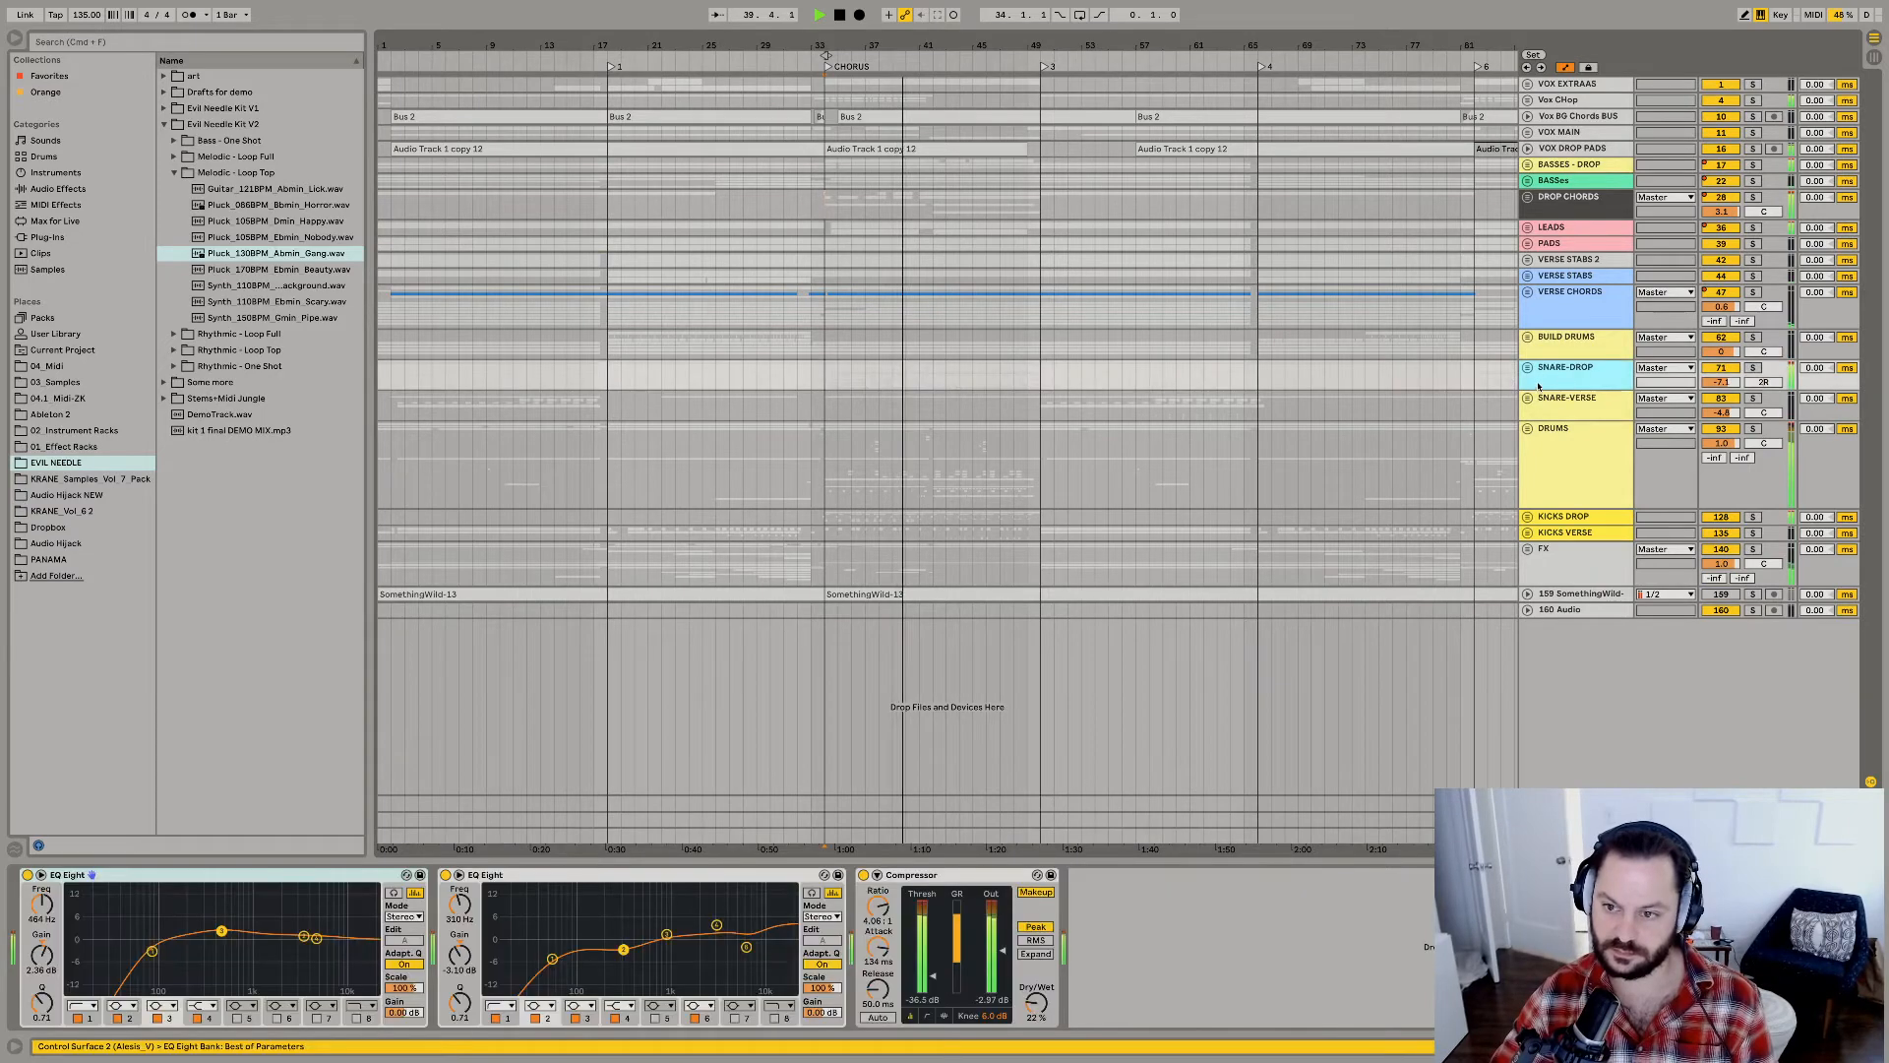
left_click(1528, 368, "alt")
scroll(978, 372, "up", 5)
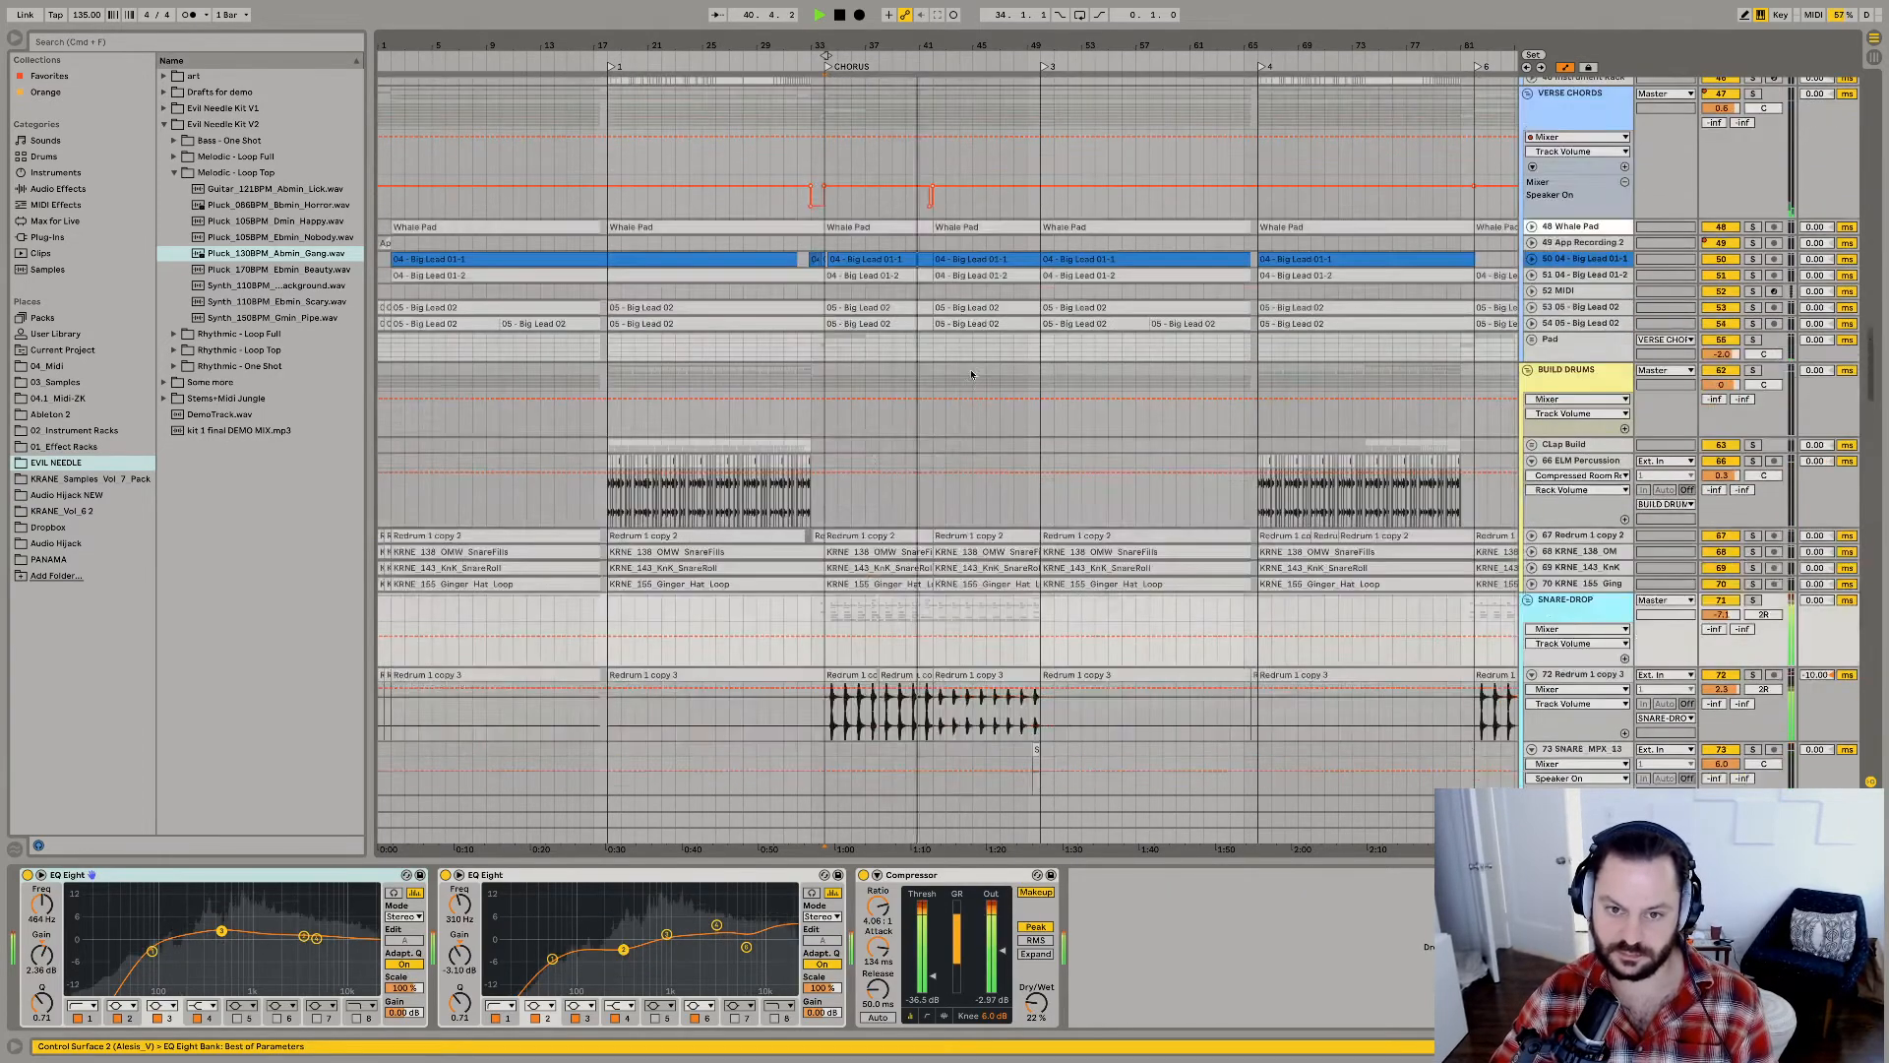
scroll(1083, 392, "up", 15)
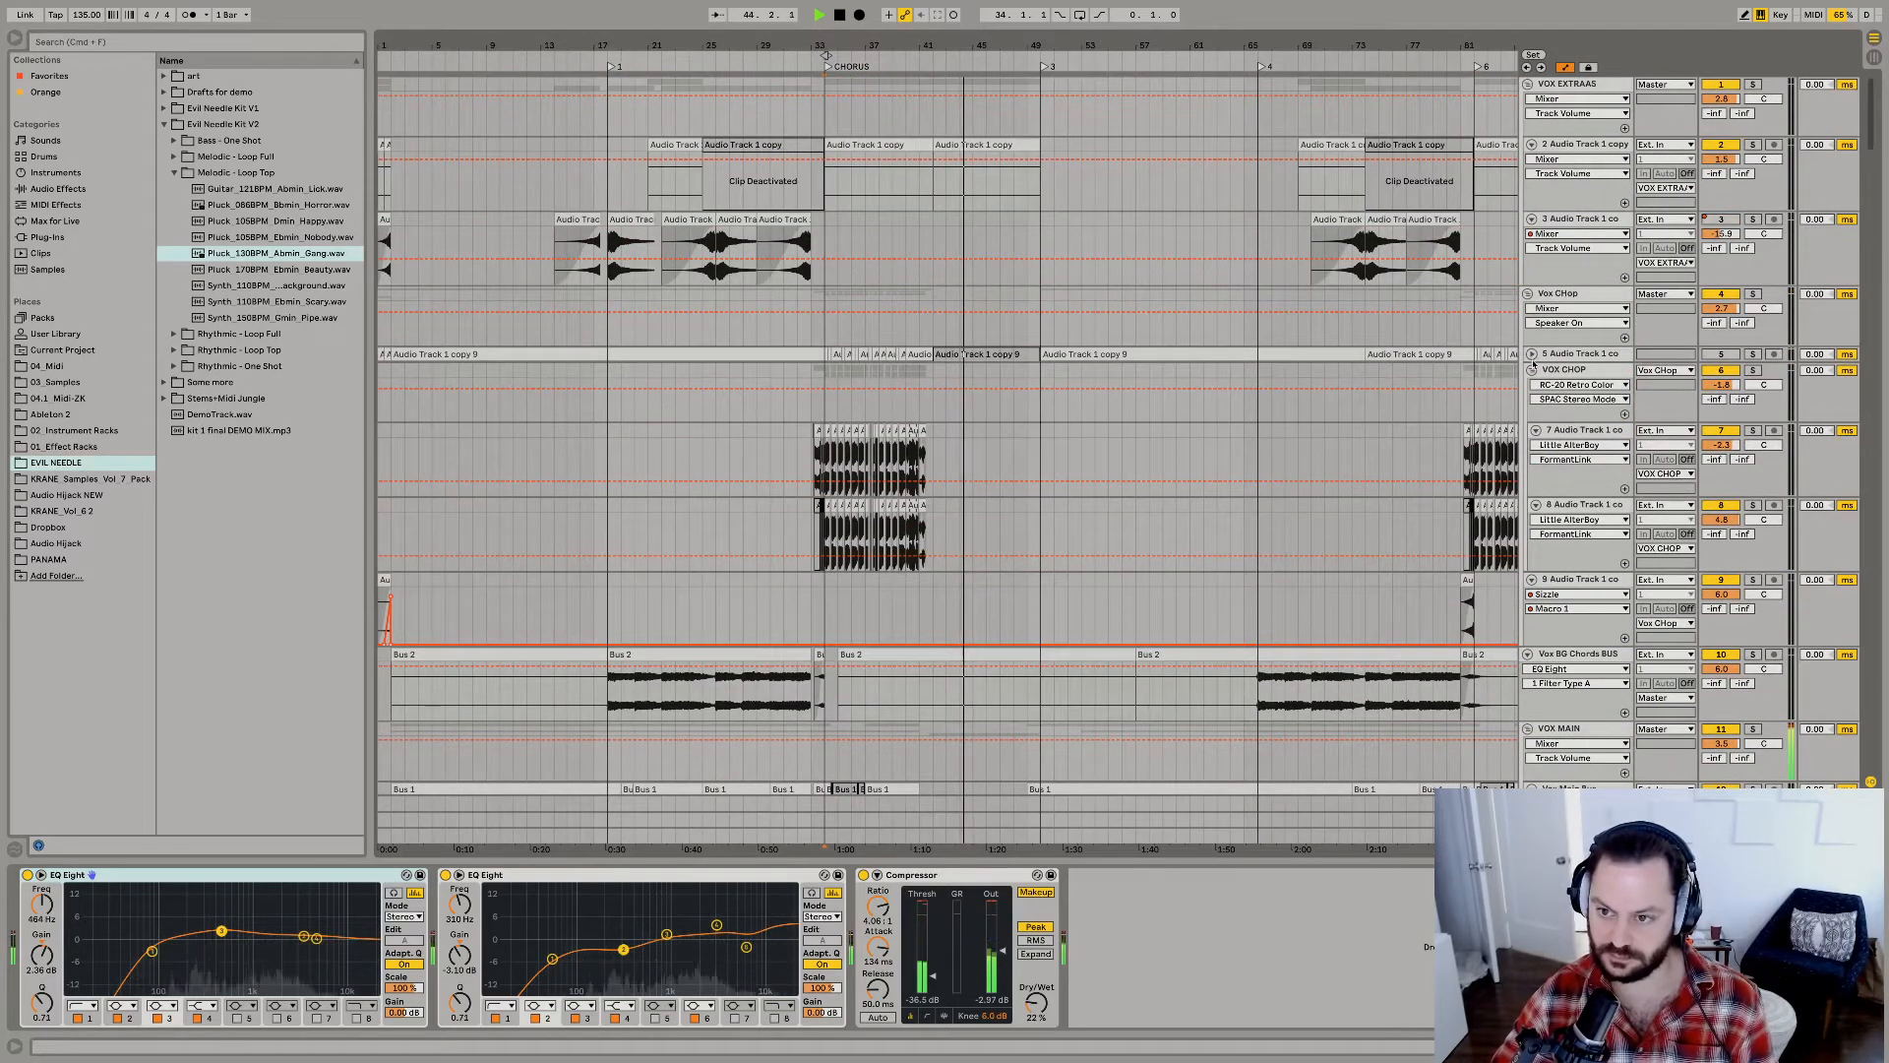
left_click(1528, 293, "alt")
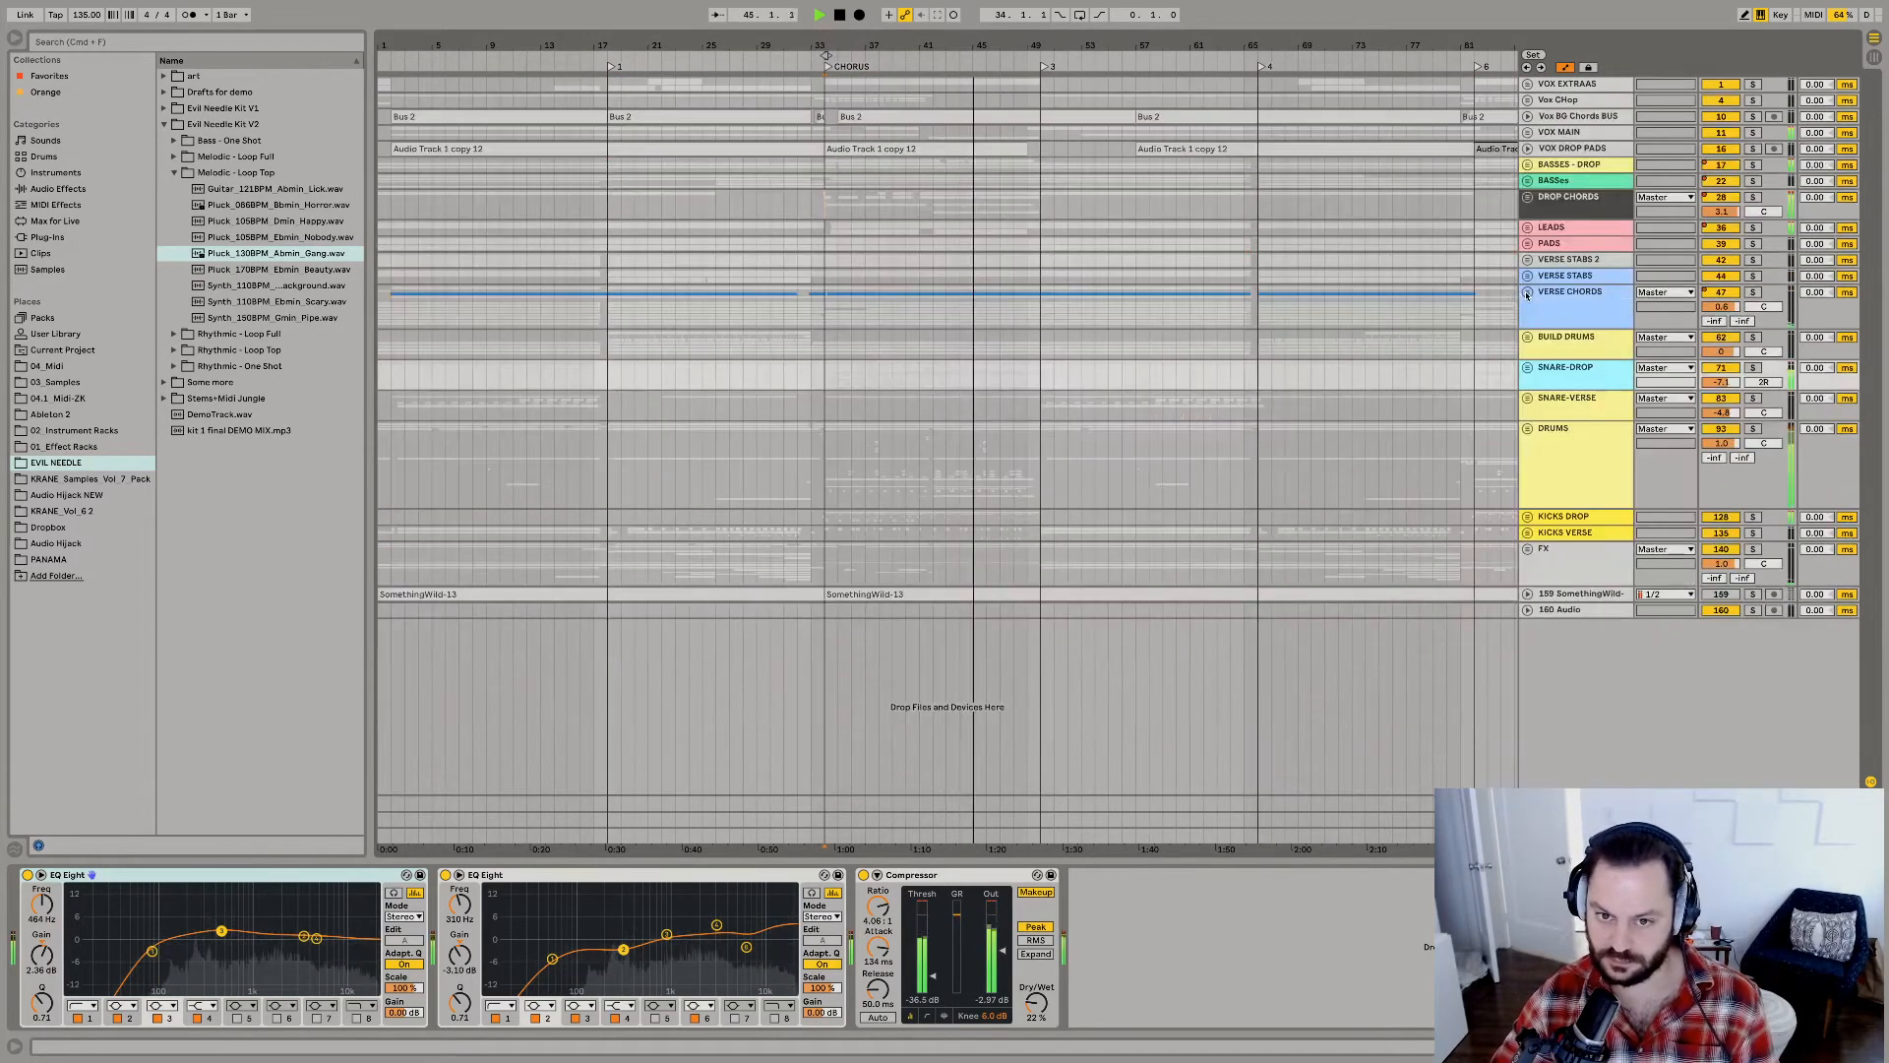
Place the insert marker at bar 50 on the BUILD DRUMS track and audition the transition out of the chorus.
left_click(1040, 346)
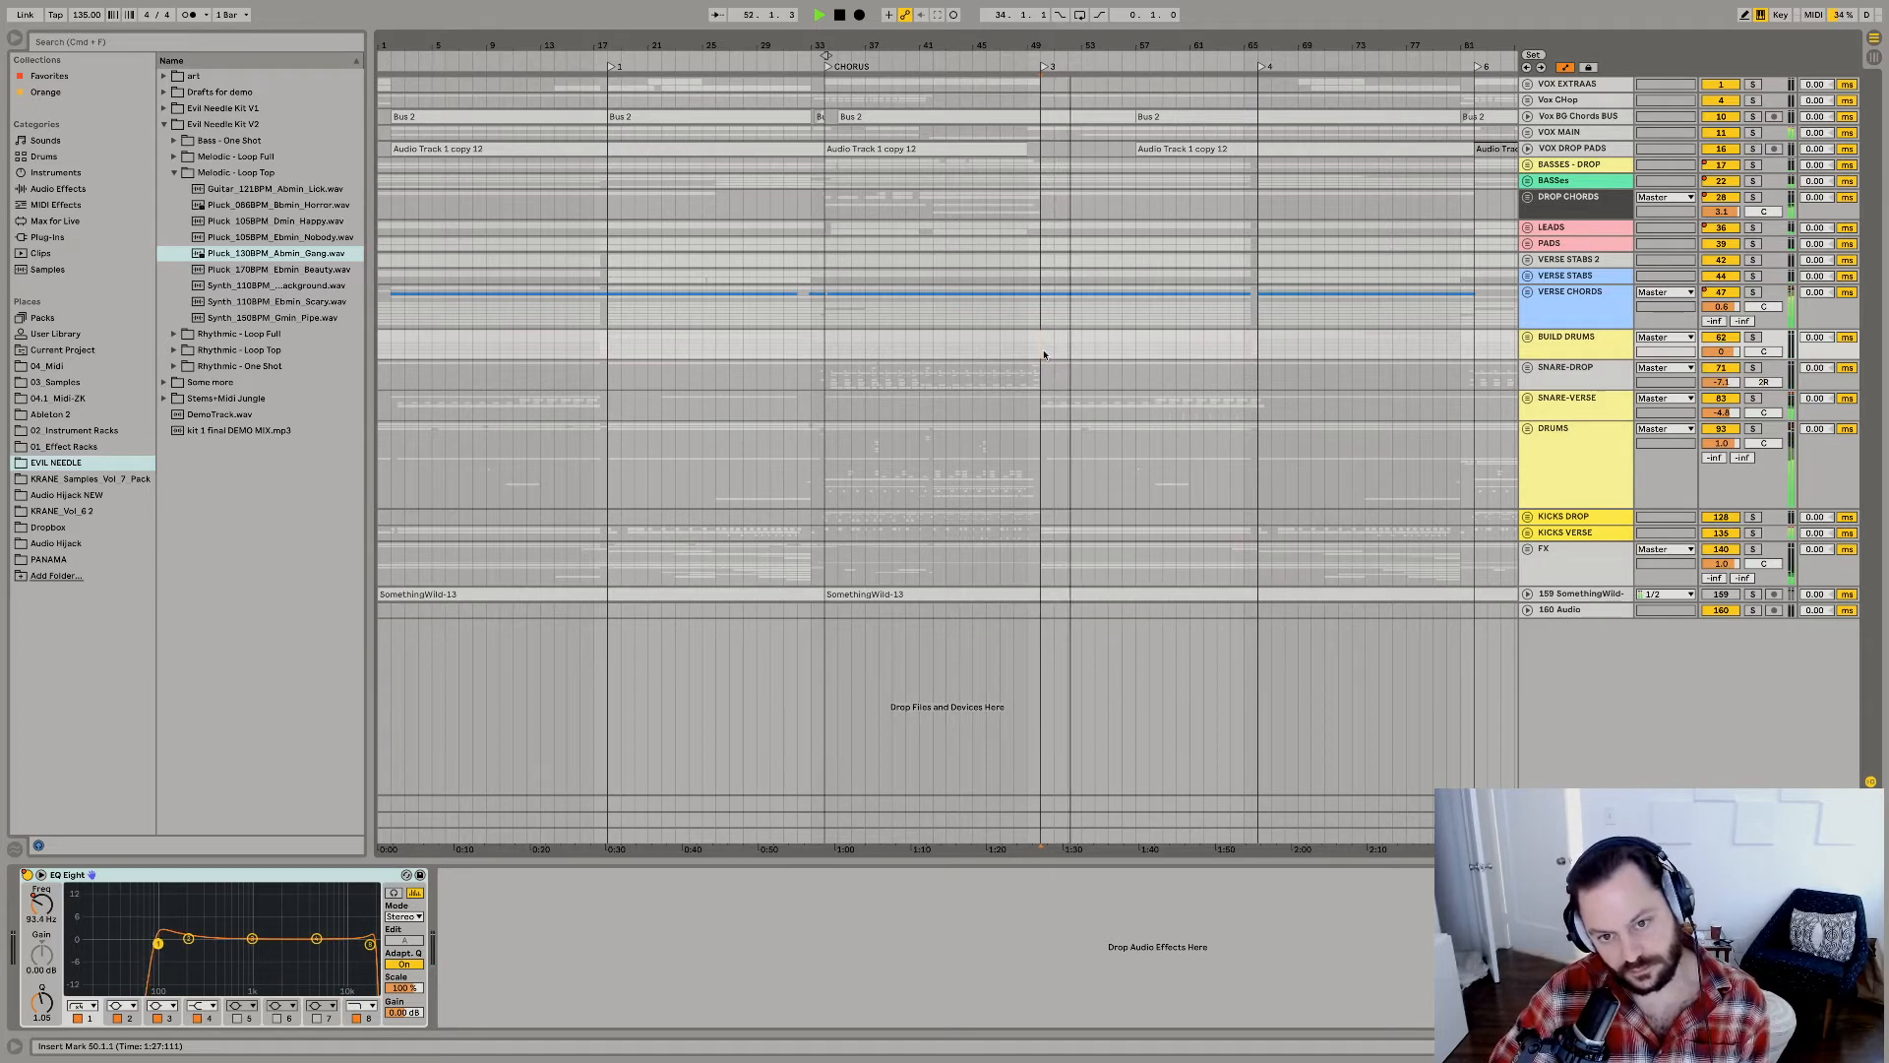
key("space")
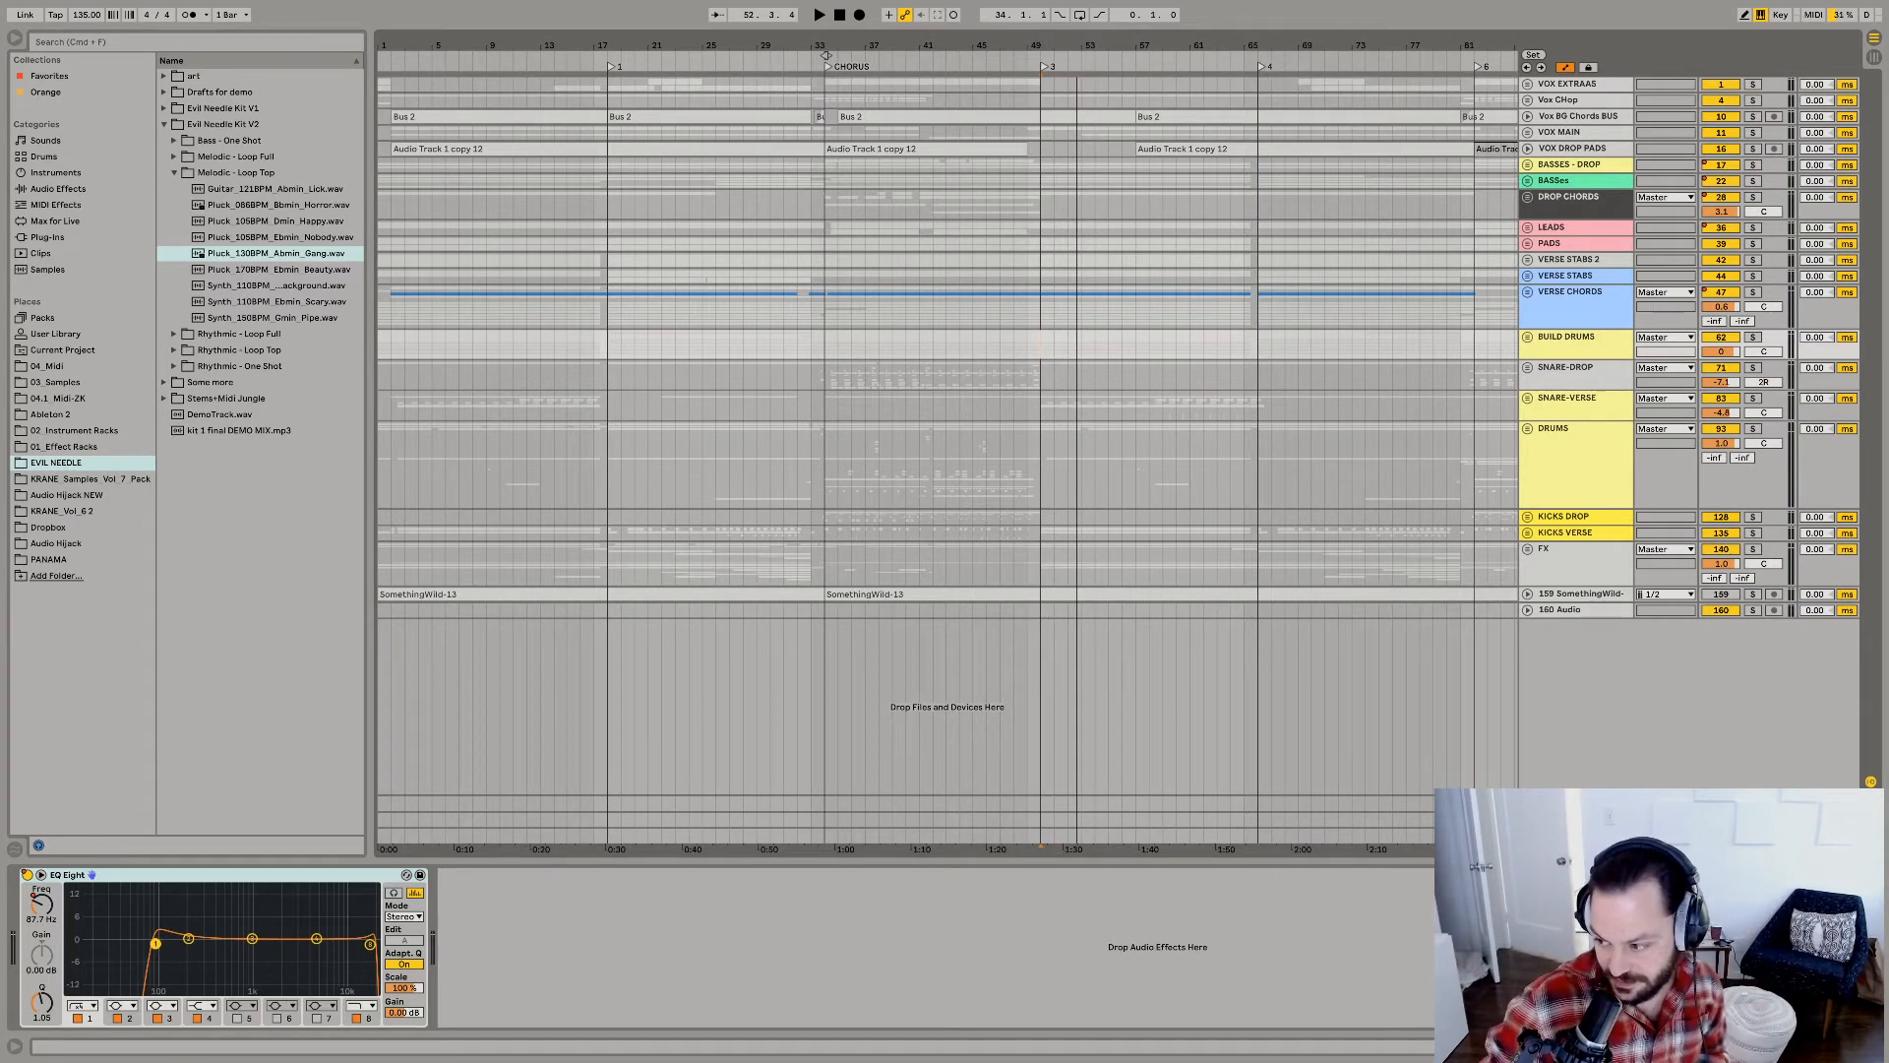
Switch to Spotify, search for "tails" and open the artist page of Tails.
mouse_move(935, 1061)
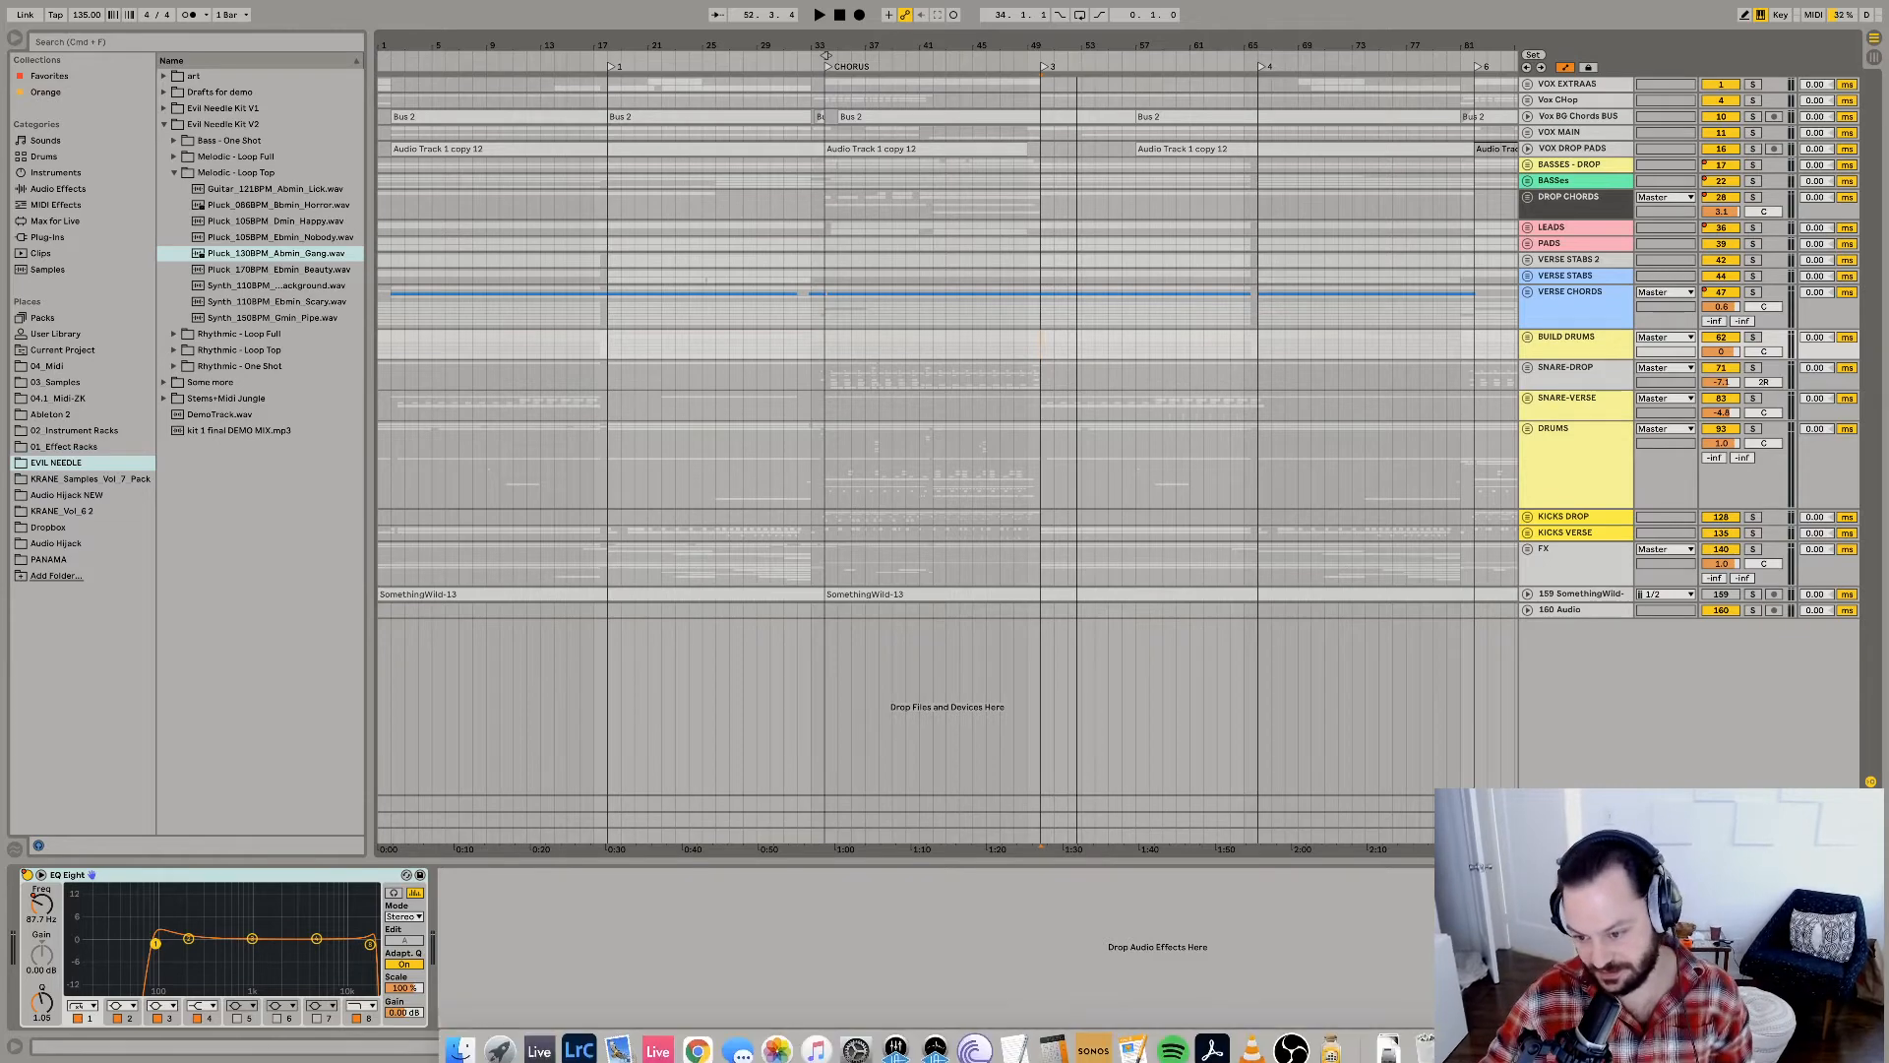
left_click(1173, 1038)
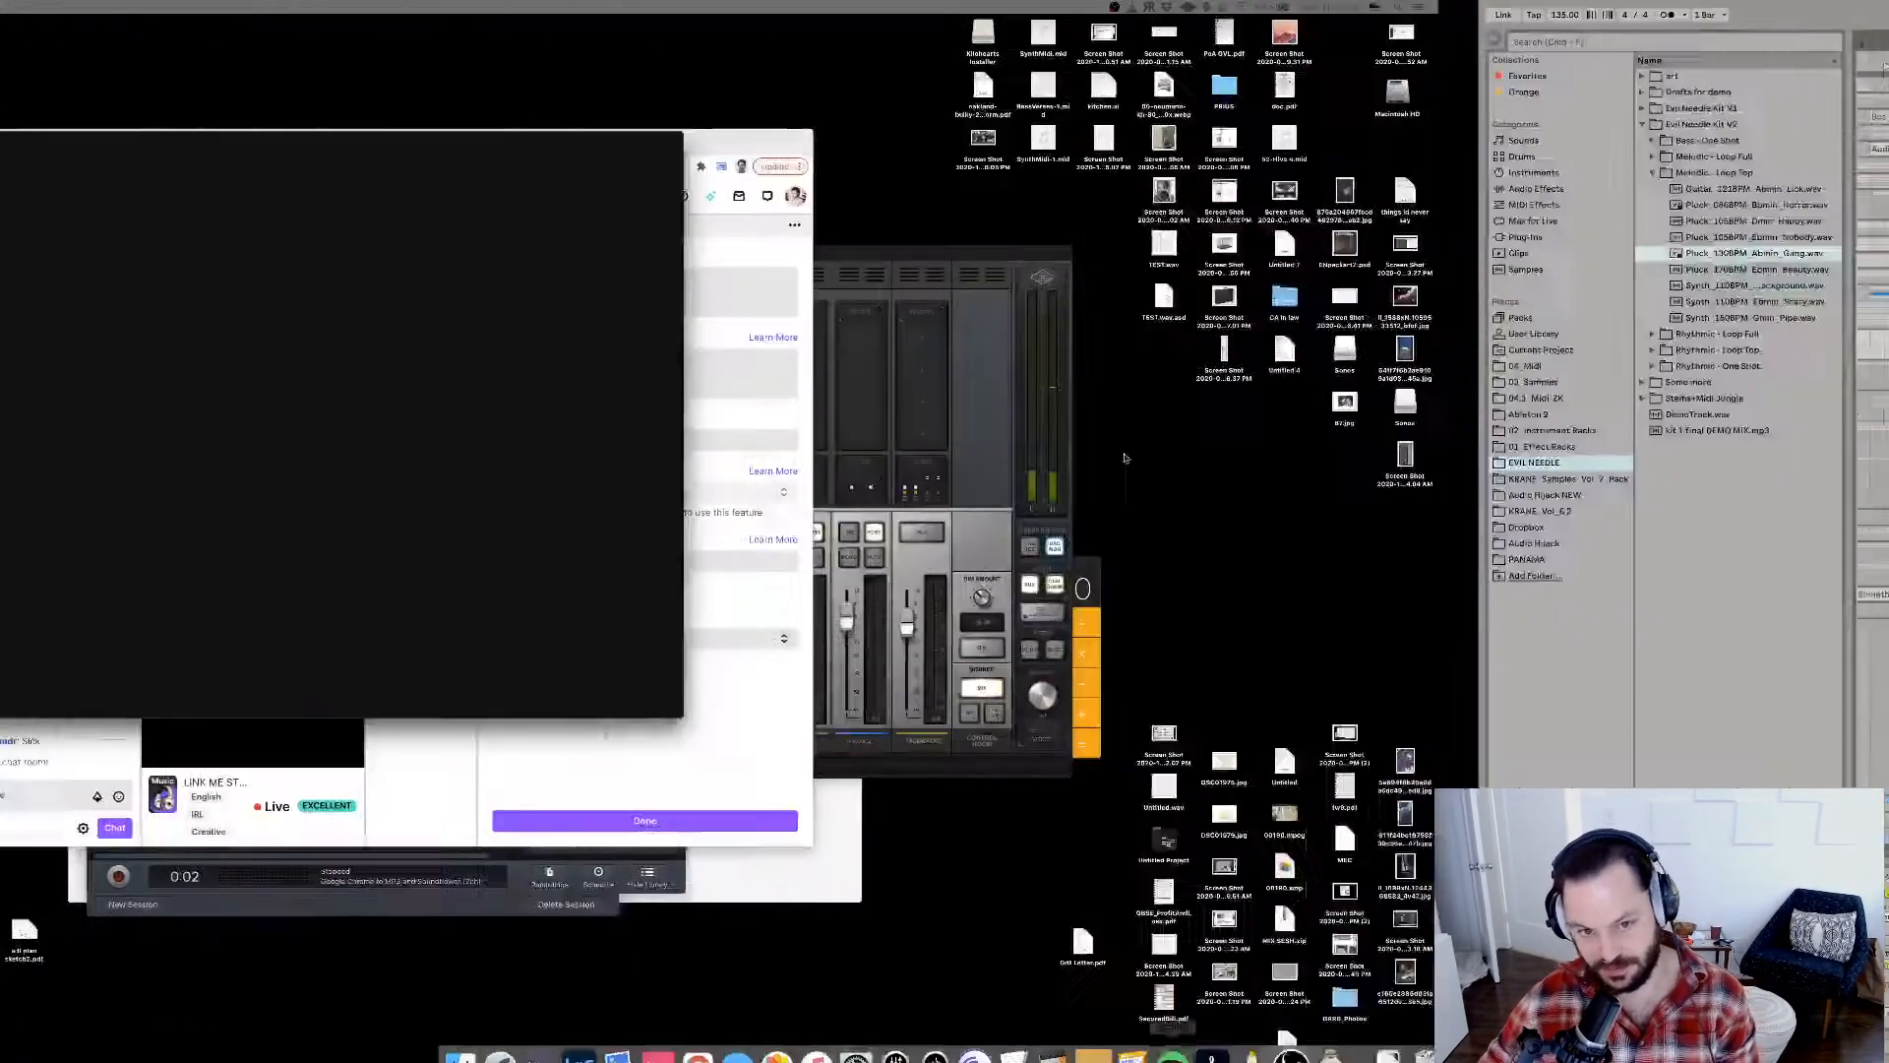
left_click_drag(324, 148, 341, 150)
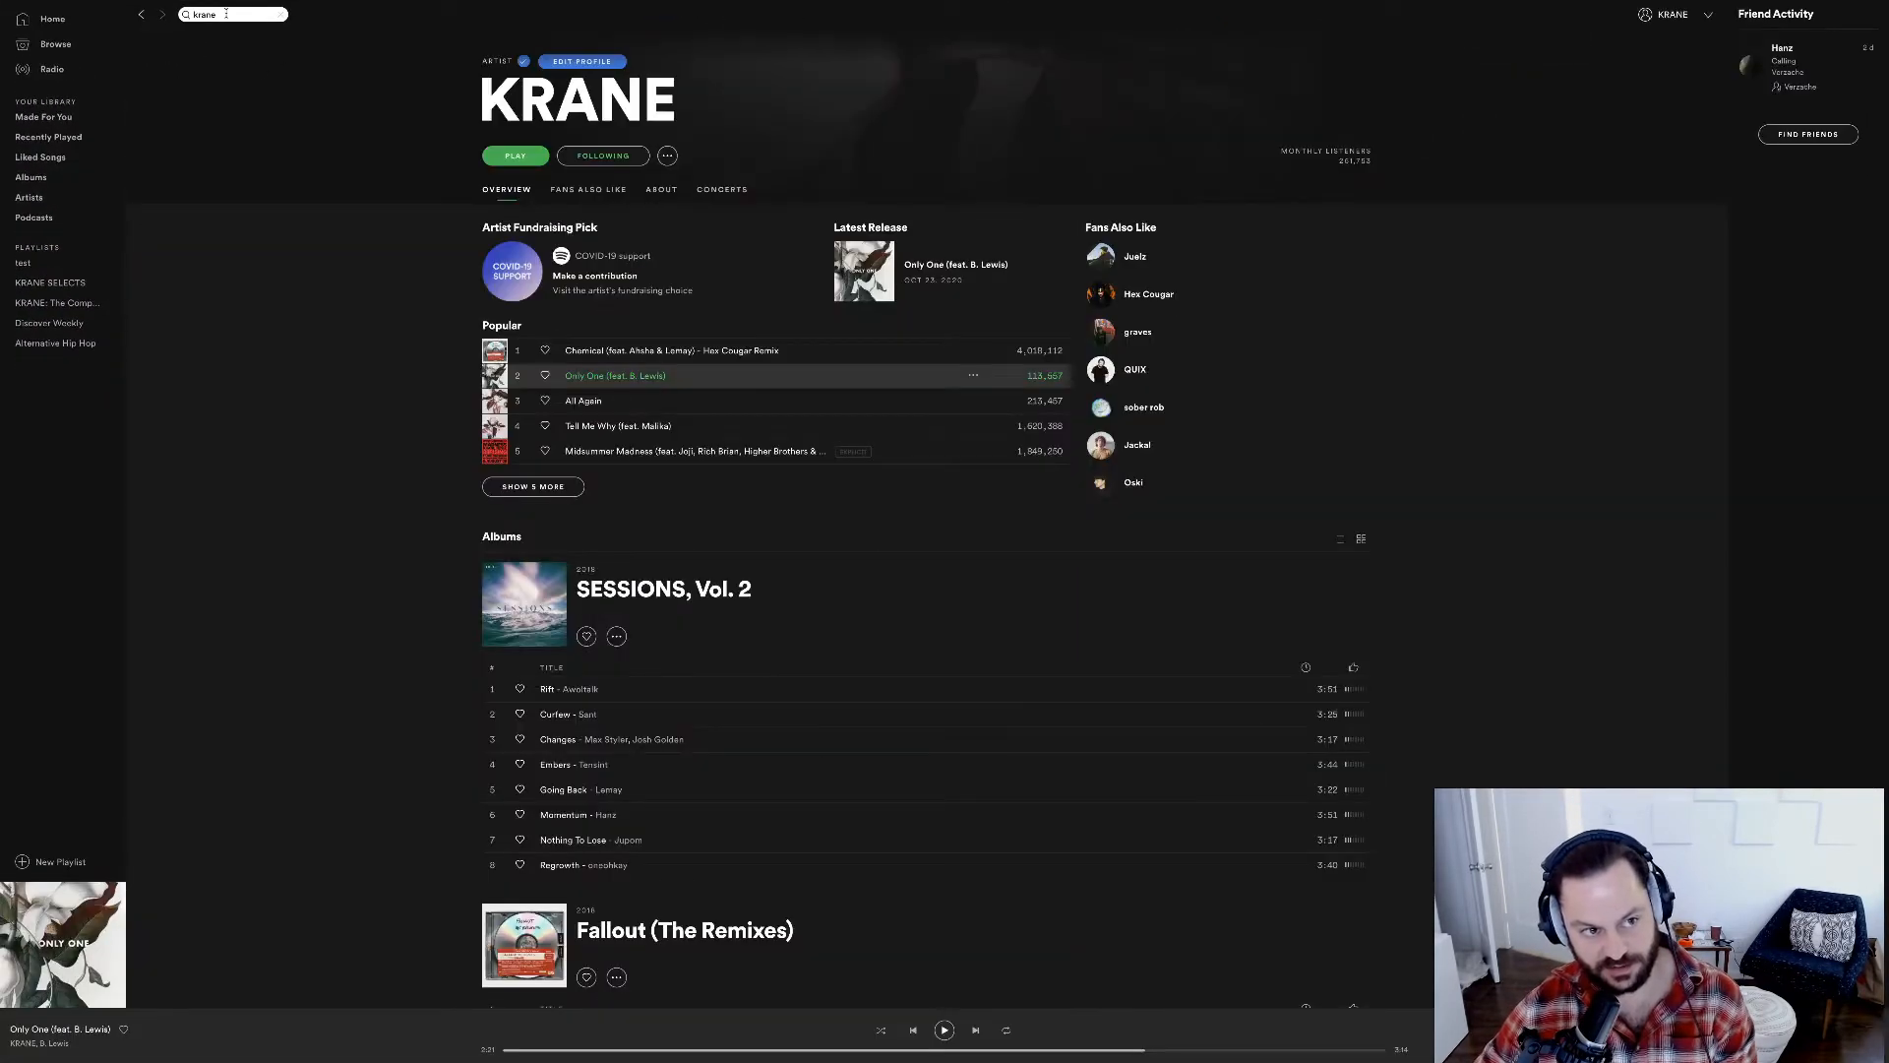
left_click(227, 15)
type("tails")
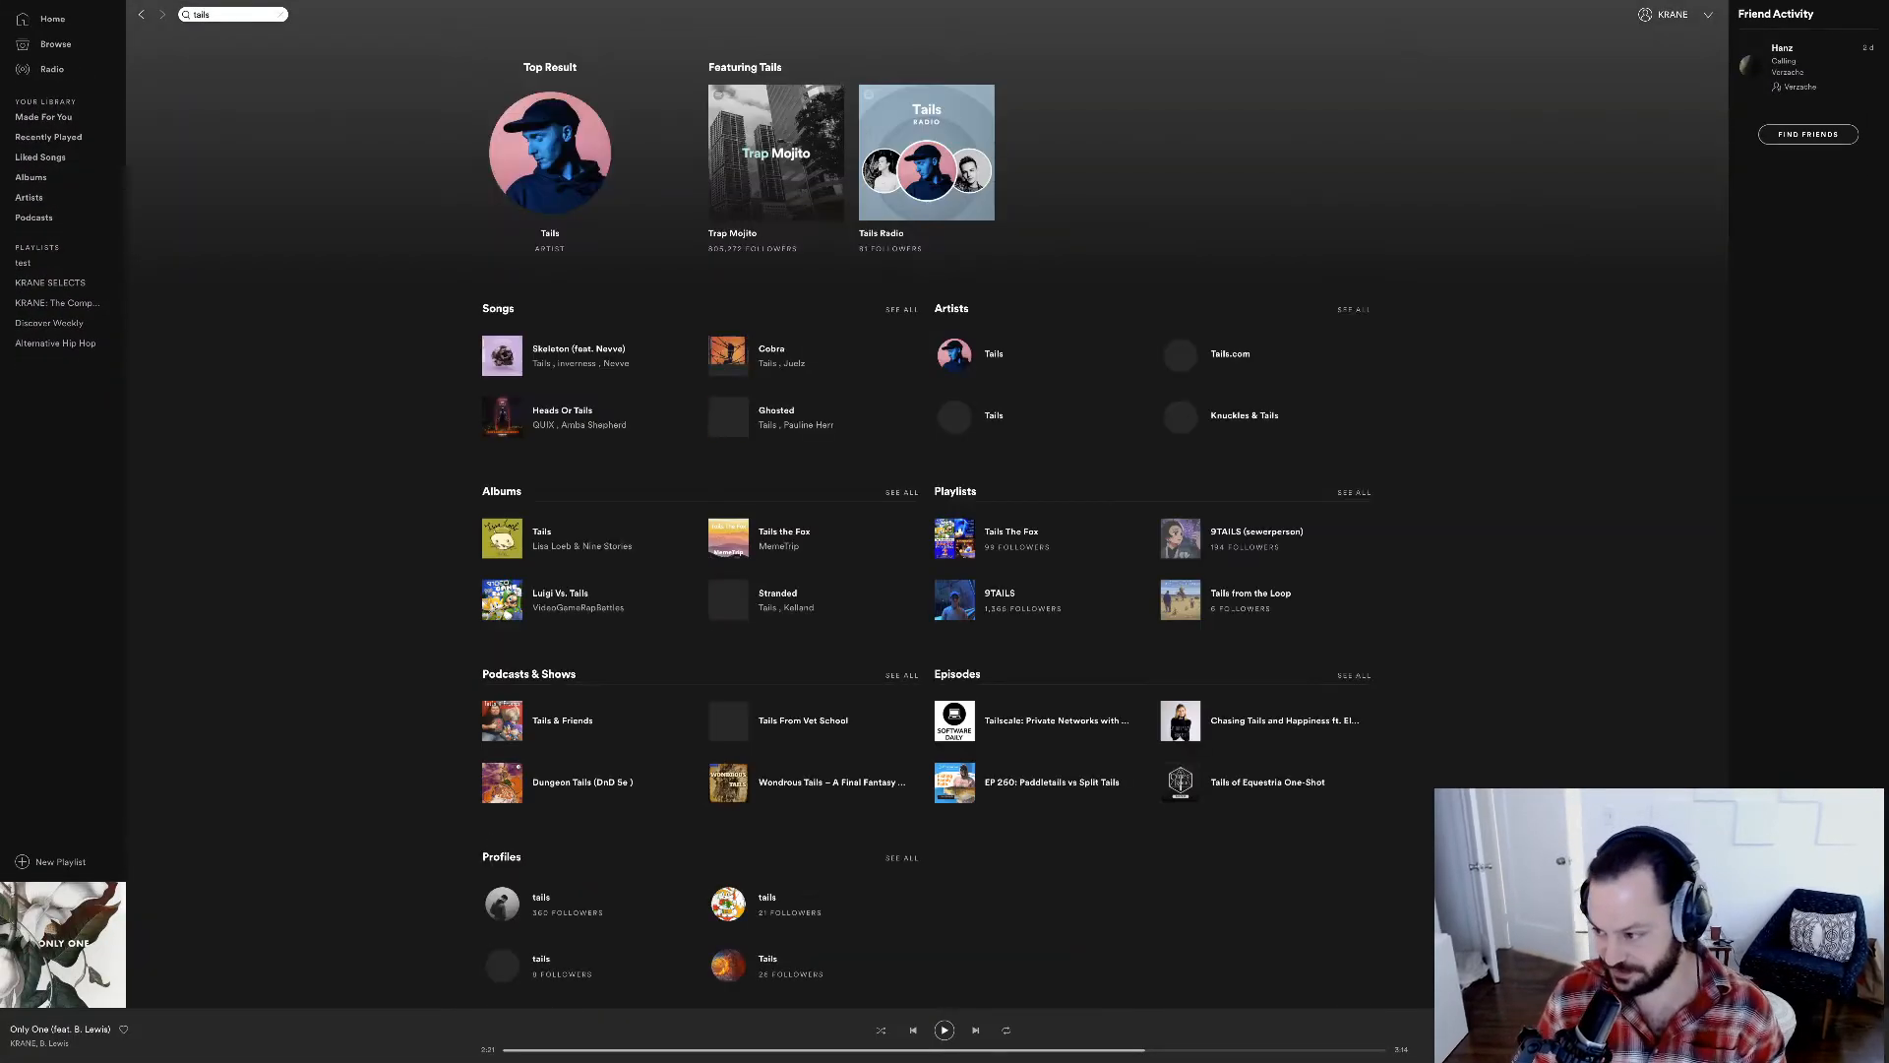
left_click(550, 153)
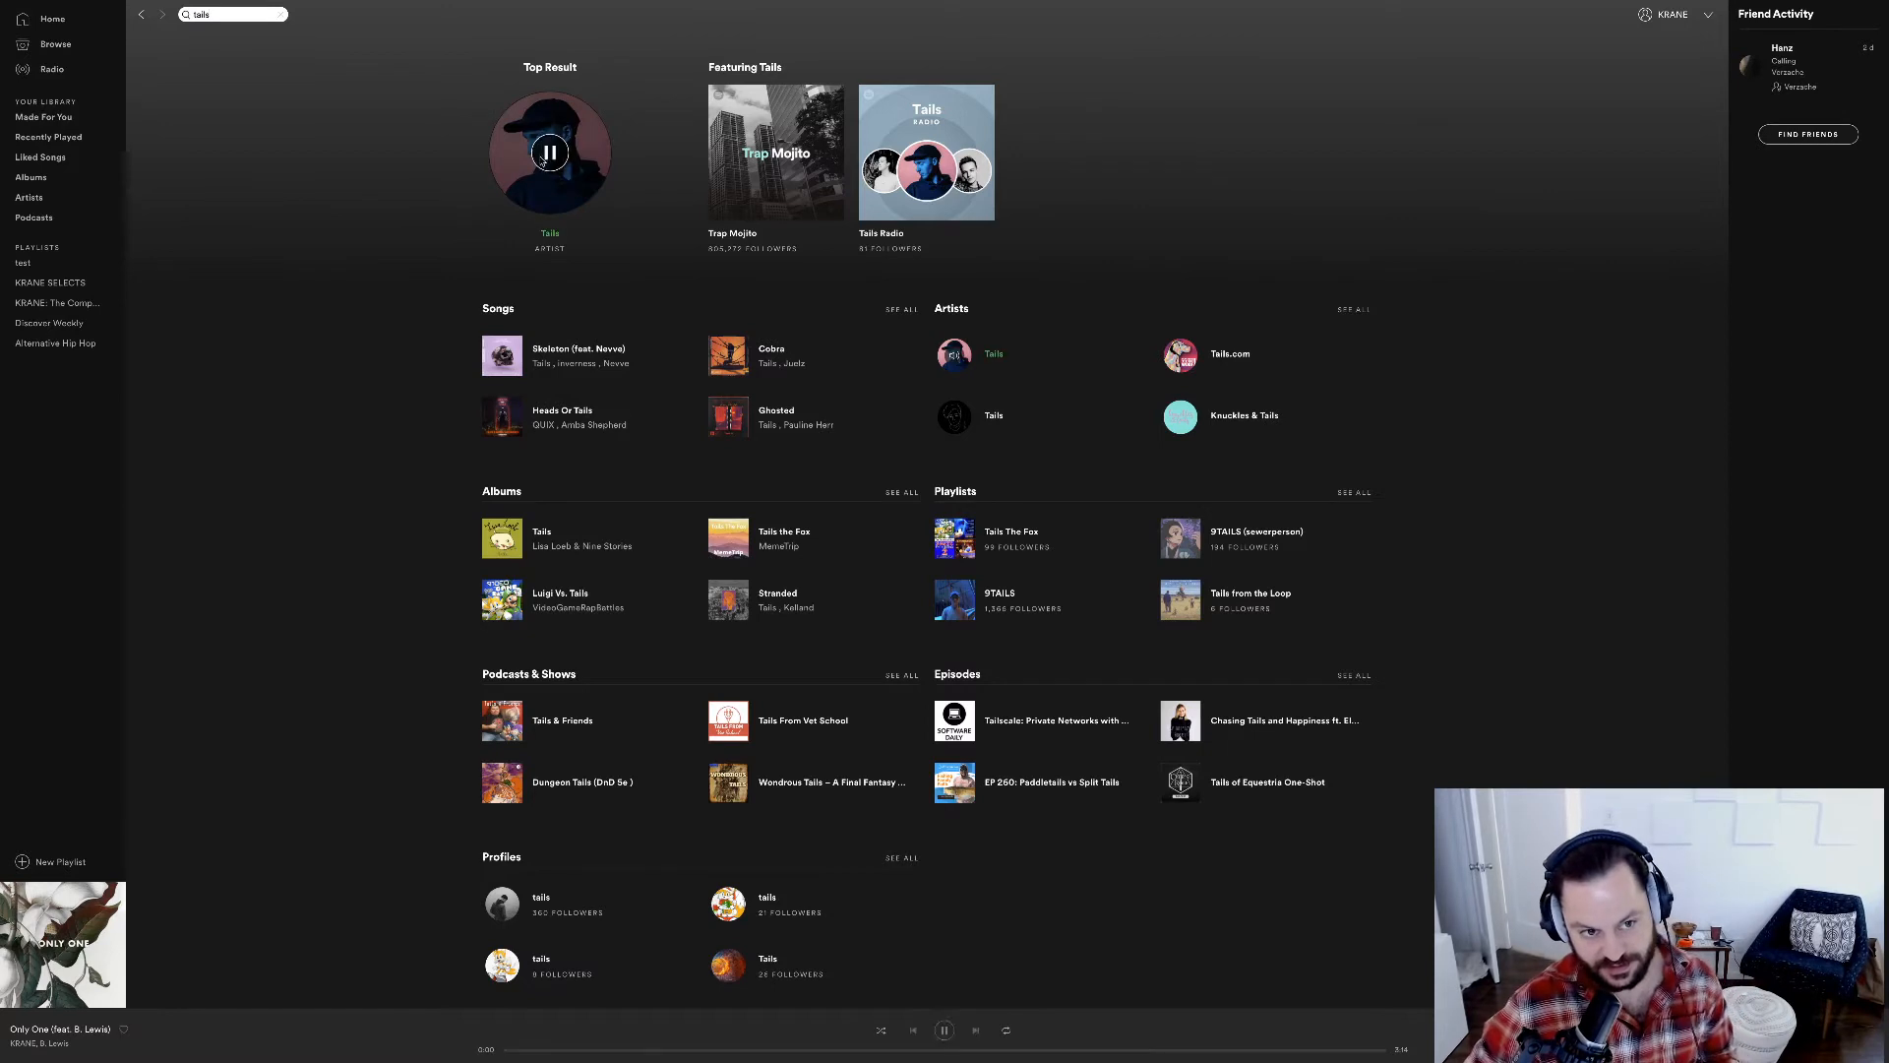
left_click(549, 234)
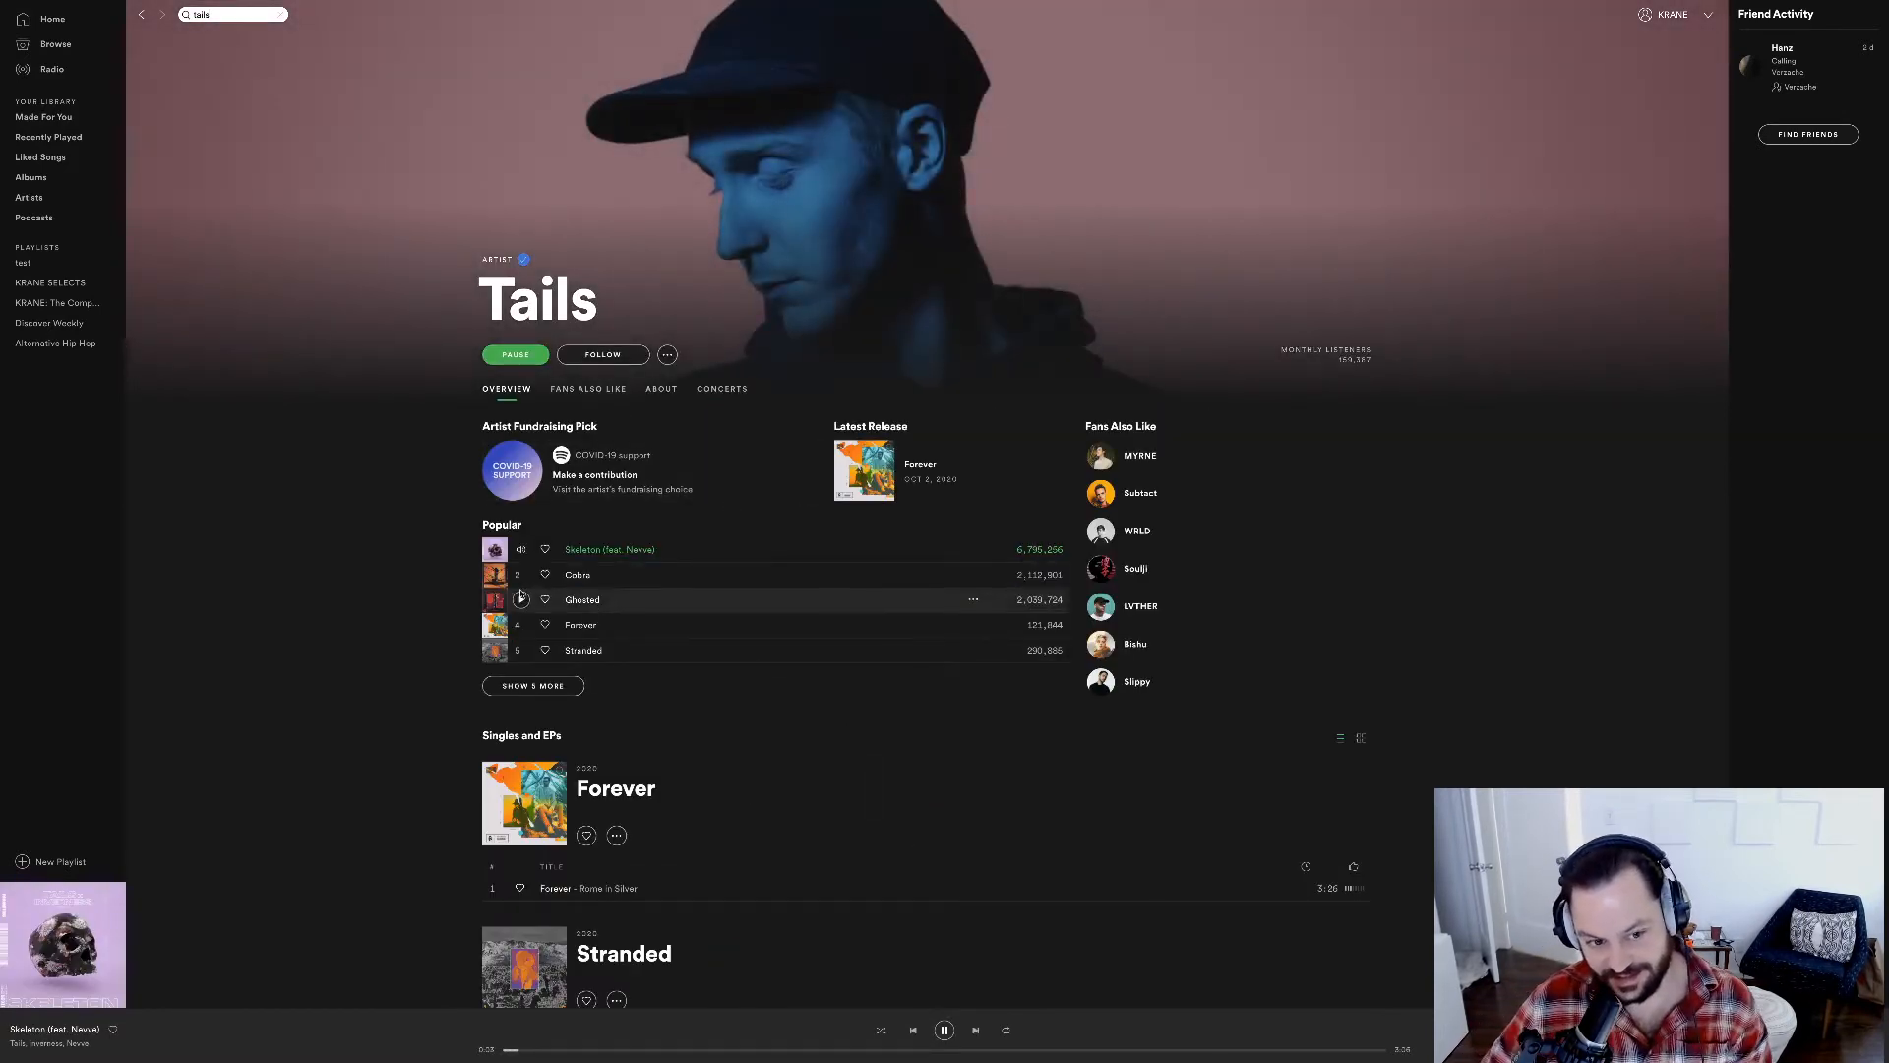
Play the song Forever from Singles and EPs, skip ahead into the track, and pause it after a short listen.
left_click(496, 888)
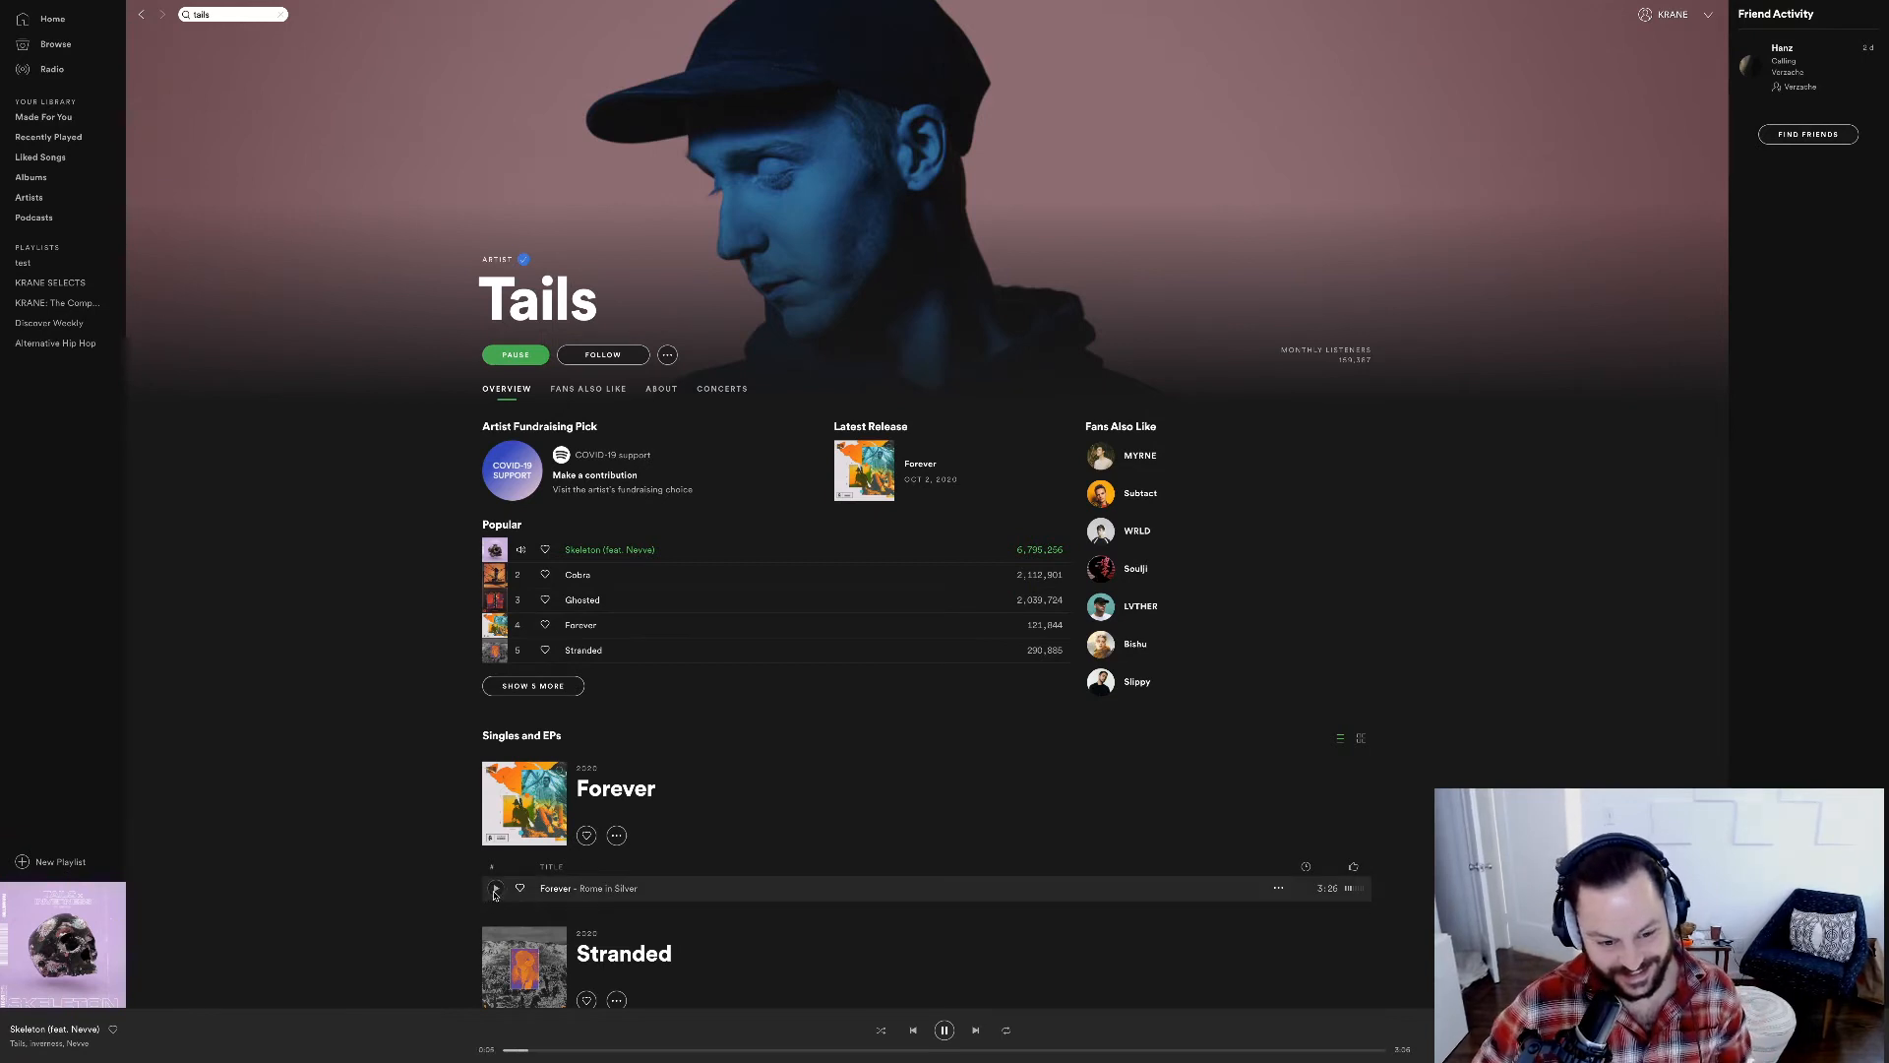
left_click(615, 1050)
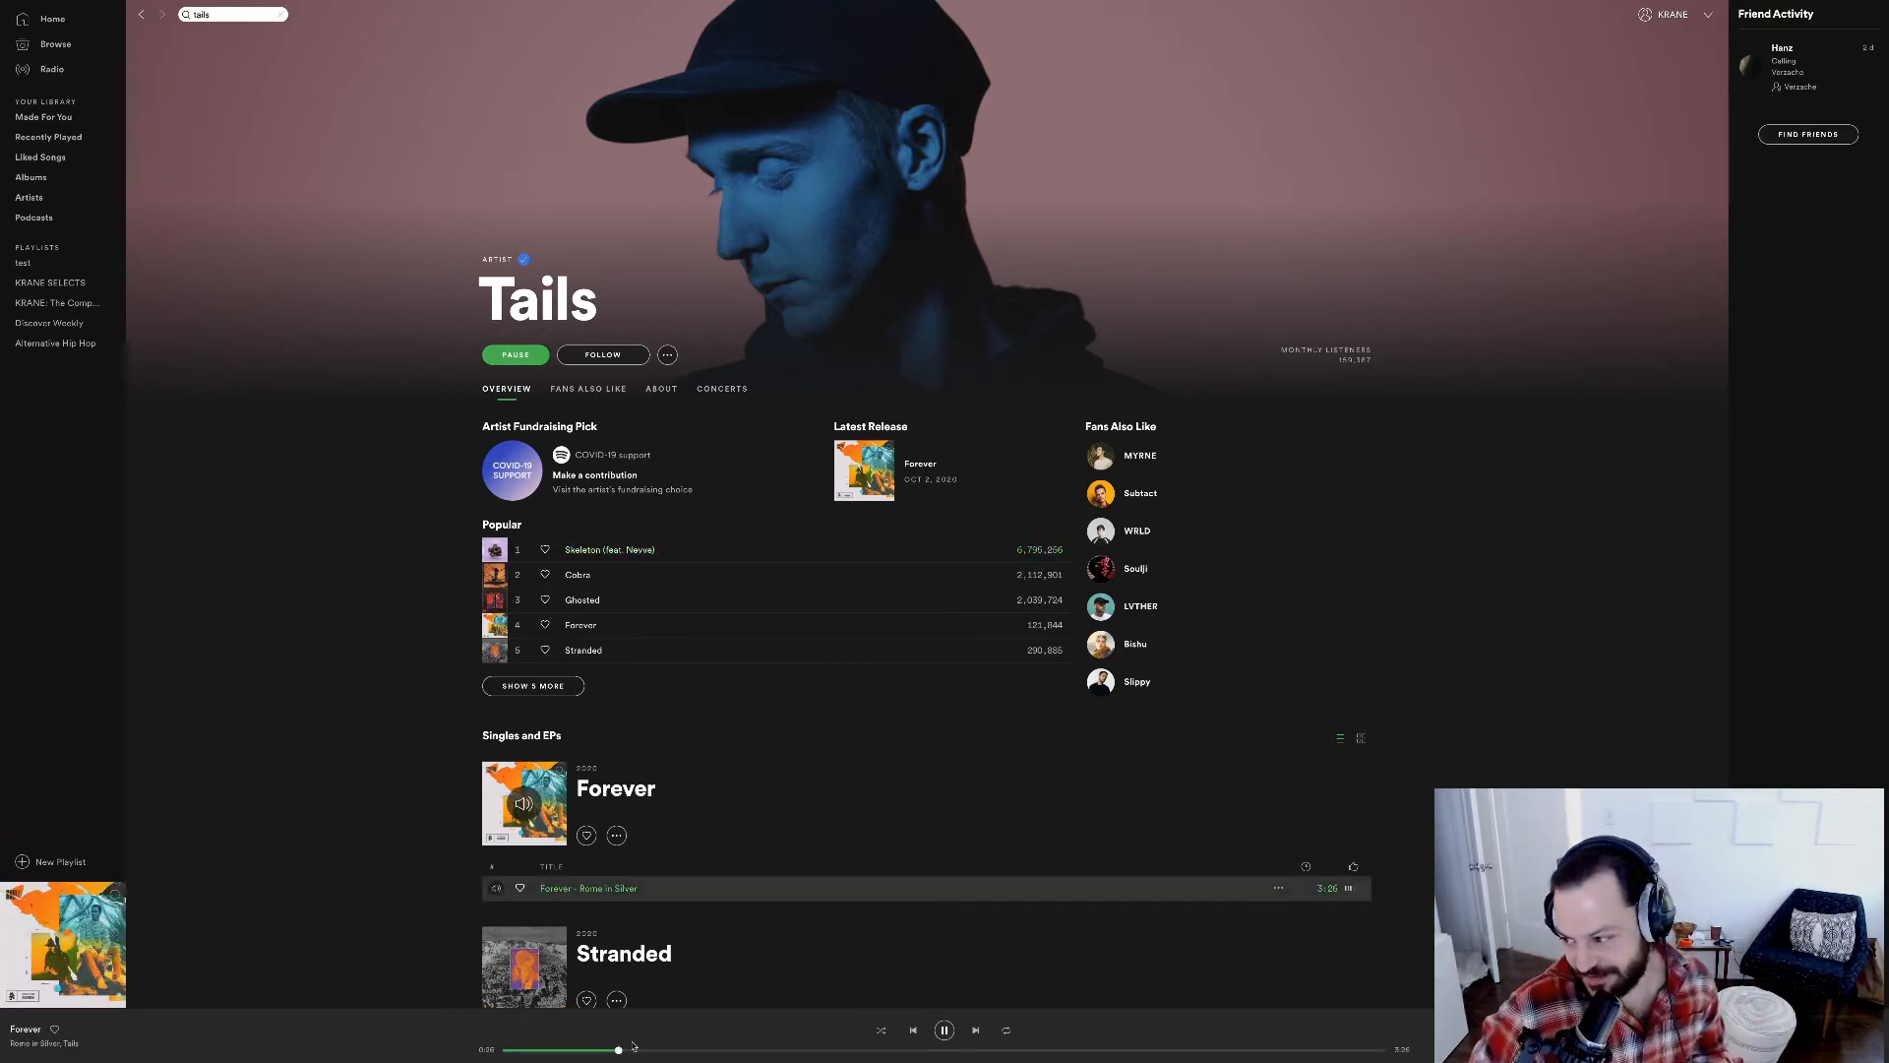
key("space")
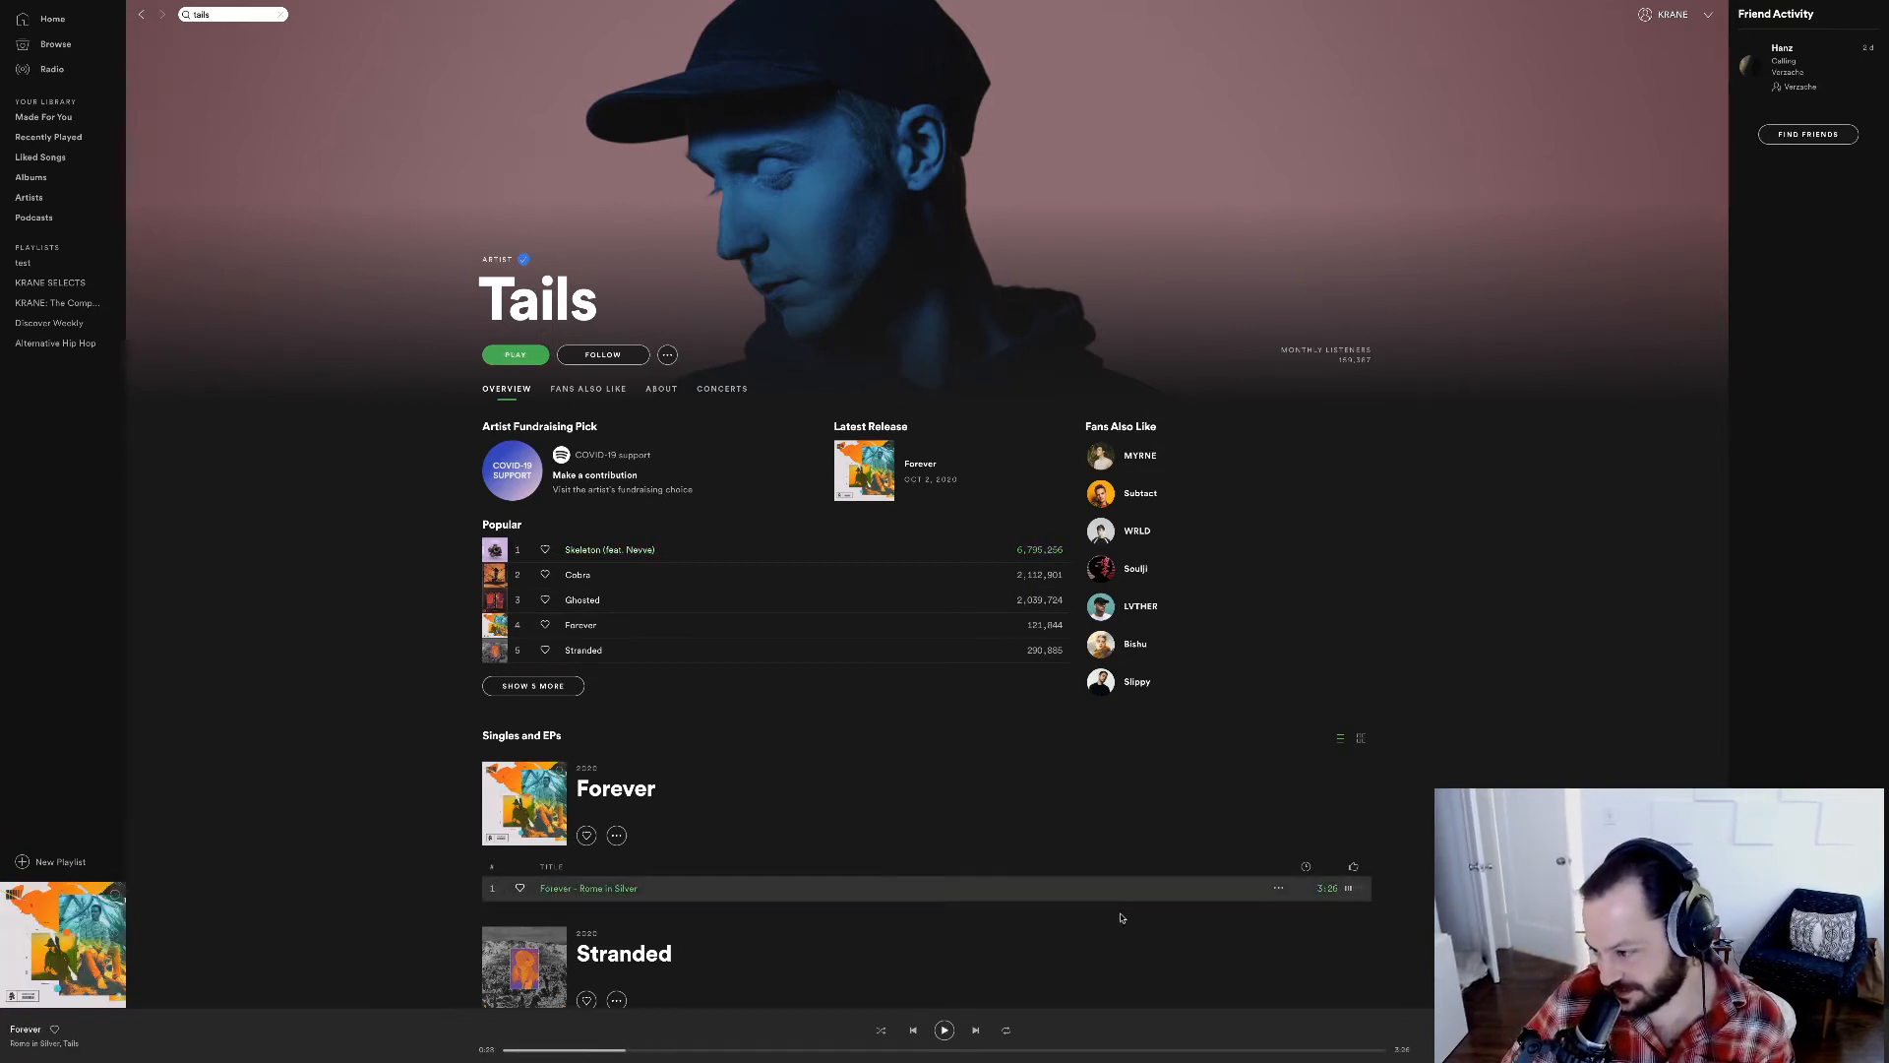
key("space")
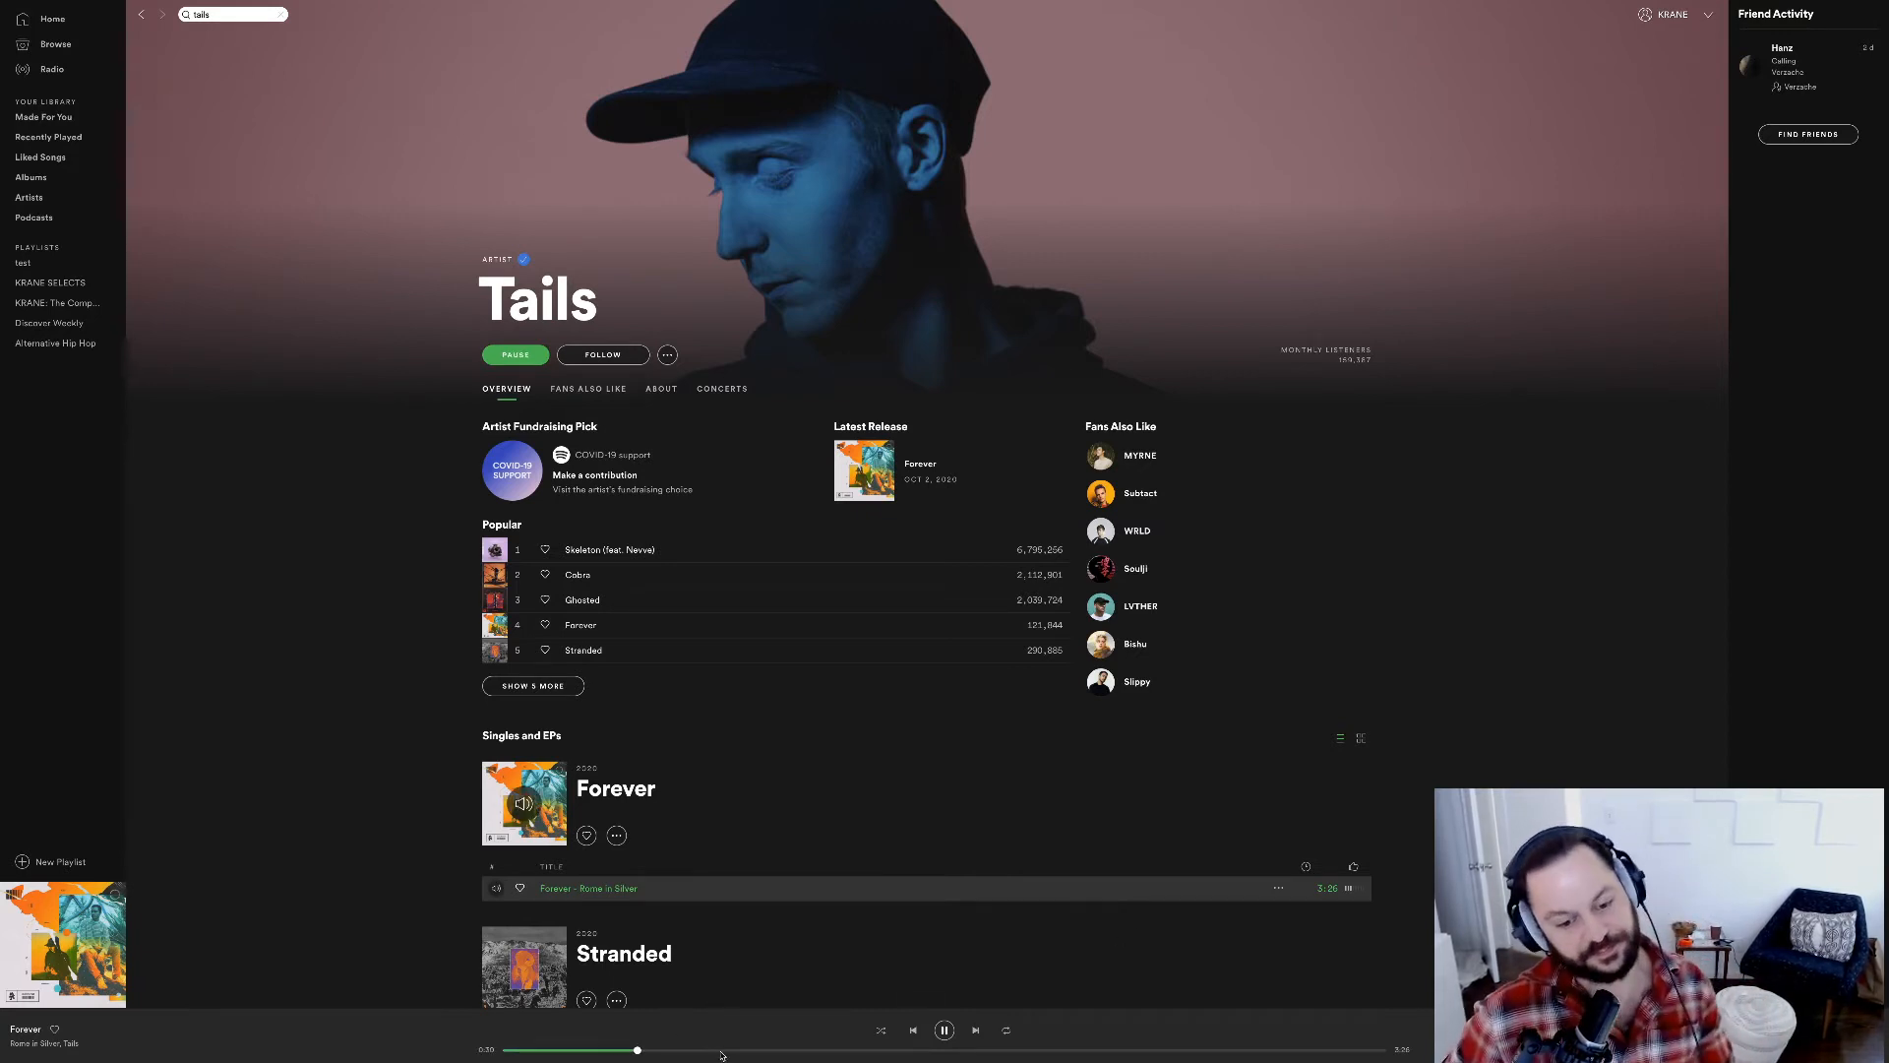
key("space")
Switch back to Ableton Live and open the recent set "beat smash v9.als", discarding the changes to SomethingWild4-stems3.
key("super+Tab")
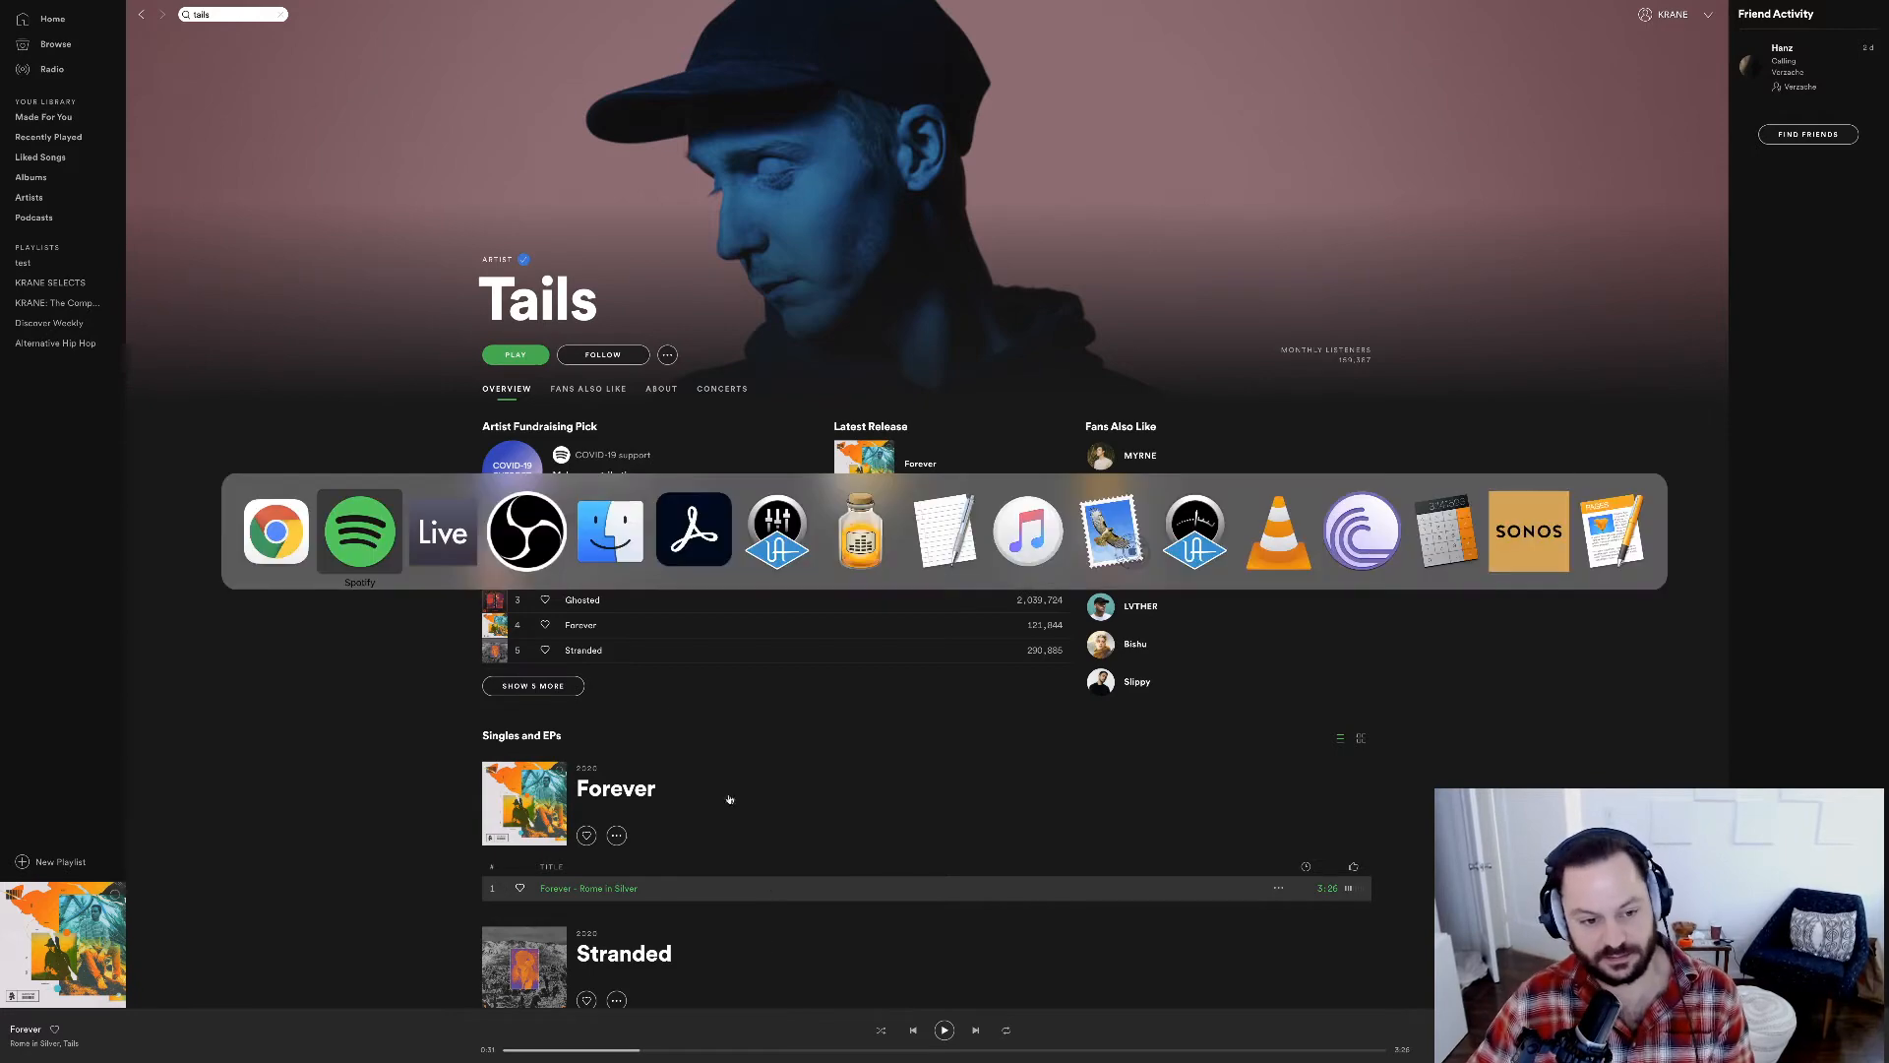
key("super+Tab")
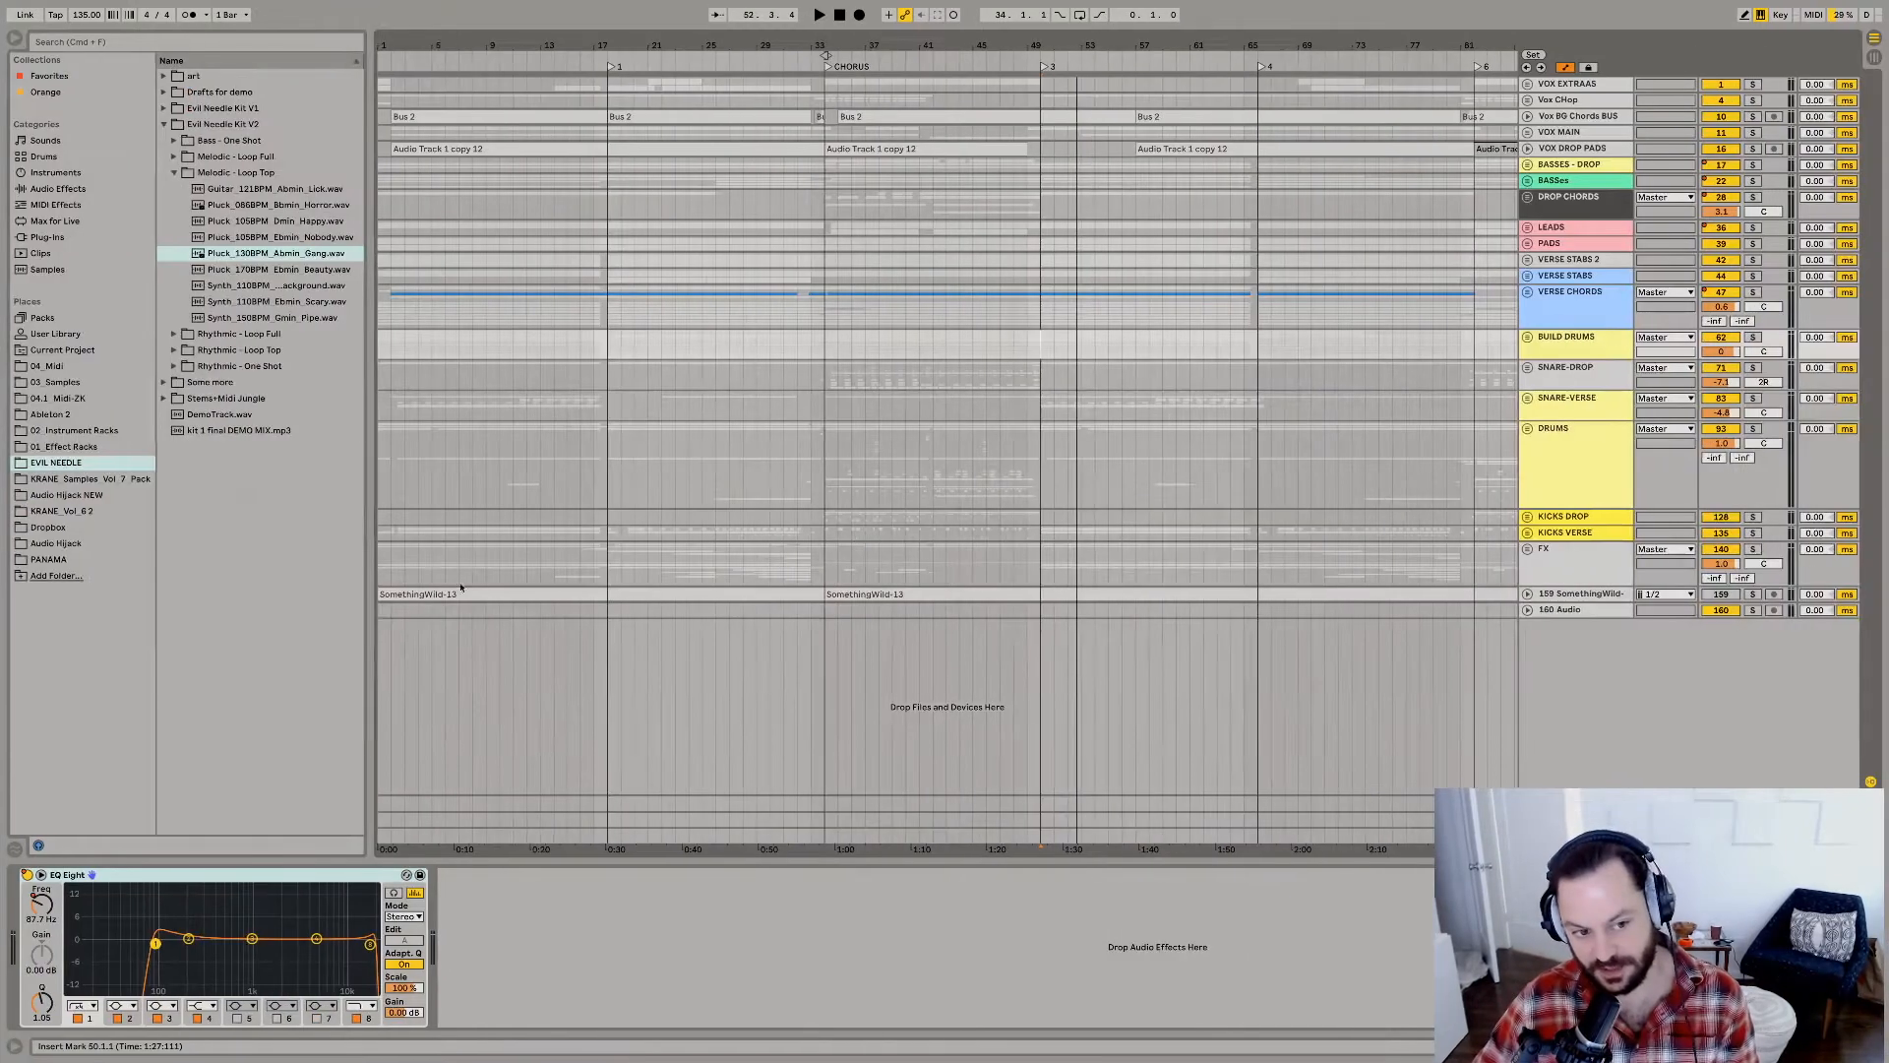
left_click(72, 7)
mouse_move(88, 47)
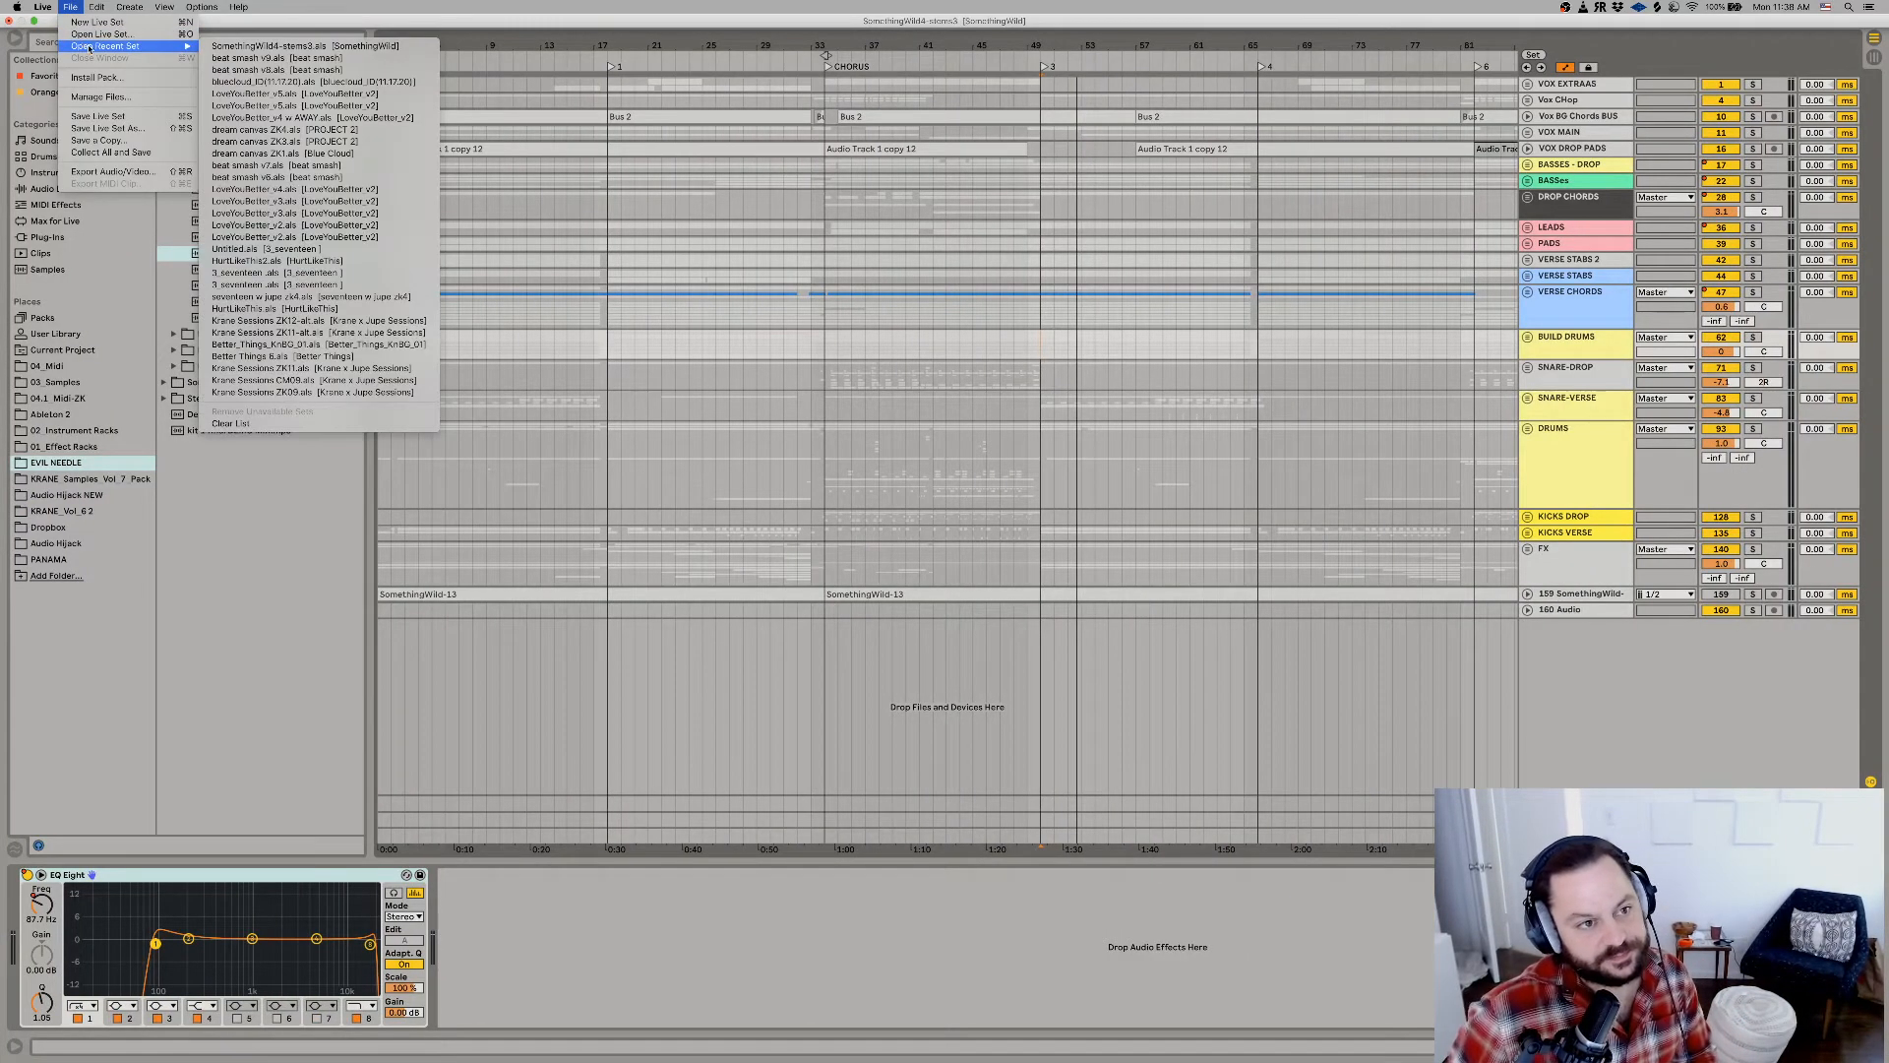
left_click(235, 59)
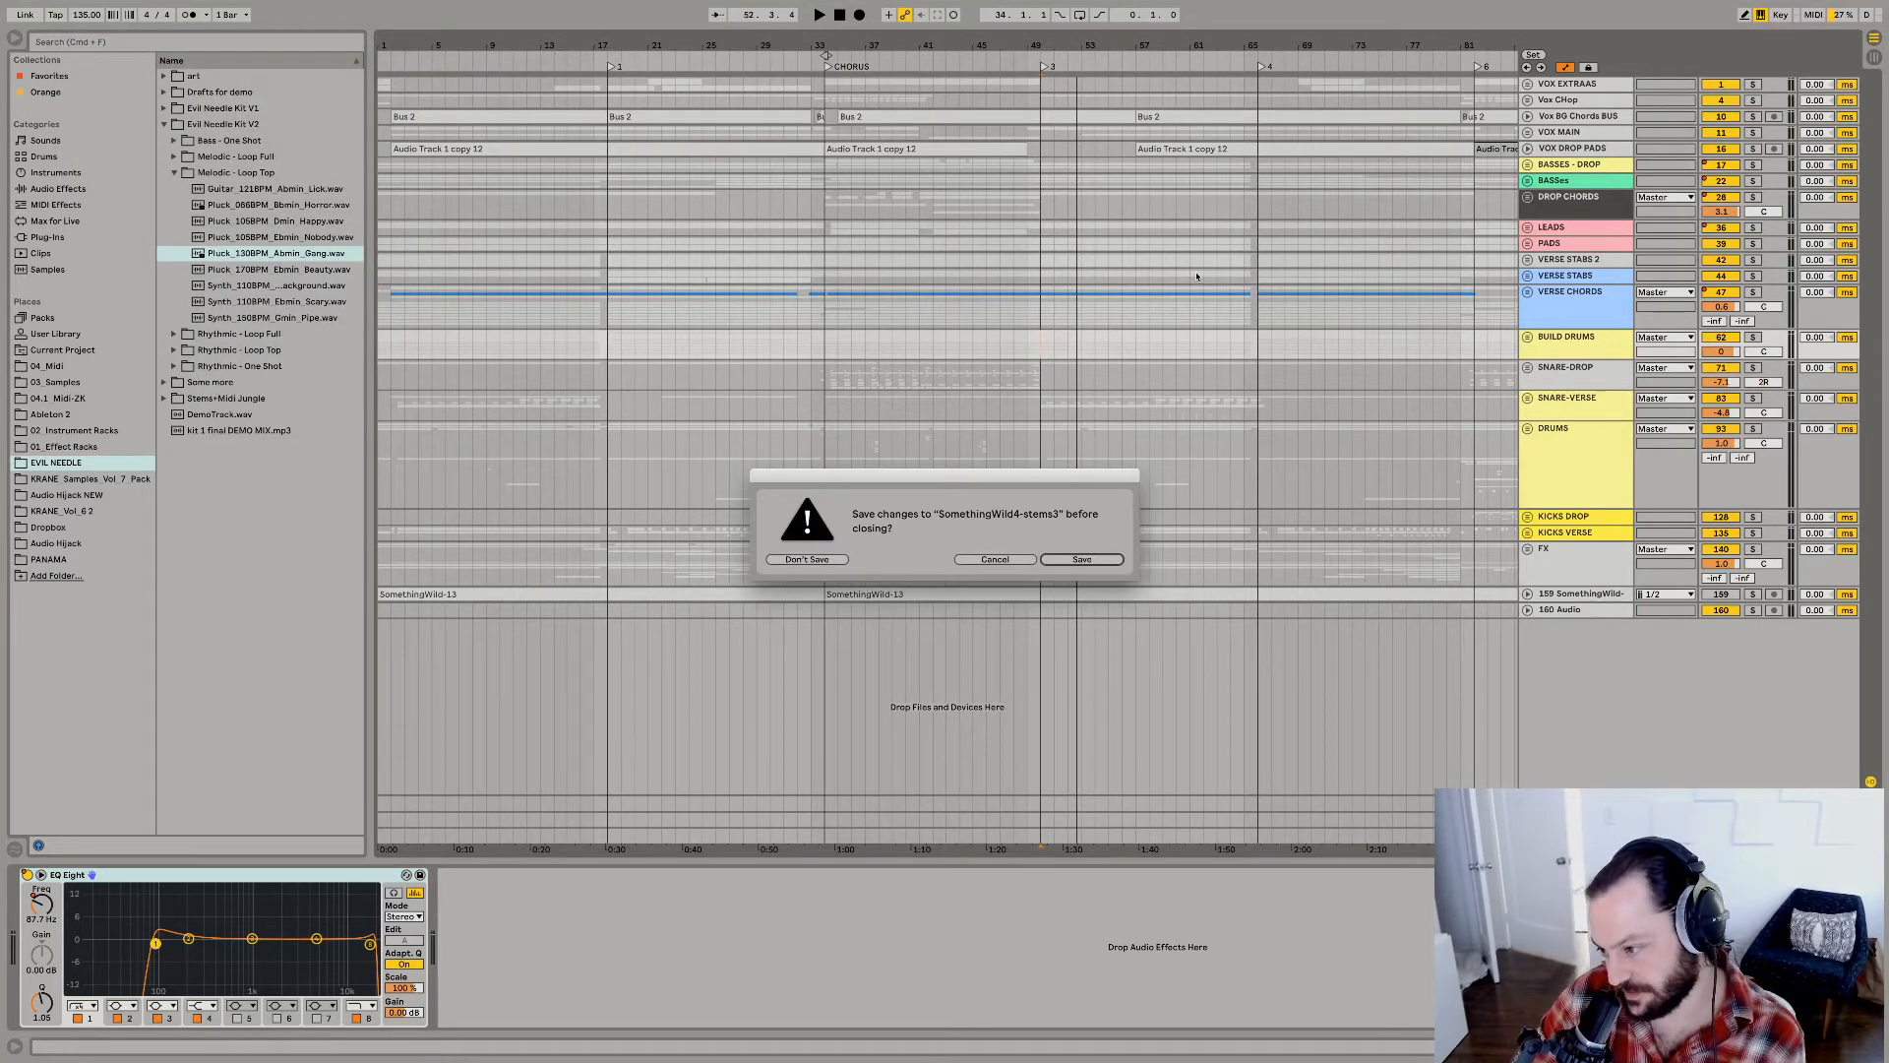
left_click(806, 559)
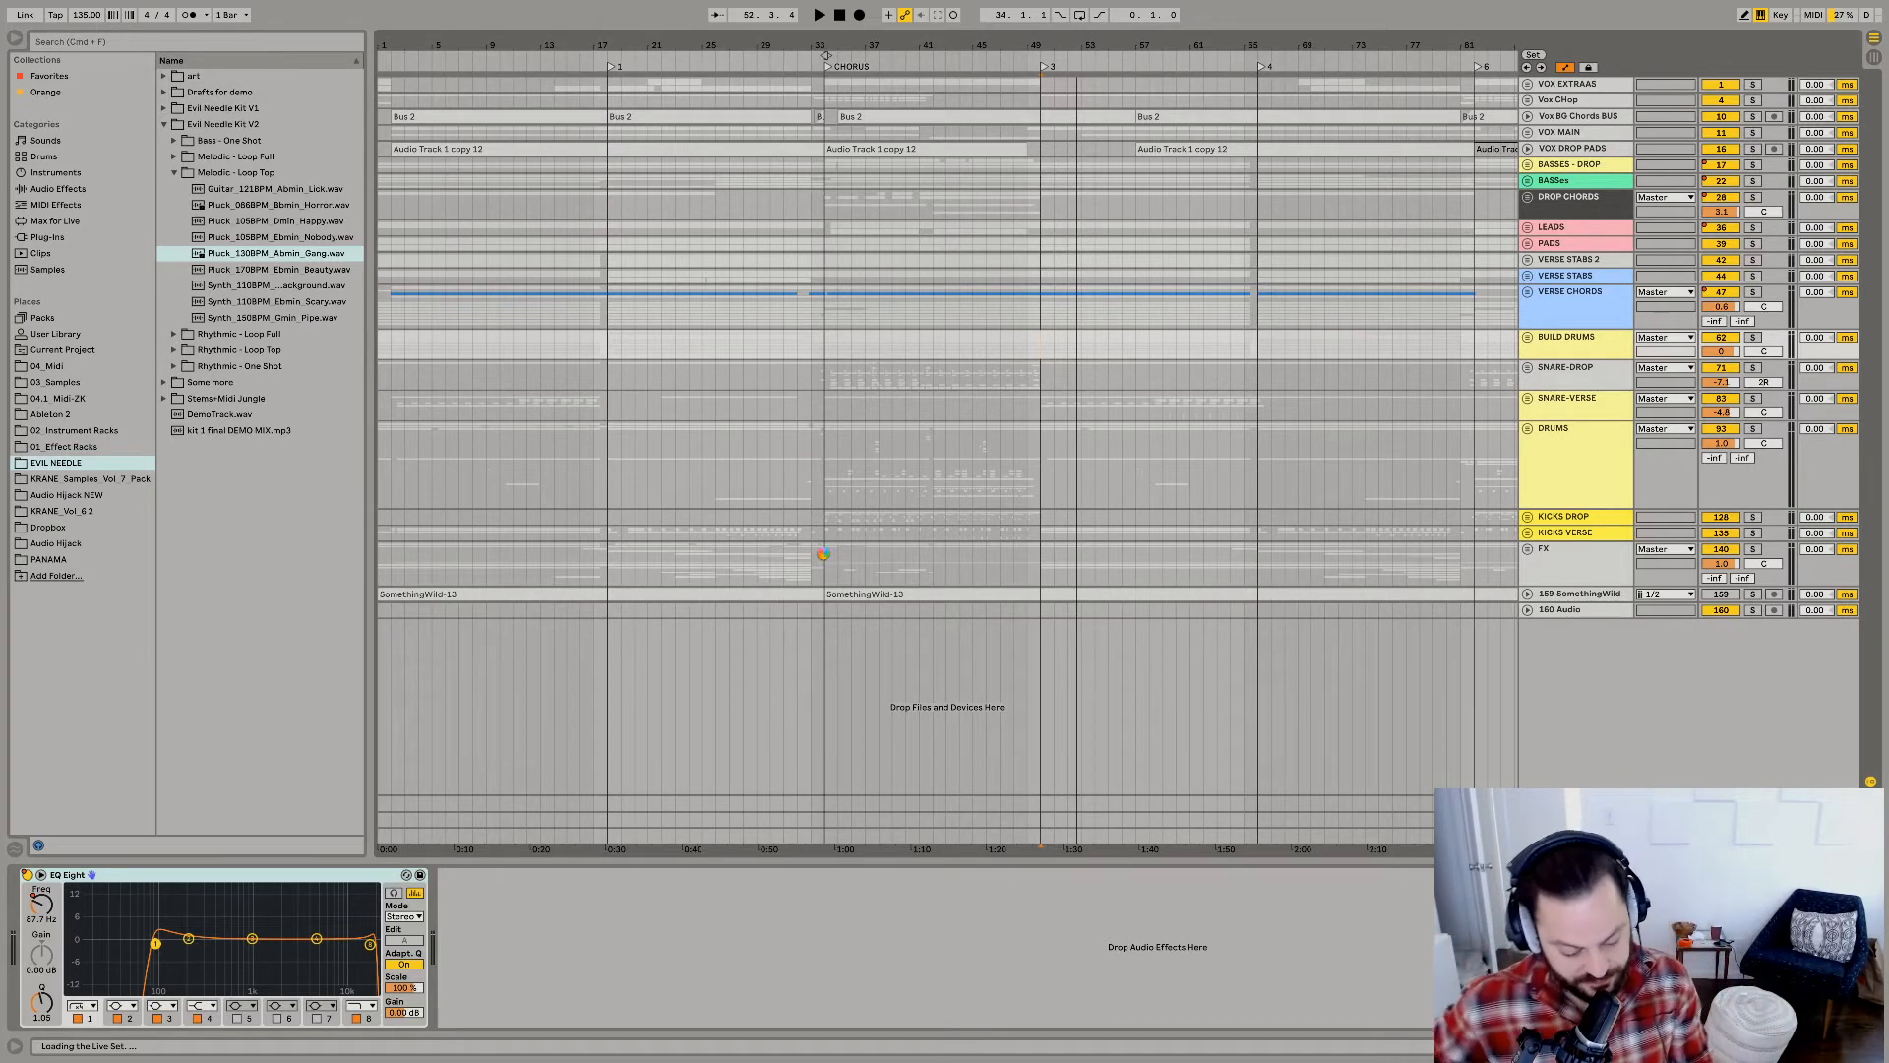
Launch the Music app while the set loads, close the browser window behind it, and make Music full screen.
key("super+space")
type("itunes")
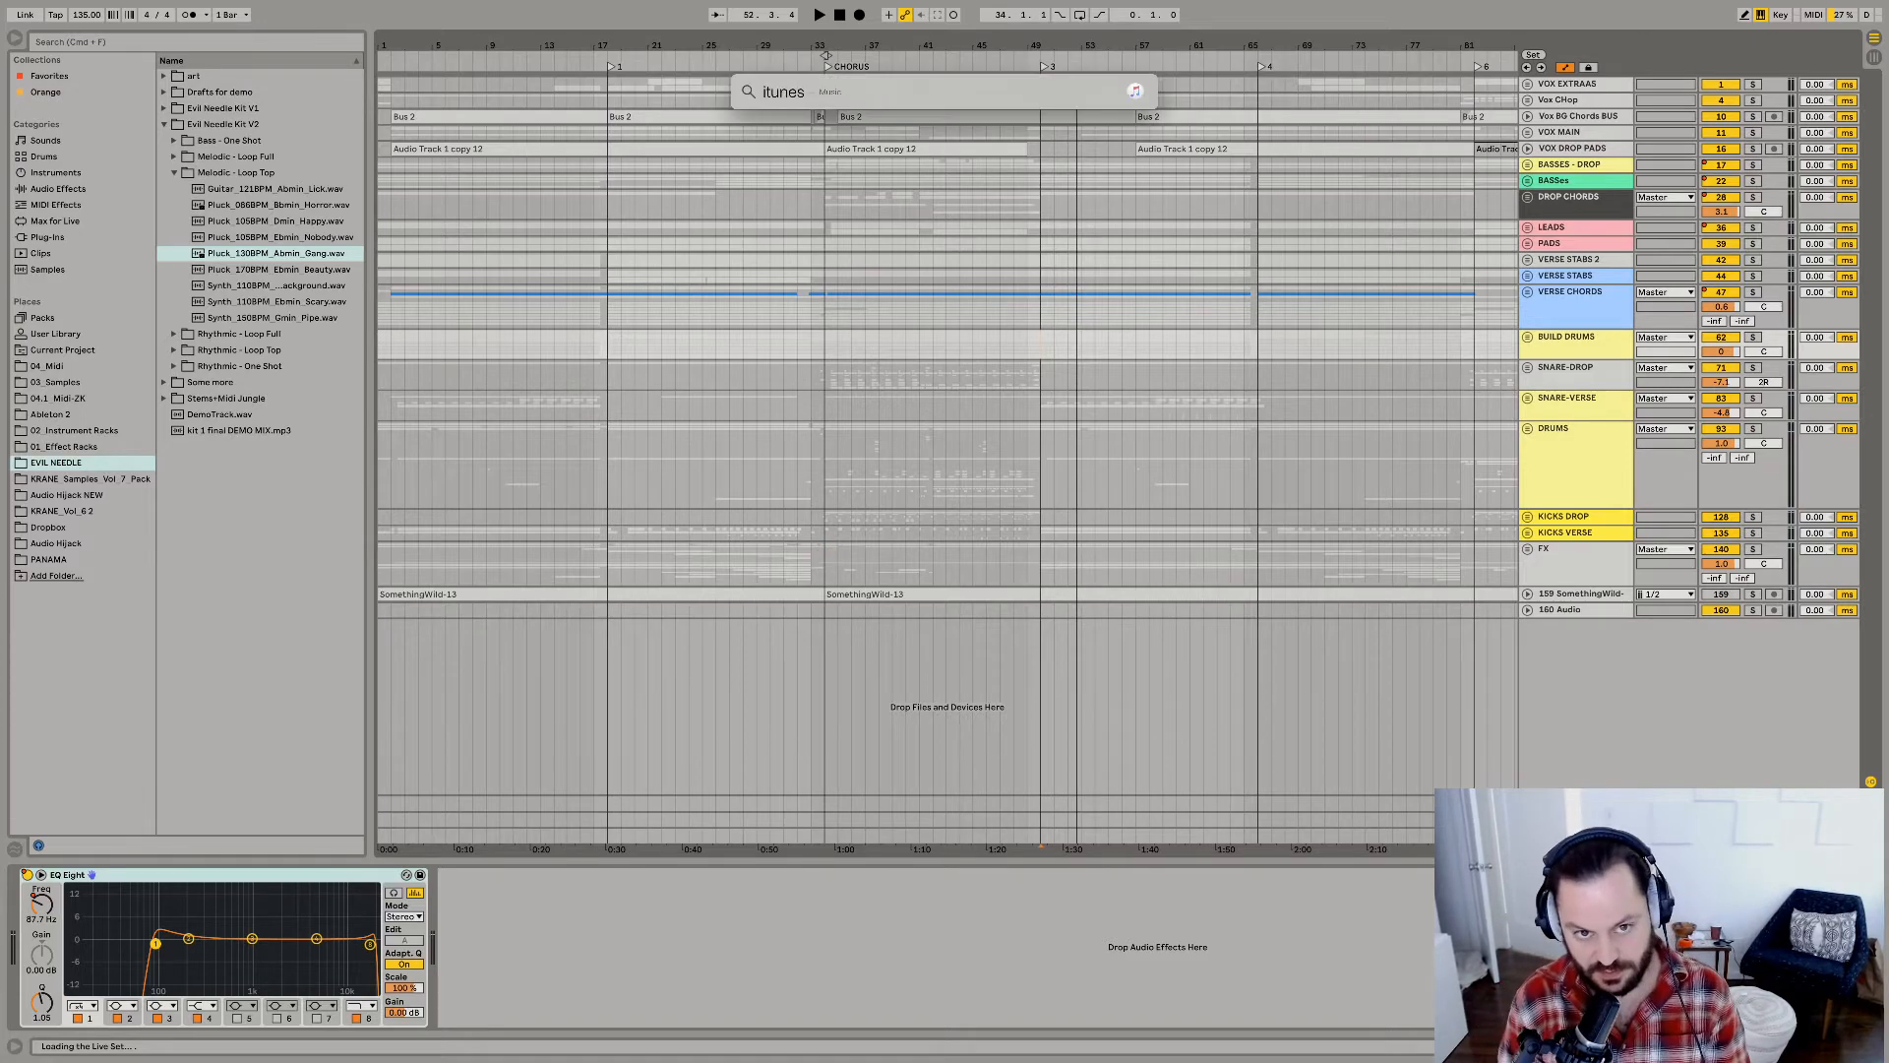
key("Return")
left_click(729, 356)
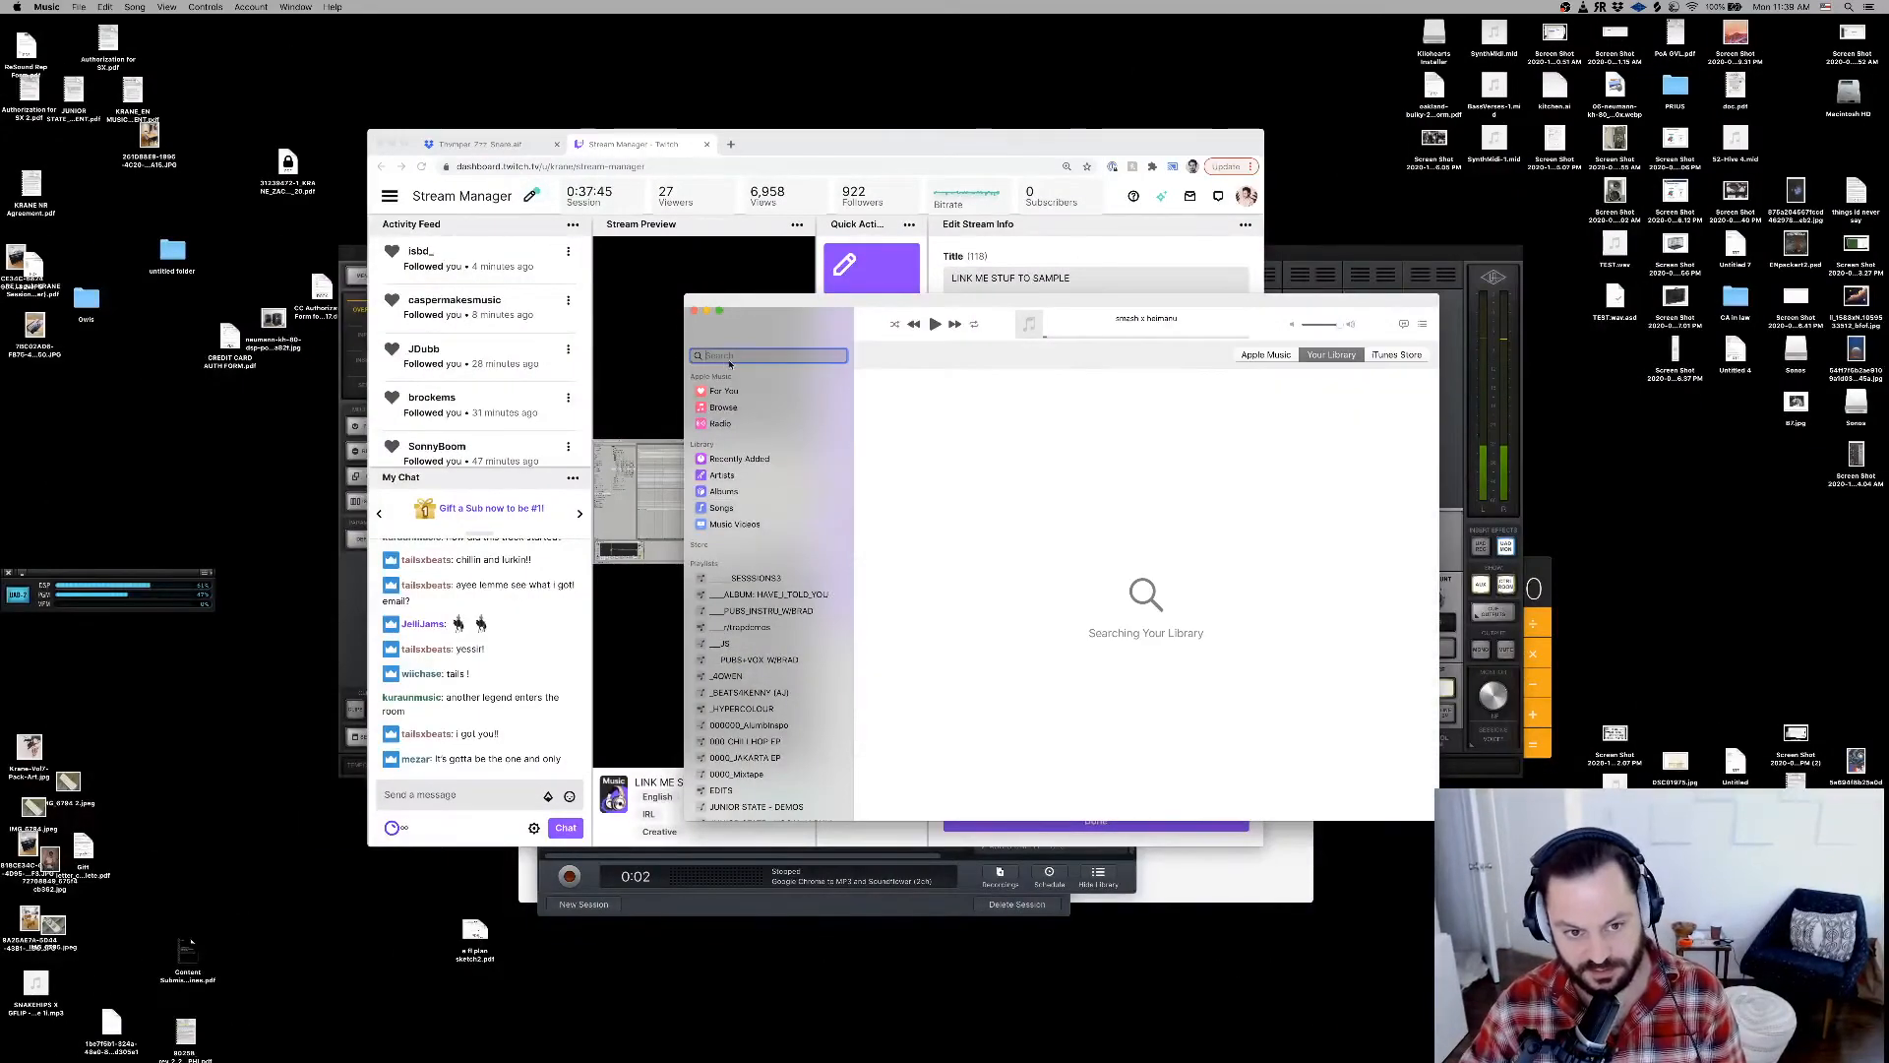
left_click(393, 144)
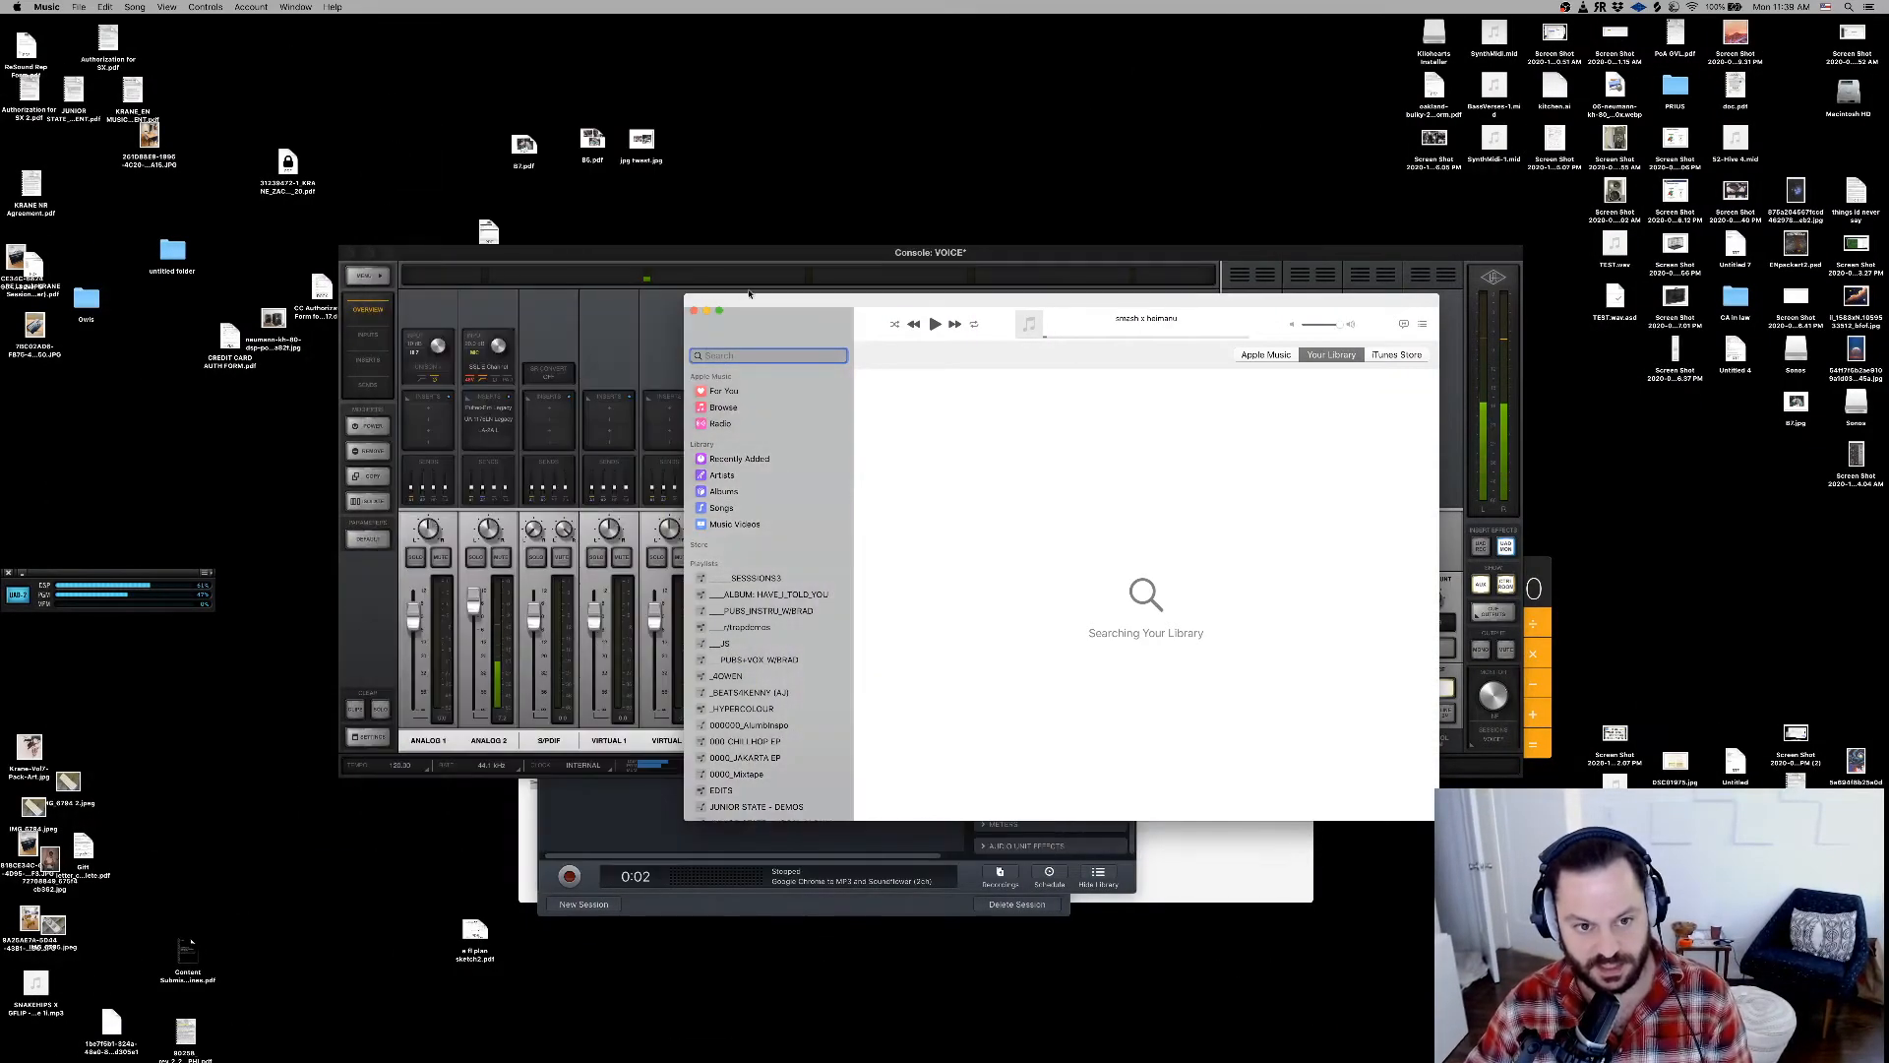
left_click(720, 311)
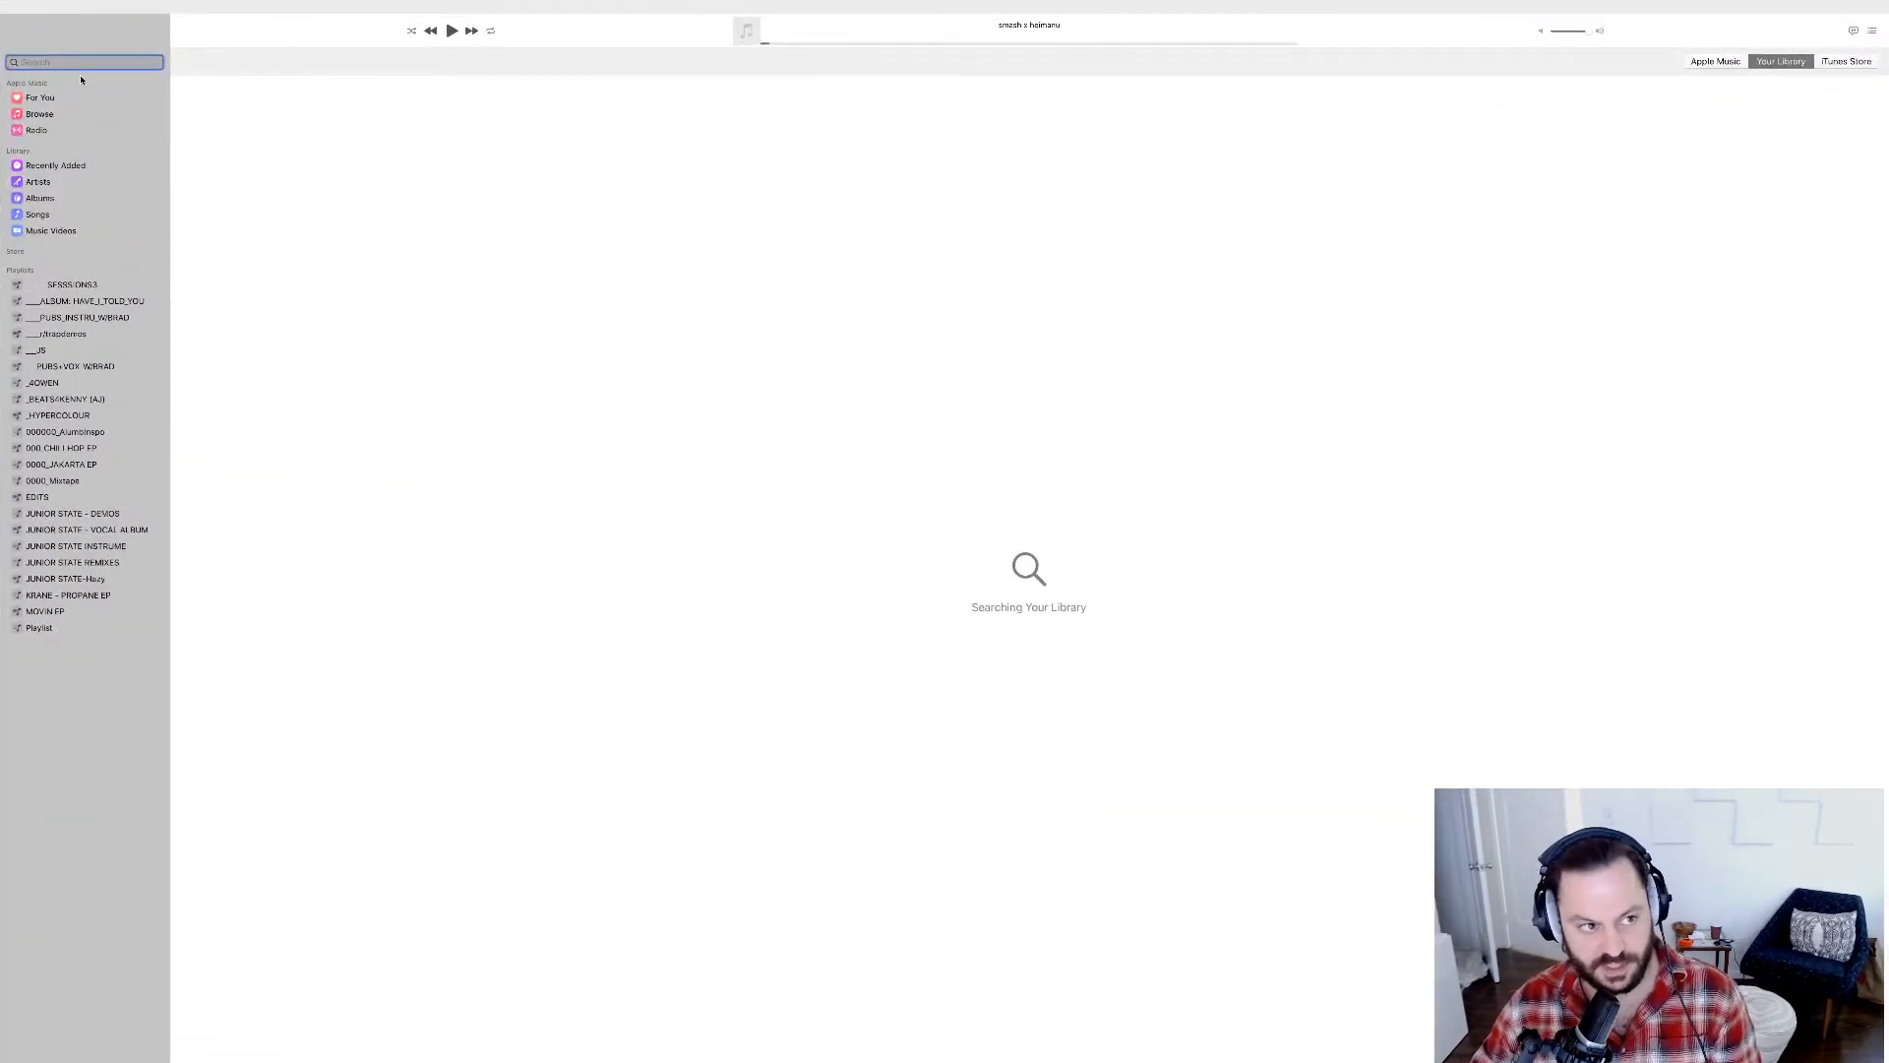
Search the music library for "divisions", list all matching songs, and pick a KRANE, Juelz & Heimanu version.
type("divisions")
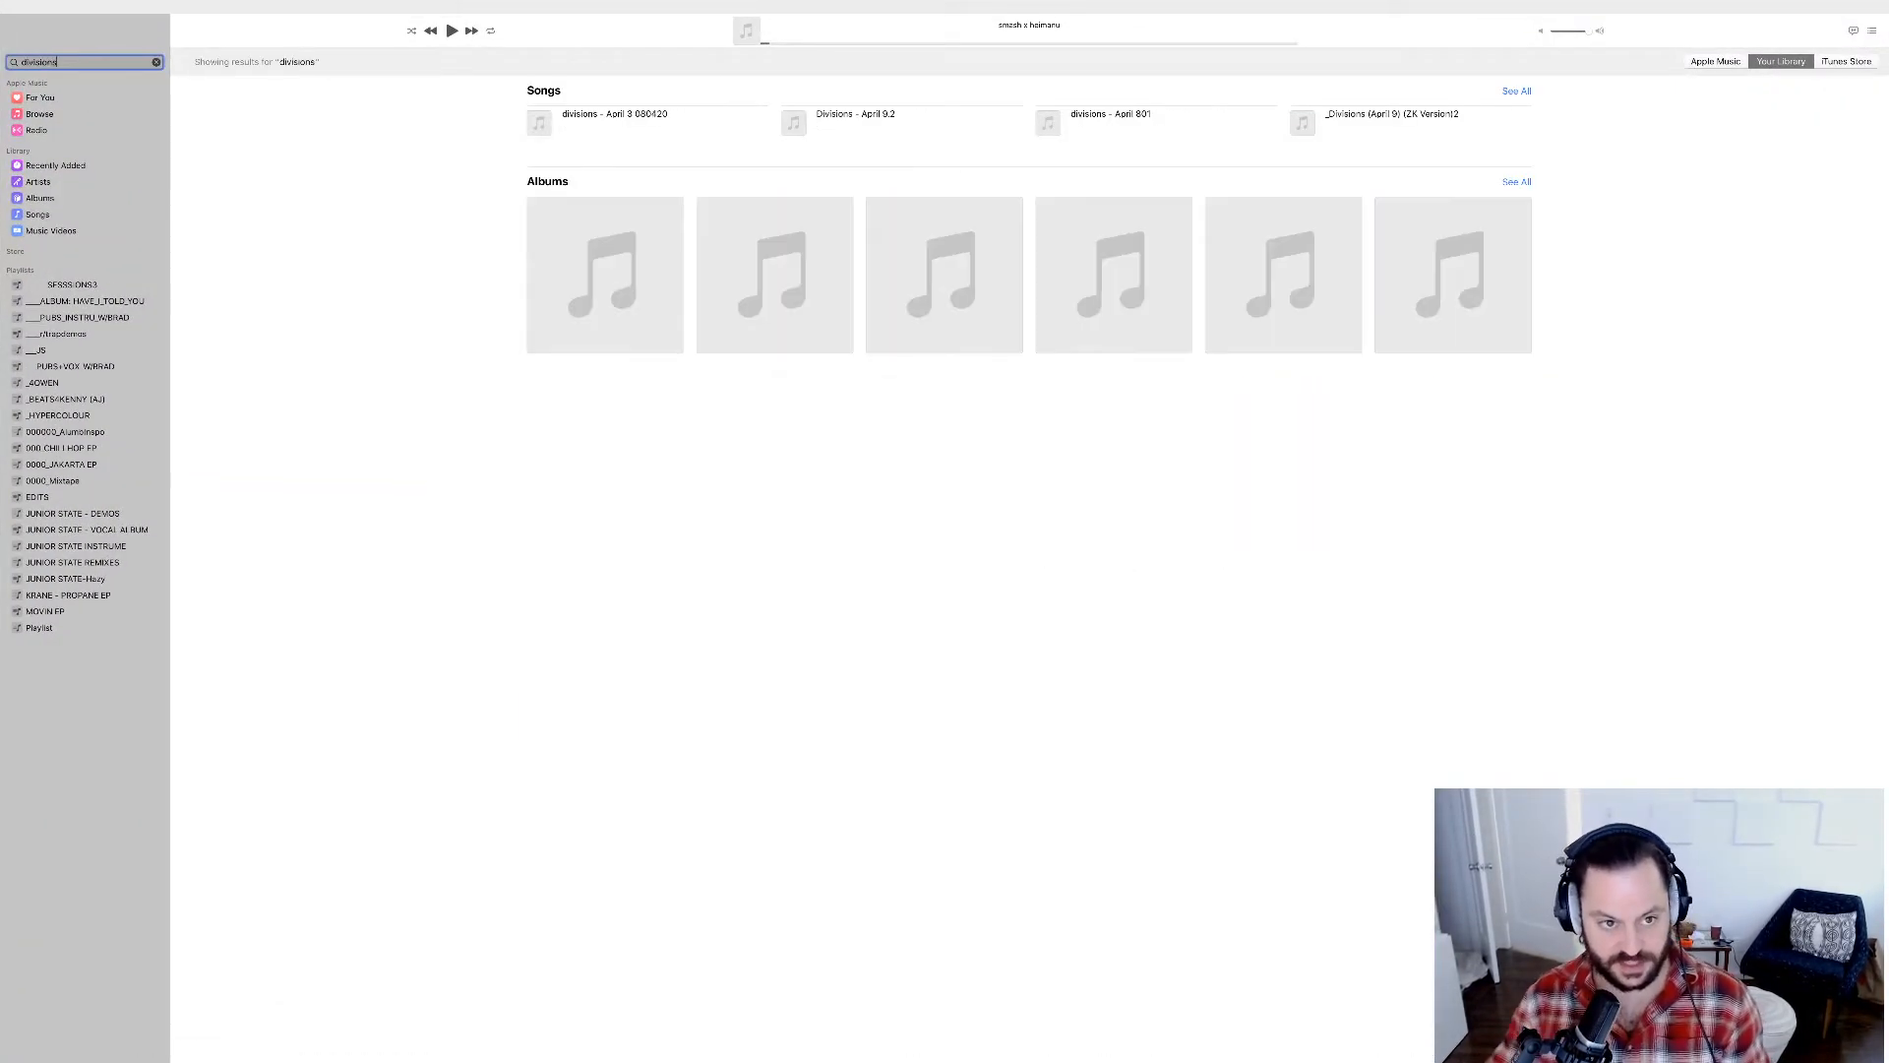
left_click(1516, 91)
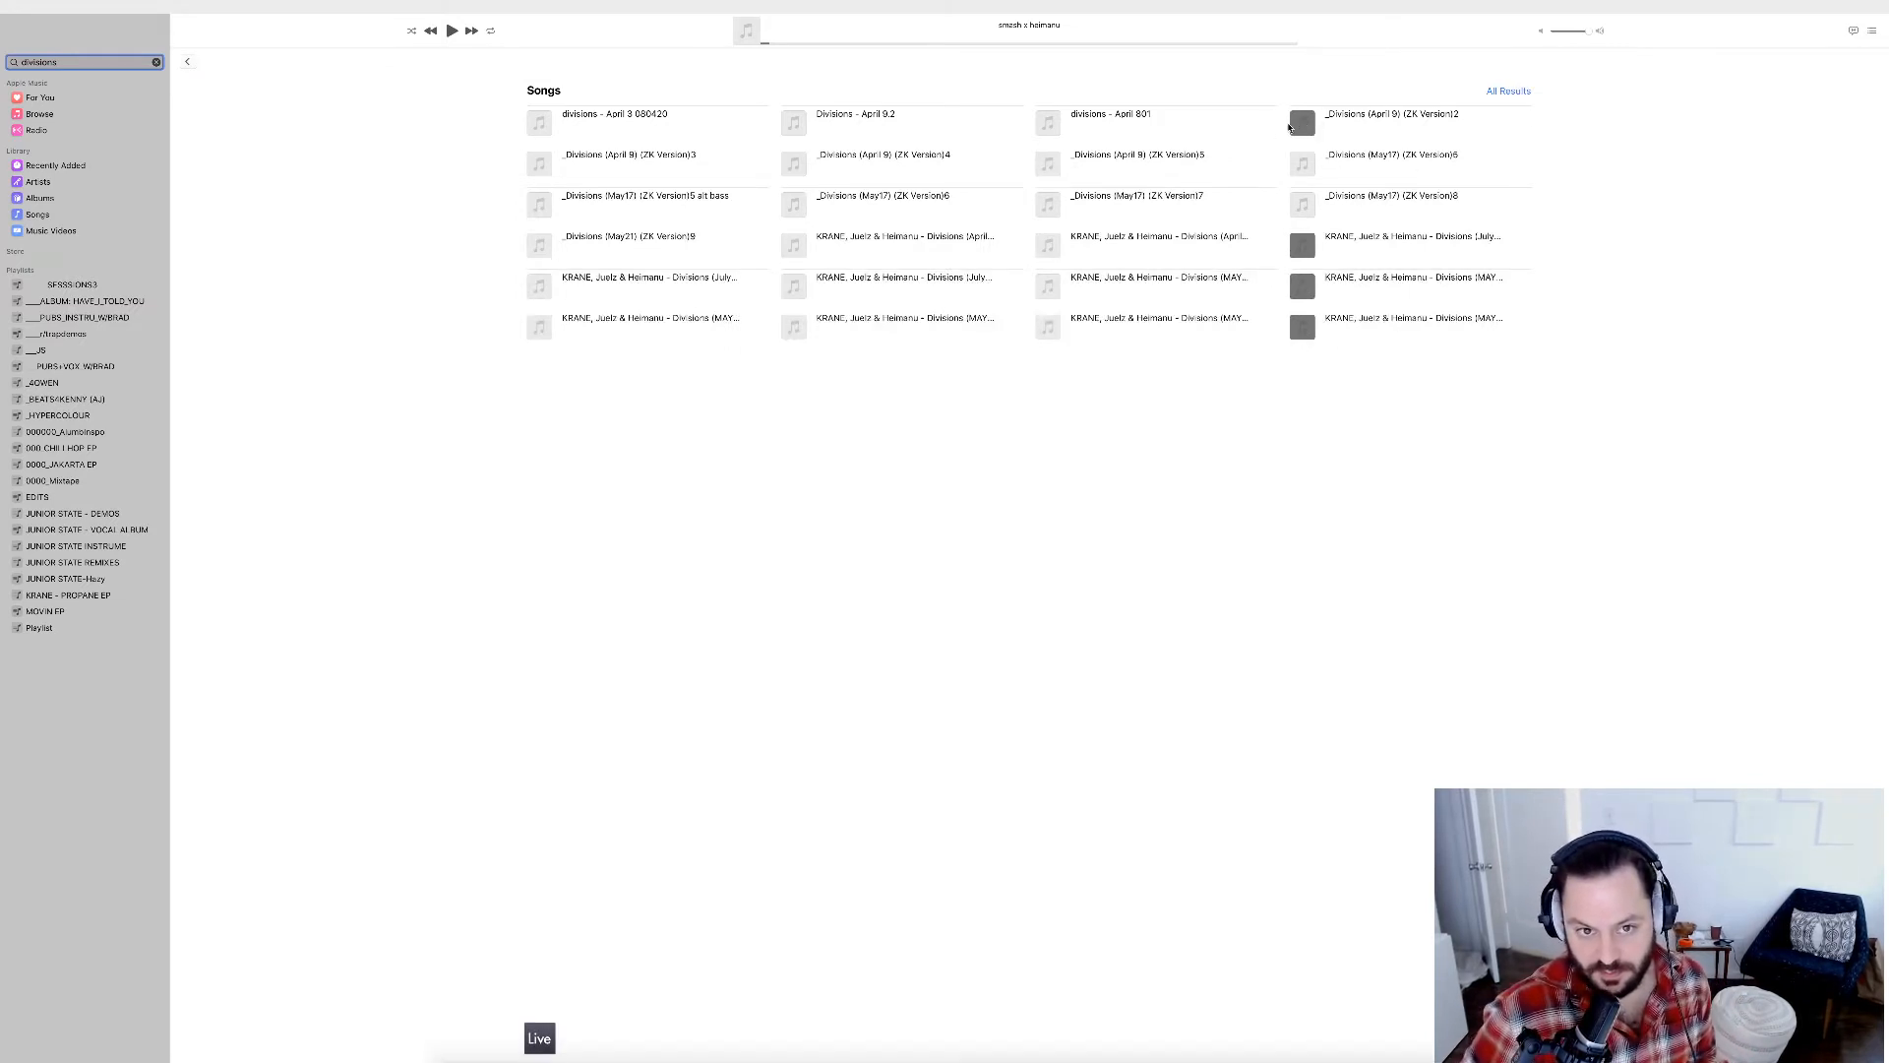
left_click(1301, 327)
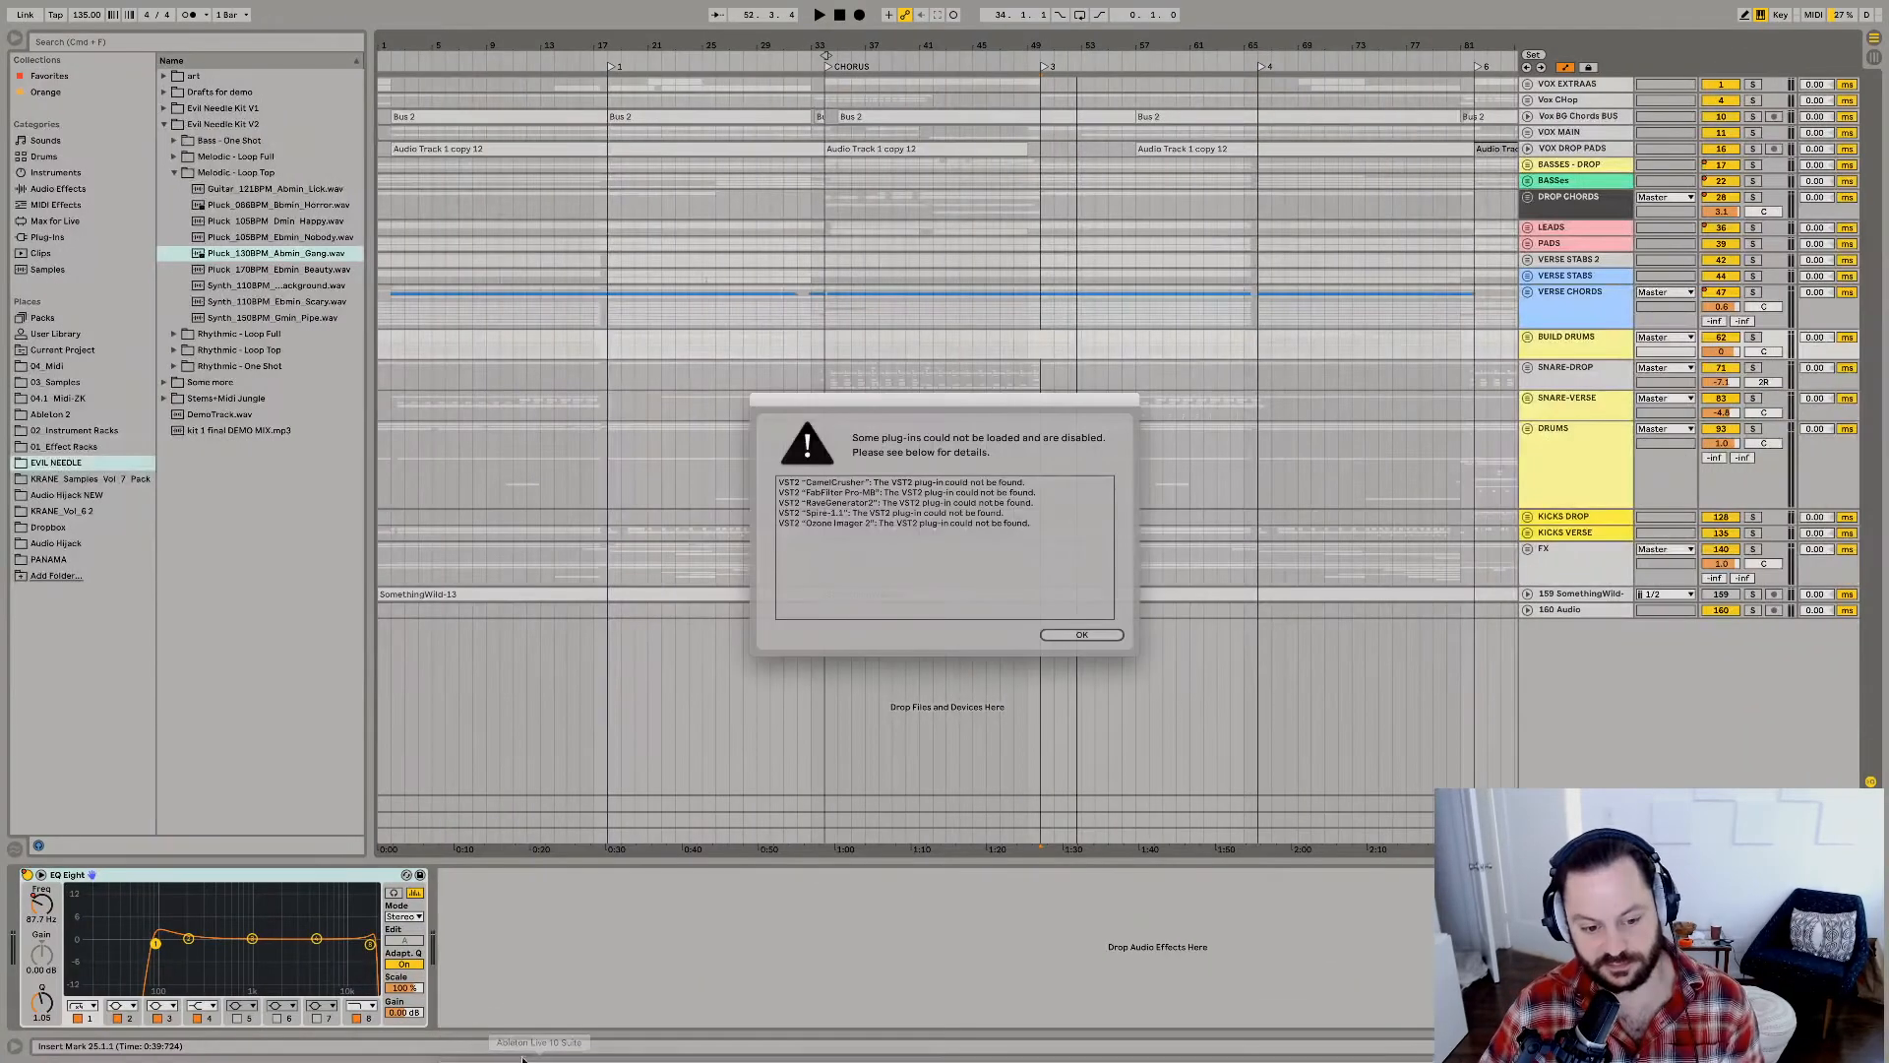
Dismiss the missing plug-ins notice in Ableton Live, and return to Music to raise the volume of the playing Divisions (MAY 22) track.
left_click(1064, 635)
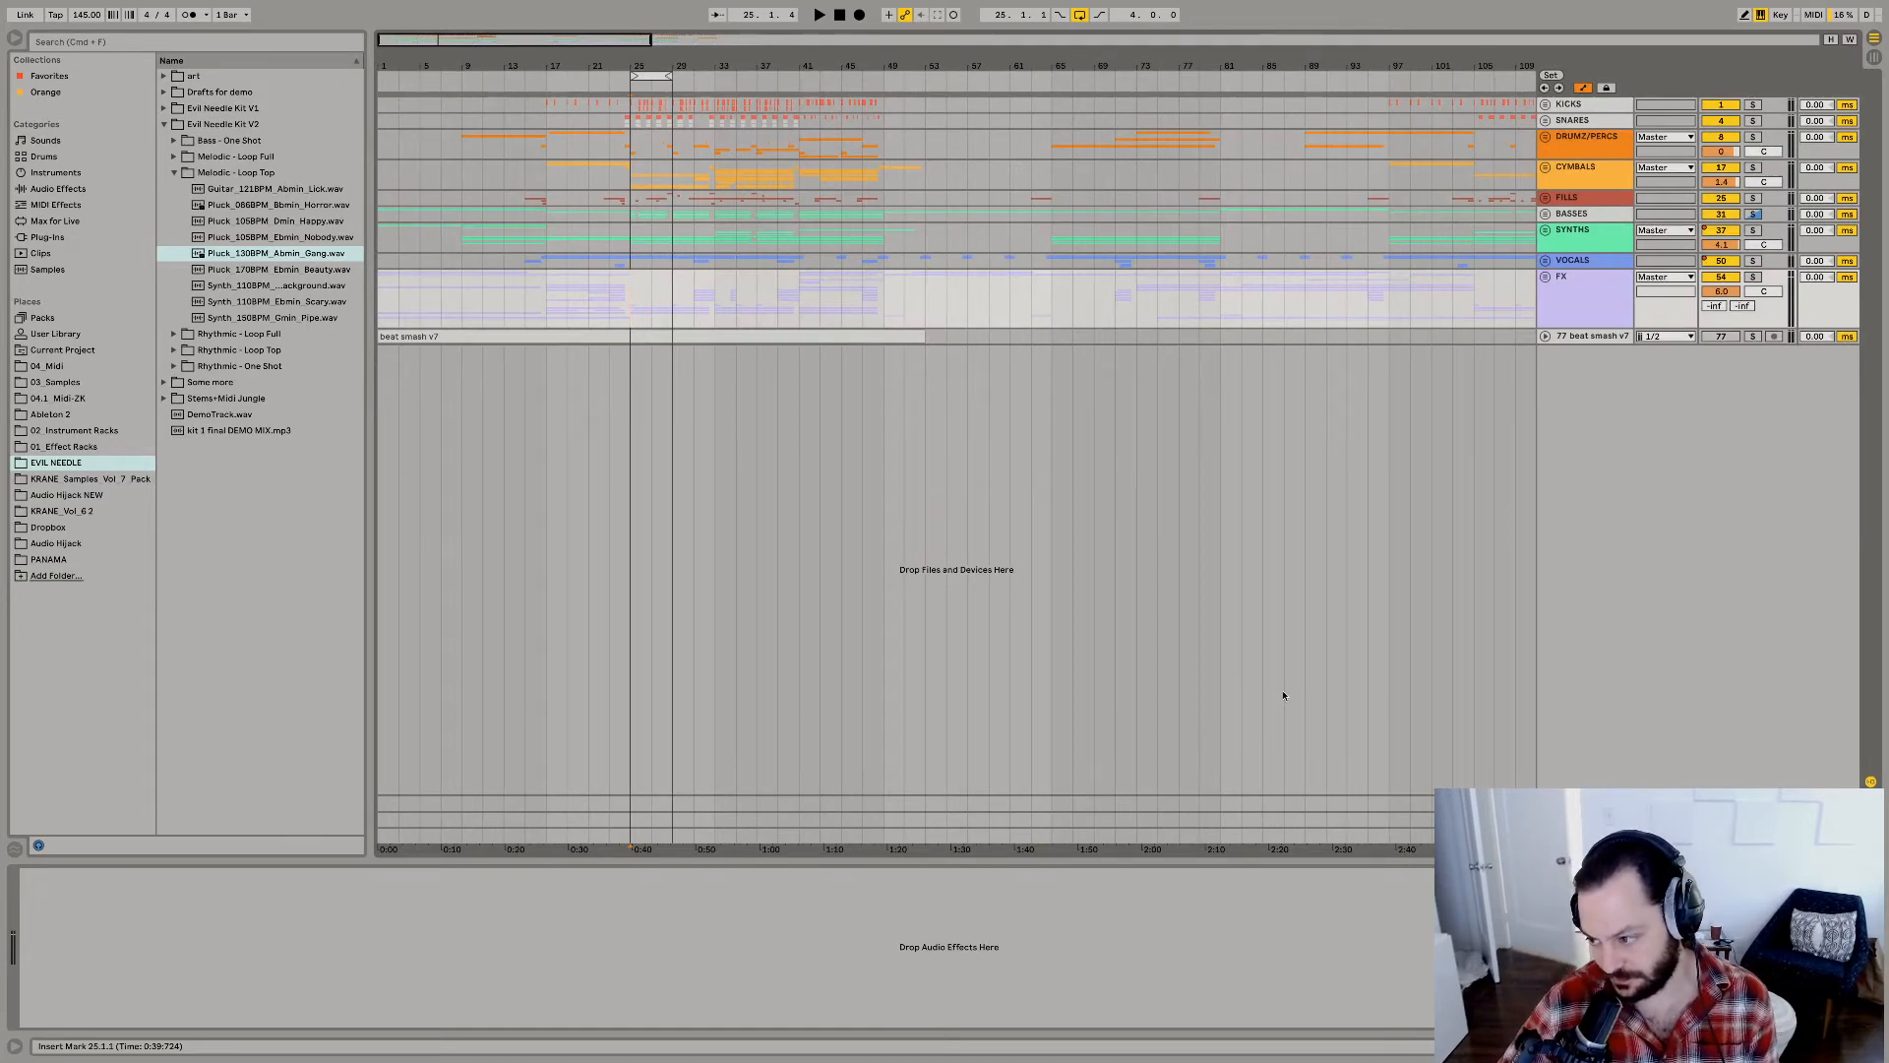
key("super+Tab")
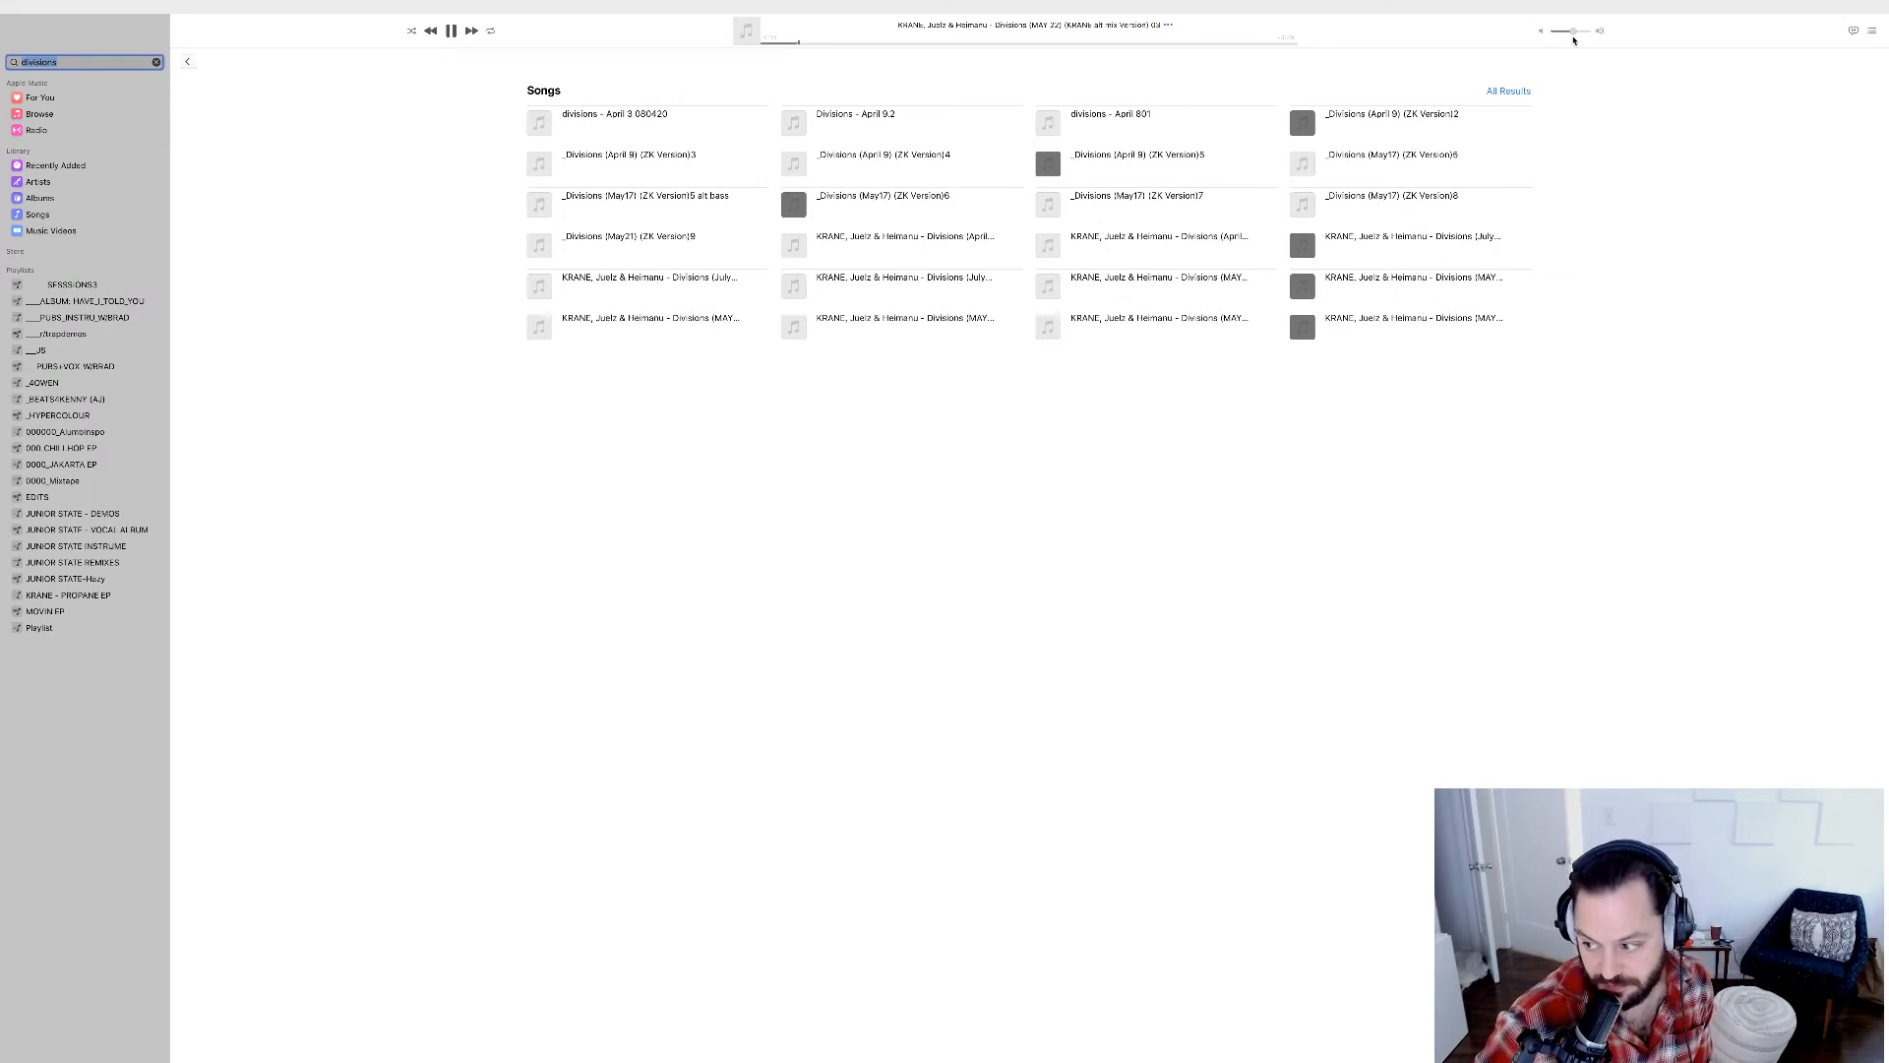
mouse_move(1573, 37)
left_mouse_down()
mouse_move(1640, 35)
mouse_move(1573, 39)
left_mouse_up()
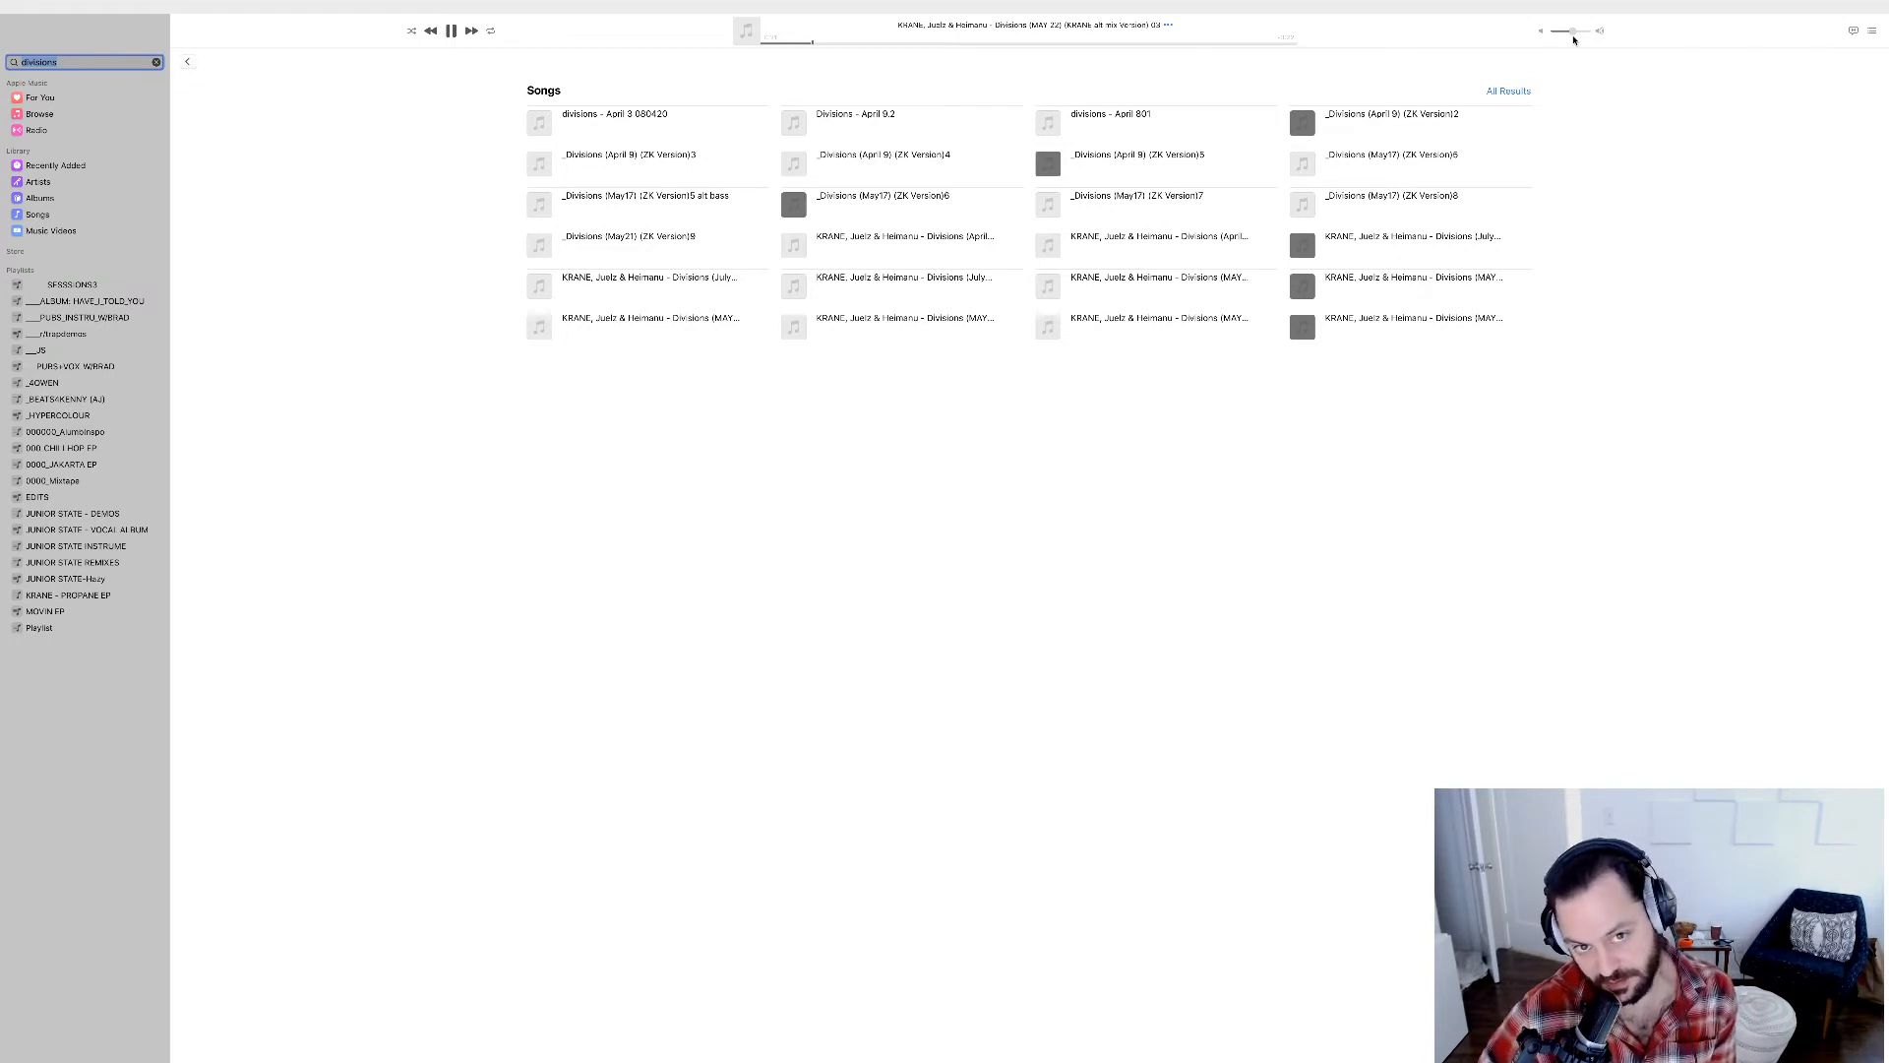
left_click_drag(1574, 39, 1586, 33)
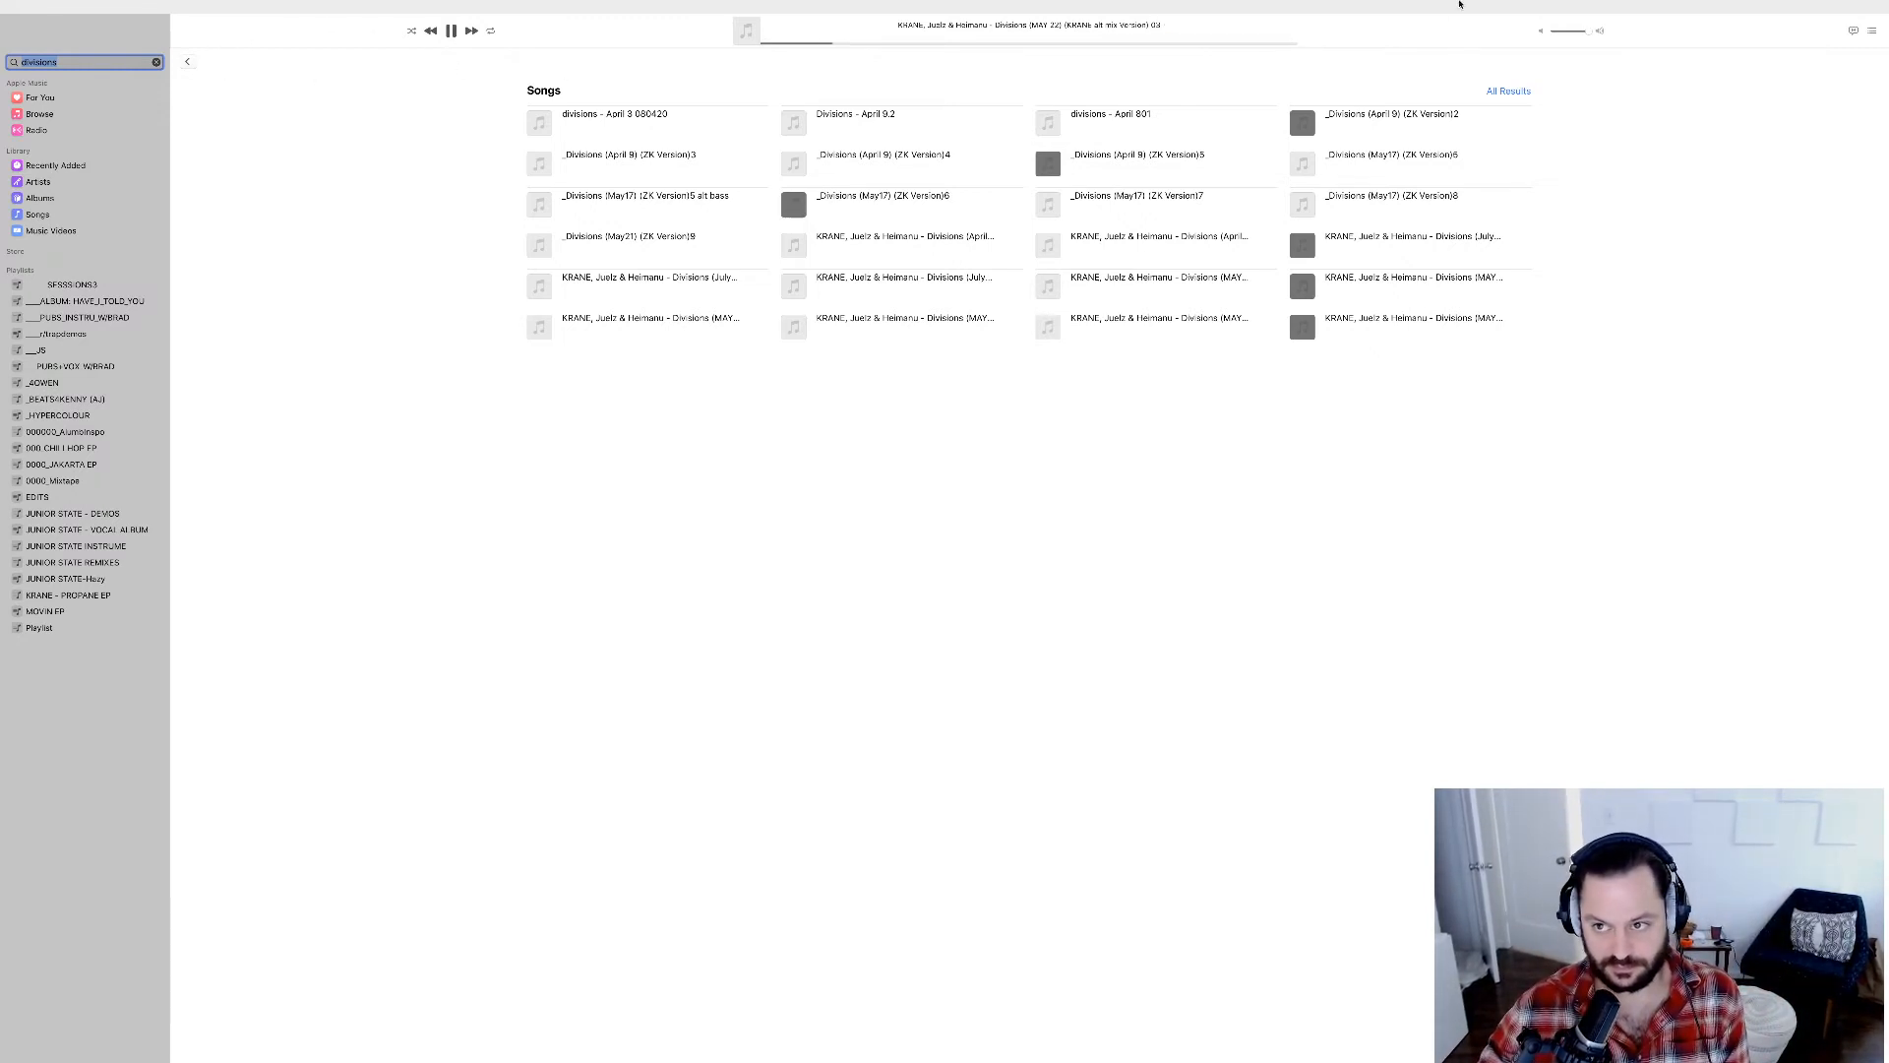
left_click_drag(1589, 33, 1784, 42)
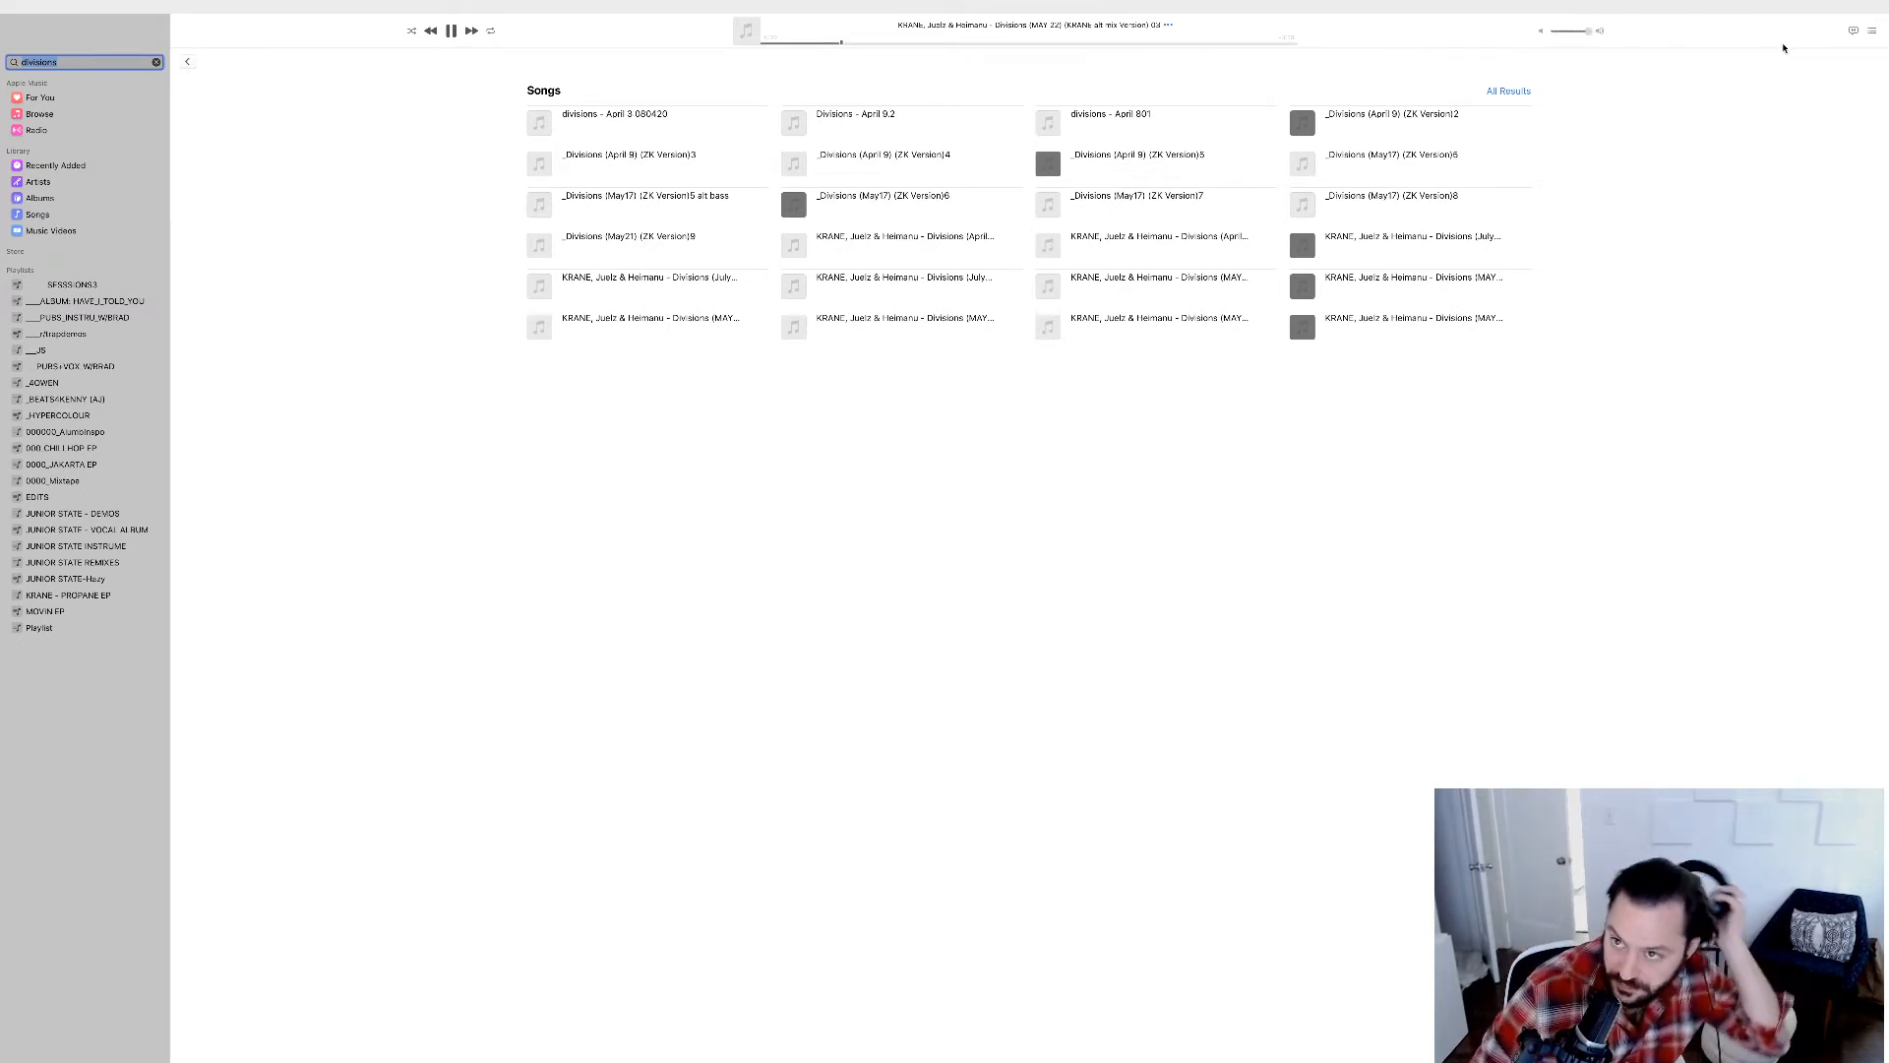
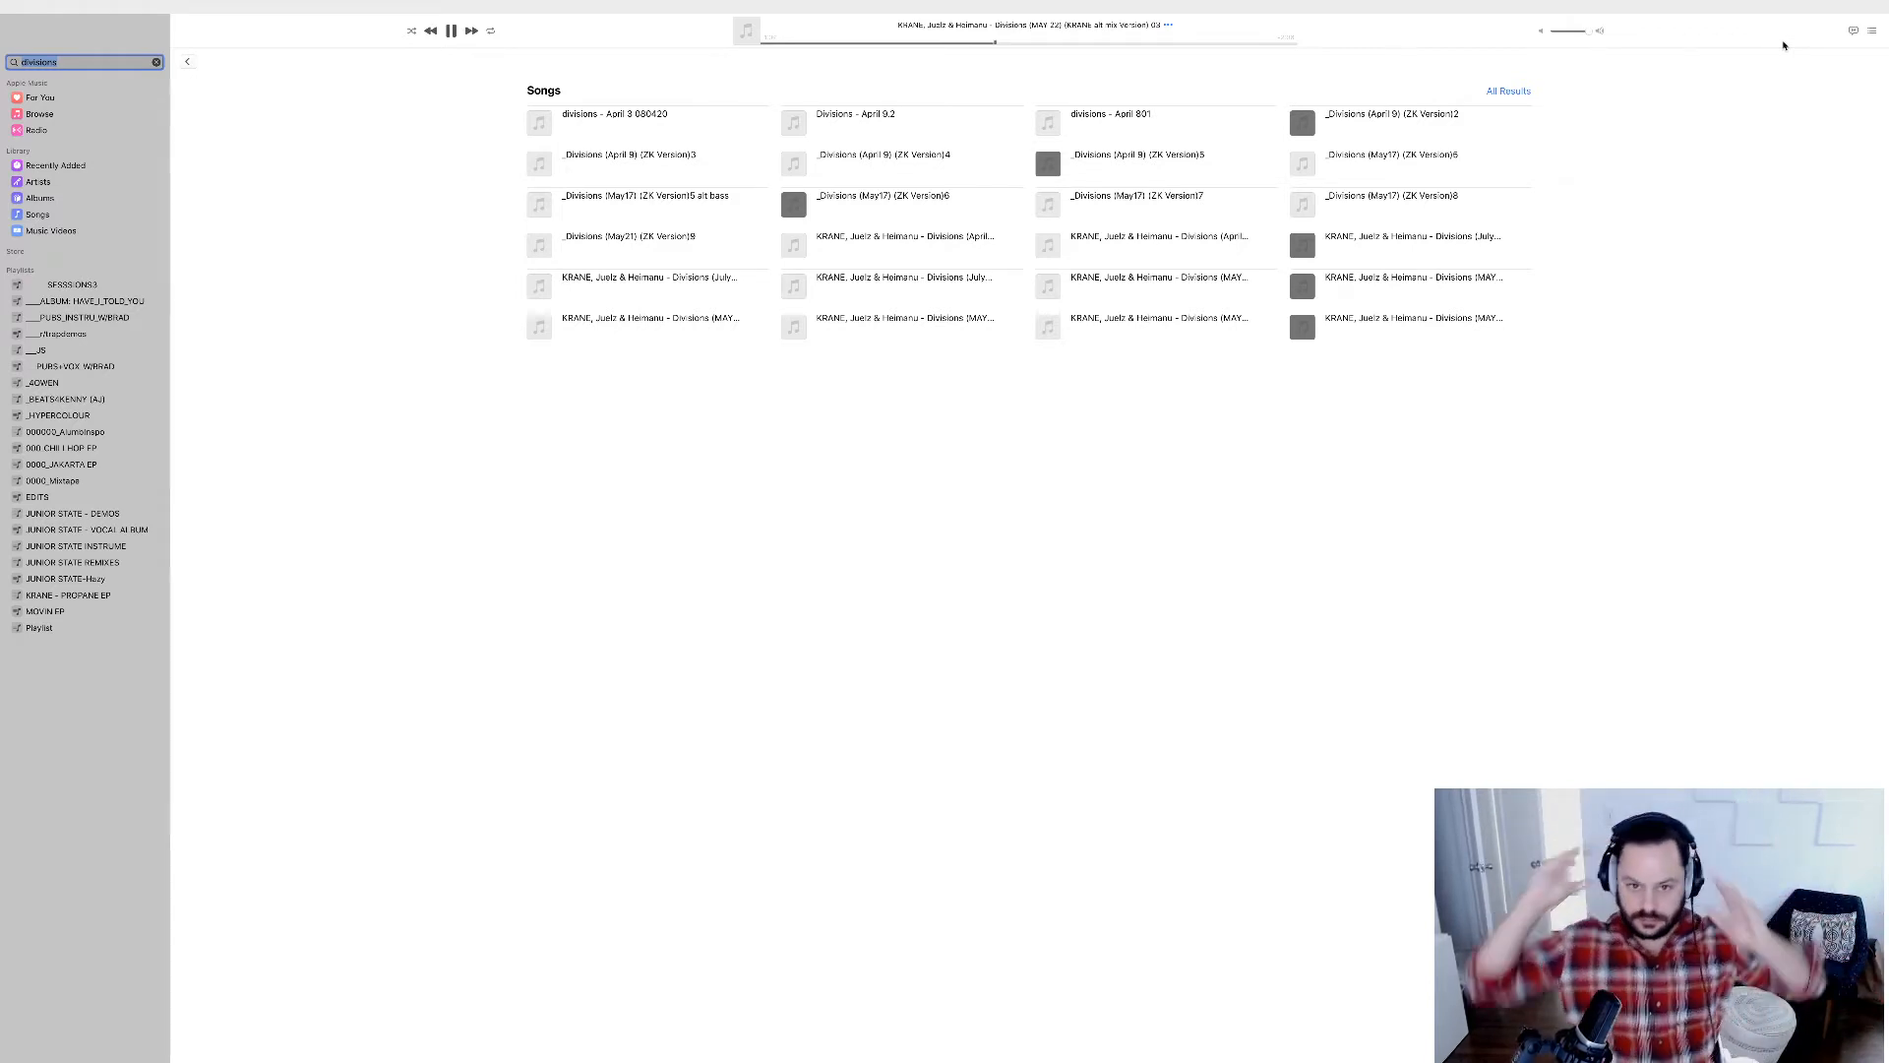
Clear the Music library search, switch to Ableton Live, and play the beat smash set from bar 1 with the browser narrowed.
key("BackSpace")
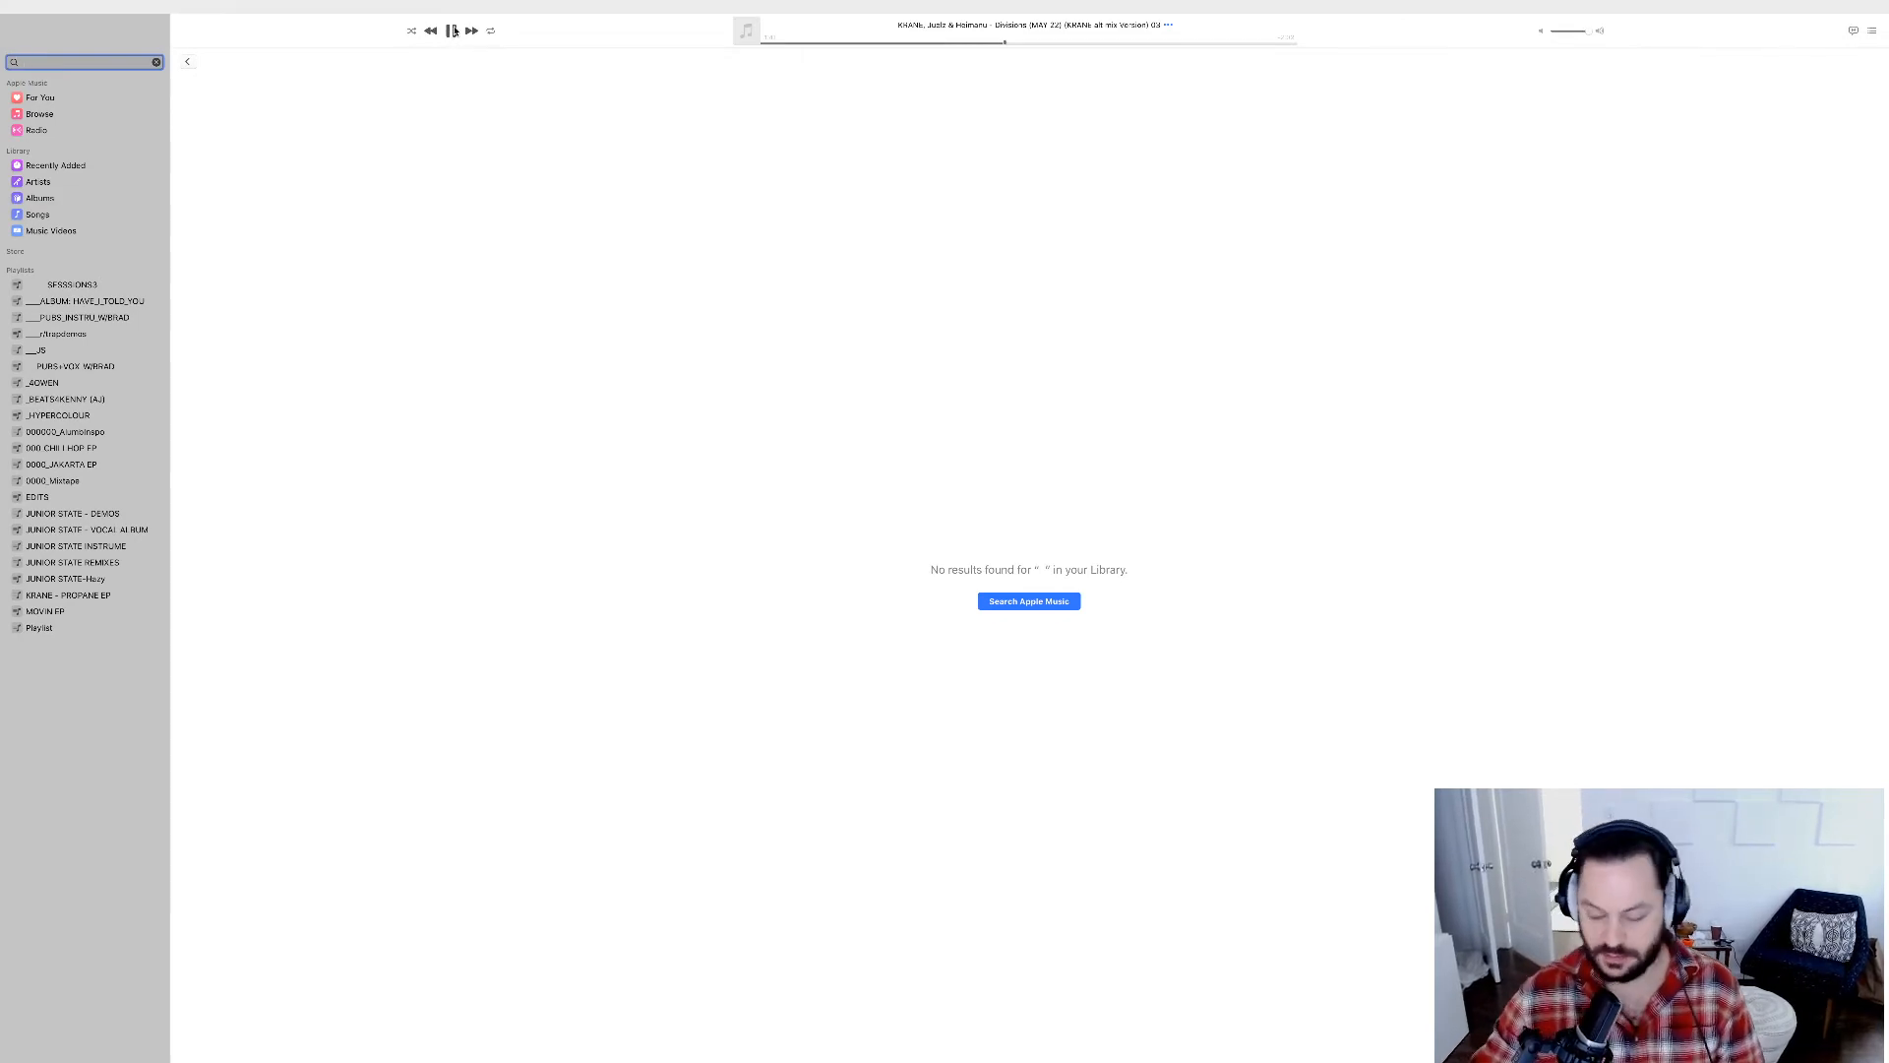
key("ctrl+Right")
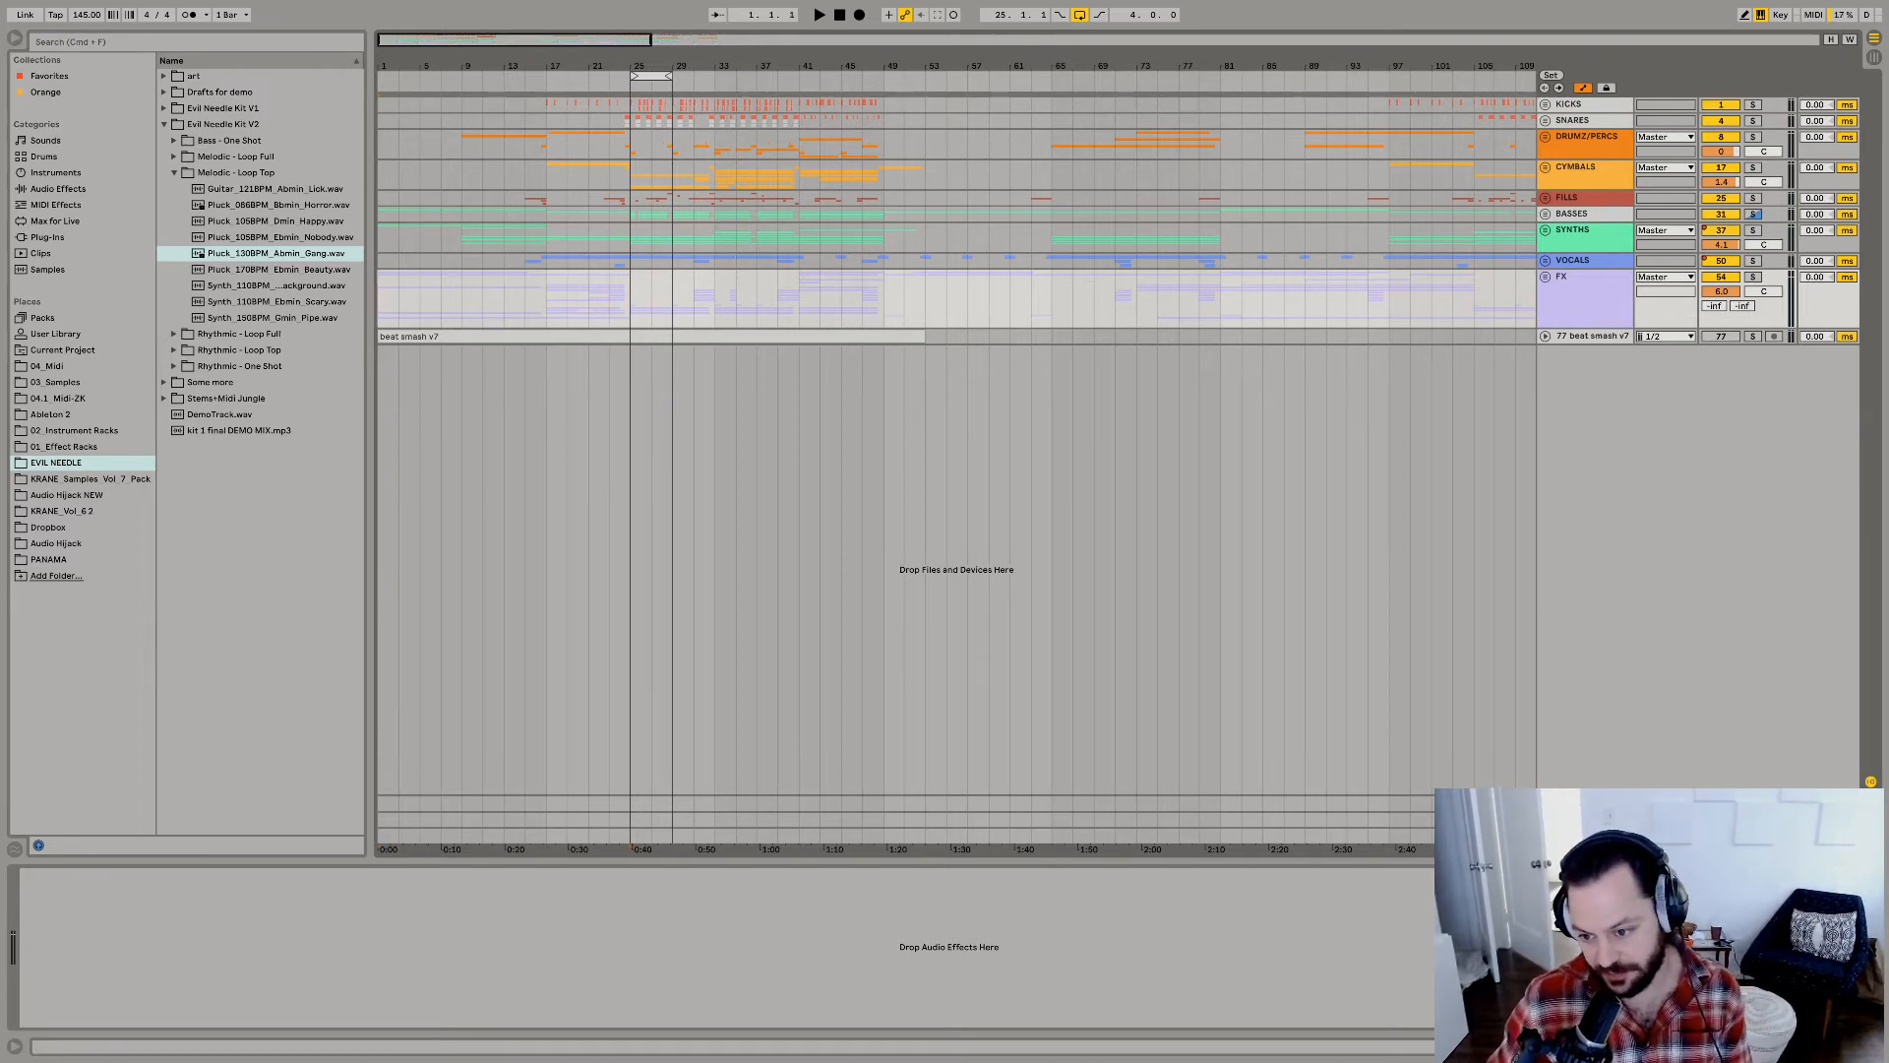
left_click(1582, 835)
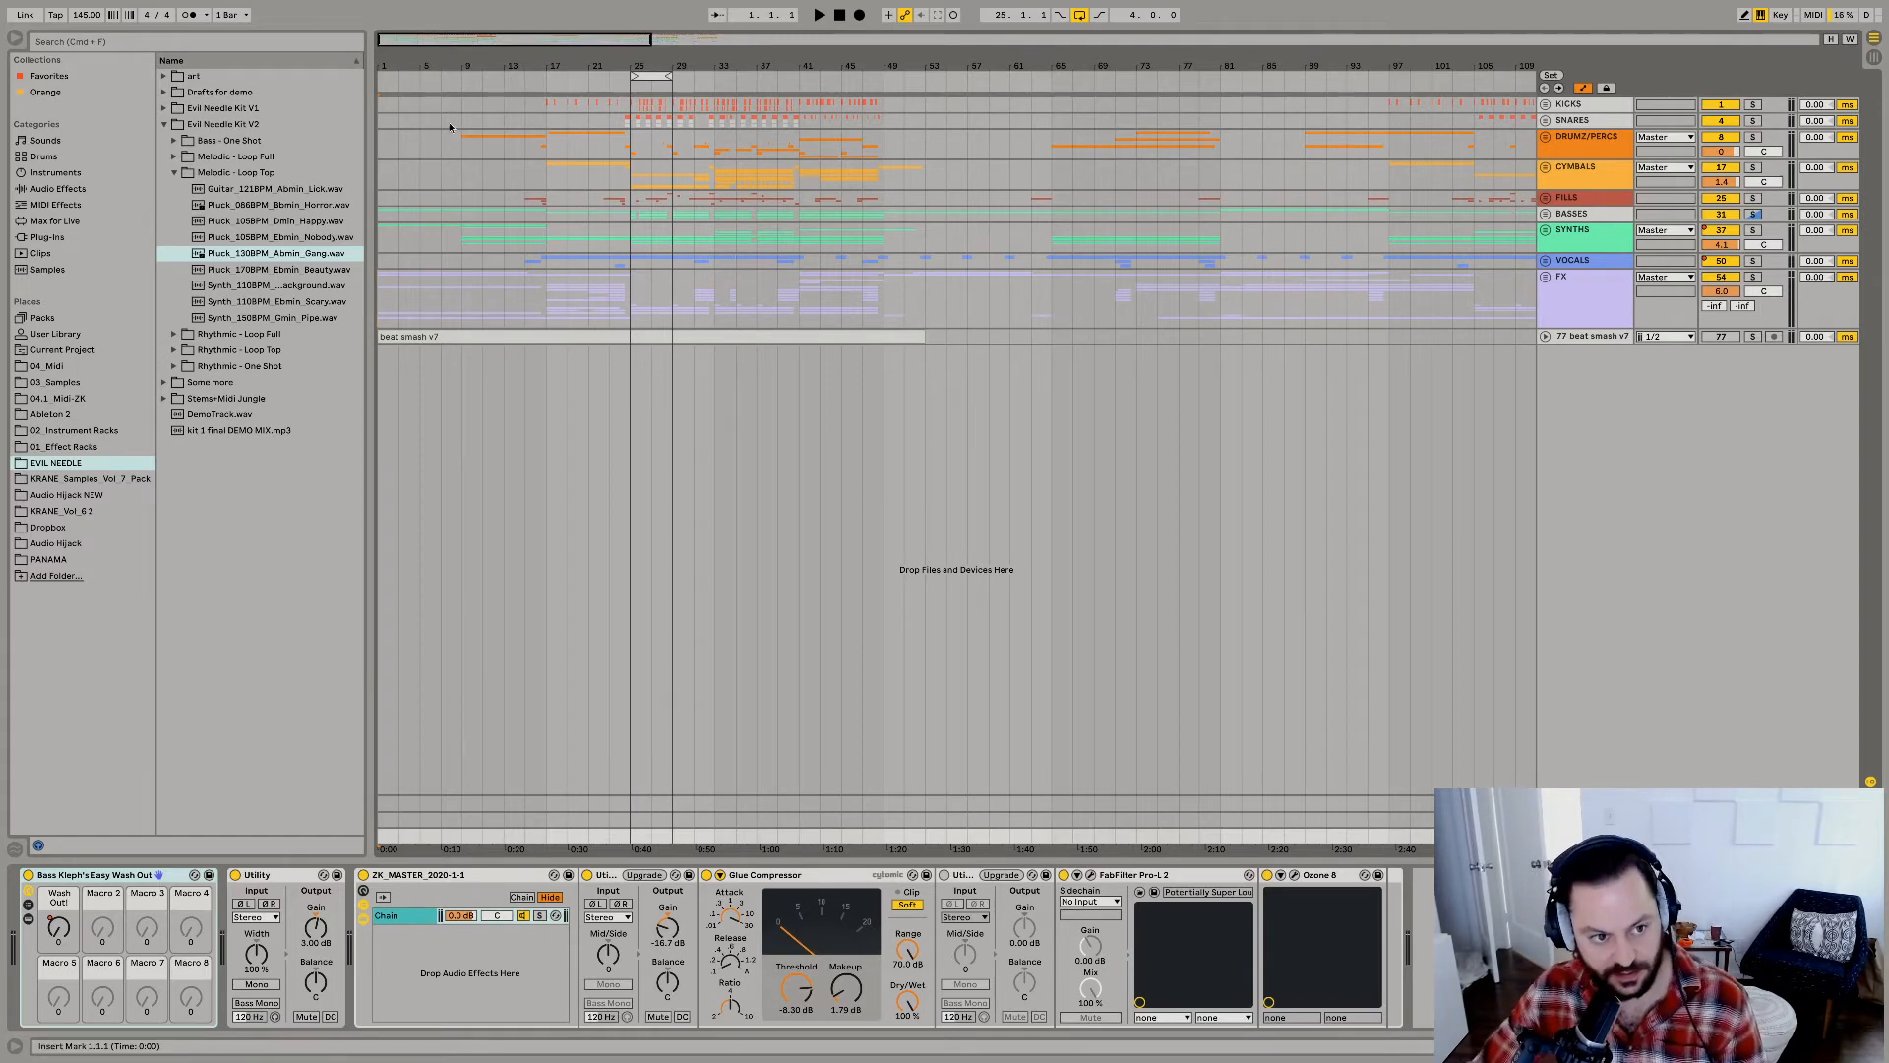
left_click_drag(369, 225, 332, 229)
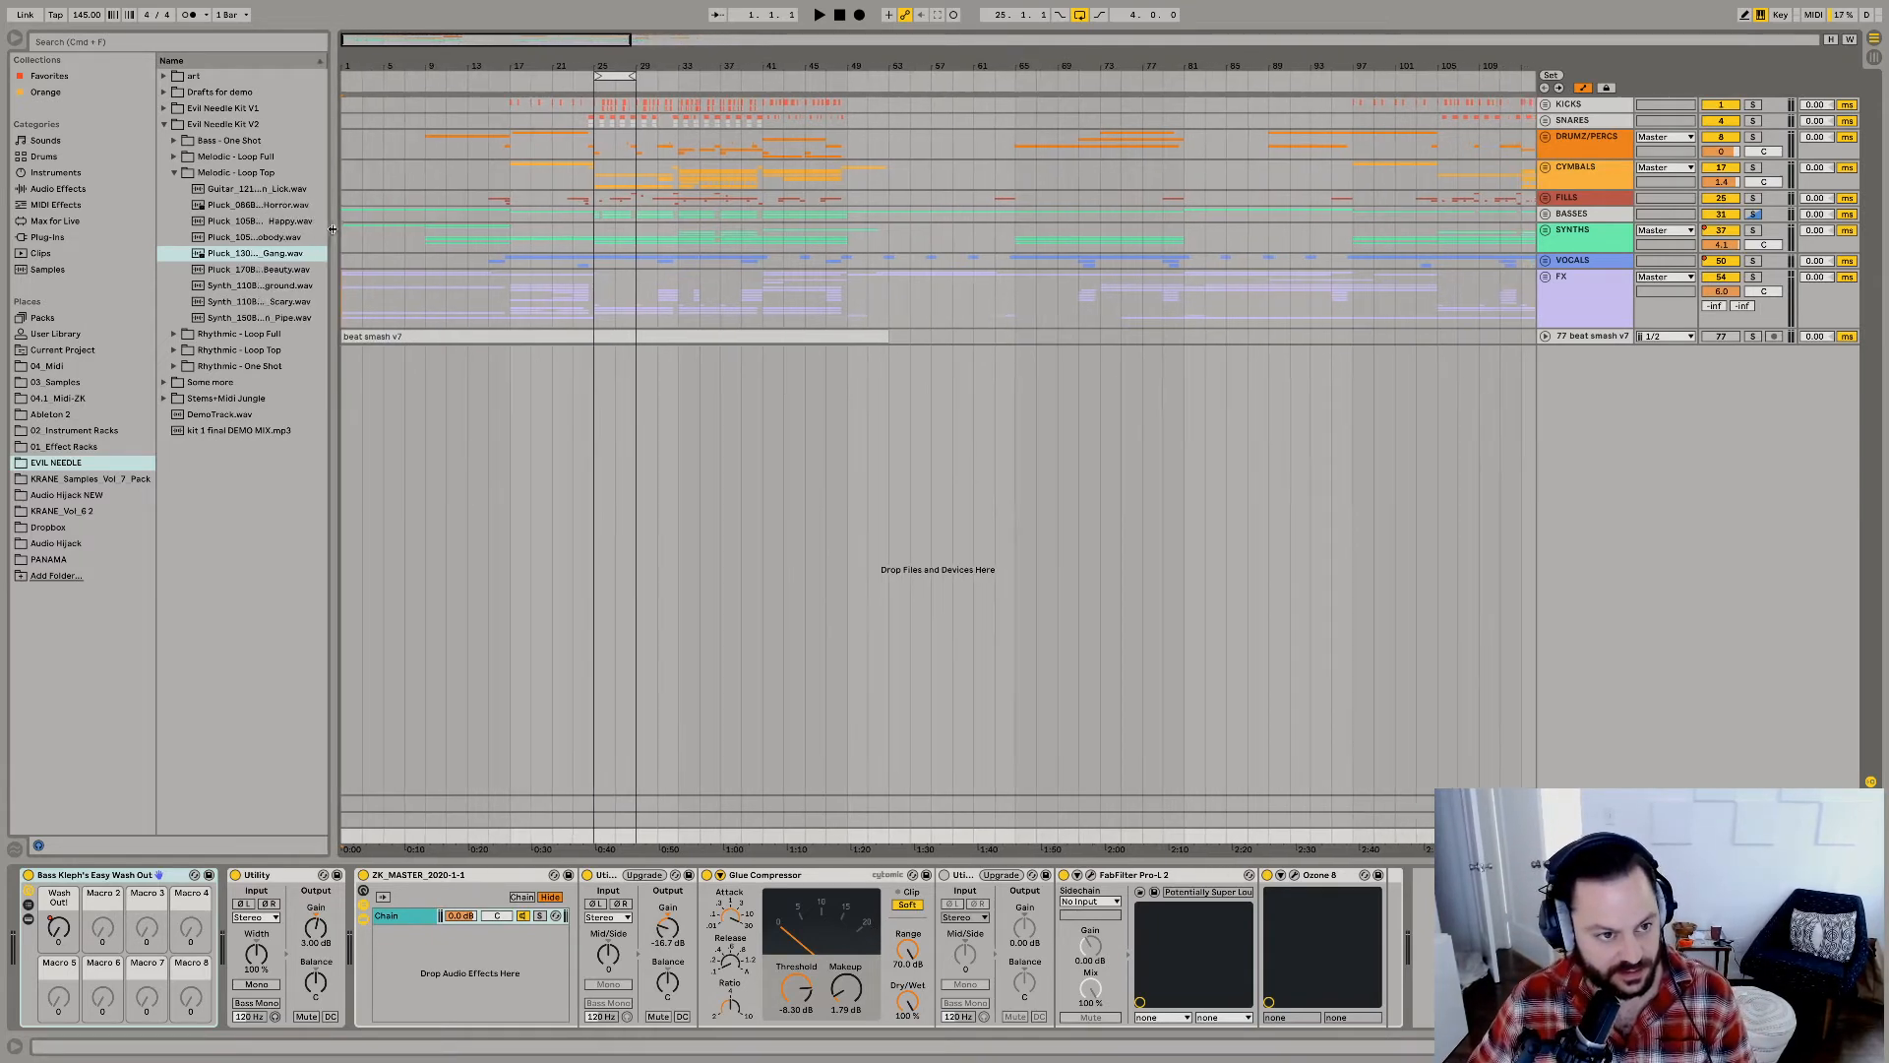
left_click(344, 304)
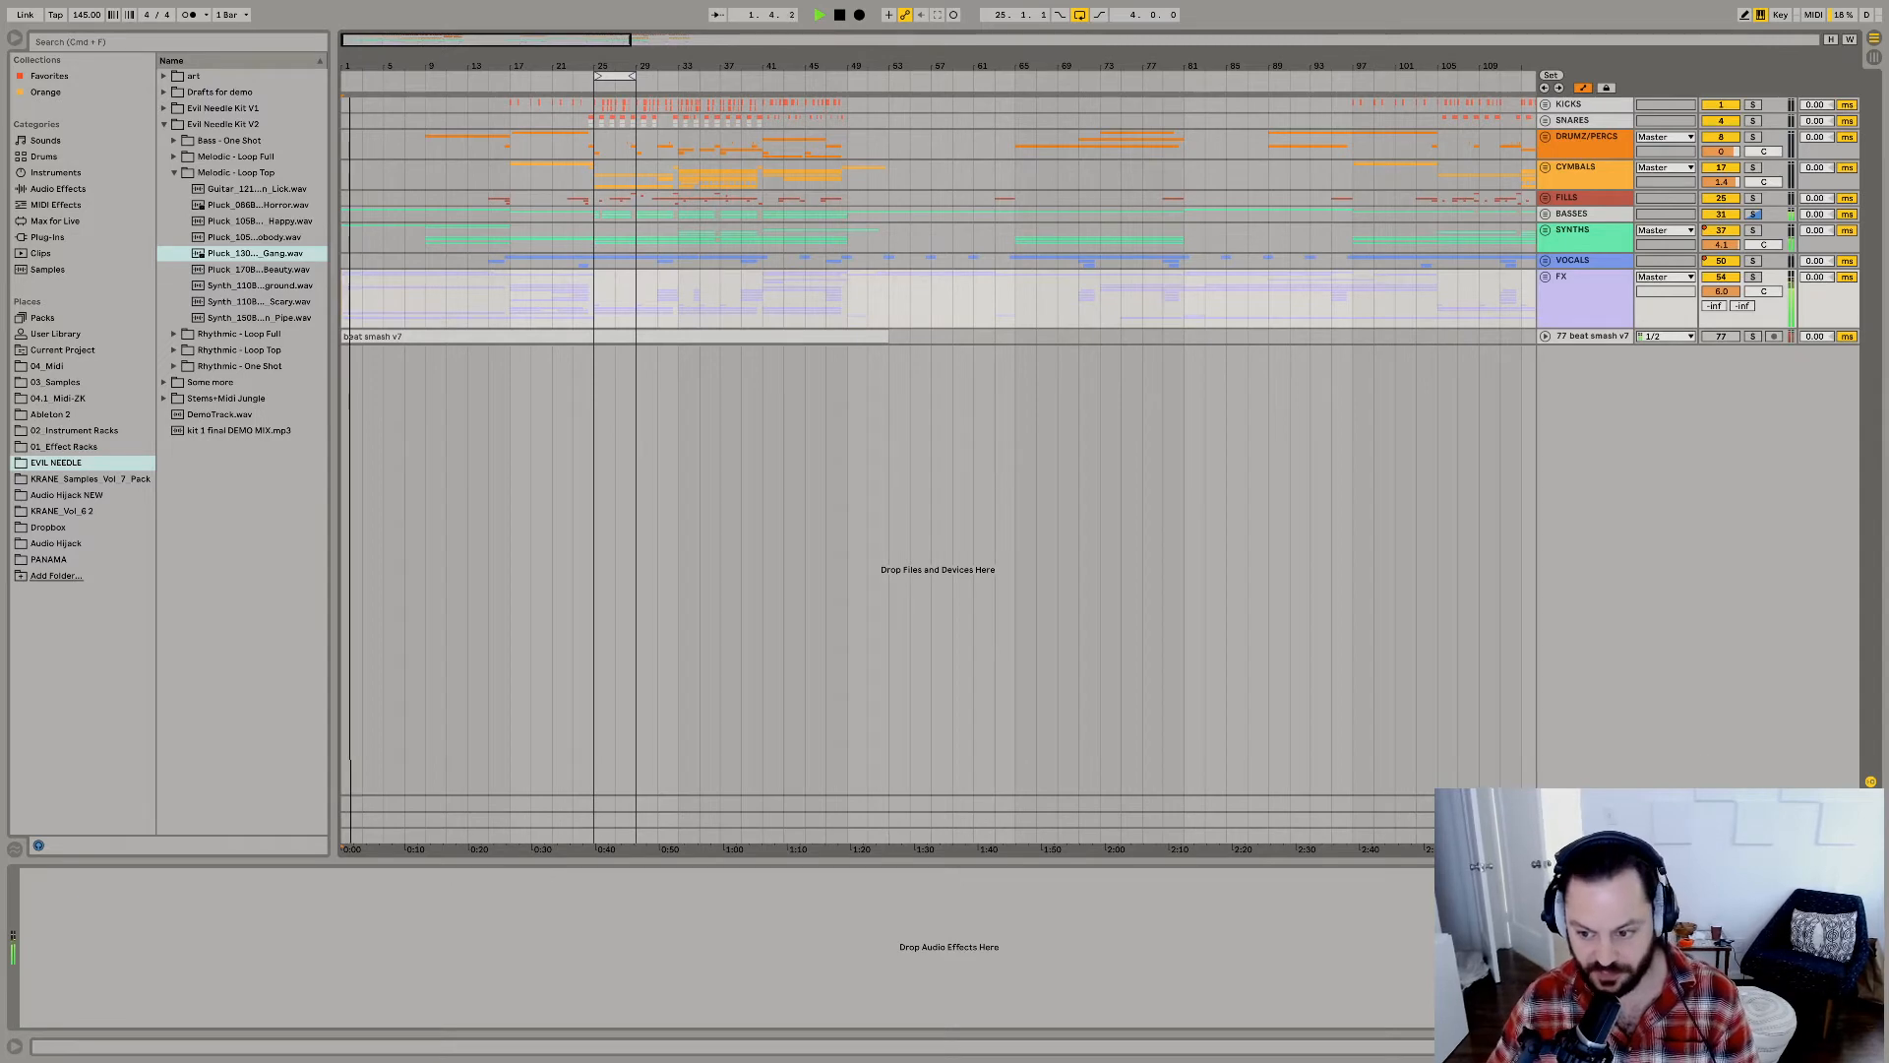
Search the browser for "uti" and add a Utility audio effect to the Master chain ahead of its first existing Utility.
left_click(1594, 835)
left_click(64, 40)
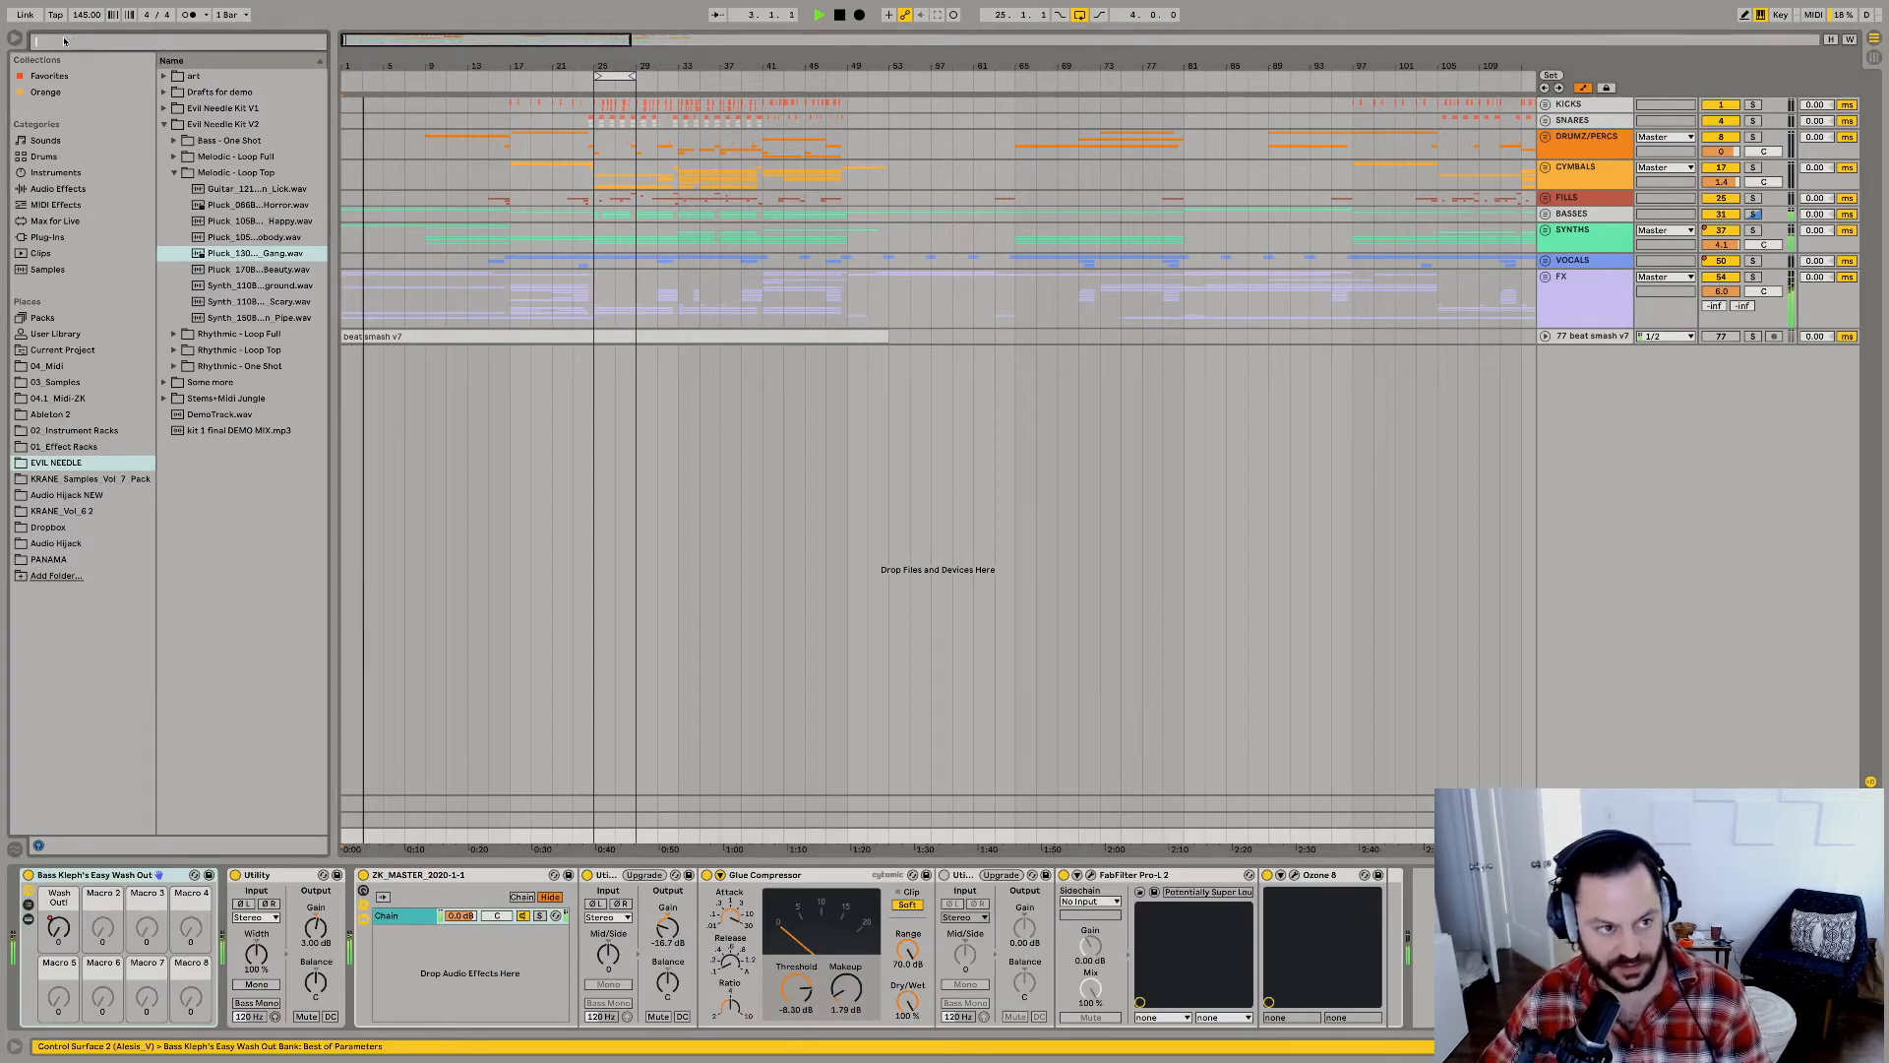
type("uti")
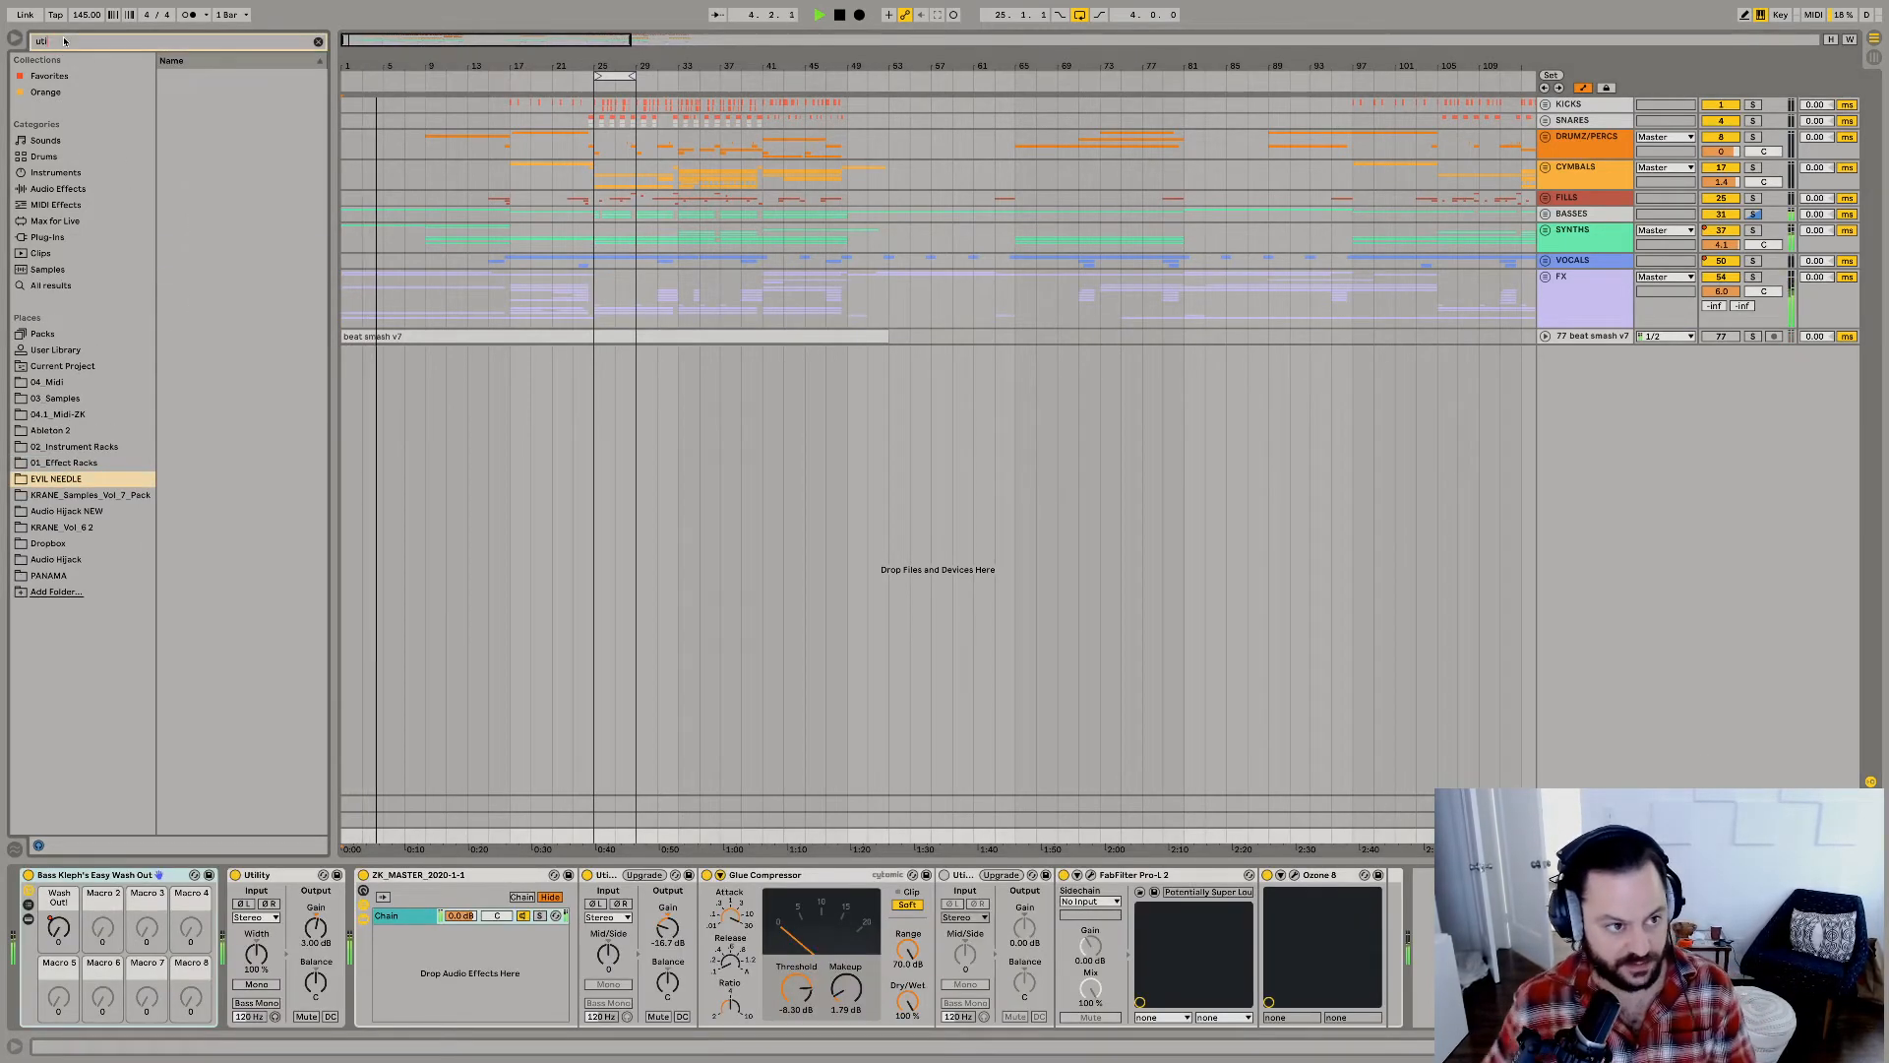
left_click(53, 190)
left_click_drag(189, 83, 315, 933)
Turn off the arrangement loop and try drawing a drop from bar 17 in the Master's Utility automation lane.
key("u")
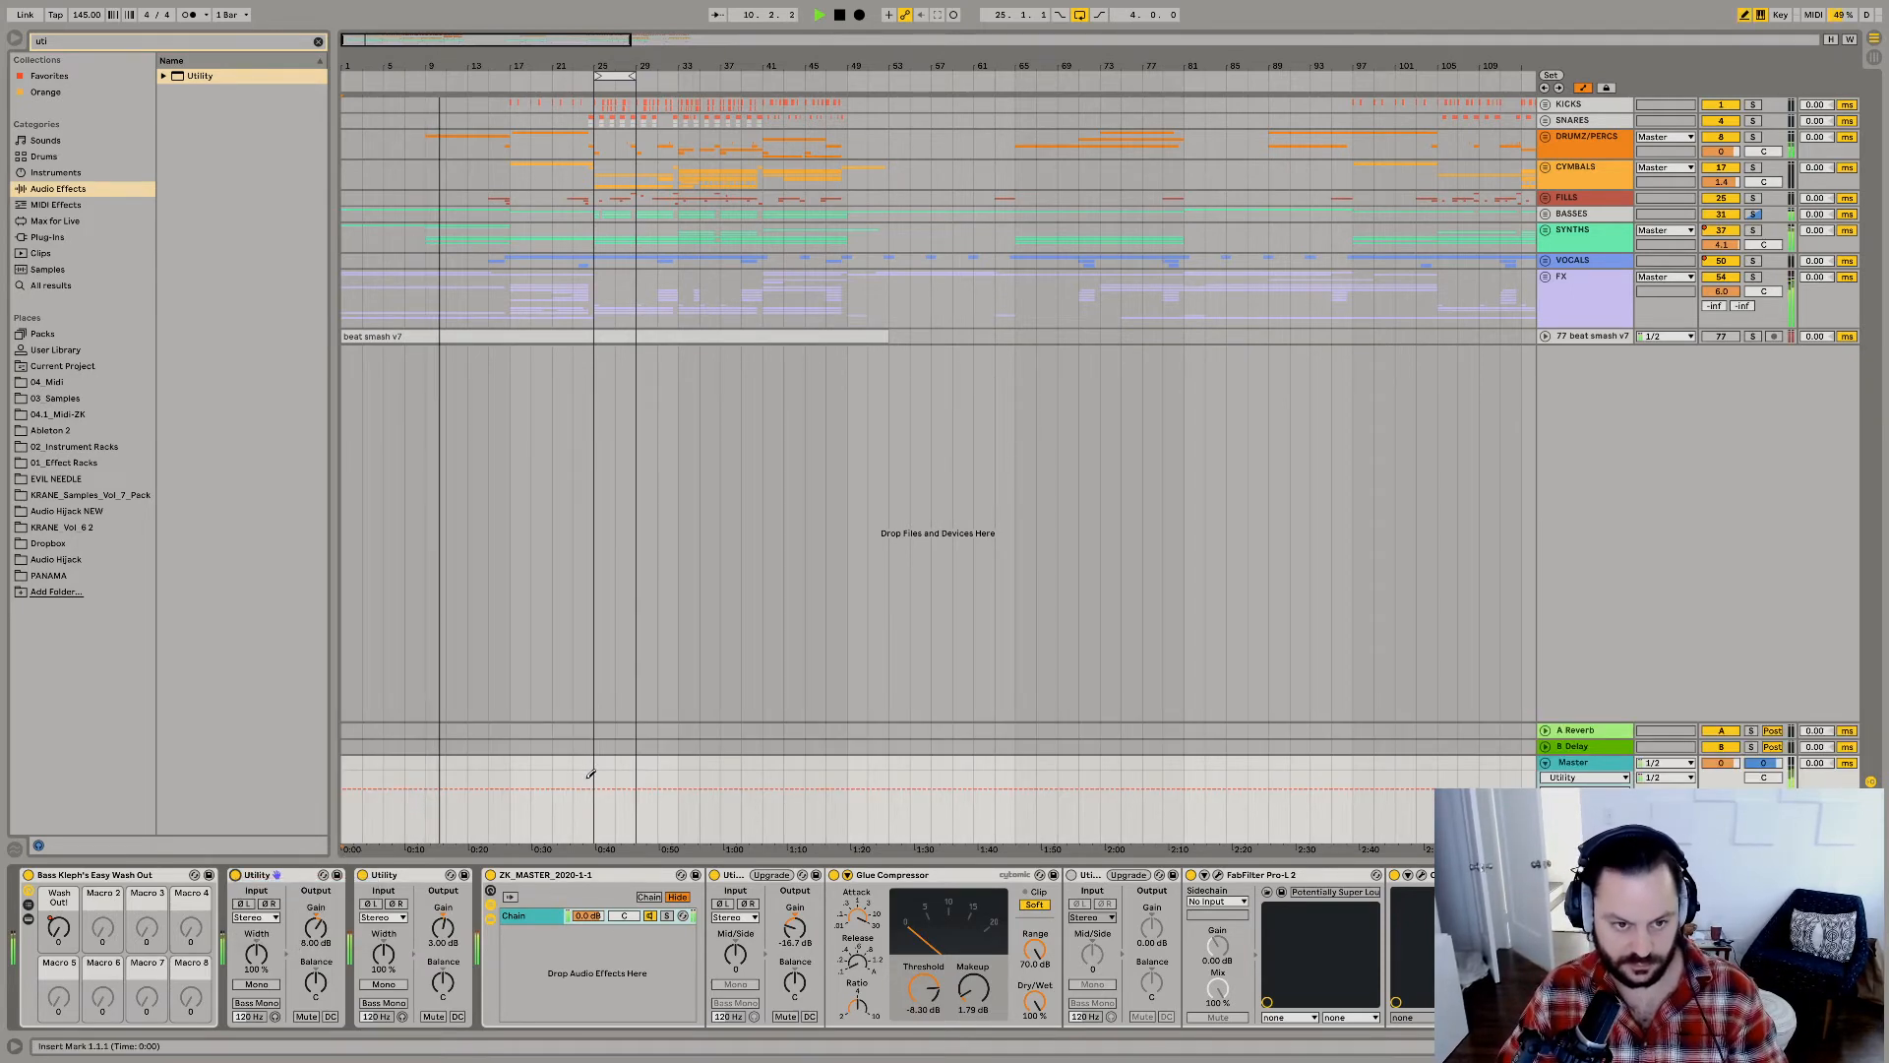
key("b")
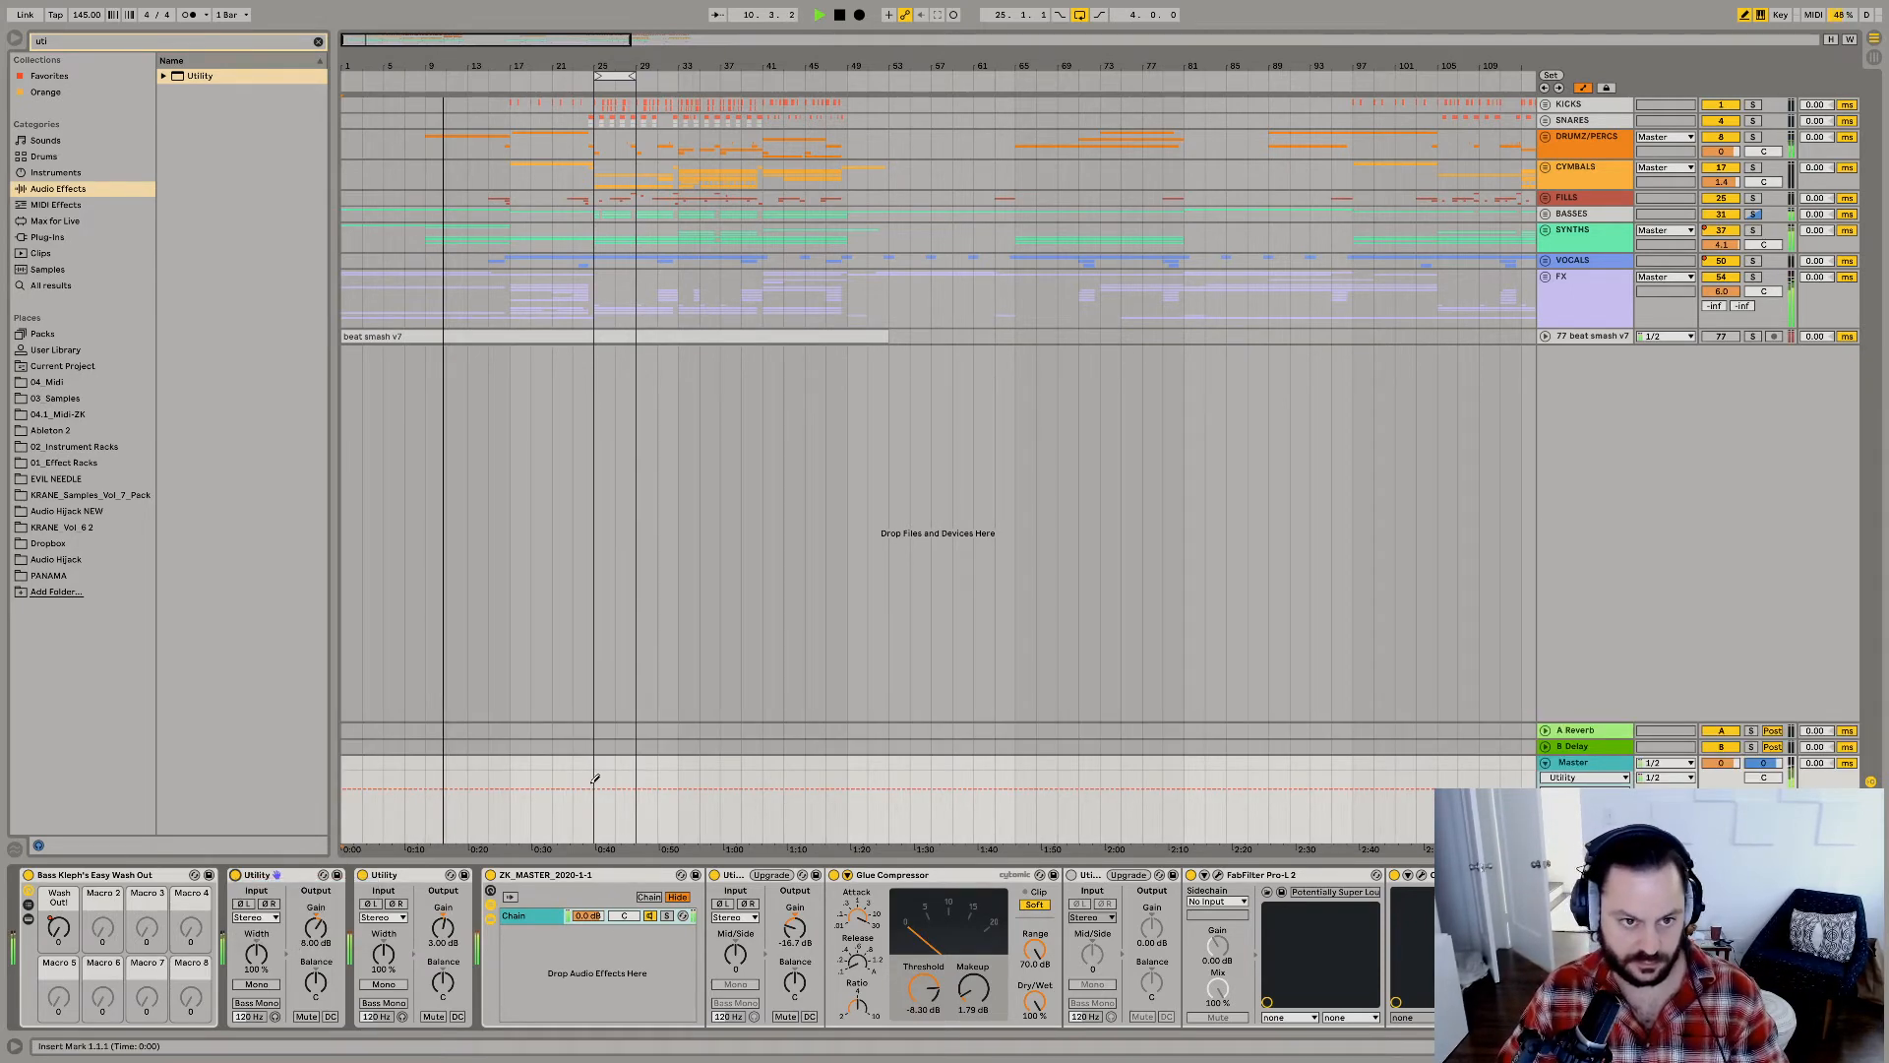
left_click(1077, 18)
left_click_drag(522, 787, 531, 826)
key("b")
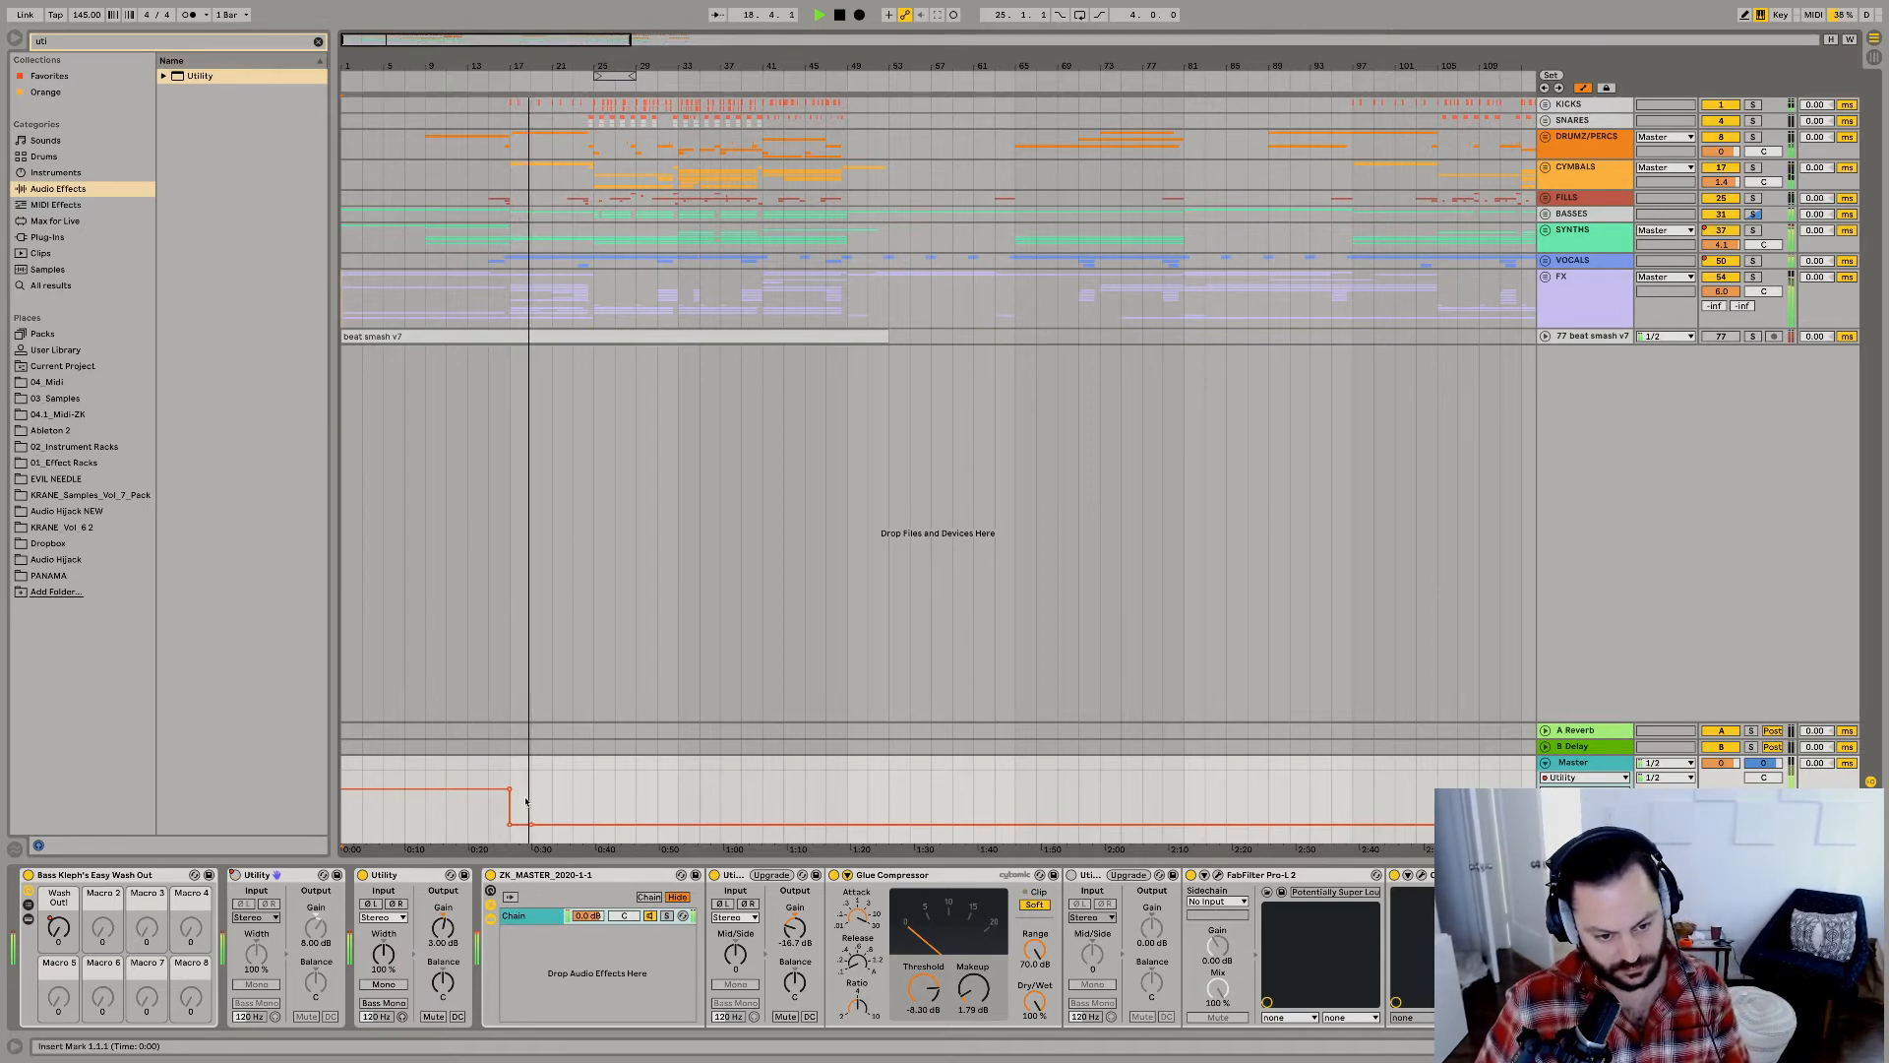
Check the BASSES tracks and set the Master's Utility gains to -14.7 dB ahead of Glue Compressor and 1.00 dB ahead of ZK_MASTER.
left_click_drag(791, 940, 790, 935)
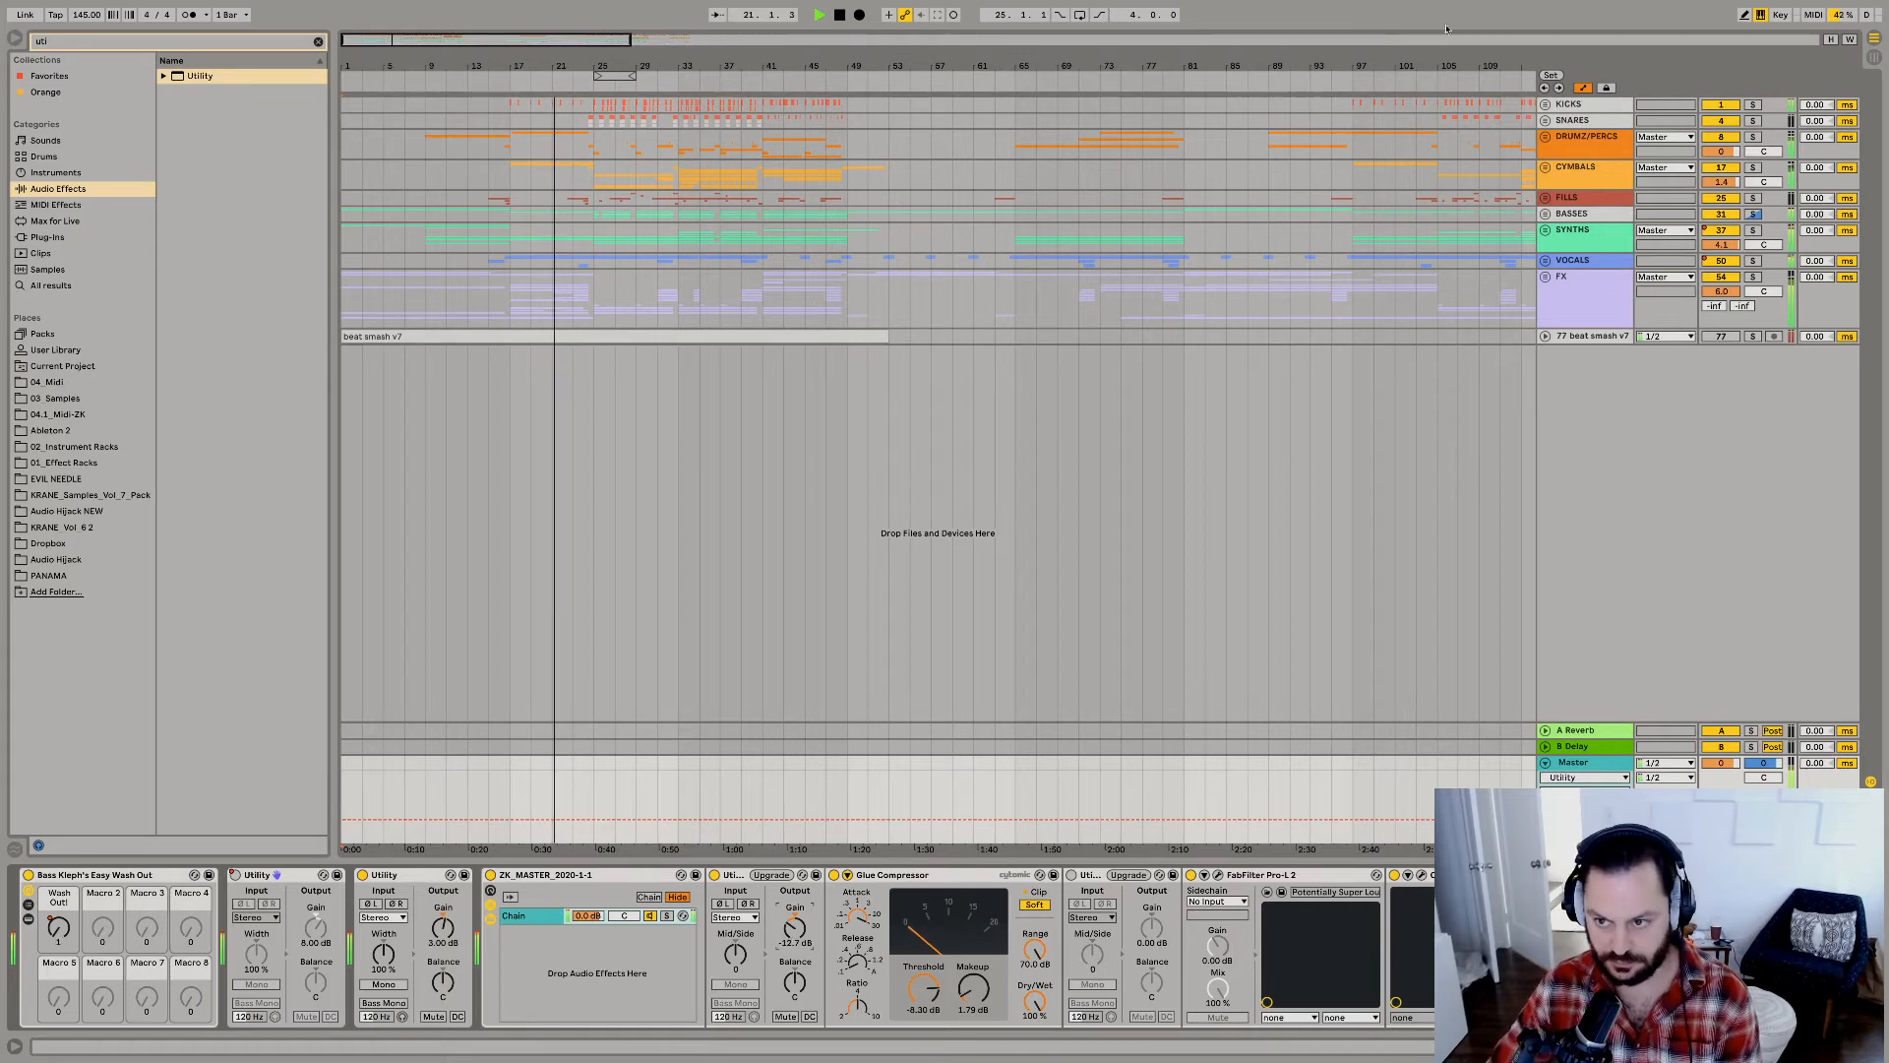
left_click(1546, 213)
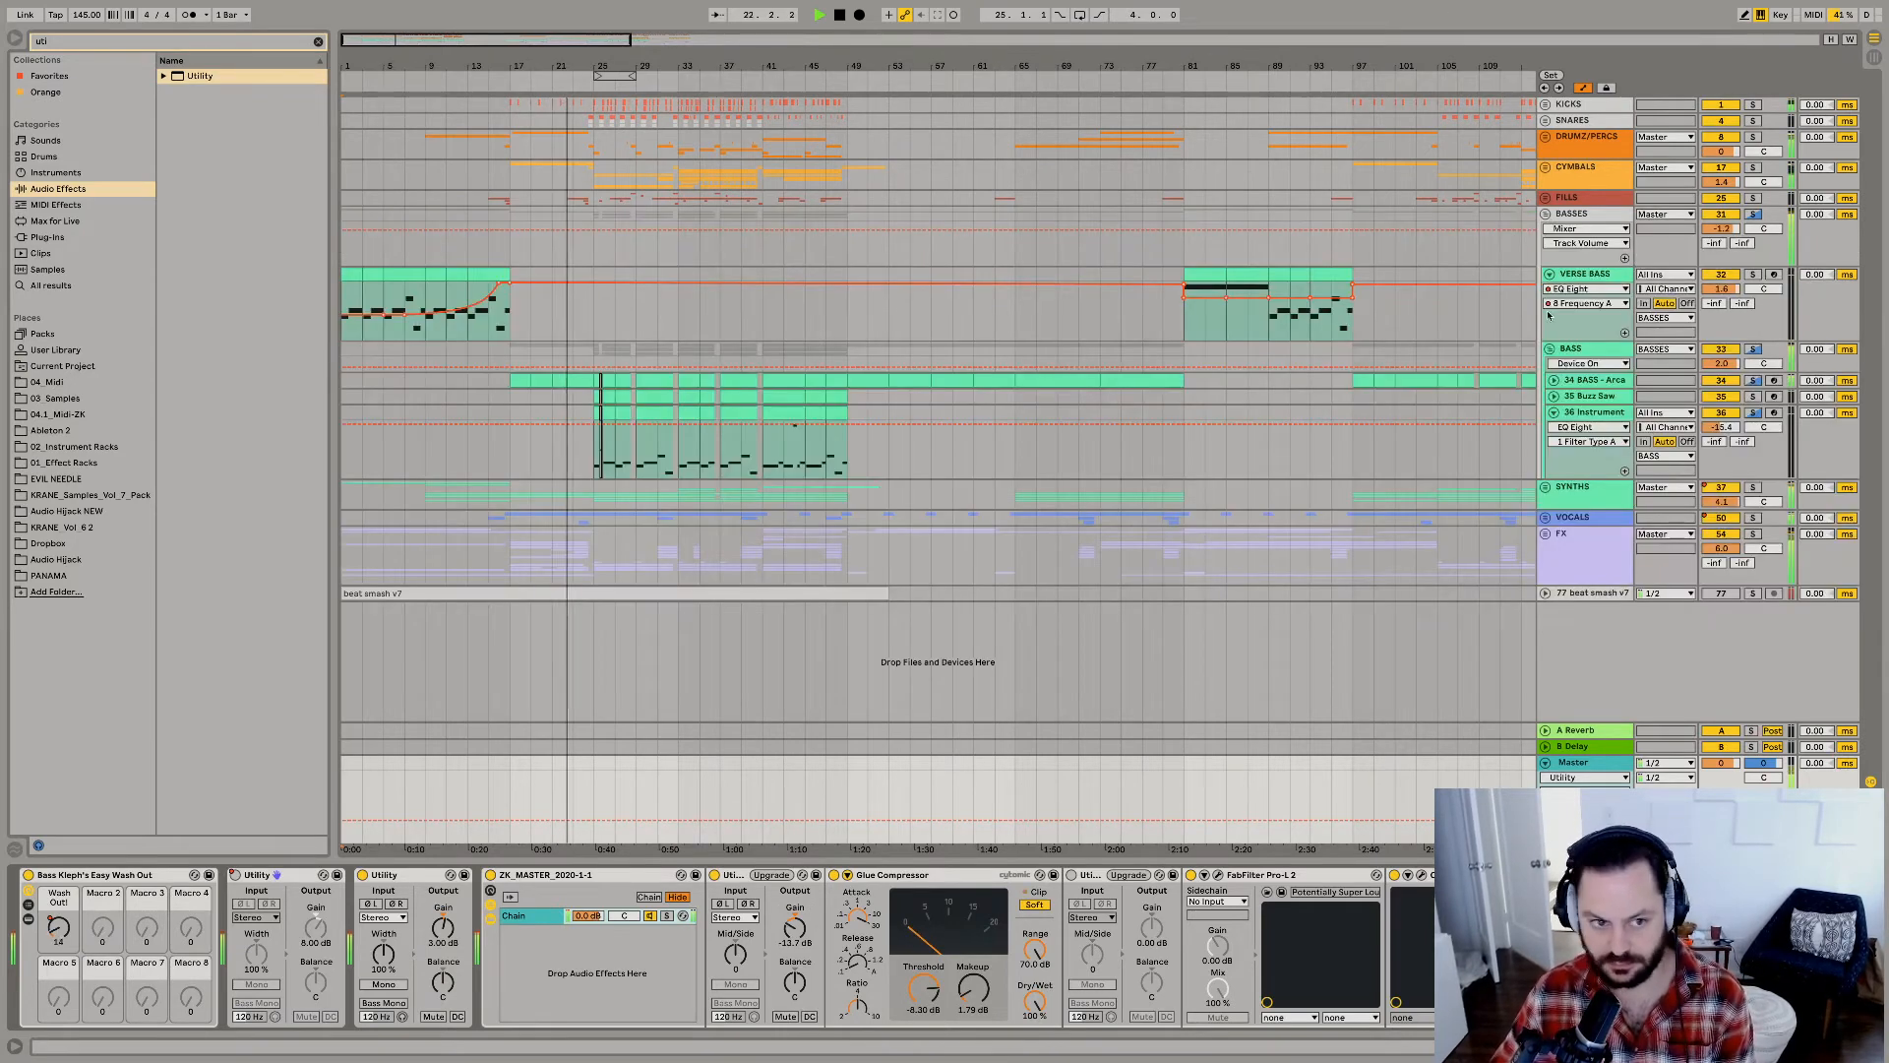
left_click(1554, 379)
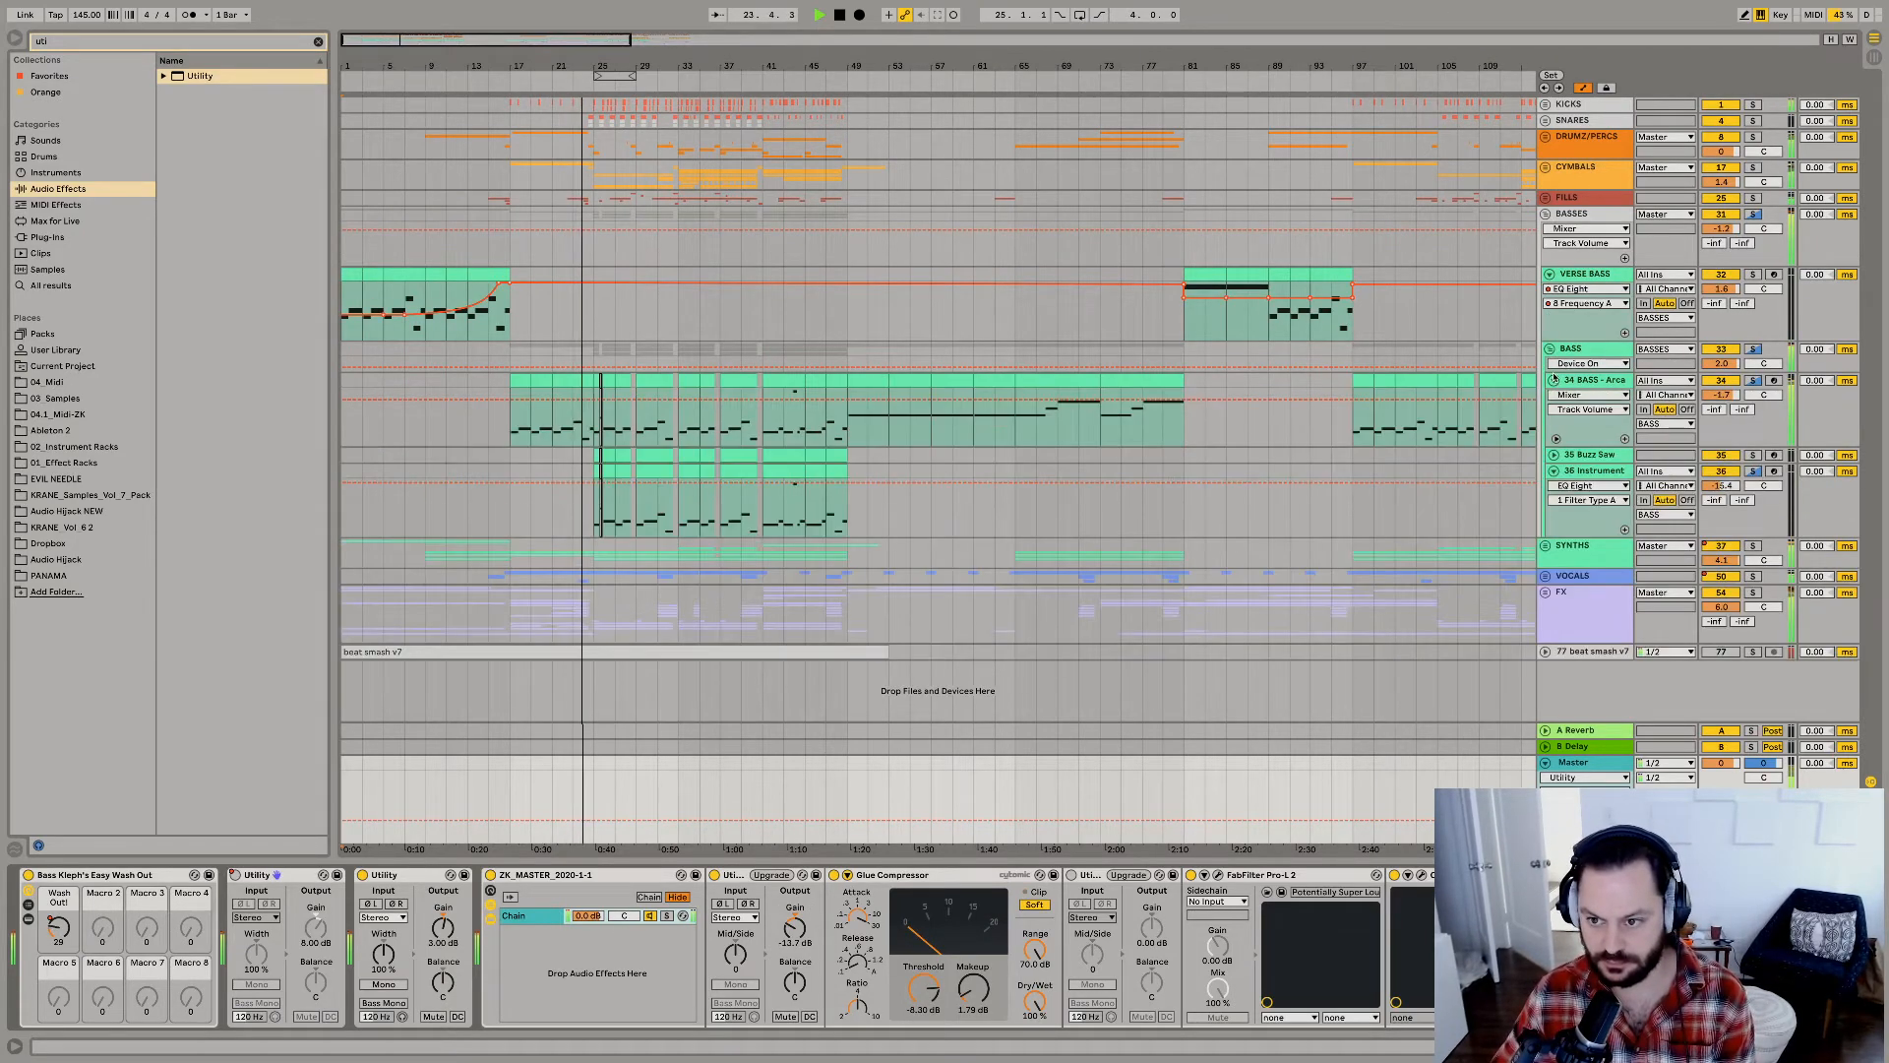
left_click(1546, 214)
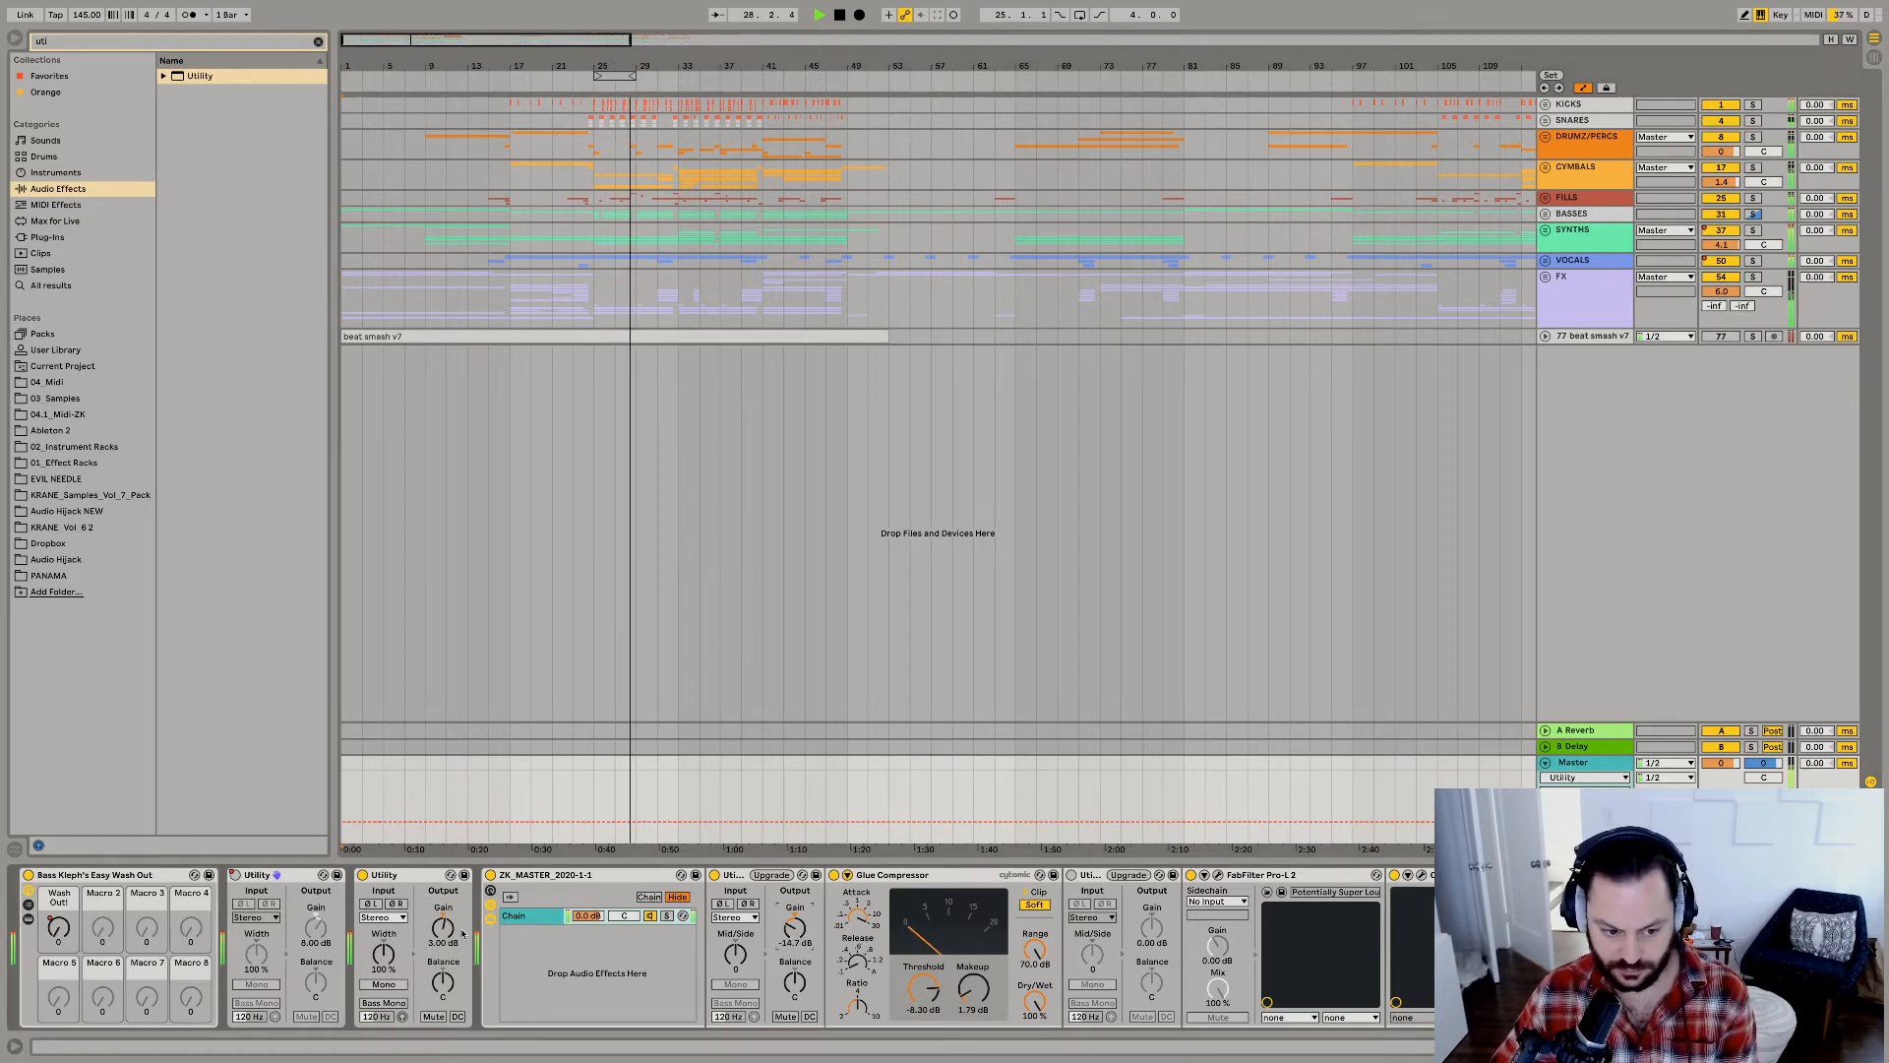
left_click_drag(442, 927, 437, 936)
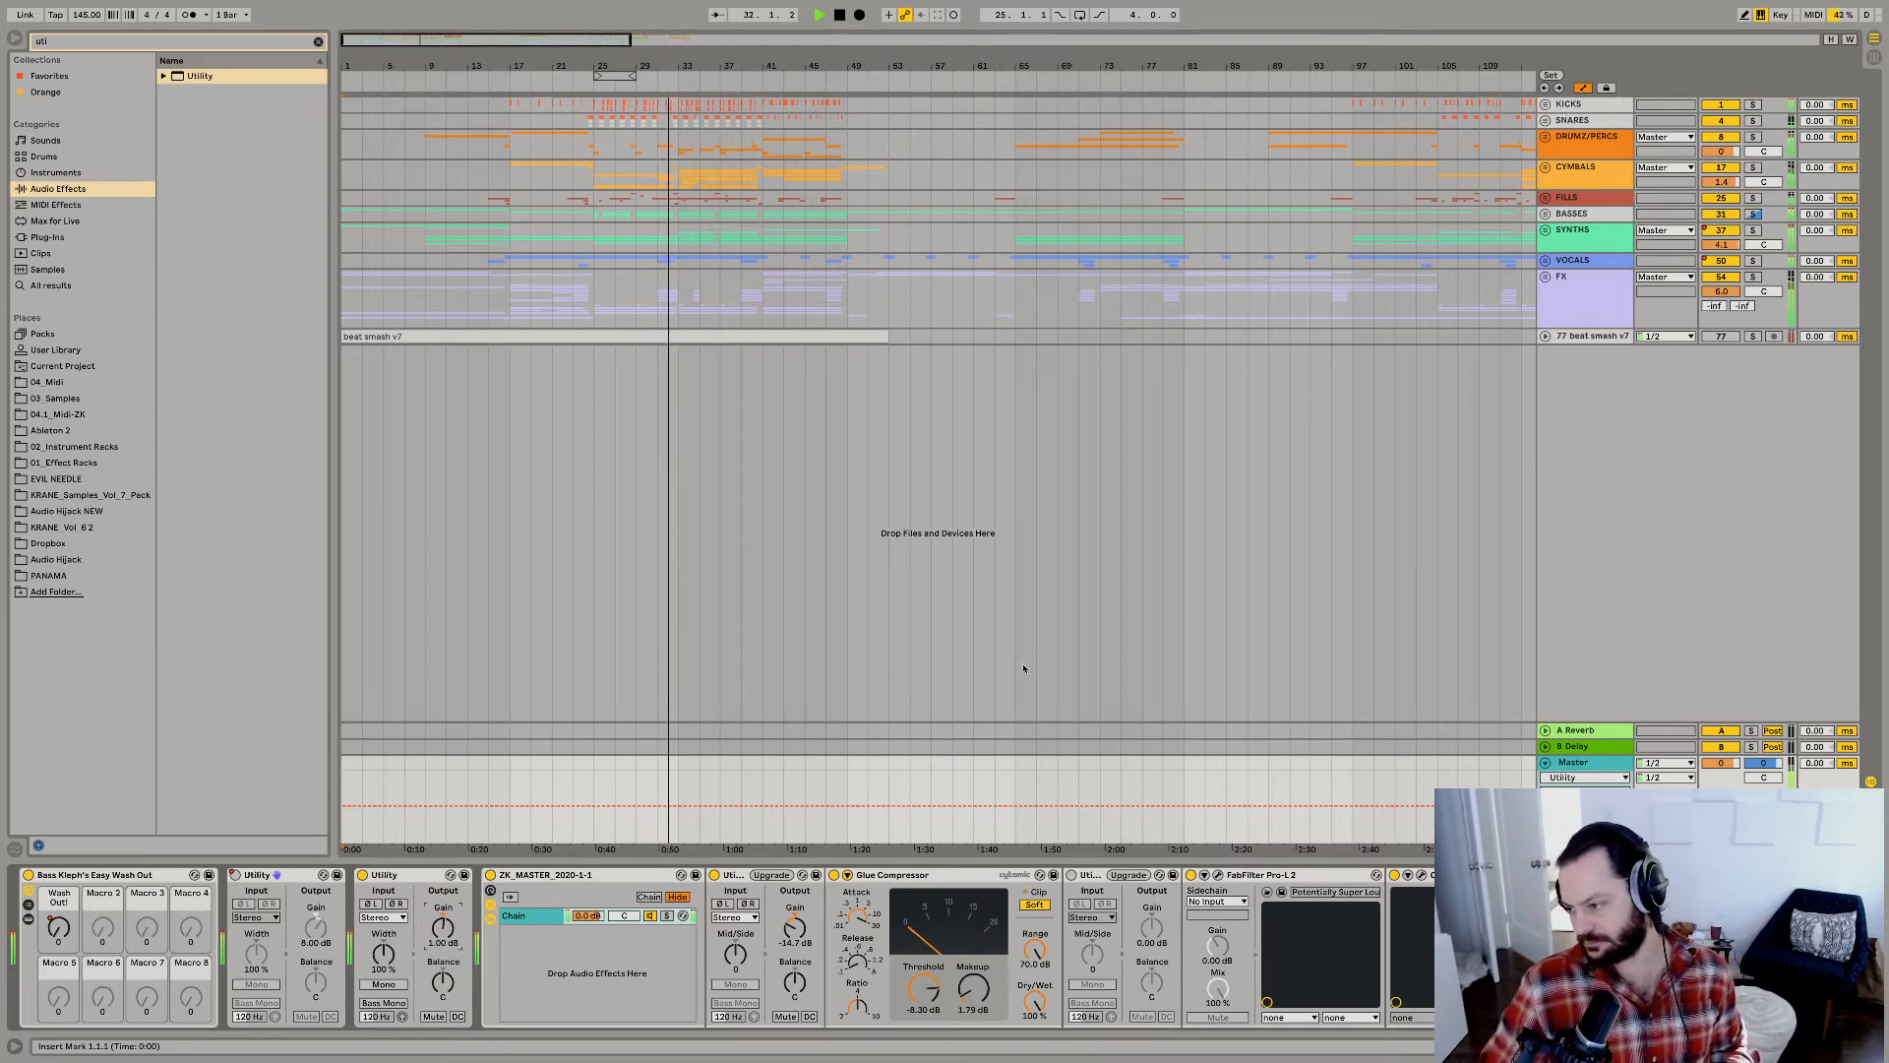
Listen to the arrangement from bar 25 and stop it, and play the section from bar 17.
left_click(595, 313)
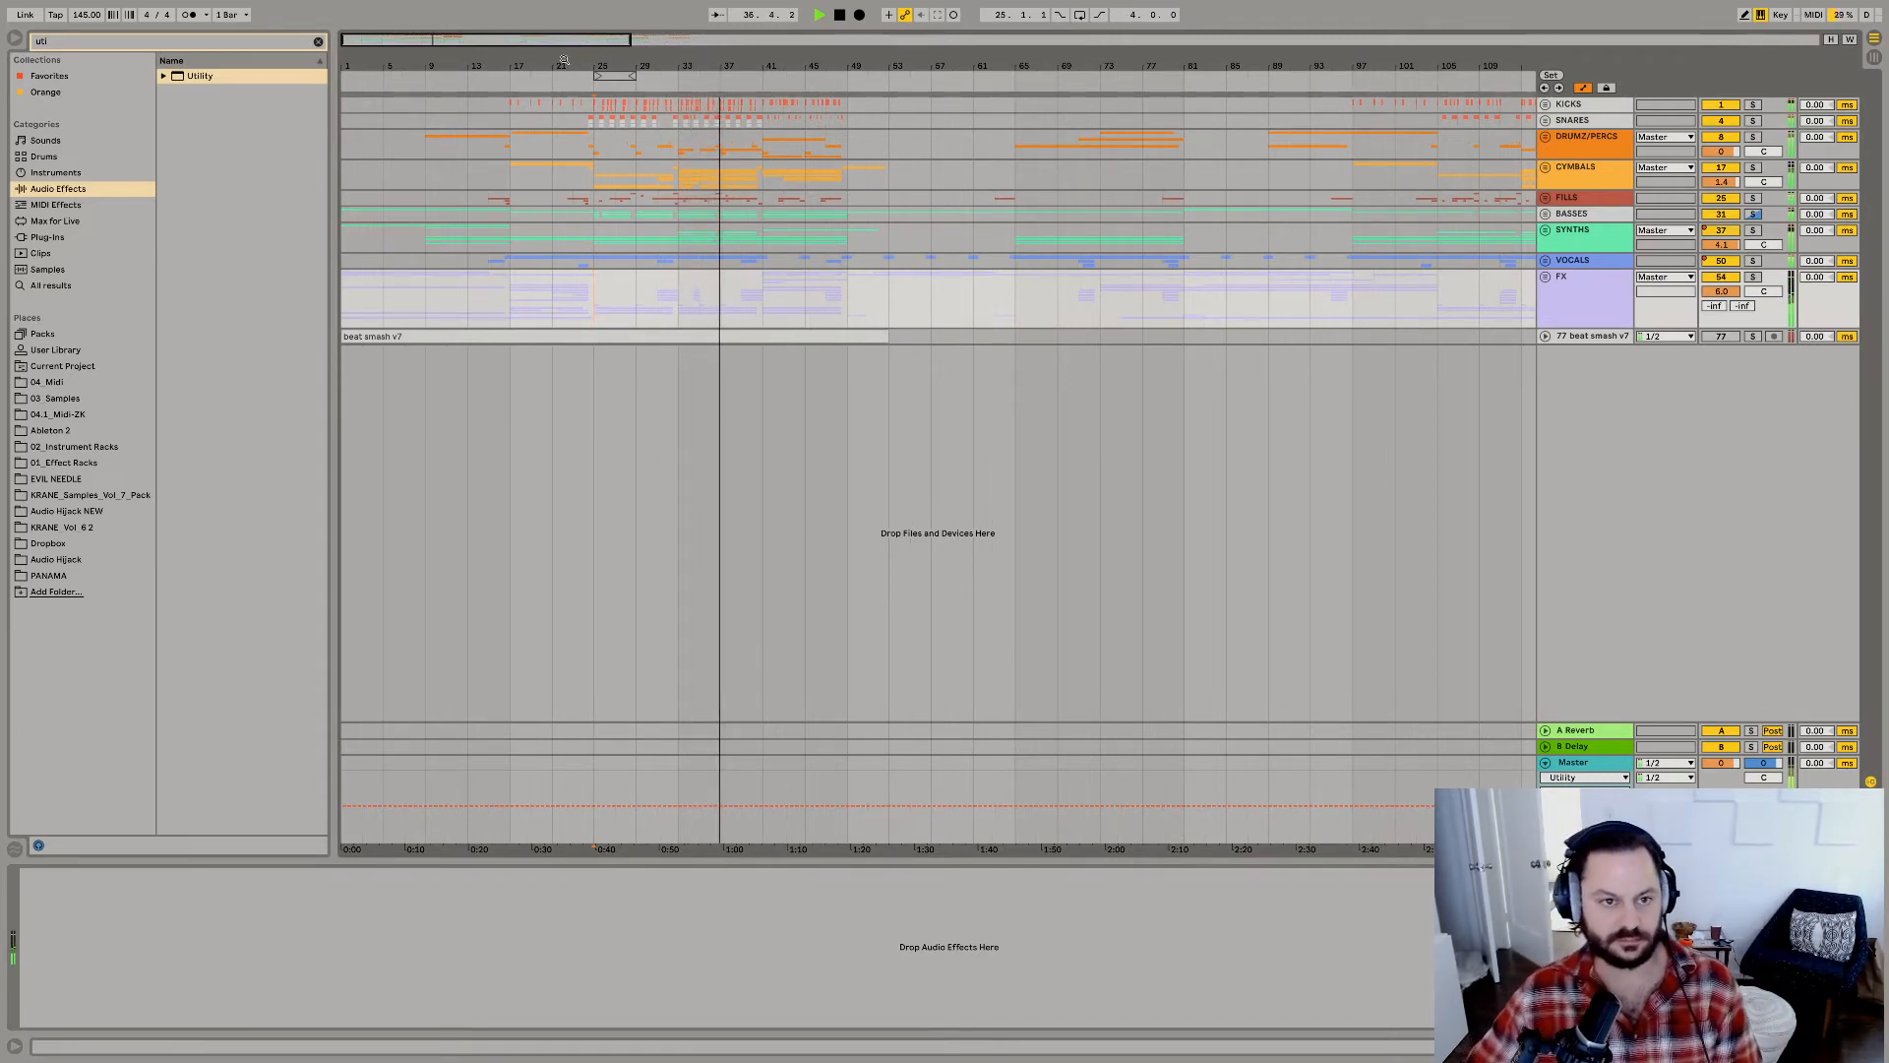
left_click_drag(564, 61, 743, 126)
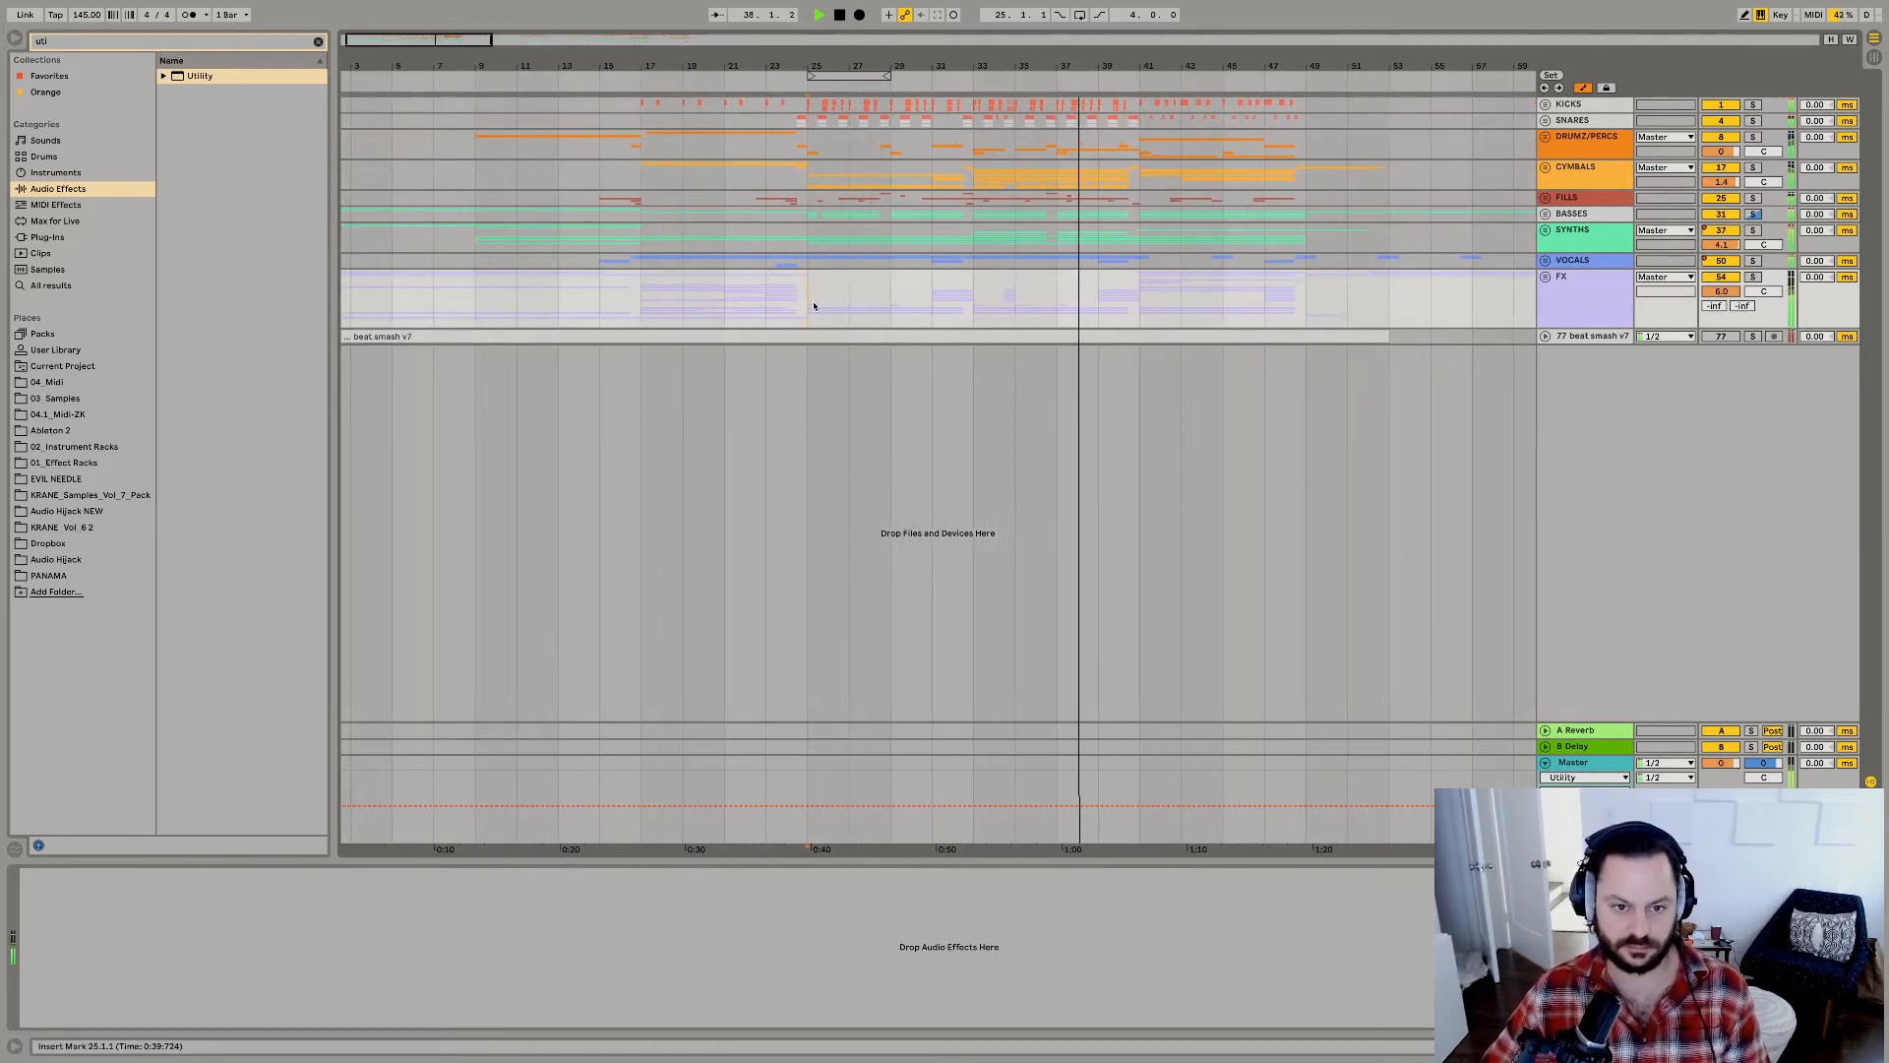
key("space")
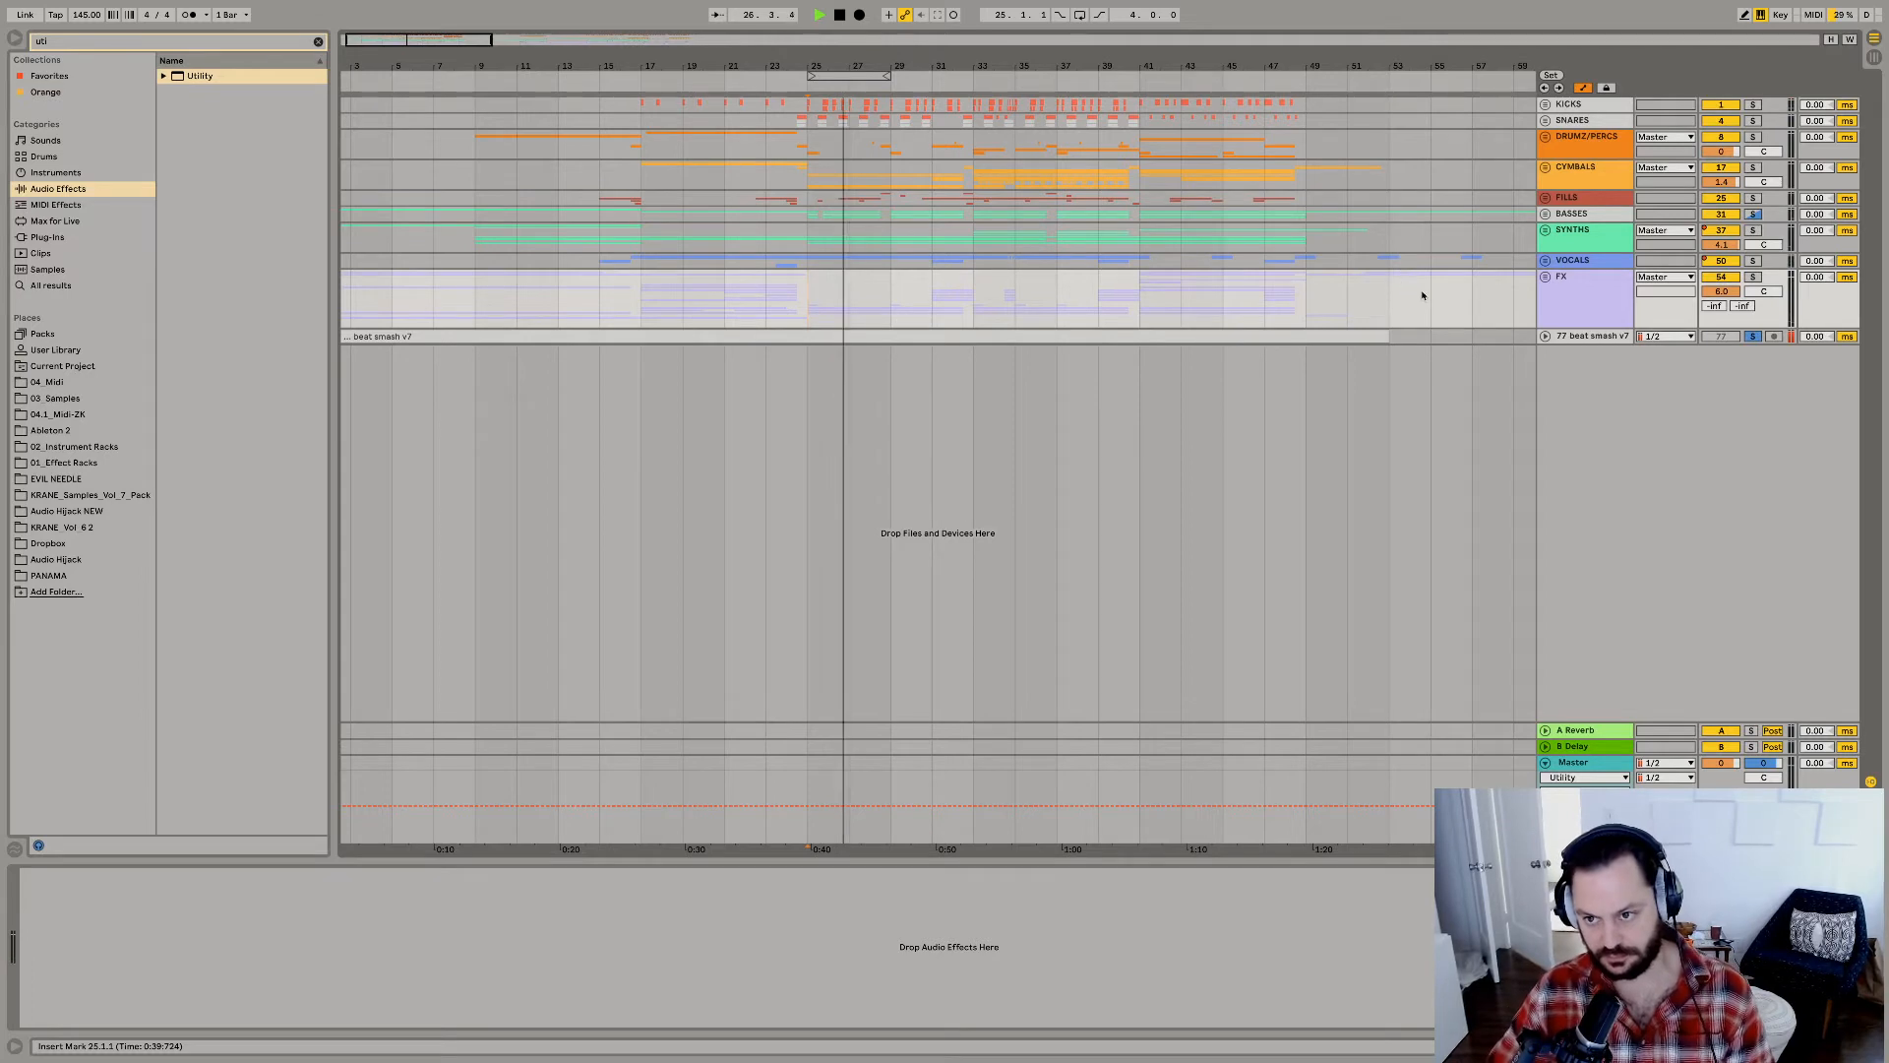
key("space")
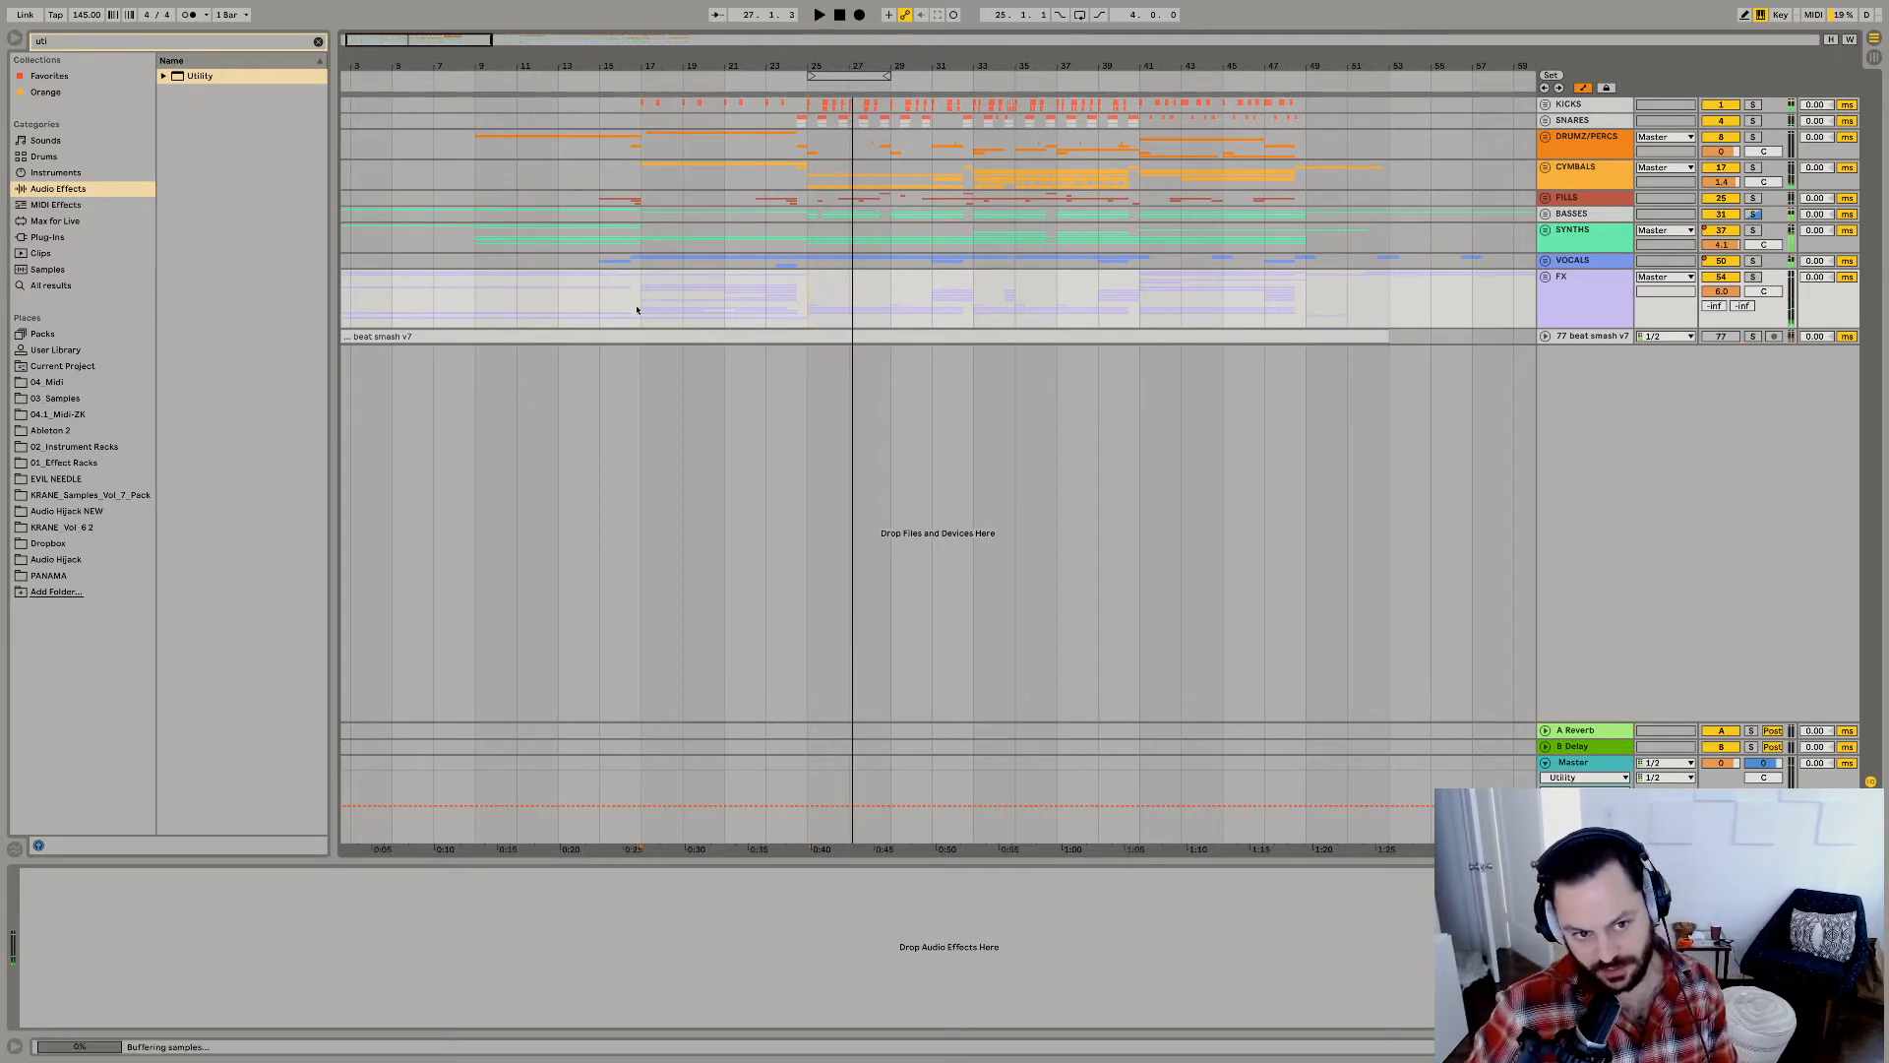
key("space")
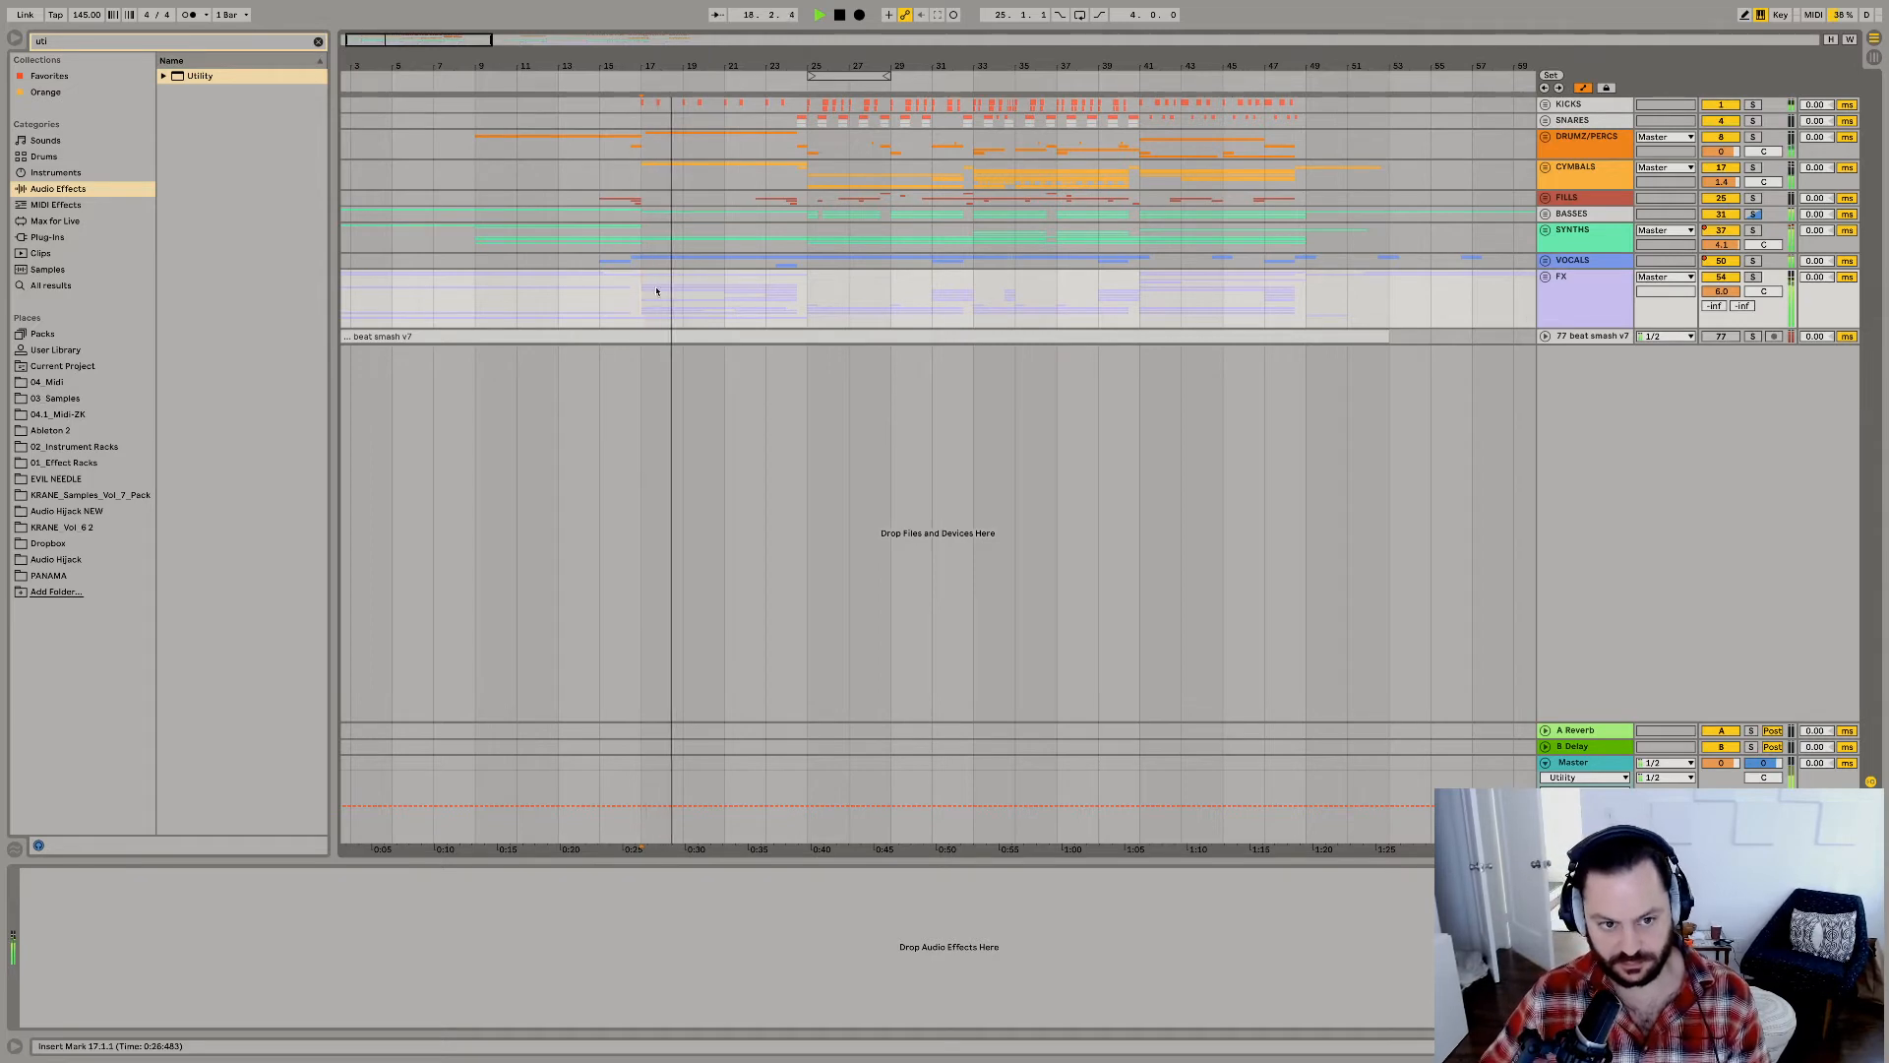
Replay from bar 17 with the SYNTHS and BASSES groups soloed, and unfold both groups.
left_click_drag(648, 73, 725, 123)
key("space")
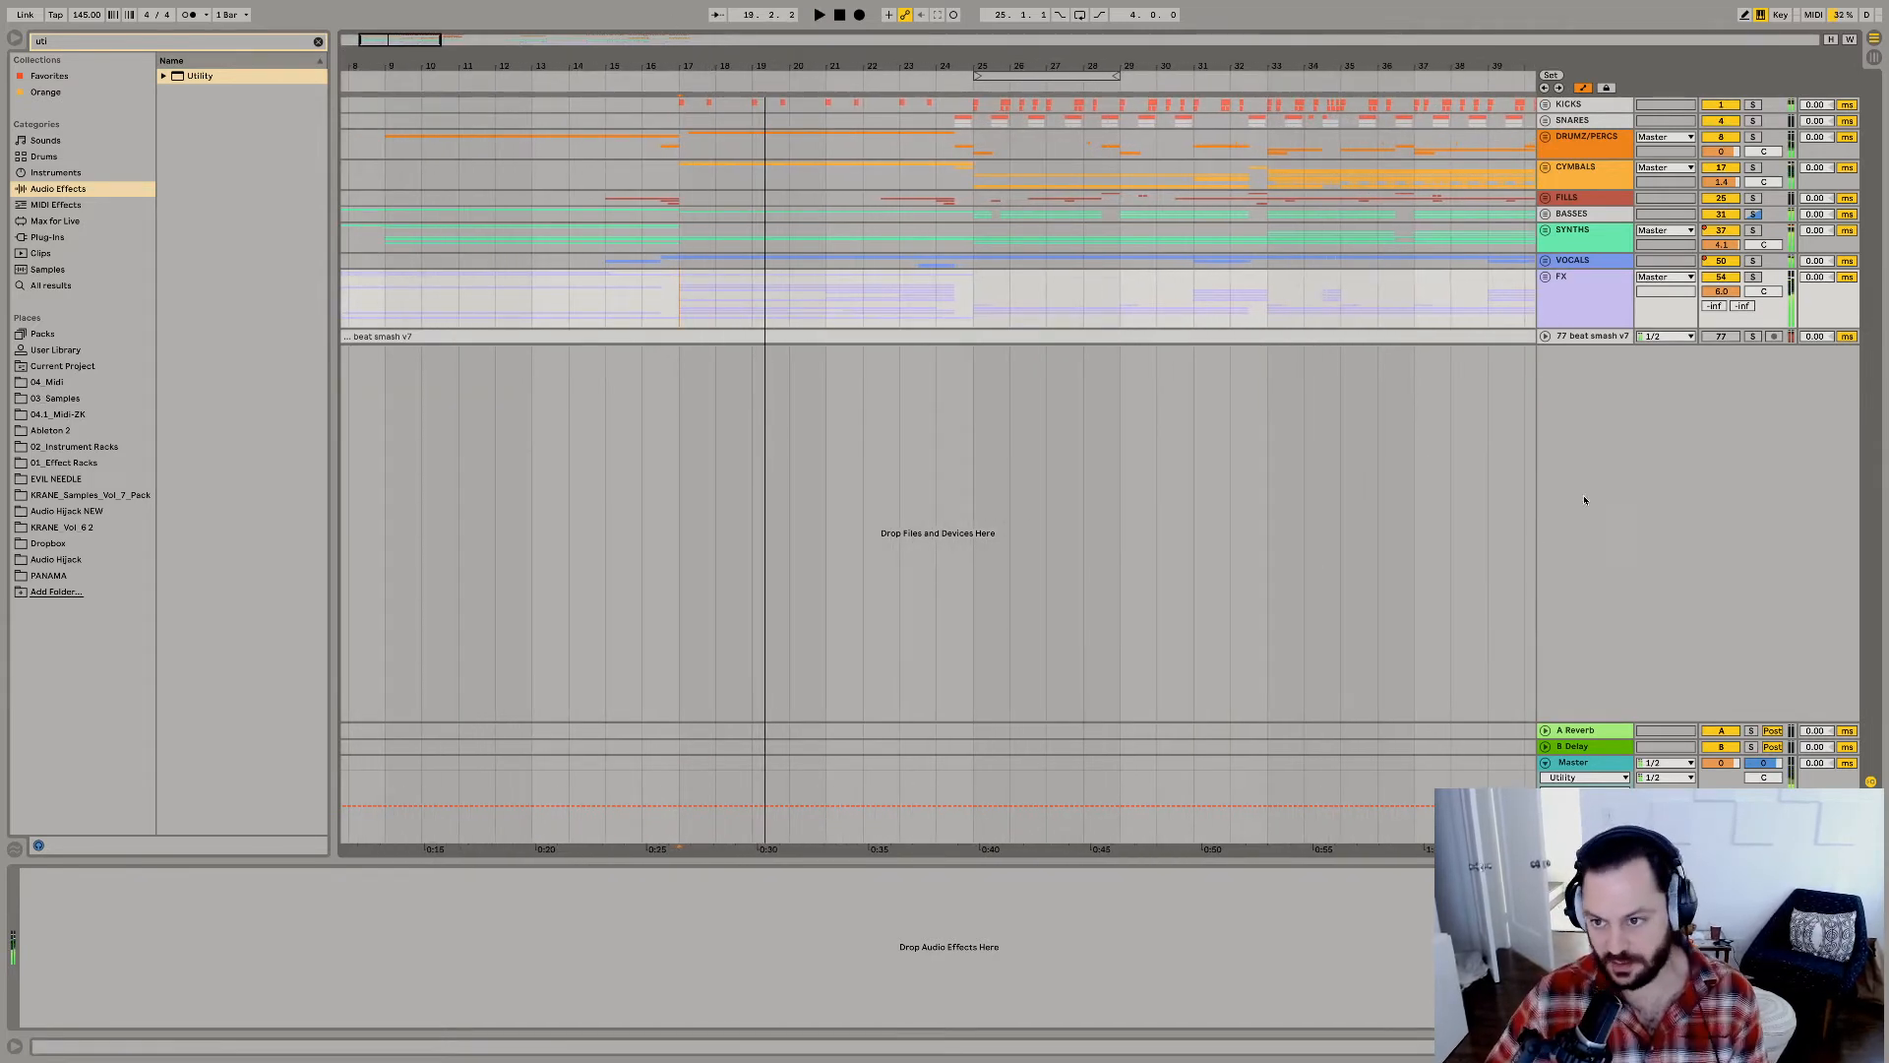
key("space")
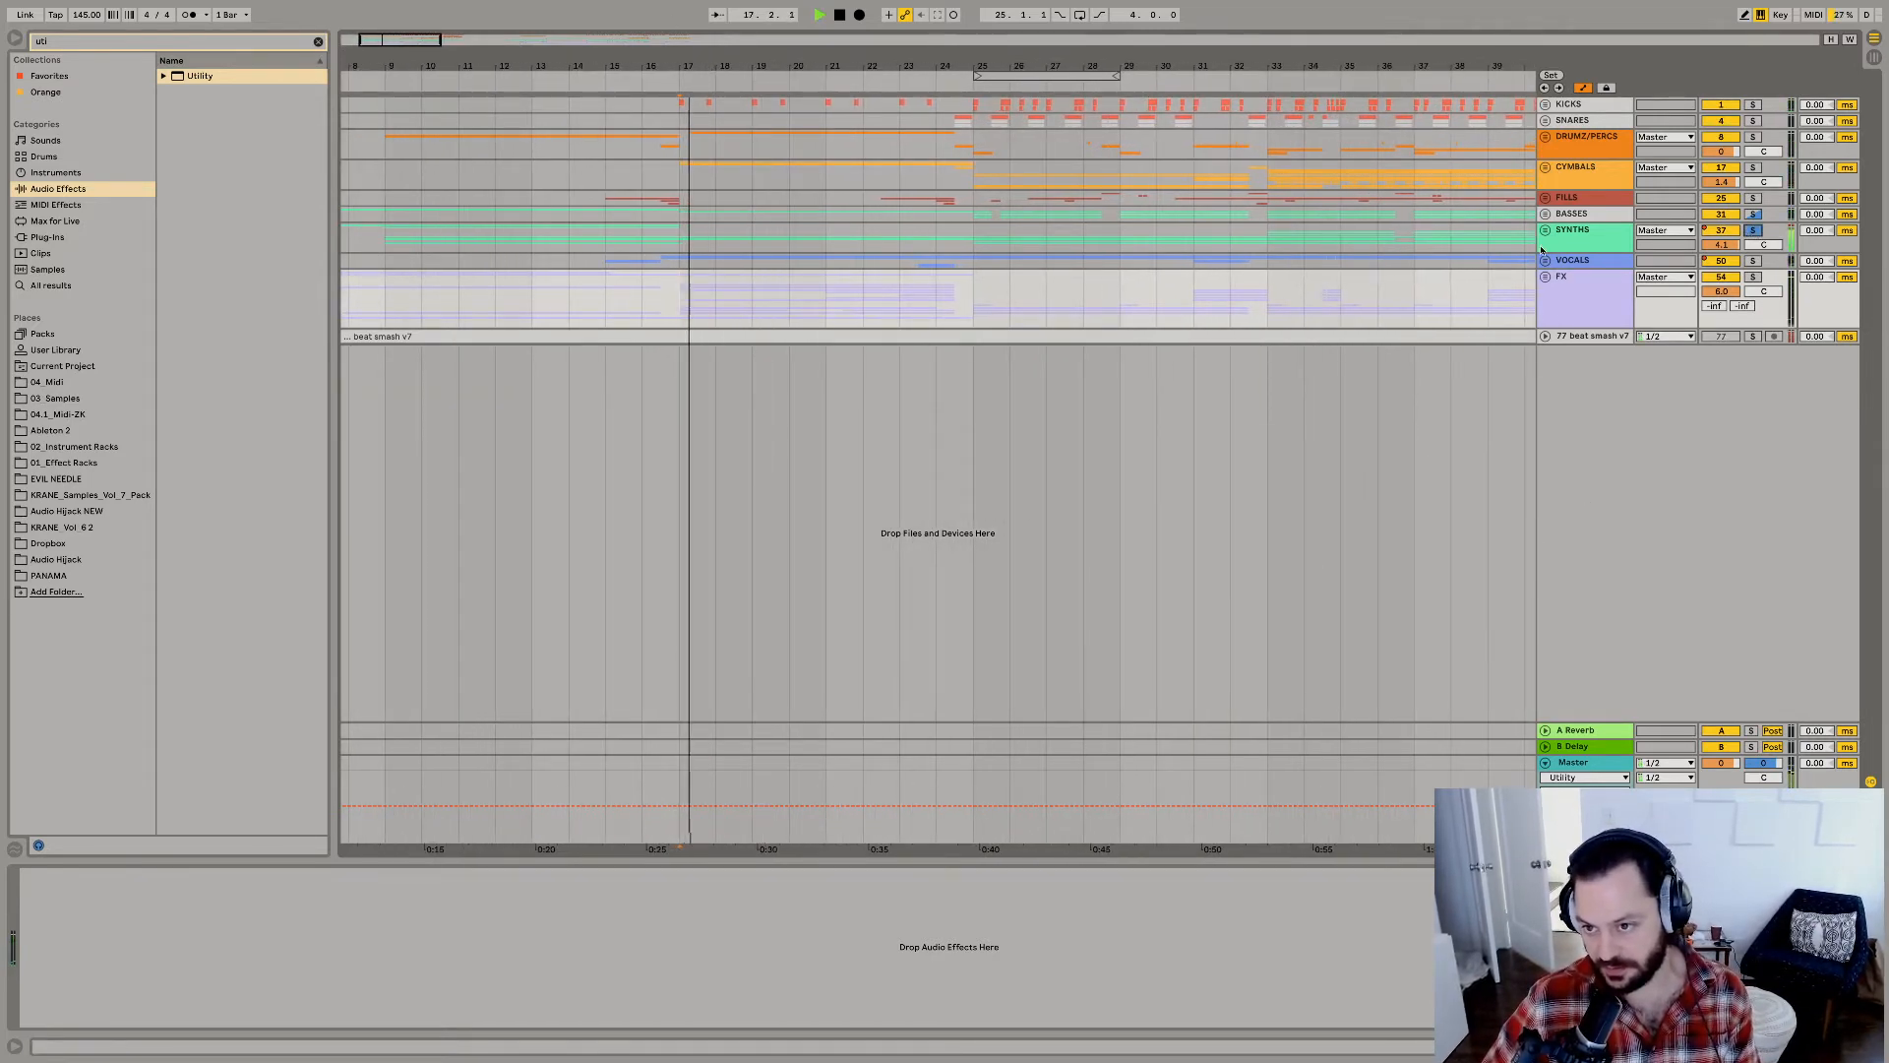
left_click(1544, 230)
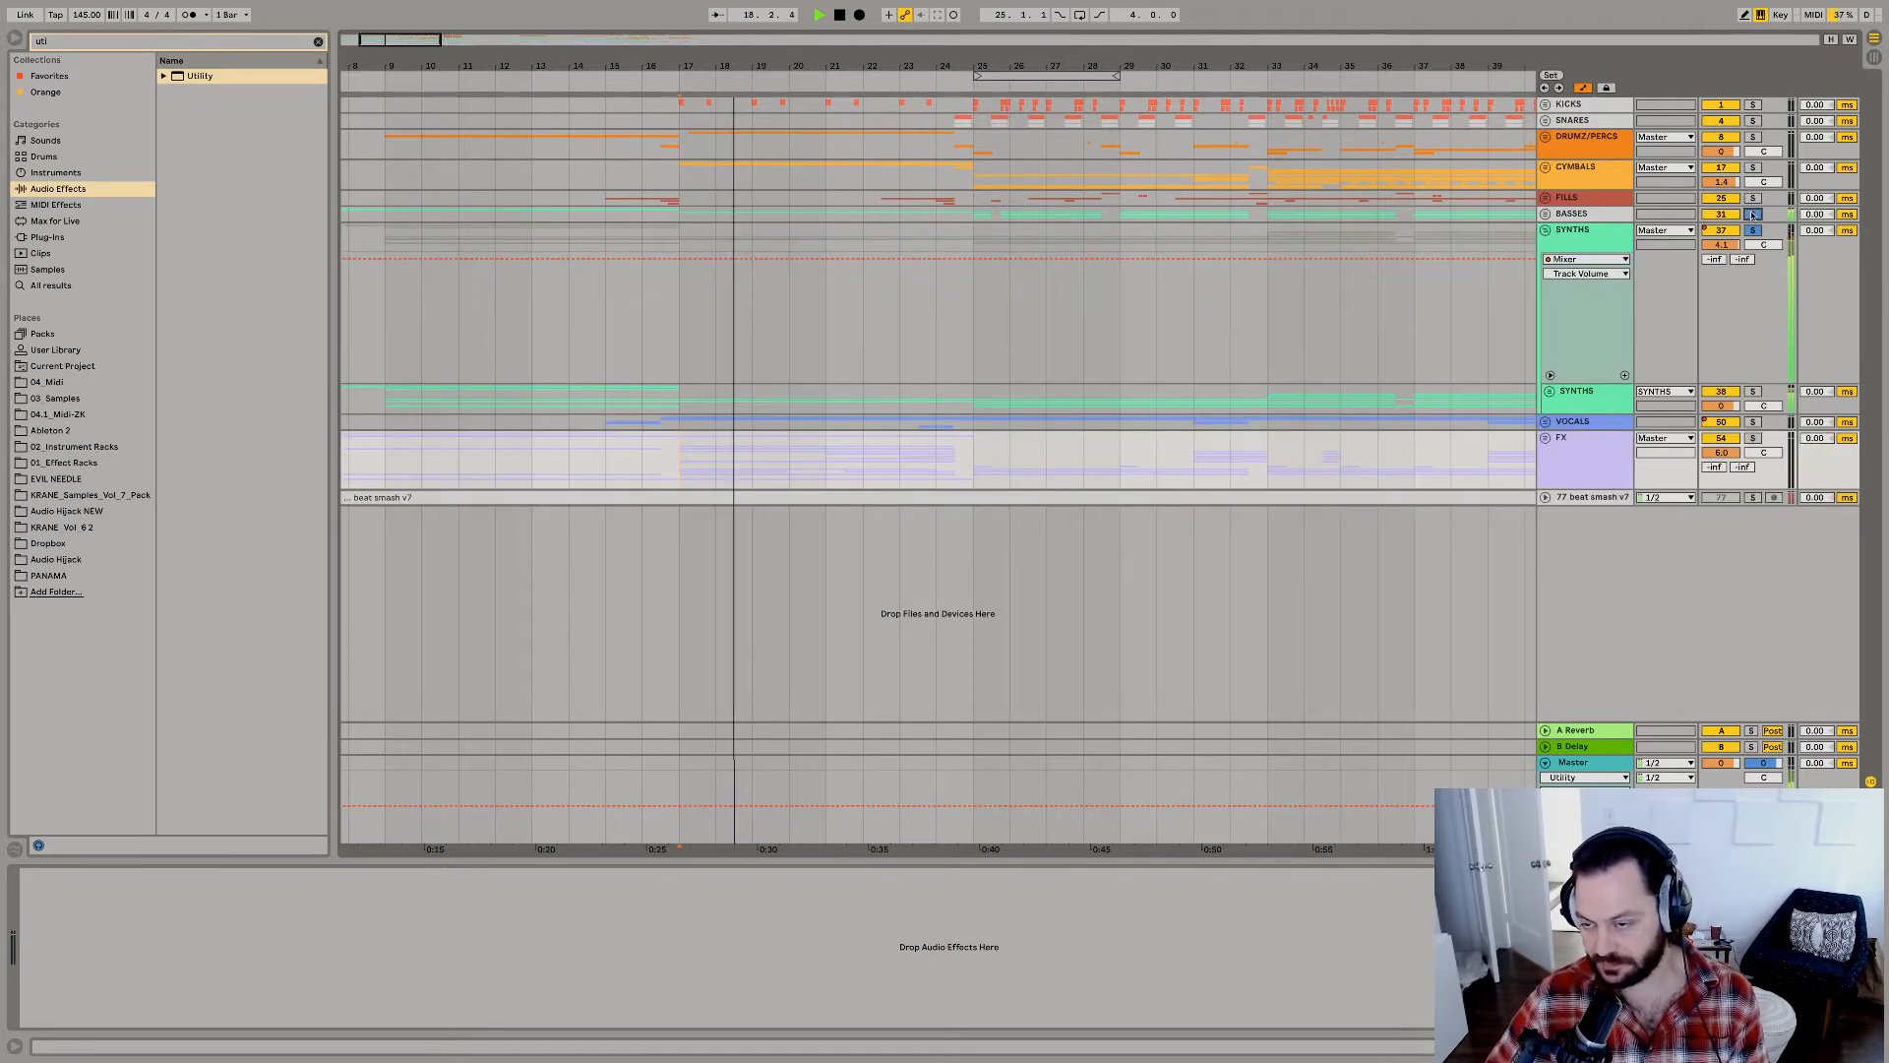
left_click(1754, 214)
left_click(1545, 213)
Set the 34 BASS - Arca track's volume to -3.0 dB and audition it soloed.
left_click(1572, 277)
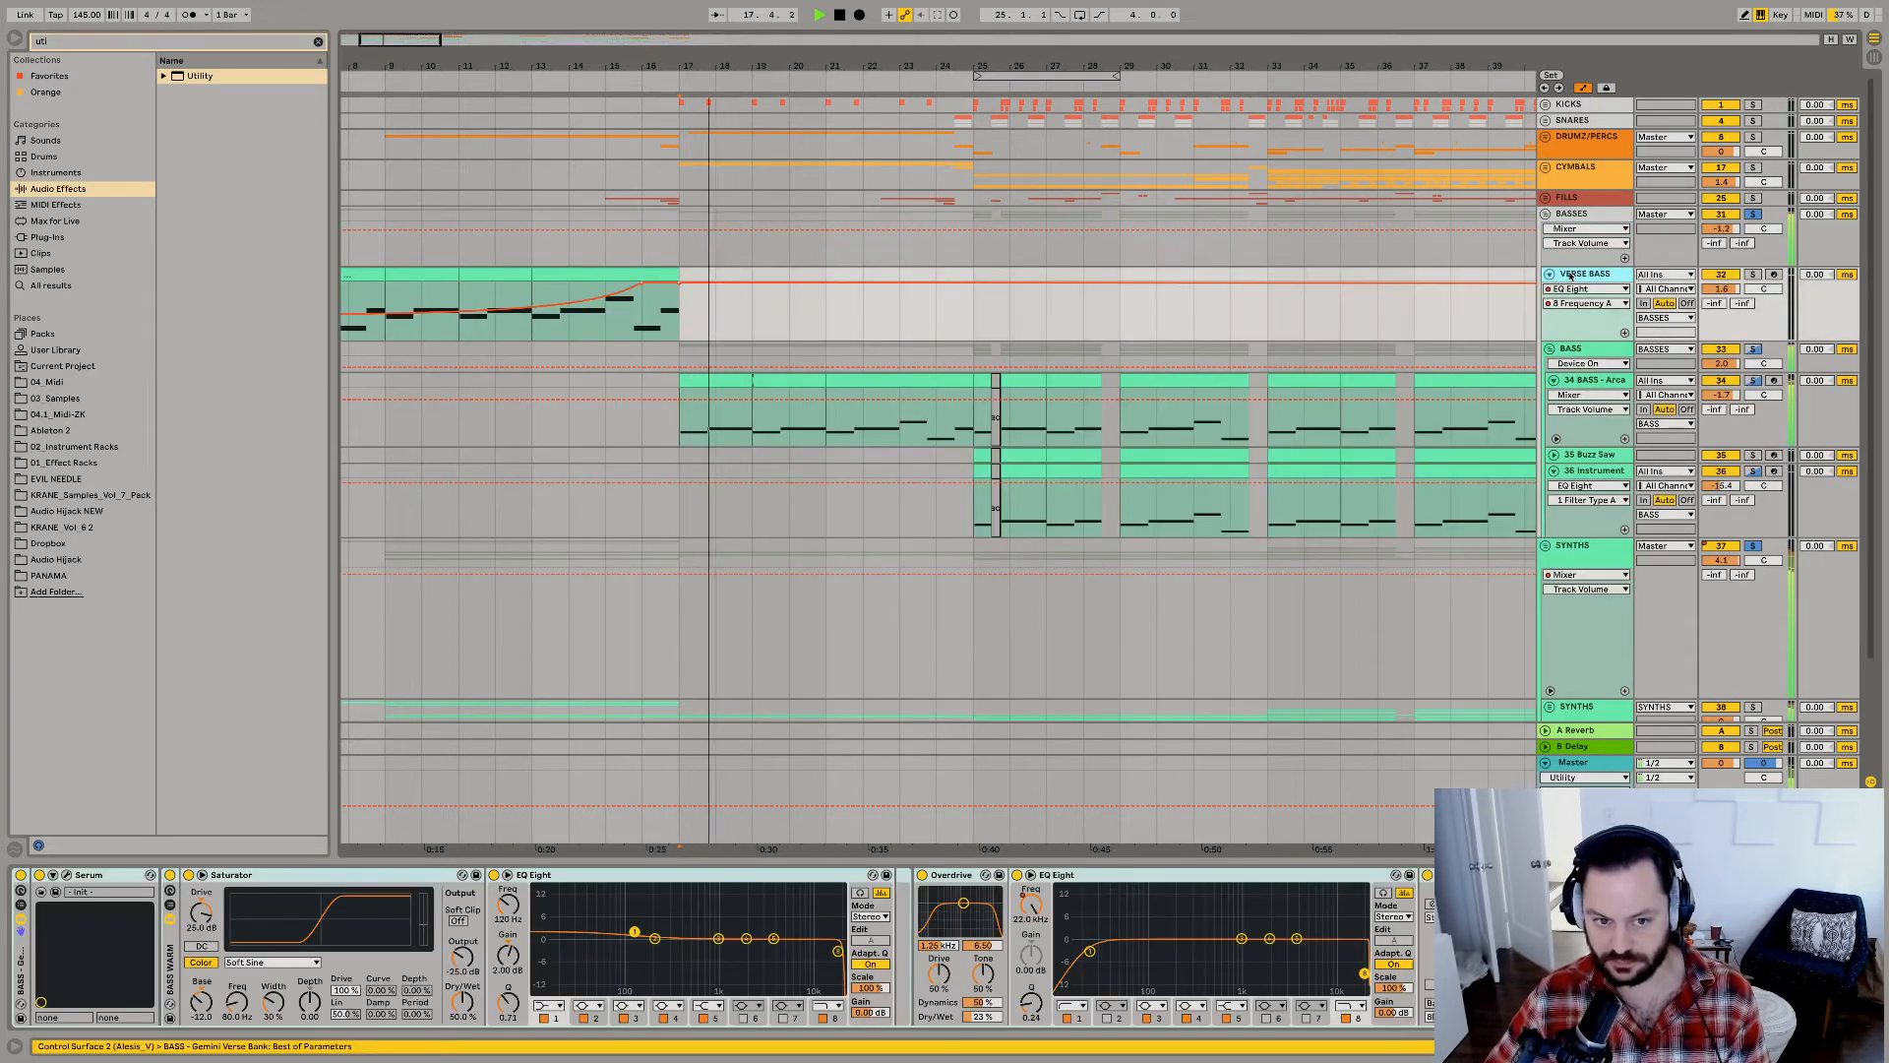
left_click(1722, 396)
left_click_drag(1722, 396, 1722, 400)
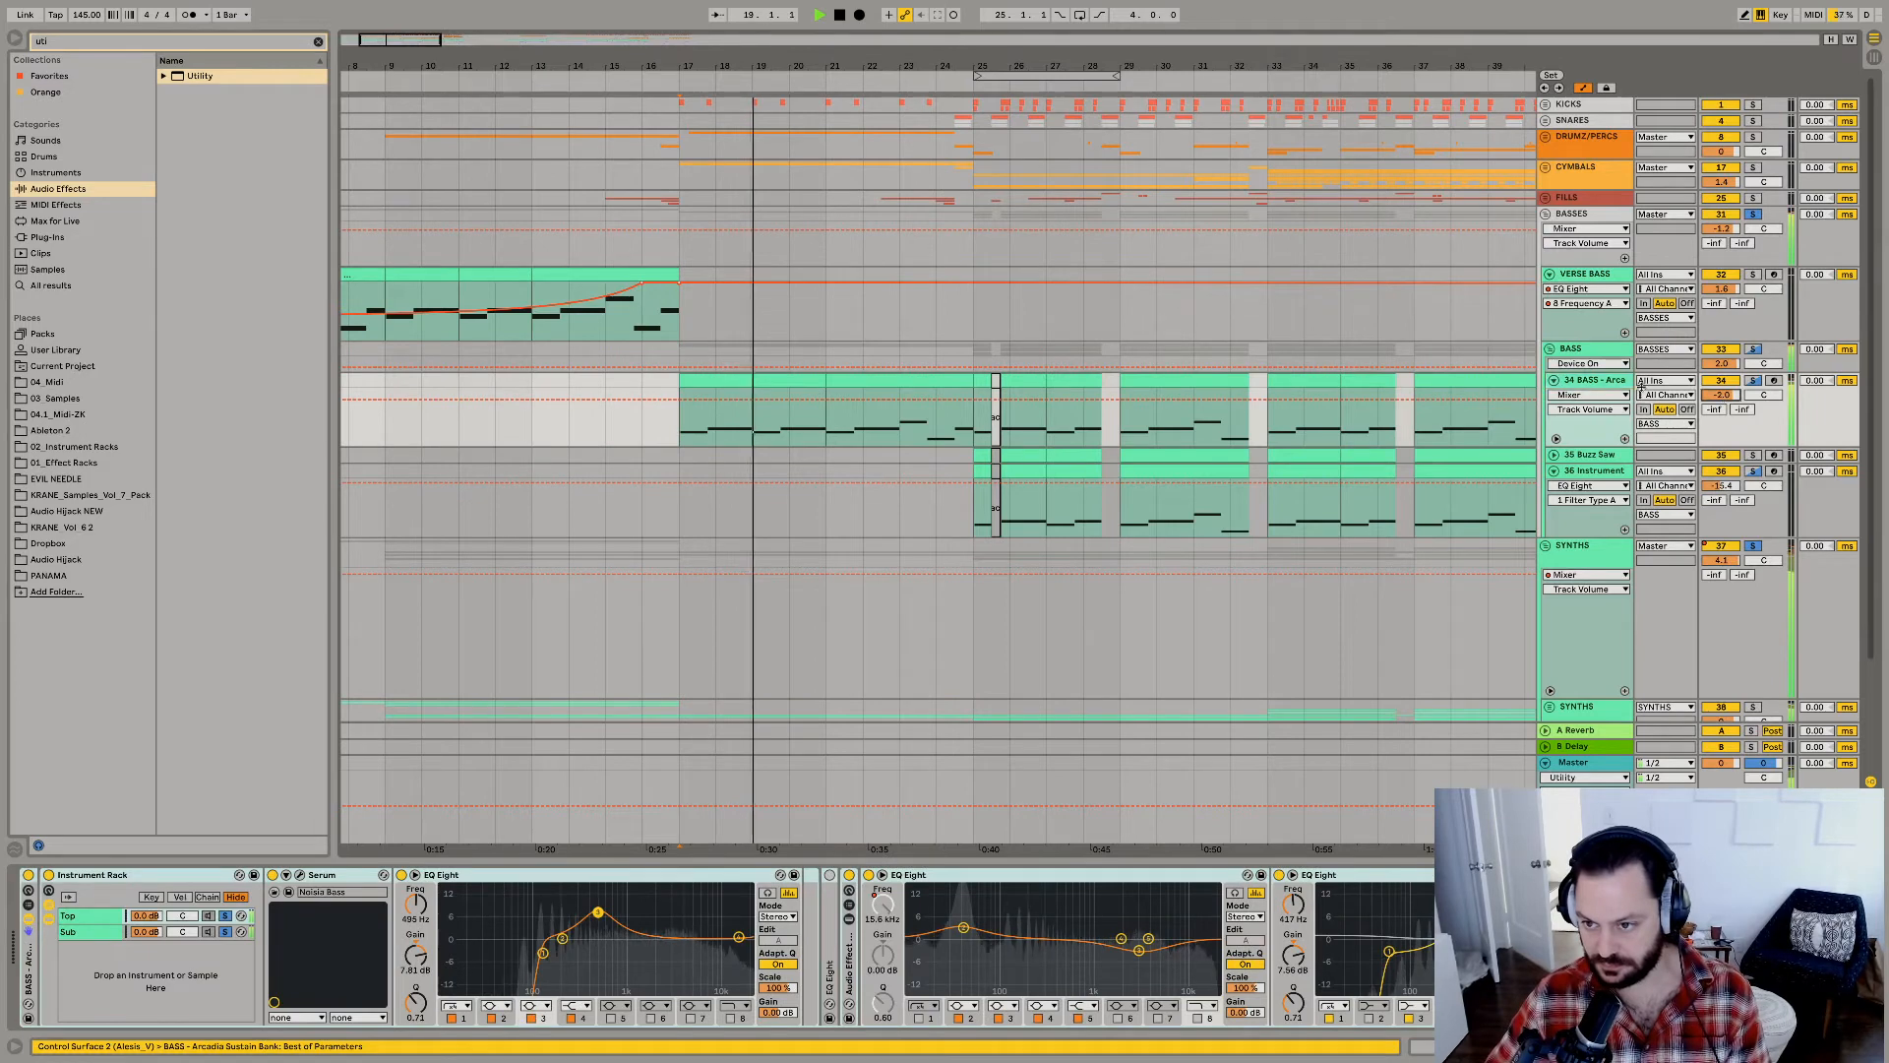
left_click(1754, 381)
key("space")
key("space")
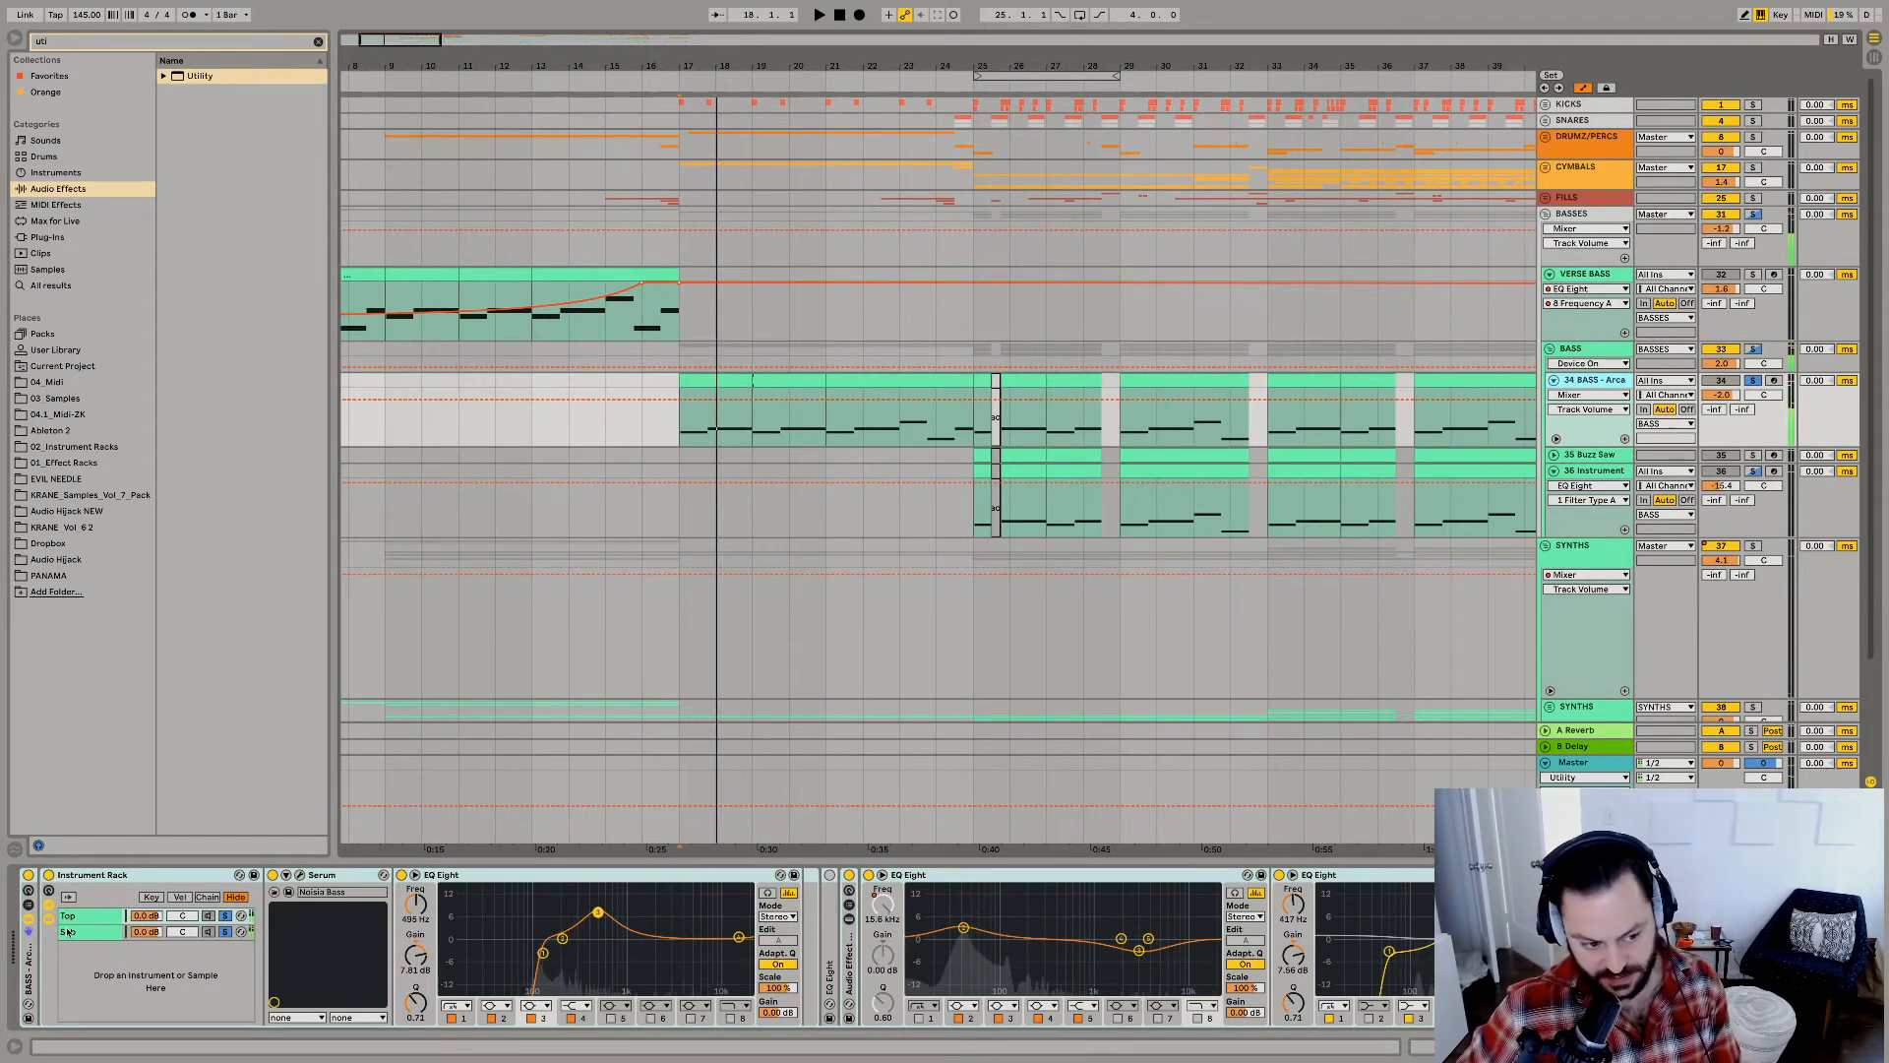
Solo the Sub chain in the Arca bass's Instrument Rack, play it from bar 17, and inspect its EQ Eight and Kick Tight devices.
left_click(97, 932)
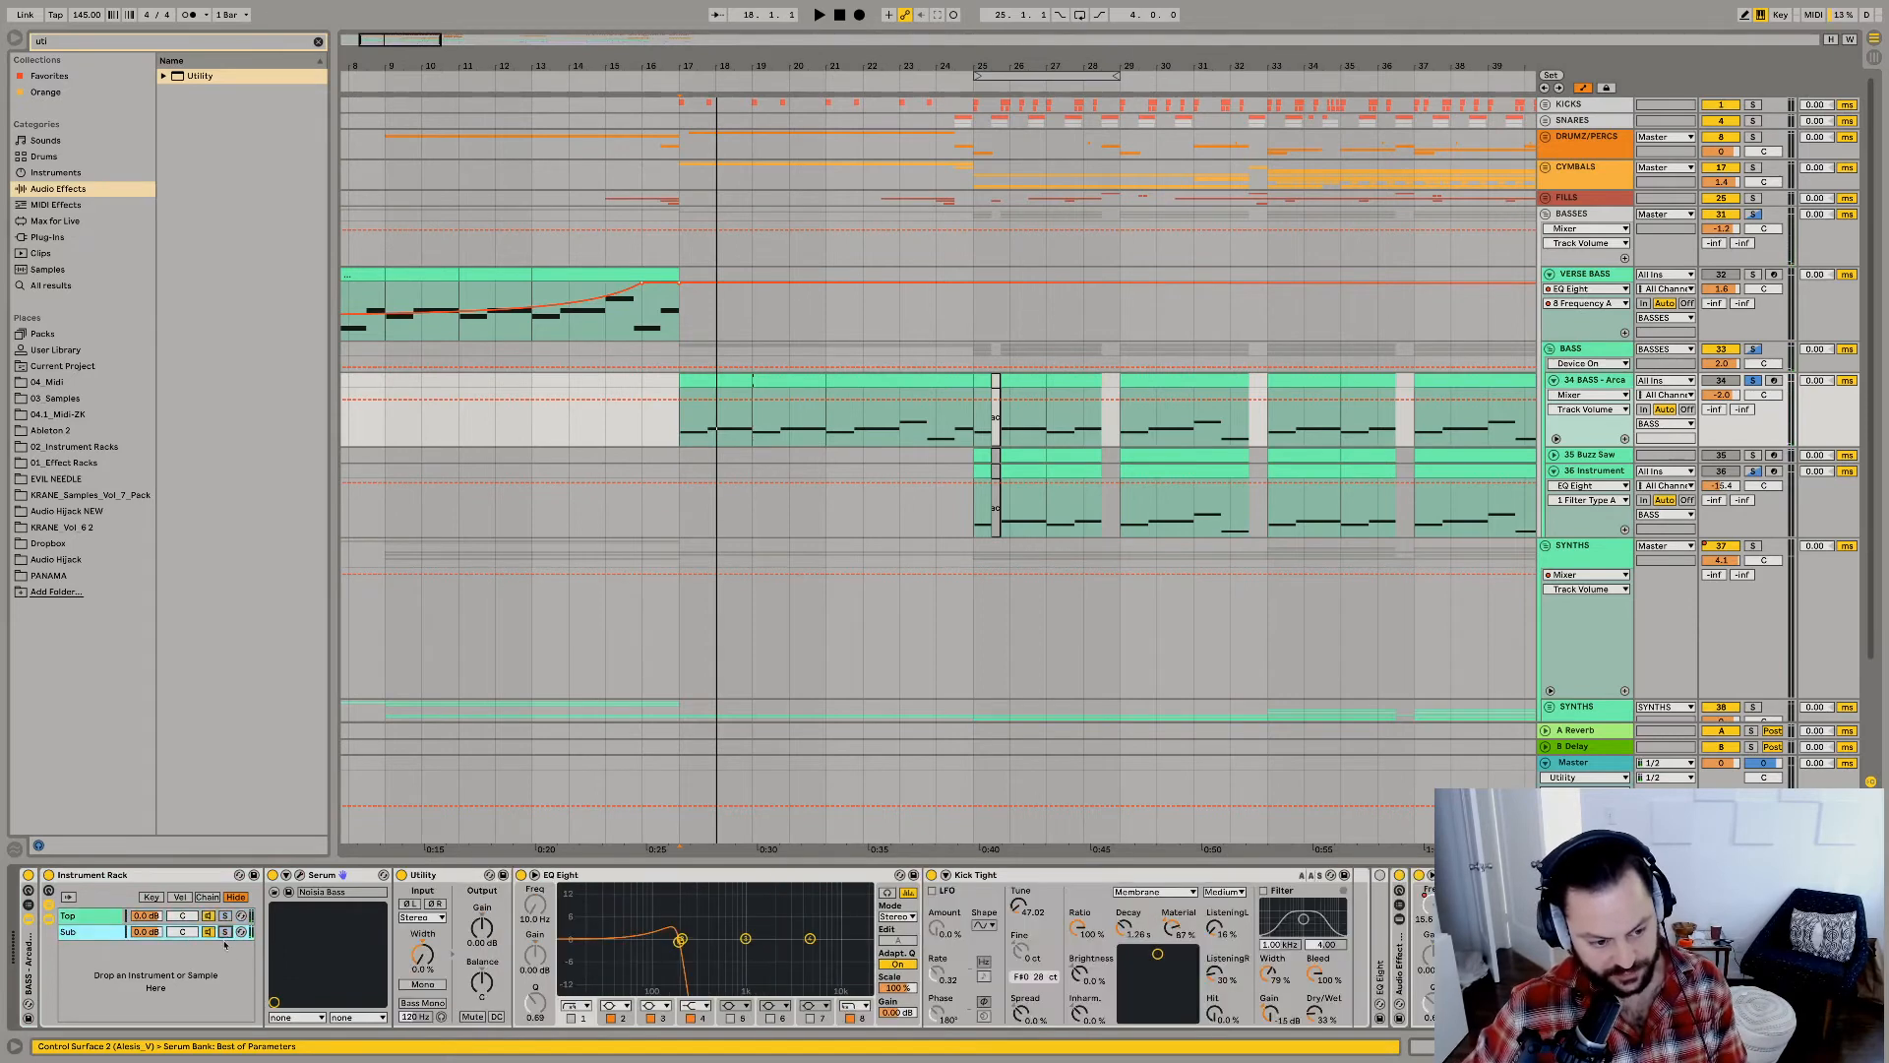
key("space")
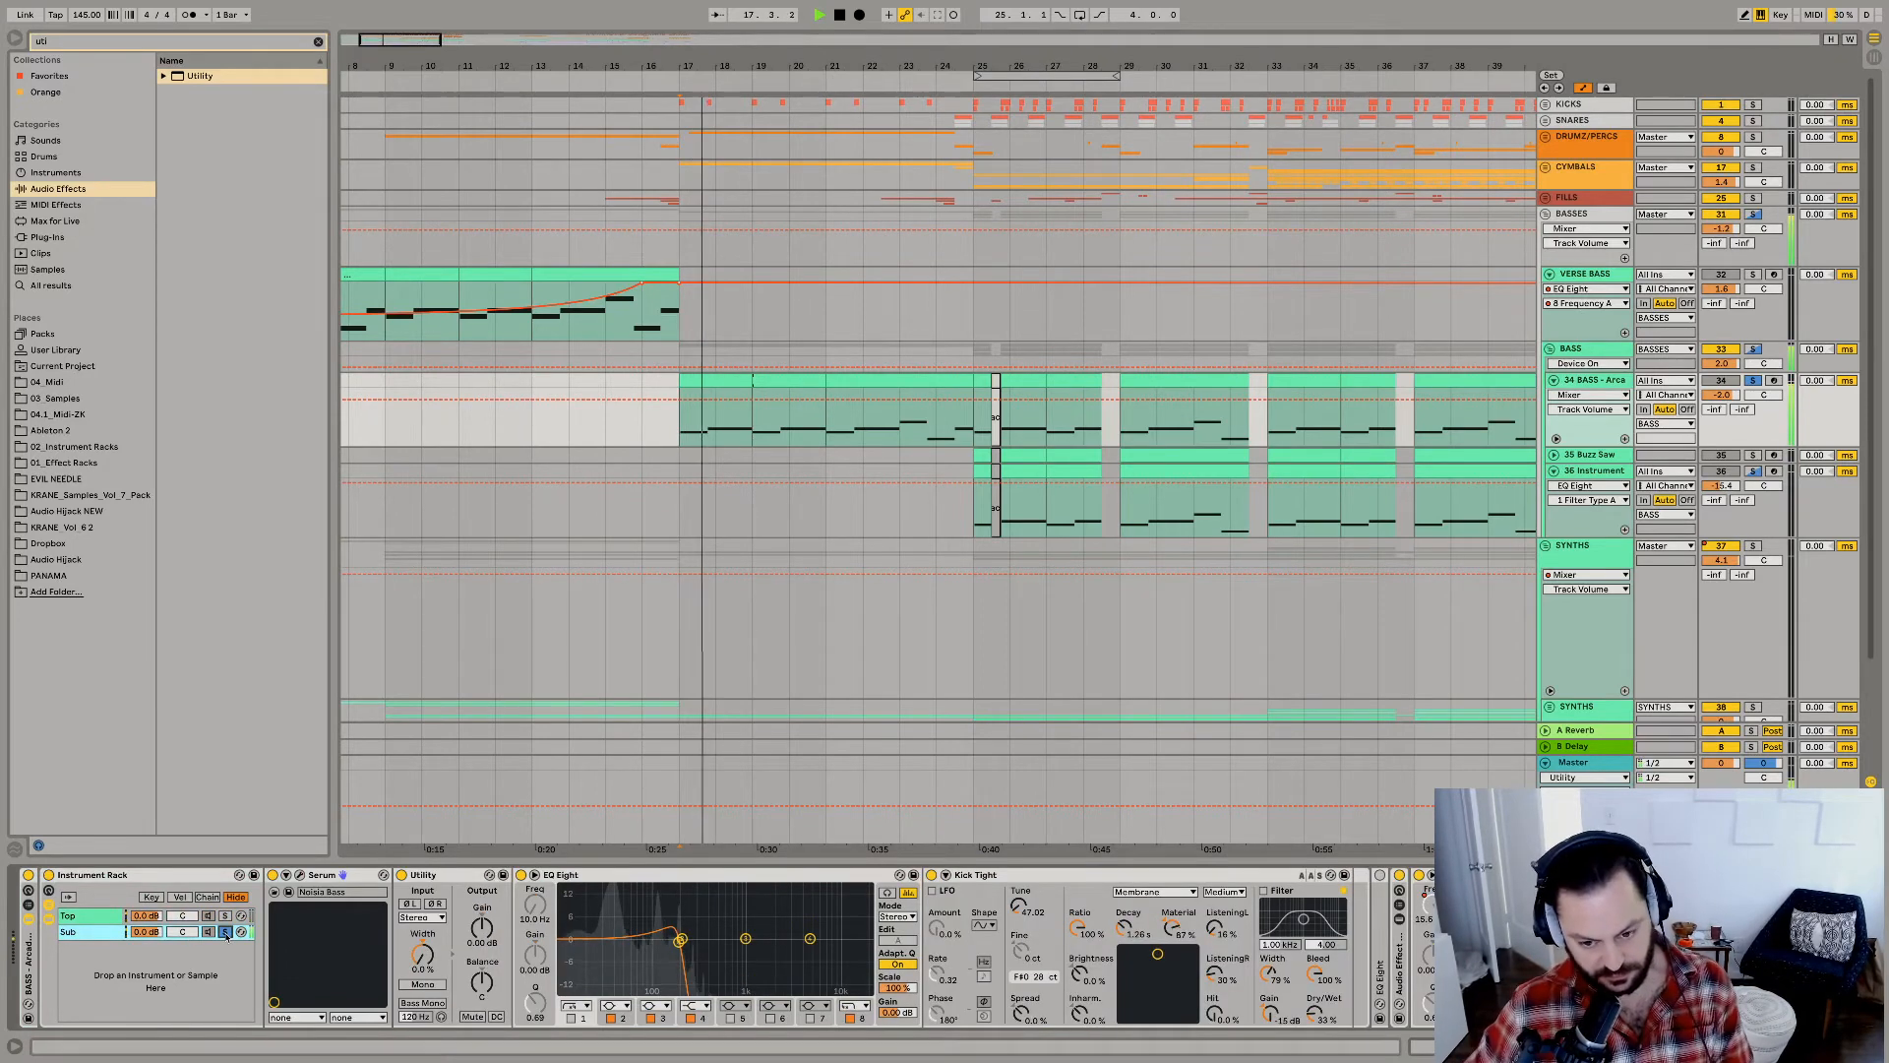
scroll(1387, 983, "right", 8)
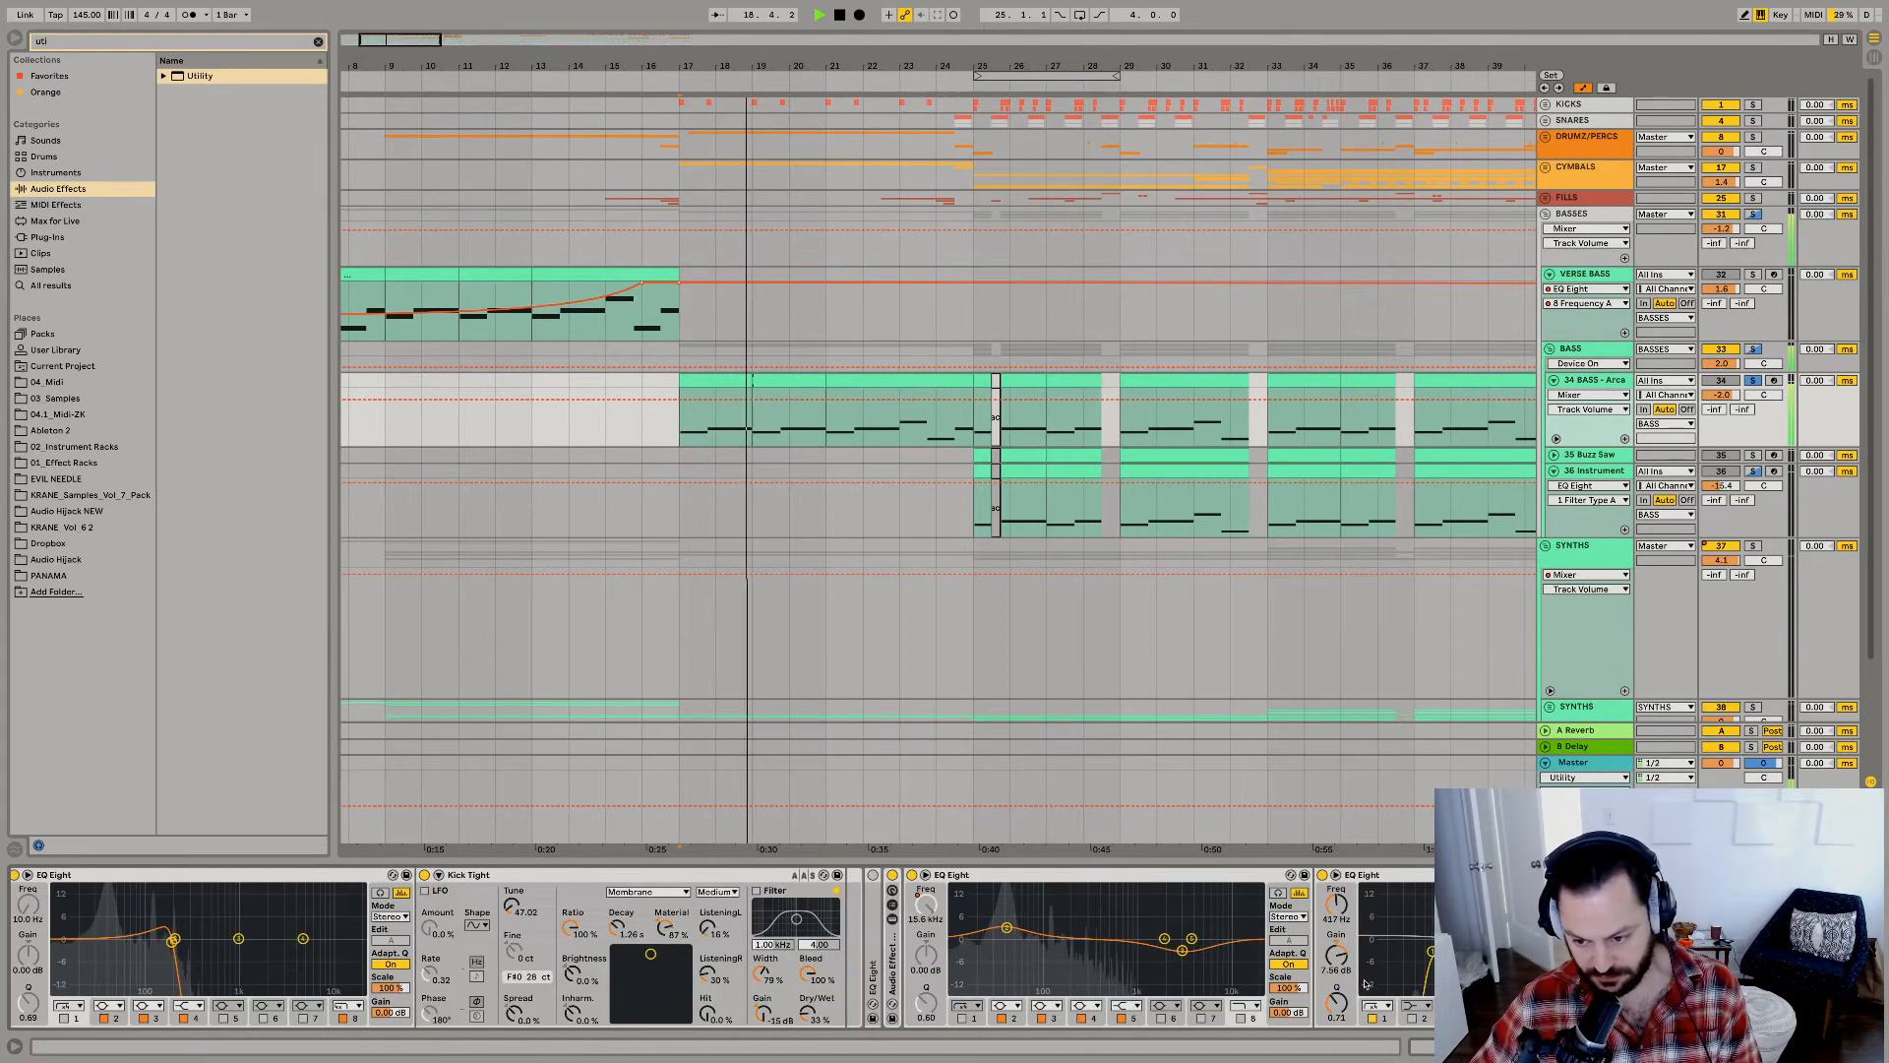
key("space")
left_click(1571, 775)
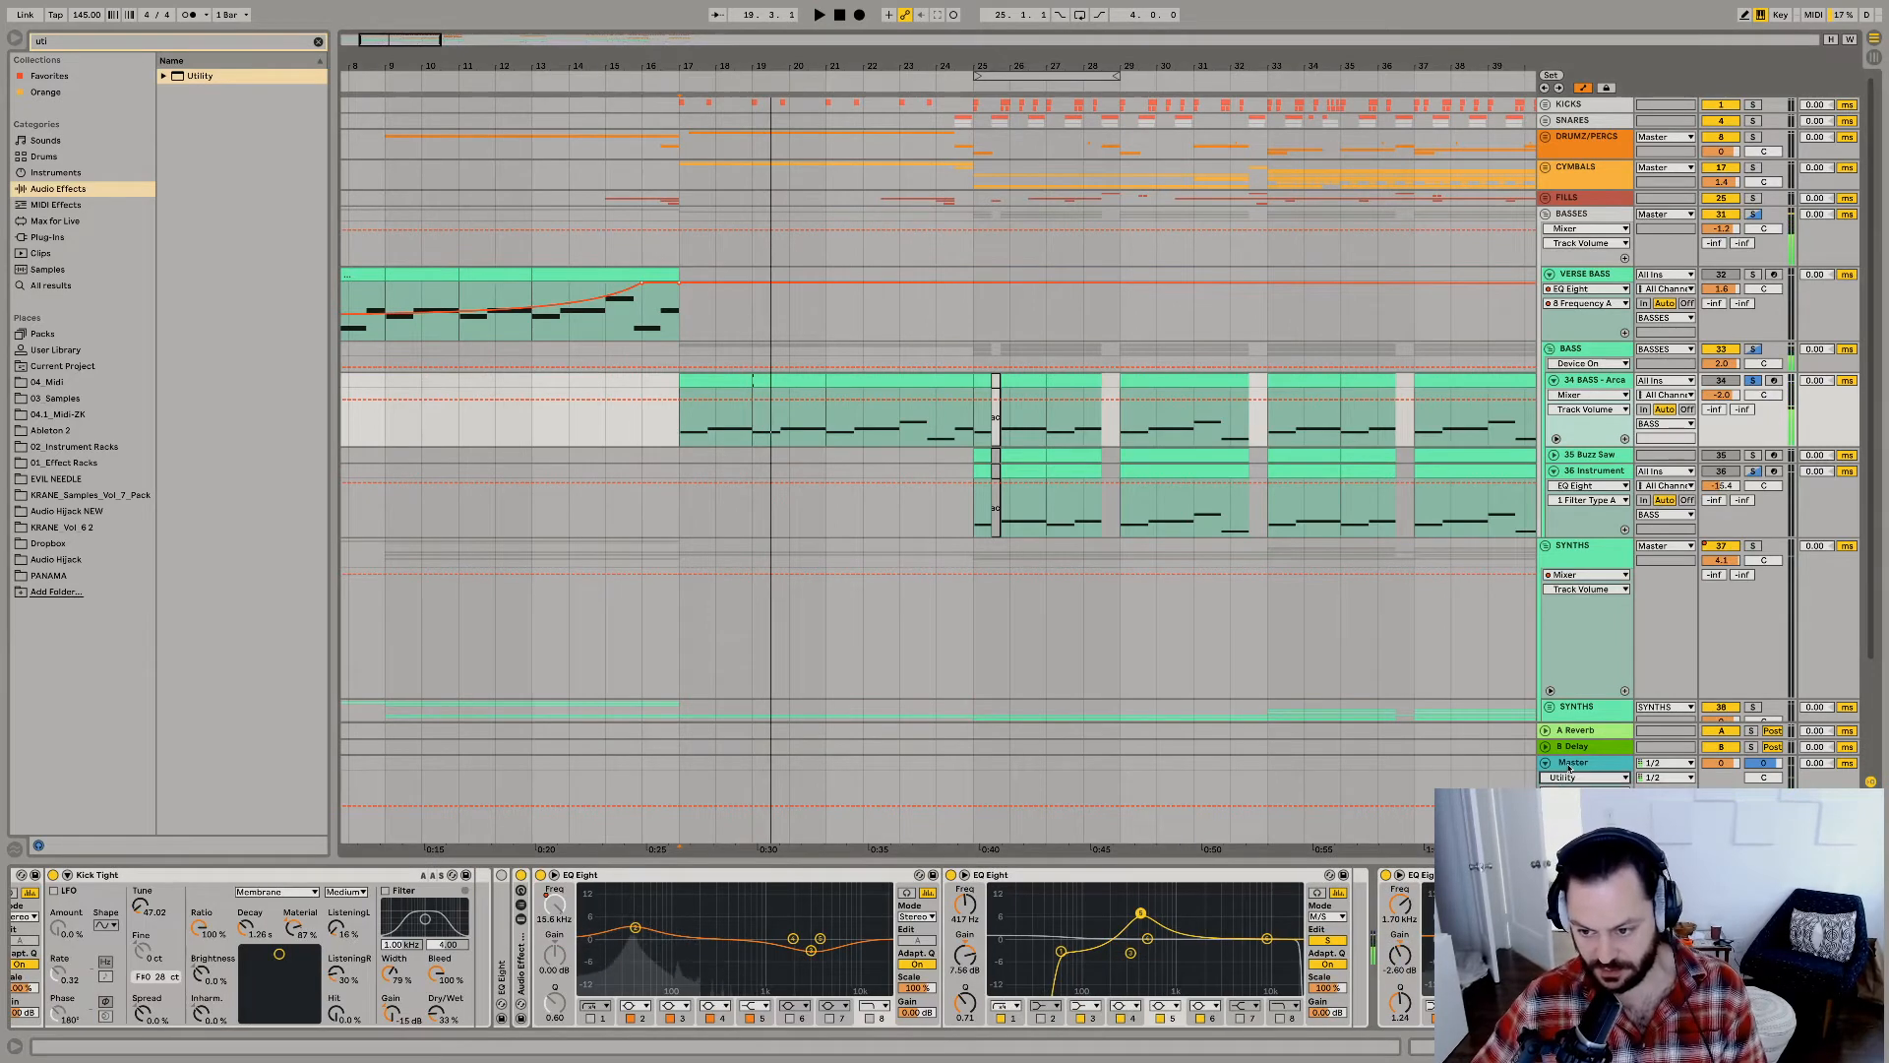
scroll(107, 1018, "left", 8)
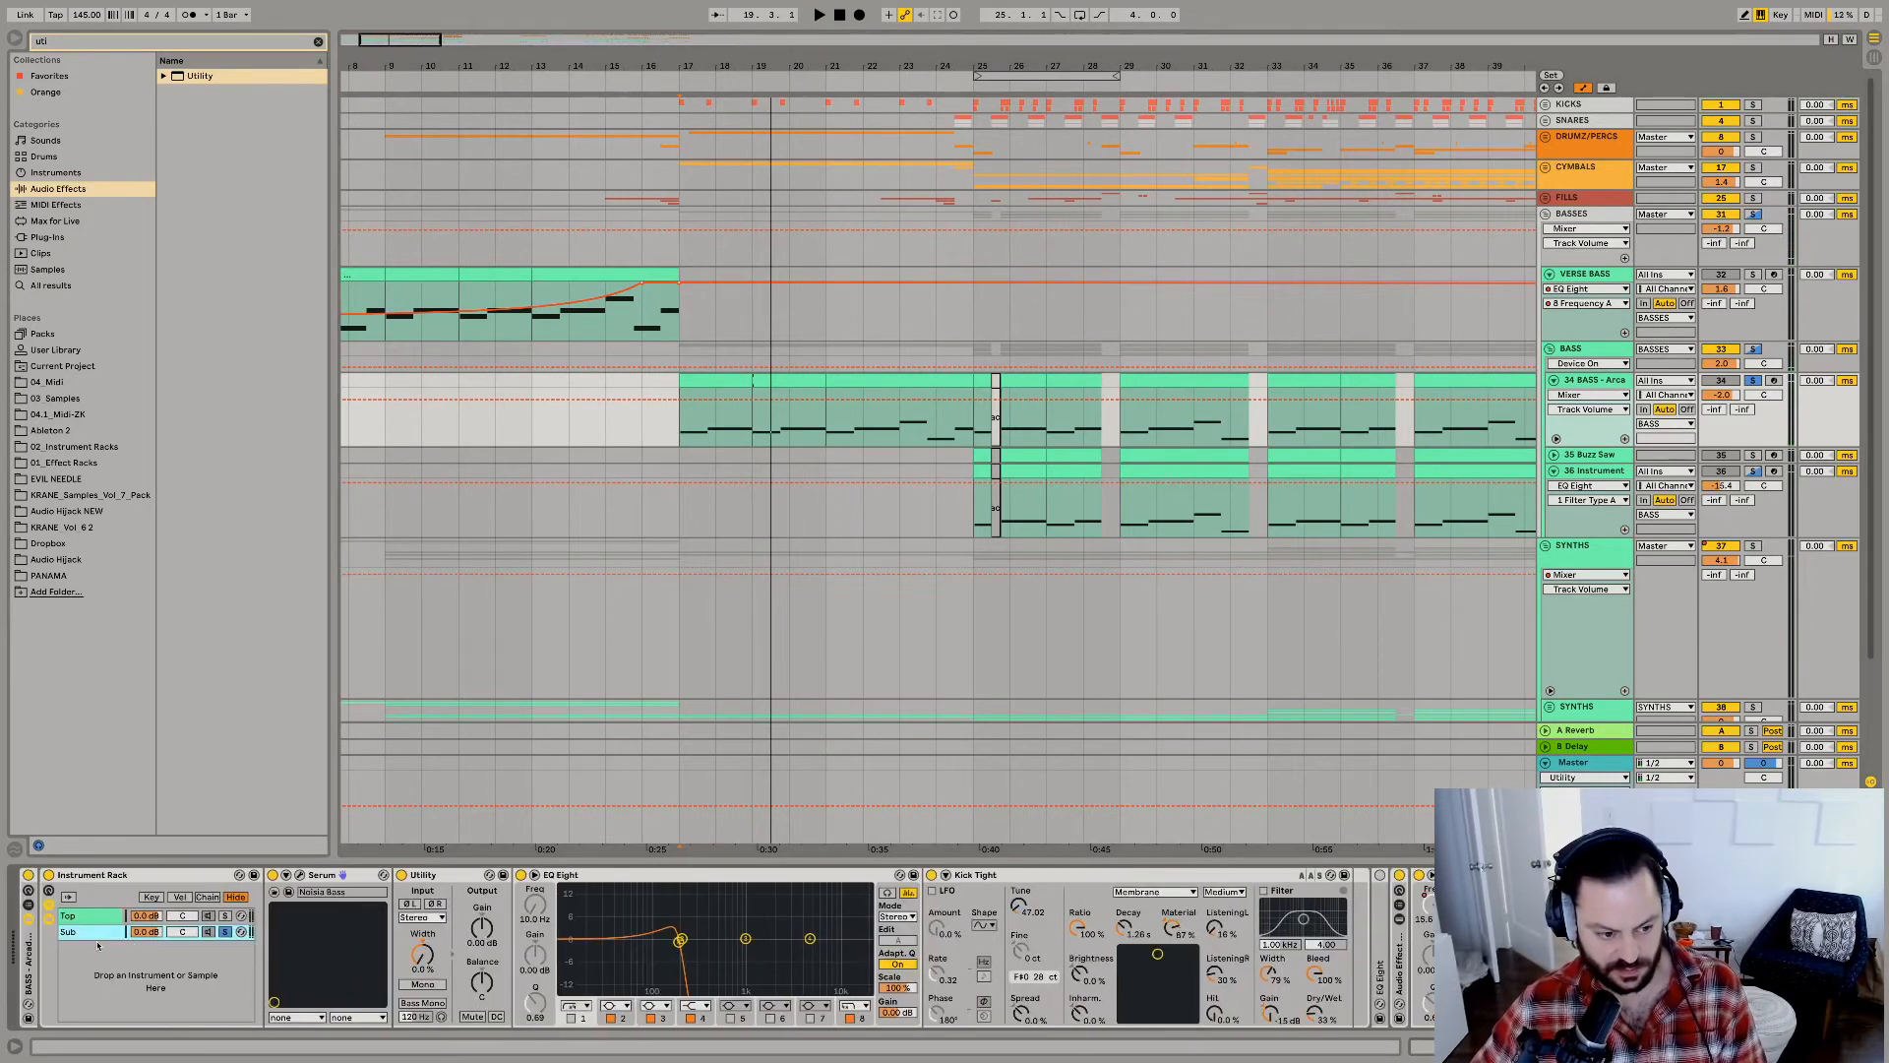
Replay the Arca bass from bar 17 with the Sub chain no longer soloed.
key("space")
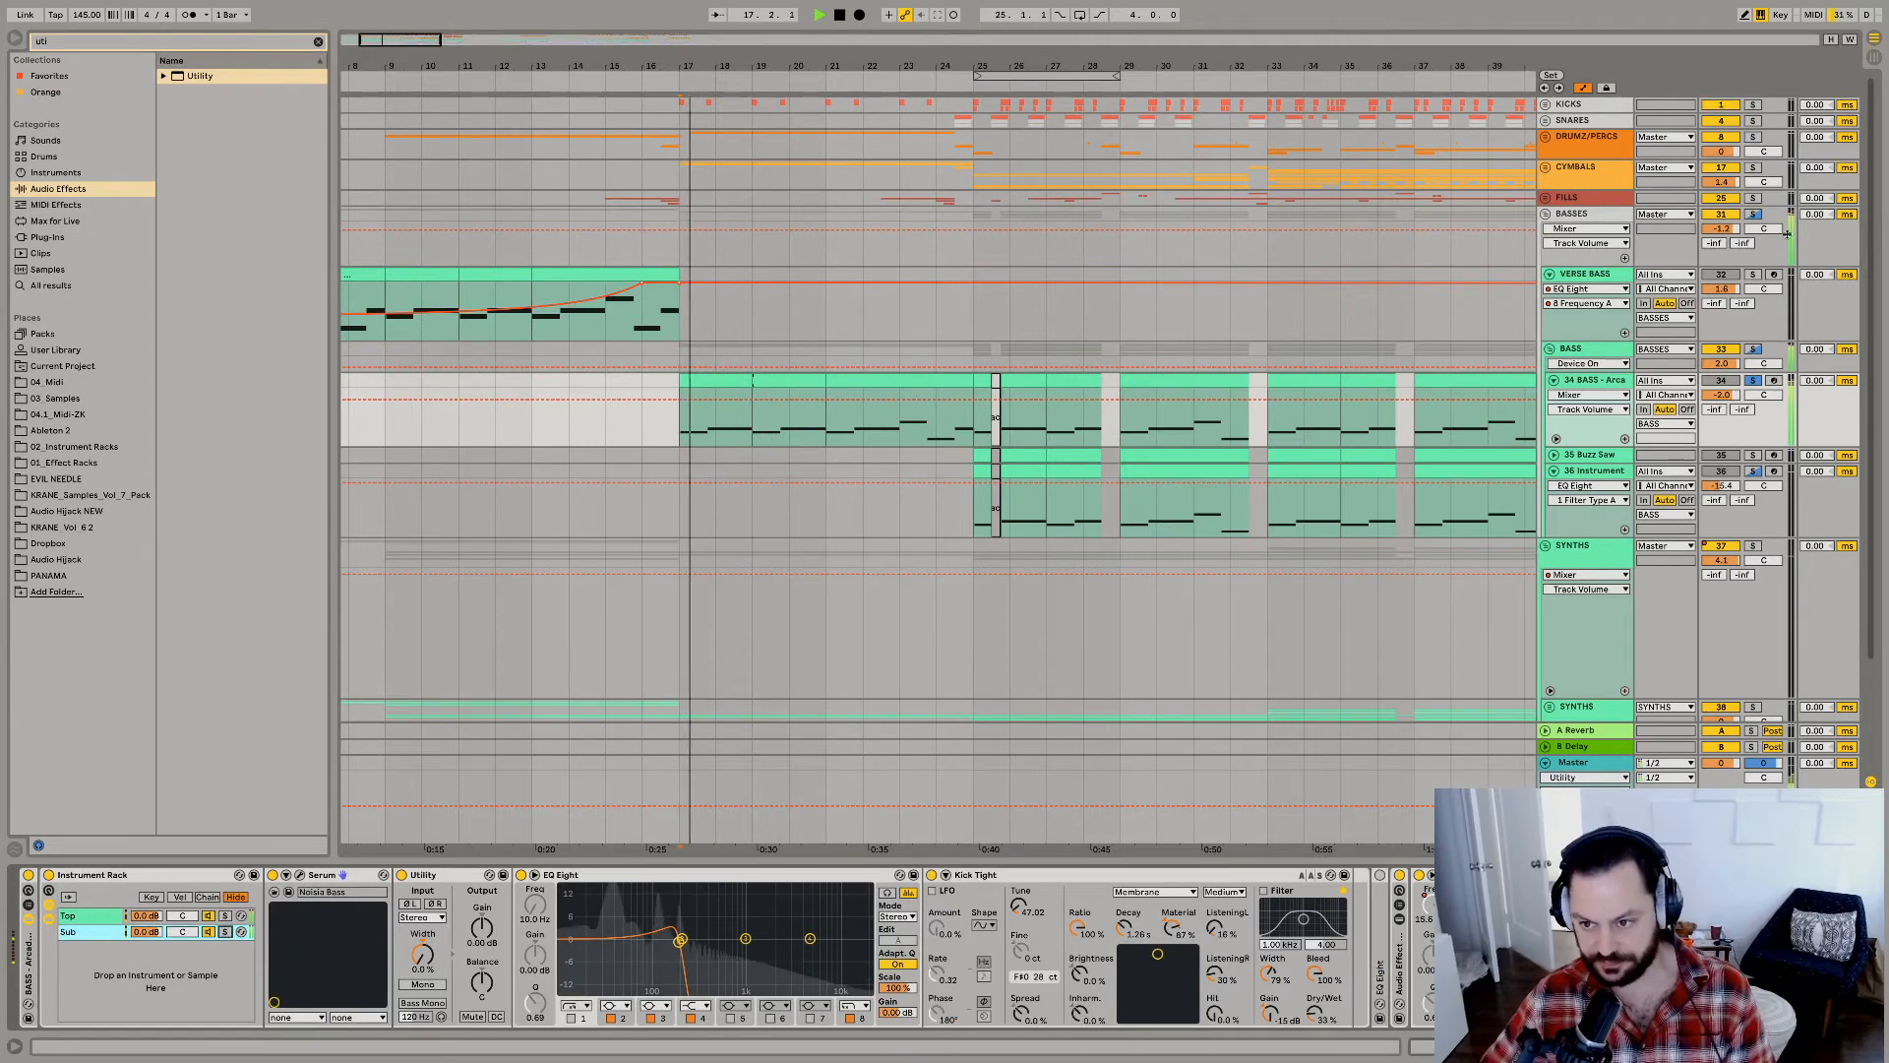
key("space")
key("space")
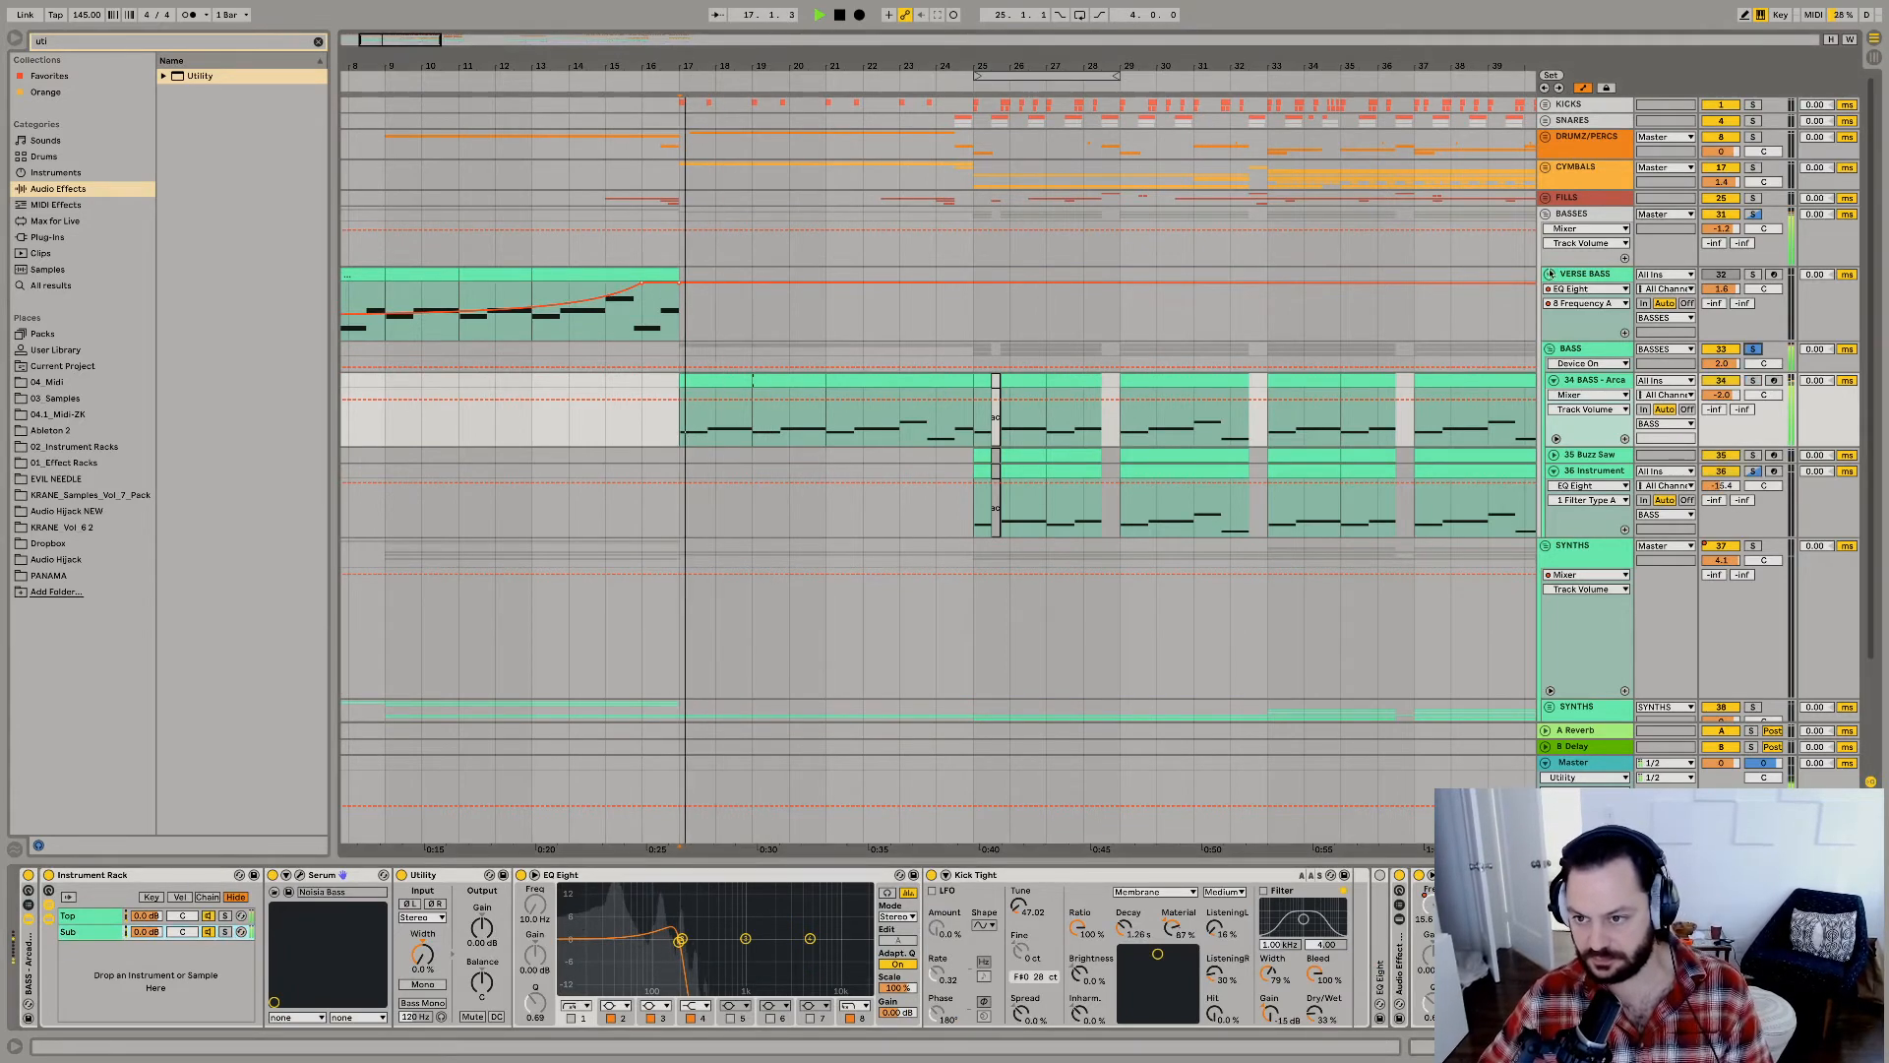
Collapse the BASS subgroup, toggle the BASSES group's solo, and replay the arrangement from bar 17.
left_click(1550, 348, "alt")
key("space")
left_click(1755, 214)
key("space")
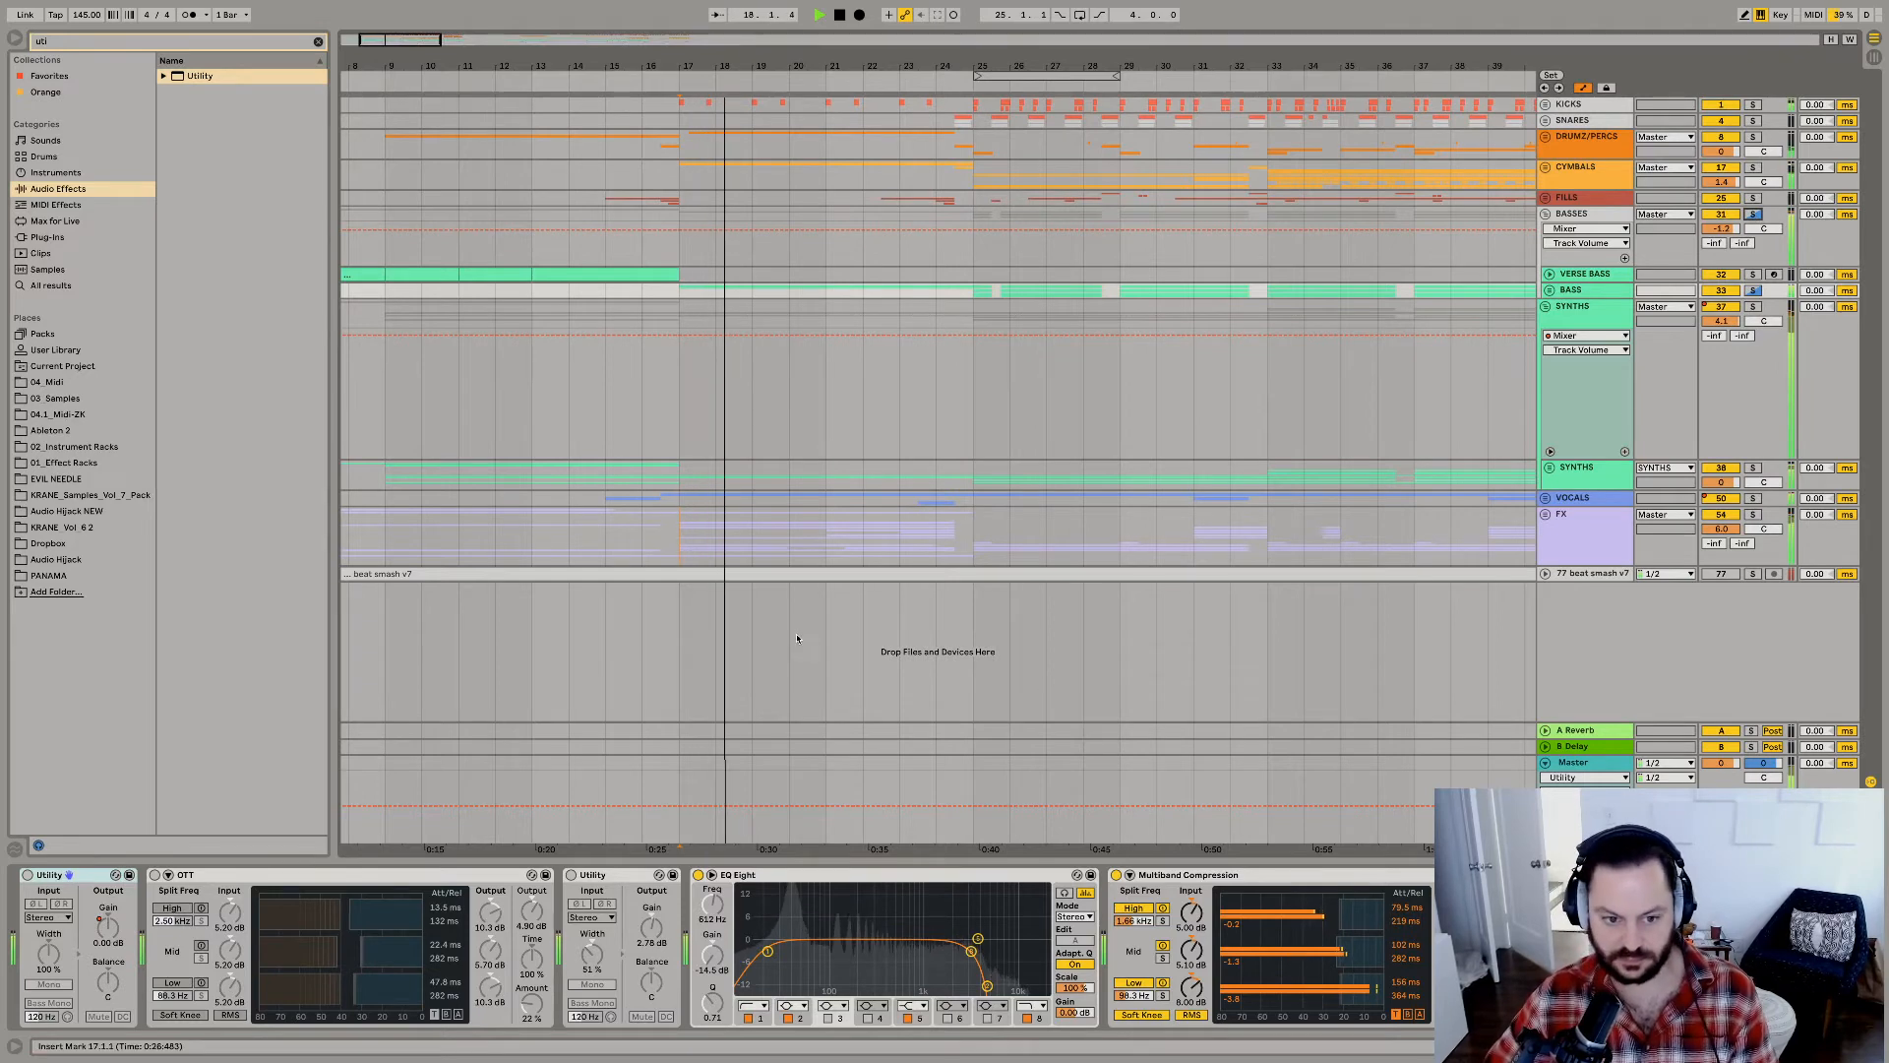
left_click(683, 614)
key("space")
key("space")
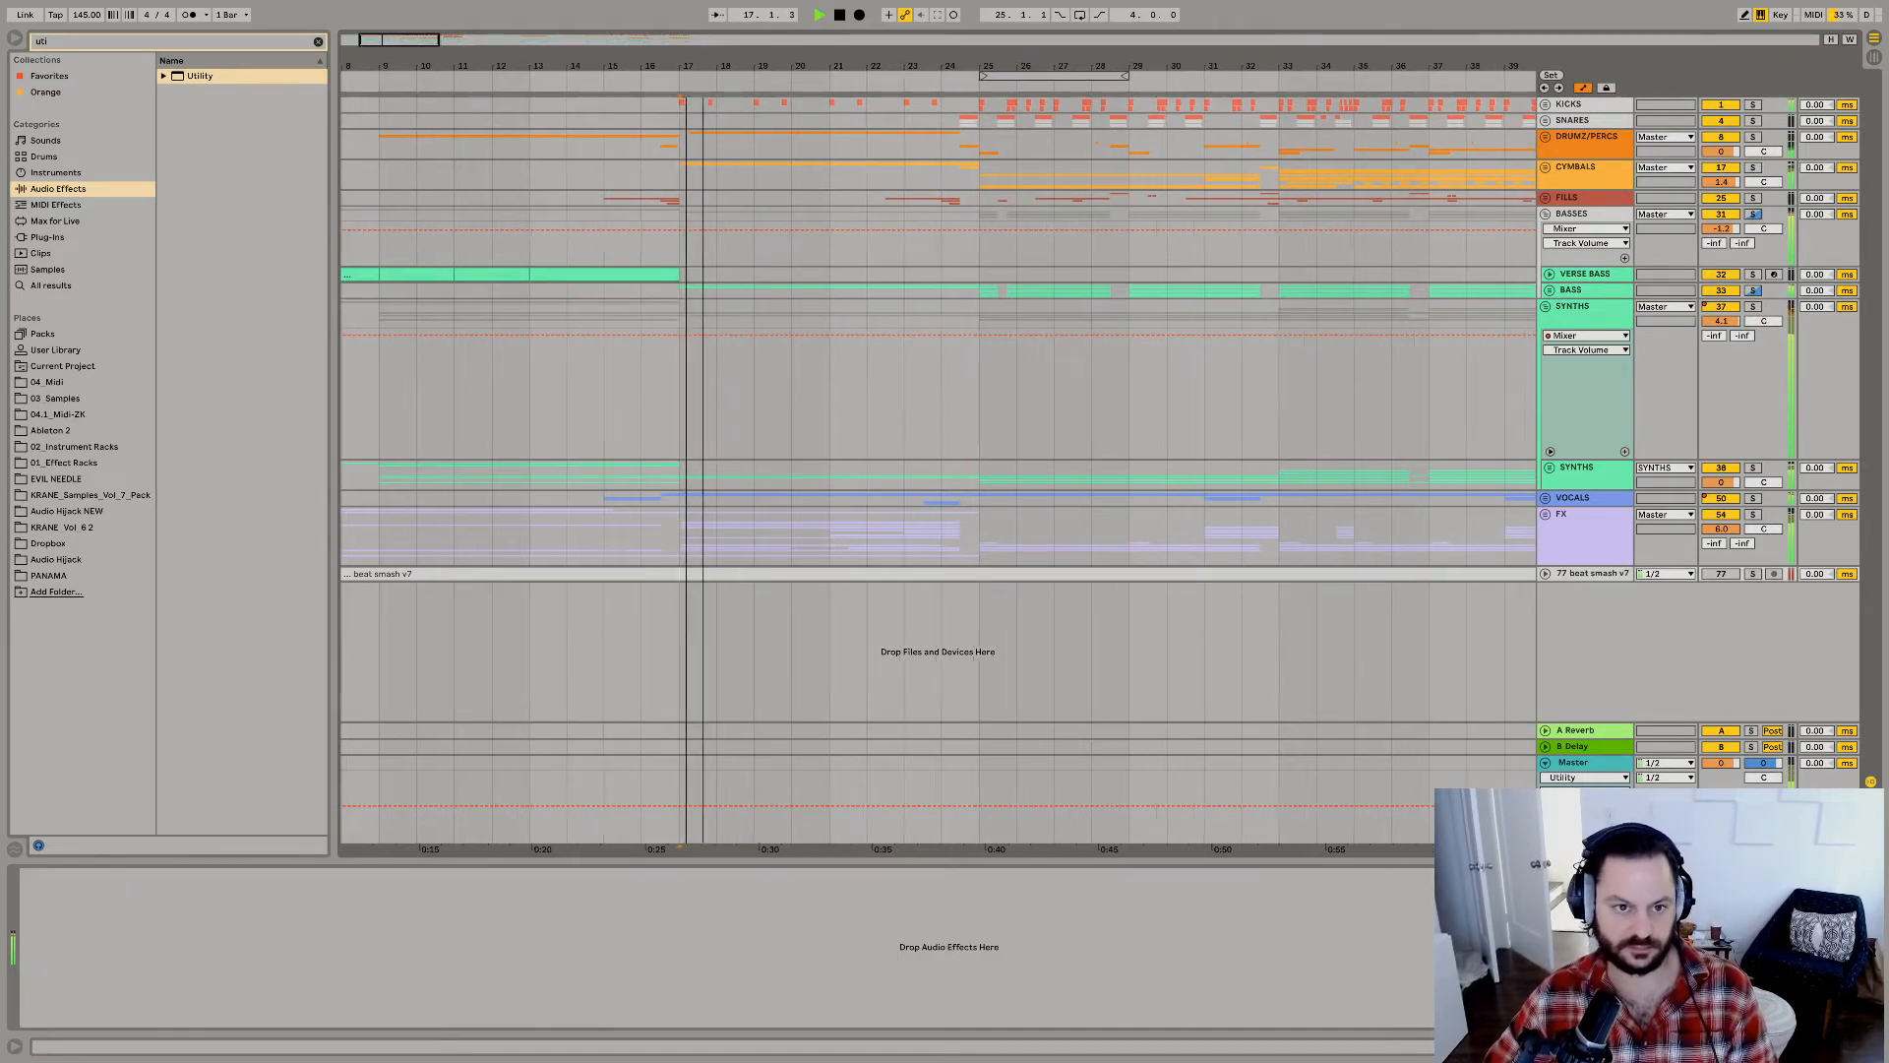
Search the audio effects for "snare" and replay the arrangement from bar 17.
key("plus")
type("snare")
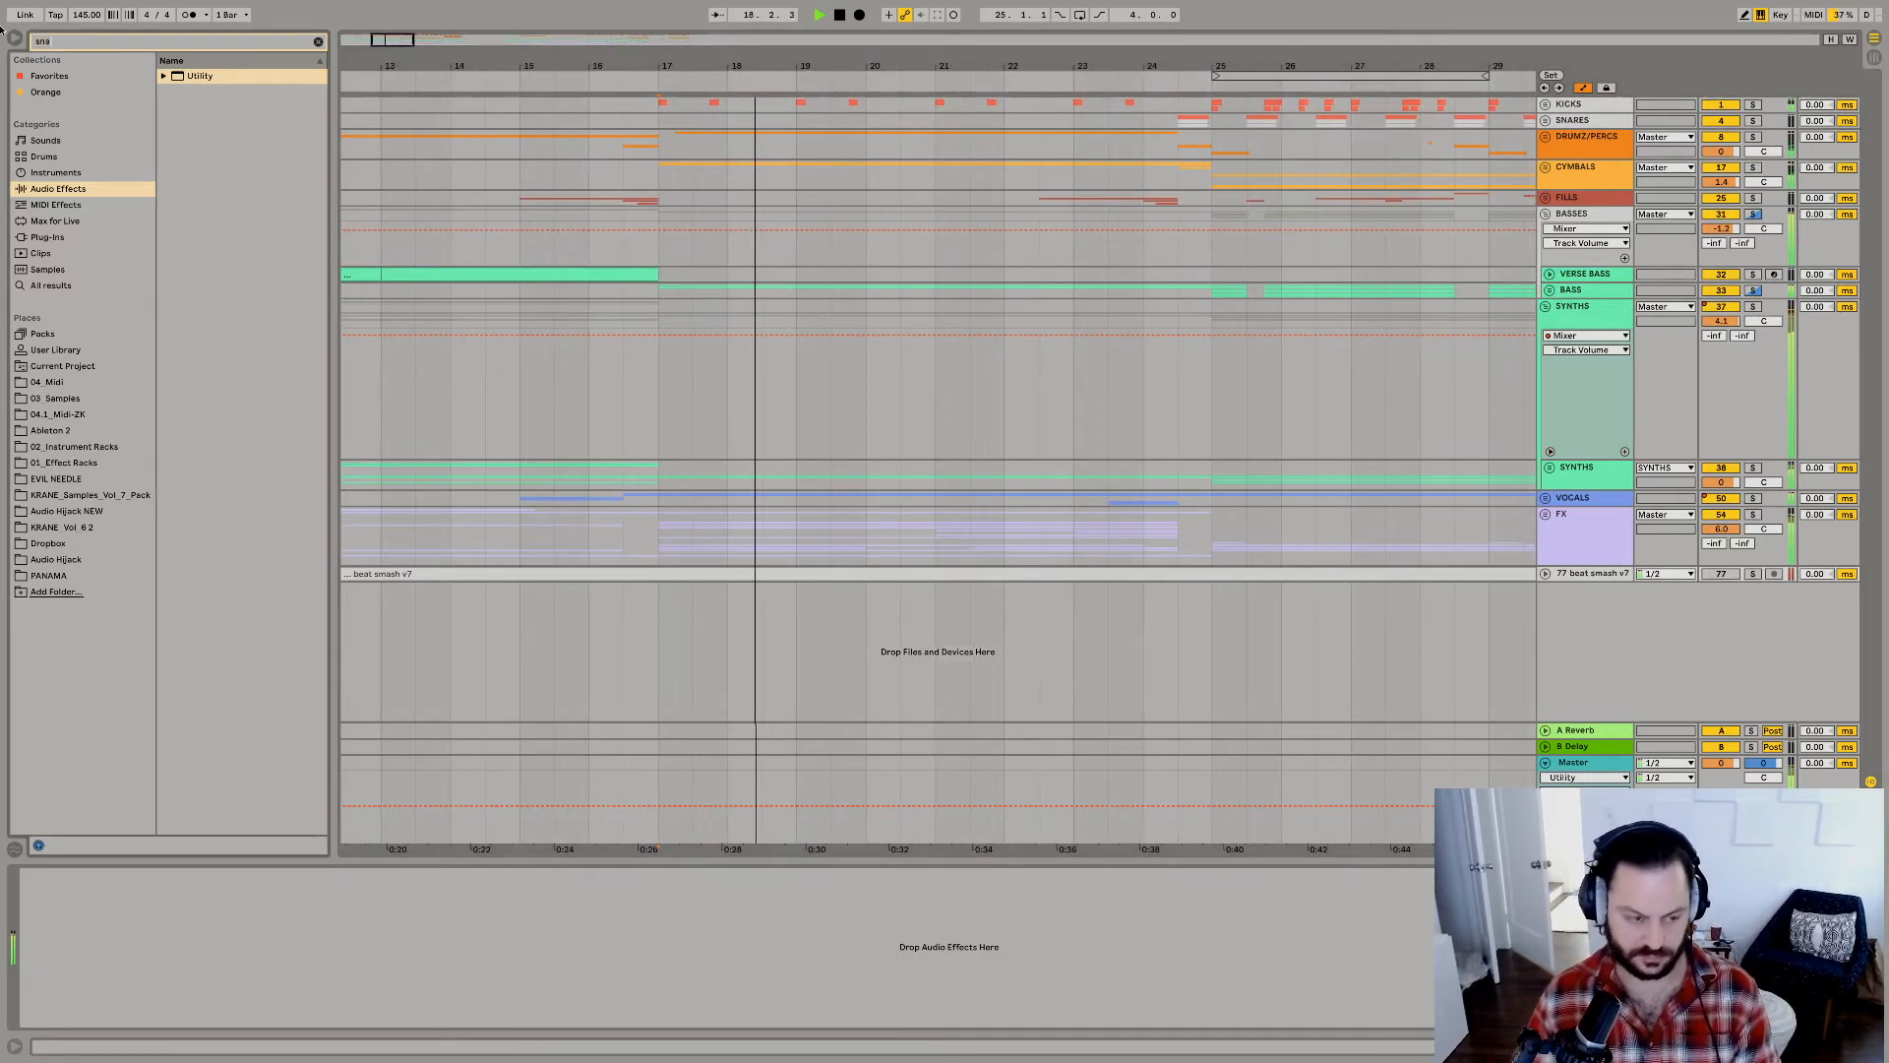
left_click(661, 319)
key("space")
key("space")
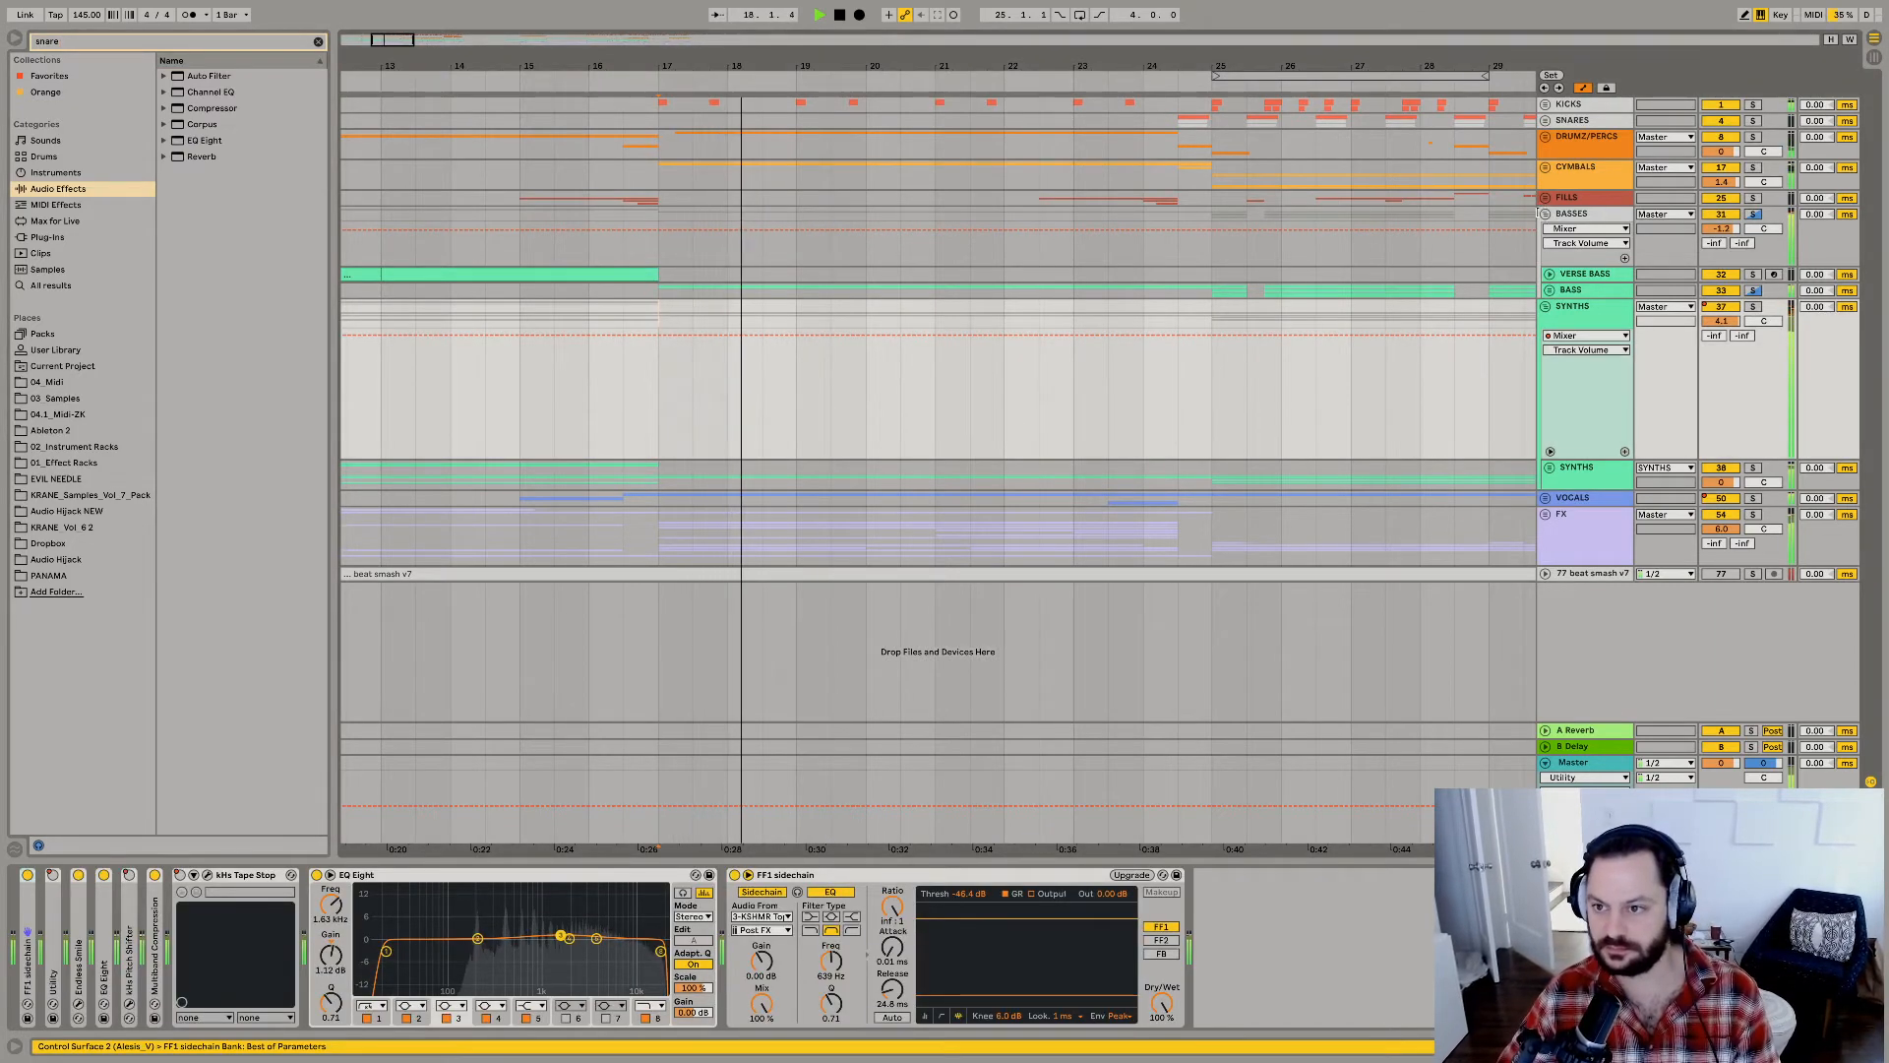
Copy the first BRASS_OP_1 clip from the SNARES group, collapse the open groups, and replay from bar 17.
left_click(1544, 120)
left_click_drag(1212, 260, 1225, 378)
left_click(672, 285)
key("space")
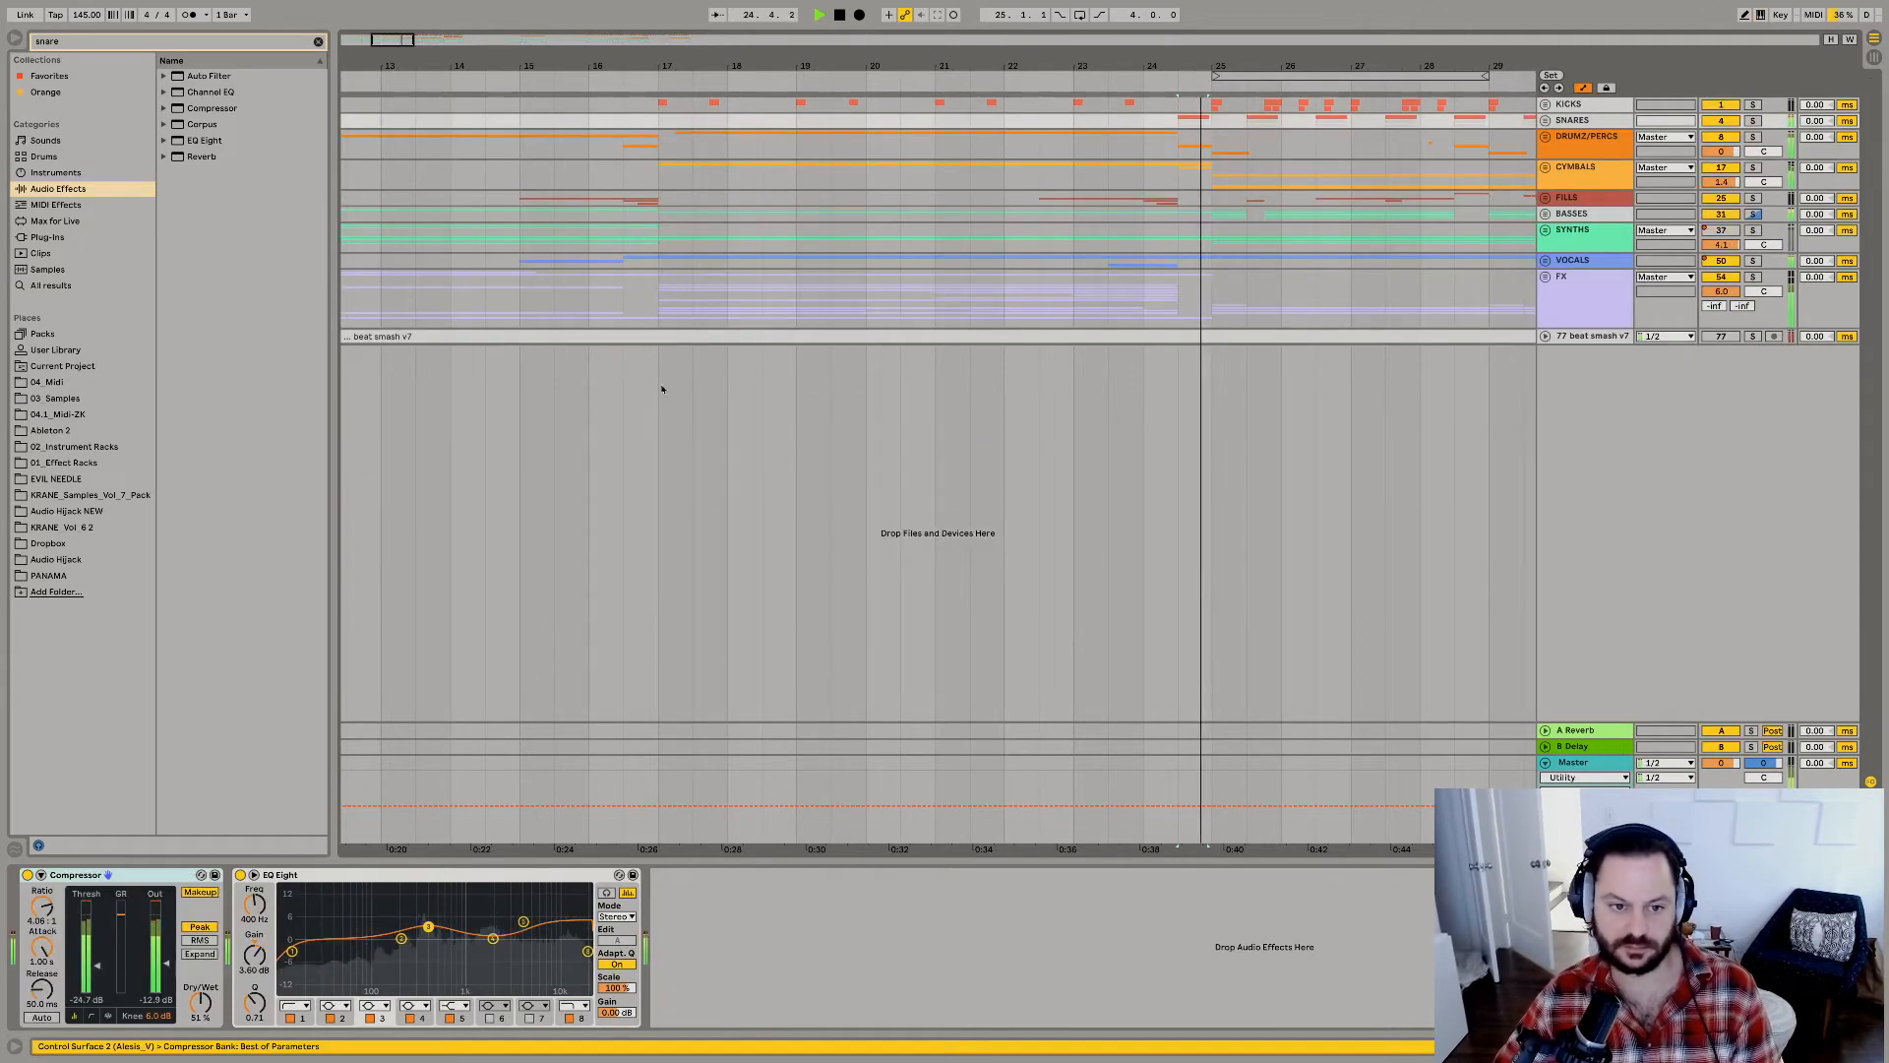
left_click(666, 385)
key("space")
key("space")
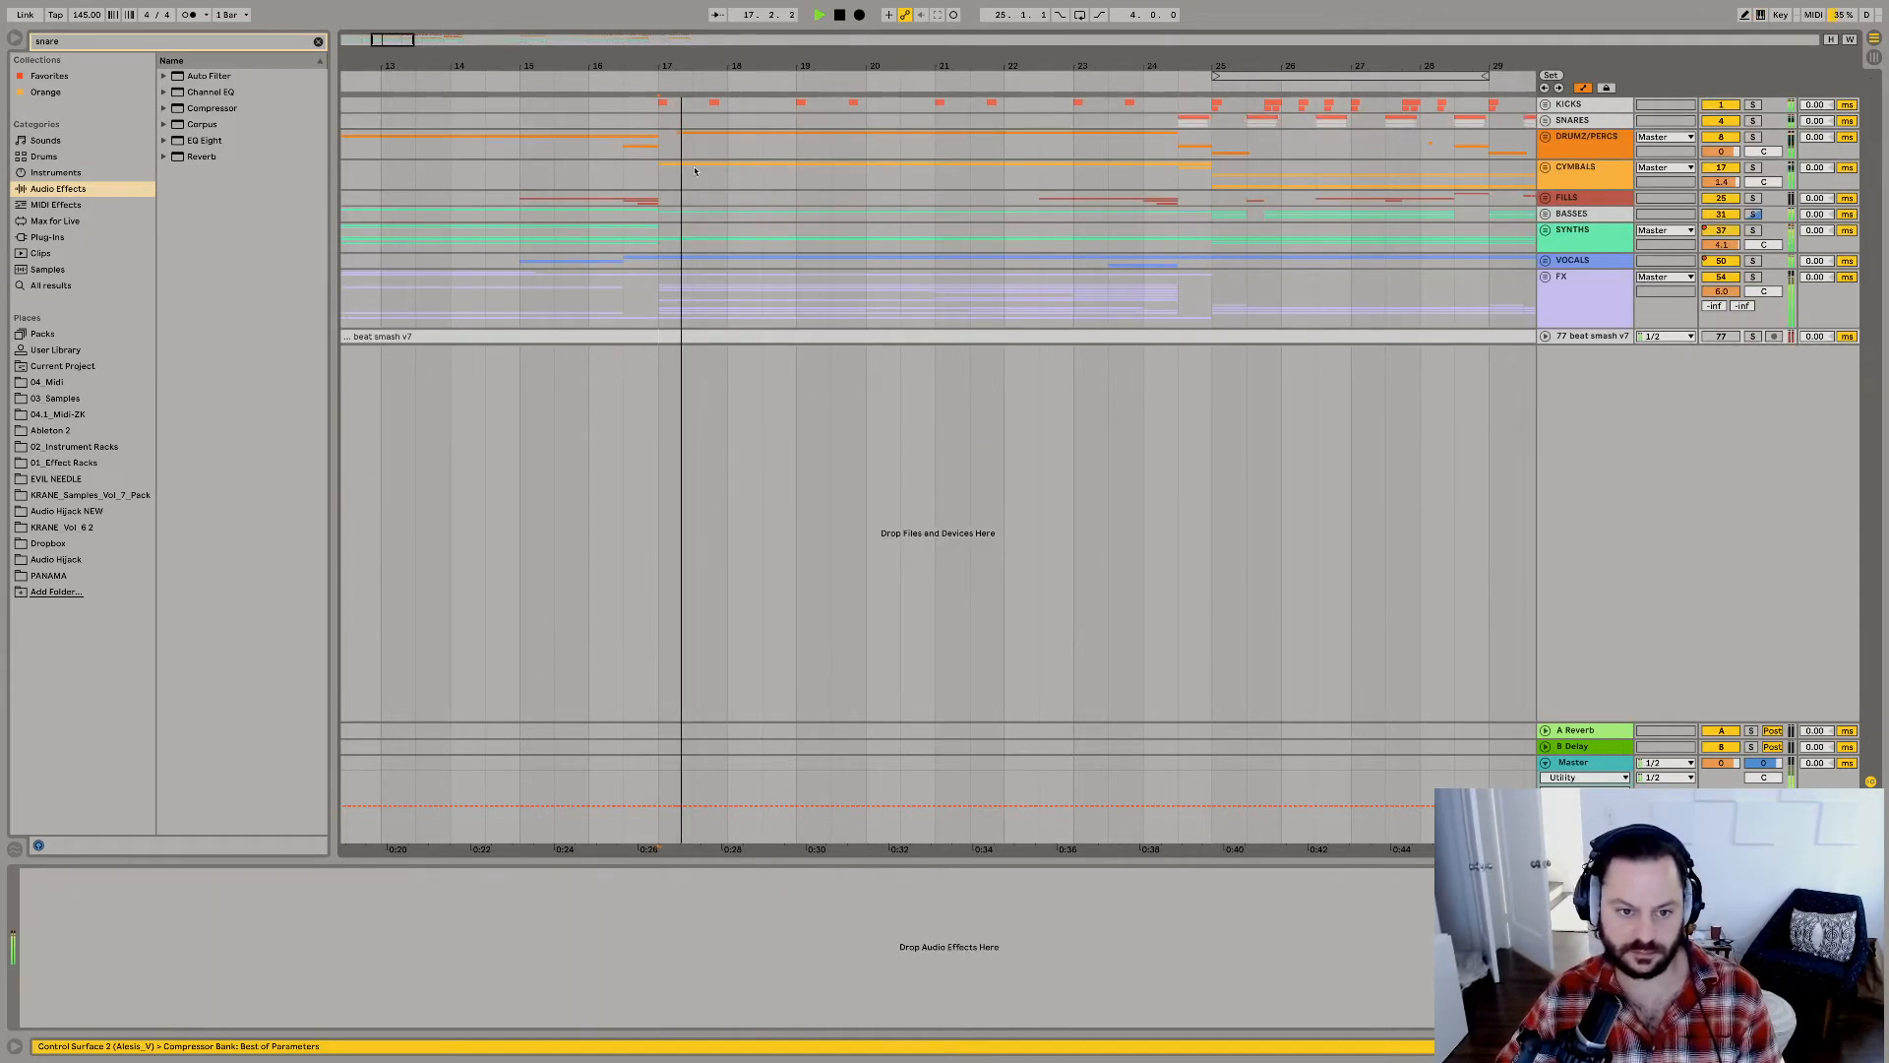
Paste the copied BRASS_OP_1 snare clip onto a new audio track at 18.4 and play it in context.
scroll(708, 340, "up", 5)
key("space")
key("space")
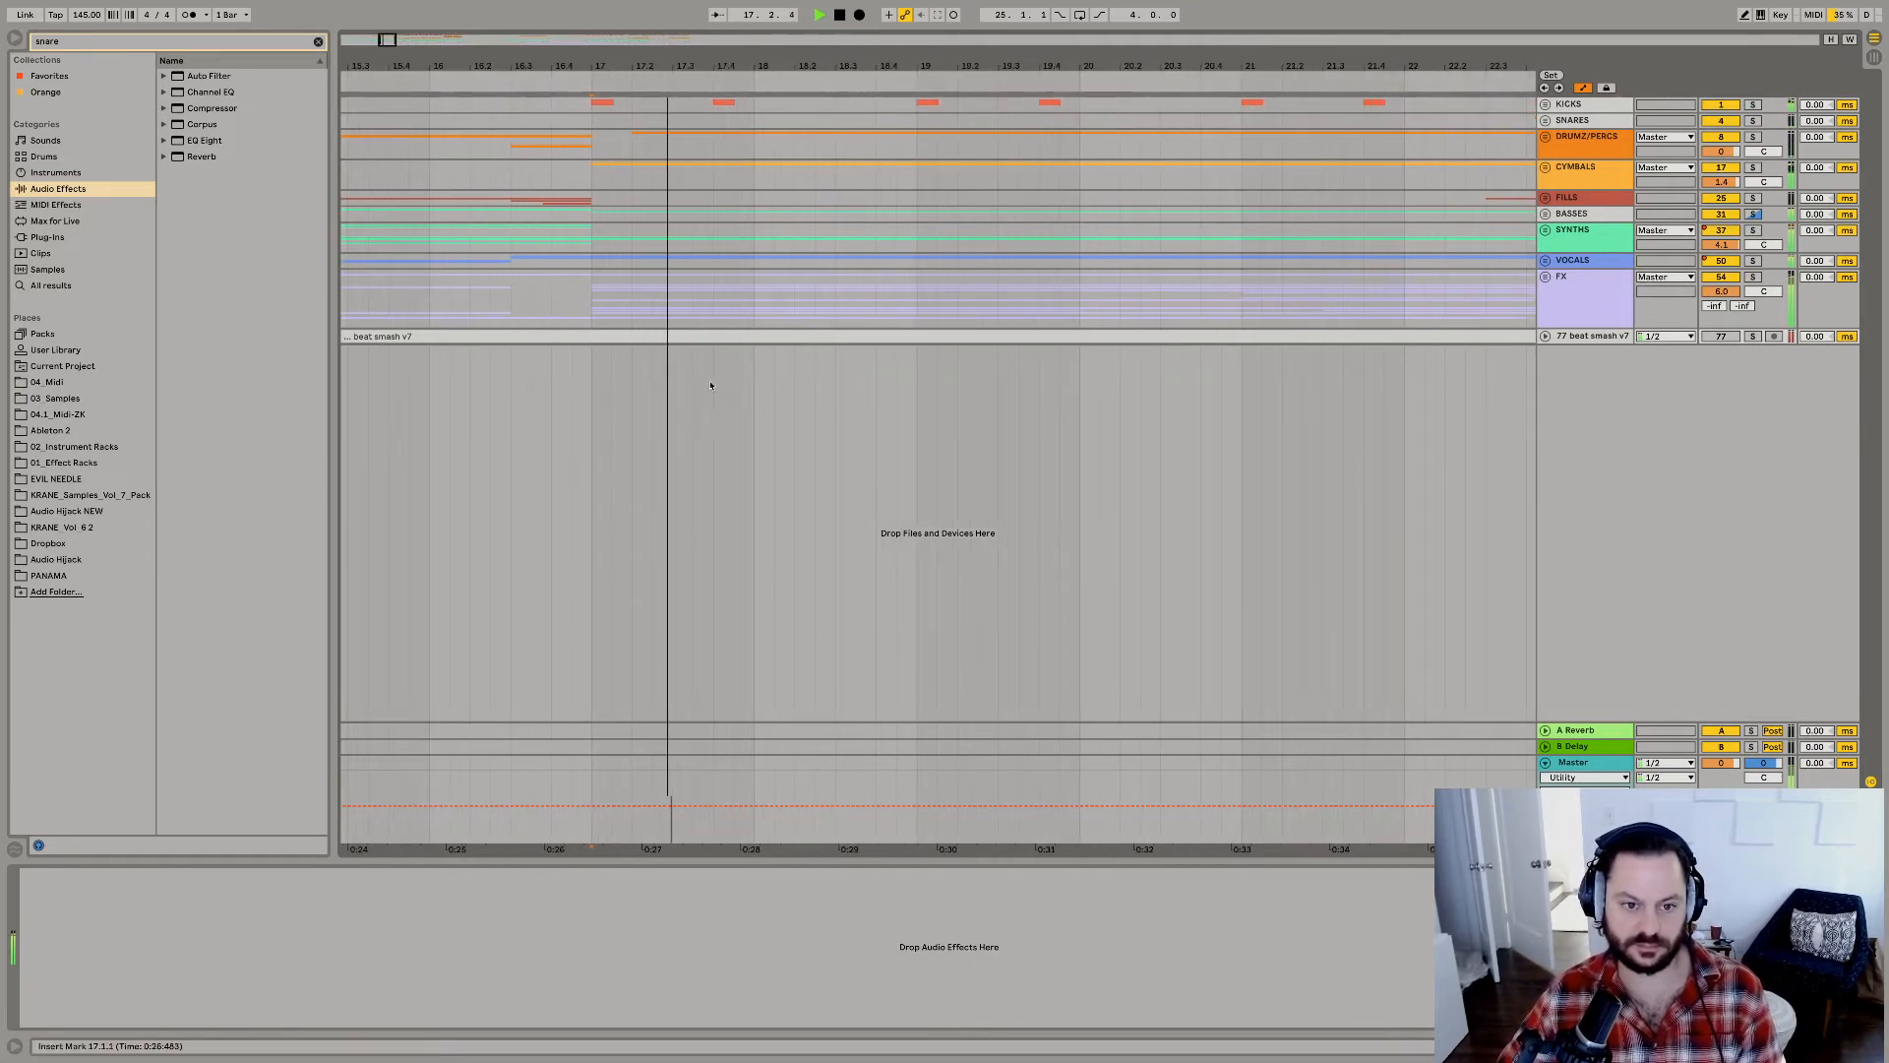
left_click(835, 367)
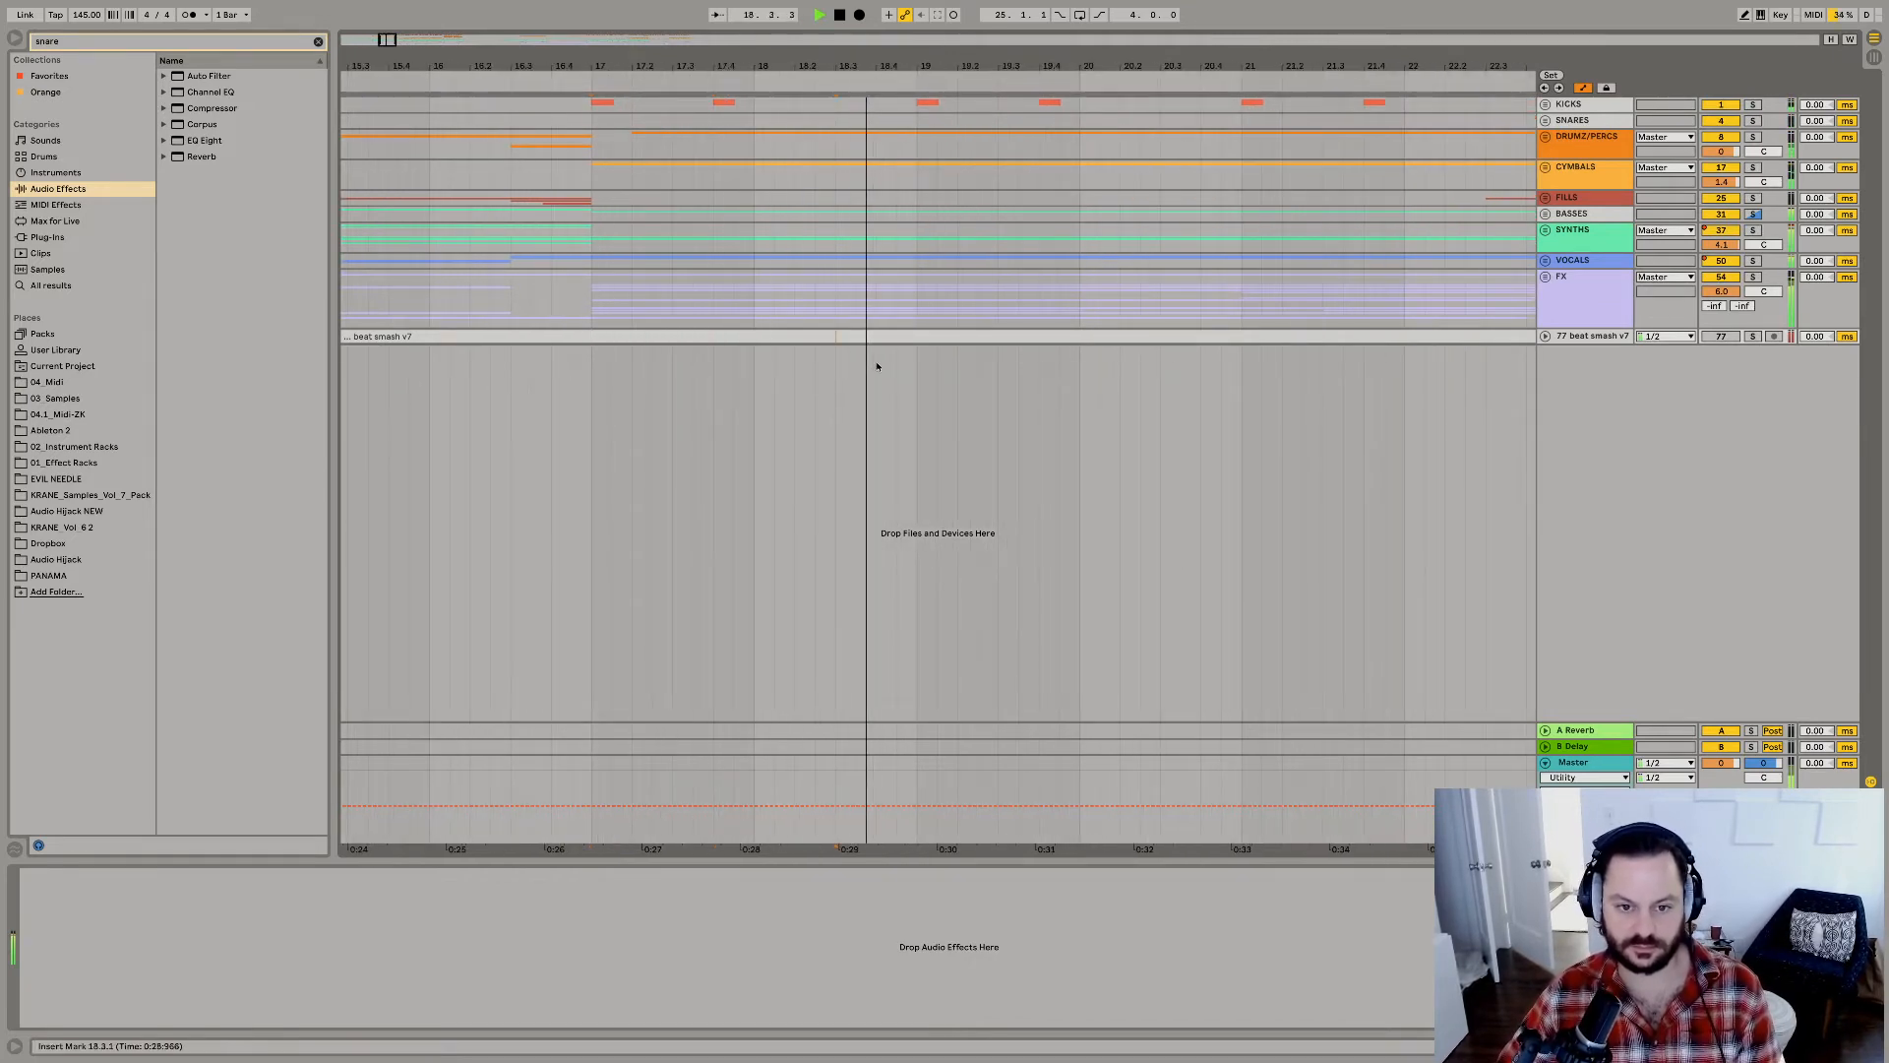
left_click(877, 366)
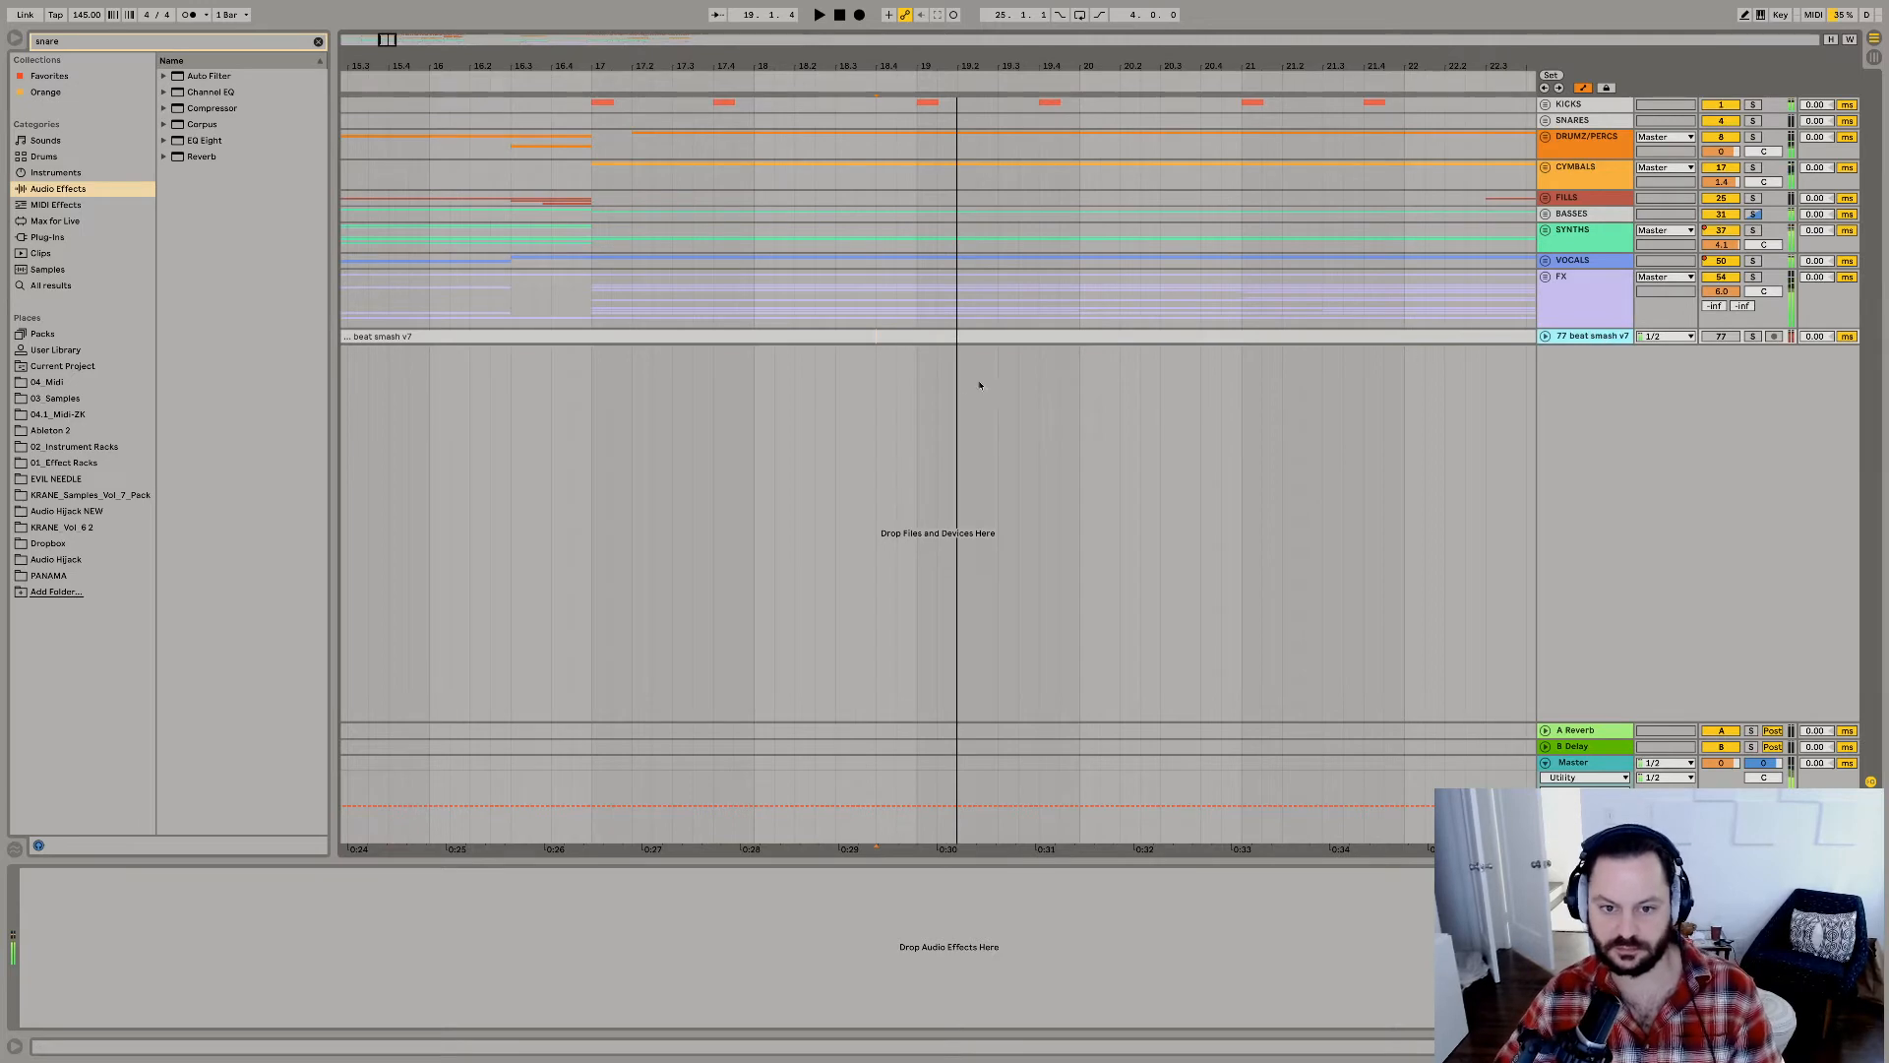
key("super+t")
key("super+v")
key("space")
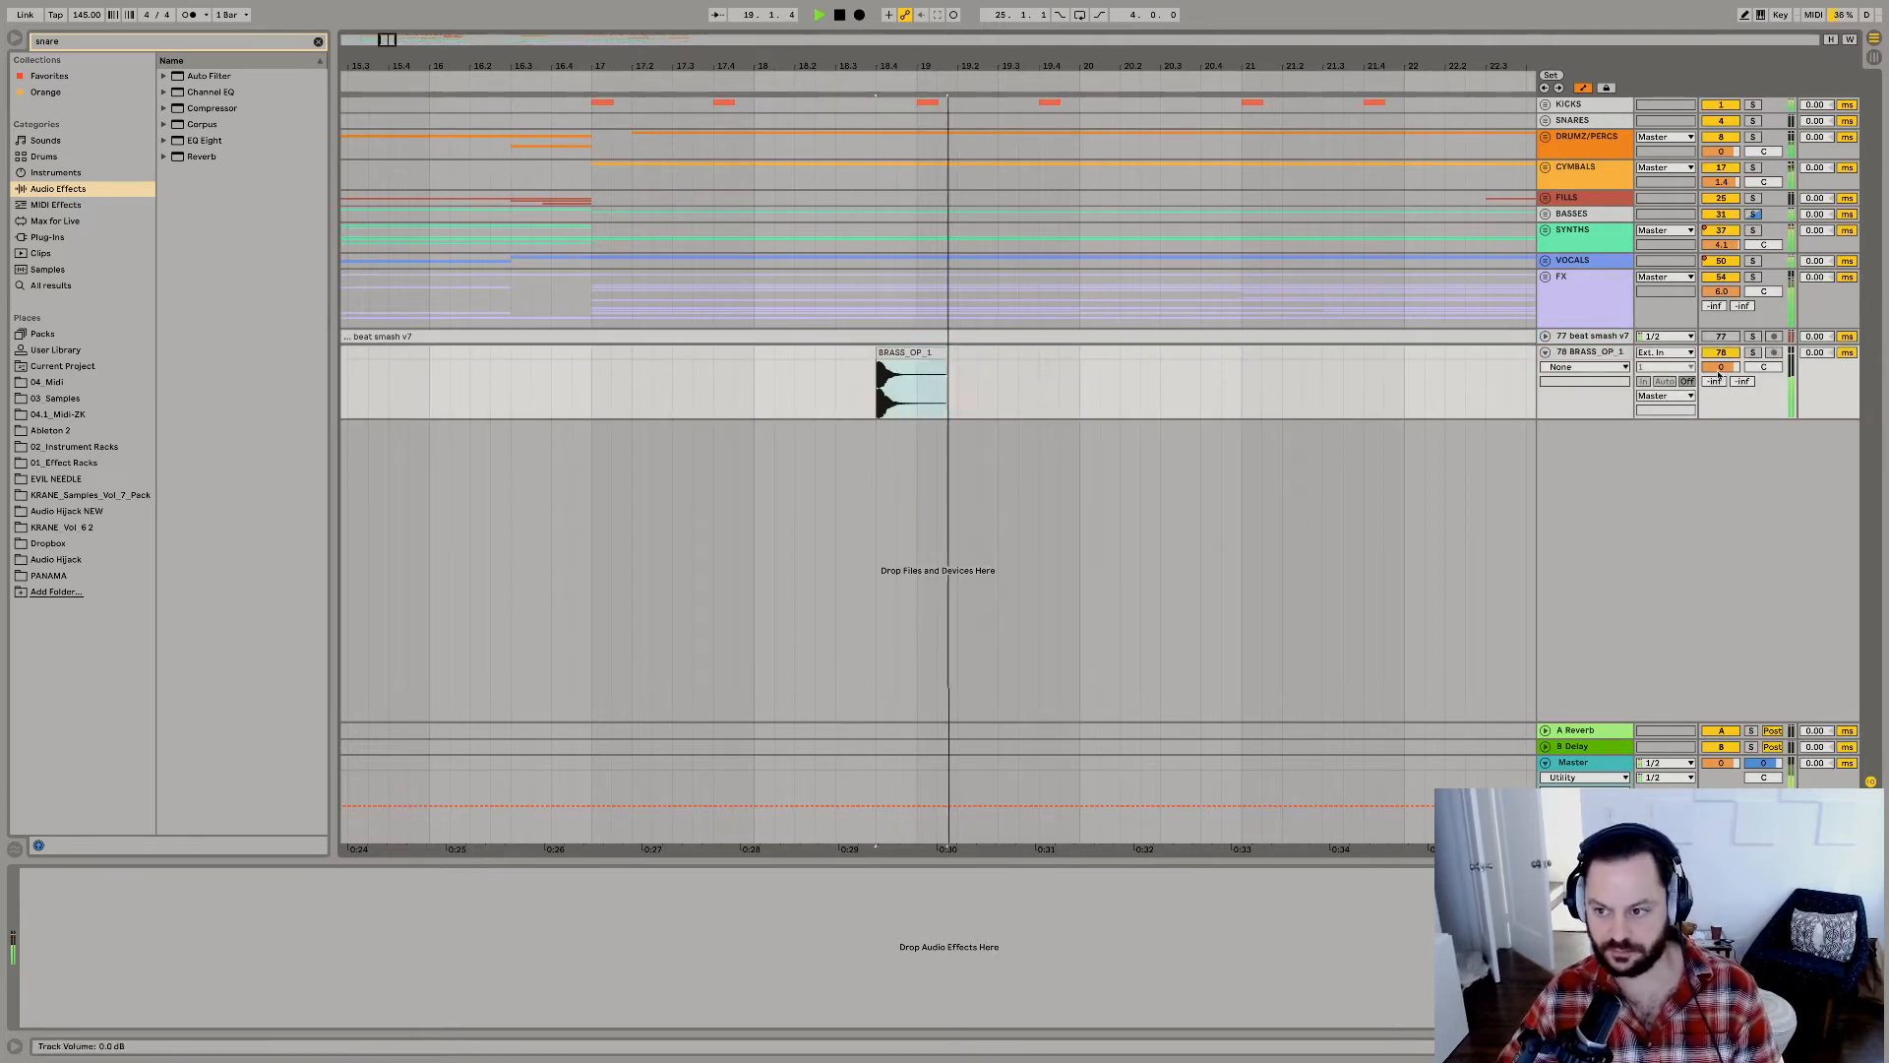
Set the new BRASS_OP_1 track's volume to 1.8 dB and audition the snare hit.
left_click_drag(1721, 367, 1721, 379)
key("space")
key("space")
key("space")
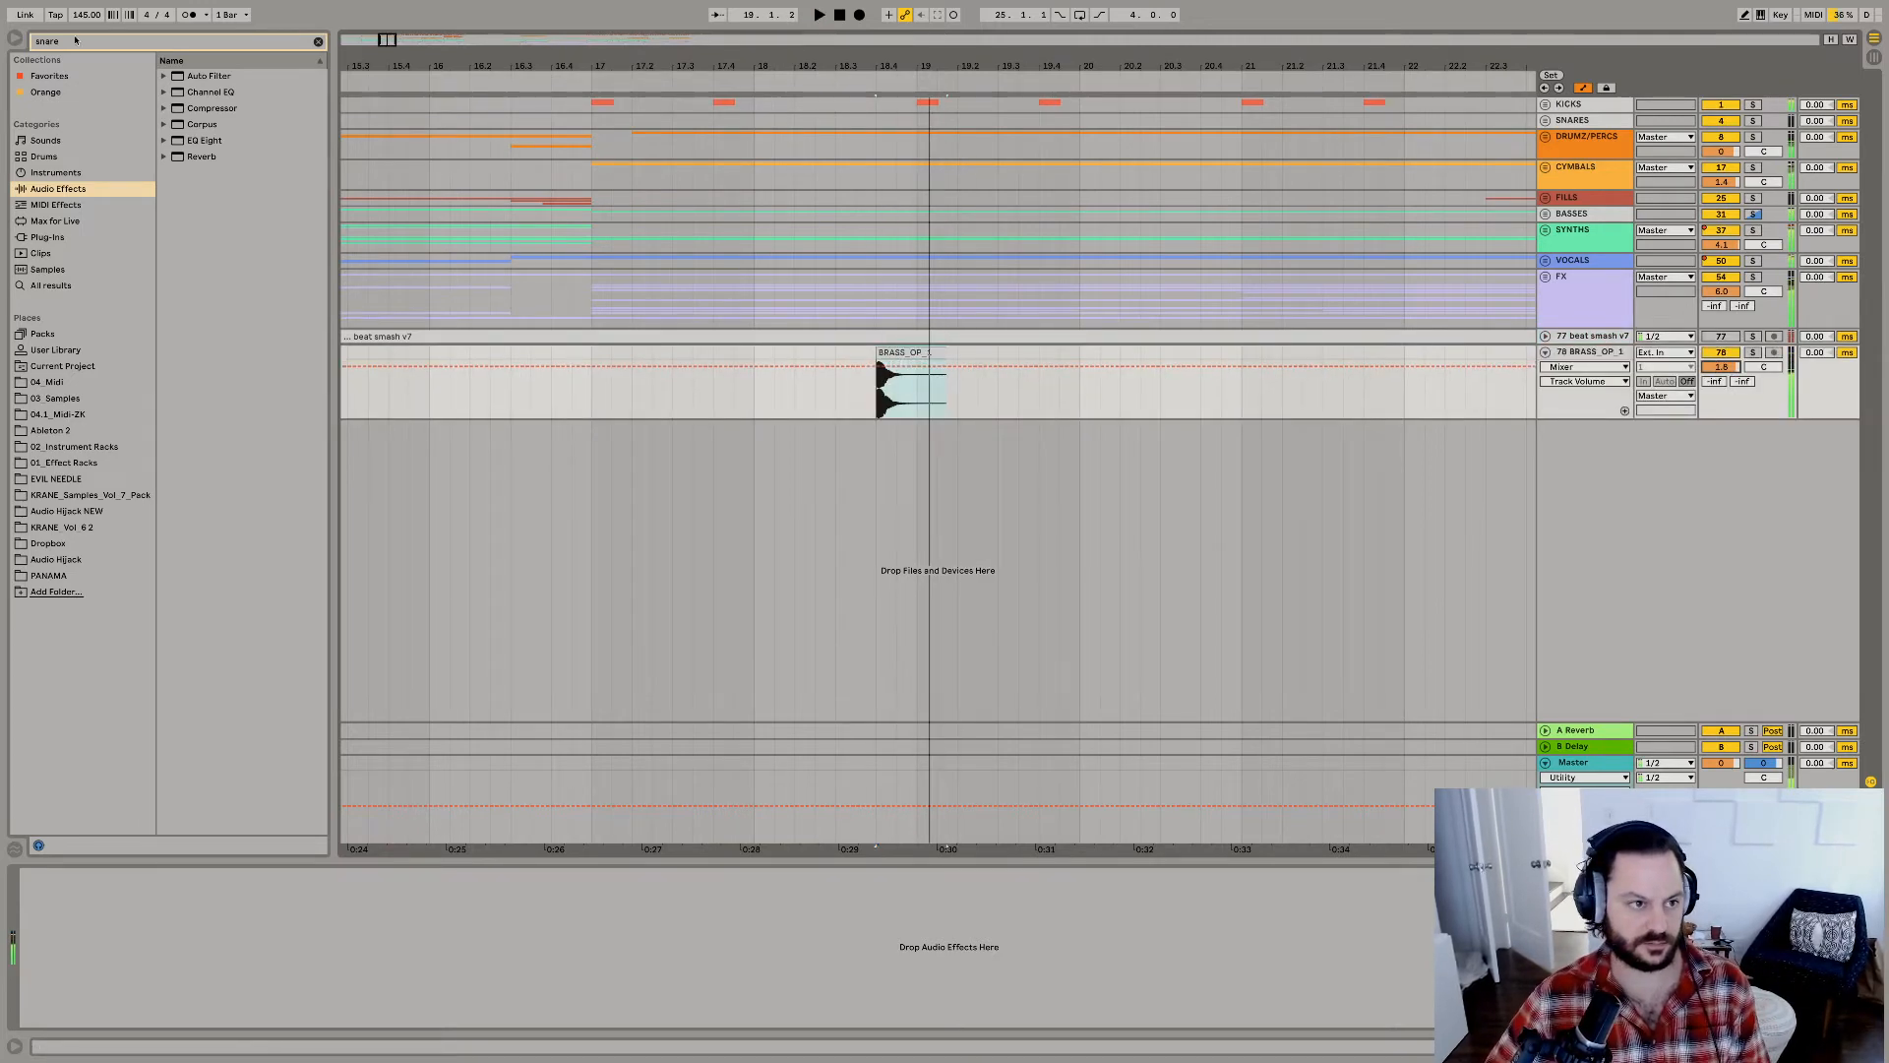
Search the 03_Samples folder for "tom", widen the browser, and preview the tom fills in 09_Clips & Loops.
key("super+f")
type("tom")
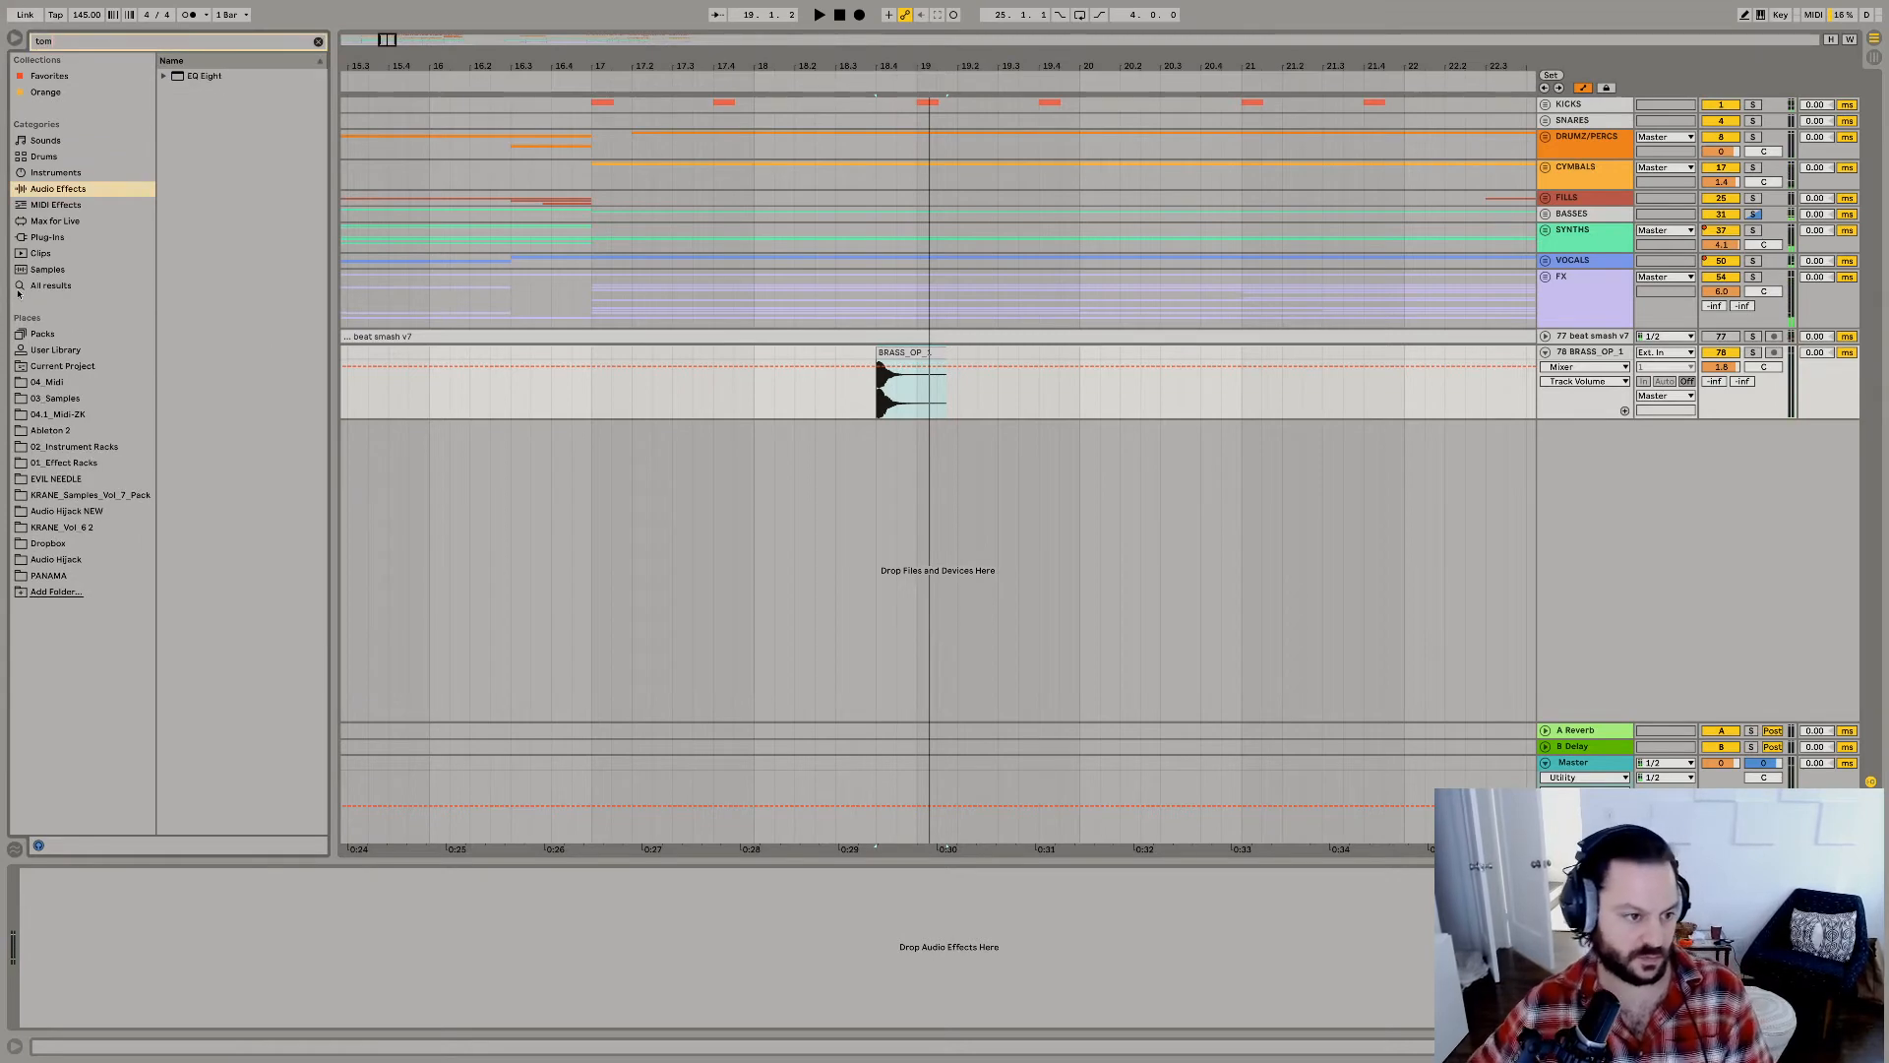
left_click(61, 399)
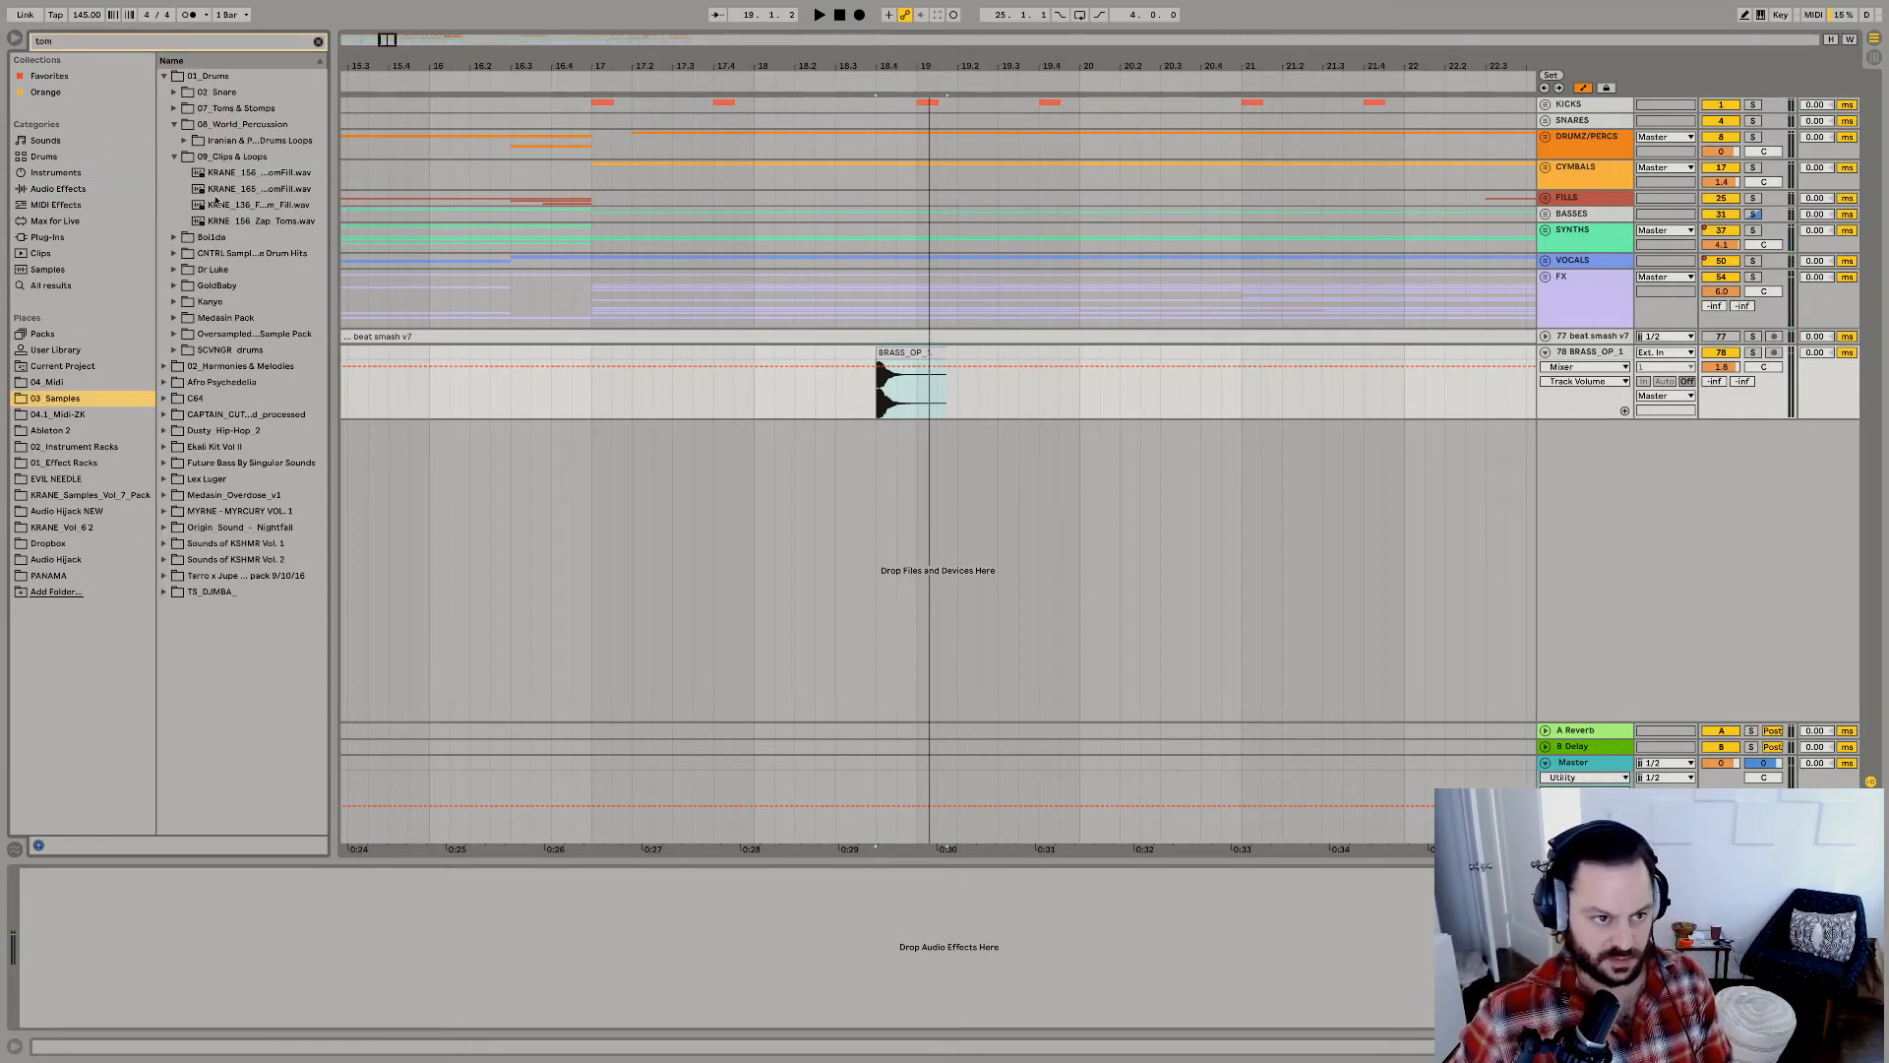
left_click_drag(331, 174, 379, 187)
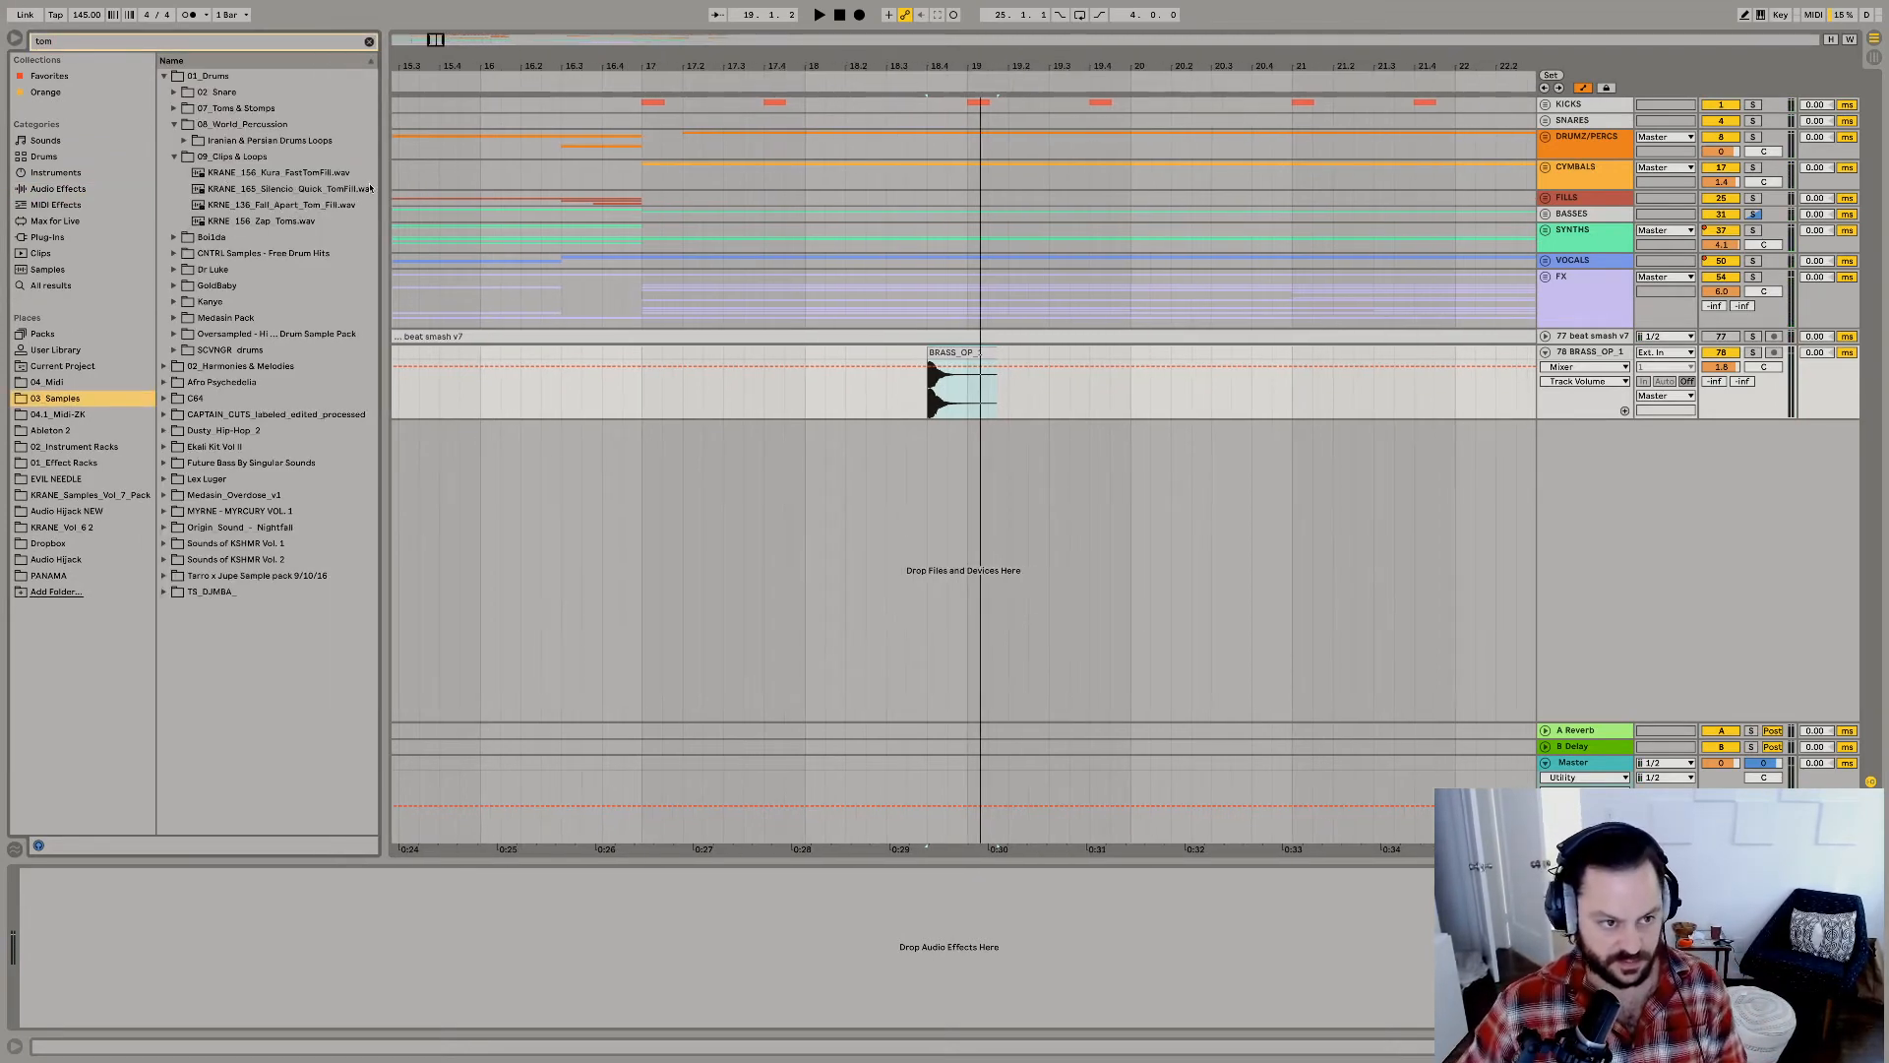
left_click(189, 173)
left_click(222, 191)
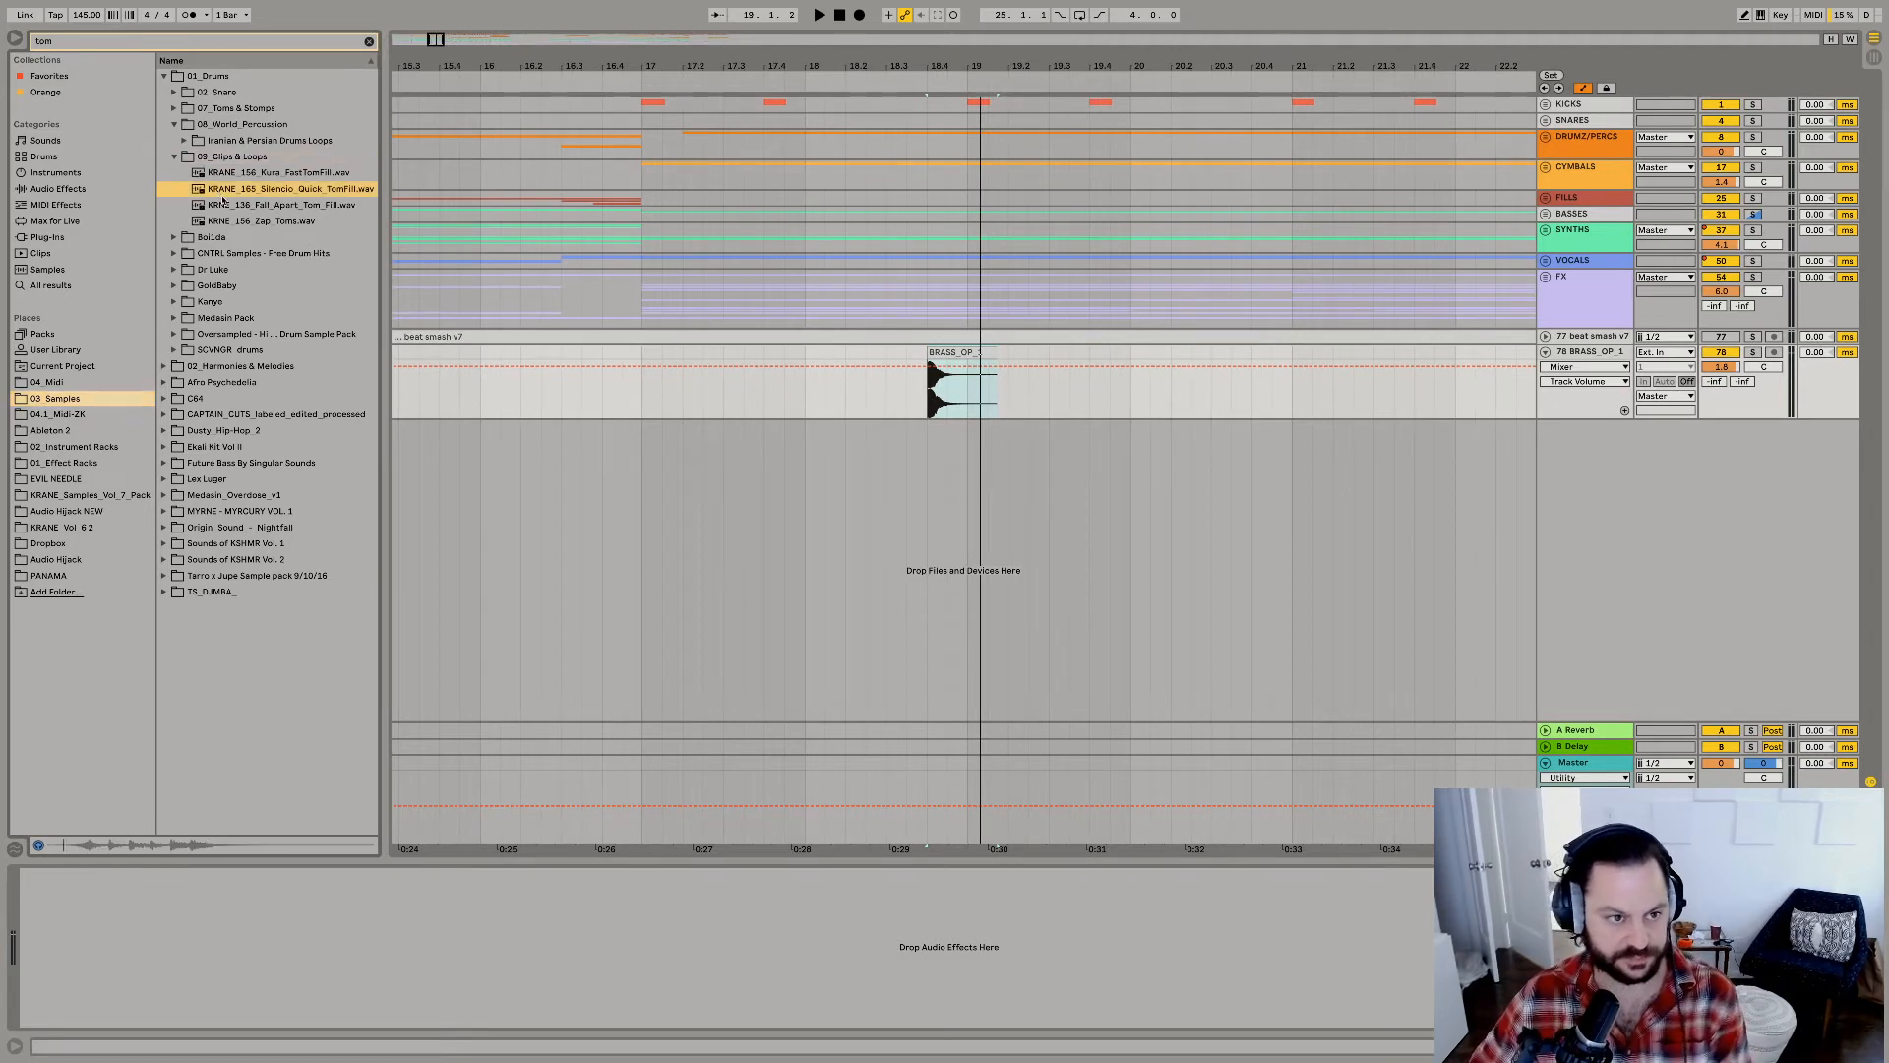
left_click(231, 205)
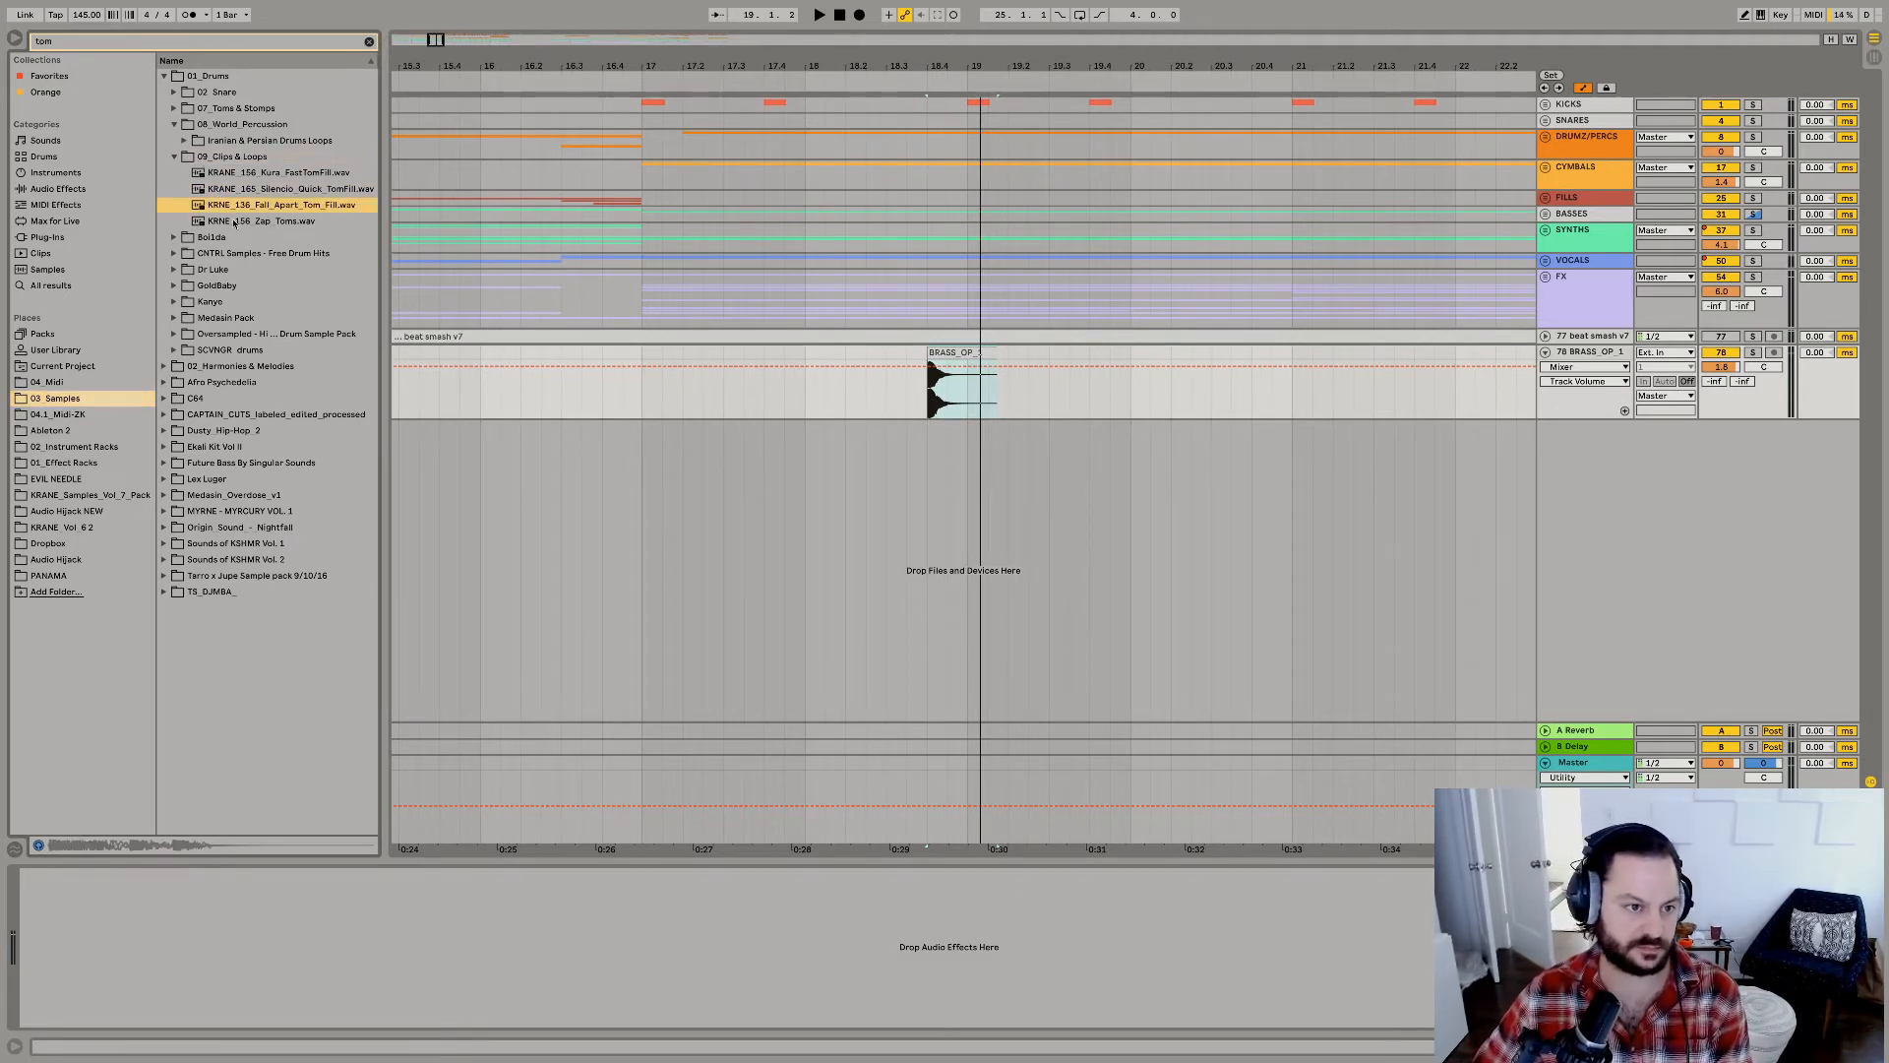
left_click(233, 222)
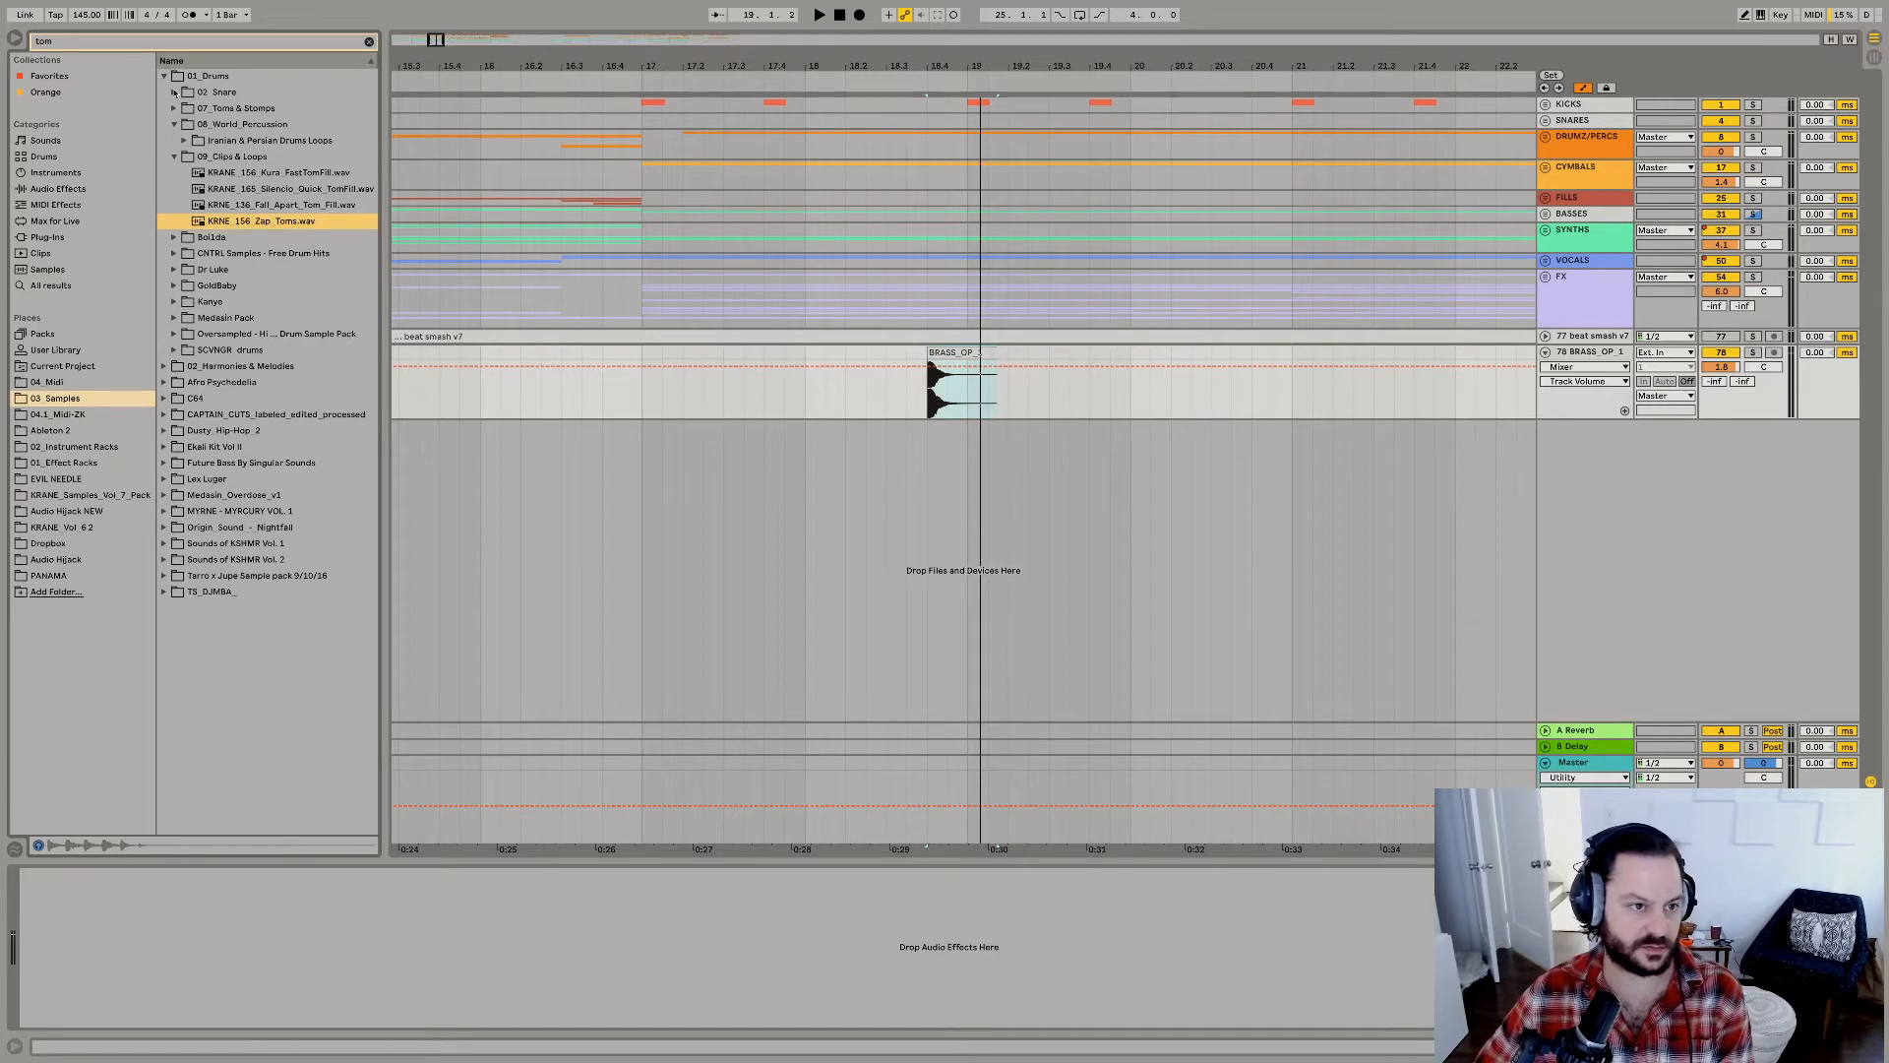
Preview tom and stomp samples in the 07_Toms & Stomps folder, including the Industry Tom and KRANE sounds.
left_click(174, 108)
key("Down")
key("Down")
key("Down")
key("Down")
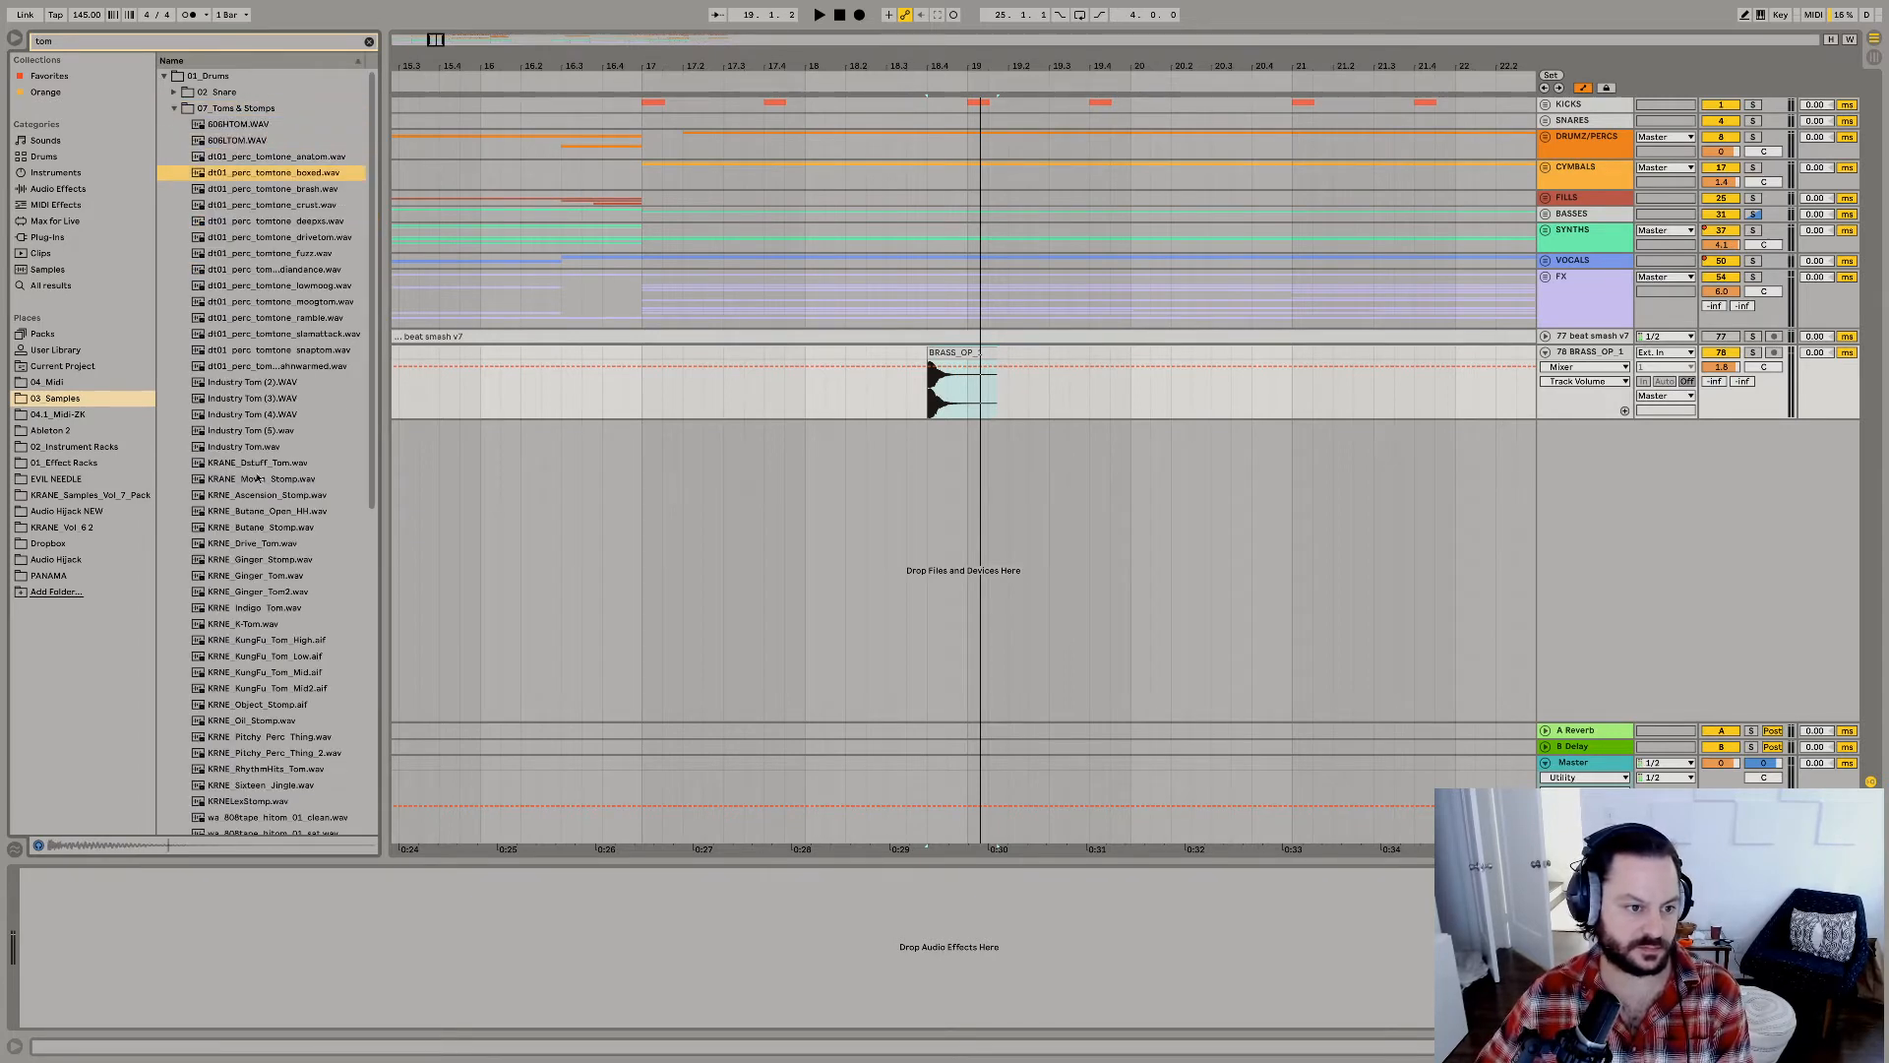
left_click(258, 478)
left_click(257, 414)
left_click(251, 447)
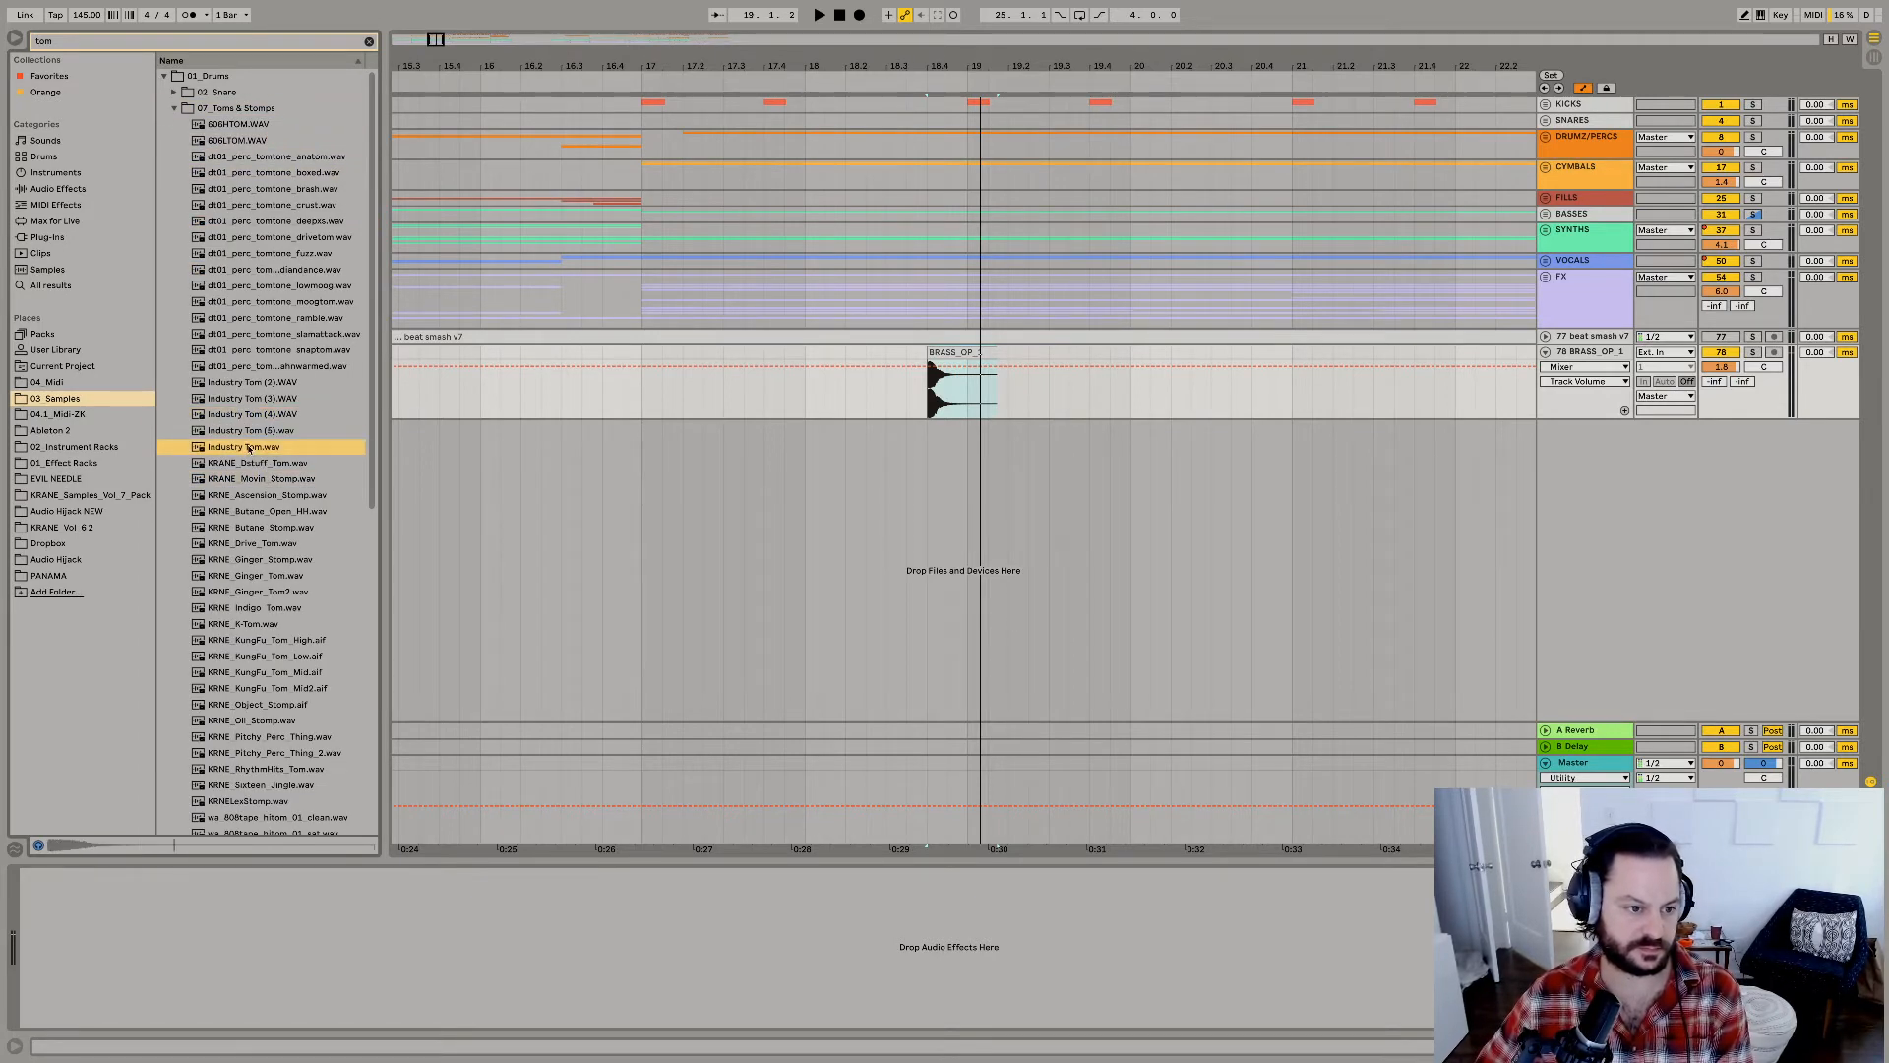
key("Up")
key("Down")
key("Down")
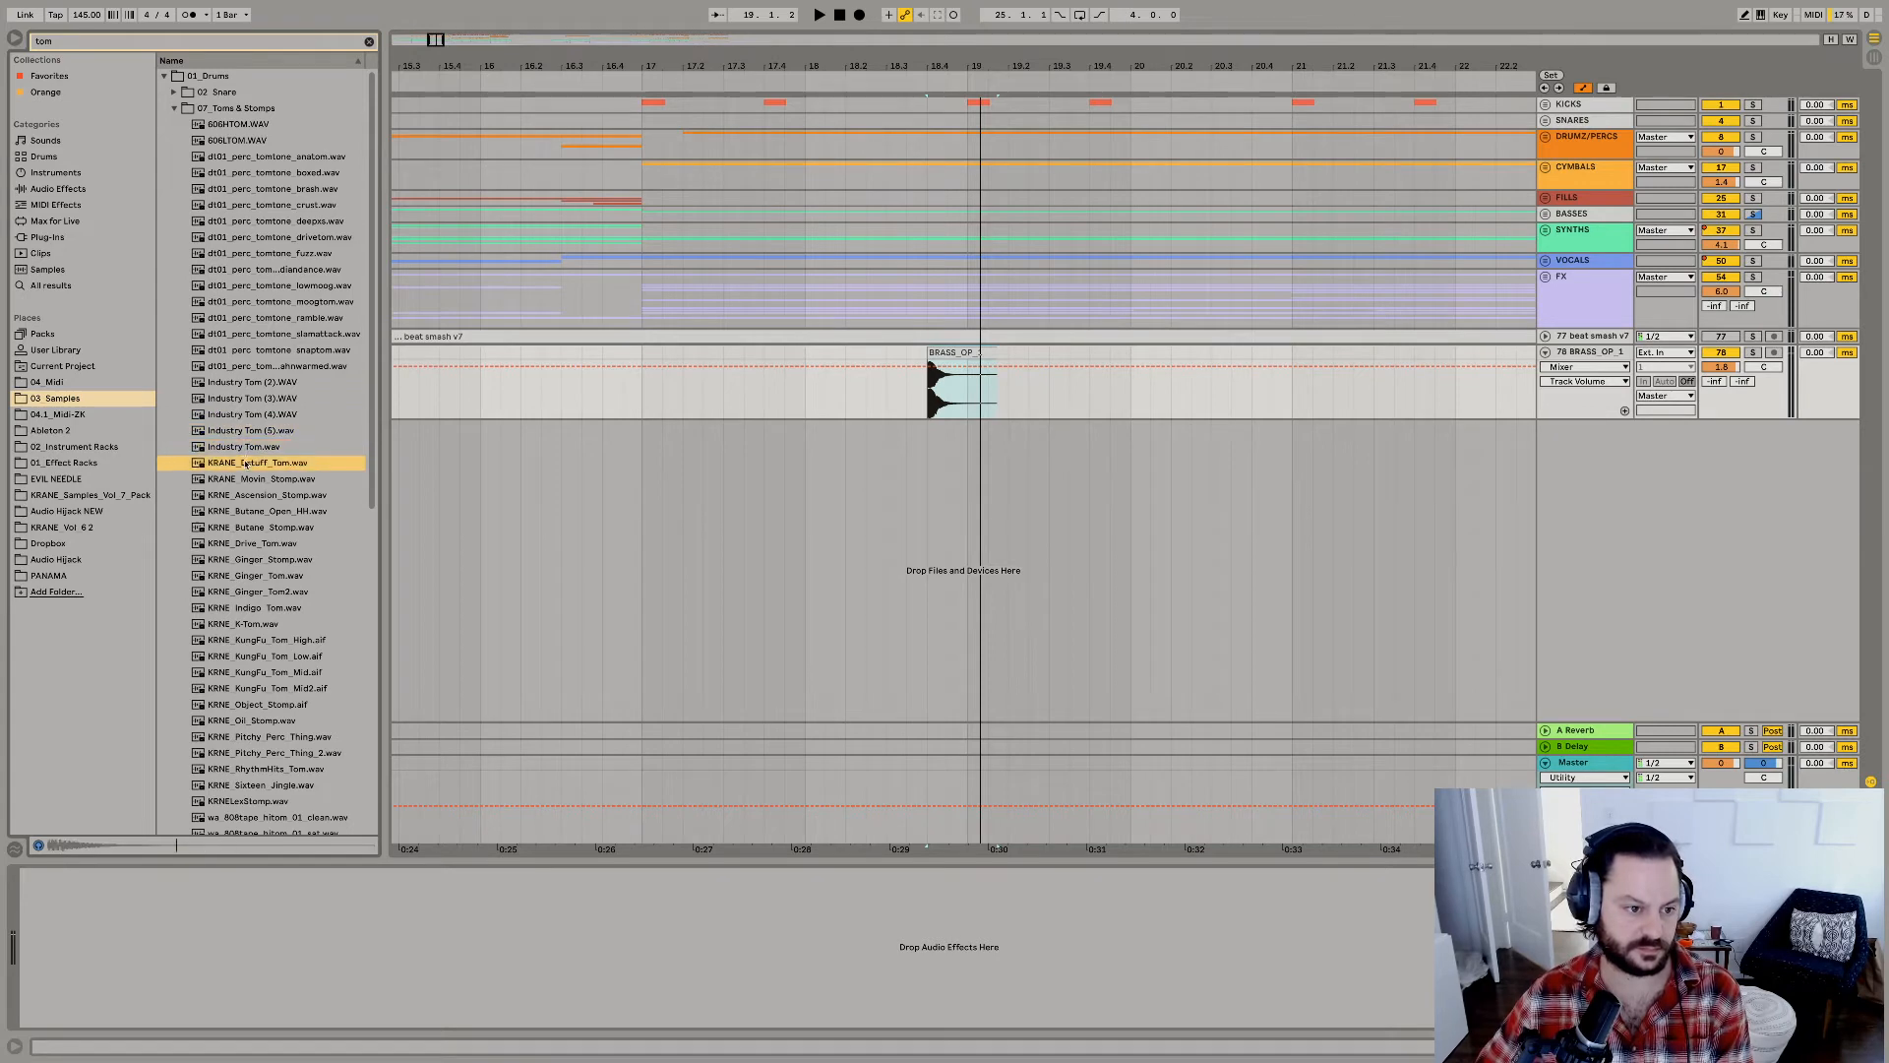
Add KRANE_Movin_Stomp.wav on a new audio track just after the BRASS_OP_1 hit starts, and replay from bar 17.
left_click(246, 479)
mouse_move(238, 482)
left_mouse_down()
mouse_move(898, 478)
mouse_move(920, 428)
mouse_move(935, 447)
left_mouse_up()
key("space")
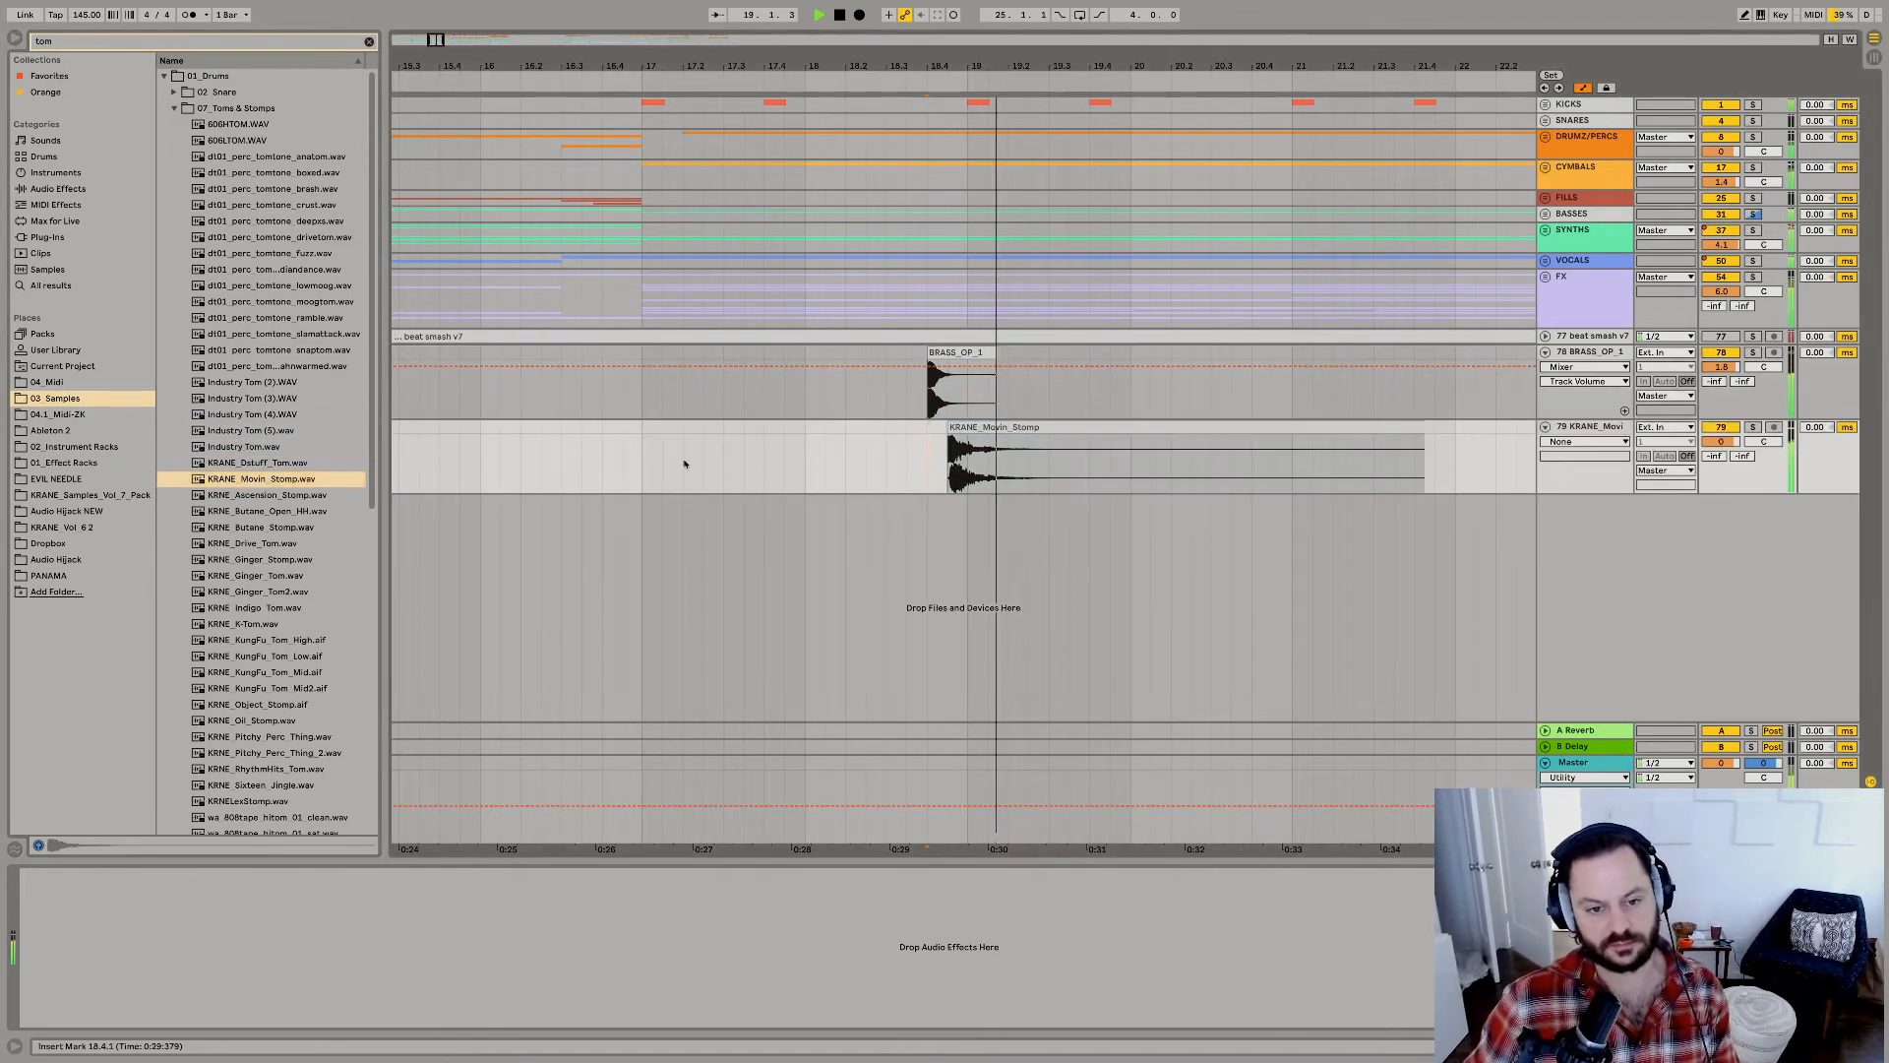
left_click(642, 458)
key("space")
key("space")
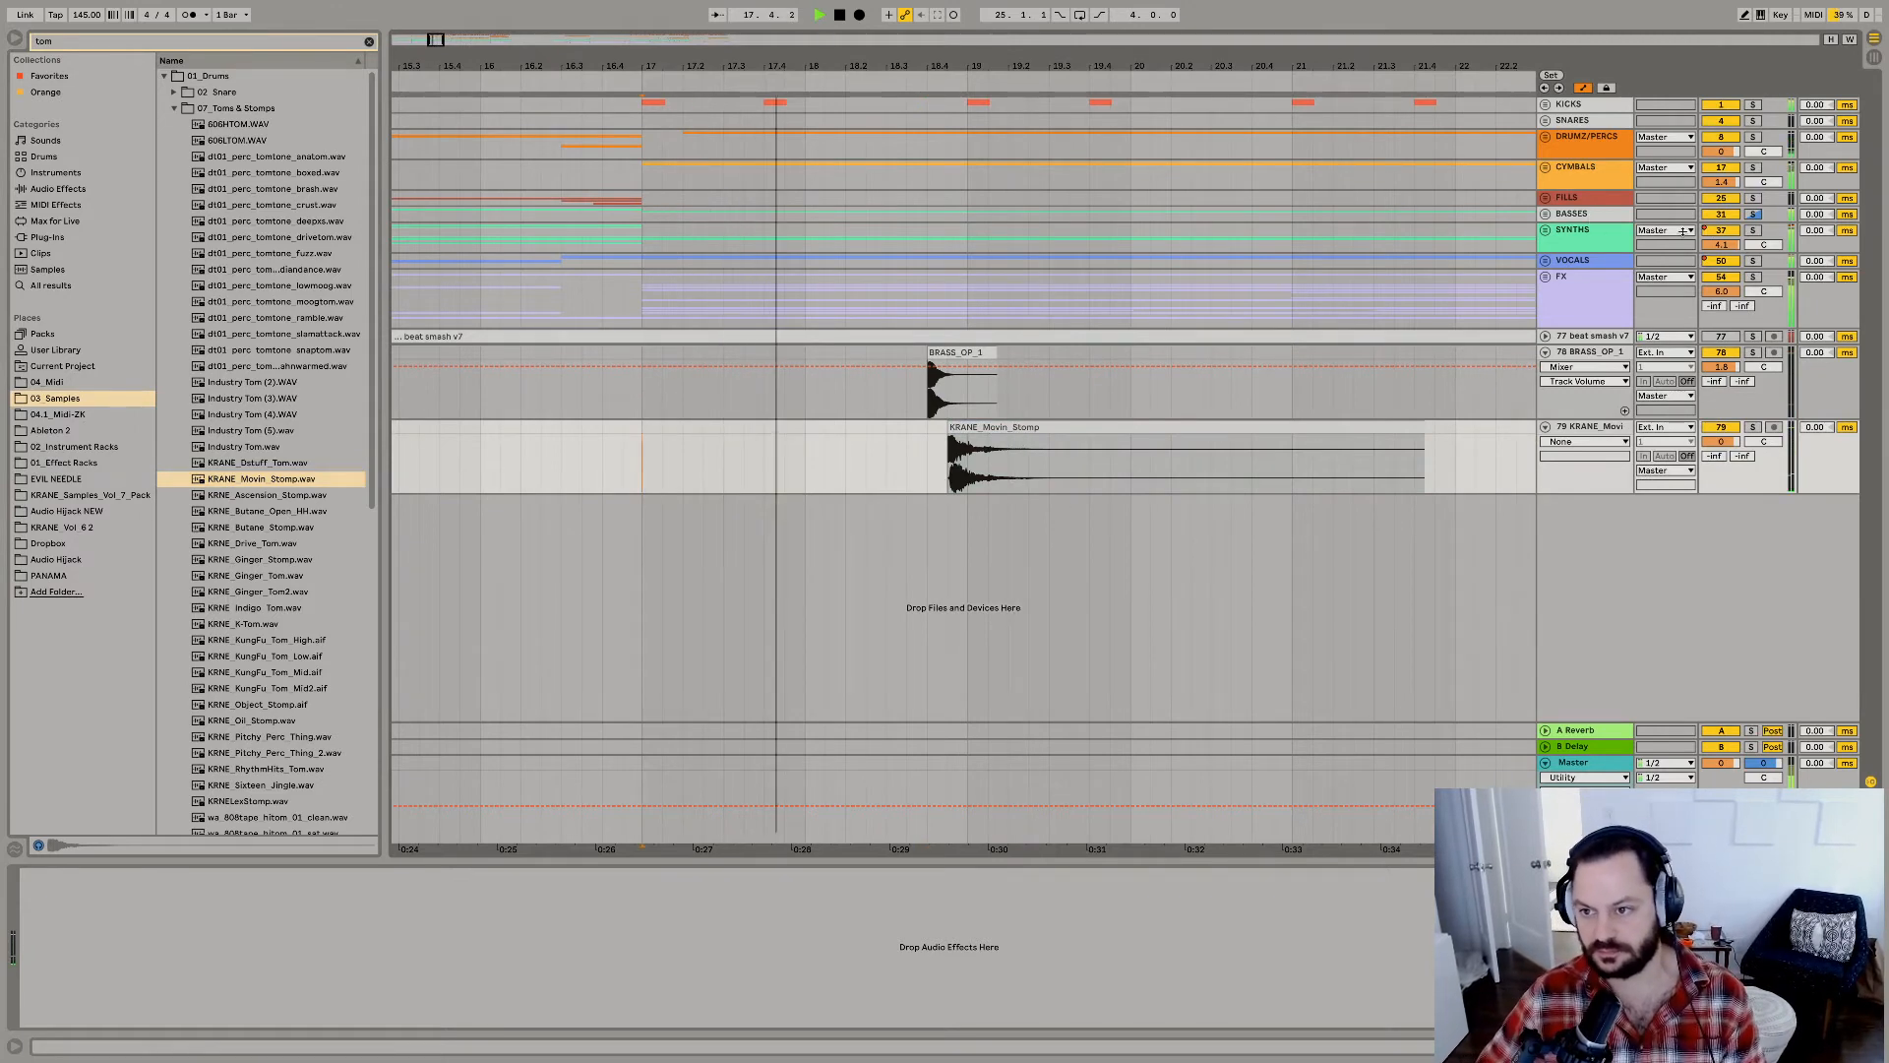
Audition the added snare and stomp hits together with the arrangement from bar 17.
right_click(1722, 237)
left_click(1613, 236)
key("space")
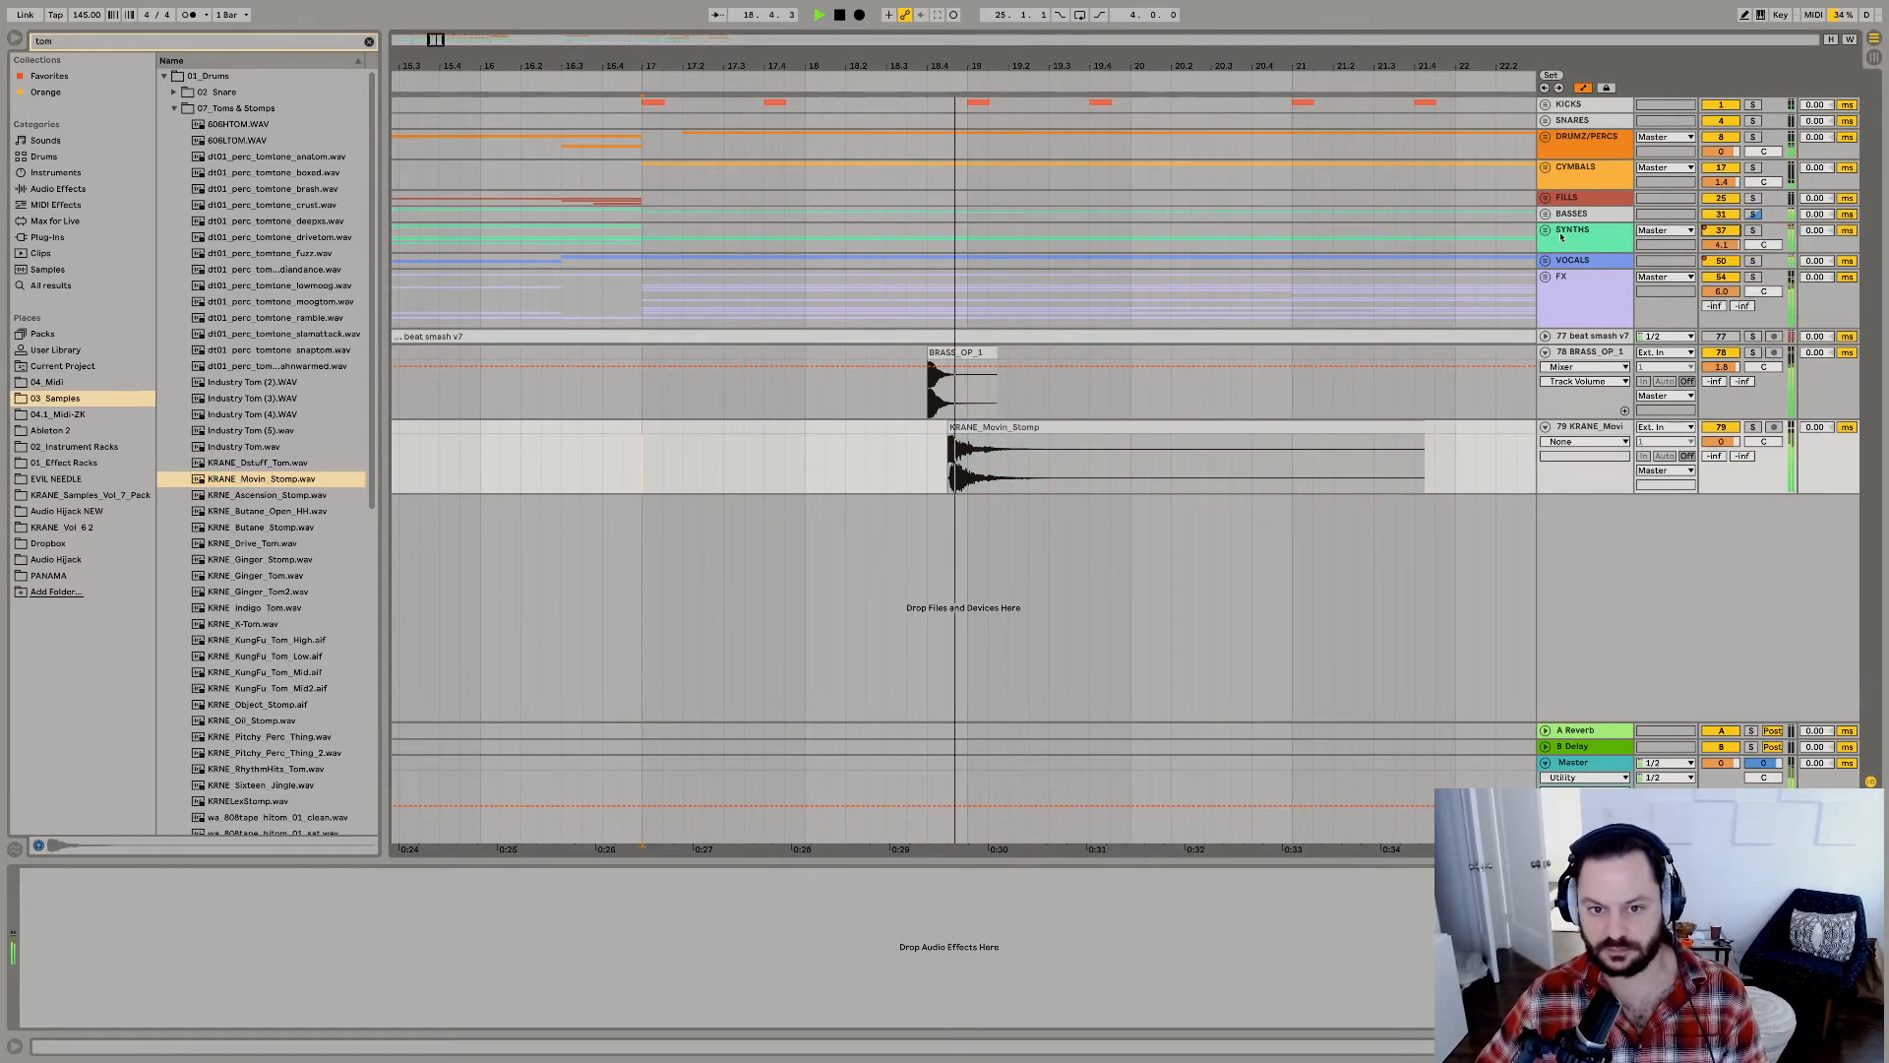
key("space")
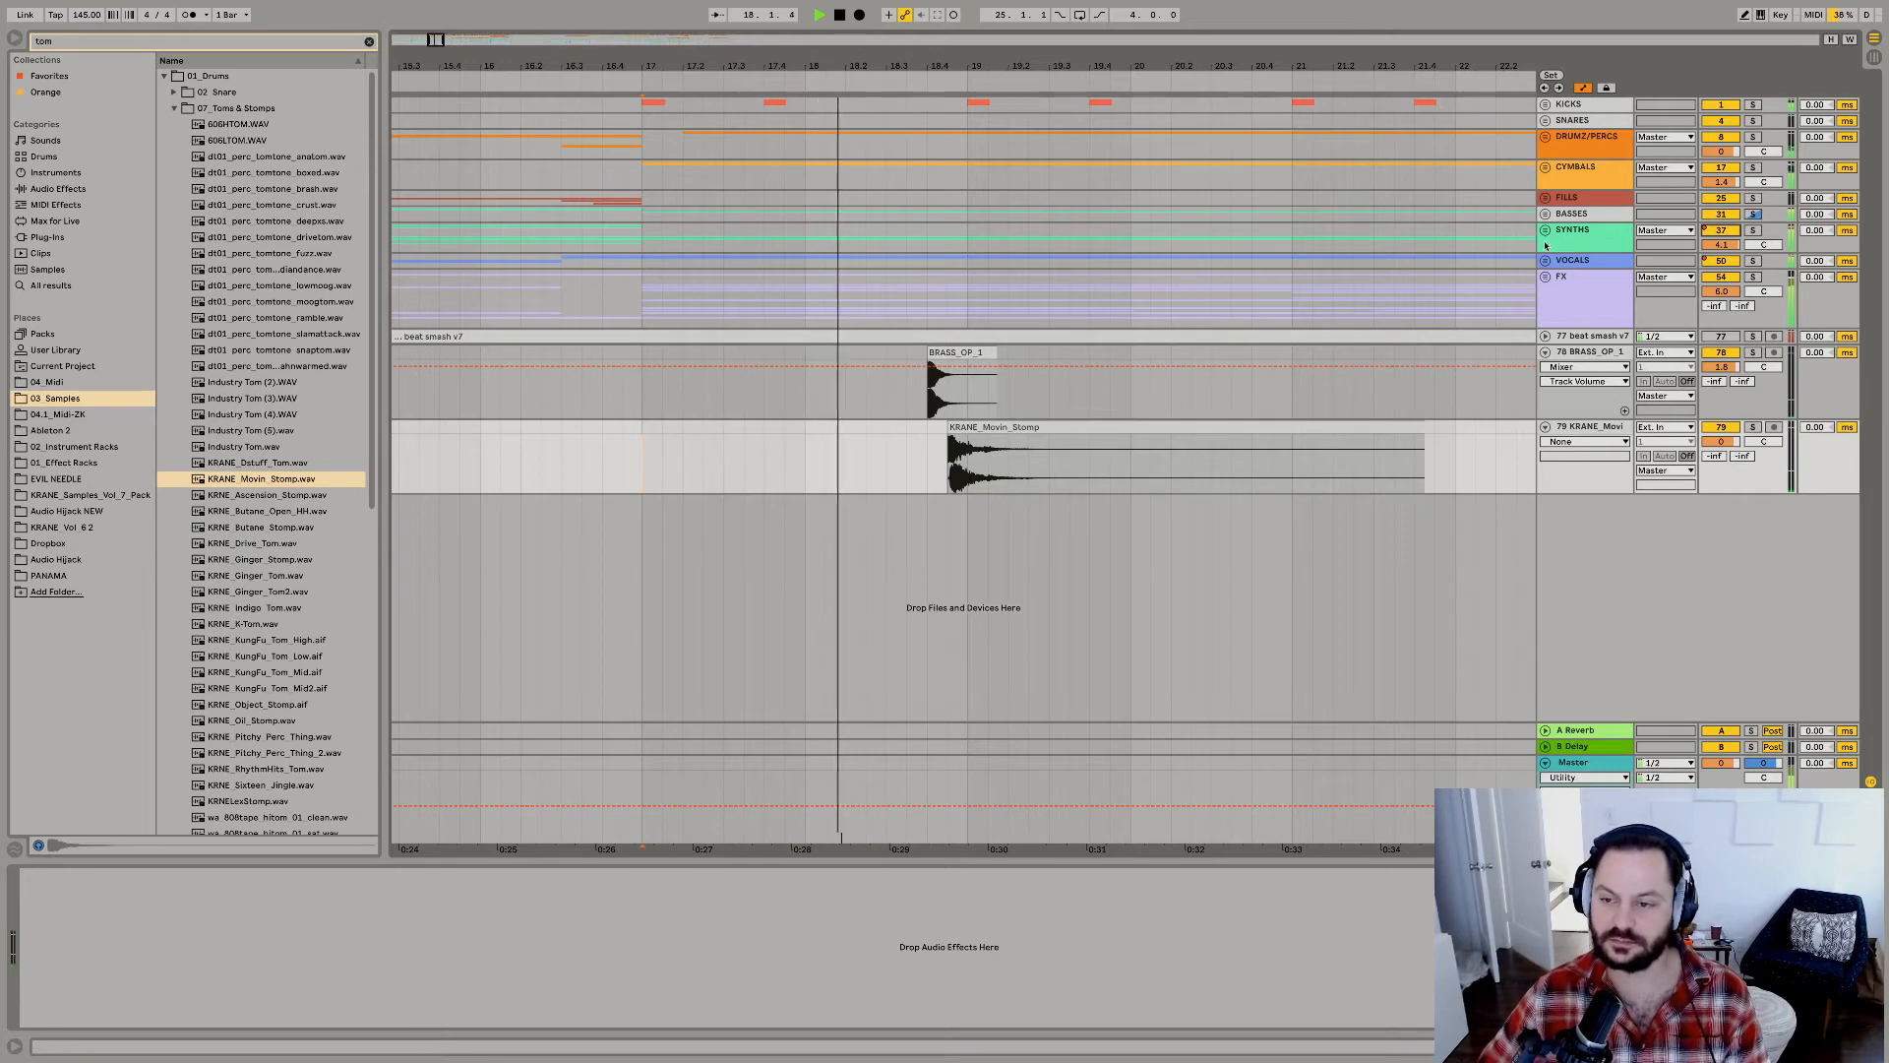
key("space")
key("space")
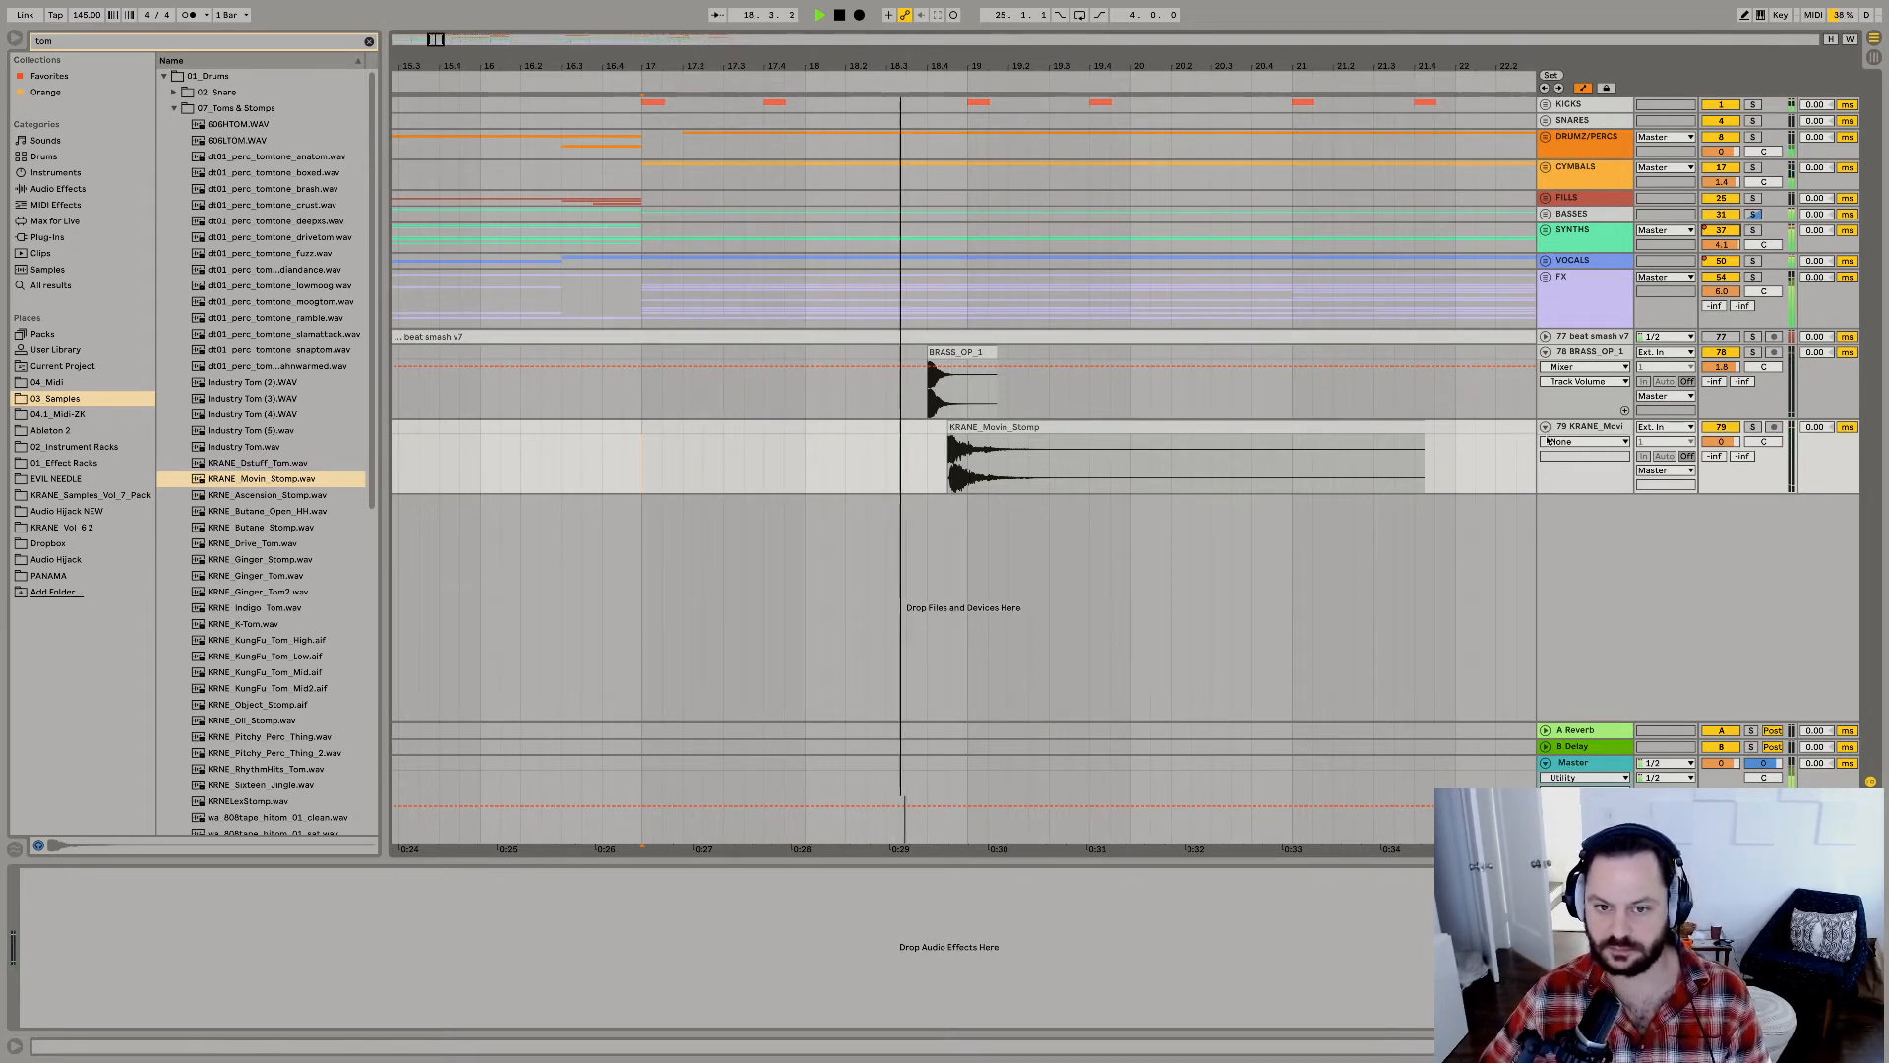
key("space")
Expand the KICKS group, add an extra kick clip at 18.3 on the LEAMY_KICK track, and play it.
left_click(1544, 105)
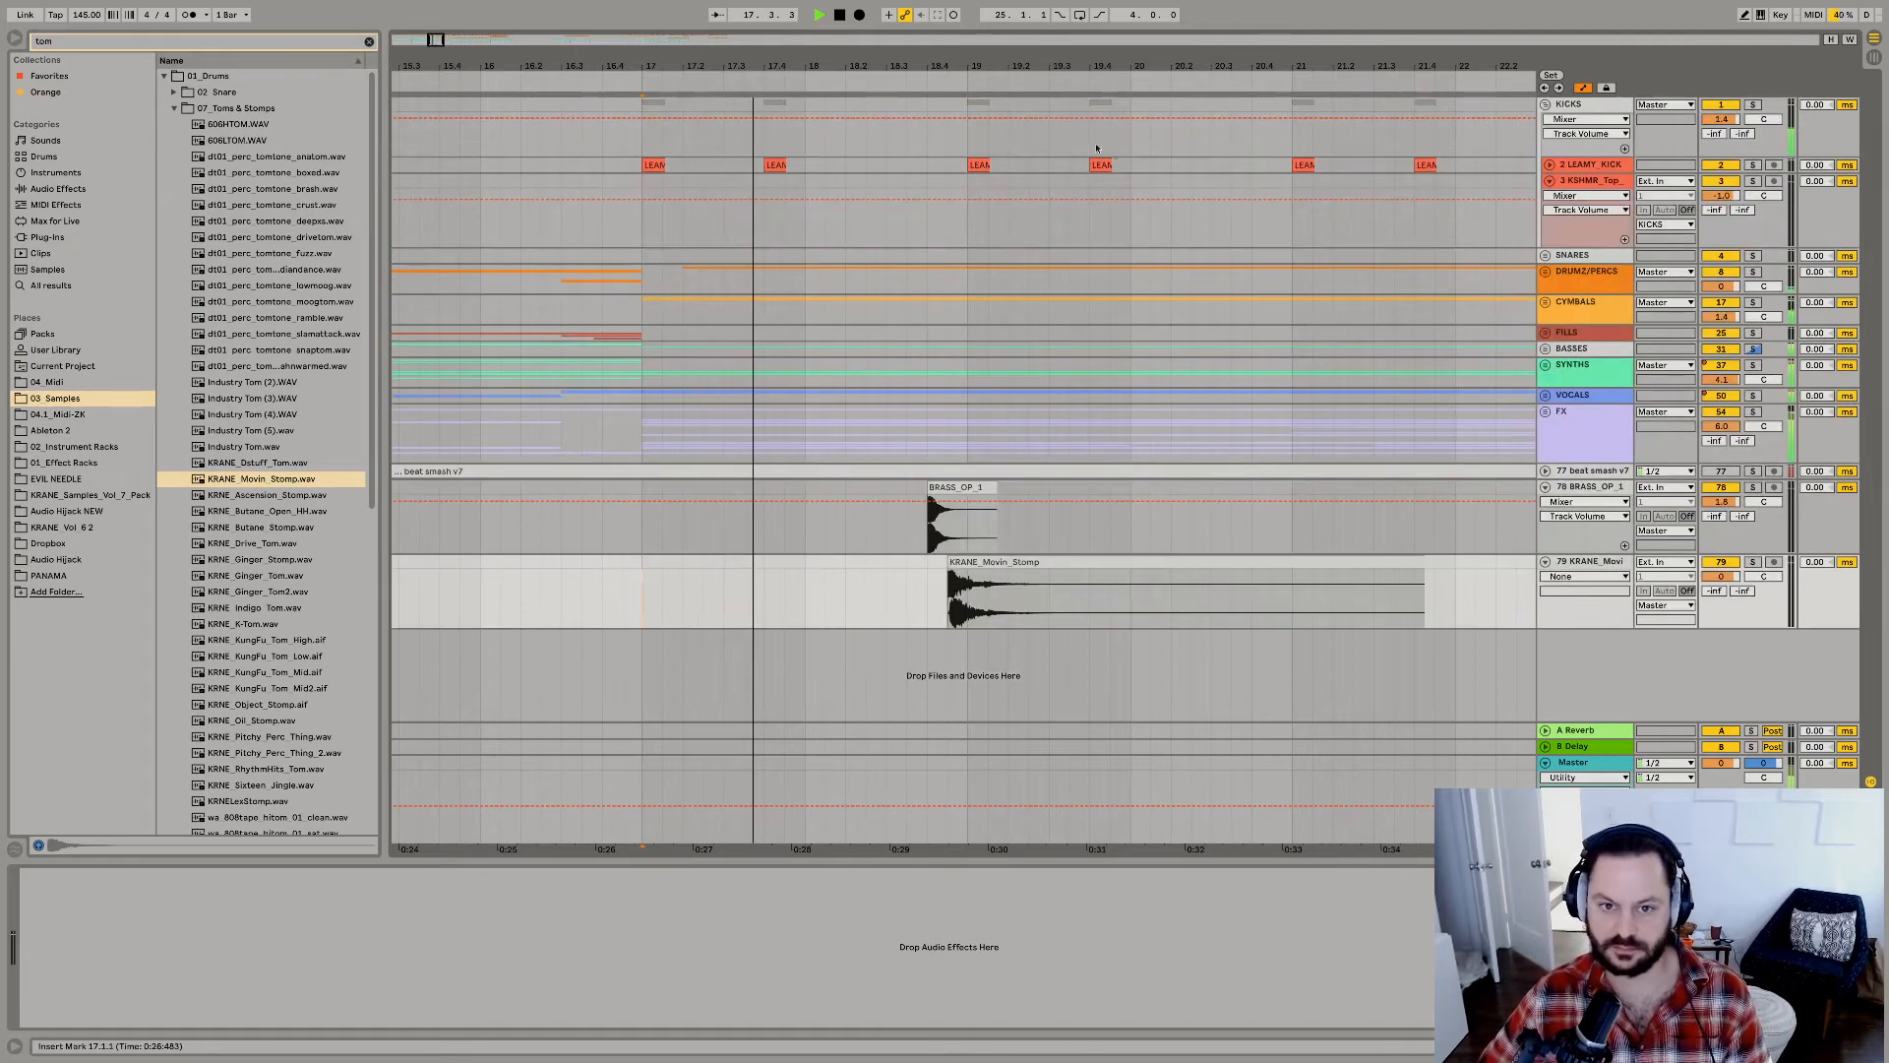
left_click(927, 169)
key("space")
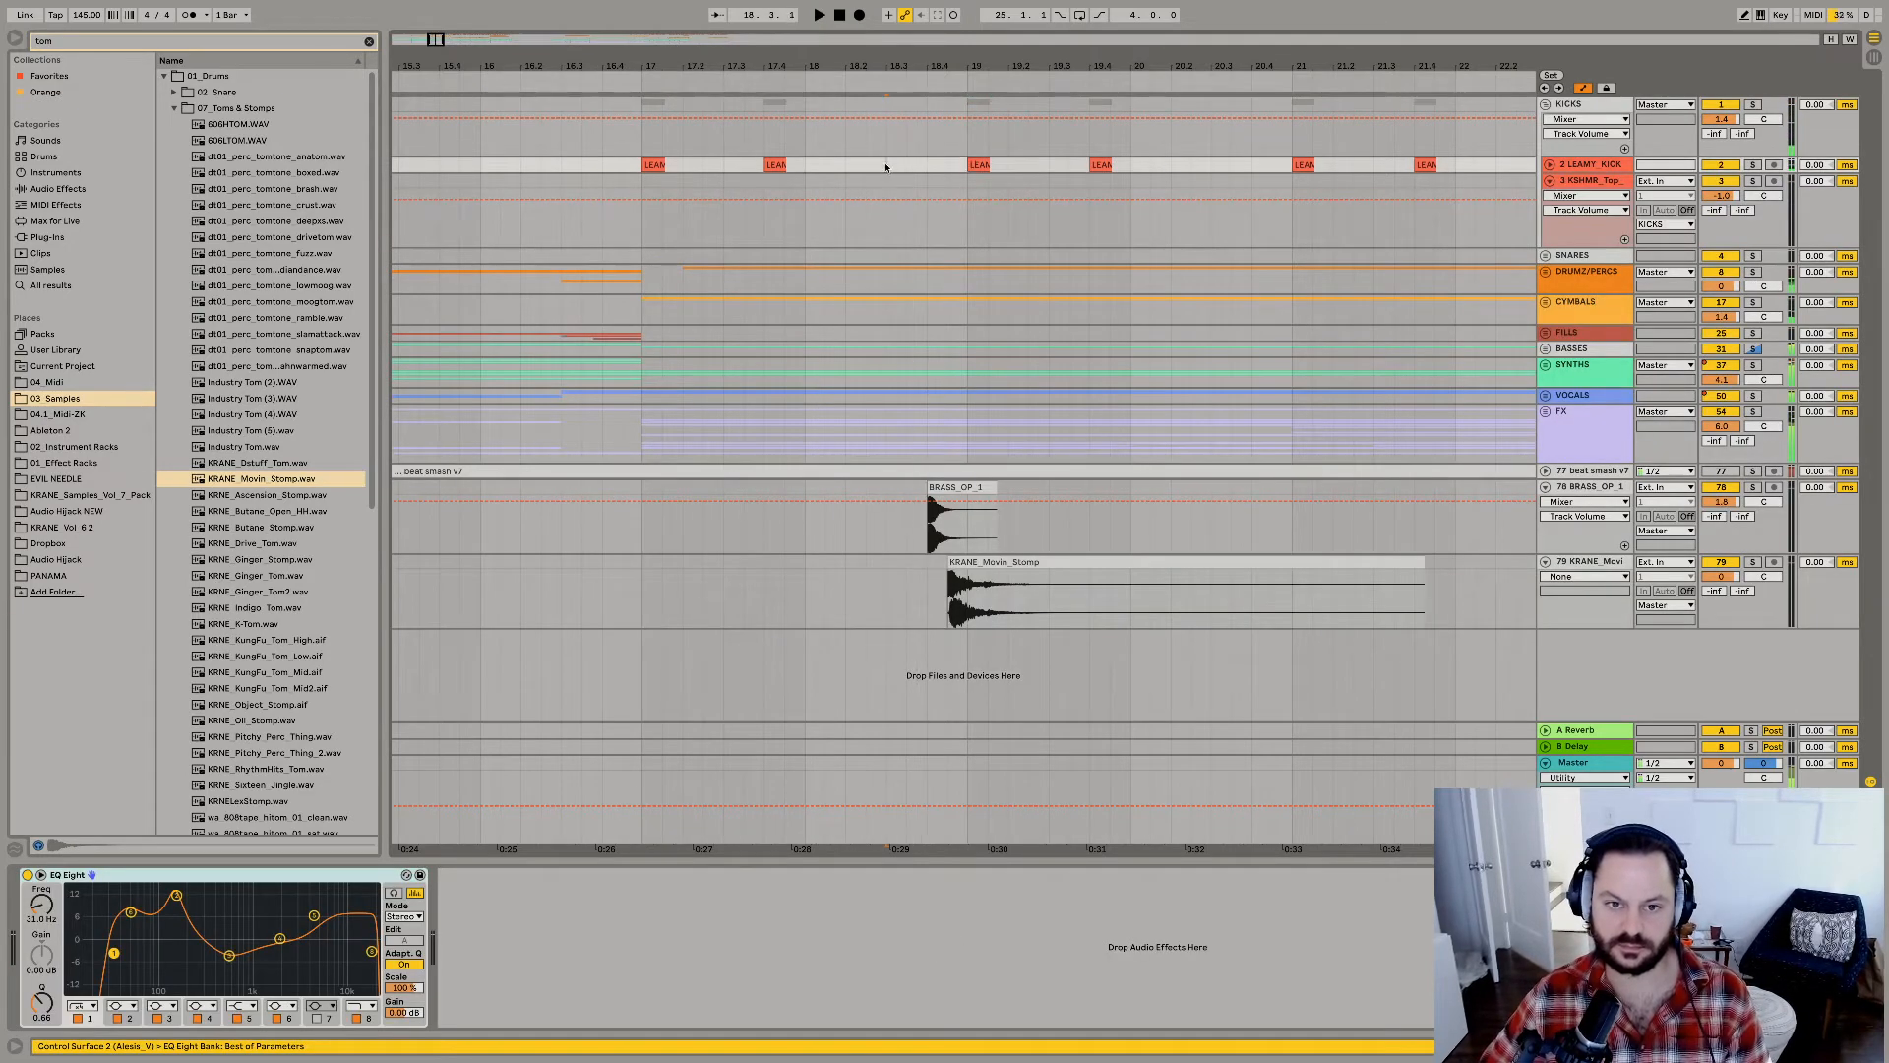
Search Max for Live devices for "pitch" and add PitchDrop to the end of the SYNTHS group's device chain.
left_click(1583, 372)
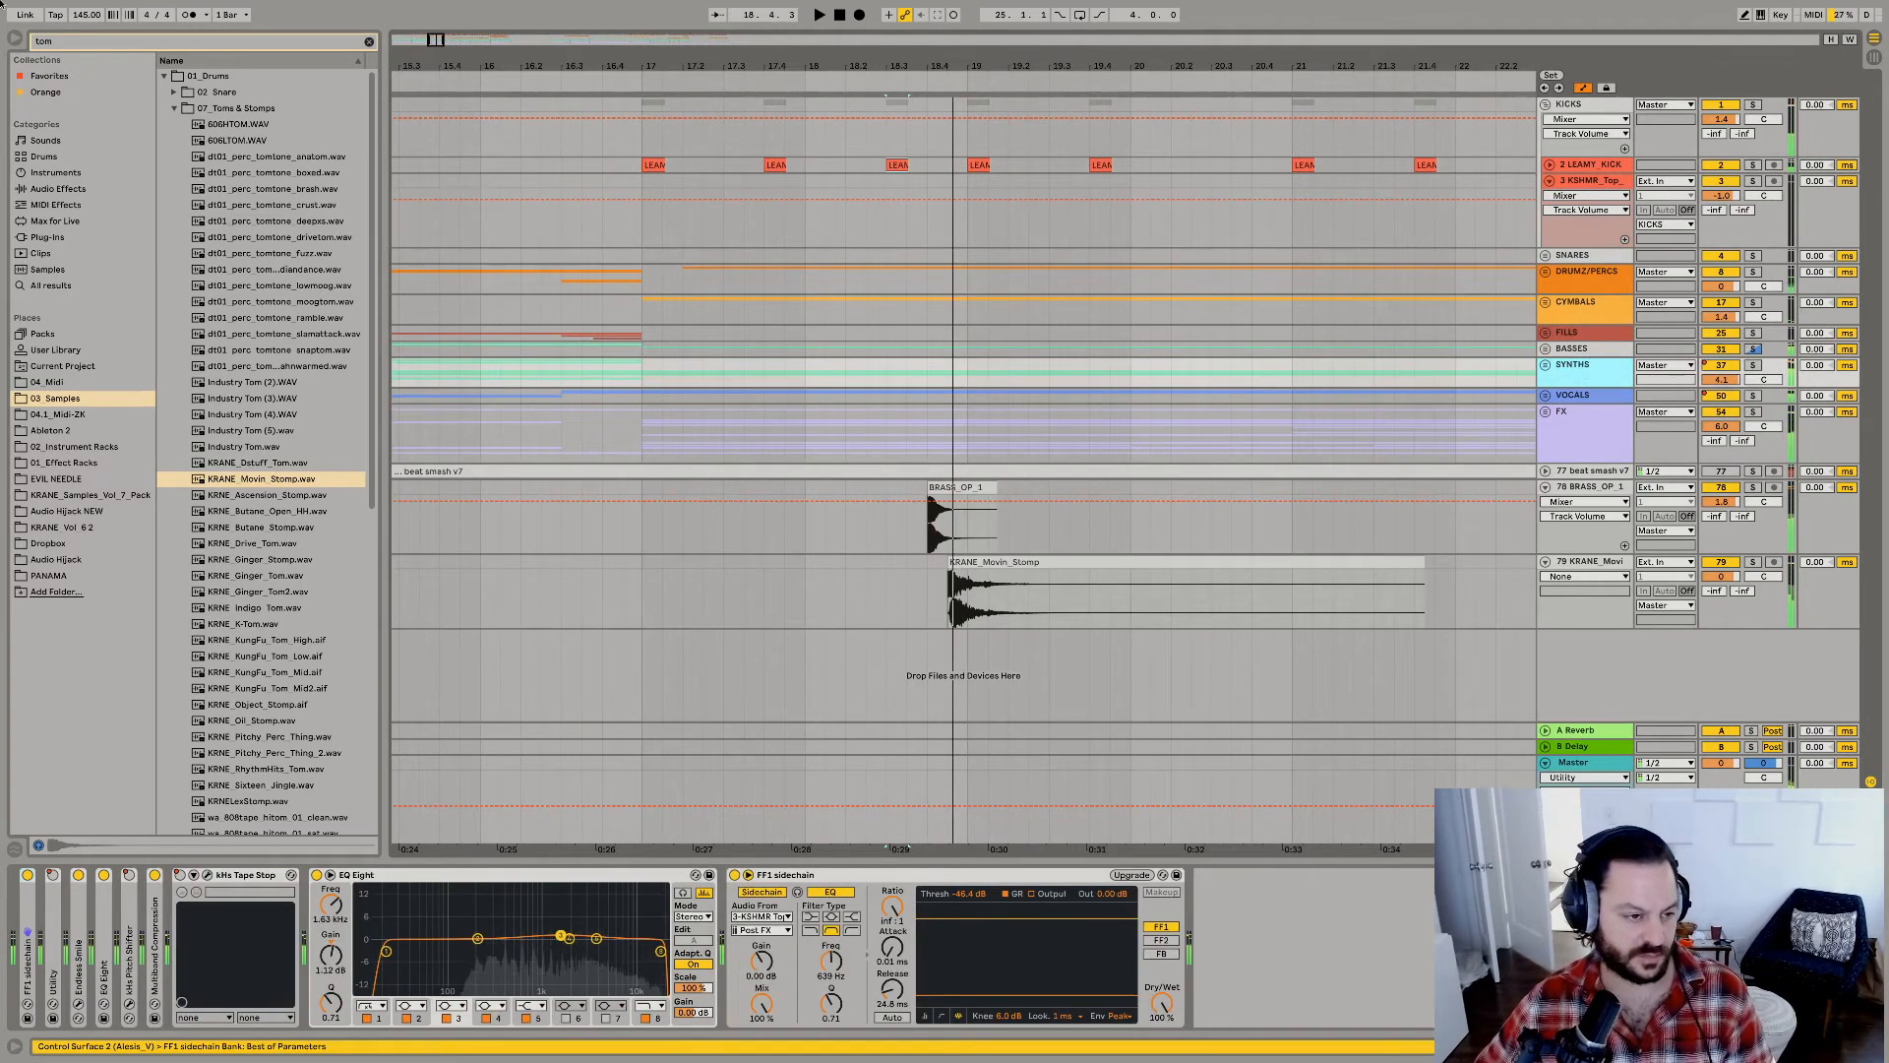
left_click_drag(1, 24, 1, 3)
type("pit")
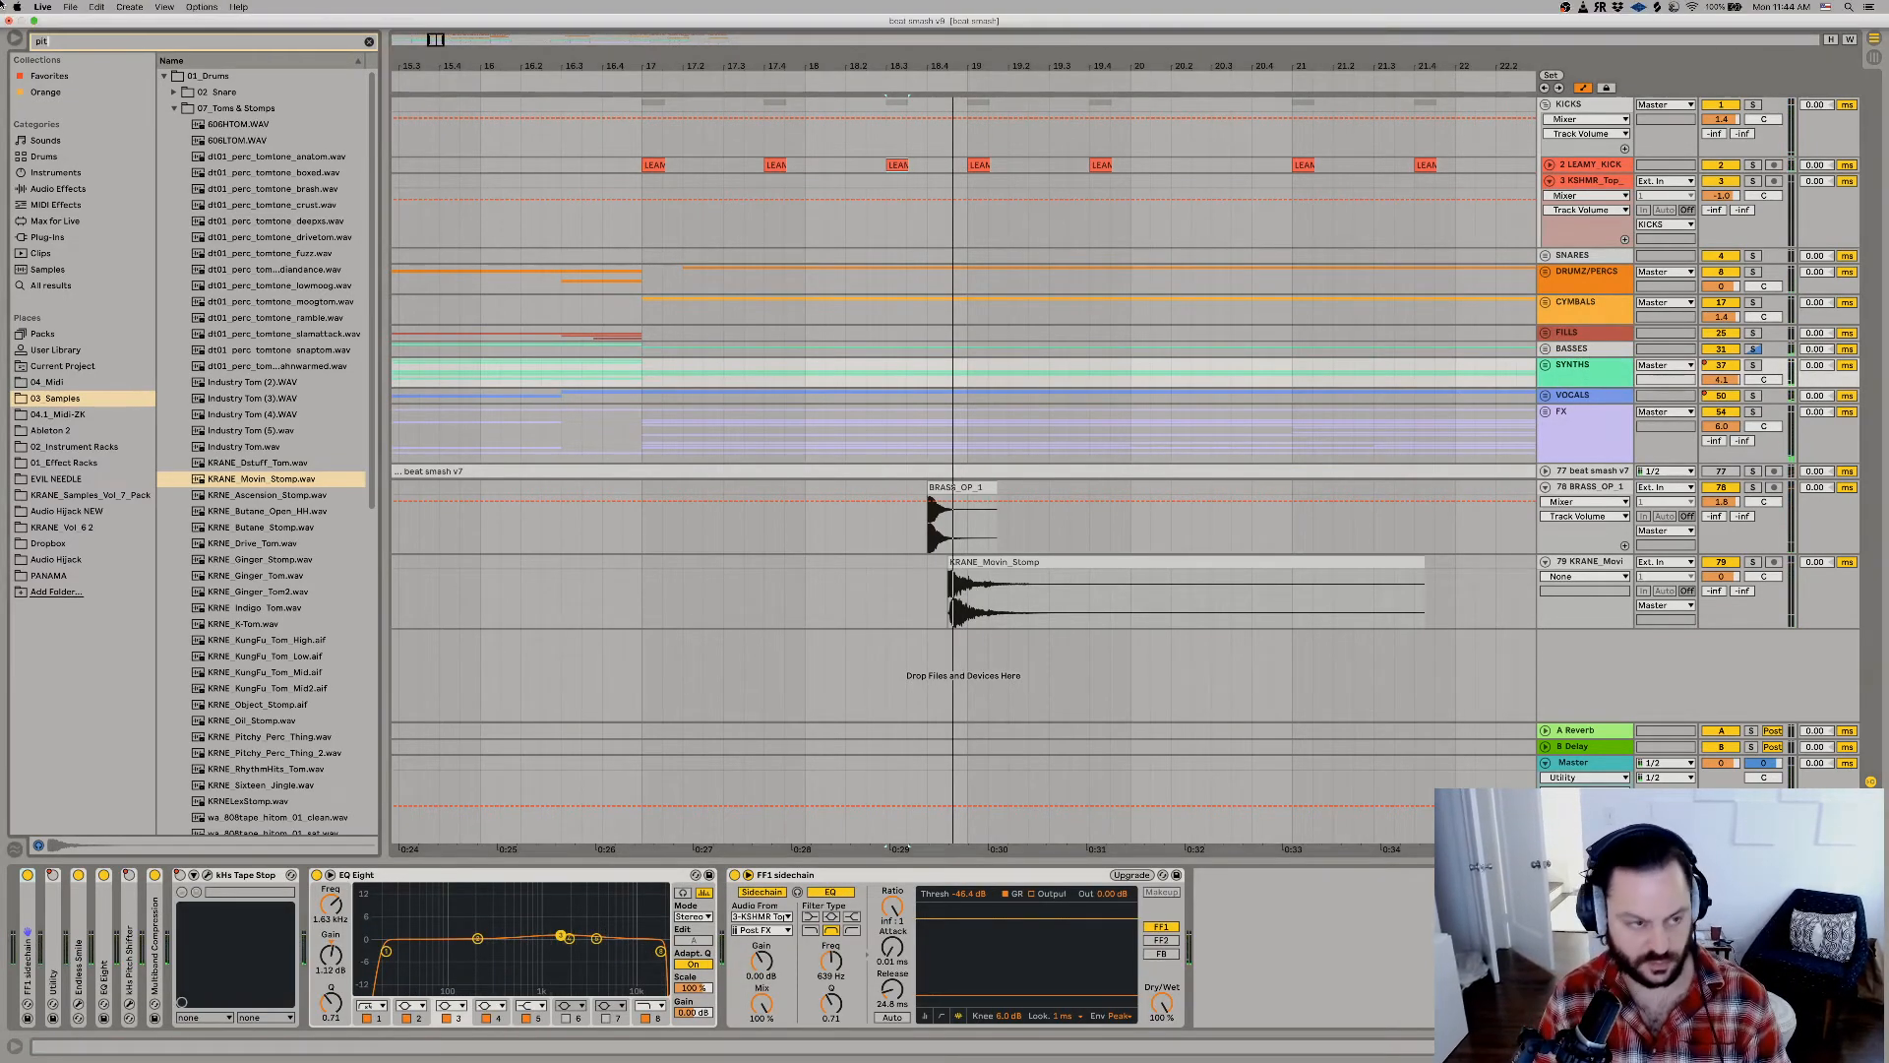
type("ch")
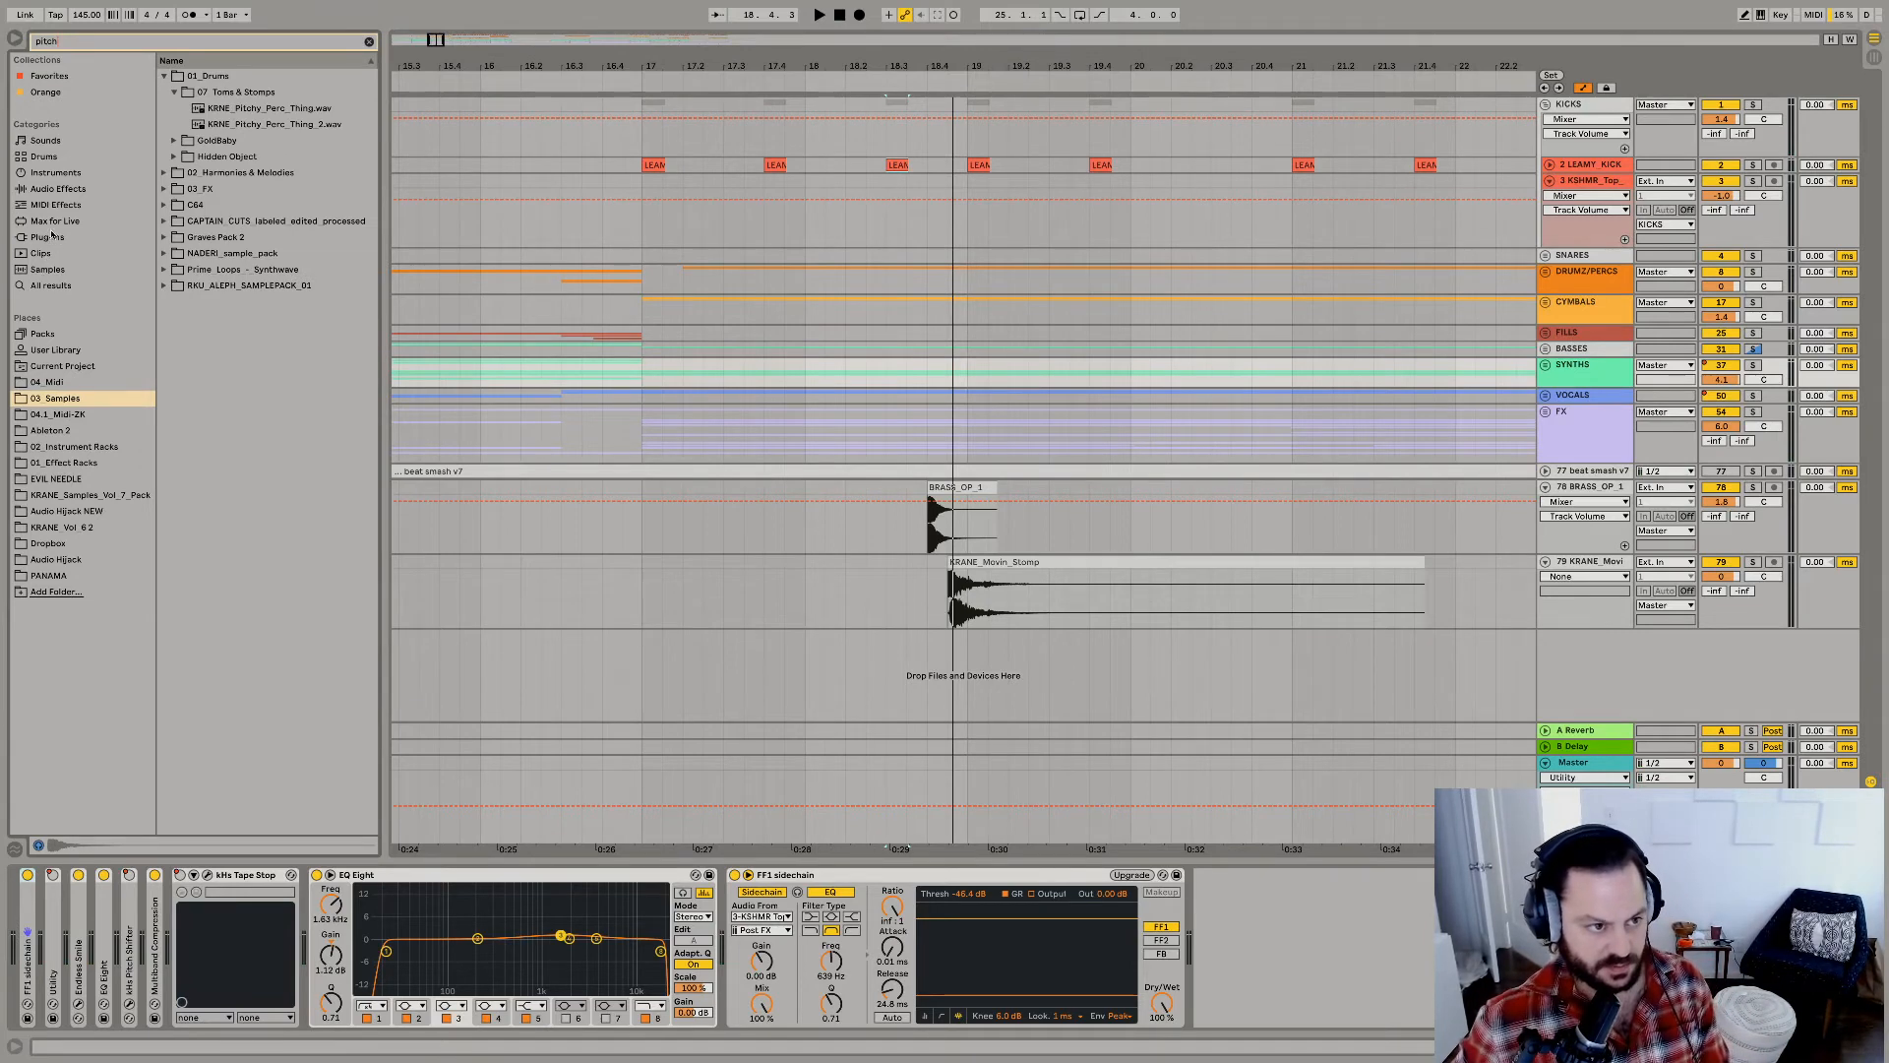
left_click(52, 221)
left_click(166, 77)
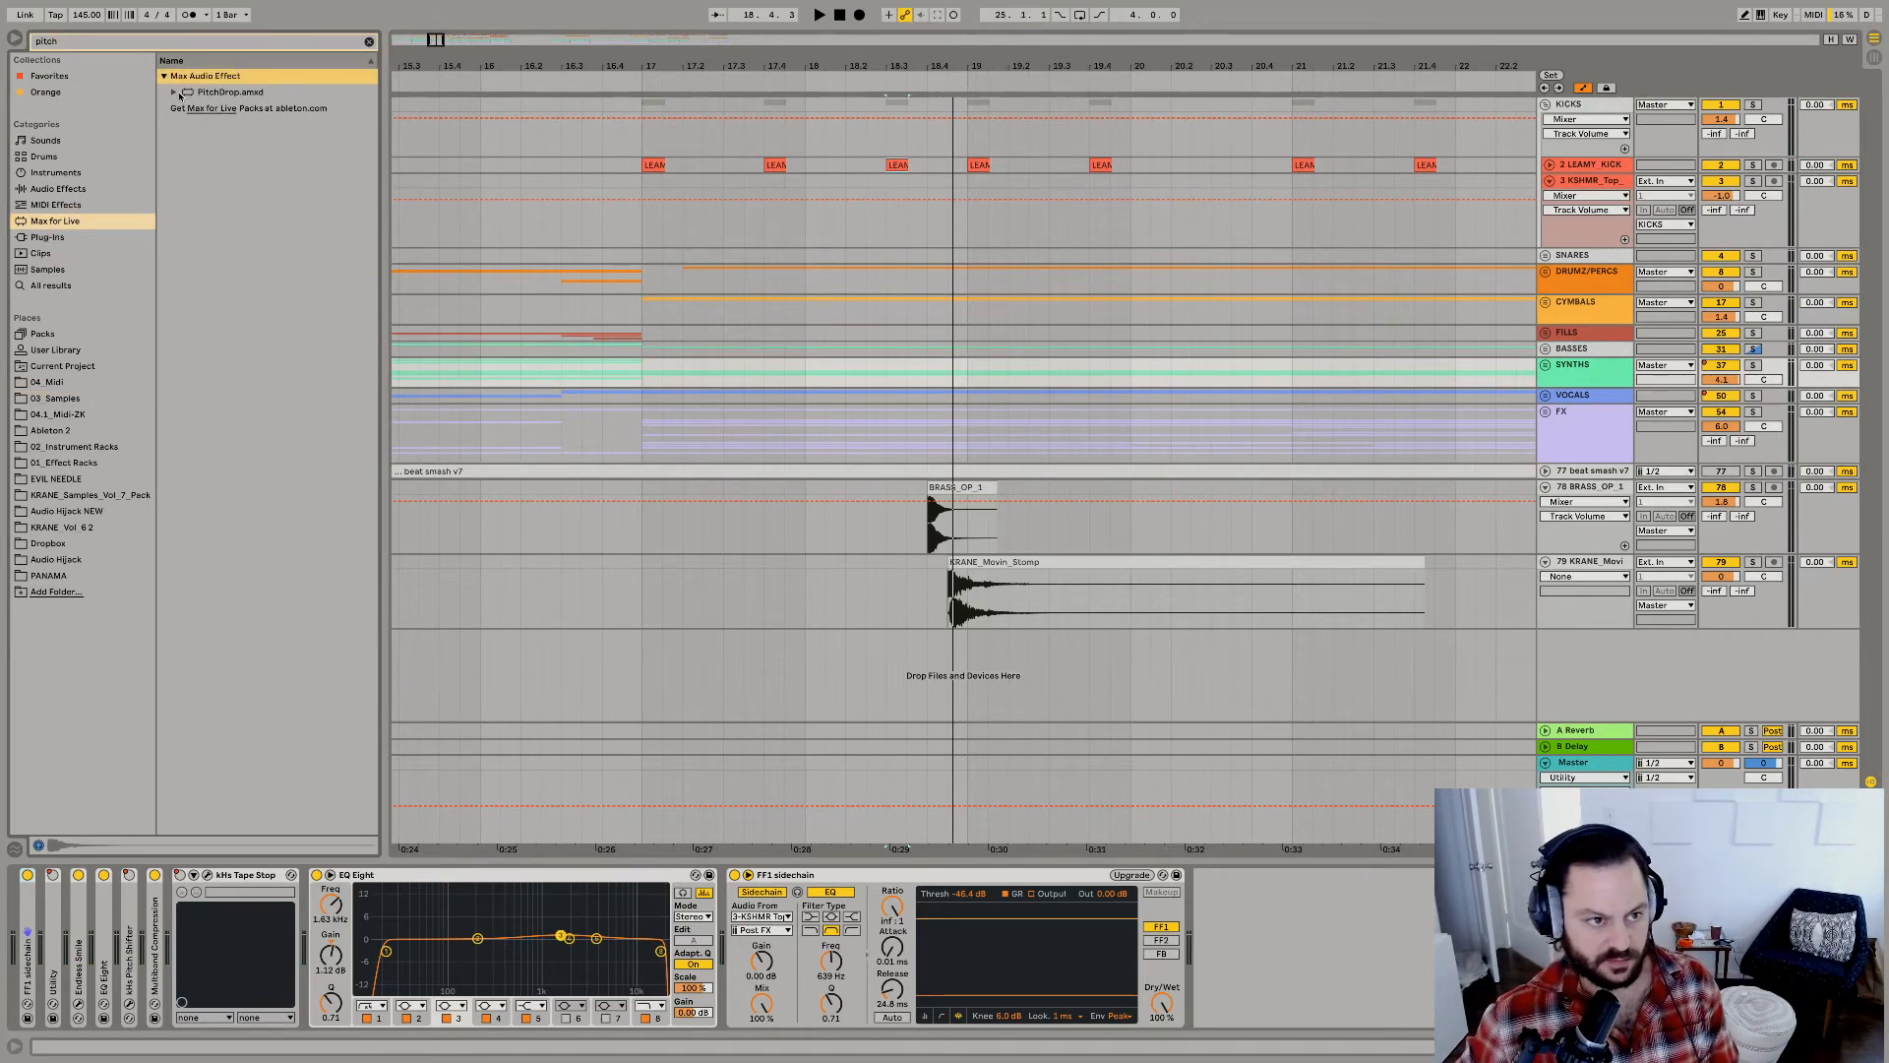
left_click(176, 93)
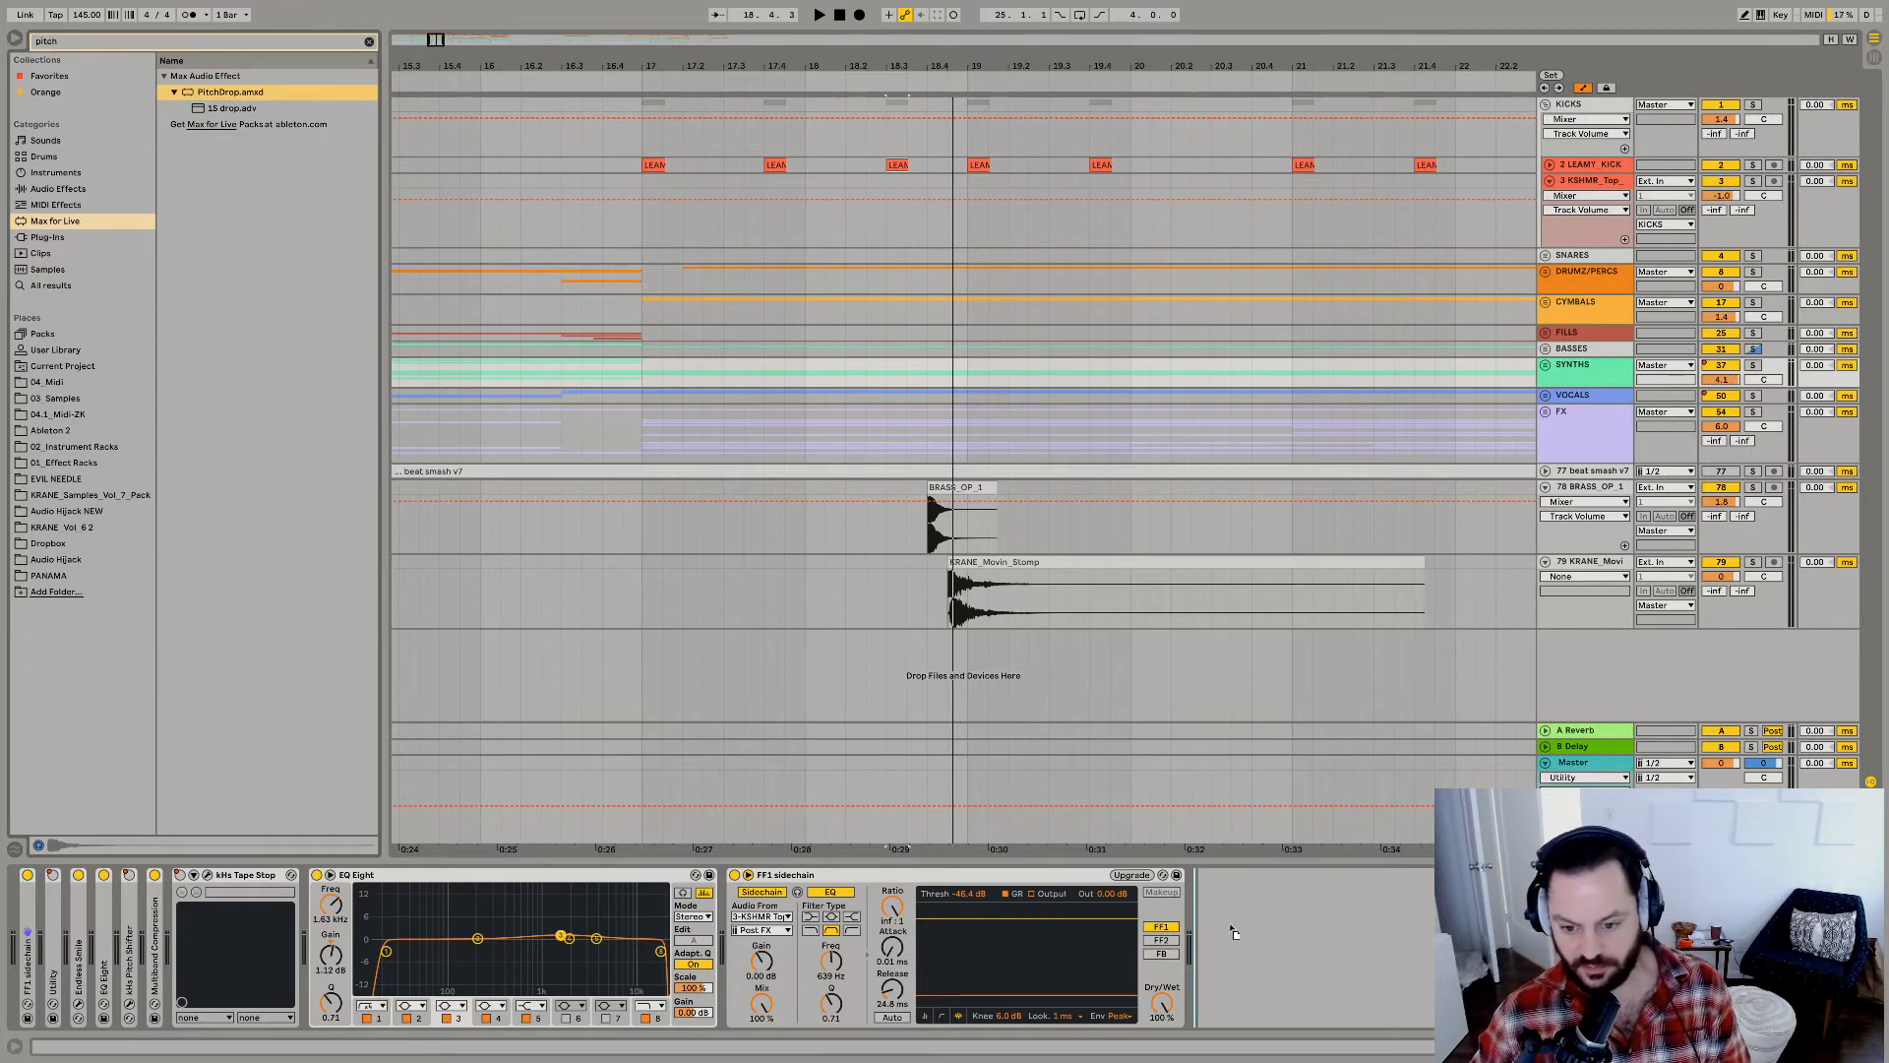
left_click_drag(1237, 919, 1242, 922)
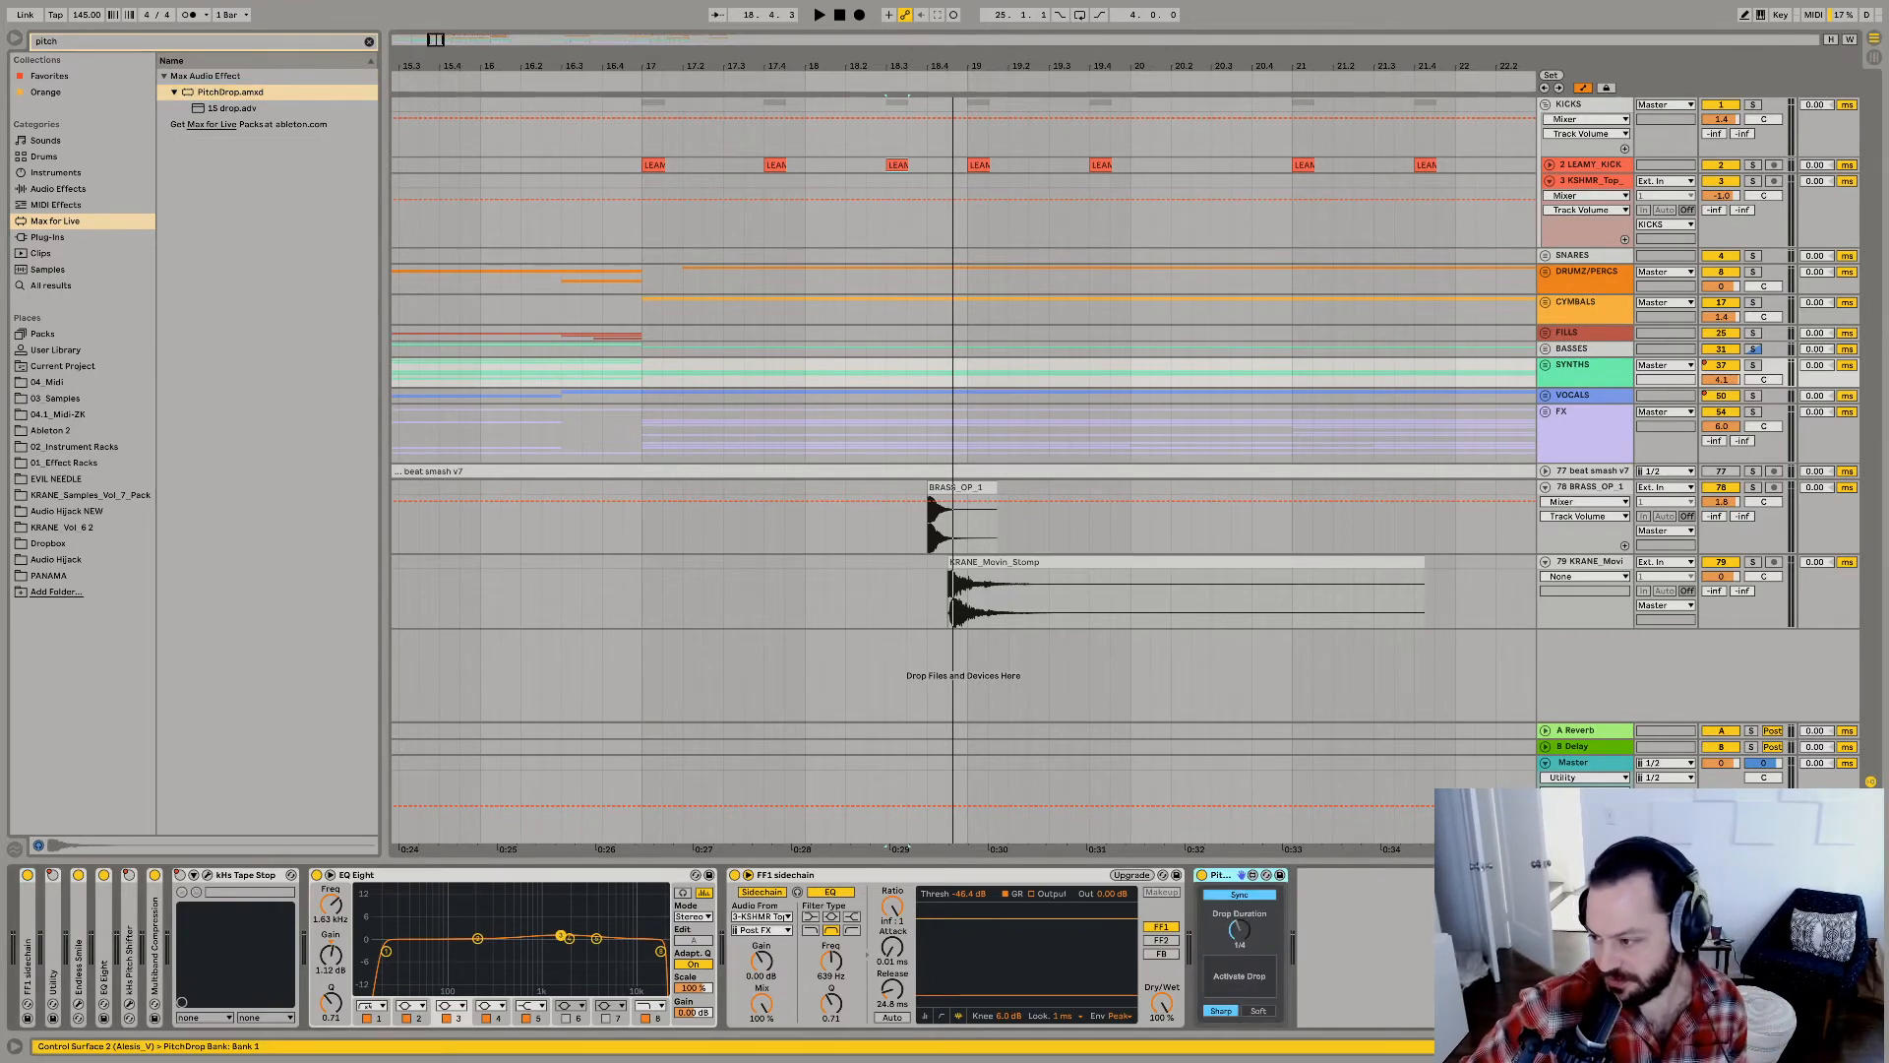
Show PitchDrop's Drop Activate automation on the SYNTHS group and switch it on from 18.3.1 to 18.3.3.
right_click(1228, 985)
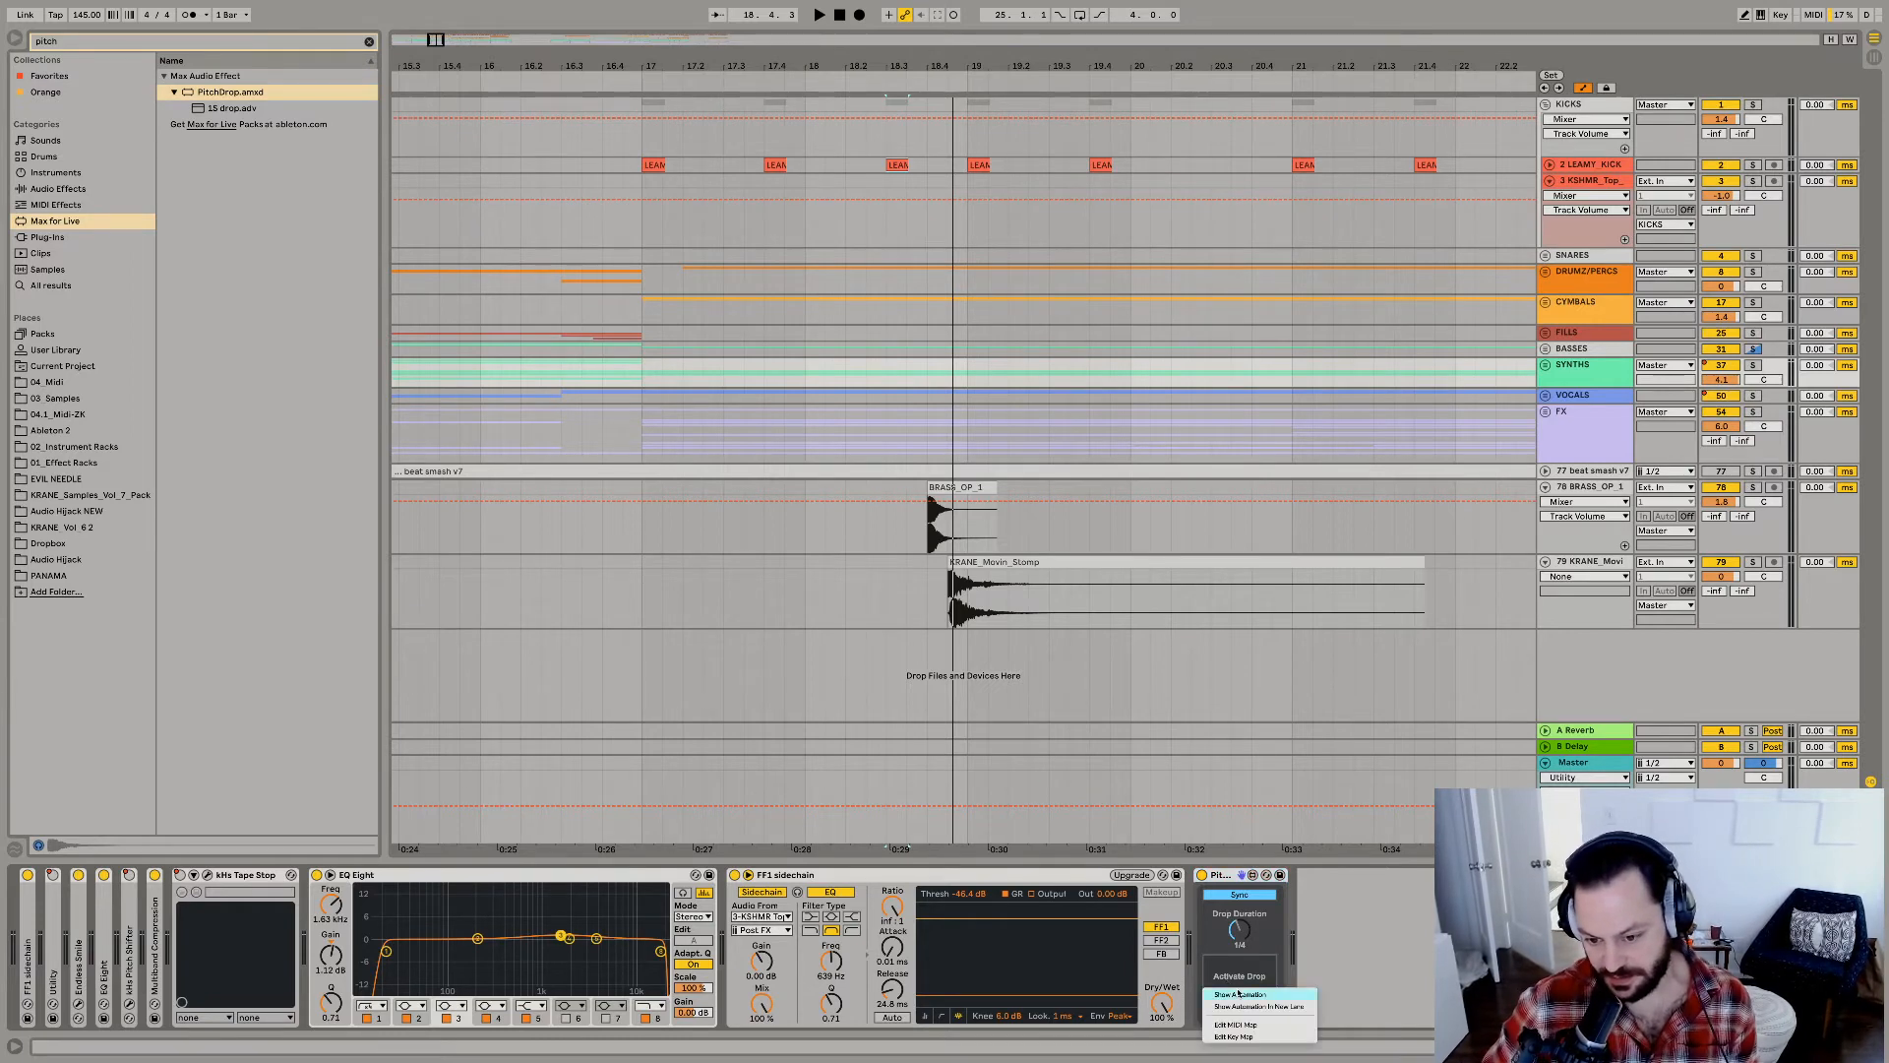
left_click(1250, 993)
key("space")
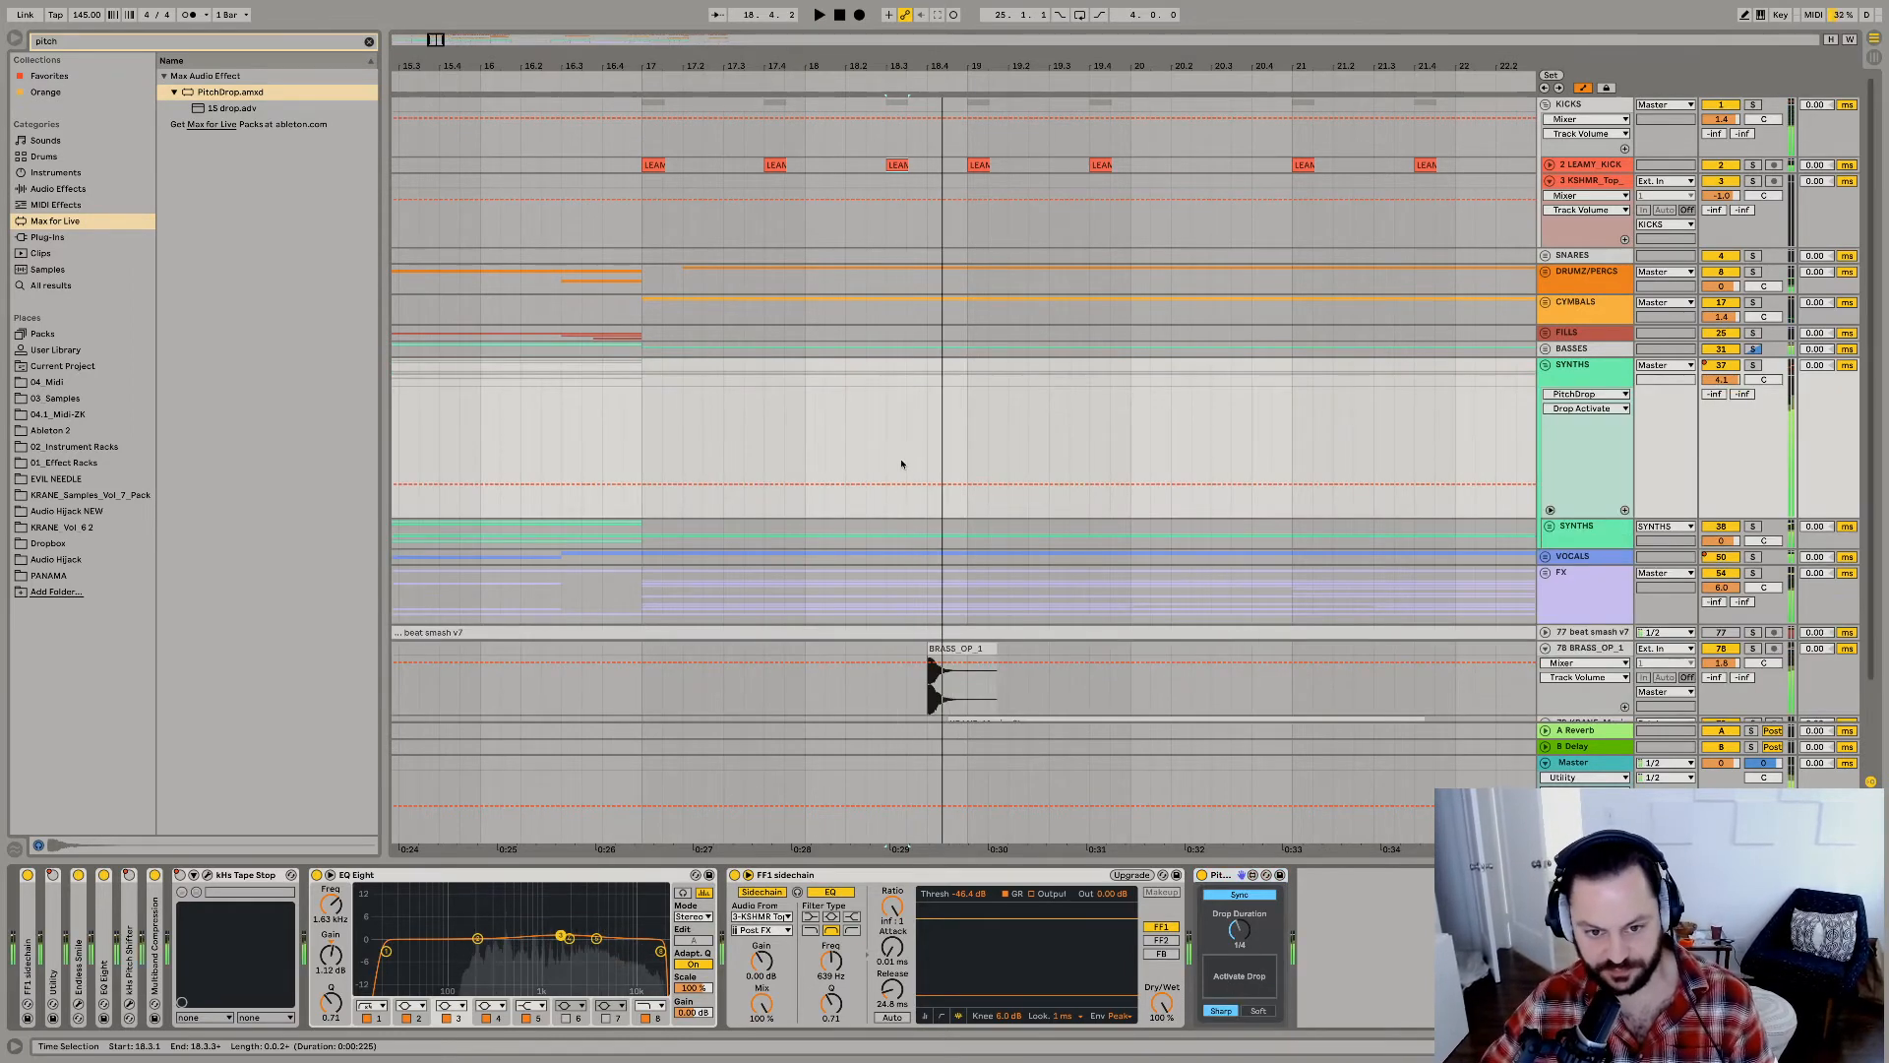
left_click(900, 433)
key("space")
Audition the synth pitch drop by replaying the arrangement from bar 18.
left_click(852, 443)
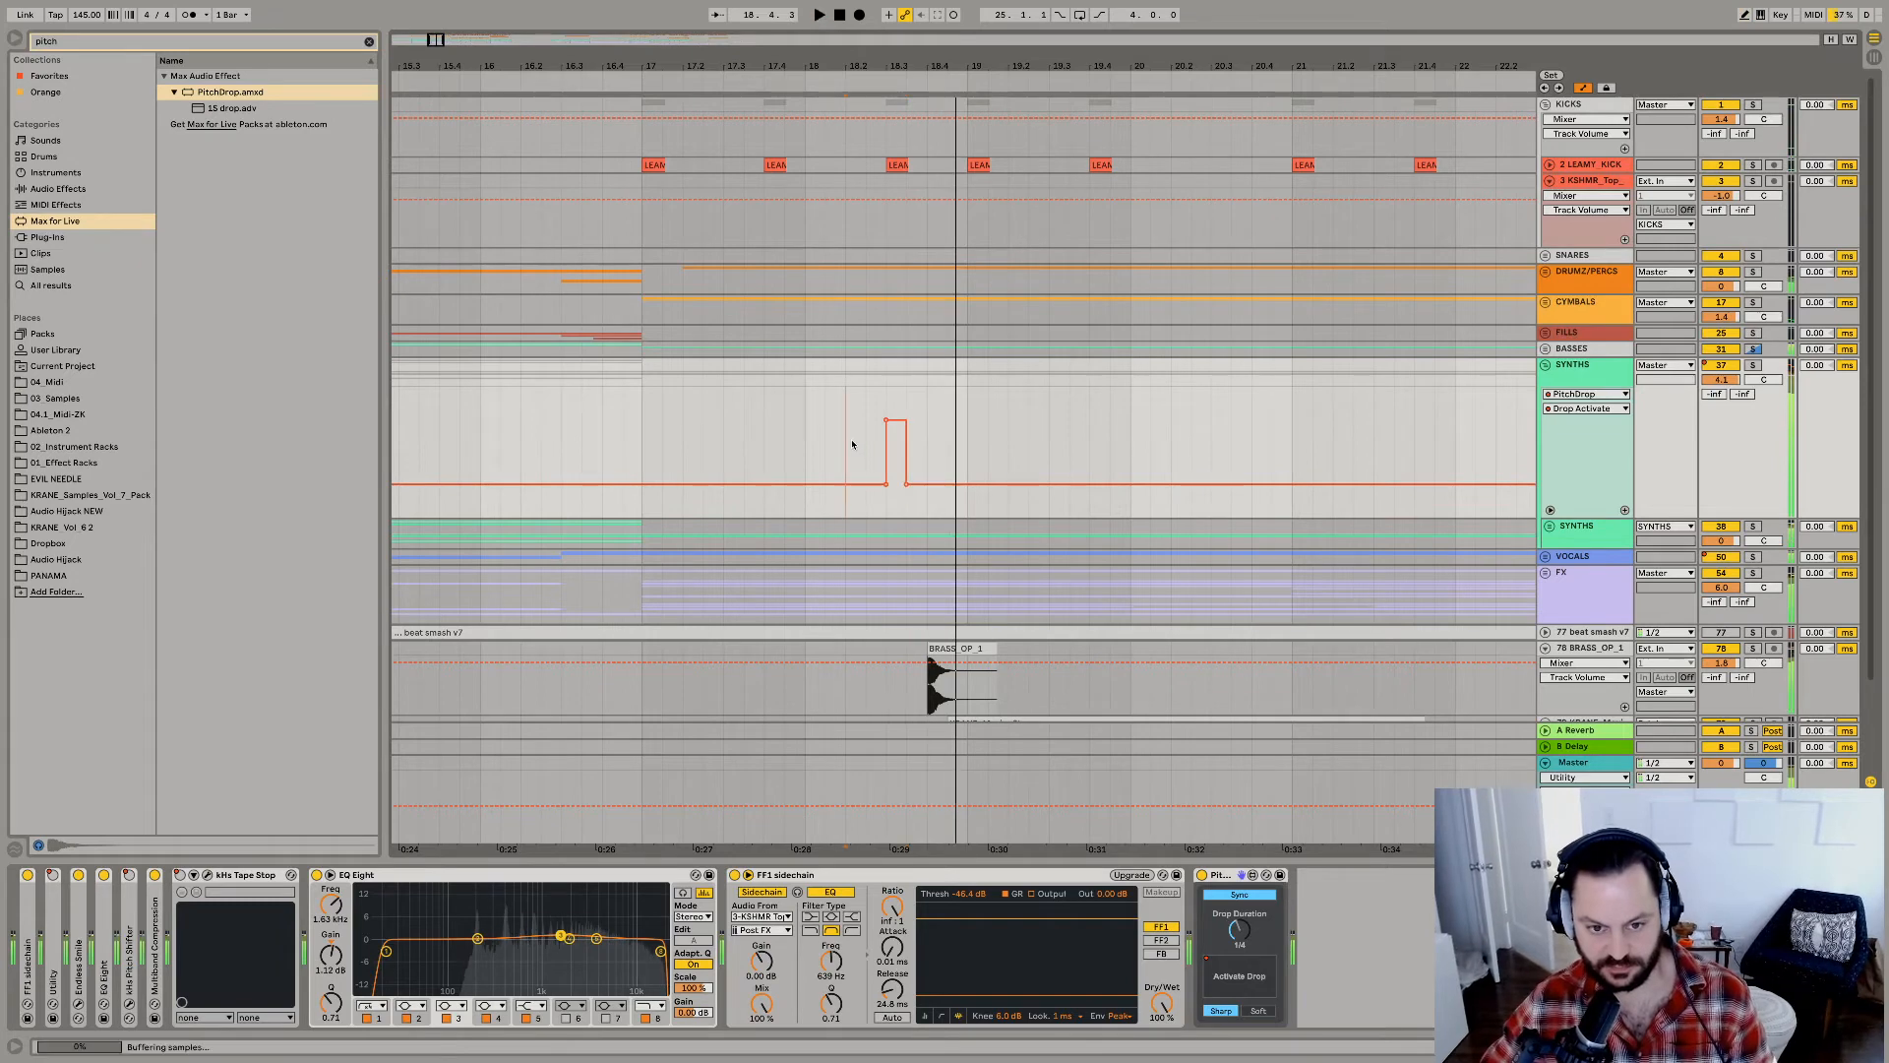
key("space")
left_click(805, 455)
key("space")
Set PitchDrop on the SYNTHS group to a Soft curve in Time mode with a 1.73 s drop duration, replaying the passage.
key("space")
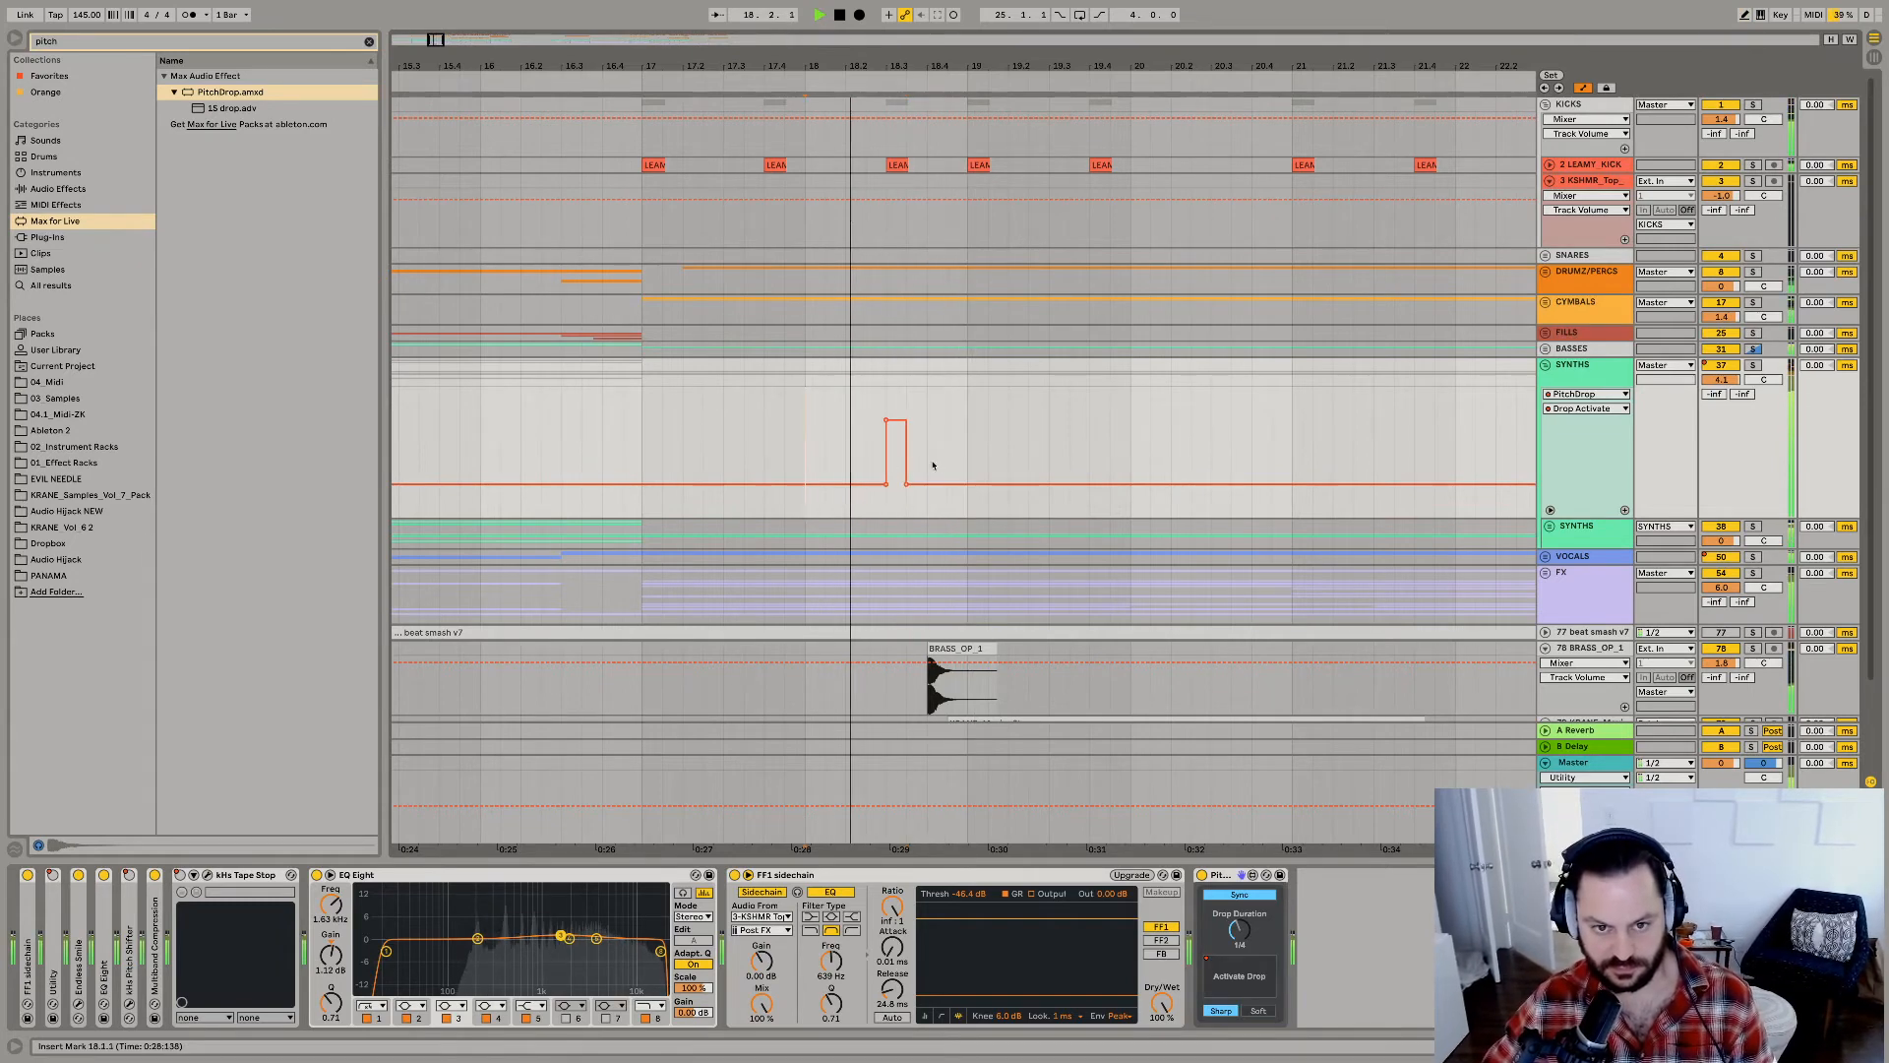
key("space")
key("space")
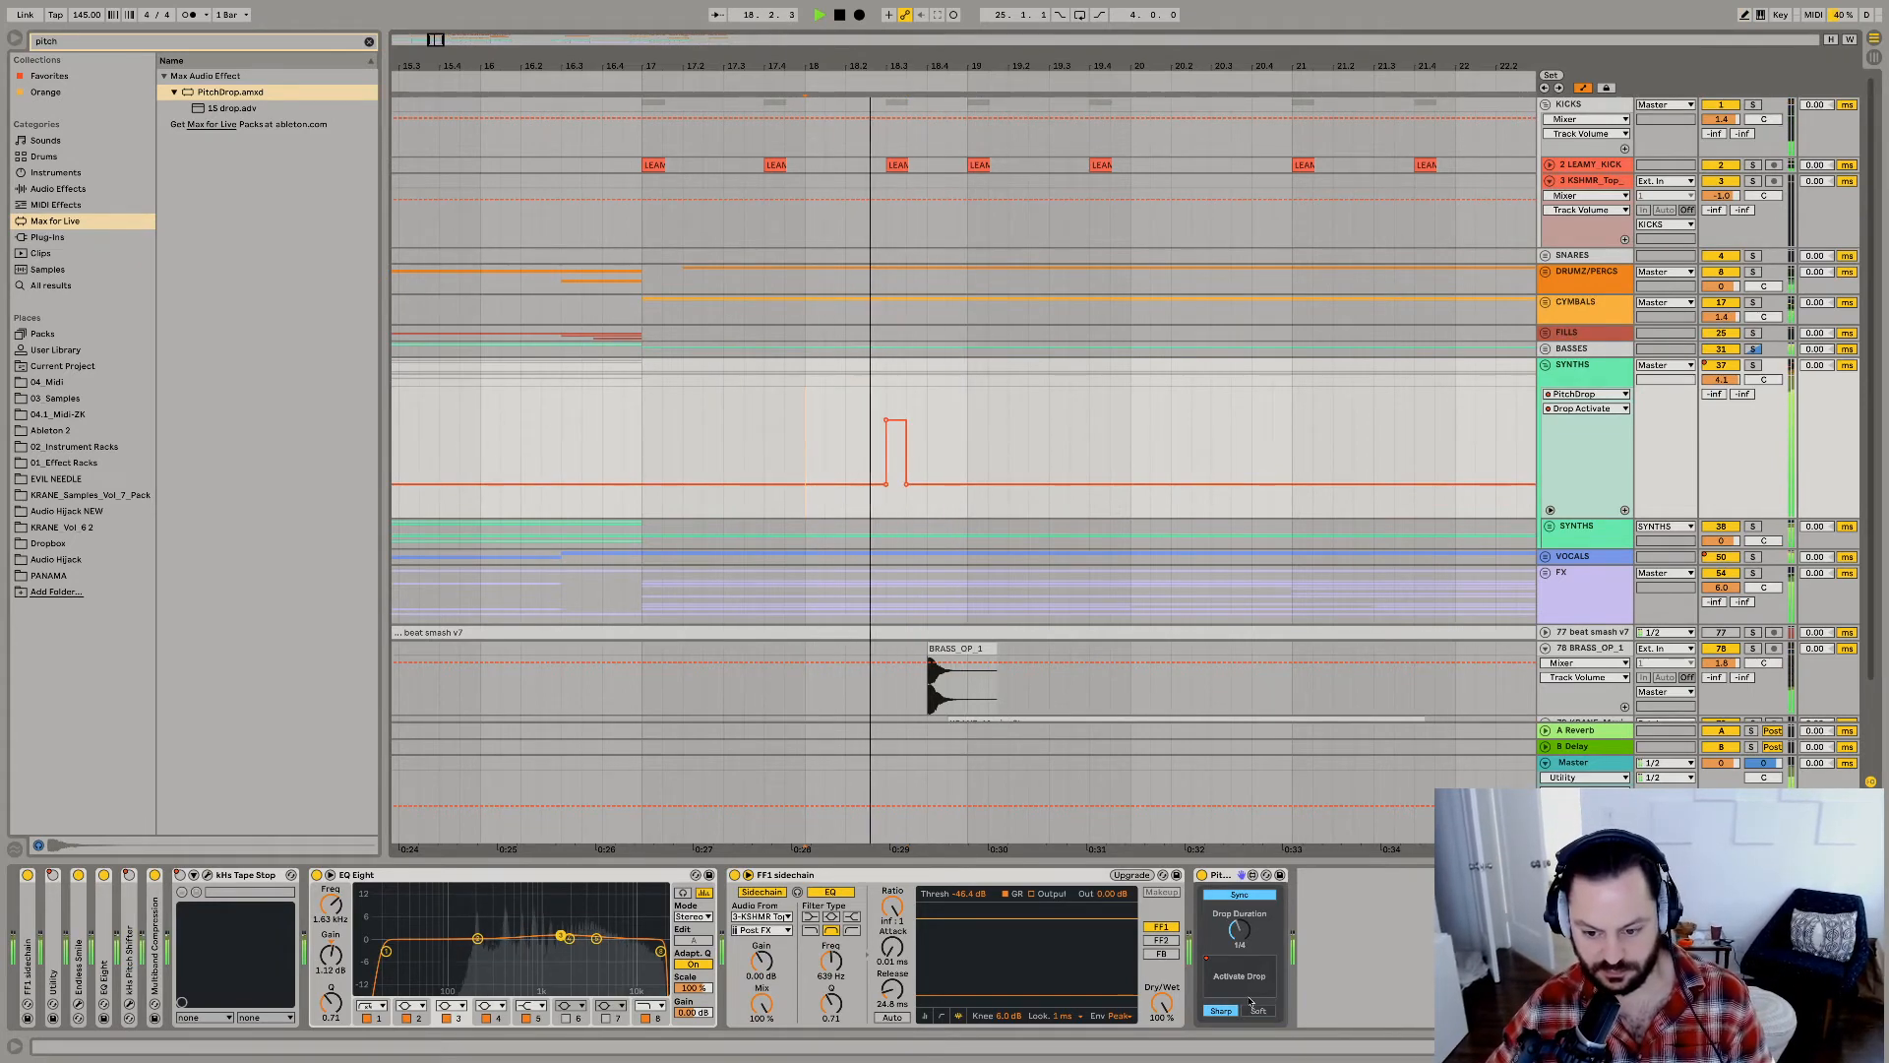
left_click(1257, 1009)
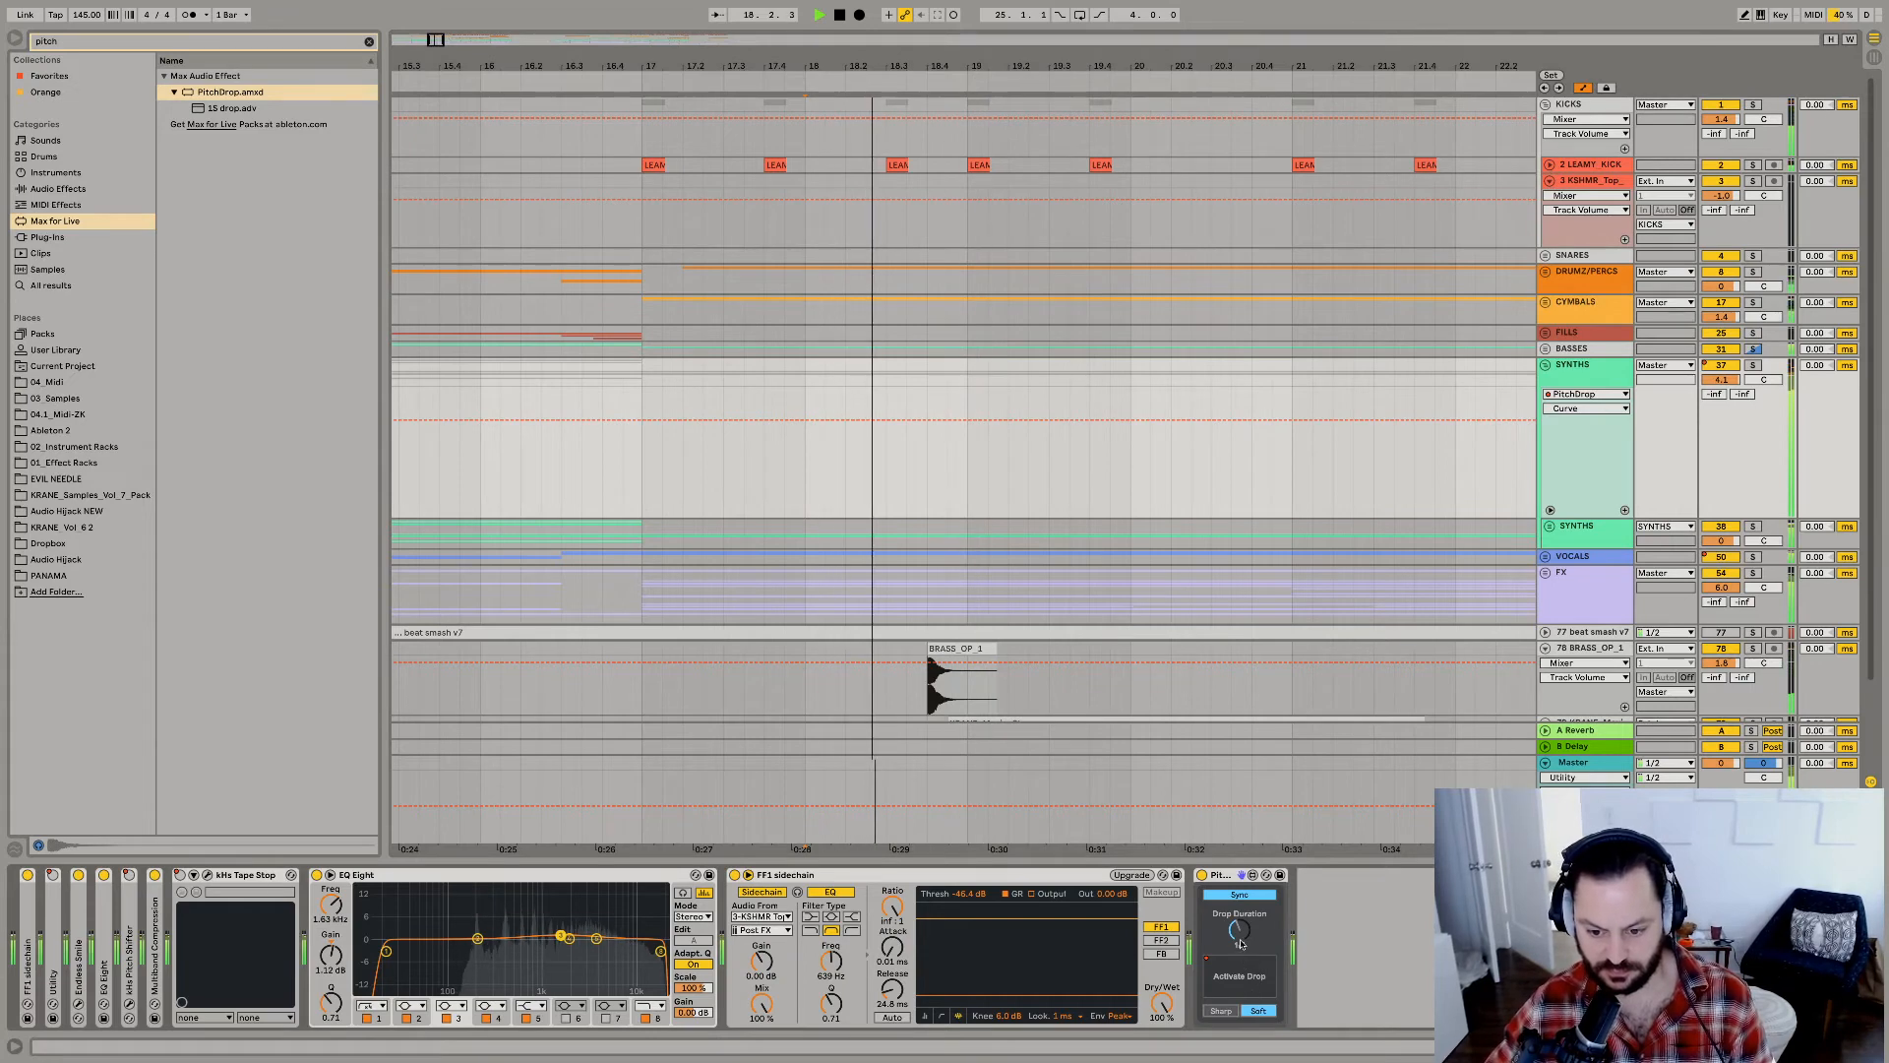
left_click(1239, 894)
left_click_drag(1239, 929, 1239, 935)
key("space")
key("space")
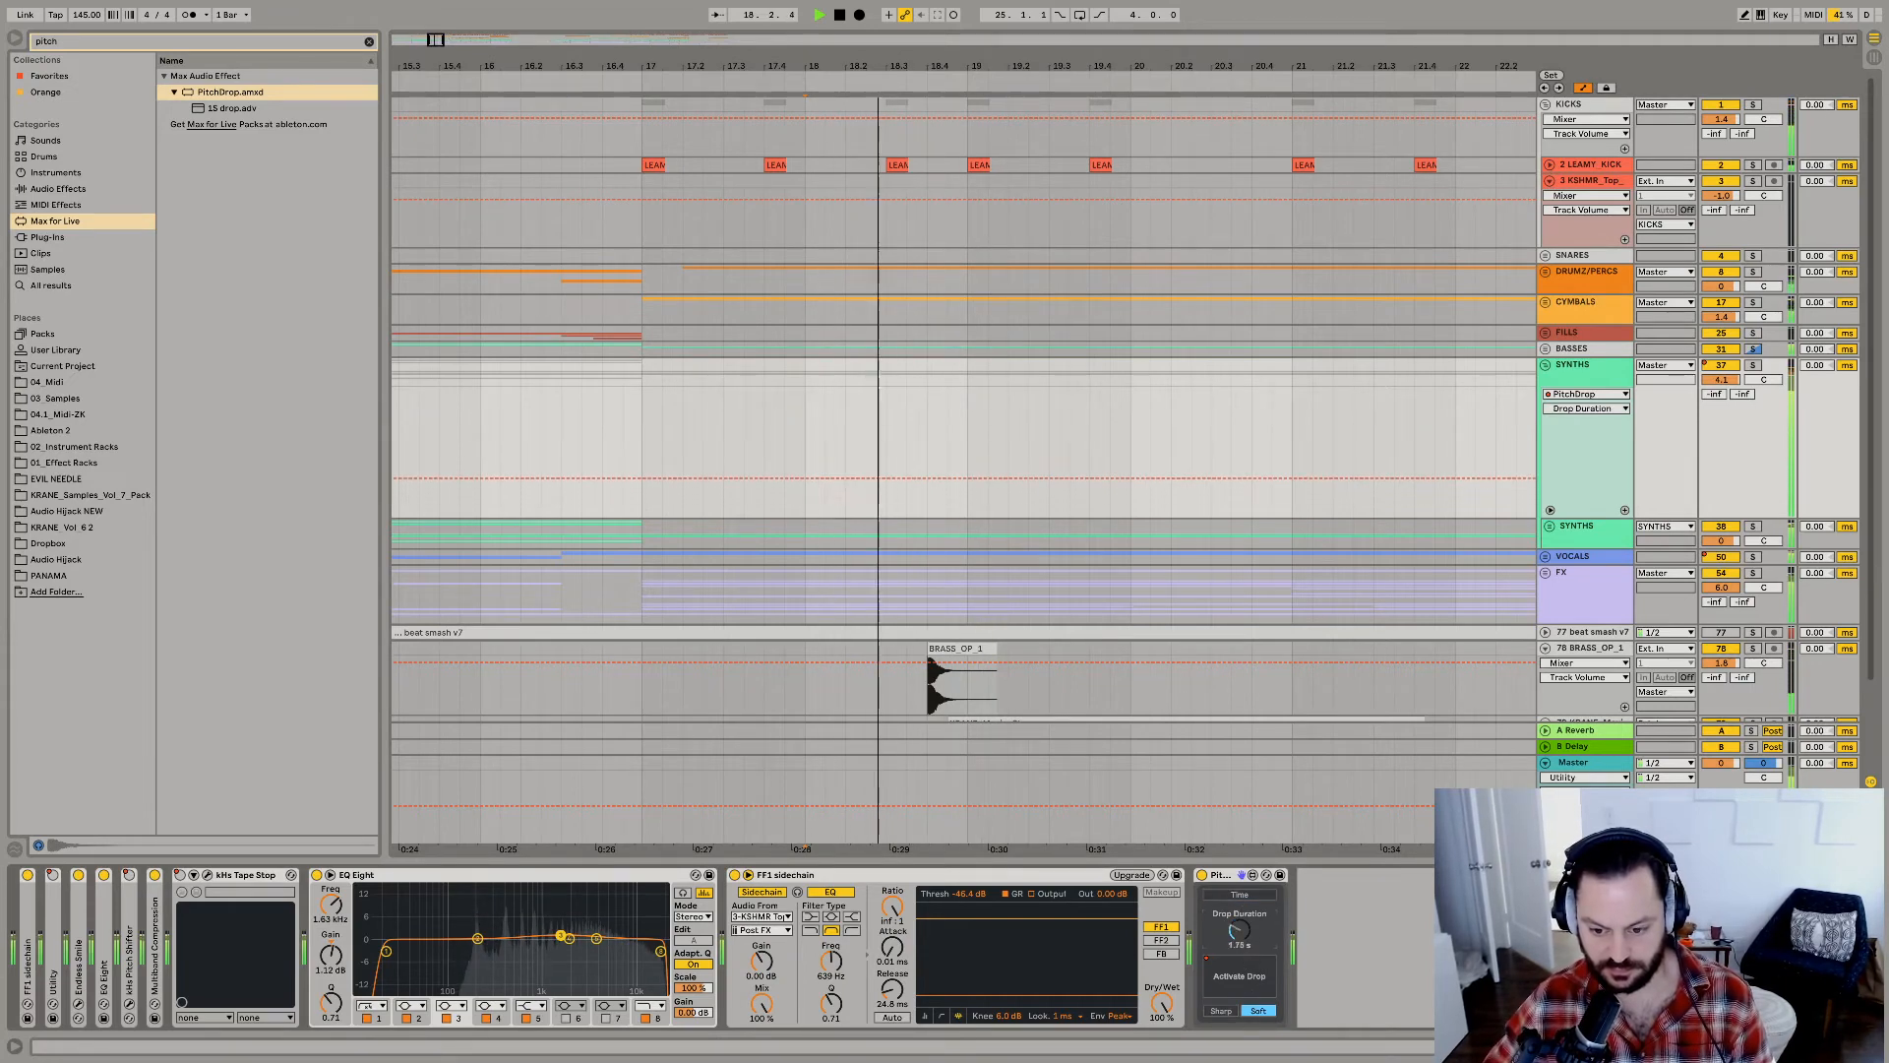
Solo the SYNTHS group and tune PitchDrop to a Sharp curve with a 348 ms drop duration while replaying the drop.
left_click(1752, 365)
key("space")
key("space")
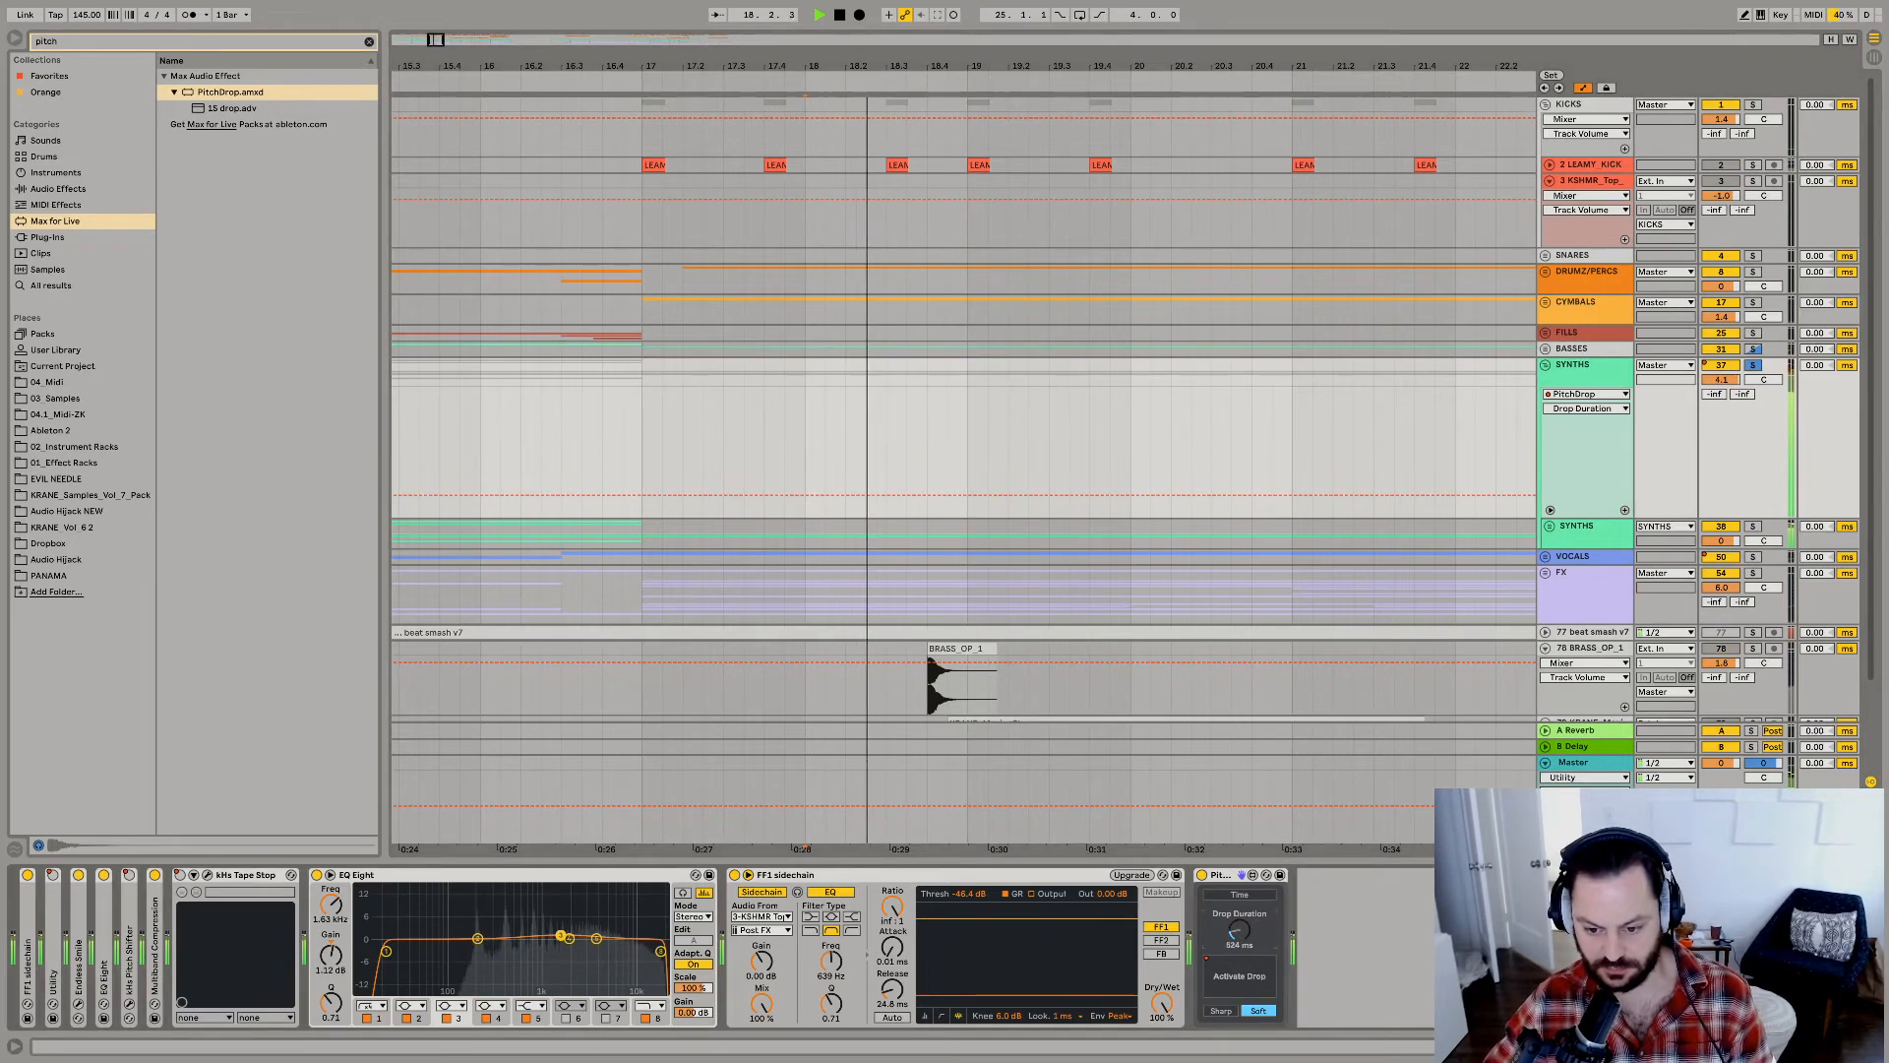
left_click(1221, 1010)
key("space")
key("space")
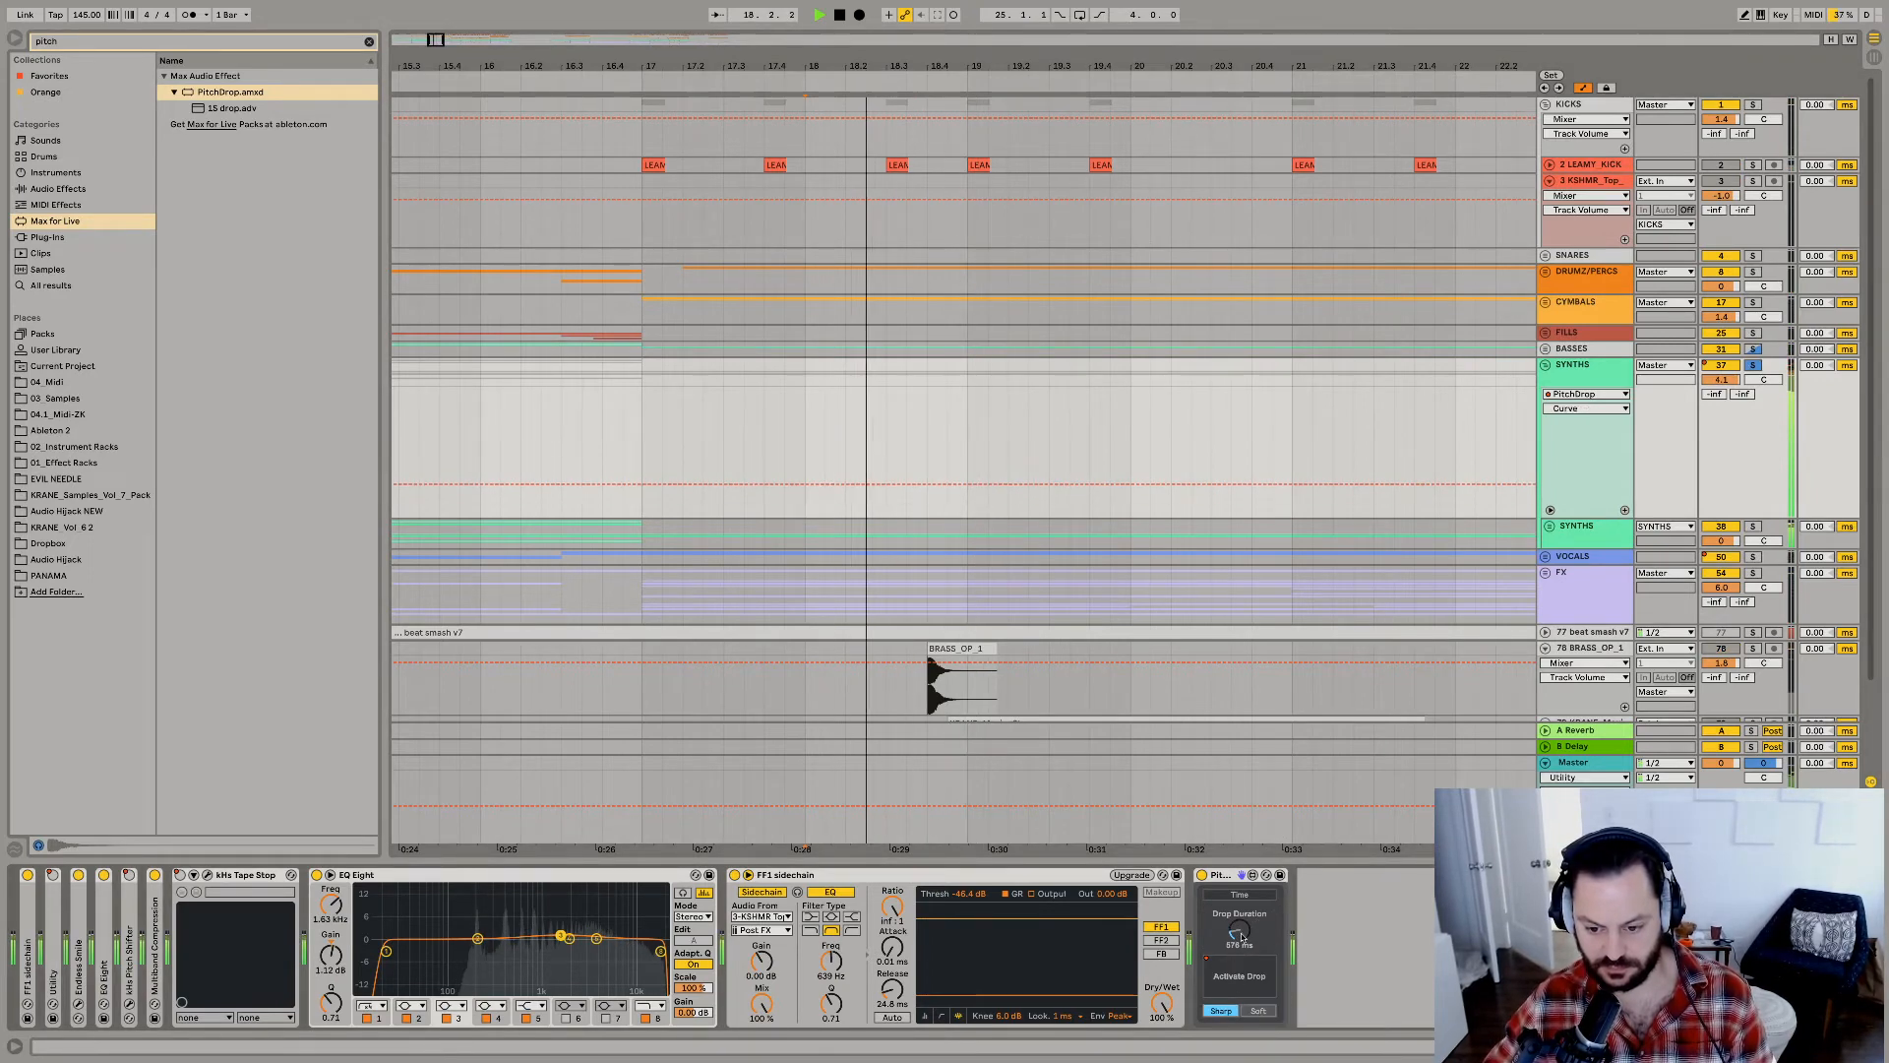
key("space")
key("space")
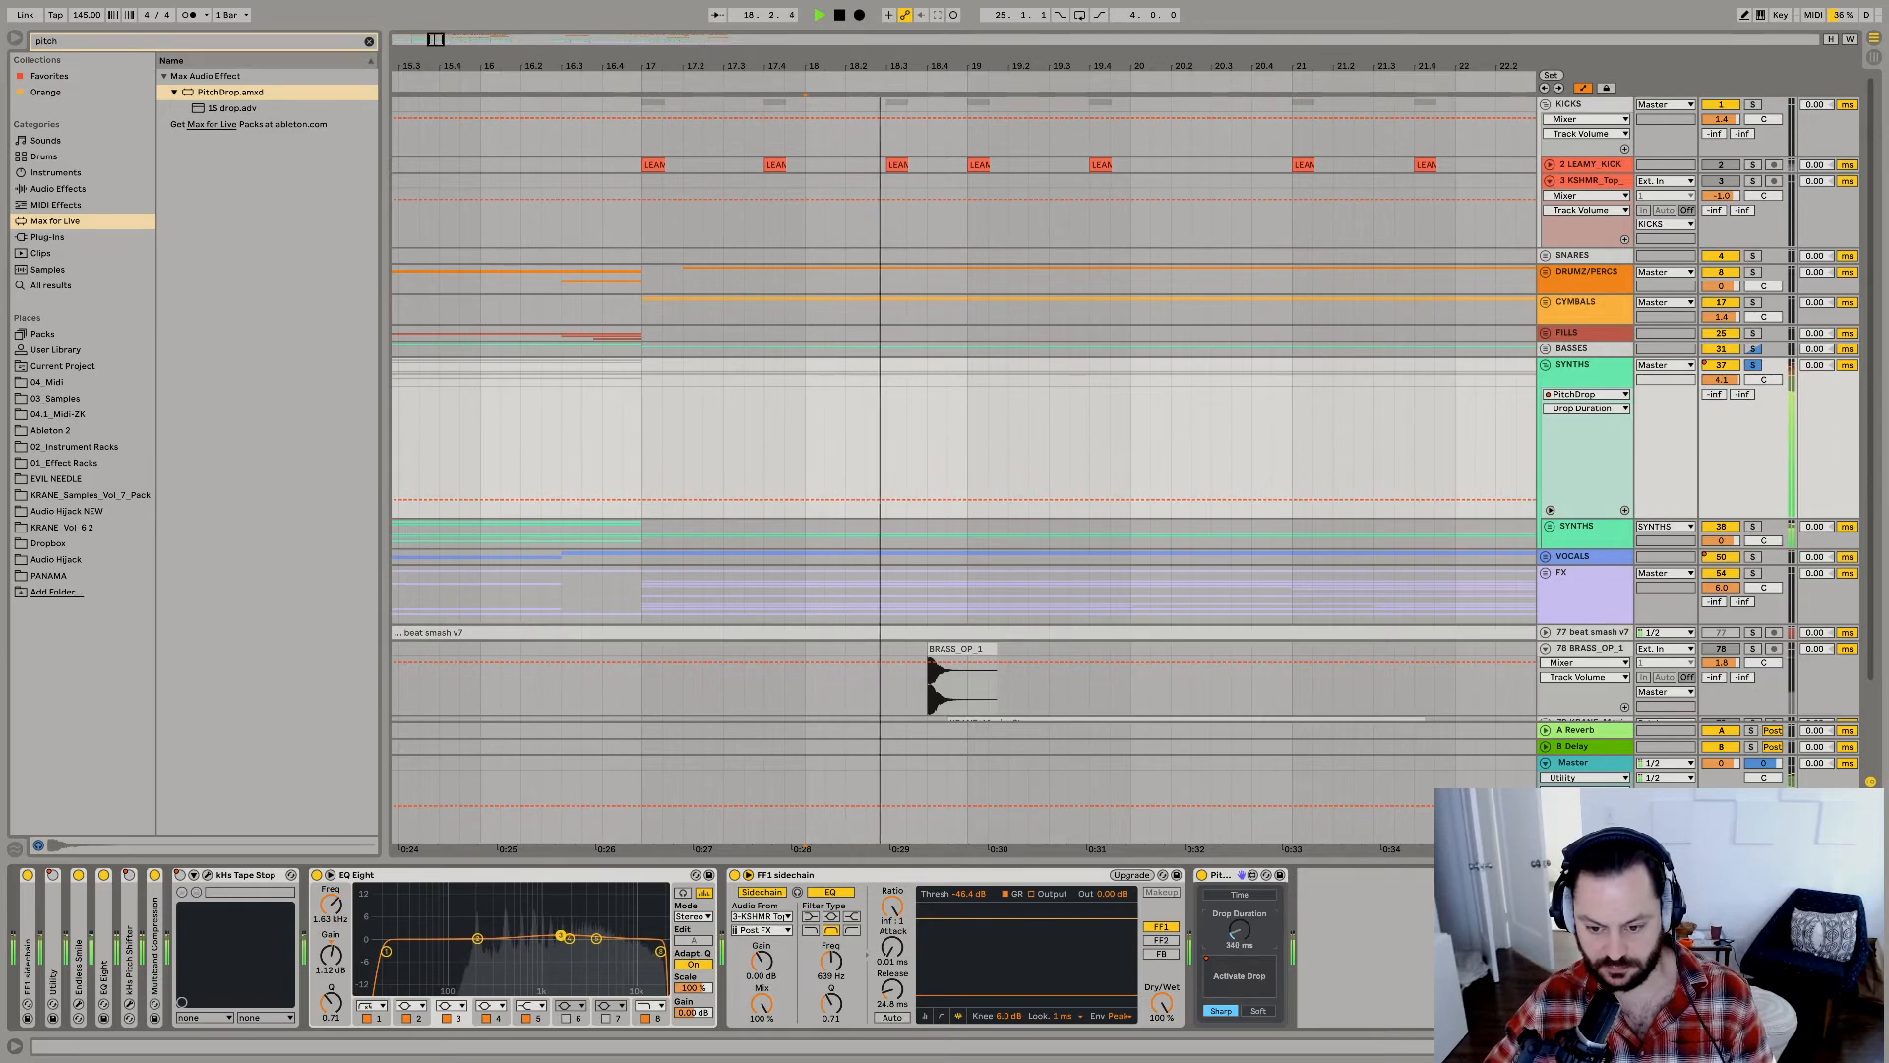
key("space")
key("space")
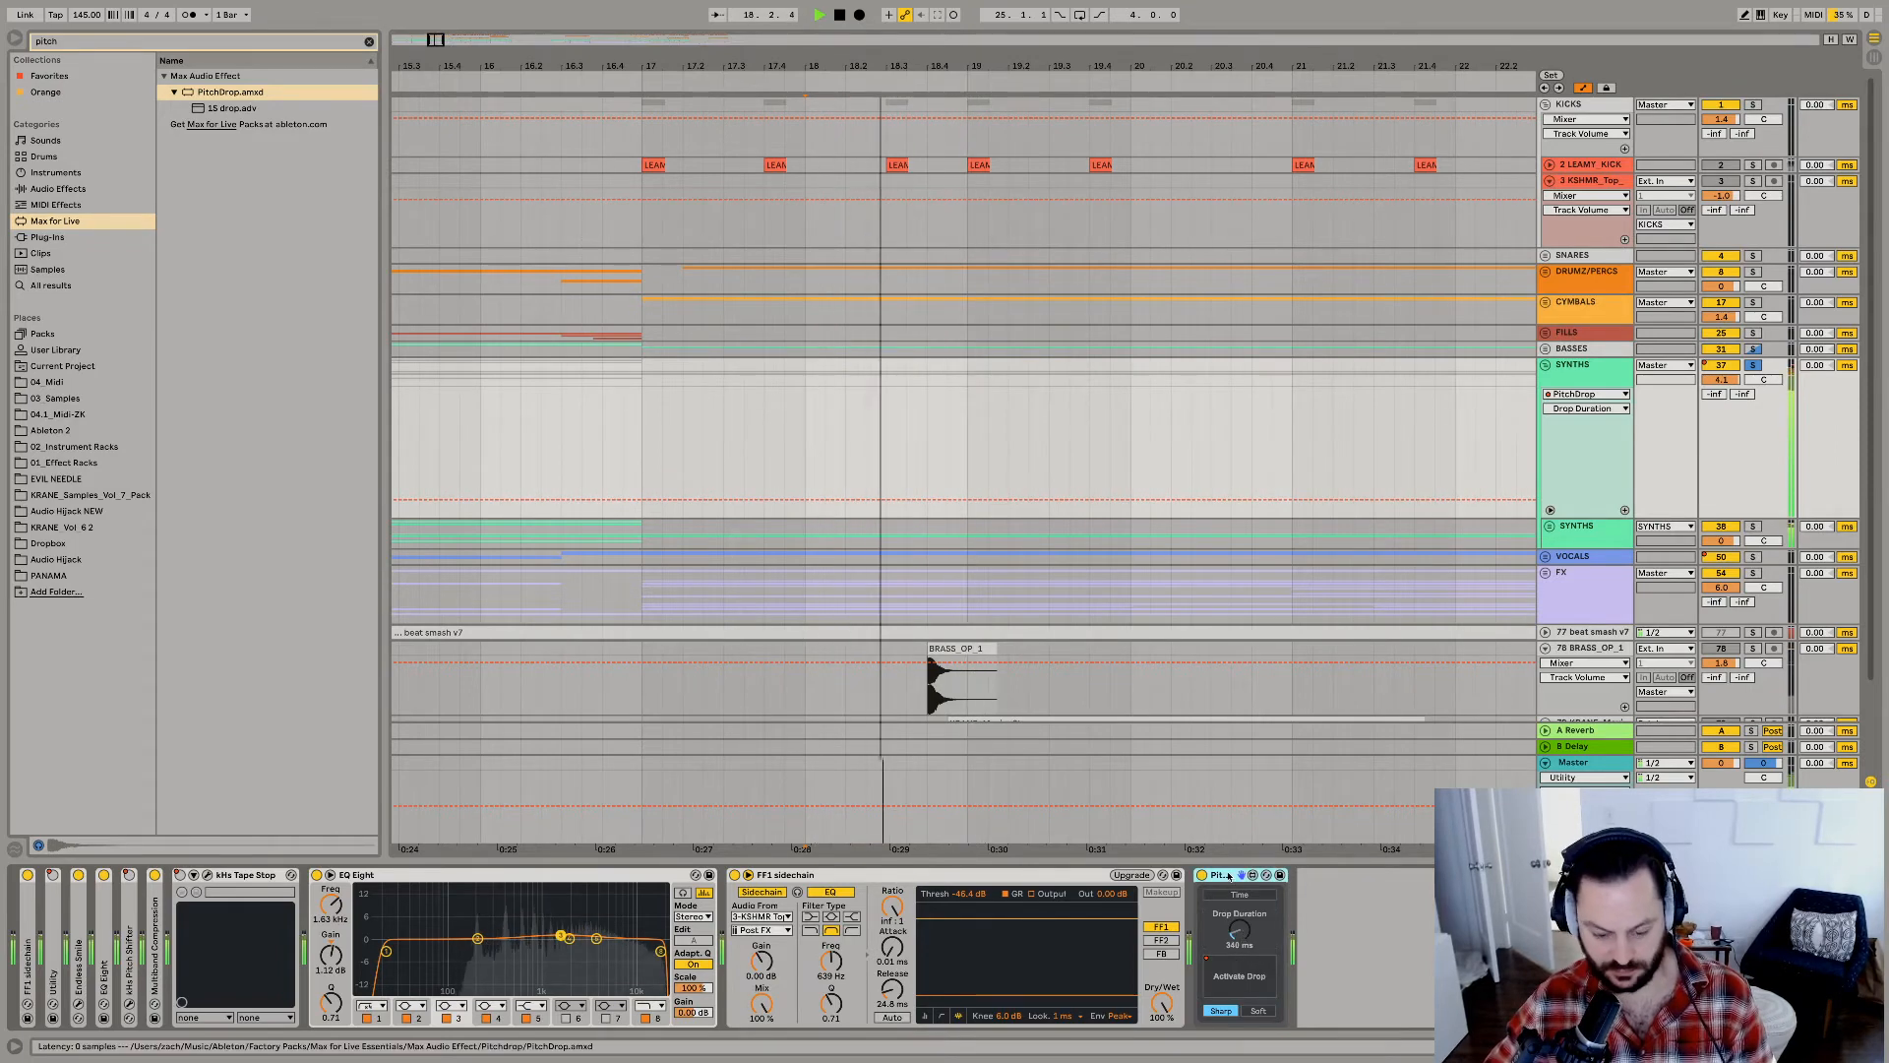
Unsolo the SYNTHS group and replay the pitch drop with the full mix.
left_click(1753, 367)
key("space")
key("space")
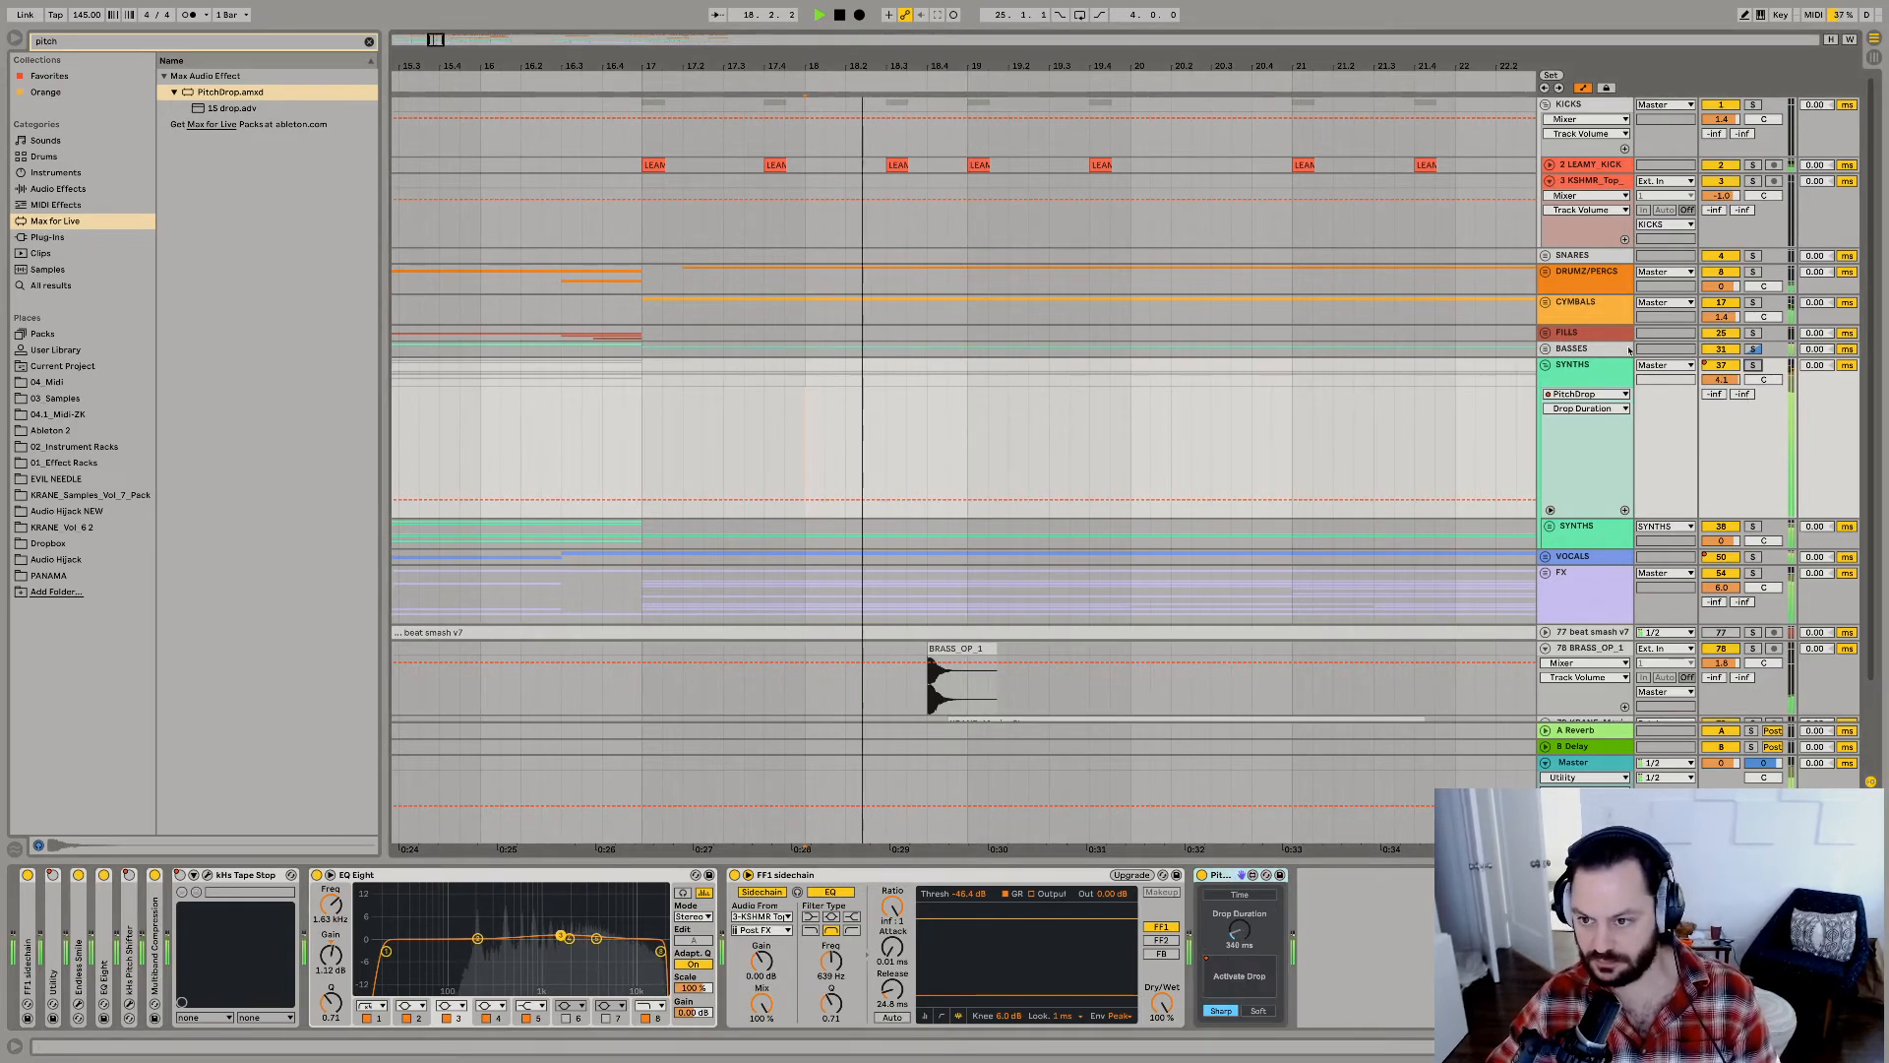
Paste a copy of PitchDrop at the end of the BASSES group's device chain and play the arrangement from bar 17.
left_click(1574, 349)
left_click(1074, 982)
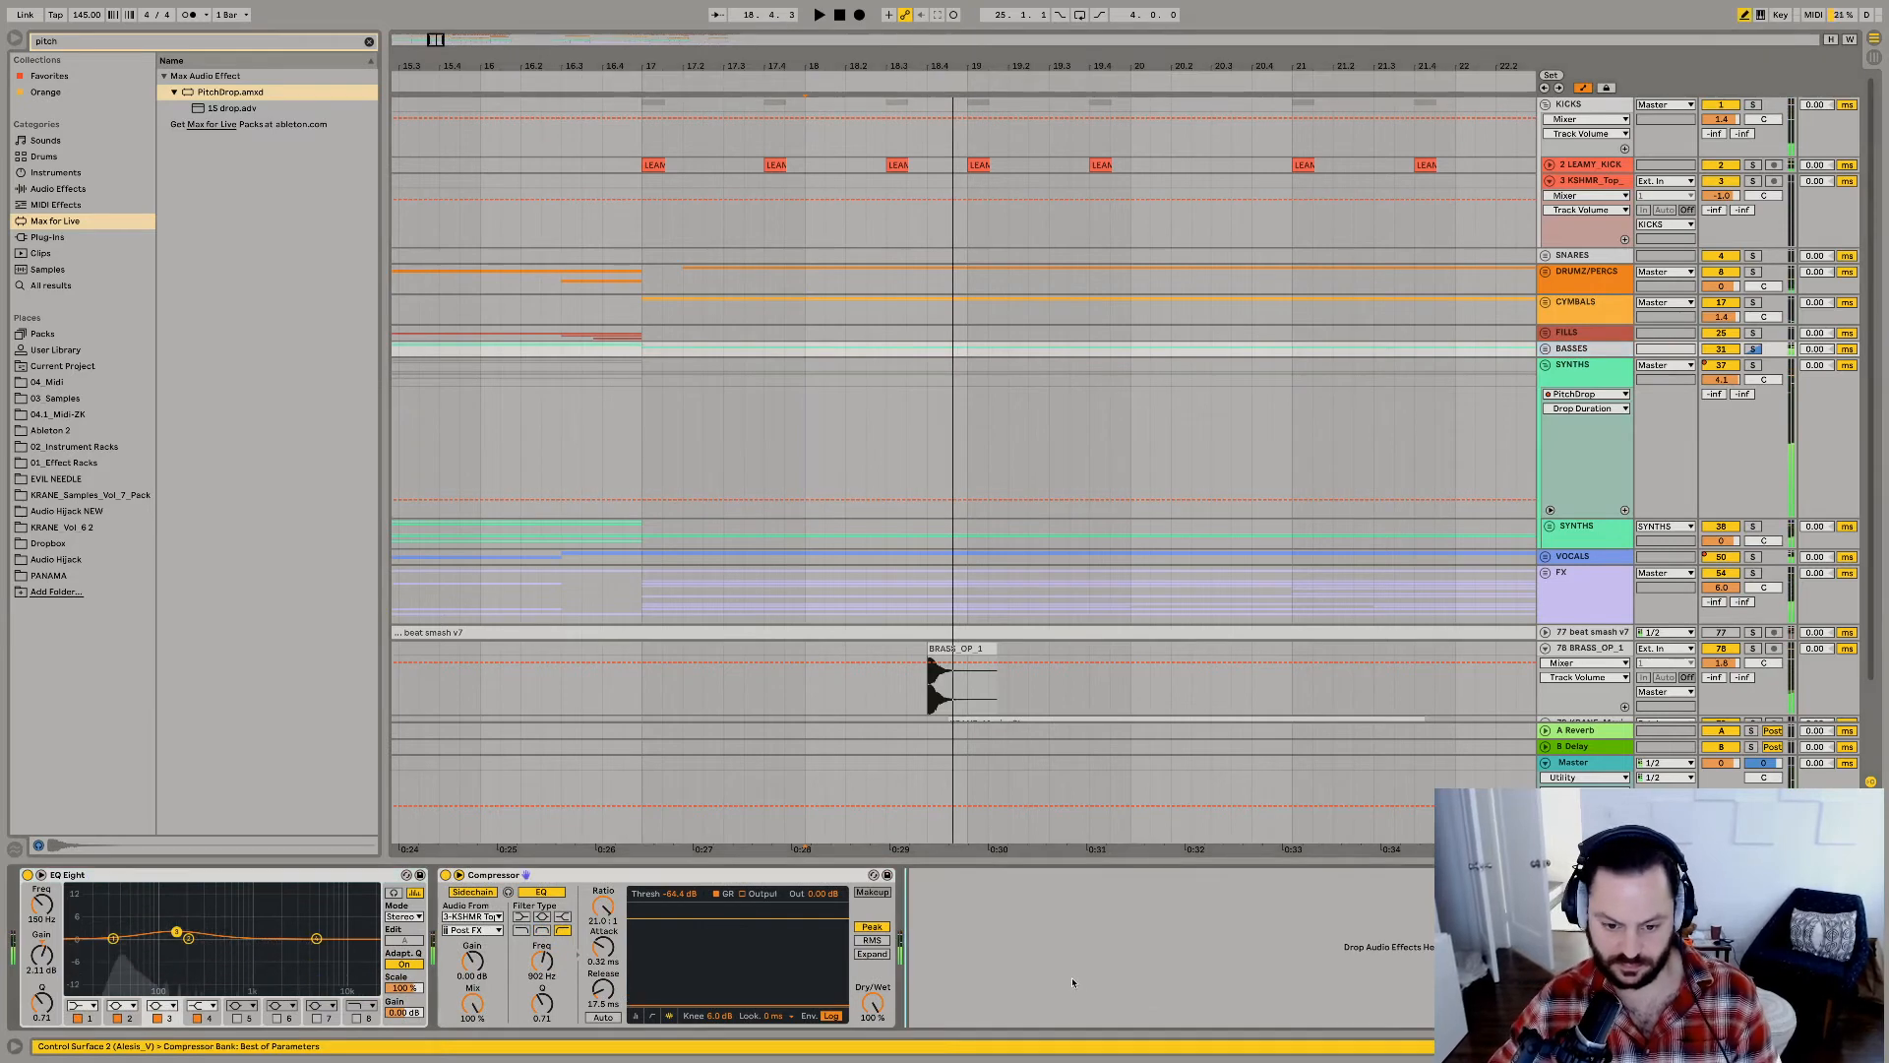
key("super+v")
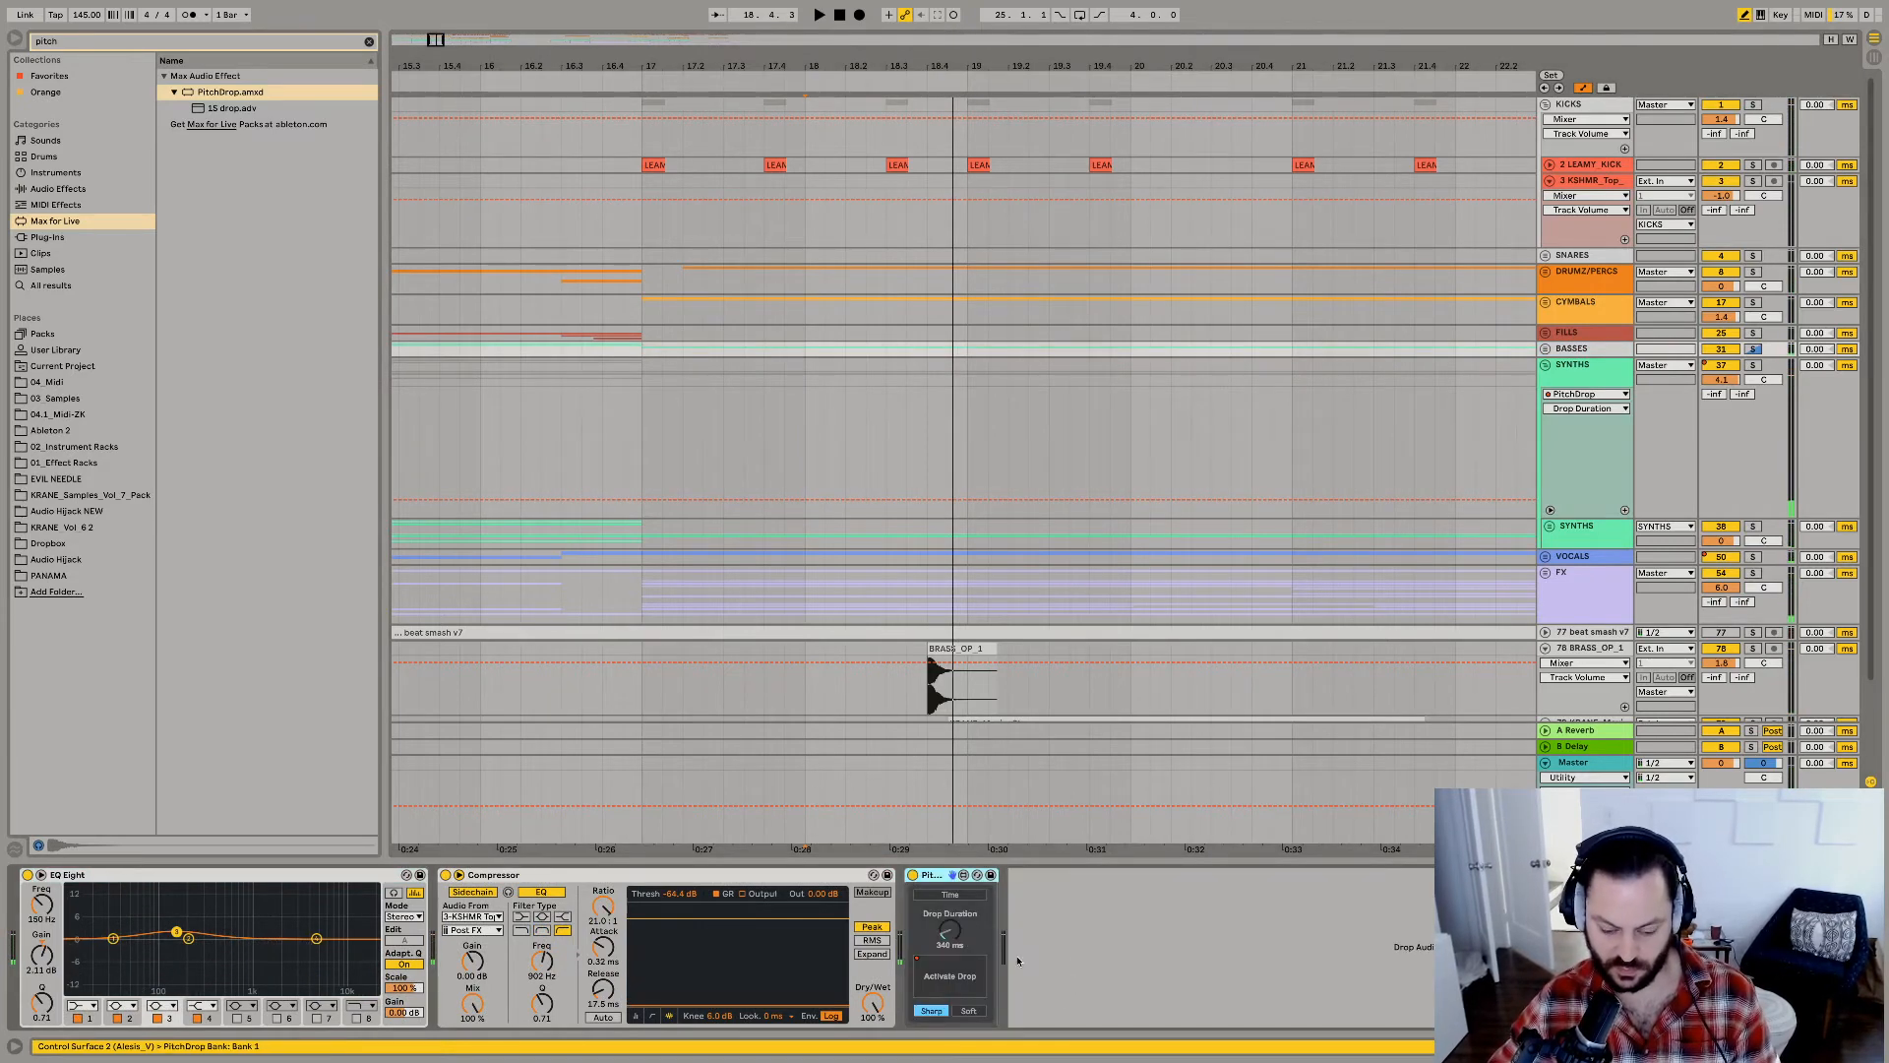
key("space")
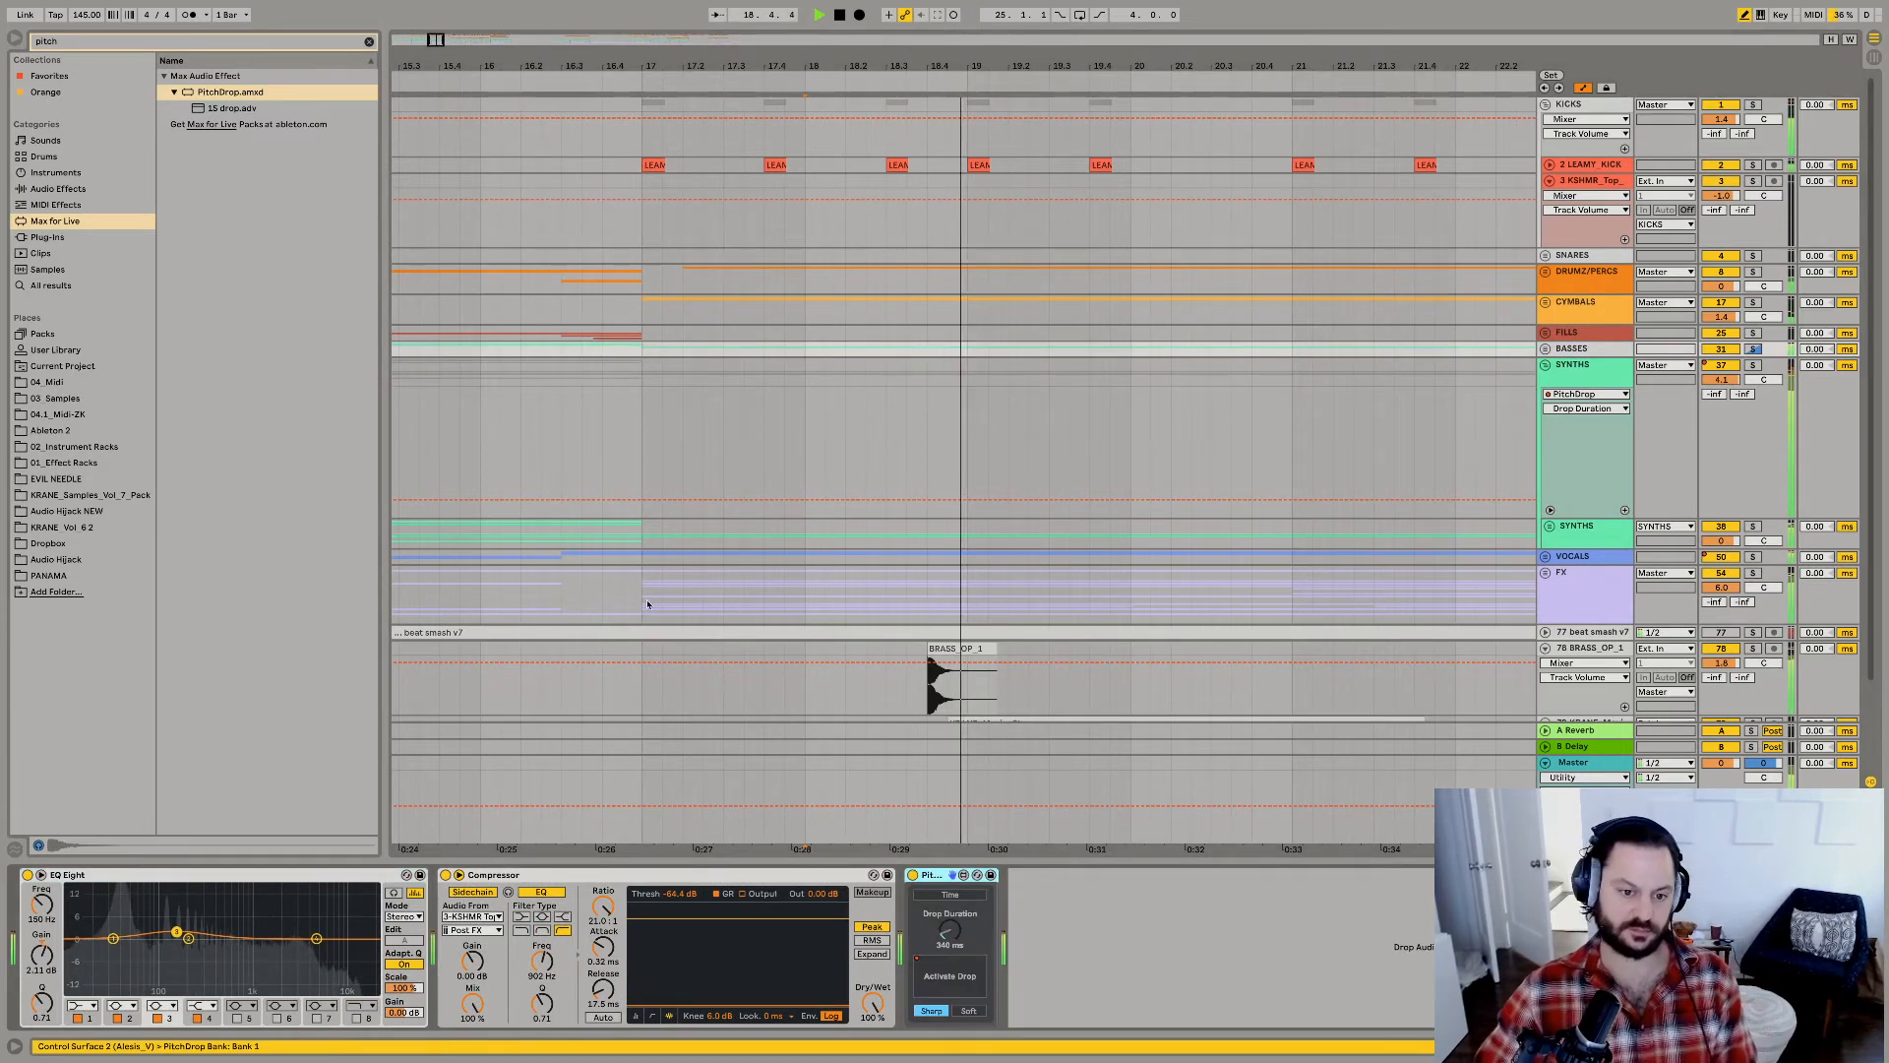
key("space")
left_click(644, 533)
key("space")
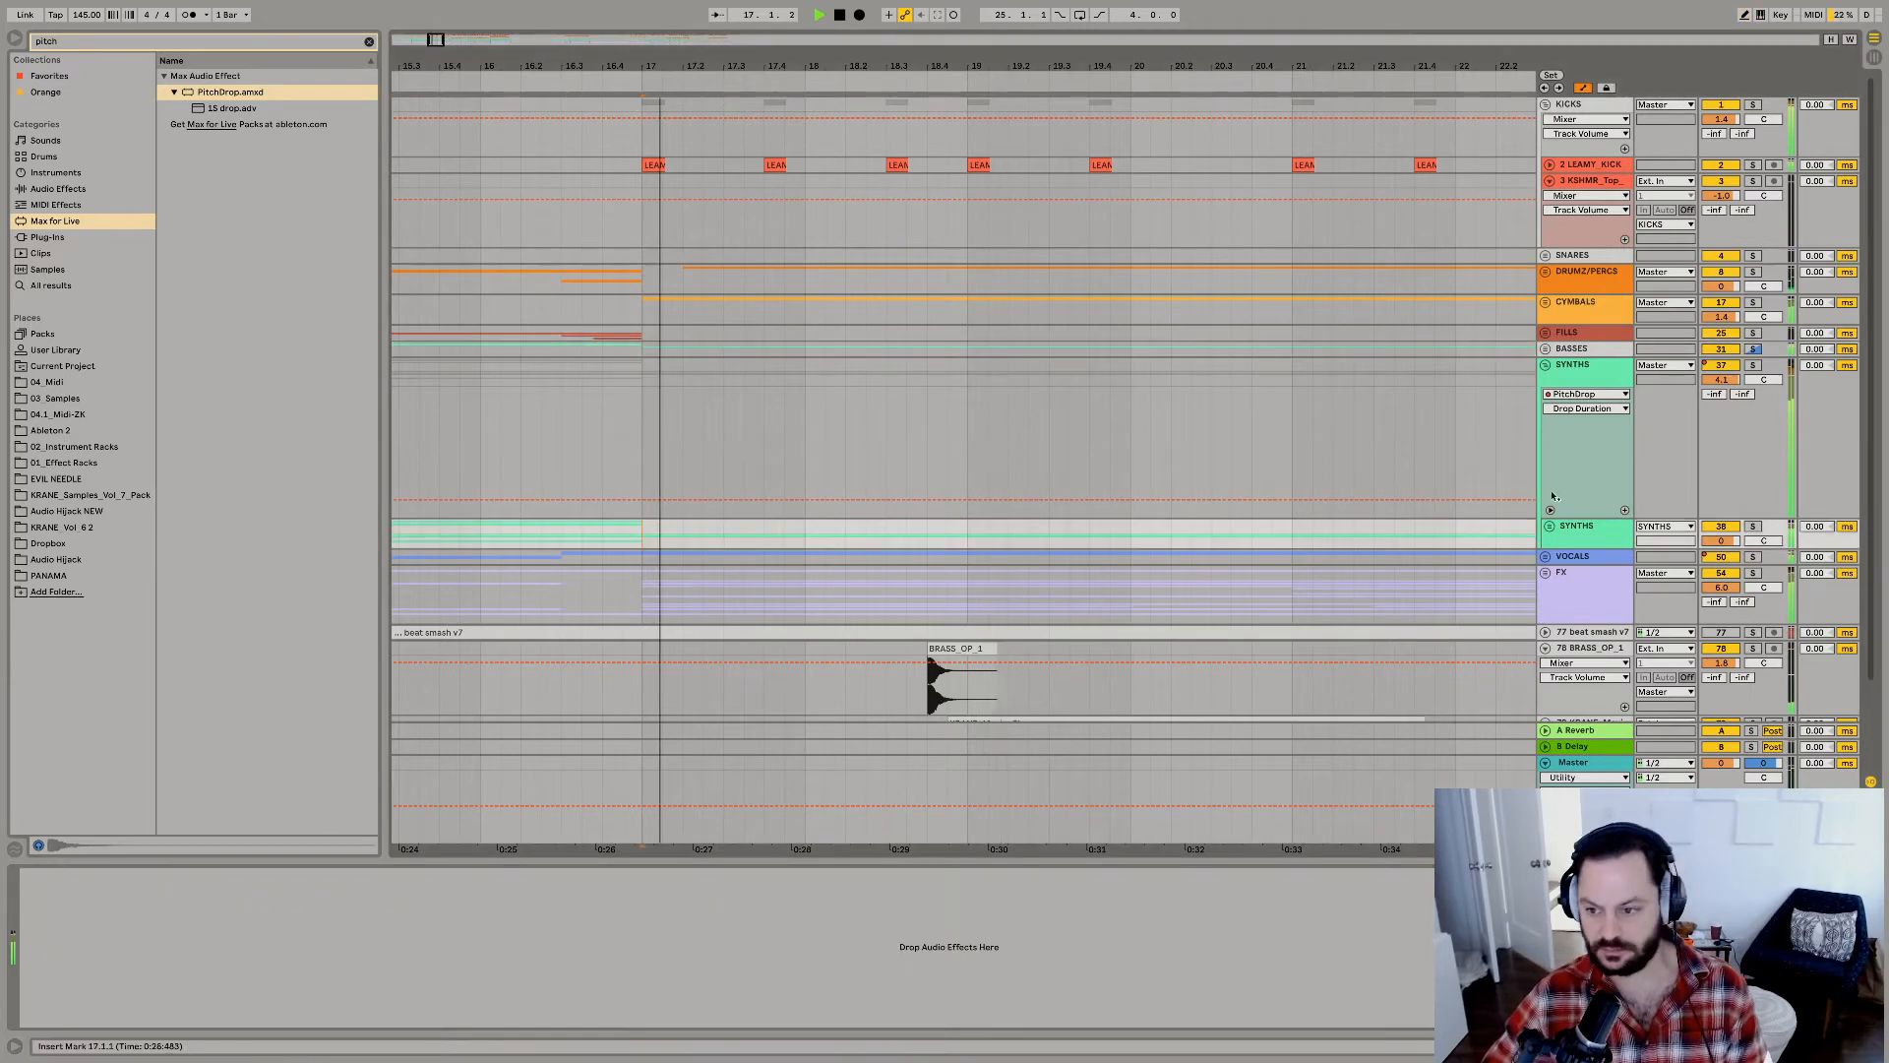
Collapse the expanded groups and combine BASSES, SYNTHS and VOCALS into a new group.
left_click(1547, 366, "alt")
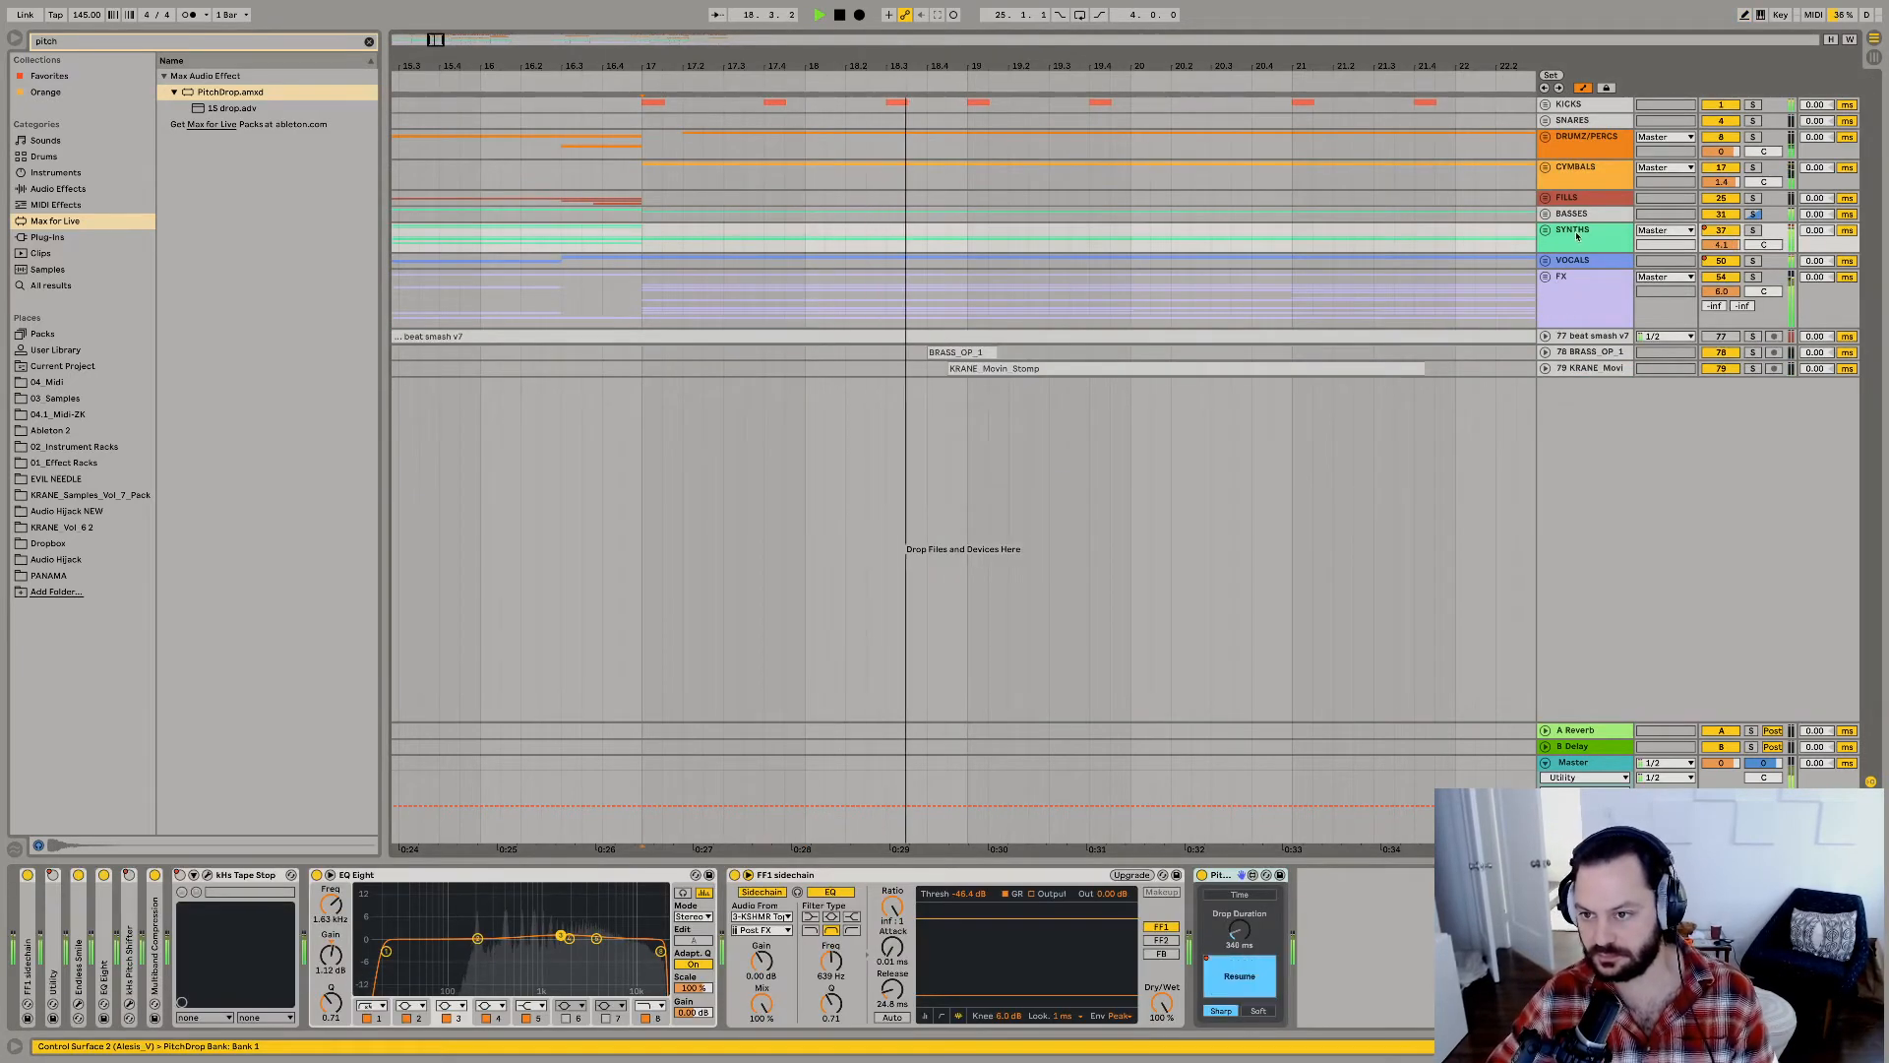
left_click(1572, 262)
left_click(1568, 198)
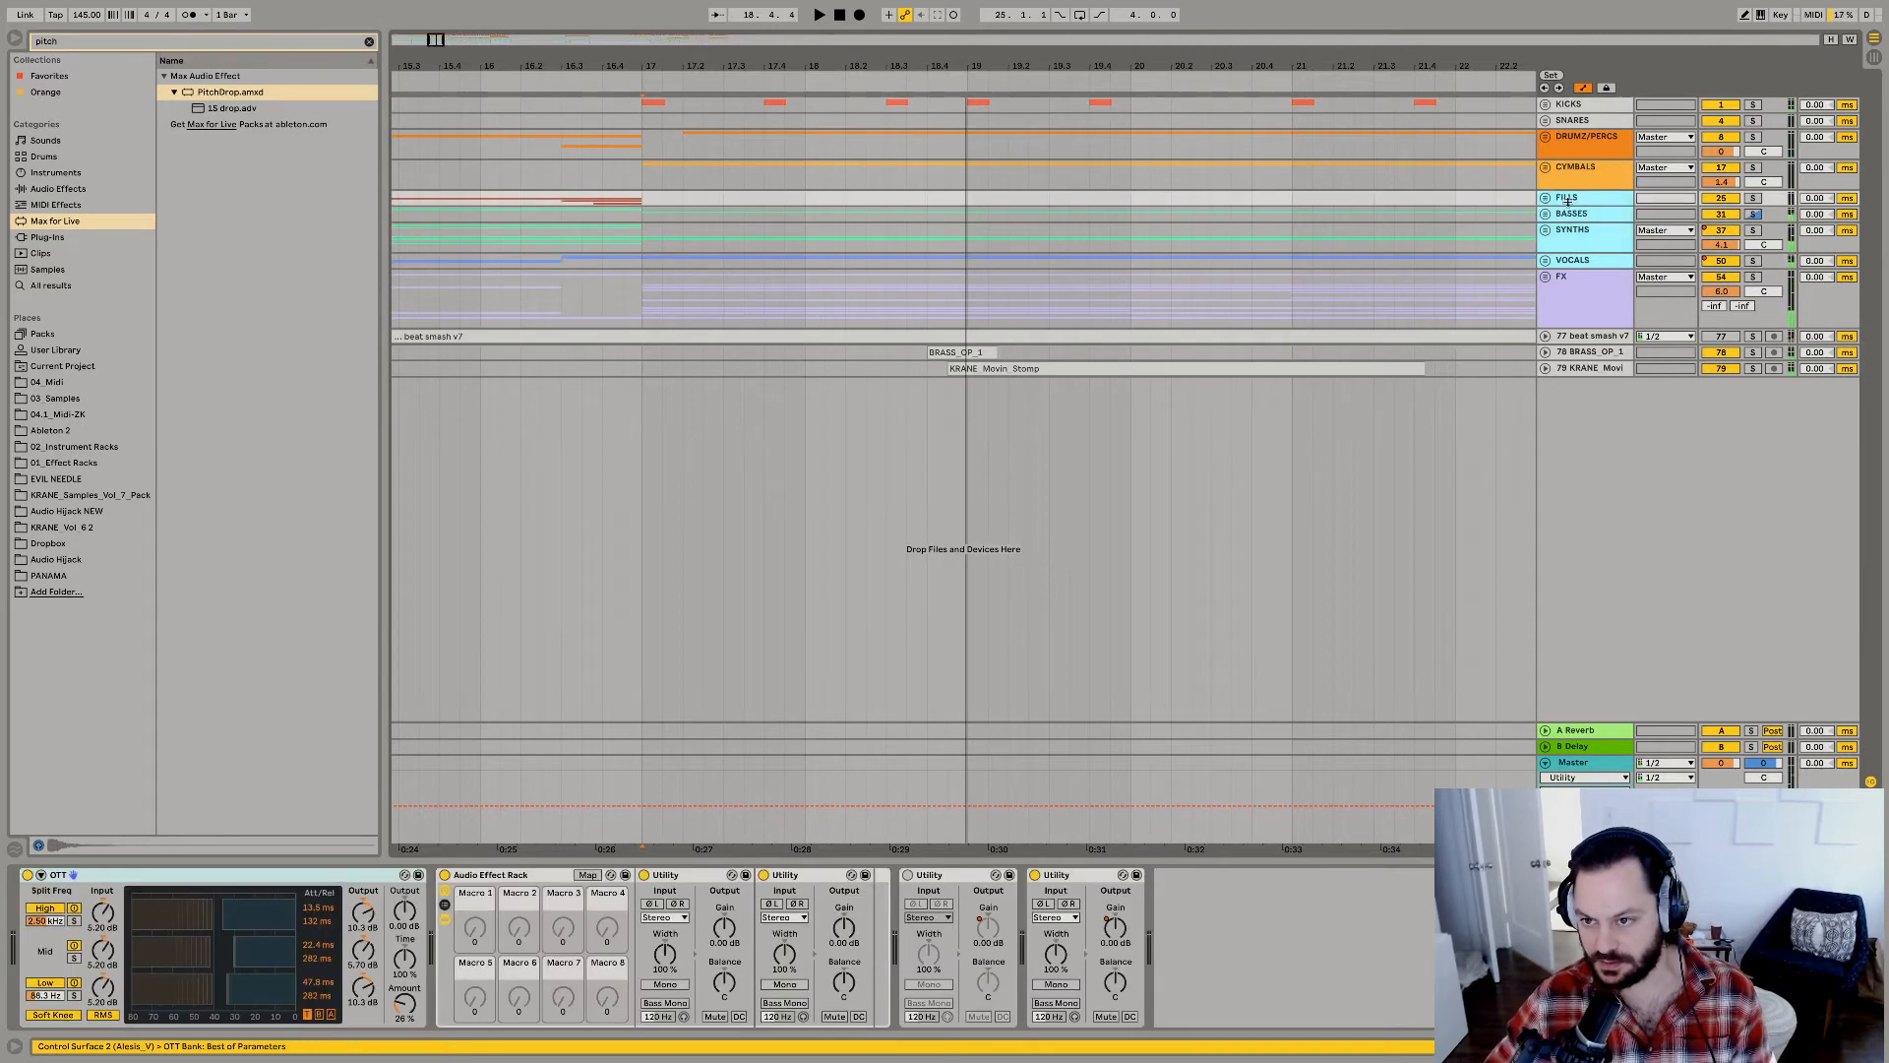
left_click(1570, 215)
left_click(1572, 260)
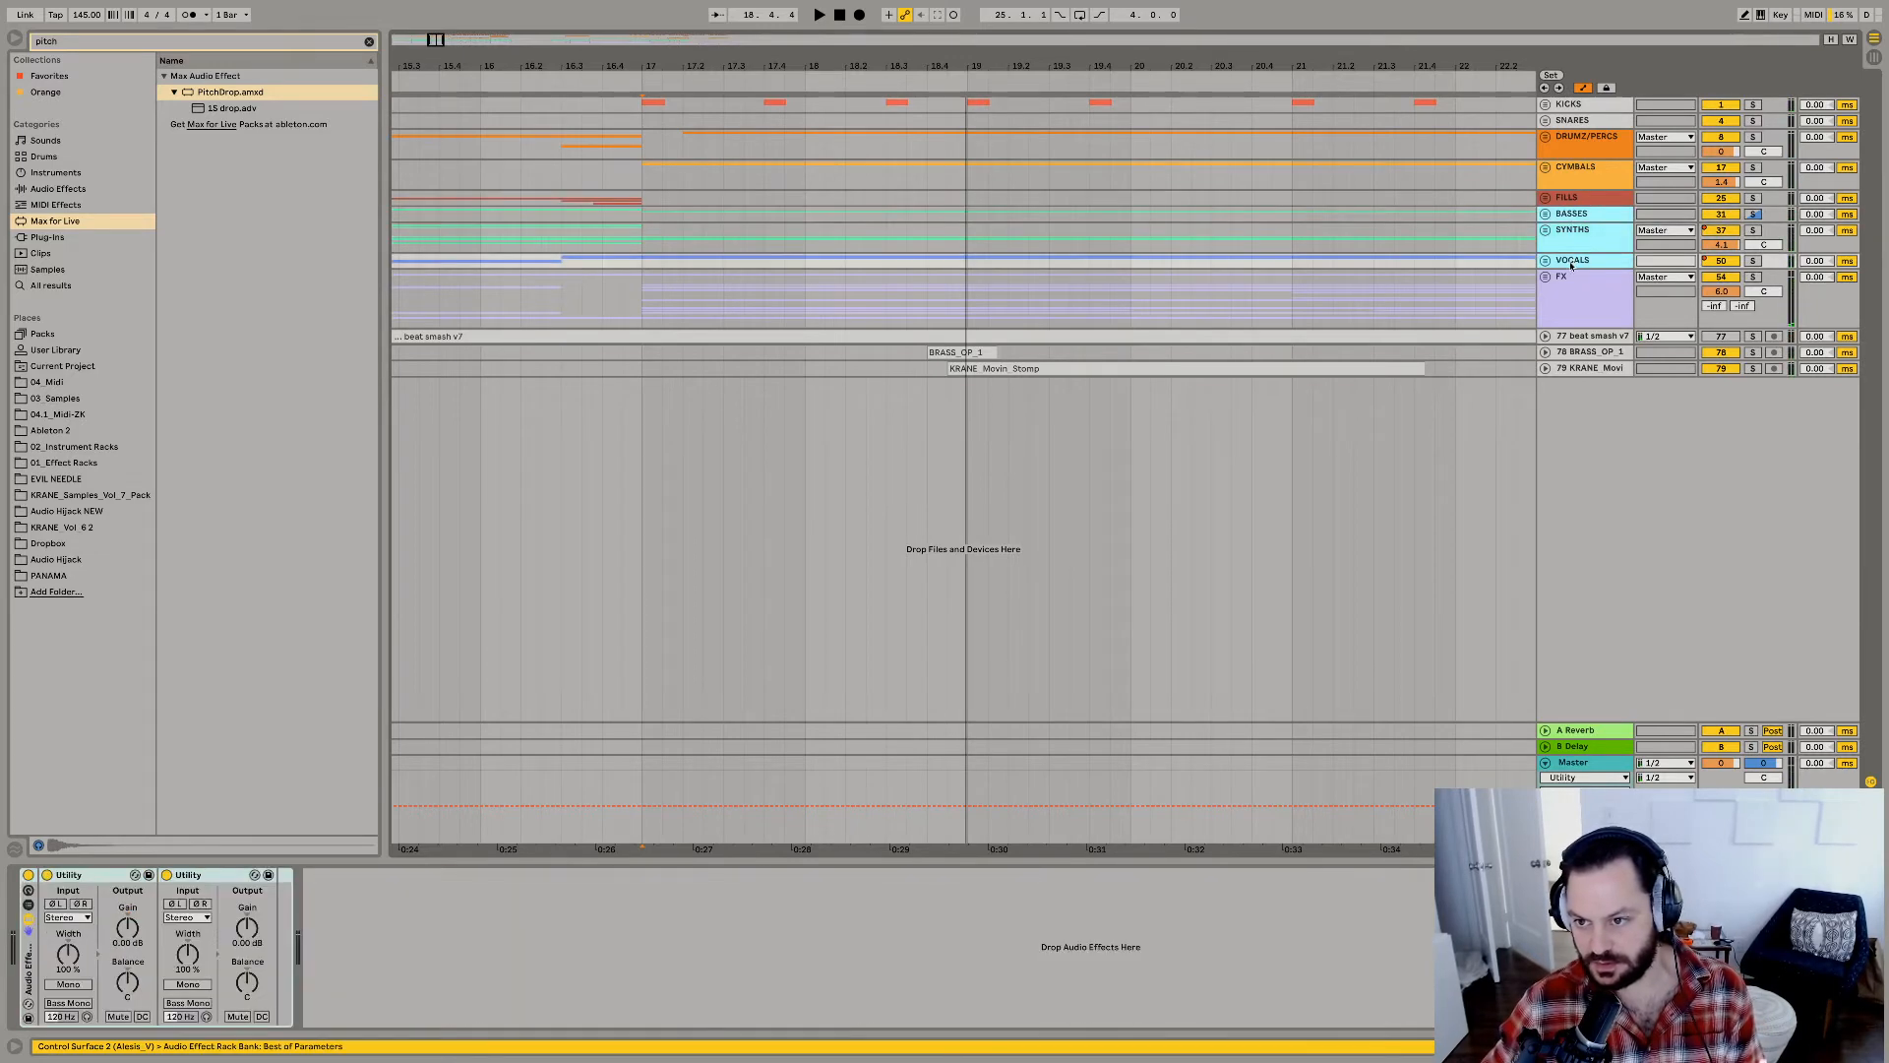
key("super+g")
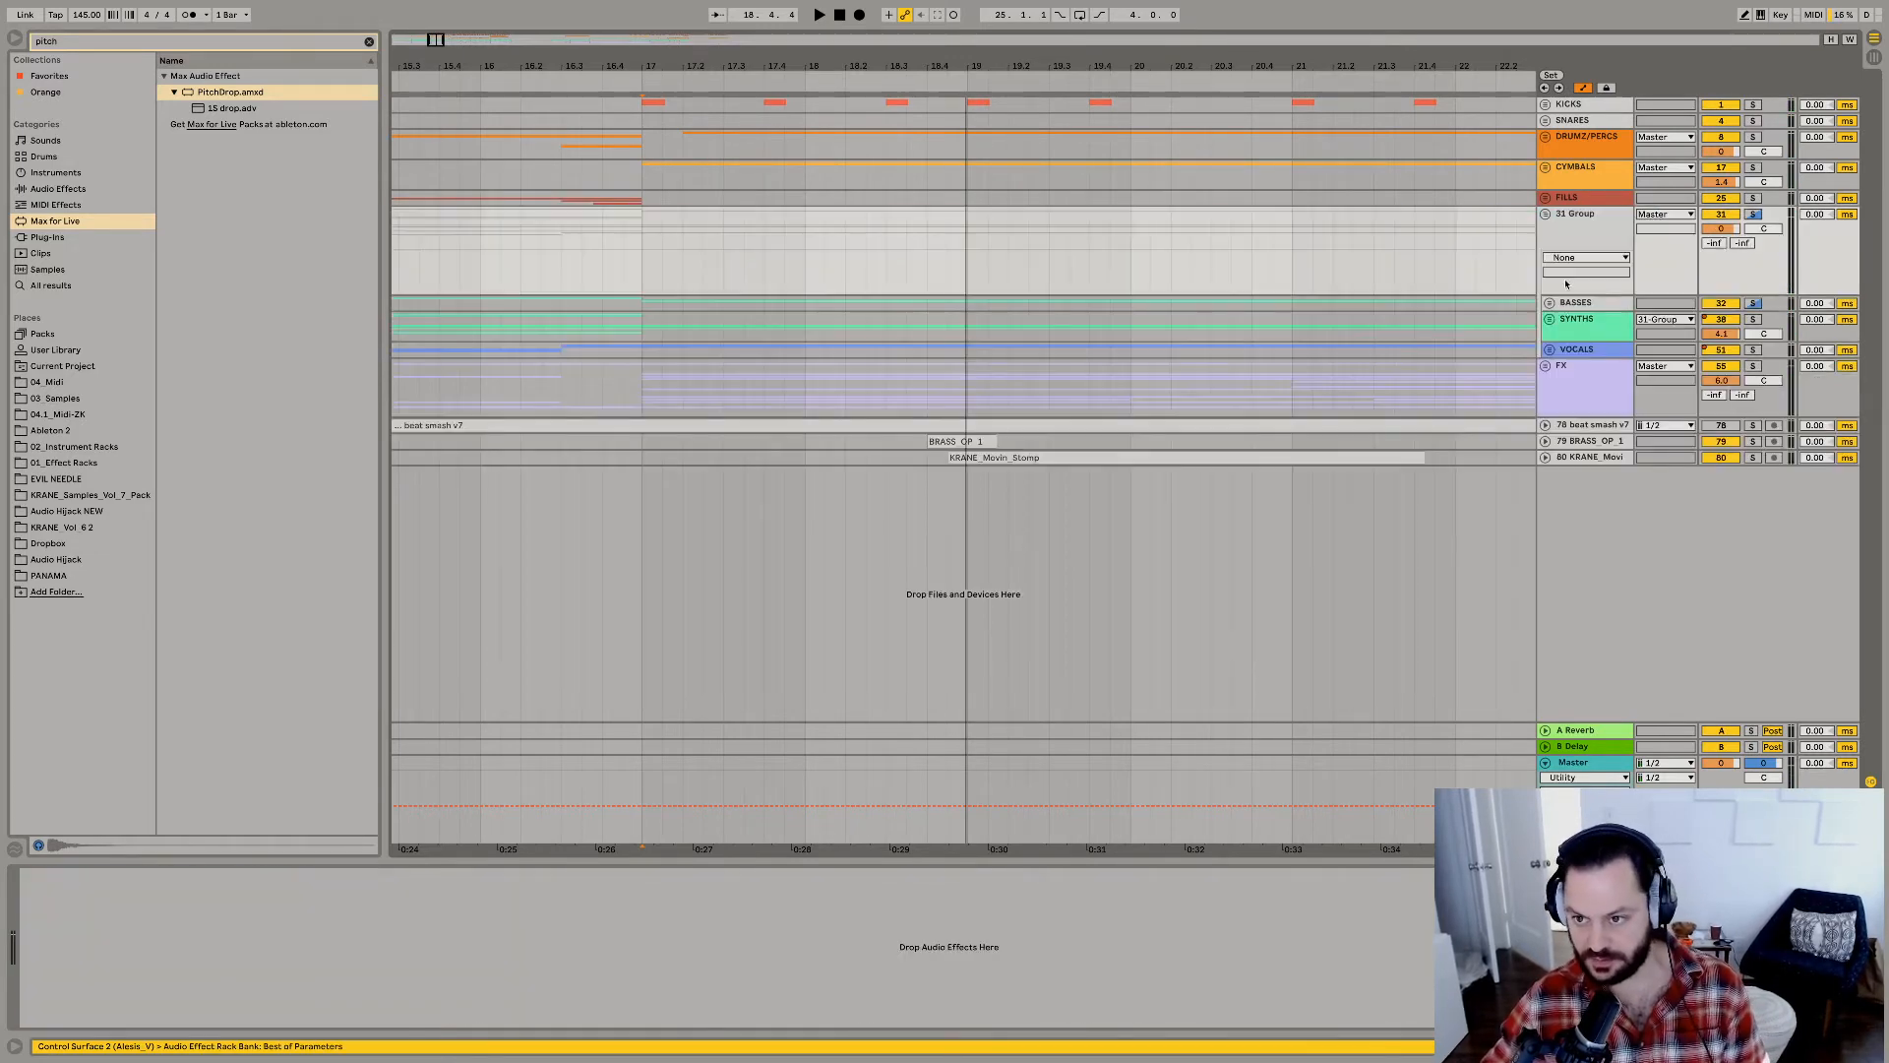
Place the SYNTHS group's PitchDrop device on the new group holding BASSES, SYNTHS and VOCALS.
left_click(1567, 329)
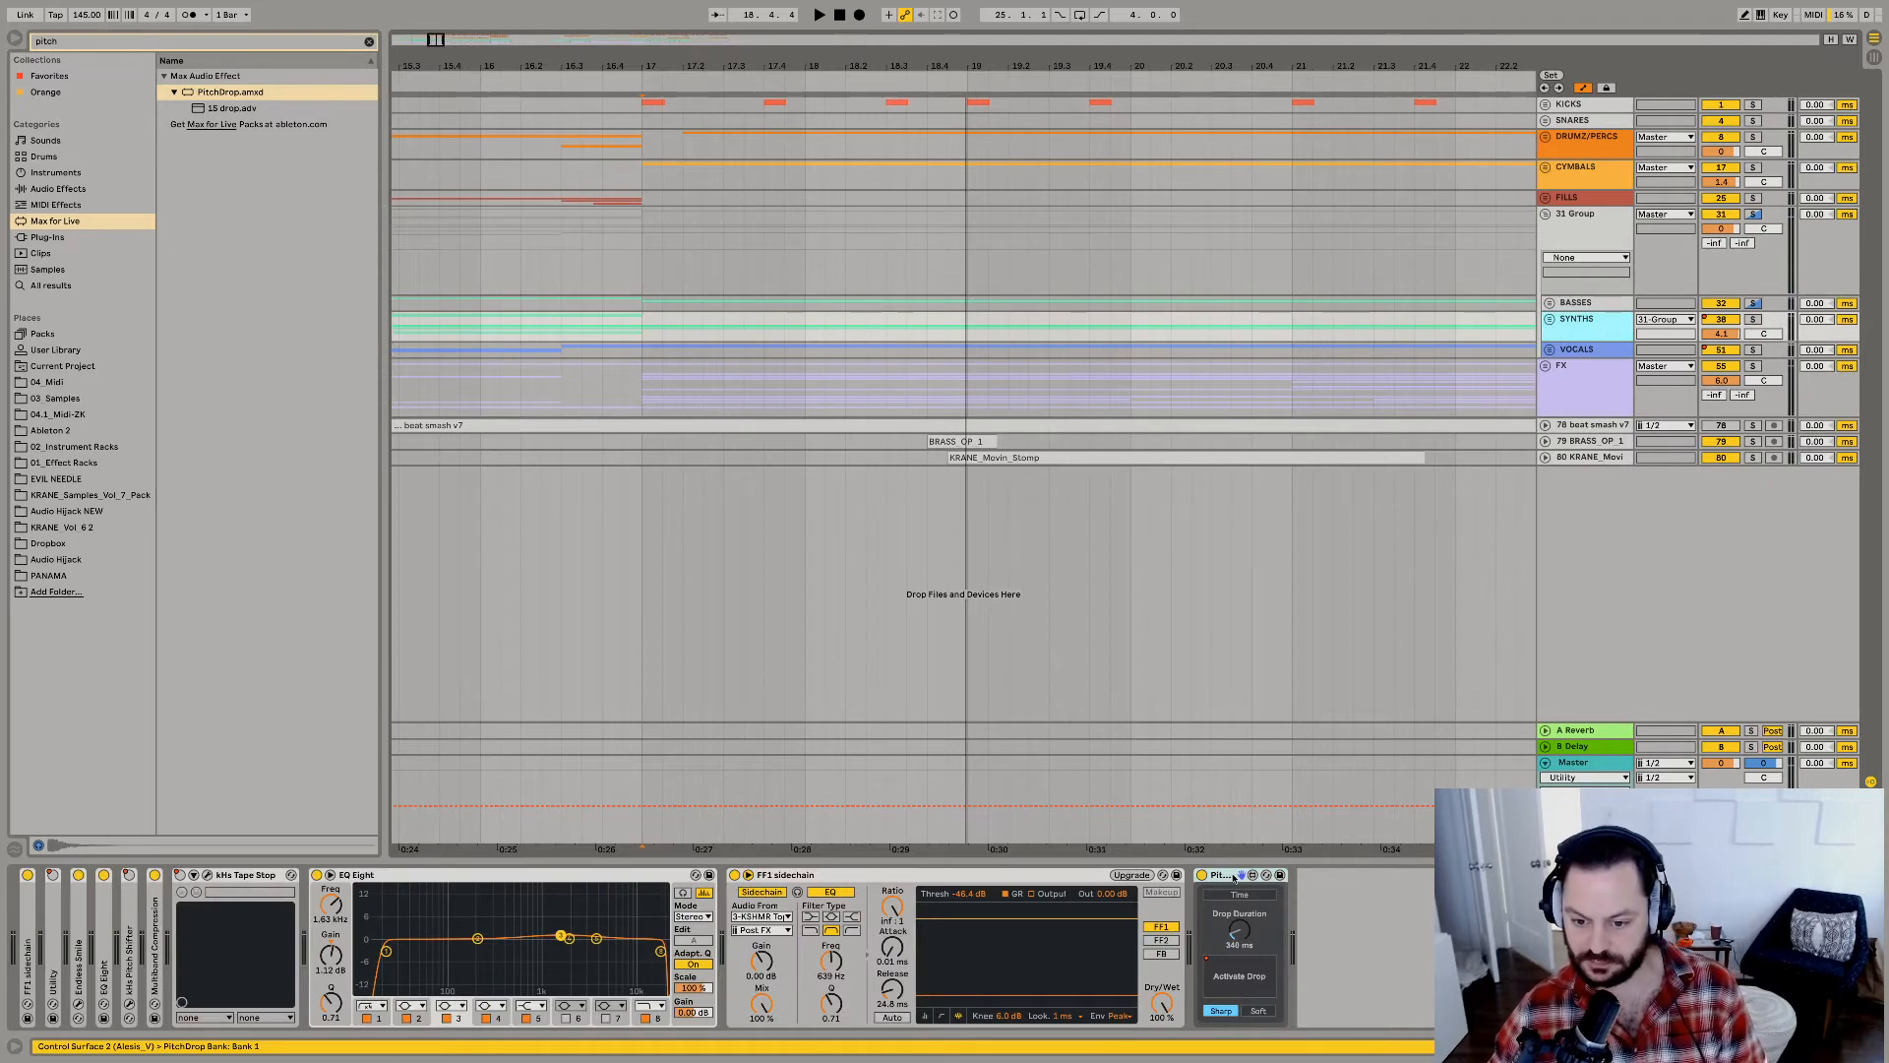
left_click(1597, 338)
left_click_drag(1560, 244, 1559, 246)
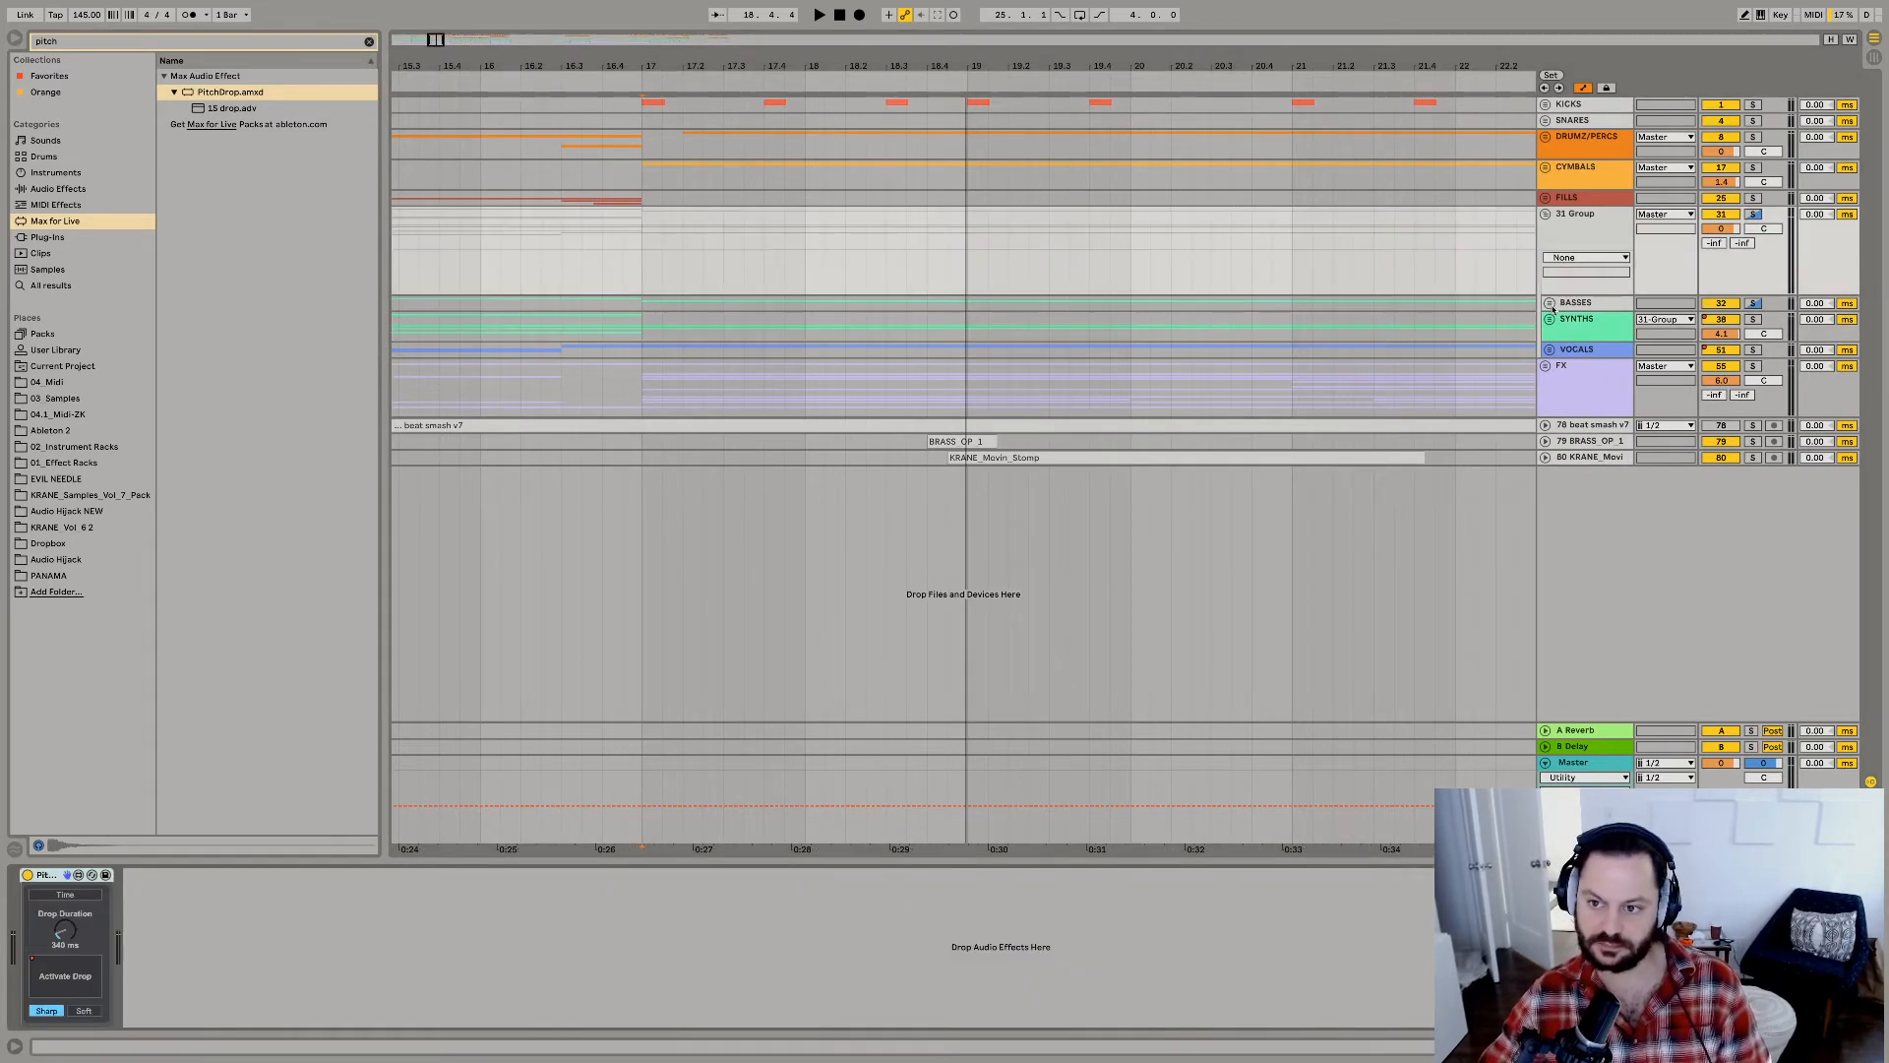
Expand the BASSES group and play from bar 17, comparing the mix with the new group's PitchDrop bypassed and enabled.
key("space")
left_click(1549, 303)
left_click(33, 987)
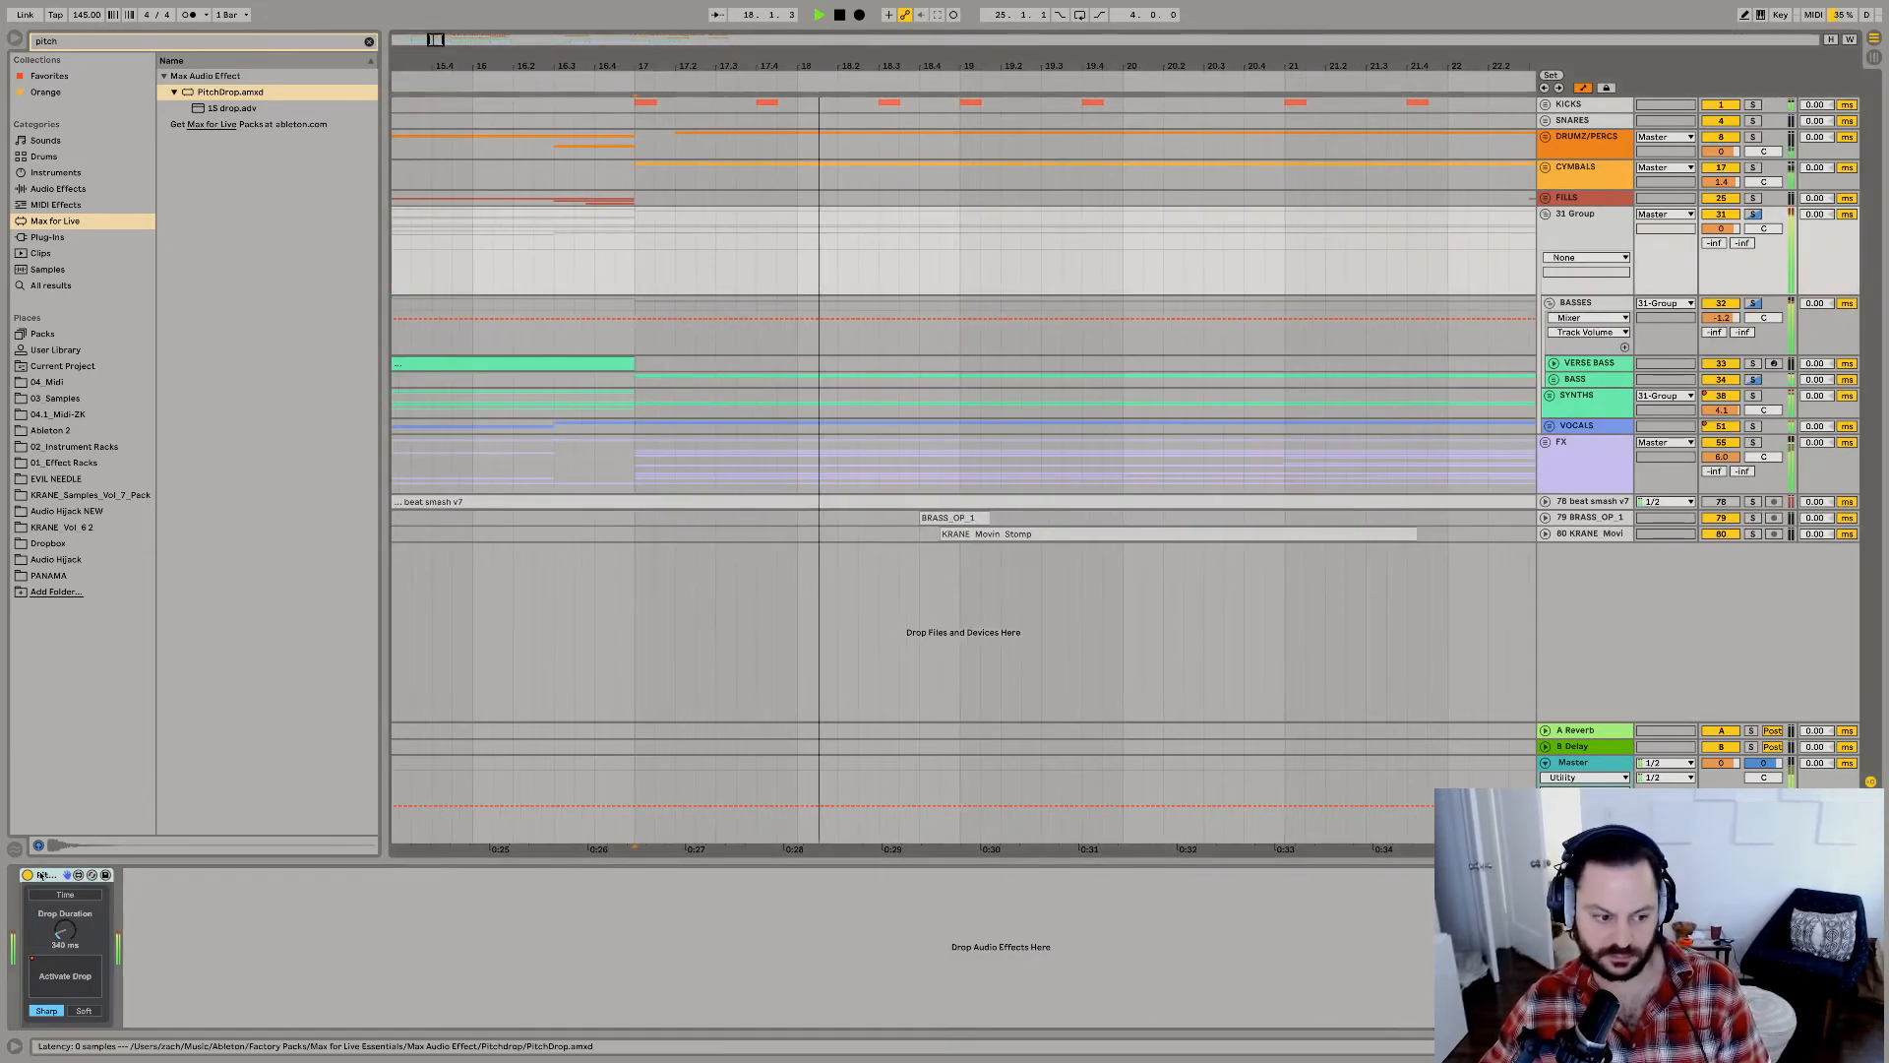
left_click(28, 875)
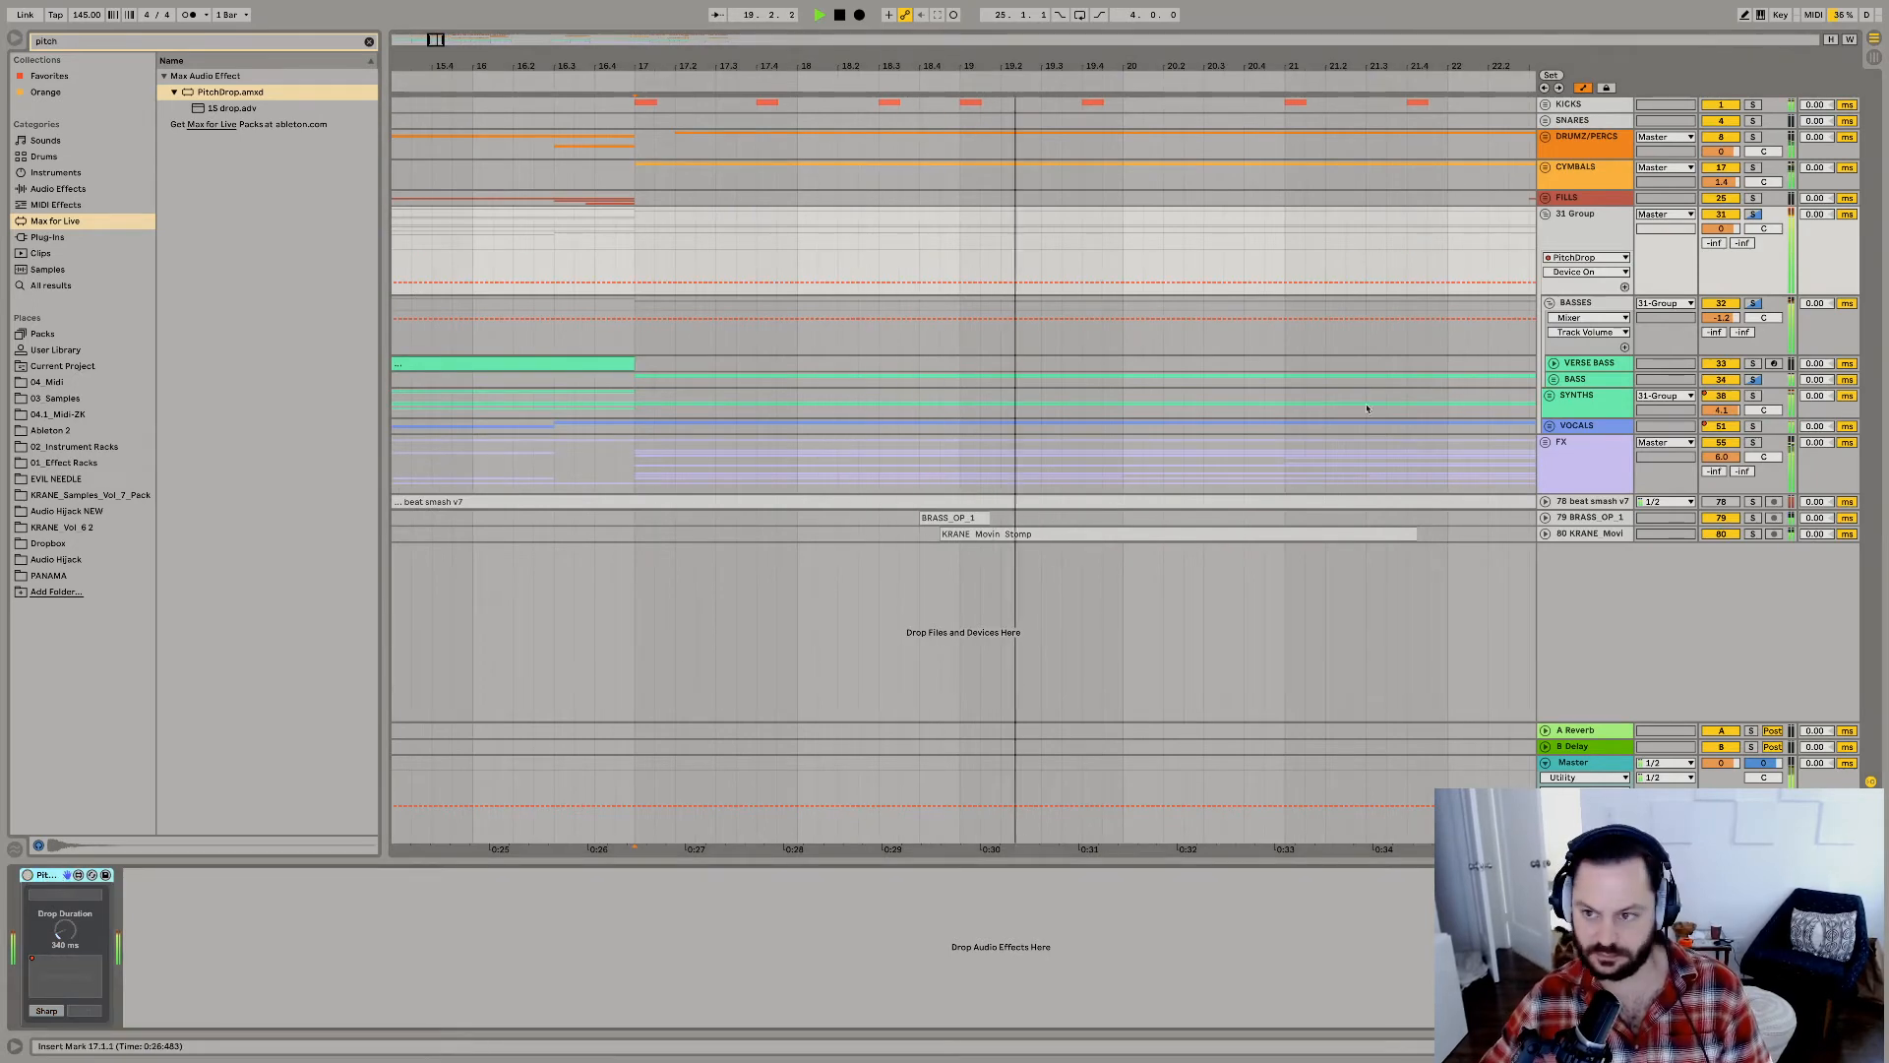
left_click(29, 875)
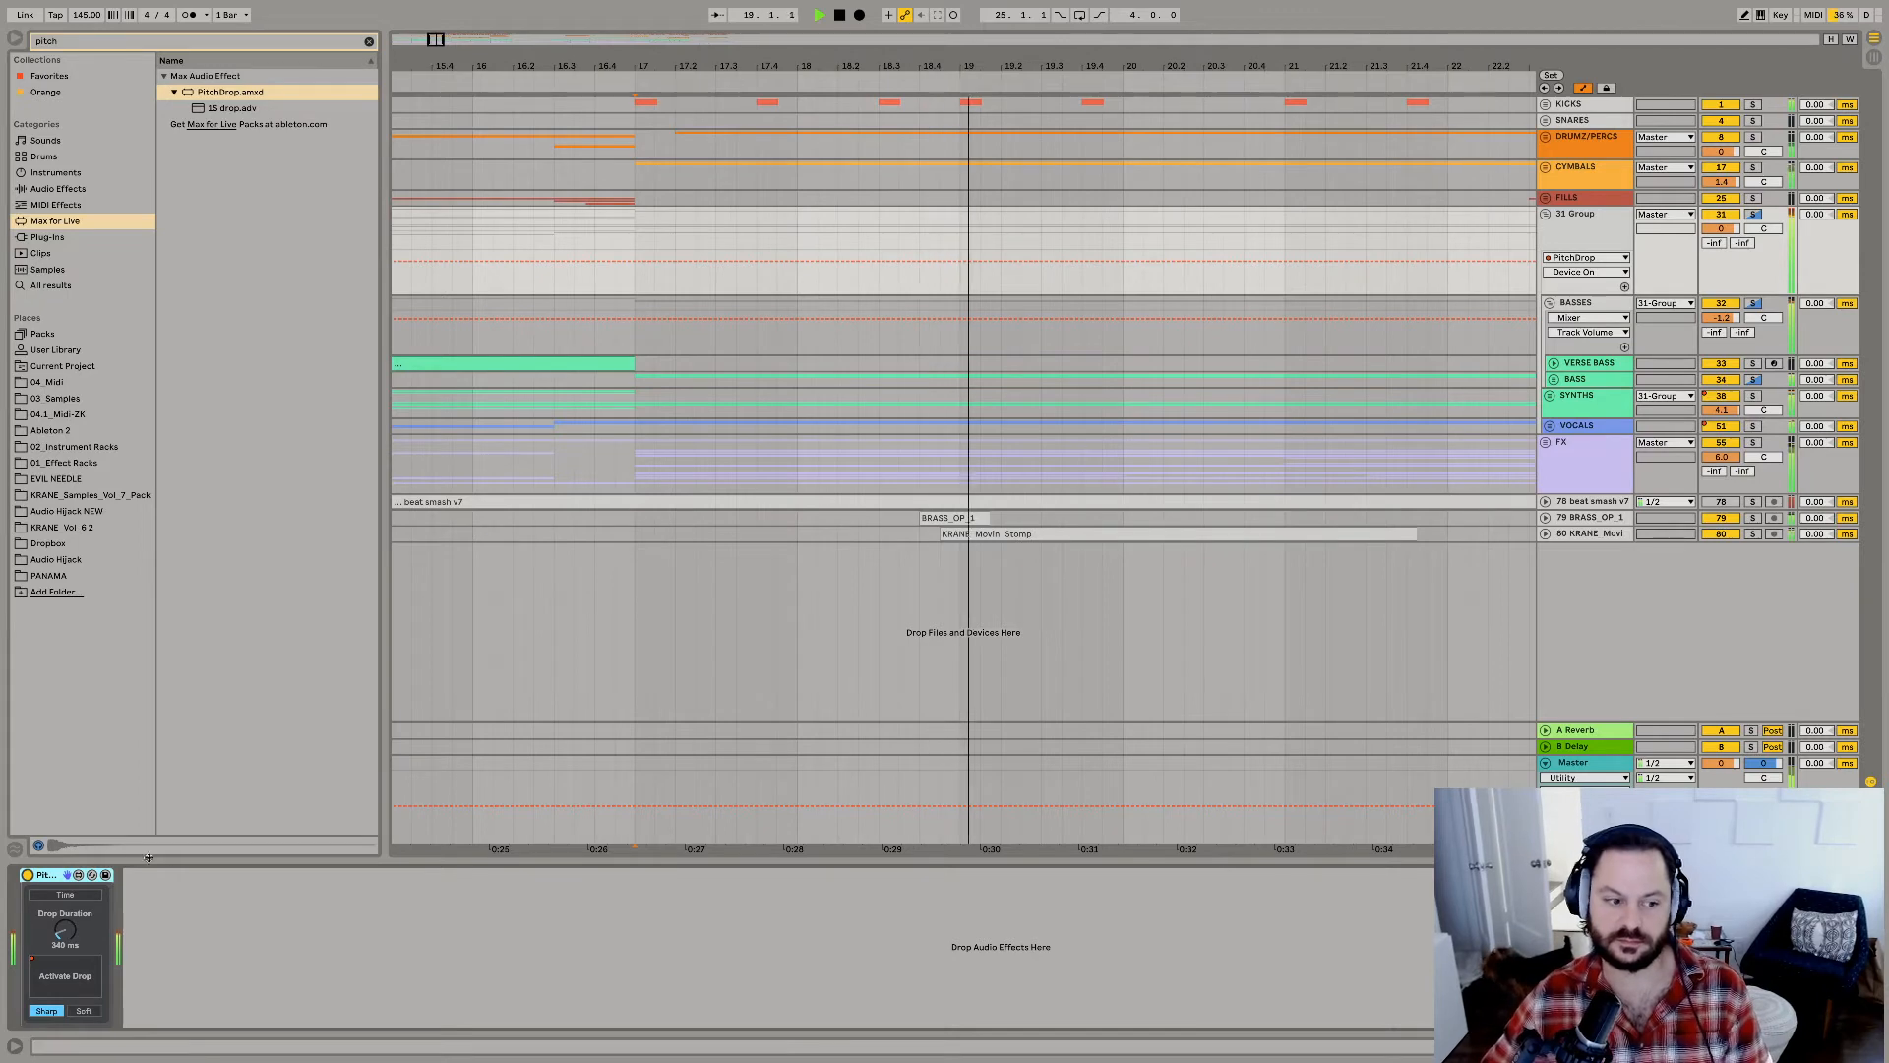
key("space")
key("space")
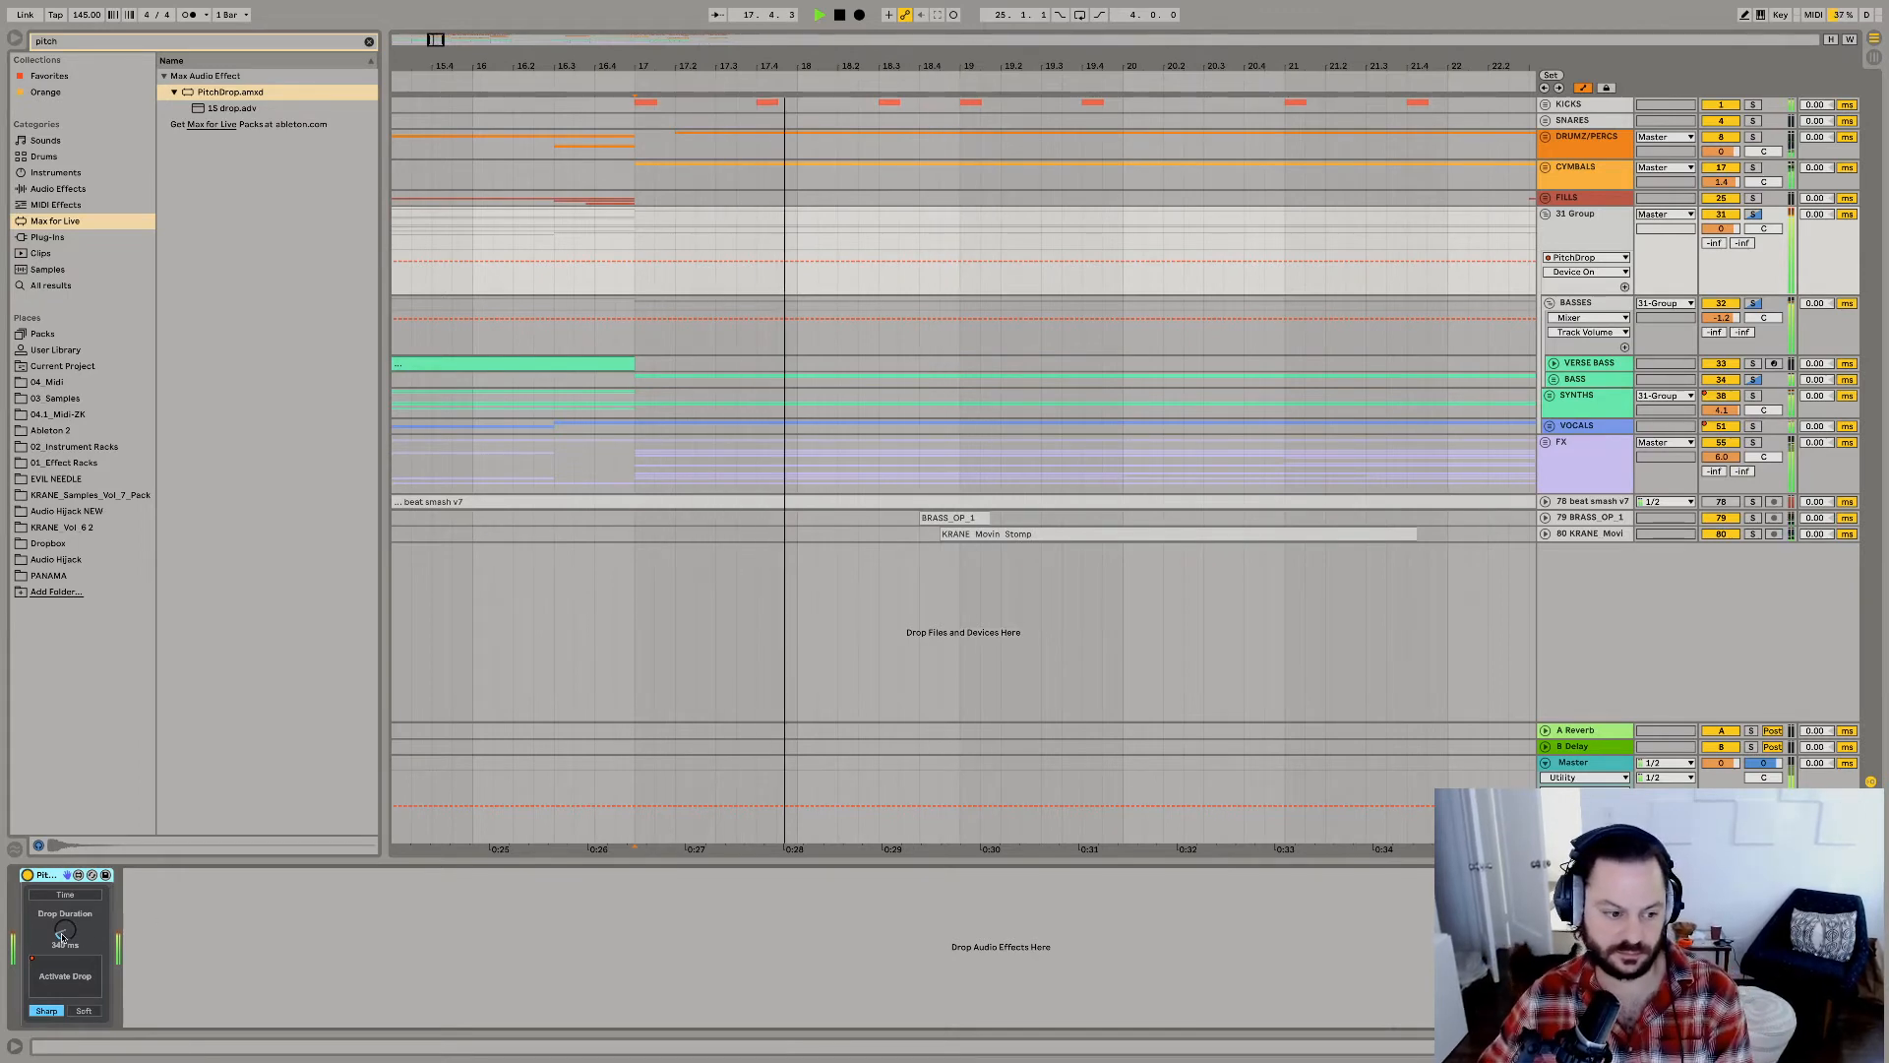
Set the drop duration of the new group's PitchDrop to 578 ms and replay.
mouse_move(61, 936)
left_mouse_down()
mouse_move(49, 898)
mouse_move(63, 936)
left_mouse_up()
key("space")
key("space")
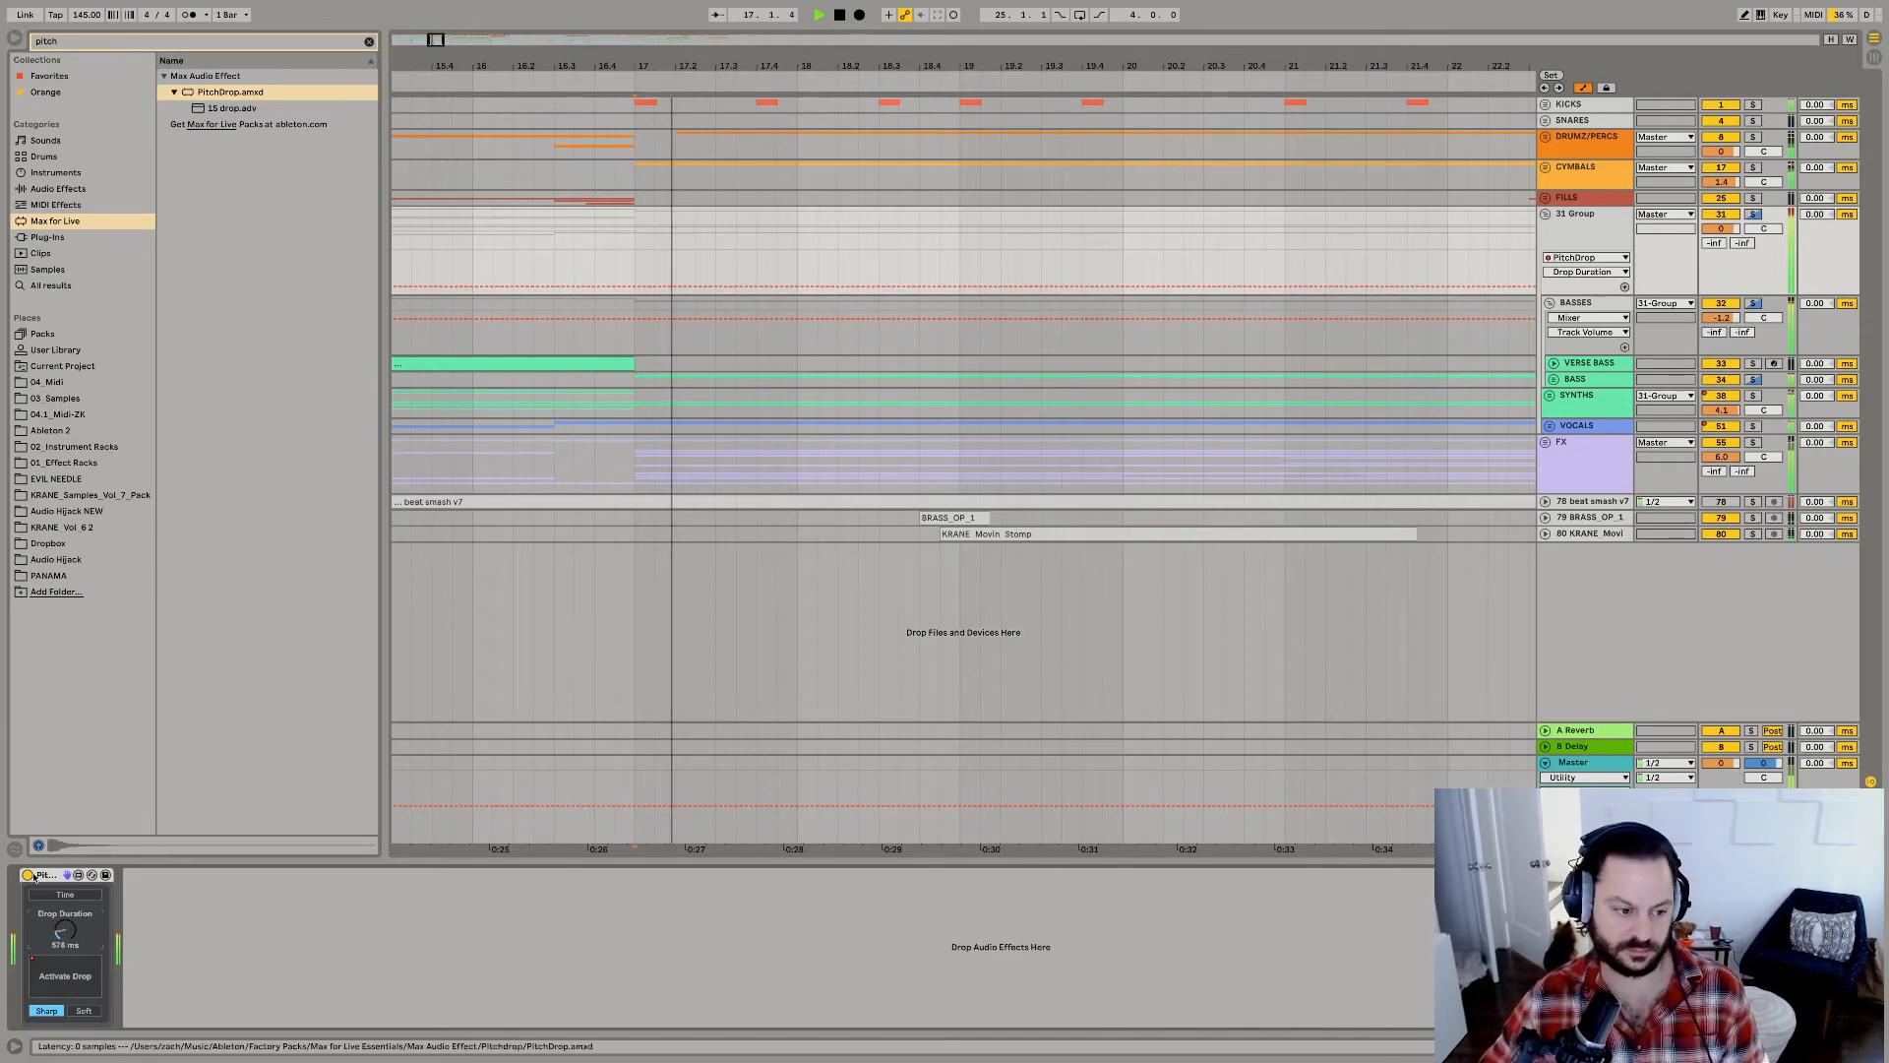
Show PitchDrop's Drop Activate automation on the new group, switch it on from 18.4.1 to 18.4.3, and play it.
left_click(65, 975)
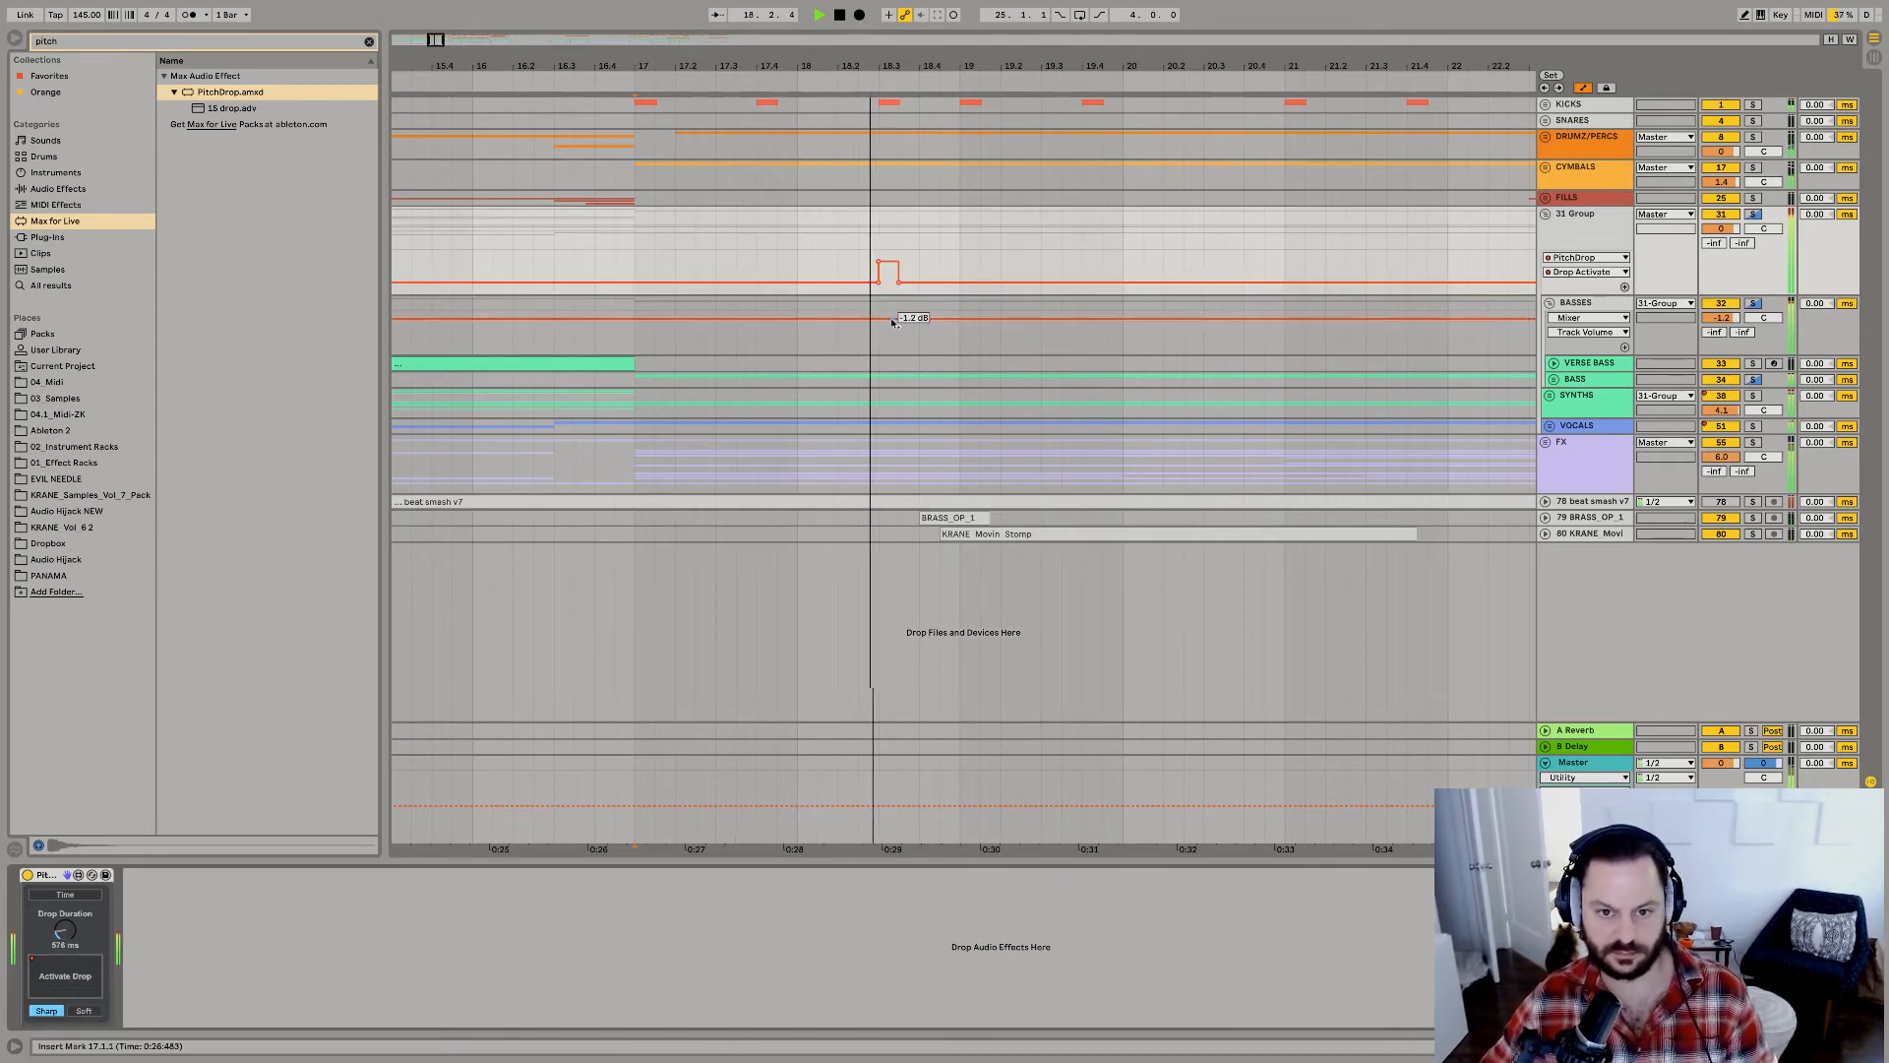
left_click(930, 273)
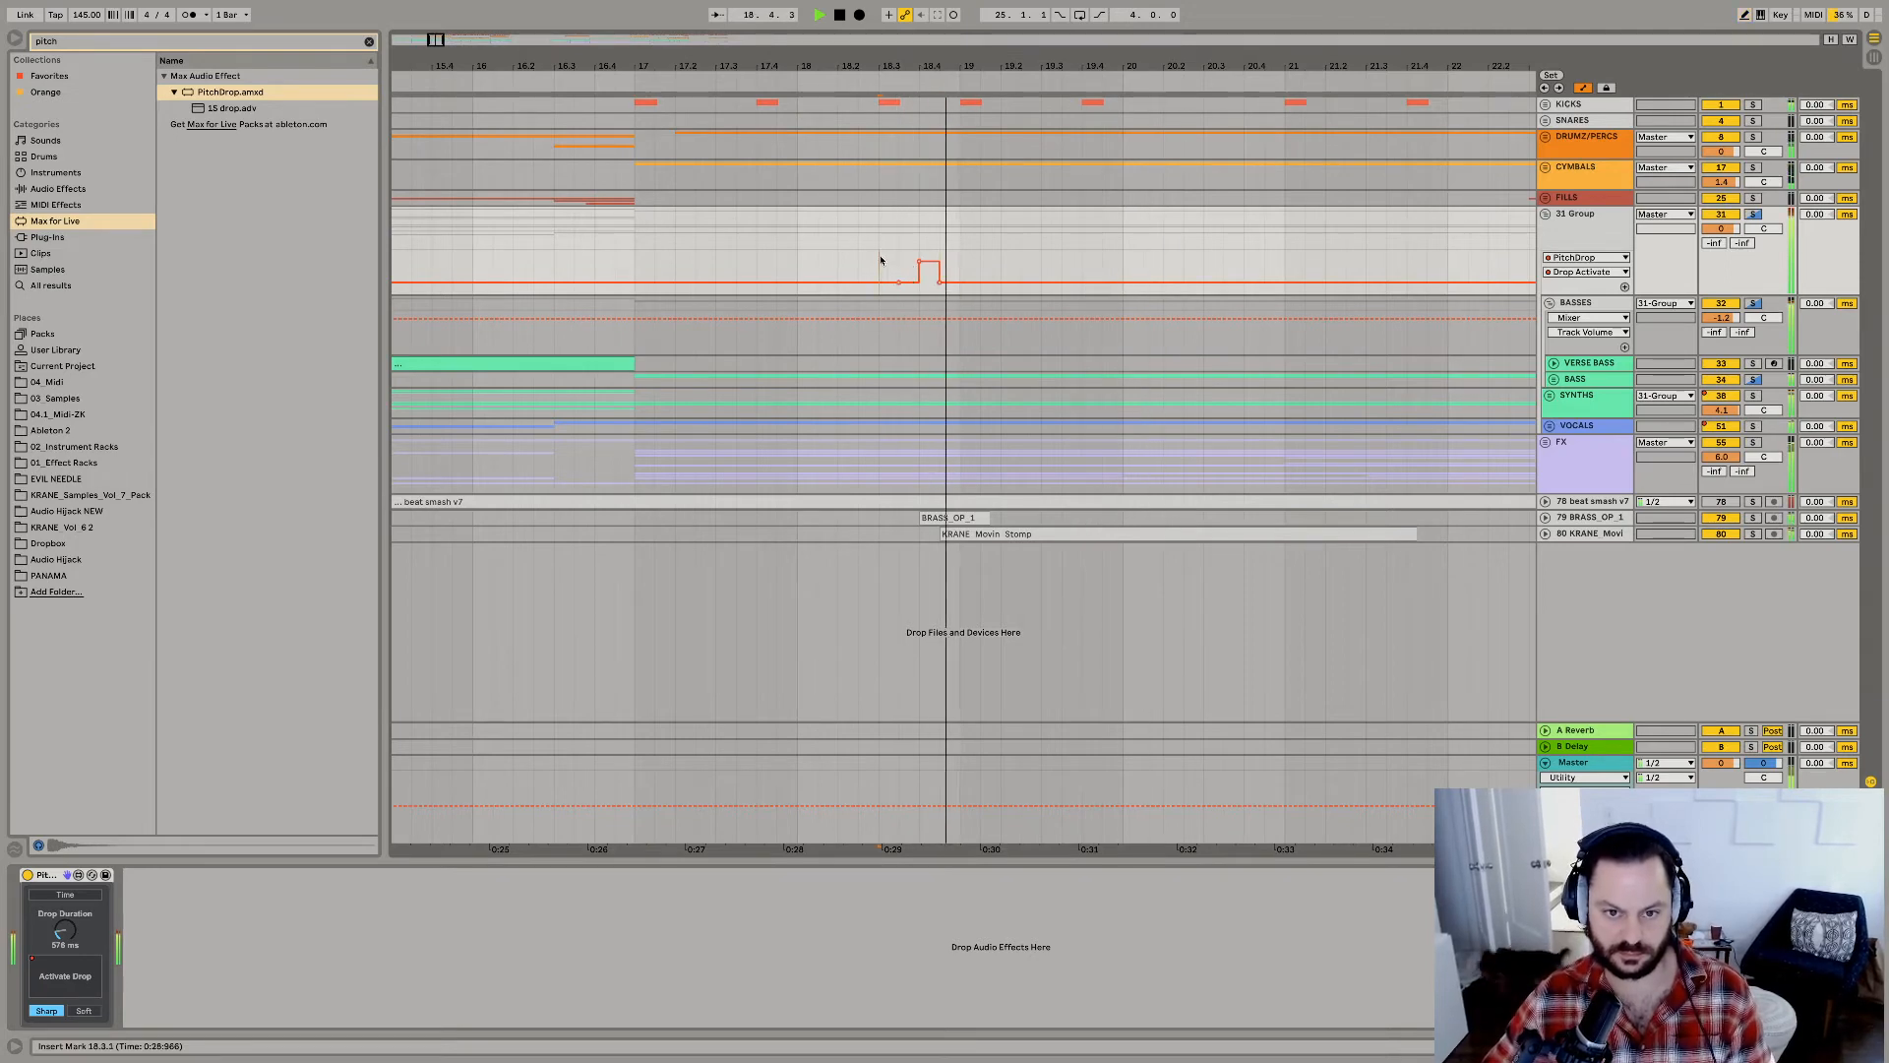
key("space")
key("space")
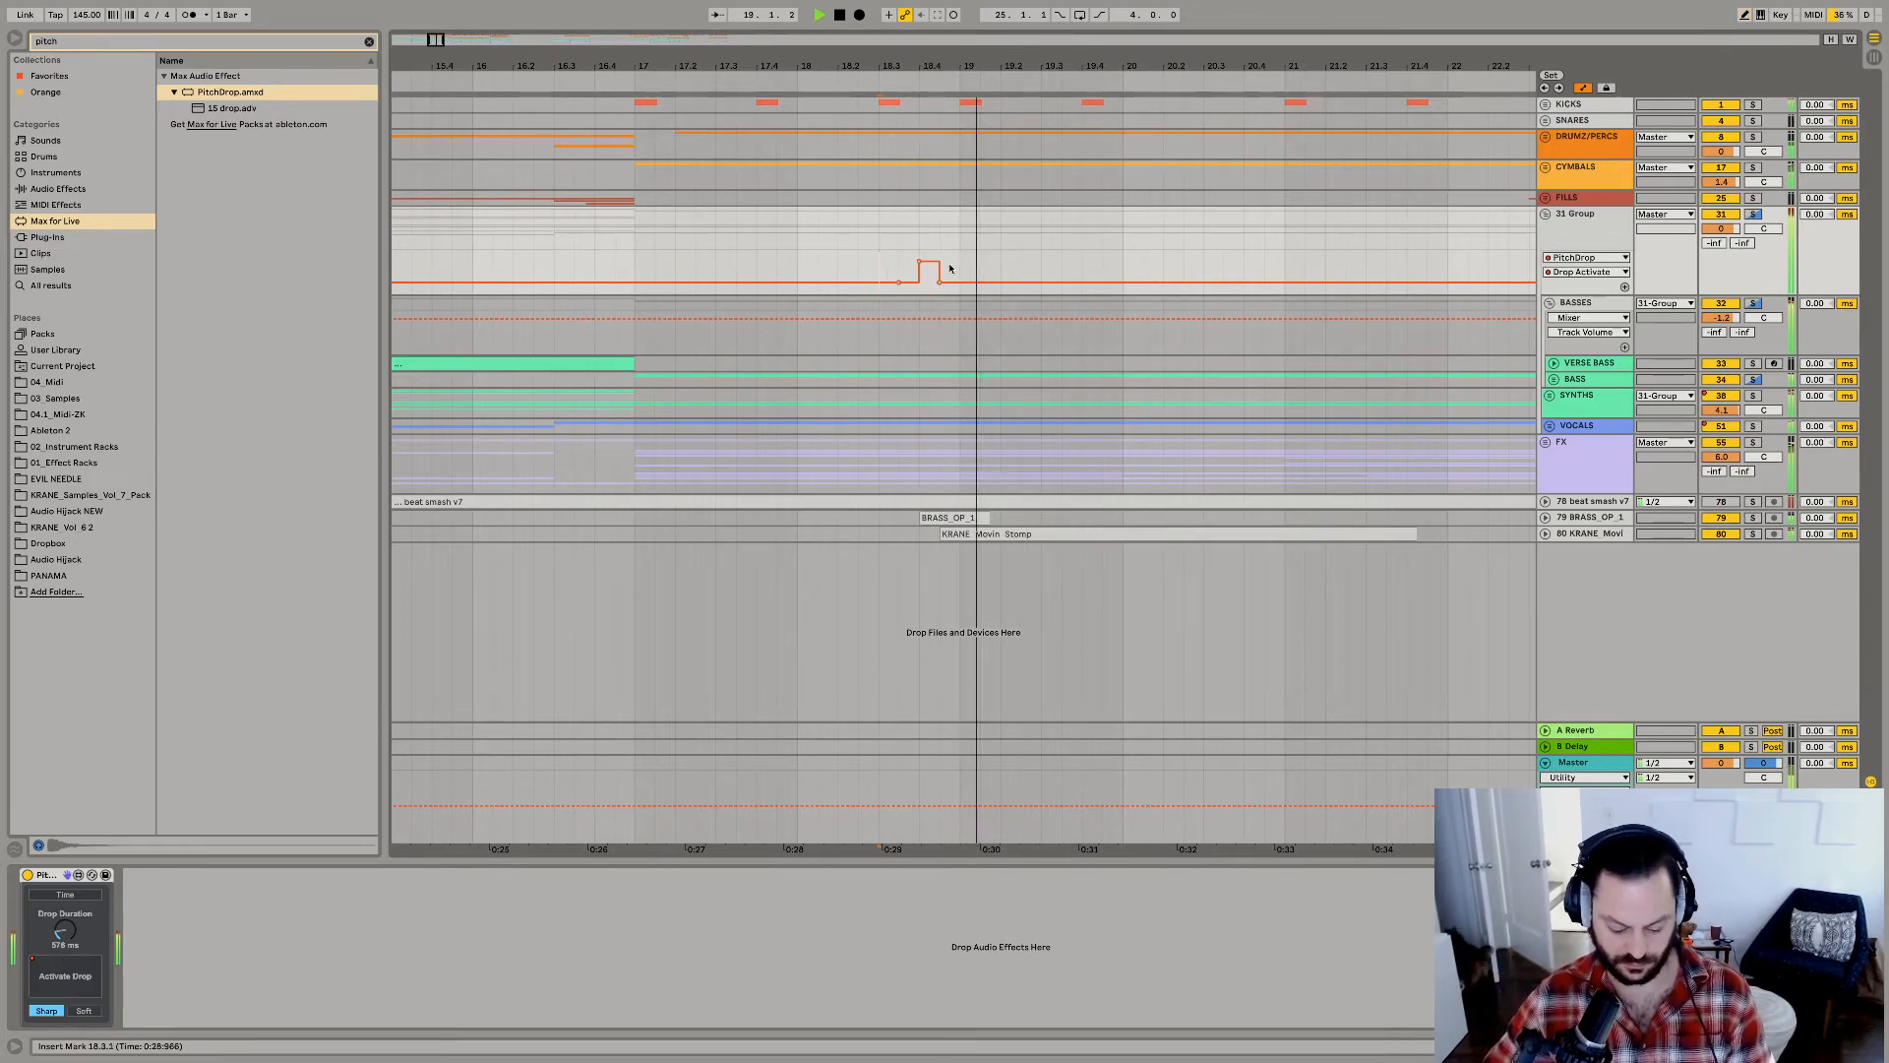
Extend the Drop Activate pulse to about bar 19 and adjust PitchDrop's drop duration while replaying.
key("space")
key("space")
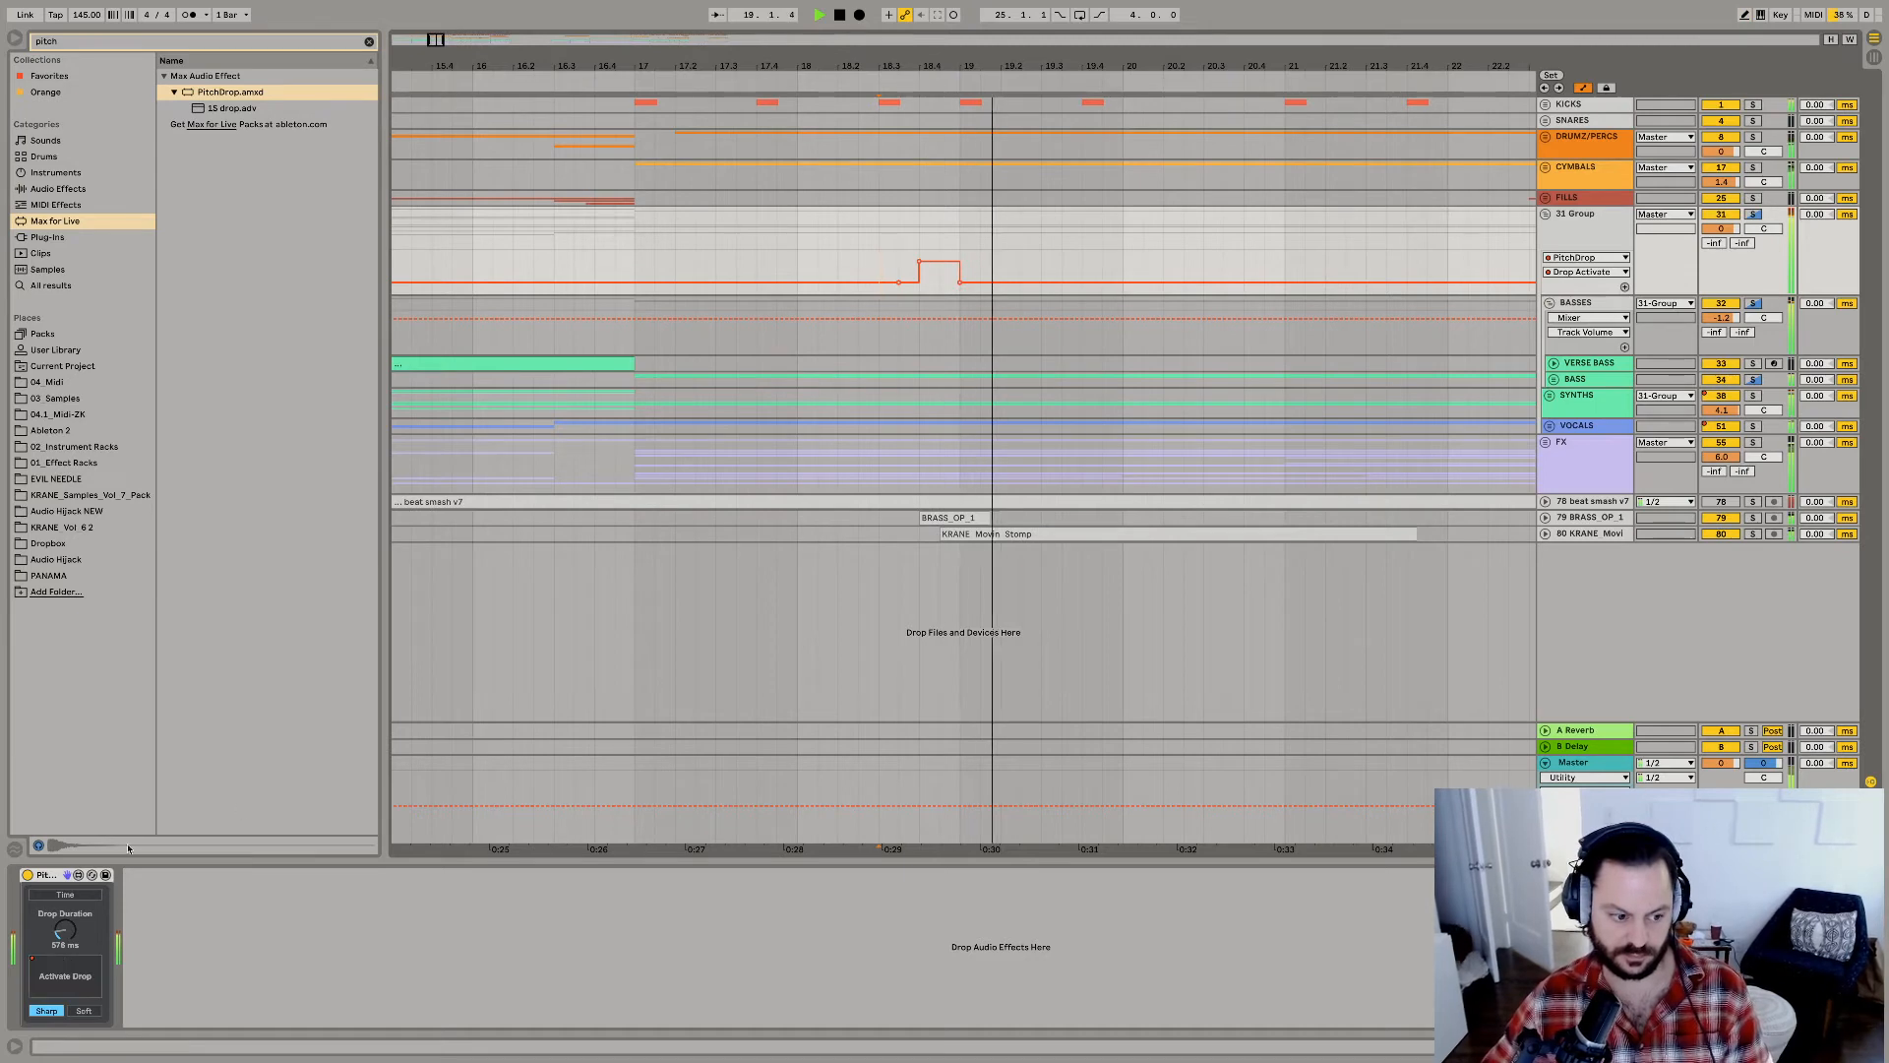
key("space")
key("space")
left_click_drag(68, 929, 68, 943)
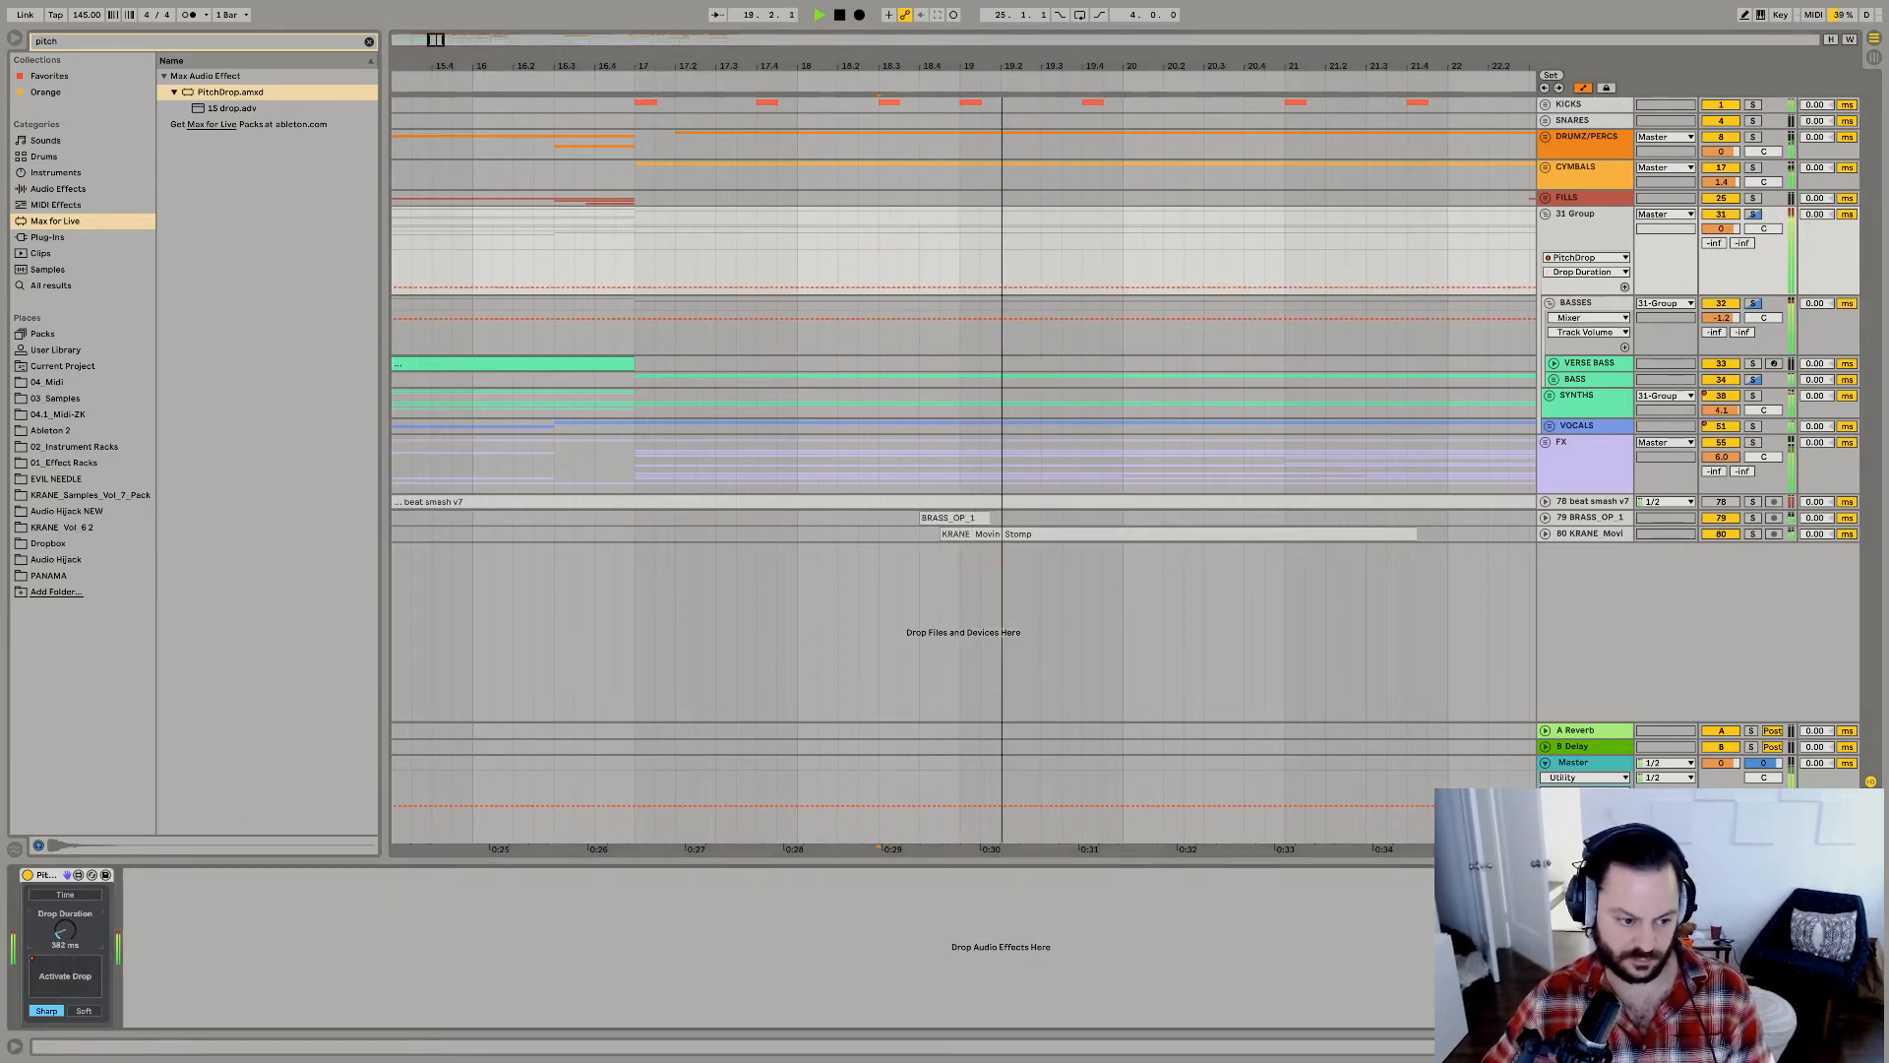
Group the BRASS_OP_1 and KRANE Movin Stomp tracks and set the group's volume to 5.9 dB.
left_click(1578, 534)
key("ctrl+g")
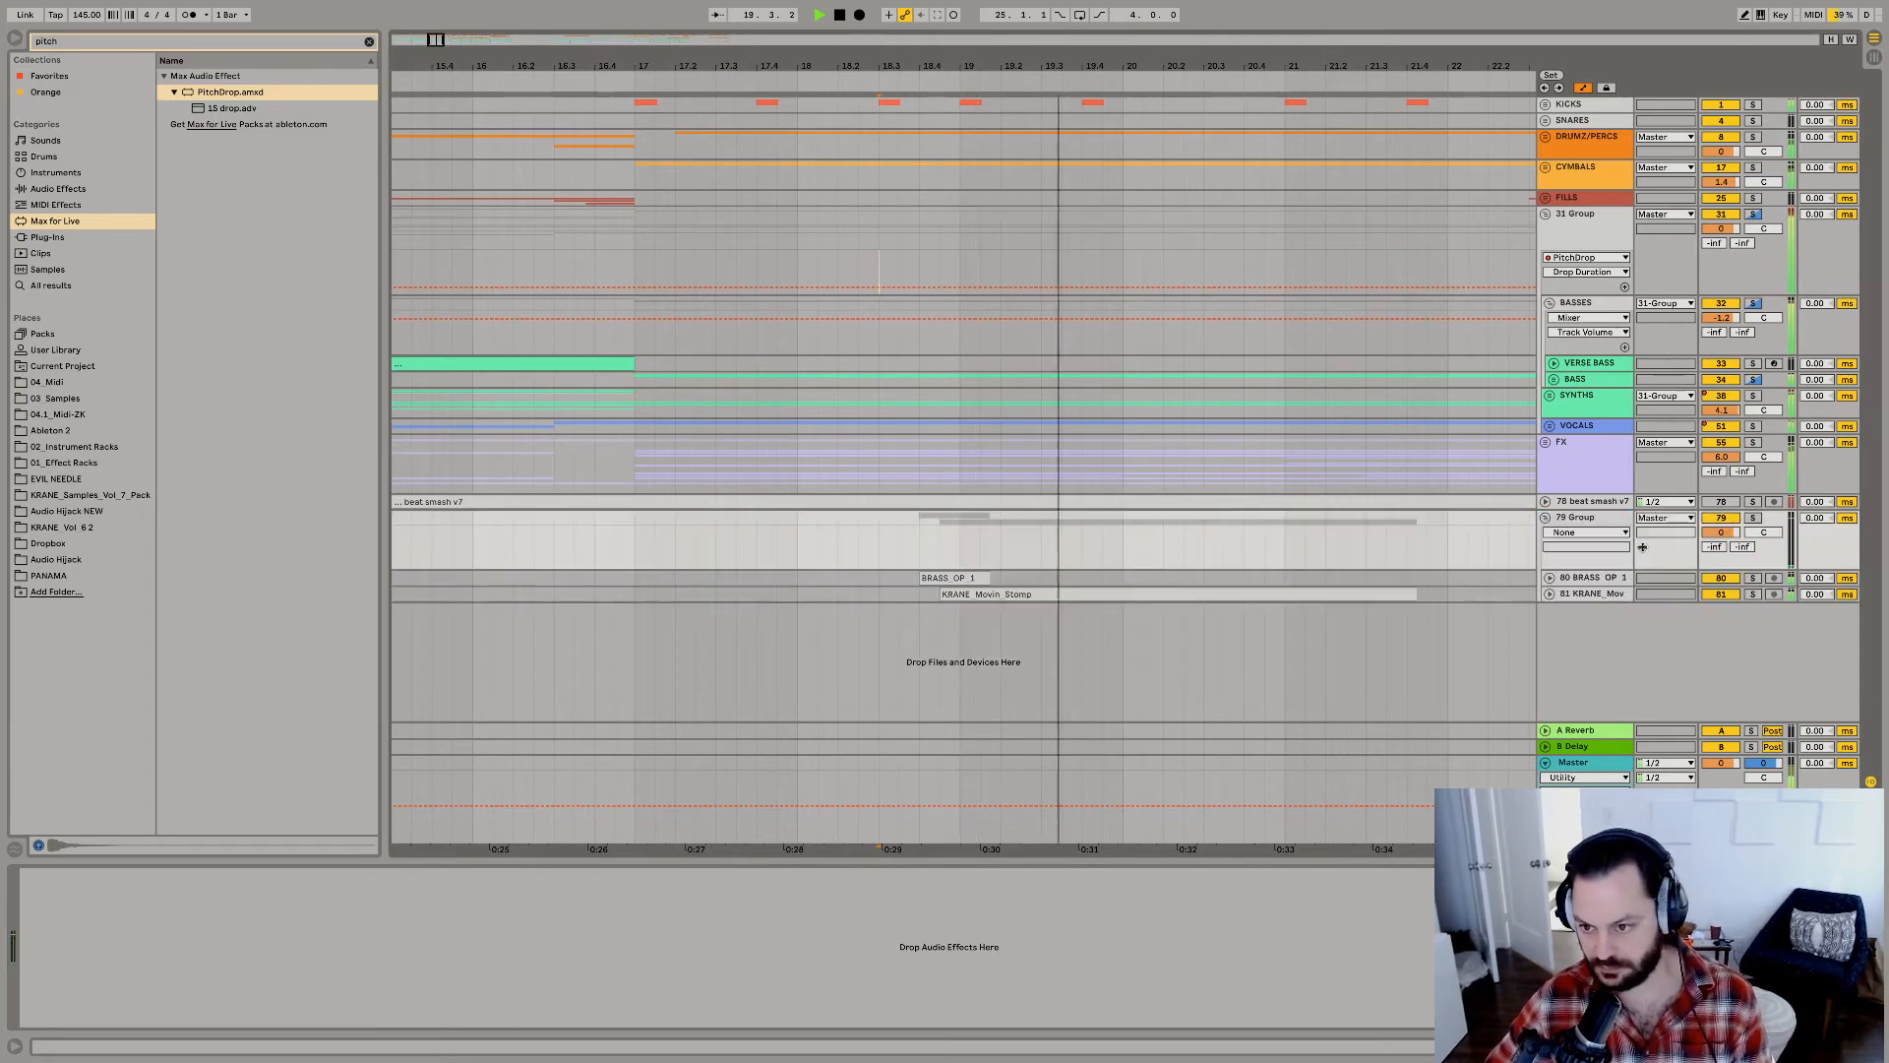
left_click_drag(1732, 538, 1721, 537)
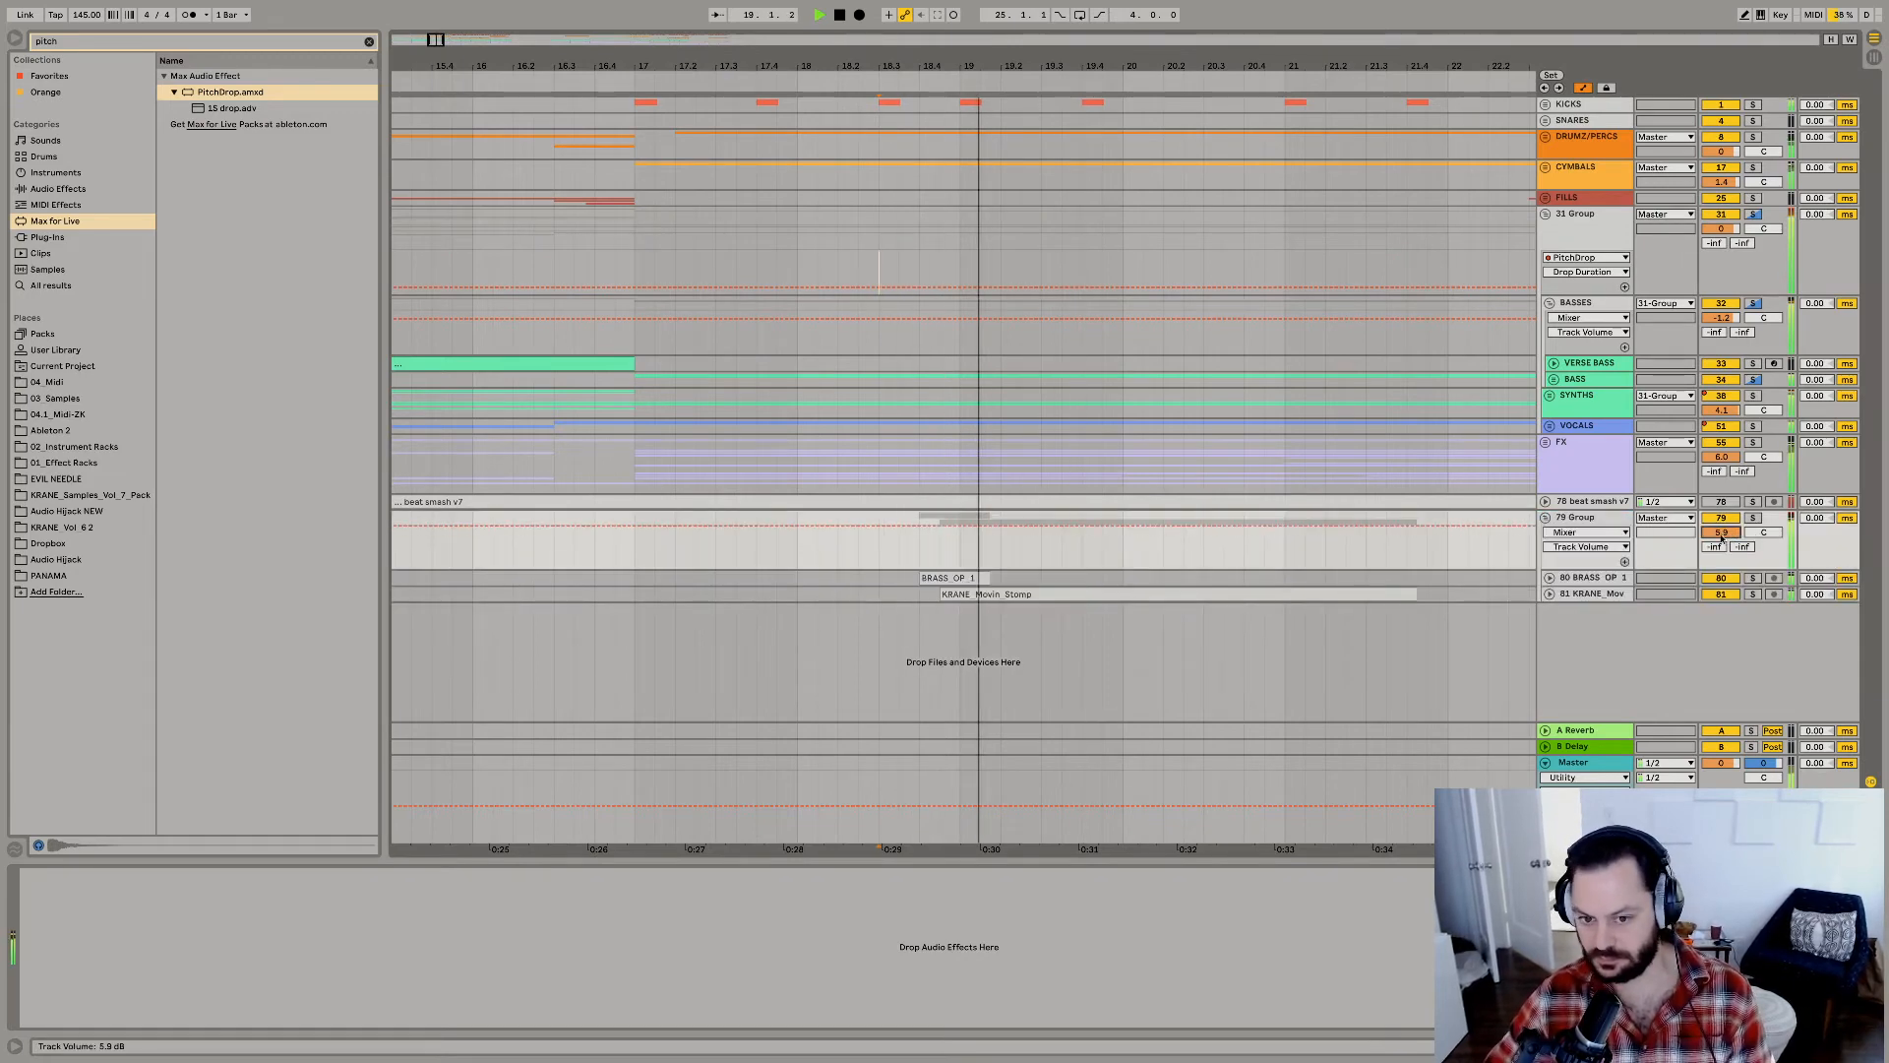
Unfold the KRANE Movin Stomp track and insert an empty audio track below BRASS_OP_1 inside the group.
left_click(1549, 594)
left_click(1591, 578)
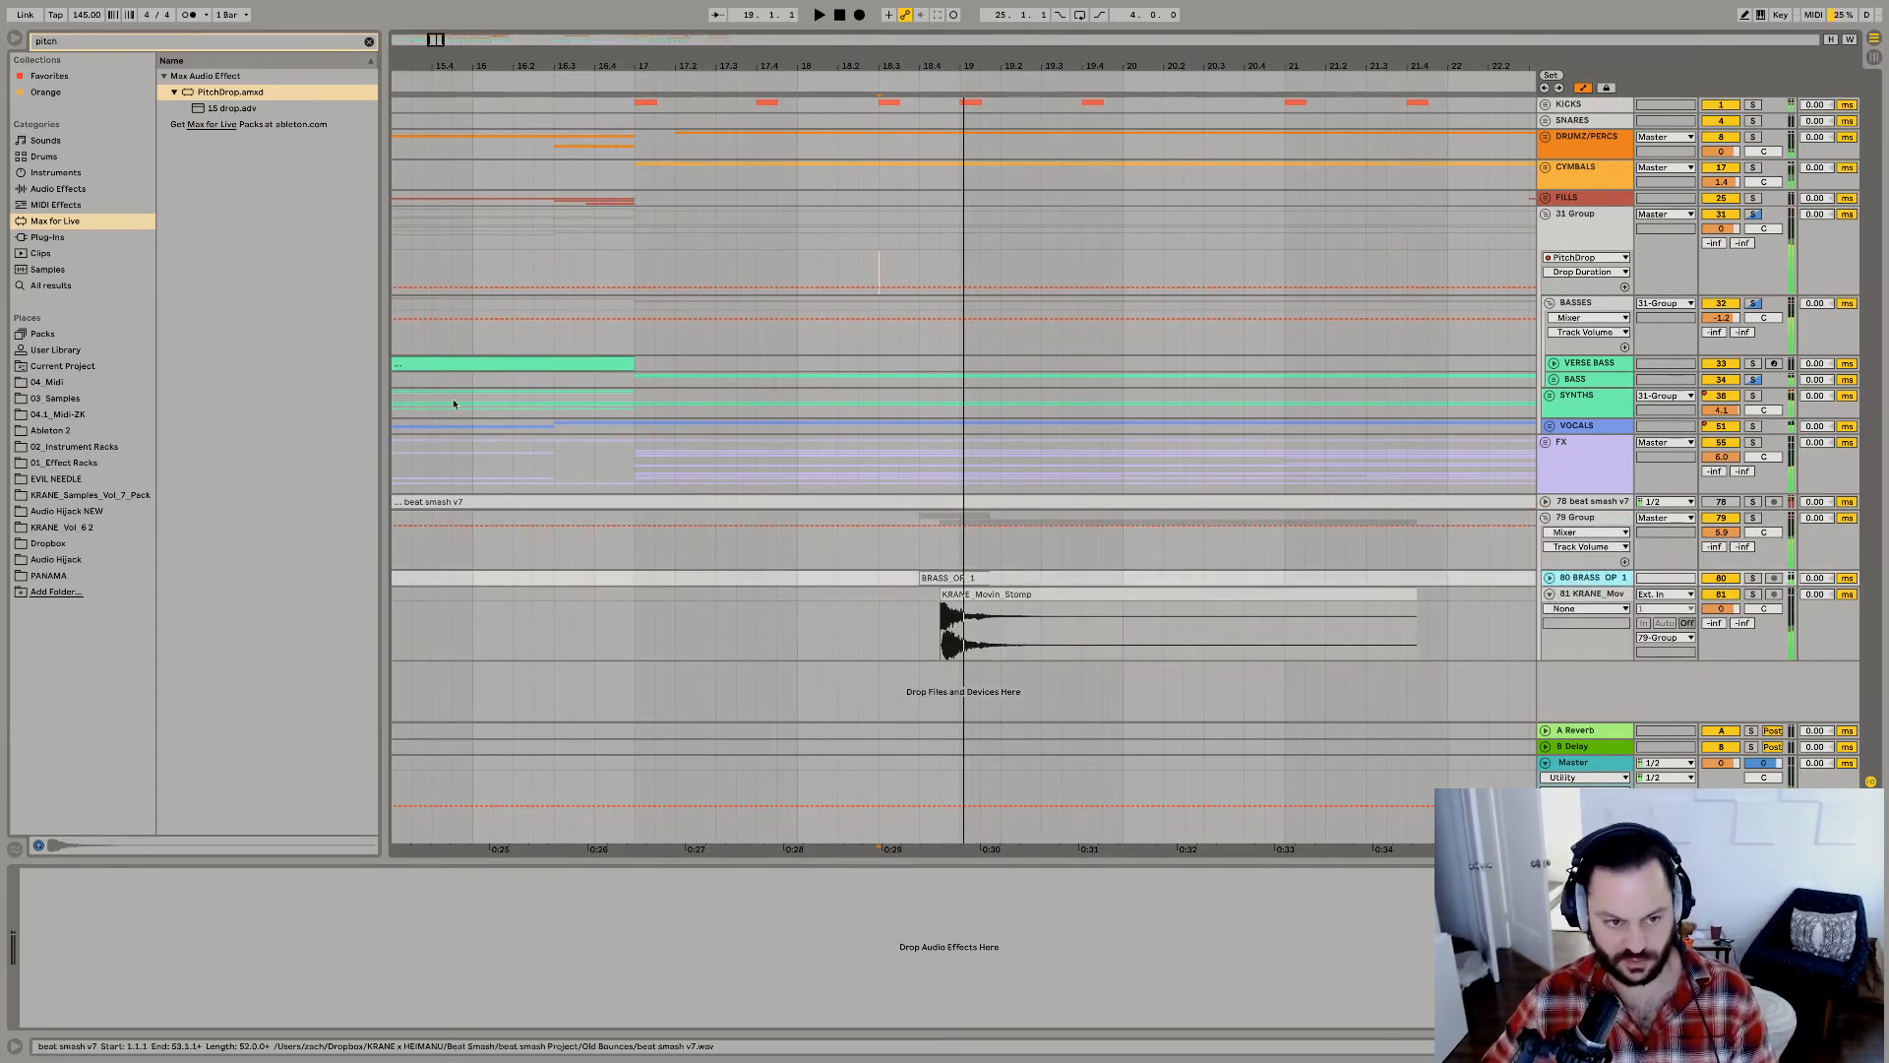
key("ctrl+t")
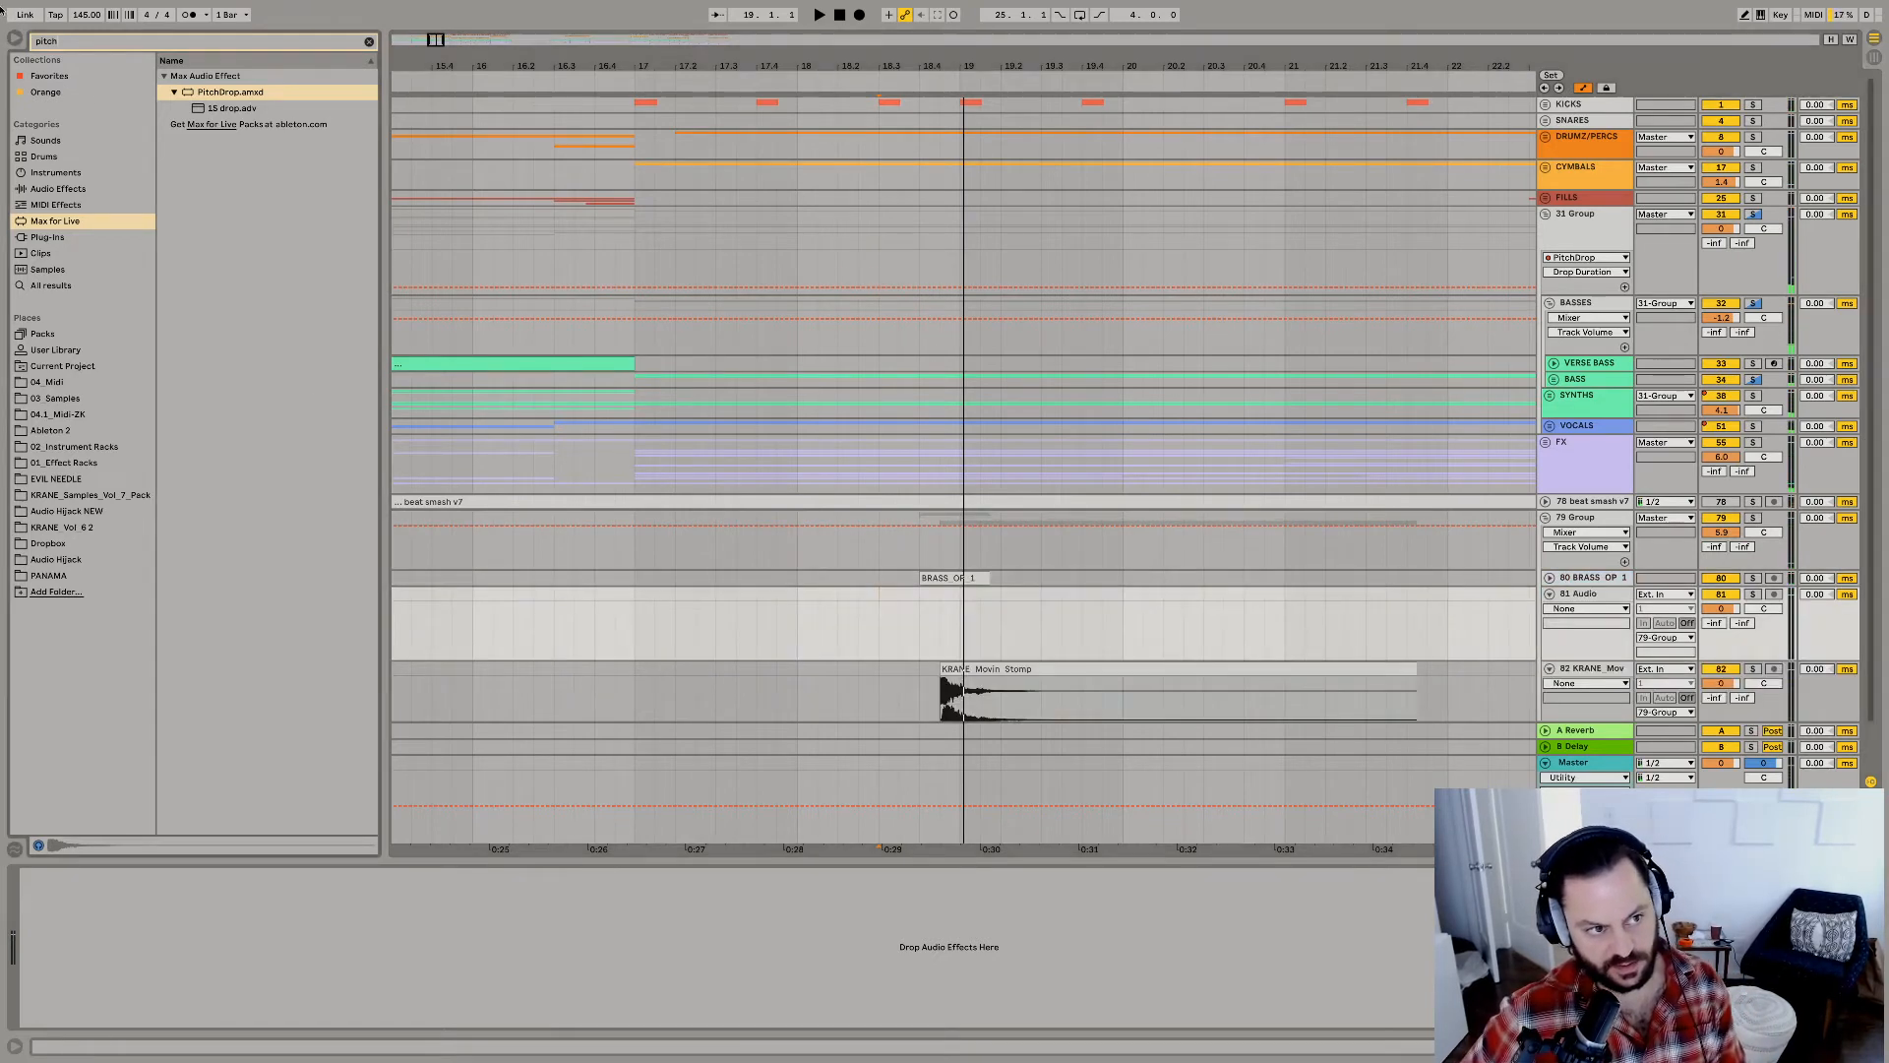
Search the samples for "yam" and preview the tom samples.
type("tom")
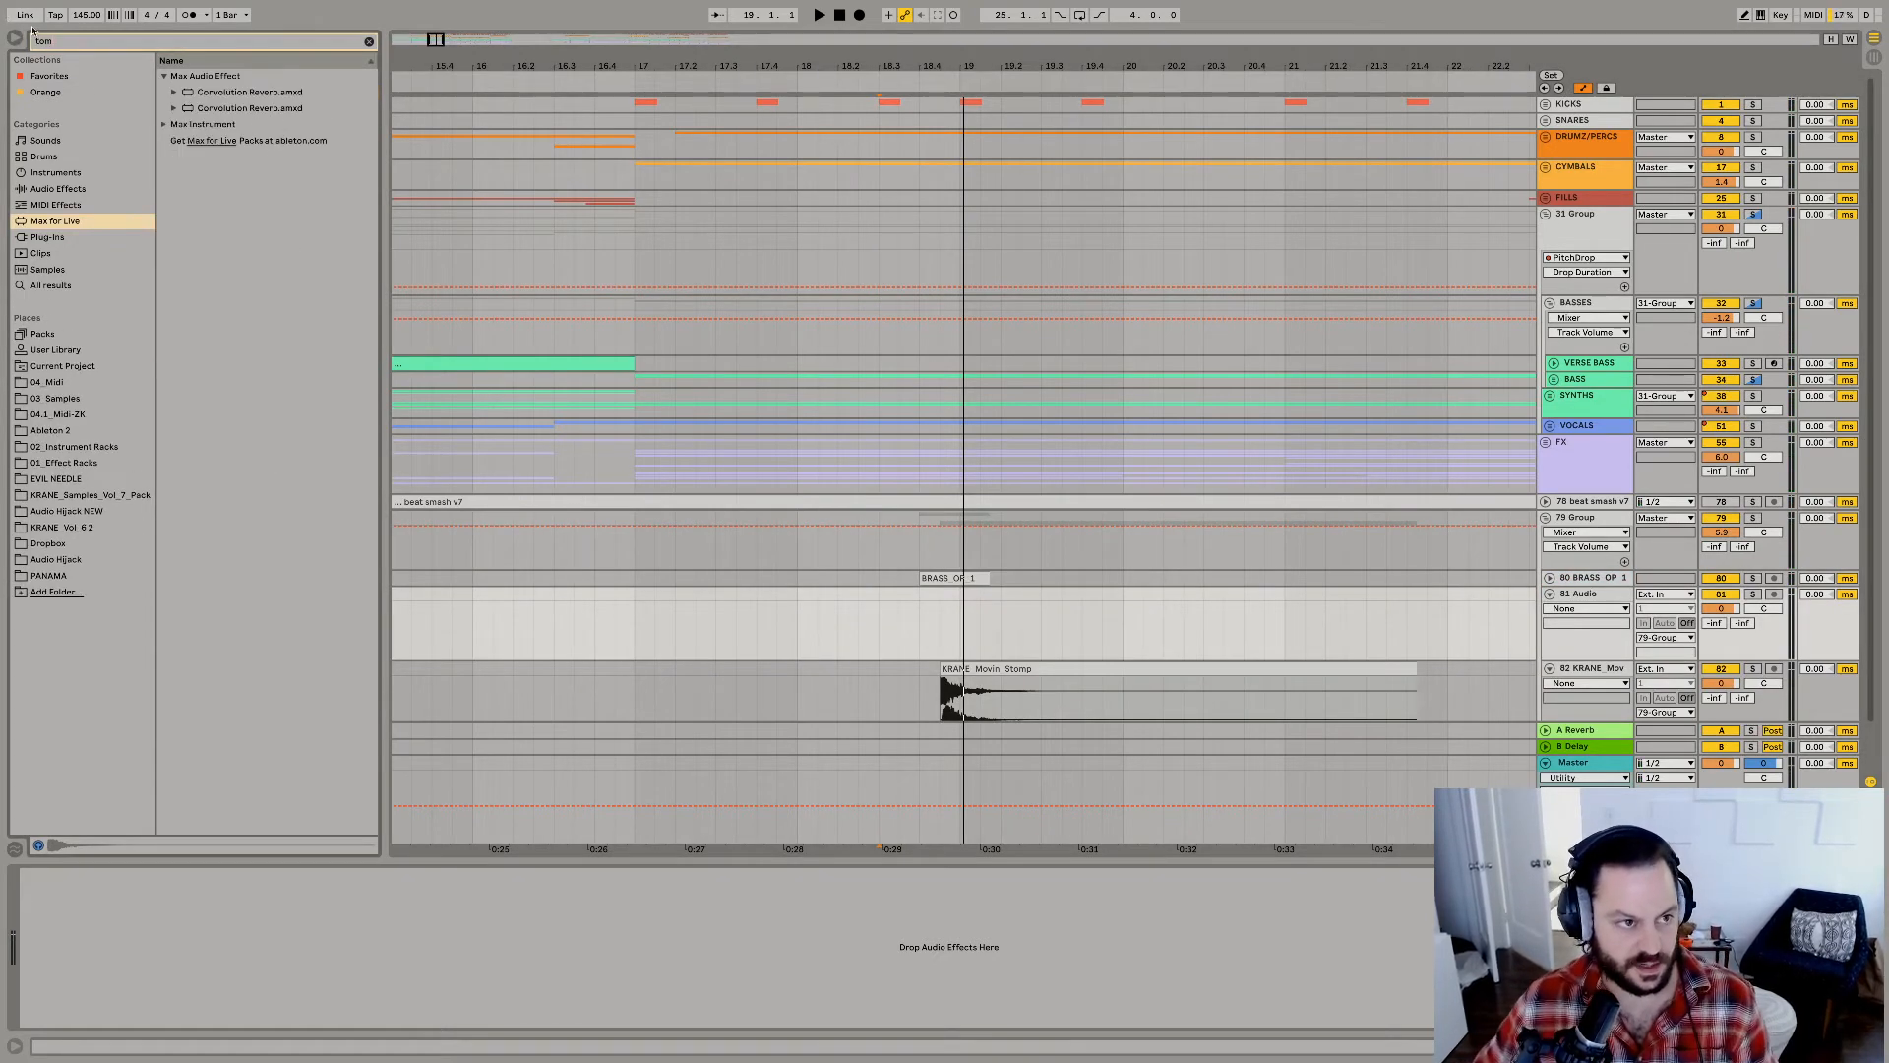
left_click(48, 270)
left_click(198, 113)
key("Up")
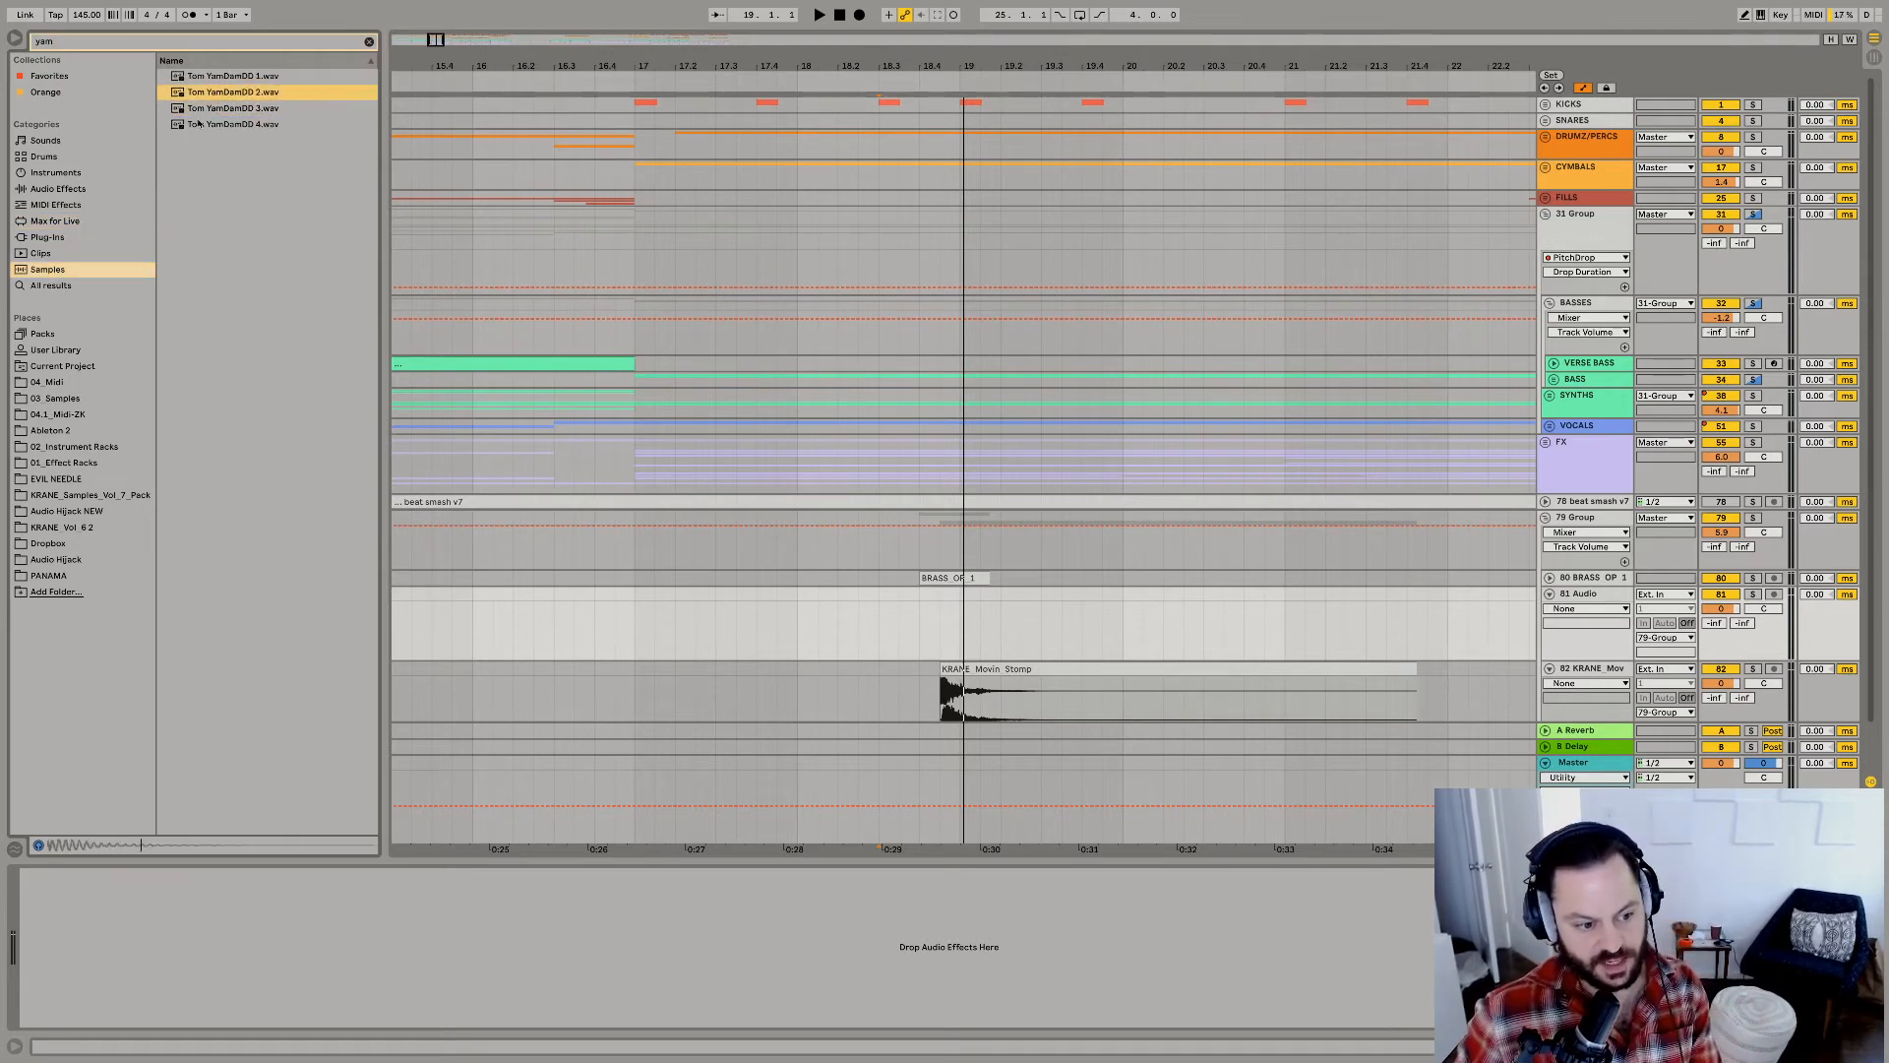
key("Up")
key("Down")
key("Down")
key("Down")
left_click_drag(97, 44, 2, 21)
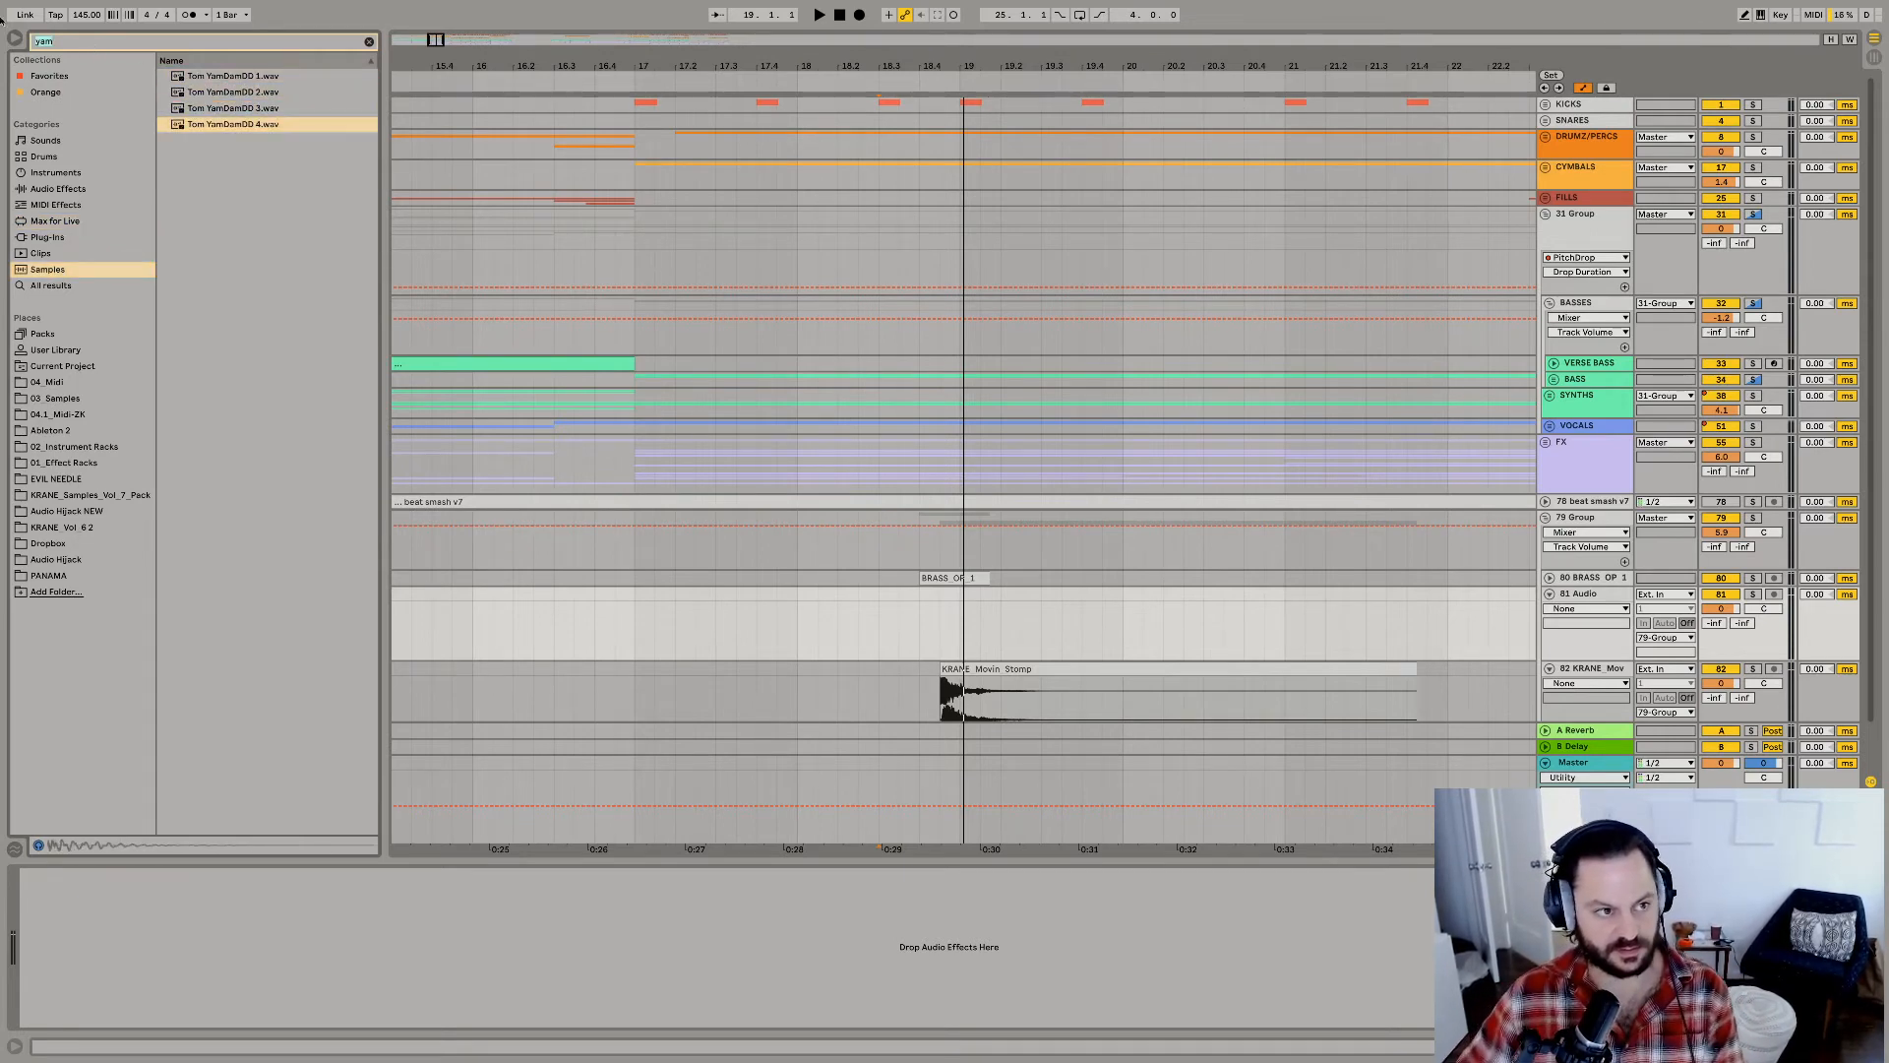
Search the samples for "space", preview the kicks and place Kick 80sSpaceCraft 2 on the empty track at 18.4.3.
type("space")
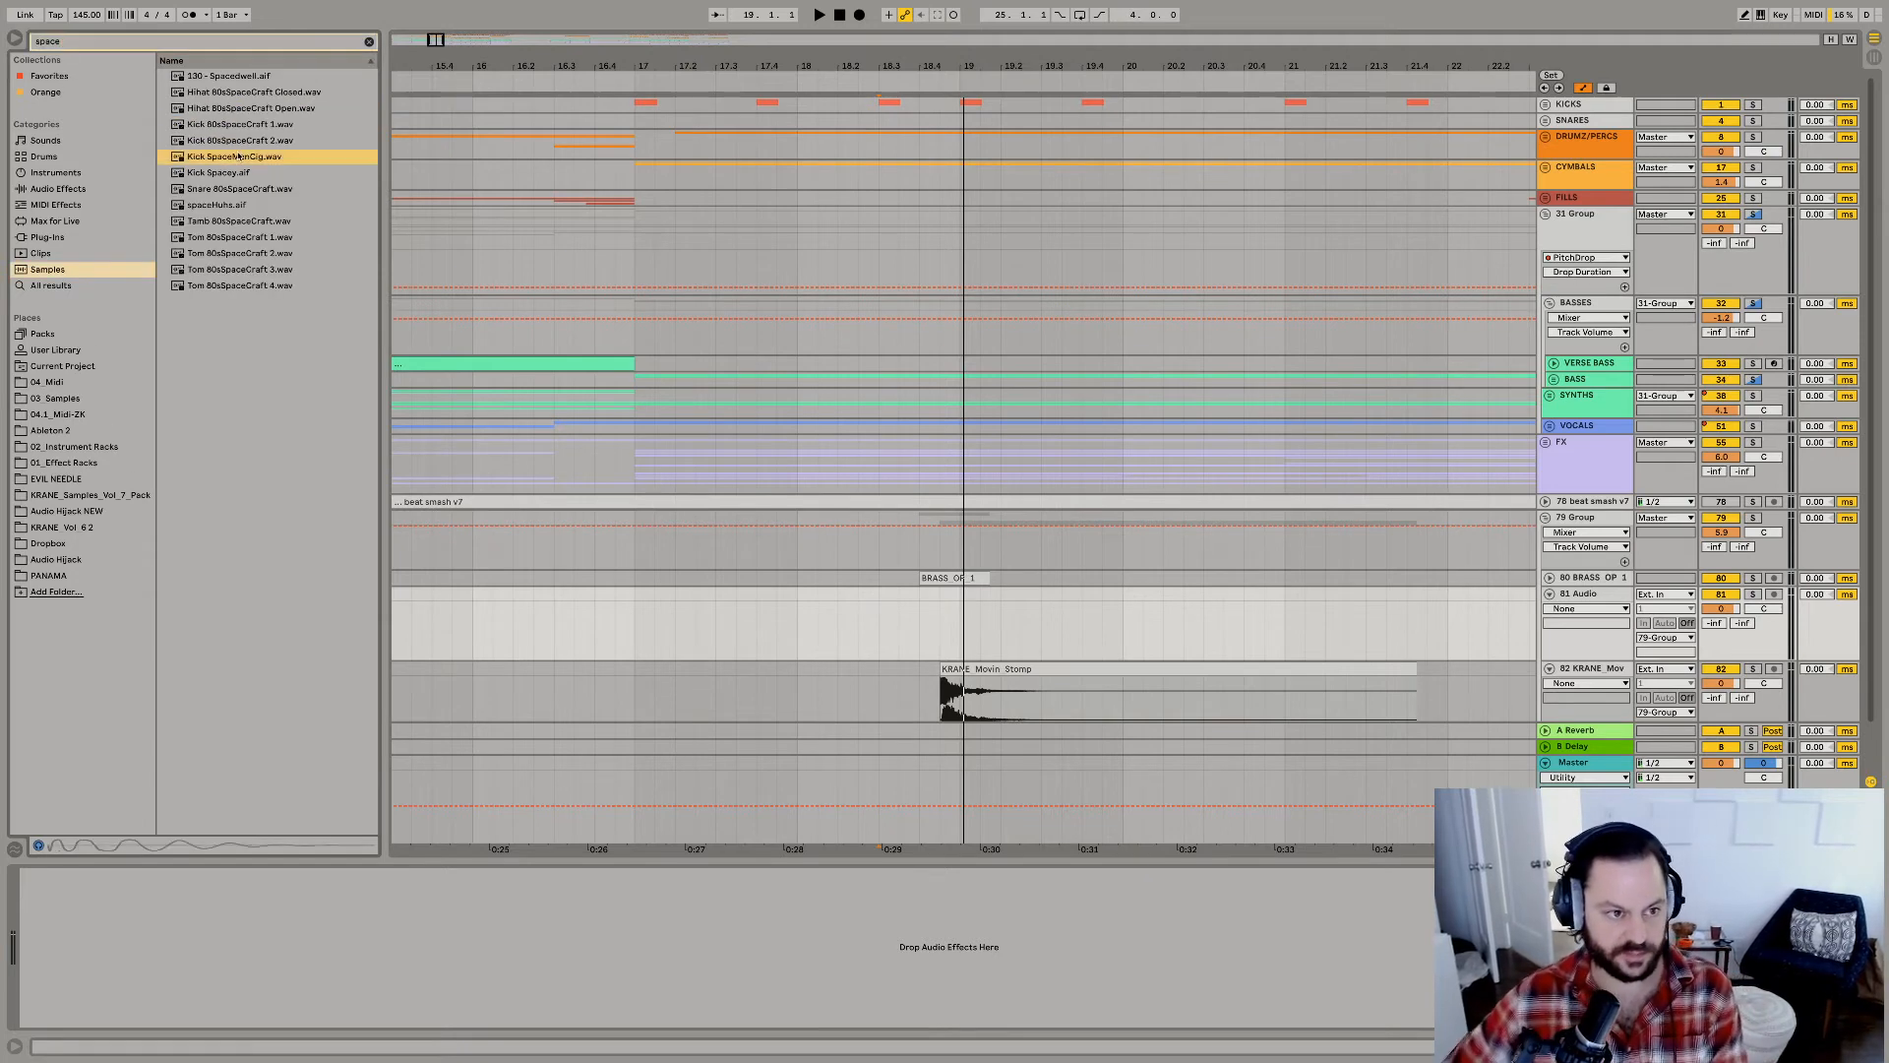
key("Up")
key("Up")
key("Up")
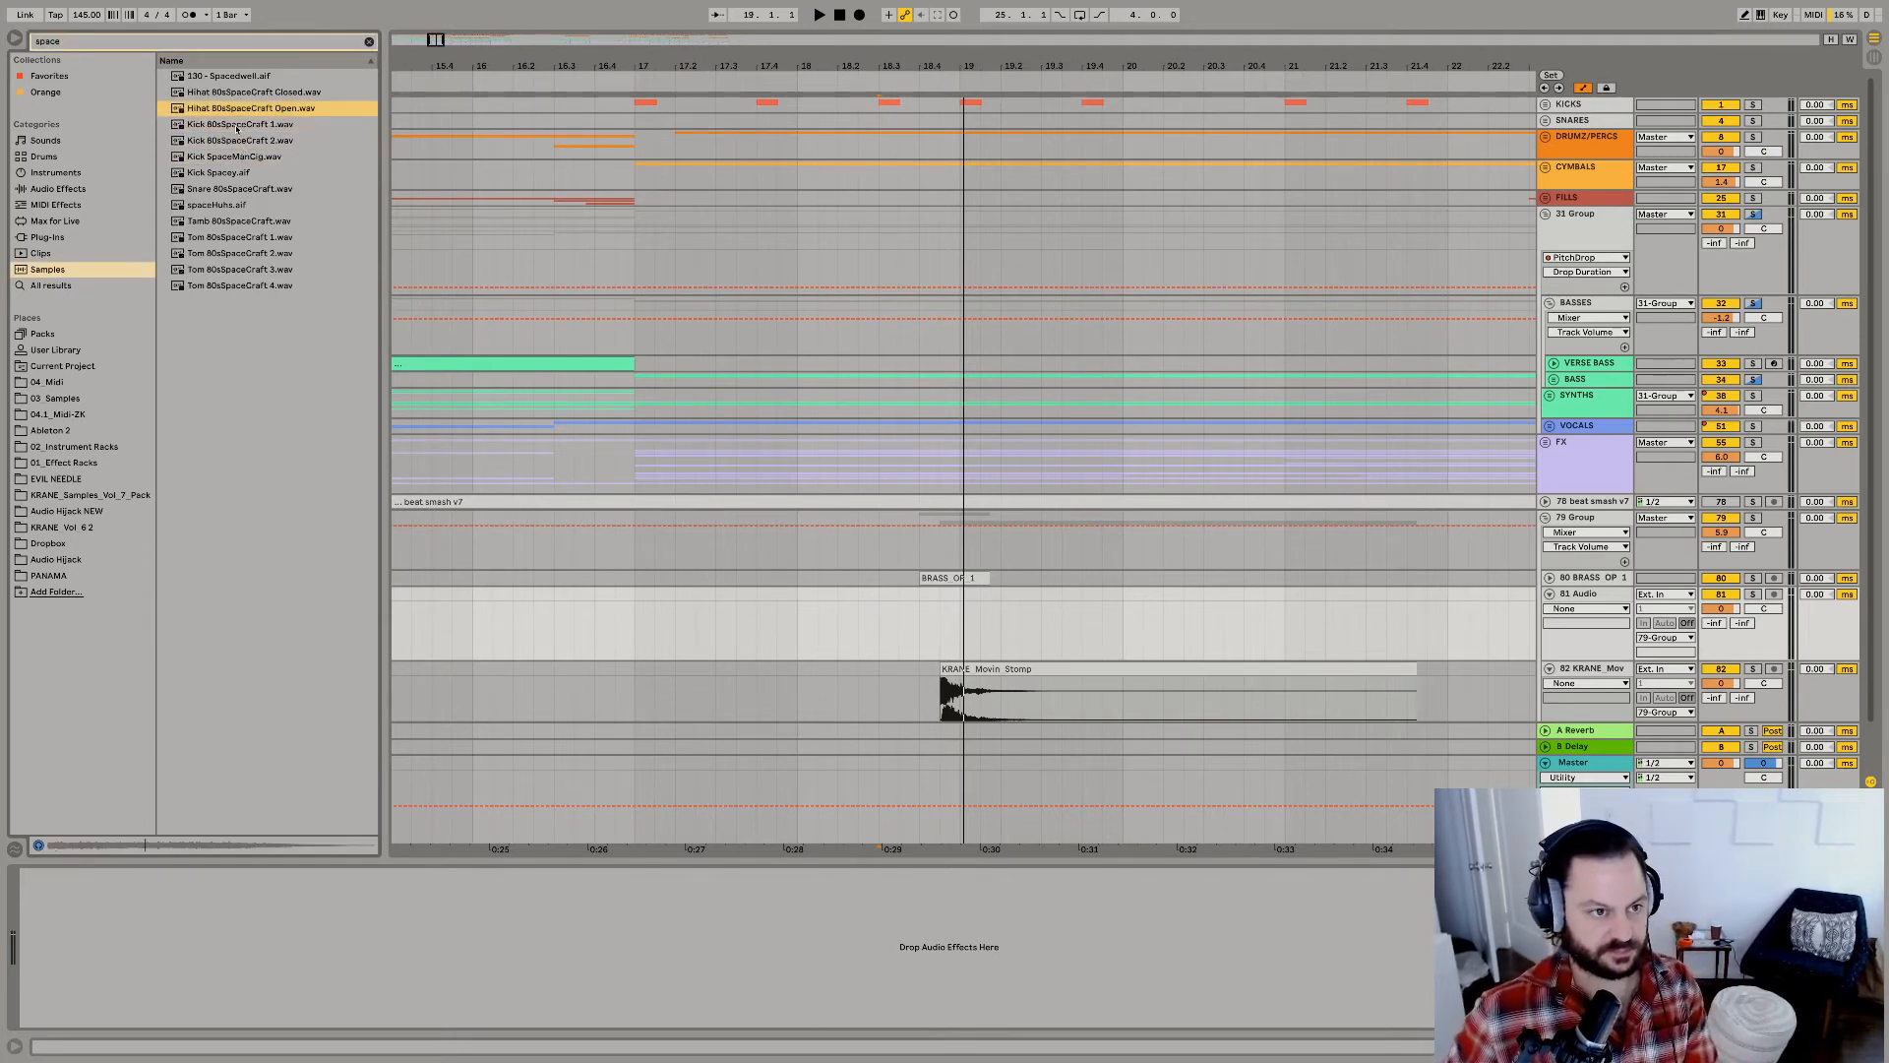
key("Down")
key("Down")
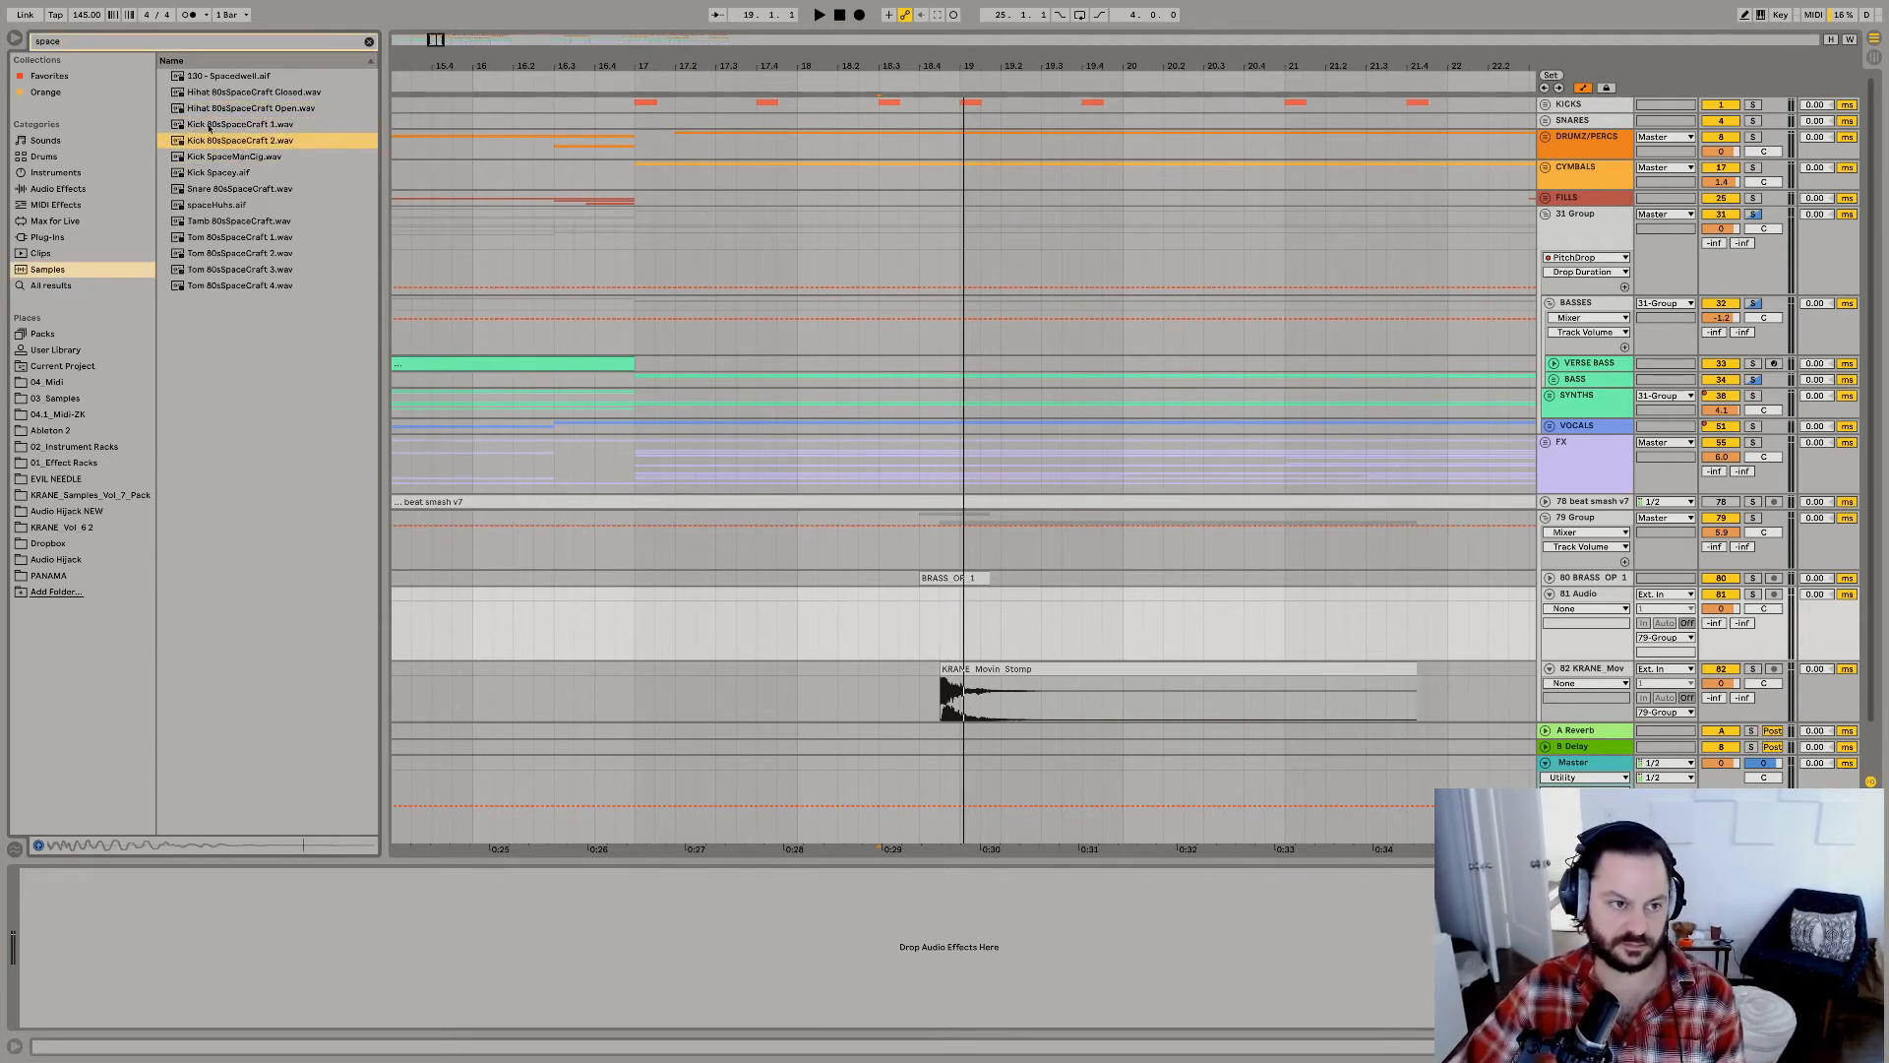
left_click_drag(615, 293, 940, 628)
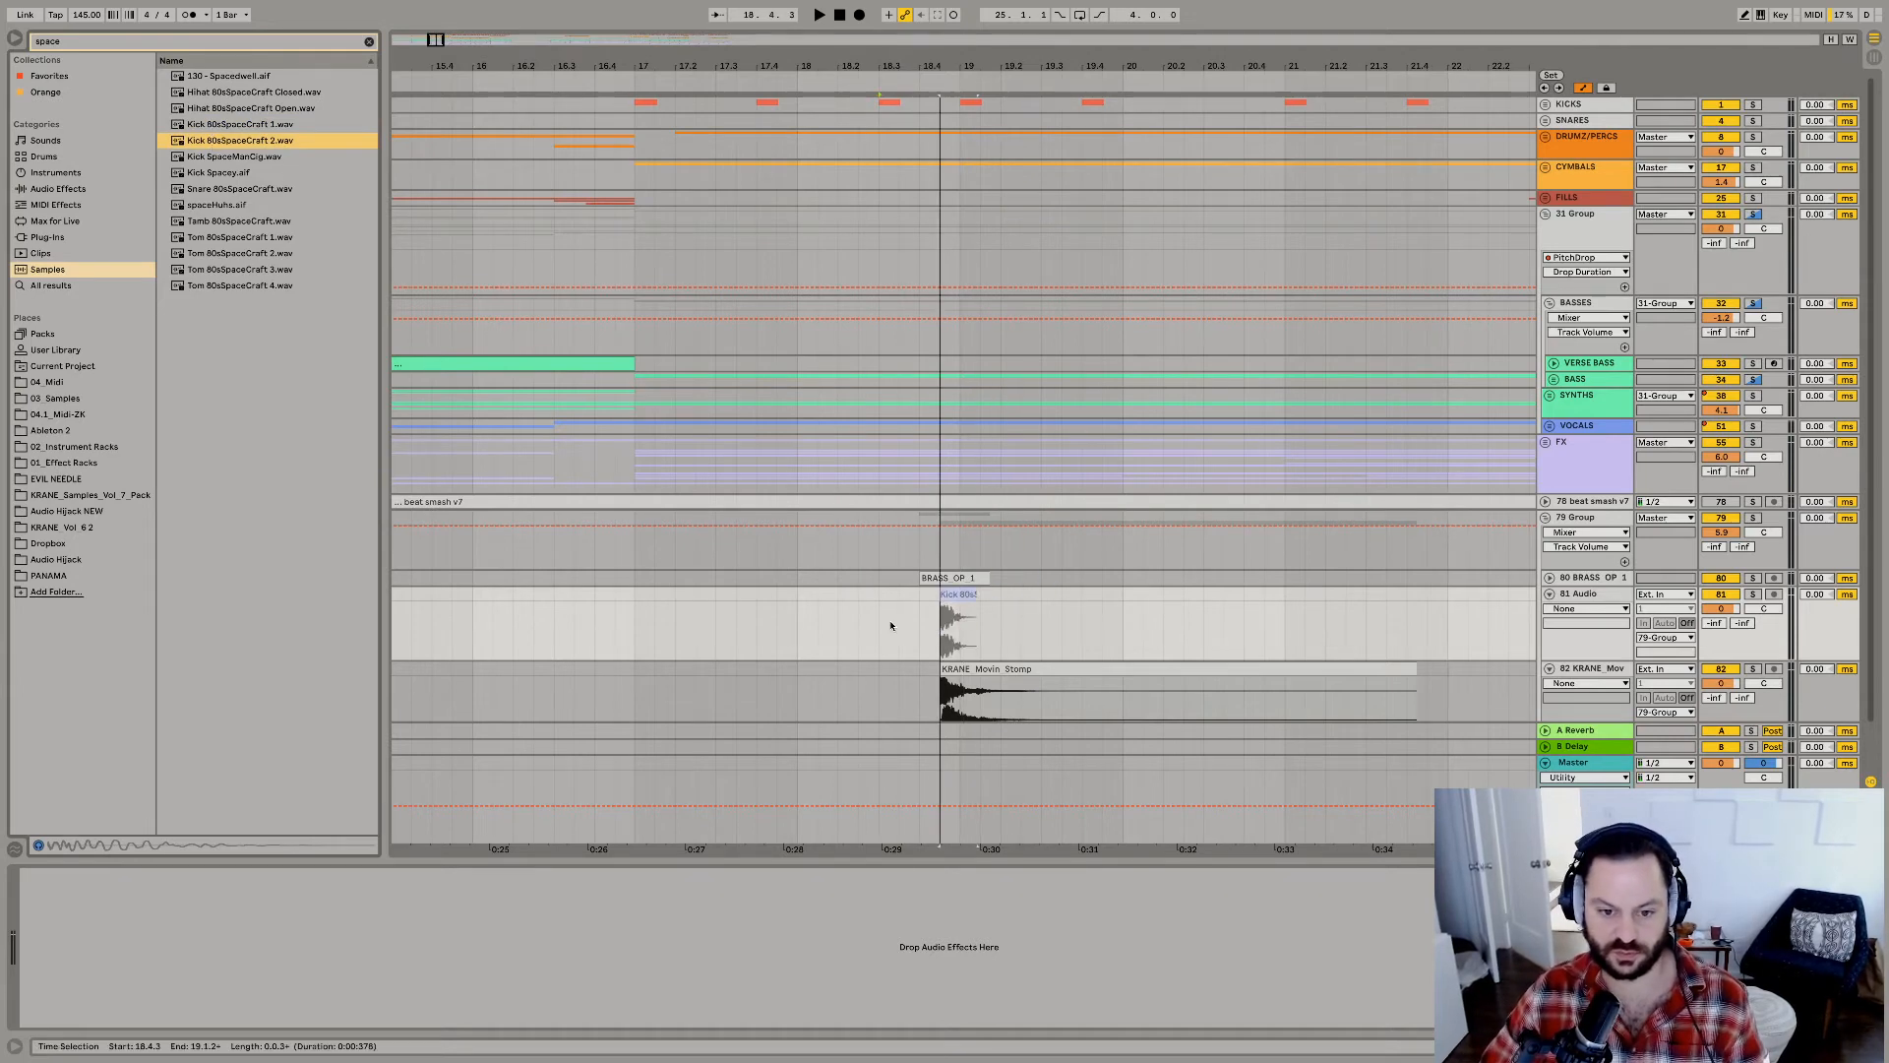
Move the Kick 80sSpaceCraft clip slightly earlier, to about 18.4.2, and replay the hit from 18.4.1.
left_click(897, 627)
key("space")
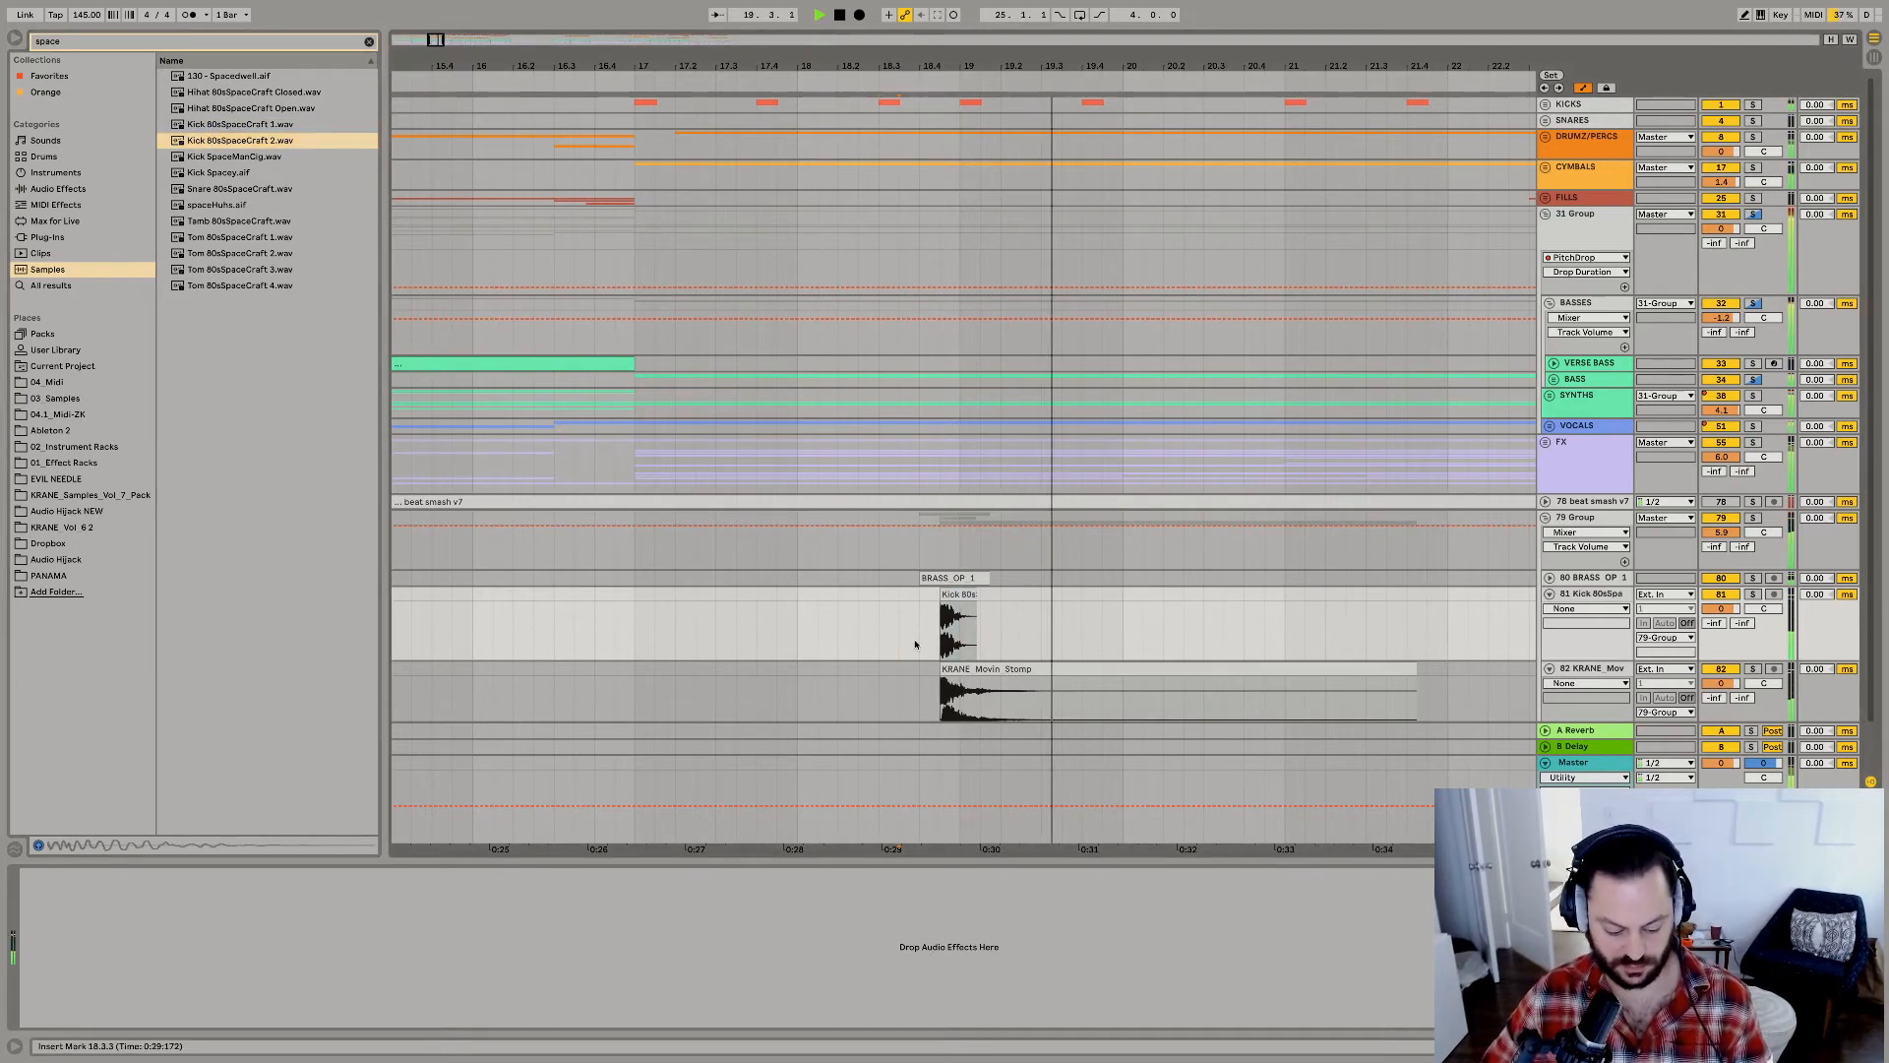
key("space")
key("space")
left_click_drag(951, 596, 944, 596)
left_click(920, 638)
key("space")
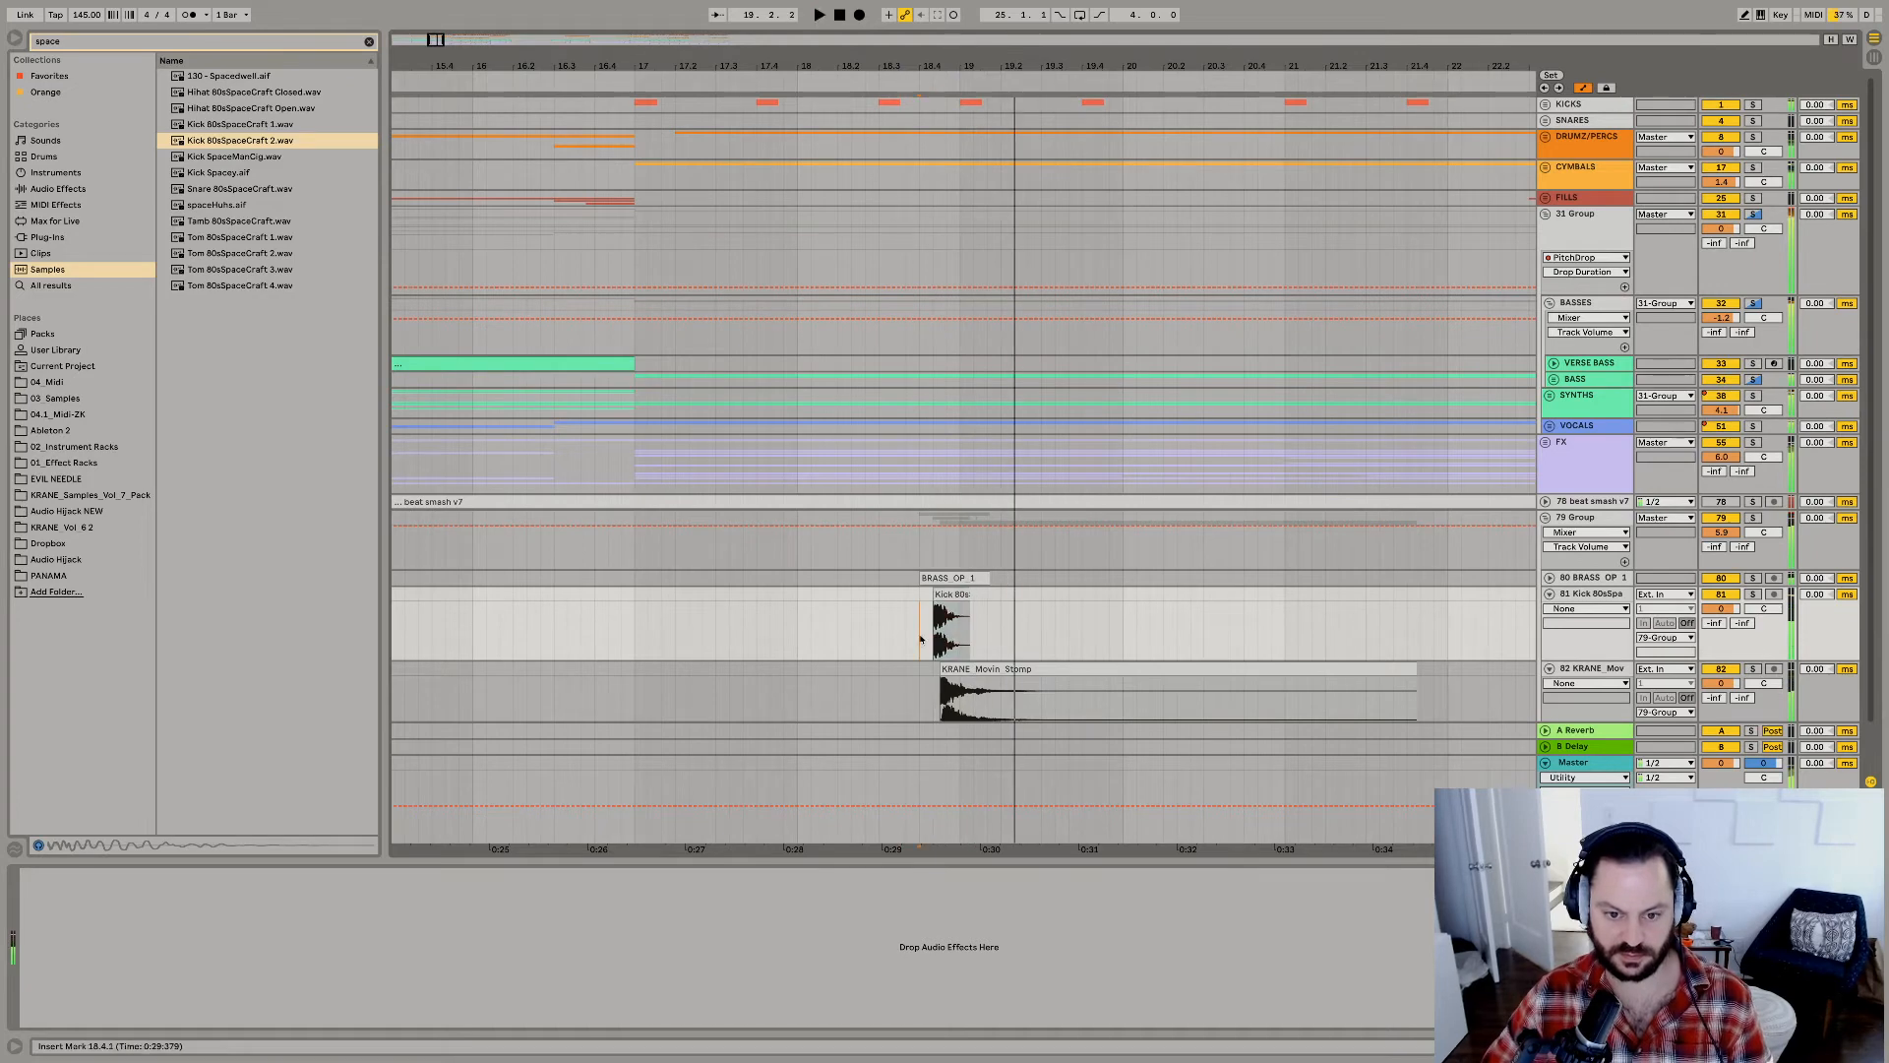
key("space")
key("space")
key("space")
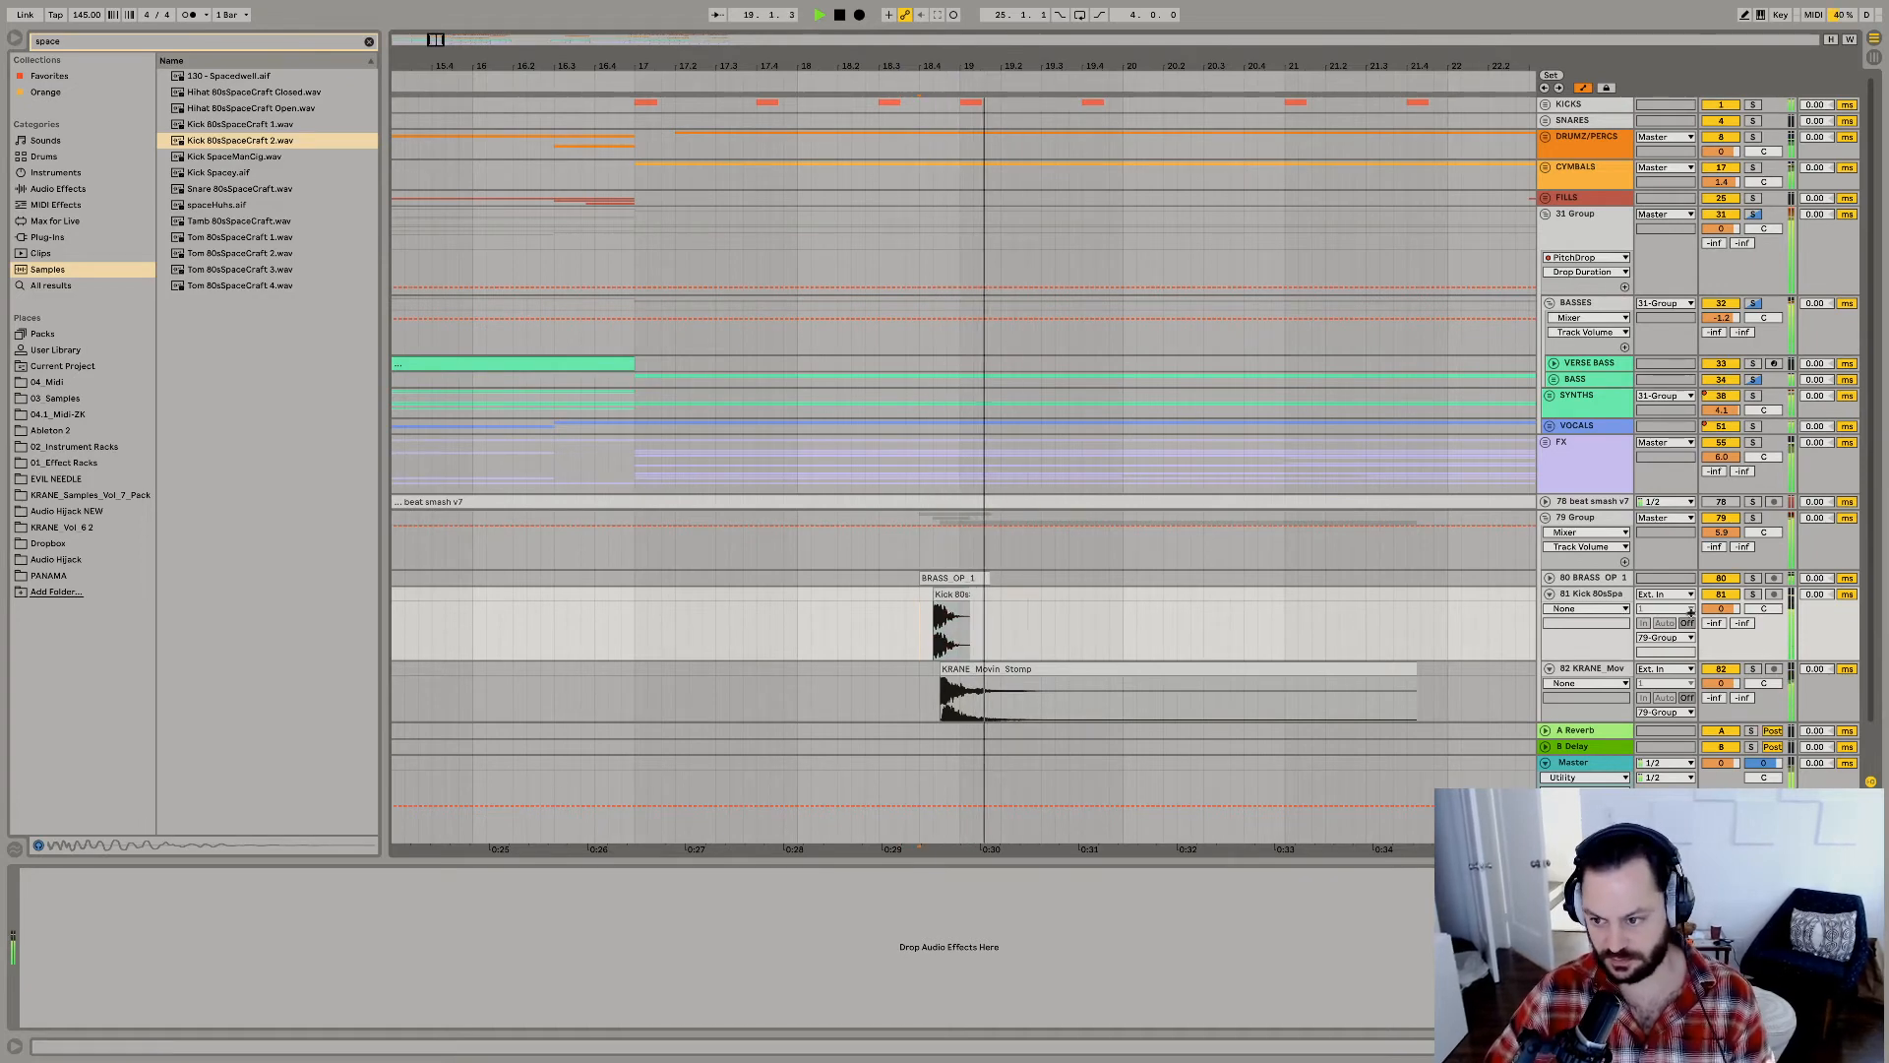
key("space")
key("space")
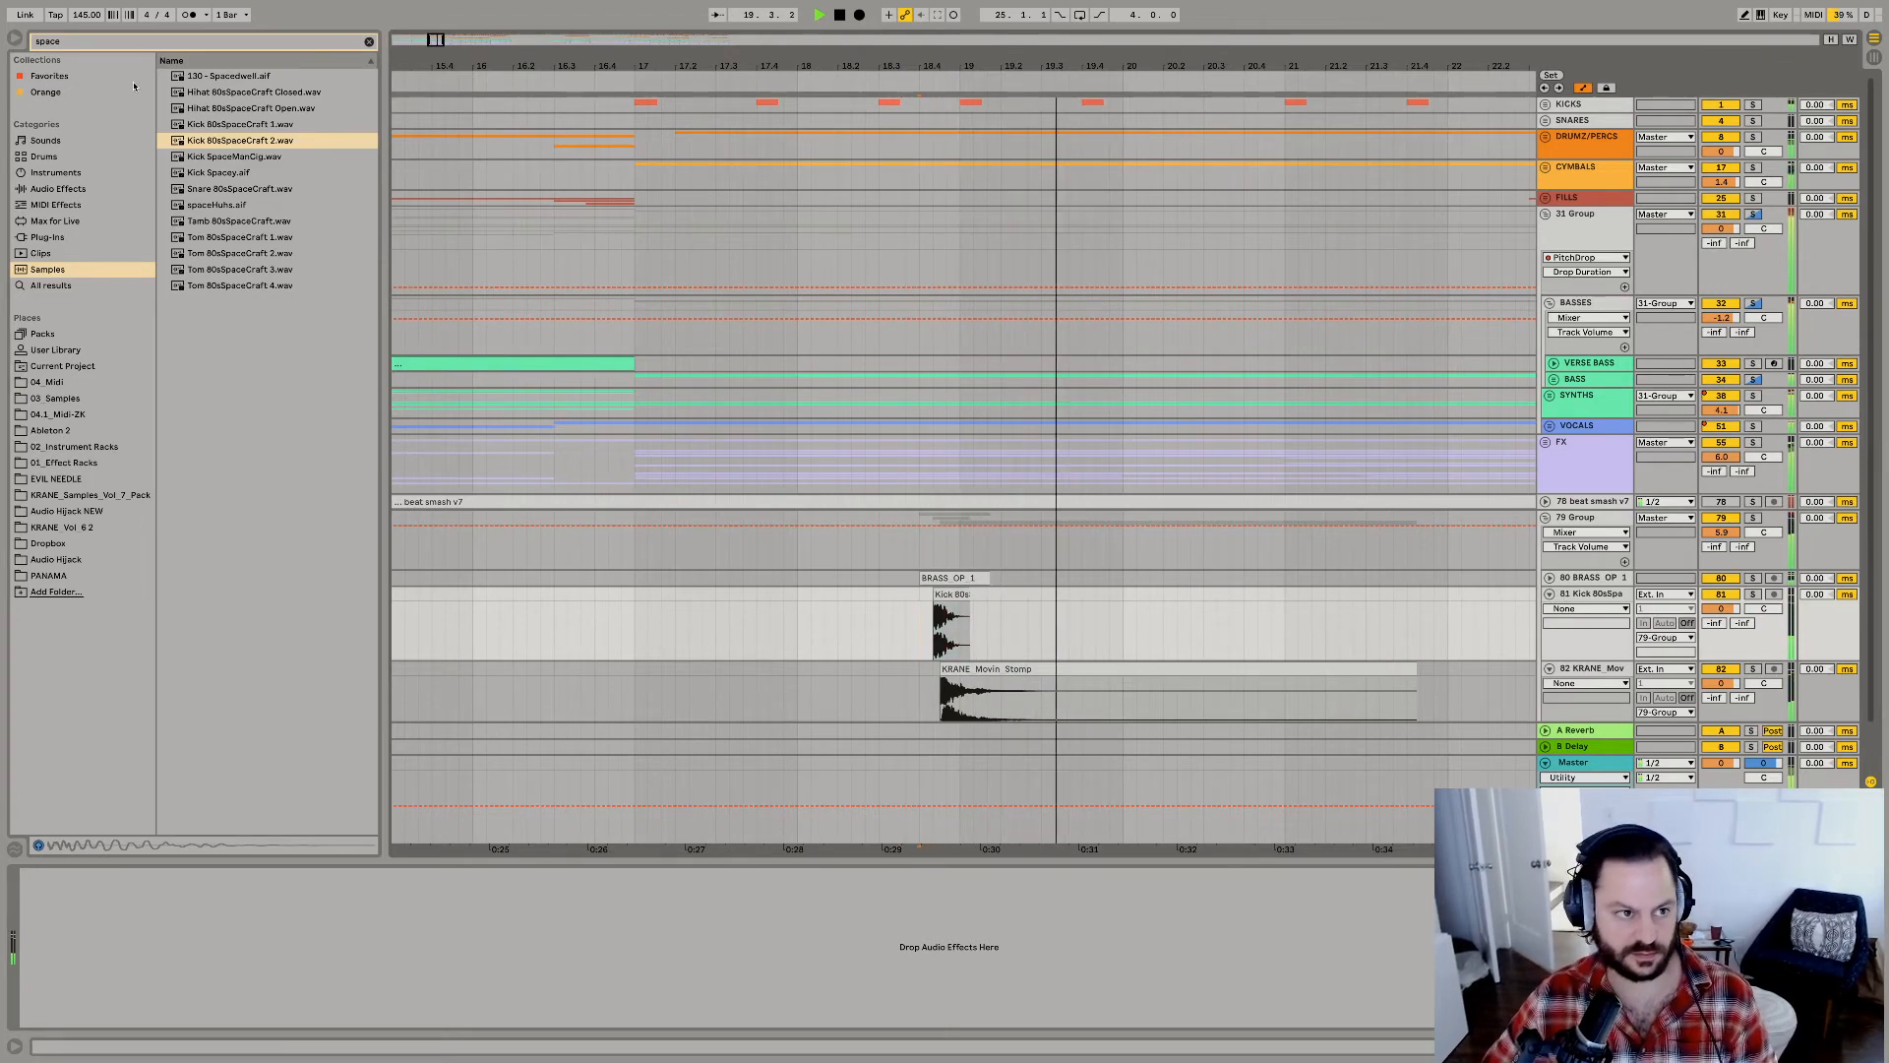
Search the samples for "tom" and preview E-Tom 4 and the A-Mid Tom Gretsch samples.
key("super+f")
type("tom")
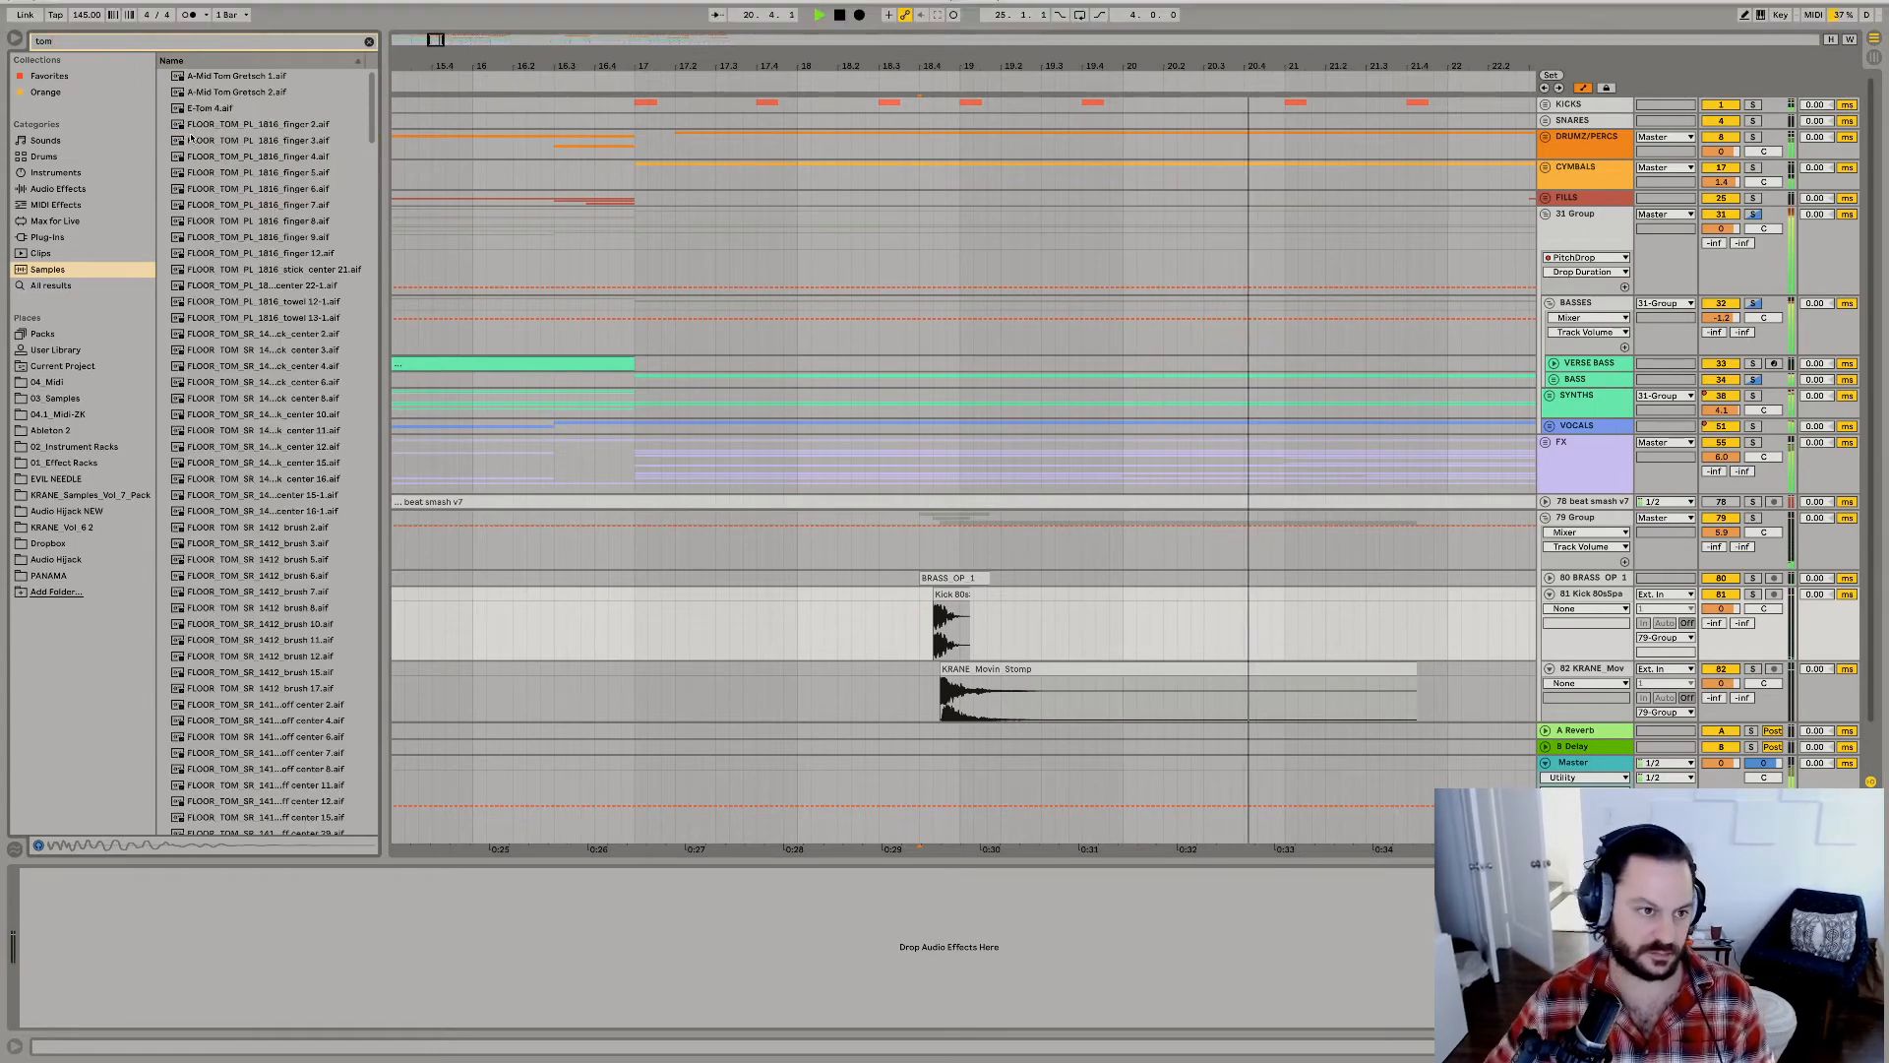
left_click(292, 216)
key("space")
left_click_drag(229, 96, 229, 111)
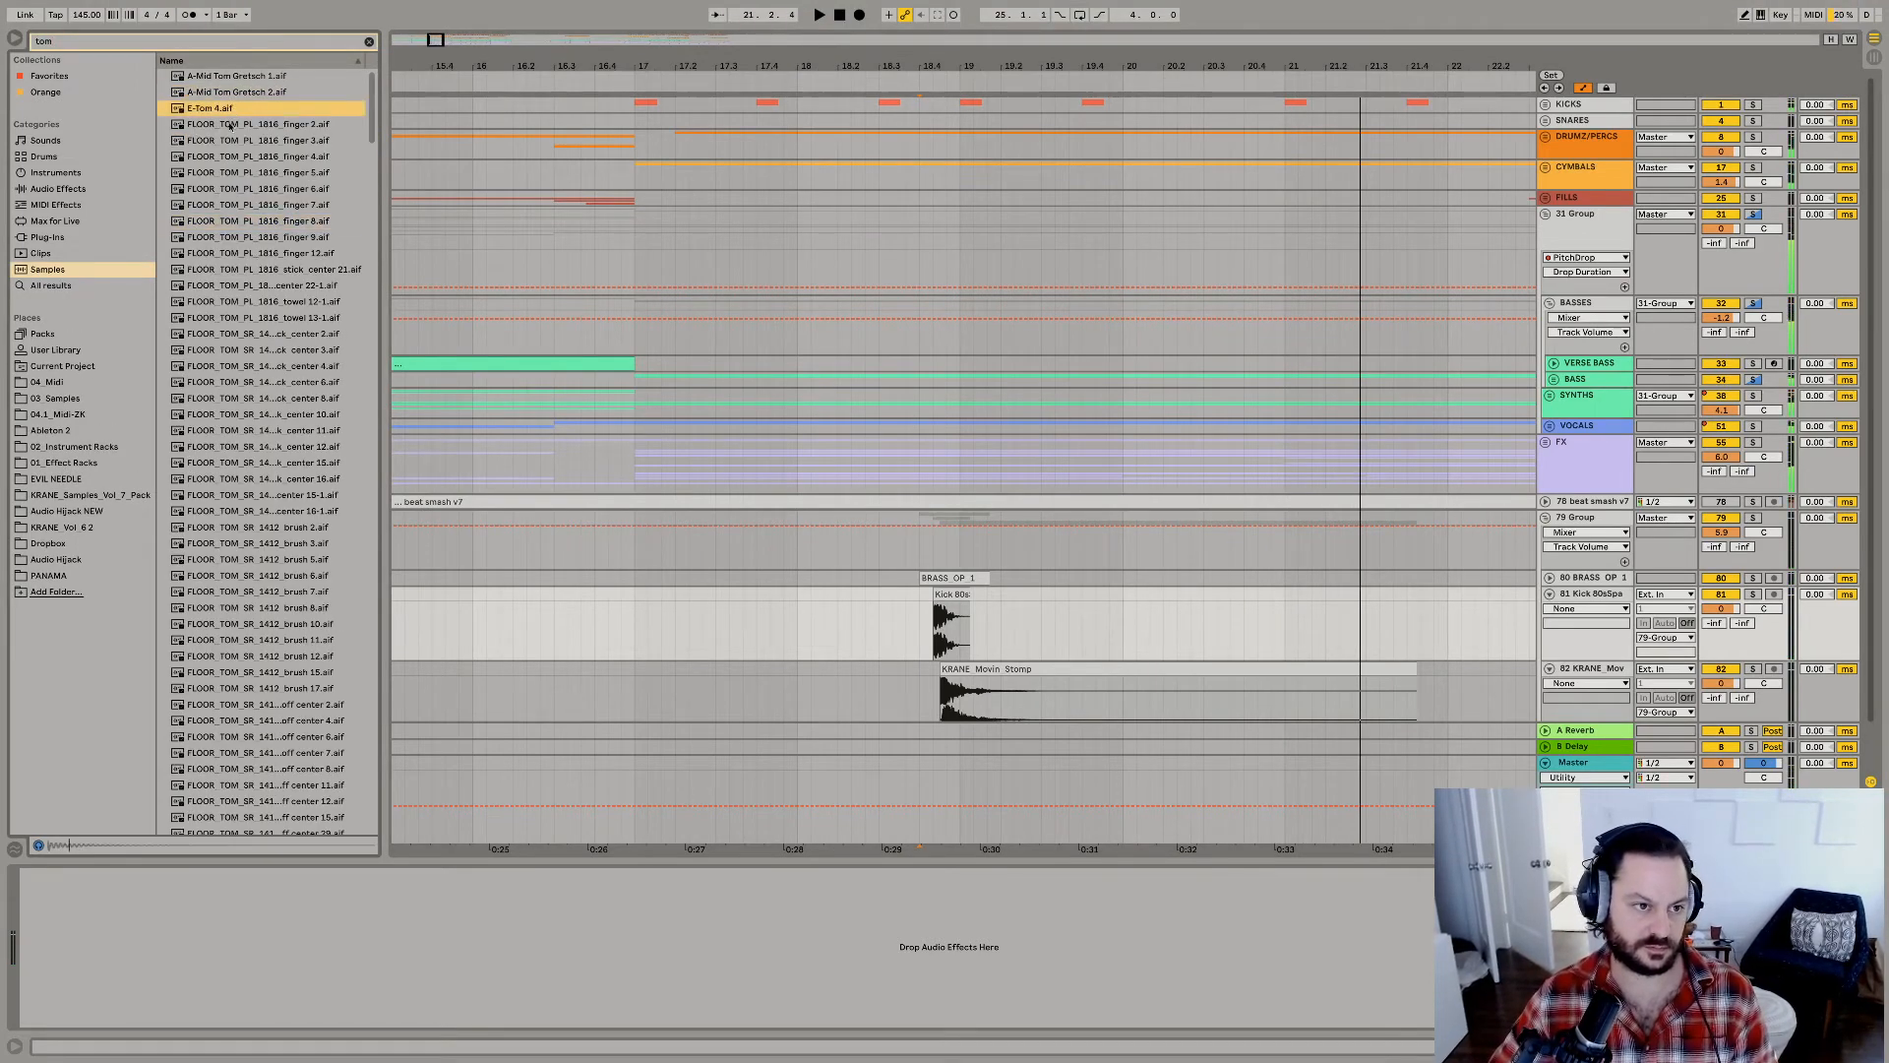
left_click(227, 94)
left_click(238, 83)
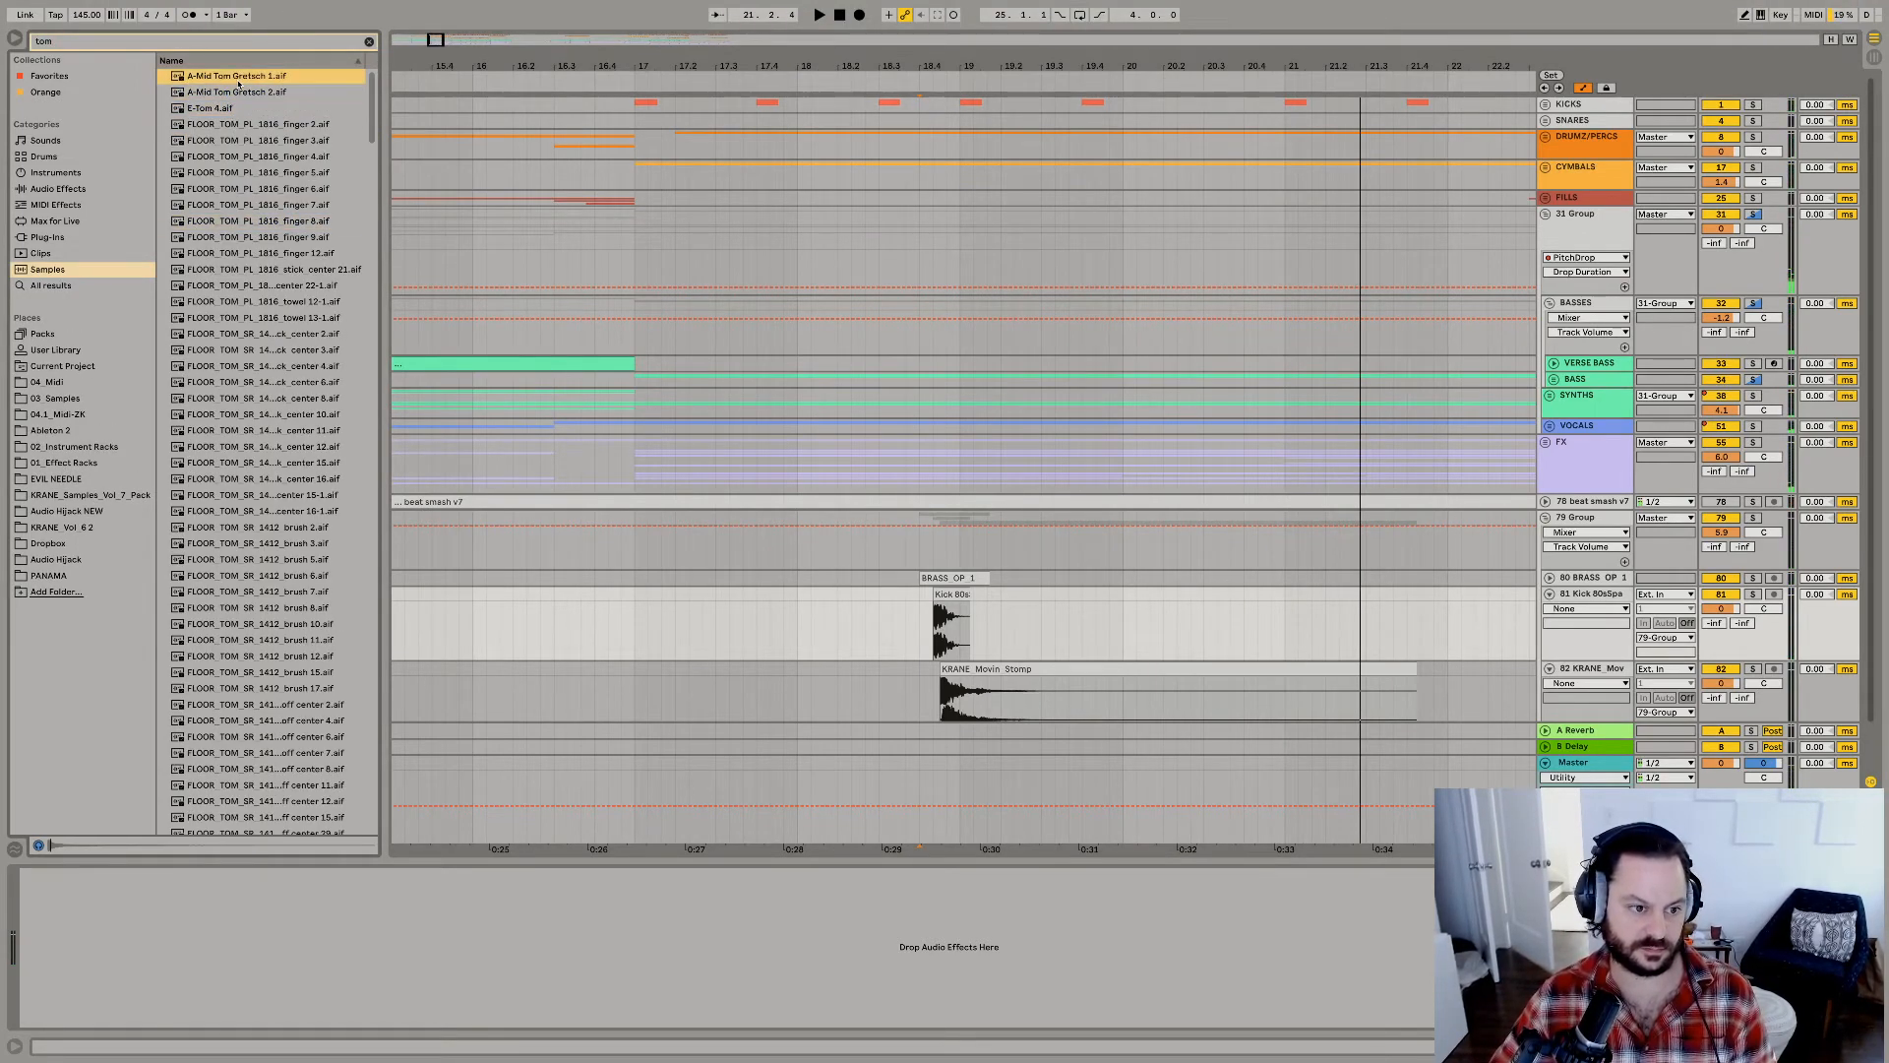
Insert an audio track below the kick in the group and place A-Mid Tom Gretsch 1 on it at 18.4.1.
left_click_drag(950, 538, 1092, 628)
key("super+x")
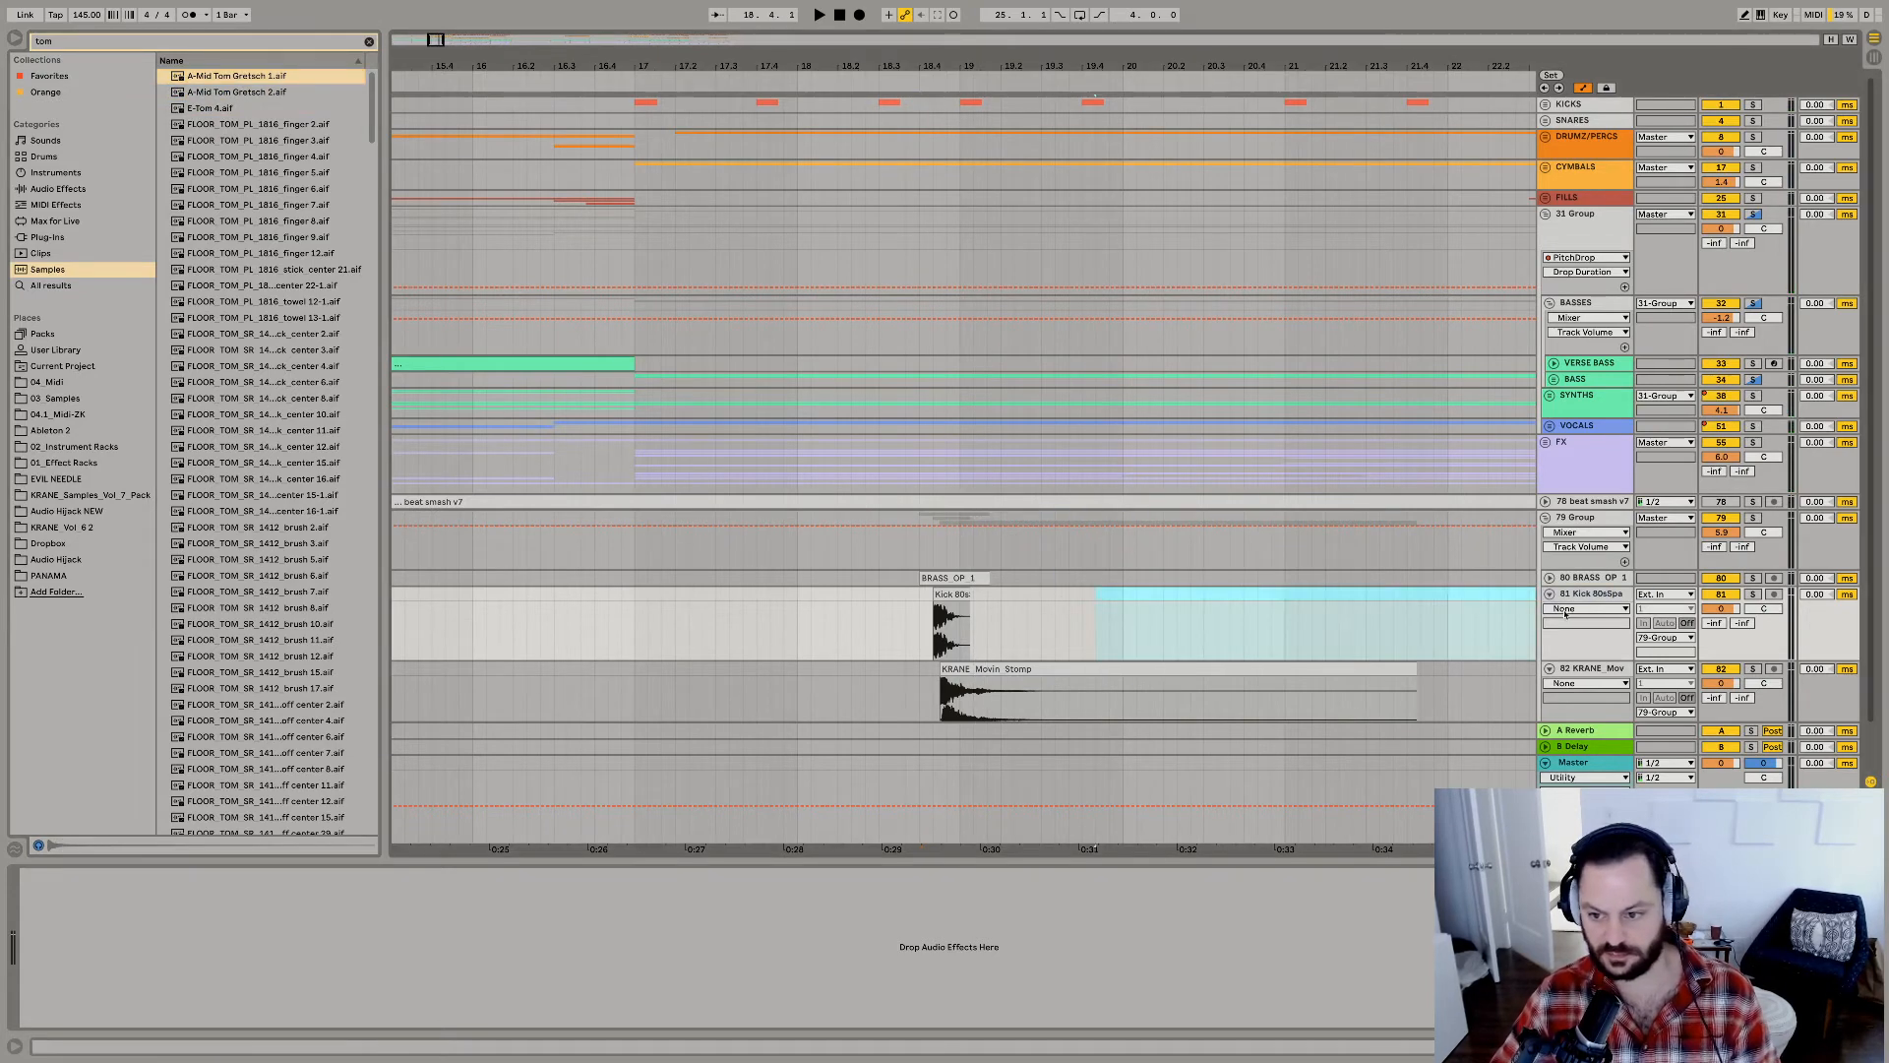
left_click(1570, 596)
key("super+z")
left_click(799, 705)
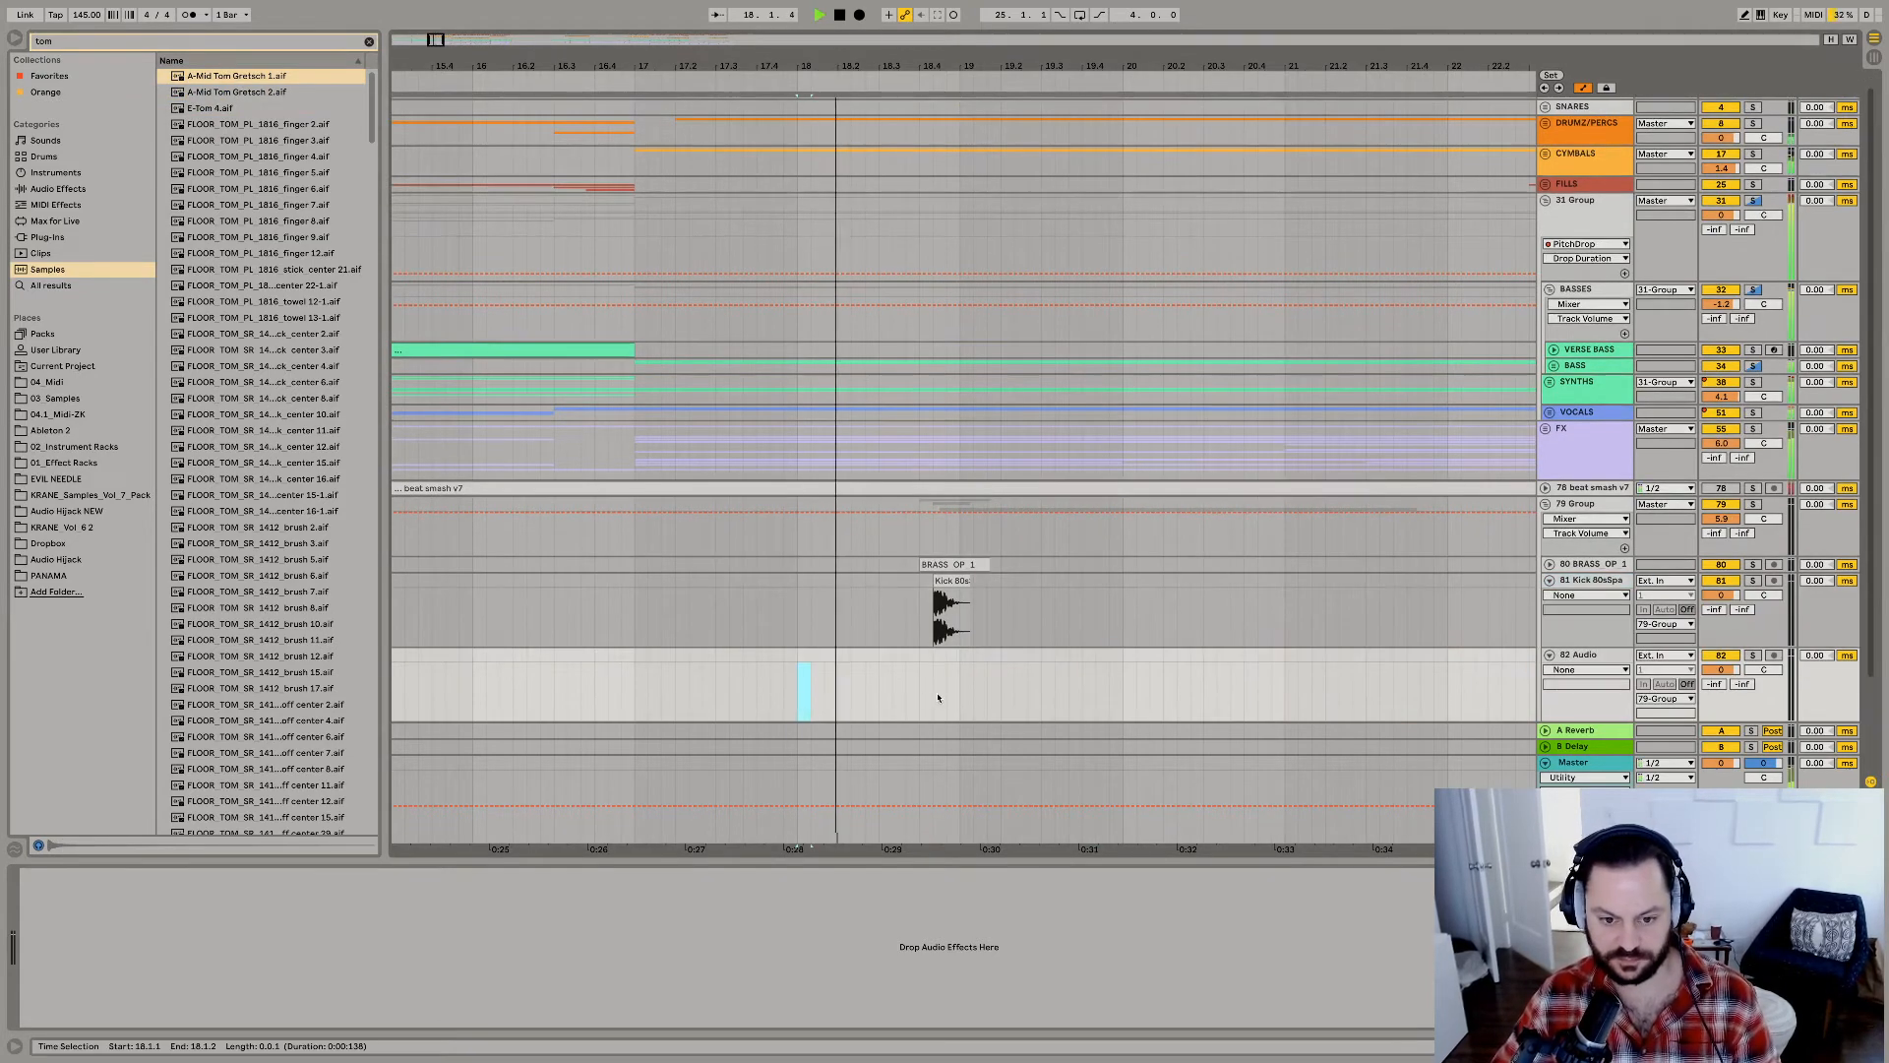
left_click(919, 698)
key("super+v")
key("space")
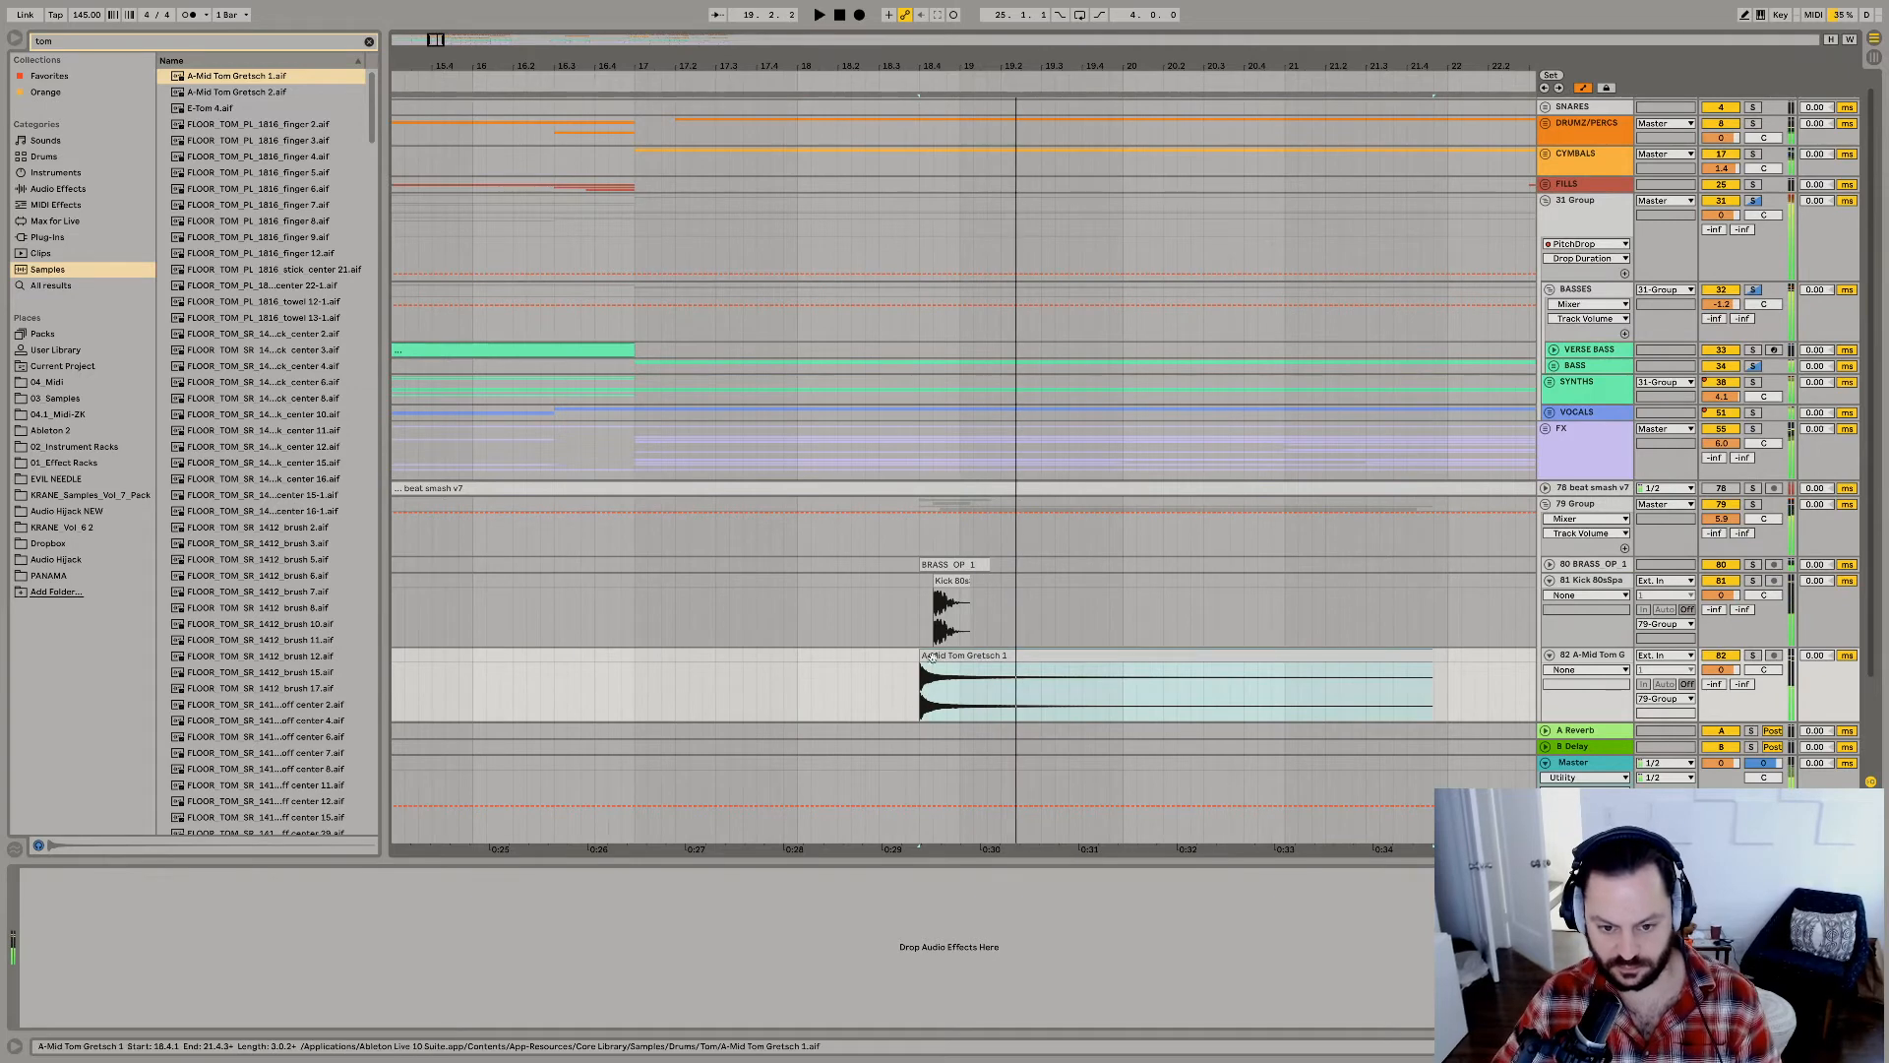
Shift the A-Mid Tom Gretsch 1 clip slightly right to align with the kick hit at about 18.4.2, and replay it.
key("space")
left_click_drag(933, 656, 947, 657)
left_click(922, 694)
key("space")
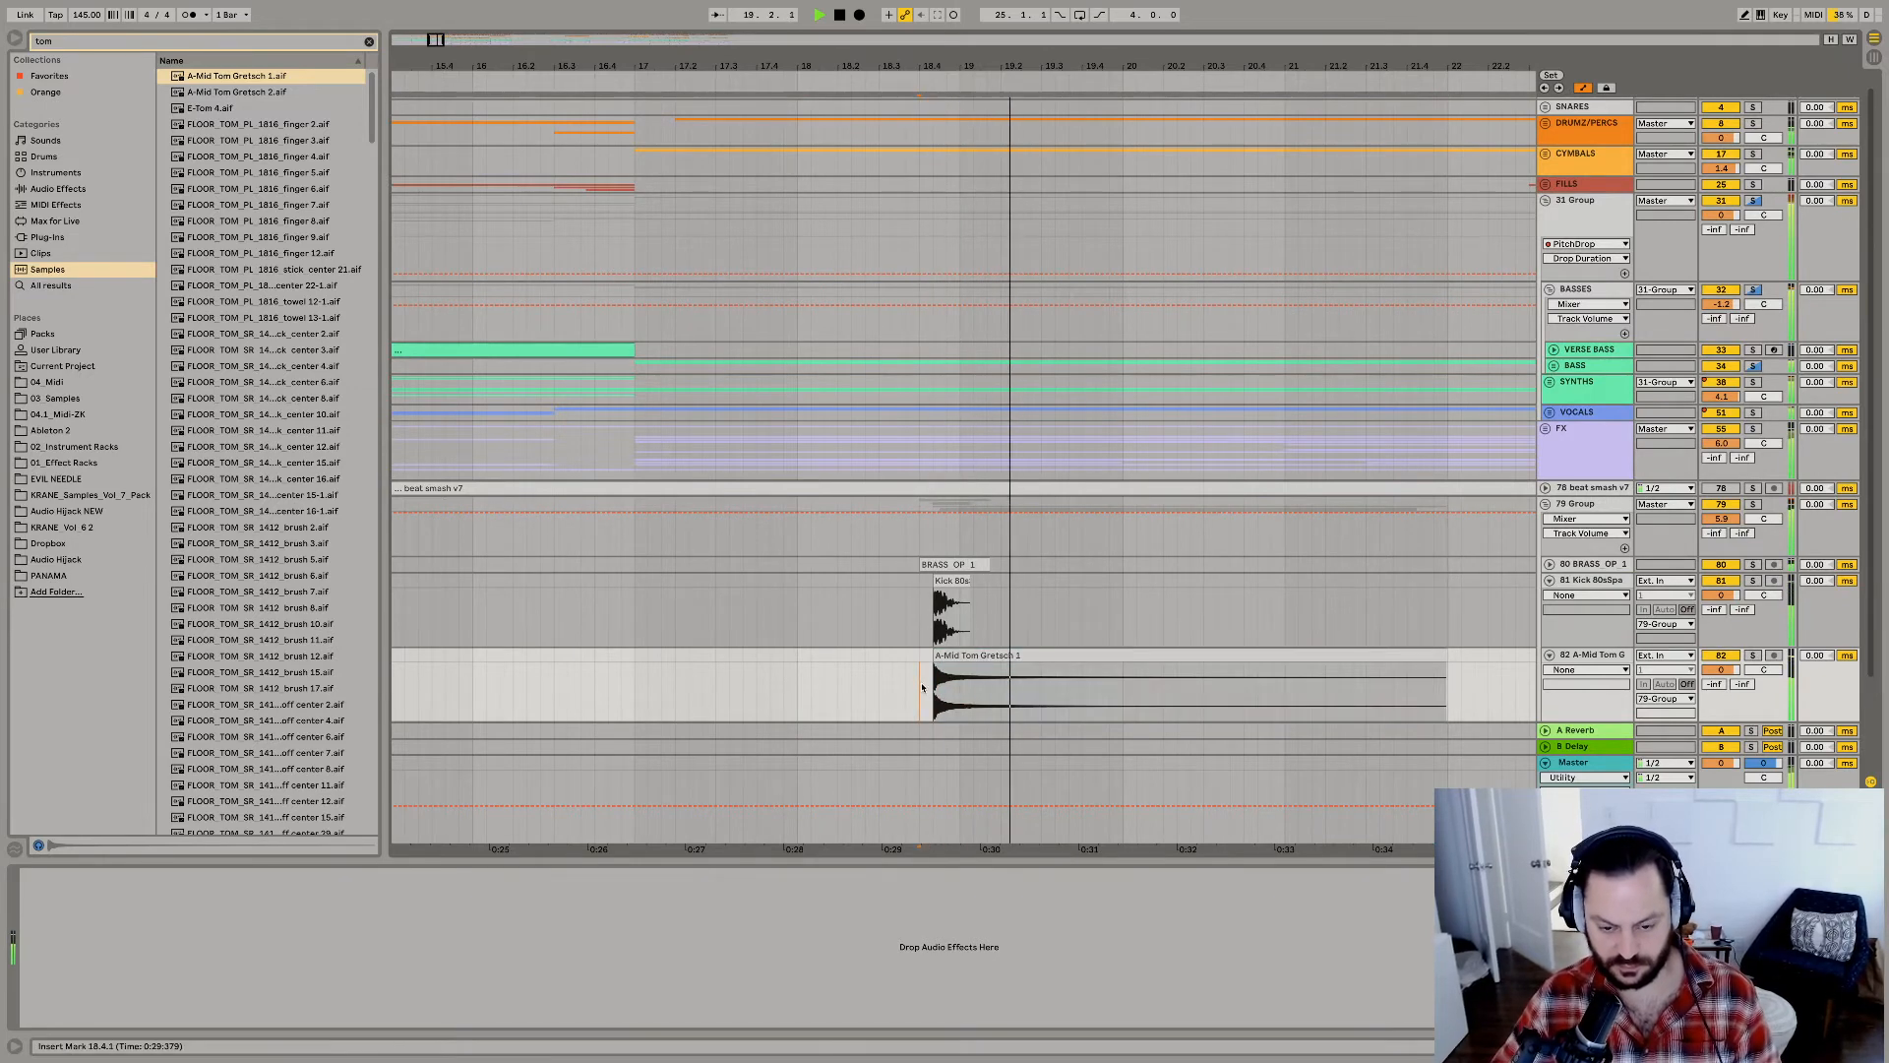
key("space")
key("space")
scroll(922, 686, "down", 2)
key("space")
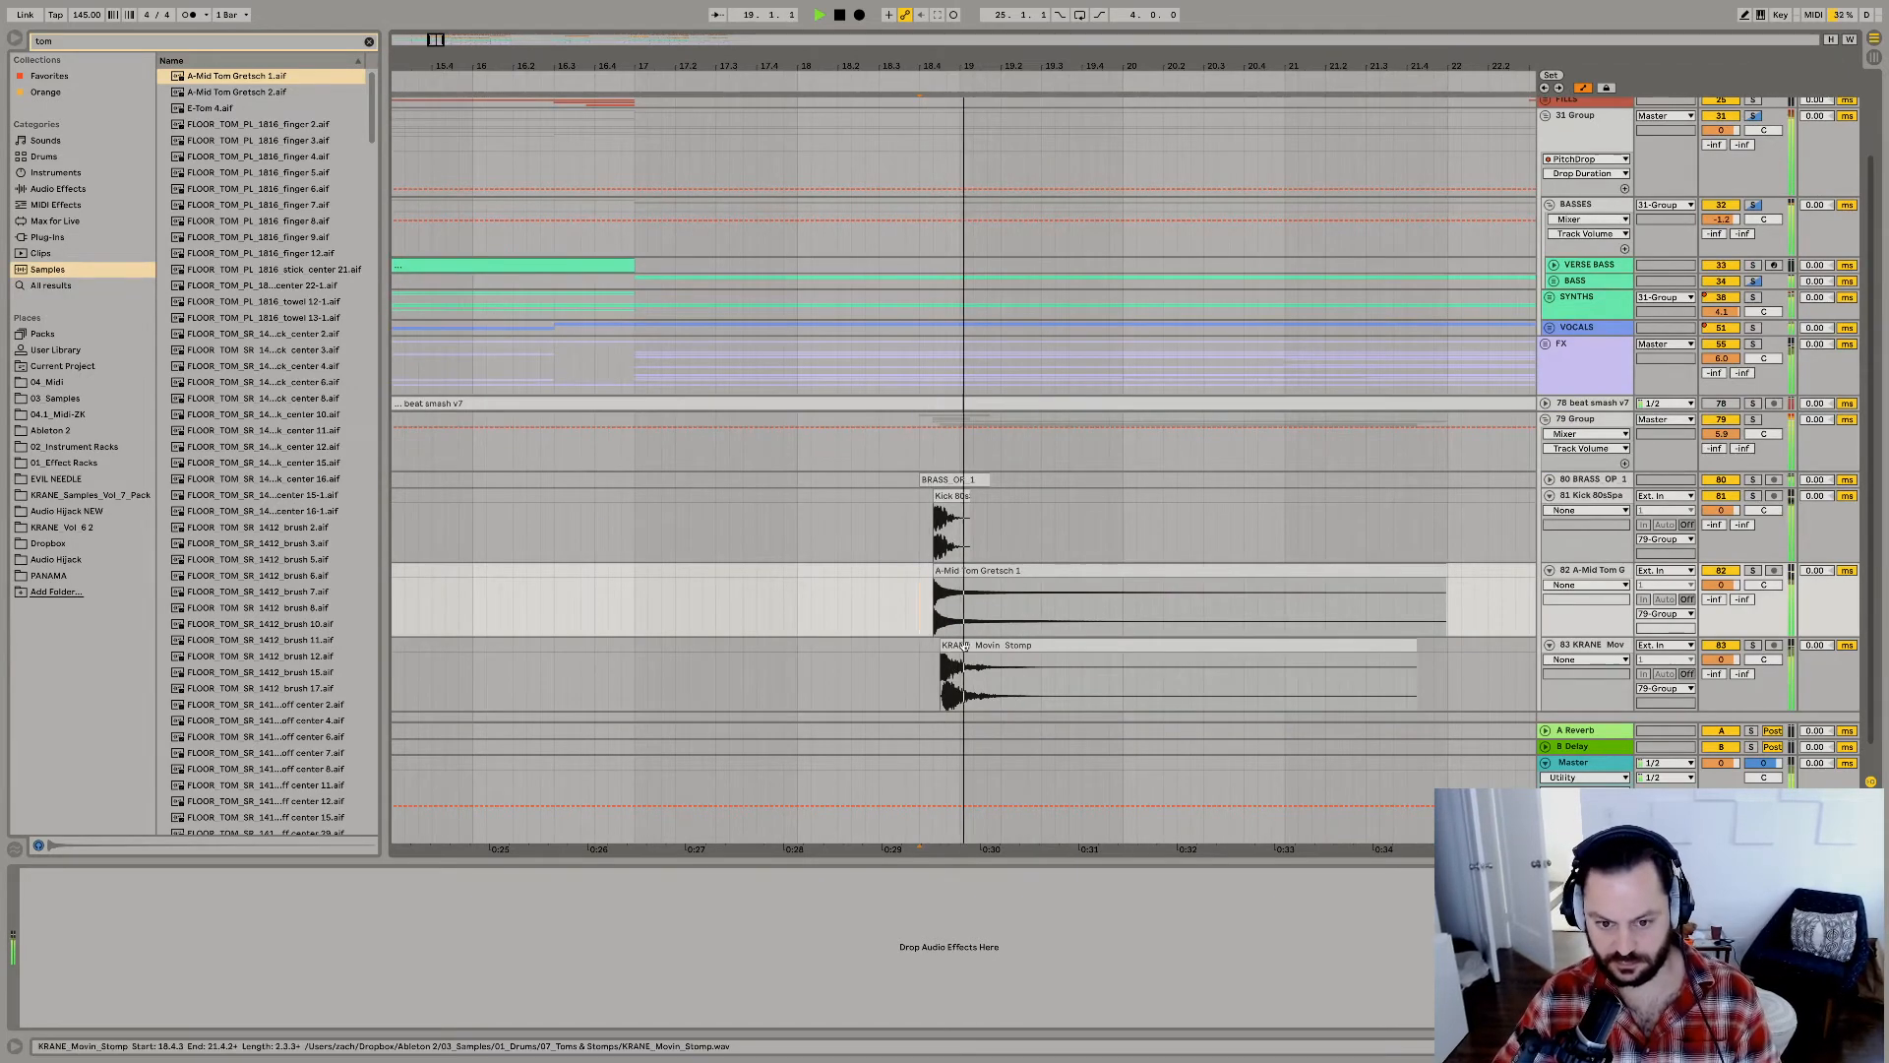
Move the KRANE Movin Stomp clip to 18.4.2 to line up with the kick and tom, and replay the layered hit.
key("space")
left_click_drag(949, 646, 952, 647)
left_click(922, 686)
key("space")
left_click(920, 692)
key("space")
key("space")
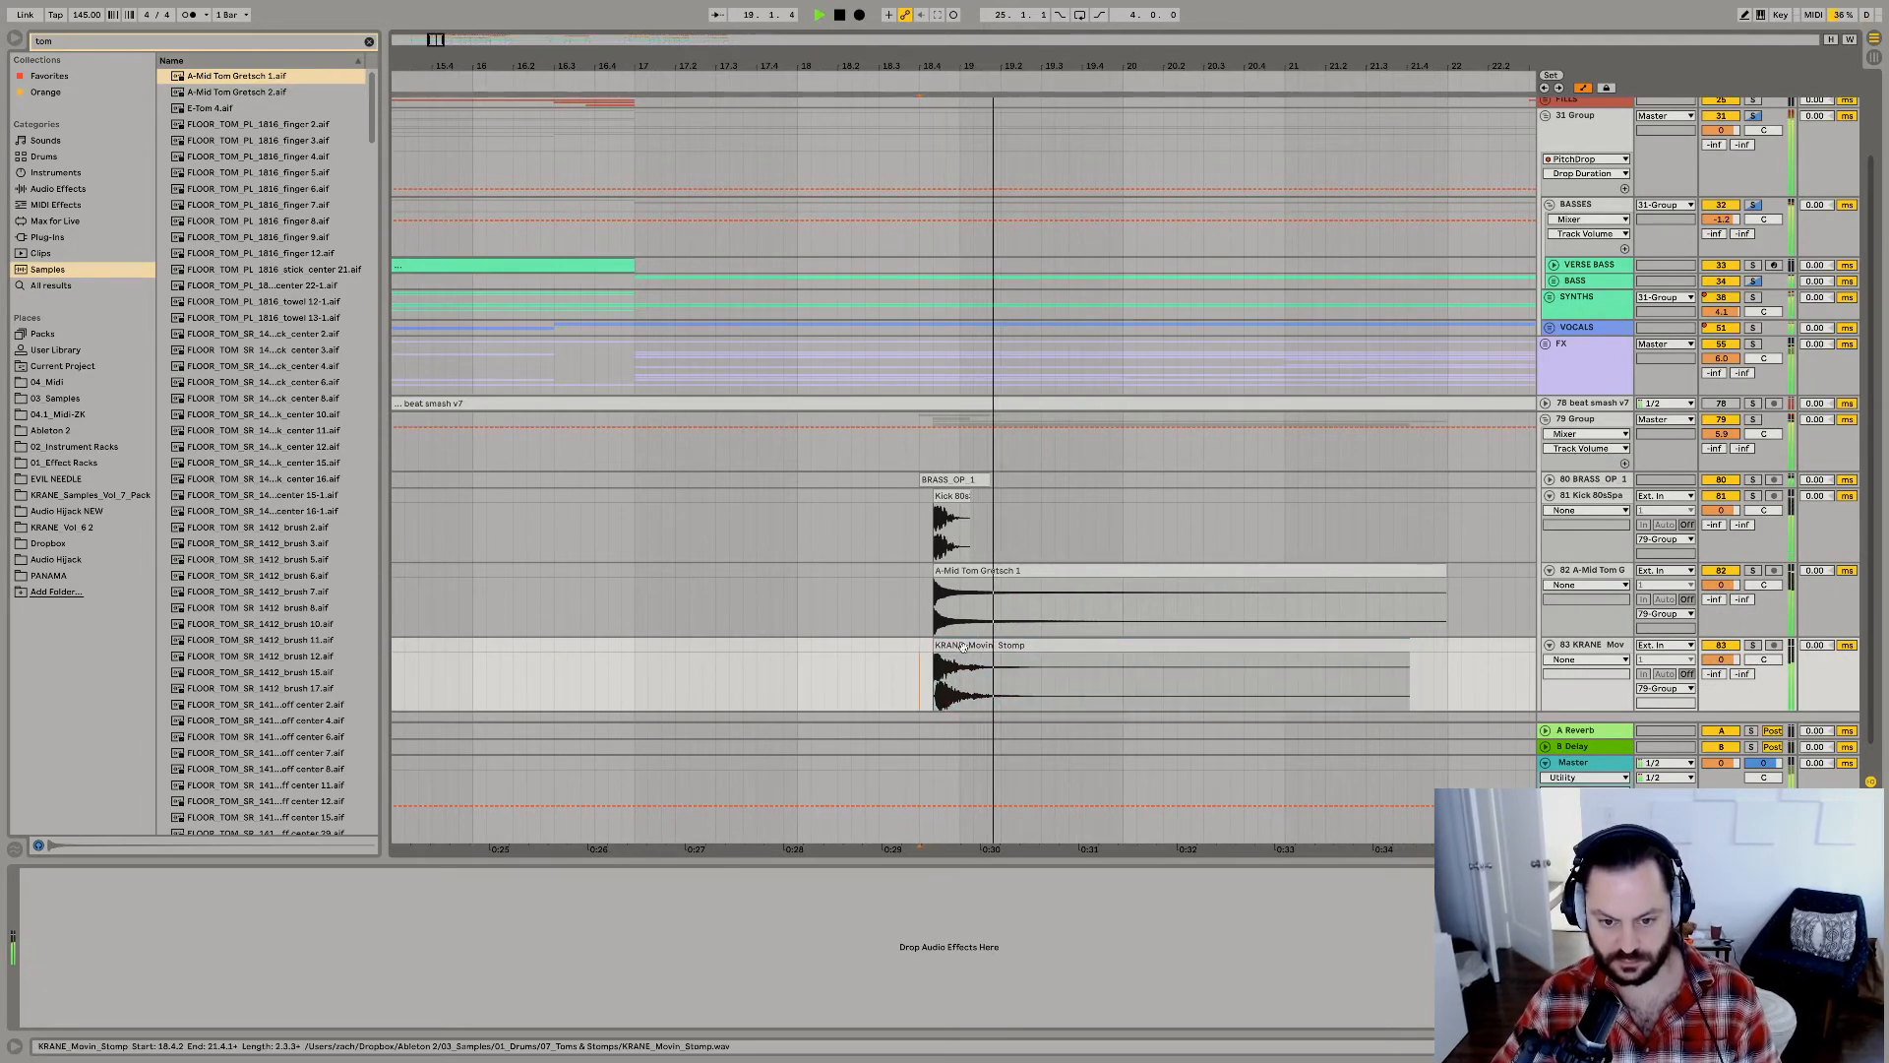
Unfold the KICKS group, add another LEAMY KICK clip just before bar 19, and replay the section.
left_click(962, 647)
key("space")
scroll(952, 677, "up", 3)
key("space")
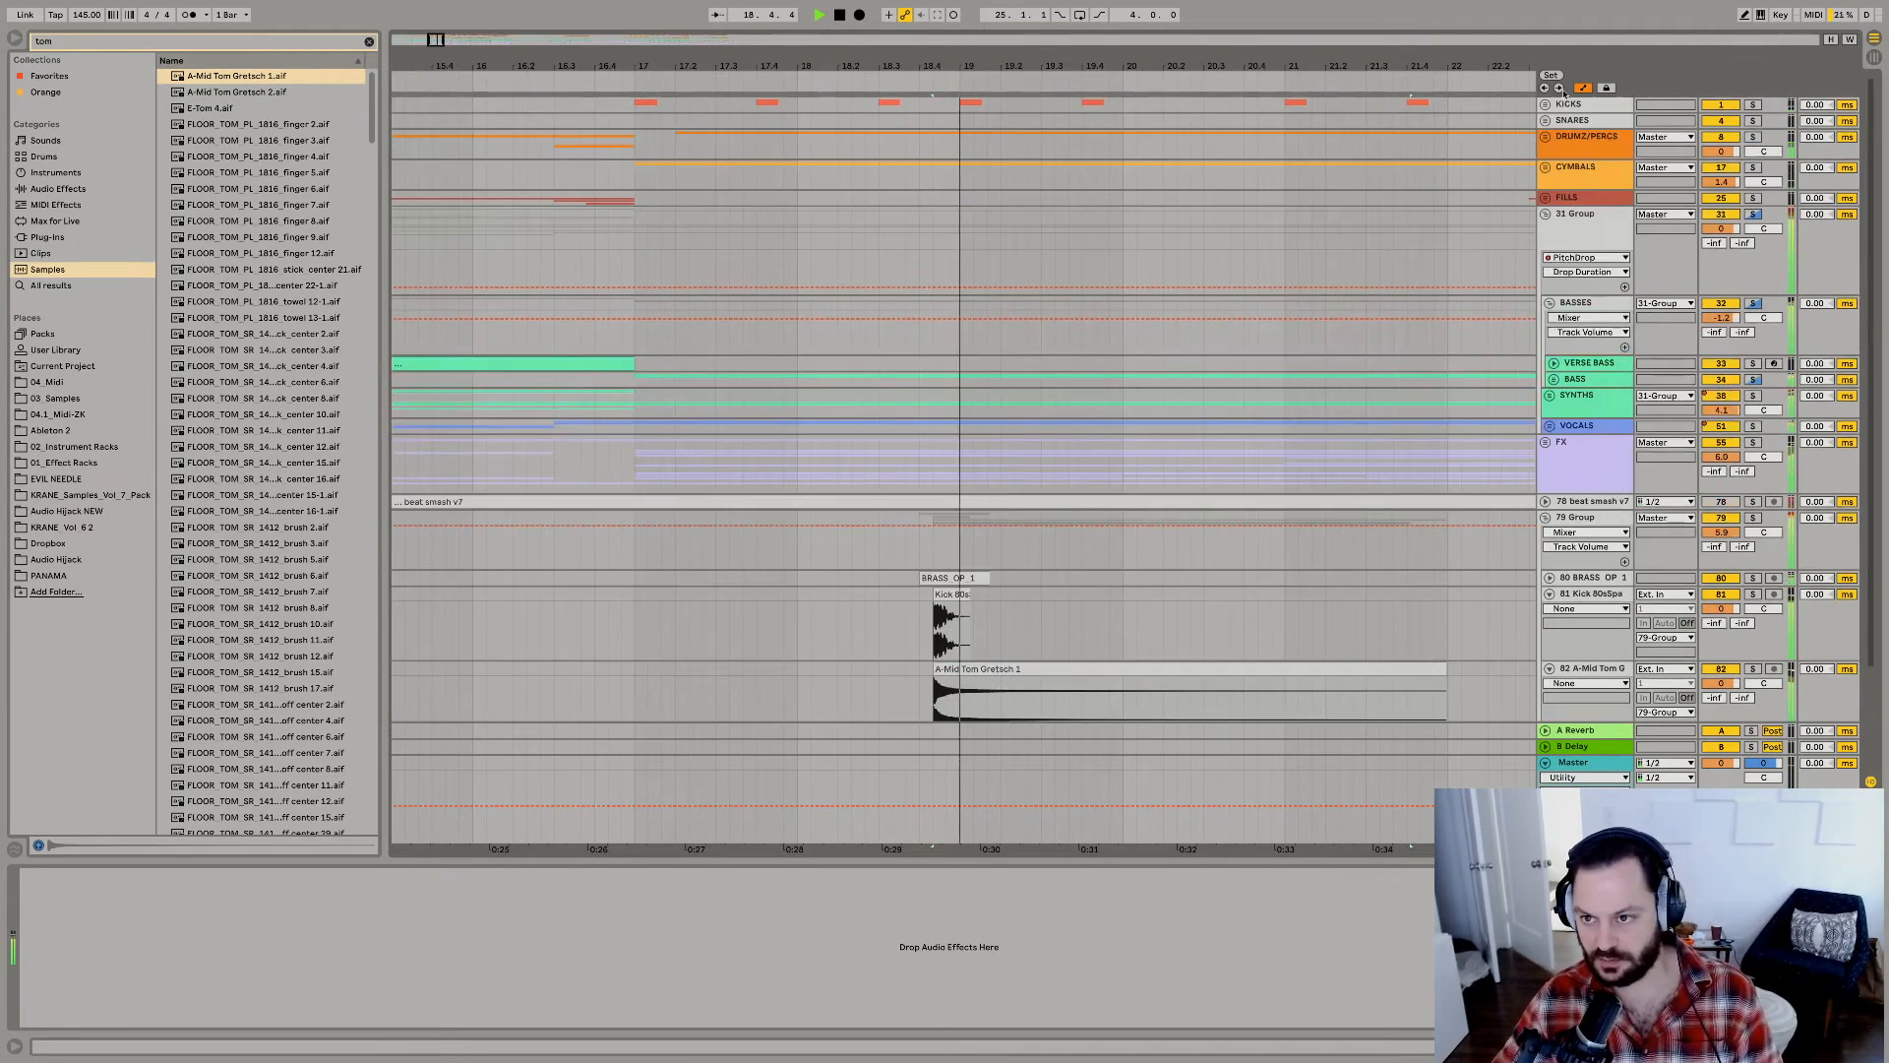
scroll(1002, 204, "up", 5)
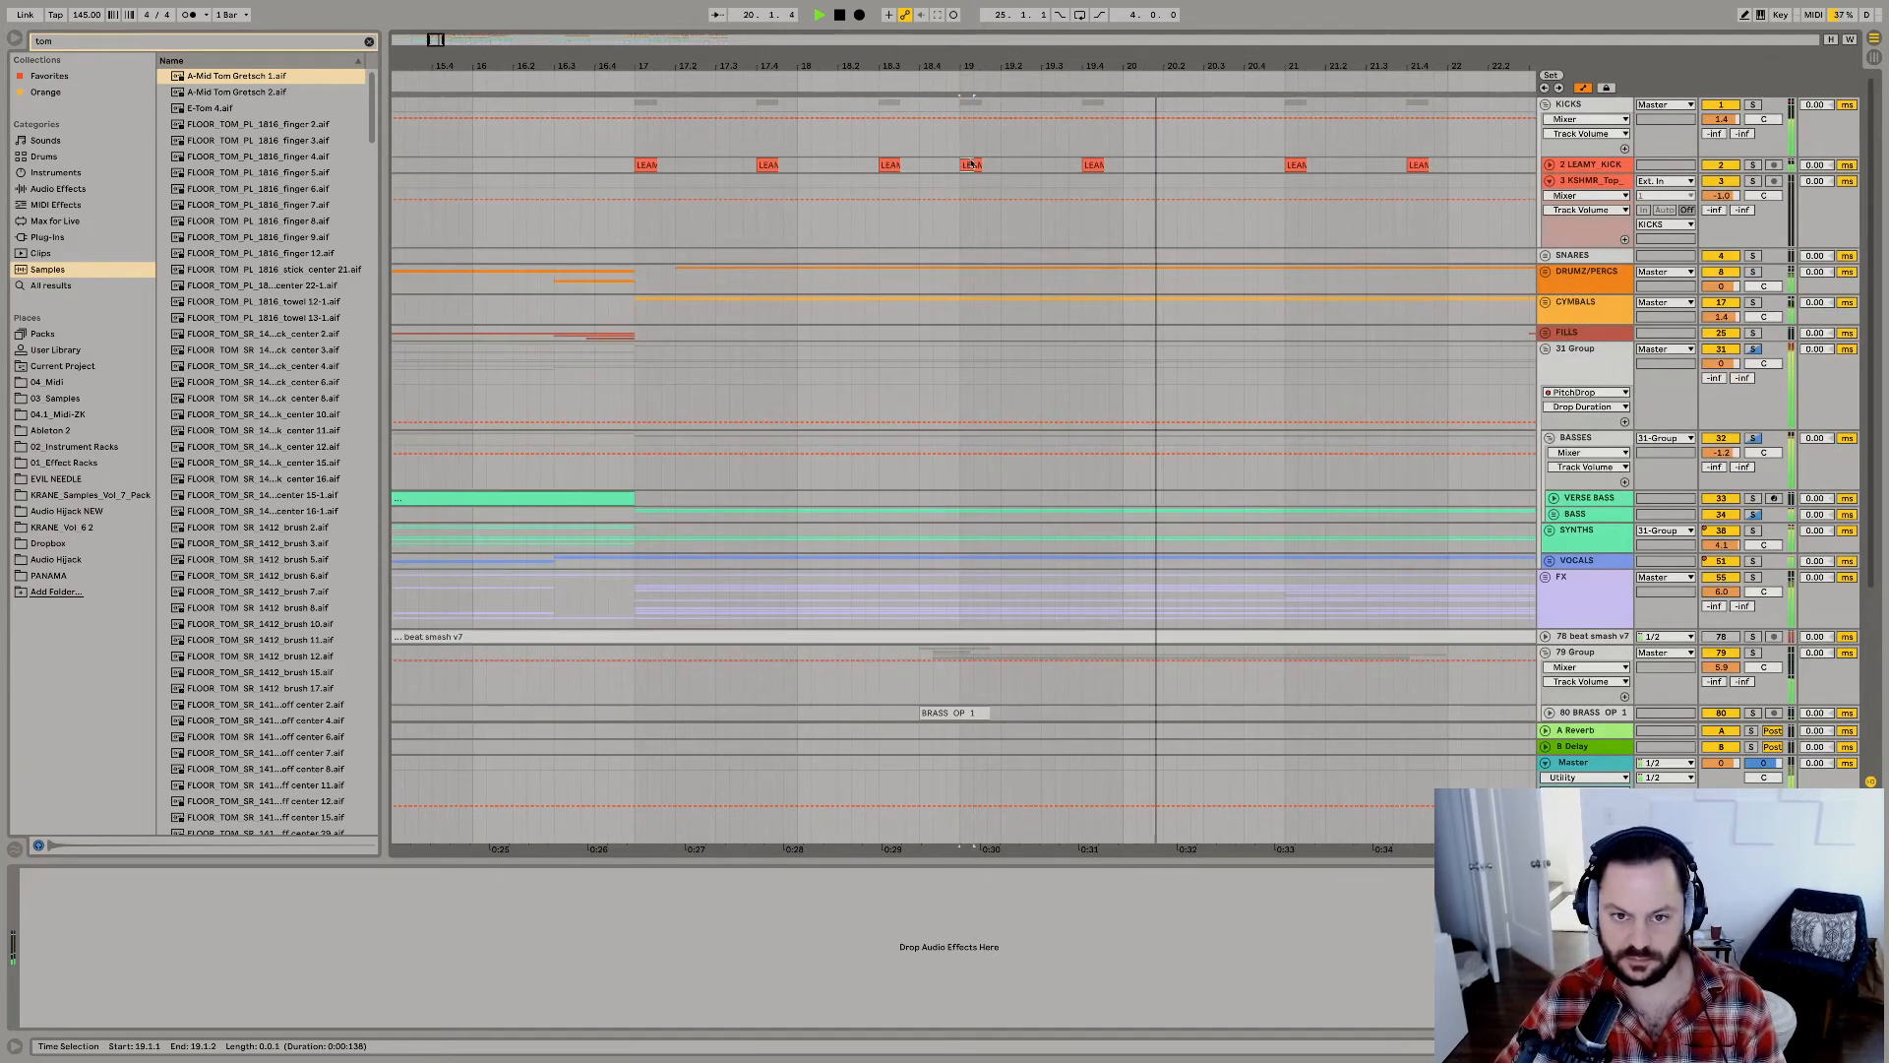
left_click(939, 167)
key("space")
key("space")
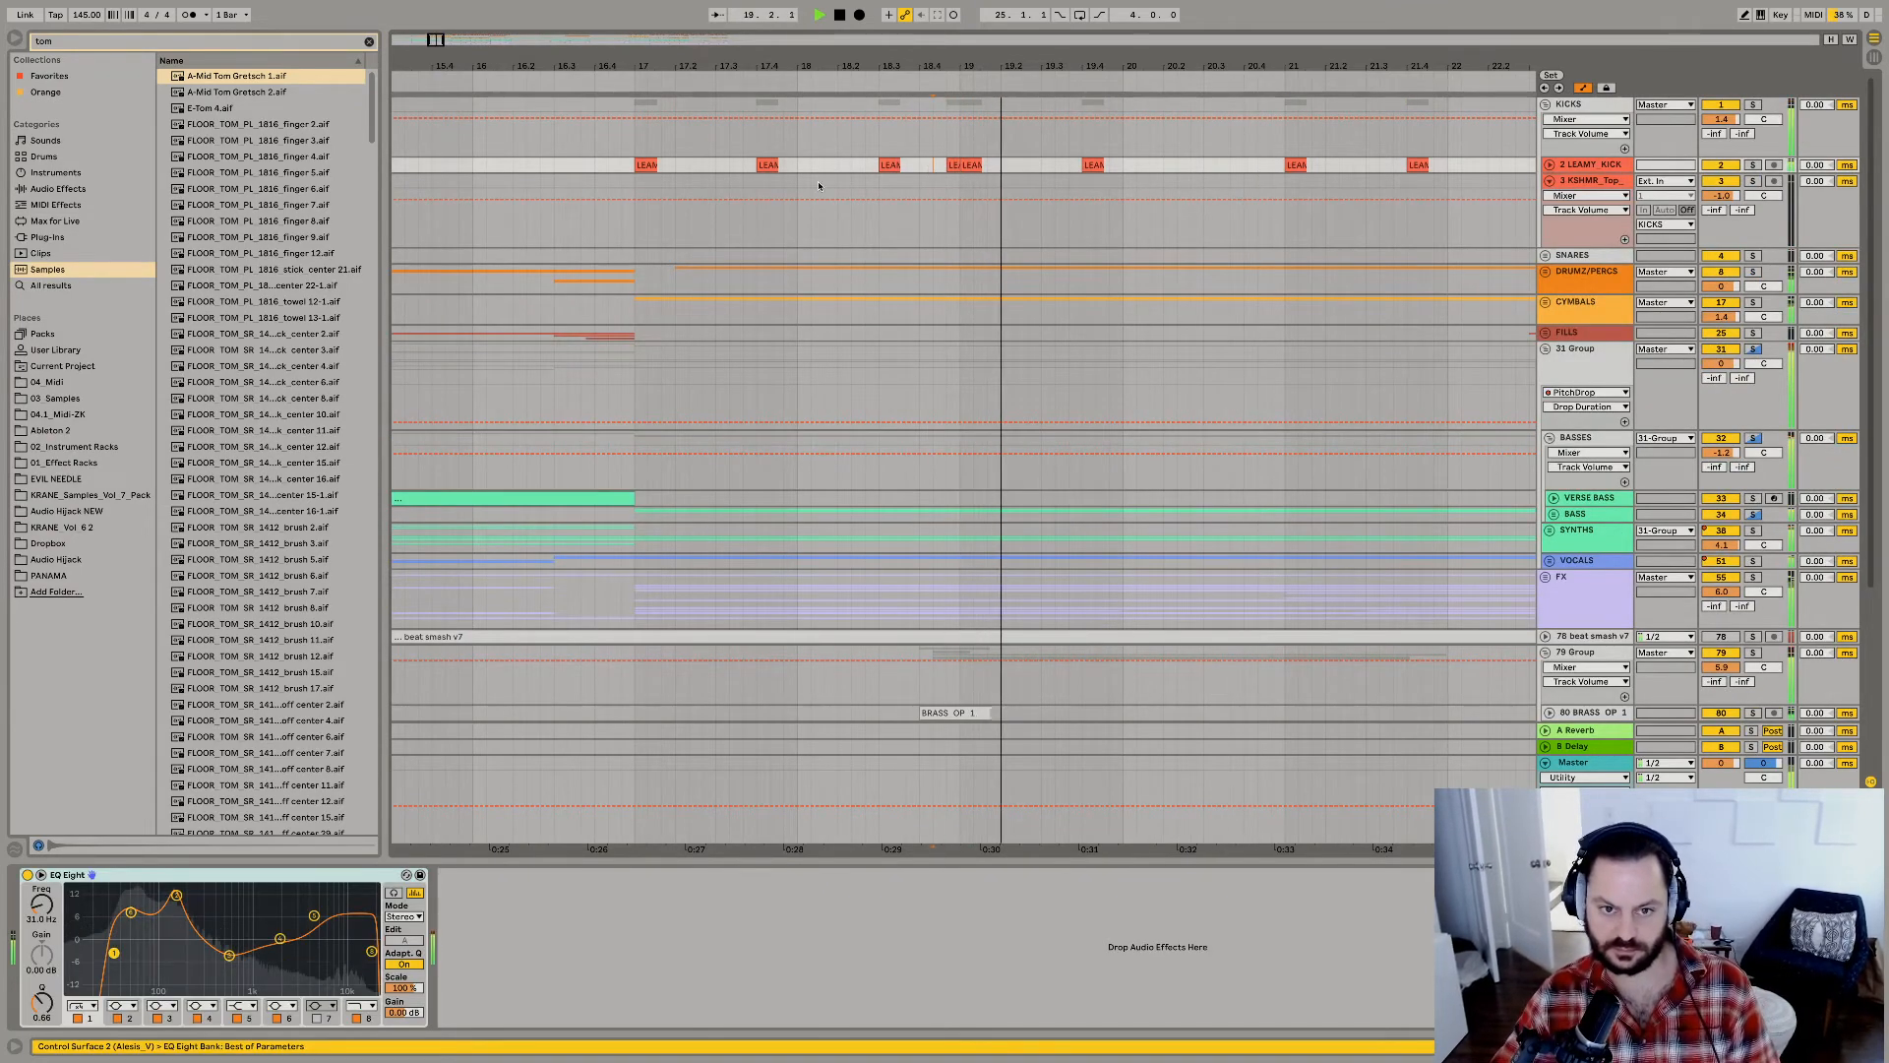
Replay from bar 17 and delete the LEAMY KICK clip at 18.3.1.
left_click(633, 167)
key("space")
key("space")
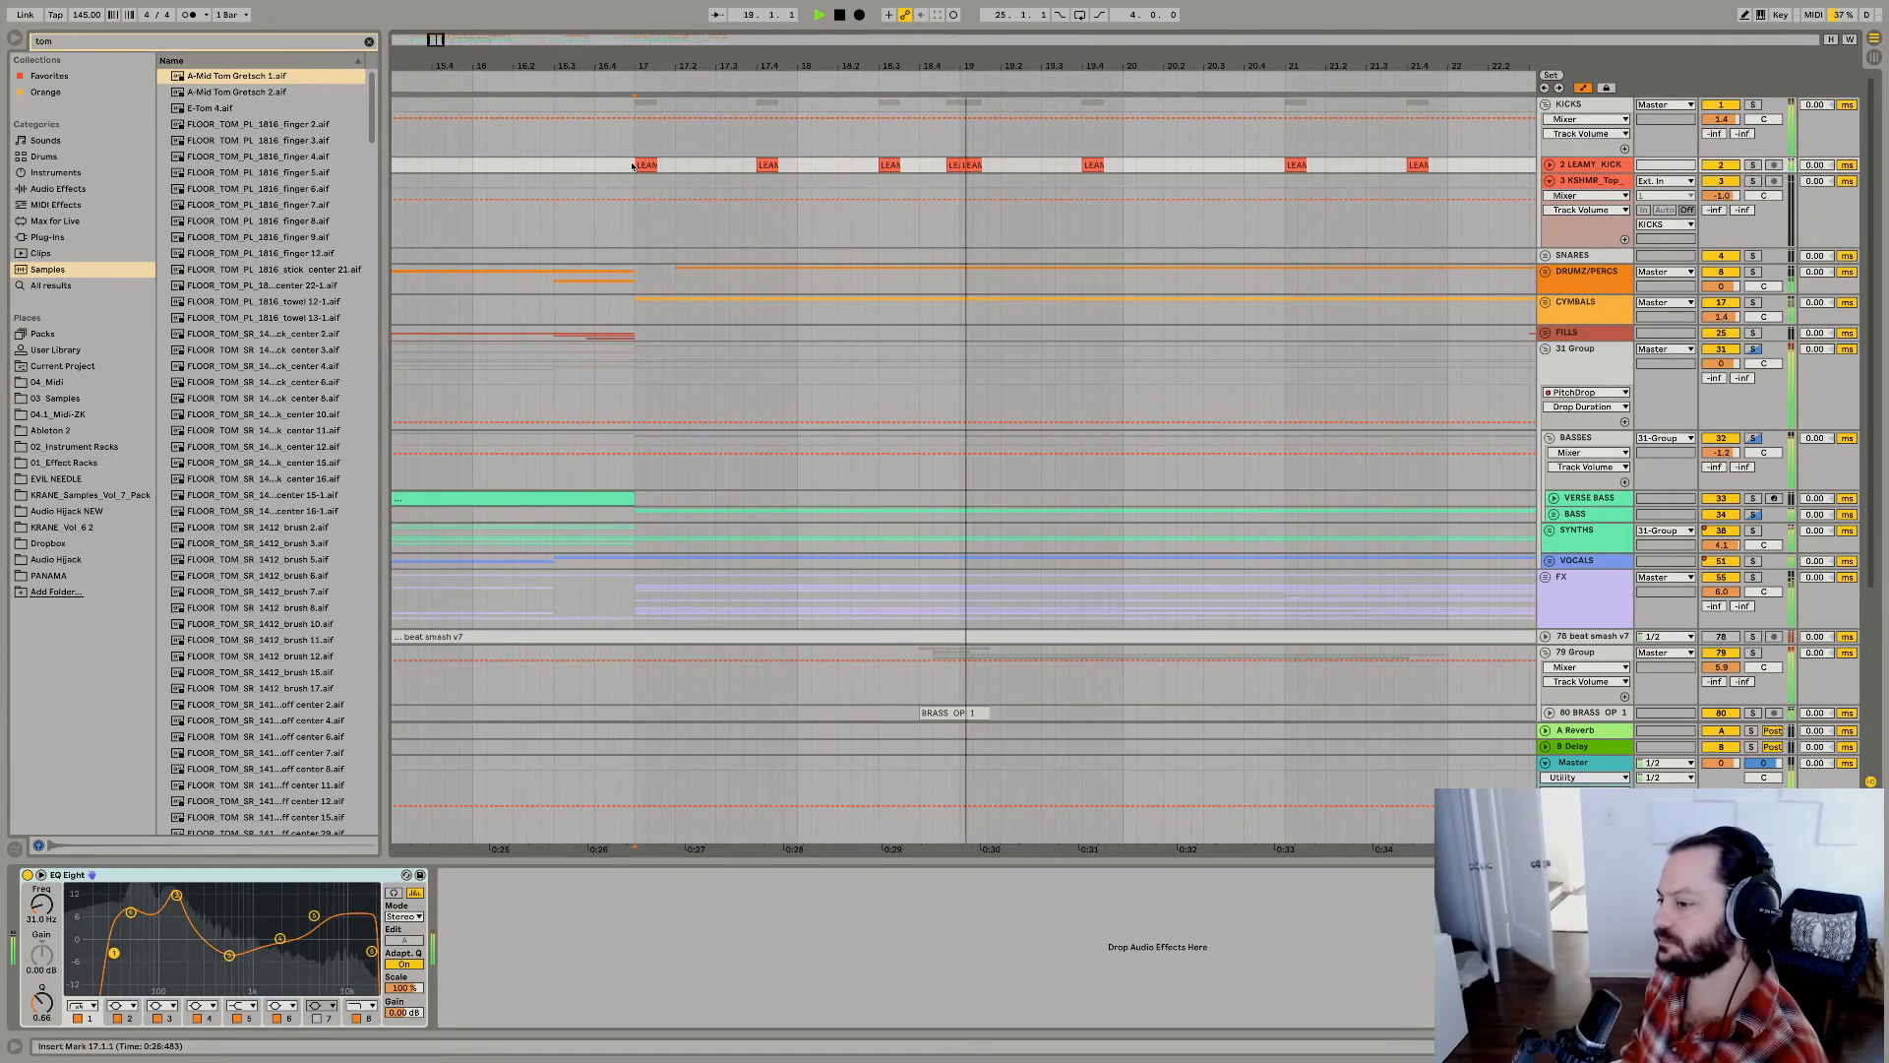
key("space")
key("space")
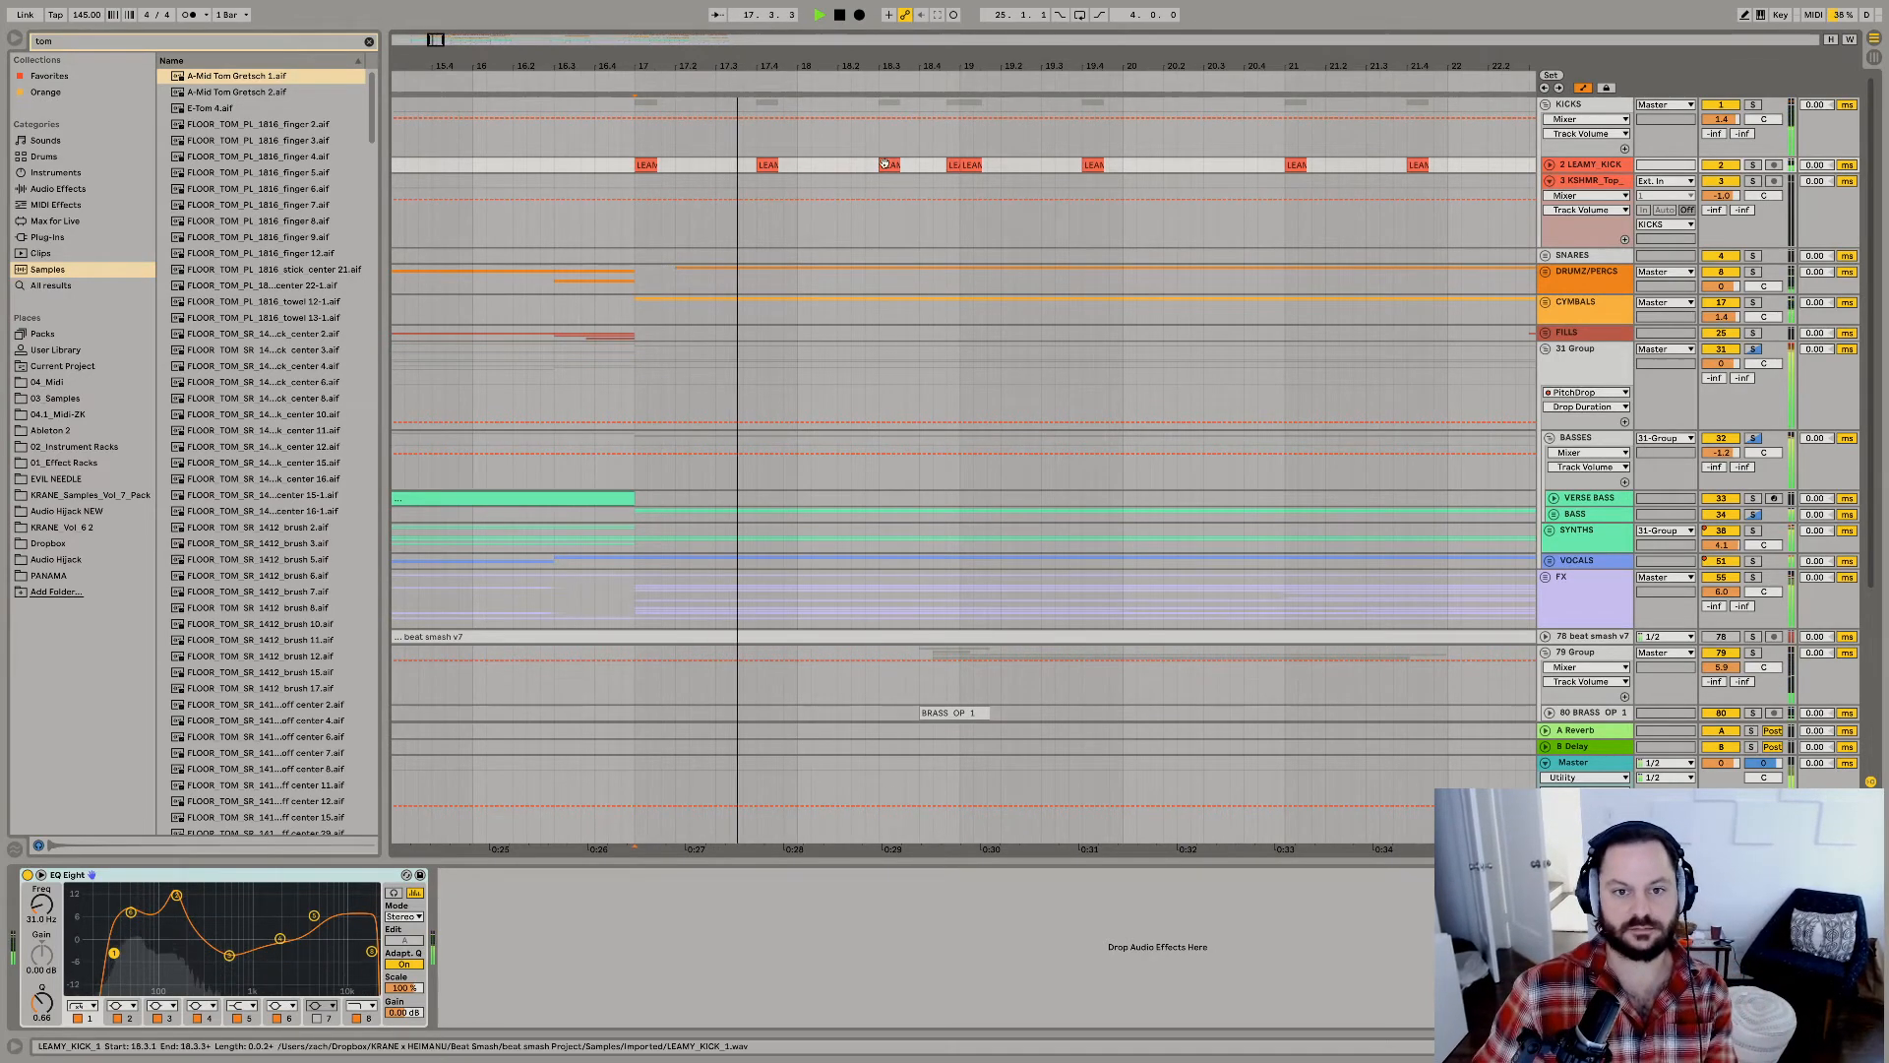
left_click_drag(898, 165, 878, 169)
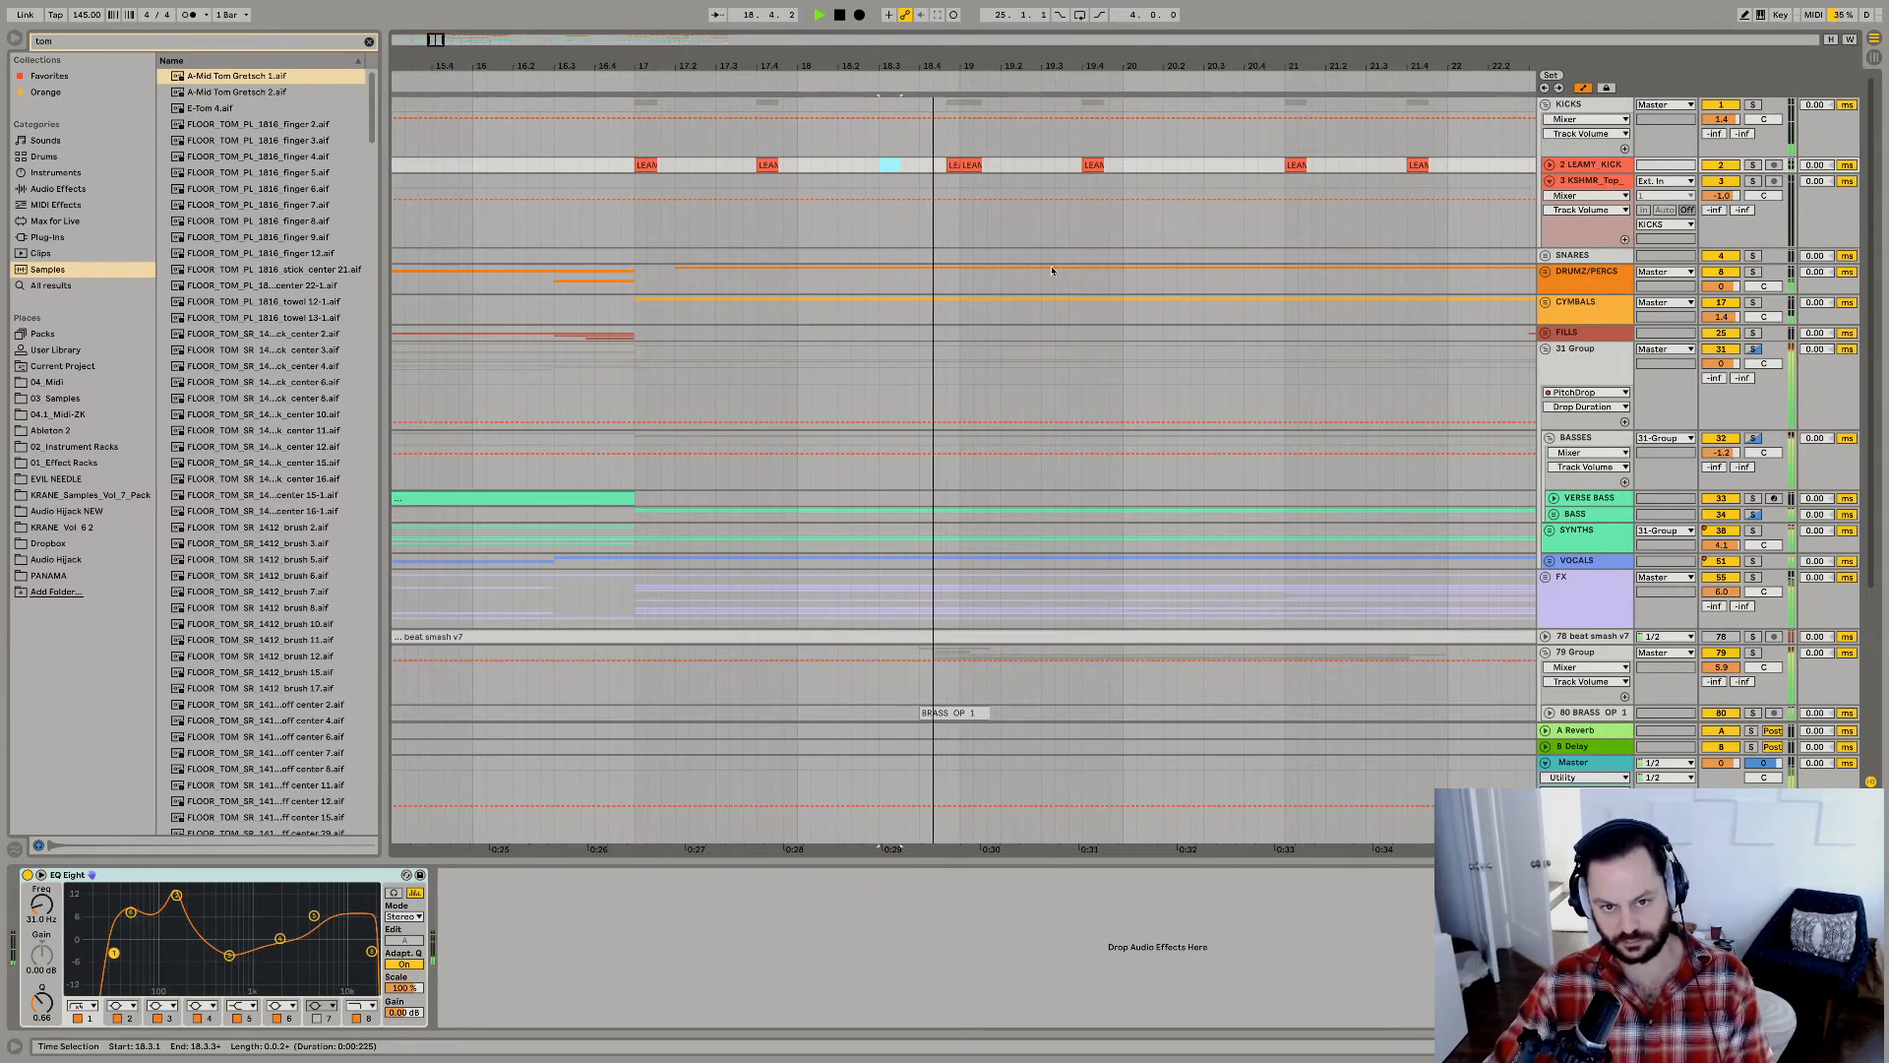
key("space")
key("space")
Turn off the PitchDrop devices on BASSES and 31 Group, and replay from bar 17.
left_click(1577, 438)
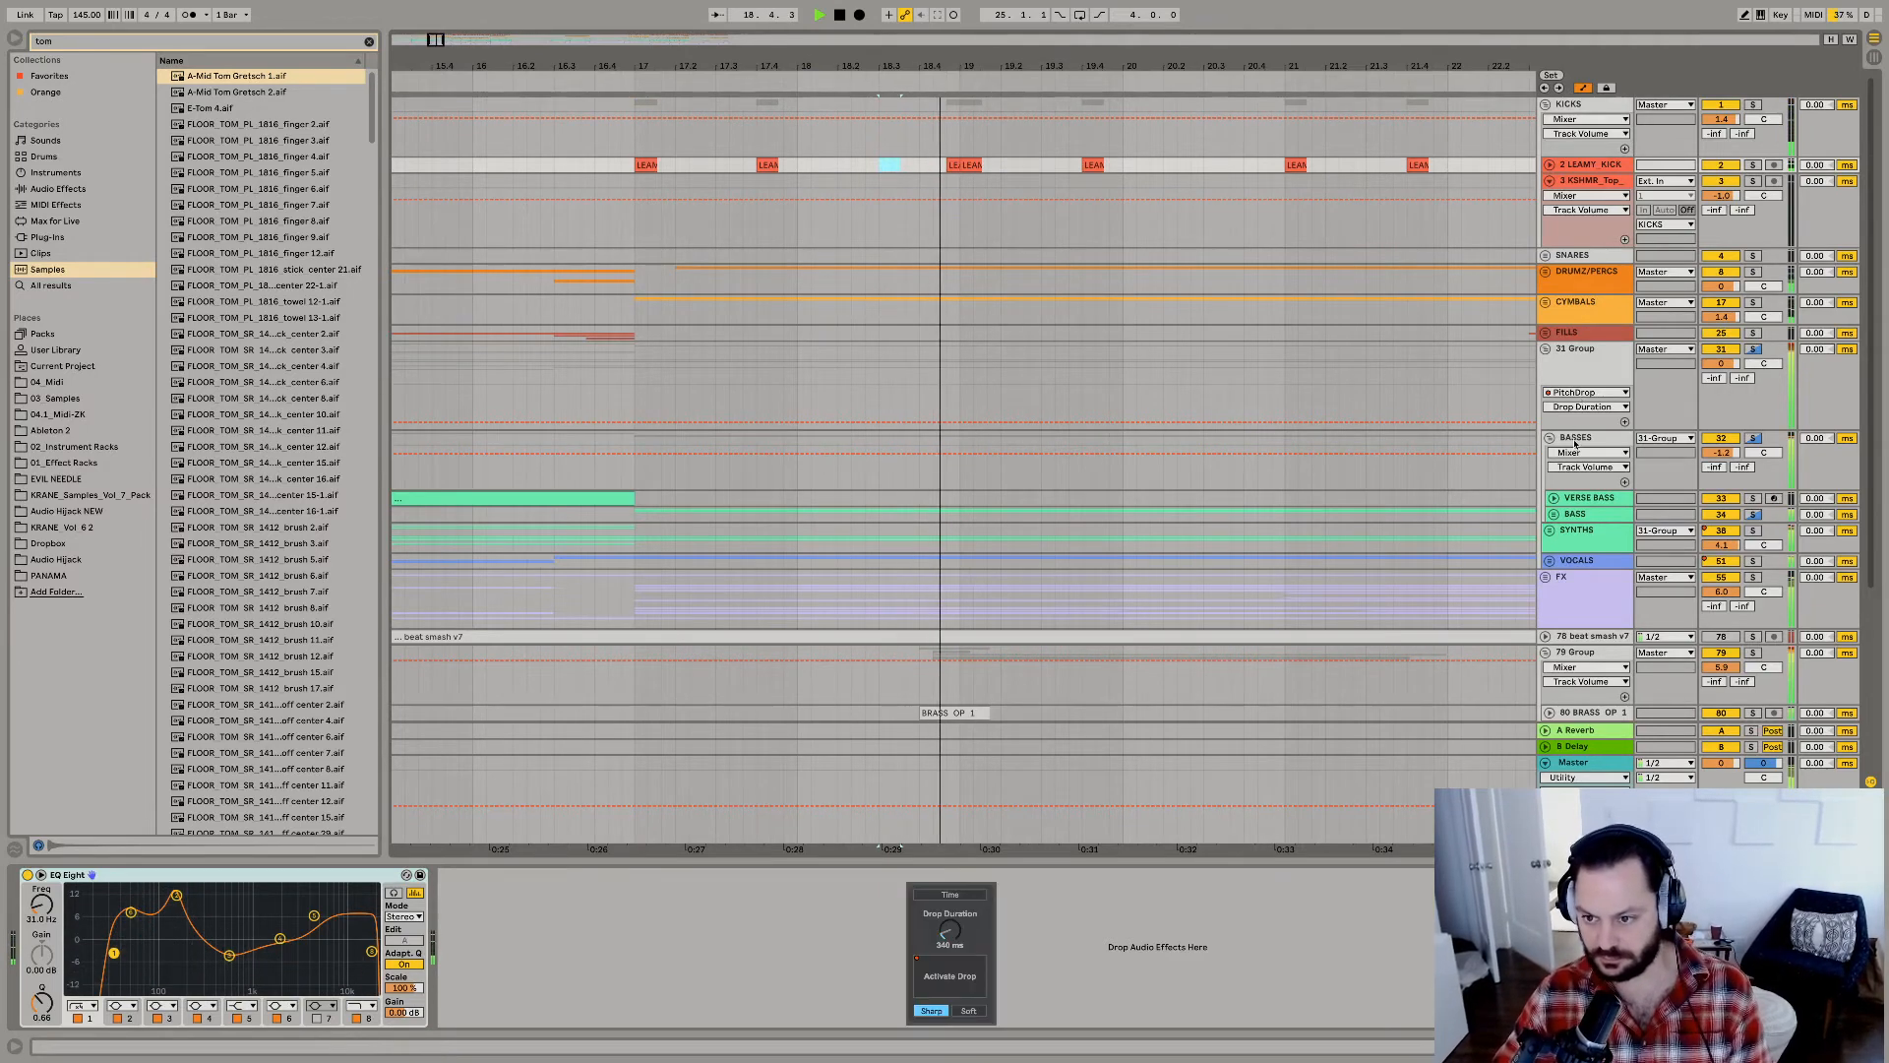
left_click(913, 874)
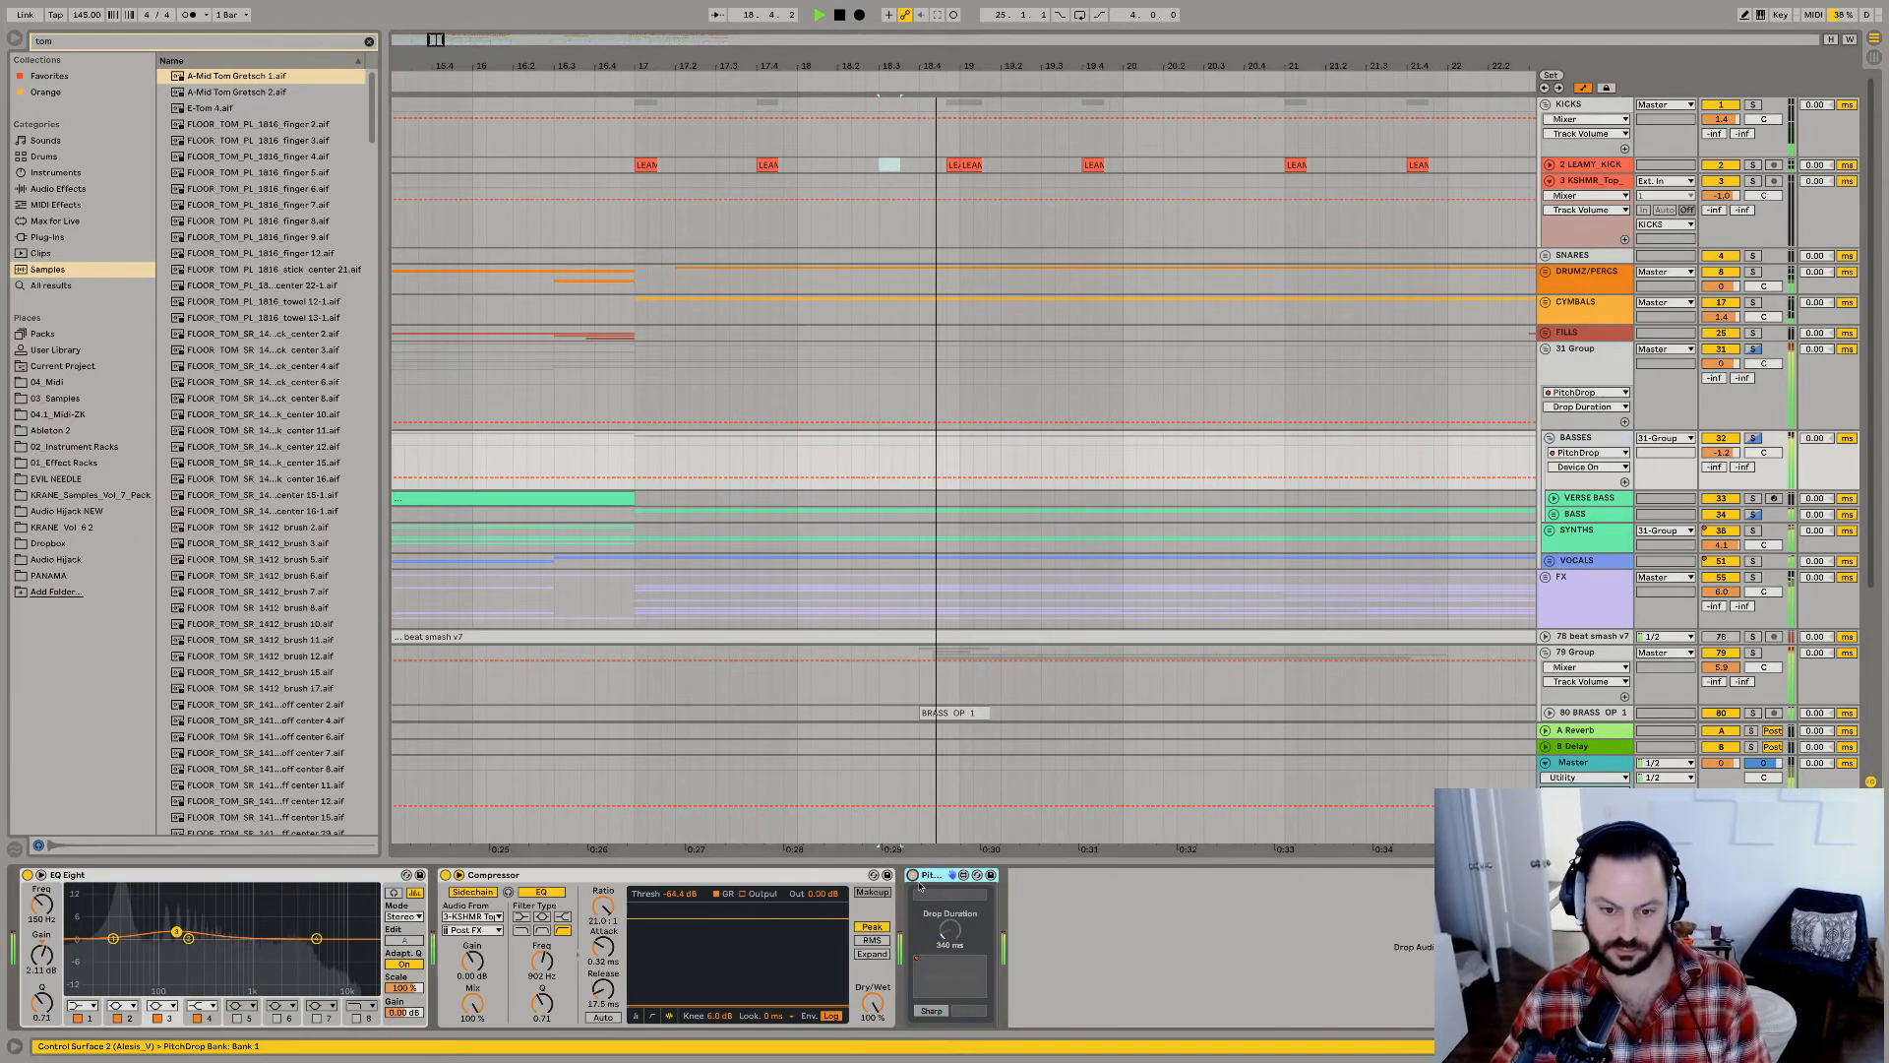
left_click(636, 710)
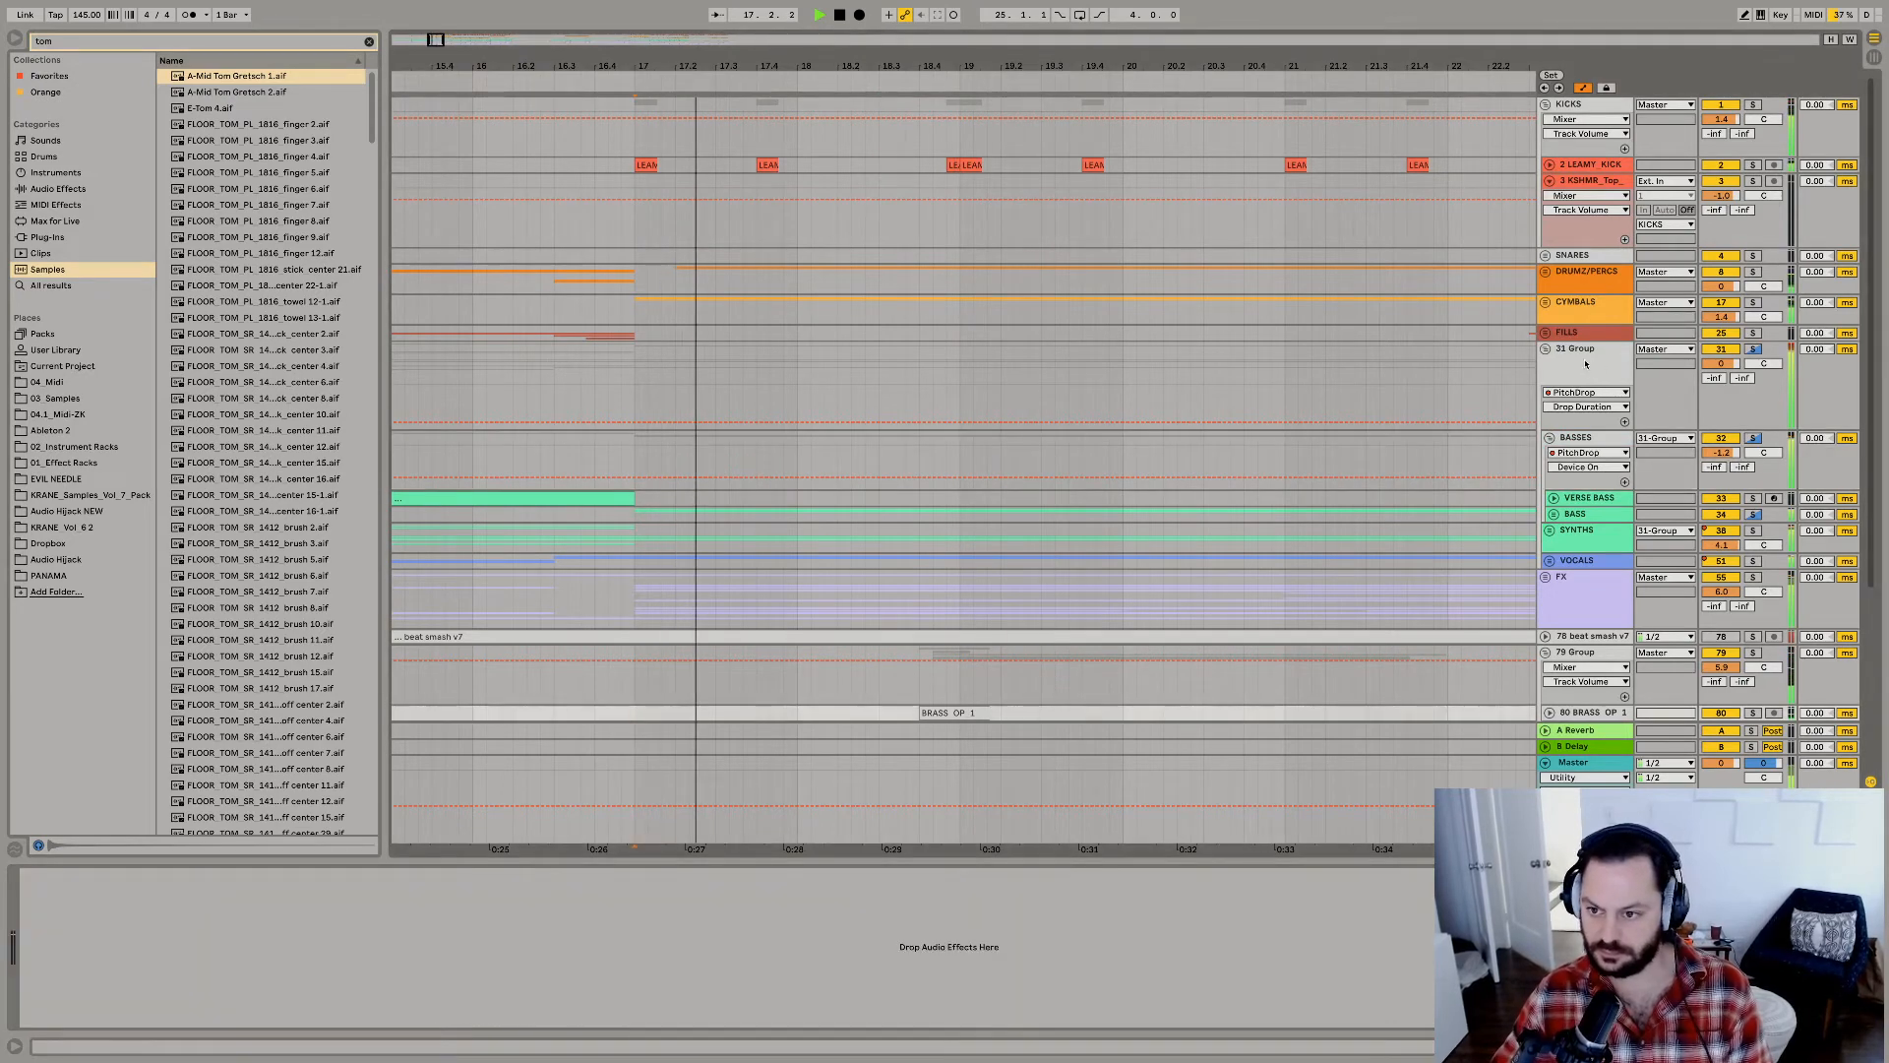
left_click(1585, 364)
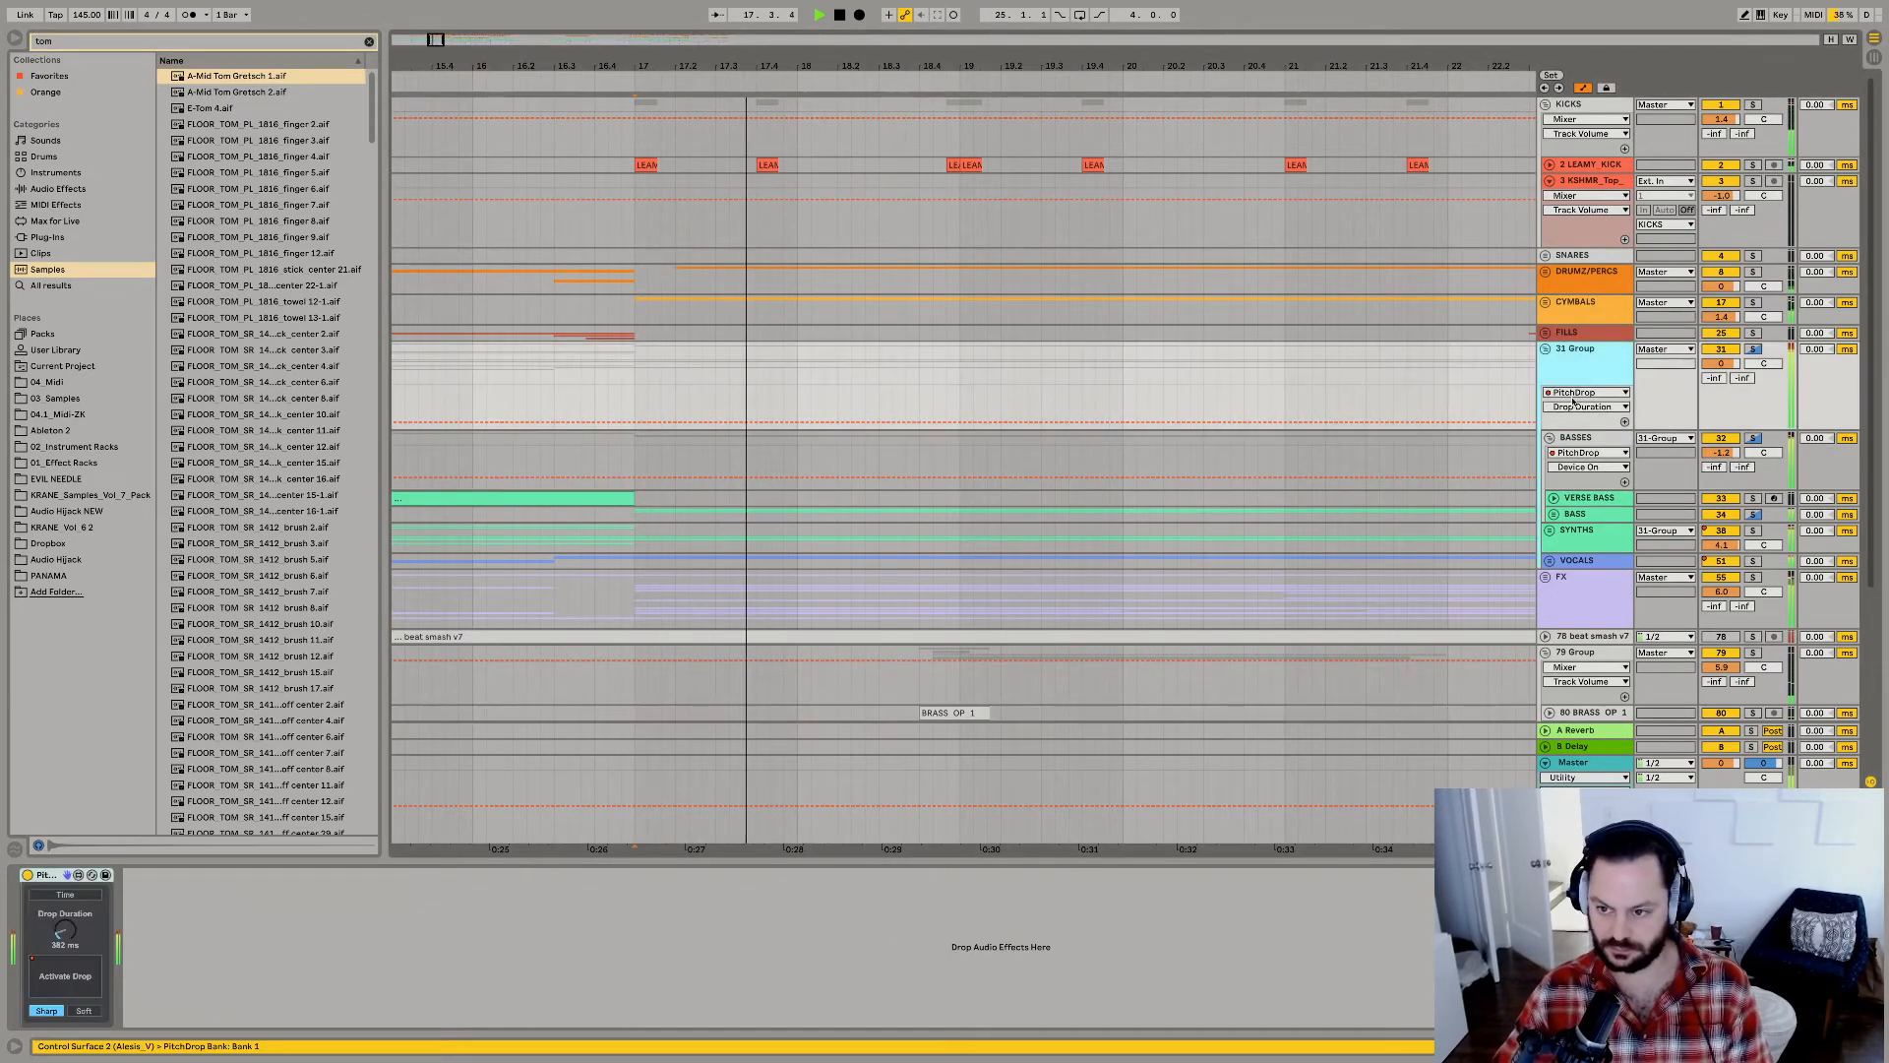
left_click(27, 874)
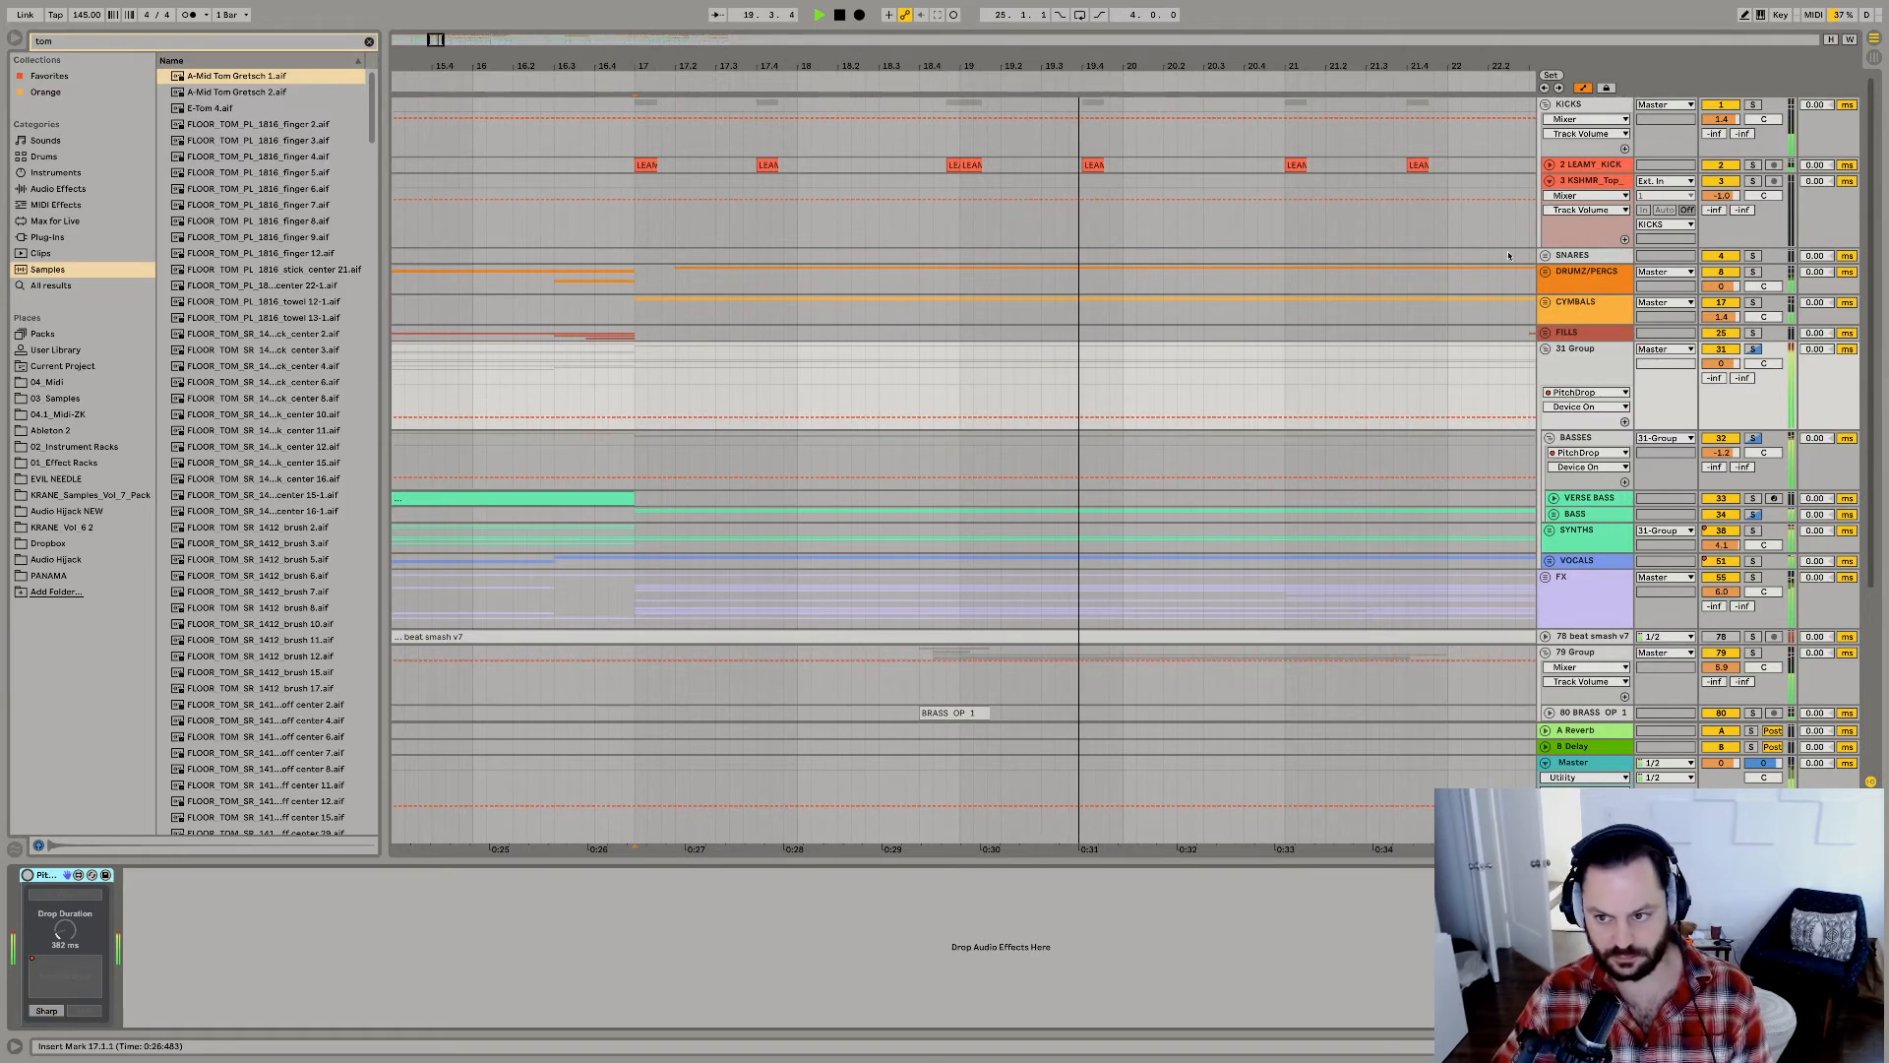
key("space")
key("space")
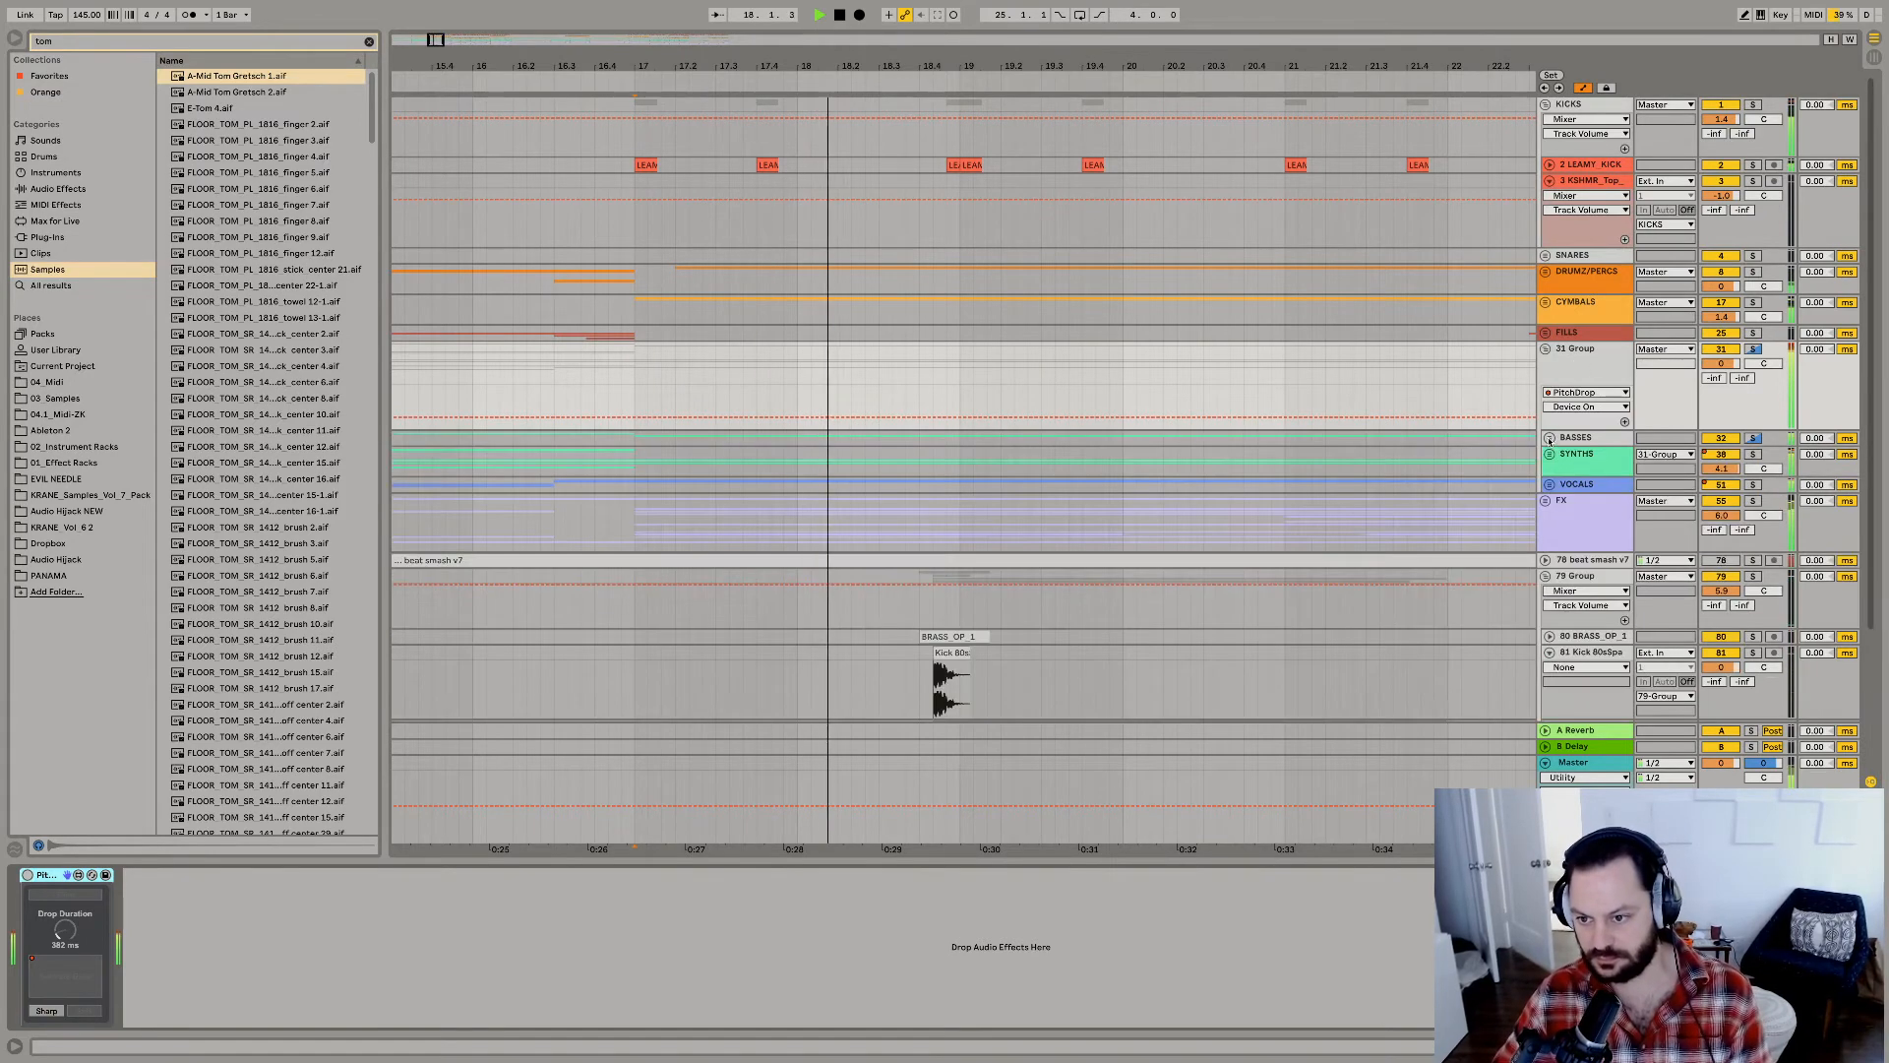
Fold the BASSES track and draw Speaker On automation that mutes 31 Group from 18.4.1 to about 19.1.1.
left_click(1550, 439)
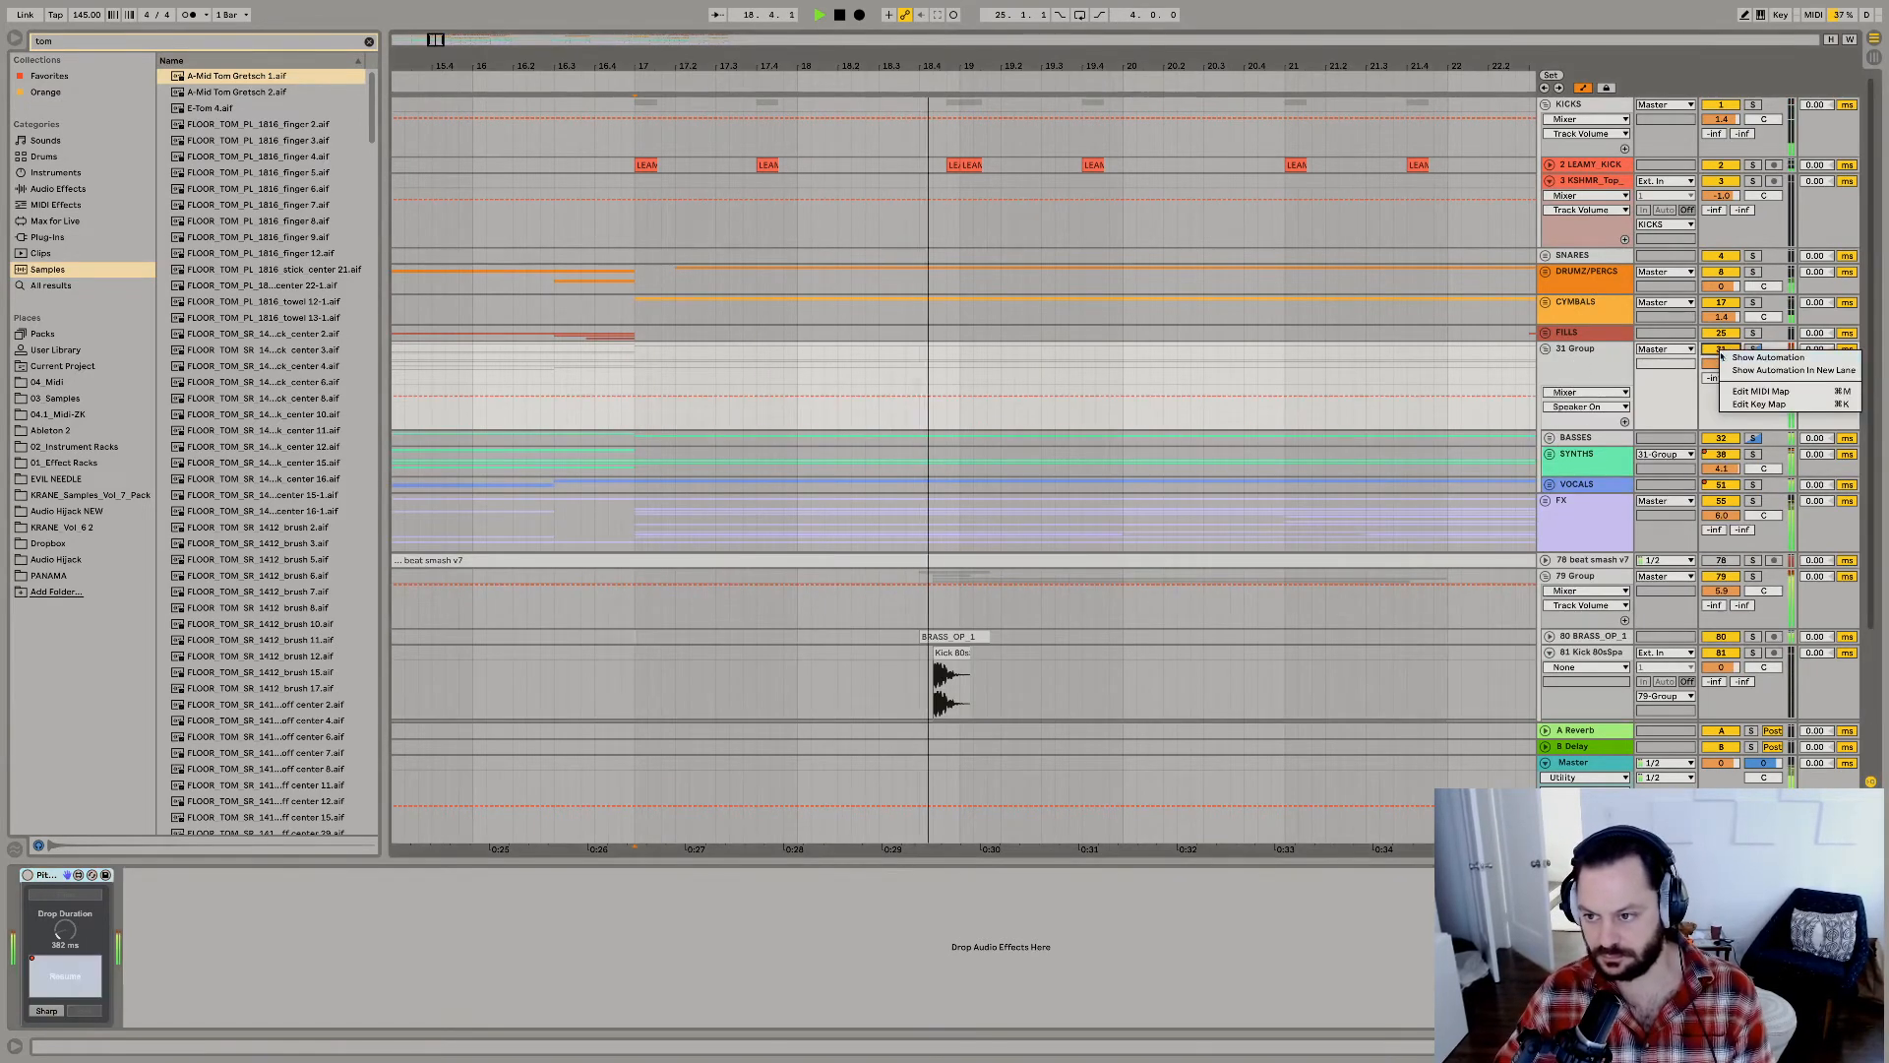
key("b")
key("space")
left_click(923, 380)
key("space")
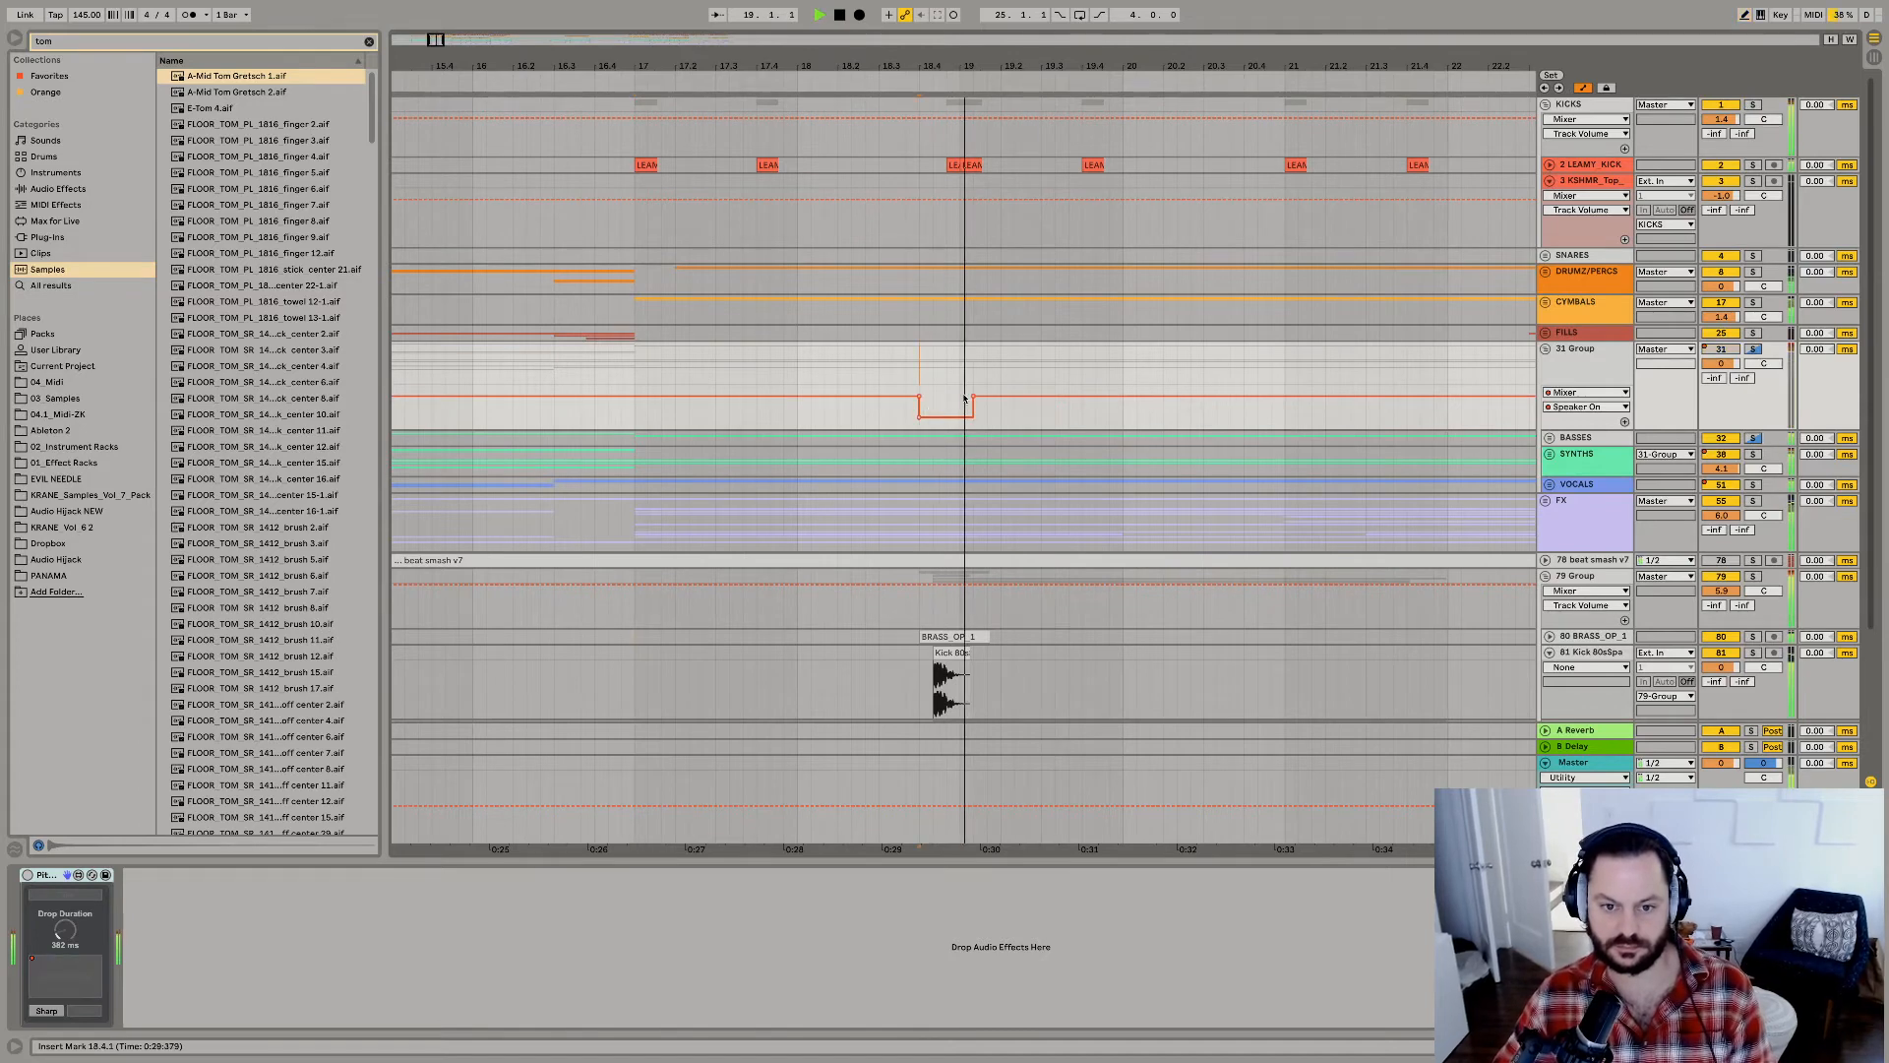
left_click(969, 395)
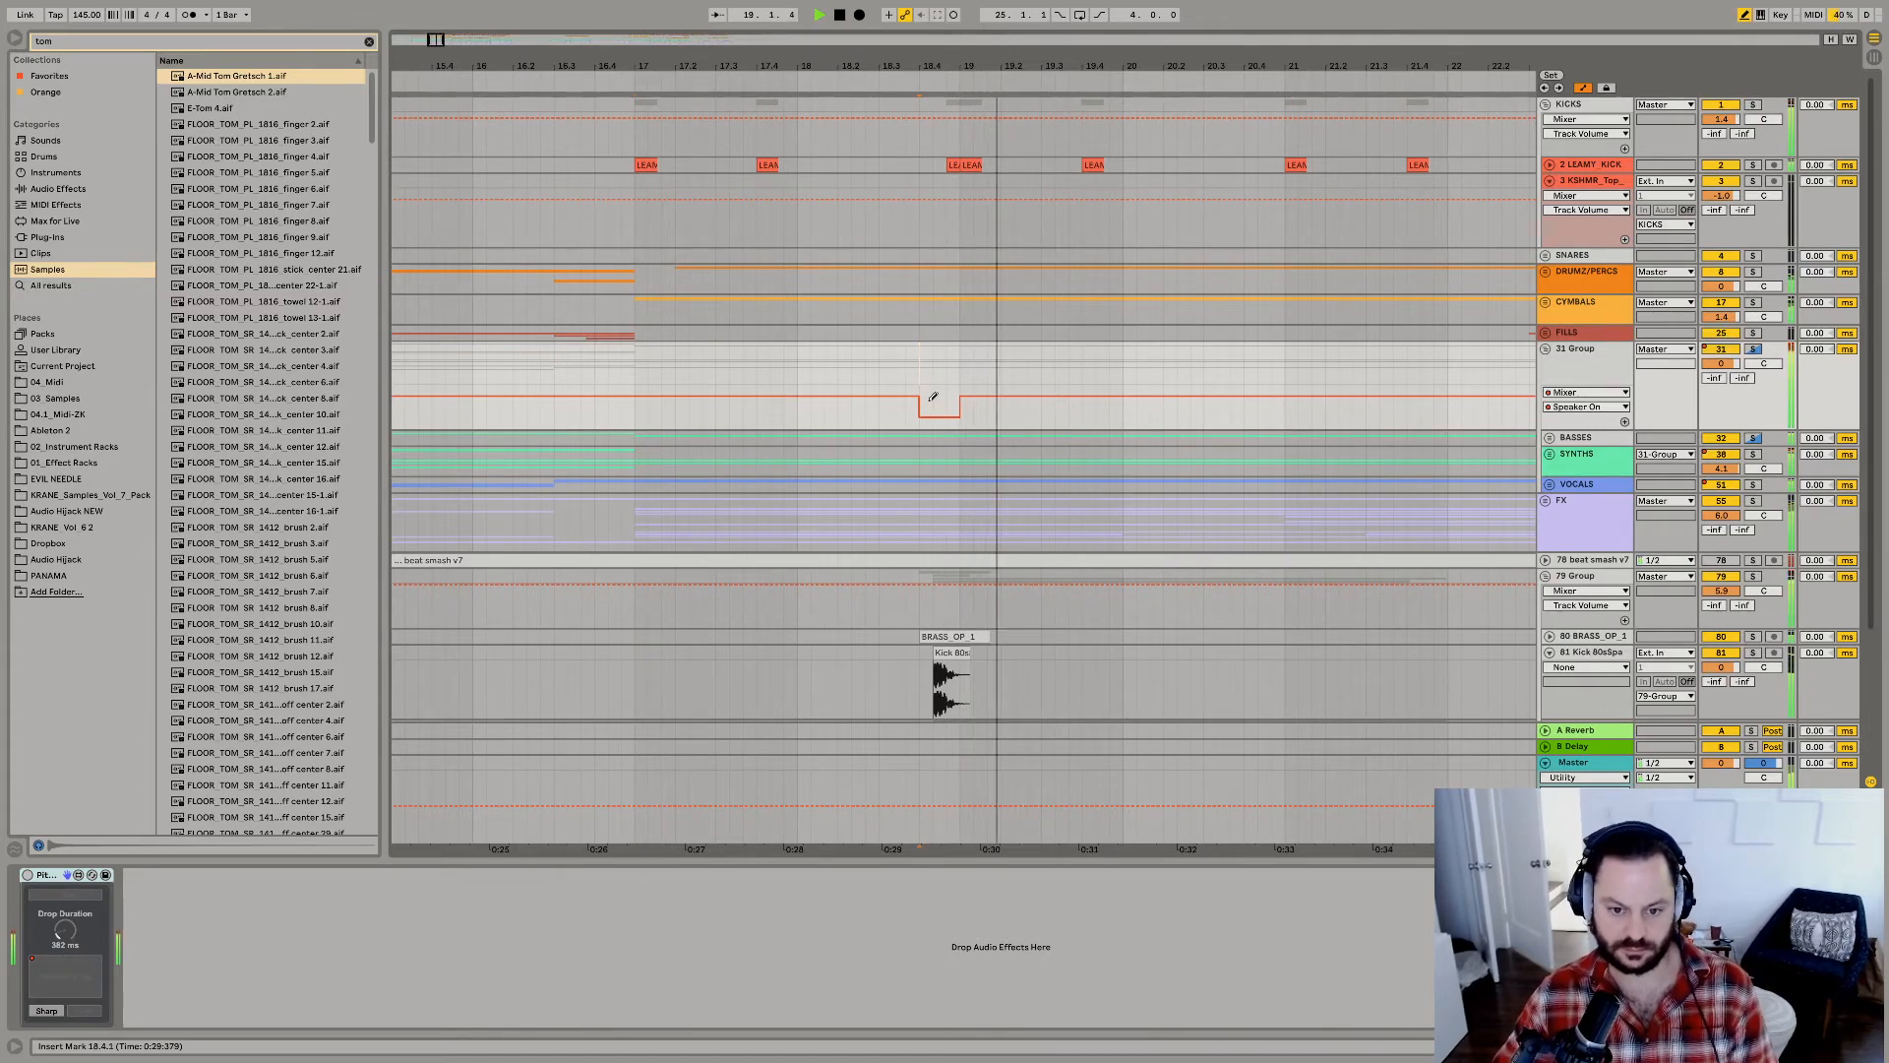
Copy the brass, kick, tom and stomp hits from 18.4.1 to 19.1.2 and paste them at 20.4.1.
scroll(925, 414, "down", 4)
left_click(634, 558)
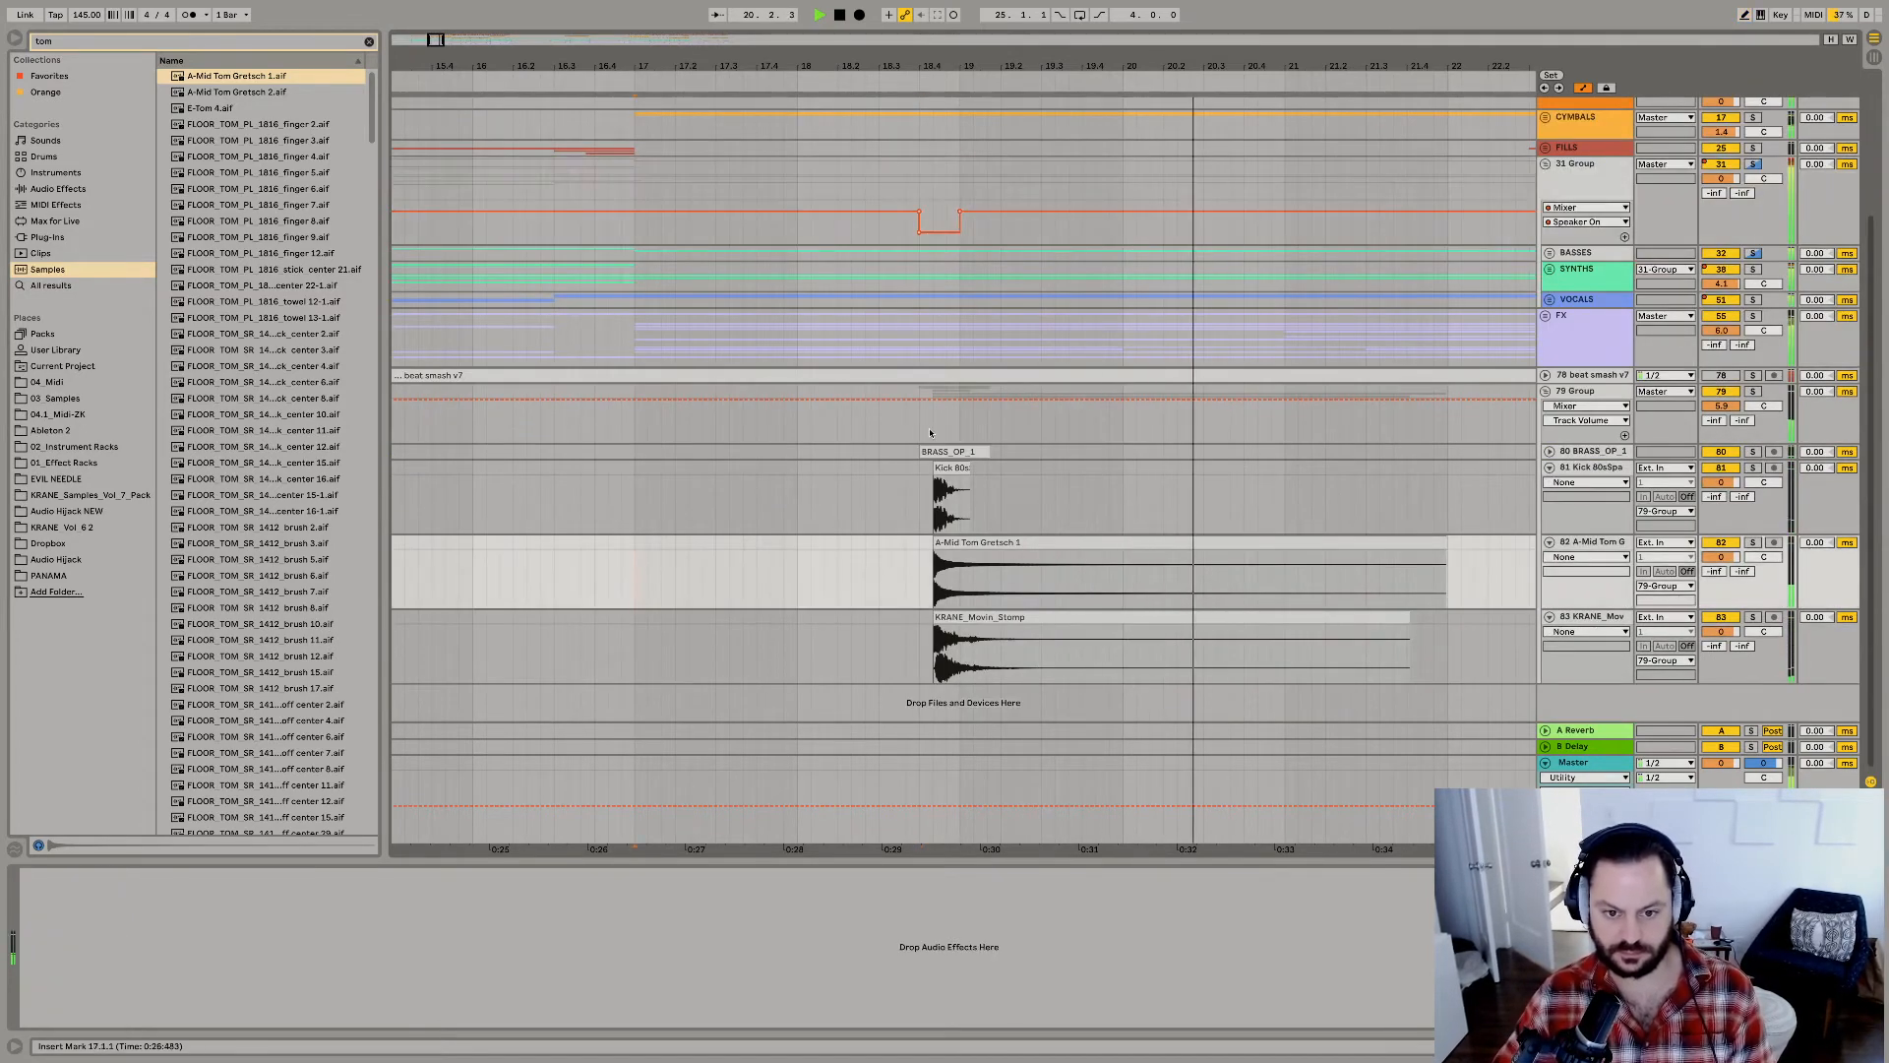
left_click_drag(915, 664, 980, 449)
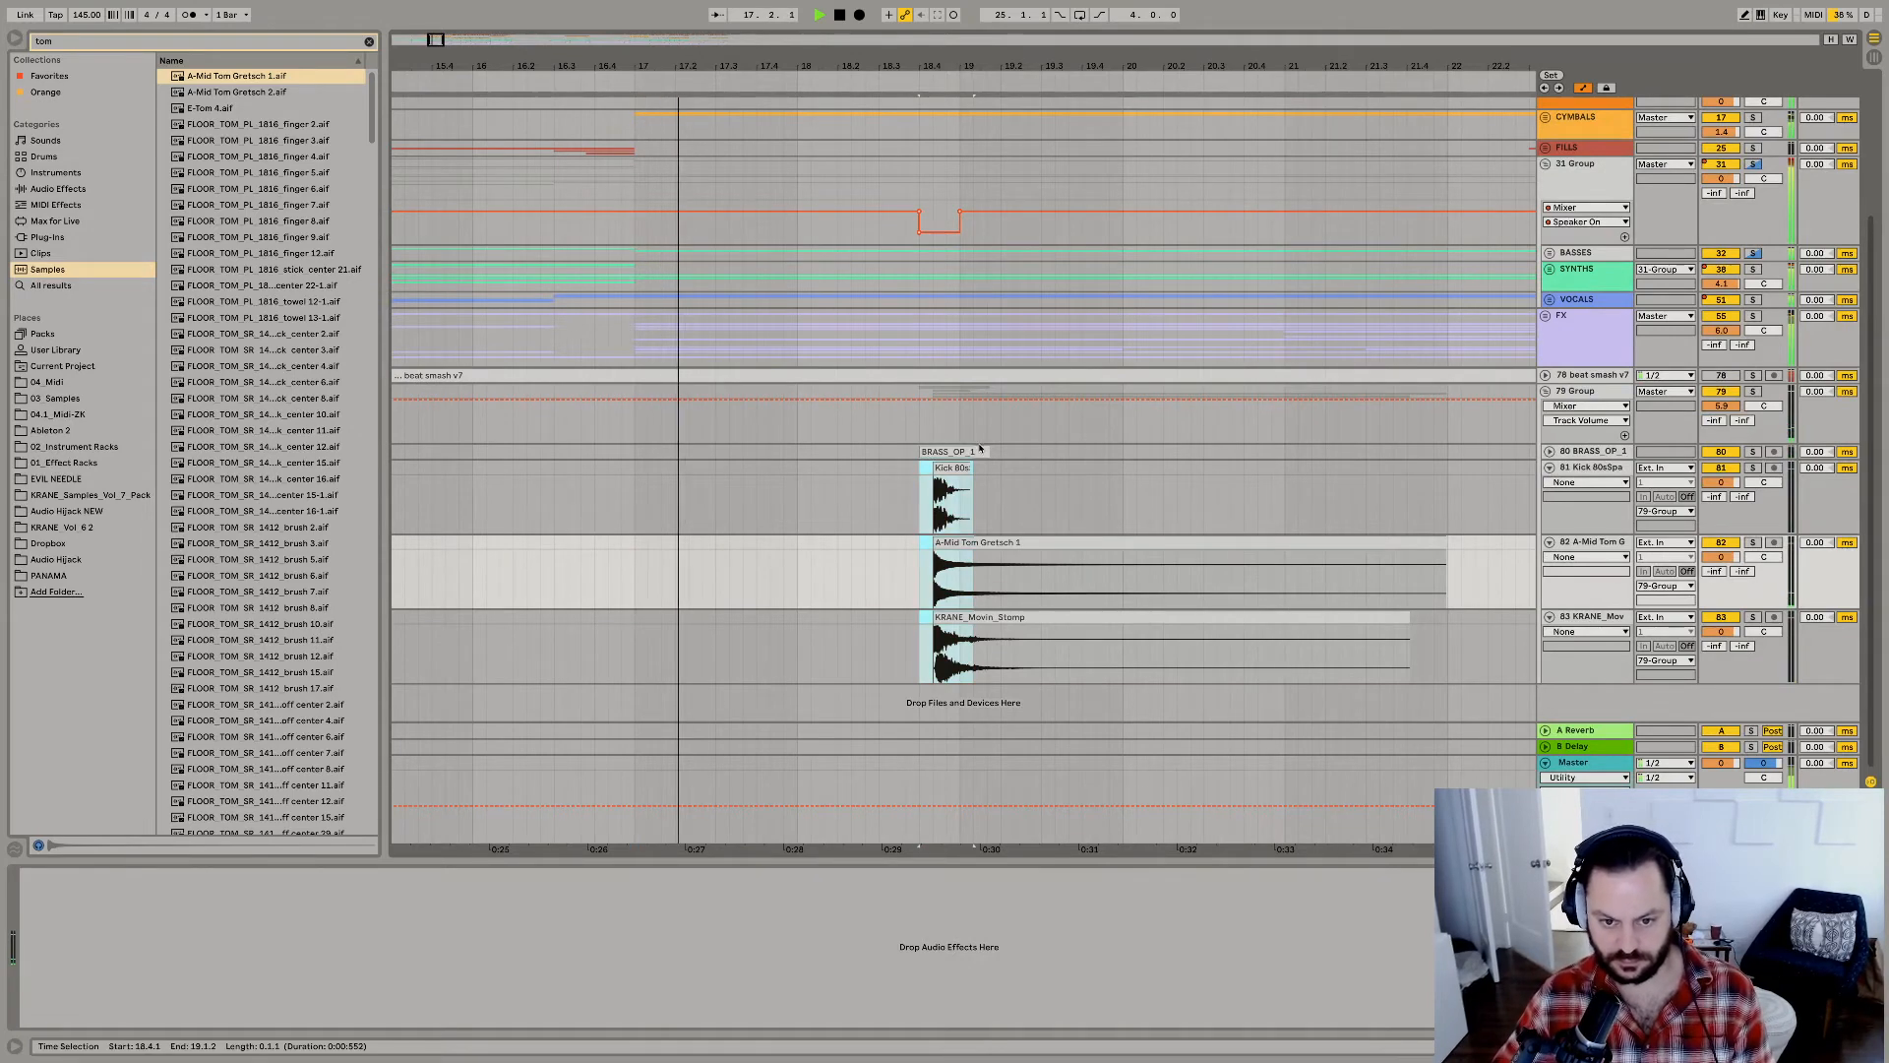
left_click(1248, 454)
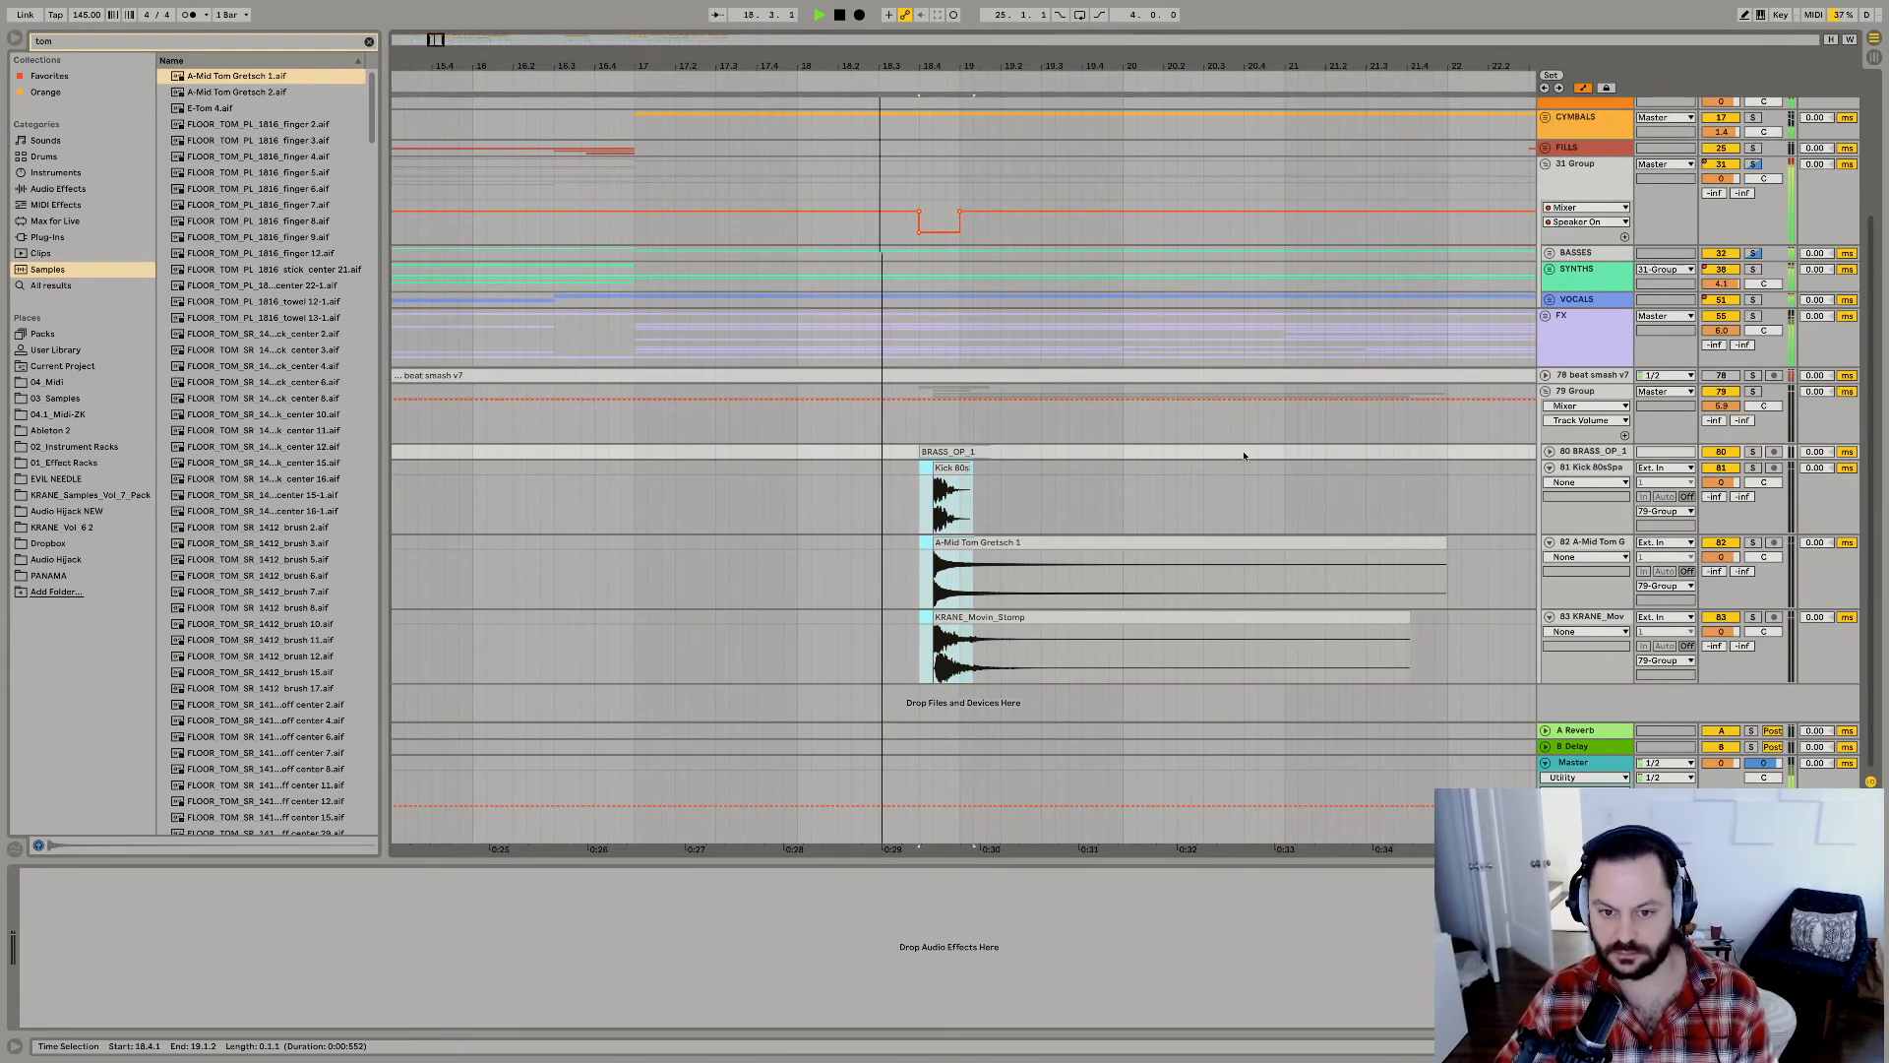
left_click(1244, 455)
key("ctrl+v")
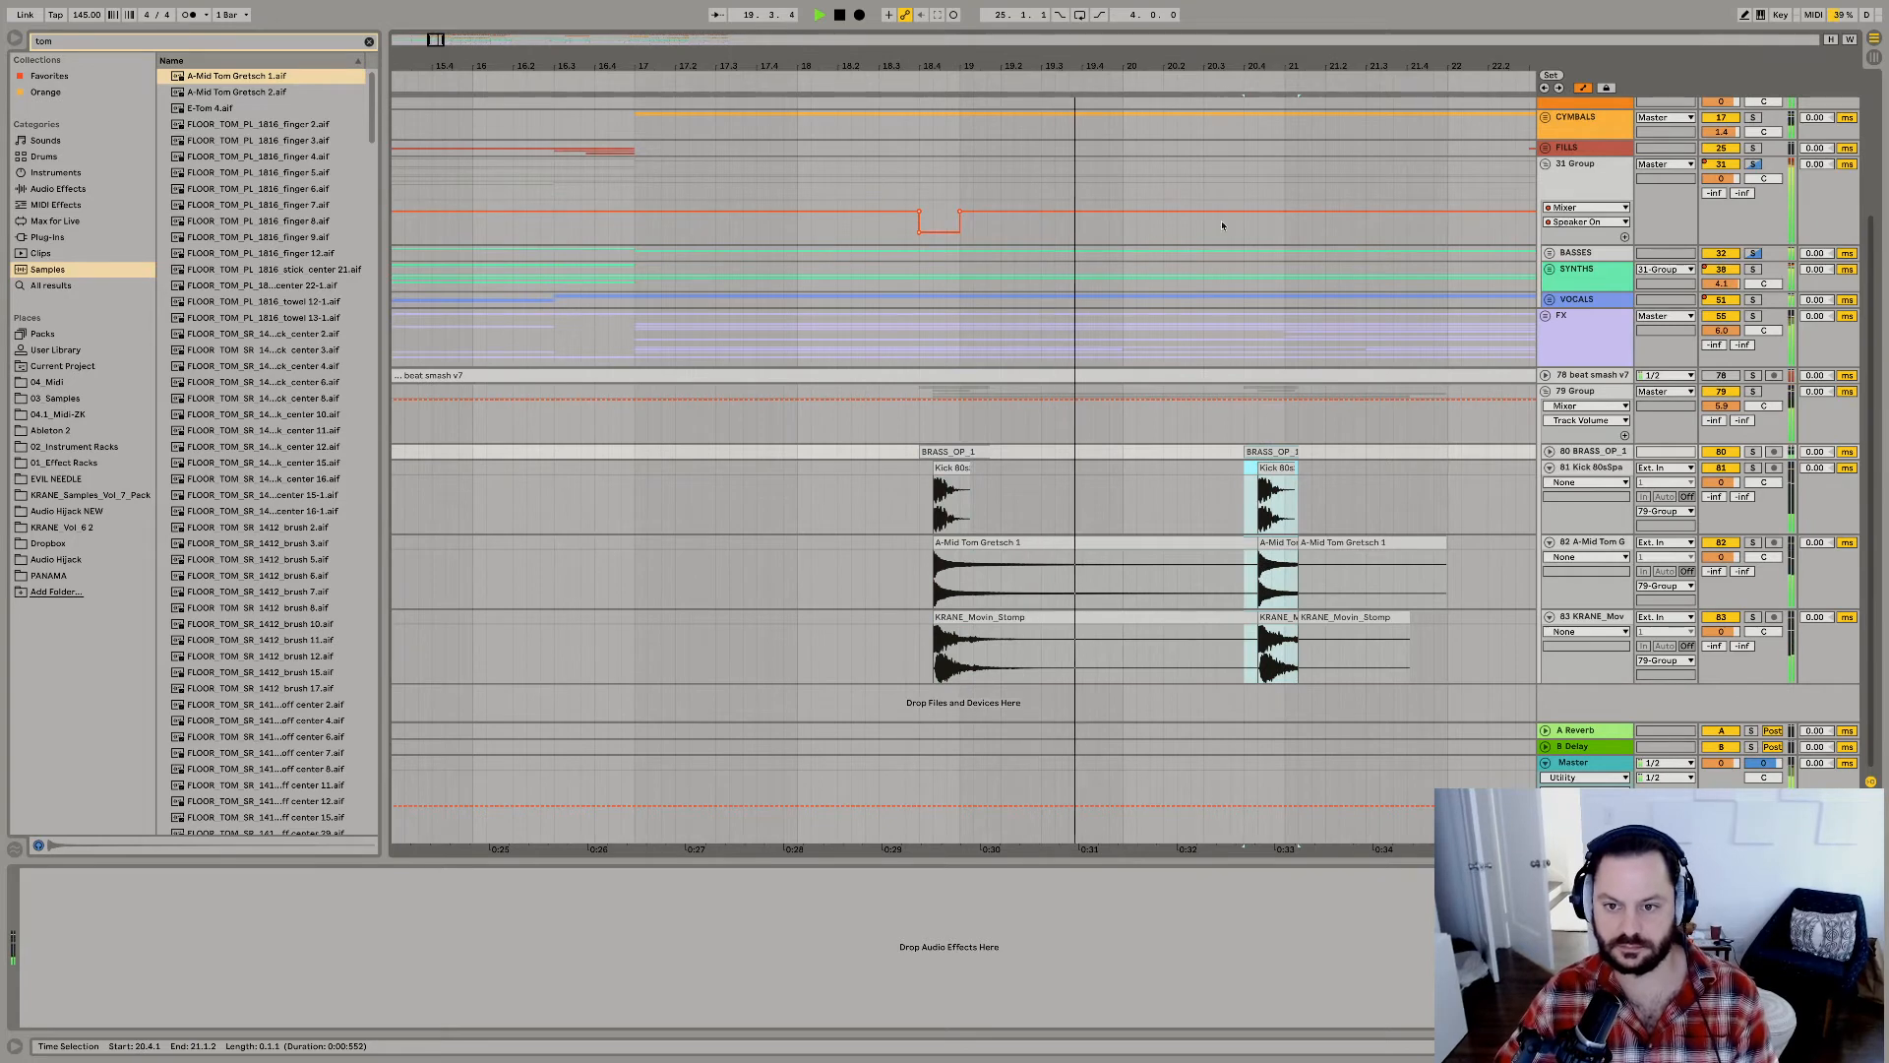
Draw Speaker On automation muting 31 Group from 20.4.1 to 21.1.1, remove the mute at 18.4.1, and replay from 18.4.1.
key("b")
left_click(1277, 236)
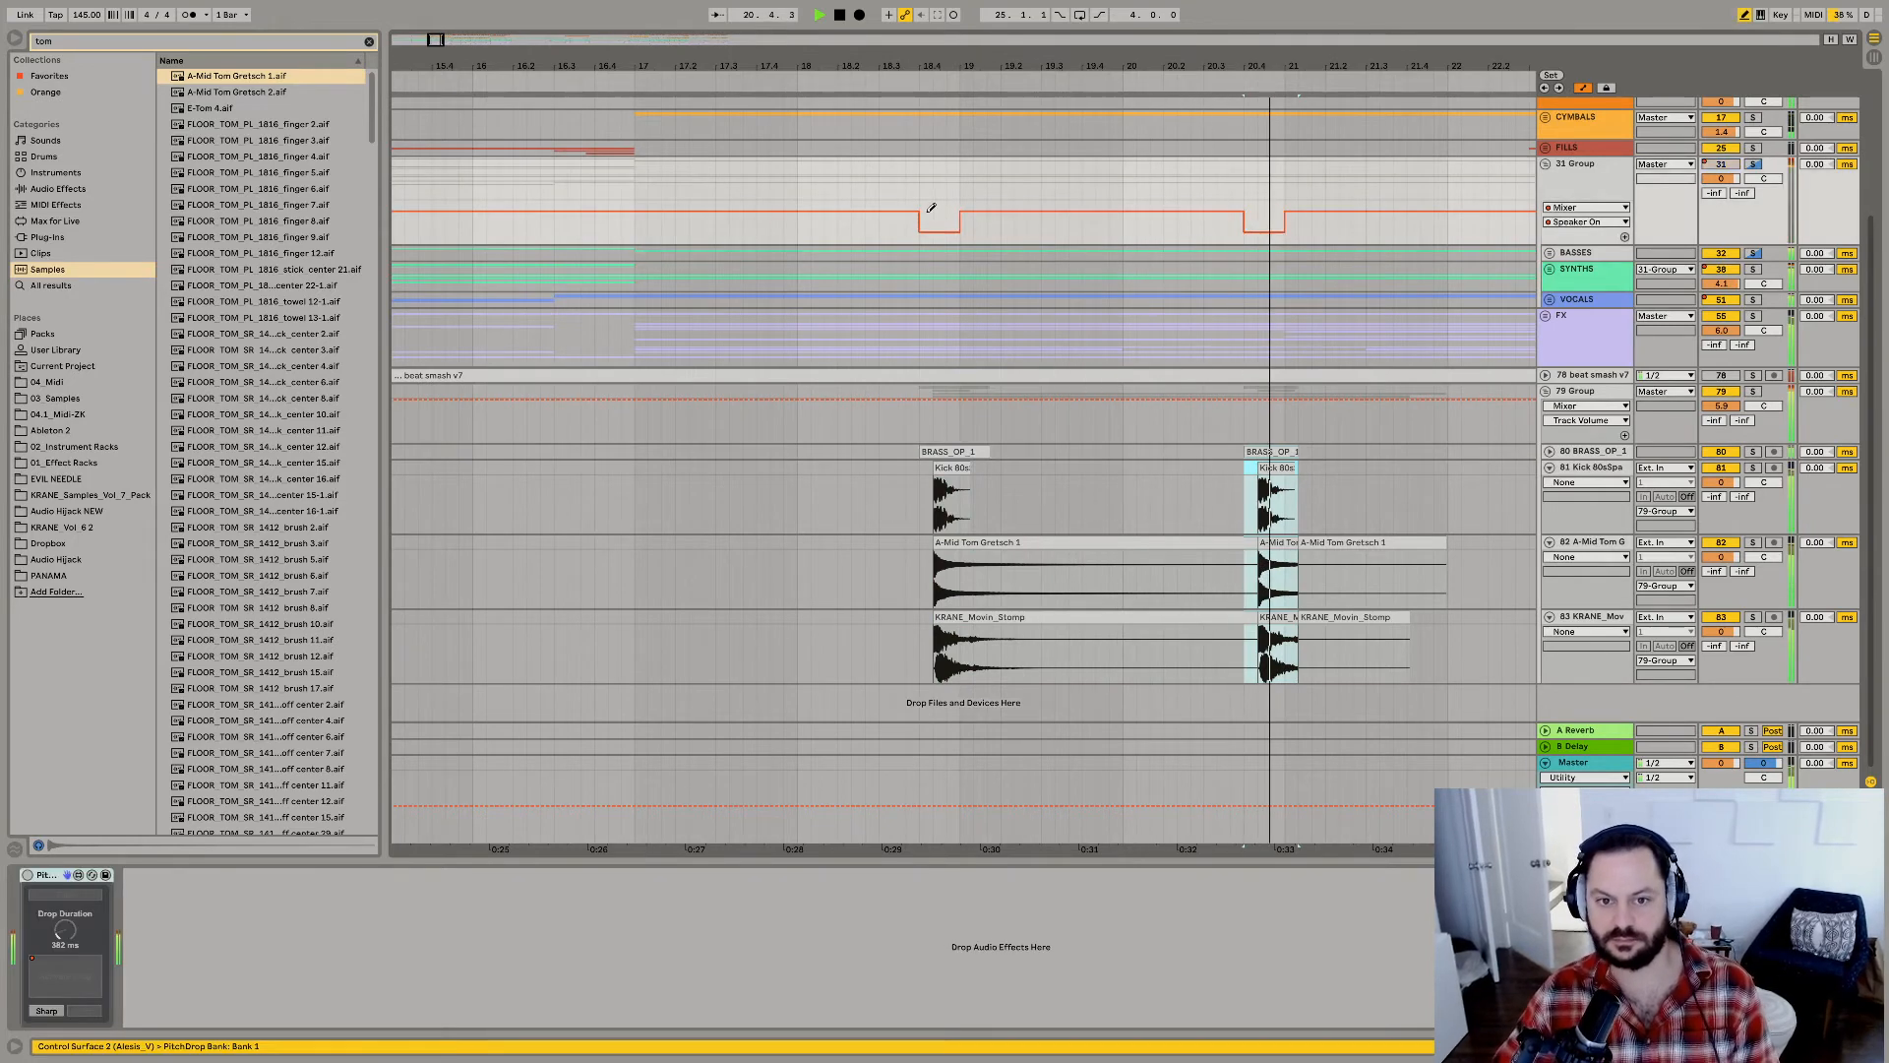
left_click(961, 216)
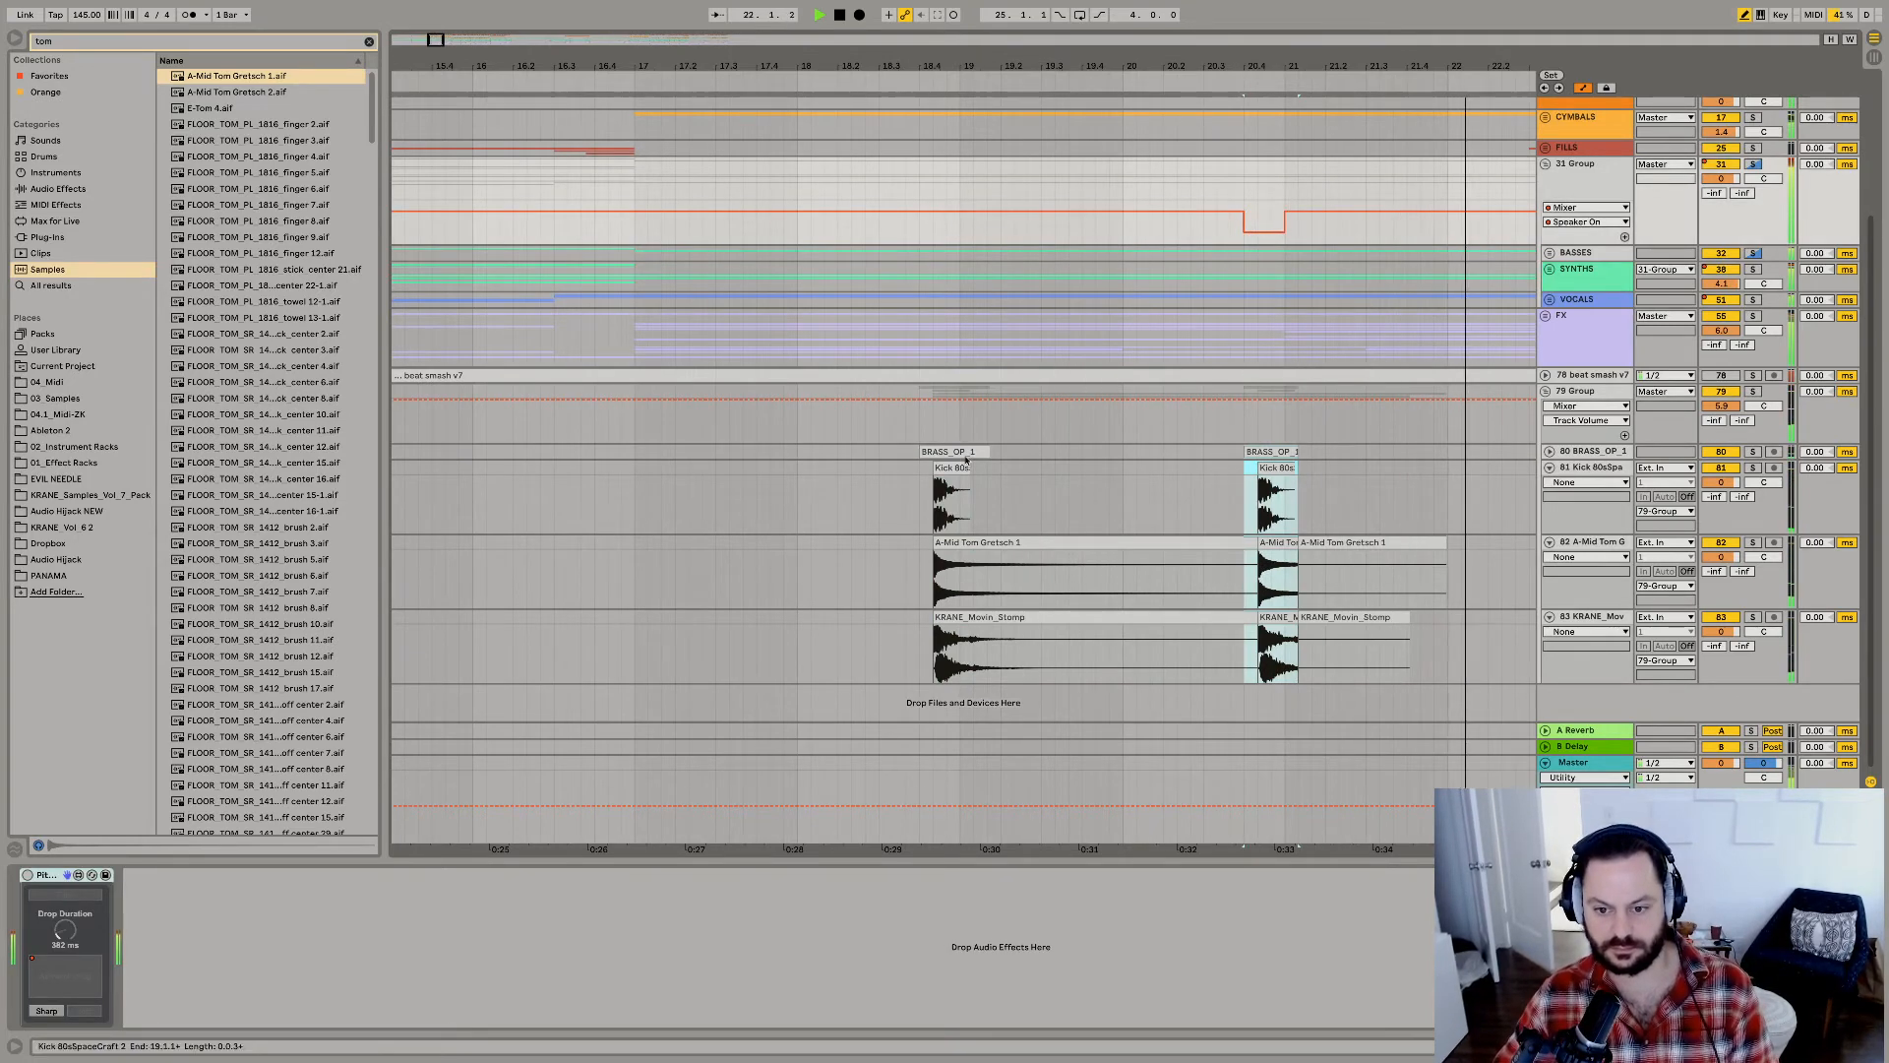
left_click(919, 434)
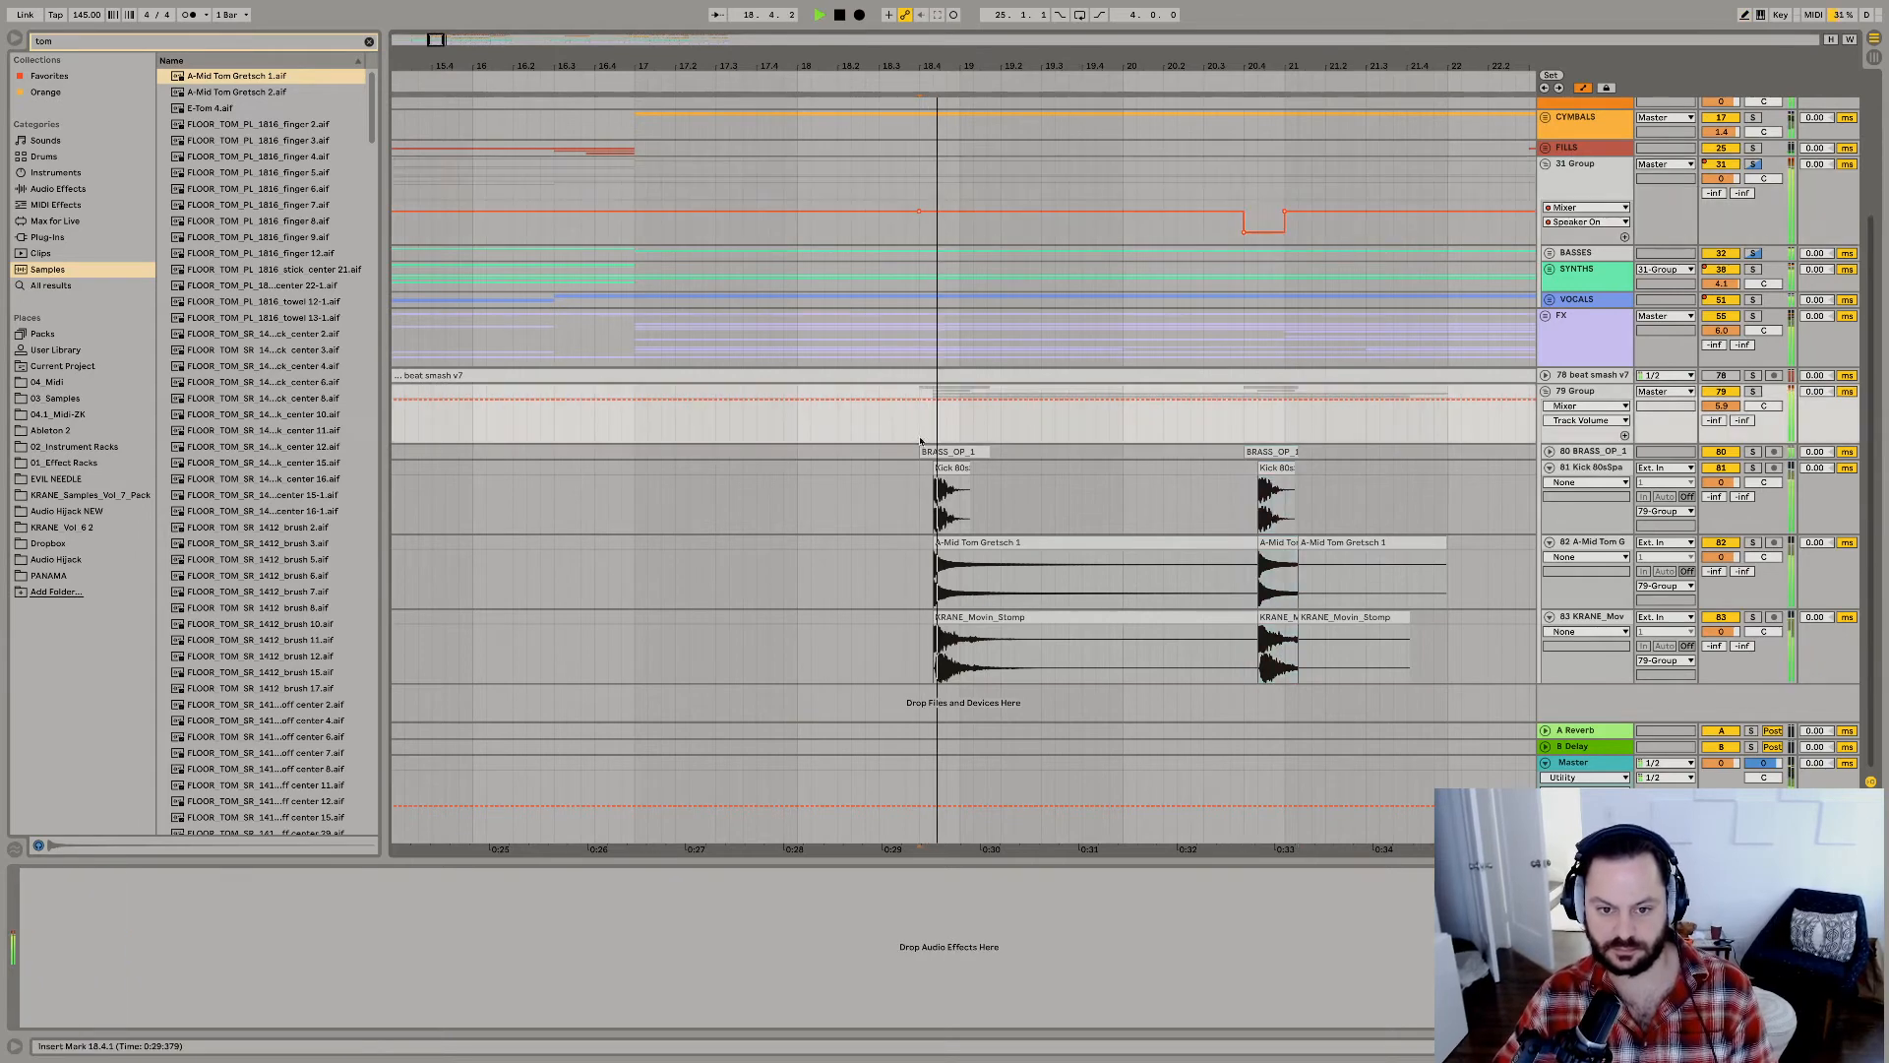
Add another LEAMY KICK clip just before bar 21 and replay that spot with the kick track soloed.
scroll(935, 296, "up", 4)
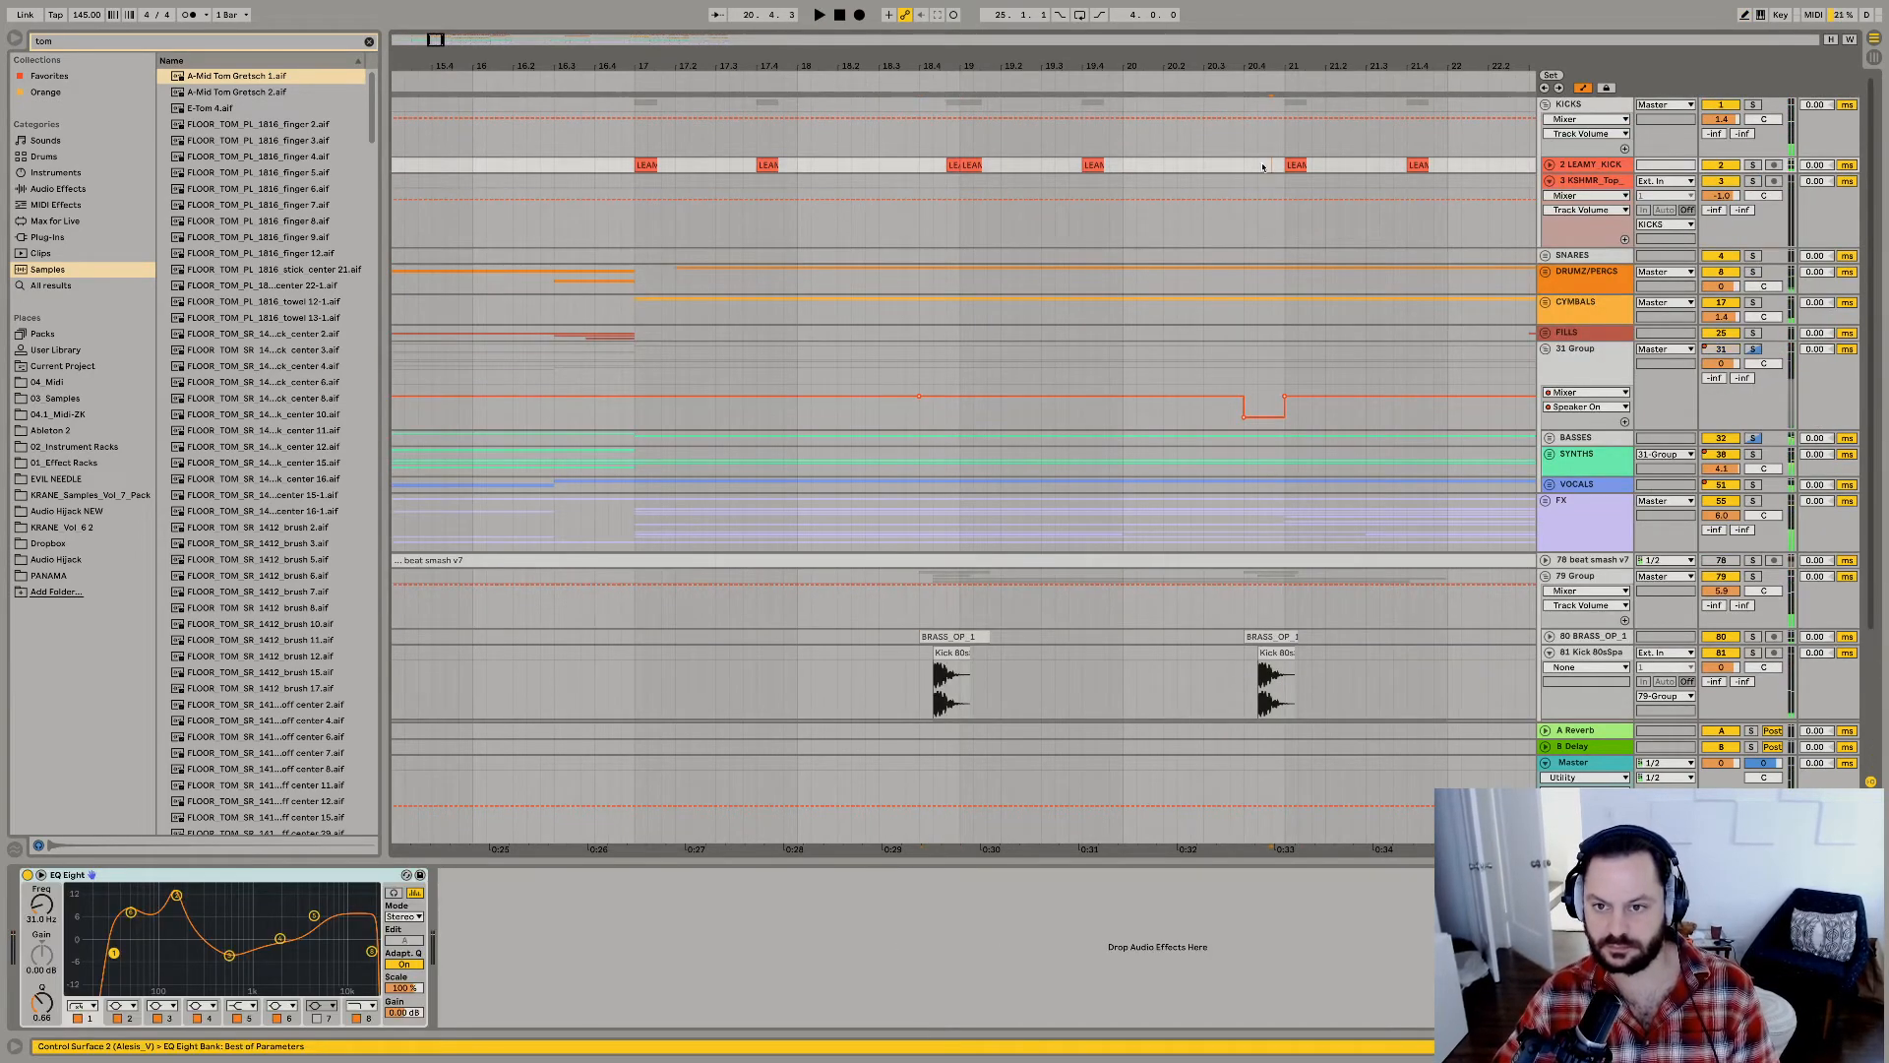
key("s")
key("space")
key("space")
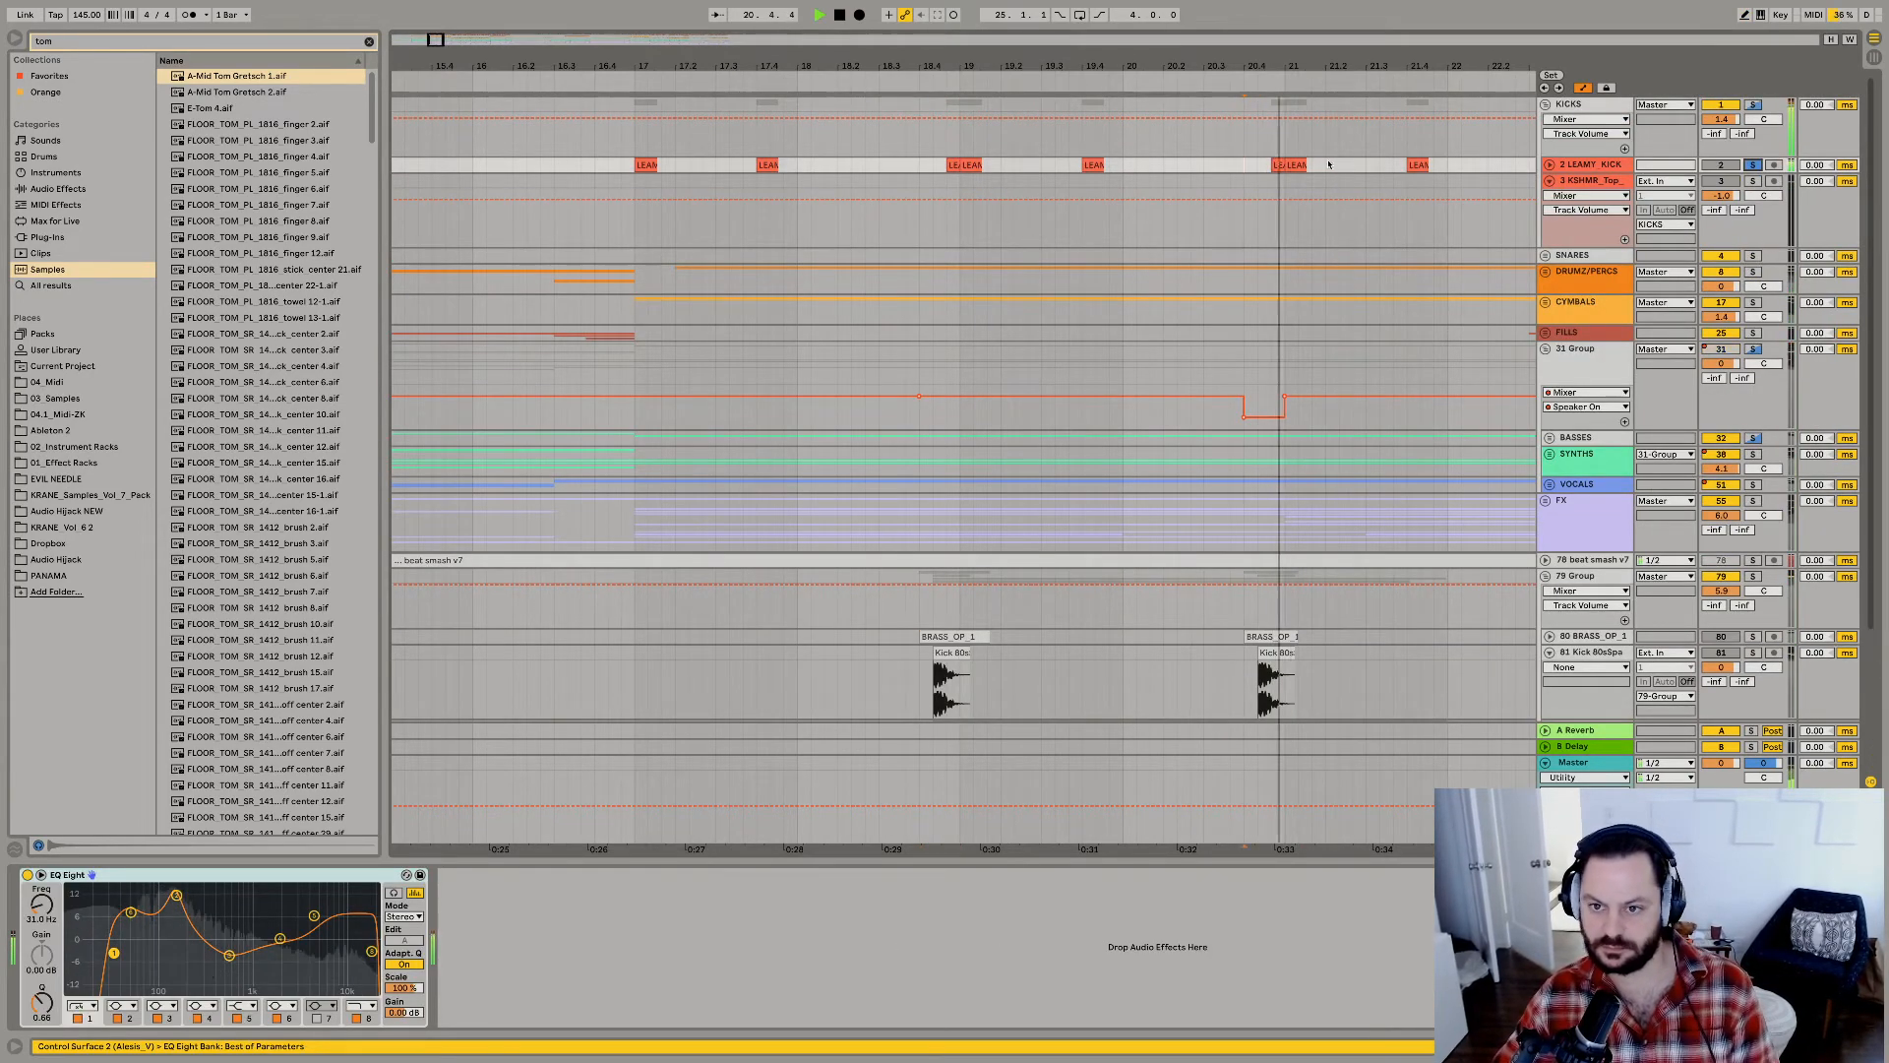
left_click(1279, 166)
key("space")
key("space")
Unfold the LEAMY KICK track, raise its volume slightly, and take it out of solo while replaying.
key("space")
key("space")
left_click(1550, 165)
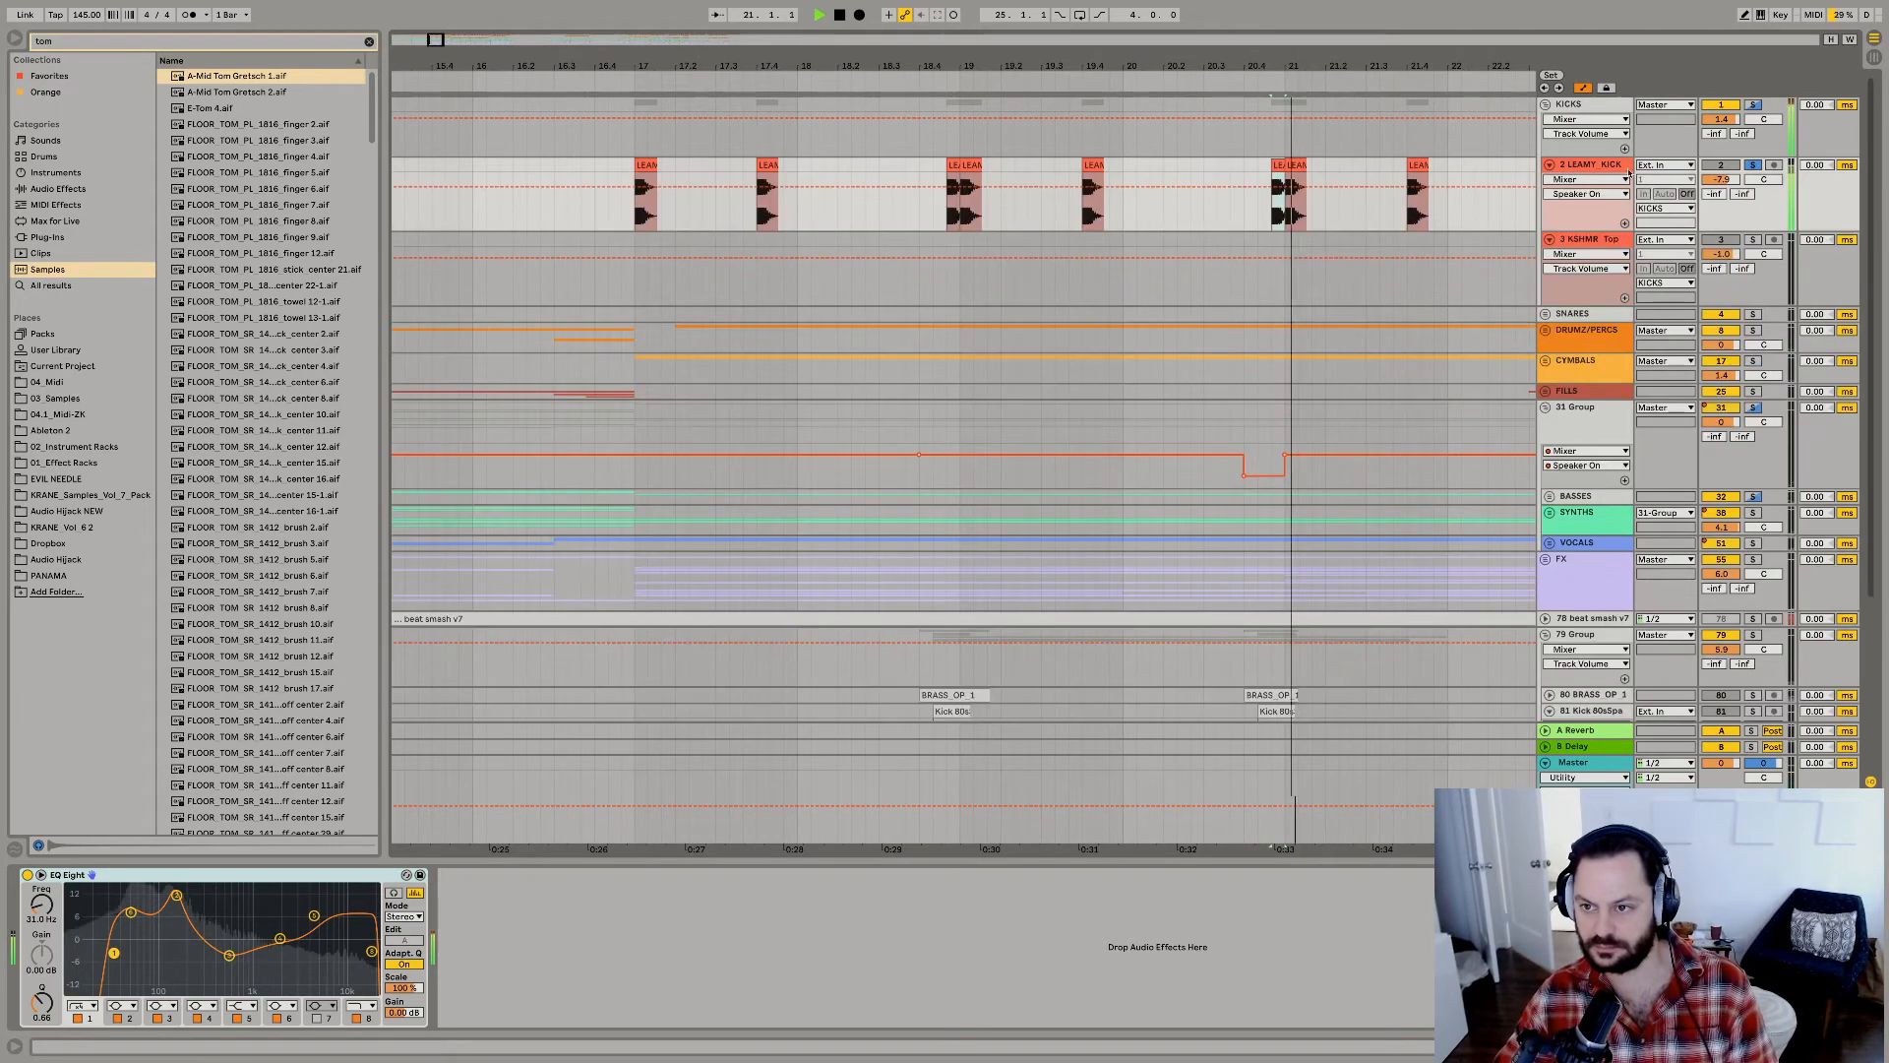
key("space")
left_click_drag(1721, 179, 1721, 171)
key("space")
left_click(1753, 165)
key("space")
key("space")
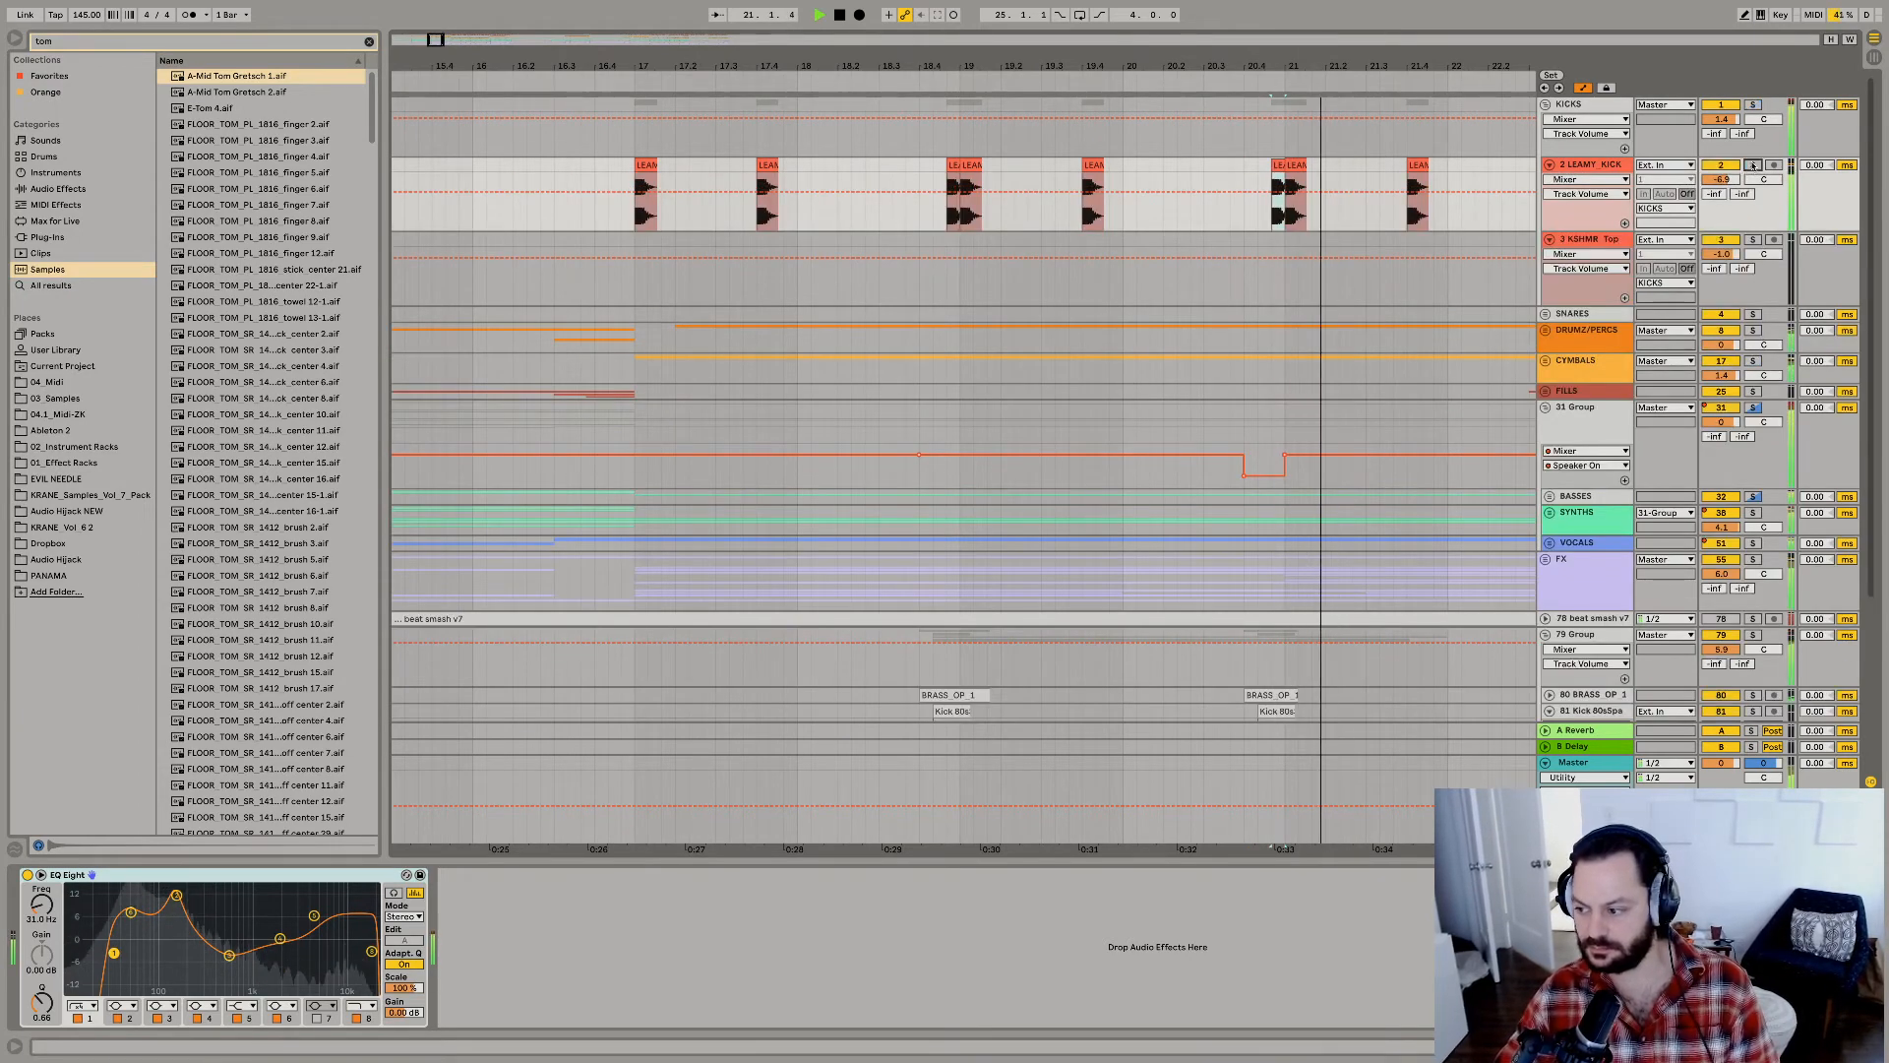
Replay from bar 17 and delete the extra LEAMY KICK clip just before bar 19.
left_click(656, 84)
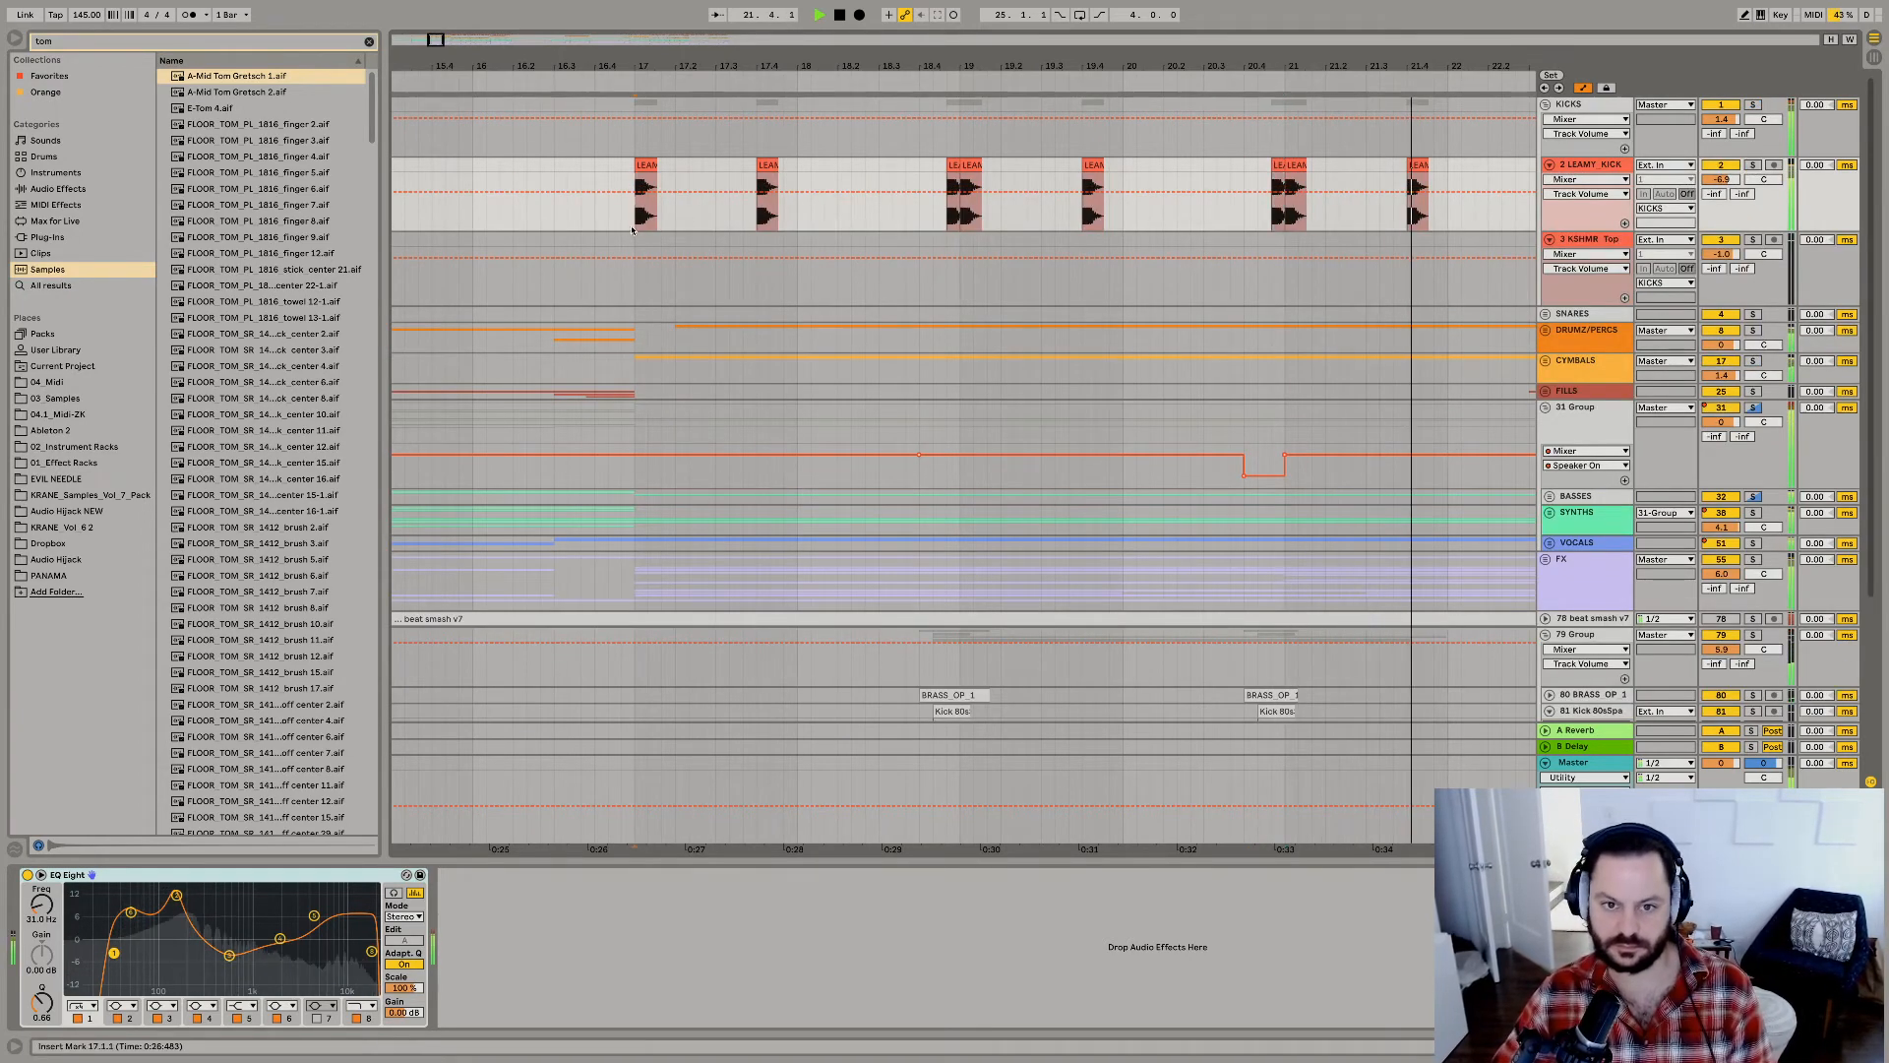
left_click(954, 166)
key("Delete")
Delete the first BRASS_OP_1 clip at 18.4.1 and replay from that point.
scroll(916, 621, "down", 5)
left_click(944, 618)
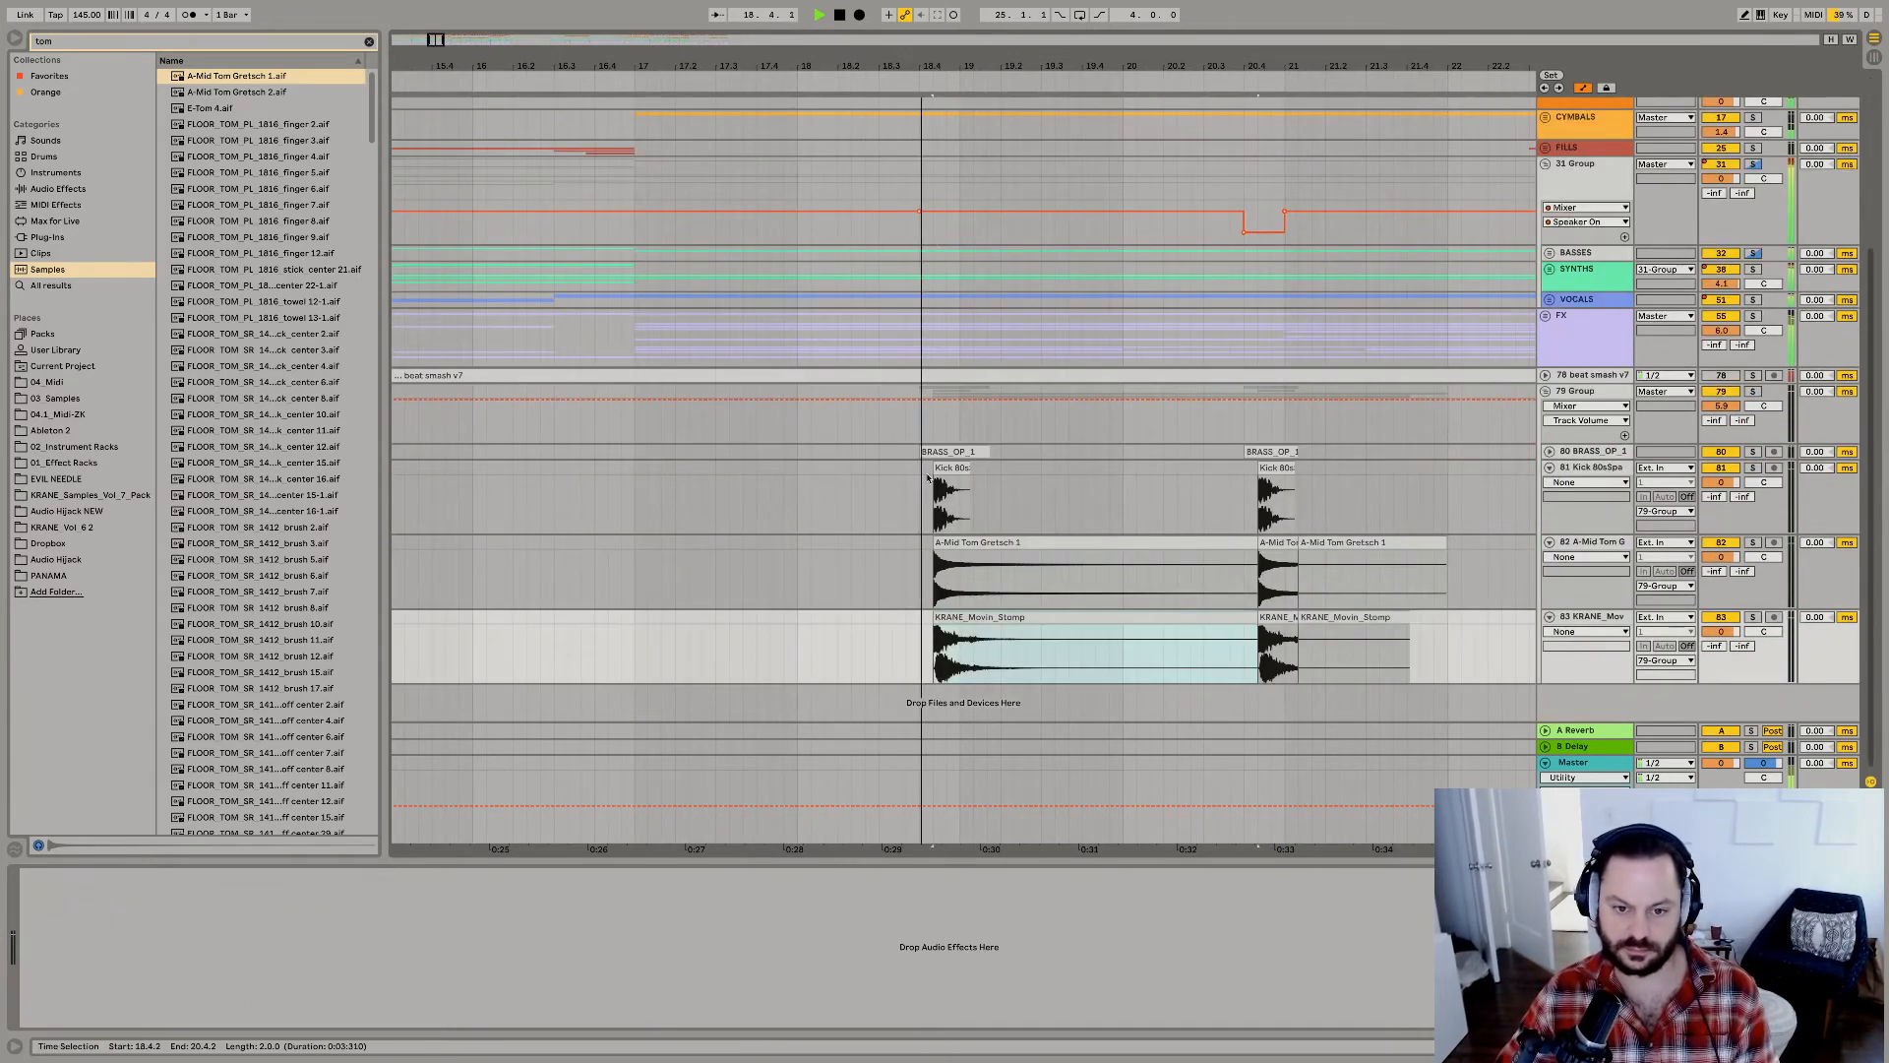
key("space")
left_click(927, 451)
key("Delete")
key("space")
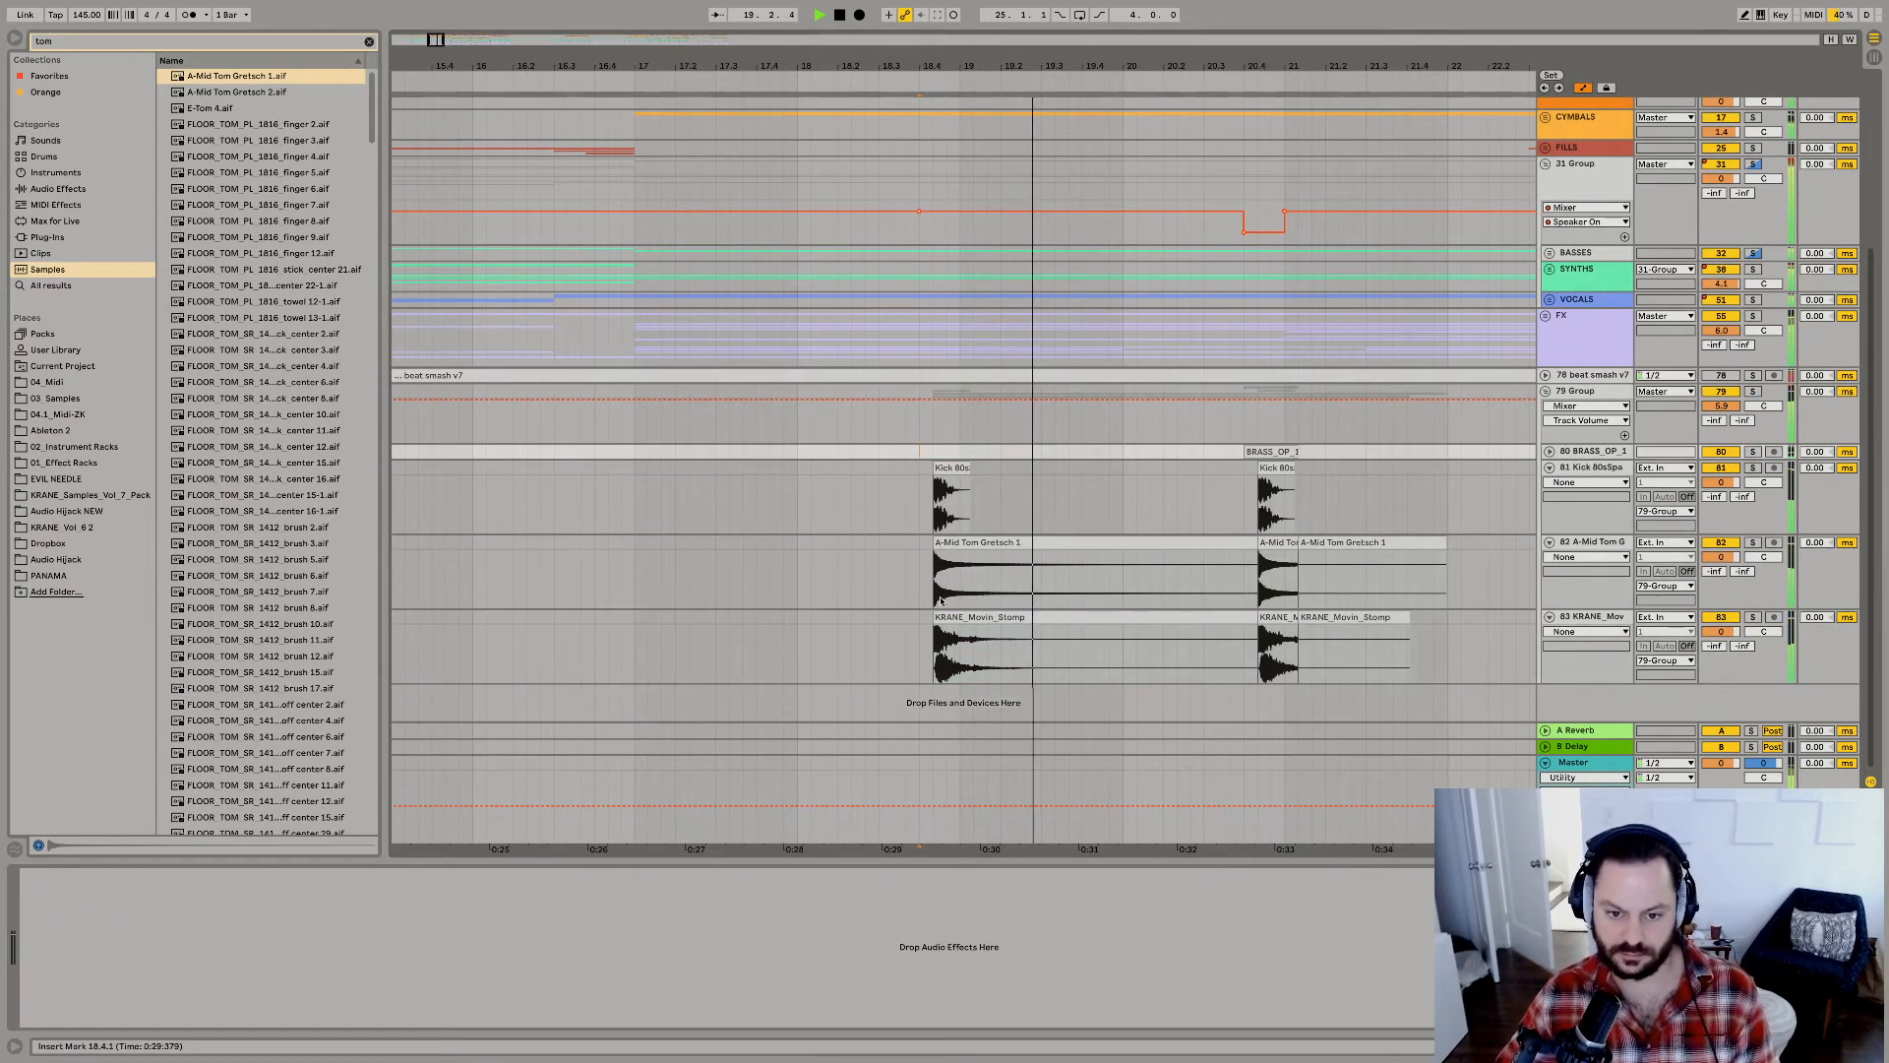
Move the first Kick 80s, A-Mid Tom Gretsch and KRANE_Movin_Stomp clips so they start at 18.4.3.
left_click(937, 651)
left_click(936, 504)
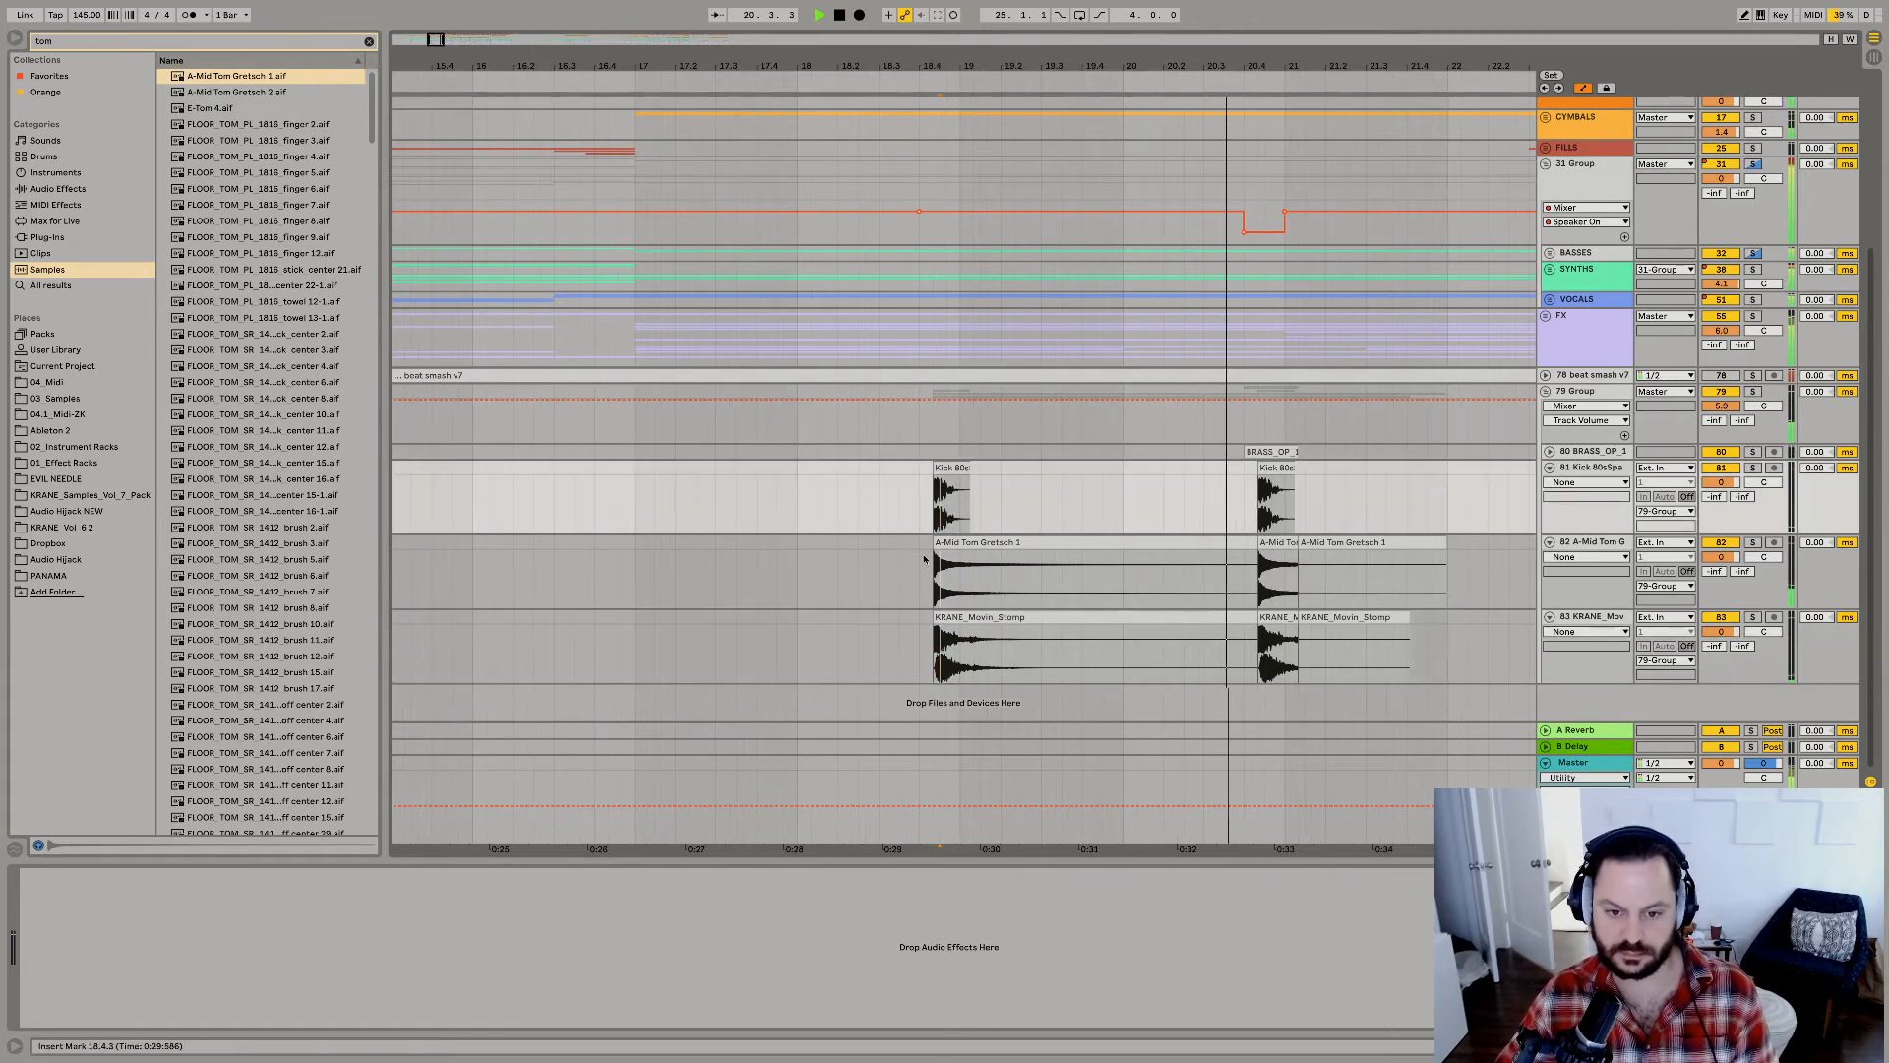
left_click(951, 469)
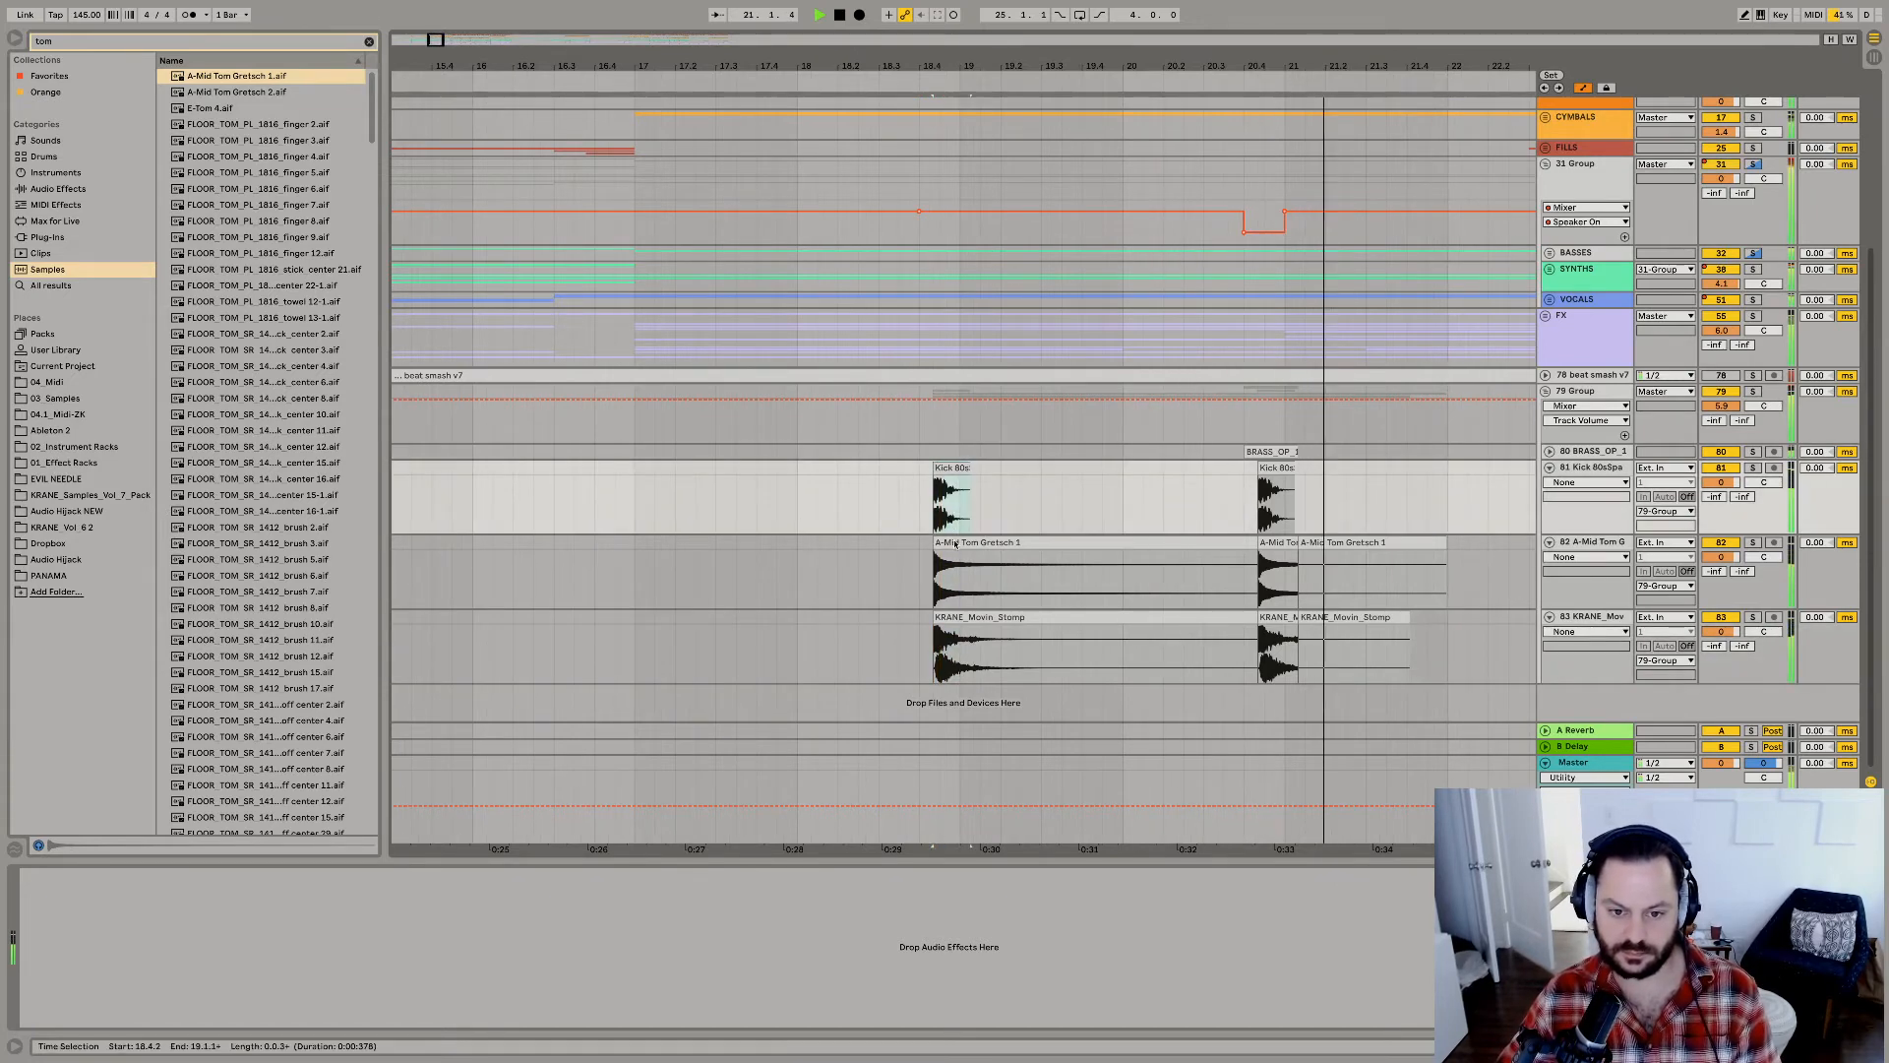
left_click(957, 473)
left_click(942, 495)
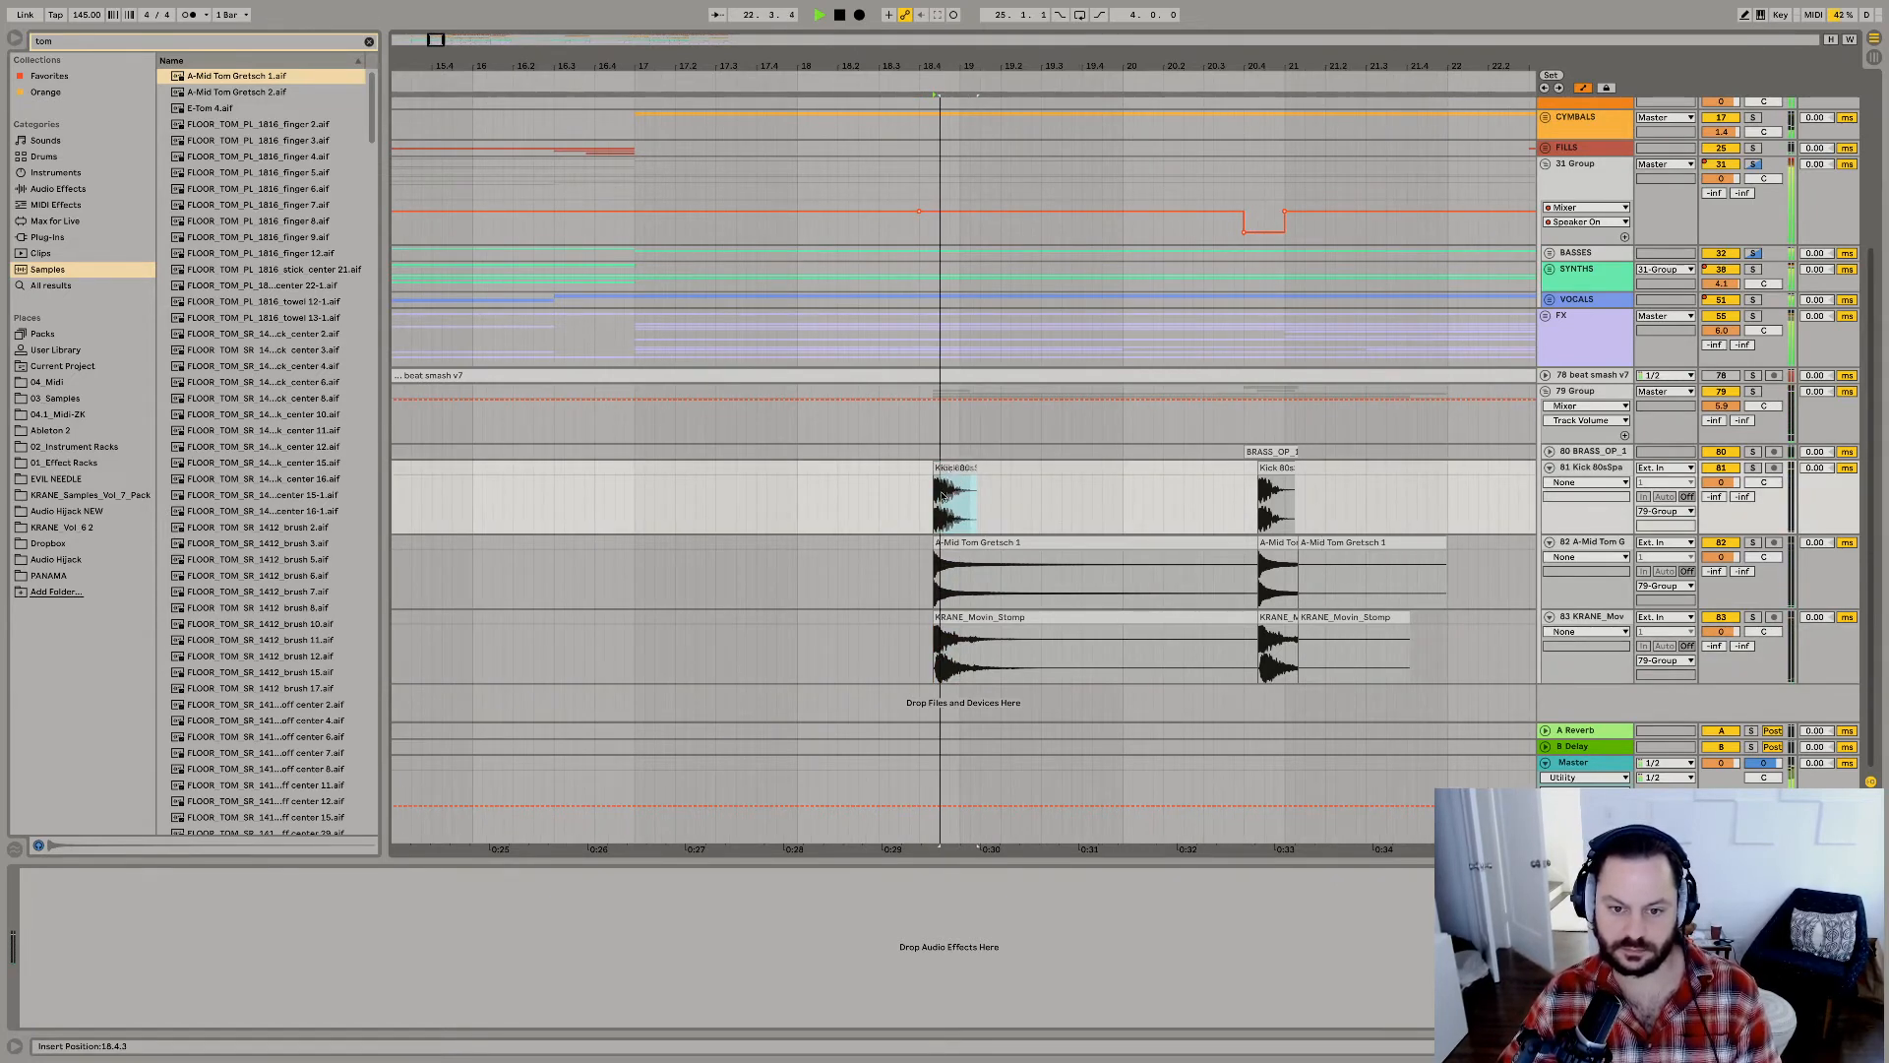
left_click(957, 545)
left_click_drag(952, 550, 952, 550)
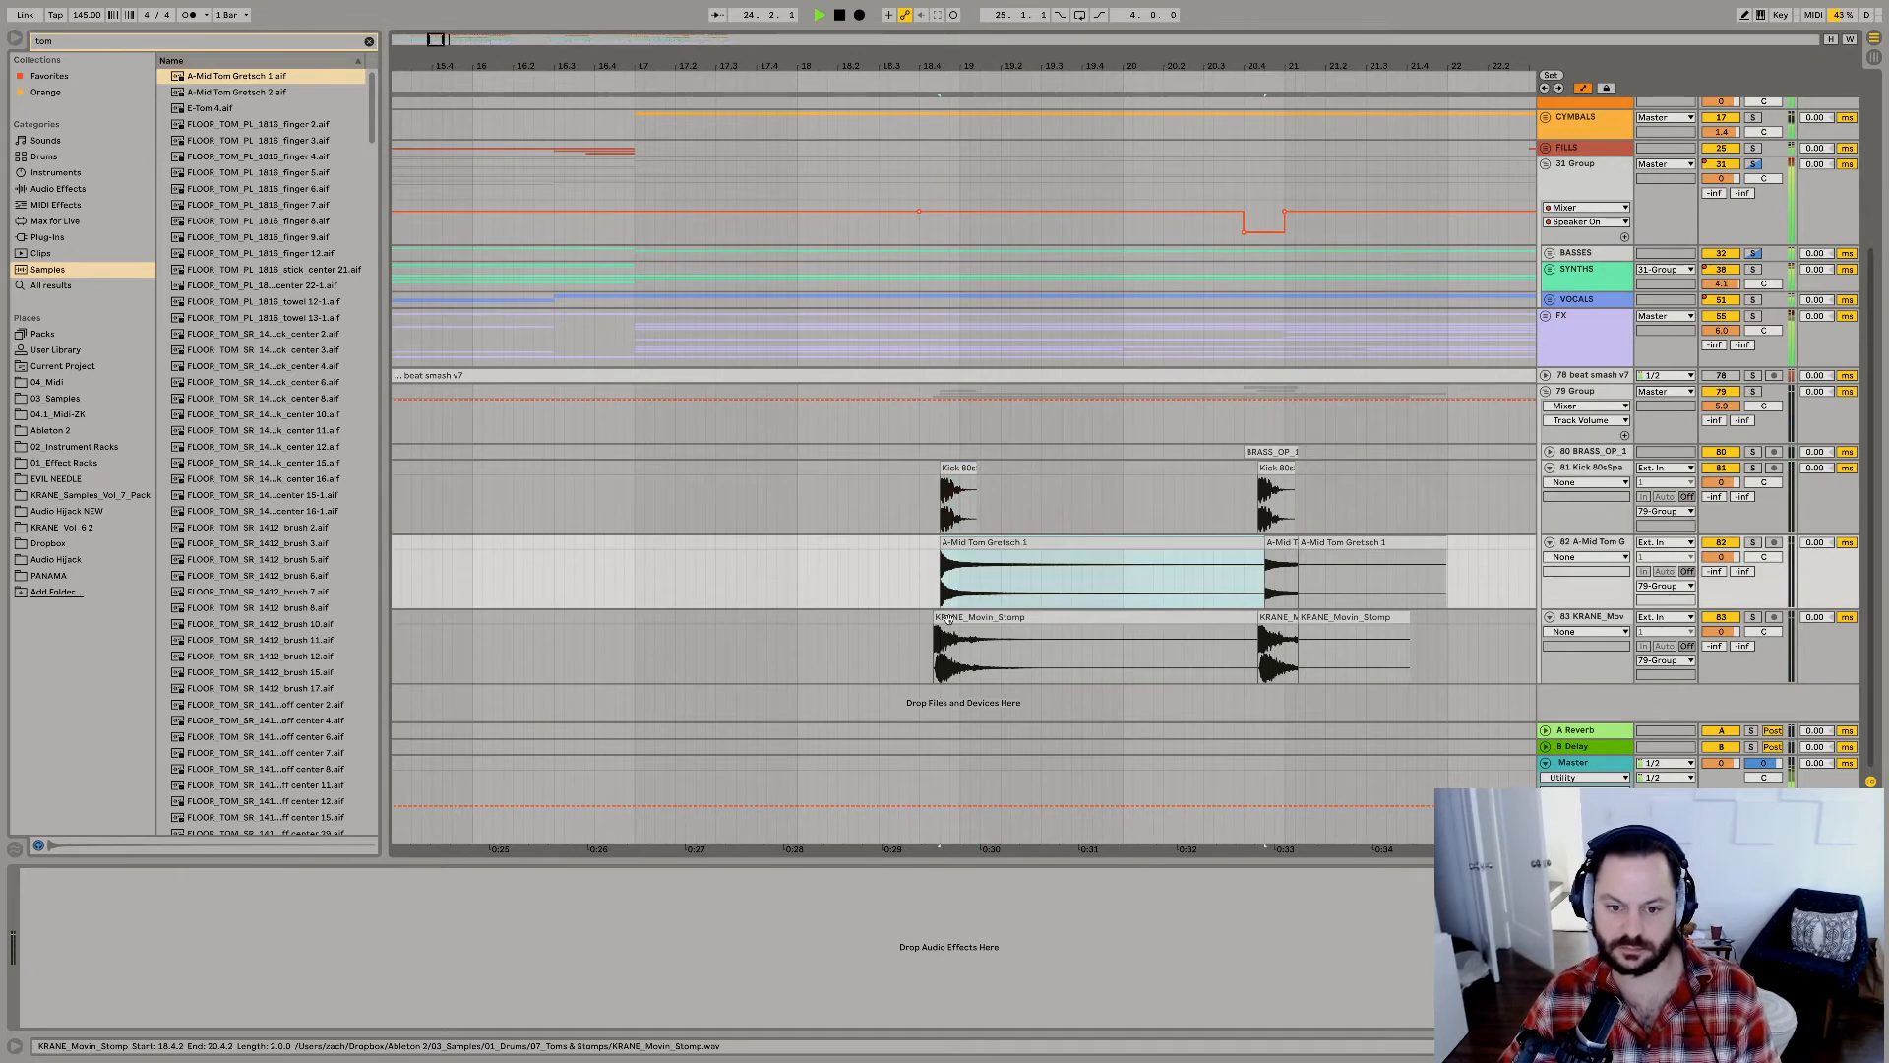
left_click_drag(949, 618, 956, 619)
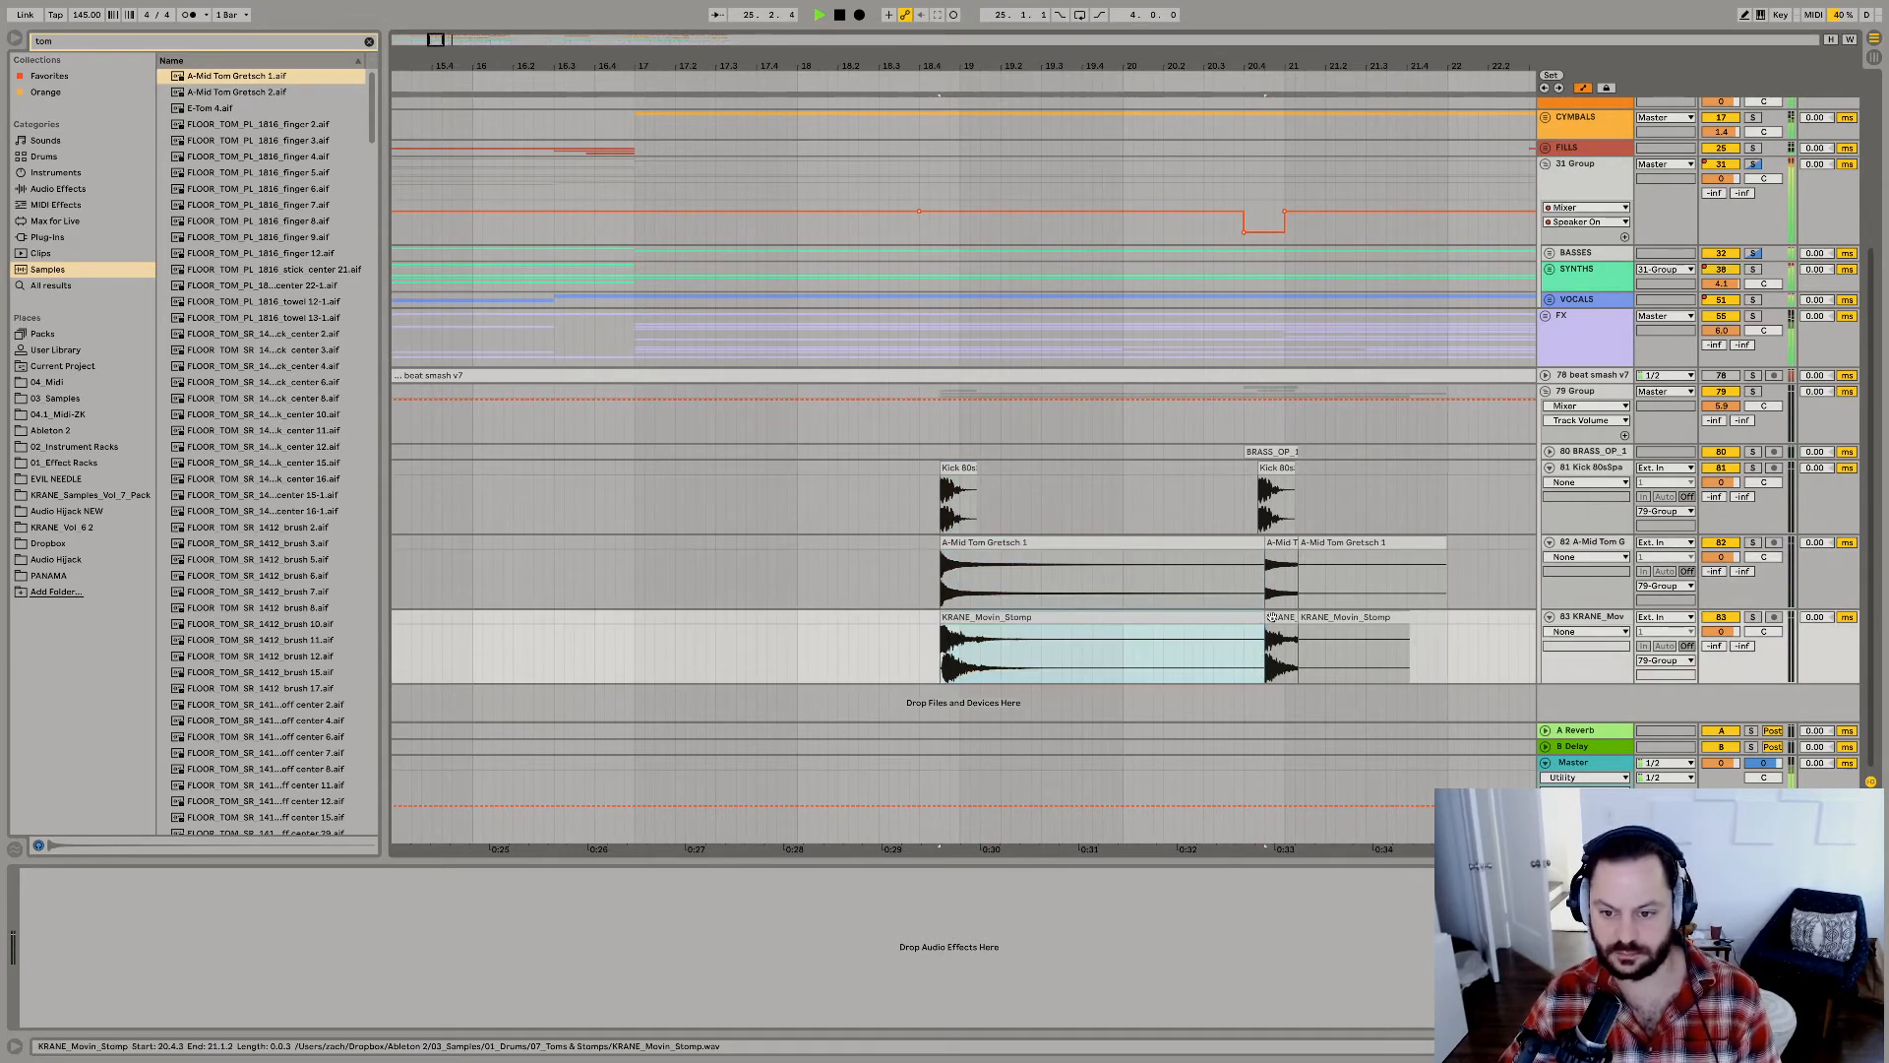
Extend the starts of the second stomp and tom clips back to line up with the kick before bar 21.
left_click(1272, 618)
left_click_drag(1265, 544, 1258, 544)
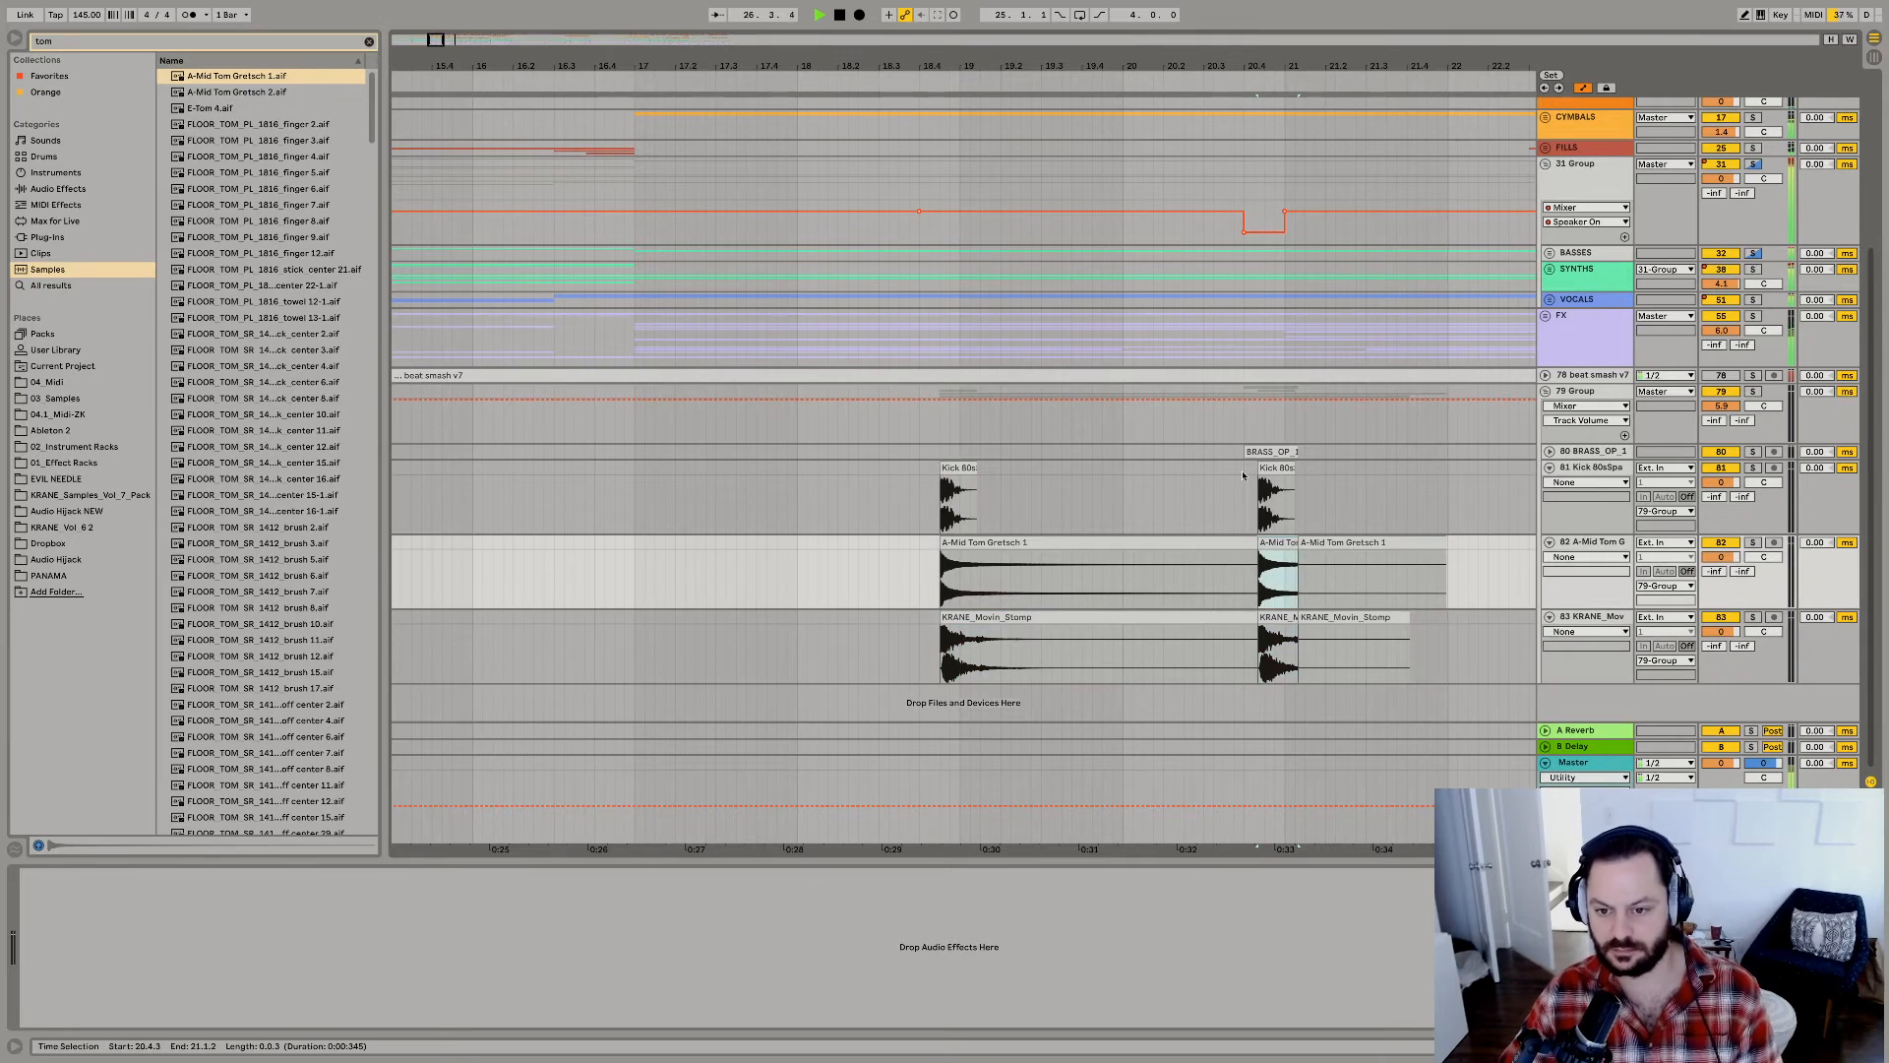
left_click(1269, 452)
left_click(961, 466)
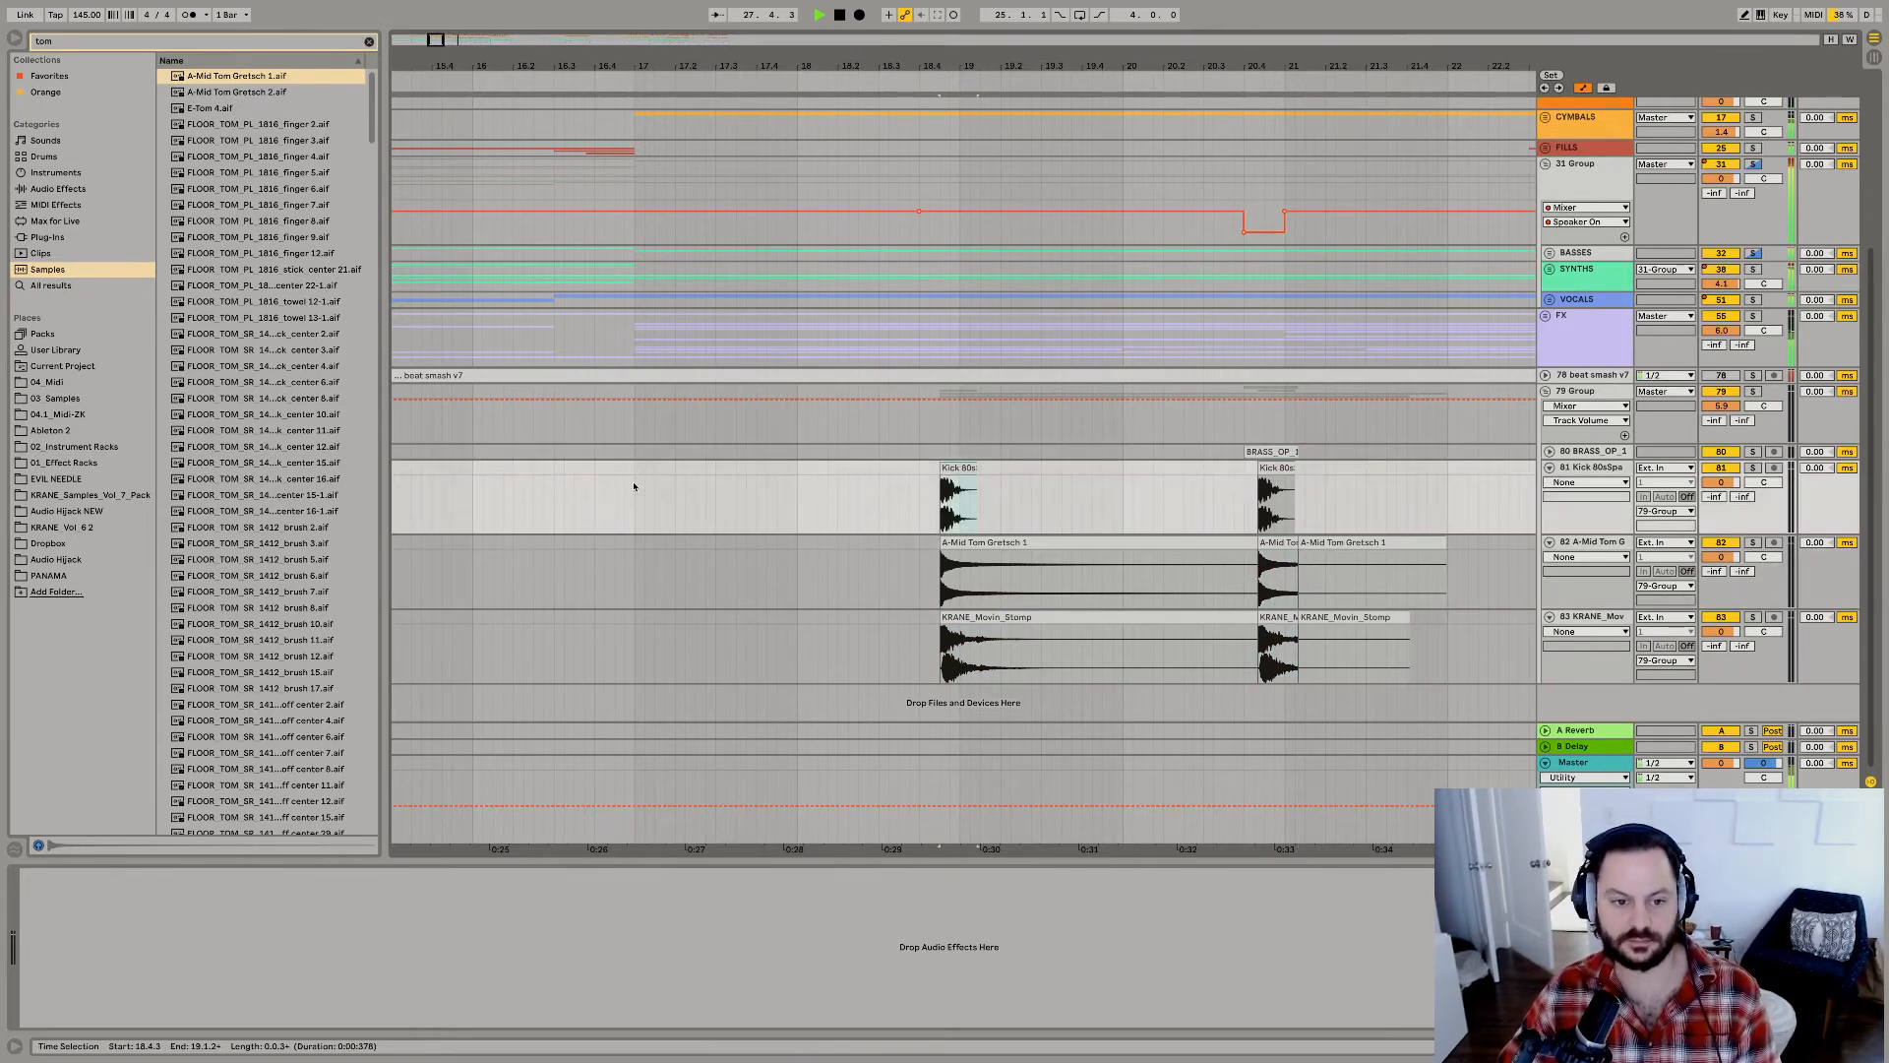
Play from 20.4.3 and check the section that follows the muted gap before bar 21.
scroll(1340, 546, "right", 3)
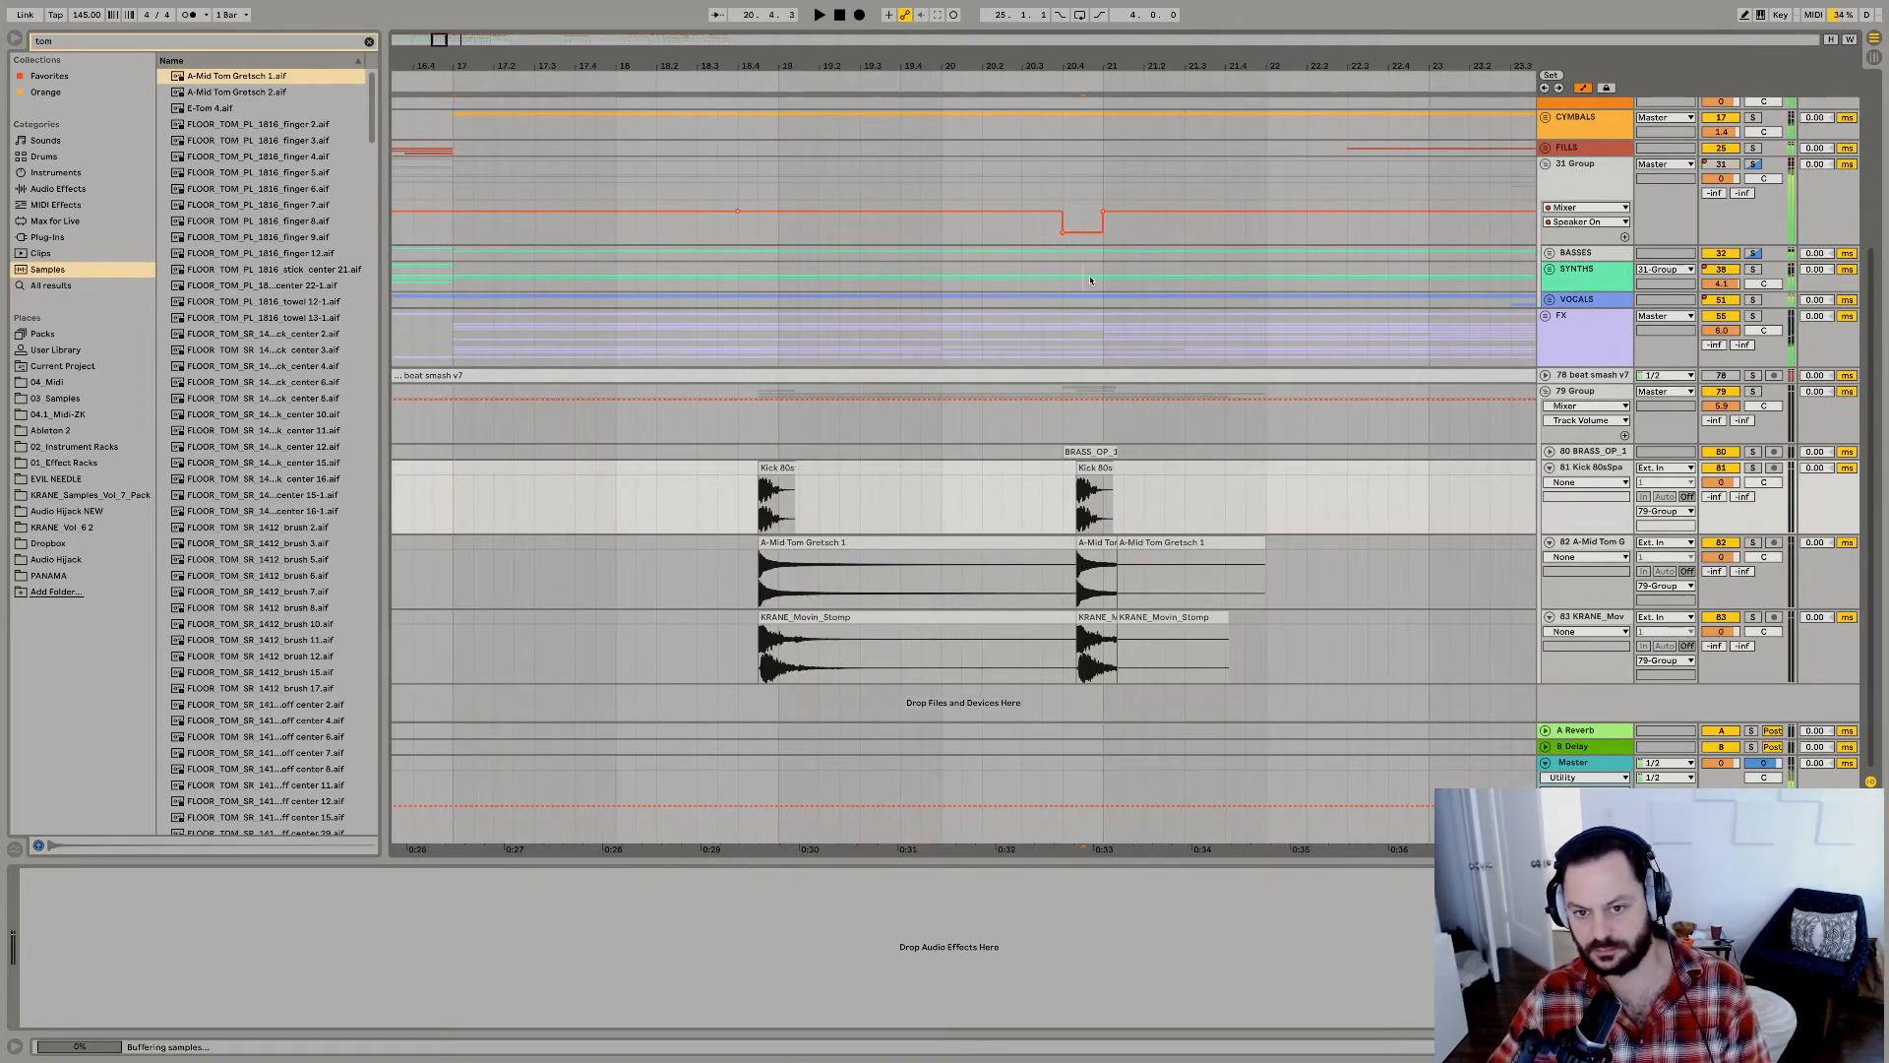
left_click(1090, 281)
key("space")
key("minus")
key("minus")
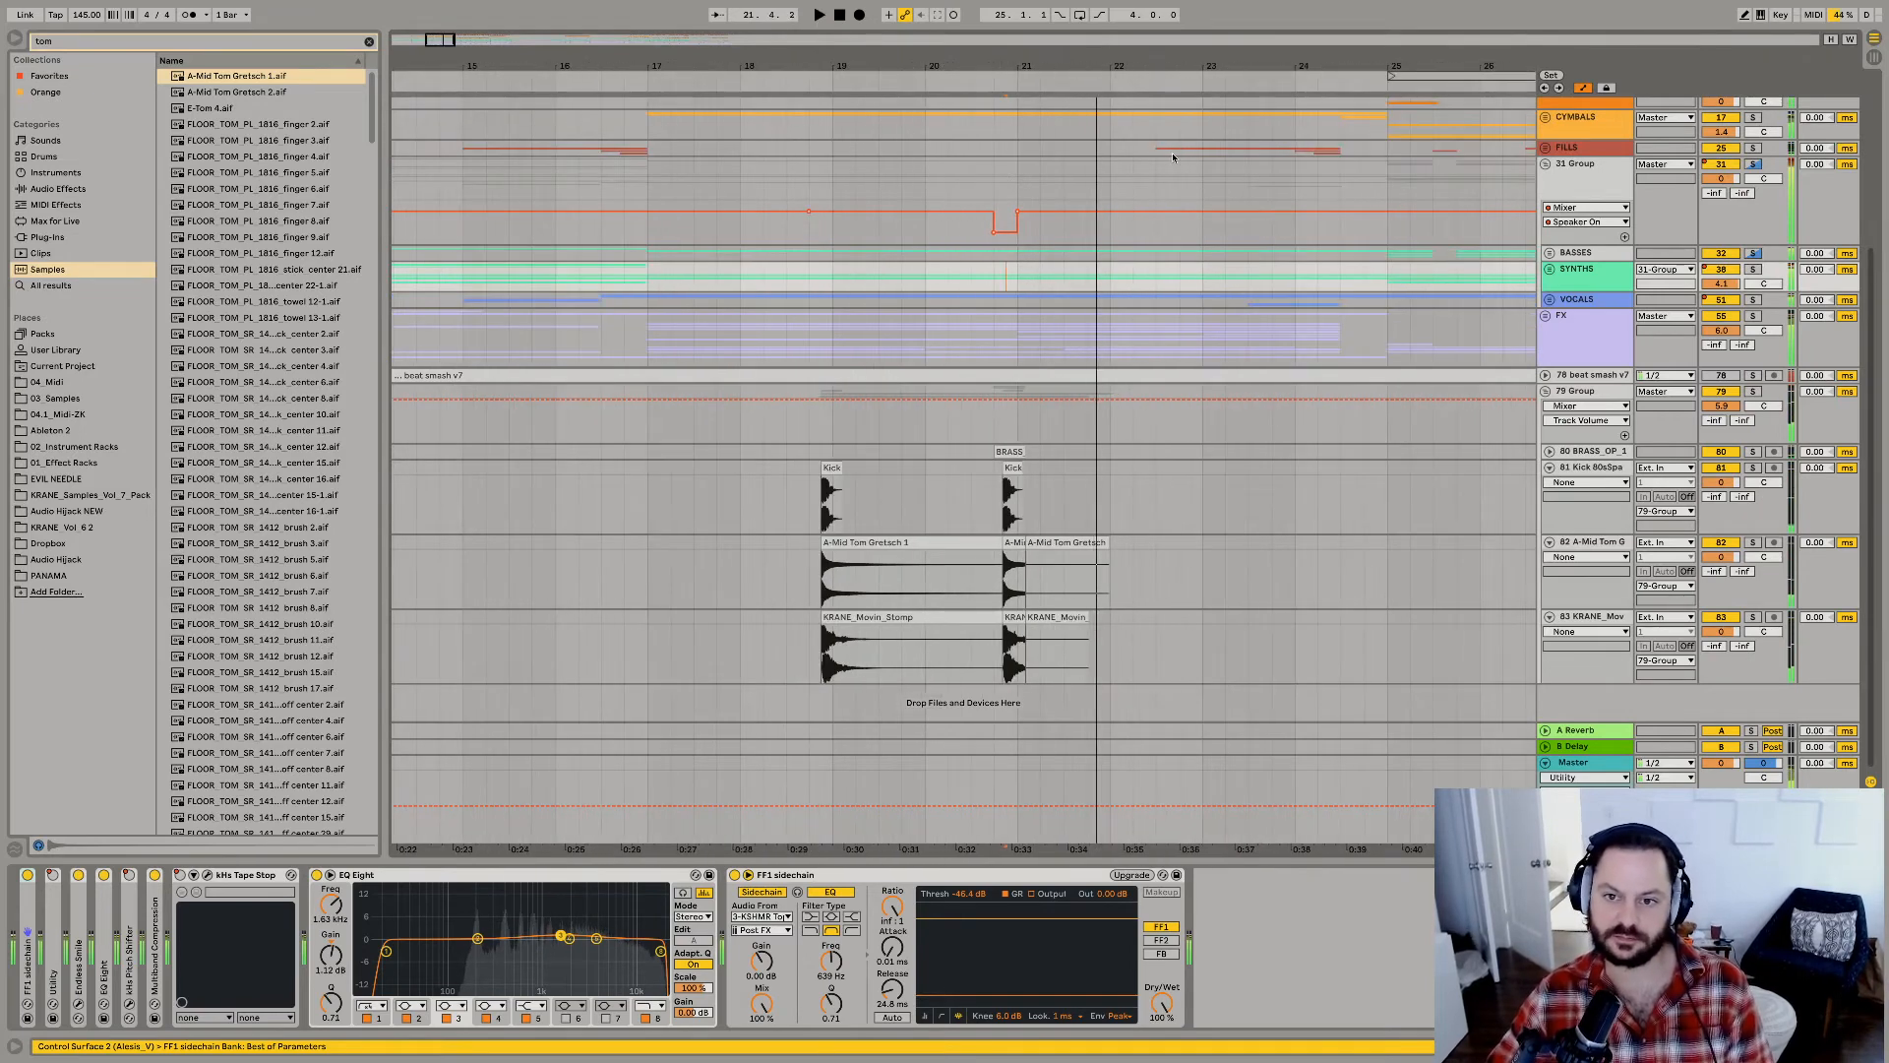
Unfold the BASSES group and audition the BASS track repeatedly from 24.3.1 into bar 25.
left_click(1548, 253)
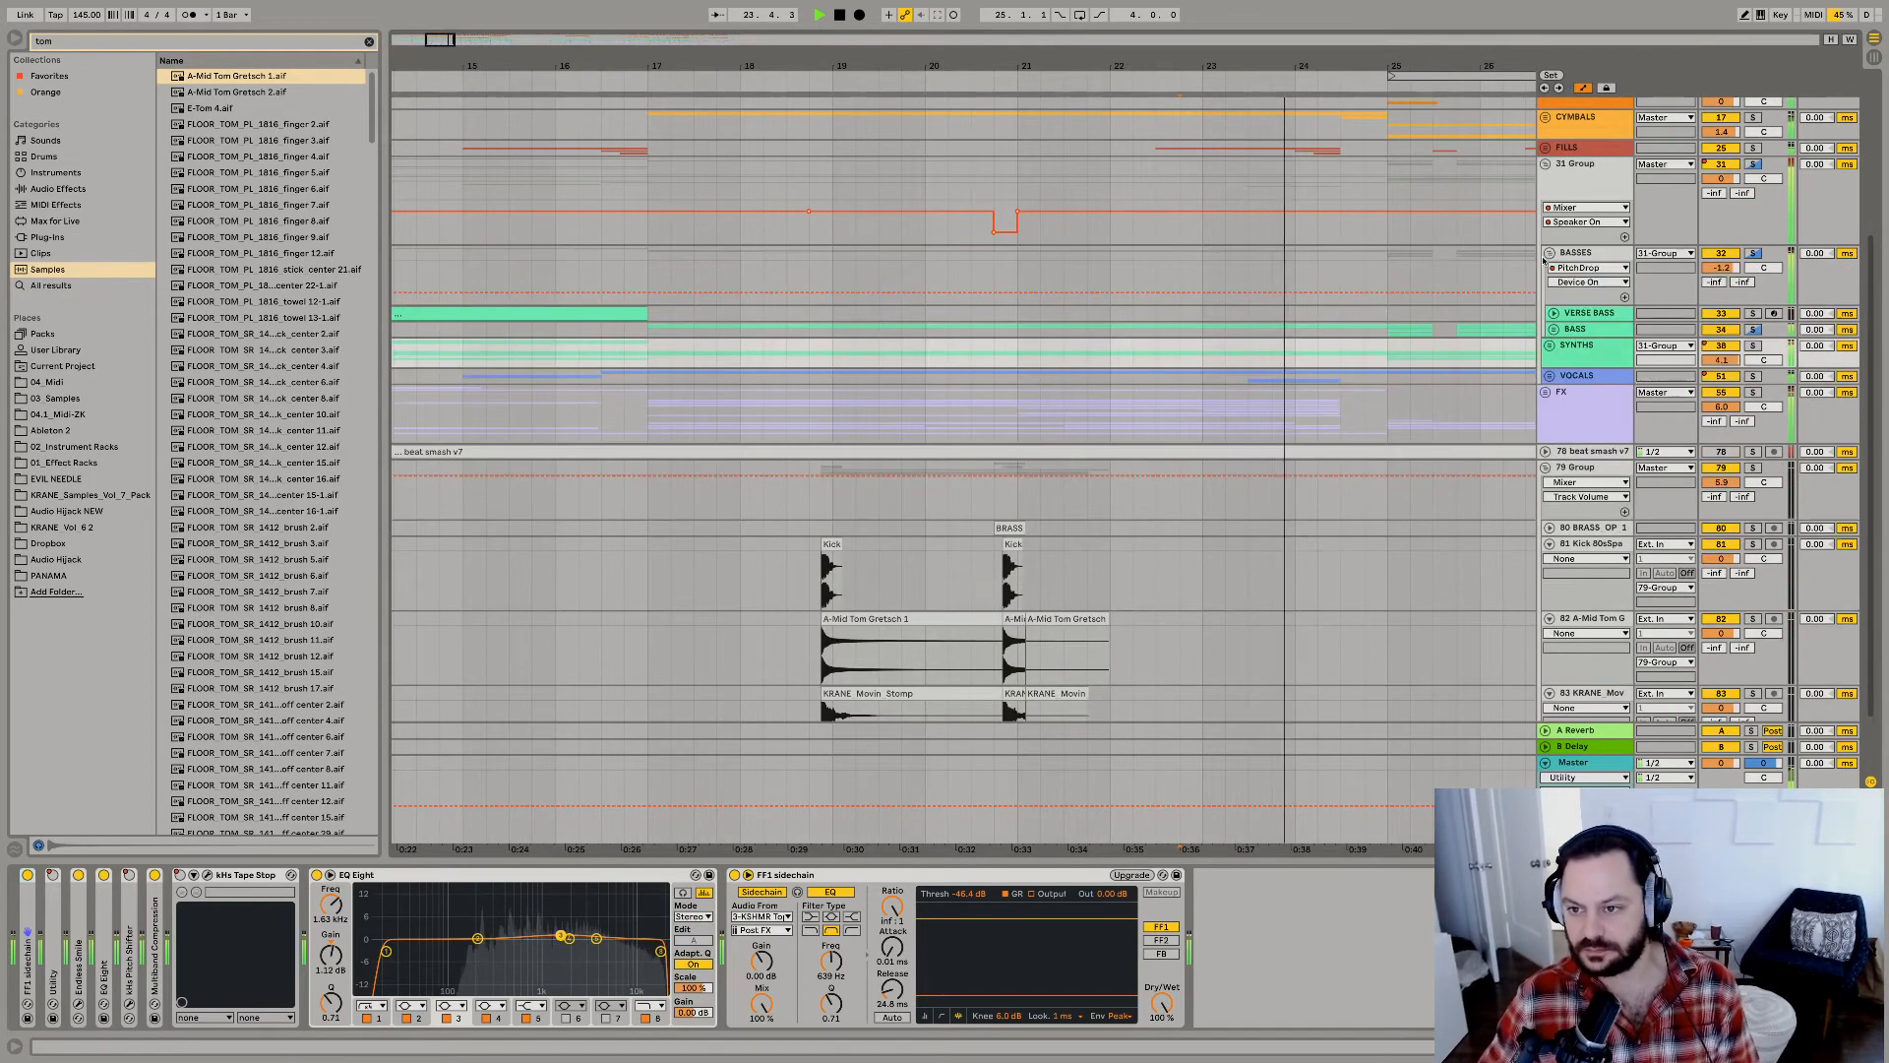
scroll(1302, 404, "right", 5)
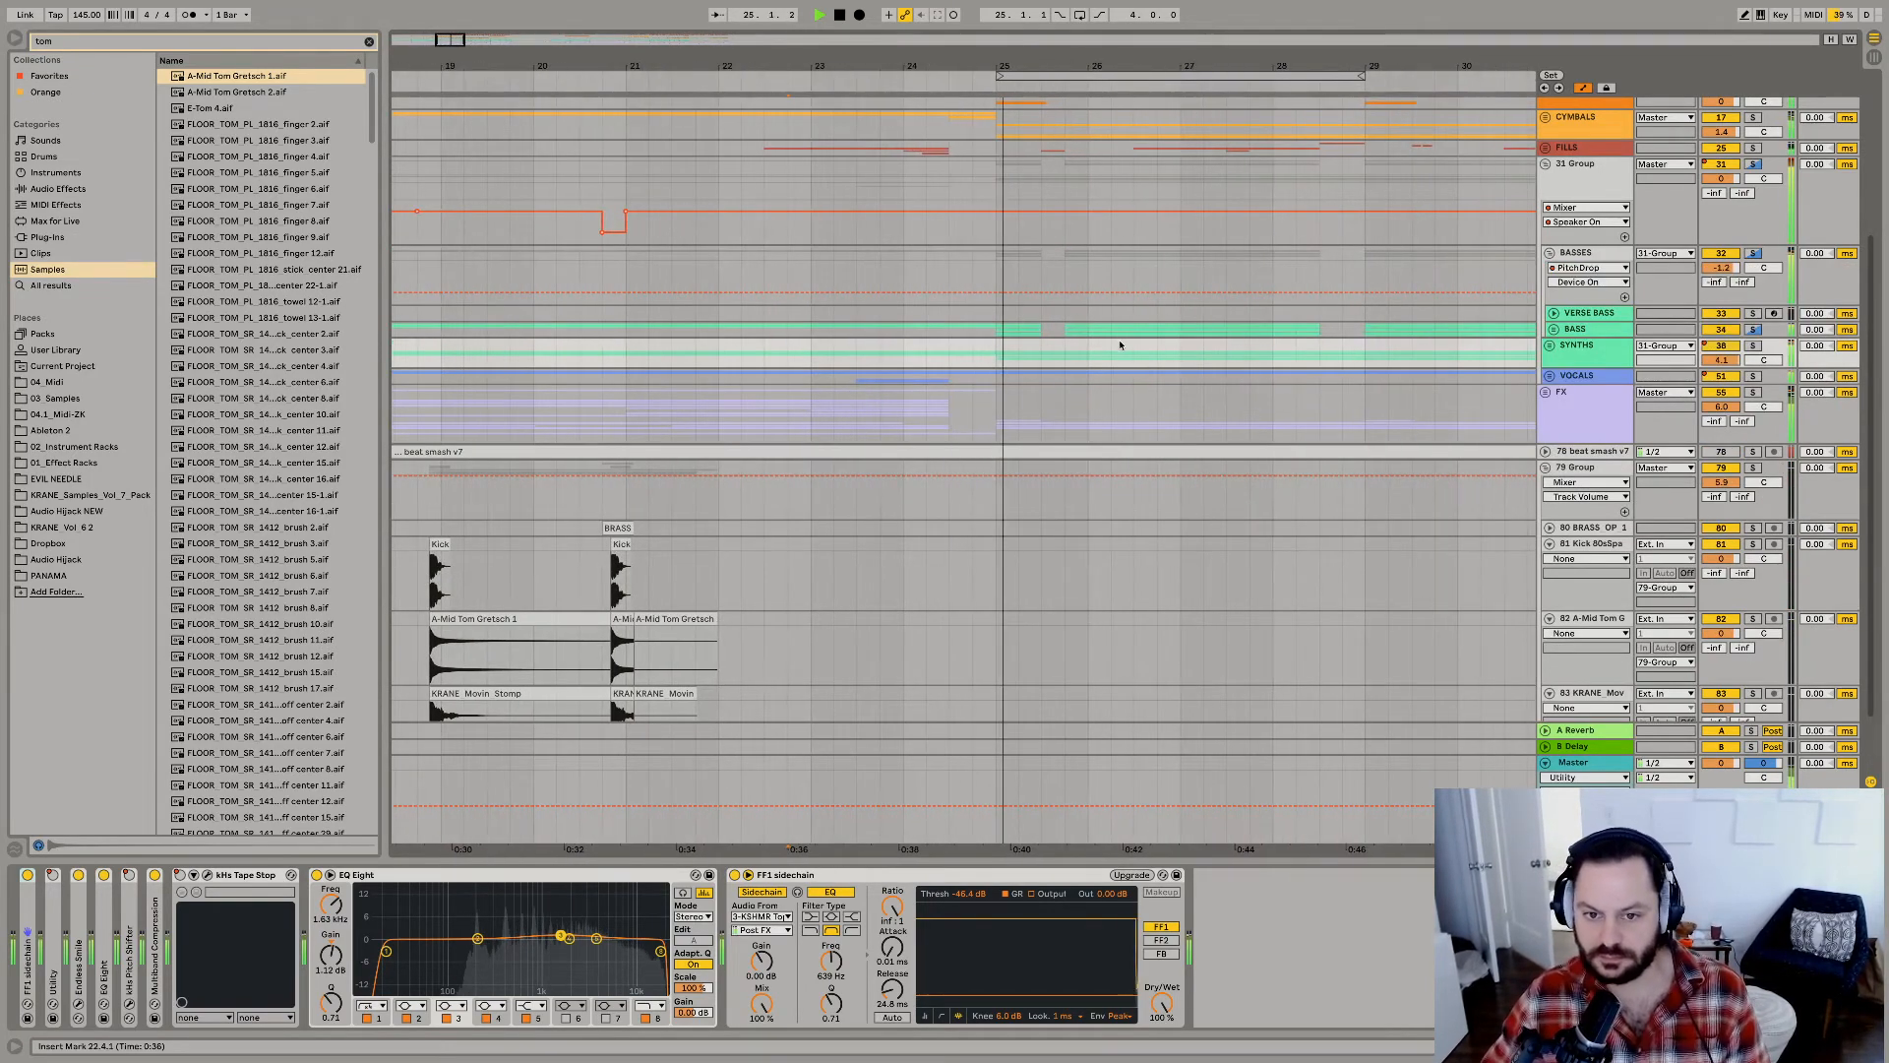
left_click(950, 332)
key("space")
key("space")
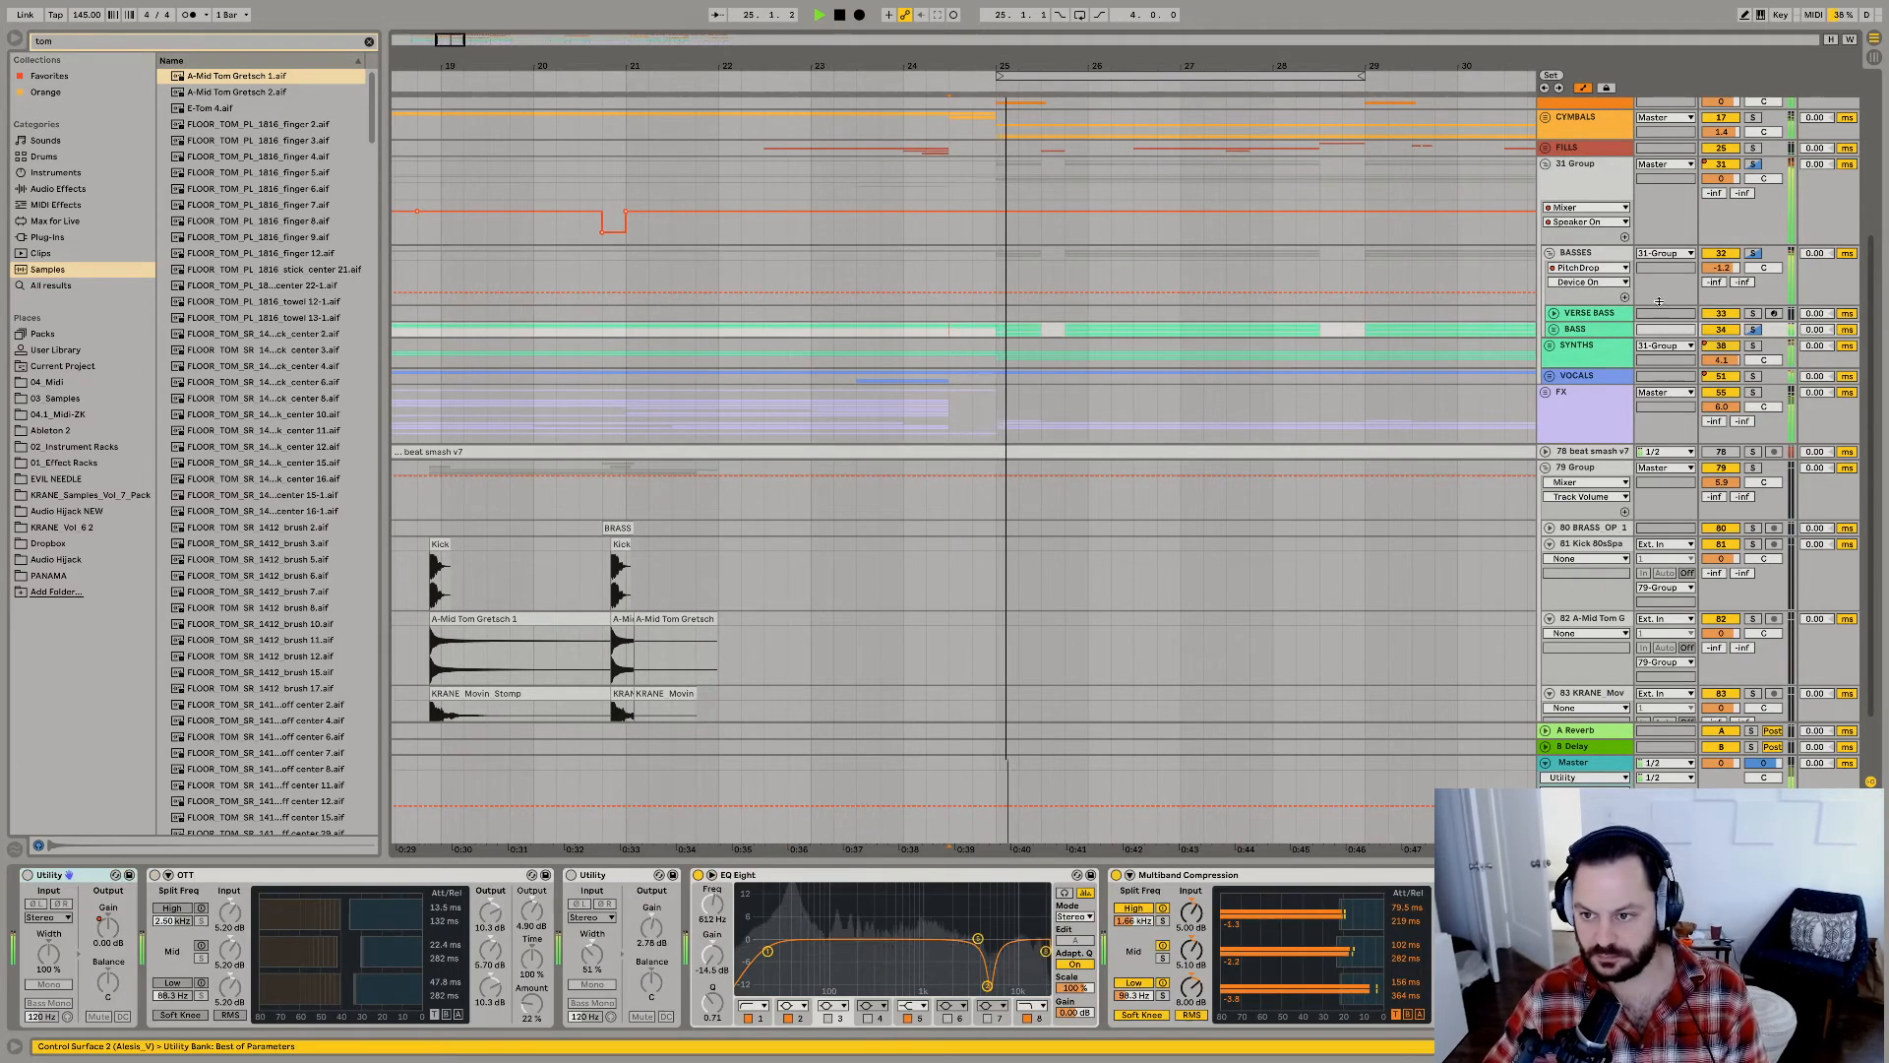
key("space")
key("space")
key("space")
key("space")
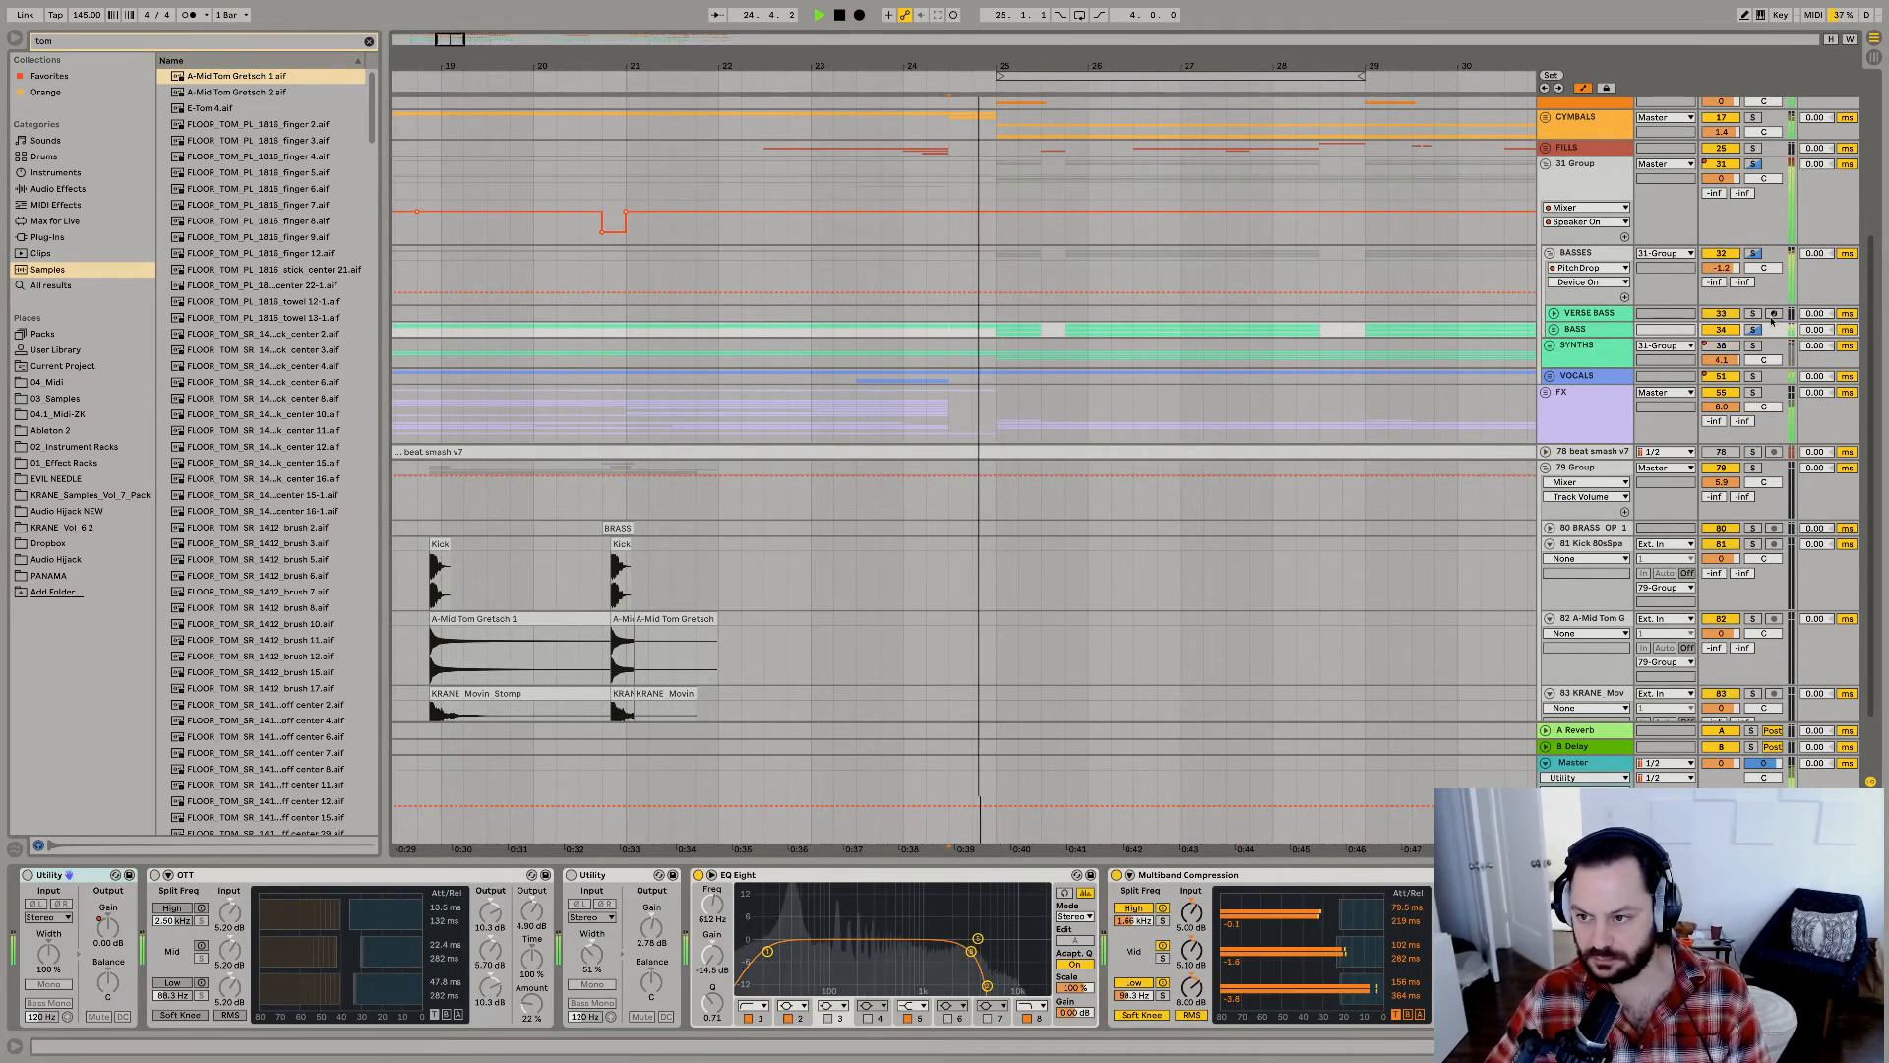
key("space")
key("space")
Unfold the BASS group, select 24.3.1 to 25.1.1 on the first bass track, hide automation, and audition the passage.
left_click(1551, 330)
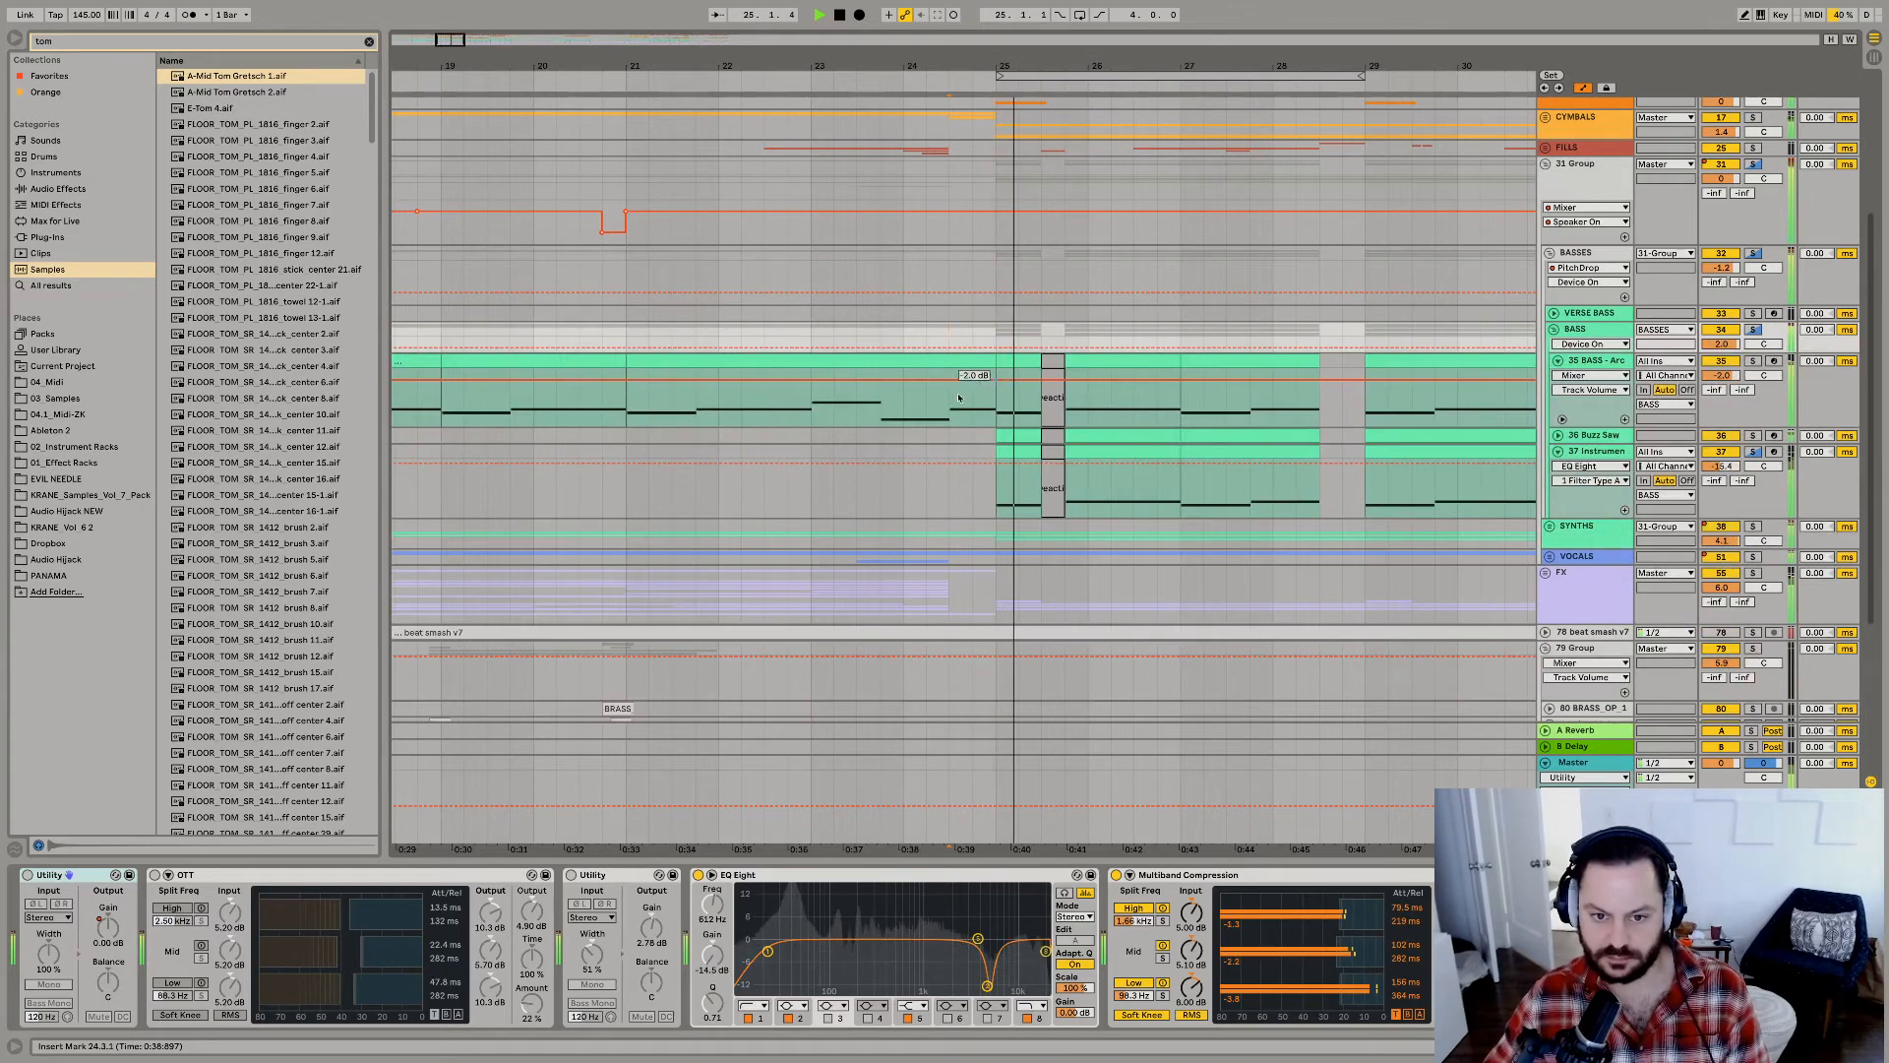
left_click_drag(959, 397, 994, 411)
key("space")
key("a")
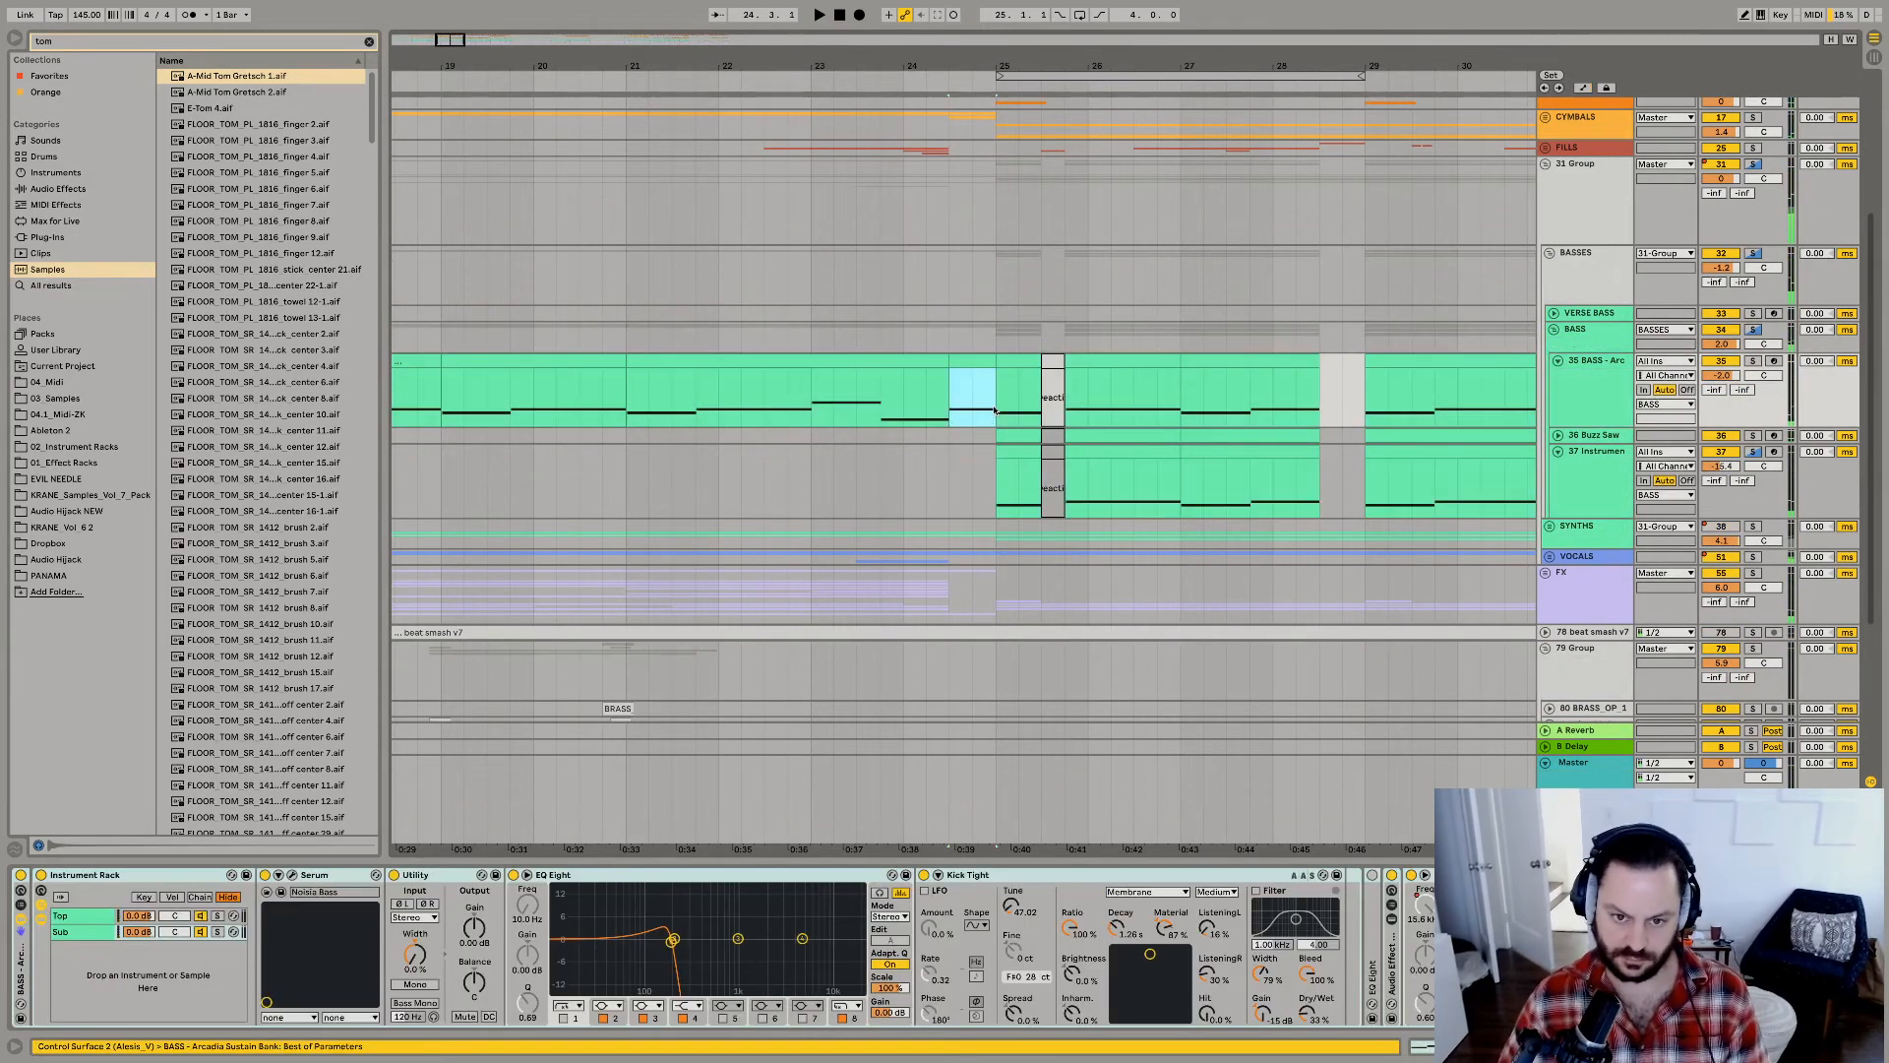
key("space")
key("space")
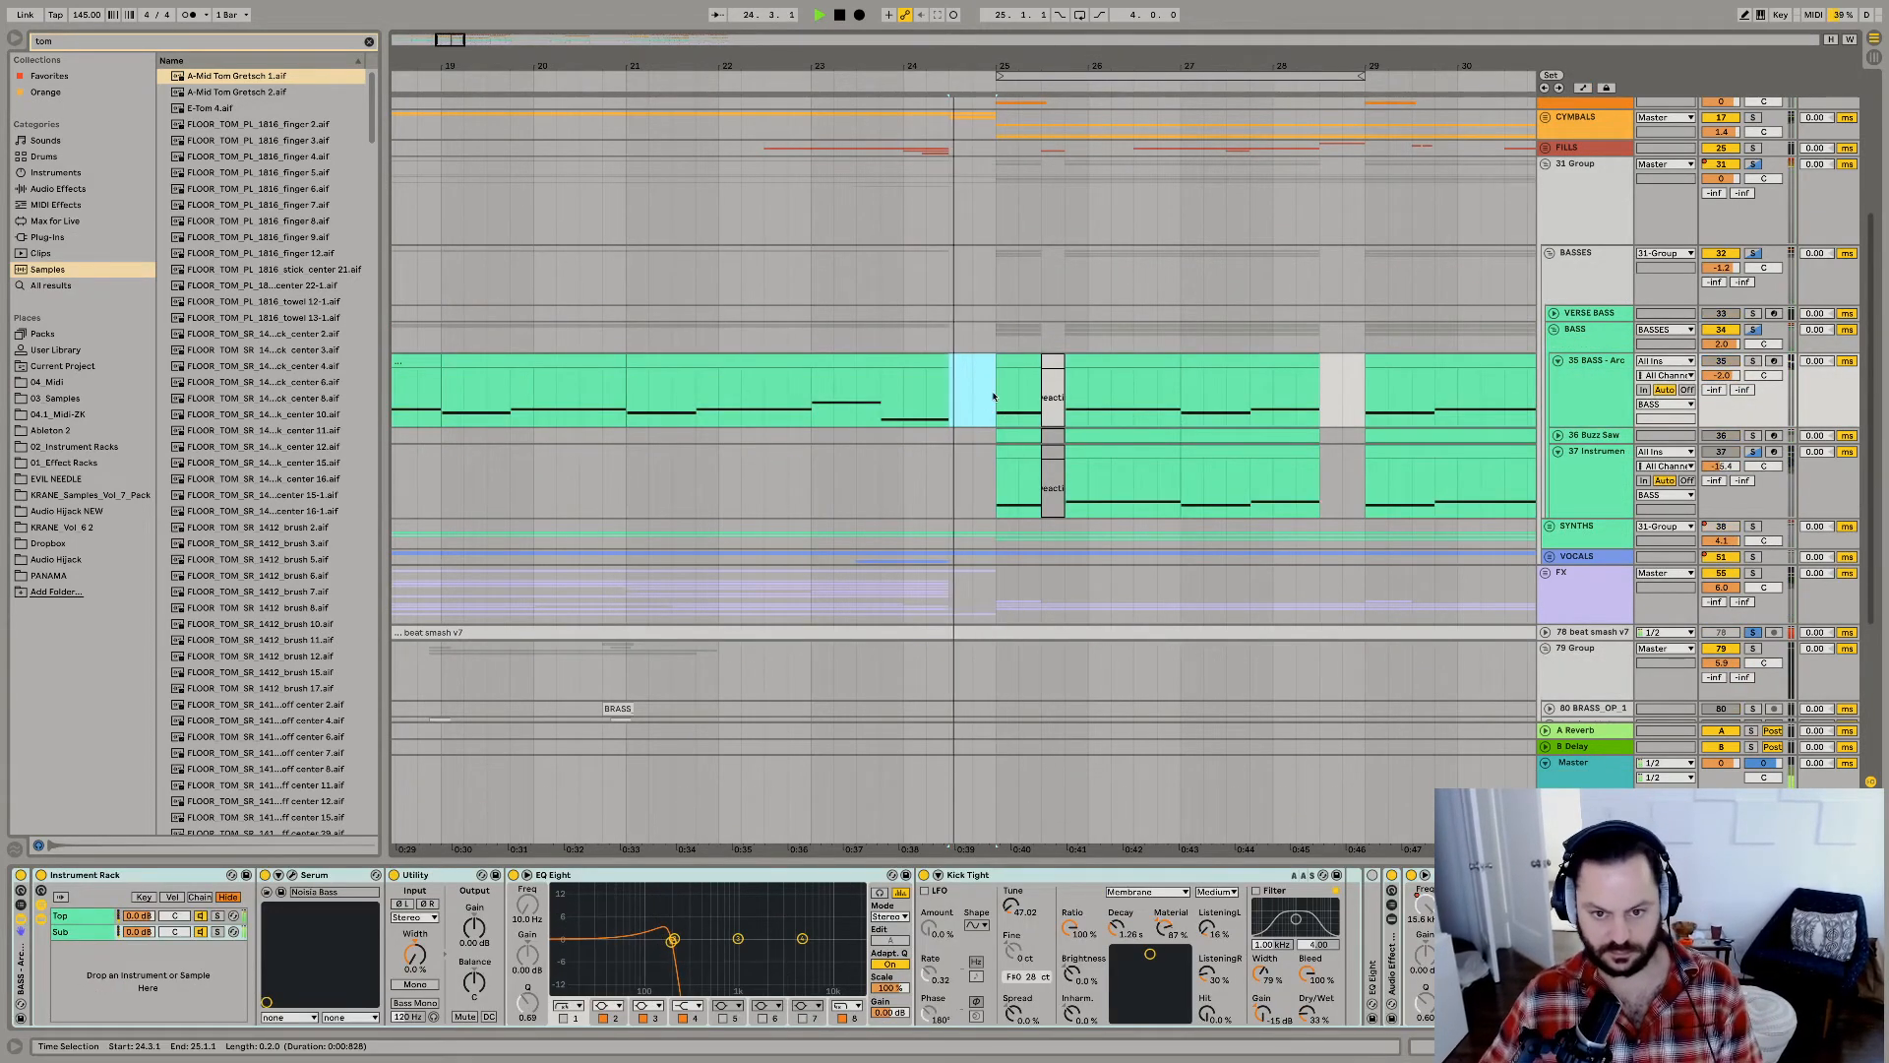
key("s")
key("space")
Fold 31 Group, solo and unfold DRUMZ/PERCS, and replay the fill before bar 25.
key("space")
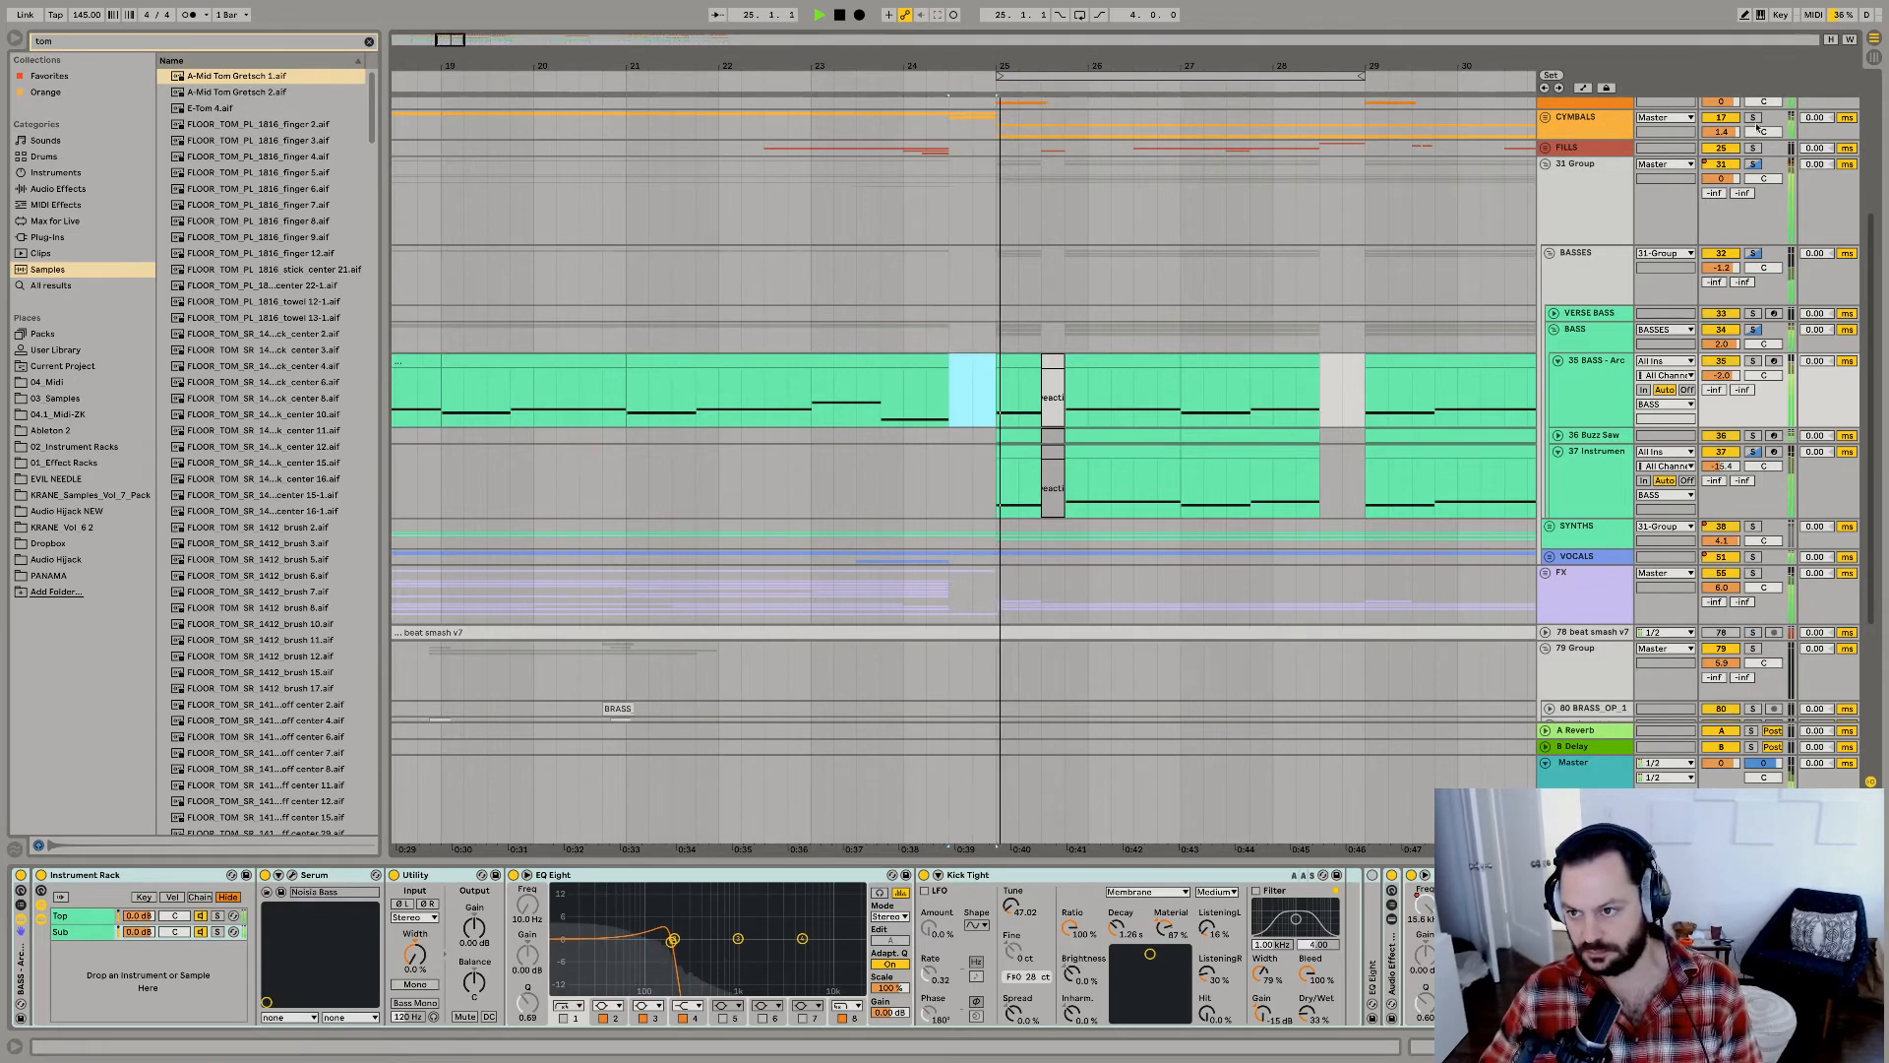
key("space")
key("space")
left_click(1548, 167)
key("space")
key("space")
scroll(1618, 179, "up", 5)
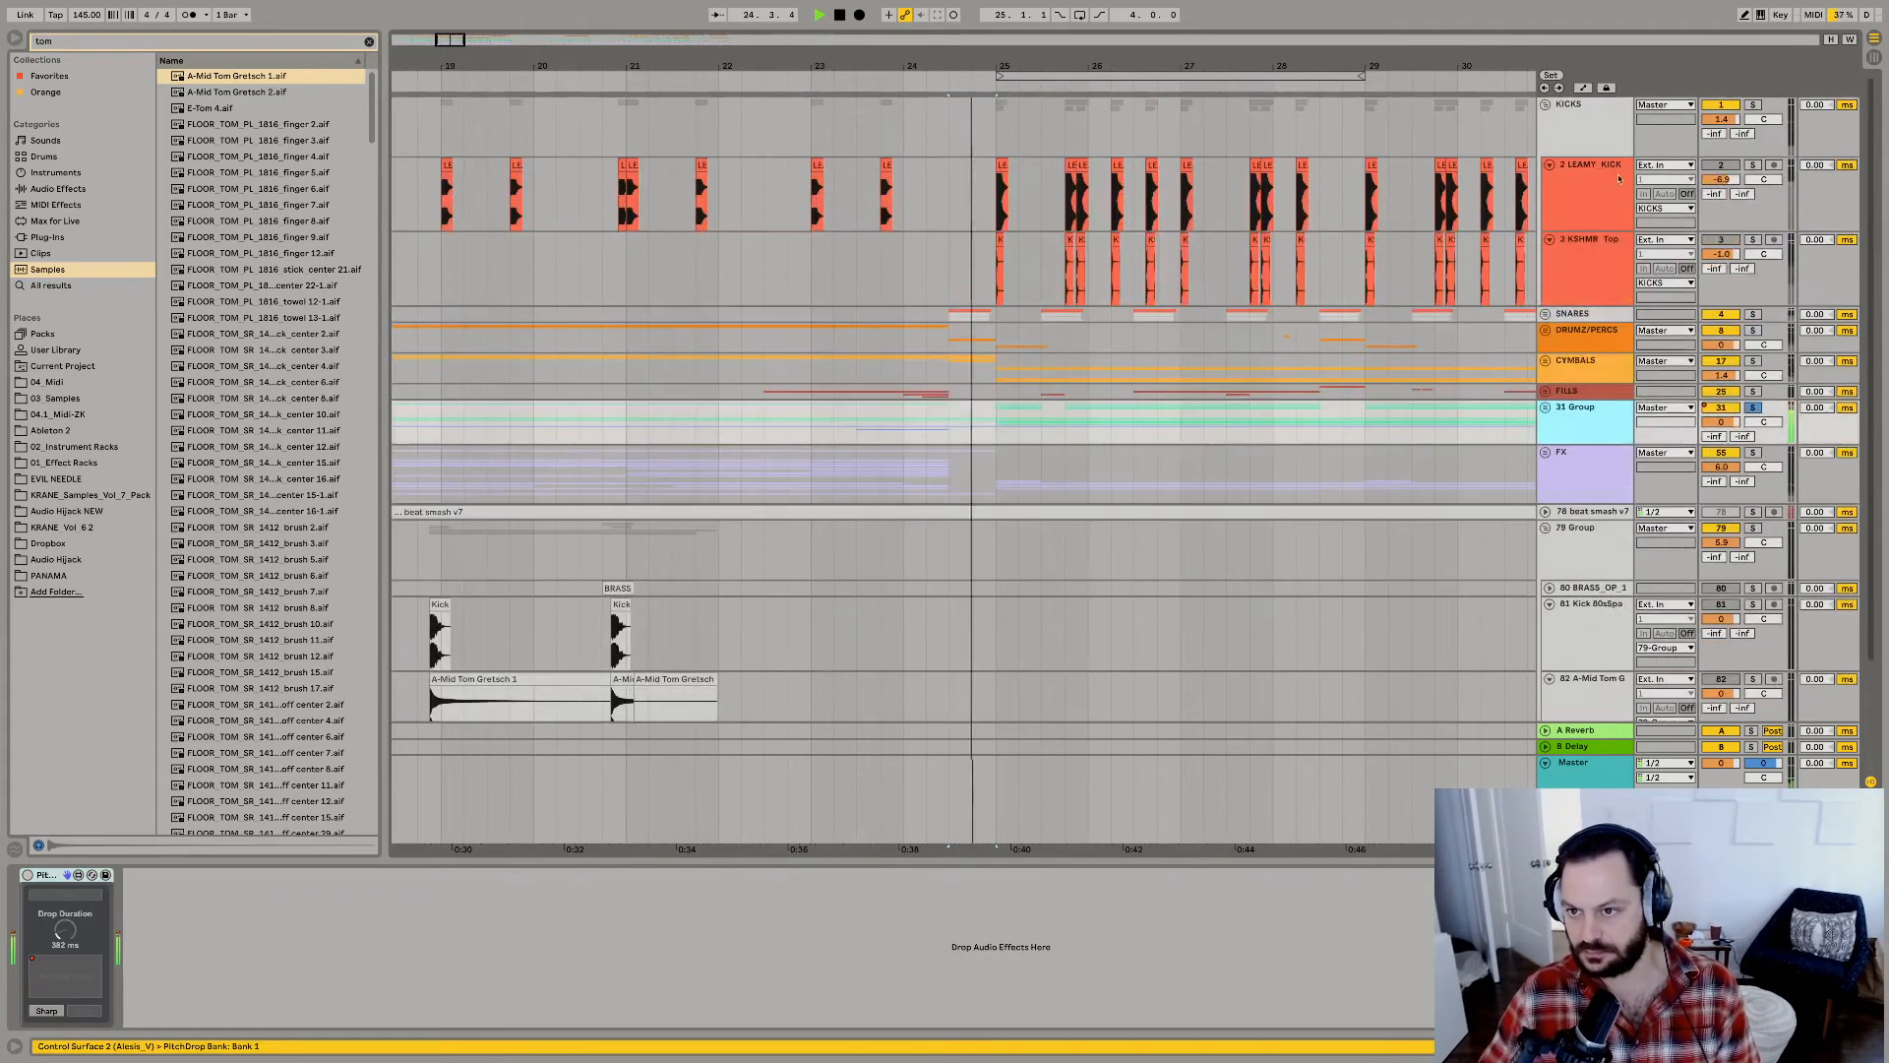
left_click(1548, 333)
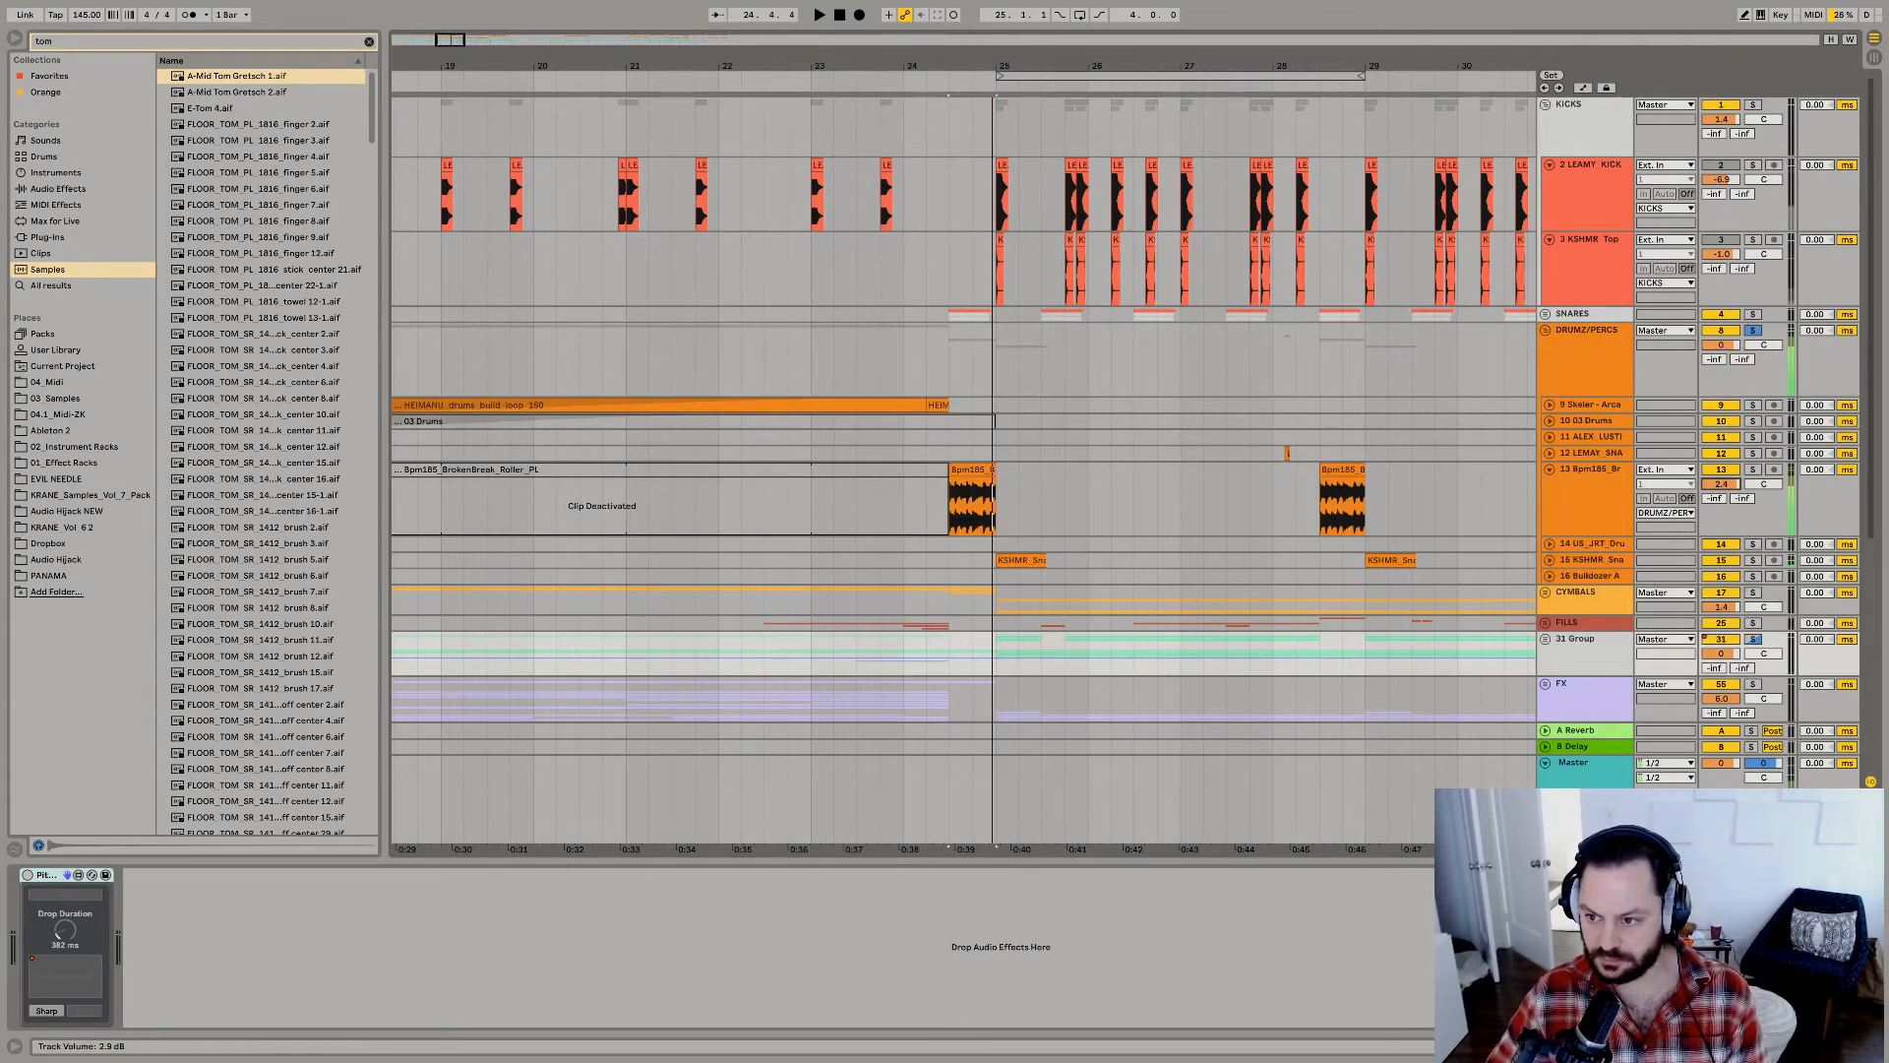
Raise the Bpm185 break track's volume to 5.3 dB, boost its lows by about 7 dB with EQ Eight band 2, and replay.
left_click(1592, 478)
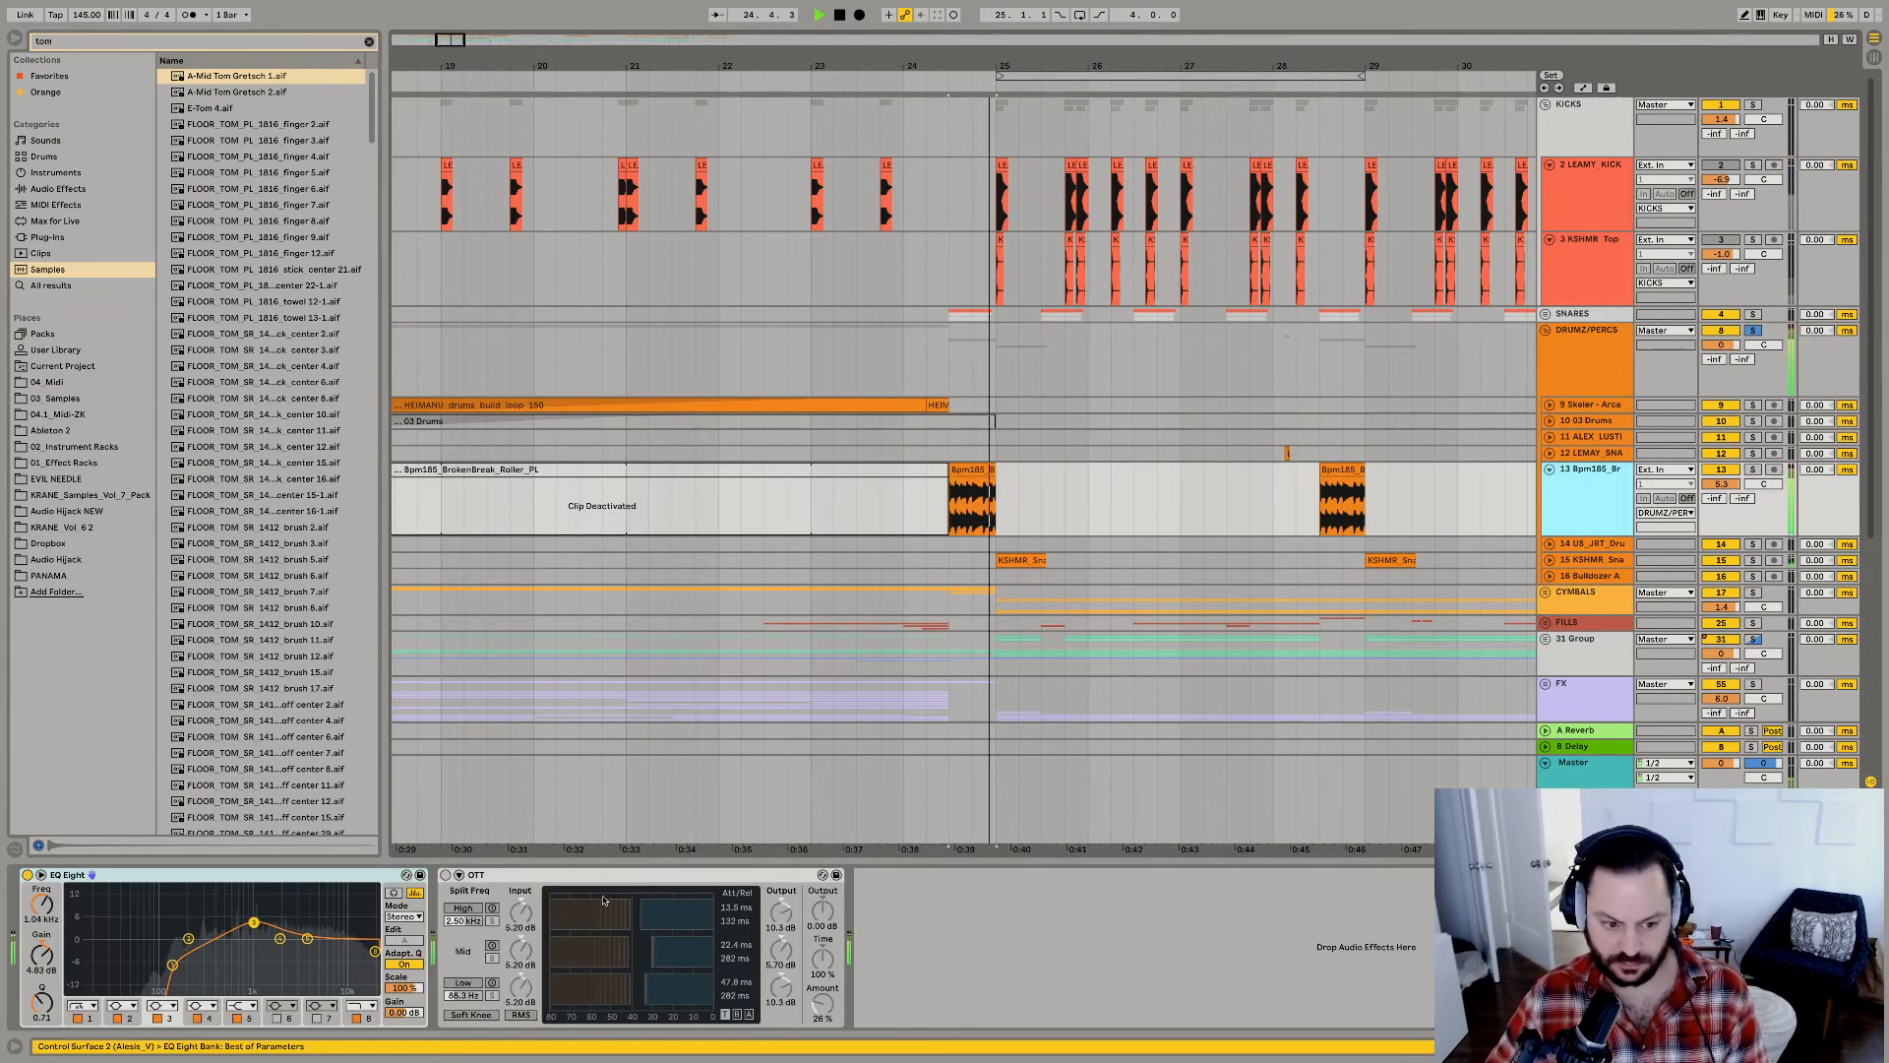
left_click_drag(188, 940, 172, 916)
key("space")
key("space")
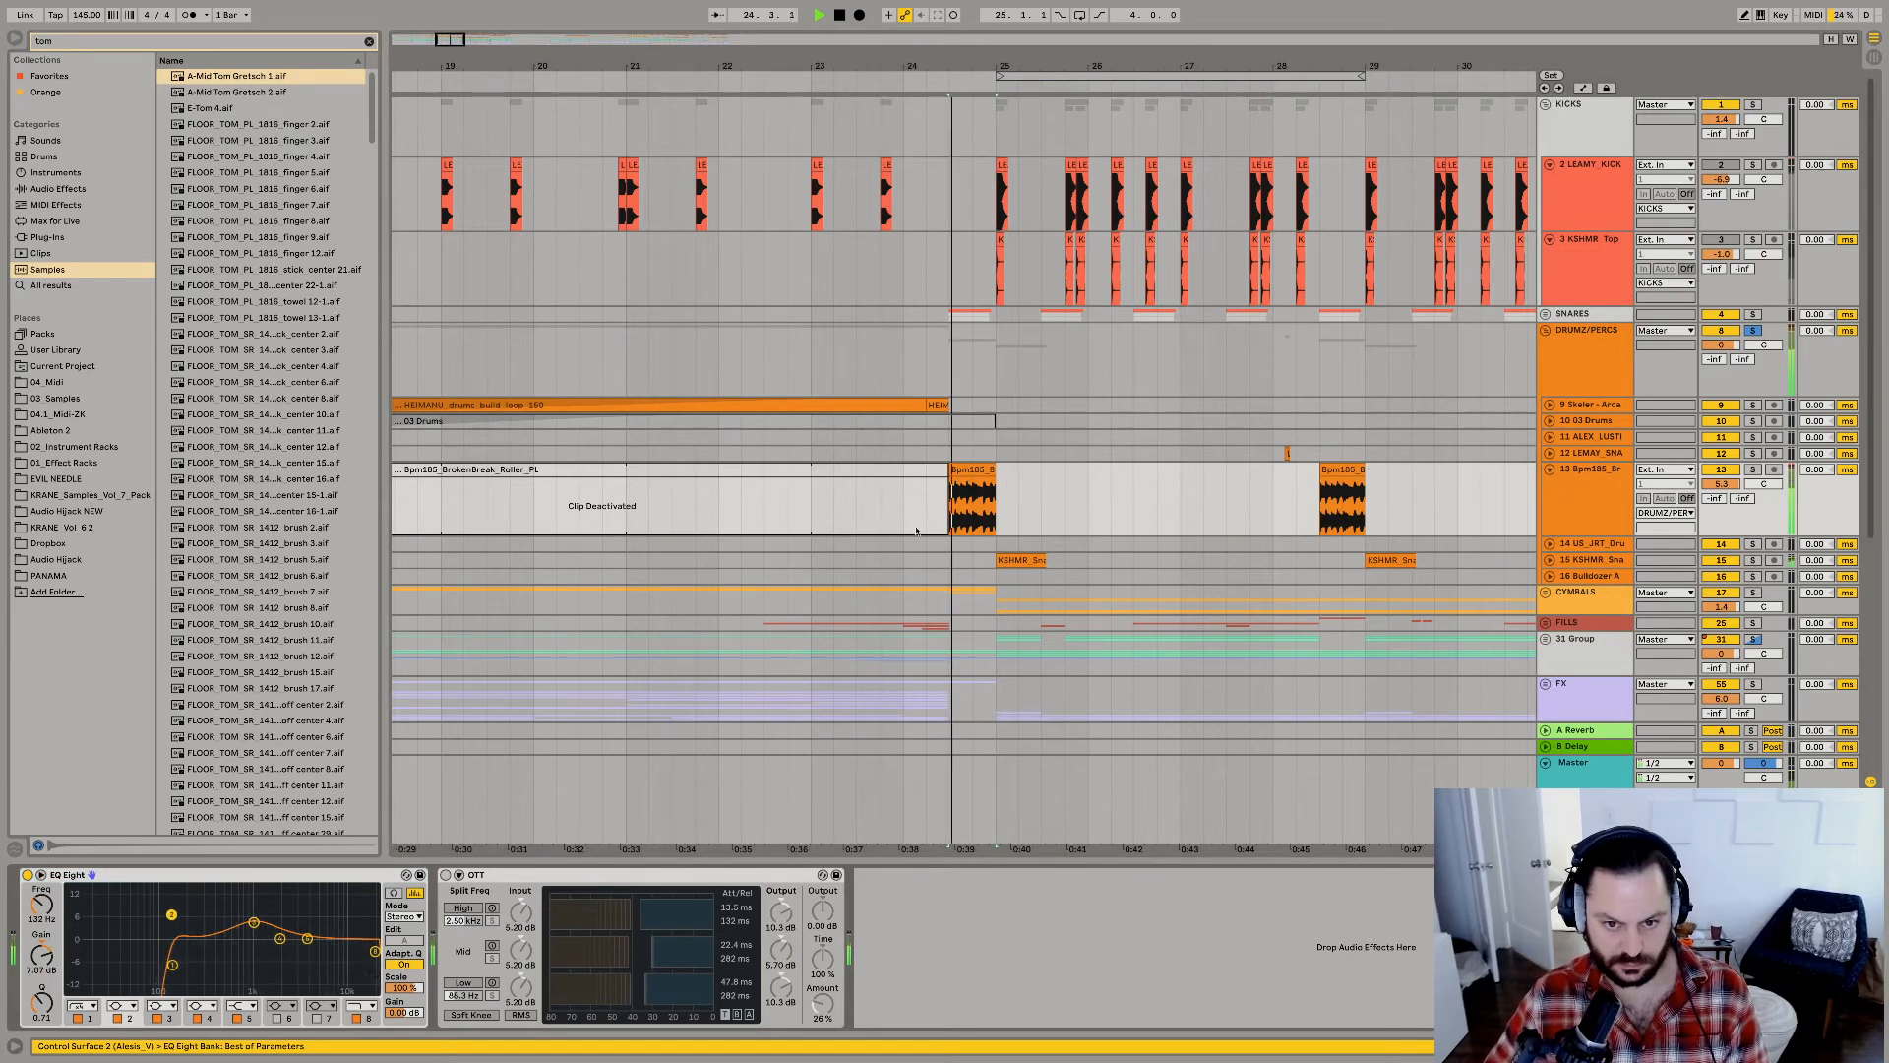
Replay the fill from 24.3.1, fold DRUMZ/PERCS and 79 Group, and audition from the middle of bar 25.
key("space")
key("space")
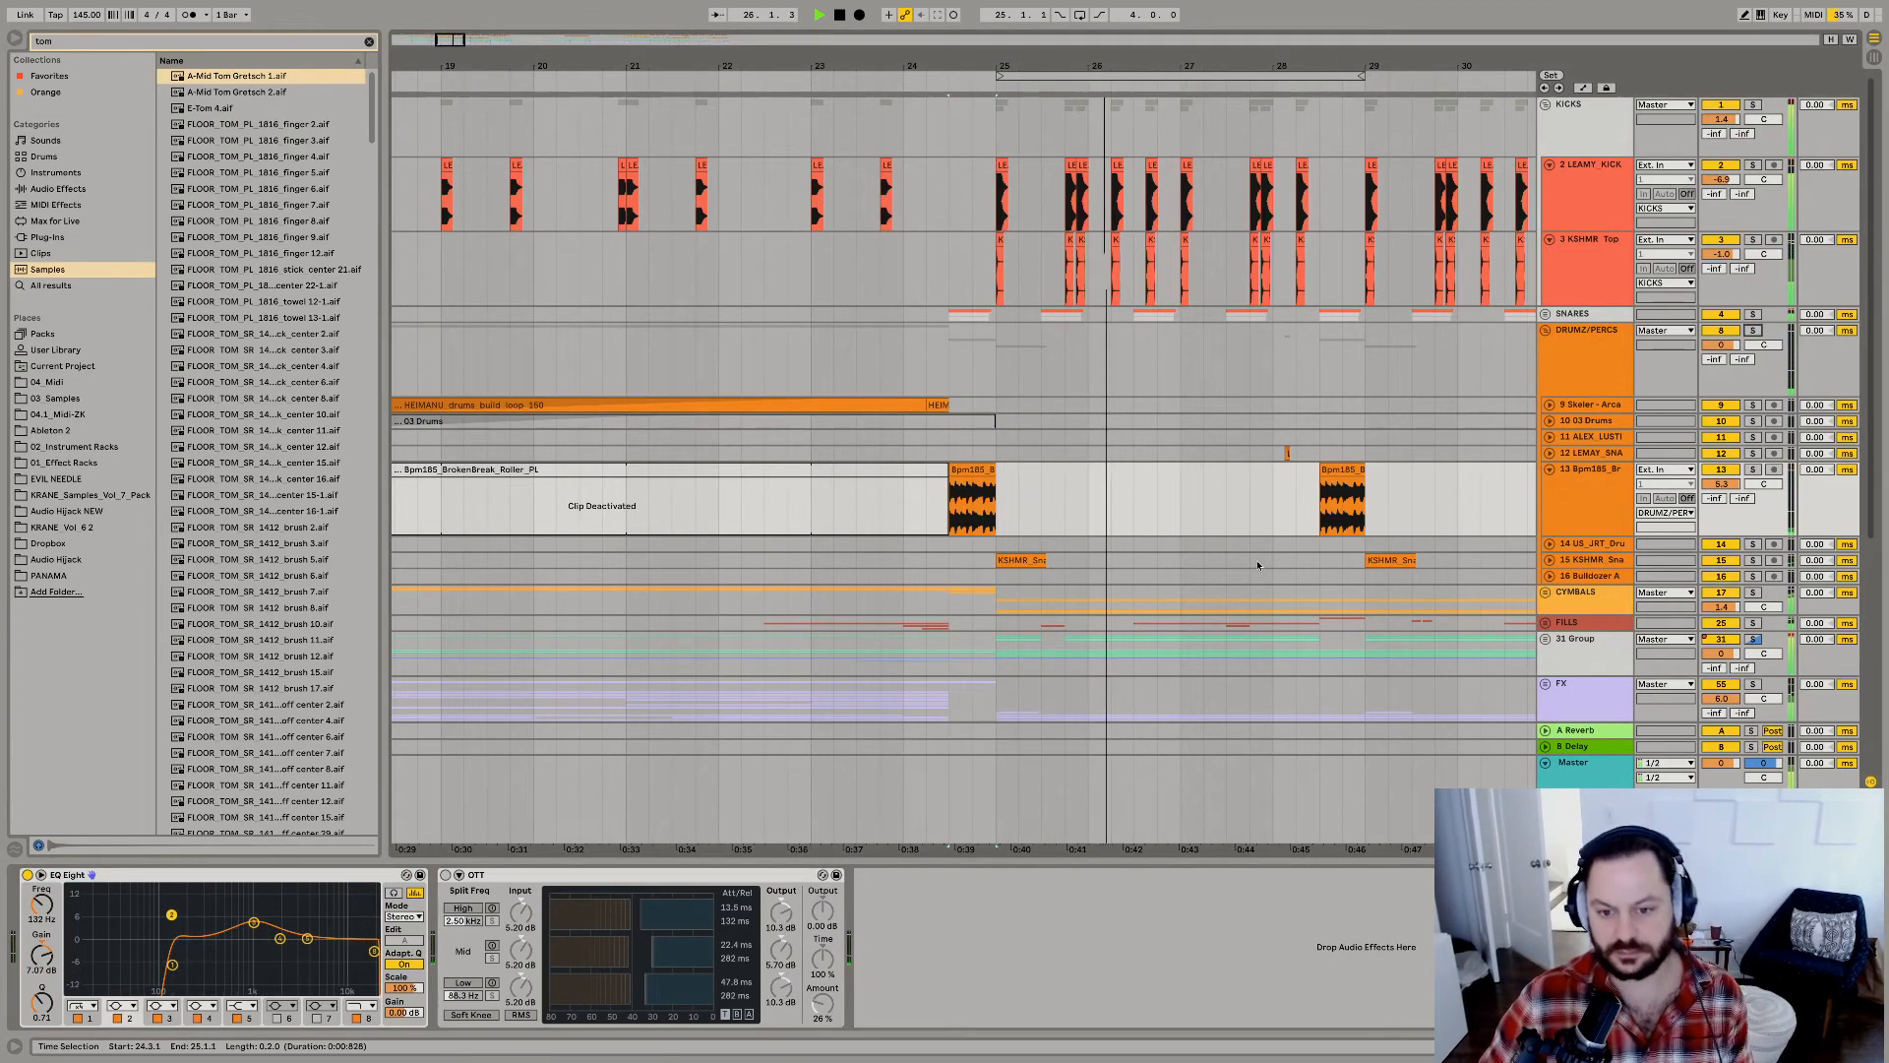
scroll(1181, 622, "right", 3)
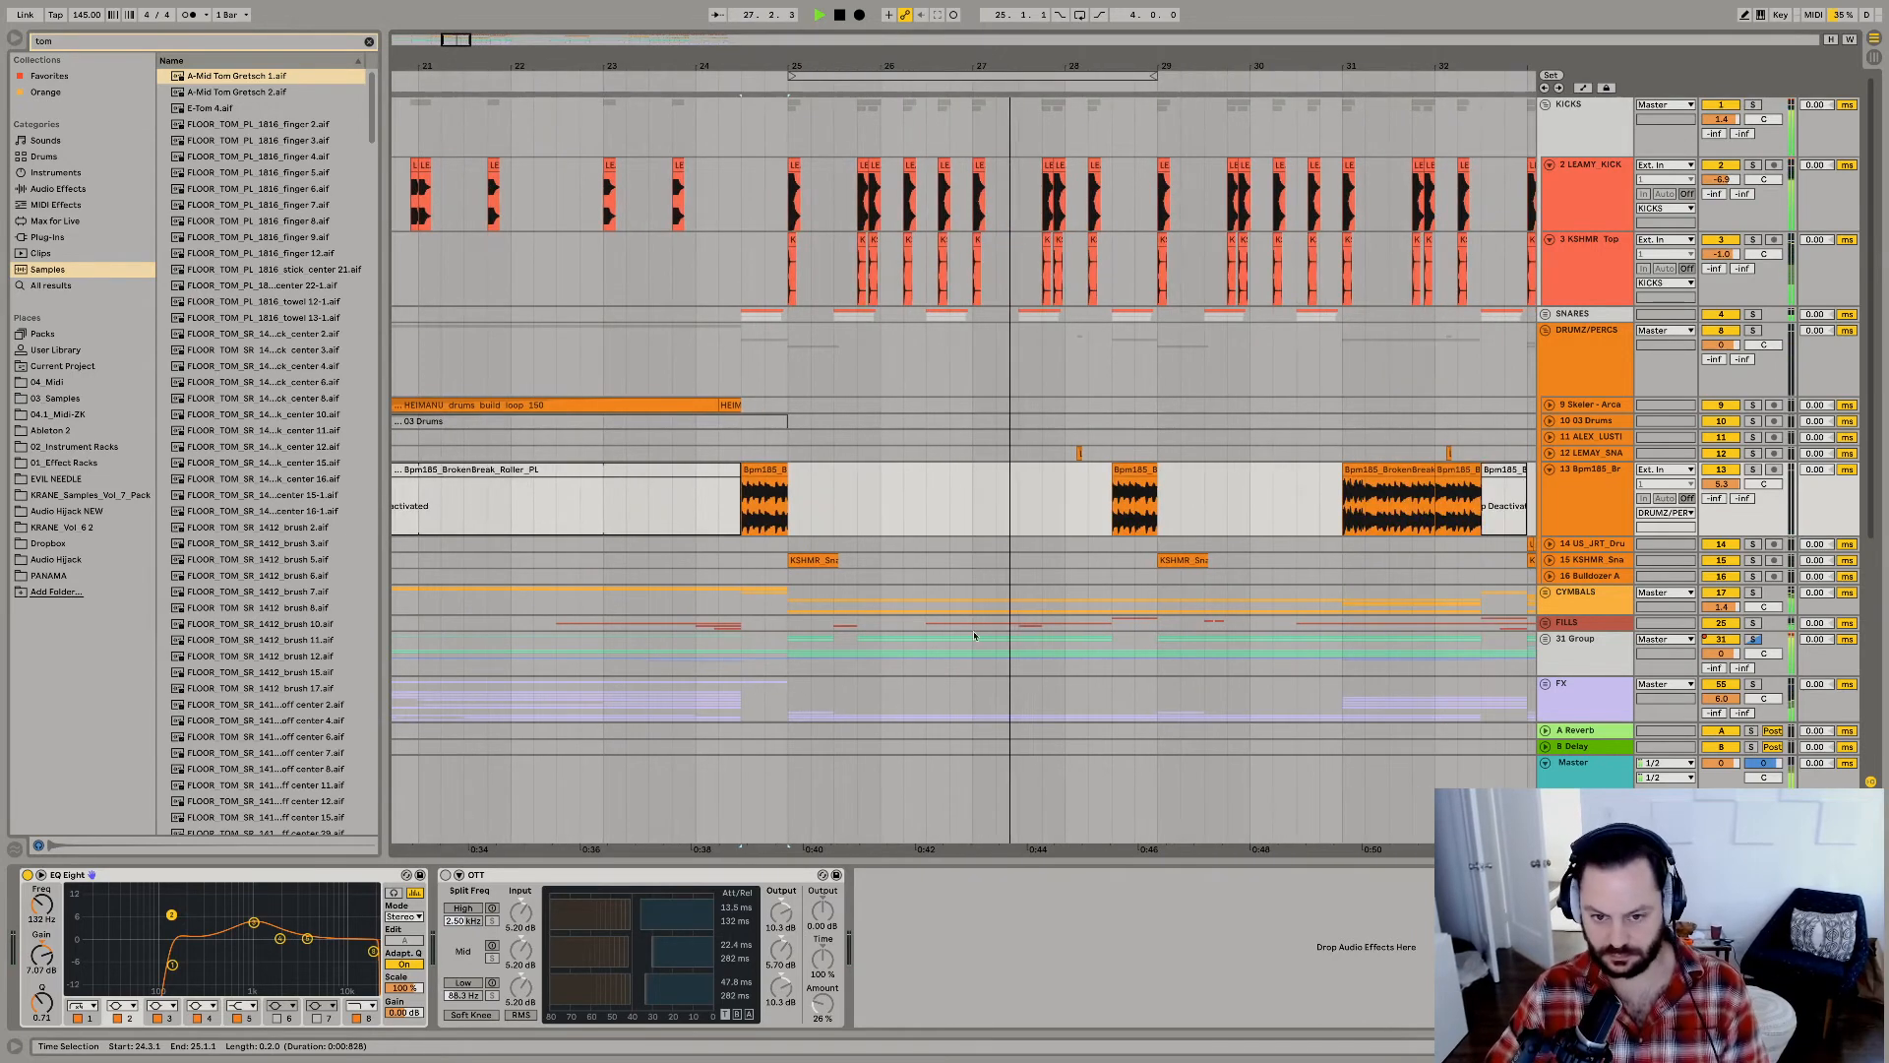
scroll(942, 629, "down", 2)
scroll(1024, 624, "down", 4)
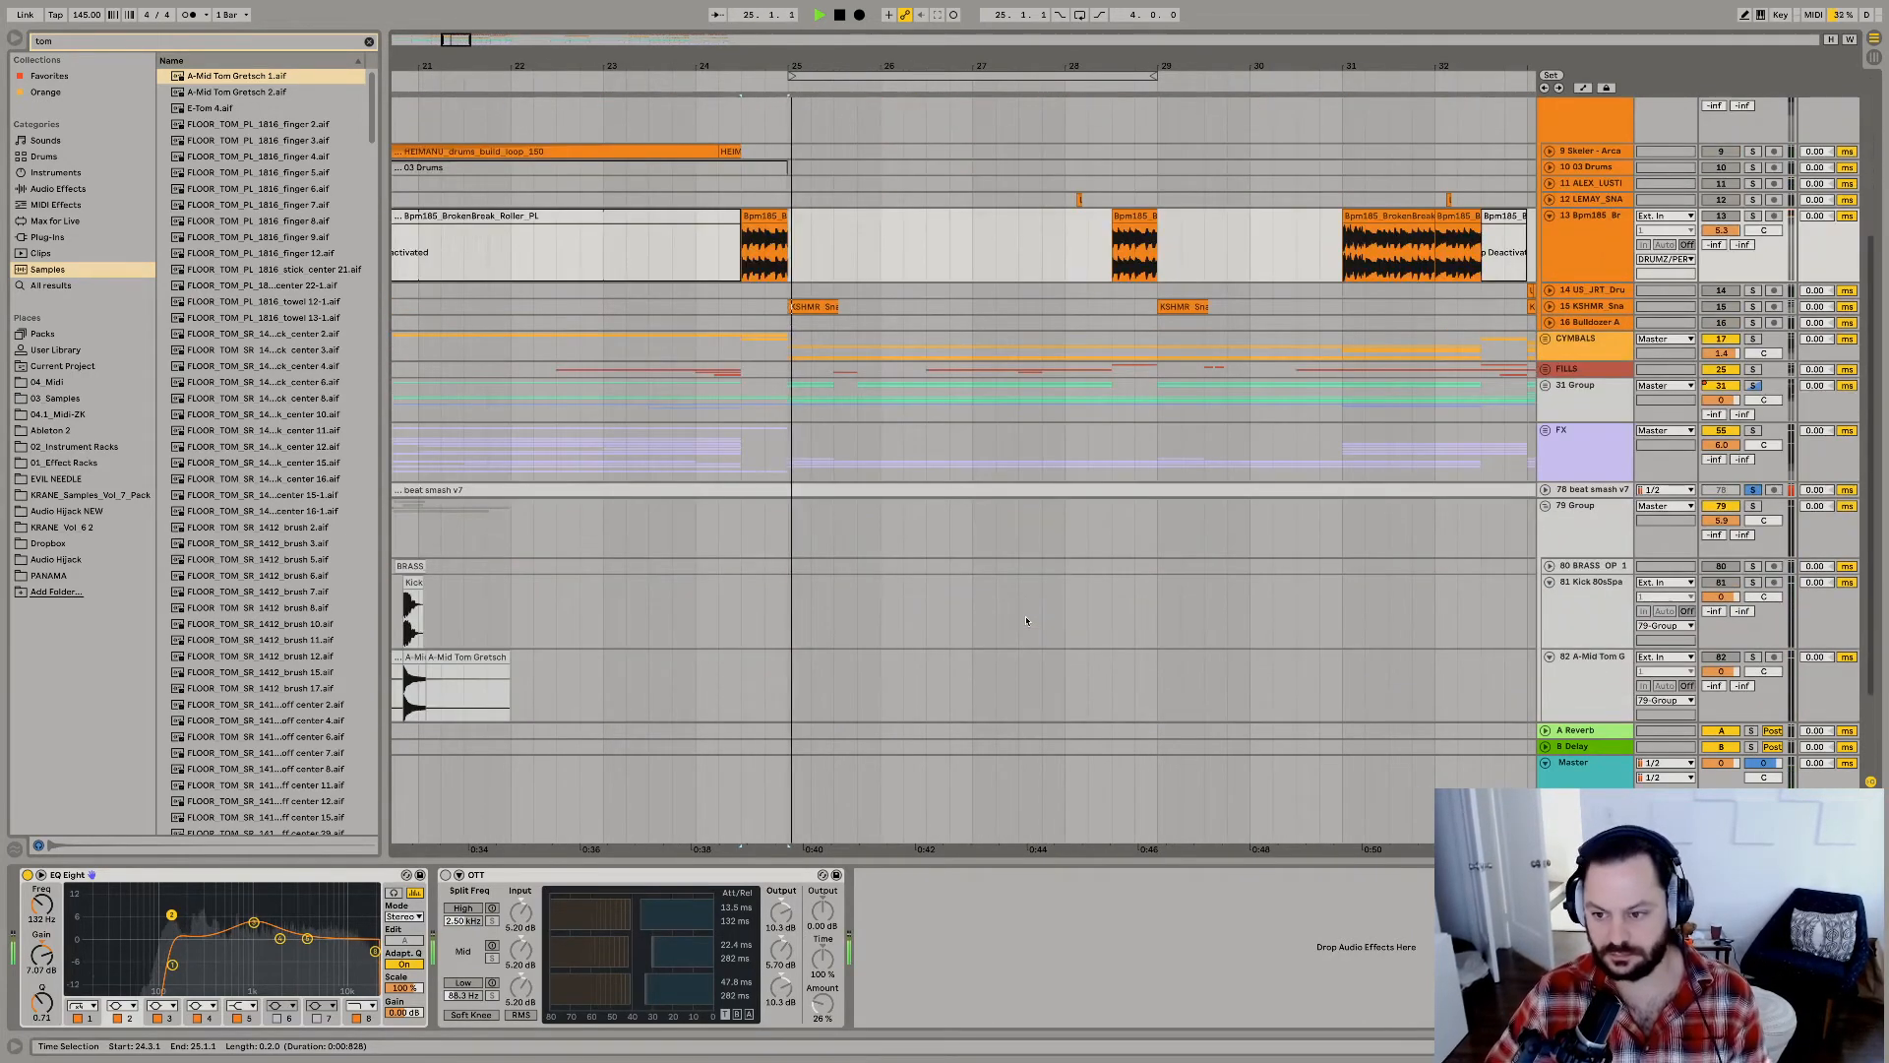
left_click(1545, 441, "alt")
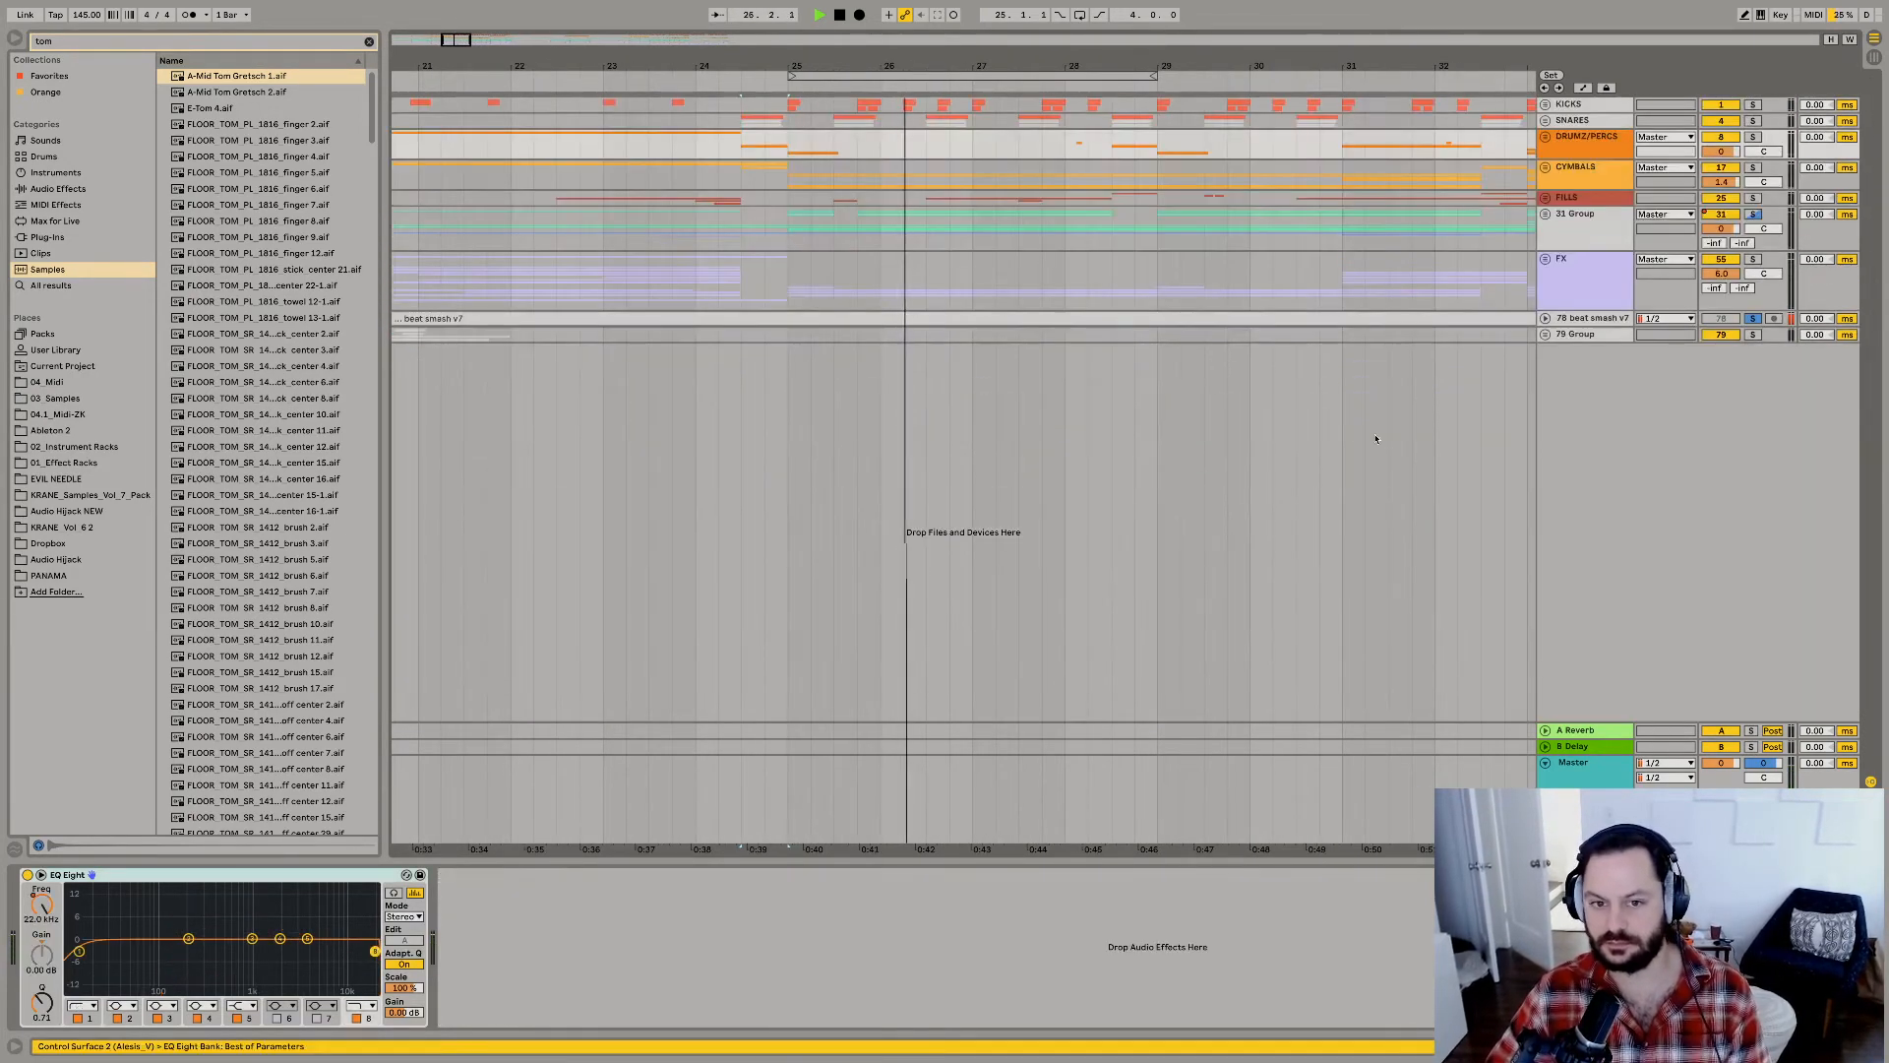
left_click(834, 226)
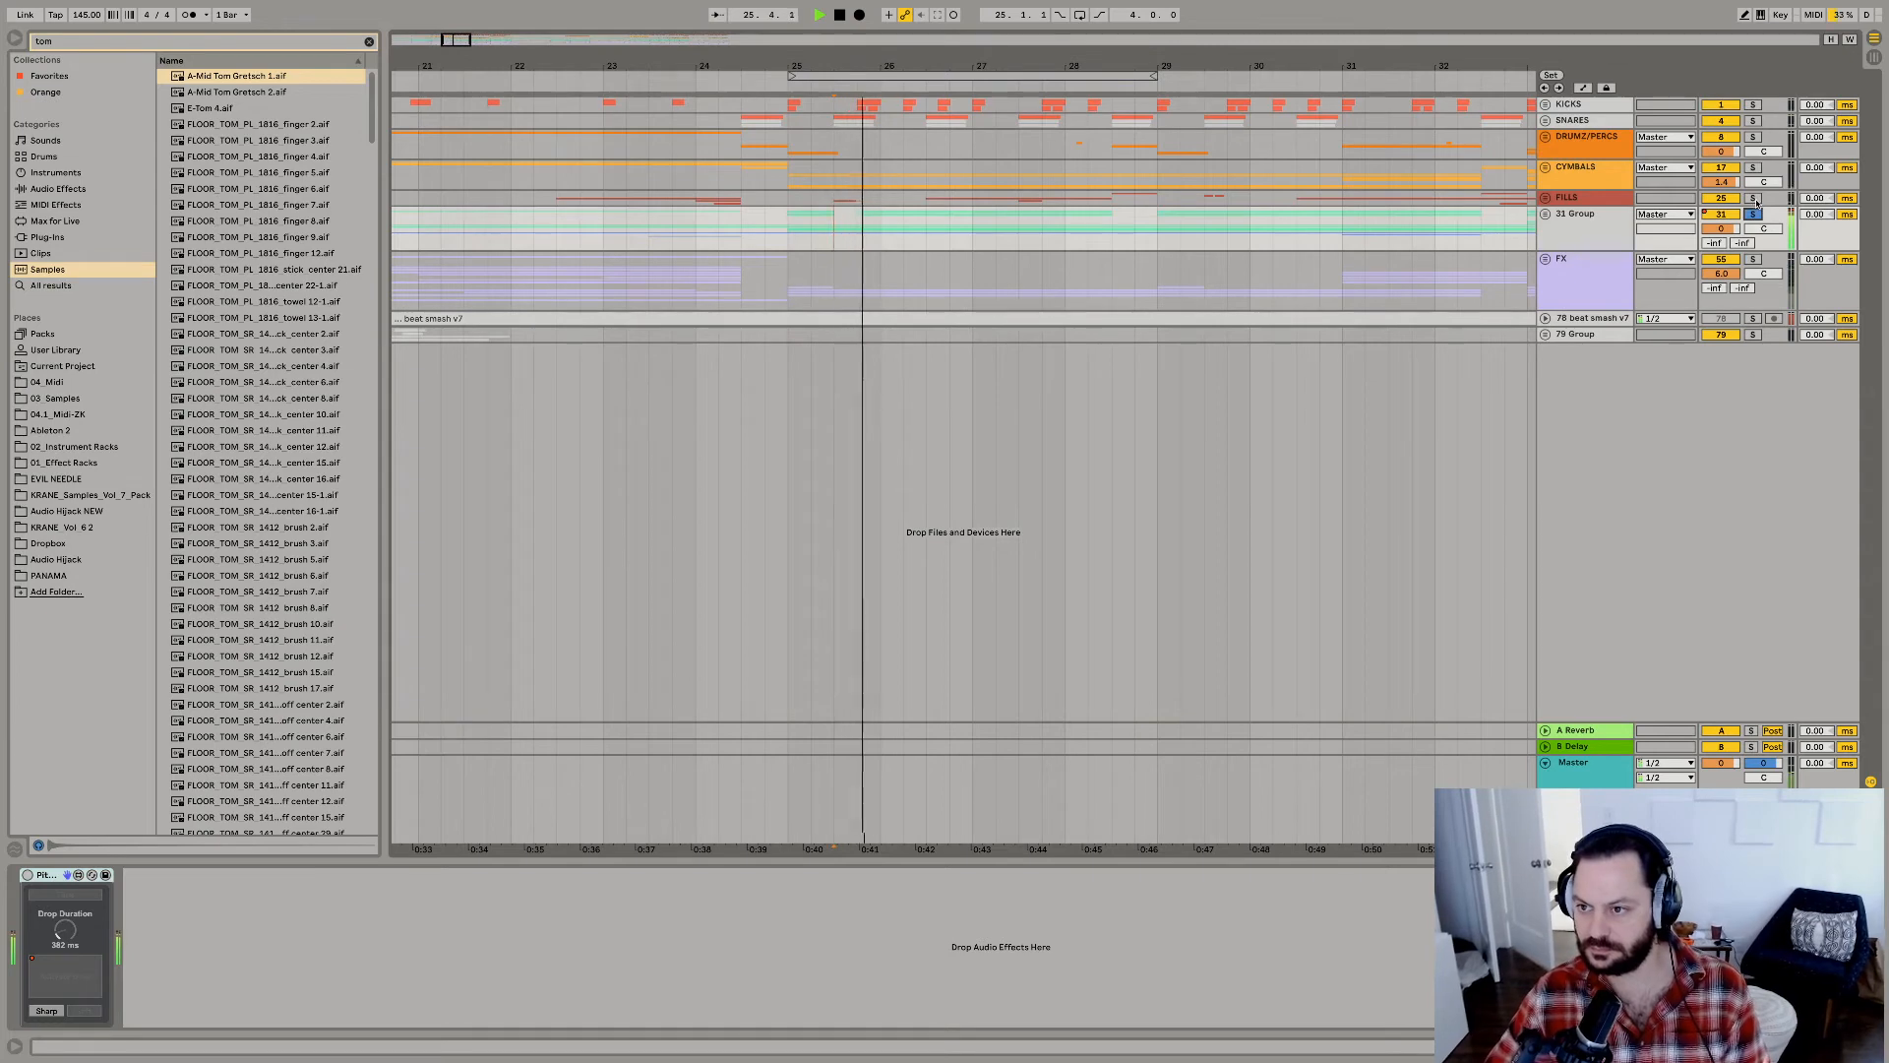
Unfold and solo the FILLS group, raise it to 3.0 dB, and add an audio track below its KSHMR Stomp track.
left_click(1545, 198)
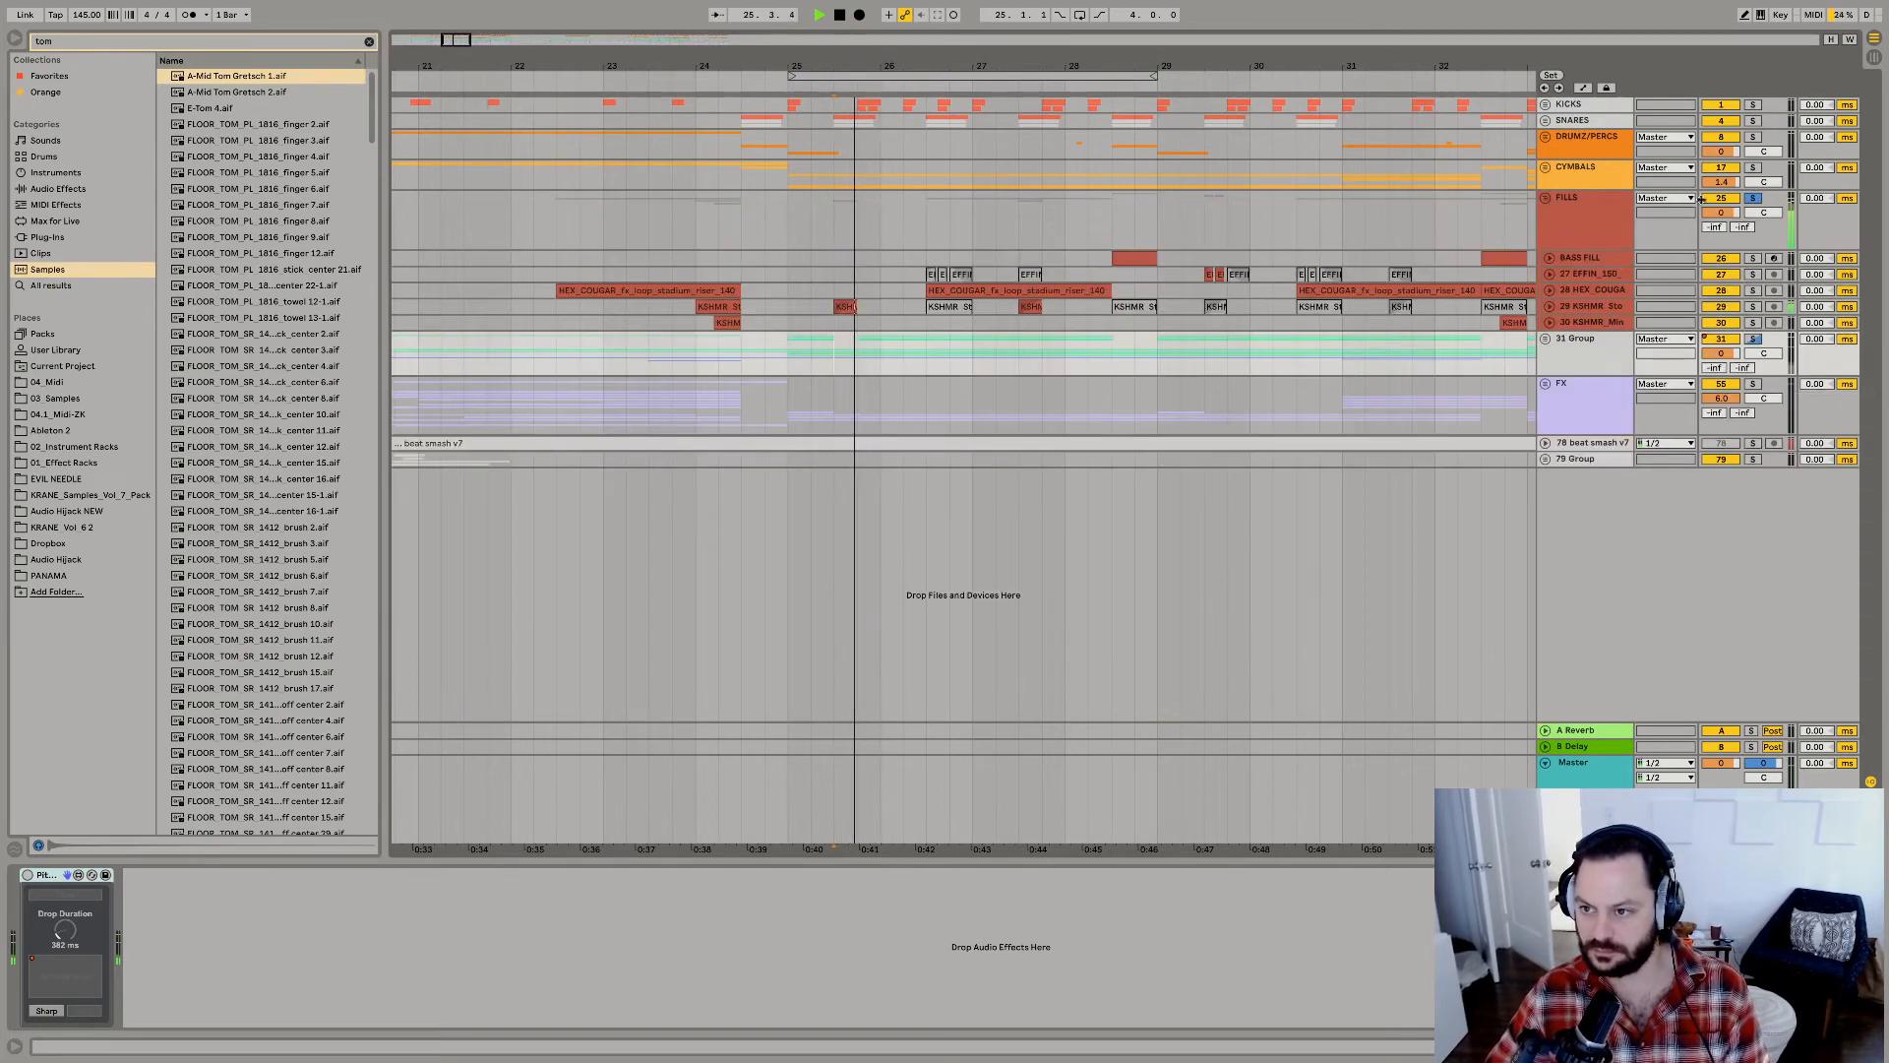
left_click(1550, 306)
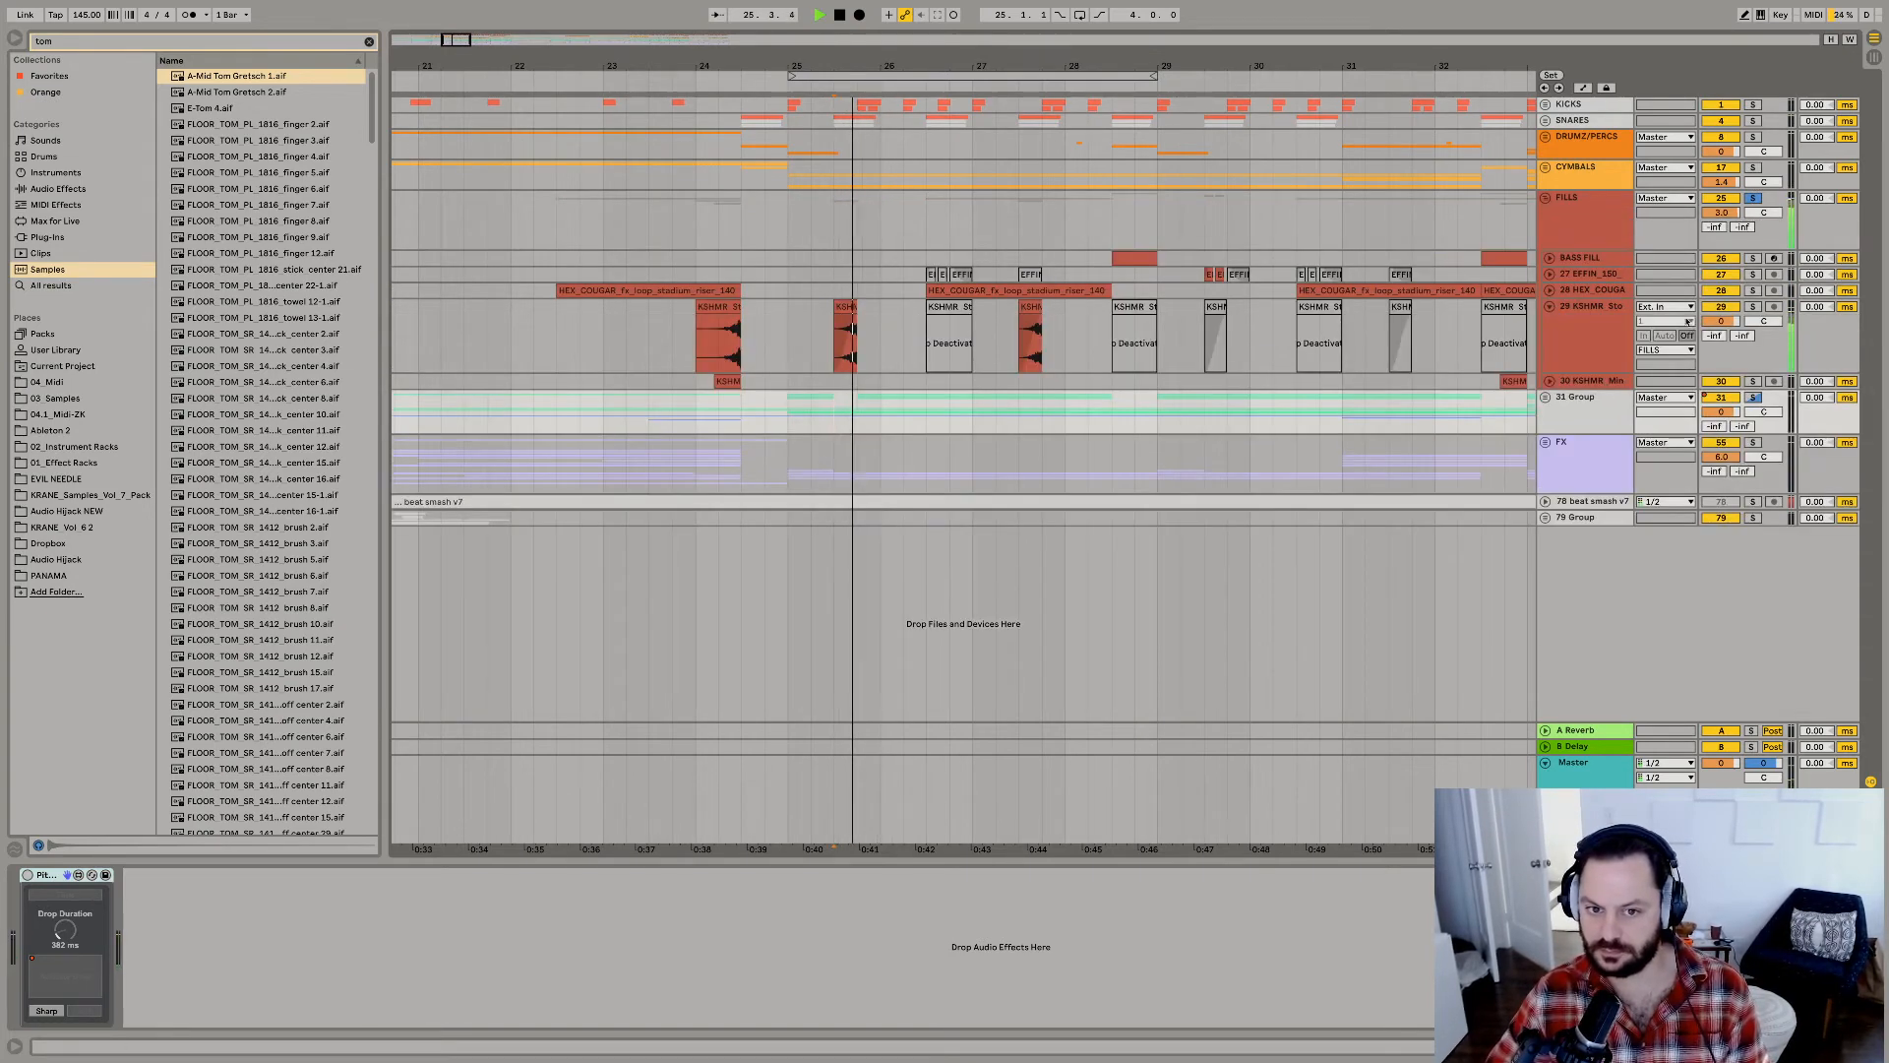
left_click(1587, 337)
key("ctrl+t")
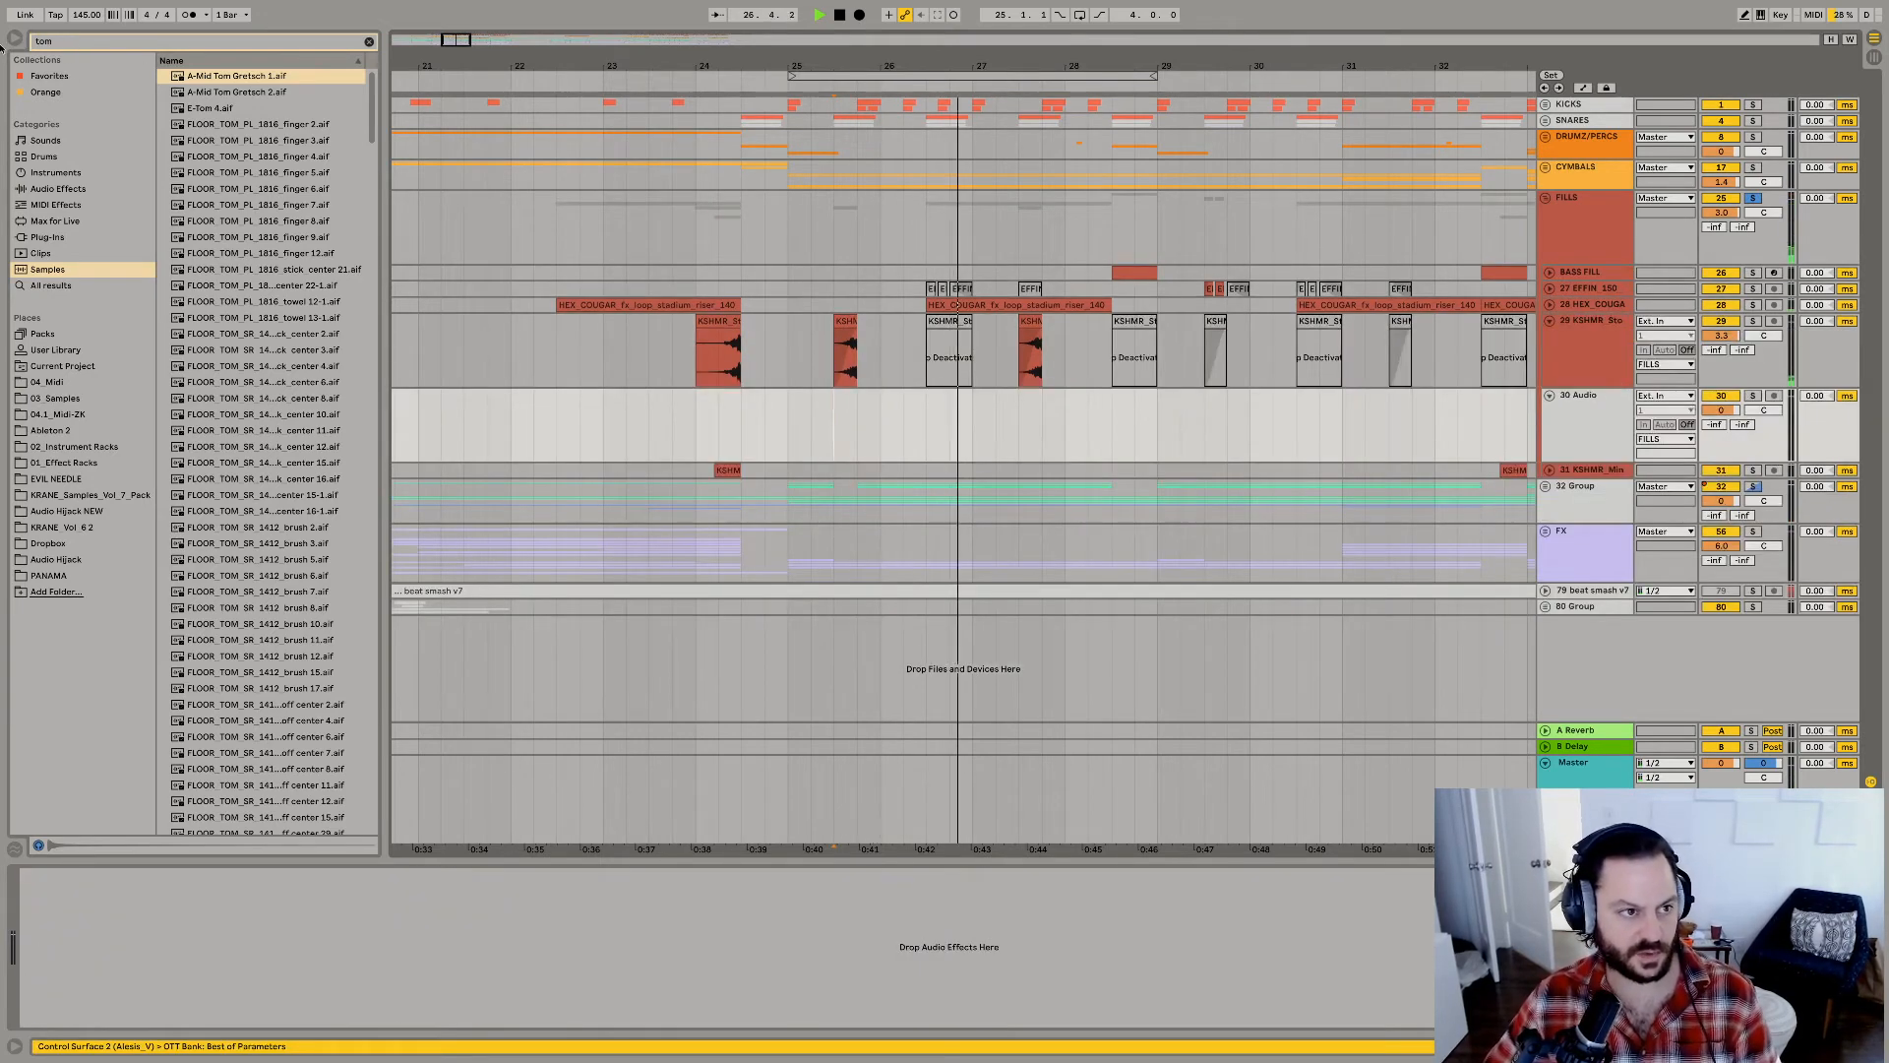
Search the browser for "rever" and check the matches in the sample library, the KRANE packs, and the 03_Samples folder.
key("ctrl+f")
type("rever")
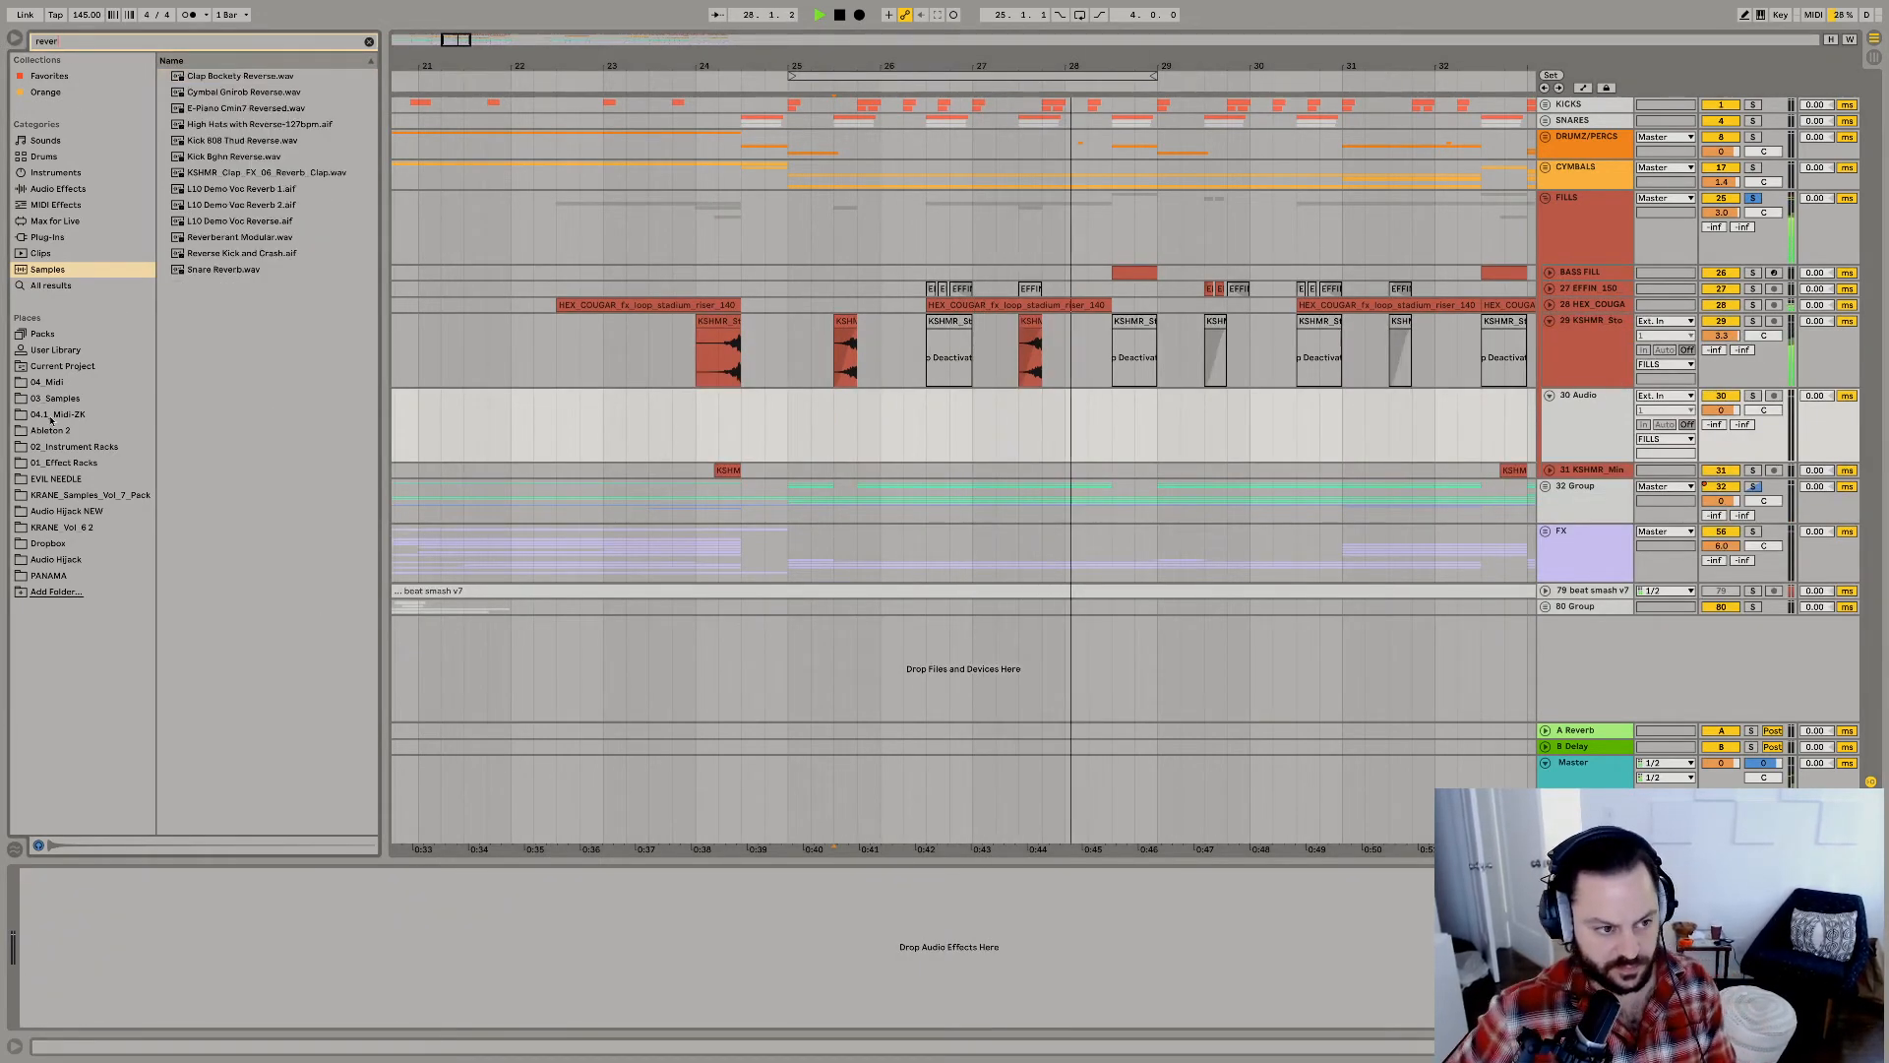
left_click(57, 399)
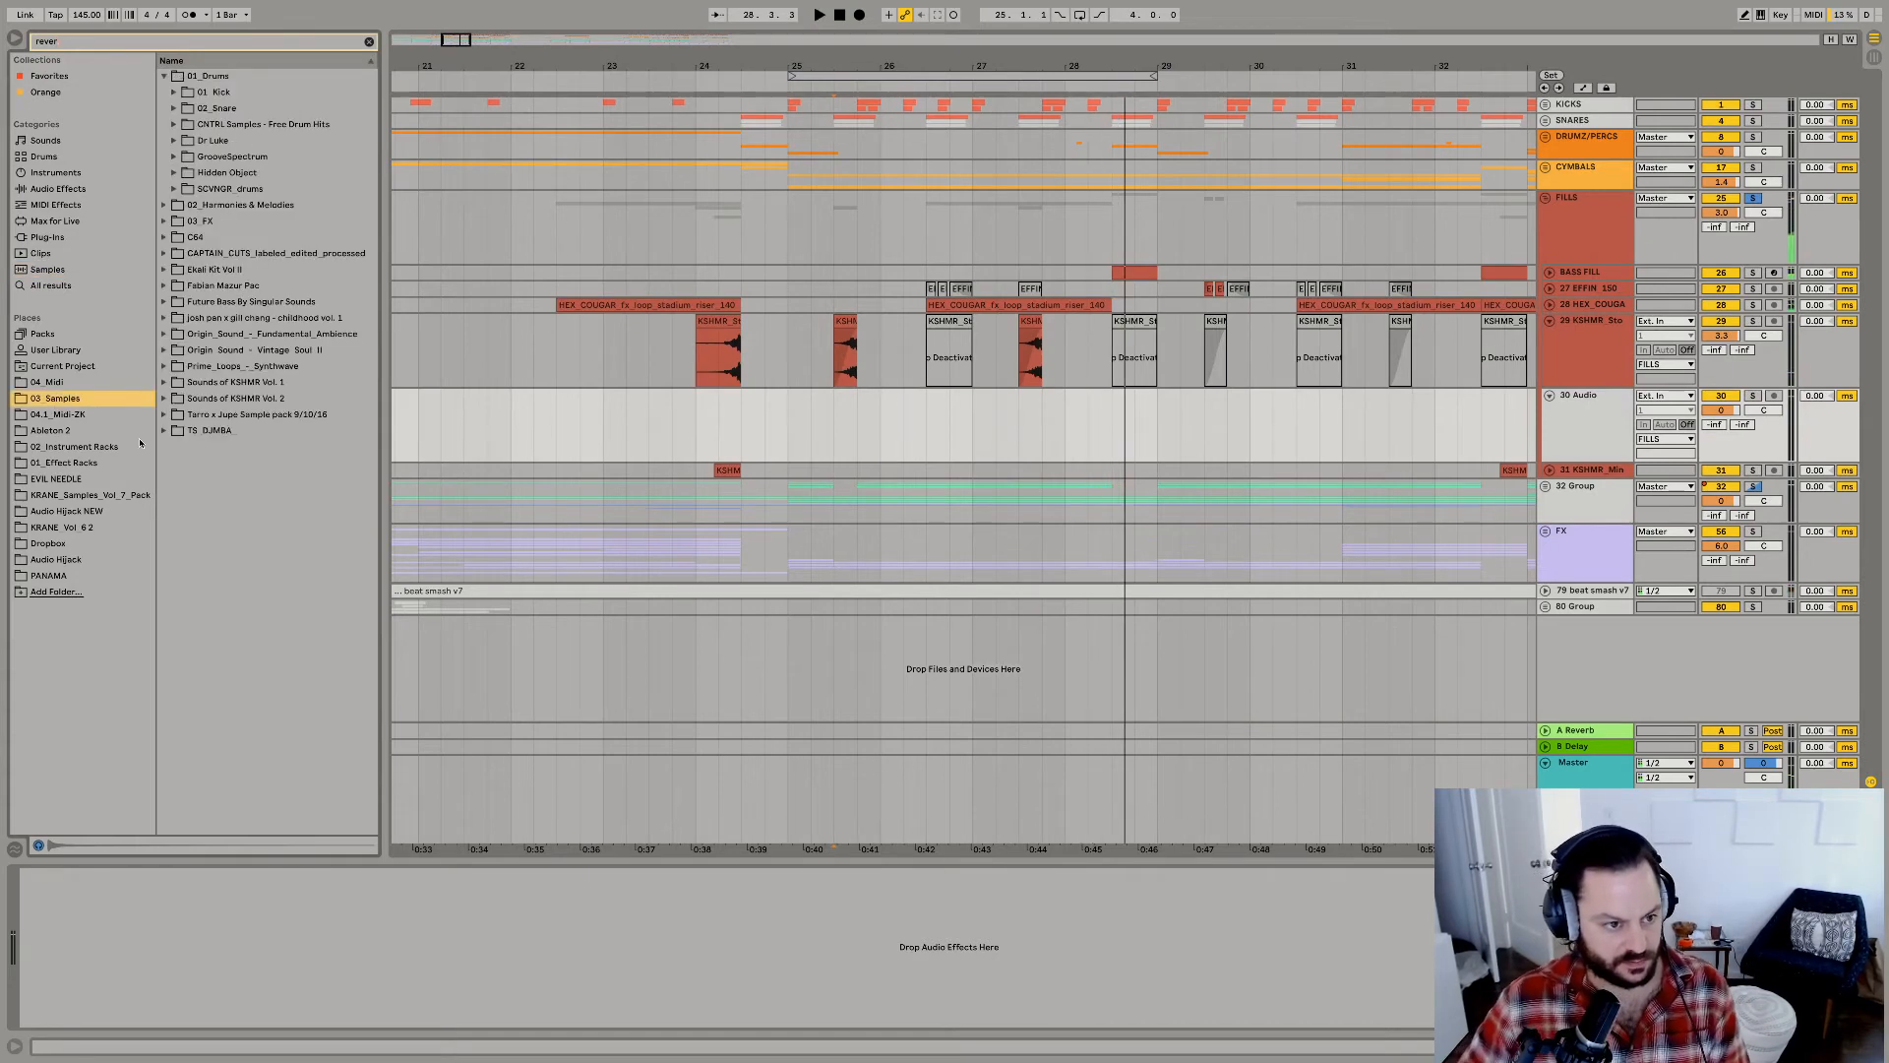
left_click(61, 529)
left_click(123, 497)
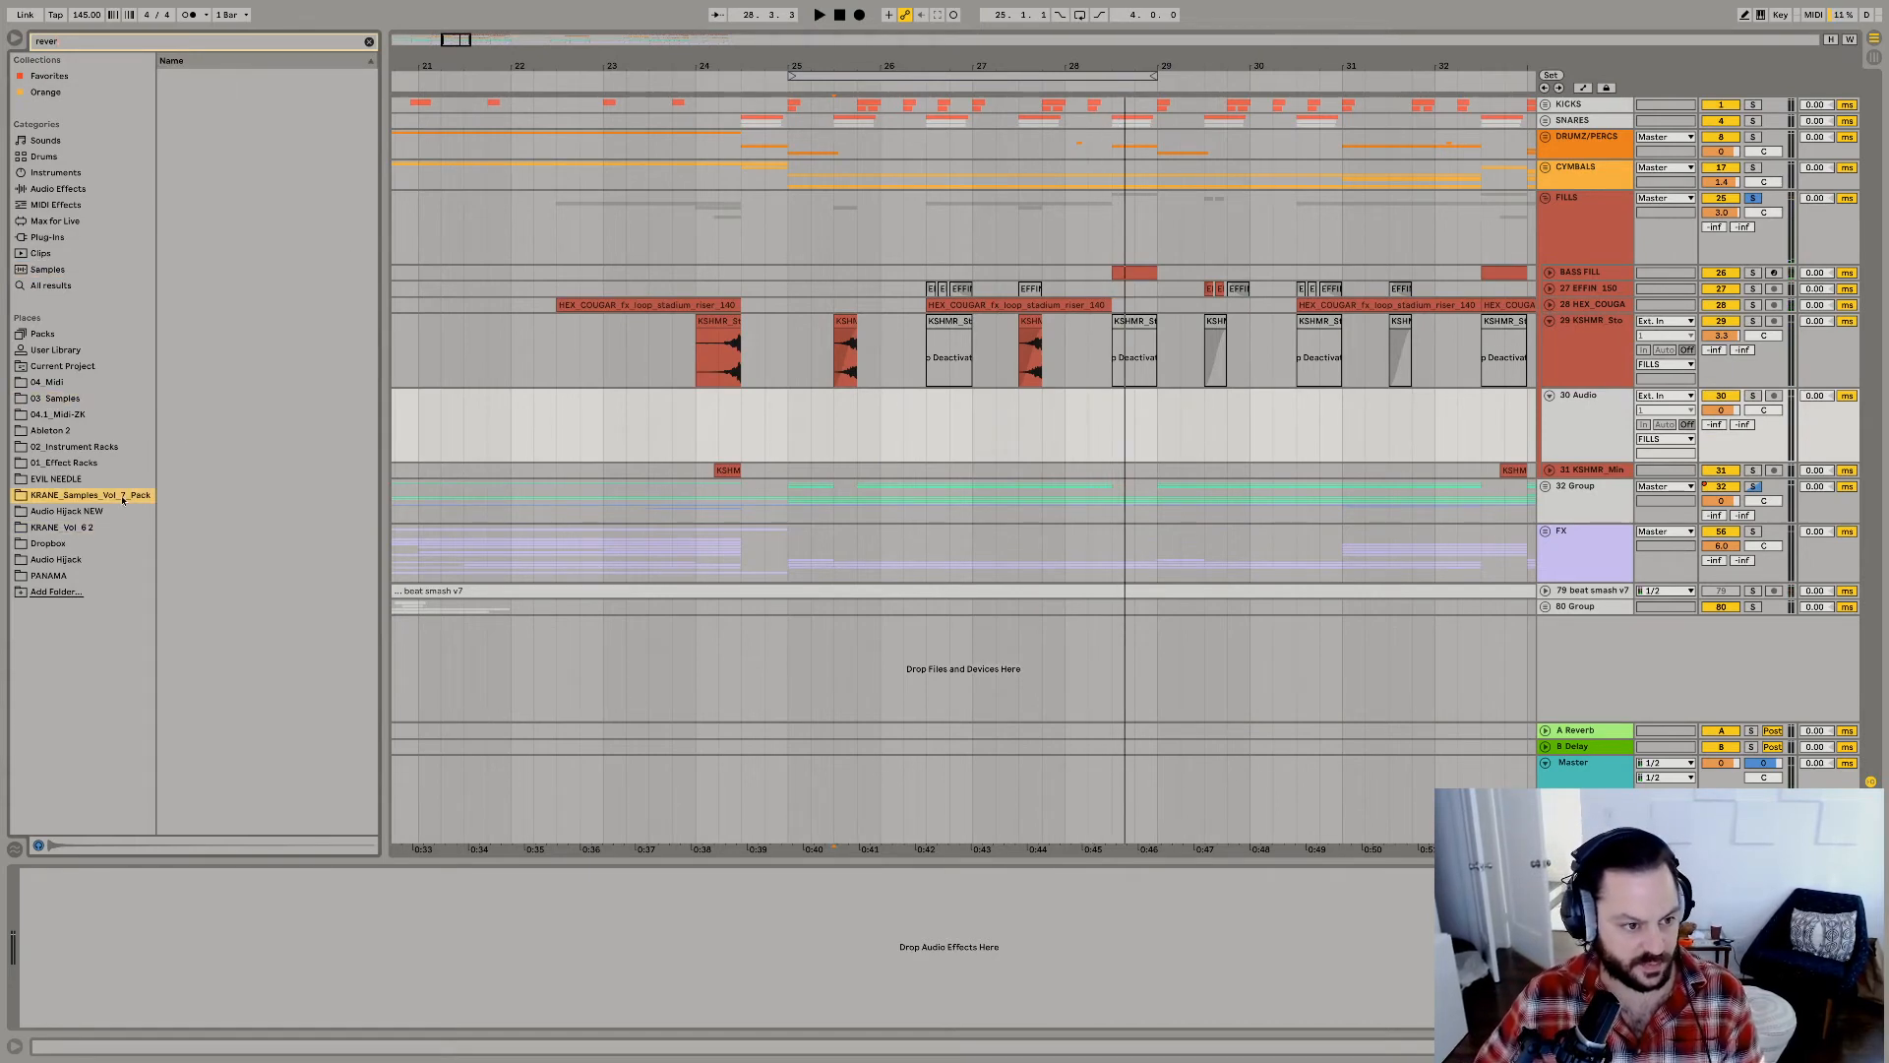
left_click(53, 272)
left_click(209, 92)
left_click(201, 188)
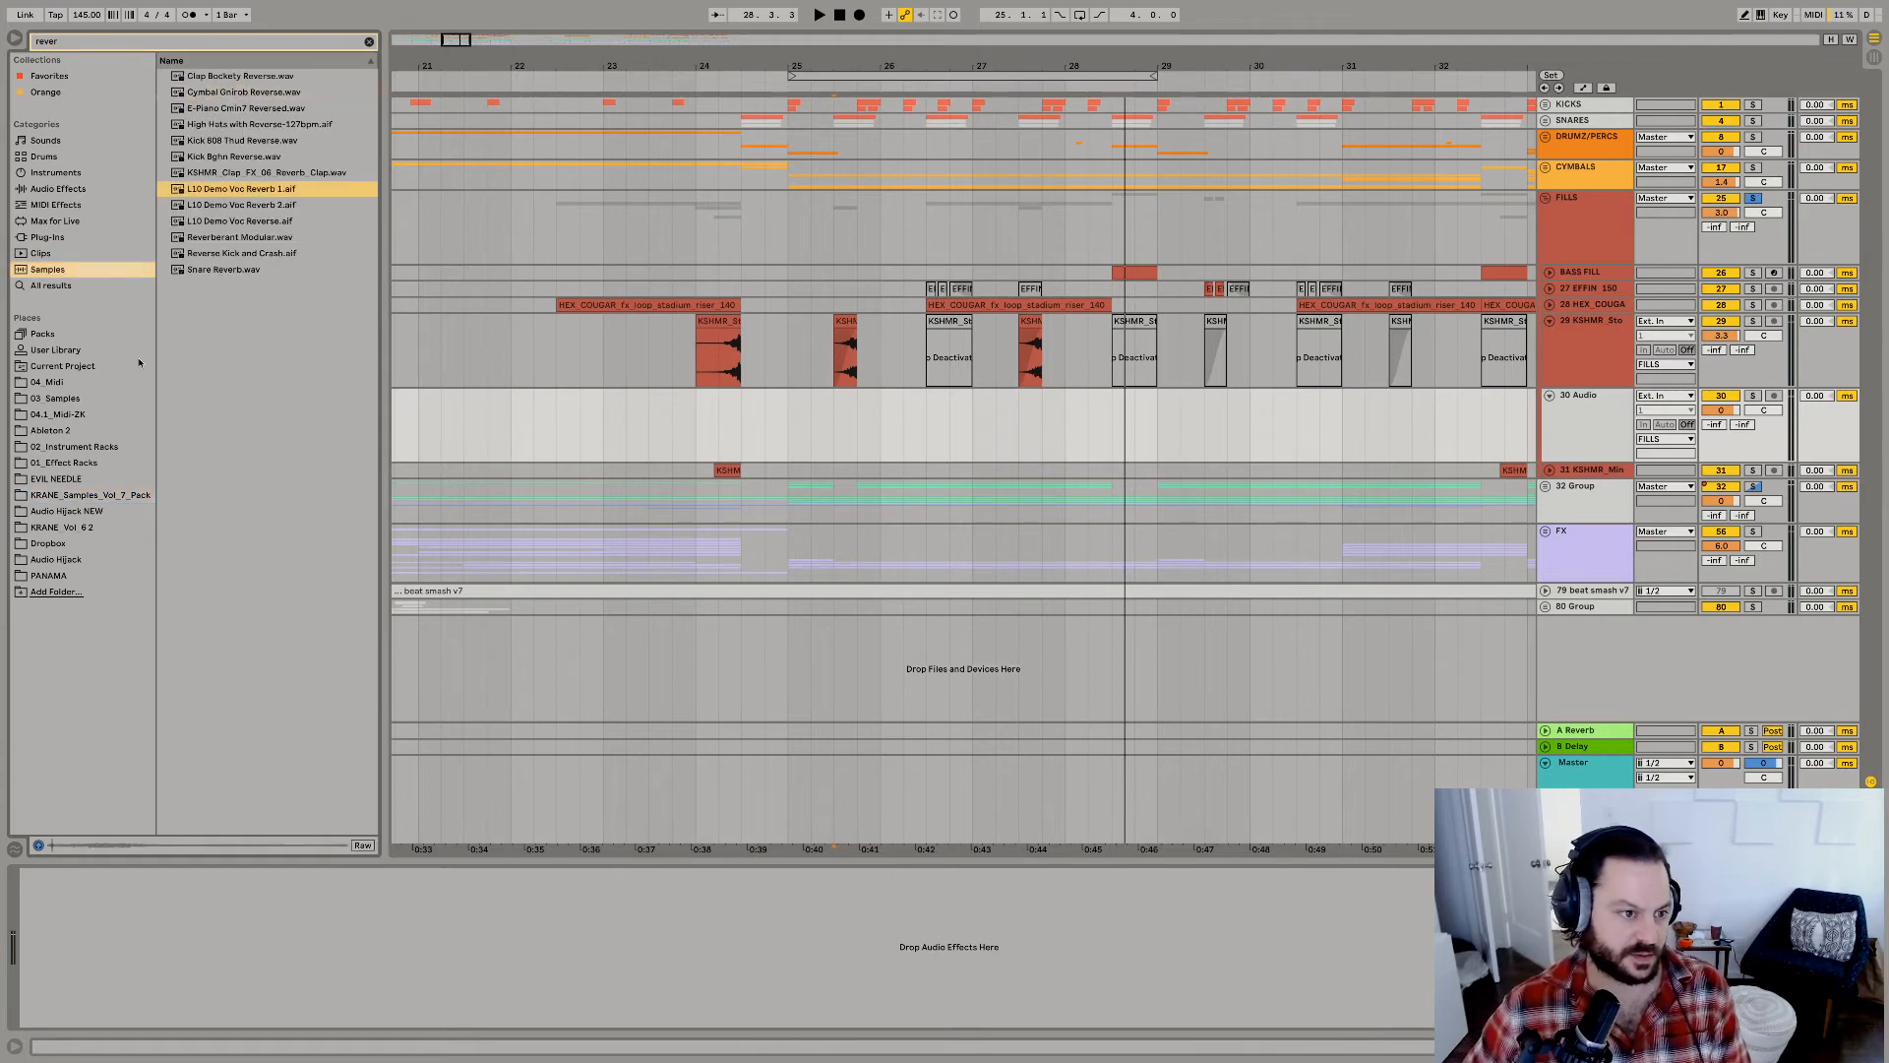
left_click(67, 399)
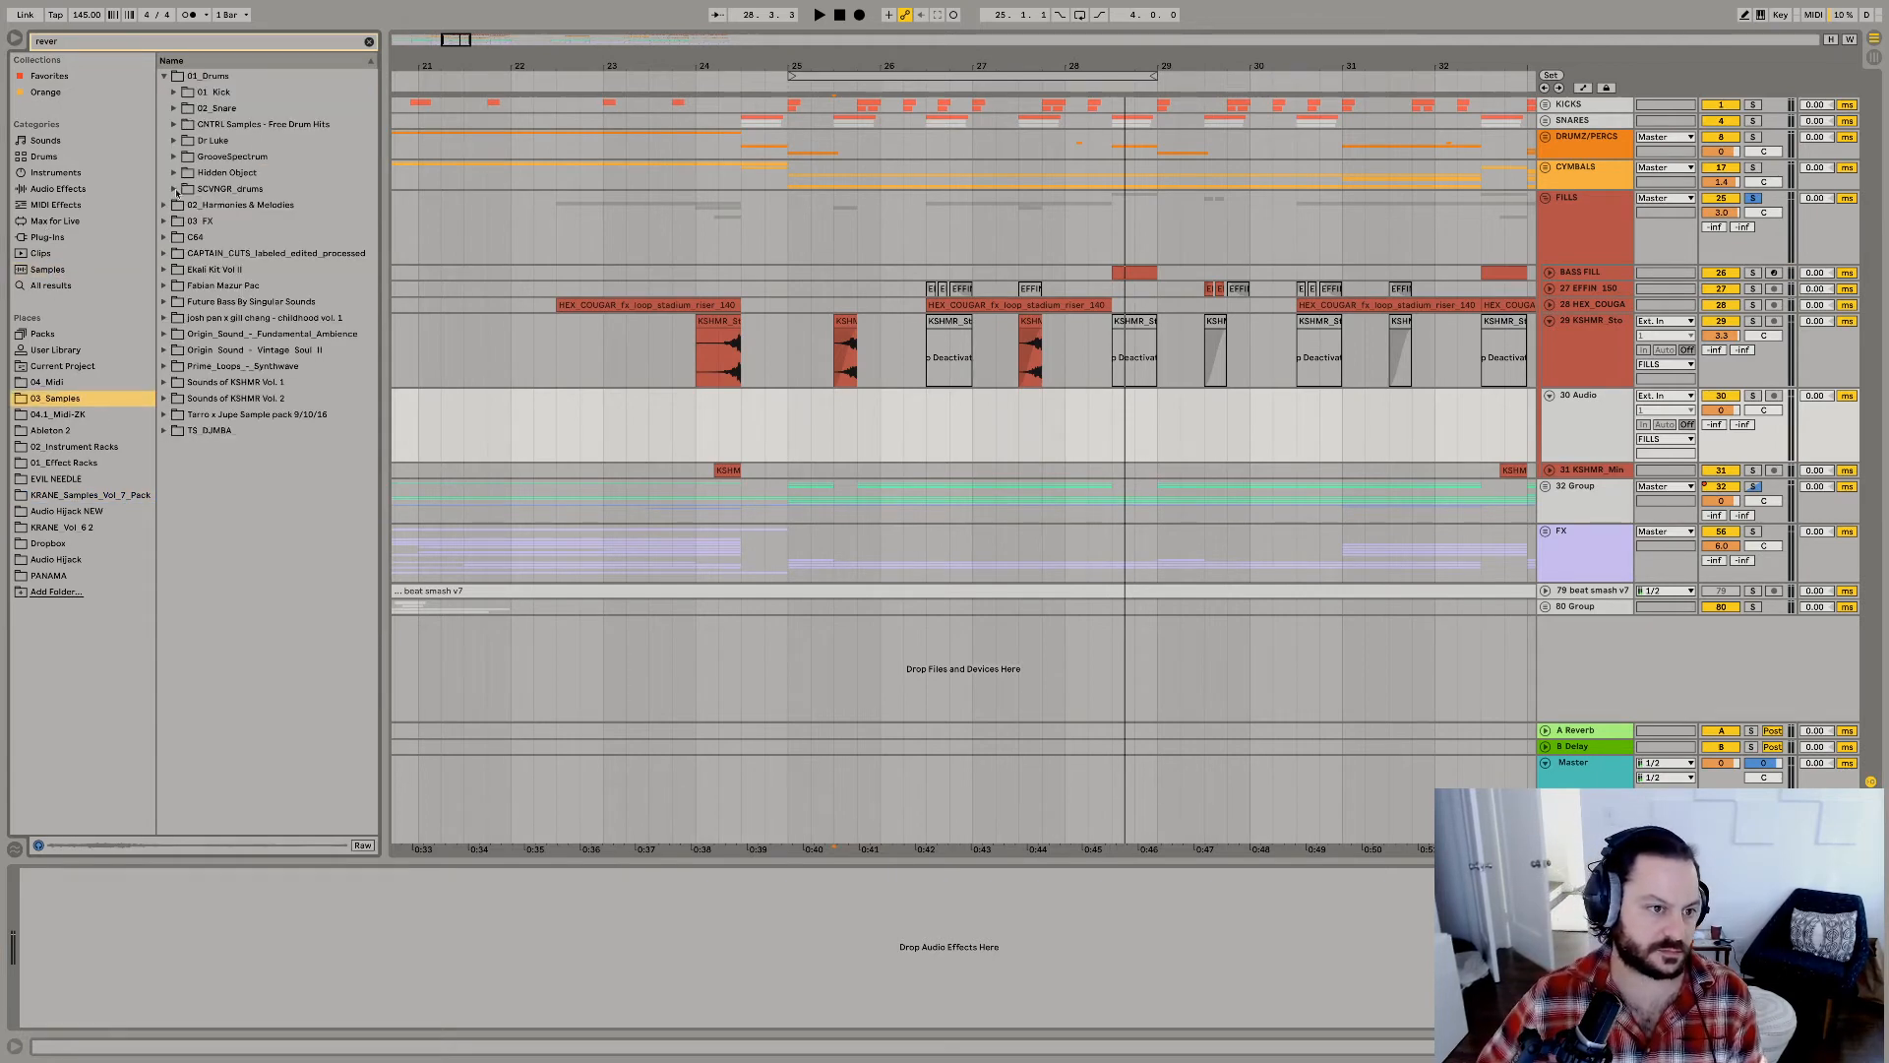
Audition the reverse samples in 03_FX, from the KRANE_Silencio_Quick_Reverse variants through KRNE_Quick_Reverse_Objects.
left_click(195, 221)
left_click(193, 223)
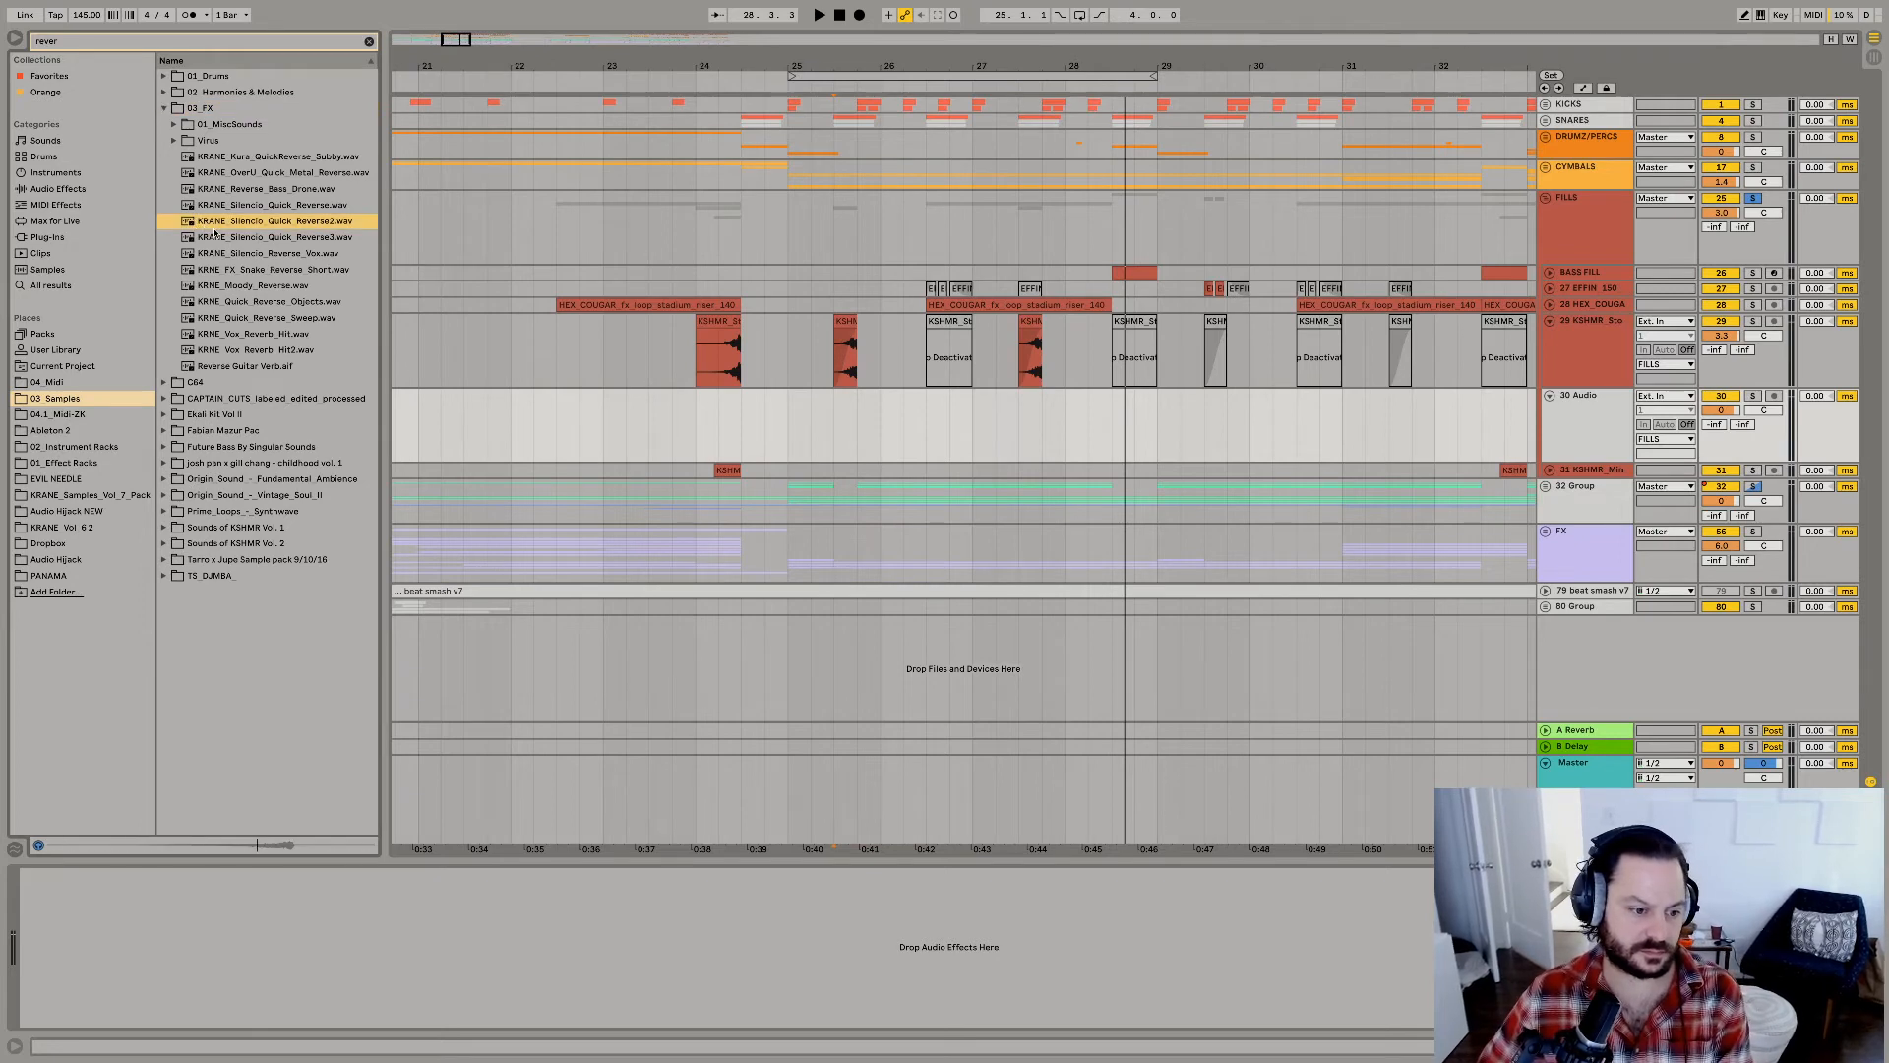
left_click(270, 208)
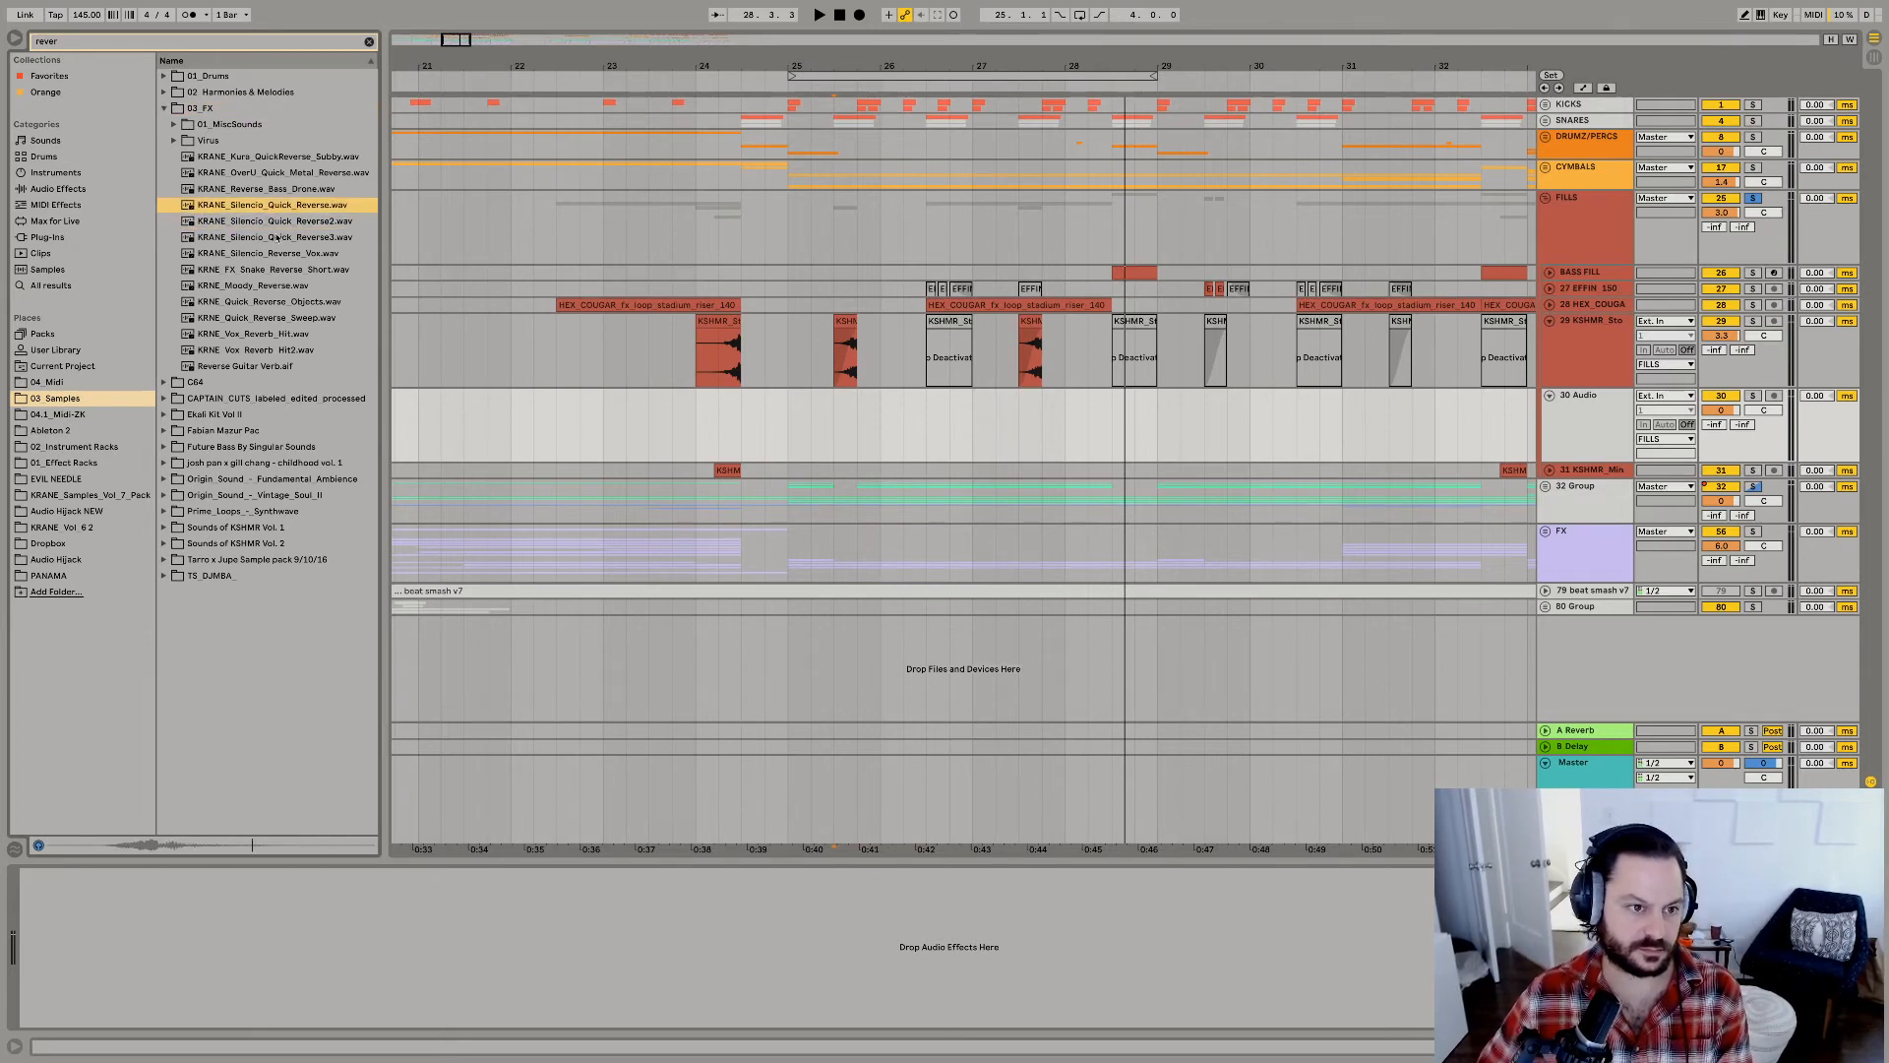
key("Down")
key("Down")
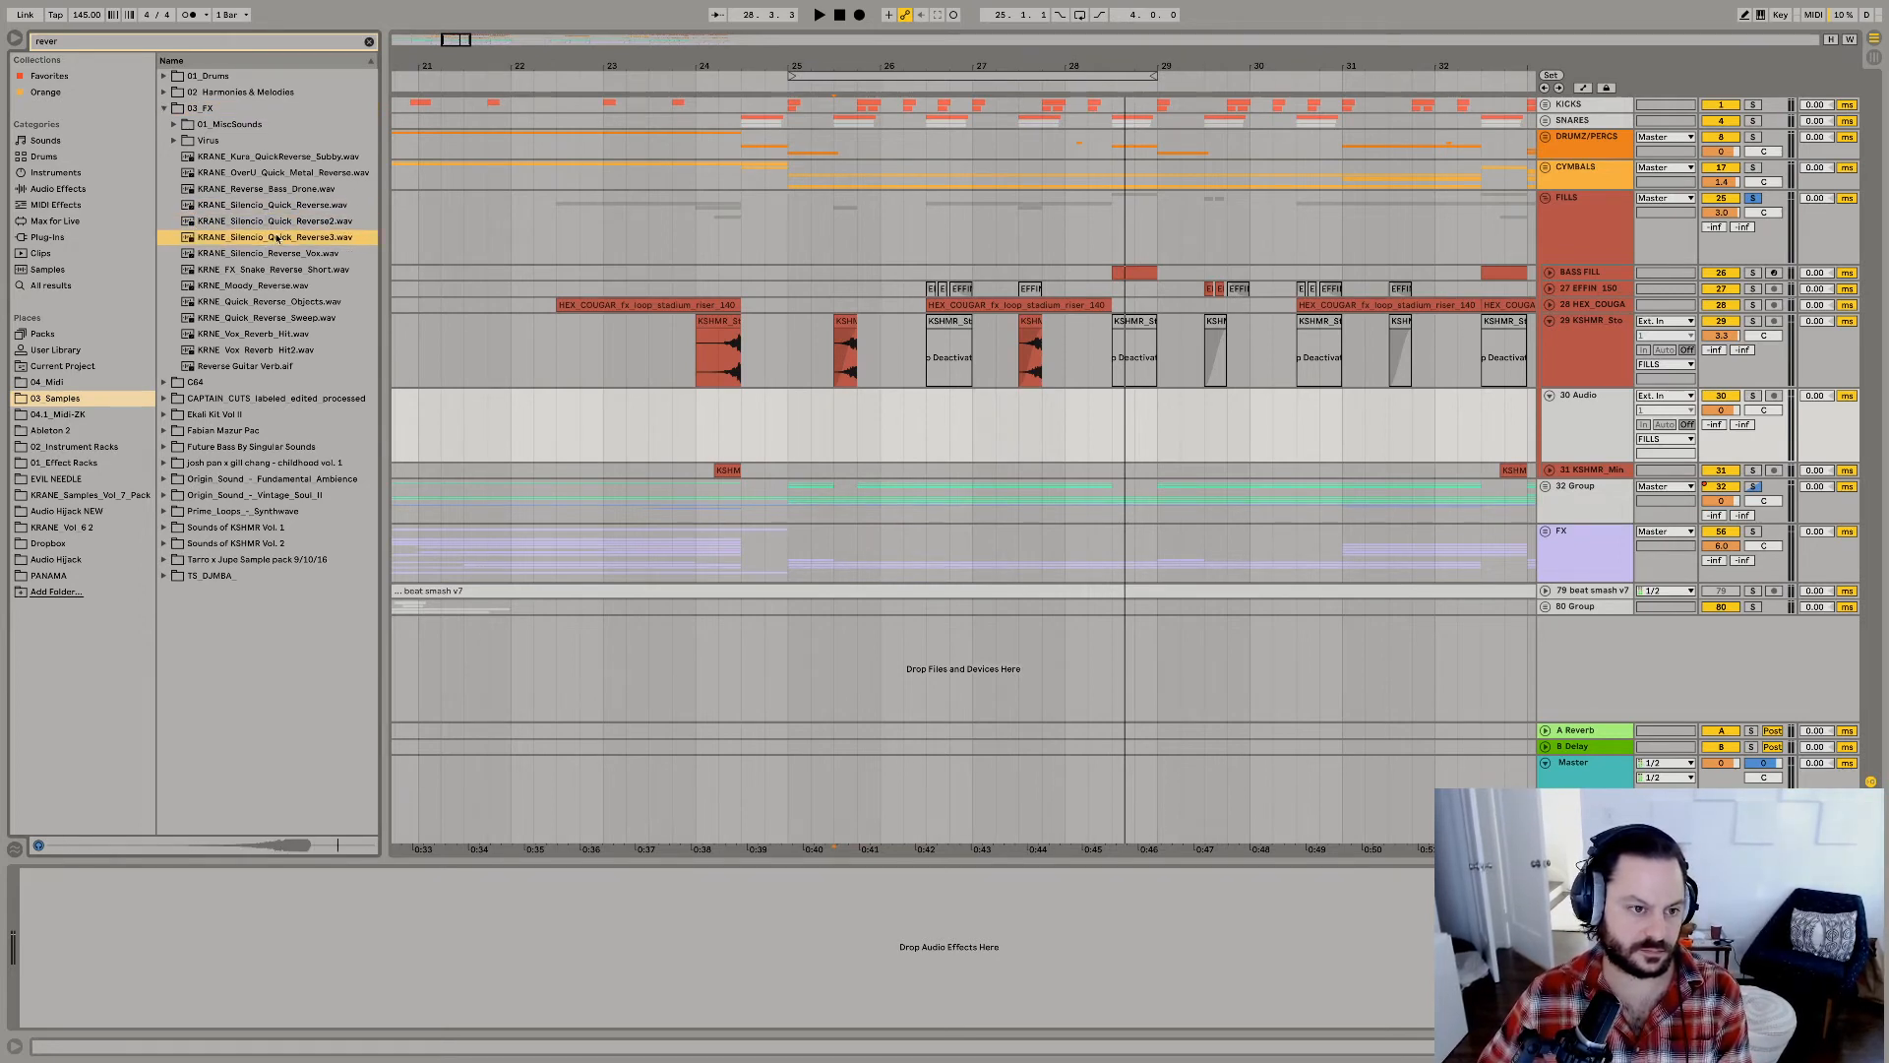
left_click(271, 257)
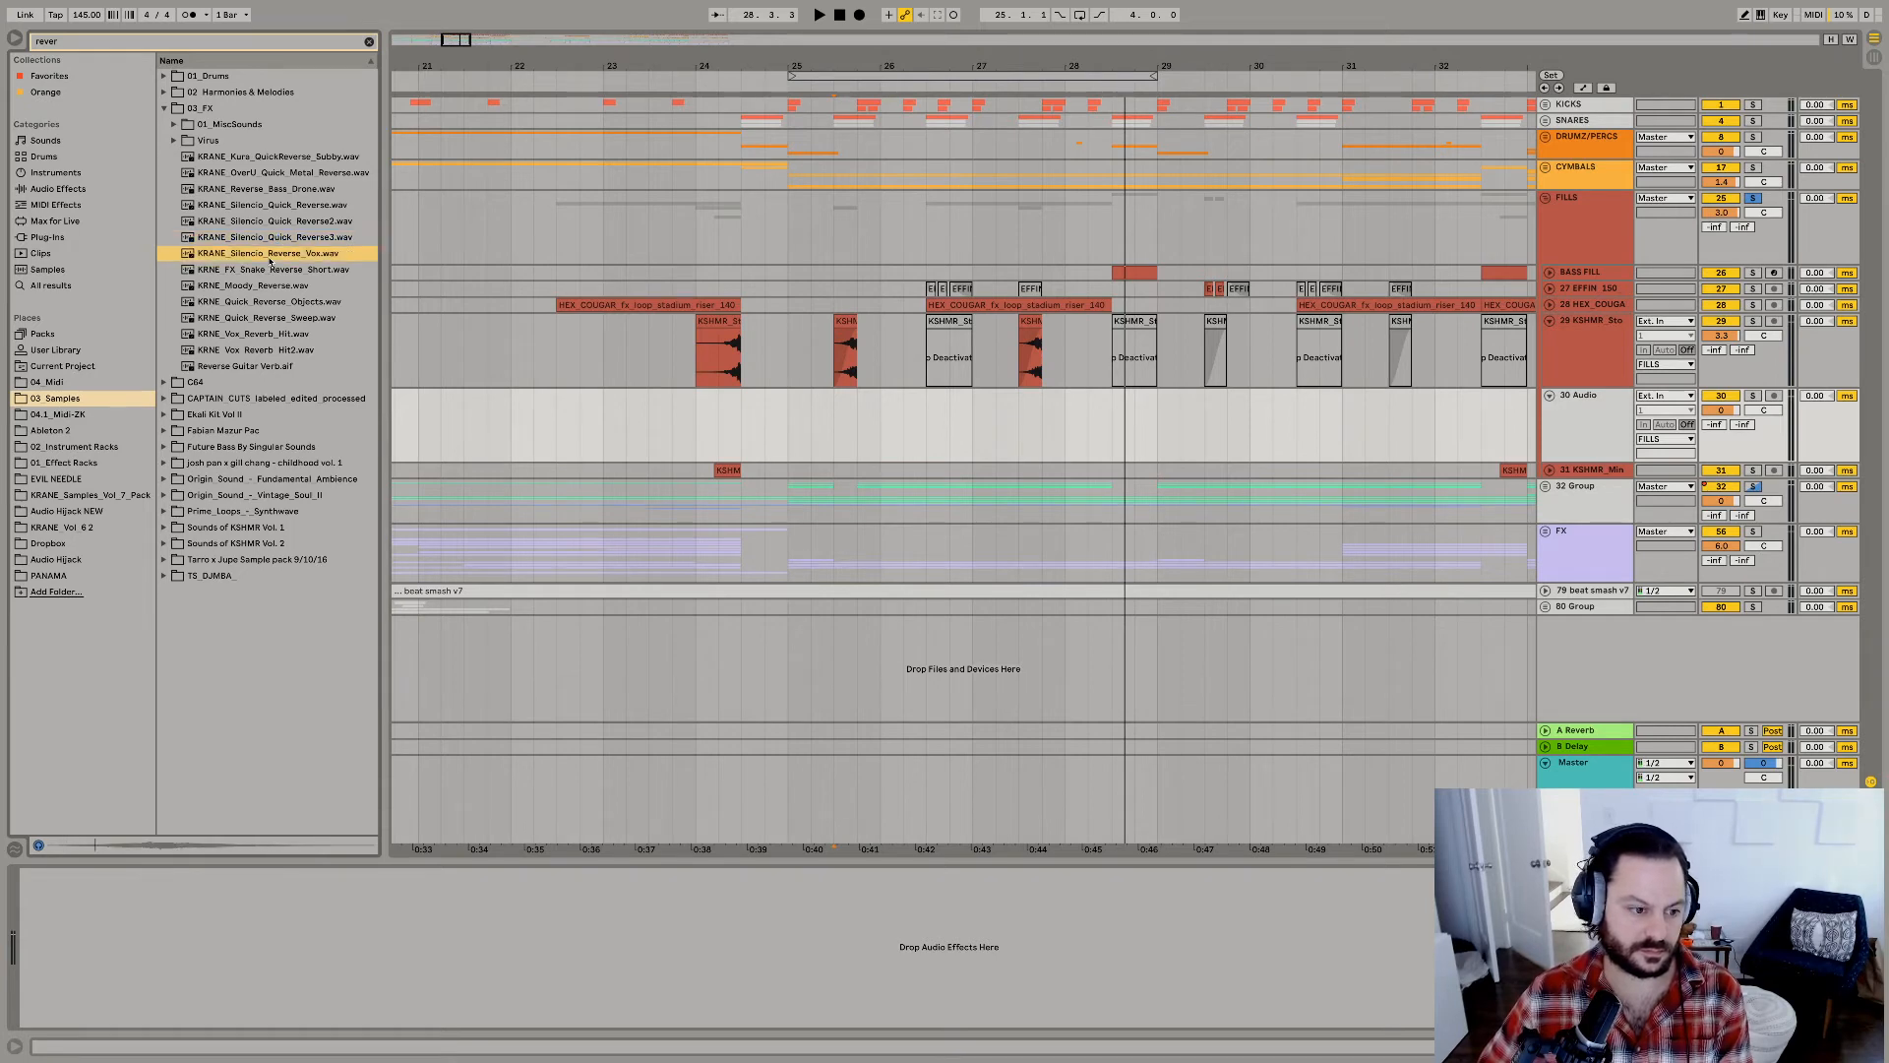
key("Down")
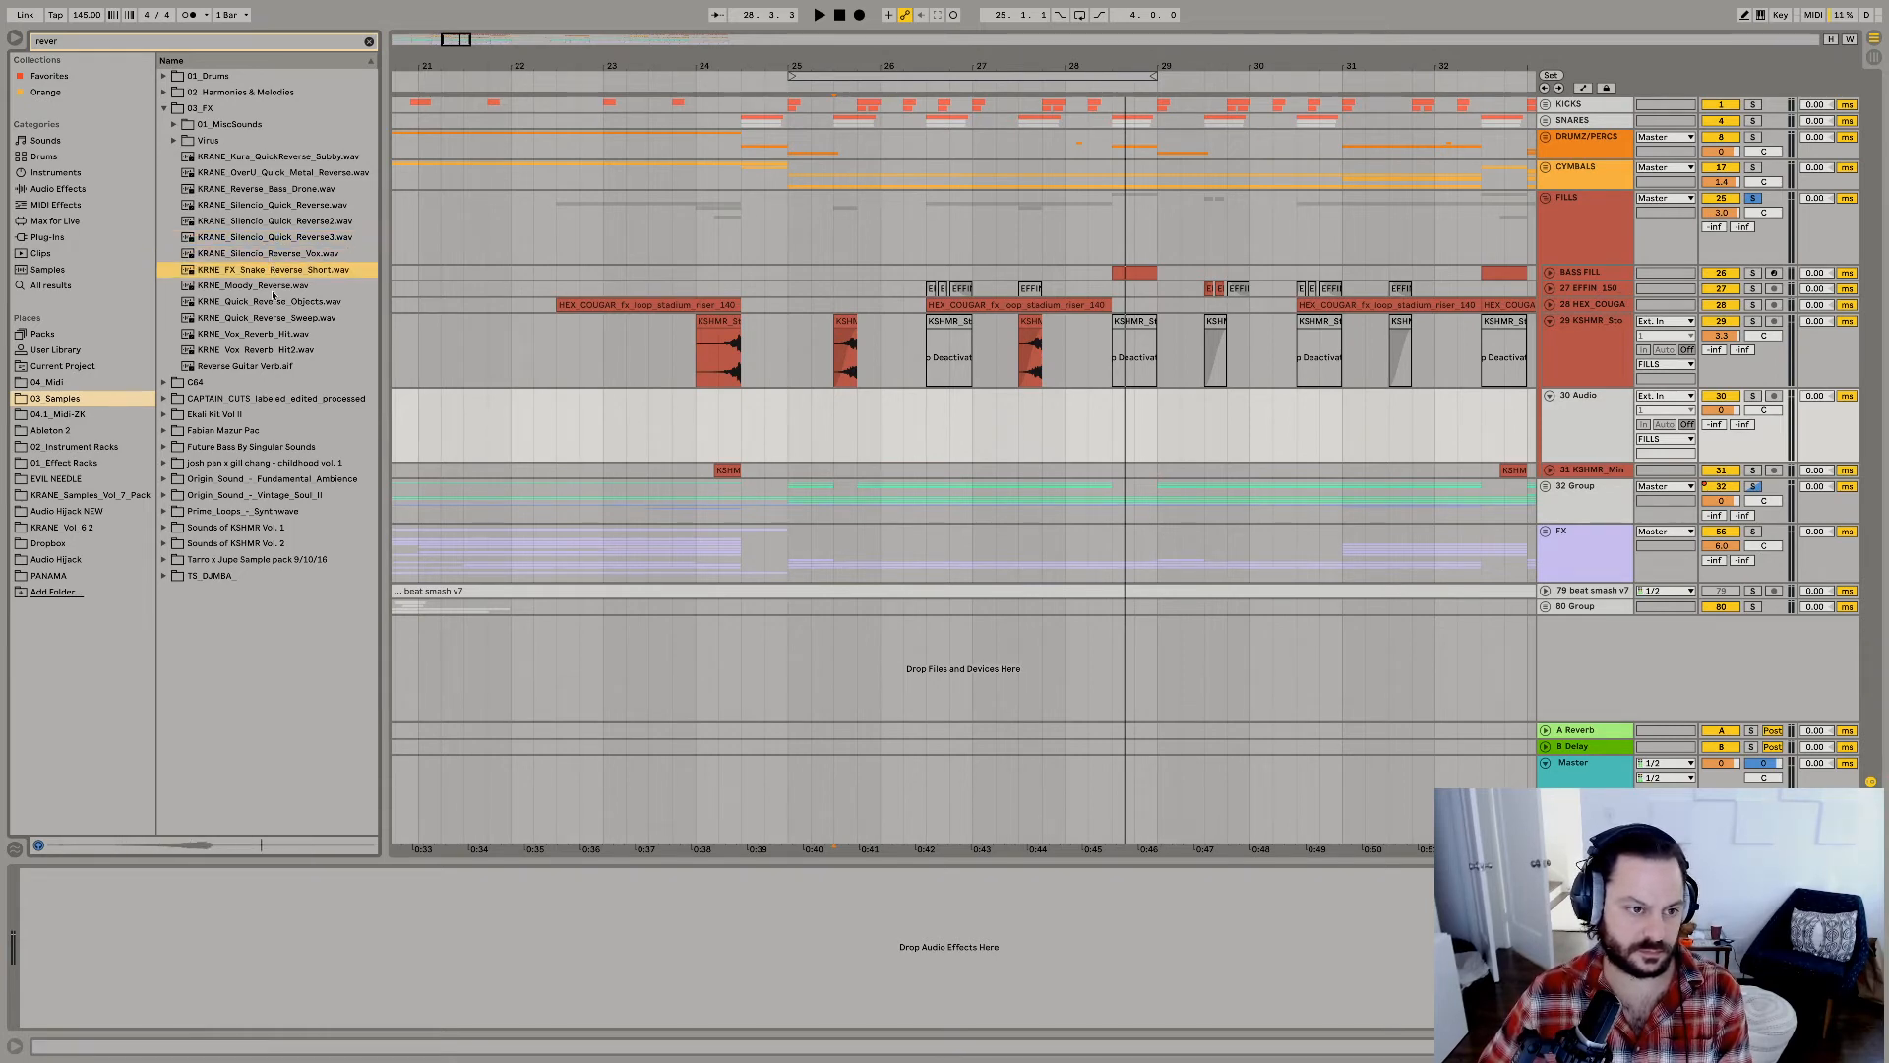
key("Down")
left_click(268, 303)
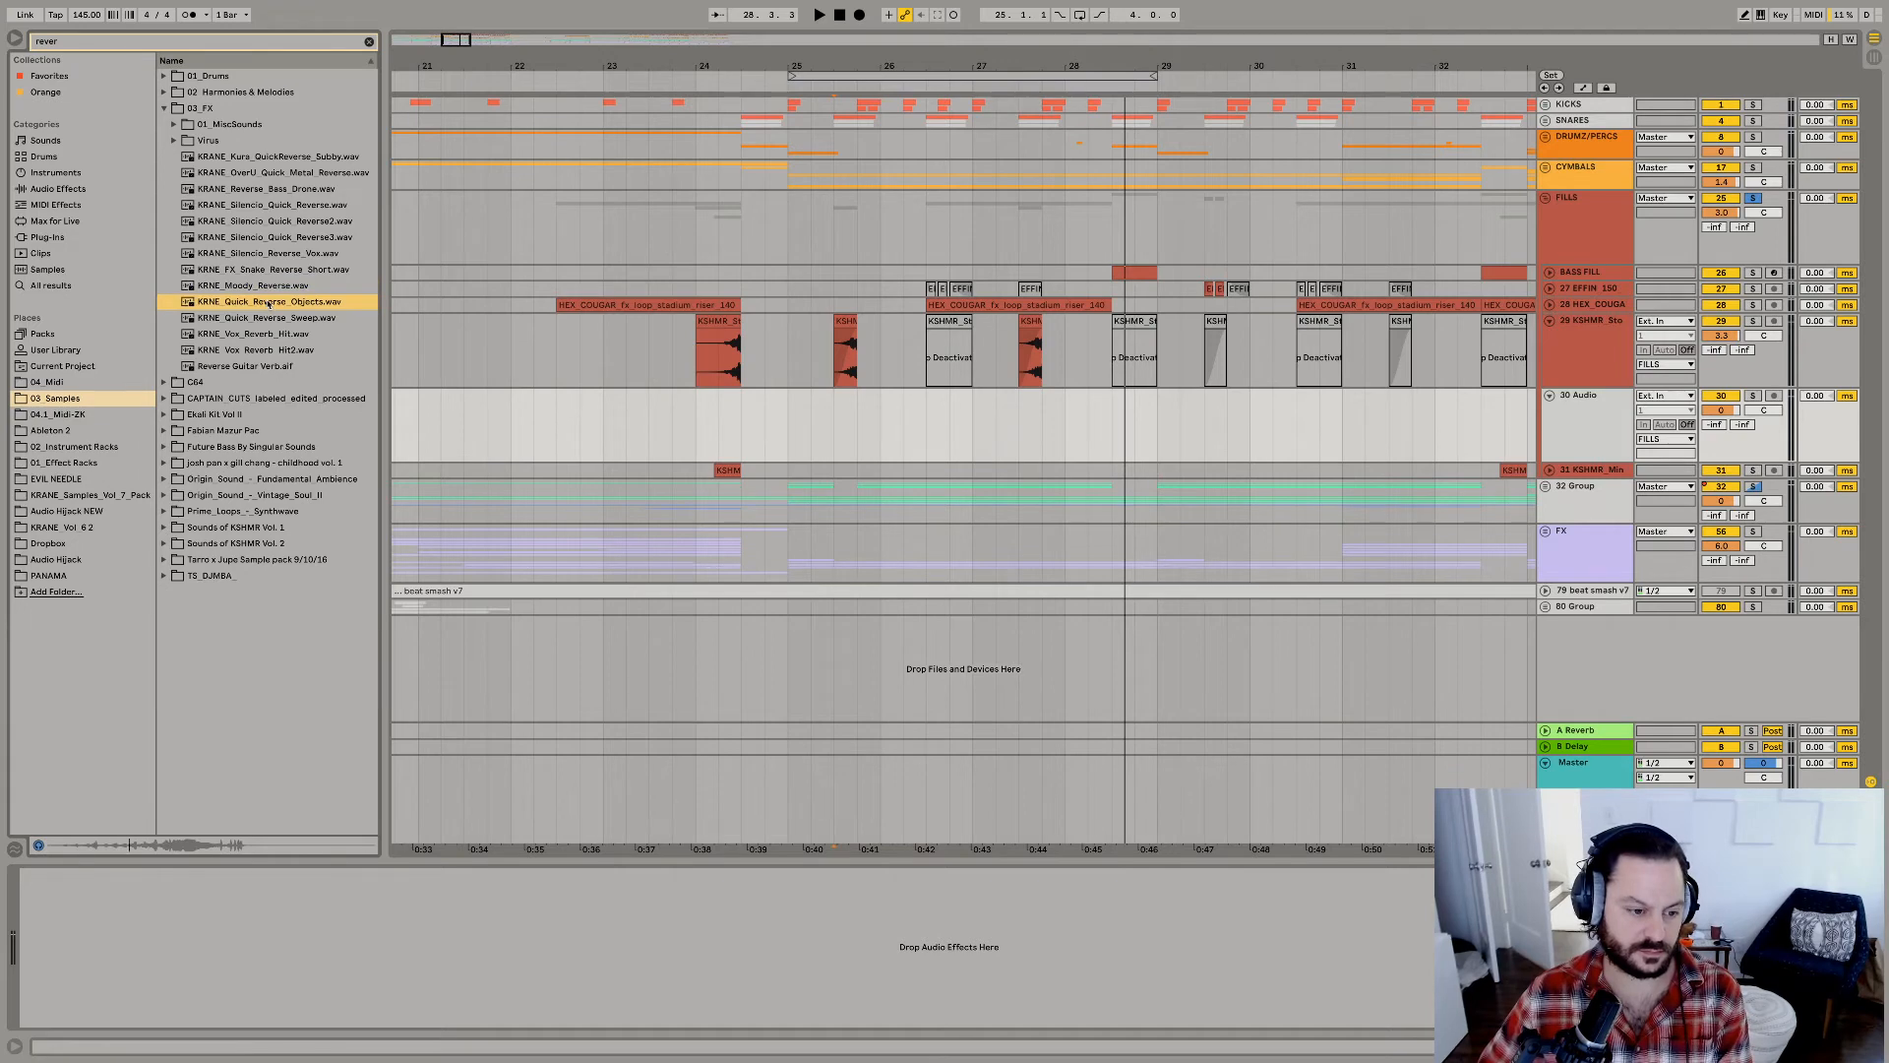
Place KRNE_Quick_Reverse_Sweep at 24.1.3 on the new audio track, raise the track to 6.0 dB, and replay it.
left_click(267, 319)
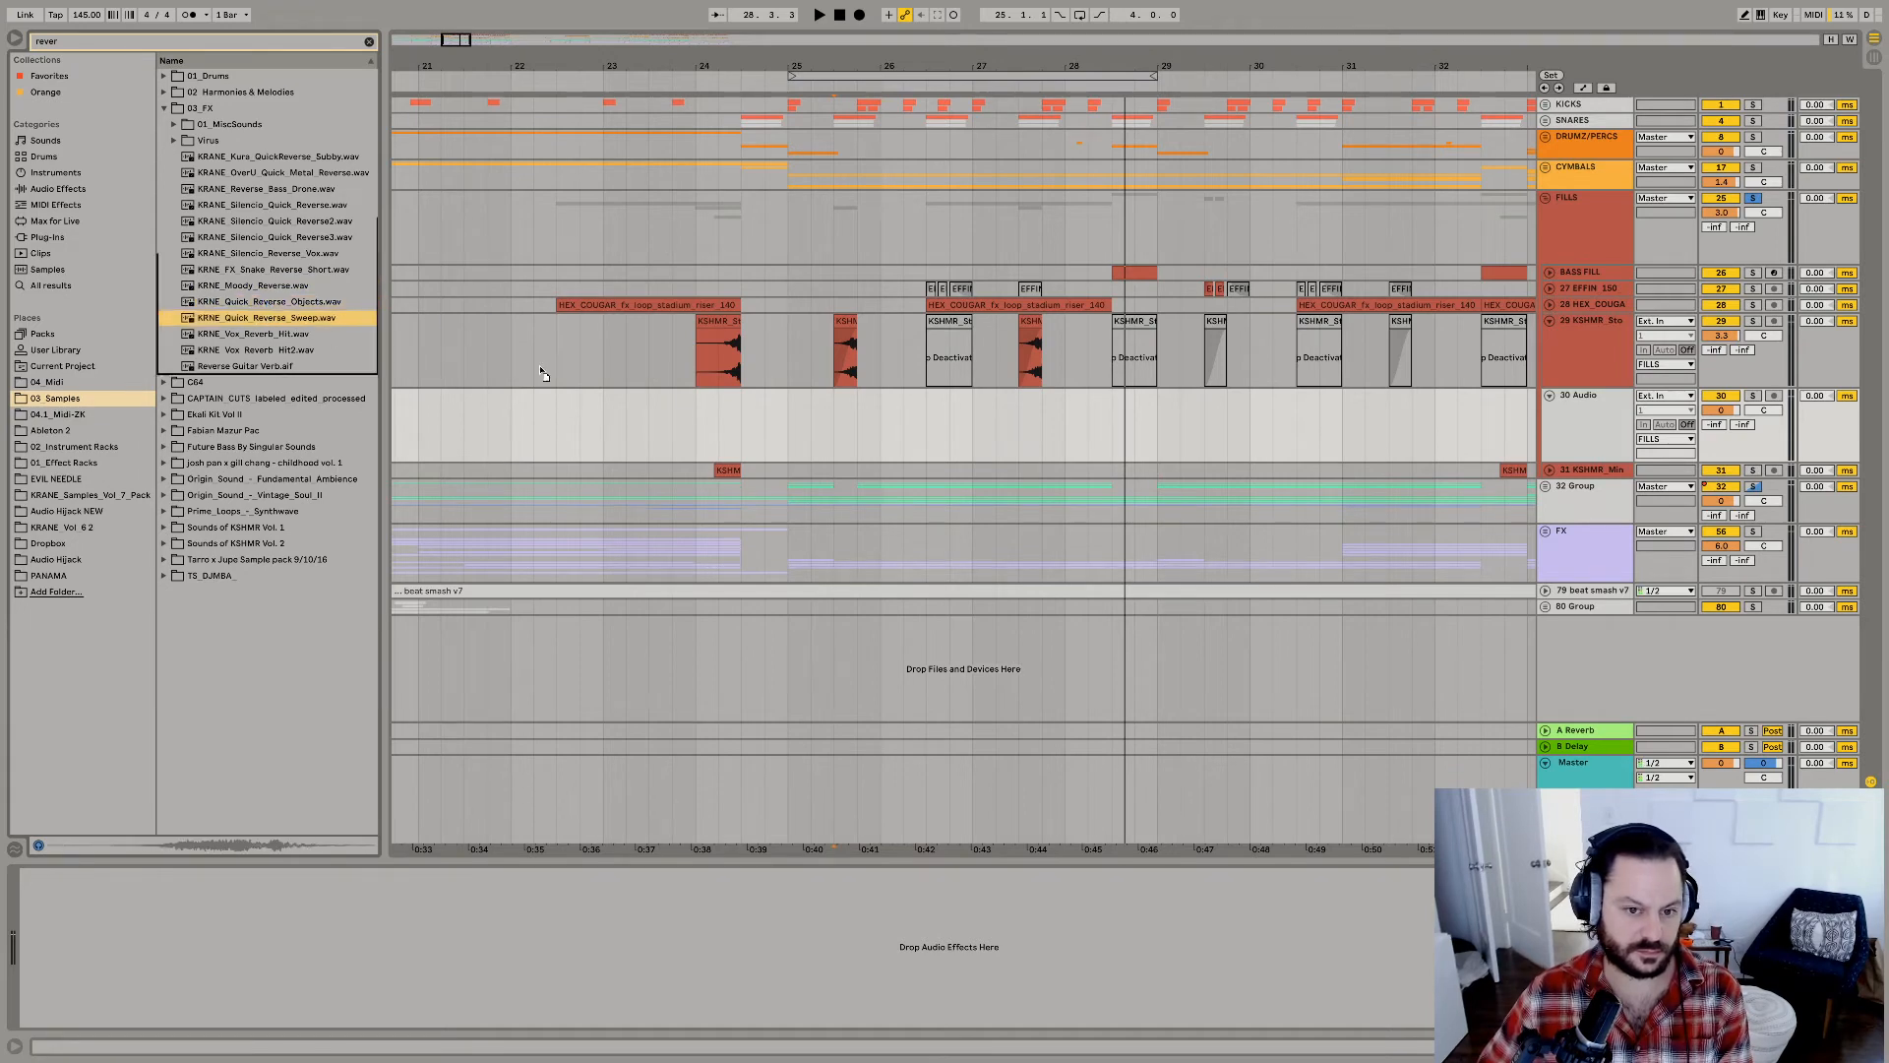
left_click_drag(541, 373, 715, 413)
key("space")
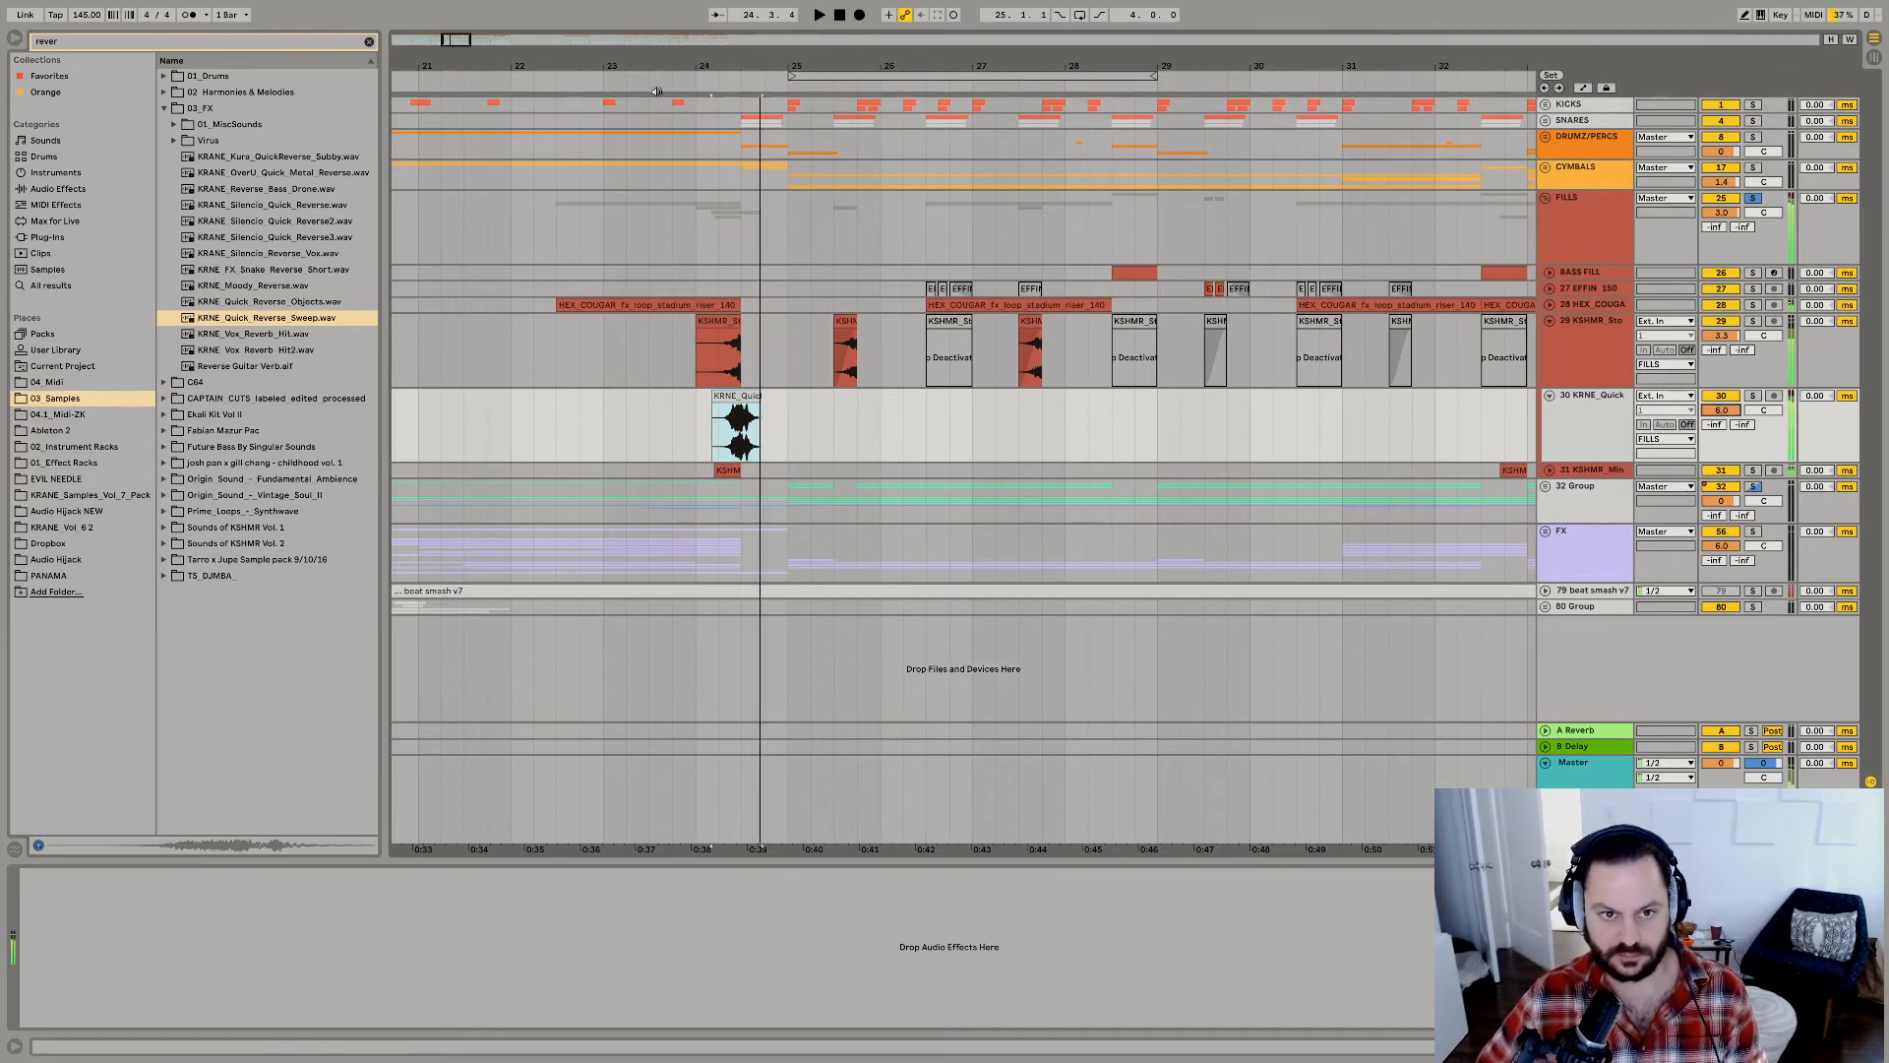
key("space")
key("space")
left_click_drag(735, 66, 746, 186)
key("space")
key("space")
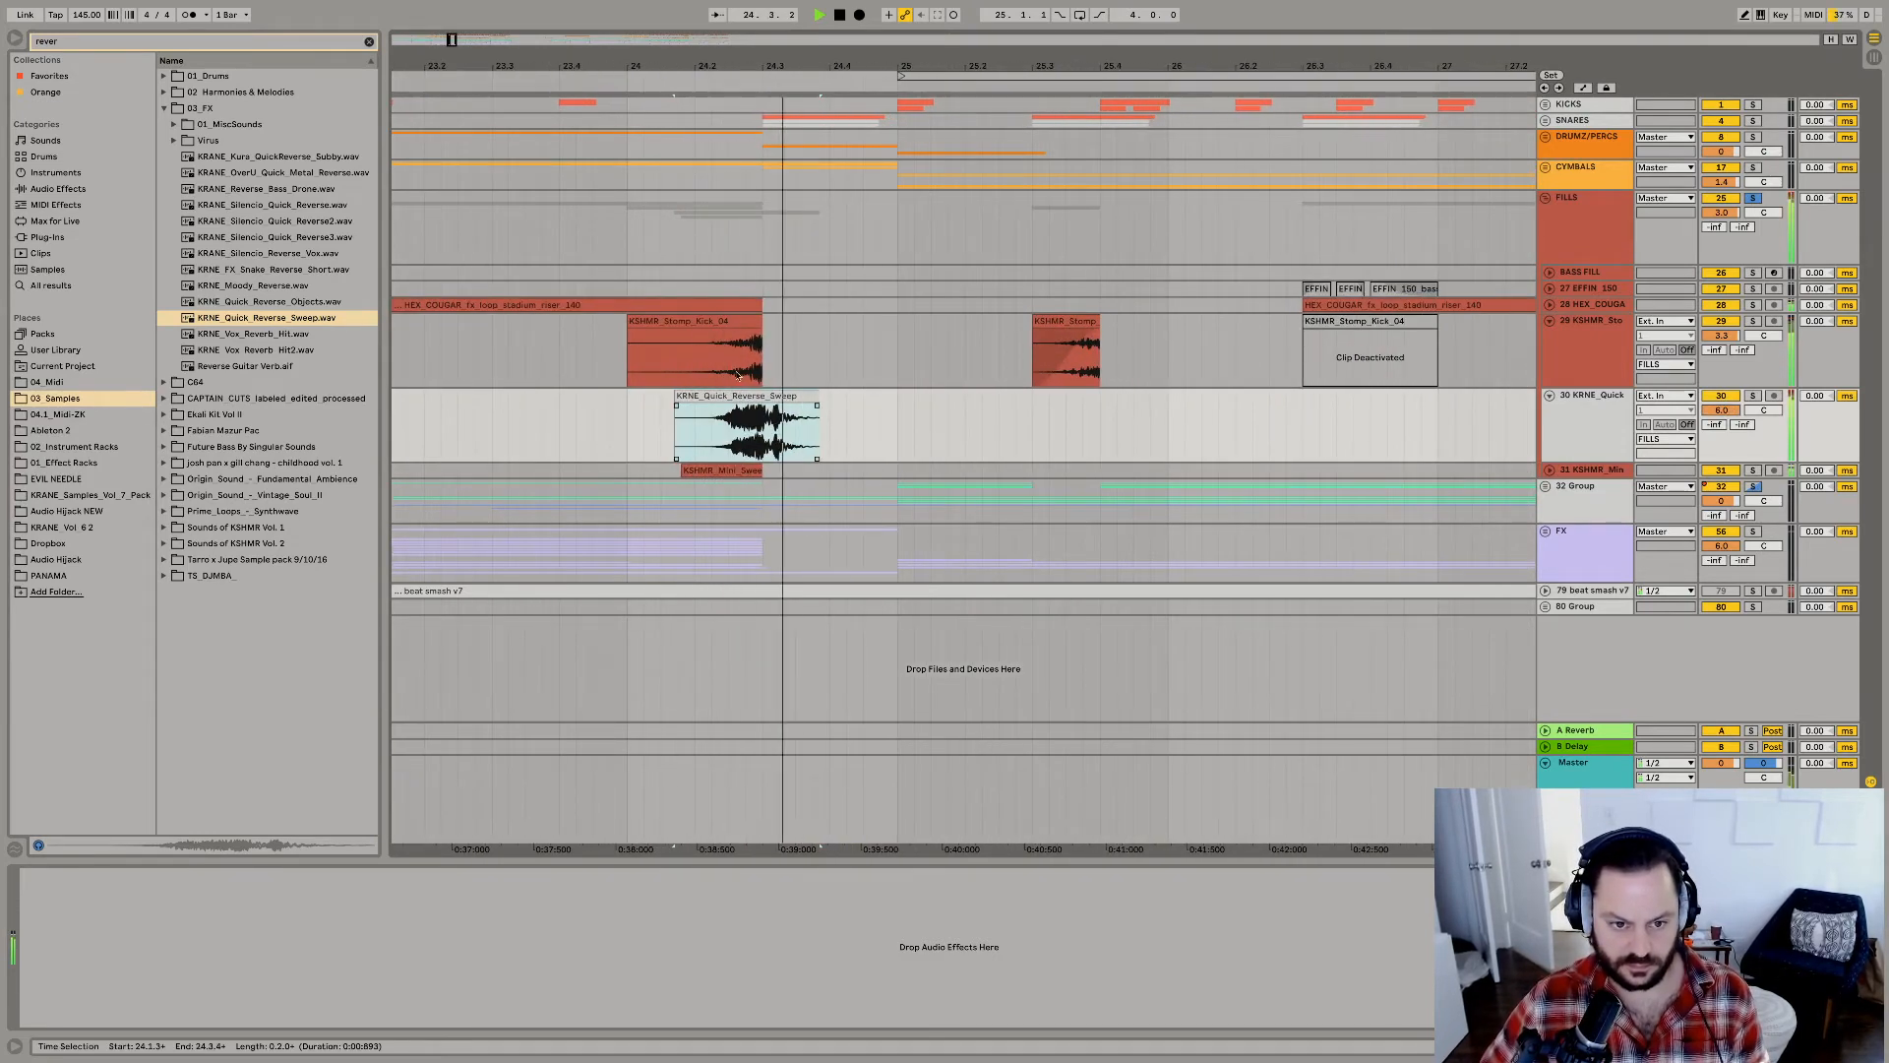
Shift the Quick_Reverse_Sweep clip to start at 24.2.1, cut off its tail after 24.3.1, and replay.
left_click_drag(736, 423, 872, 420)
key("Delete")
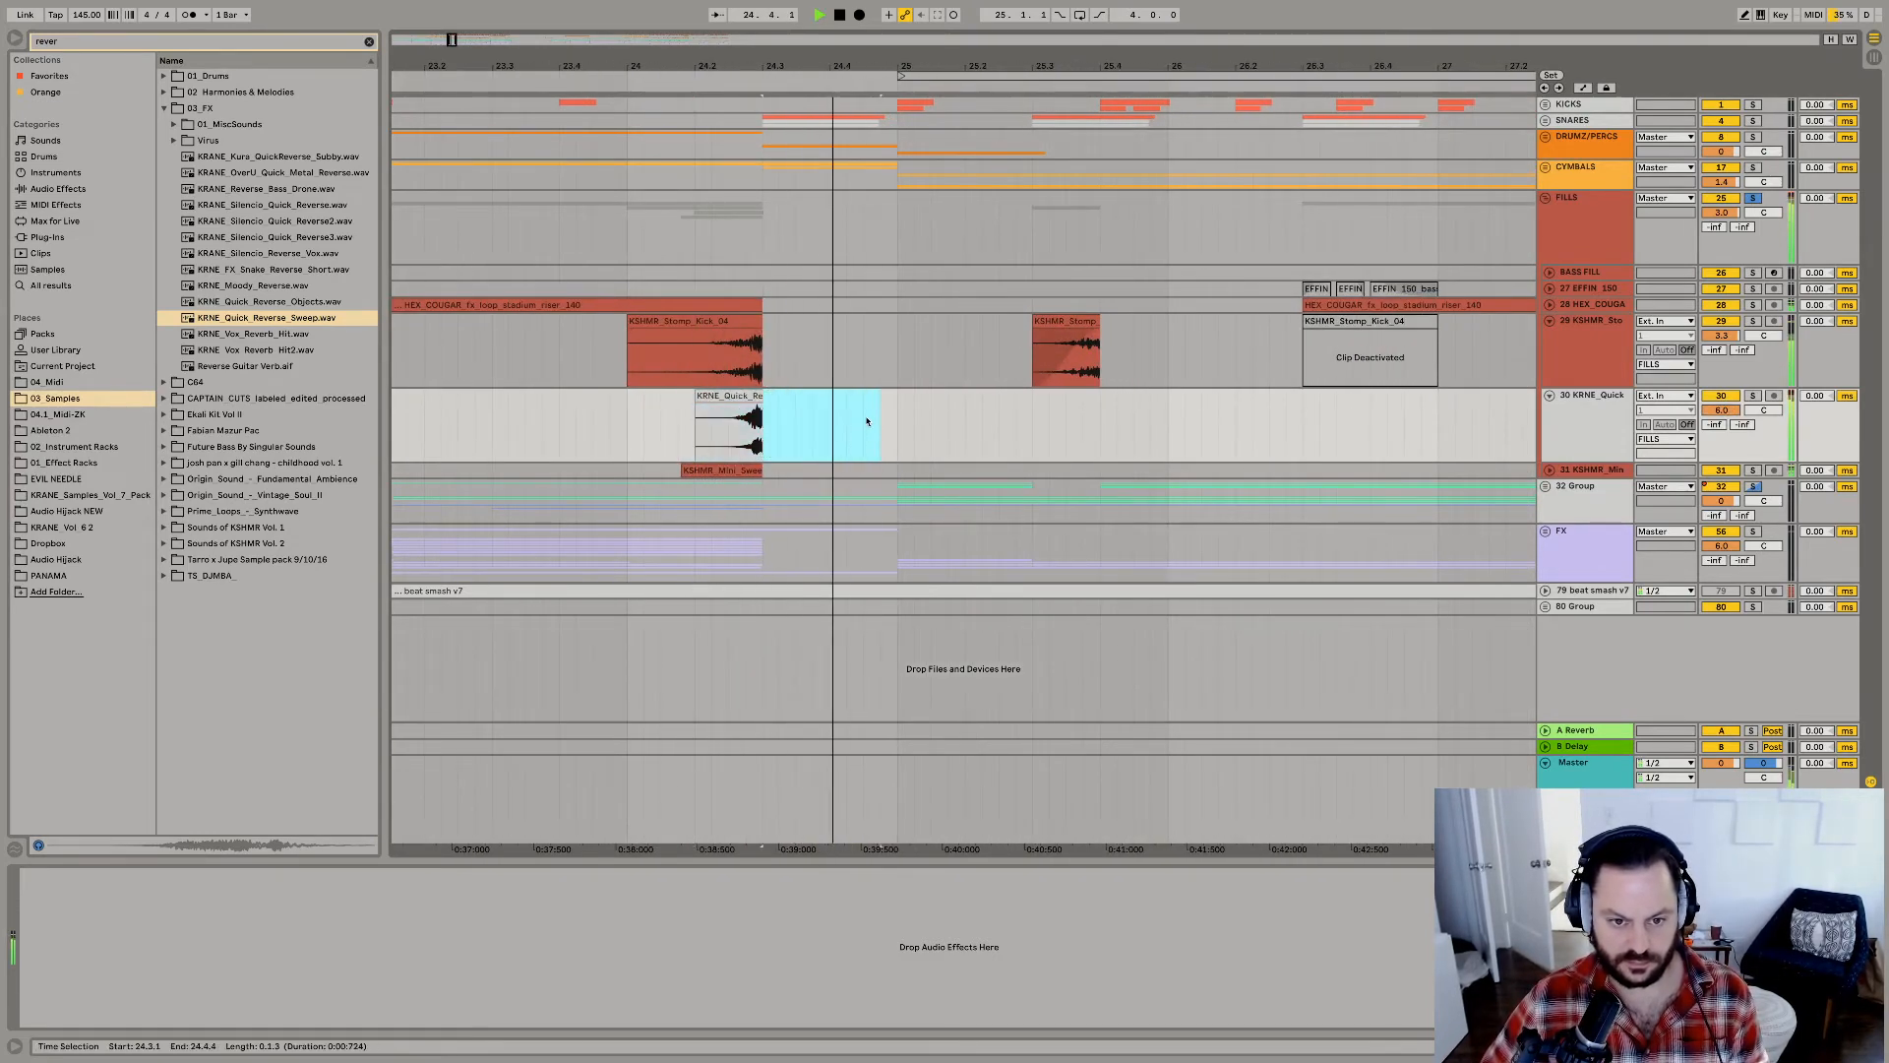
key("space")
key("space")
Add another audio track below the sweep and audition other reverse samples, including KRNE_Vox_Reverb_Hit2, Reverse Guitar Verb, and KRANE_Kuro_QuickReverse_Subby.
left_click(1594, 422)
key("ctrl+t")
left_click(283, 350)
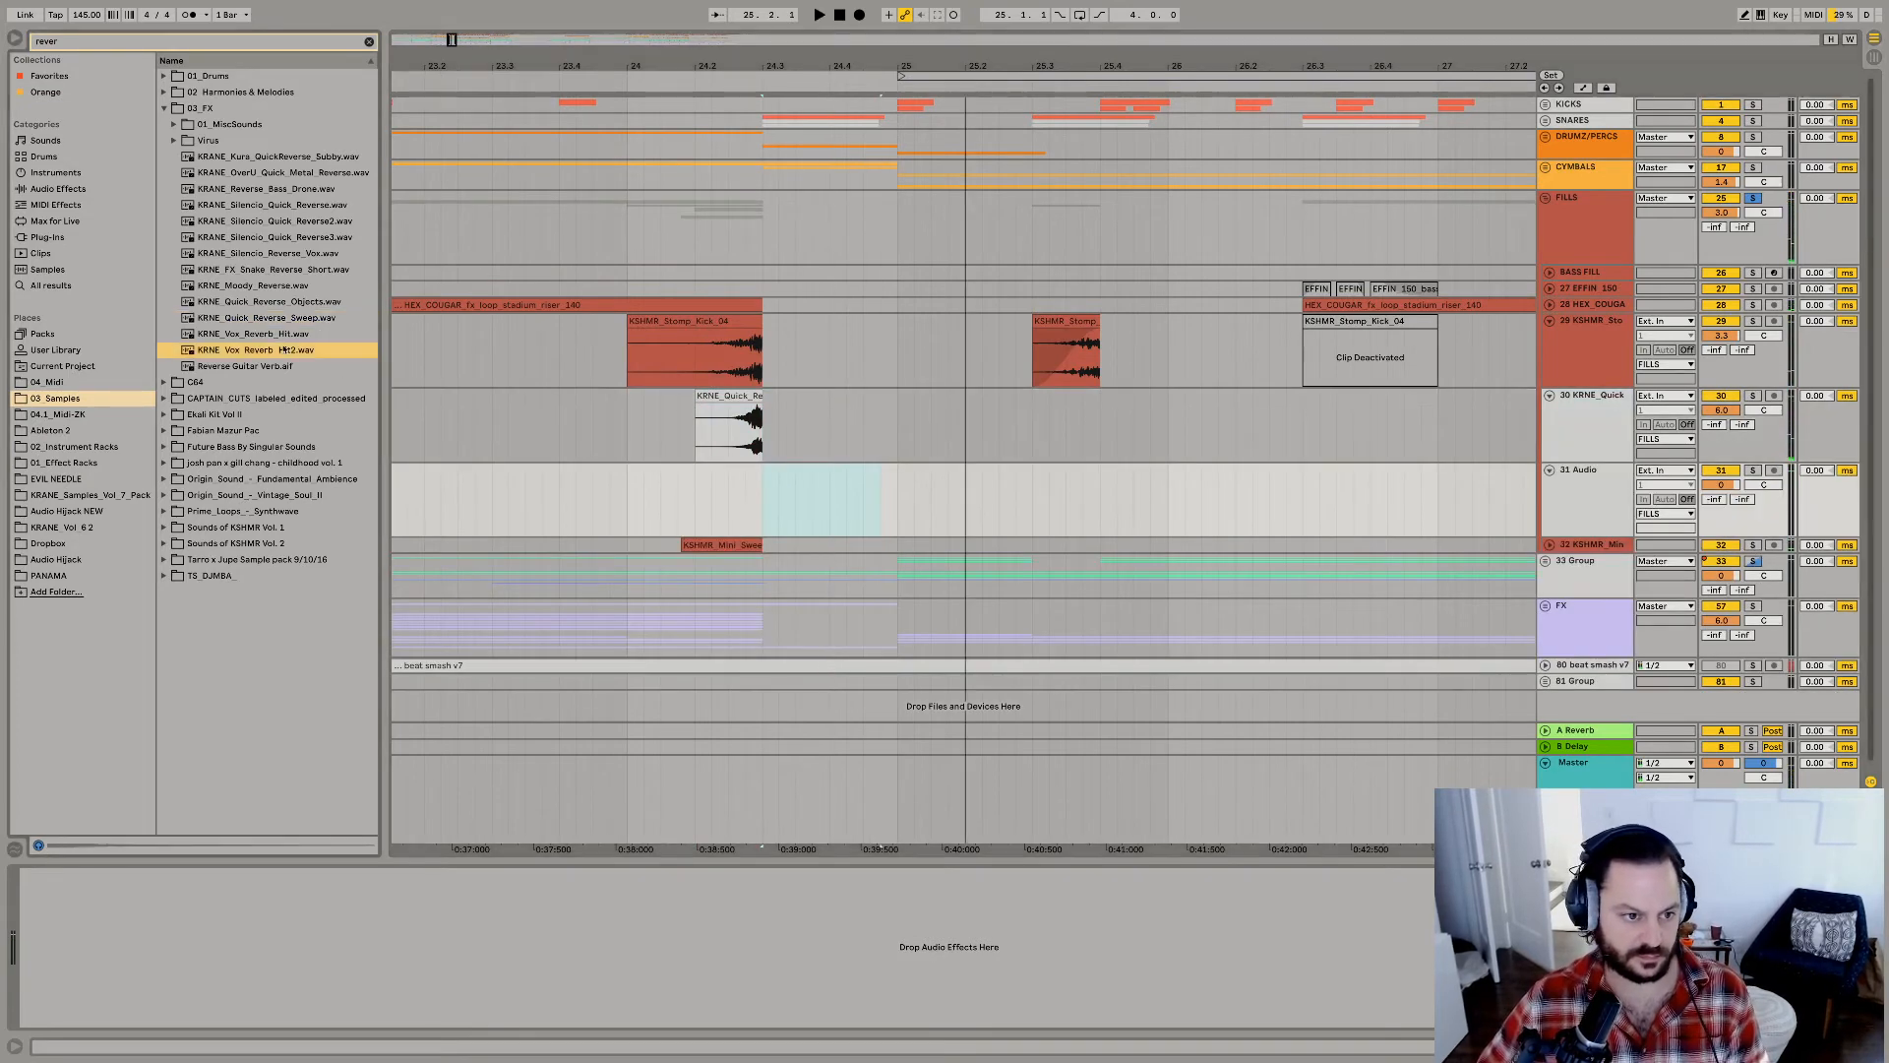
left_click(238, 366)
left_click(231, 195)
left_click(245, 175)
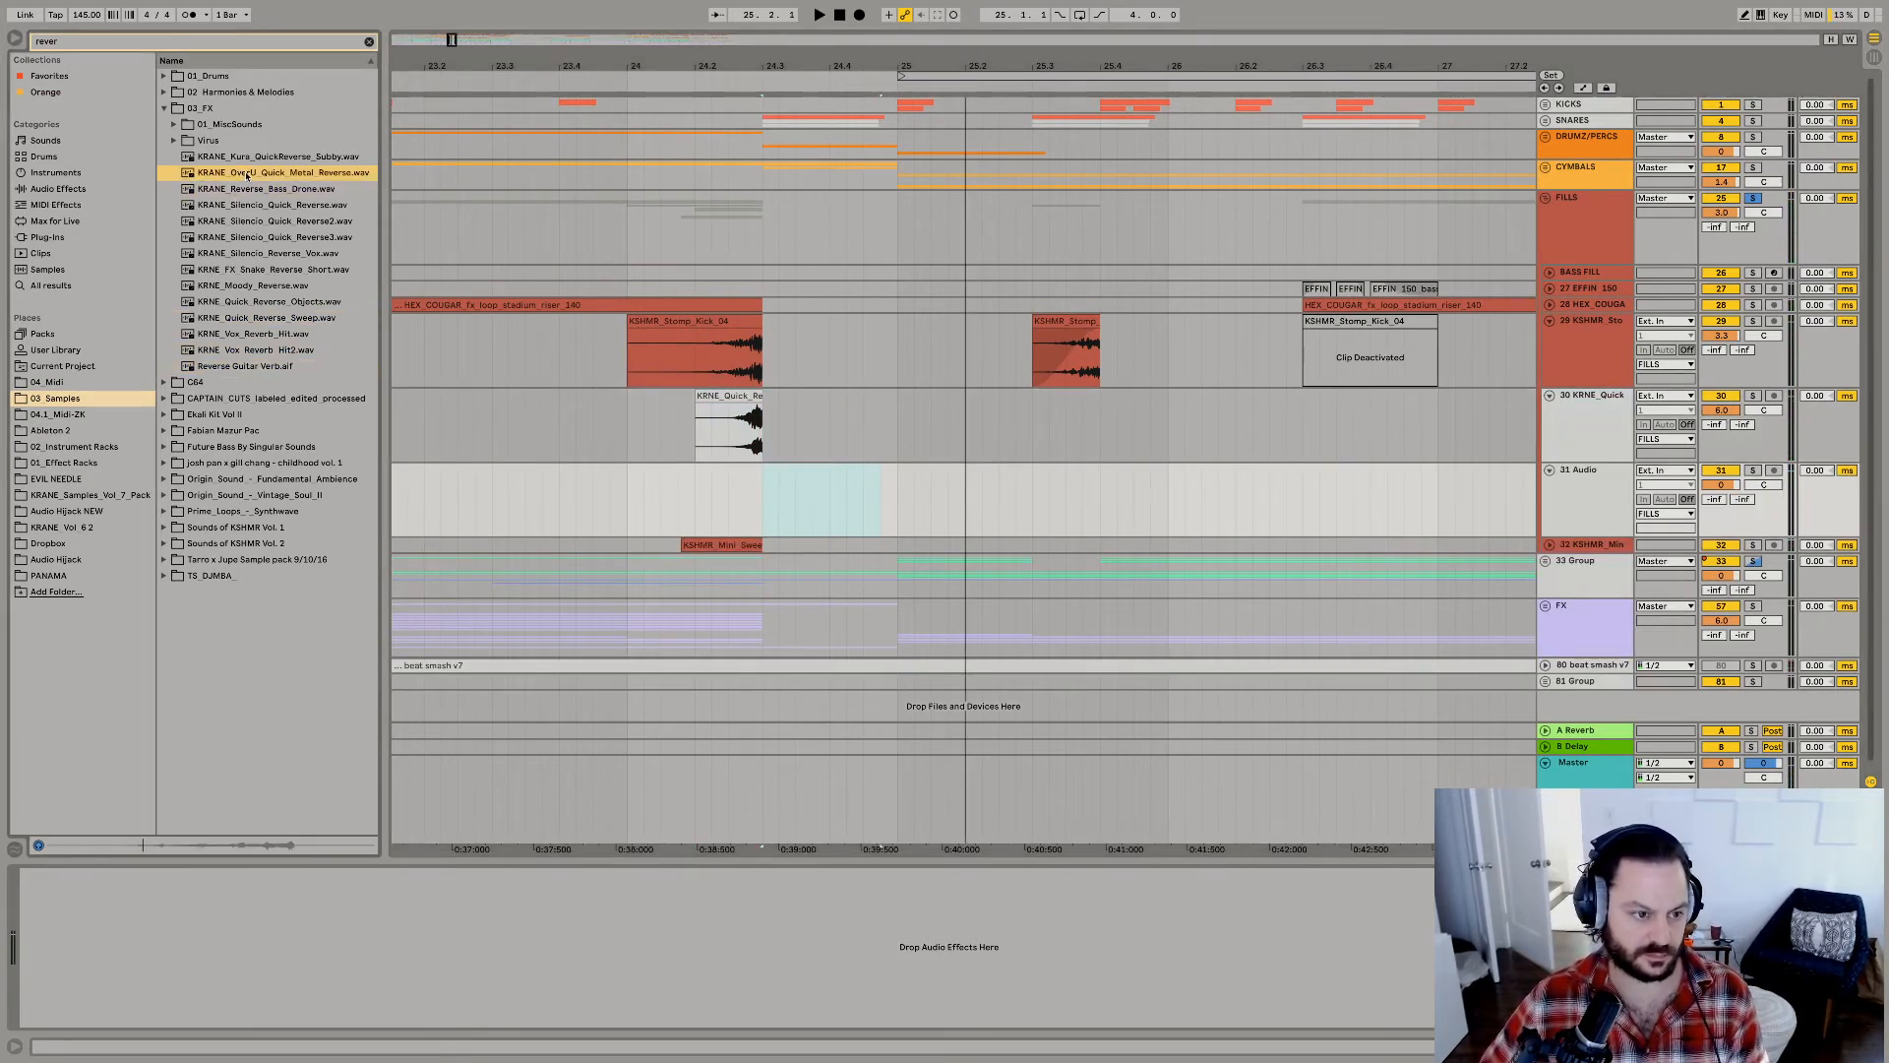
left_click(258, 161)
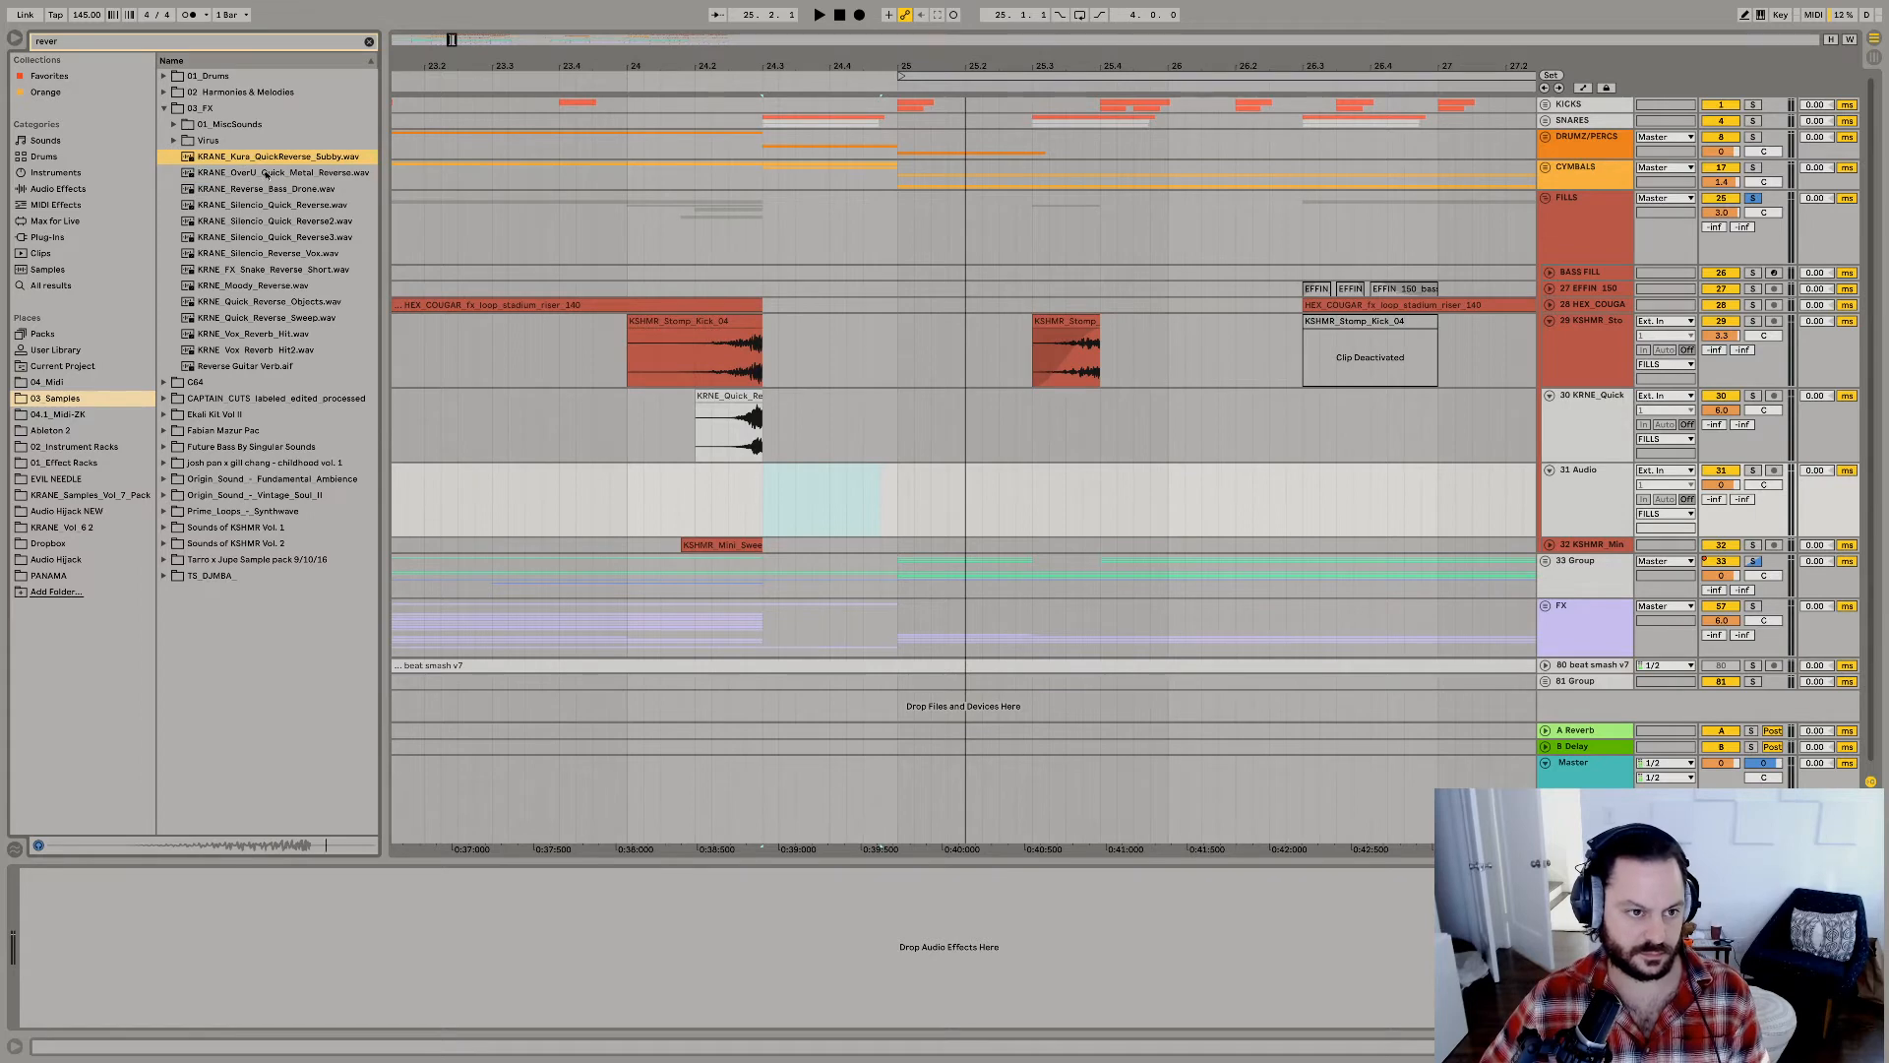
Place KRANE_OverU_Quick_Metal_Reverse at 24.1.3 on the new track, raise the track to 6.0 dB, and replay.
left_click_drag(265, 175, 679, 491)
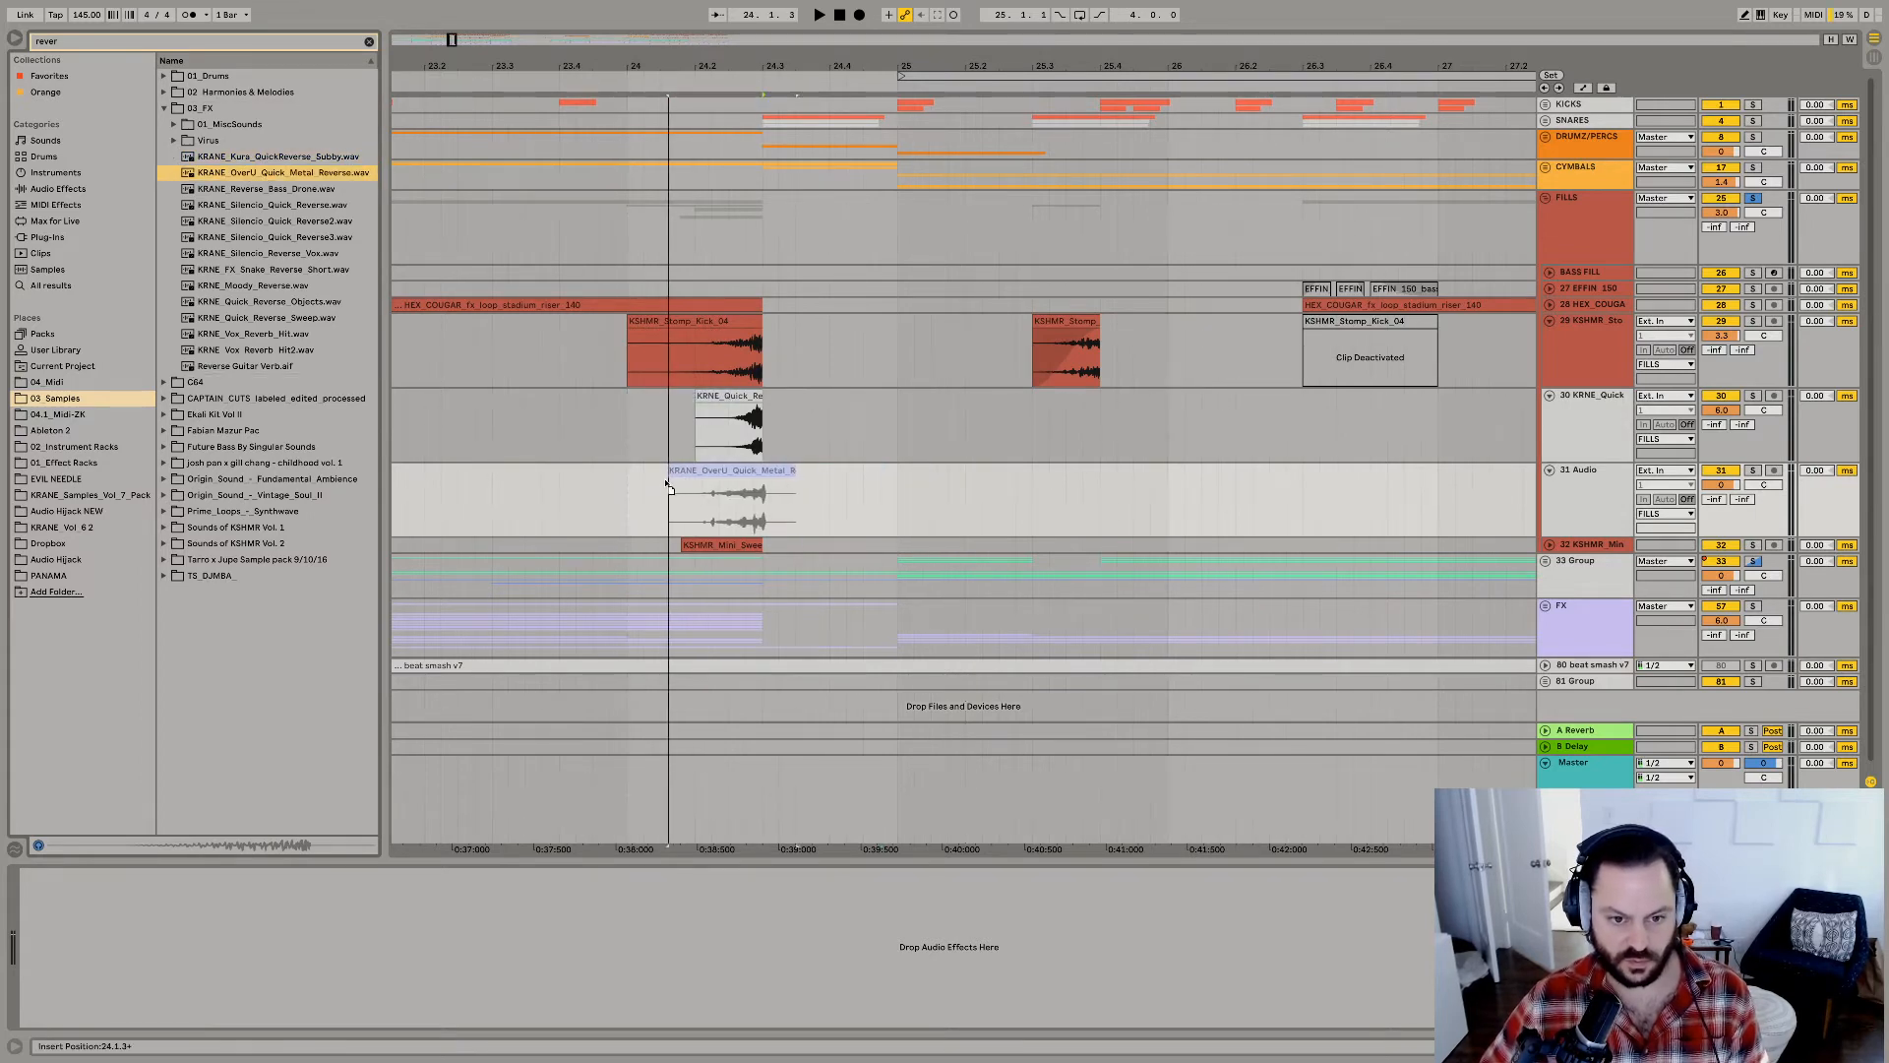
key("space")
key("space")
key("space")
left_click_drag(1721, 484, 1721, 404)
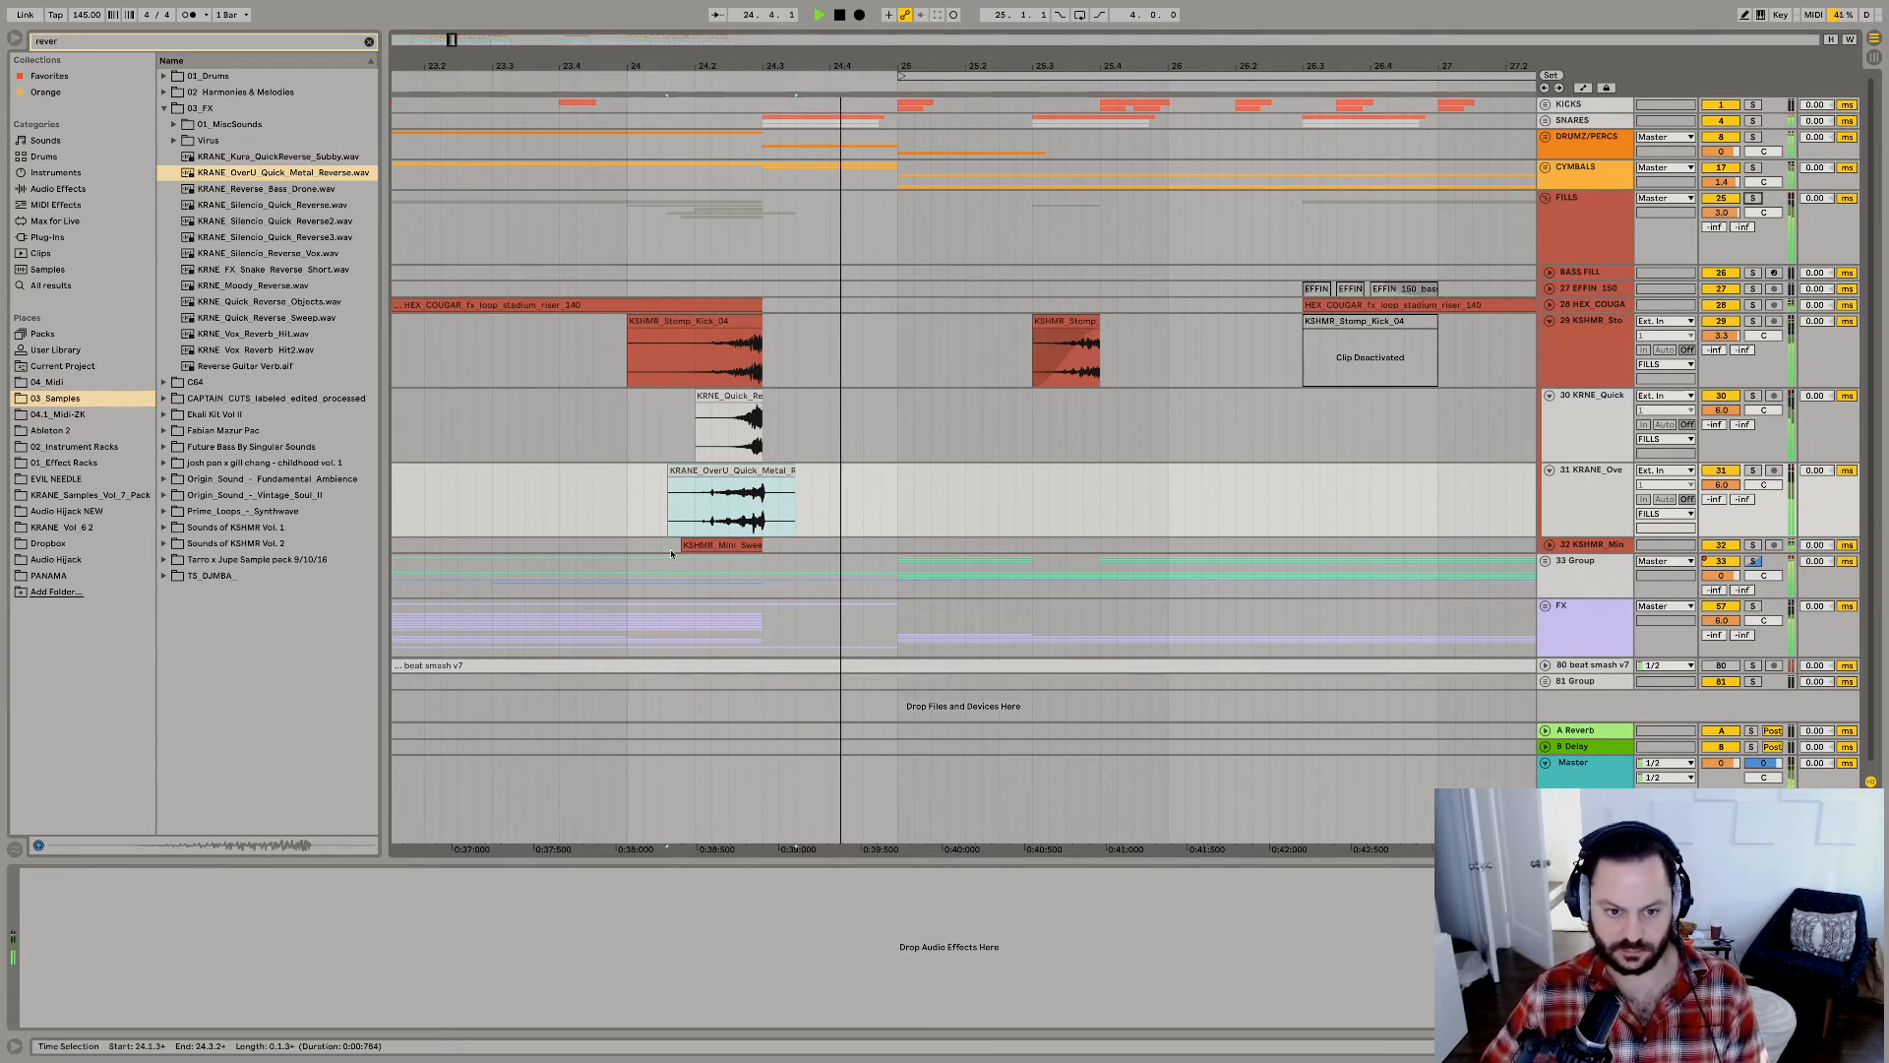
Copy the 24.1.1 to 24.3.1 range of both reverse tracks to 25.1.1.
left_click(628, 512)
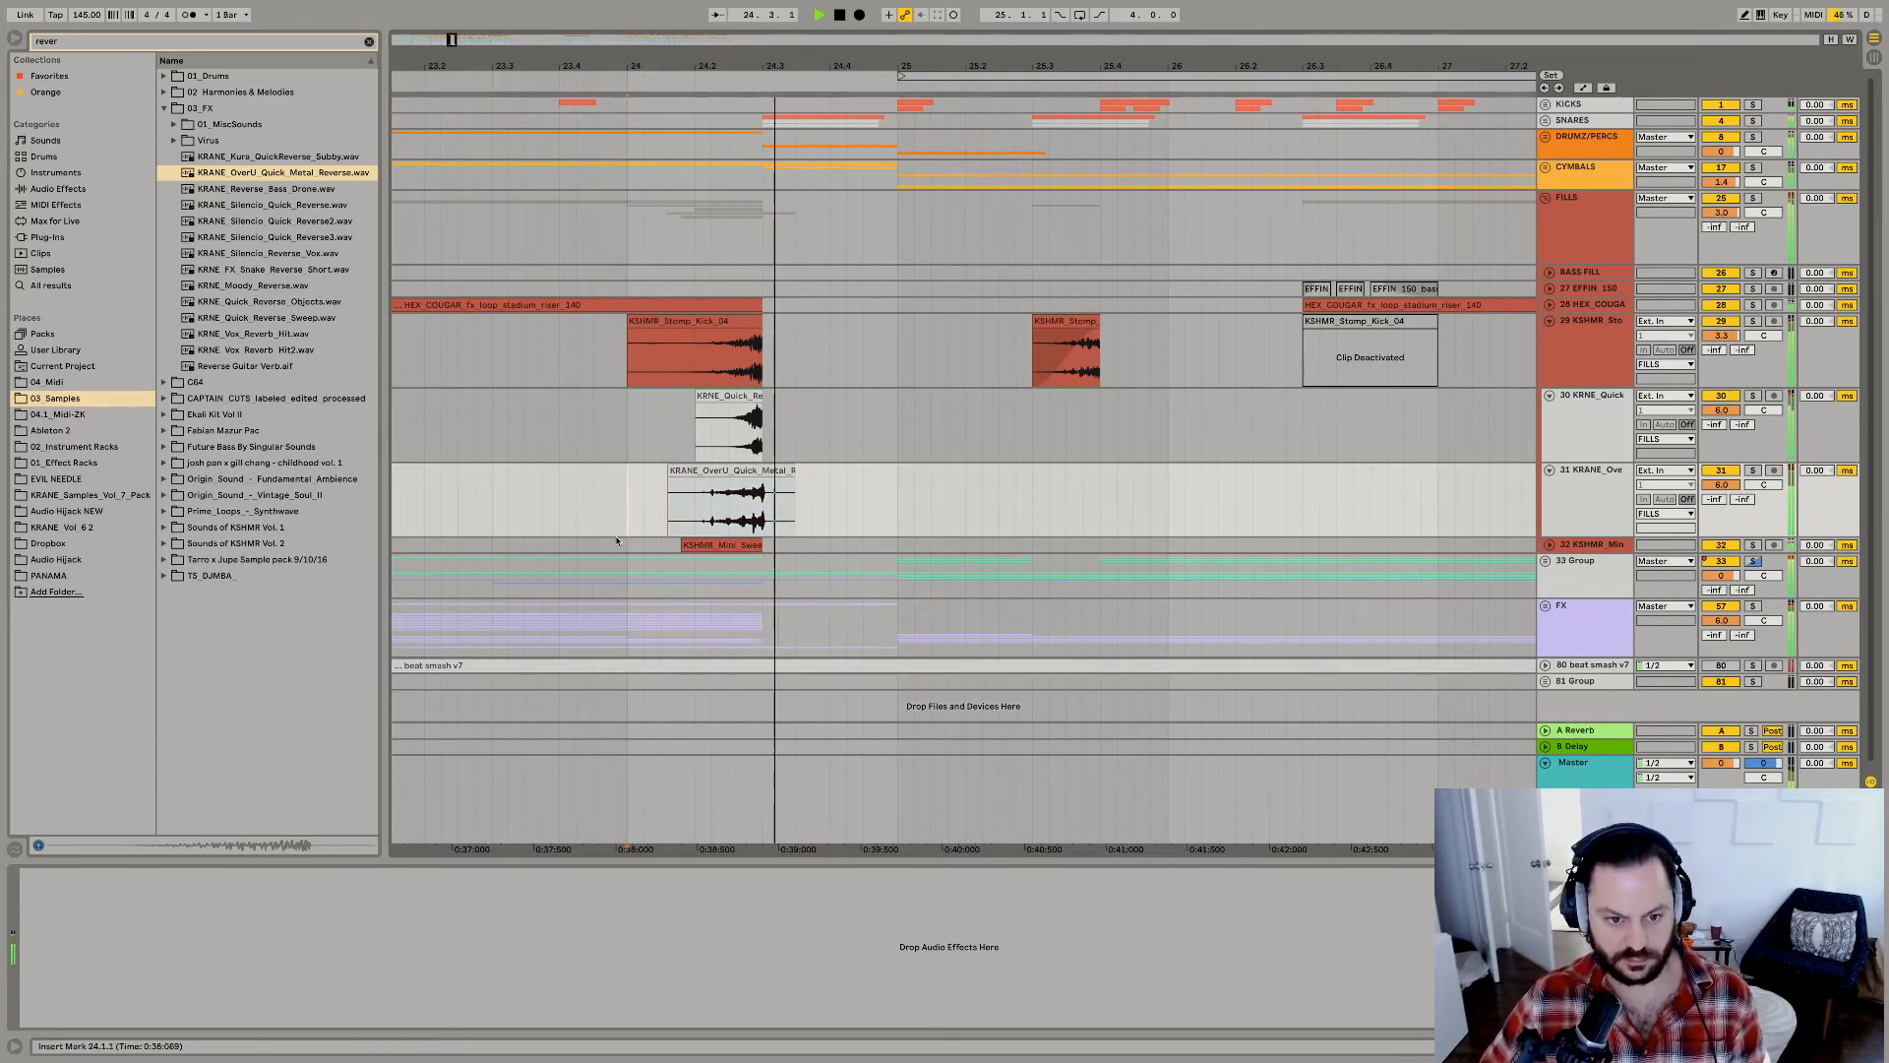
left_click_drag(632, 519, 695, 418)
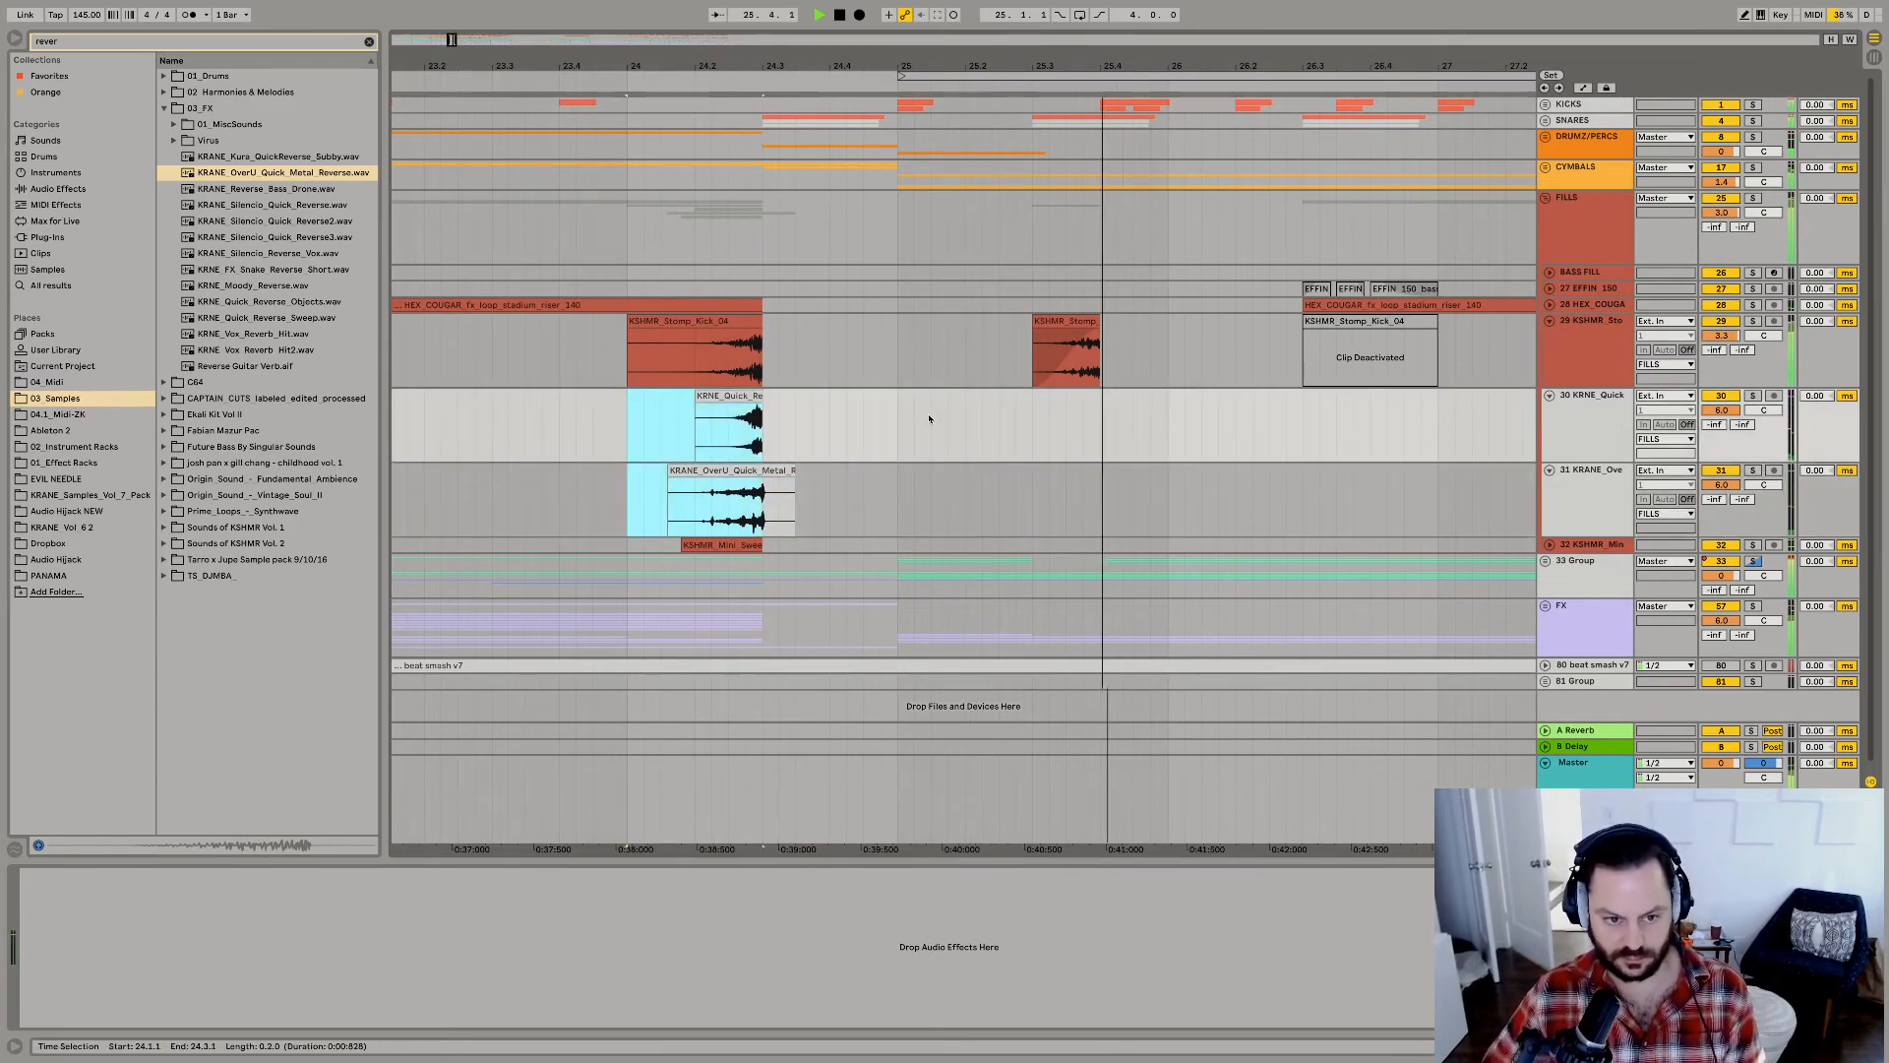
key("ctrl+d")
key("z")
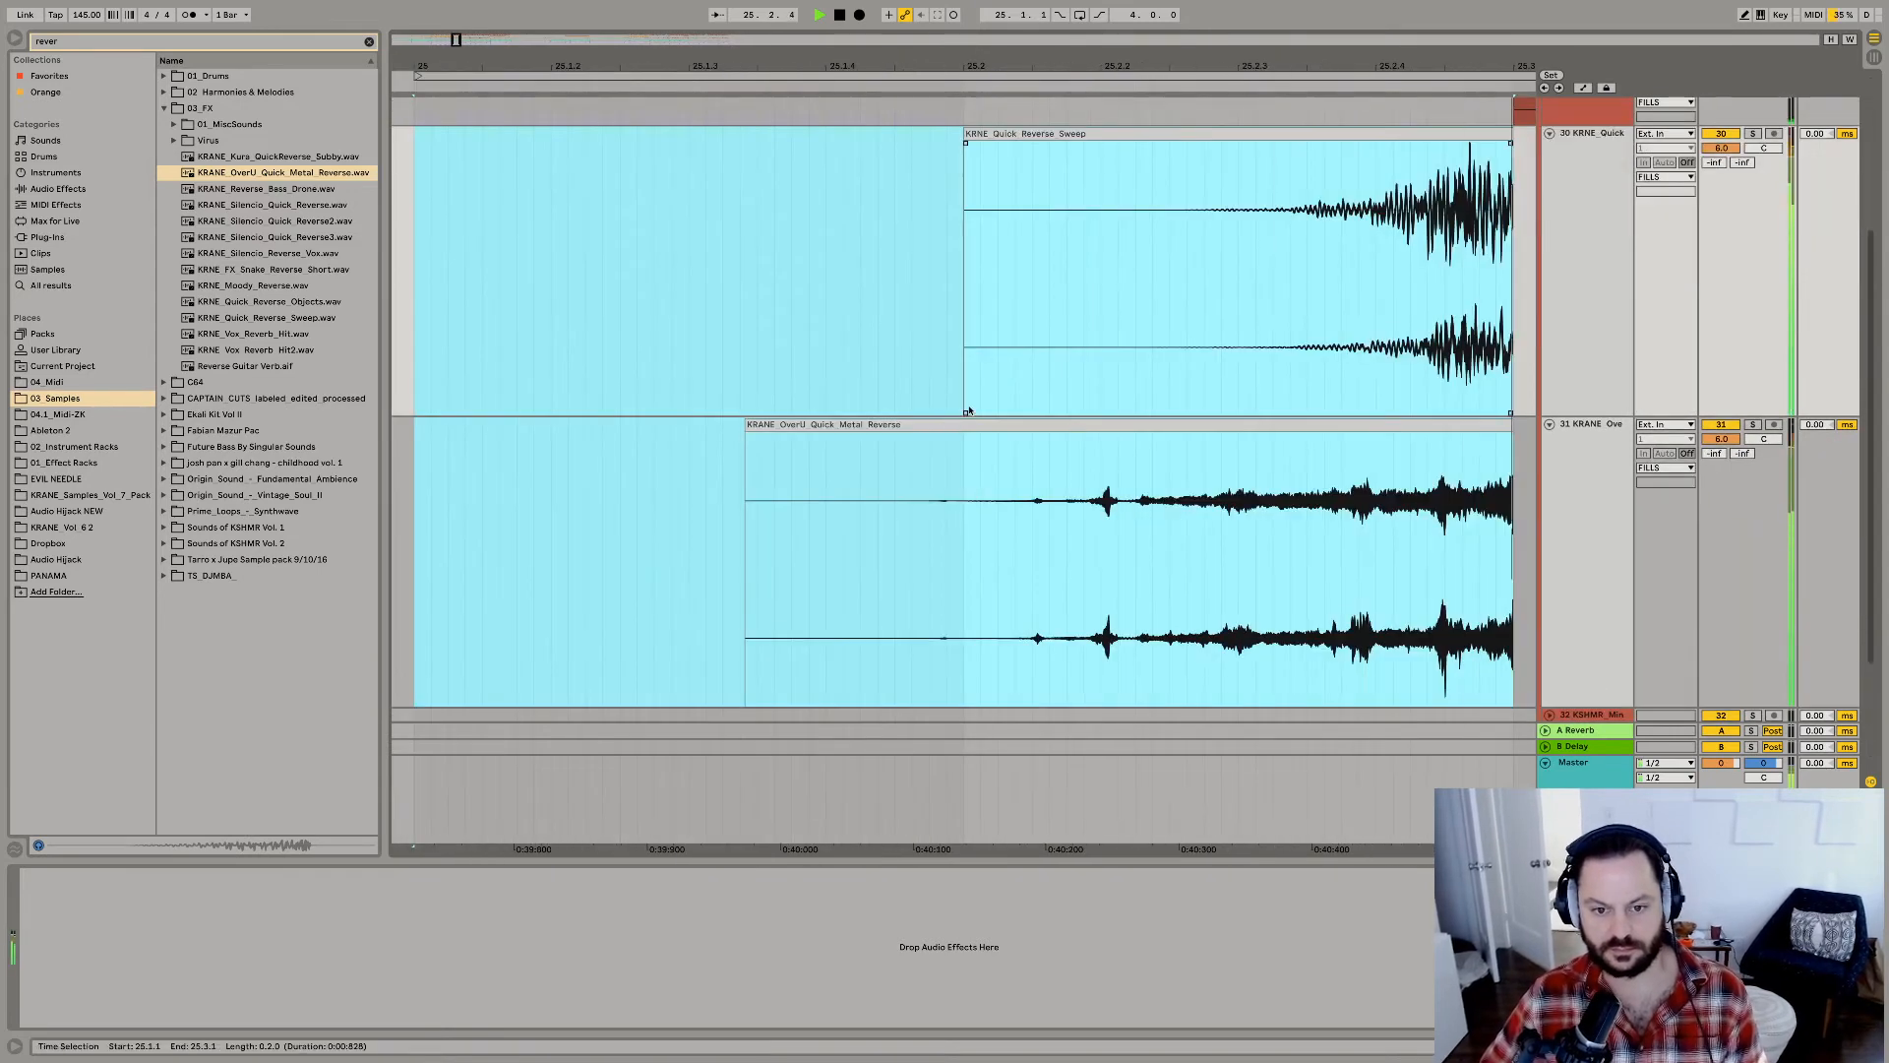
Move the copied pair of reverse clips so their range spans 25.2.1 to 25.4.1, and replay.
left_click_drag(962, 60, 1022, 10)
key("space")
left_click(962, 267)
key("ctrl+v")
key("space")
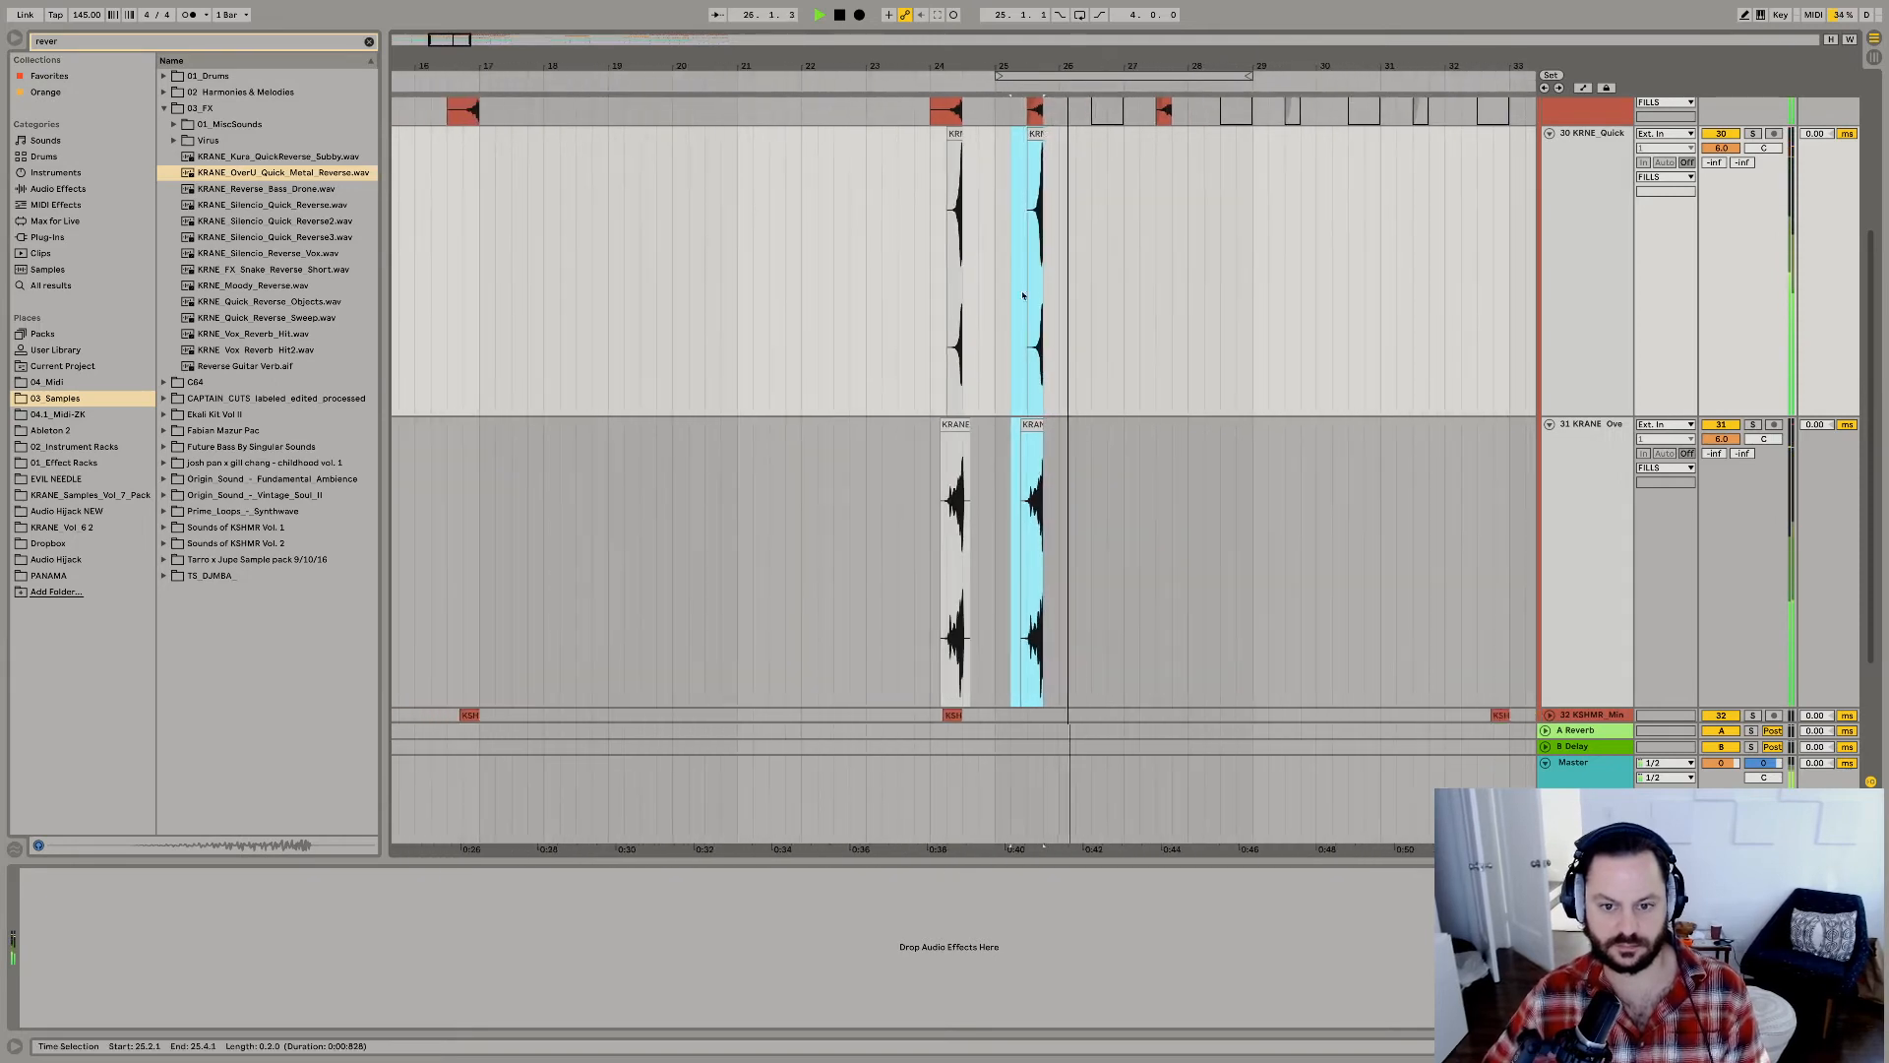
Try the passage with the copied KRANE_OverU_Quick_Metal_Reverse clip deactivated, then reactivate it.
scroll(1036, 420, "up", 5)
key("space")
key("space")
scroll(1065, 434, "down", 3)
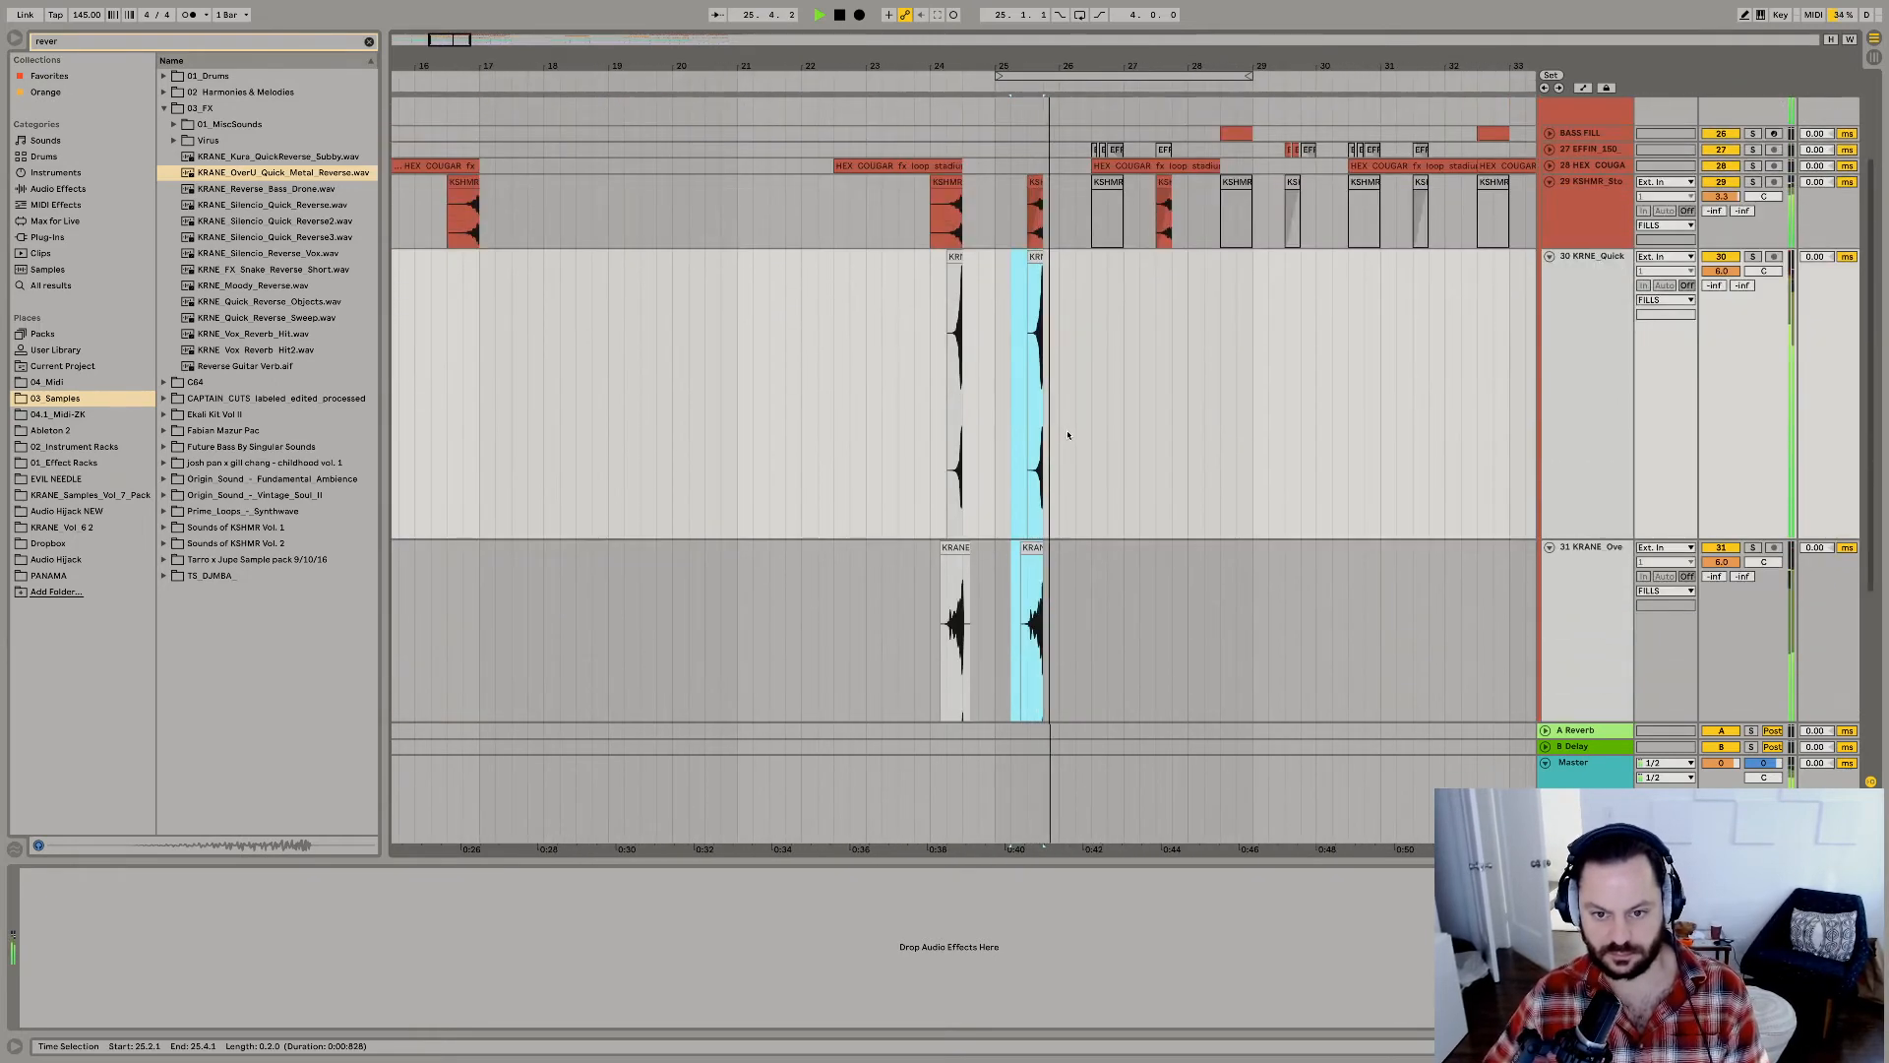
left_click(1033, 553)
key("0")
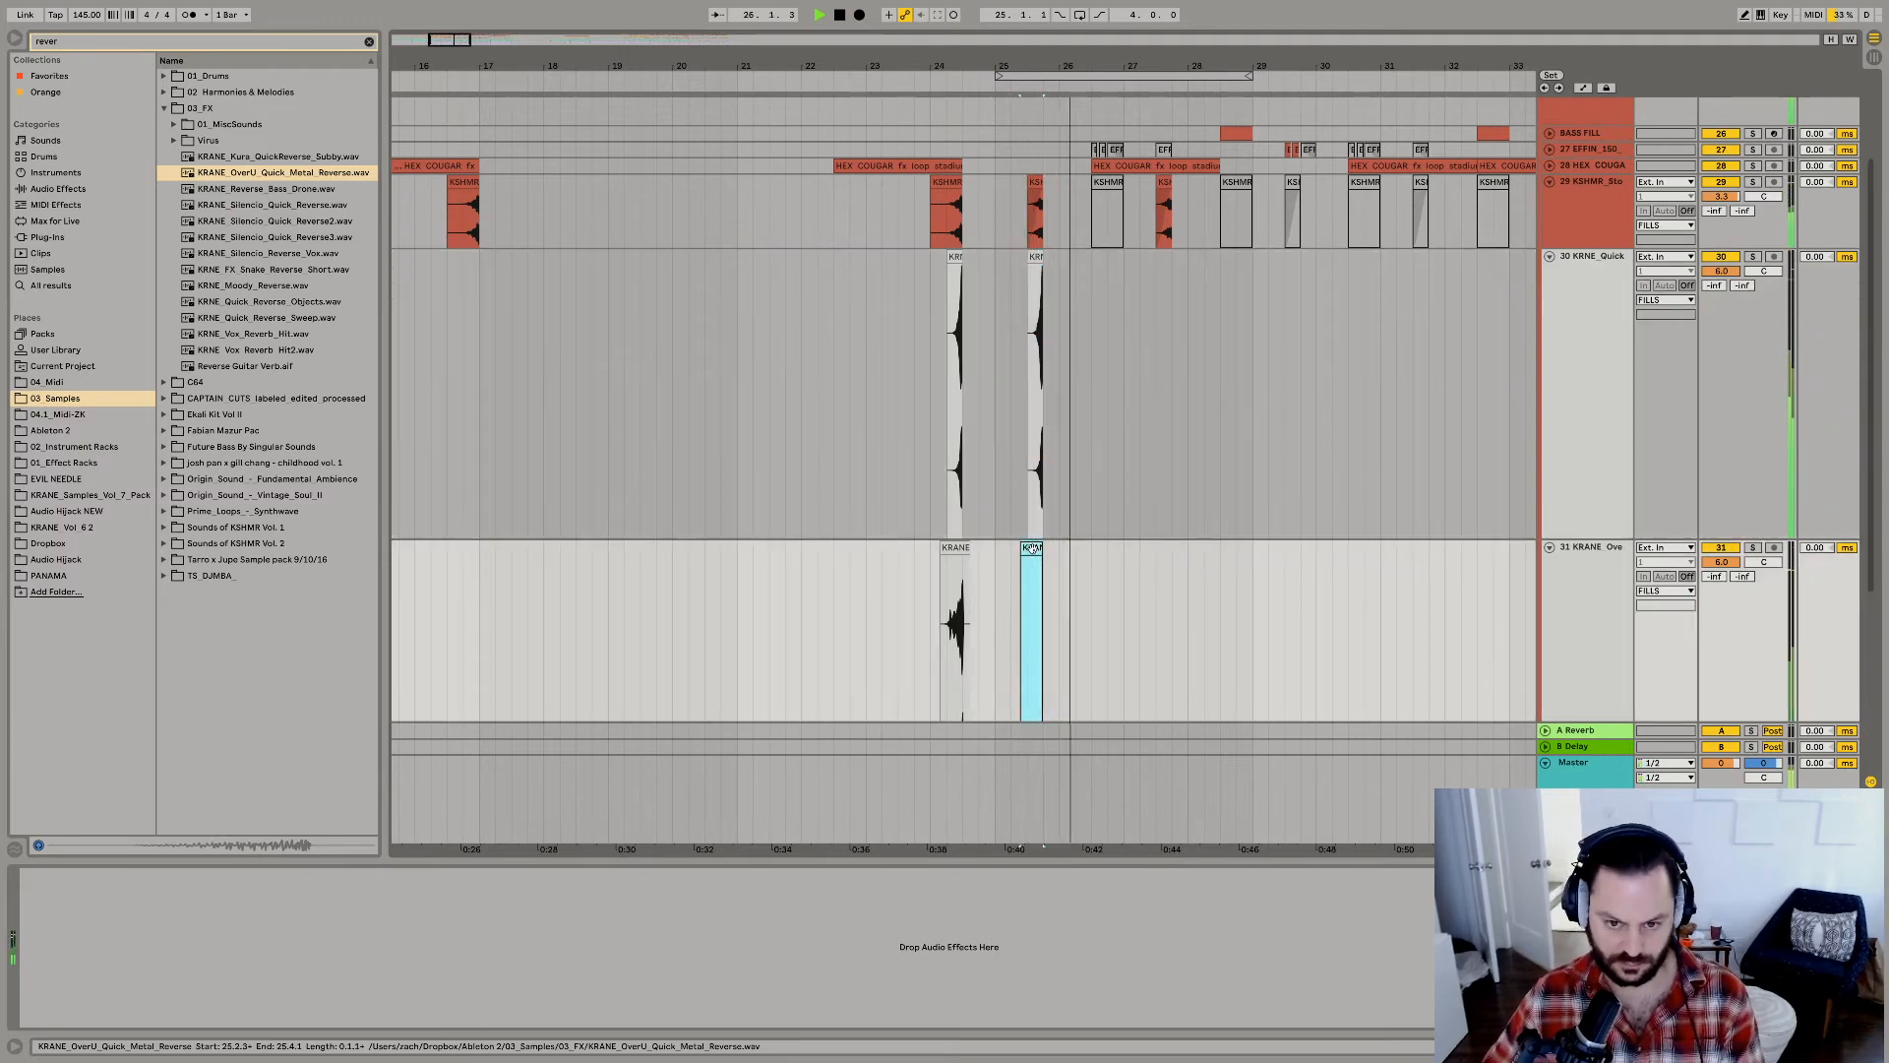
key("space")
key("space")
key("0")
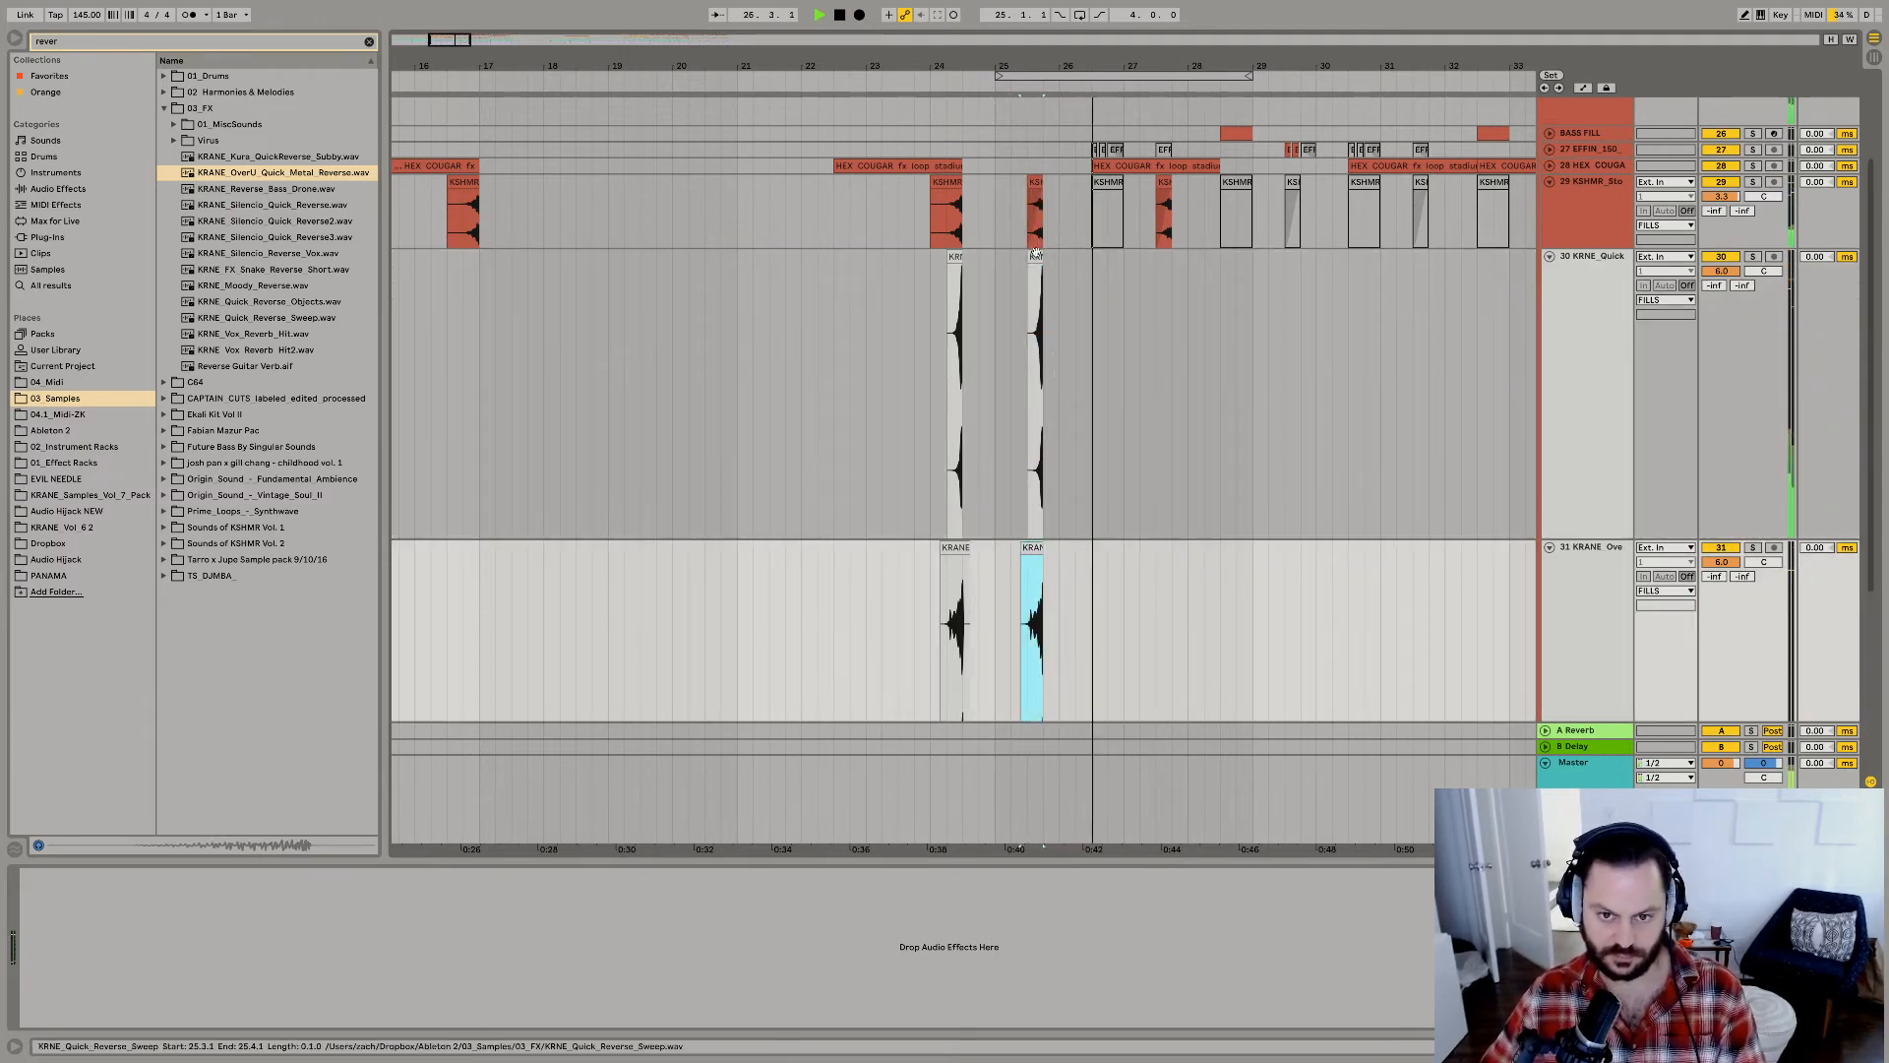
Trim the copied KRNE_Quick_Reverse_Sweep clip to end at 25.4.1, and replay it alongside the KRANE_OverU_Quick_Metal_Reverse clip.
left_click(1036, 258)
key("space")
key("space")
key("space")
left_click_drag(1046, 61, 1046, 94)
key("space")
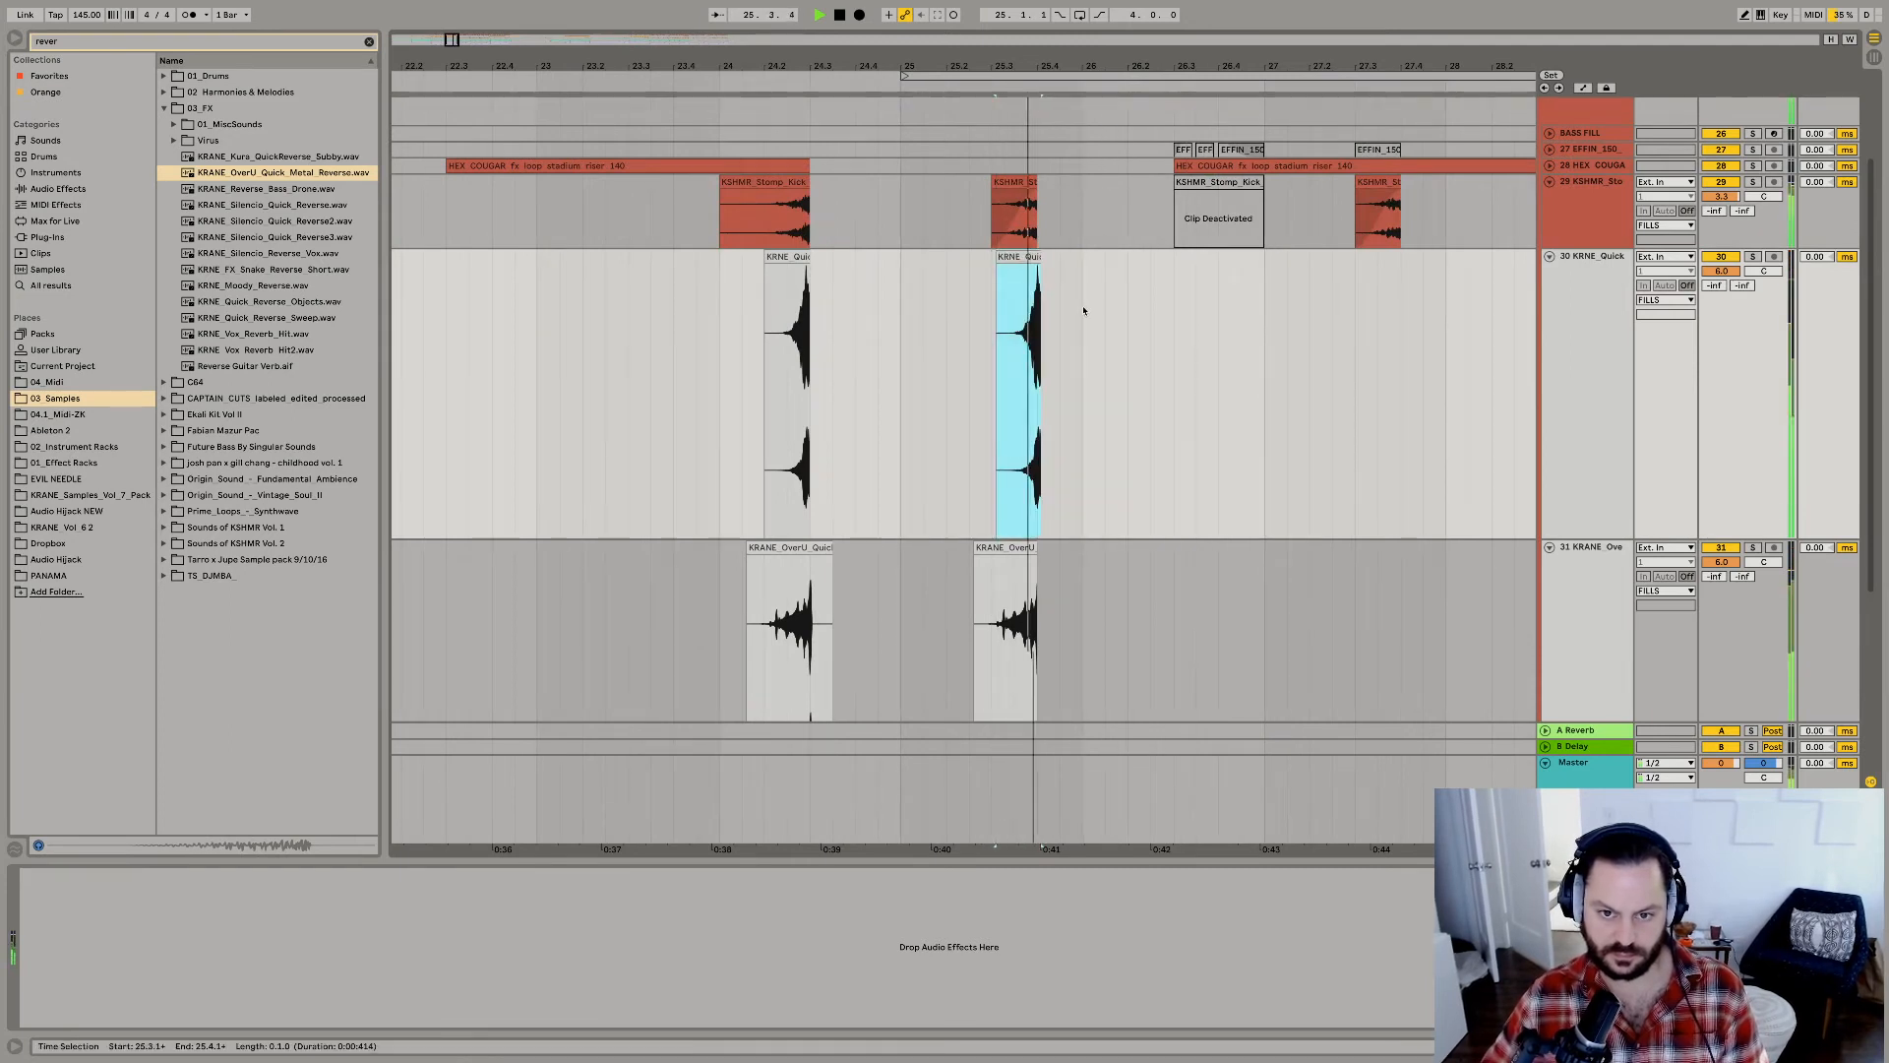
left_click(977, 461)
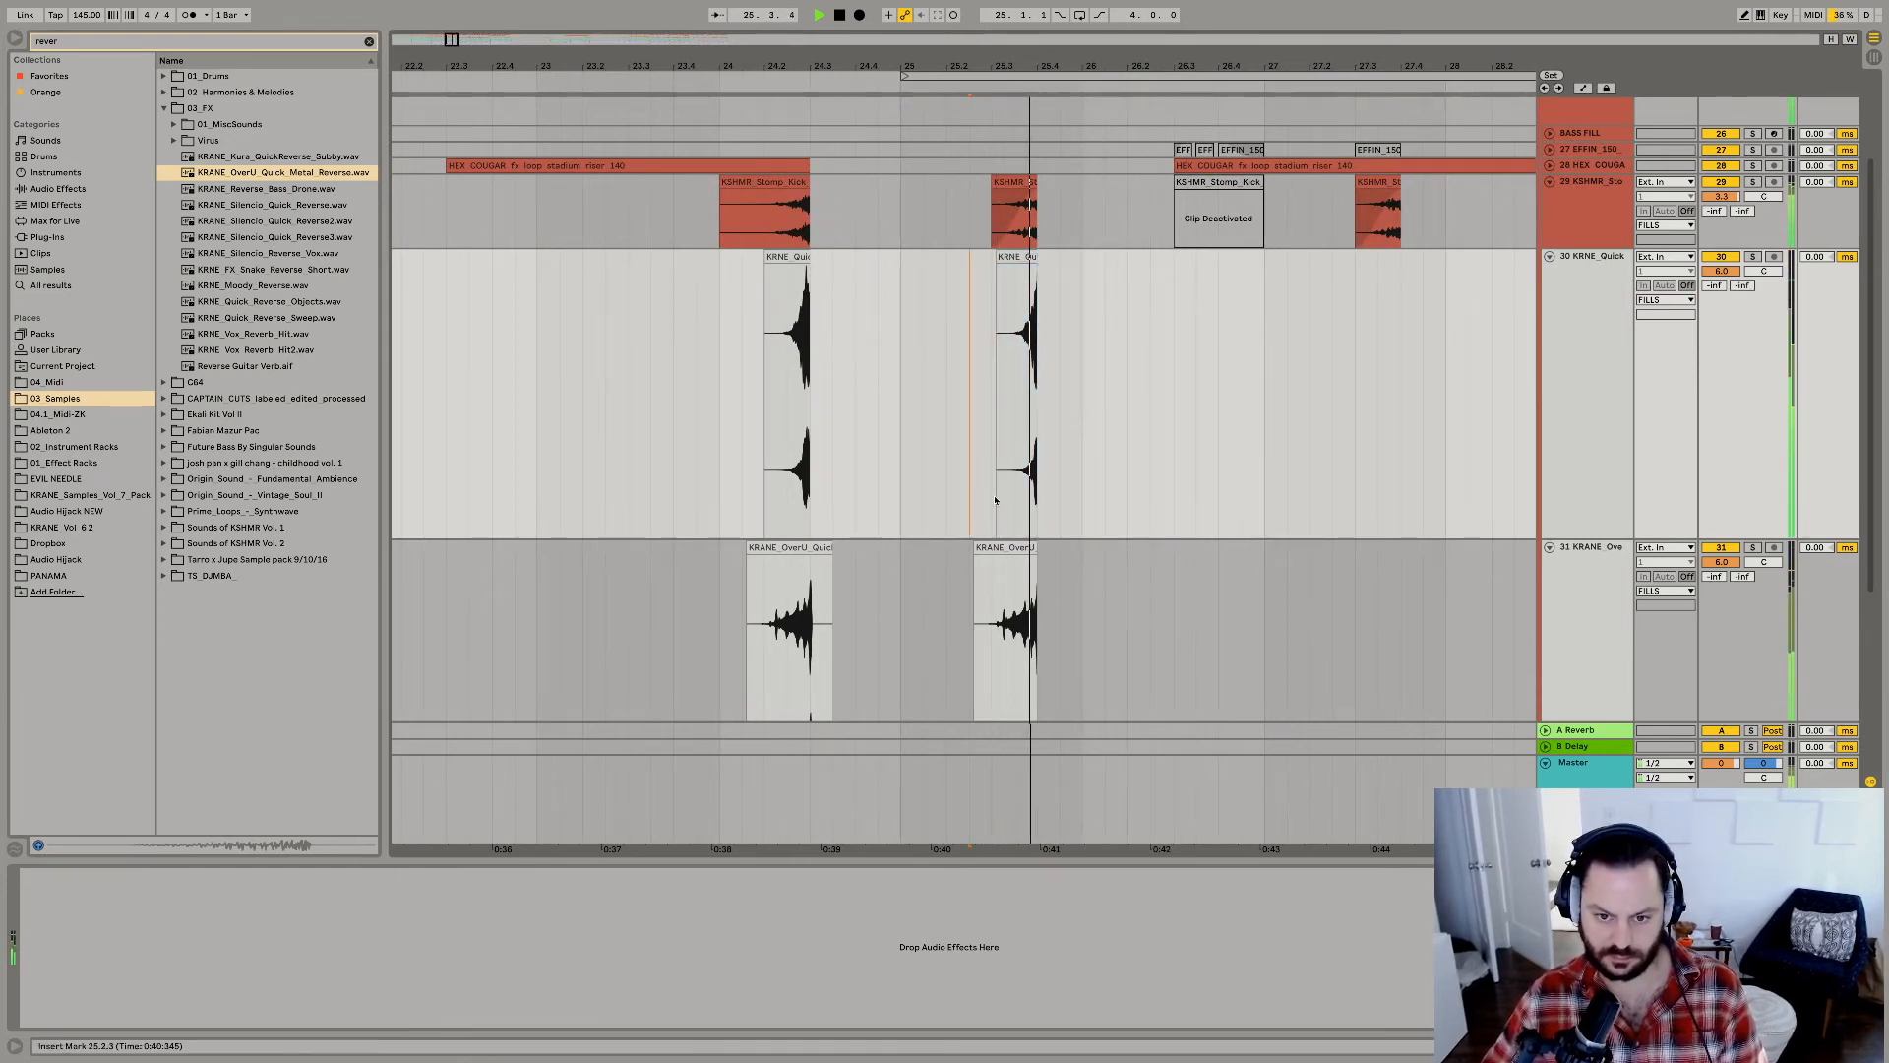
left_click(1009, 548)
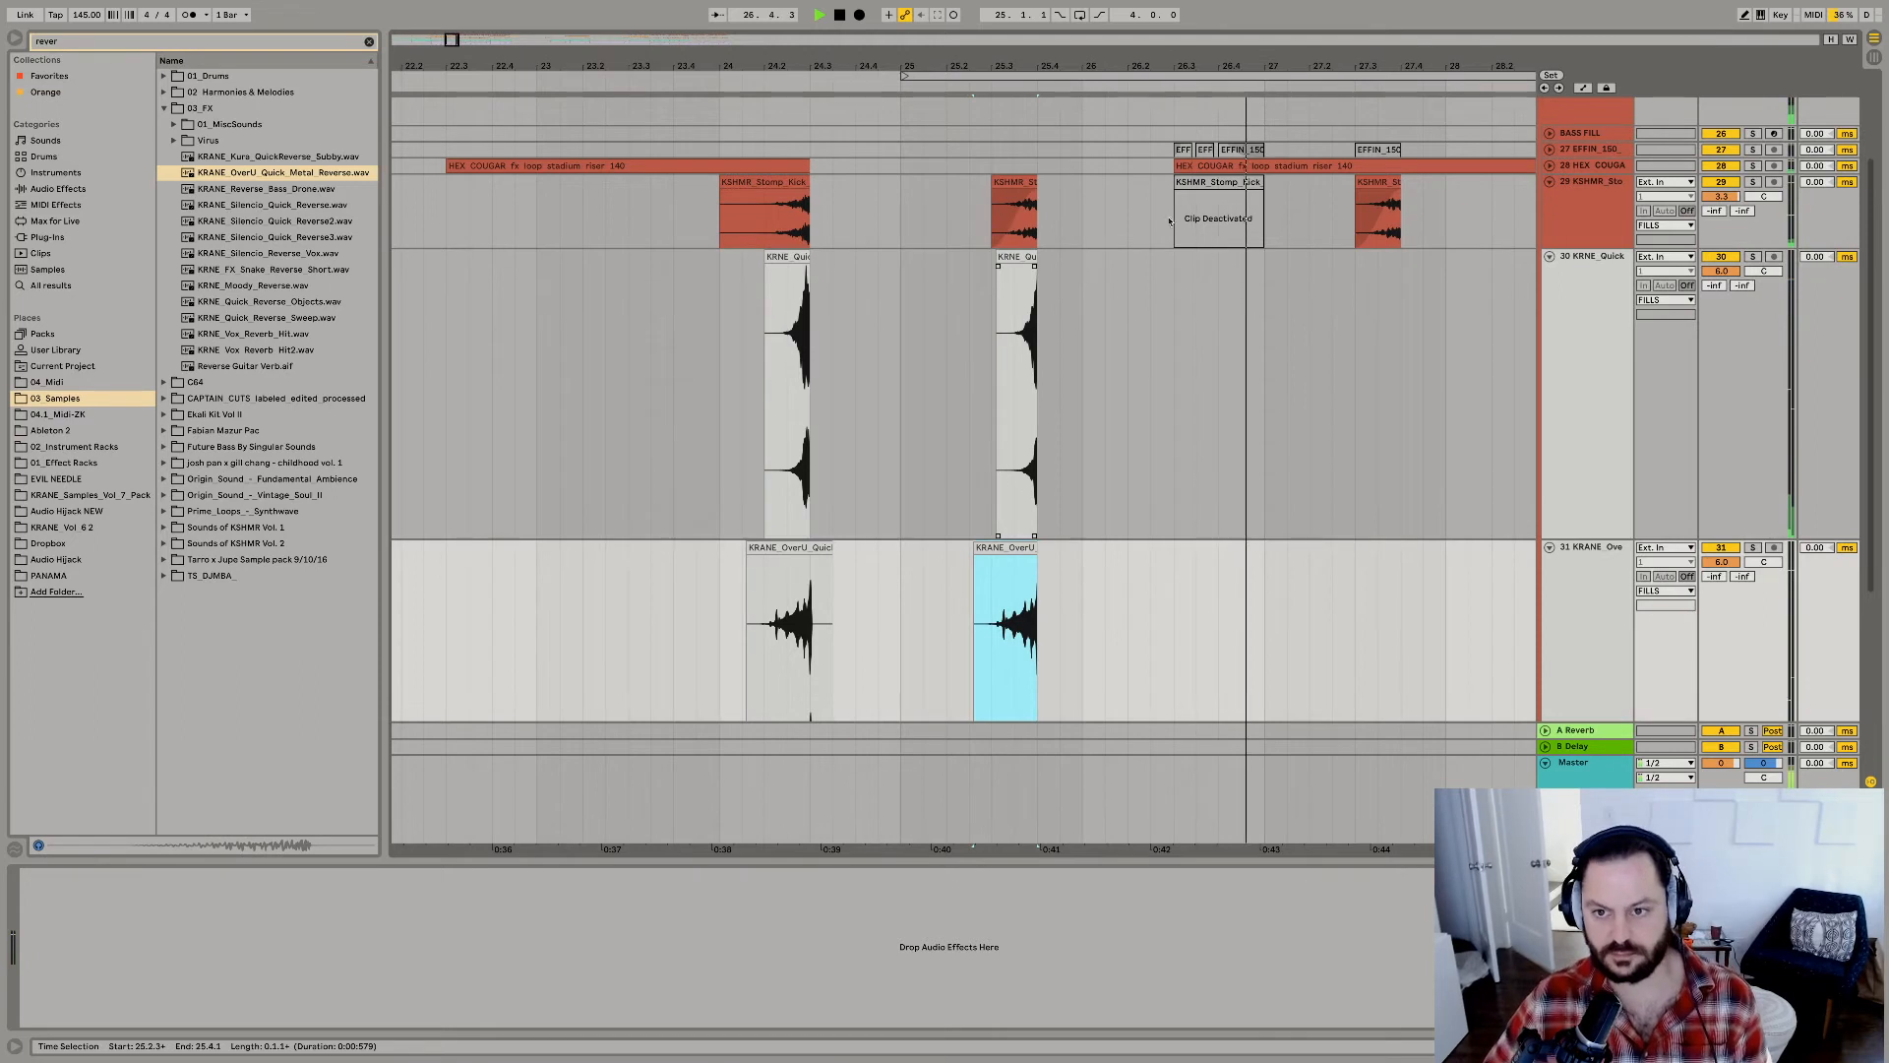
left_click_drag(1039, 66, 1001, 48)
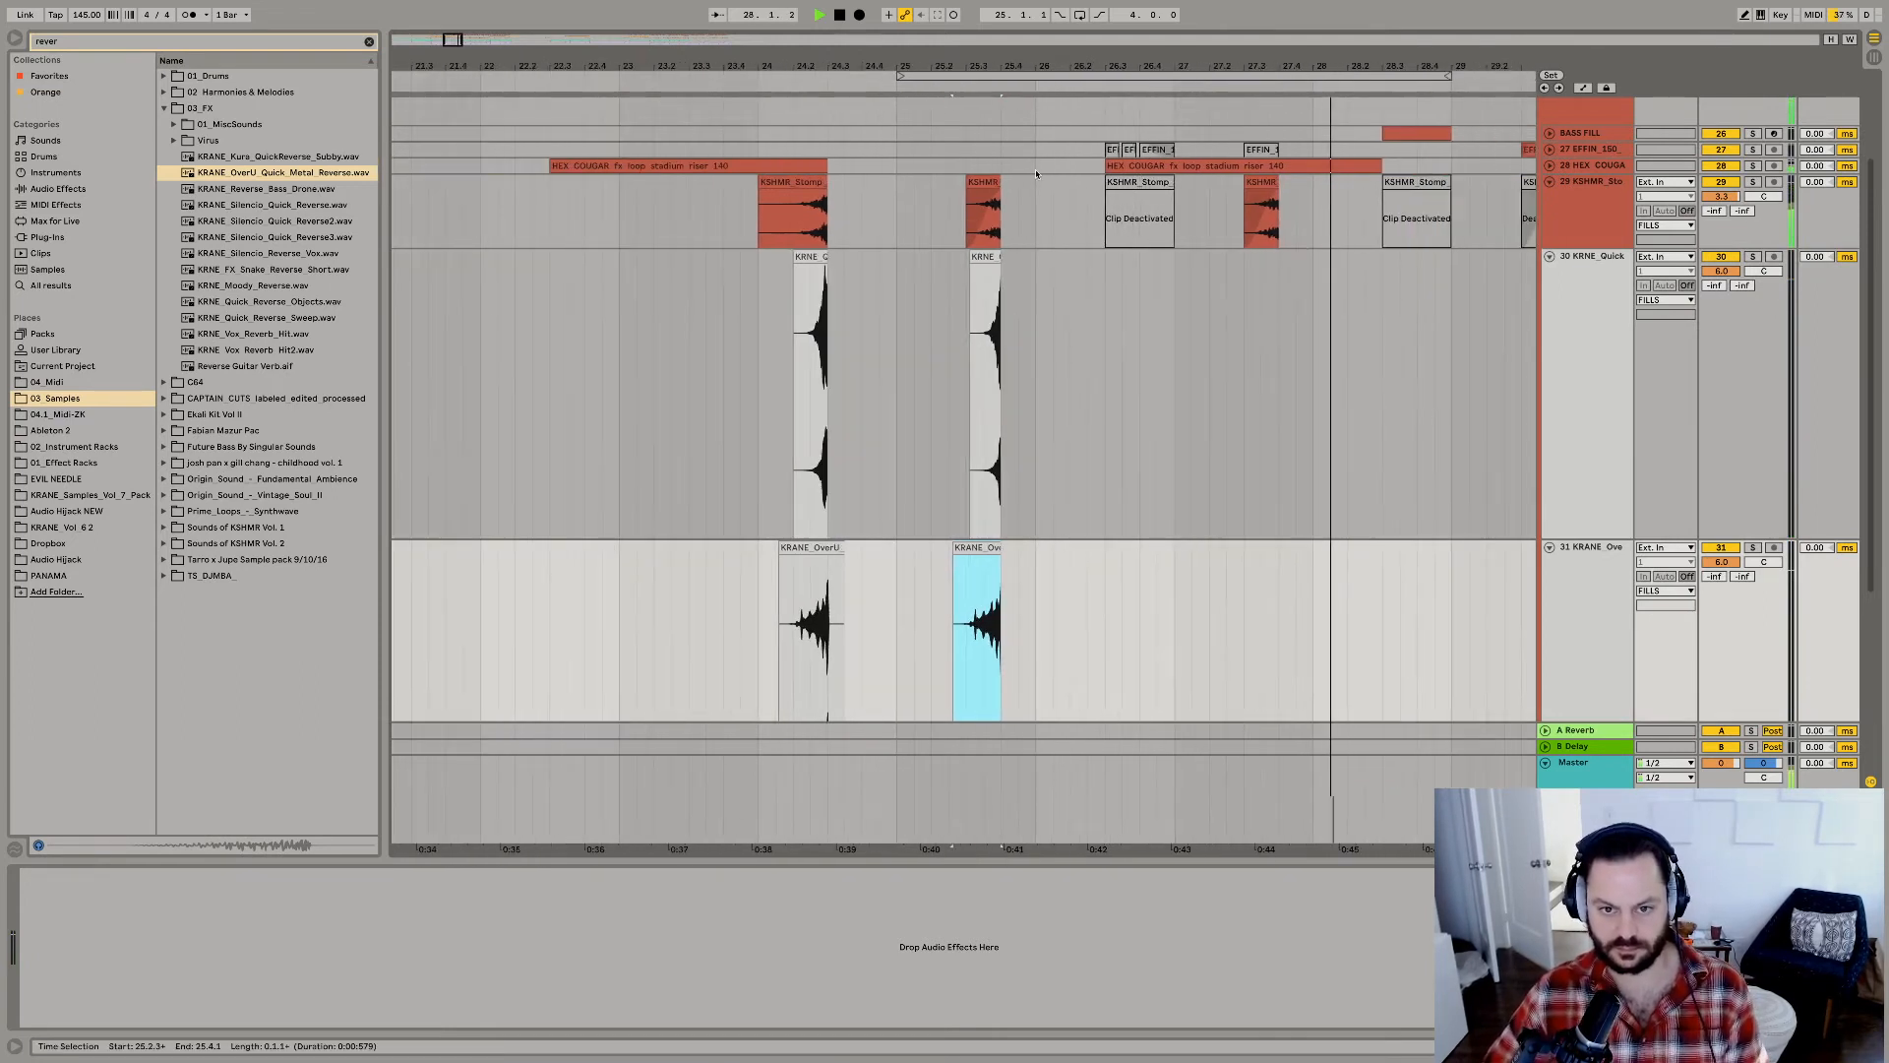
Raise the KSHMR_Stomp_Kick track's volume to 5.7 dB and replay the fill at 25.3.1.
left_click(987, 182)
key("space")
key("space")
left_click_drag(1721, 196, 1721, 185)
key("space")
key("space")
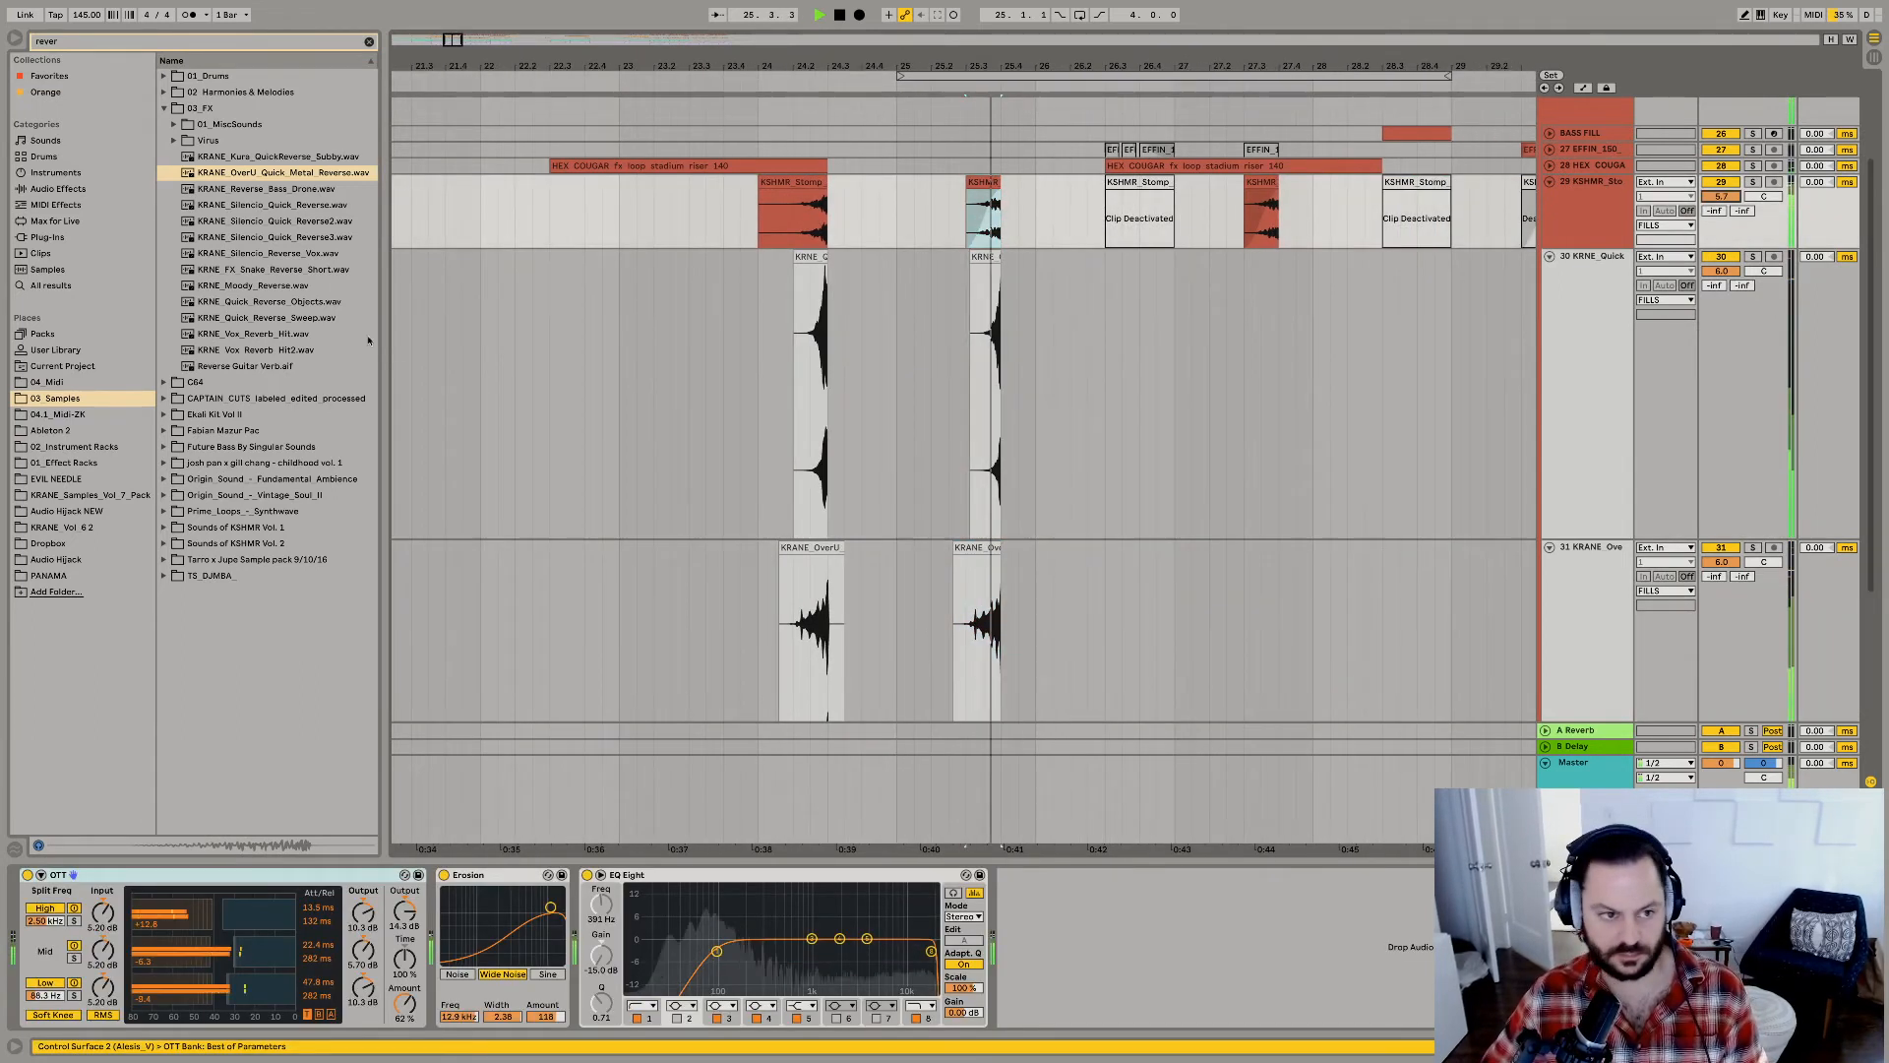
key("space")
Preview the KRANE_Silencio_Quick_Reverse samples, try KRANE_Silencio_Quick_Reverse3 at 24.4.3 on the KRNE_Quick track, and undo the placement.
left_click(251, 205)
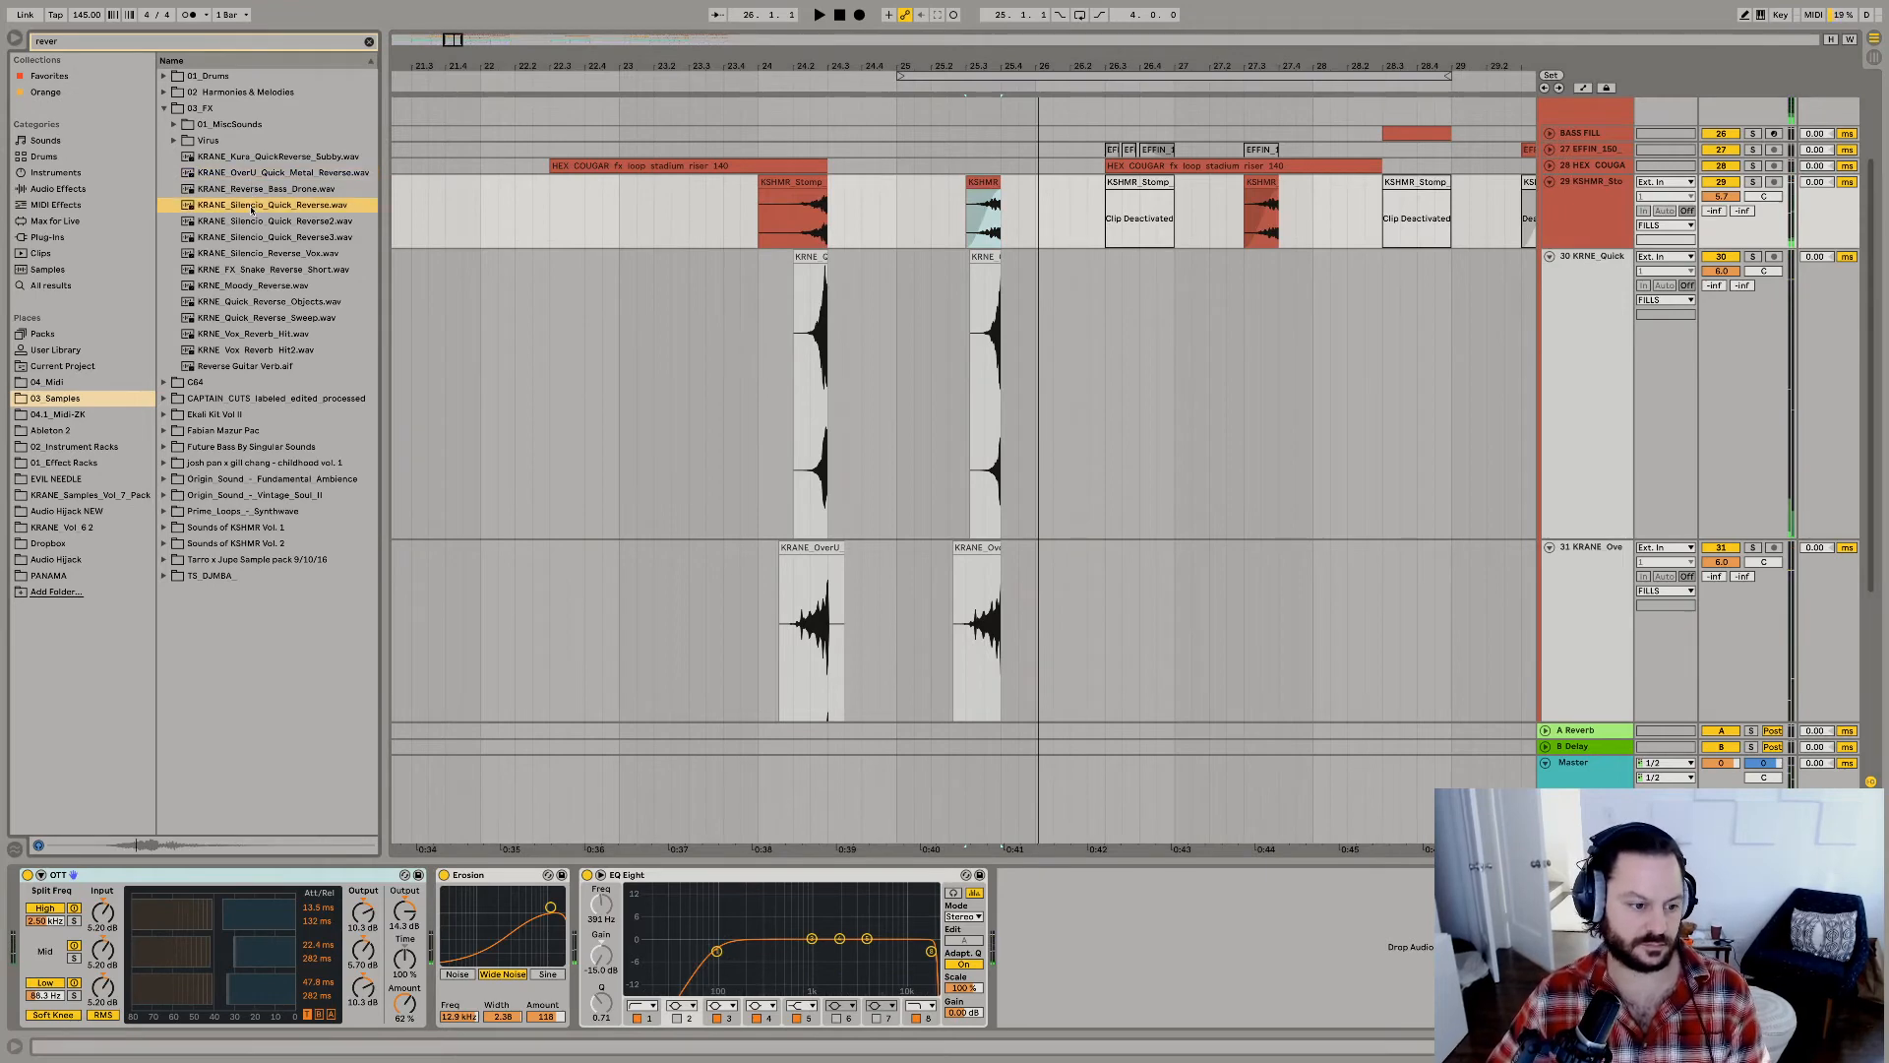
left_click(267, 222)
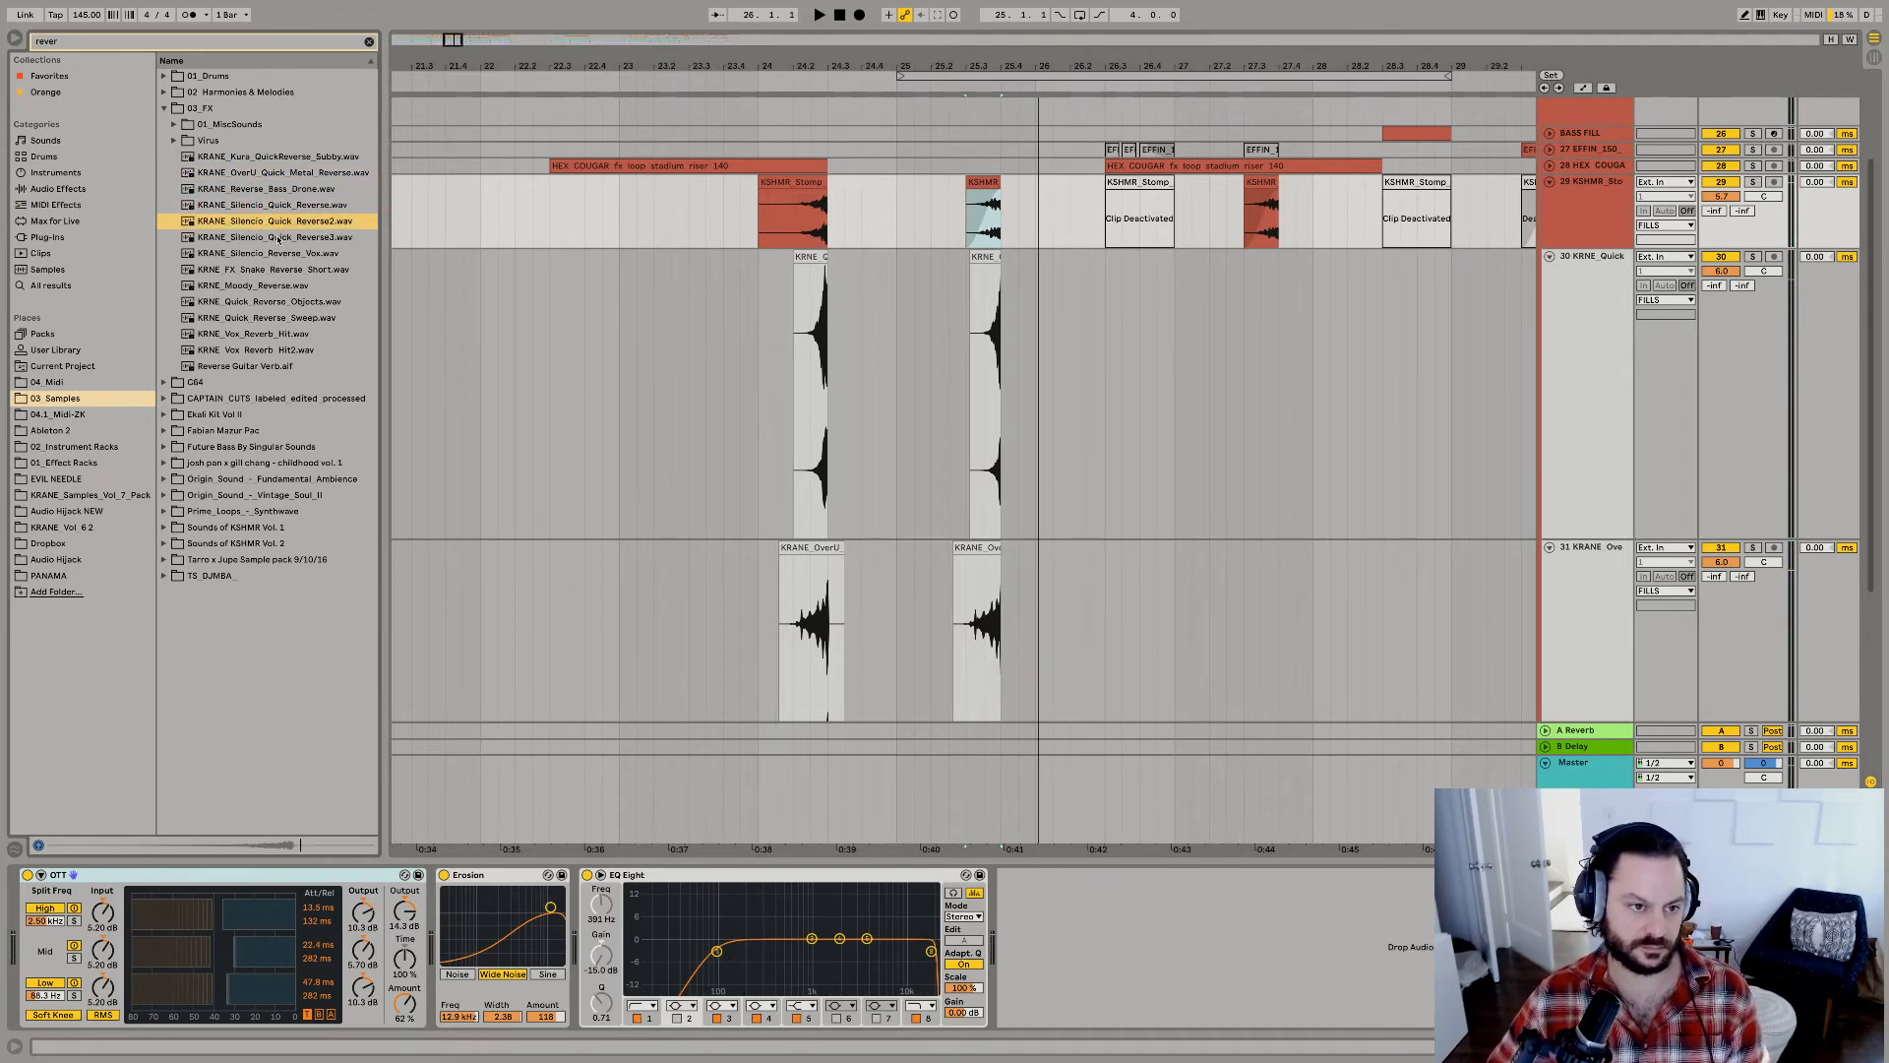
left_click(279, 239)
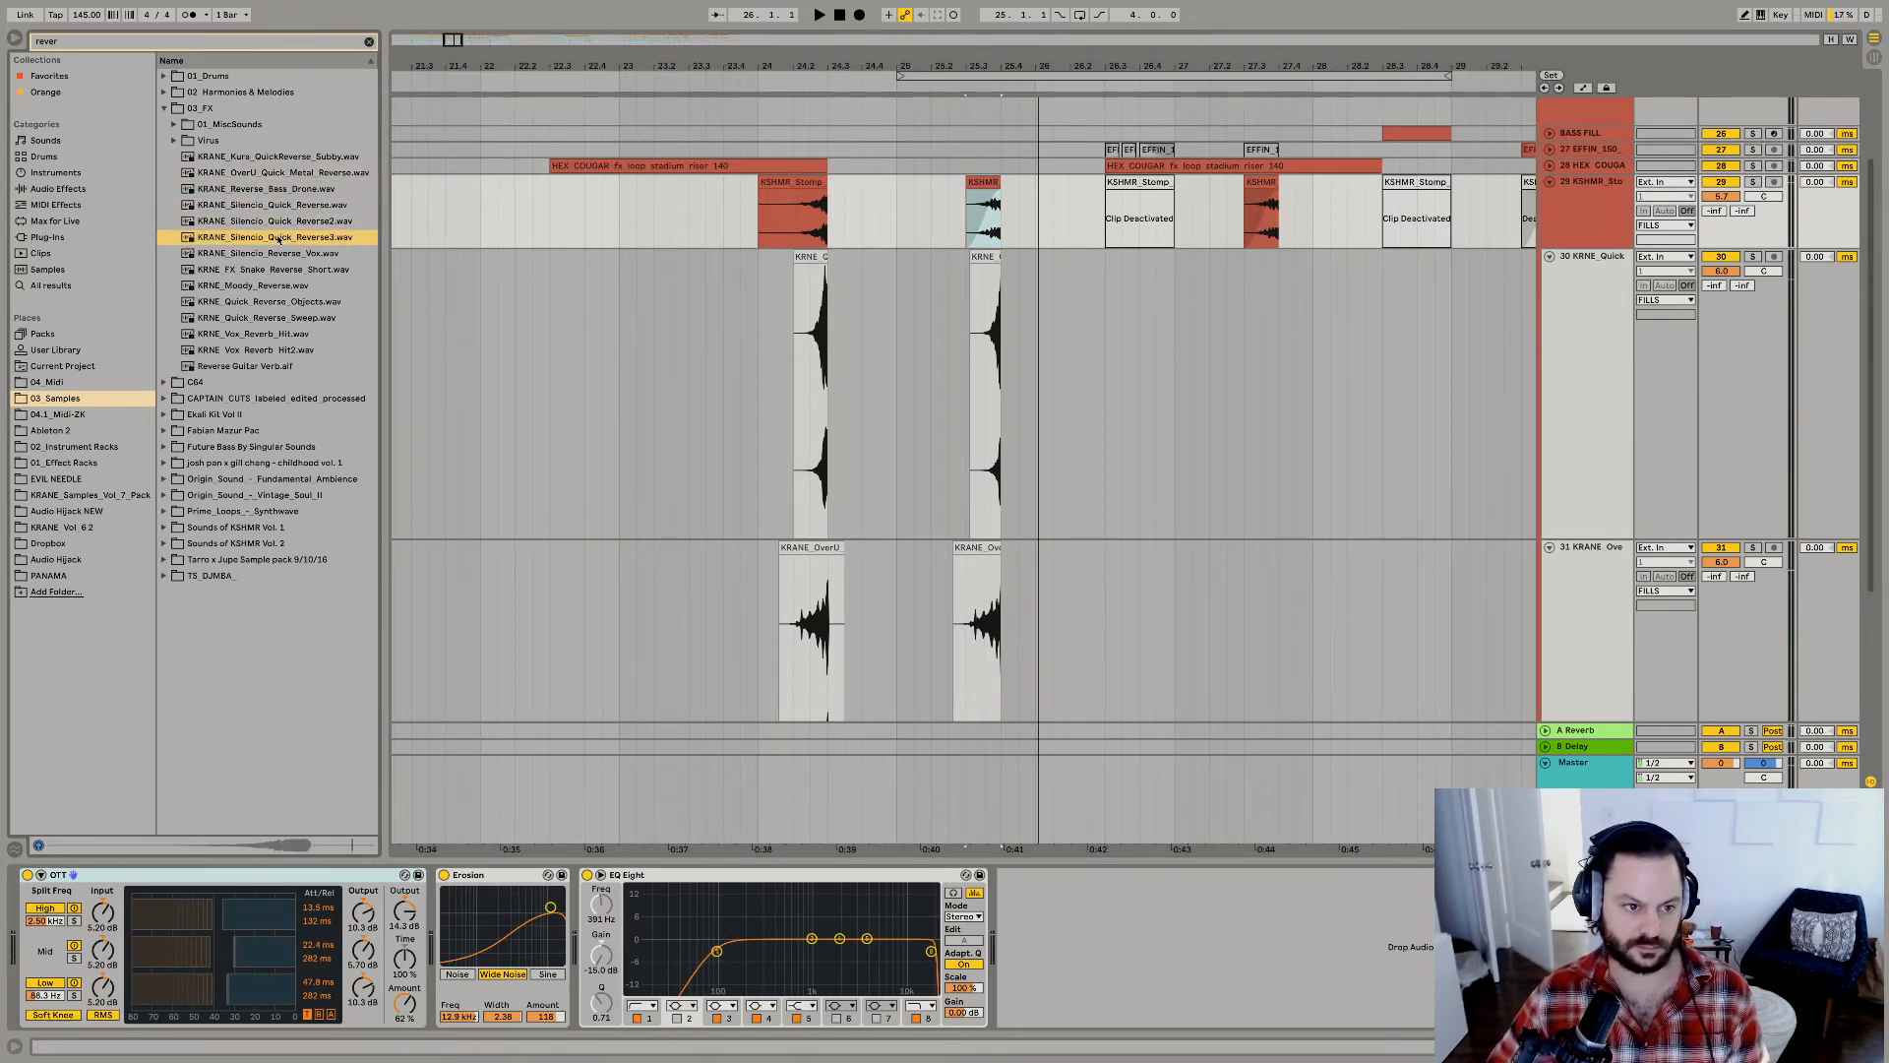
left_click_drag(280, 239, 883, 308)
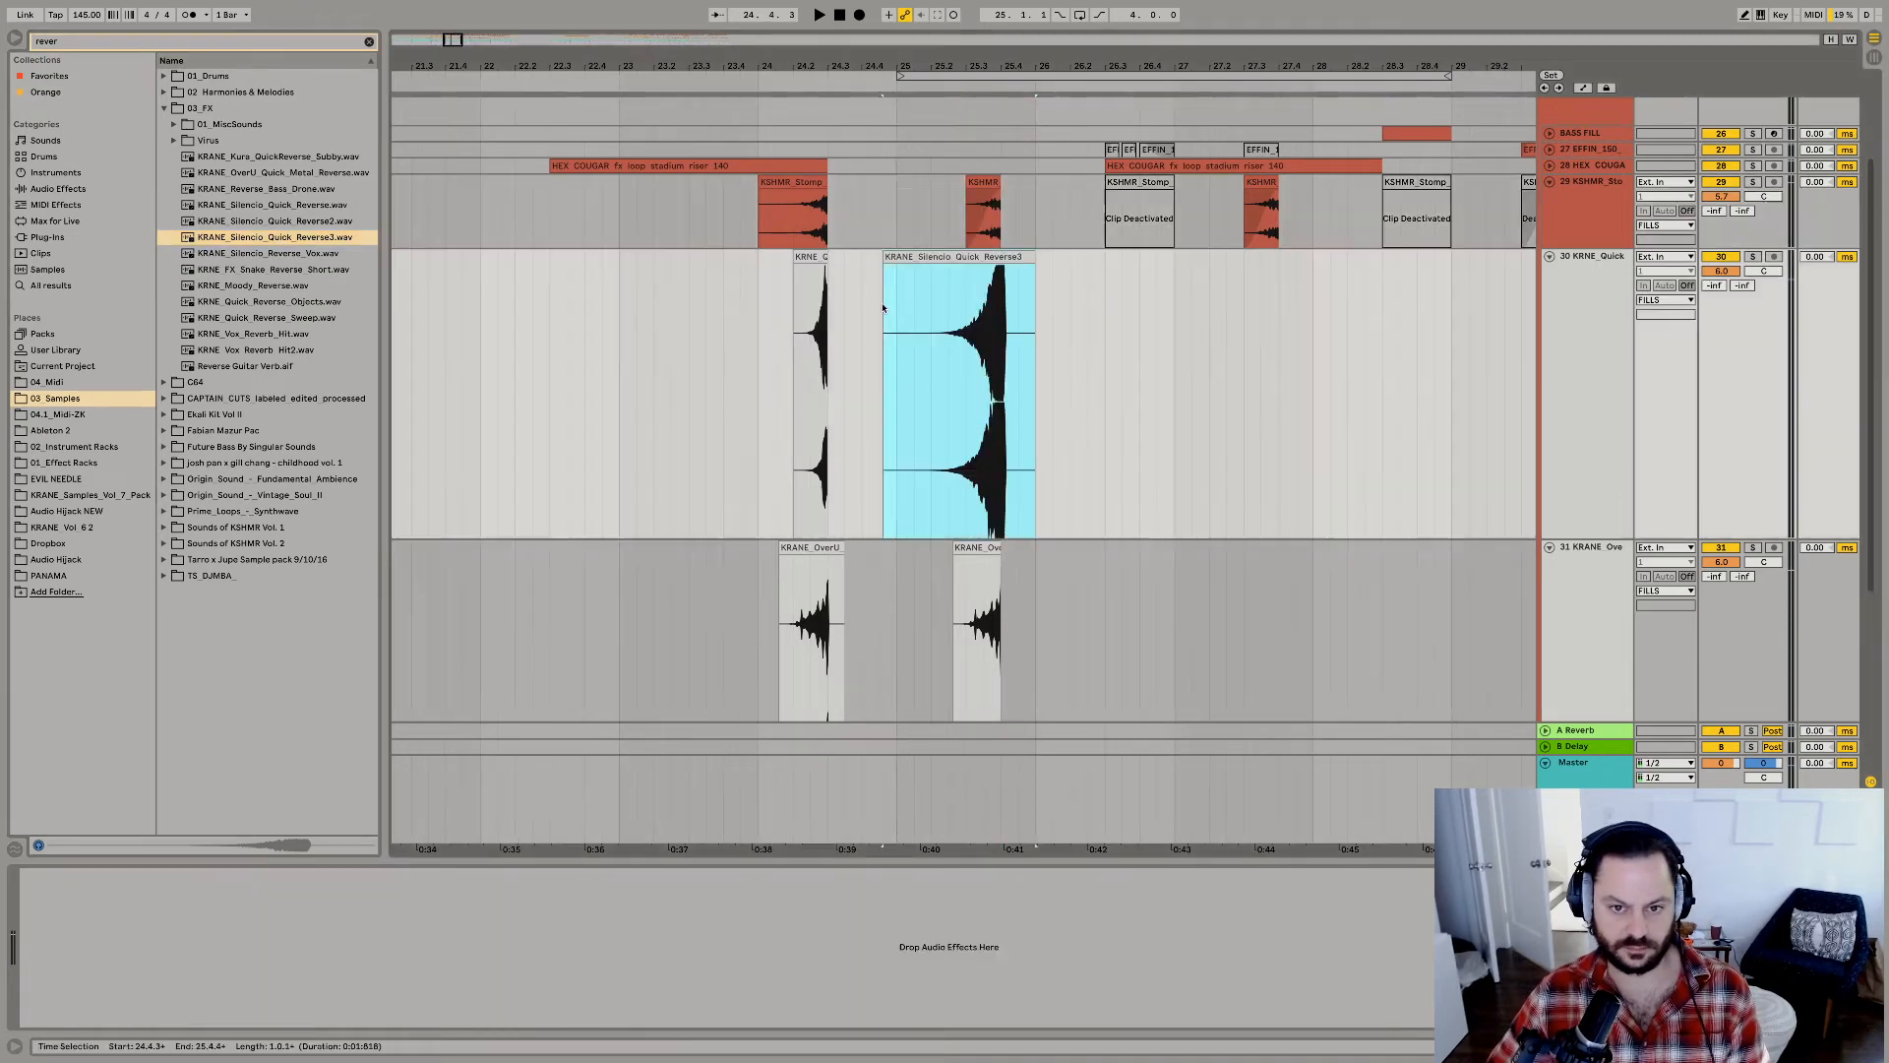
key("ctrl+z")
Delete the KRNE_Quick clip spanning 24.2.1 to 24.3.1 and duplicate the two bars from 25.1.1 on both reverse tracks to 27.1.1.
left_click(953, 333)
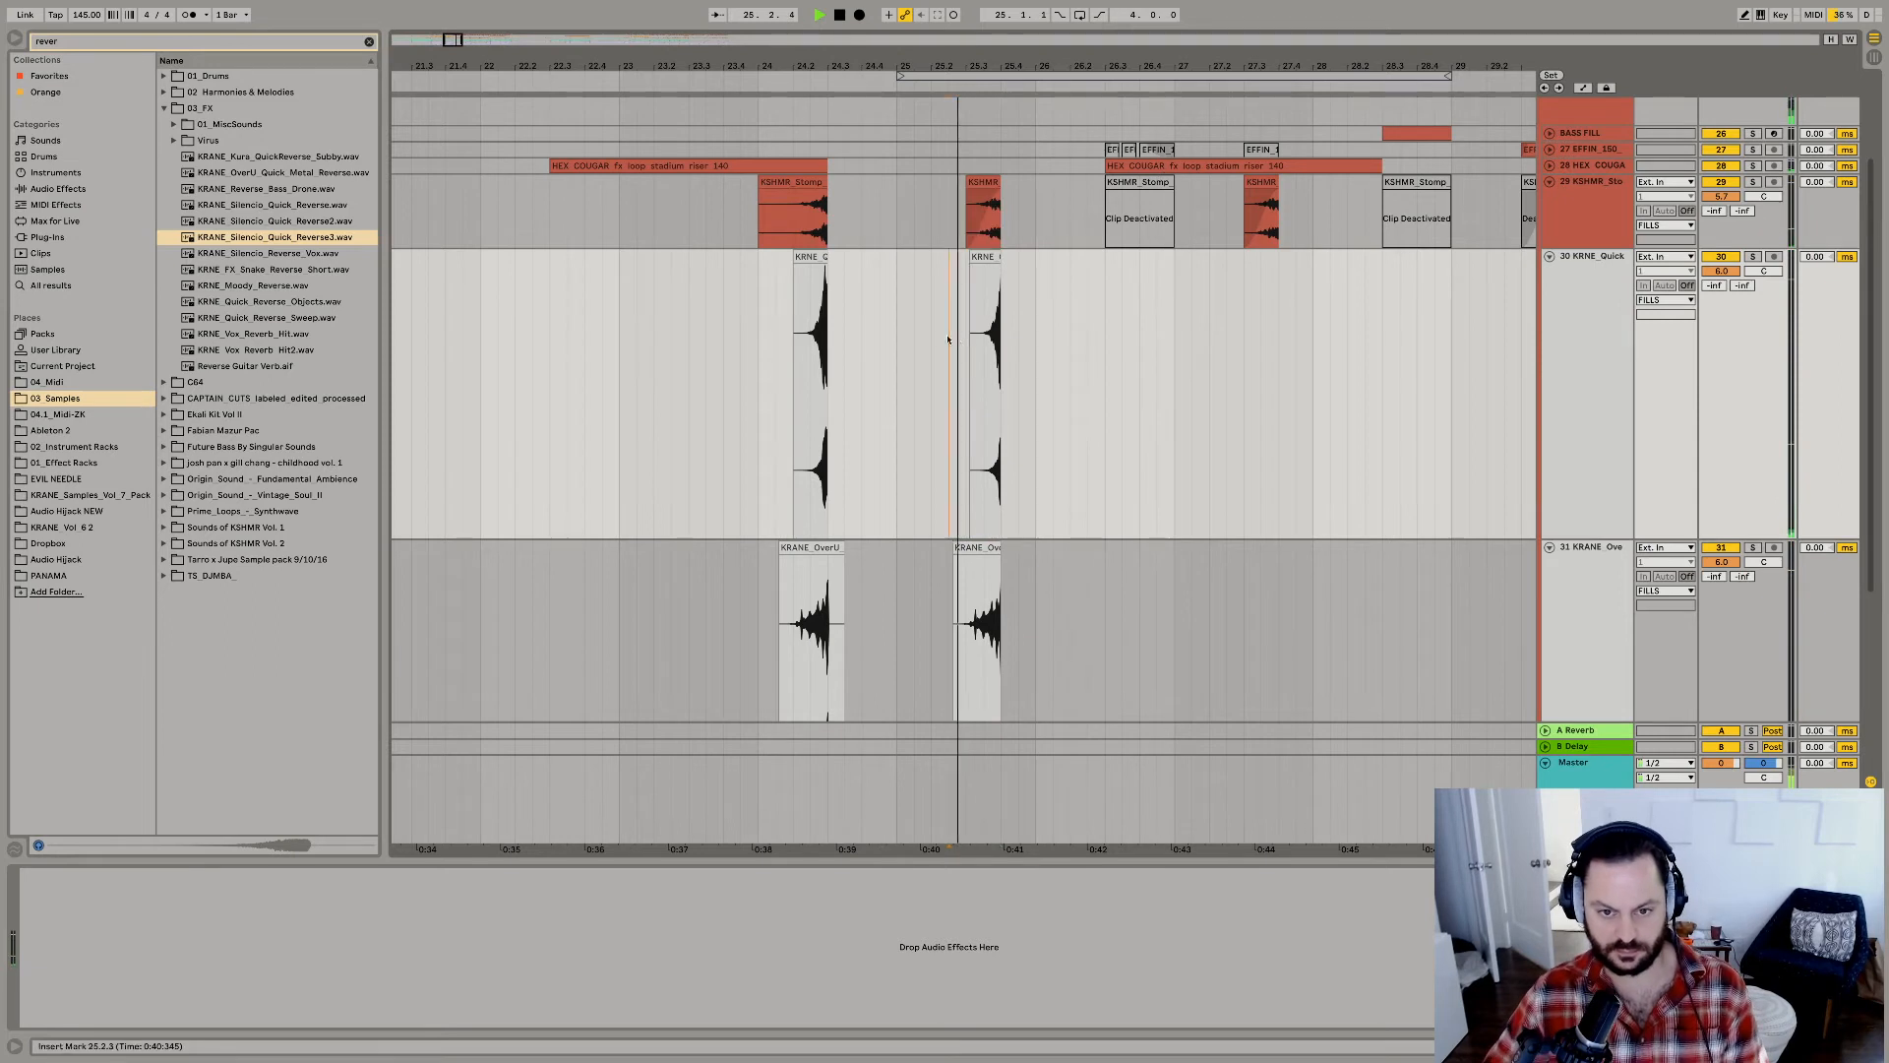
left_click(821, 268)
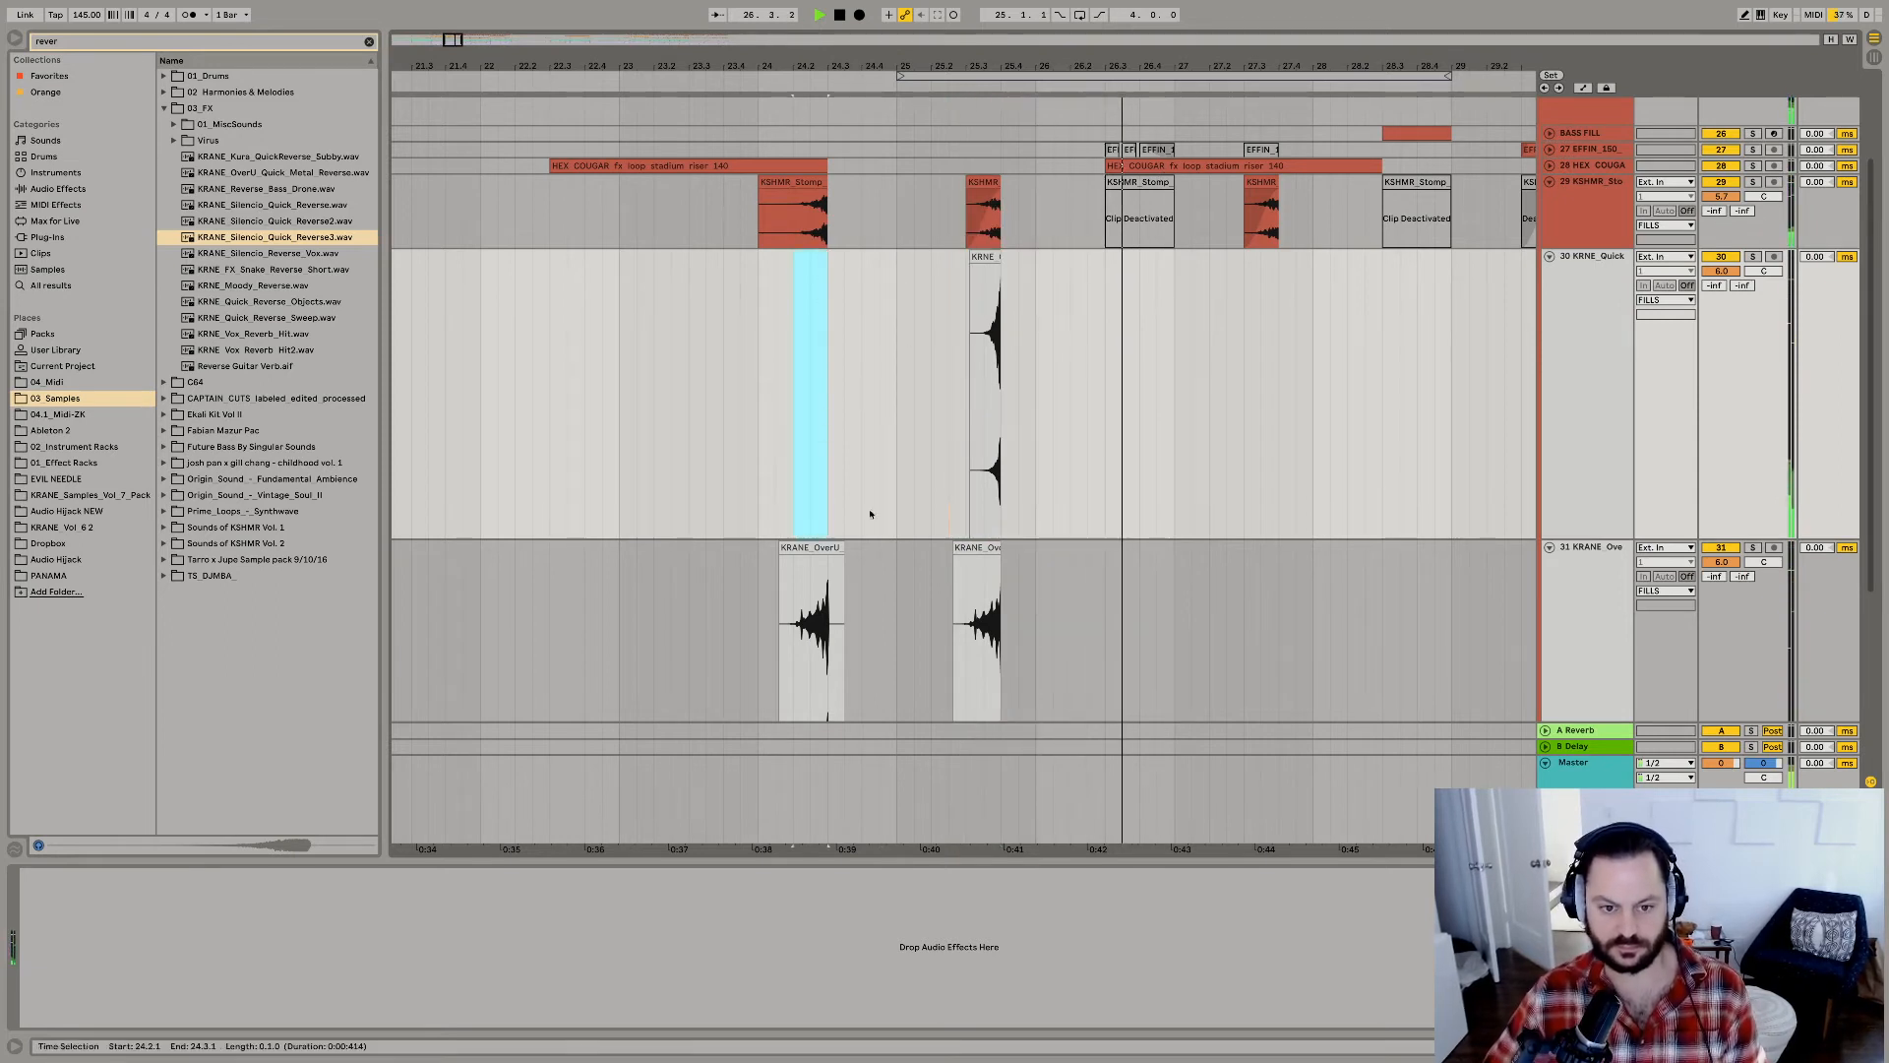
left_click_drag(951, 423, 1172, 682)
key("ctrl+d")
left_click_drag(1279, 66, 970, 33)
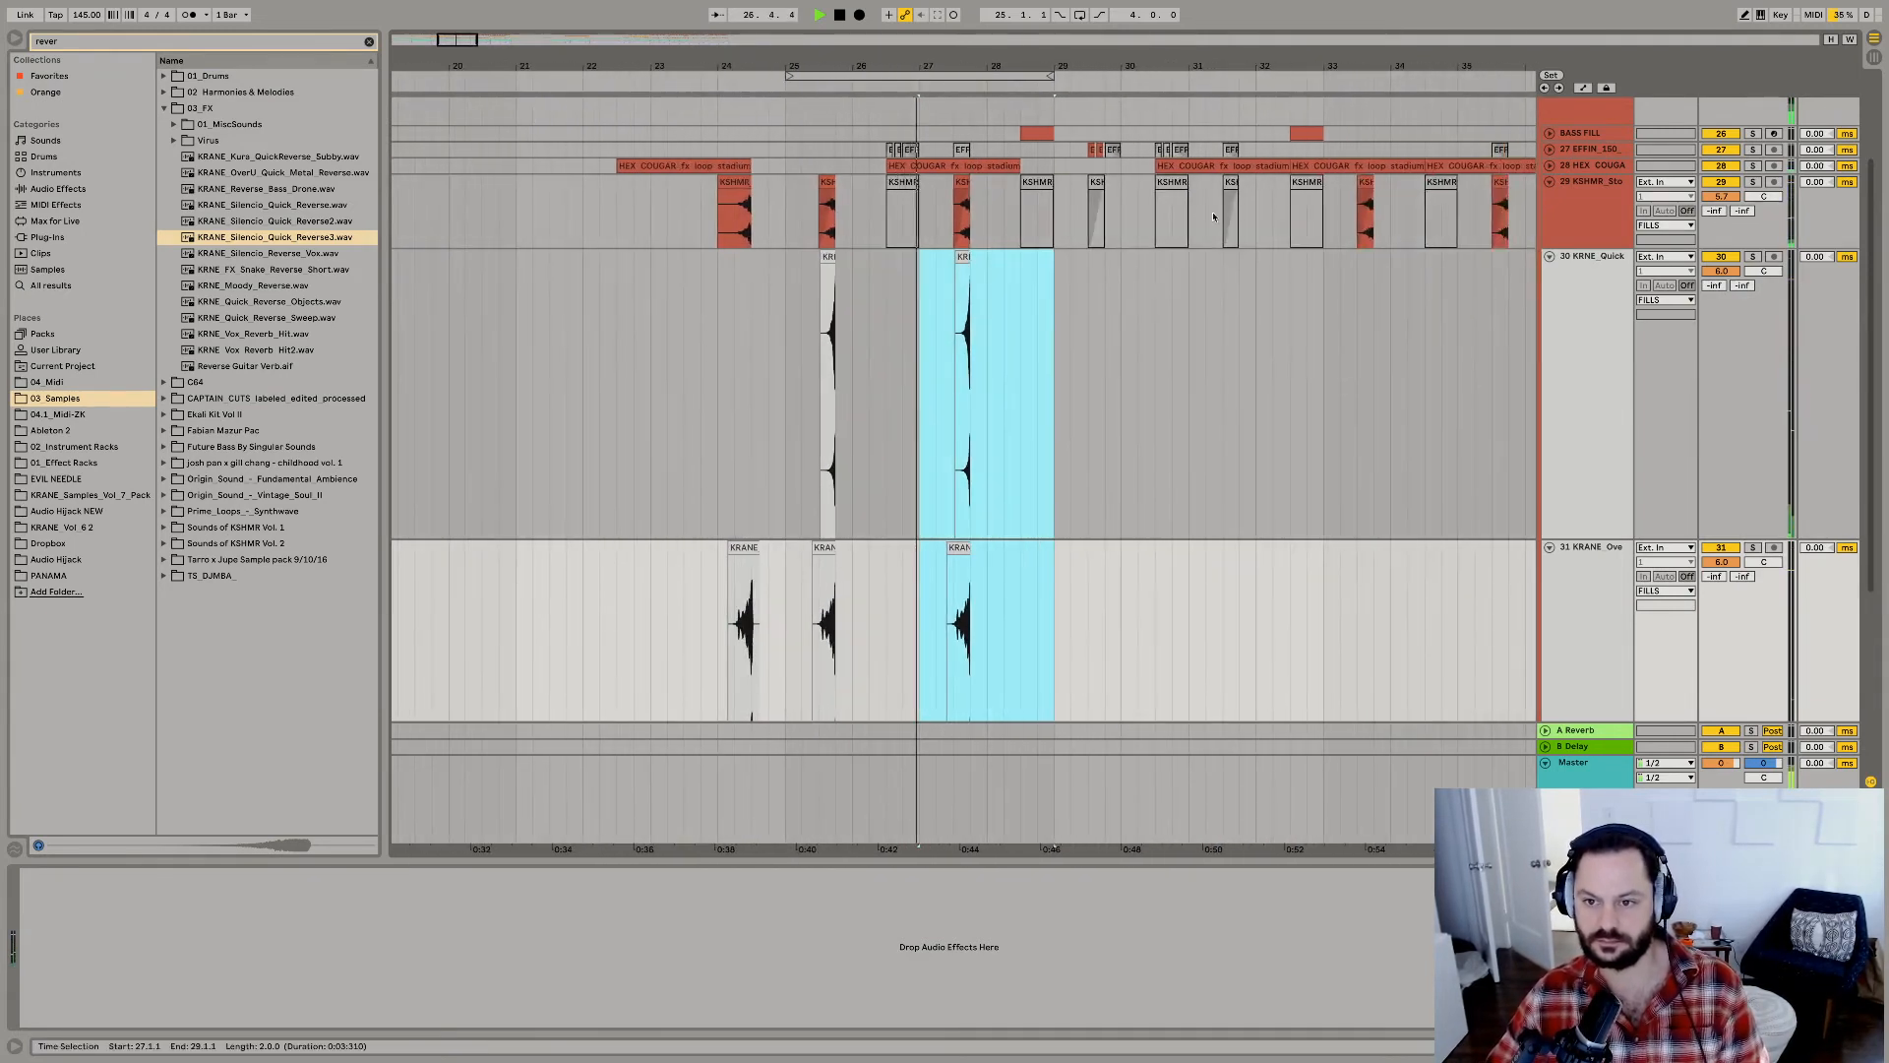
Paste the two-bar reverse pattern at 33.1.1 on both reverse tracks, duplicate it to 35.1.1, and replay from 25.1.1.
left_click(1318, 300)
key("ctrl+v")
key("ctrl+d")
scroll(867, 340, "left", 1)
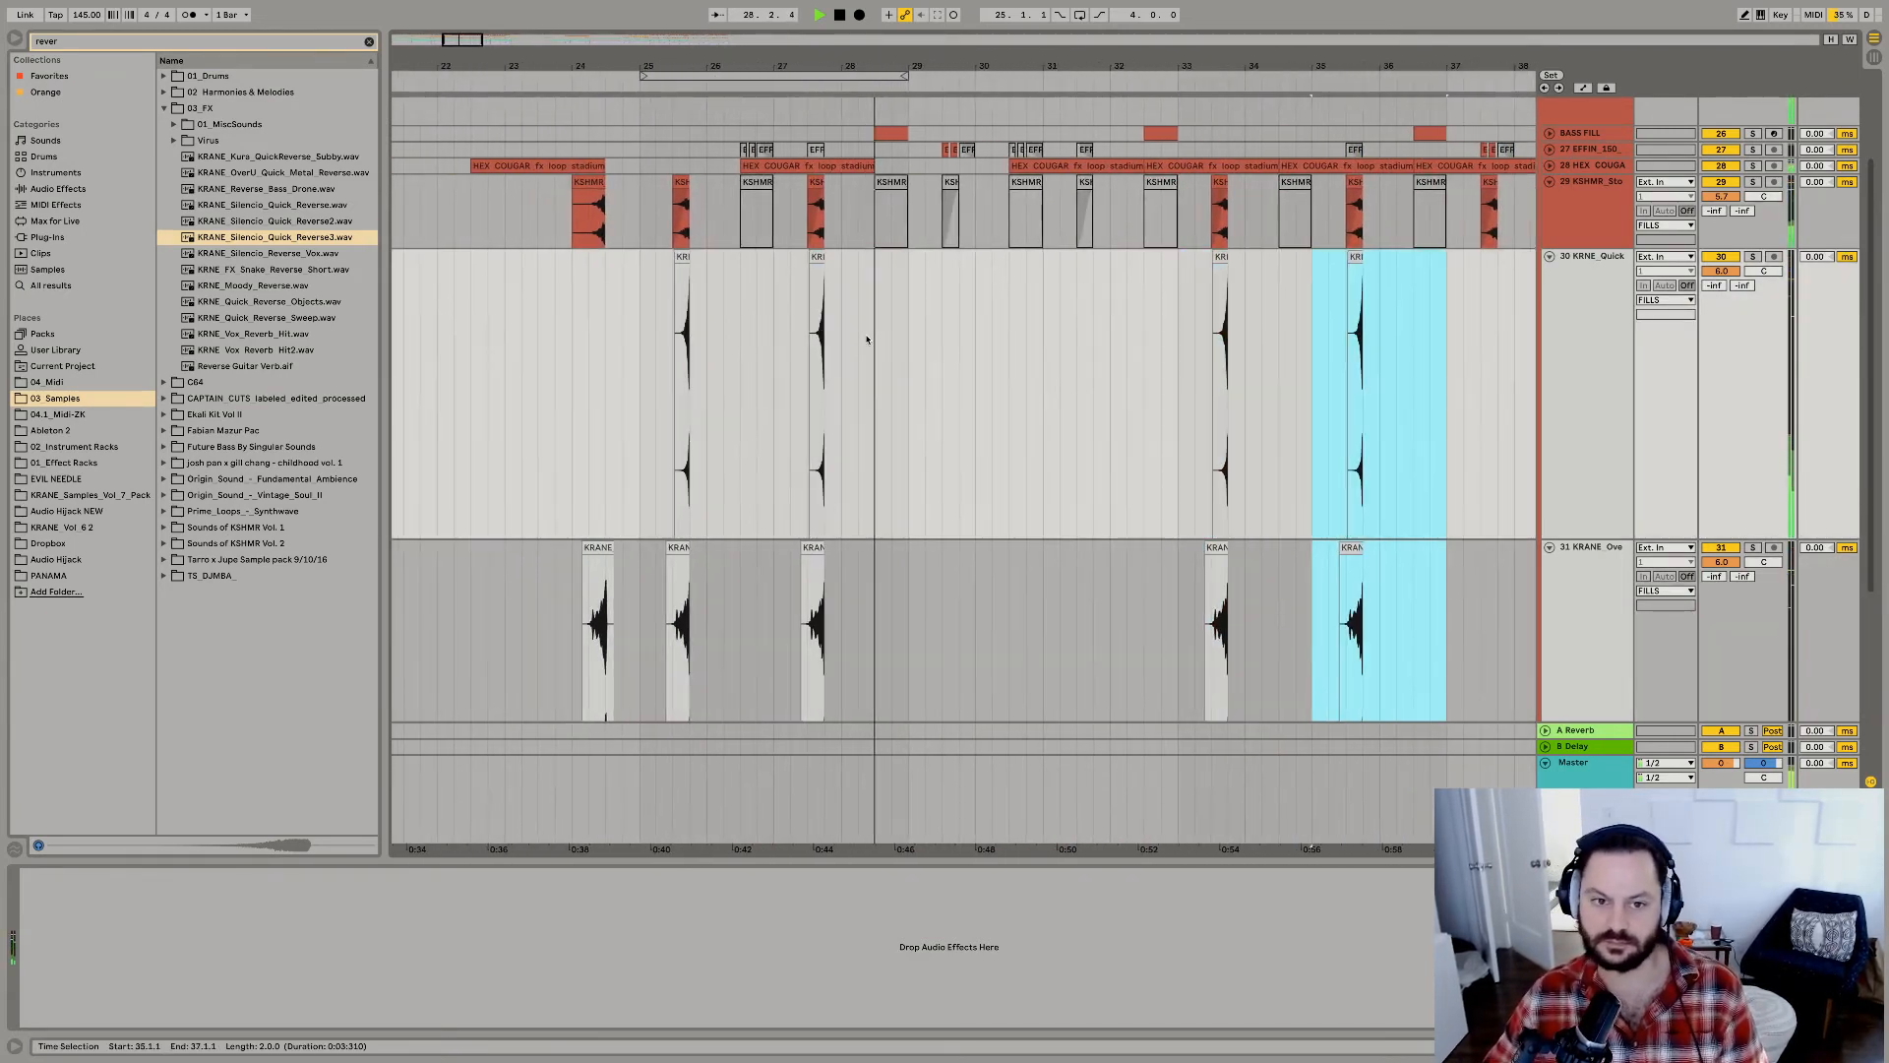
scroll(794, 342, "left", 1)
left_click(651, 376)
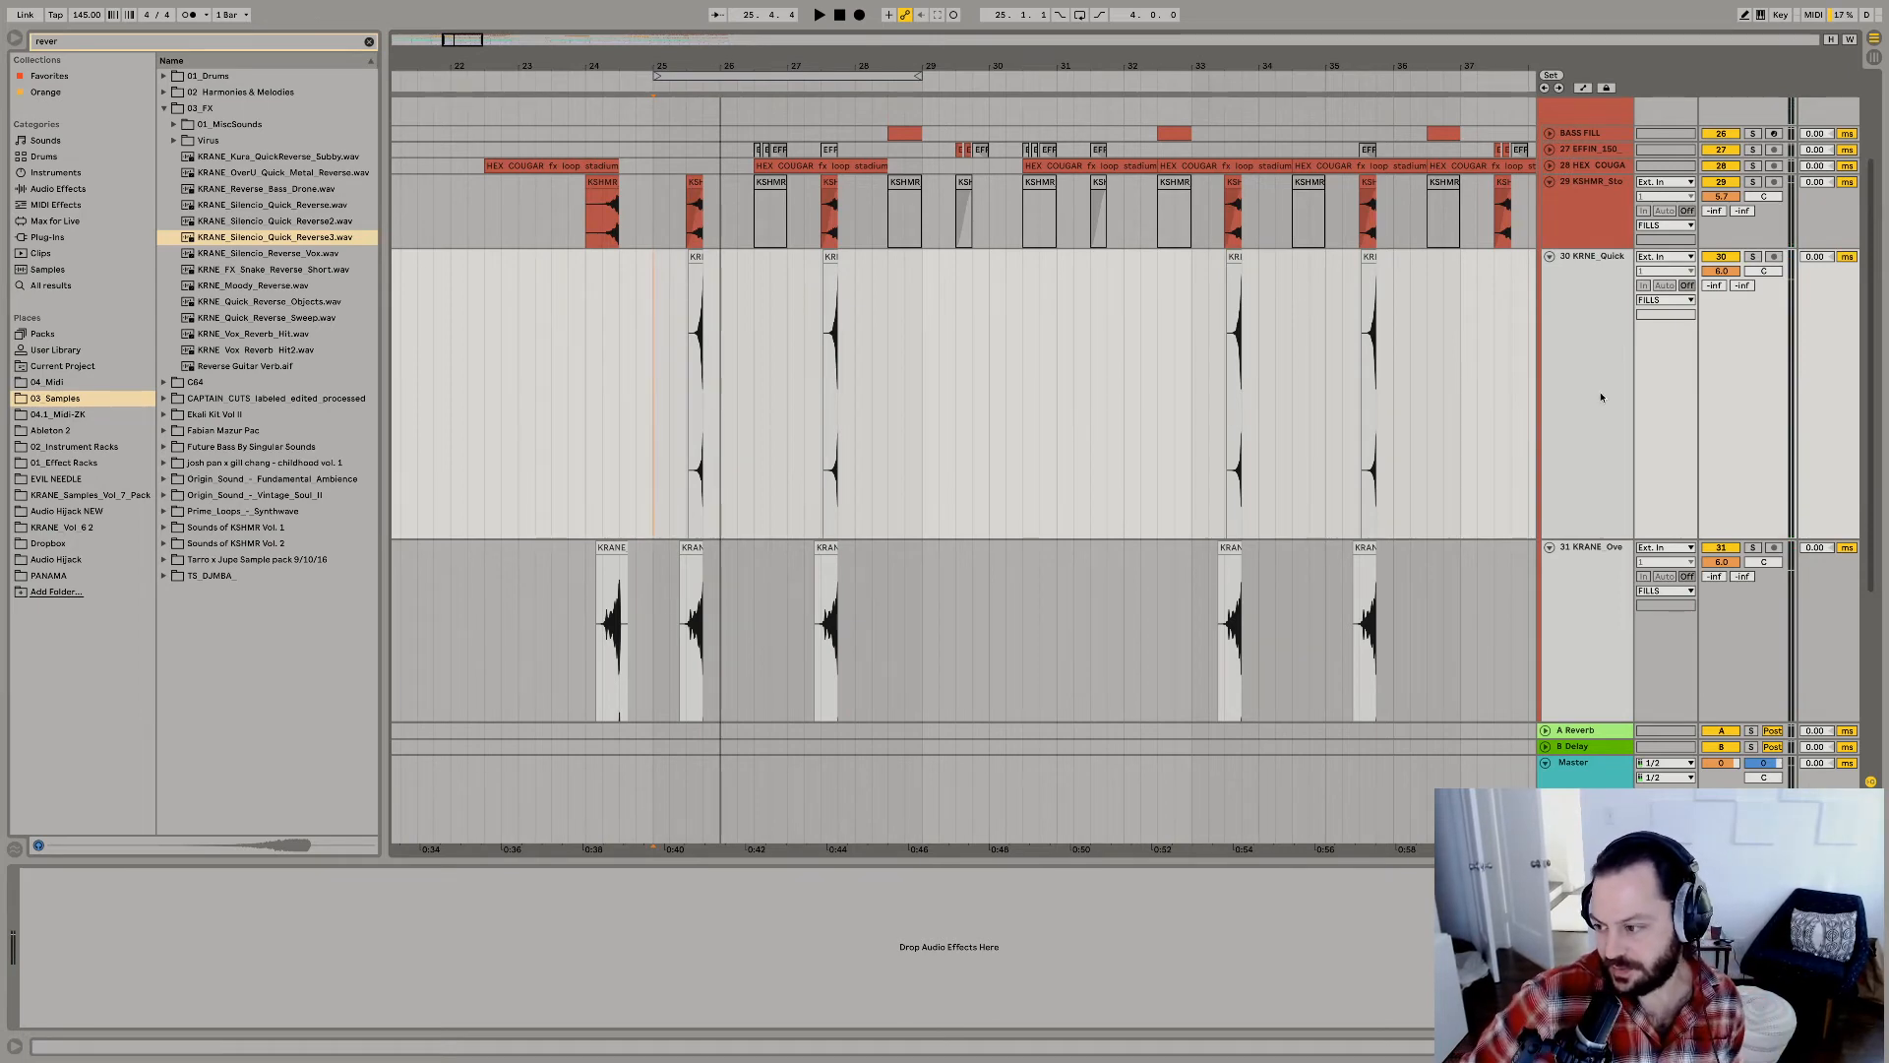
Collapse the tracks inside the FILLS group, expand 33 Group, and listen to the BASSES from 25.1.1.
left_click(1551, 258, "alt")
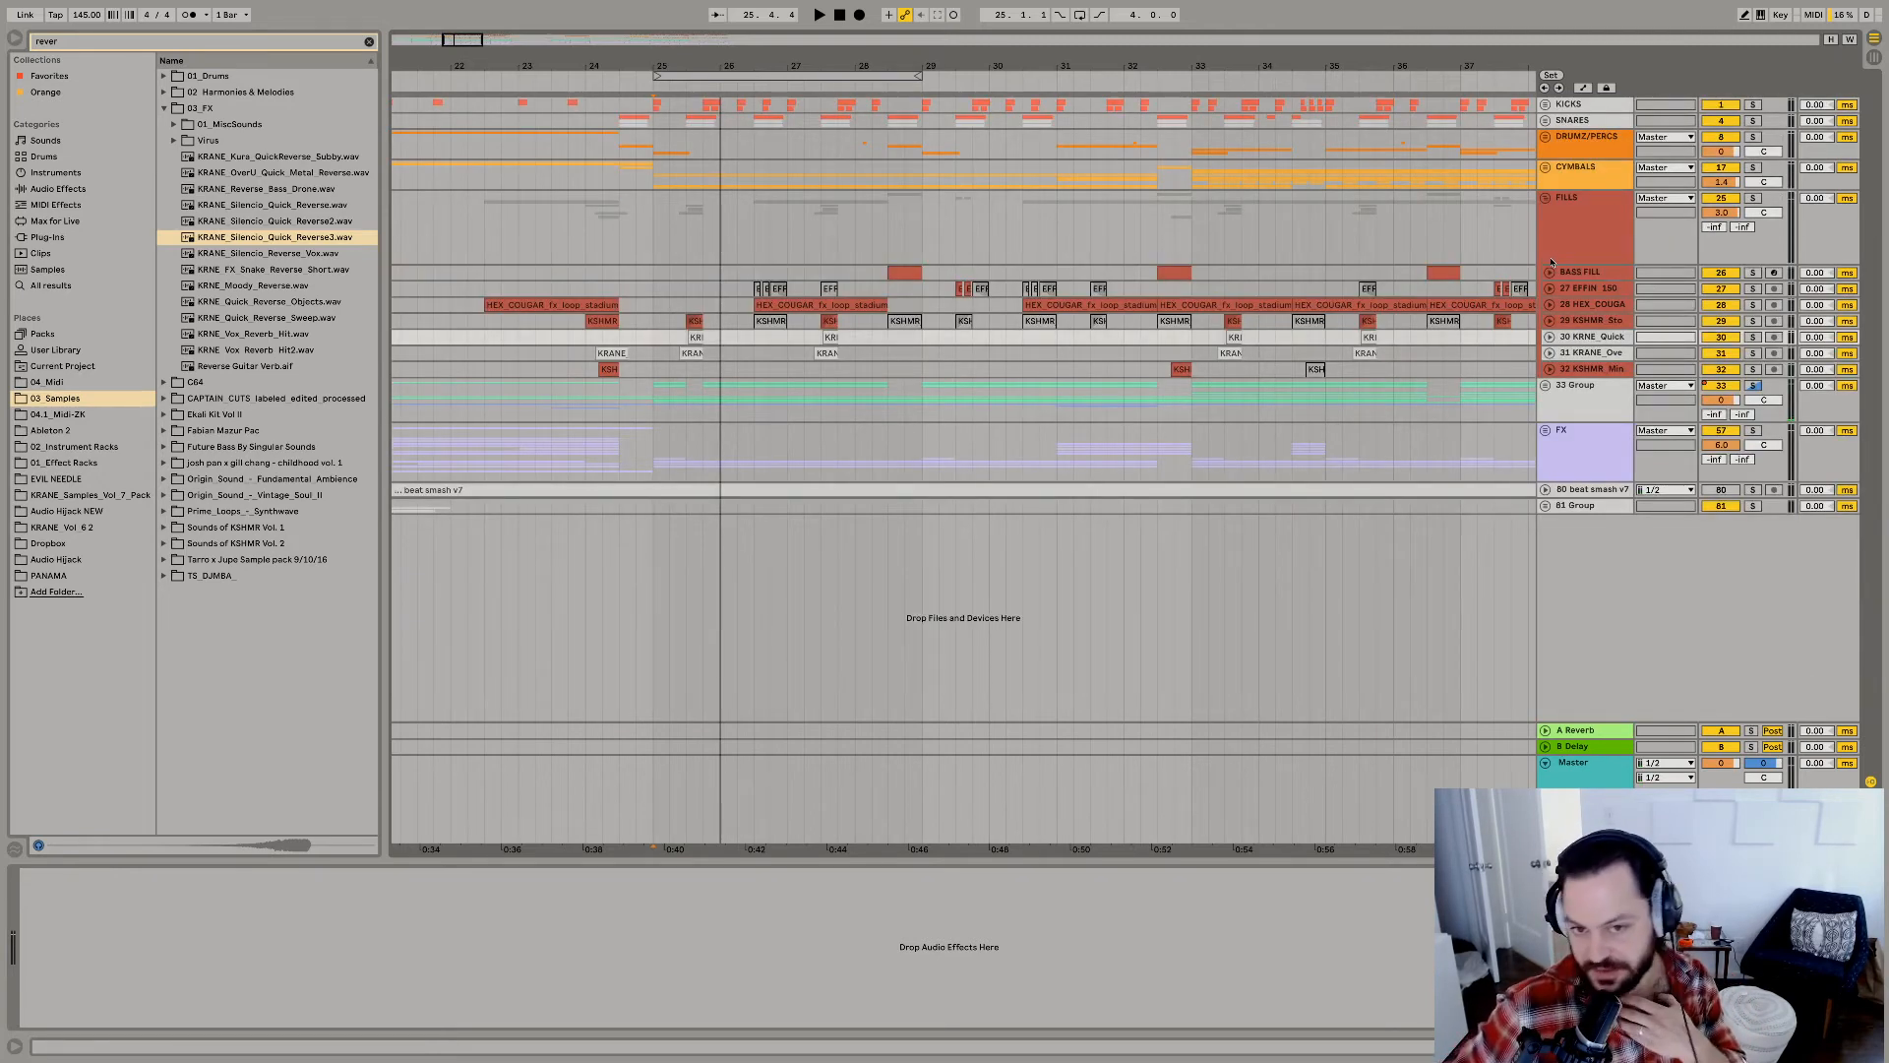
left_click(658, 274)
key("space")
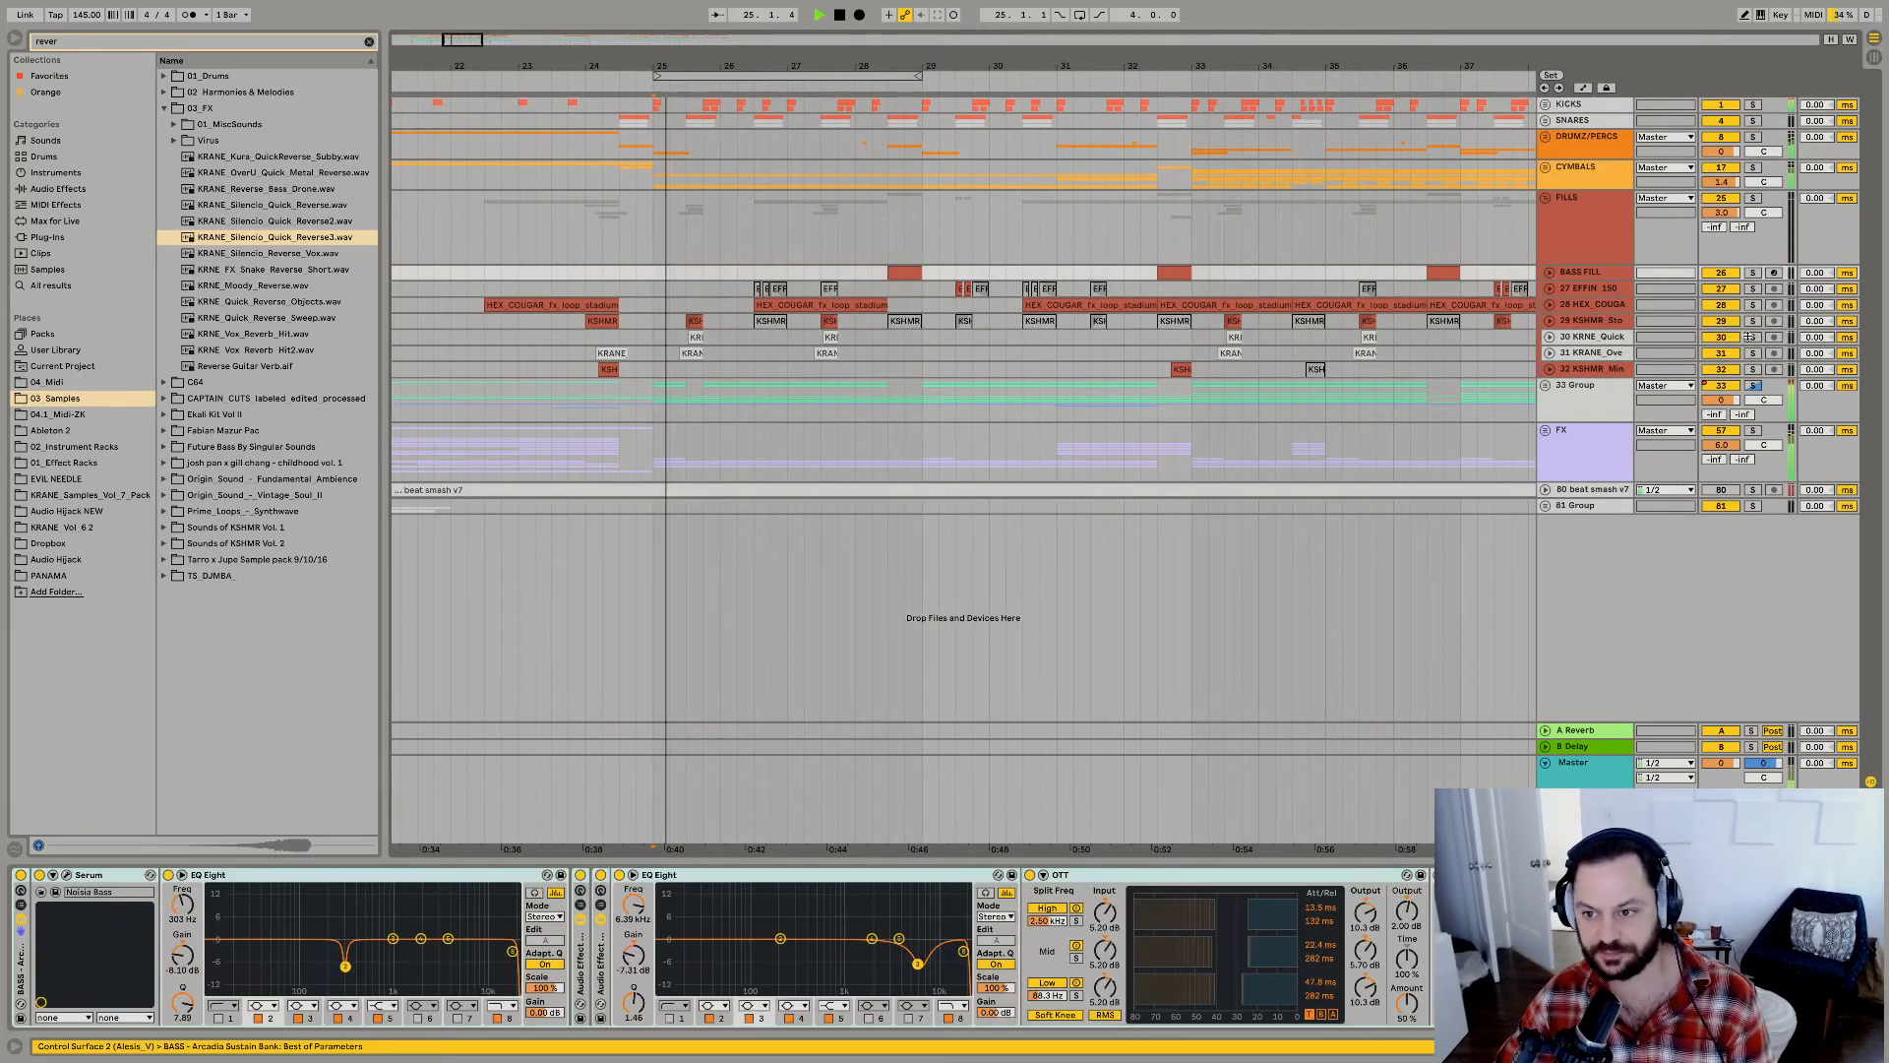
left_click(1545, 385)
scroll(1584, 404, "down", 2)
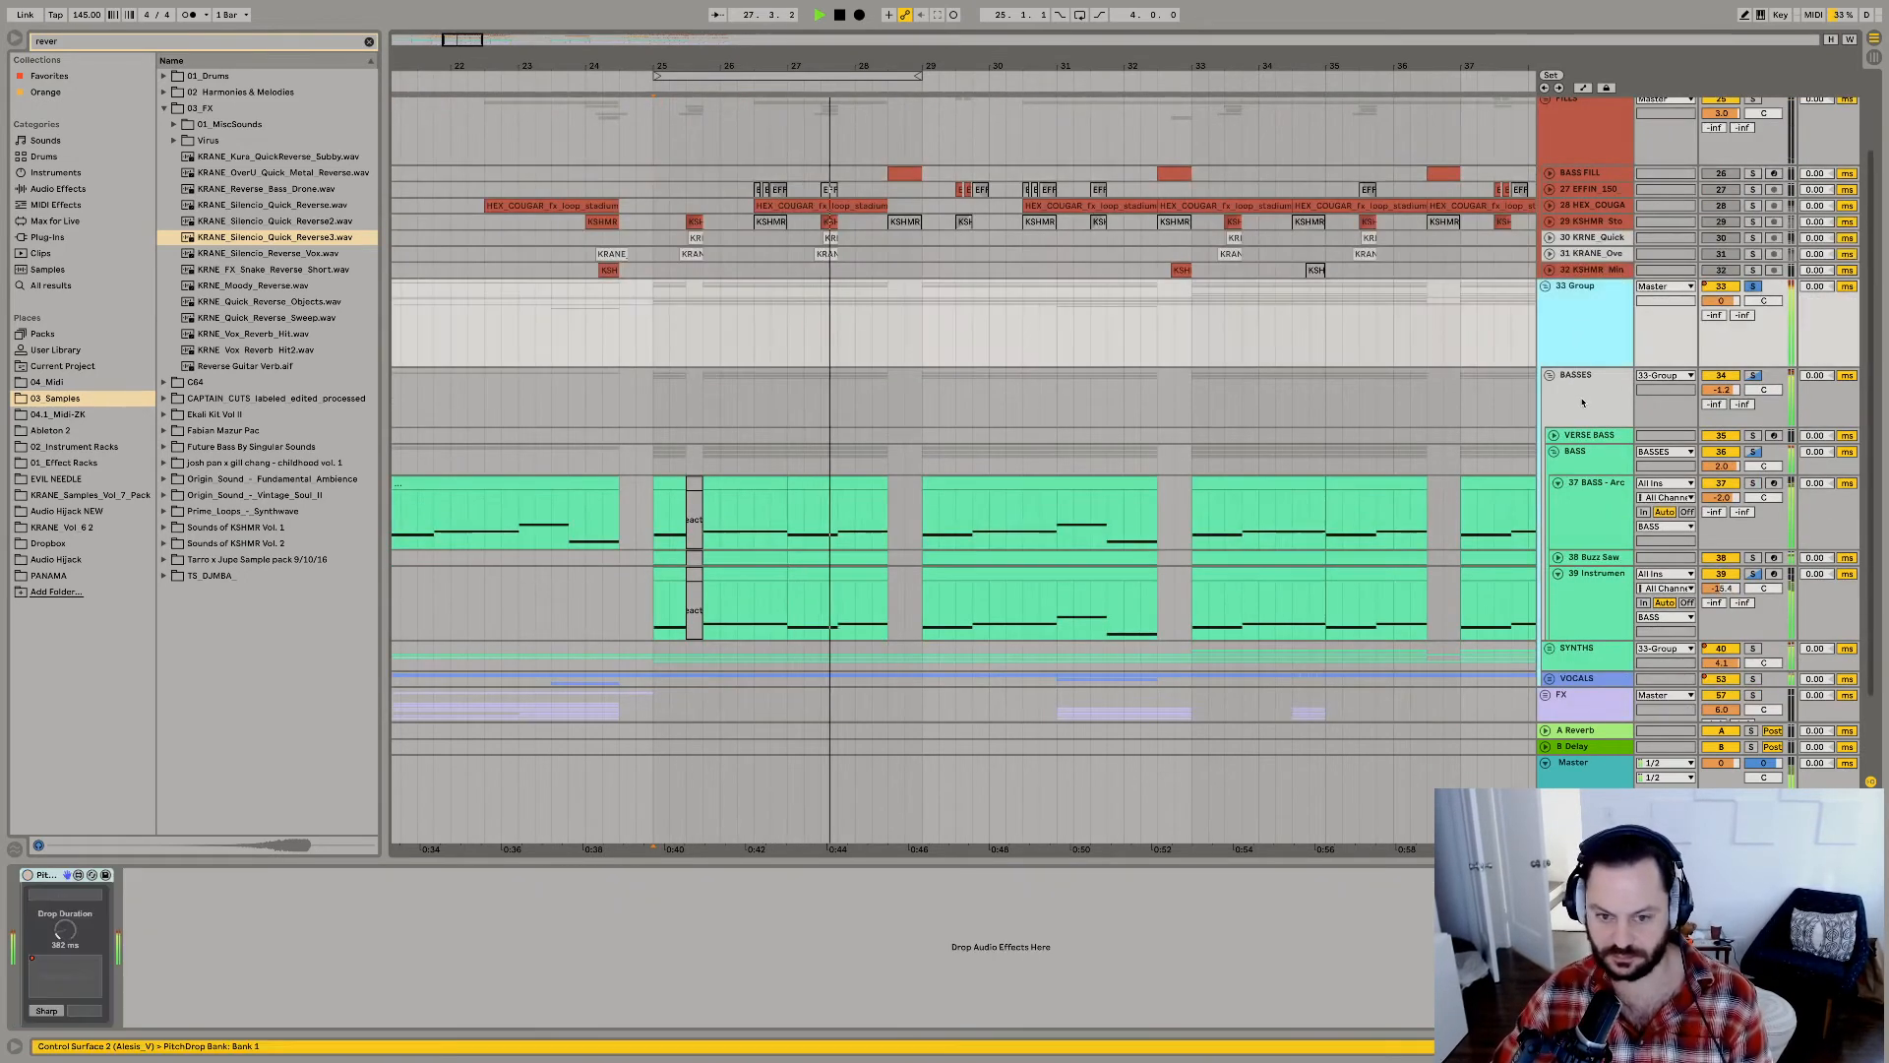
left_click(1583, 403)
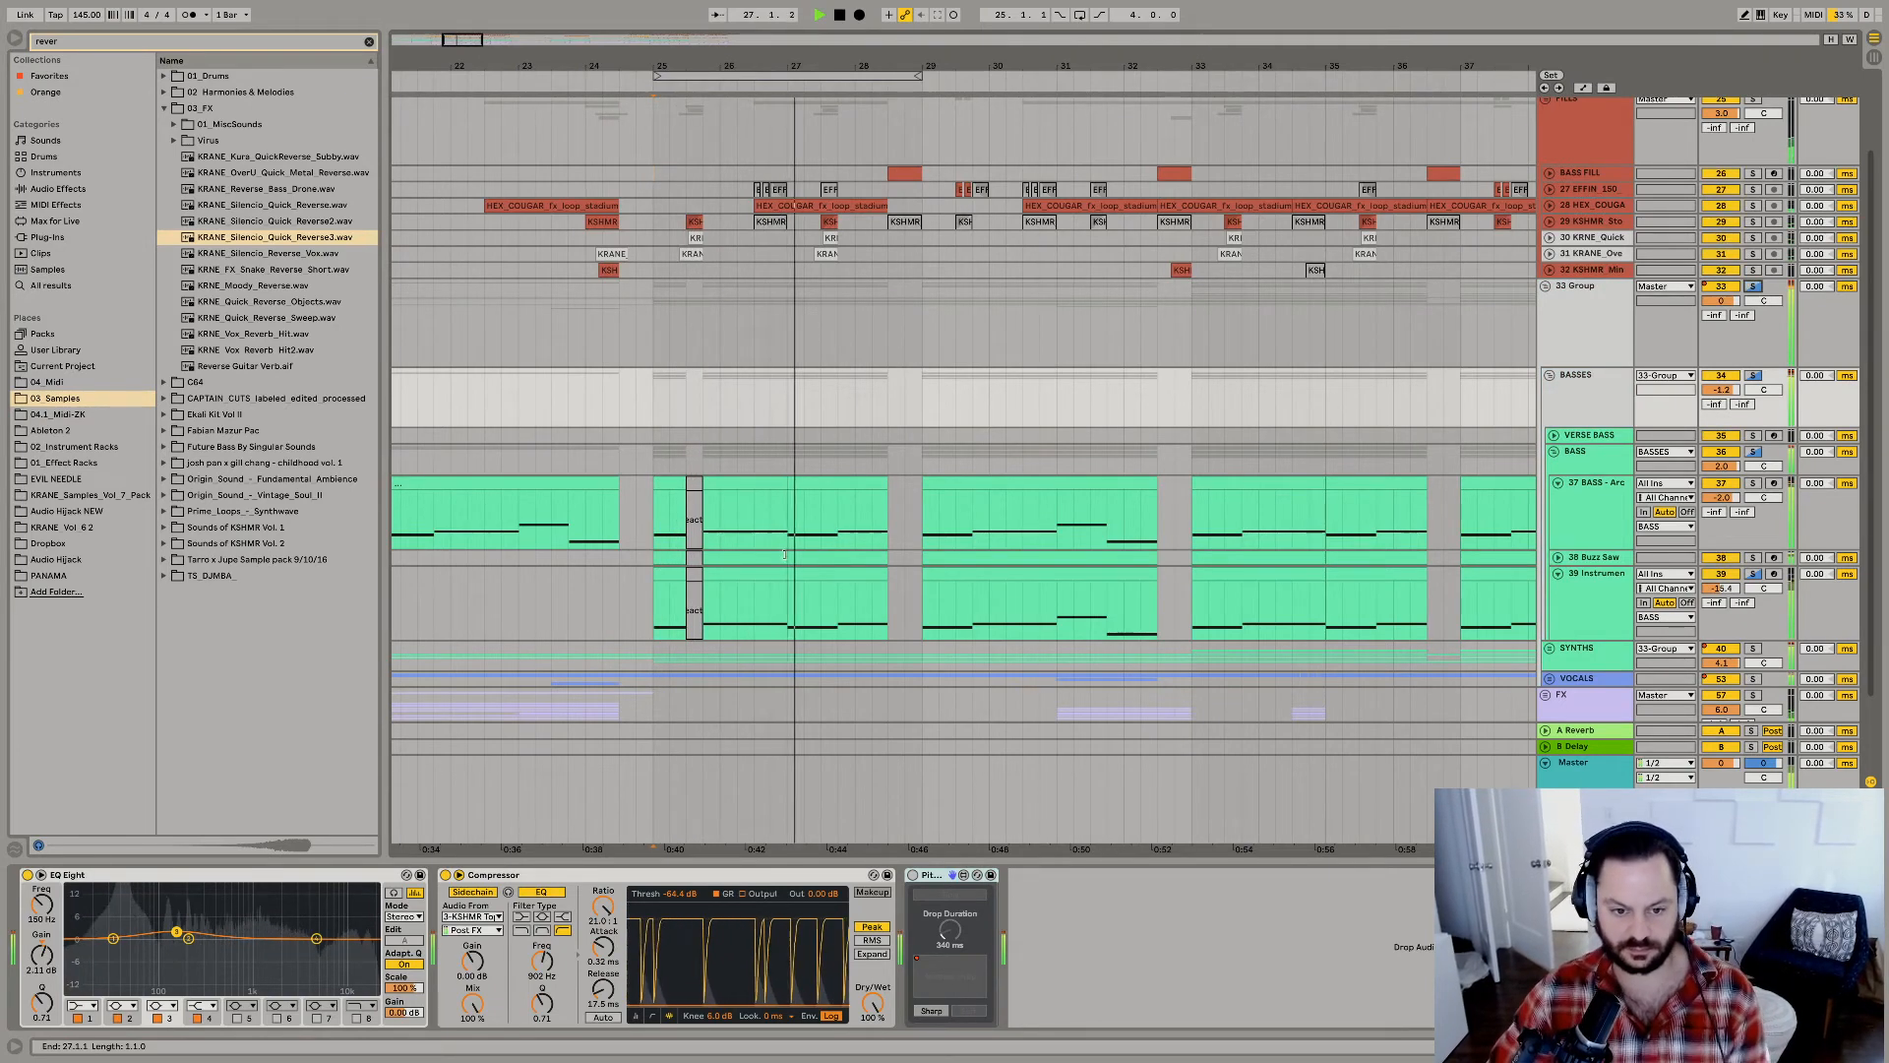
key("space")
key("space")
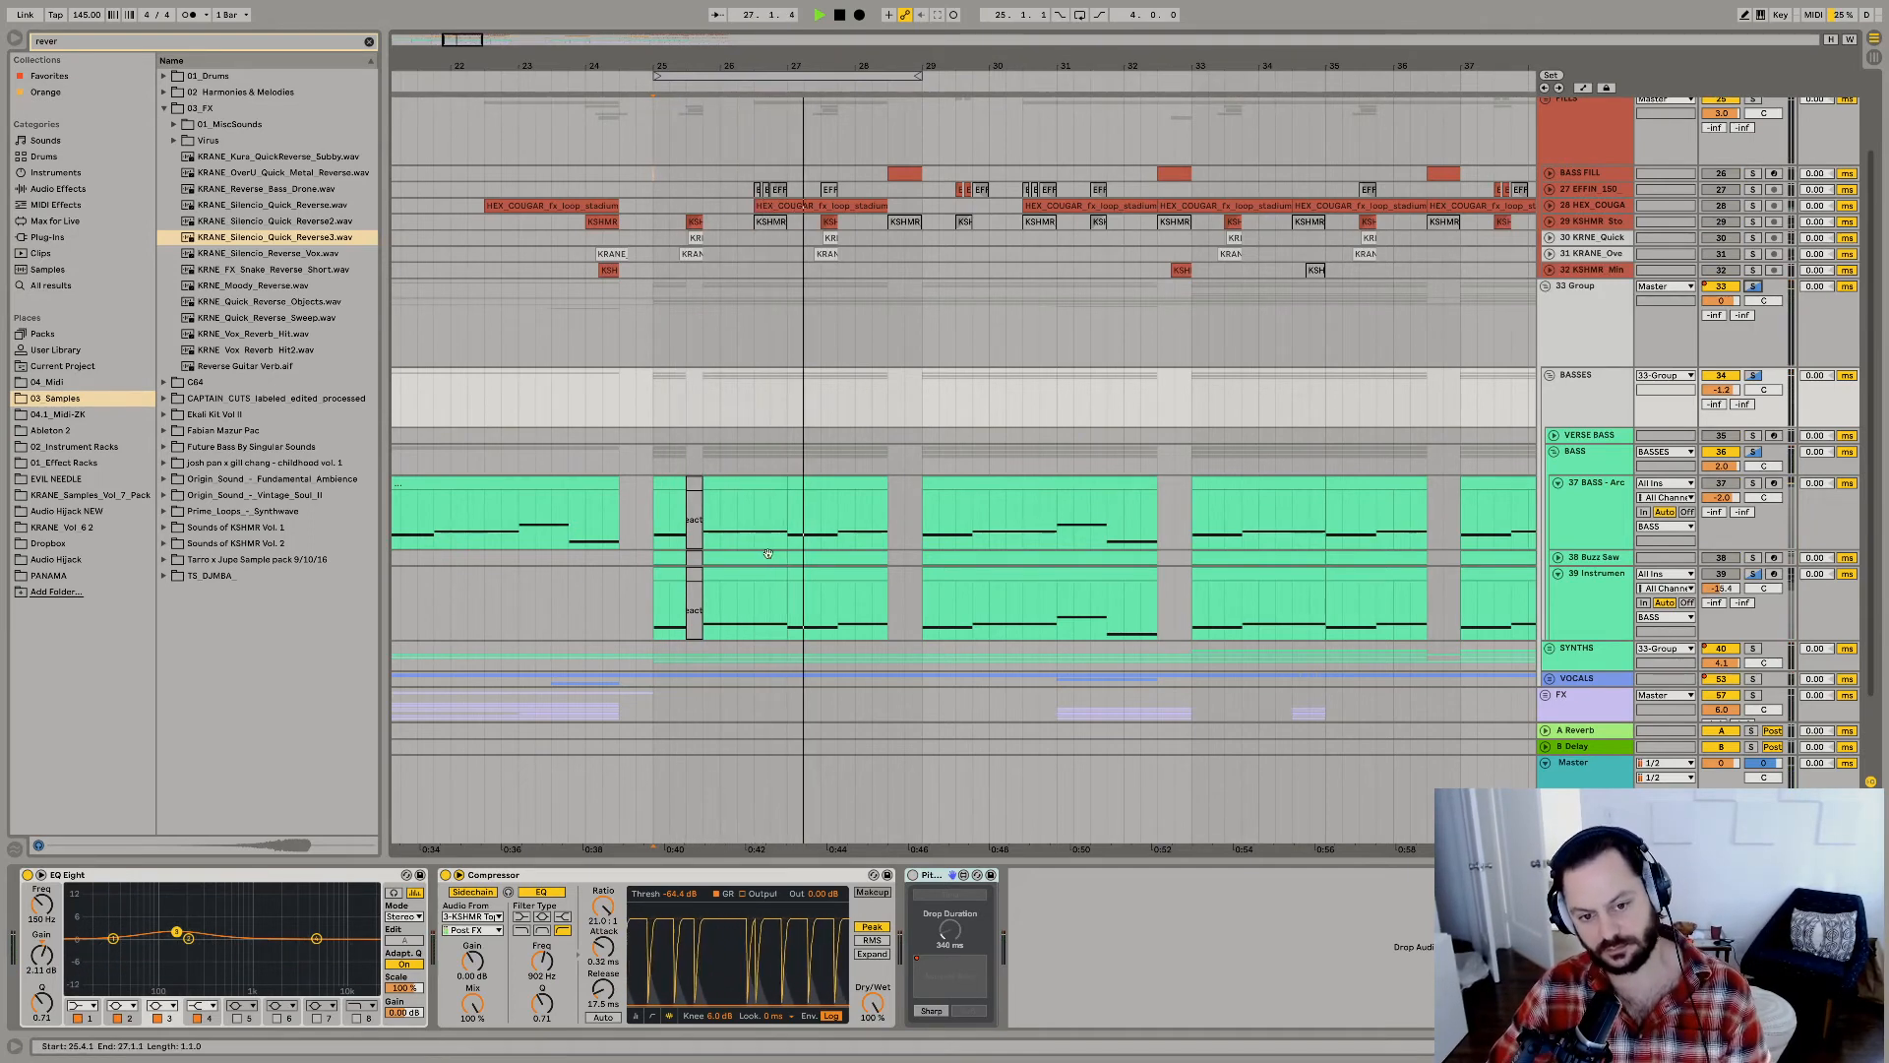
Replay the drop and expand the SNARES and KICKS groups to inspect their tracks.
scroll(811, 473, "up", 3)
key("space")
key("space")
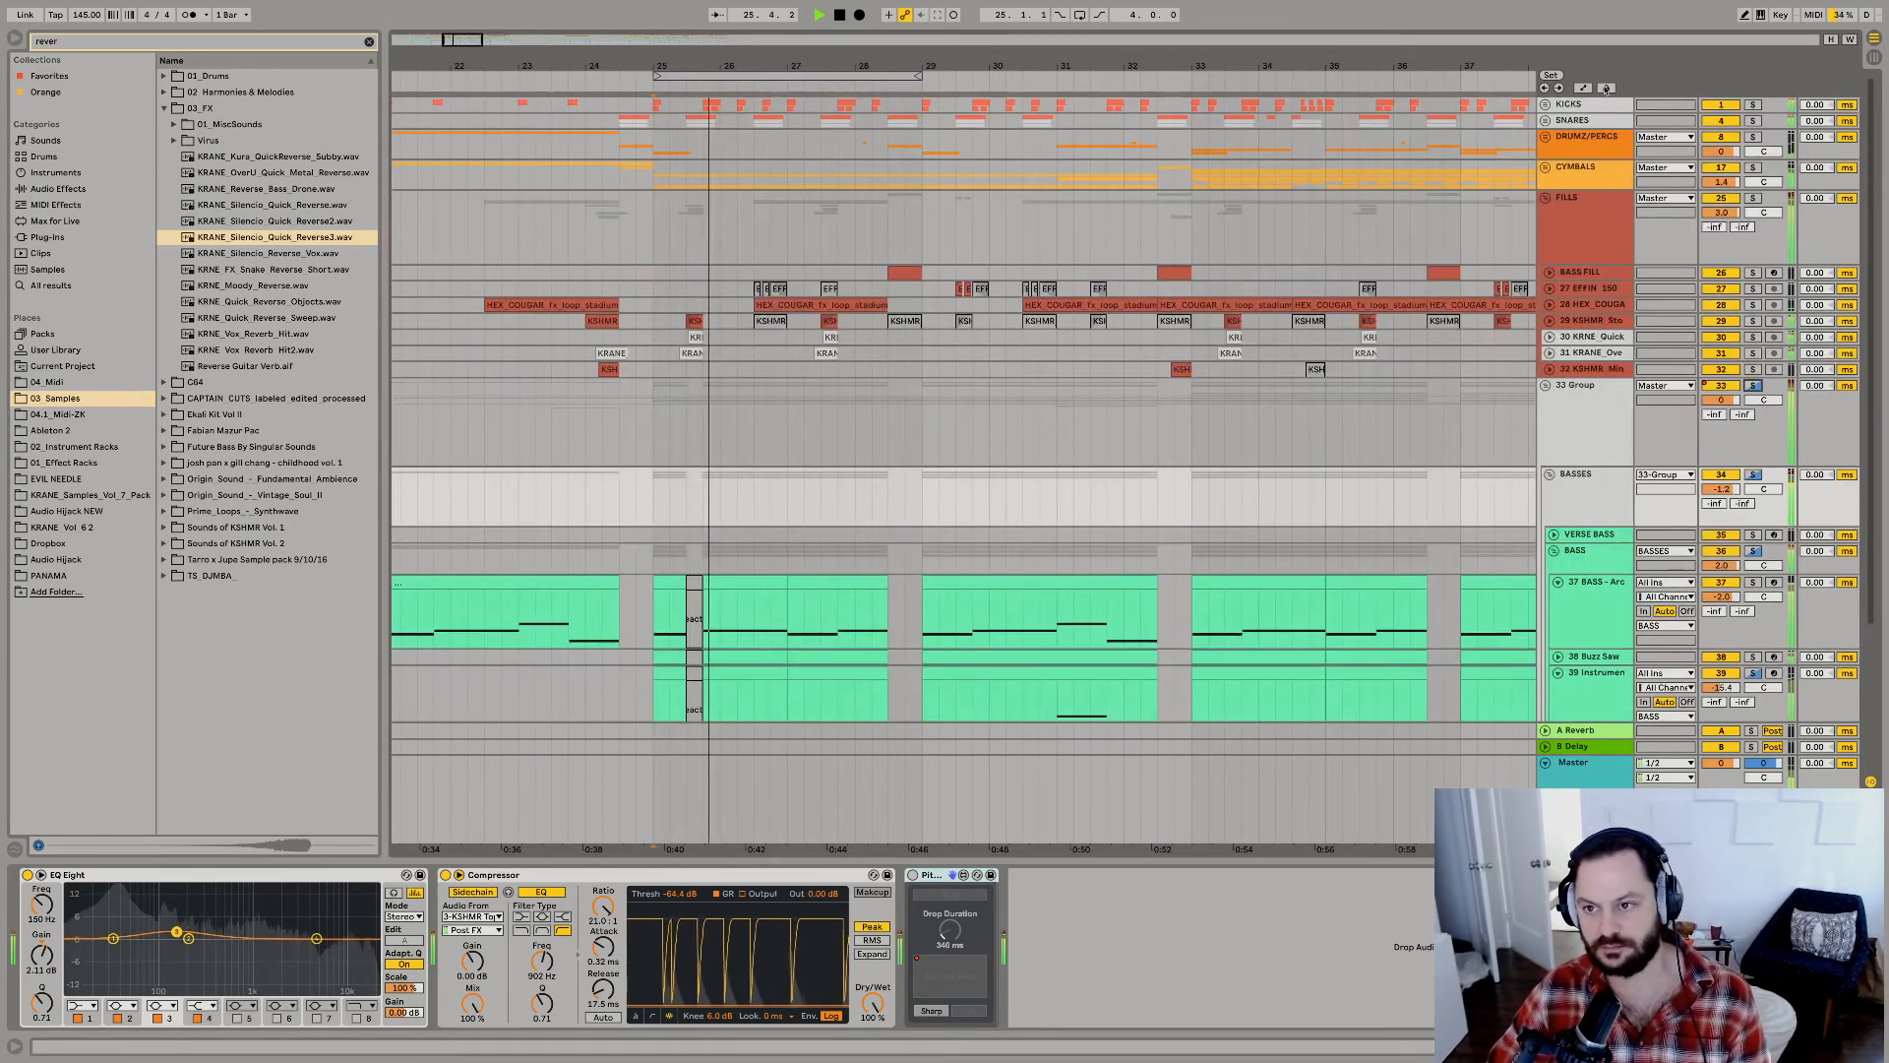
left_click(1546, 121)
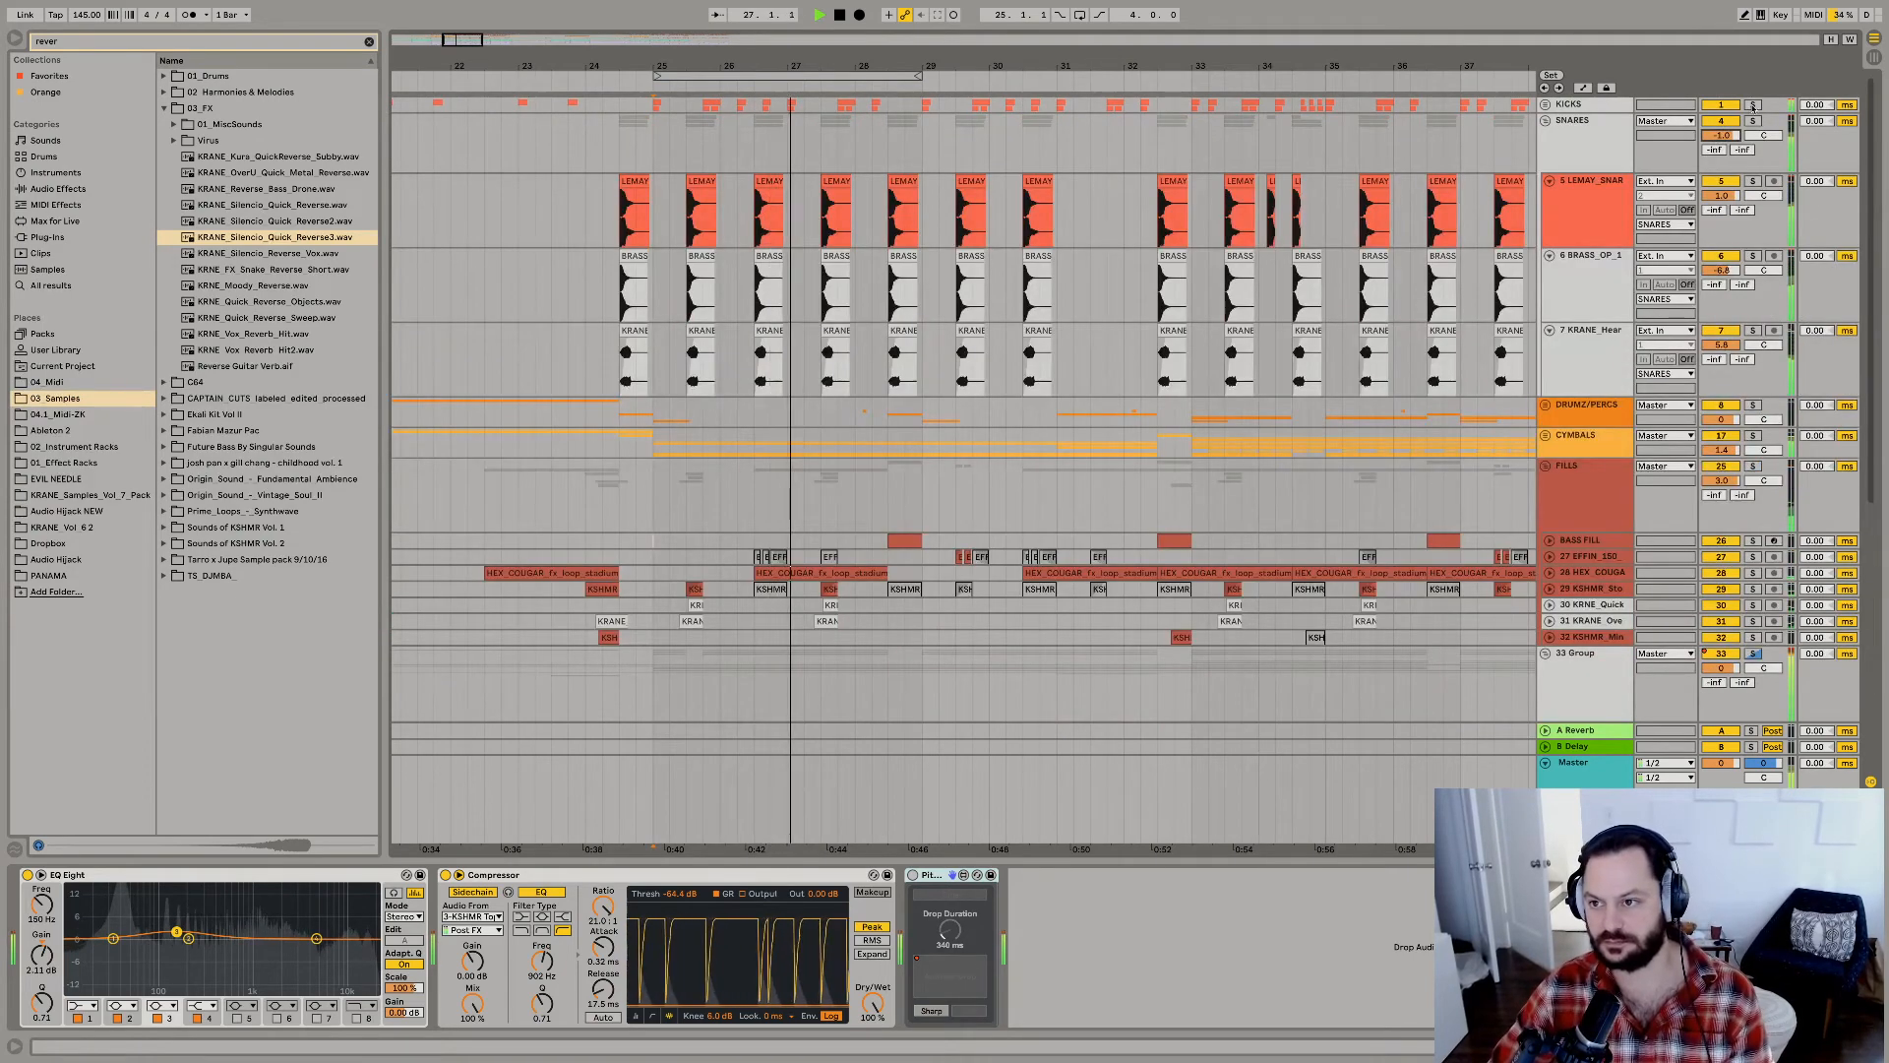
left_click(1546, 104)
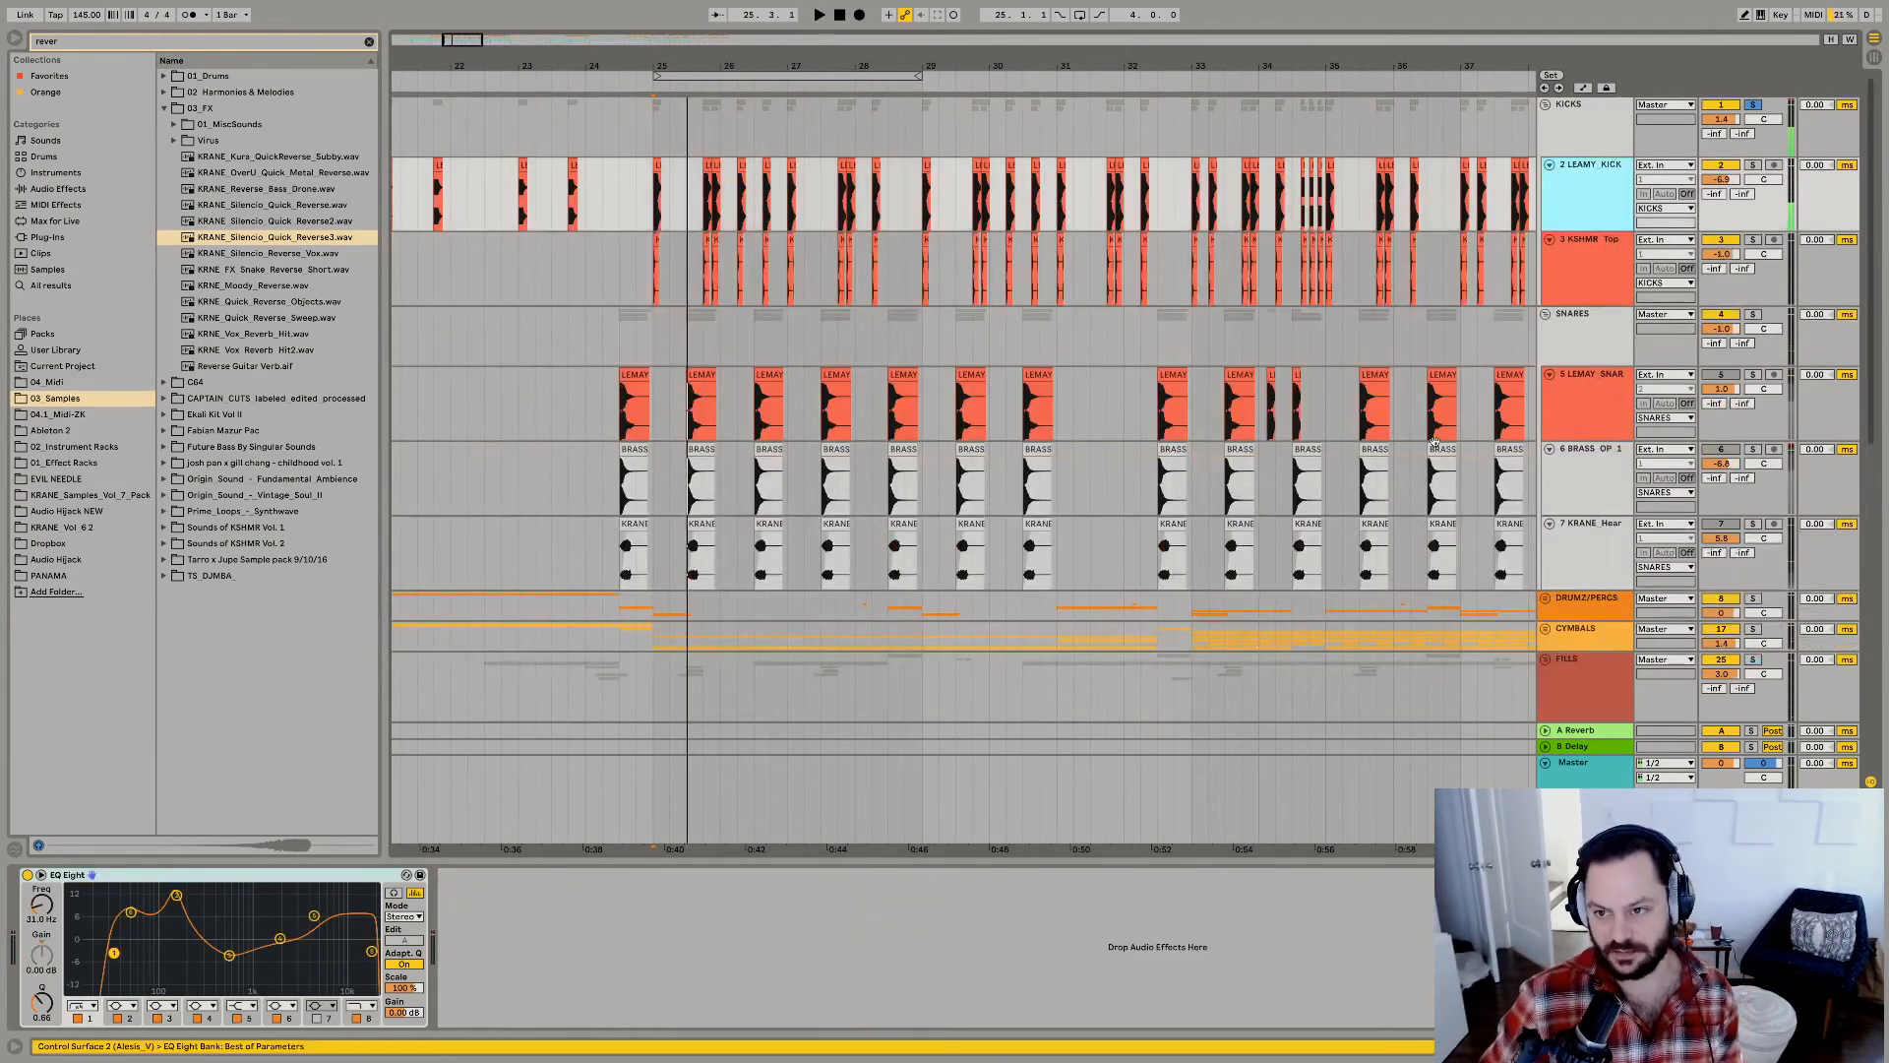
Solo the LEAMY_KICK and KSHMR Top kick tracks for comparison, and set the KSHMR Top track's volume to 3.0 dB.
left_click(1754, 165)
key("space")
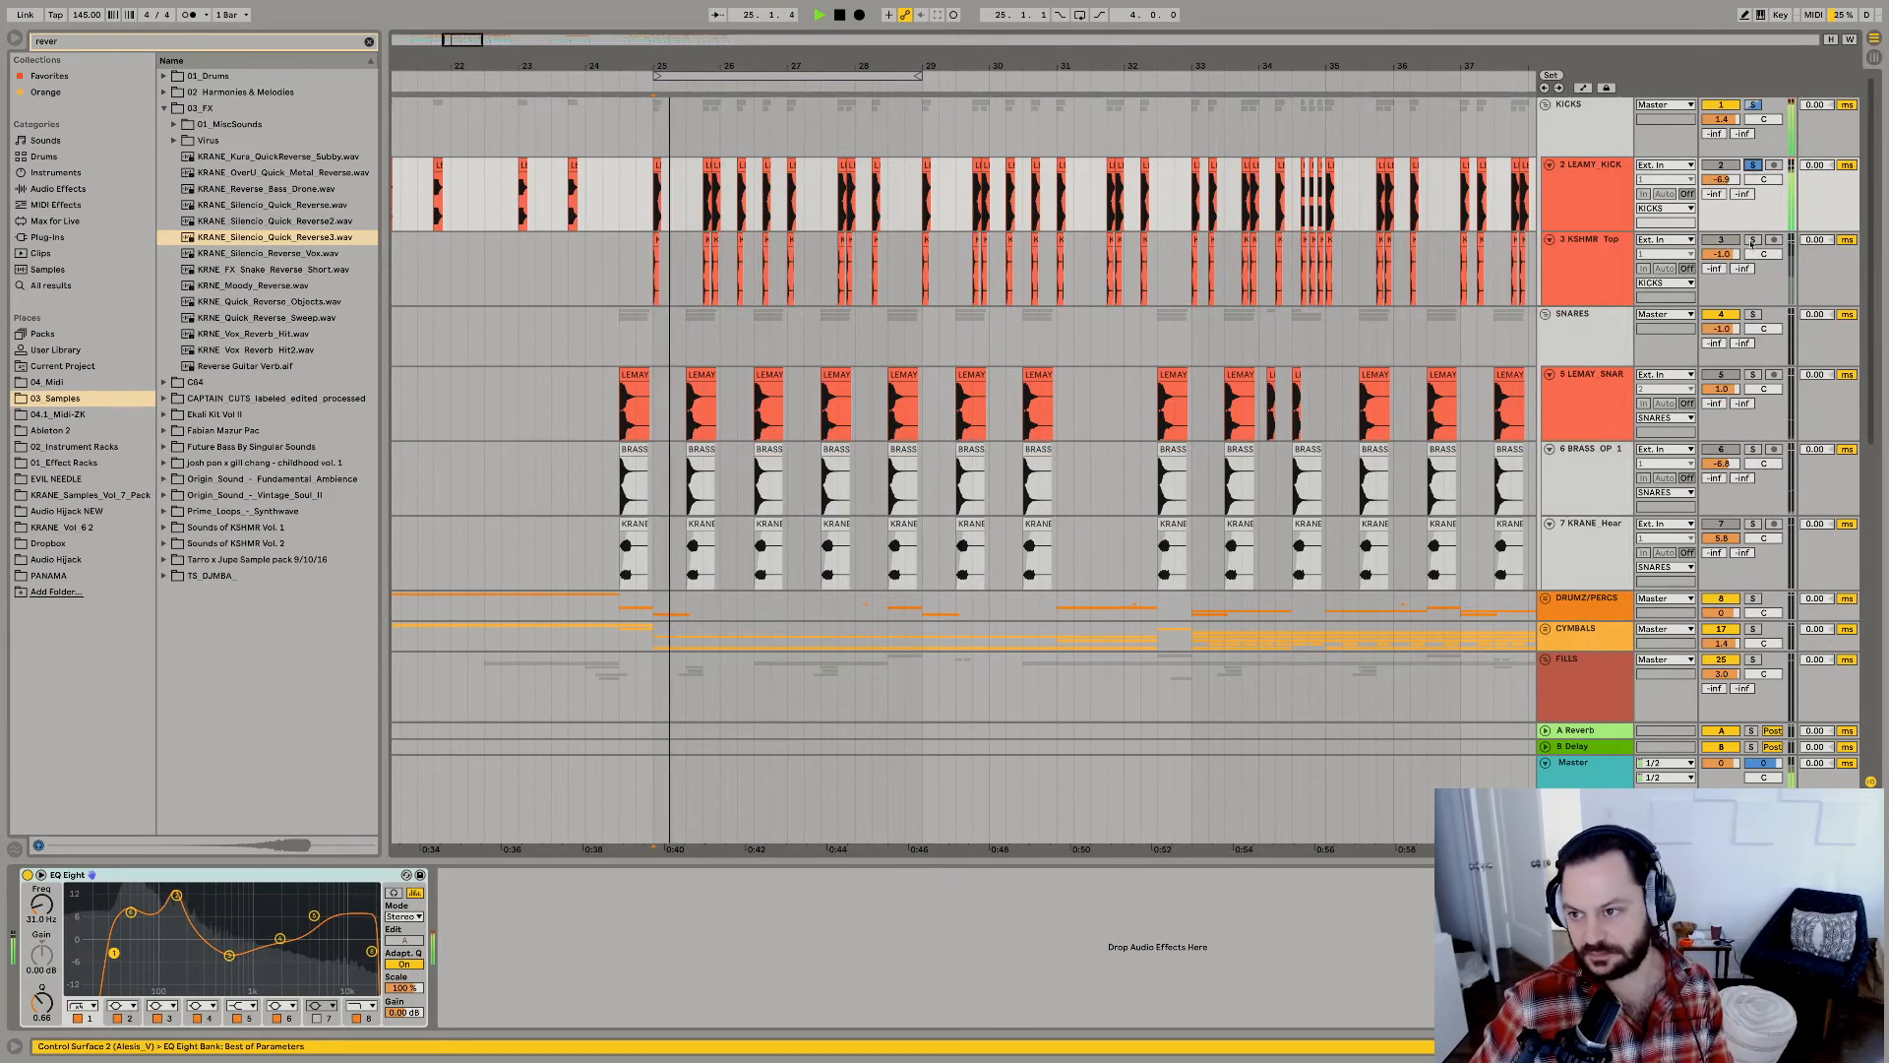
left_click(1753, 240)
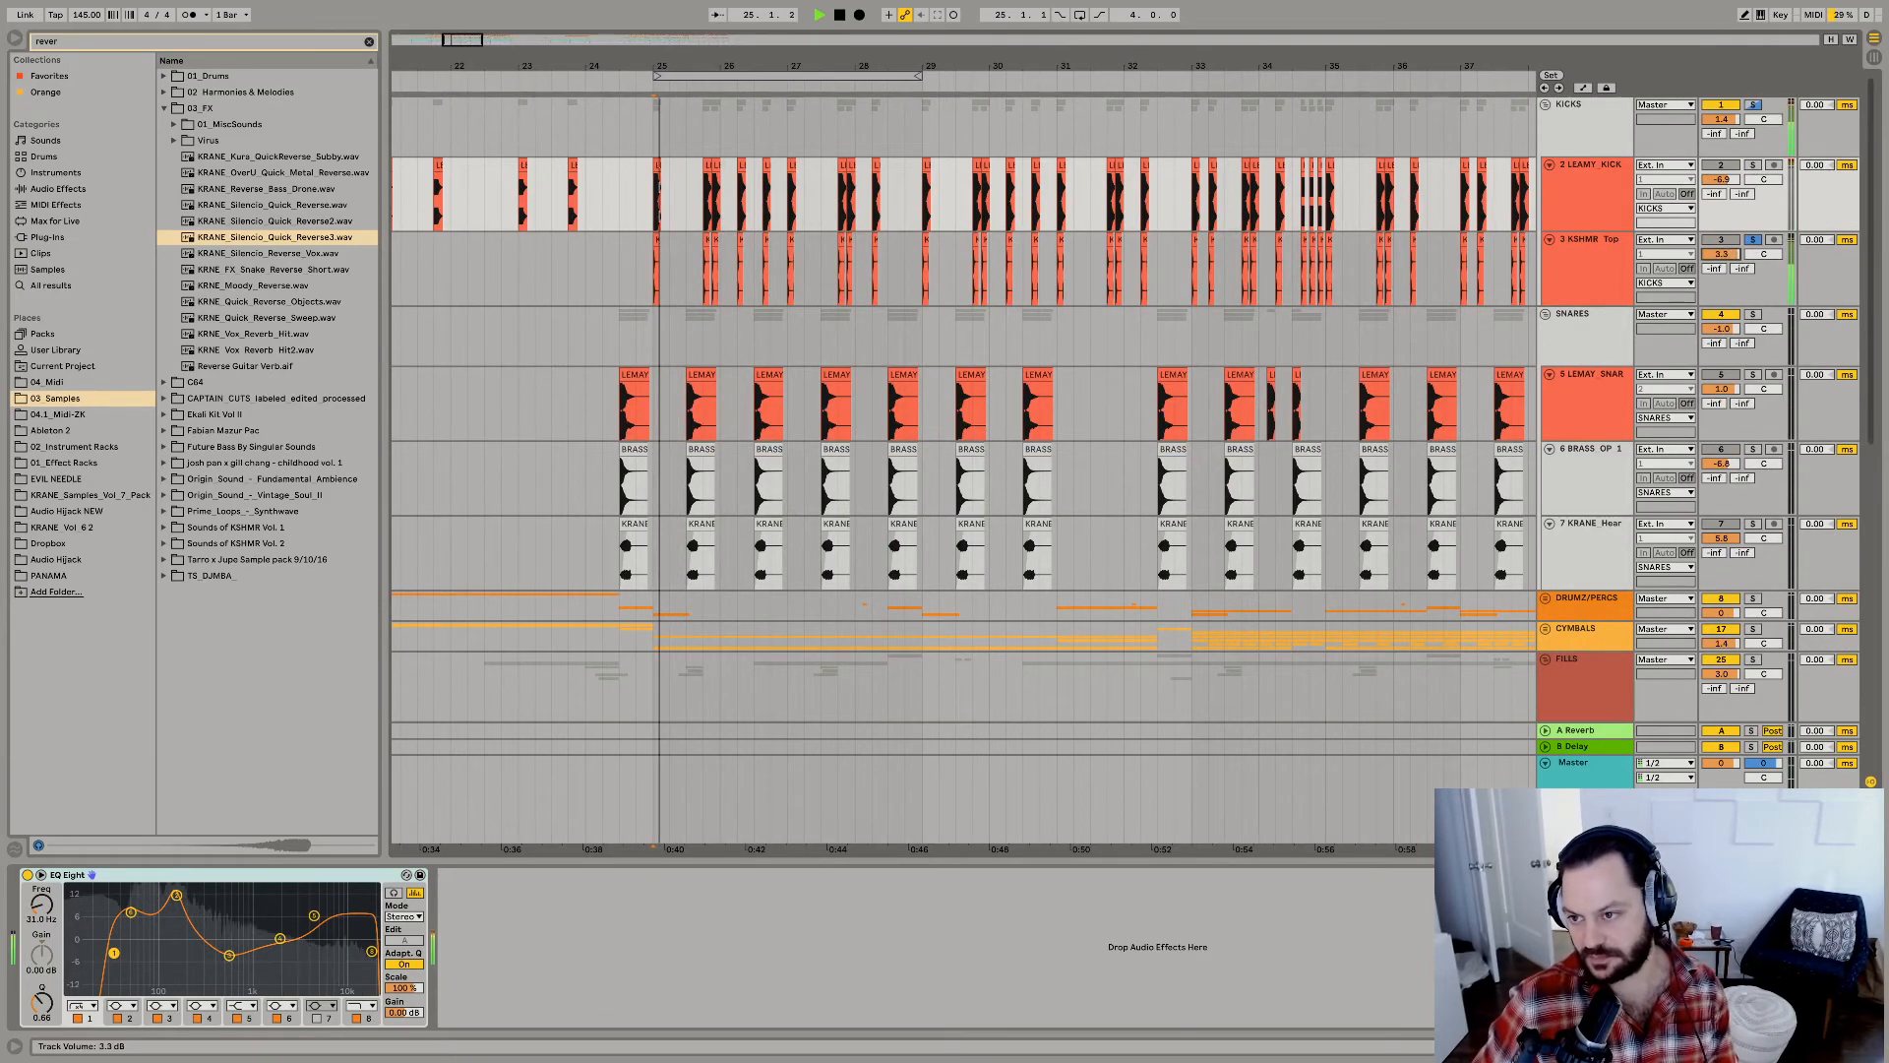
Set the low boost band in the LEAMY_KICK track's EQ Eight to 44.6 Hz with 6.82 dB gain.
left_click(1582, 208)
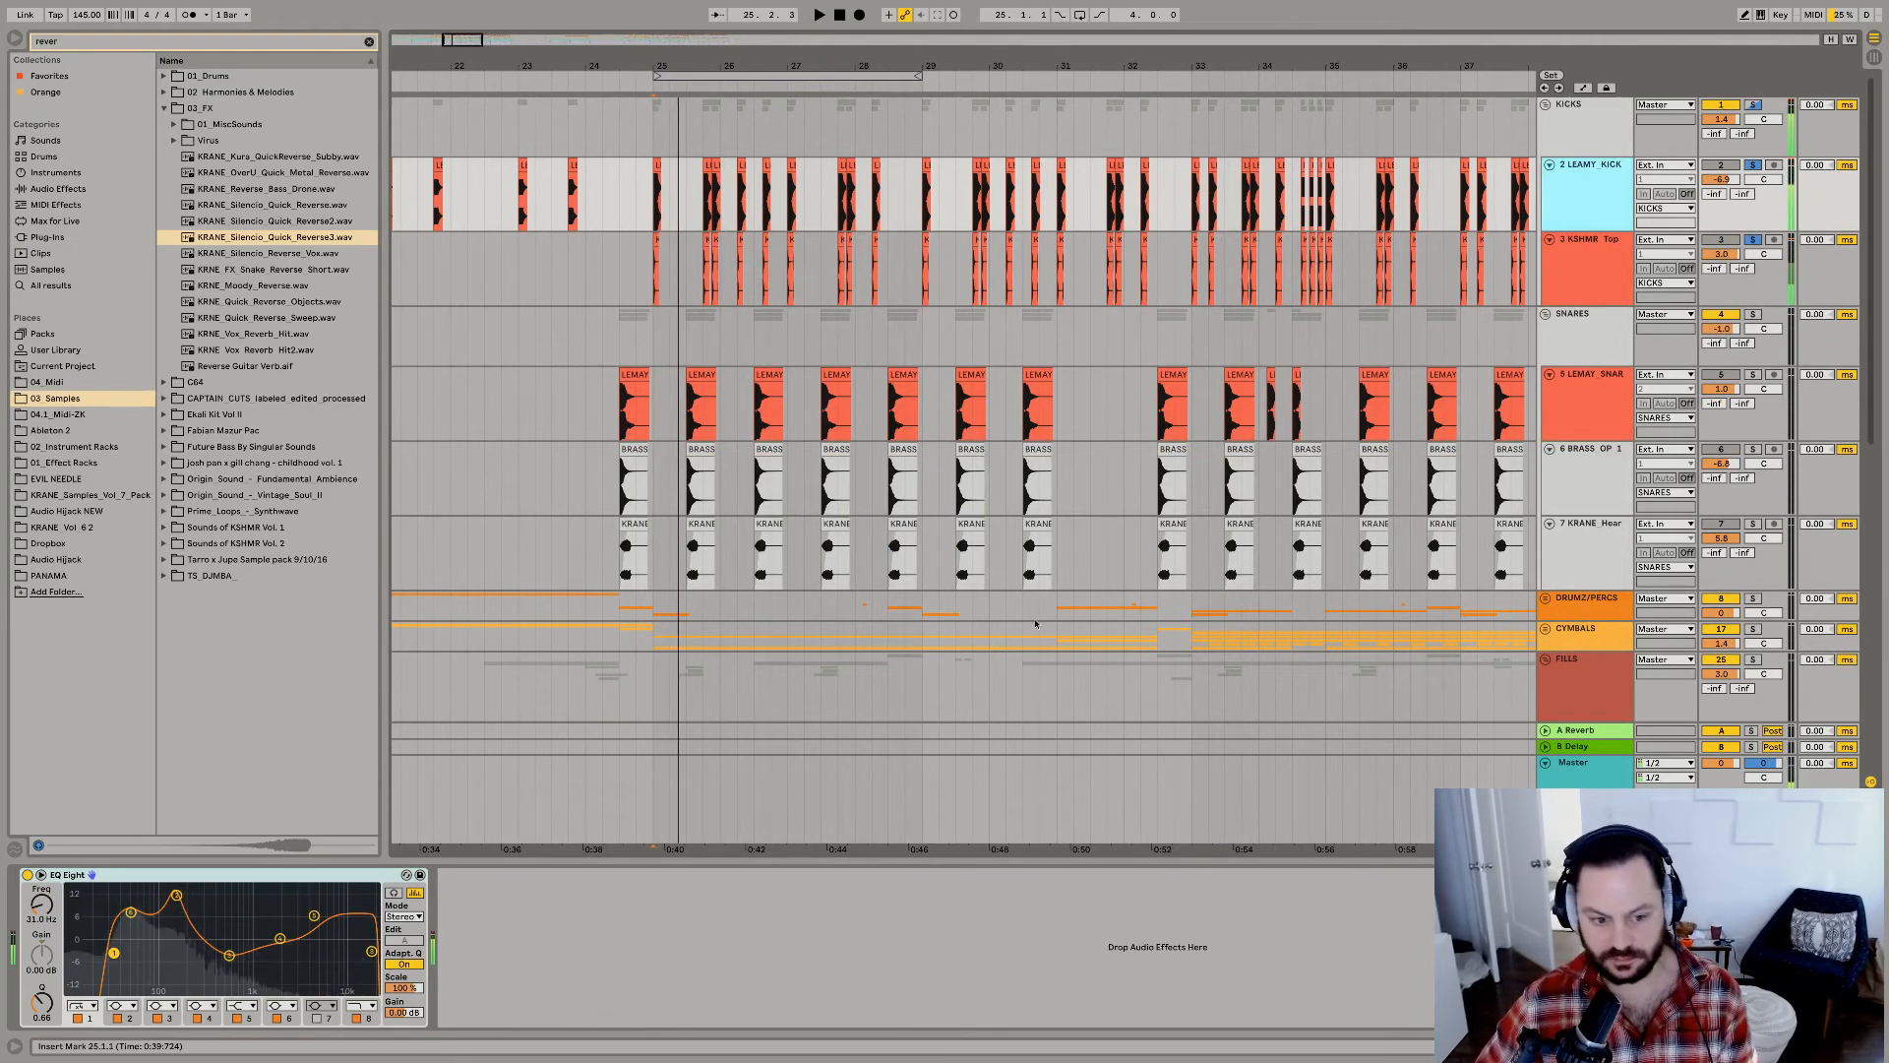
left_click(131, 914)
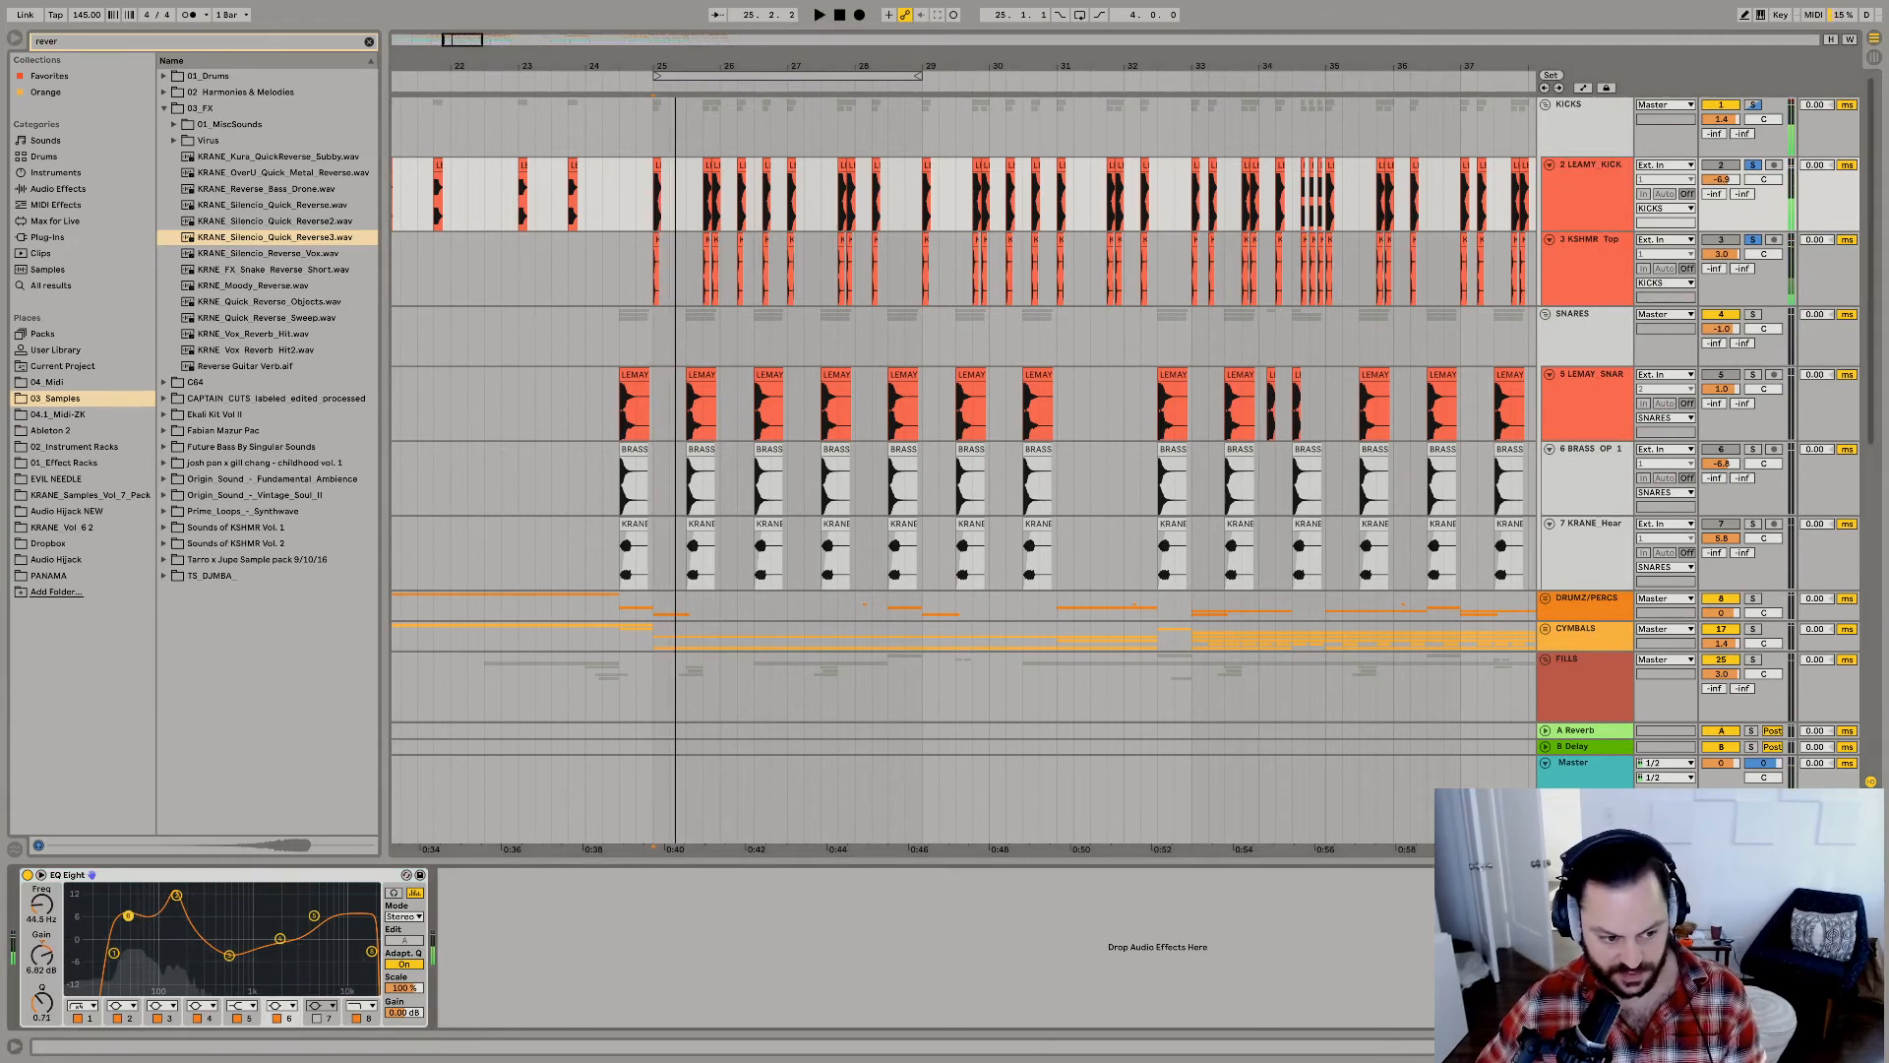
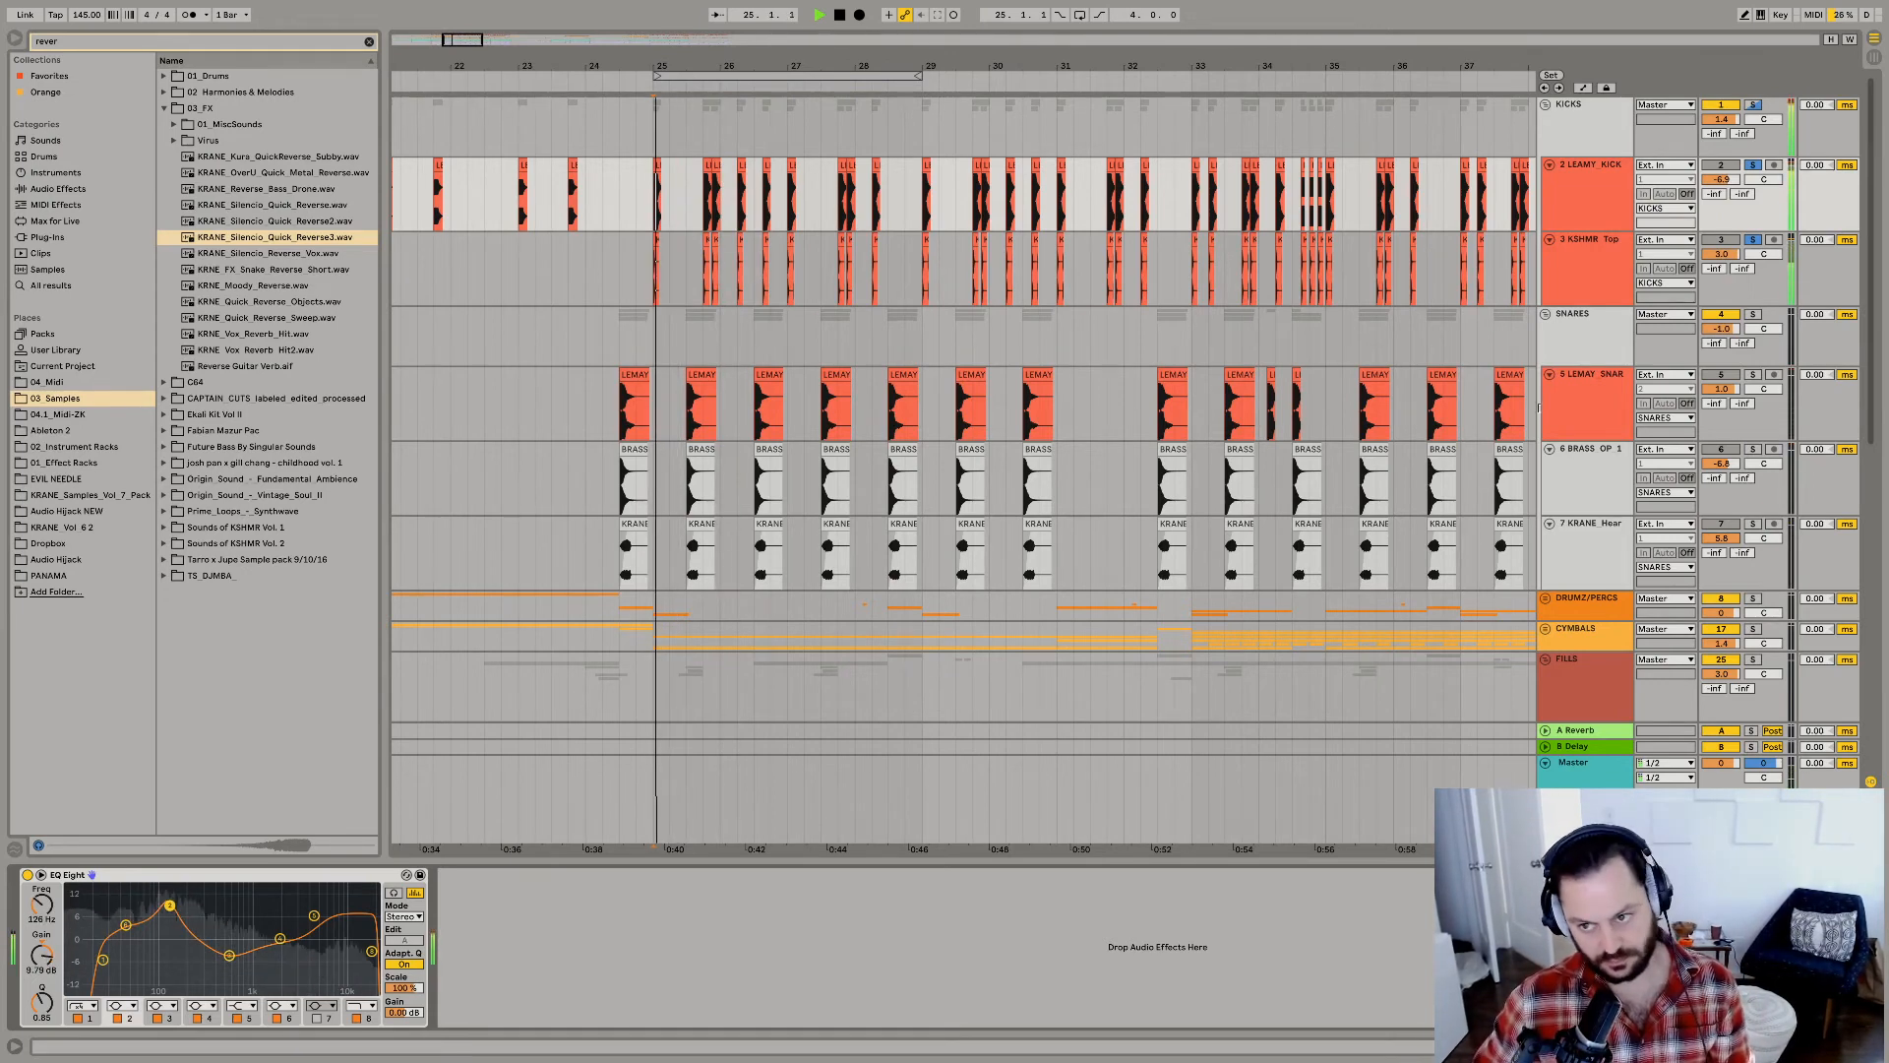
Unsolo the kick tracks, raise the 126 Hz band in LEAMY_KICK's EQ Eight, and set the mid dip to 587 Hz at -2.36 dB.
key("space")
left_click(1754, 165)
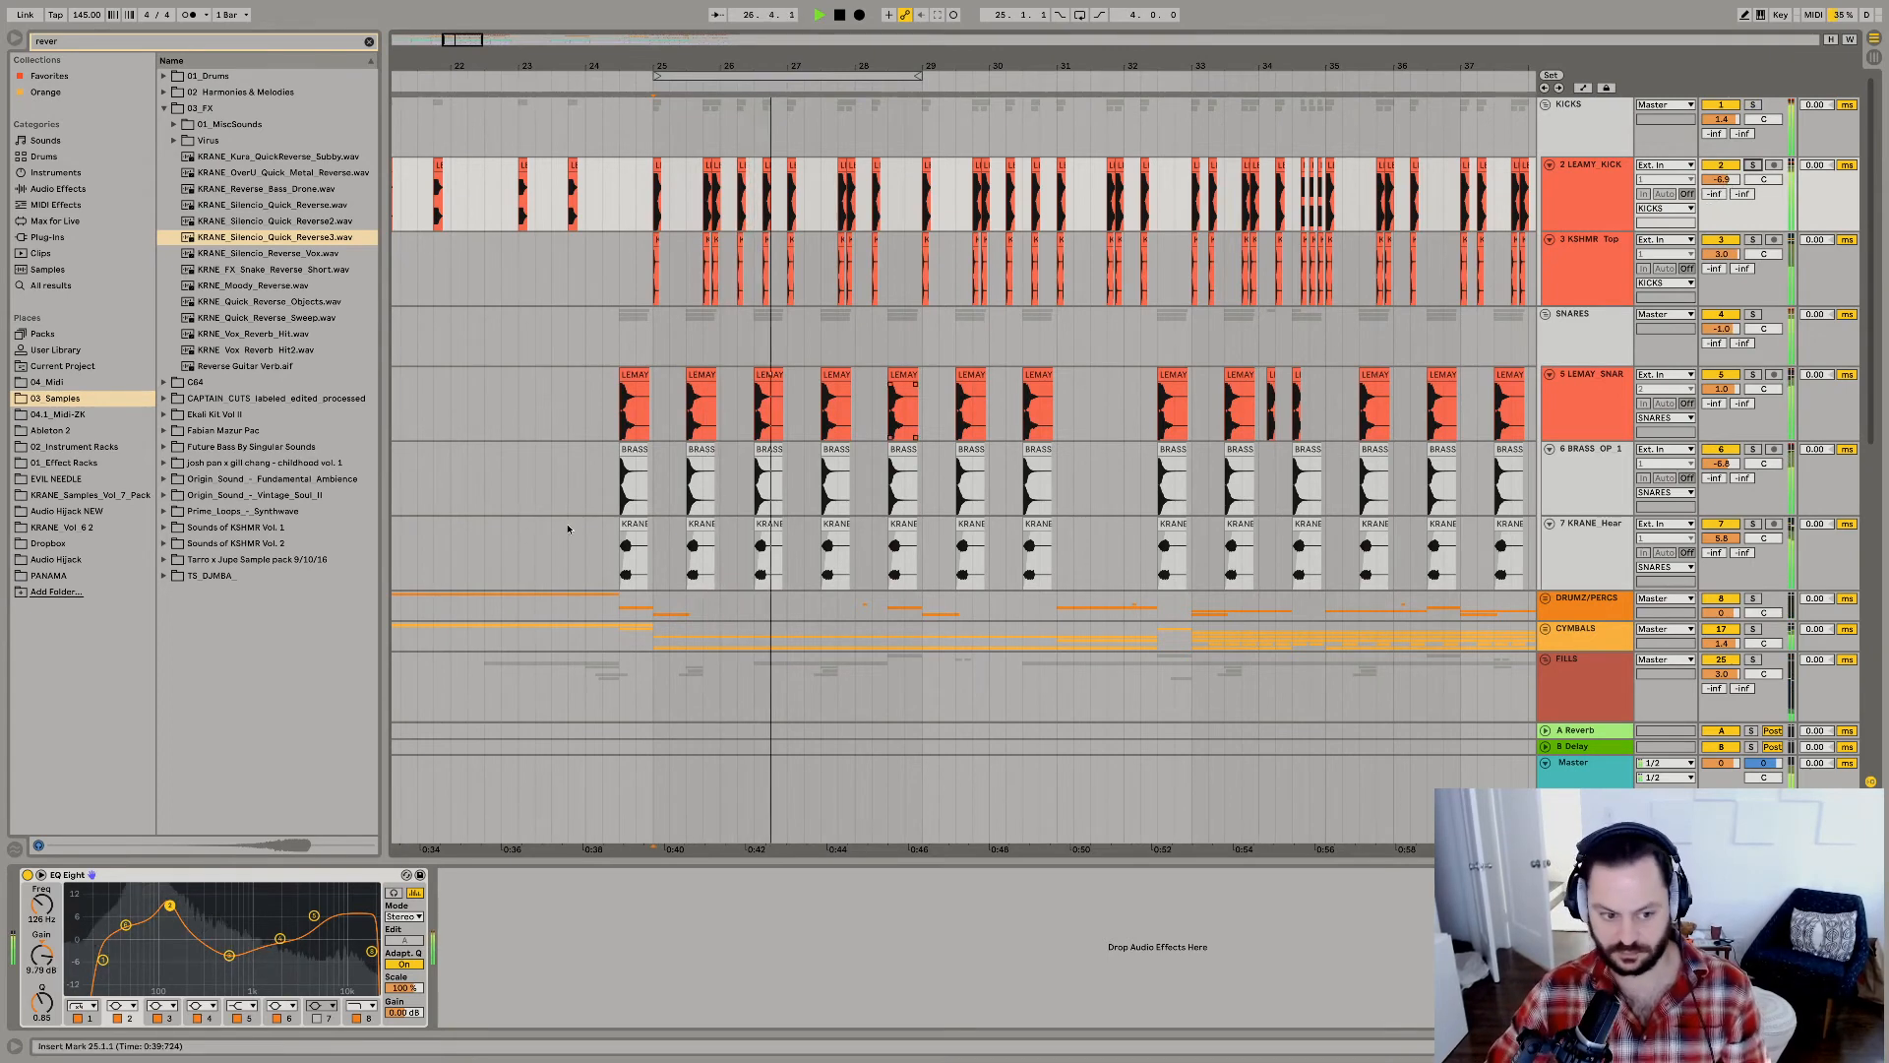
left_click_drag(170, 904, 170, 900)
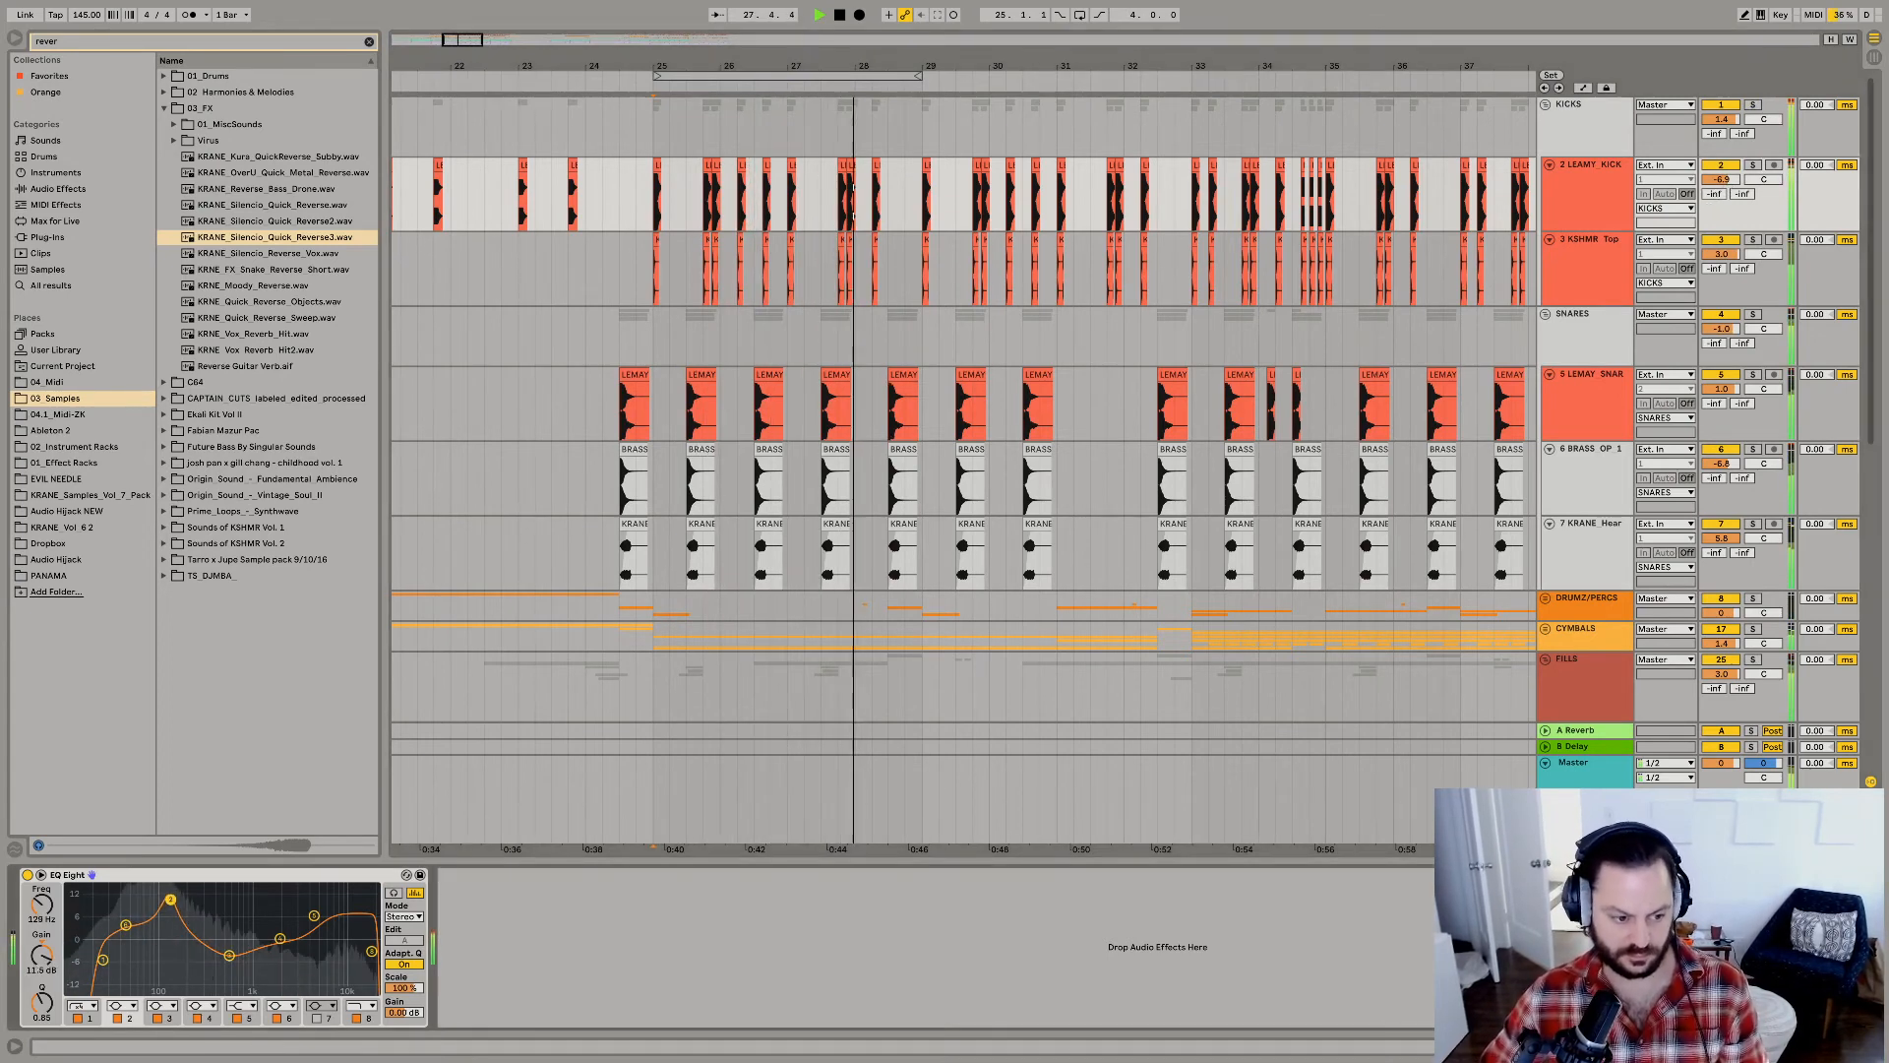
left_click_drag(230, 955, 232, 947)
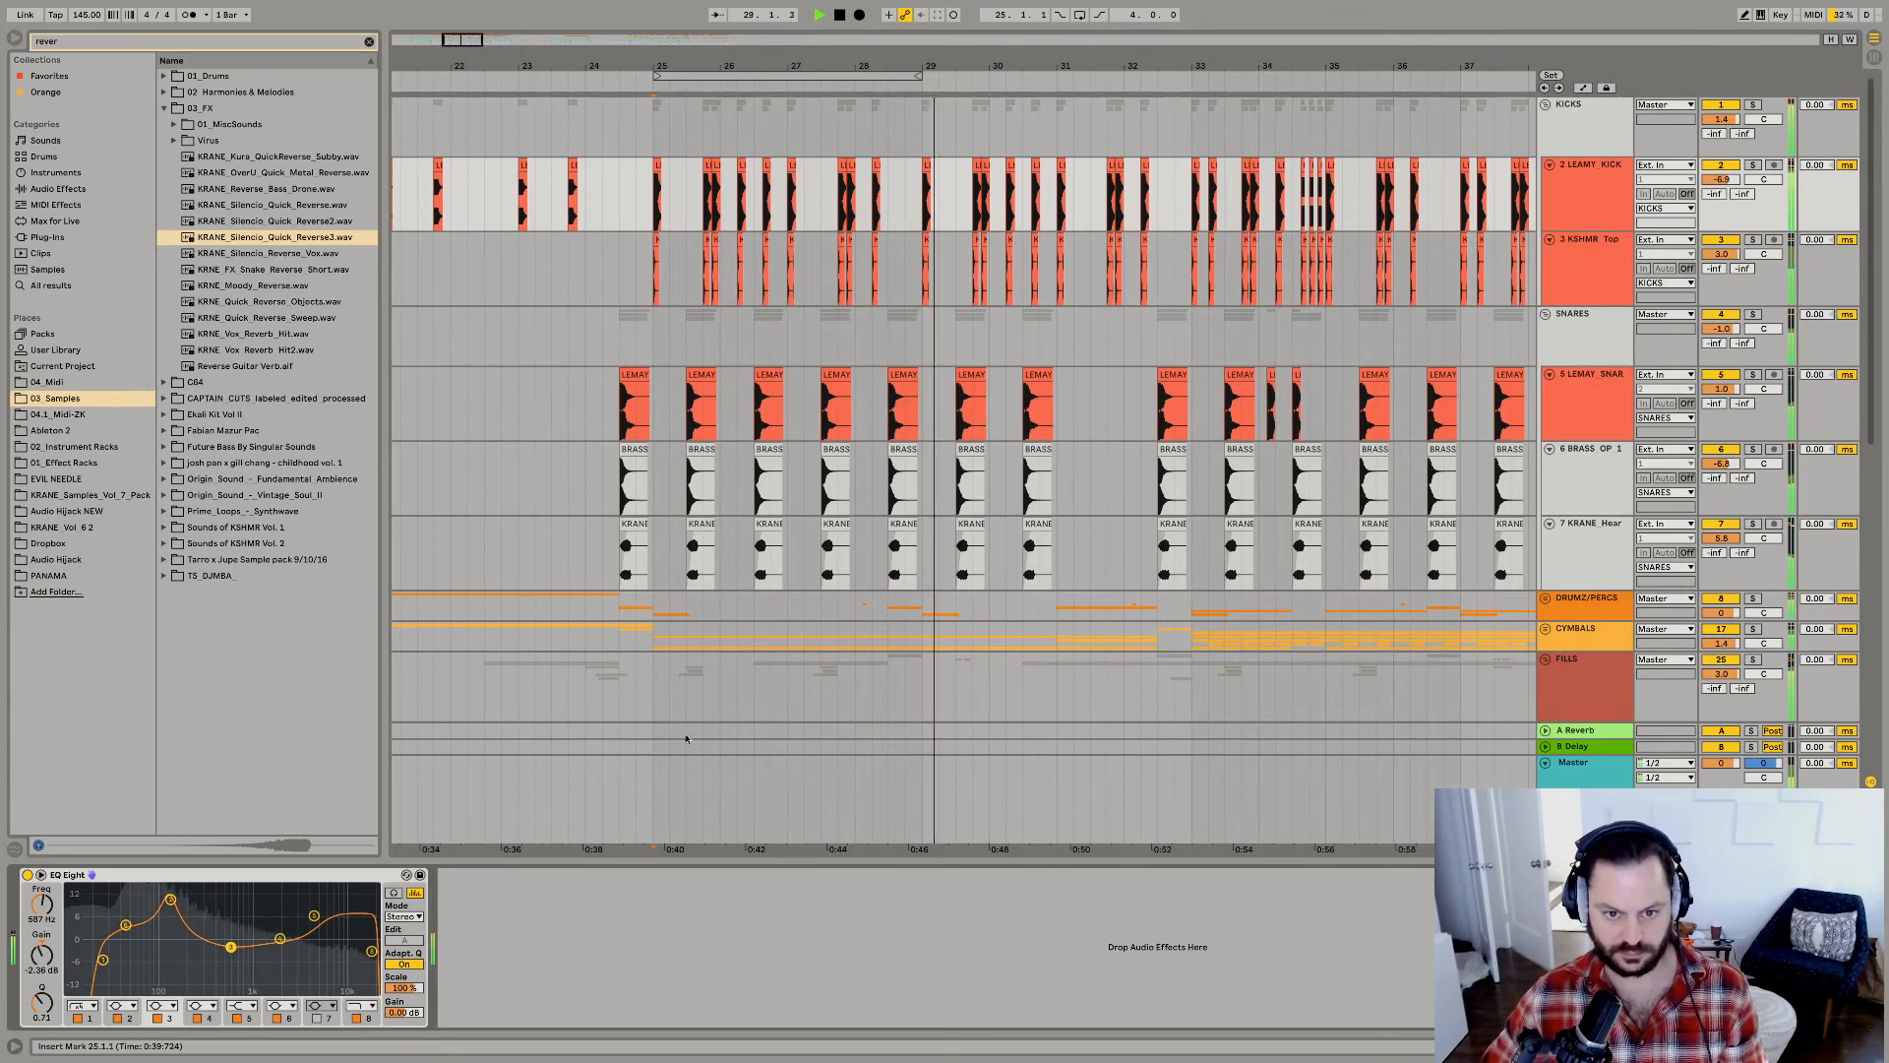
Replay the drop from 25.1.1 and set the BRASS_OP_1 snare layer's volume to -2.1 dB.
left_click(656, 354)
key("space")
key("space")
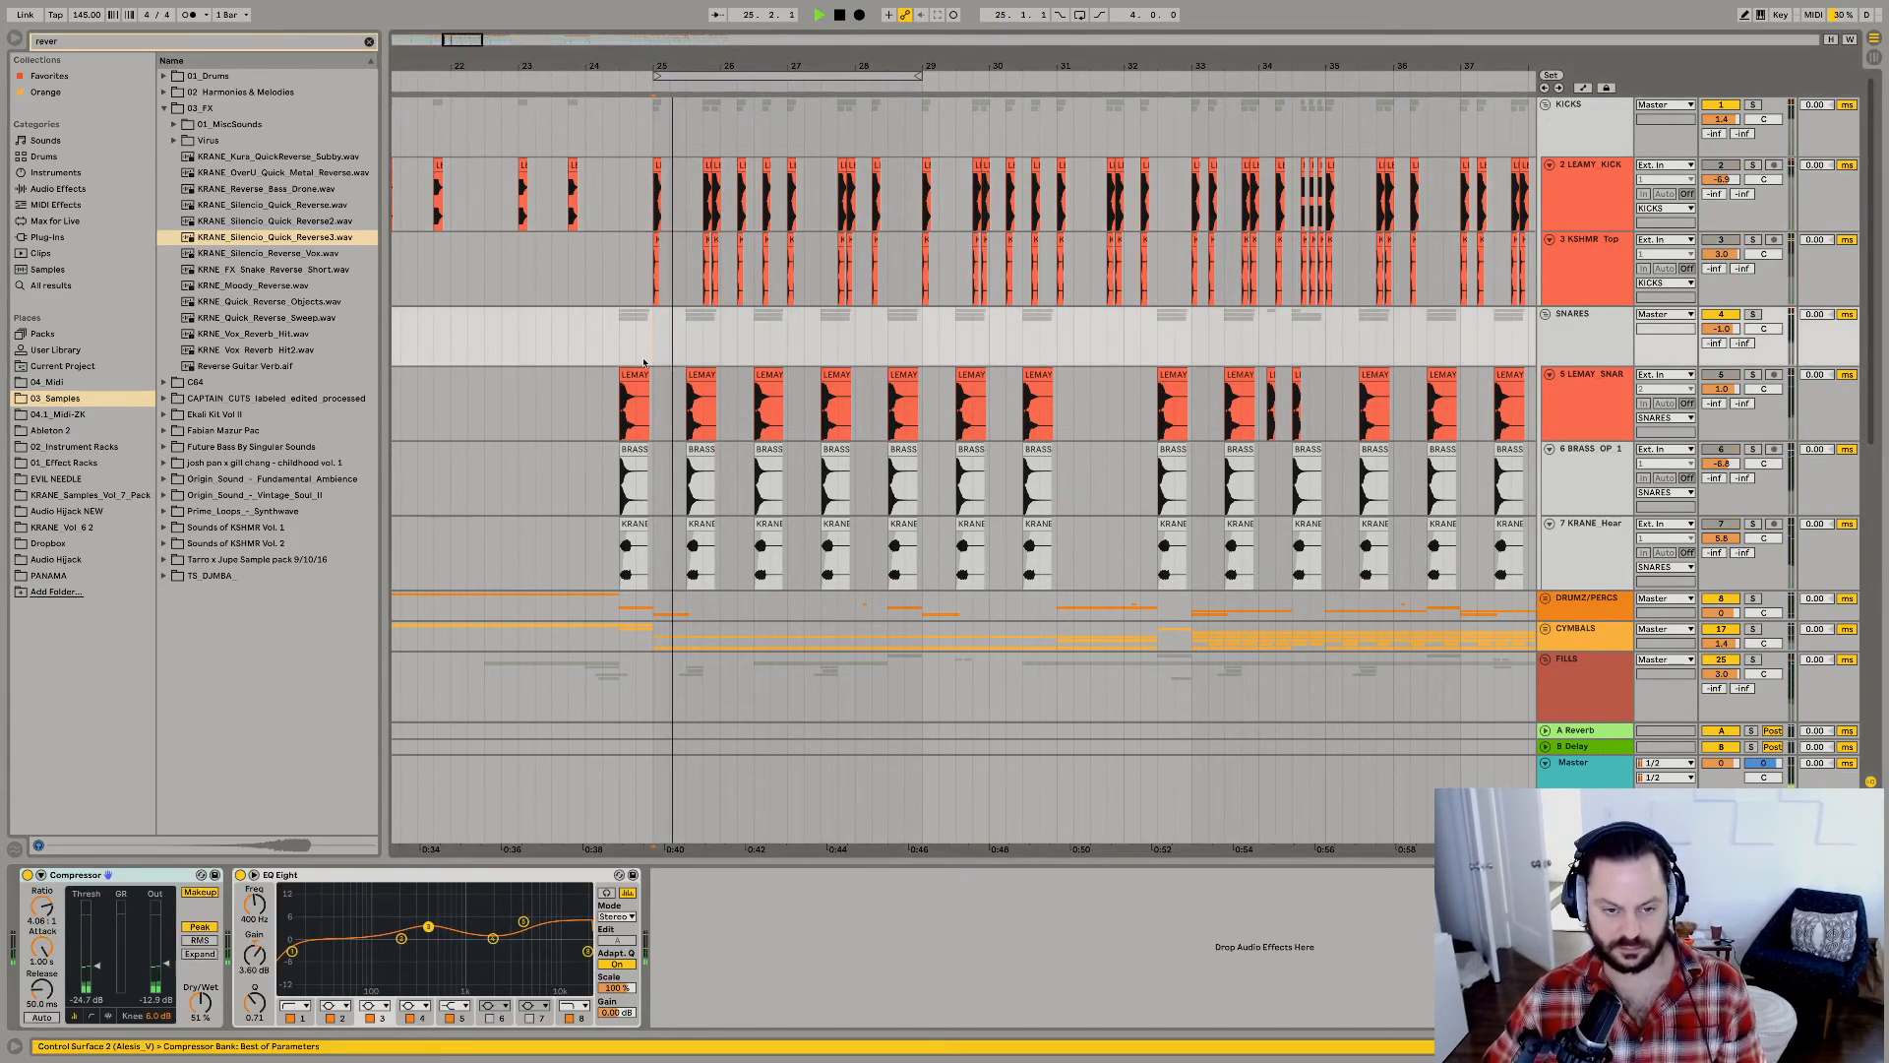
key("space")
key("space")
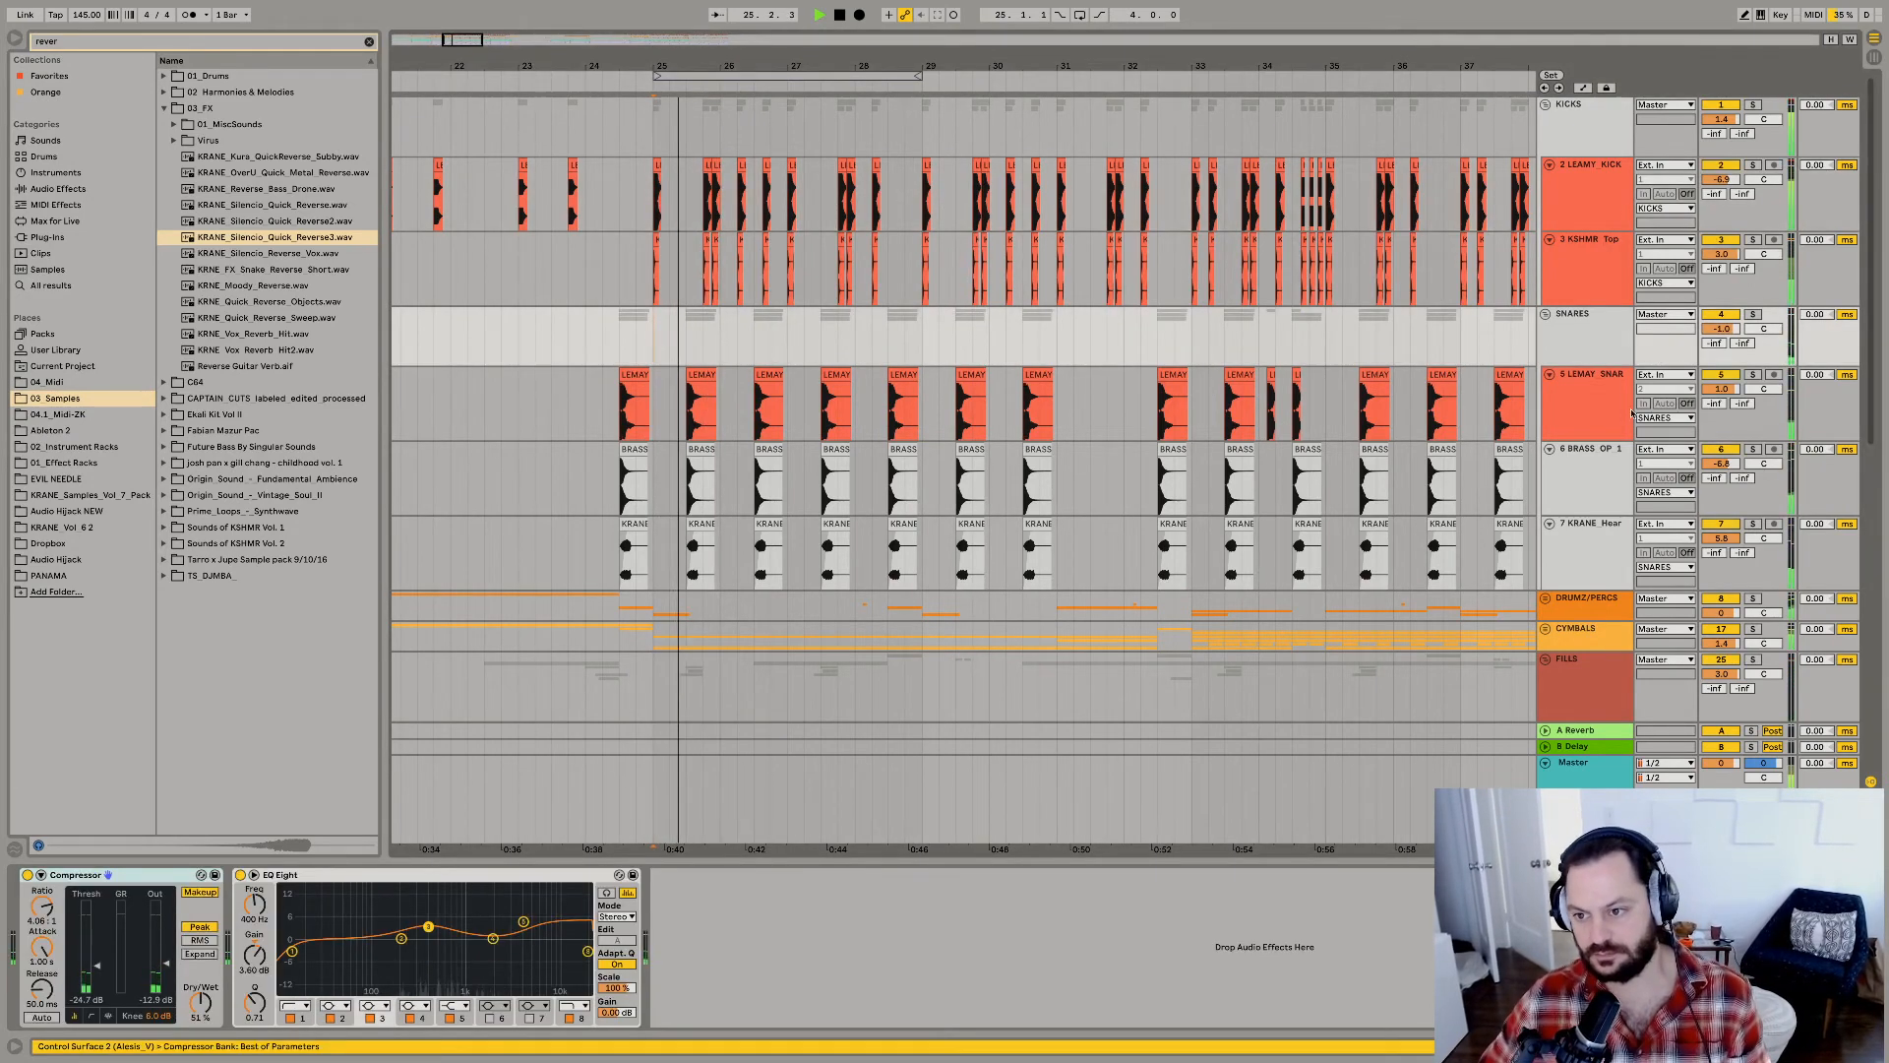
left_click(1599, 343)
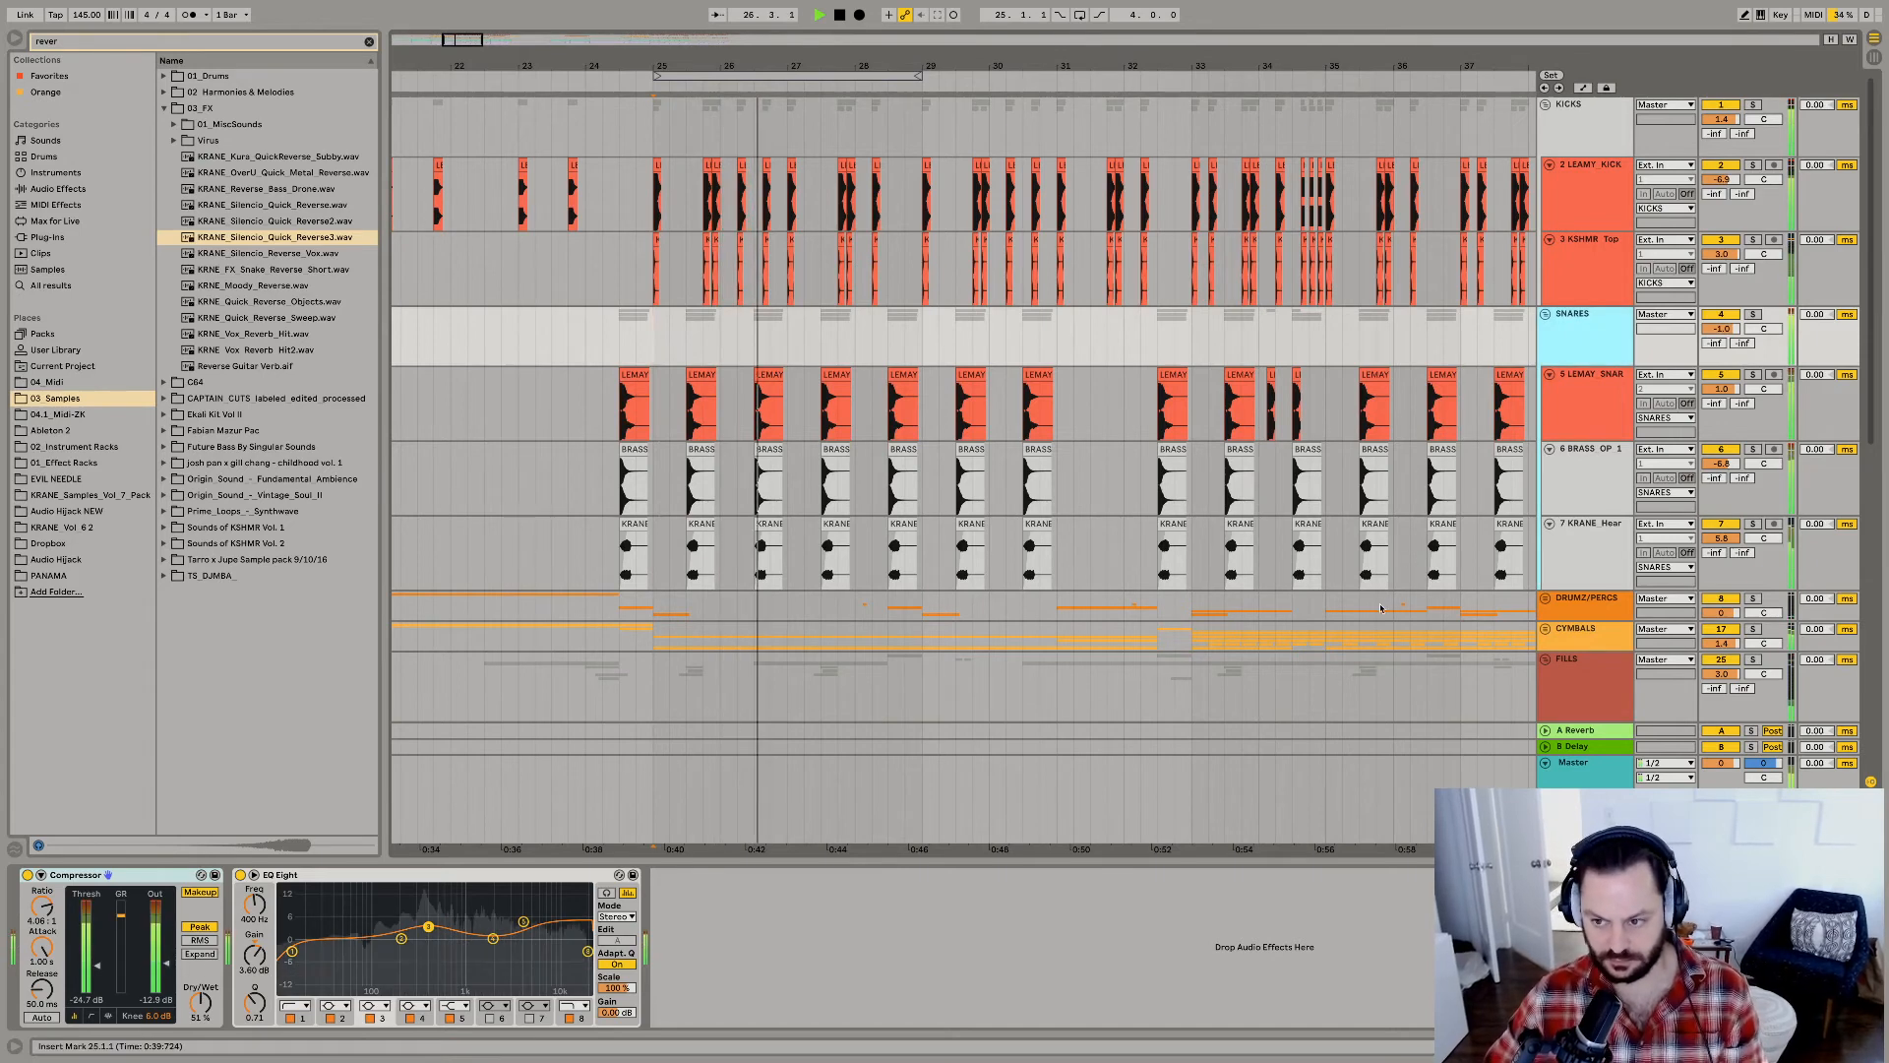
left_click_drag(1726, 465, 1726, 445)
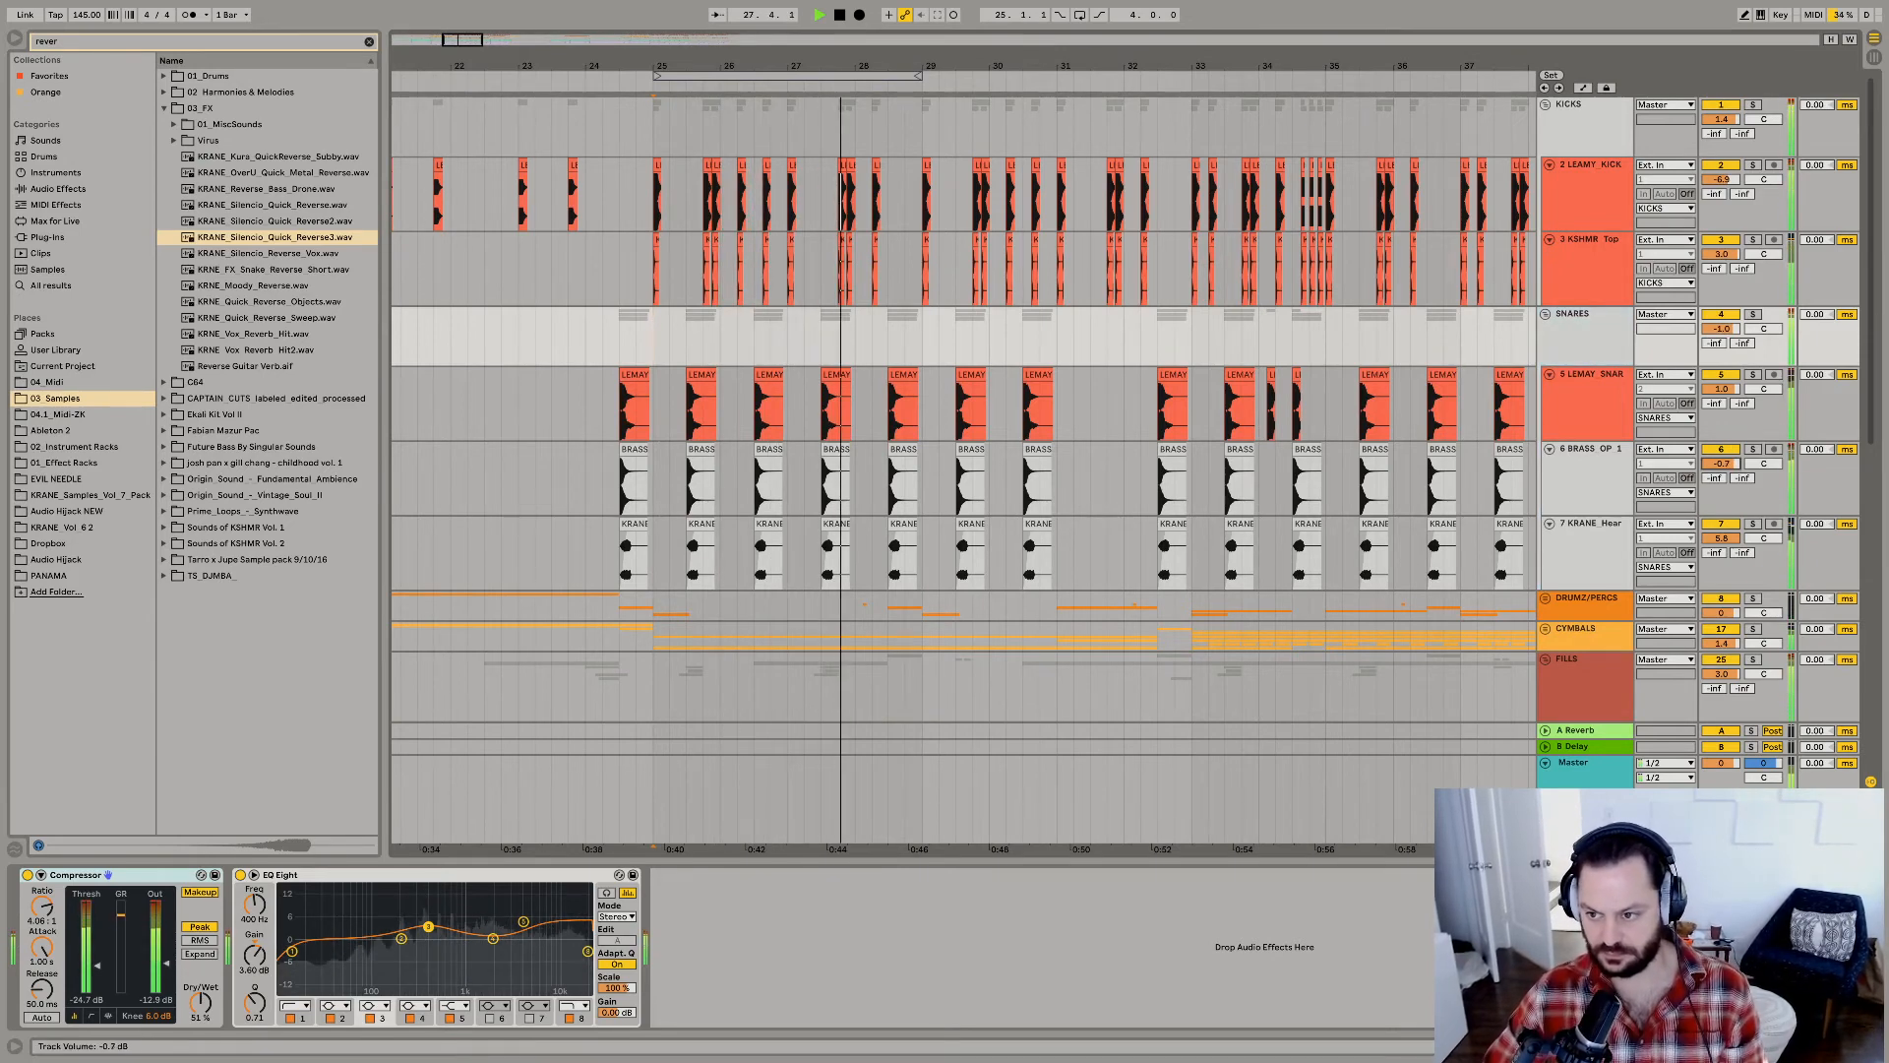
Listen to the snare at the end of bar 28 and insert a new audio track below BRASS_OP_1.
left_click(893, 478)
key("space")
key("space")
left_click(904, 512)
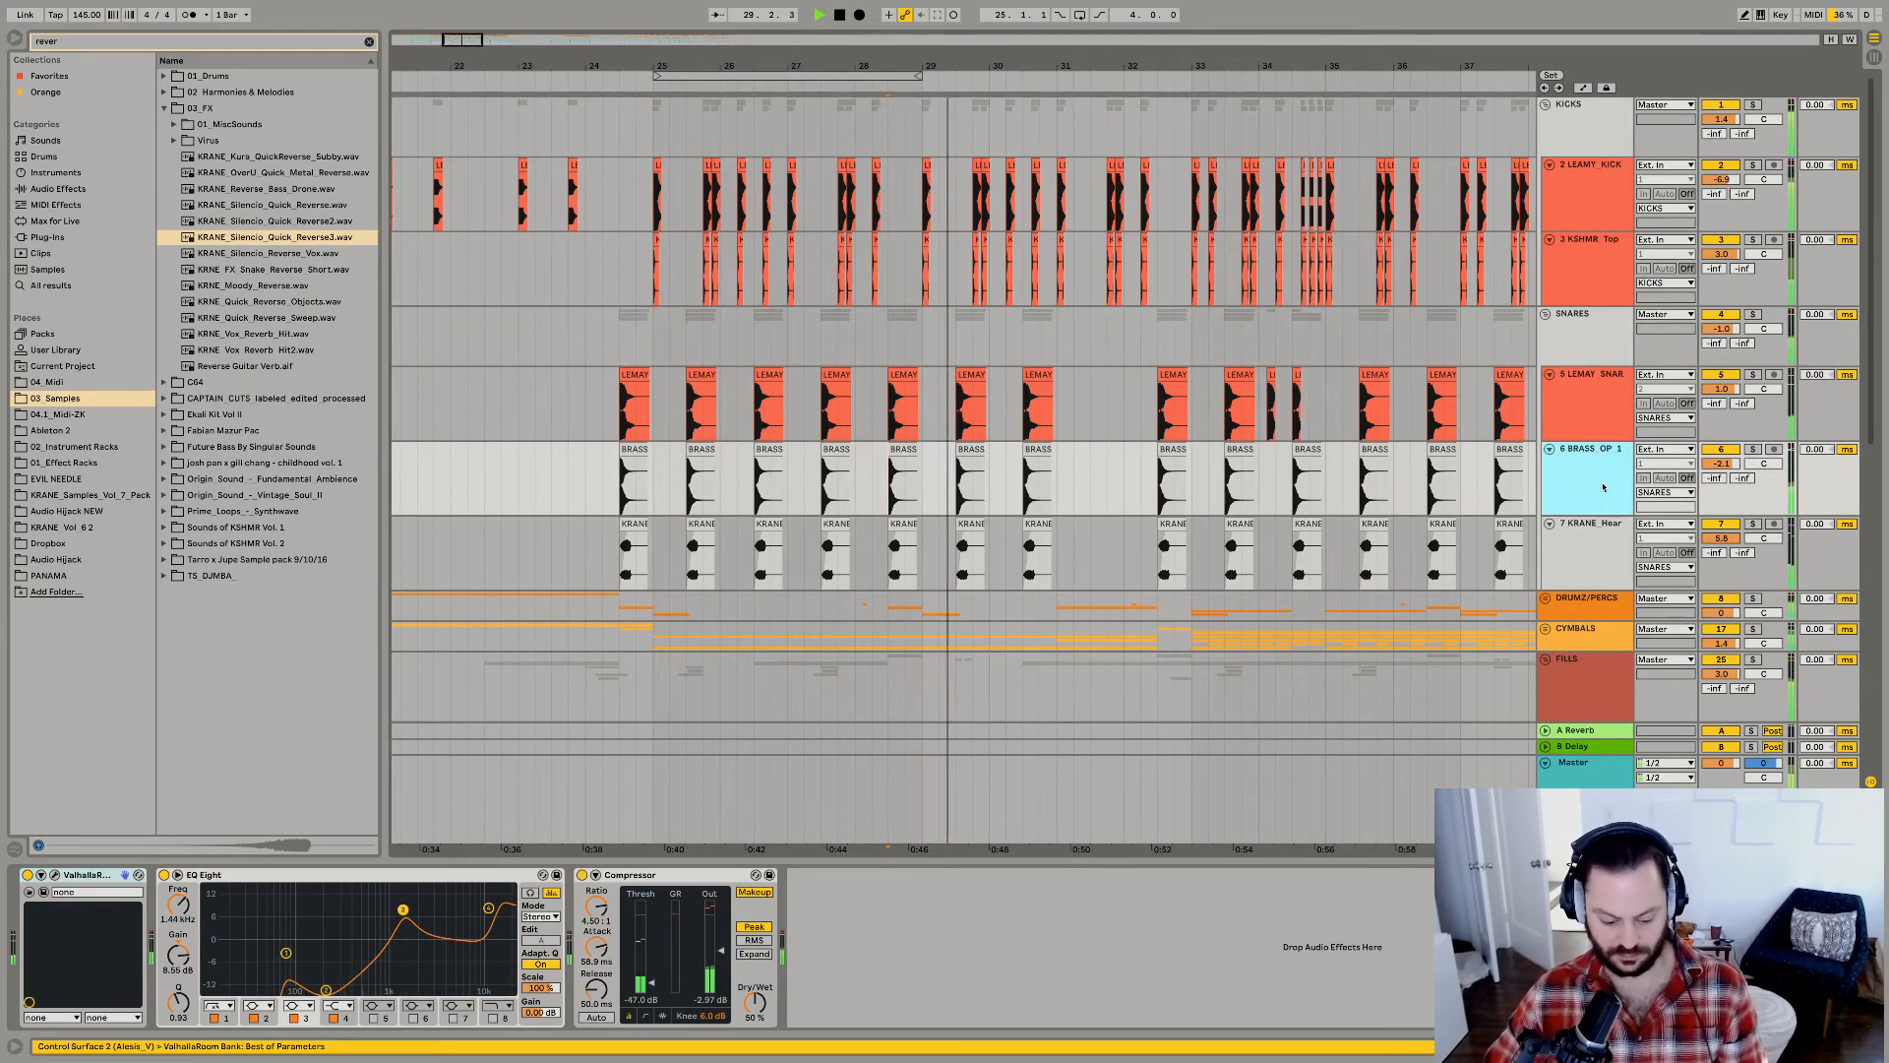
key("ctrl+t")
Copy one beat of the BRASS_OP_1 clip at 28.3.1, and solo and expand the DRUMZ/PERCS group.
left_click(897, 482)
key("space")
key("space")
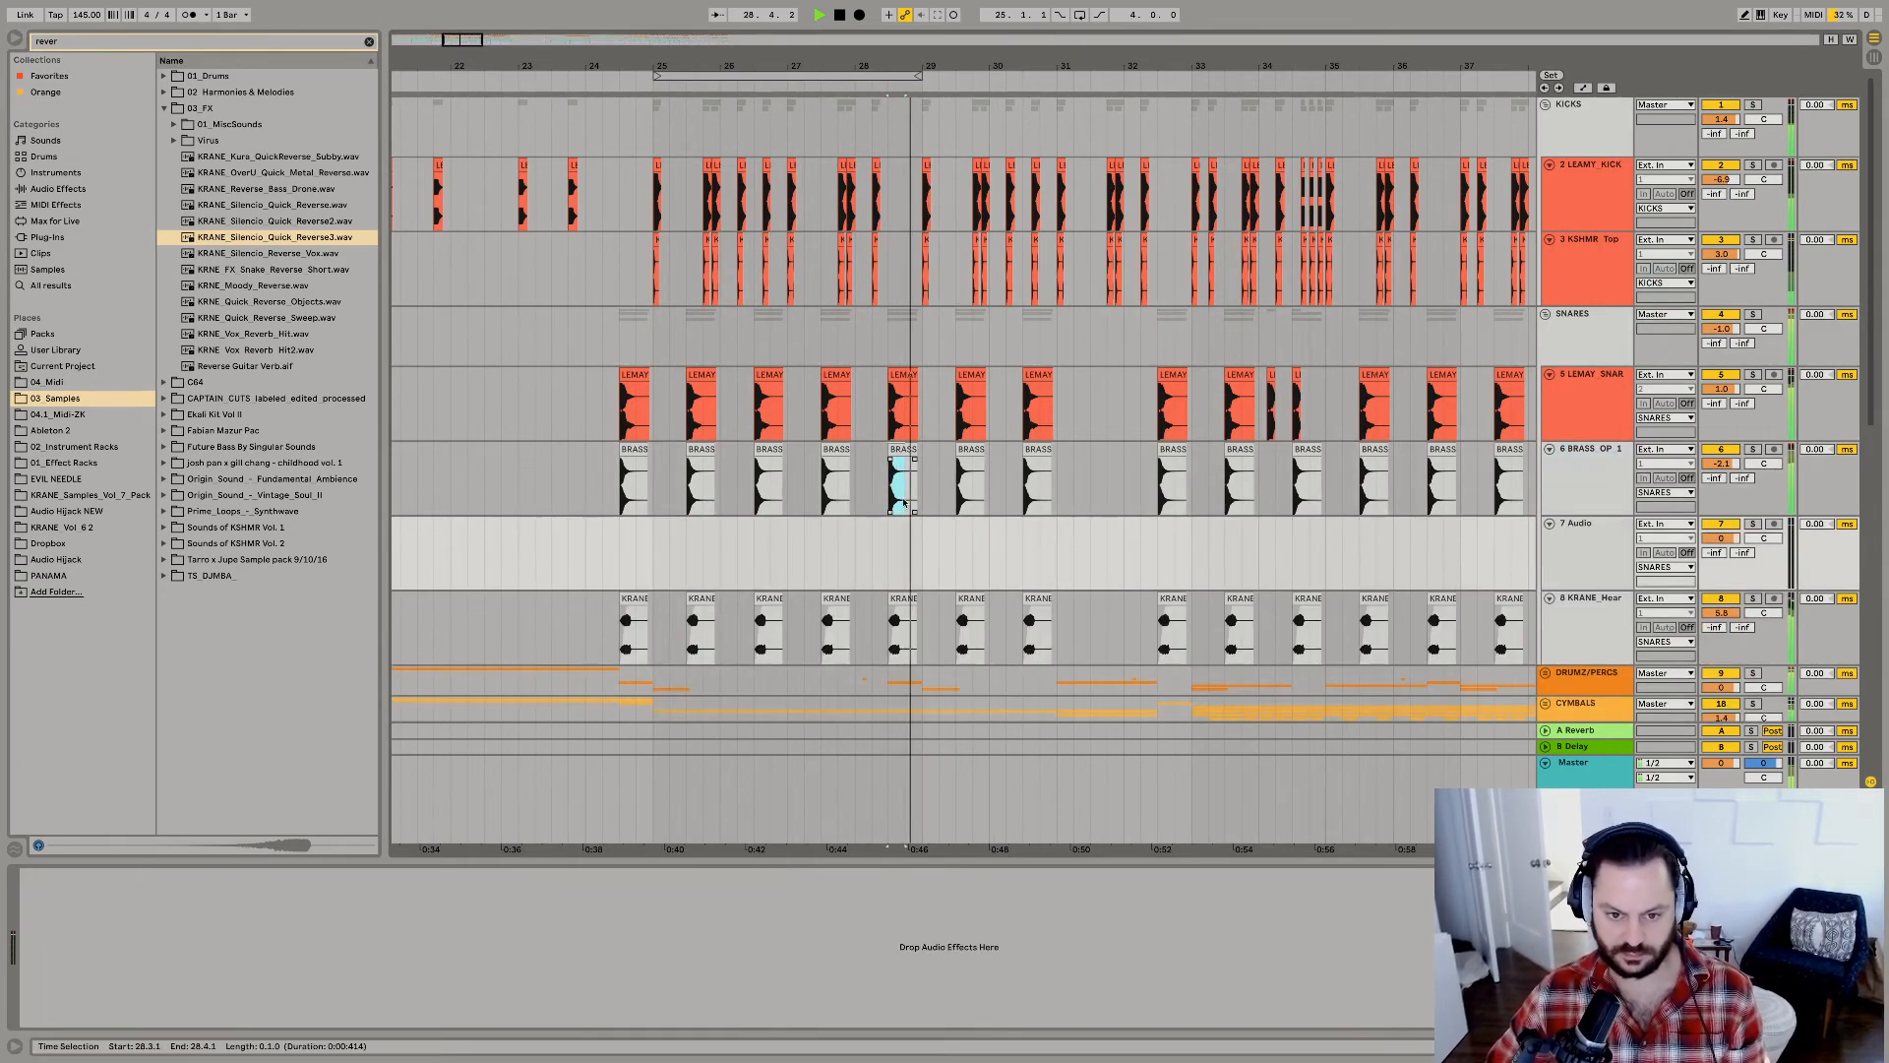
scroll(1553, 588, "down", 5)
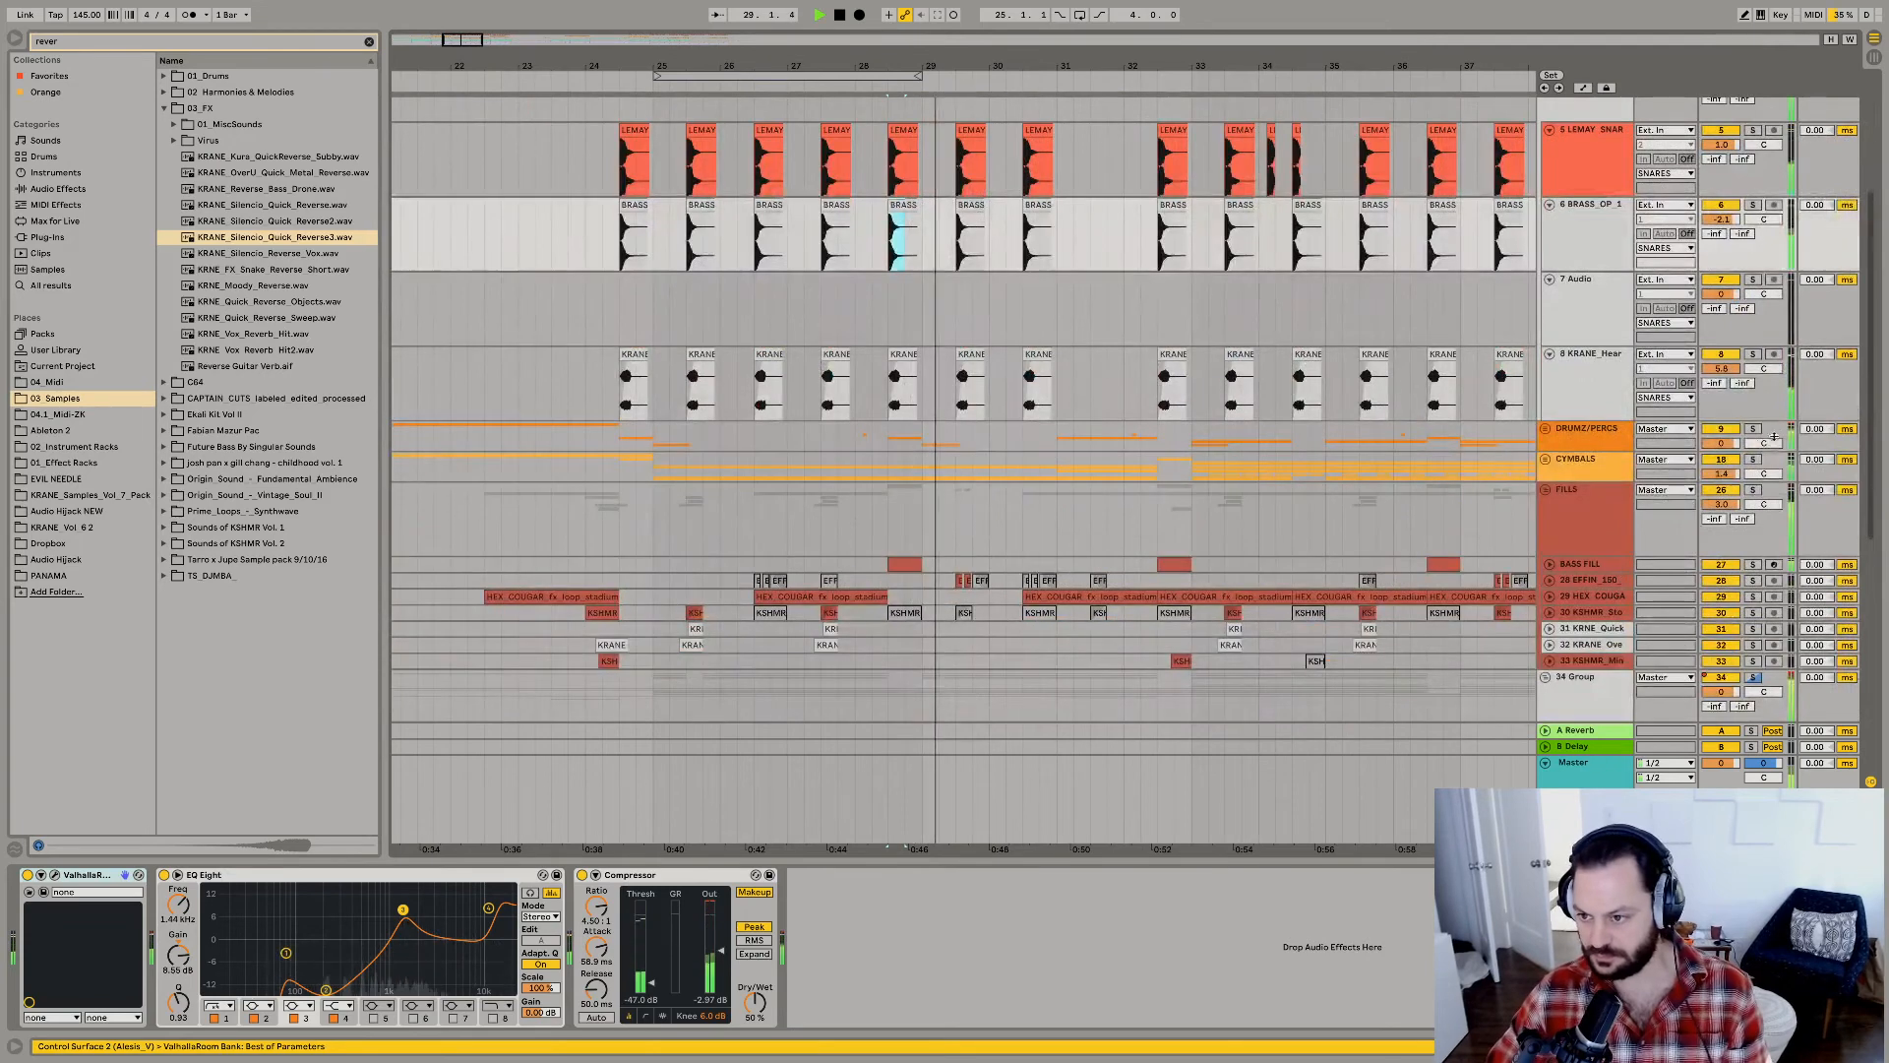
left_click(1546, 429)
key("space")
key("space")
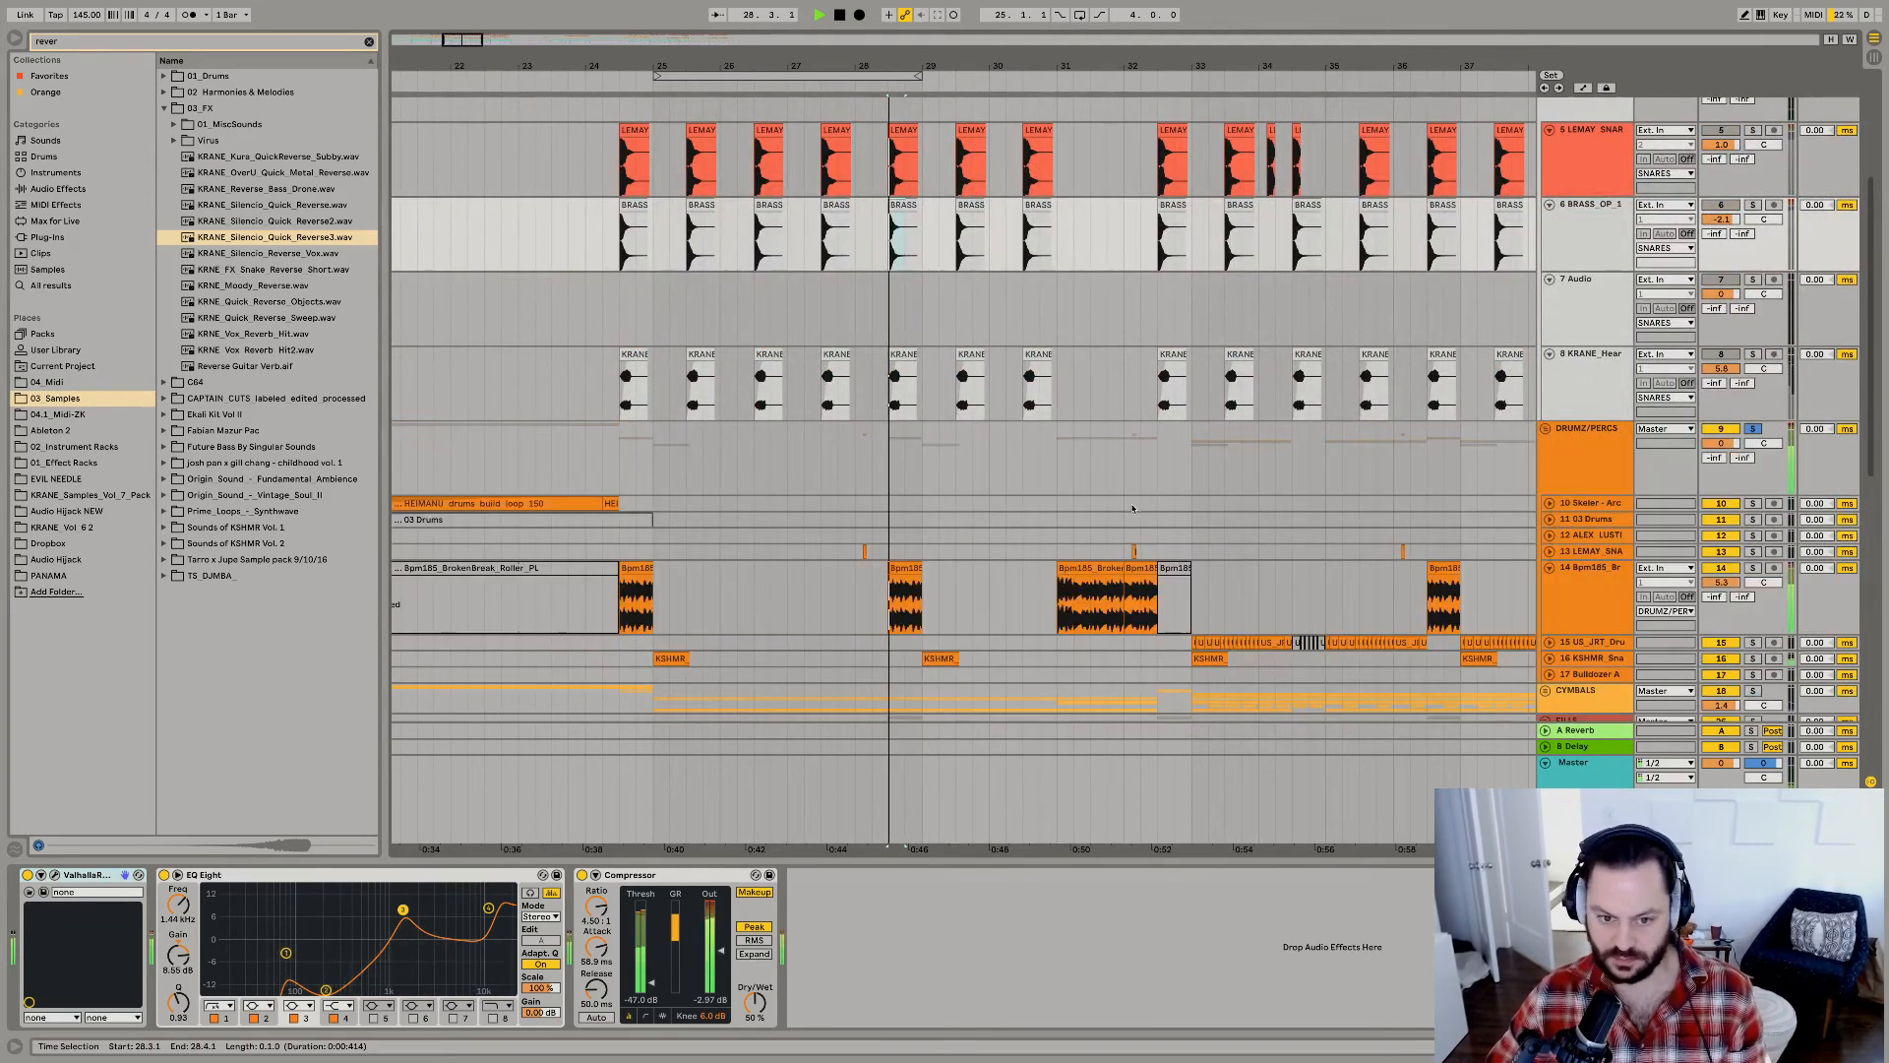
Insert a new audio track below the Bpm185 BrokenBreak Roller track in the DRUMZ/PERCS group.
key("space")
left_click(1599, 589)
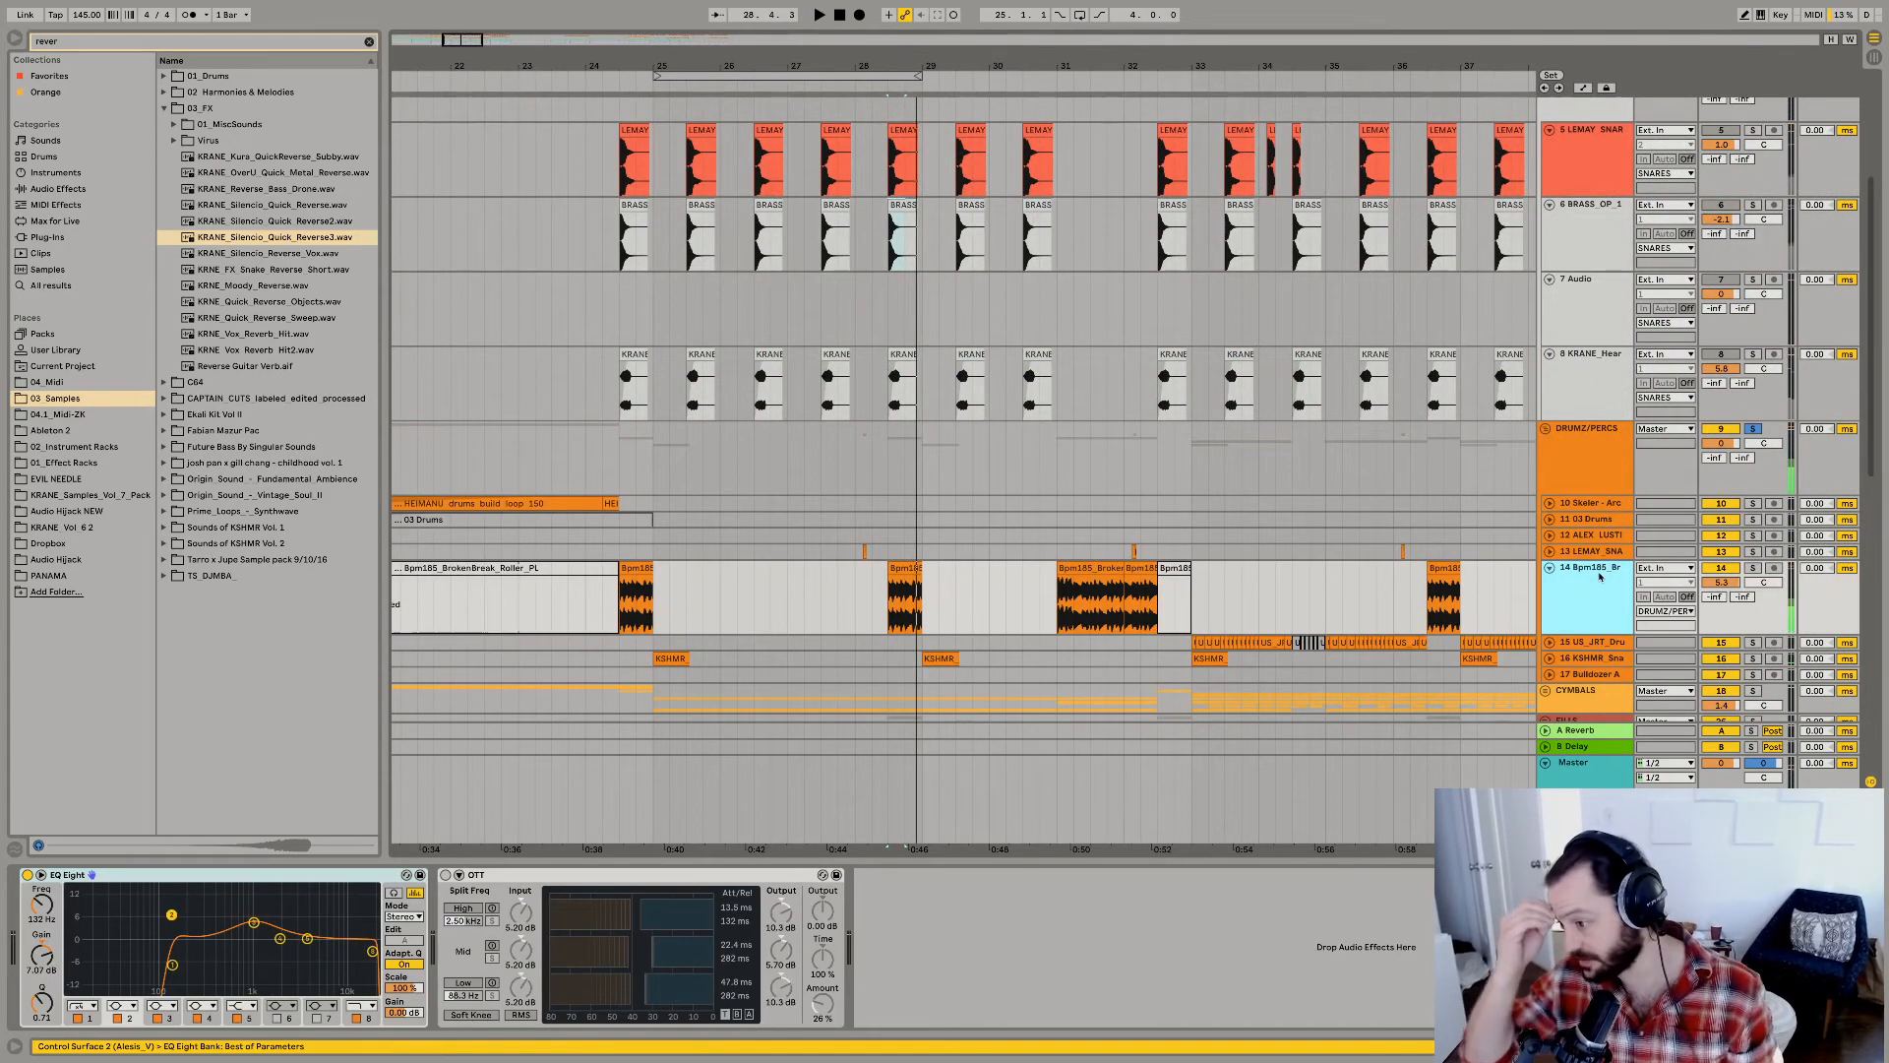
key("ctrl+t")
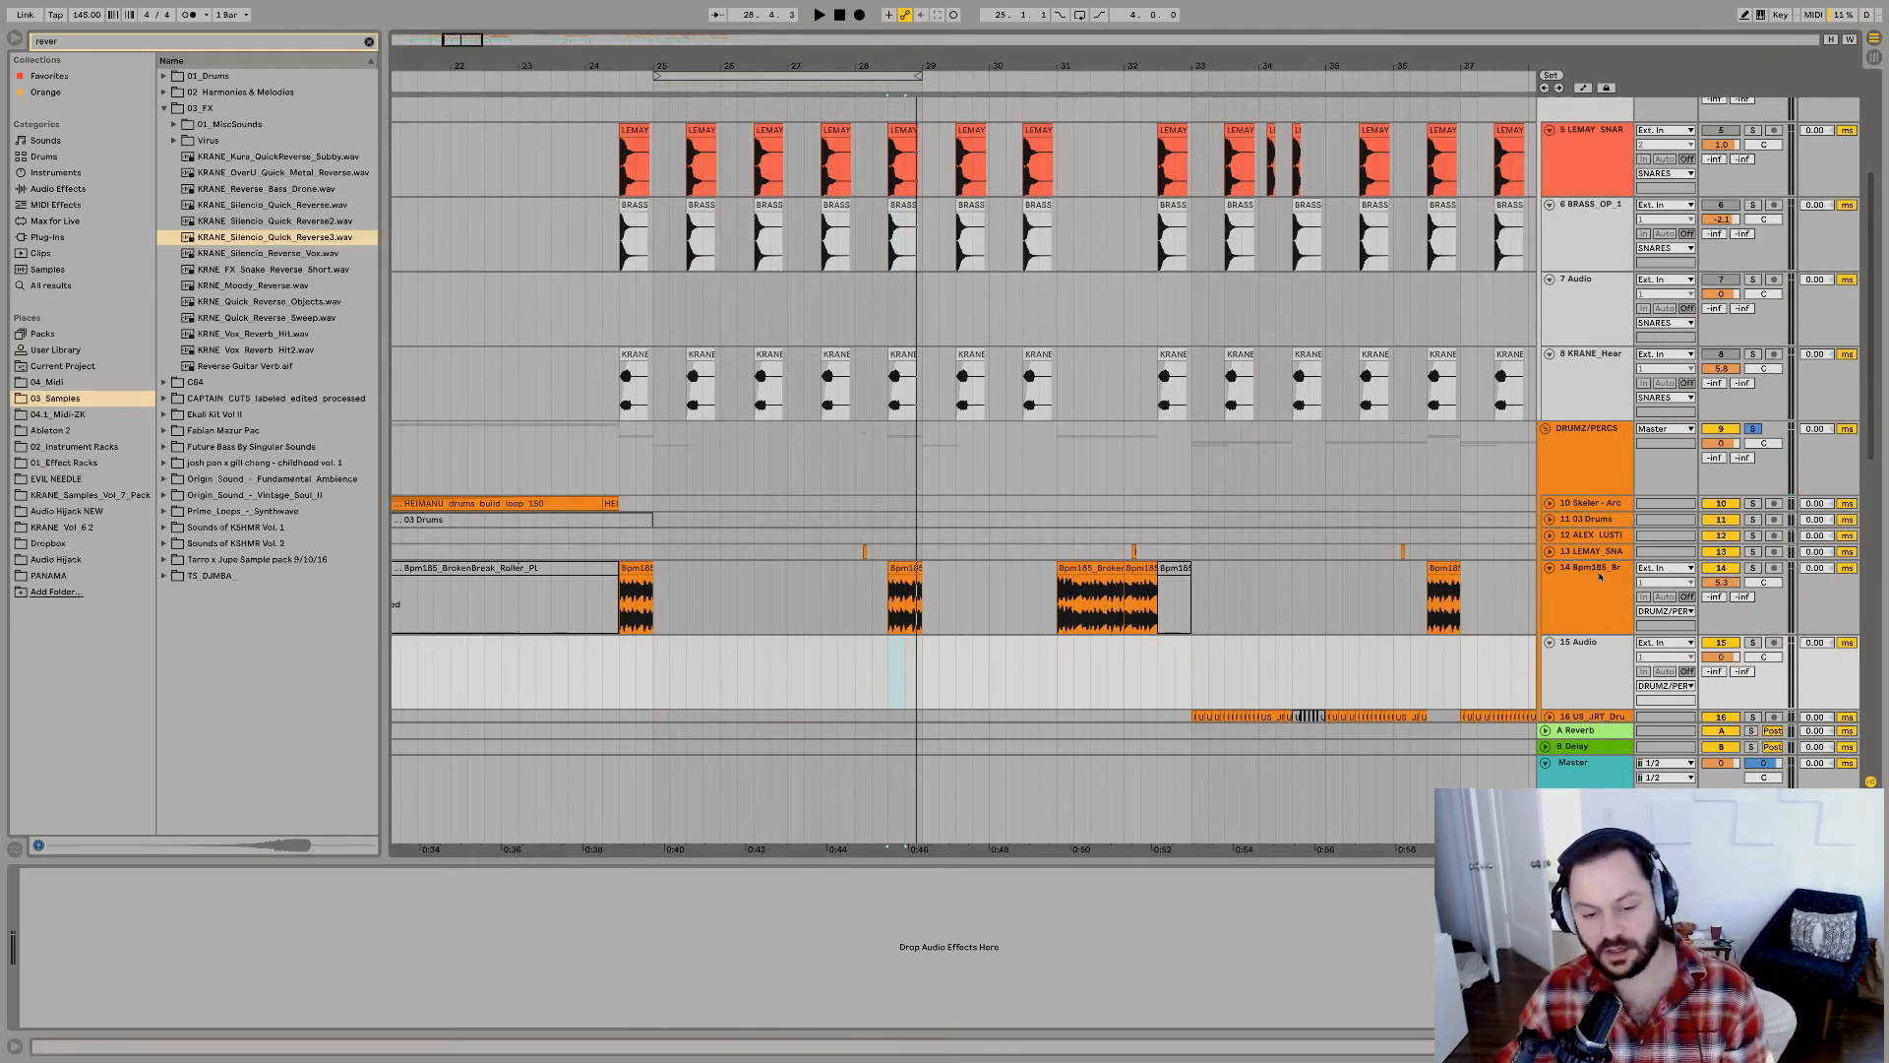
key("space")
key("space")
scroll(906, 438, "up", 10)
key("space")
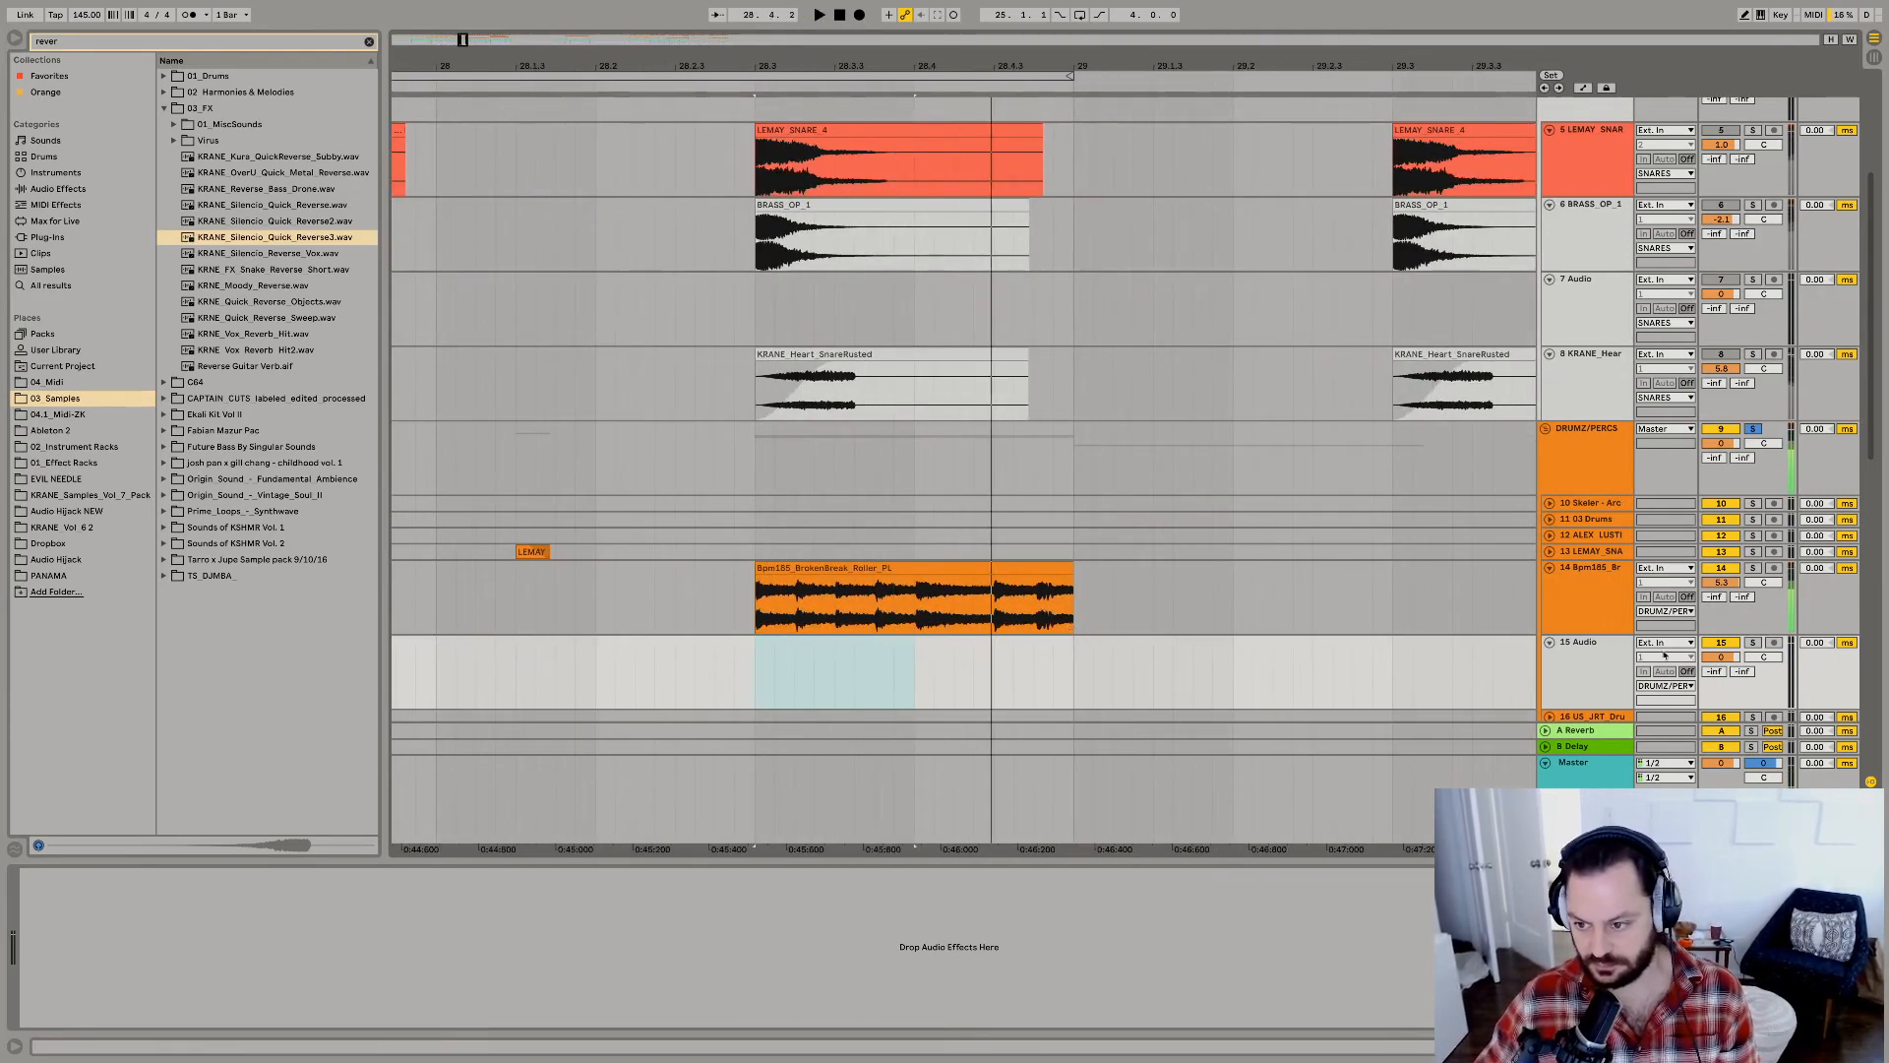
Paste the copied BRASS_OP_1 snare at 28.4.1 on the new percussion track and play it against the break.
key("space")
left_click(914, 689)
key("super+v")
key("space")
key("space")
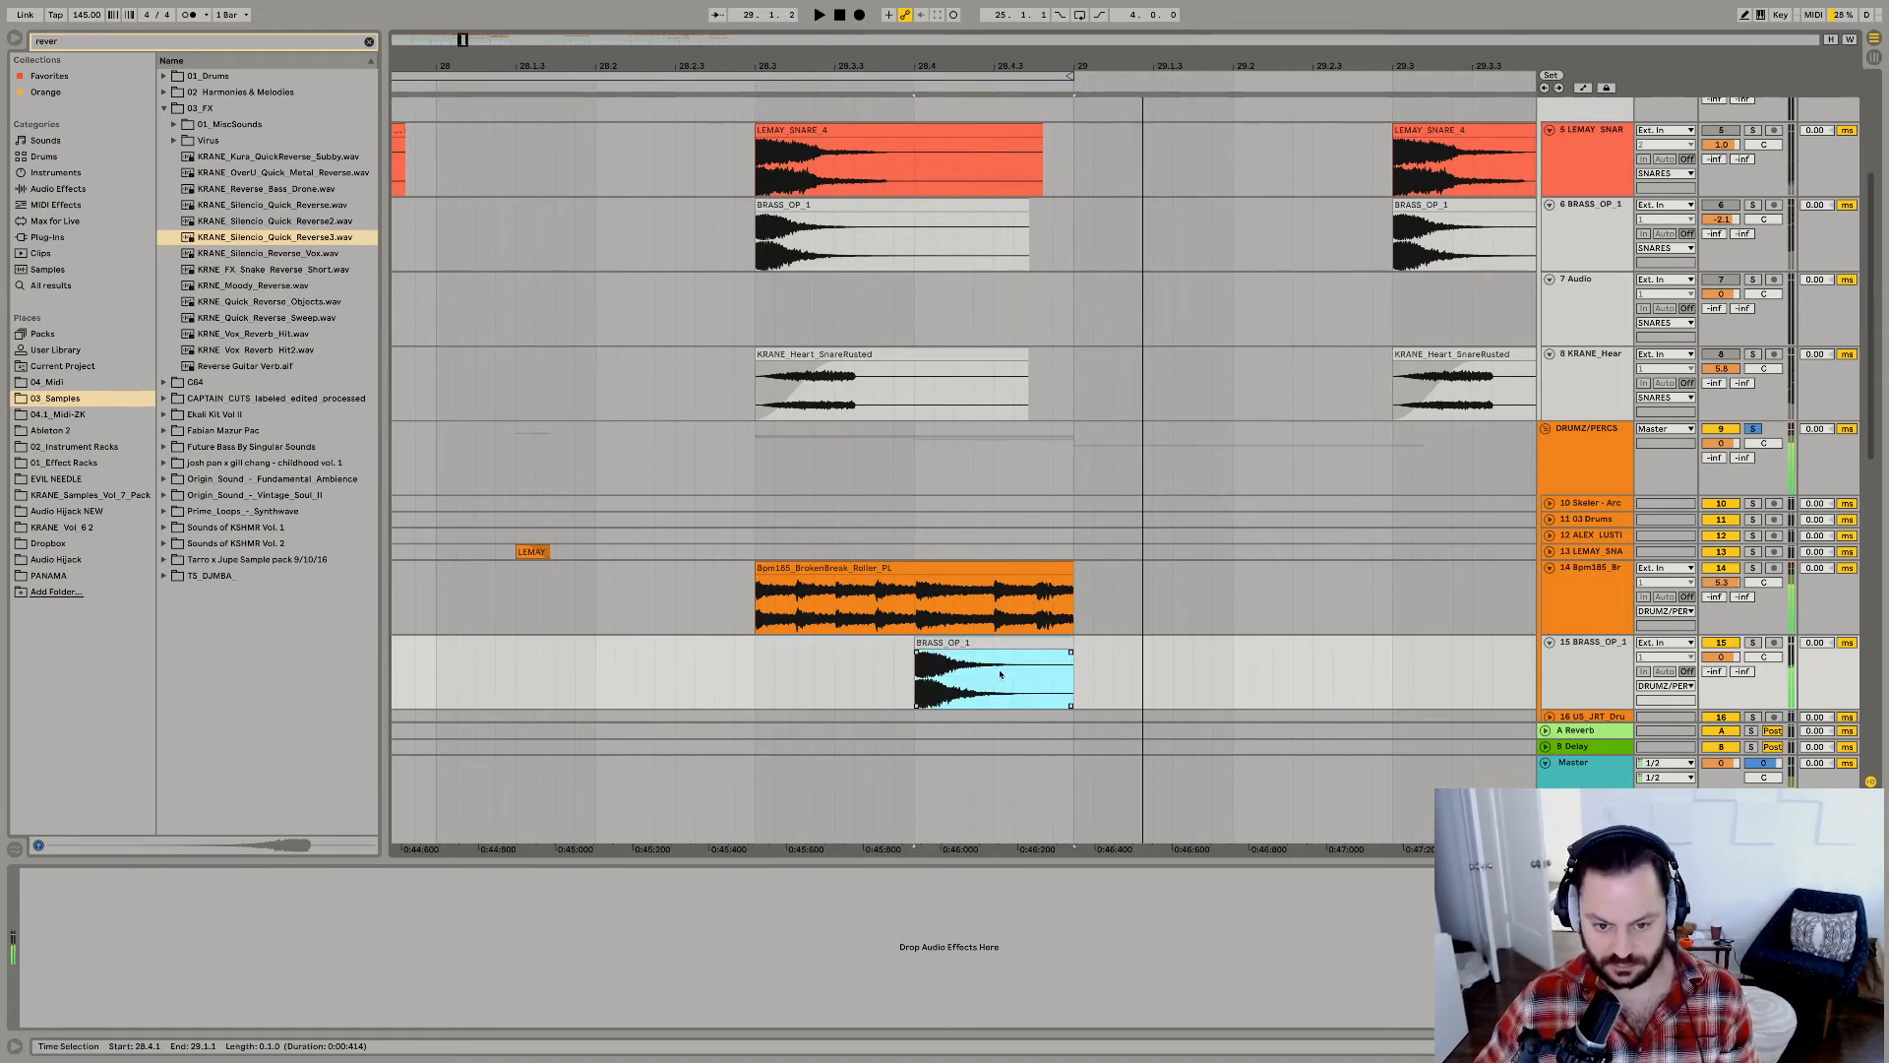
Transpose the pasted BRASS_OP_1 clip up to 6 semitones while auditioning it with the break.
key("space")
double_click(998, 647)
key("space")
left_click(113, 925)
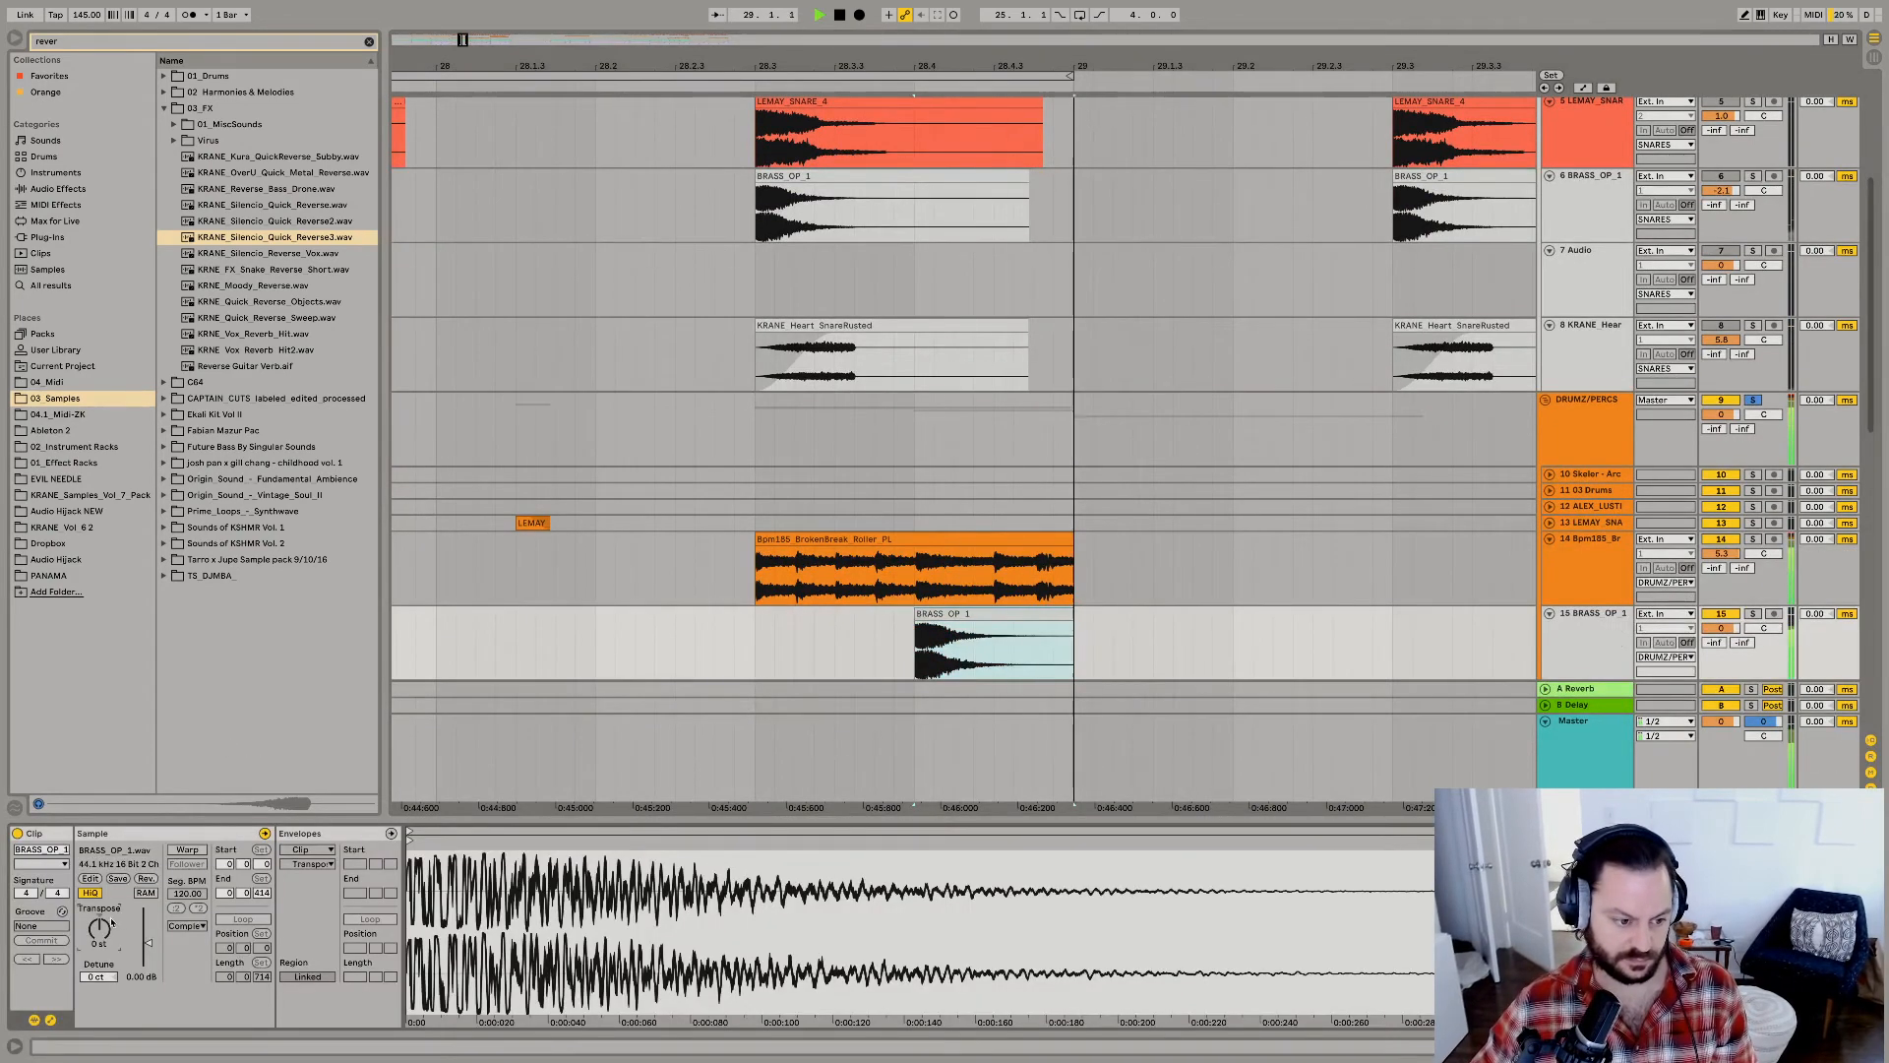
key("Up")
key("Up")
key("Up")
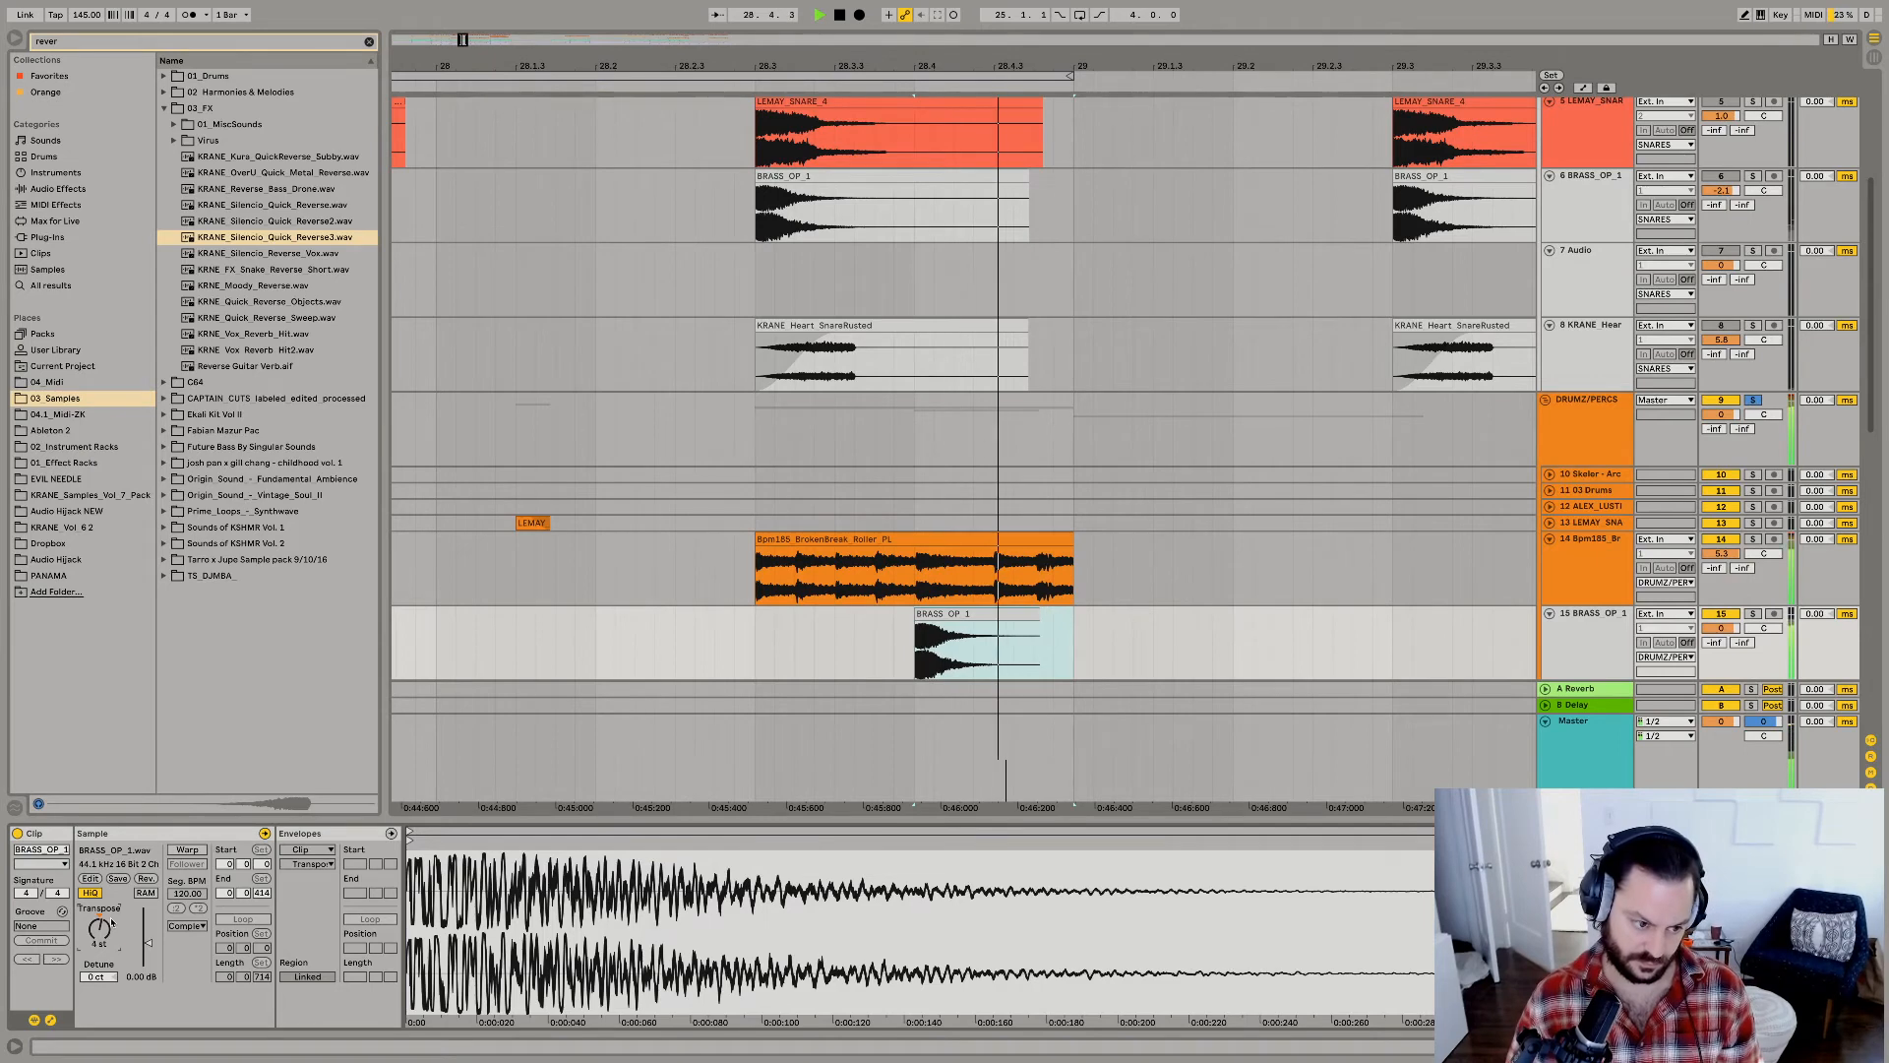
key("Up")
key("space")
key("space")
key("Up")
key("space")
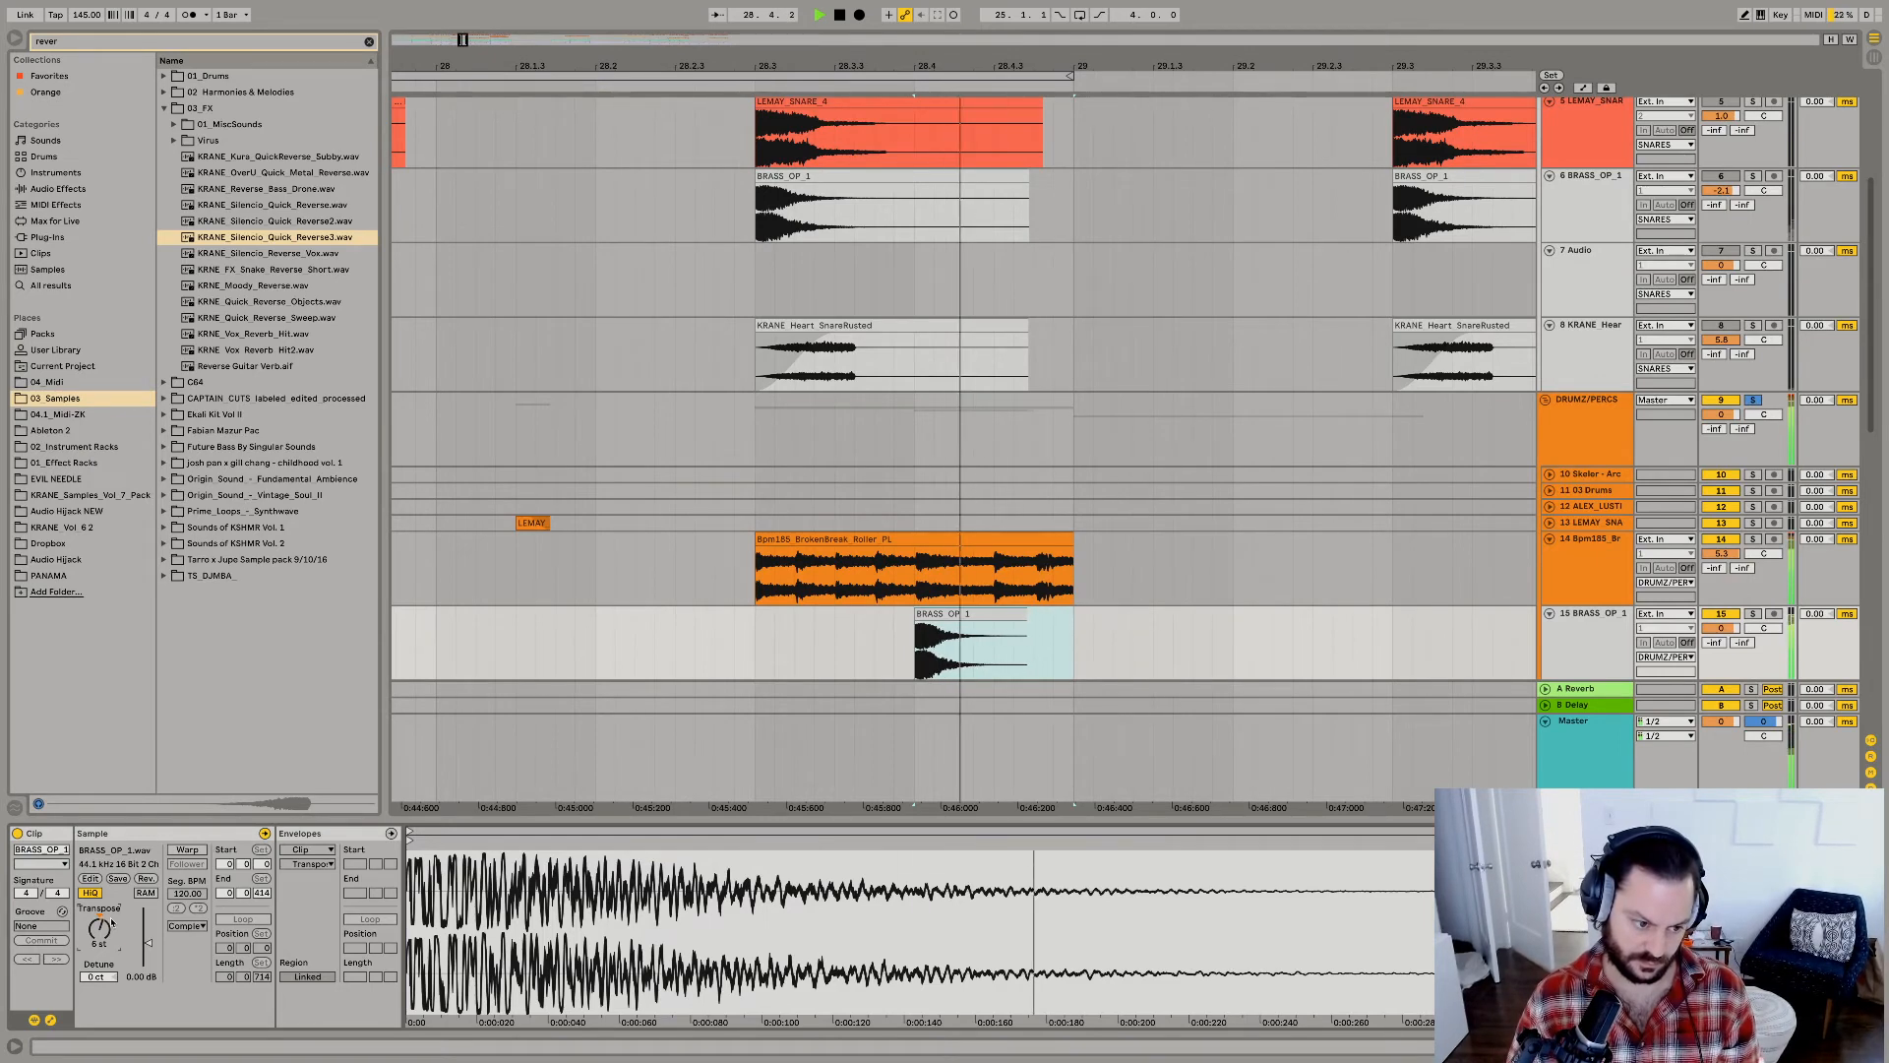
key("space")
key("space")
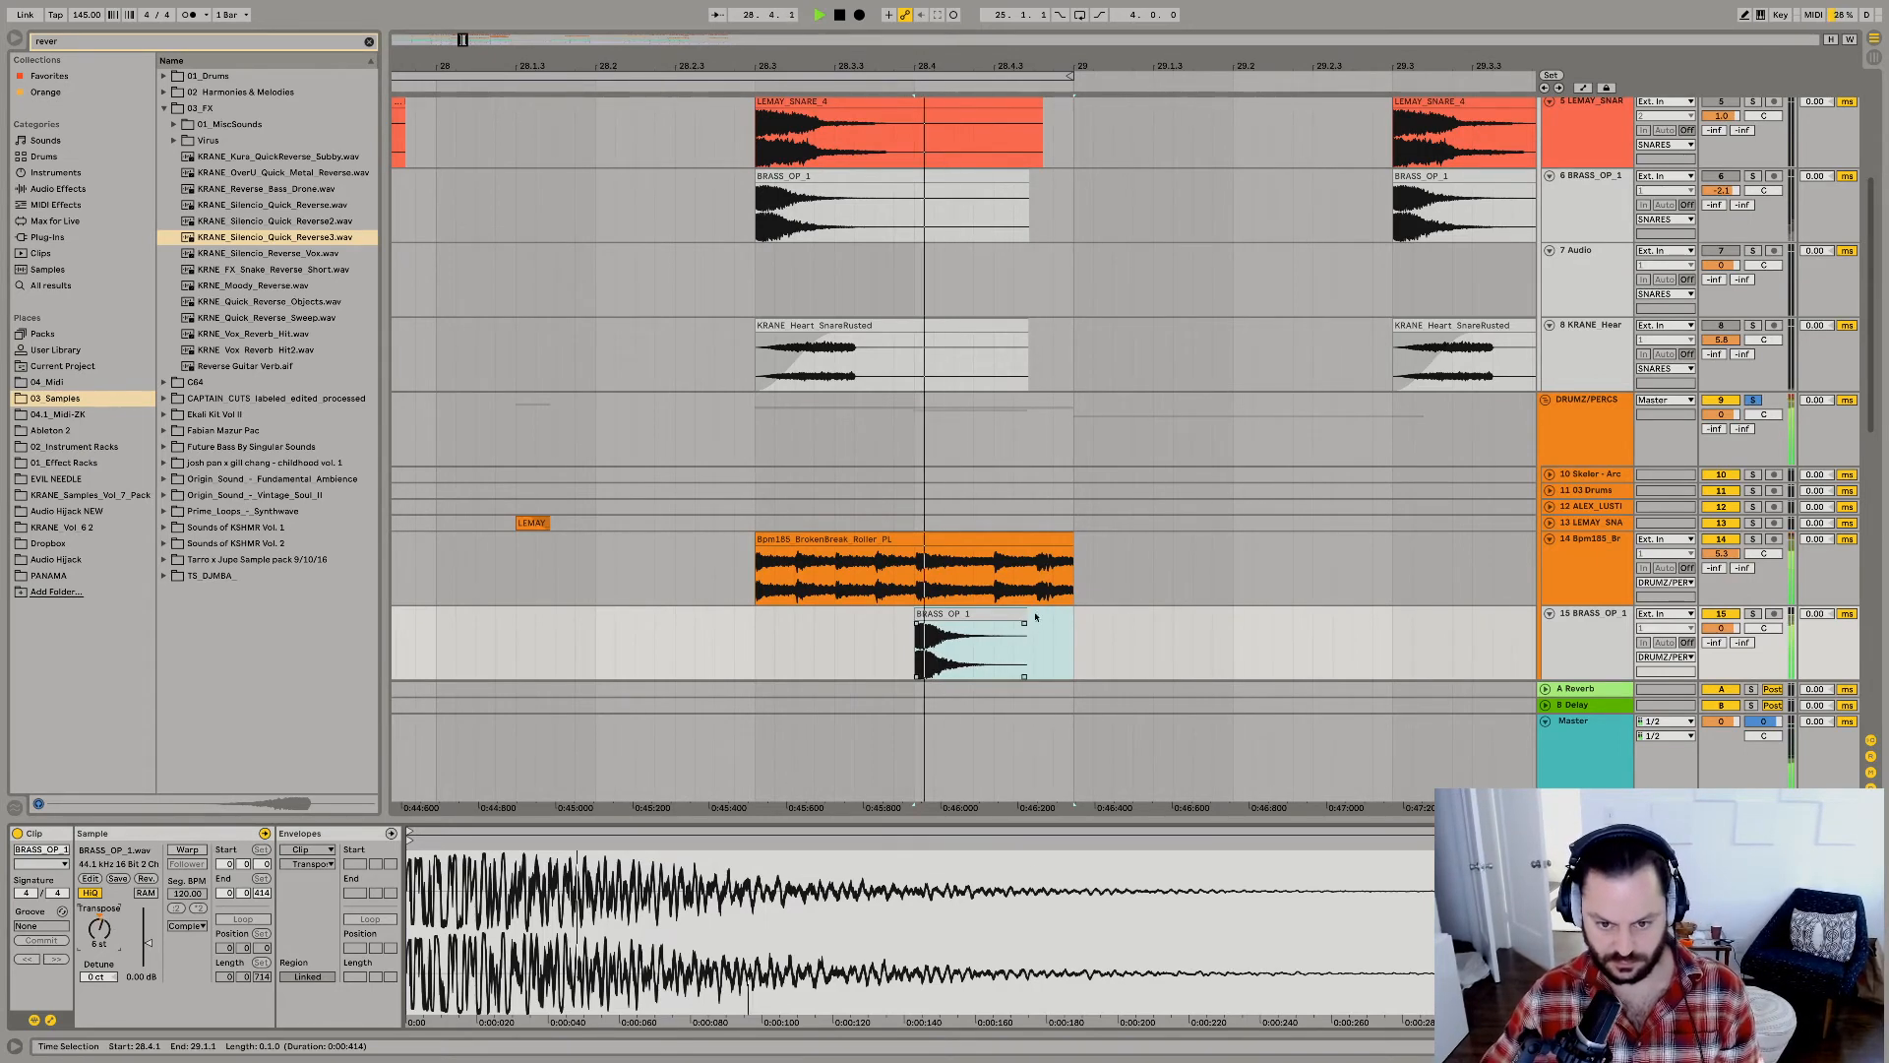
Duplicate the pitched BRASS_OP_1 clip, move the copy to 28.4.4, and select both clips.
key("space")
key("space")
key("super+d")
key("space")
left_click(1036, 644)
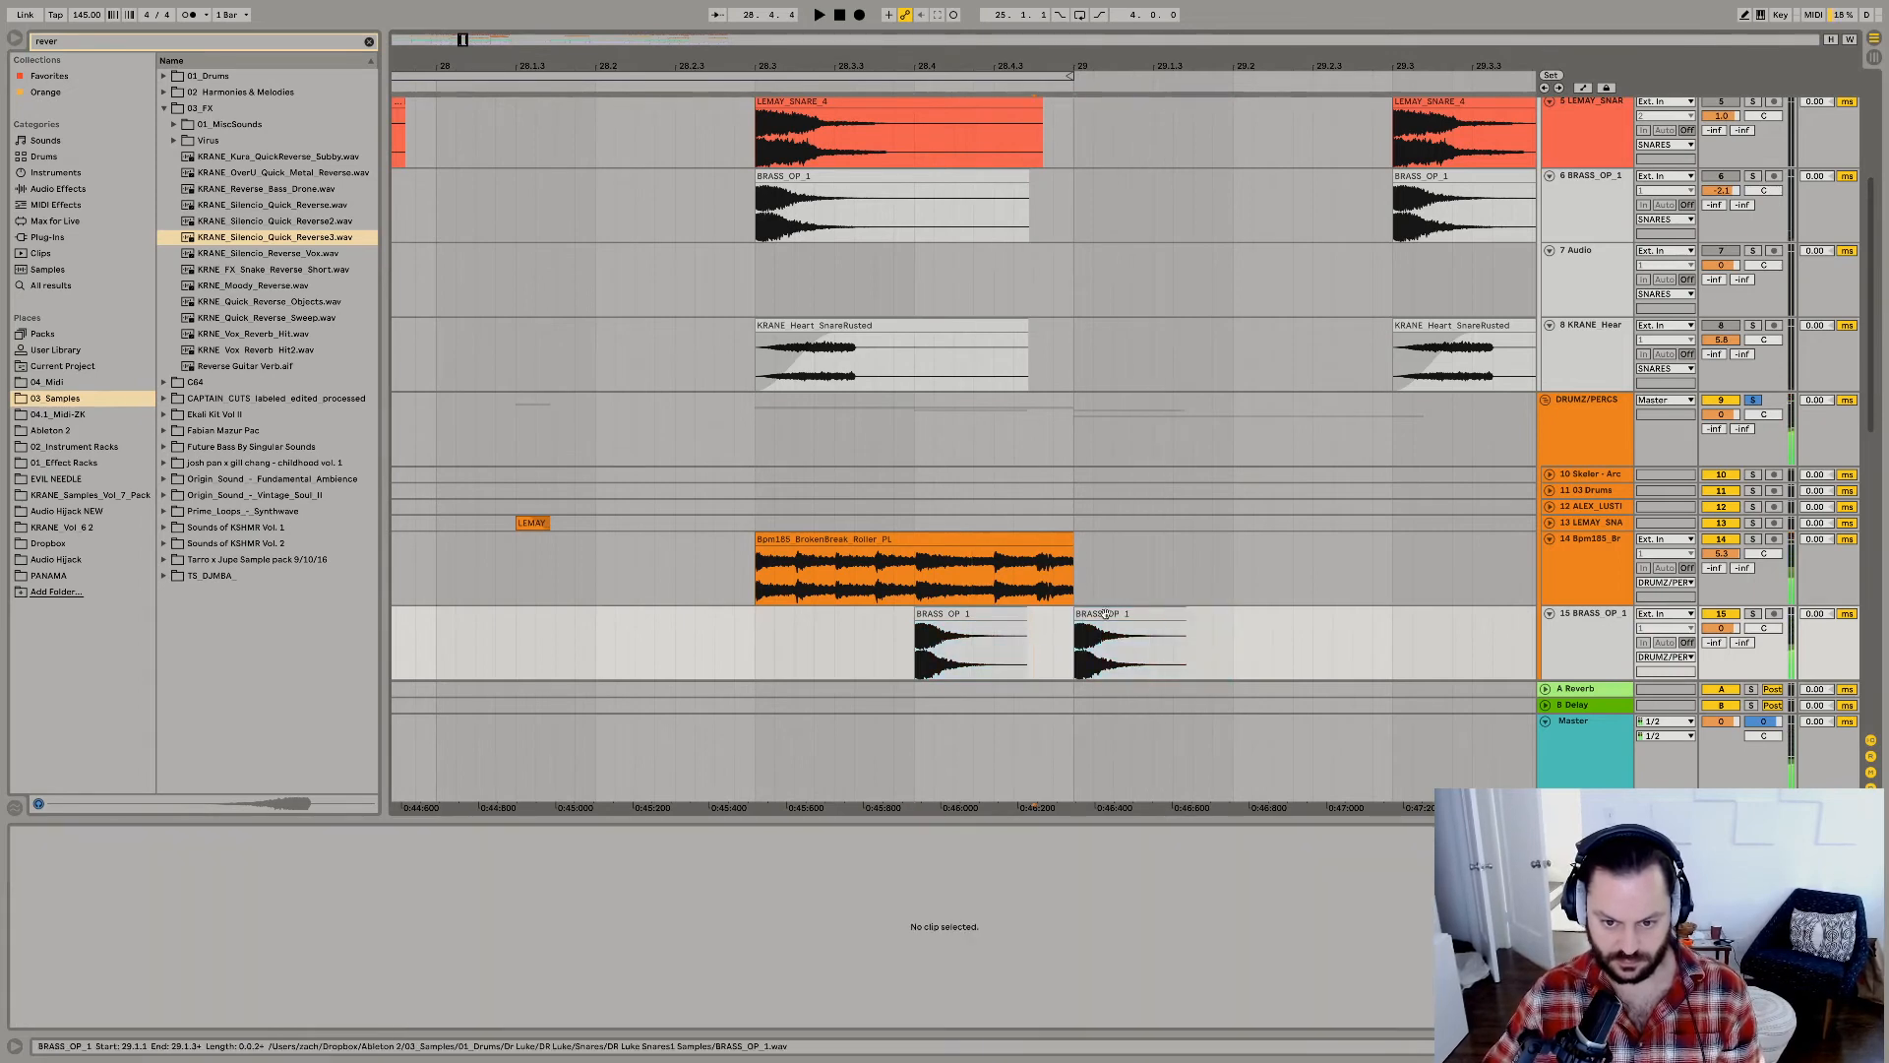
left_click_drag(1107, 615, 1067, 622)
left_click(984, 613, "shift")
key("space")
key("space")
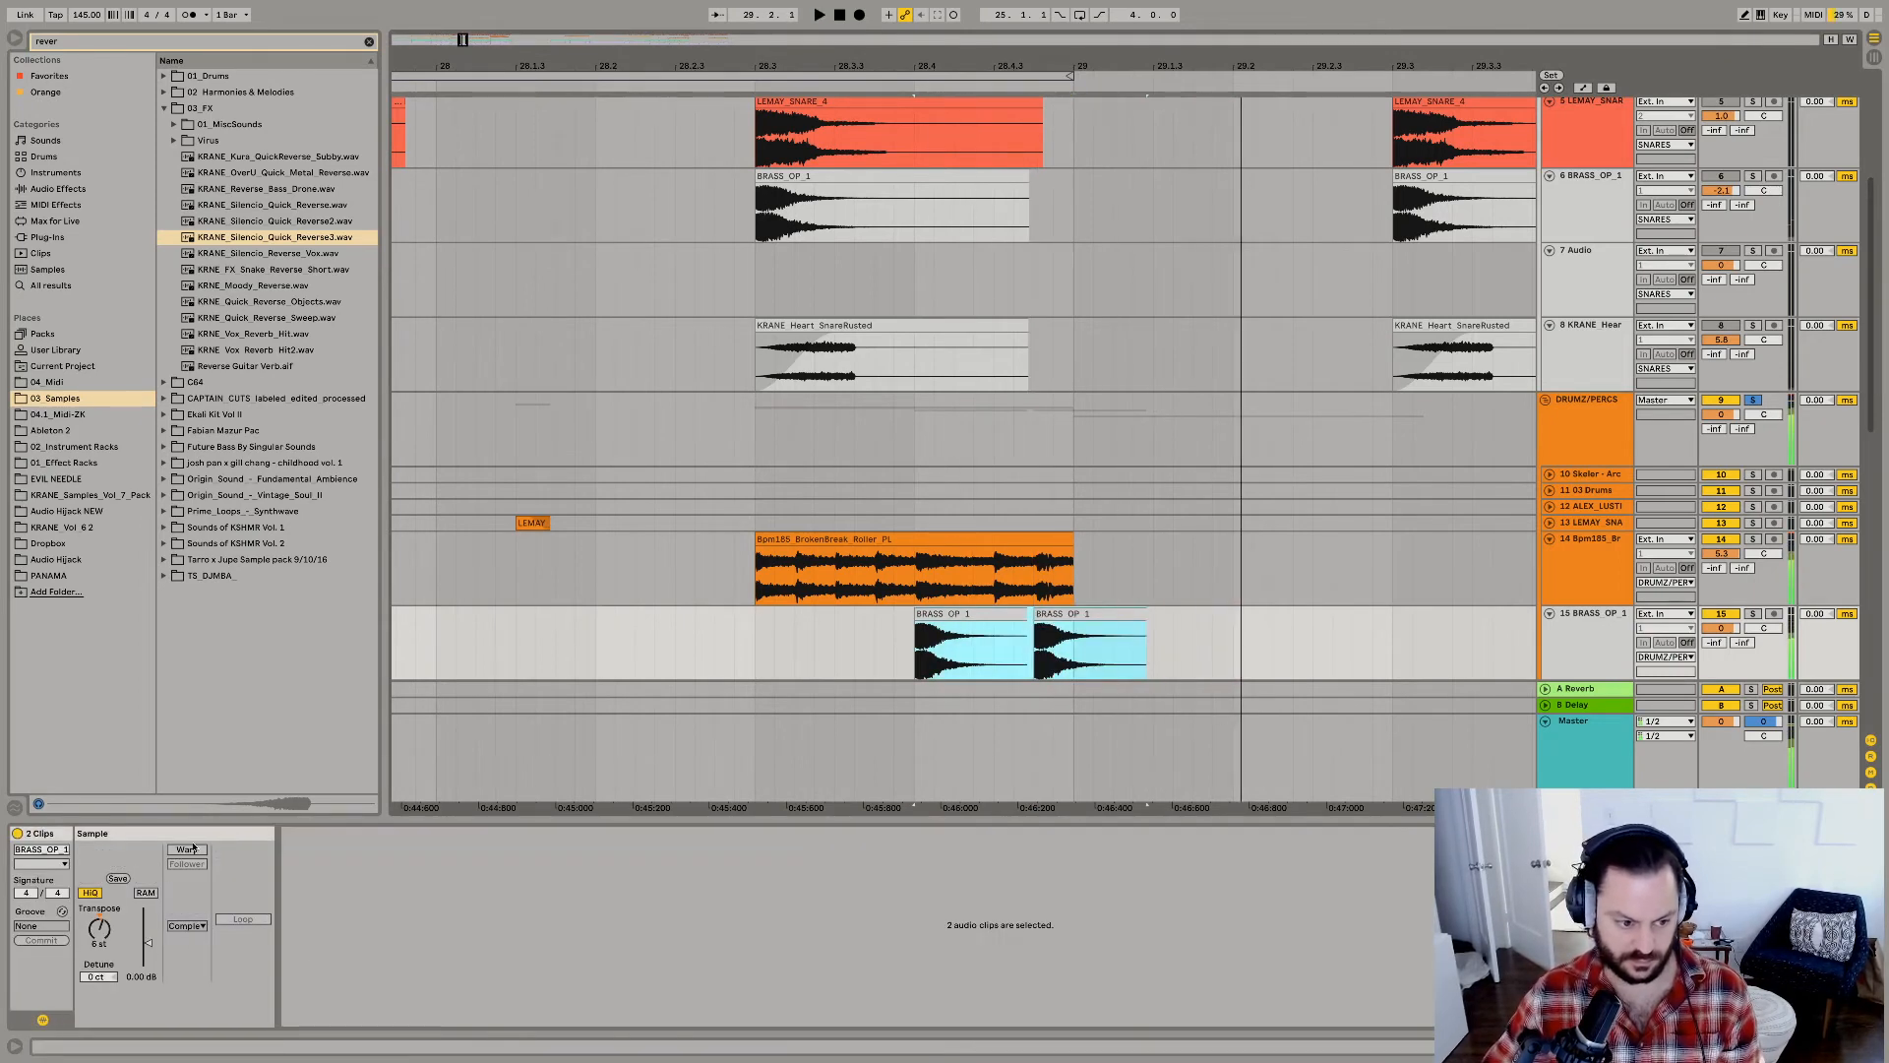
Turn on Warp in Beats mode for both BRASS_OP_1 clips and listen to them with the break.
left_click(188, 850)
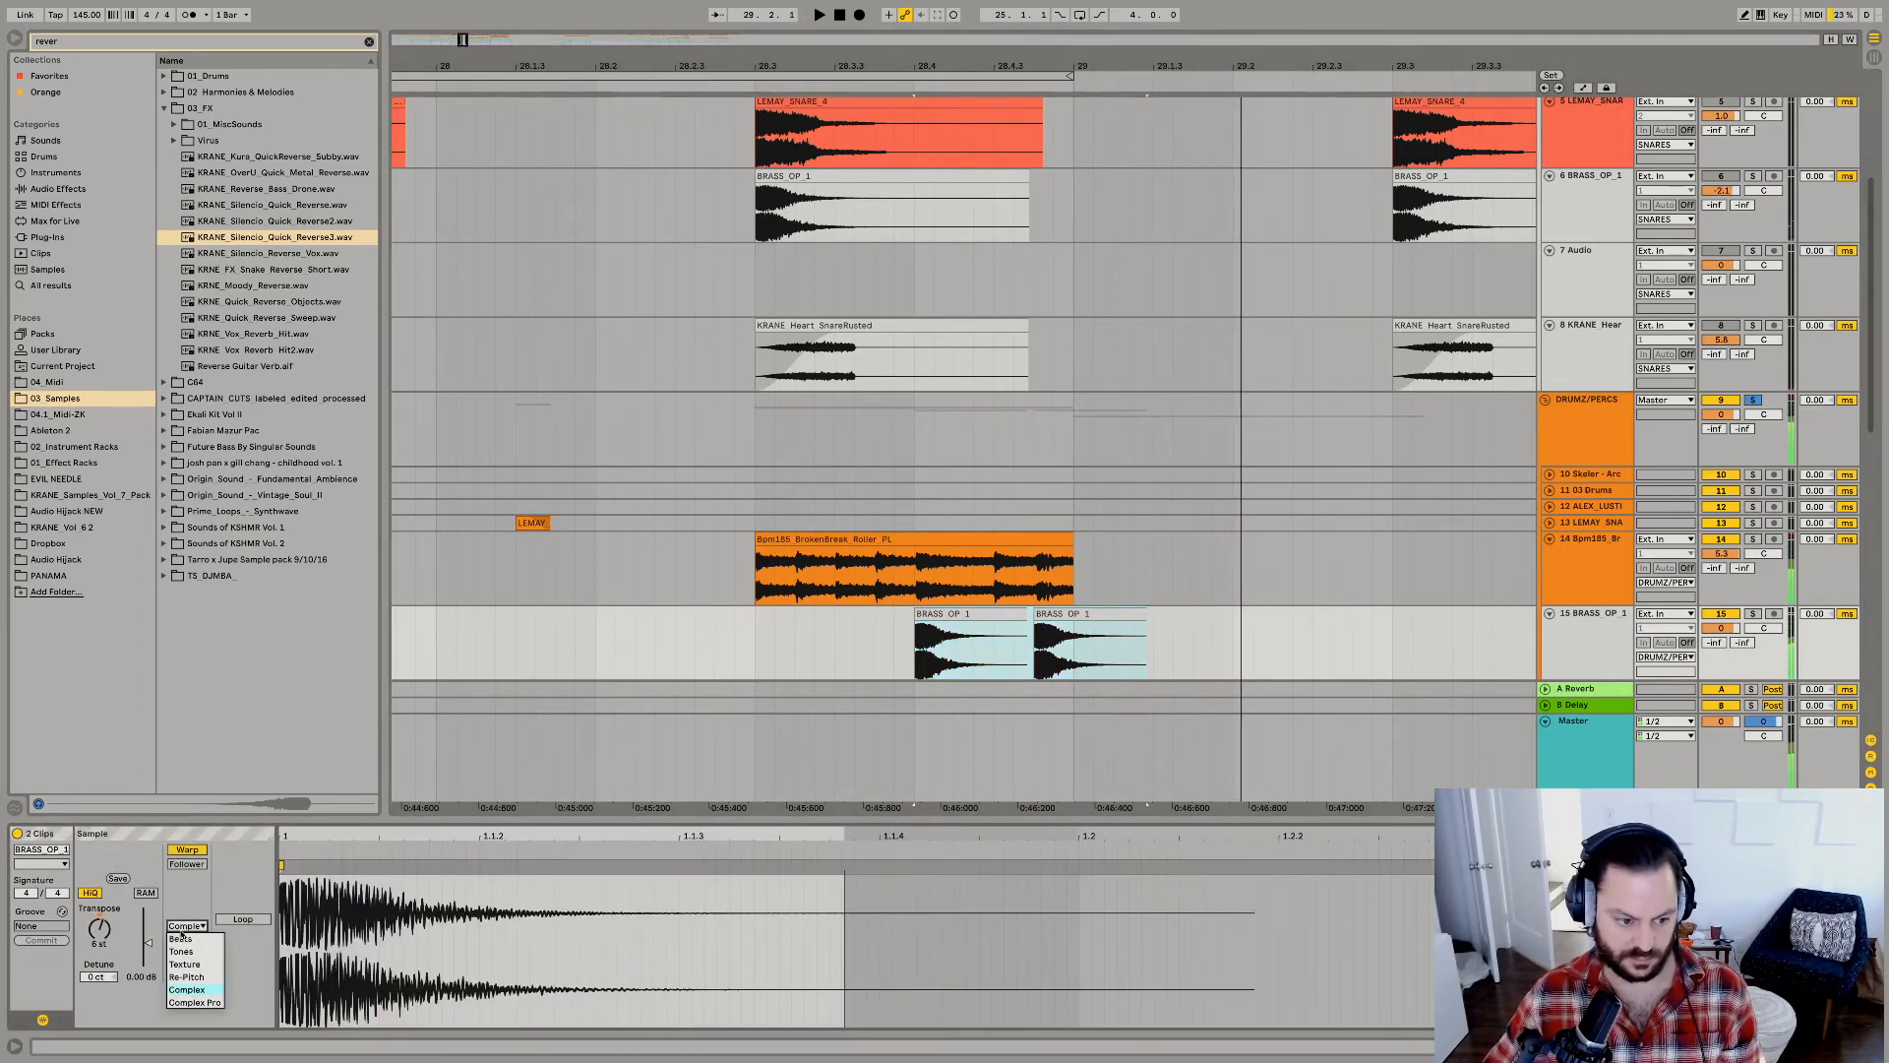
left_click(176, 978)
key("space")
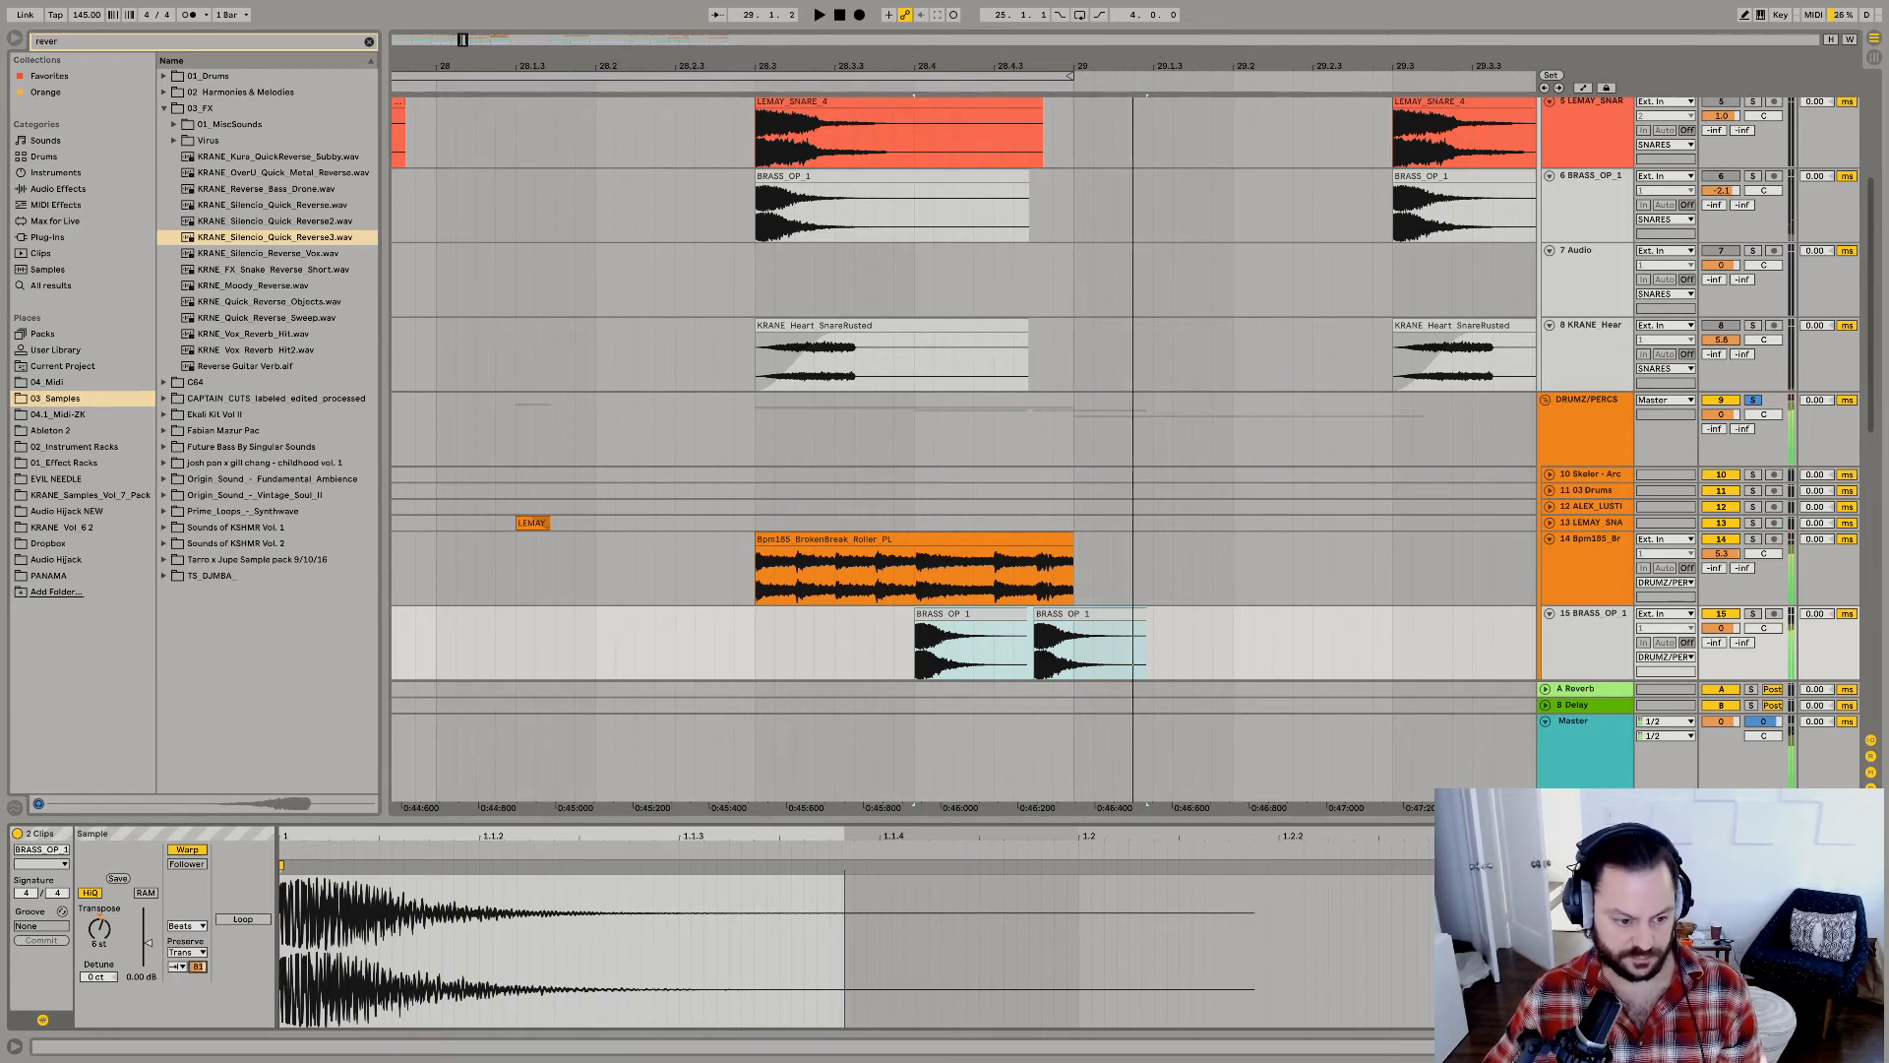
key("space")
key("space")
mouse_move(198, 967)
left_mouse_down()
mouse_move(198, 1002)
mouse_move(198, 968)
left_mouse_up()
key("space")
key("space")
key("space")
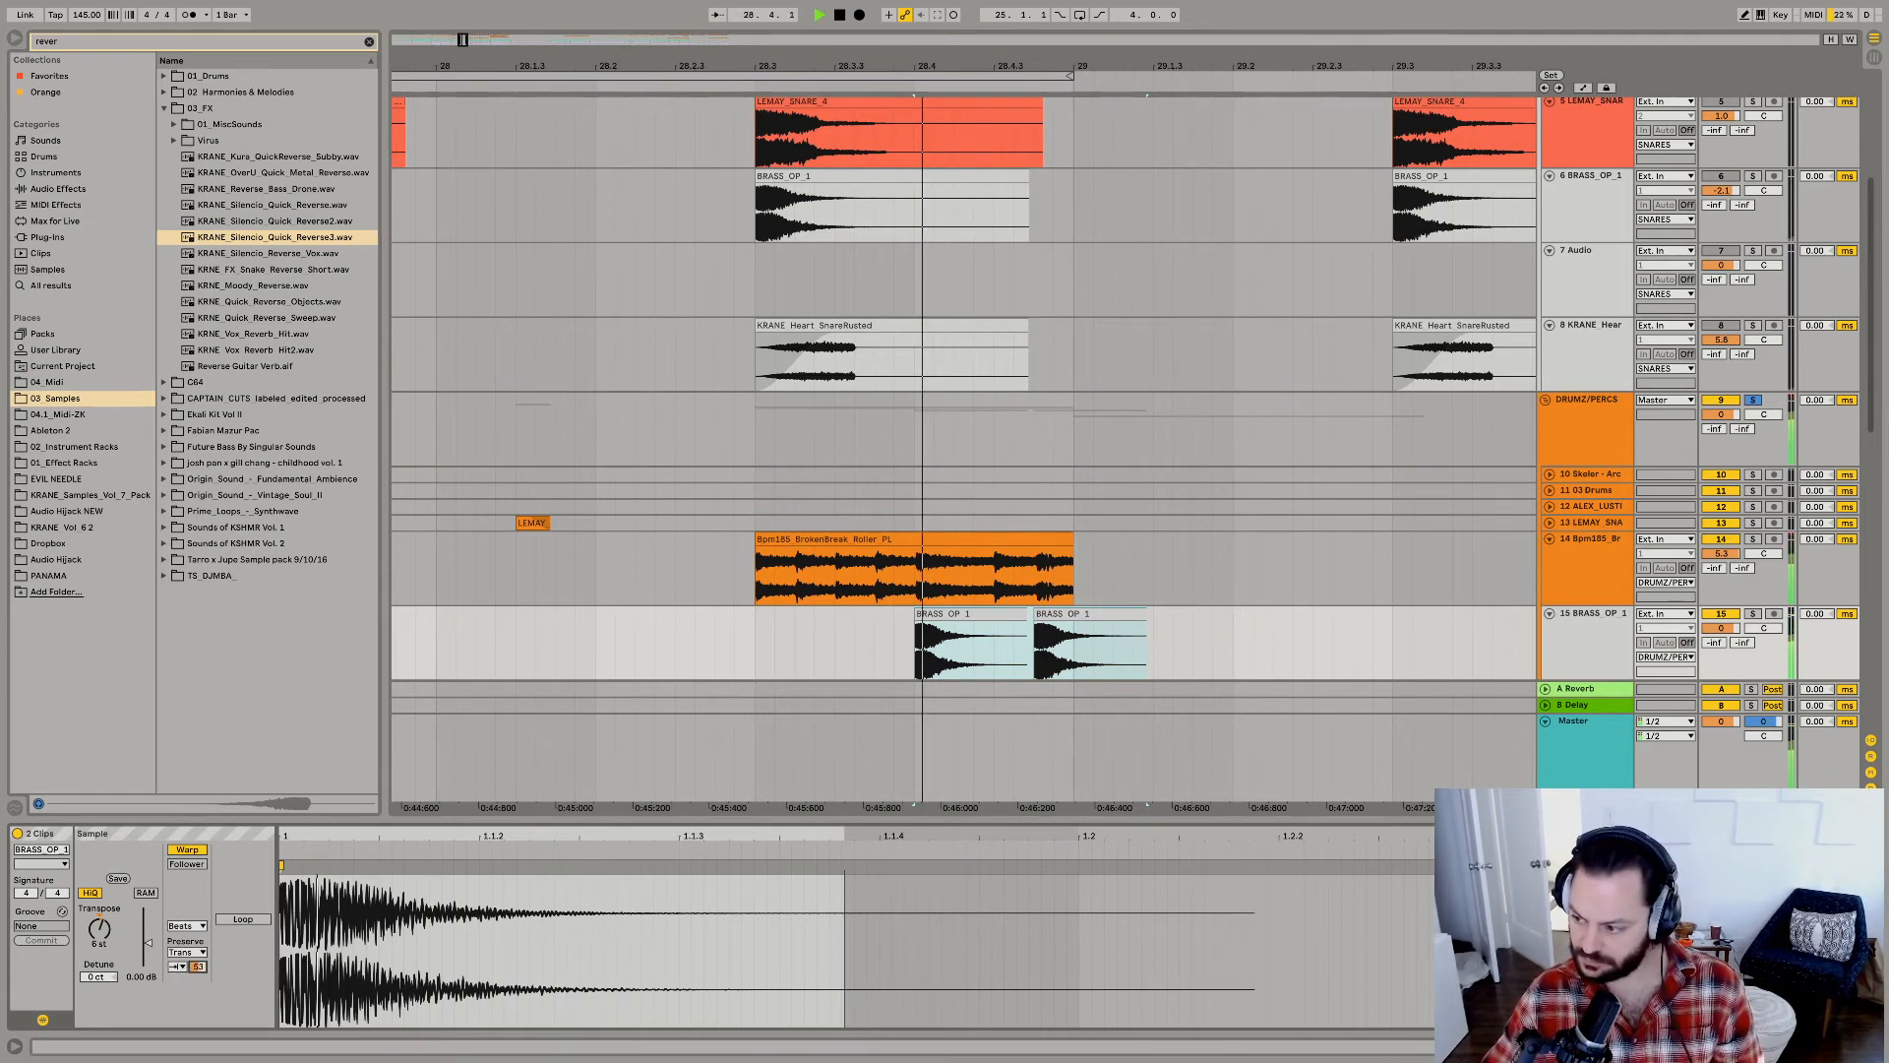
key("space")
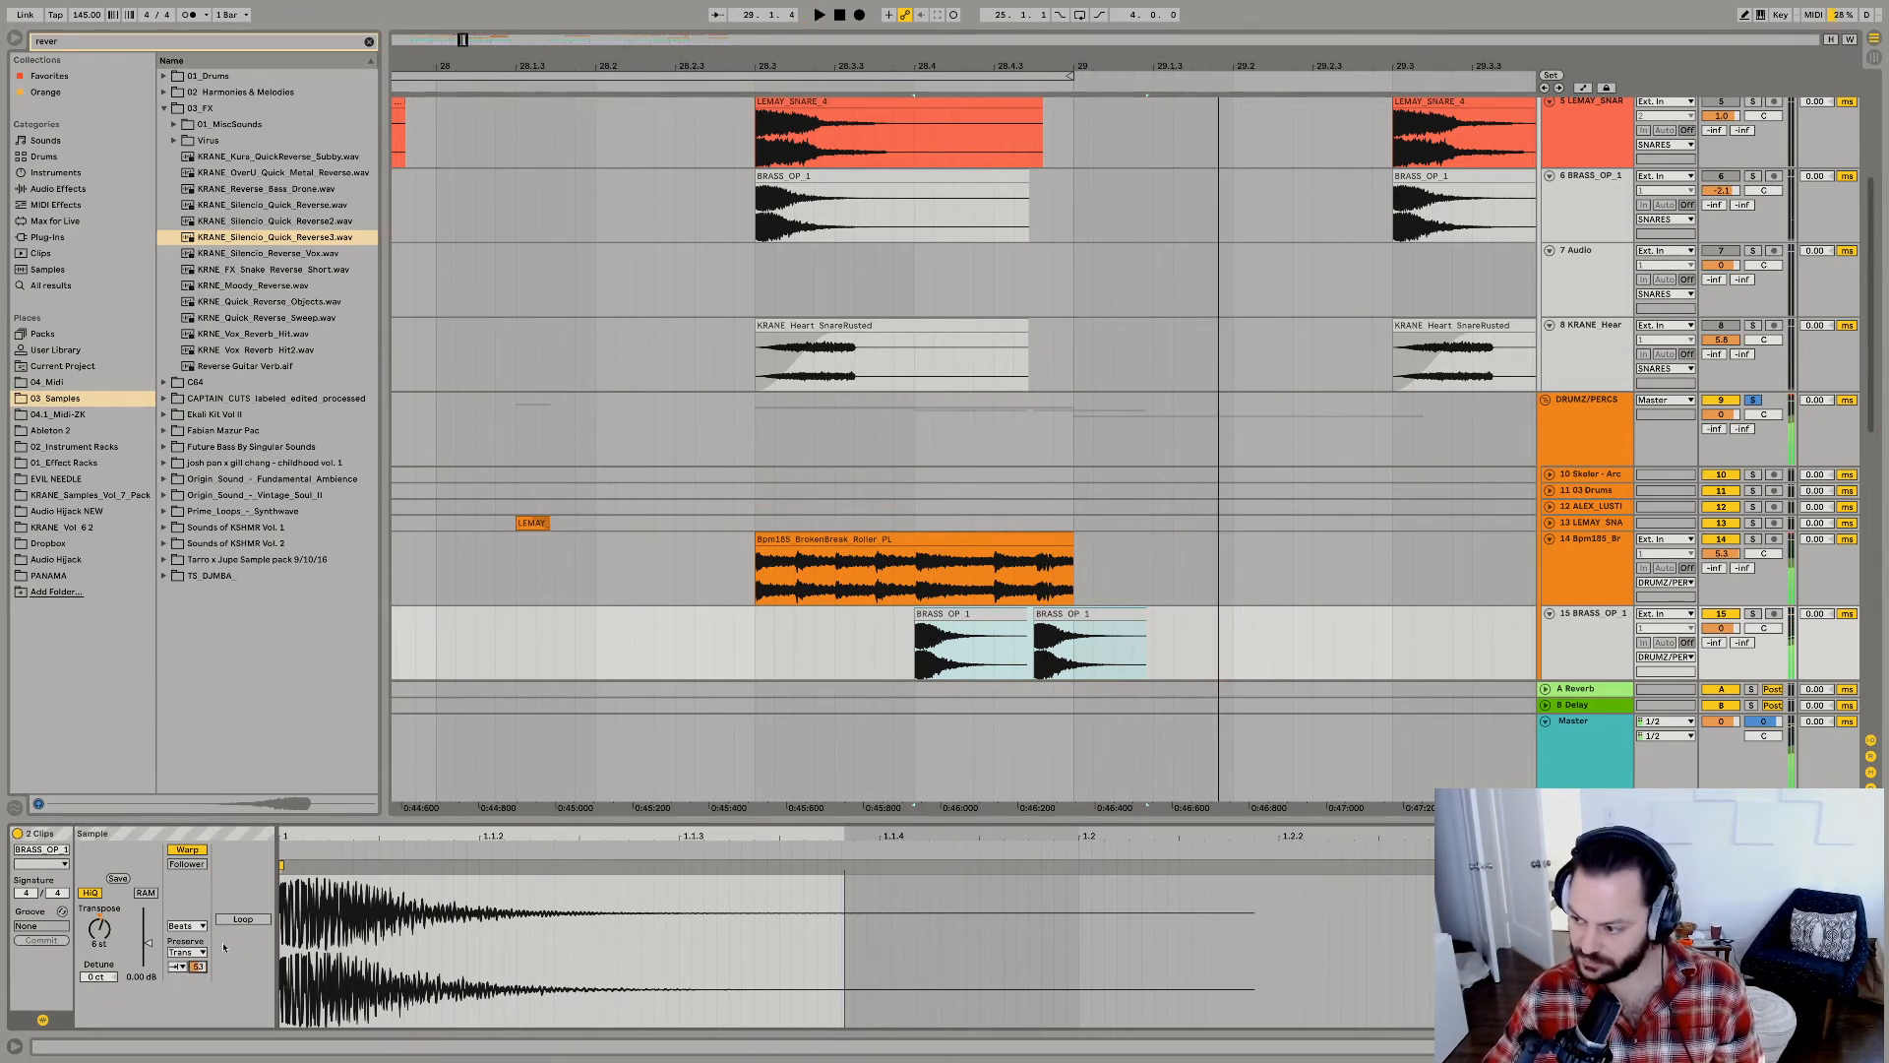
Shorten both BRASS_OP_1 clips, ending the second at 29.1.1, and give each a fade-out.
left_click(1024, 616)
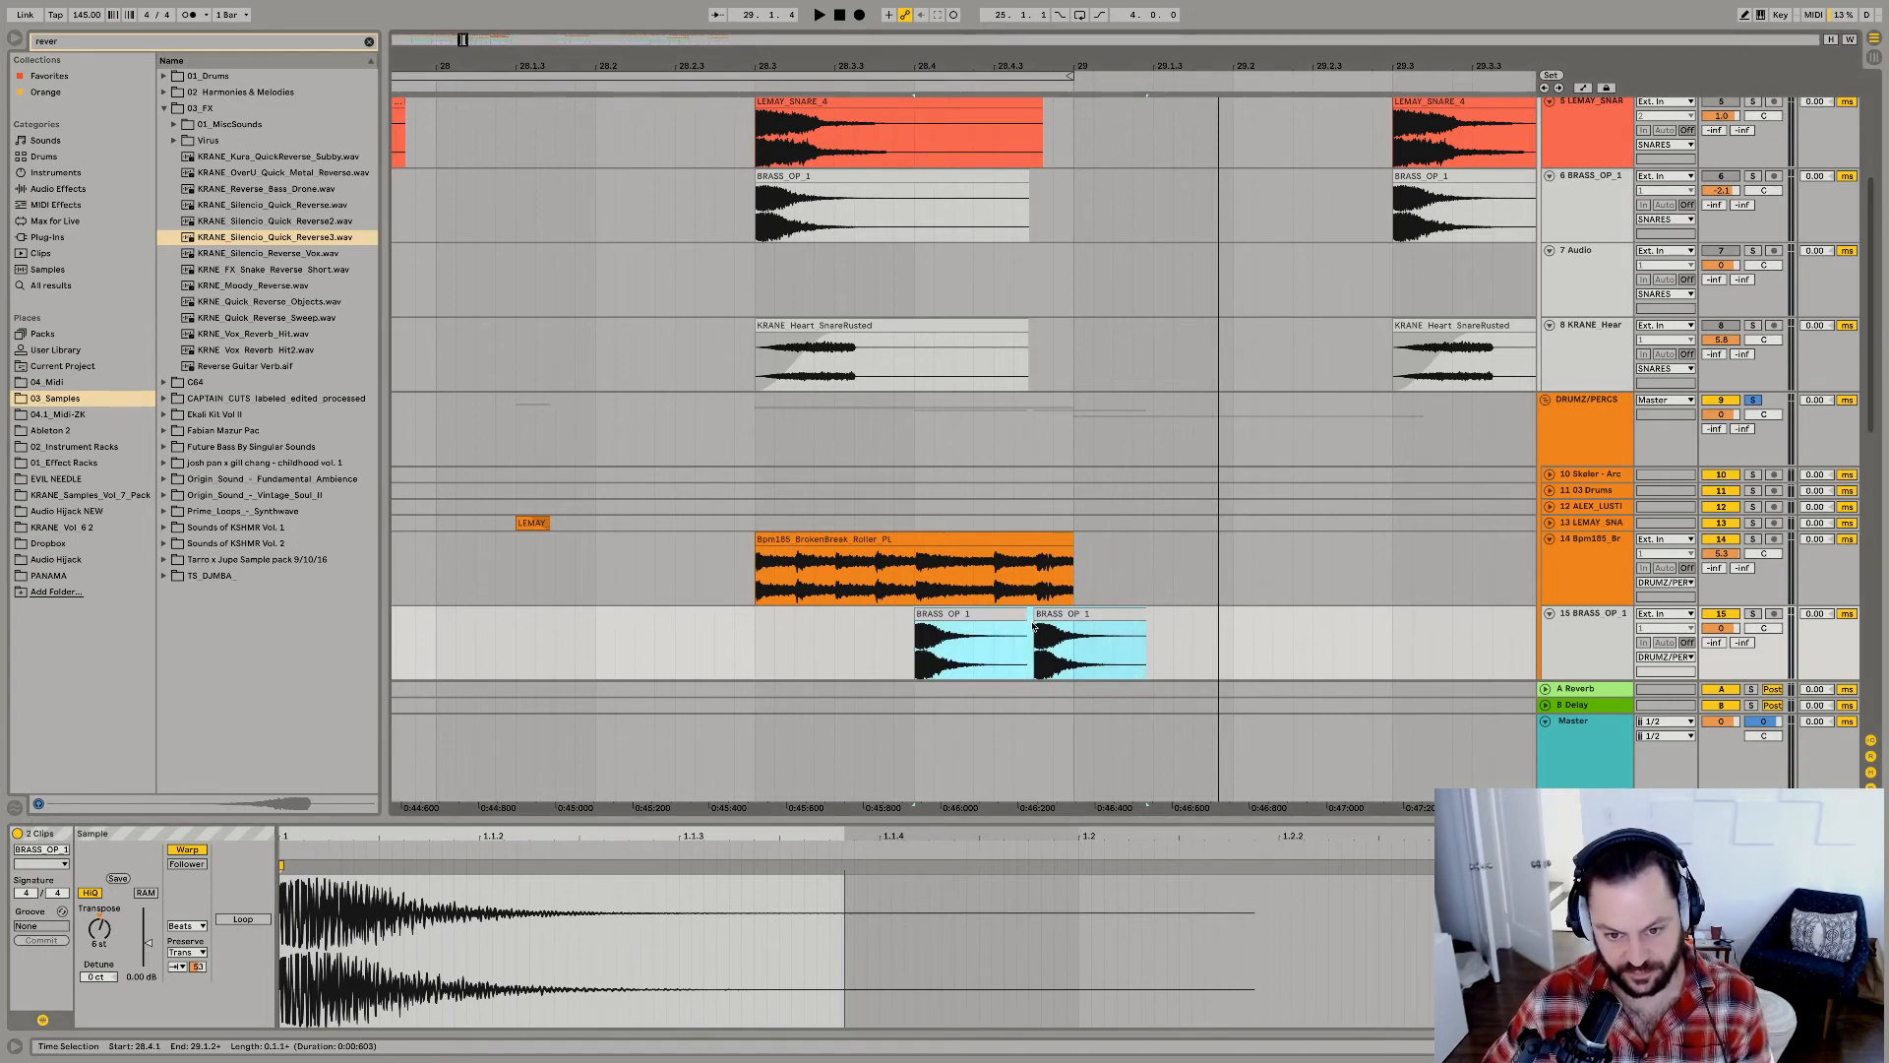
left_click(1030, 623)
left_click_drag(1025, 617, 961, 627)
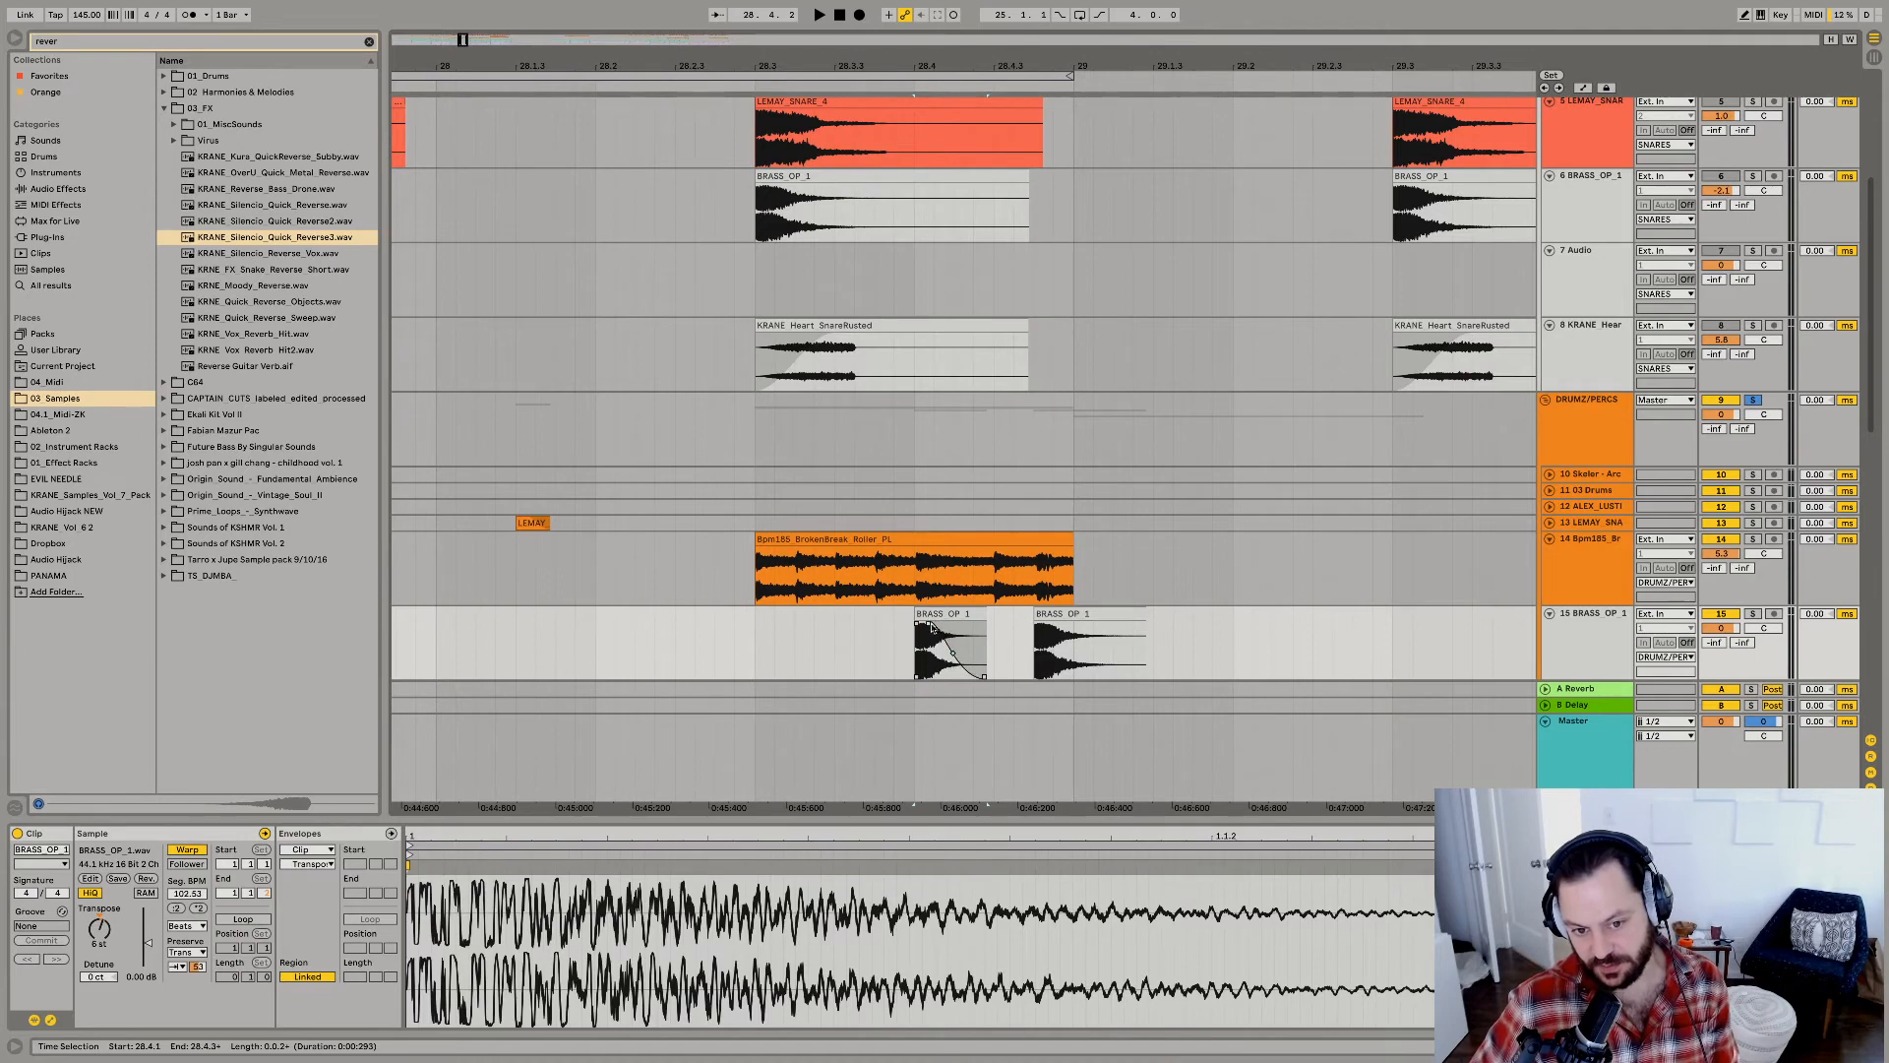
left_click(1138, 617)
left_click_drag(1146, 624, 1038, 631)
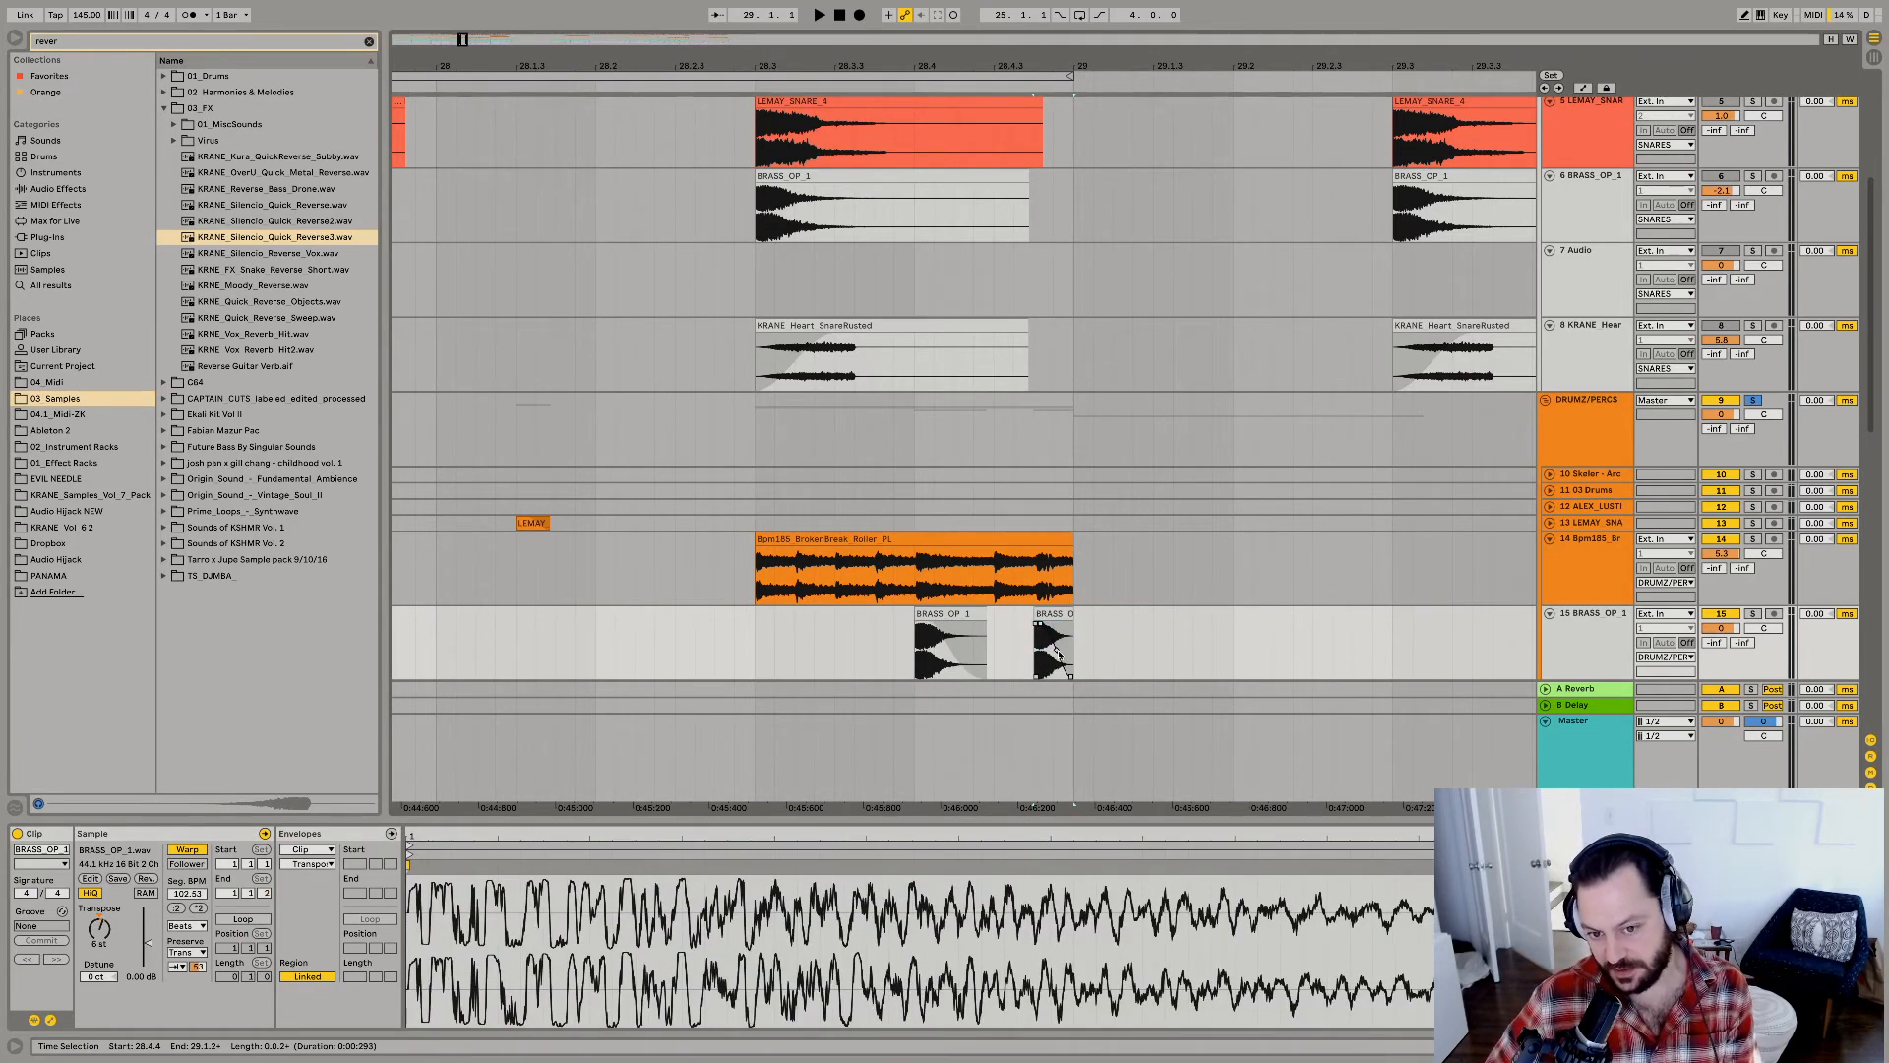
Copy the short BRASS_OP_1 hit at 28.4.4 to 28.3.2 and play the fill.
left_click(1053, 645)
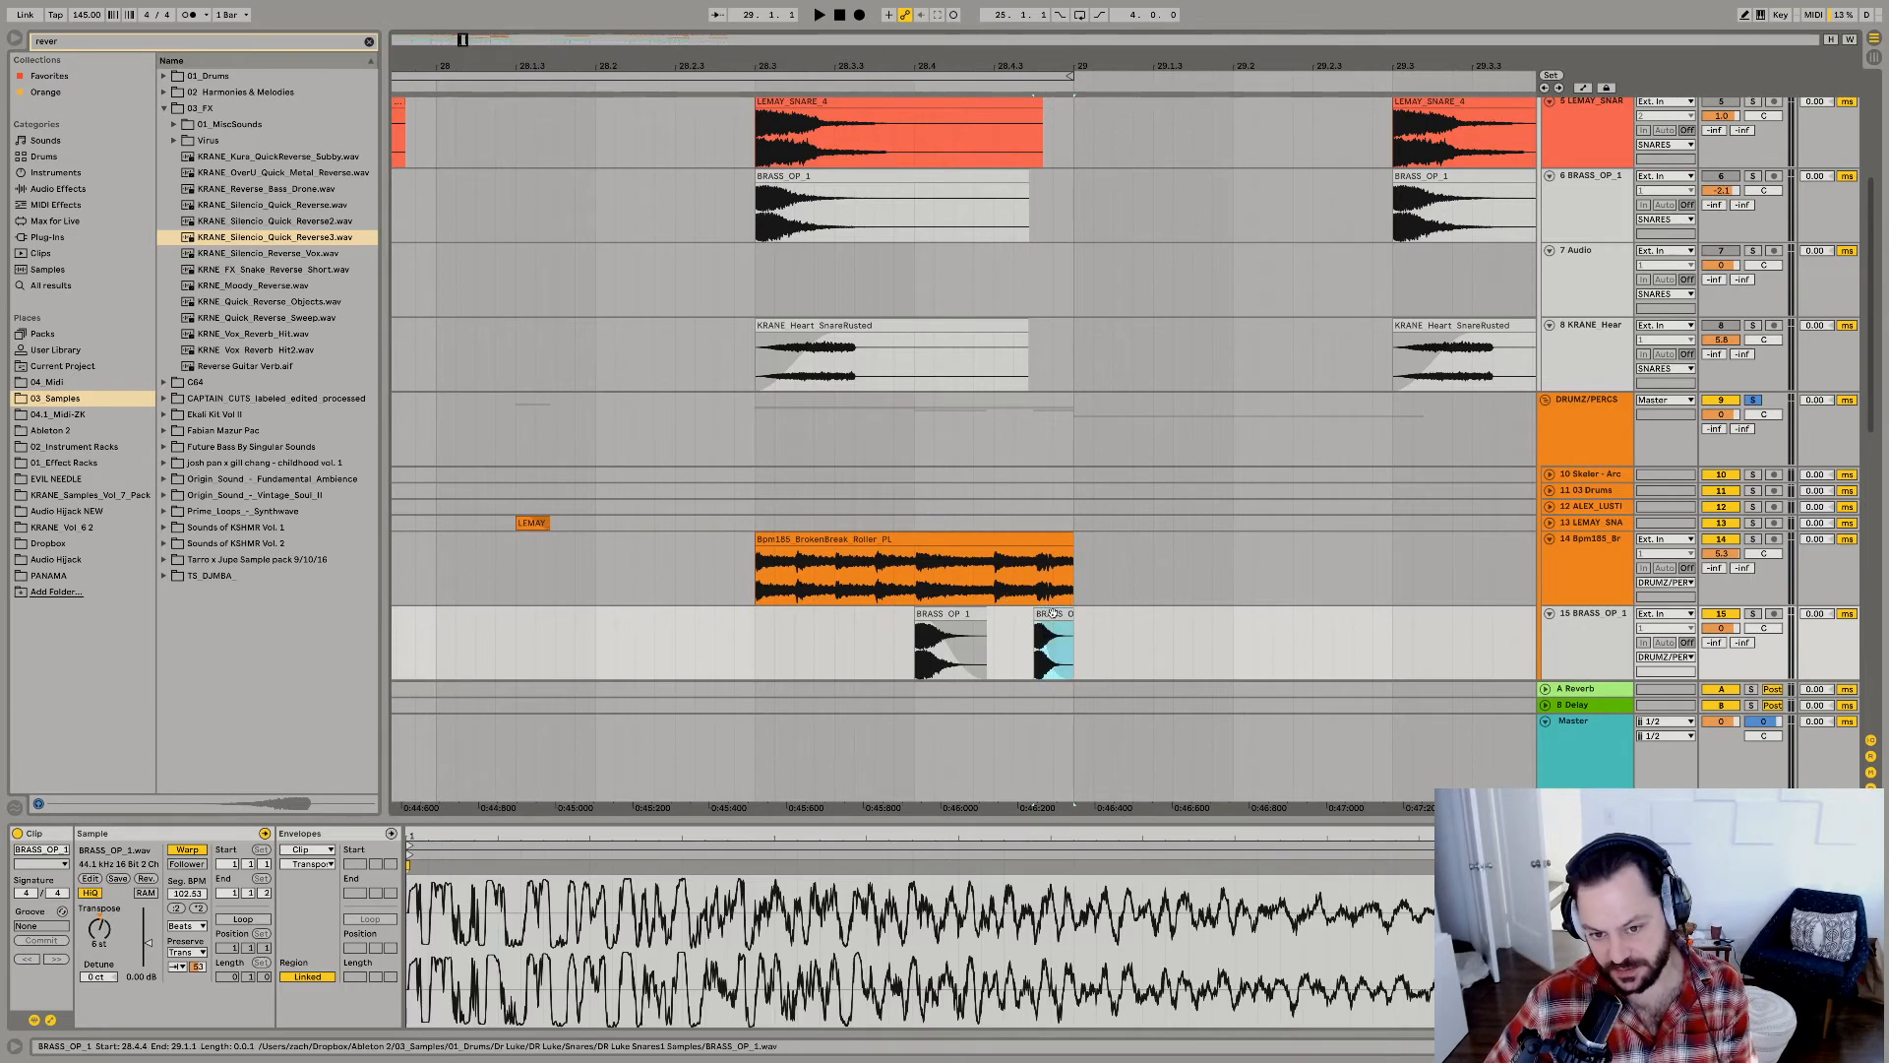
left_click(788, 655)
key("space")
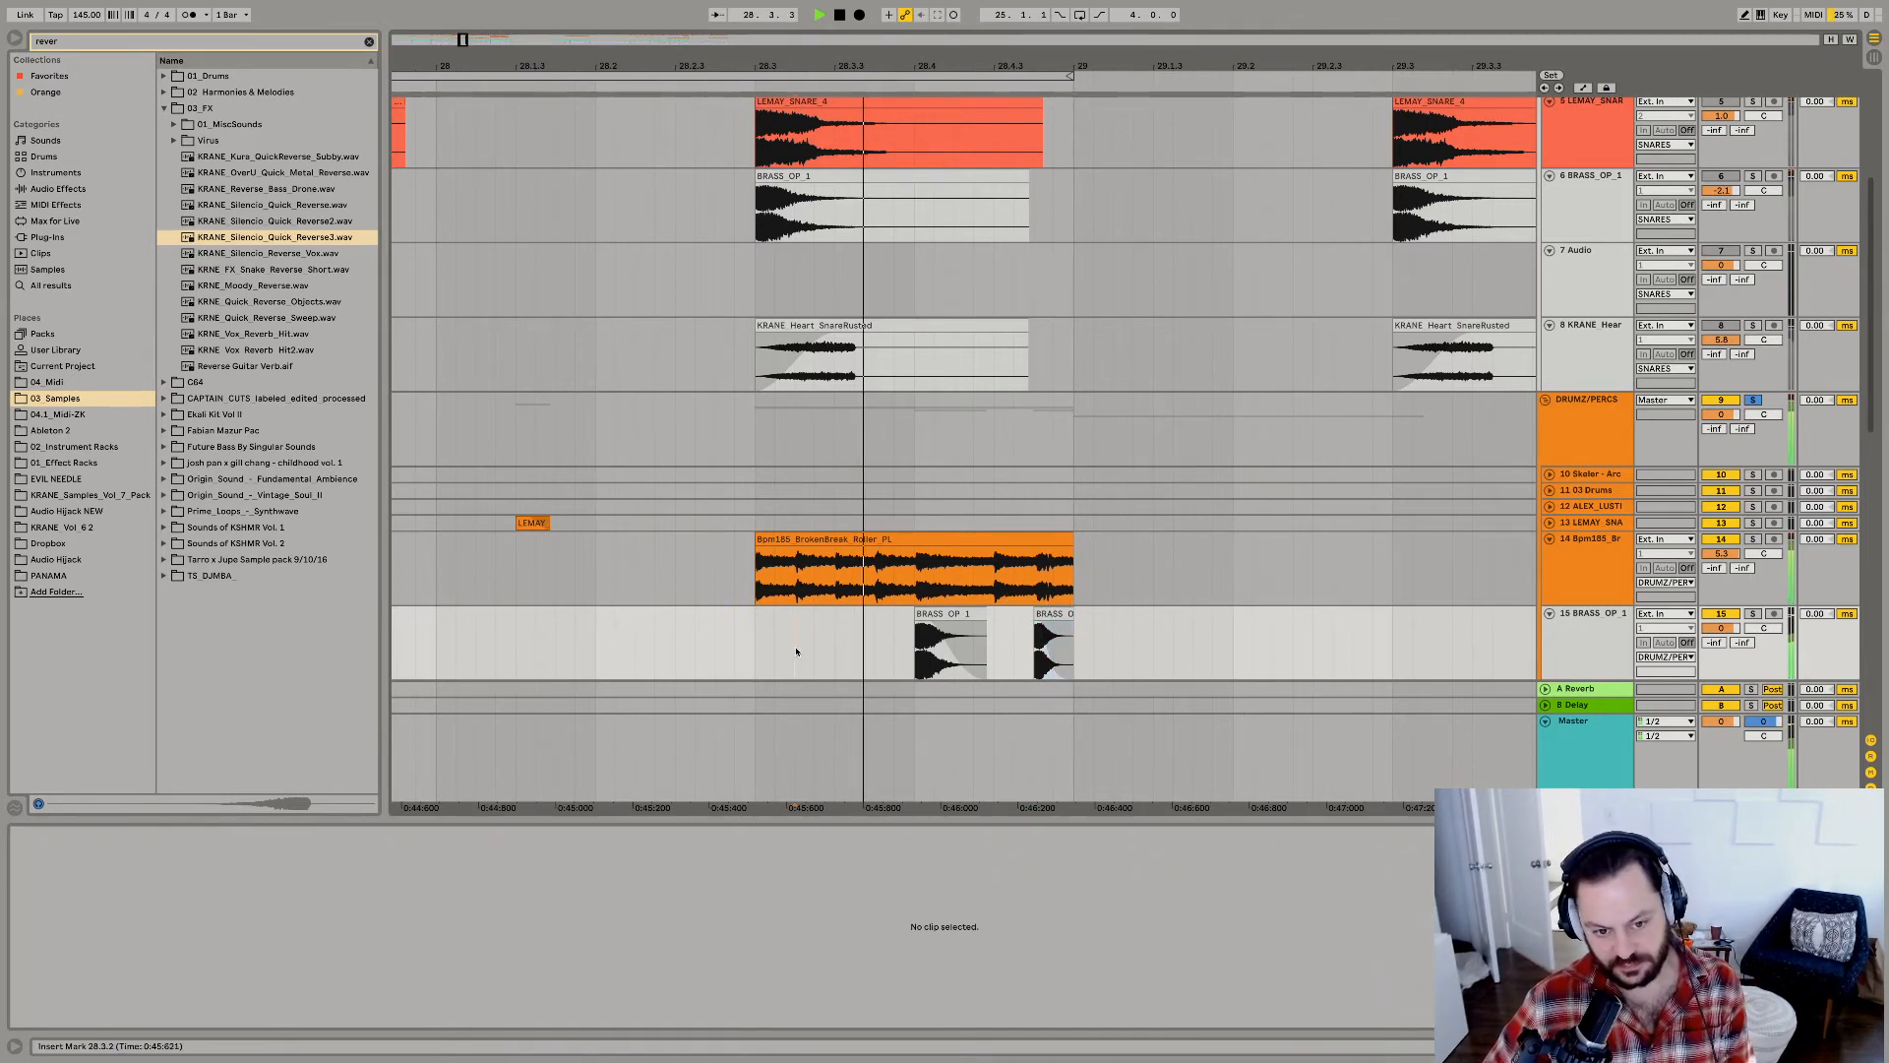
key("ctrl+v")
key("space")
key("space")
key("space")
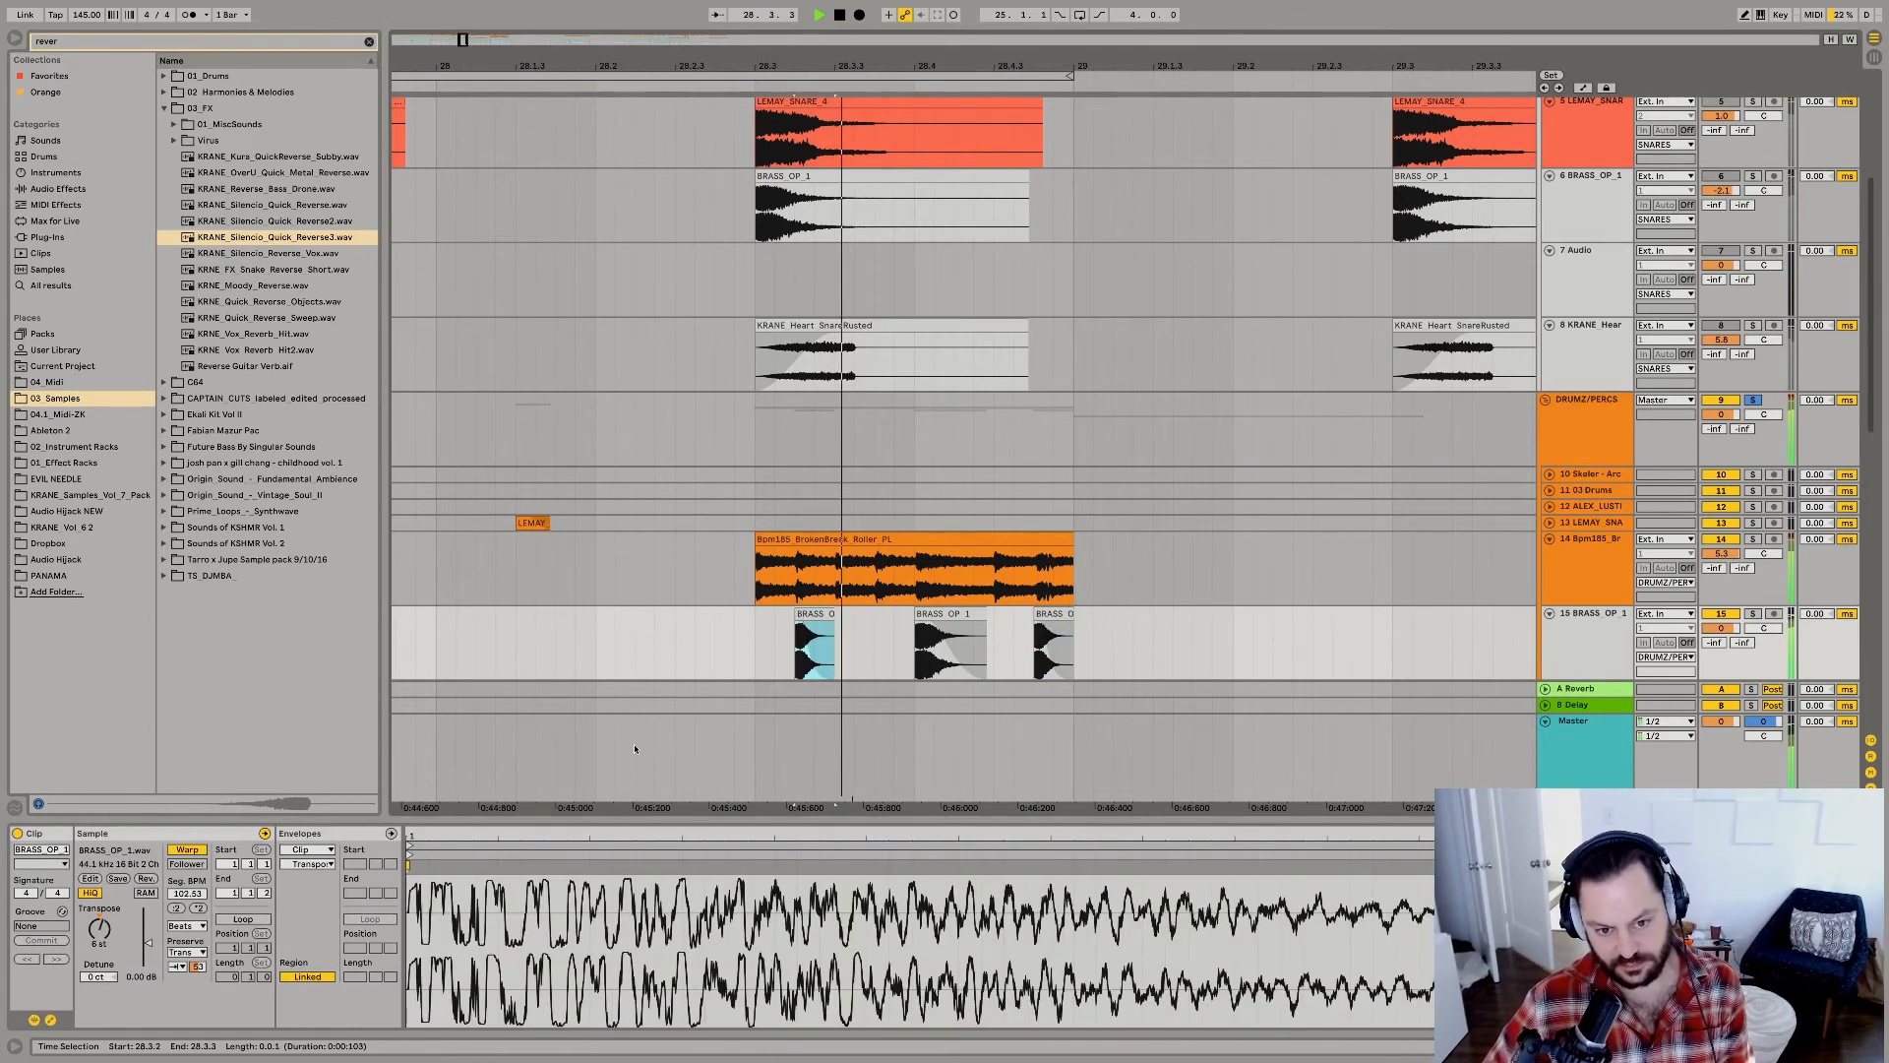
Copy the short BRASS_OP_1 hit from 28.3.2 to 28.3.4.
left_click(875, 652)
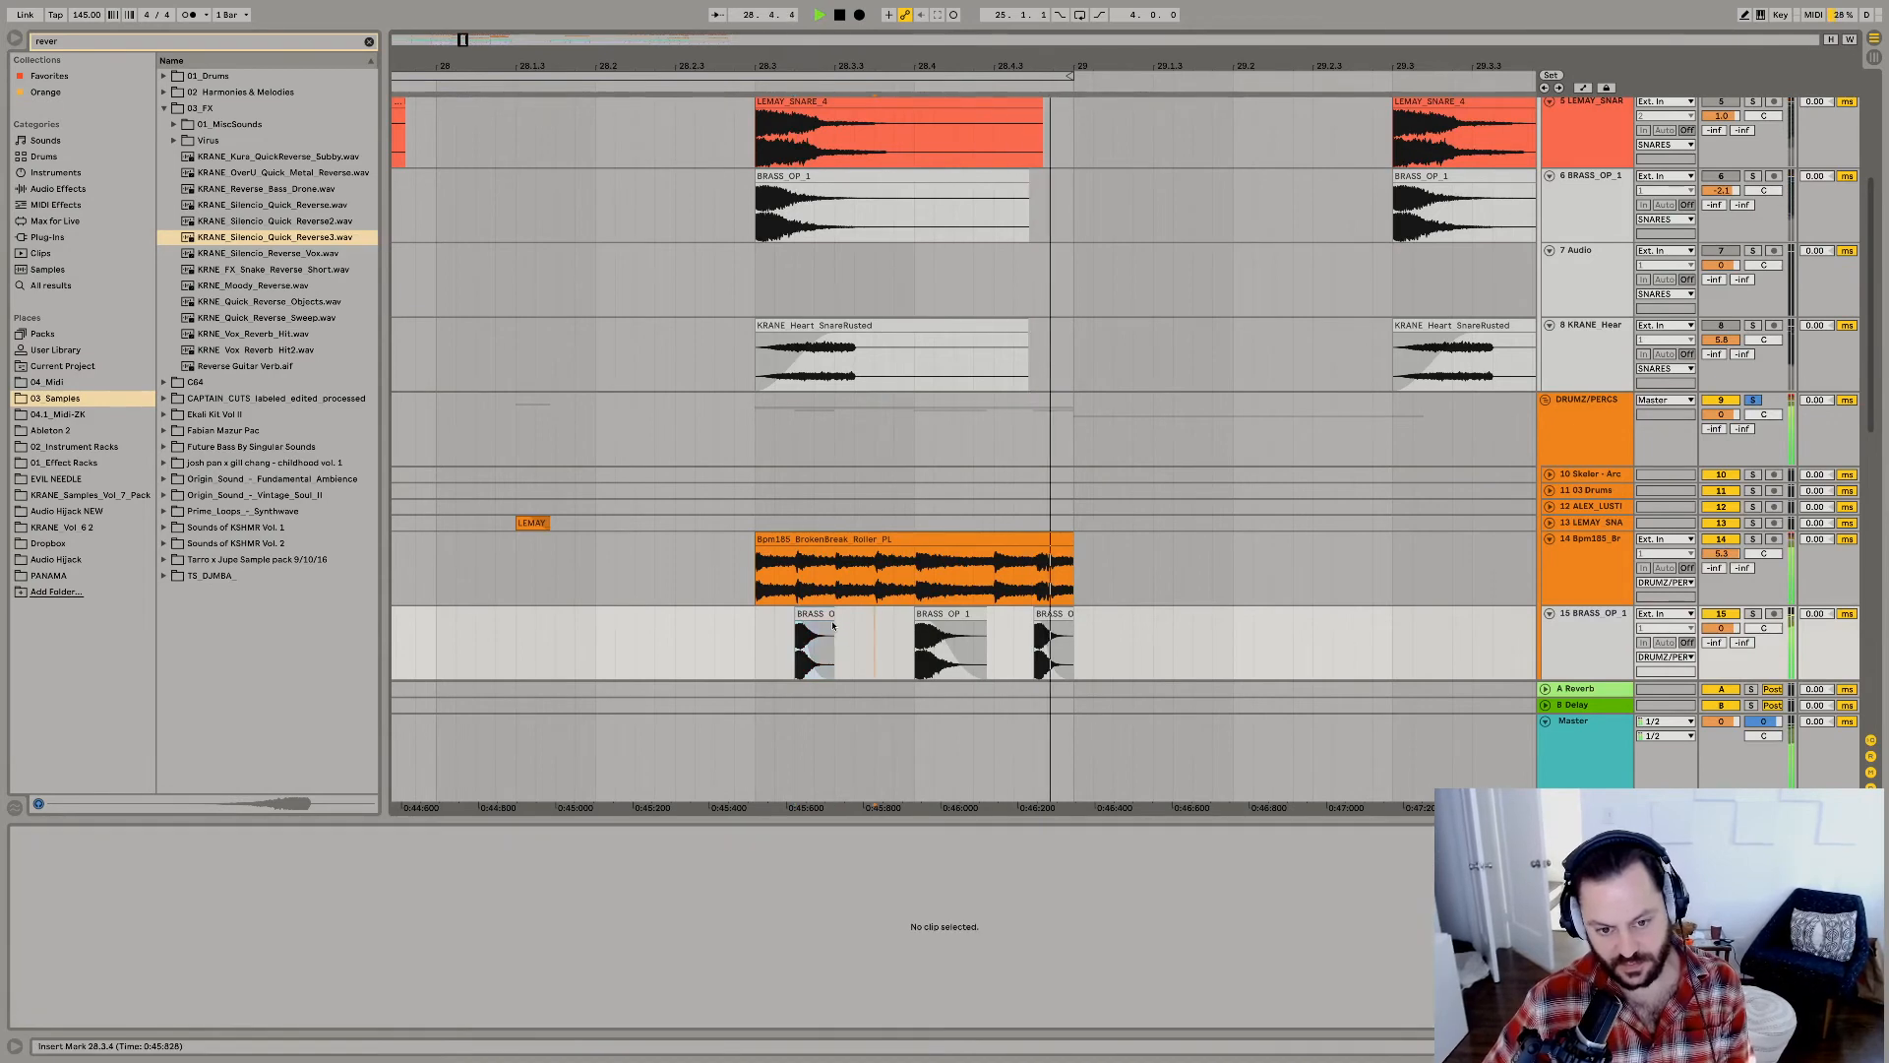
left_click(825, 613)
key("space")
Loop the snare fill from 28.3.1 to 29.1.1 and play it.
key("space")
left_click(874, 662)
key("ctrl+v")
left_click(765, 663)
key("space")
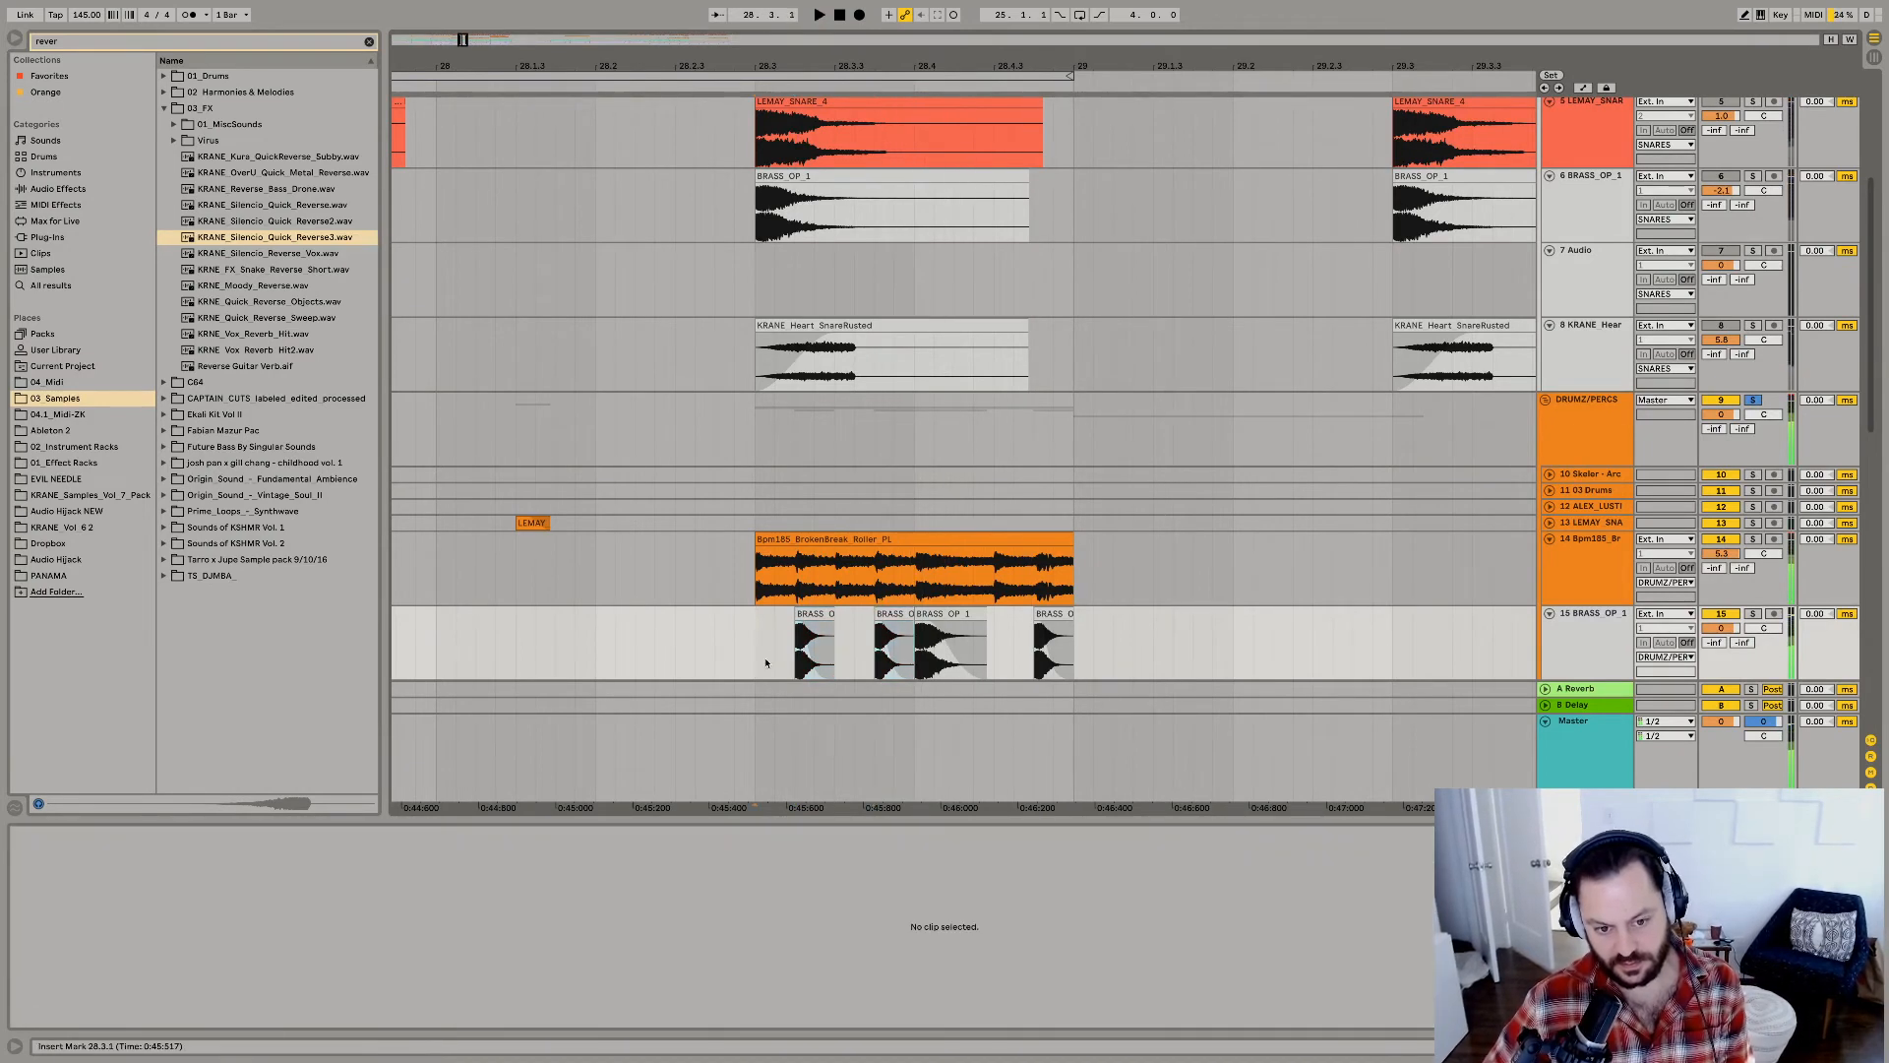
left_click(1073, 655, "shift")
key("space")
key("ctrl+l")
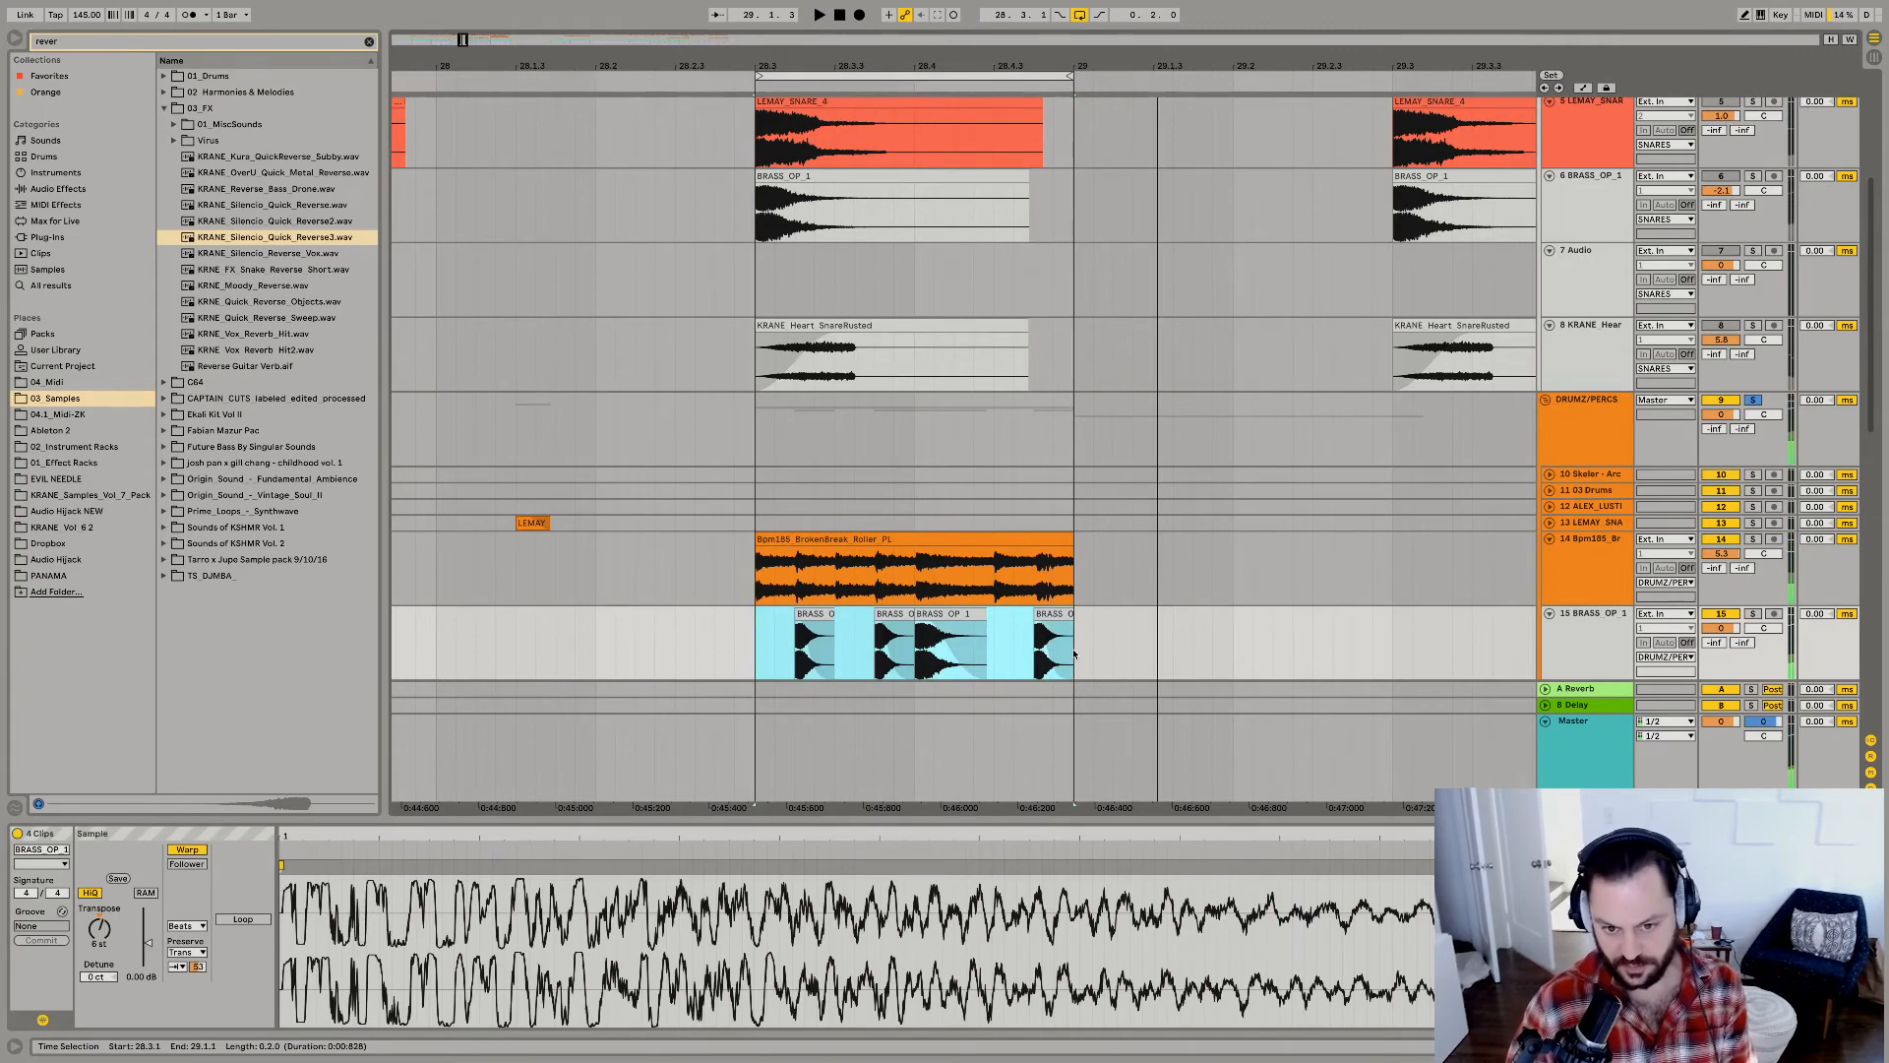
key("space")
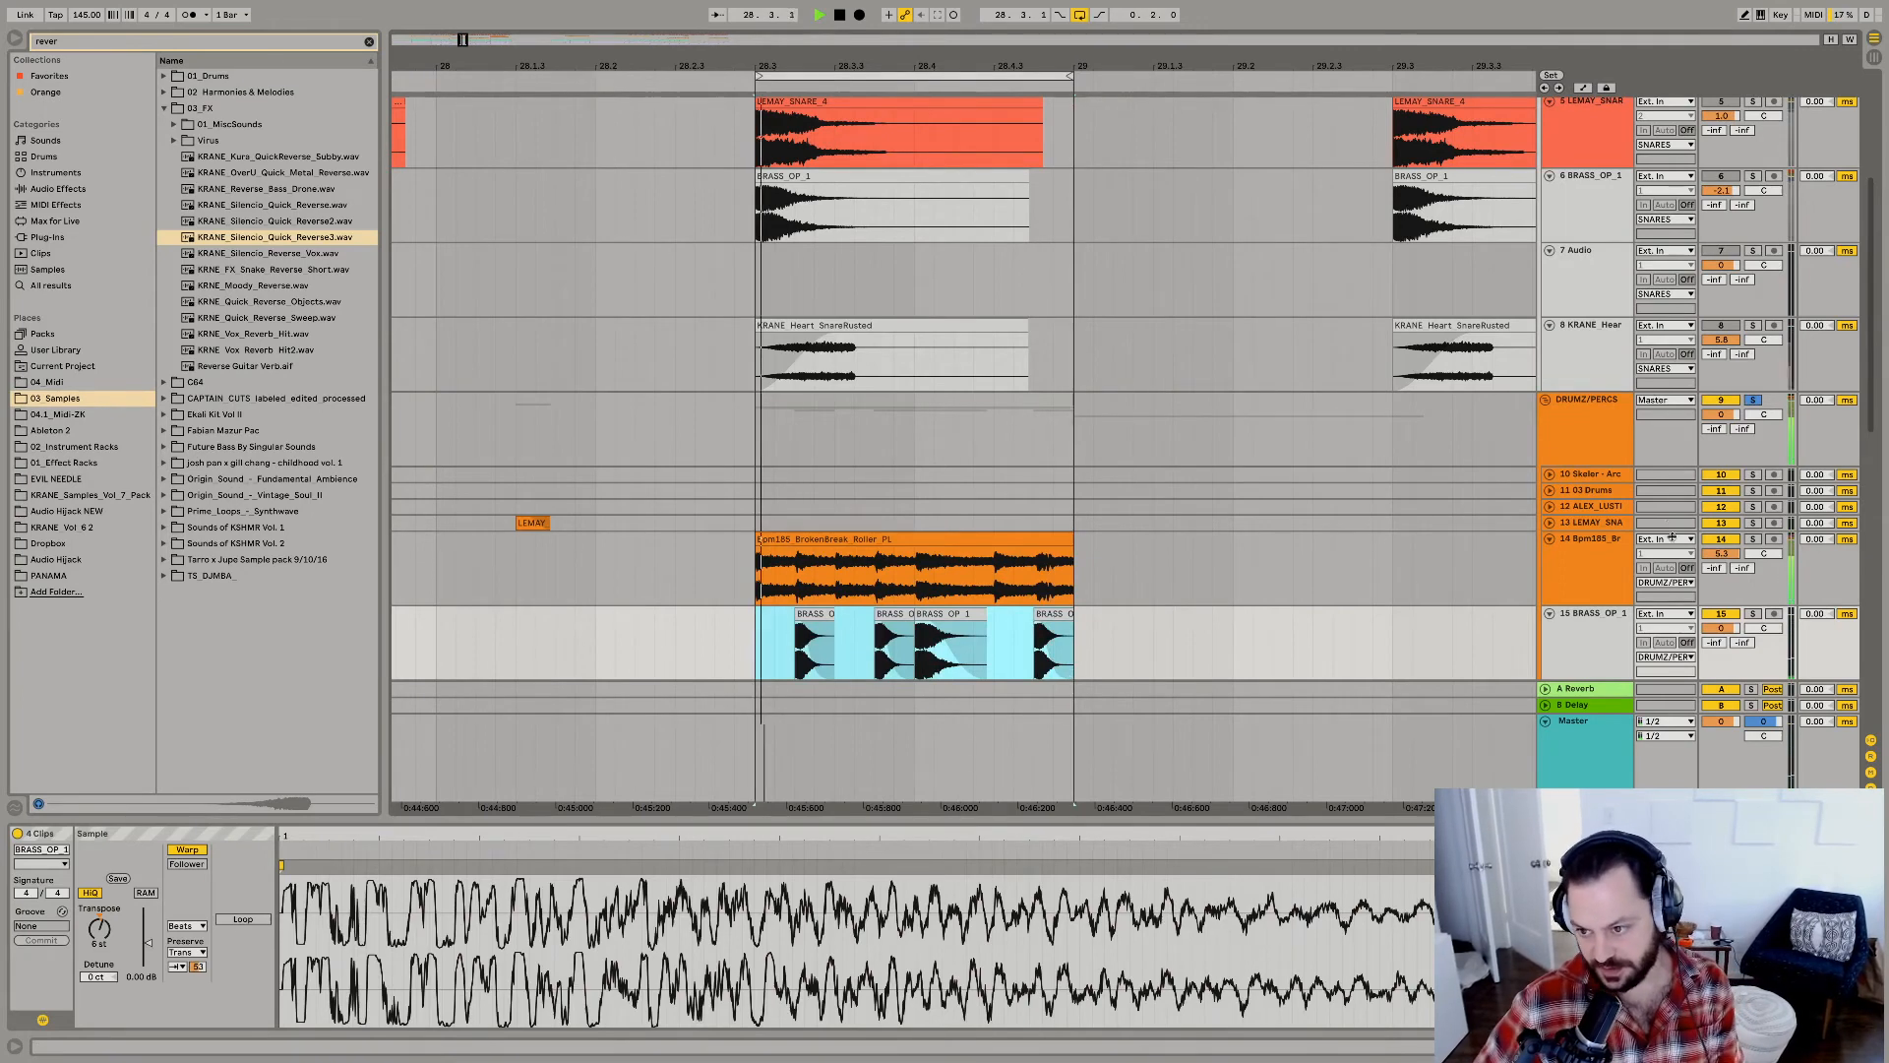
Compare the fill with track 15 BRASS_OP_1 muted and unmuted, and raise the track's volume to 1.7 dB.
left_click(1730, 617)
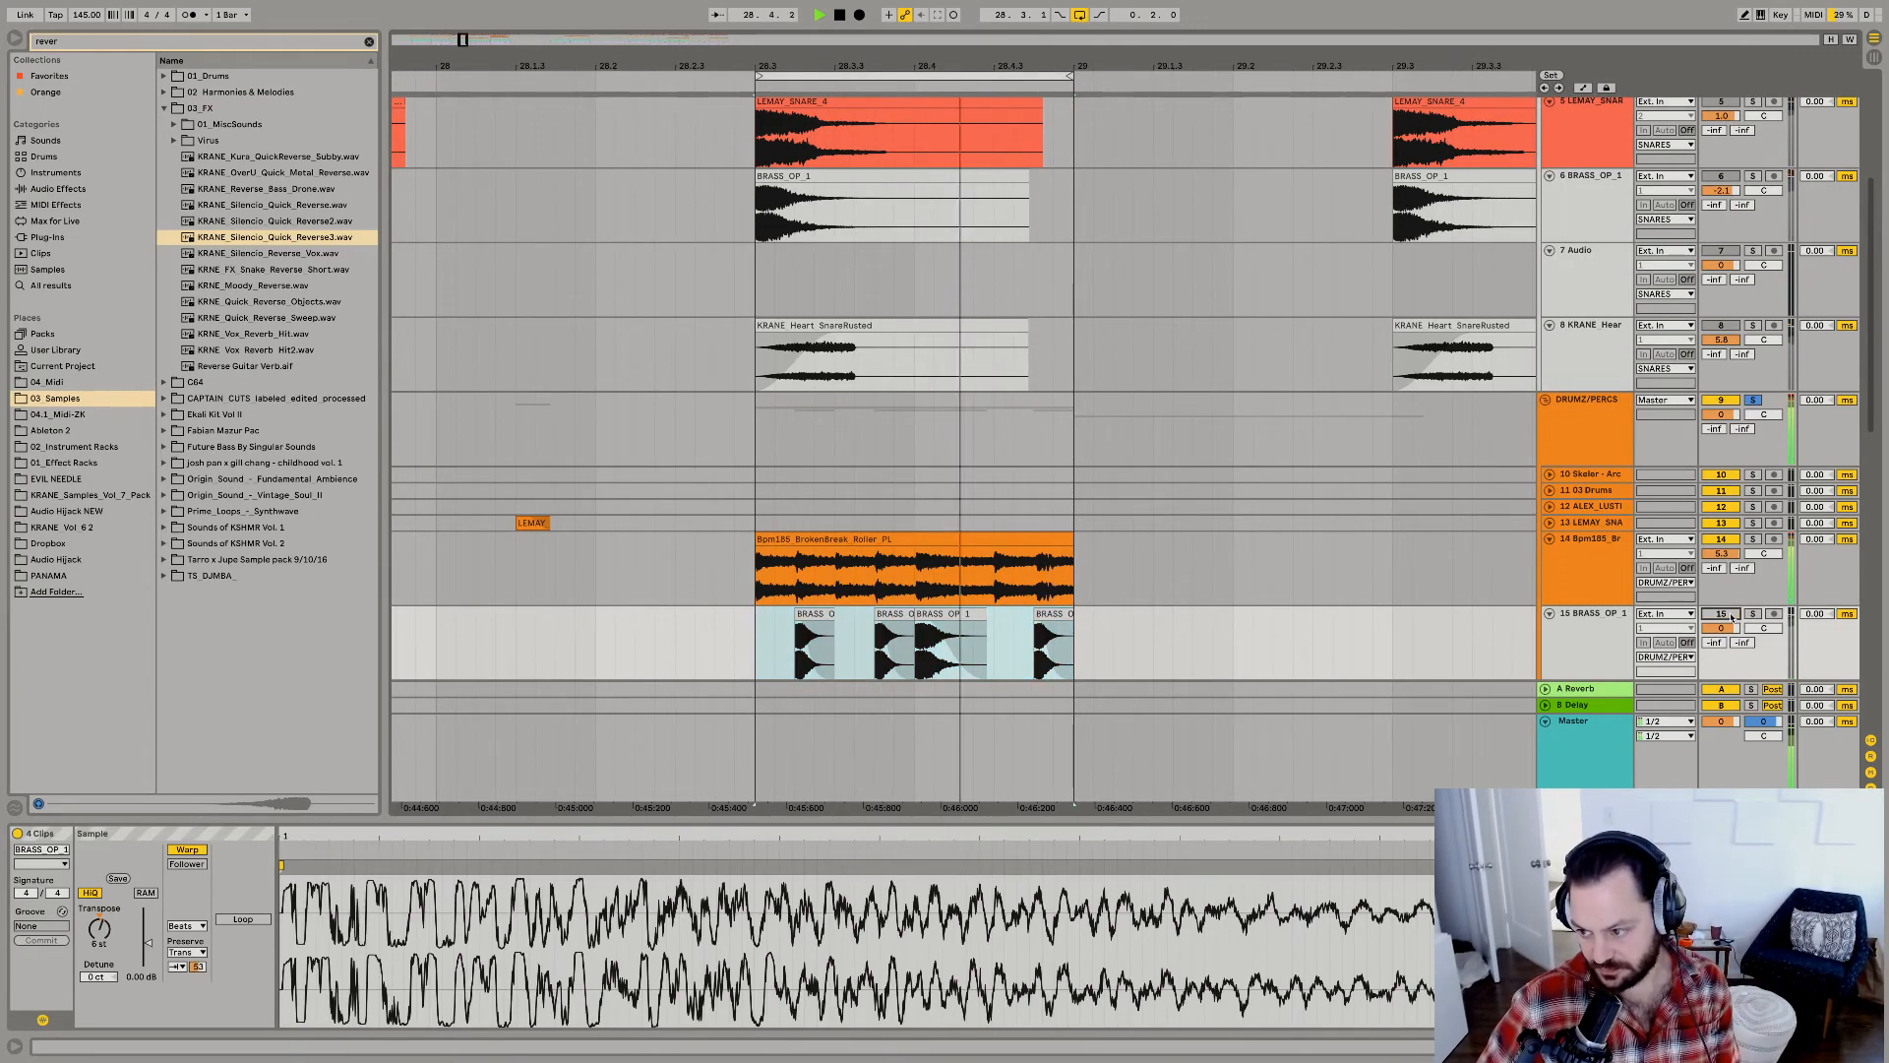
left_click(1731, 617)
left_click_drag(1721, 627, 1721, 608)
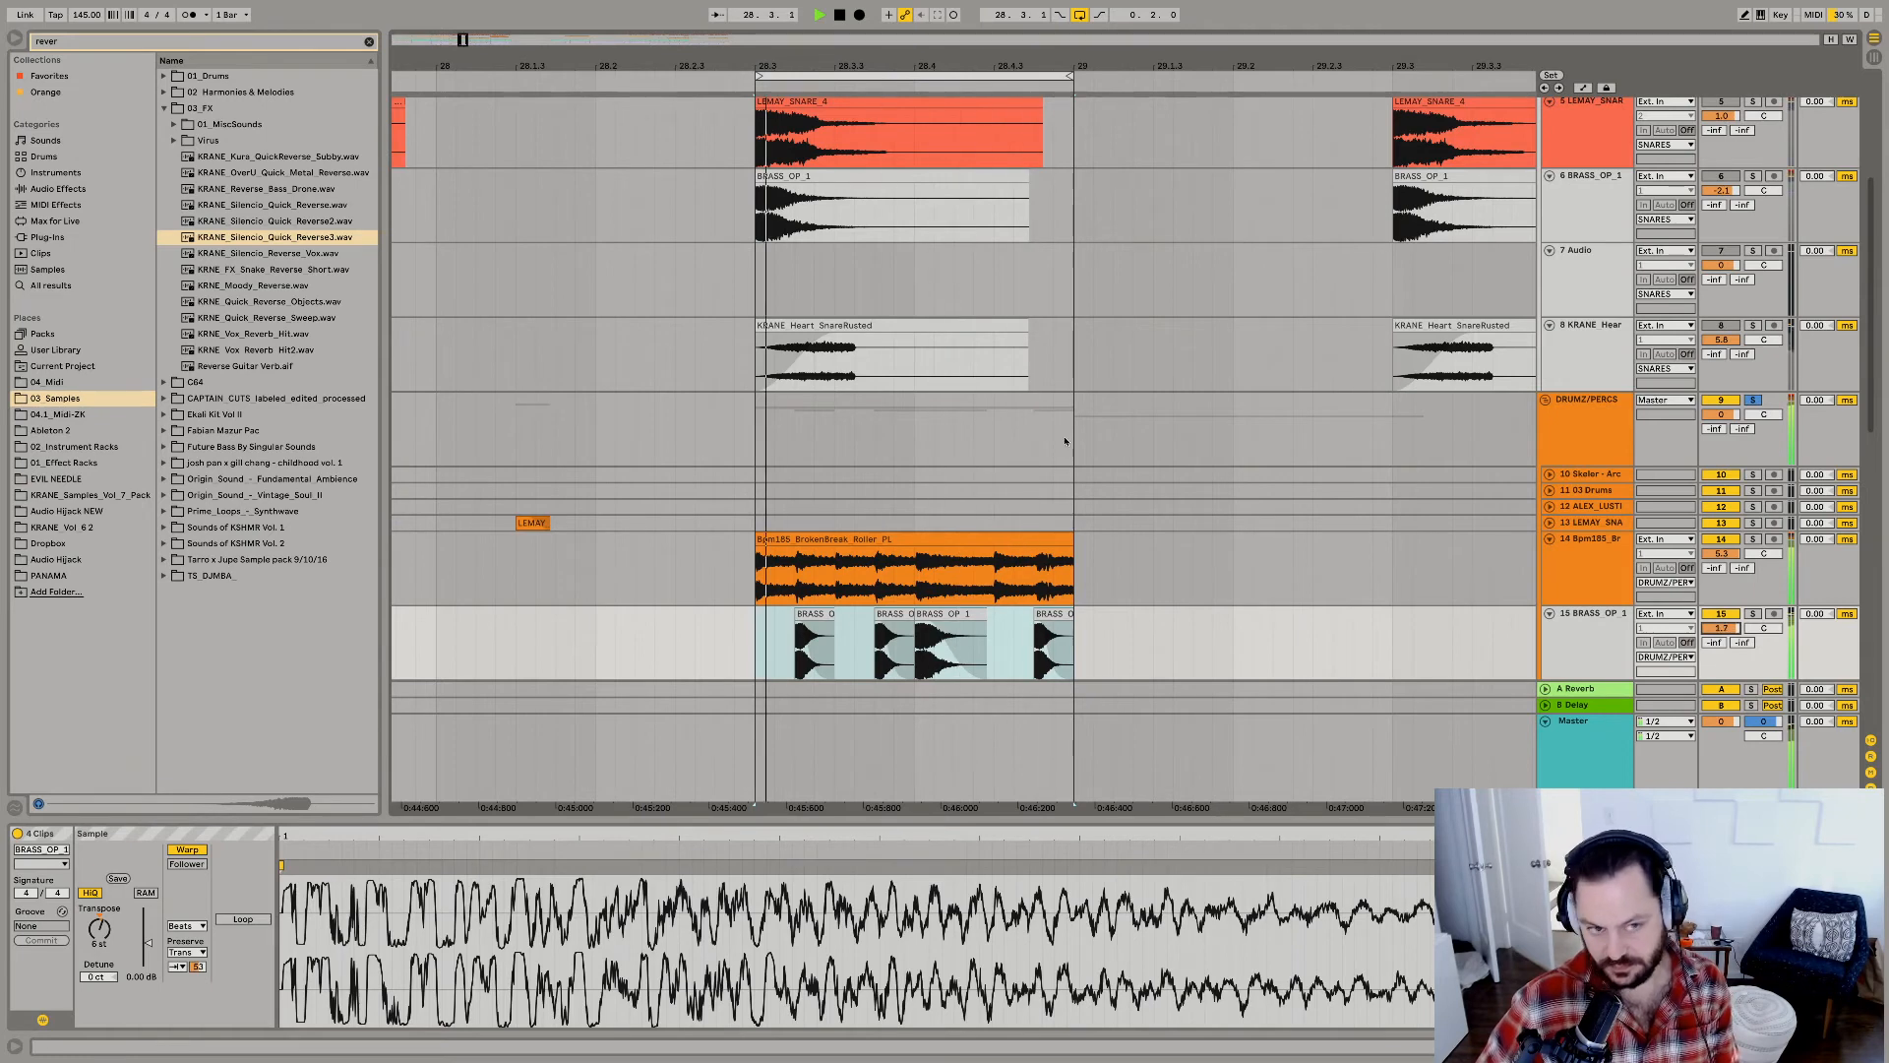
Add an EQ Eight to track 15 BRASS_OP_1, cutting 6.07 dB at 574 Hz and boosting the upper mids.
left_click(77, 41)
type("eq")
left_click(73, 188)
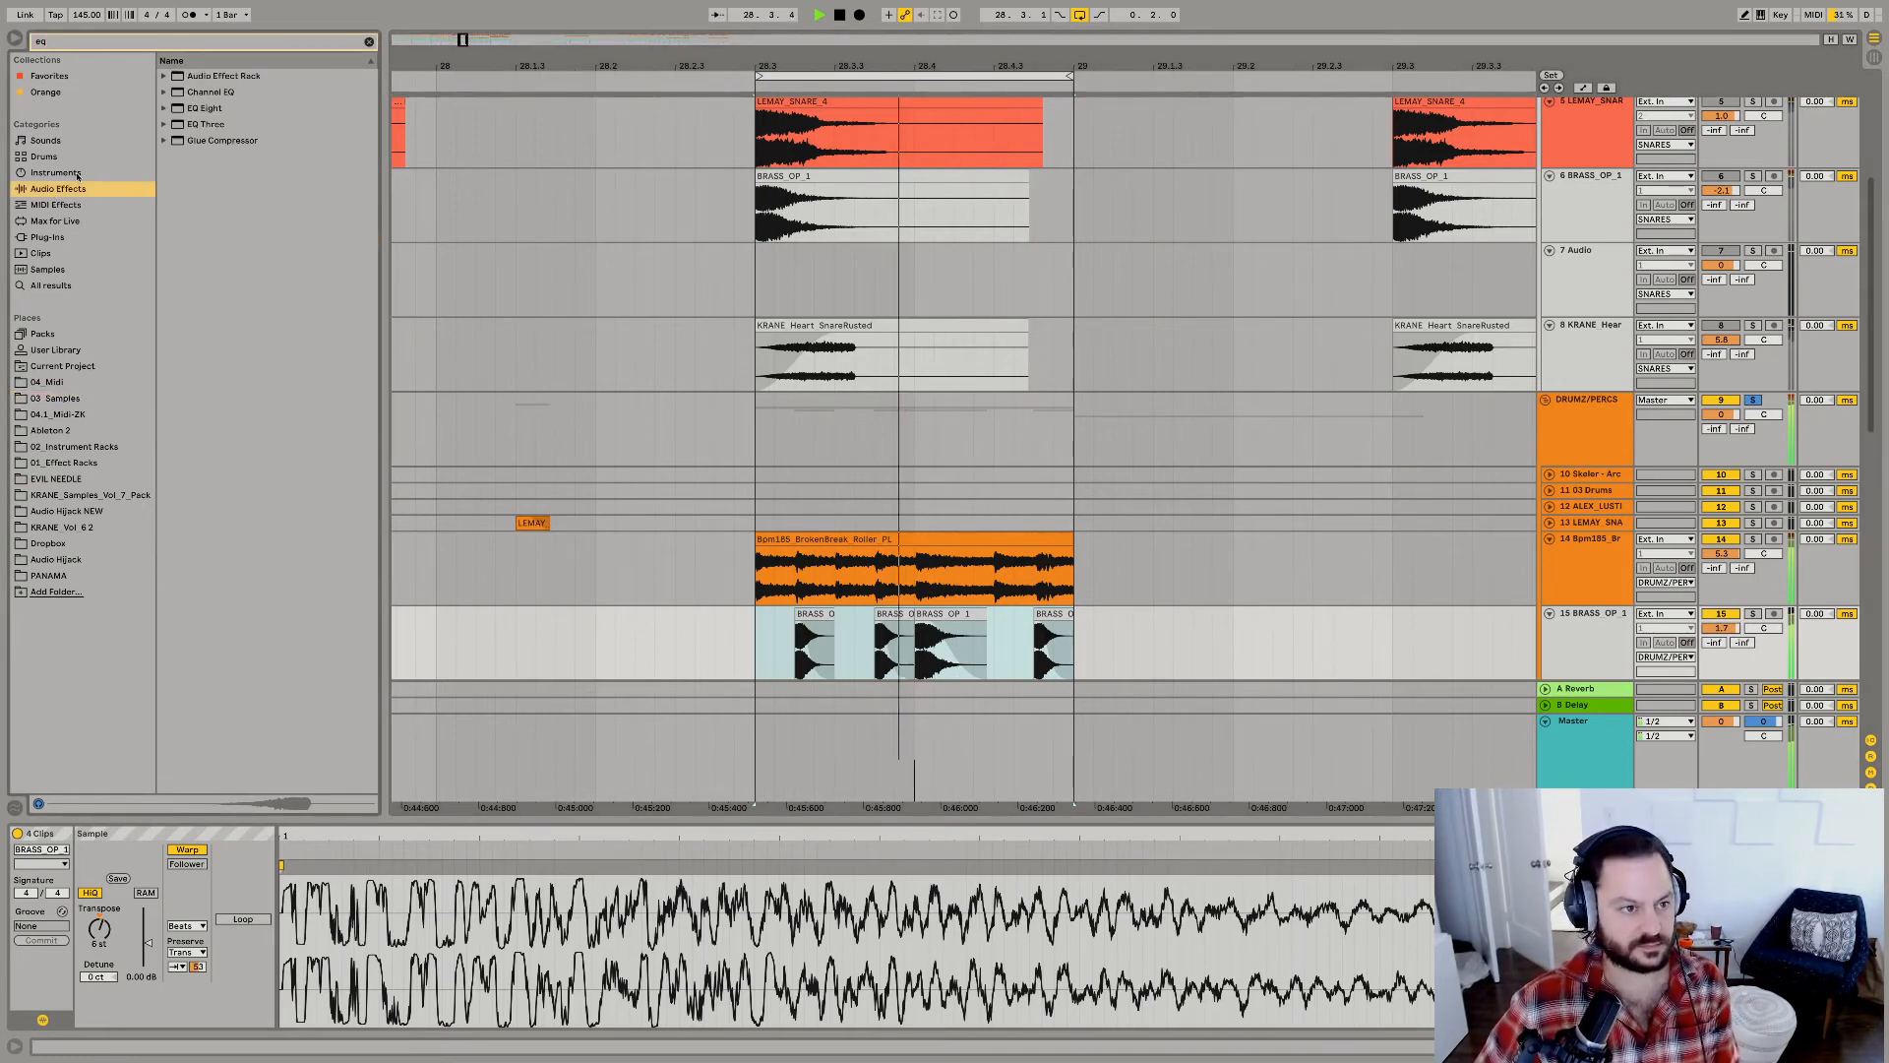
left_click_drag(204, 113, 1012, 667)
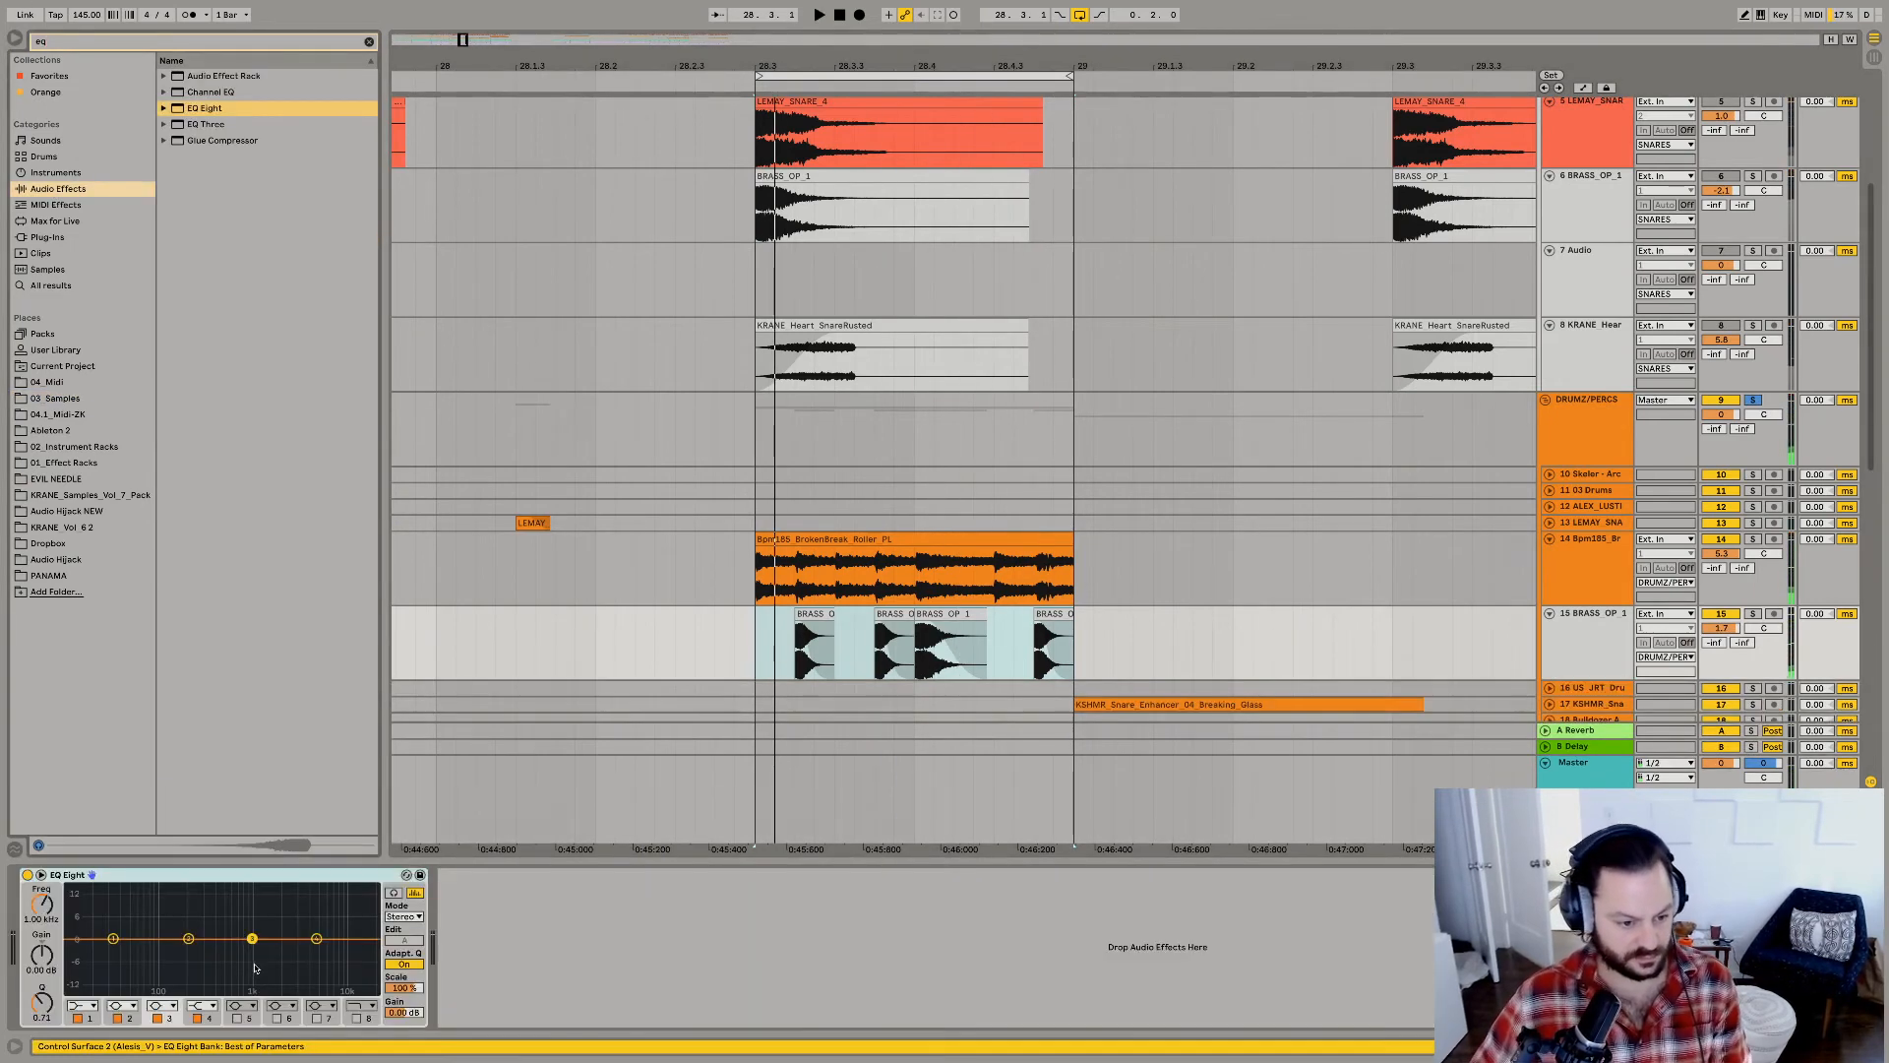
key("space")
mouse_move(253, 938)
left_mouse_down()
mouse_move(256, 916)
mouse_move(293, 918)
mouse_move(230, 959)
left_mouse_up()
key("space")
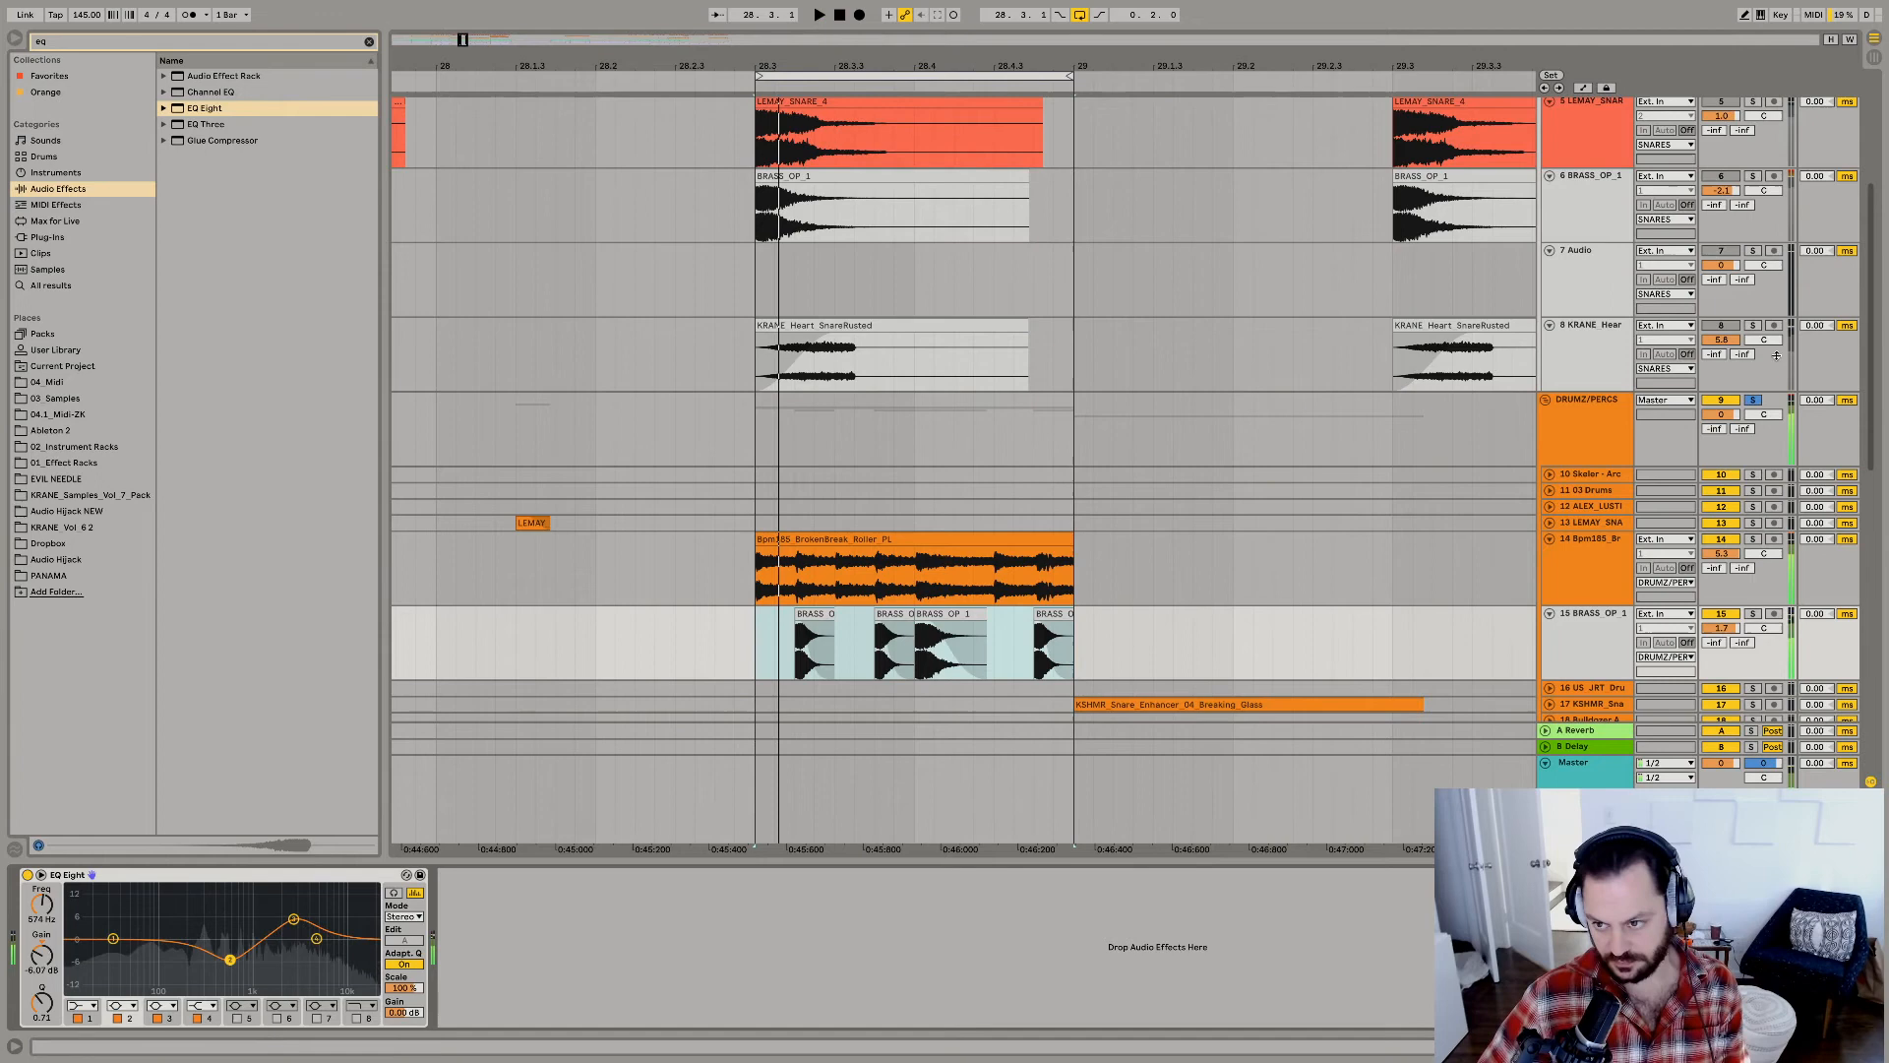
Unsolo the DRUMZ/PERCS group, switch off the loop and play the fill with the full mix.
left_click(1752, 399)
left_click_drag(845, 65, 846, 10)
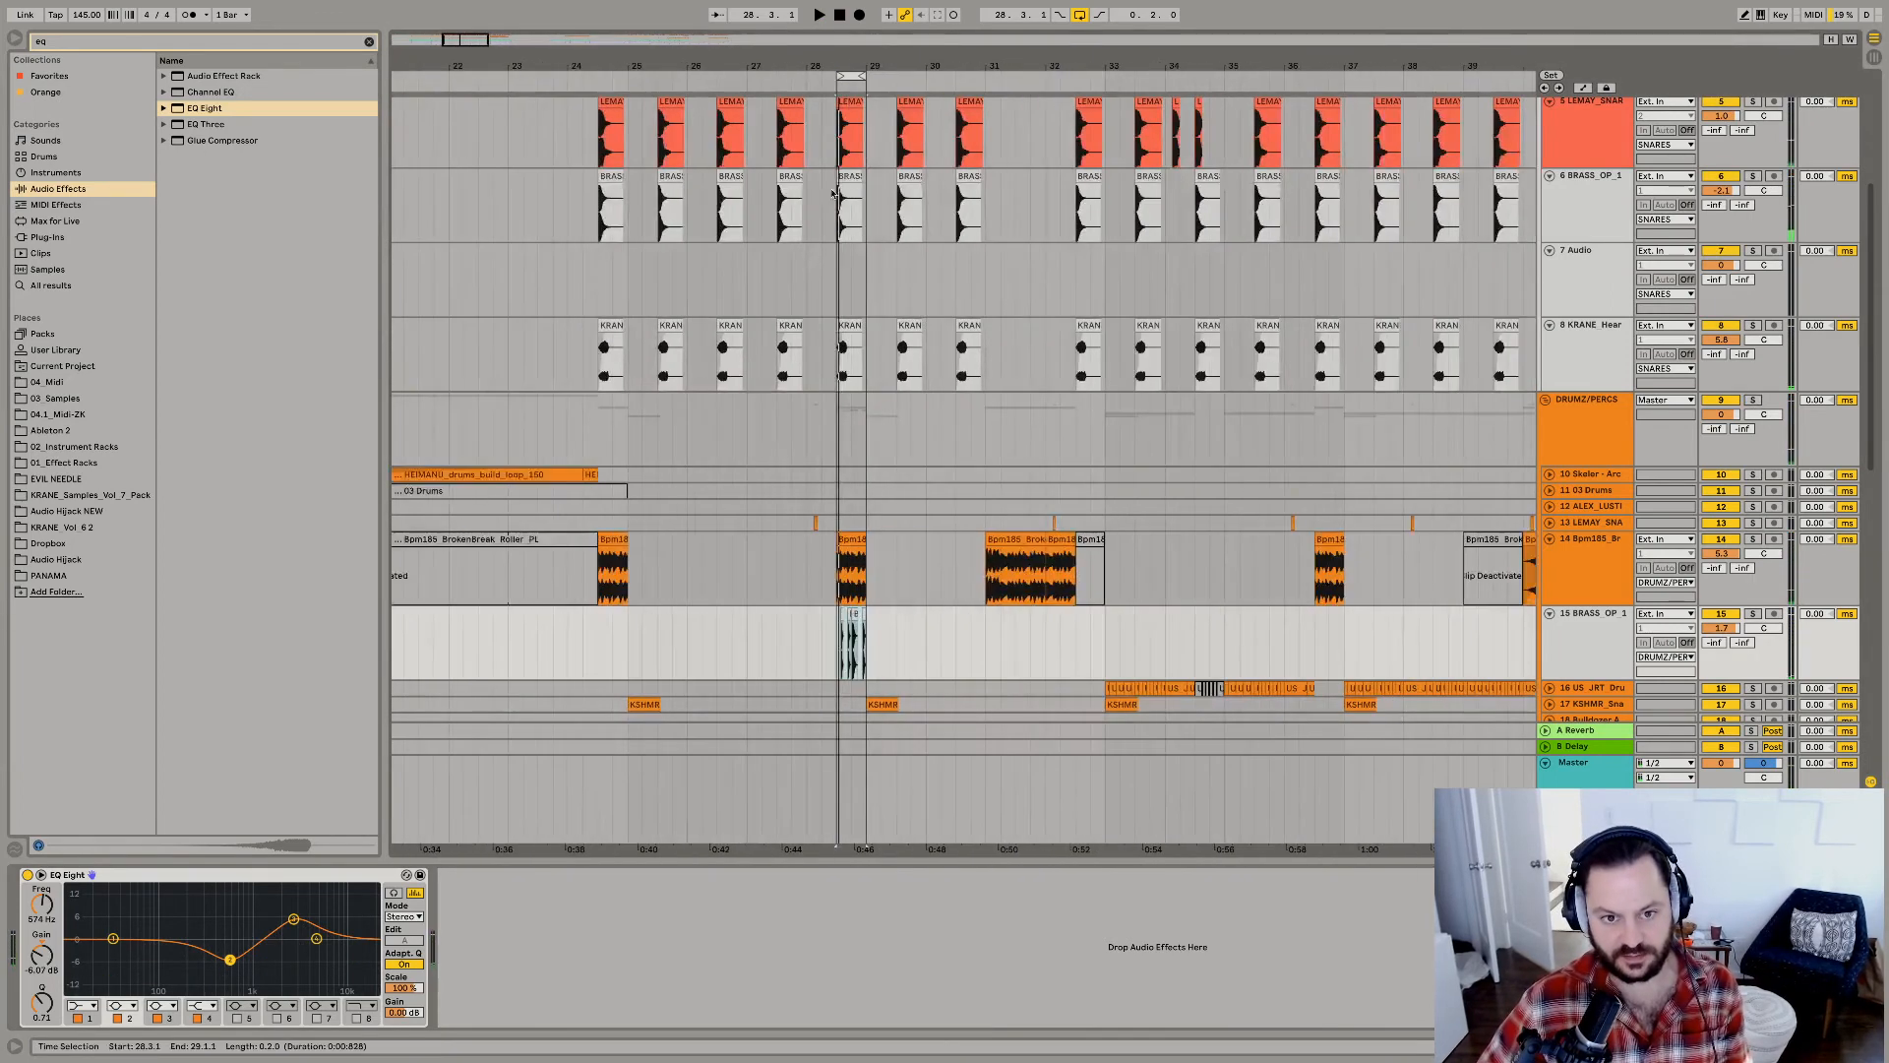
left_click(777, 497)
key("space")
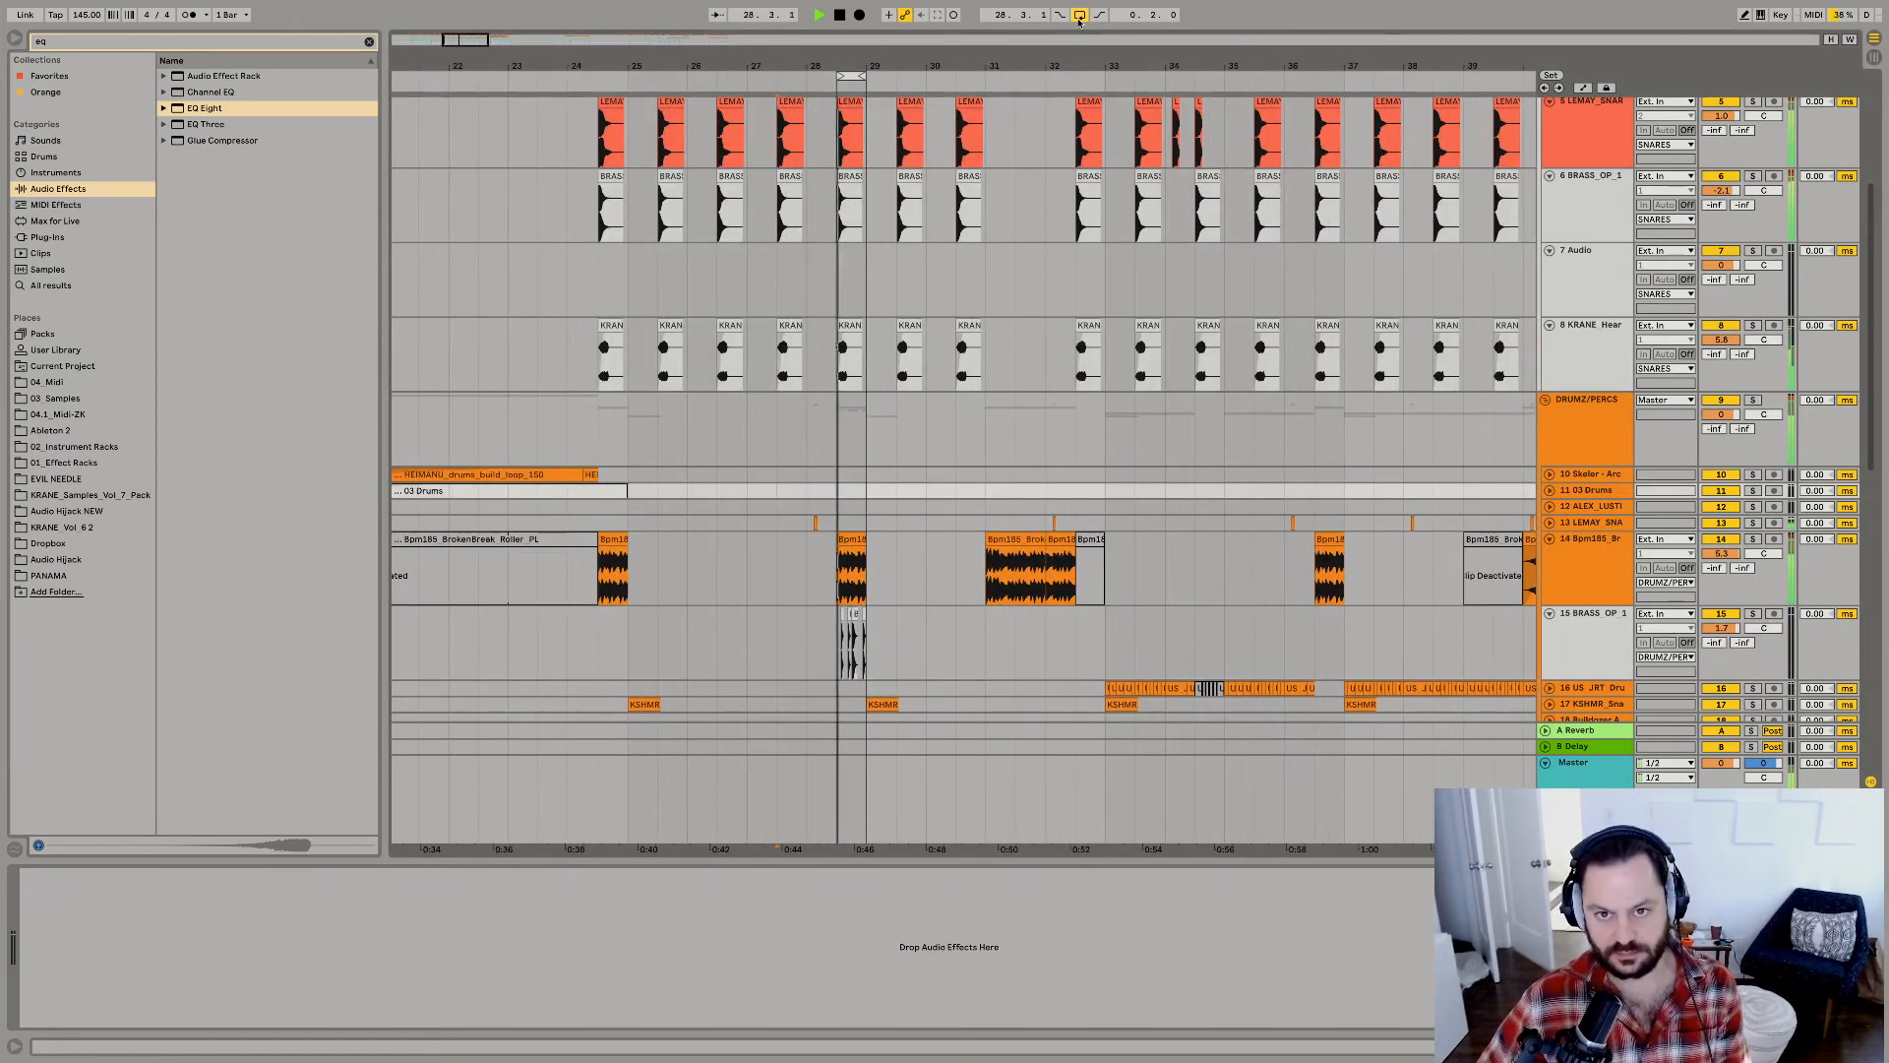
Lower the volume of track 15 BRASS_OP_1 to -3.0 dB while playing the fill.
left_click(832, 611)
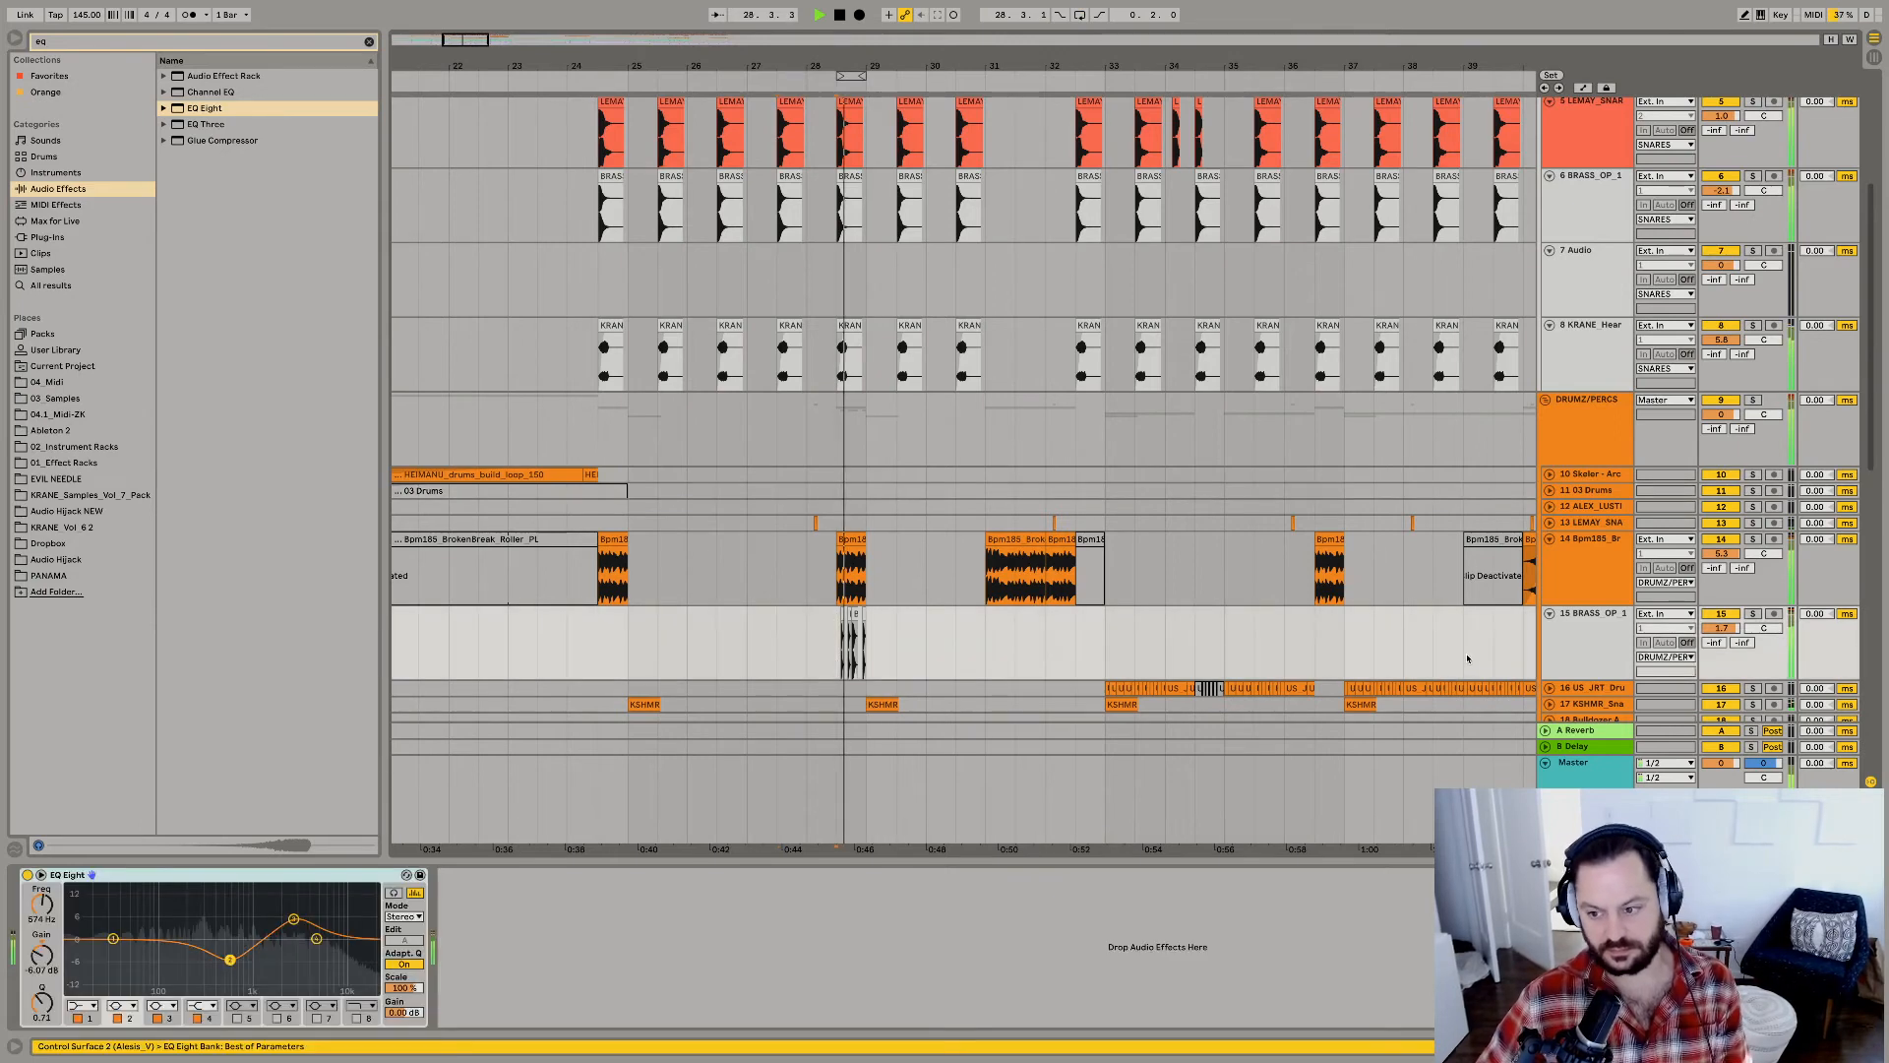
key("space")
left_click_drag(1721, 628, 1721, 639)
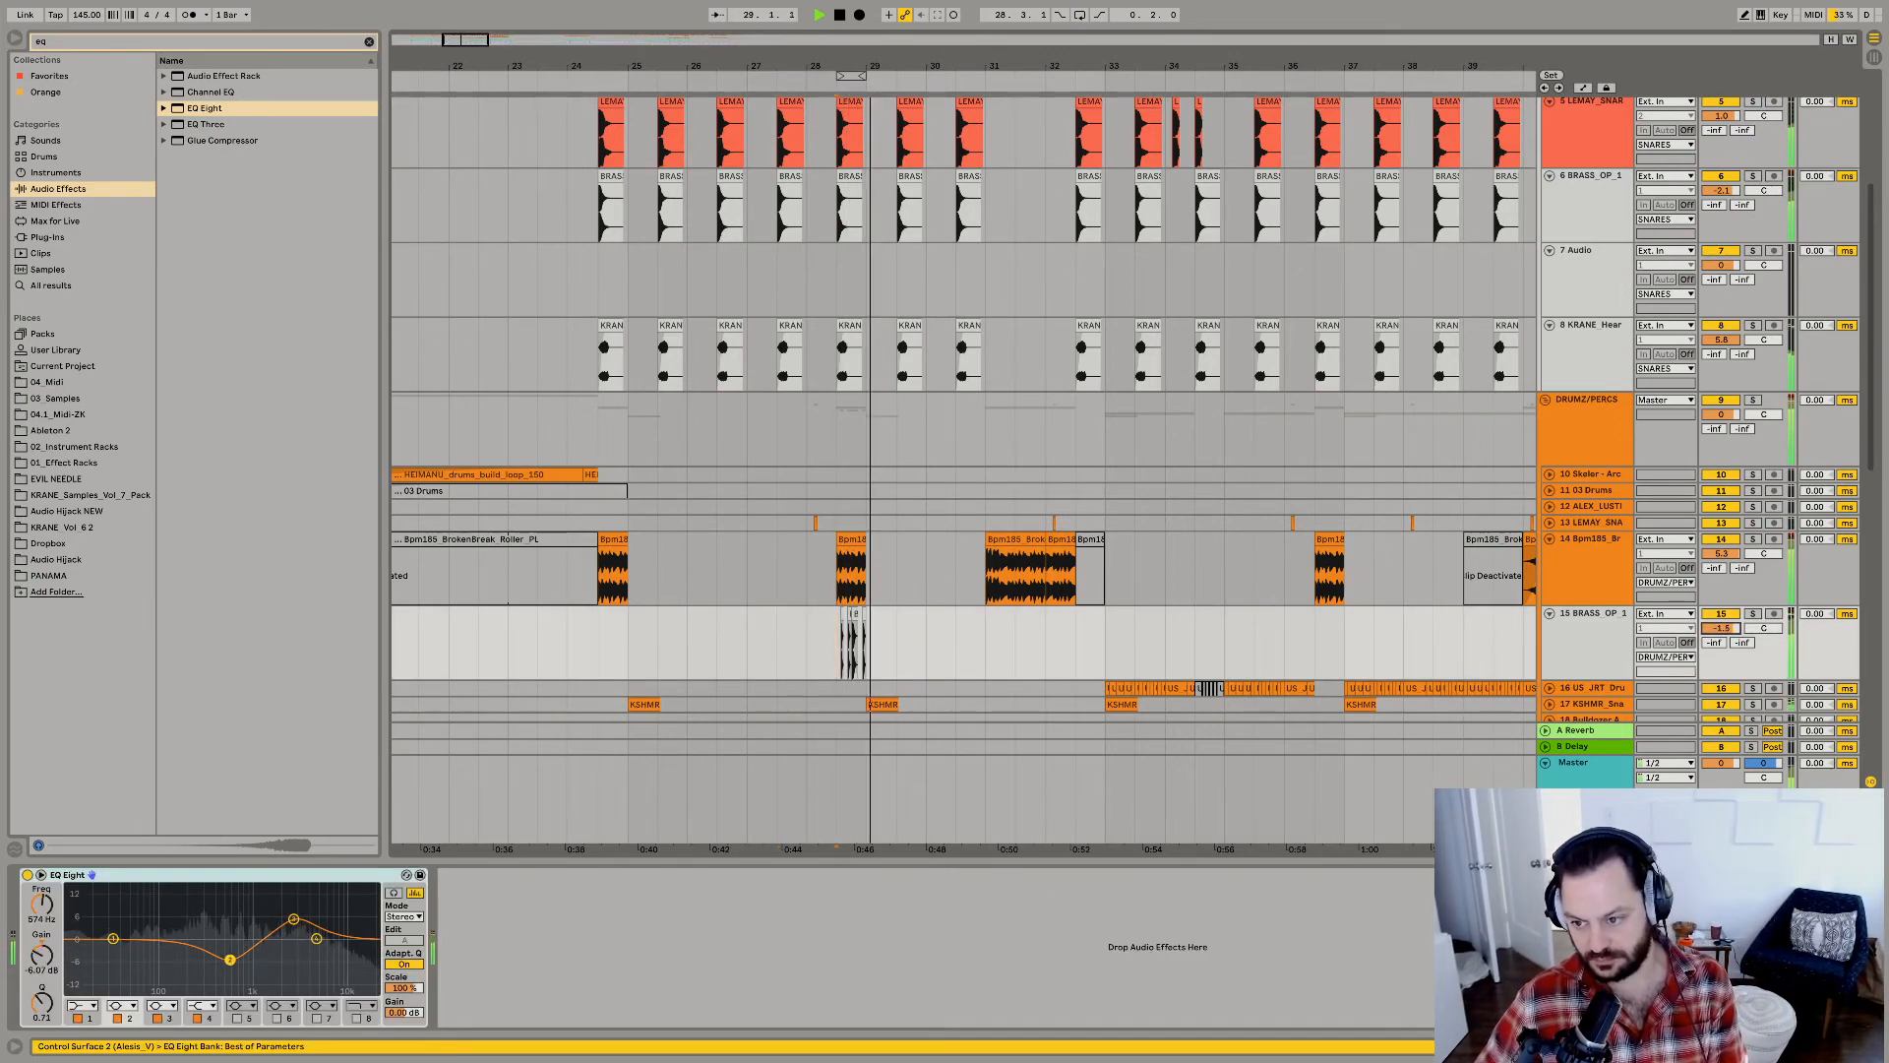
key("space")
key("space")
Replace the short BRASS_OP_1 hit at 28.4.4 with a copy of the longer hit from 28.4.1, and play the fill.
key("space")
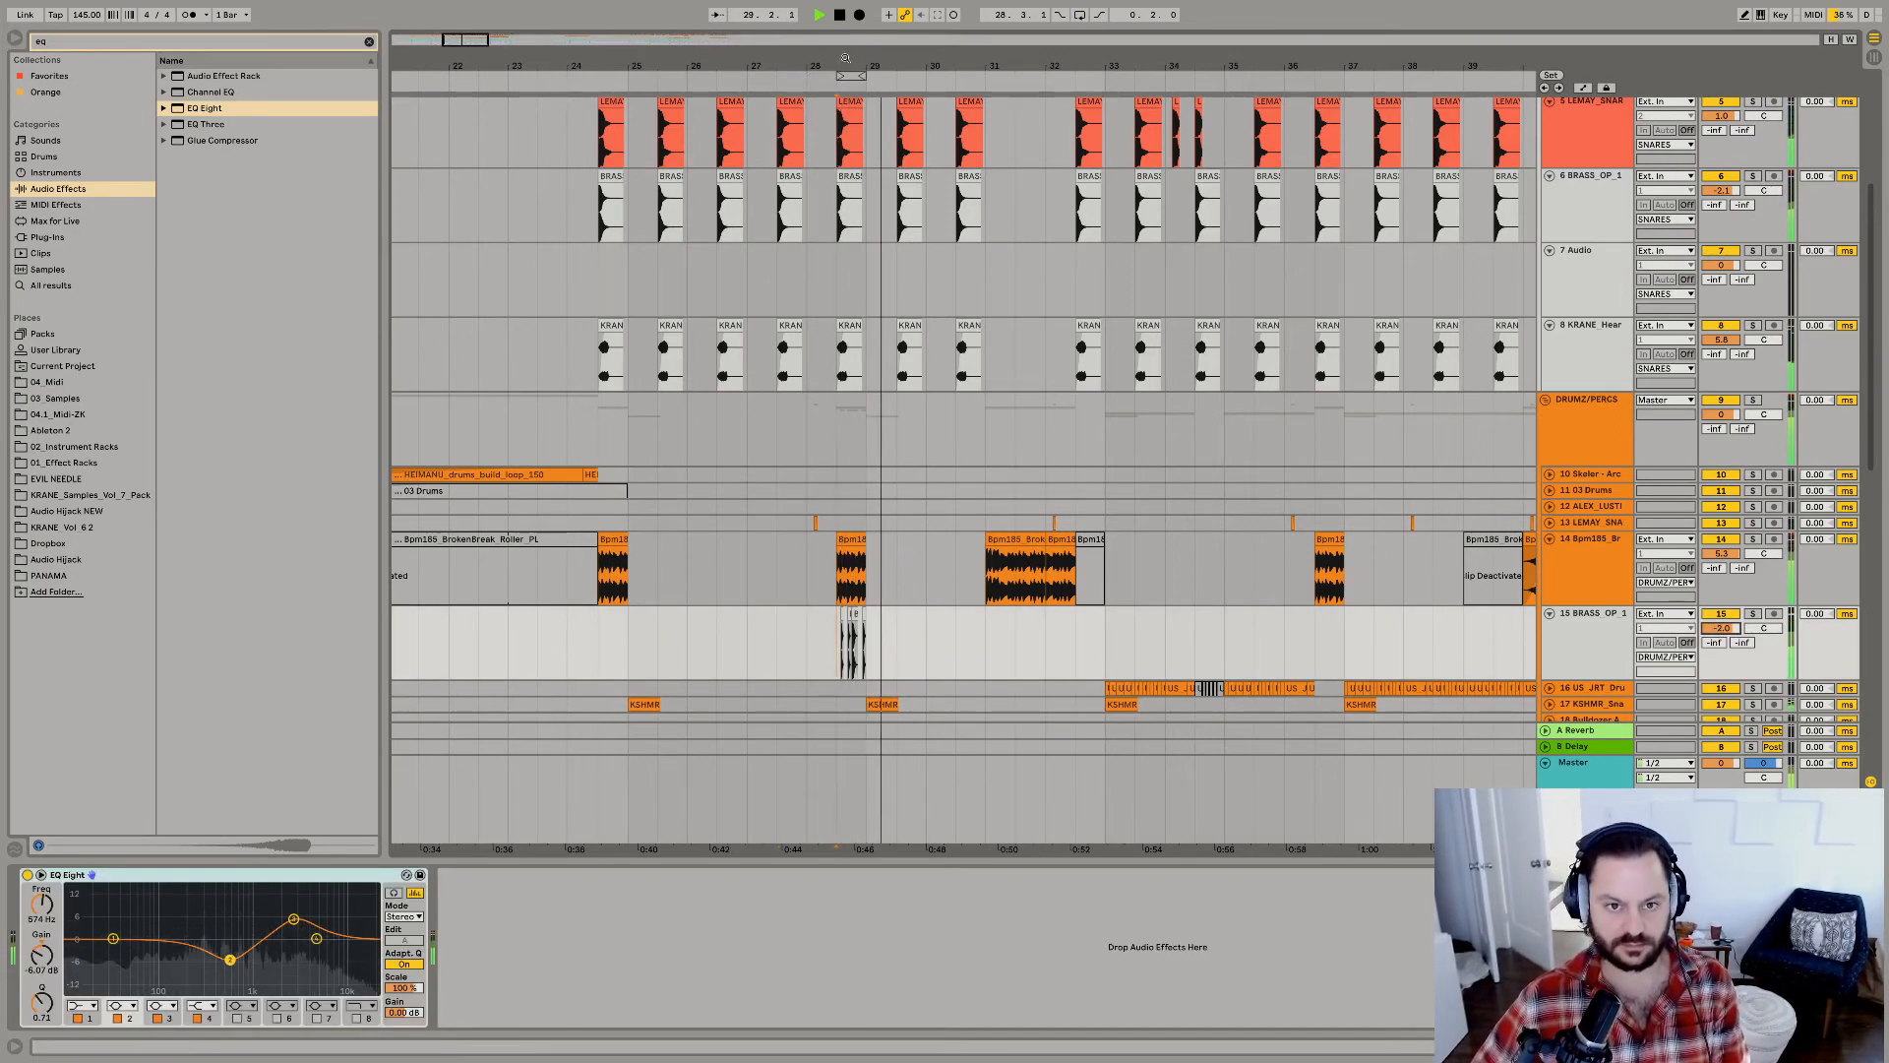
left_click_drag(852, 66, 964, 443)
key("space")
left_click(1008, 612)
key("super+c")
key("space")
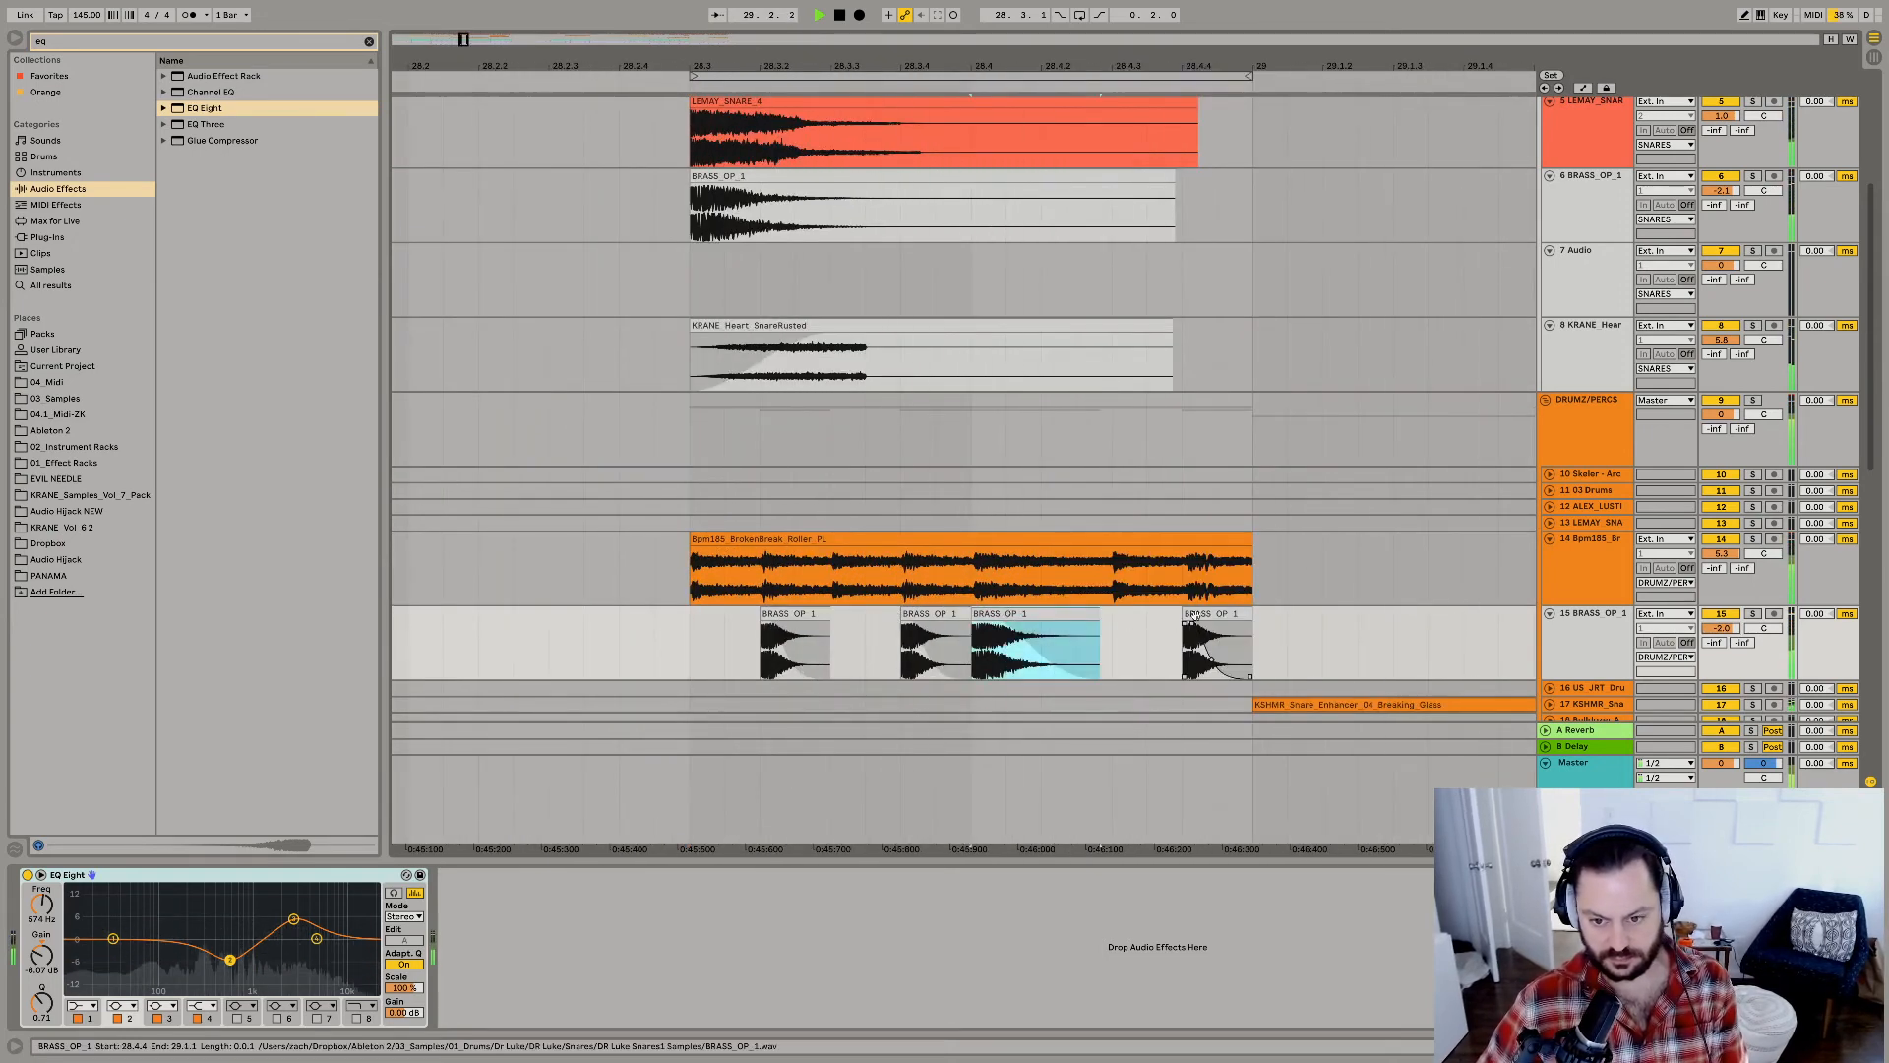
left_click(1195, 614)
key("super+v")
left_click(1021, 614)
Try adding a very short BRASS_OP_1 hit at 28.4.3 with a duplicate directly behind it, and play the fill.
key("space")
left_click(929, 614)
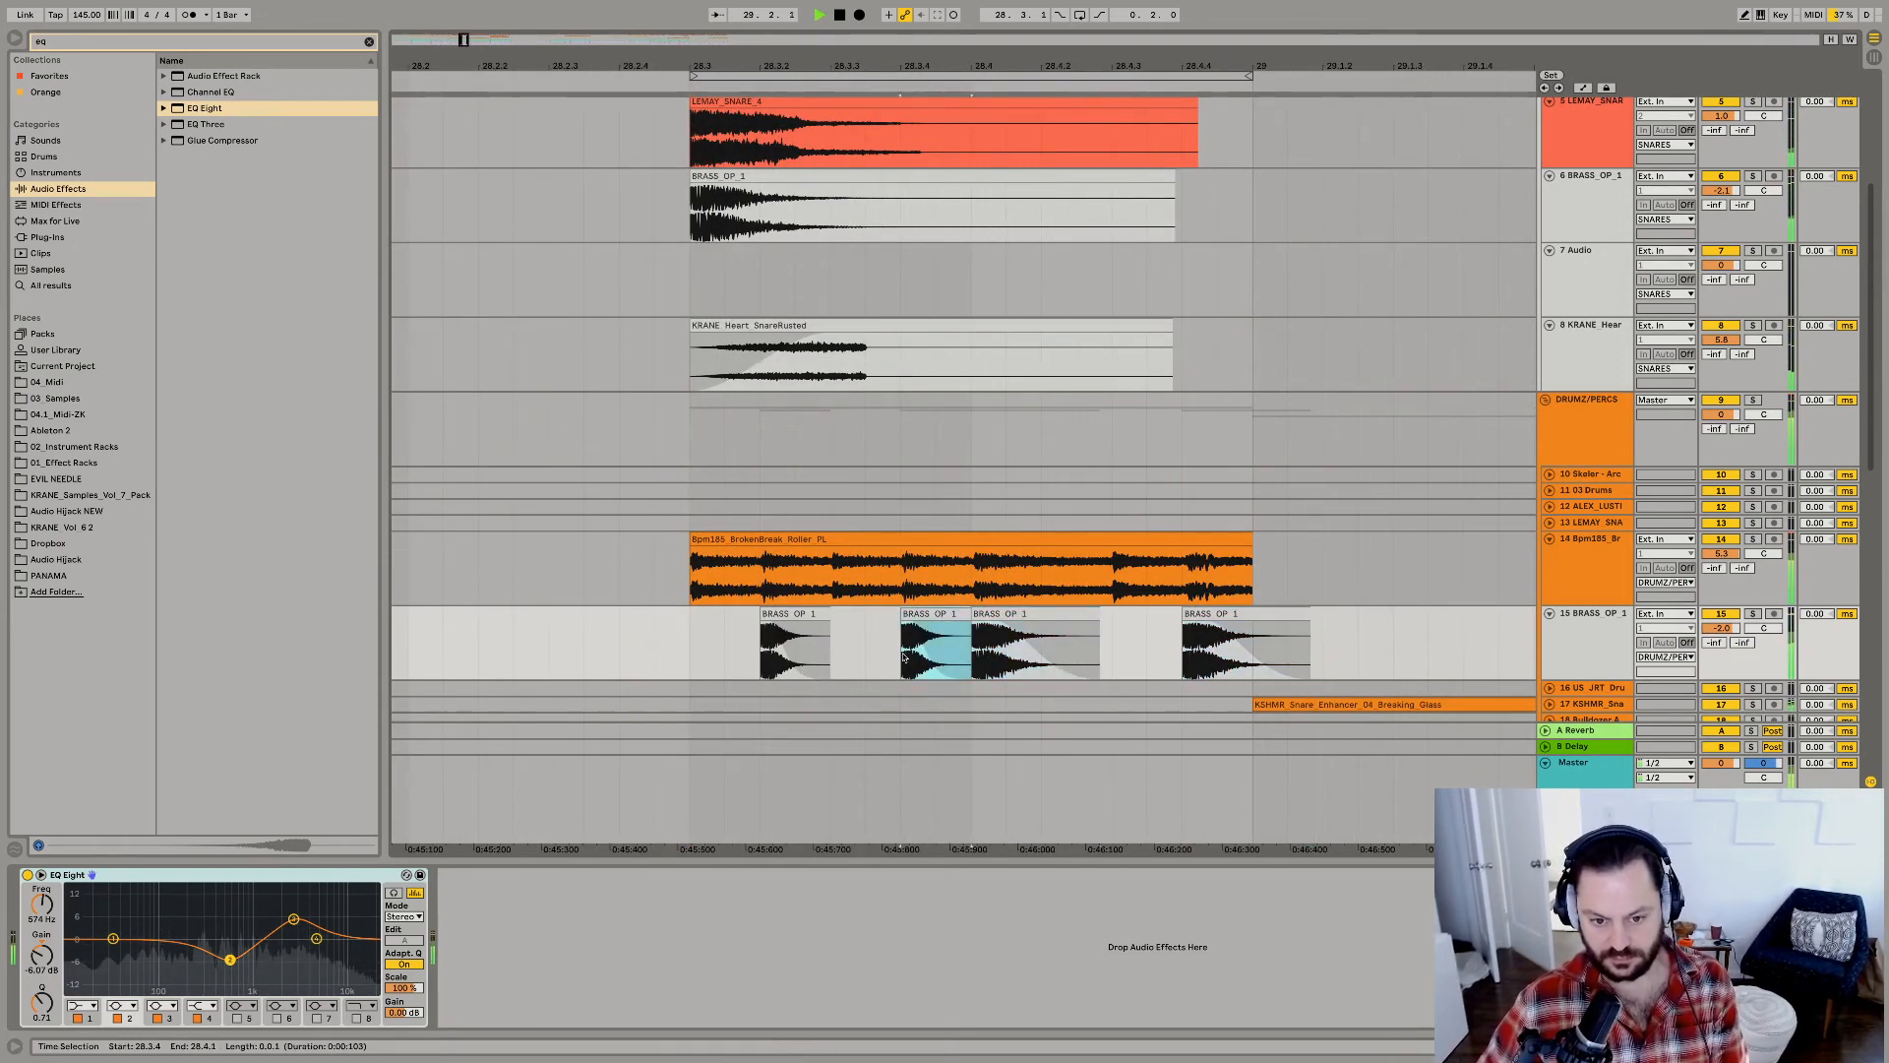
left_click_drag(907, 655, 988, 657)
key("space")
left_click(1118, 645)
key("super+v")
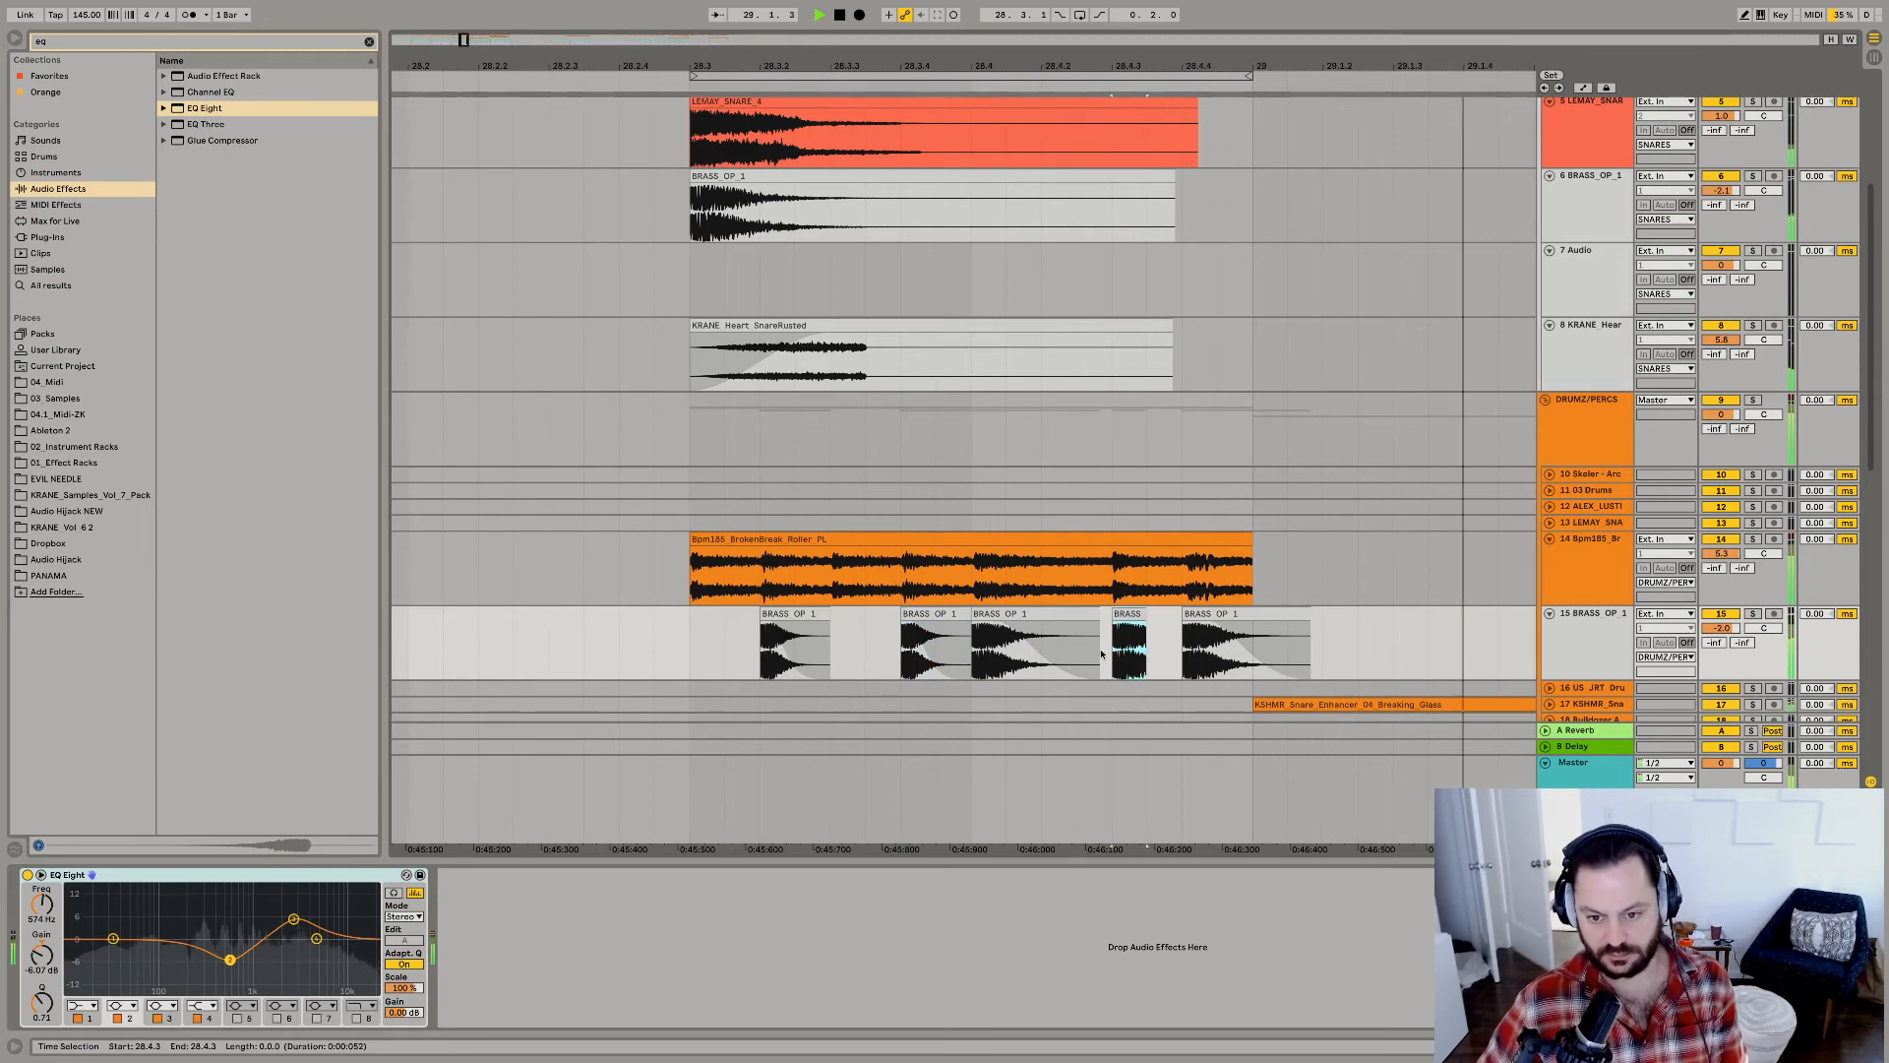
key("space")
key("space")
key("super+d")
Play the drop through the BRASS_OP_1 snare fill, and replay it from 25.1.1 to judge the fill in context.
key("space")
key("space")
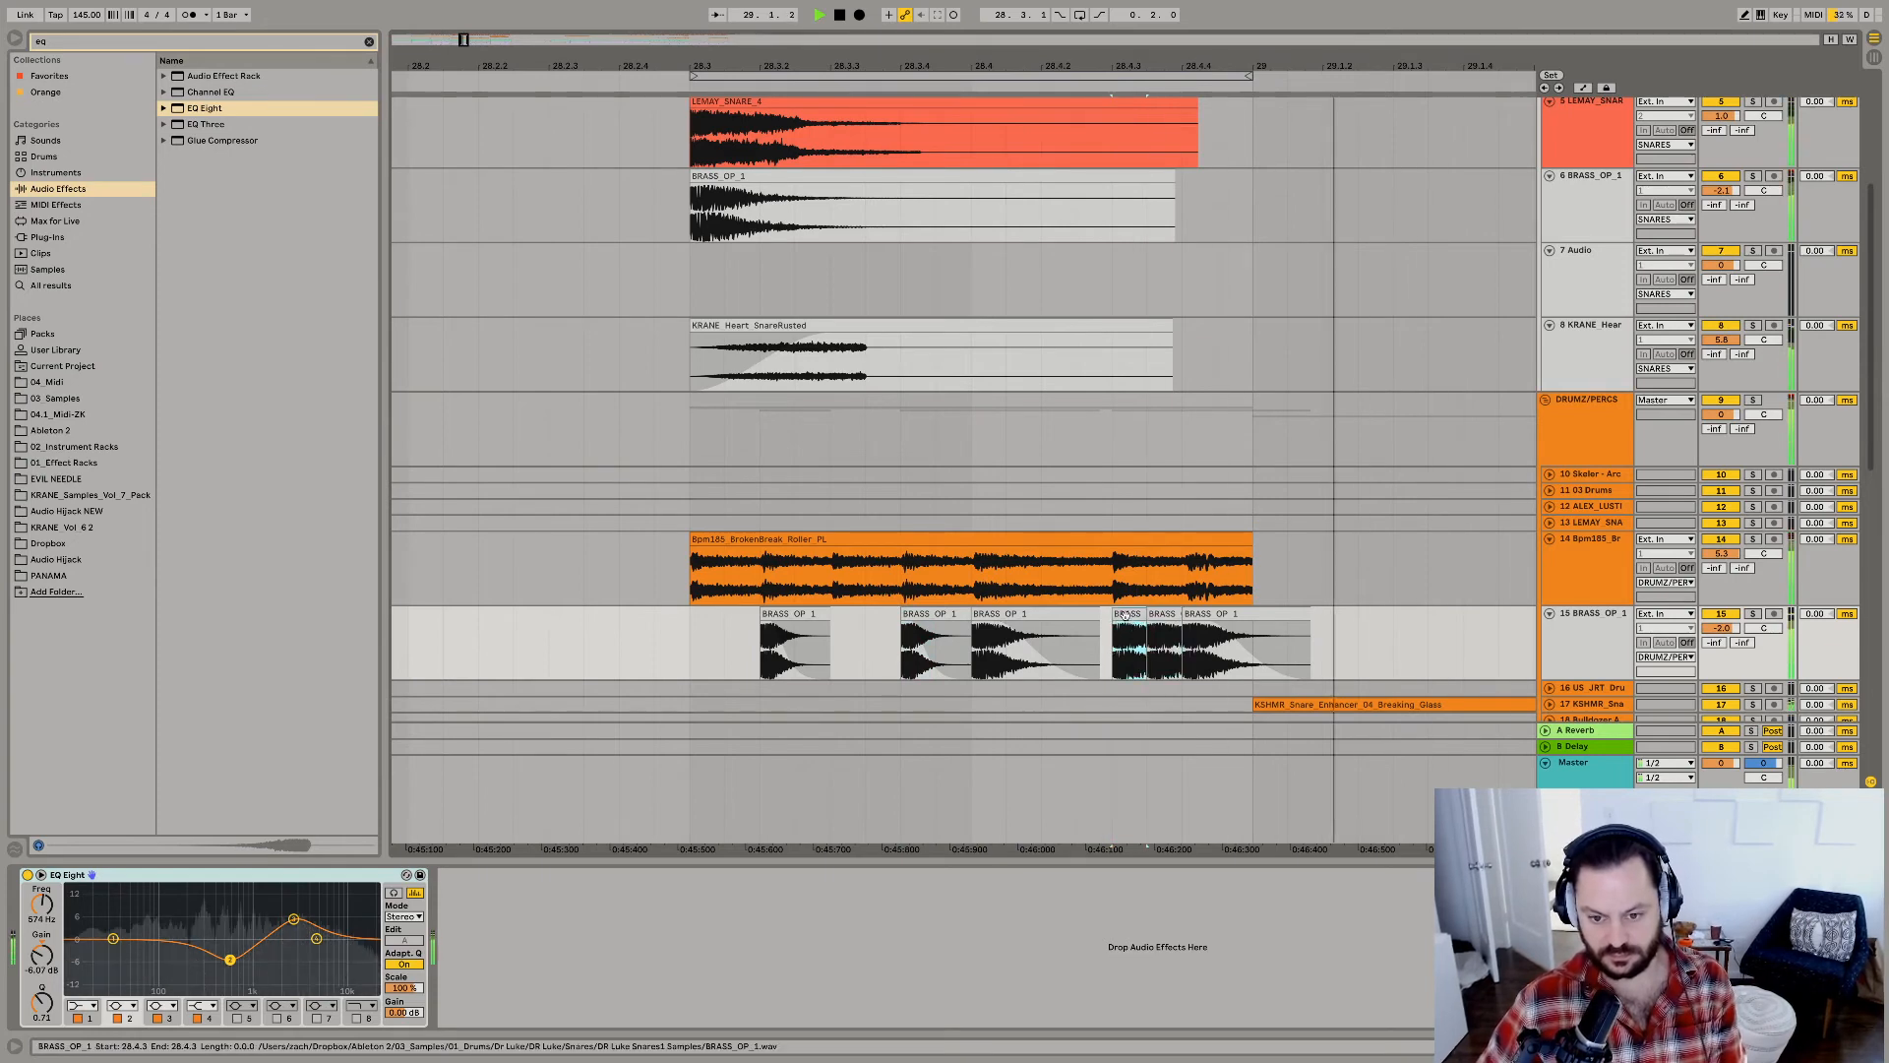
key("super+z")
left_click_drag(977, 57, 978, 7)
key("space")
left_click(456, 655)
key("space")
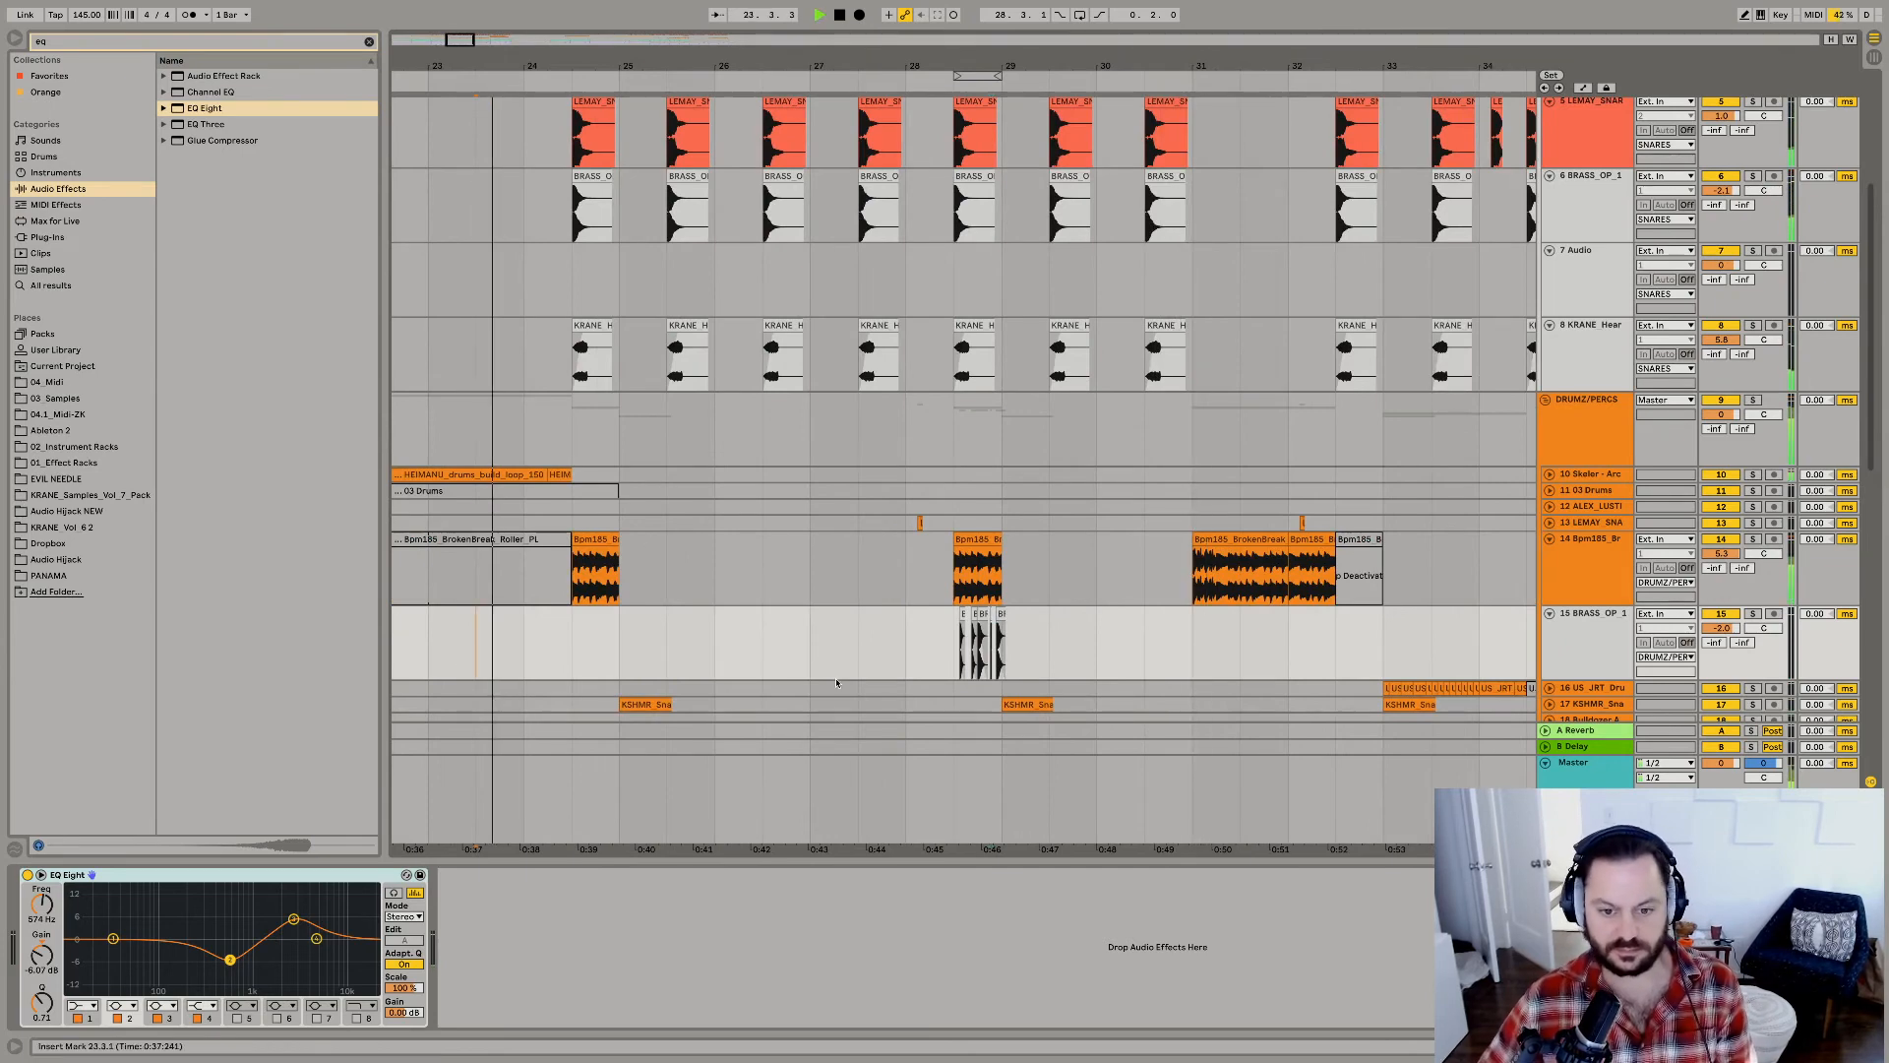
left_click_drag(961, 639, 1005, 637)
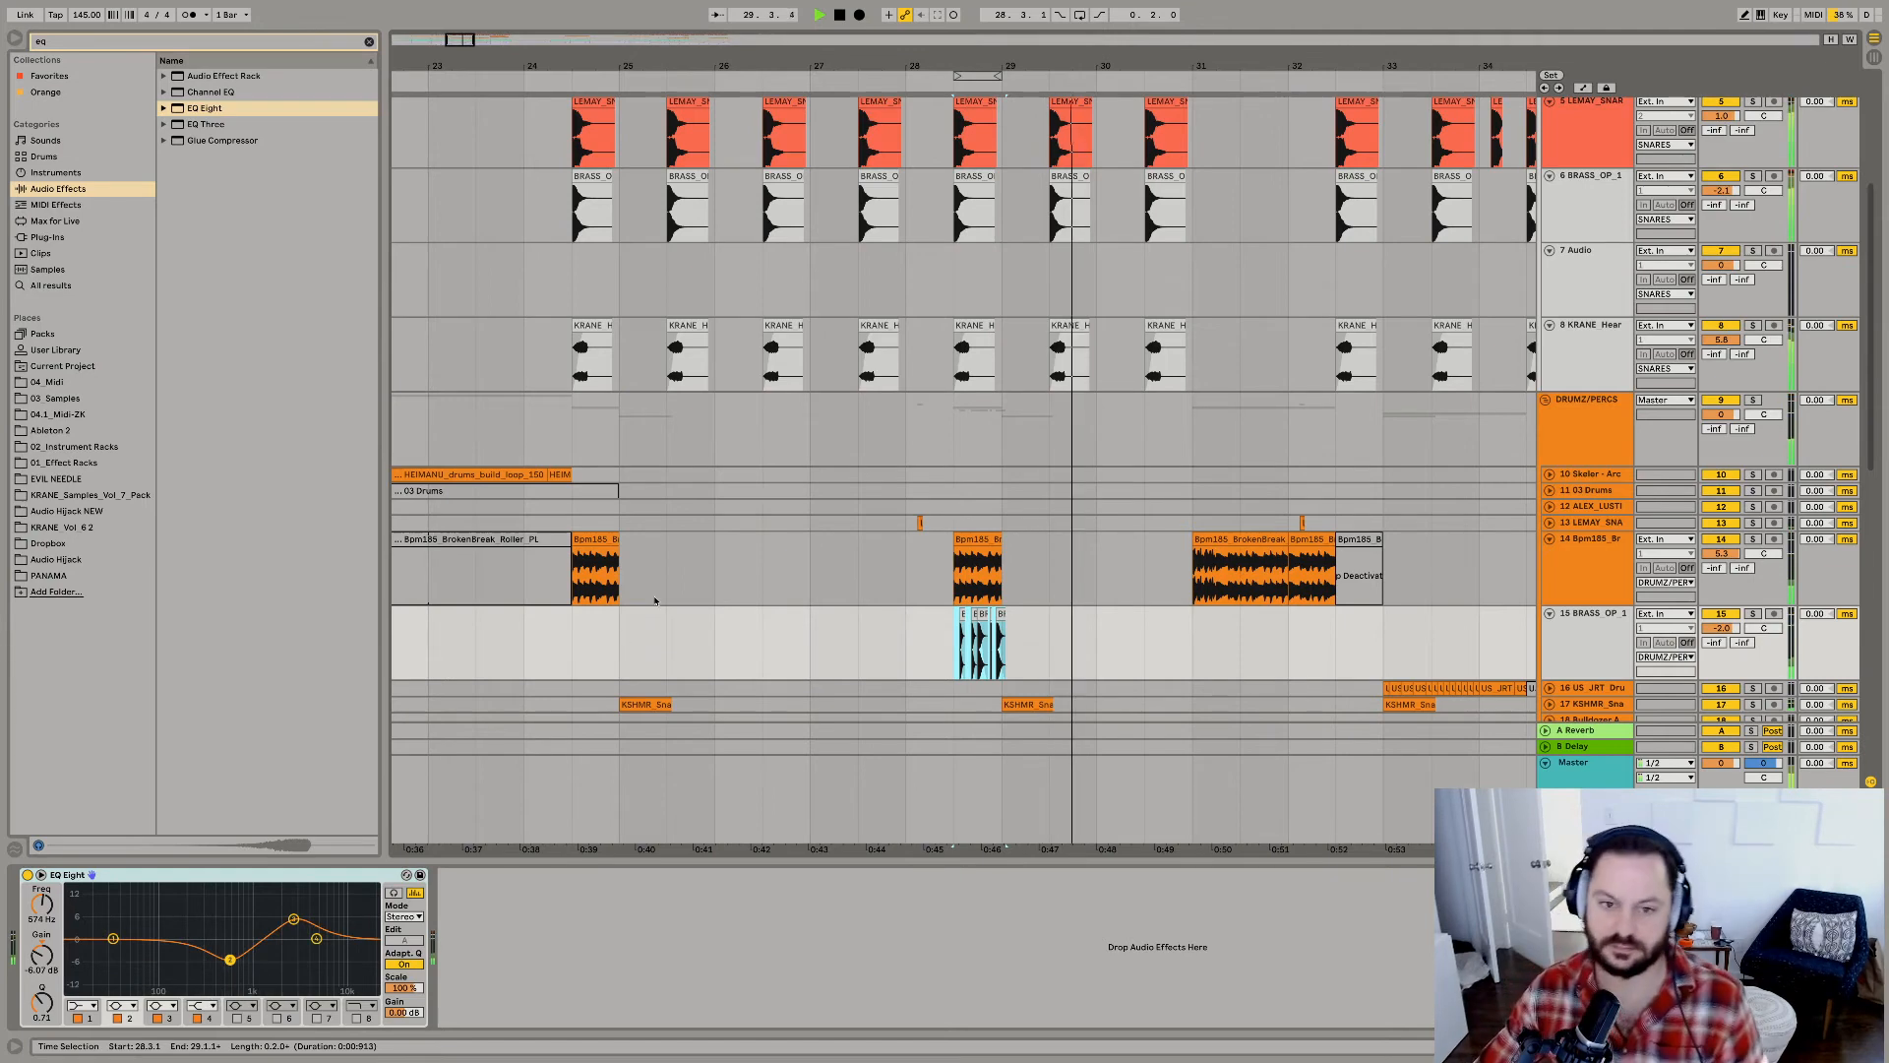
left_click(1011, 635)
key("space")
key("space")
scroll(987, 554, "up", 5)
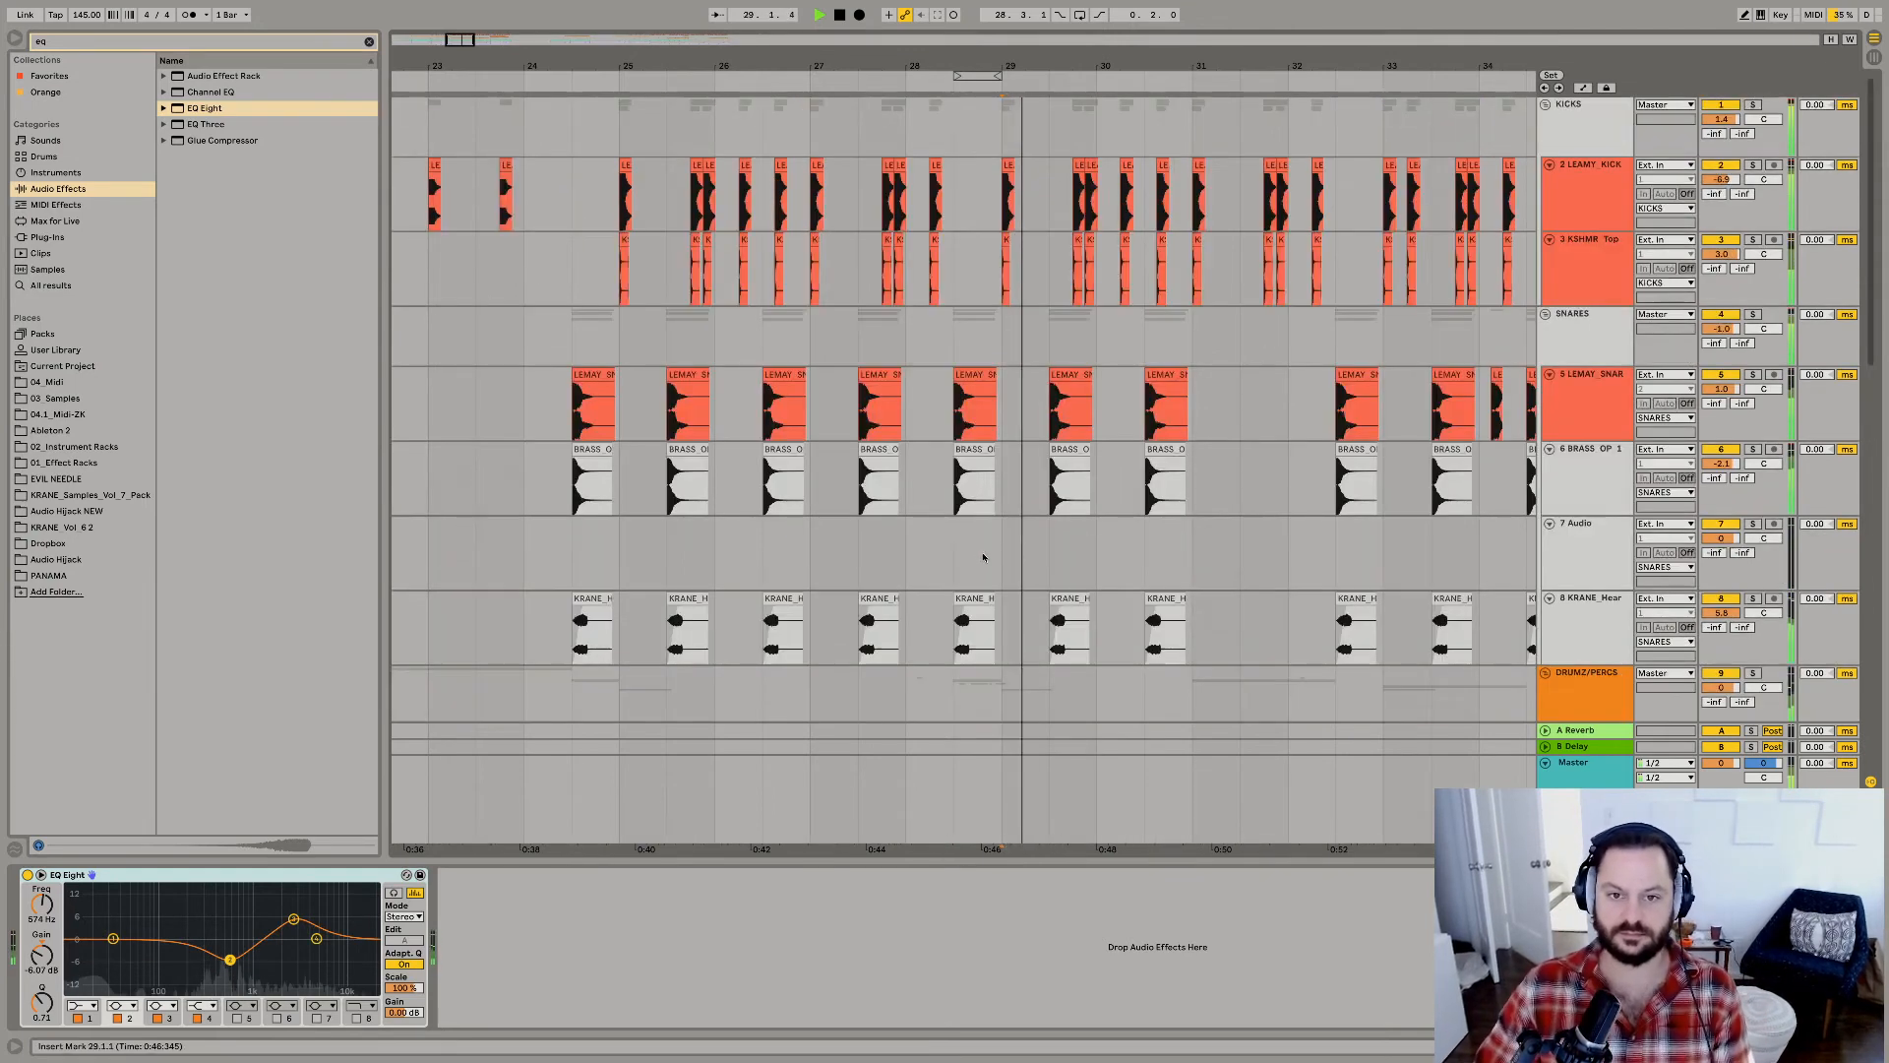
left_click(617, 340)
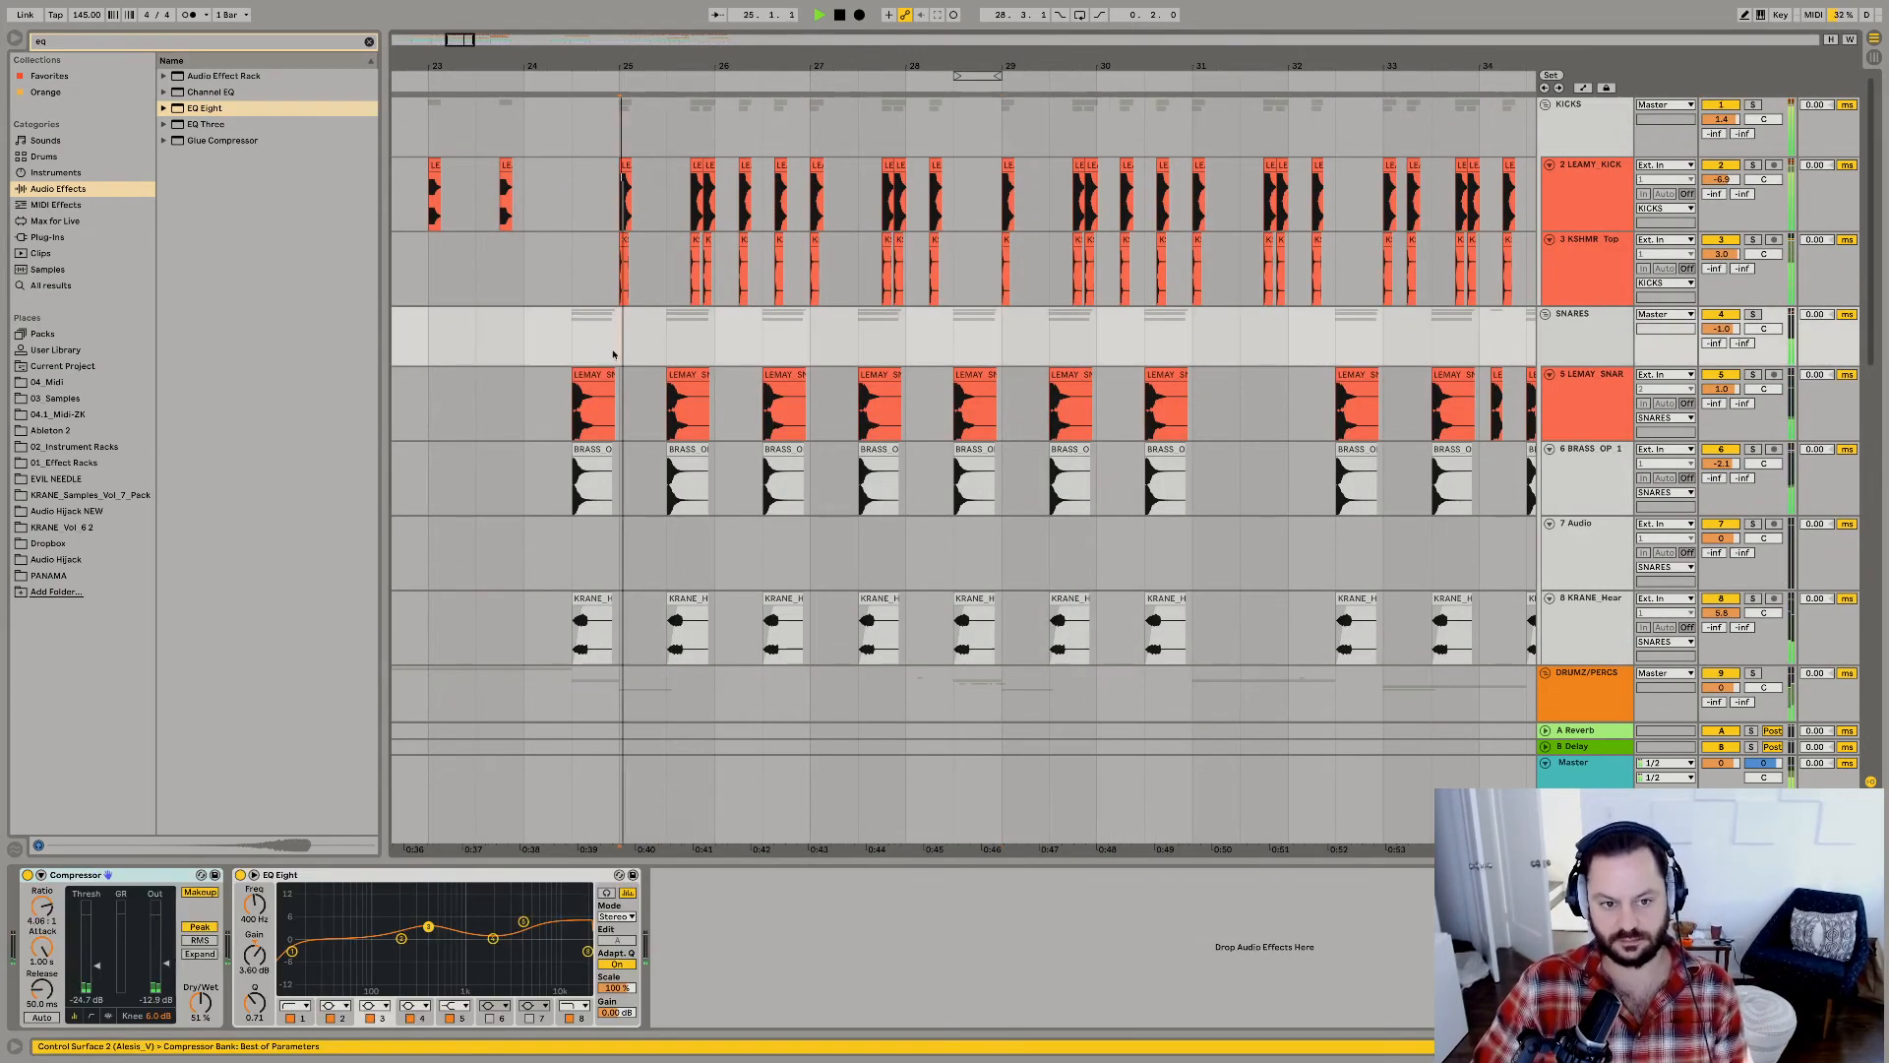
Fold all tracks, solo SYNTHS and FILLS in turn, and unfold FILLS to reach the BASS FILL clip at 28.3.1.
key("alt+u")
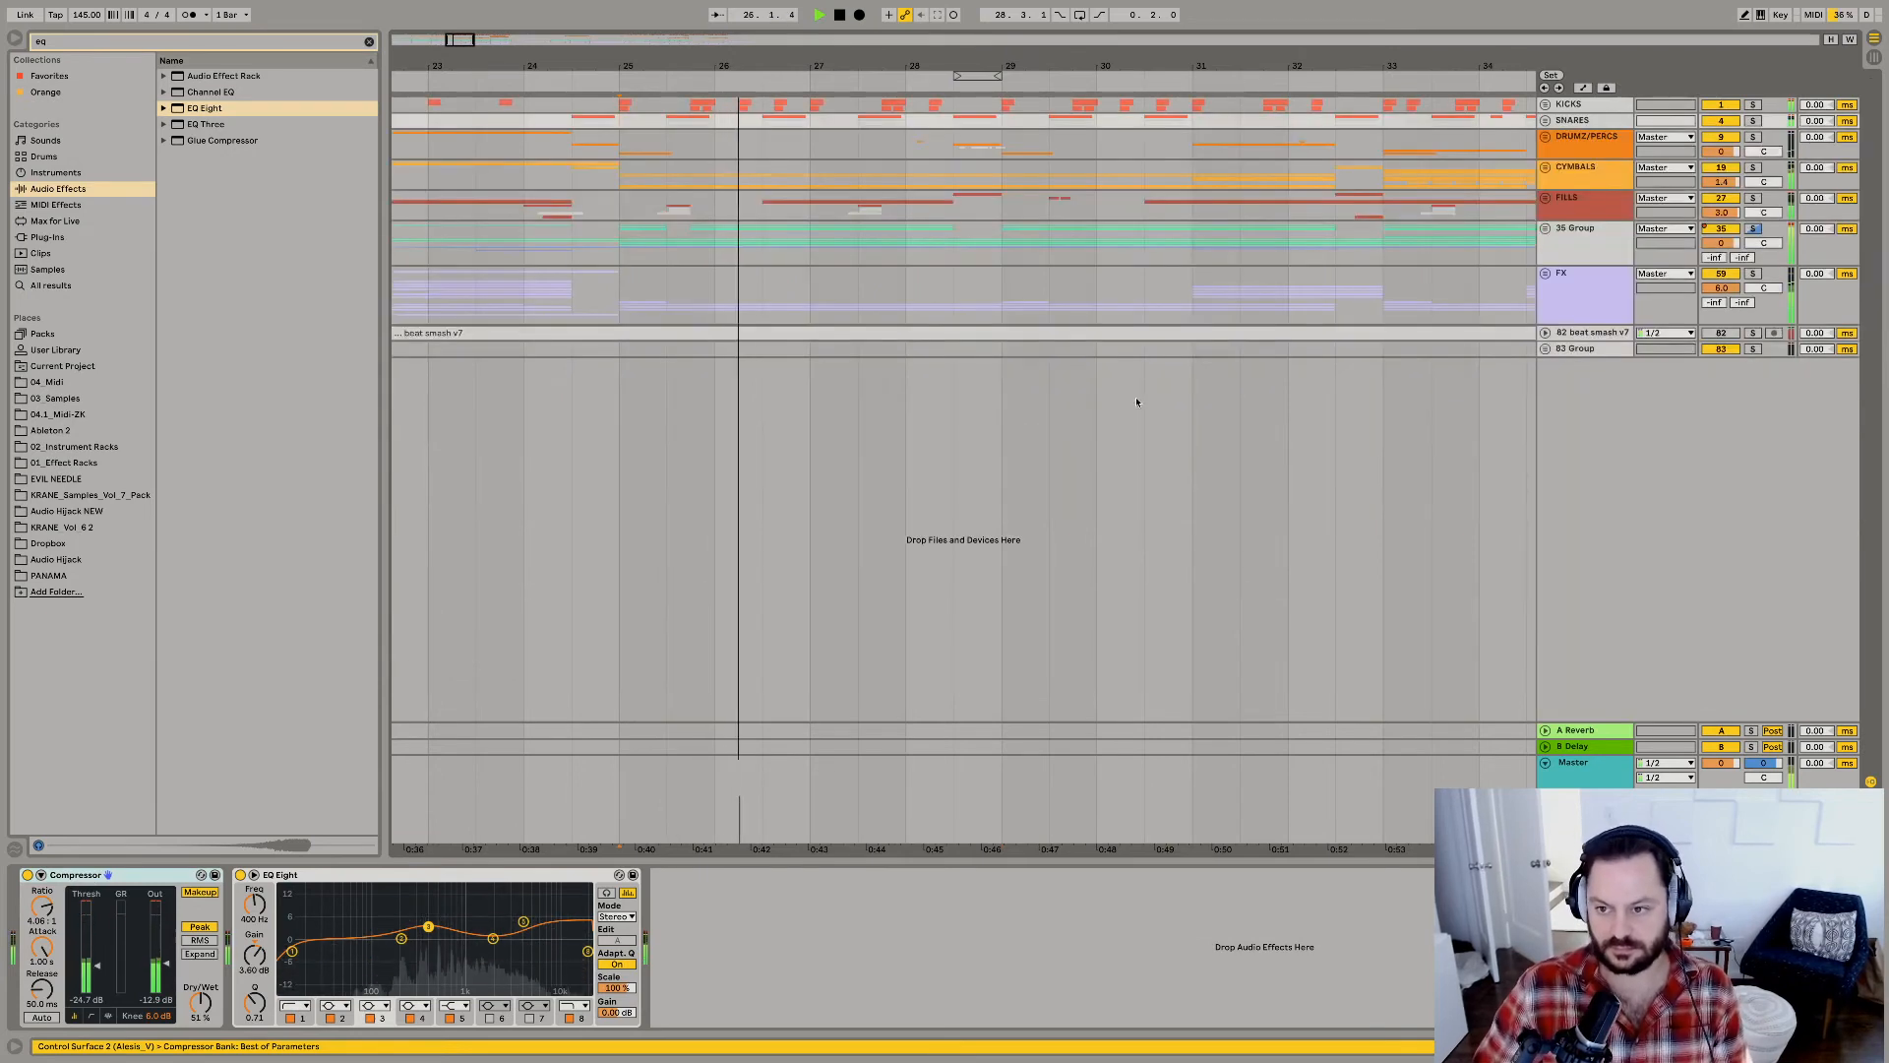
left_click(1544, 228, "alt")
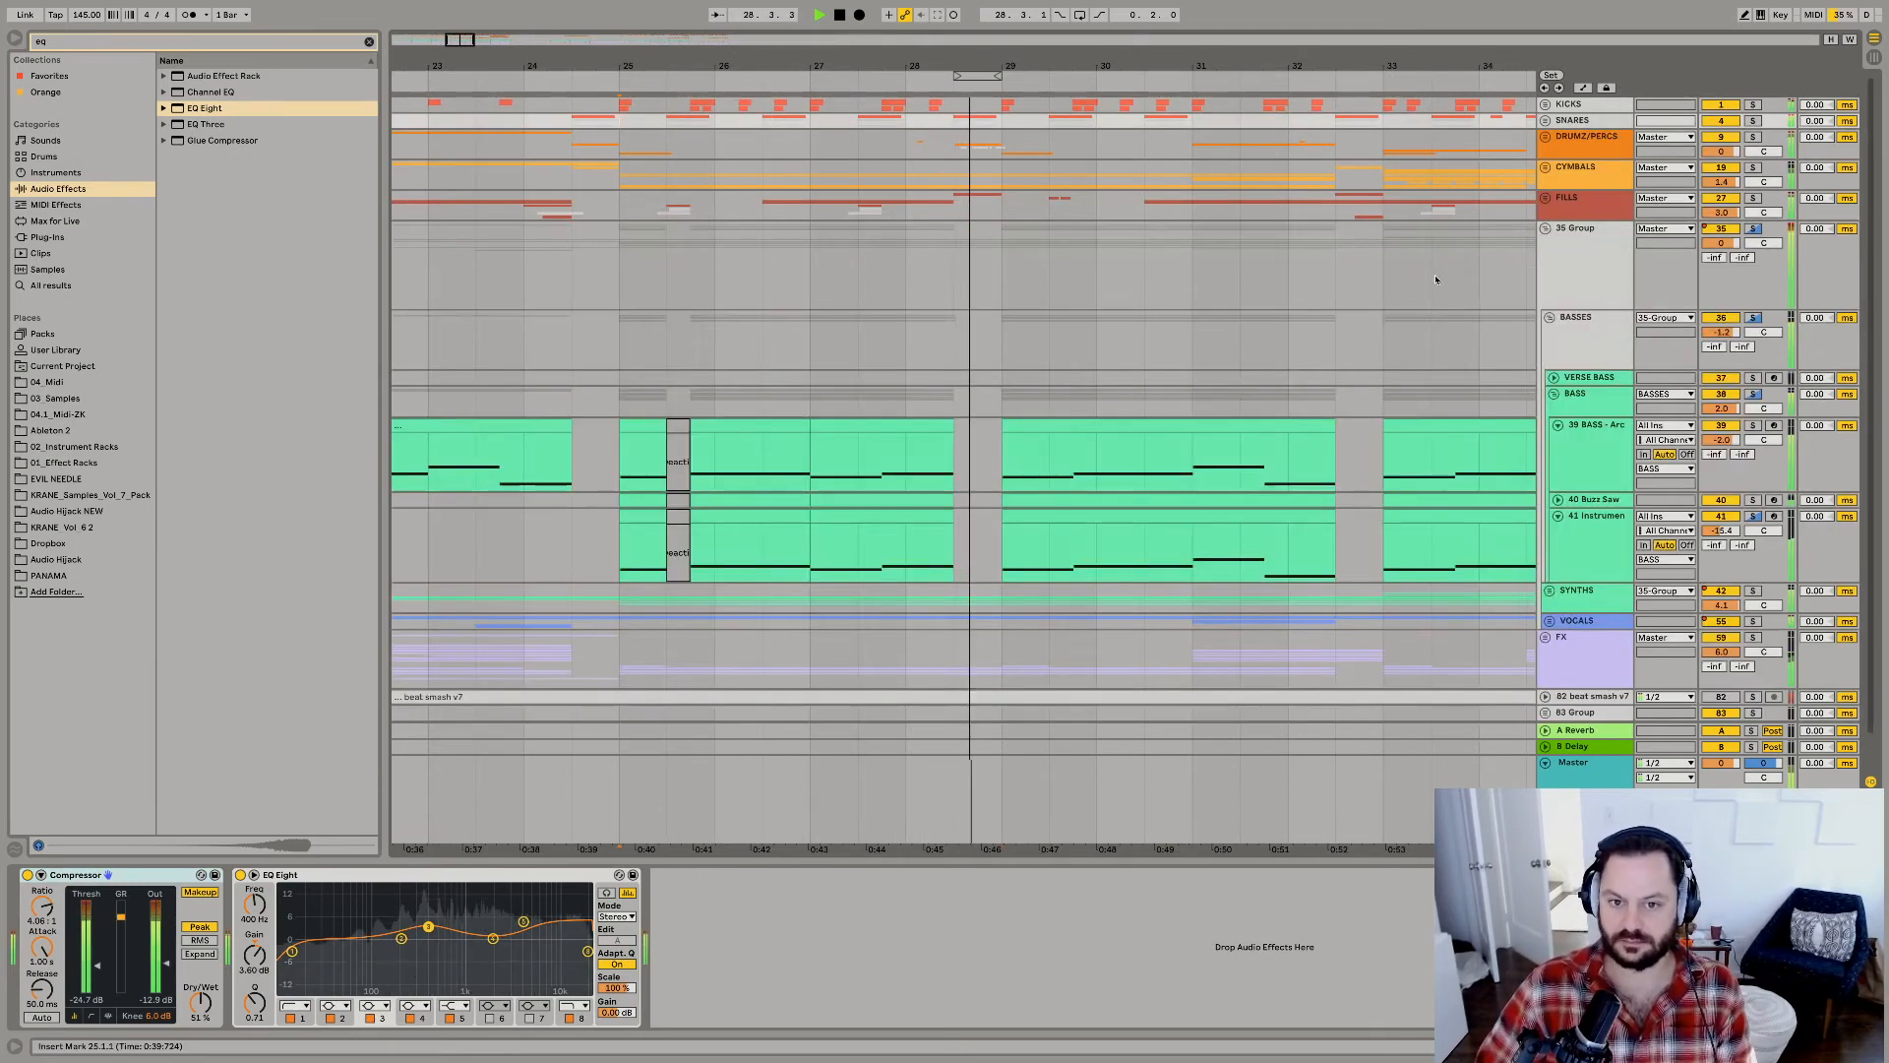
left_click(1753, 591)
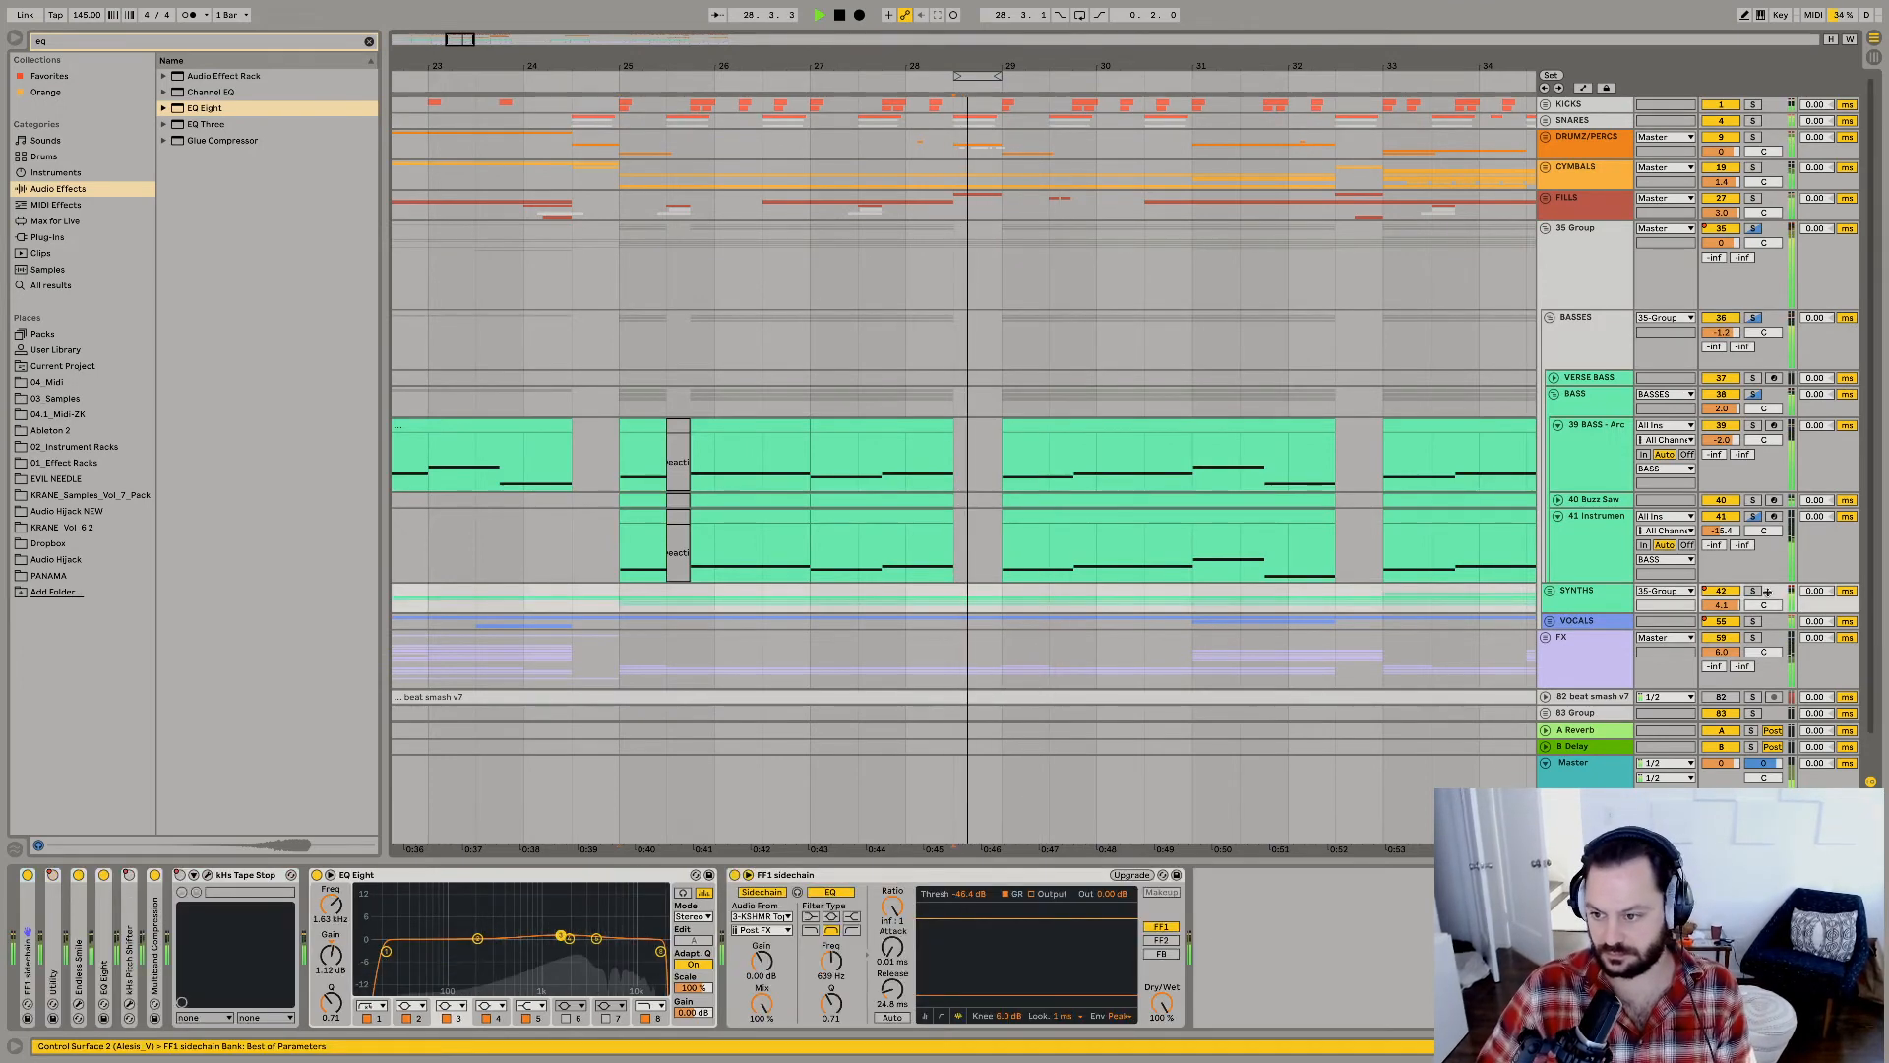
left_click(1753, 199)
left_click(1545, 198)
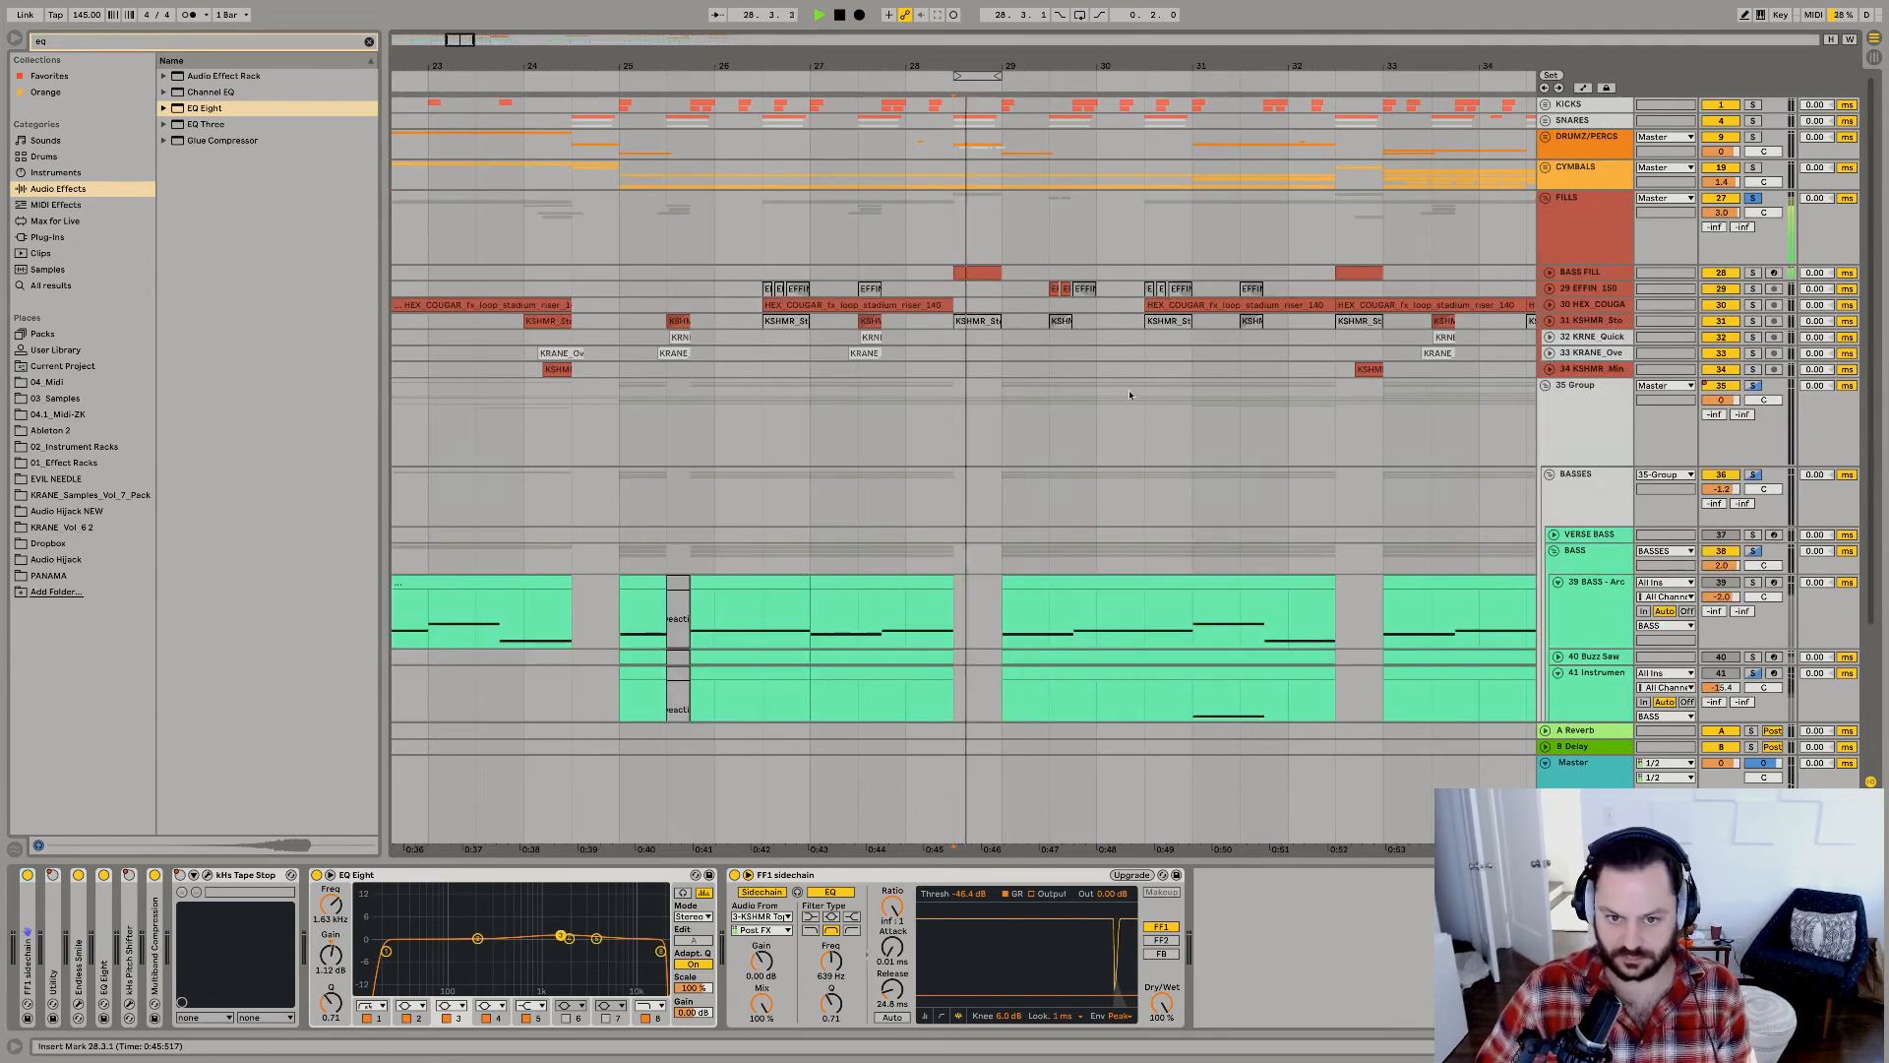
left_click(1550, 272)
left_click(979, 305)
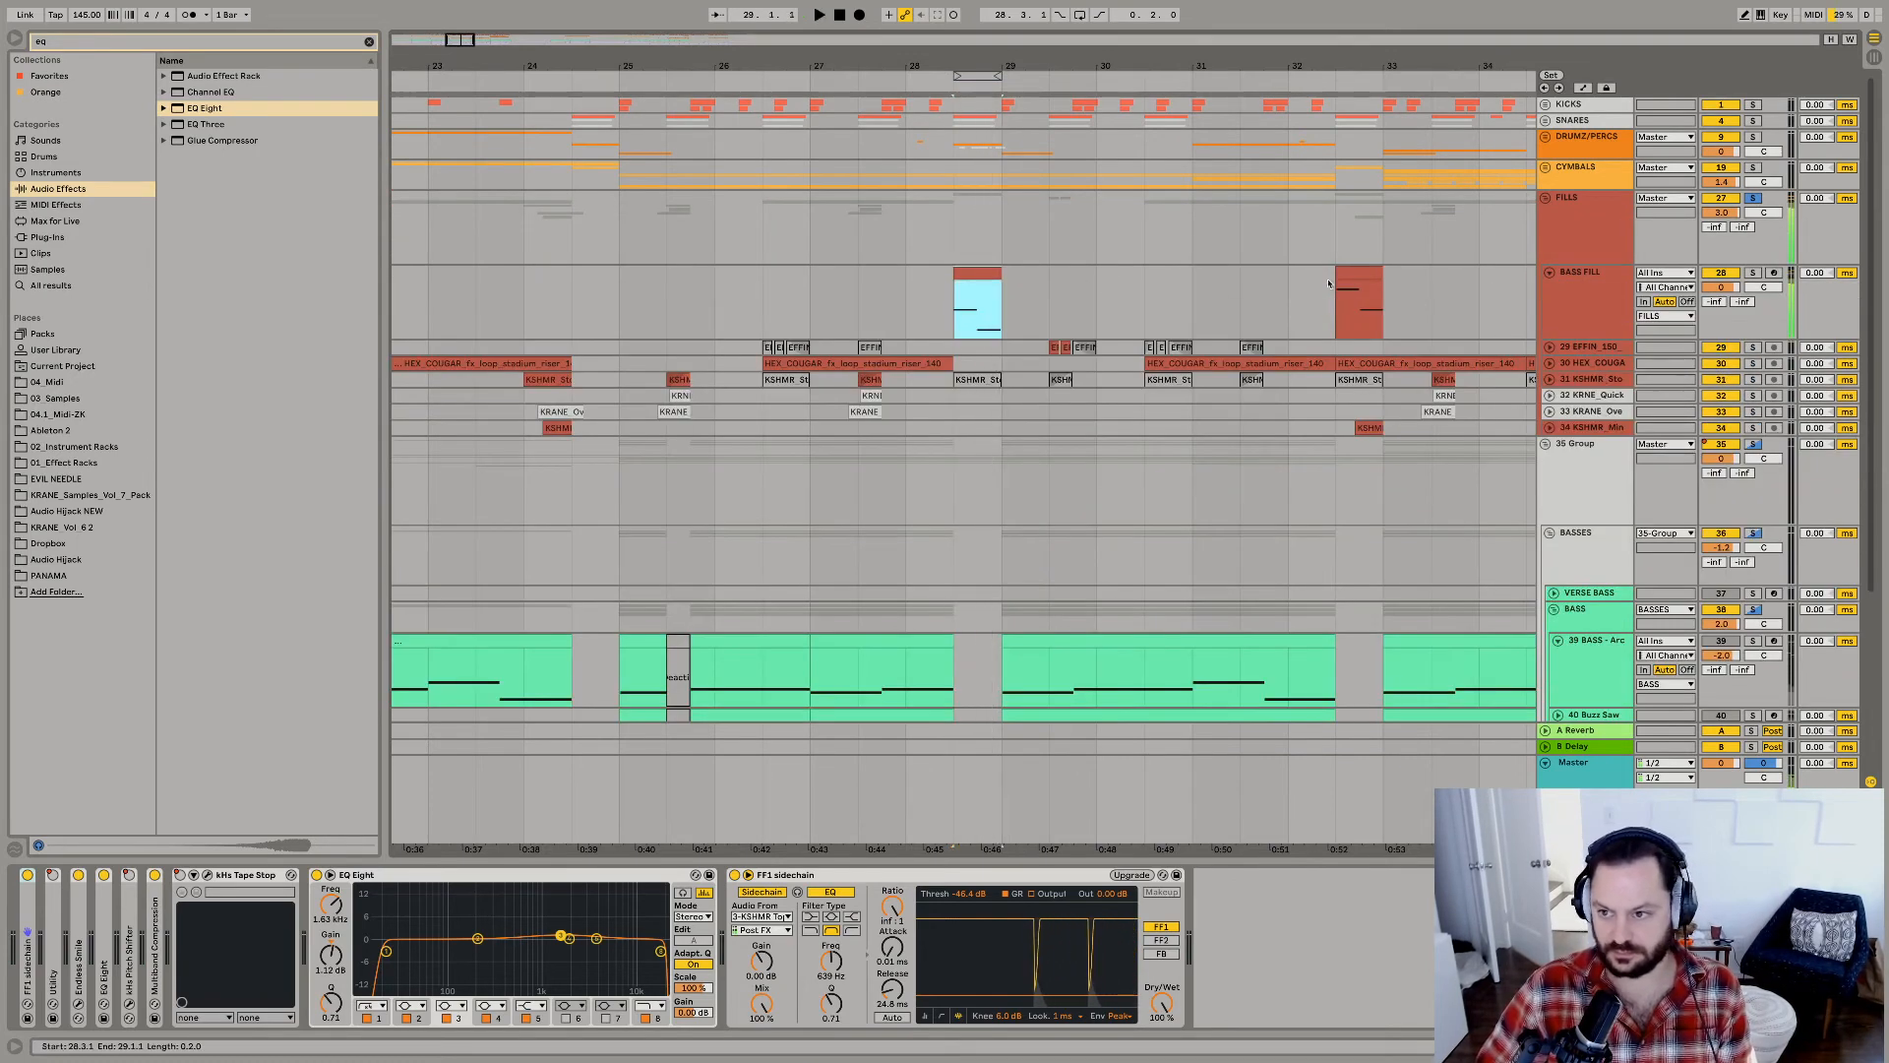
Raise the BASS FILL track's volume to 1.3 dB and play the fill repeatedly.
left_click_drag(1714, 291, 1714, 279)
key("space")
key("space")
key("space")
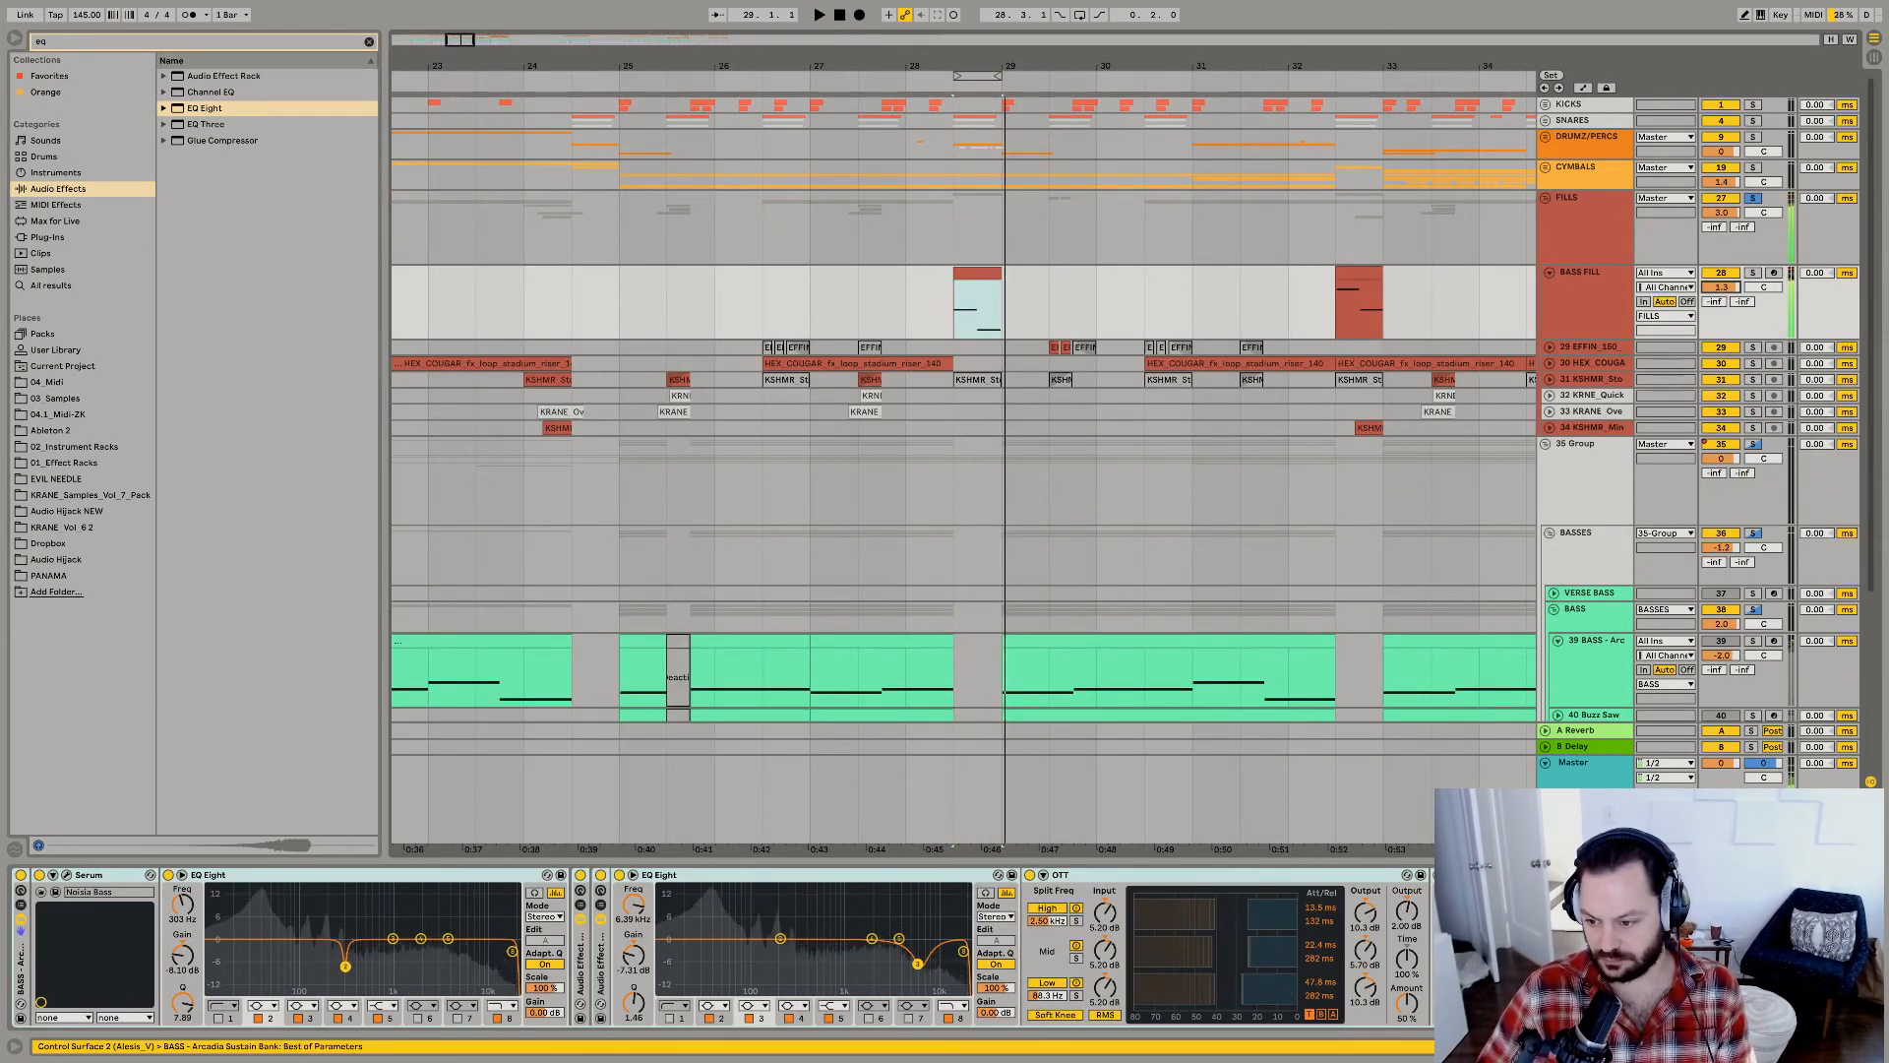
key("space")
key("space")
Shift the upper-mid boost in the EQ Eight just before BASS FILL's later OTT to 1.47 kHz and 6.57 dB.
left_click(1328, 959)
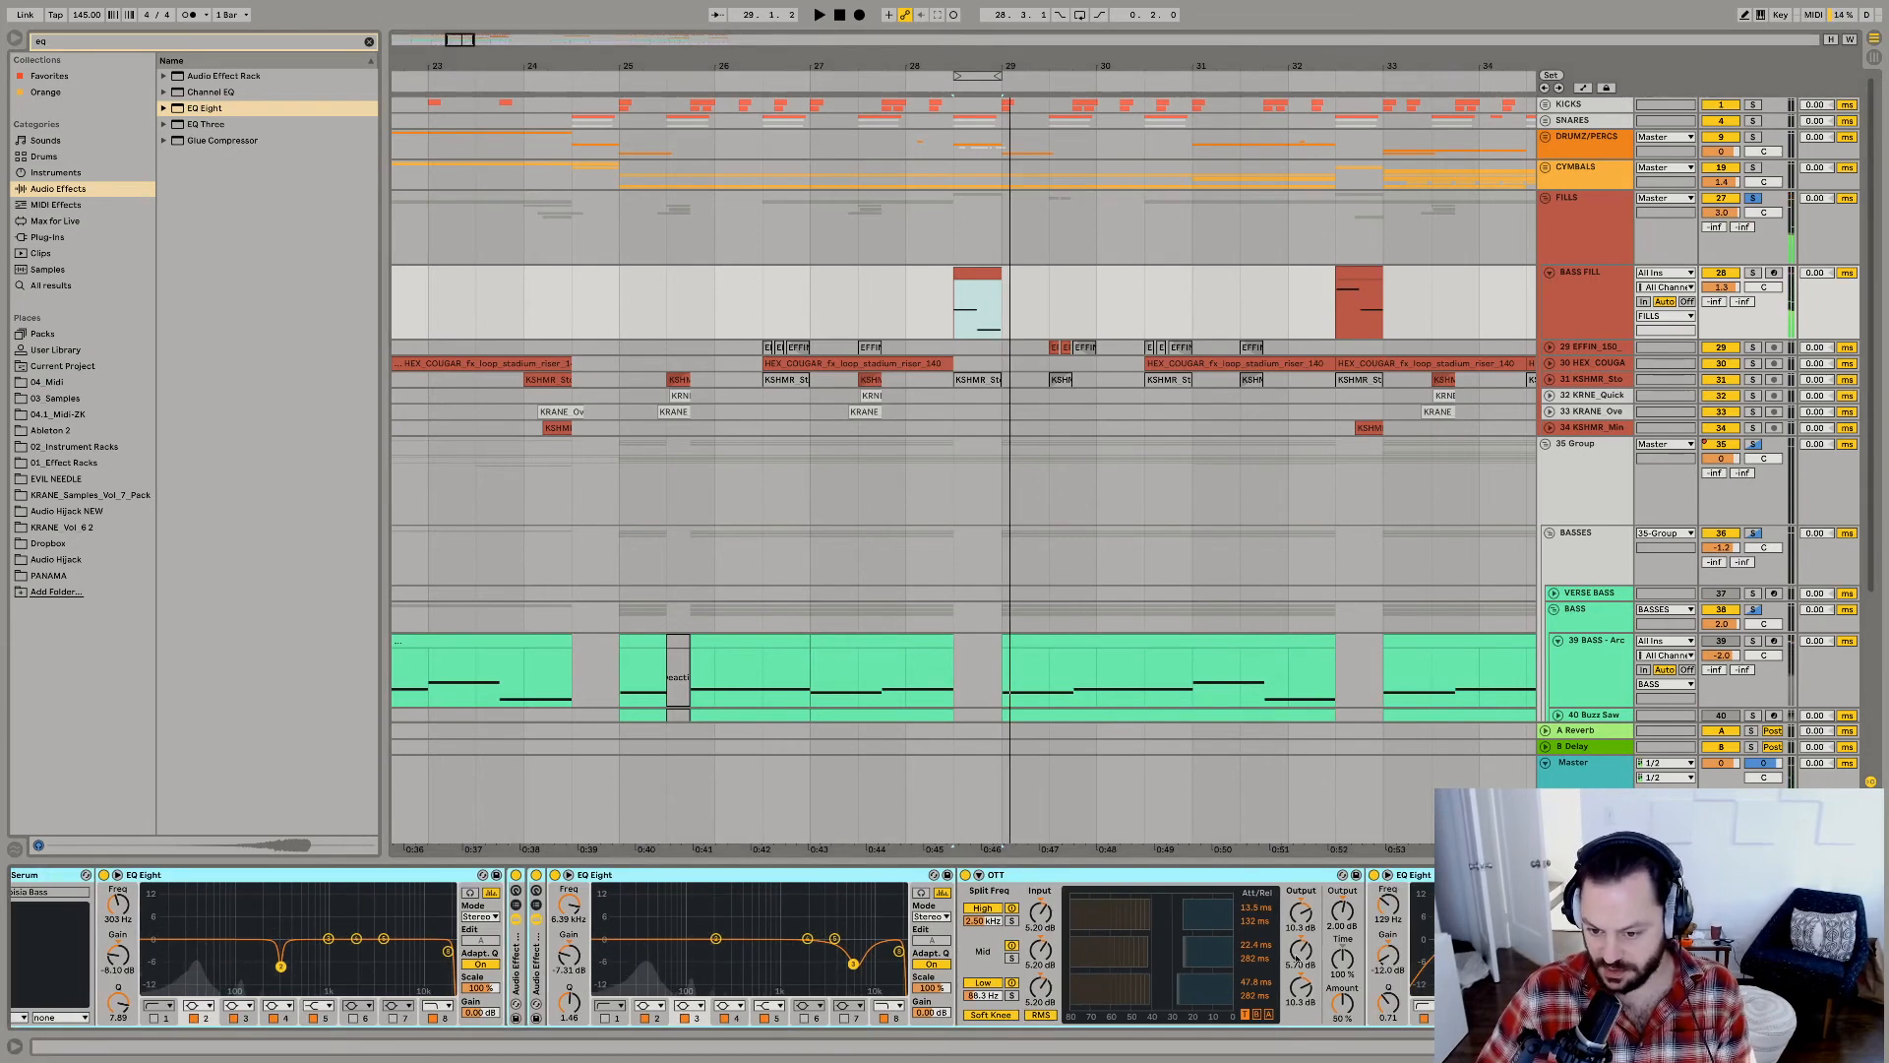
scroll(1328, 958, "right", 5)
scroll(1328, 959, "right", 5)
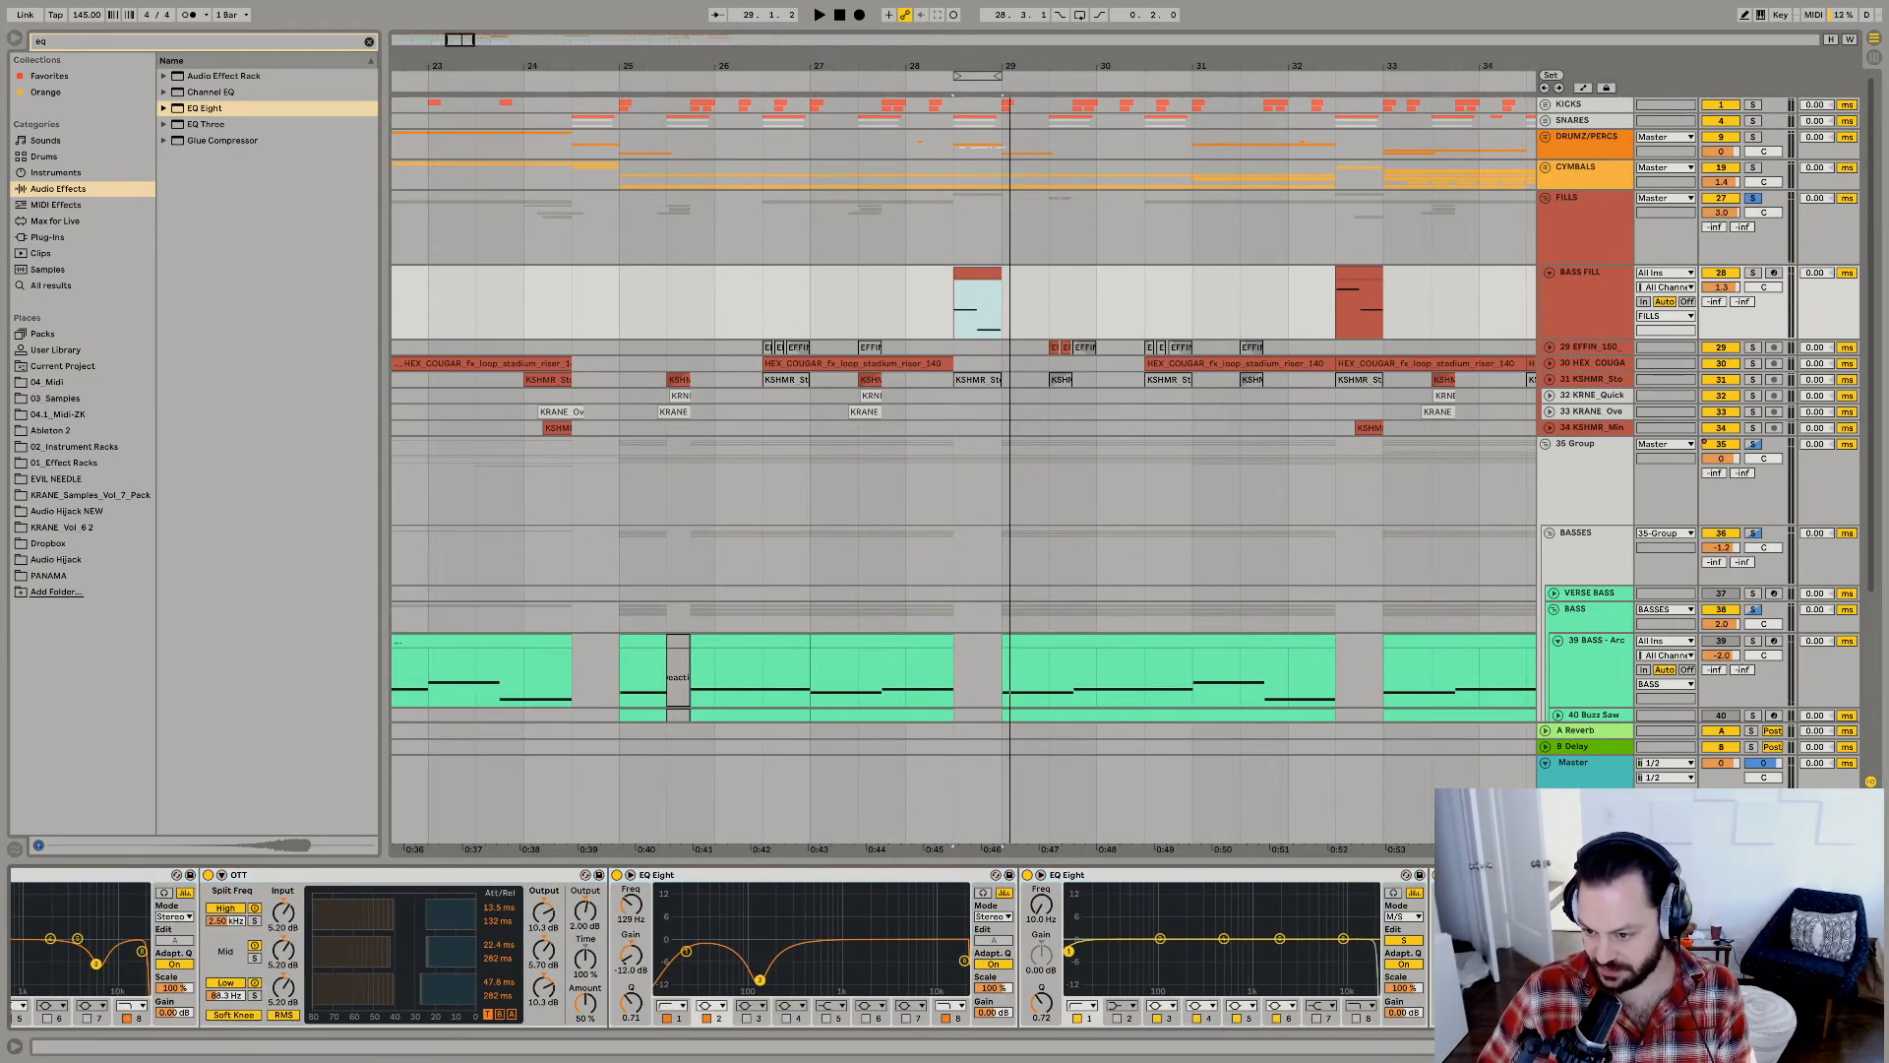
key("space")
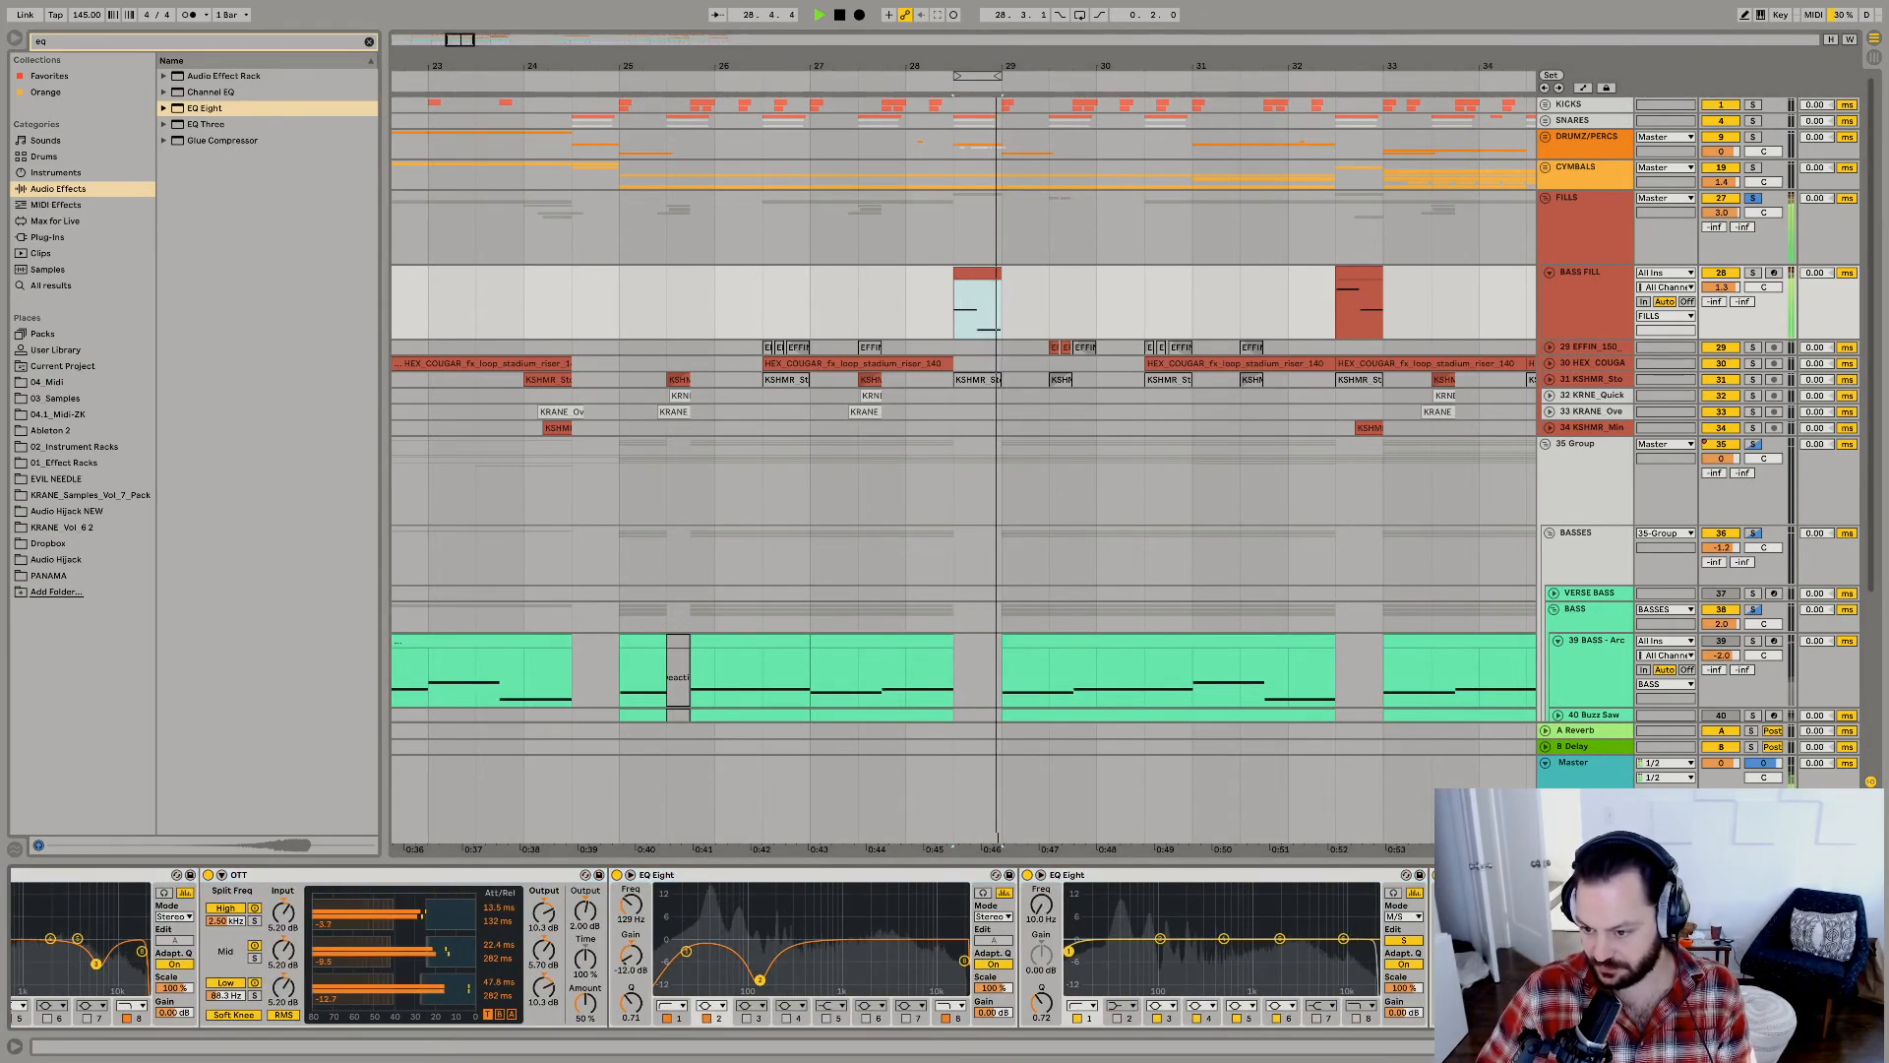
scroll(719, 949, "right", 15)
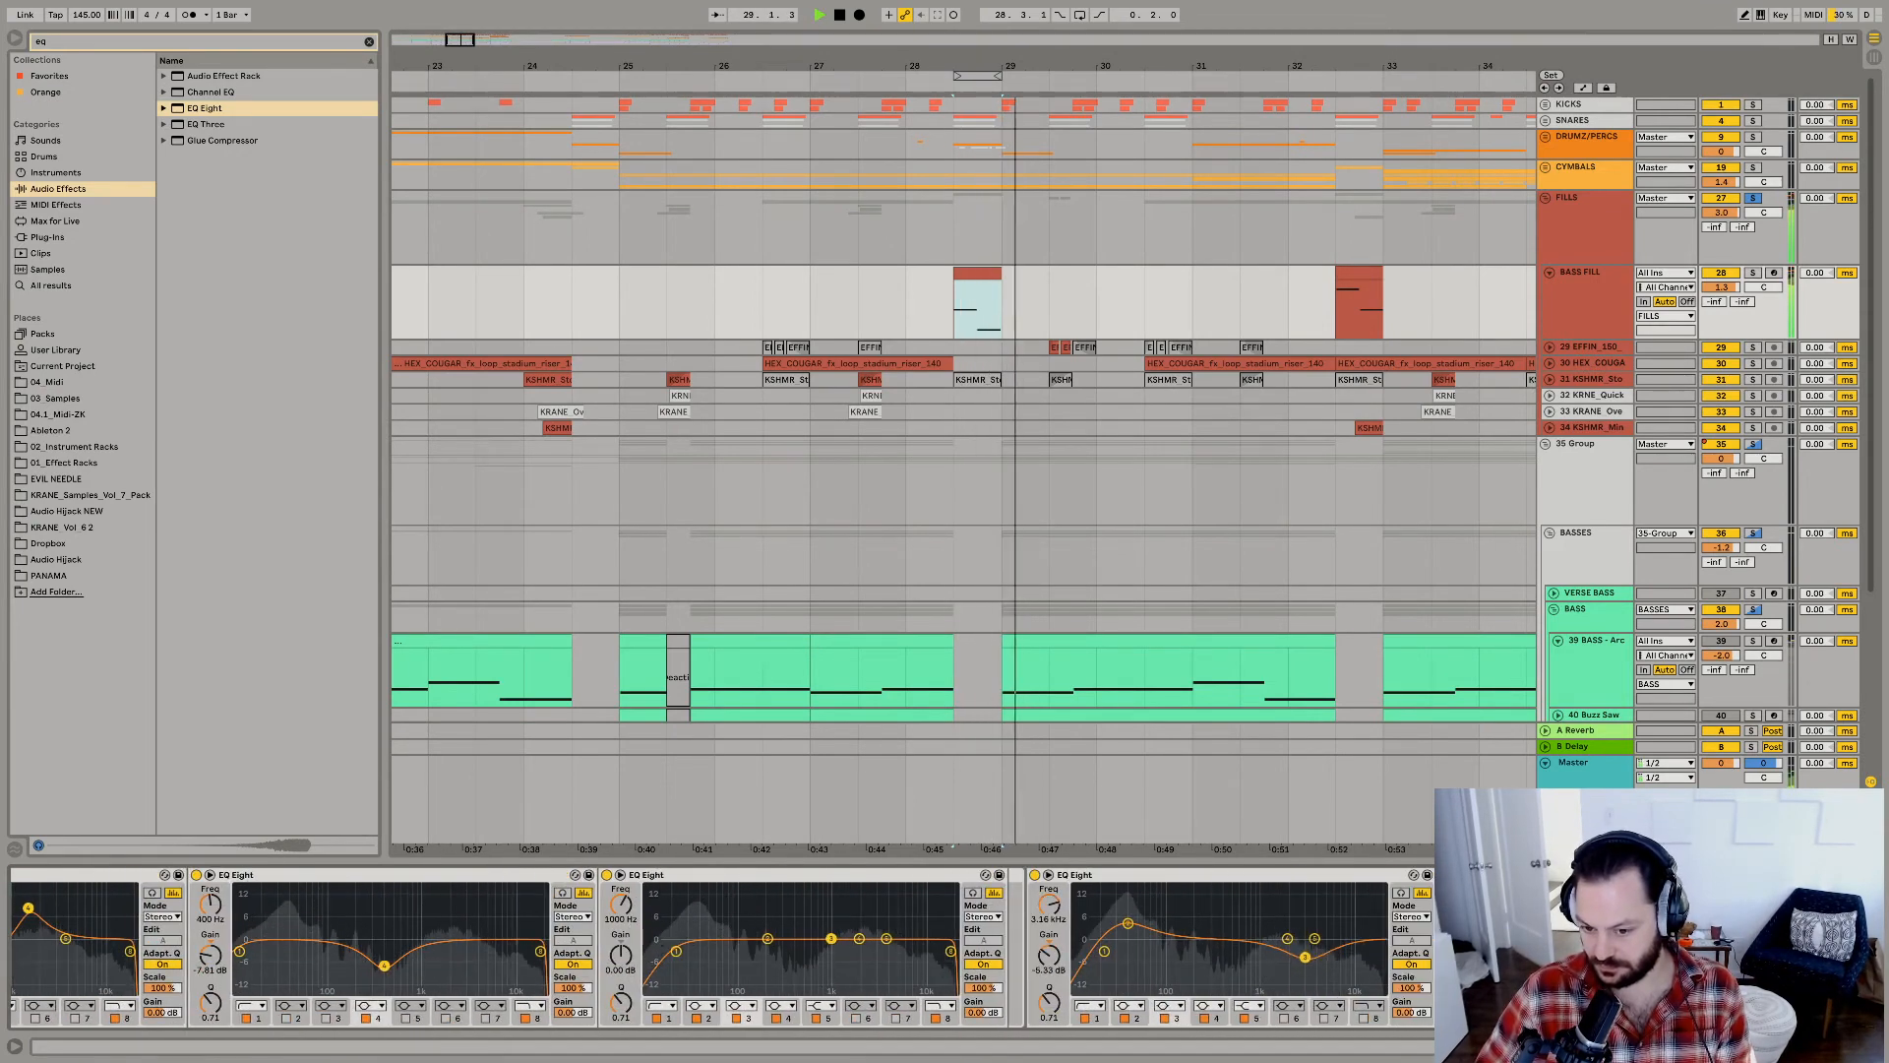
scroll(718, 949, "right", 3)
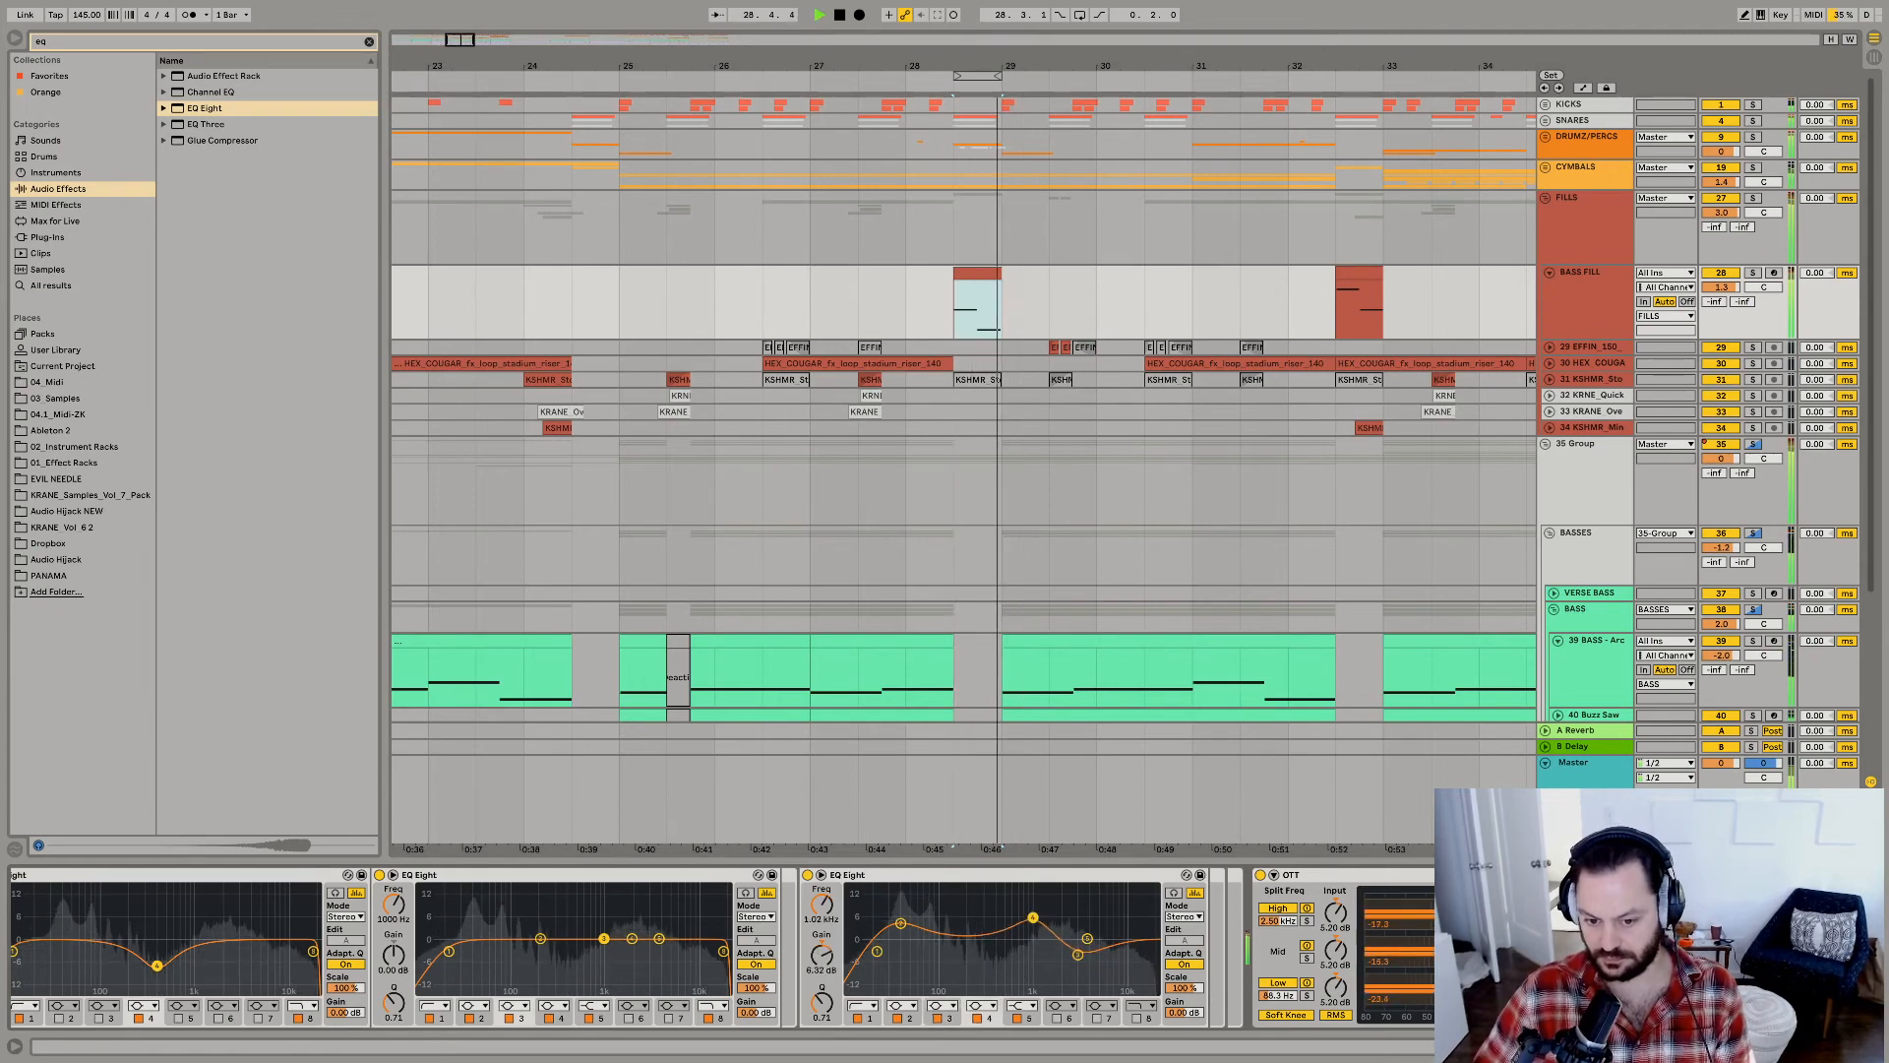
left_click_drag(1043, 907, 1048, 919)
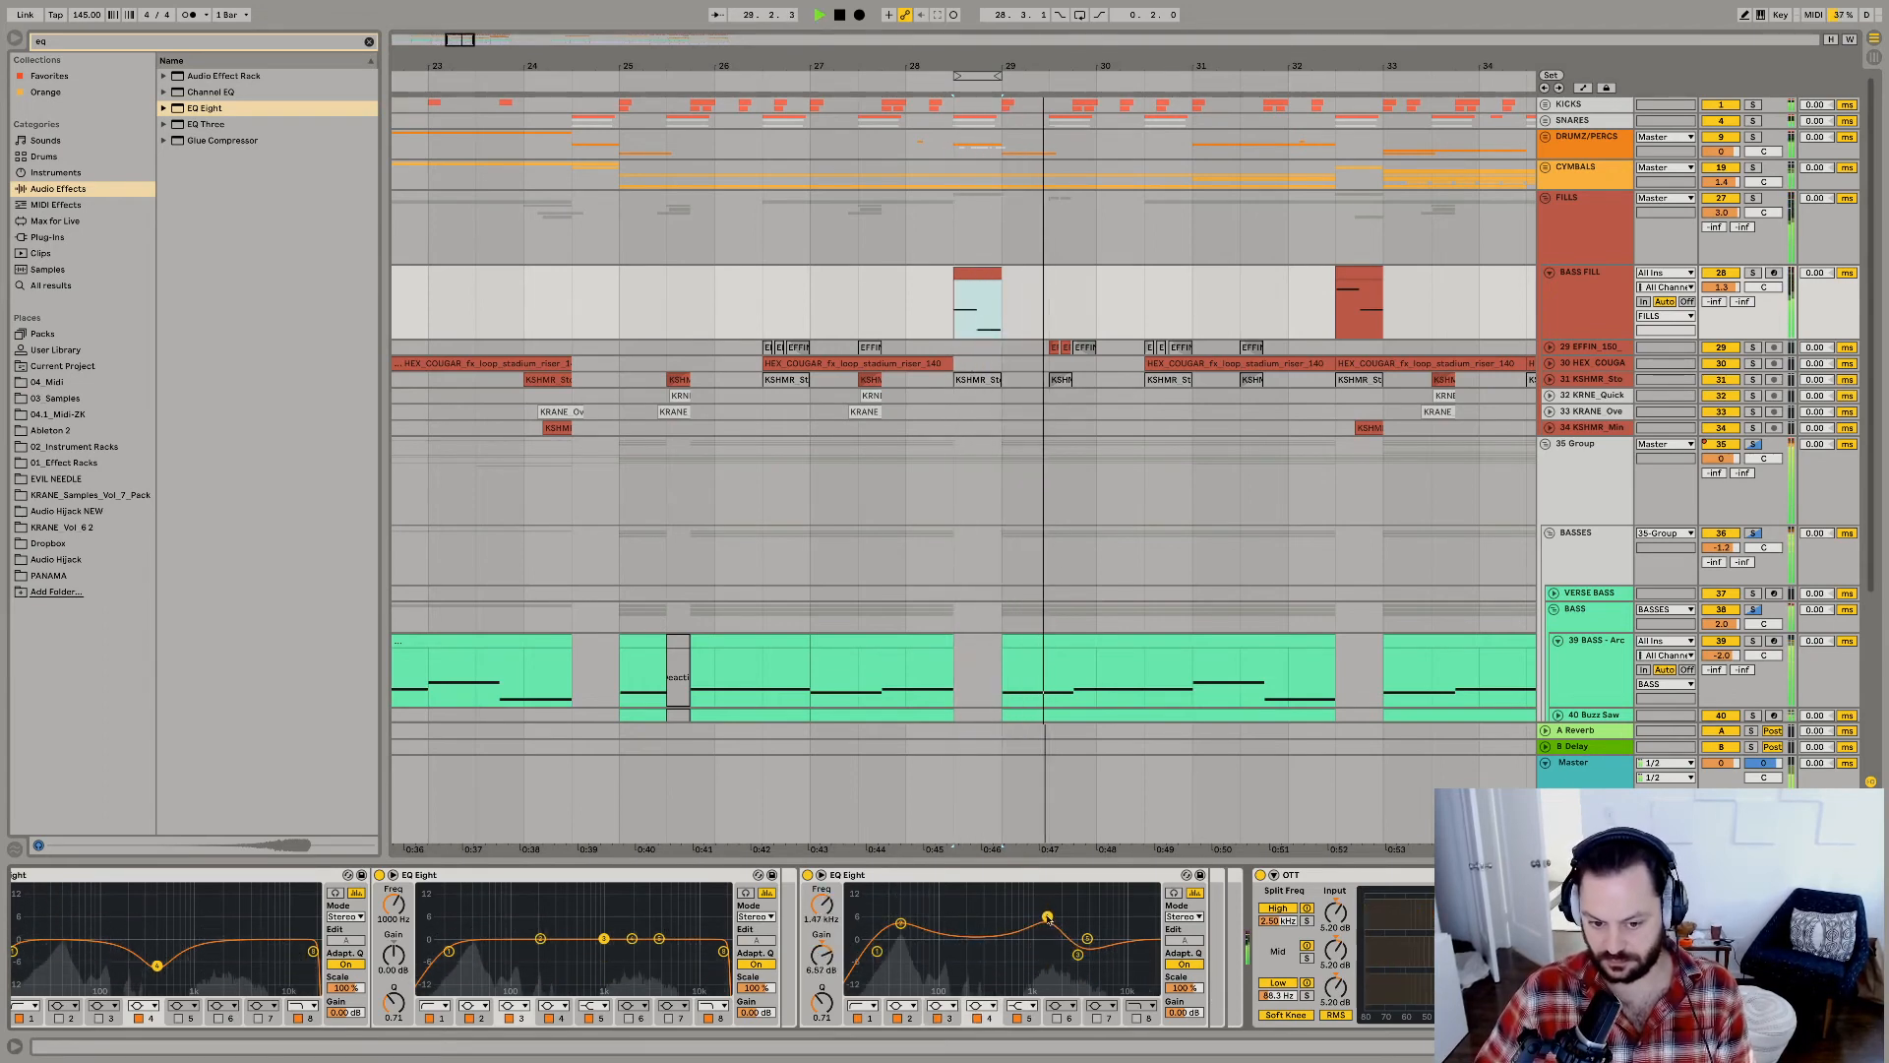
Raise the BASS FILL track's volume to 2.2 dB, and play the fill and the drop from 25.1.1.
left_click(949, 313)
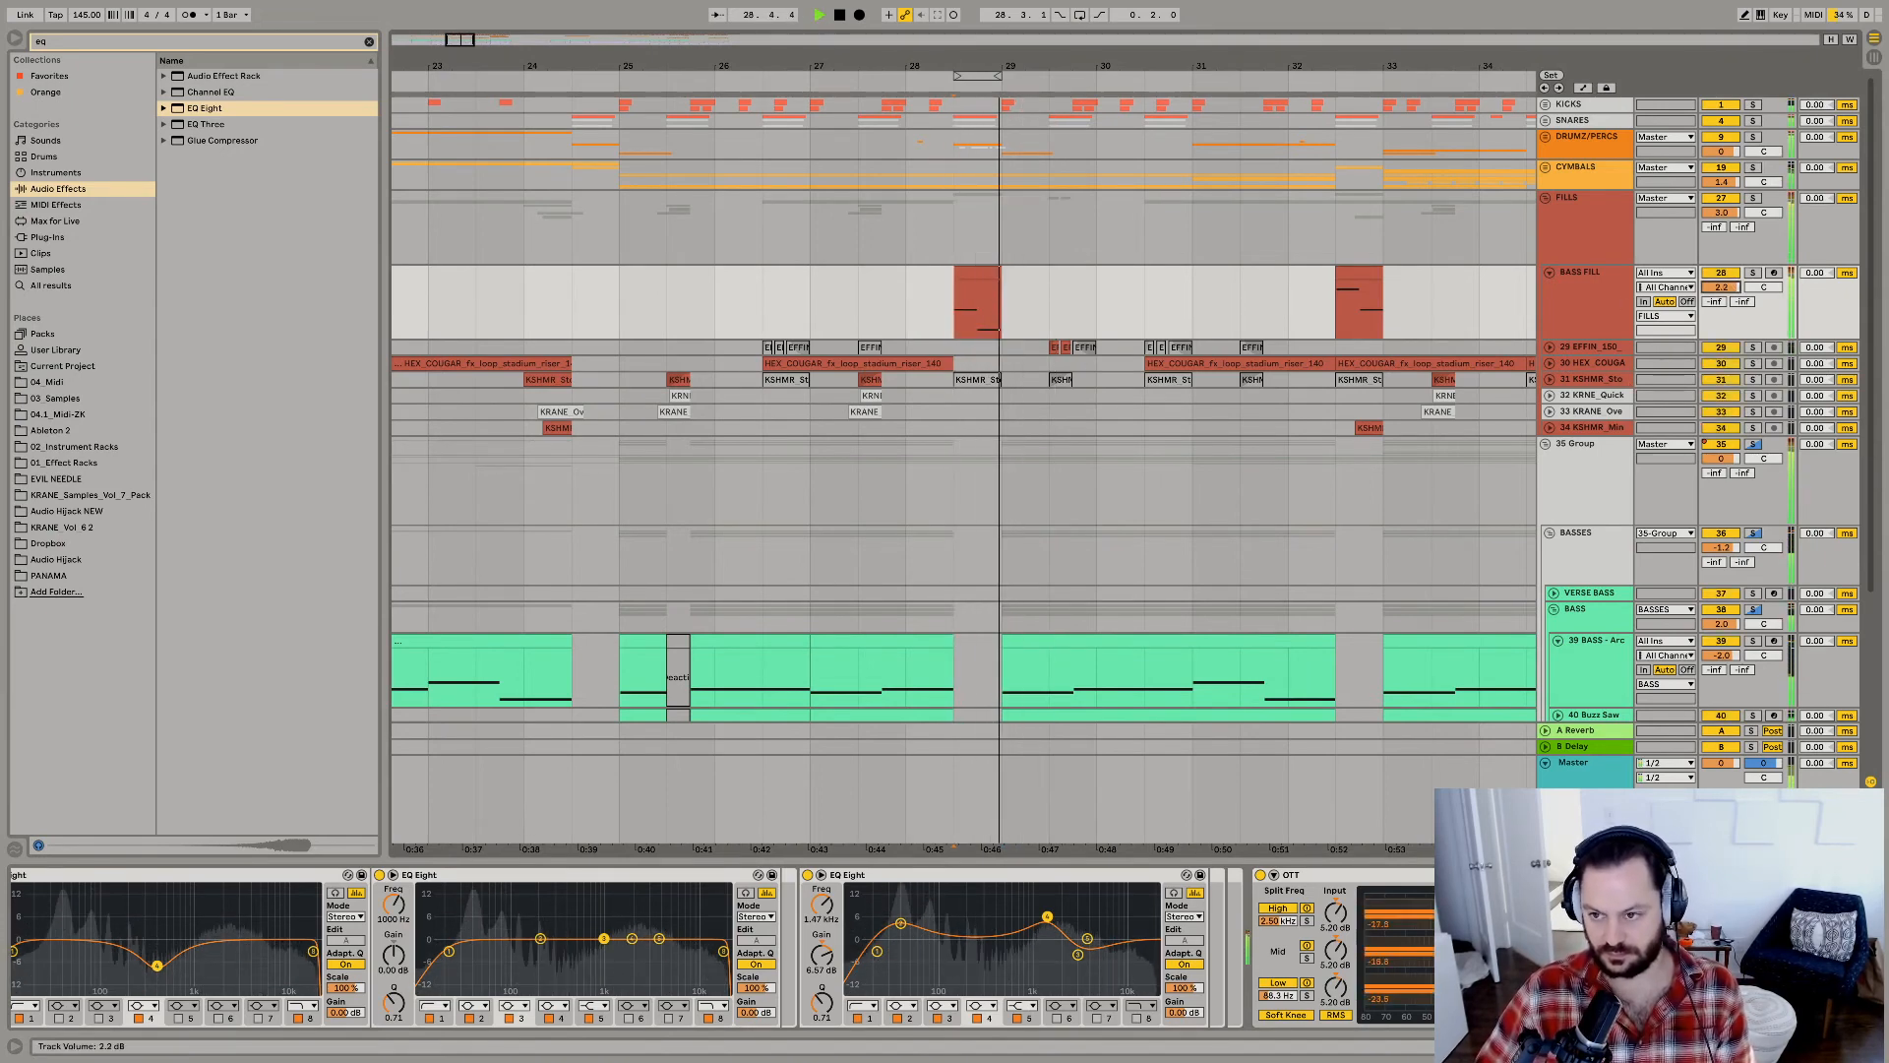
key("space")
left_click(966, 275)
key("space")
left_click(624, 313)
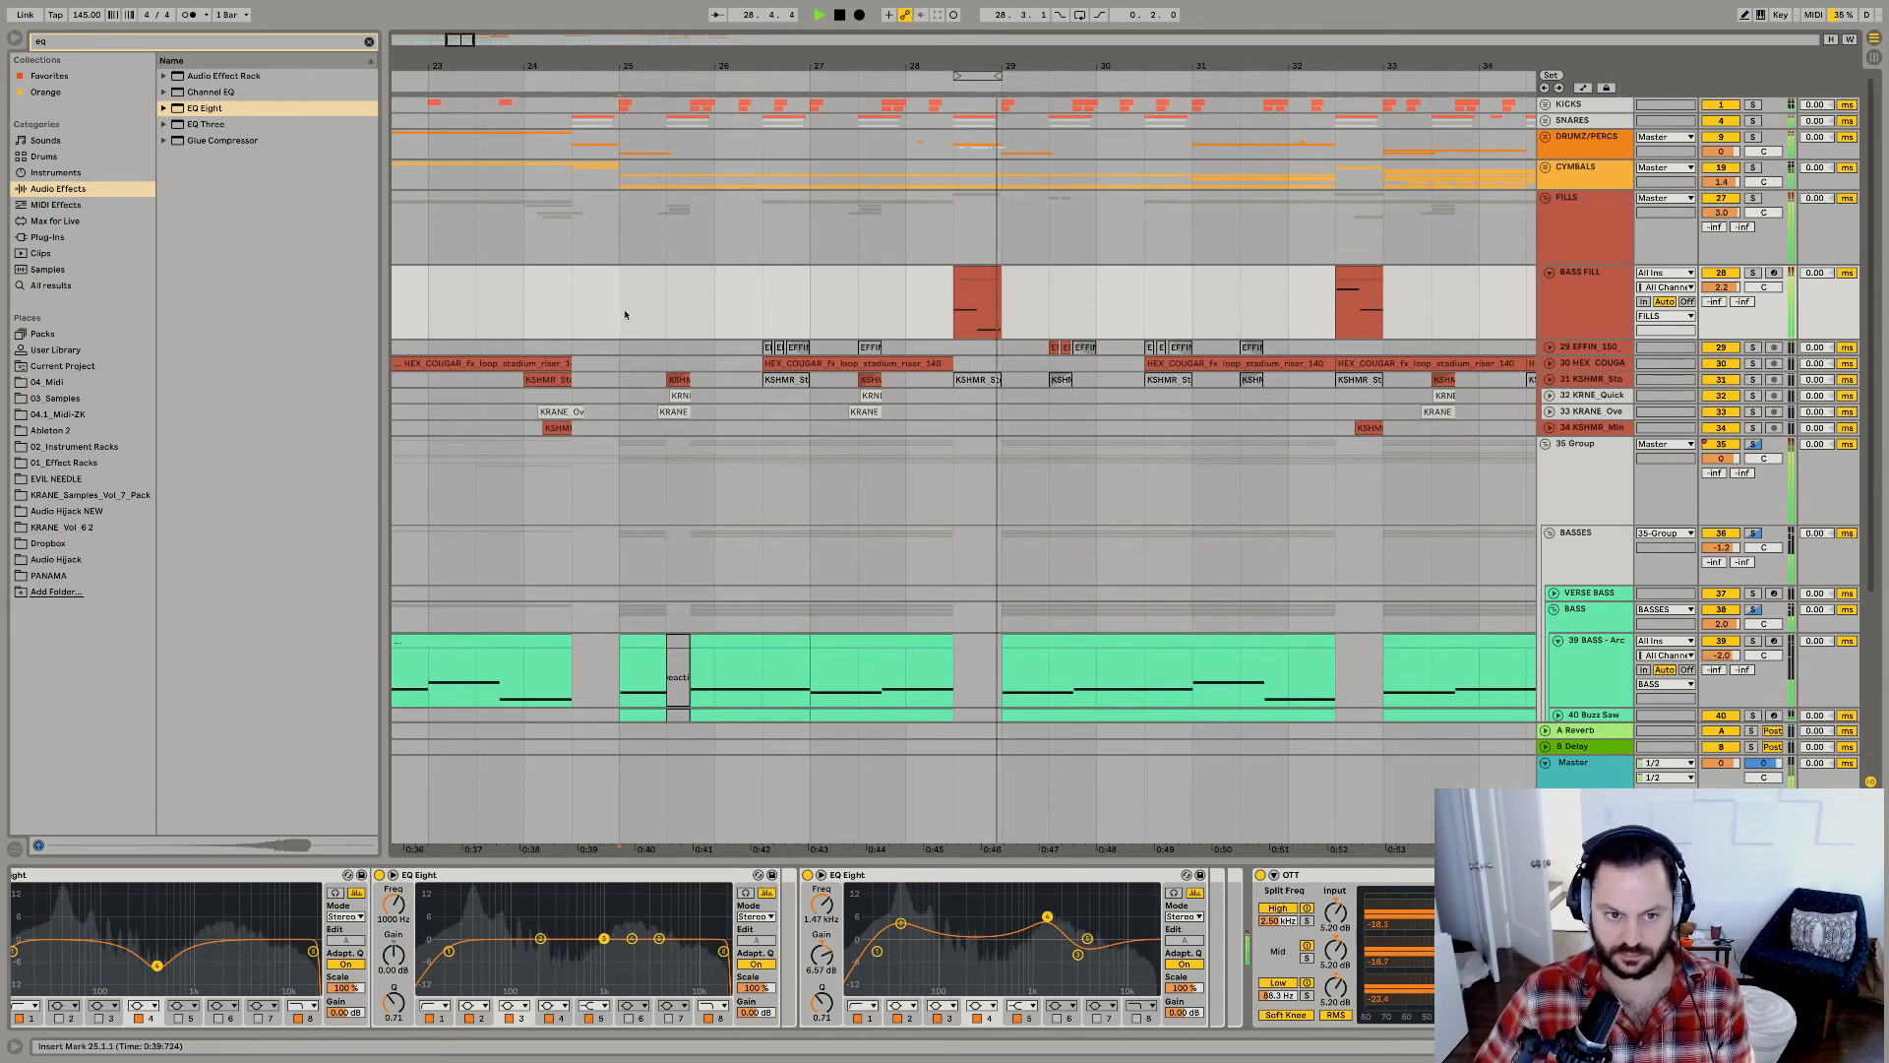
key("space")
key("space")
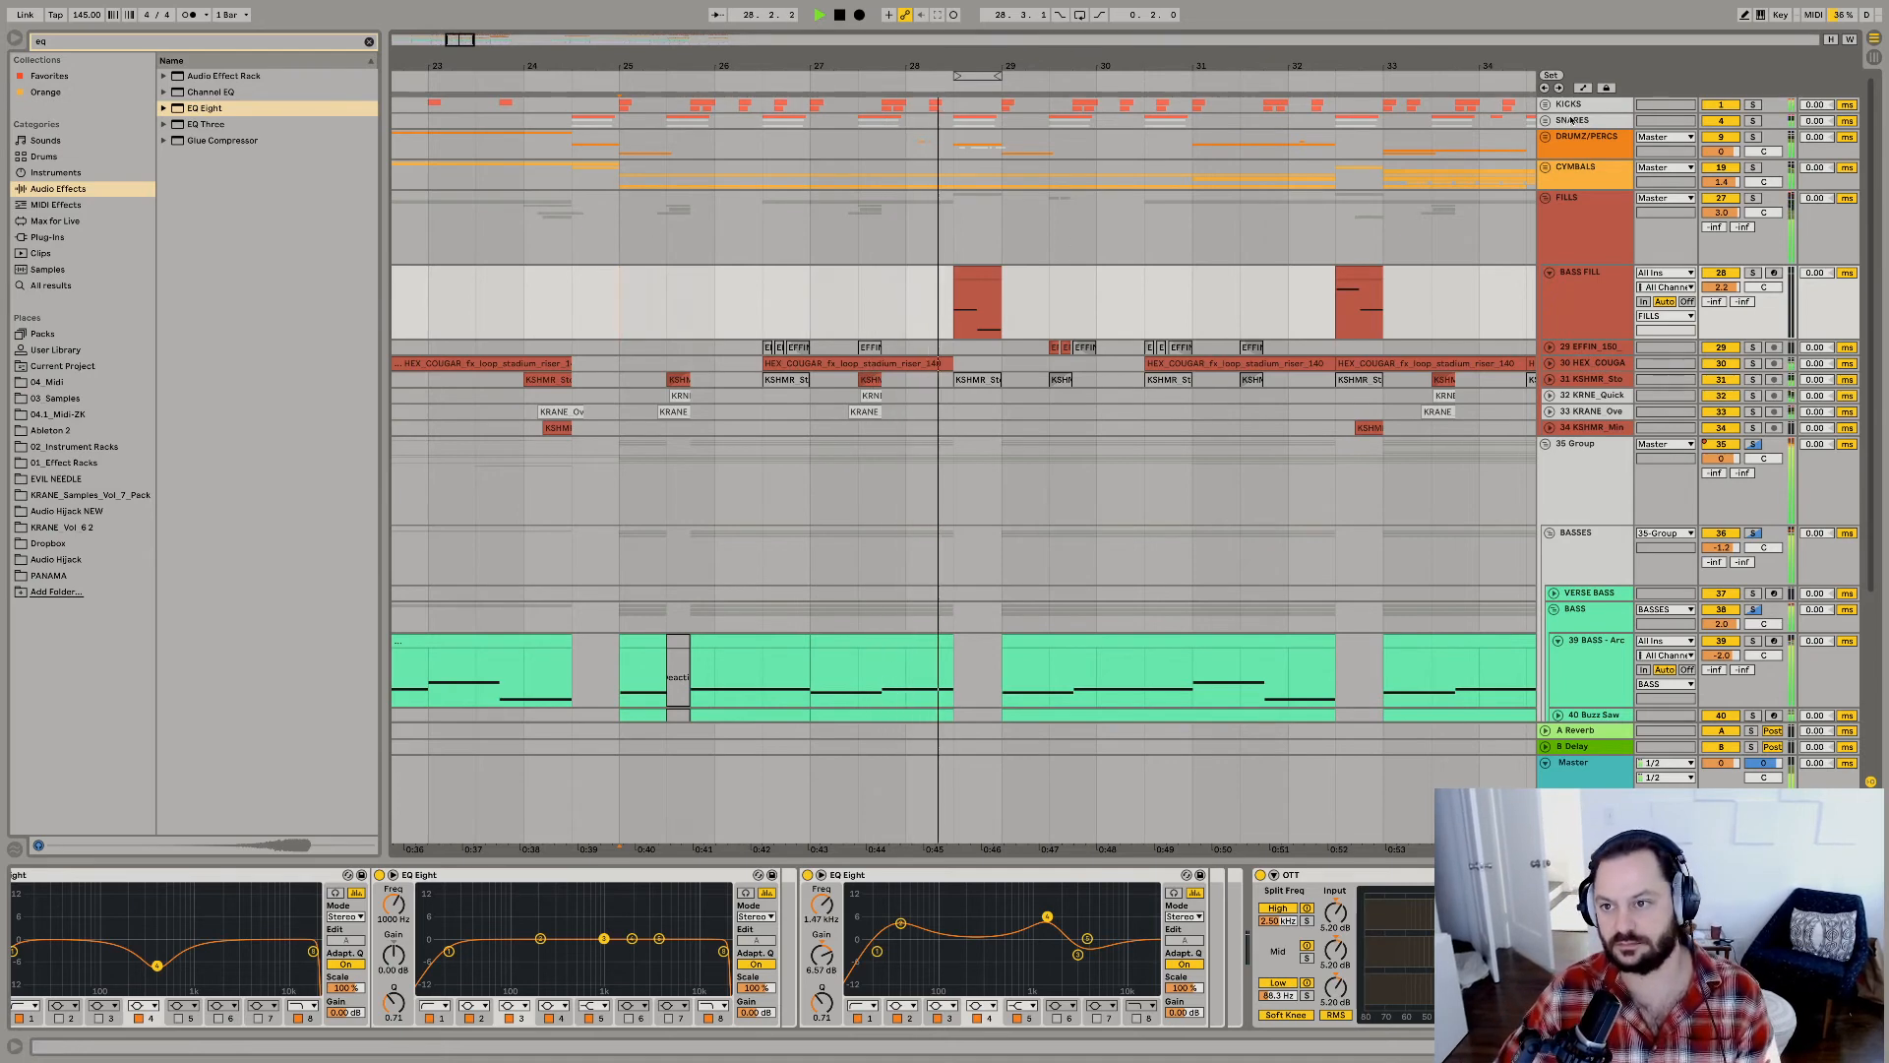
Solo and unfold the SNARES group, and repeatedly play the soloed BRASS_OP_1 layer from its hit at 25.3.1.
key("space")
key("space")
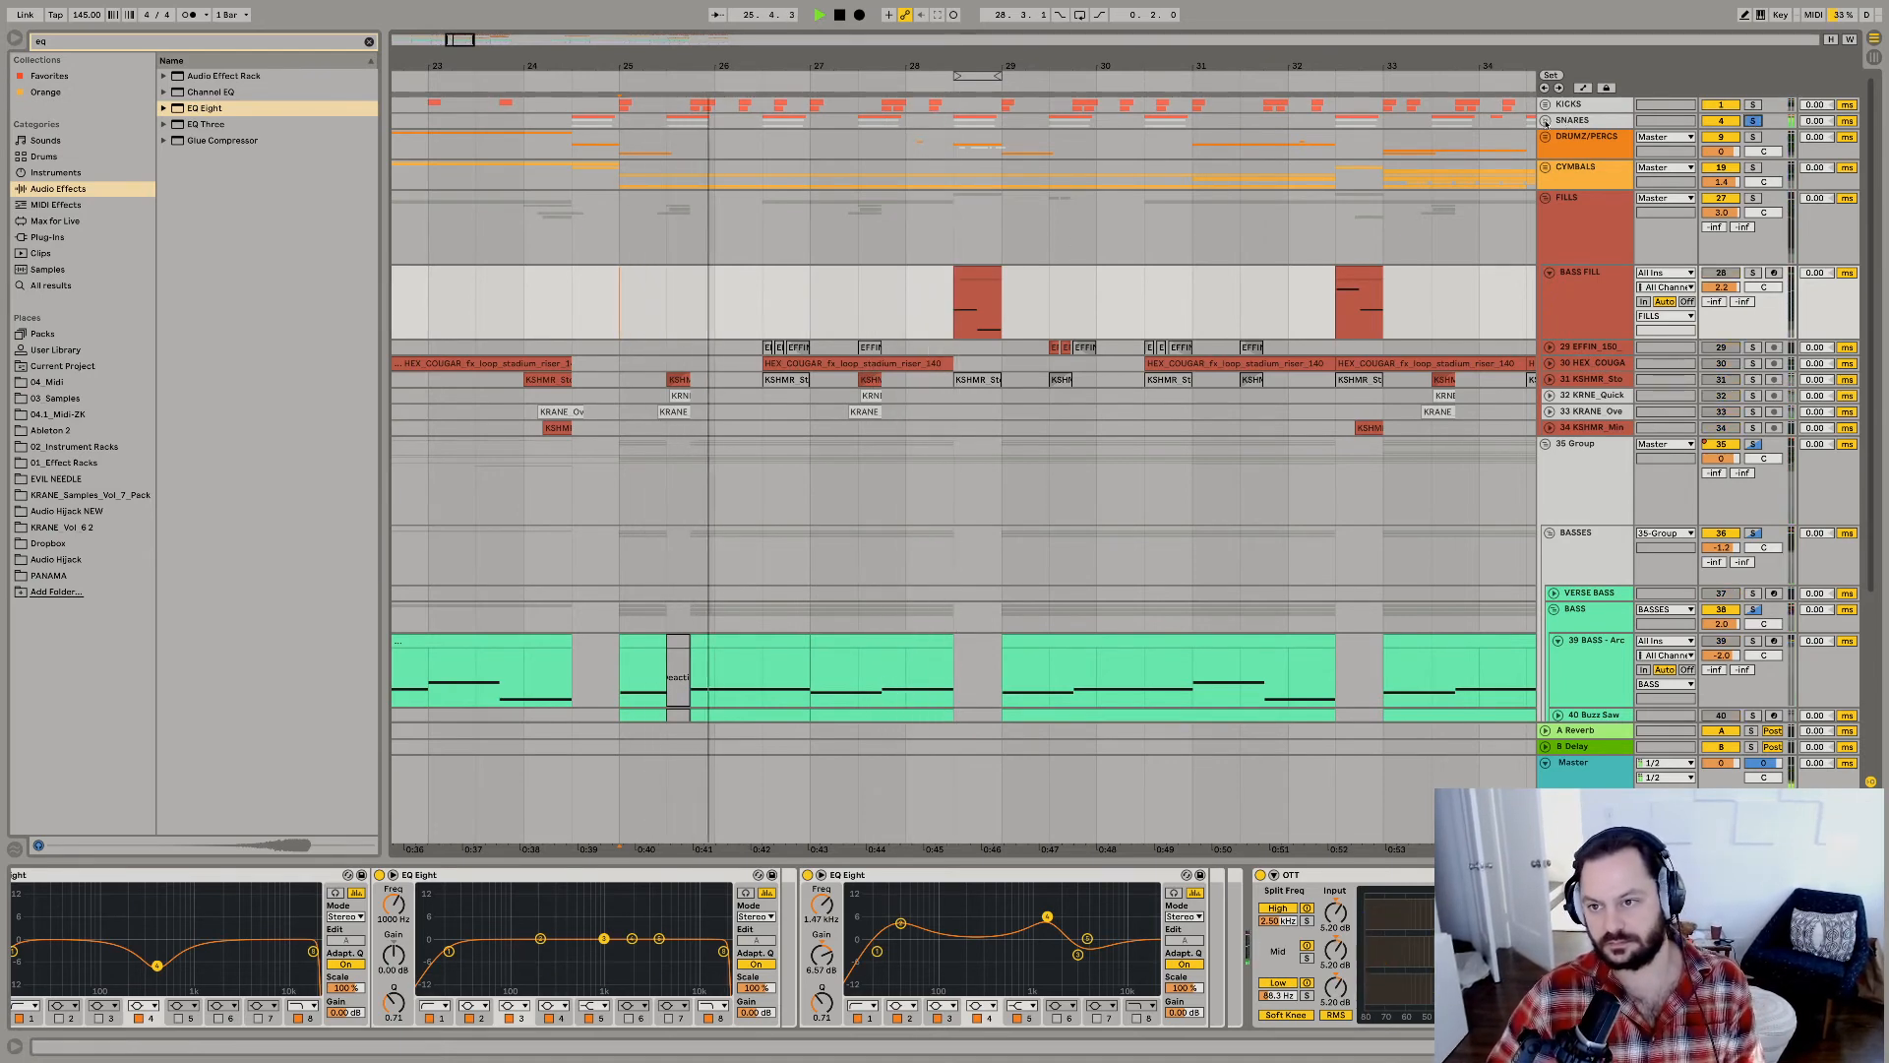
key("space")
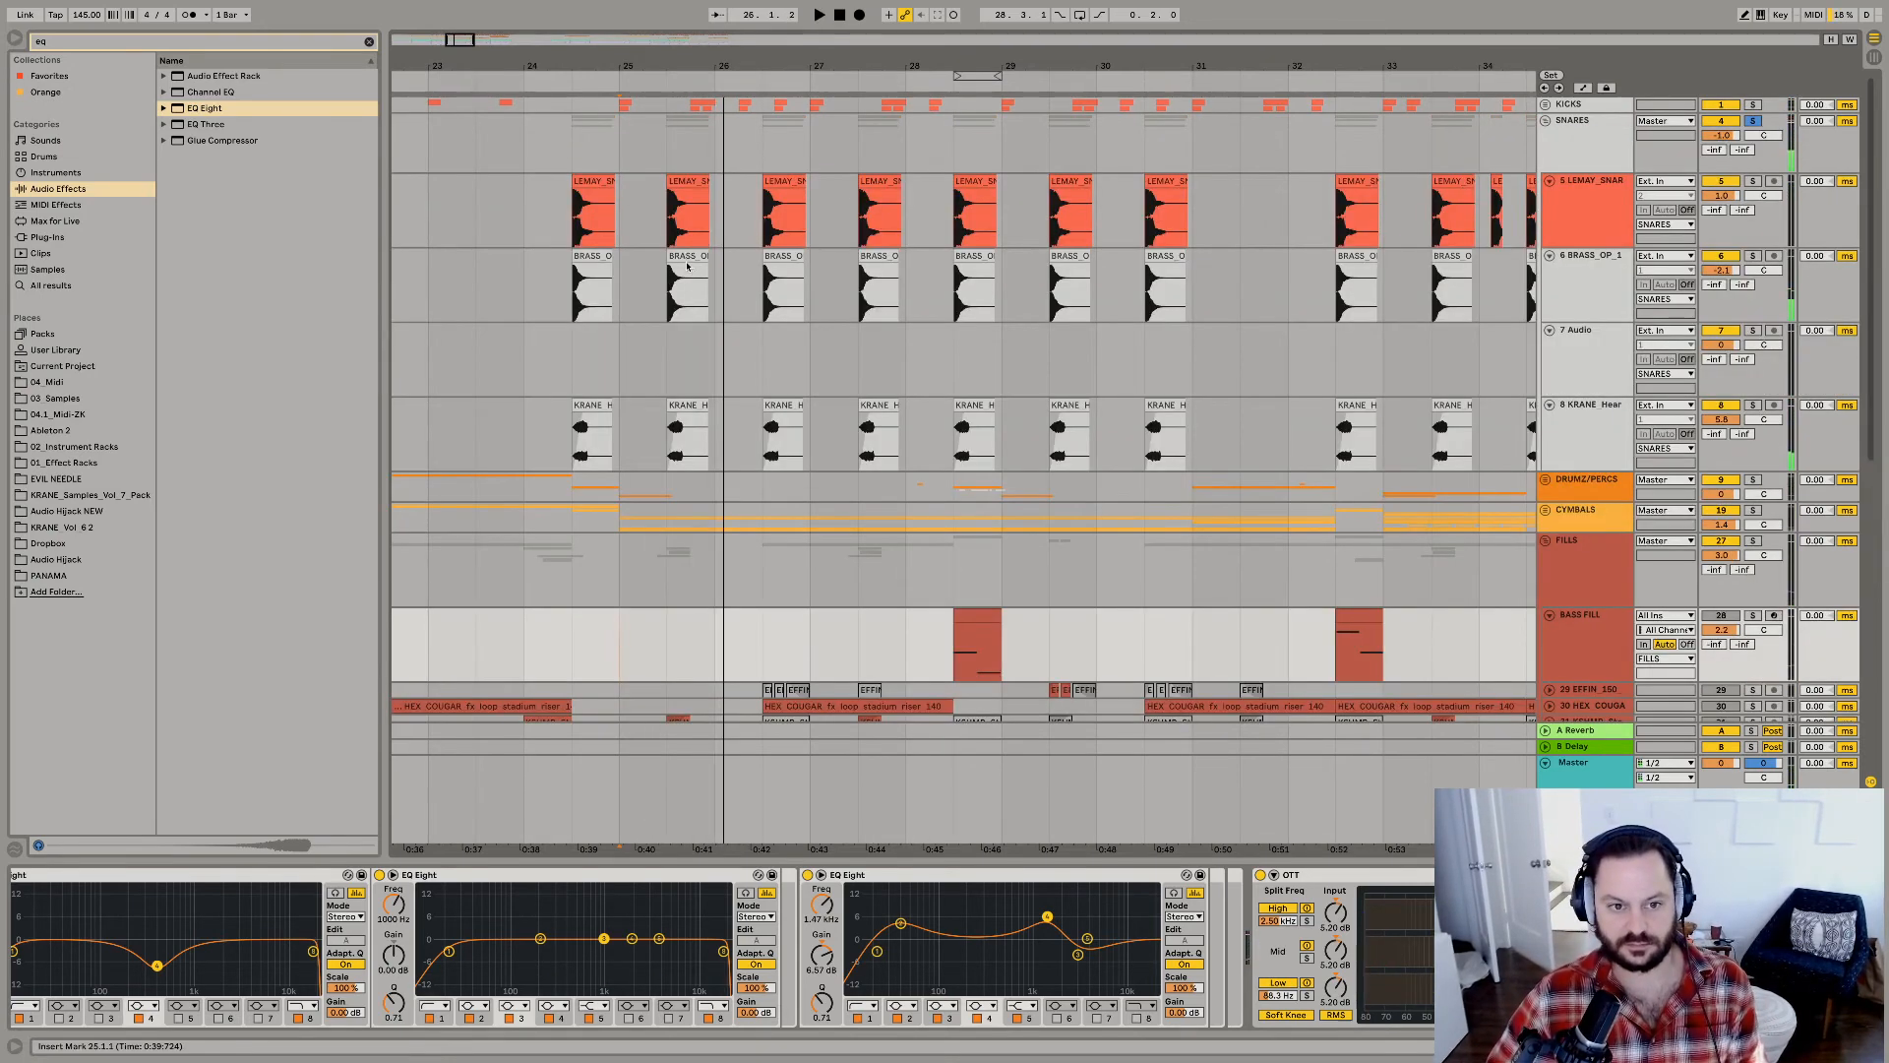
left_click(683, 254)
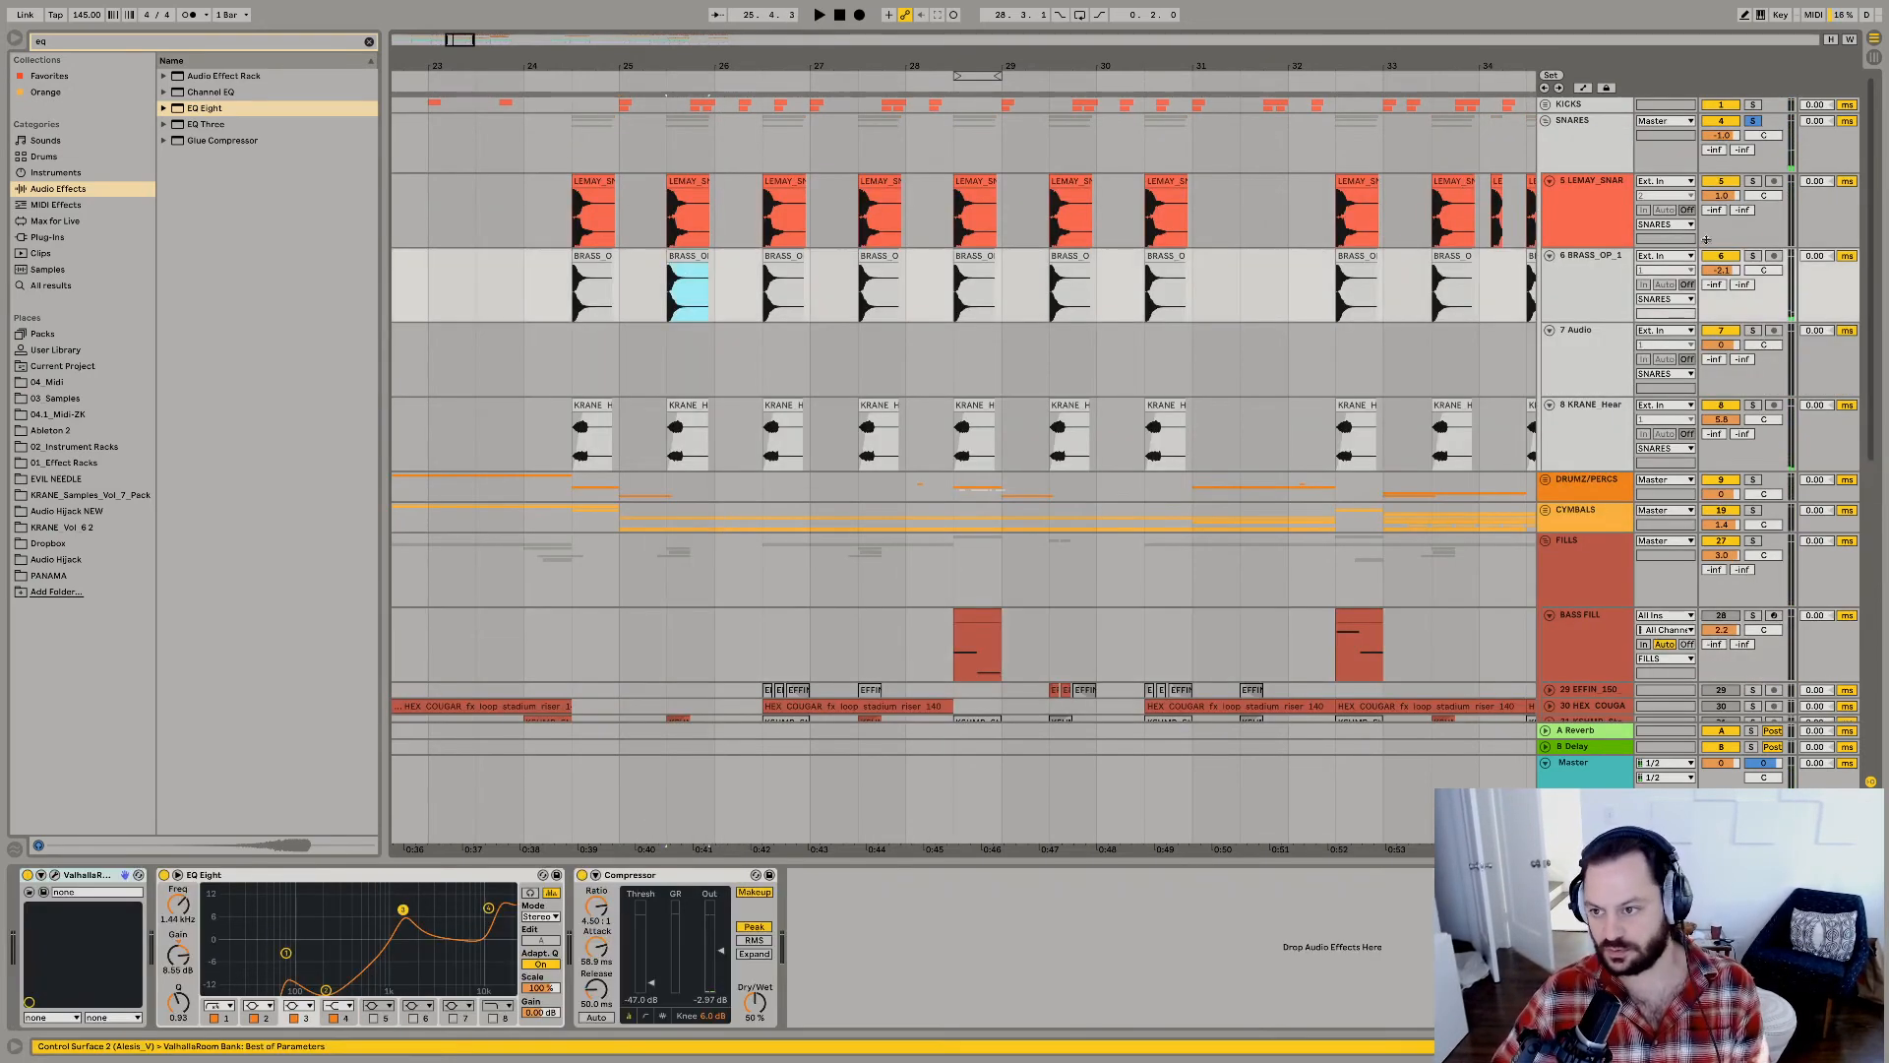
key("space")
left_click(1752, 256)
key("space")
key("space")
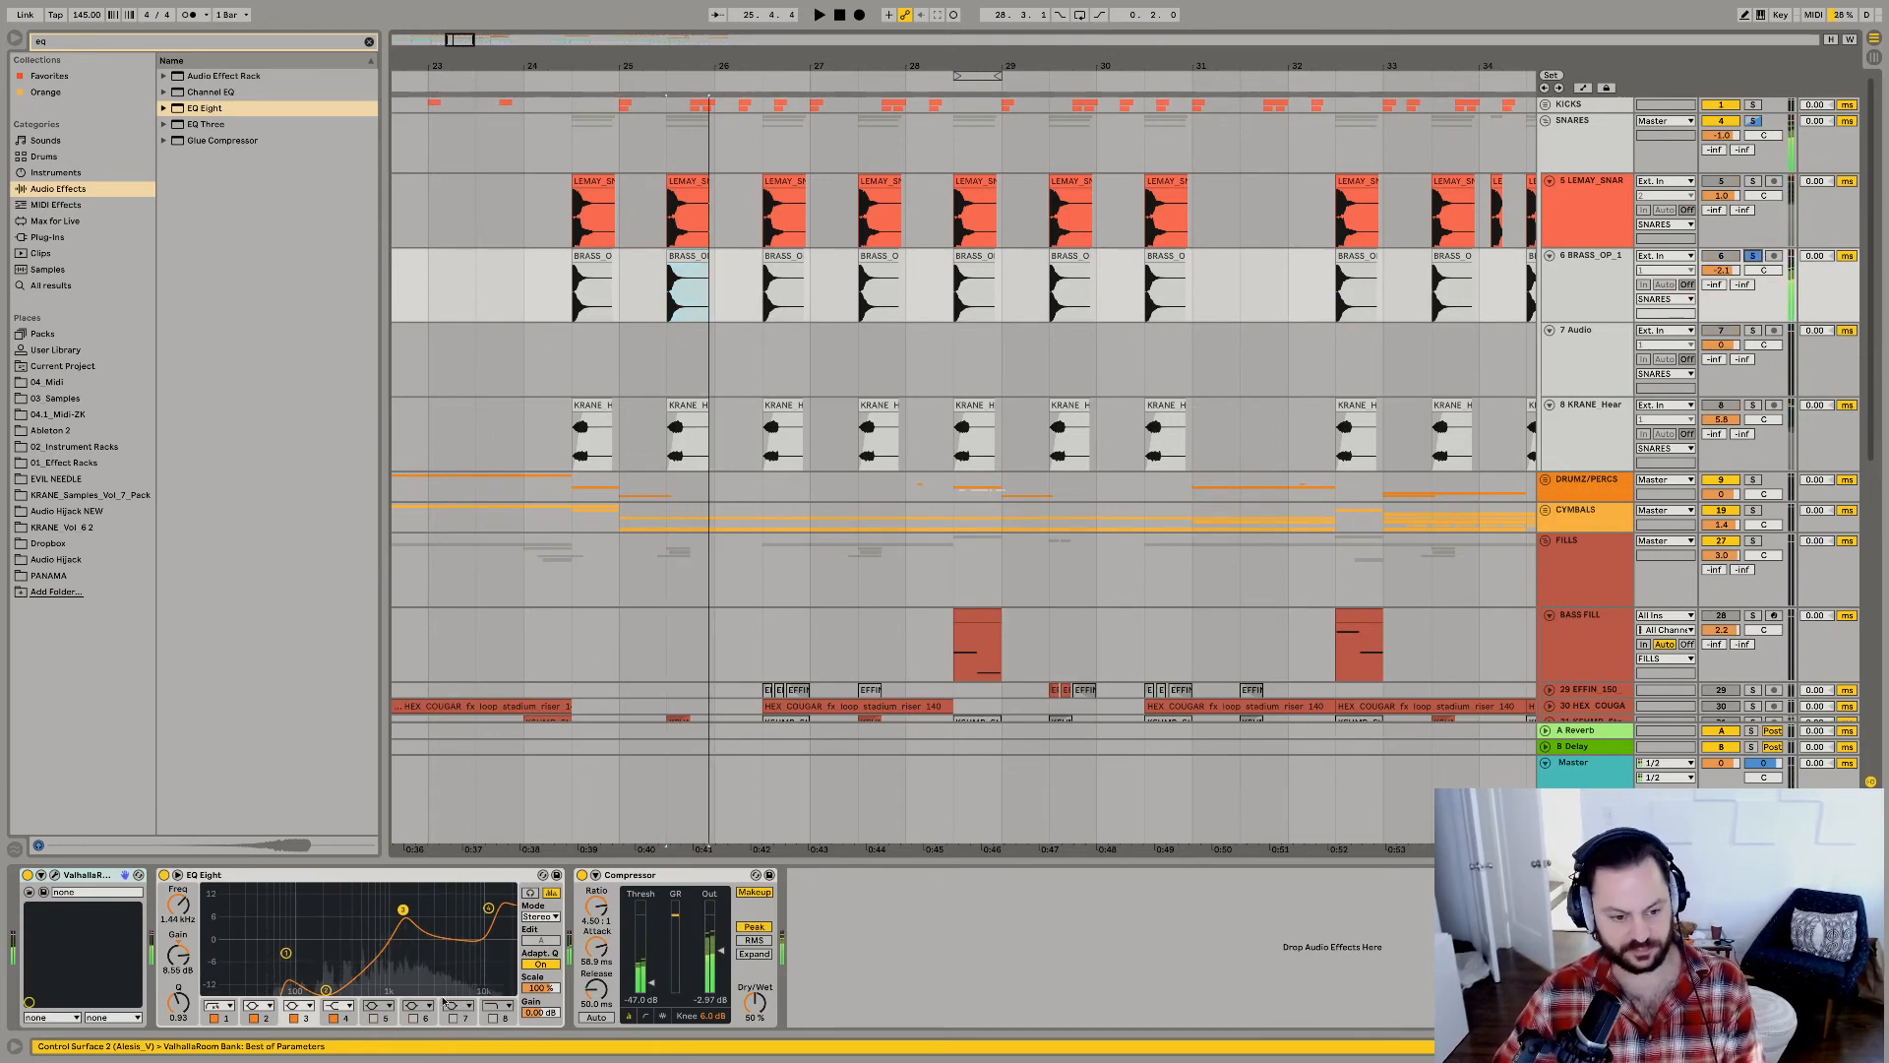
key("space")
Solo and play the LEMAY snare and KRANE_Heart snare layers in turn, and clear the solo.
key("space")
key("space")
key("space")
left_click(1752, 181)
key("space")
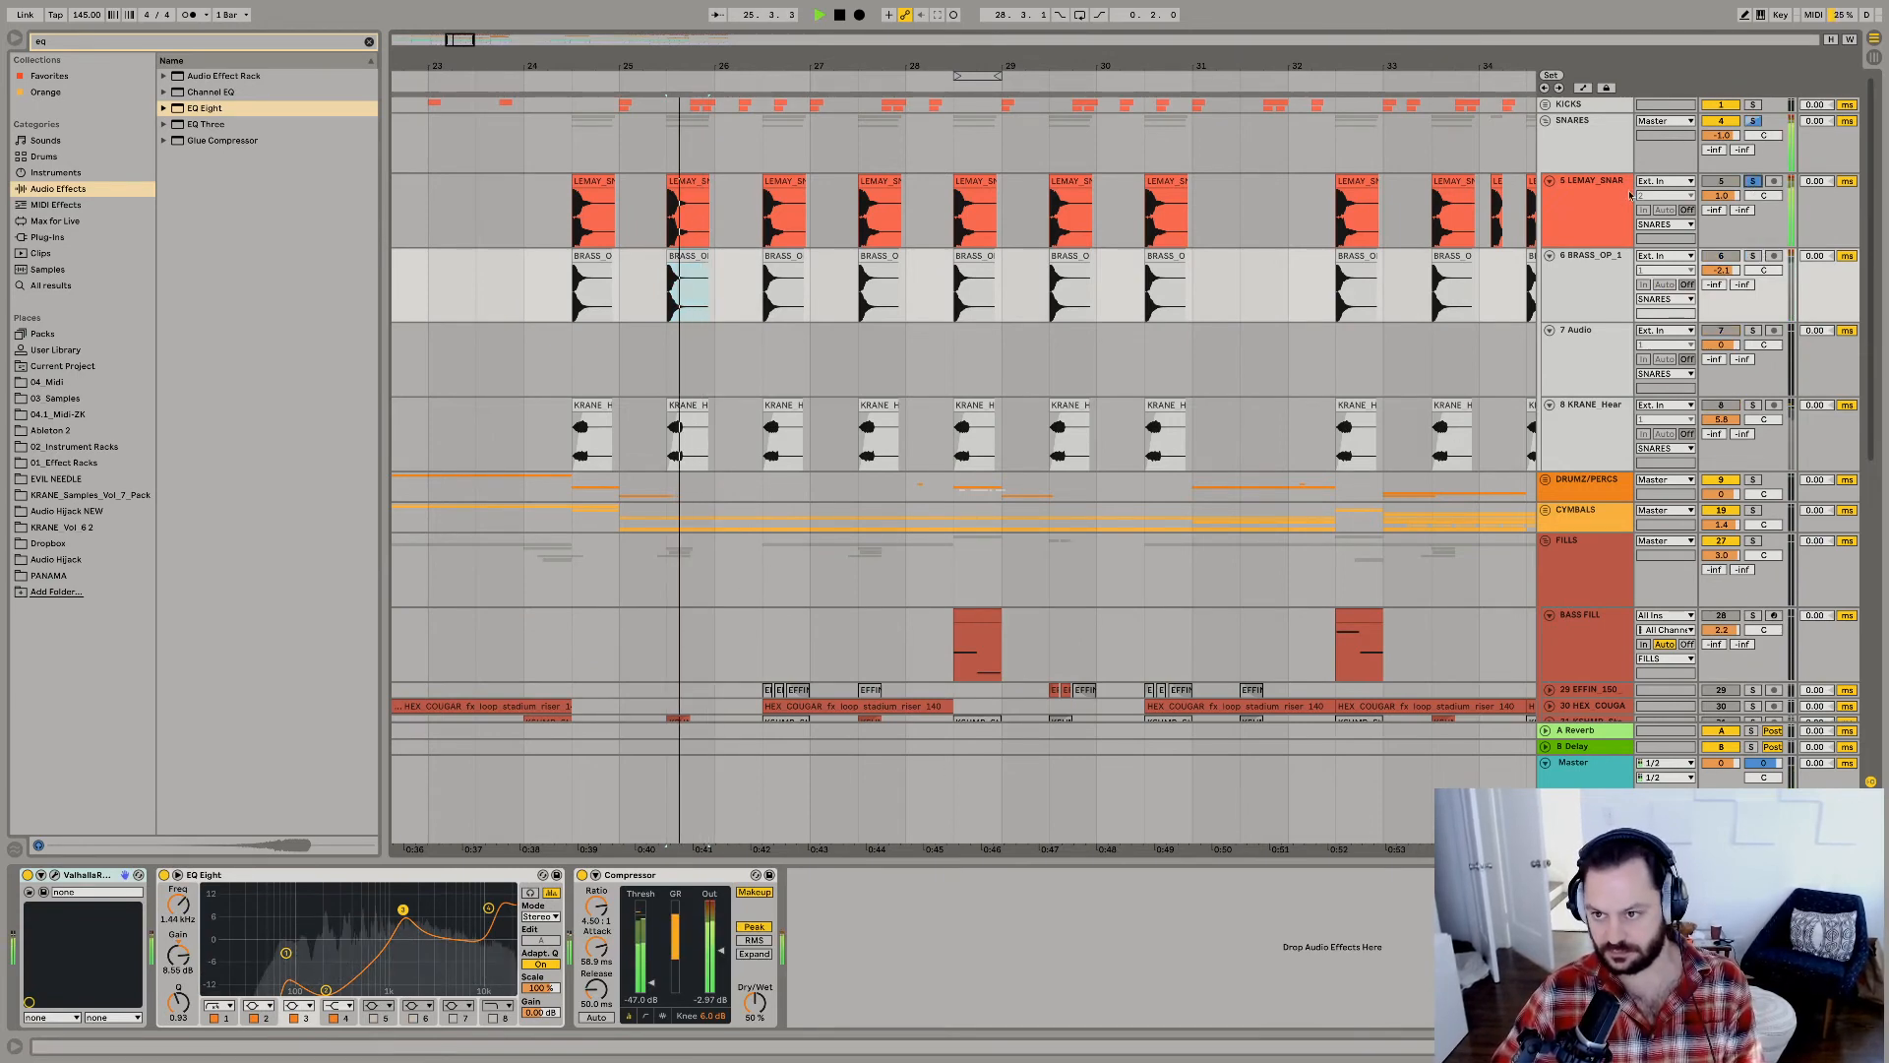
left_click(1630, 195)
left_click(1754, 406)
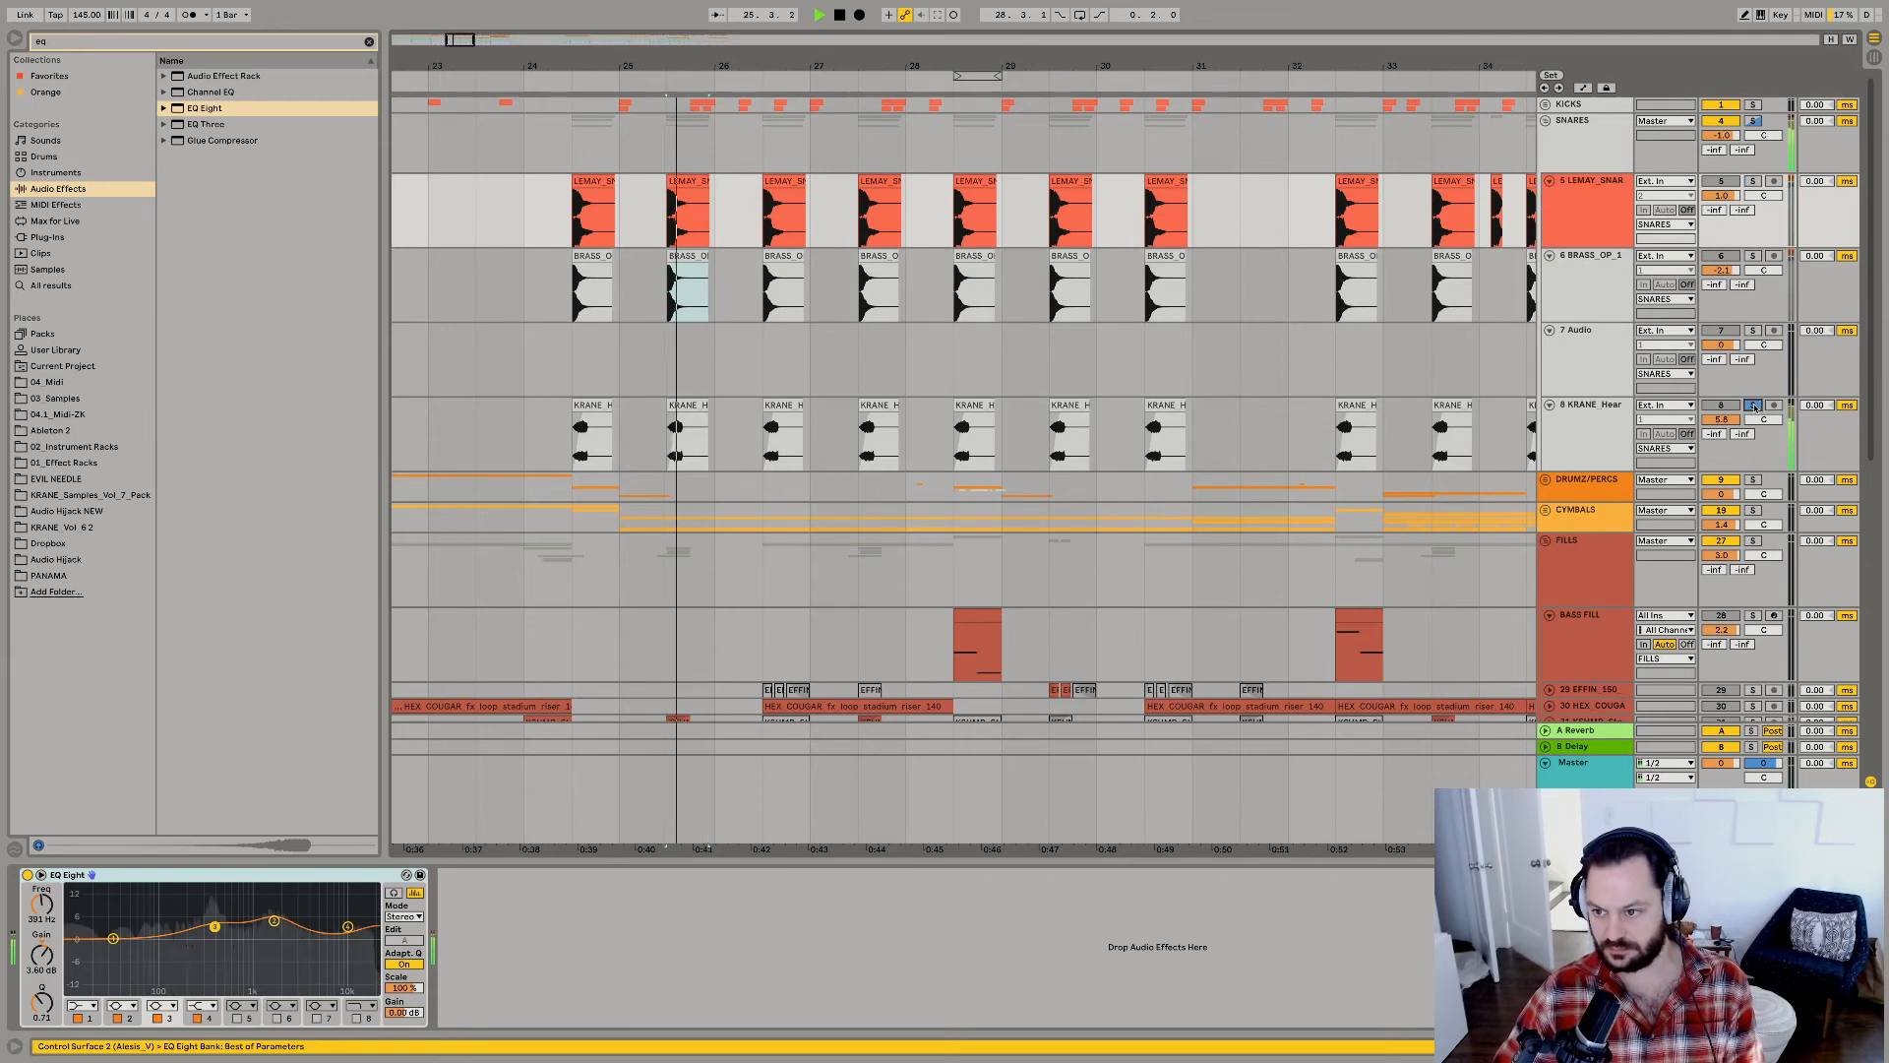
key("space")
key("space")
left_click(1755, 406)
Lower the KRANE_Heart snare track's volume to 1.7 dB while playing the full drop.
left_click(1607, 431)
key("space")
key("space")
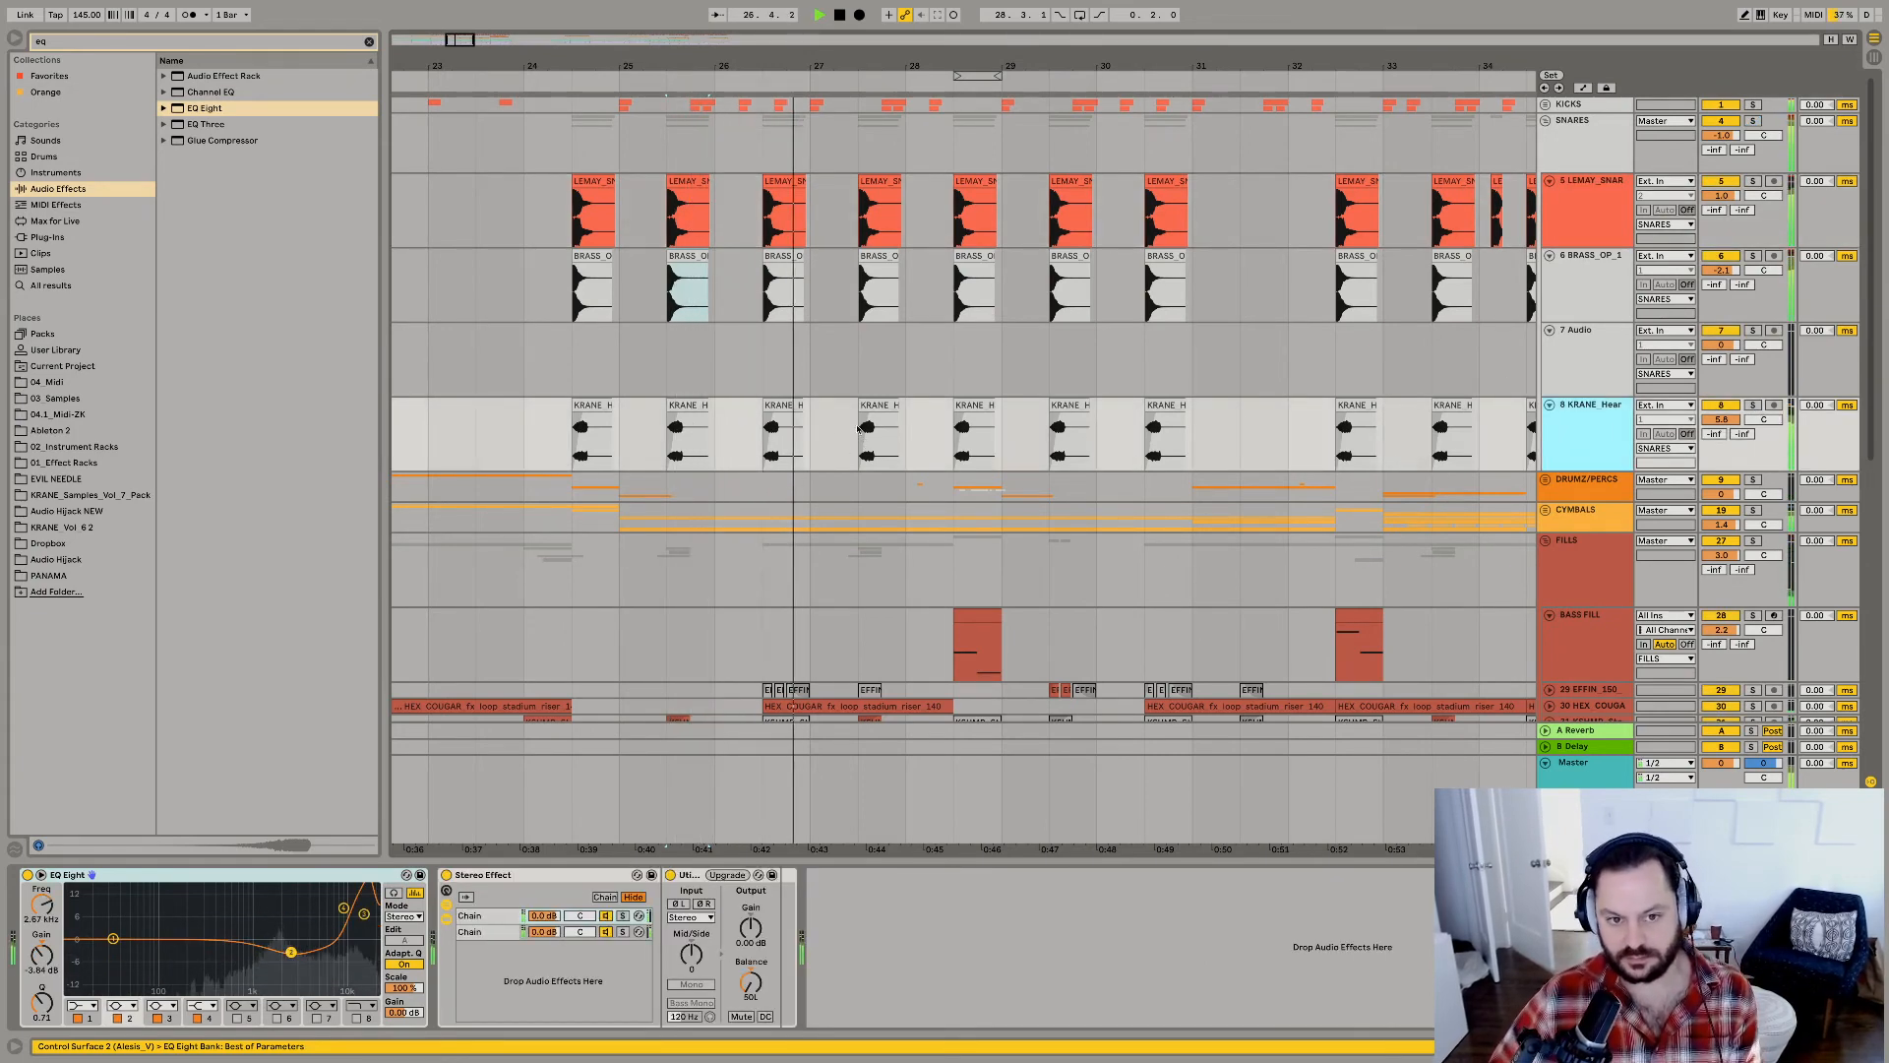
left_click_drag(1721, 419, 1721, 439)
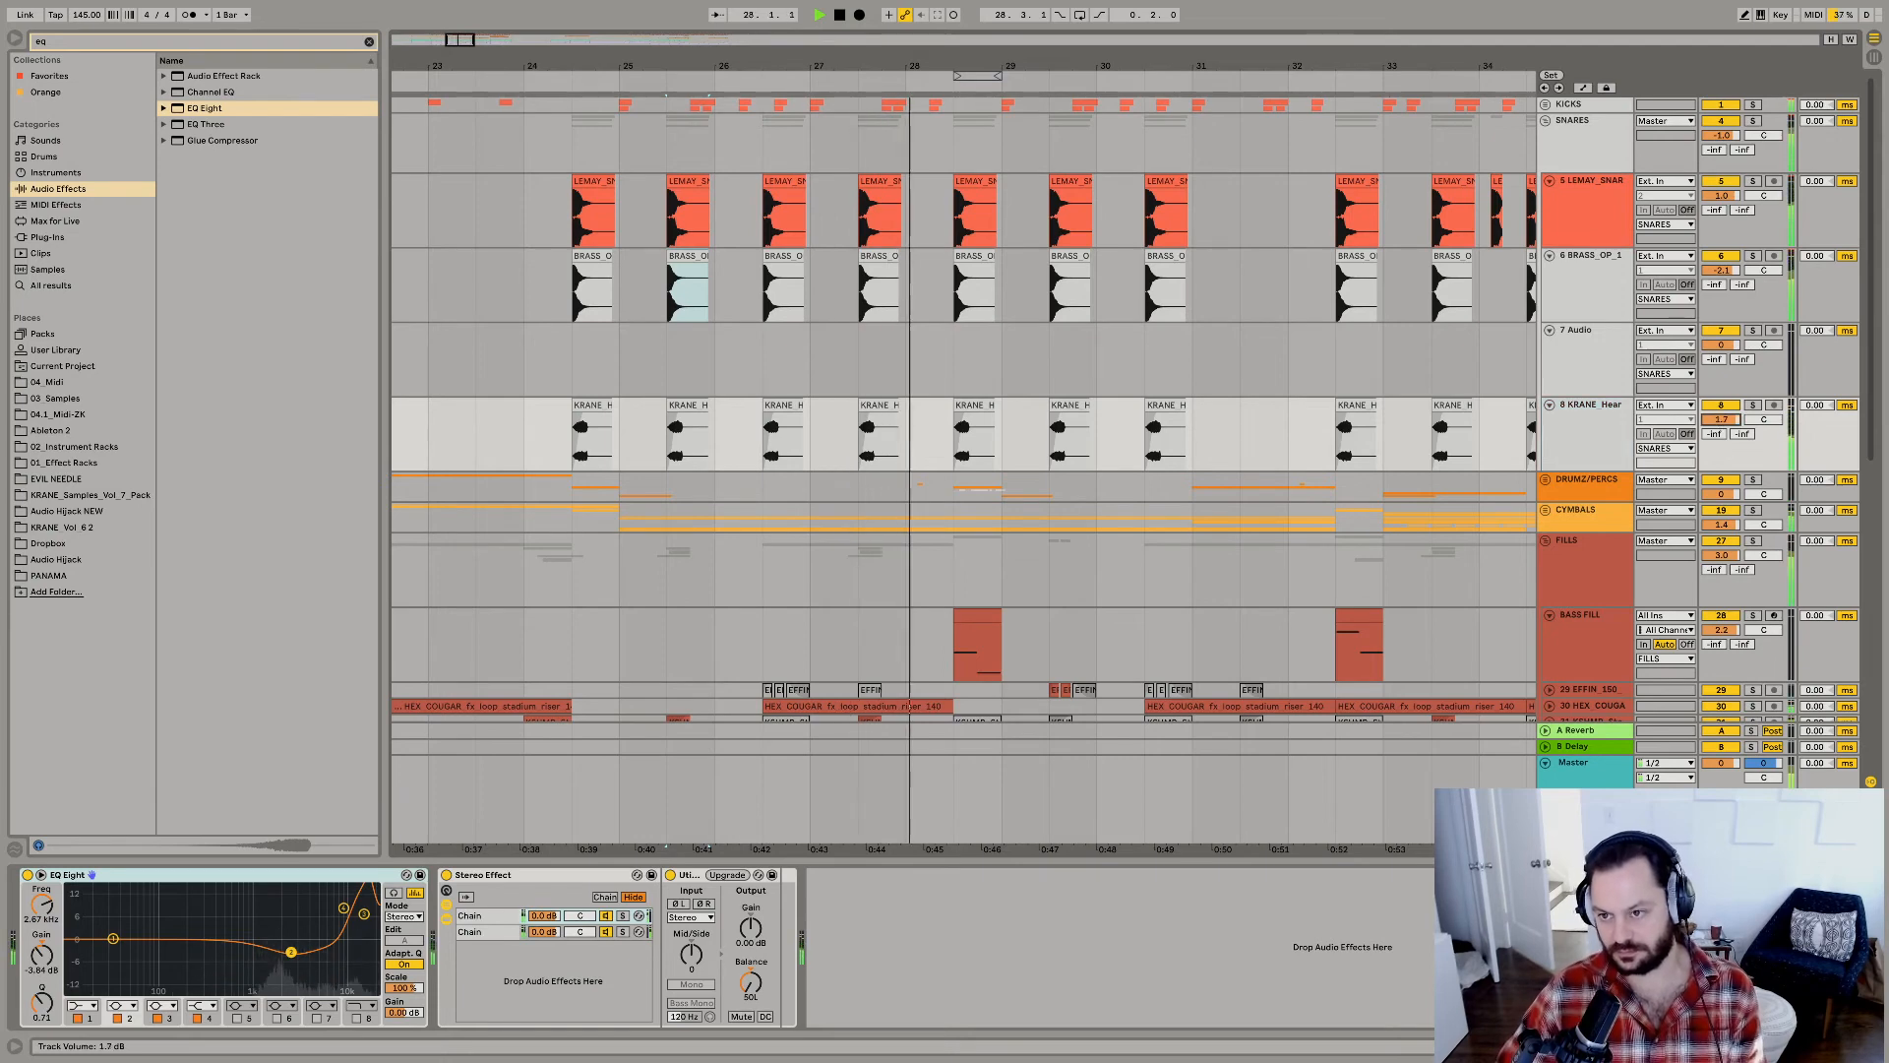
Raise the ValhallaRoom reverb on the BRASS_OP_1 snare to 43.8 % mix and 2.51 s decay, and close its window.
left_click(1590, 285)
left_click(55, 875)
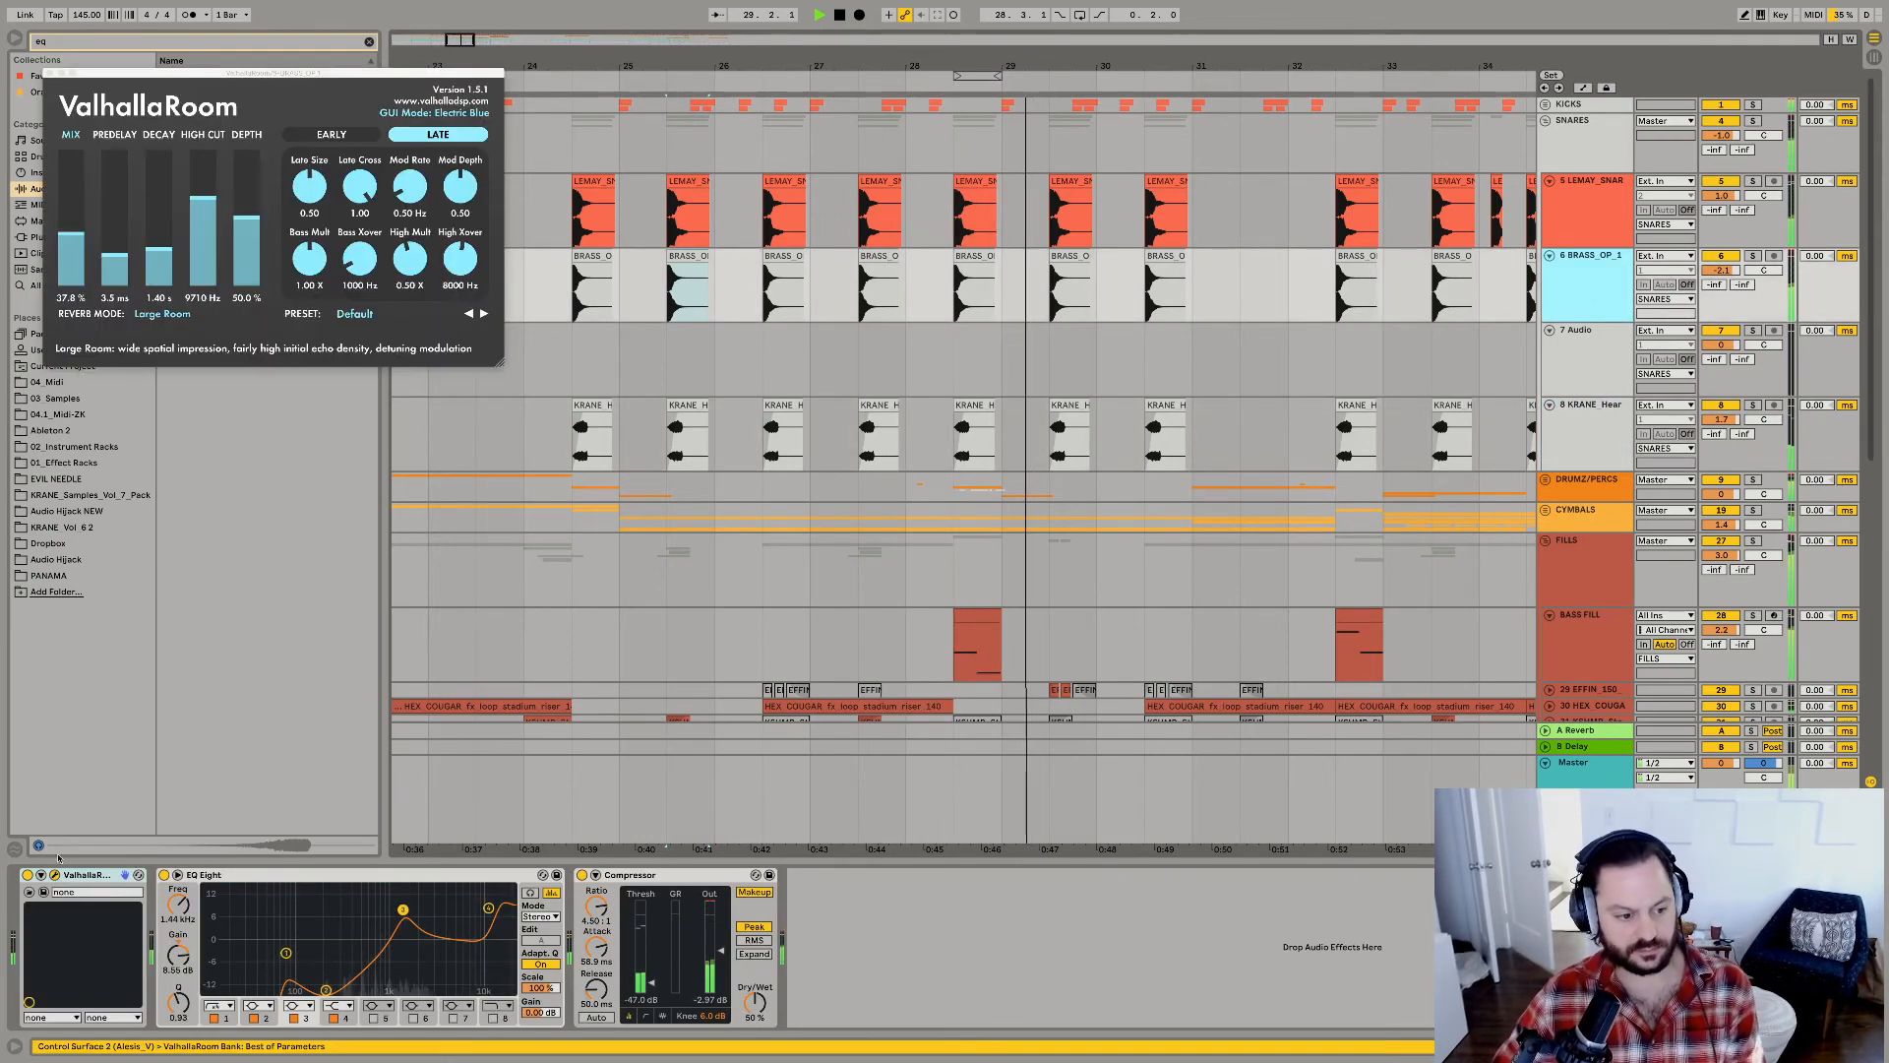
left_click_drag(80, 236, 161, 242)
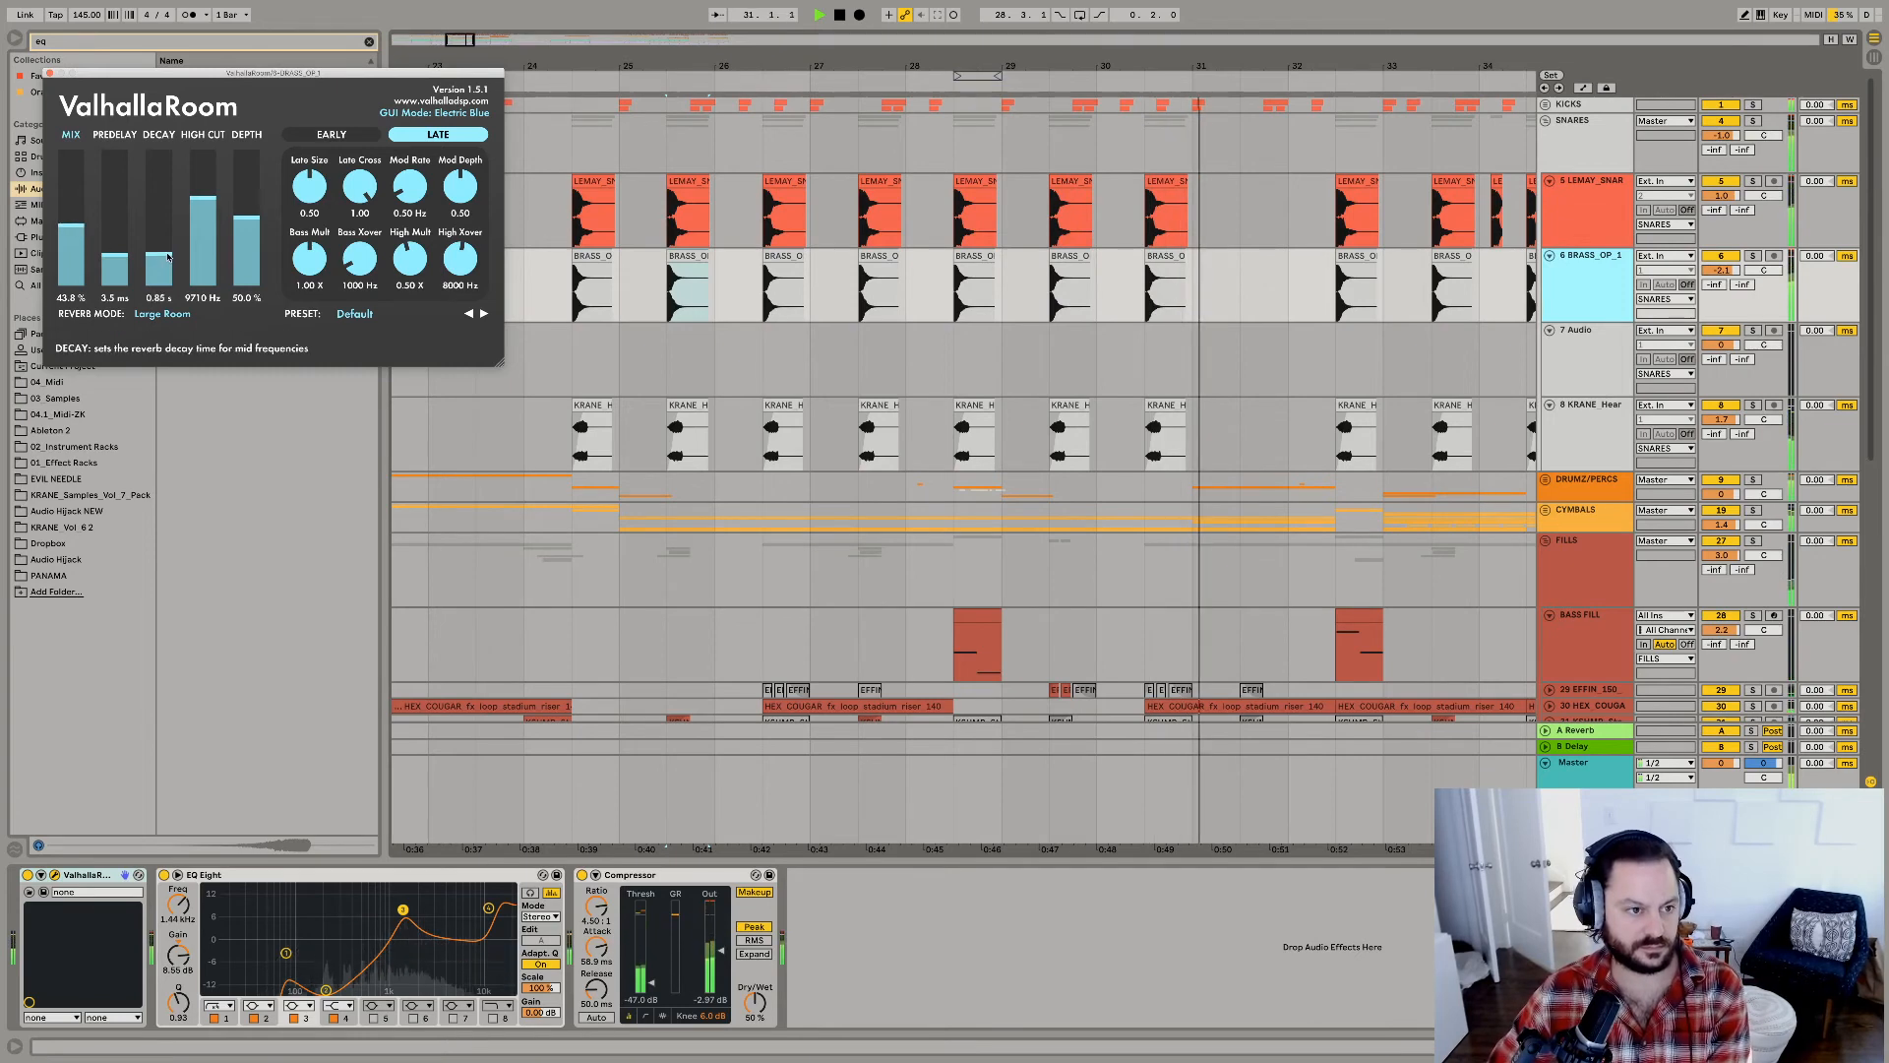
left_click(45, 72)
Loop bar 31 from 31.1.1 to 32.1.1, and solo and unfold the DRUMZ/PERCS group.
left_click(1148, 360)
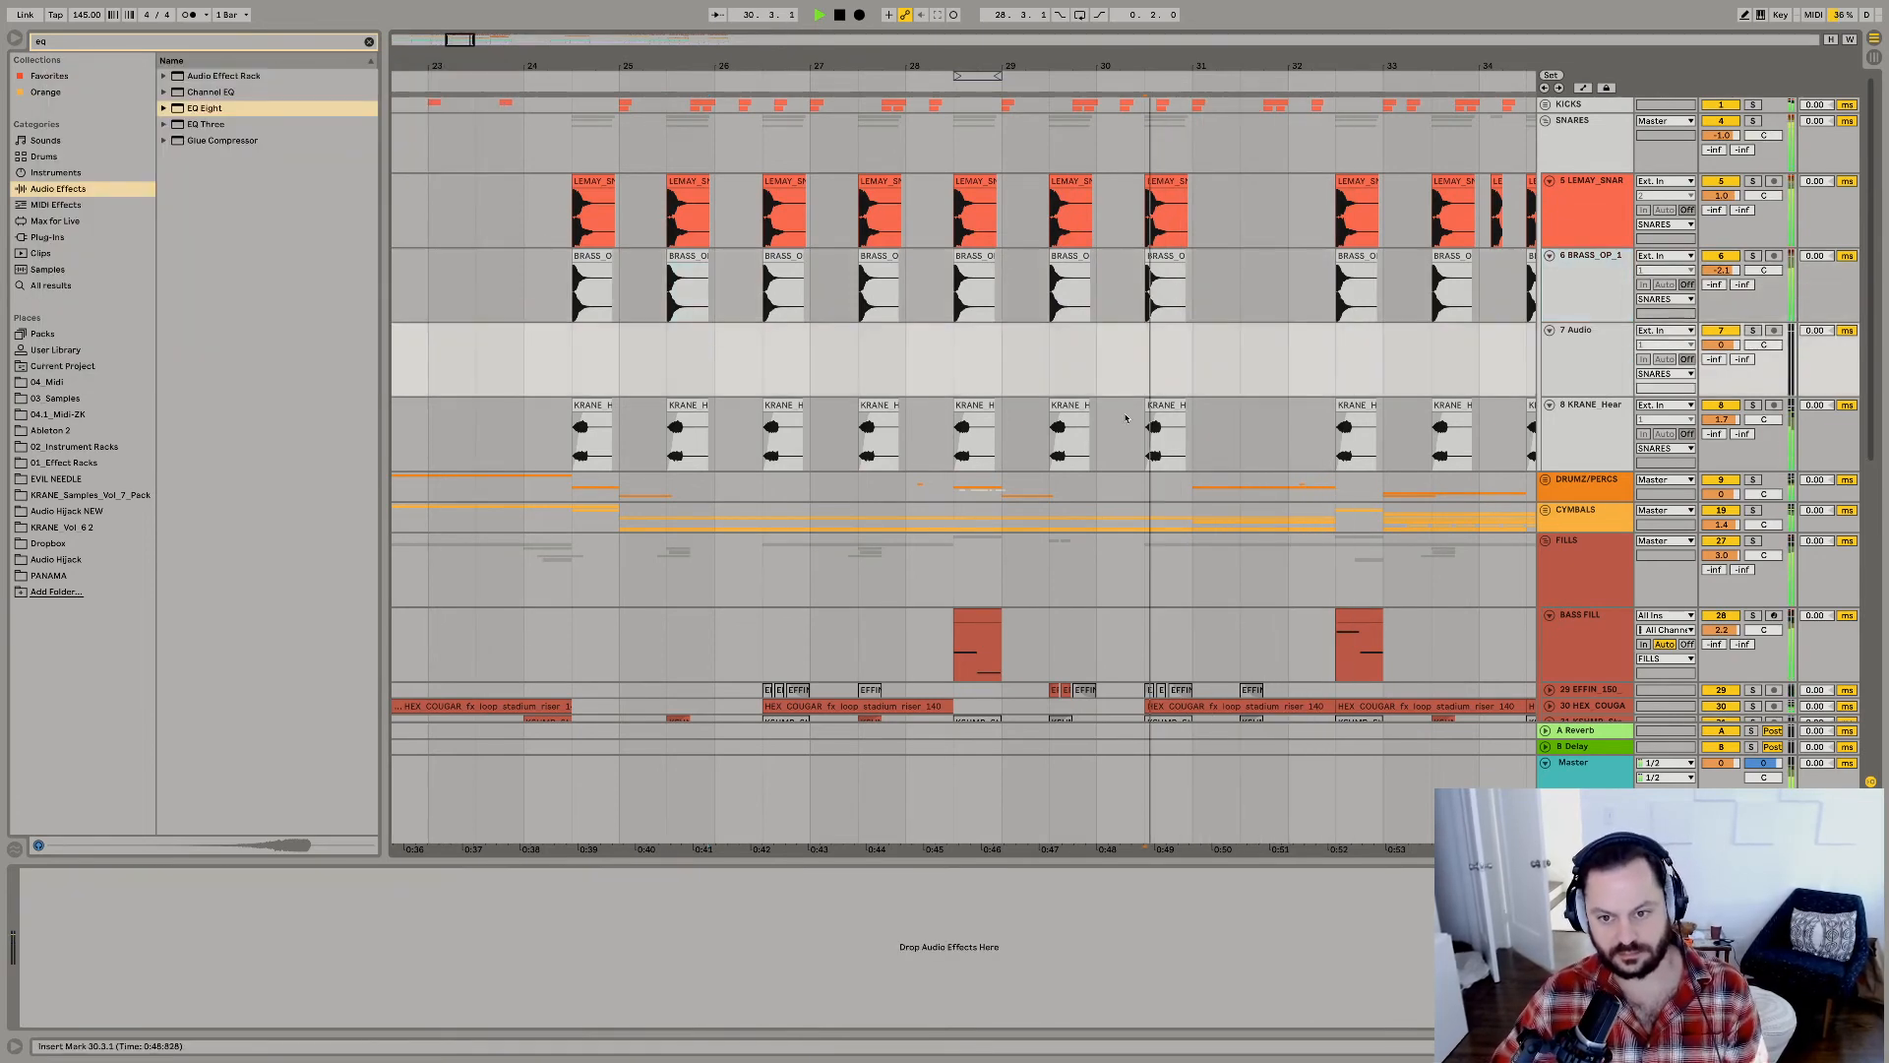
left_click_drag(1210, 386, 1269, 383)
key("ctrl+l")
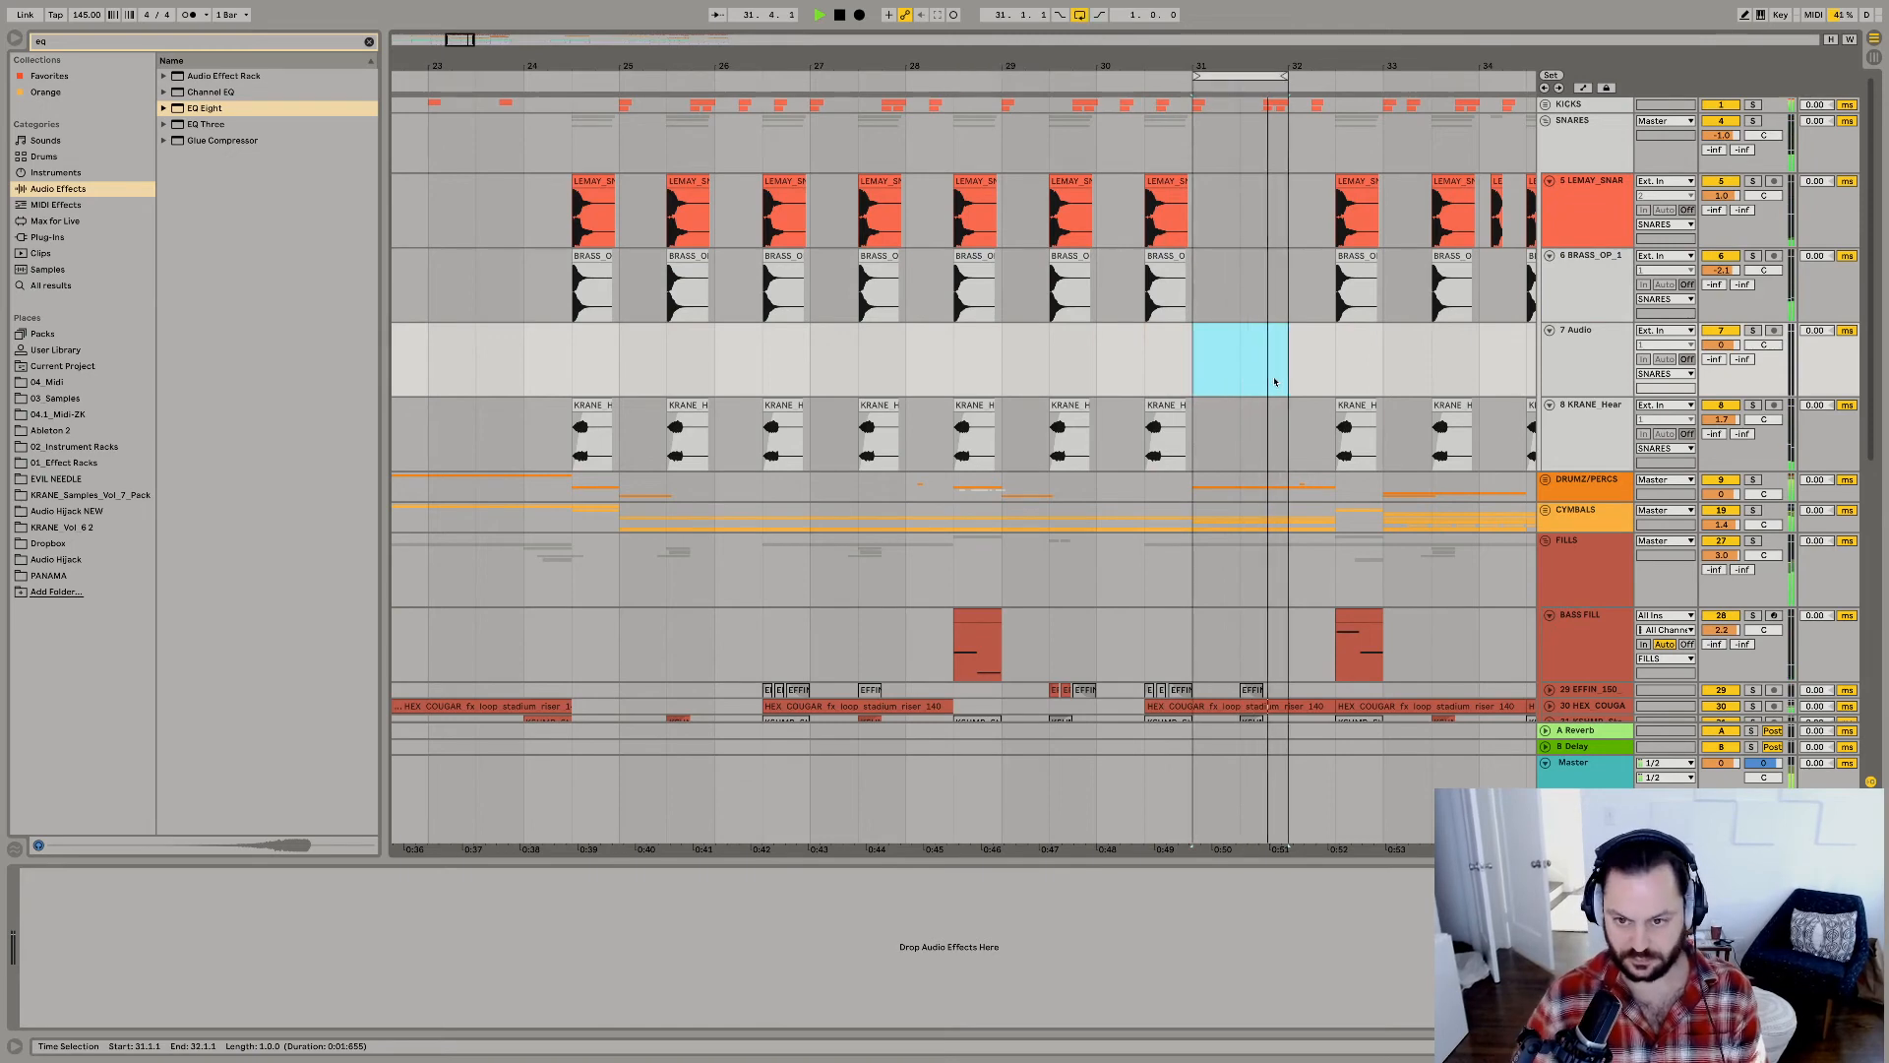
scroll(1285, 388, "down", 3)
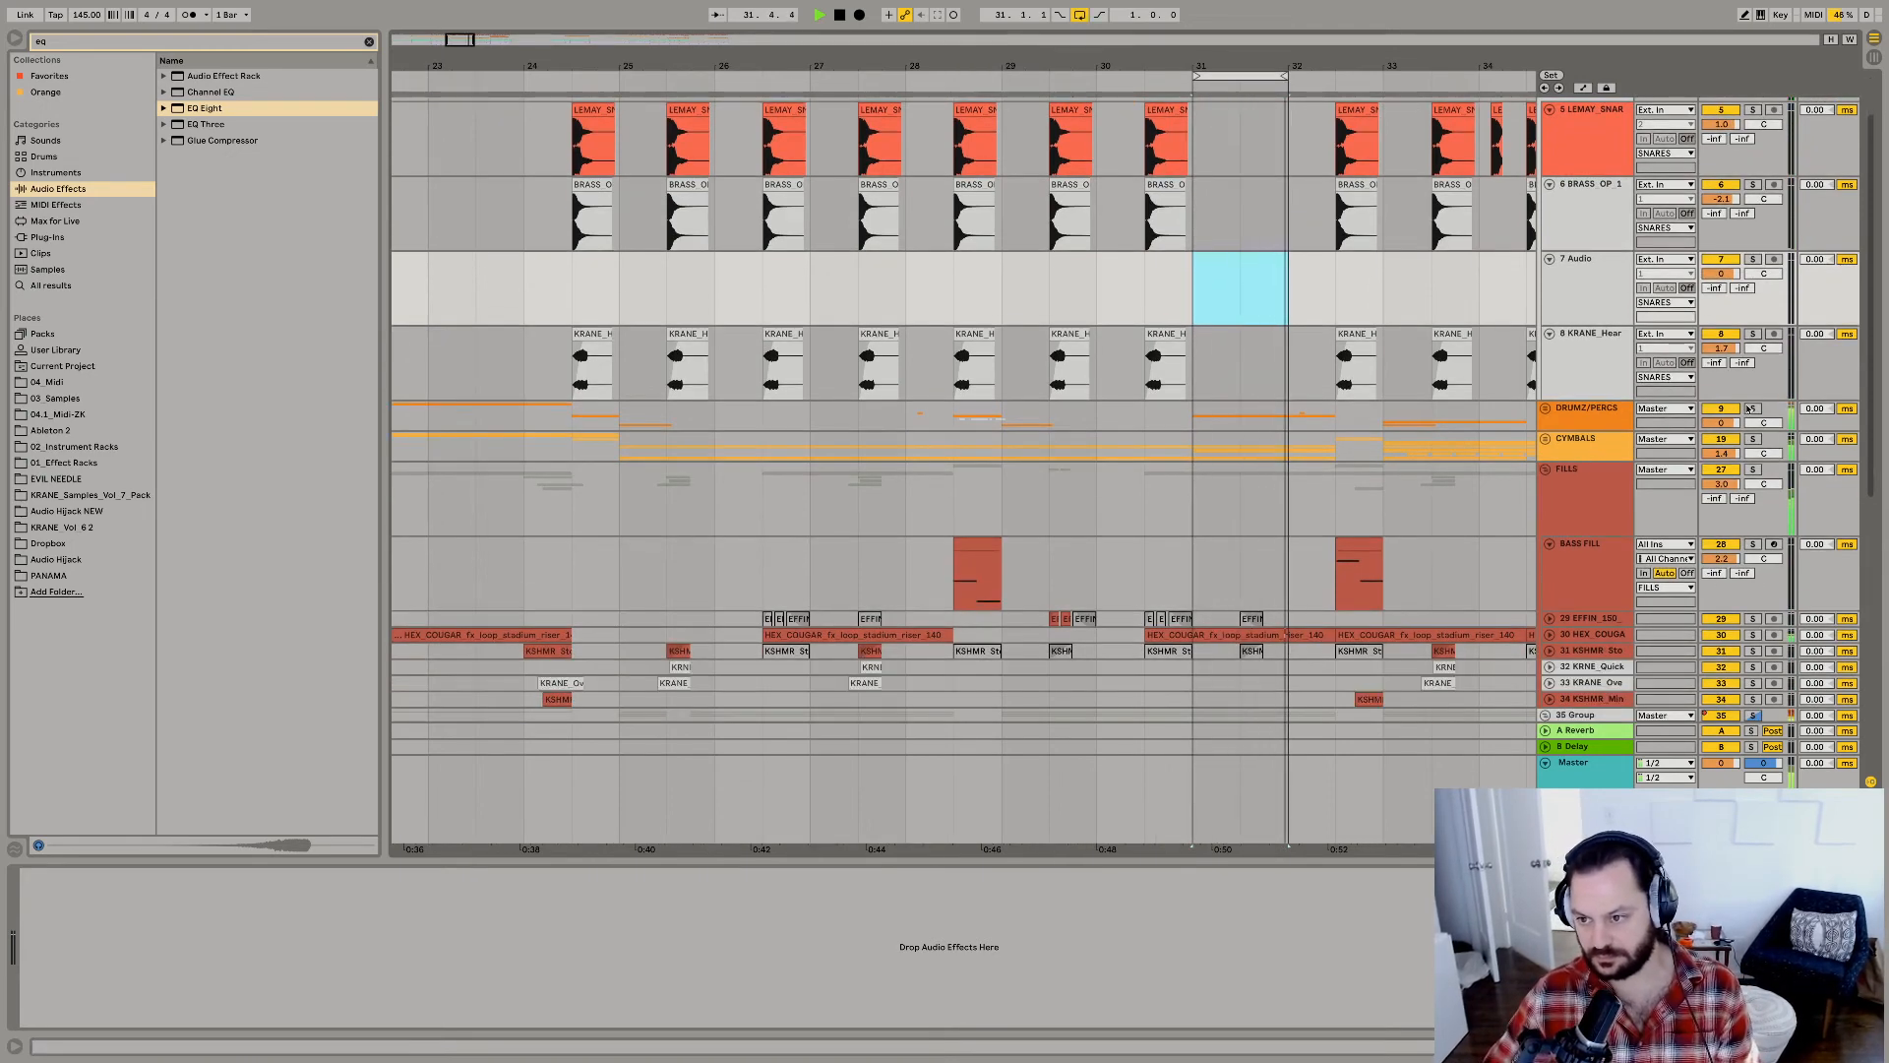
left_click(1744, 409)
left_click(1546, 411)
scroll(1182, 412, "down", 6)
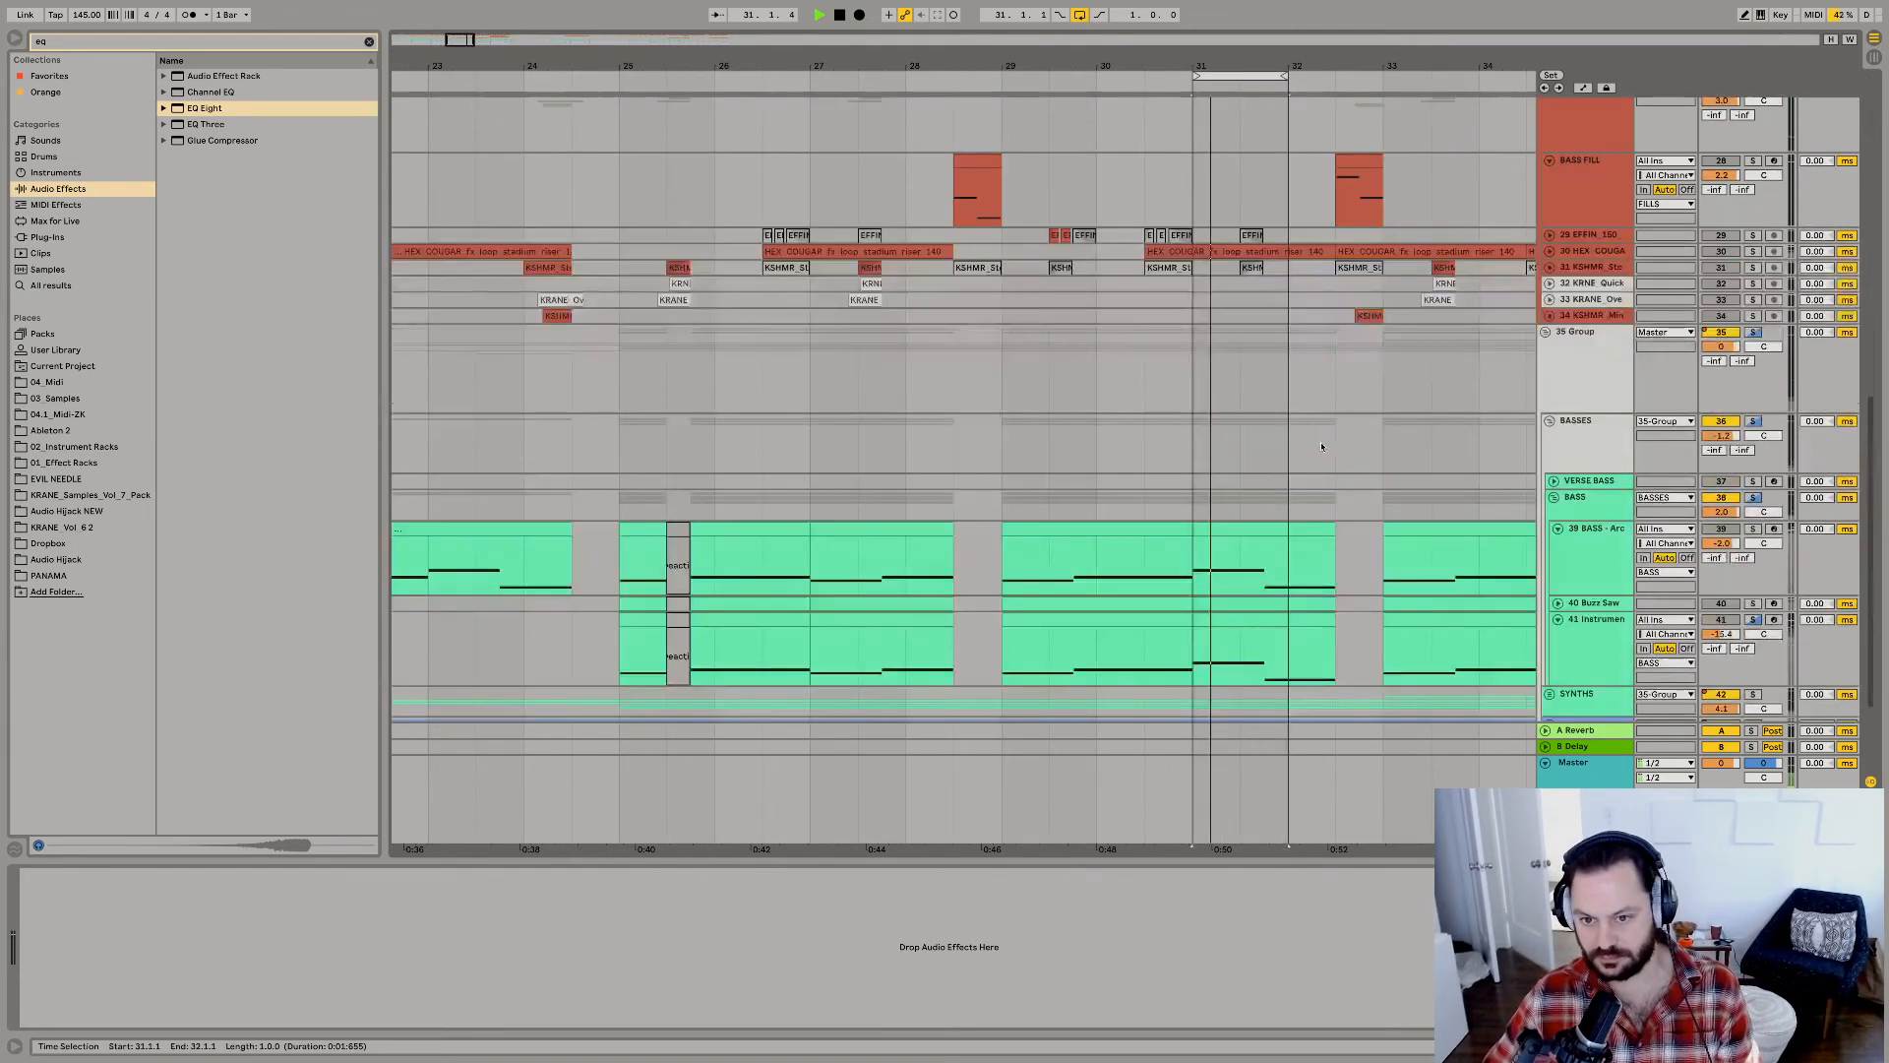
scroll(1182, 412, "up", 6)
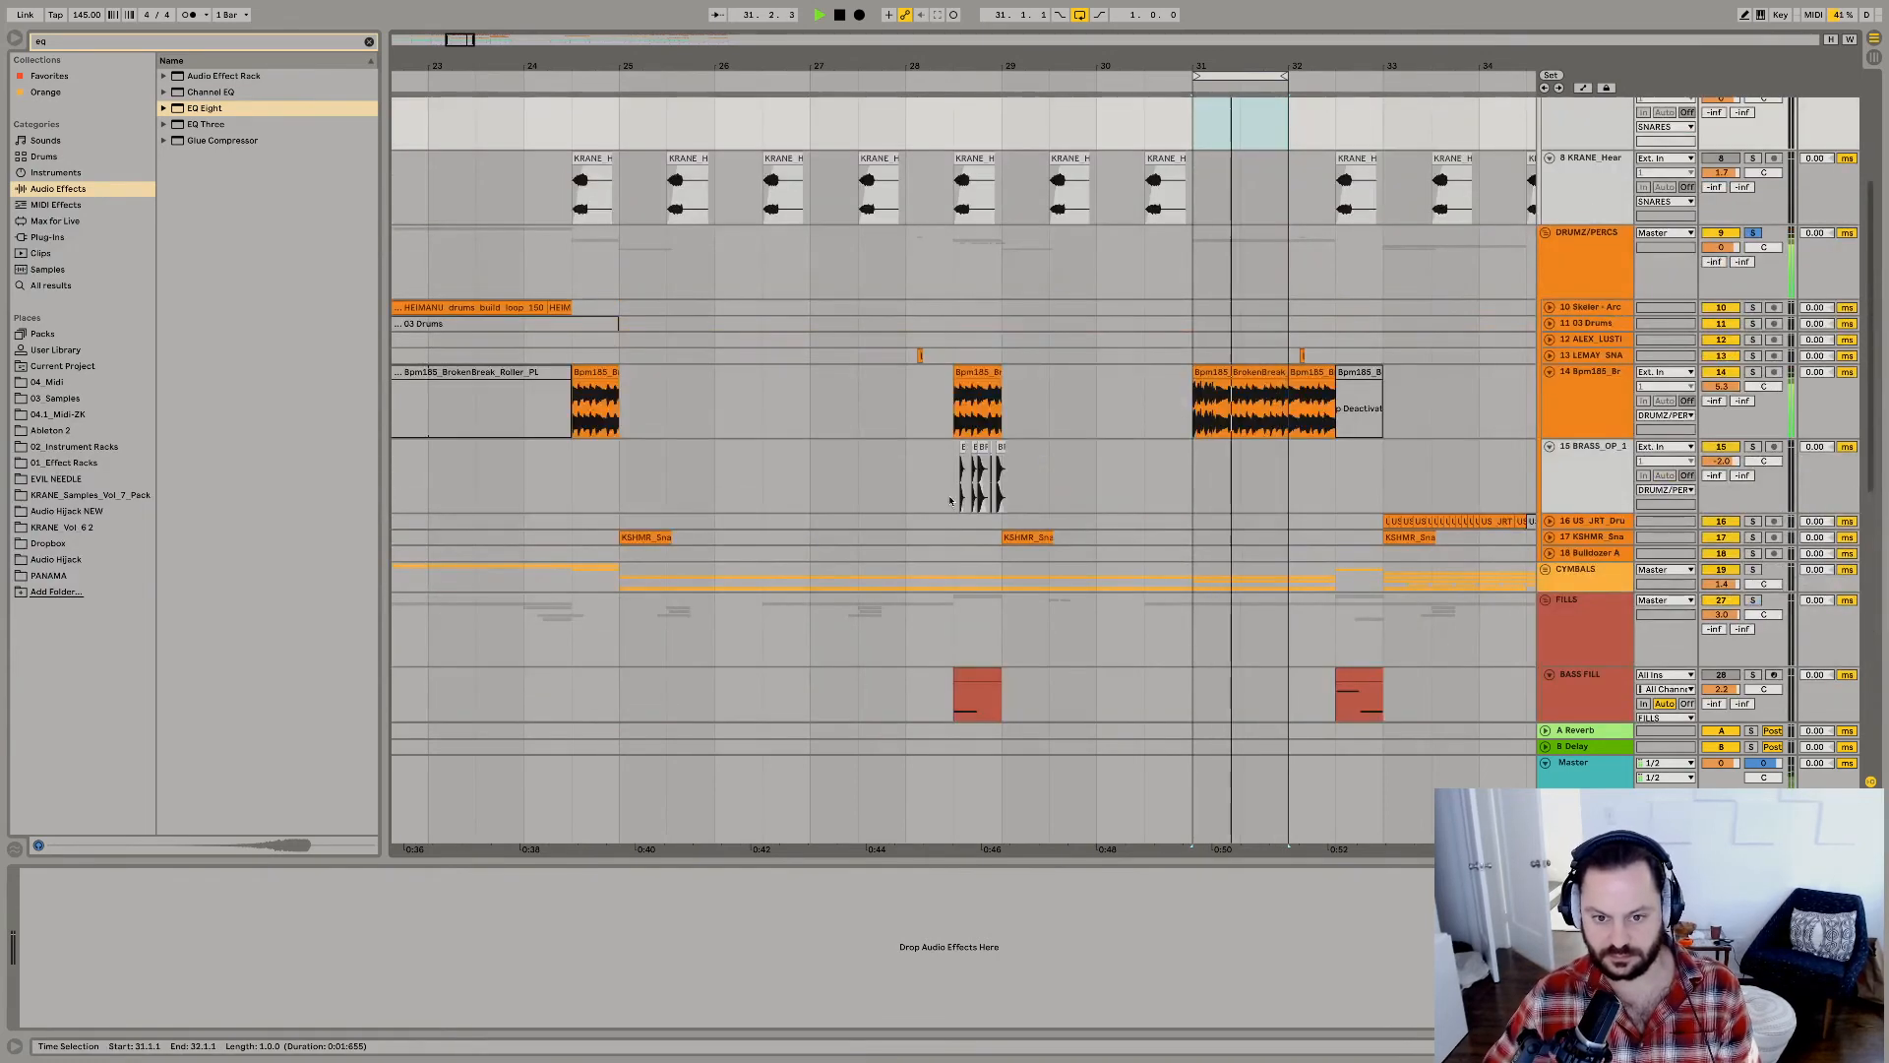
left_click(1192, 489)
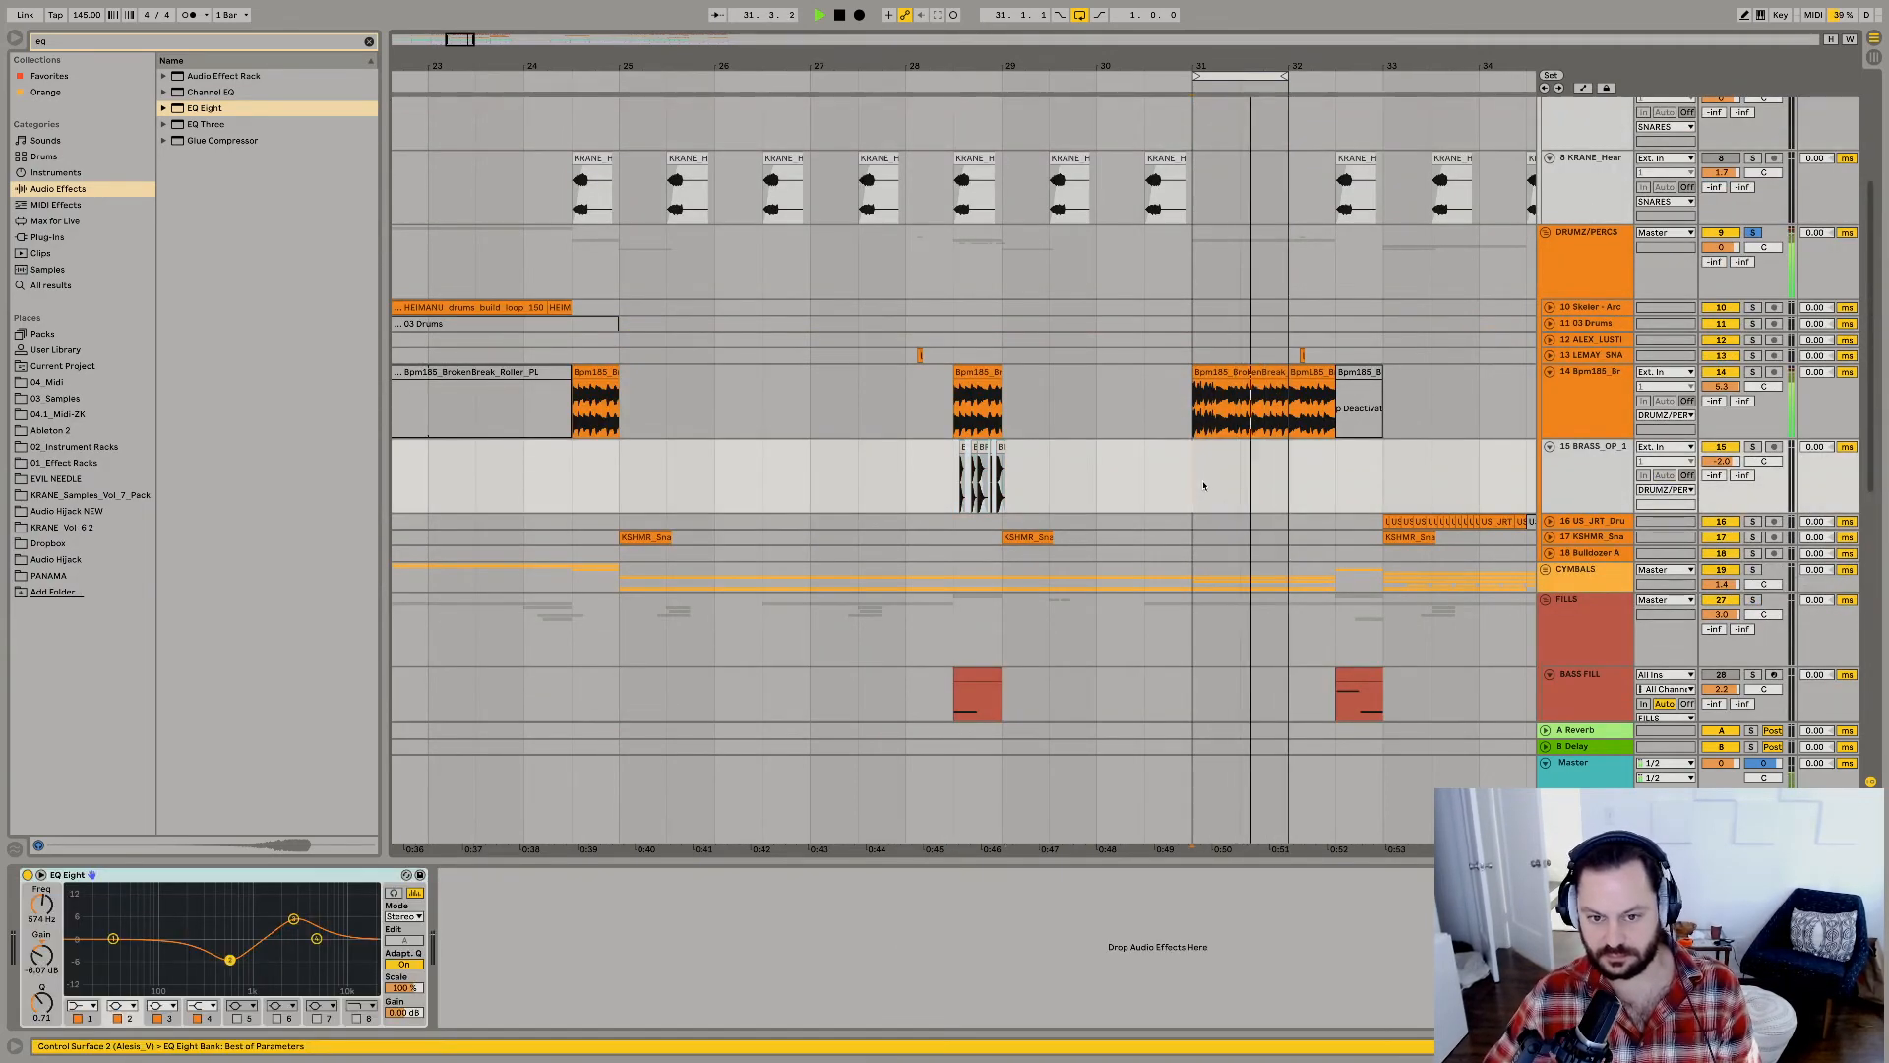
key("super+v")
left_click_drag(1243, 66, 1243, 186)
left_click_drag(1104, 477, 1252, 466)
key("Delete")
Raise the clip gain of the Bpm185_BrokenBreak_Roller clip at 31.1.1.
left_click(1260, 372)
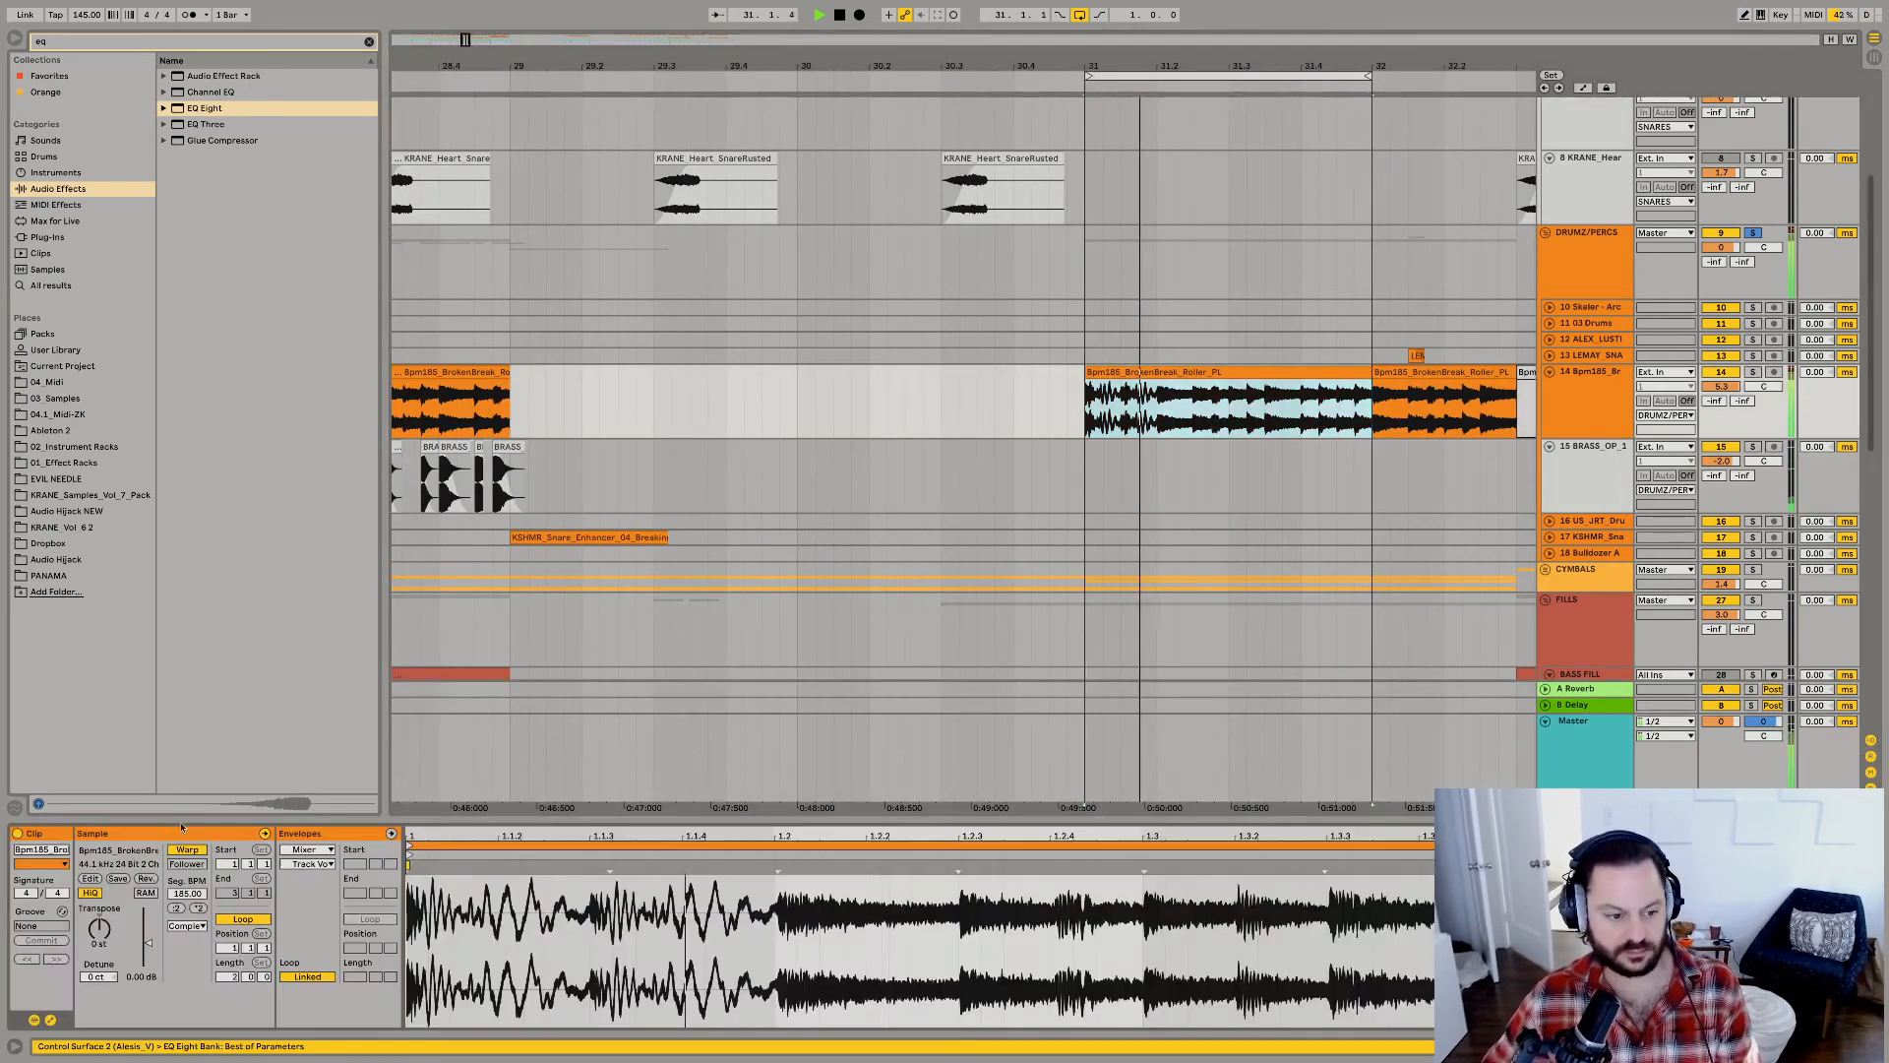
left_click_drag(146, 942, 147, 924)
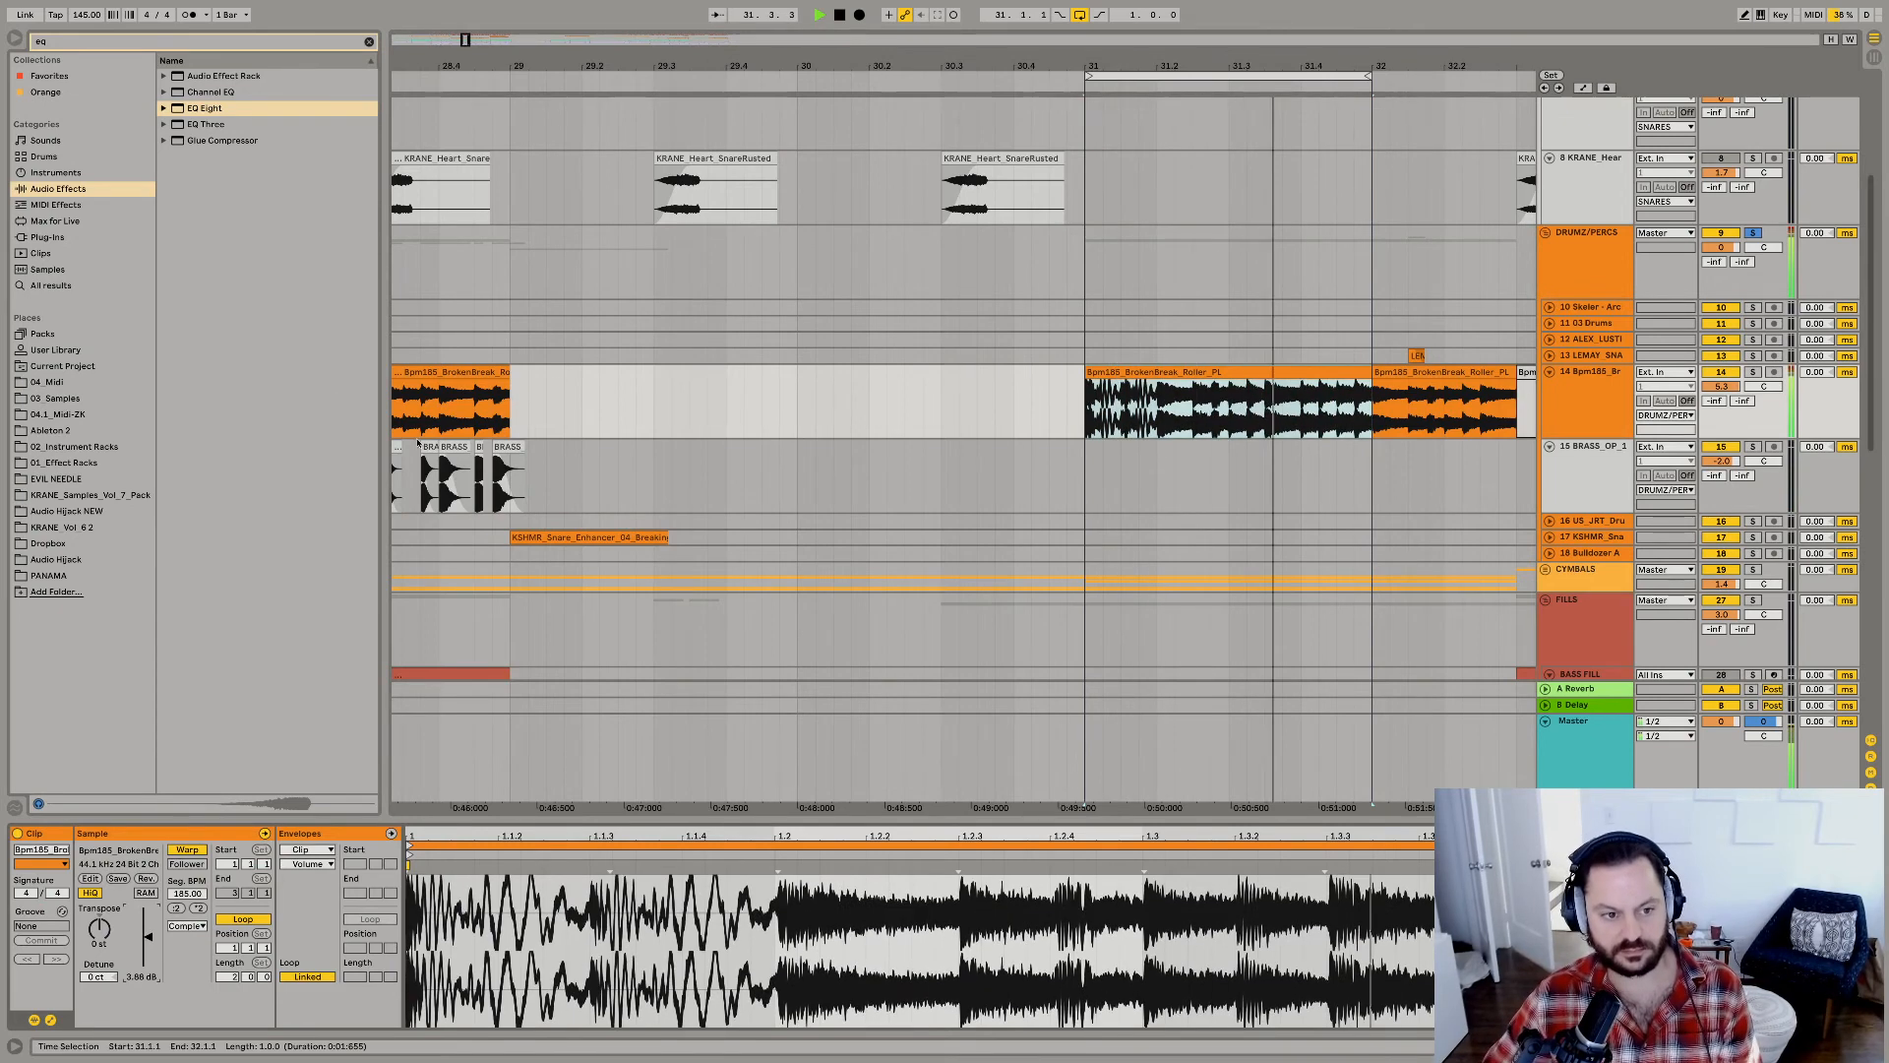
Copy a BRASS_OP_1 hit from the bar 28 fill to 31.2.1 and duplicate it at 31.2.4.
left_click(420, 473)
left_click(1159, 481)
key("super+v")
key("space")
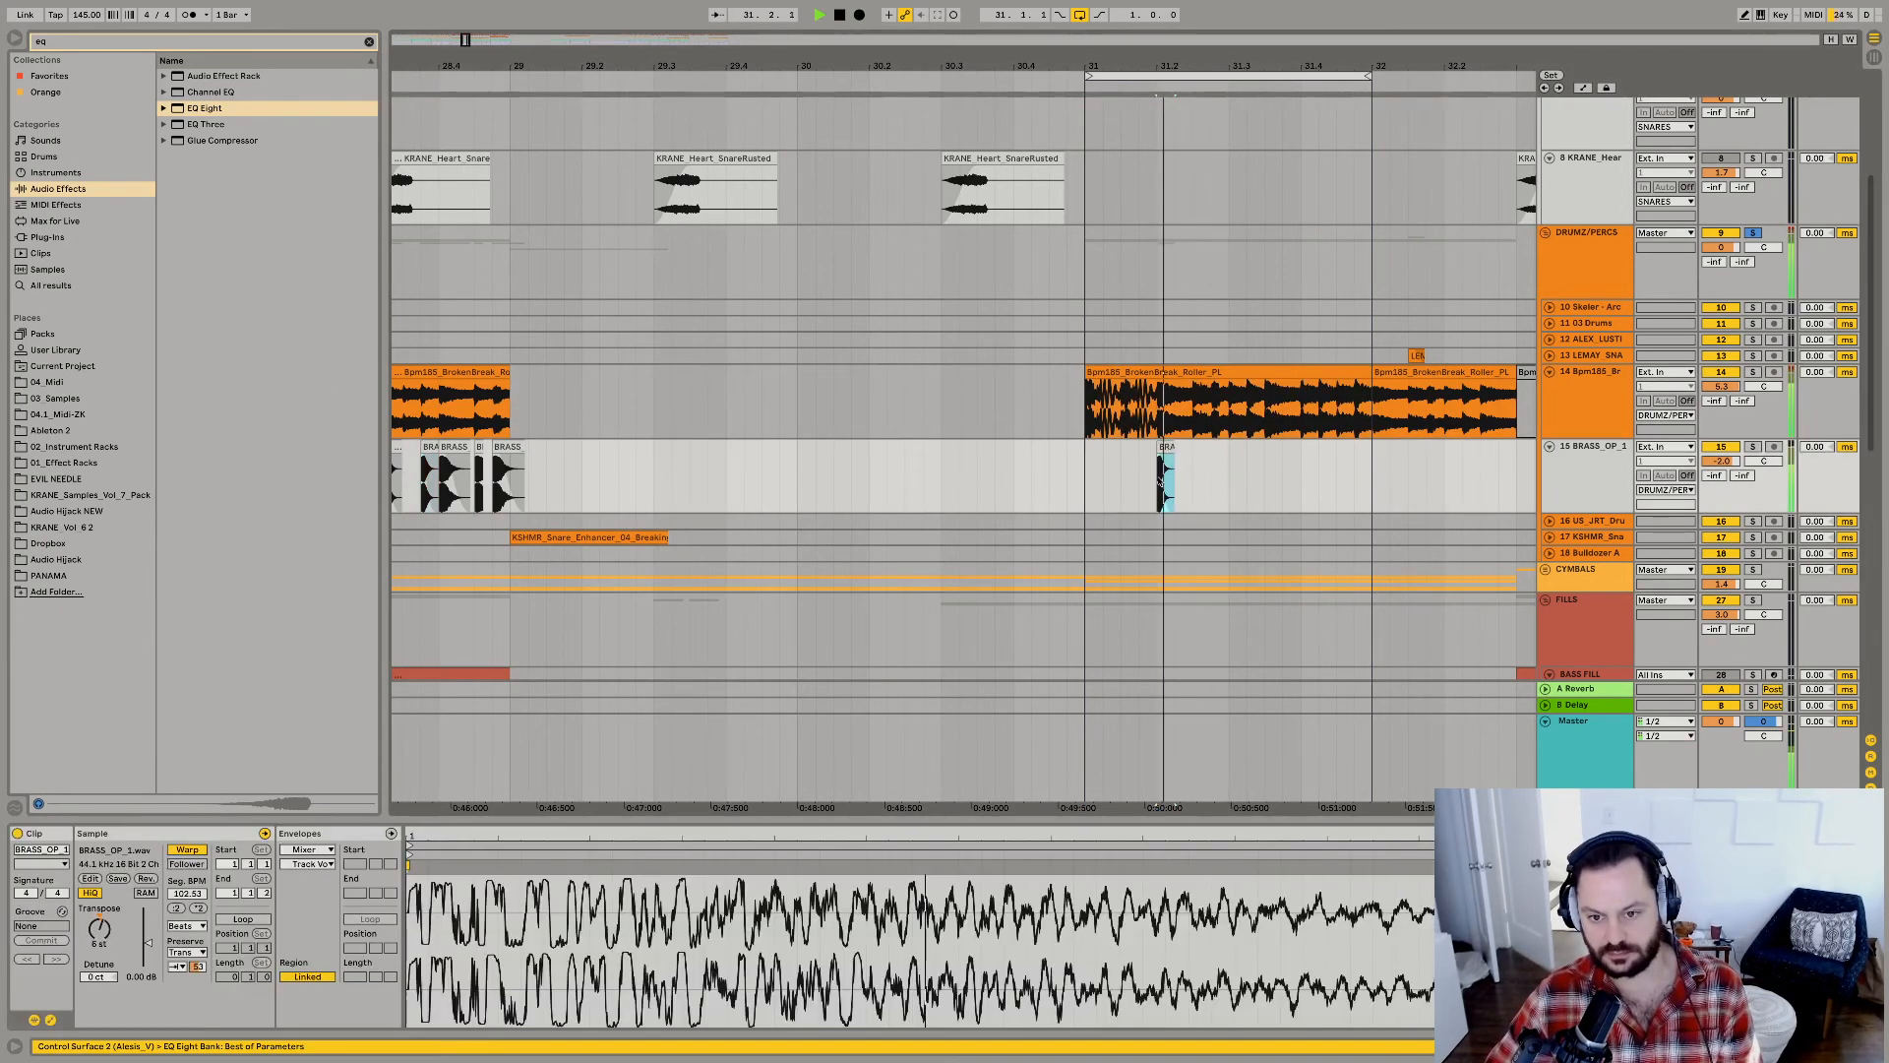
left_click(1207, 483, "shift")
key("super+d")
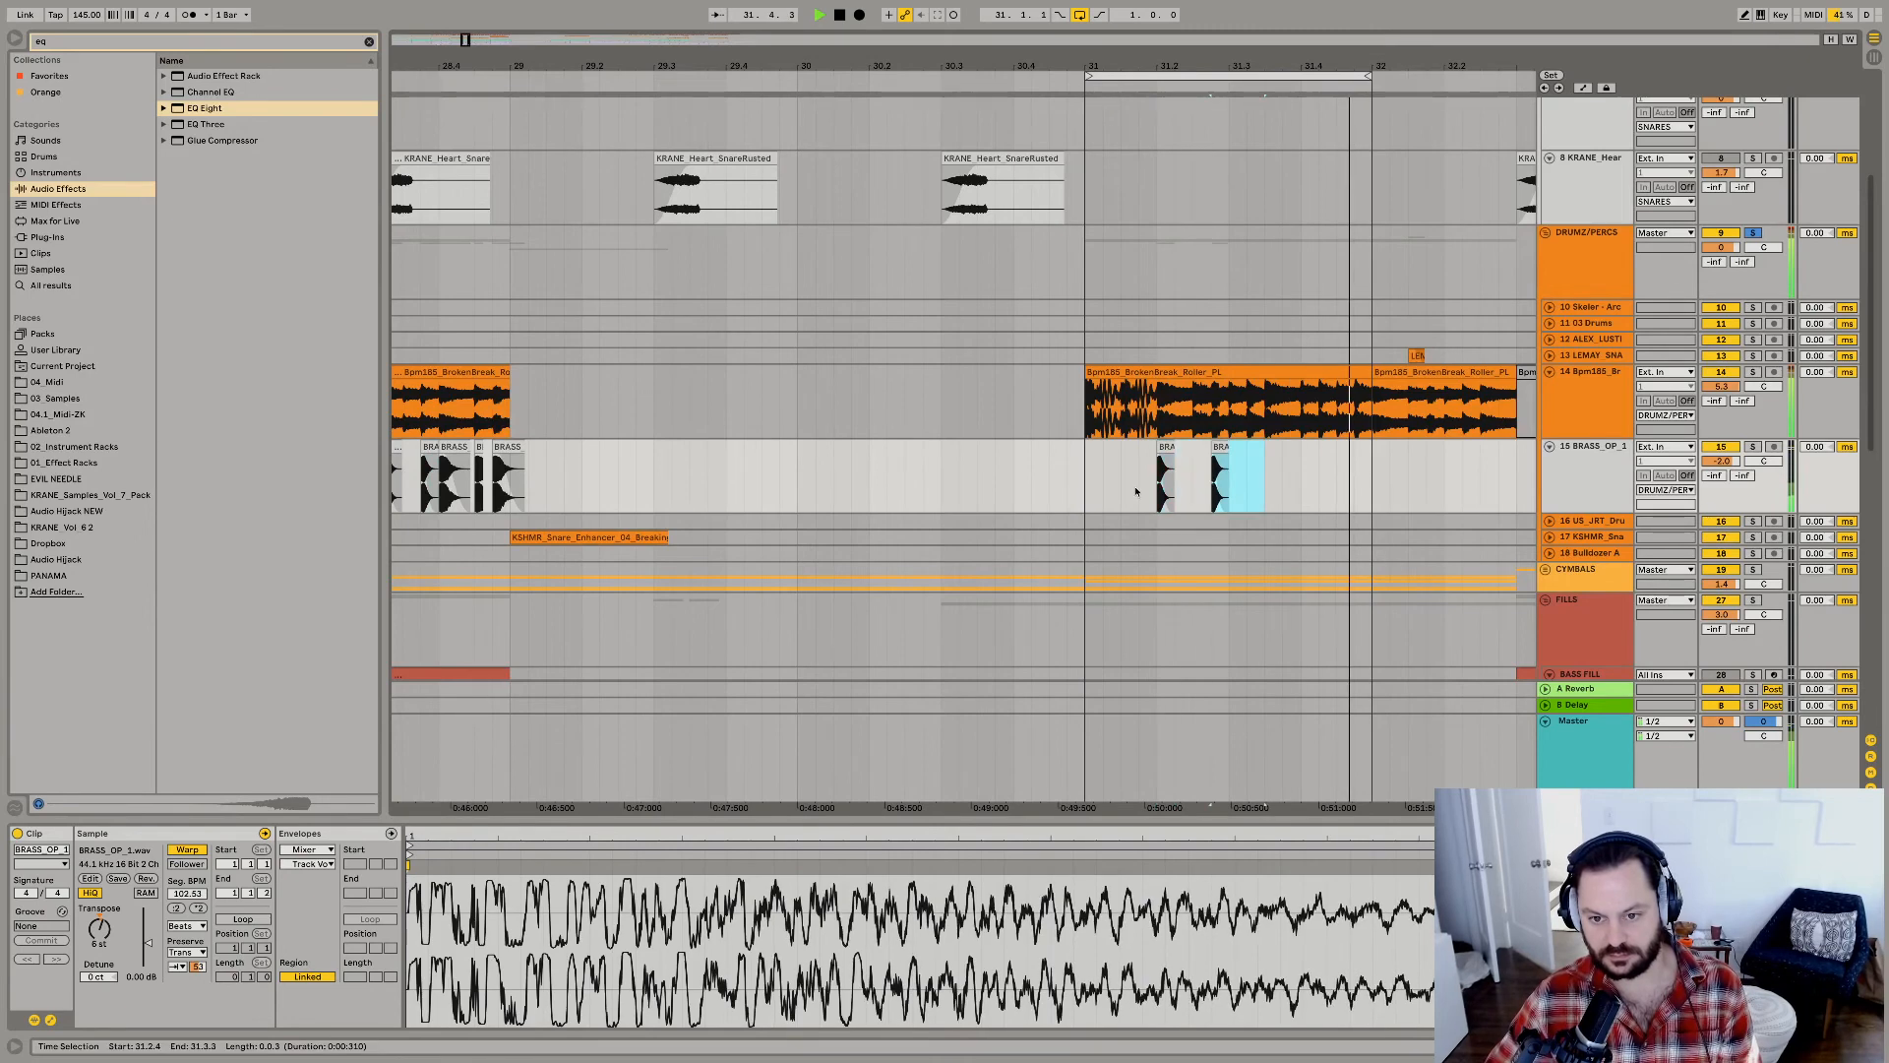
Duplicate the BRASS_OP_1 hit at 31.3.3 and play the looped bar to check its placement.
left_click(1136, 488)
key("space")
key("space")
left_click(1218, 472)
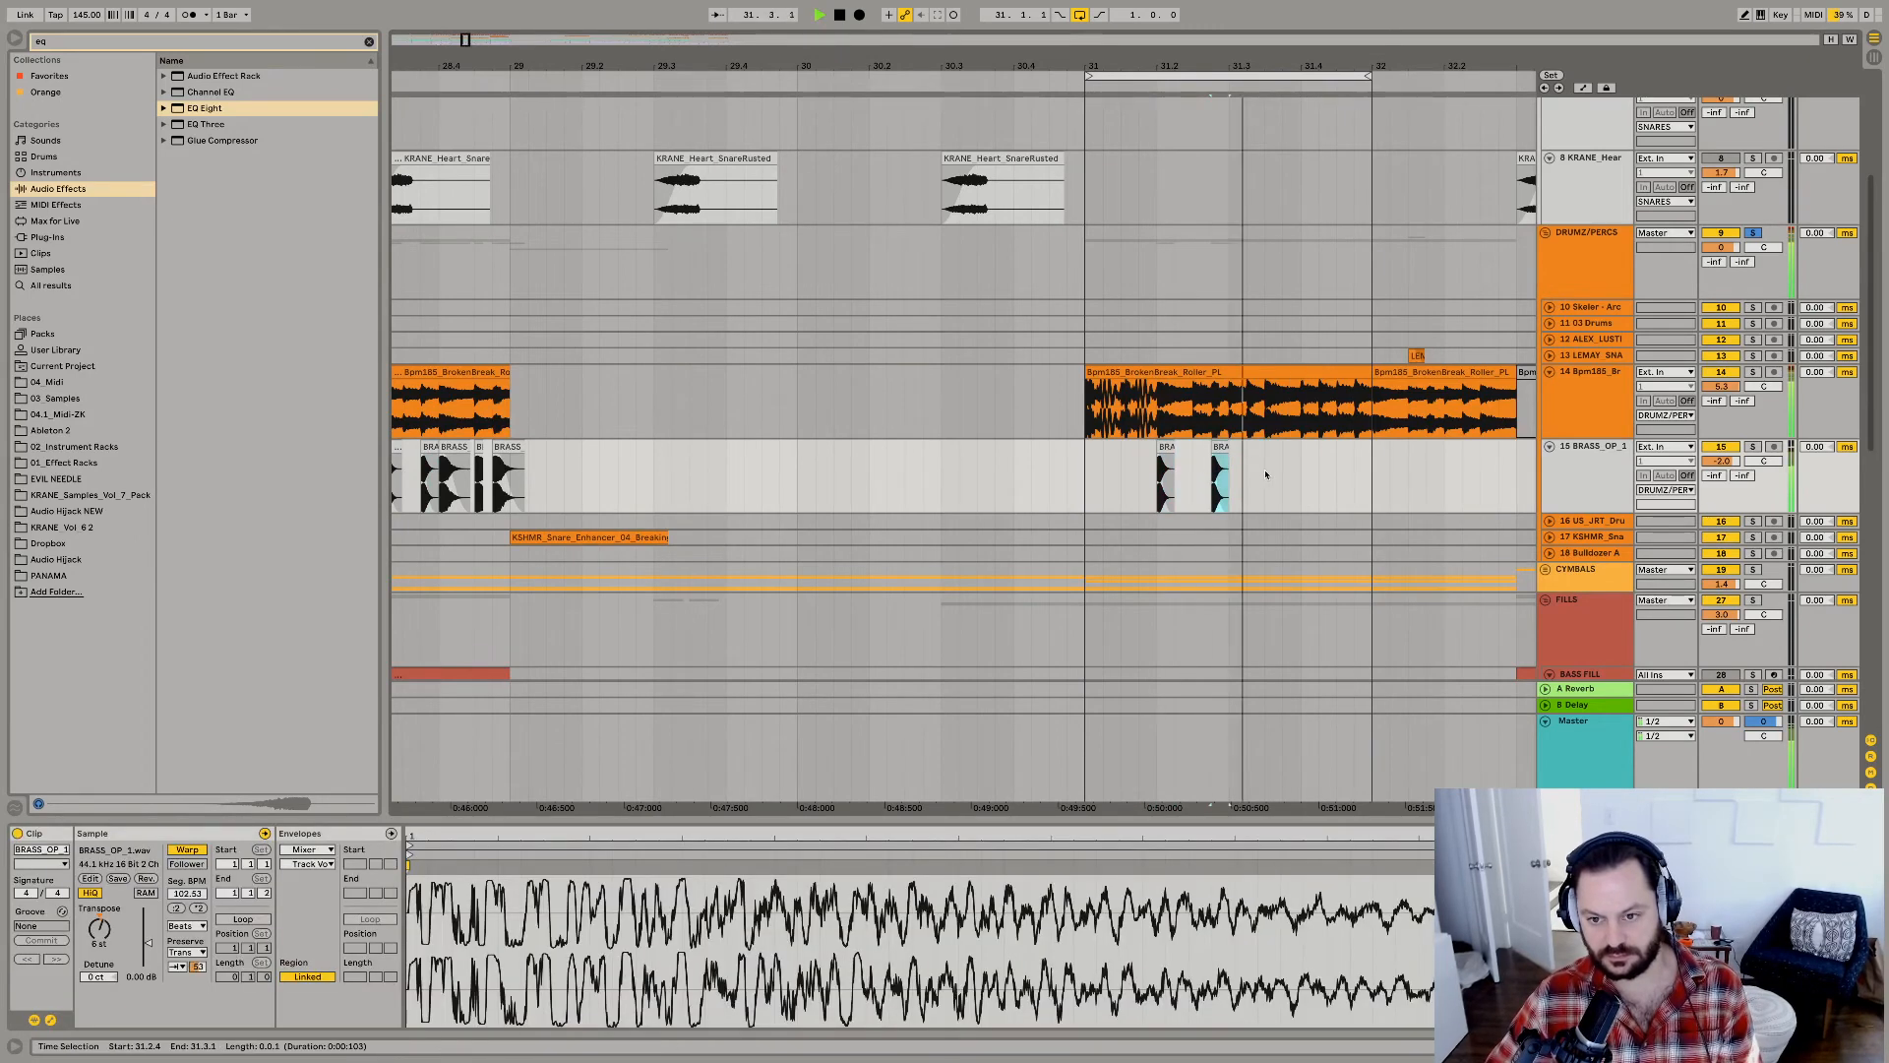
key("super+d")
key("space")
left_click(1212, 497)
key("space")
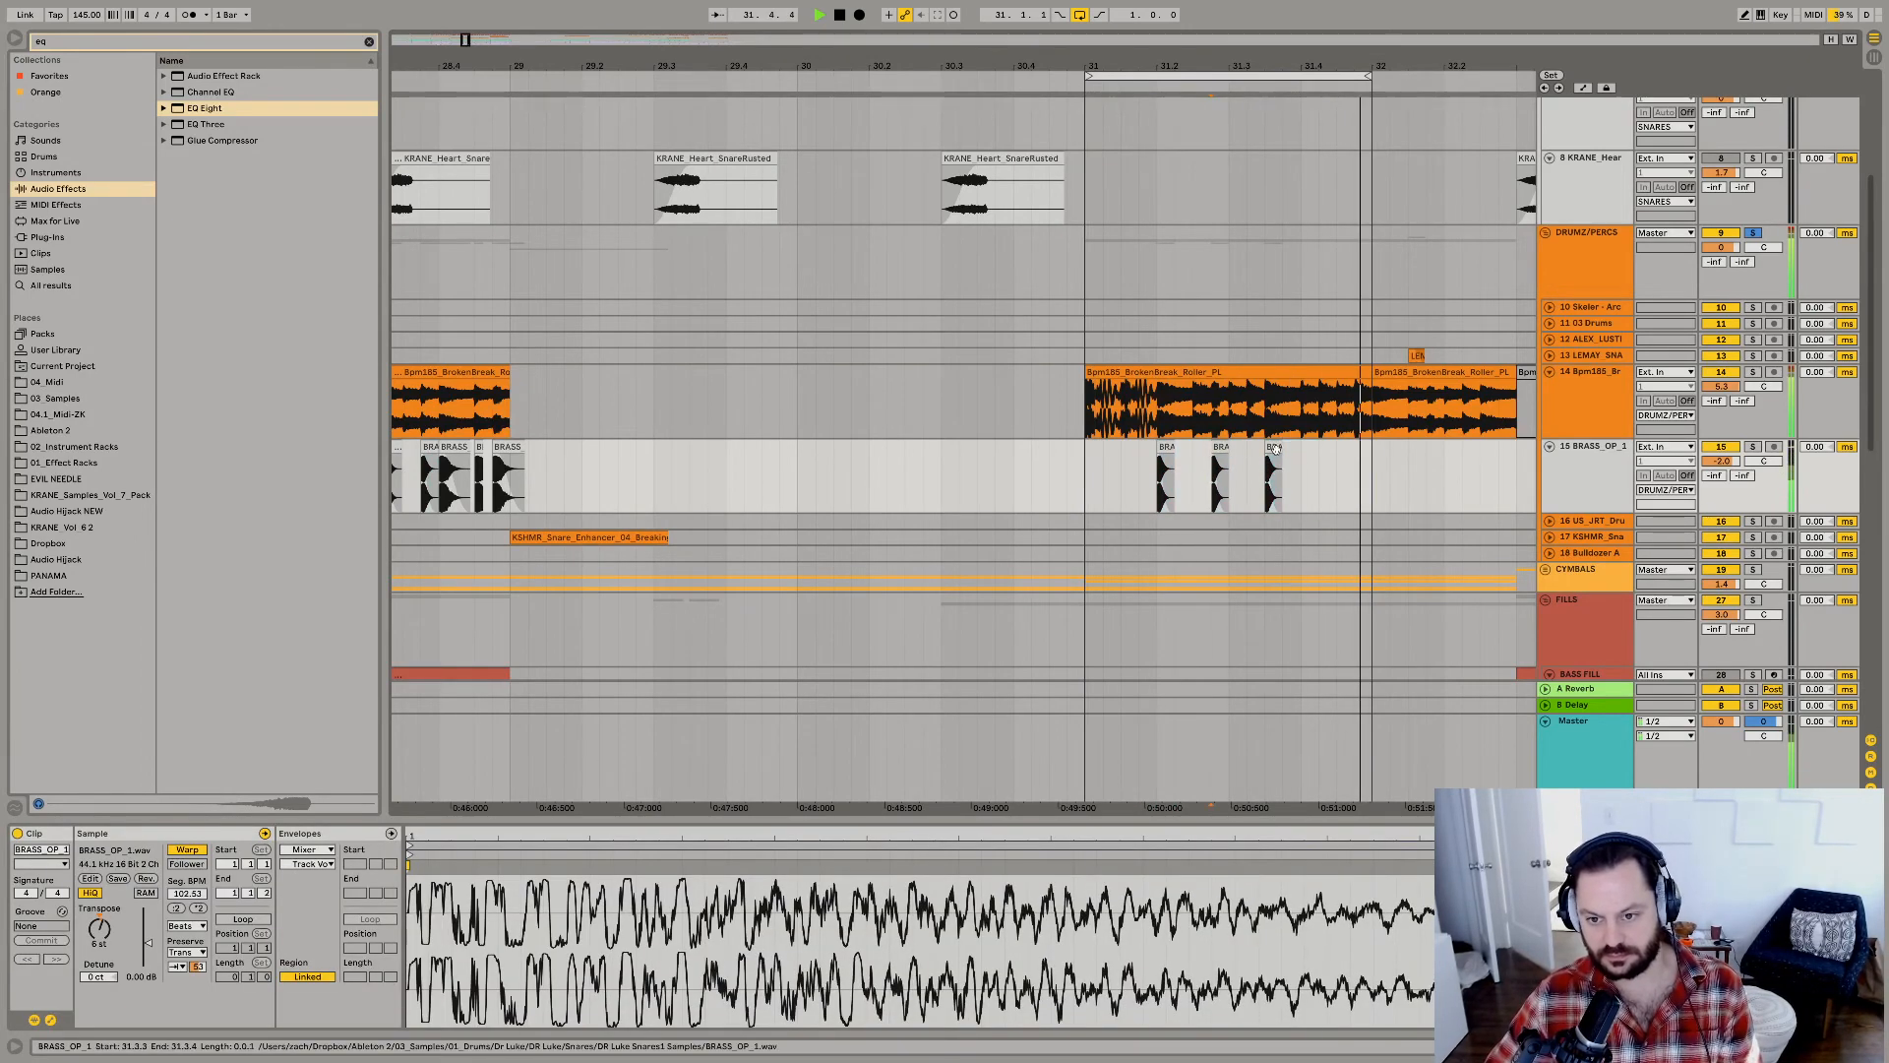
Duplicate the BRASS_OP_1 hit to 31.4.2 and 31.4.4 to complete the five-hit fill.
left_click(1273, 476)
left_click(1301, 473, "shift")
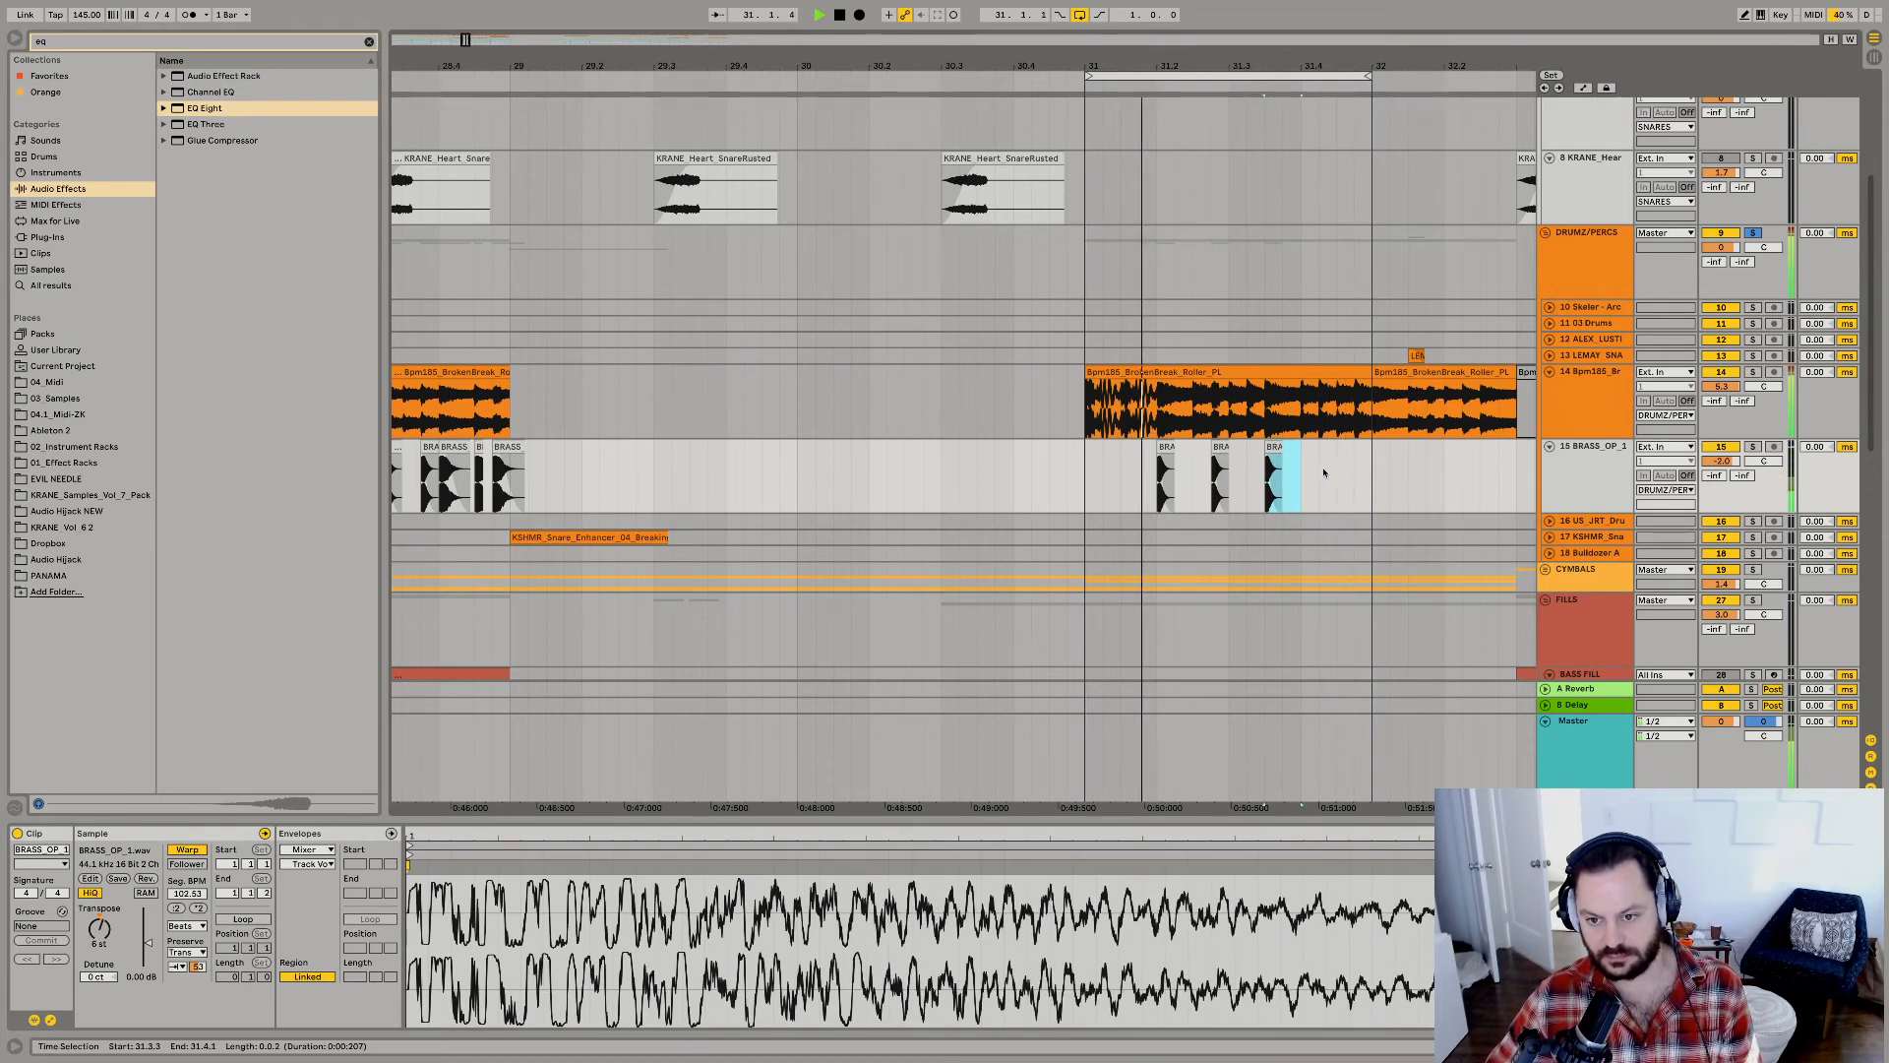
key("super+d")
mouse_move(1321, 480)
left_mouse_down()
mouse_move(1379, 476)
mouse_move(1355, 480)
left_mouse_up()
key("super+d")
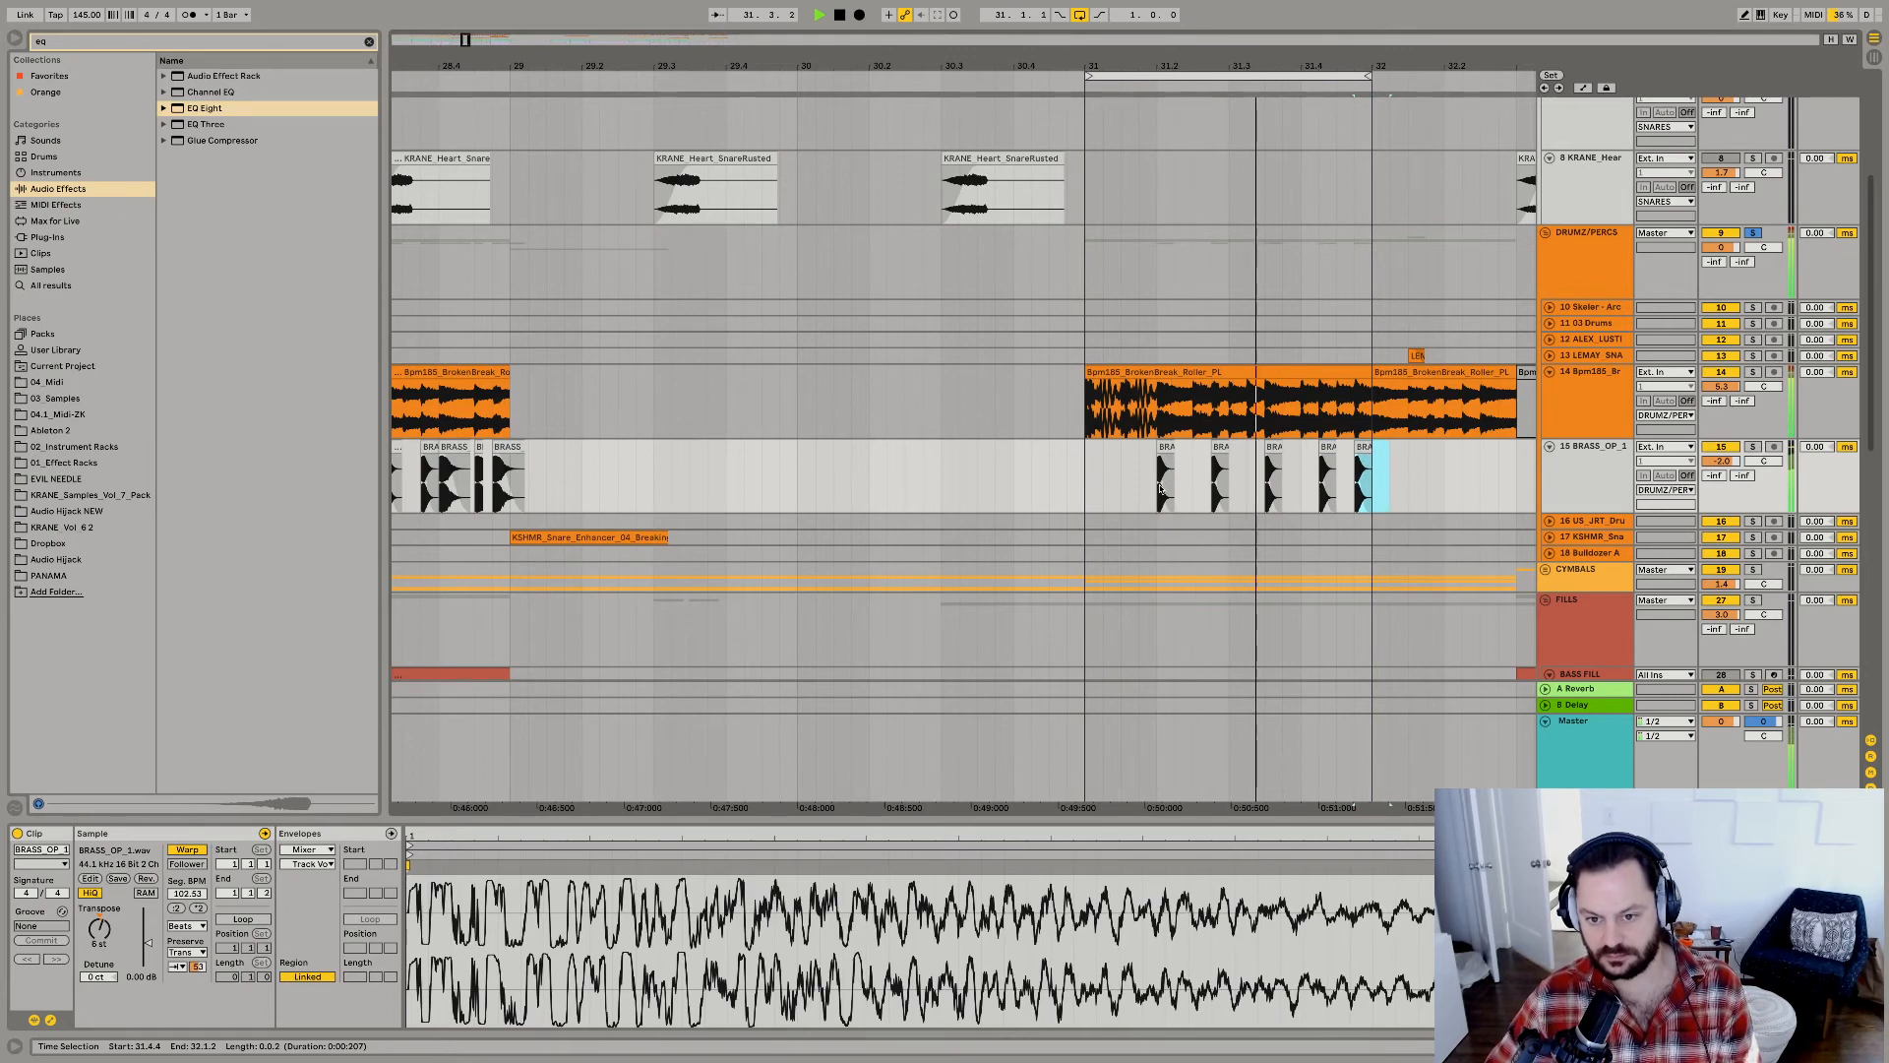
Unsolo DRUMZ/PERCS, turn off looping, and play the drop with the new snare fill, restarting from 25.1.1.
left_click(1160, 489, "shift")
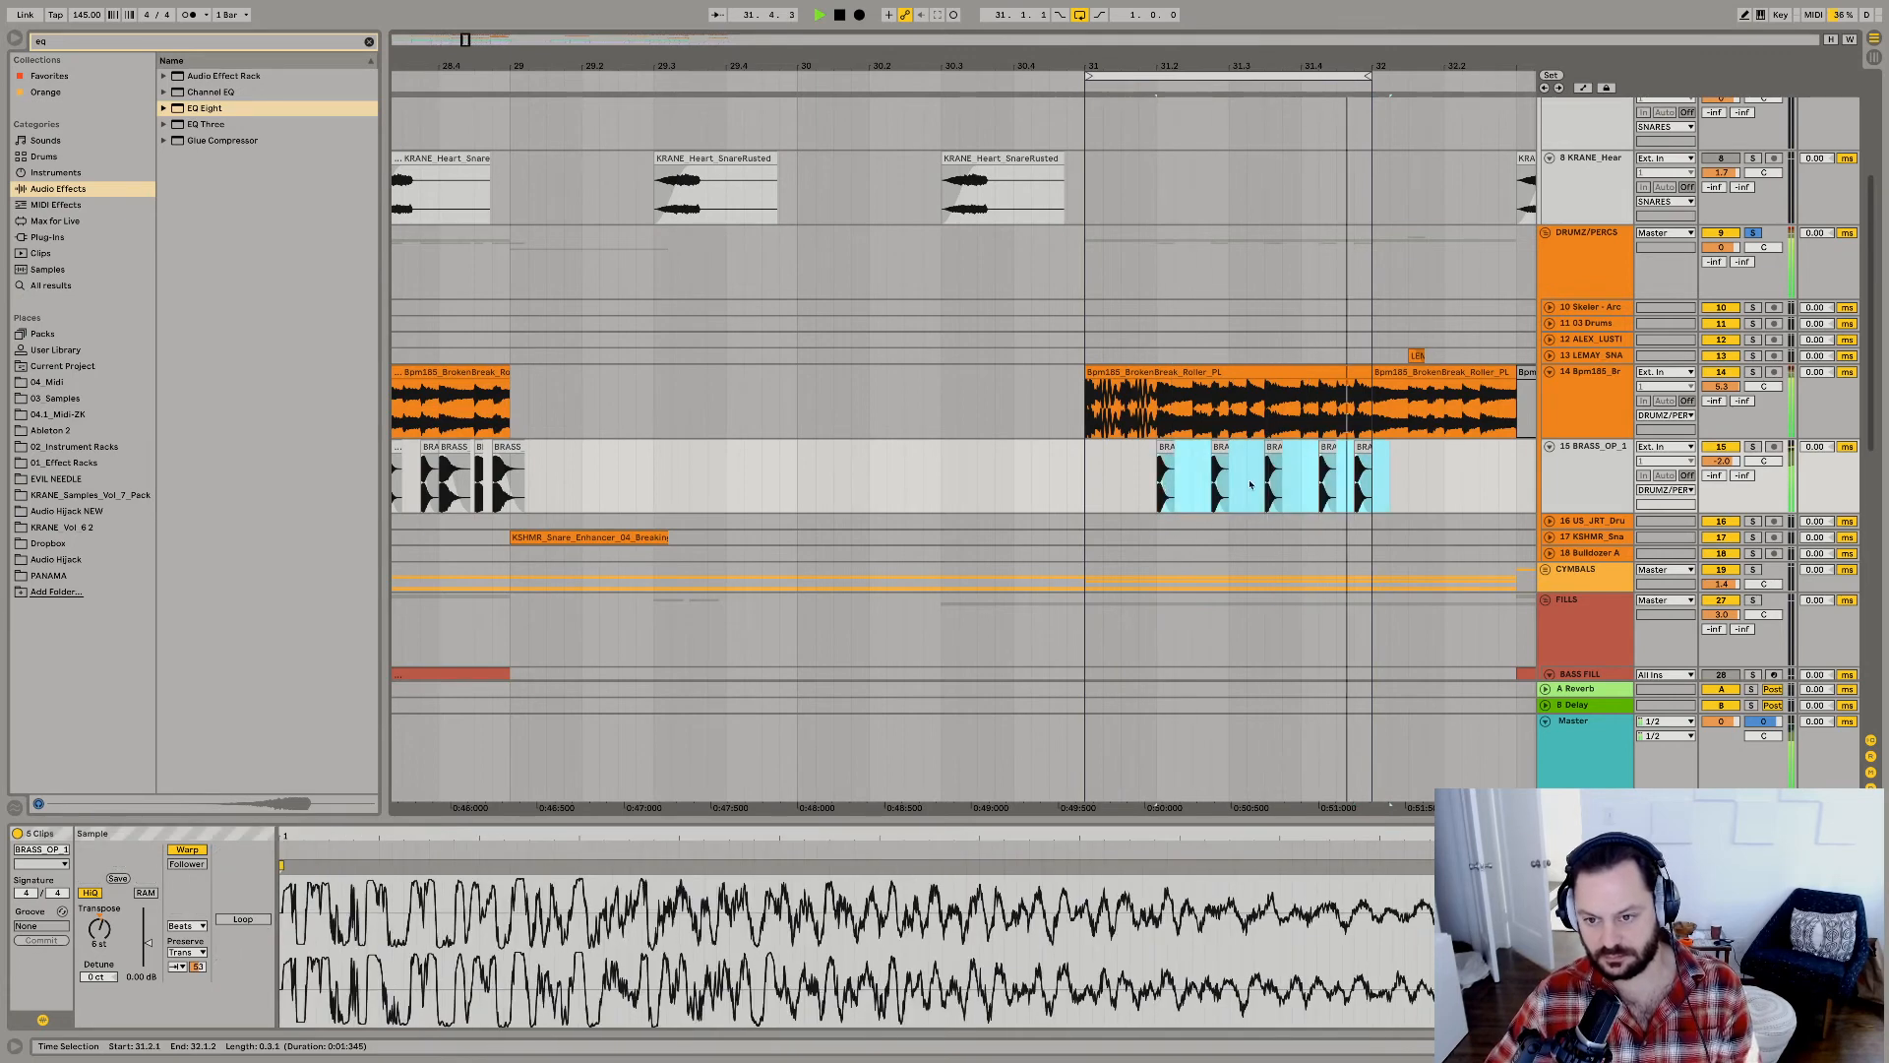
left_click(1753, 233)
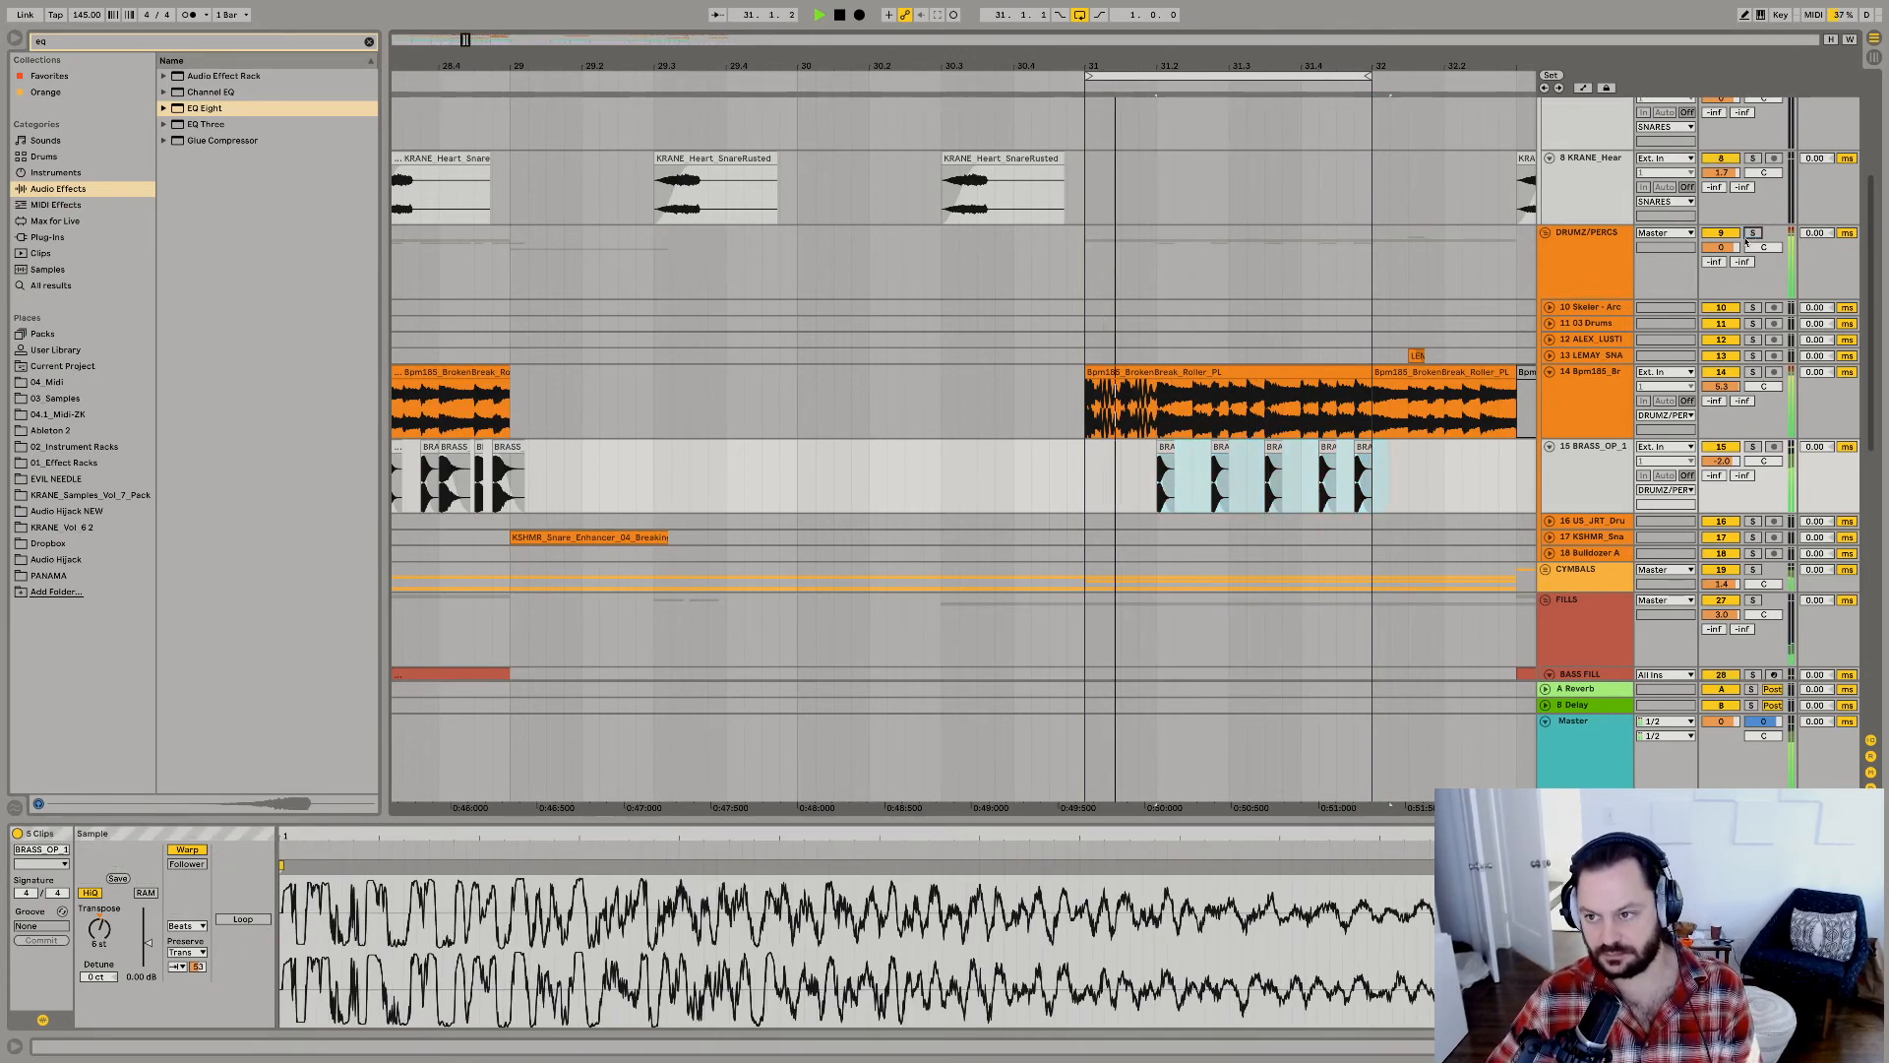
left_click(1080, 15)
left_click_drag(1301, 488, 1146, 485)
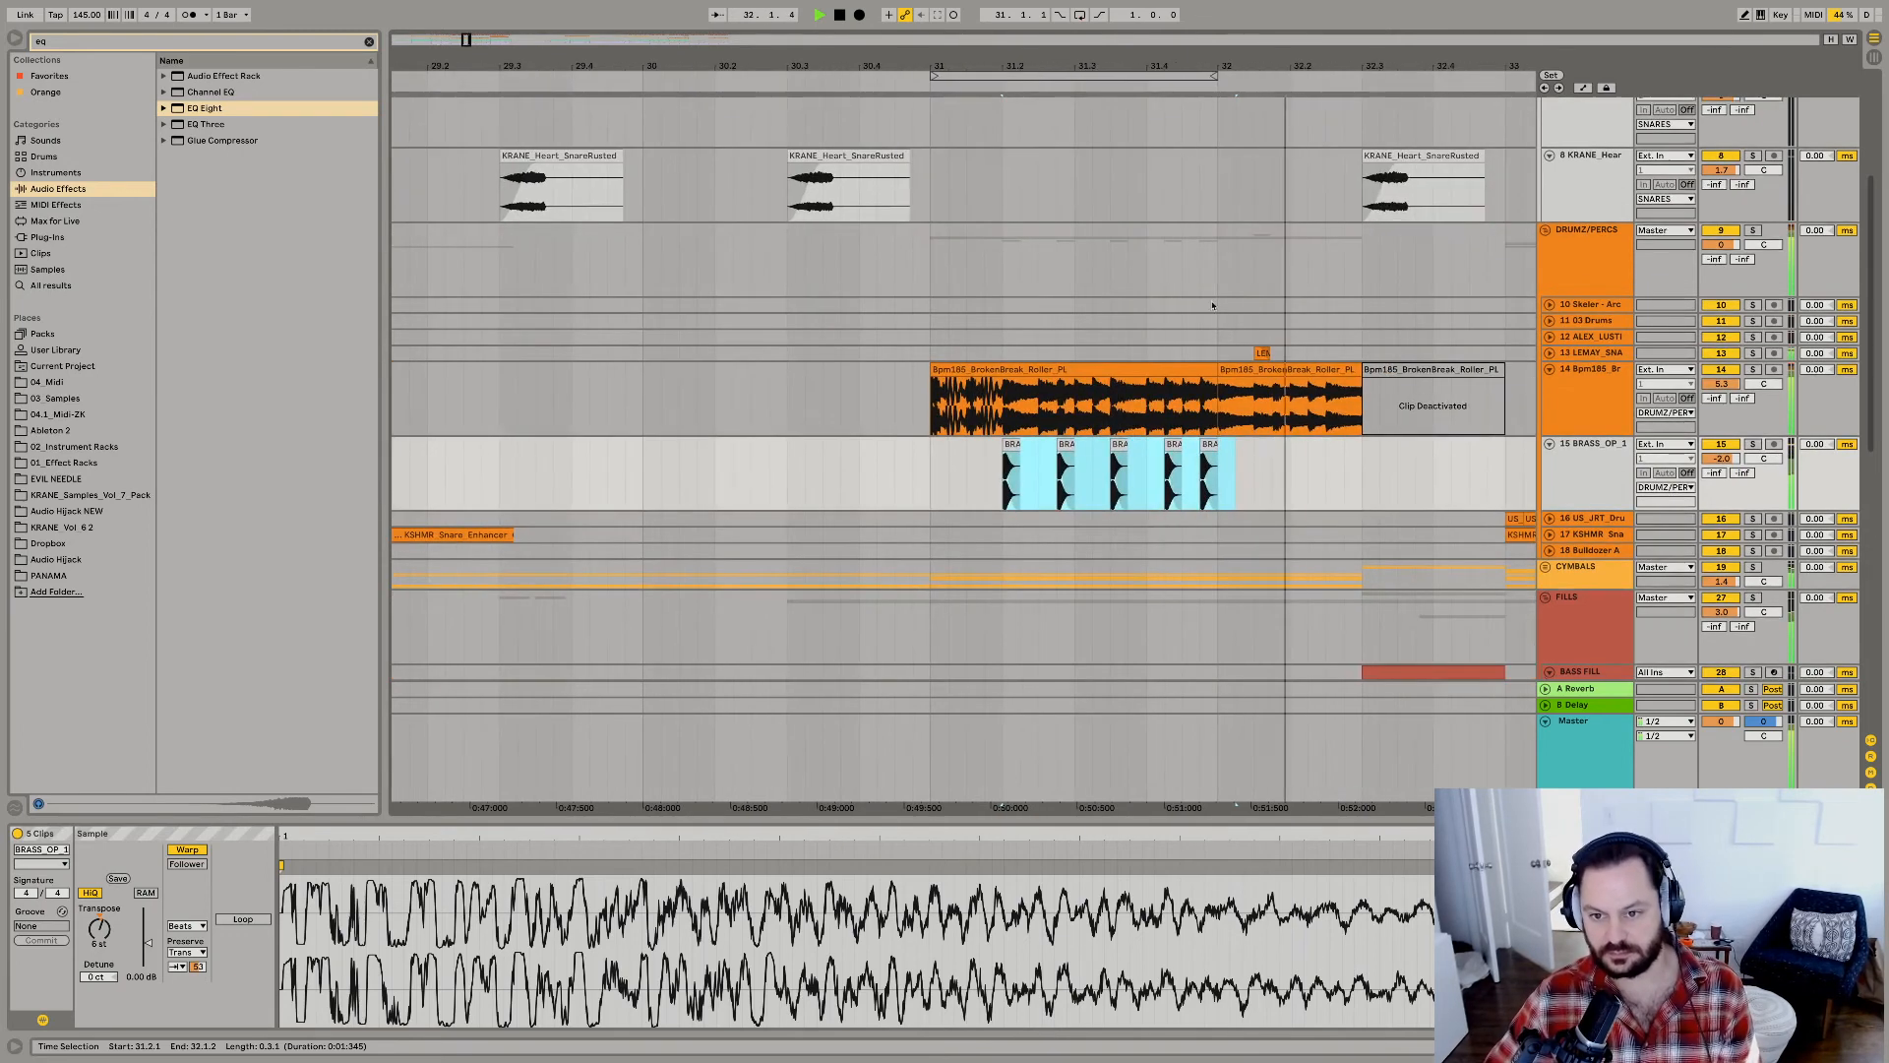
left_click_drag(1231, 67, 1231, 8)
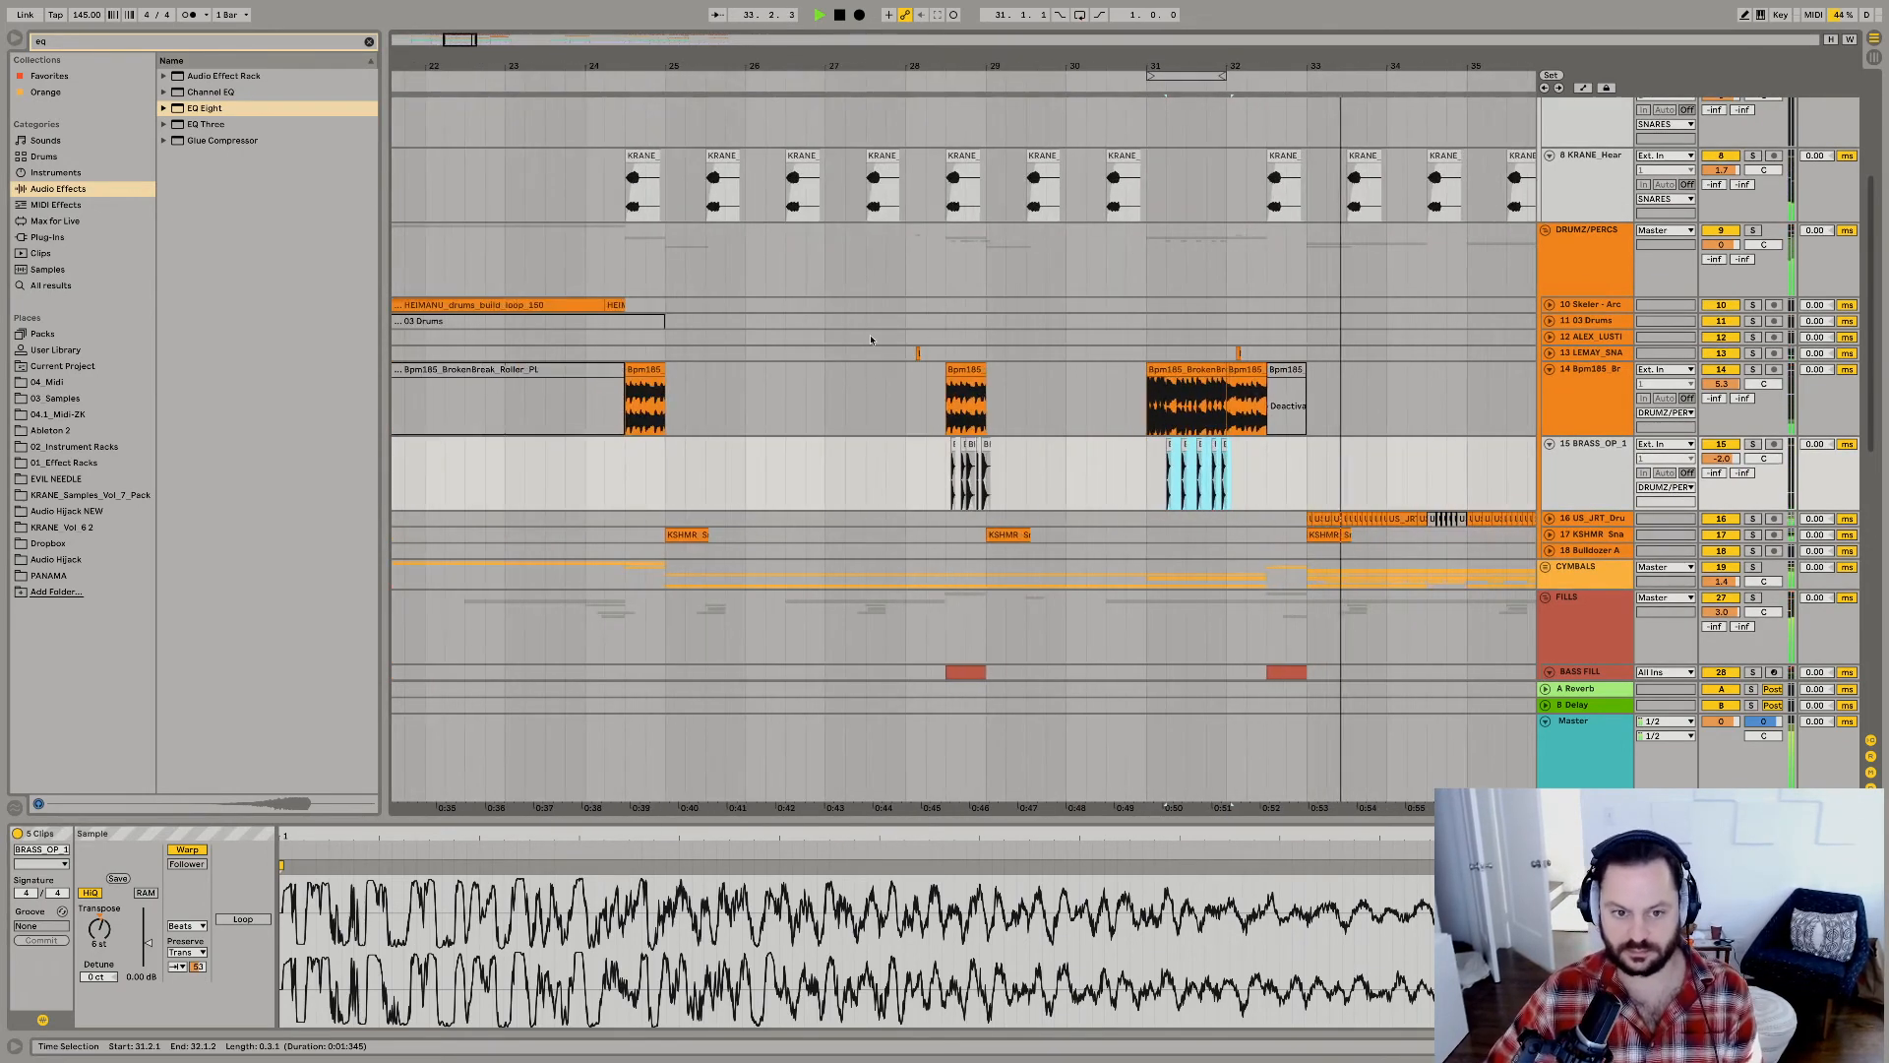
left_click(662, 306)
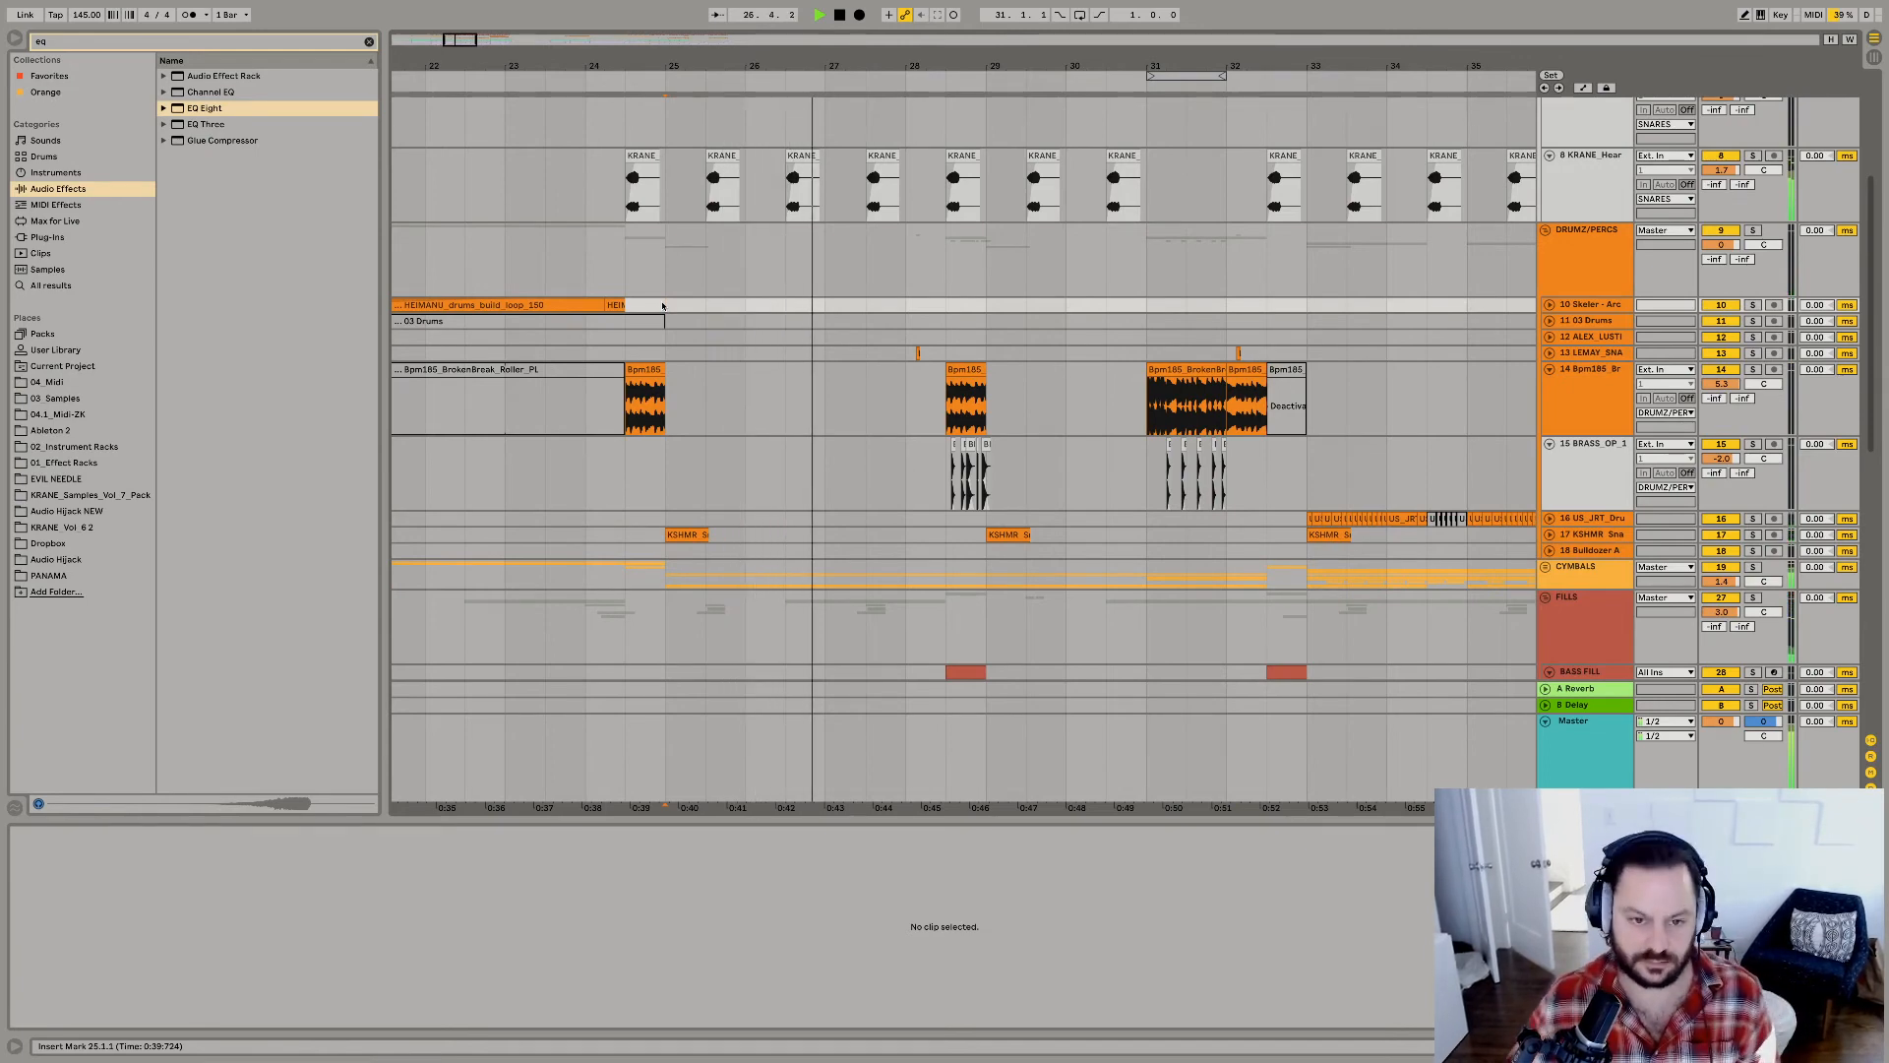
Solo and unfold the CYMBALS group, and play its tracks around the bar 28 fill.
scroll(749, 366, "up", 5)
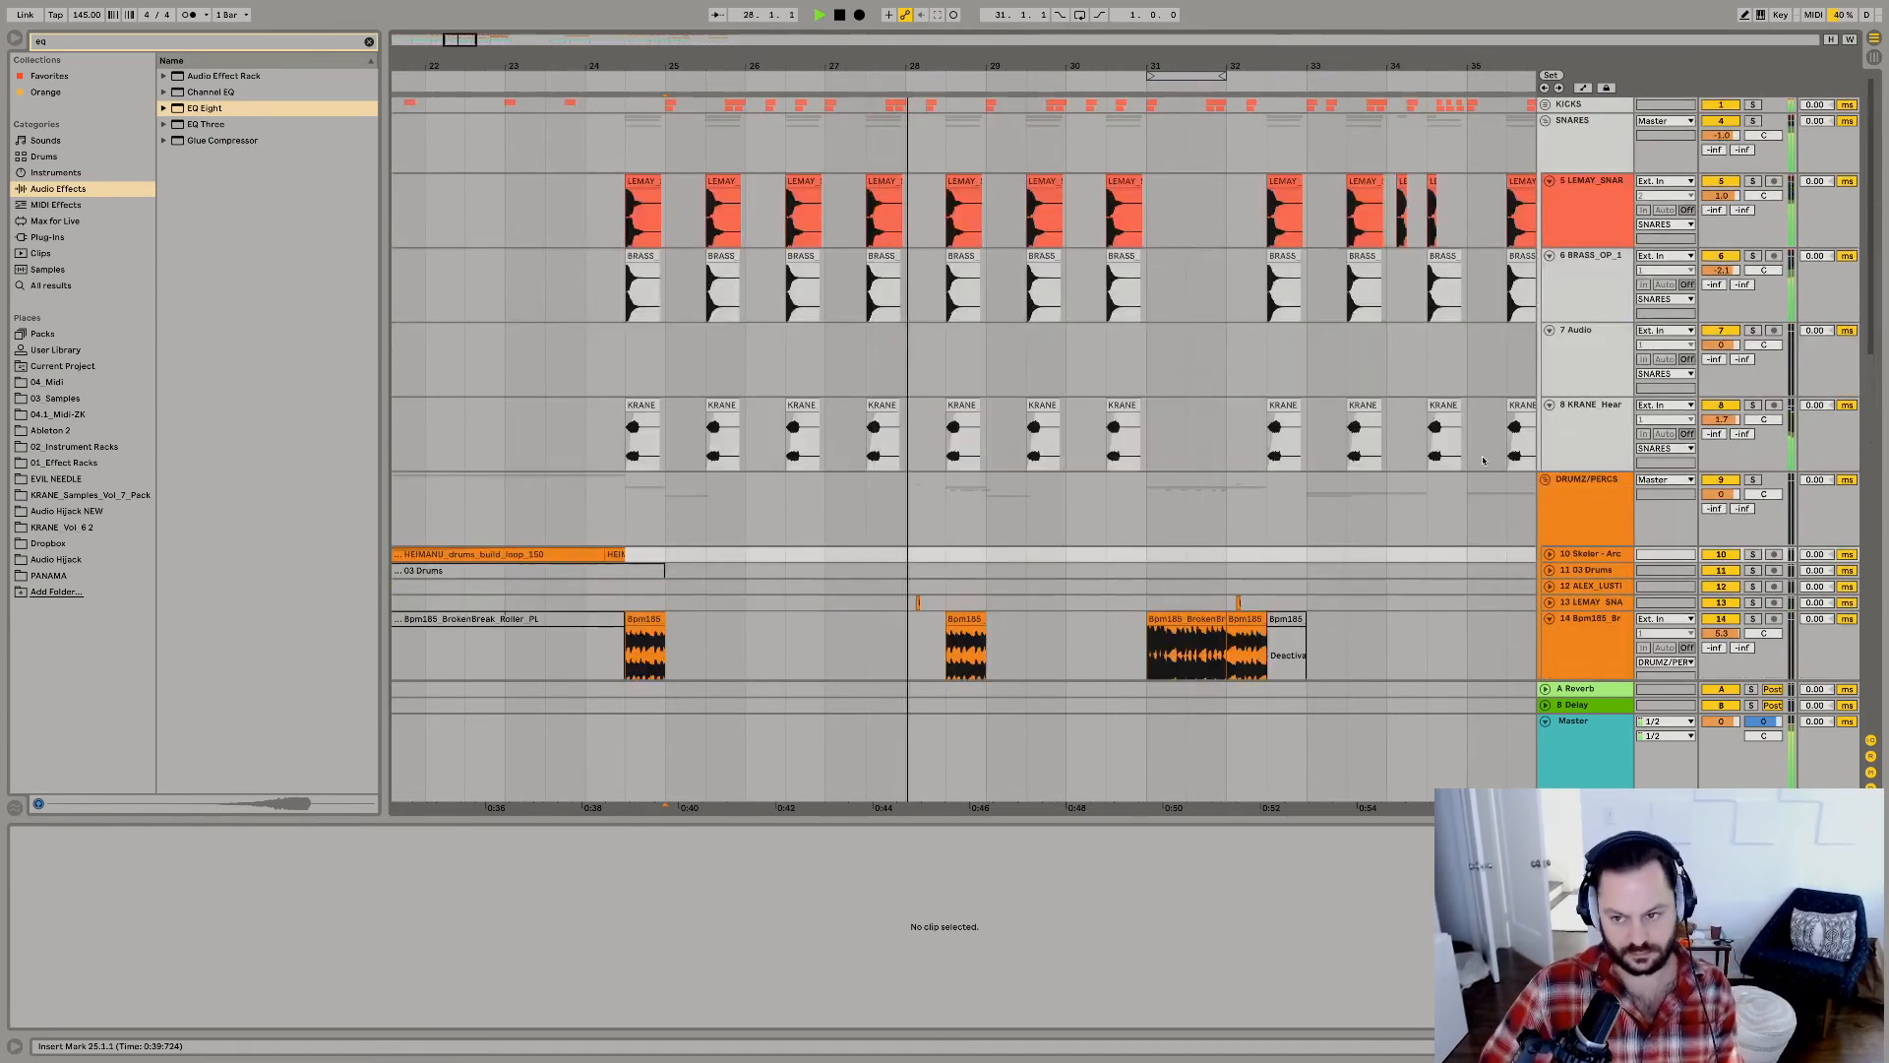
scroll(1013, 476, "down", 10)
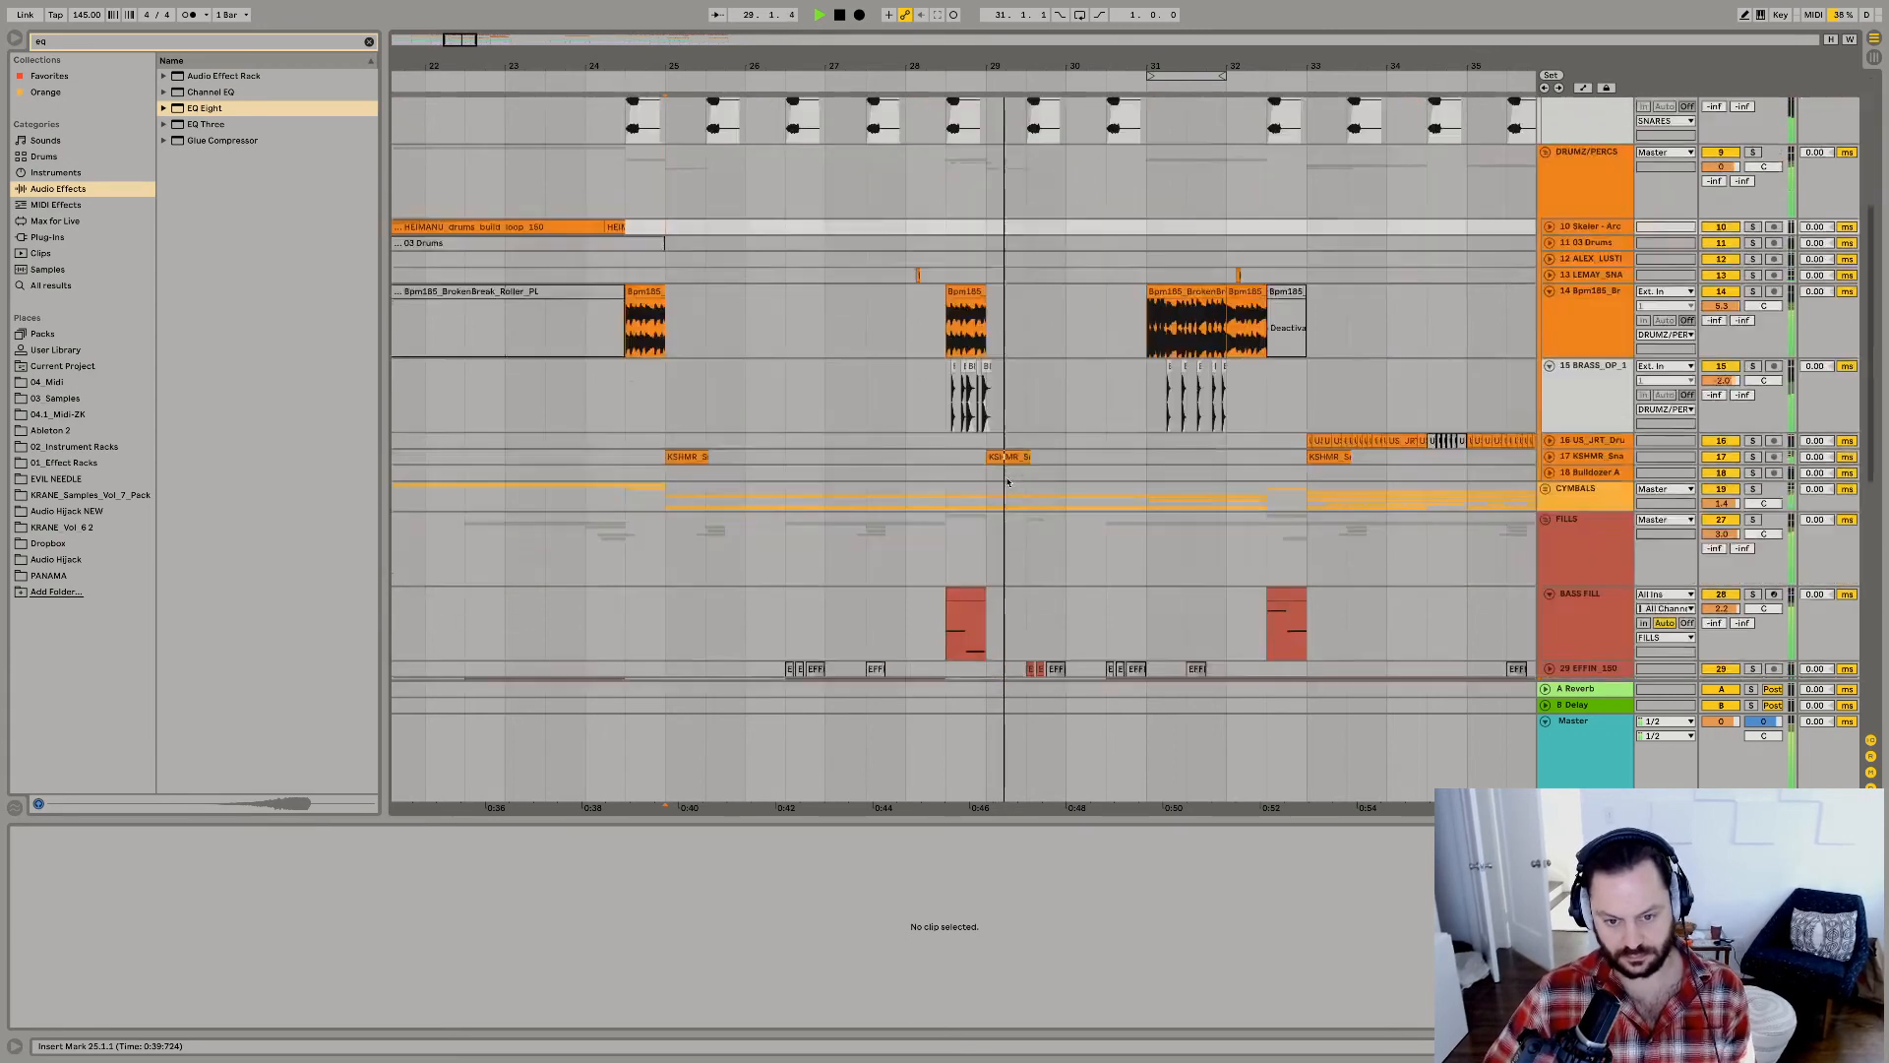
key("space")
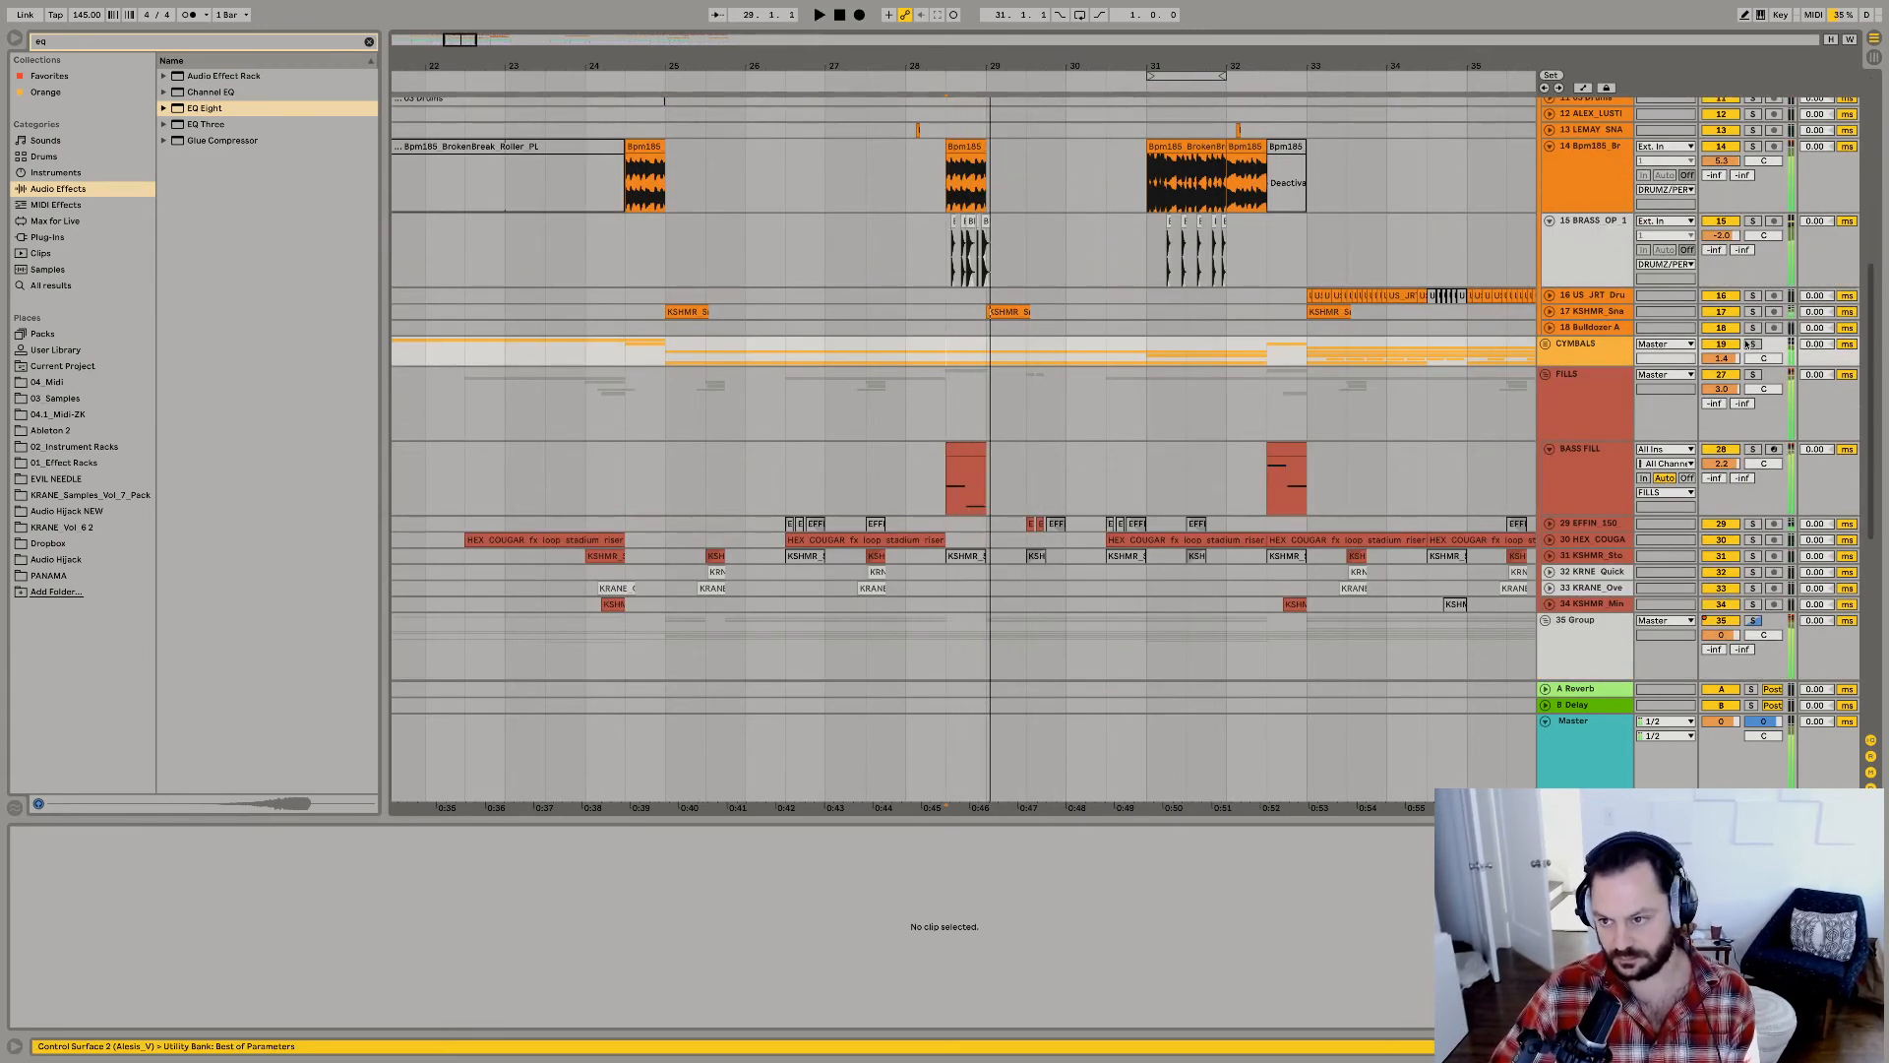
left_click(1750, 344)
key("space")
left_click(1546, 344)
key("space")
key("space")
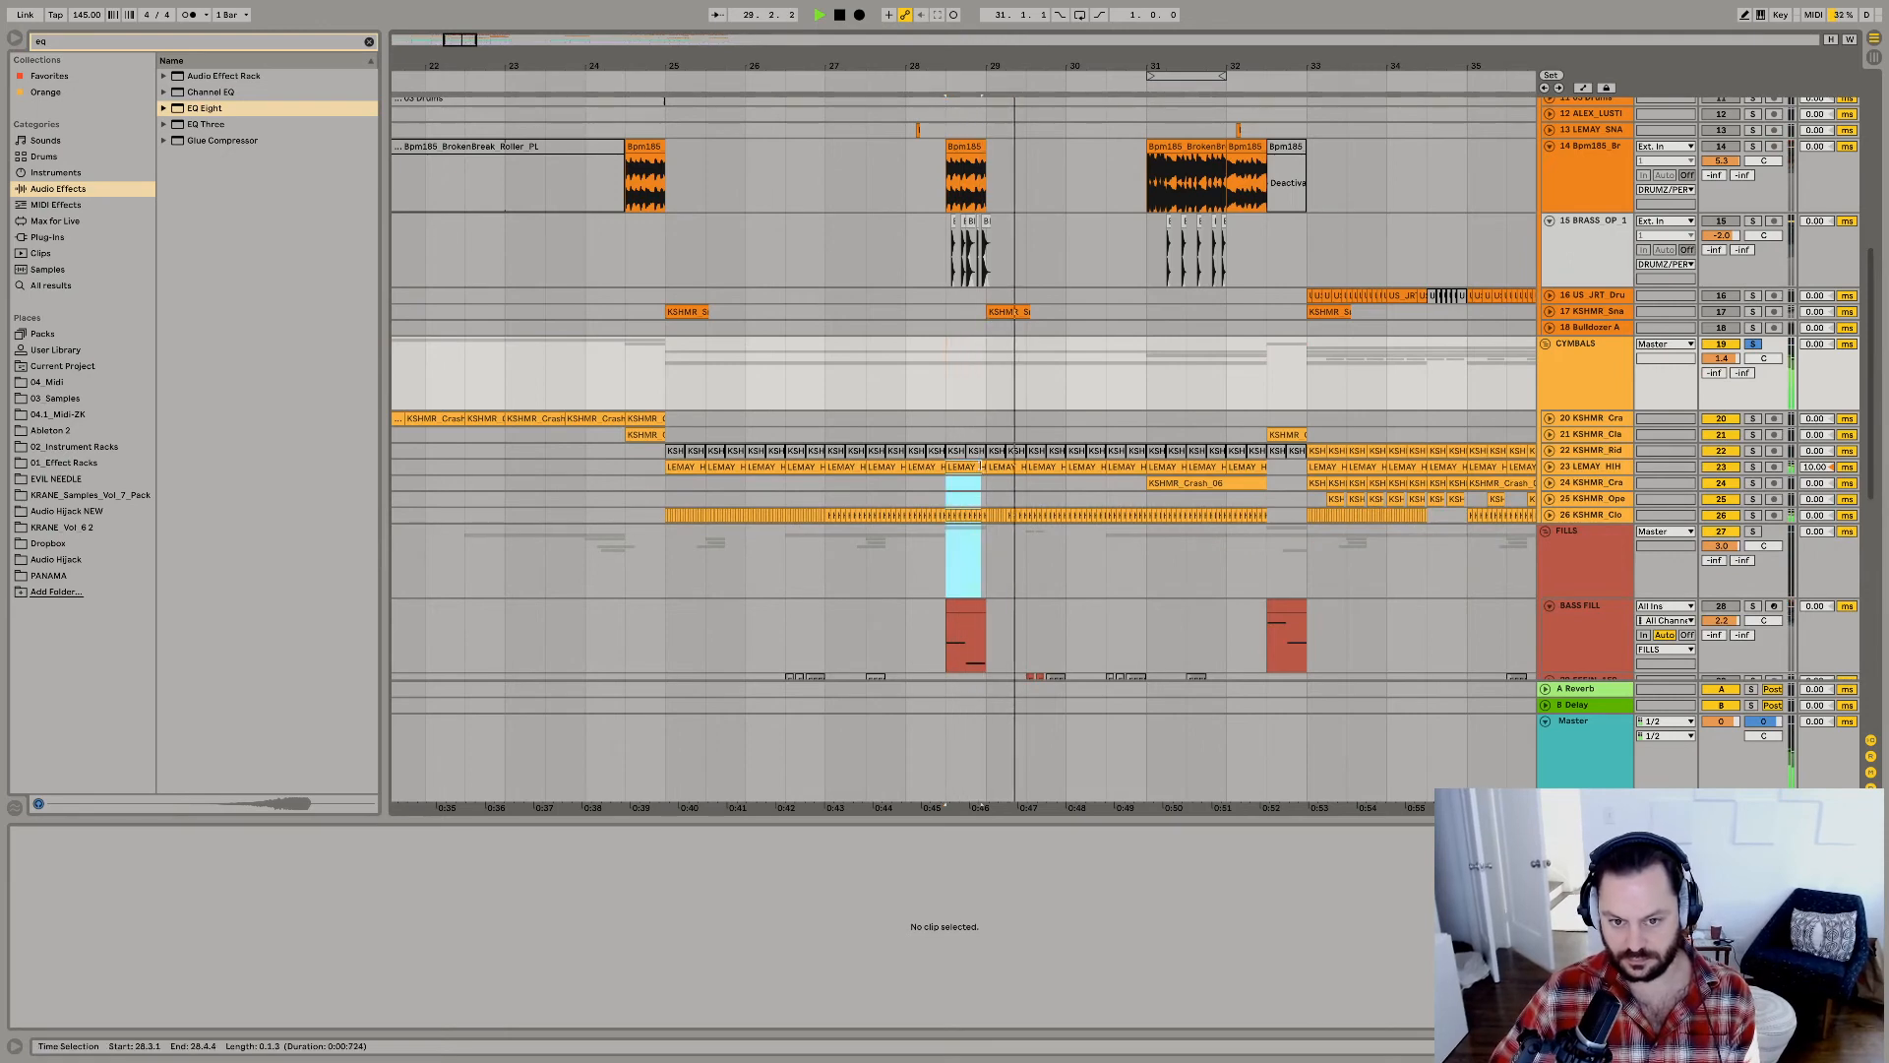
Clear the LEMAY hi-hat and KSHMR closed-hat clips from 28.3.1 to 29.1.1, play the fill, and fold all tracks.
left_click(988, 467, "shift")
left_click(984, 568)
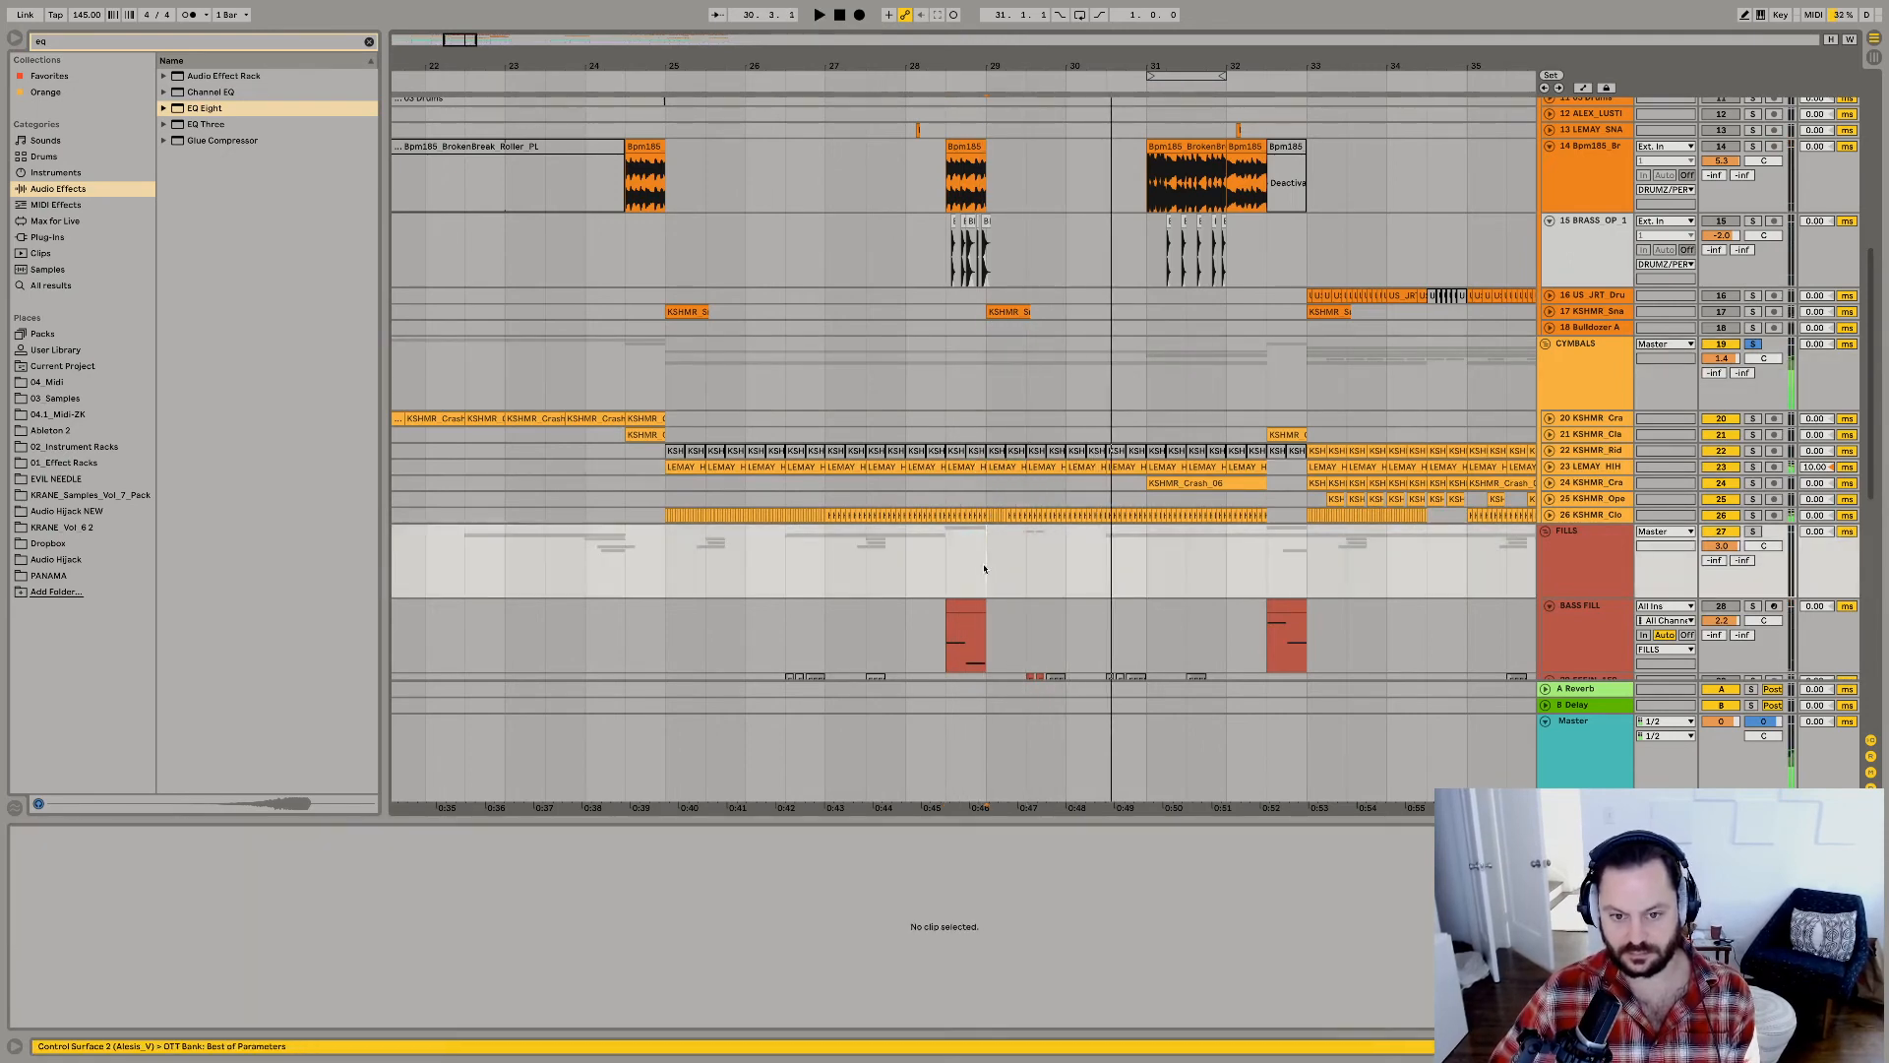
left_click(947, 468)
key("space")
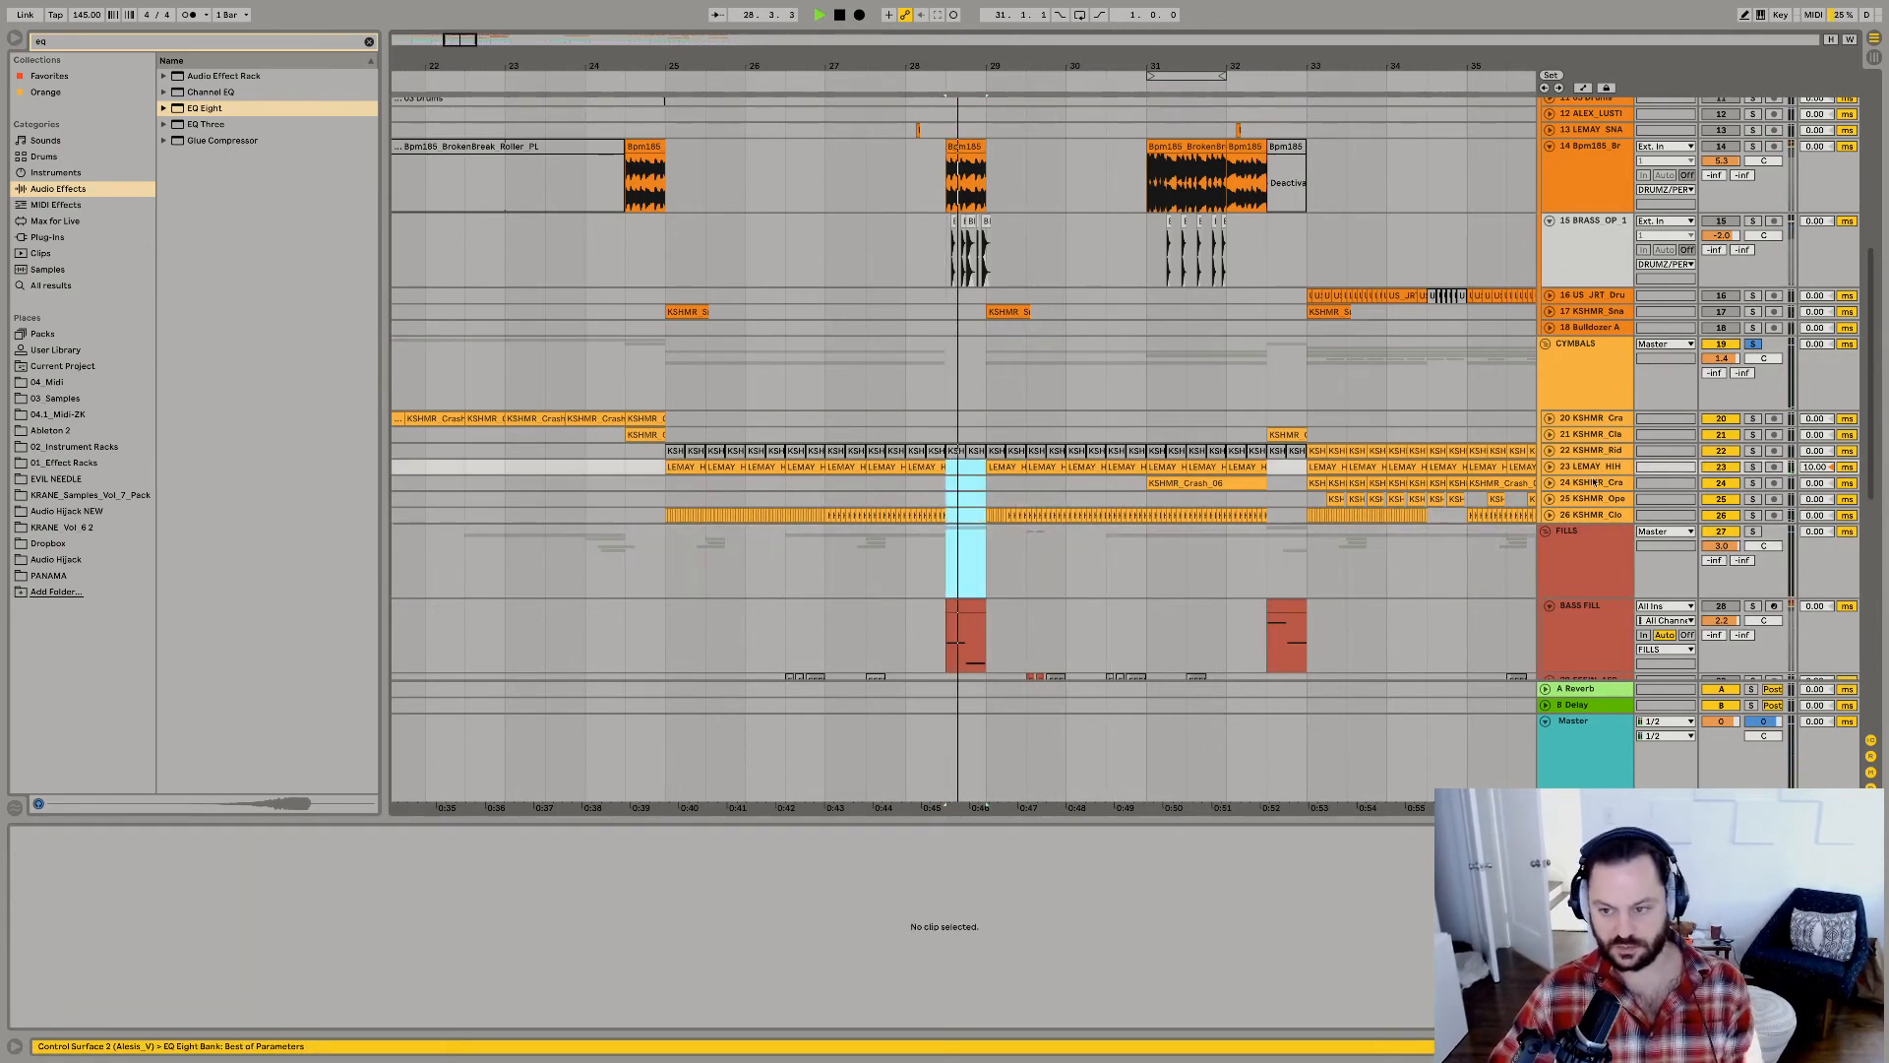
left_click(1544, 344, "alt")
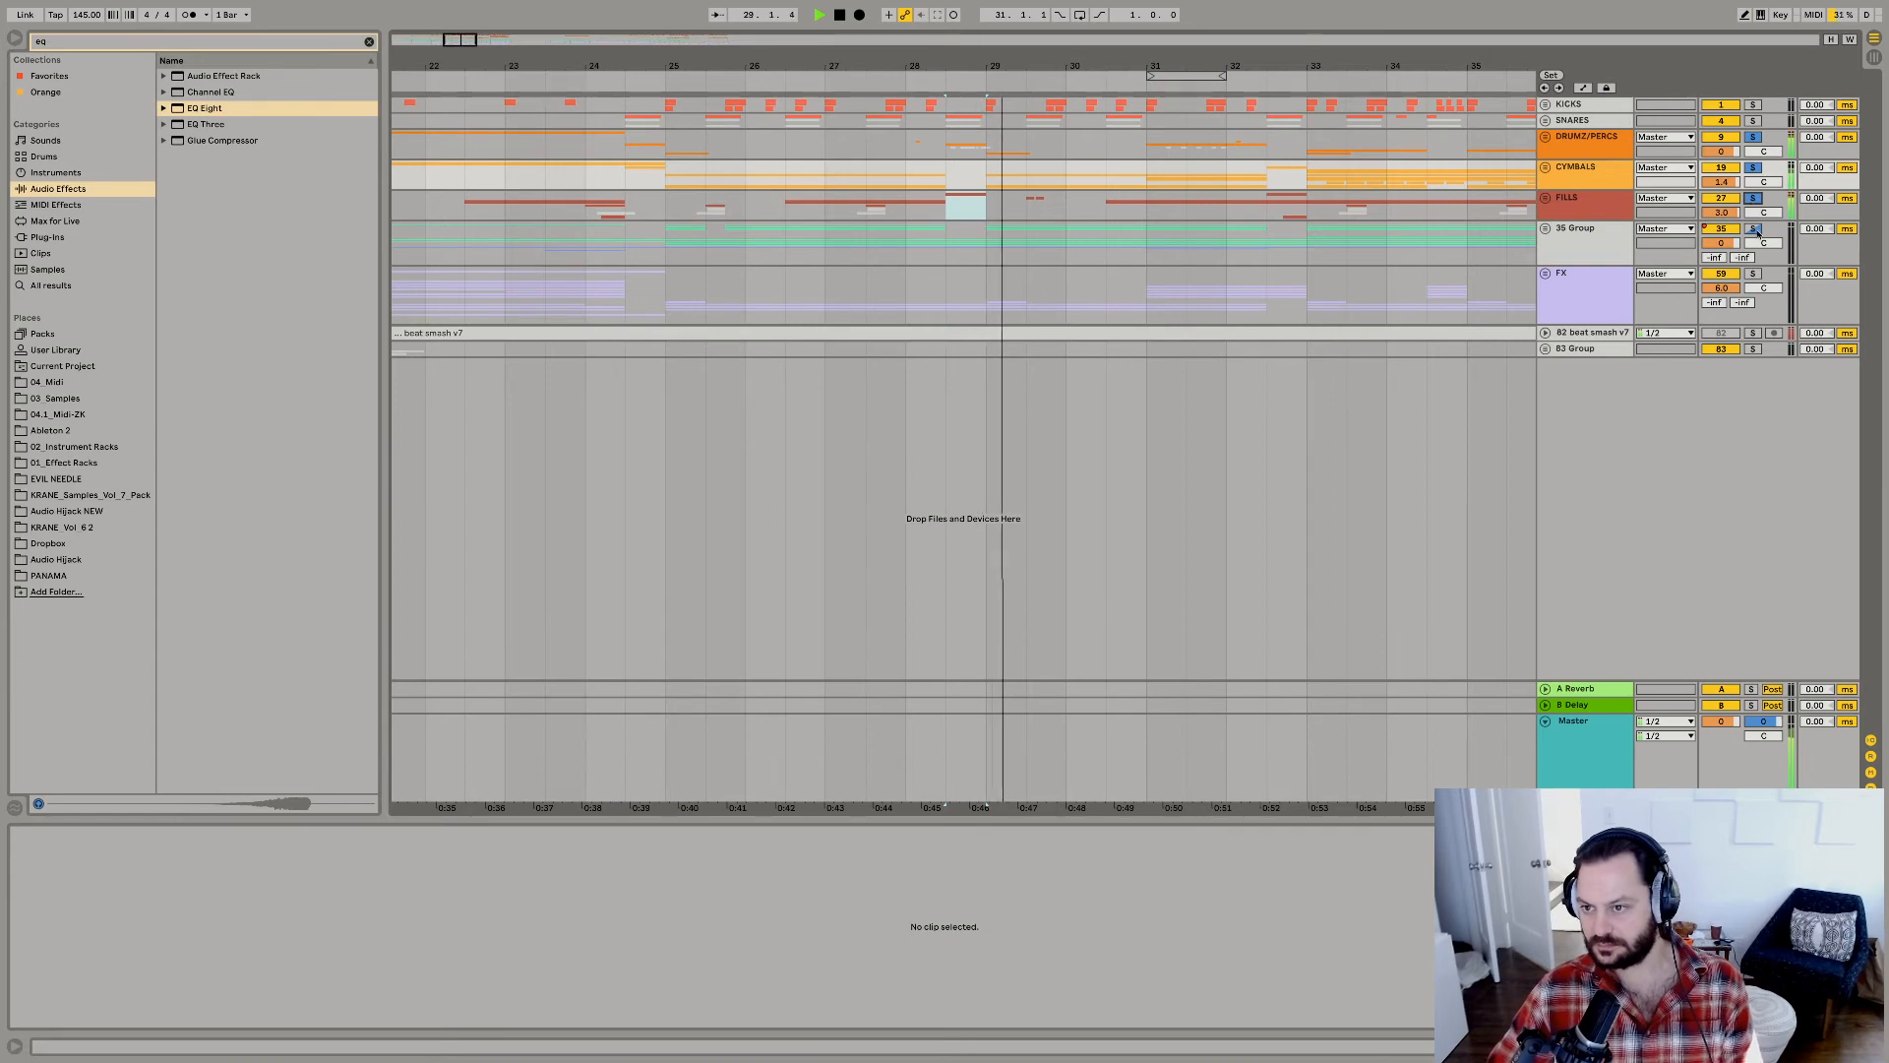
Unfold 35 Group down to its bass tracks and audition it with the FX group around the bar 28 fill.
left_click(1545, 229)
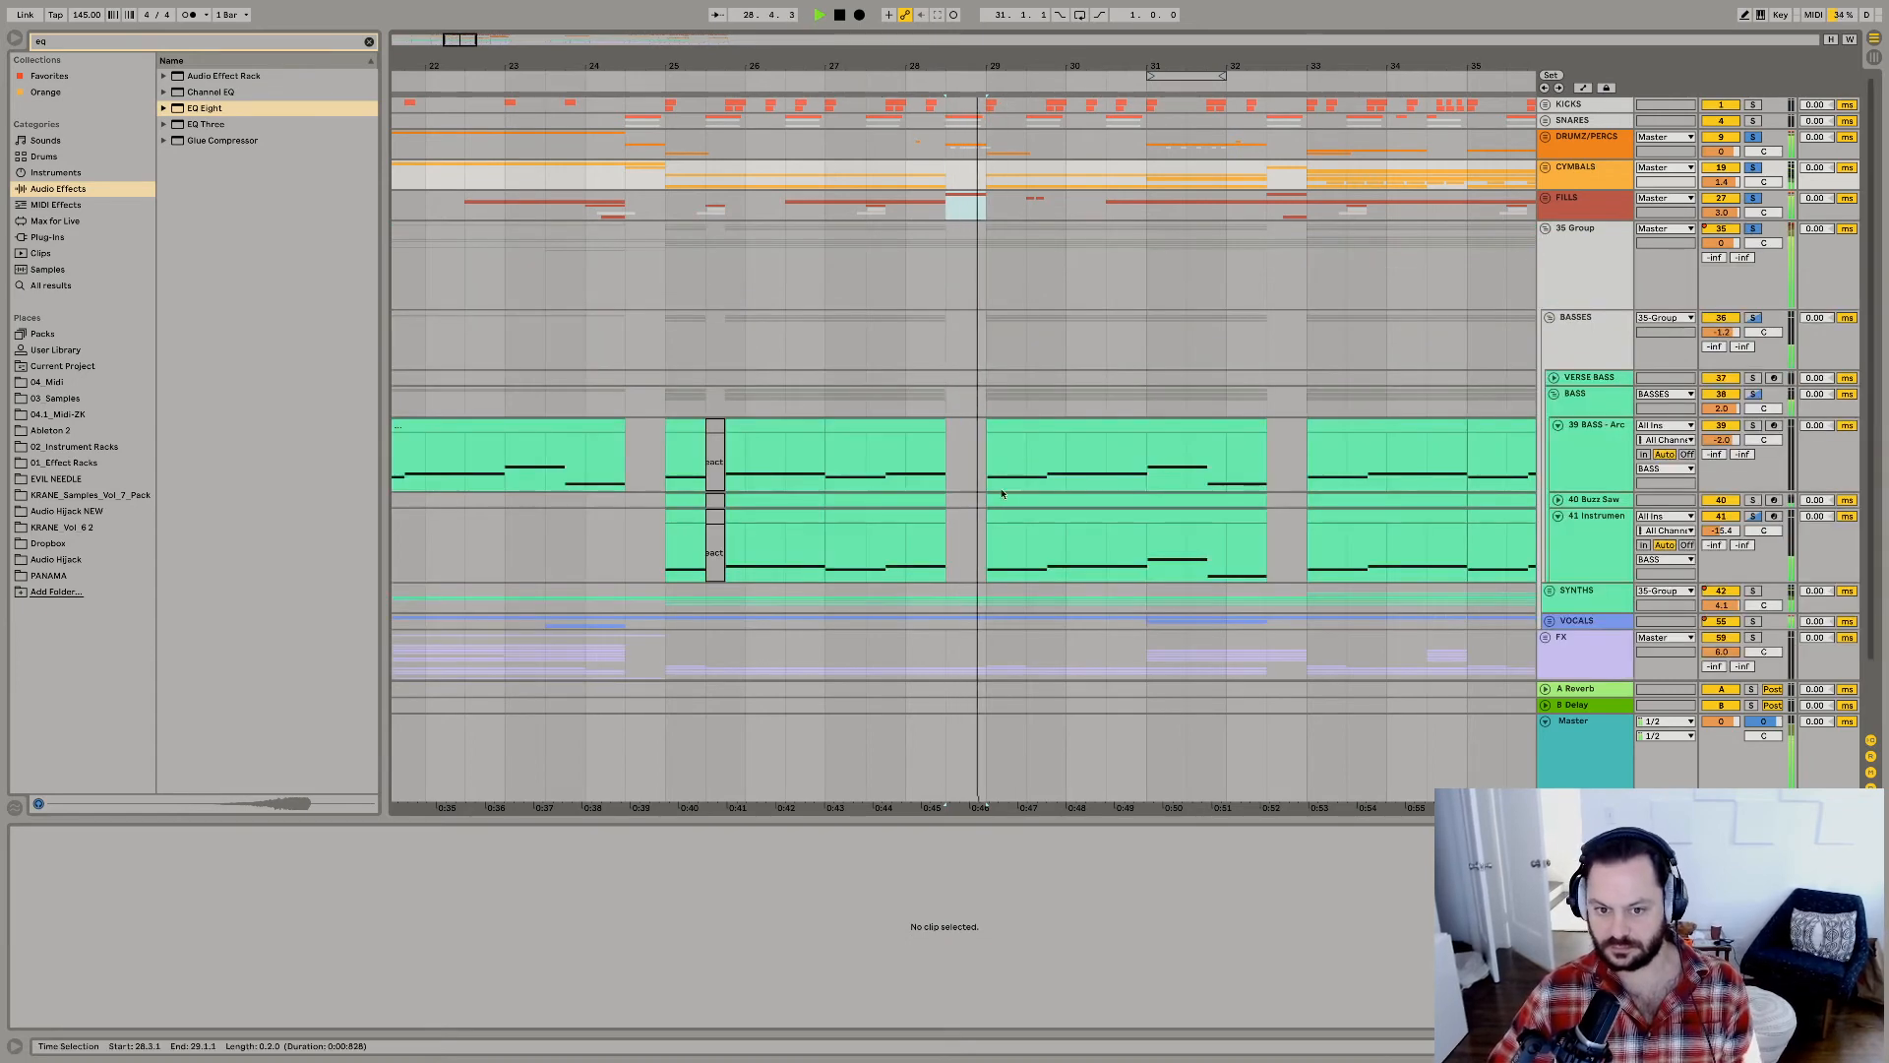
scroll(1057, 491, "down", 3)
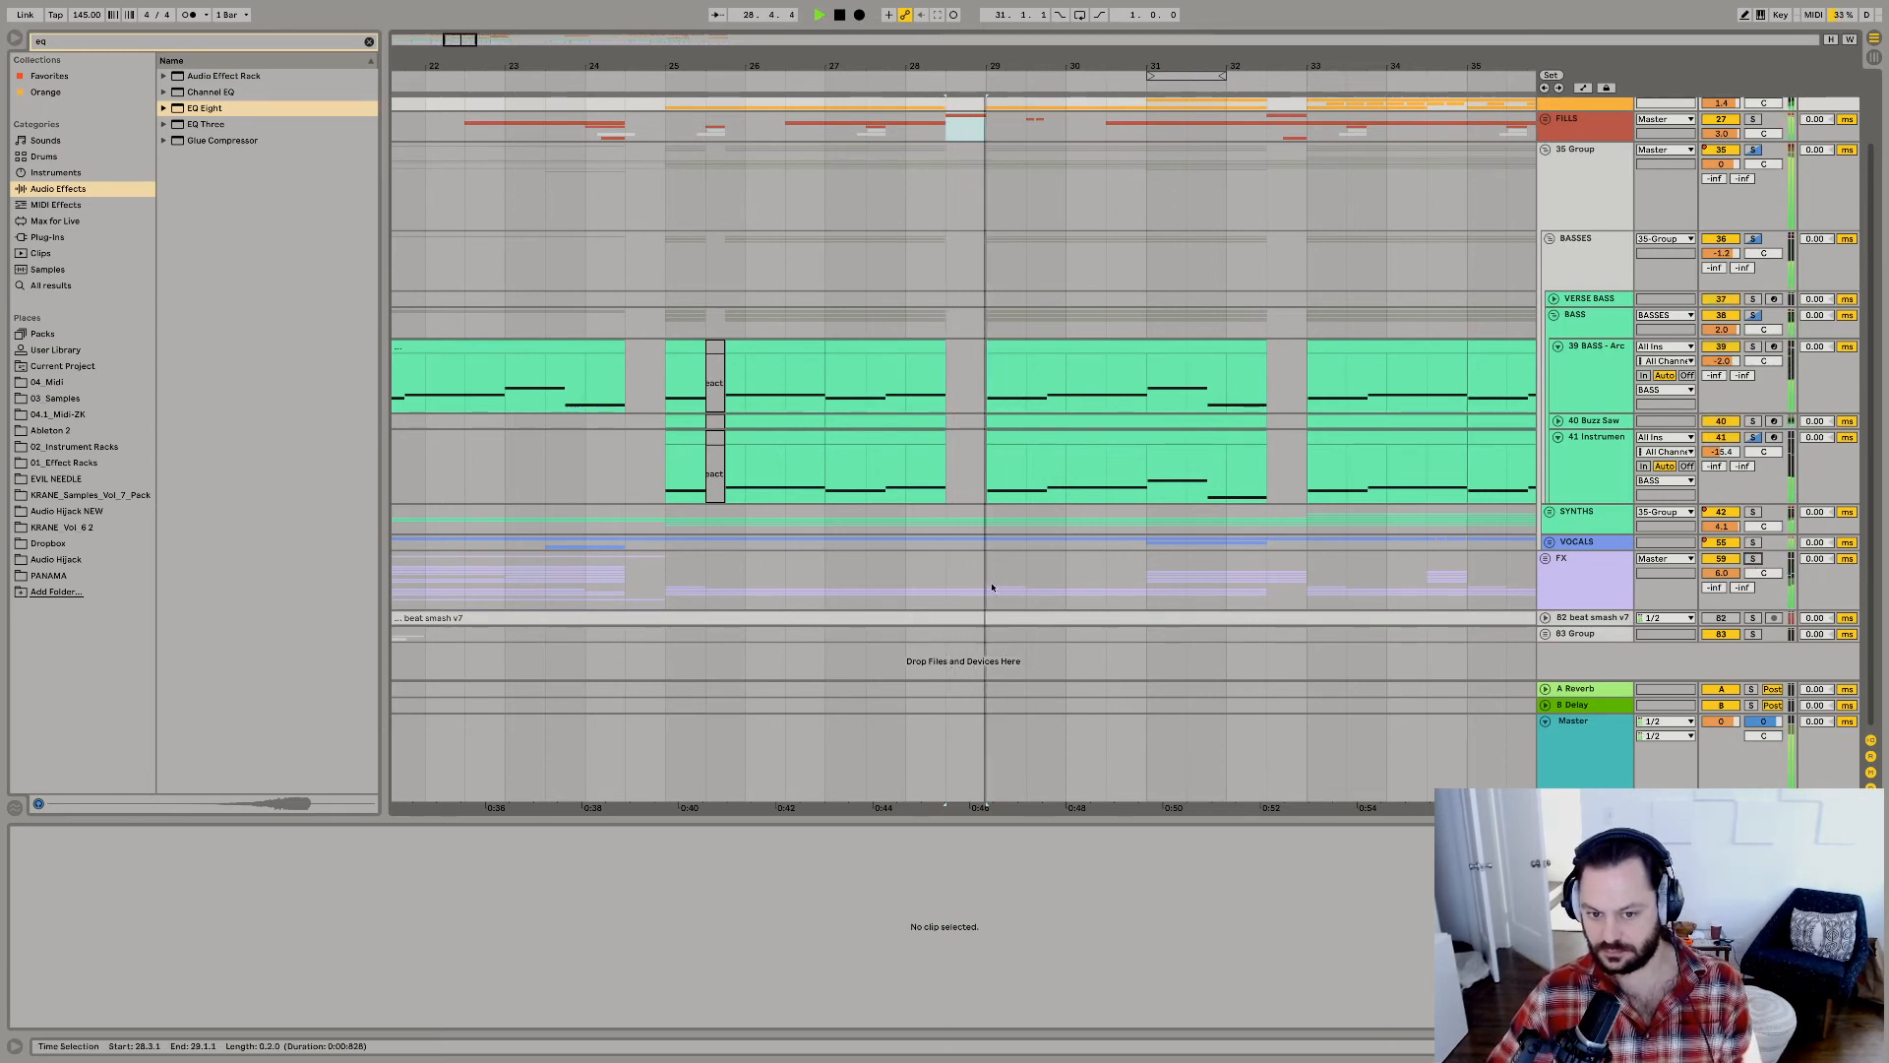
left_click(1752, 559)
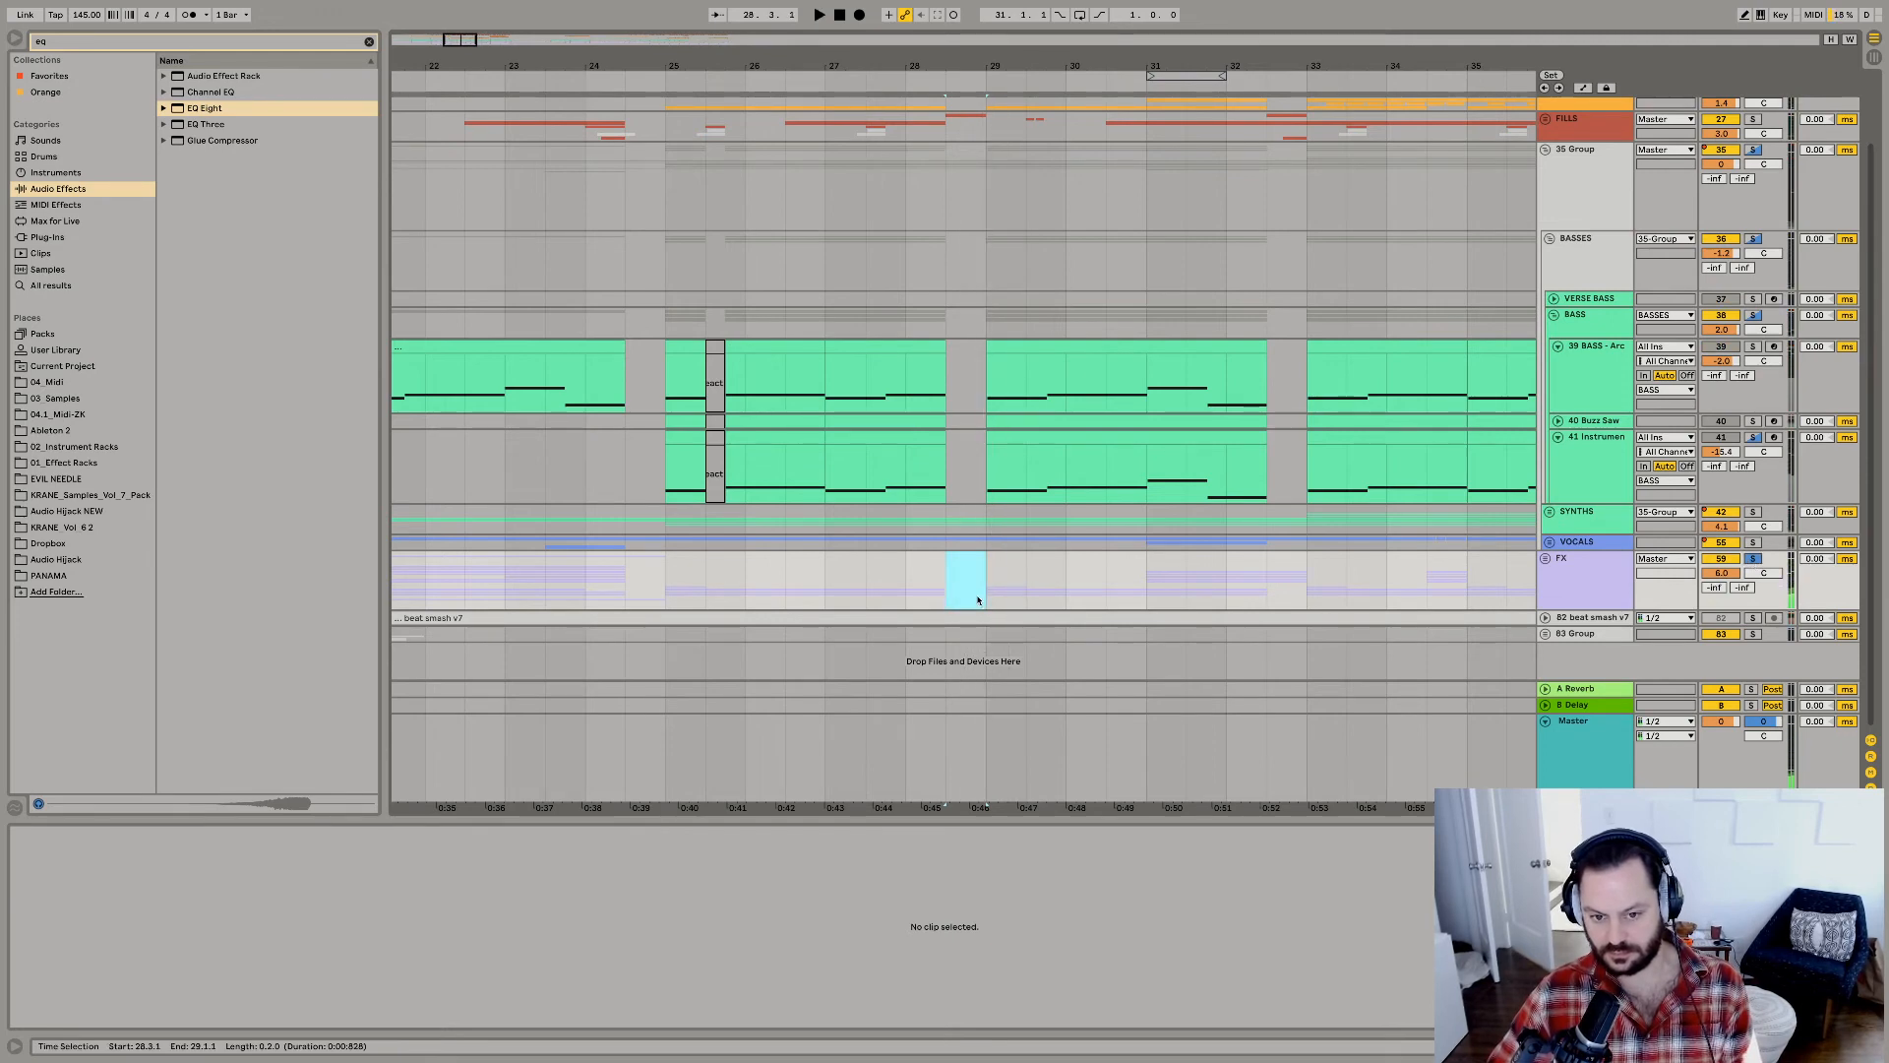
scroll(1667, 248, "up", 3)
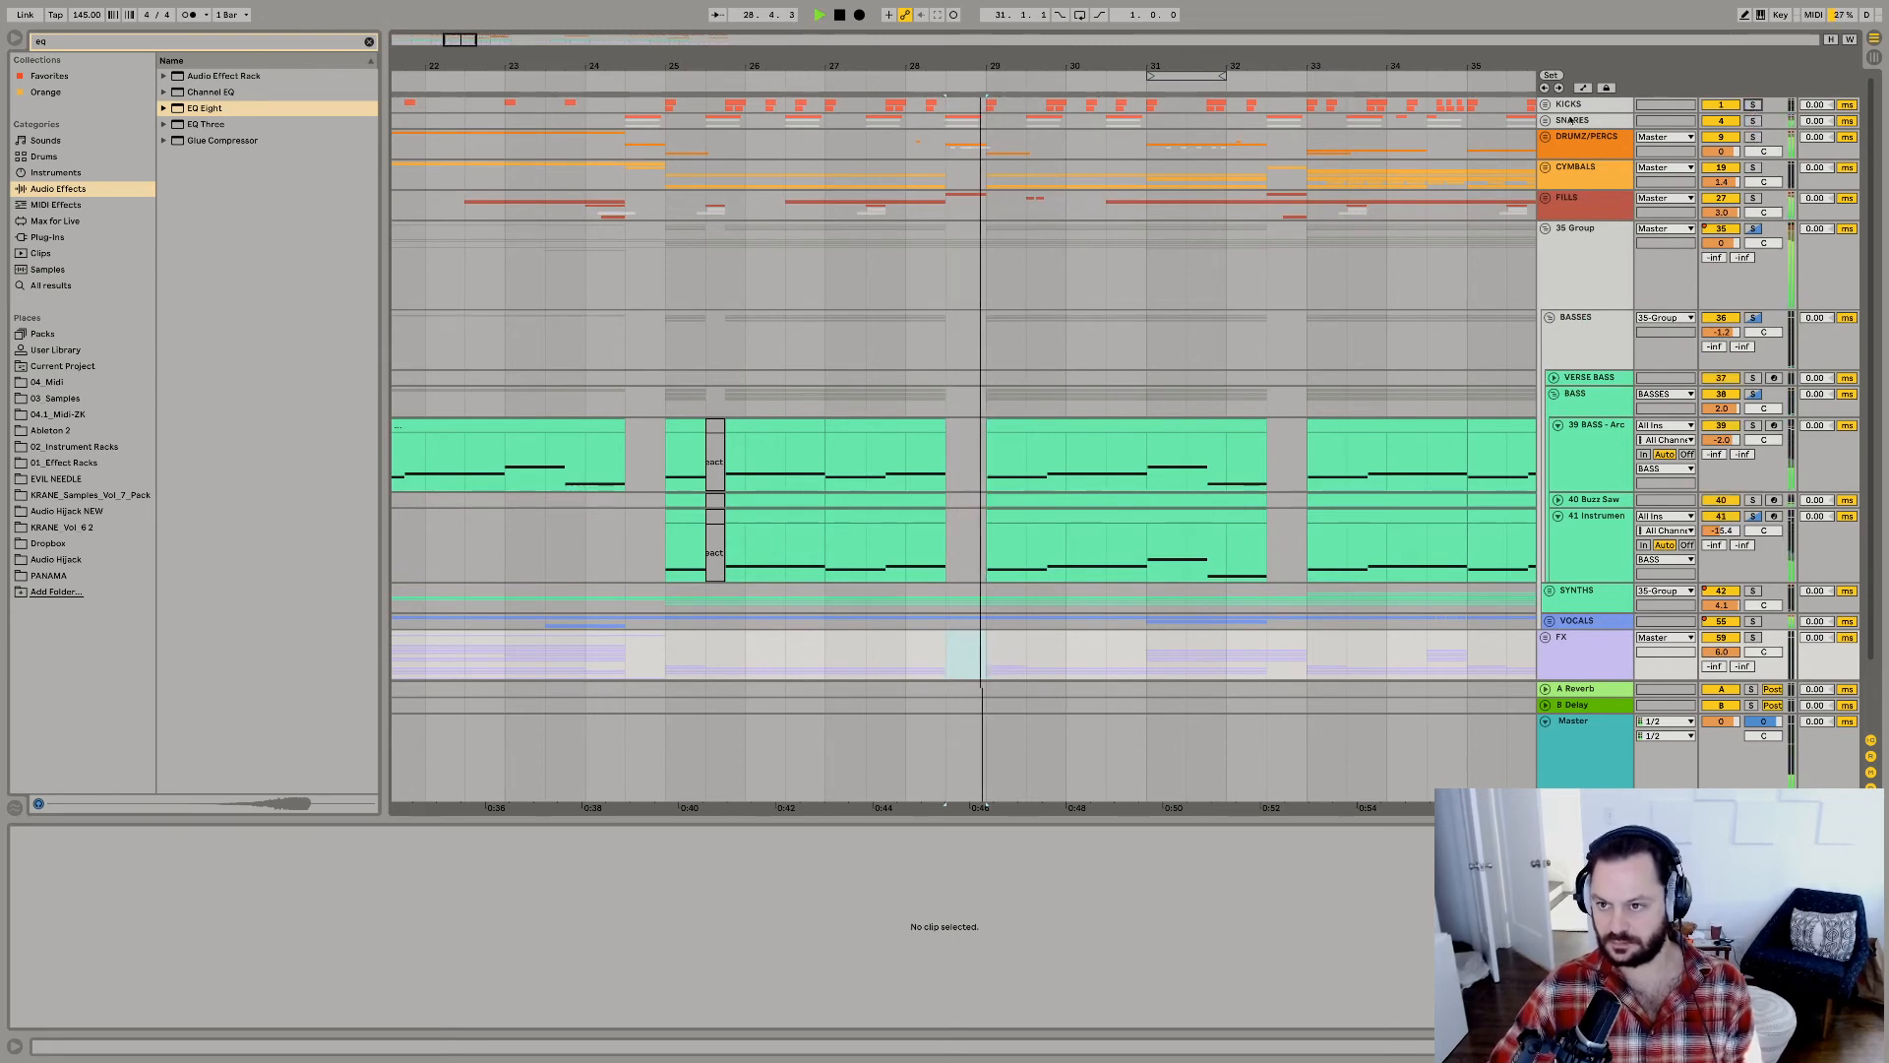
Play the drop from 25.1.1 through the bar 28 fill, restarting it to judge the drums and basses together.
left_click(1531, 137)
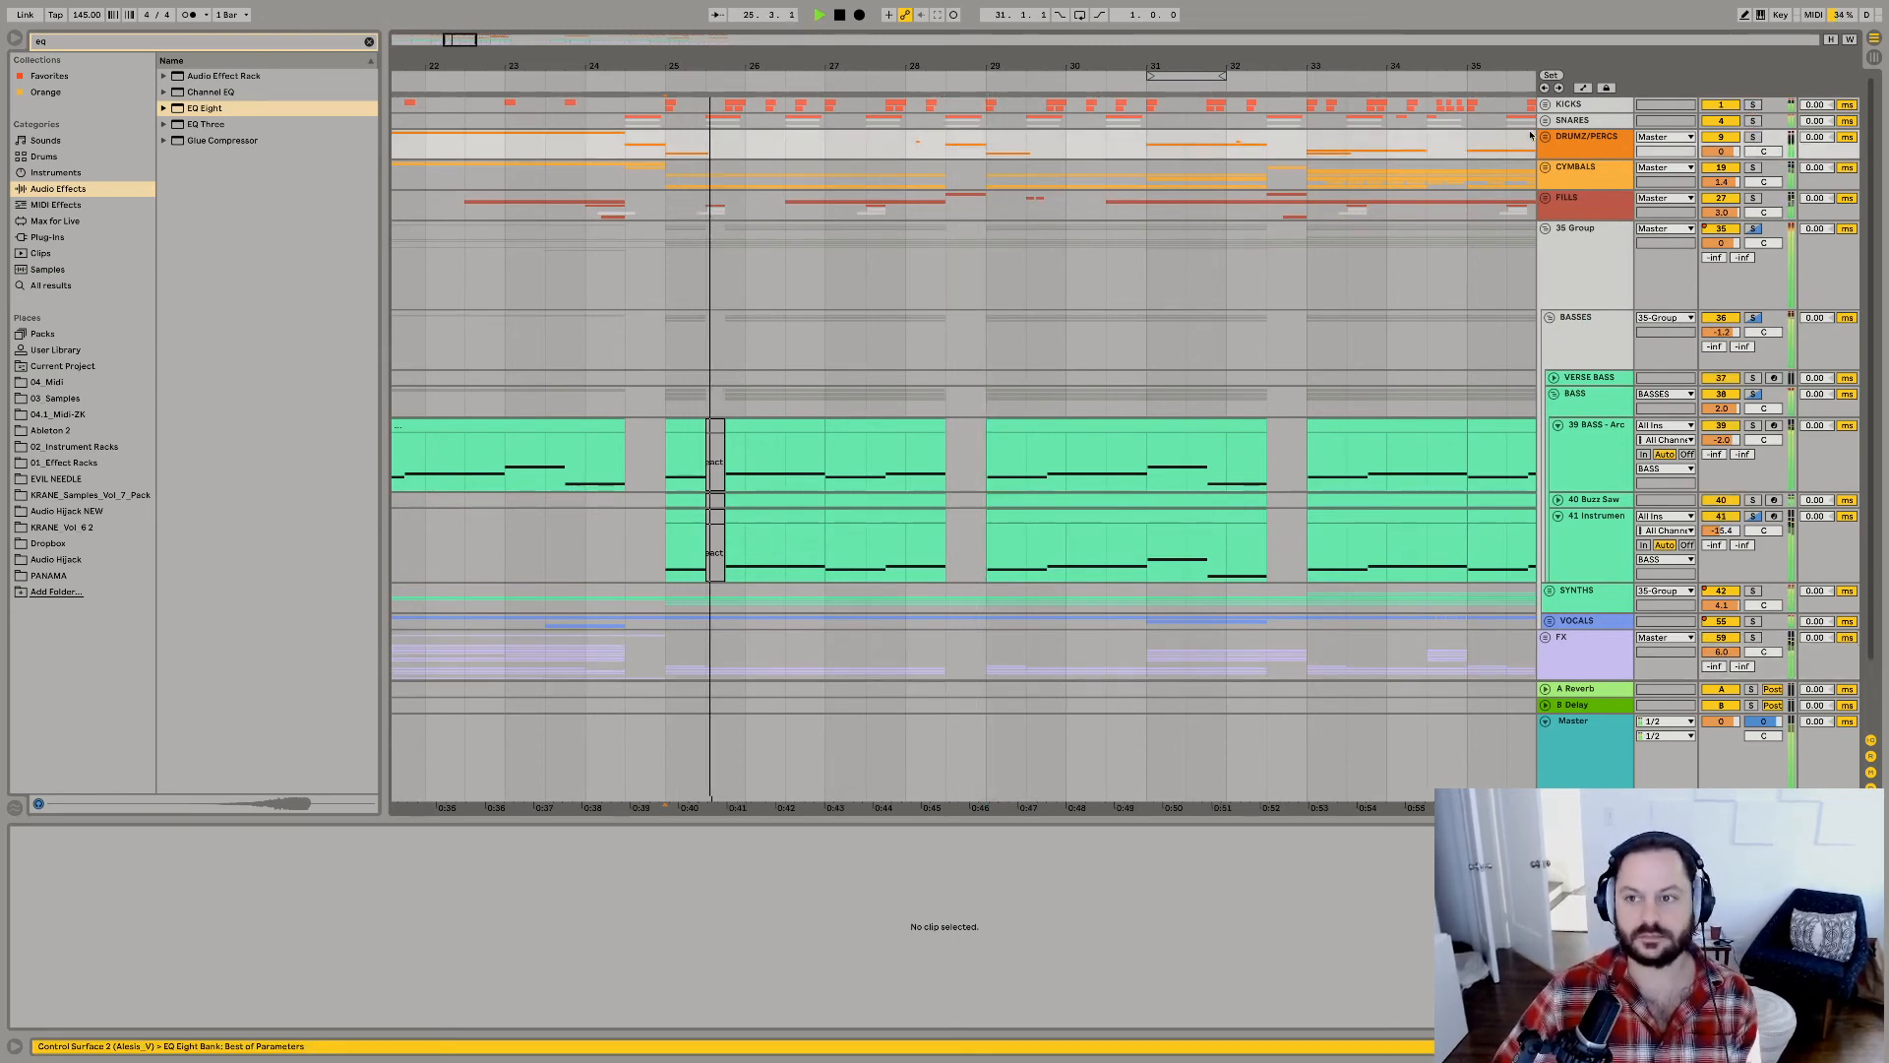
left_click(976, 125)
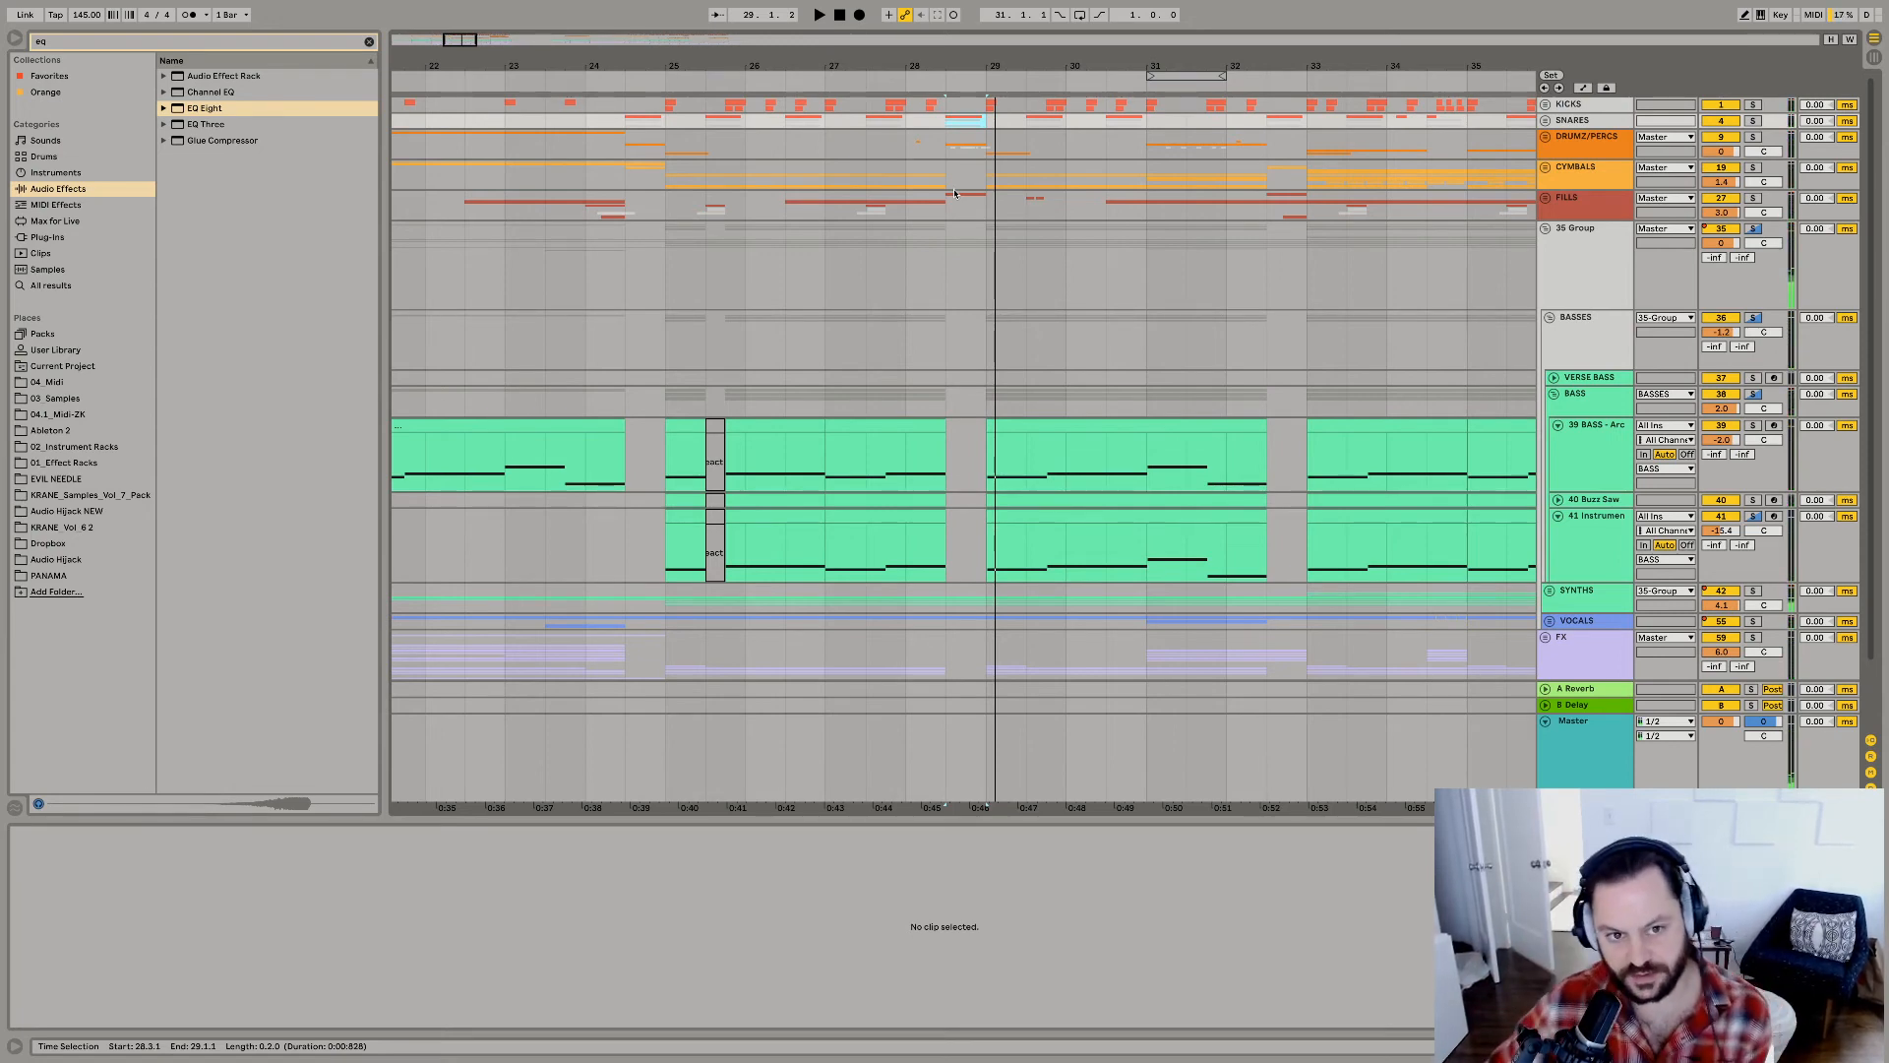
key("space")
left_click(664, 178)
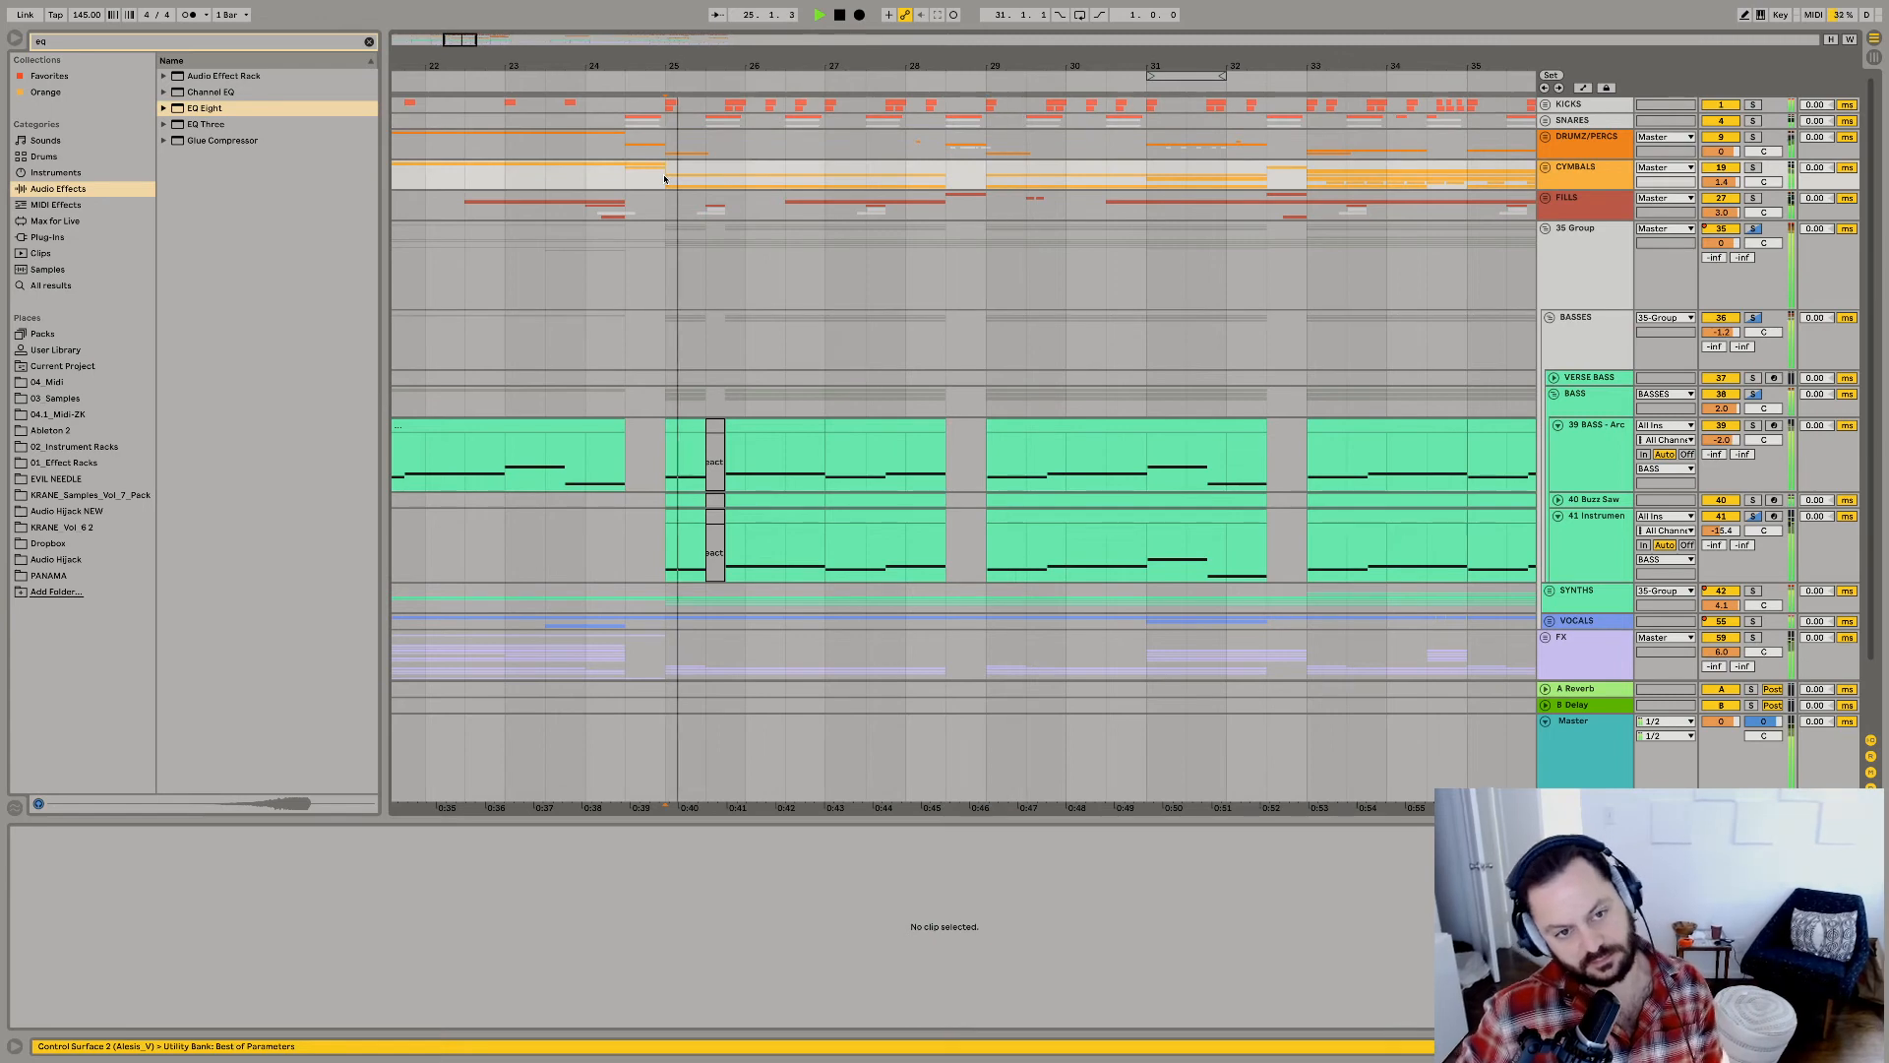
key("space")
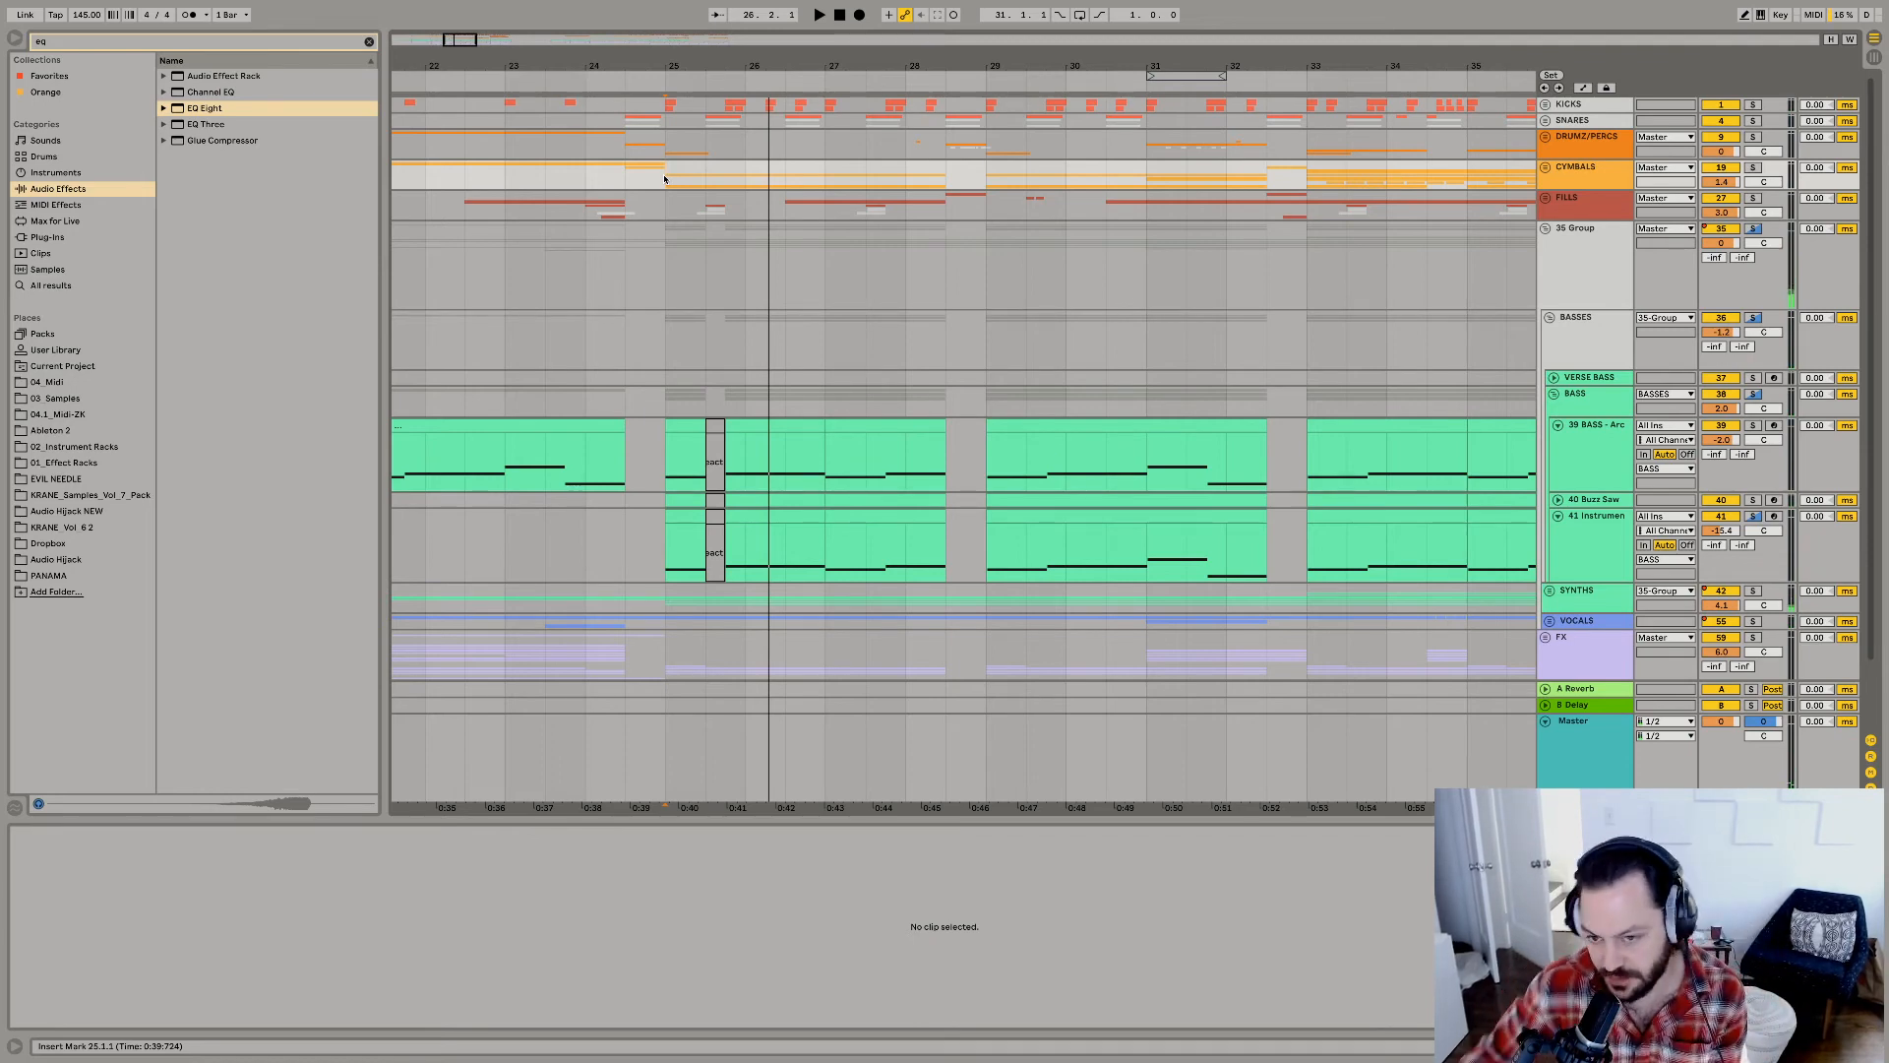
left_click(669, 284)
key("space")
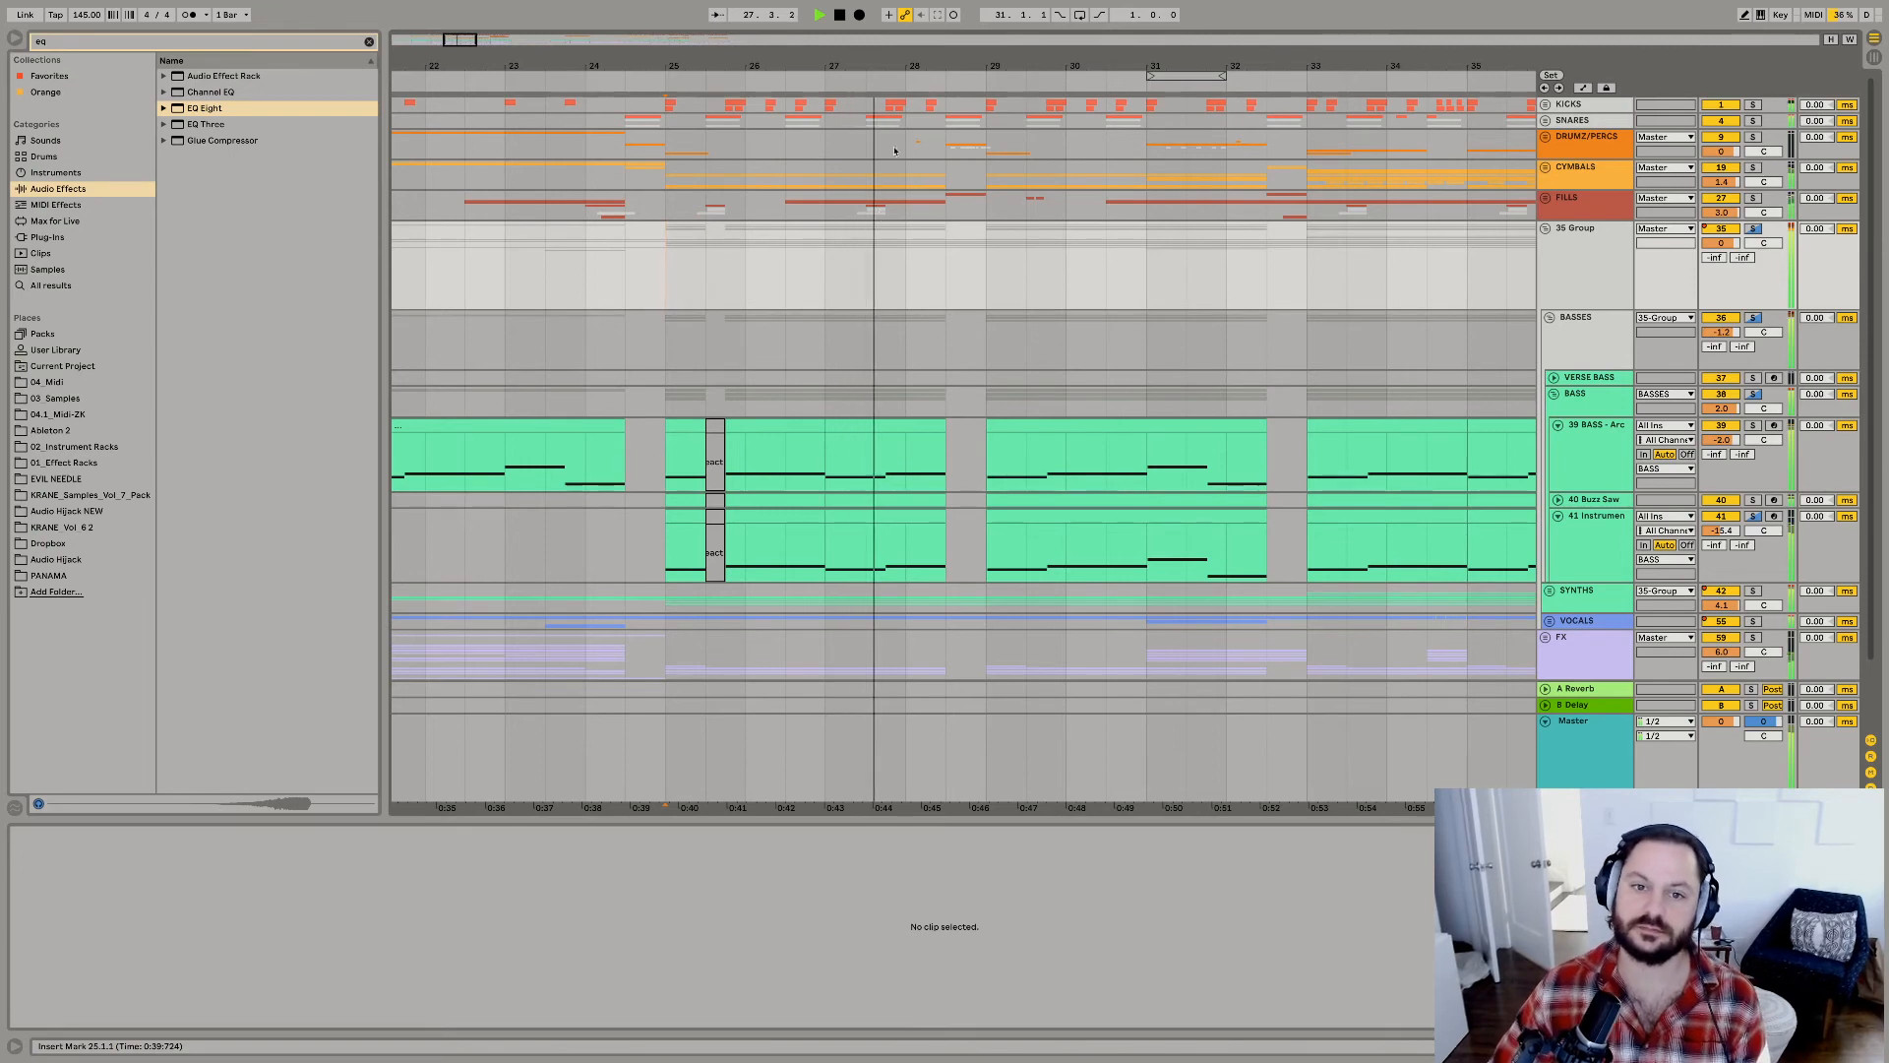
Clear the BASS group's clips from 27.3.1 to 27.4.1 to leave a gap, and replay the drop from 25.1.1.
left_click(883, 564)
left_click_drag(883, 564, 887, 564)
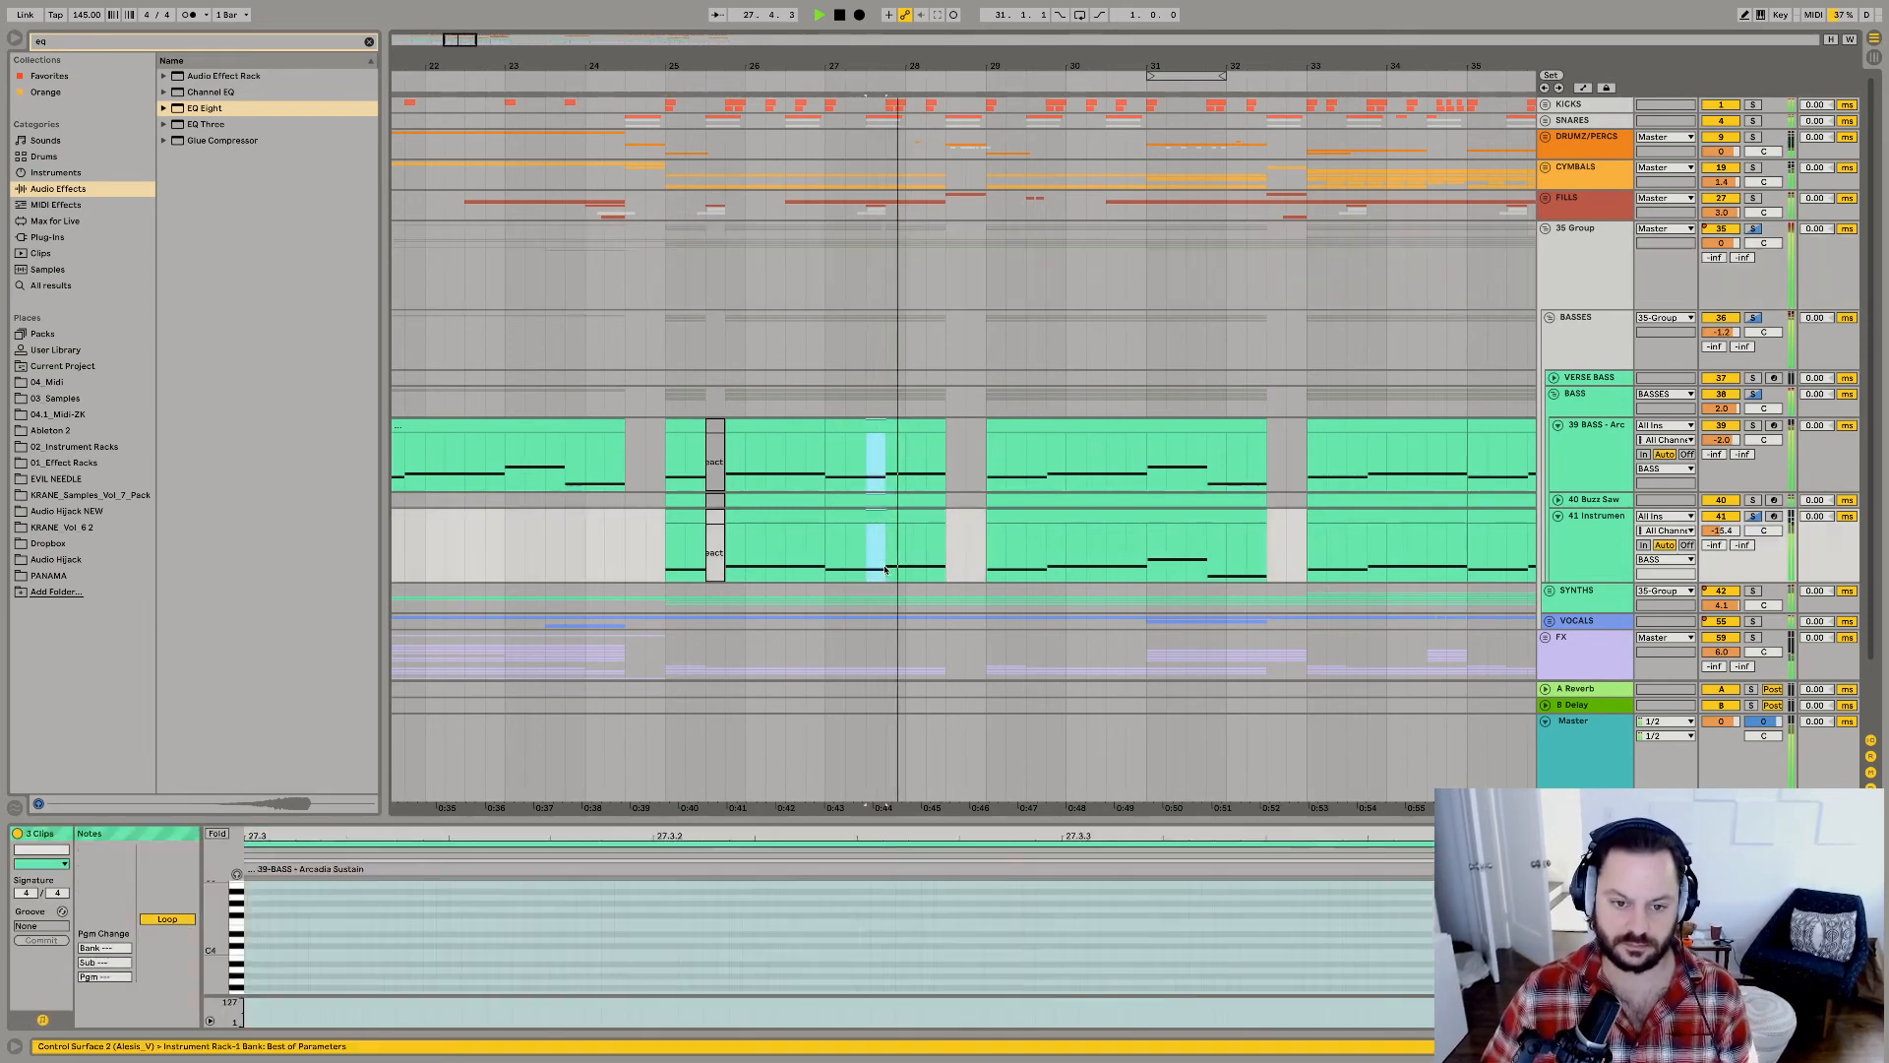
key("Delete")
key("space")
key("space")
left_click(674, 481)
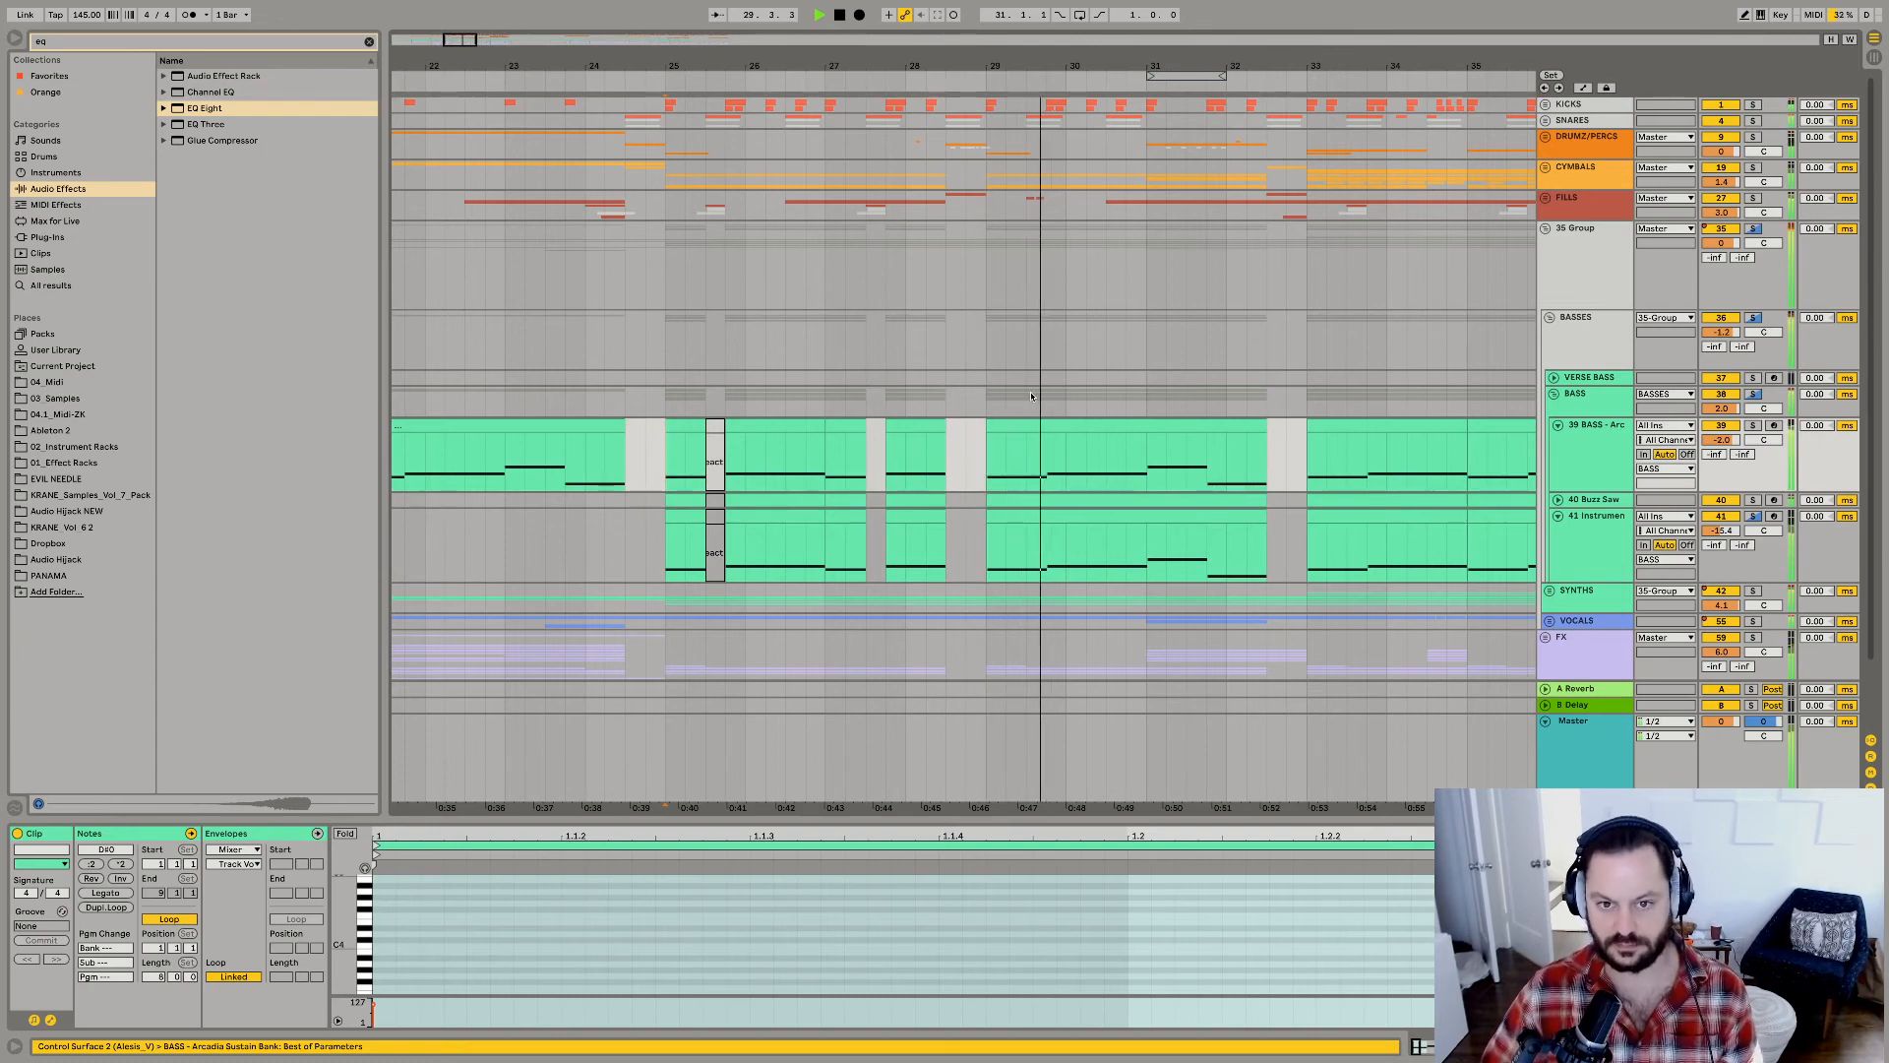
Move the BASS FILL track from the FILLS group into the BASSES group and set its volume to 6.0.
left_click(951, 230)
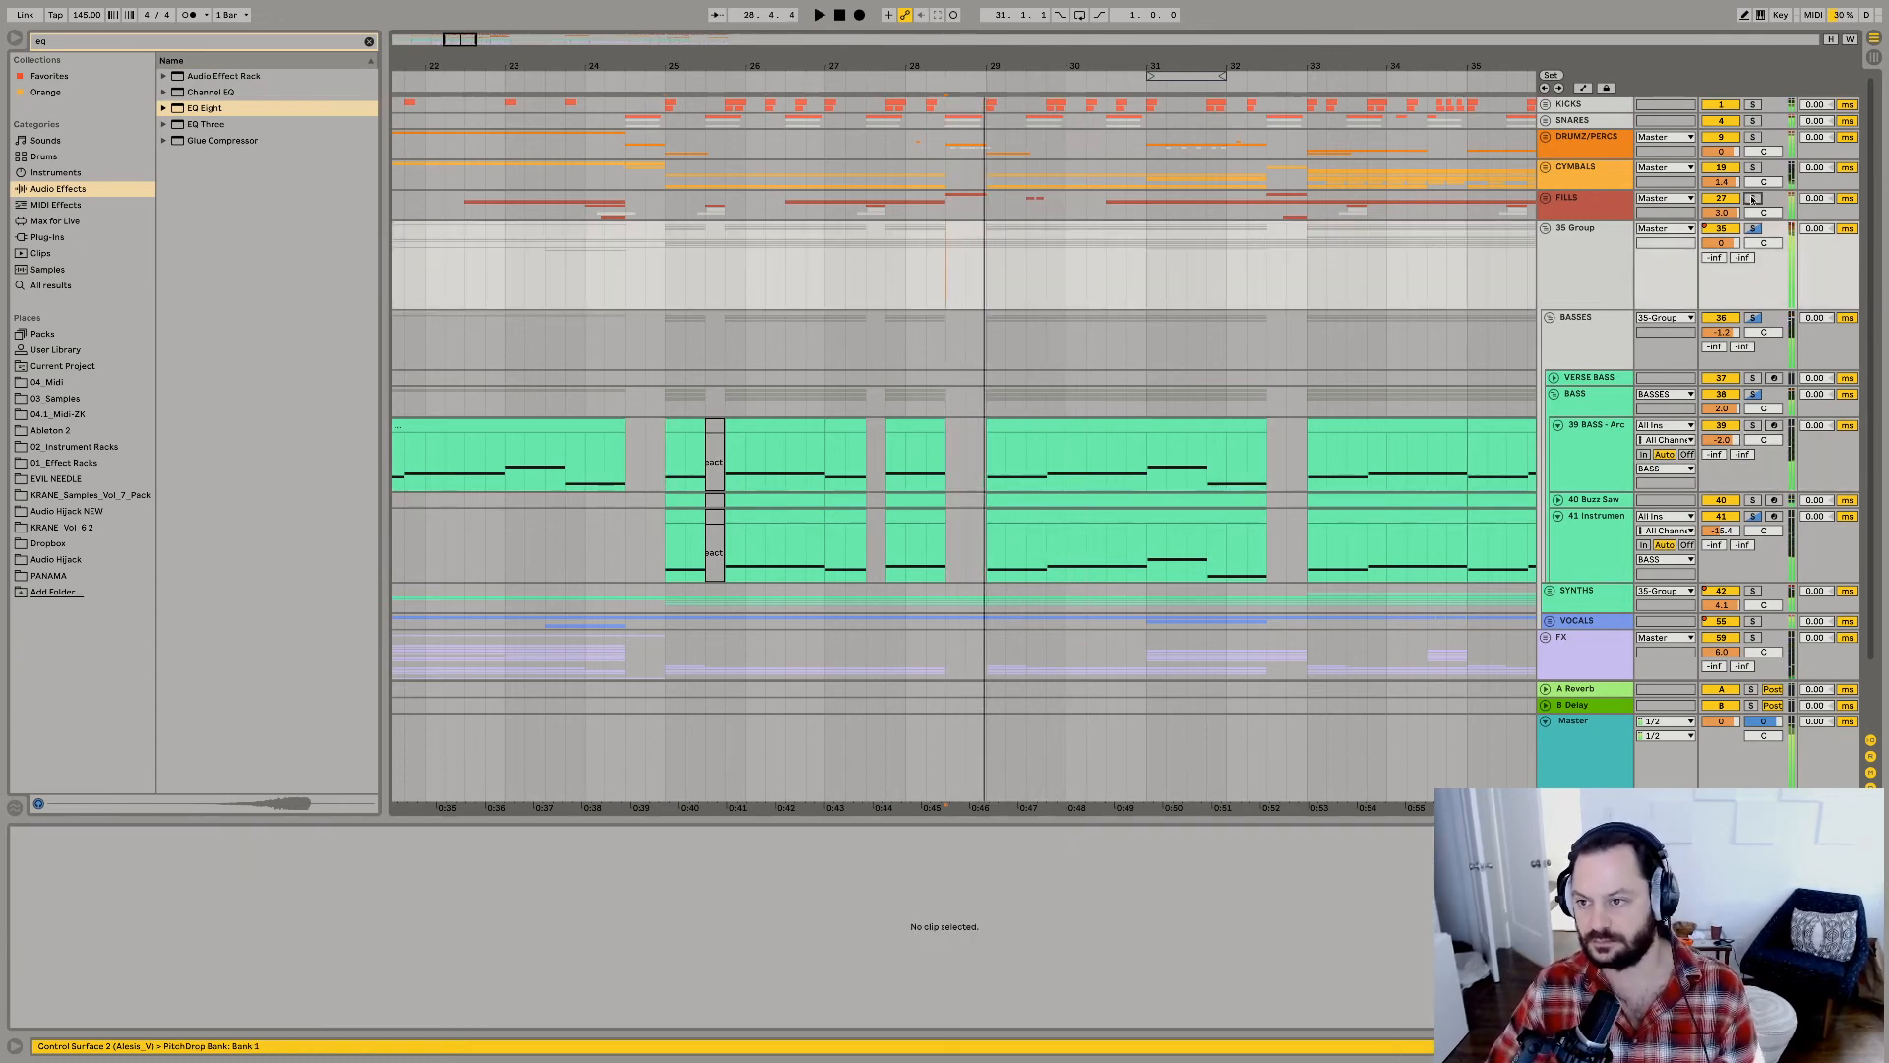
left_click(1546, 199)
left_click(1591, 294)
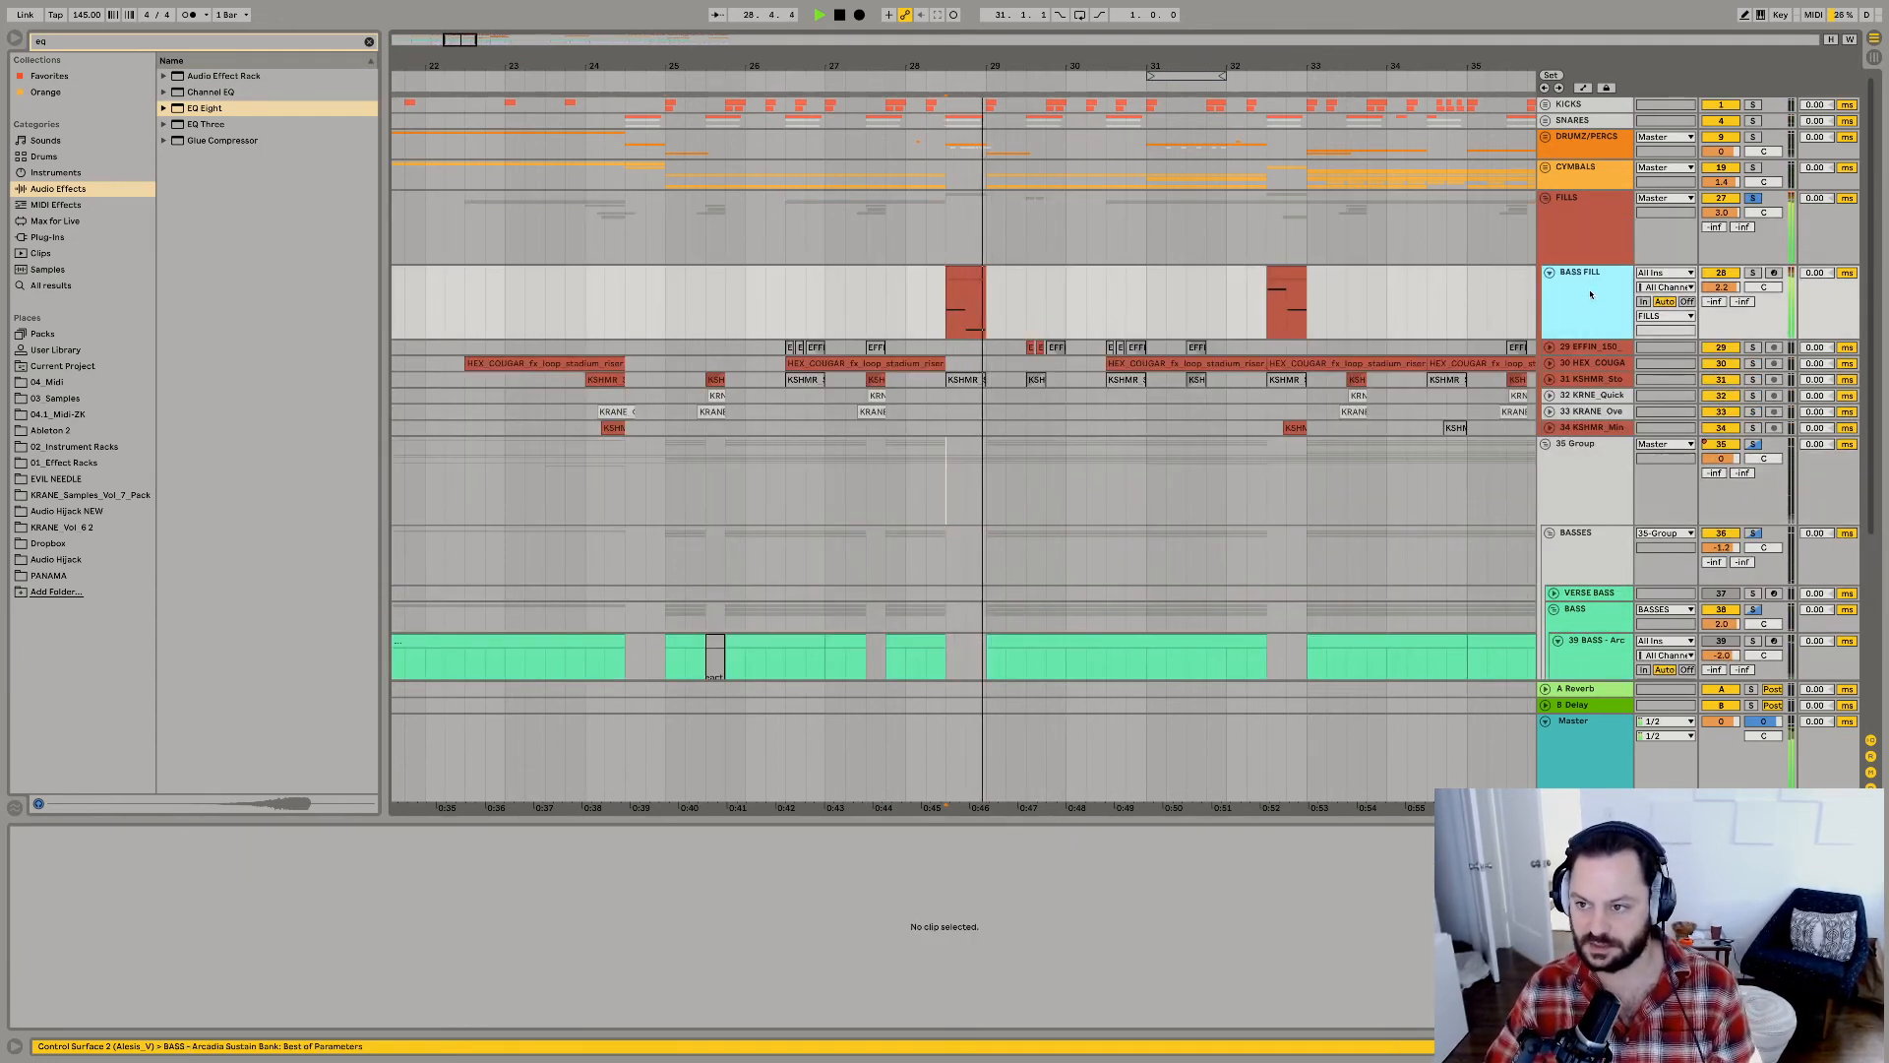
left_click_drag(1591, 346, 1611, 592)
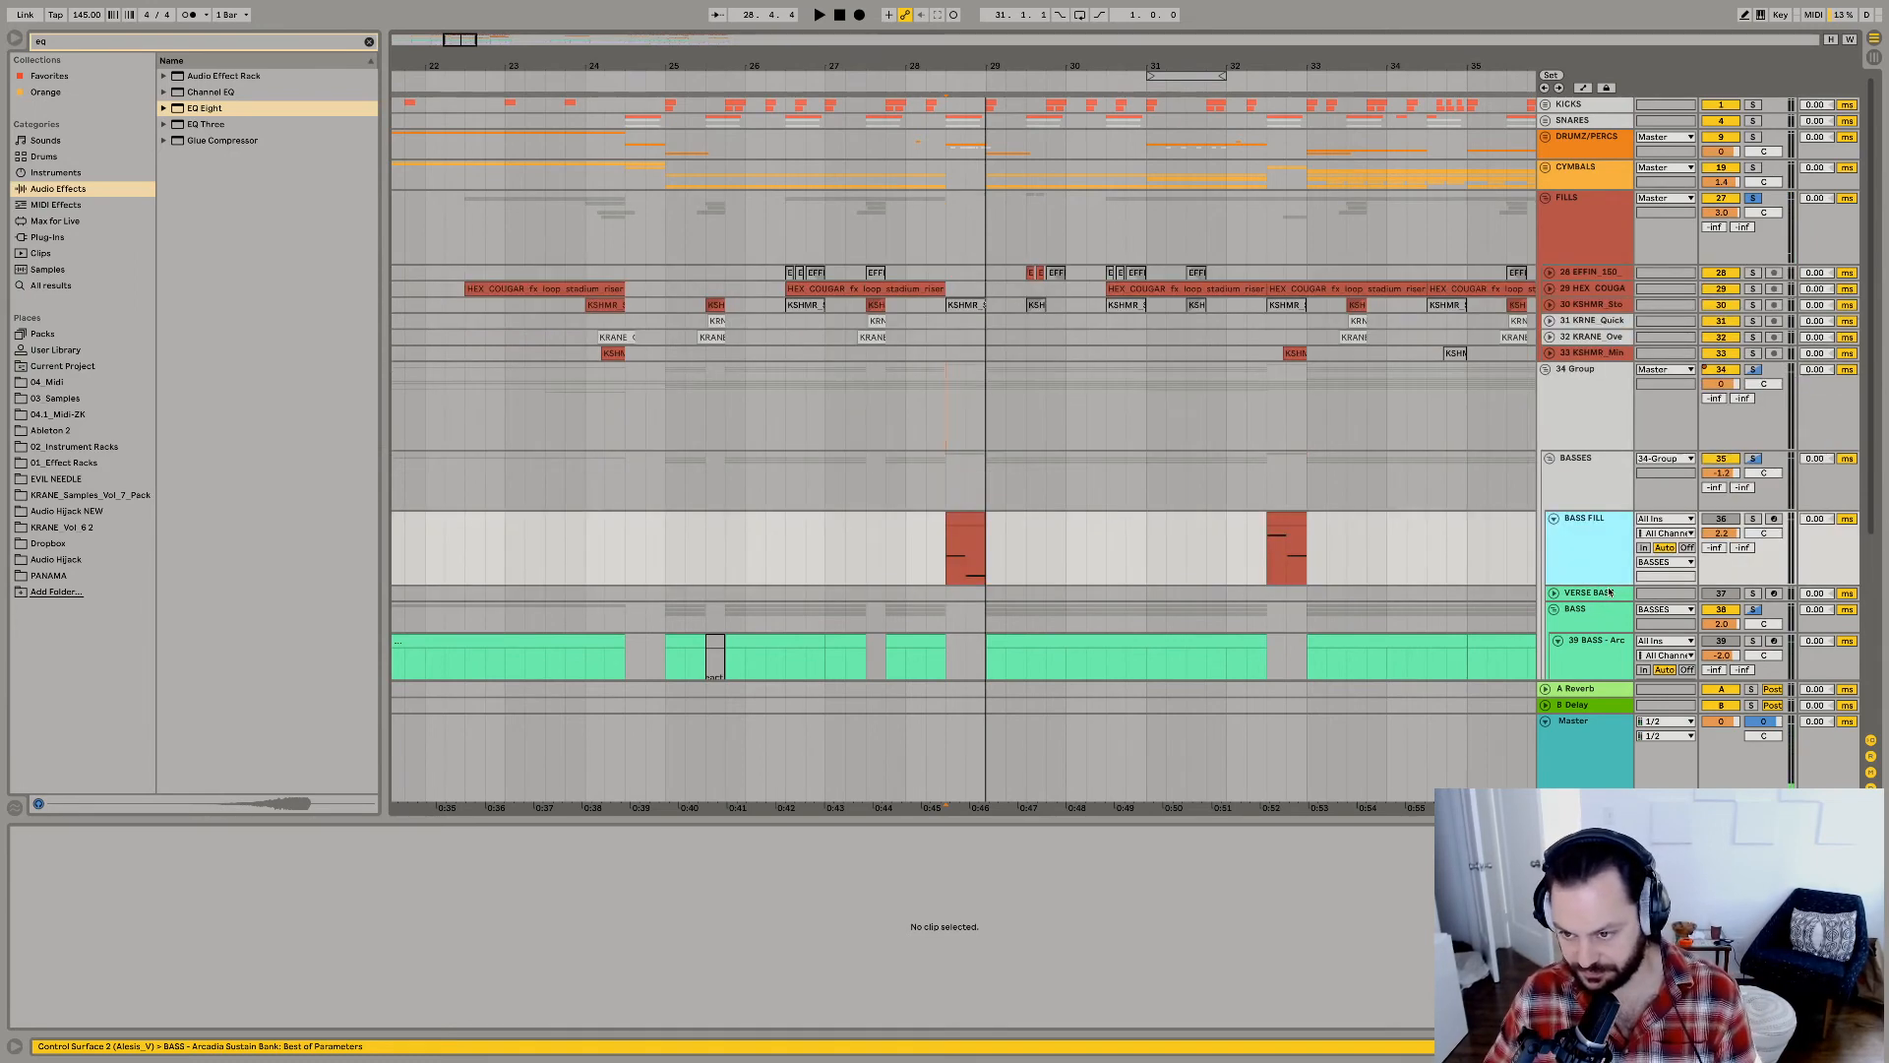
left_click(1752, 518)
left_click(1753, 520)
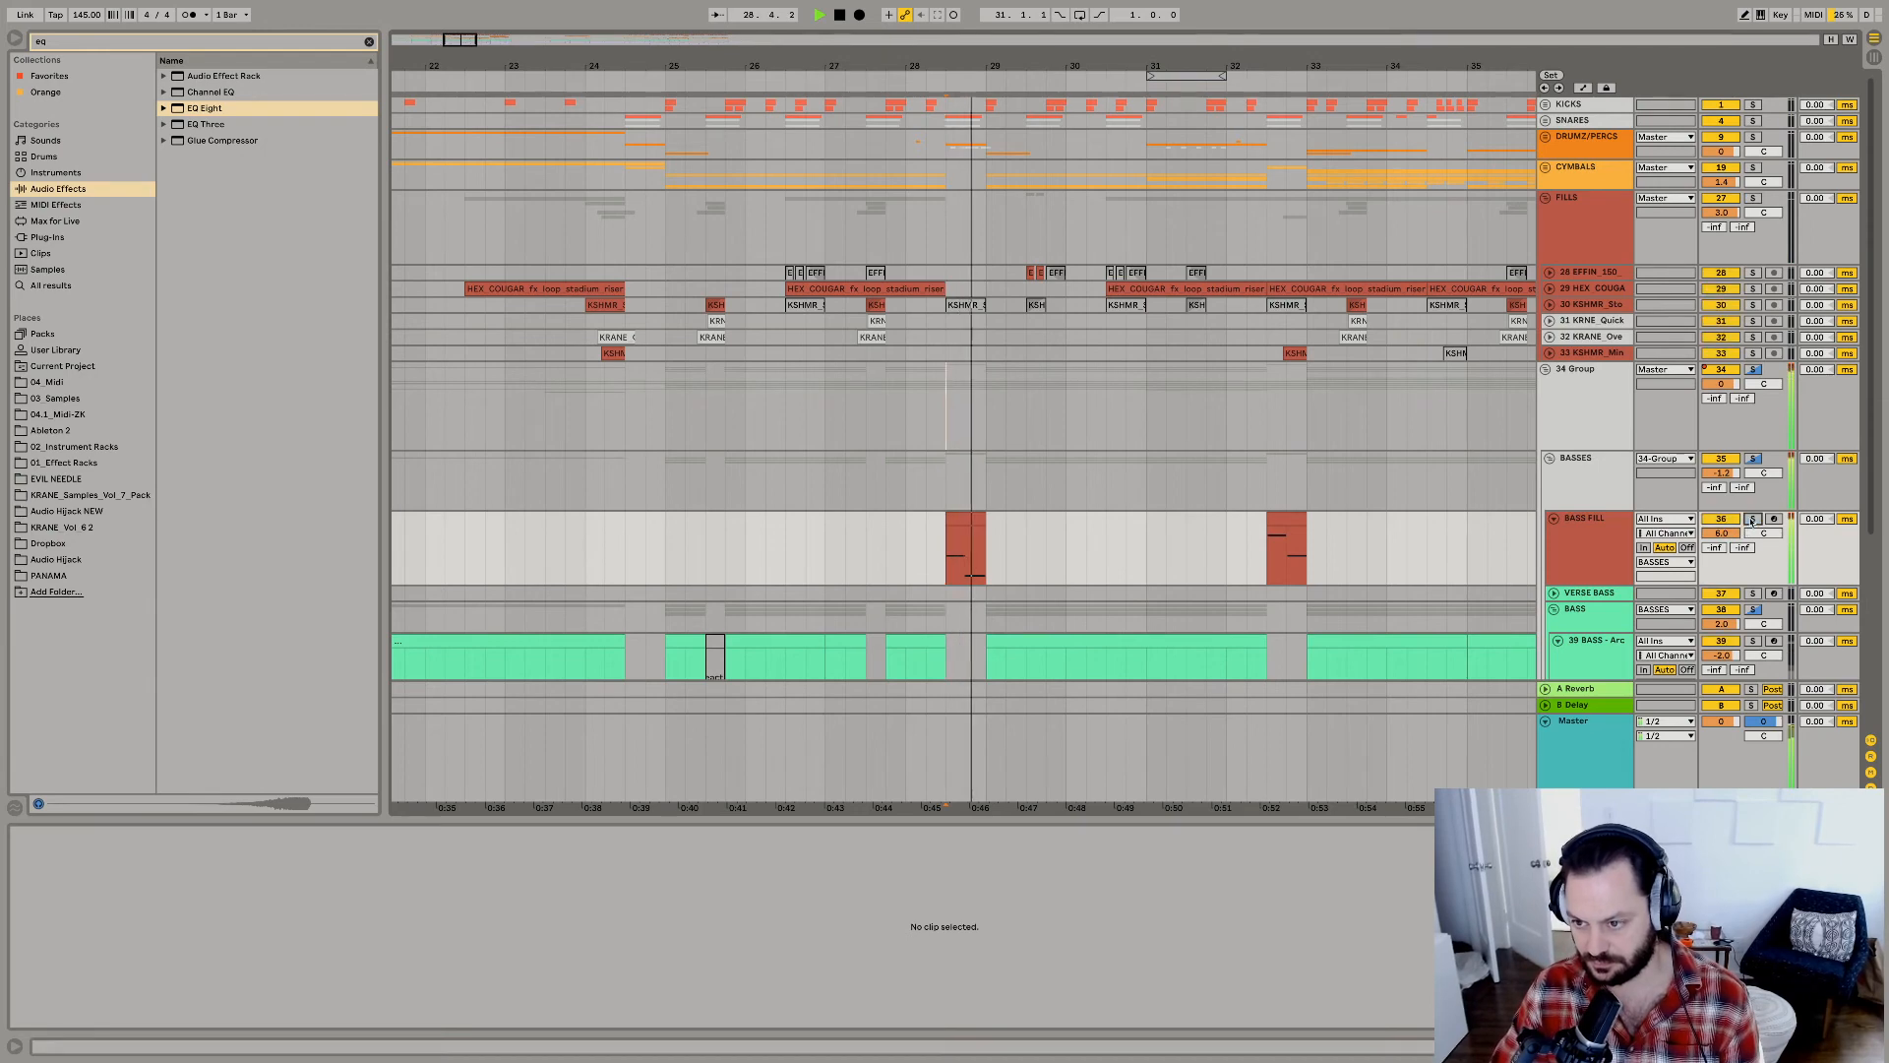
Open the BASS FILL track's device chain and examine its EQ Eight devices while replaying the fill from 28.3.1.
left_click(970, 523)
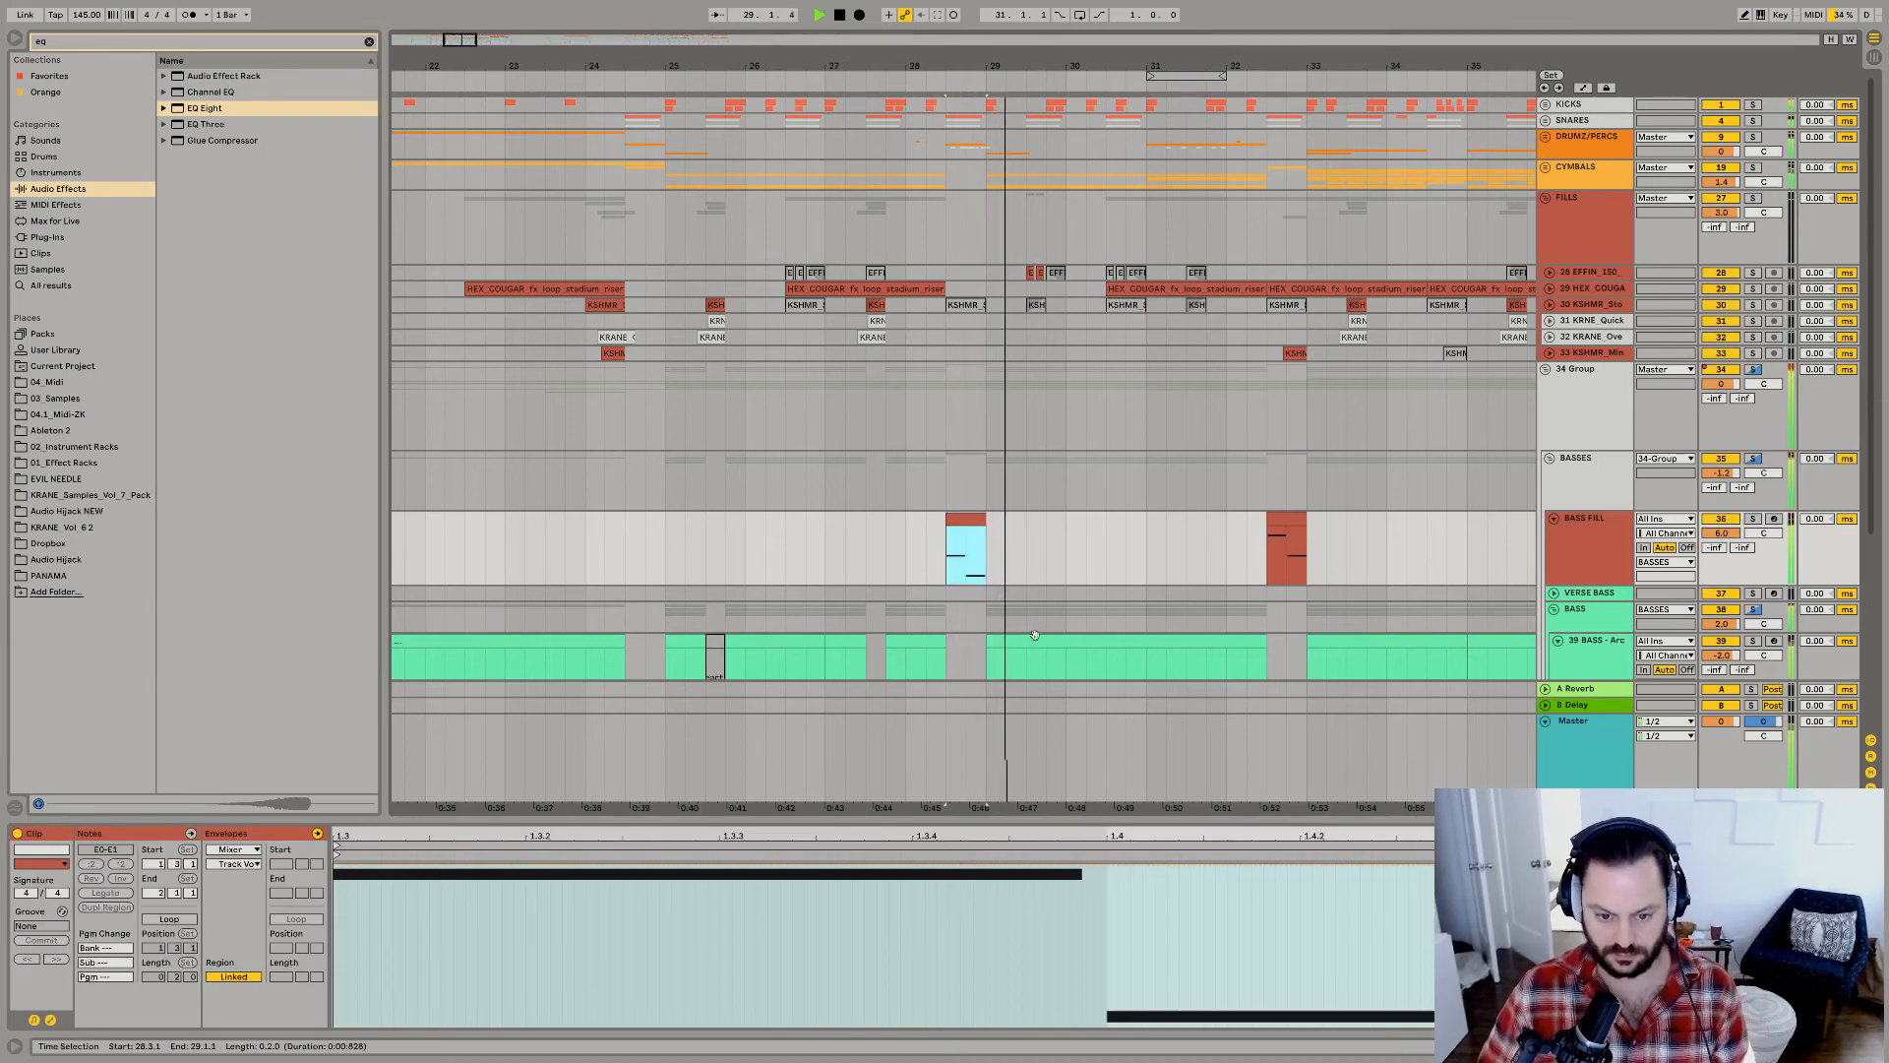
key("shift+Tab")
key("space")
key("space")
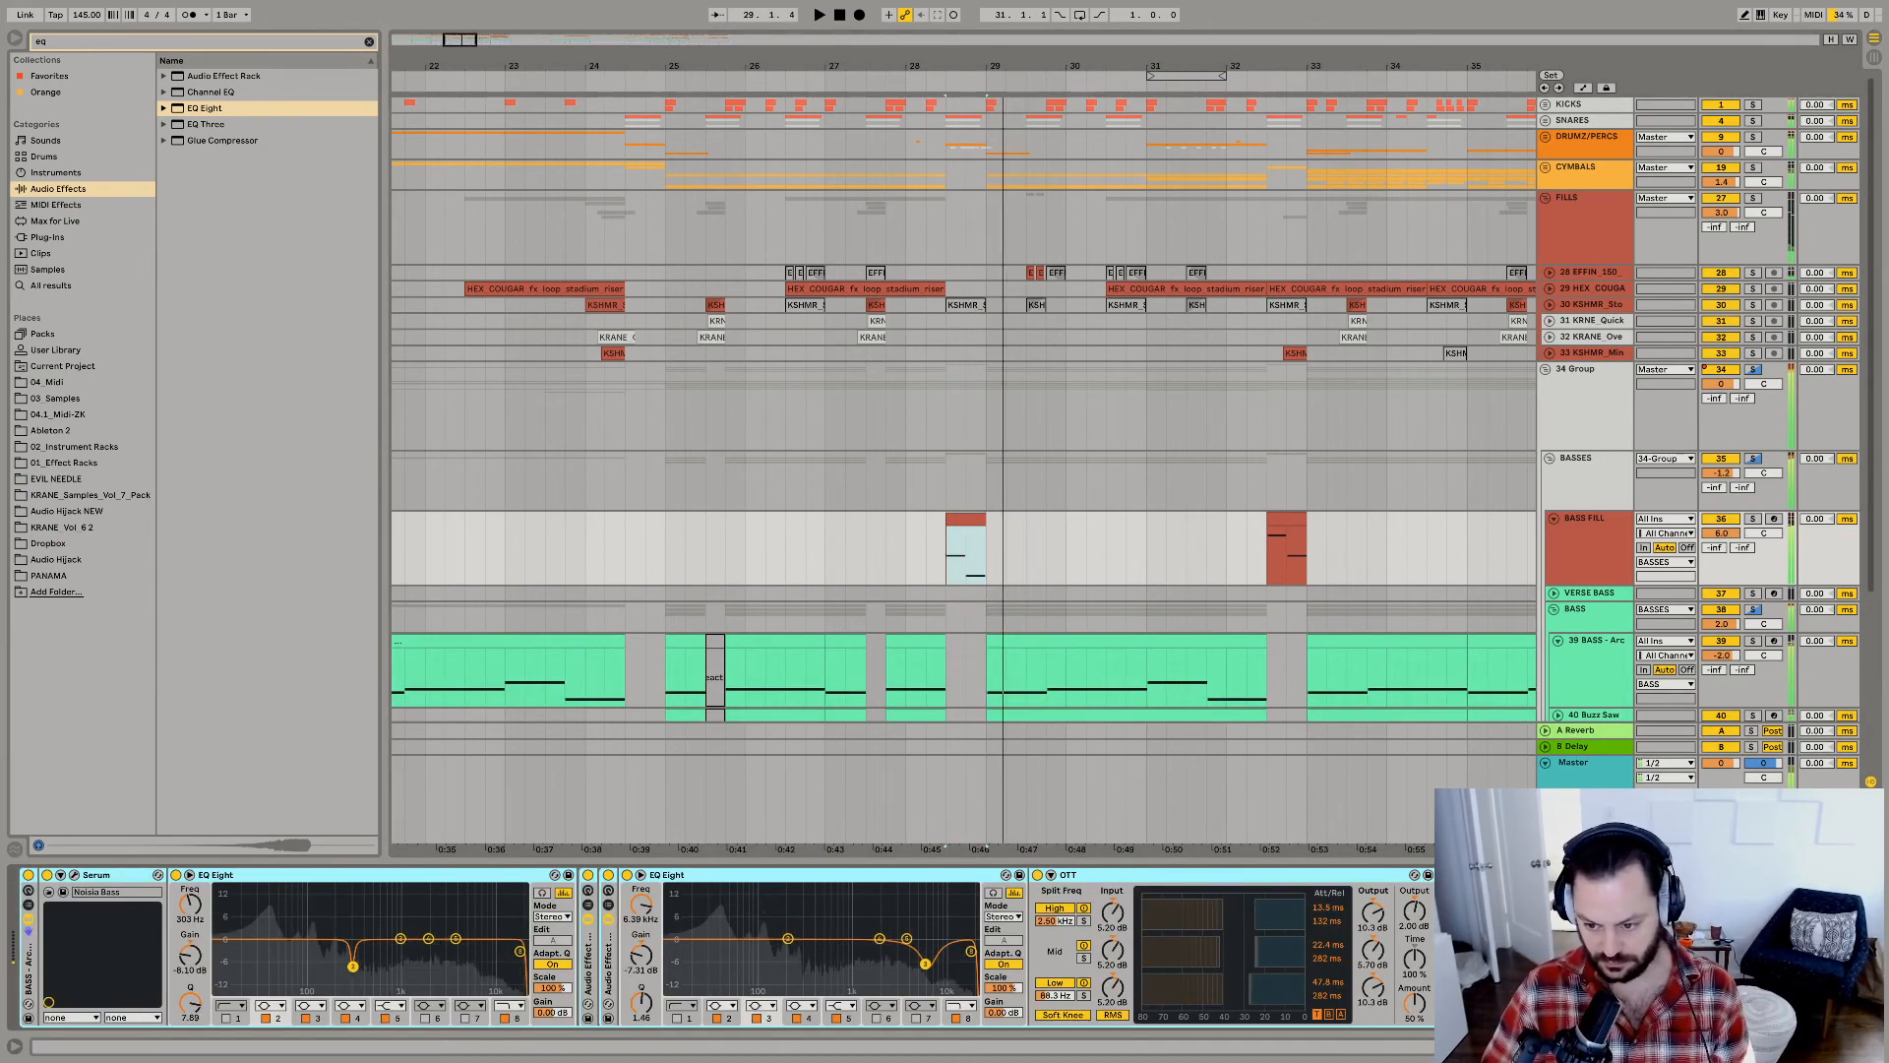
key("space")
key("space")
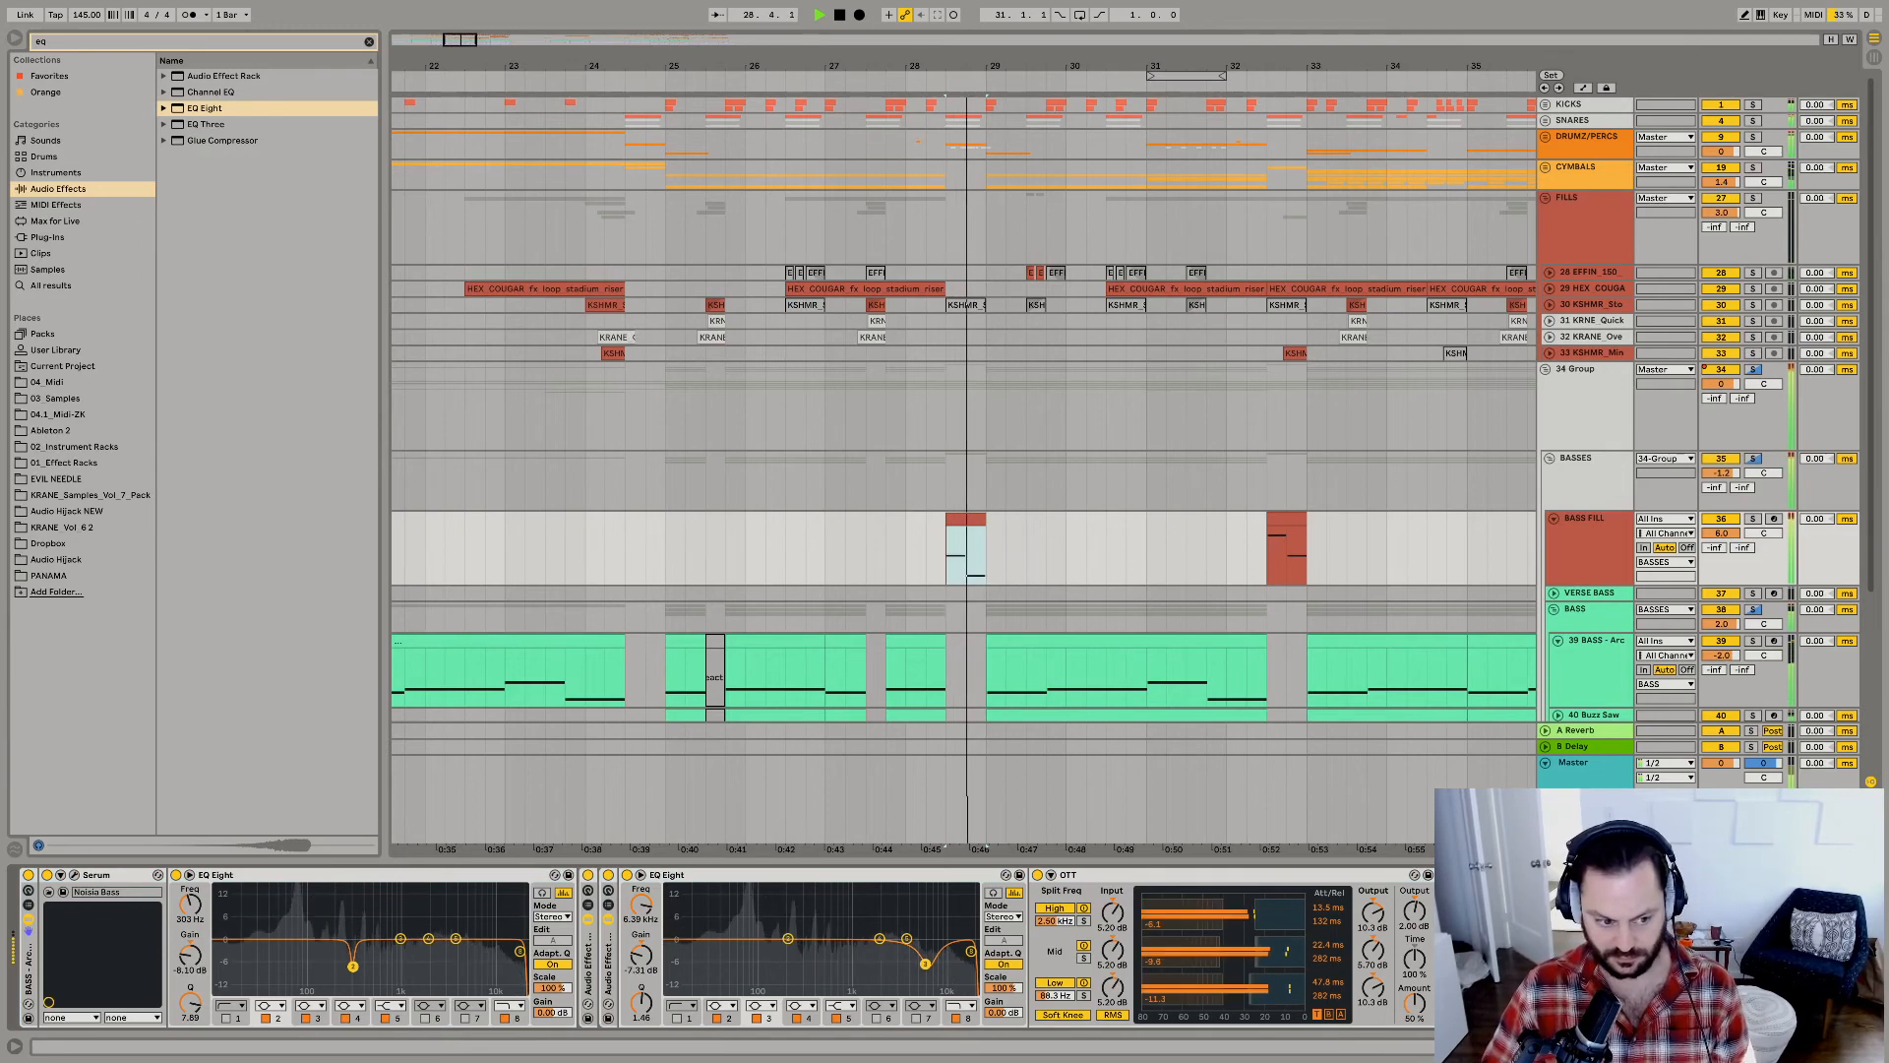
key("space")
key("space")
scroll(718, 949, "right", 8)
scroll(718, 950, "right", 10)
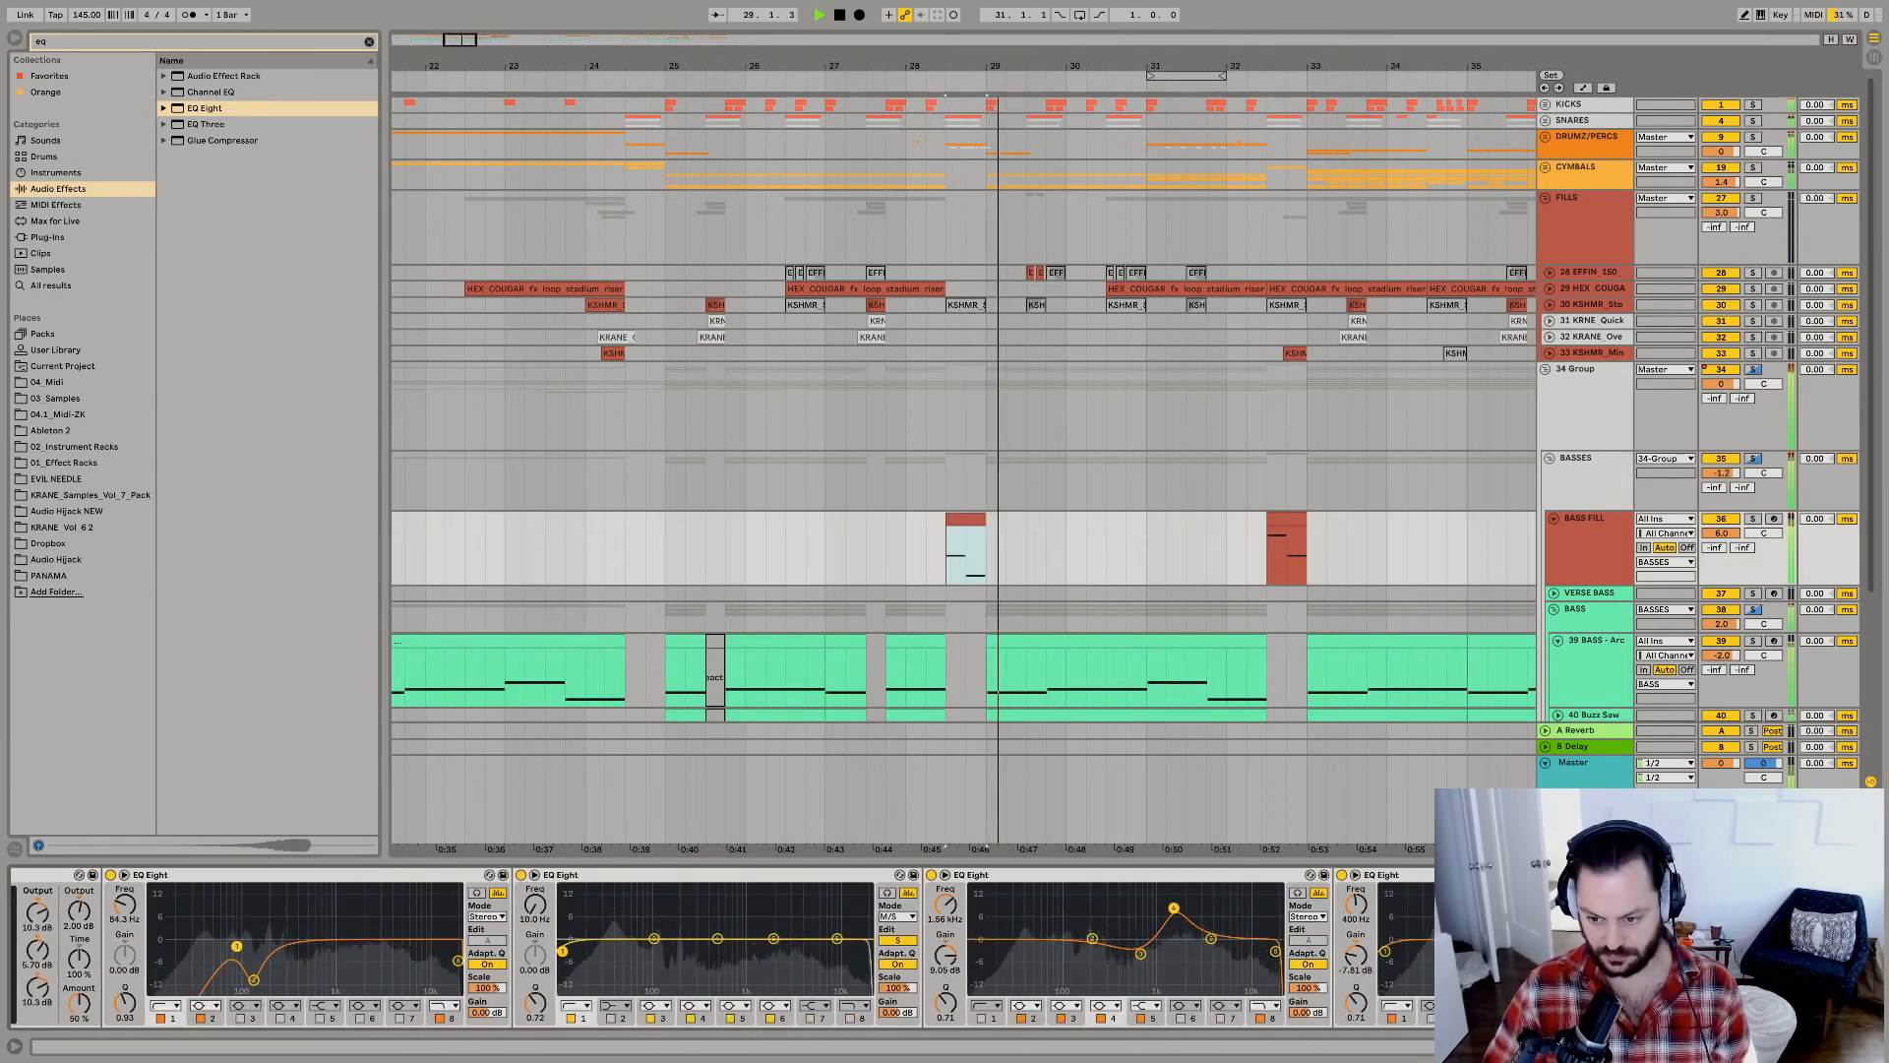
key("space")
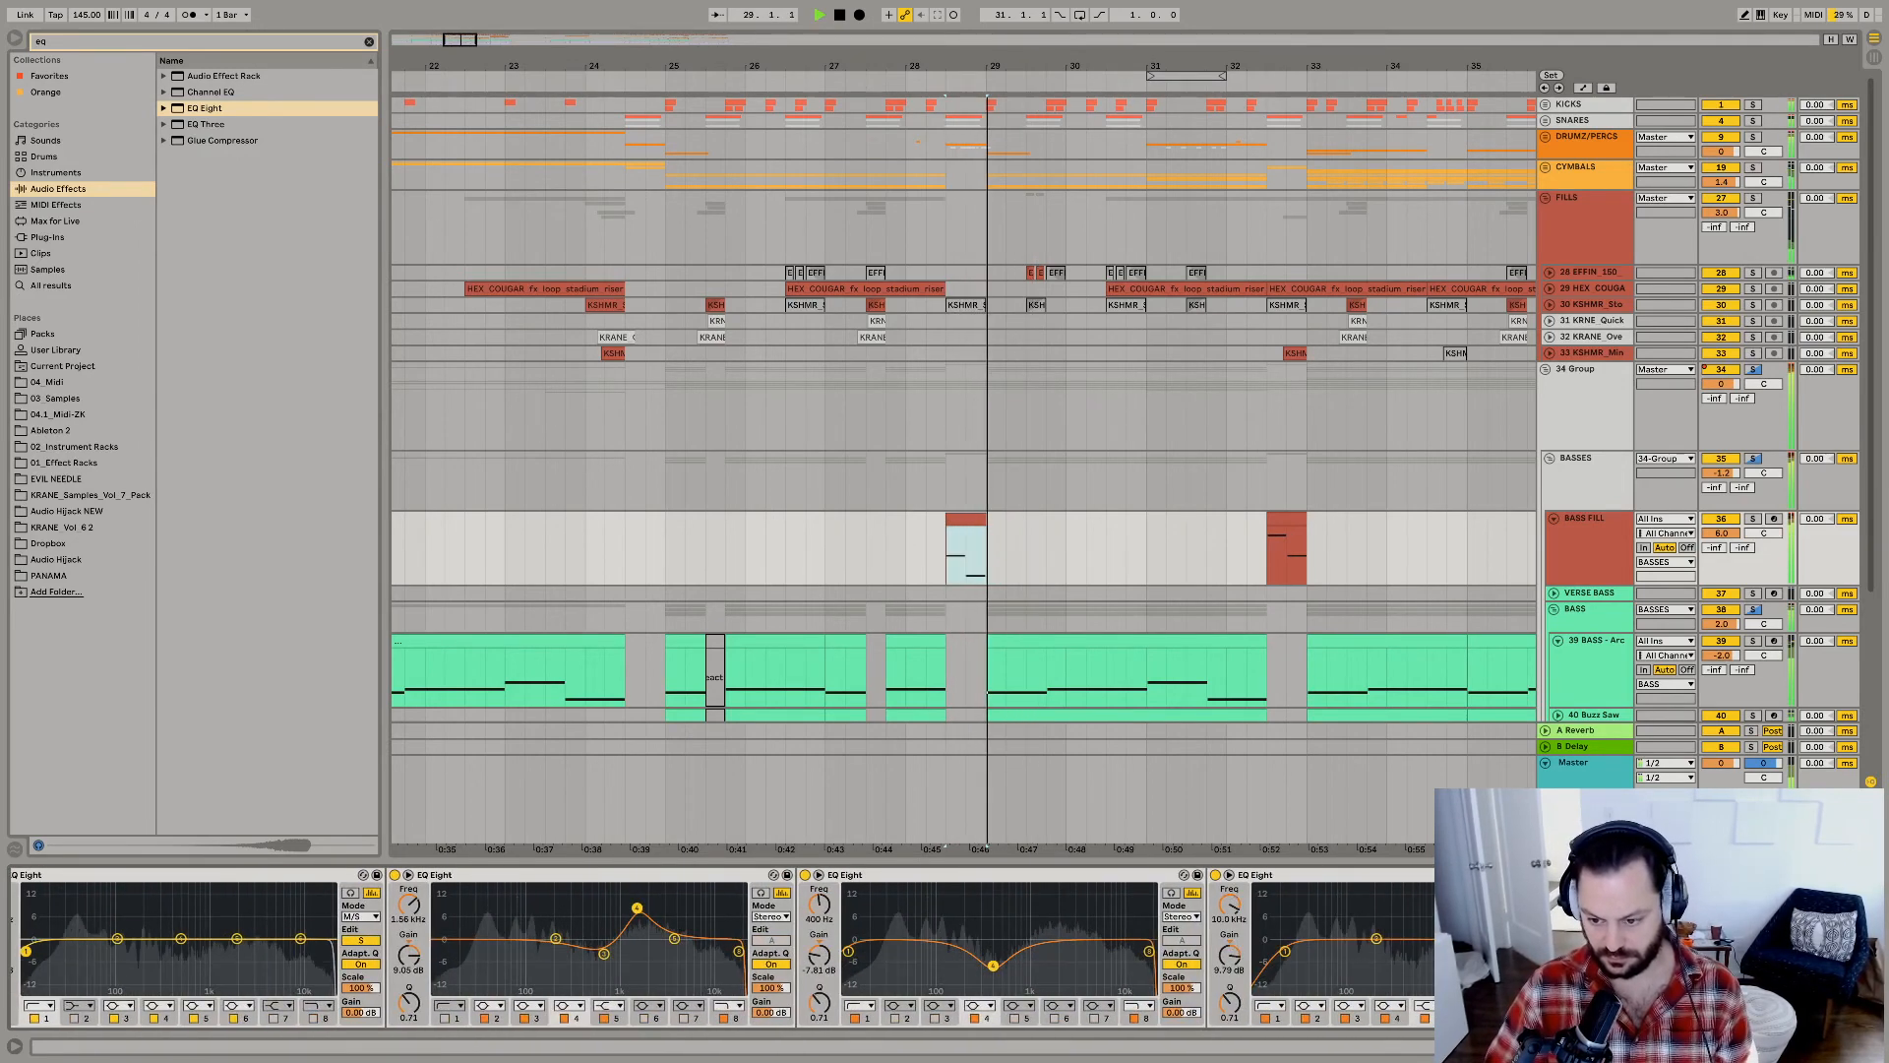
key("space")
Boost band 5 to 5.58 dB at 7.91 kHz in the EQ Eight after the 400 Hz cut, and play the drop.
left_click_drag(1496, 939, 1522, 919)
key("space")
key("space")
scroll(1522, 919, "right", 5)
key("space")
key("space")
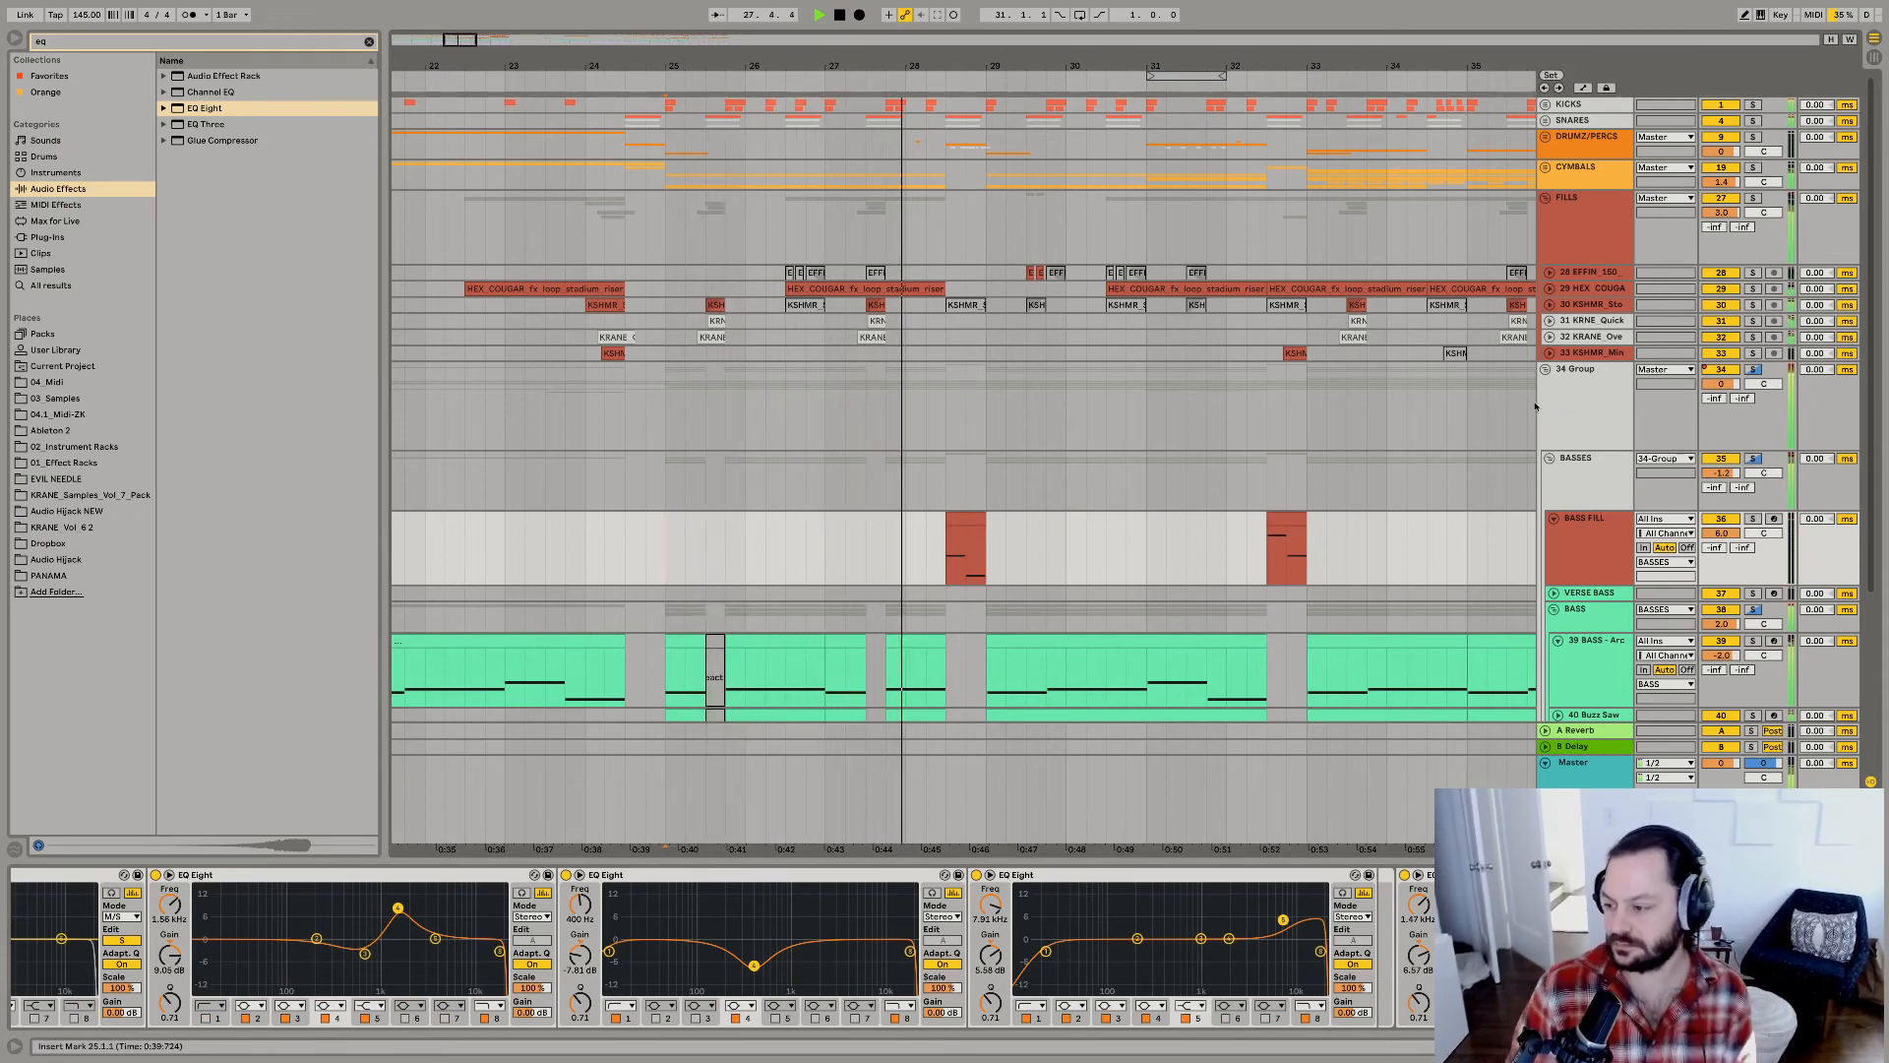
key("space")
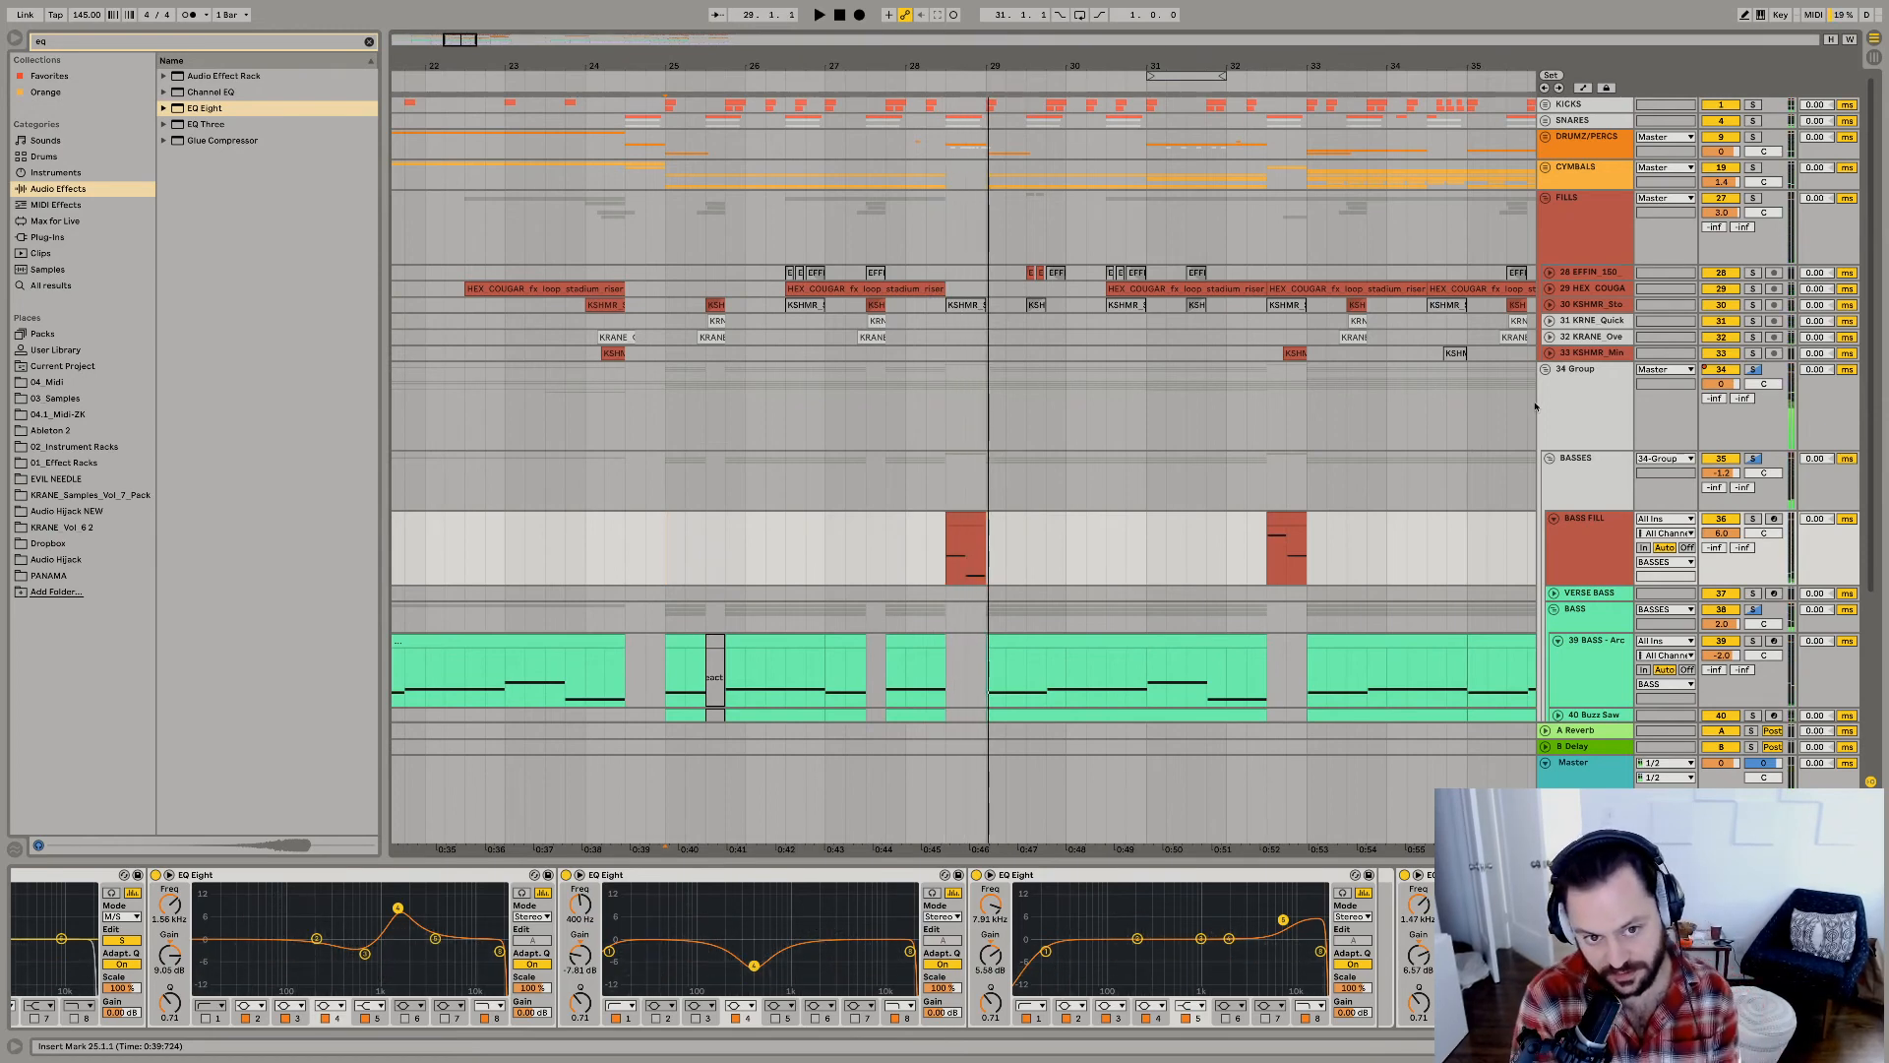
key("space")
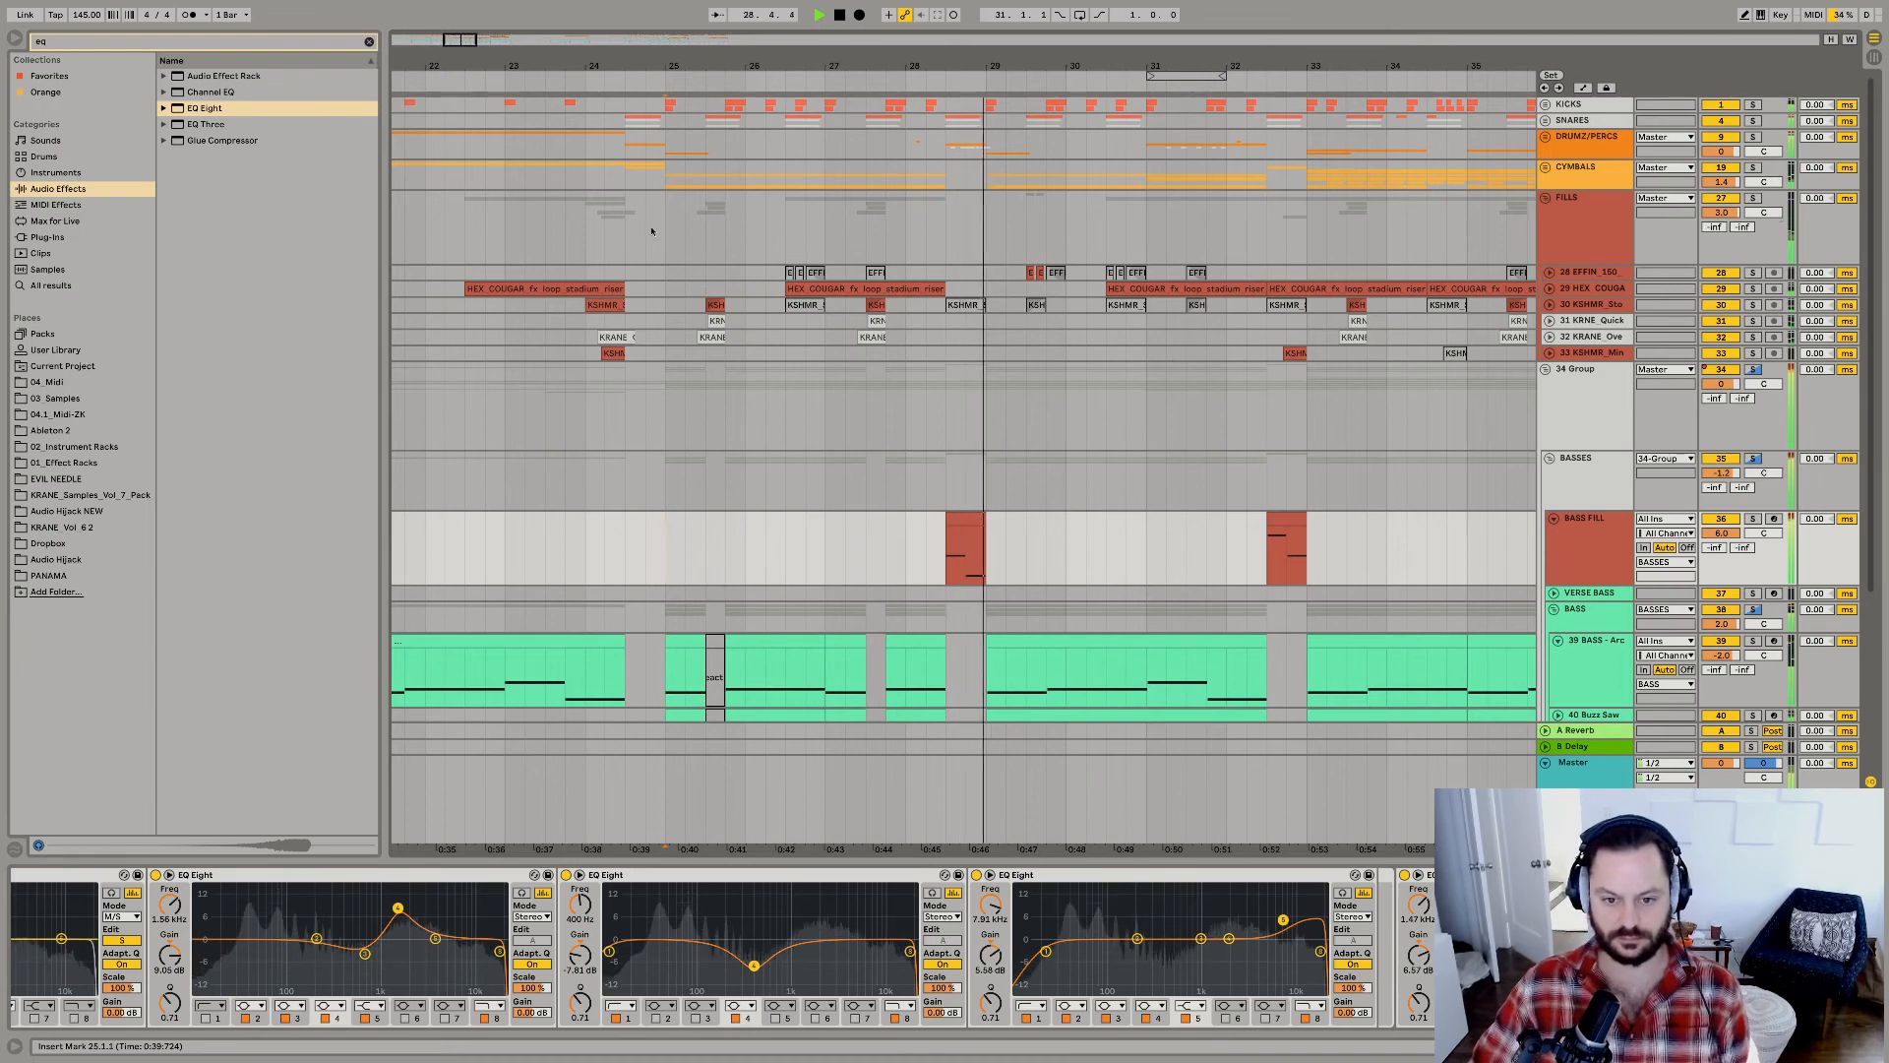
Deactivate the BASS FILL clip at 28.3.1 to hear the drop without it, and reactivate the clip.
left_click(875, 580)
left_click(959, 519)
key("0")
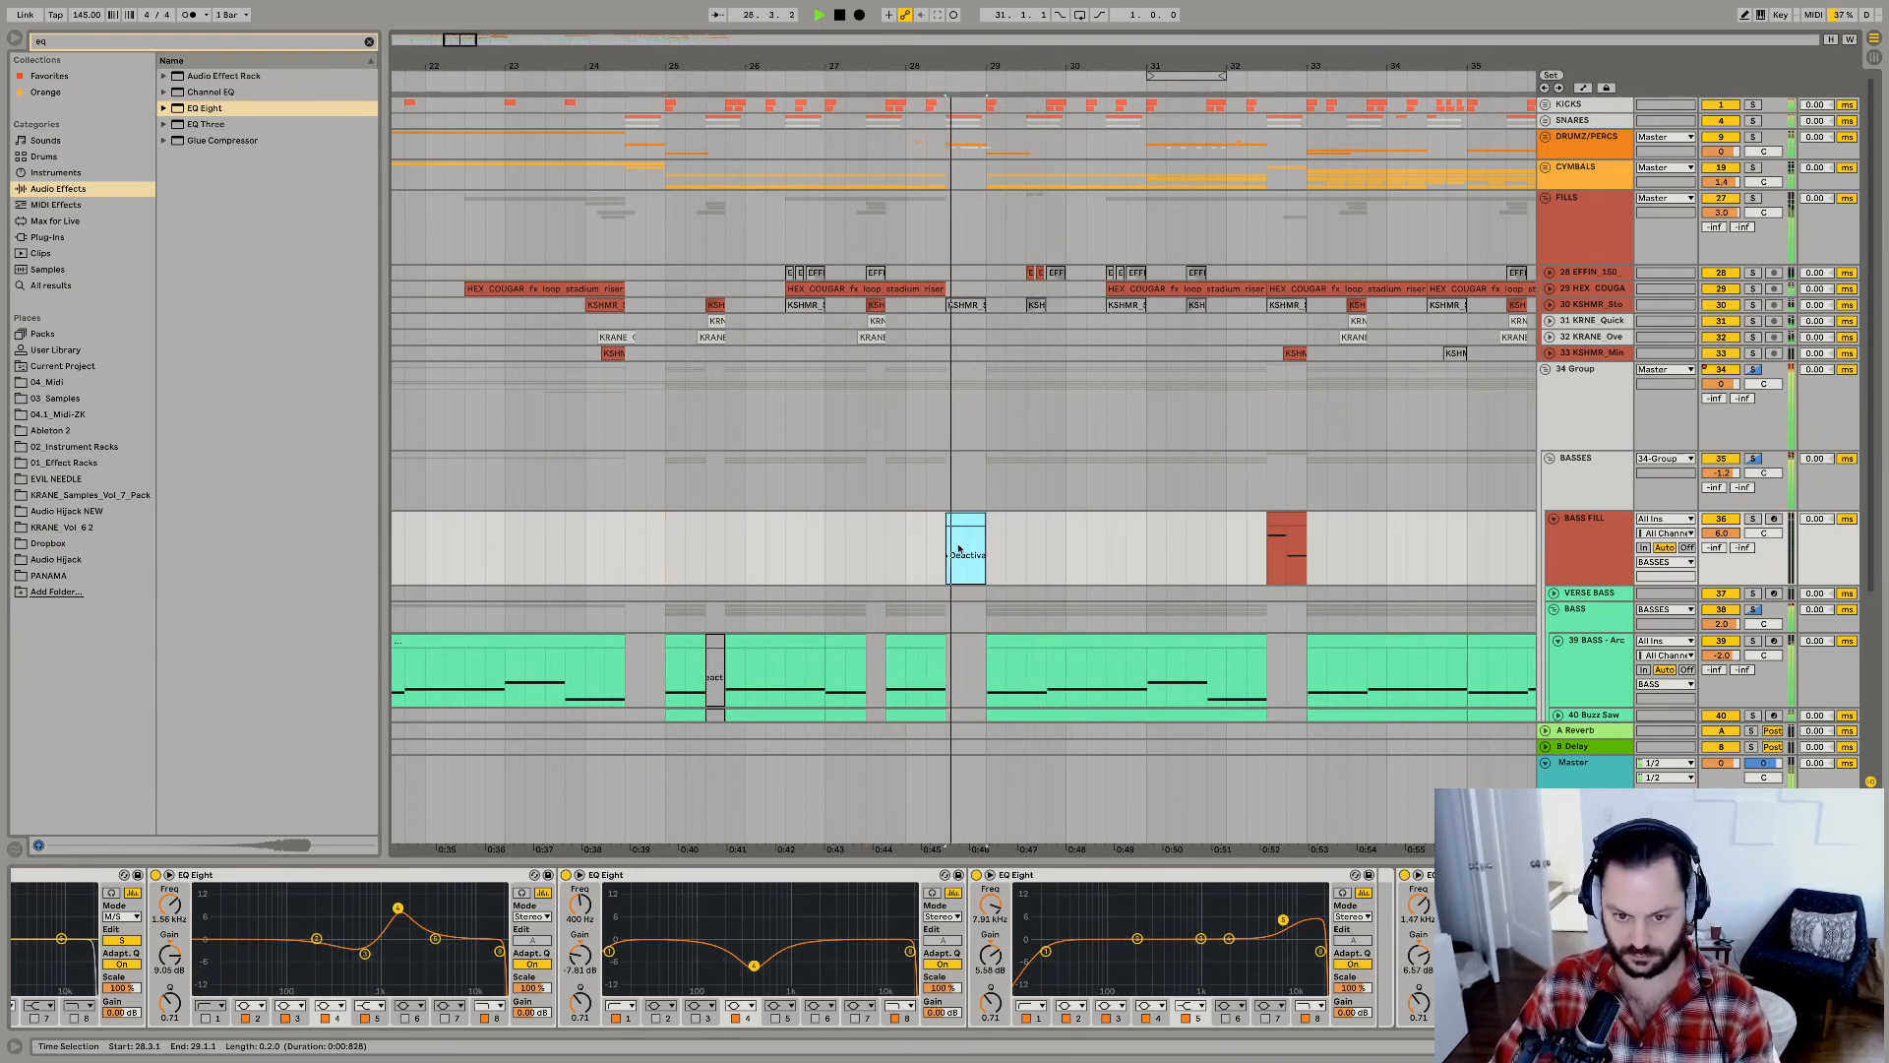
key("0")
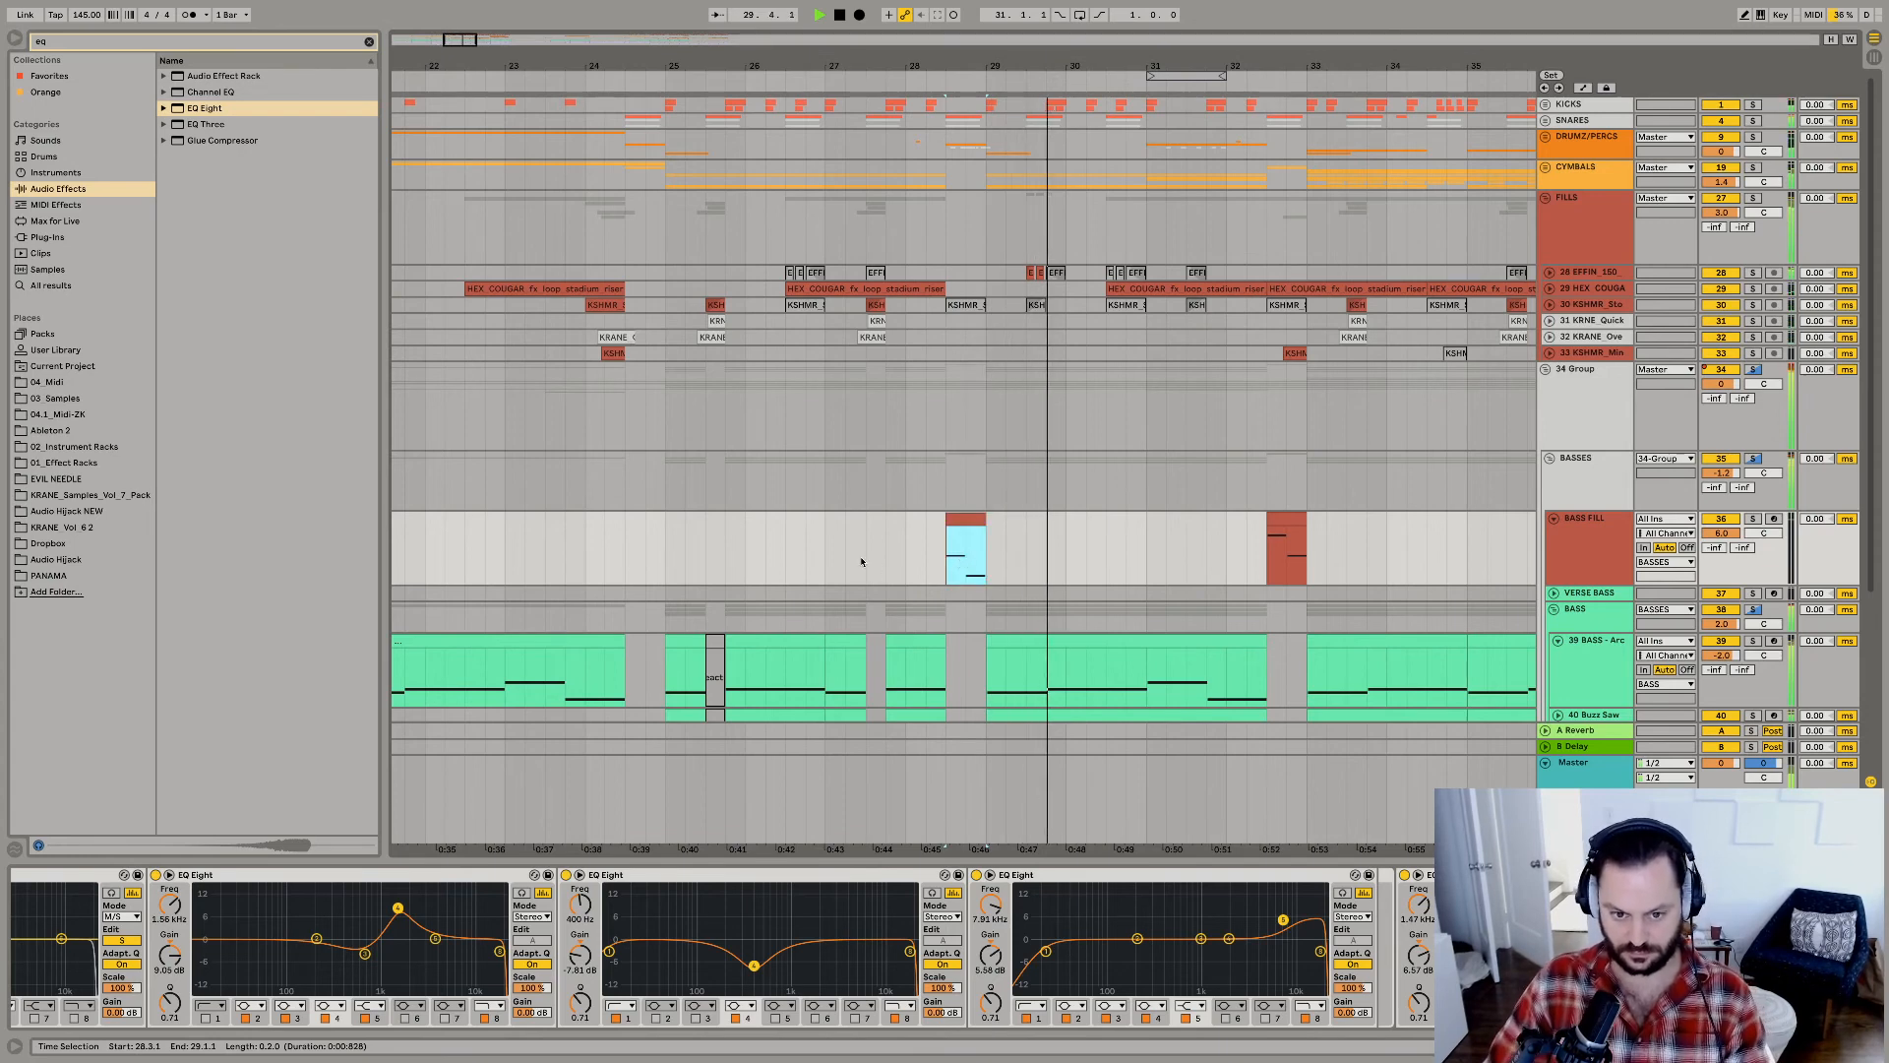
left_click(864, 562)
Try the BASS FILL clip starting at 28.4.1 by moving it and cutting its first half, and undo the change.
left_click_drag(961, 520, 981, 522)
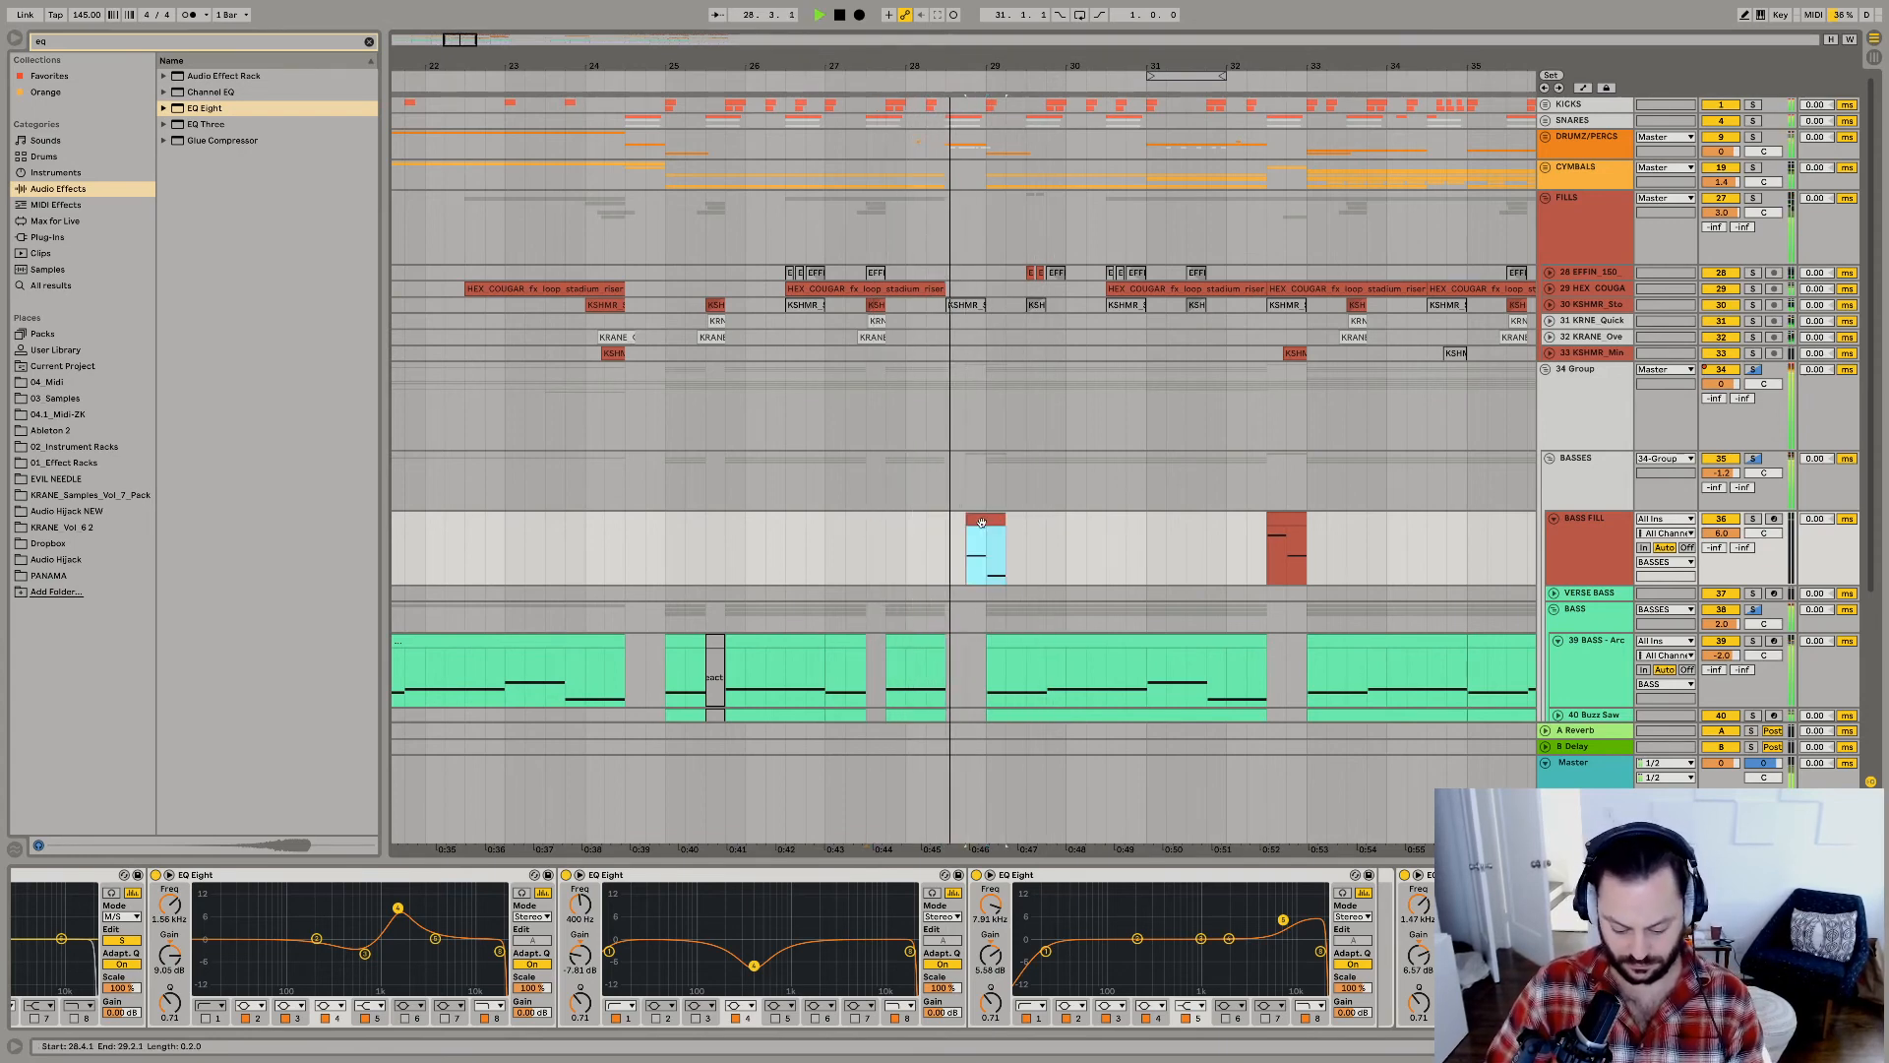
left_click(973, 537)
key("space")
left_click(972, 524)
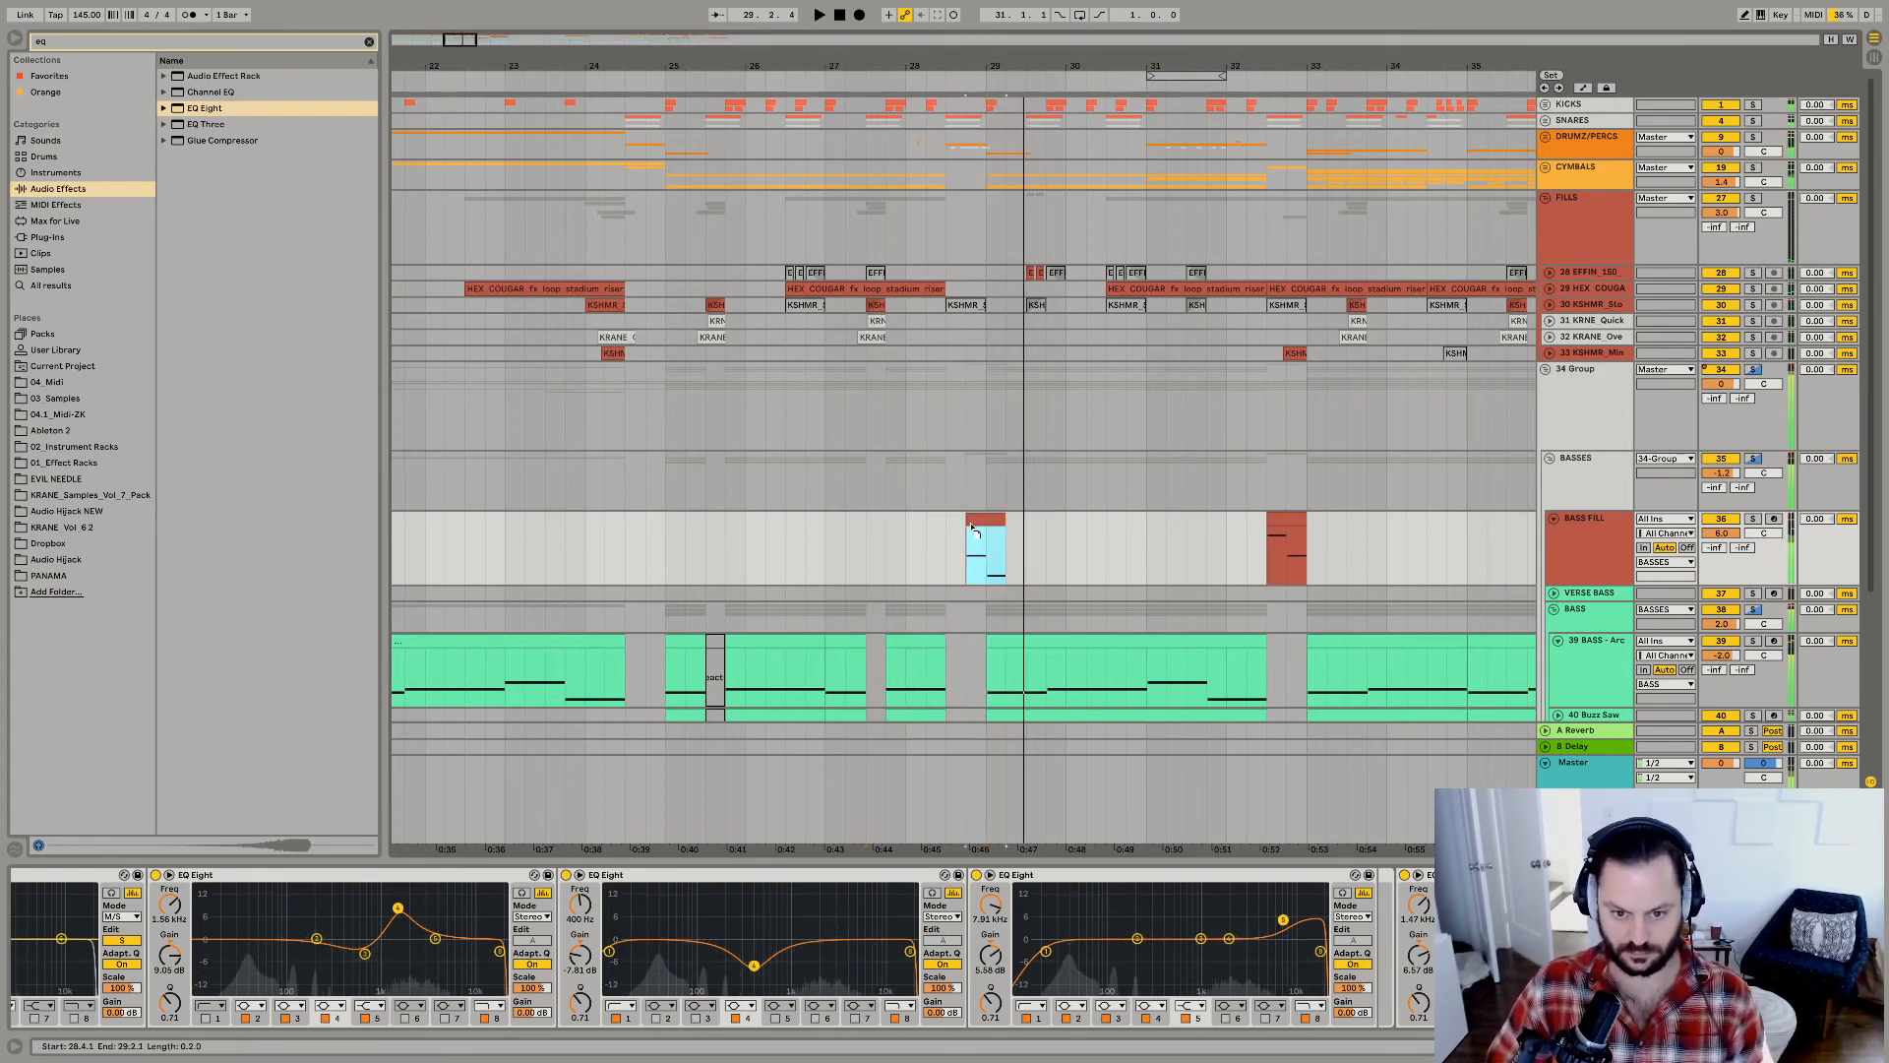
left_click_drag(972, 531, 950, 522)
left_click(930, 552)
key("space")
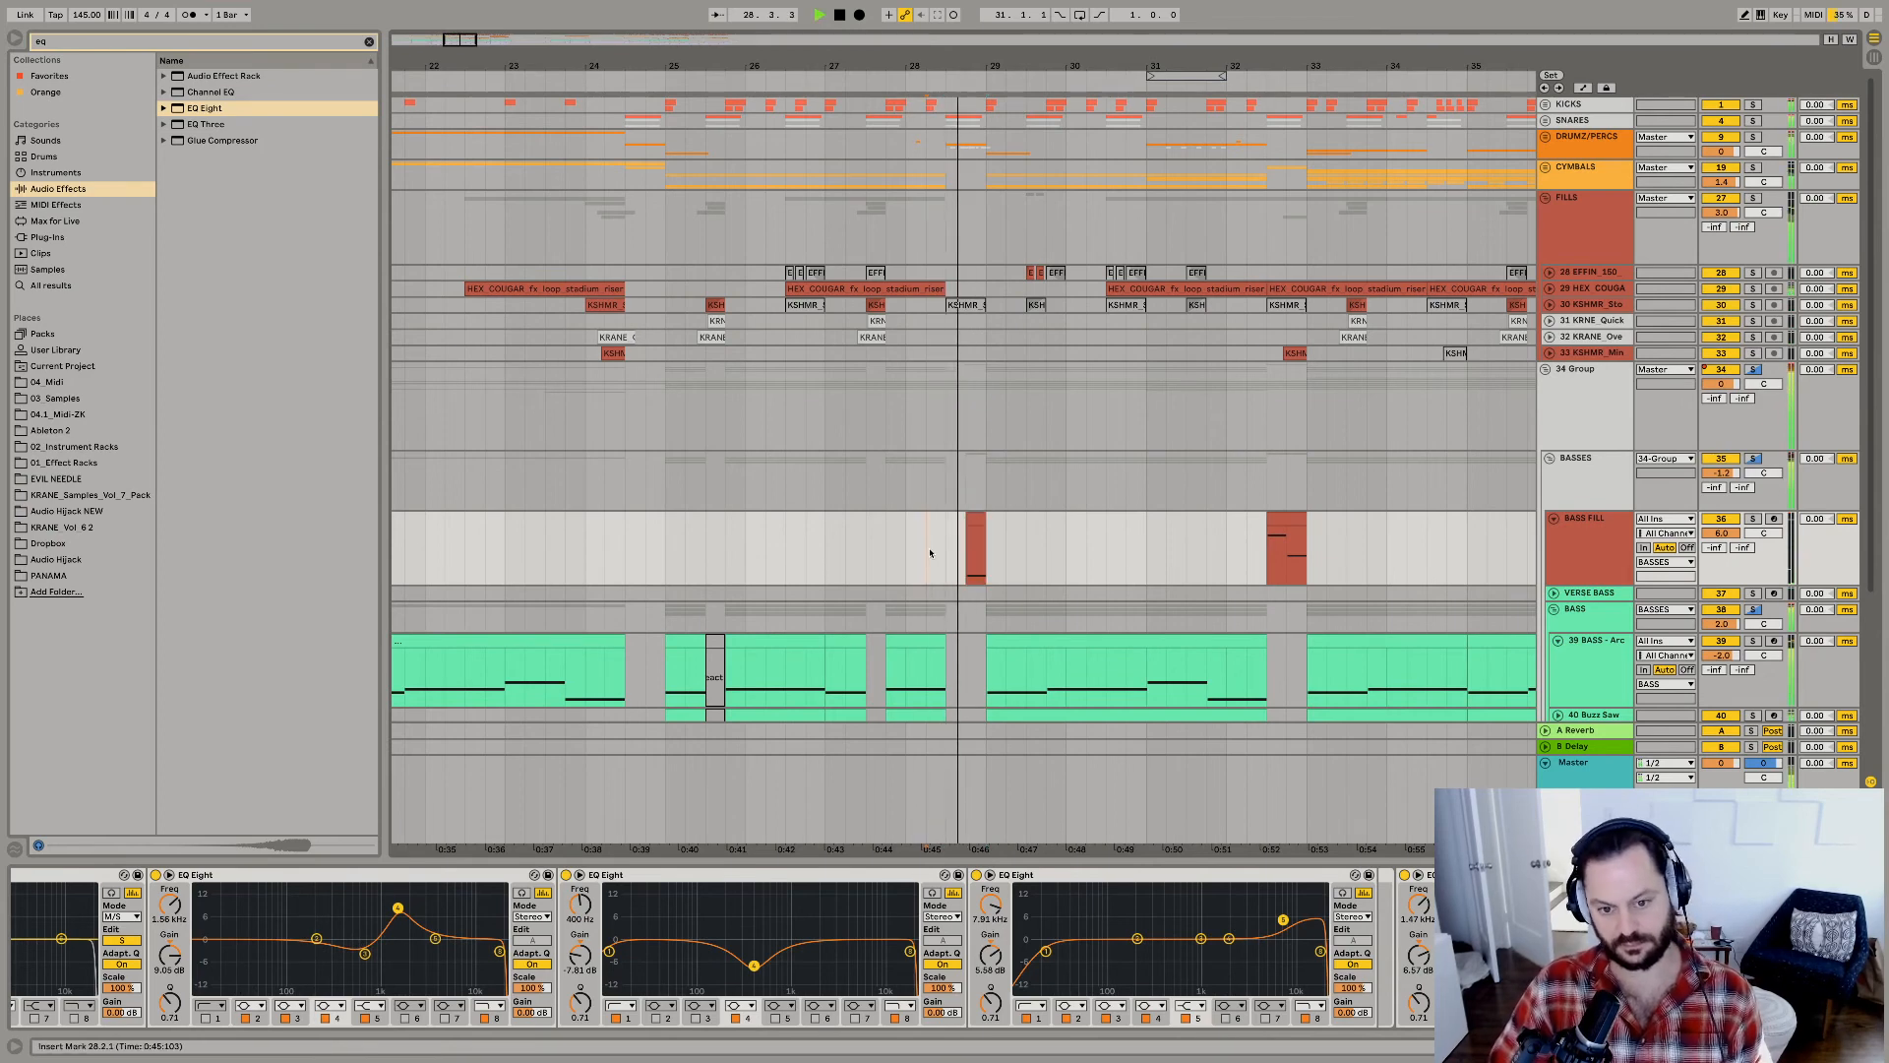
key("super+z")
Try shortening the first BASS FILL clip to end at 28.4.1, play it, and undo the trim.
left_click(830, 574)
key("space")
key("space")
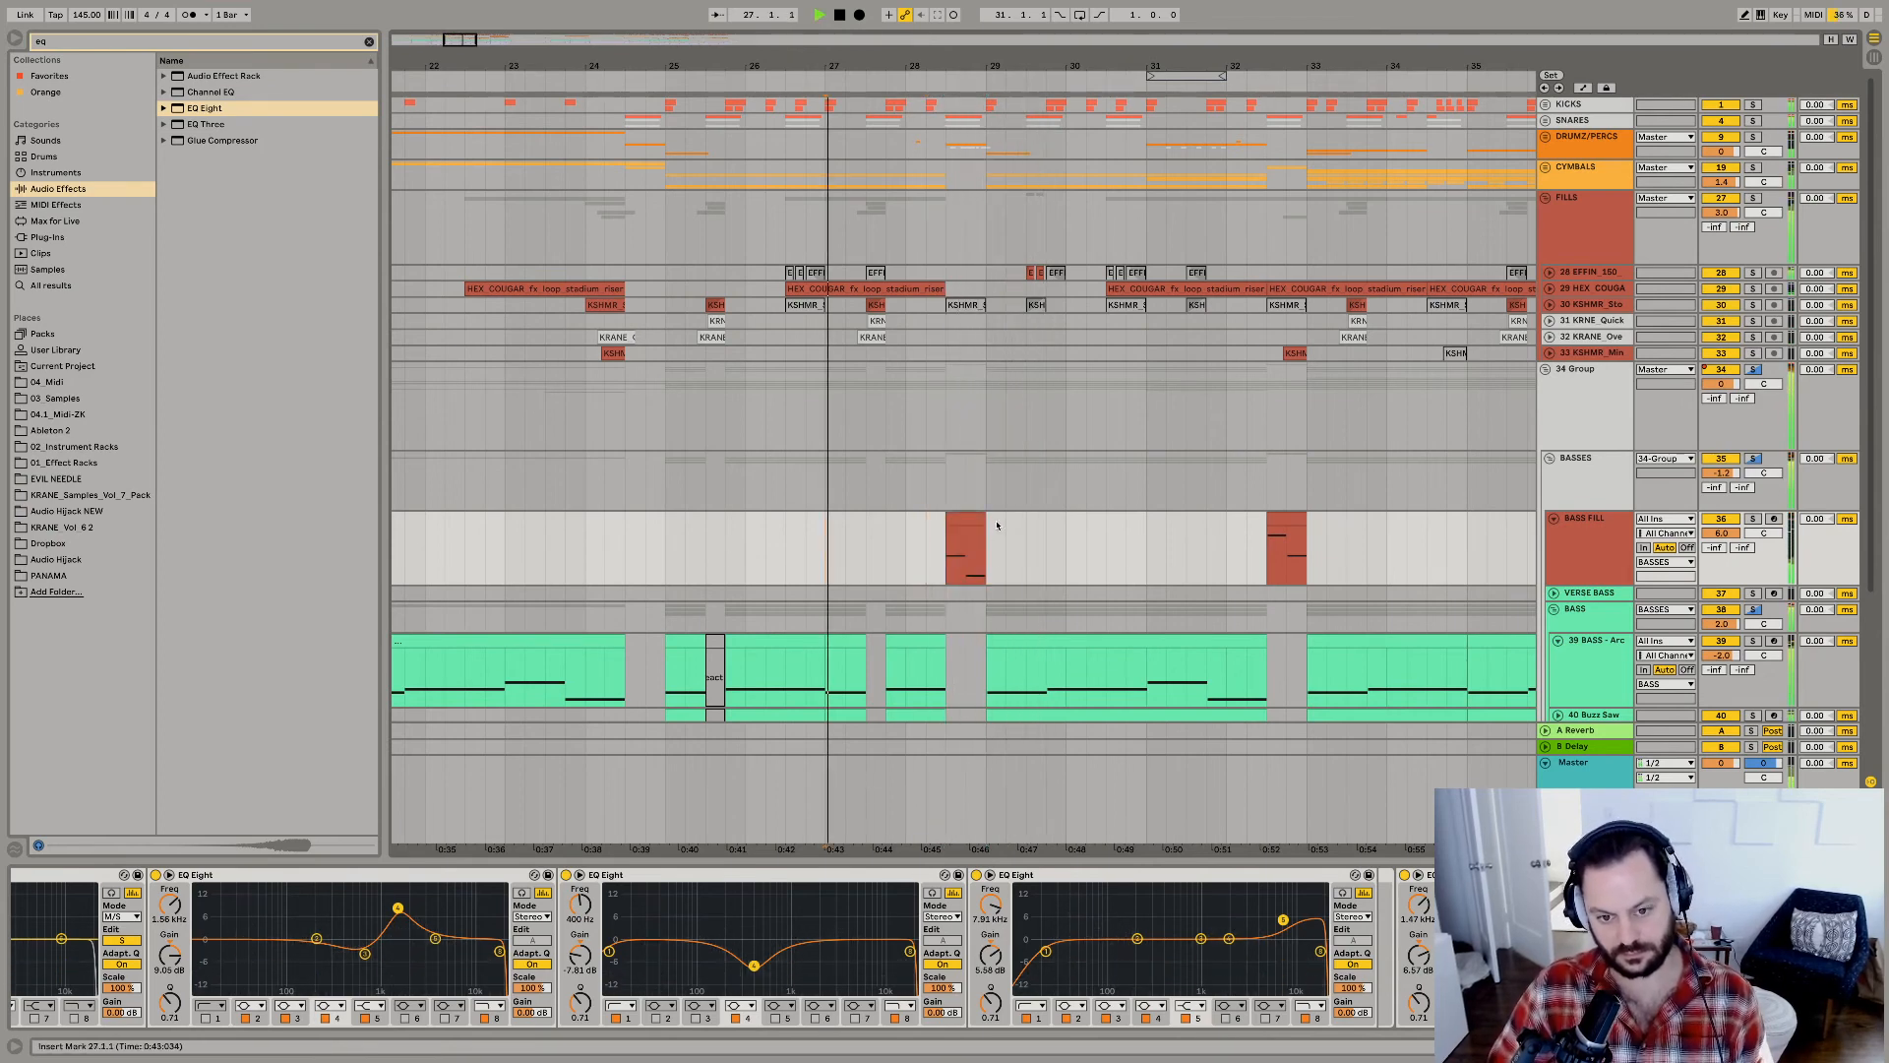
left_click(973, 524)
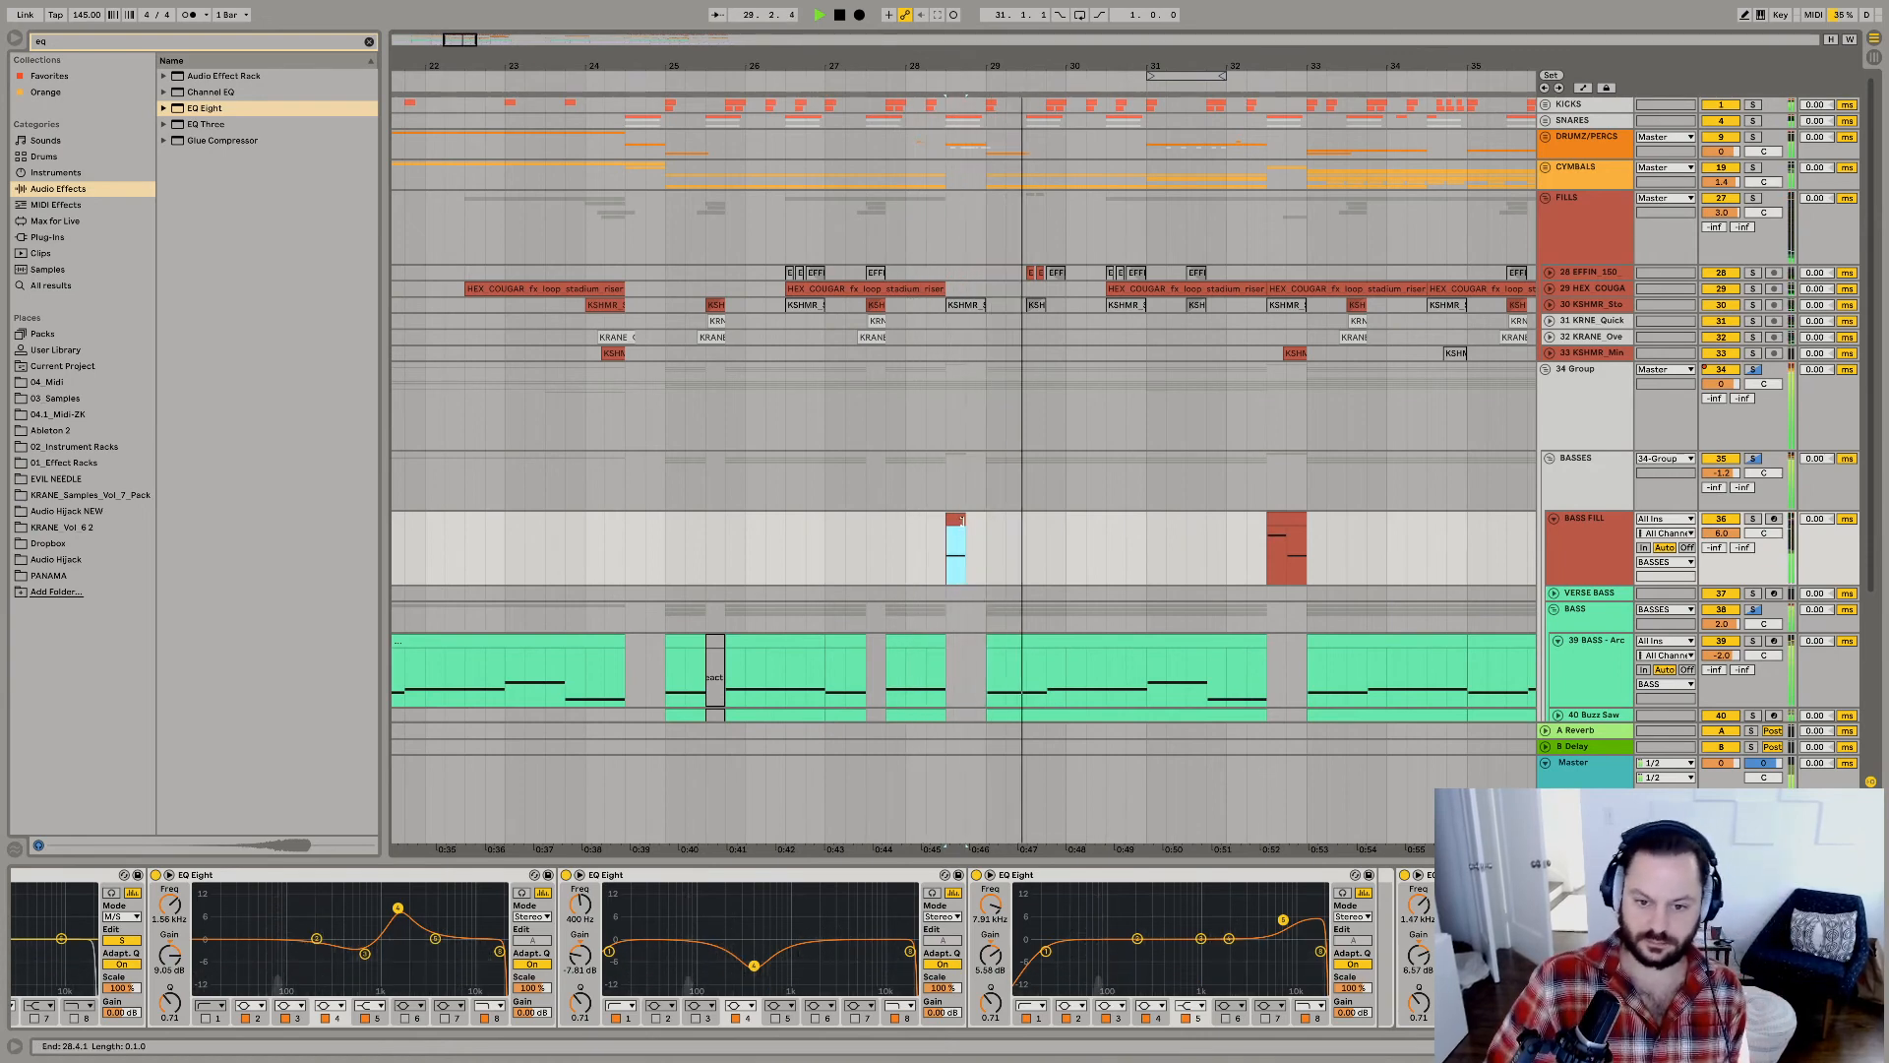
key("super+z")
Show the first BASS FILL clip's notes in an enlarged editor and transpose its second note up an octave to E1.
double_click(964, 518)
key("a")
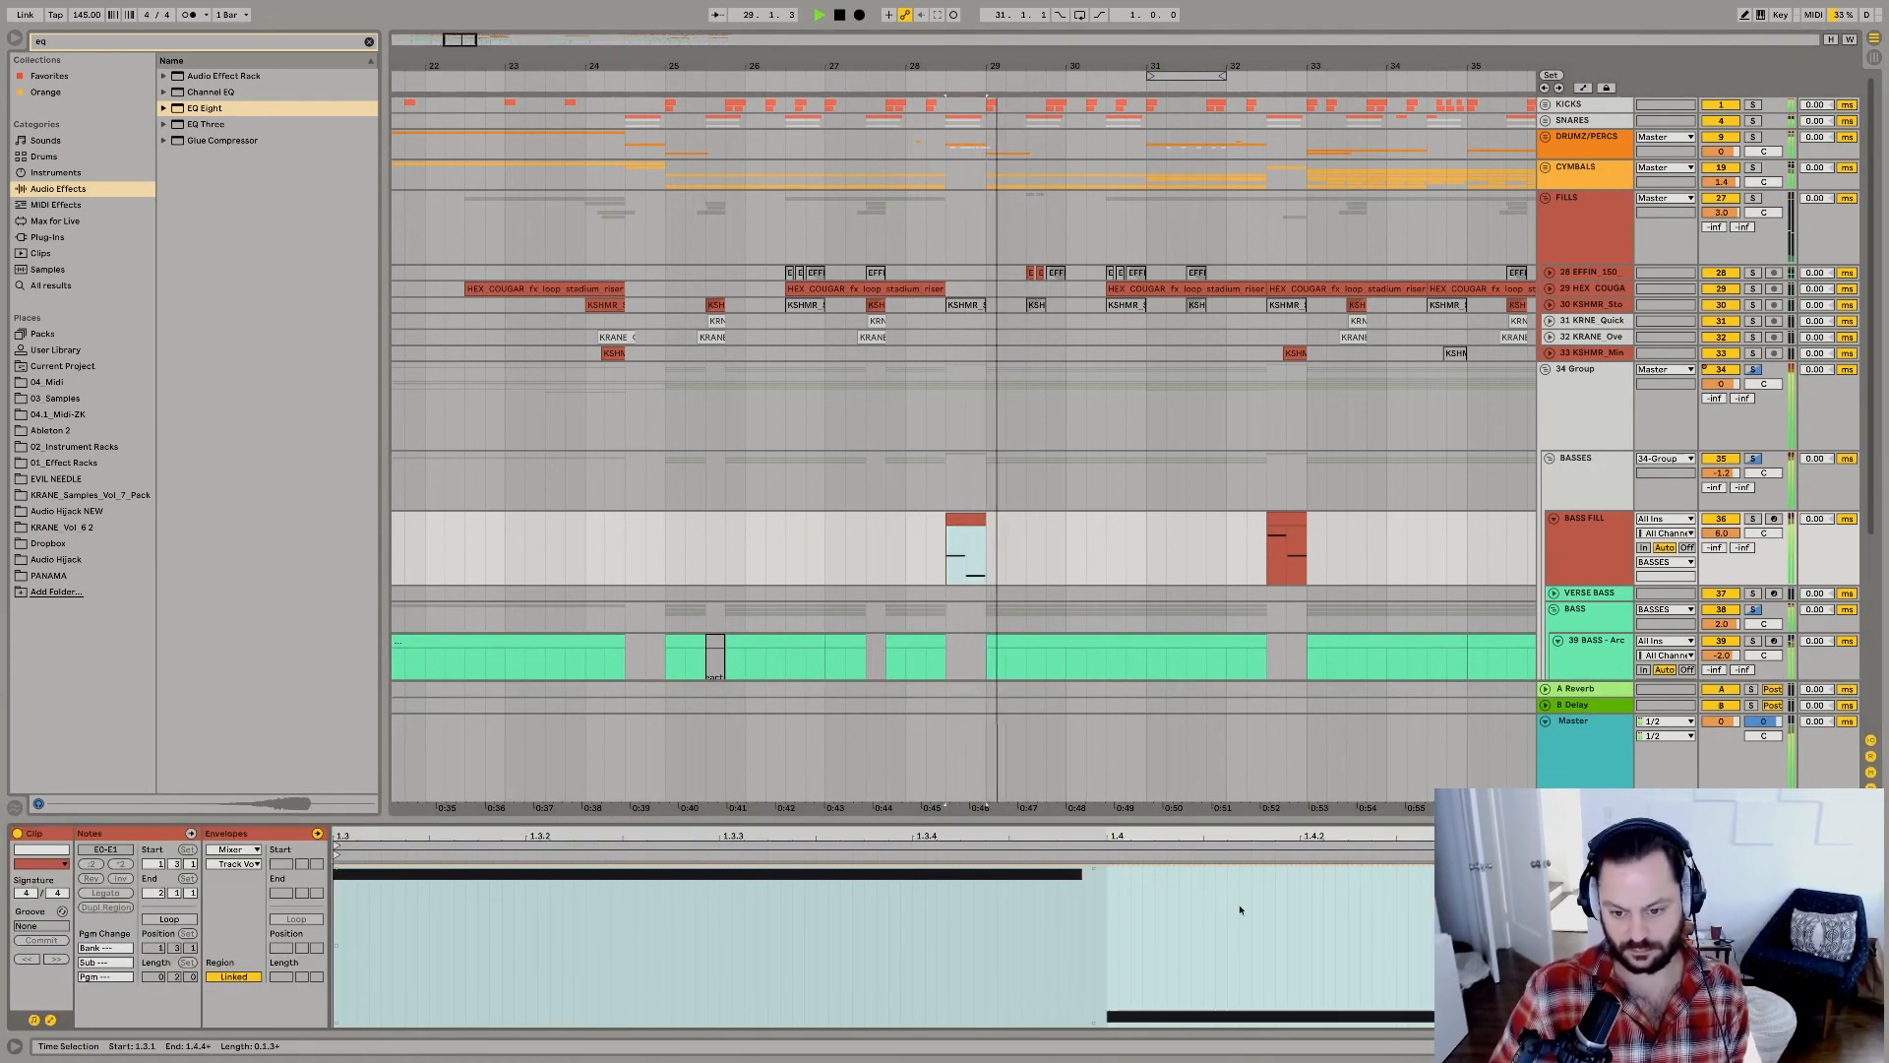
left_click_drag(1854, 920, 339, 939)
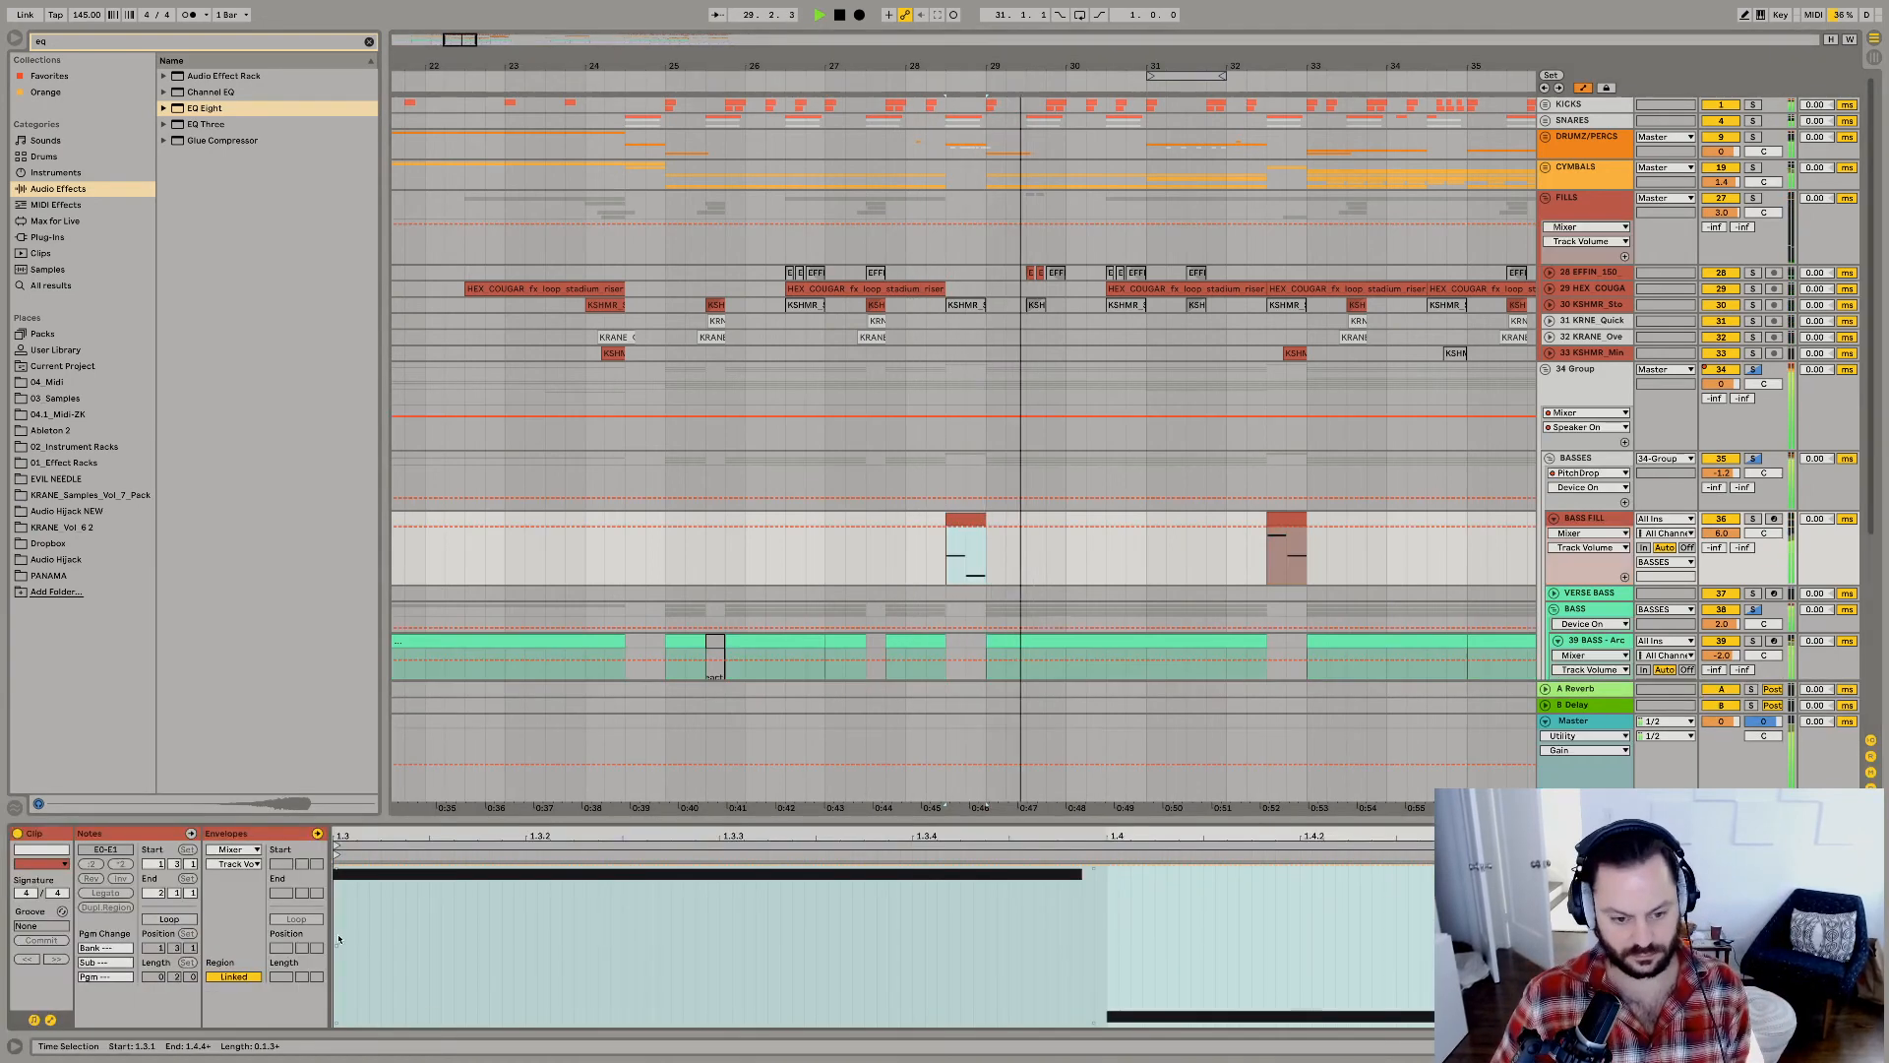
key("a")
left_click_drag(806, 818, 827, 615)
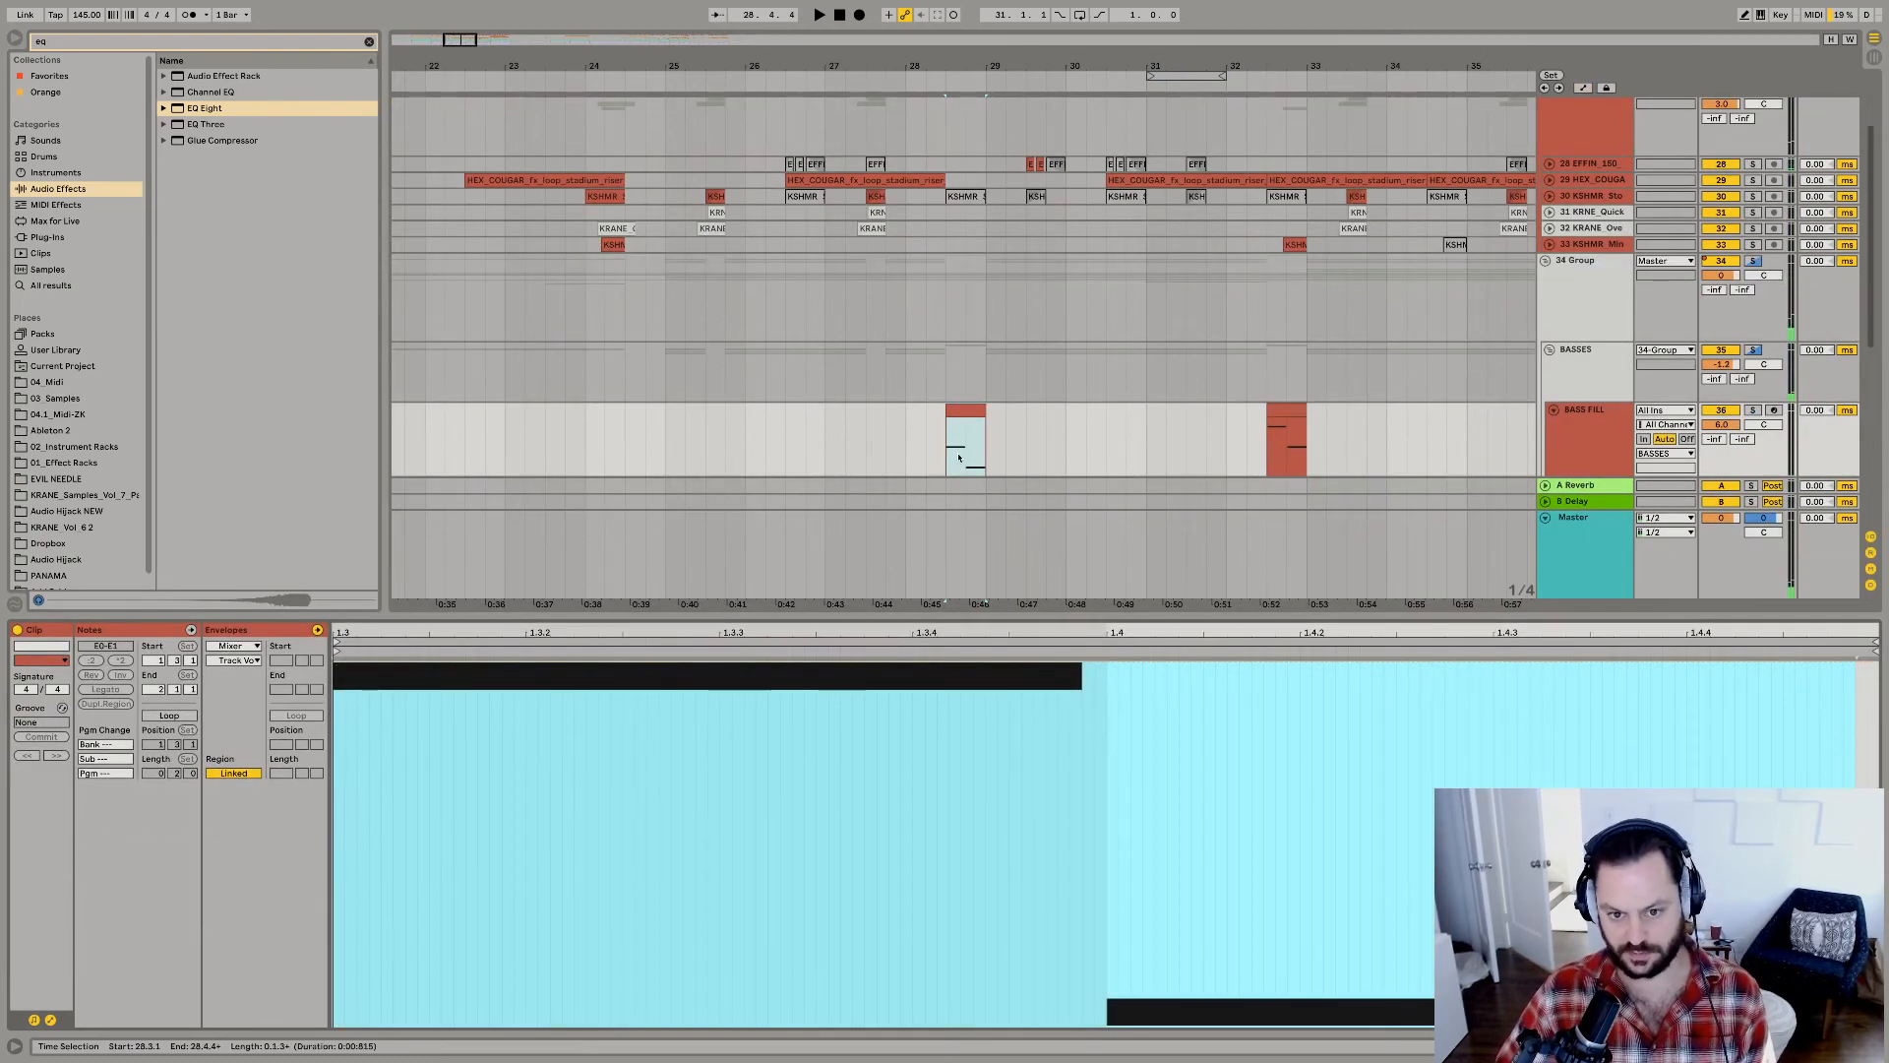
left_click(1216, 860)
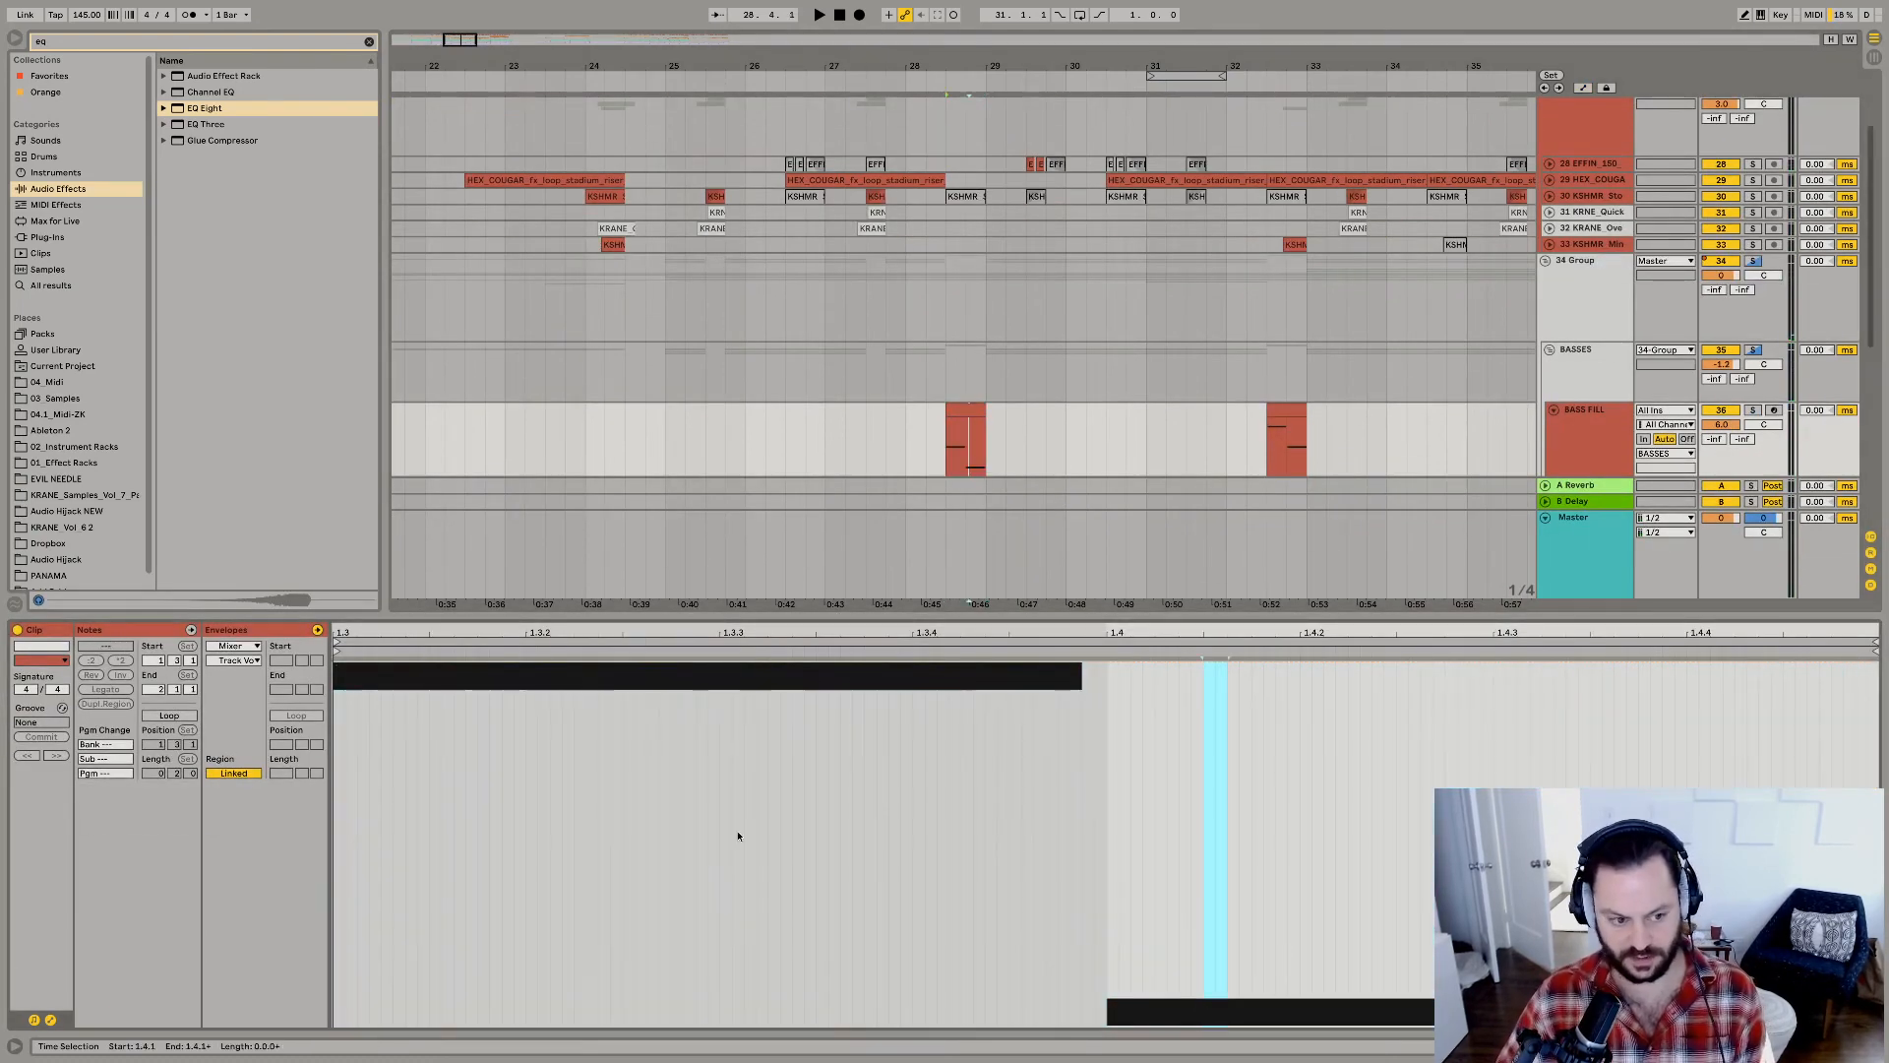
left_click(51, 1020)
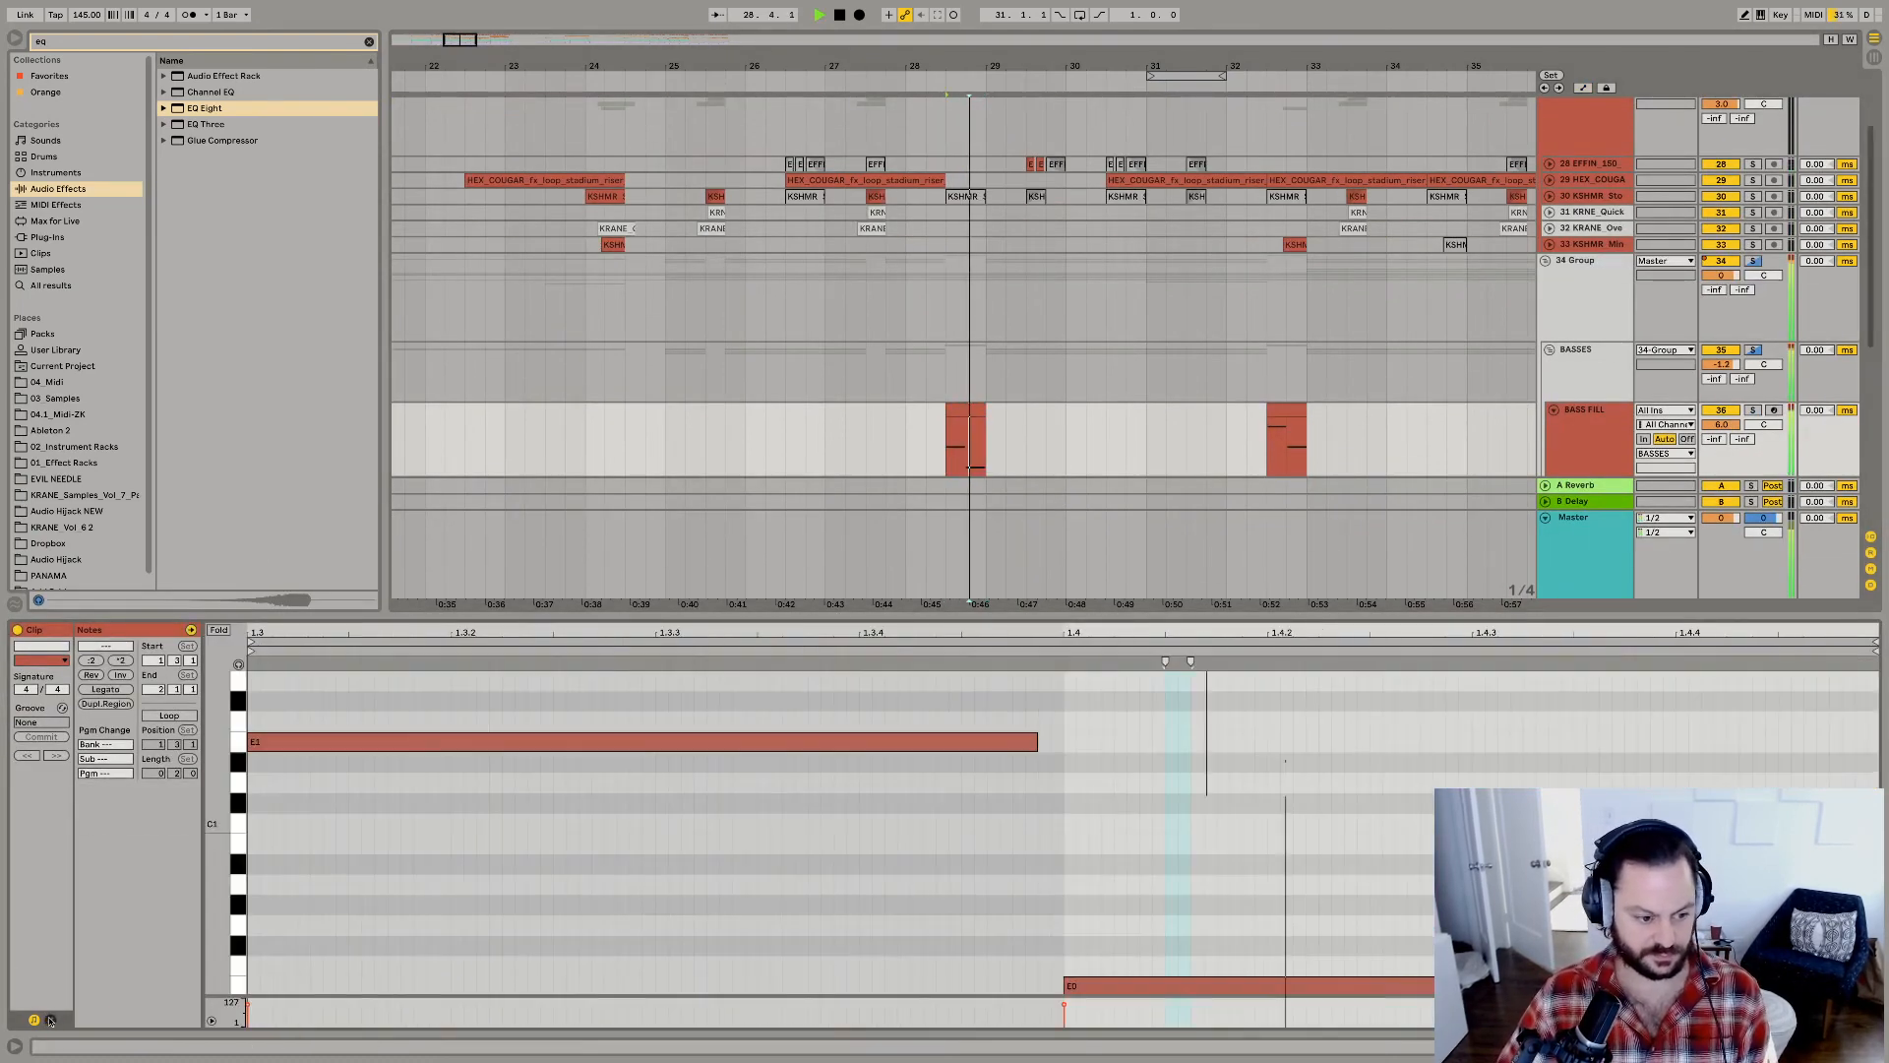
key("space")
left_click(1131, 986)
key("shift+Up")
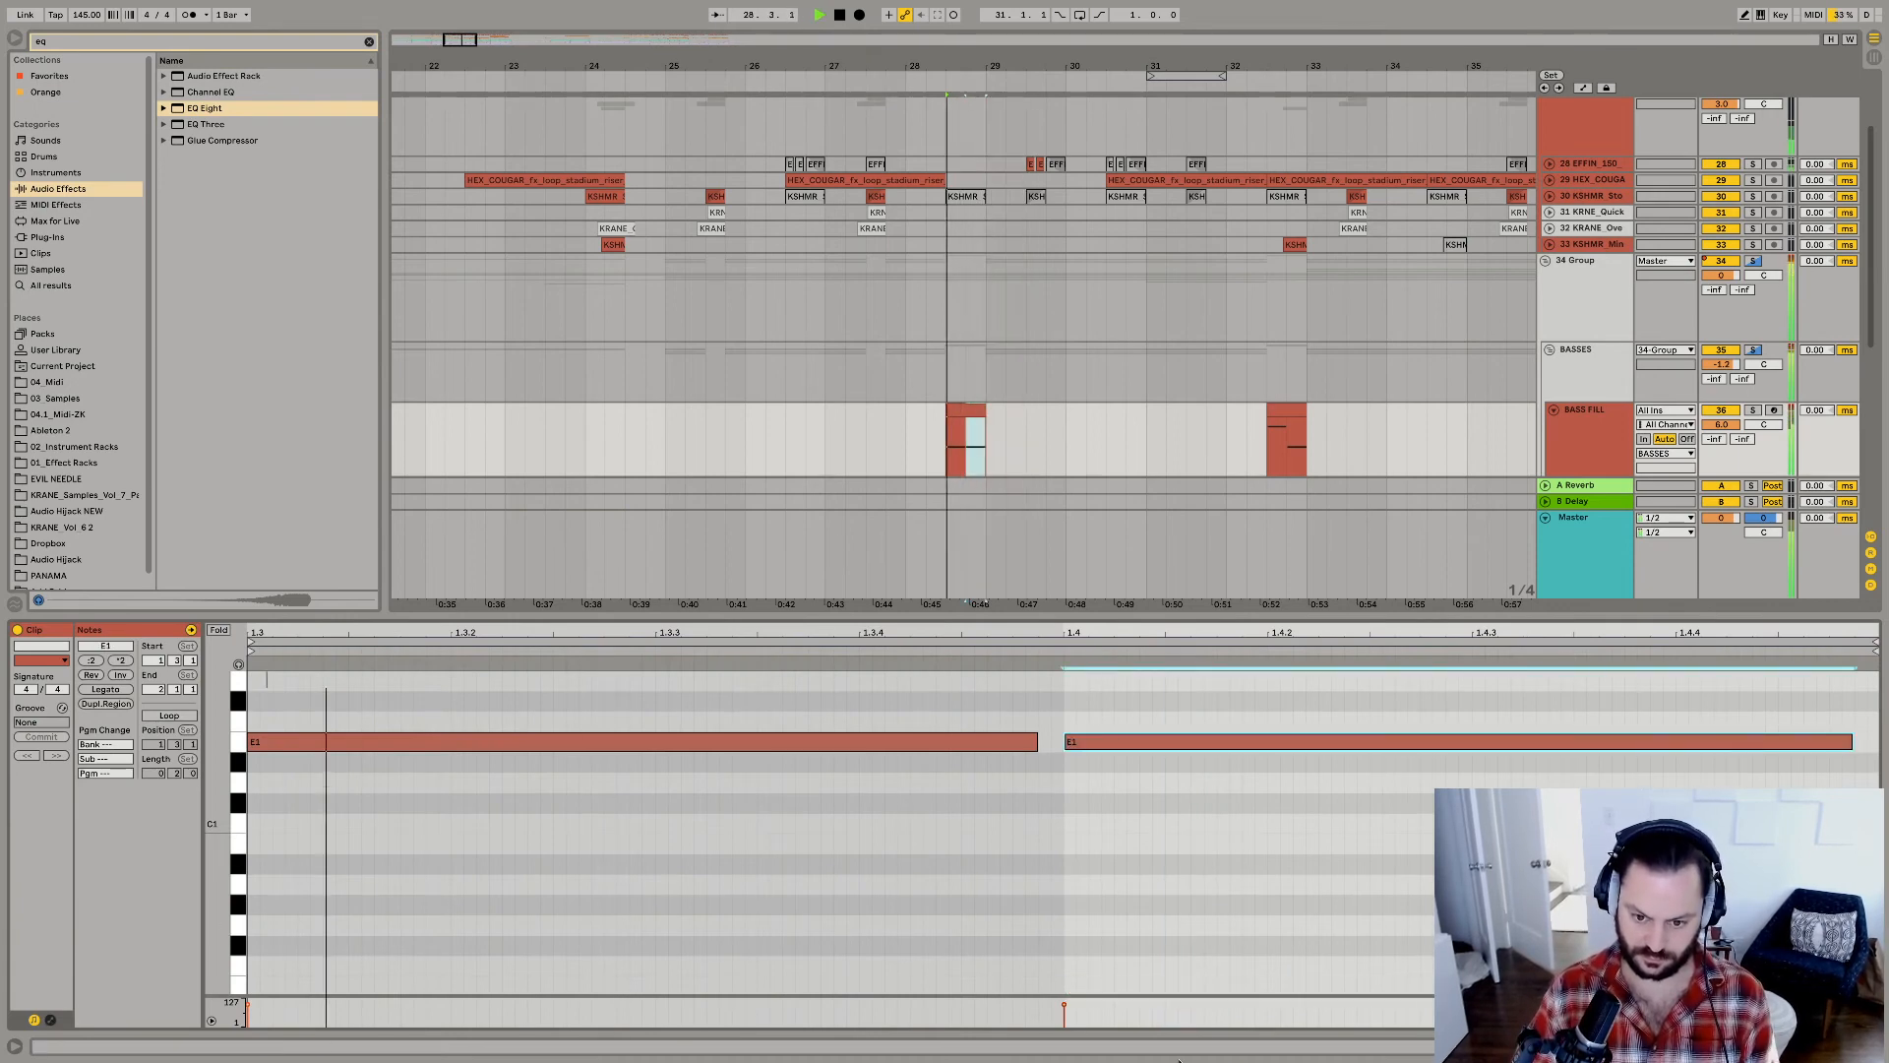
Reduce the first BASS FILL clip to a single E1 note held across it, and trim the clip's end to about 28.4.3.
key("shift+Up")
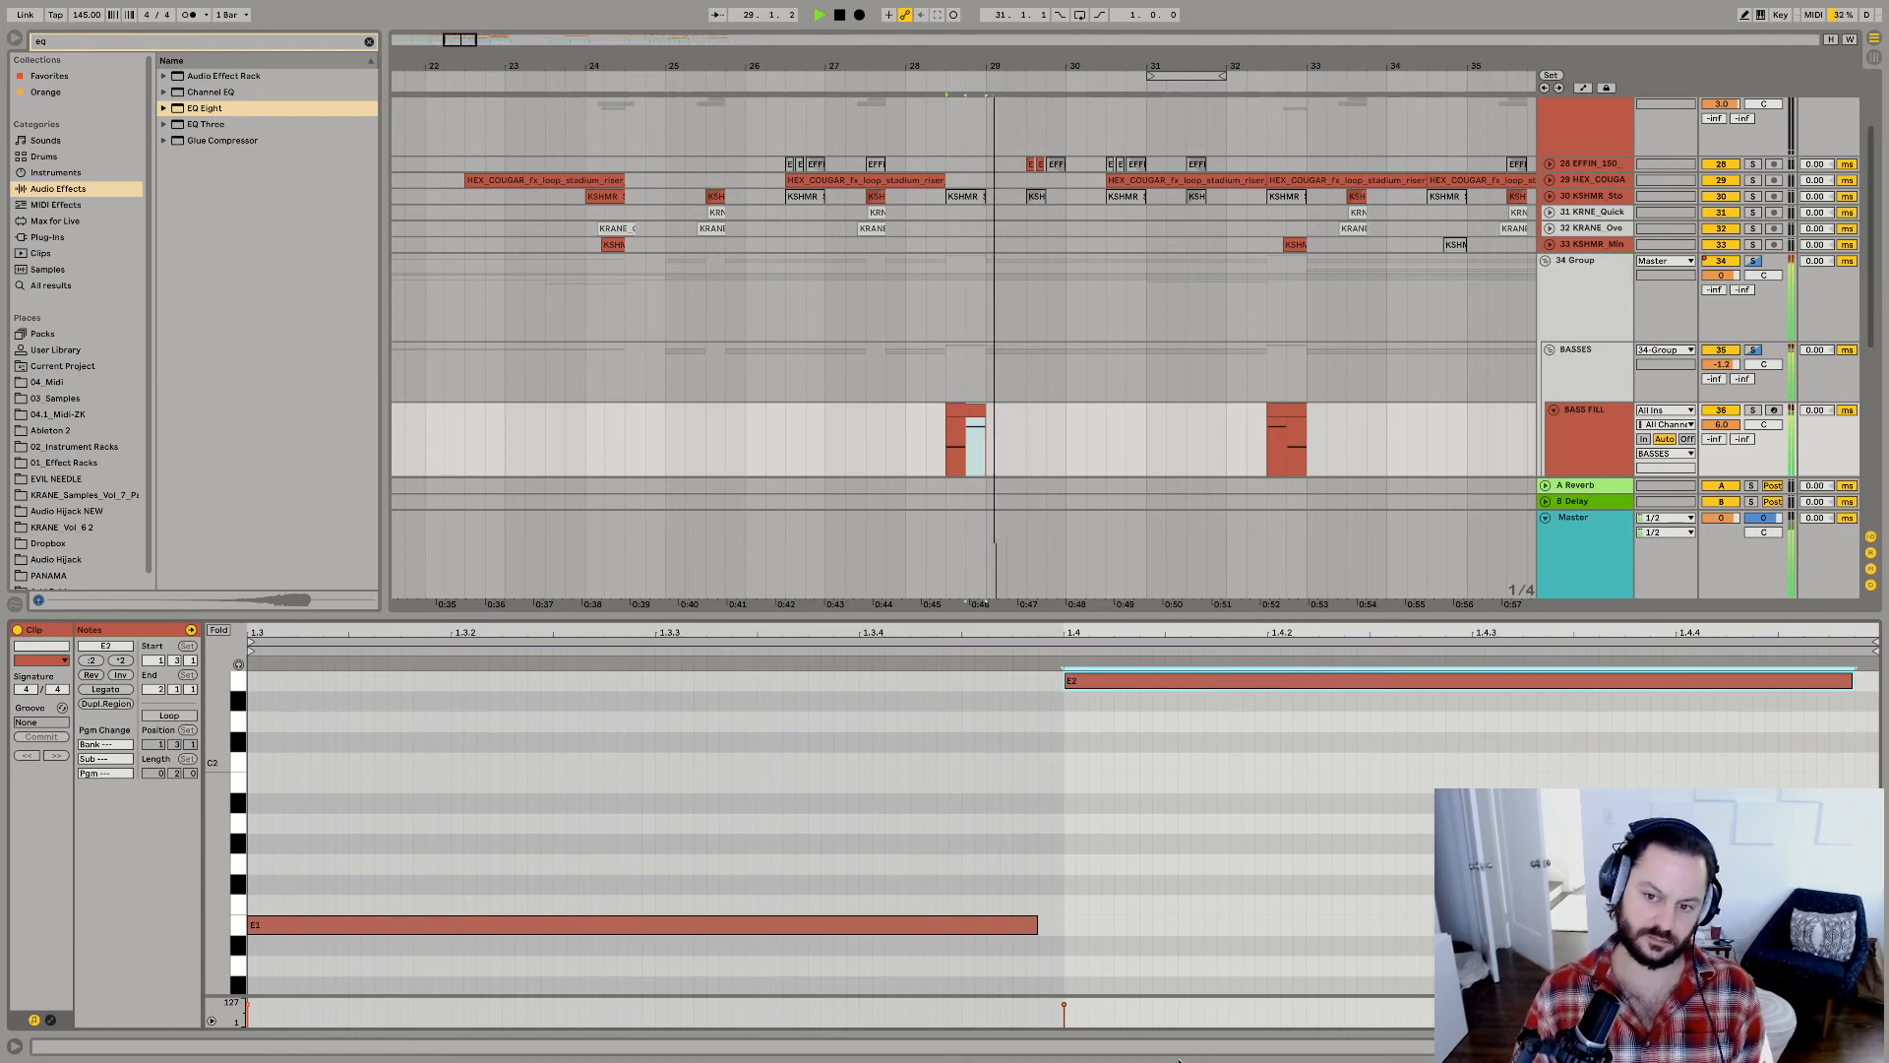
key("shift+Down")
key("Delete")
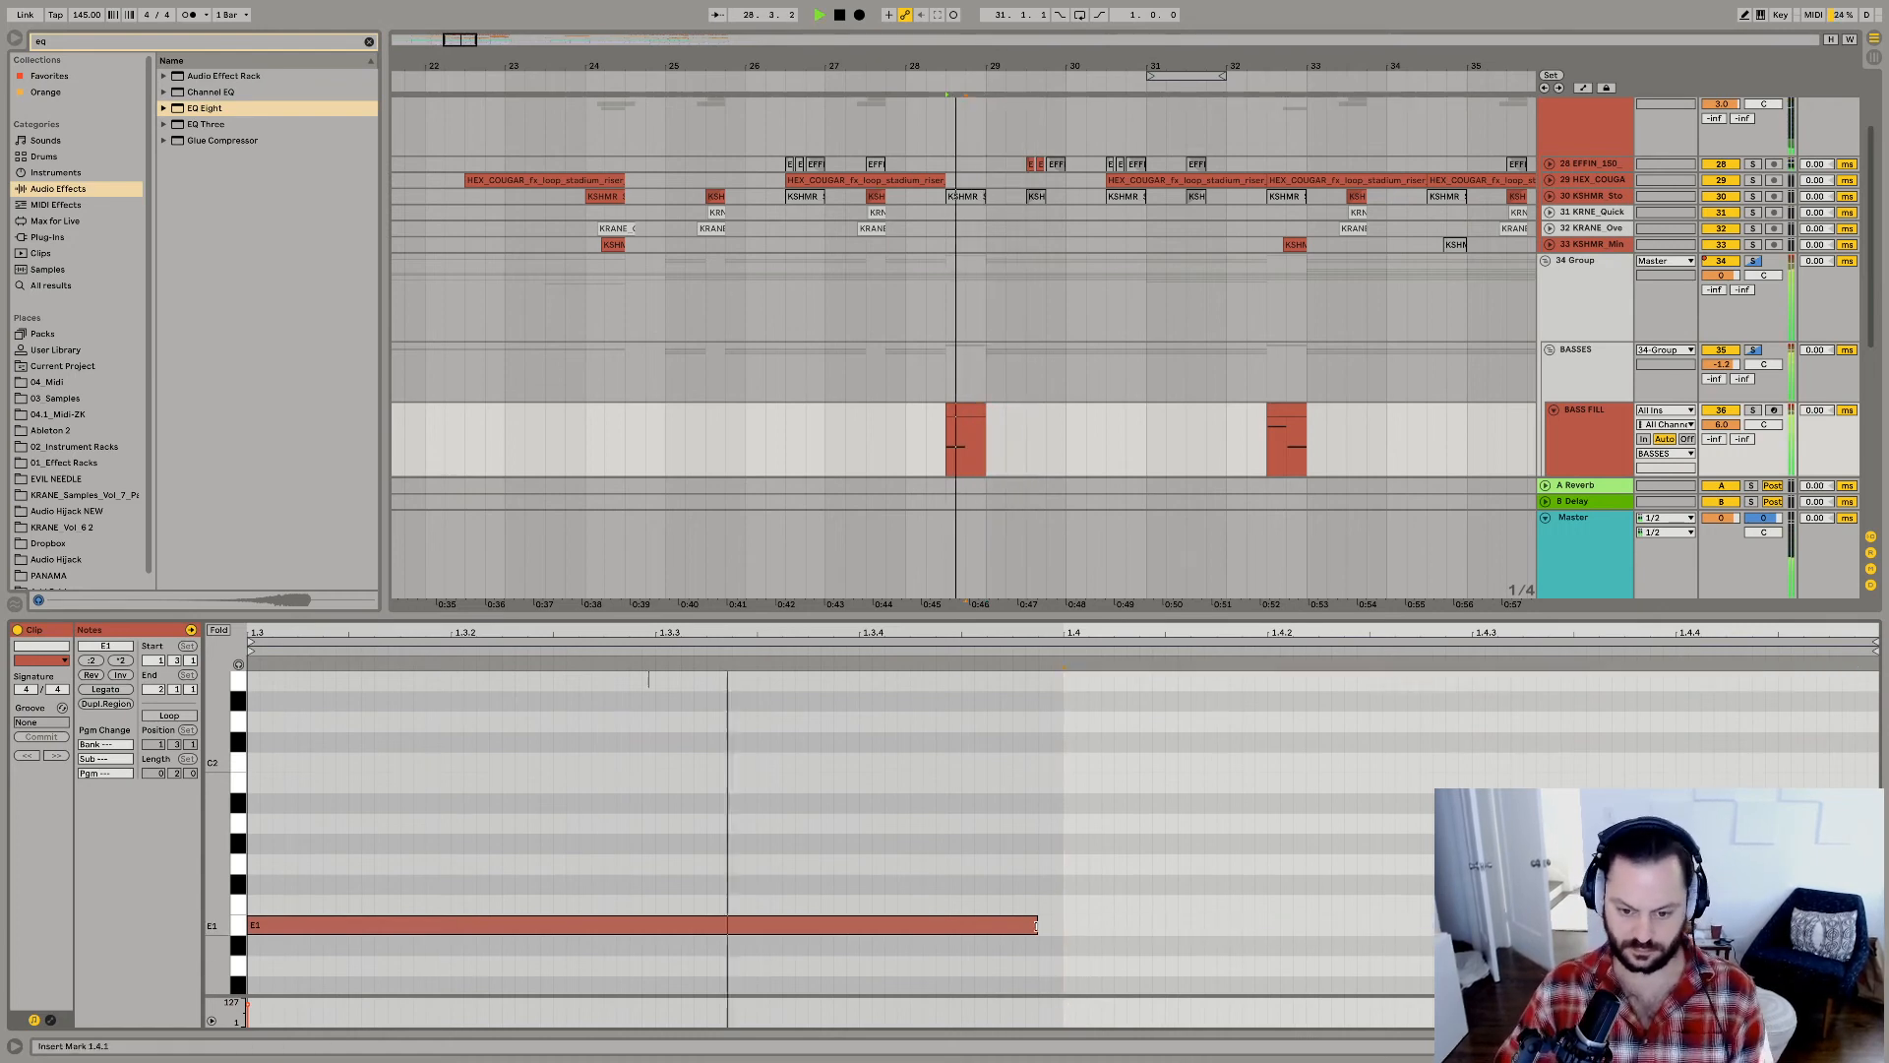
left_click_drag(1036, 925, 1883, 926)
key("space")
key("space")
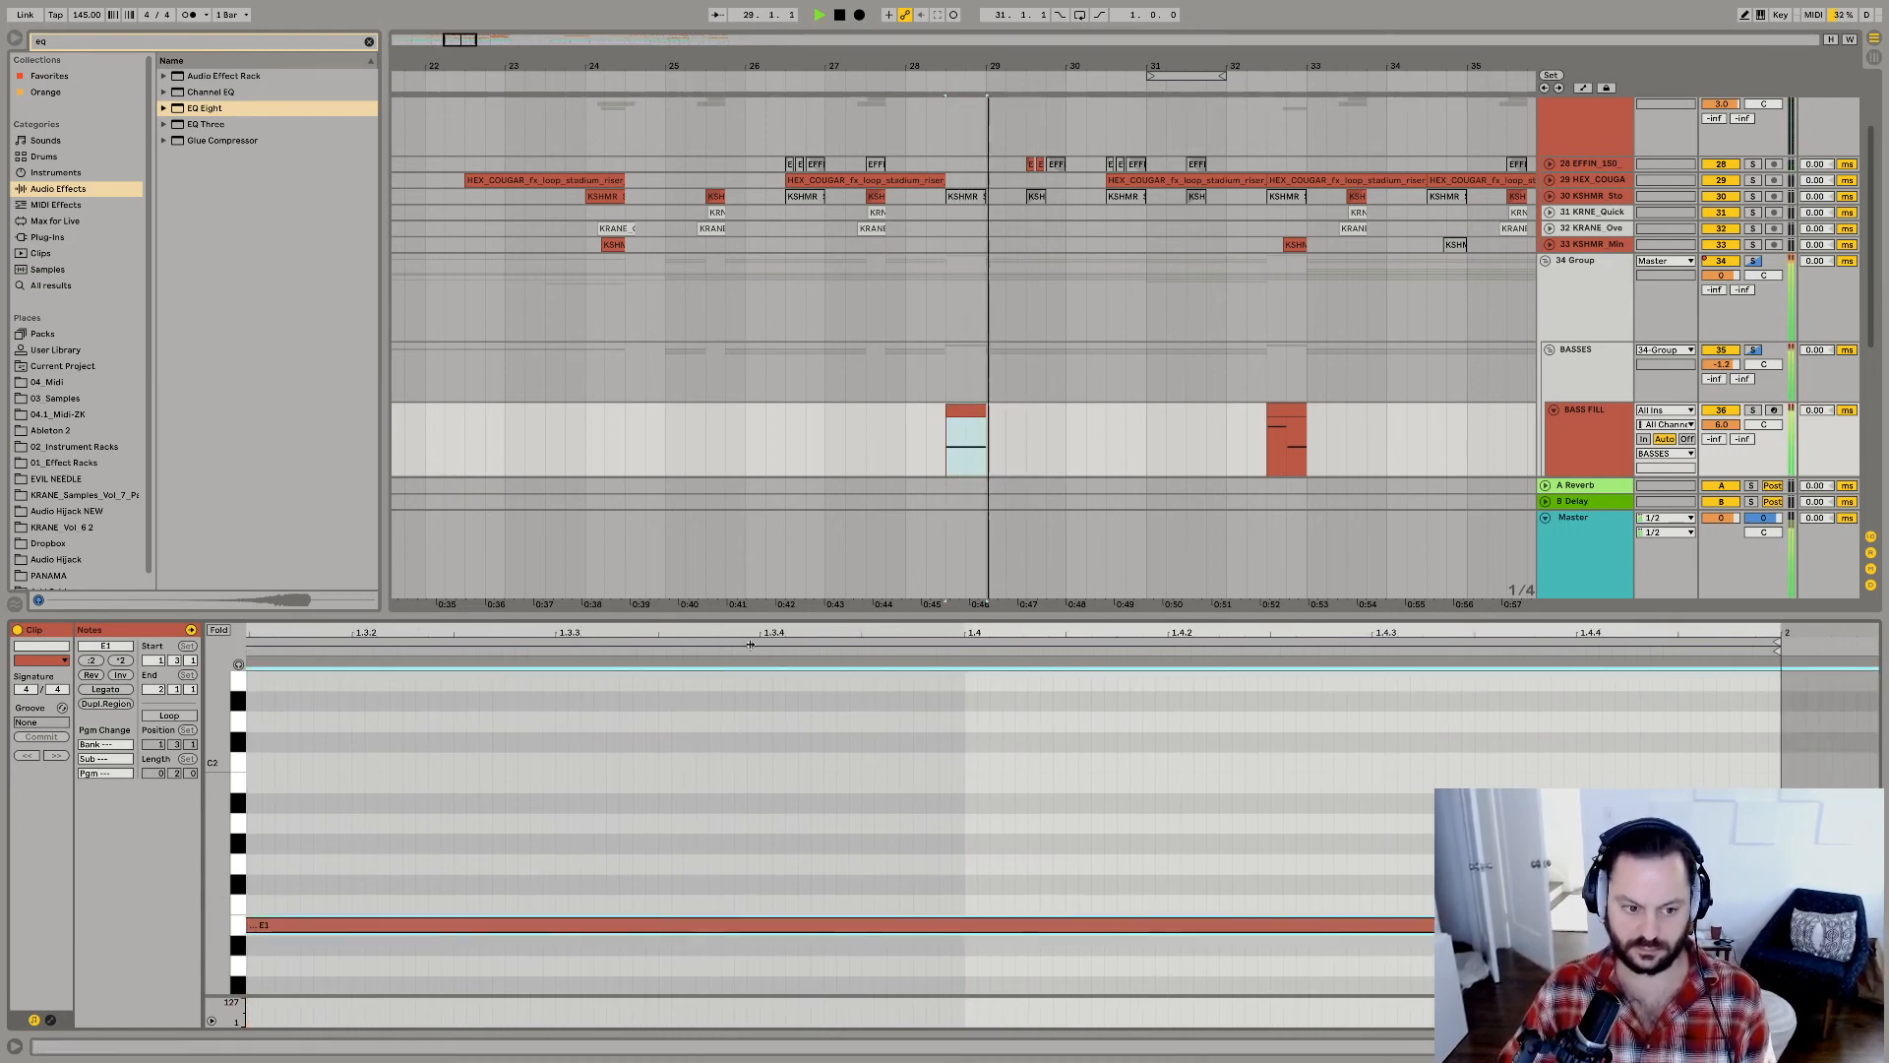
left_click_drag(980, 407, 976, 409)
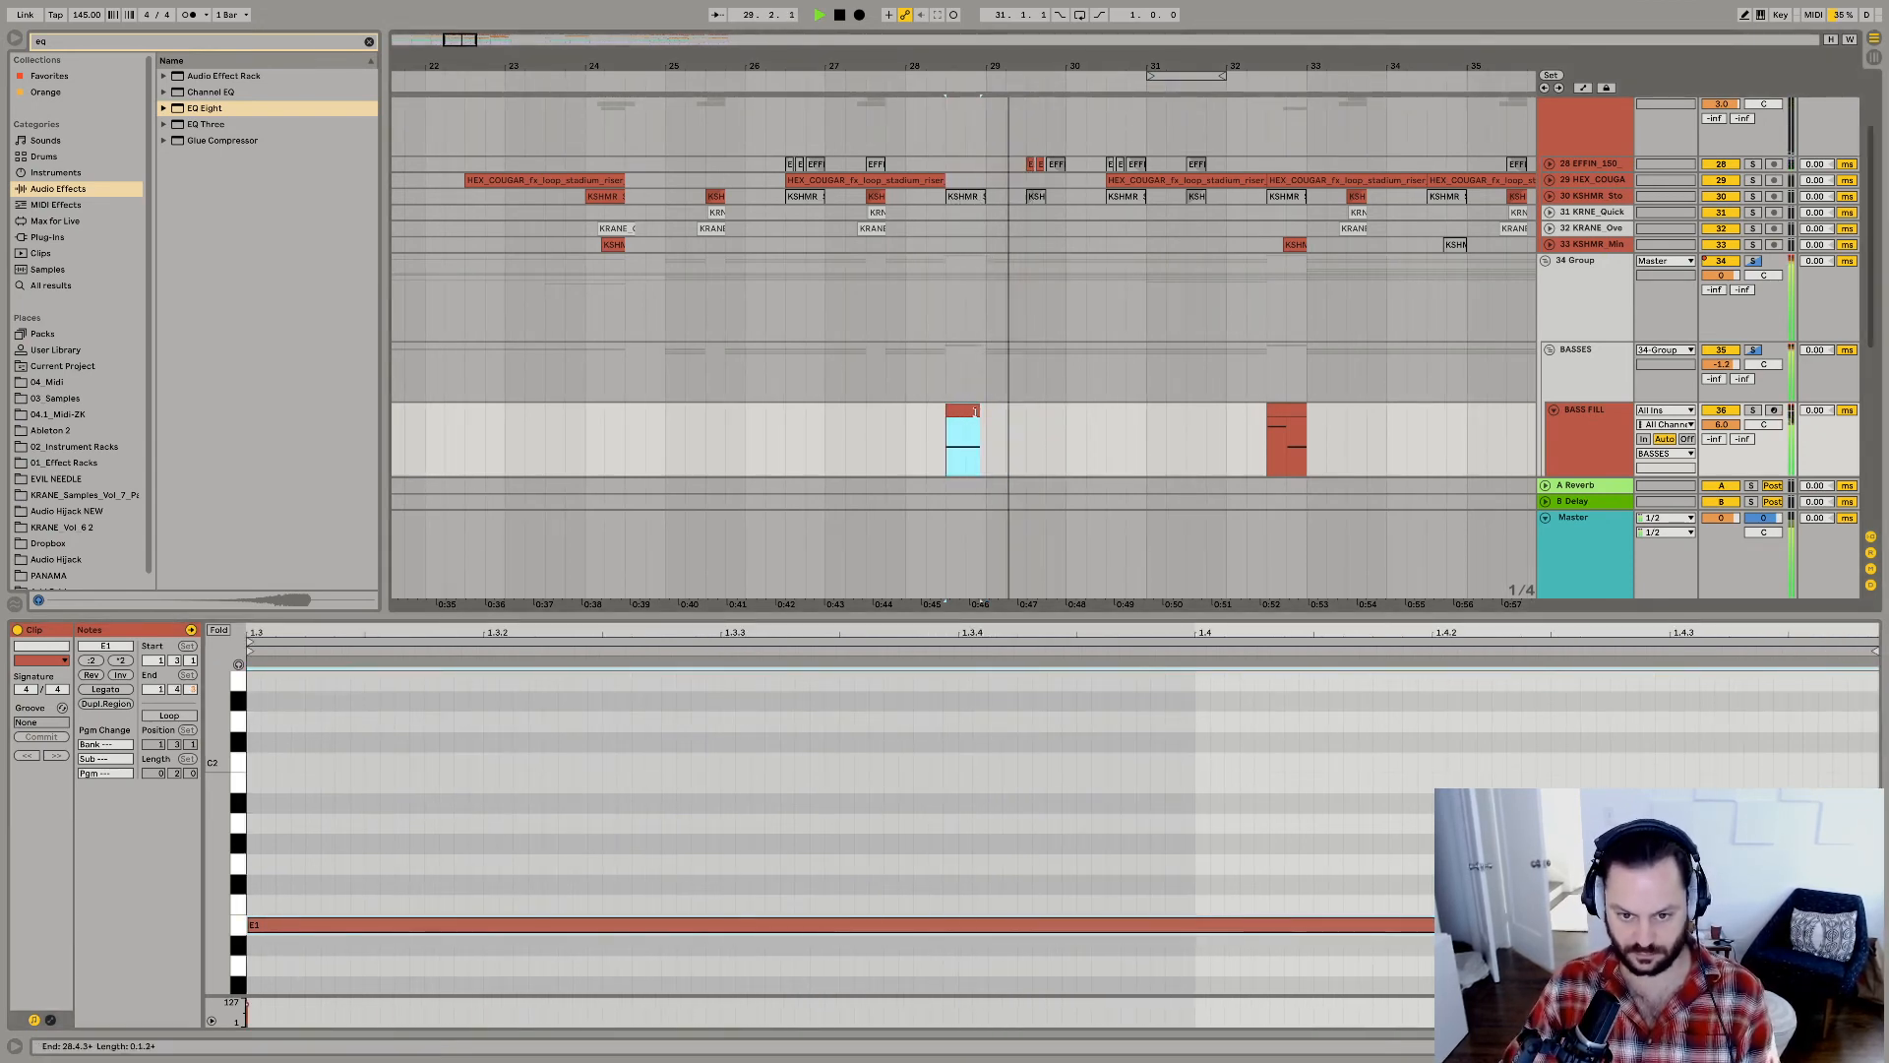
key("space")
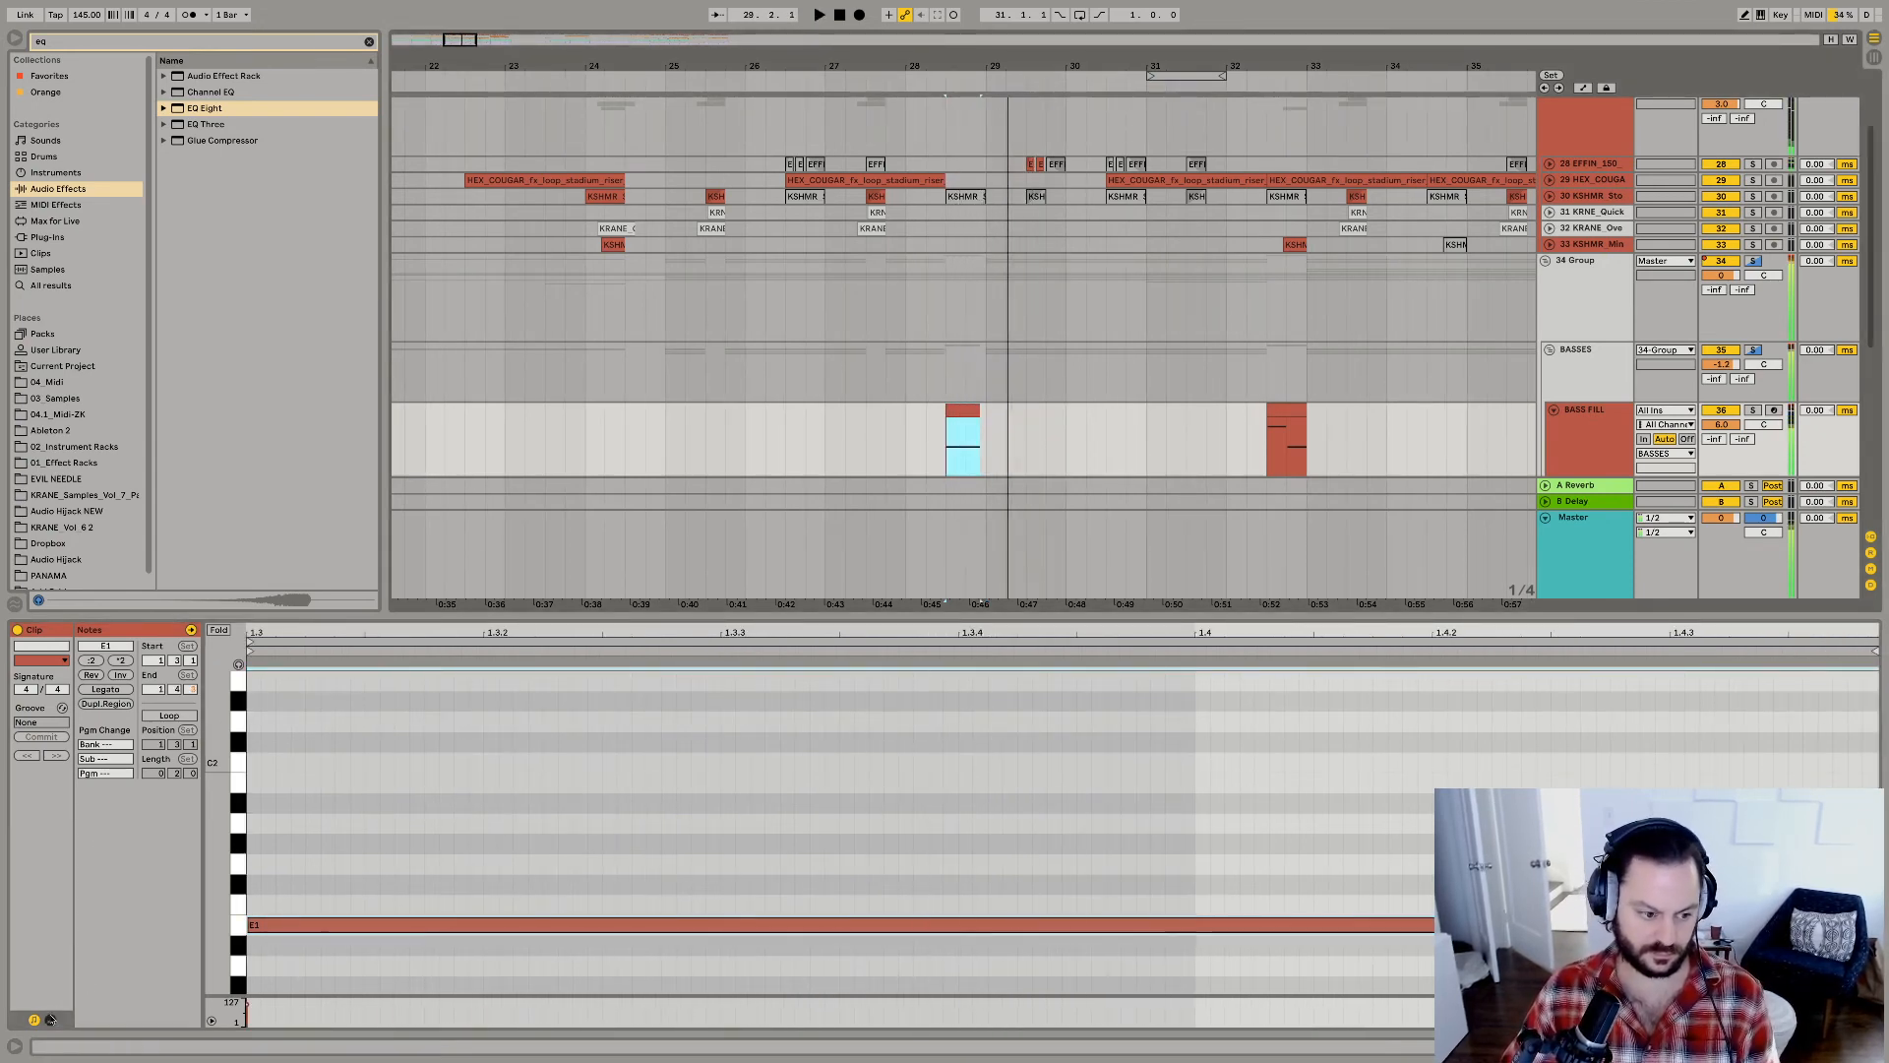
Show the first BASS FILL clip's Pitch Bend envelope in an enlarged editor, playing the fill to check it.
left_click(50, 1019)
left_click(253, 662)
left_click(248, 647)
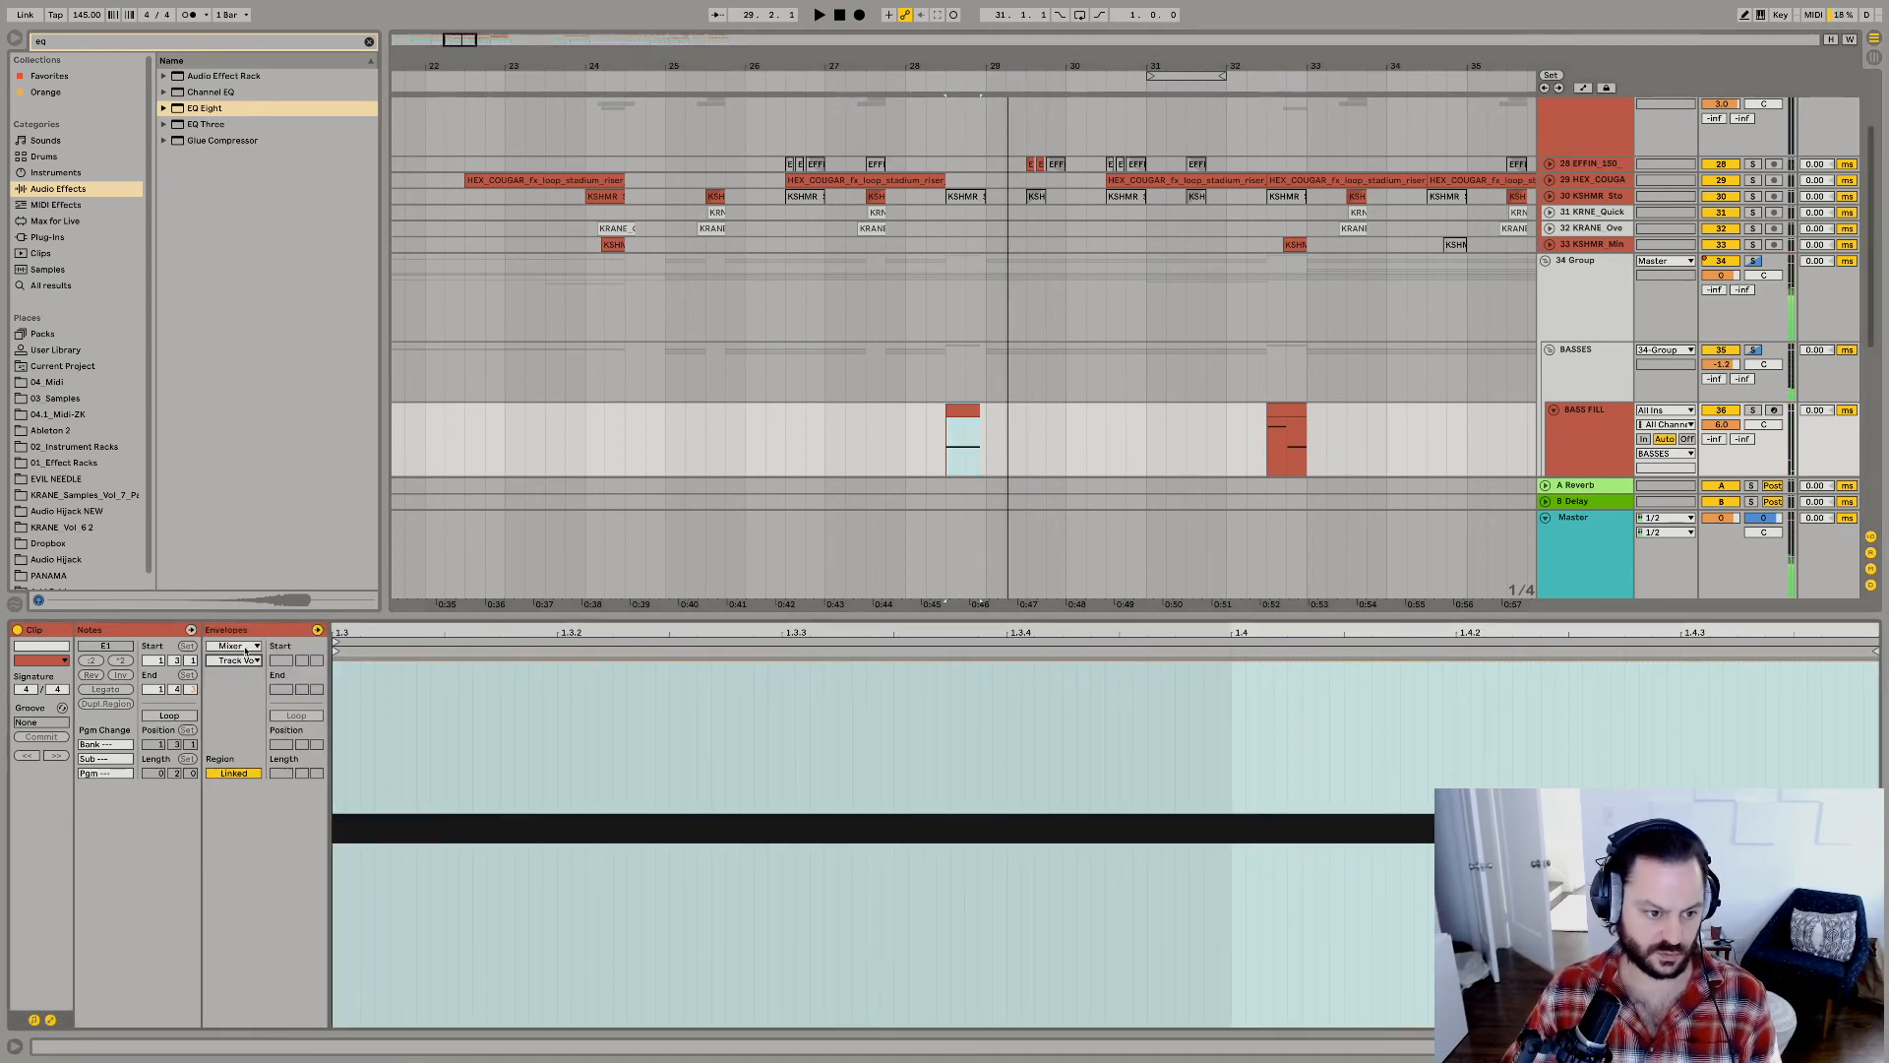
left_click(247, 646)
left_click(243, 658)
key("space")
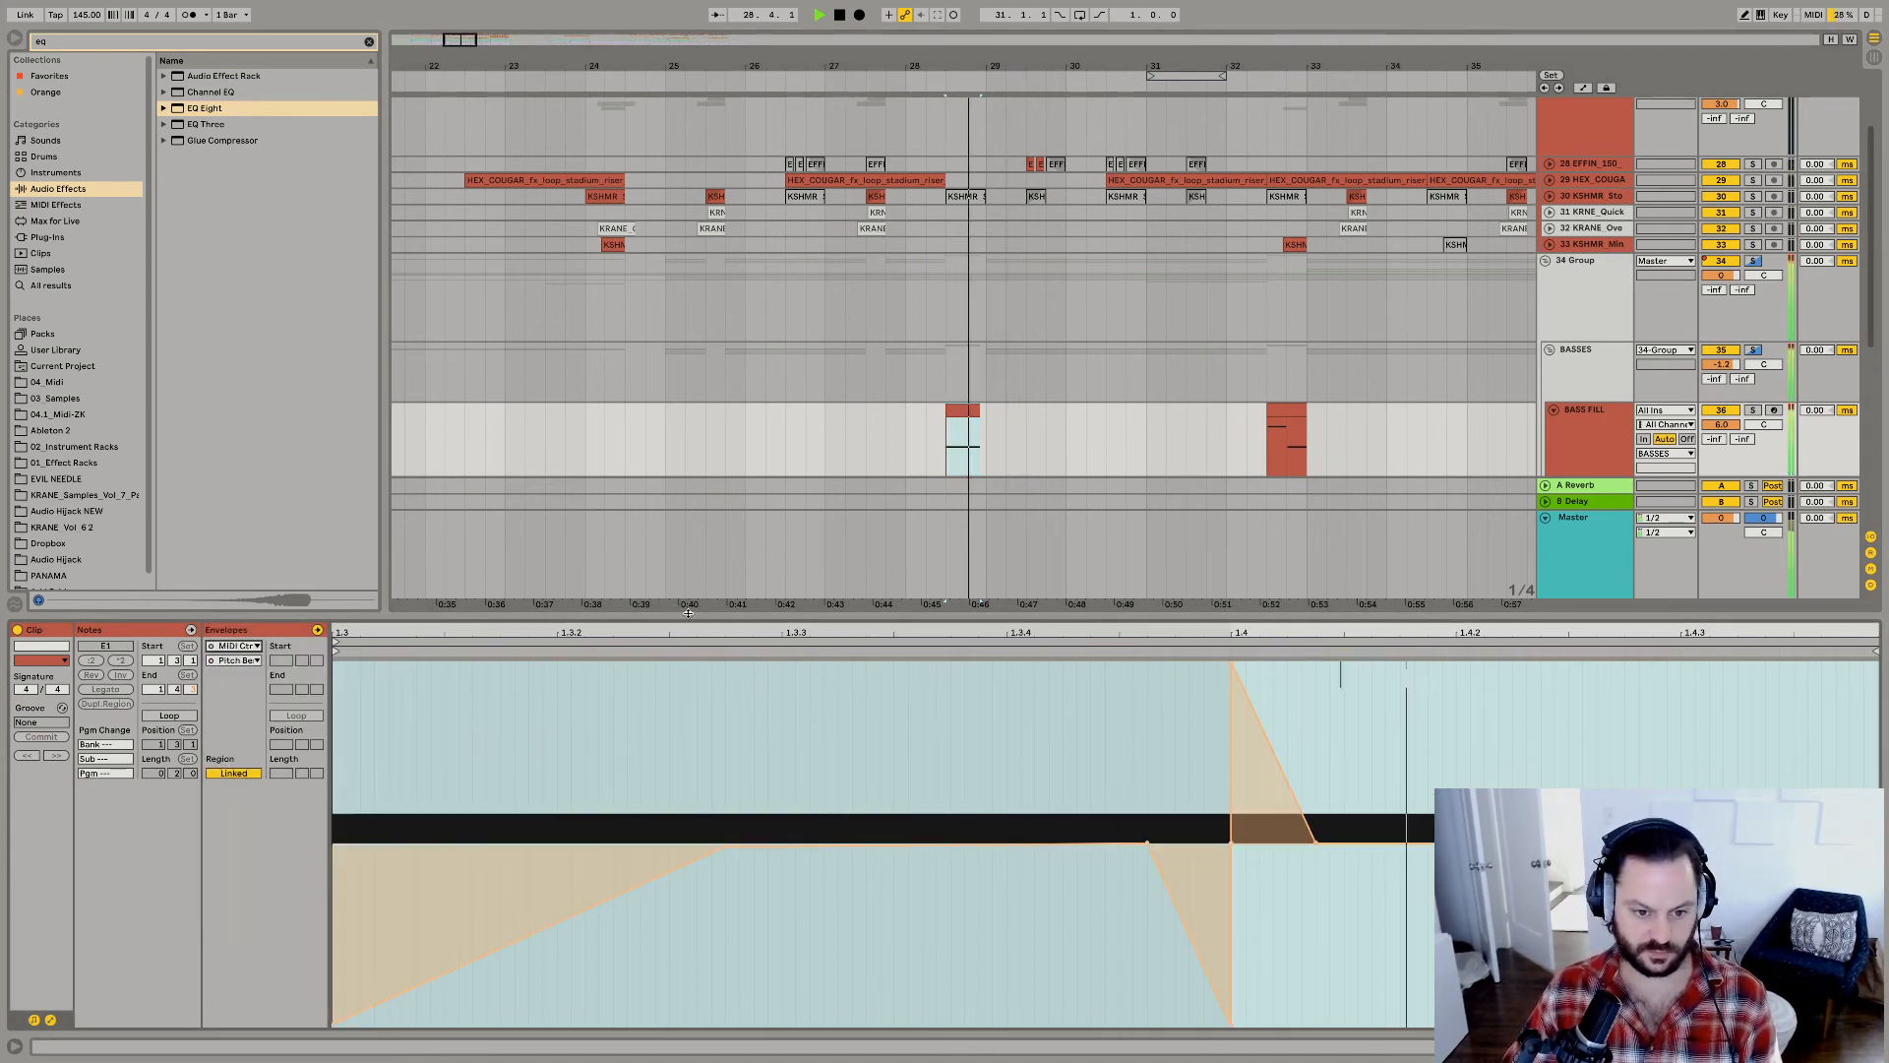
key("space")
left_click_drag(673, 616, 696, 246)
key("space")
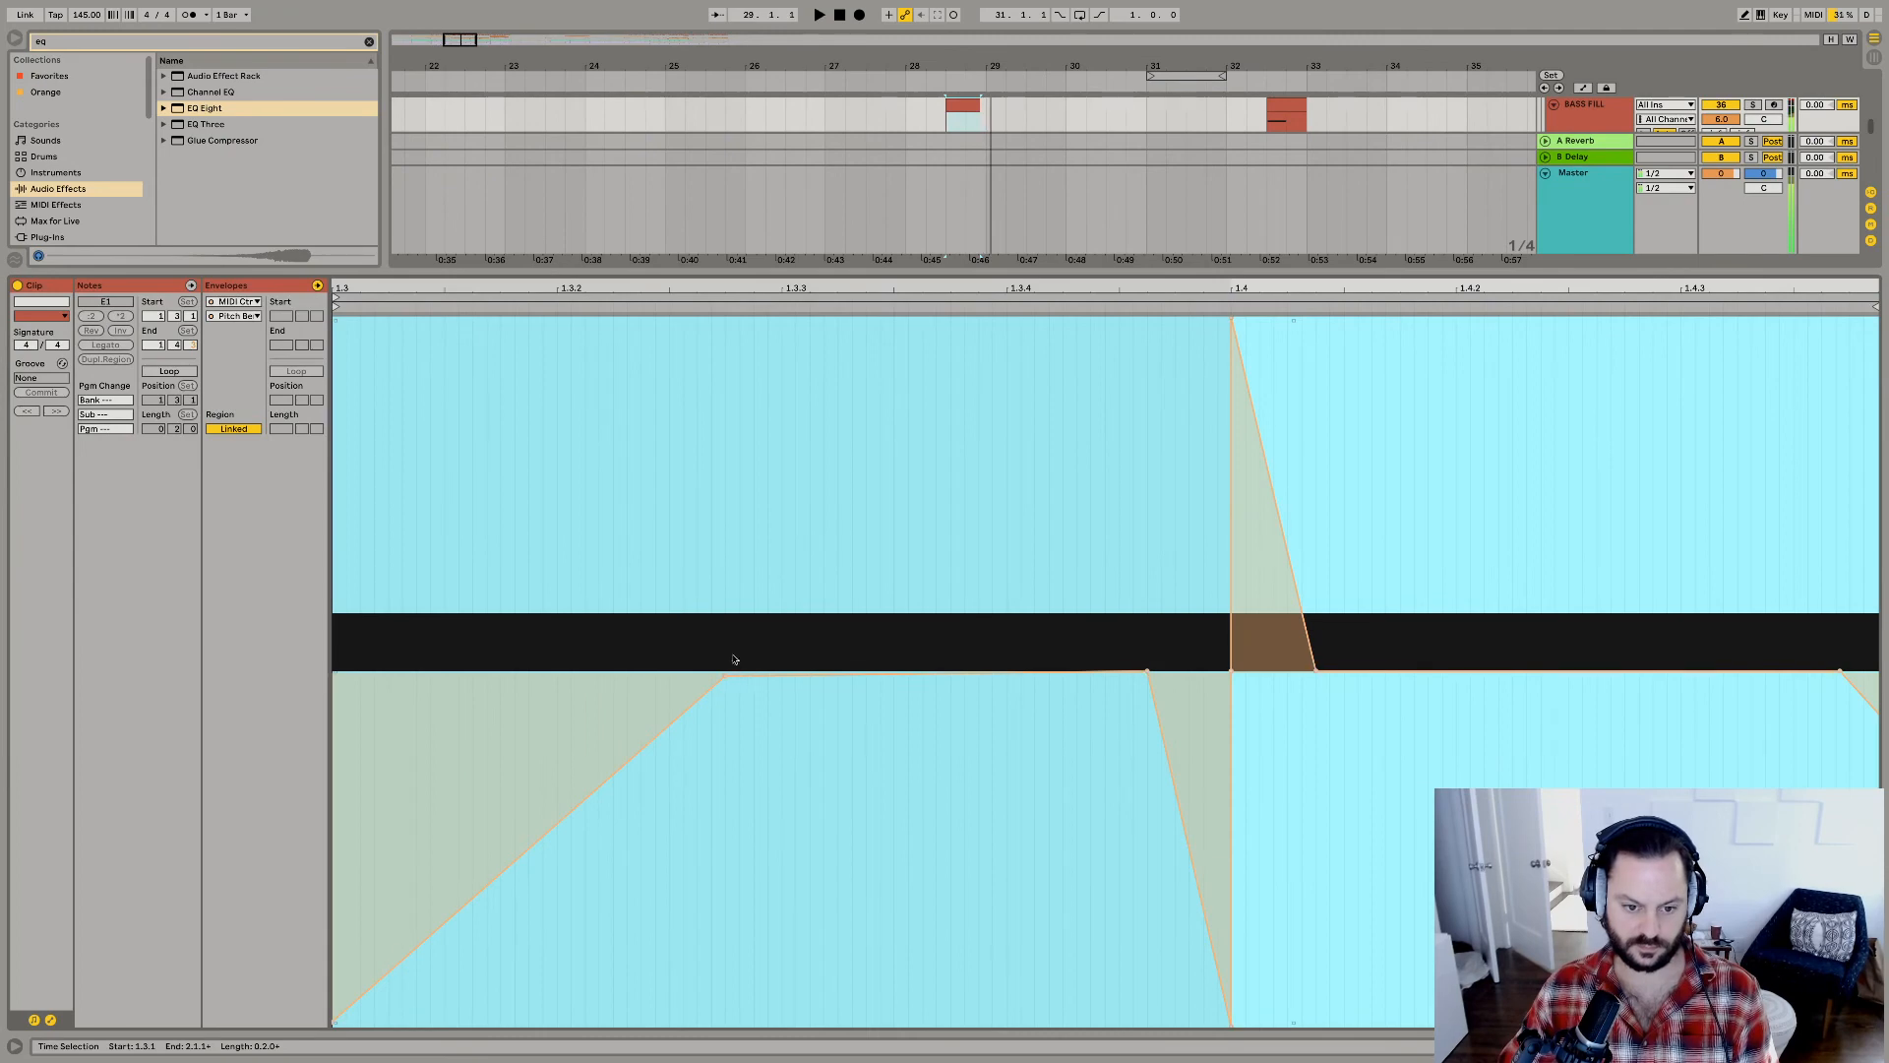
Reshape the pitch bend so the opening rise peaks slightly above centre just after 1.3.3 and the fall after 1.4 takes longer.
left_click(734, 659)
left_click_drag(852, 671, 866, 671)
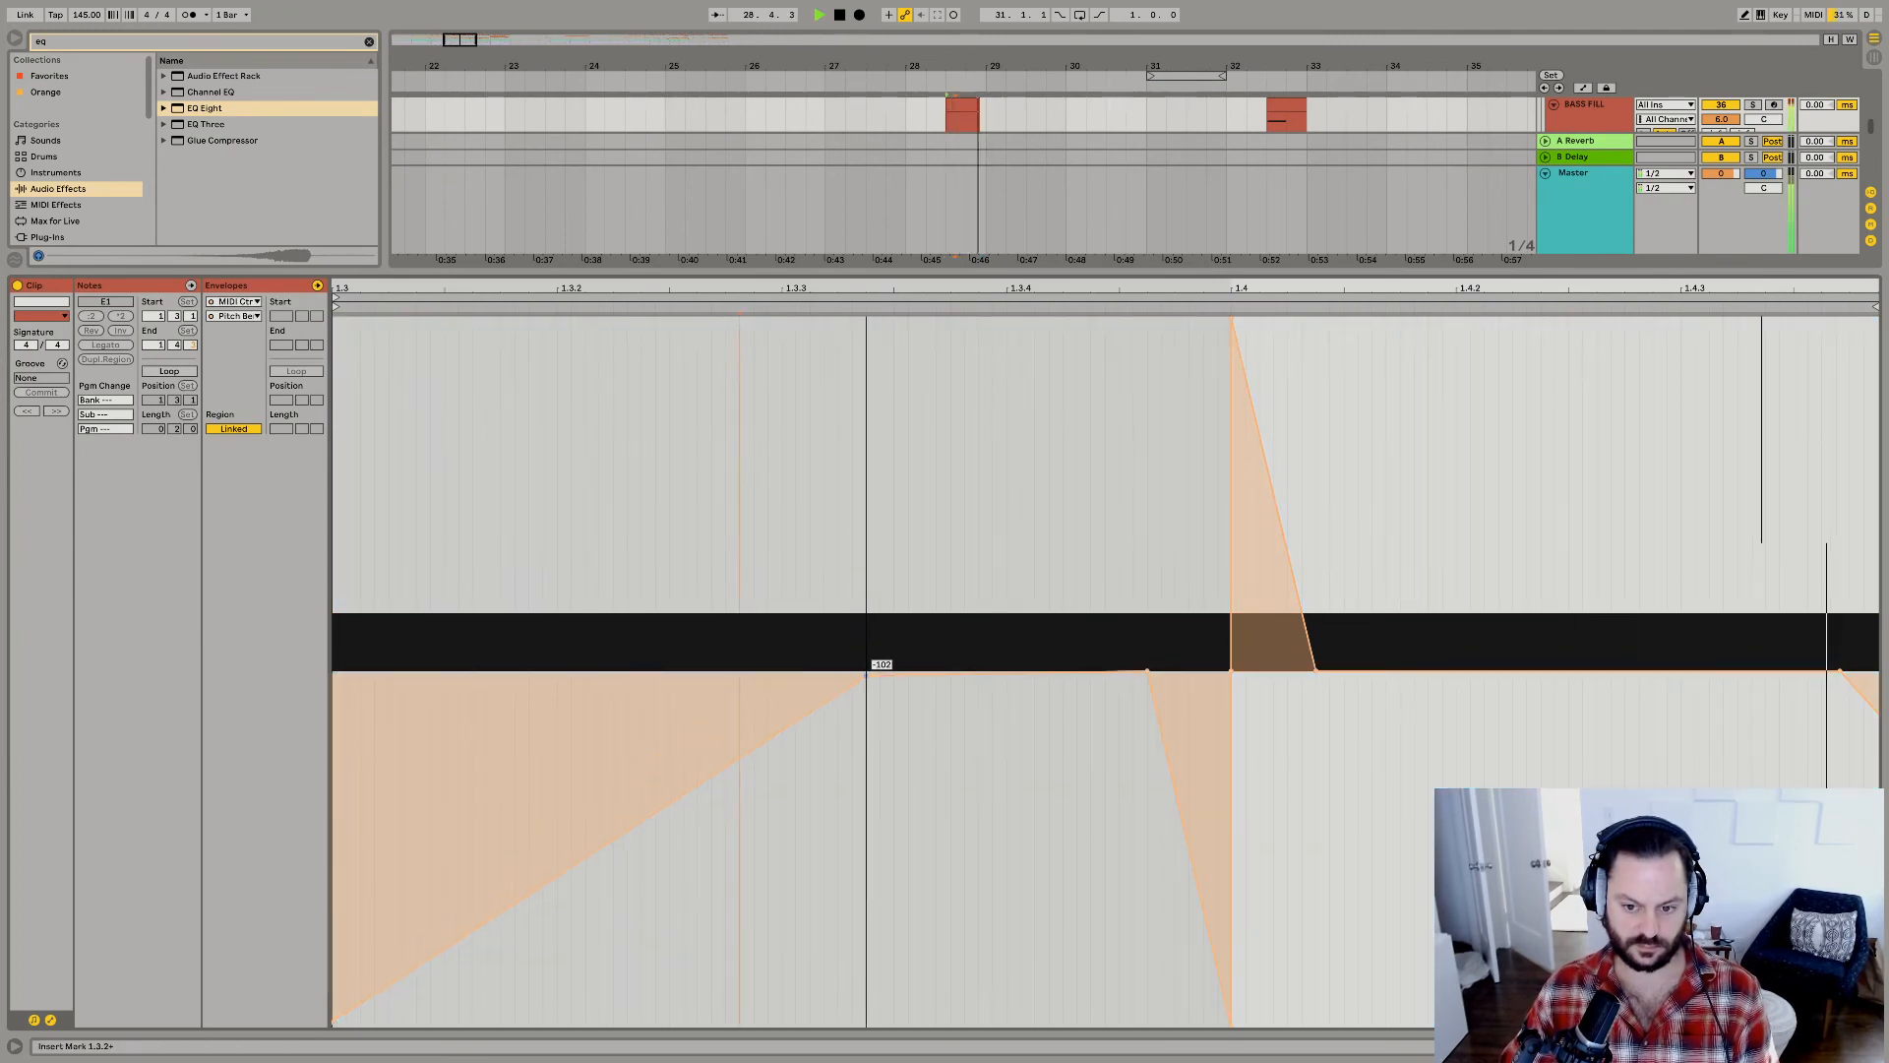
left_click_drag(1315, 671, 1413, 673)
key("space")
key("space")
left_click_drag(852, 686, 823, 645)
key("space")
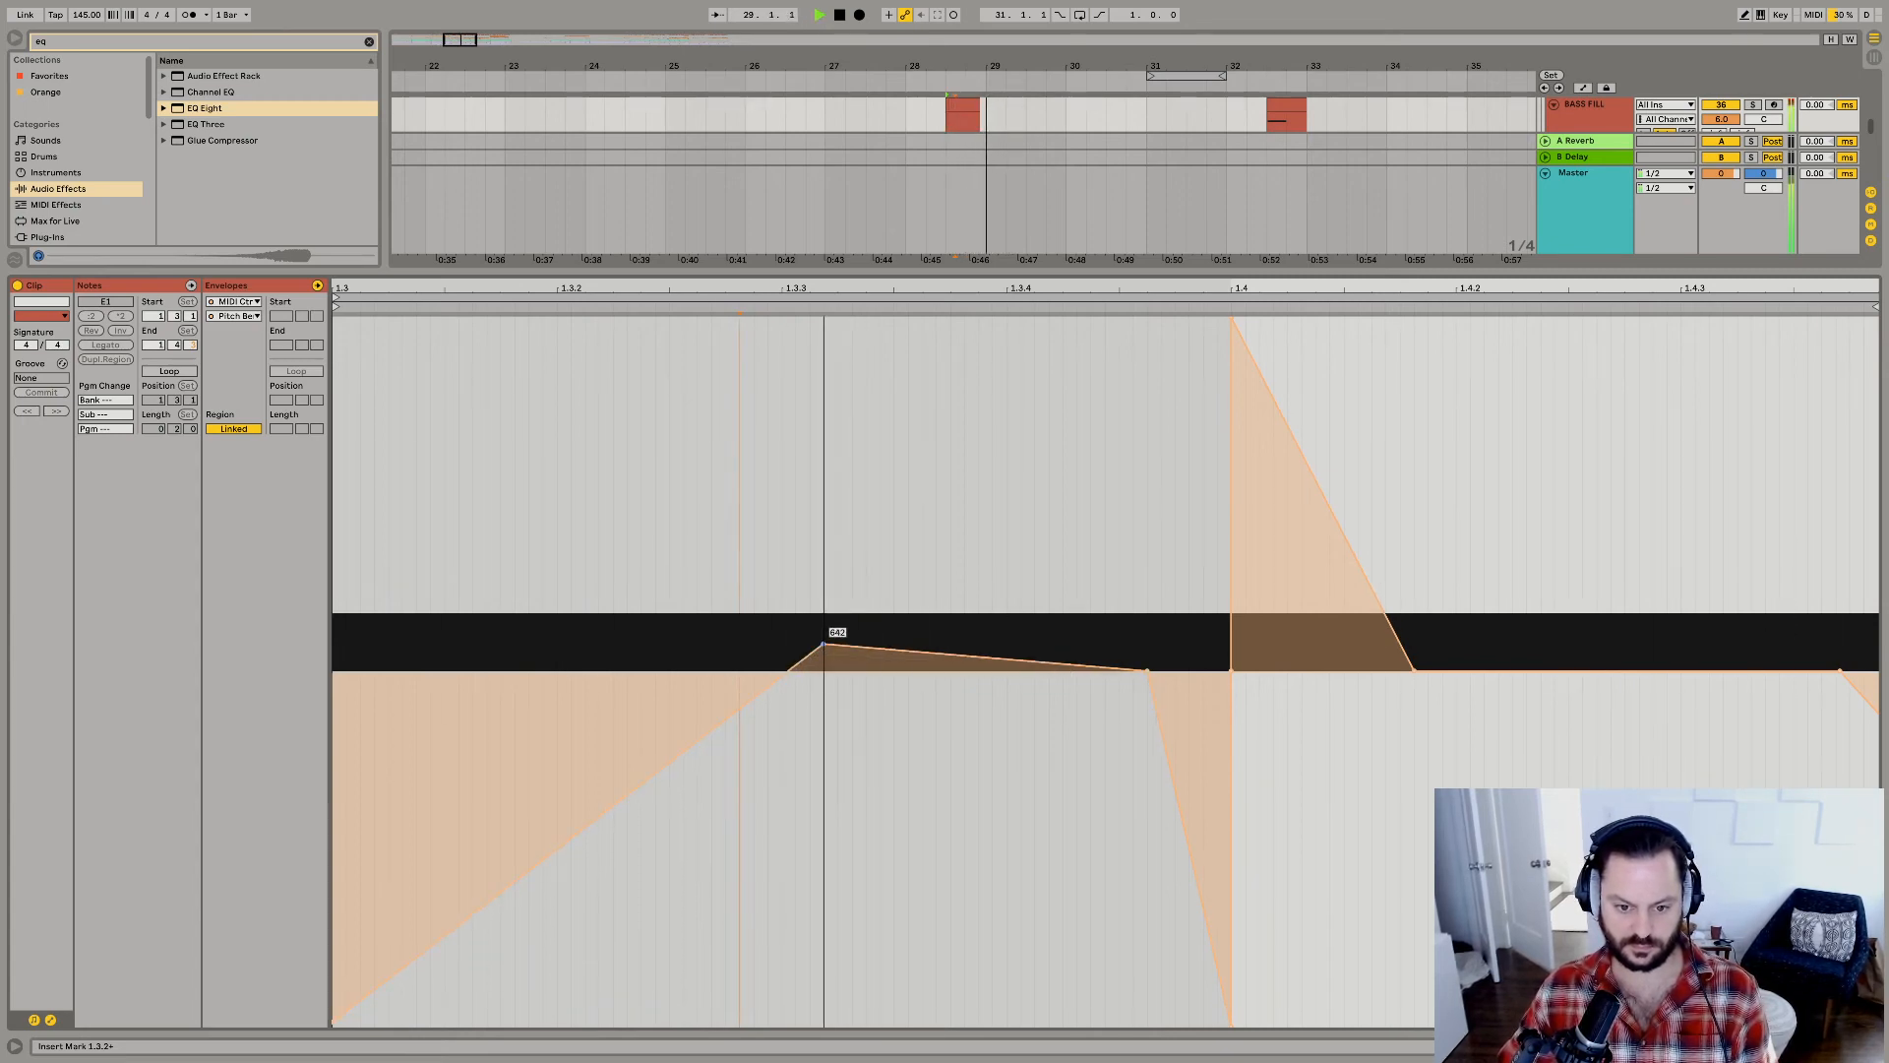
mouse_move(953, 655)
left_mouse_down()
mouse_move(968, 468)
mouse_move(925, 652)
left_mouse_up()
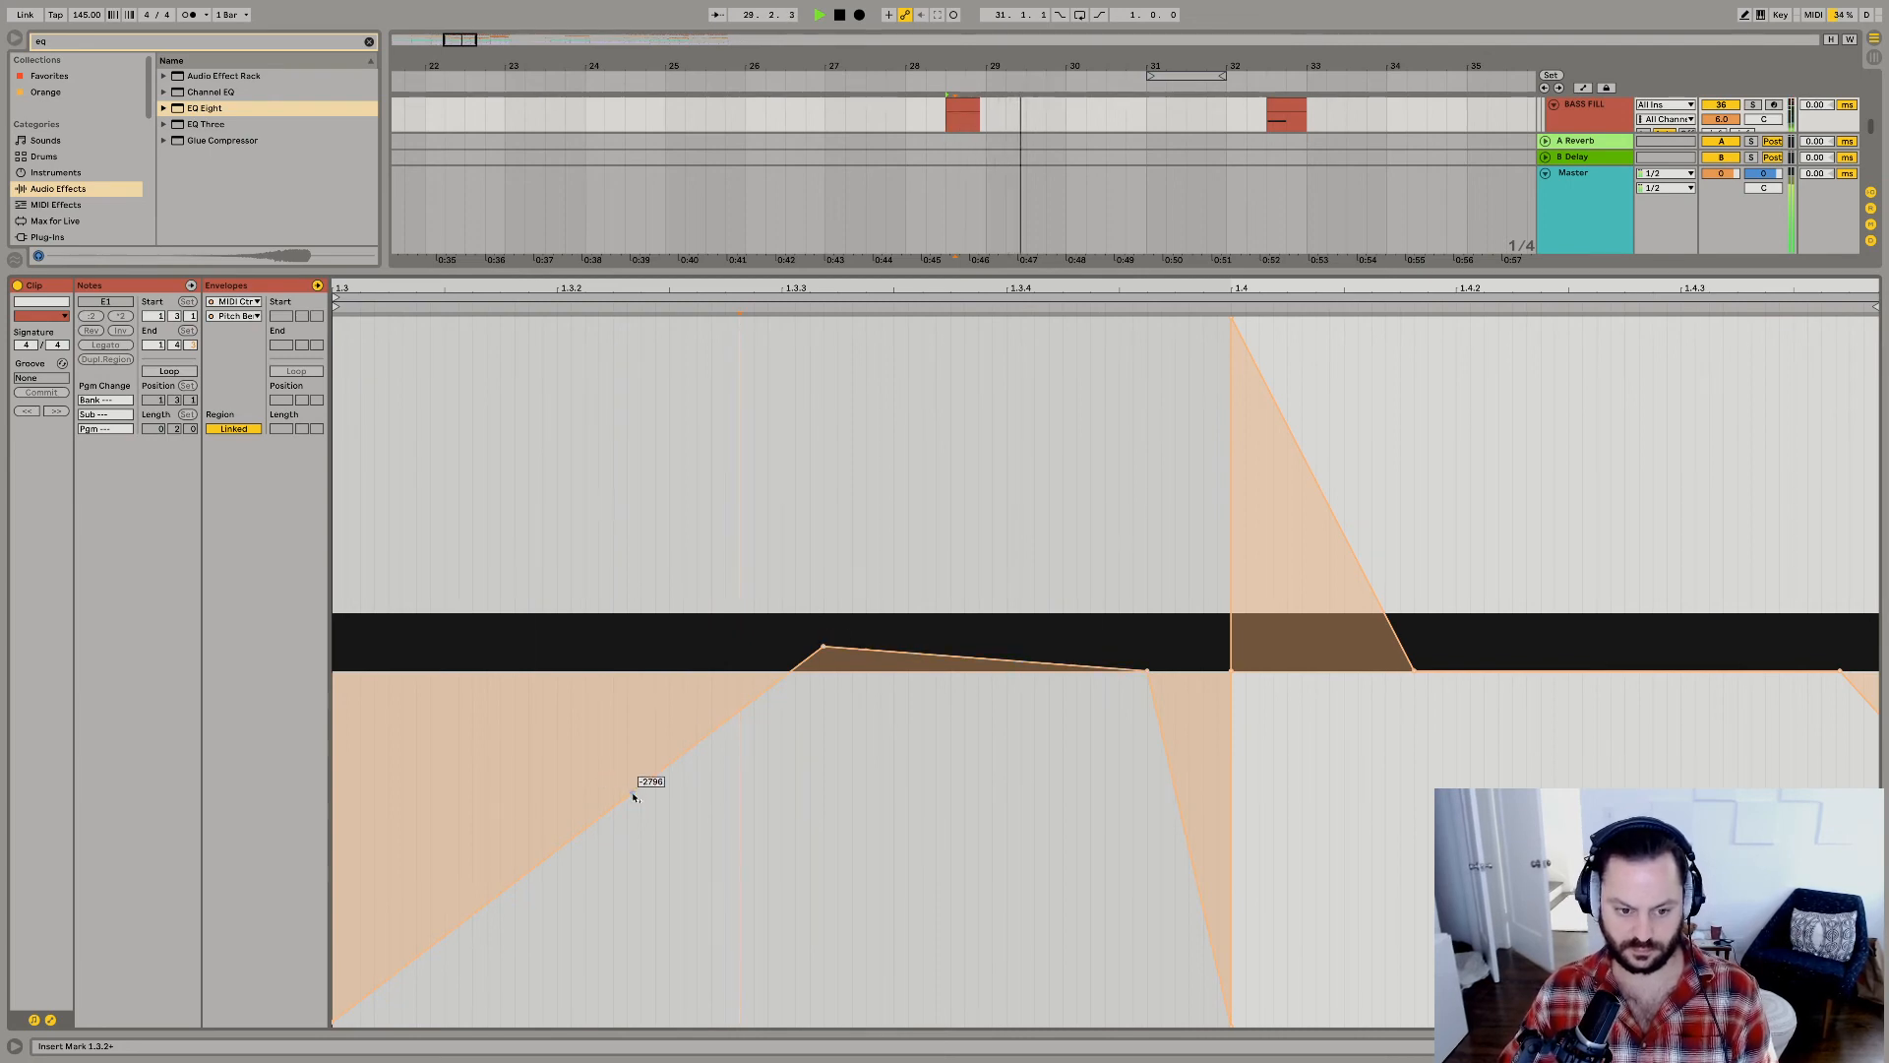
Copy the one-beat deactivated gap at 25.3.1 in the bass tracks and paste it at 29.3.1.
key("shift+Tab")
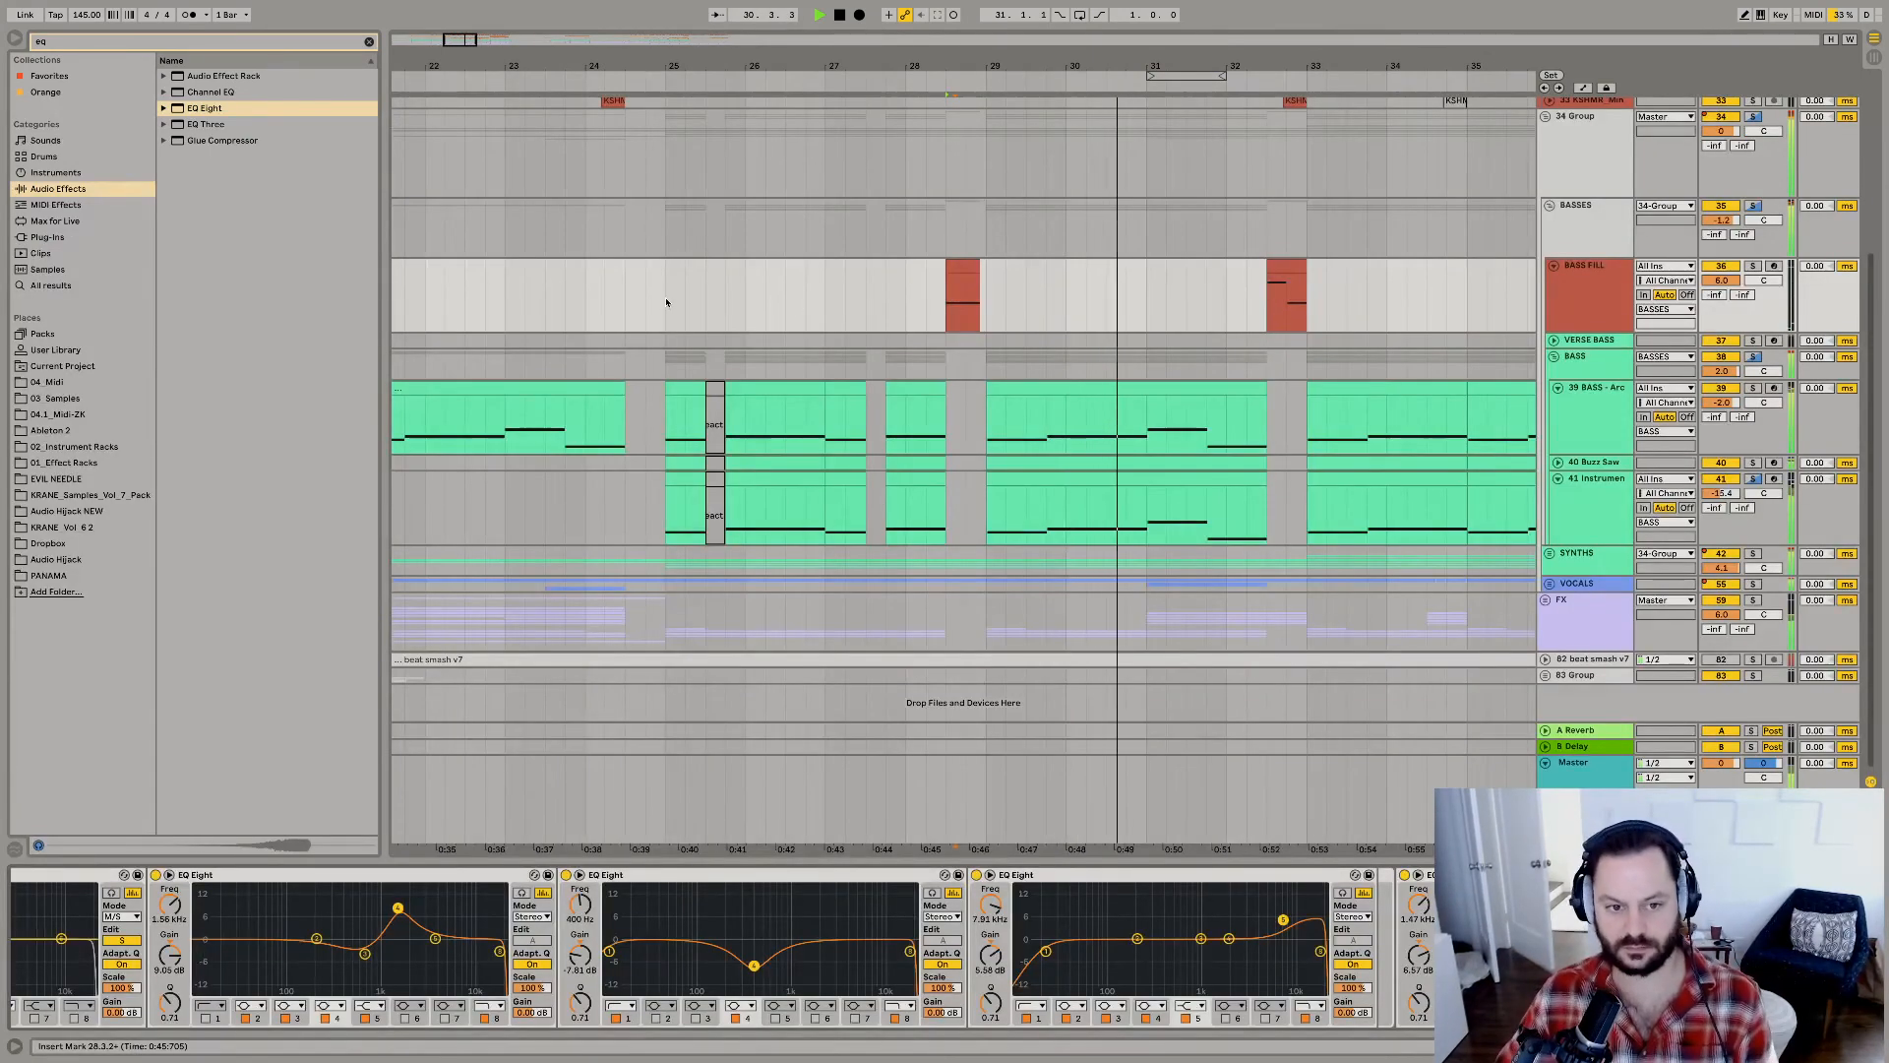
left_click(716, 482)
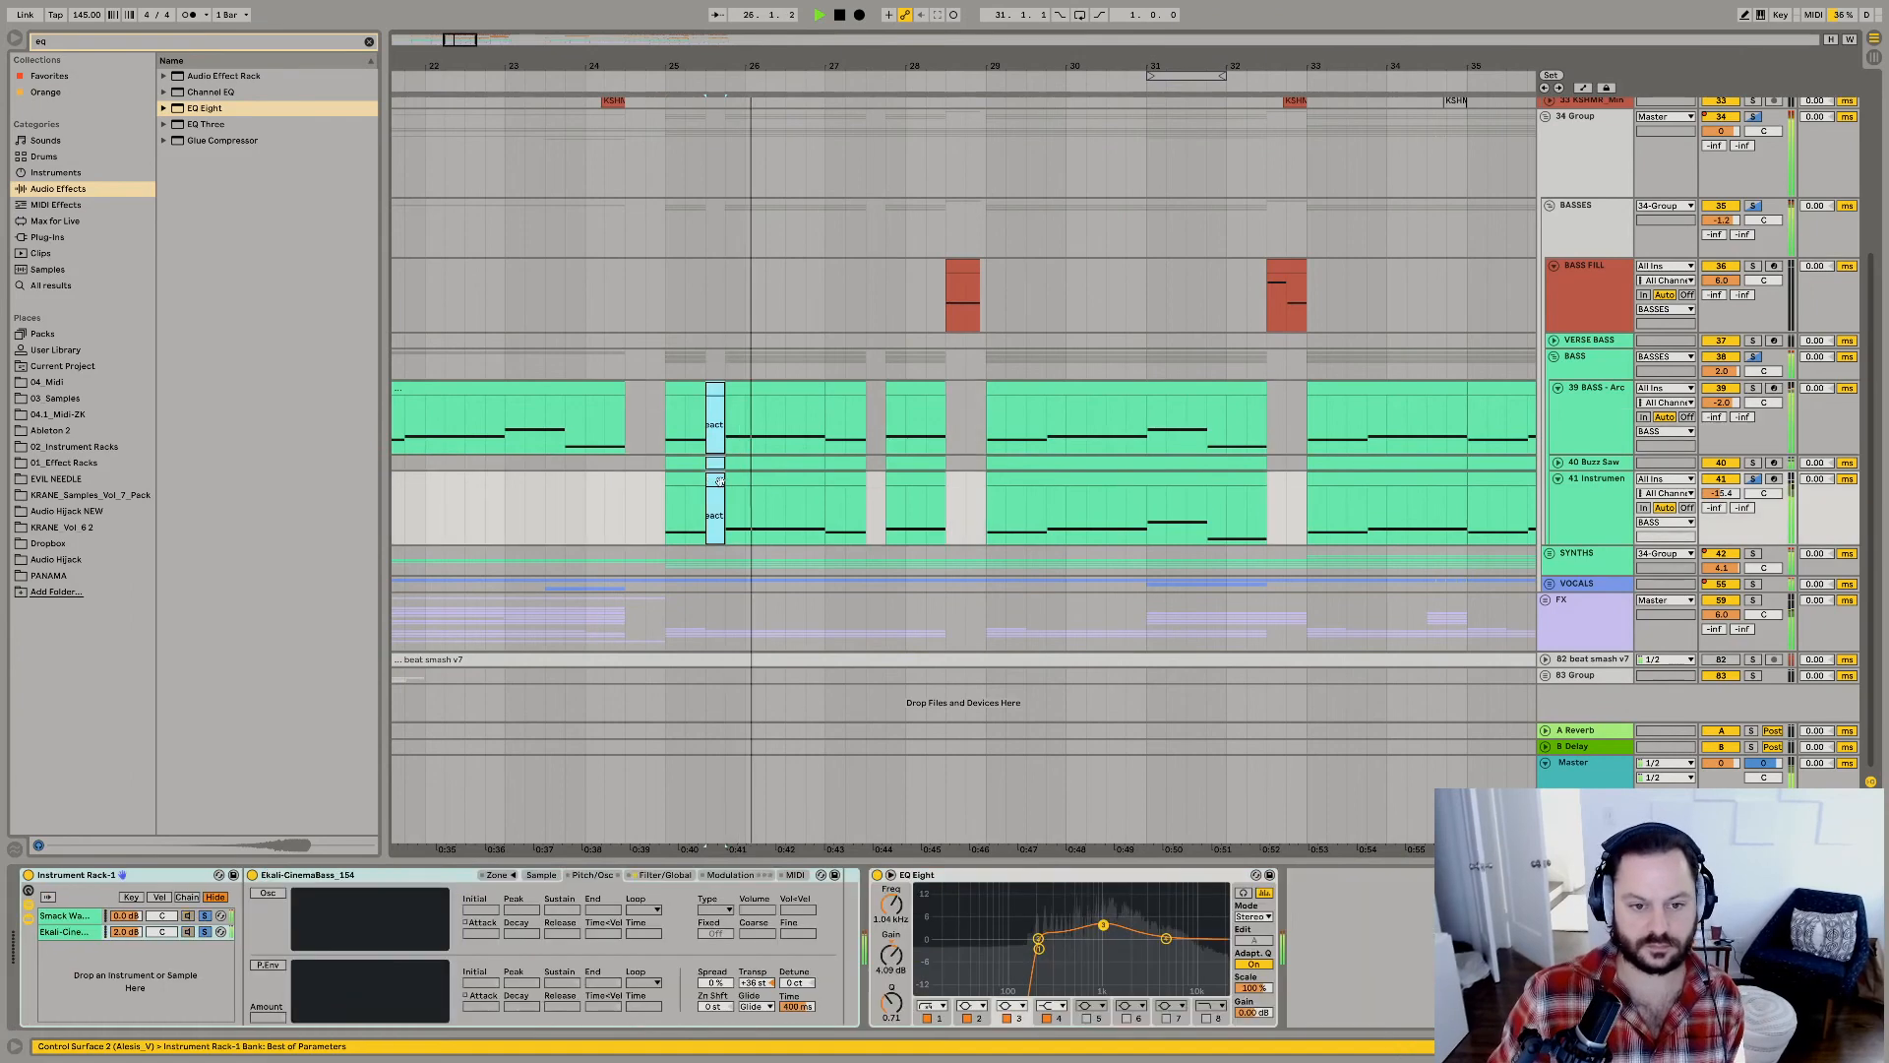
left_click(1045, 420)
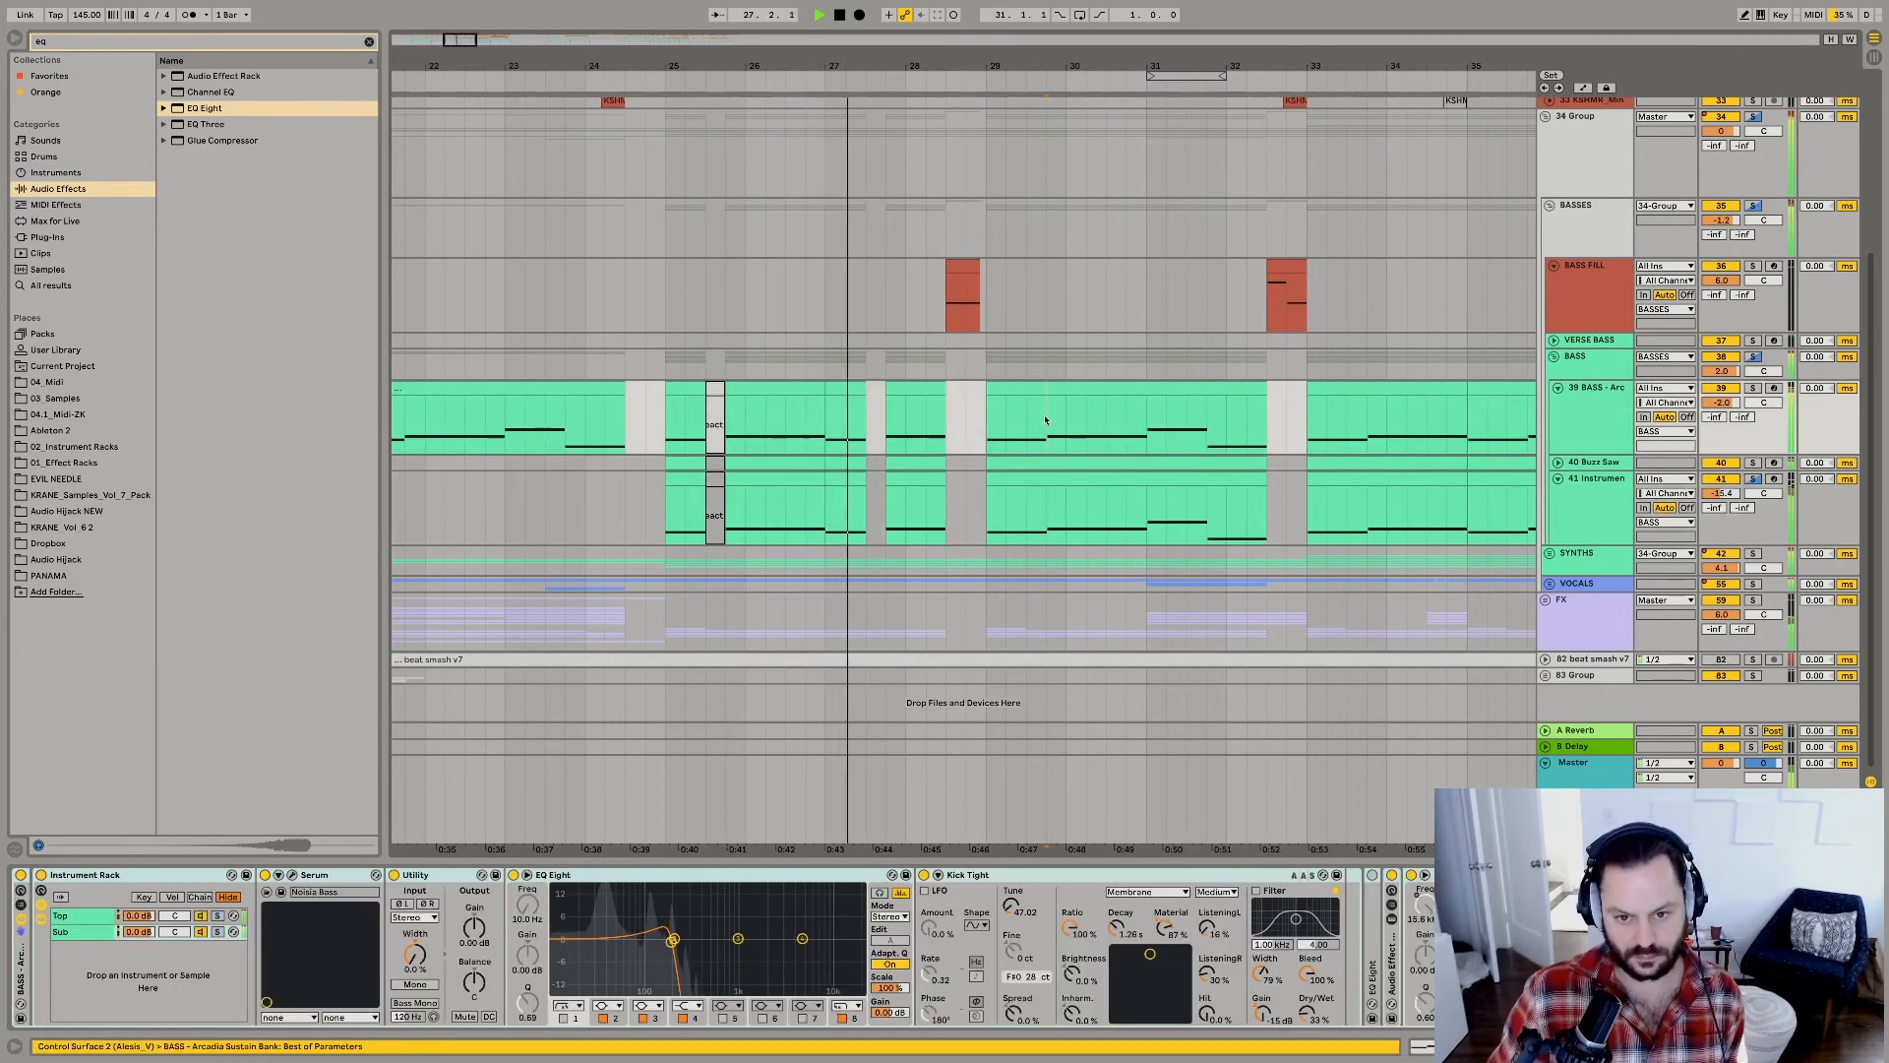
key("ctrl+v")
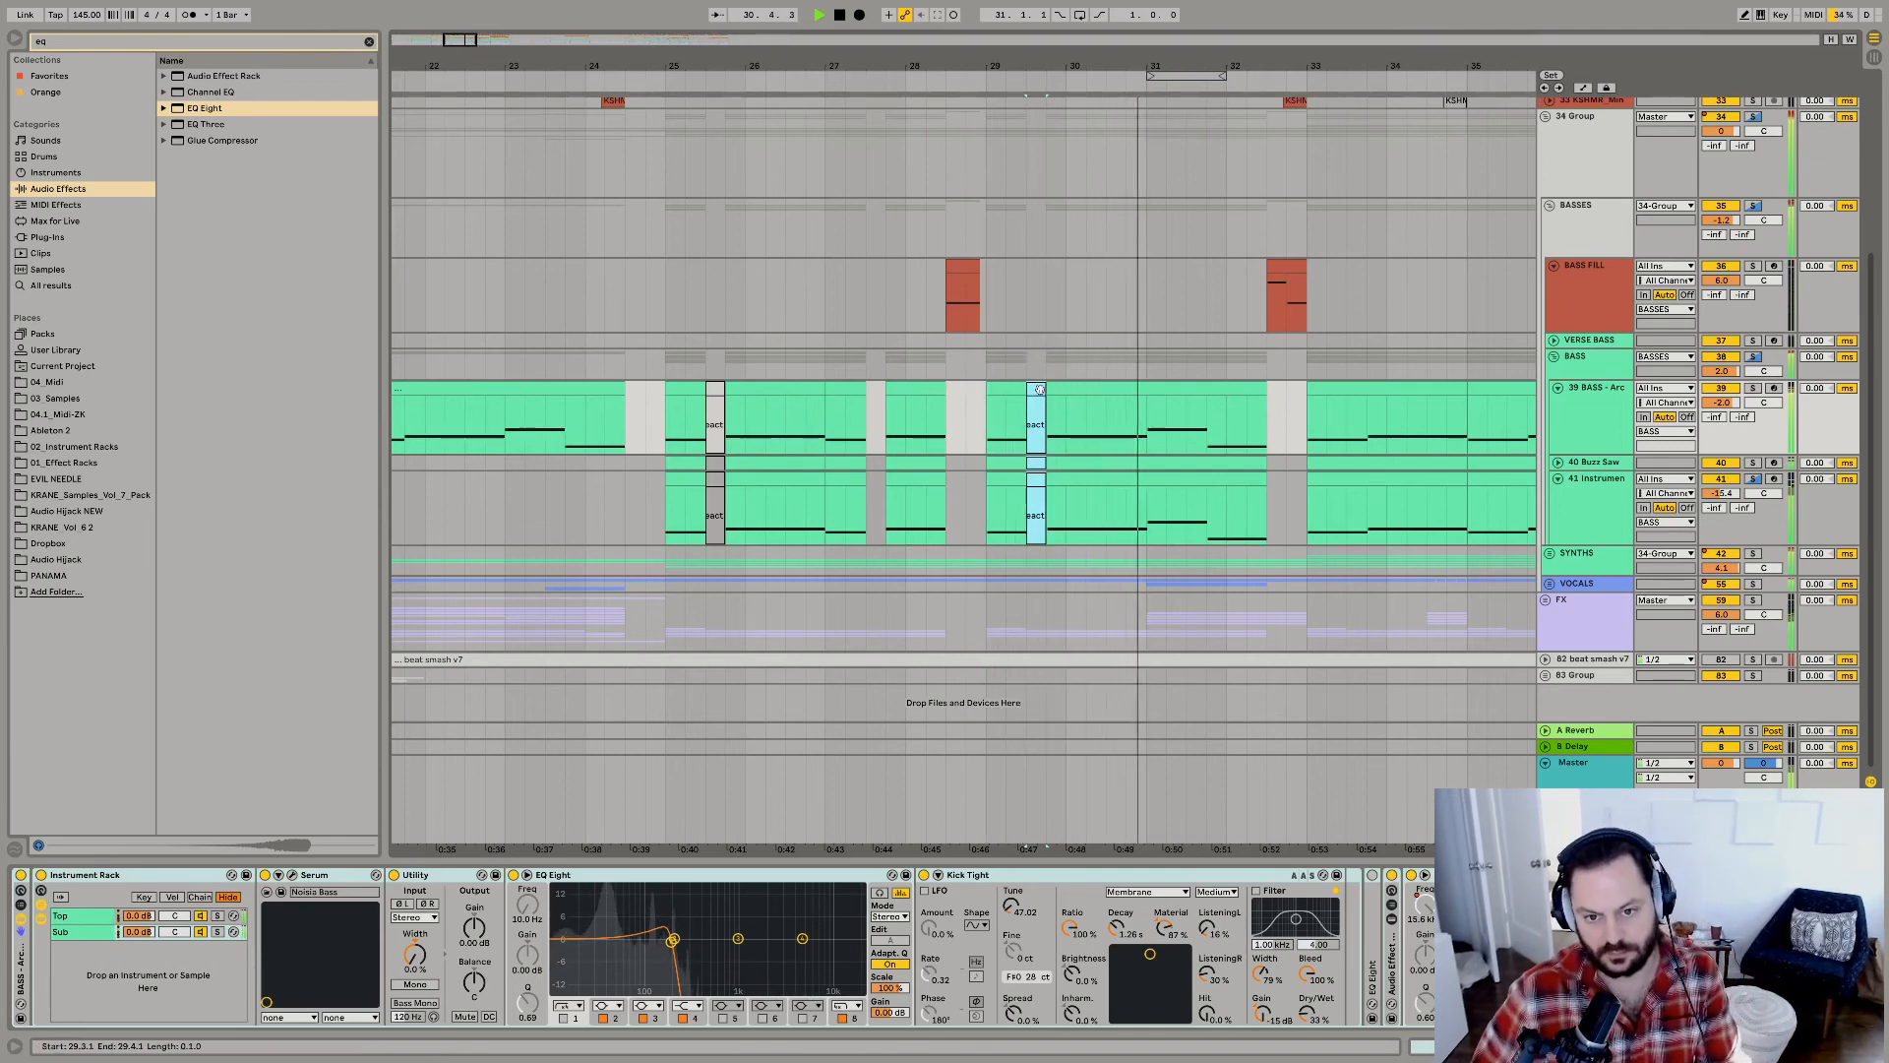
Try deactivating the track 39 BASS section from 31.1.1 to 32.3.1, and play the drop from 25.1.1.
left_click(1147, 431)
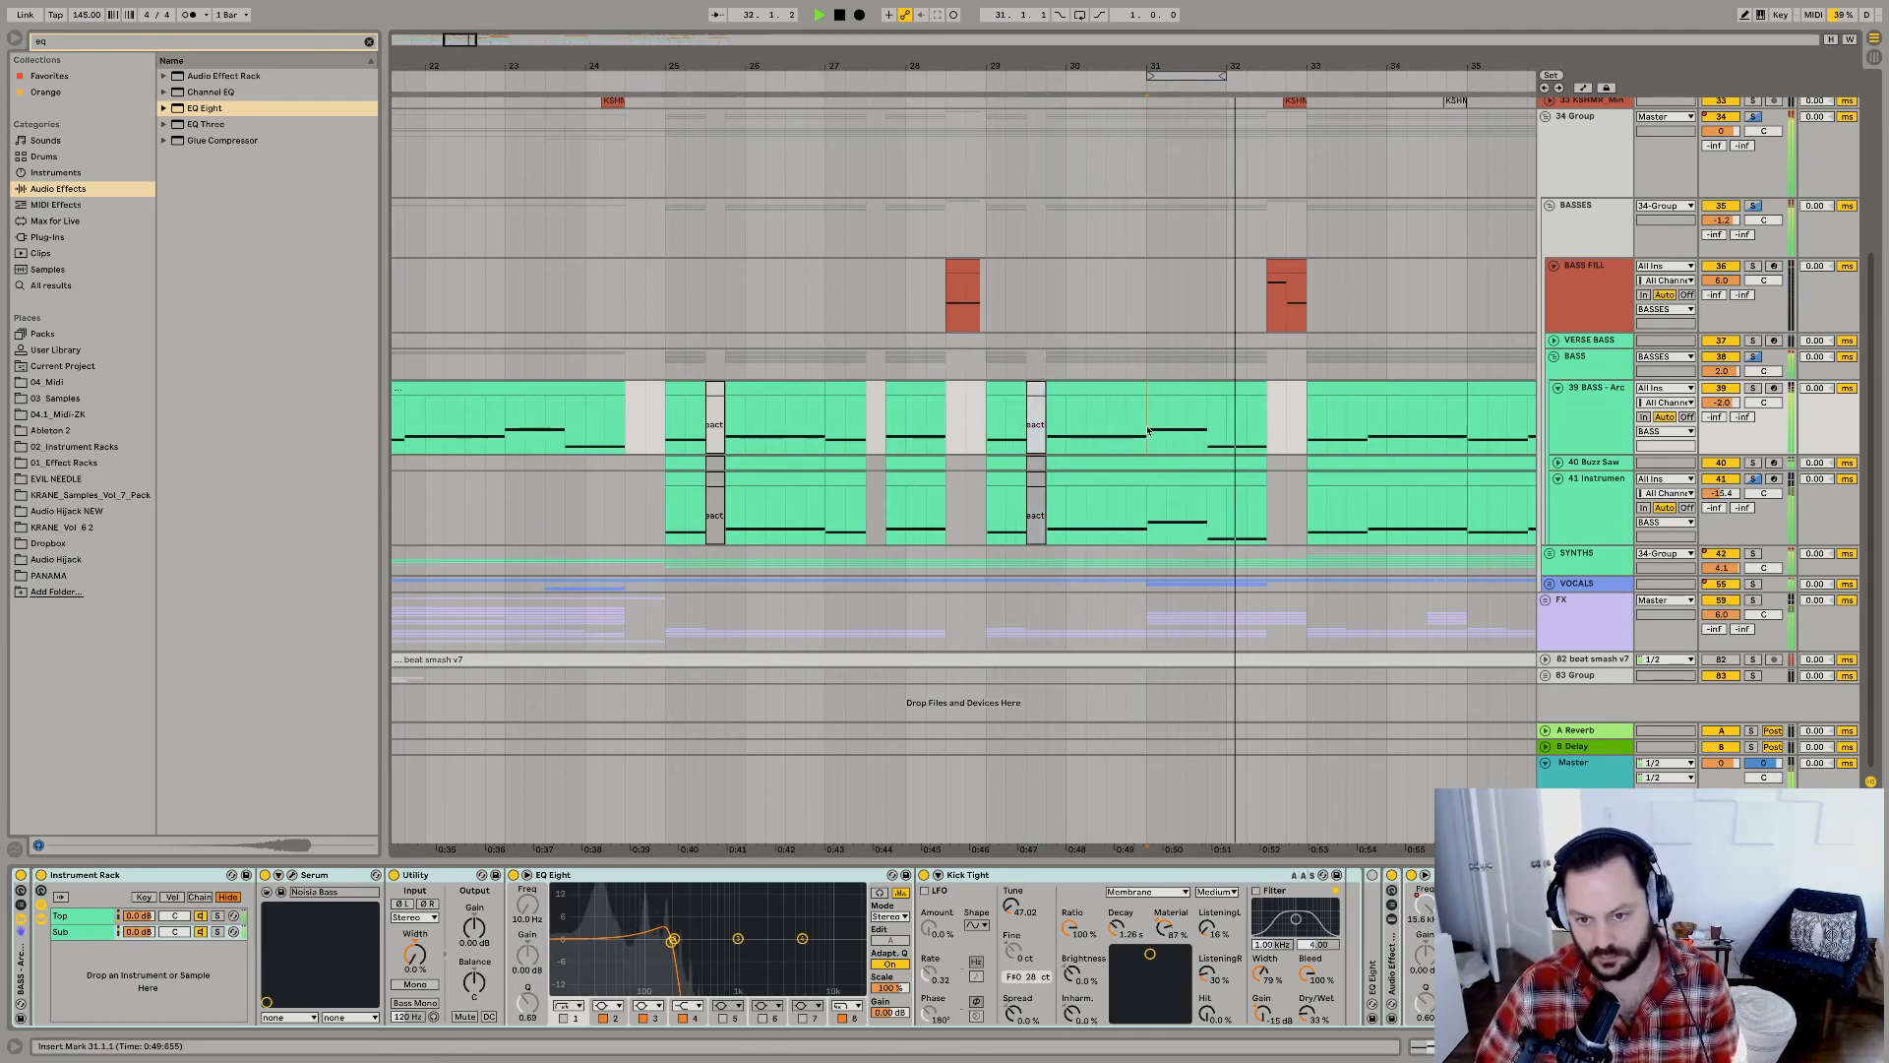
left_click(1268, 417, "shift")
key("0")
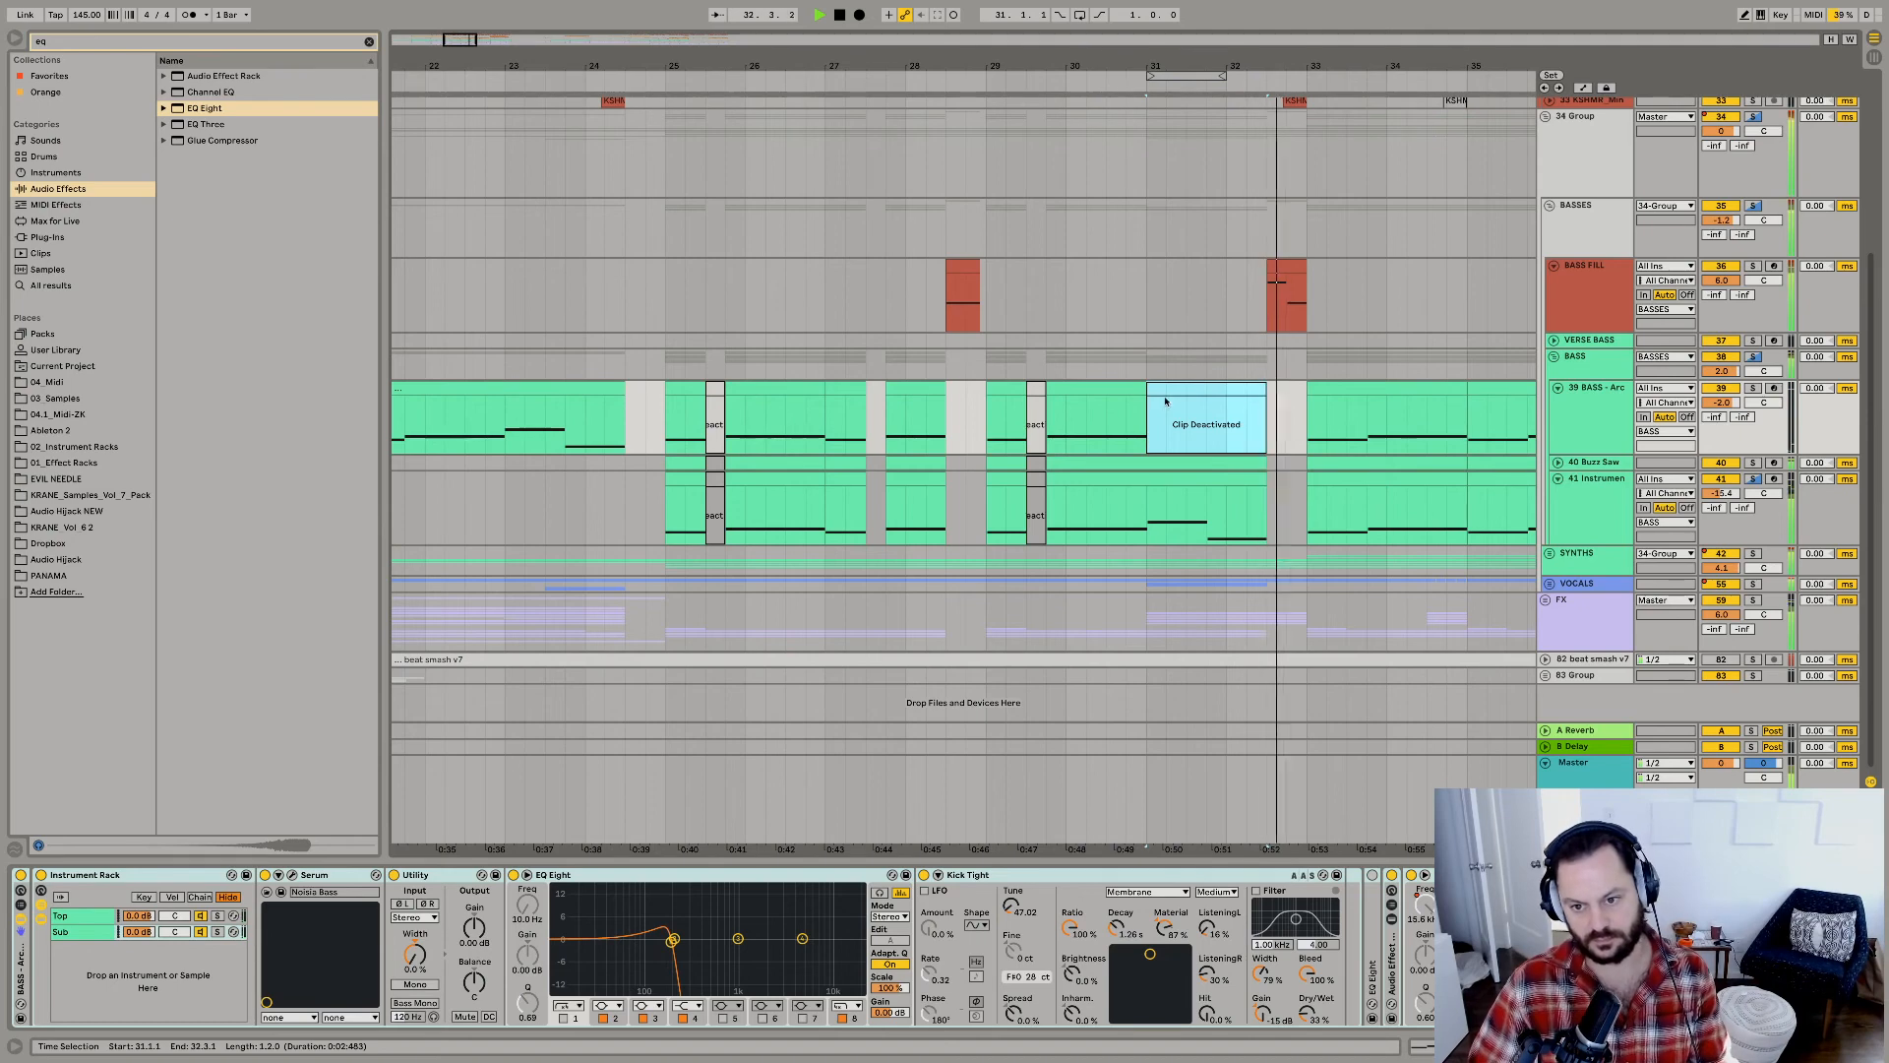
left_click(690, 389)
left_click(690, 390)
key("space")
key("space")
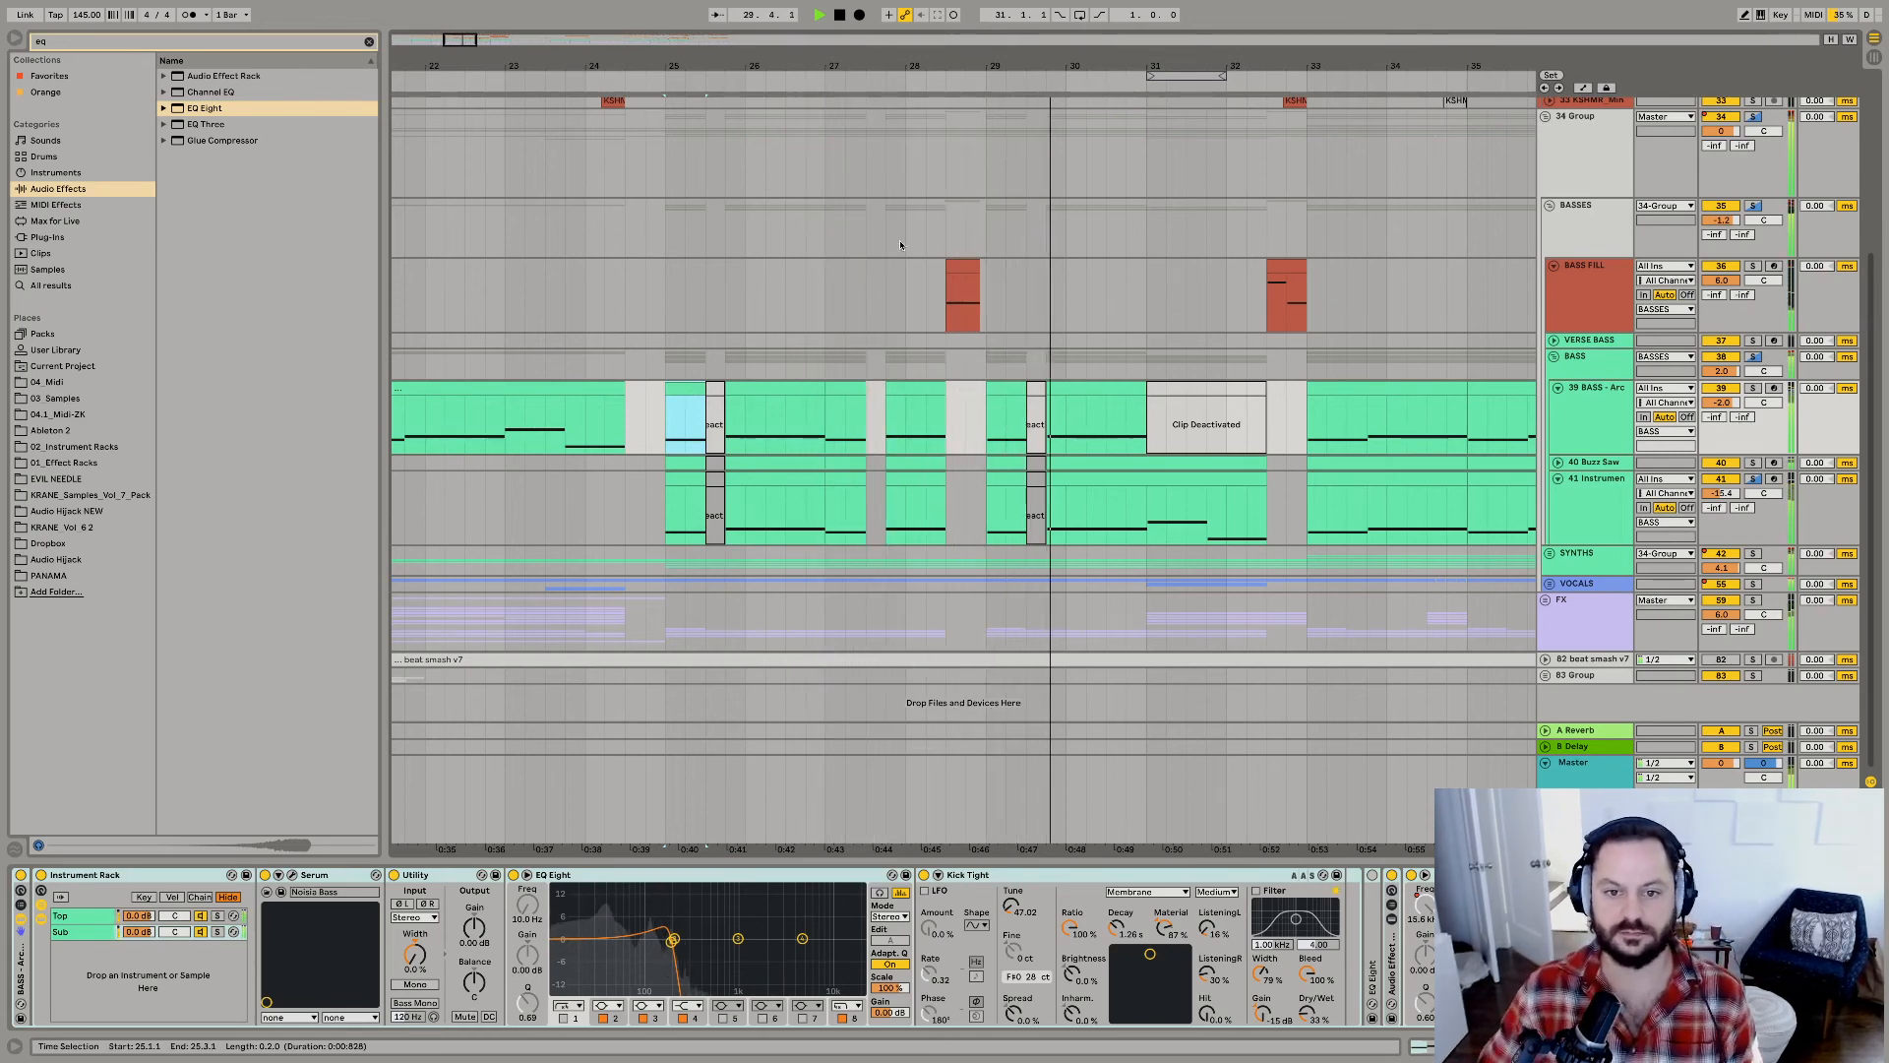
Extend the first BASS FILL clip slightly, and reactivate the muted track 39 BASS section except from 31.4.1 to 32.3.1.
left_click(978, 267)
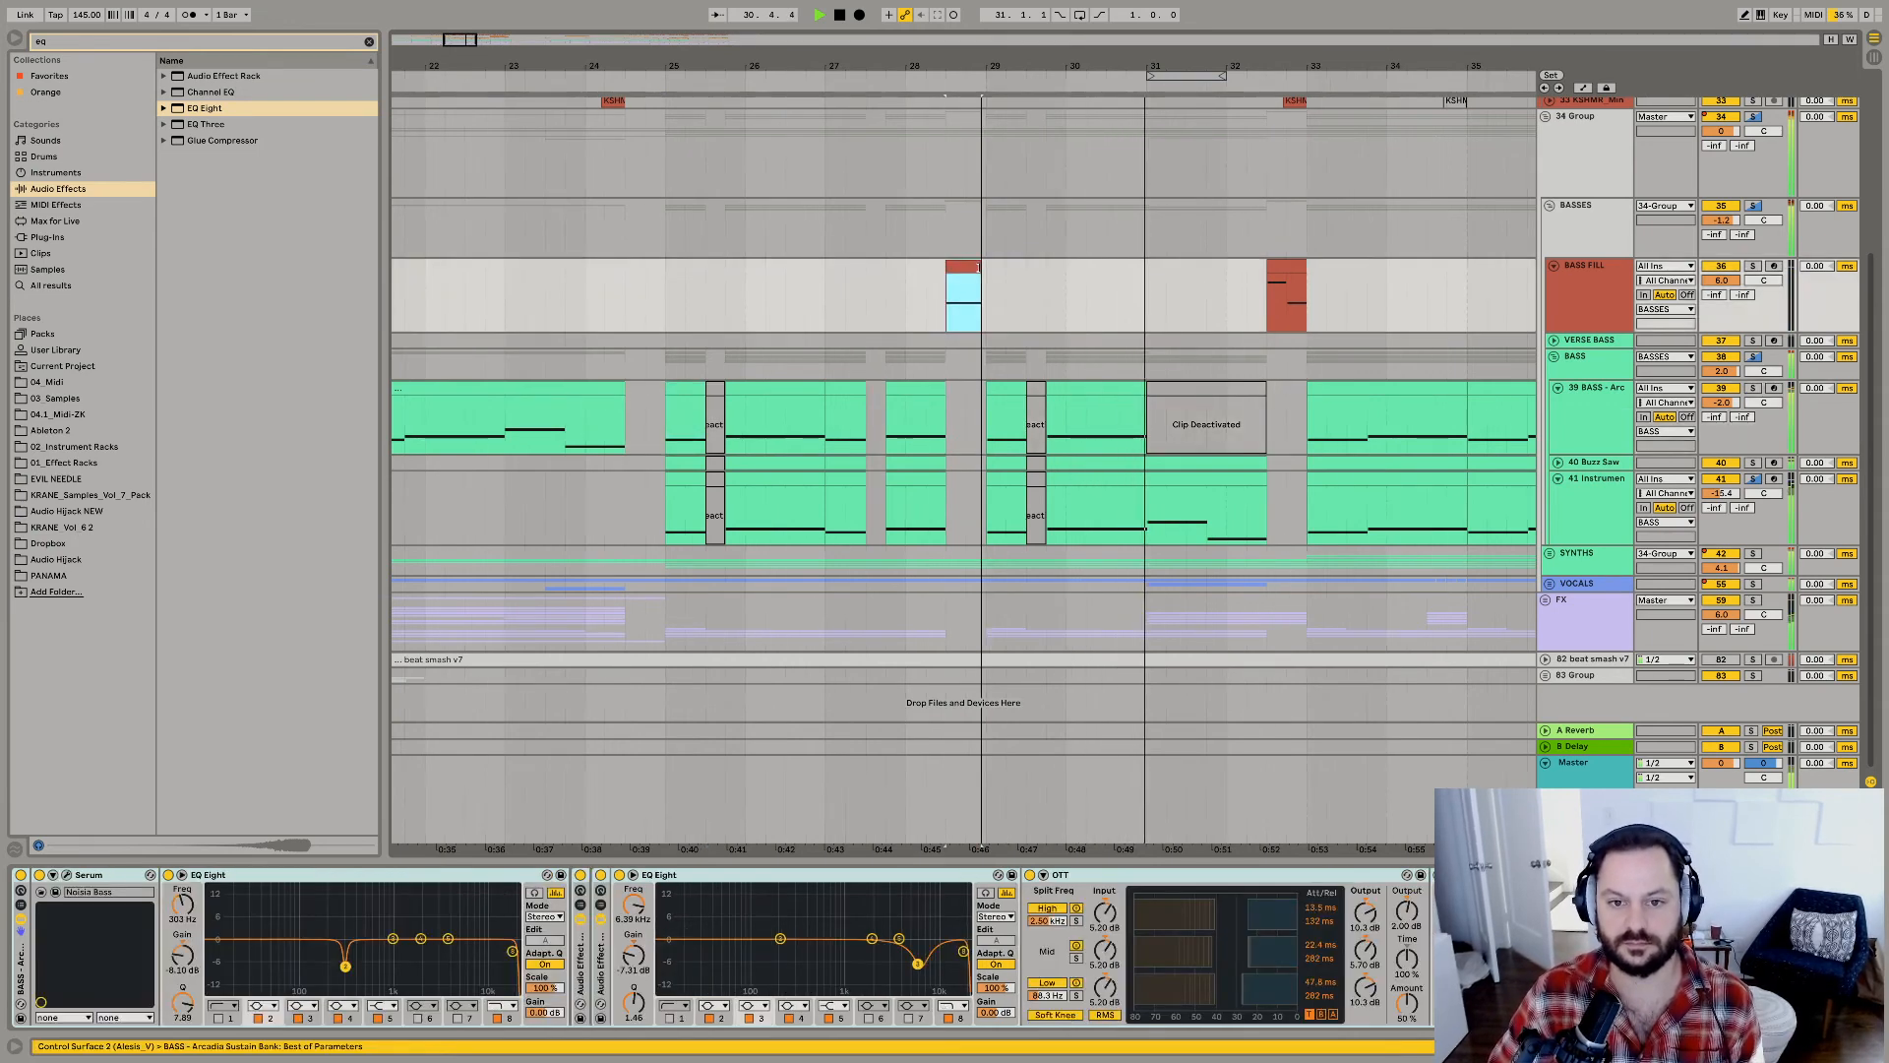
left_click(1216, 423)
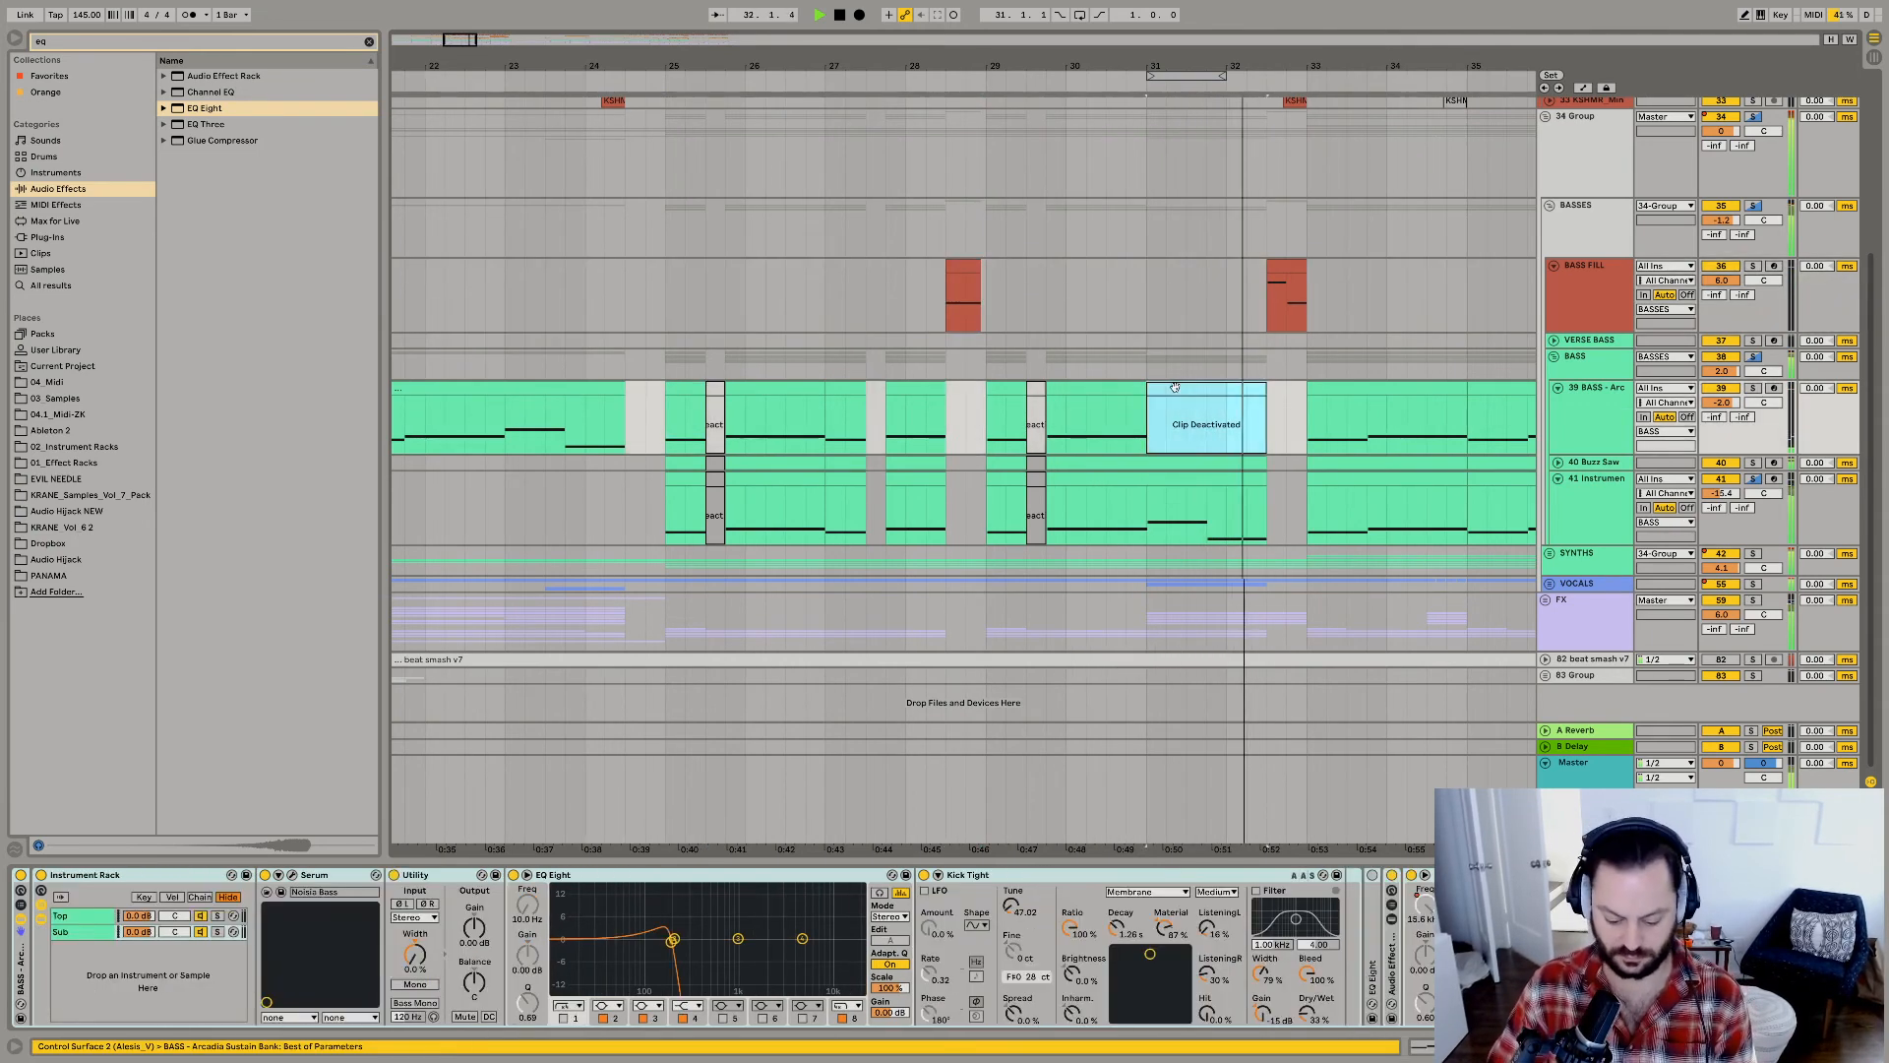
key("0")
left_click_drag(1208, 433, 1271, 433)
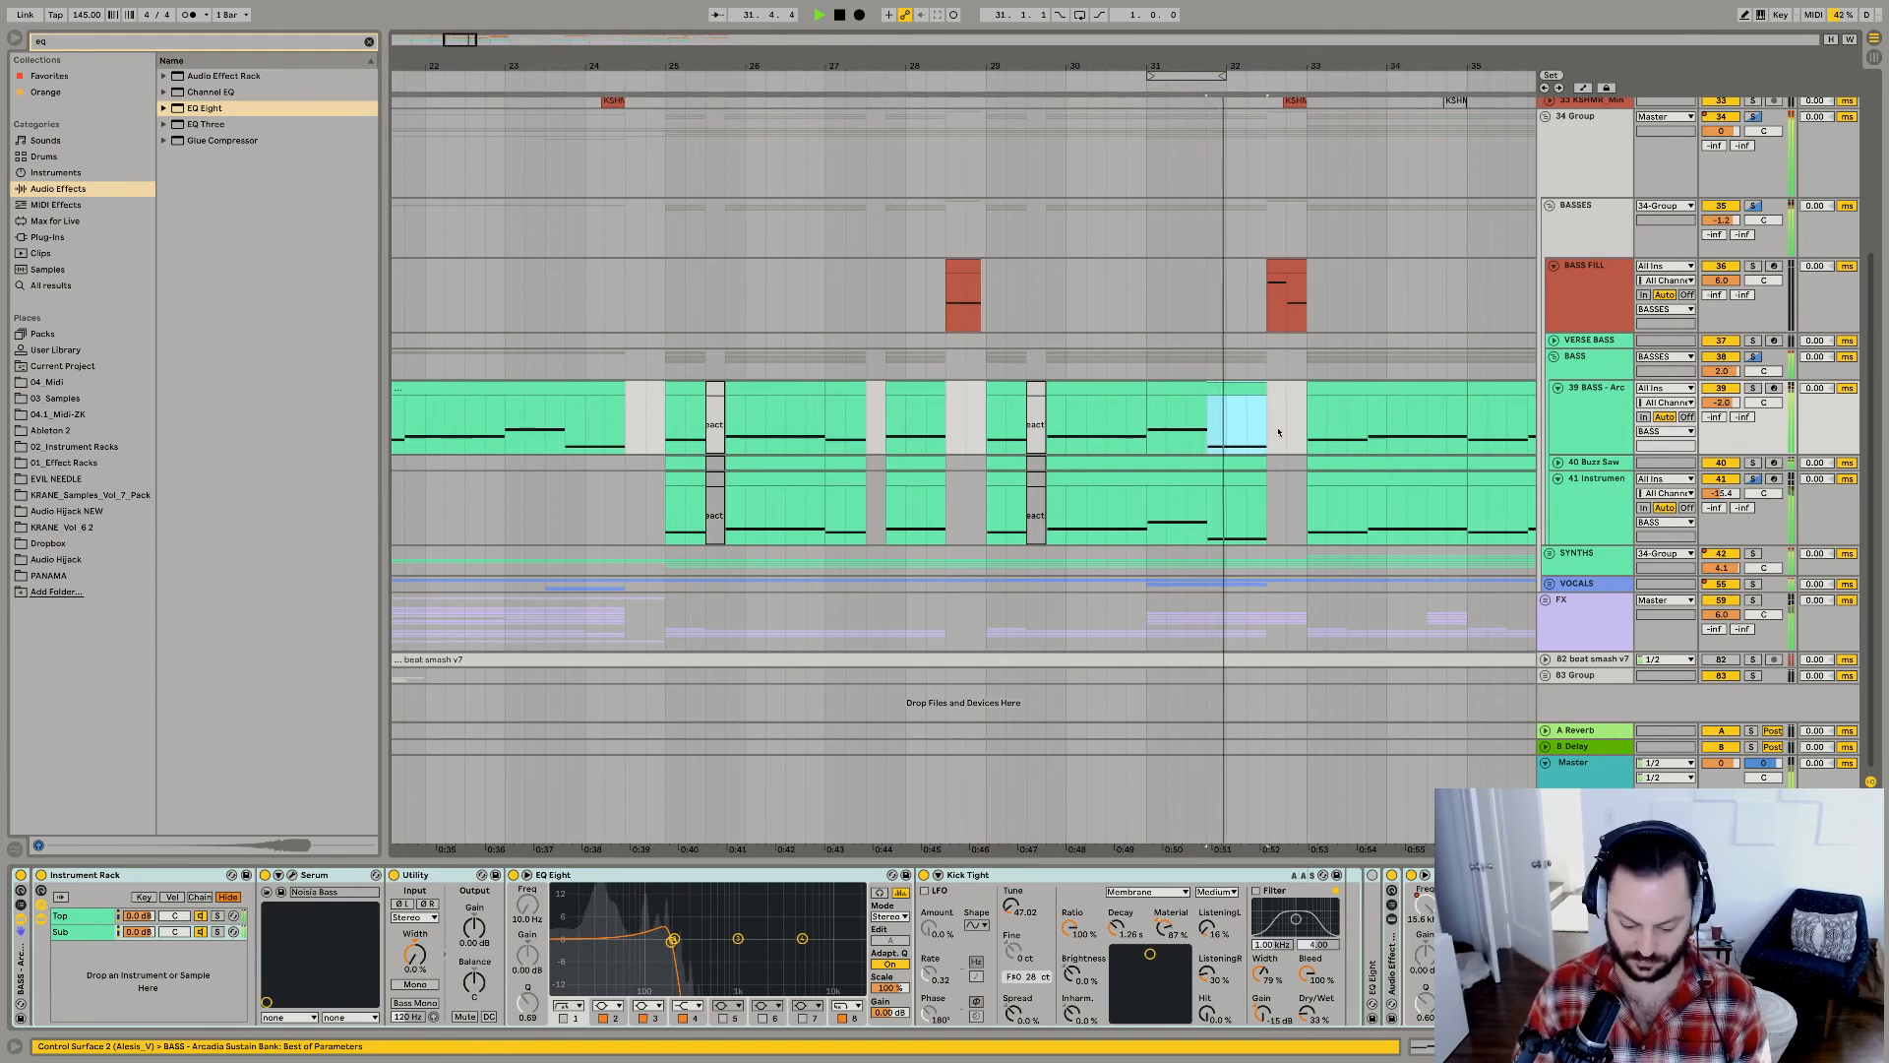
key("0")
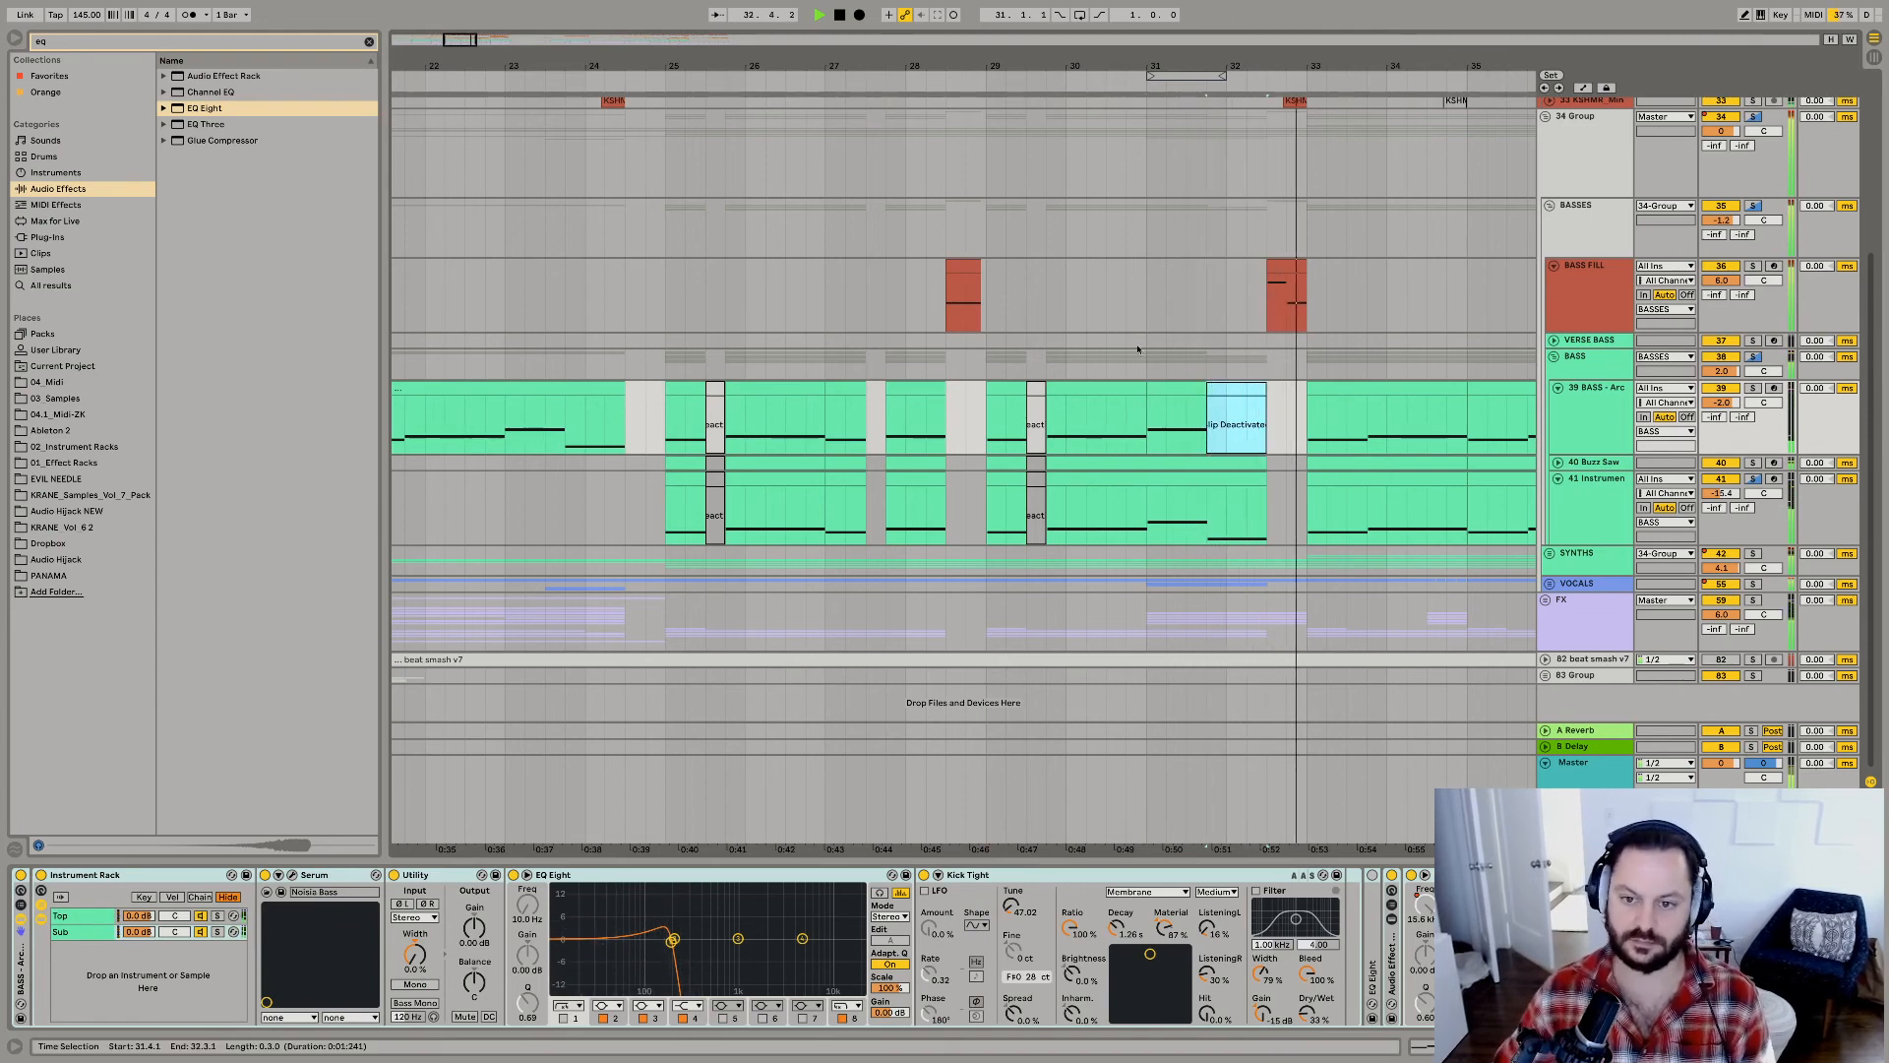
Try the expanded Buzz Saw track's volume at 6.0 dB, undo it, and set the track 41 instrument volume to -13.3 dB.
left_click_drag(1149, 423, 1210, 385)
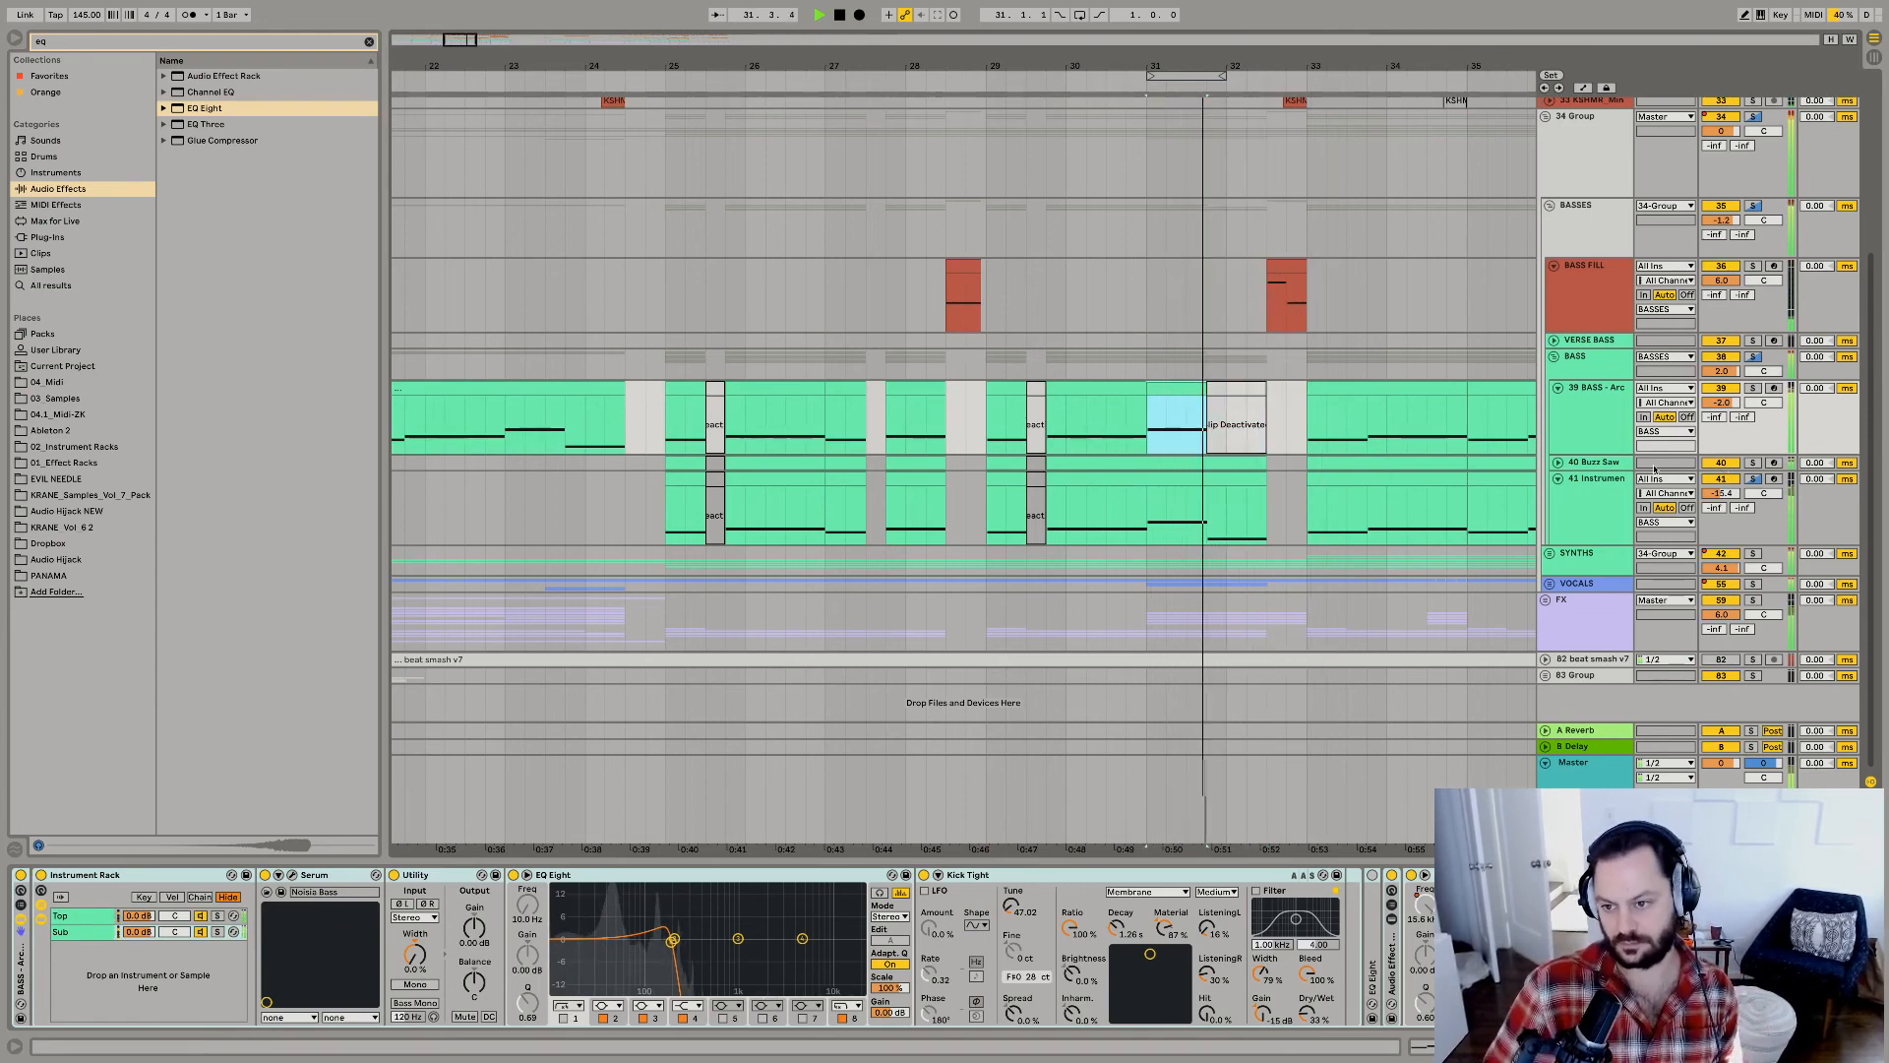
left_click(1556, 462)
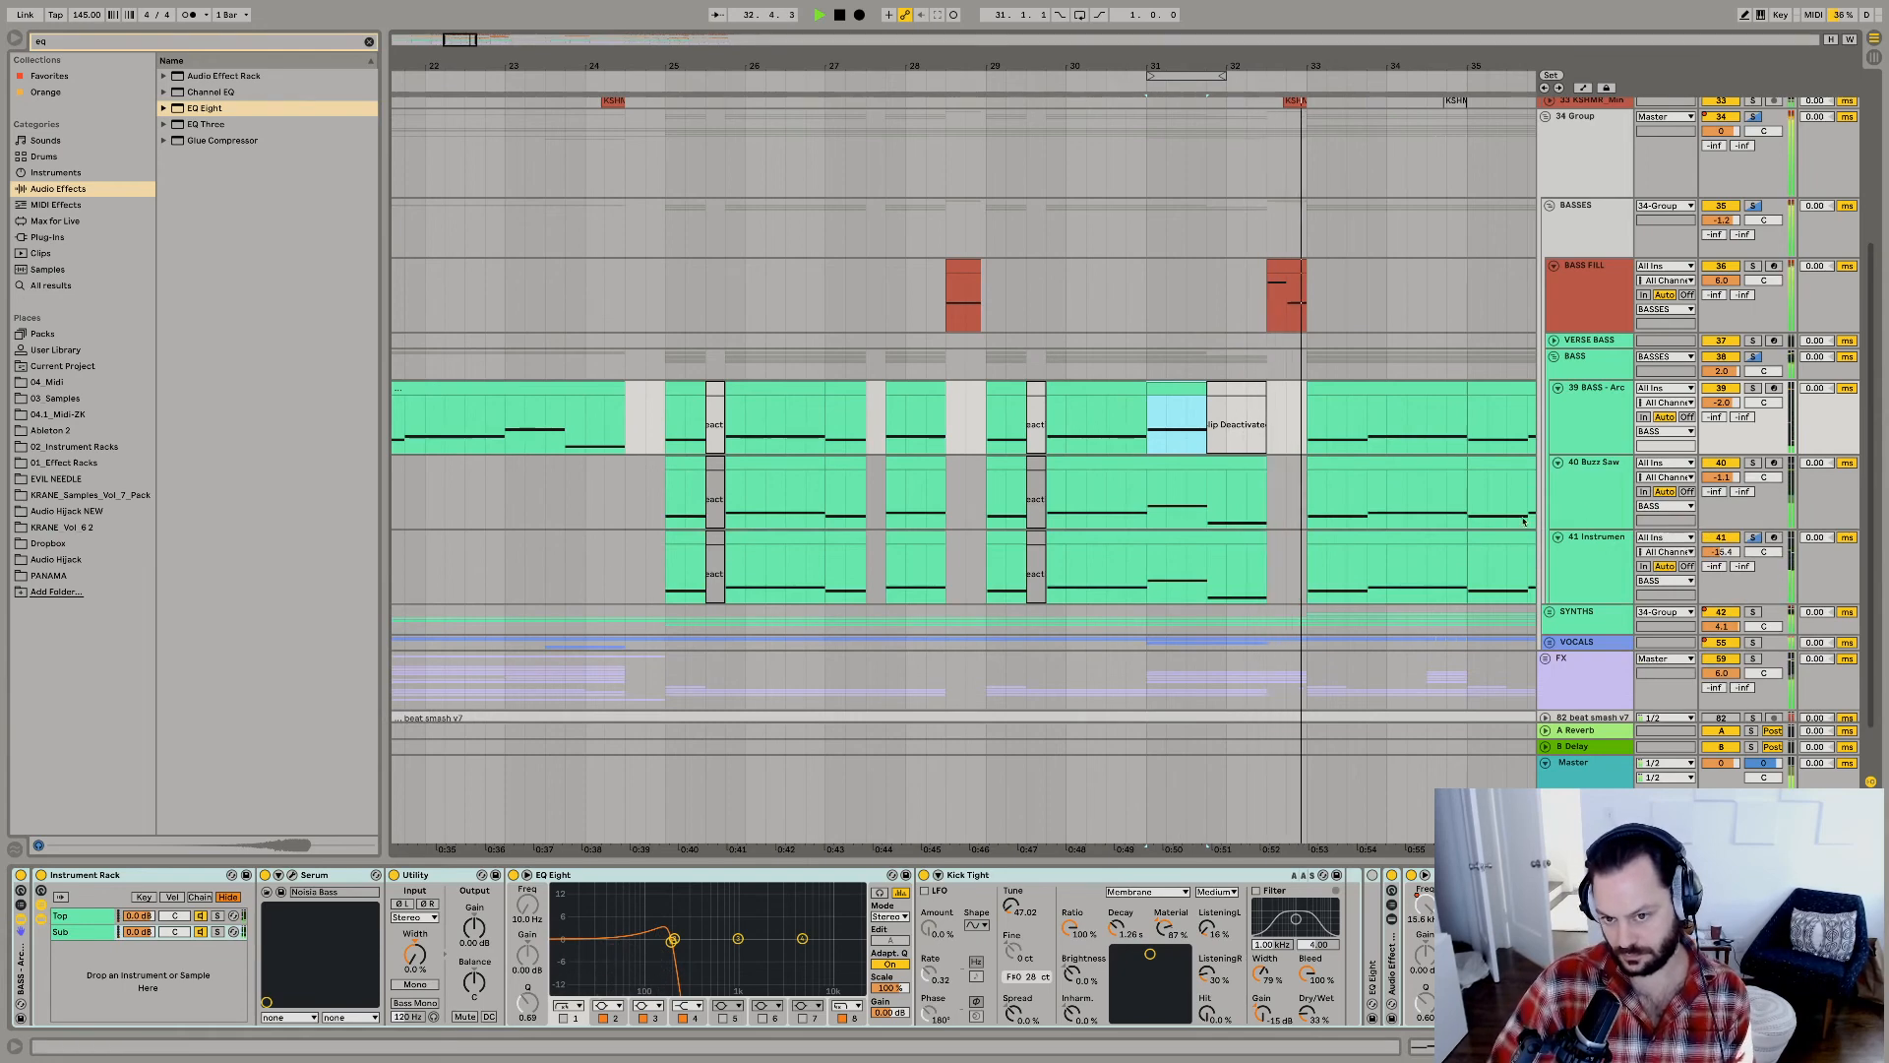
left_click_drag(1720, 477, 1720, 452)
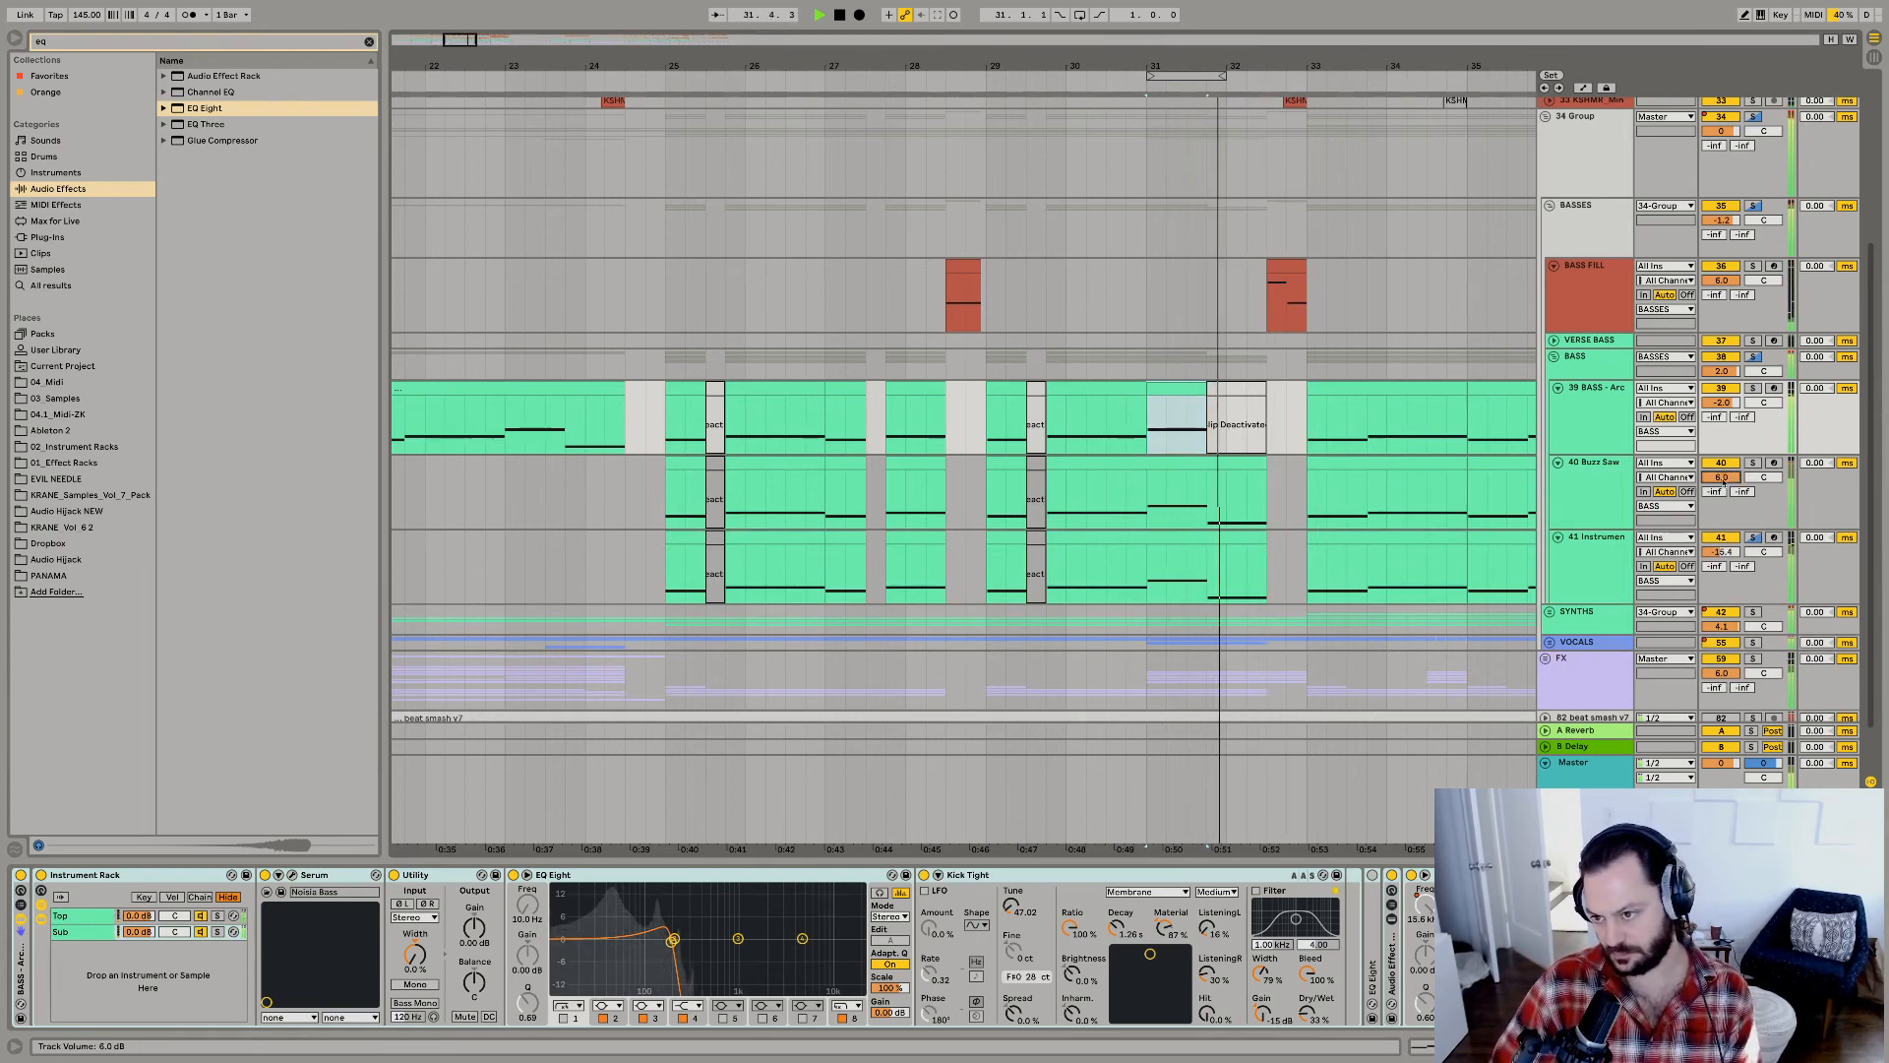
key("super+z")
mouse_move(1721, 553)
left_mouse_down()
mouse_move(1721, 508)
mouse_move(1721, 545)
left_mouse_up()
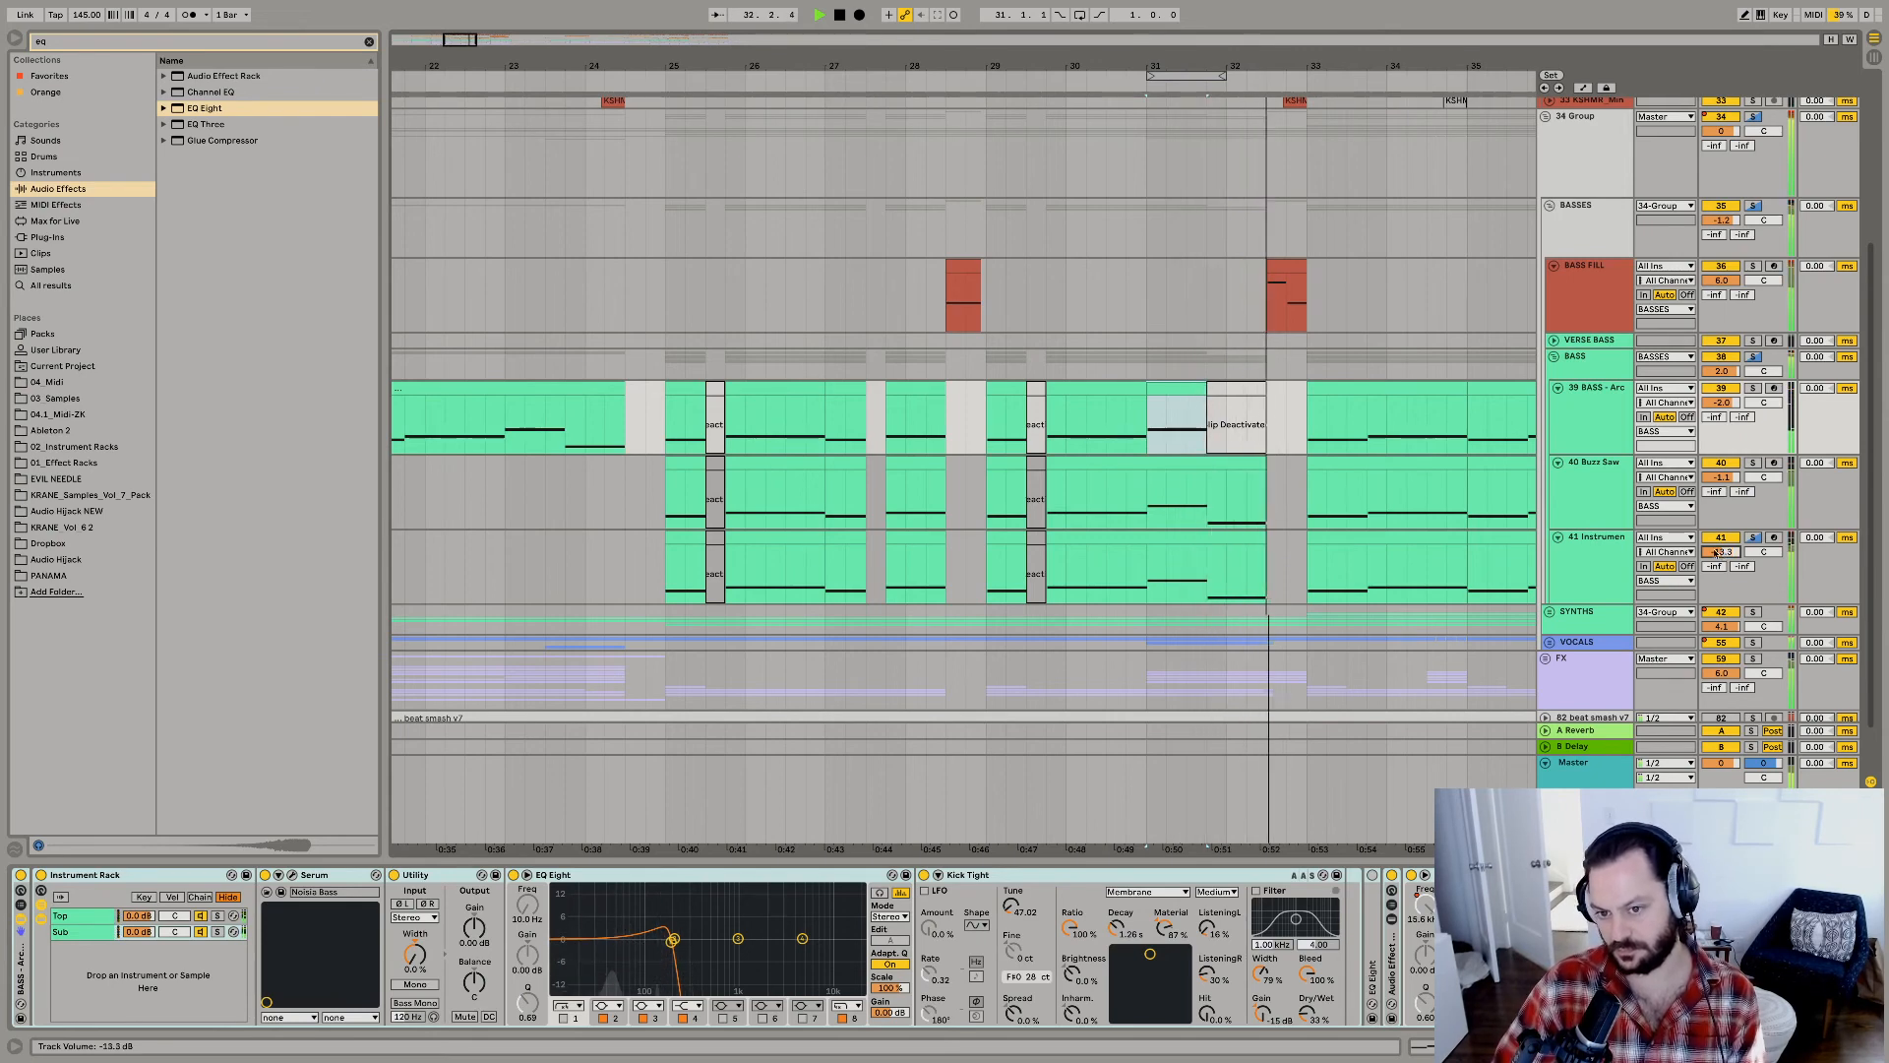
Paste the one-beat deactivated gap at 33.3.1 across the three bass tracks.
left_click(1287, 296)
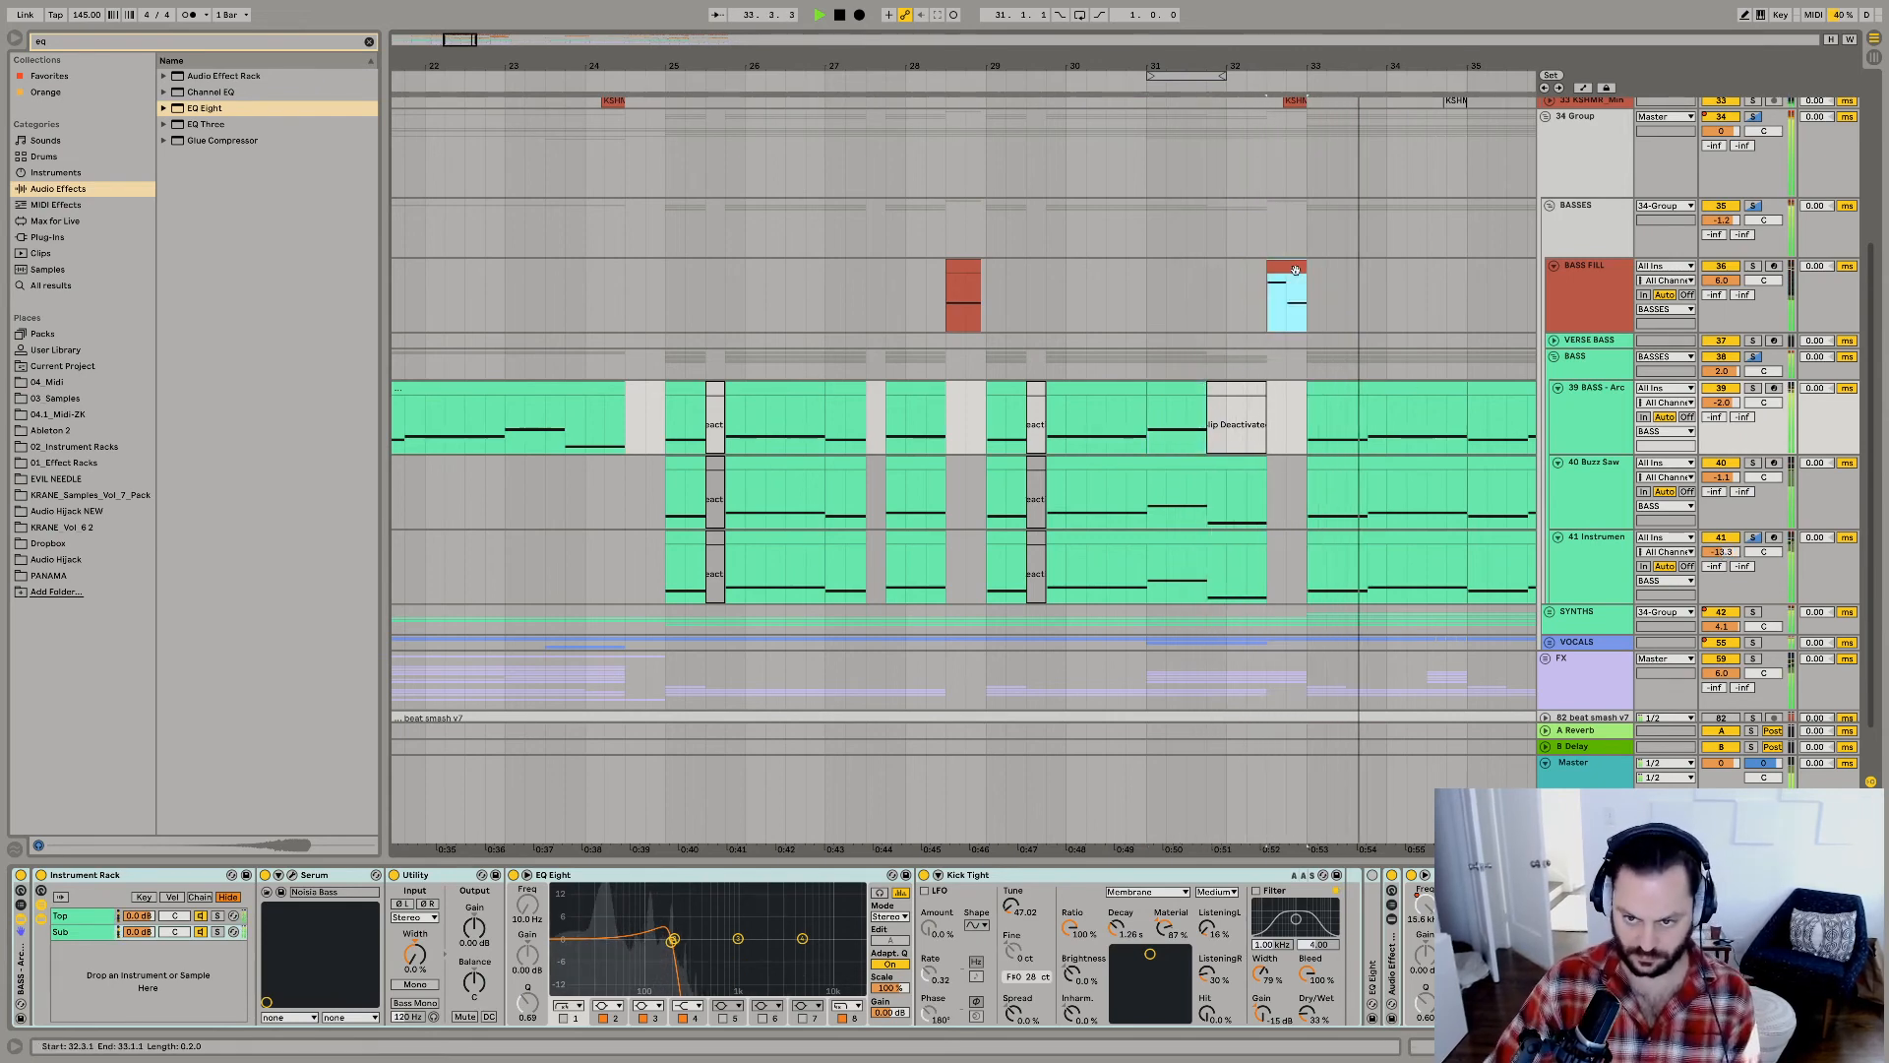
left_click(1341, 405)
key("space")
left_click(1341, 425)
key("super+v")
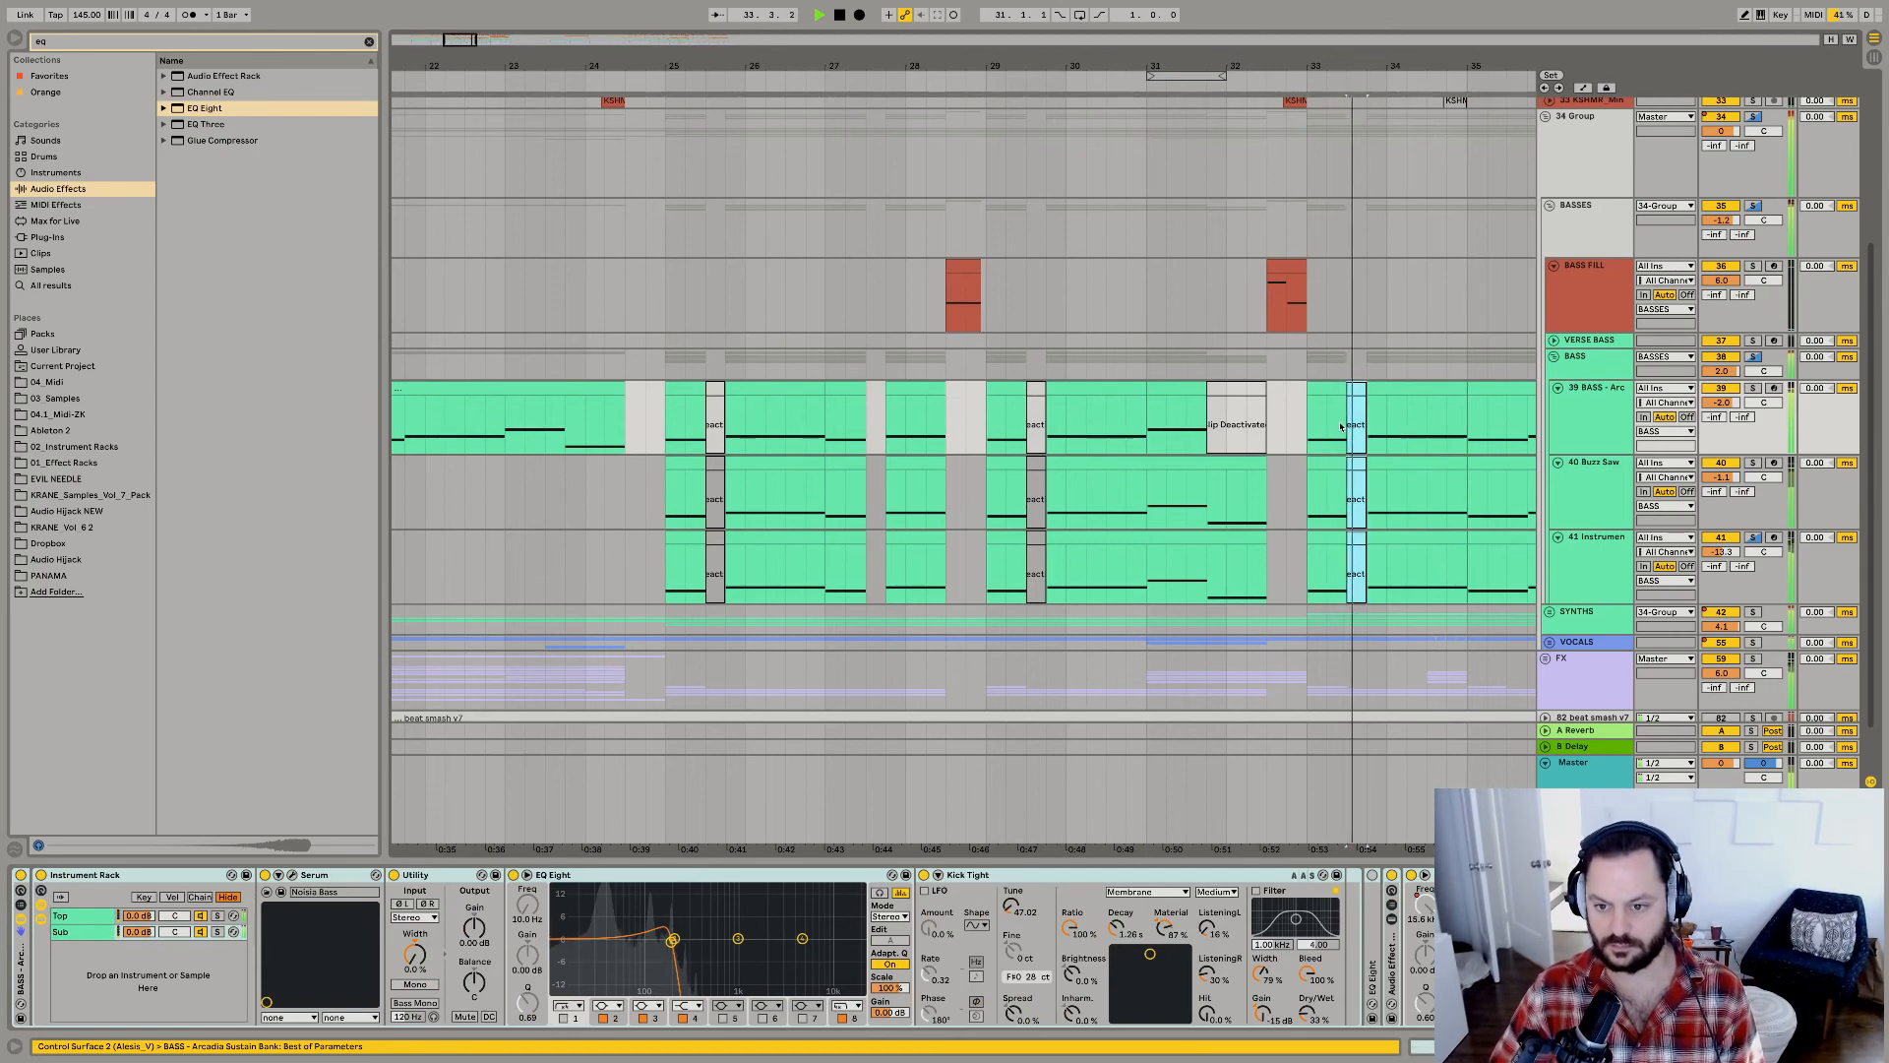
Paste the same one-beat deactivated gap at 37.3.1 across the three bass tracks.
scroll(1341, 424, "right", 5)
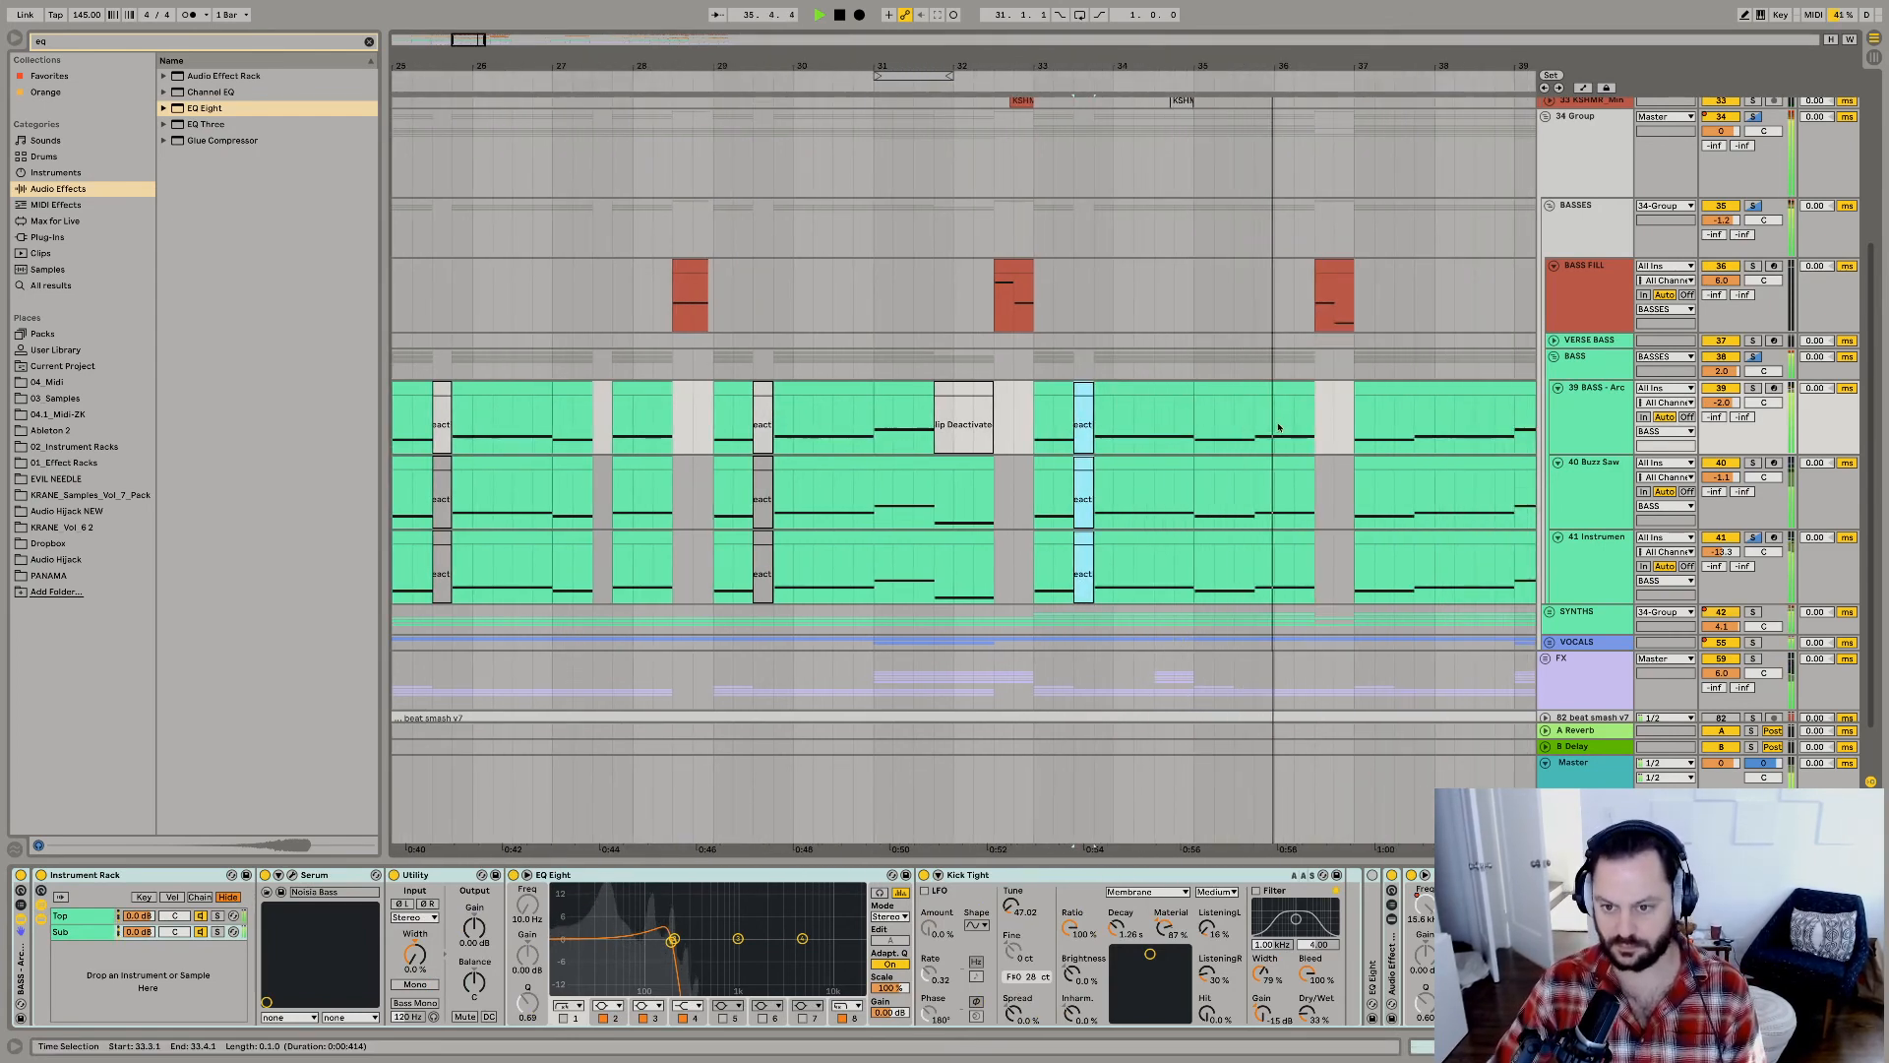
scroll(1308, 394, "down", 1)
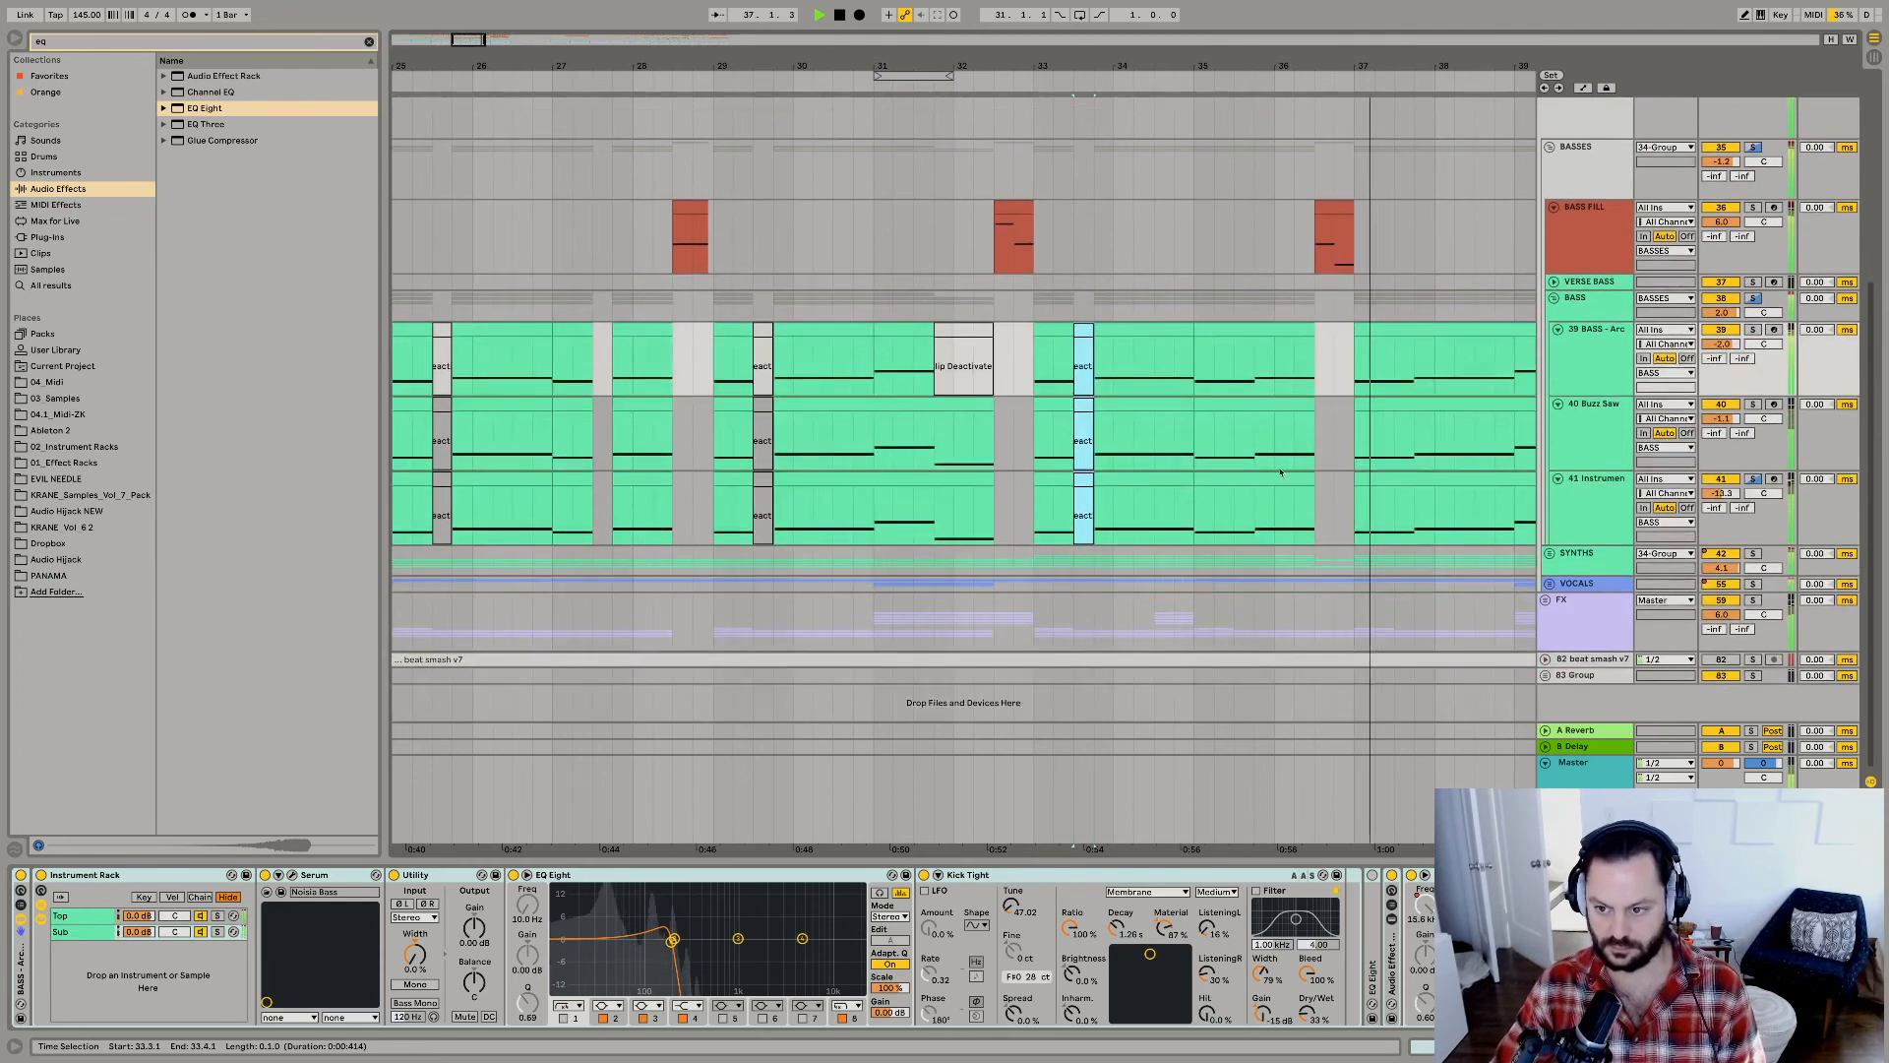
scroll(1336, 240, "left", 2)
left_click_drag(1358, 62, 1258, 27)
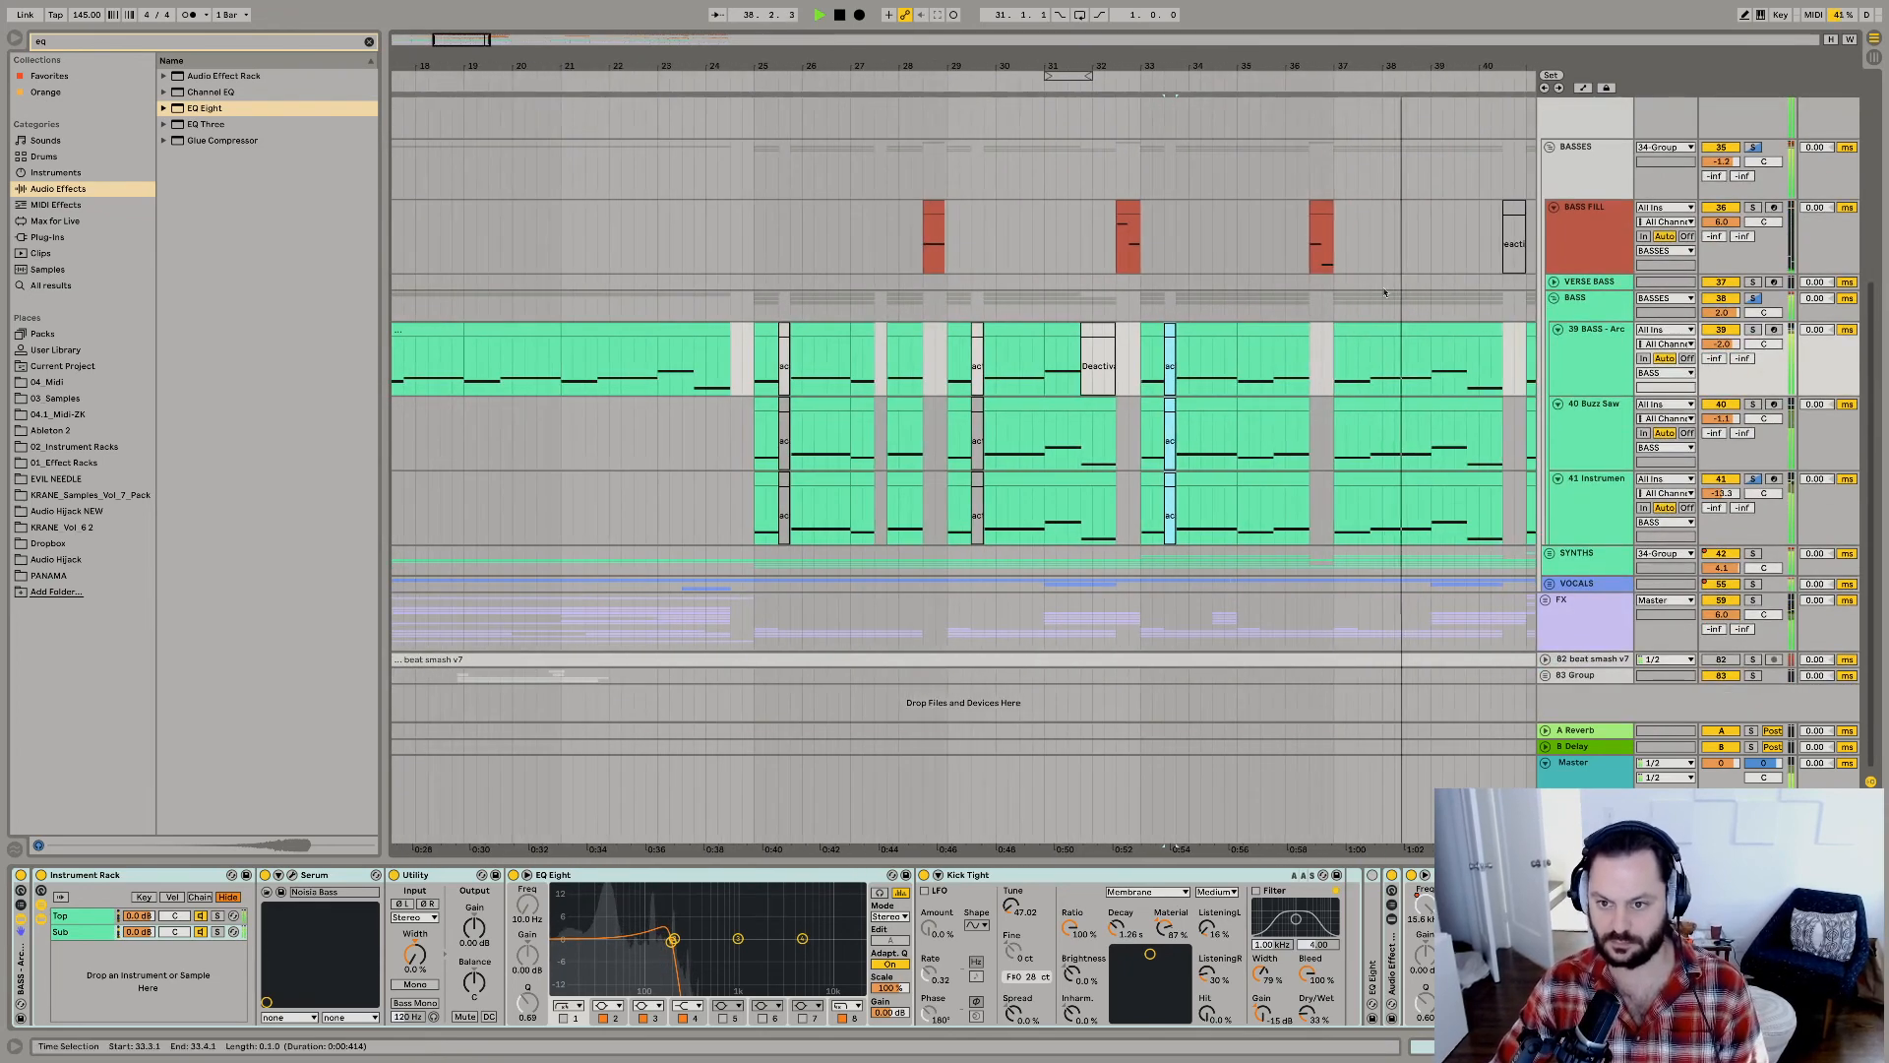
left_click(1355, 373)
key("super+v")
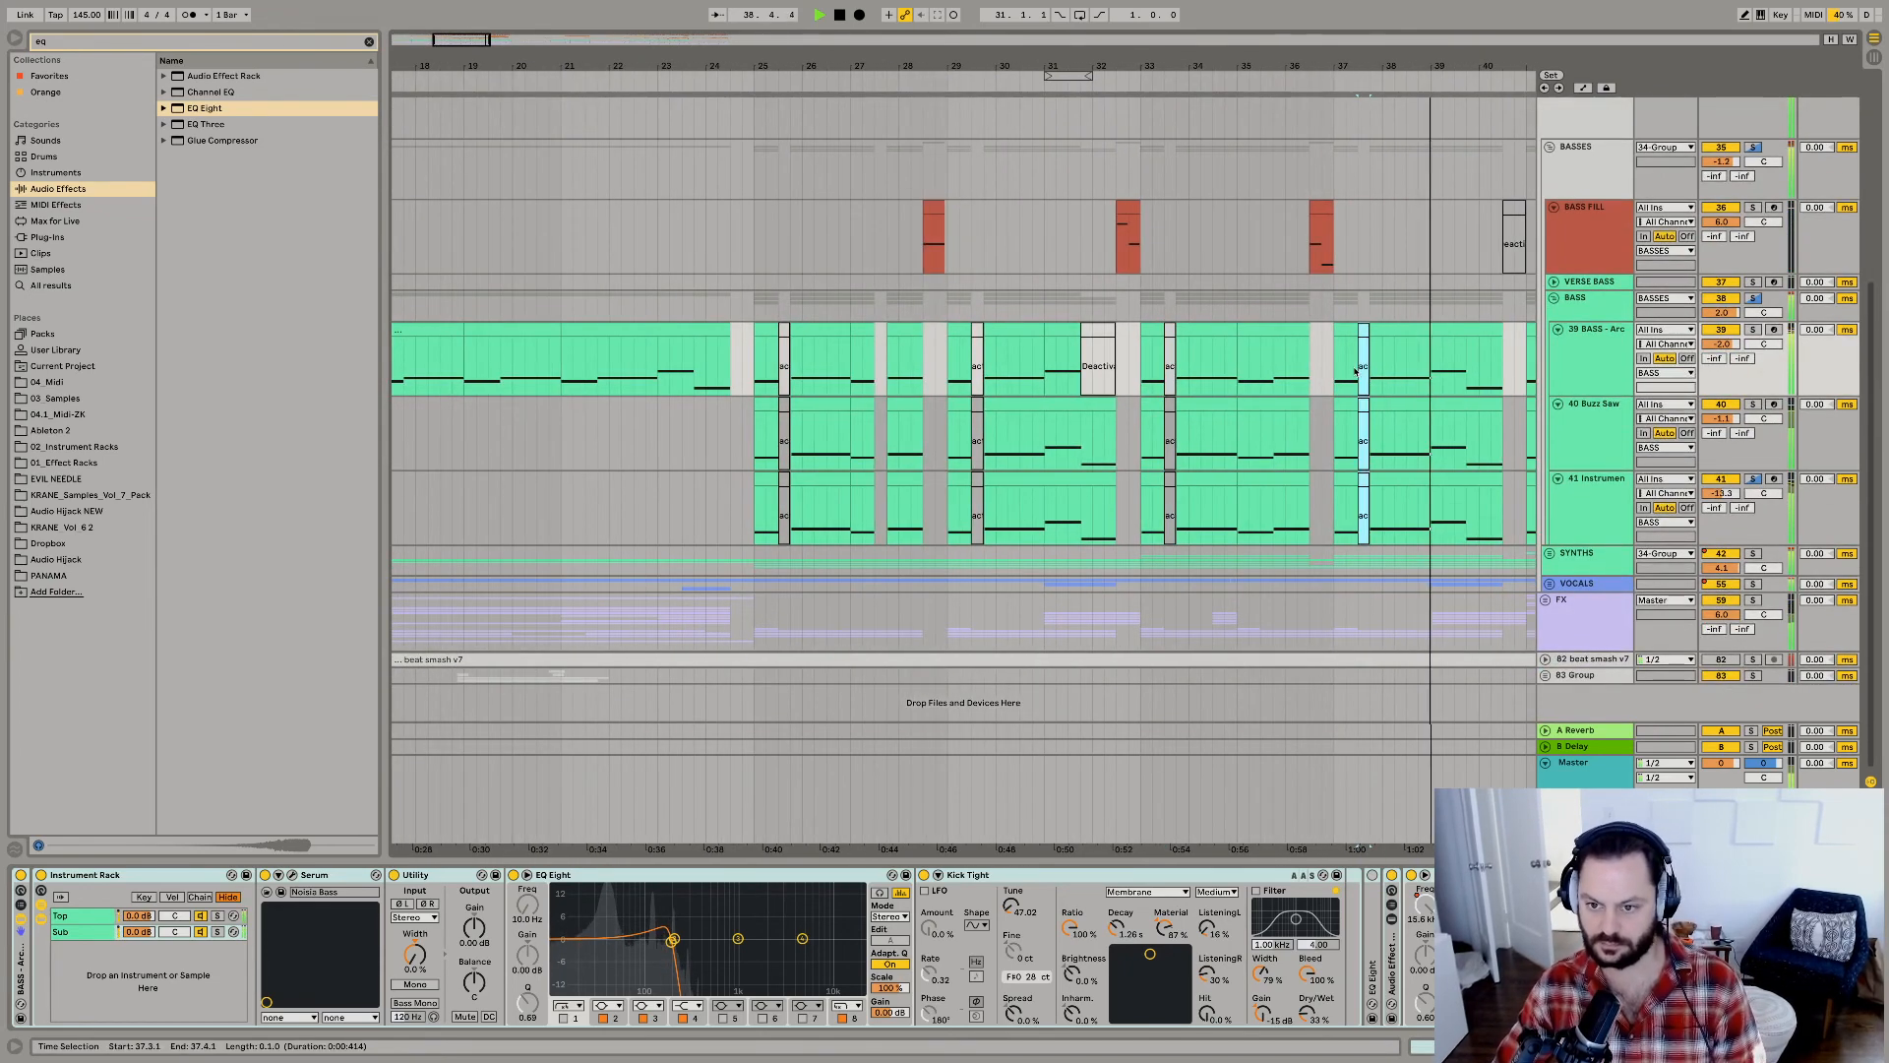
Play the drop around bar 39, and select the matching section of the SNARES track to check its hits.
left_click(1439, 360)
scroll(1476, 246, "up", 5)
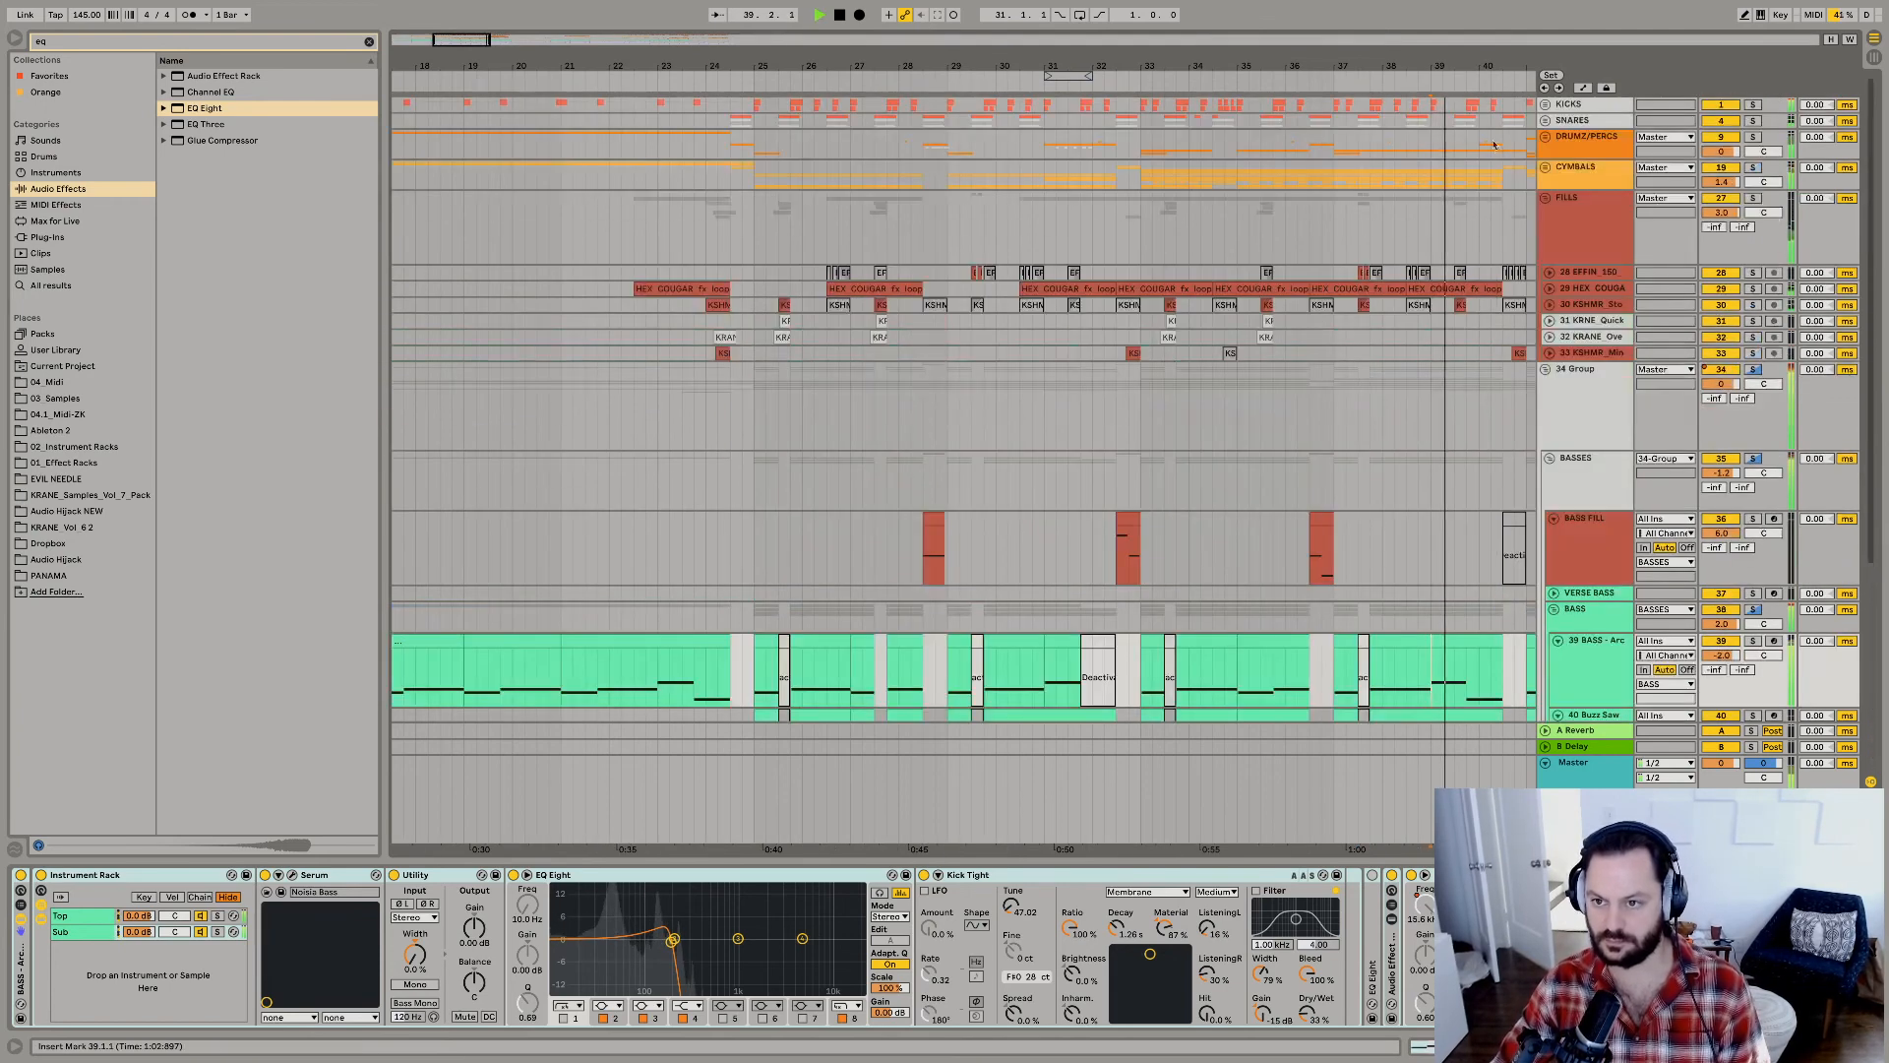
left_click(1433, 124)
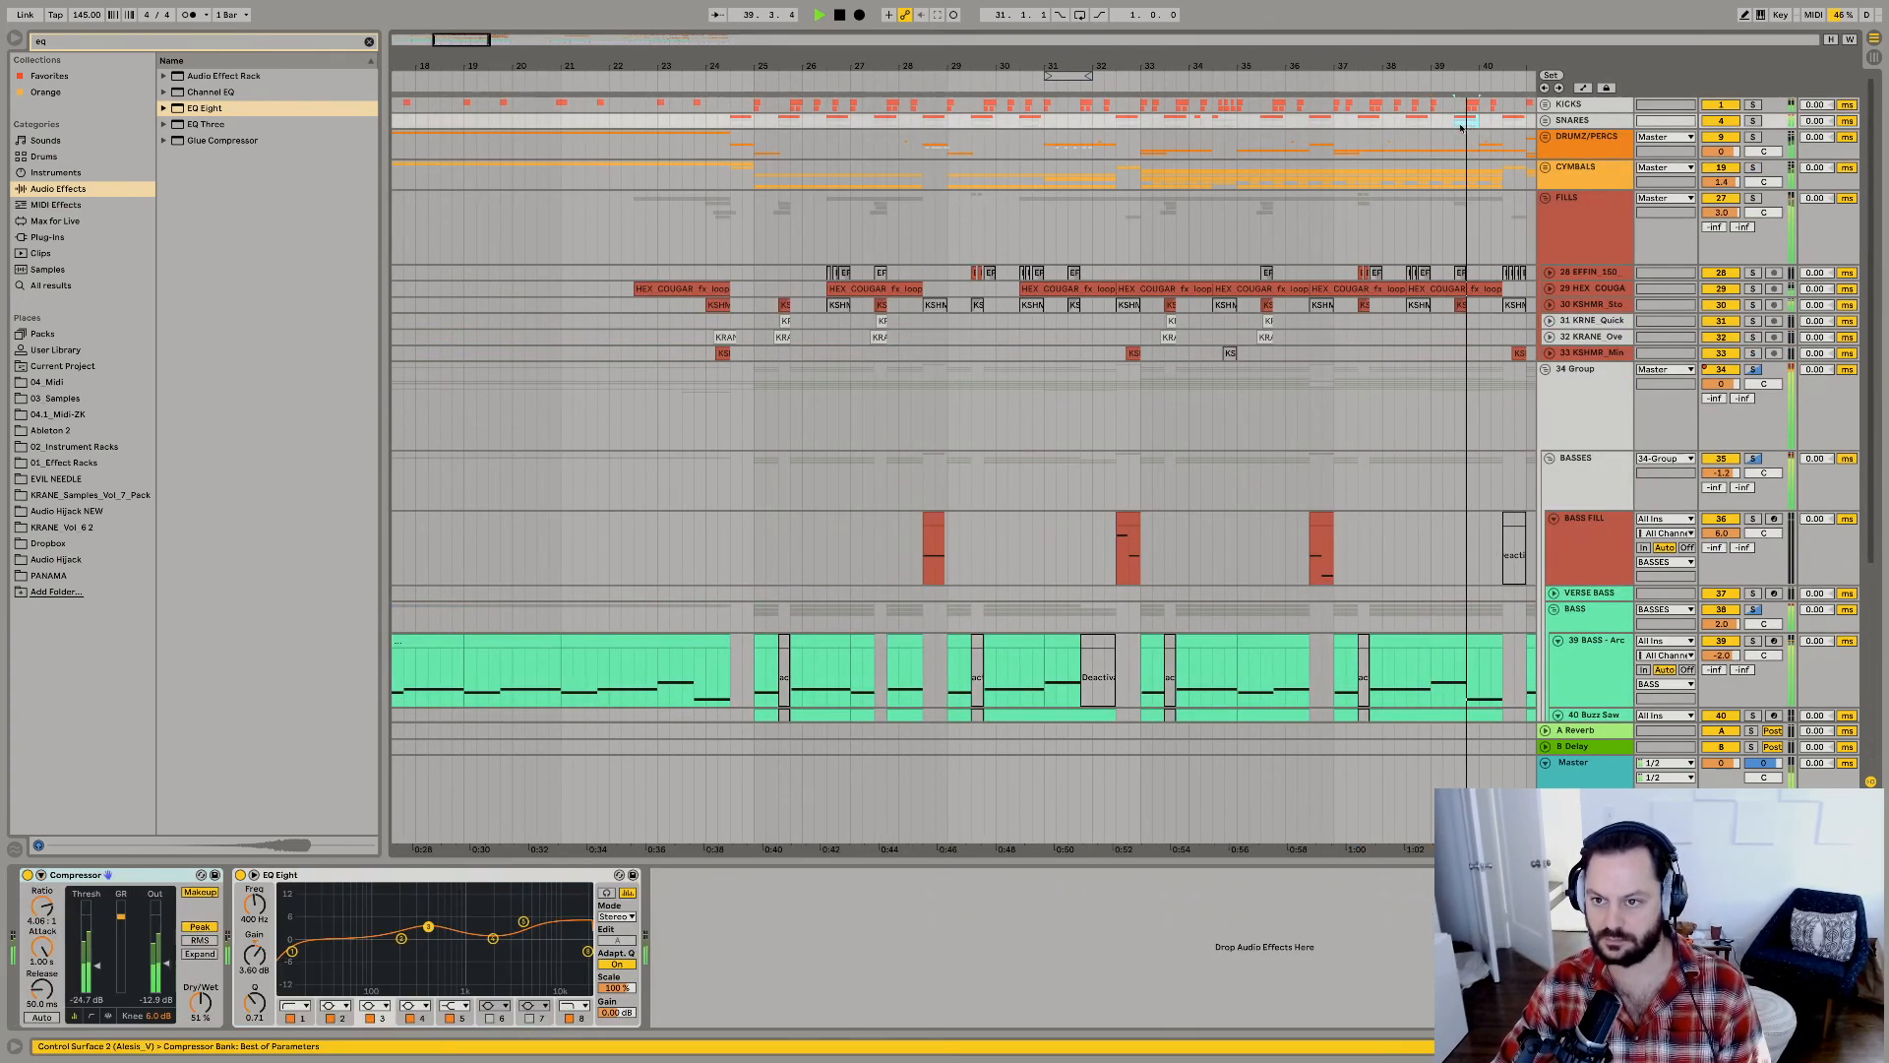
key("space")
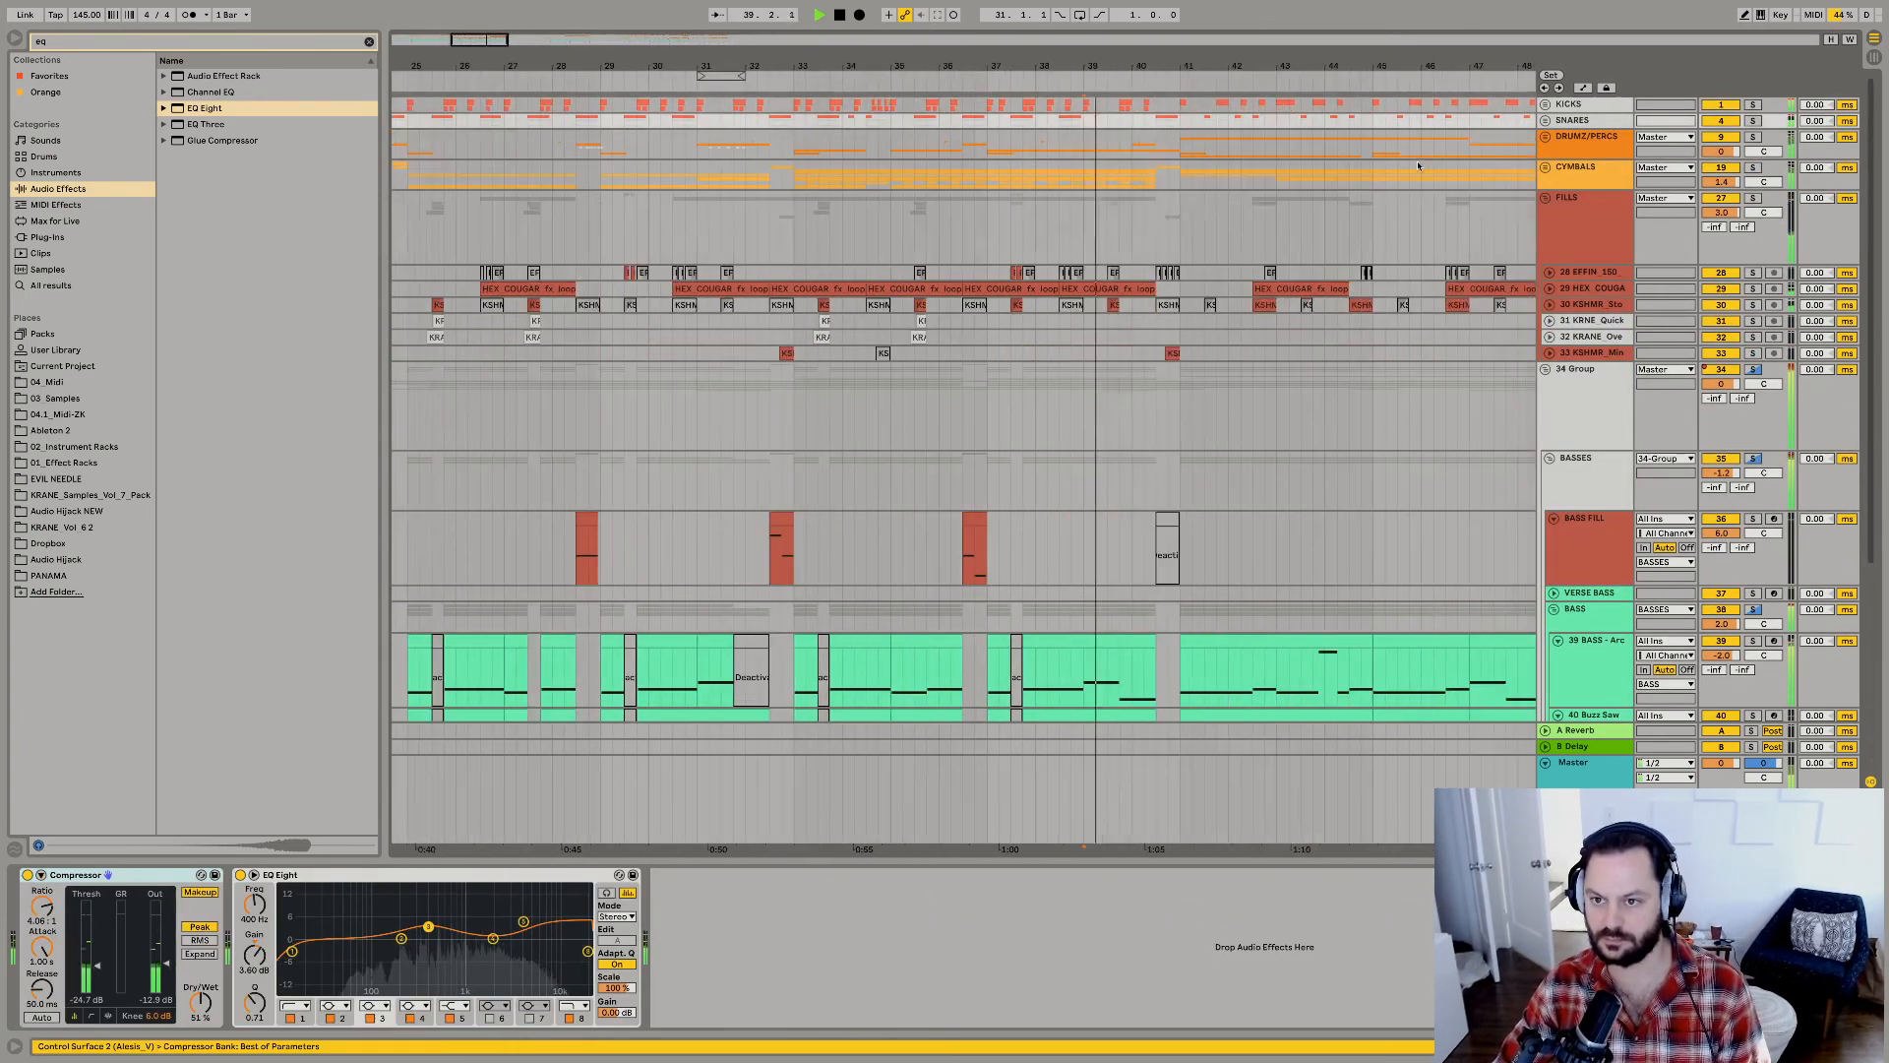
Expand the KICKS group and play the drop from around bar 23 on the KSHMR Top kick track to check its hits.
left_click(1545, 104)
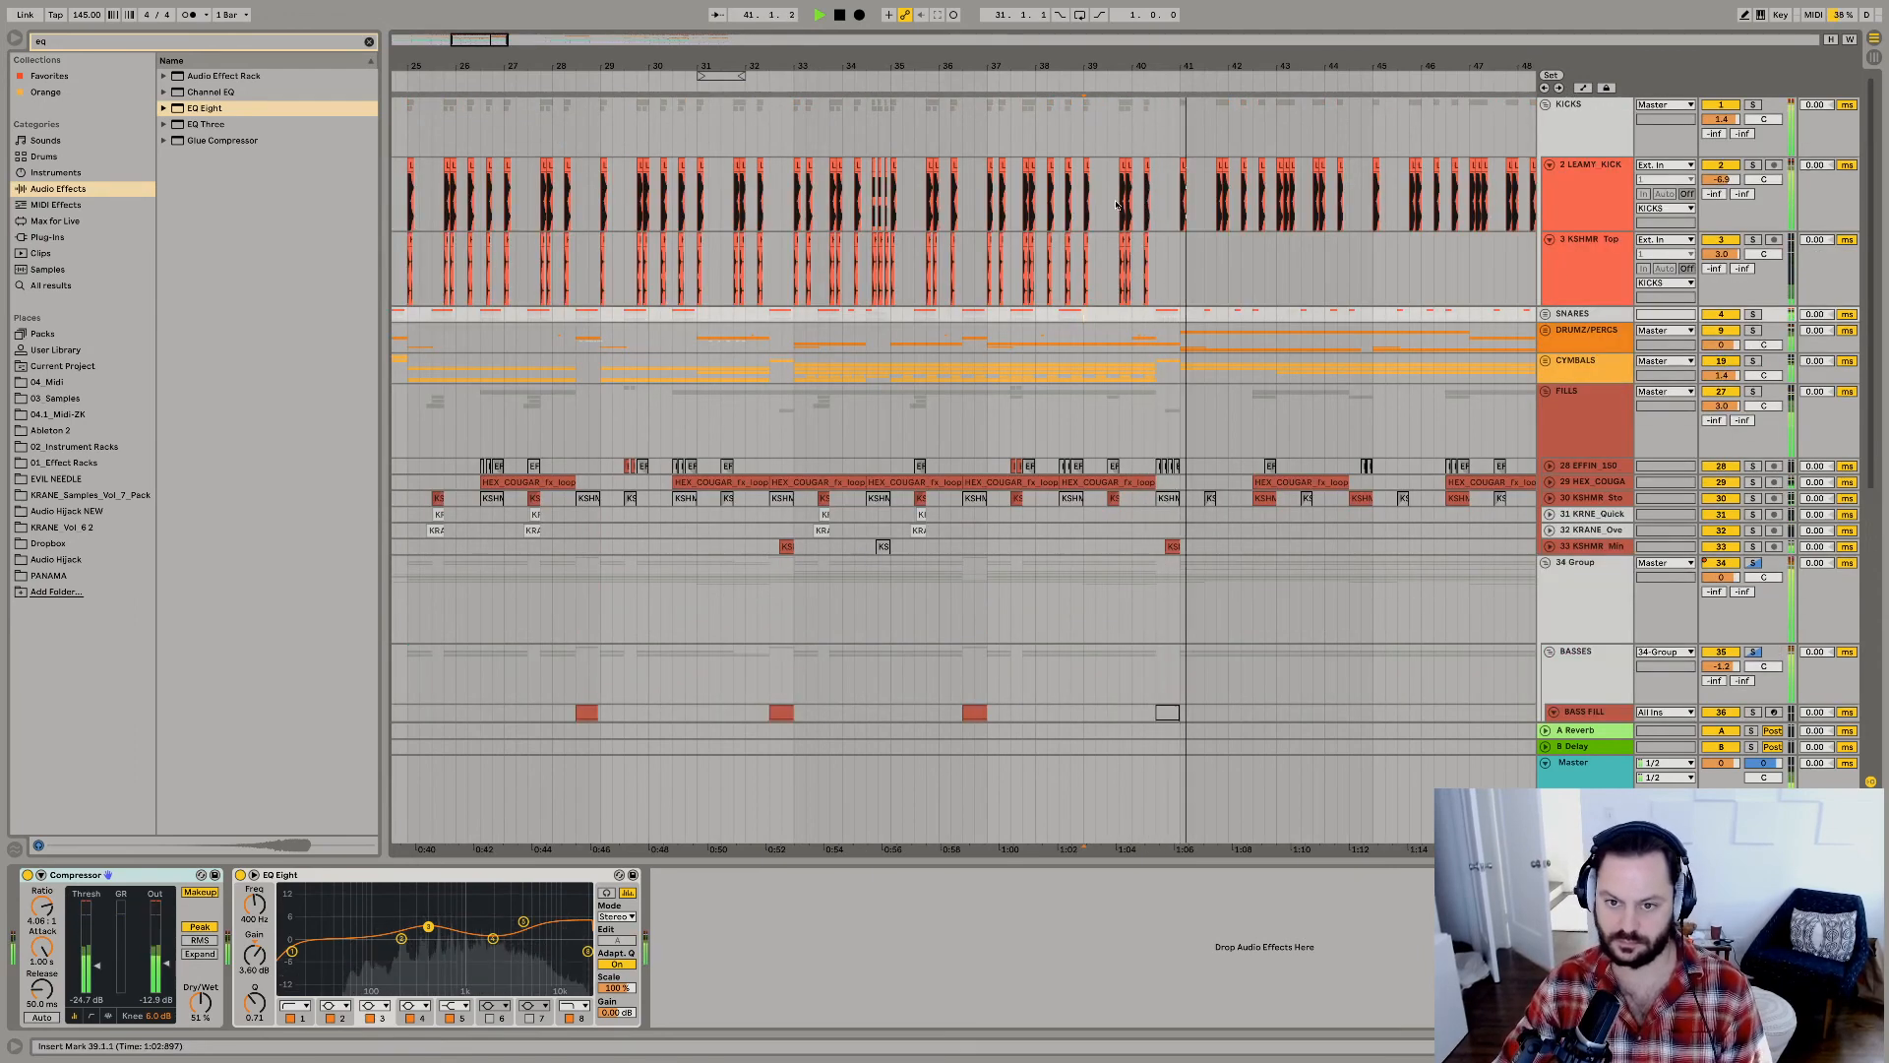
left_click_drag(1133, 60, 1133, 20)
left_click(795, 293)
key("space")
key("space")
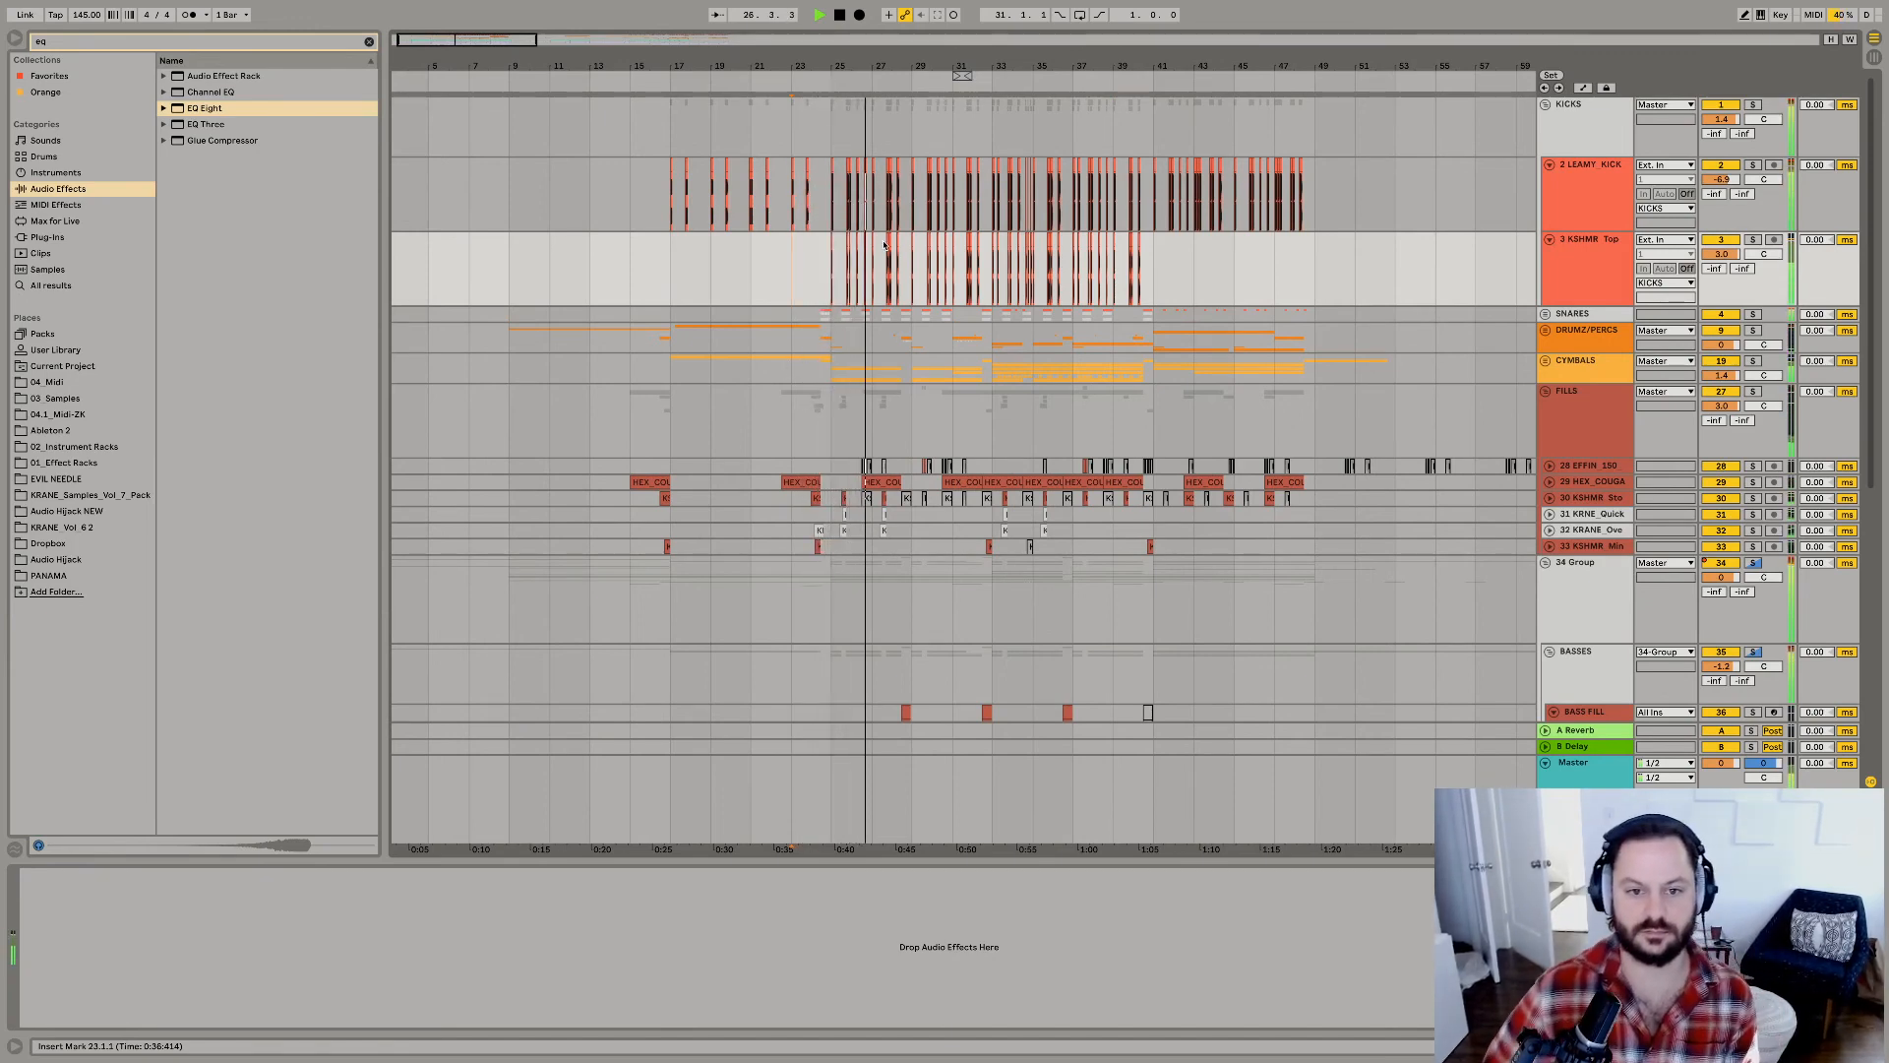
Collapse the FILLS group, expand 34 Group, and loop the two bars from 33.1.1 to 35.1.1 on the BASS FILL track.
left_click(1544, 392, "alt")
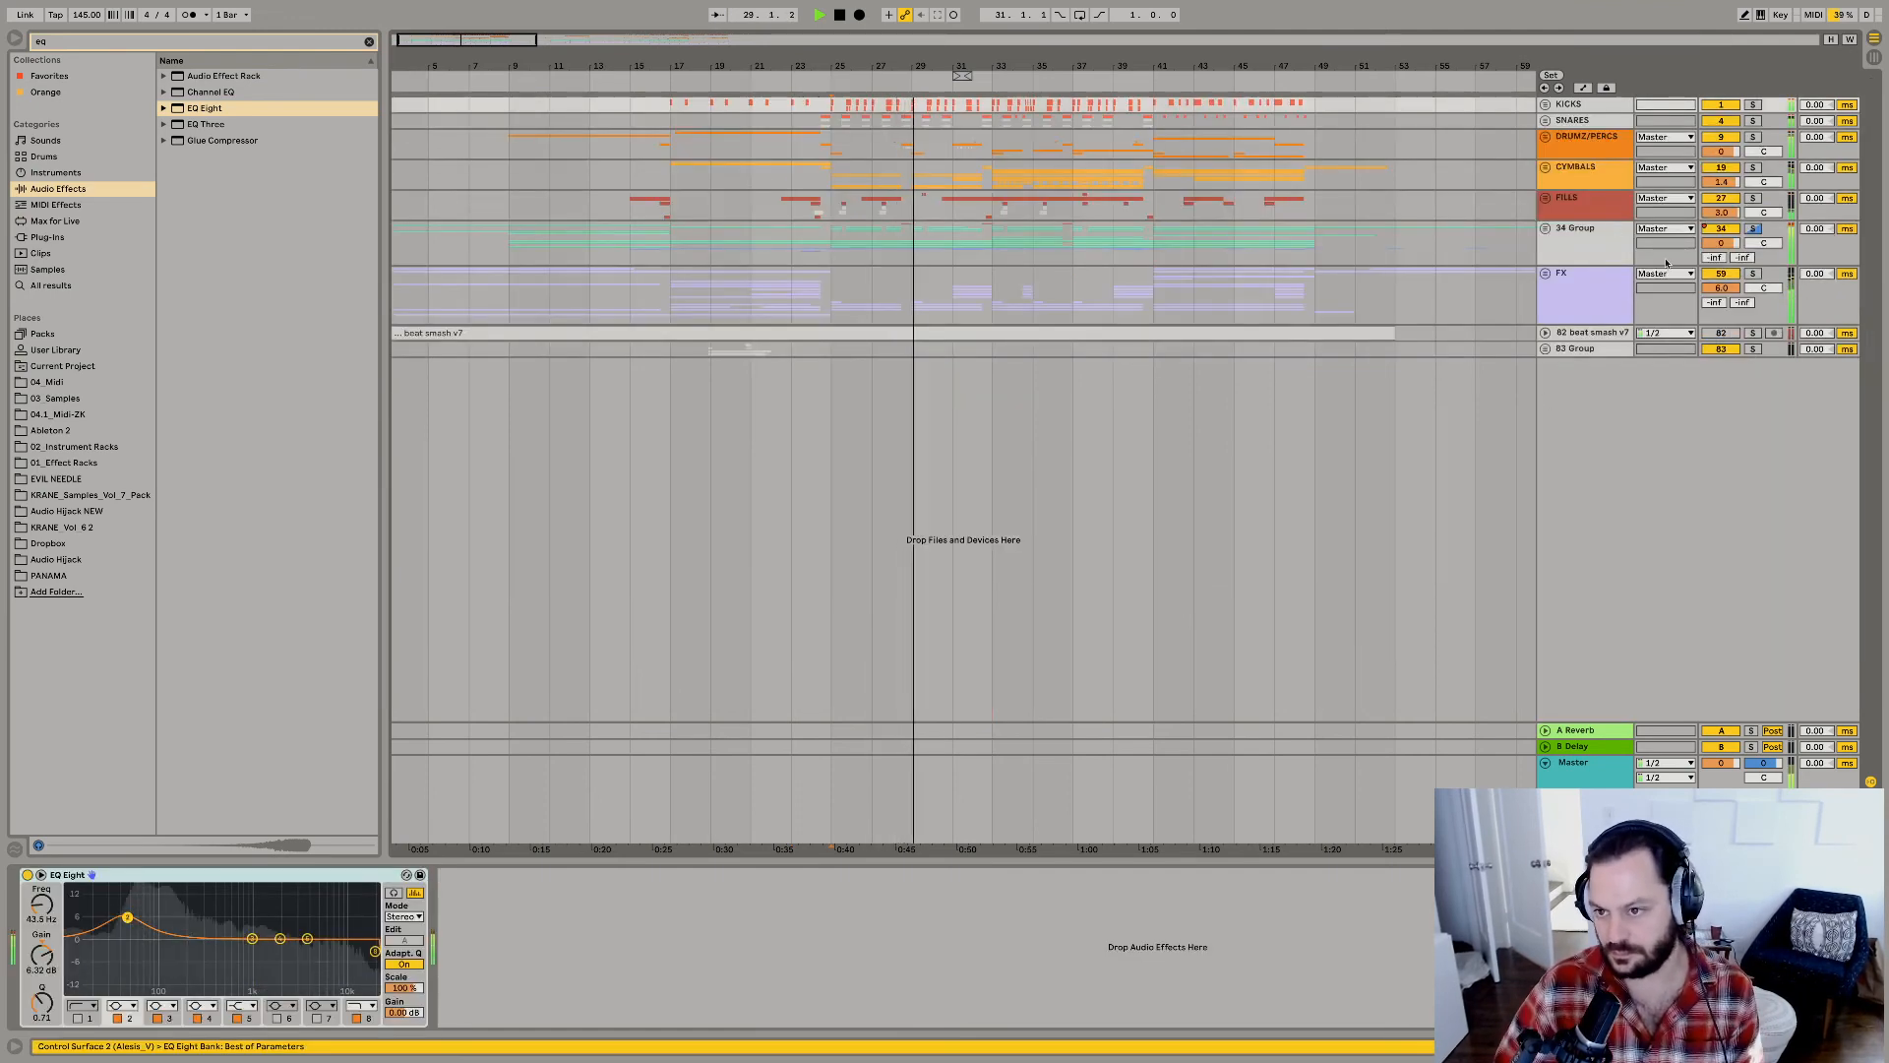
left_click(1544, 228)
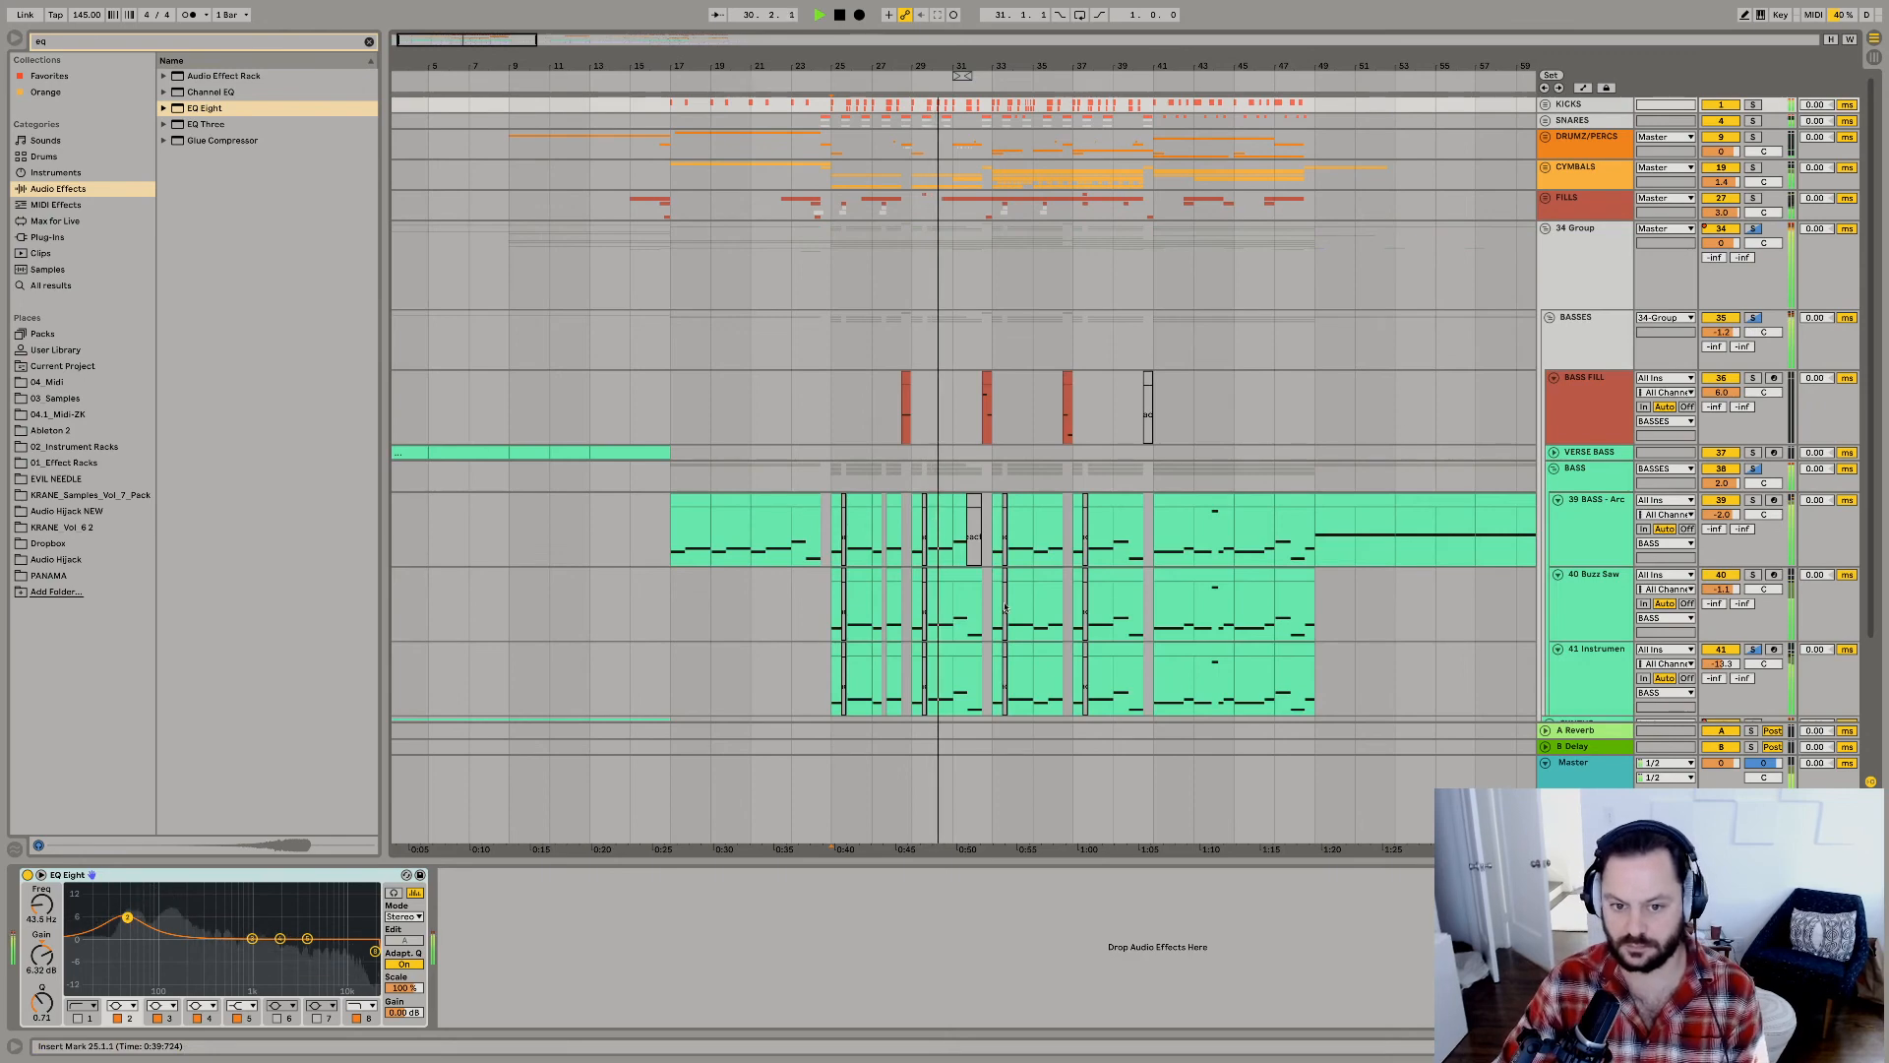
left_click_drag(901, 66, 911, 128)
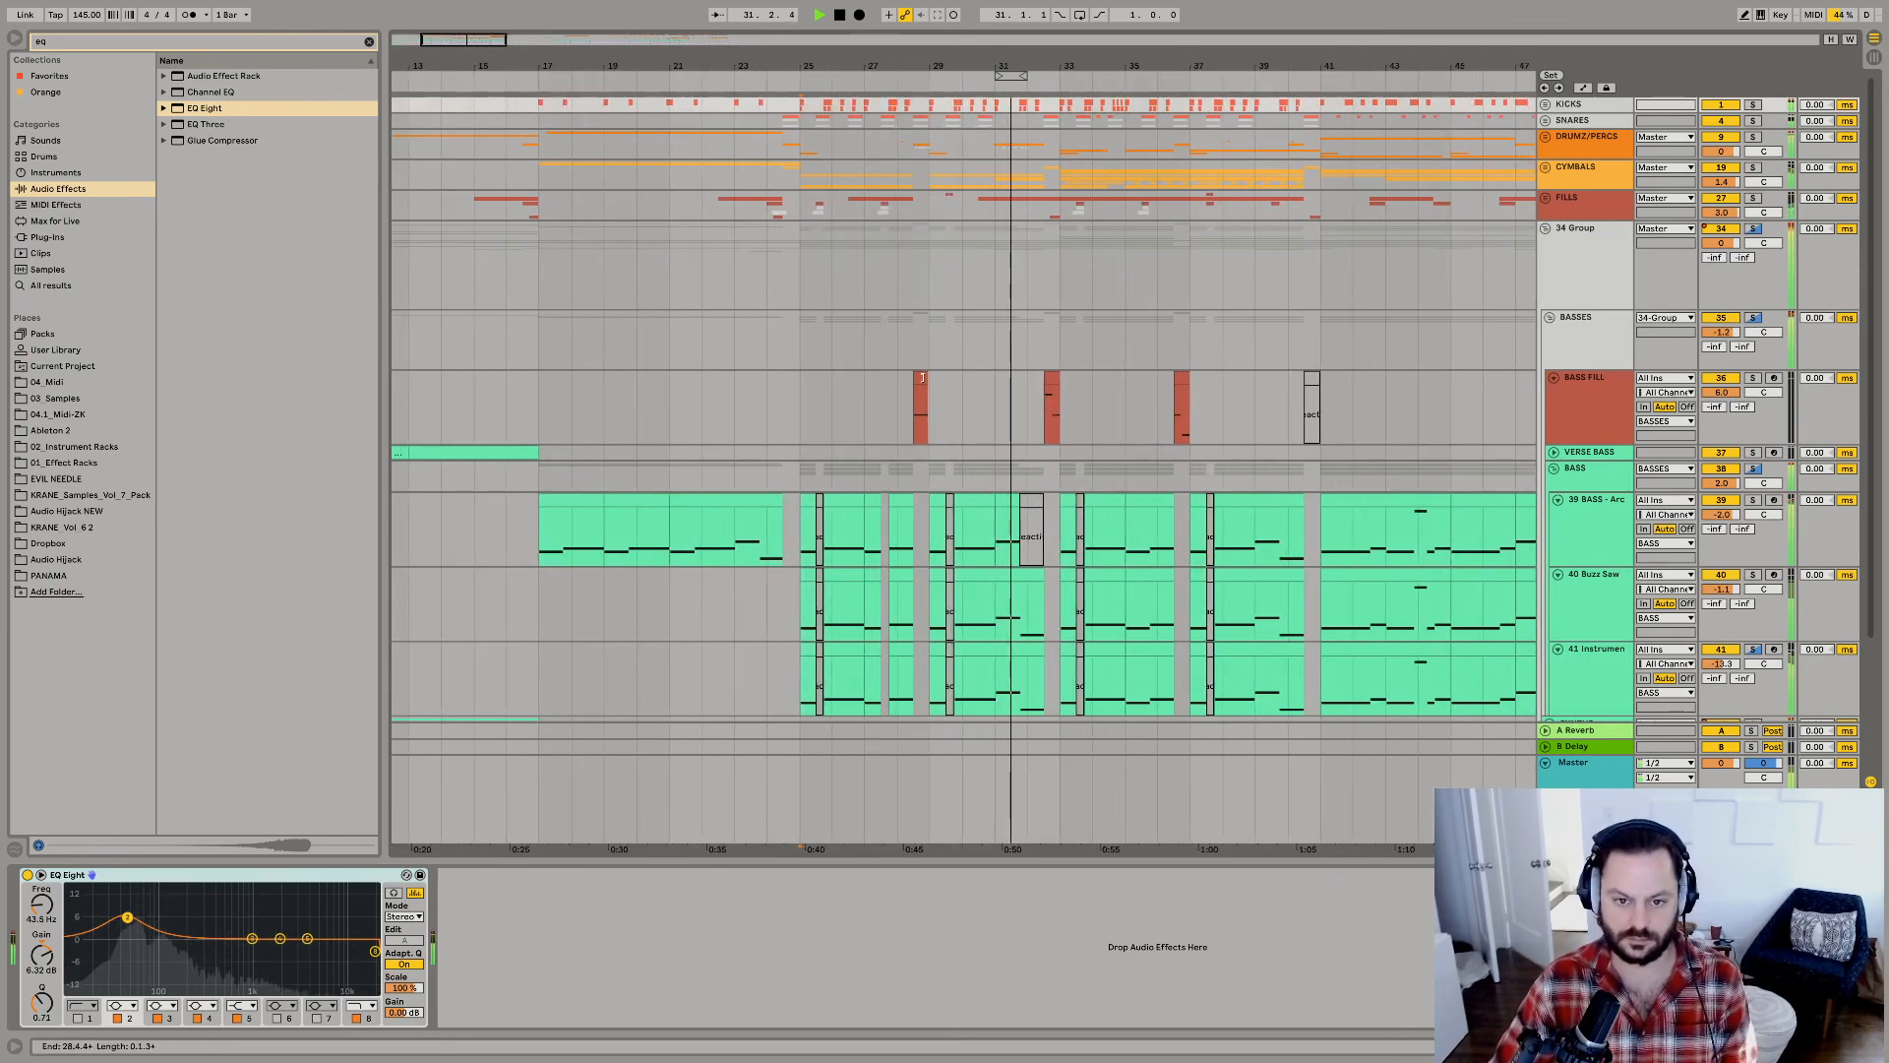
left_click(920, 384)
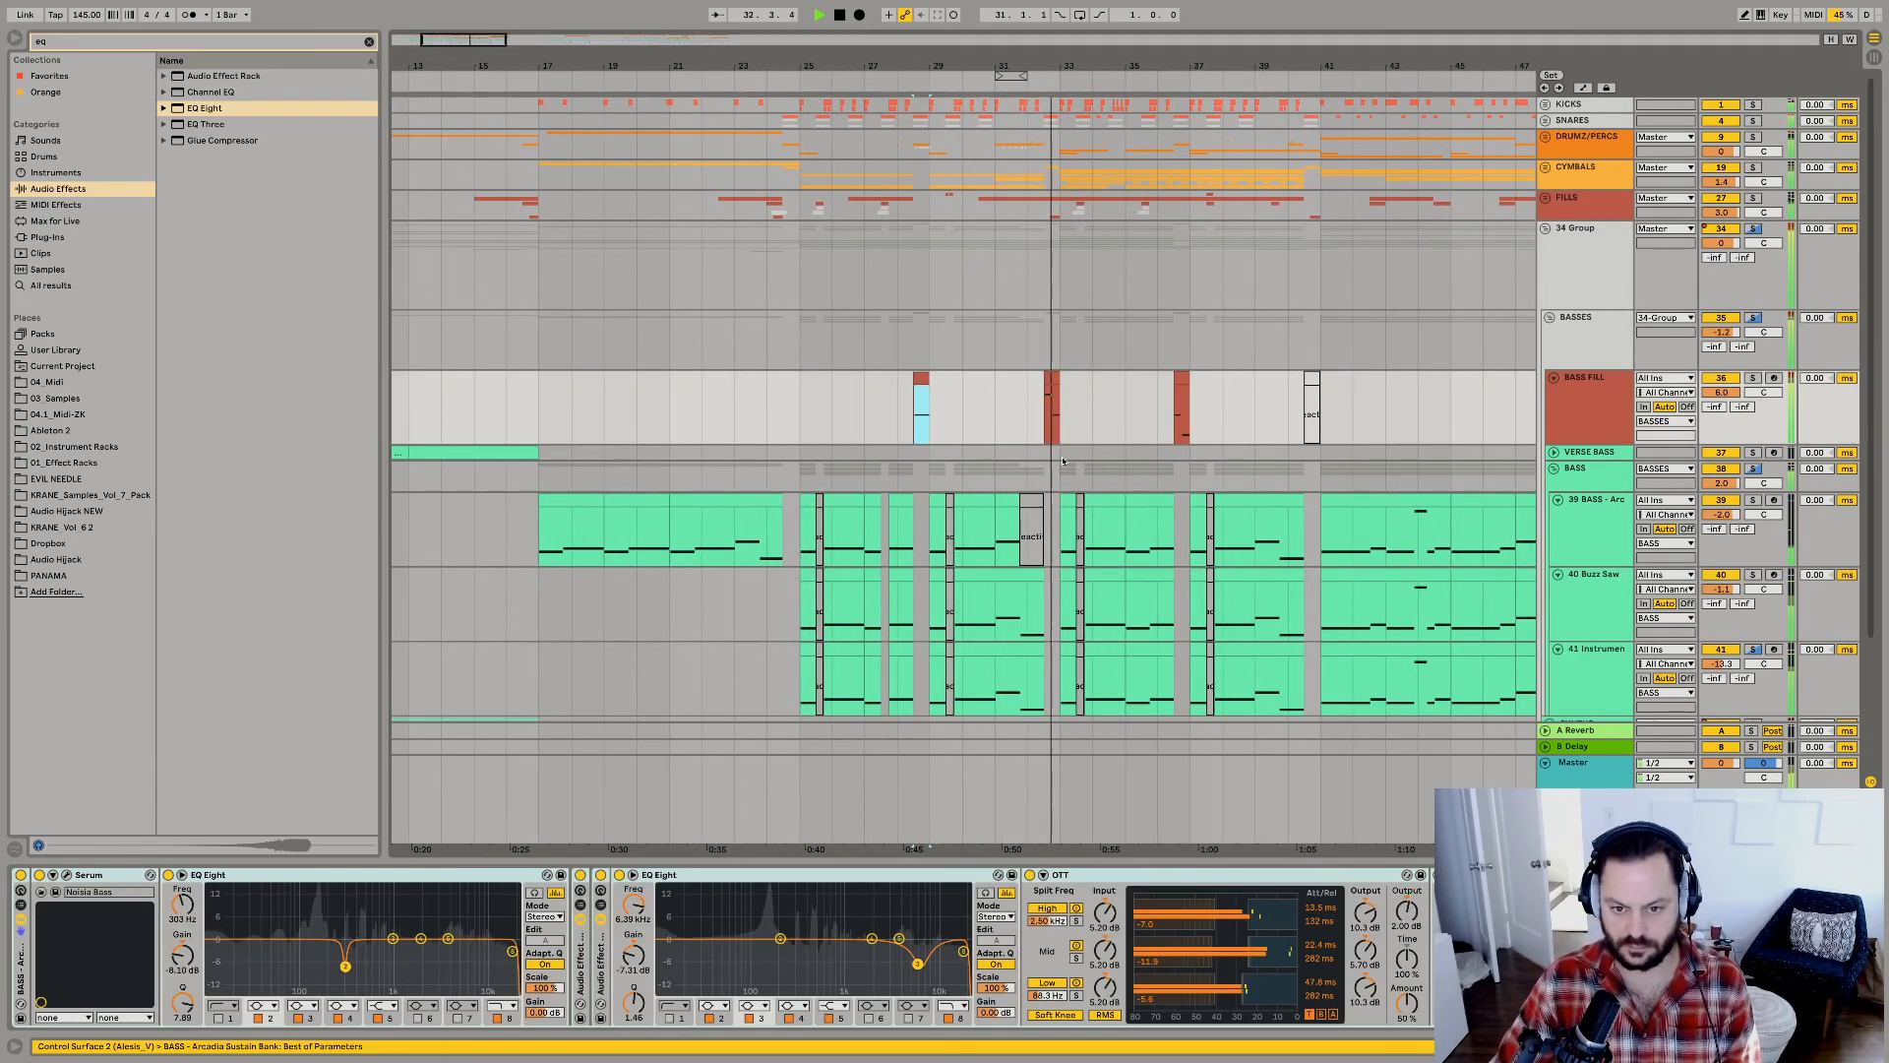
left_click_drag(1108, 434, 1122, 434)
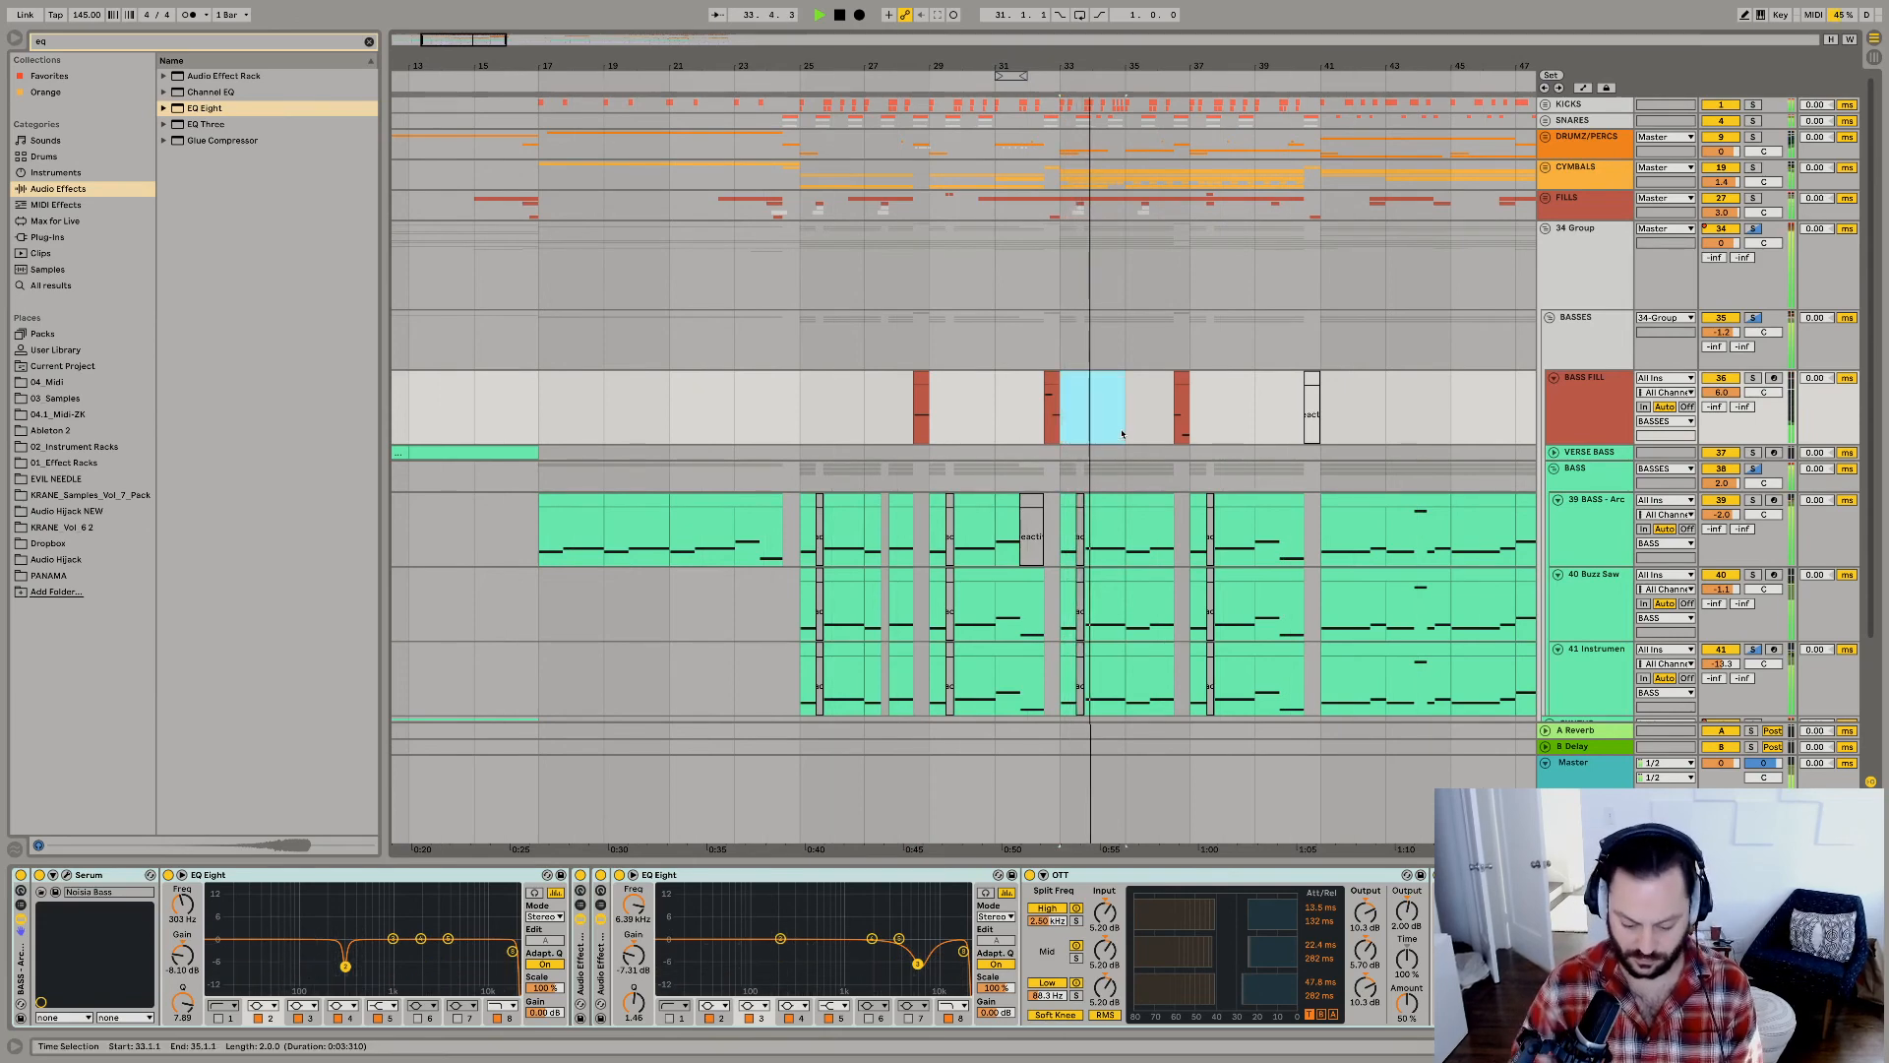
key("ctrl+l")
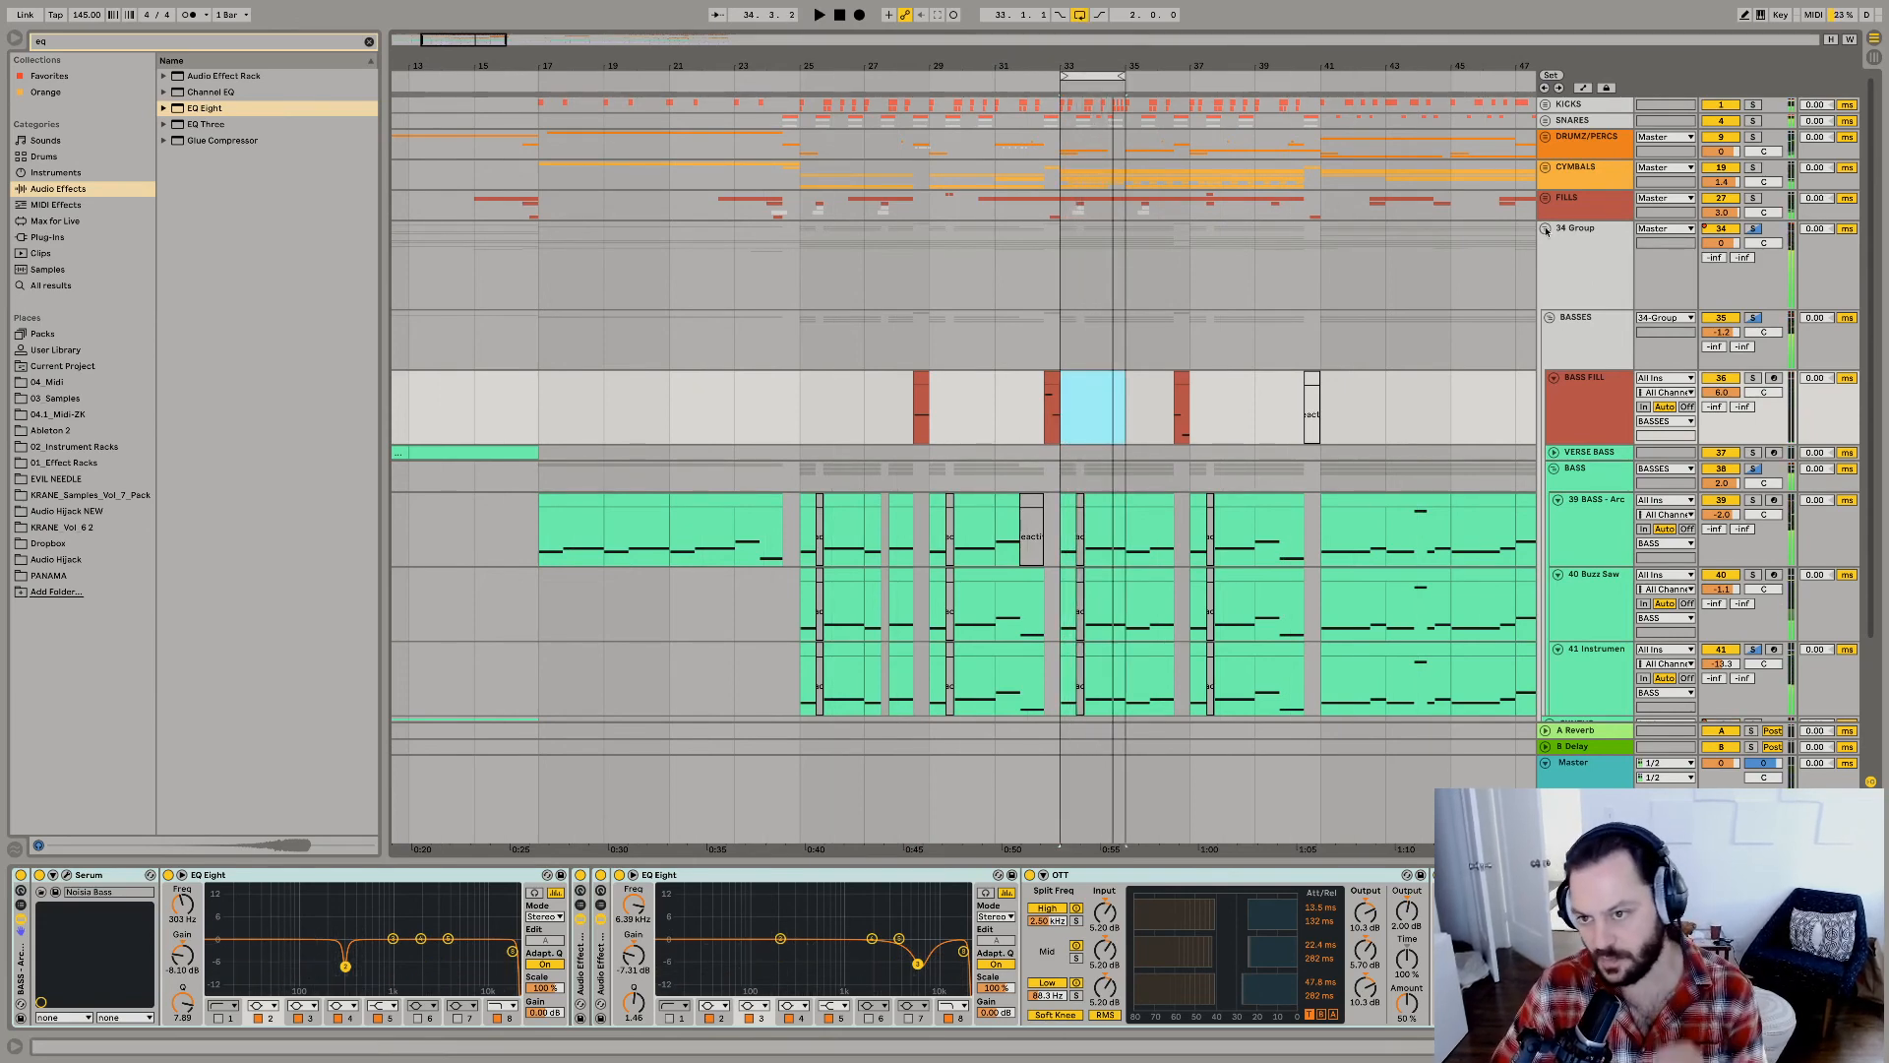
Collapse the BASSES group, solo the SYNTHS group, and expand it along with its inner SYNTHS subgroup.
left_click(1550, 318)
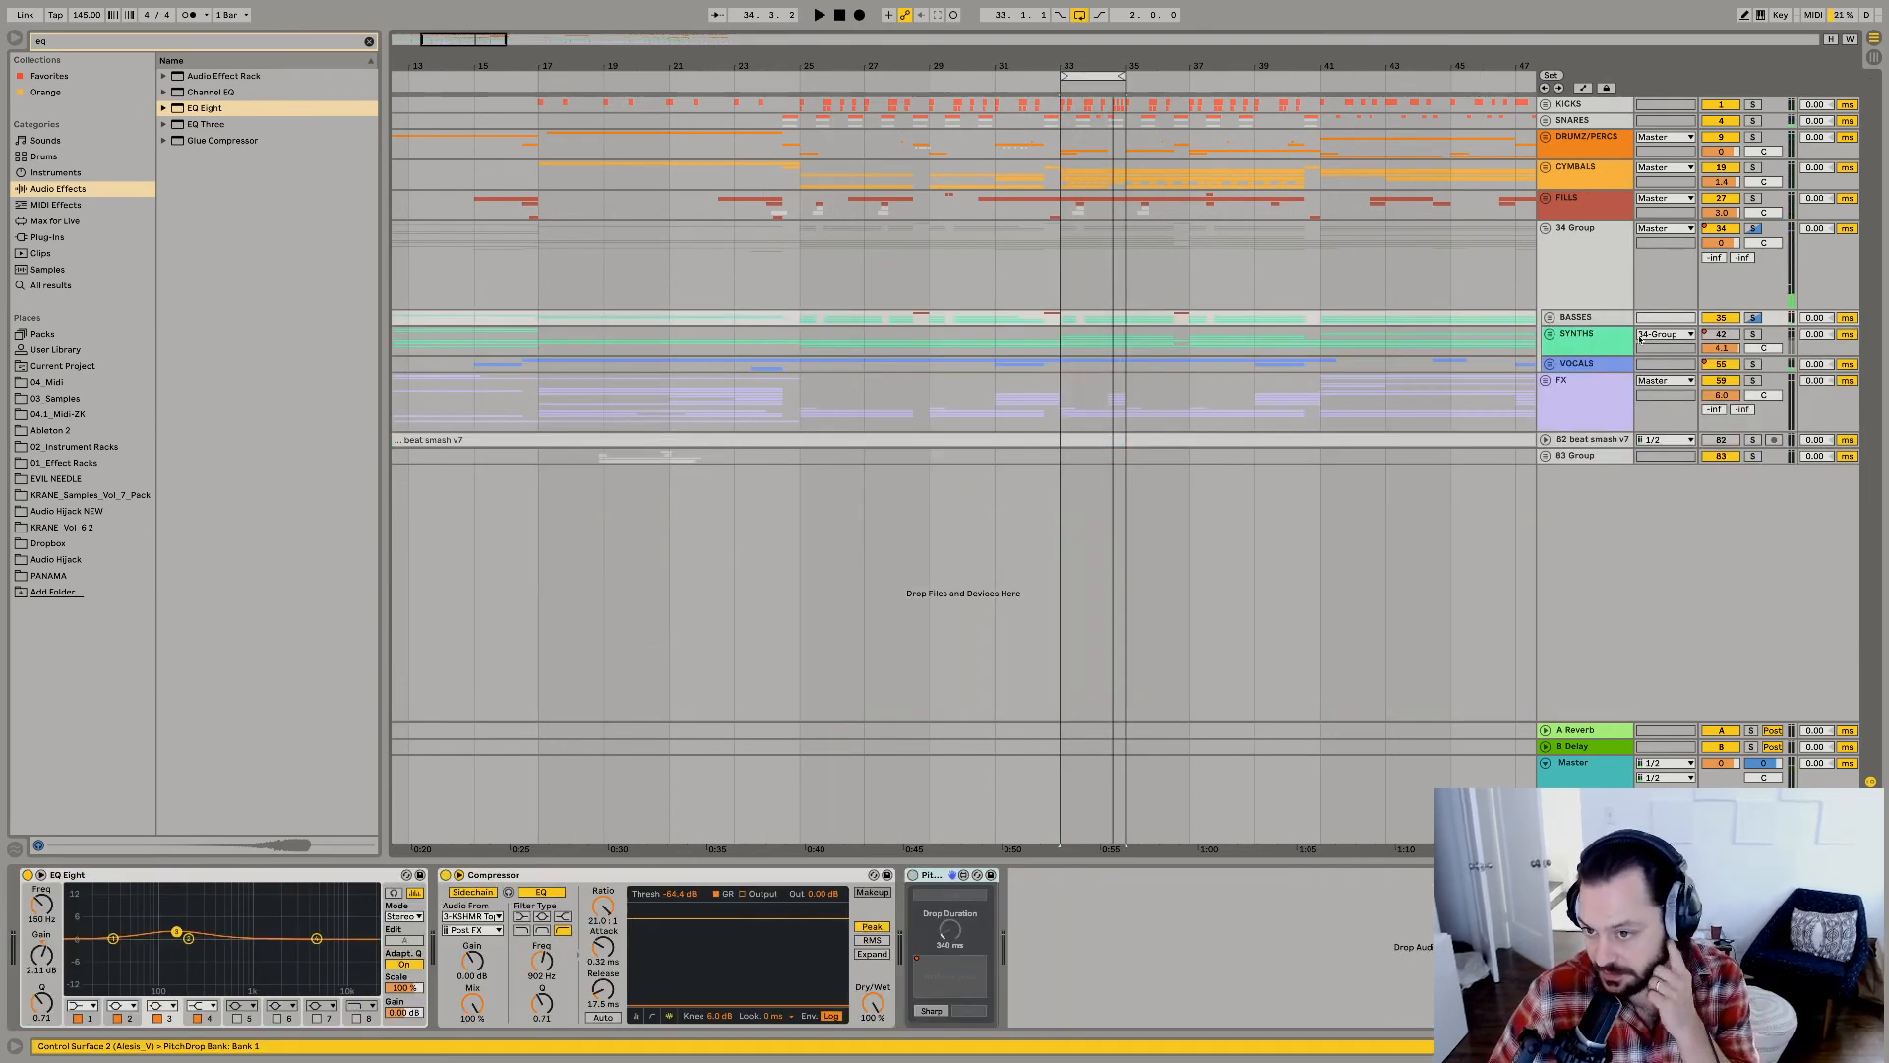
left_click(1755, 335)
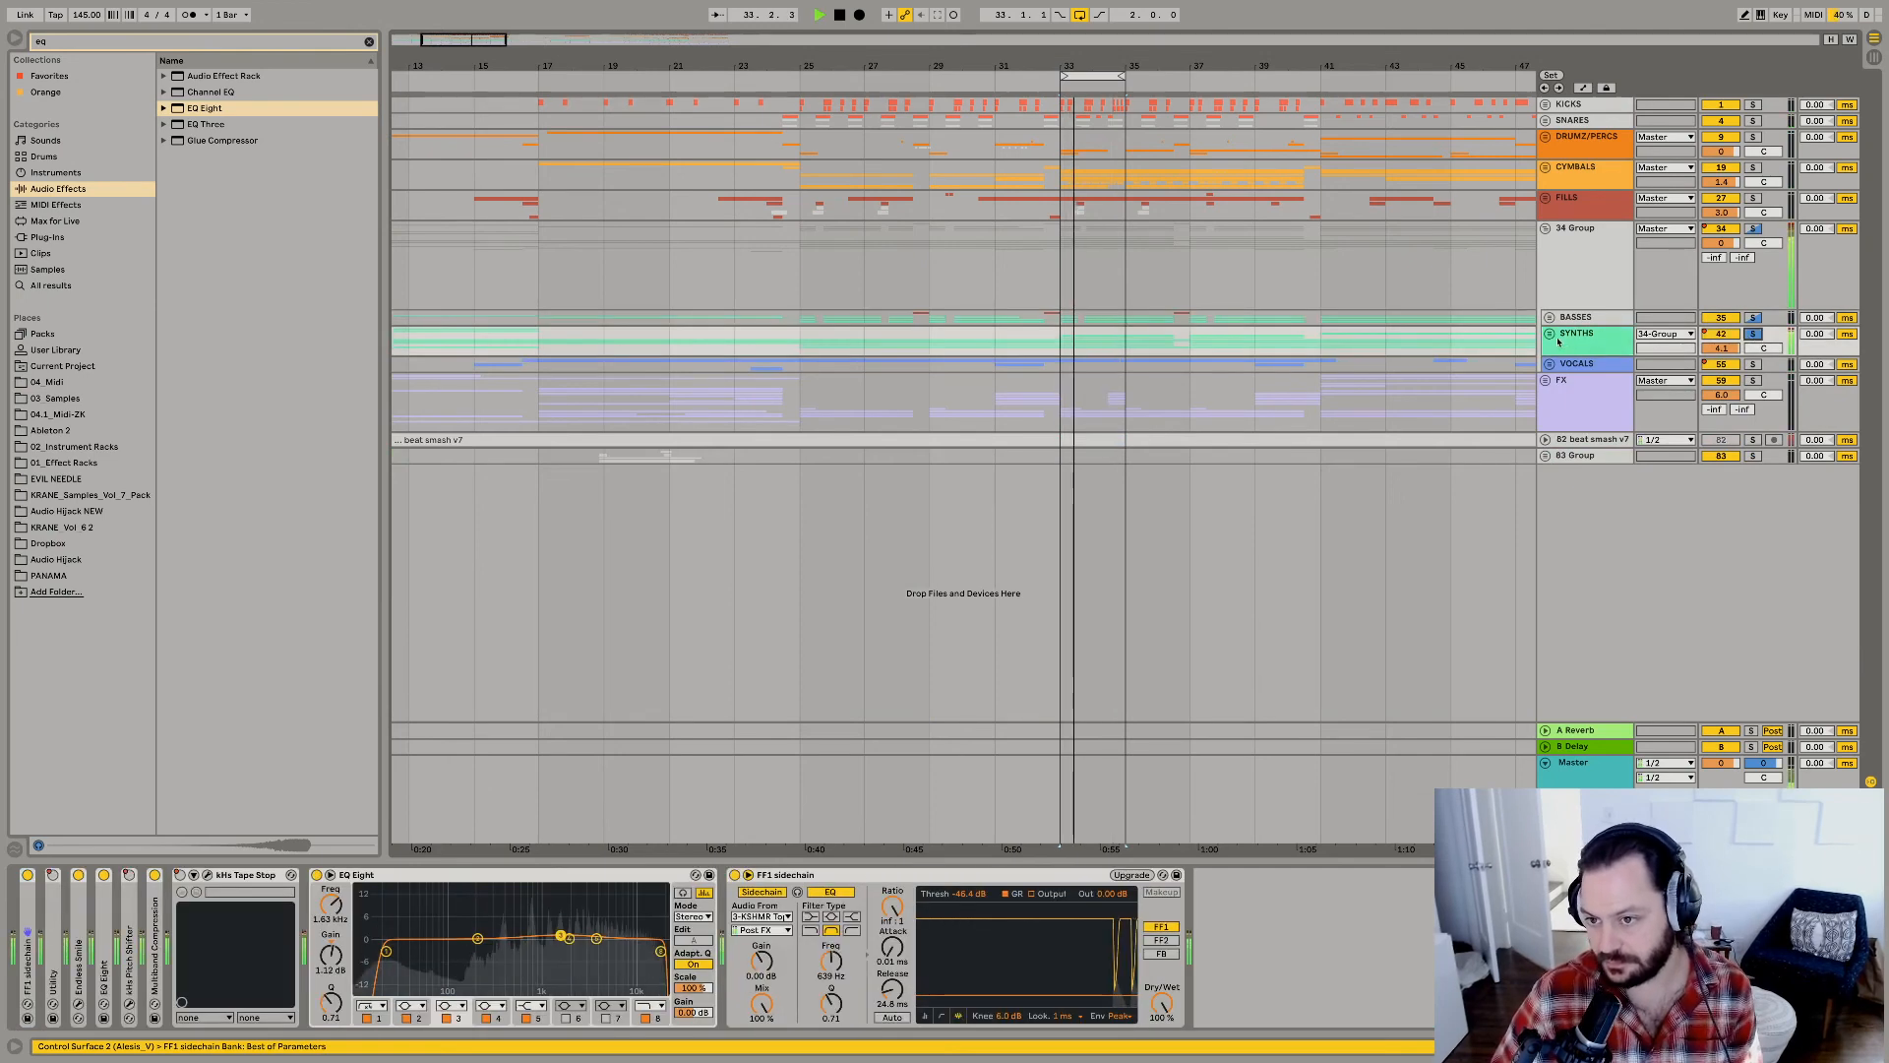
left_click(1549, 333)
left_click(1554, 495)
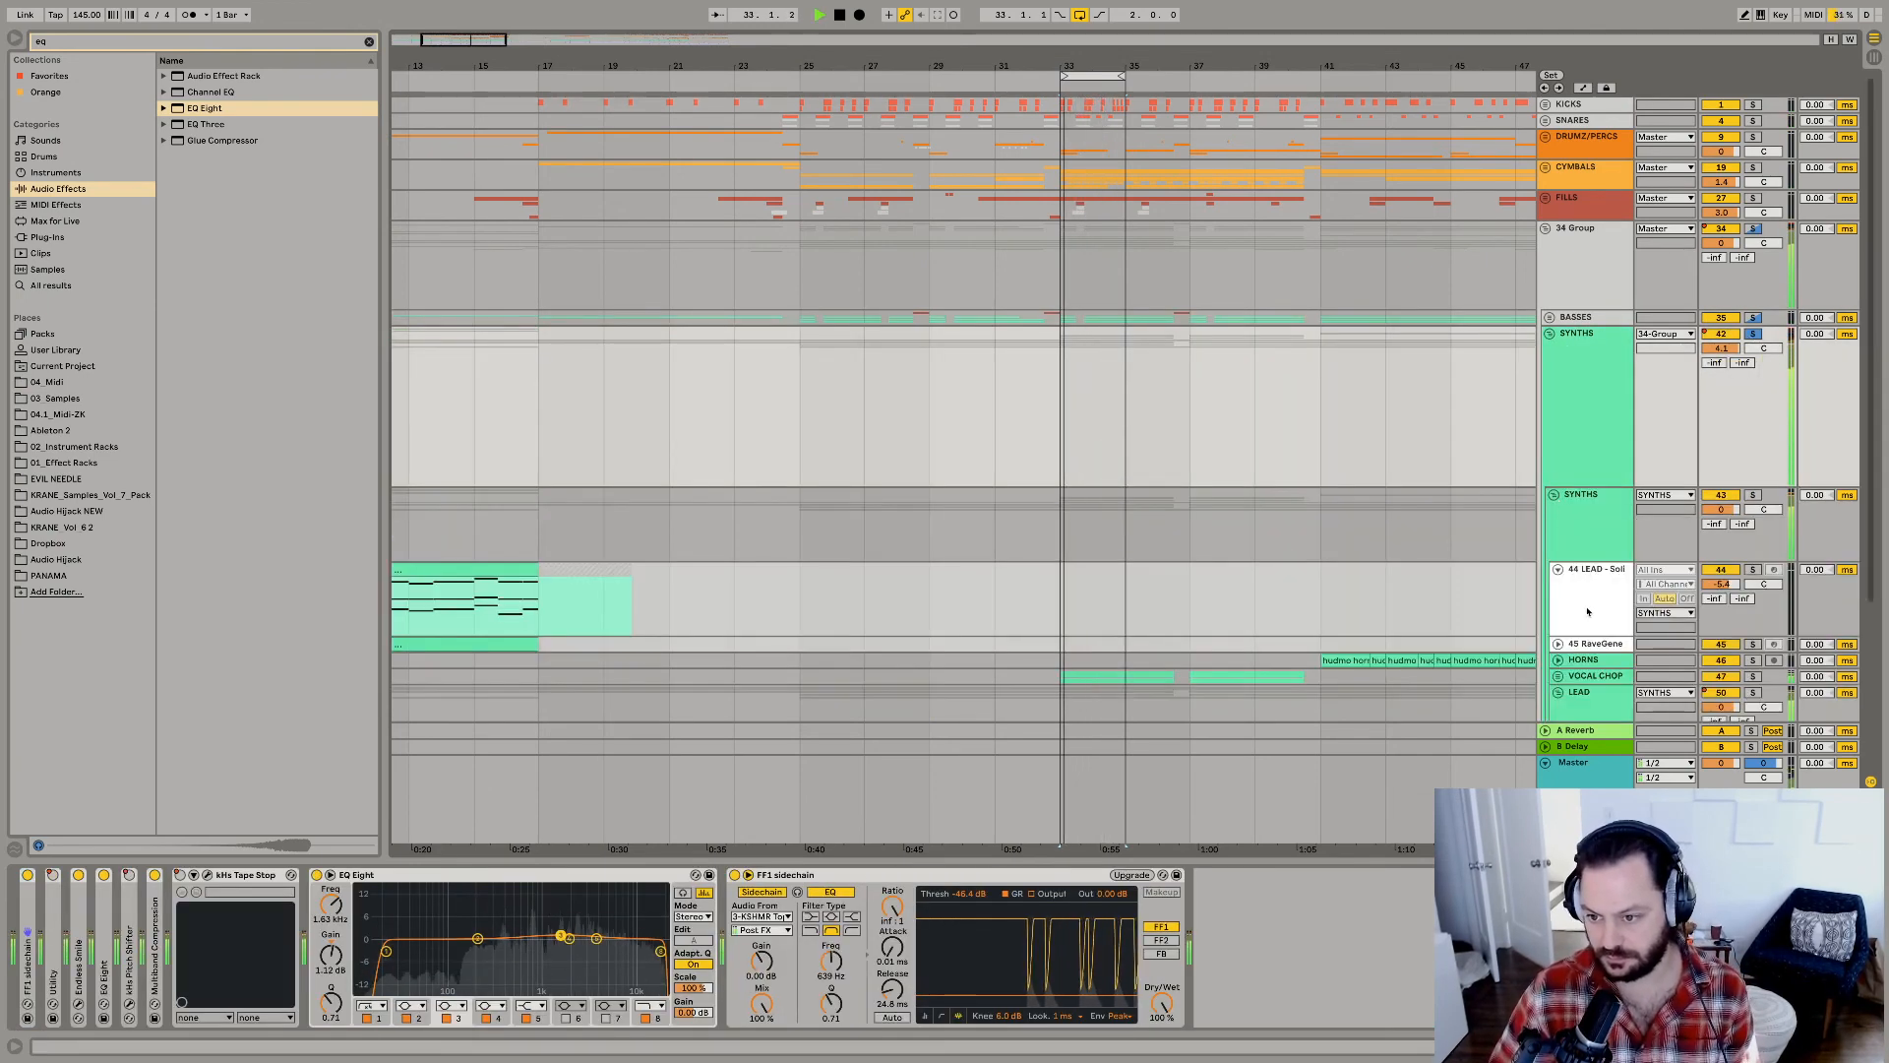
left_click(1588, 610)
Open the LEAD subgroup and enlarge its lead tracks to compare their note patterns in the looped section.
scroll(1586, 609, "down", 4)
left_click(1573, 508)
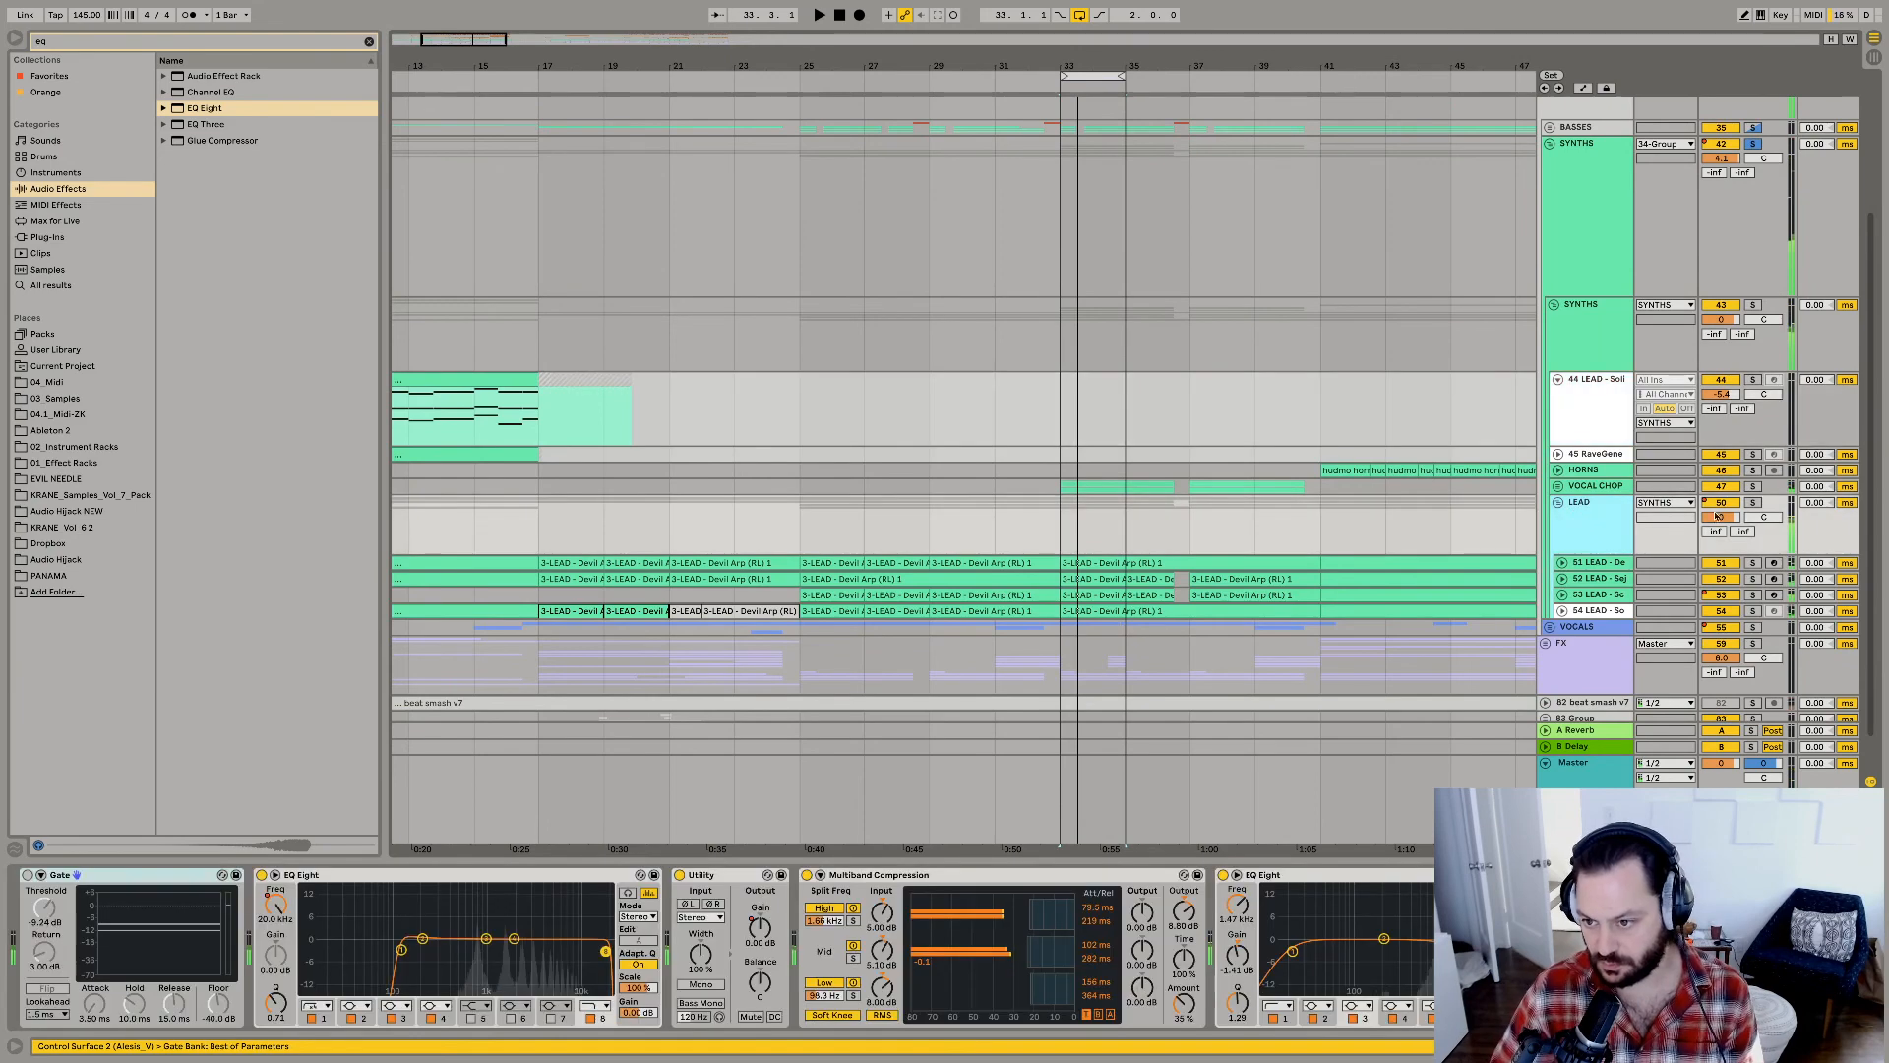
scroll(1672, 511, "down", 2)
key("space")
left_click(1562, 518, "alt")
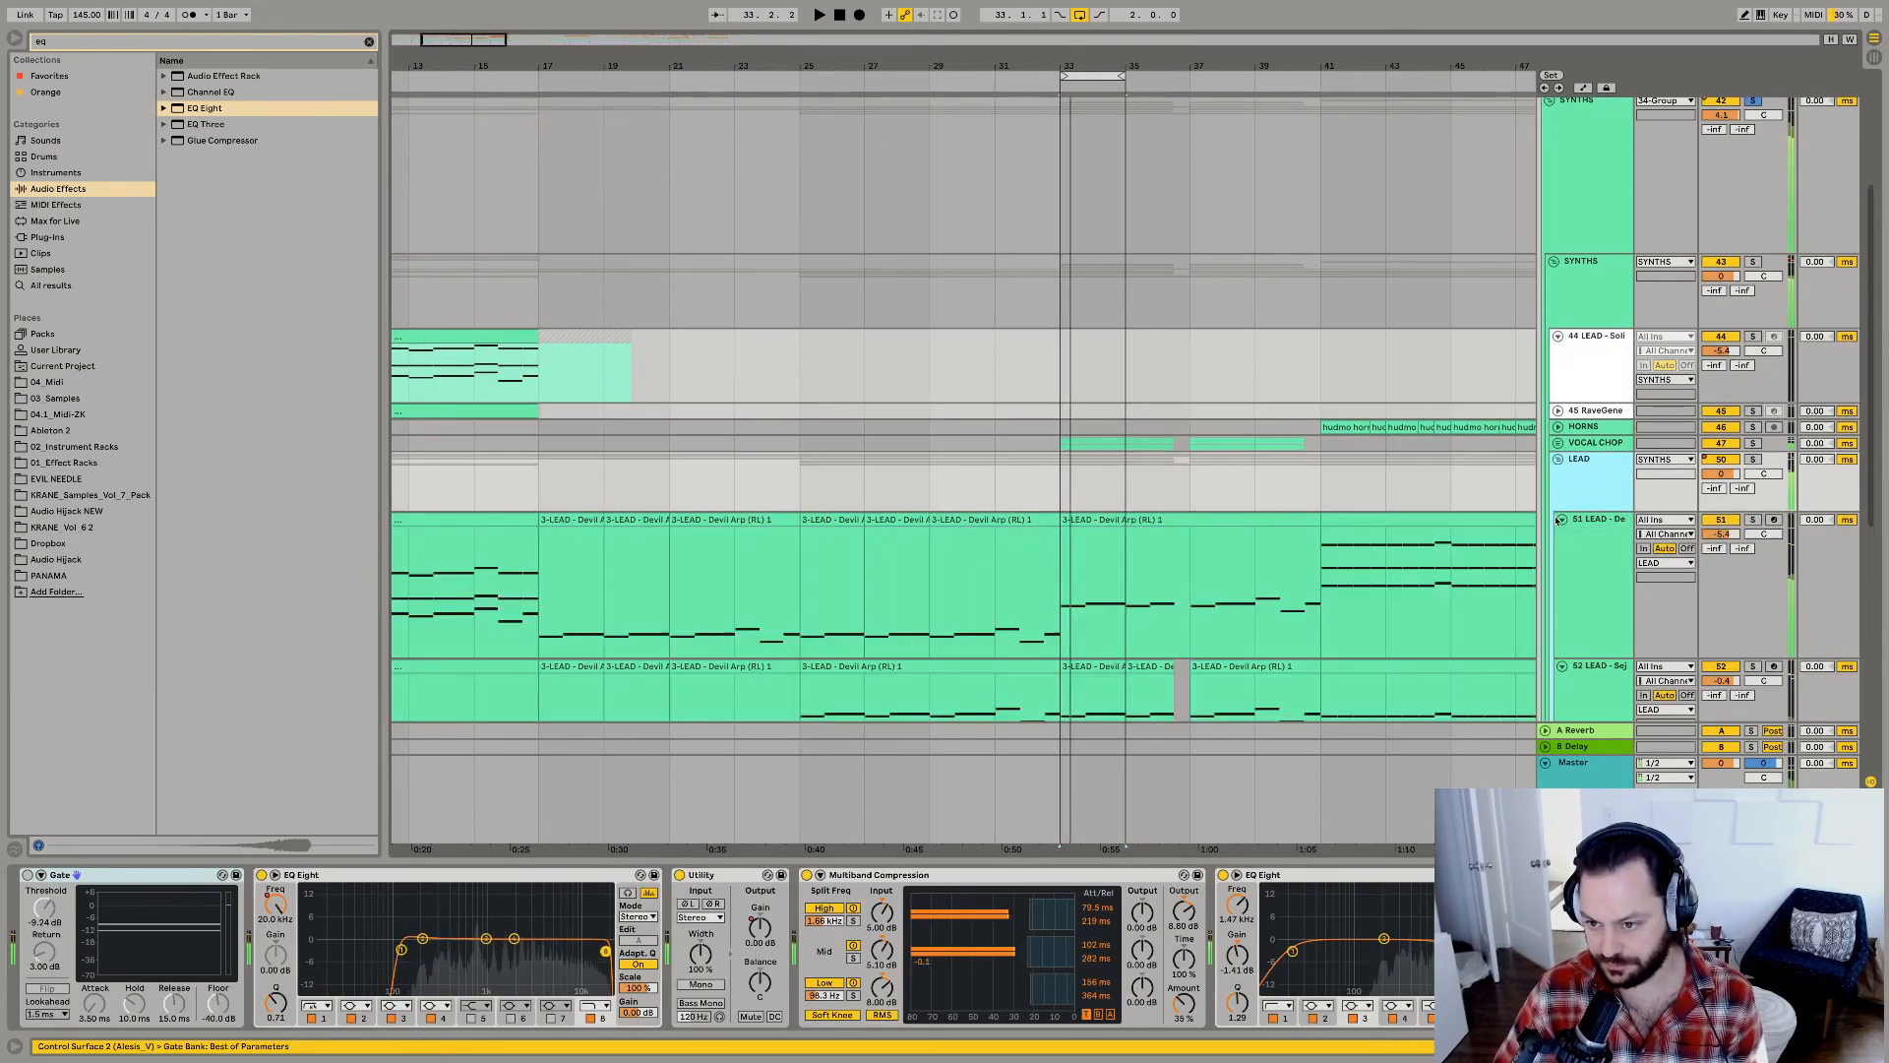
scroll(1614, 496, "down", 3)
scroll(1731, 489, "down", 1)
Audition lead tracks 51 to 54 one after another in solo over the looped bars, and release the solo.
left_click(1752, 416)
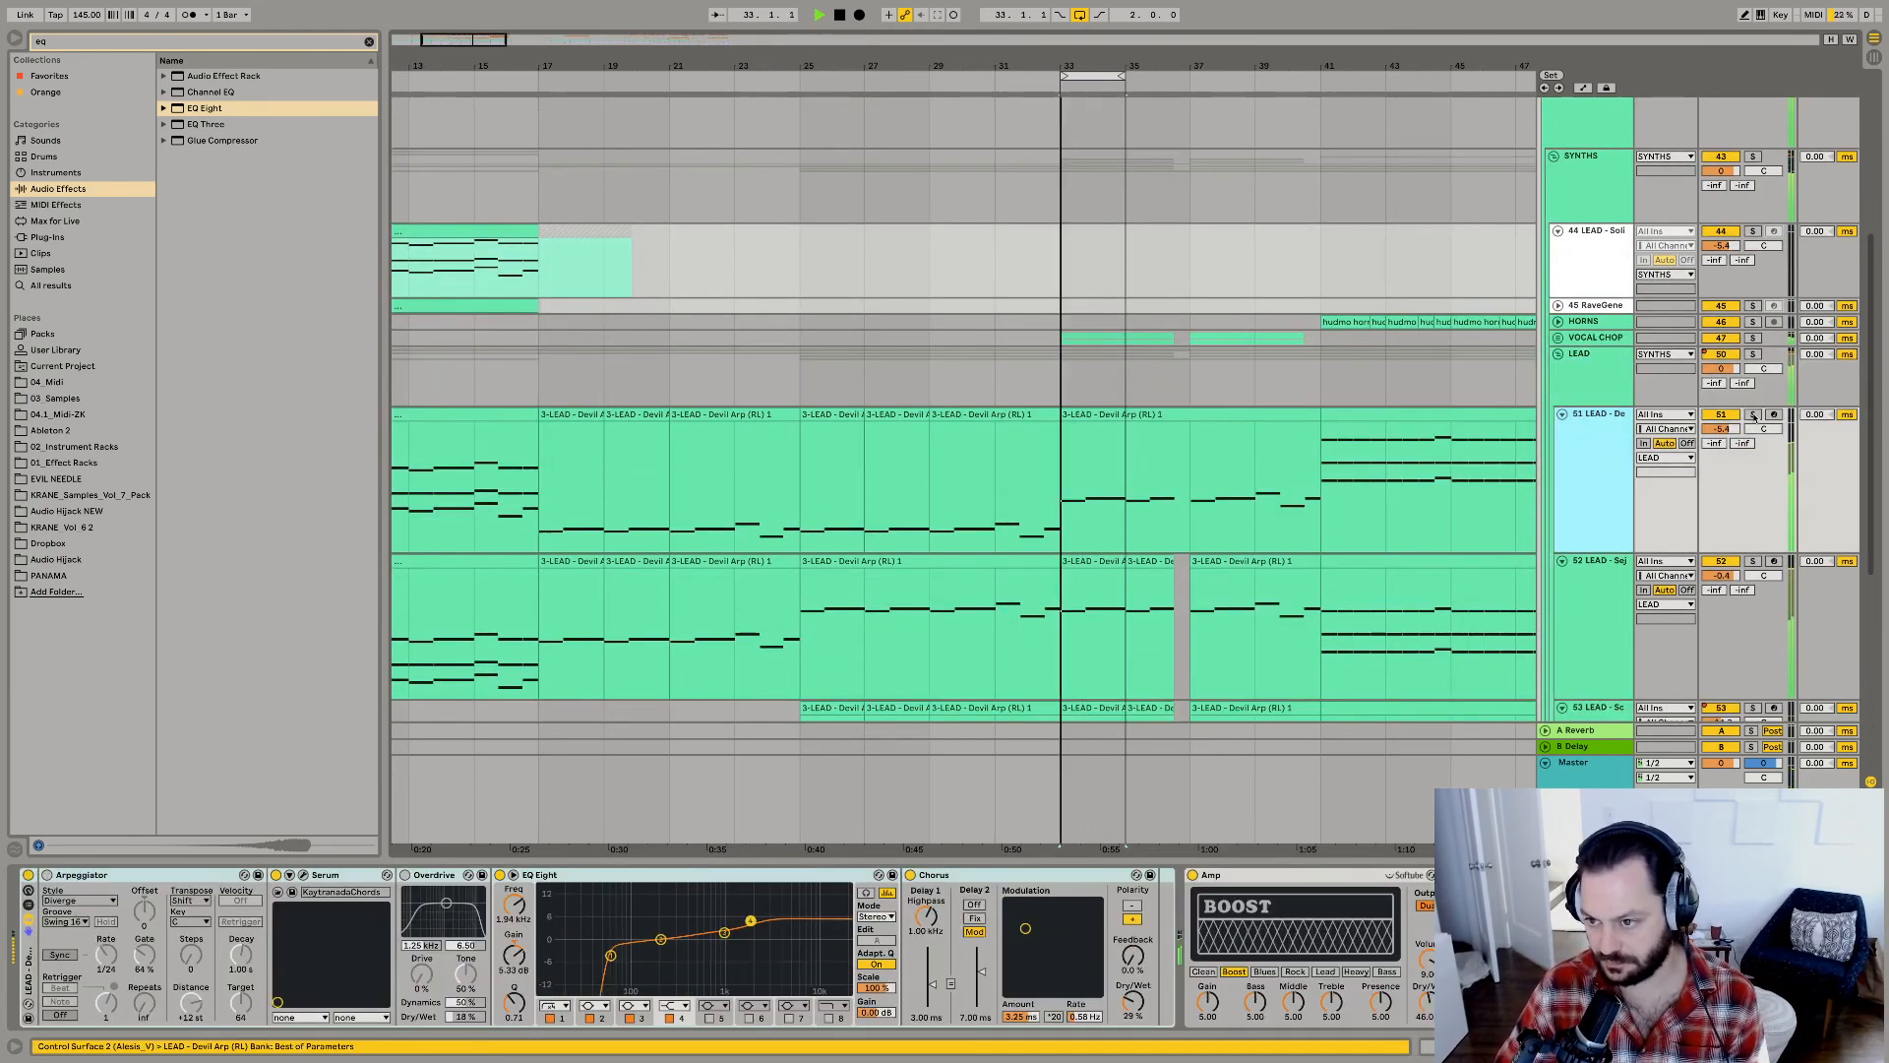
scroll(1754, 561, "down", 5)
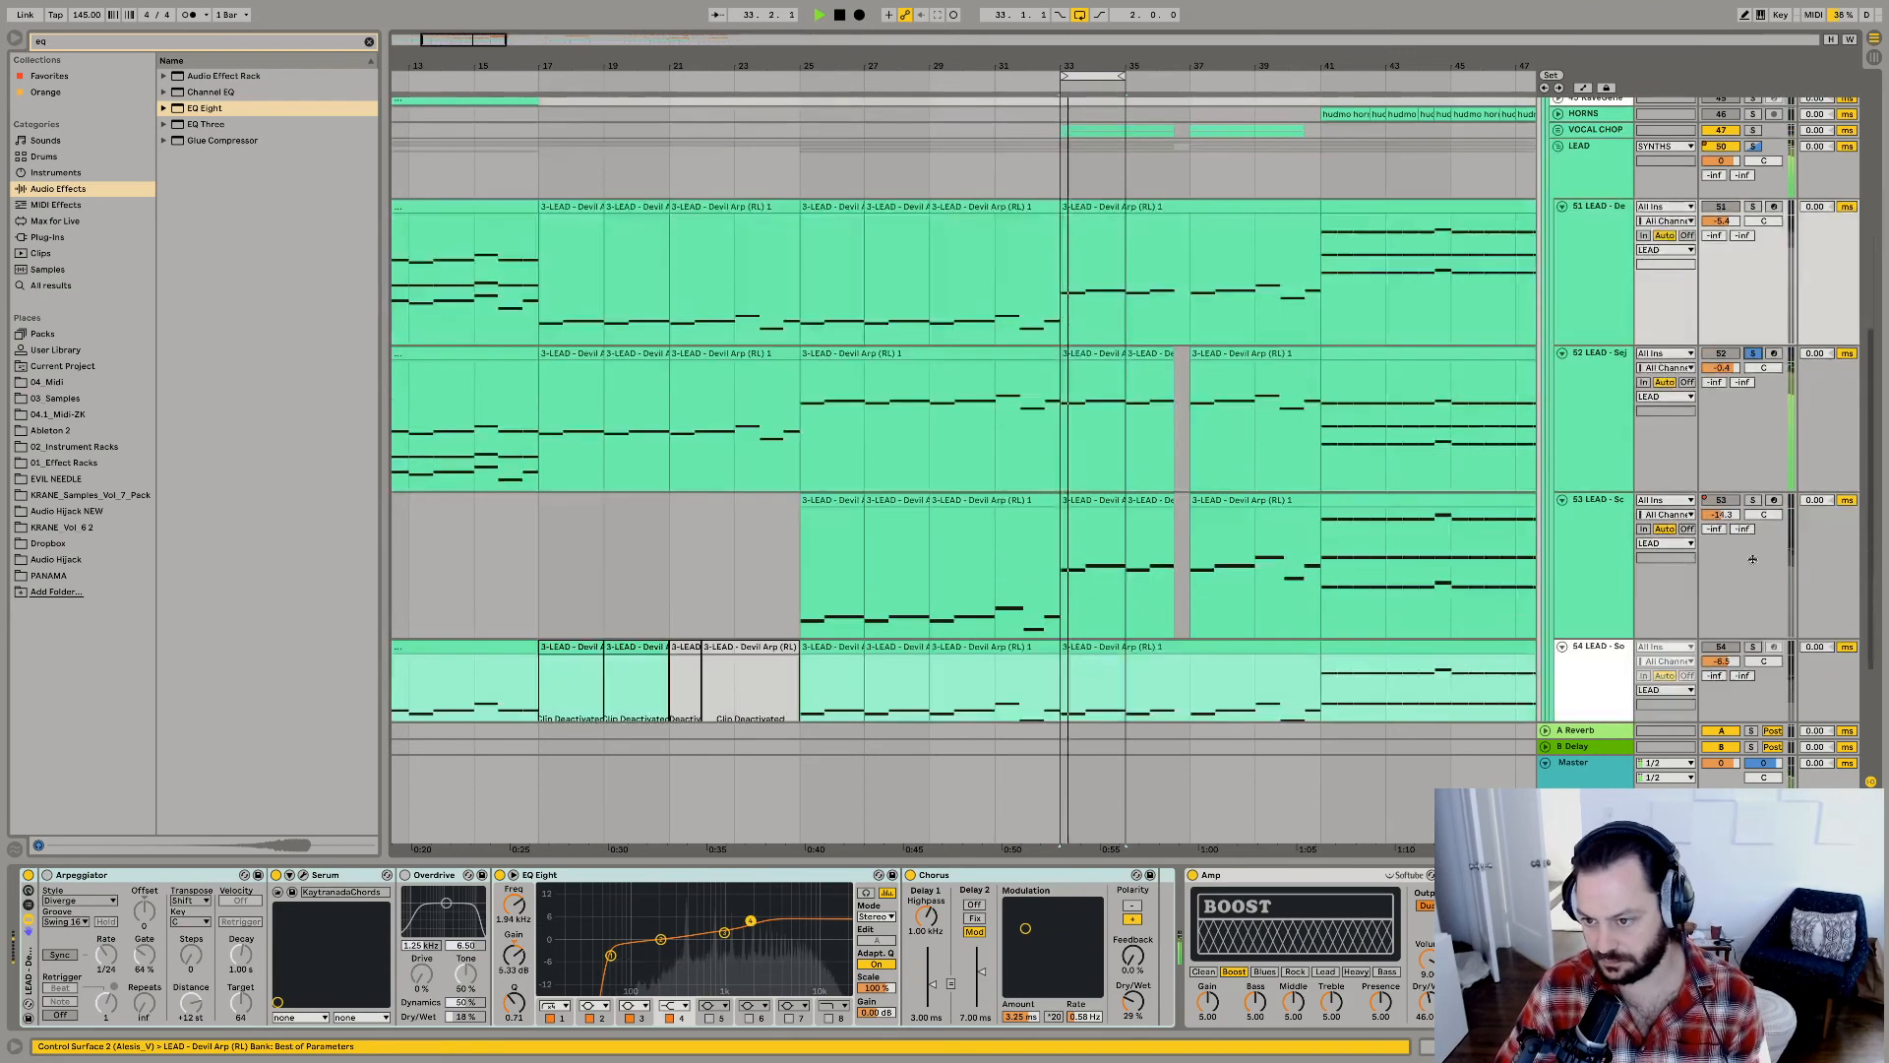
left_click(1753, 500)
left_click(1750, 647)
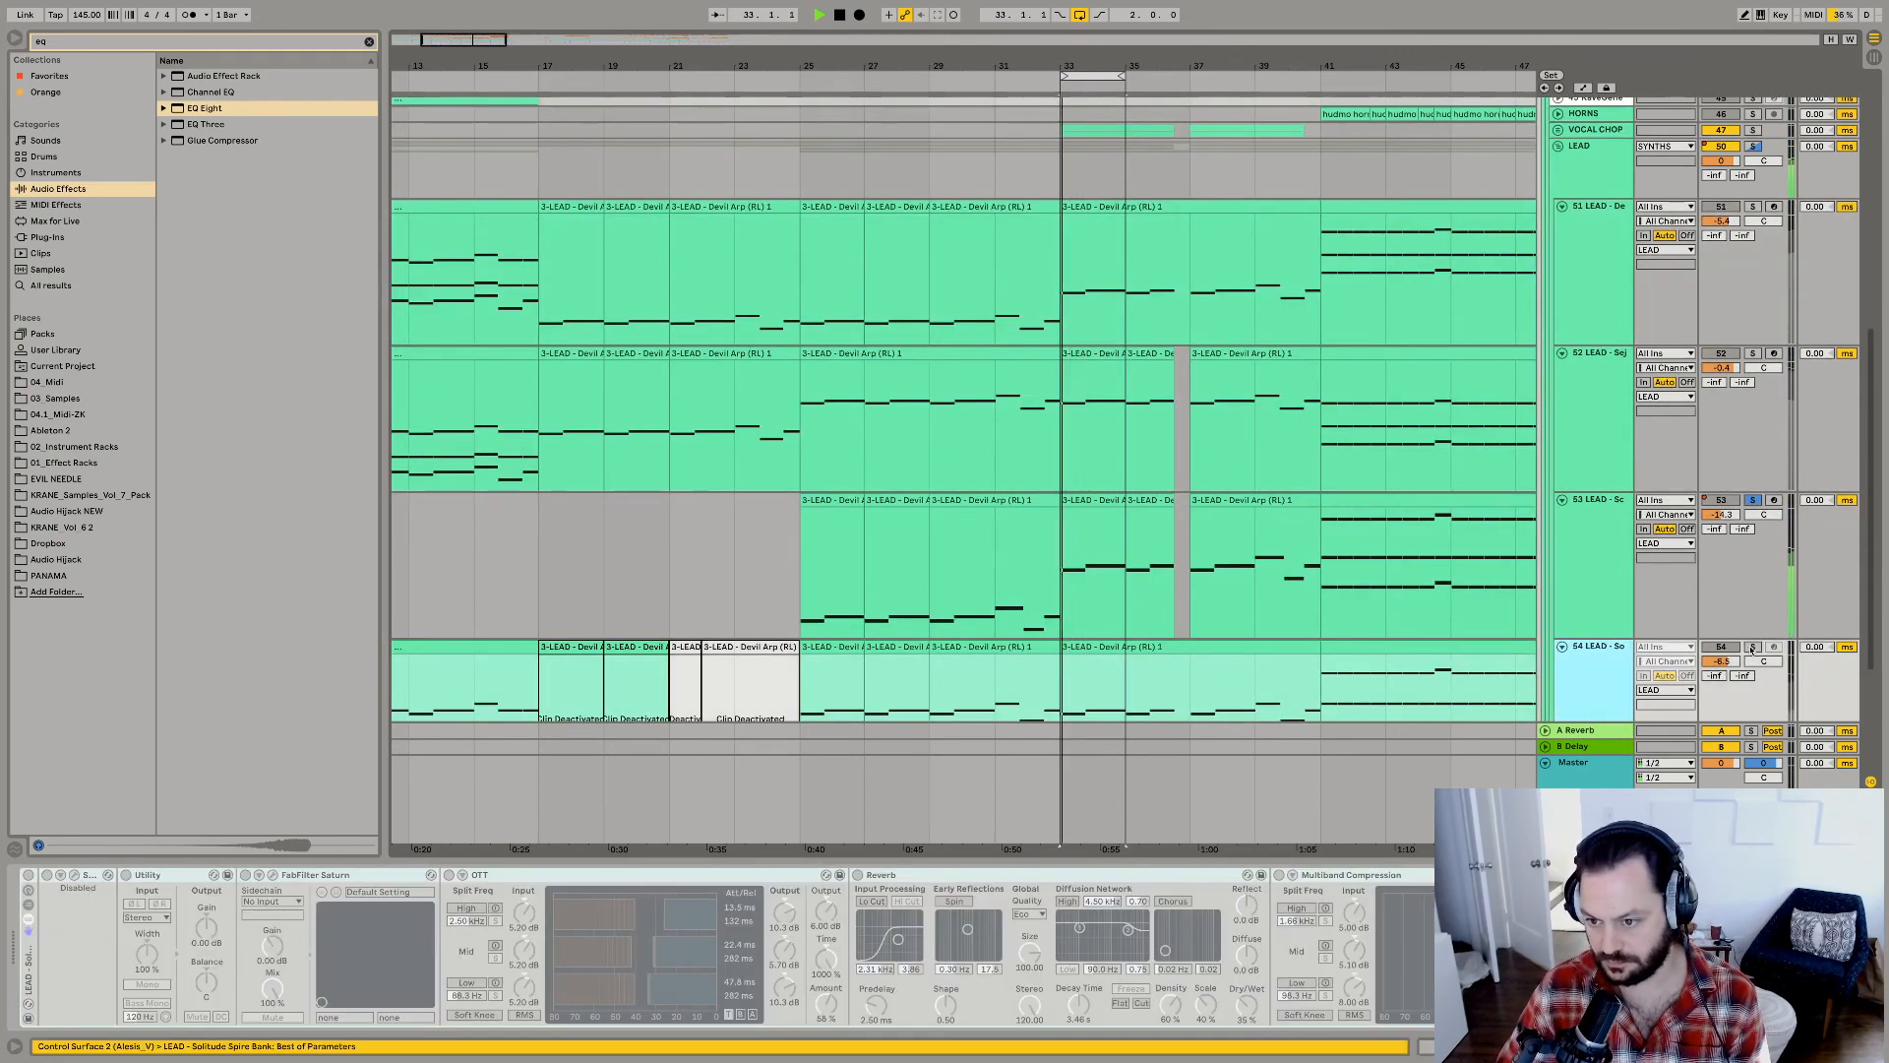
scroll(1750, 647, "down", 5)
left_click(1753, 453)
key("space")
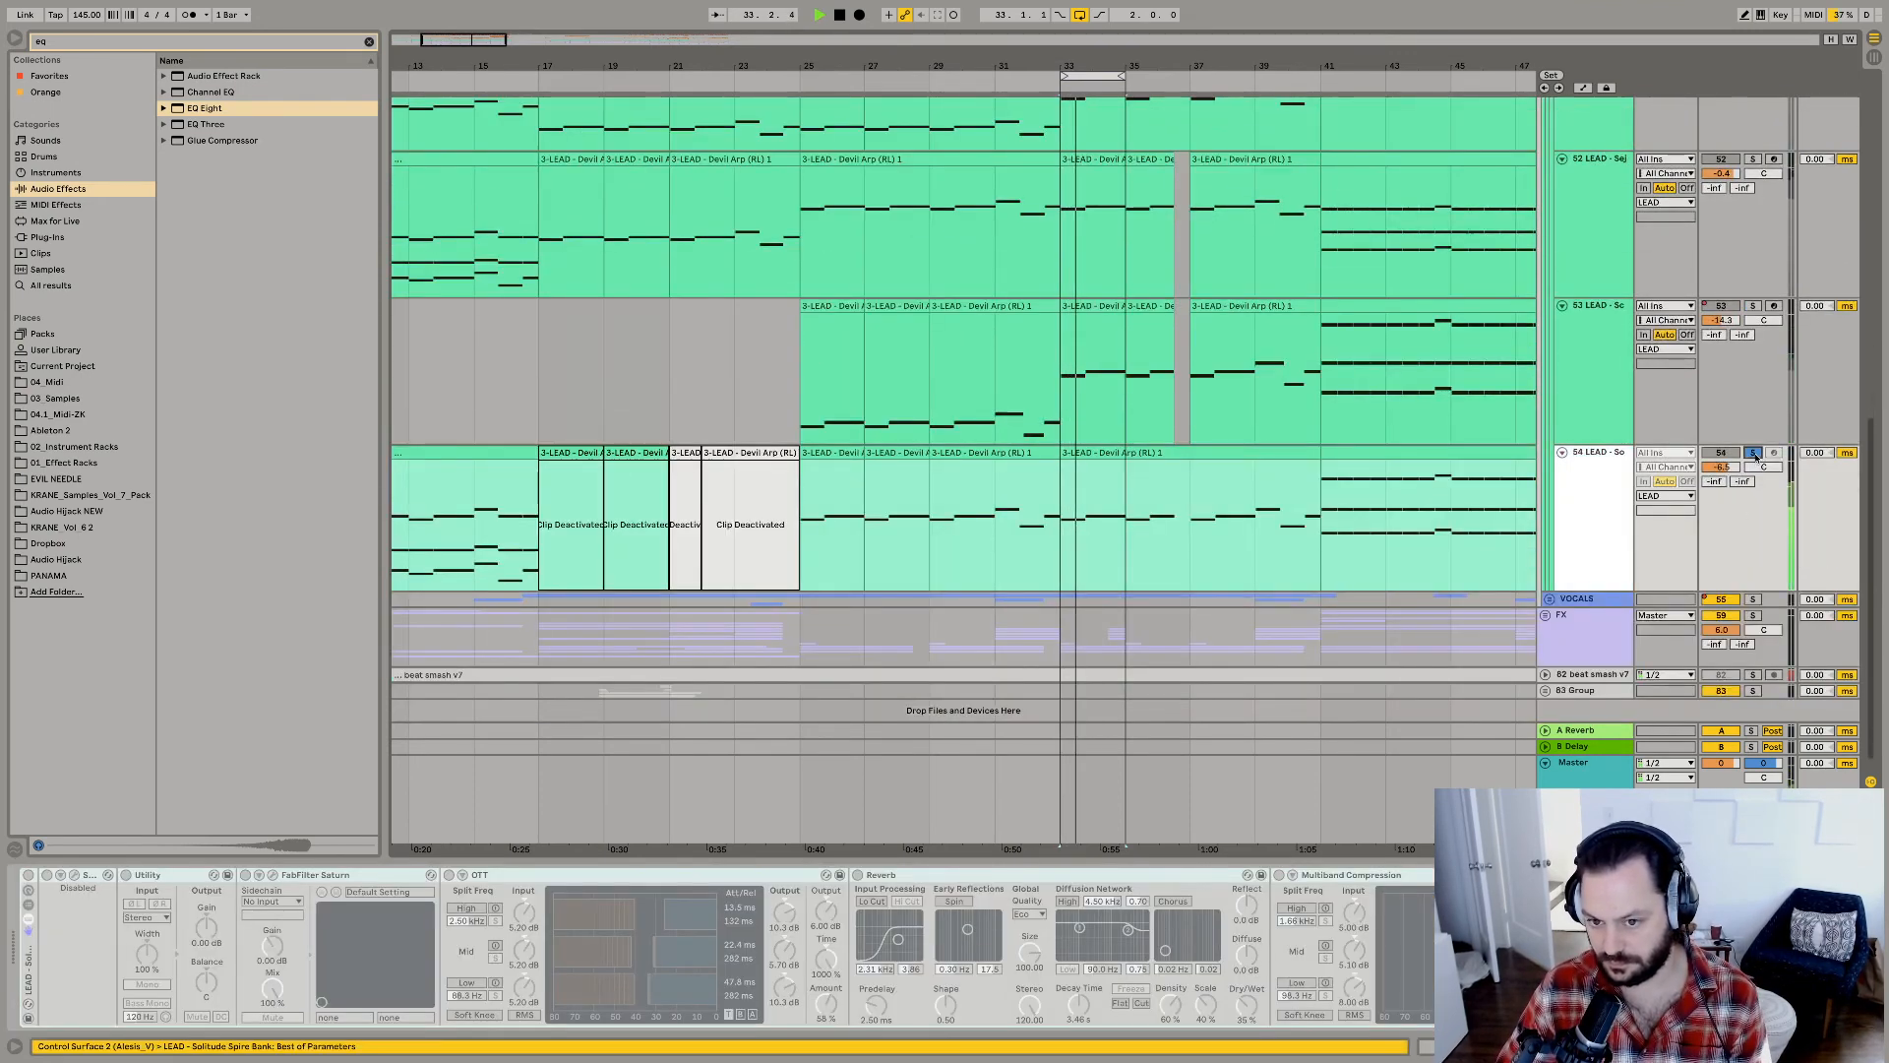
left_click(1753, 453)
Set the volume of the track 53 Screech lead to -12.2 dB.
scroll(1400, 519, "up", 5)
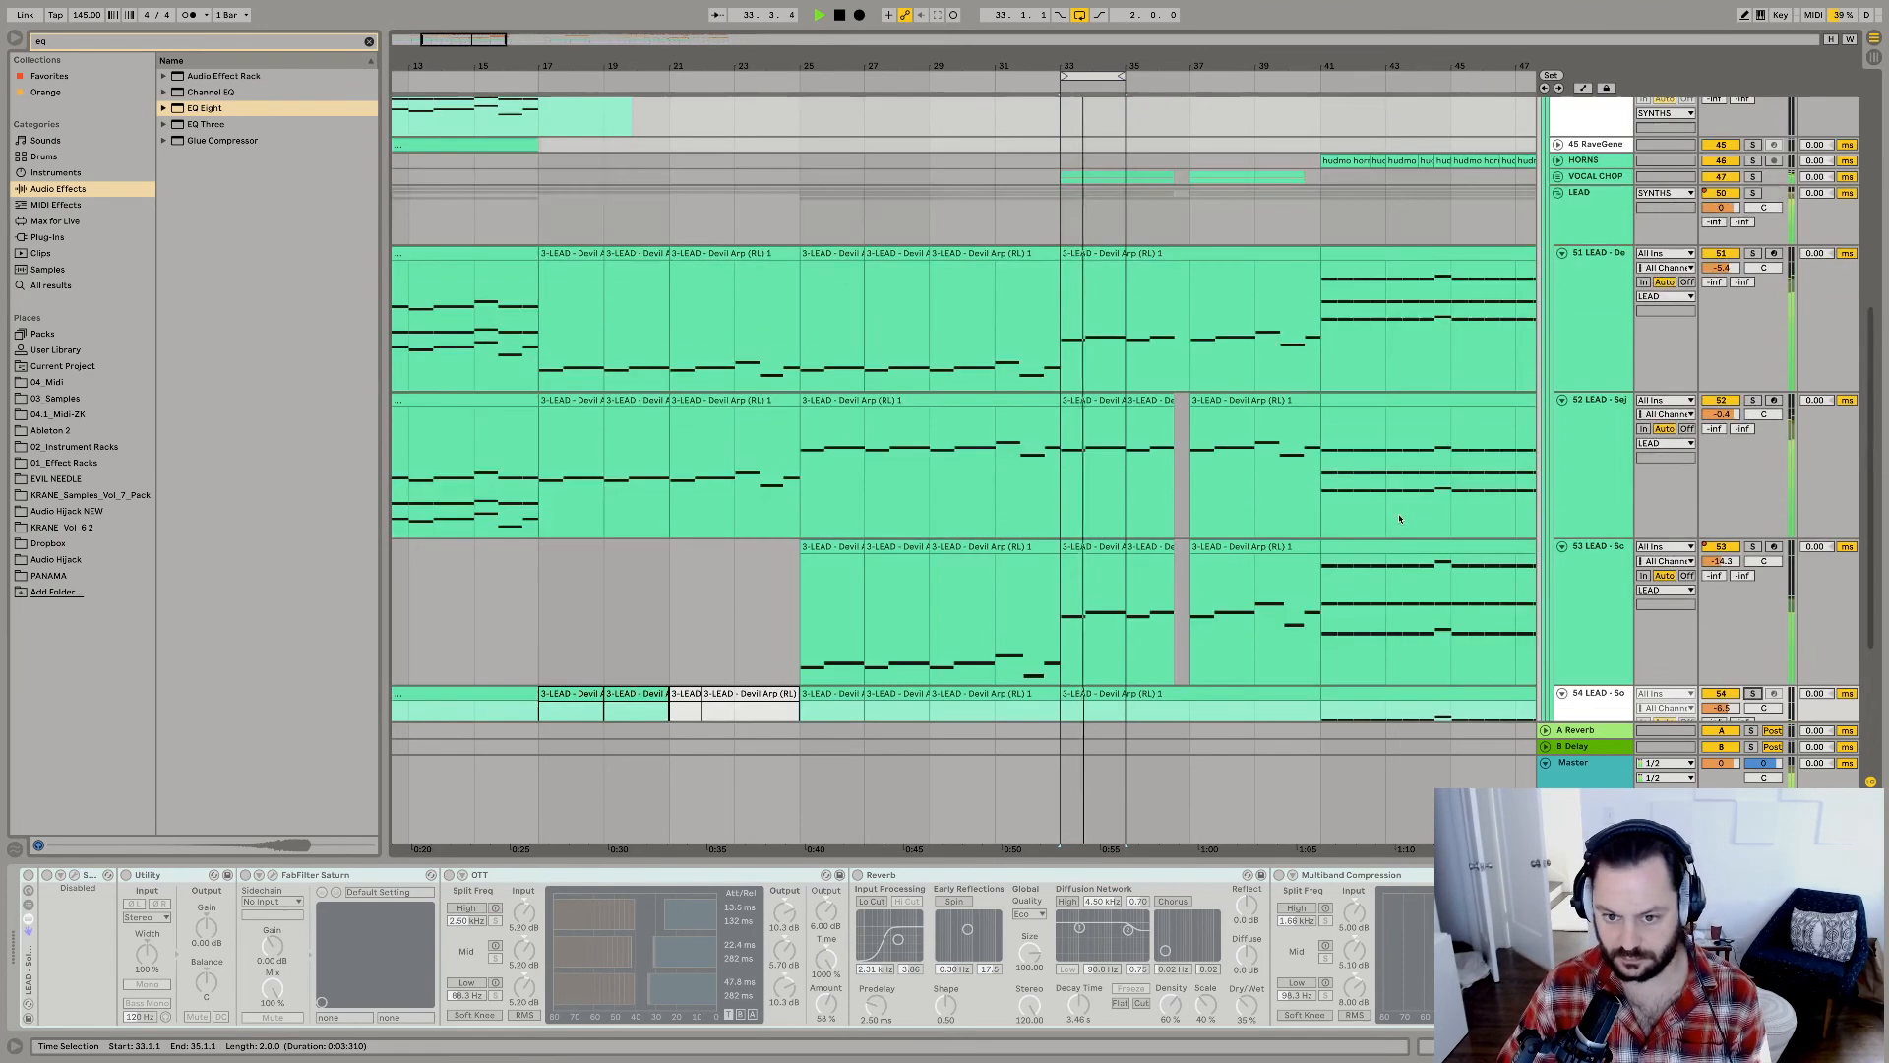
left_click(1600, 575)
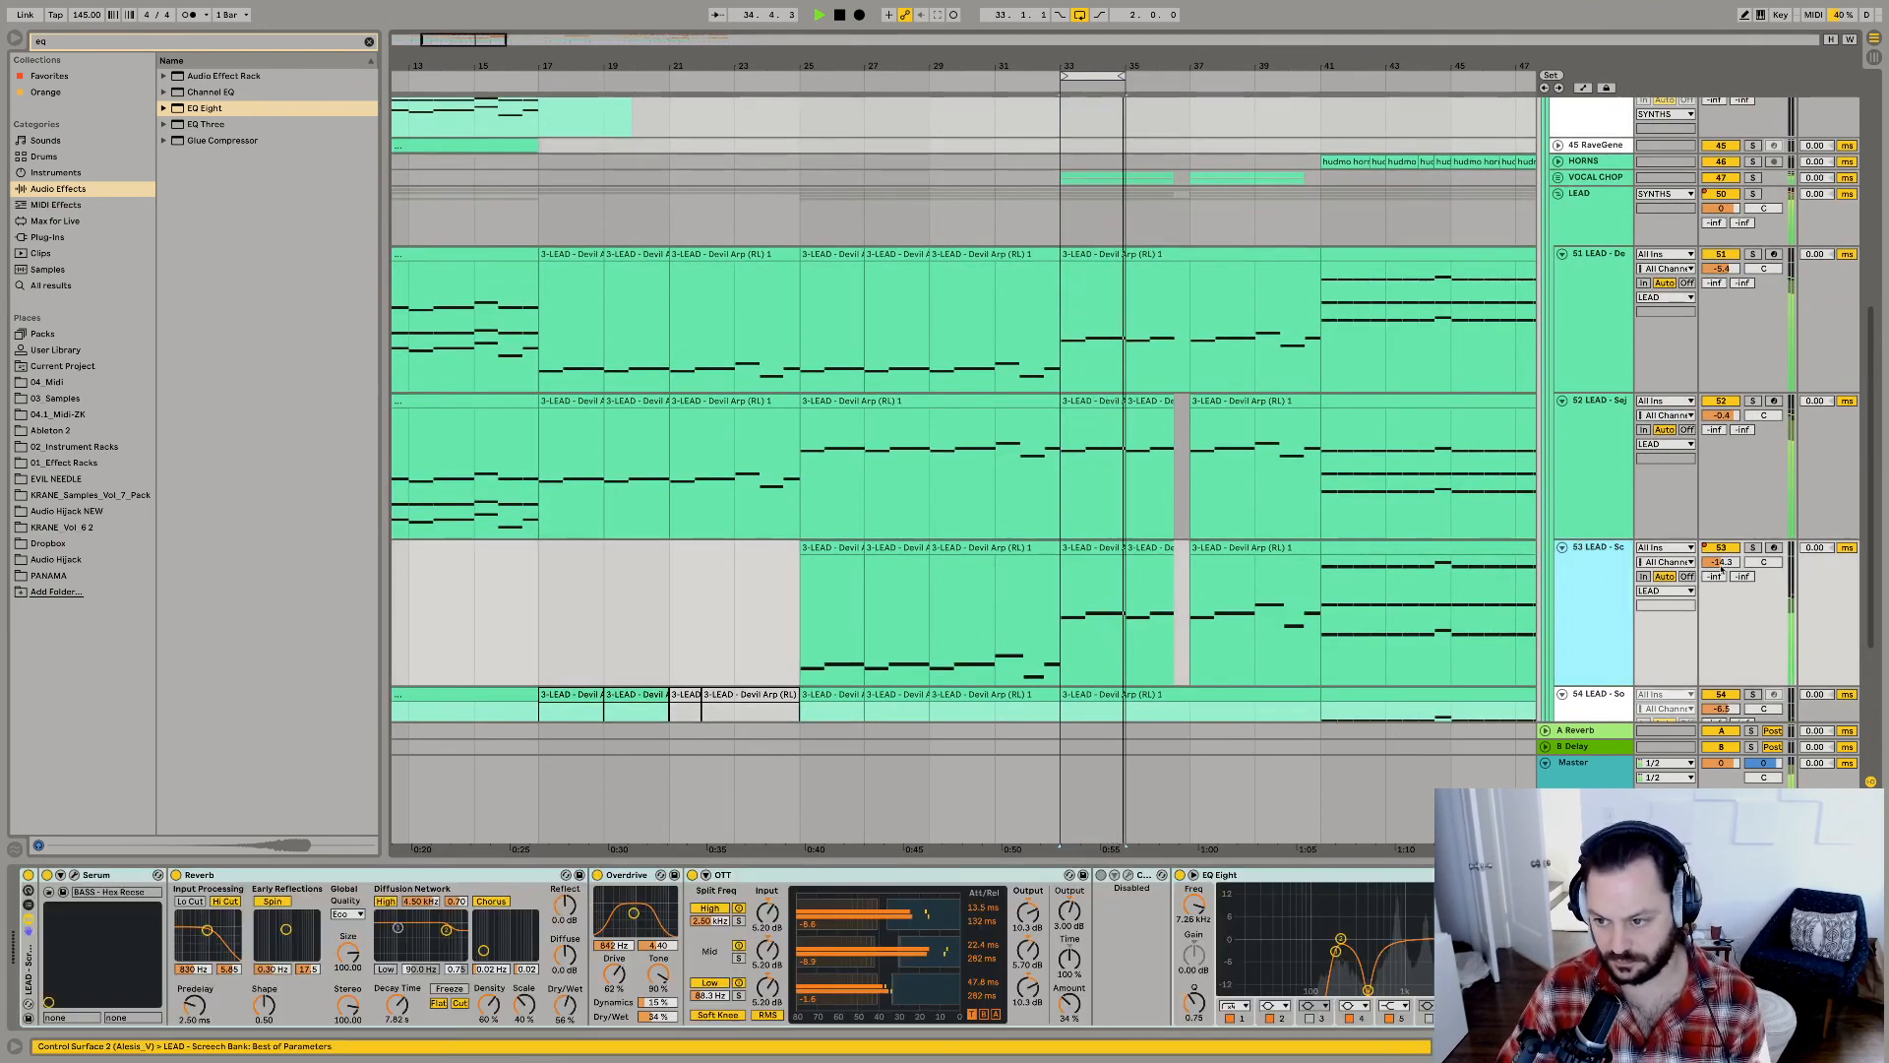
left_click_drag(1722, 565, 1722, 531)
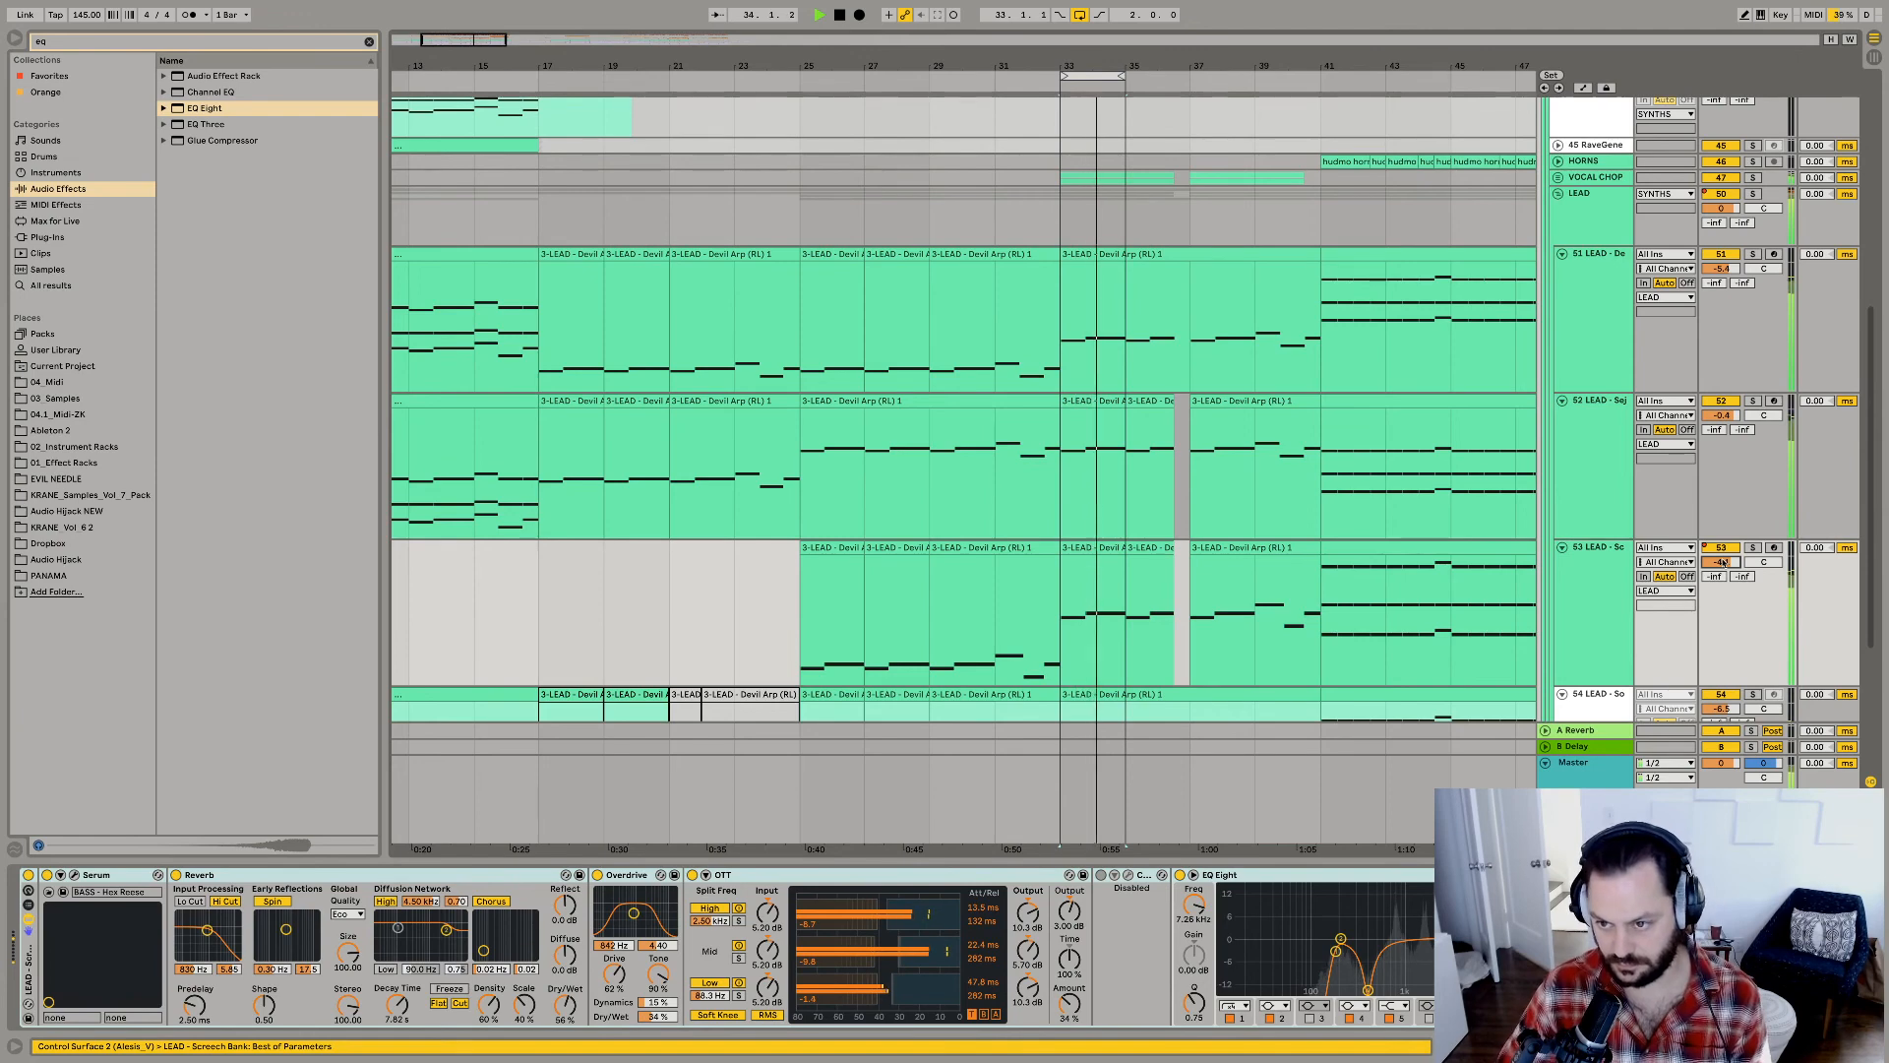
Add a MIDI track below the Screech lead and load the Porter_raver_Lead.adg instrument rack on it, closing the Hive window.
left_click(1575, 579)
key("ctrl+shift+t")
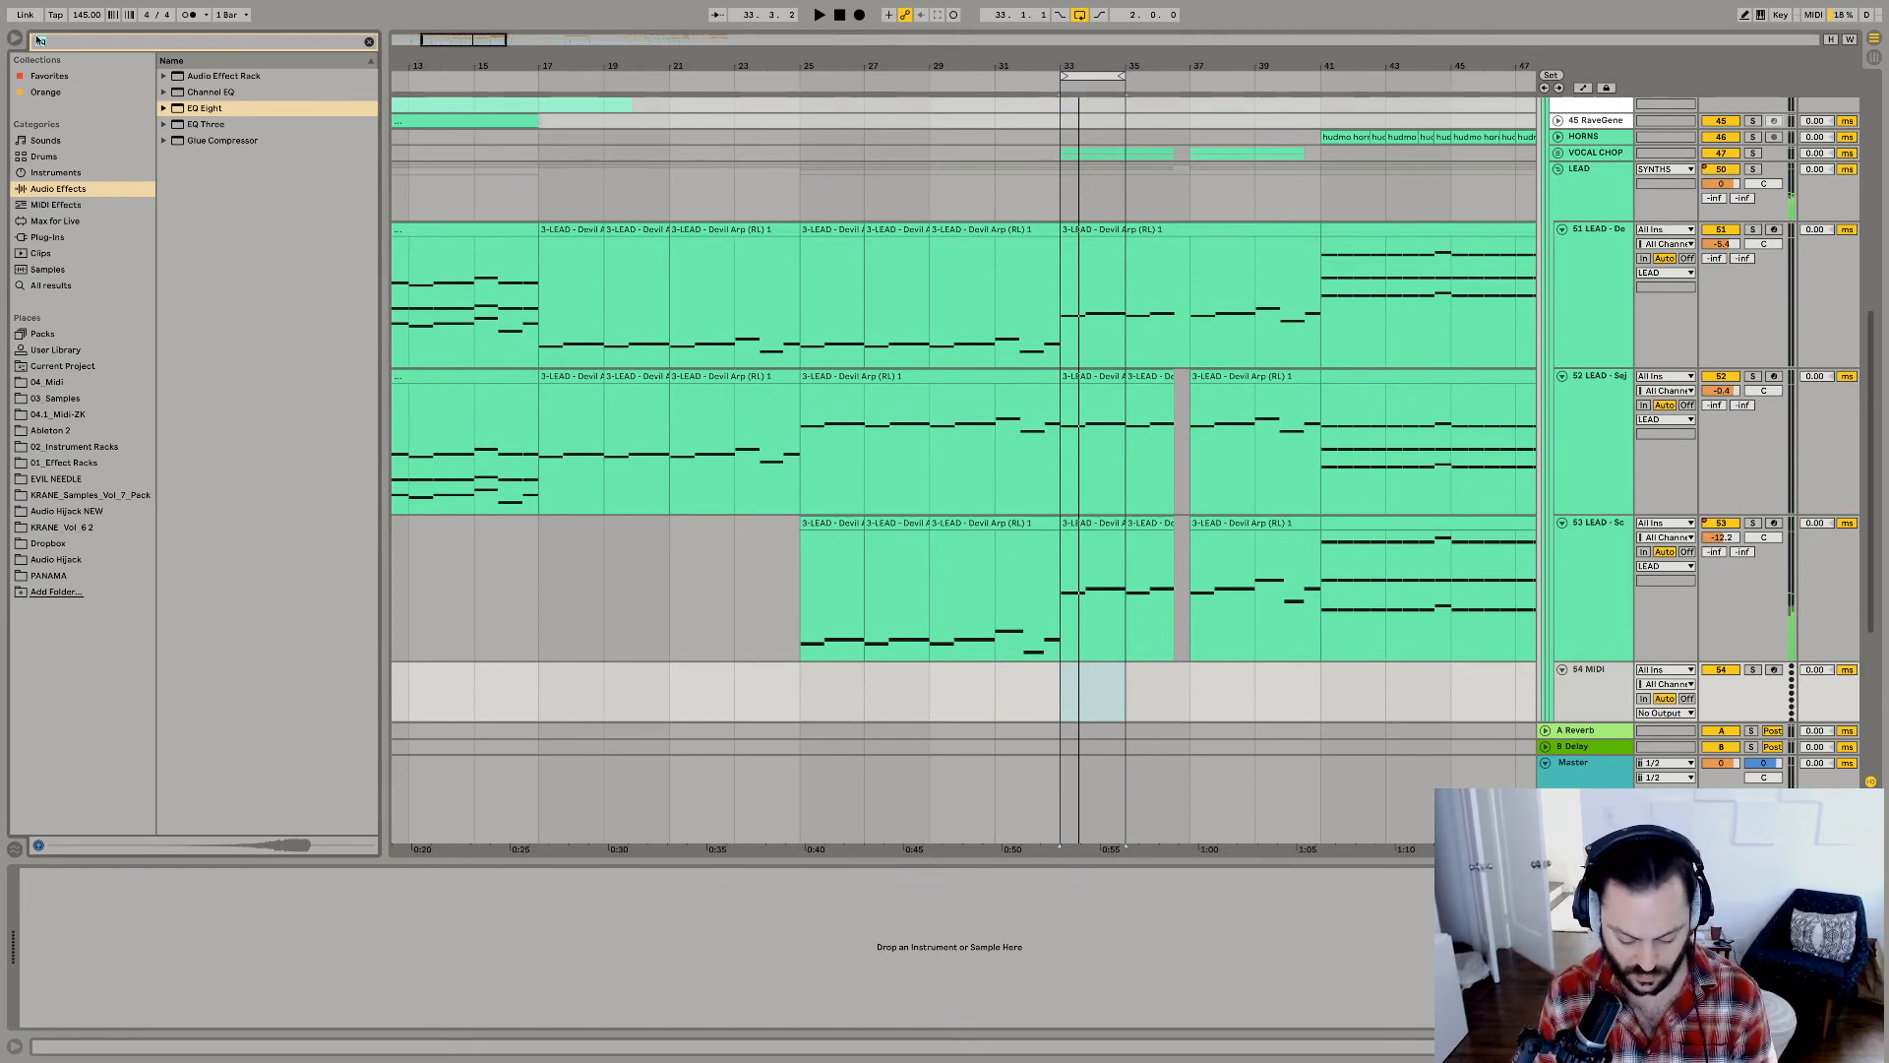
left_click(69, 447)
left_click(164, 75)
left_click_drag(231, 93, 239, 112)
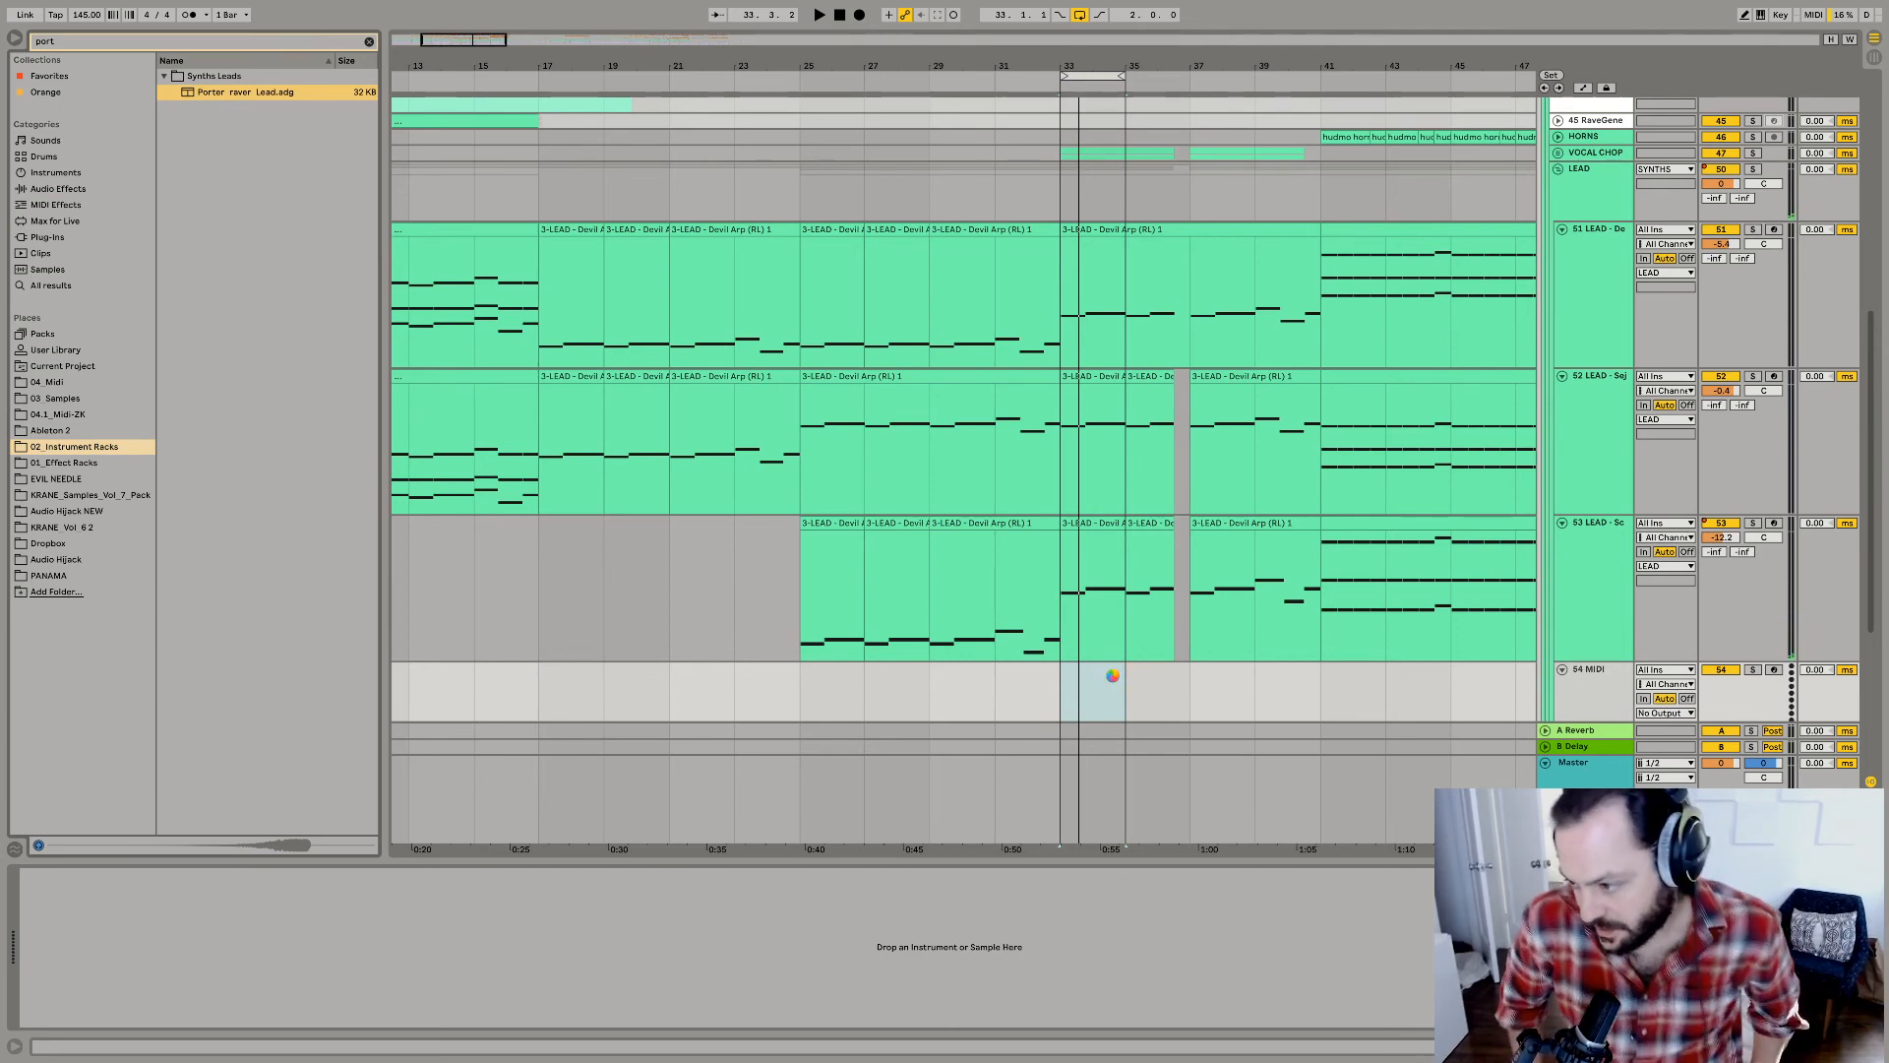
left_click_drag(1112, 675, 1114, 678)
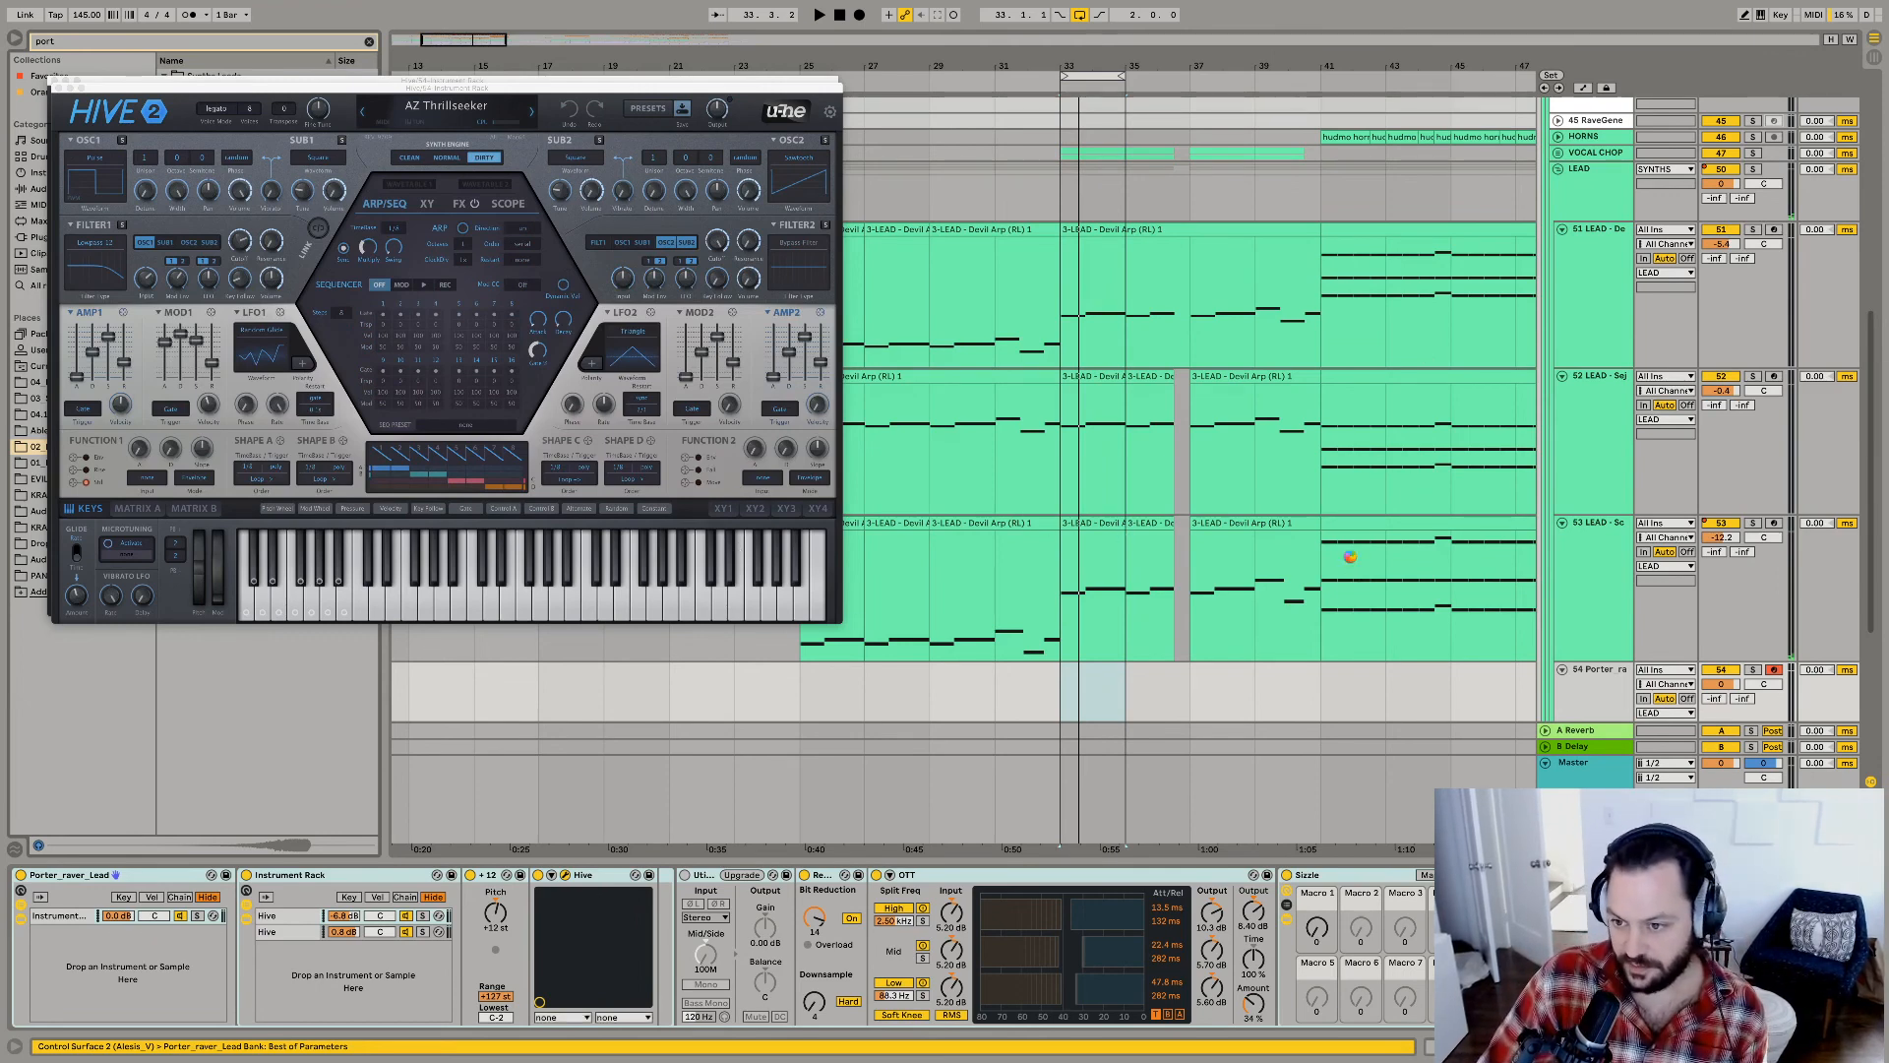
scroll(1348, 557, "down", 5)
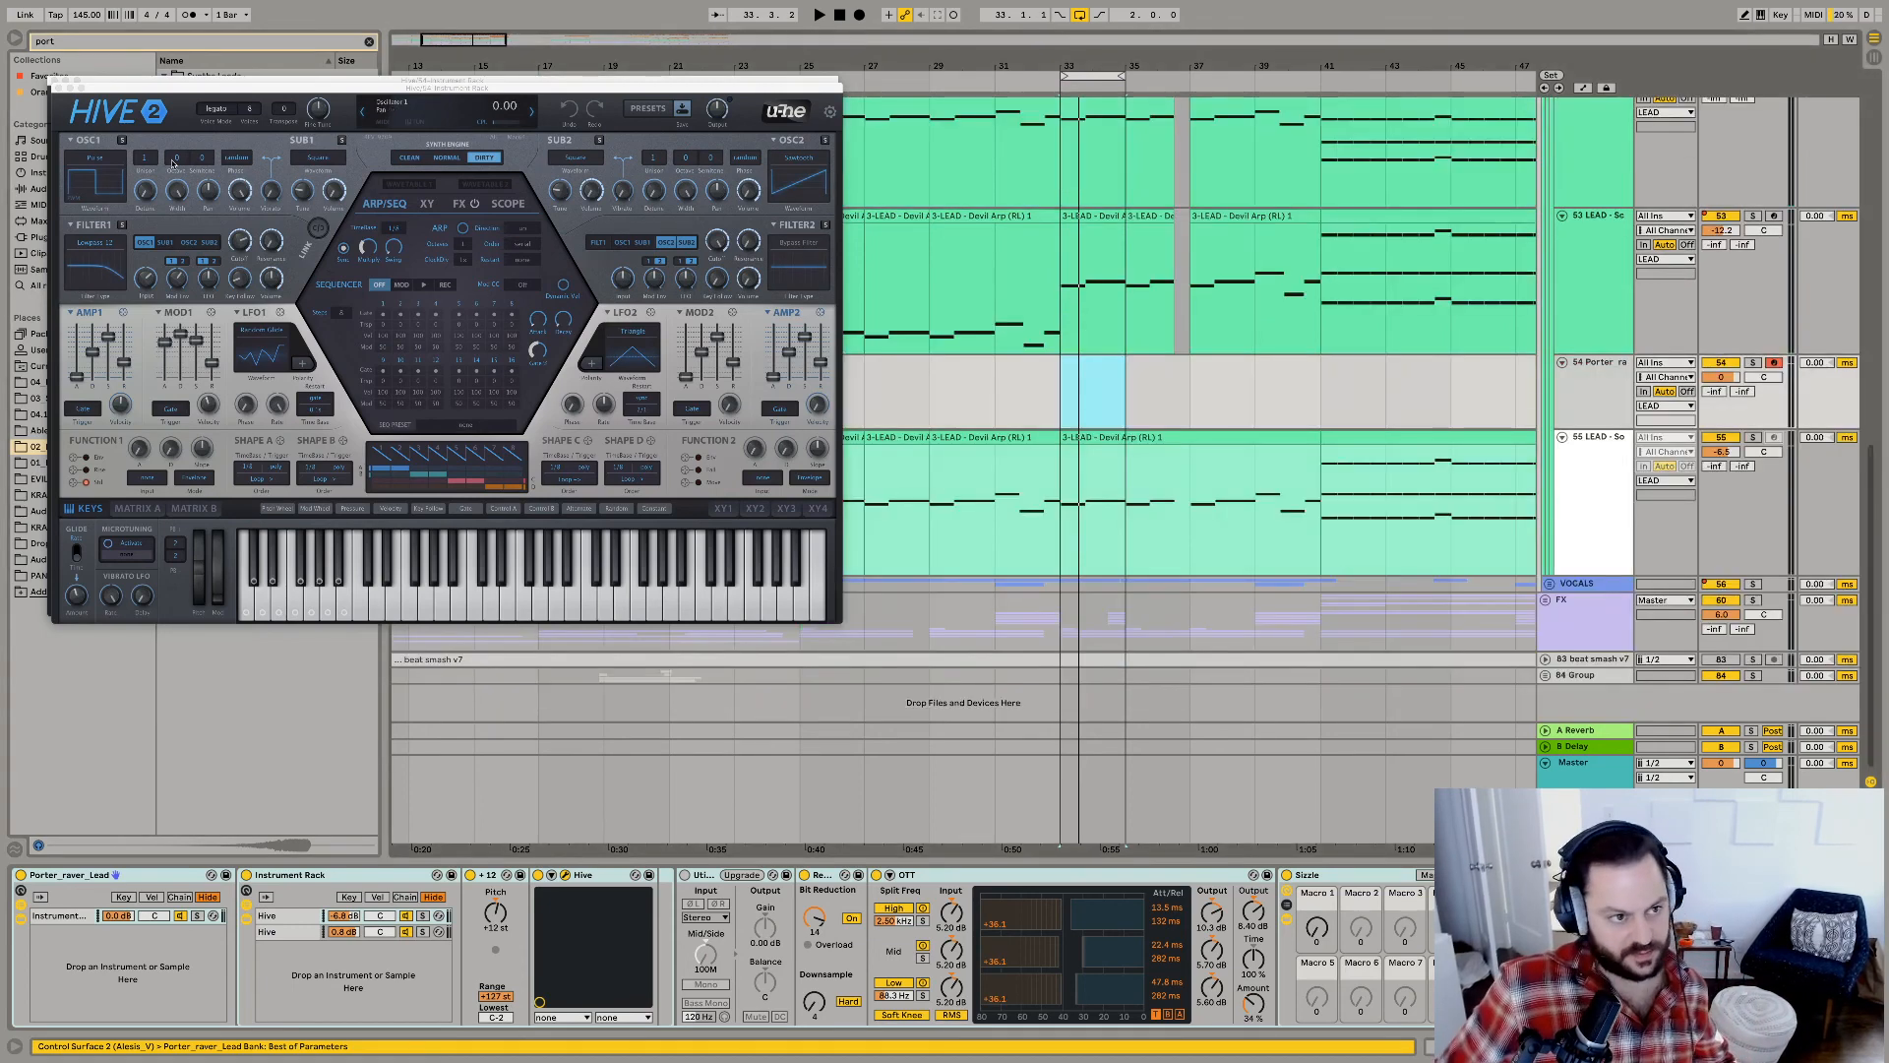
left_click(57, 90)
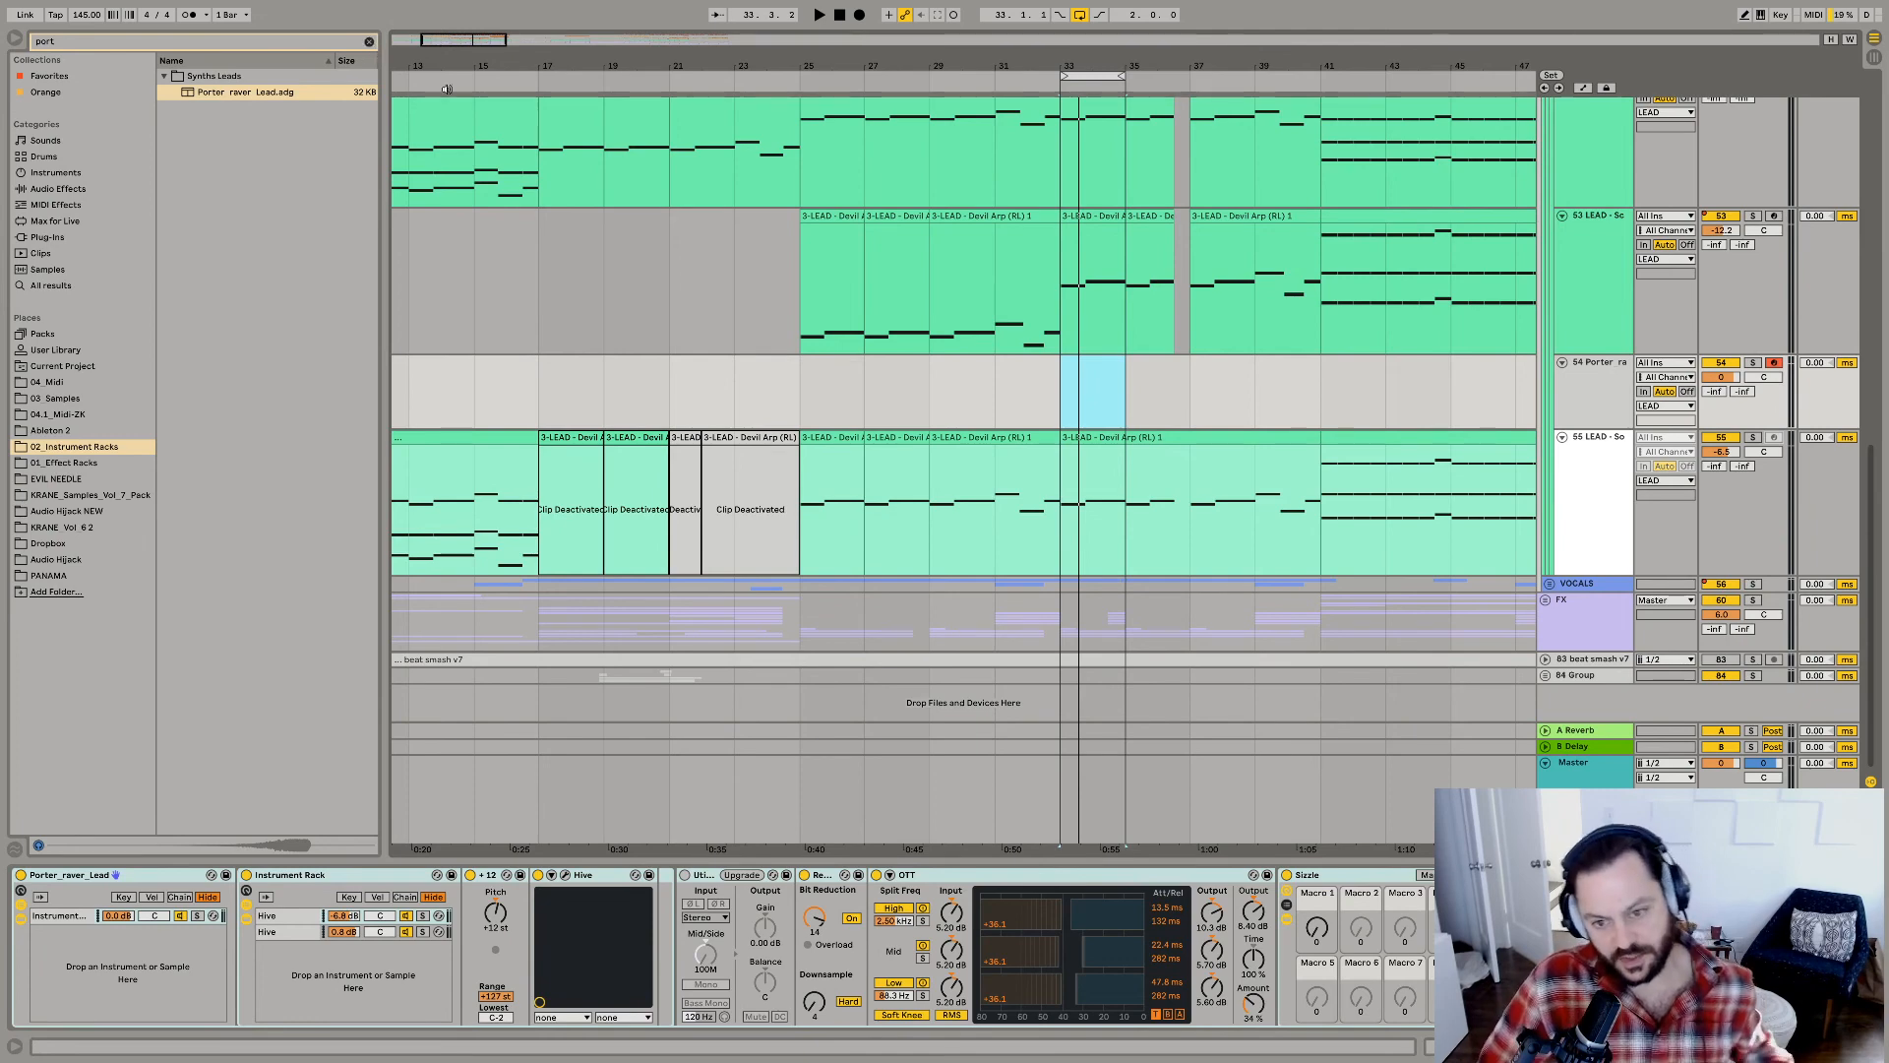
Copy the Screech lead's clips from bar 33 to bar 41 onto the Porter raver lead track.
left_click(1109, 220)
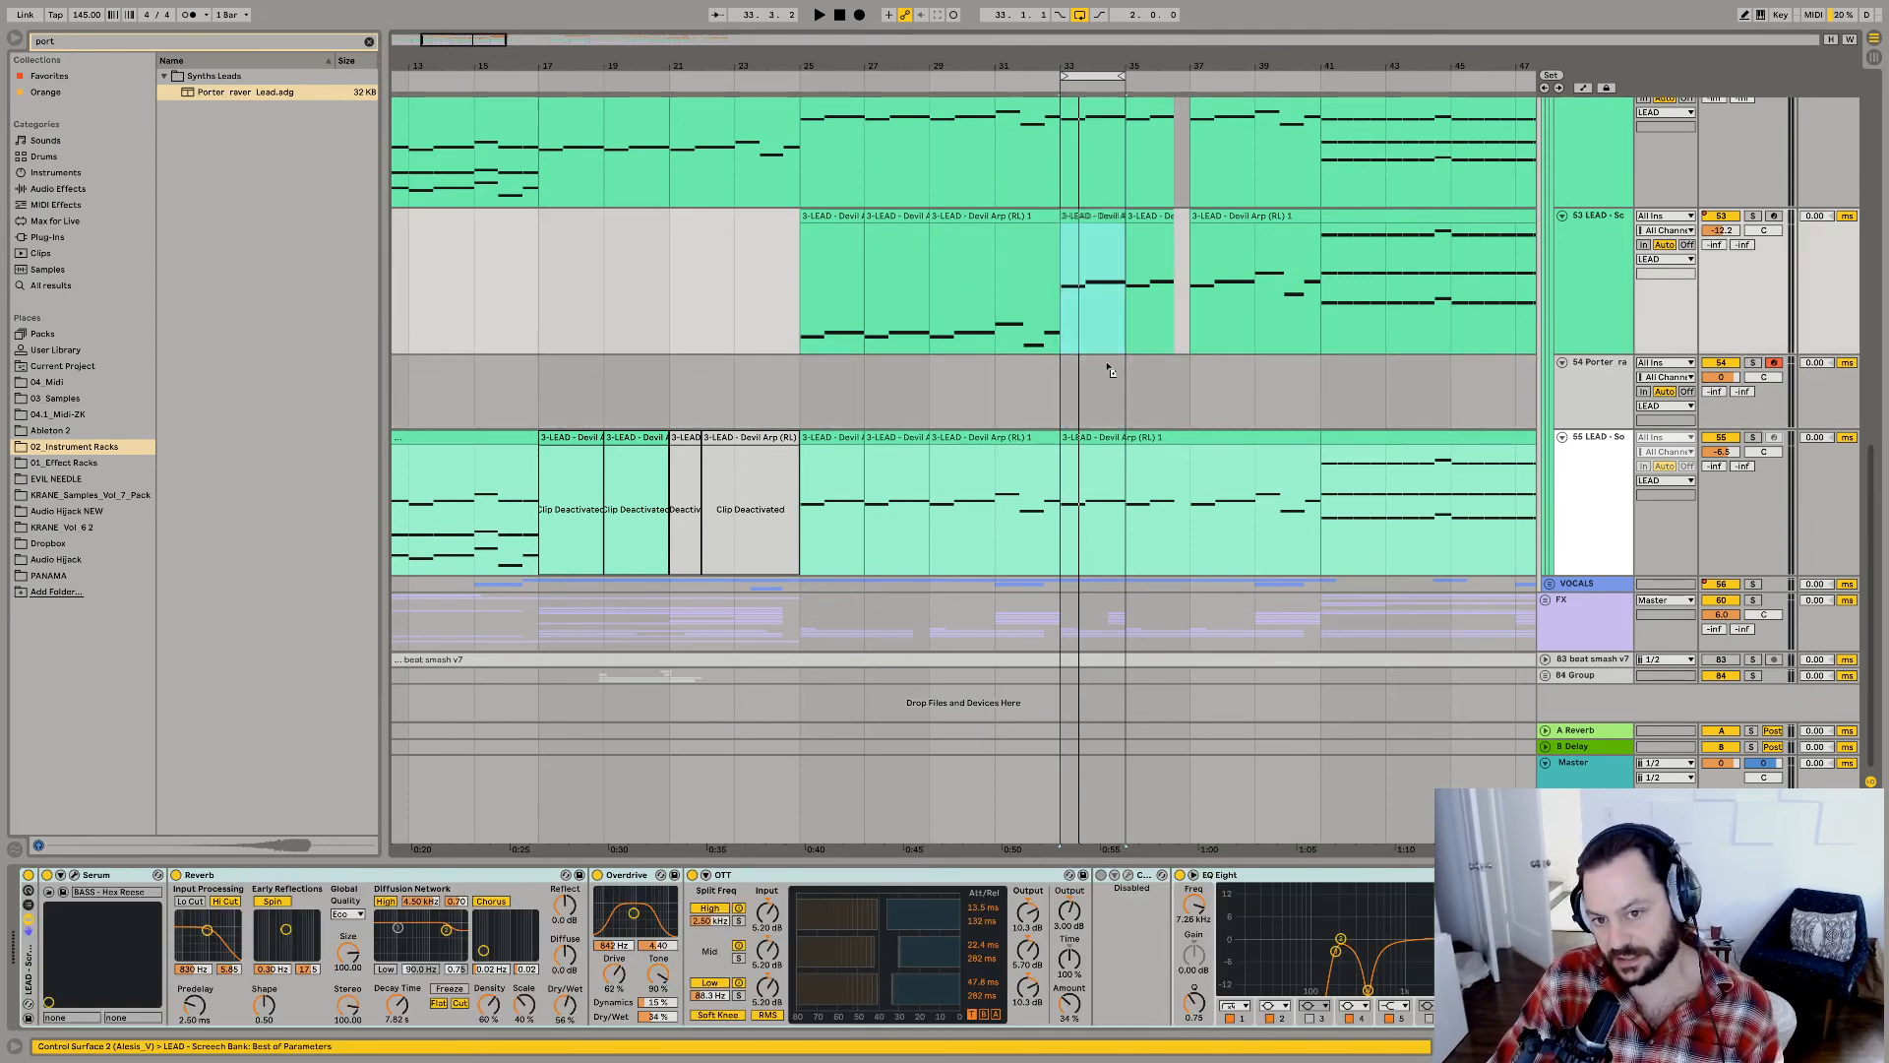
left_click_drag(1108, 365, 1114, 398)
key("Up")
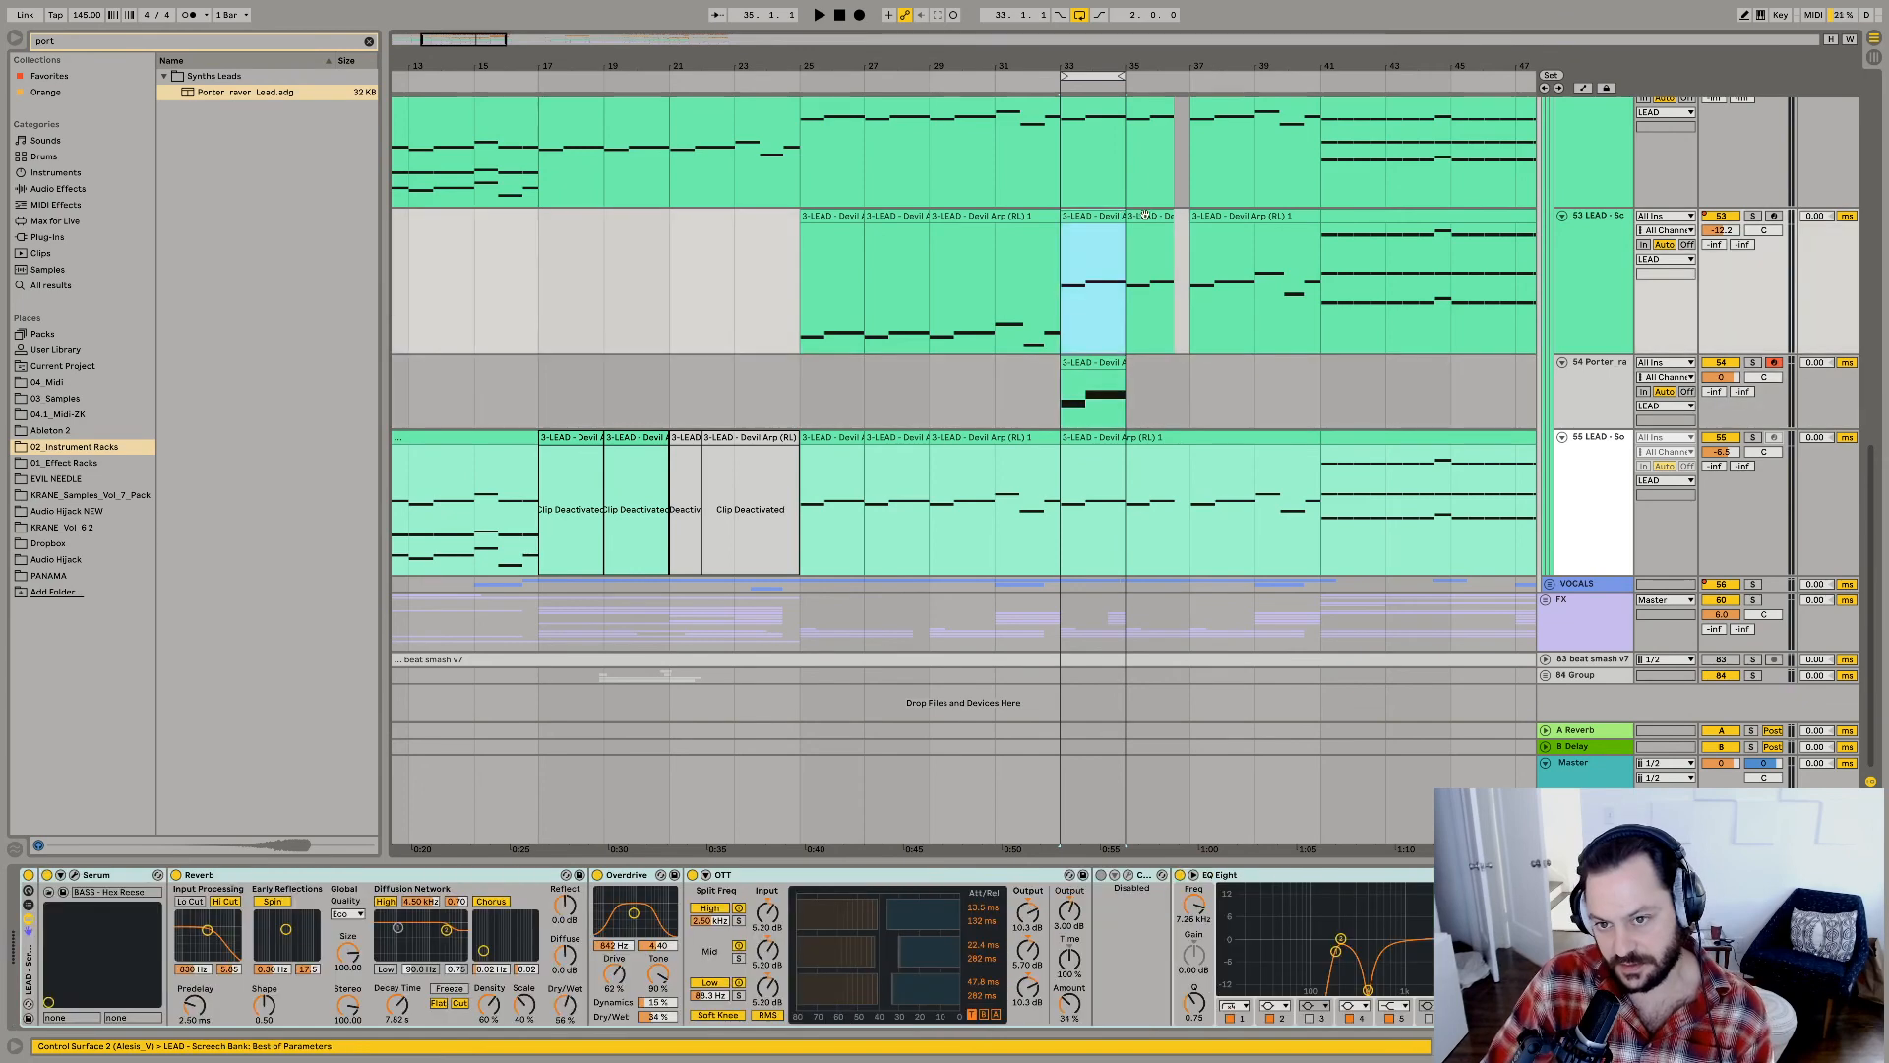
left_click(1261, 220, "shift")
left_click_drag(1260, 220, 1252, 385)
Audition the Porter raver lead in solo and in the mix, and set its track volume to 1.8 dB.
left_click(1752, 364)
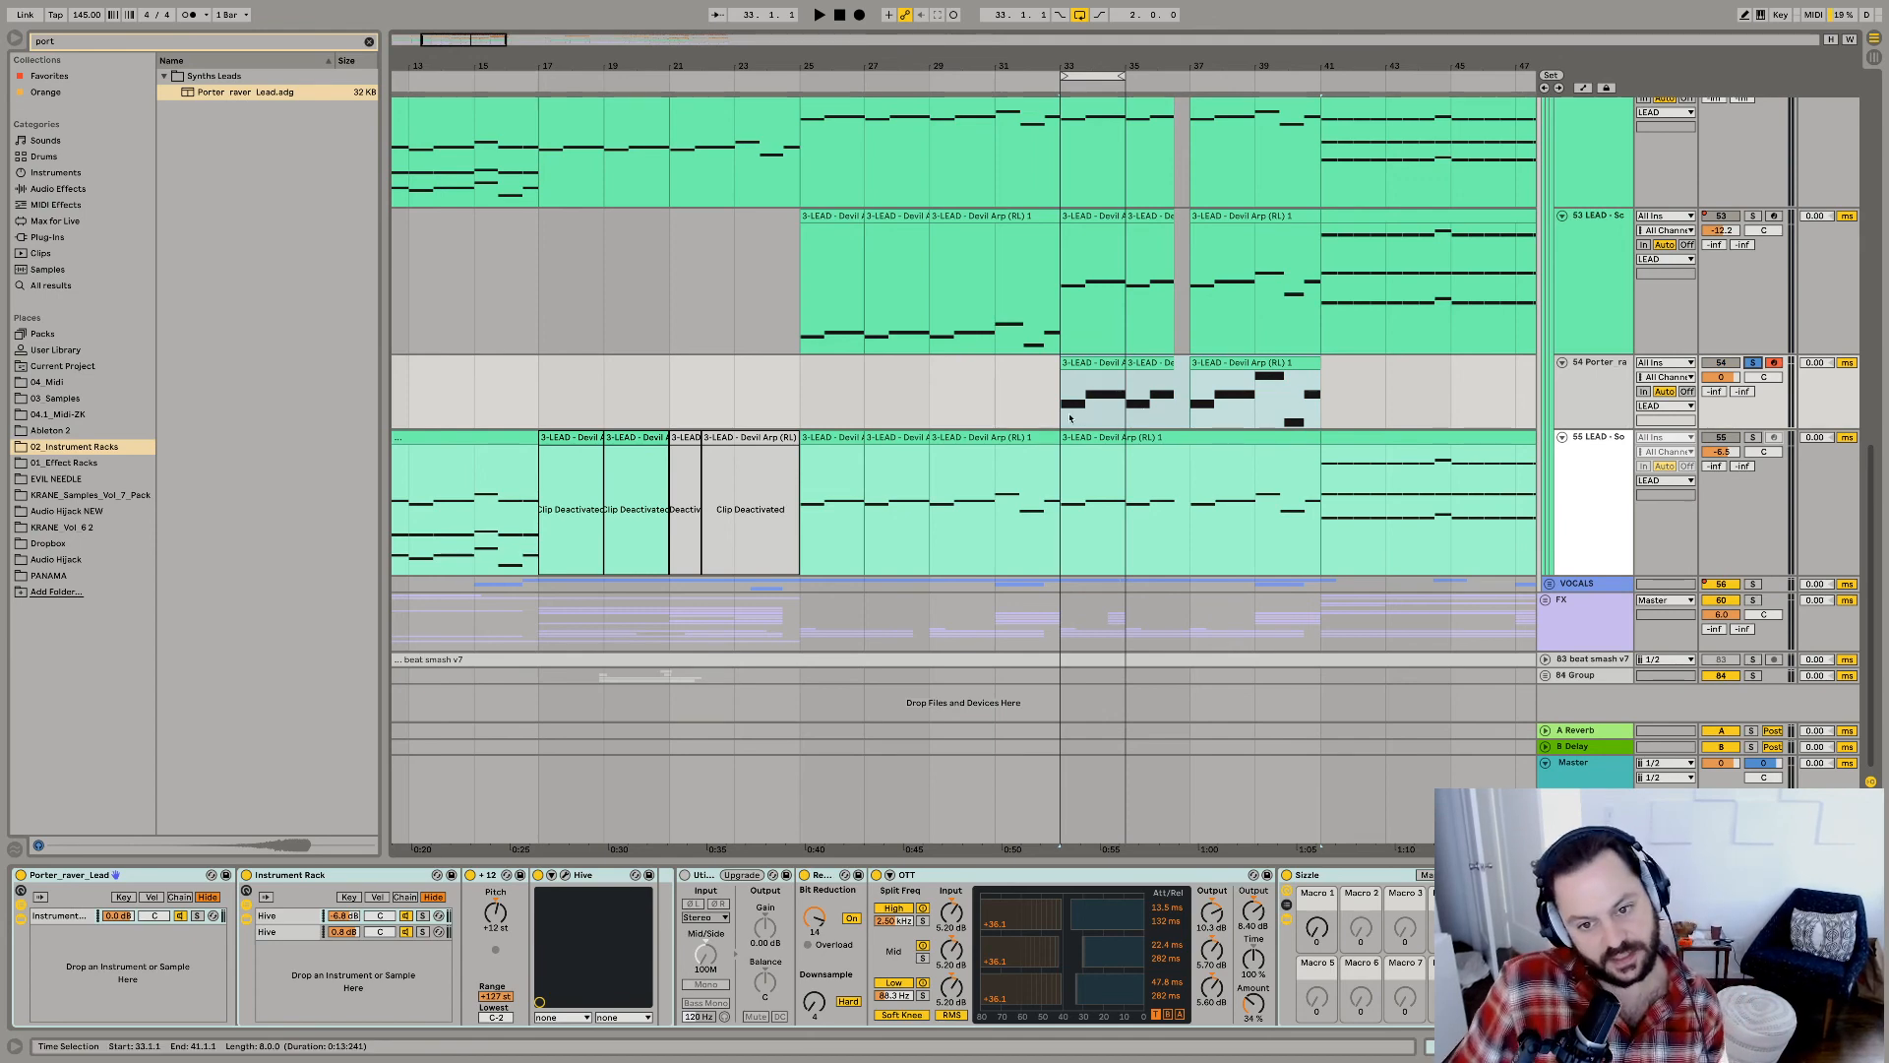
key("space")
left_click(1753, 363)
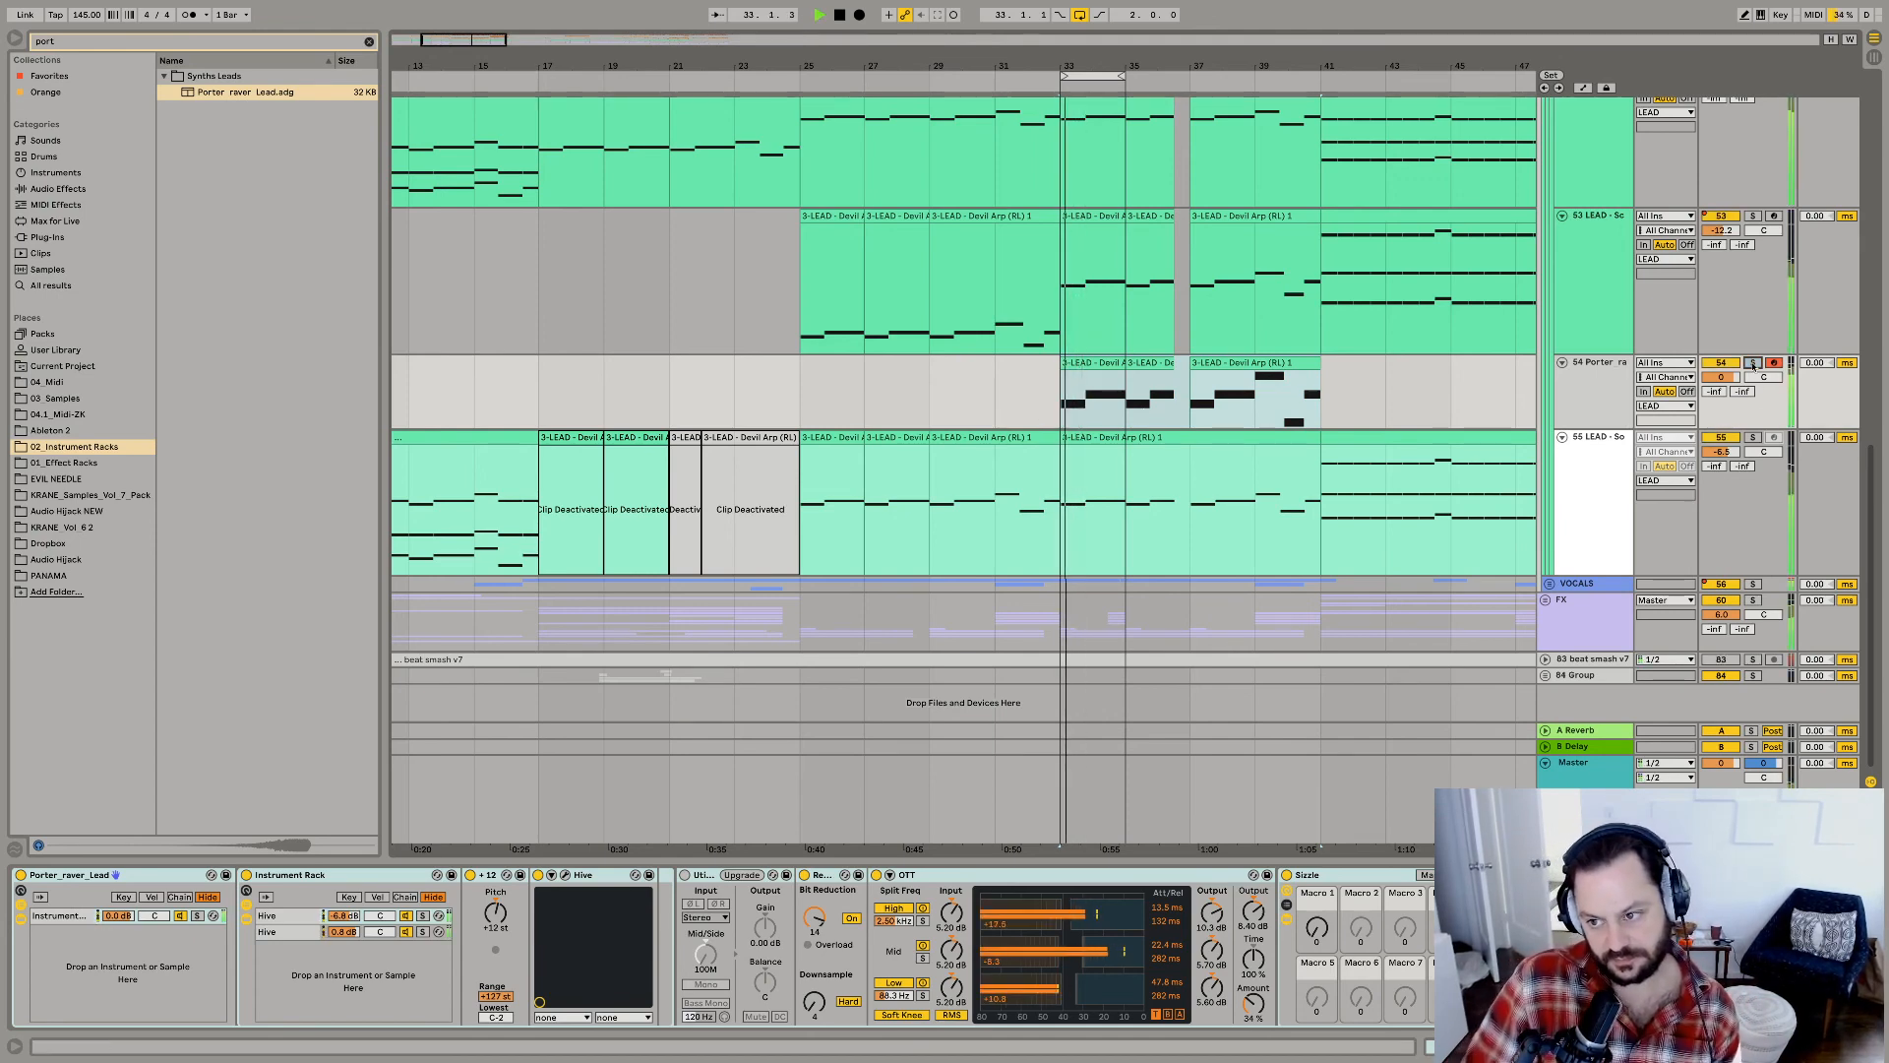
left_click_drag(1721, 377, 1731, 380)
Search the 02_Instrument Racks folder for "lead".
left_click_drag(76, 42, 2, 38)
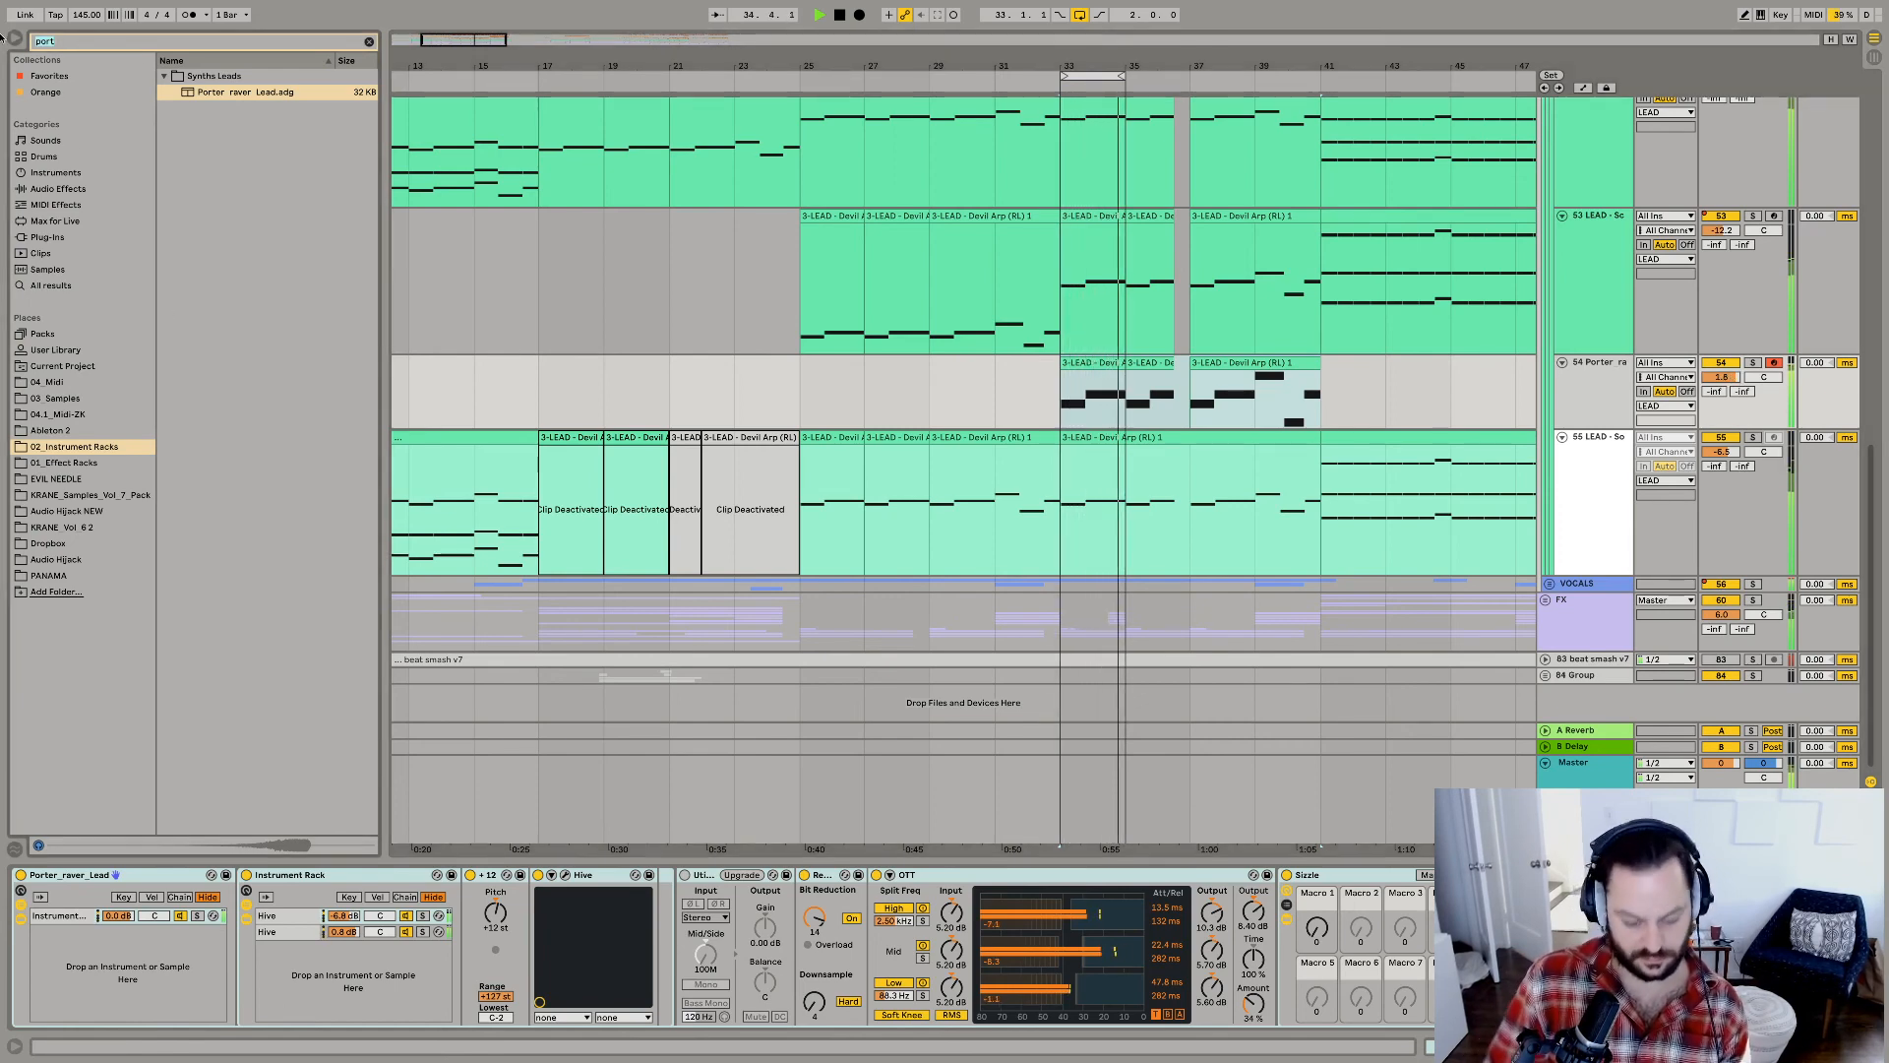
type("lead")
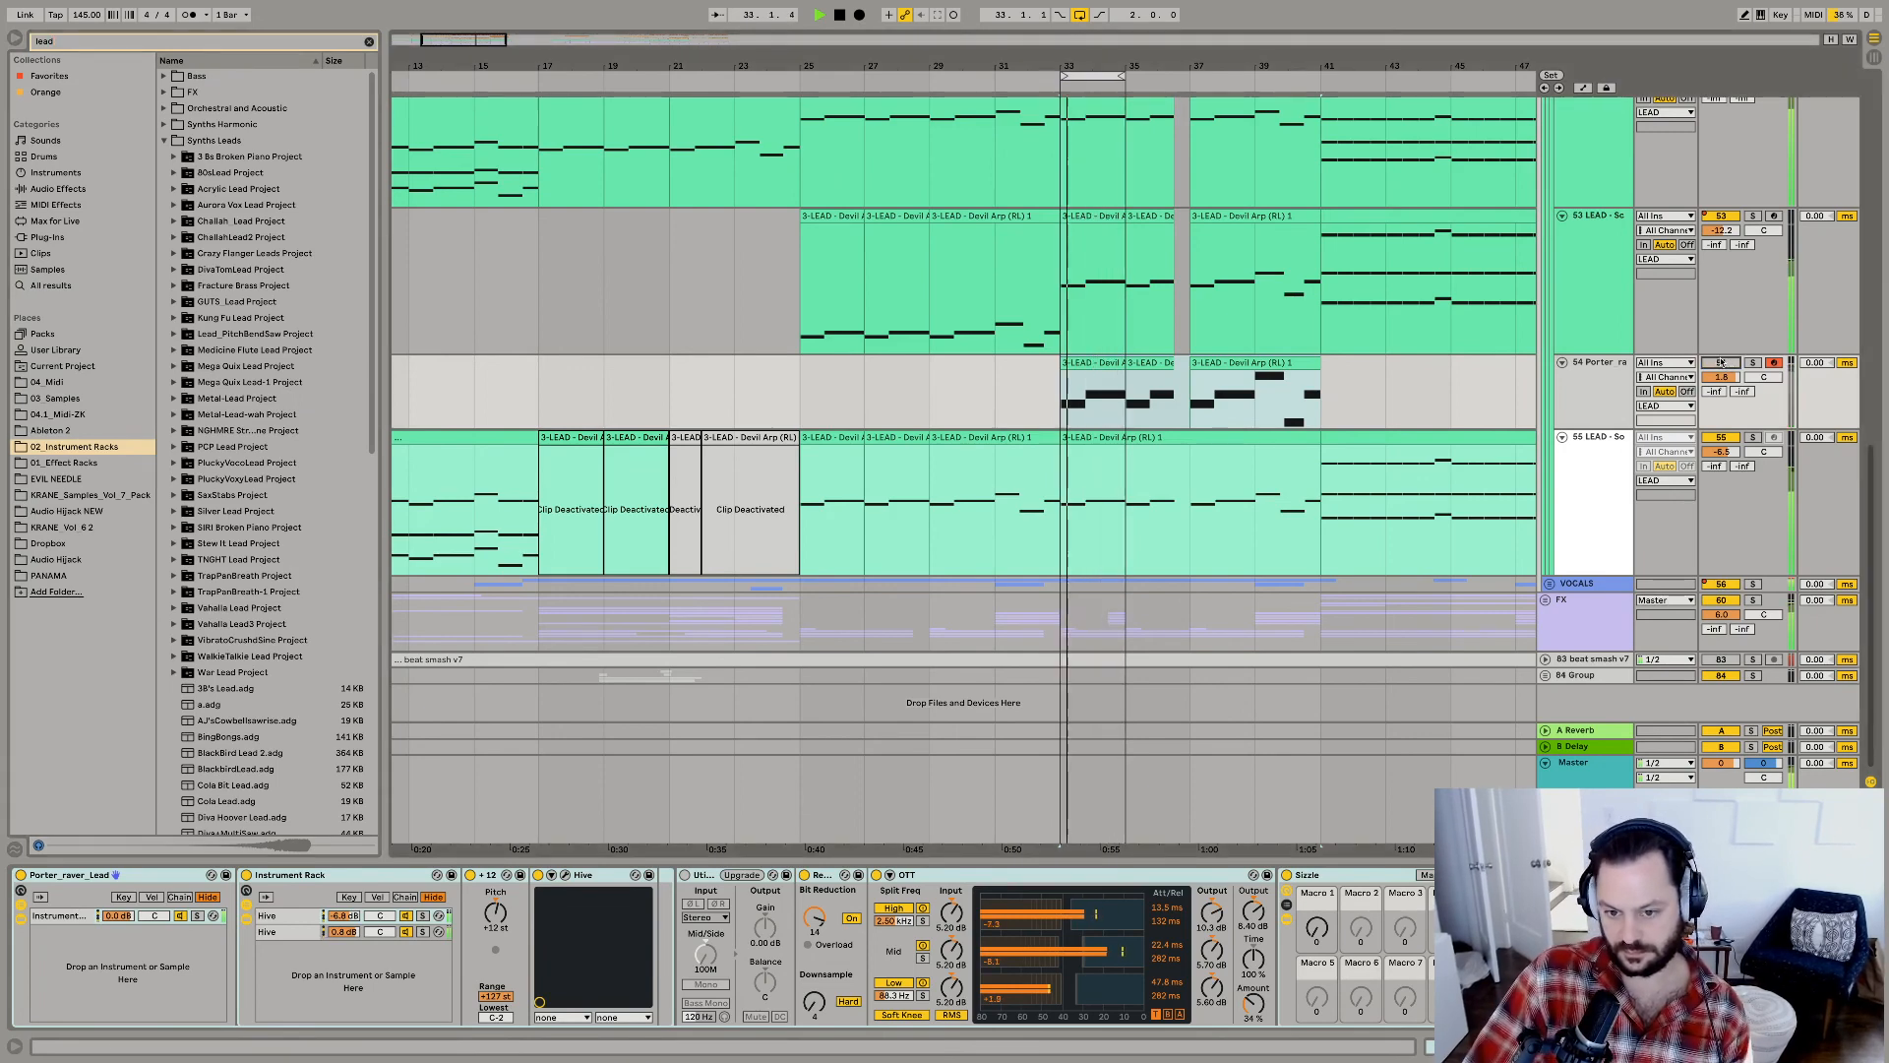
Check the VOCAL CHOP group against the loop using solo, and collapse the SYNTHS group.
scroll(1433, 363, "up", 10)
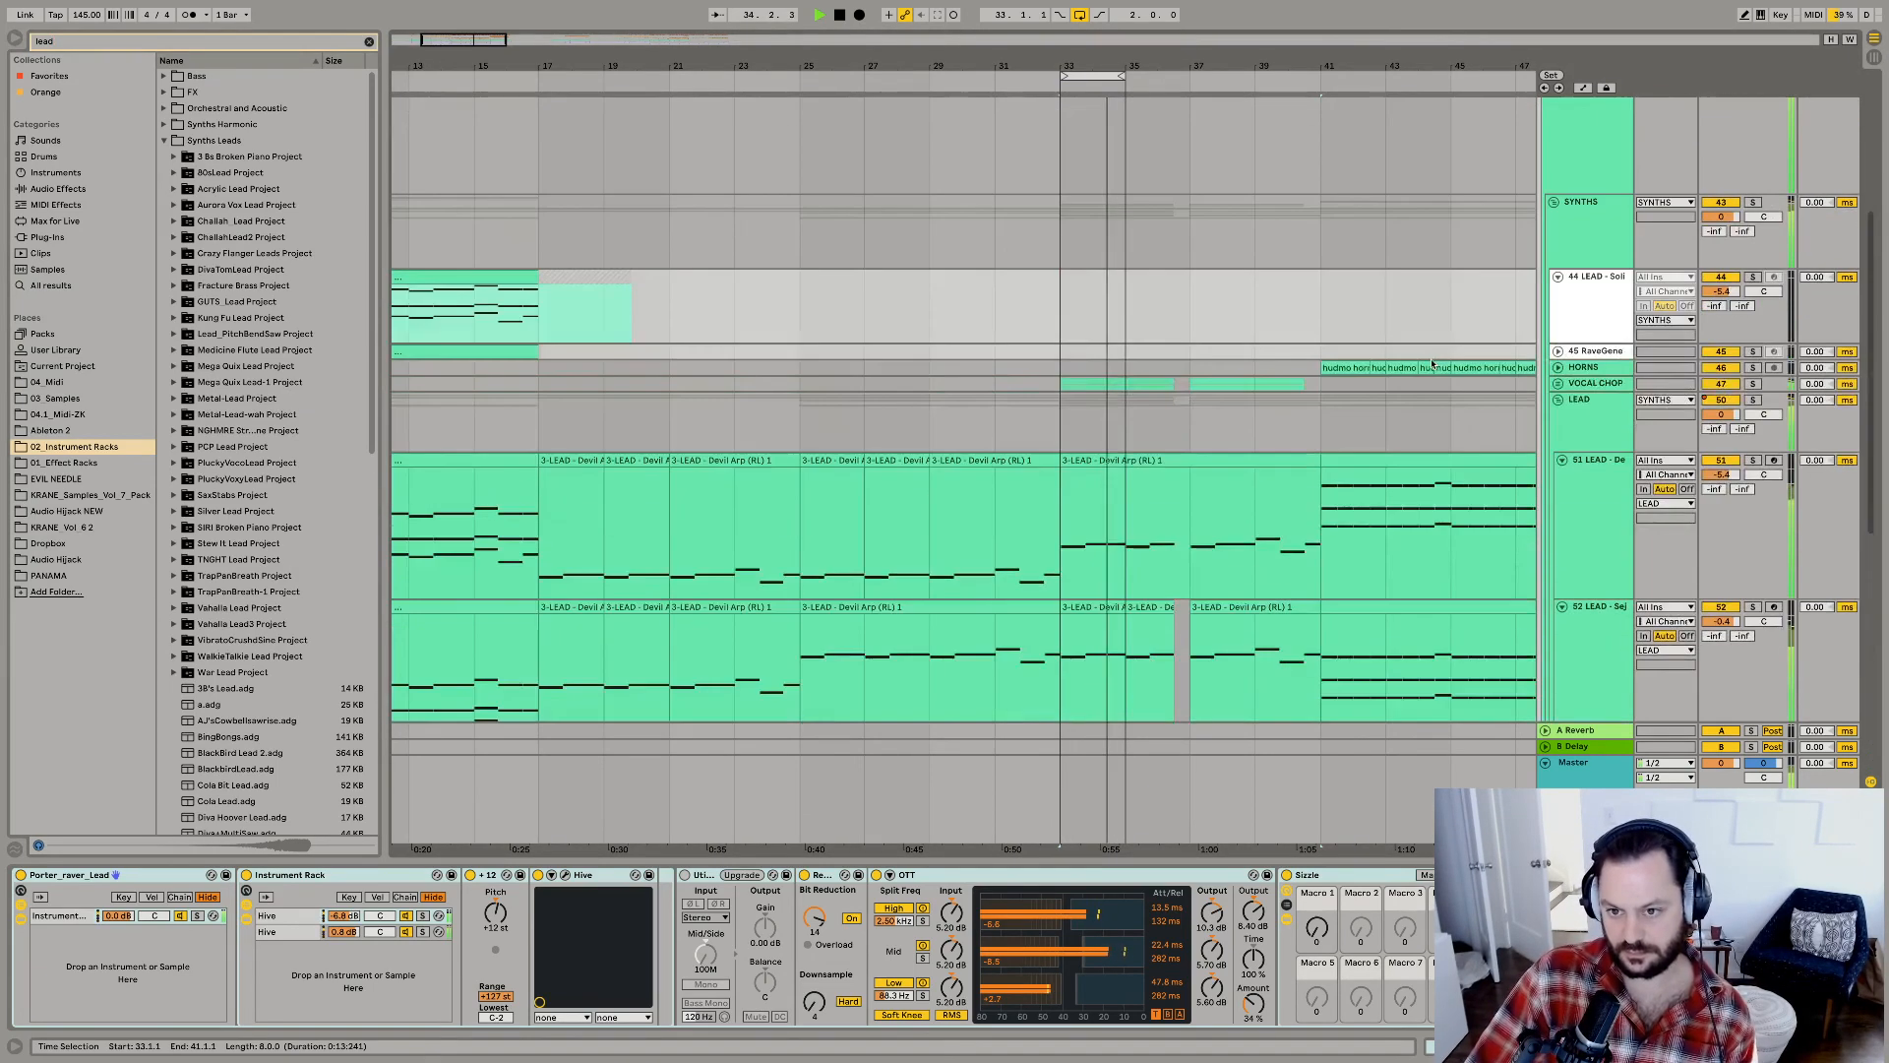
left_click(1580, 382)
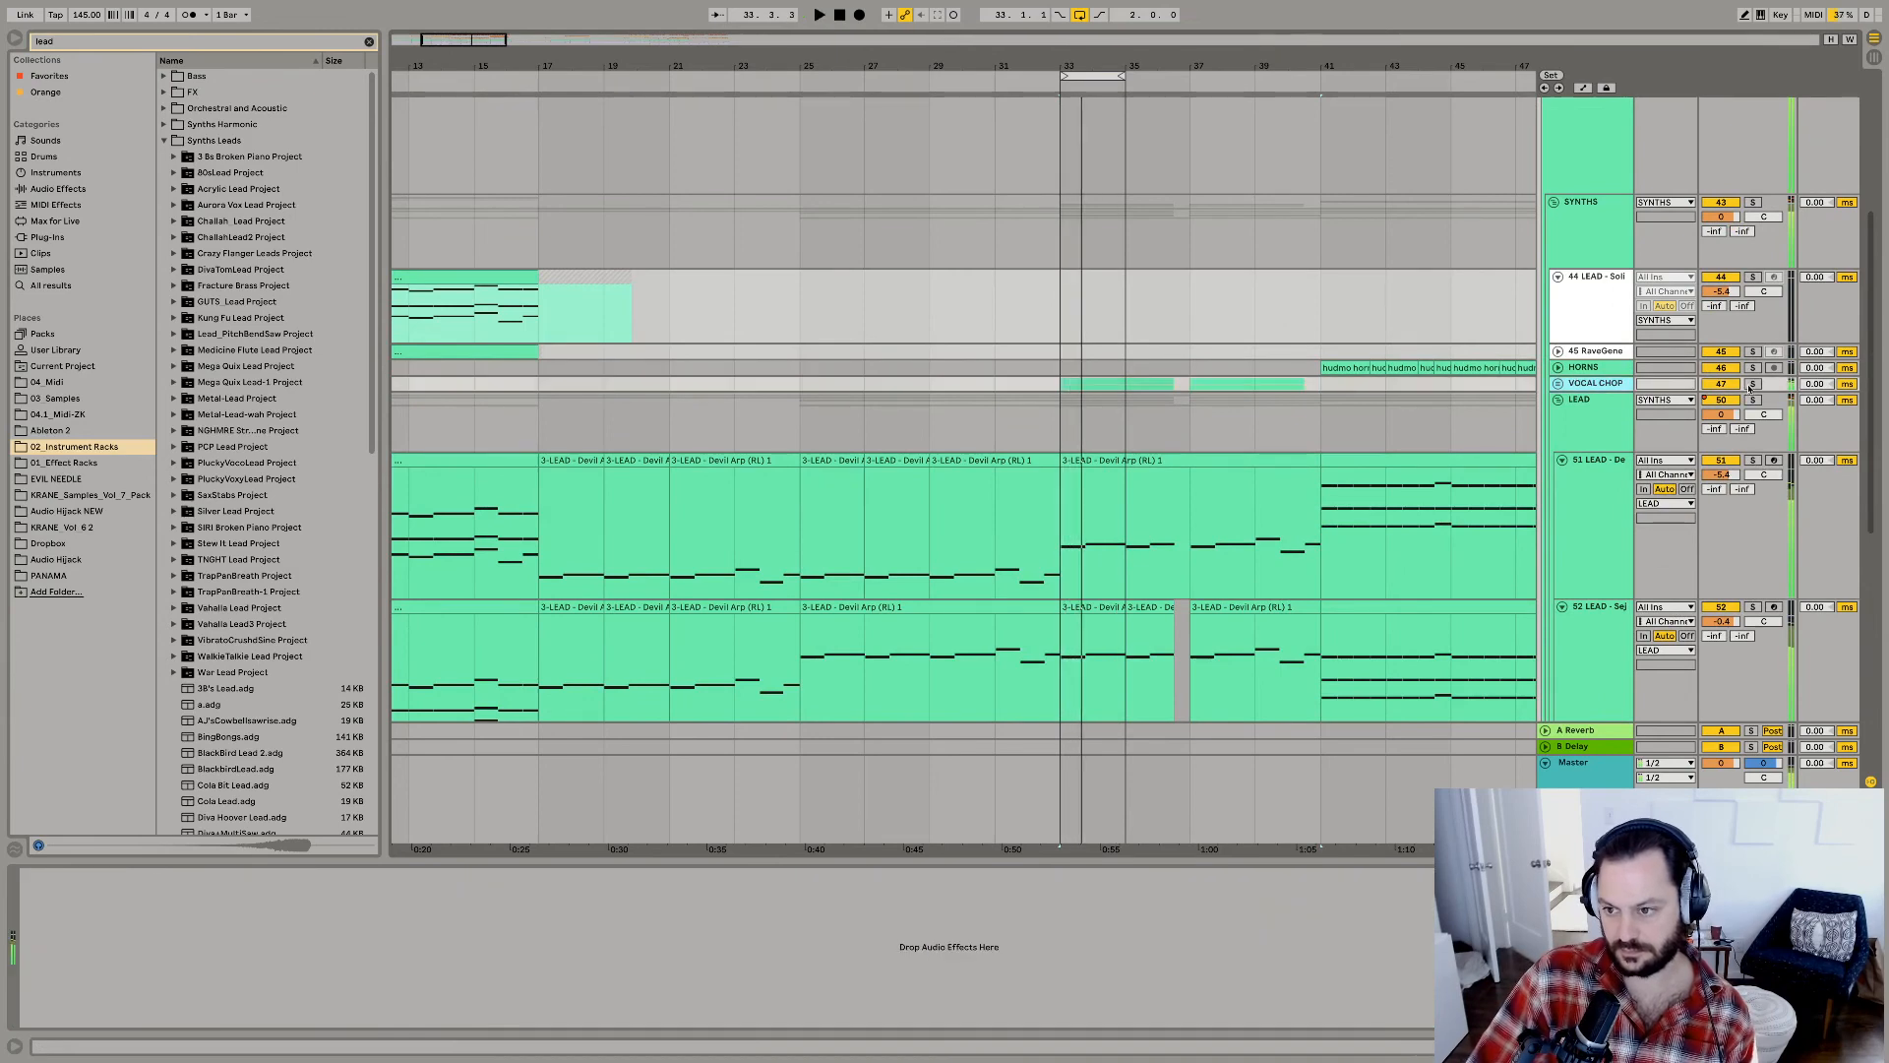
left_click(1752, 384)
scroll(1554, 398, "up", 8)
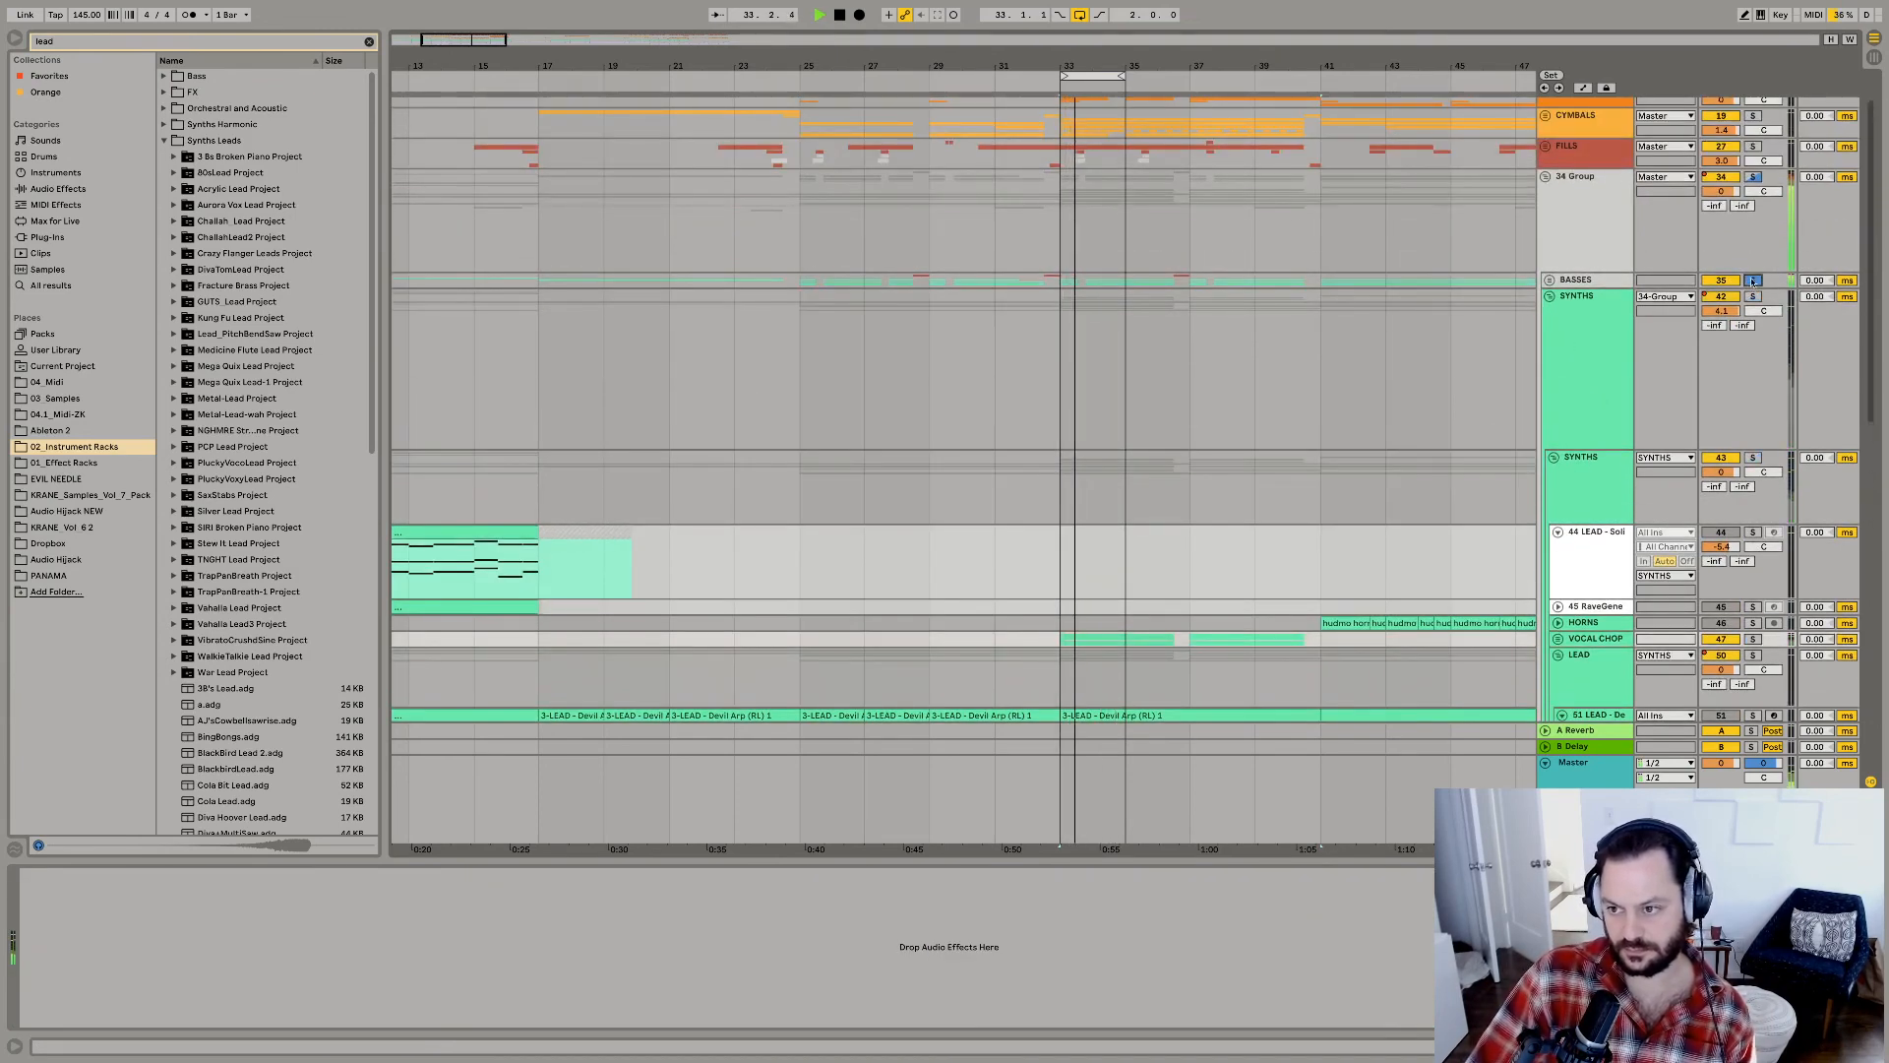
left_click(1550, 297)
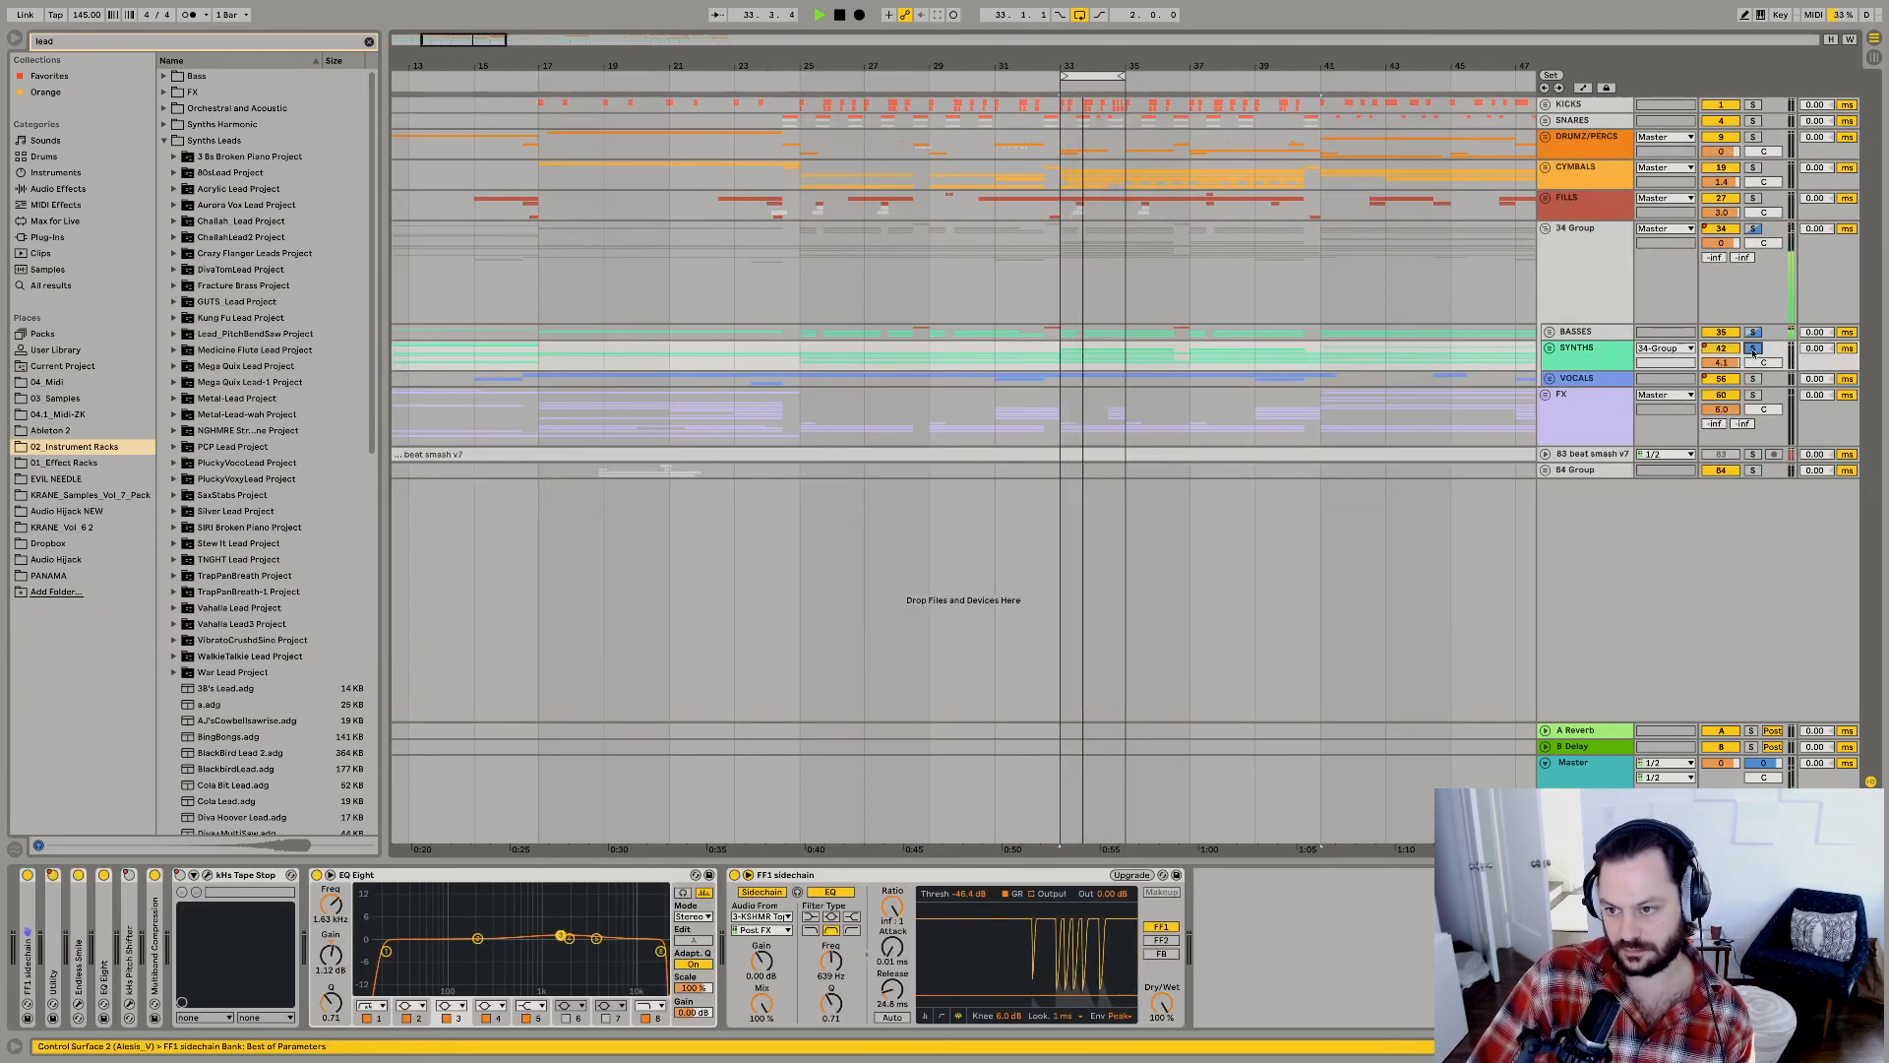
Unfold the SYNTHS group and swap the Porter raver lead track's instrument rack for the Diva Hoover Lead preset.
left_click(1550, 347)
scroll(1599, 399, "down", 4)
scroll(1598, 398, "down", 5)
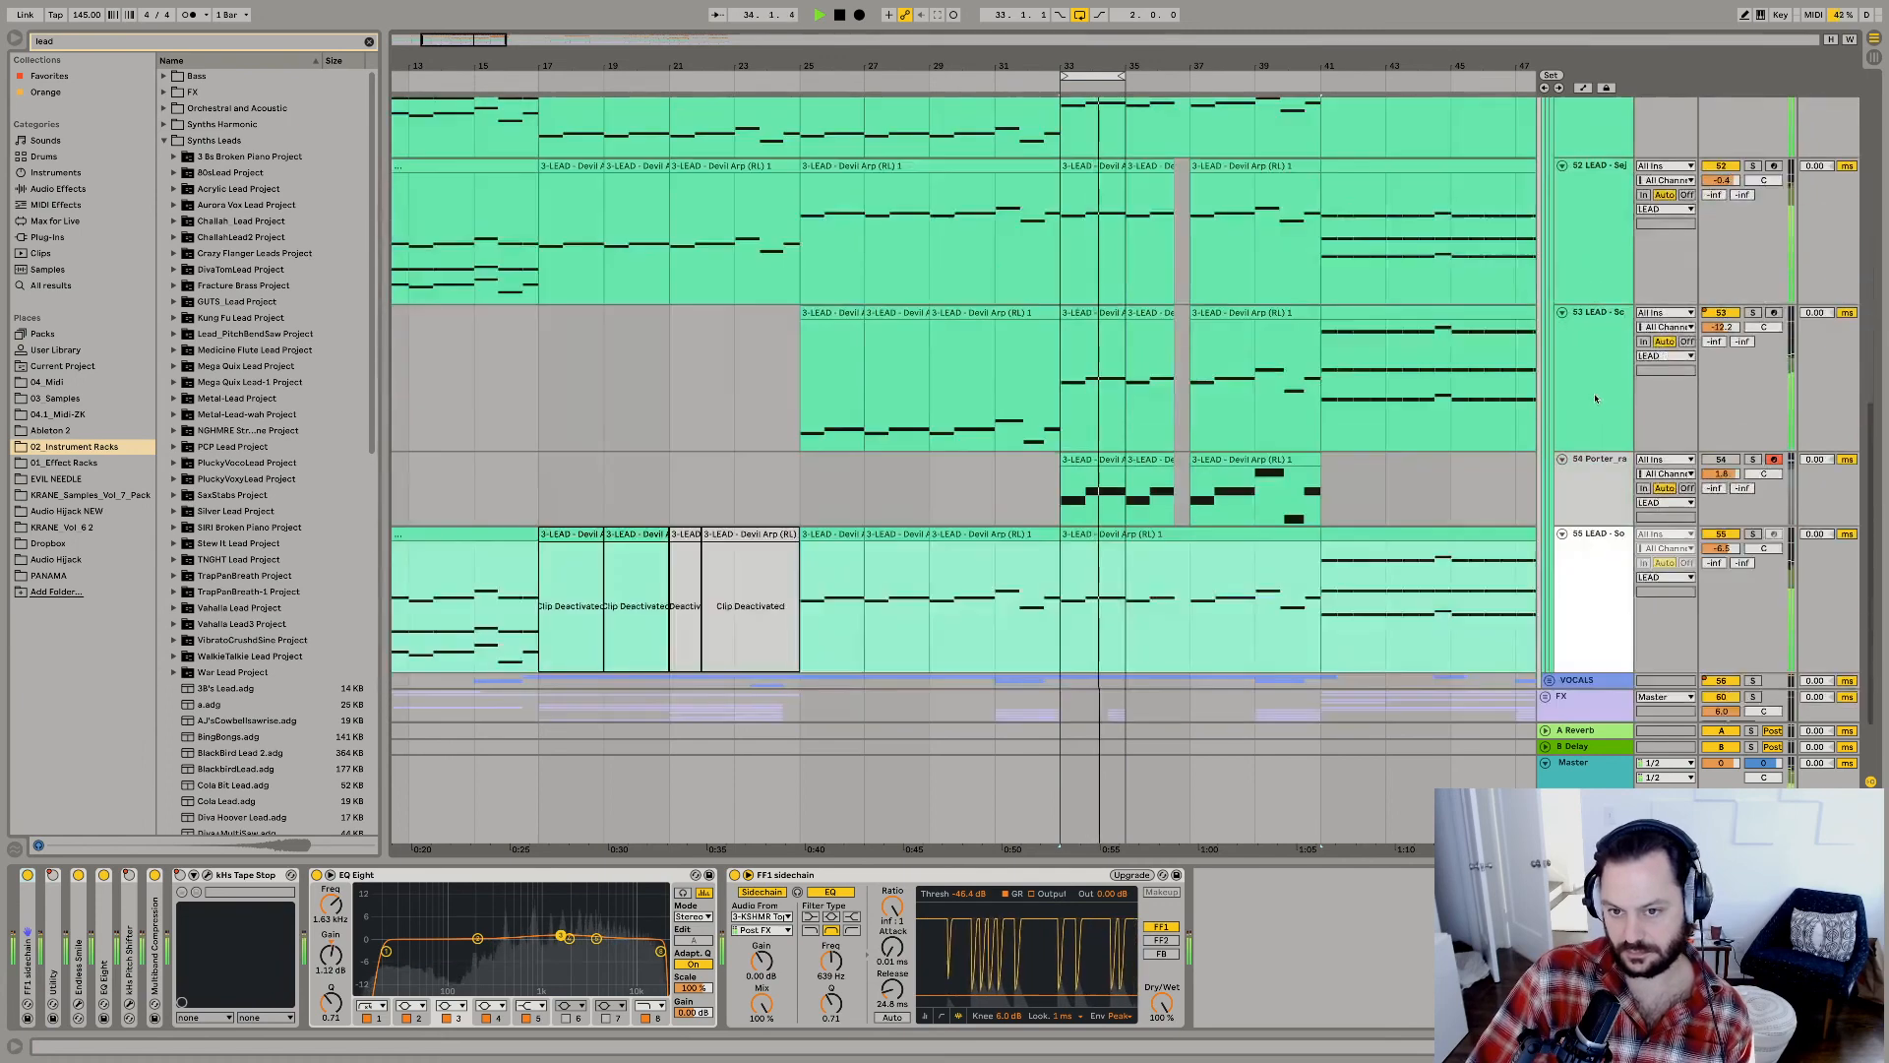
left_click(1599, 398)
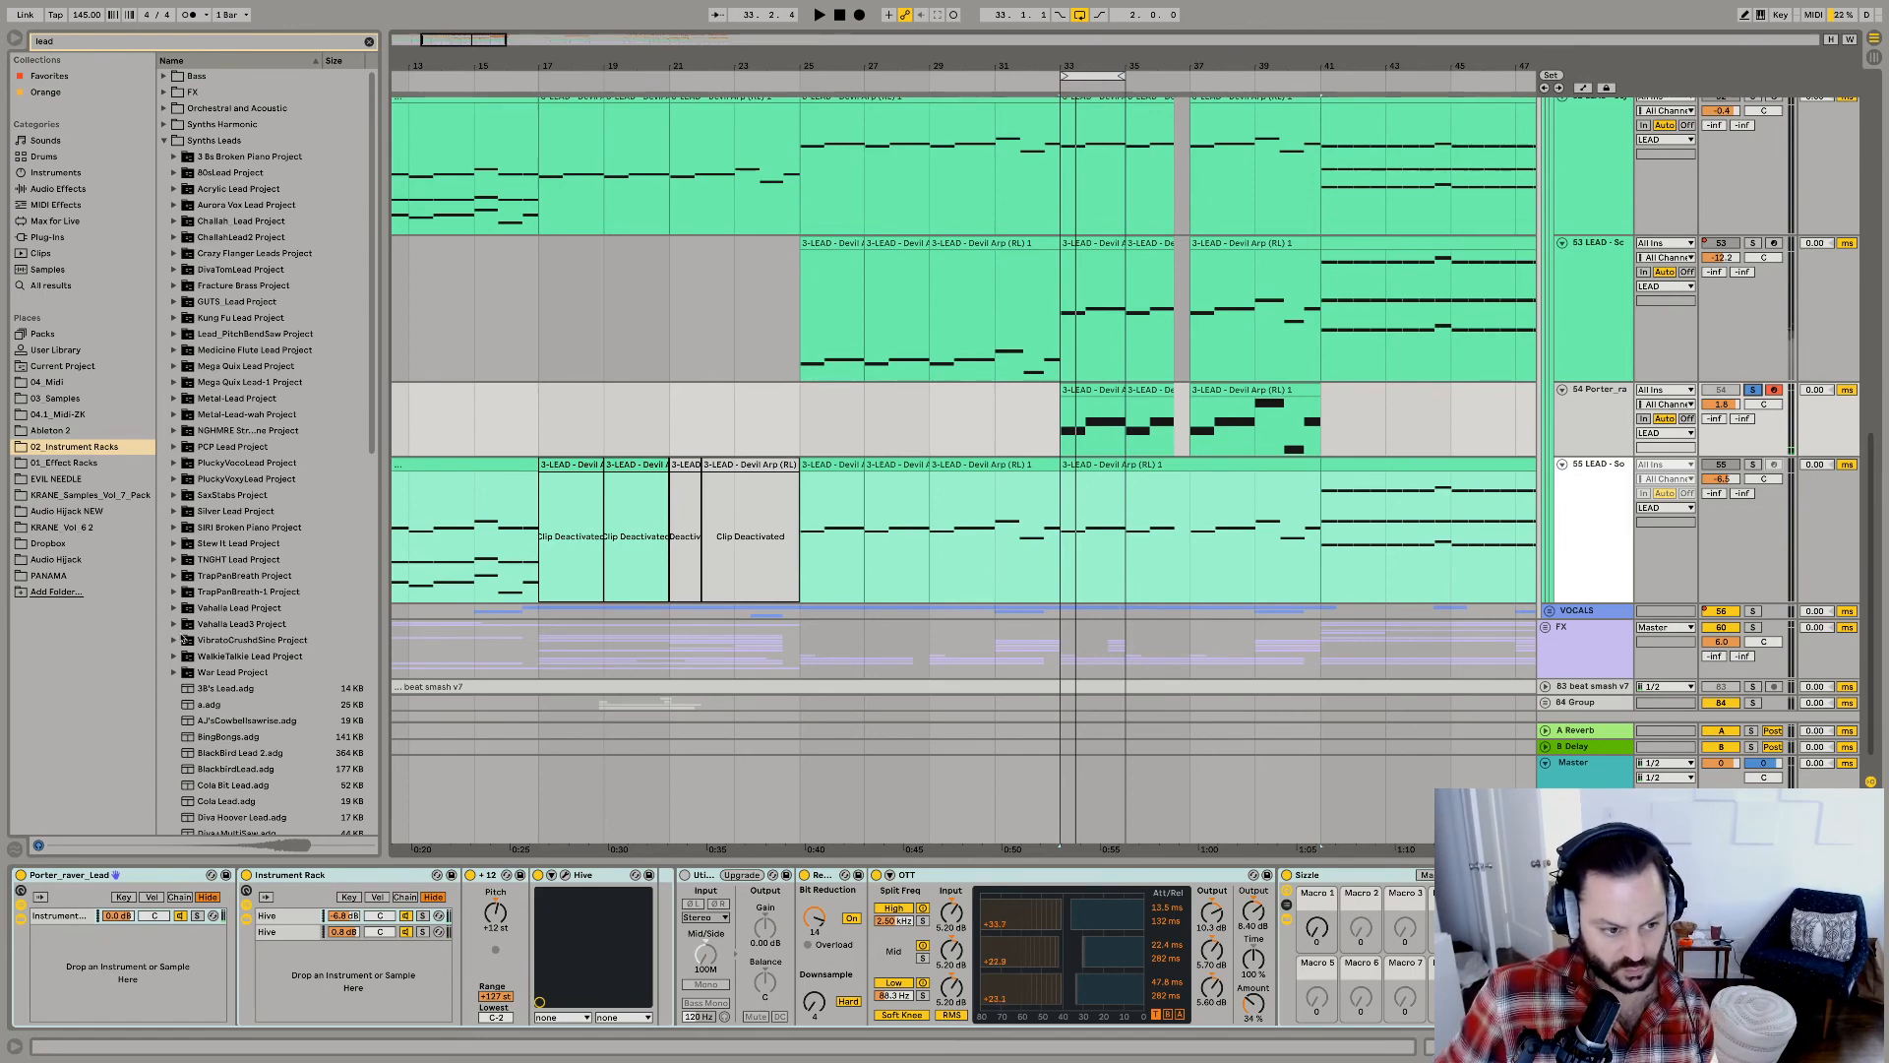
scroll(185, 639, "down", 7)
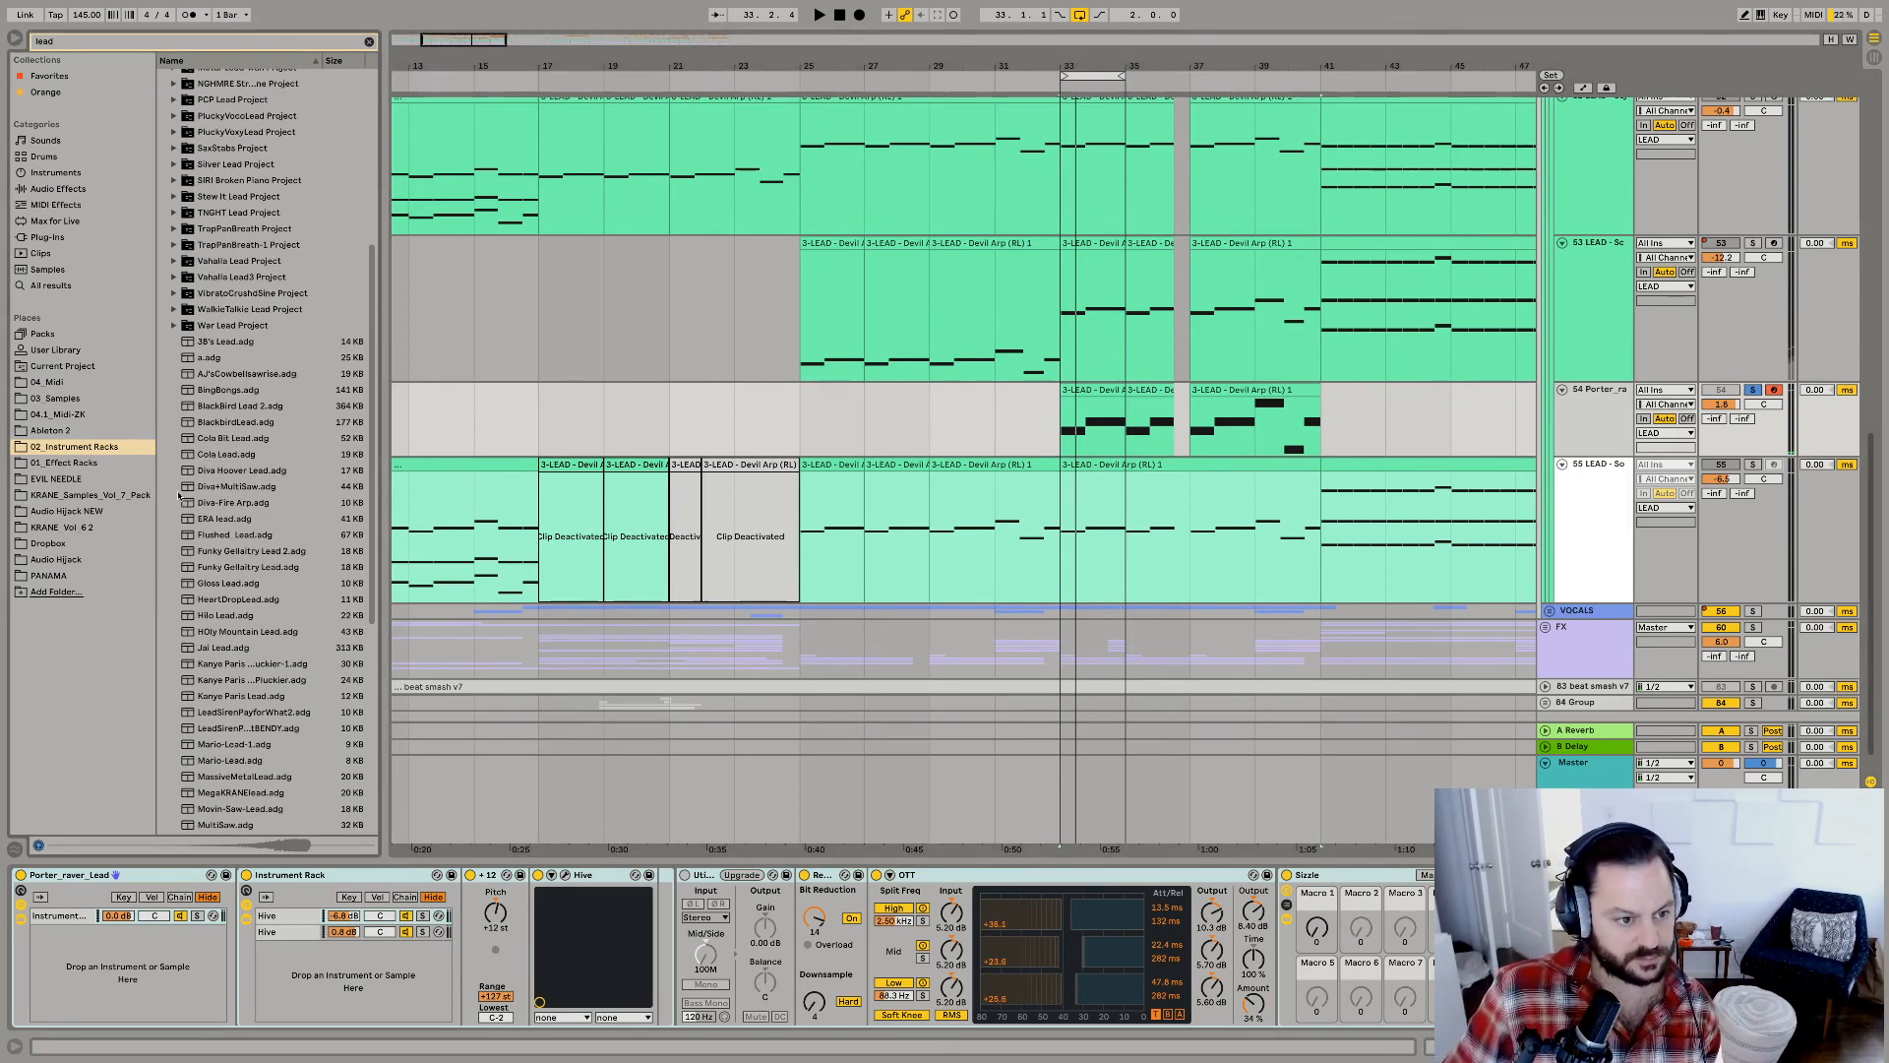
left_click(226, 471)
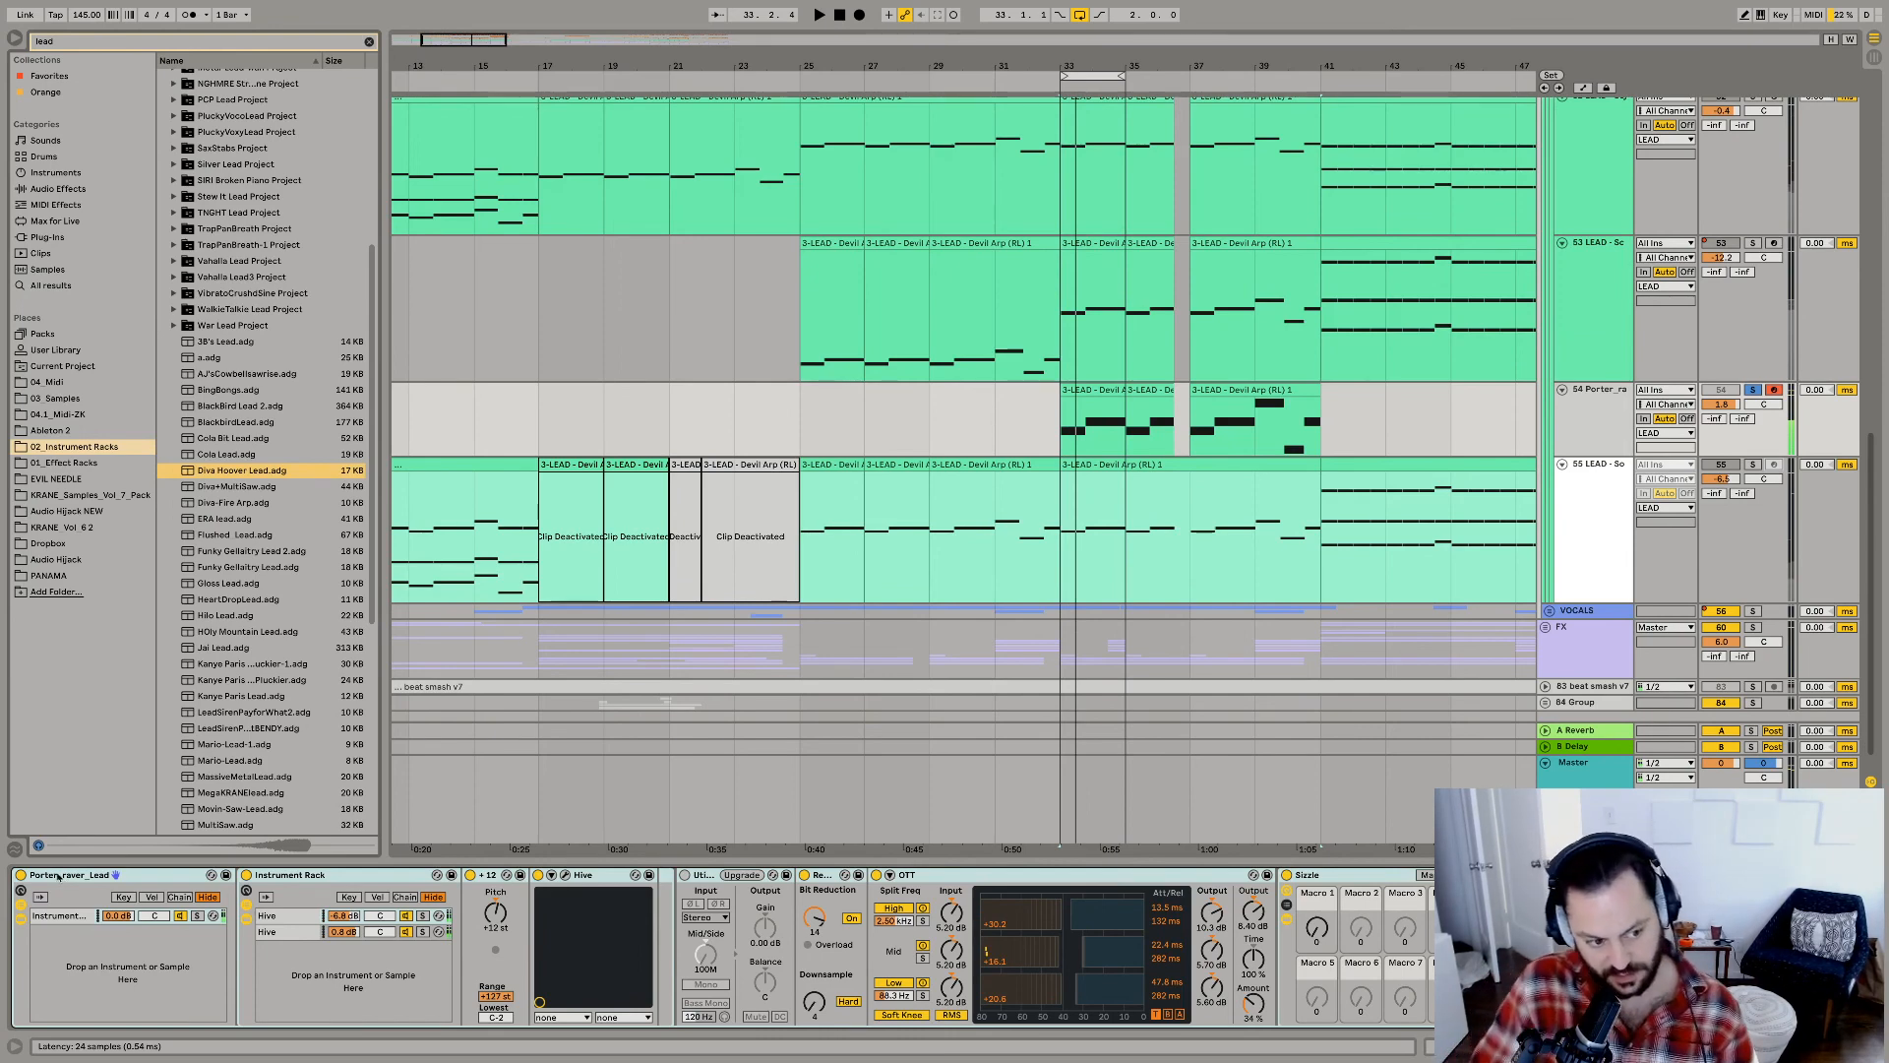
key("Return")
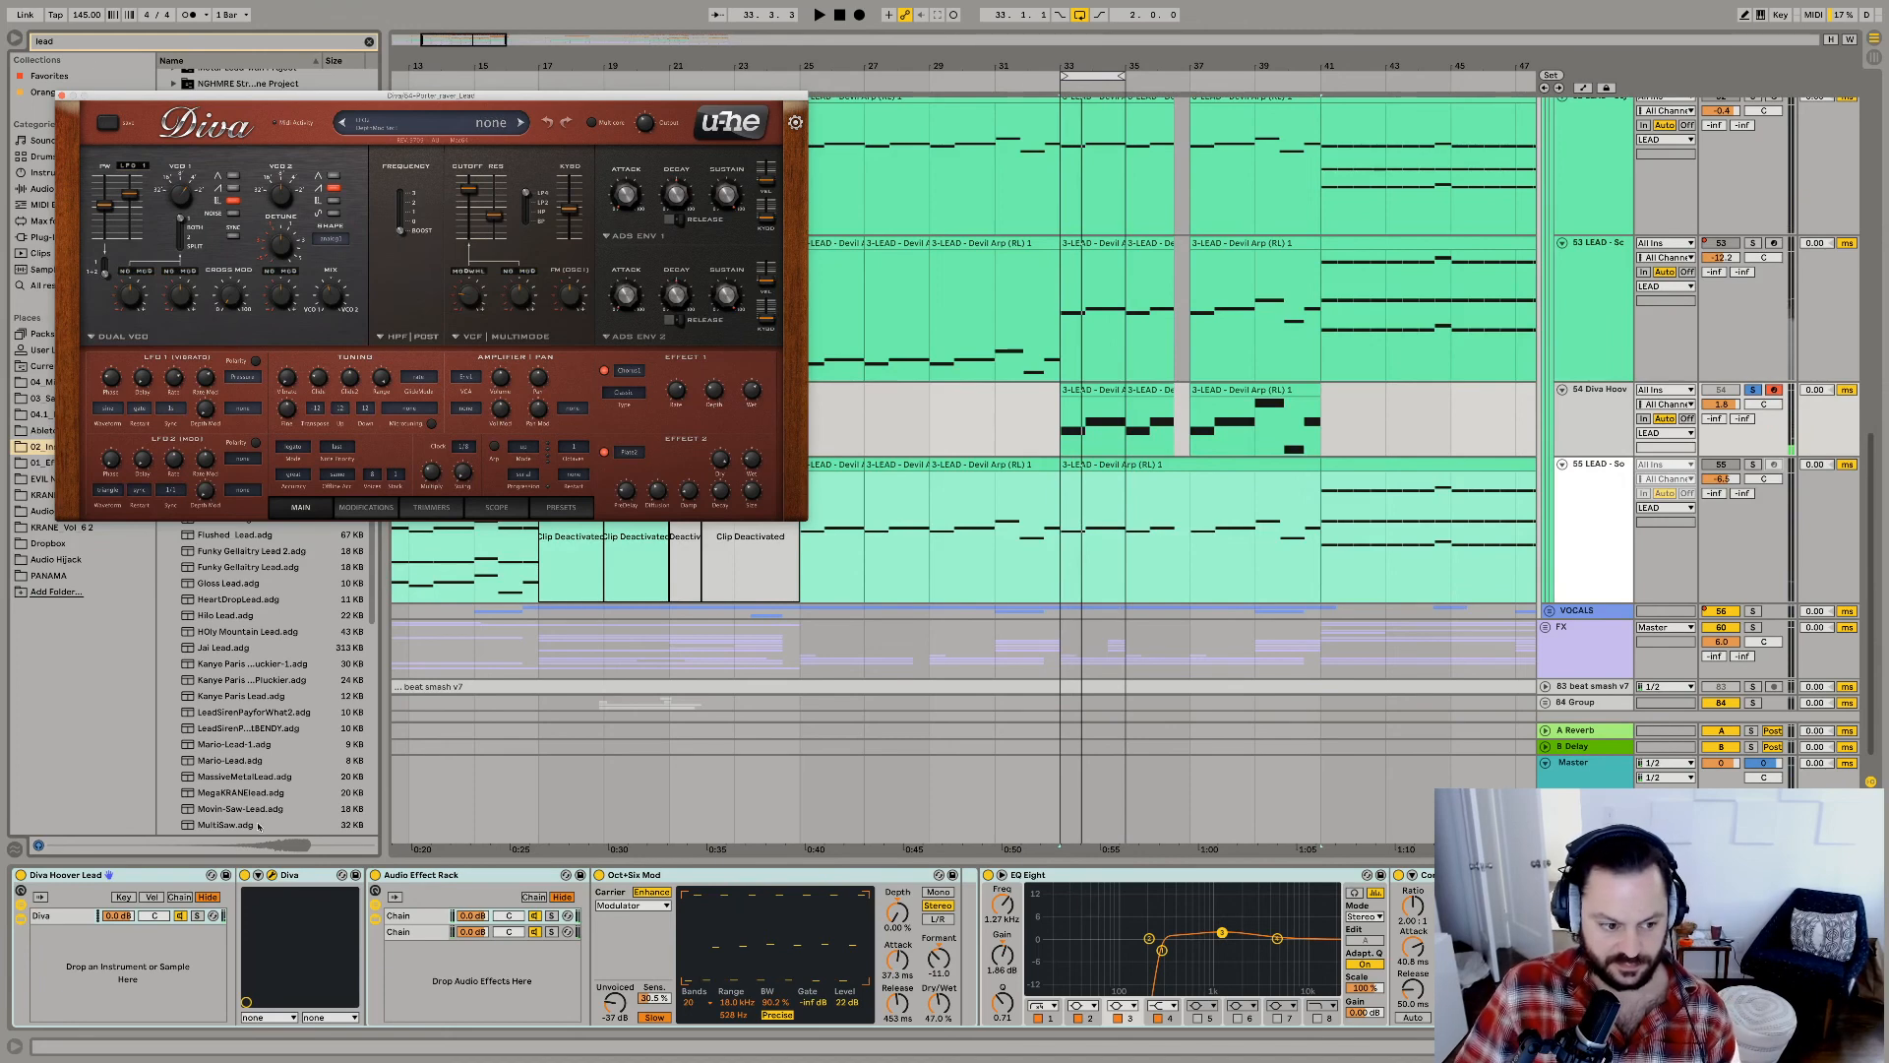
Load the Movin-Saw-Lead rack onto the same lead track, close its plug-in window, and play the loop.
left_click(209, 780)
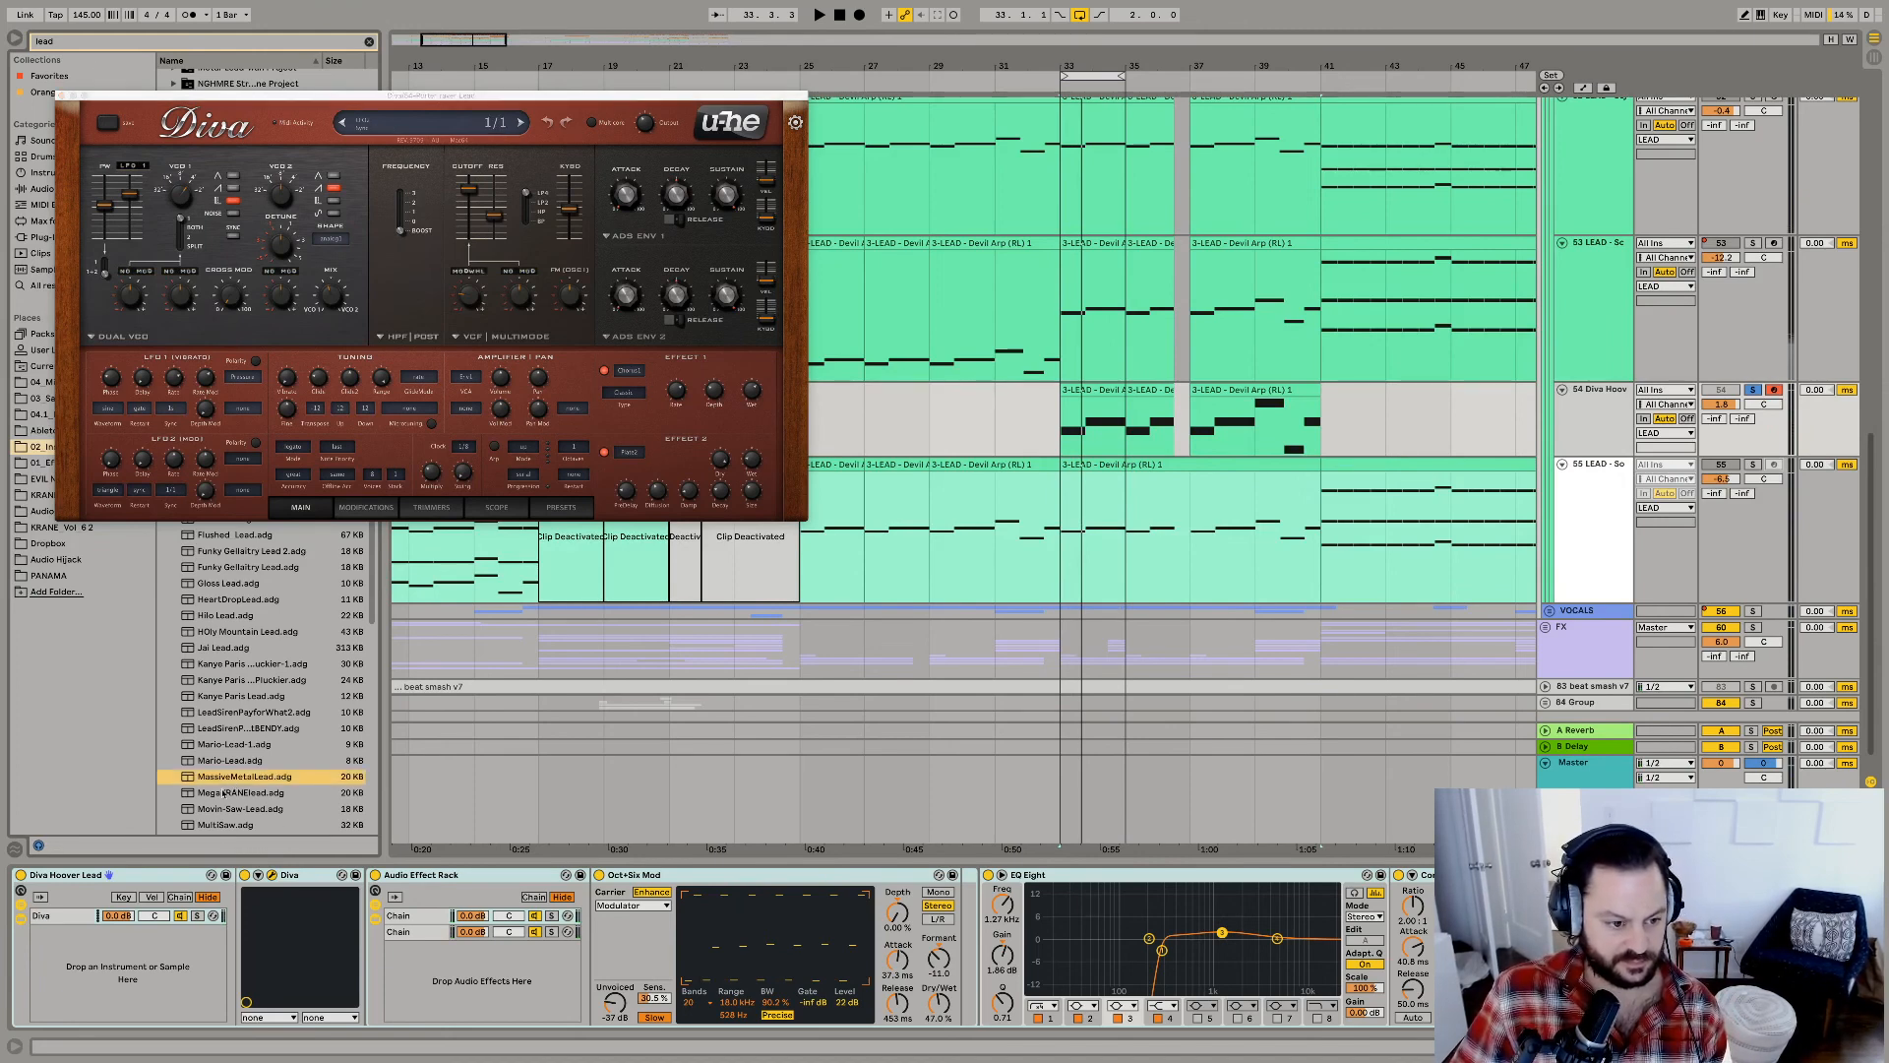
left_click(222, 809)
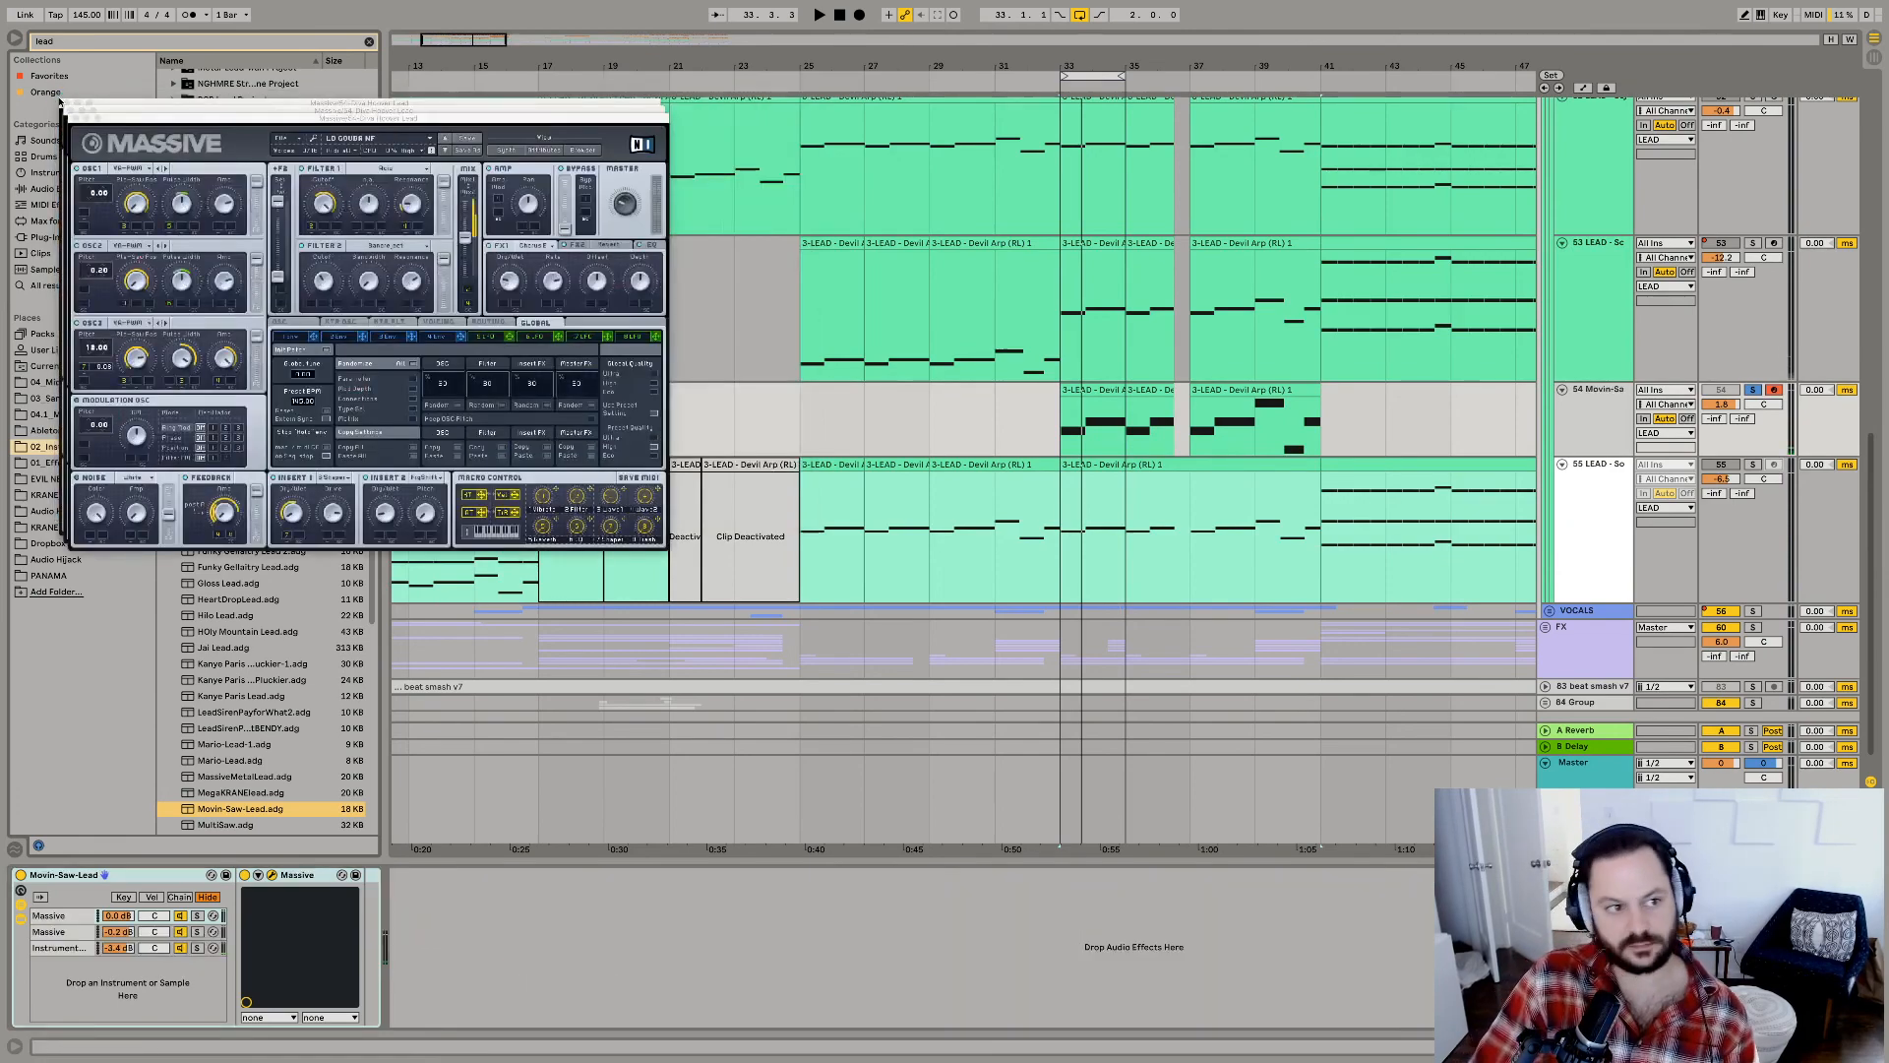
left_click(74, 118)
key("space")
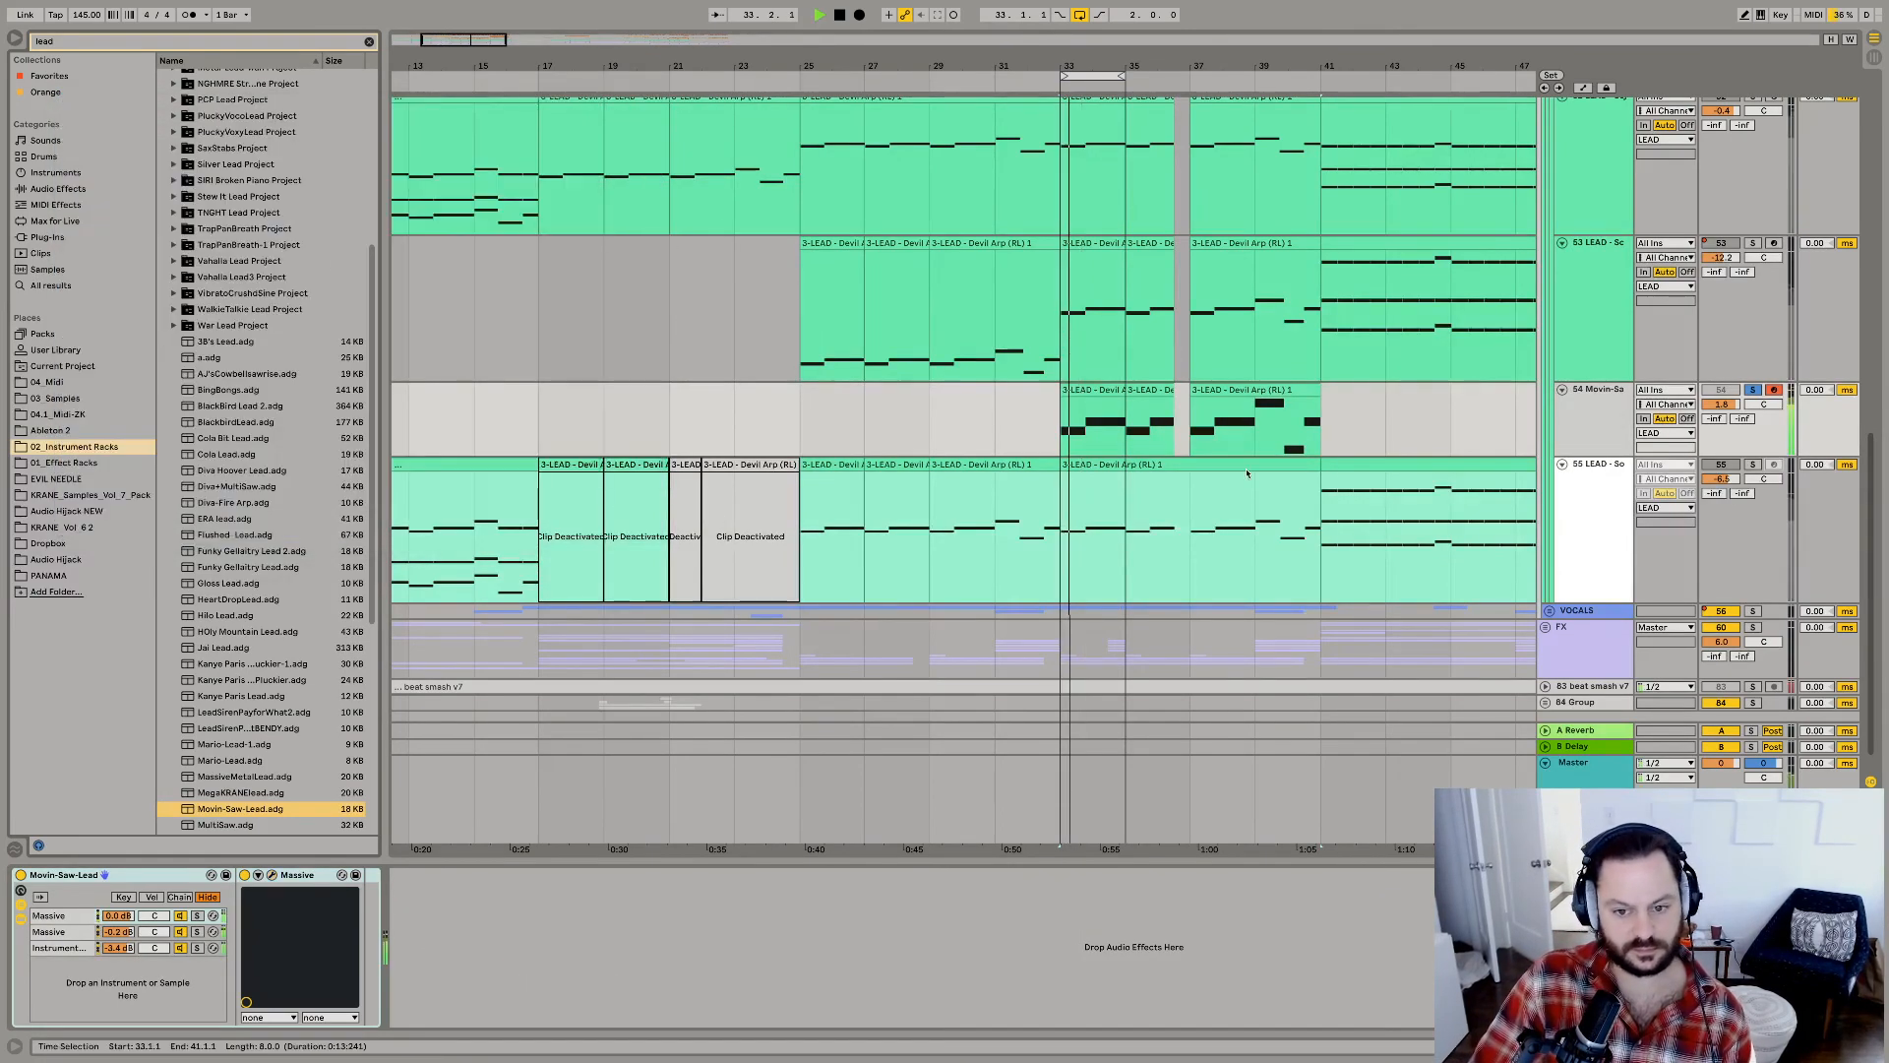
Audition the Movin-Saw lead in the mix and set its track volume to 3.8 dB.
key("space")
key("space")
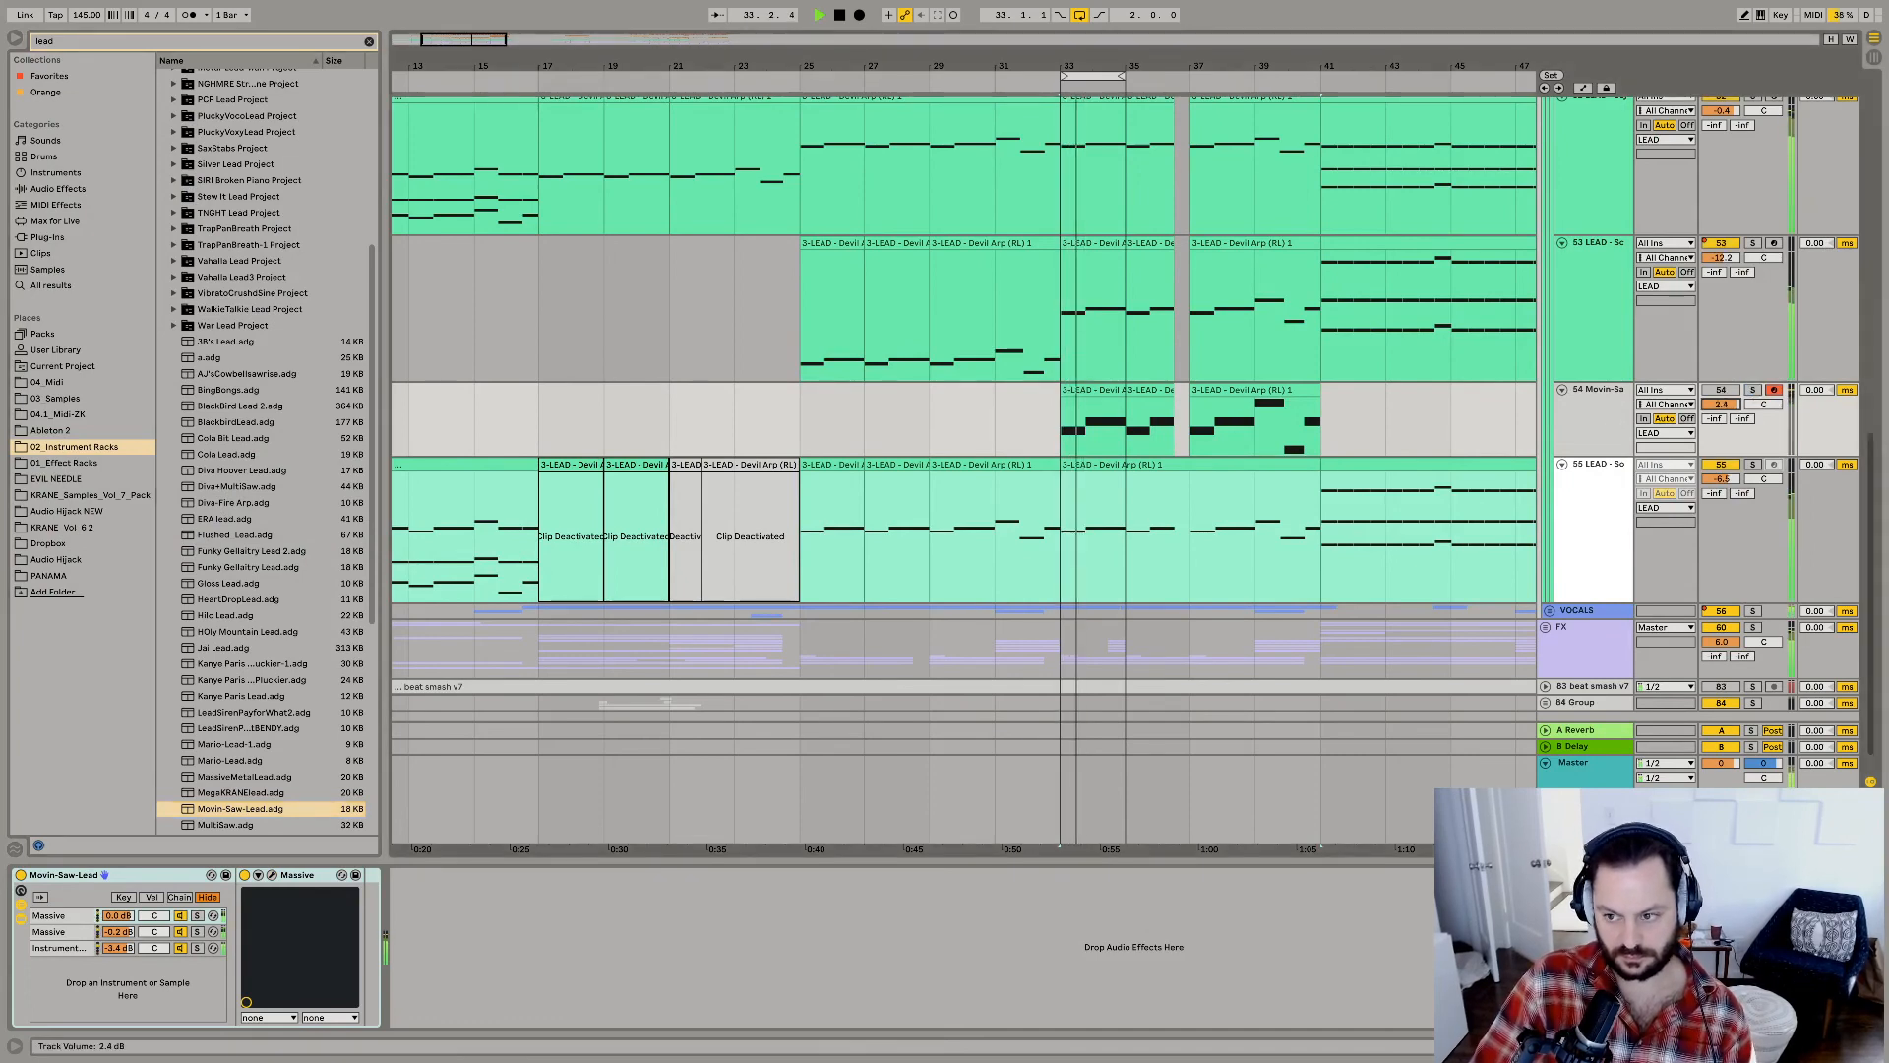
key("space")
key("space")
left_click_drag(1730, 397, 1729, 390)
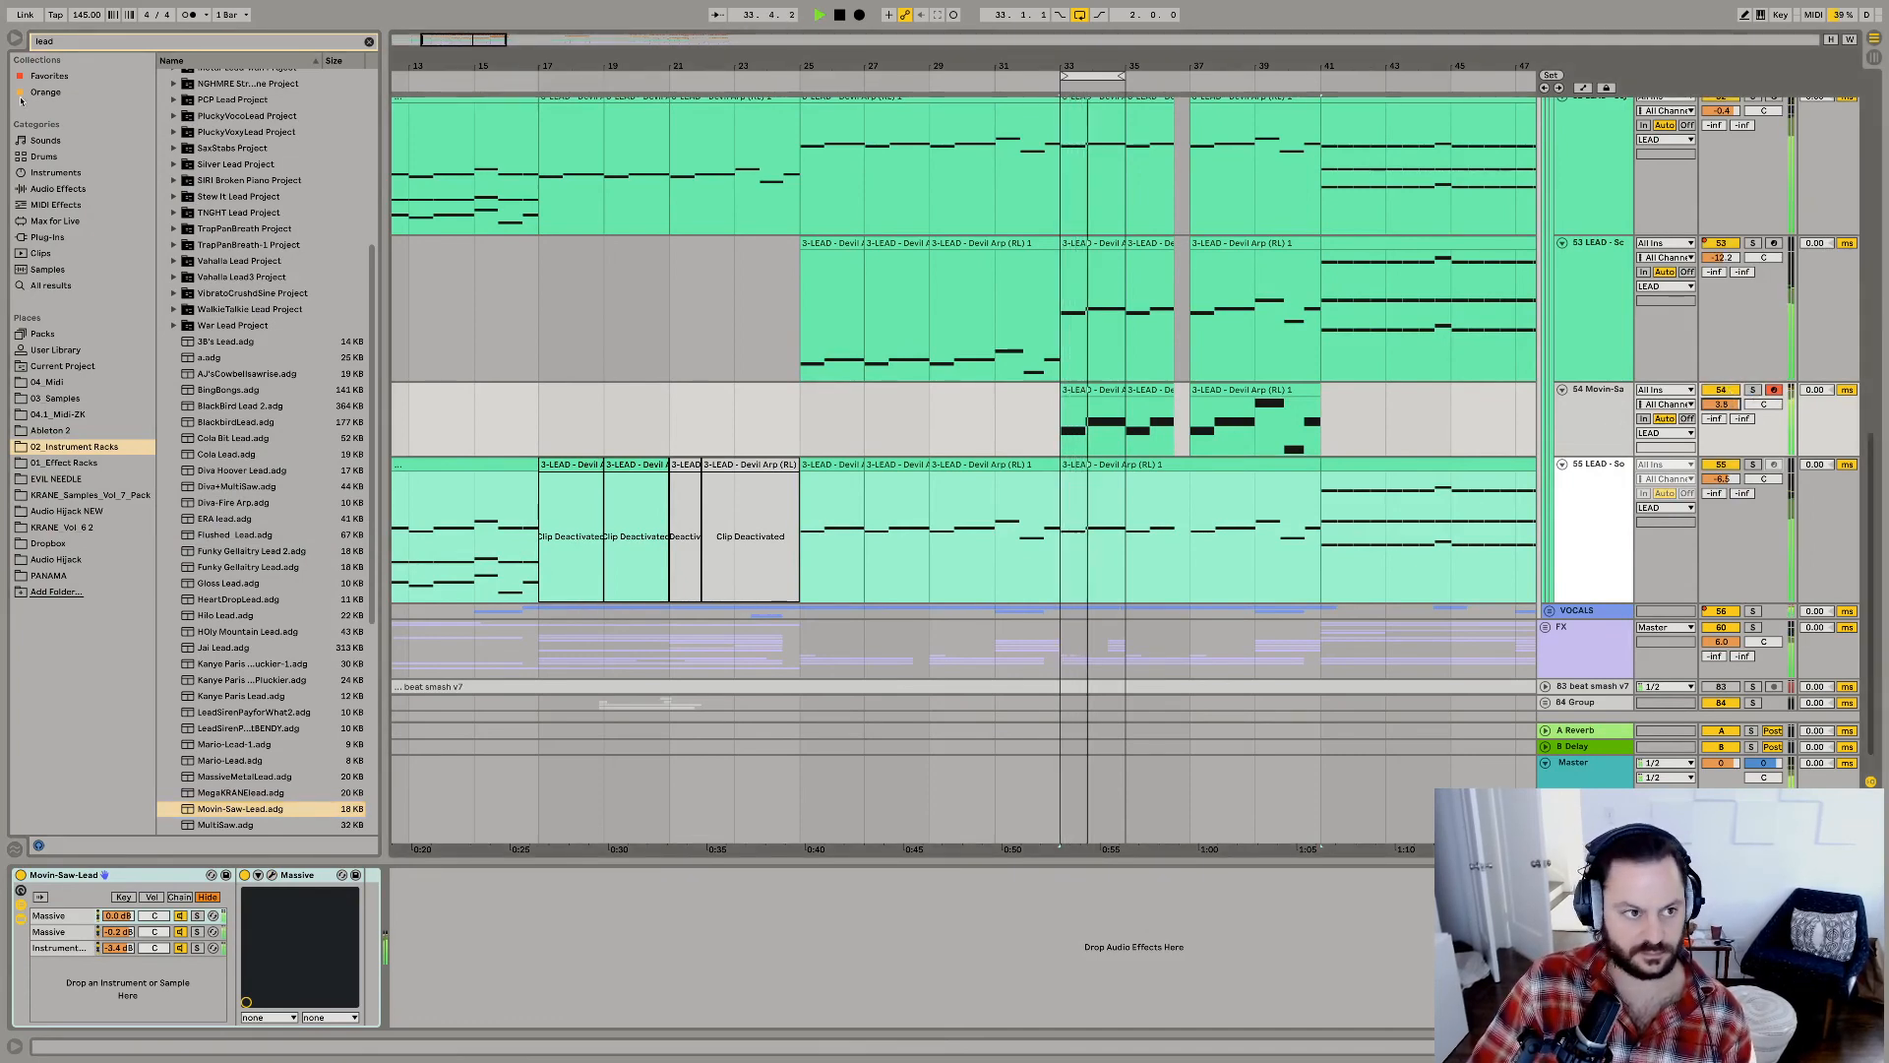
Search the 01_Effect Racks folder for "stere" and add the Stereo Effect rack to the Movin-Saw lead track.
key("super+f")
type("stere")
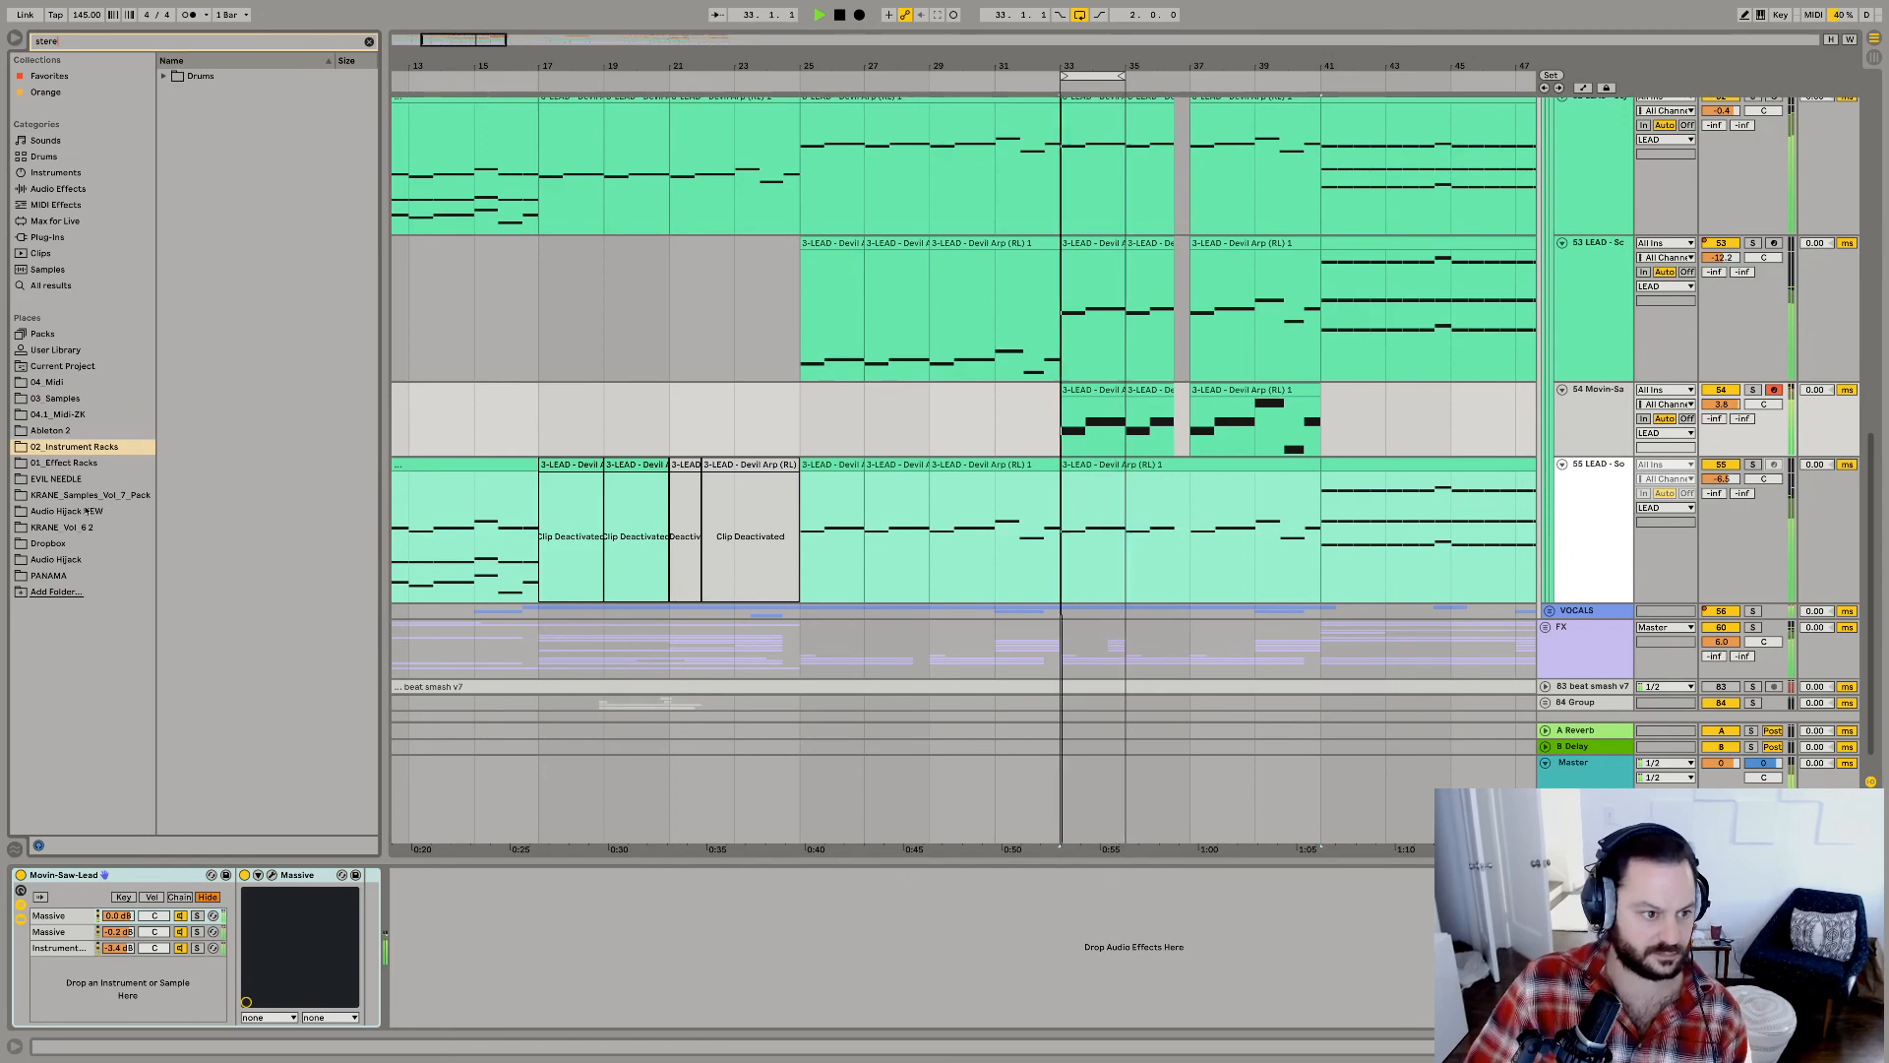
left_click(64, 463)
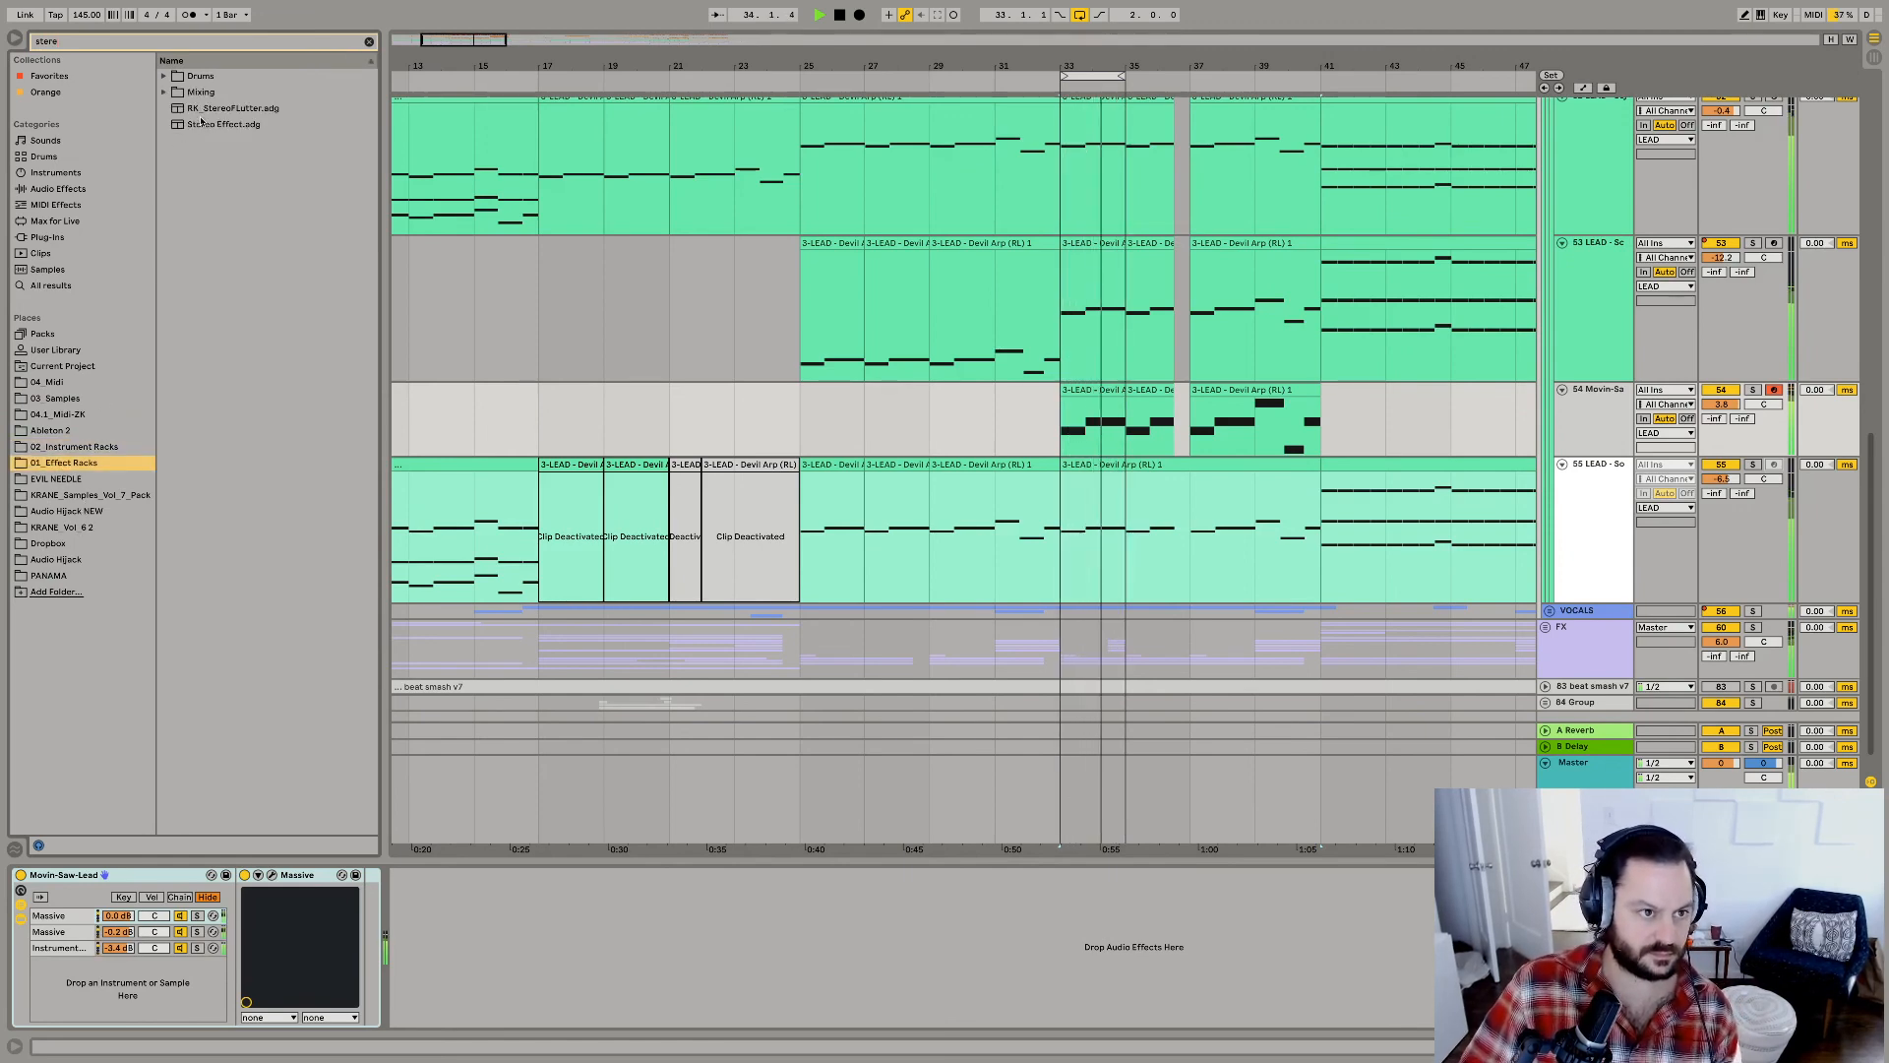
left_click(202, 125)
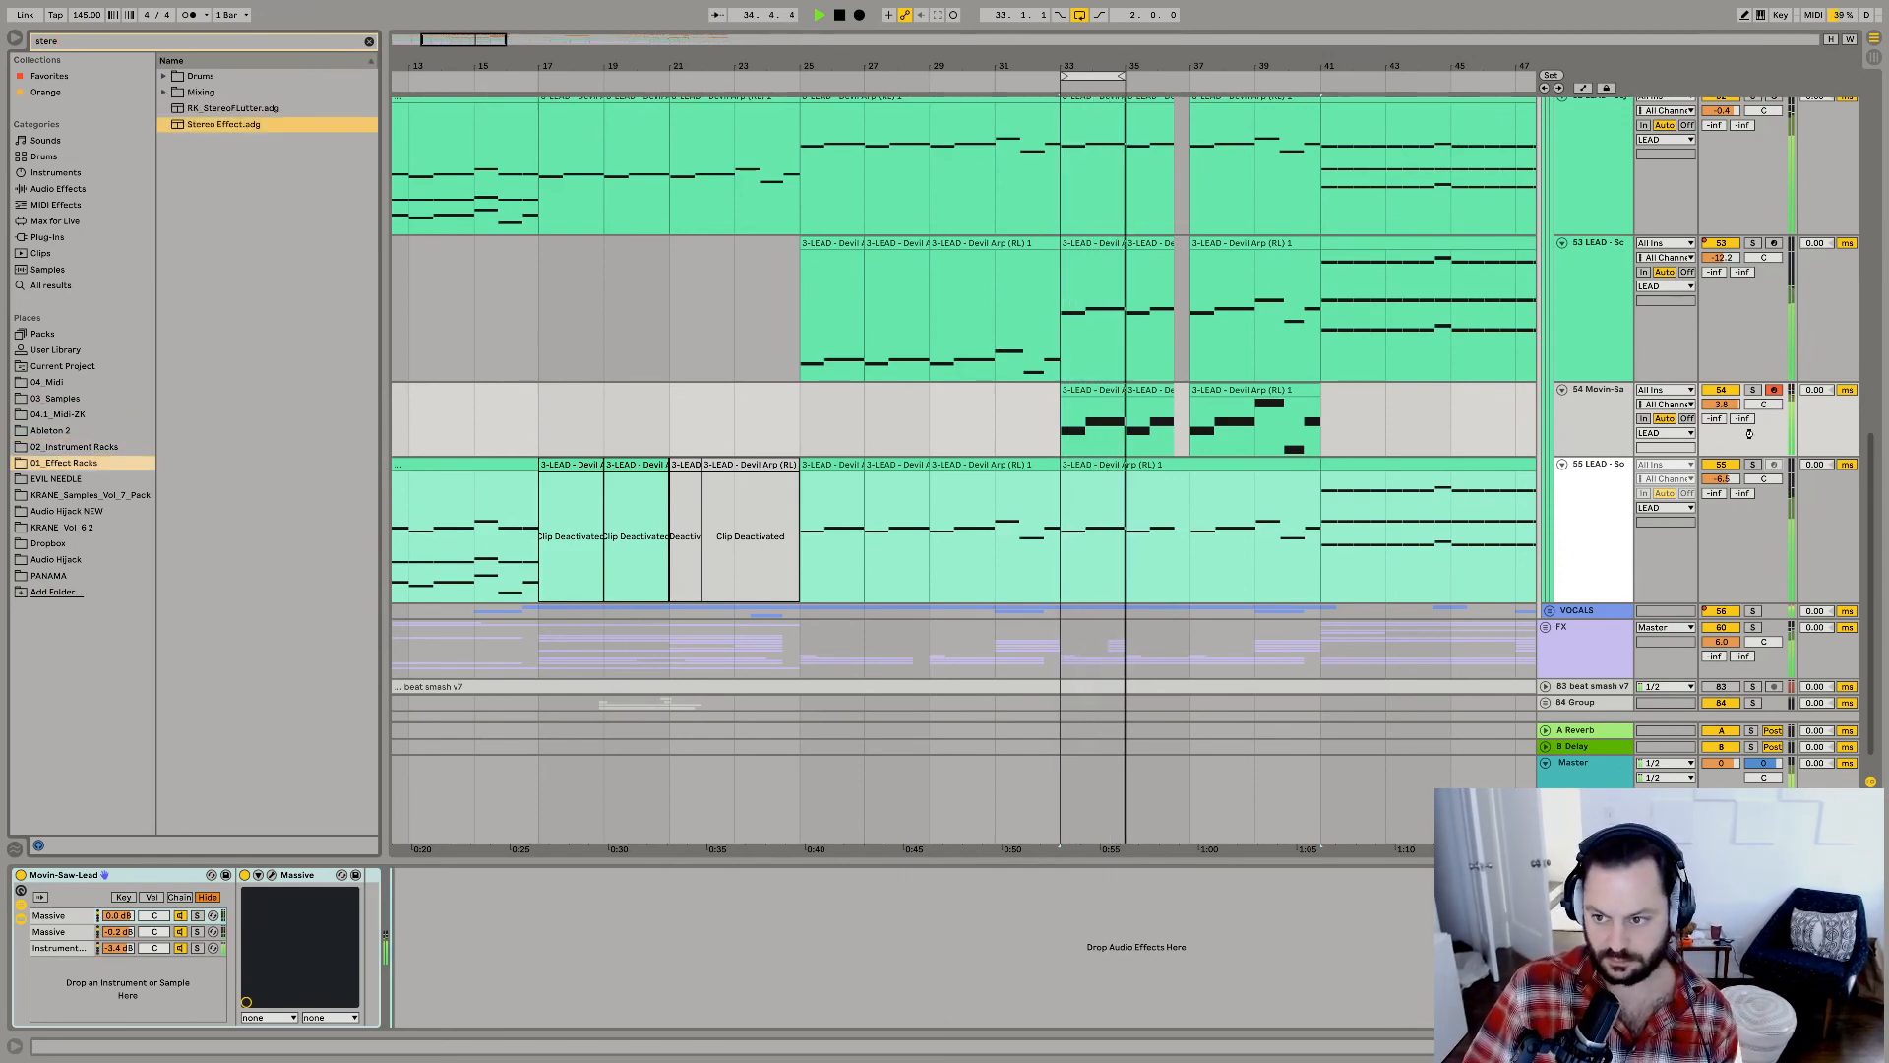
Audition the Movin-Saw-Lead rack's chains in solo and delete its two Massive chains, keeping only the nested Instrument Rack chain.
left_click(1753, 391)
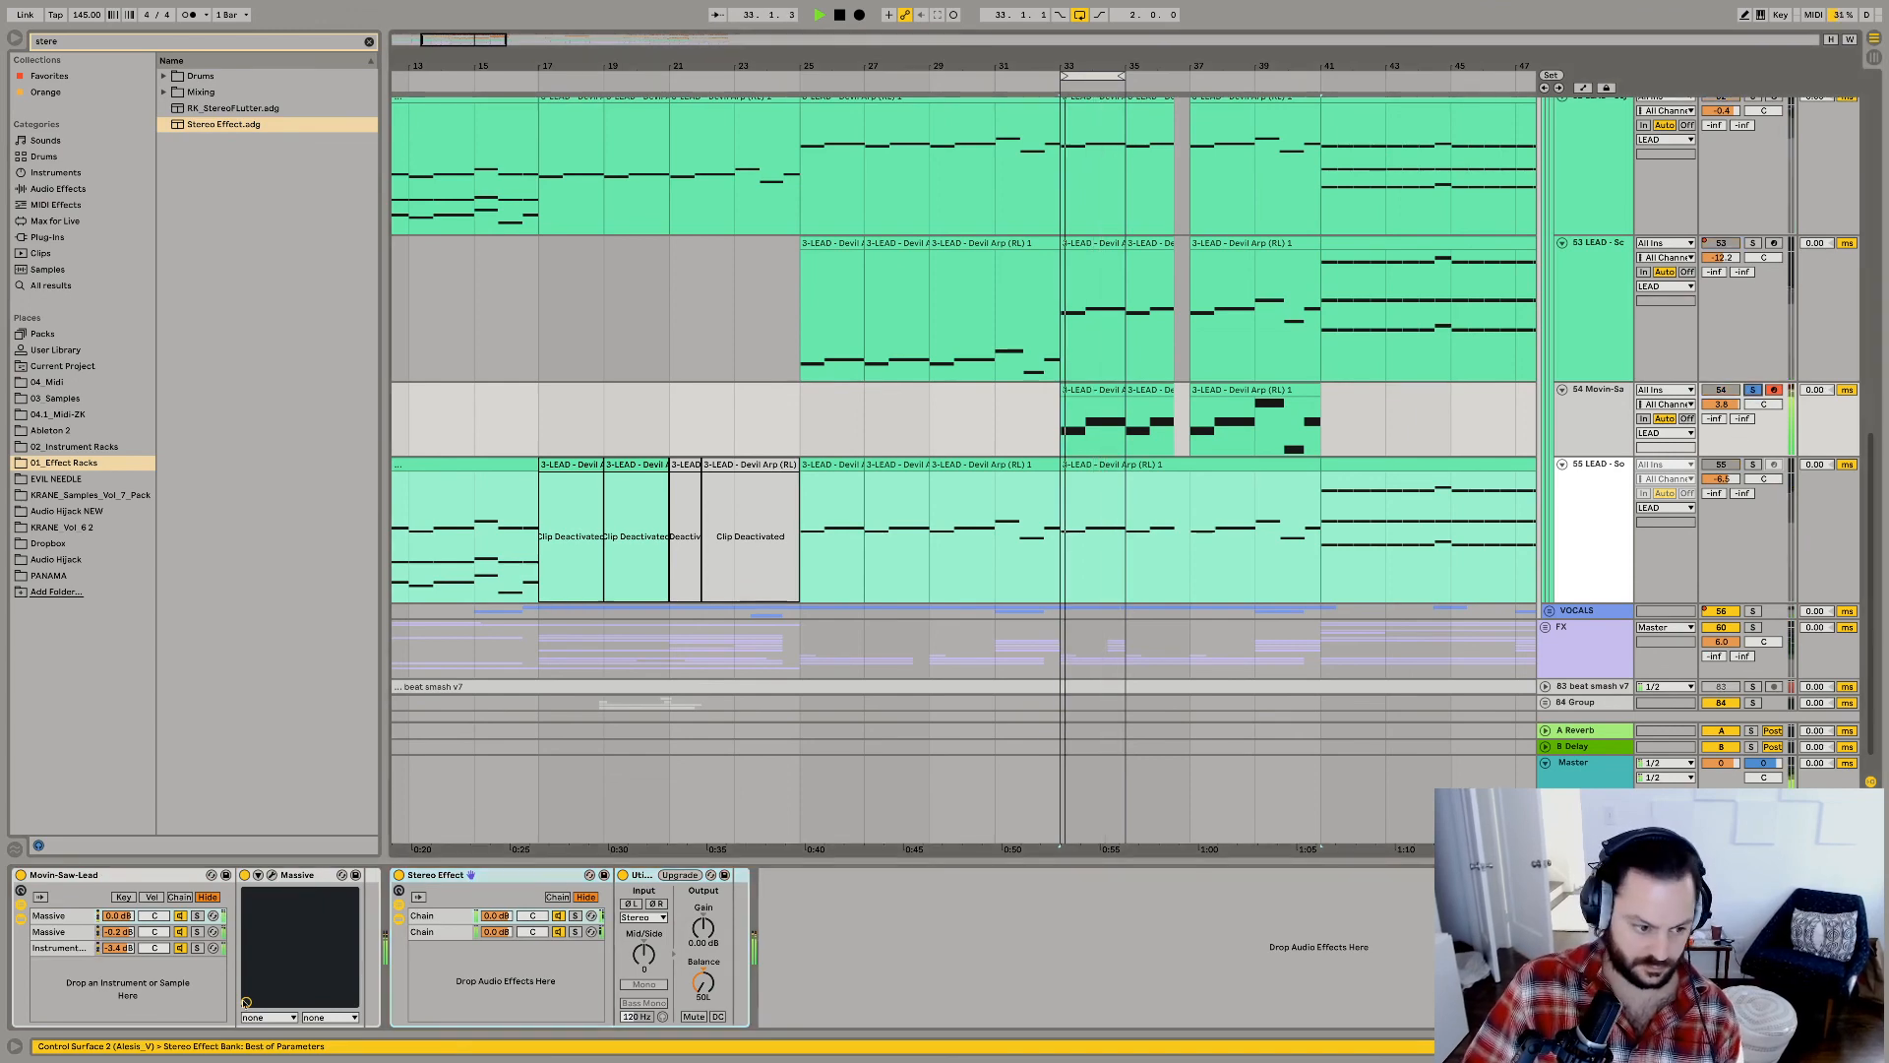
left_click(197, 947)
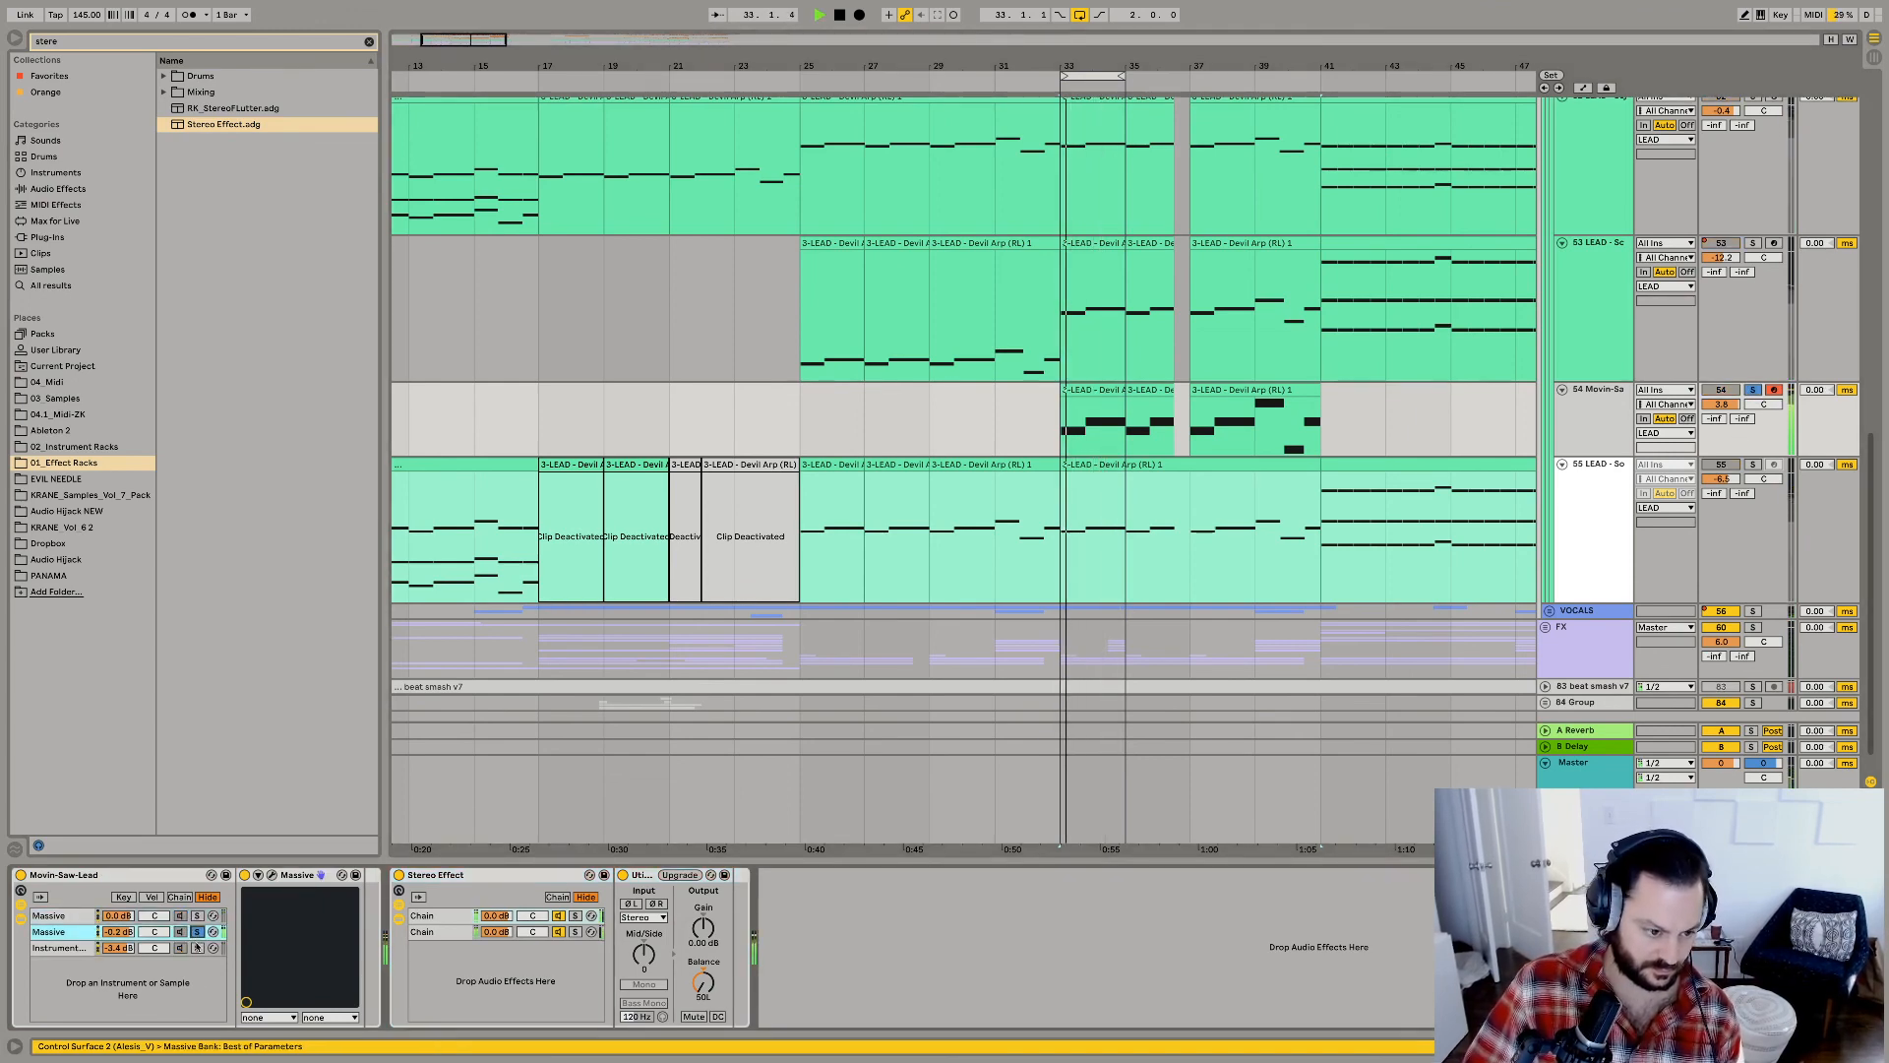
left_click(56, 932)
left_click(56, 916, "shift")
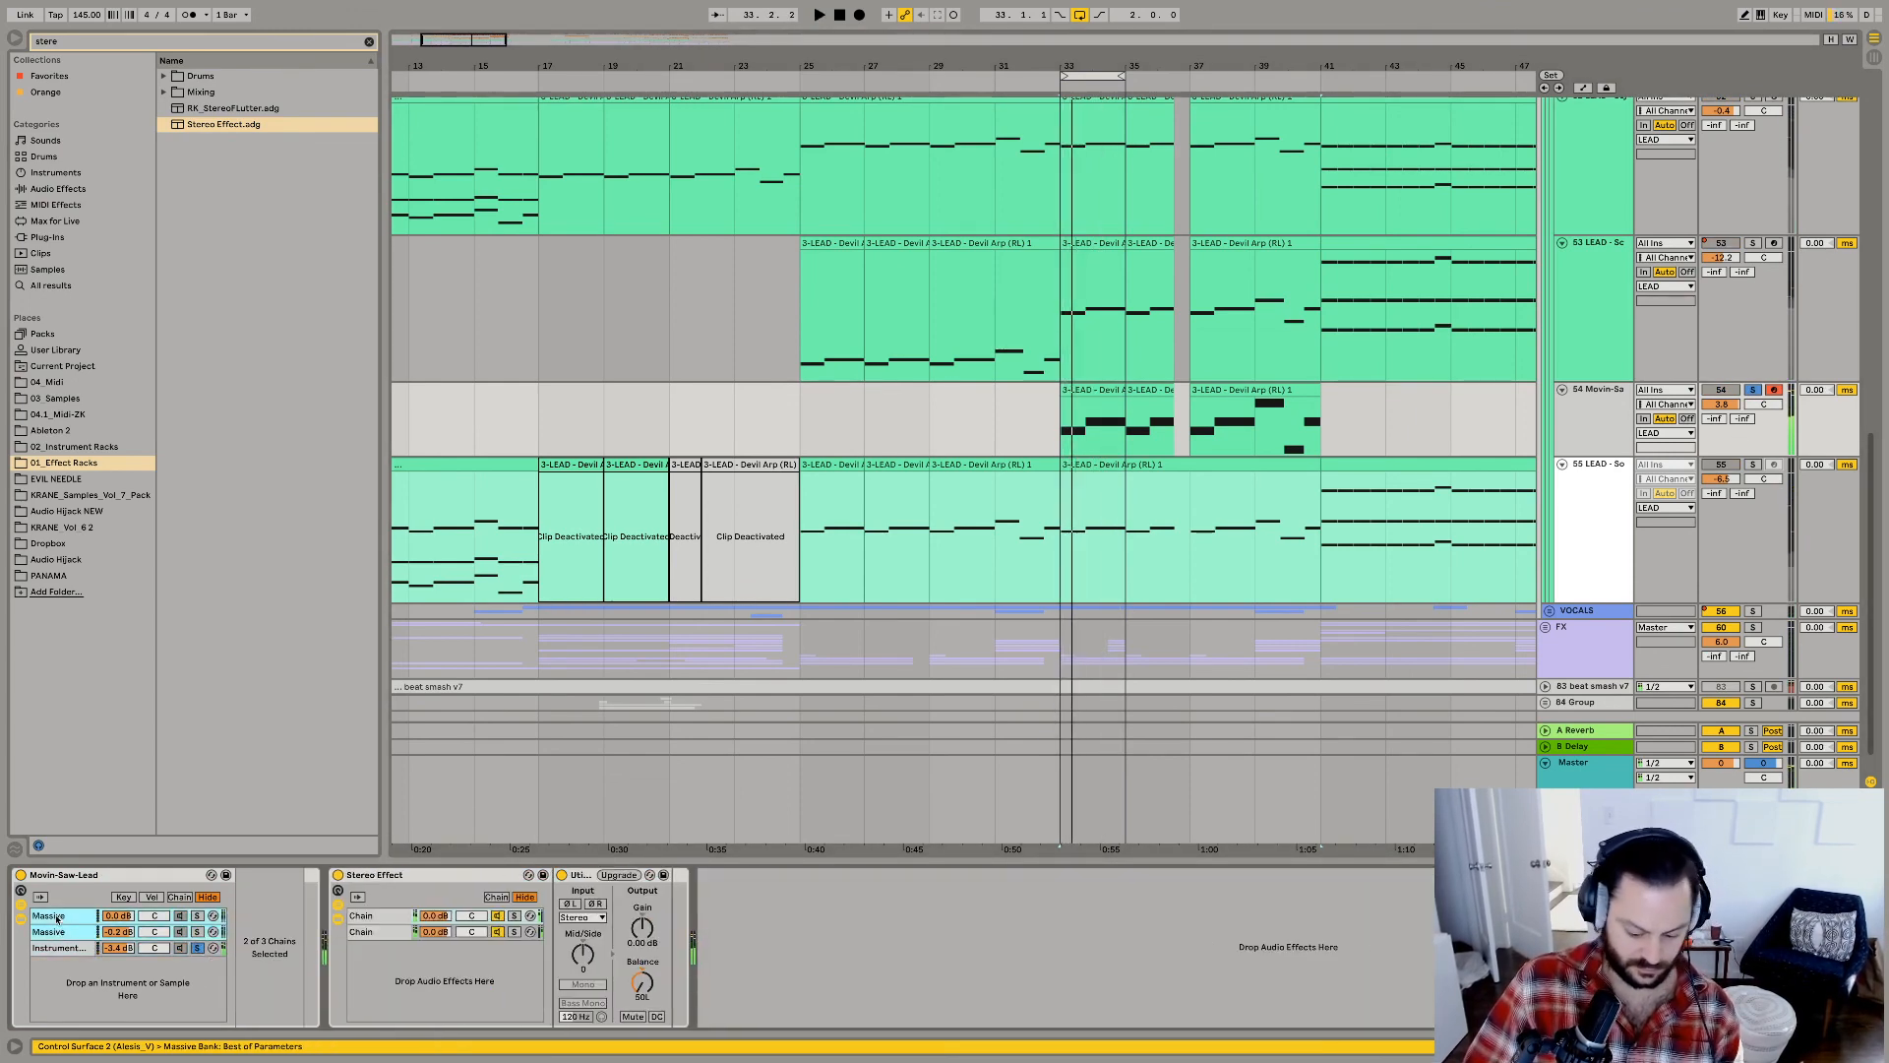
key("Delete")
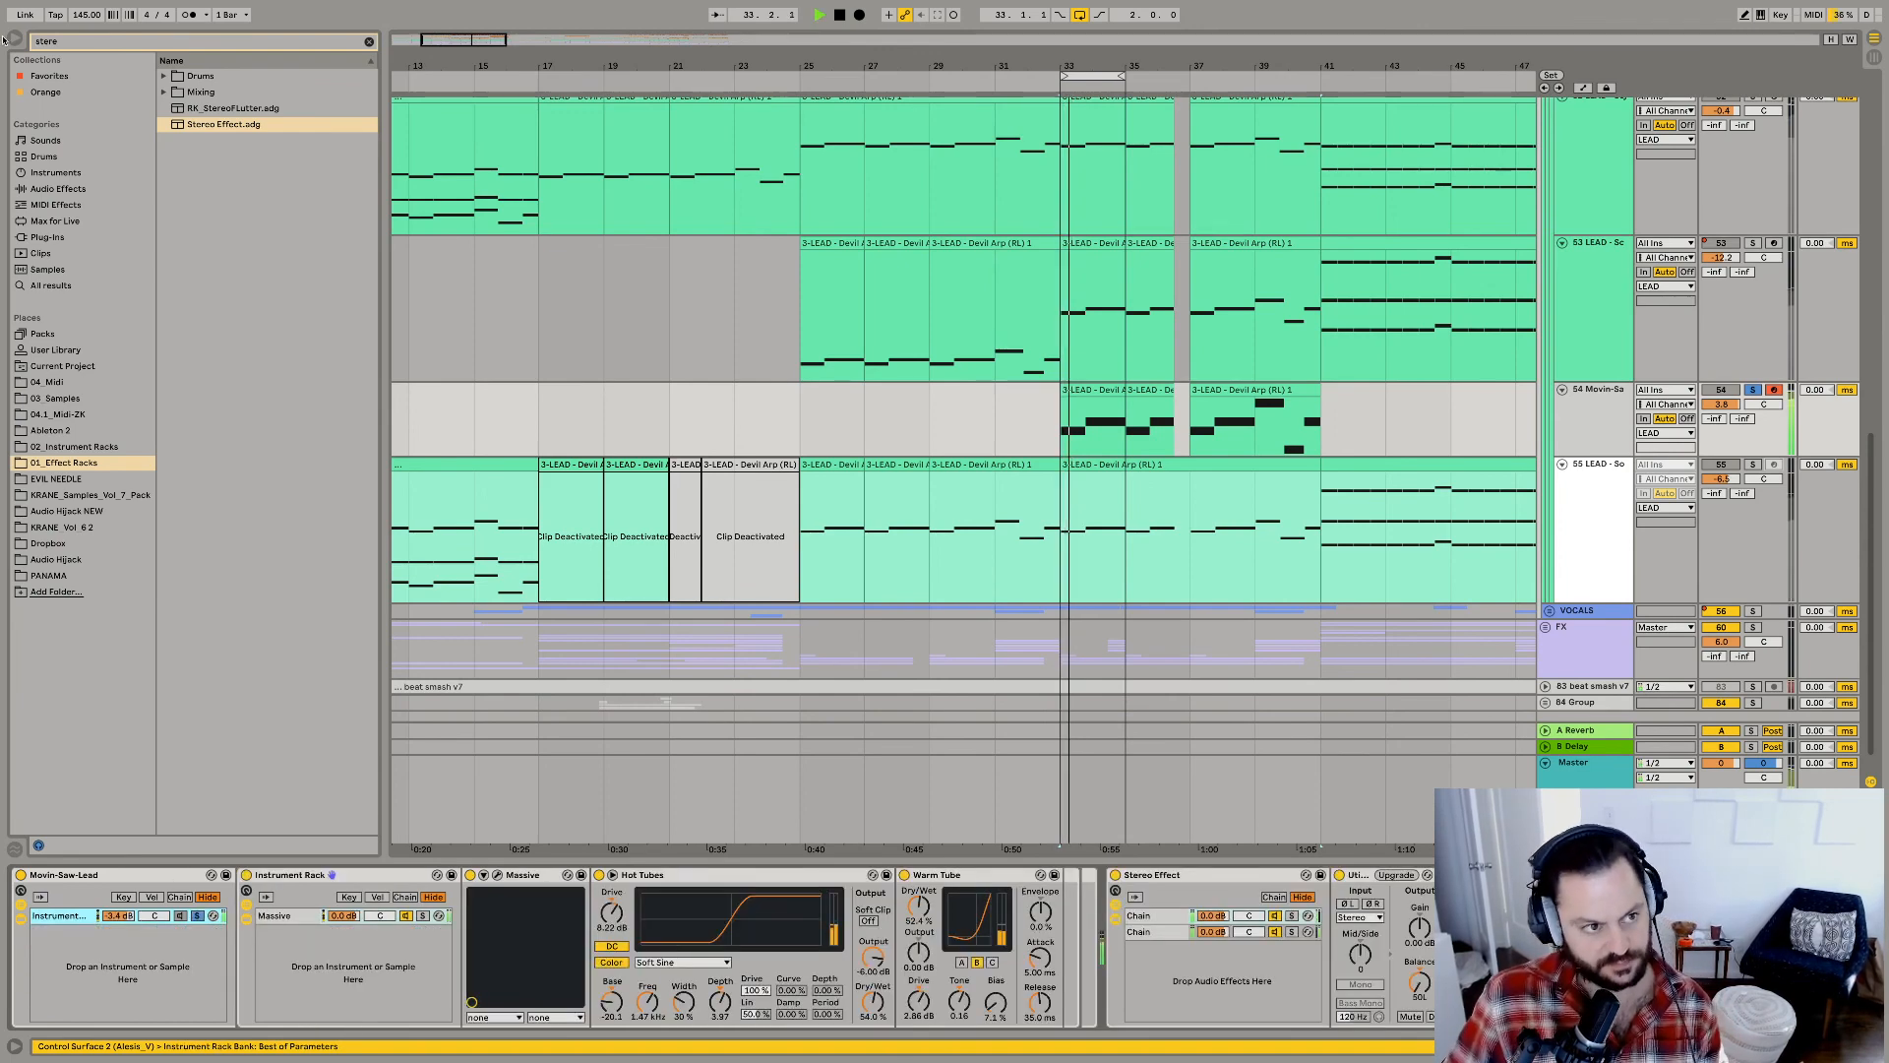
Find EQ Eight by searching "eq", add it to the Movin-Saw lead track, and play the loop.
left_click(75, 40)
type("eq")
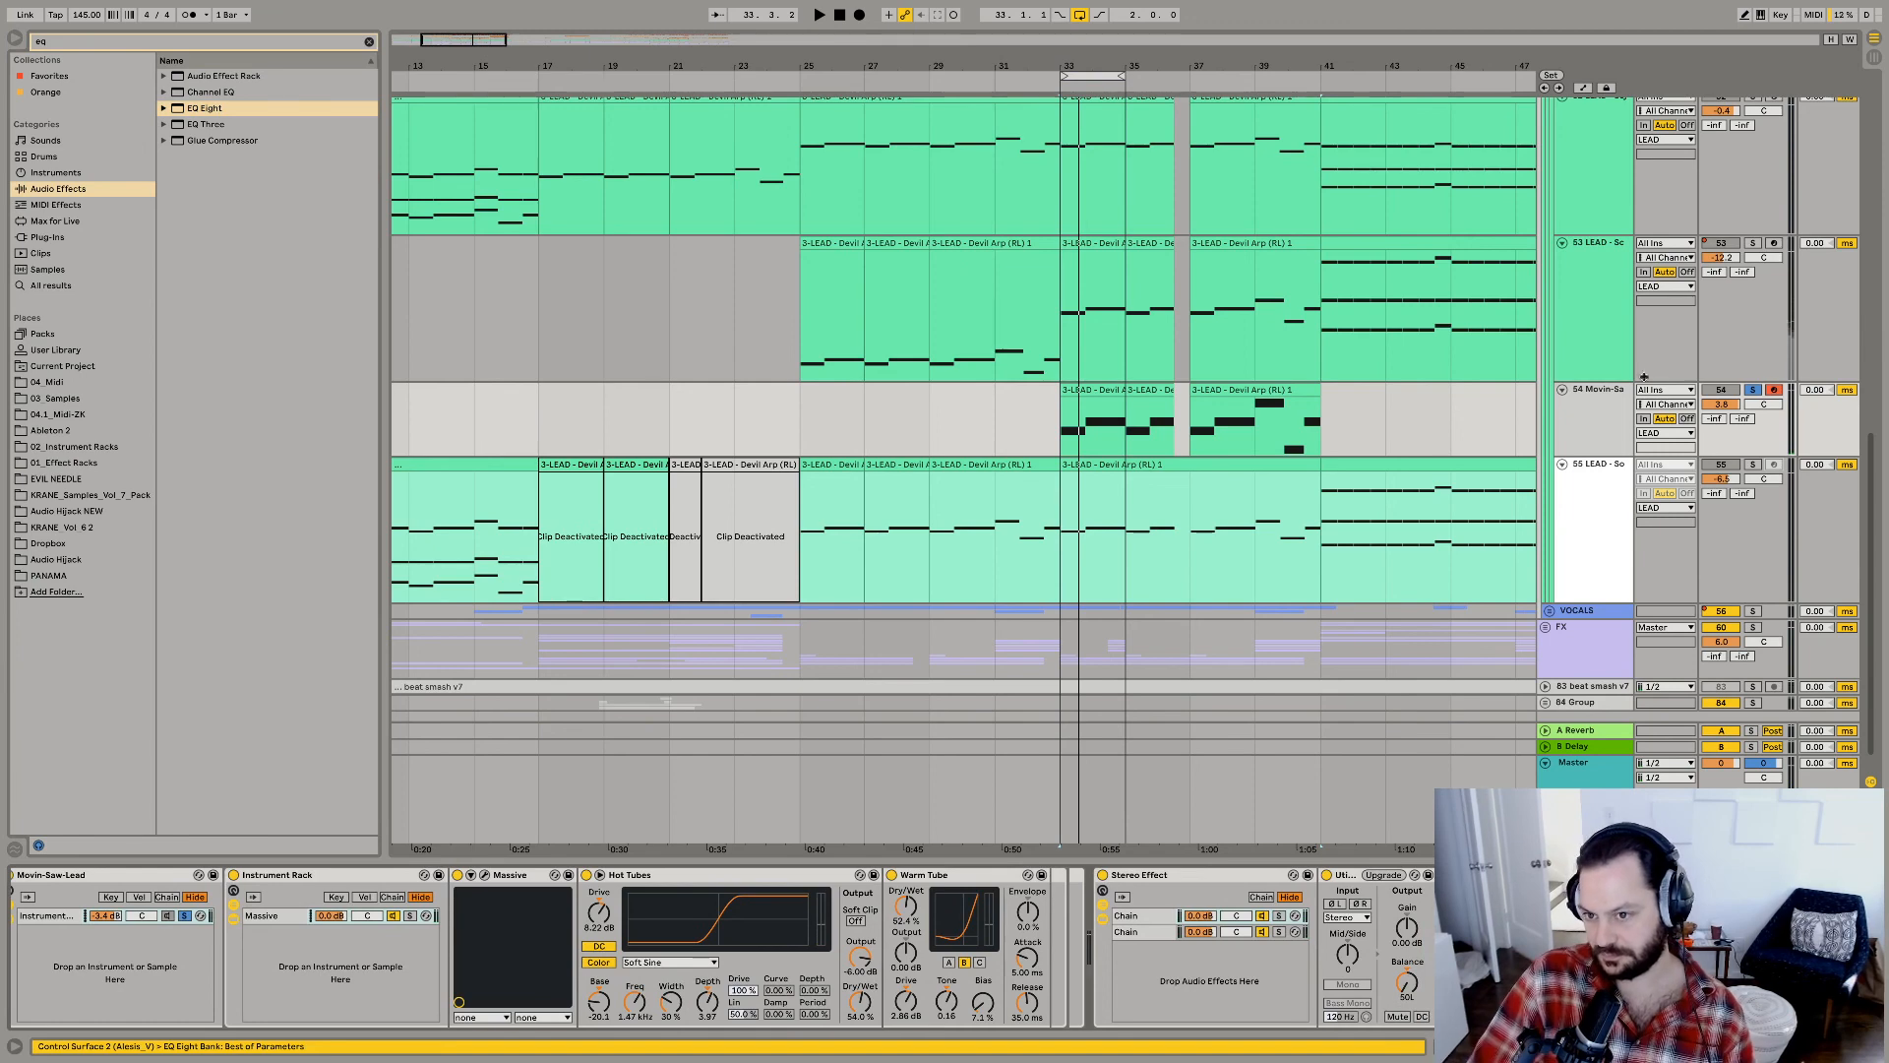
key("space")
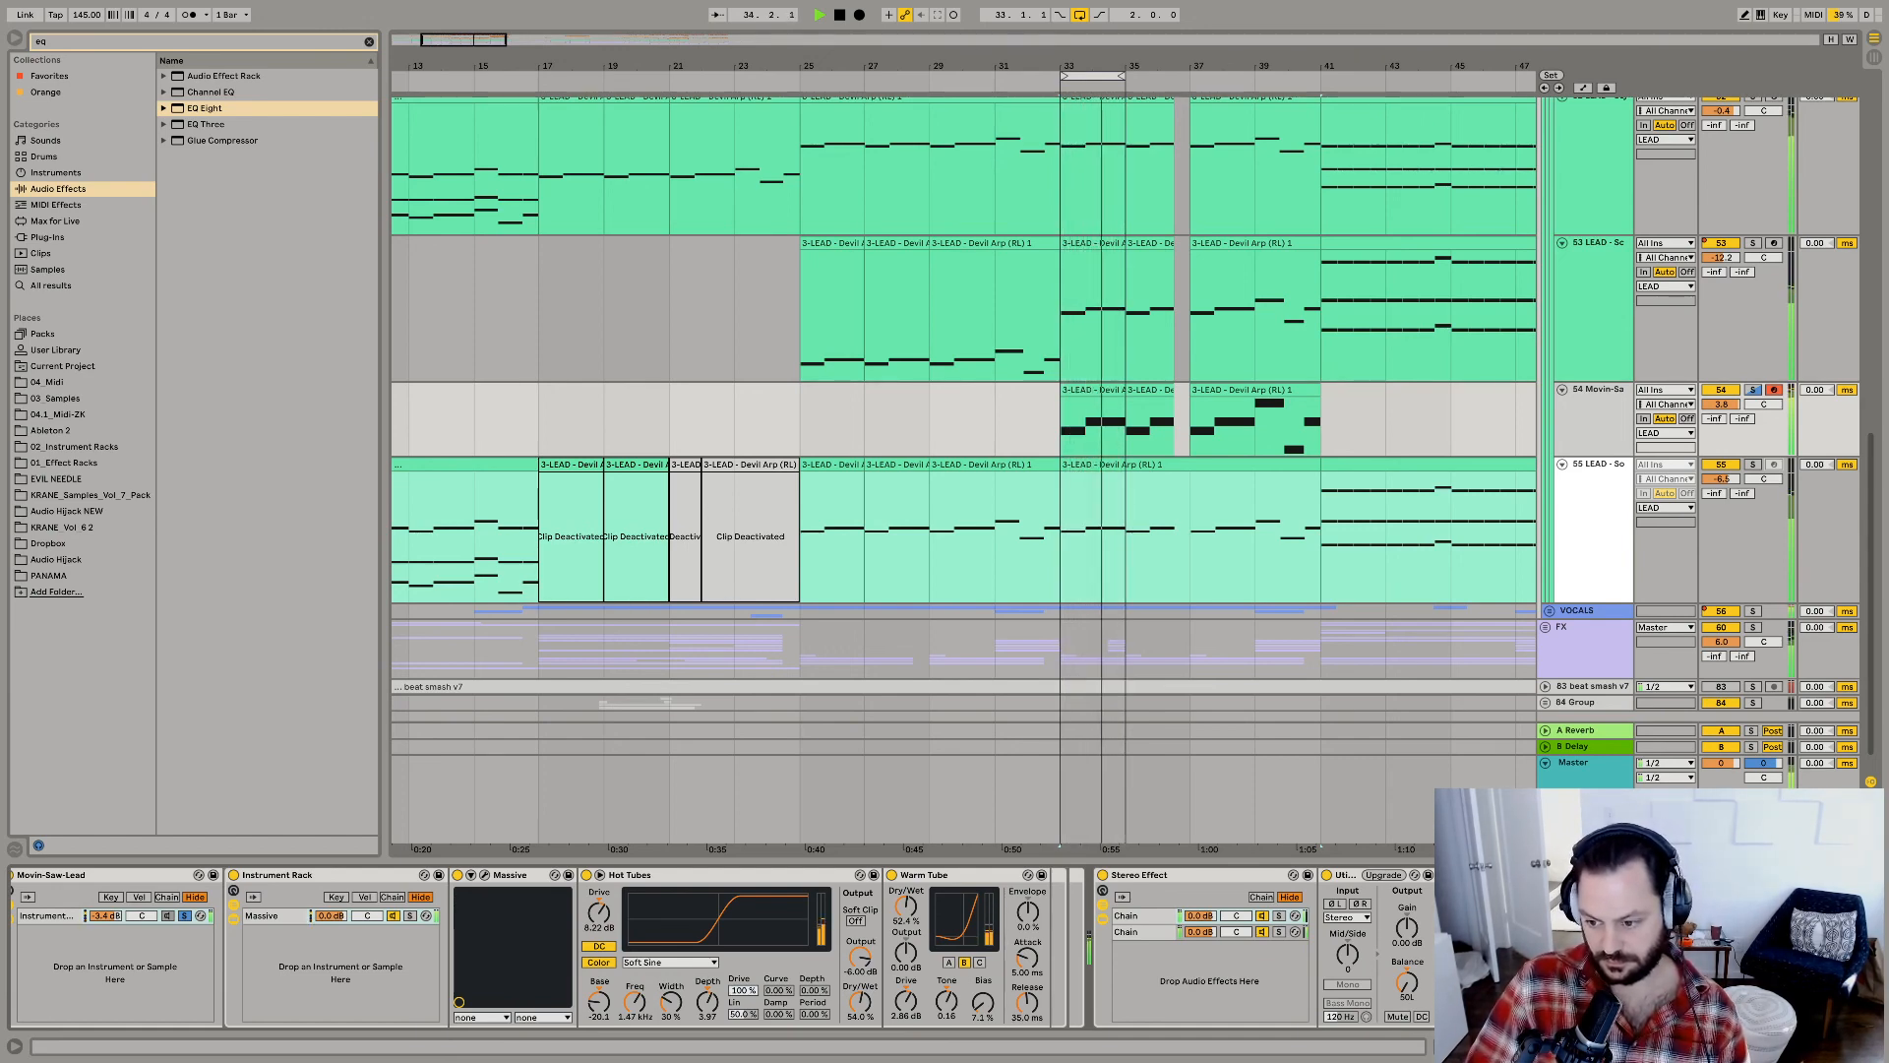
Play the arrangement from bar 25 with looping off, and fold the Movin-Saw lead track and the lead track below it.
left_click(827, 455)
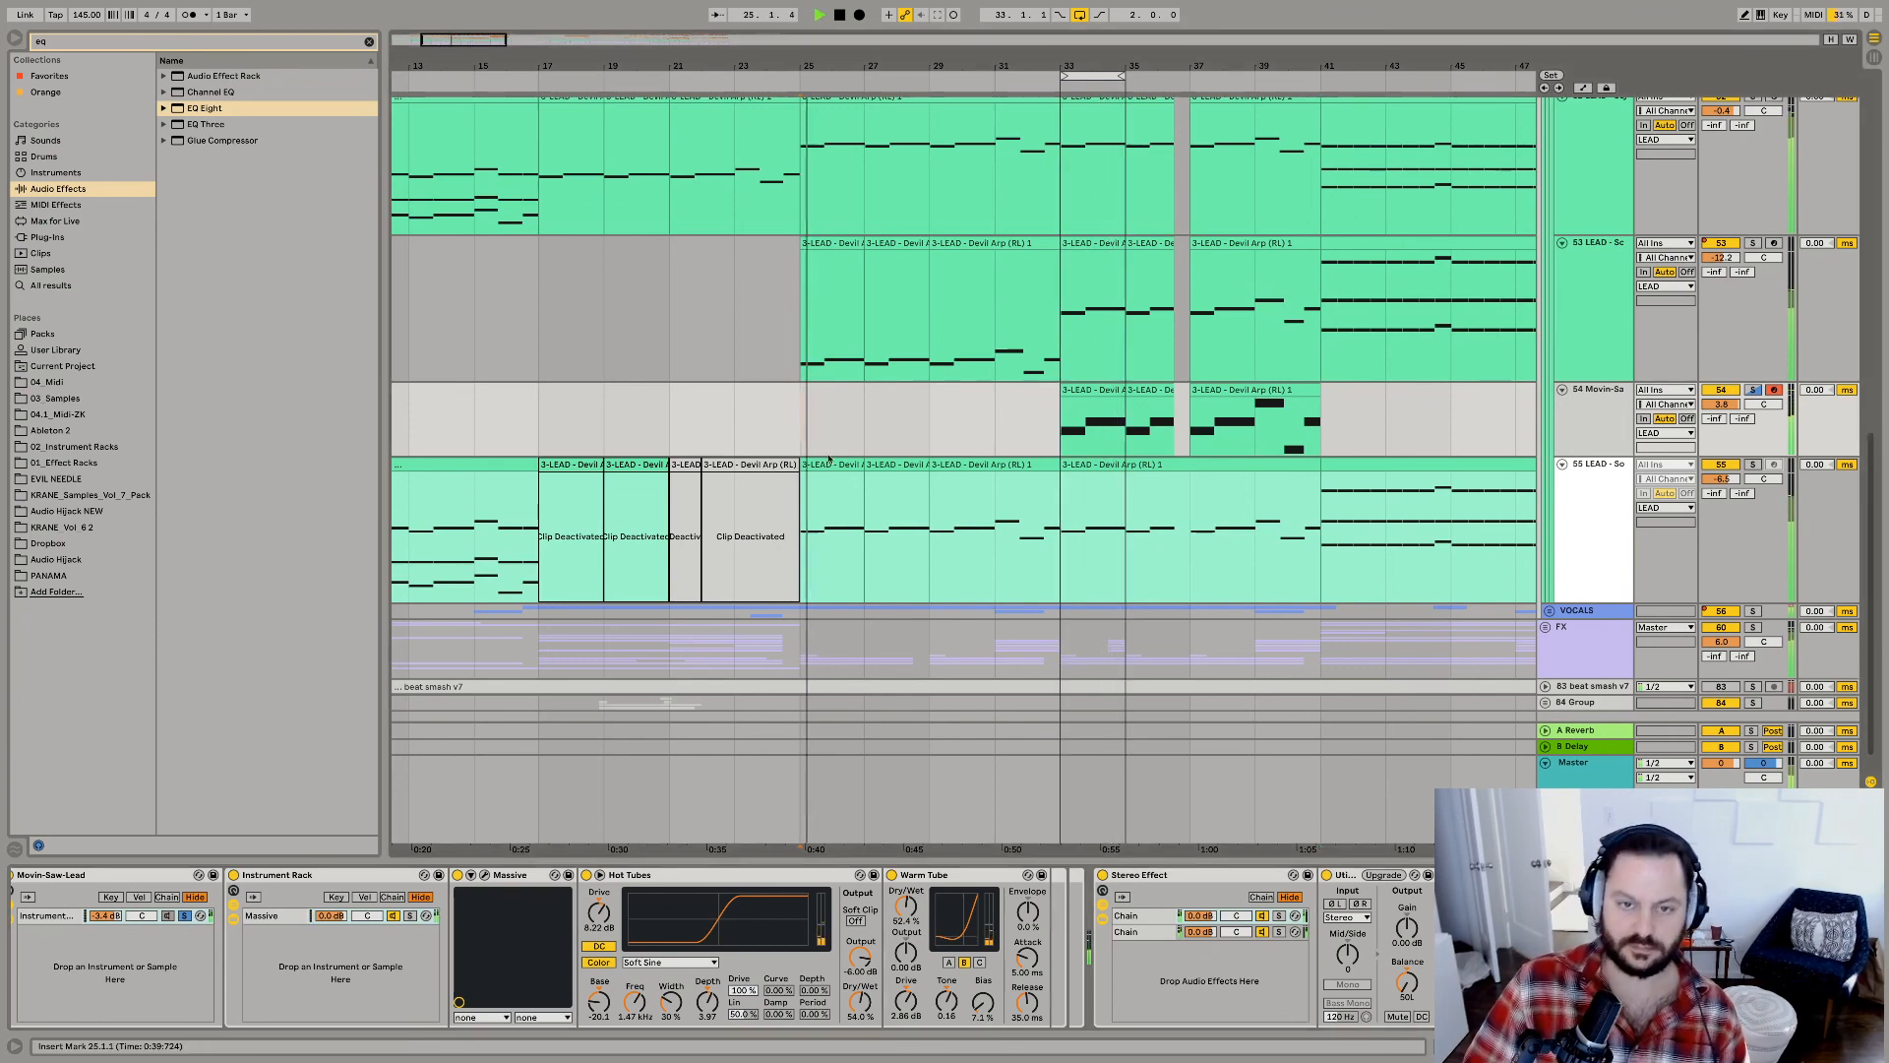
left_click(1079, 15)
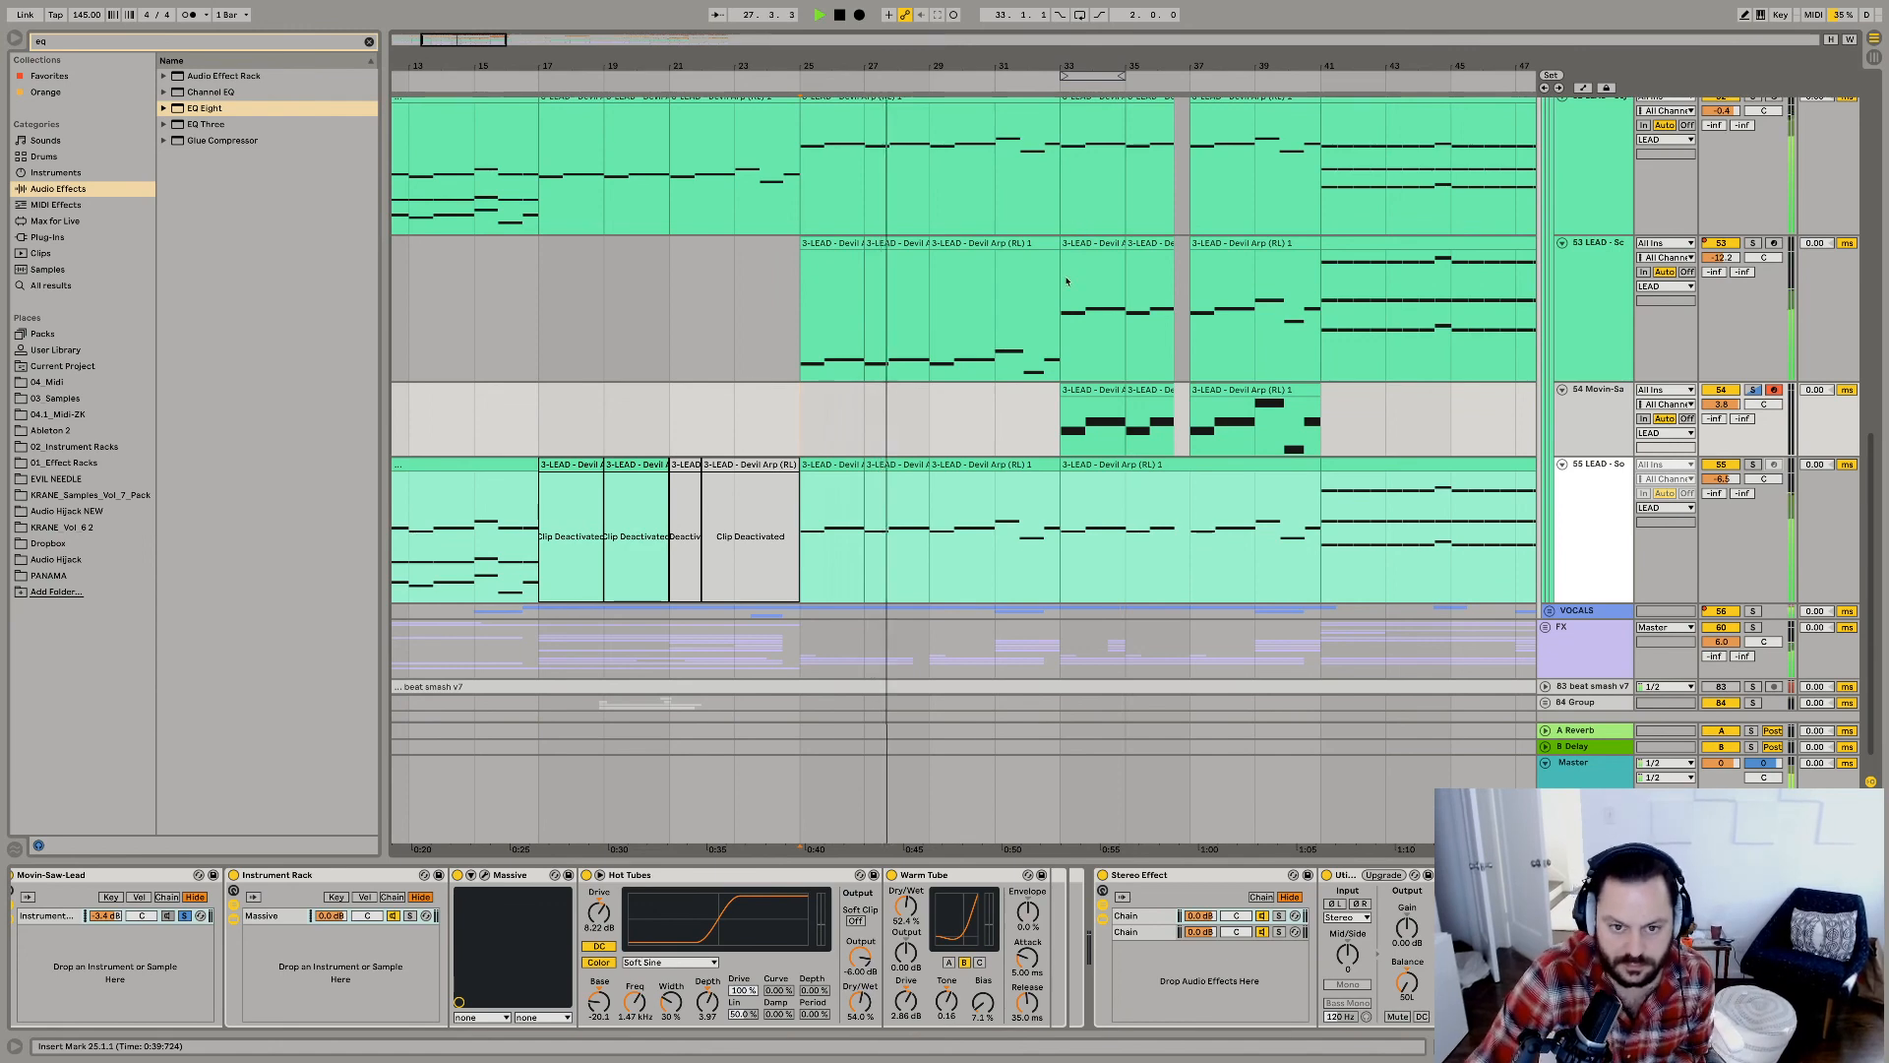
left_click(1561, 390)
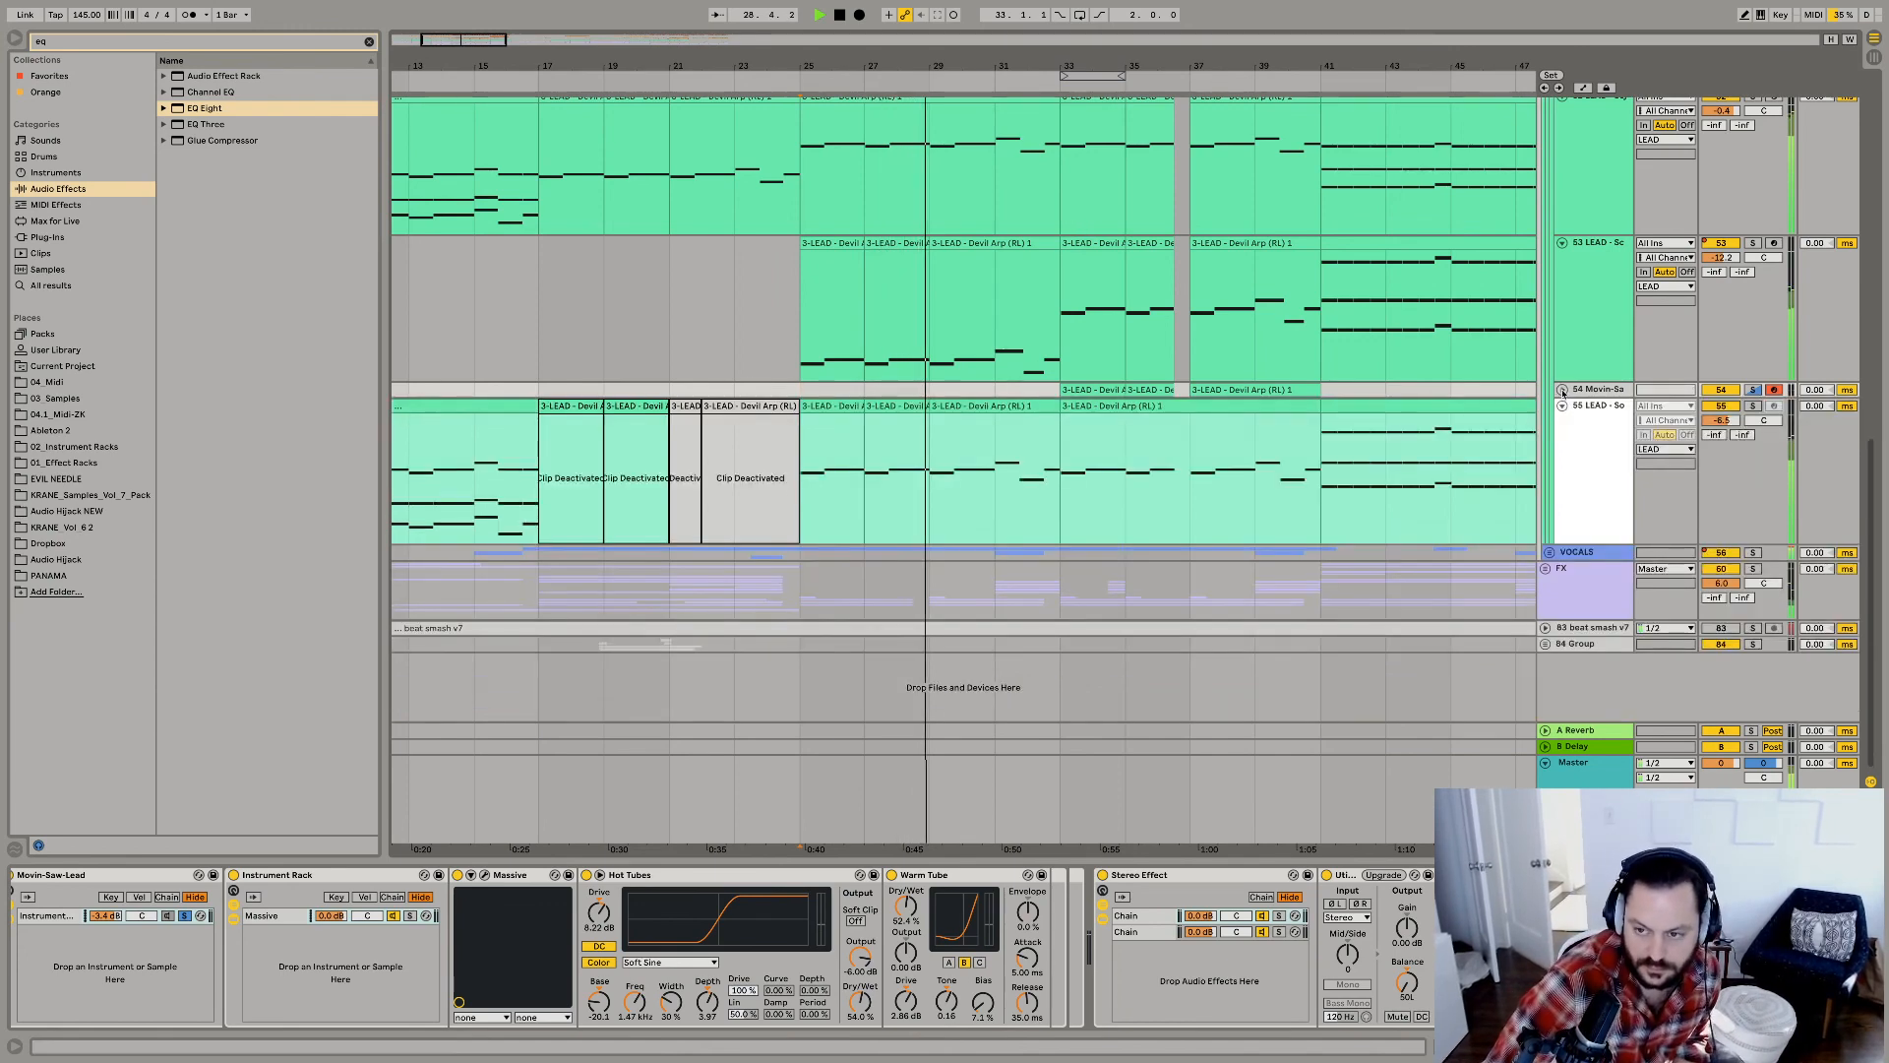
left_click(1562, 405)
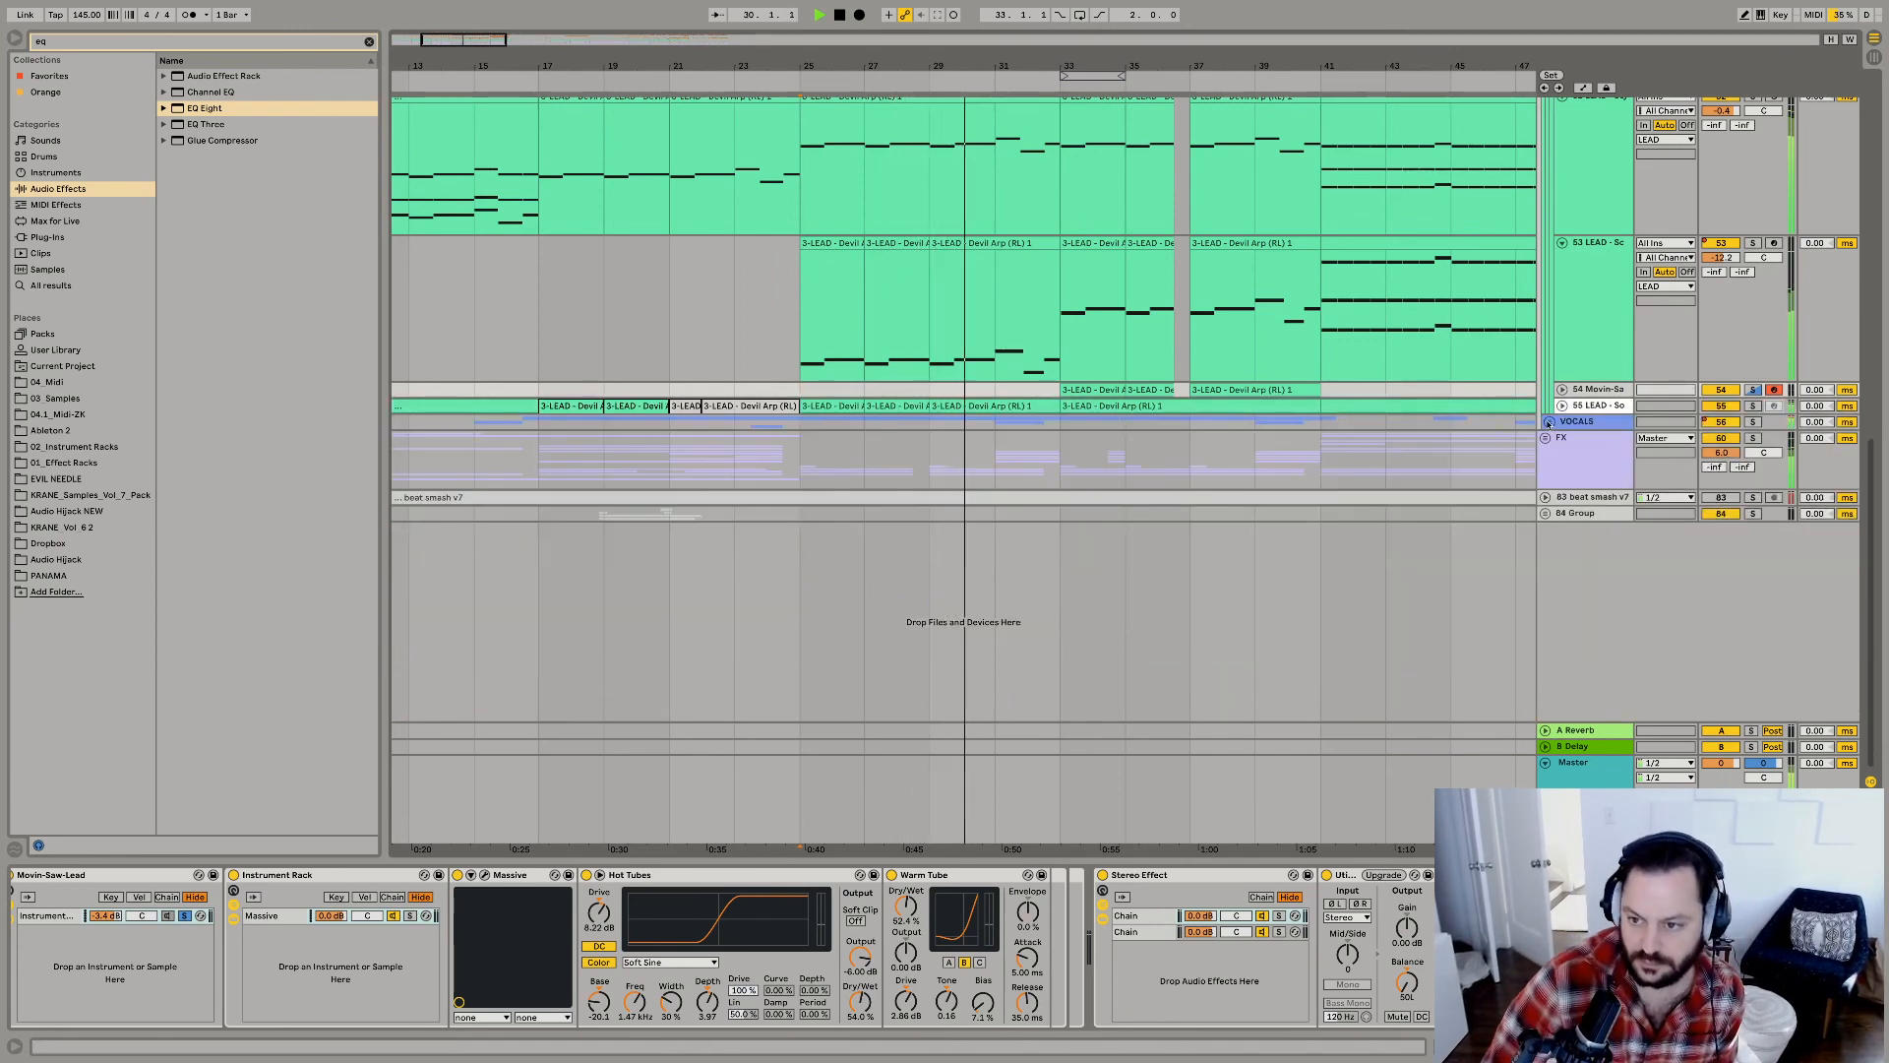
Unfold the VOCALS group and MAIN CHOP track, set MAIN CHOP's volume to 1.0 dB, and review its effects chain.
left_click(1551, 422)
left_click(1554, 482)
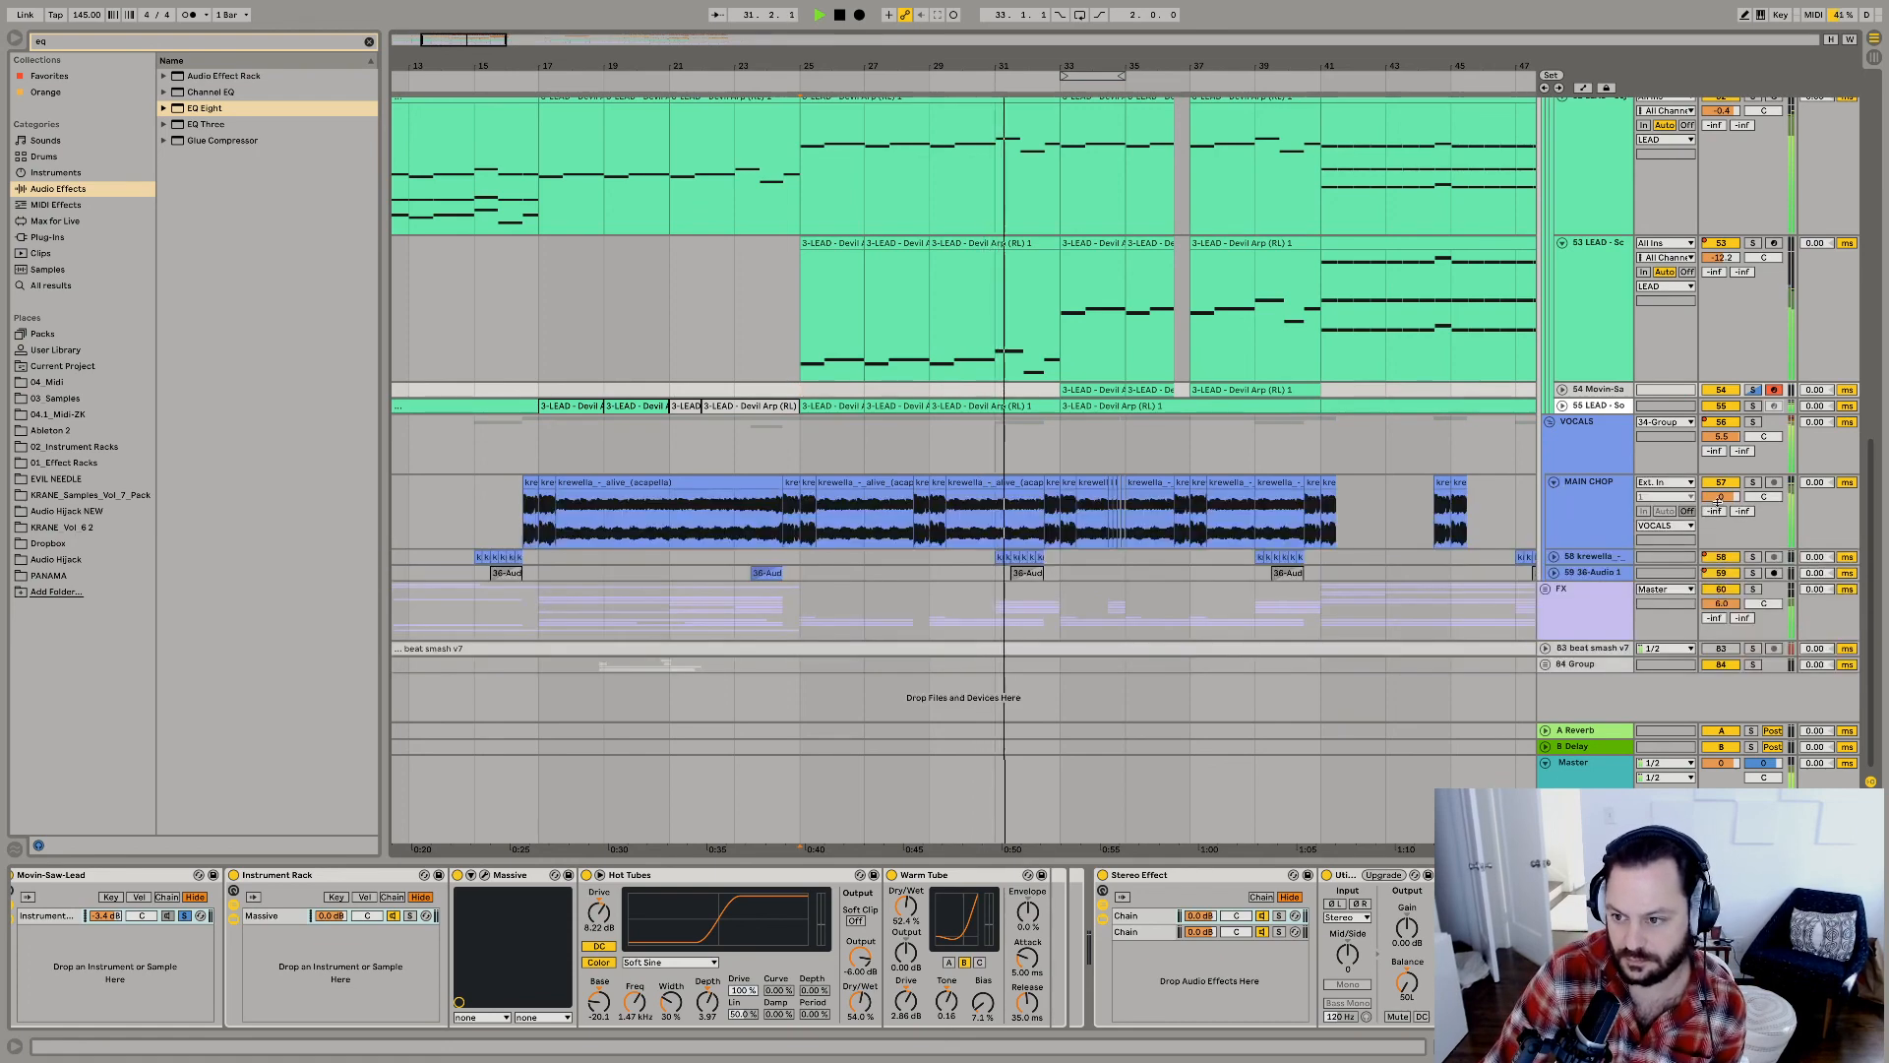
left_click(1713, 504)
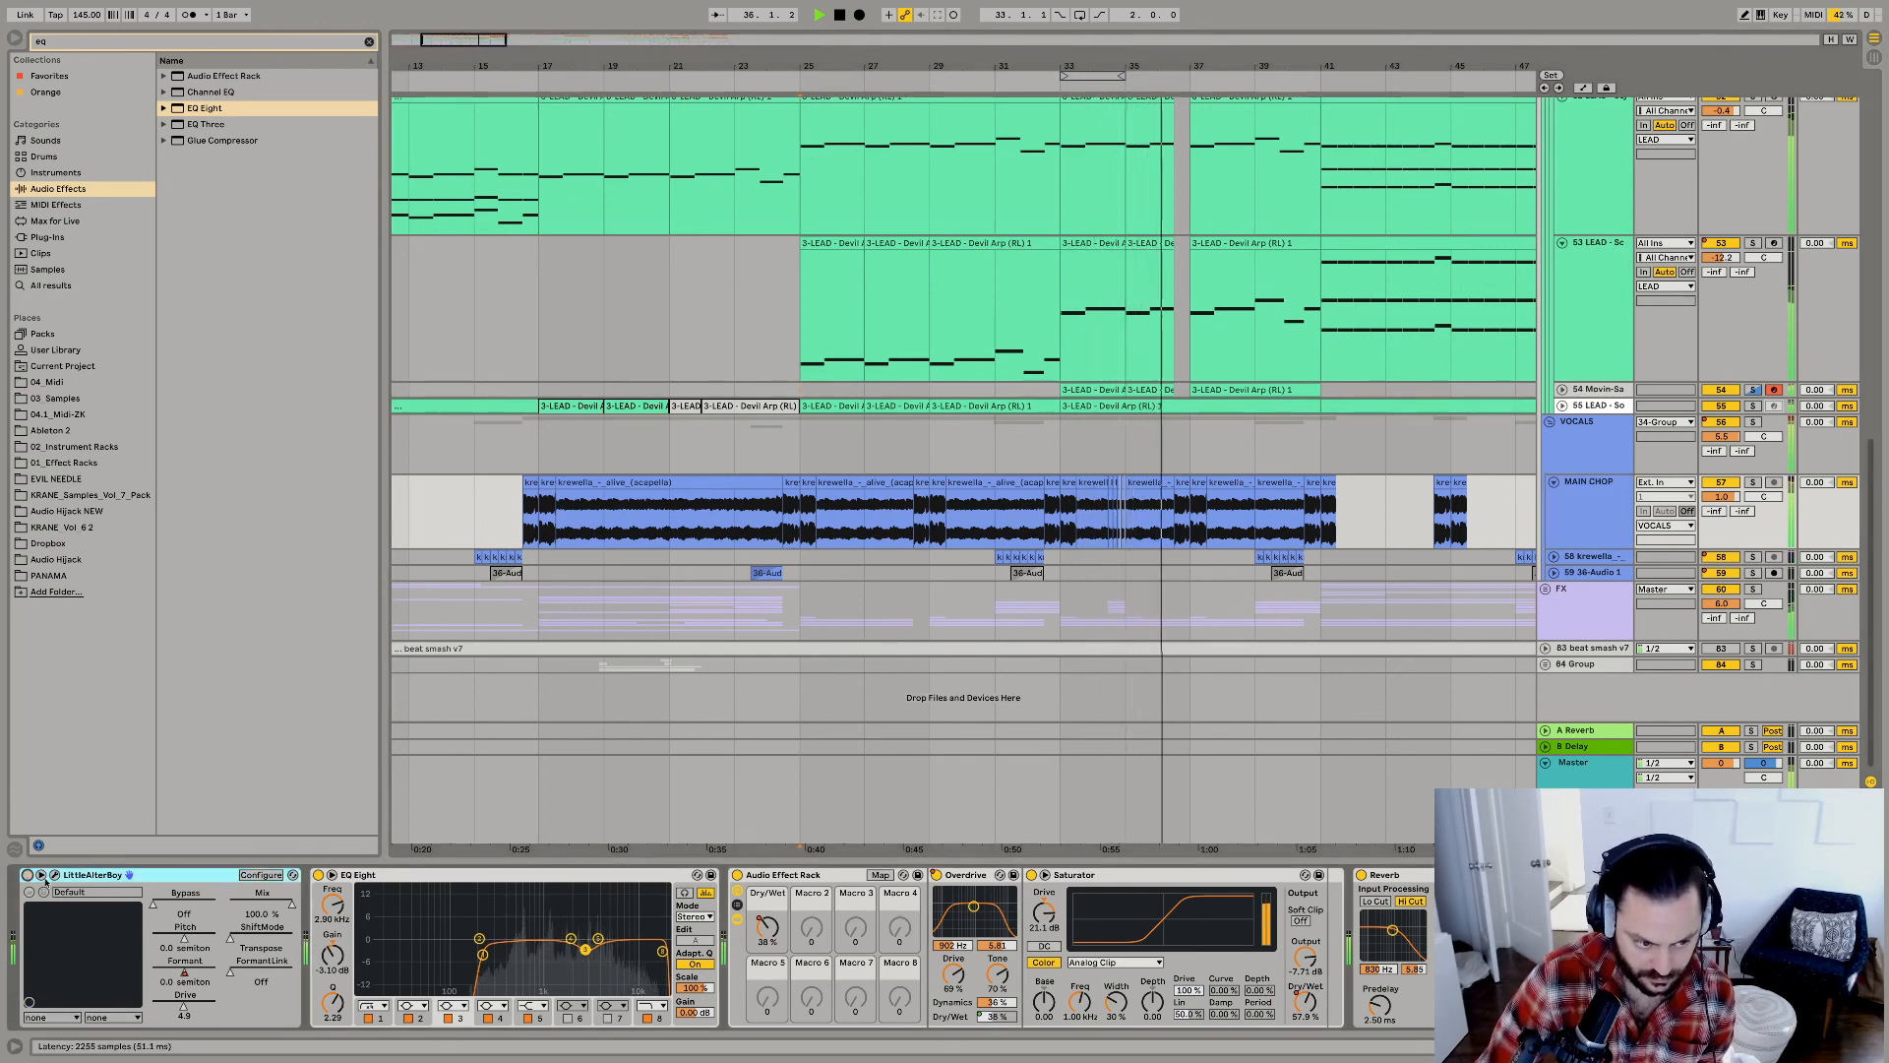
scroll(915, 960, "right", 5)
scroll(915, 959, "right", 10)
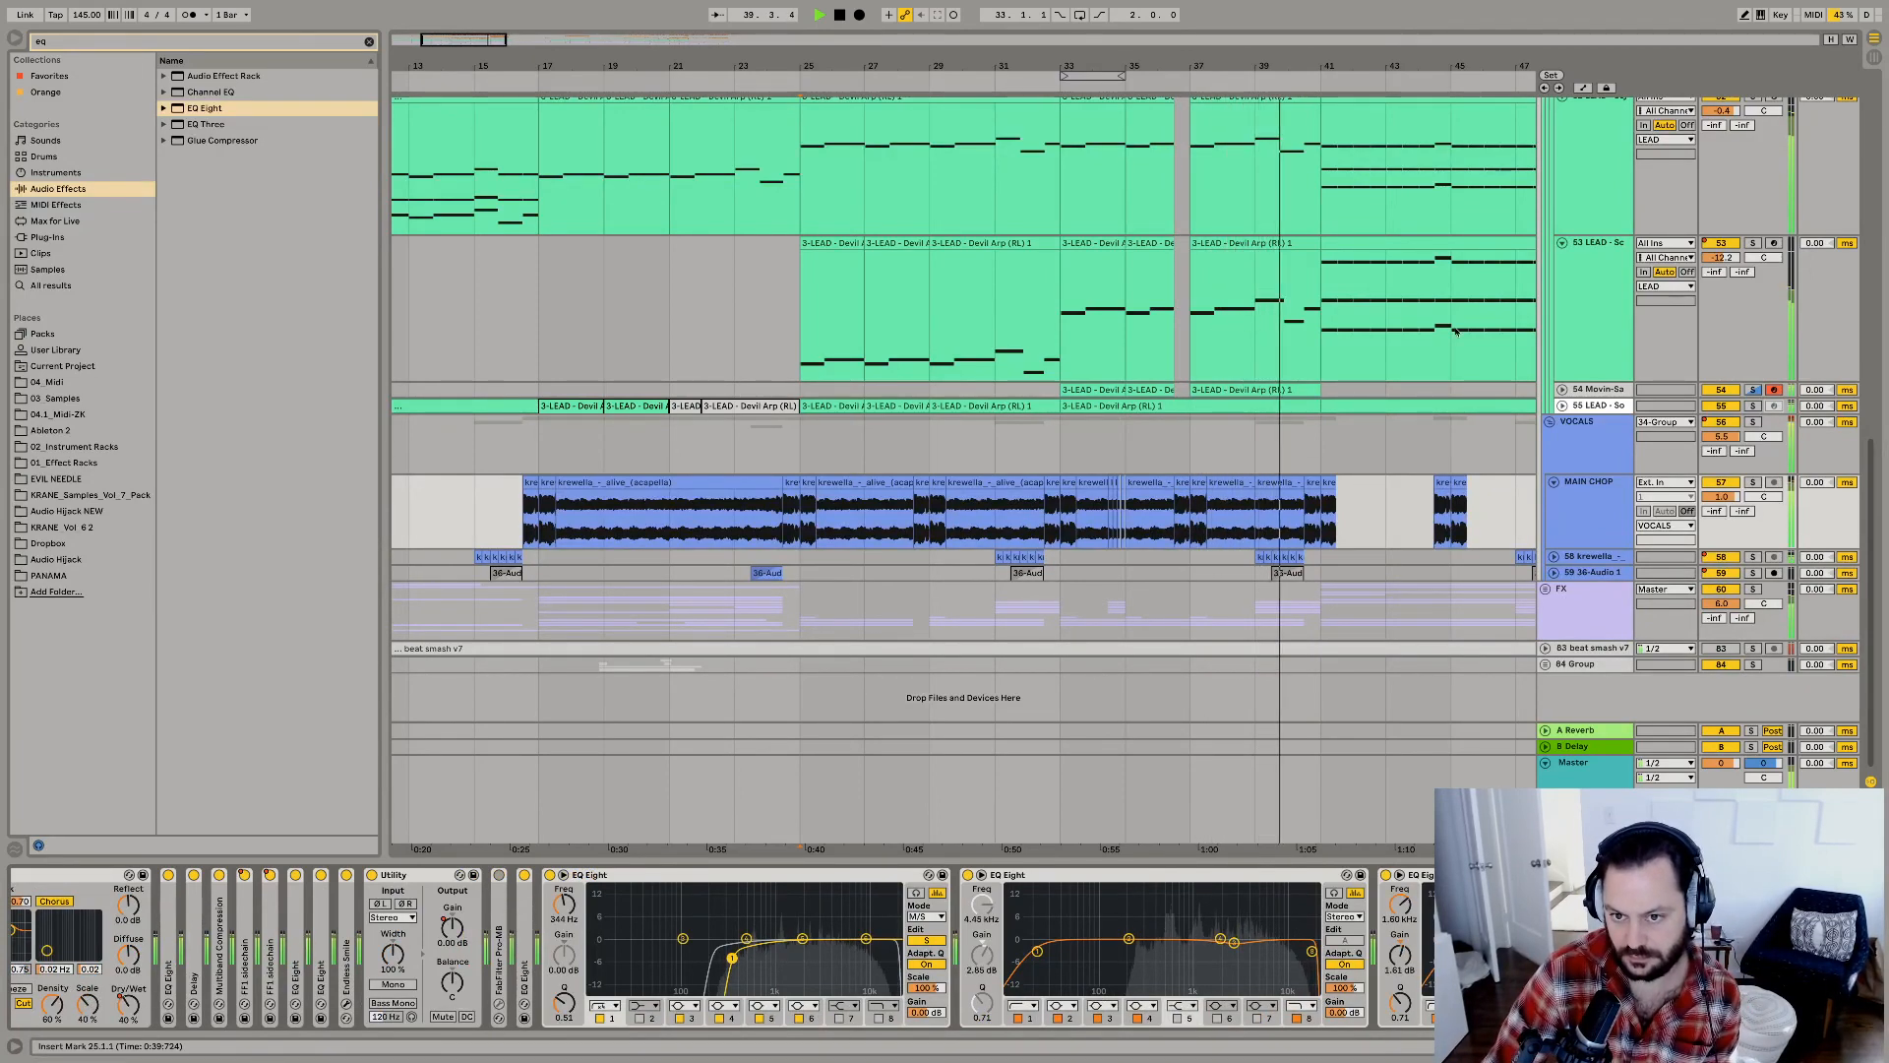
Check the Movin-Saw lead's clips, fold the expanded lead tracks, and place the insert marker at bar 41 in the LEAD group.
left_click(1562, 391)
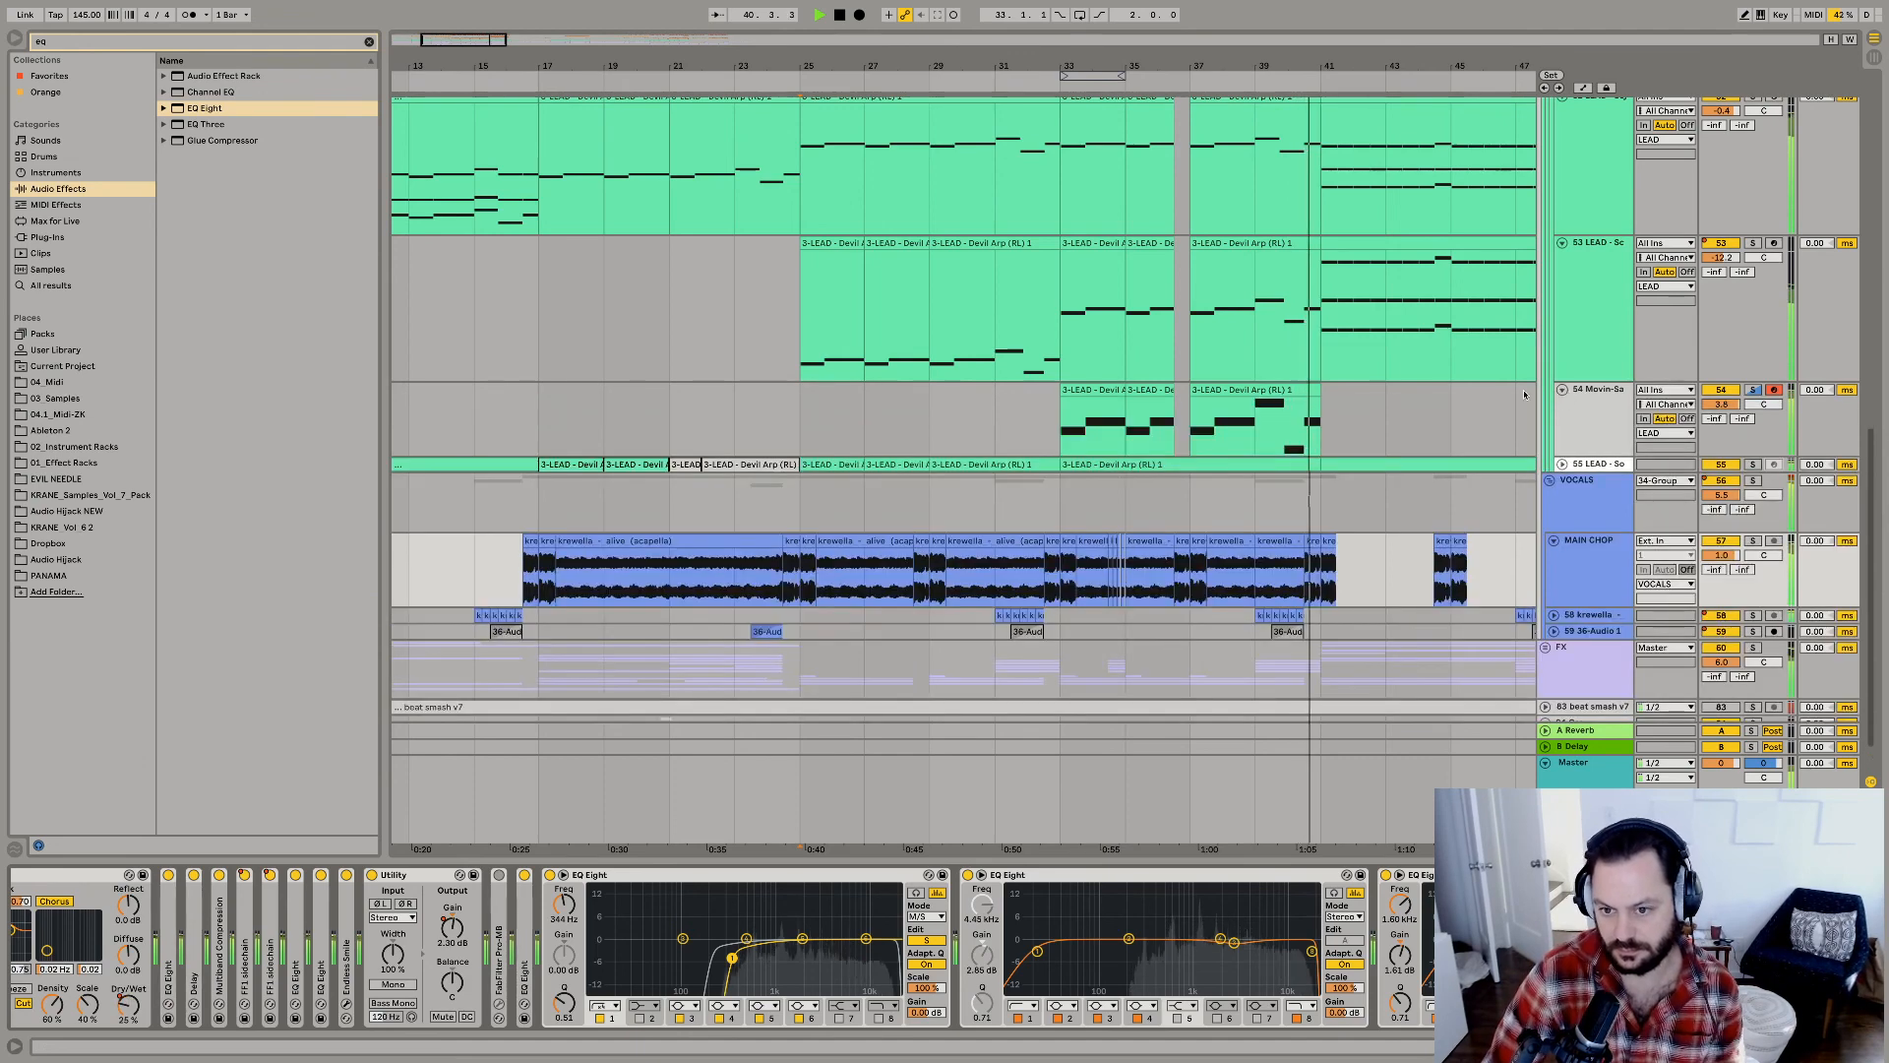
left_click(1286, 392)
left_click(1345, 418)
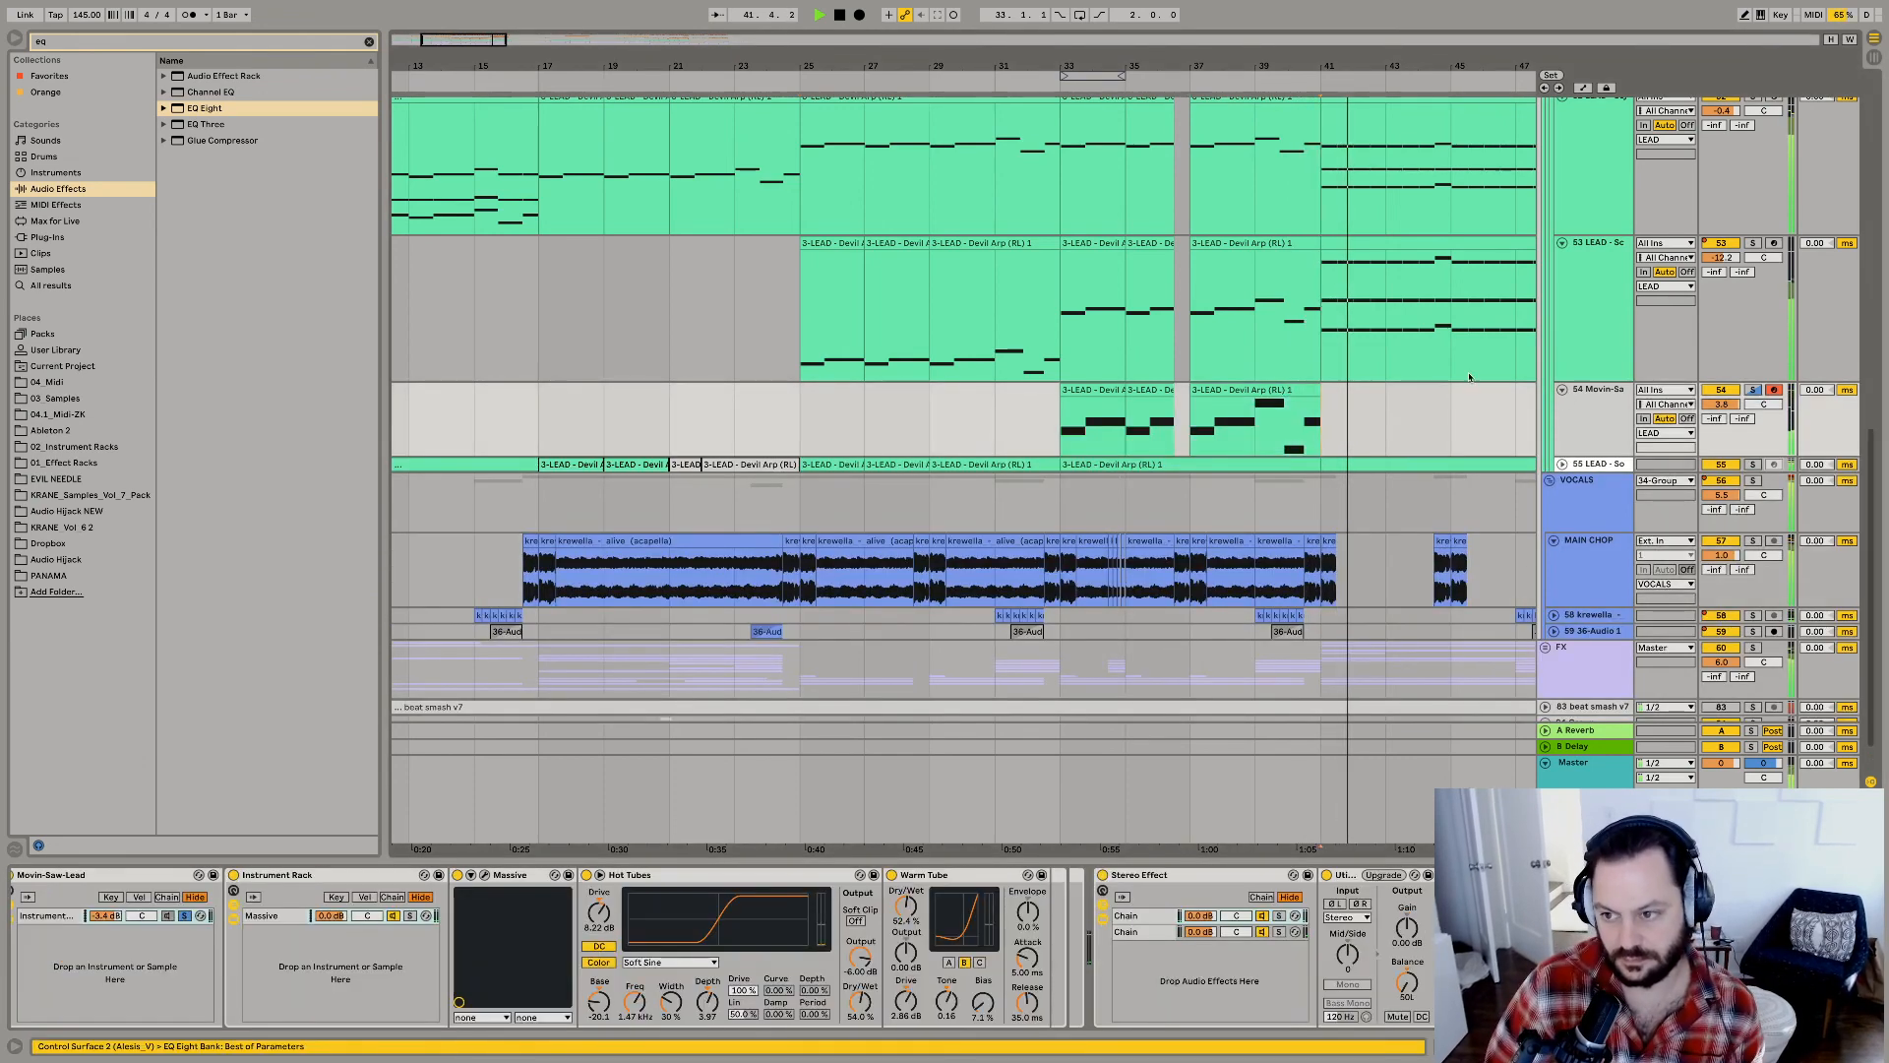
left_click(1562, 243, "alt")
left_click_drag(1355, 62, 740, 136)
left_click(734, 149)
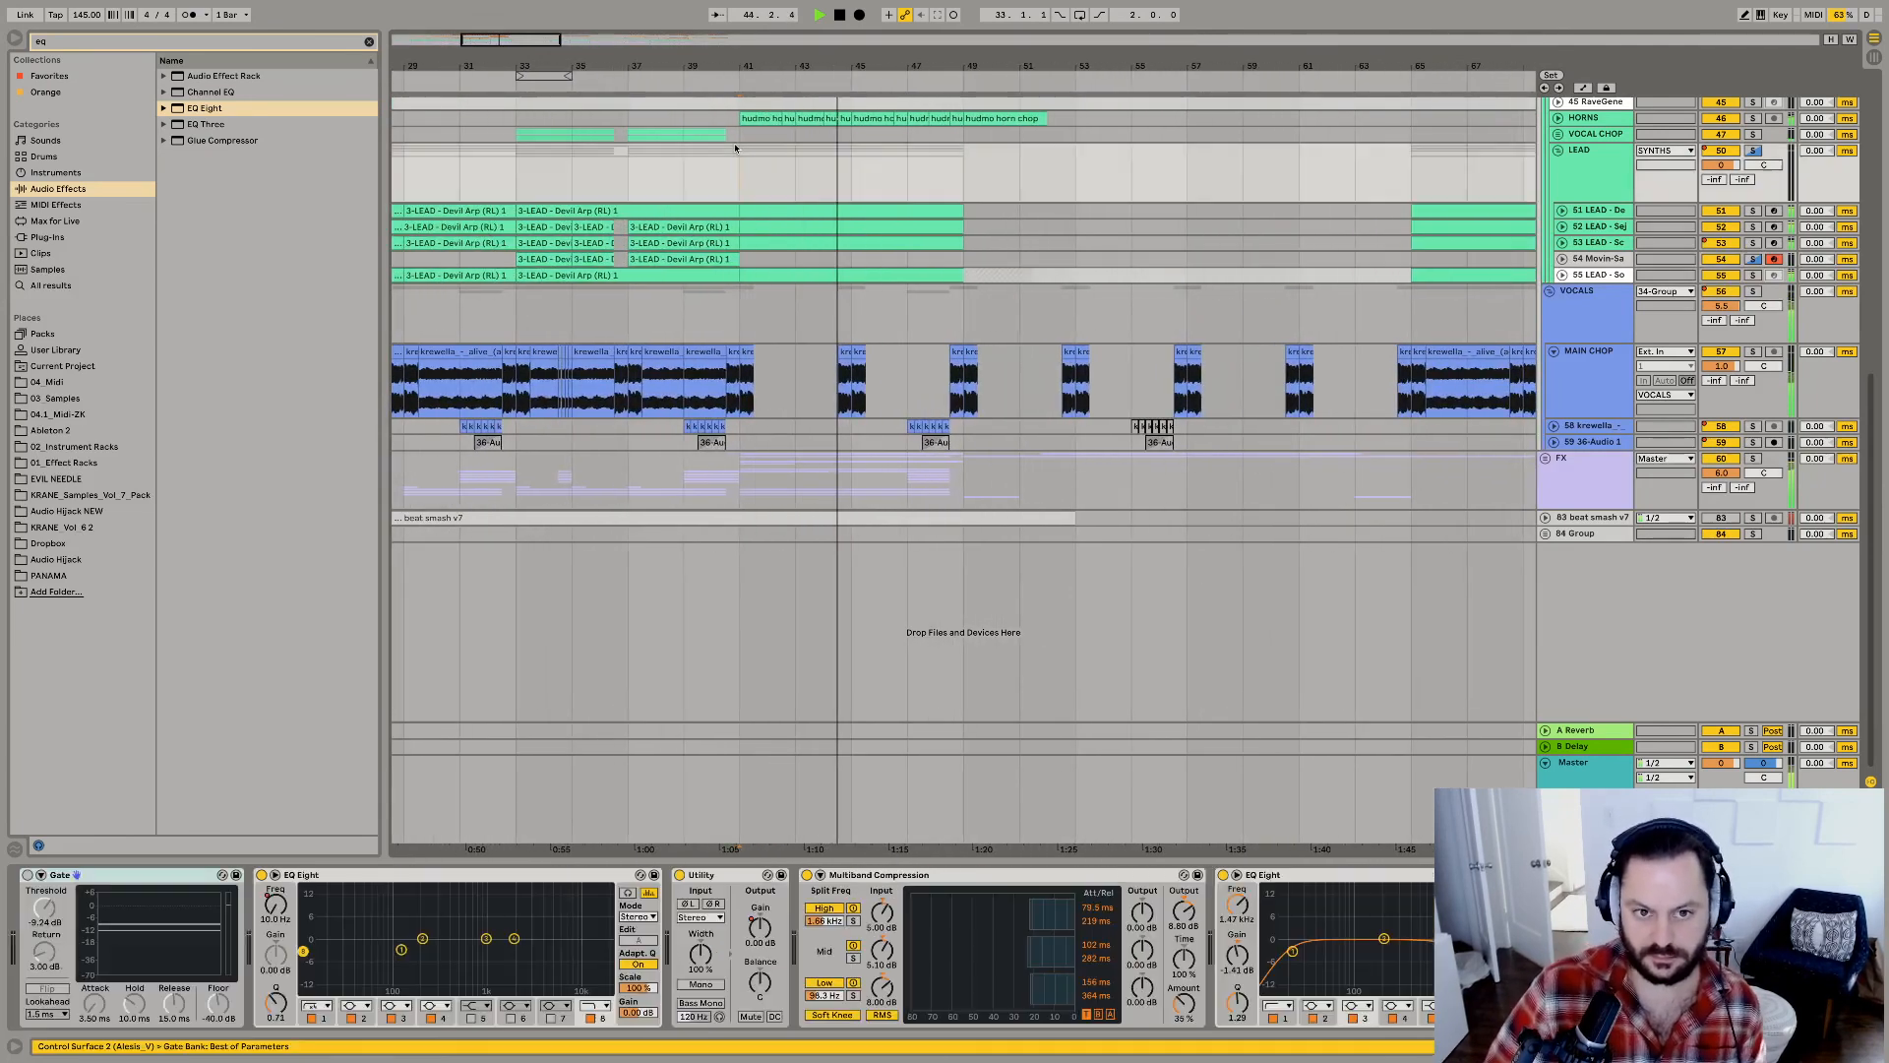
Play from bar 41 with the BASSES group soloed, and expose its individual bass tracks for inspection.
scroll(1379, 190, "up", 6)
left_click(1545, 192)
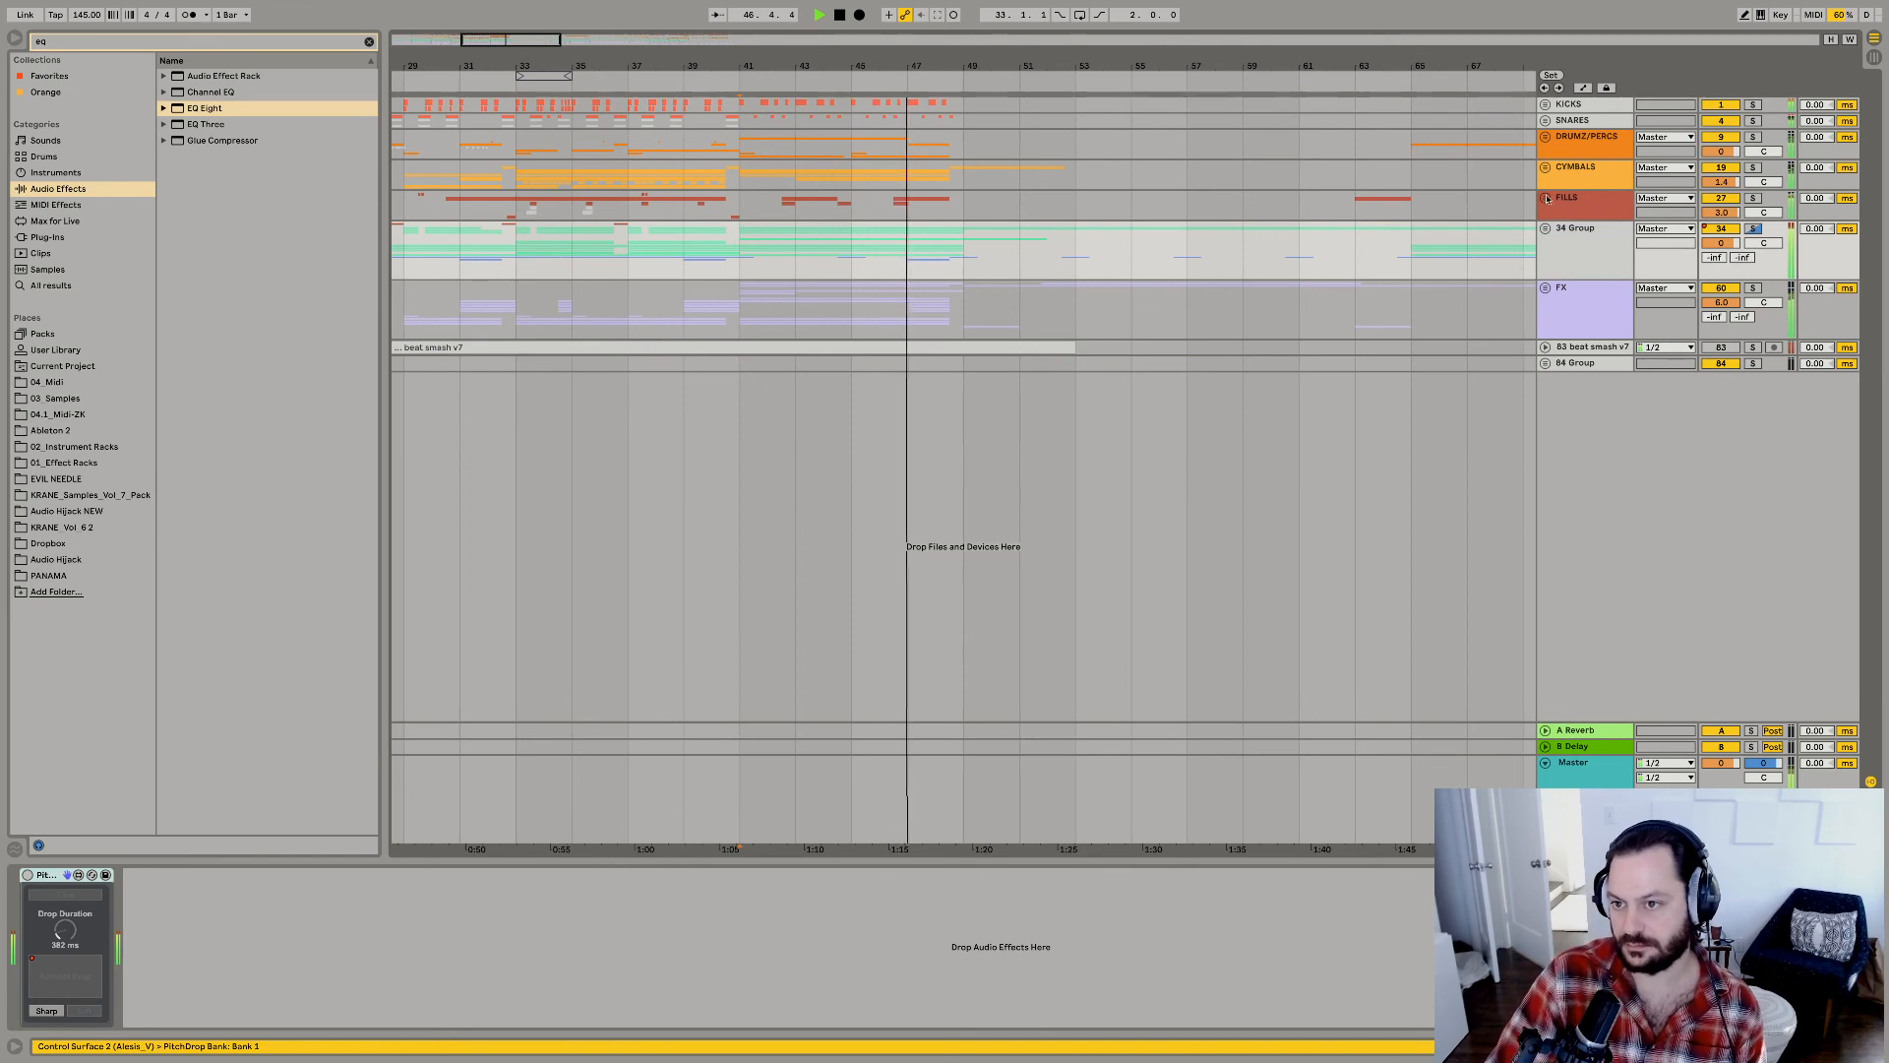
left_click(1545, 229)
key("space")
key("space")
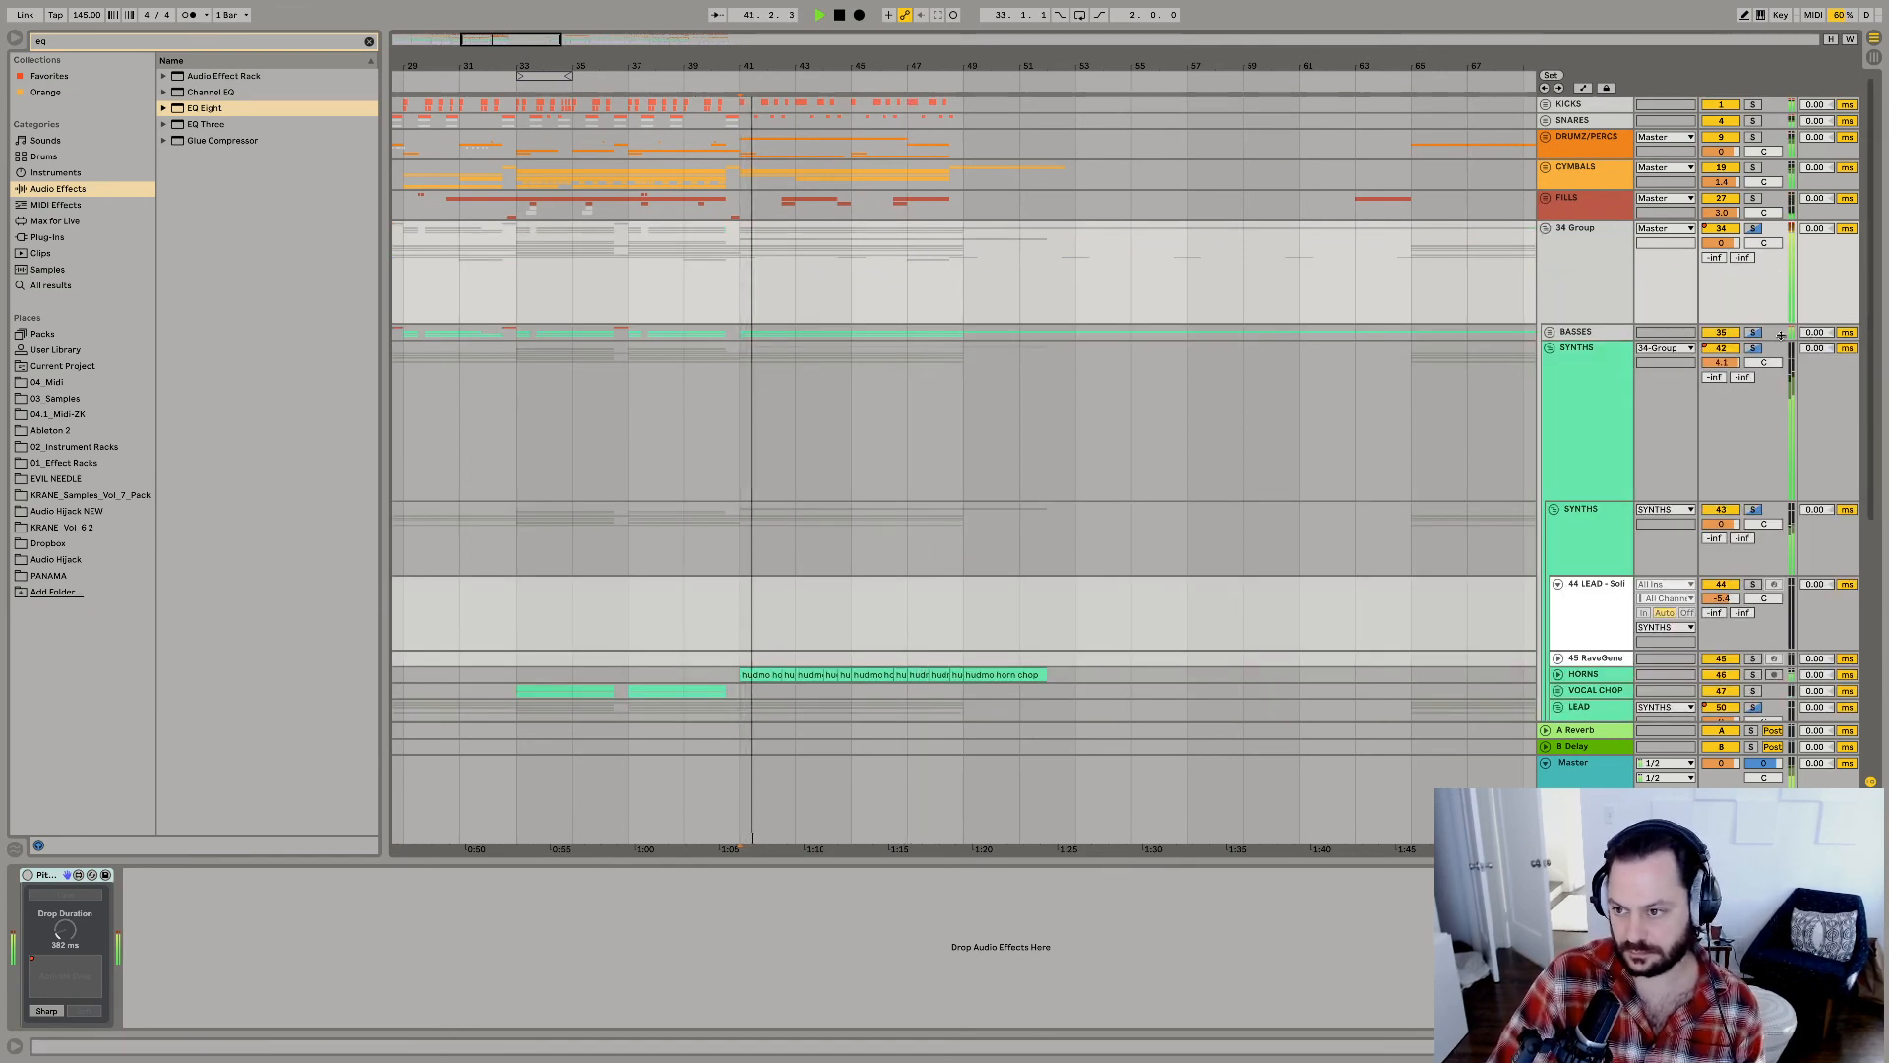
scroll(1122, 545, "down", 6)
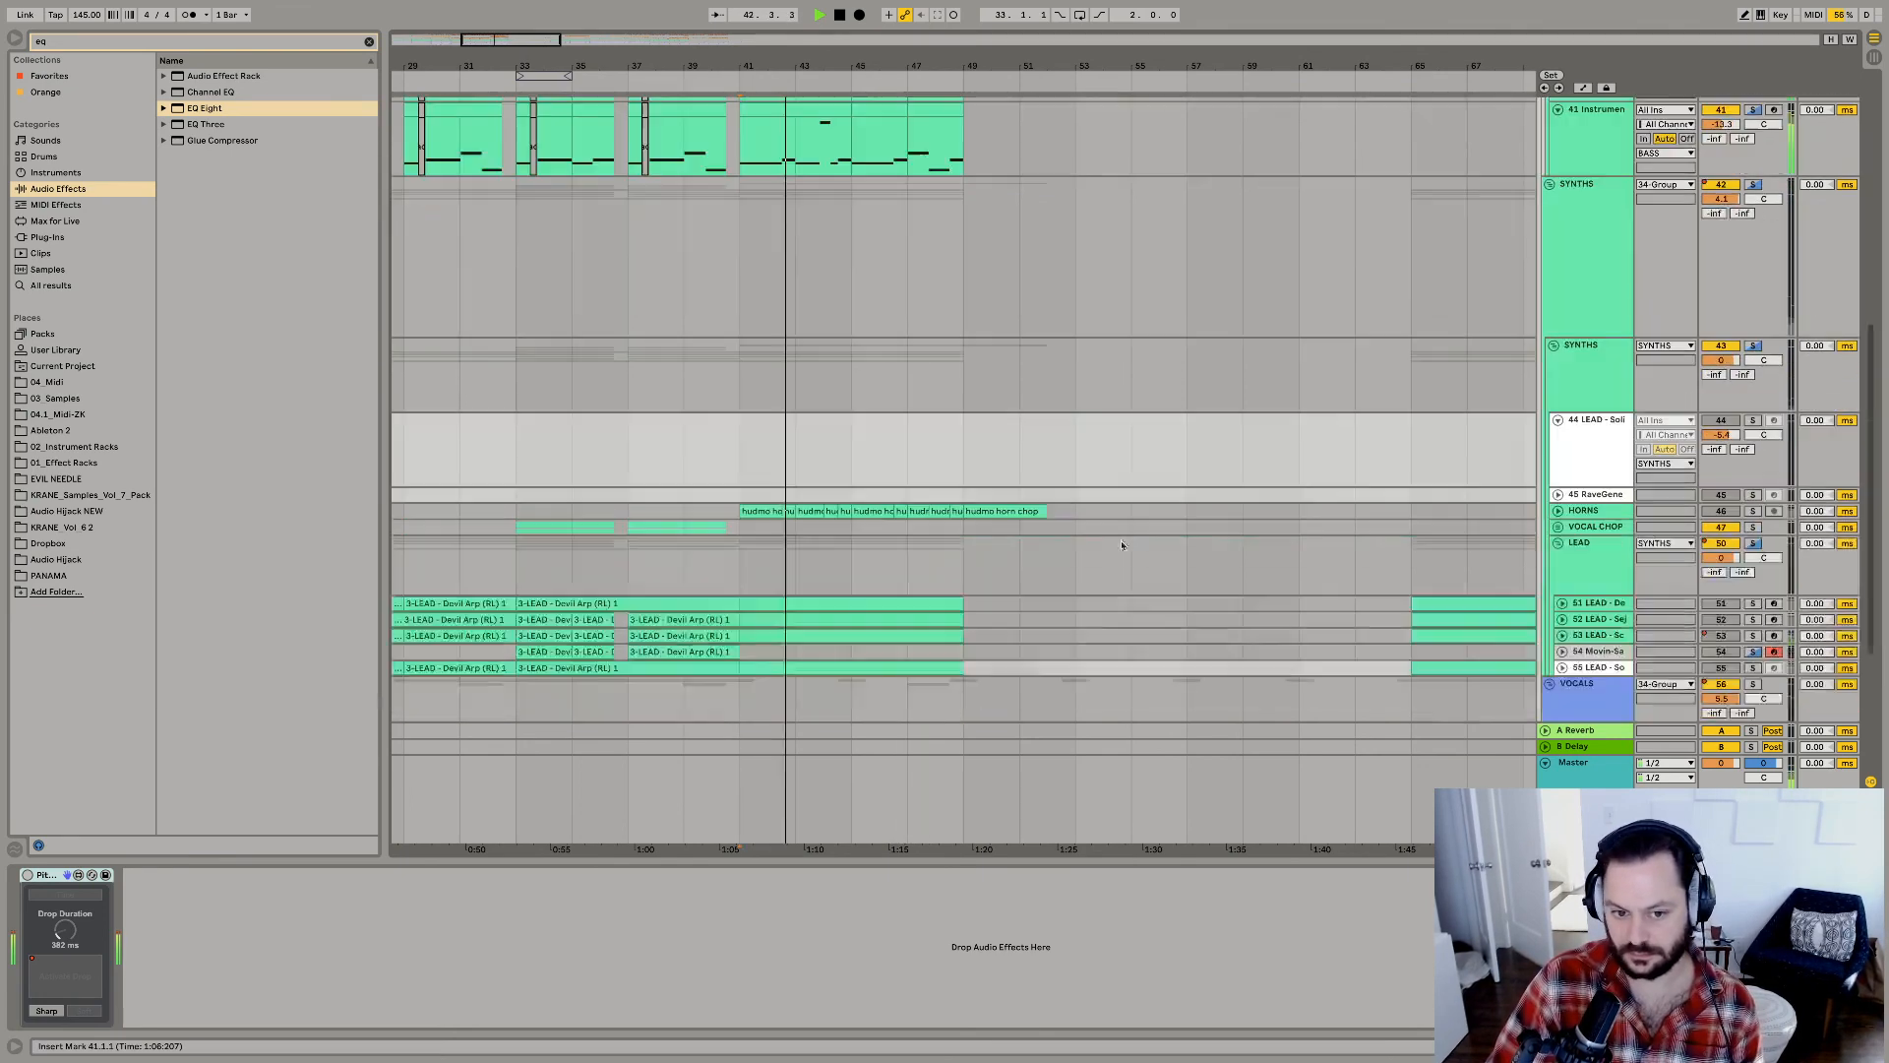
scroll(1121, 545, "up", 5)
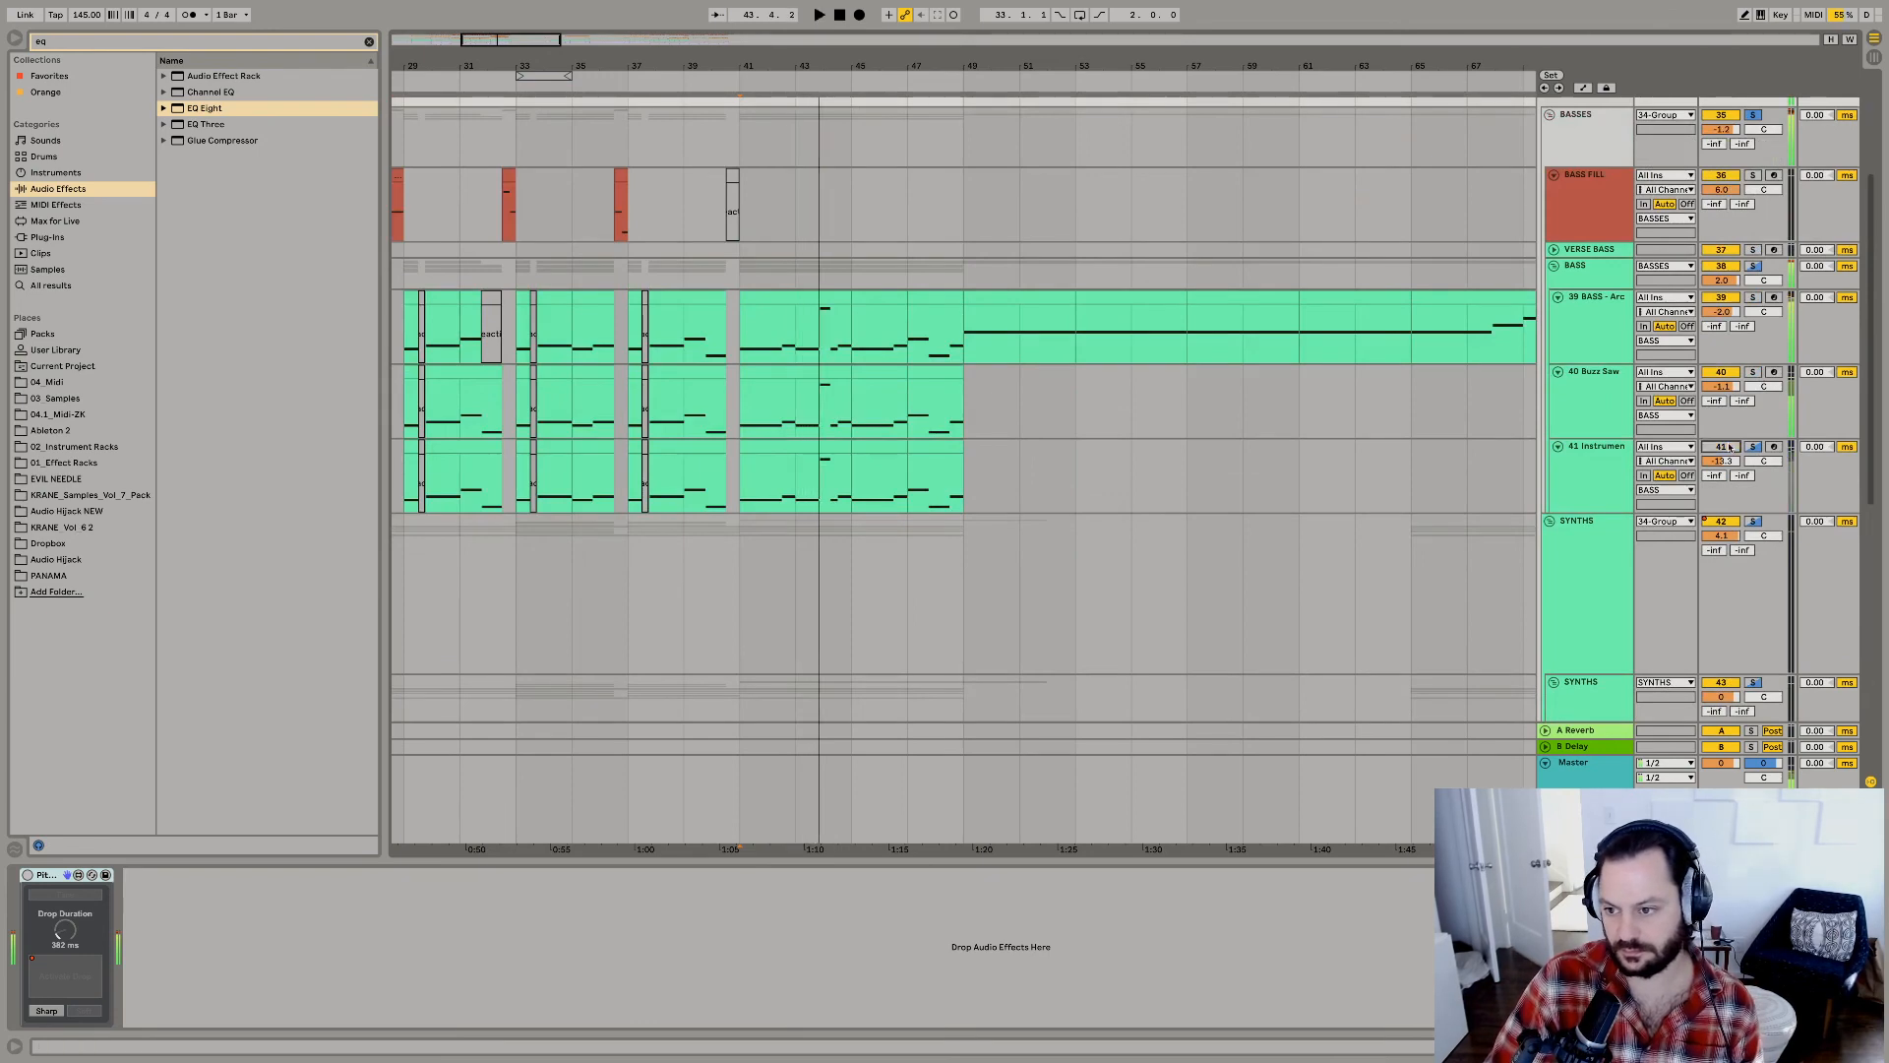
Deactivate the clips from bar 41 to bar 49 on bass track 41, the instrument track below Buzz Saw.
key("space")
left_click(925, 445)
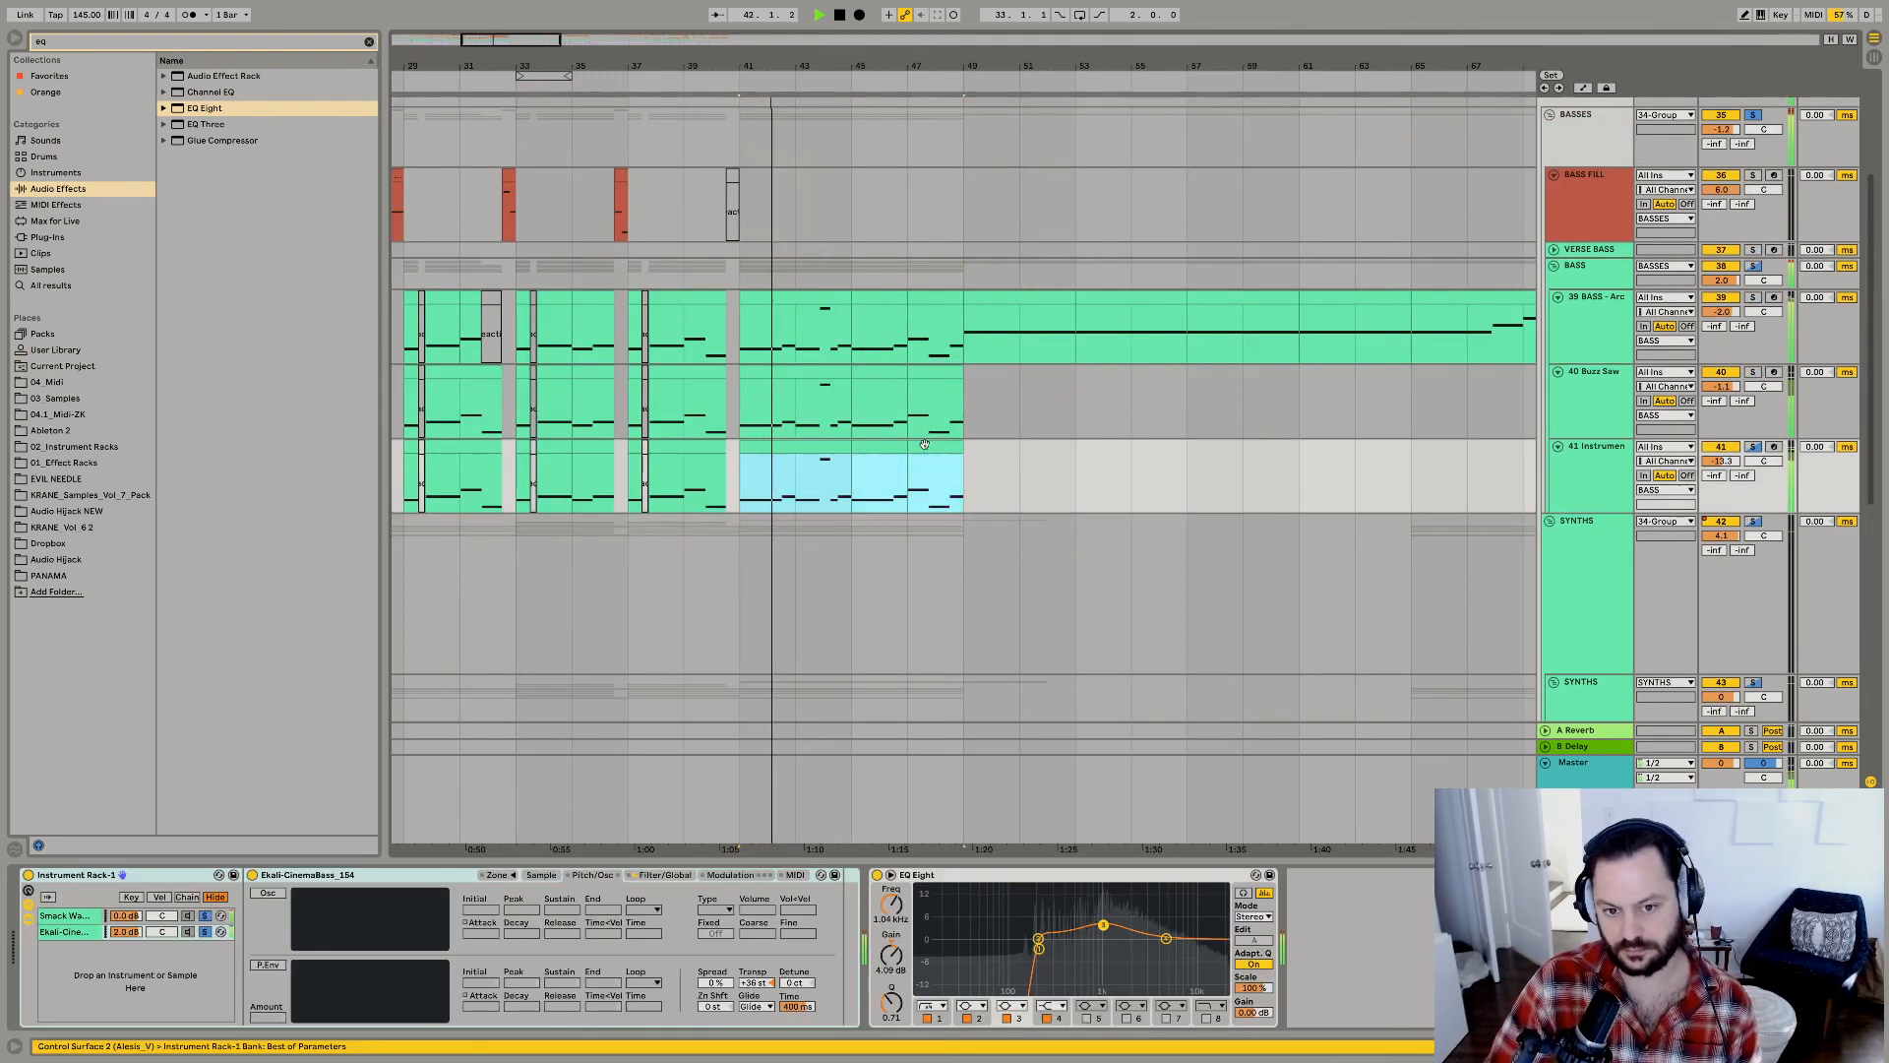
key("0")
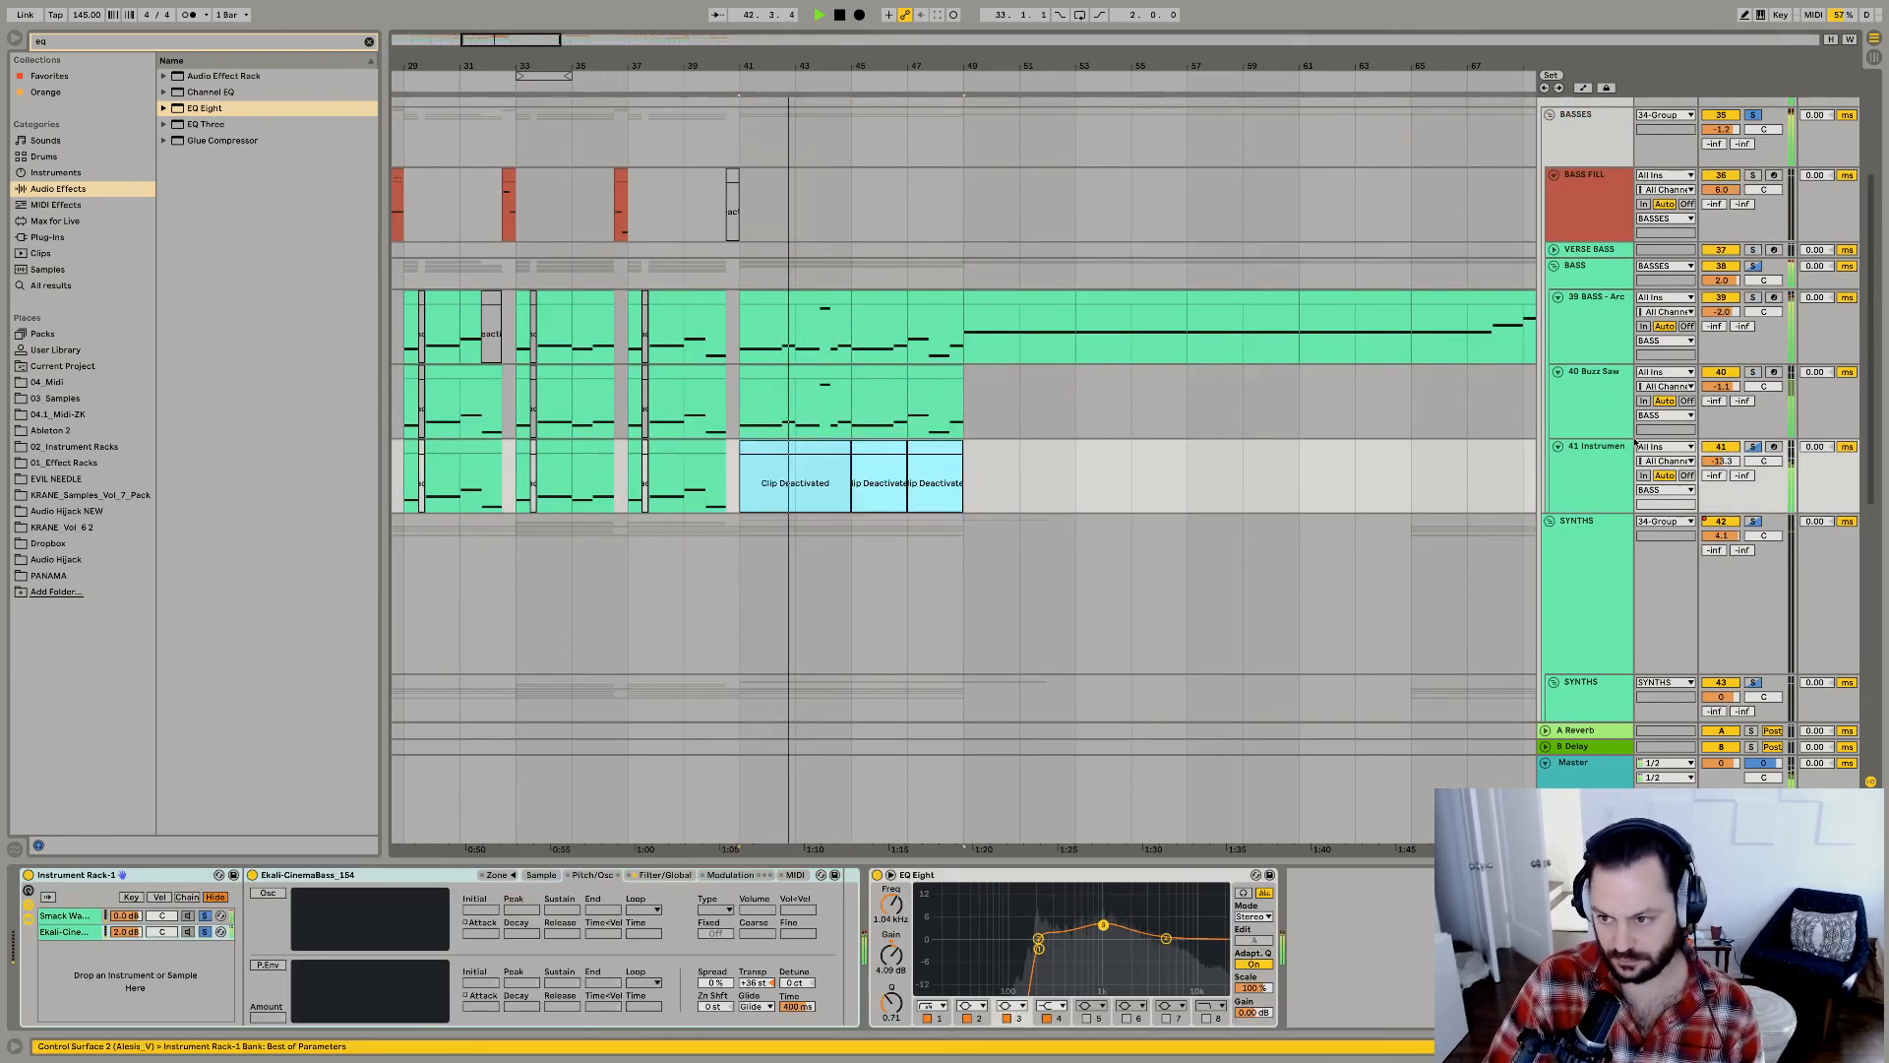
Deactivate the Buzz Saw track's bass clips from bar 41 to bar 49.
left_click(1754, 448)
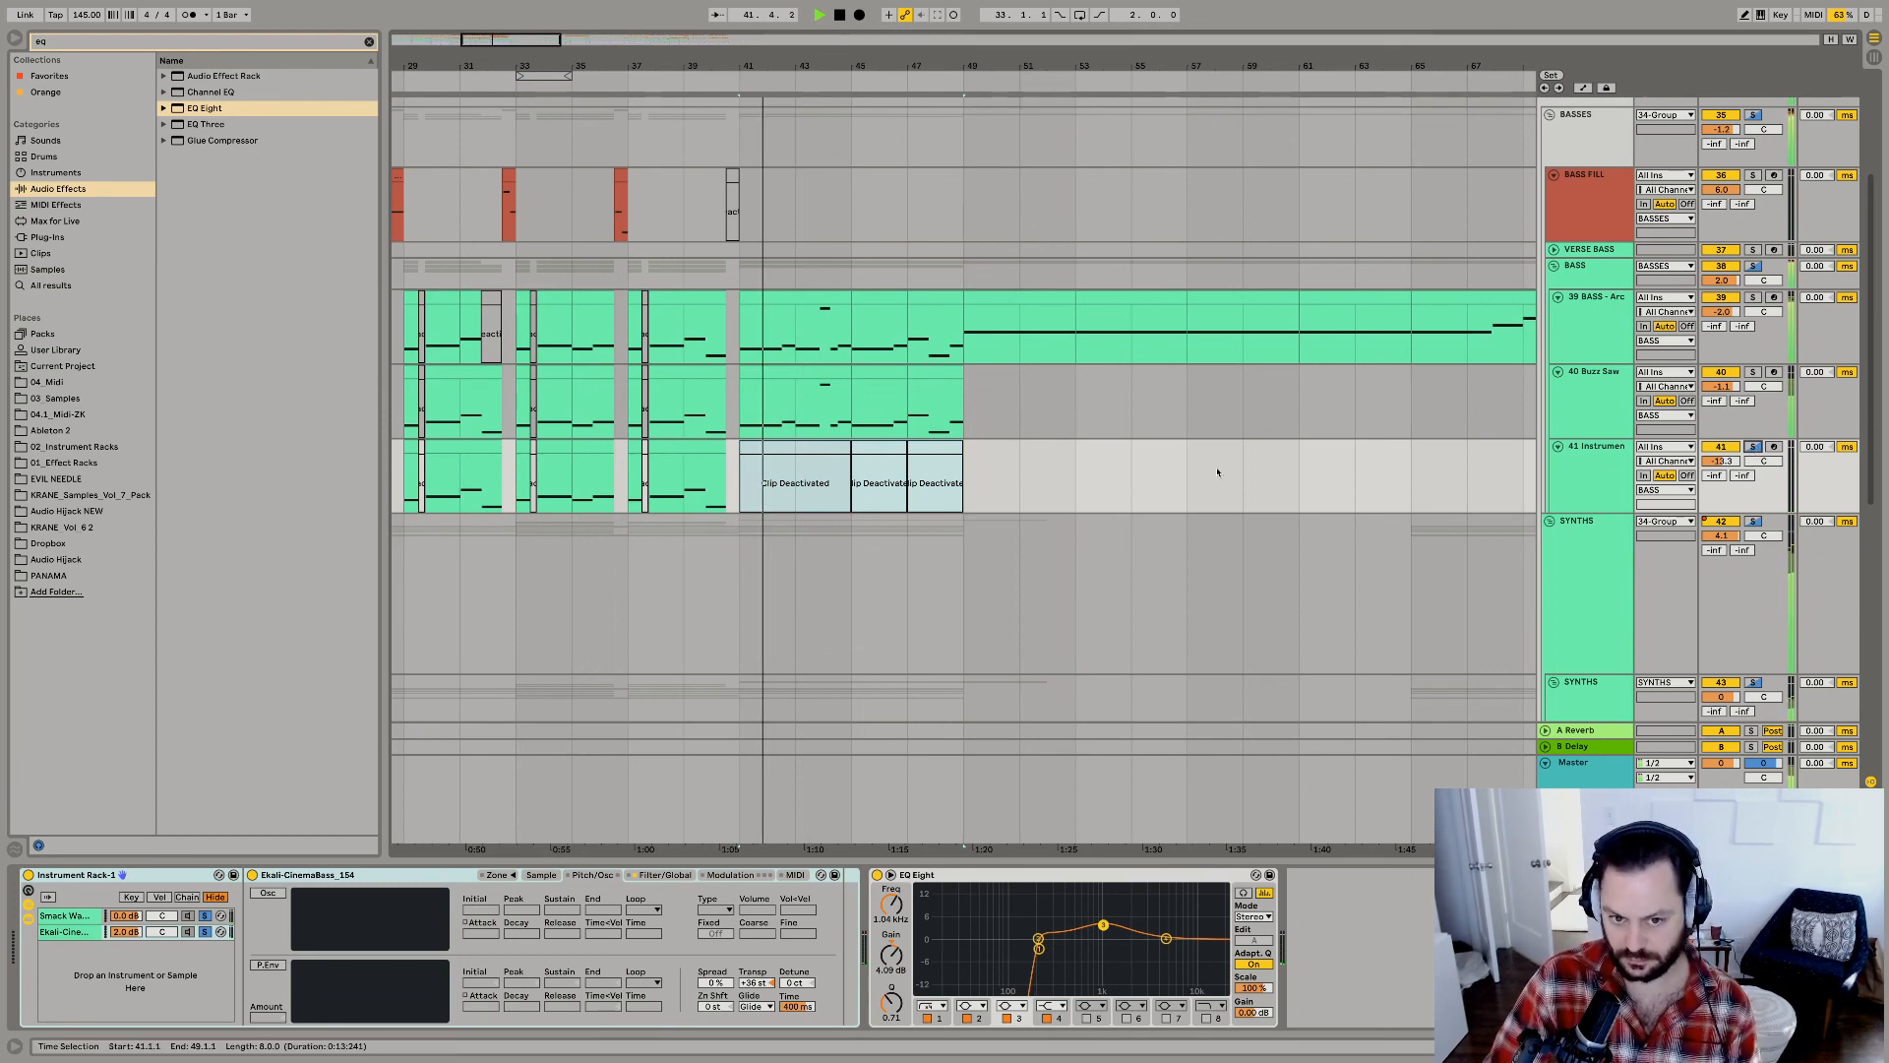
left_click(1605, 394)
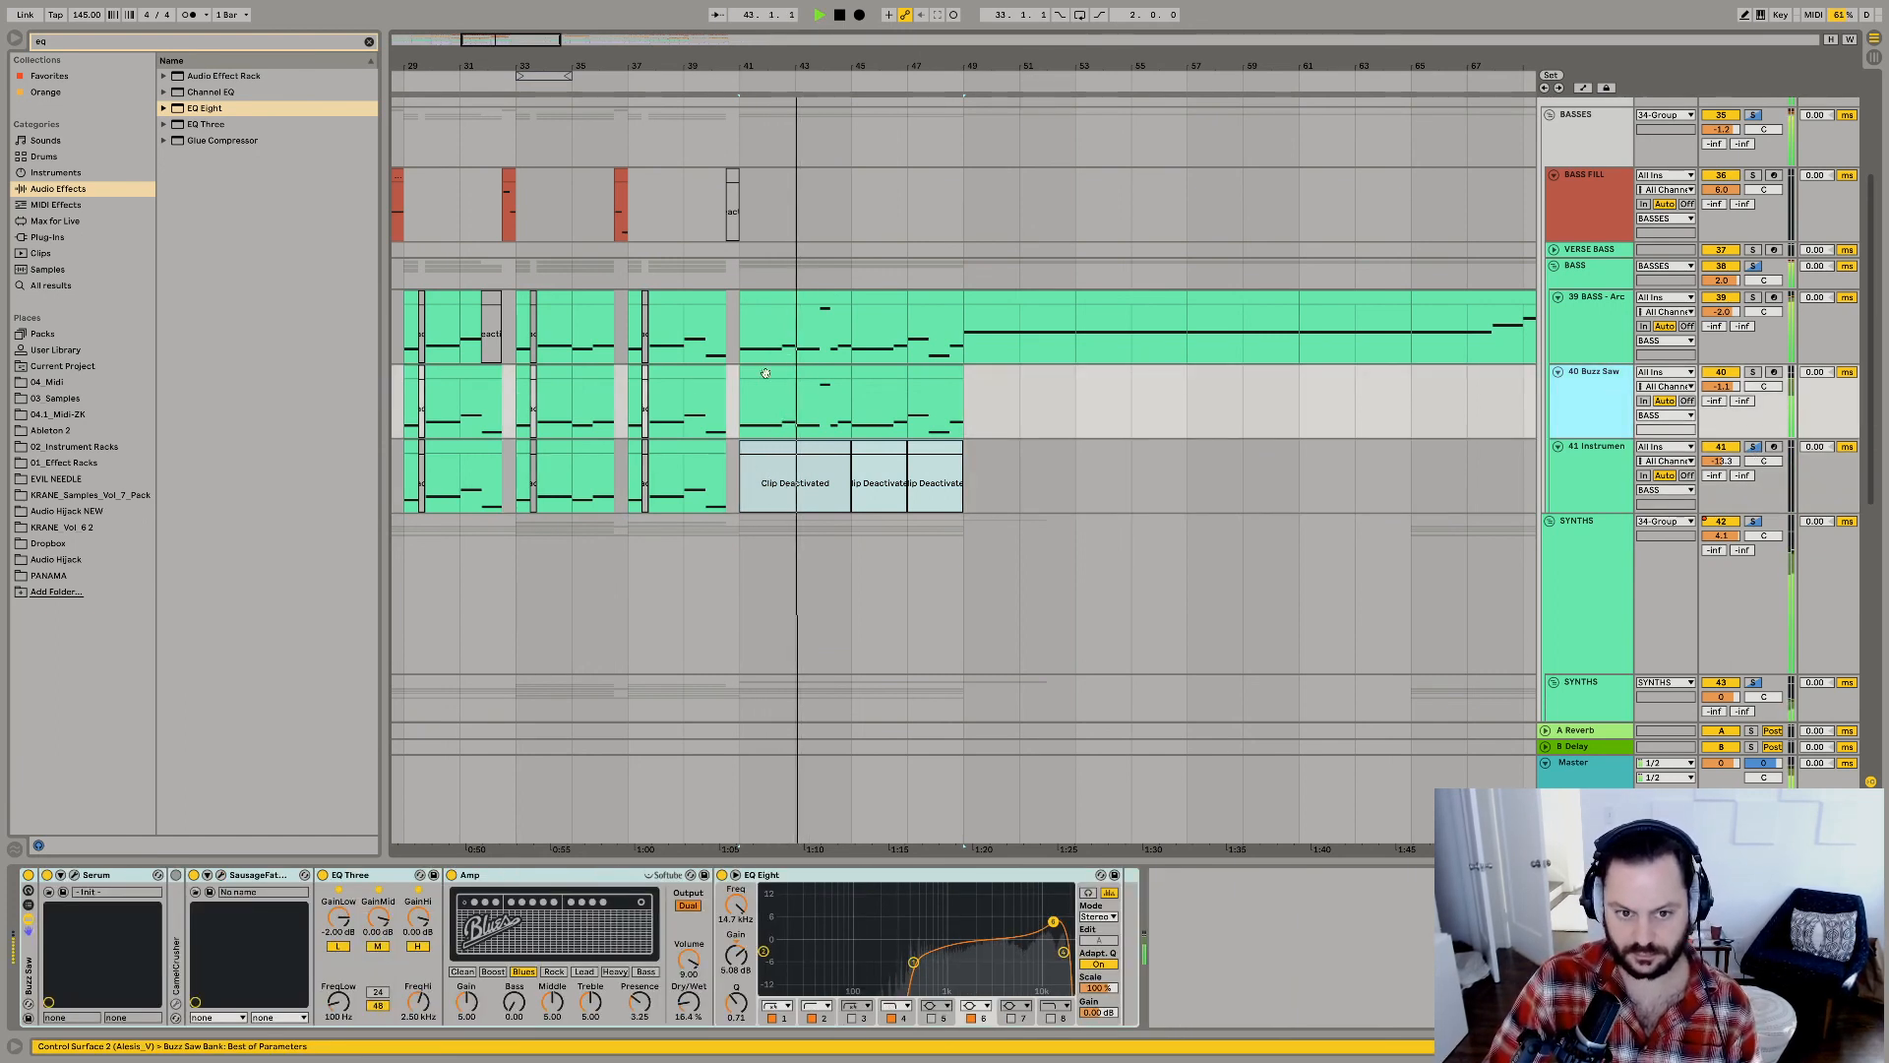
left_click_drag(766, 372, 960, 389)
key("0")
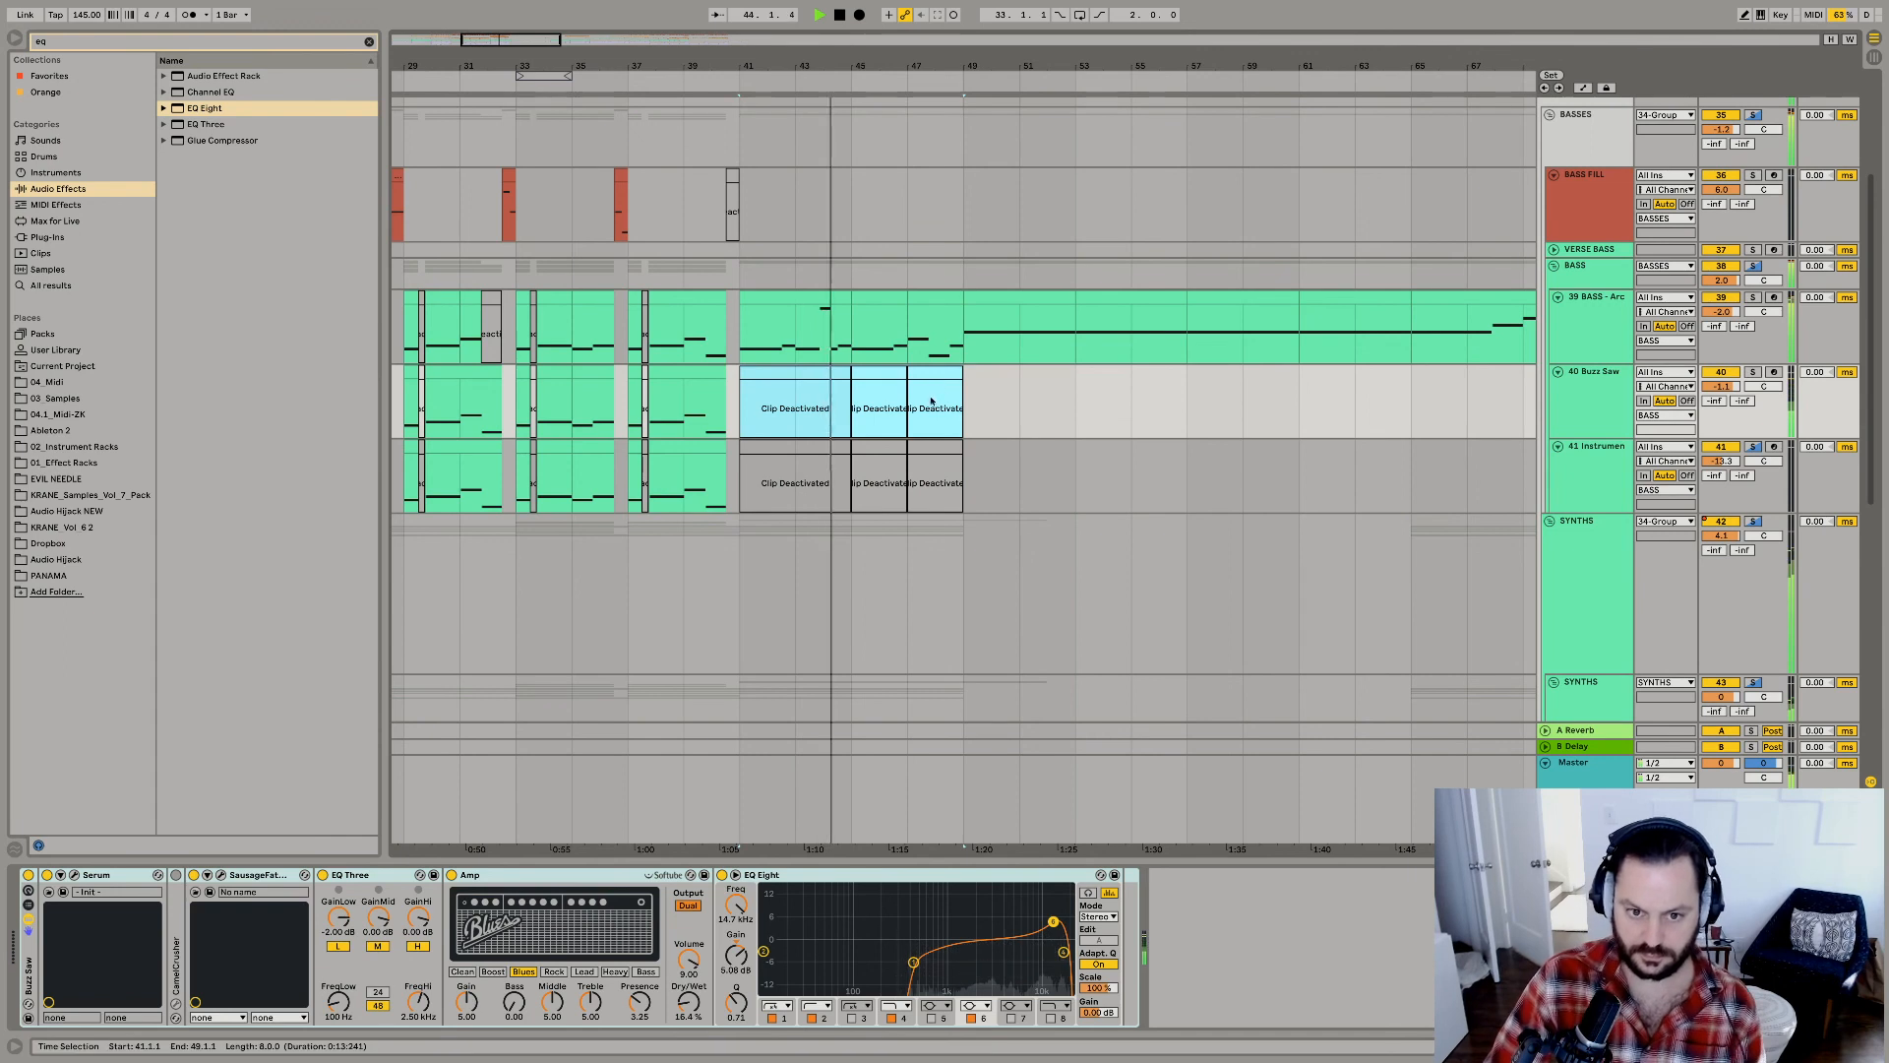
left_click(843, 373)
left_click(931, 373, "shift")
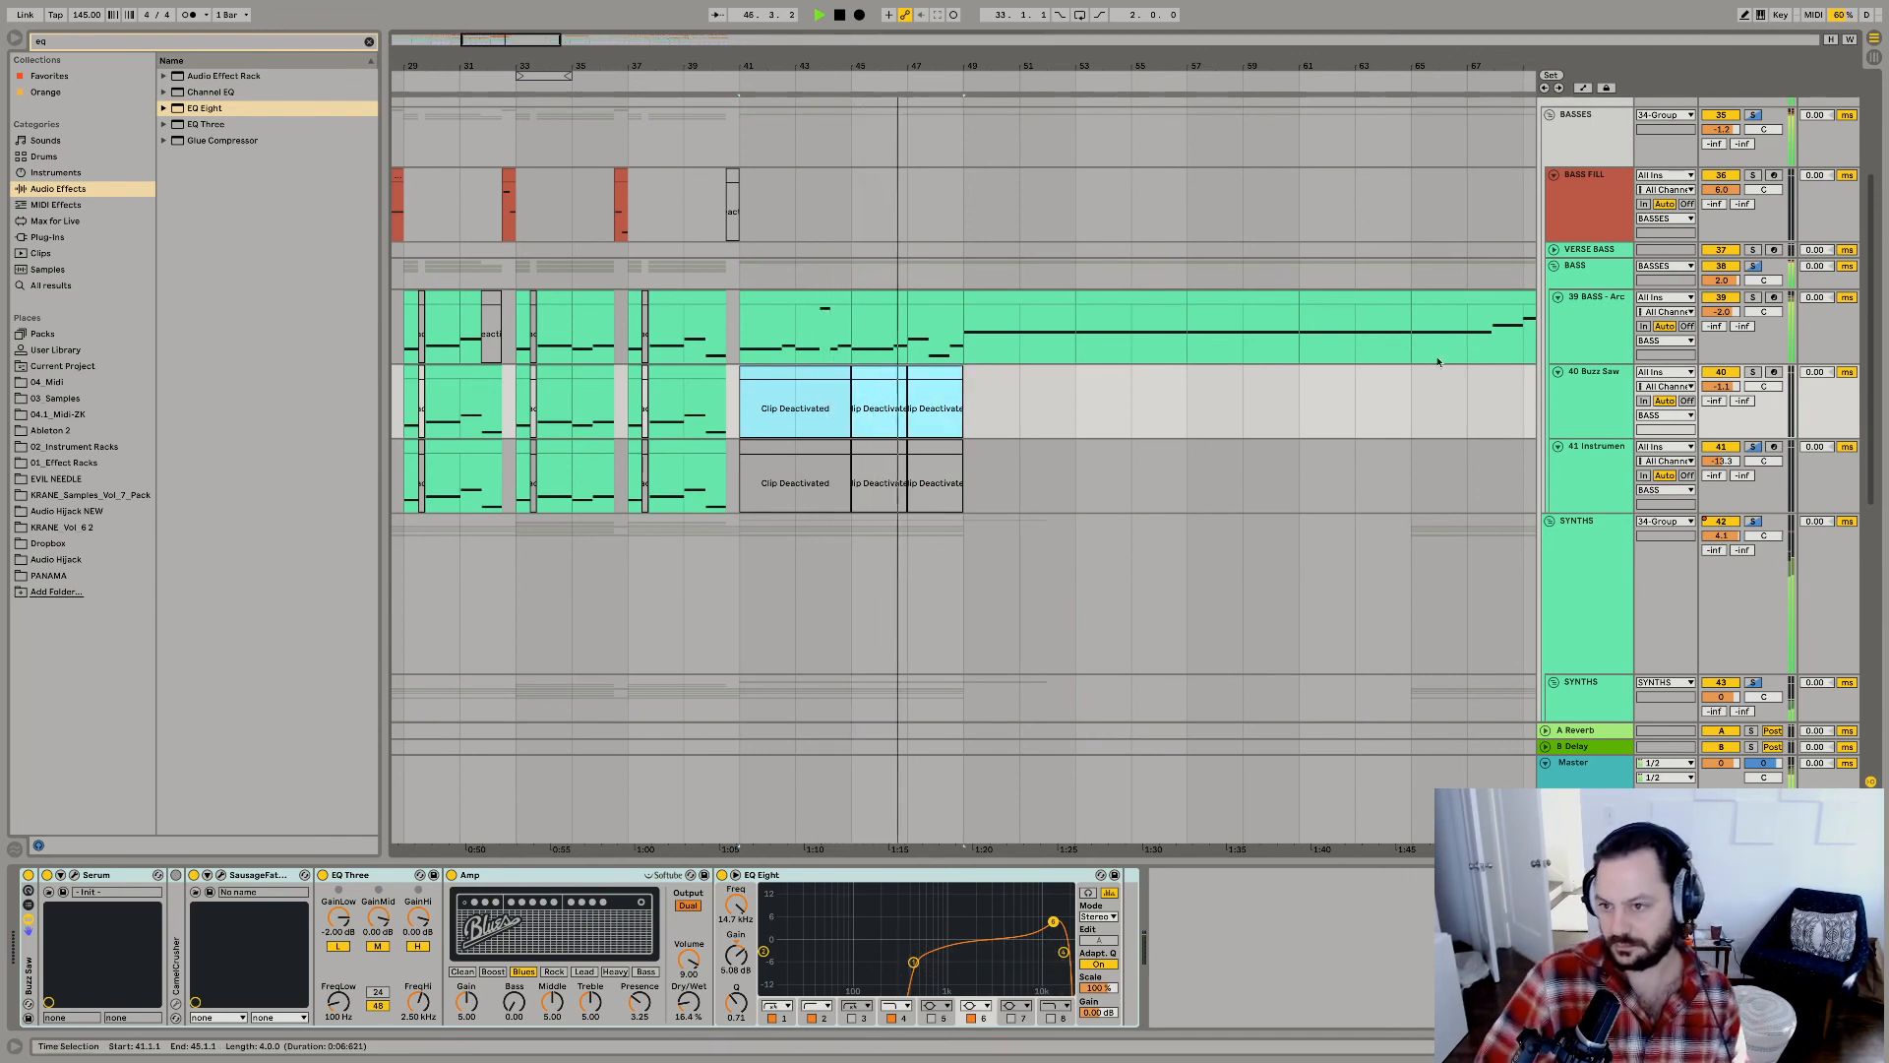
Fold the BASS group, and solo and unfold the FX group while playing from bar 49.
left_click_drag(855, 55, 1092, 20)
left_click(1553, 268)
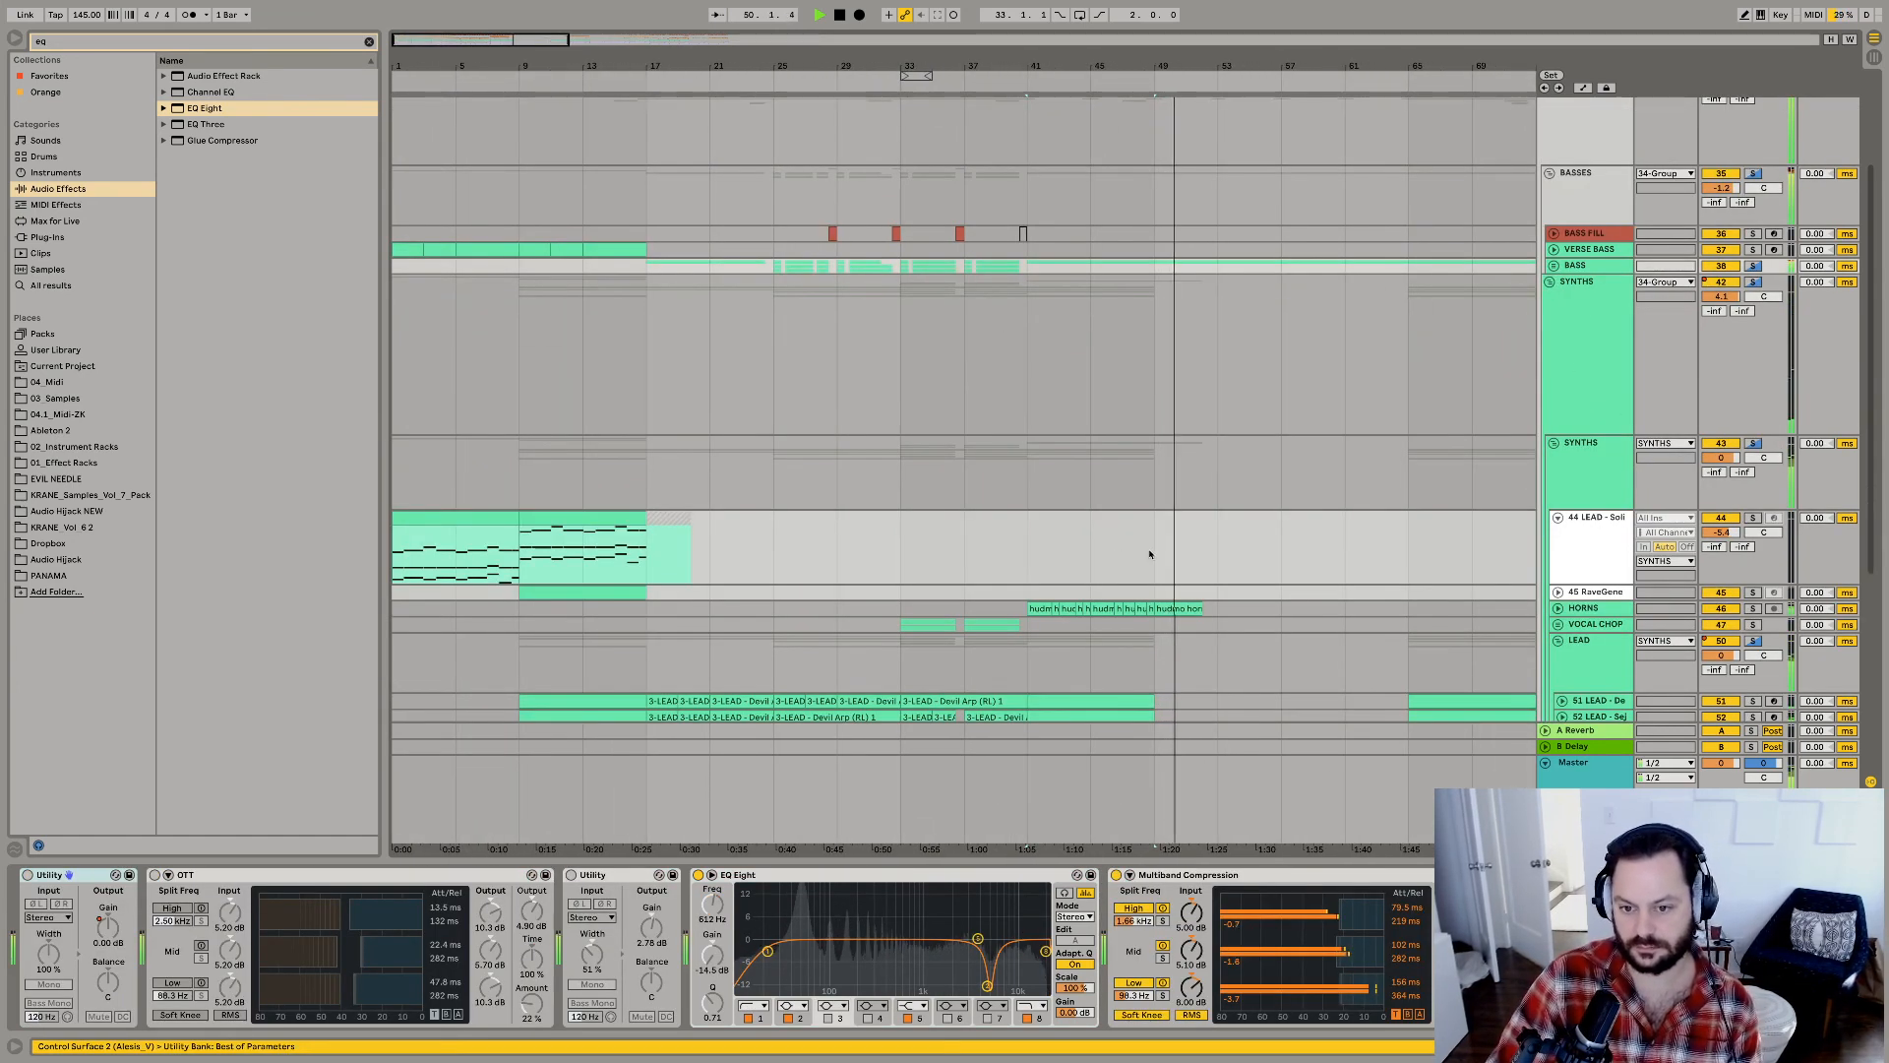
scroll(1151, 551, "down", 5)
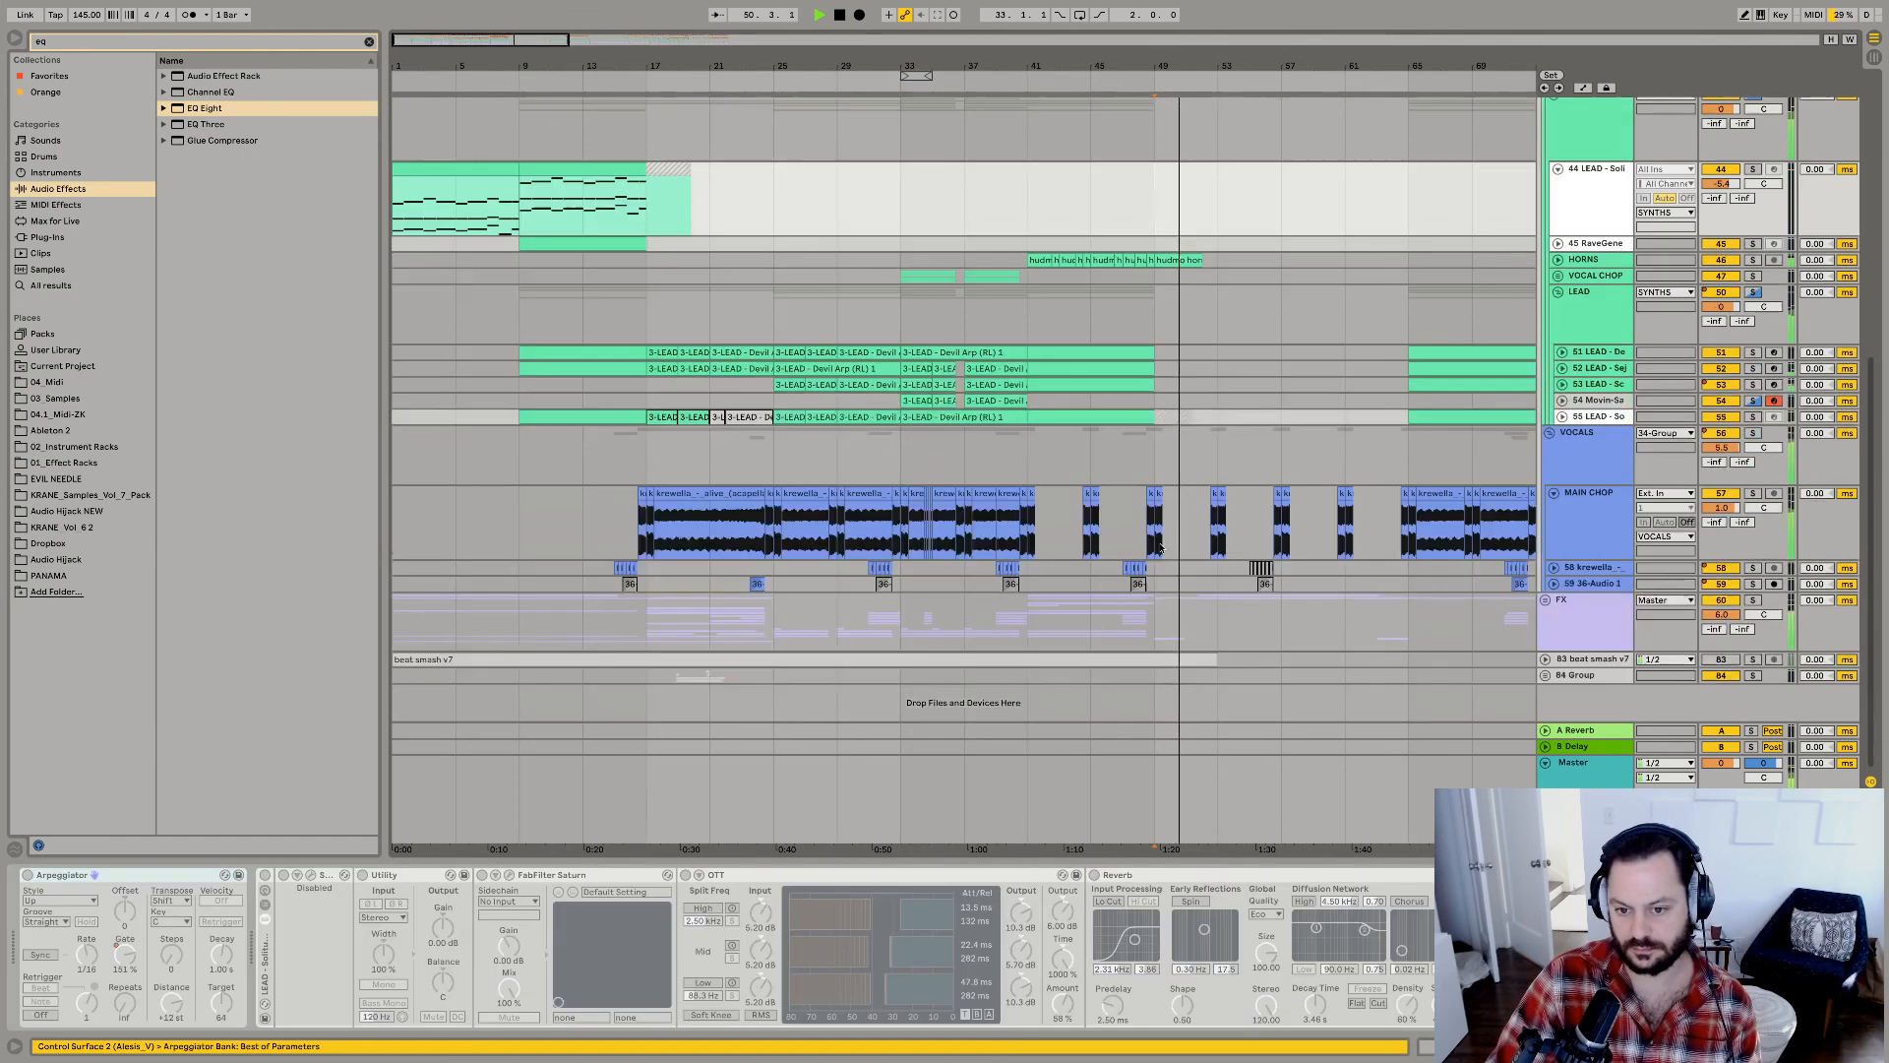
left_click(1754, 601)
key("space")
left_click(1546, 600)
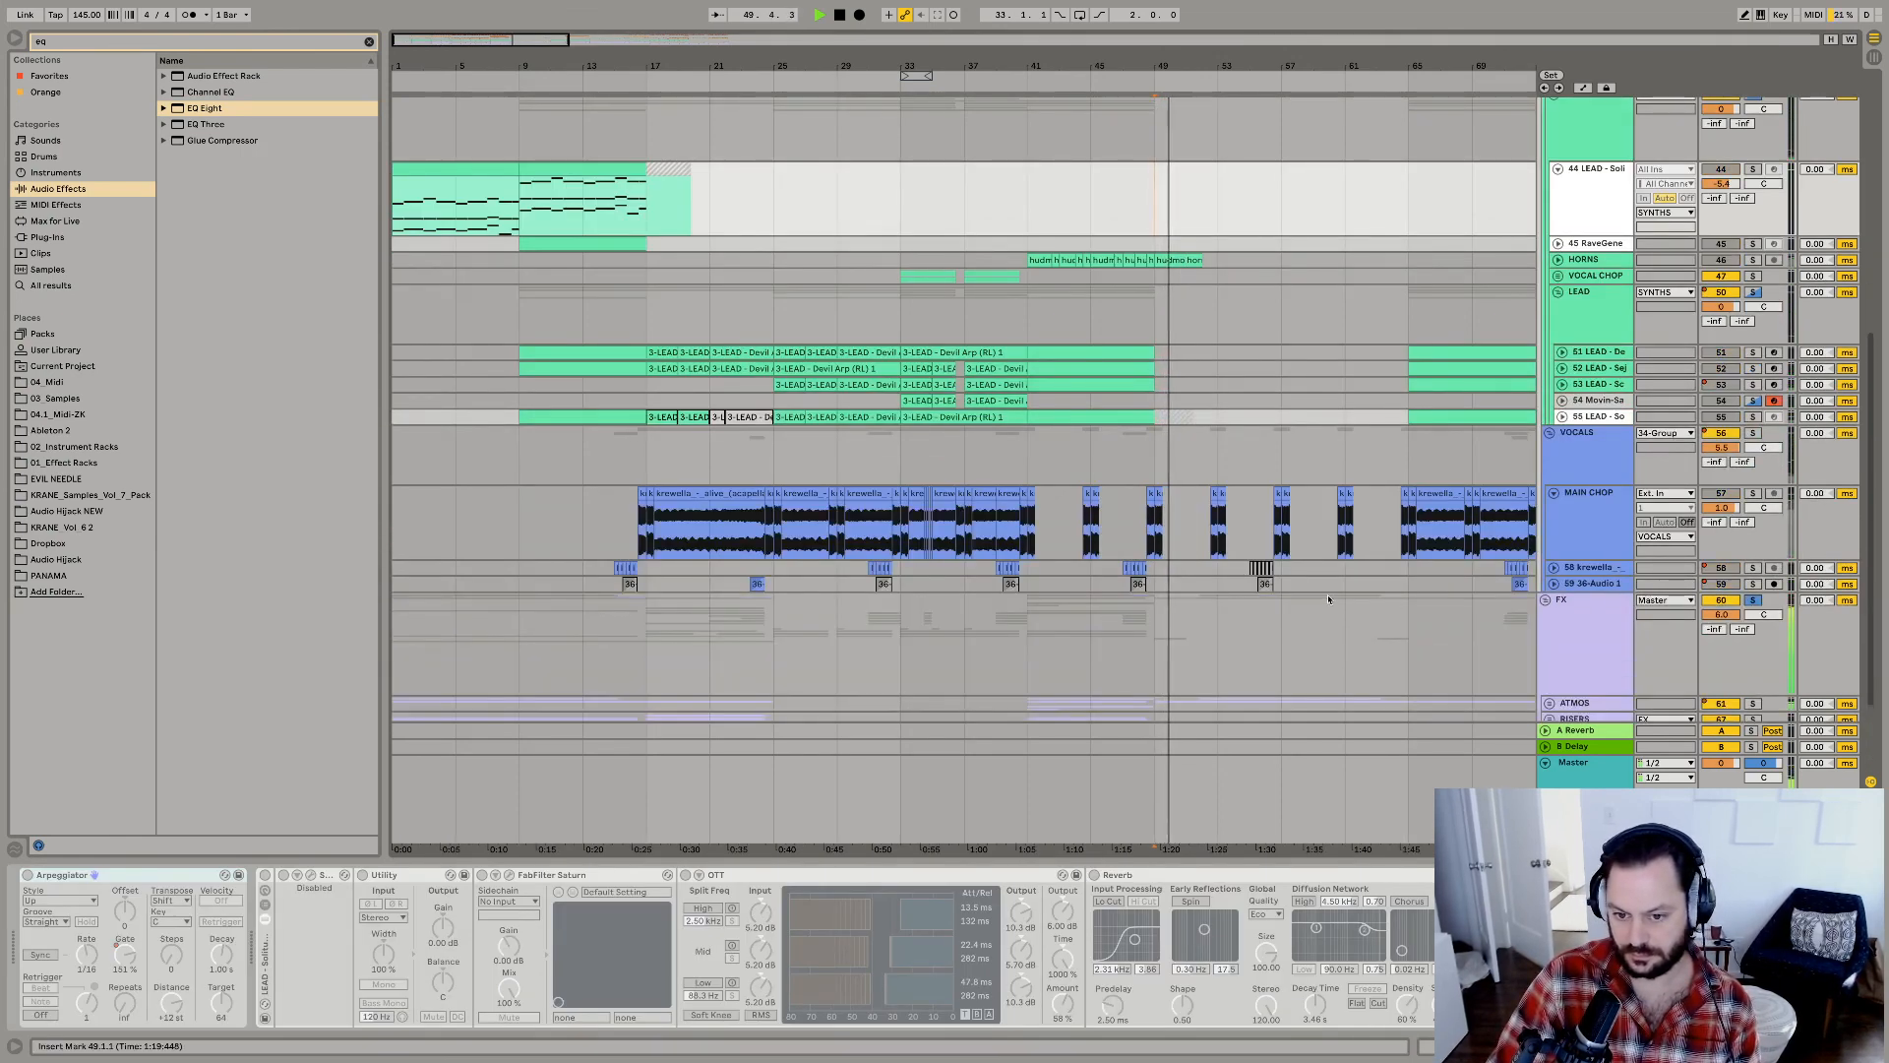
scroll(1417, 579, "down", 2)
key("space")
key("space")
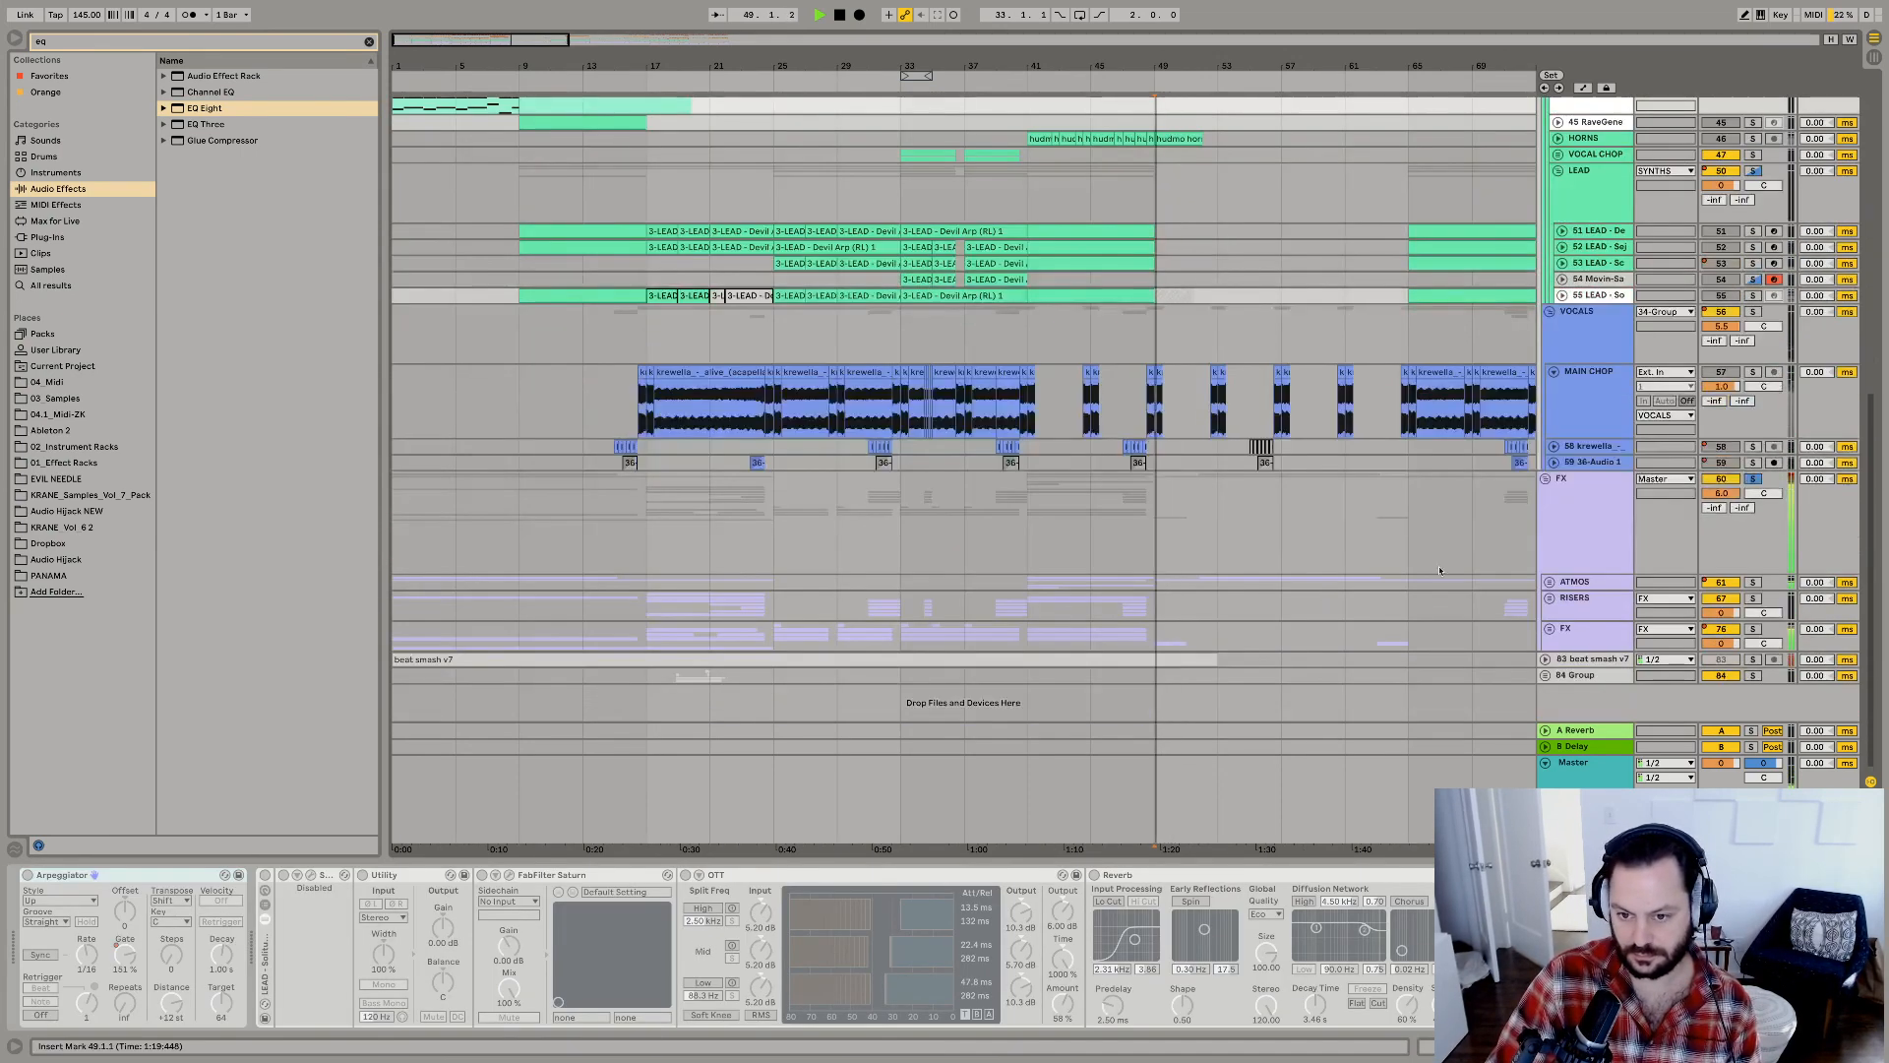
Unfold the nested FX group and the KSHMR sub drop track, and solo that track to audition its bar 49 clip.
left_click(1550, 631, "alt")
left_click(1178, 627)
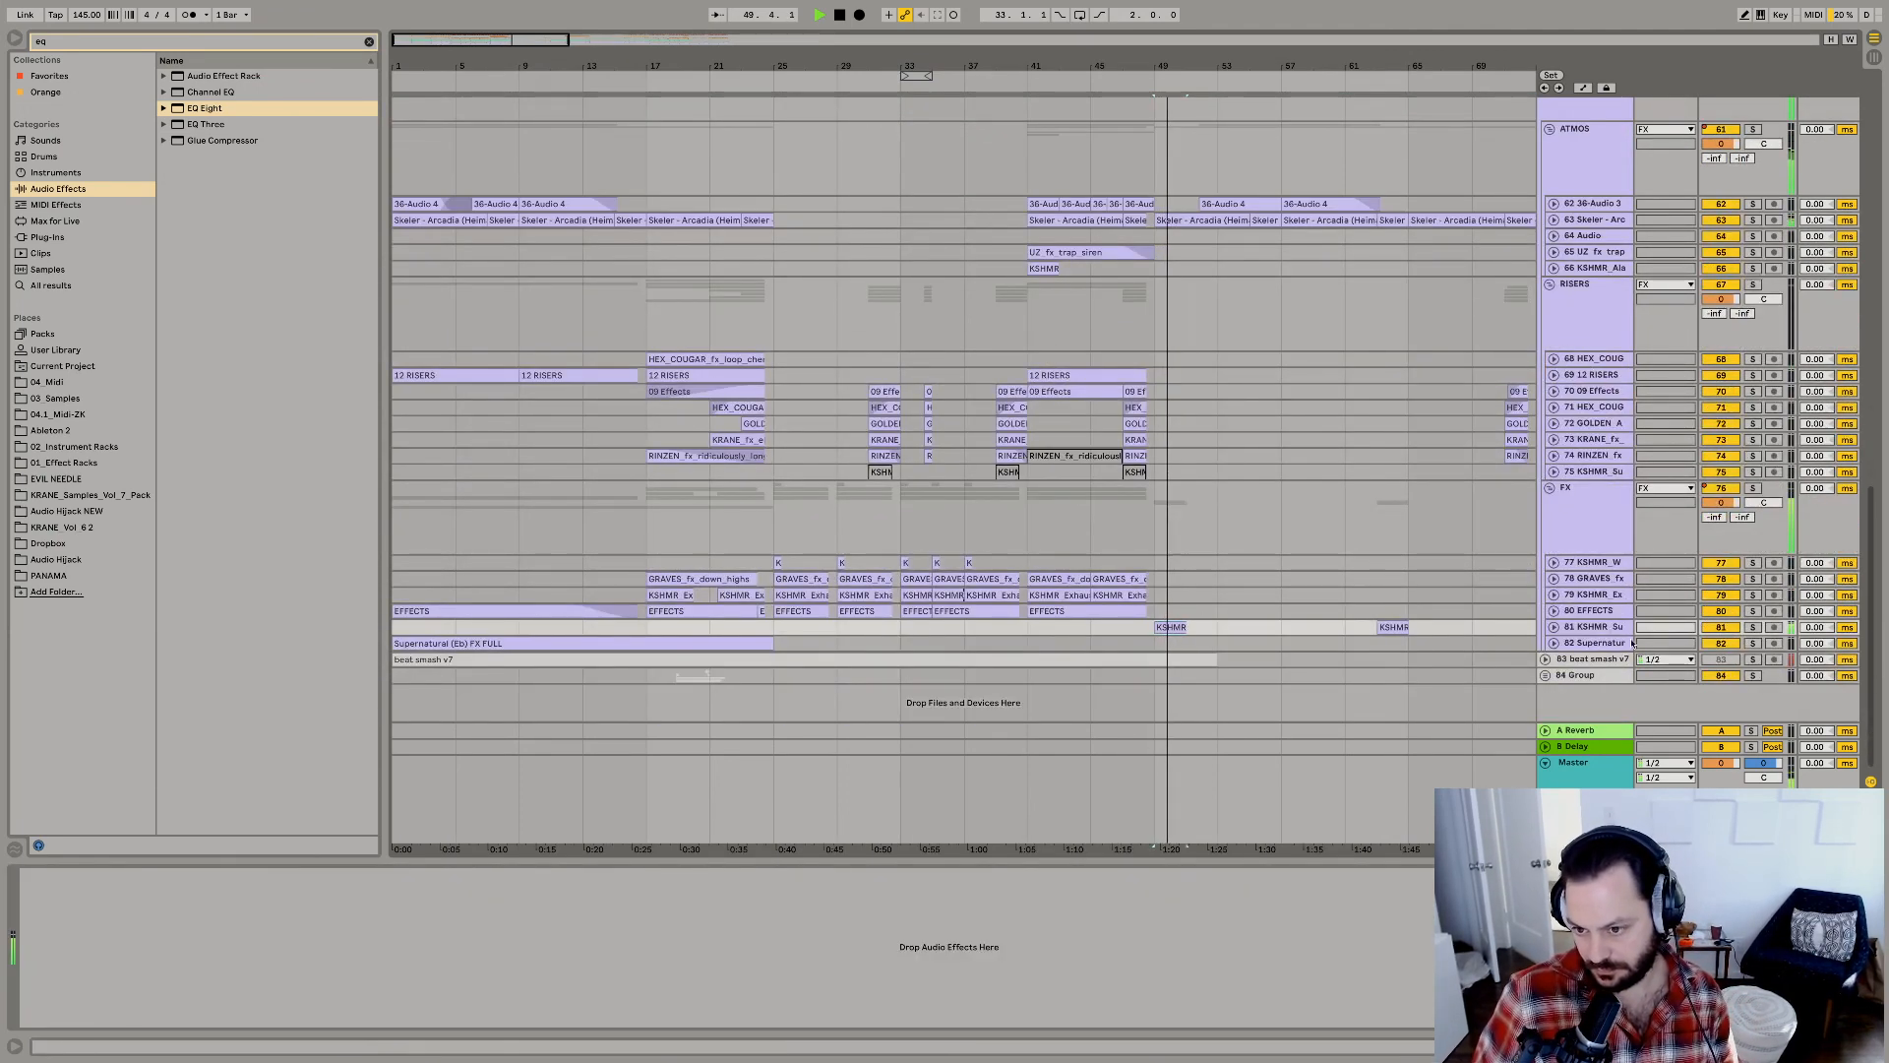
left_click(1554, 628)
left_click(1758, 629)
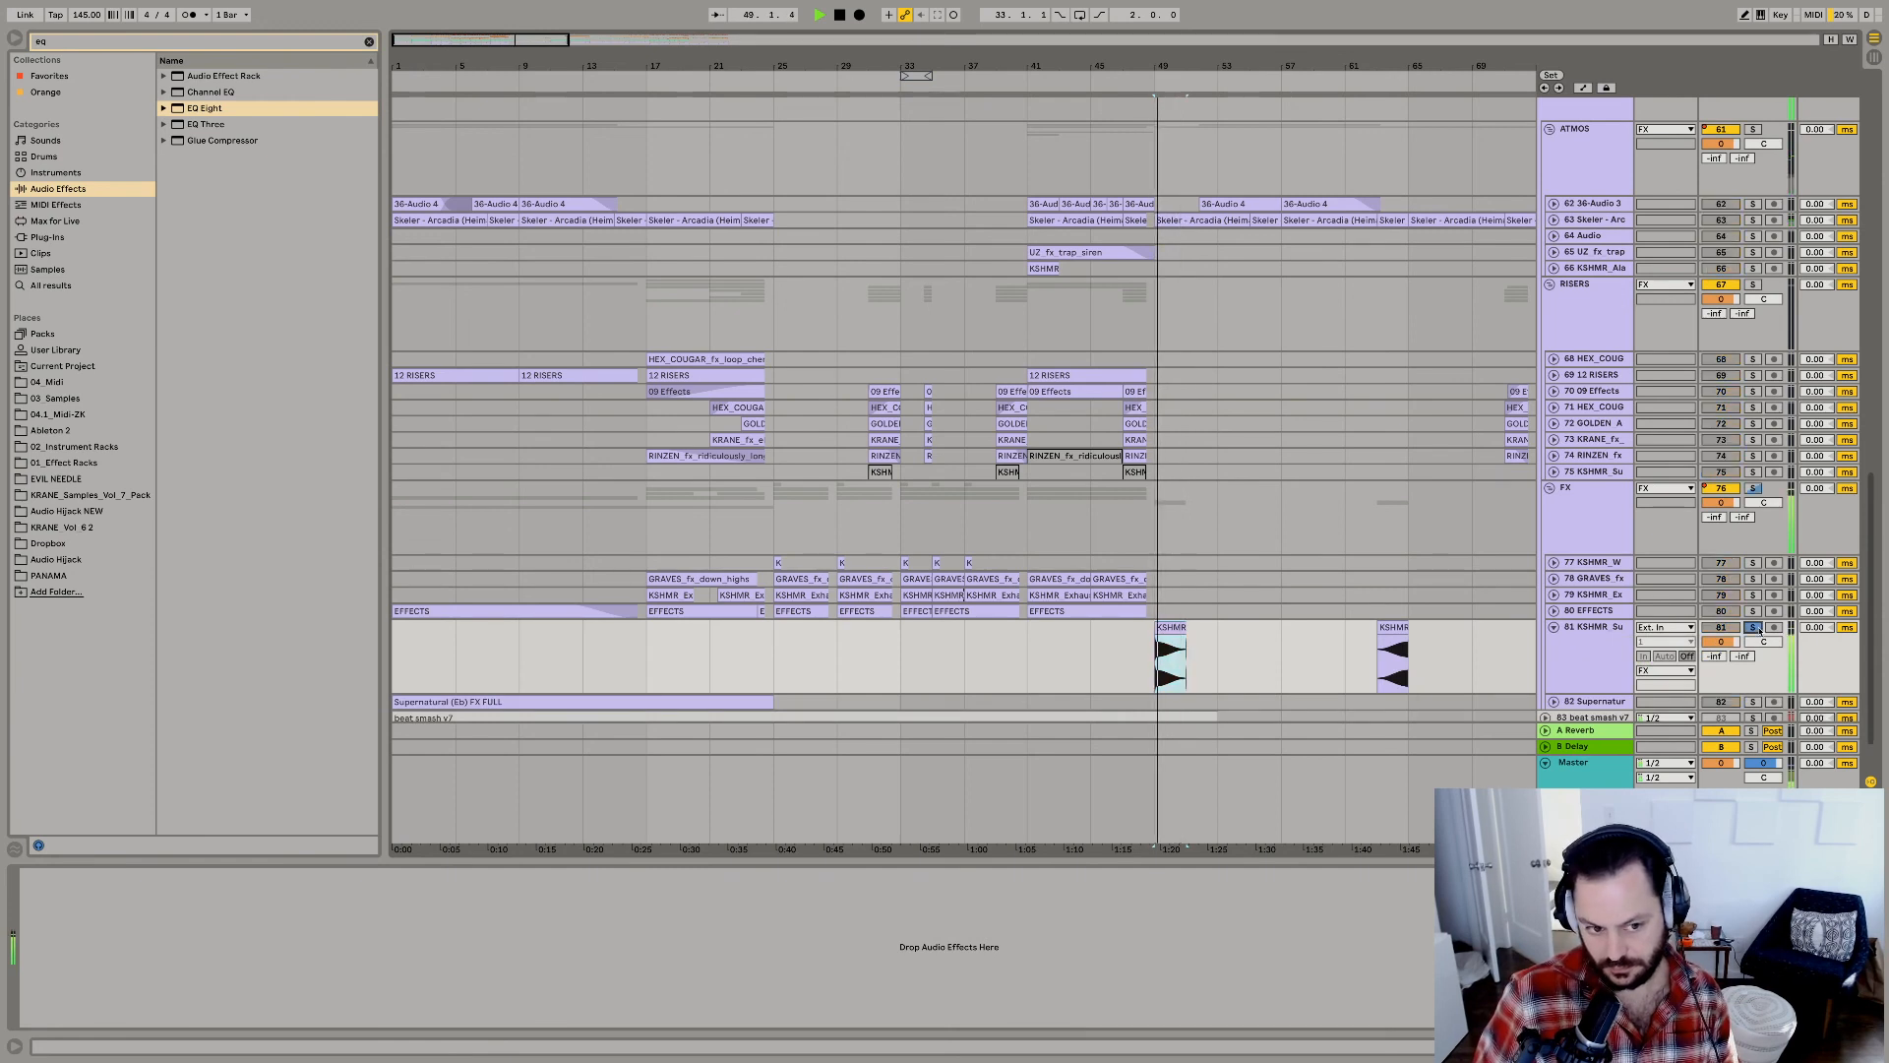
Place a copy of the KSHMR sub drop clip at bar 1 and set its track volume to -3.3 dB.
key("space")
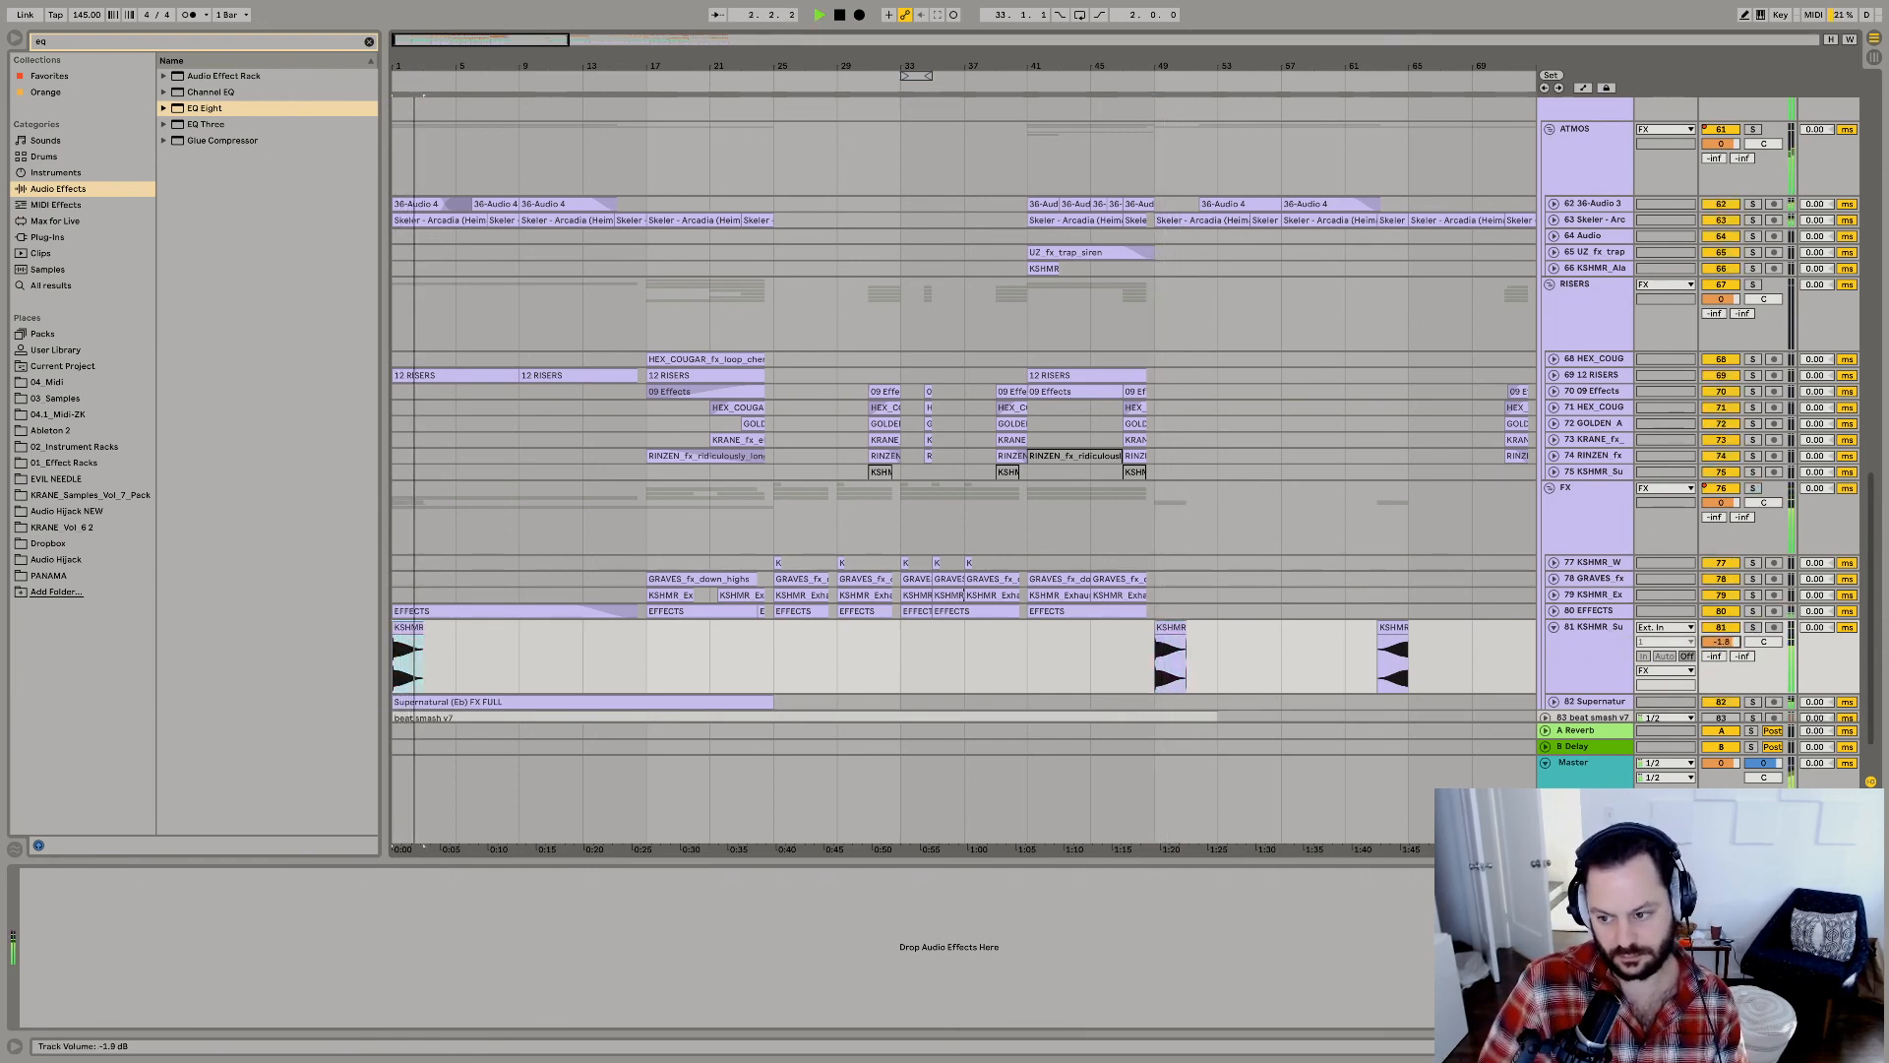
double_click(408, 628)
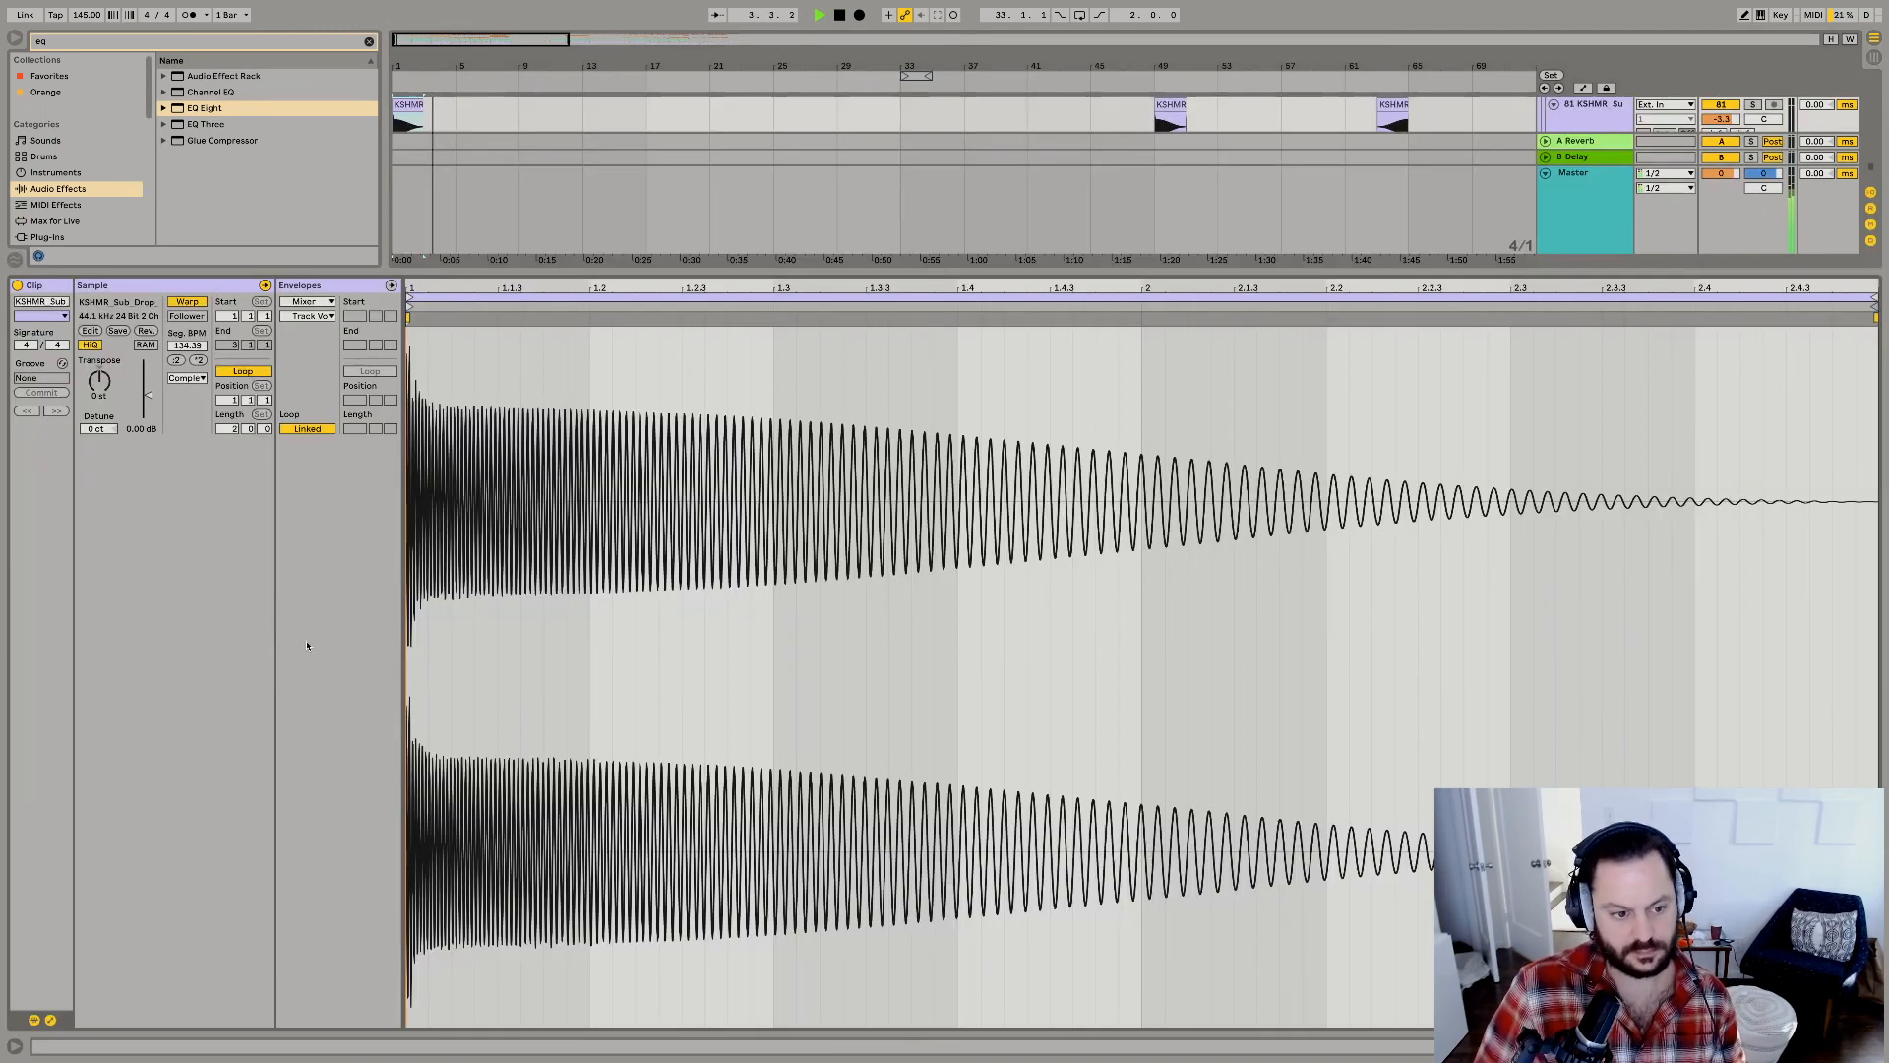
key("shift+Tab")
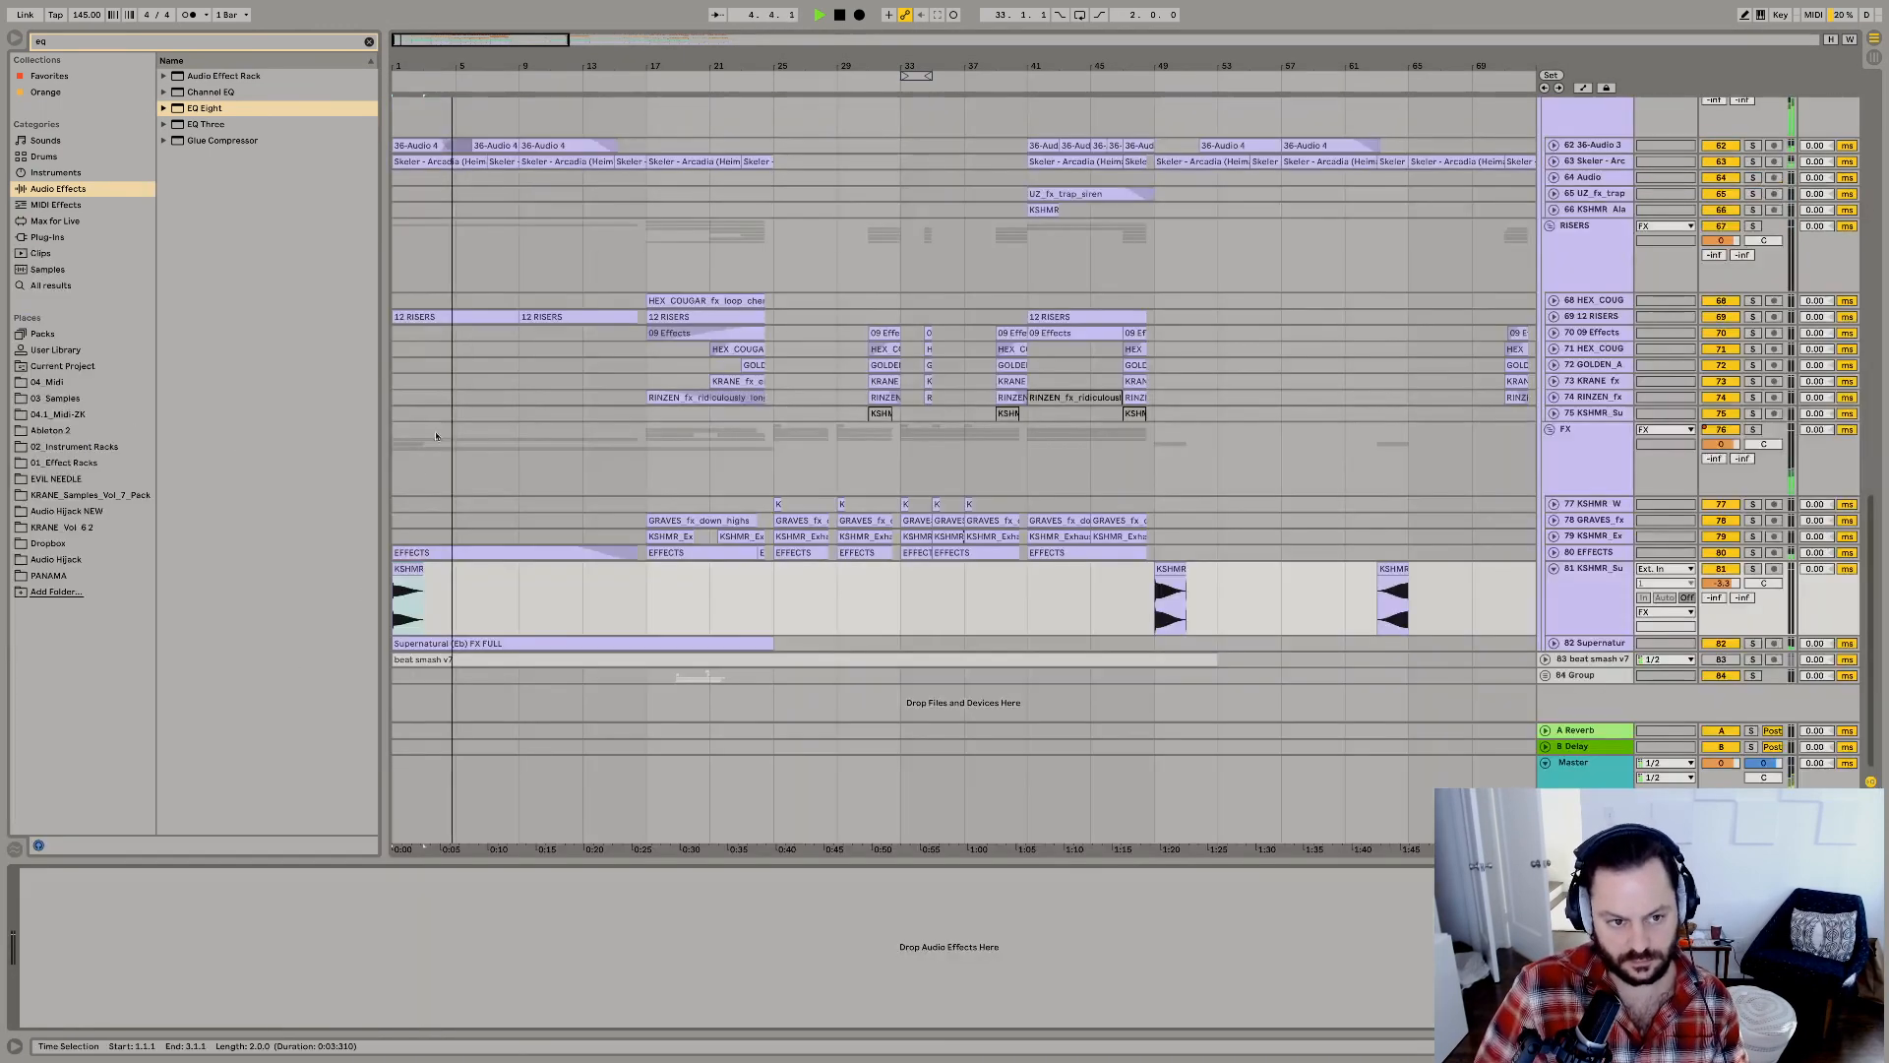
Set the volume of lead track 44 in the SYNTHS group to -2.4 dB.
scroll(435, 440, "up", 20)
scroll(790, 589, "down", 5)
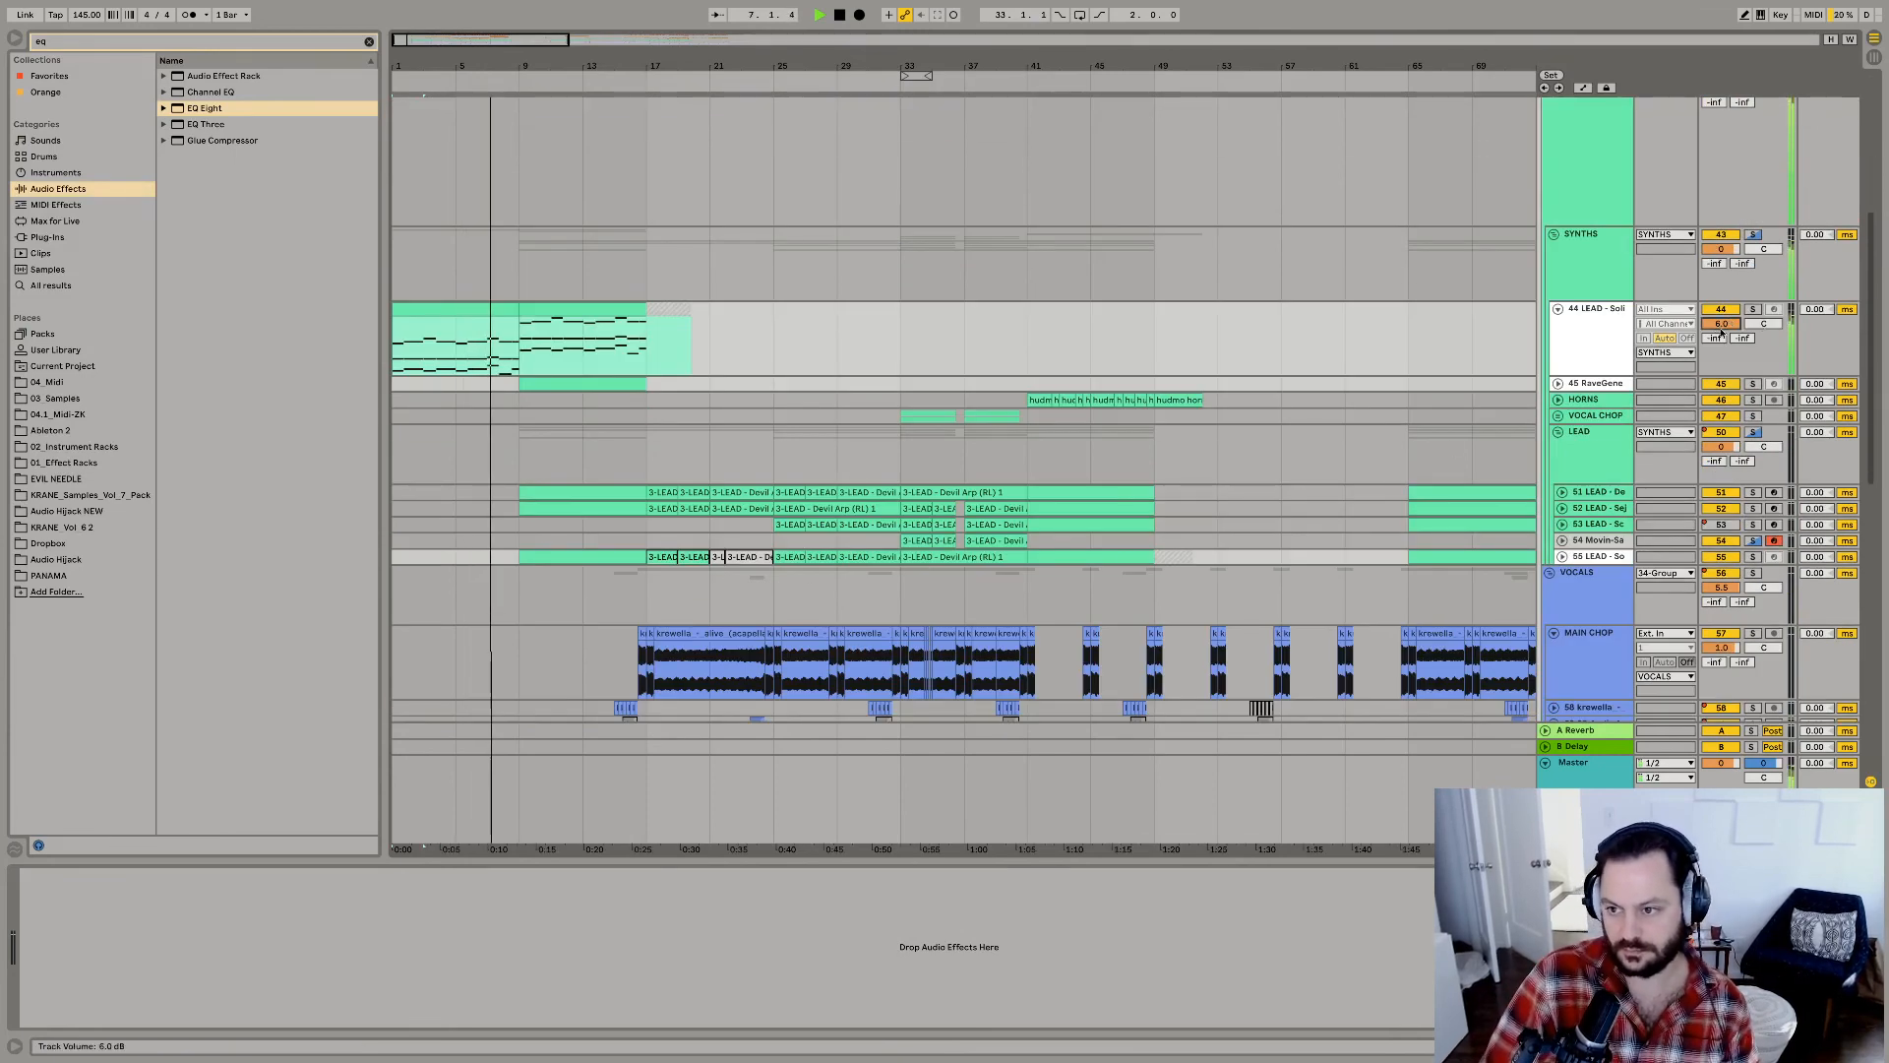
left_click_drag(1719, 327, 1720, 355)
Insert a MIDI track below lead track 44 and load Diva-Fire Arp.adg from the 02_Instrument Racks folder onto it.
left_click(1612, 342)
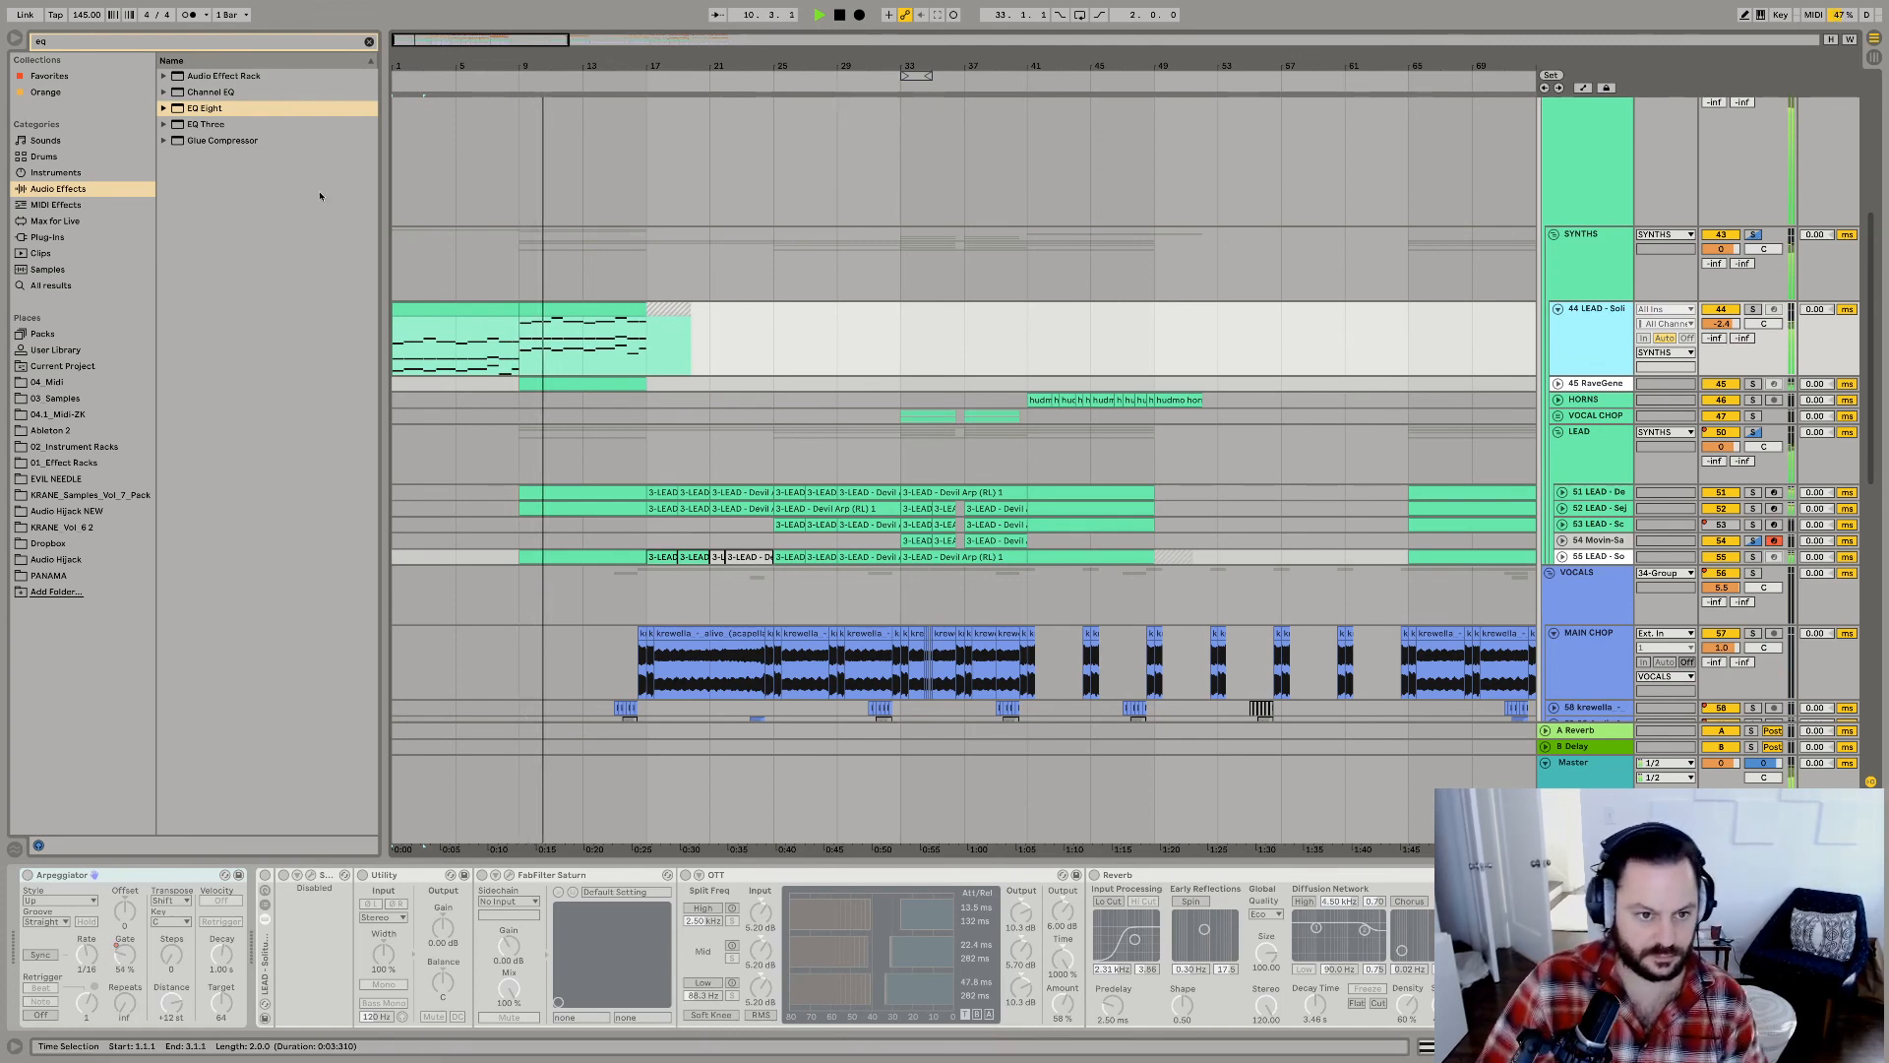
key("super+shift+t")
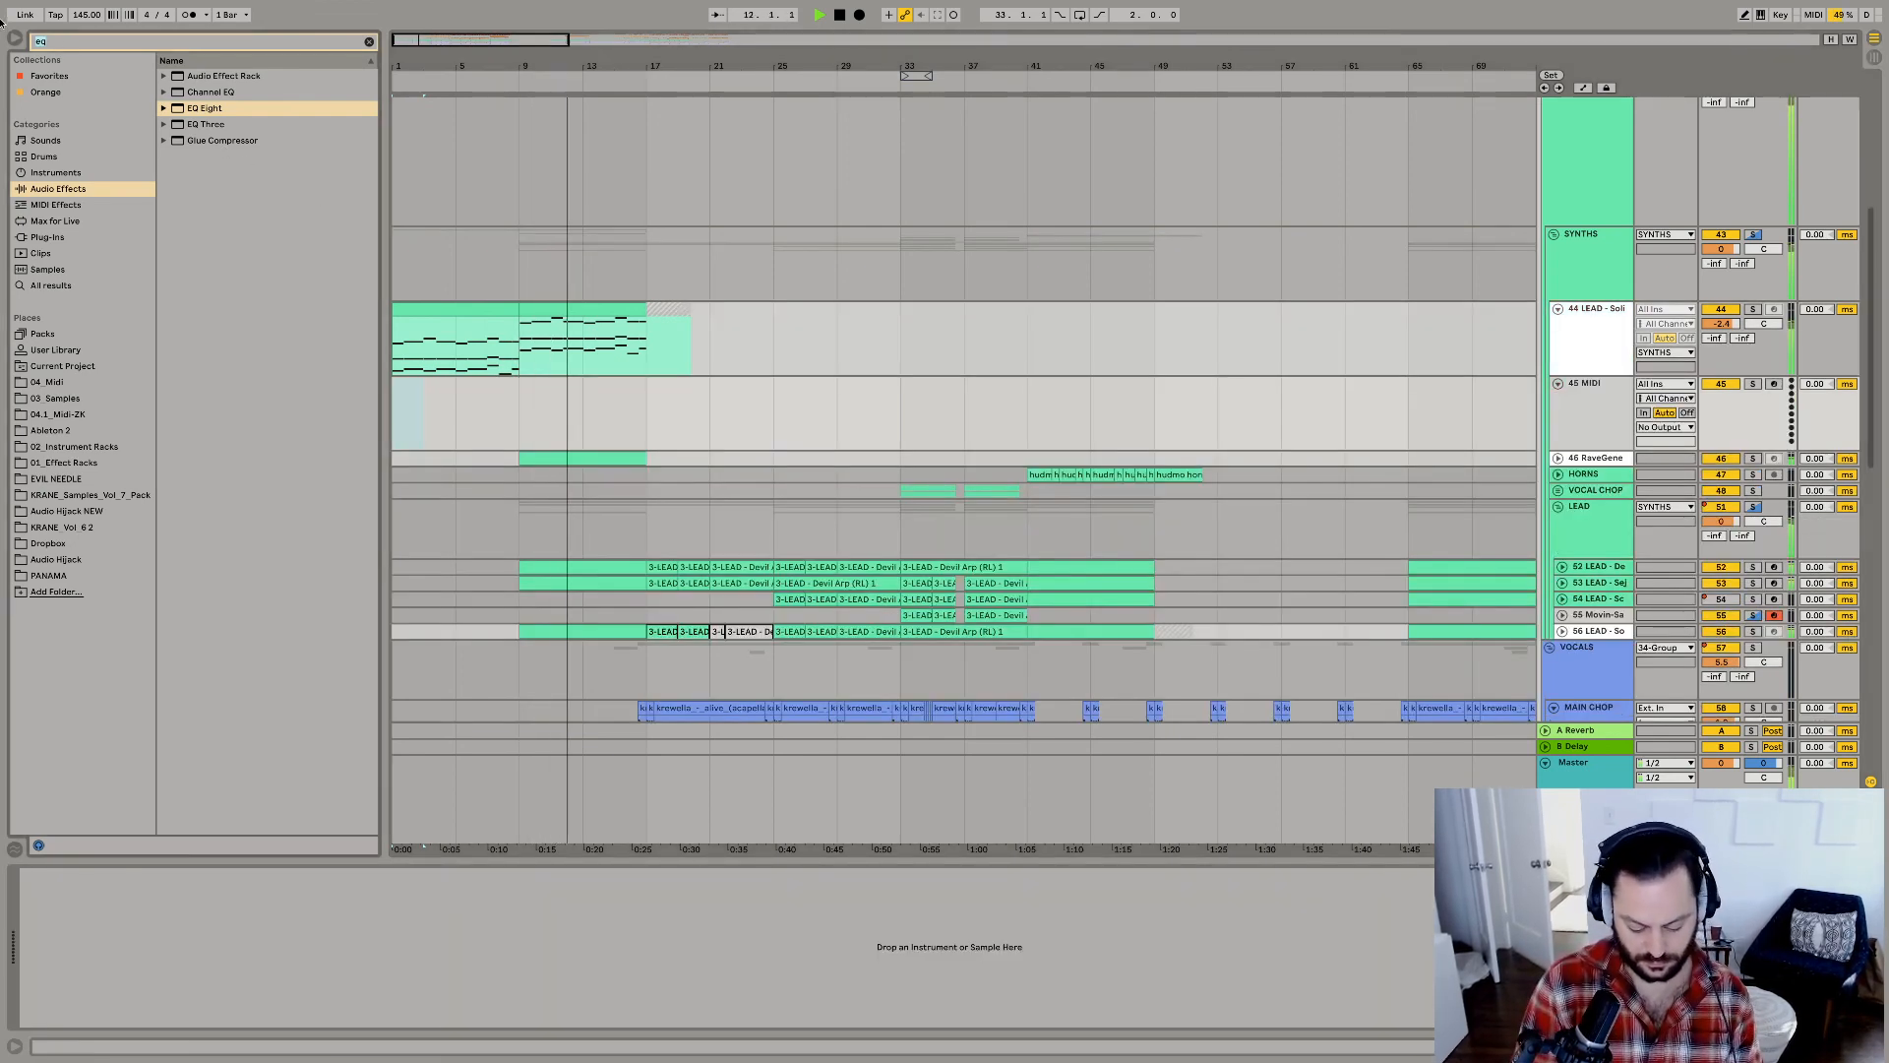
key("super+f")
type("fire")
left_click(96, 444)
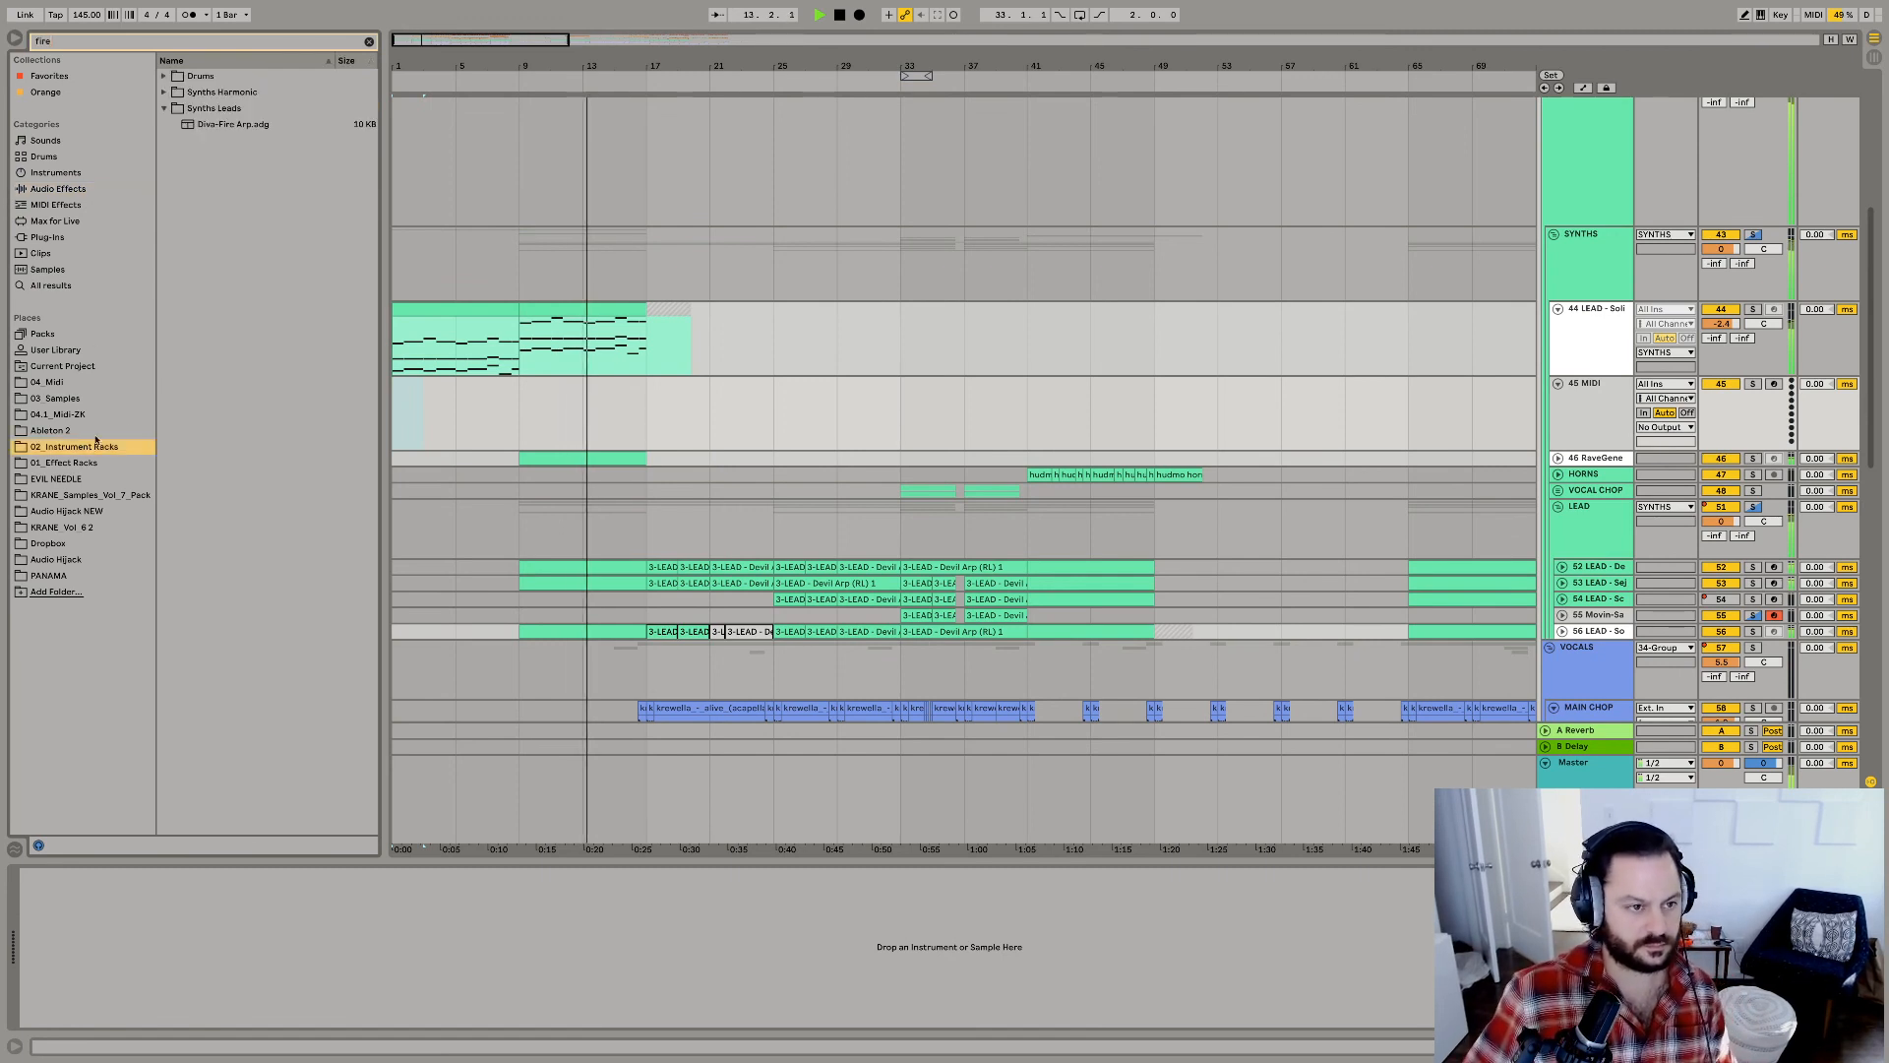
left_click_drag(233, 124, 437, 412)
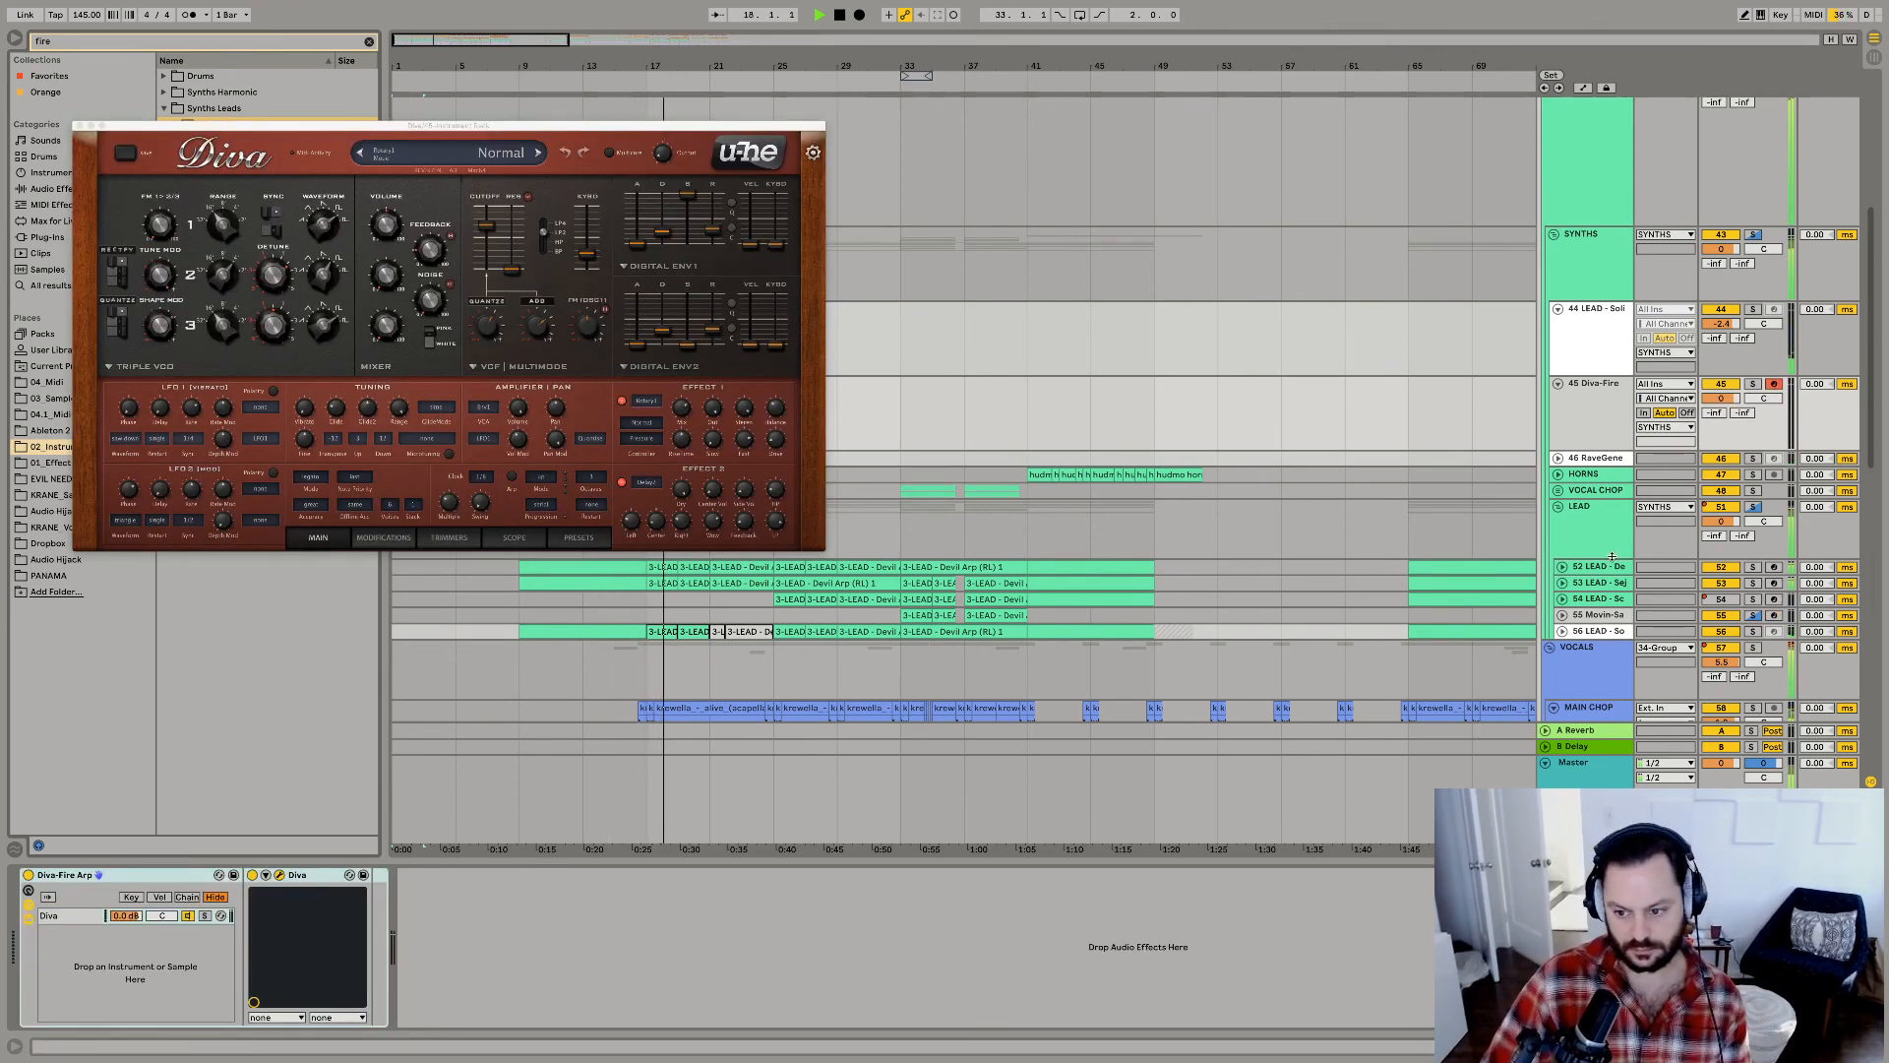
On the Master, redraw the first Utility's automation at its low level up to bar 17 and set the second Utility's gain to 3.00 dB.
left_click(1614, 767)
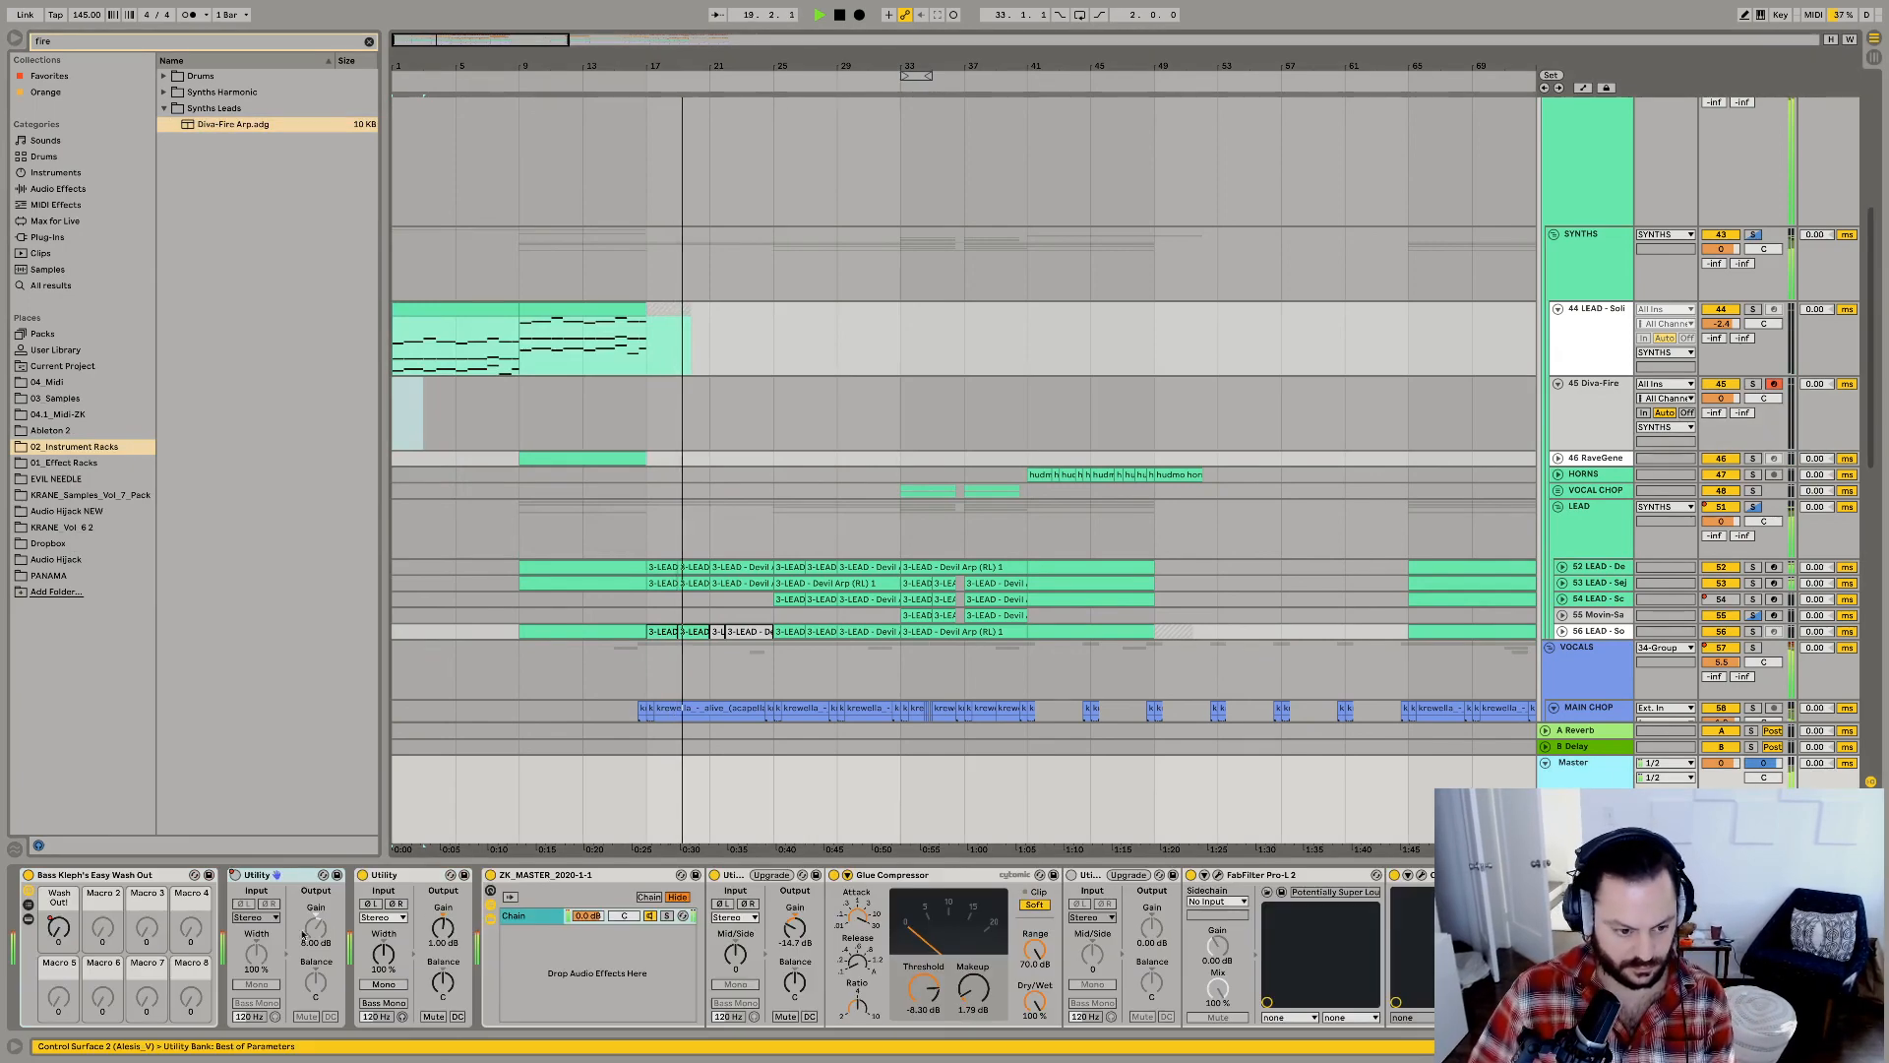
right_click(235, 875)
left_click(271, 885)
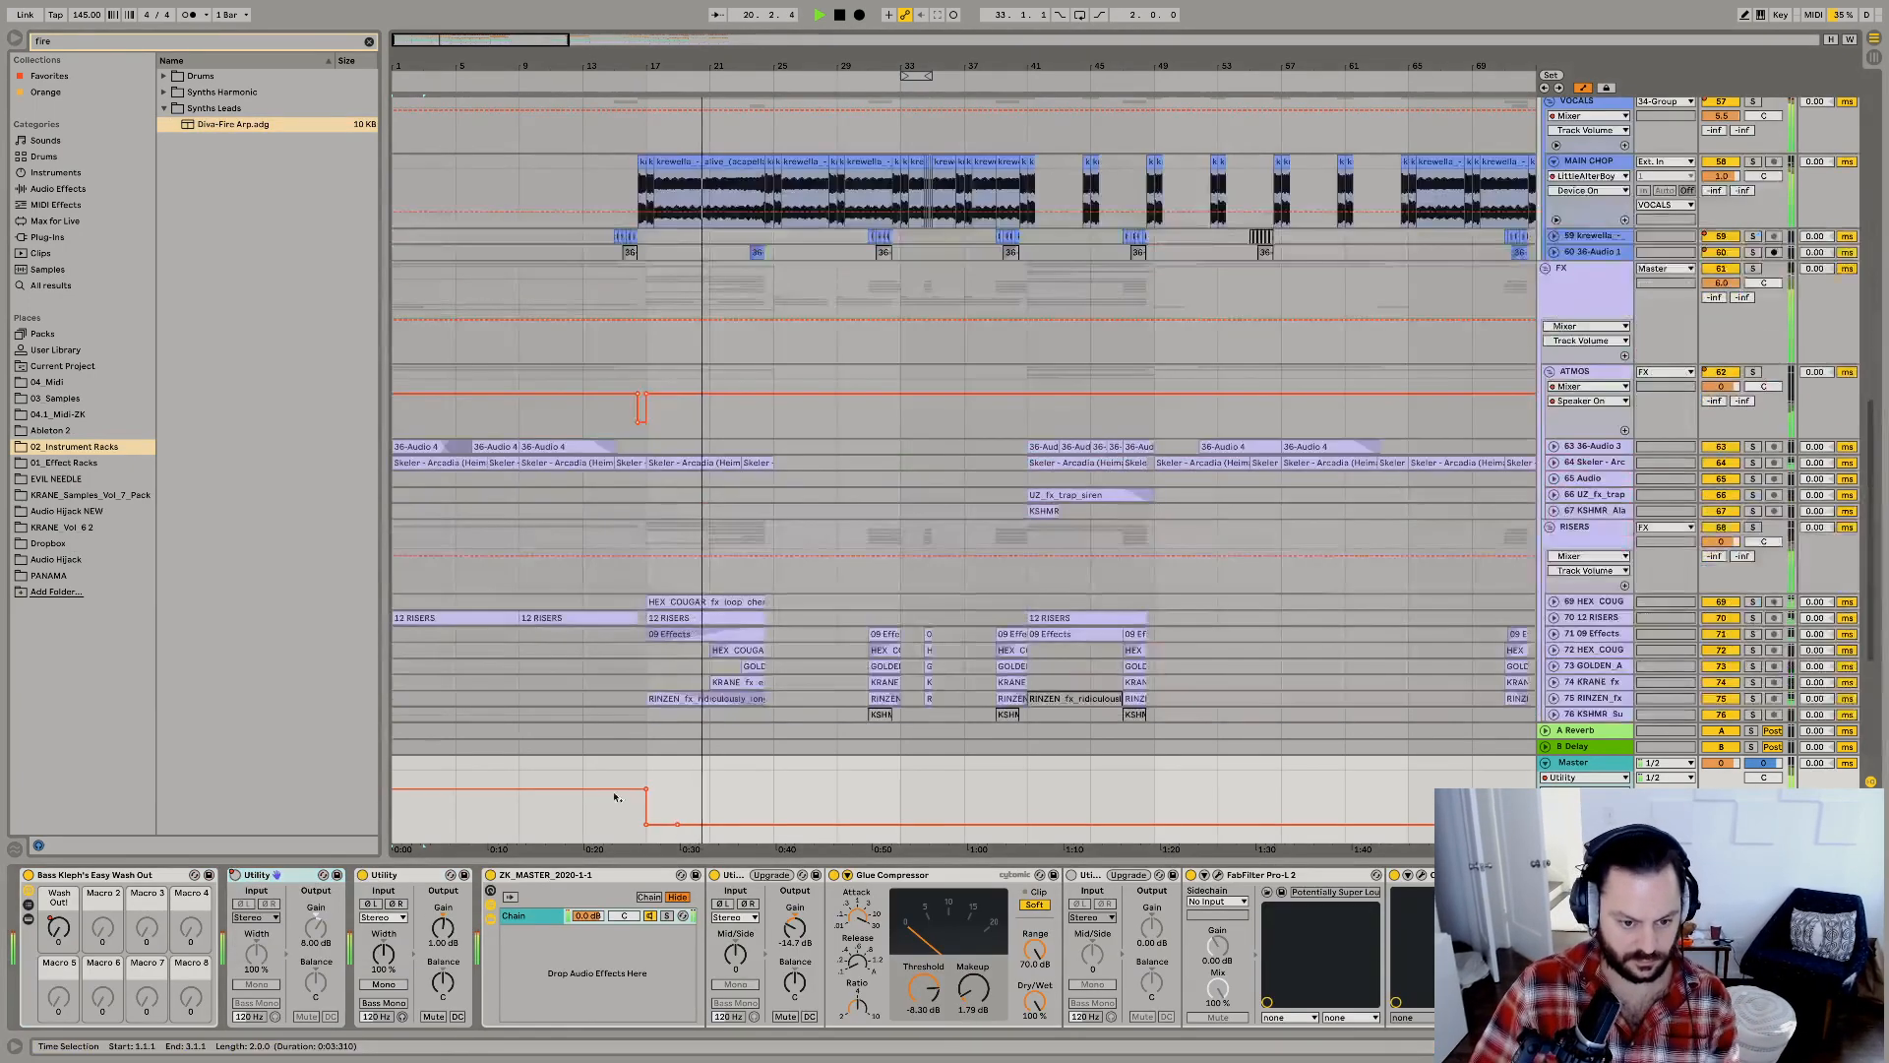
key("b")
left_click_drag(620, 812, 396, 831)
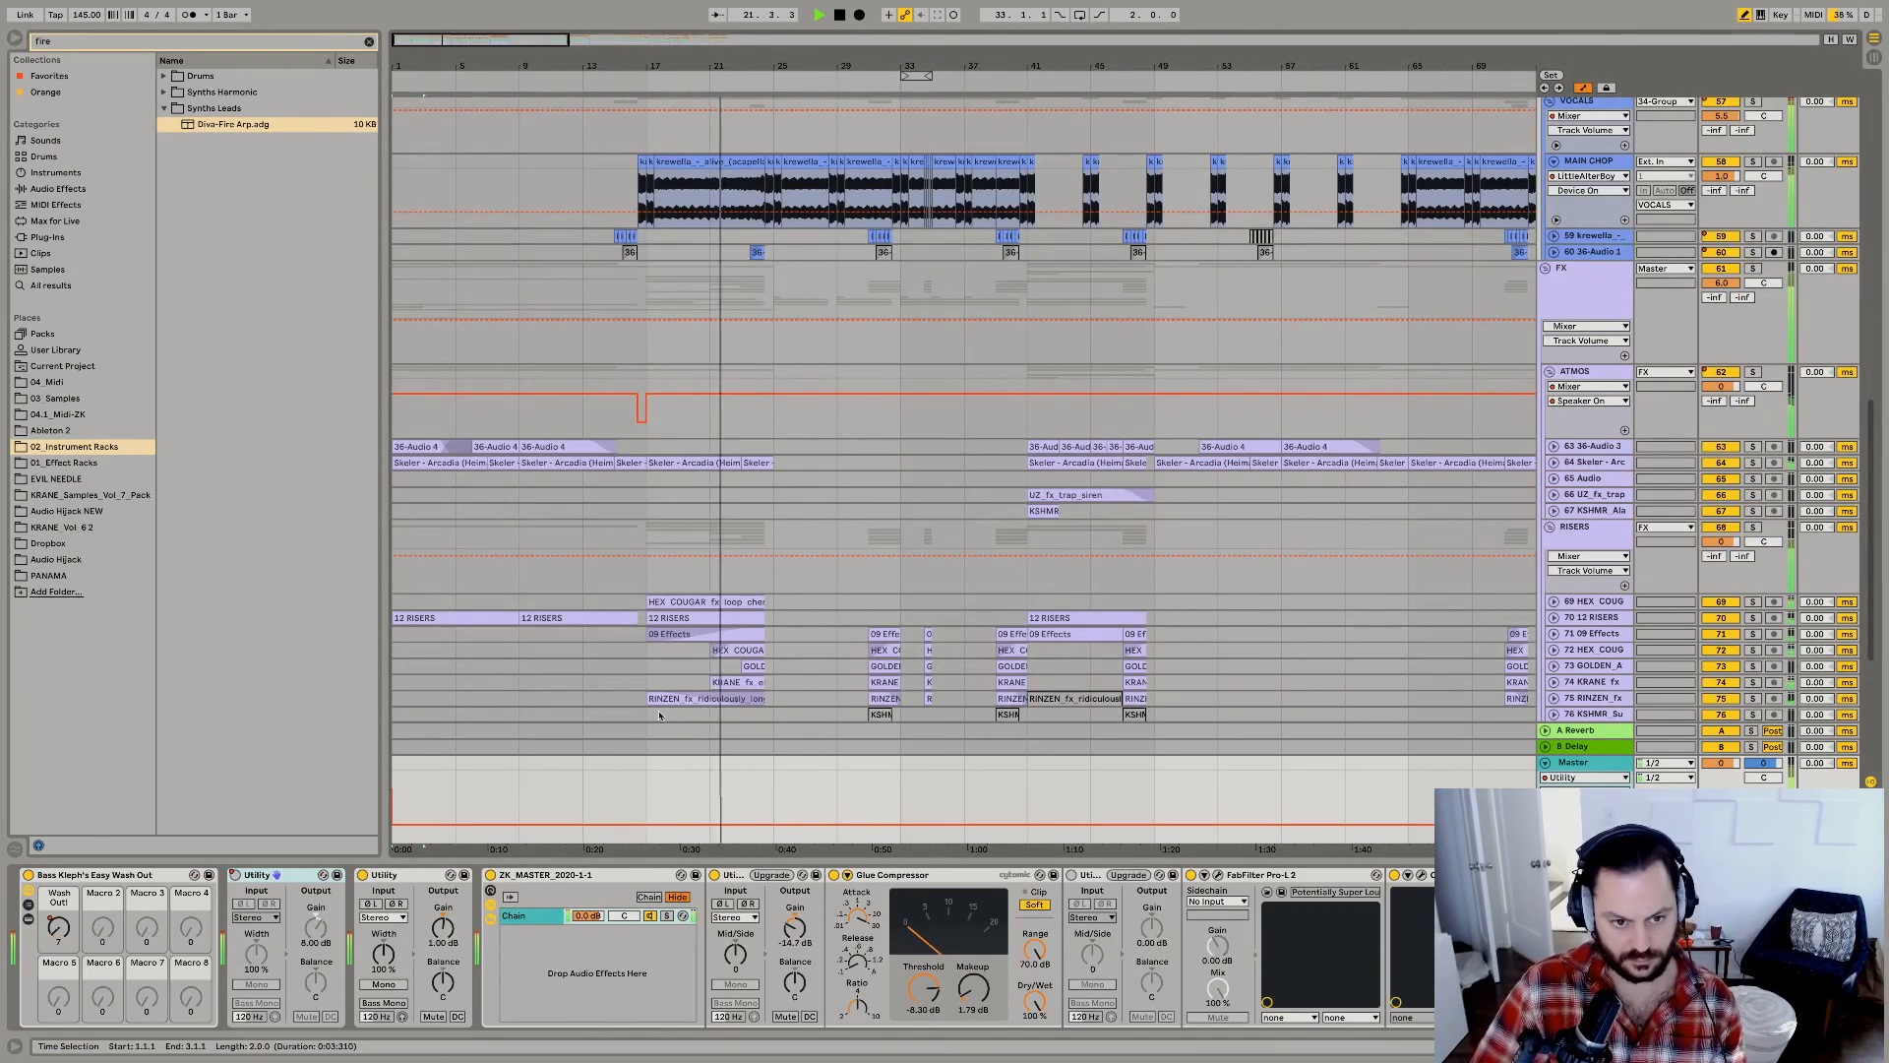
key("b")
left_click(443, 931)
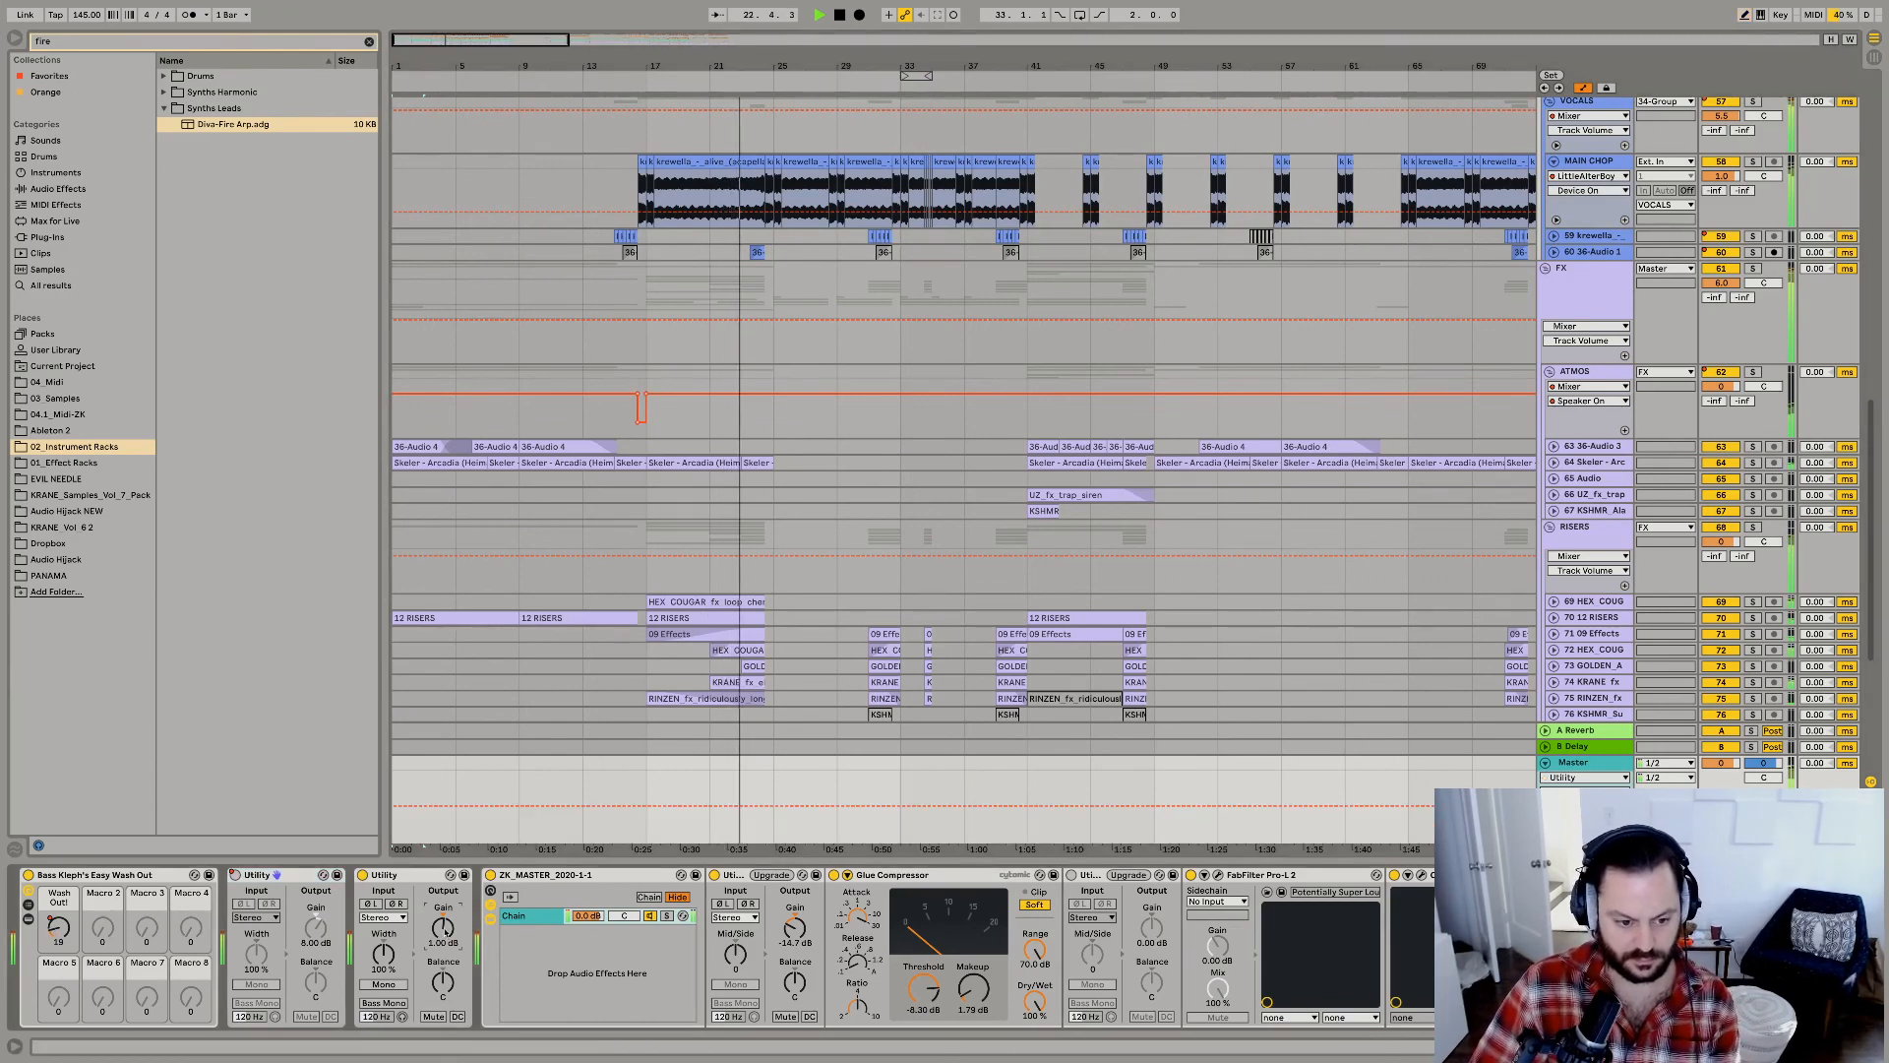
left_click_drag(445, 932, 437, 938)
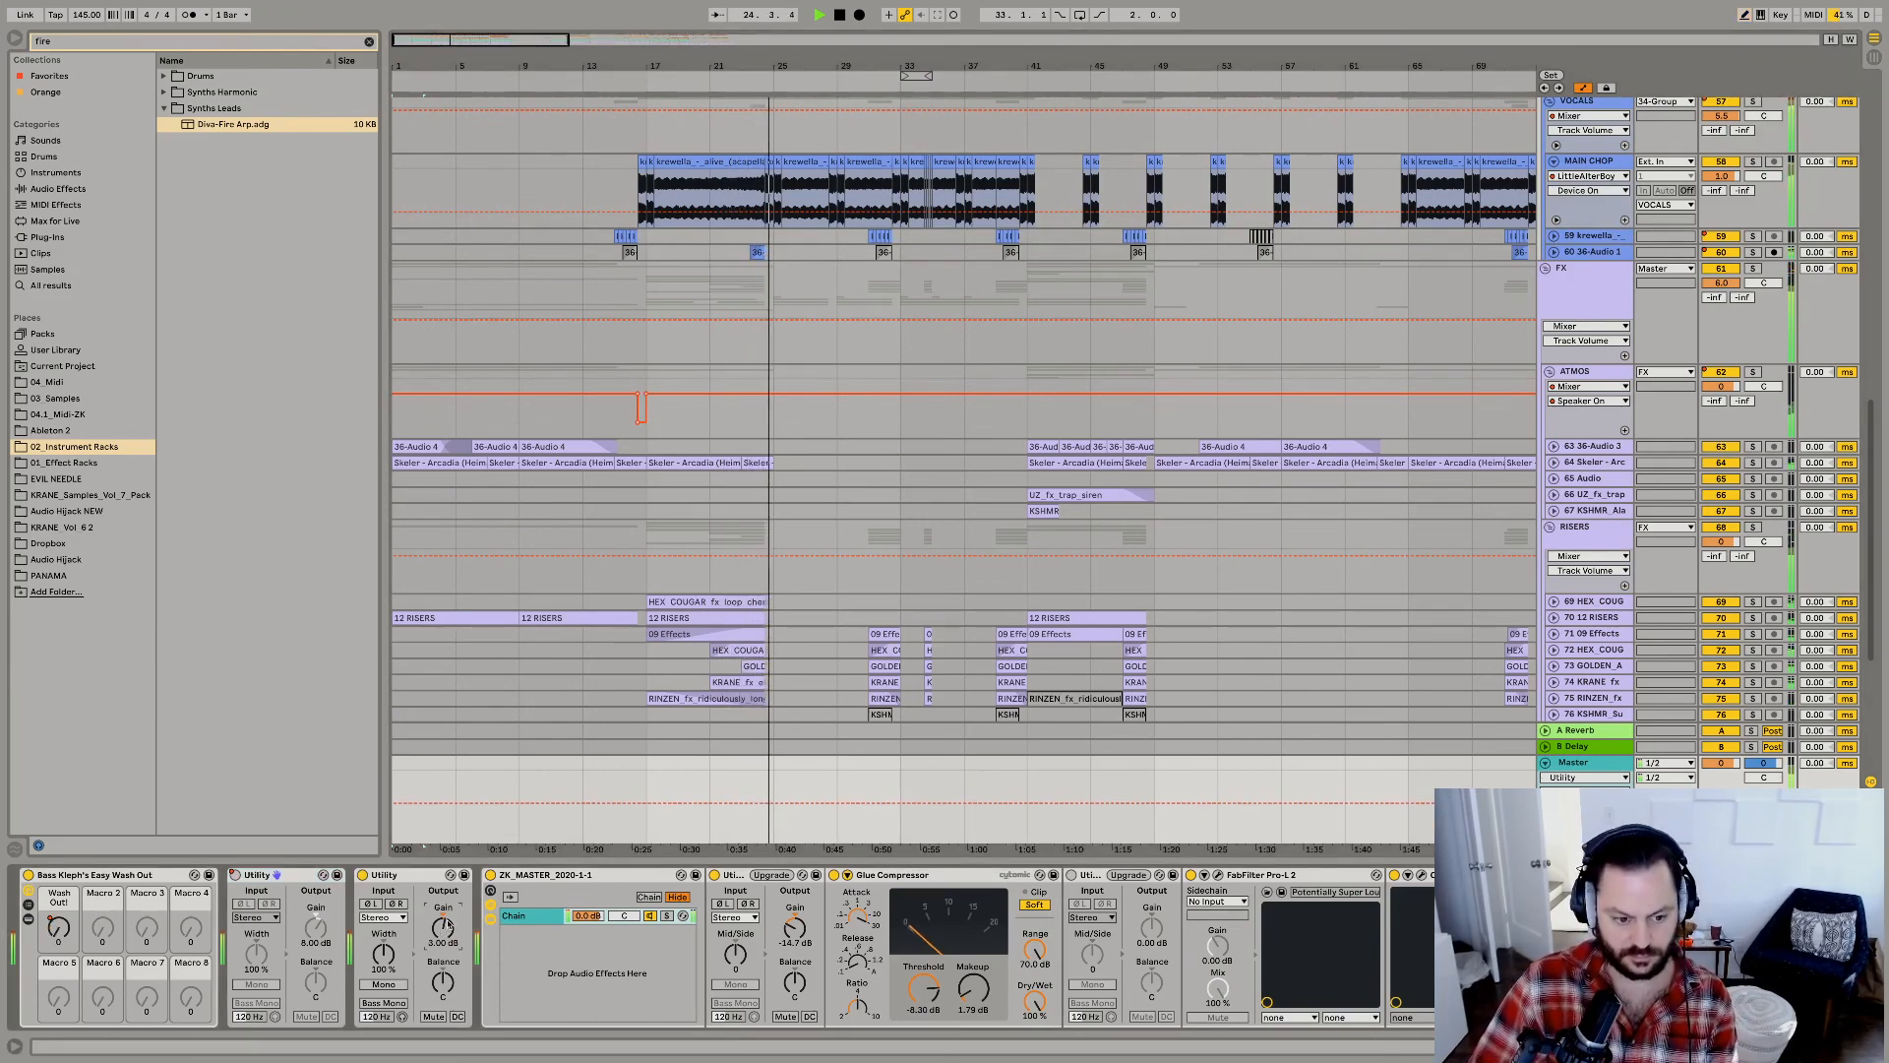
Open Ozone on the Master, review its EQ, and set the Maximizer threshold to -0.6 dB.
left_click(1421, 875)
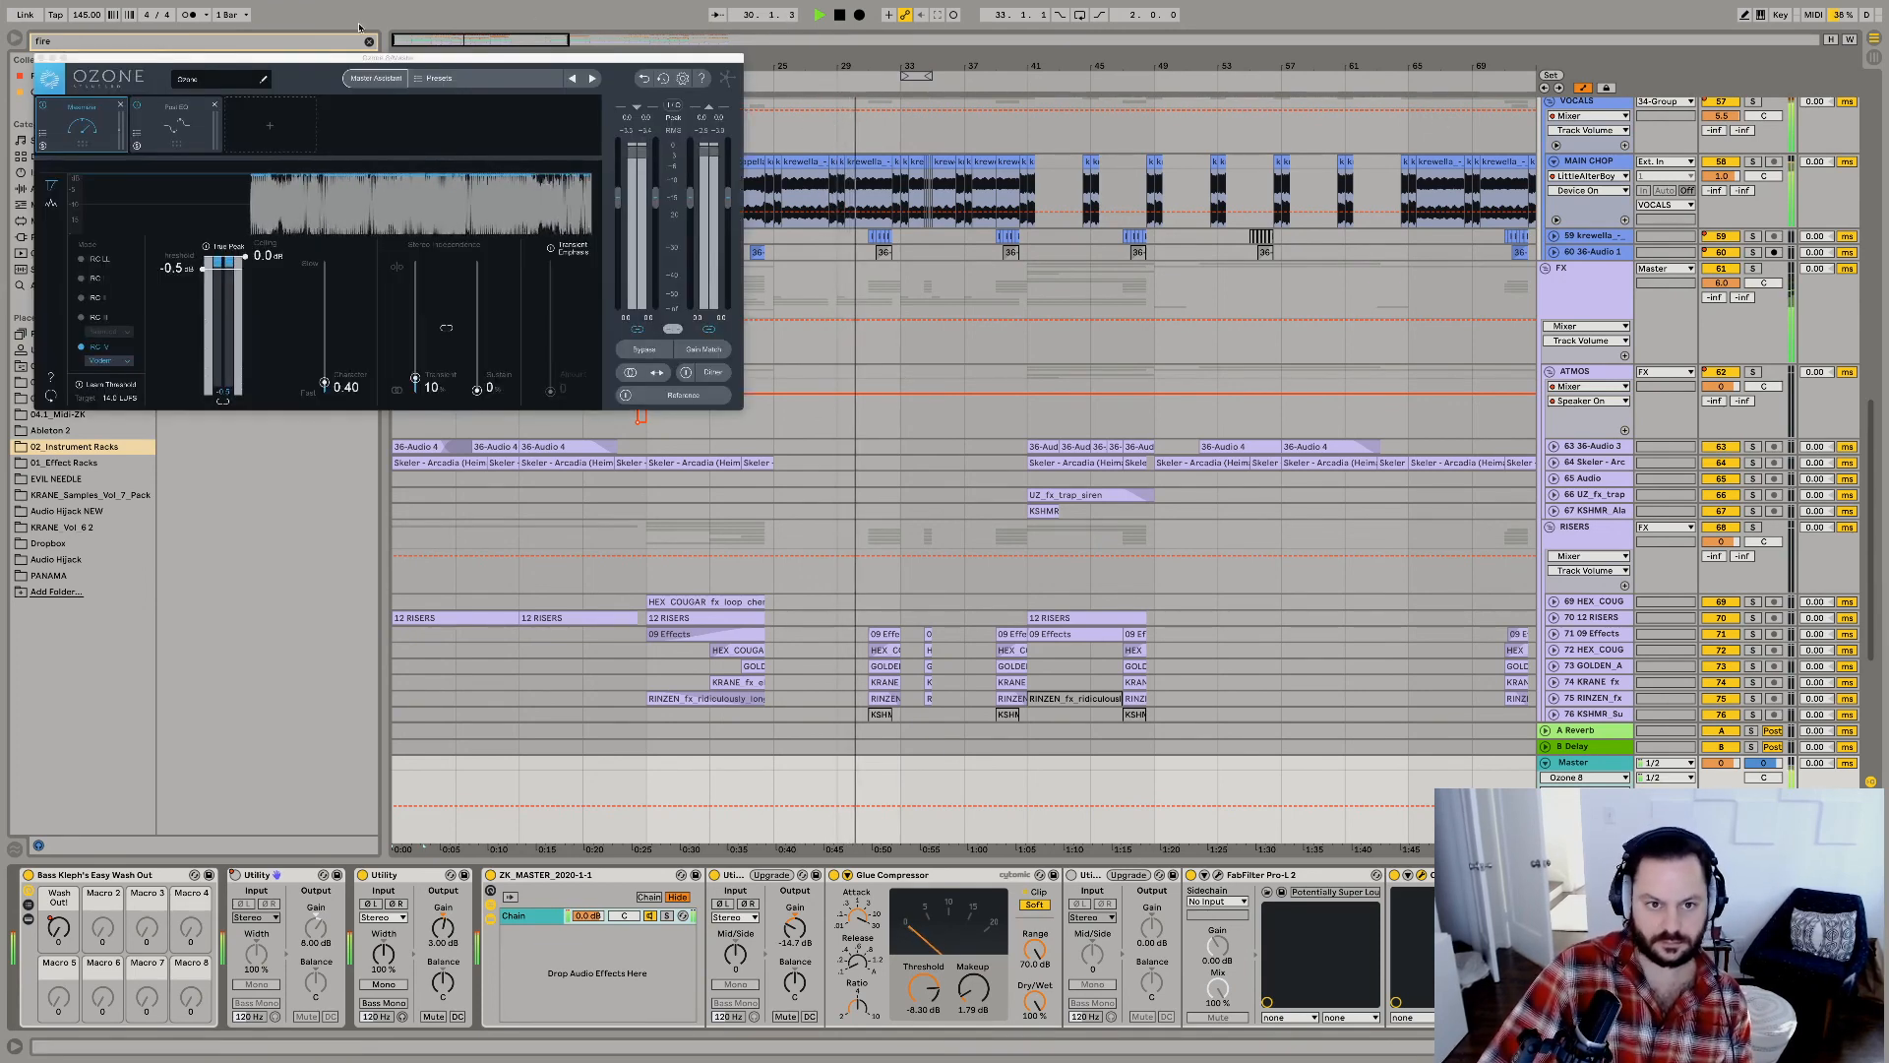
left_click(178, 120)
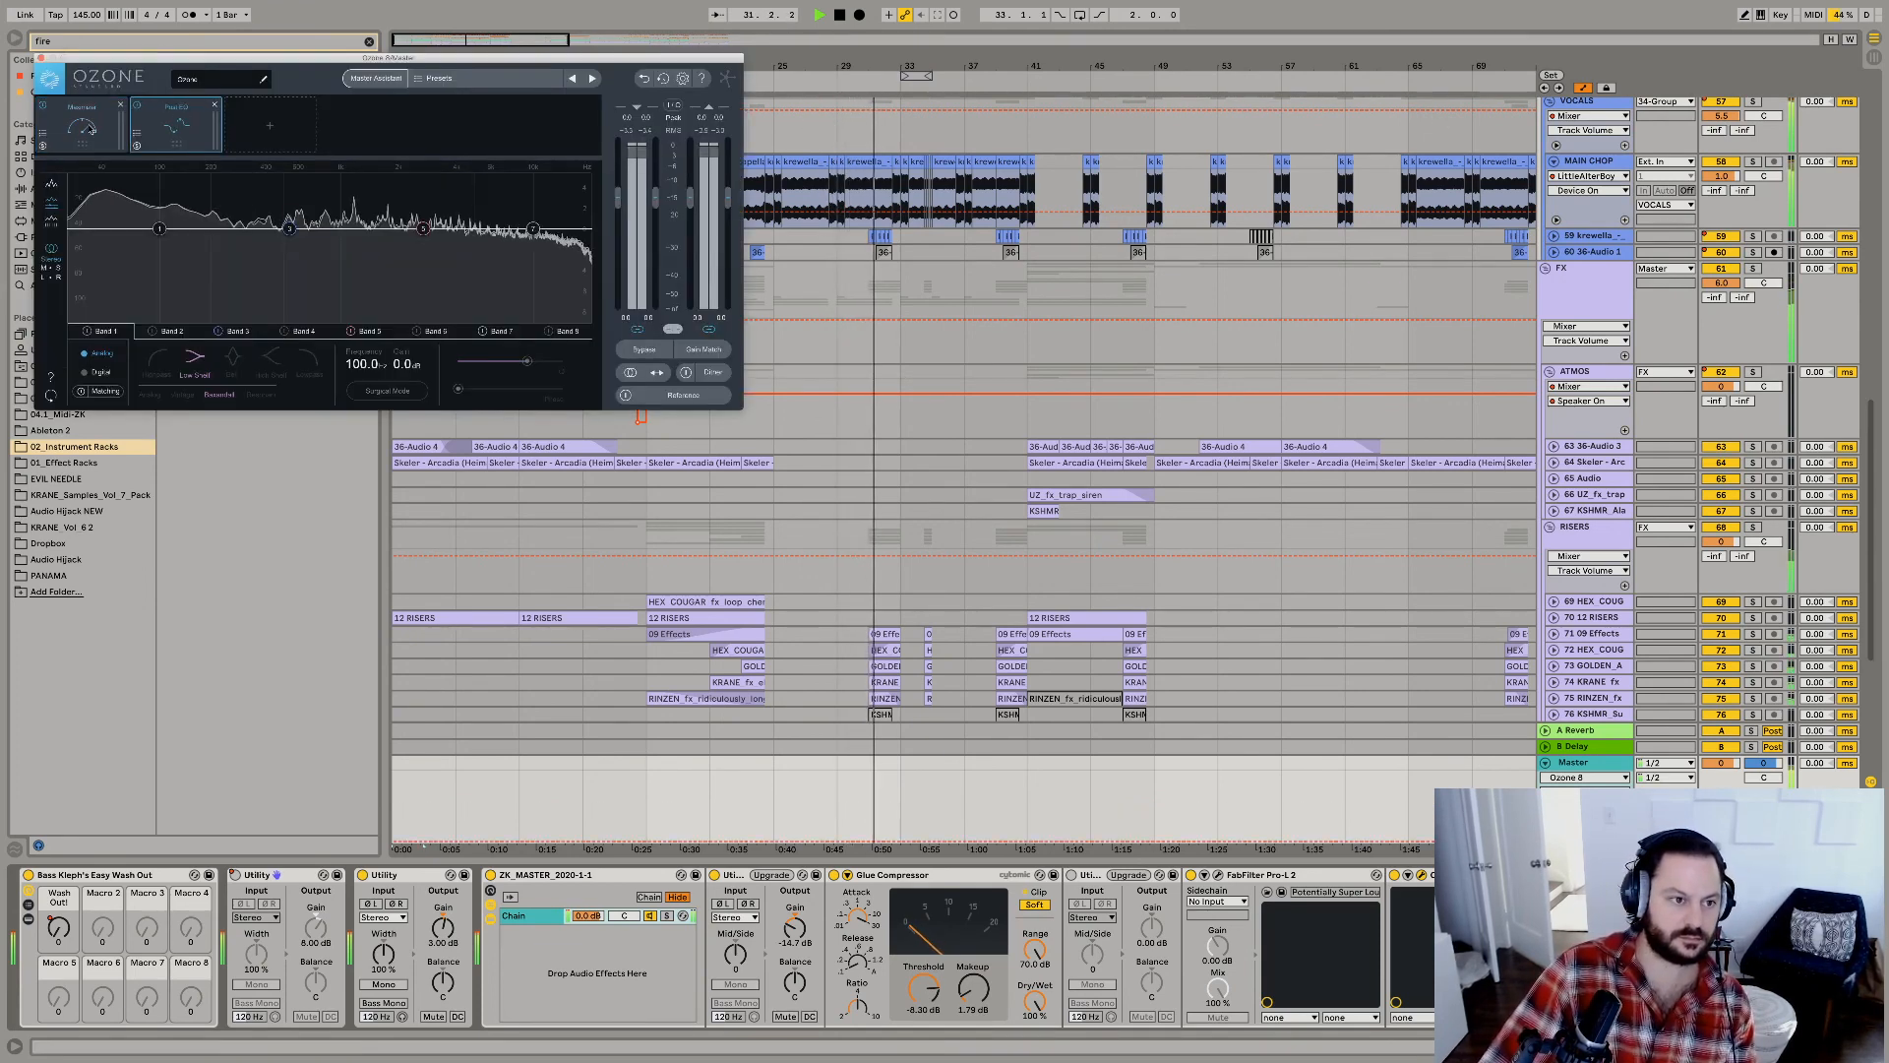
left_click(81, 125)
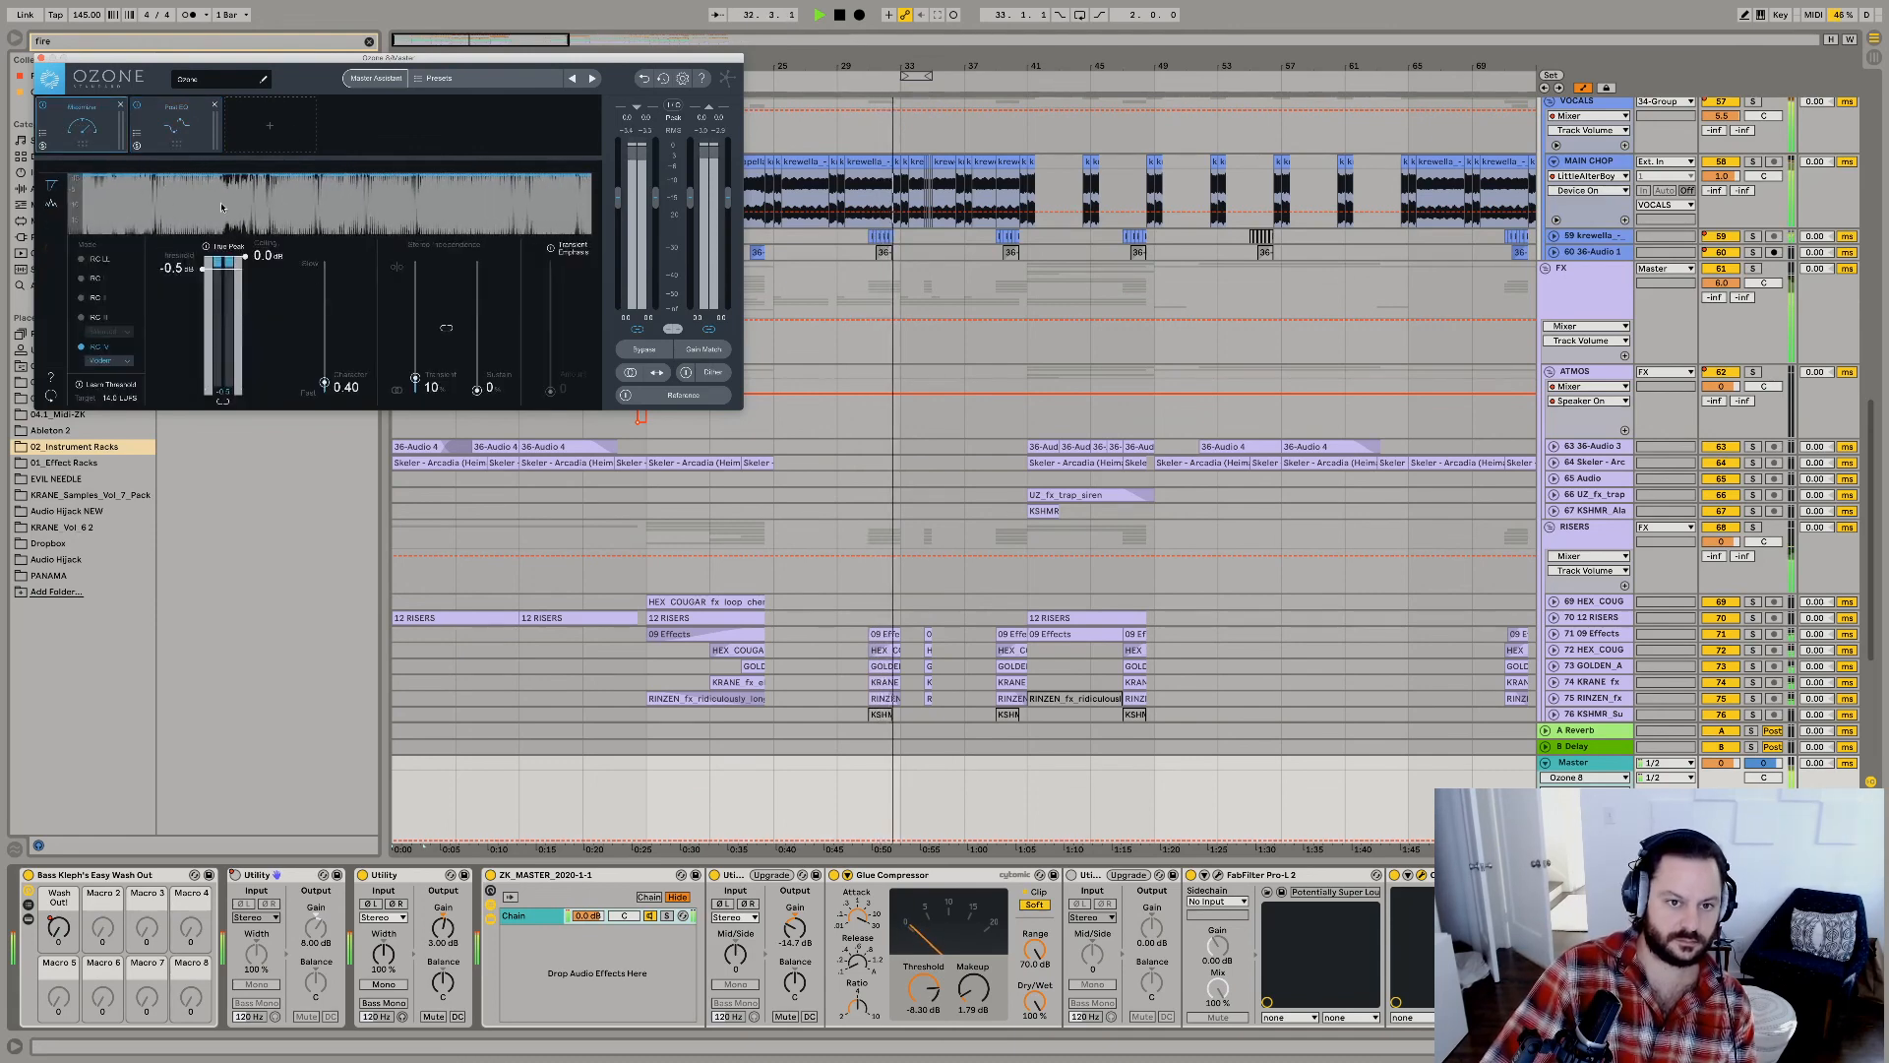
left_click_drag(203, 270, 204, 275)
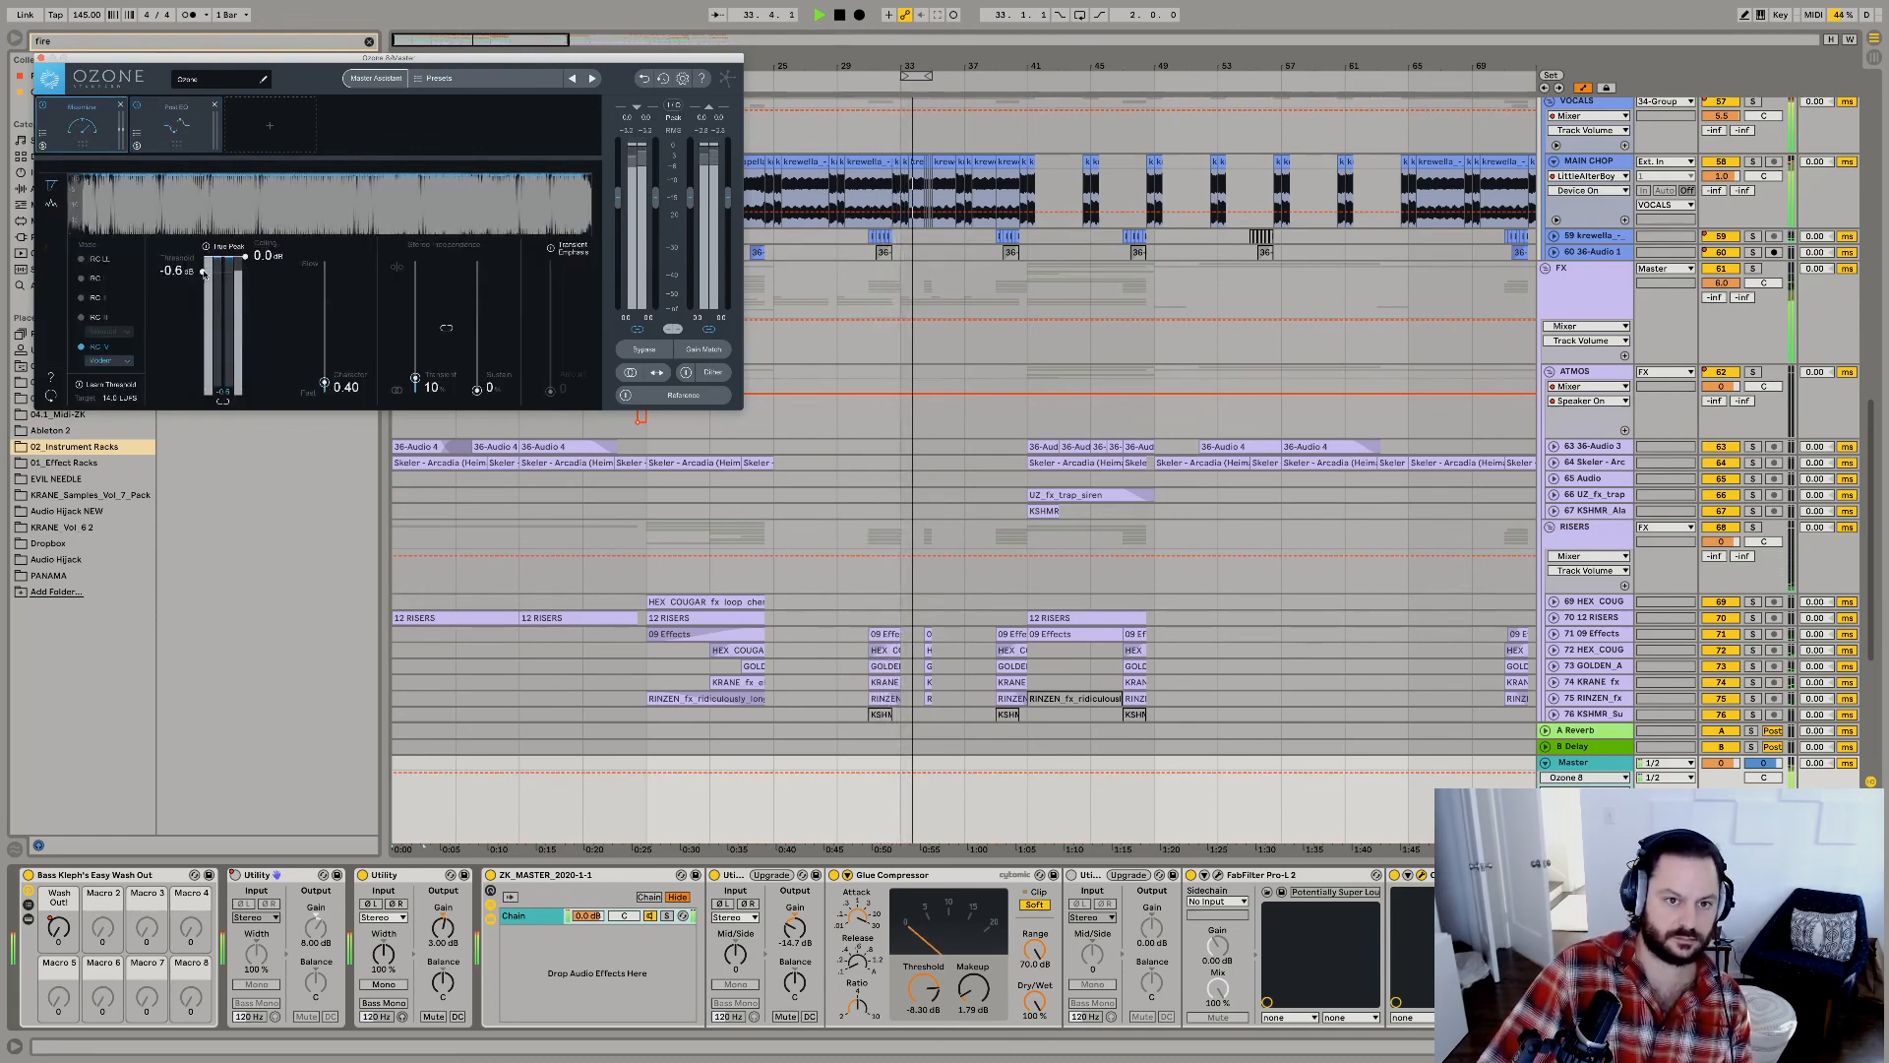
key("super+alt+p")
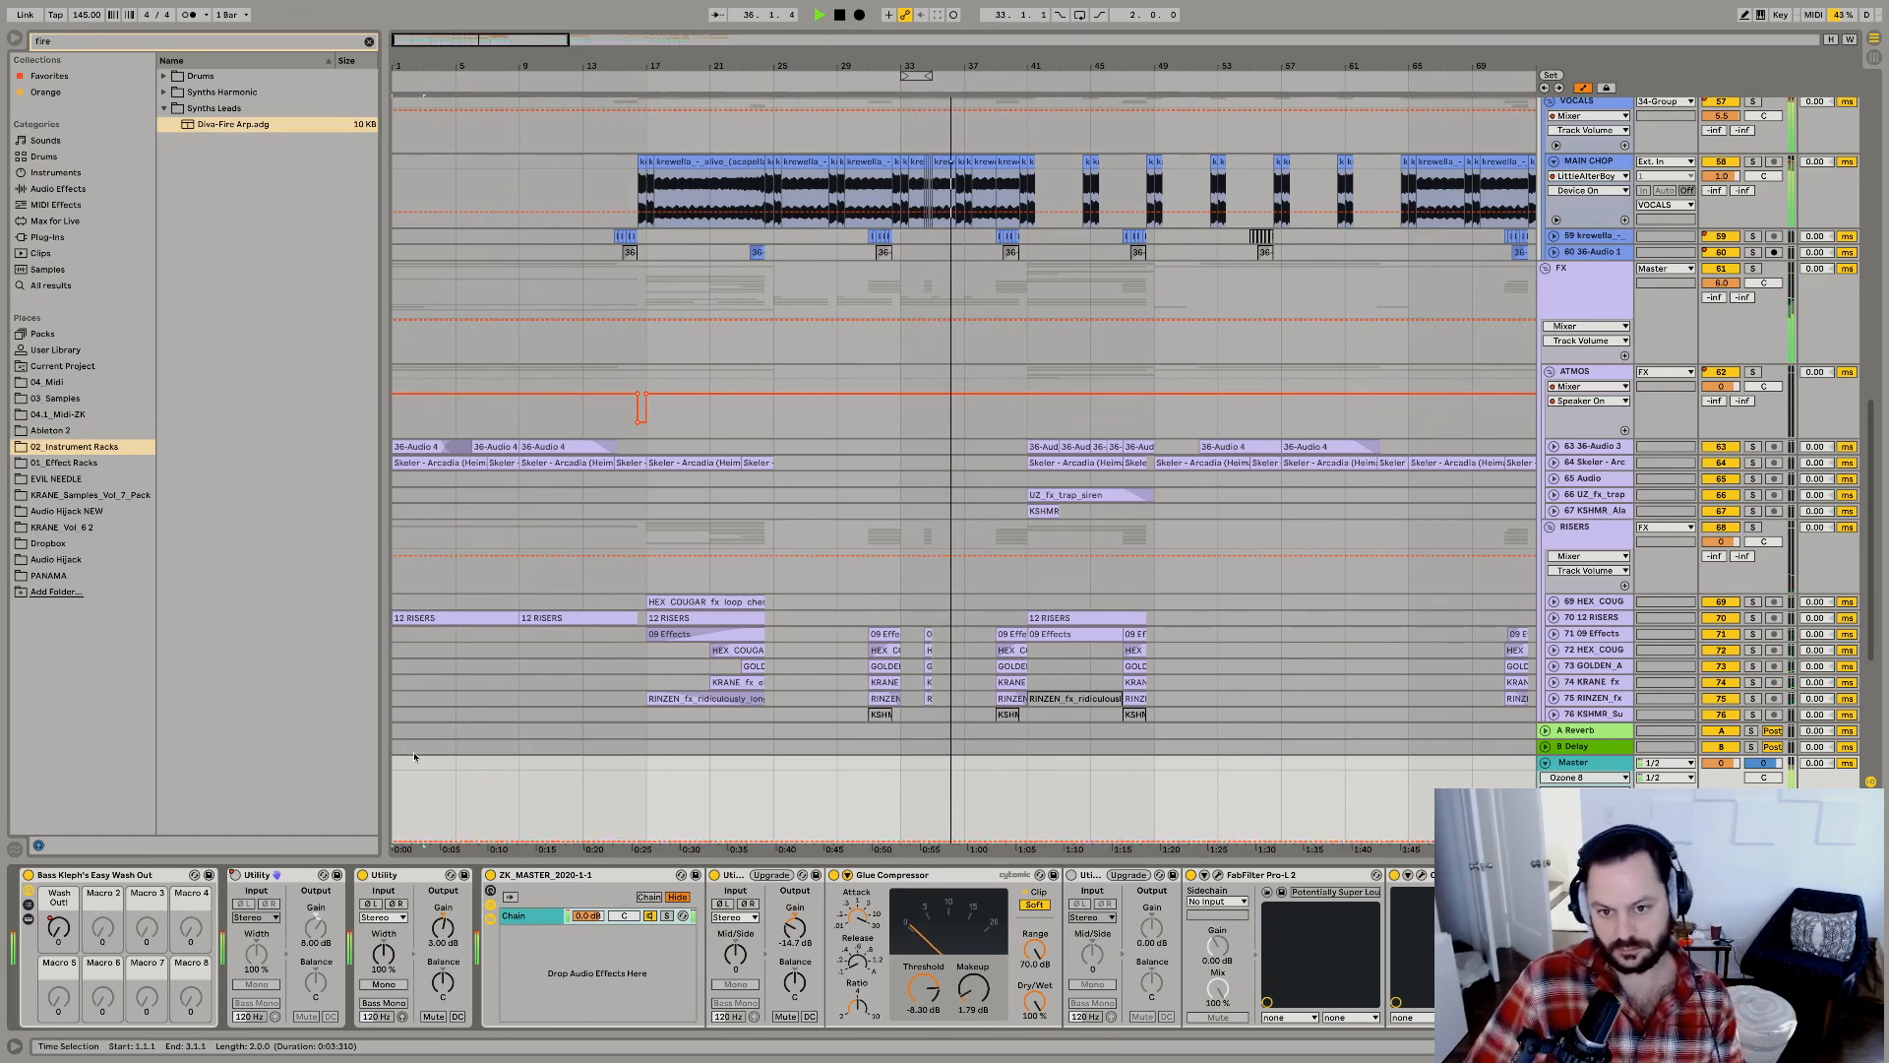
Fold the track groups into a compact overview and place the insert marker at bar 37 in the FX group.
left_click(1546, 269, "alt")
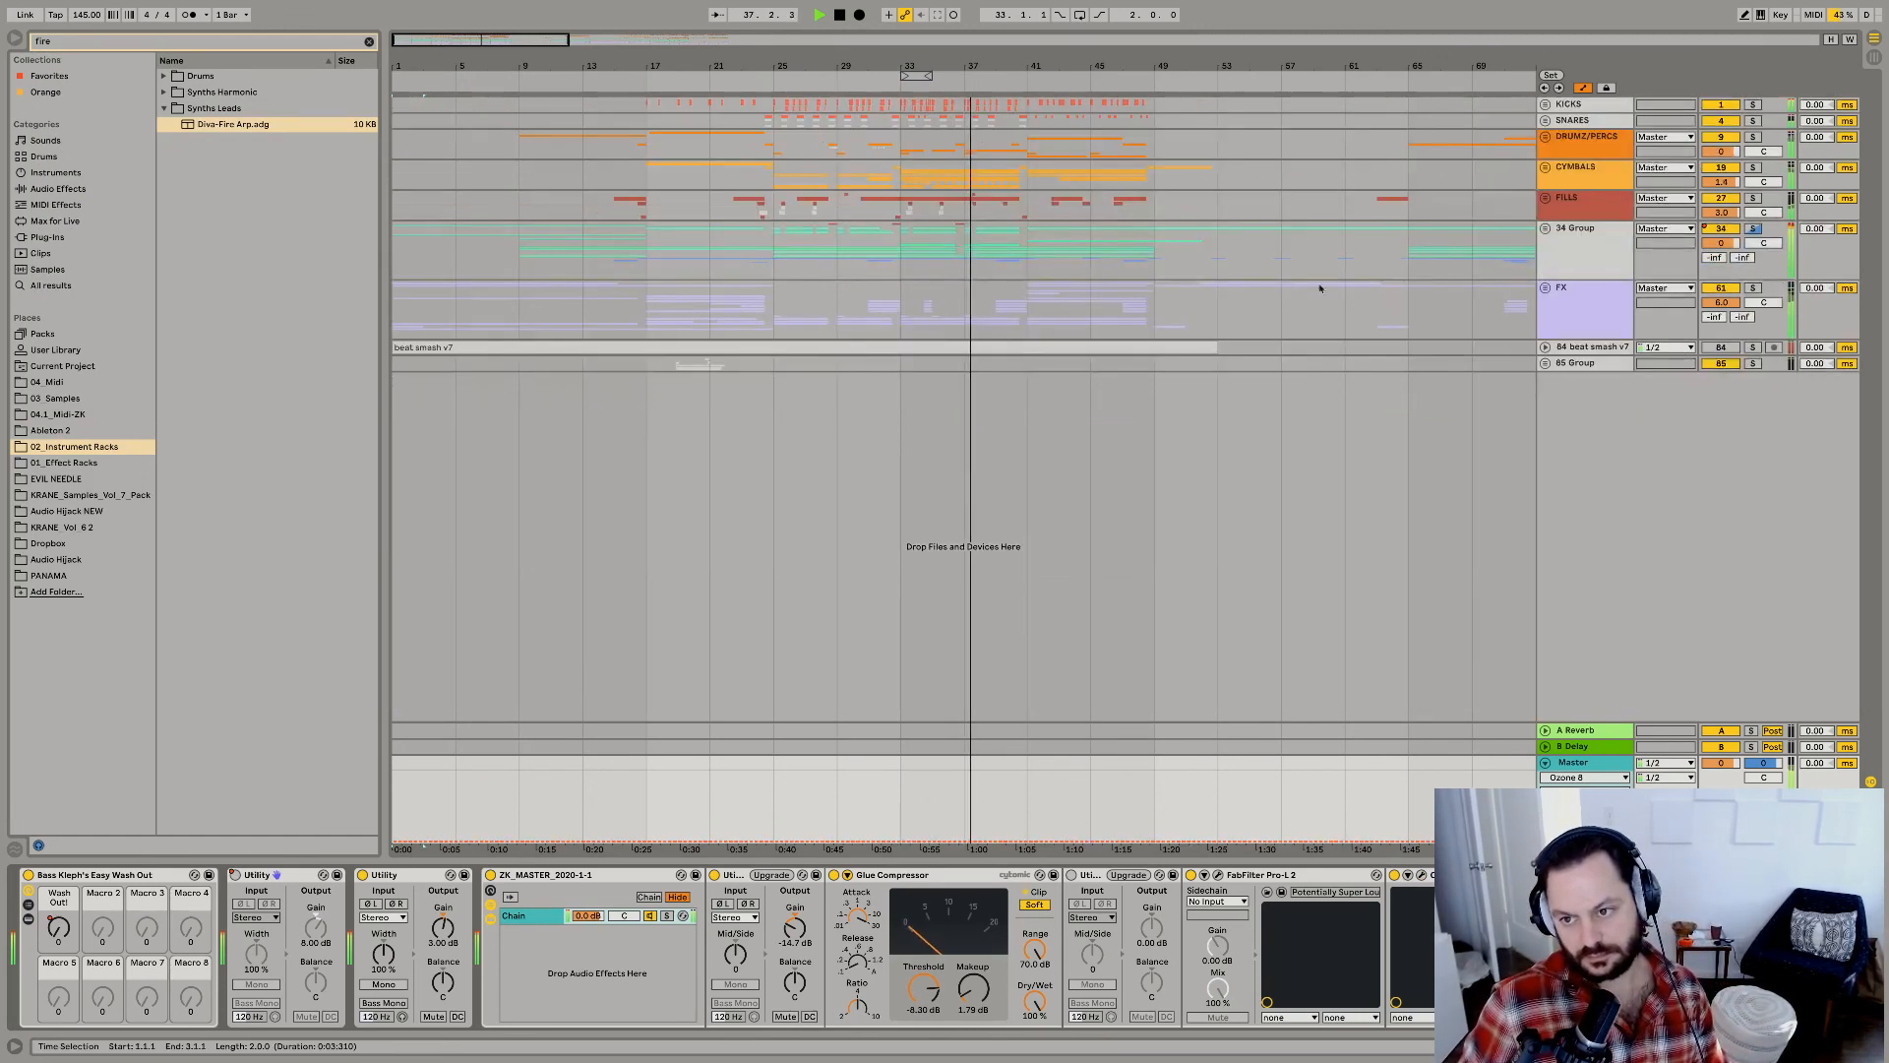
left_click(957, 323)
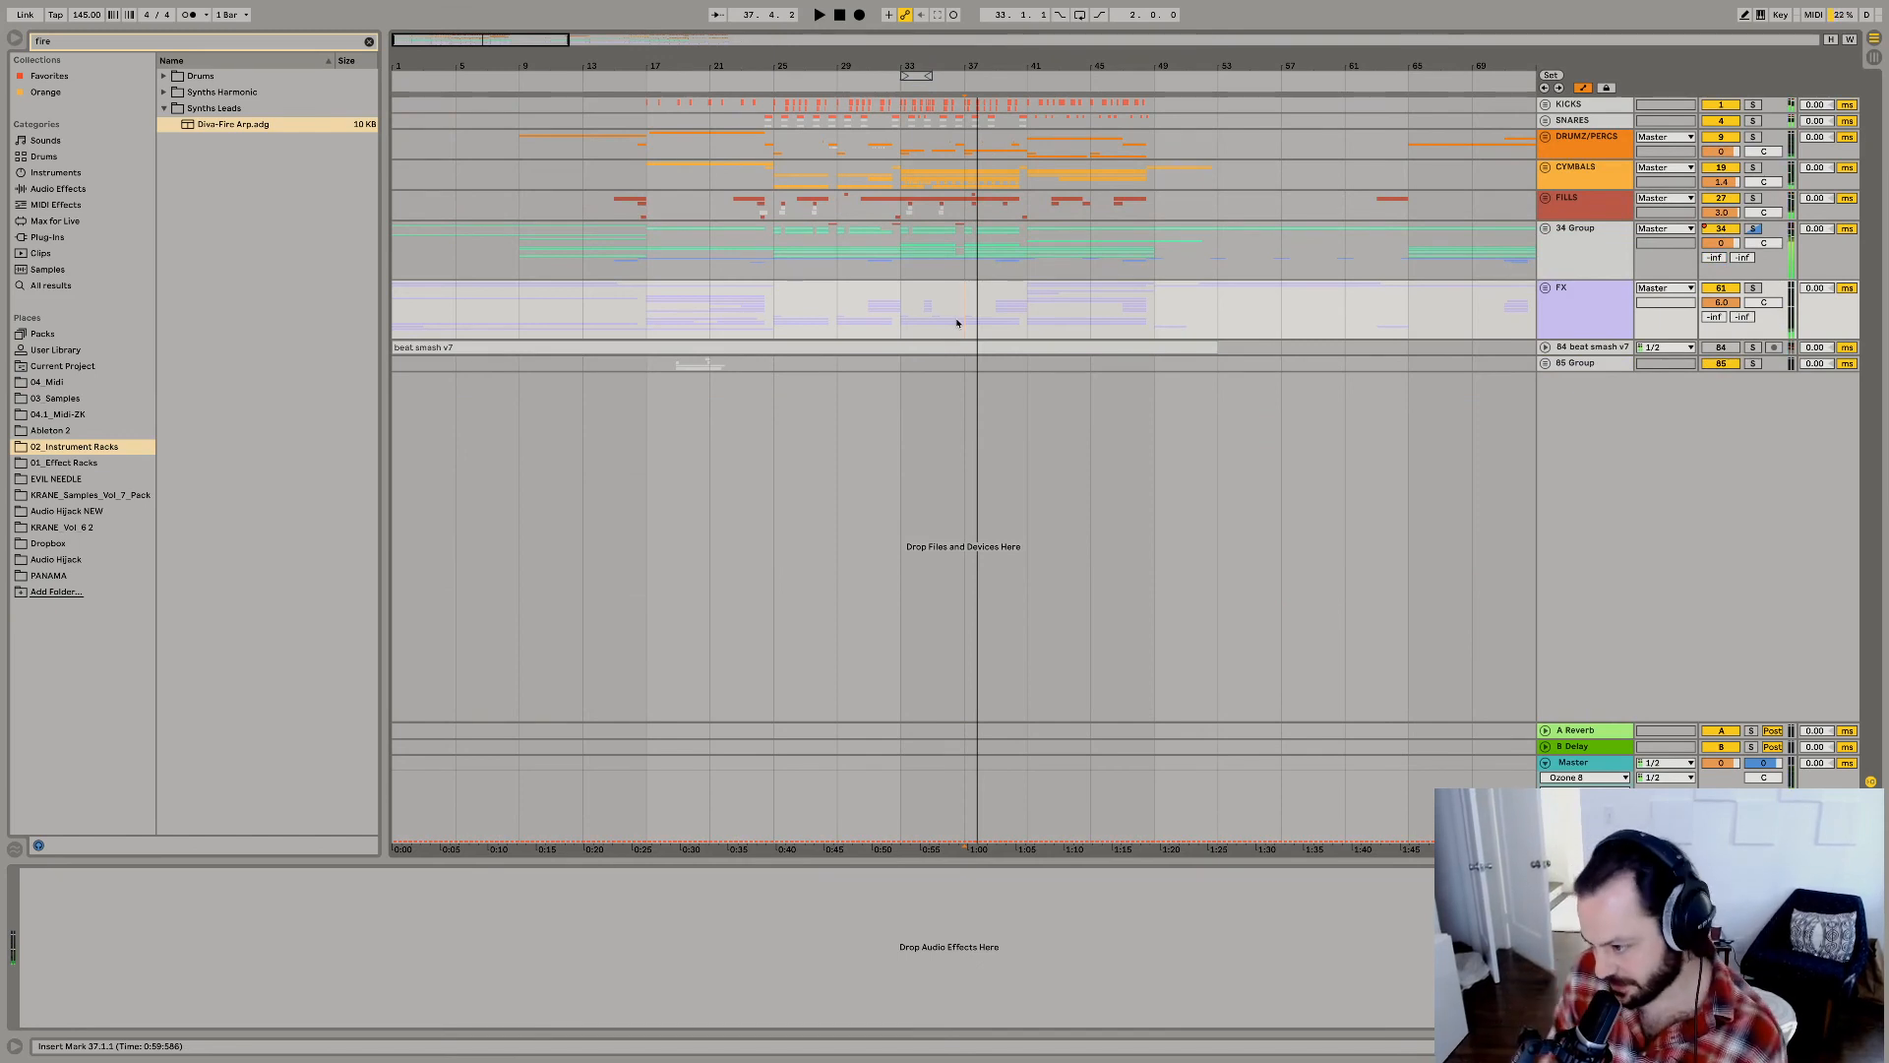